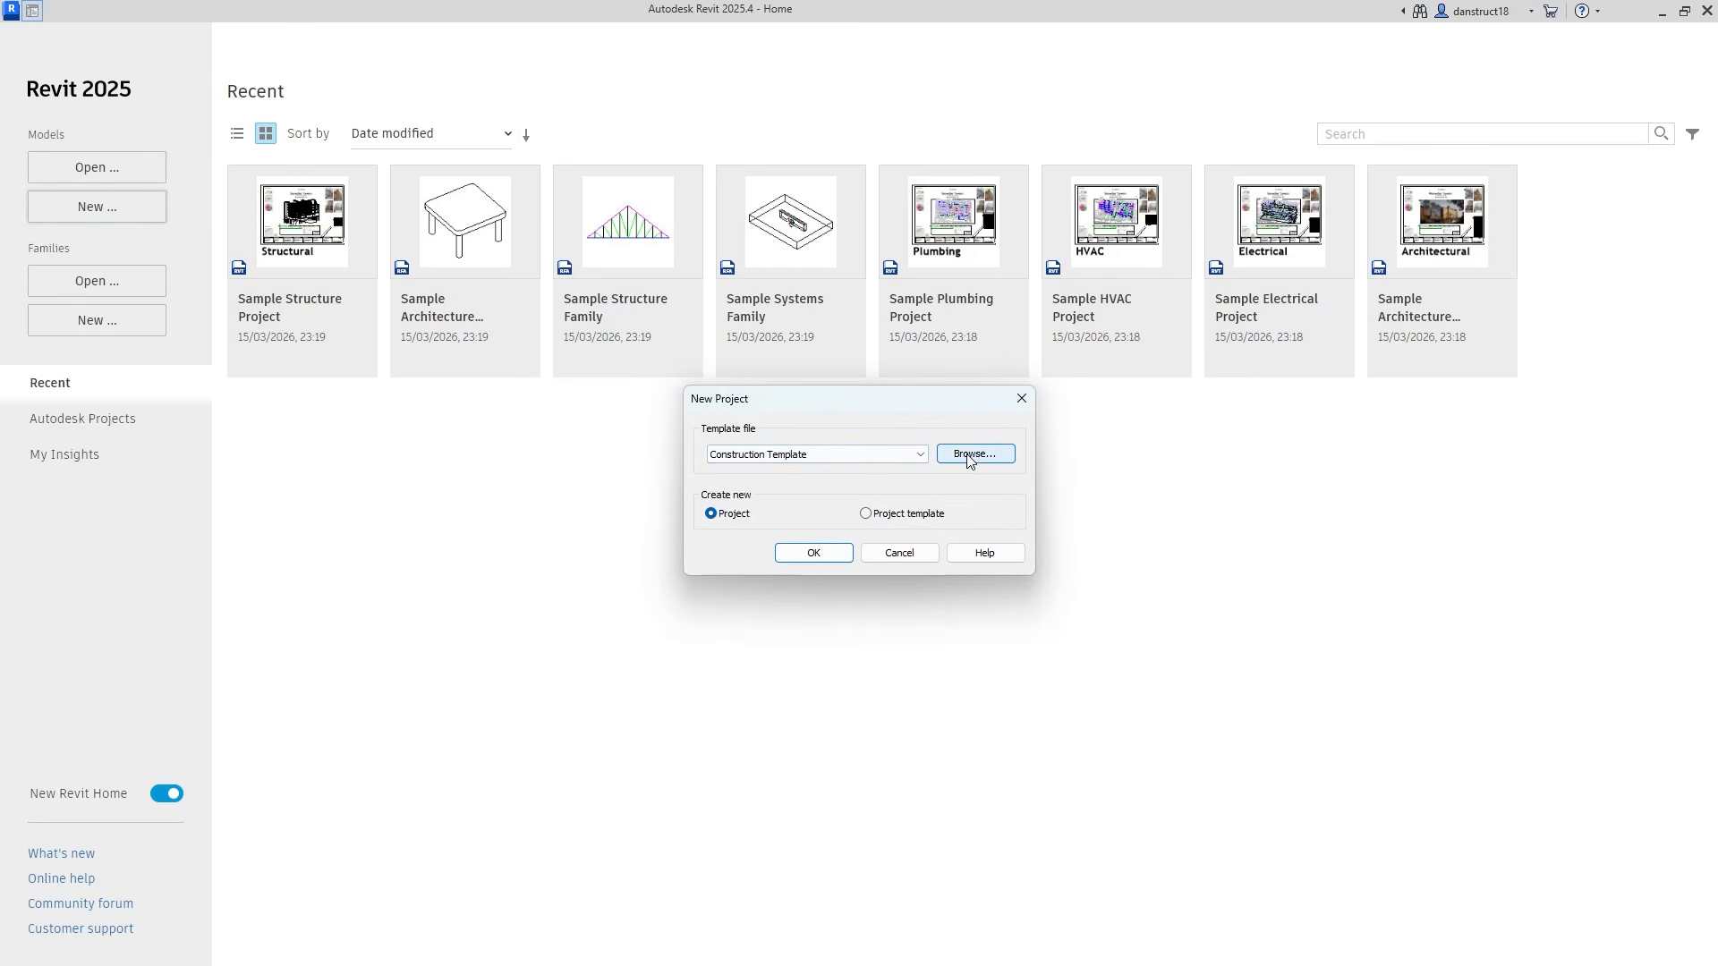
Create a new project from the Structural Analysis-DefaultGBRENU template
click(968, 457)
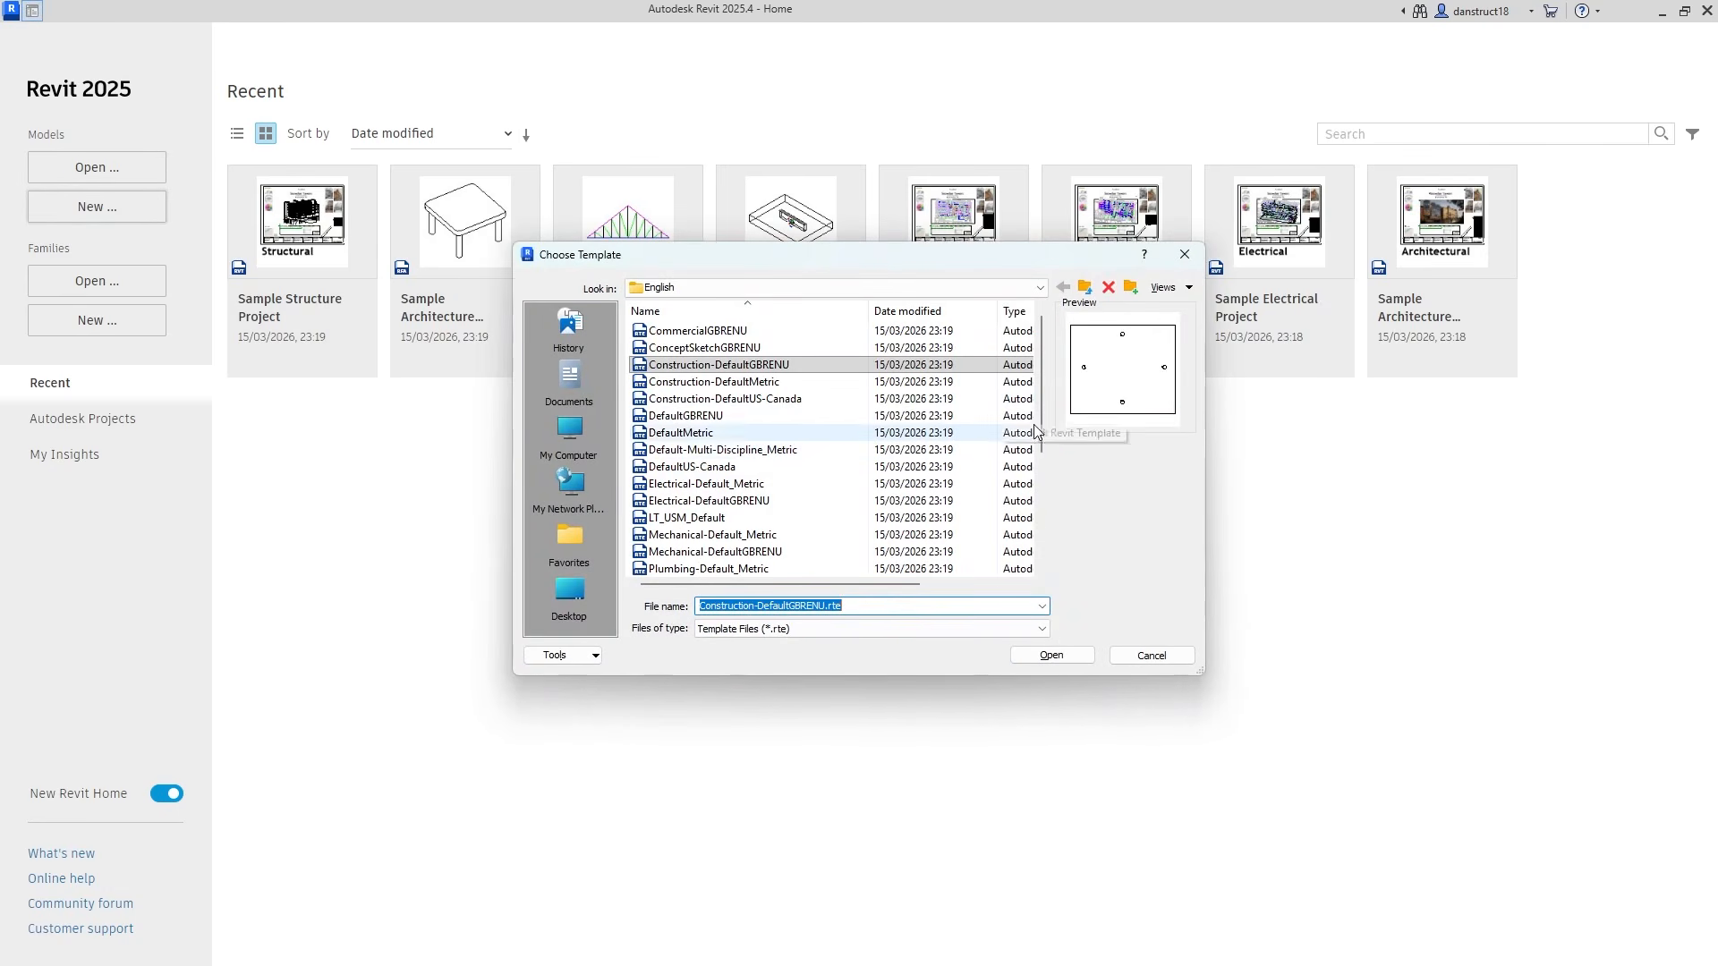
drag(1045, 417, 1038, 534)
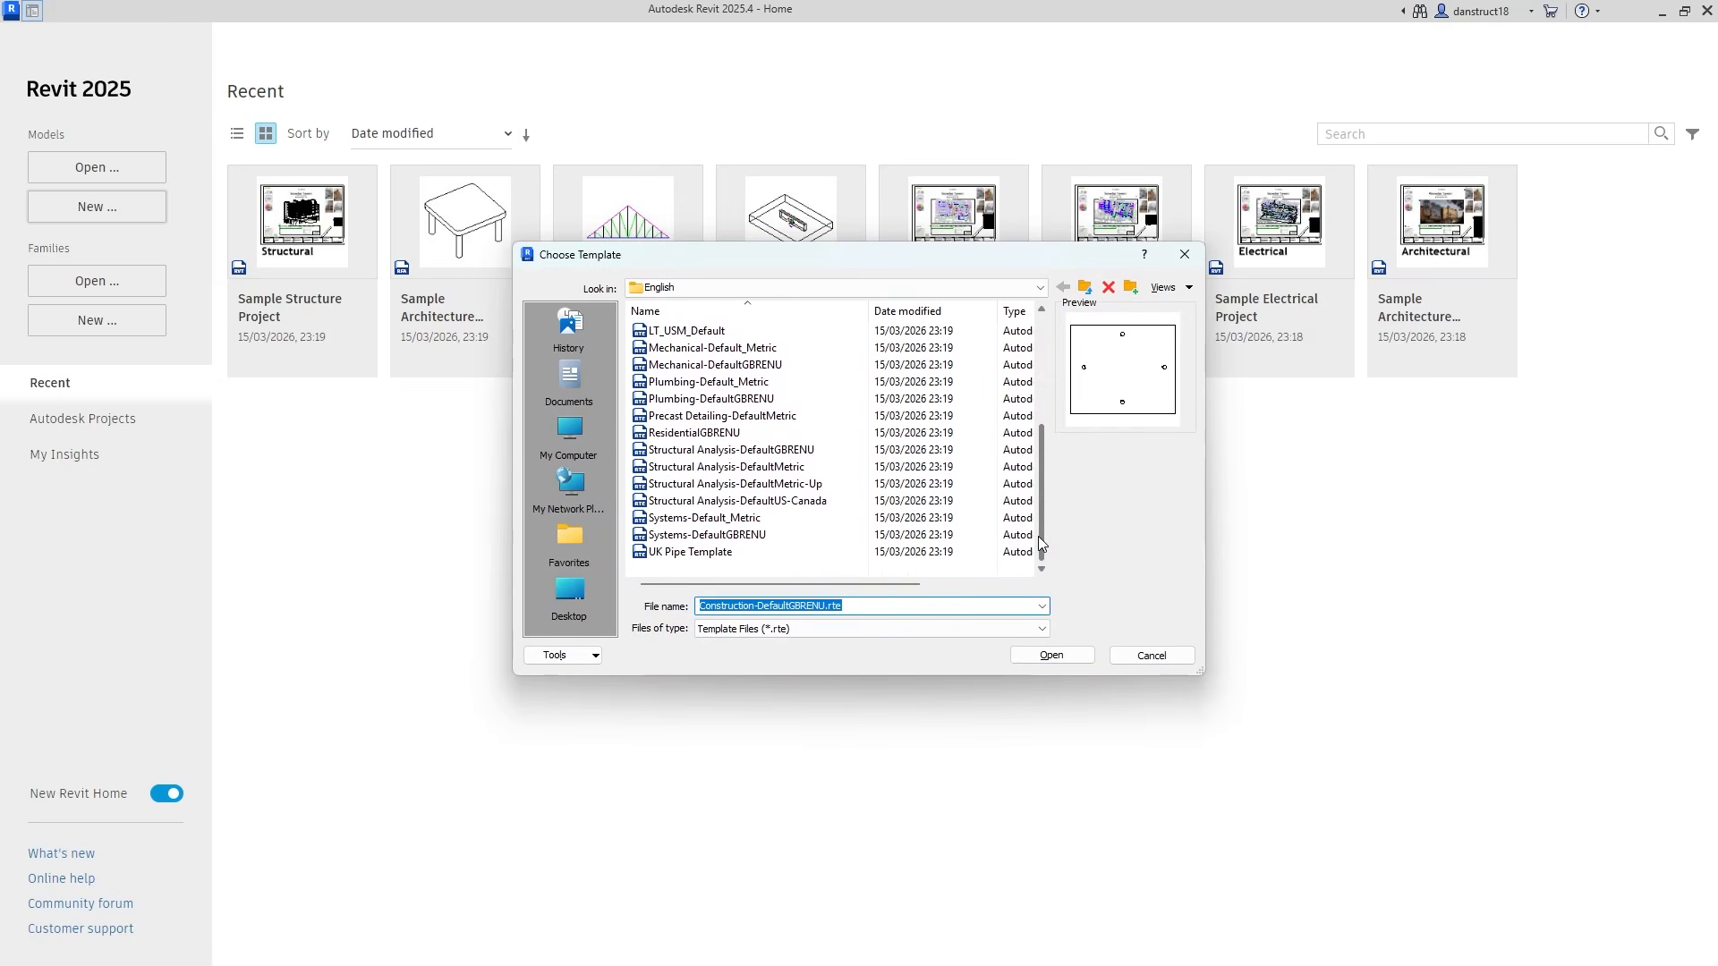
click(808, 450)
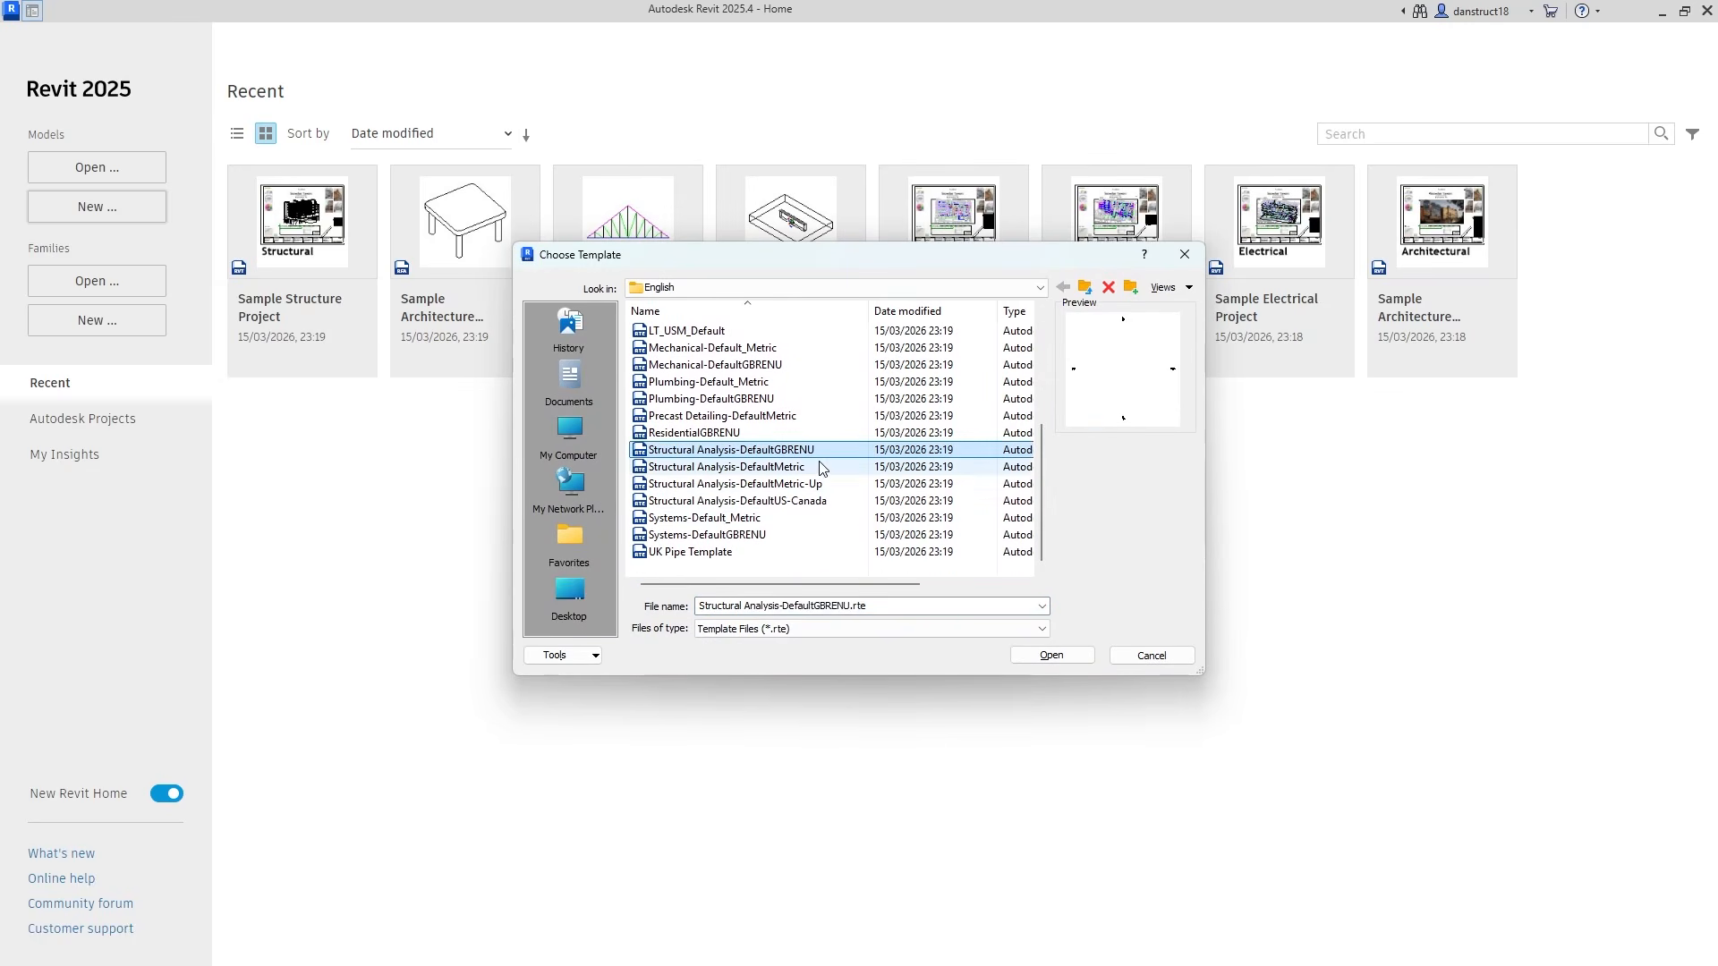
click(1034, 657)
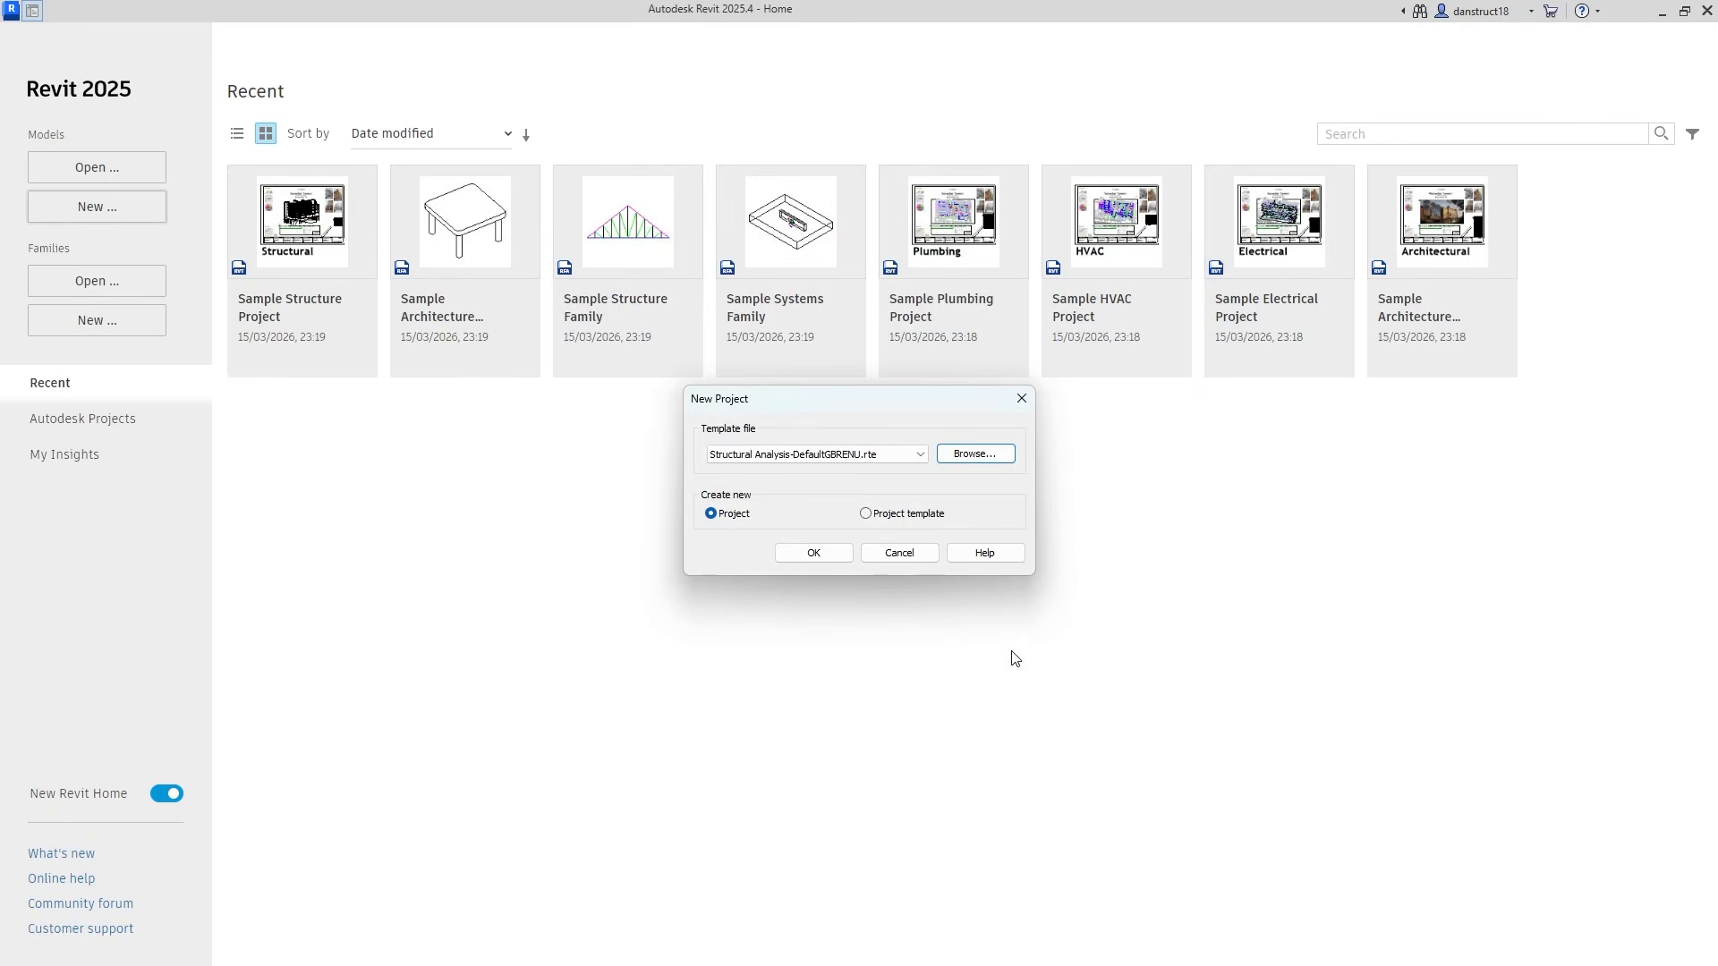
click(801, 555)
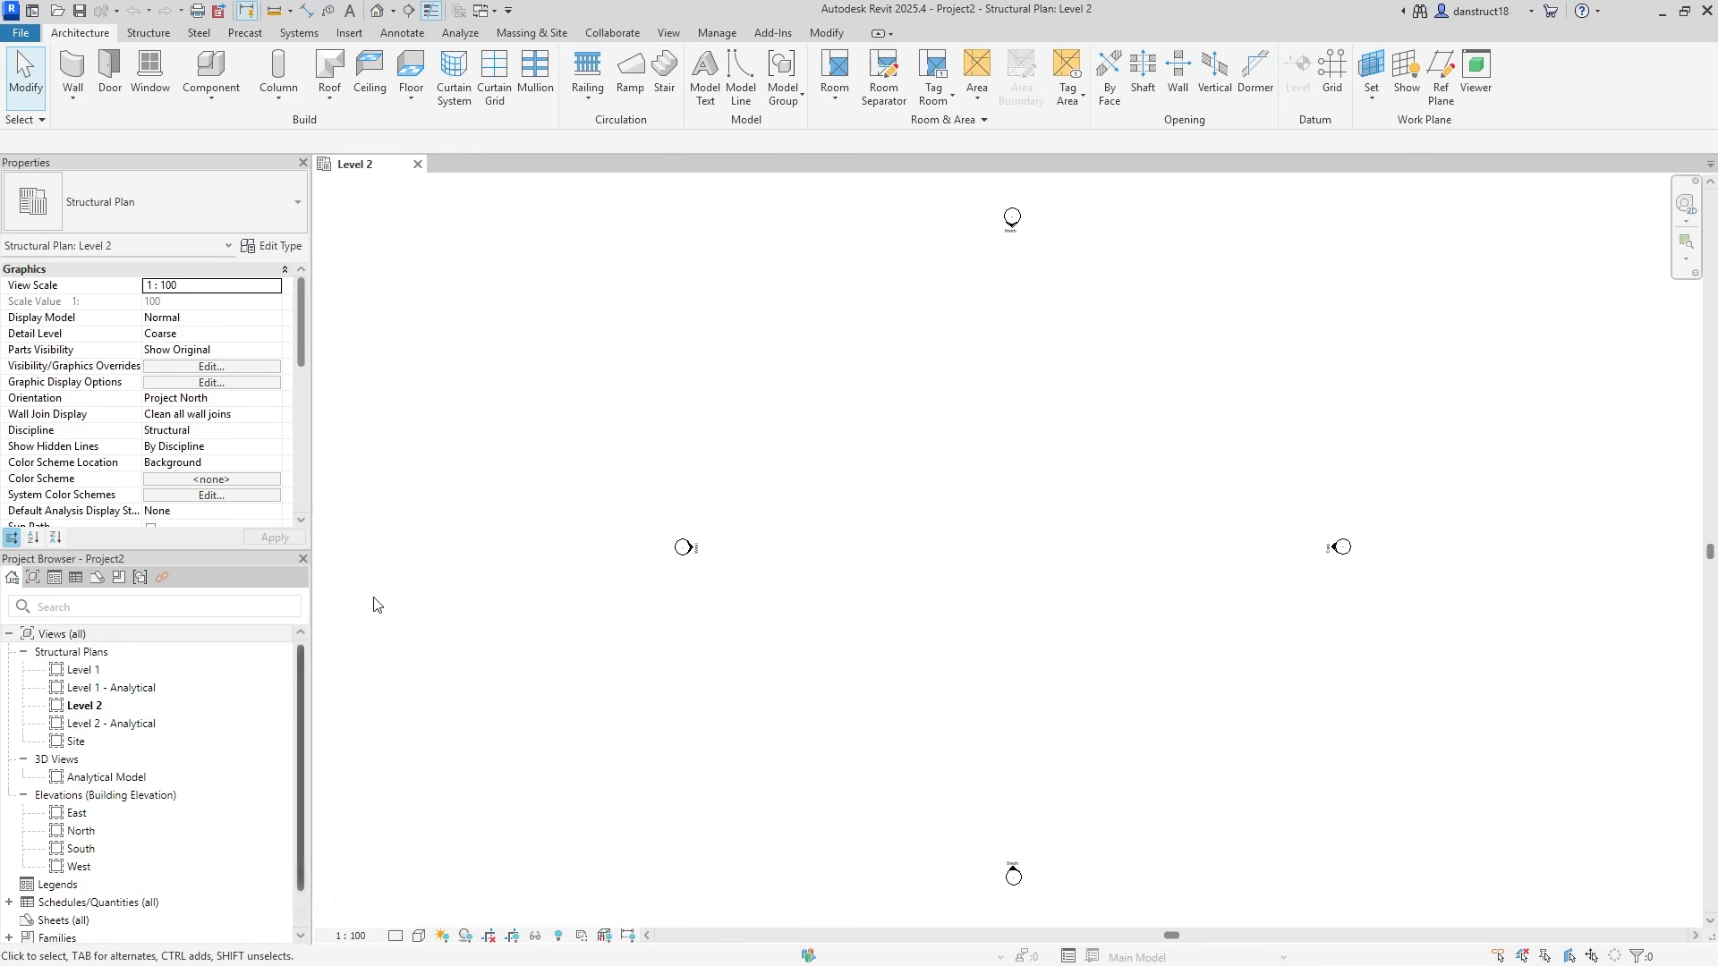
Draw a vertical grid line in the left half of the area between the elevation markers and name it X1
click(143, 32)
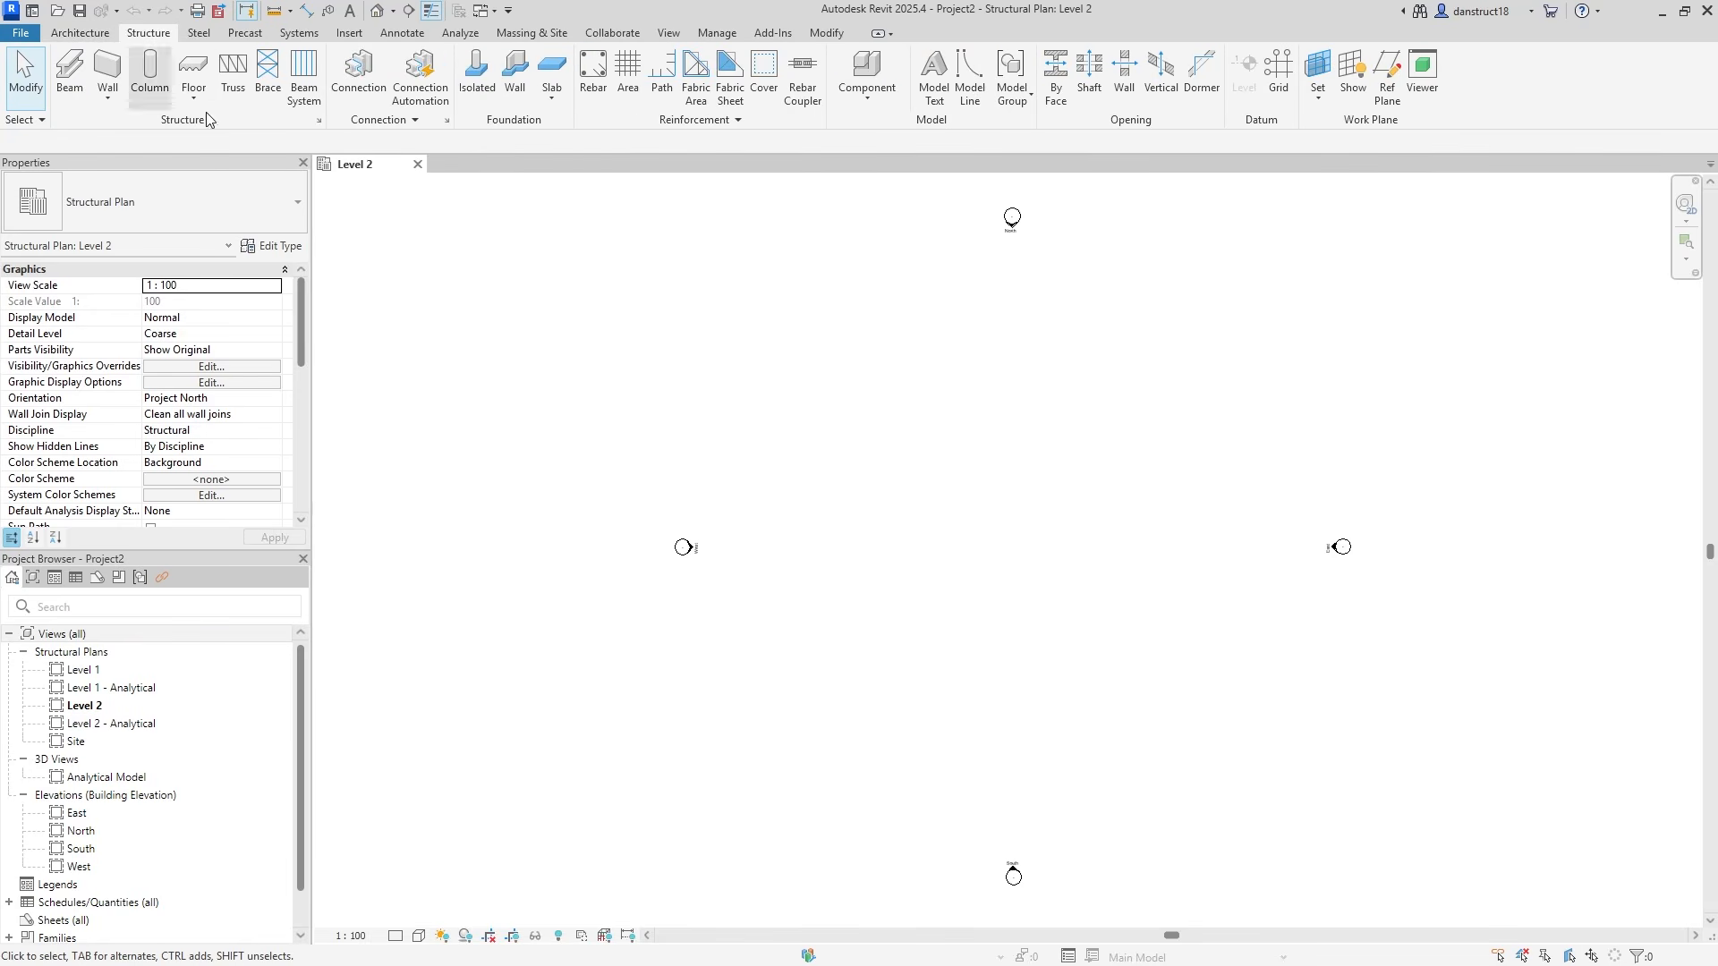
click(1278, 68)
scroll(844, 606, up, 2)
click(851, 663)
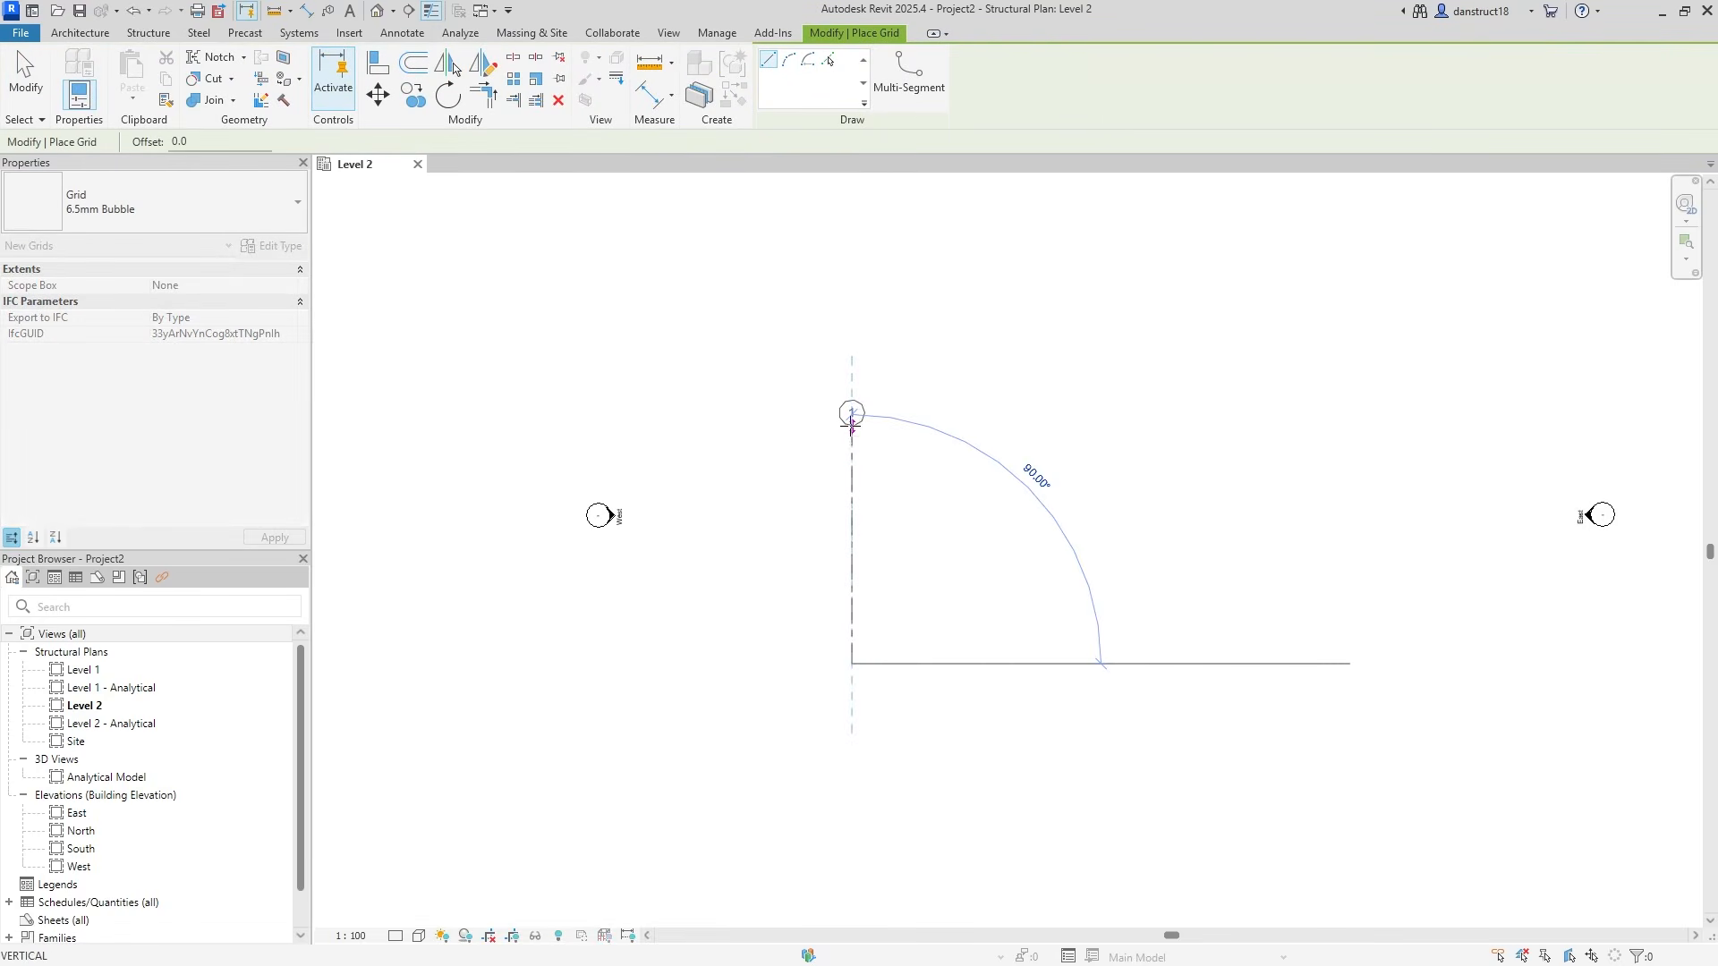
click(851, 421)
click(854, 412)
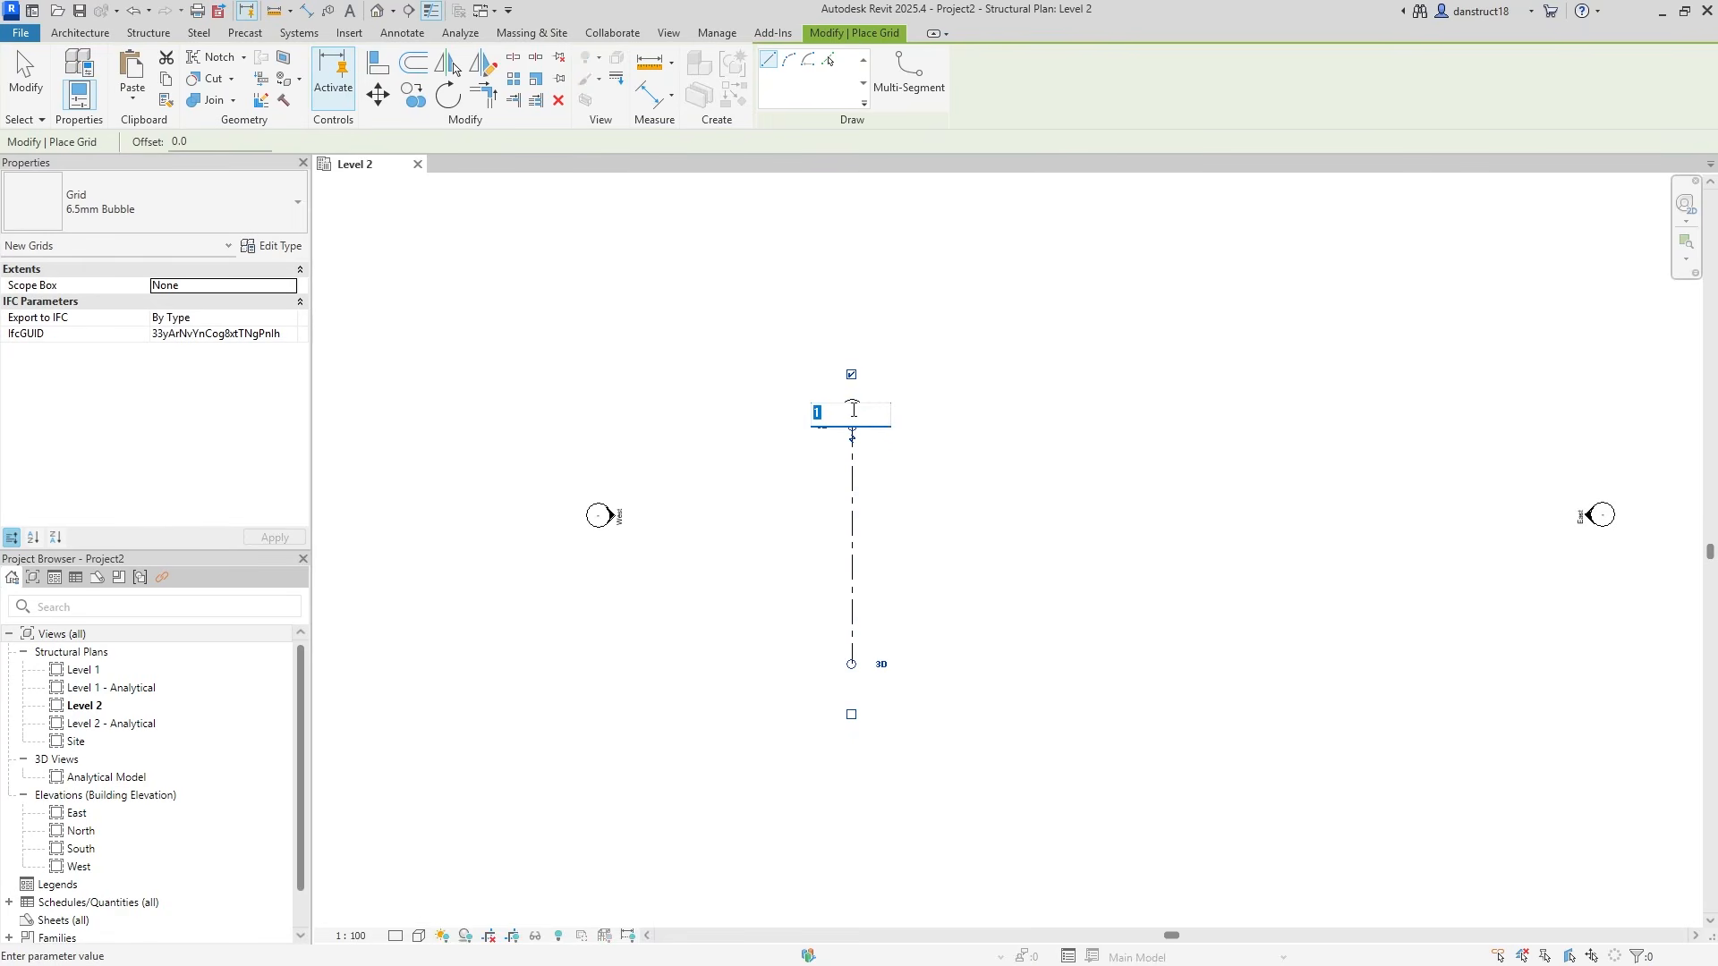
text(X1)
key(Return)
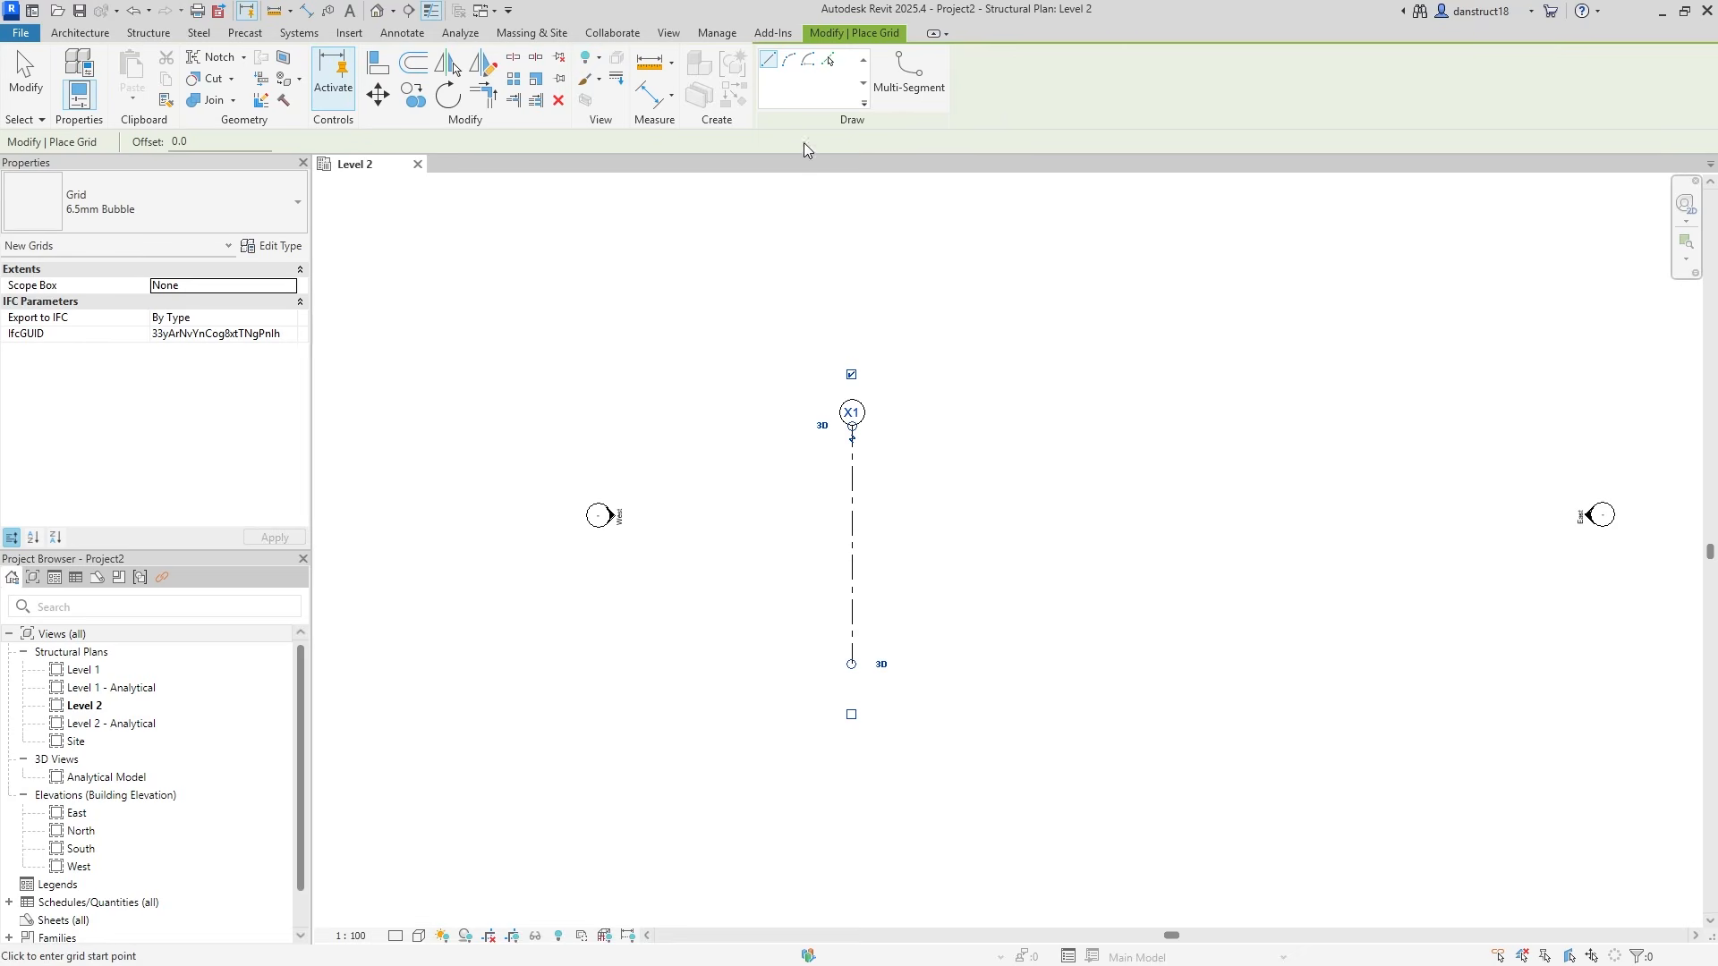
Add three more vertical grids to the right of X1, each offset 3000 mm from the previous one
click(828, 61)
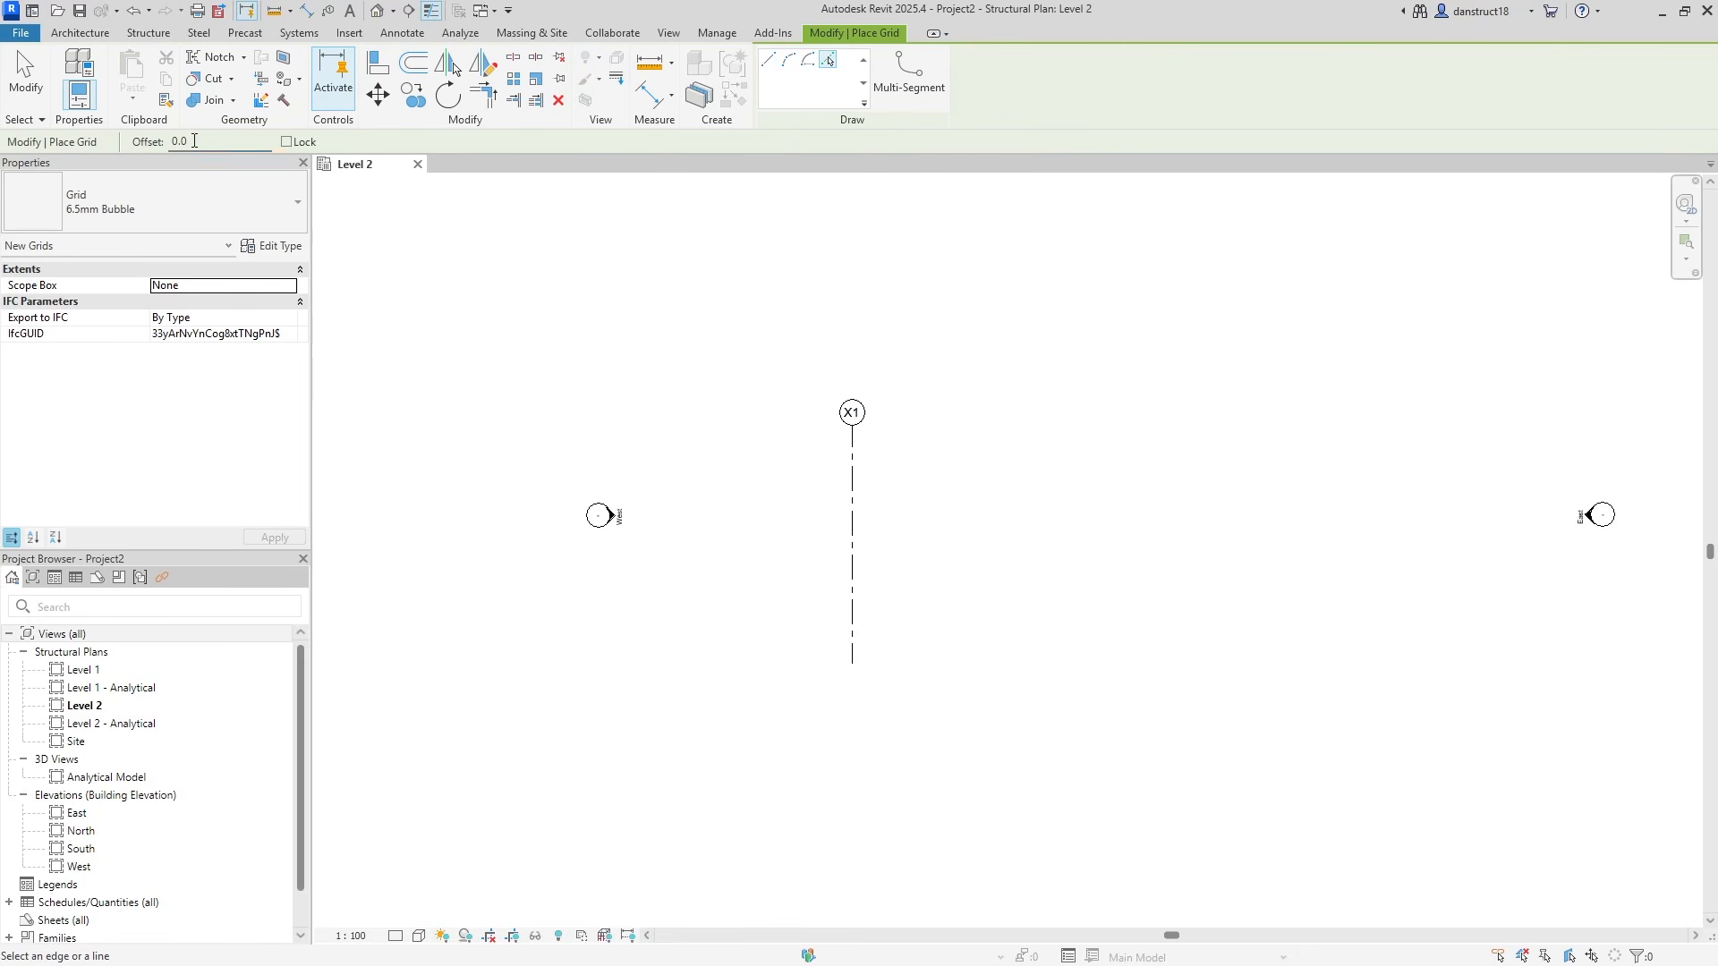
text(300)
scroll(821, 464, up, 3)
click(873, 511)
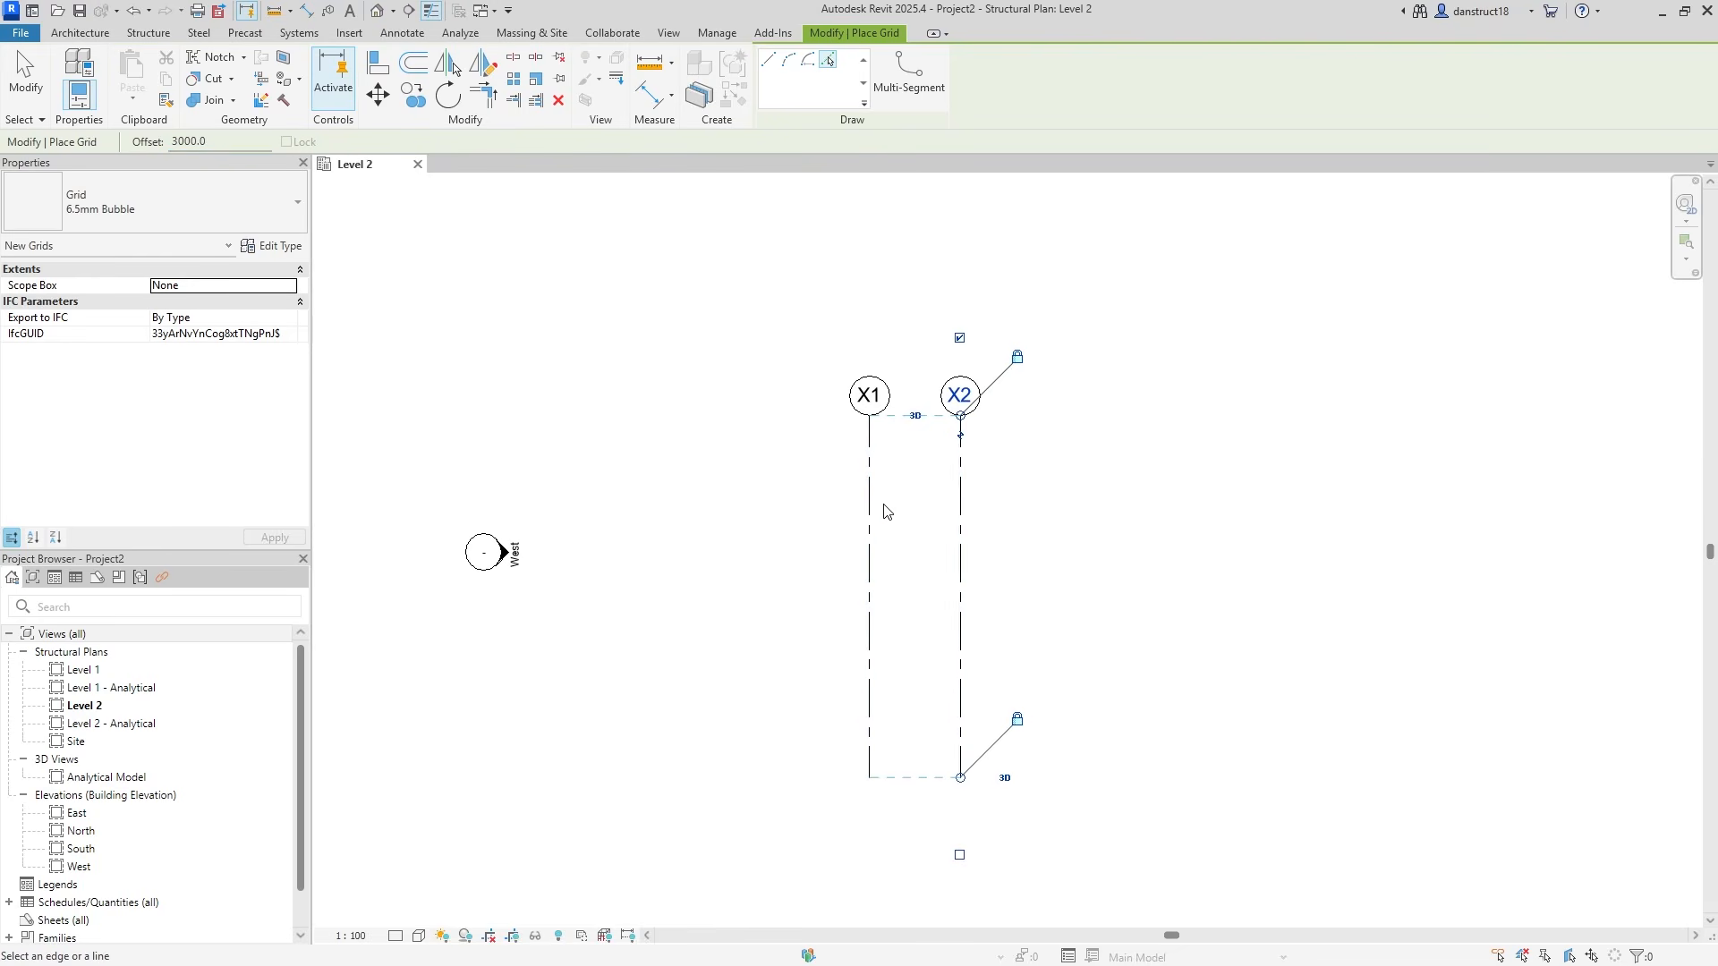
click(964, 536)
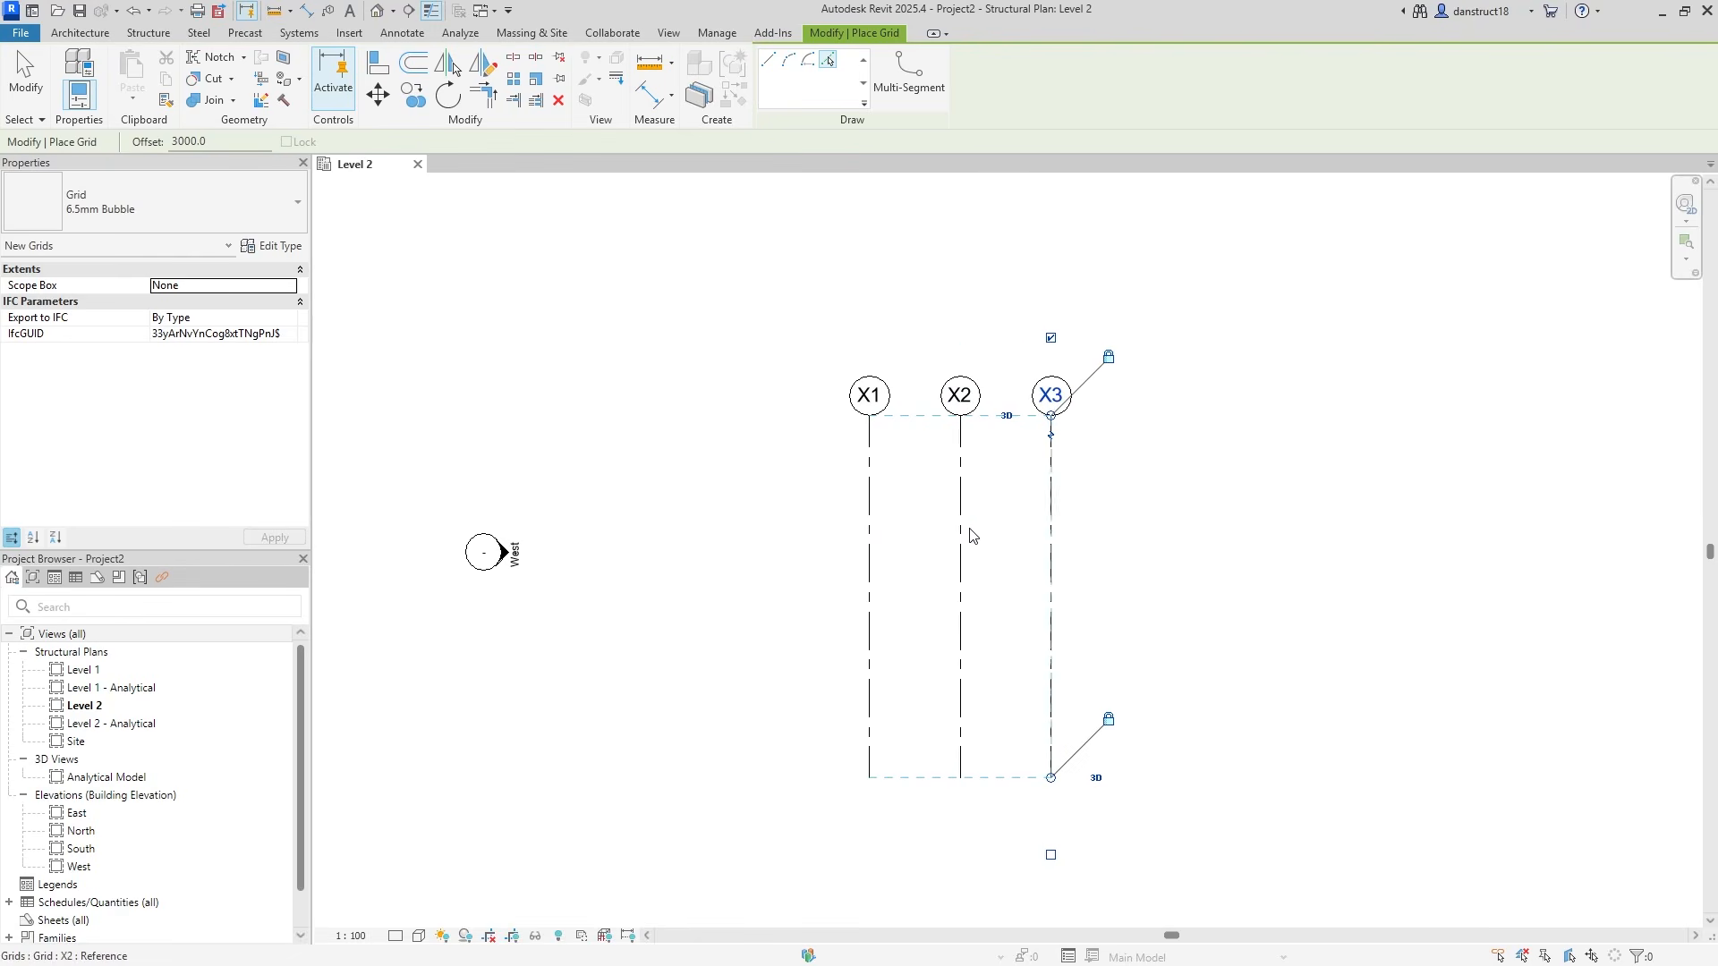
click(1051, 530)
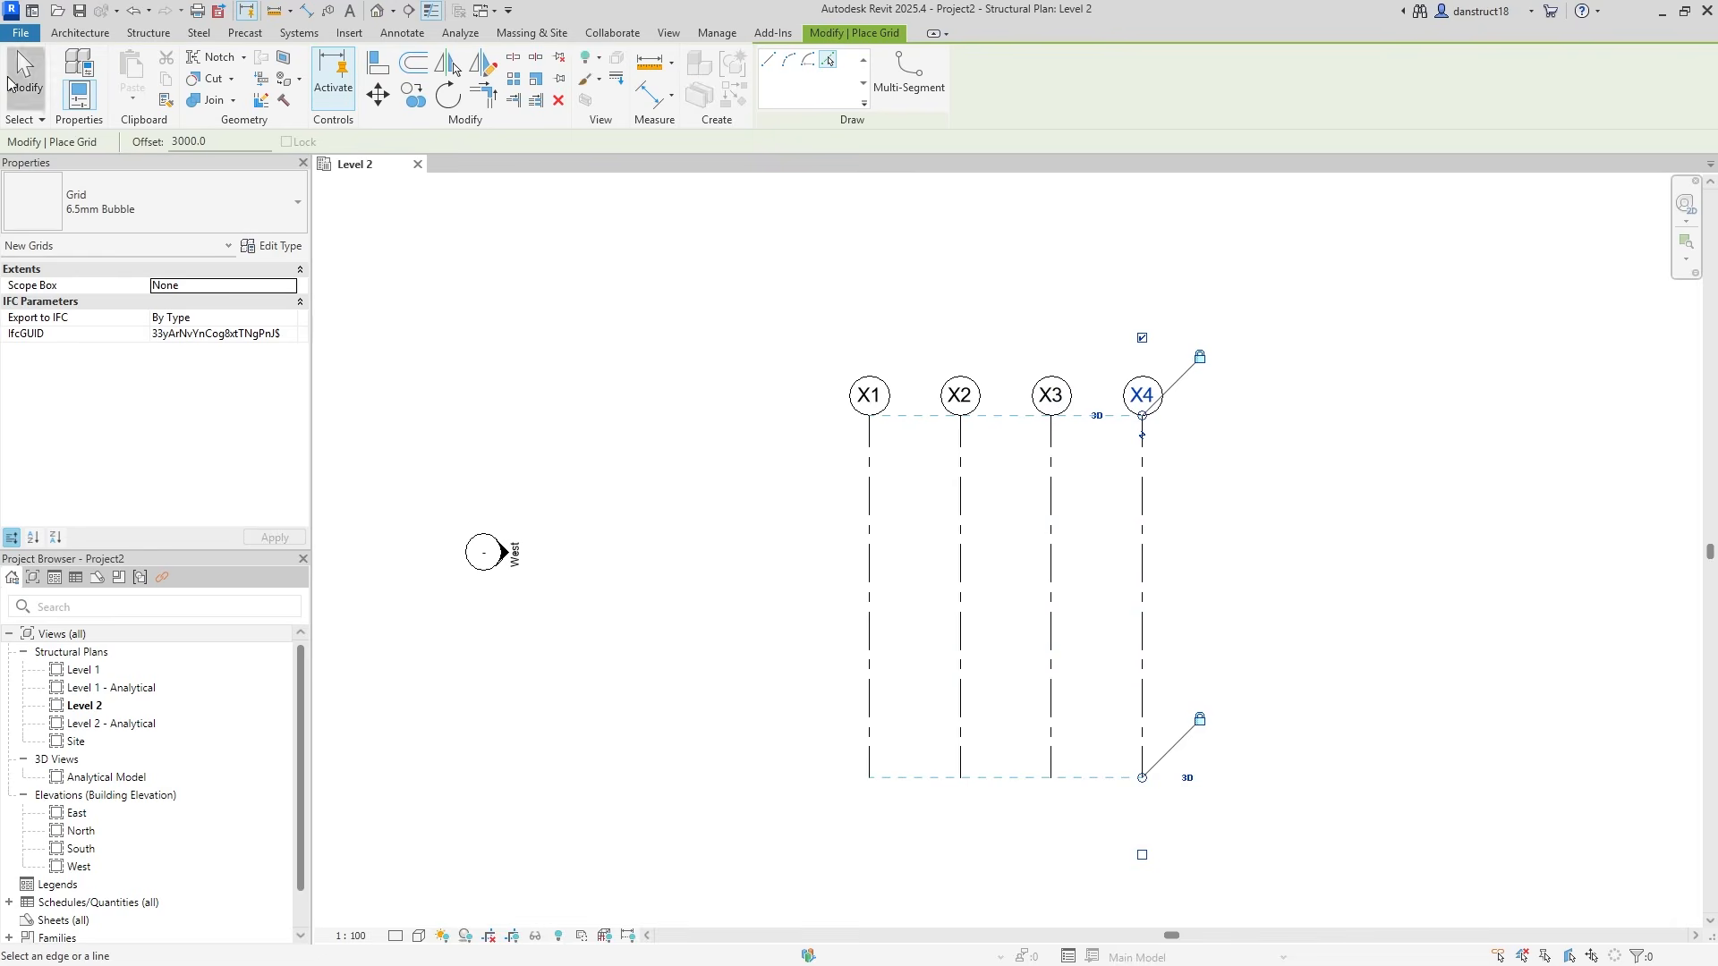
key(Escape)
key(Escape)
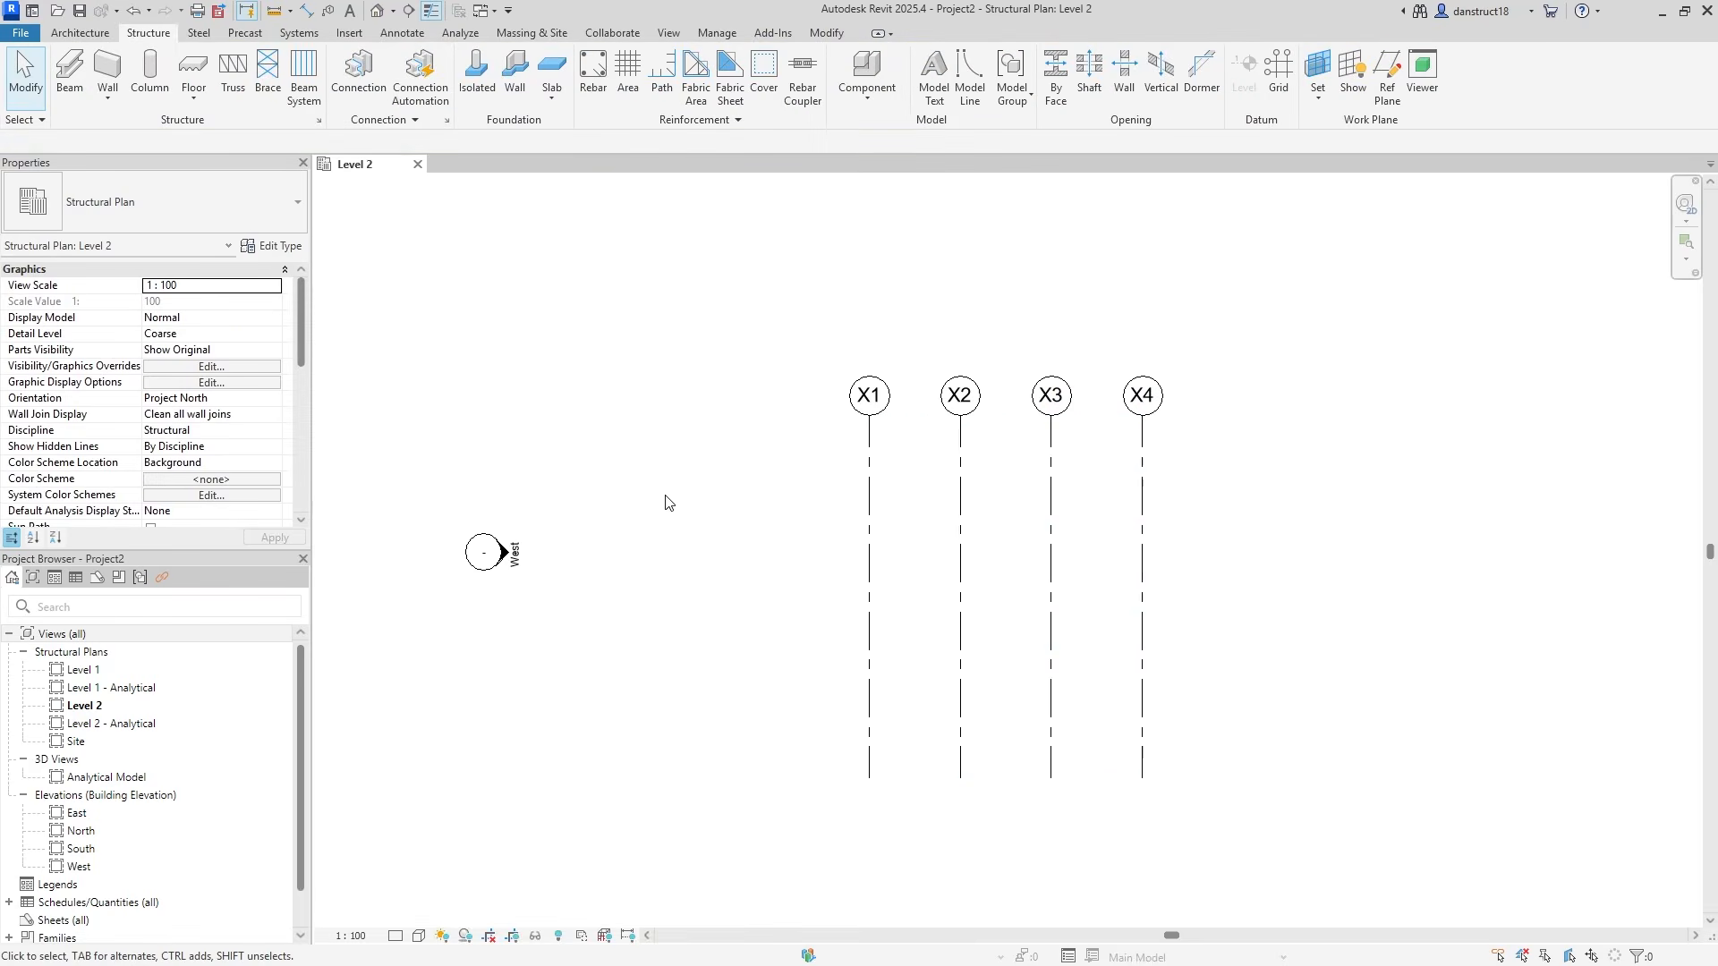
Set the scale of the Level 2 plan view to 1:50
click(349, 935)
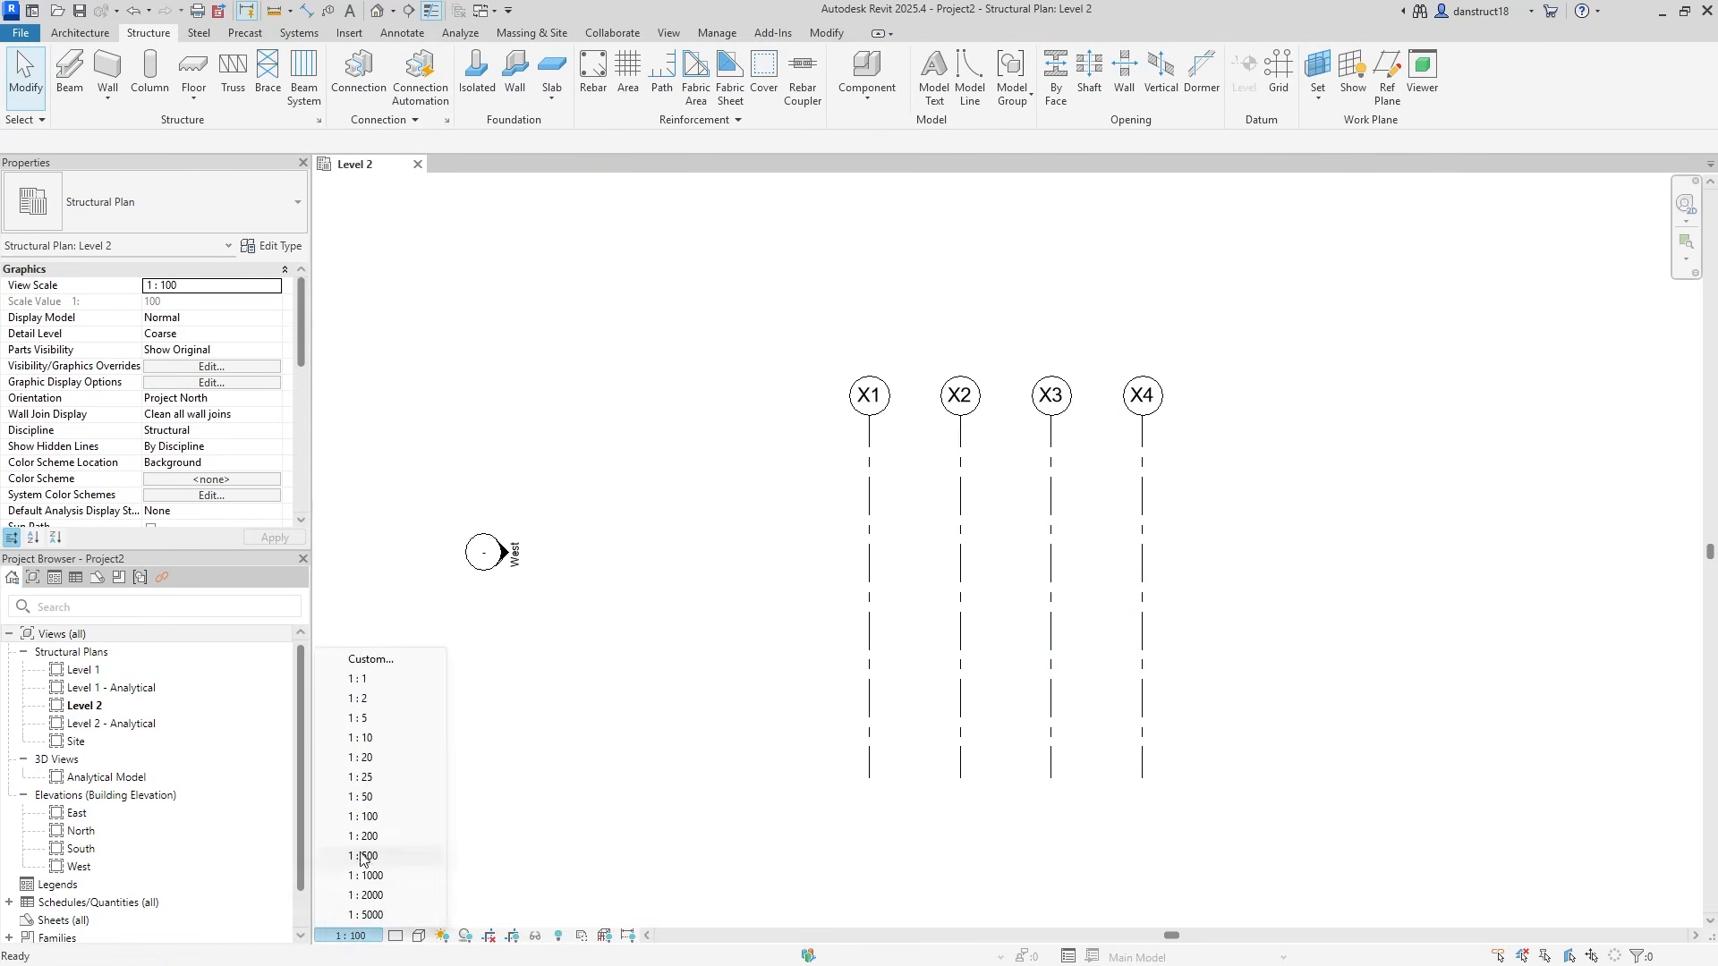
click(362, 797)
scroll(1120, 579, up, 2)
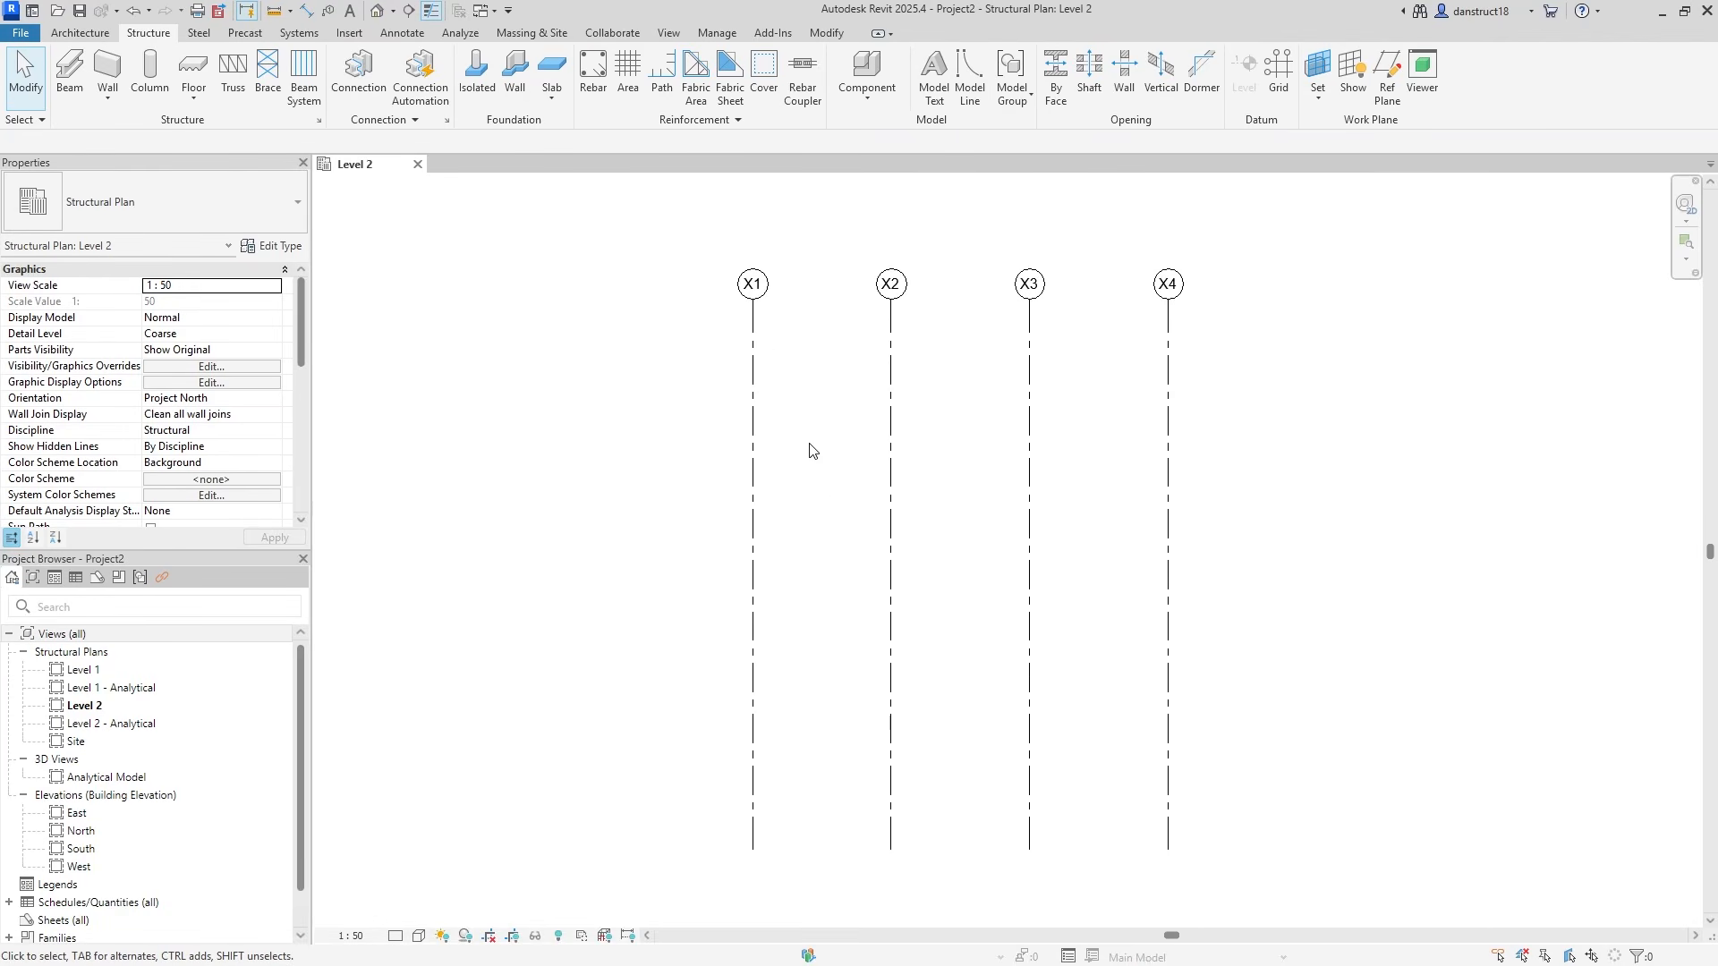
Draw a horizontal grid line across the lower part of the four vertical grids and name it Y1
click(1279, 71)
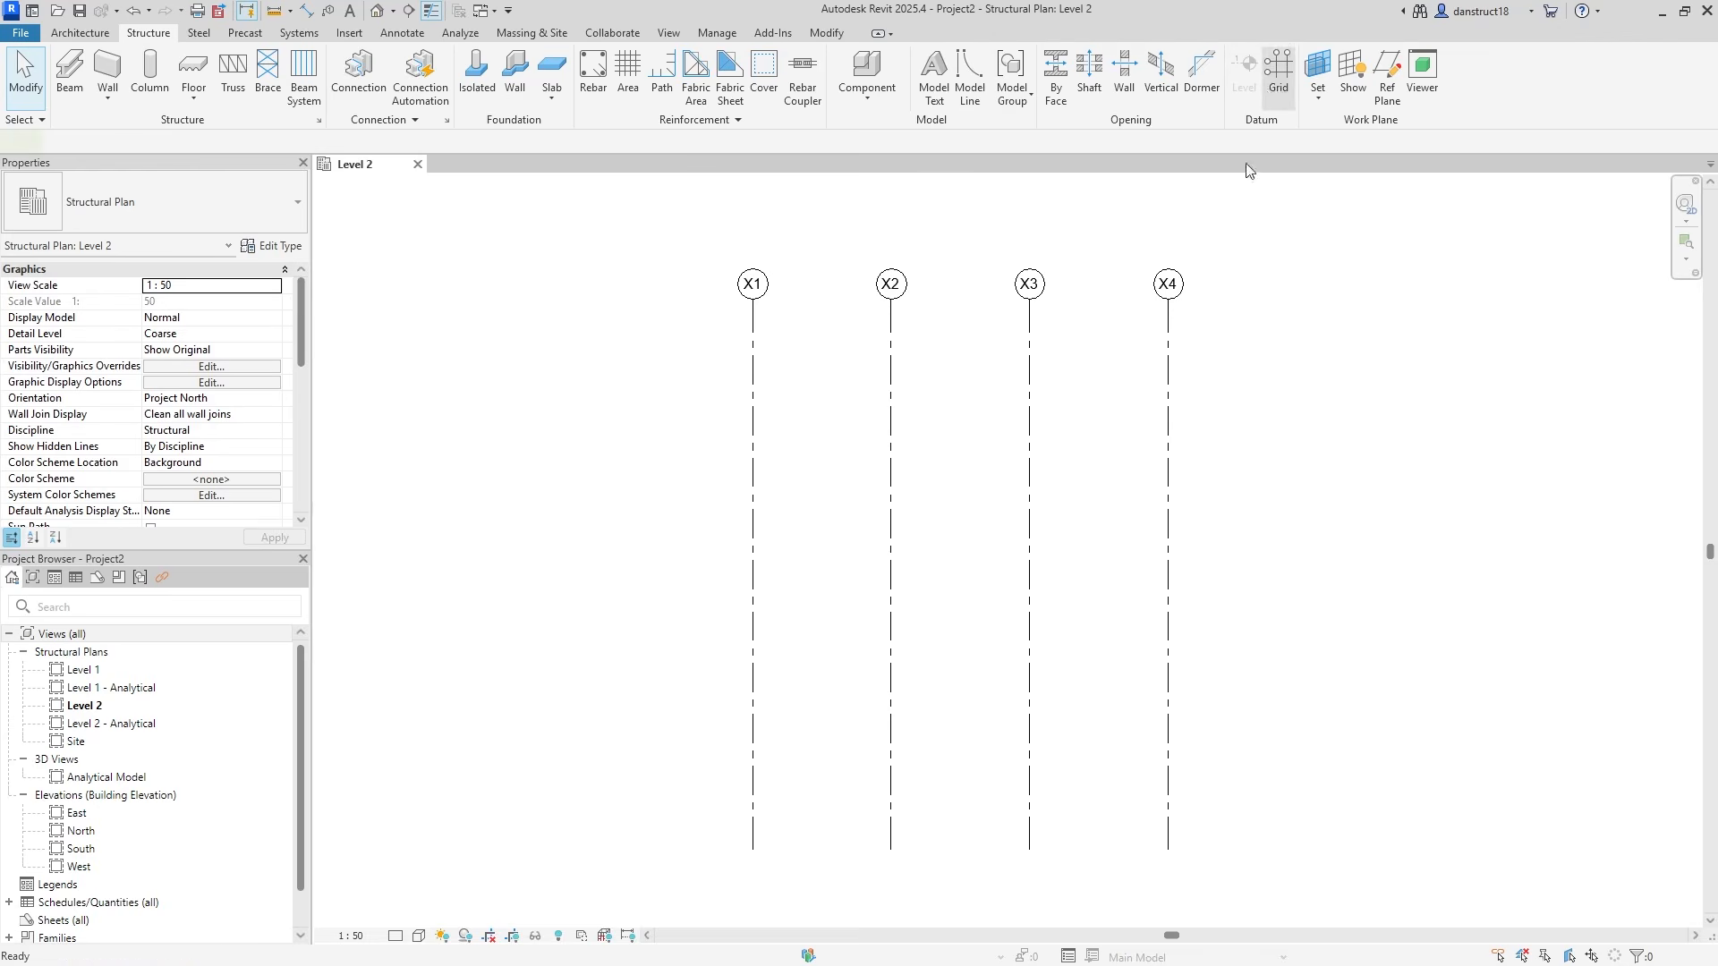
click(1275, 780)
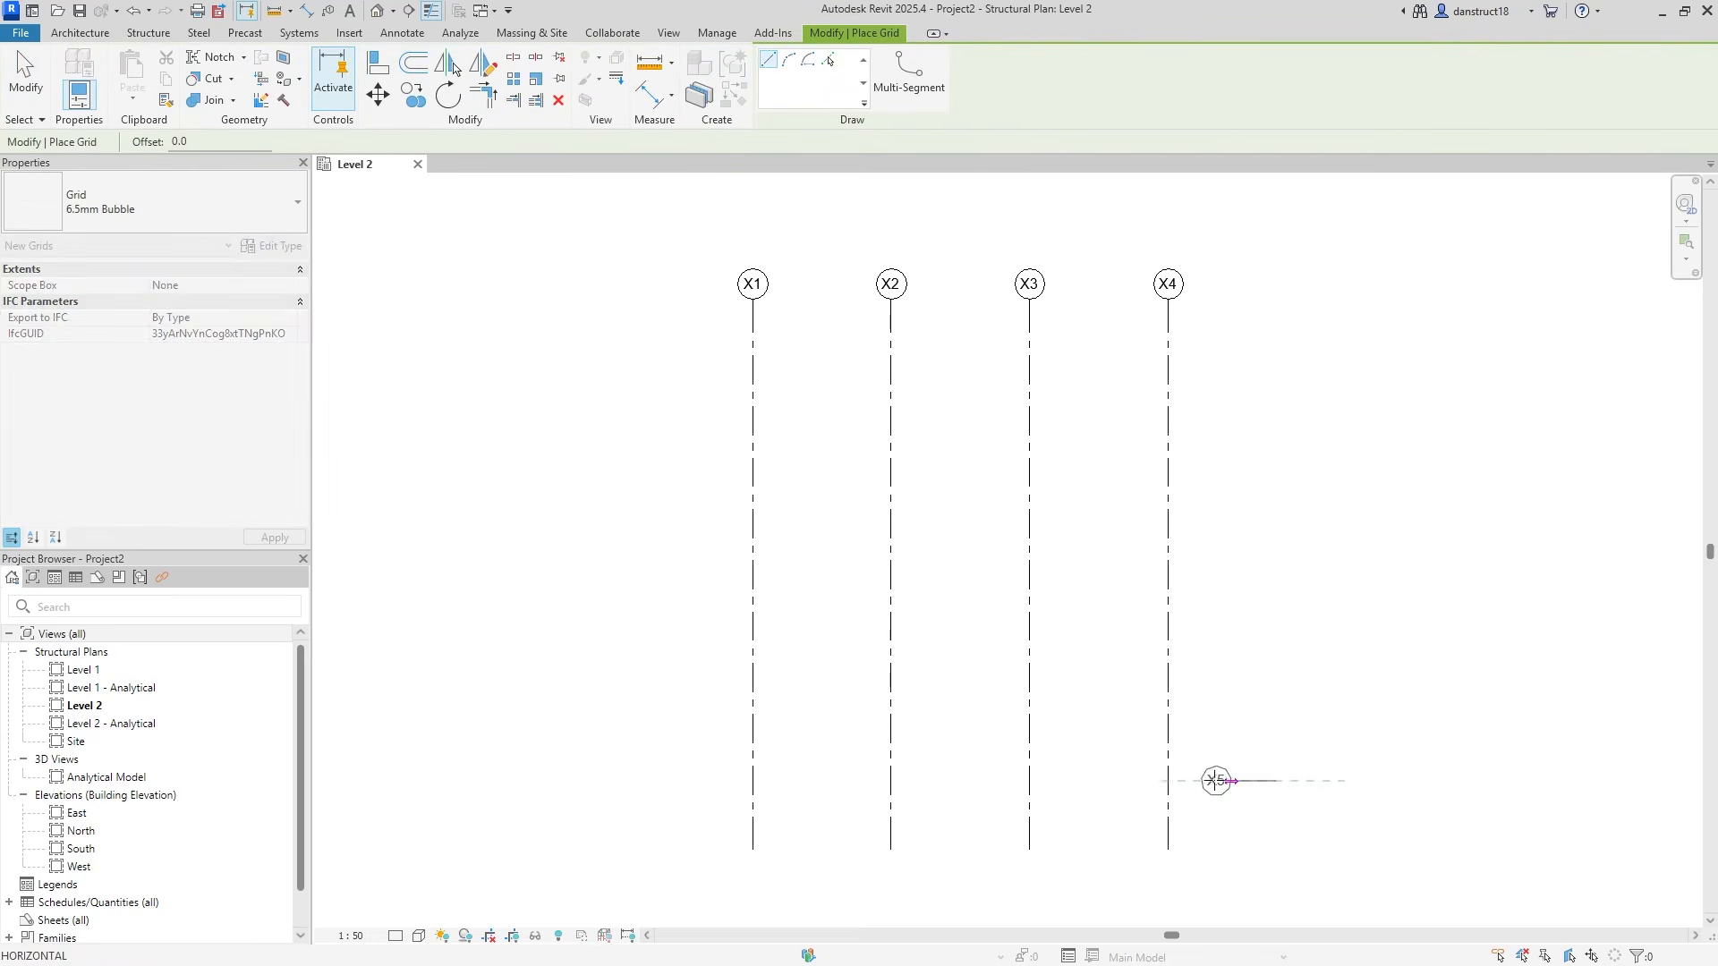
click(653, 781)
click(635, 781)
key(Return)
Add two horizontal grids above Y1, the first offset 3500 mm from Y1 and the second 4500 mm above that
click(827, 60)
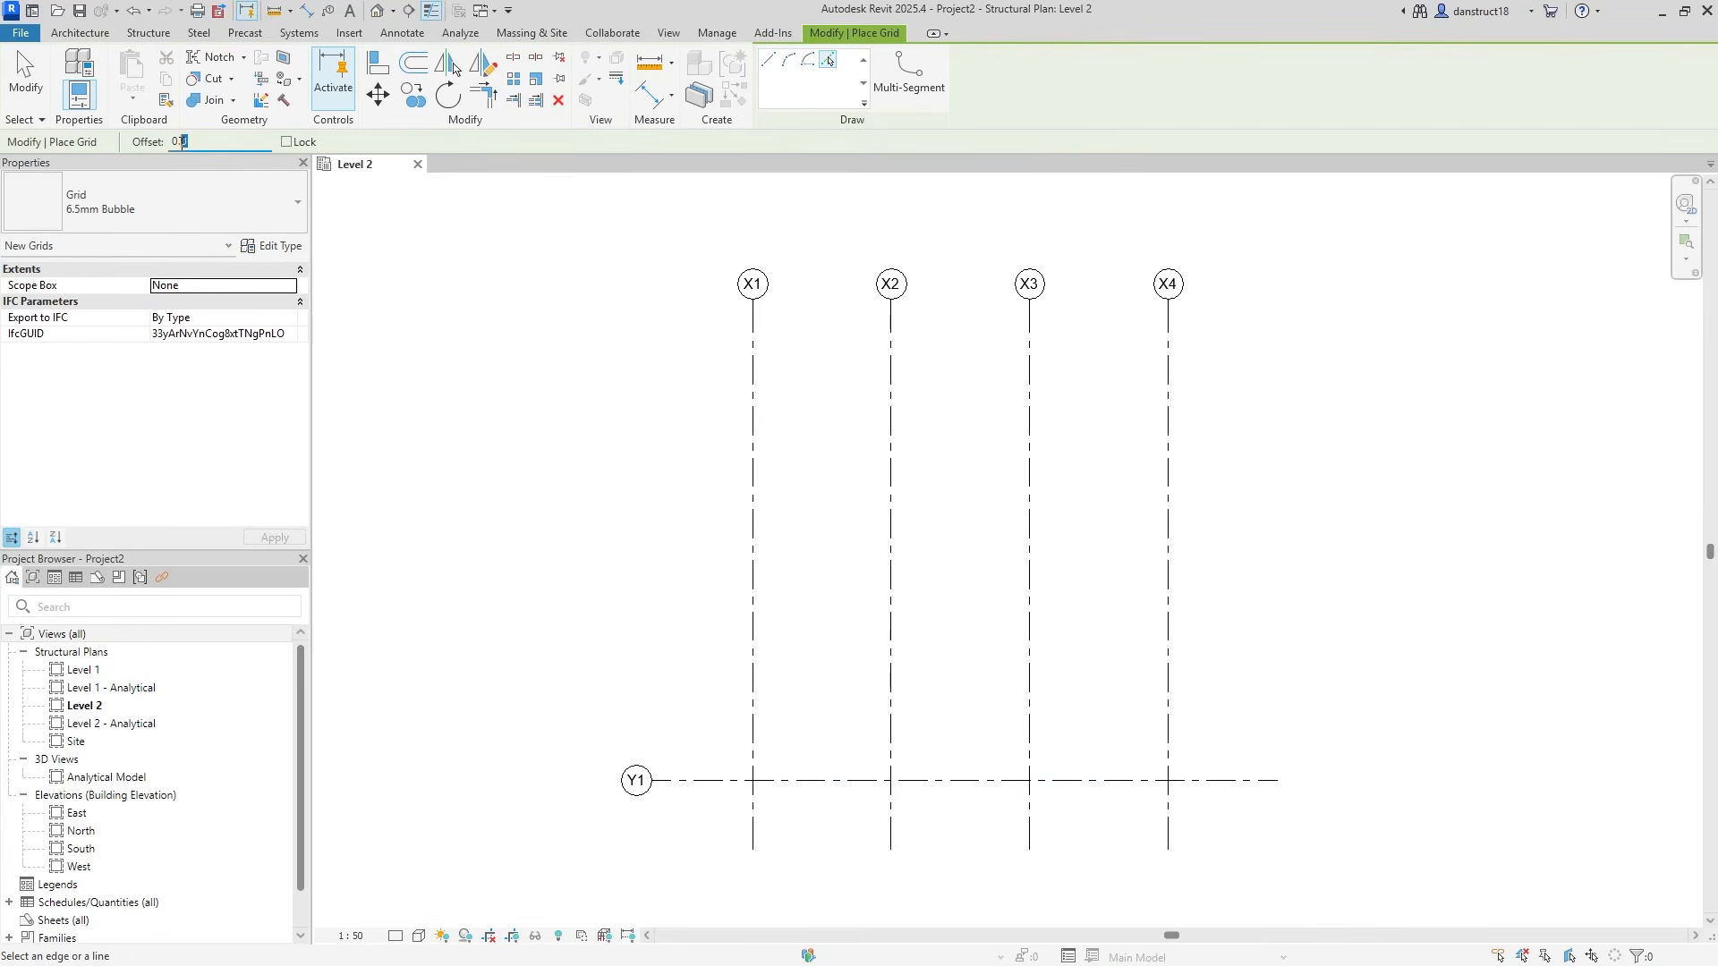
text(35)
key(Return)
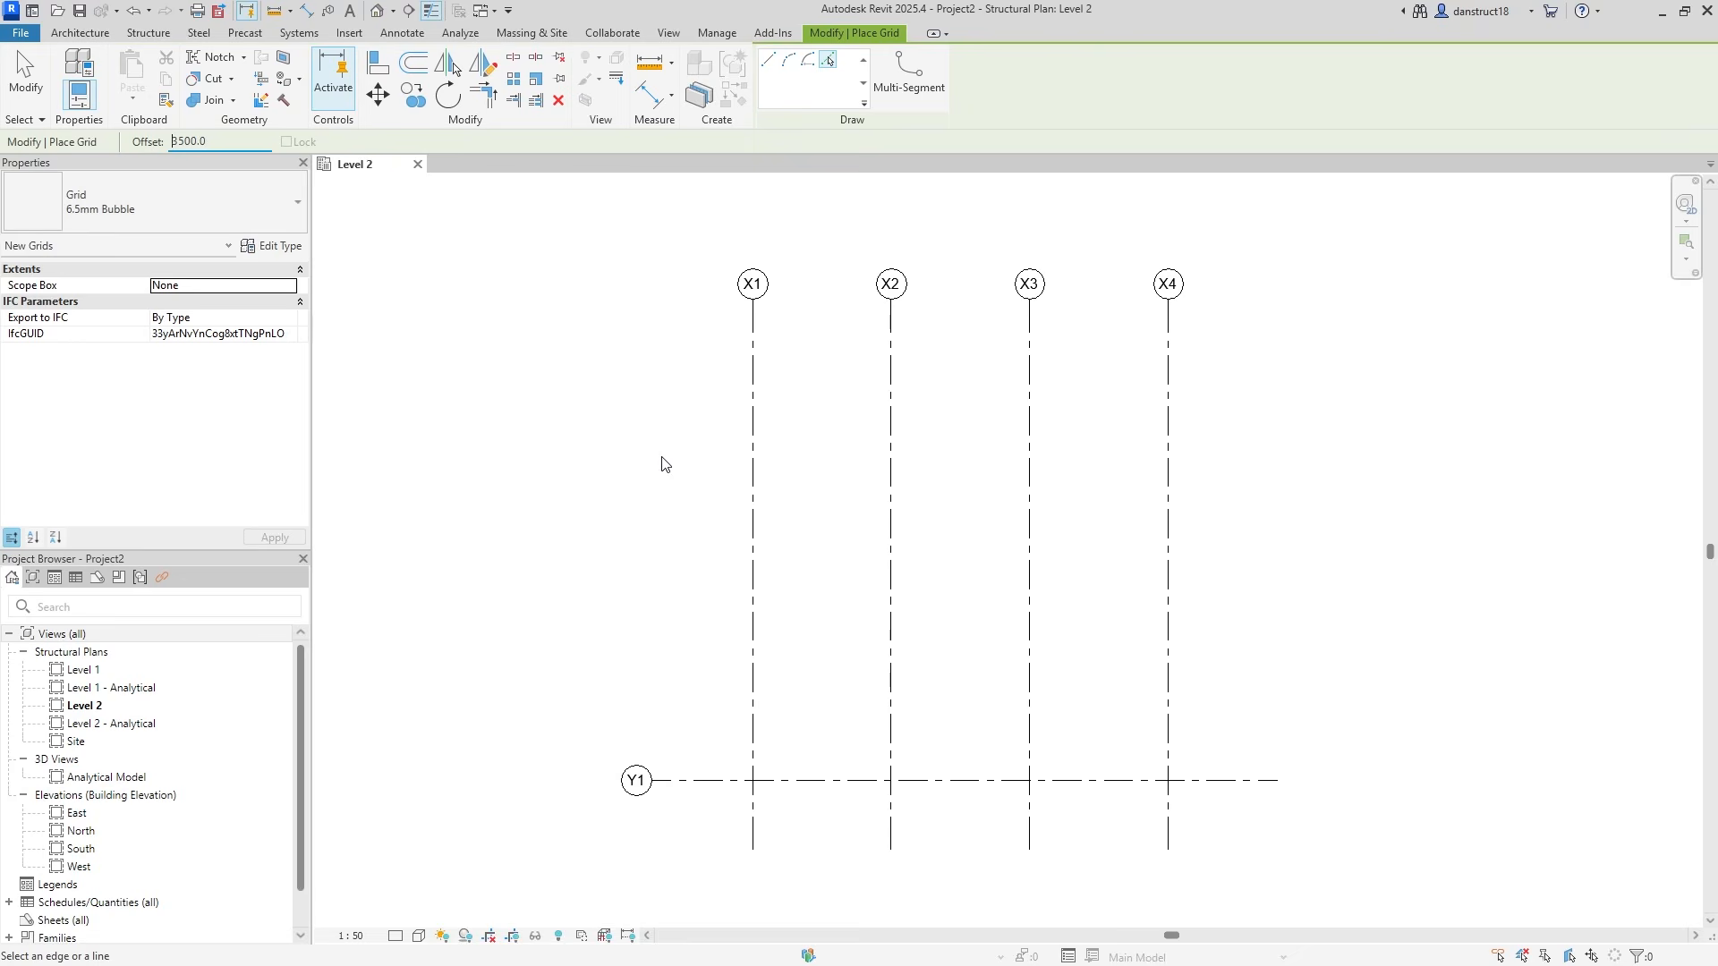
click(729, 779)
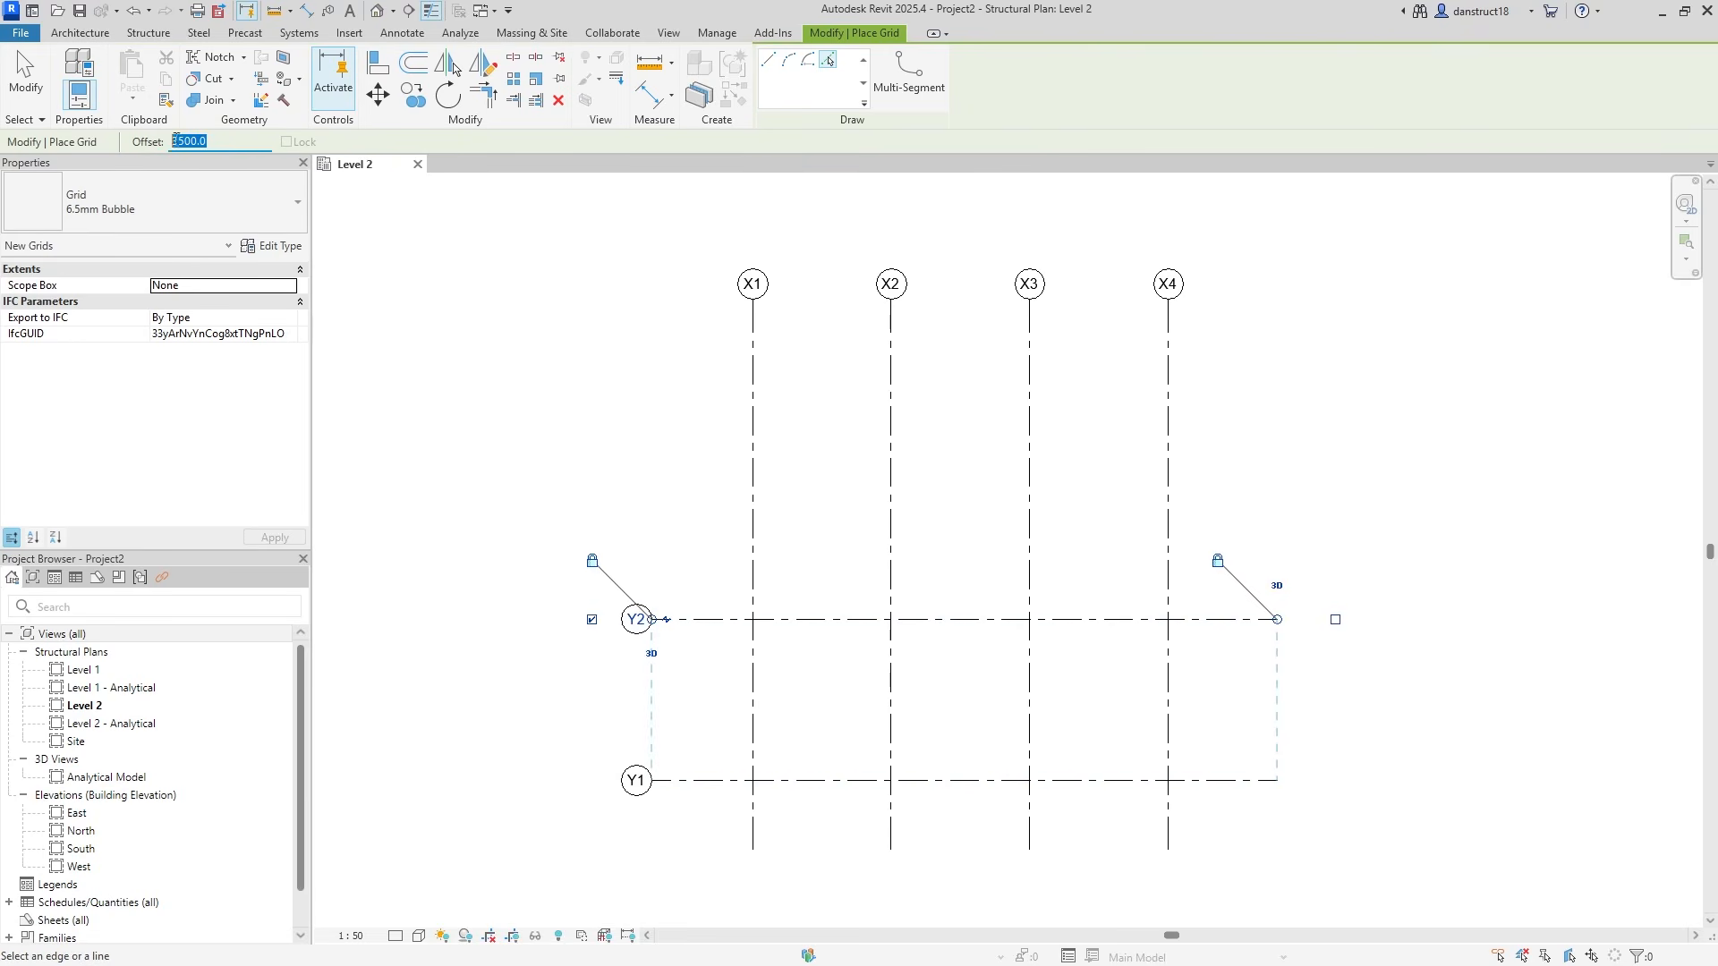
text(45)
click(709, 617)
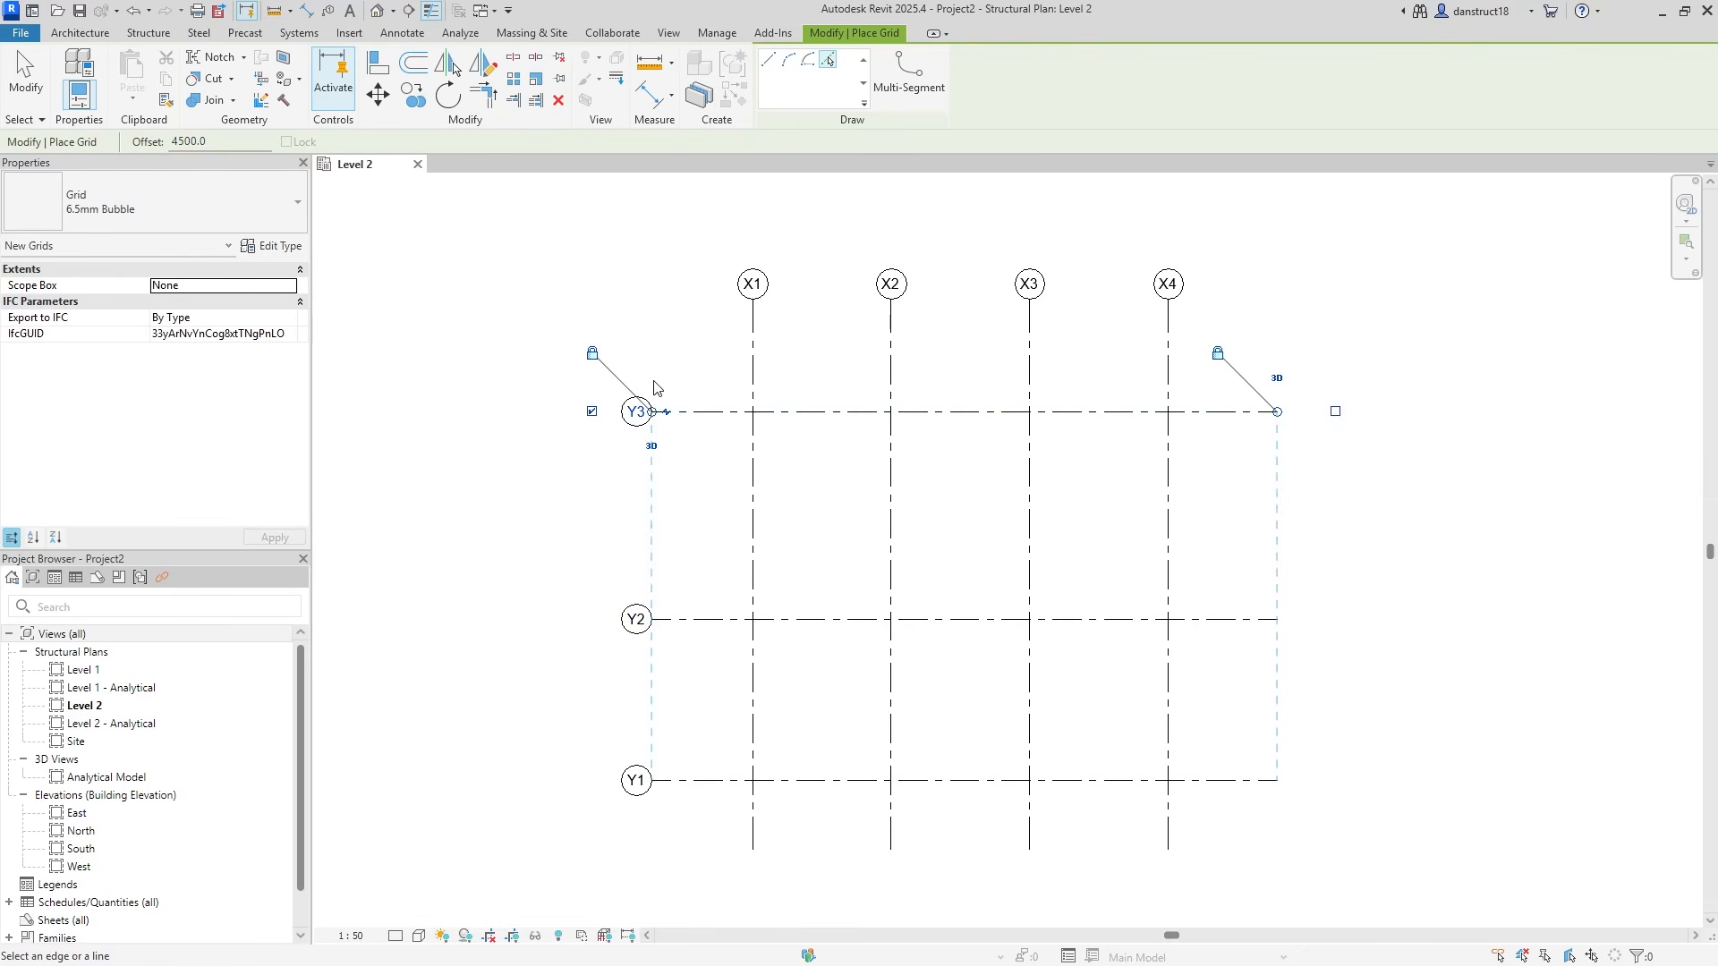
click(25, 71)
Extend the bubble ends of the four vertical grids upward to leave room above grid Y3
click(754, 315)
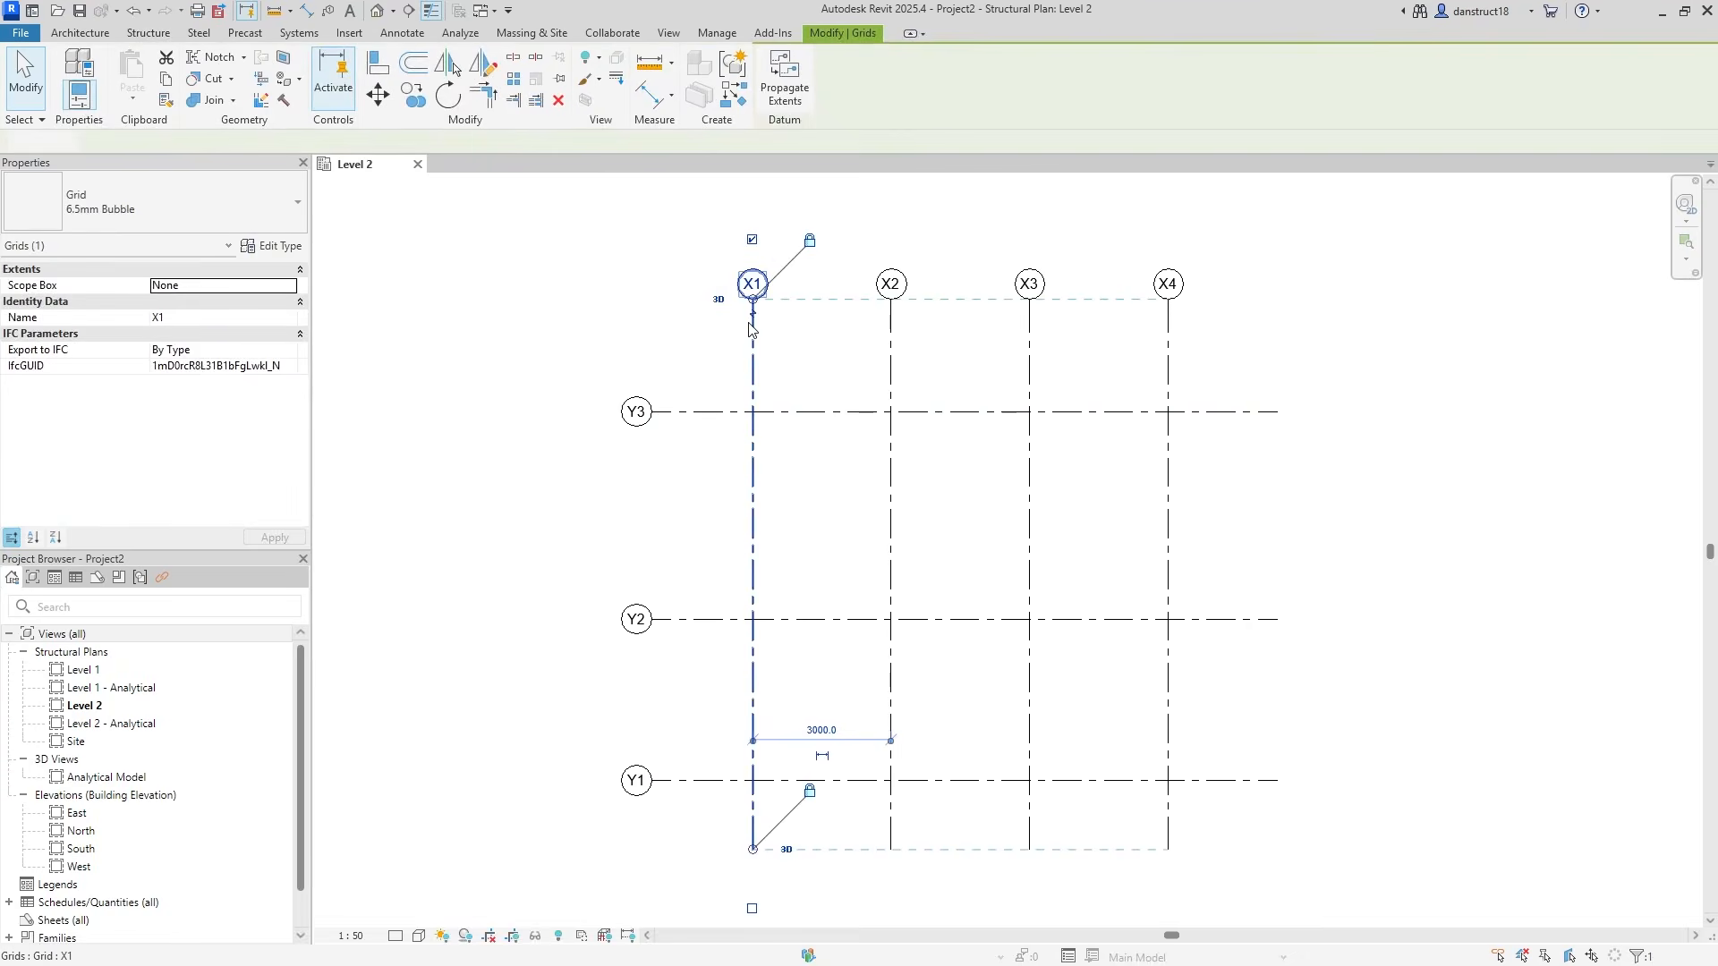
middle_drag(759, 310, 772, 458)
drag(770, 455, 770, 326)
click(725, 408)
scroll(728, 408, down, 1)
middle_drag(736, 402, 739, 351)
scroll(717, 537, up, 1)
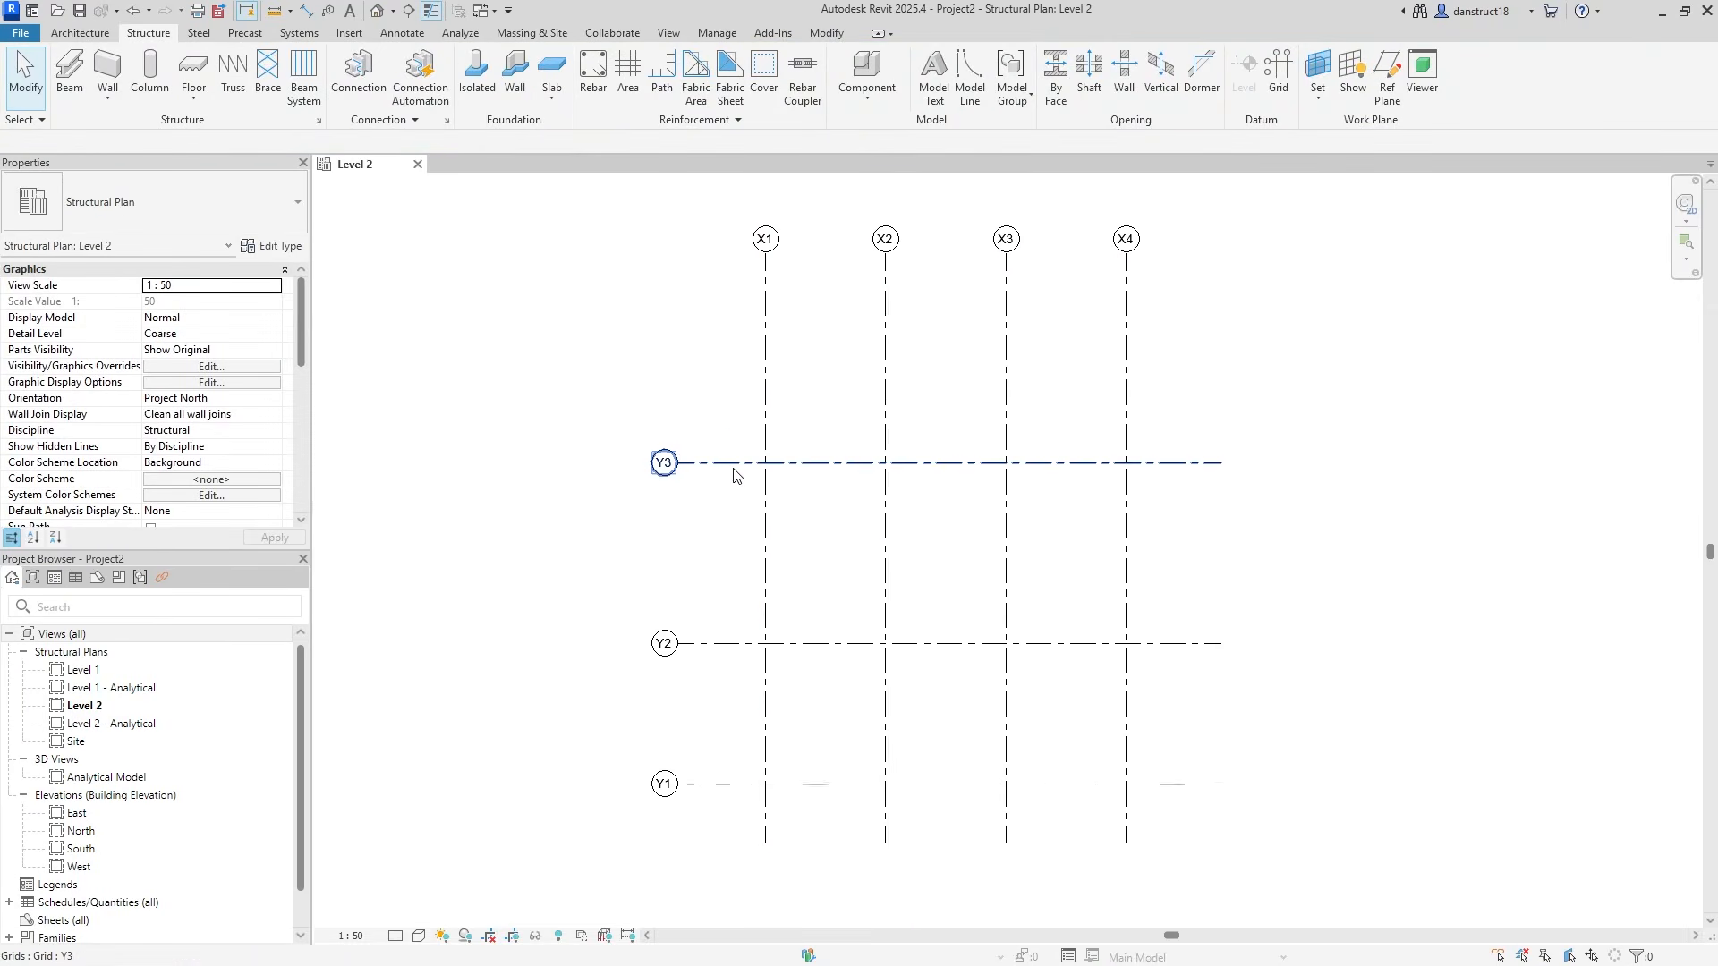
Add another horizontal grid similar to Y3, offset 3500 mm above it
click(664, 463)
right_click(731, 464)
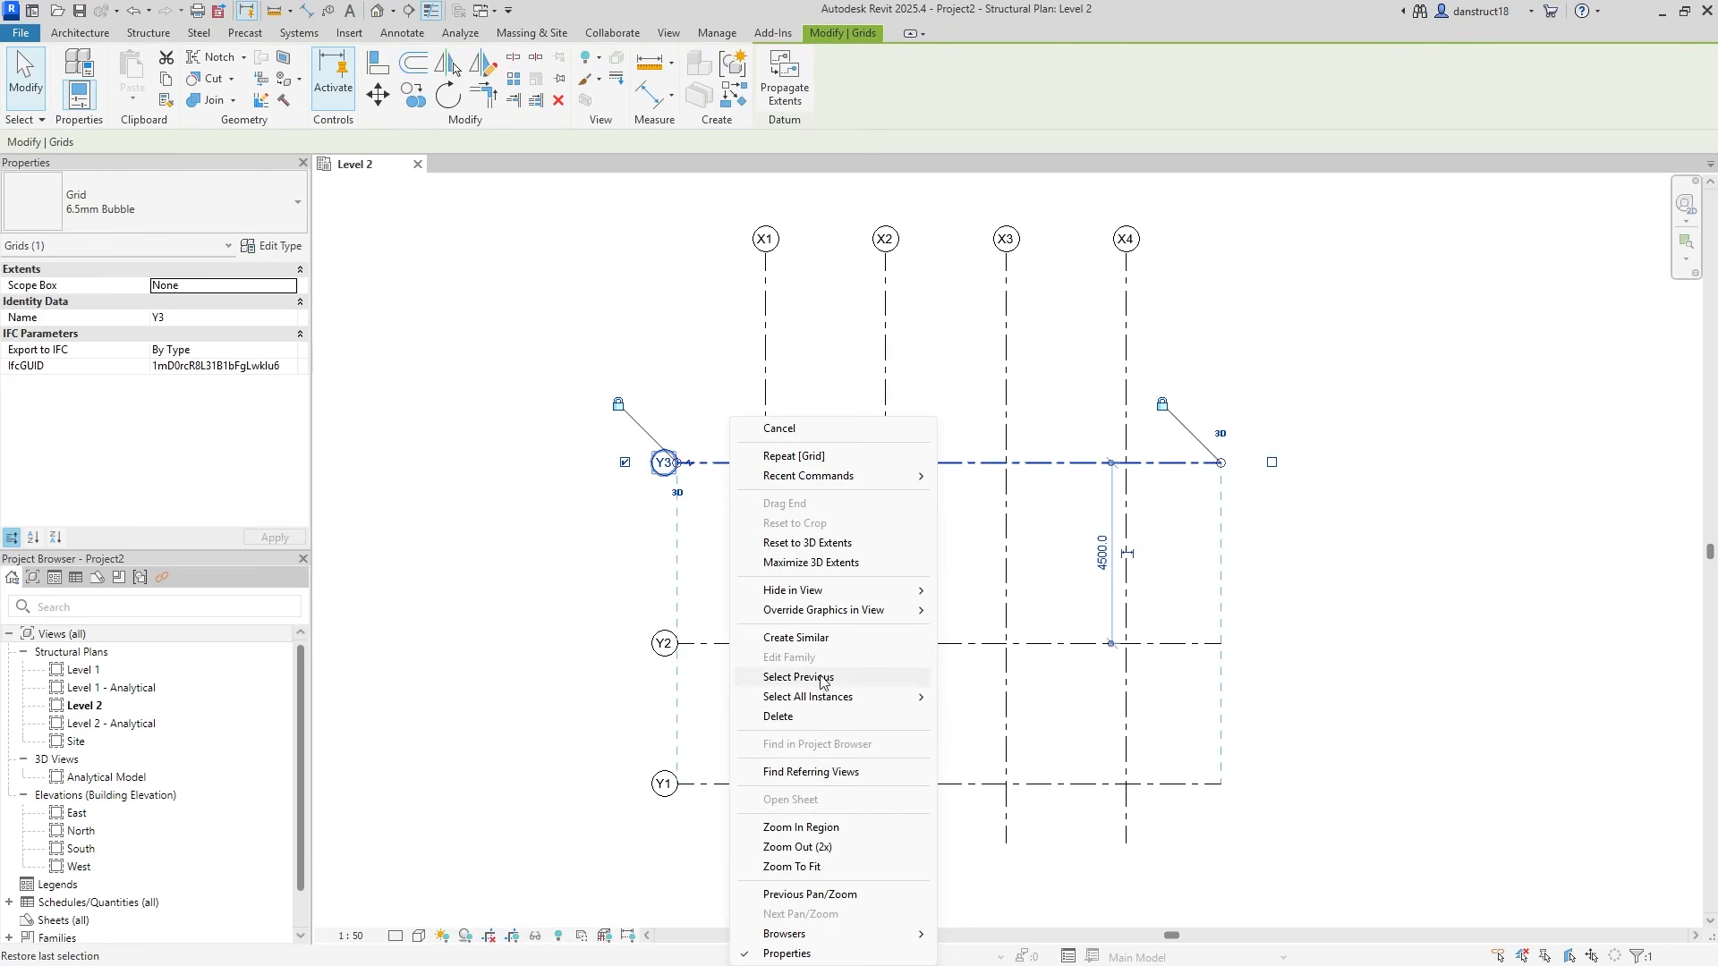
click(794, 638)
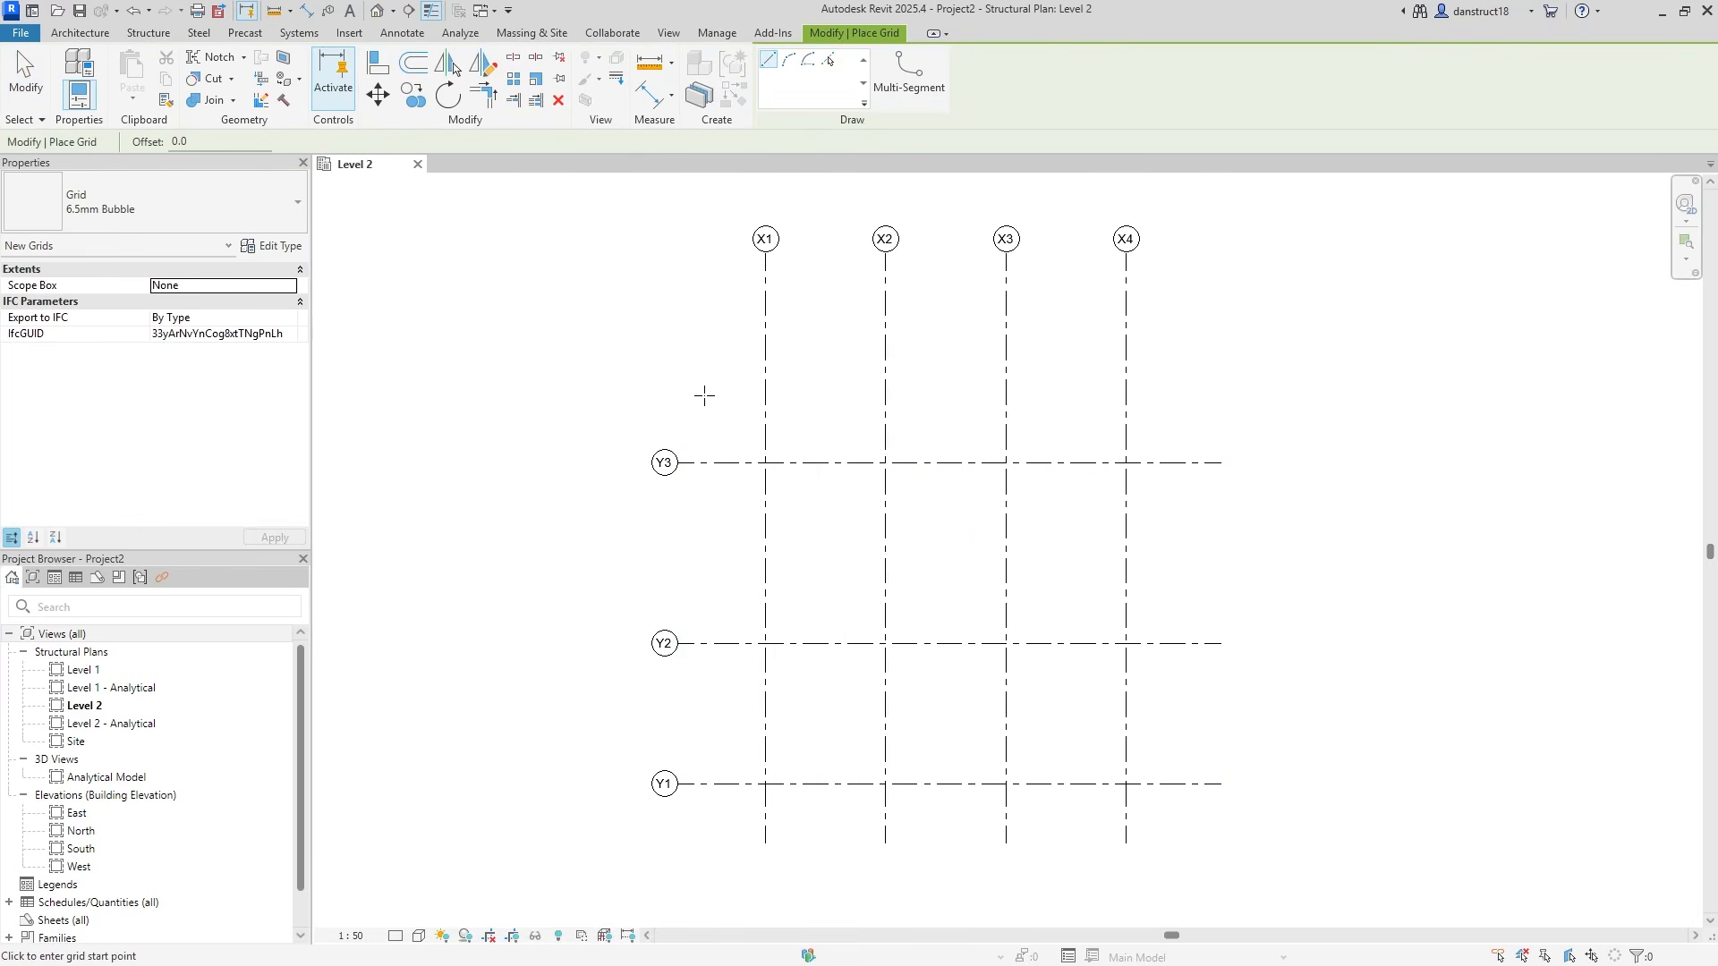
click(829, 62)
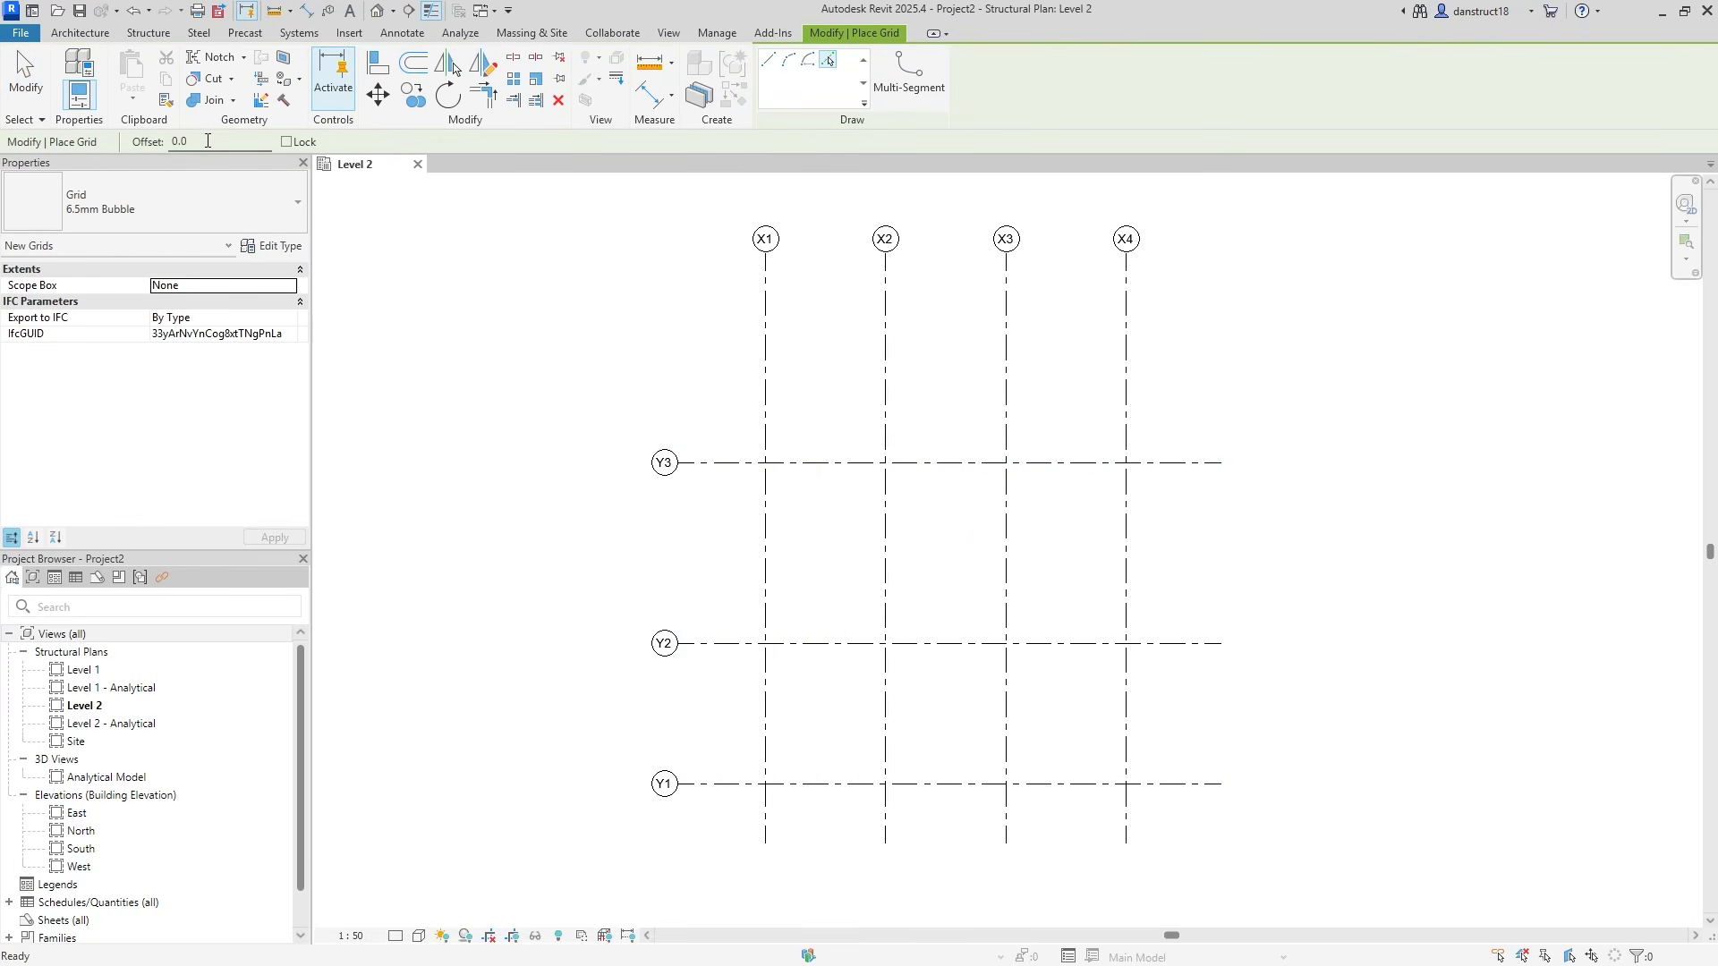
text(3500)
click(731, 463)
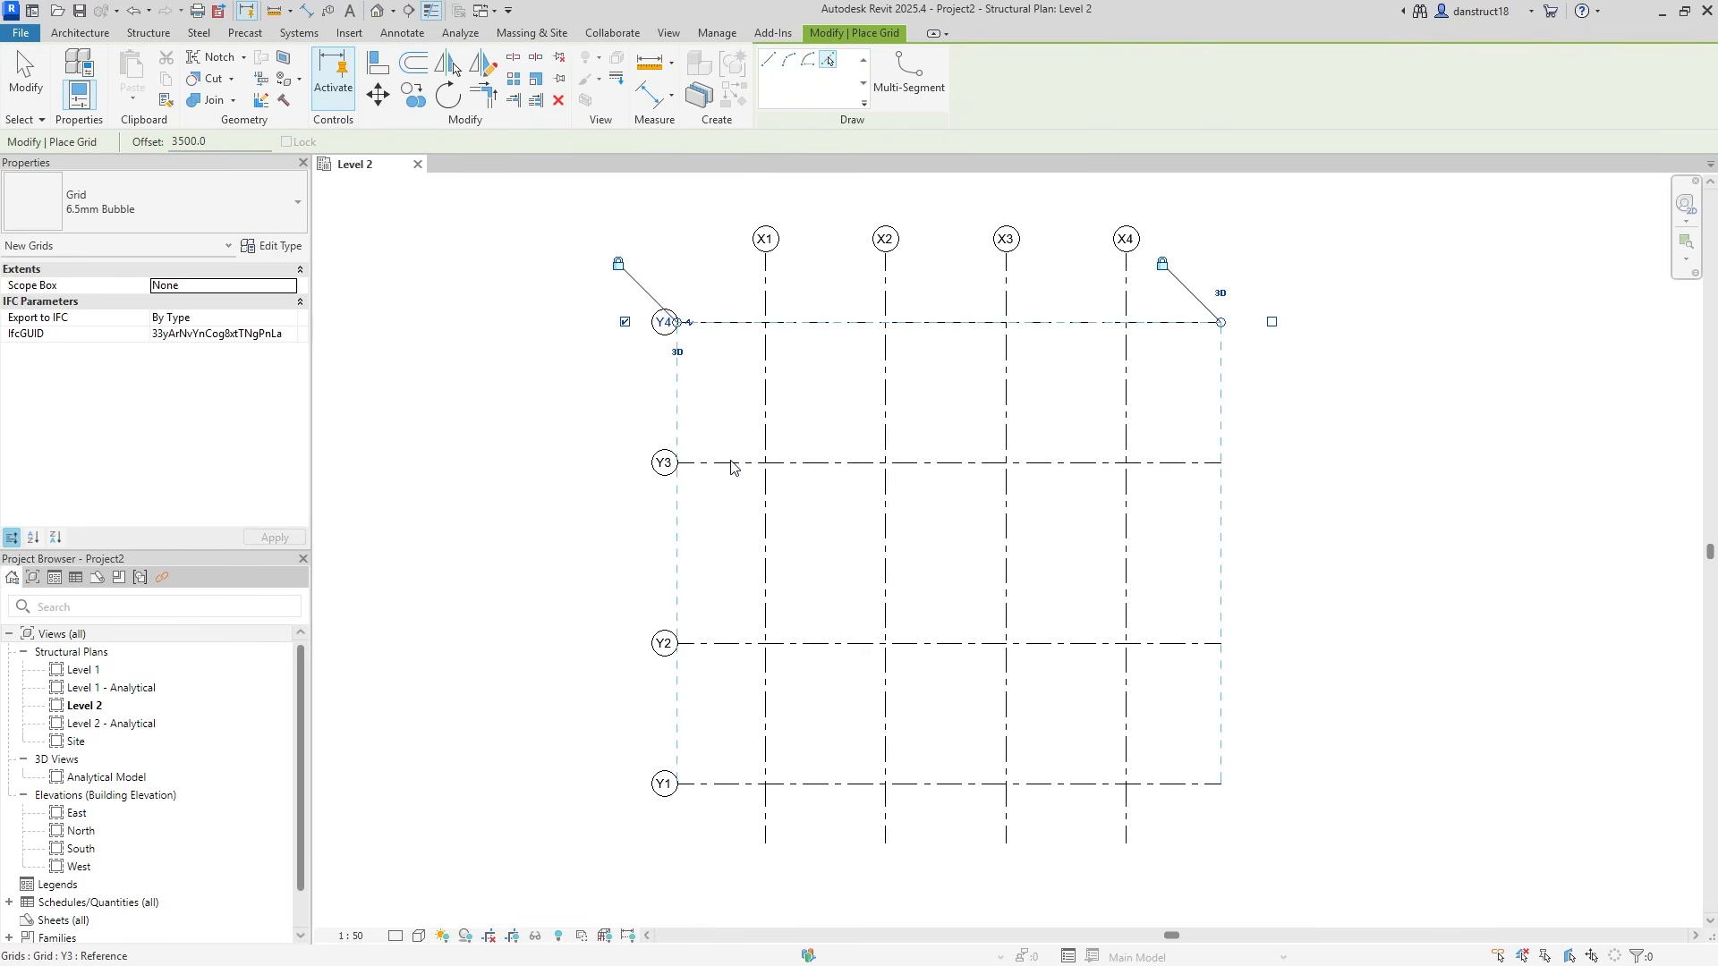
click(13, 69)
Select all eight grids and move them to the right so they are centred between the elevation markers
scroll(537, 363, down, 5)
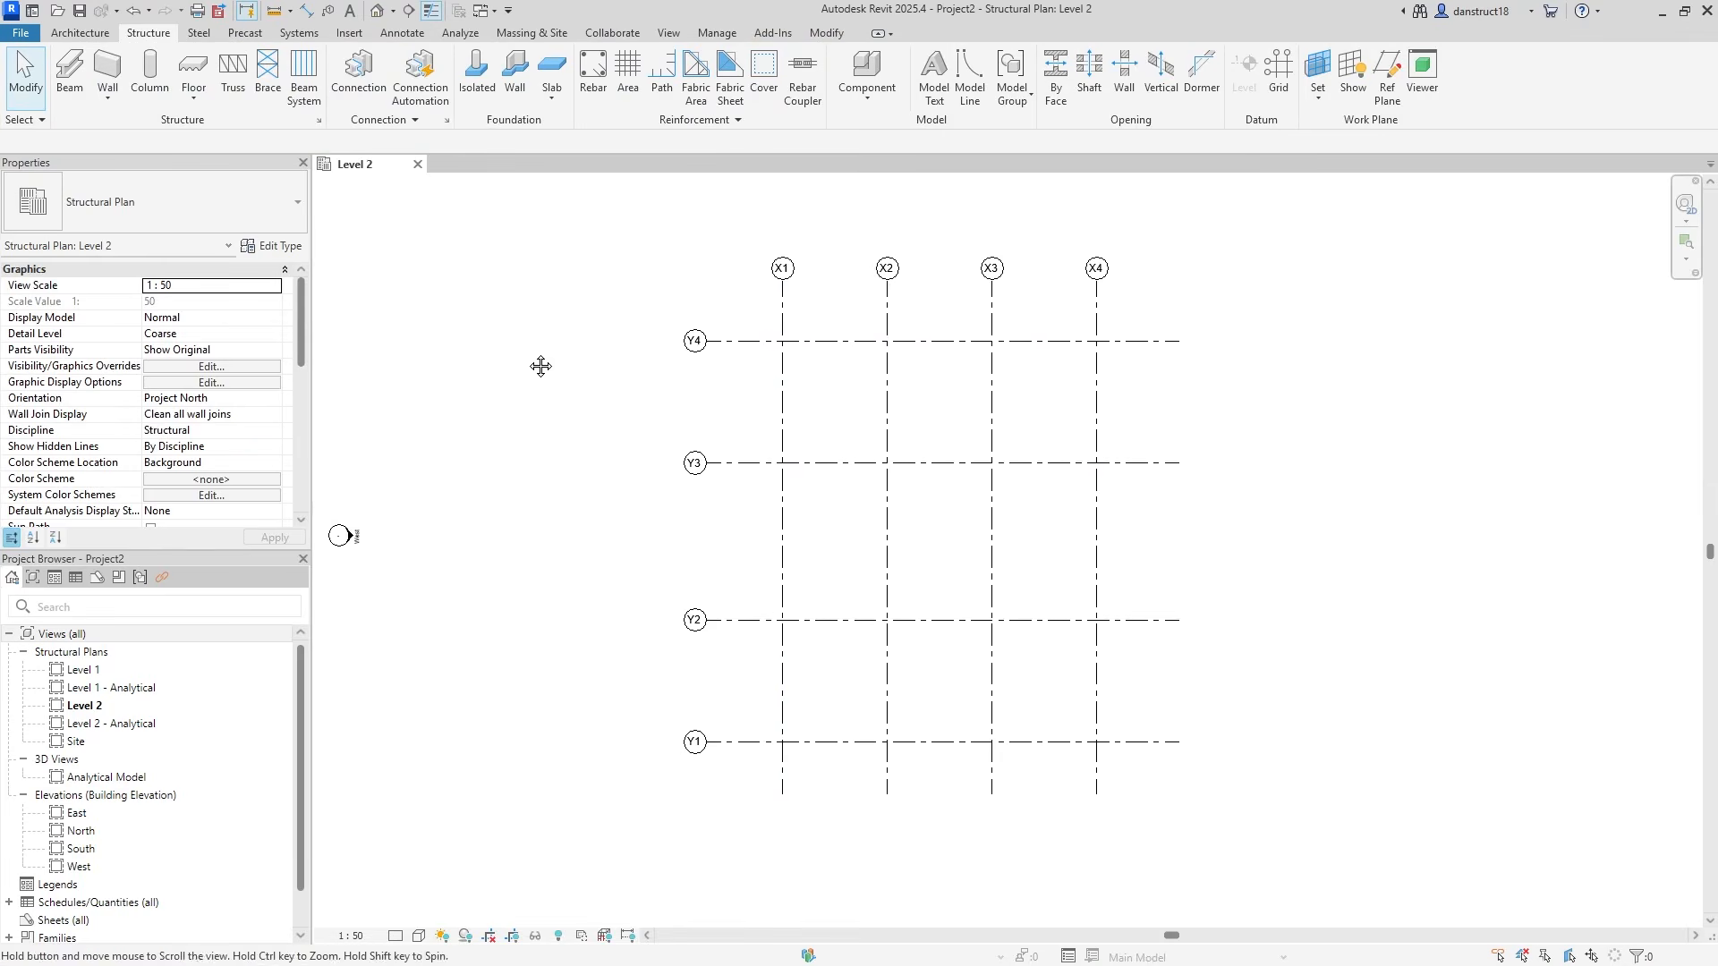
scroll(610, 496, down, 1)
drag(577, 398, 904, 680)
drag(811, 588, 916, 580)
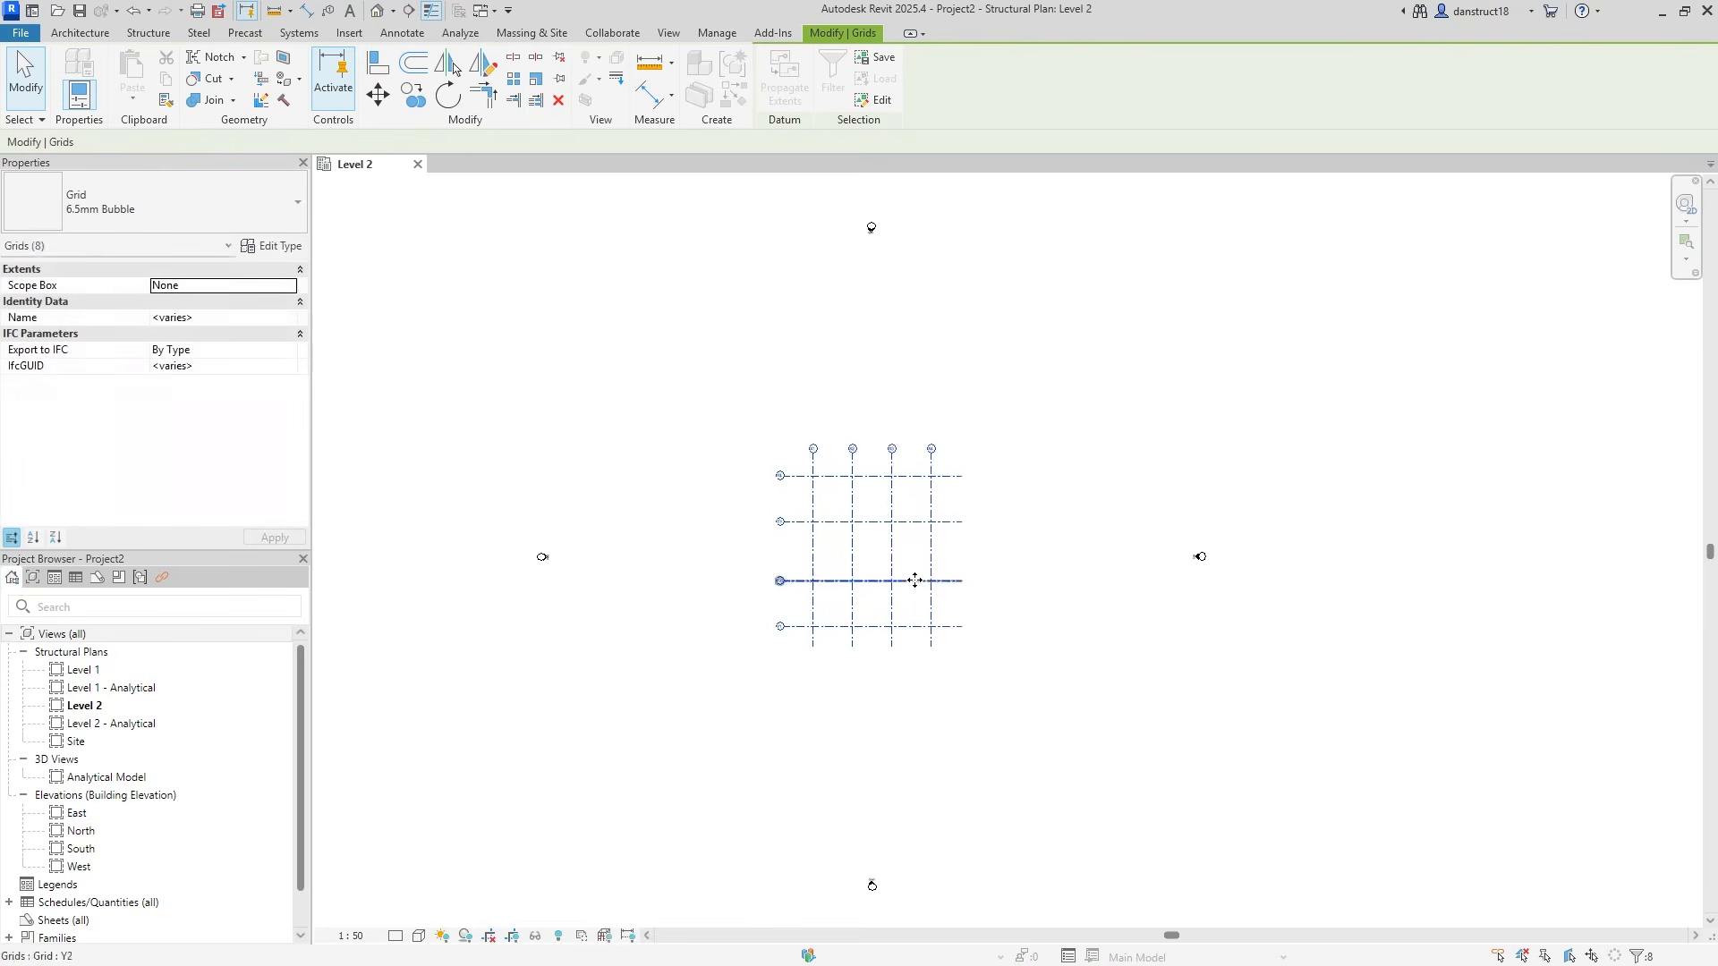
click(849, 405)
scroll(890, 561, up, 3)
middle_drag(731, 515, 772, 516)
scroll(751, 507, up, 1)
middle_drag(707, 403, 717, 456)
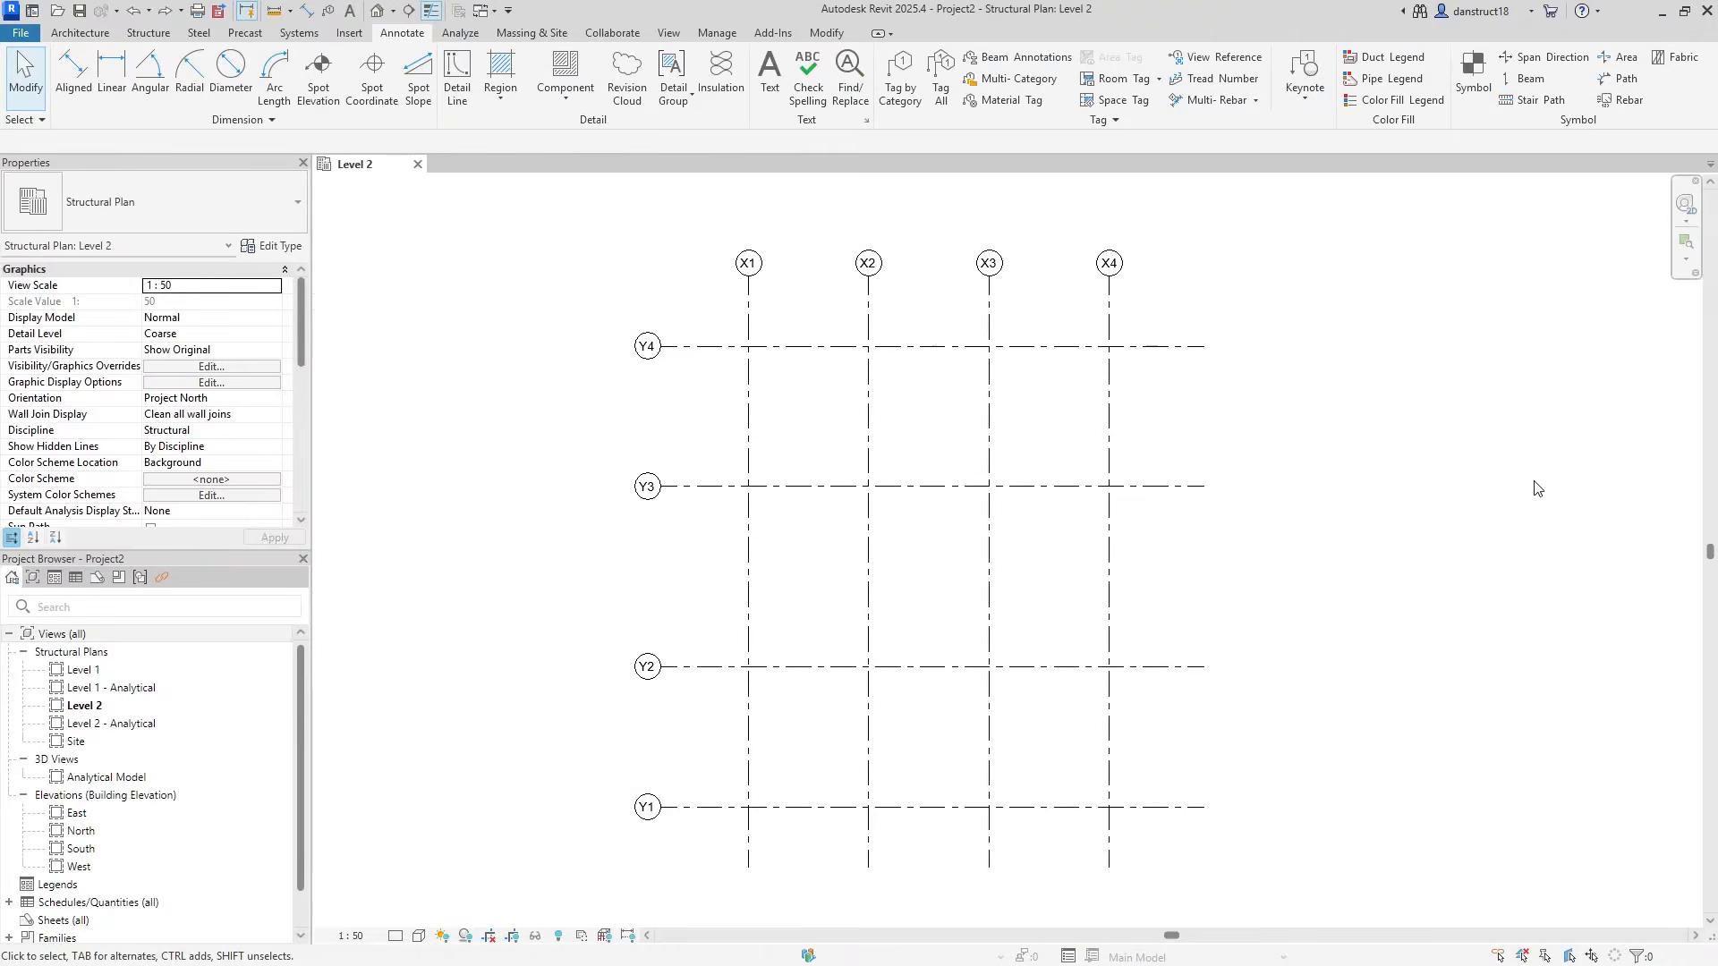
Stretch the vertical grids' bubble ends further upward and the horizontal grids' bubble ends further to the left
scroll(960, 551, down, 1)
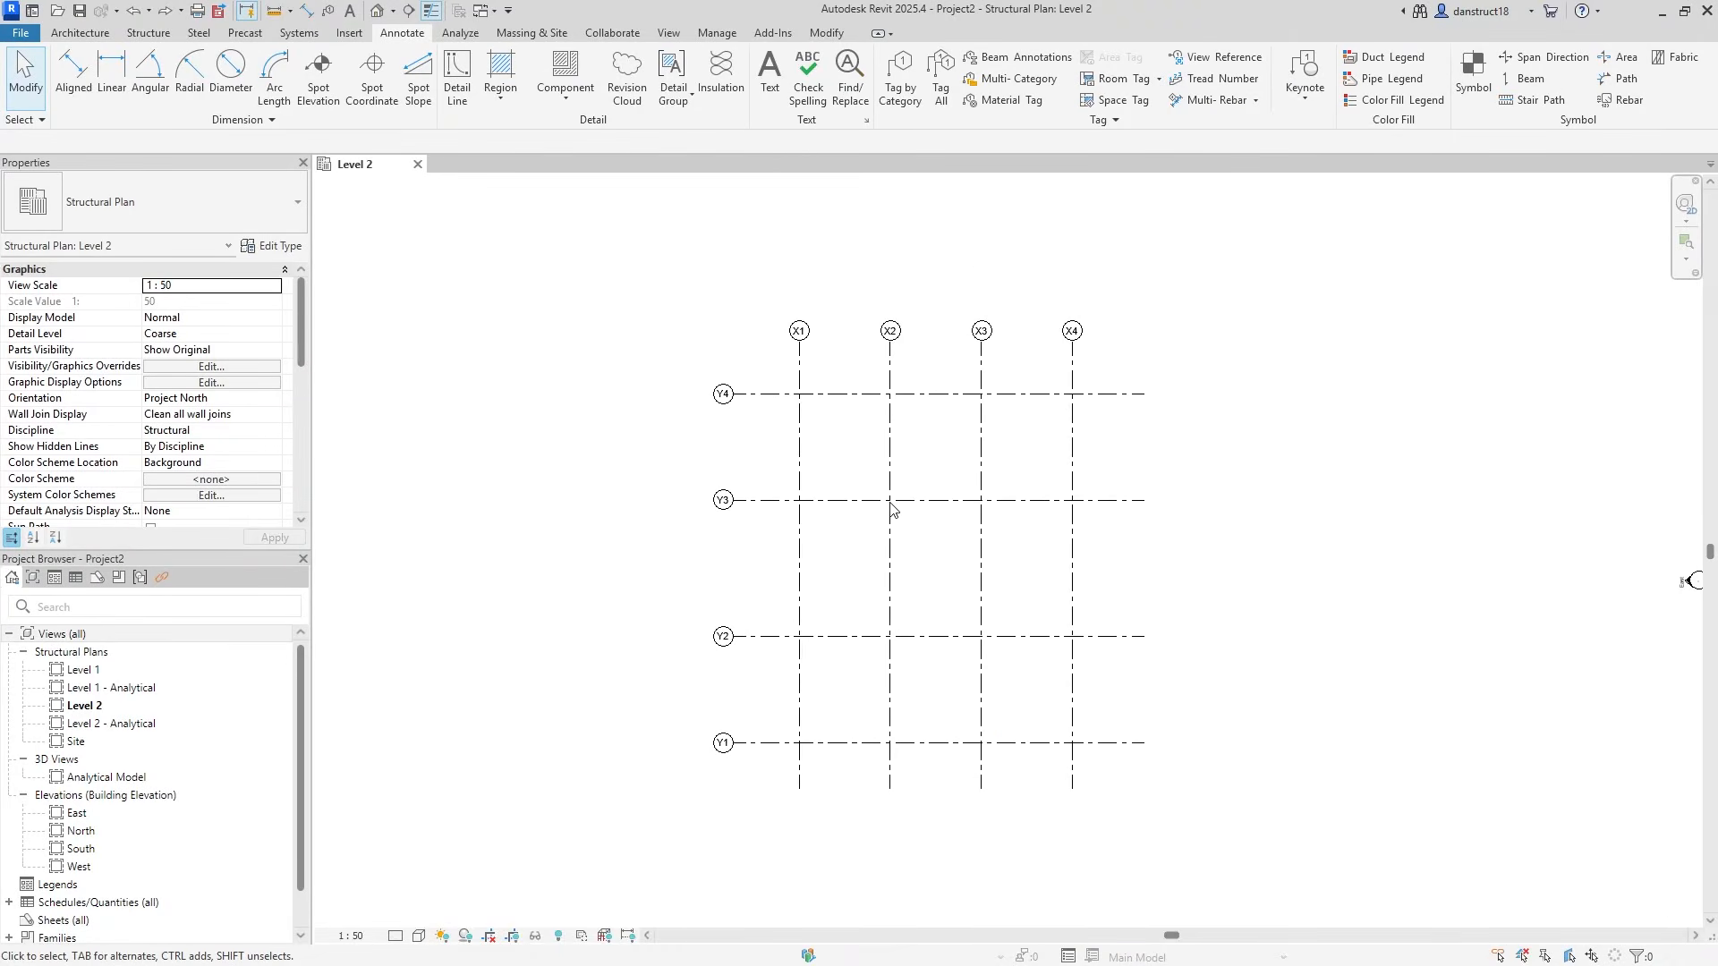
click(794, 338)
drag(799, 342, 799, 260)
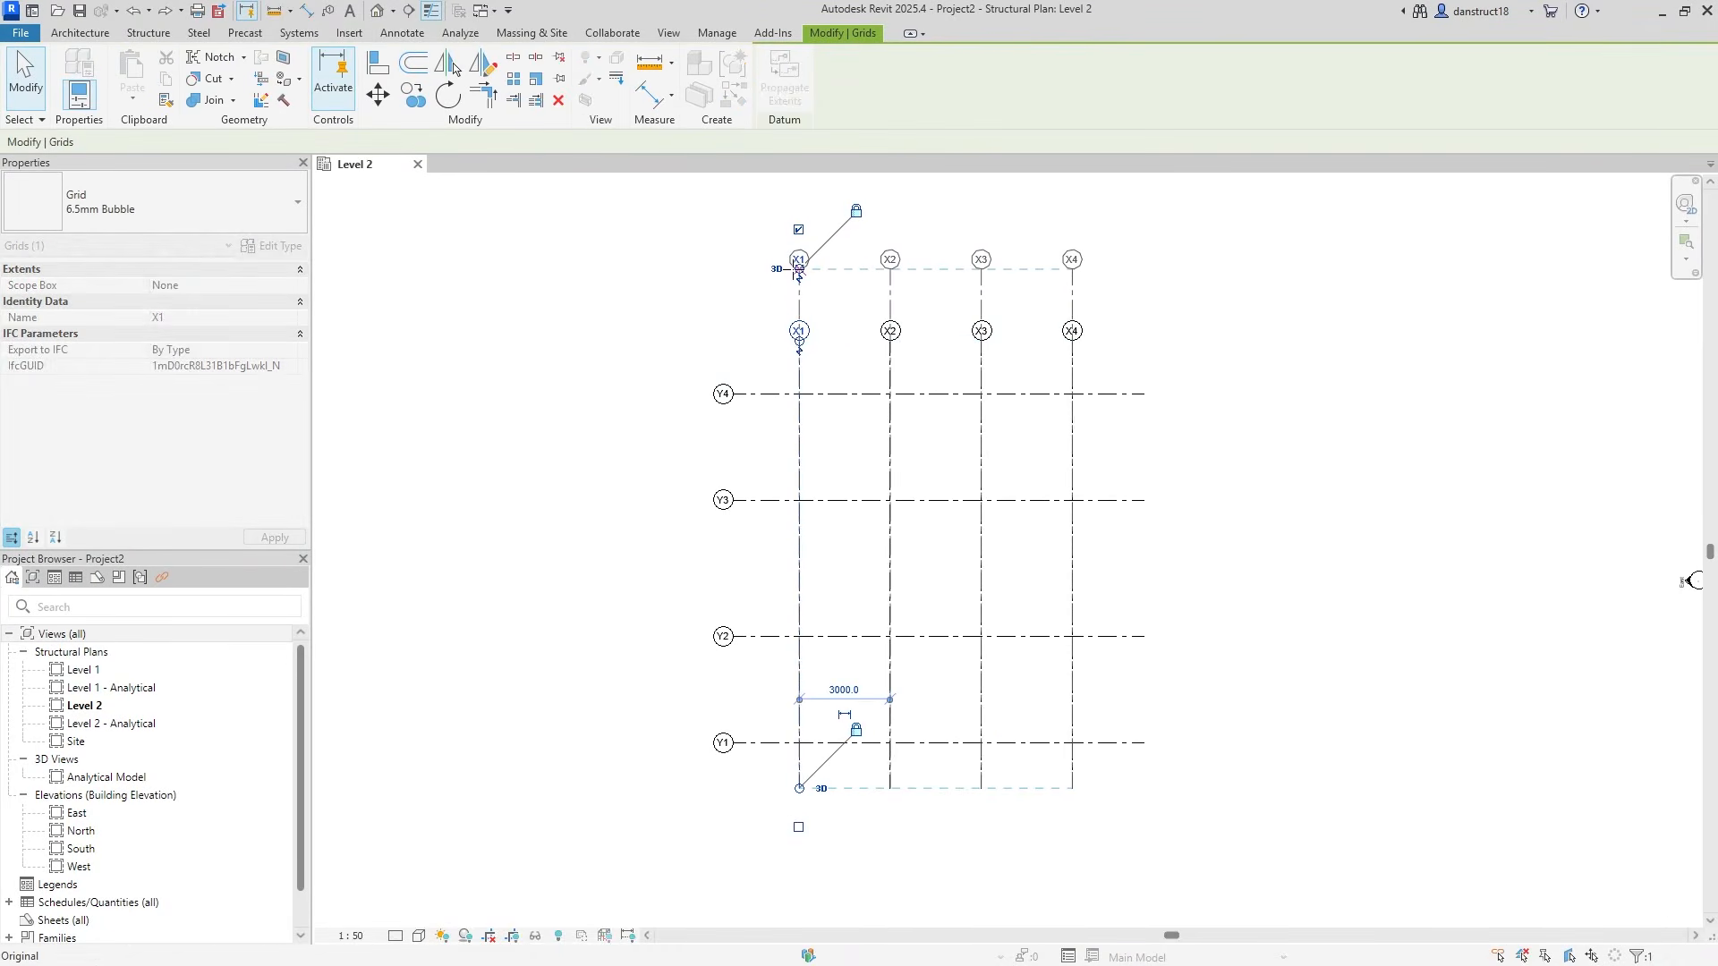
click(732, 394)
drag(731, 398, 649, 395)
click(682, 315)
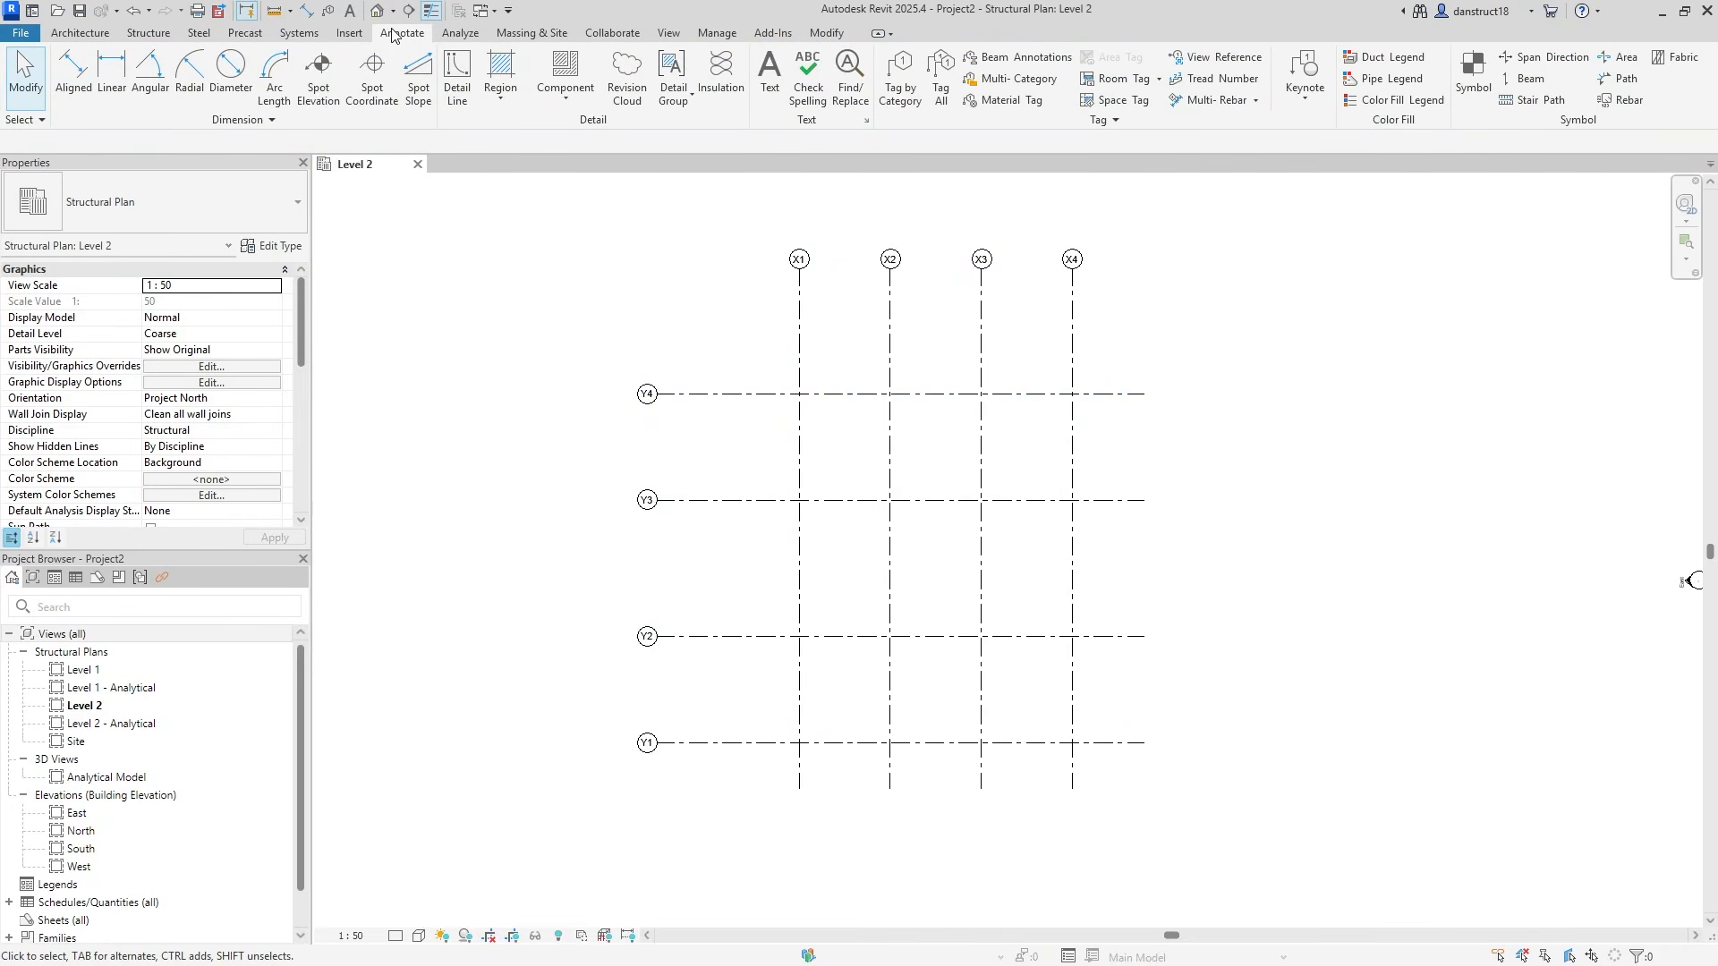
Add an aligned dimension chain across grids Y1 to Y4 near their bubbles, plus an overall Y1–Y4 dimension outside it
click(73, 76)
click(685, 744)
click(685, 636)
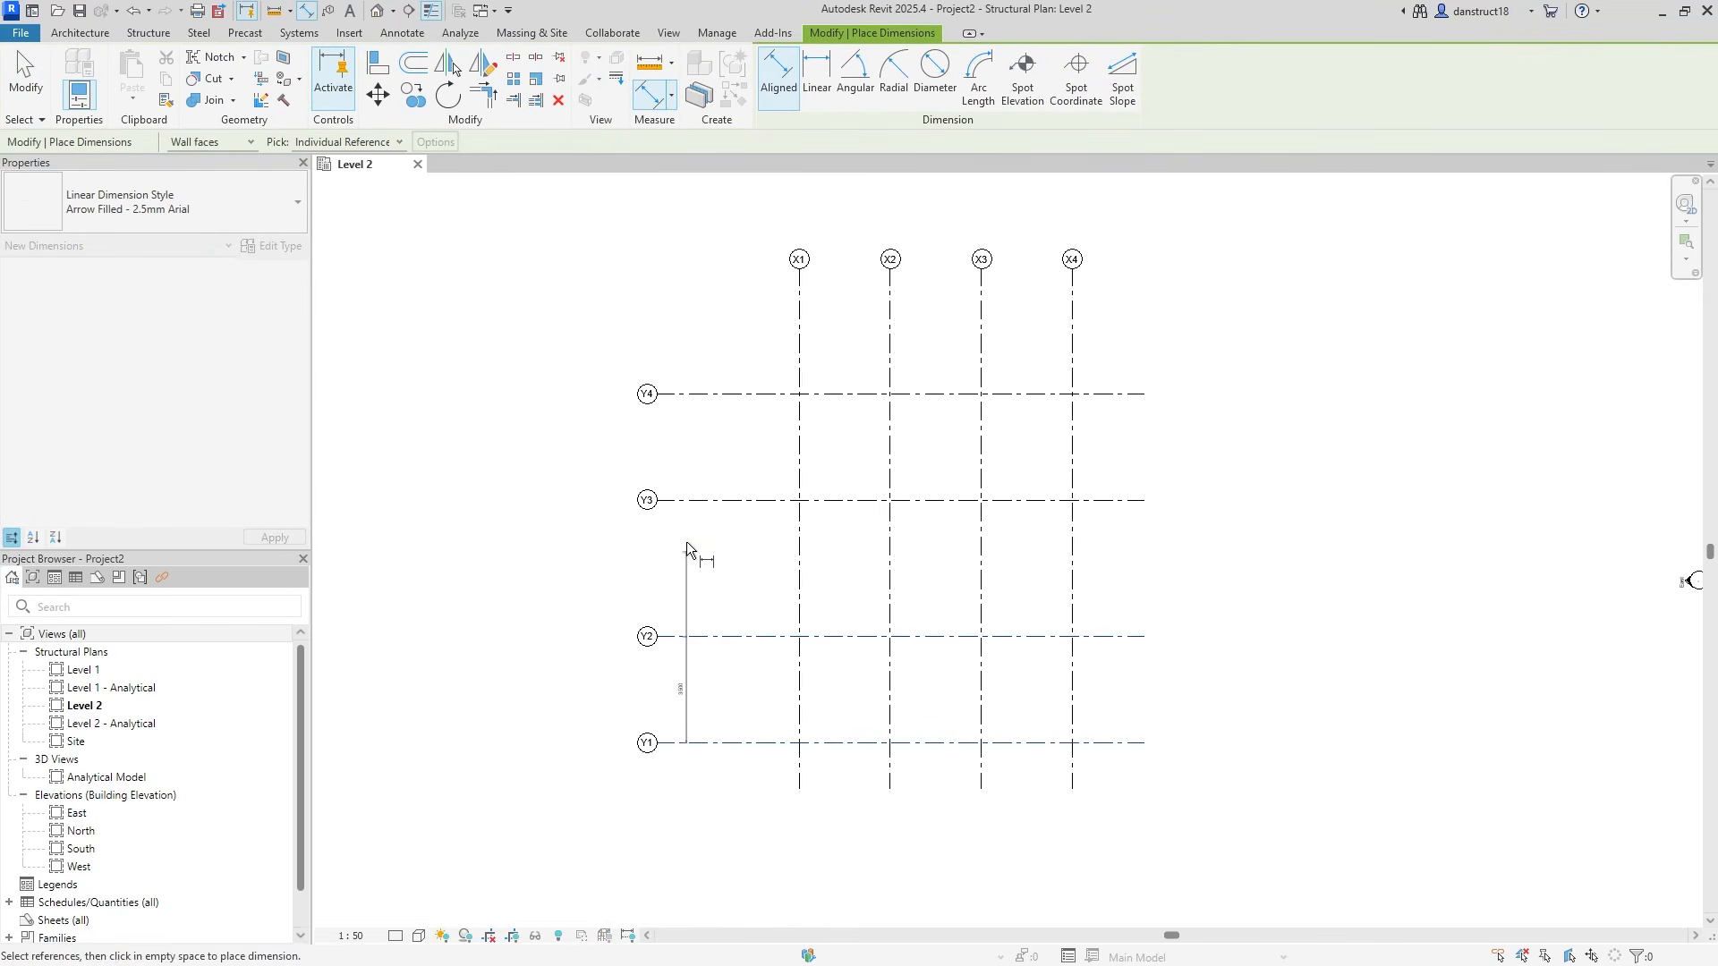
click(689, 500)
click(683, 396)
click(695, 358)
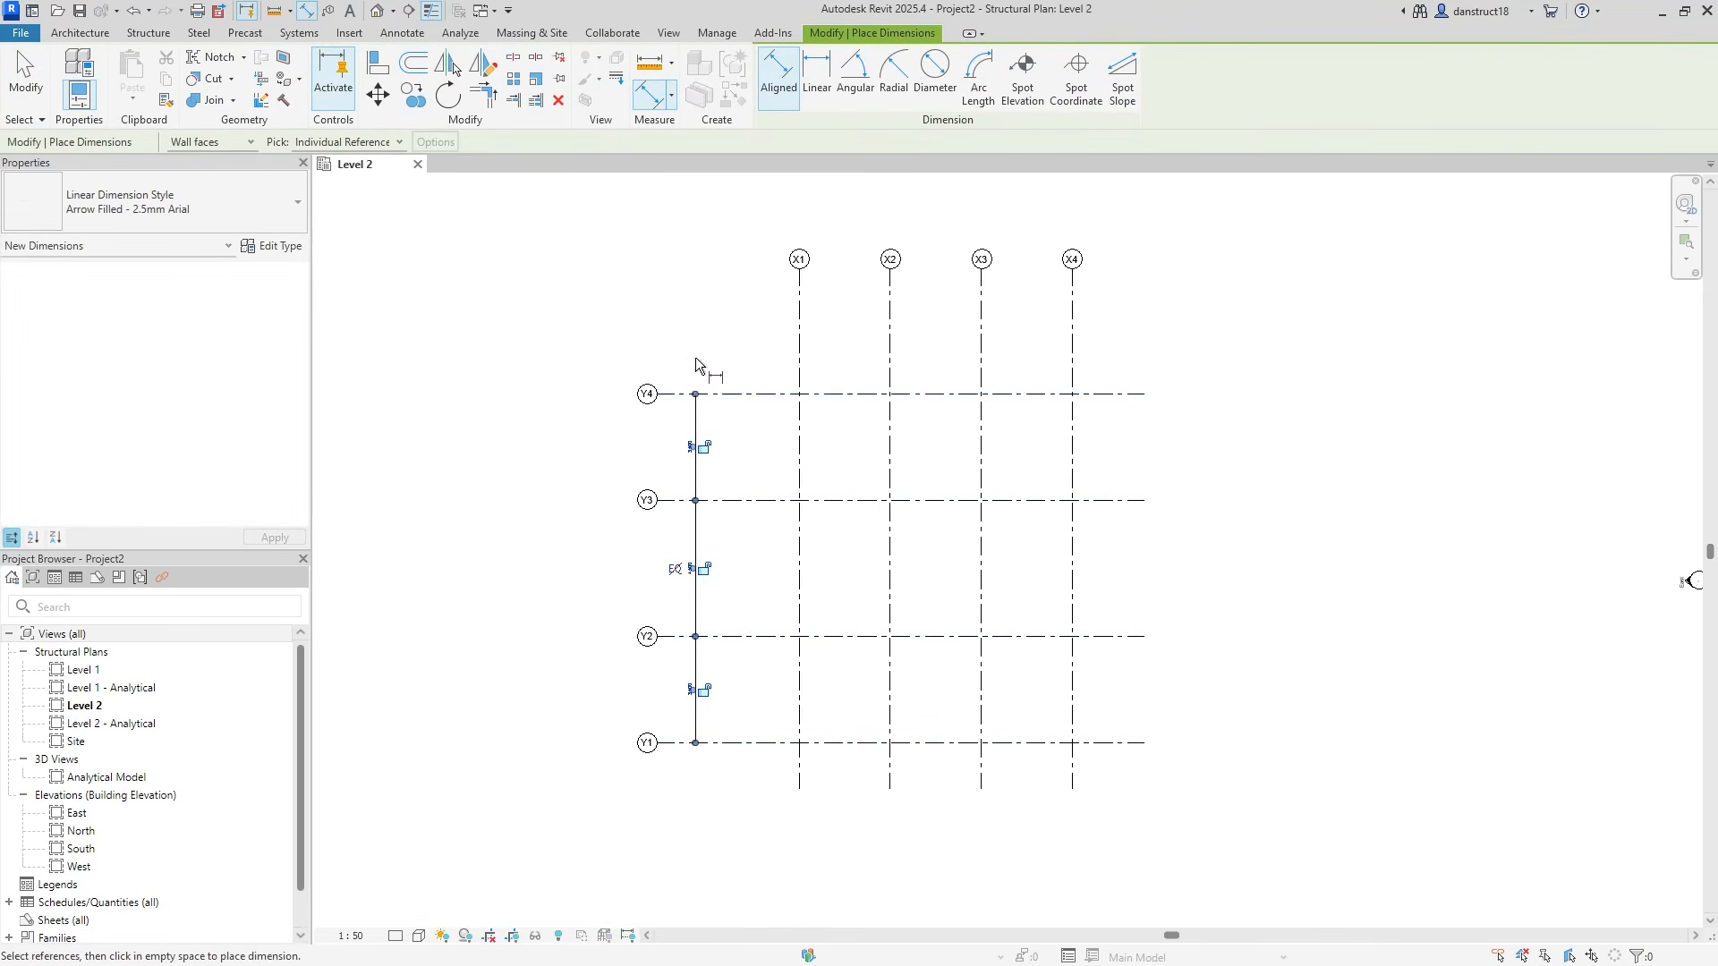
click(676, 744)
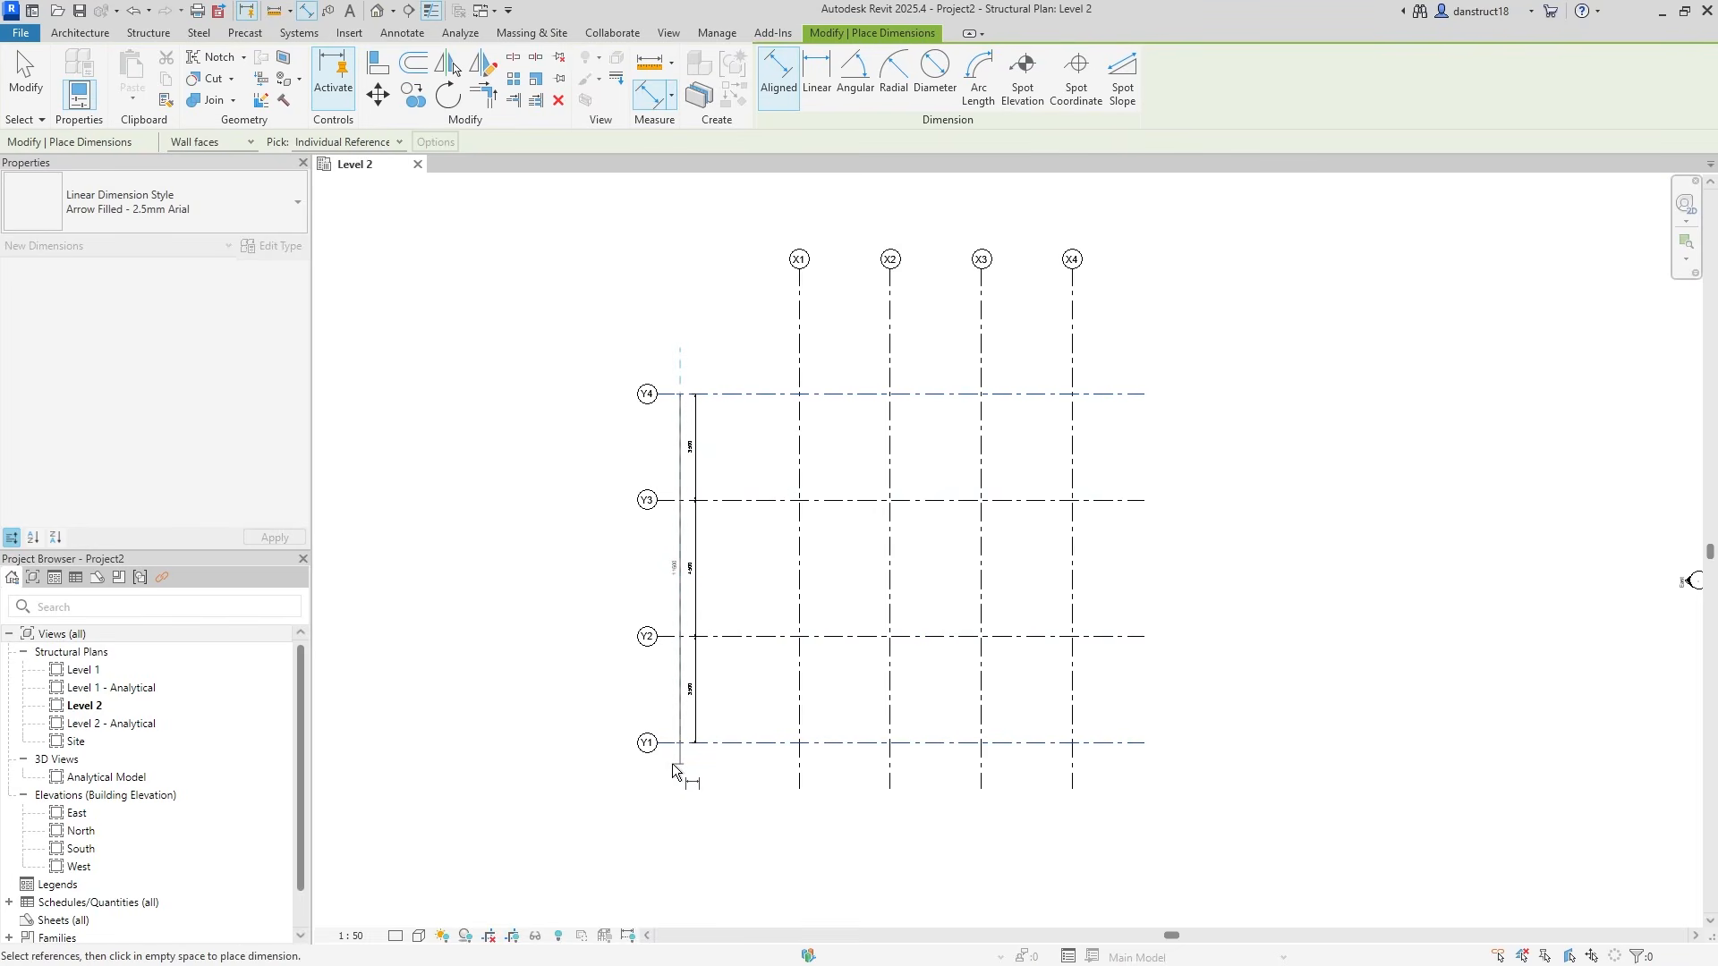
click(678, 765)
Add an aligned dimension chain across grids X1 to X4 below their bubbles, plus an overall X1–X4 dimension above it
click(803, 314)
click(890, 333)
click(986, 319)
click(1072, 309)
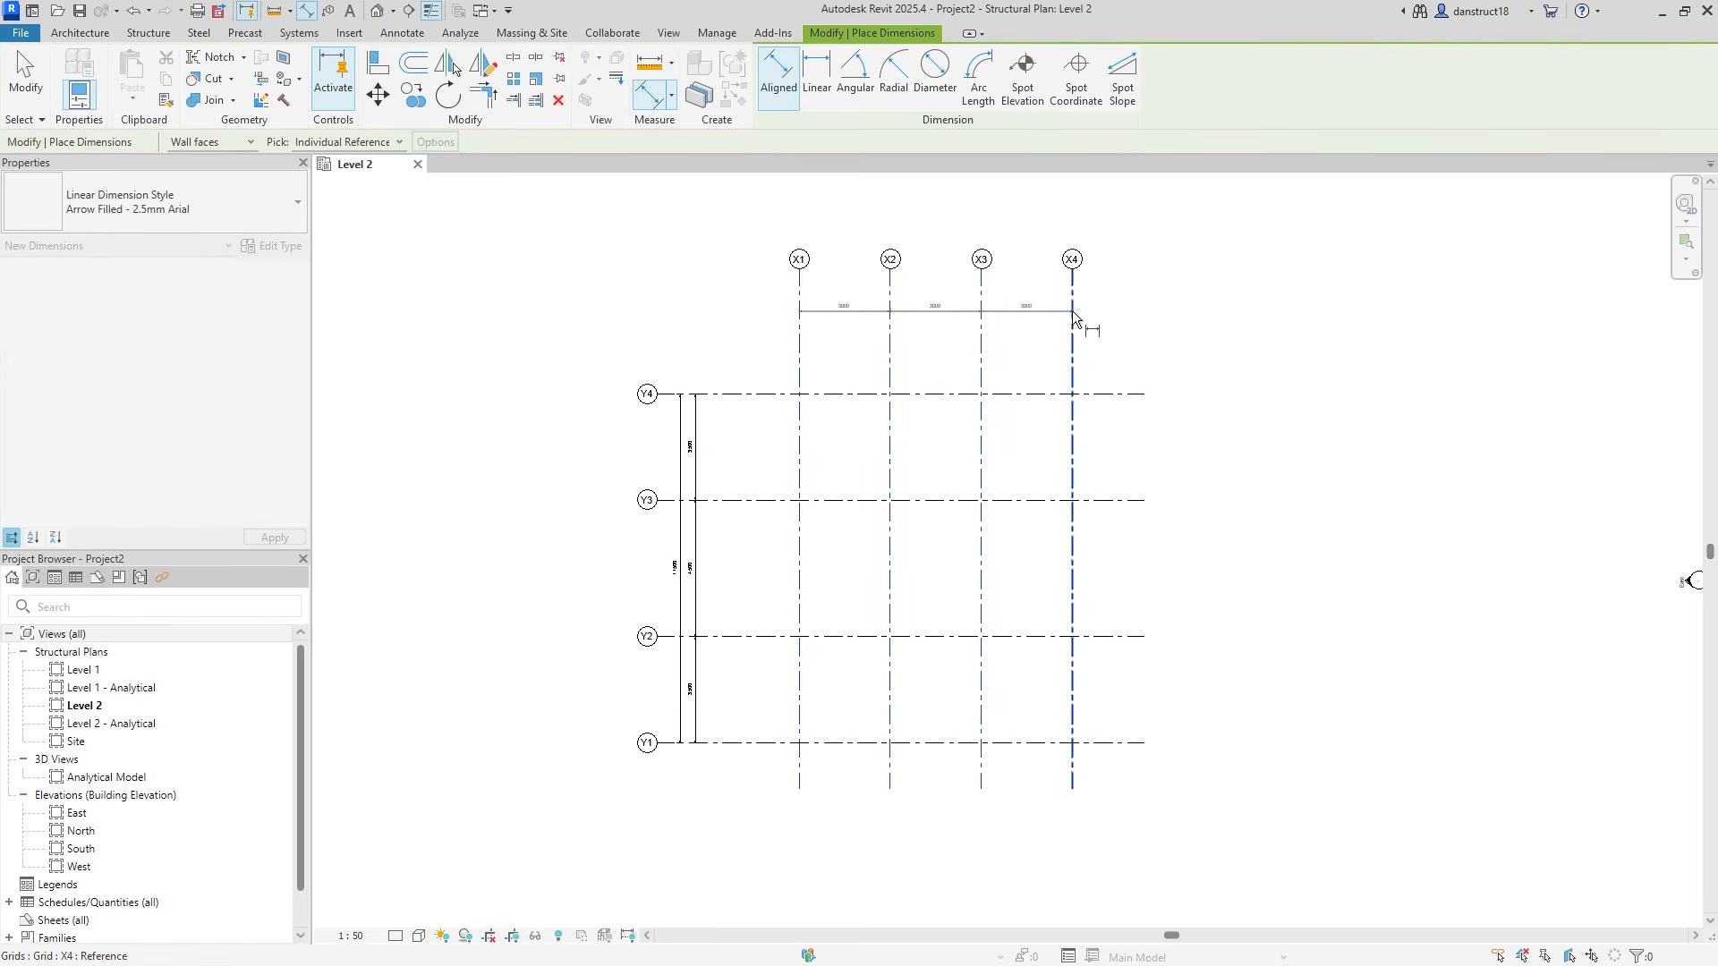
click(1106, 301)
click(1073, 285)
click(800, 271)
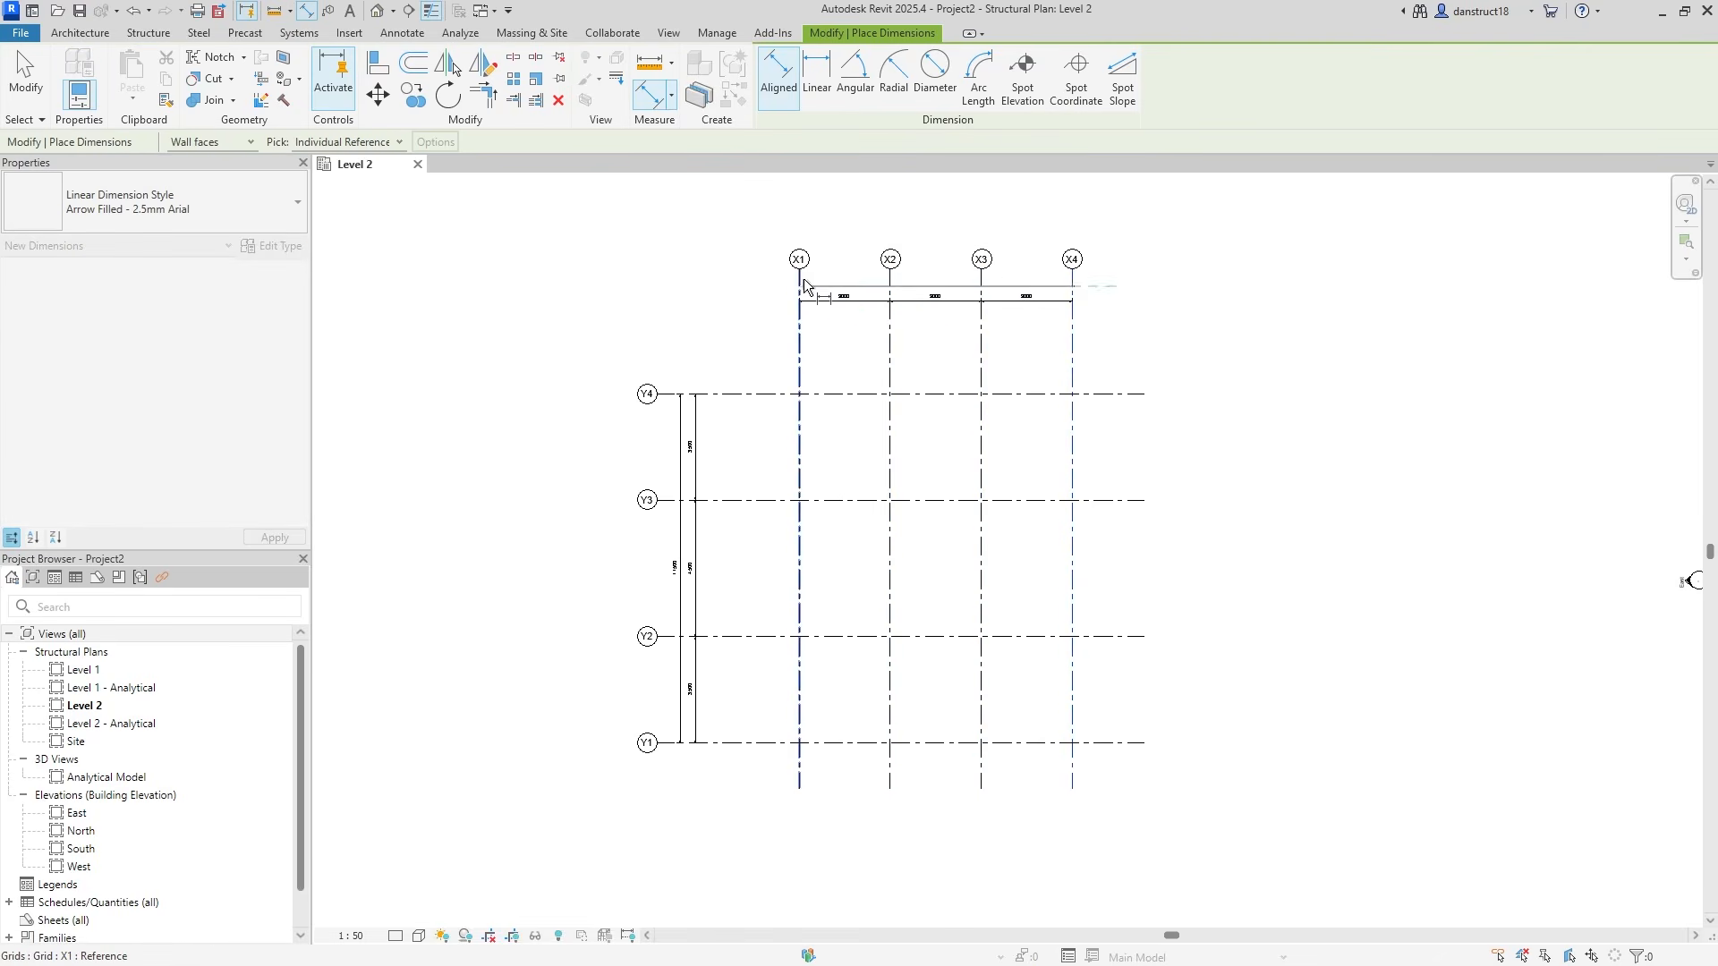
click(750, 287)
click(19, 56)
Examine the dimension chains and overall dimensions of the Y and X grids up close
scroll(672, 698, up, 5)
middle_drag(871, 489, 853, 556)
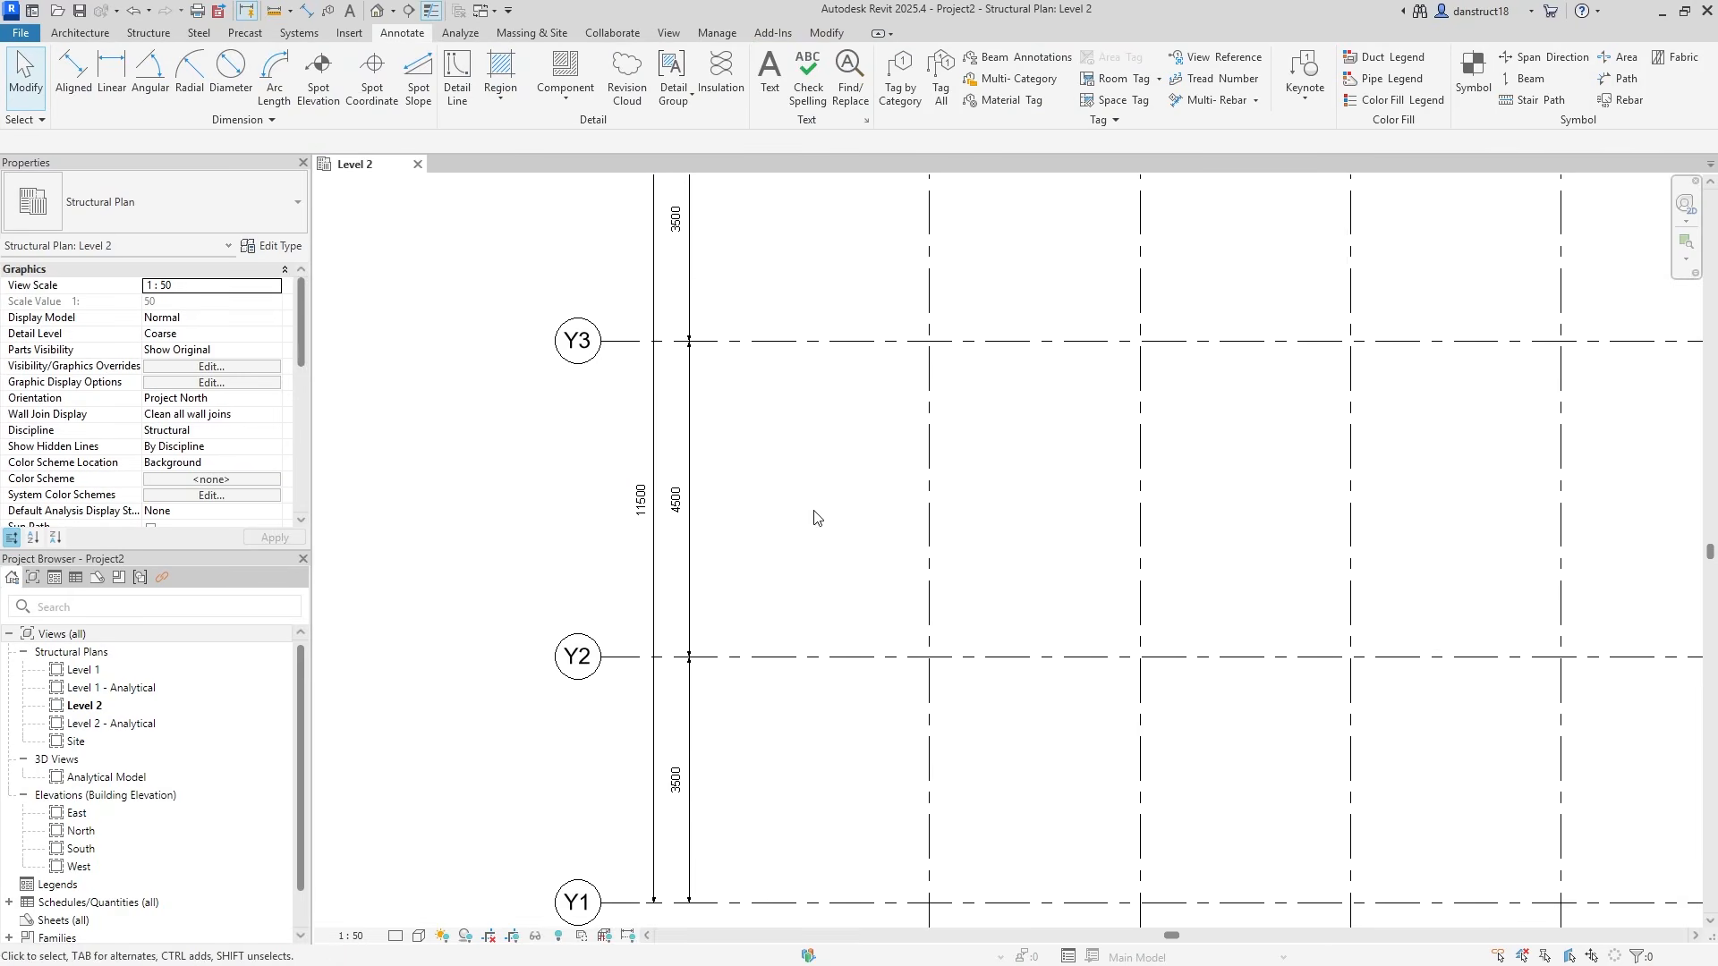
scroll(720, 506, down, 4)
middle_drag(978, 433, 872, 675)
scroll(873, 676, up, 4)
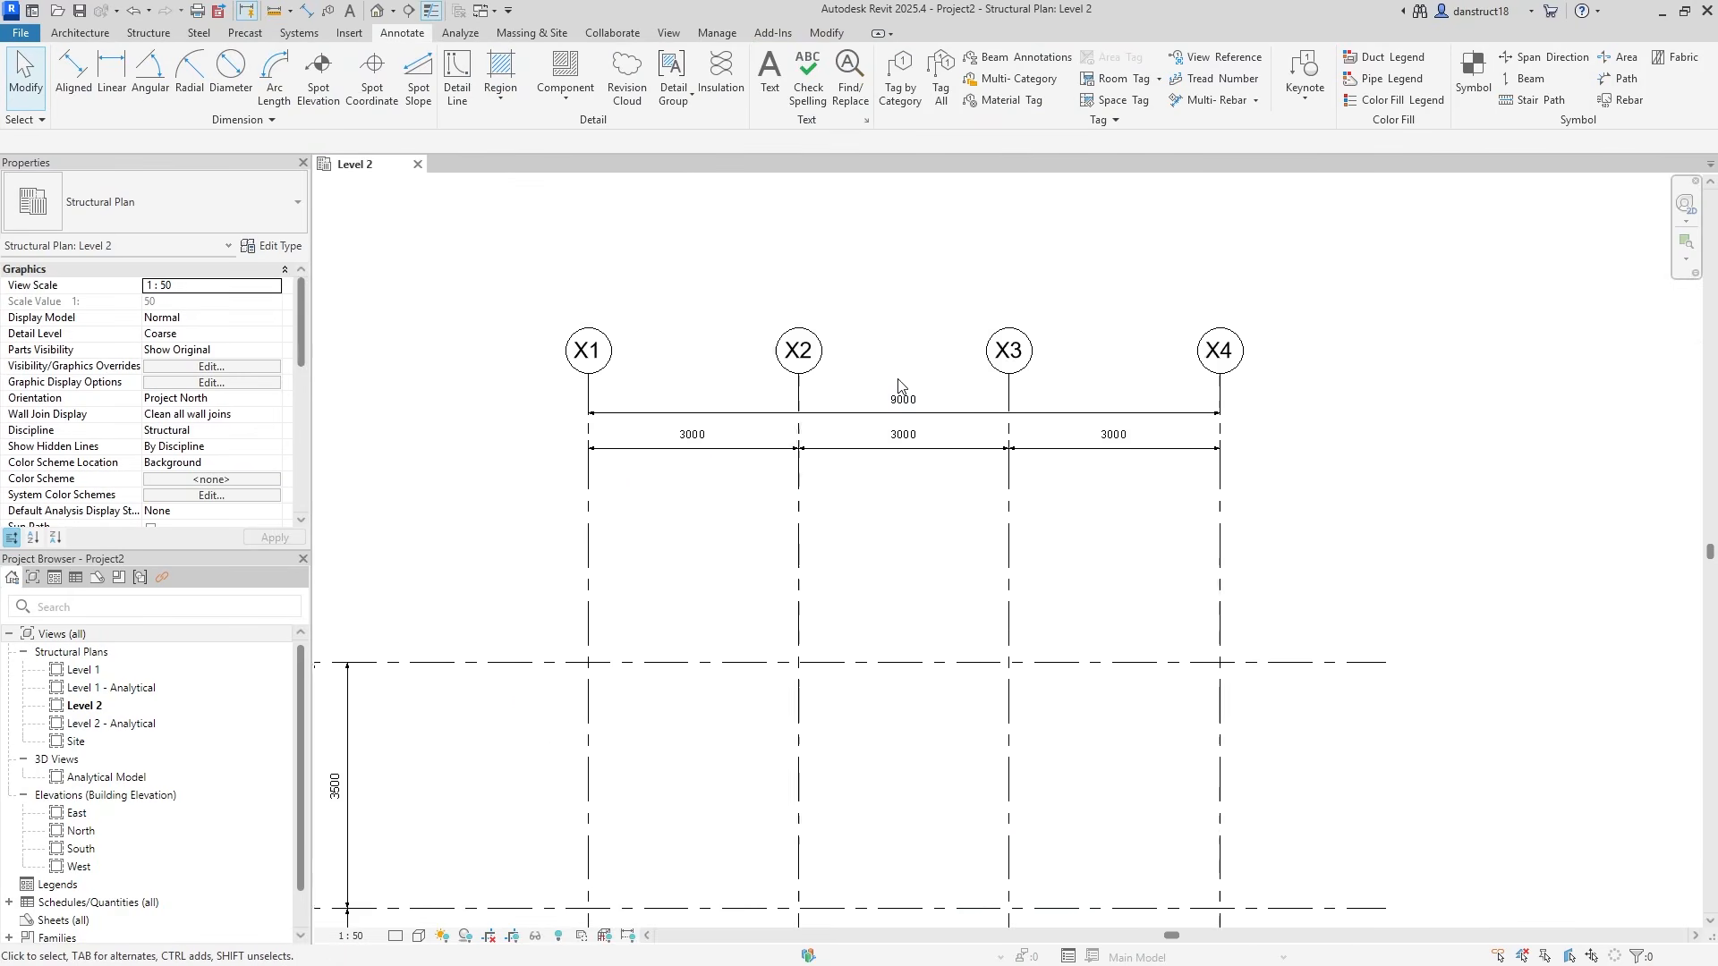
scroll(869, 618, down, 5)
middle_drag(869, 604, 842, 537)
scroll(856, 526, up, 1)
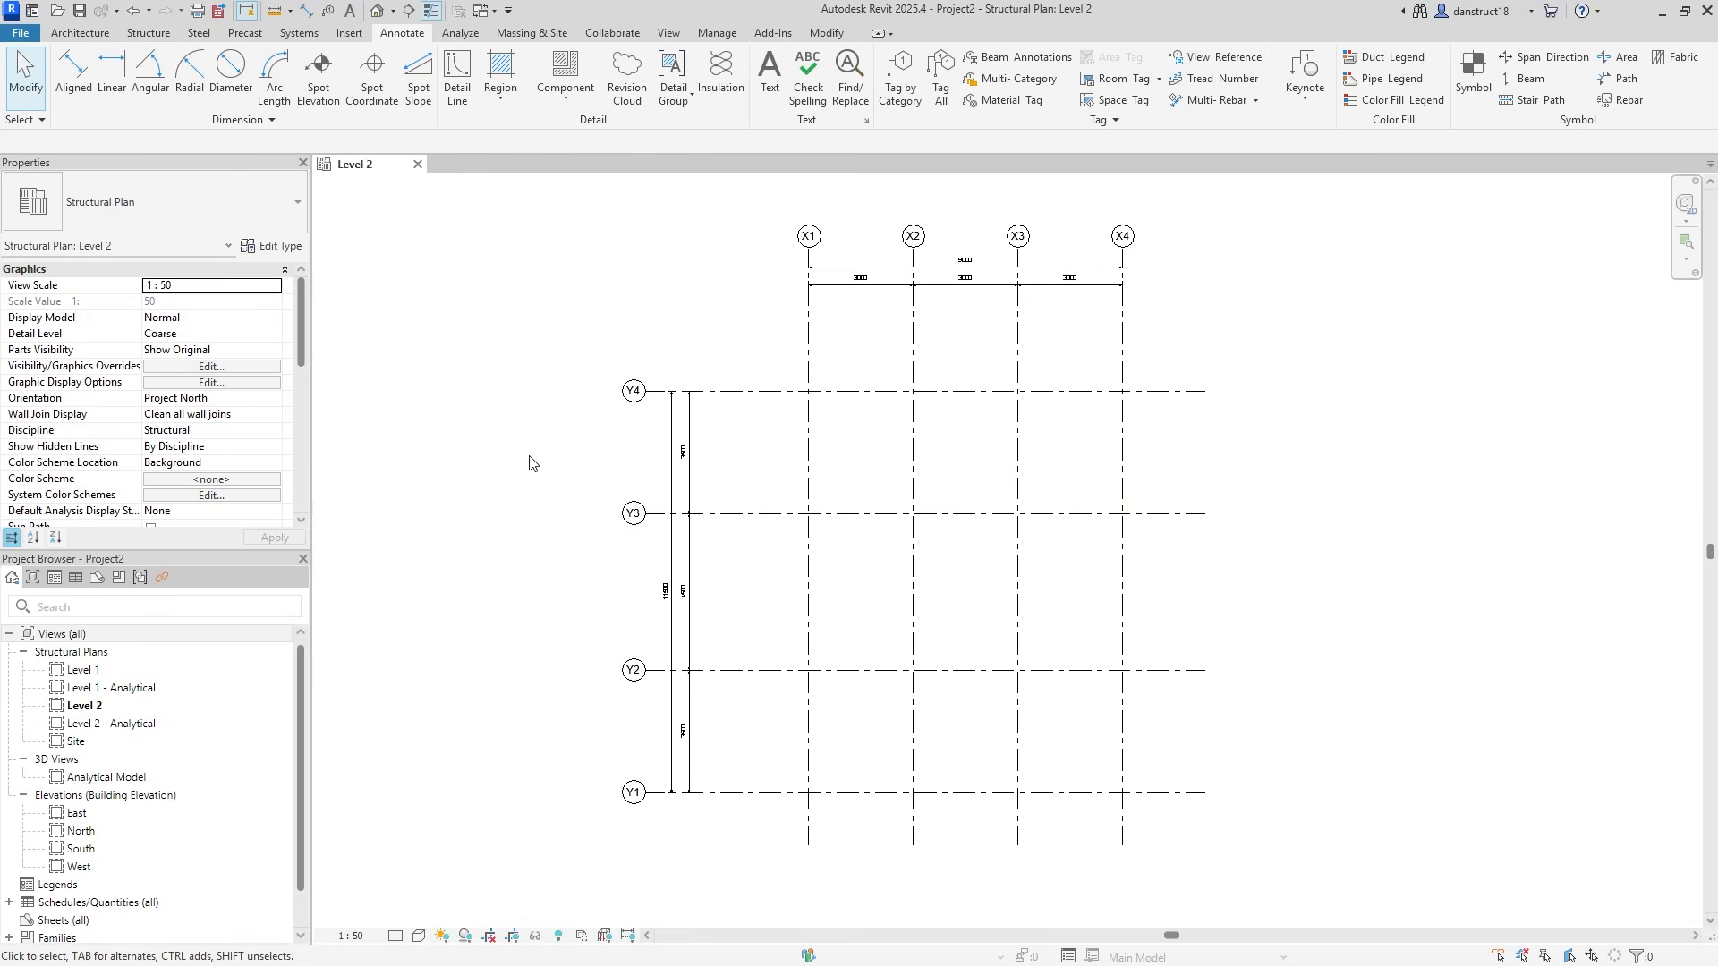
Place a vertical Concrete-Rectangular-Column of type 300 x 450mm at the intersection of grids X1 and Y4
click(146, 33)
click(149, 72)
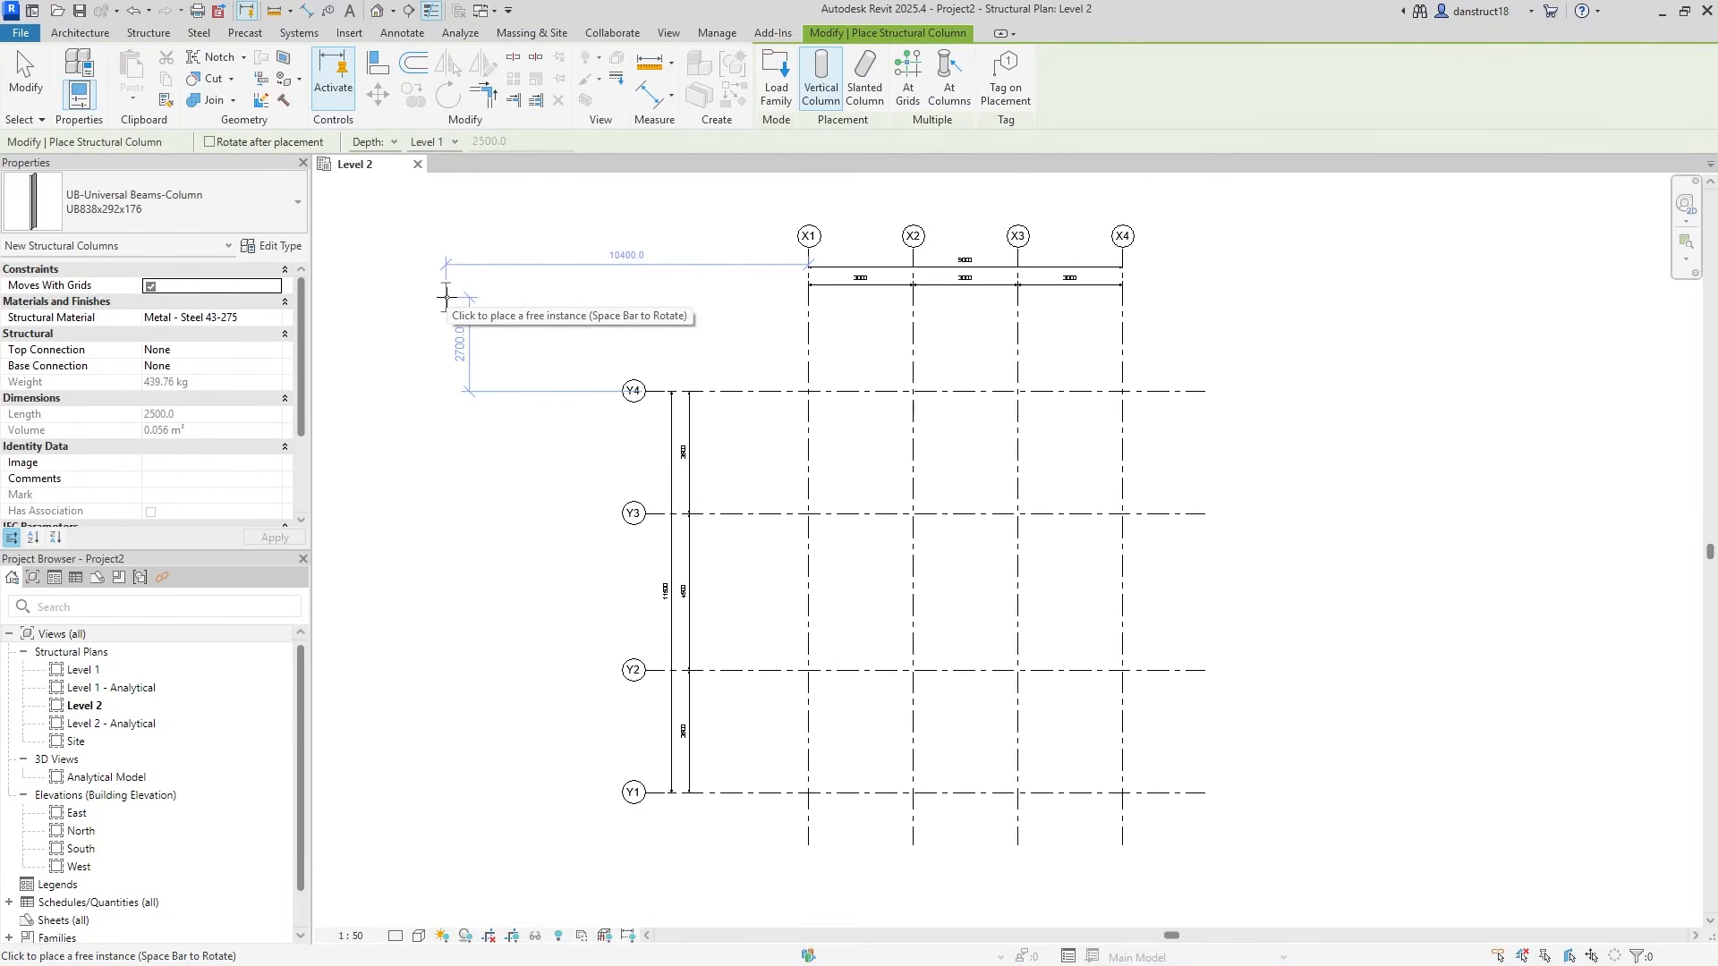
click(193, 212)
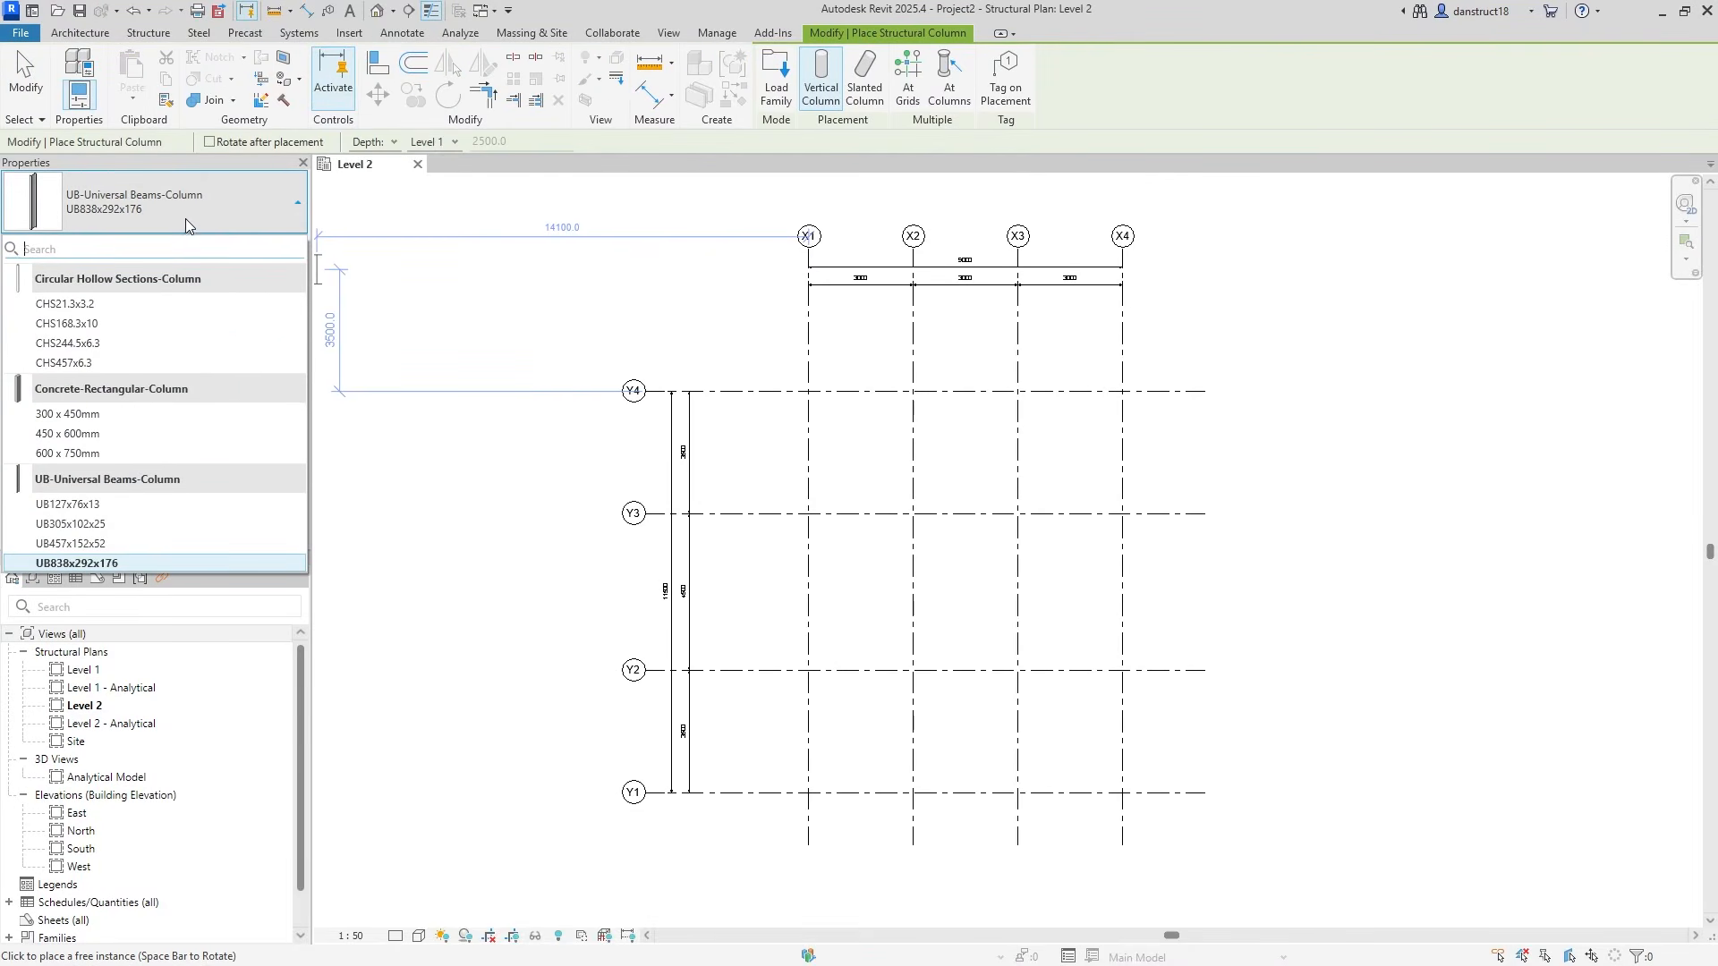
click(70, 414)
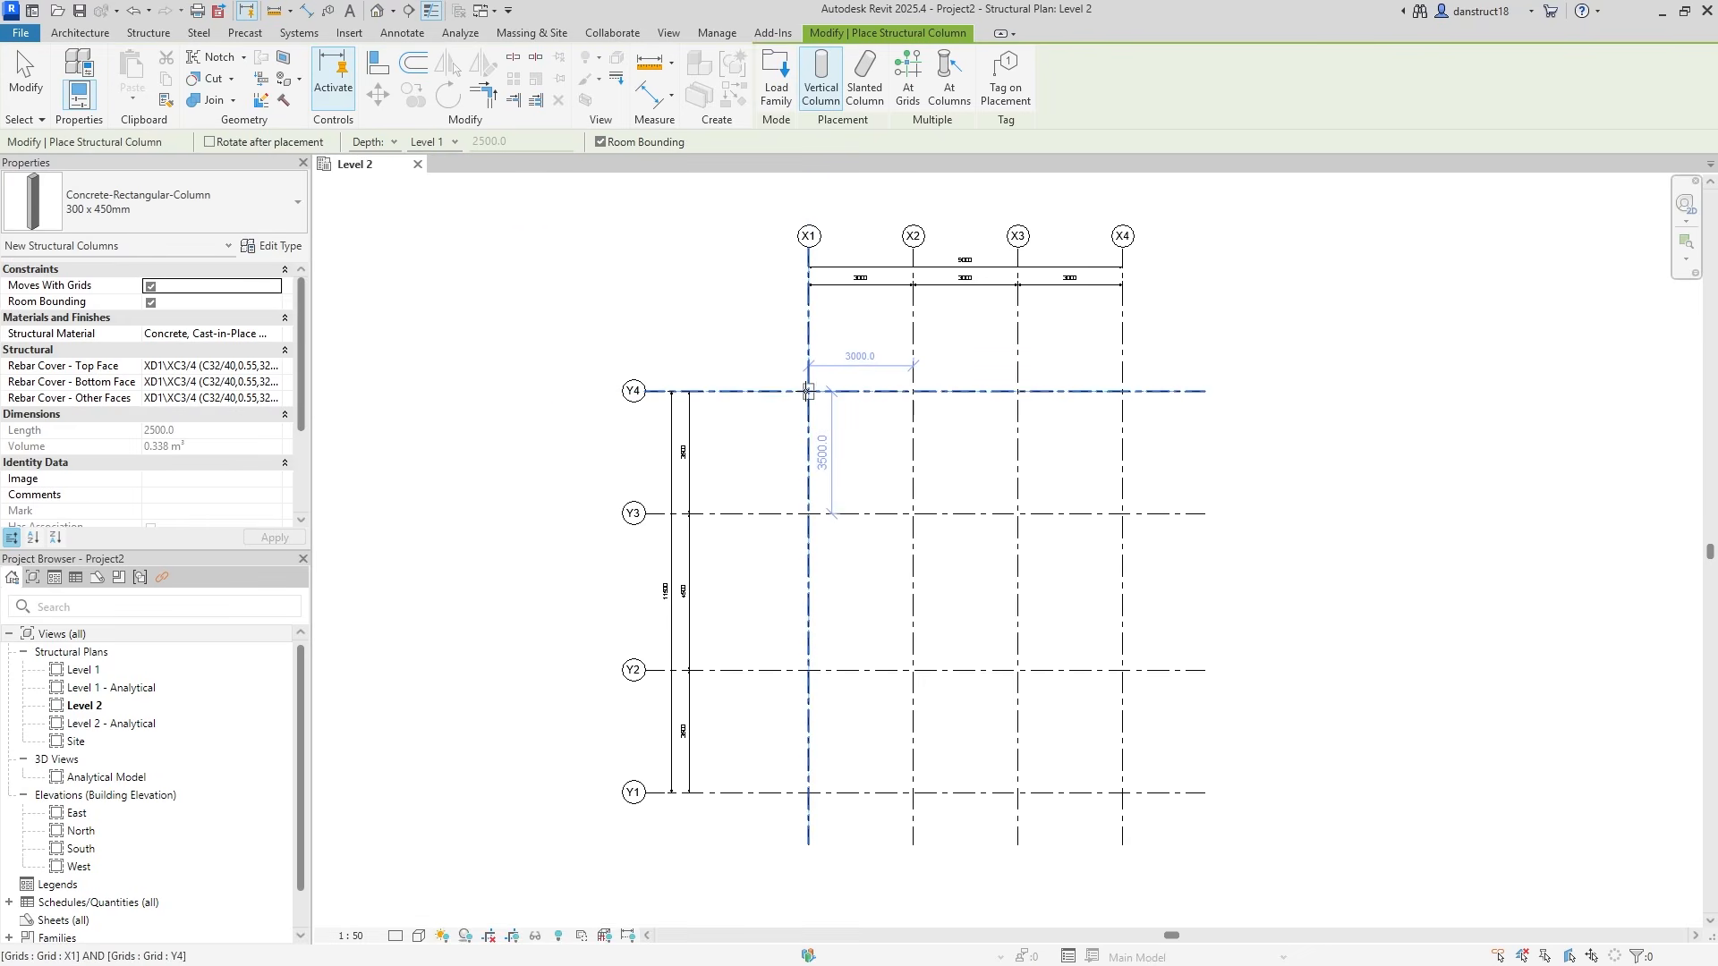
click(808, 391)
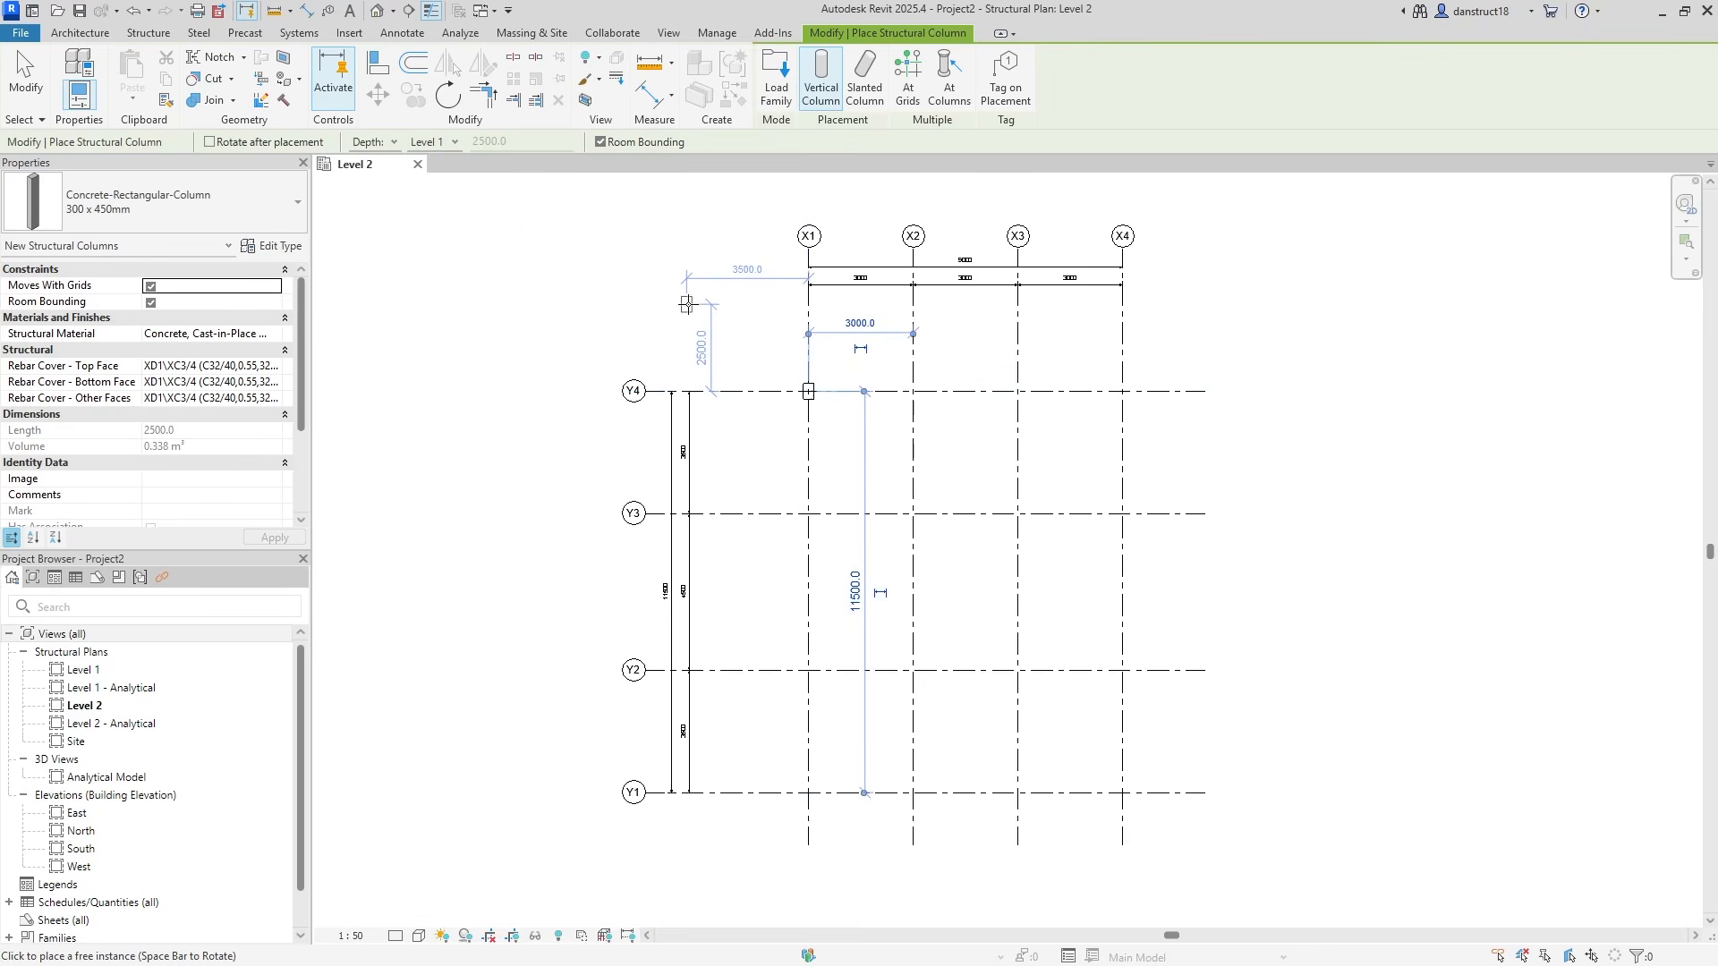
Place the same 300 x 450mm concrete columns at all intersections of grids X1–X4 and Y1–Y4 with At Grids
click(907, 87)
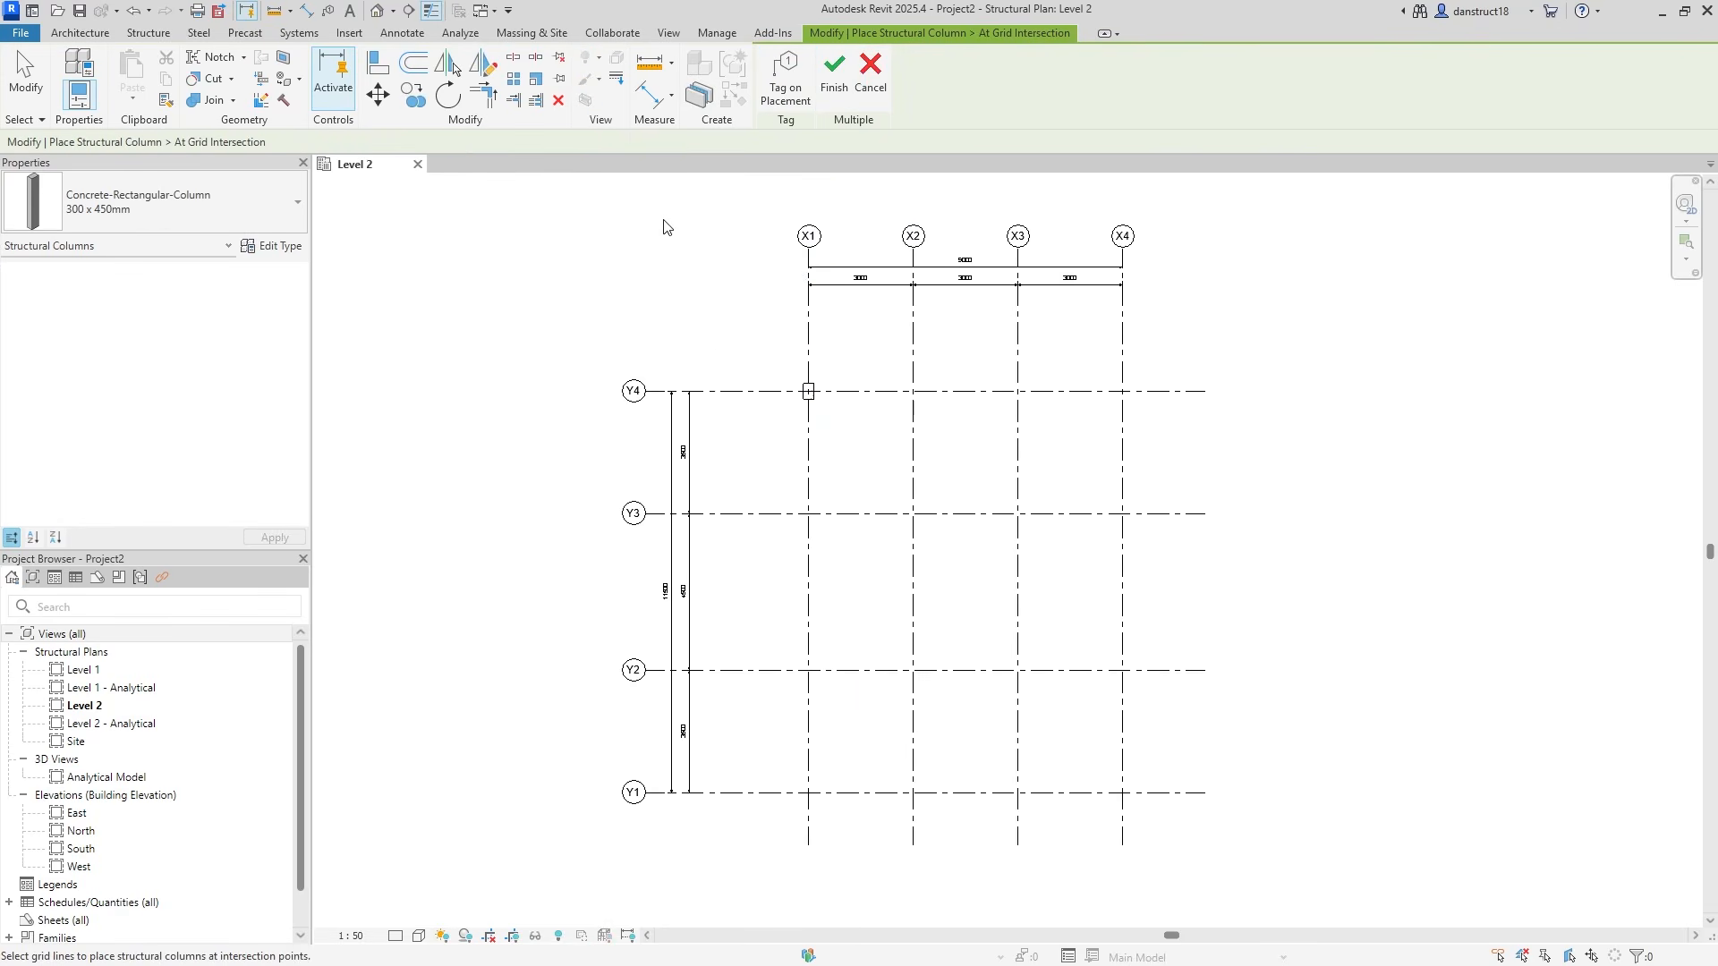
scroll(657, 223, down, 2)
drag(573, 188, 1221, 777)
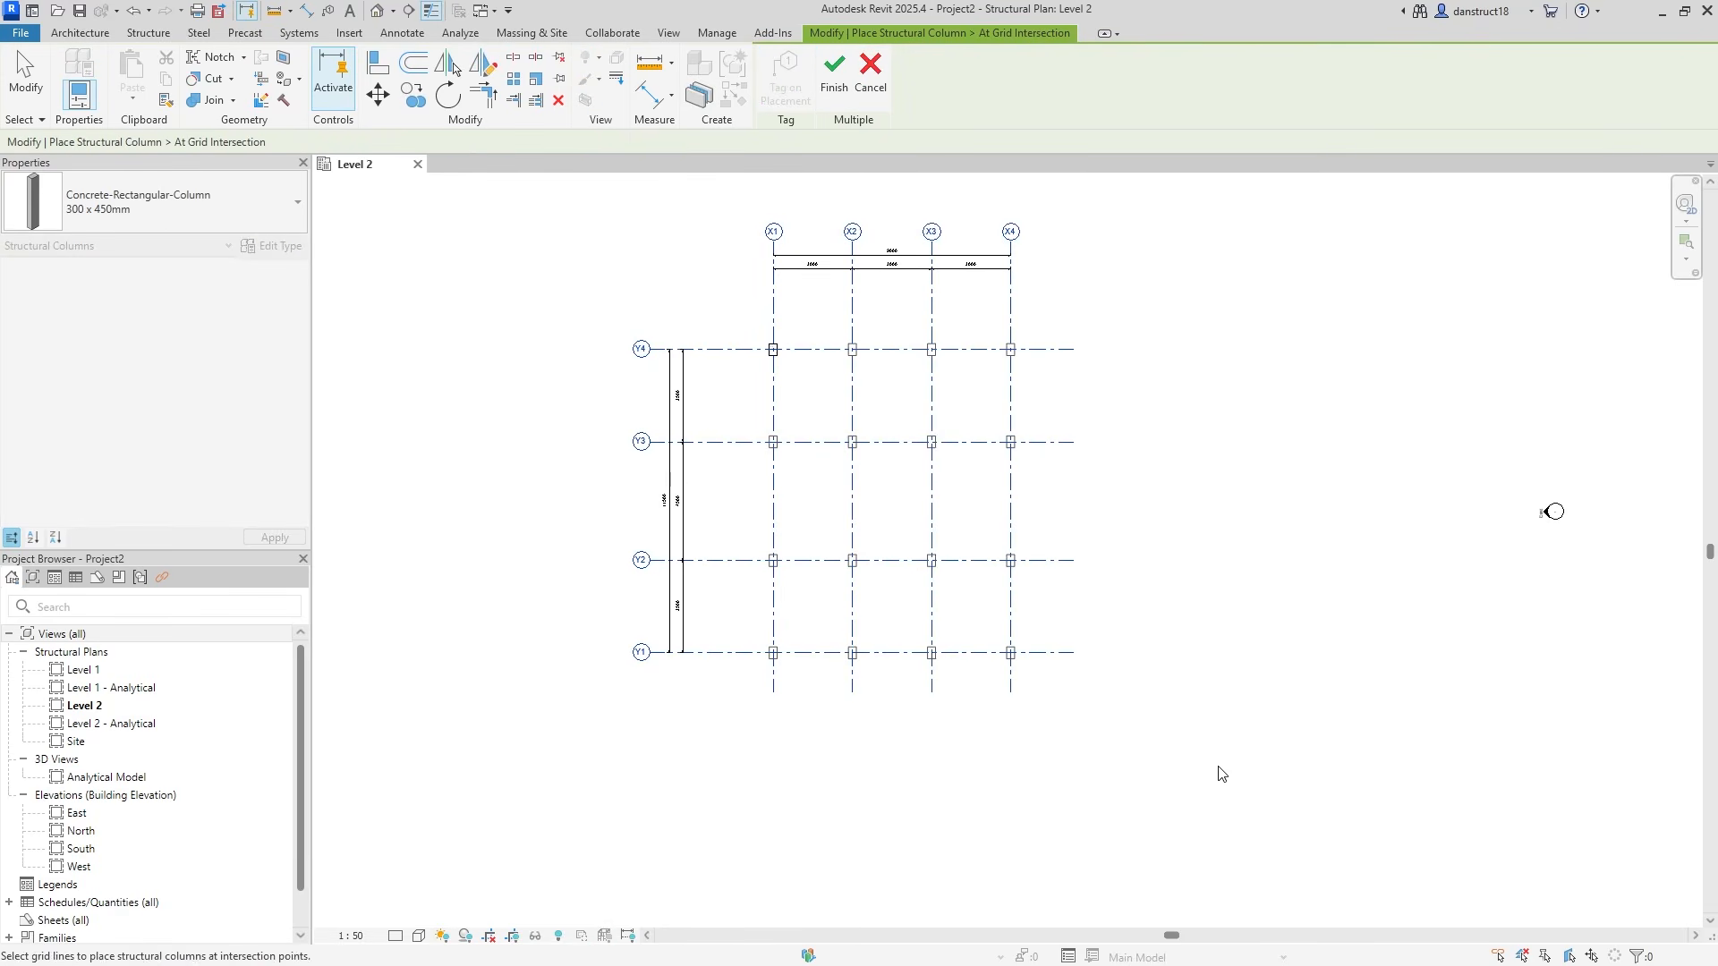
click(834, 76)
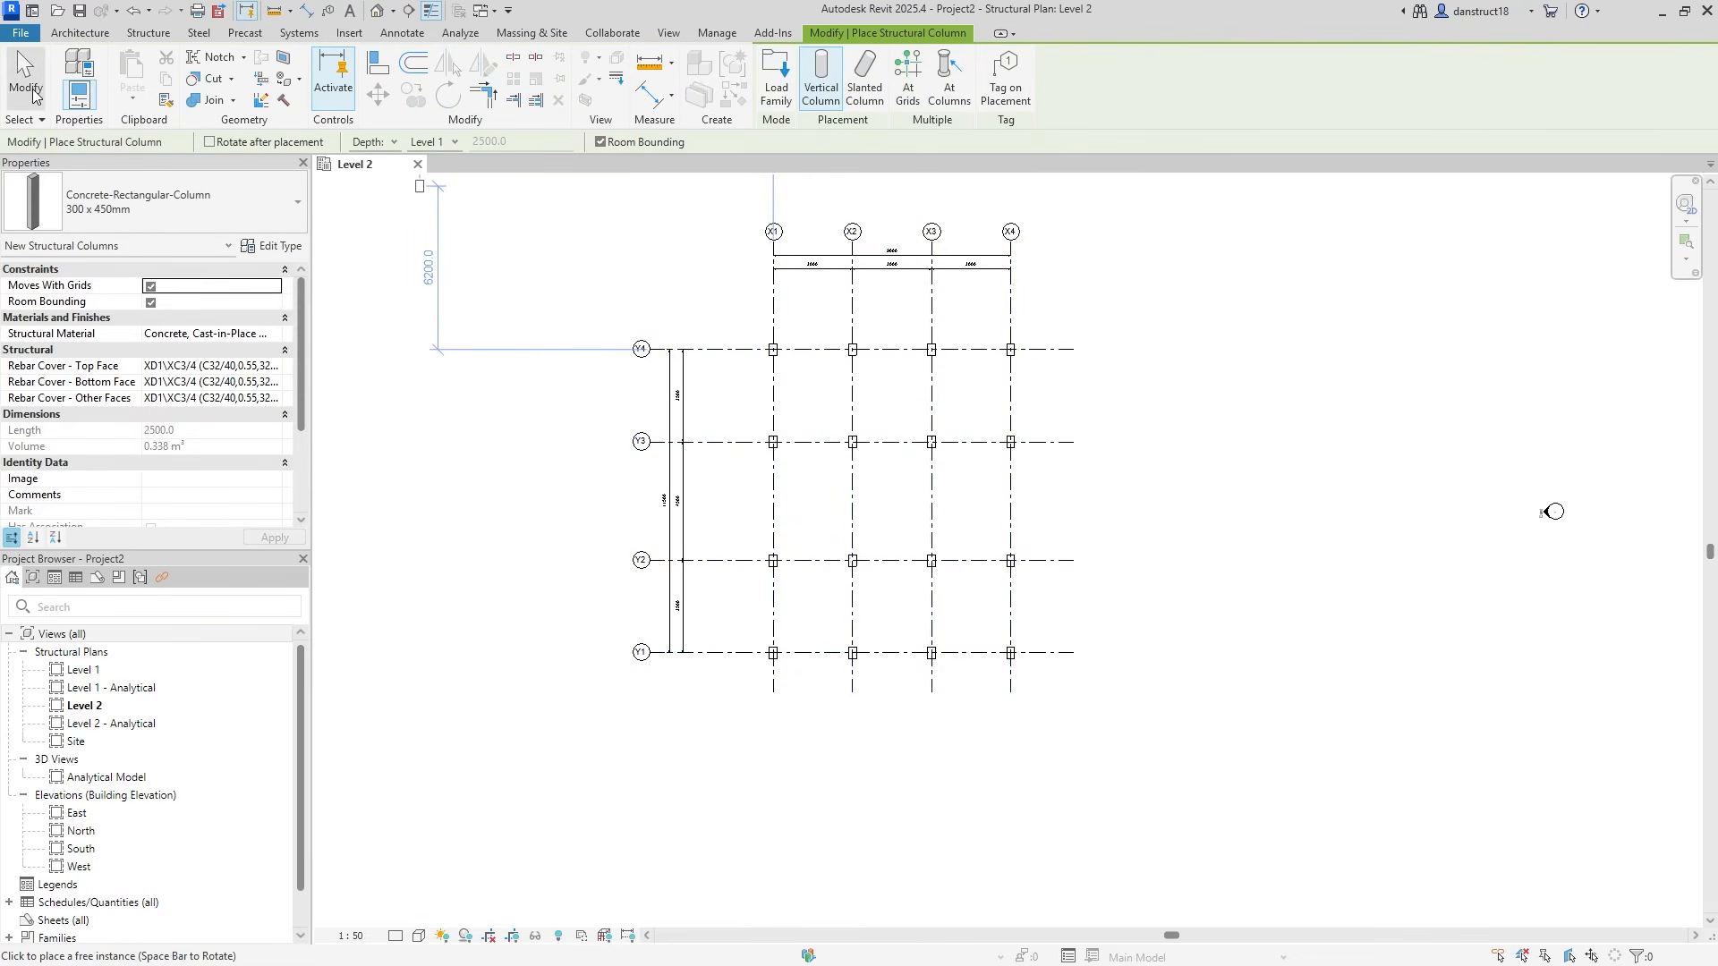
click(32, 88)
Draw a Concrete-Rectangular Beam of type 300 x 600mm along grid Y4 from column X1 to column X4
scroll(648, 409, up, 1)
middle_drag(572, 412, 585, 468)
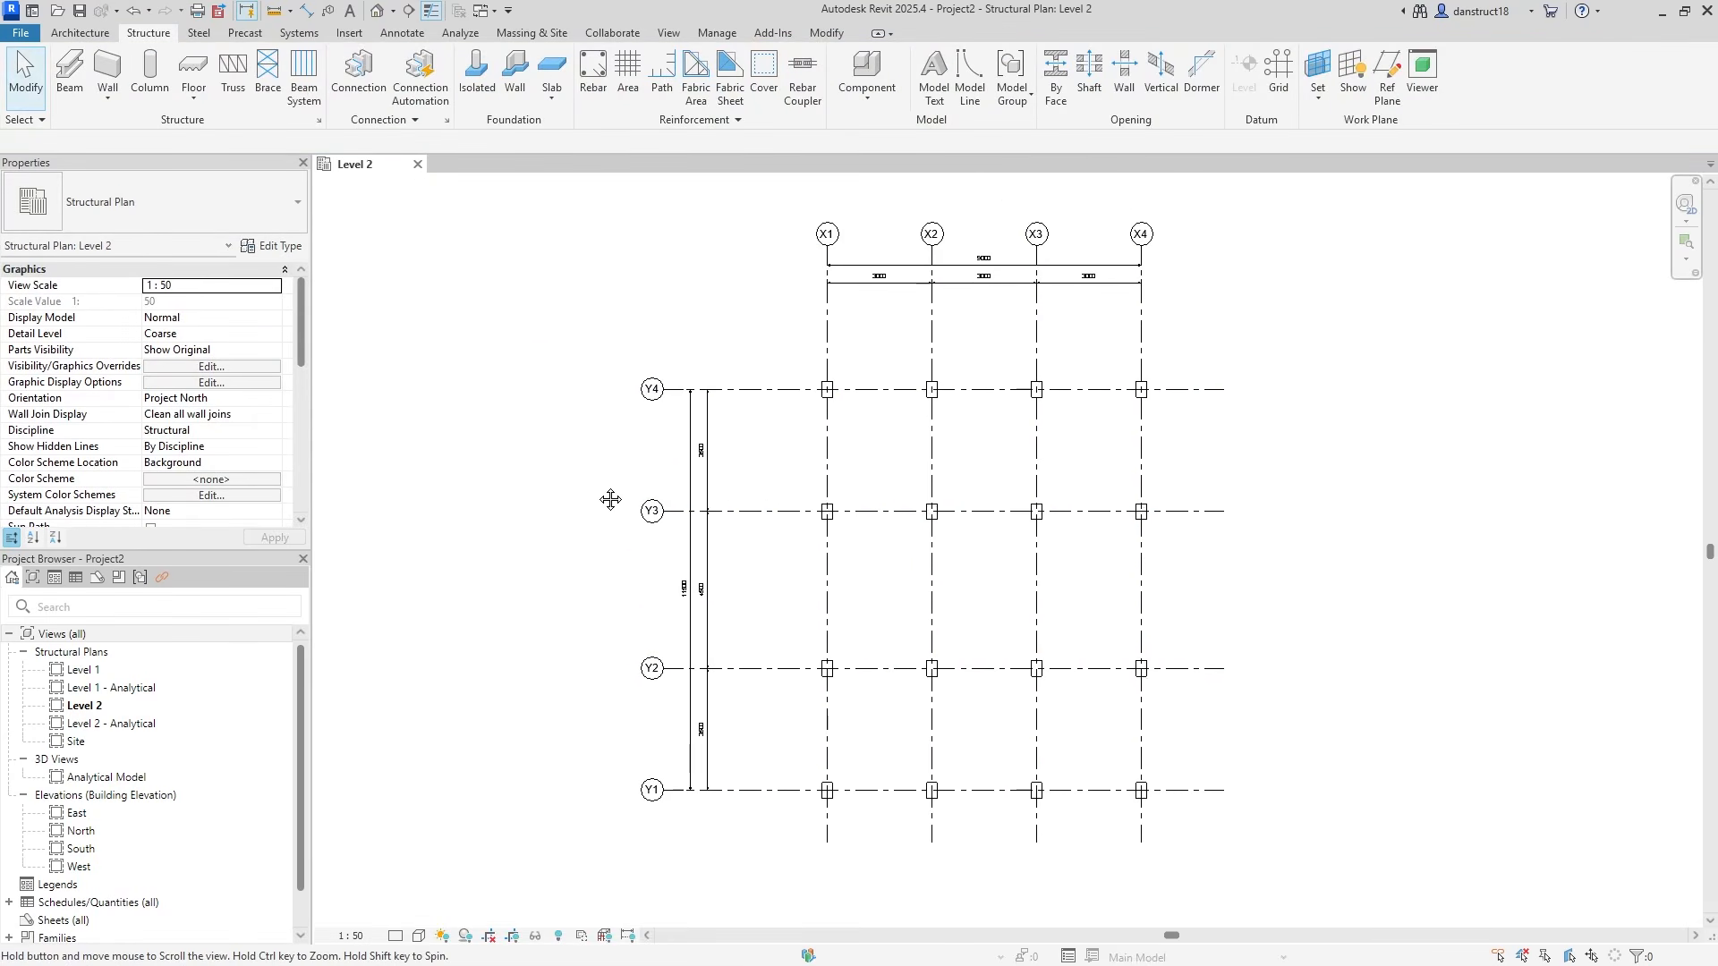
click(69, 70)
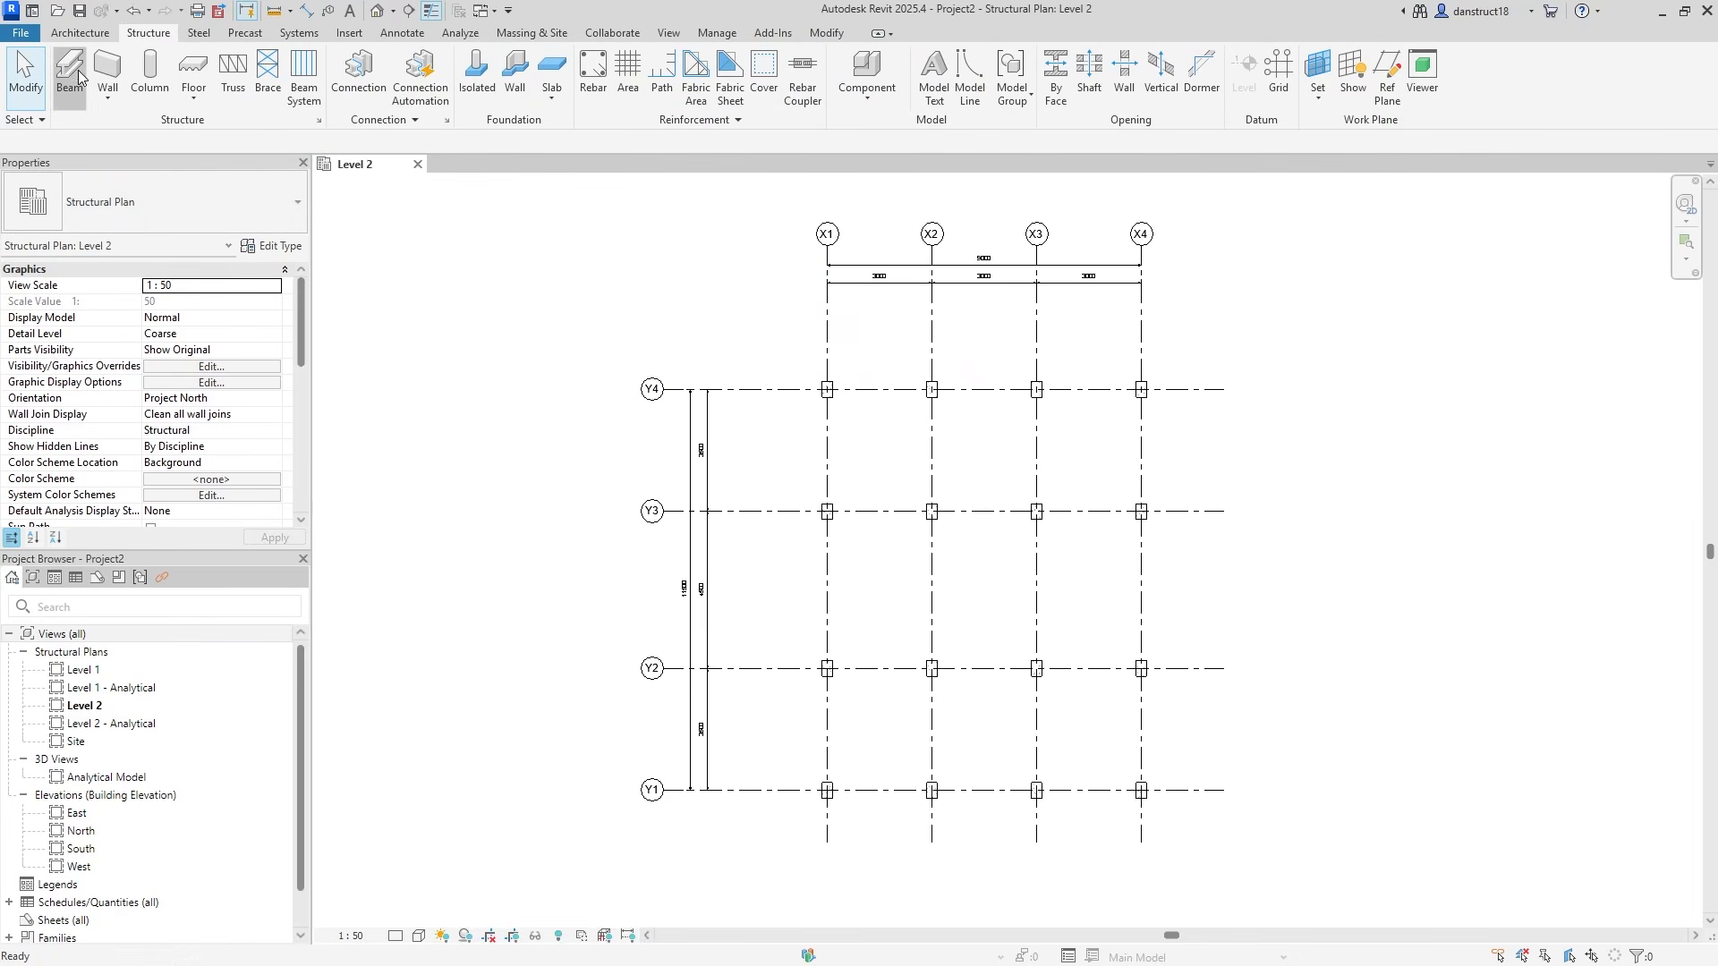
click(210, 207)
click(81, 416)
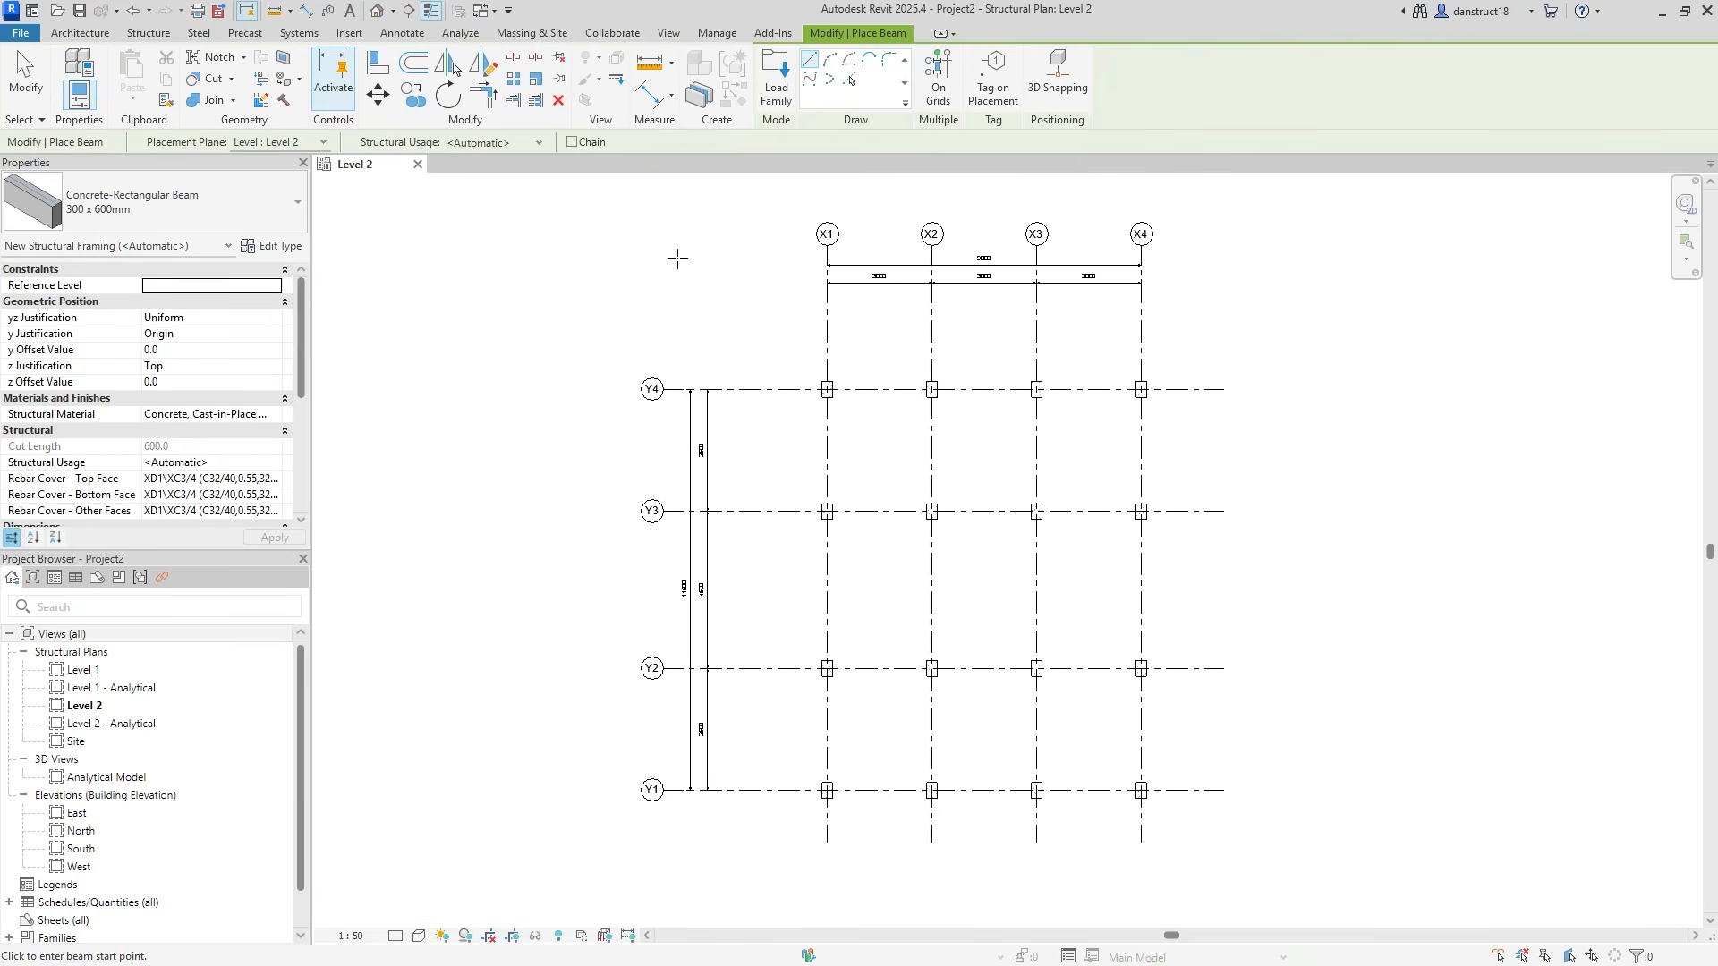
click(827, 389)
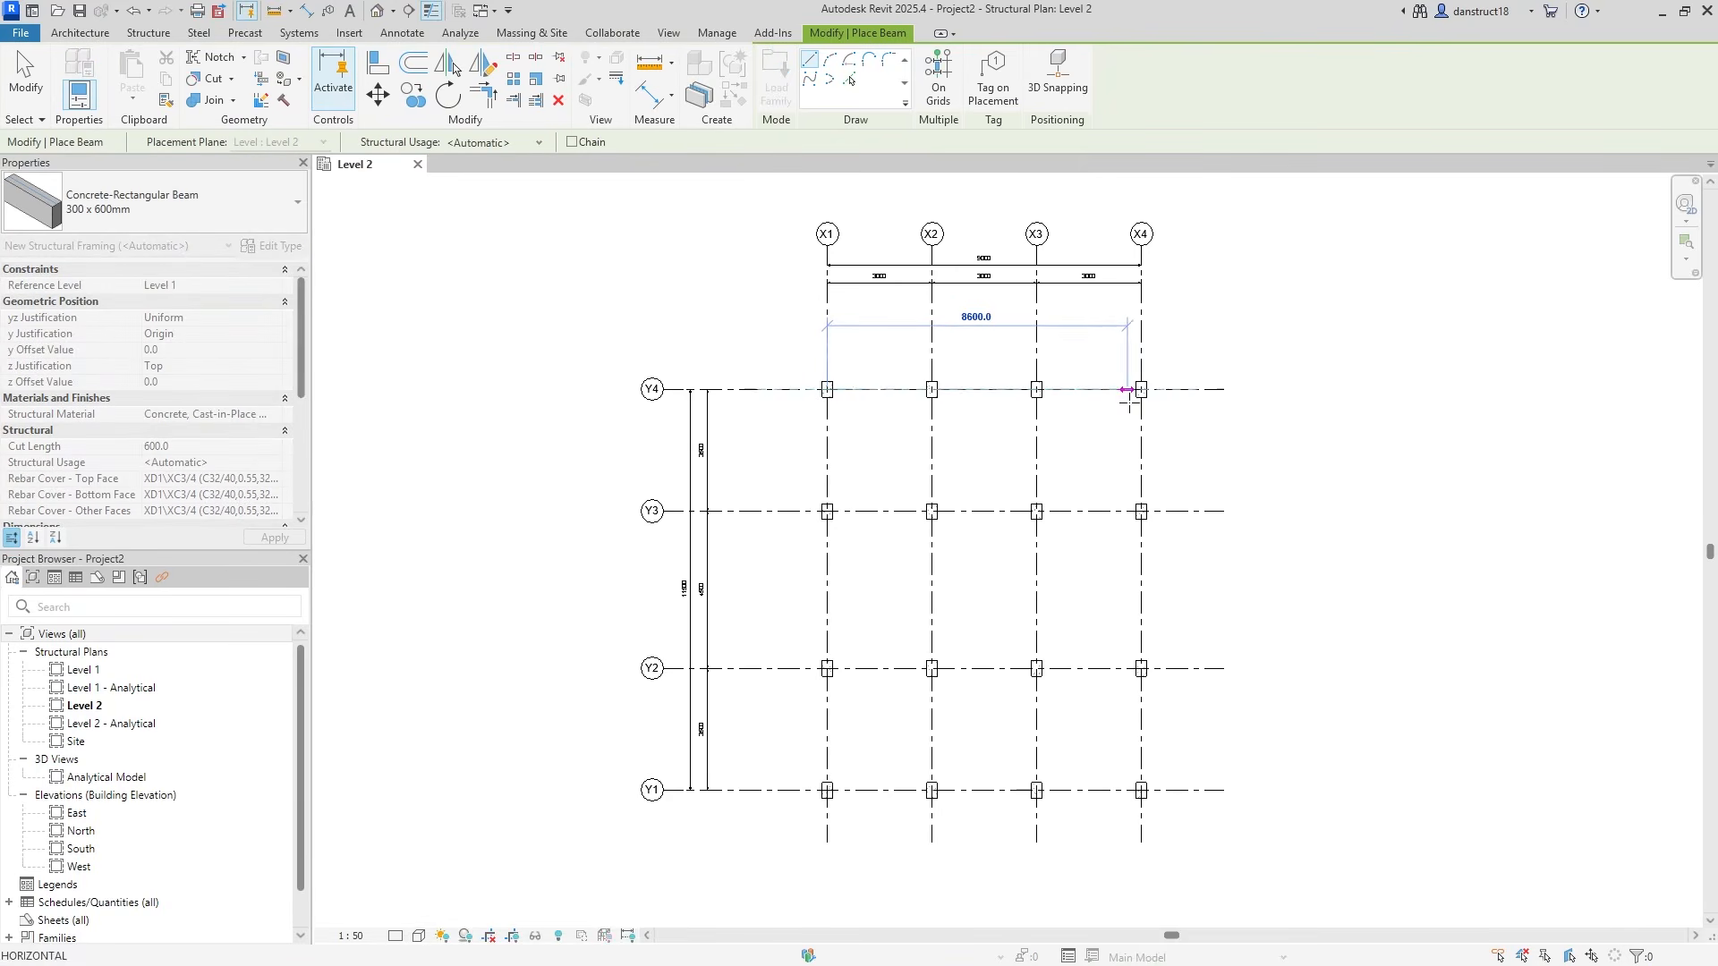
click(1140, 390)
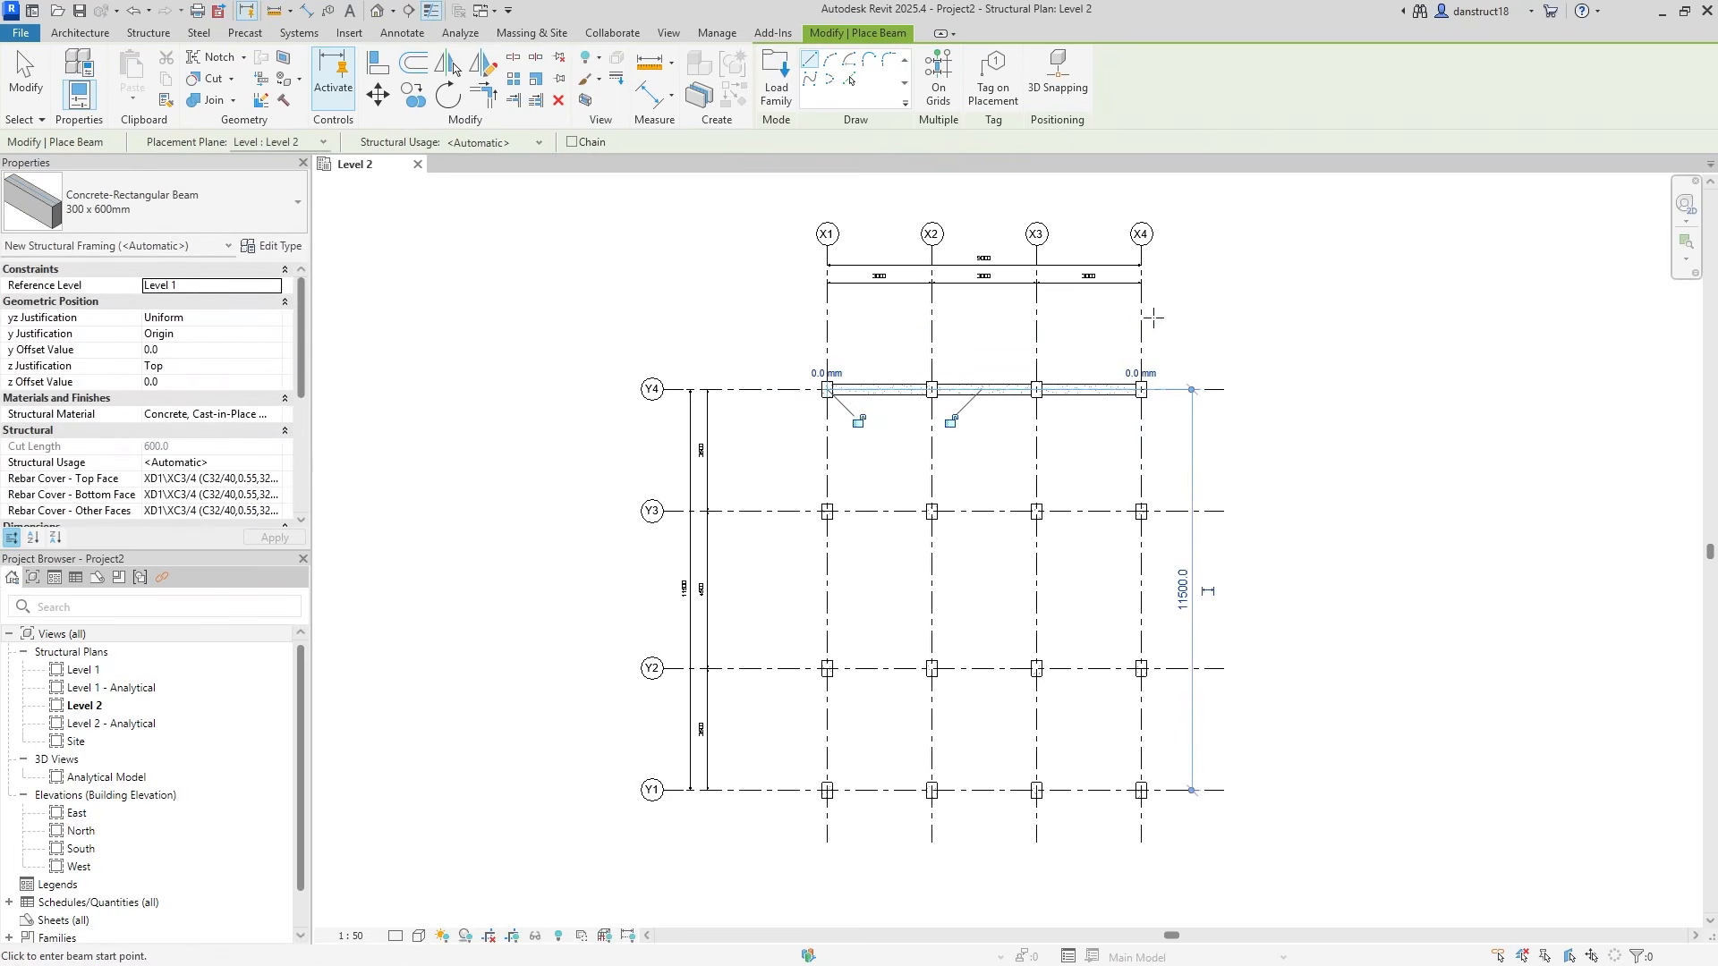
Draw 300 x 600mm concrete beams along grids Y3, Y2 and Y1, each from column X1 to column X4
click(827, 511)
click(1141, 511)
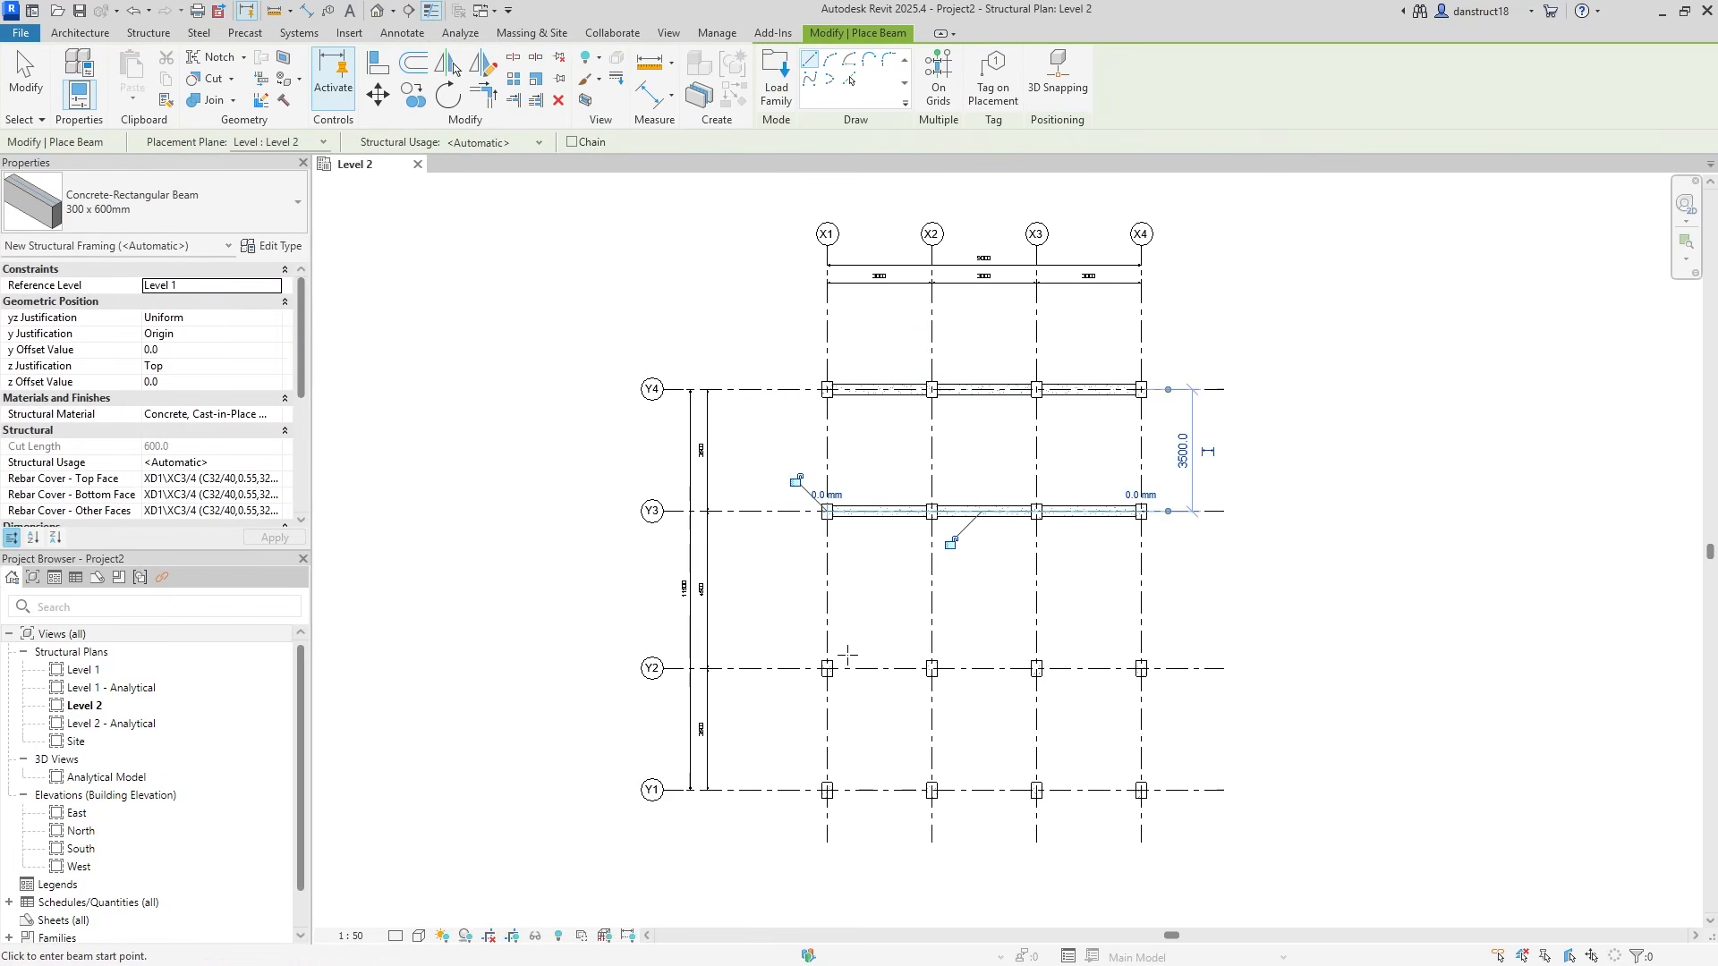
click(827, 668)
click(1141, 668)
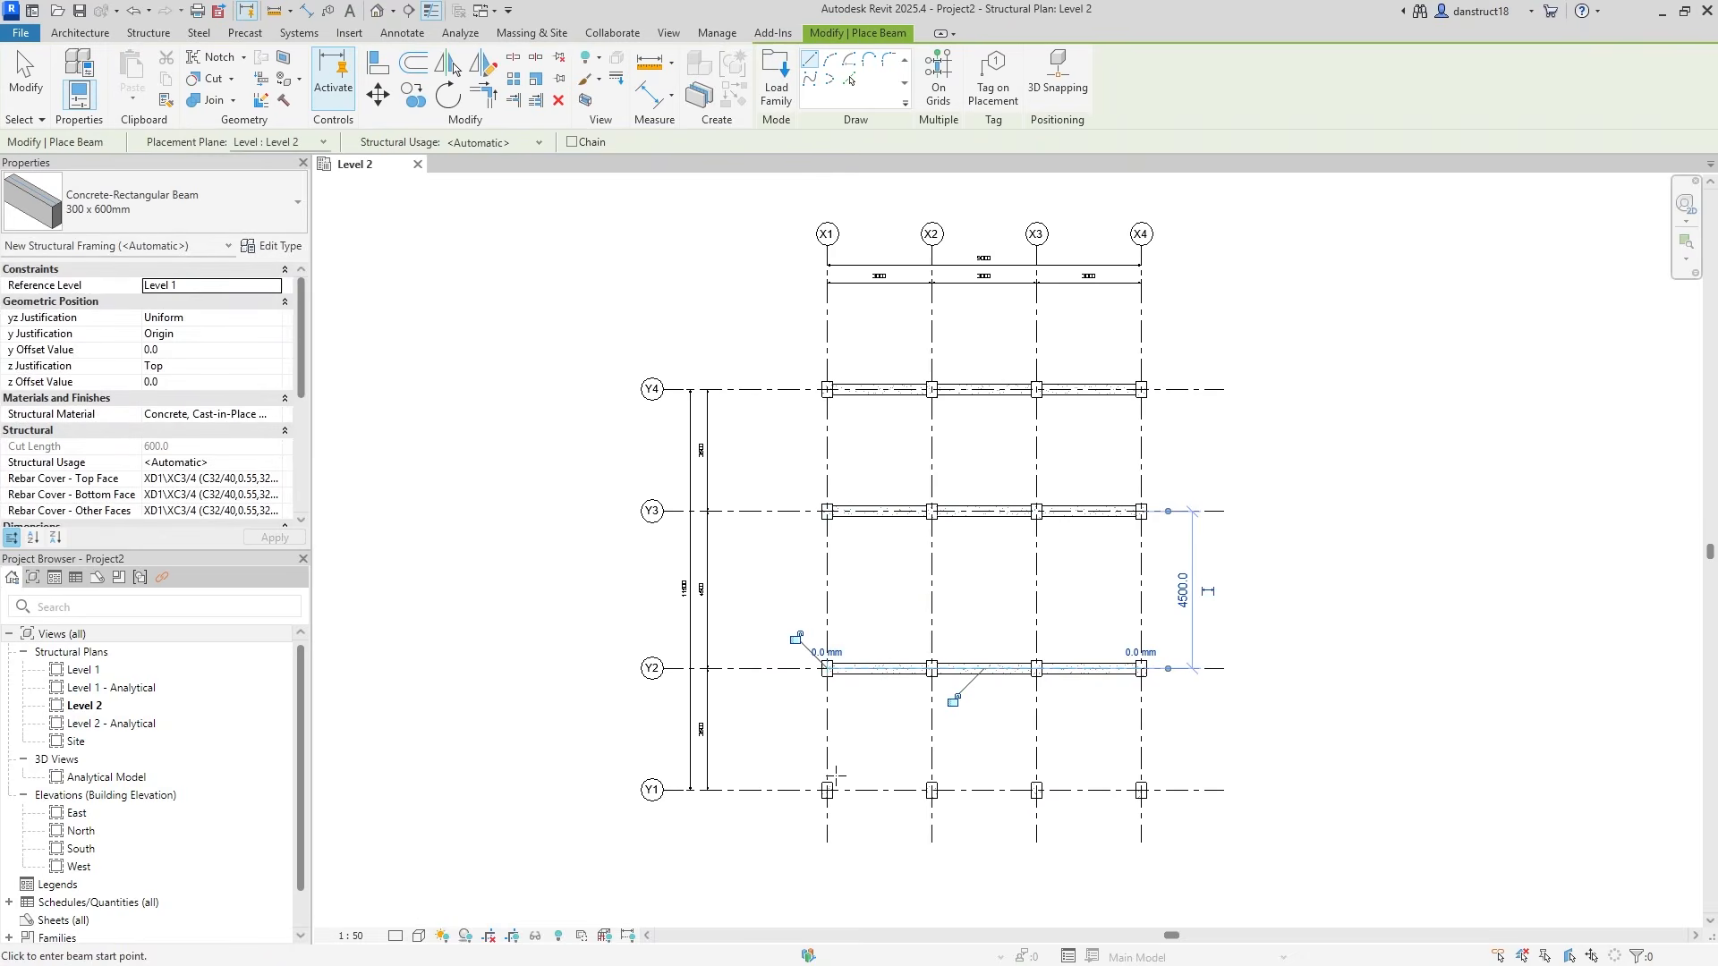
click(827, 790)
click(1140, 790)
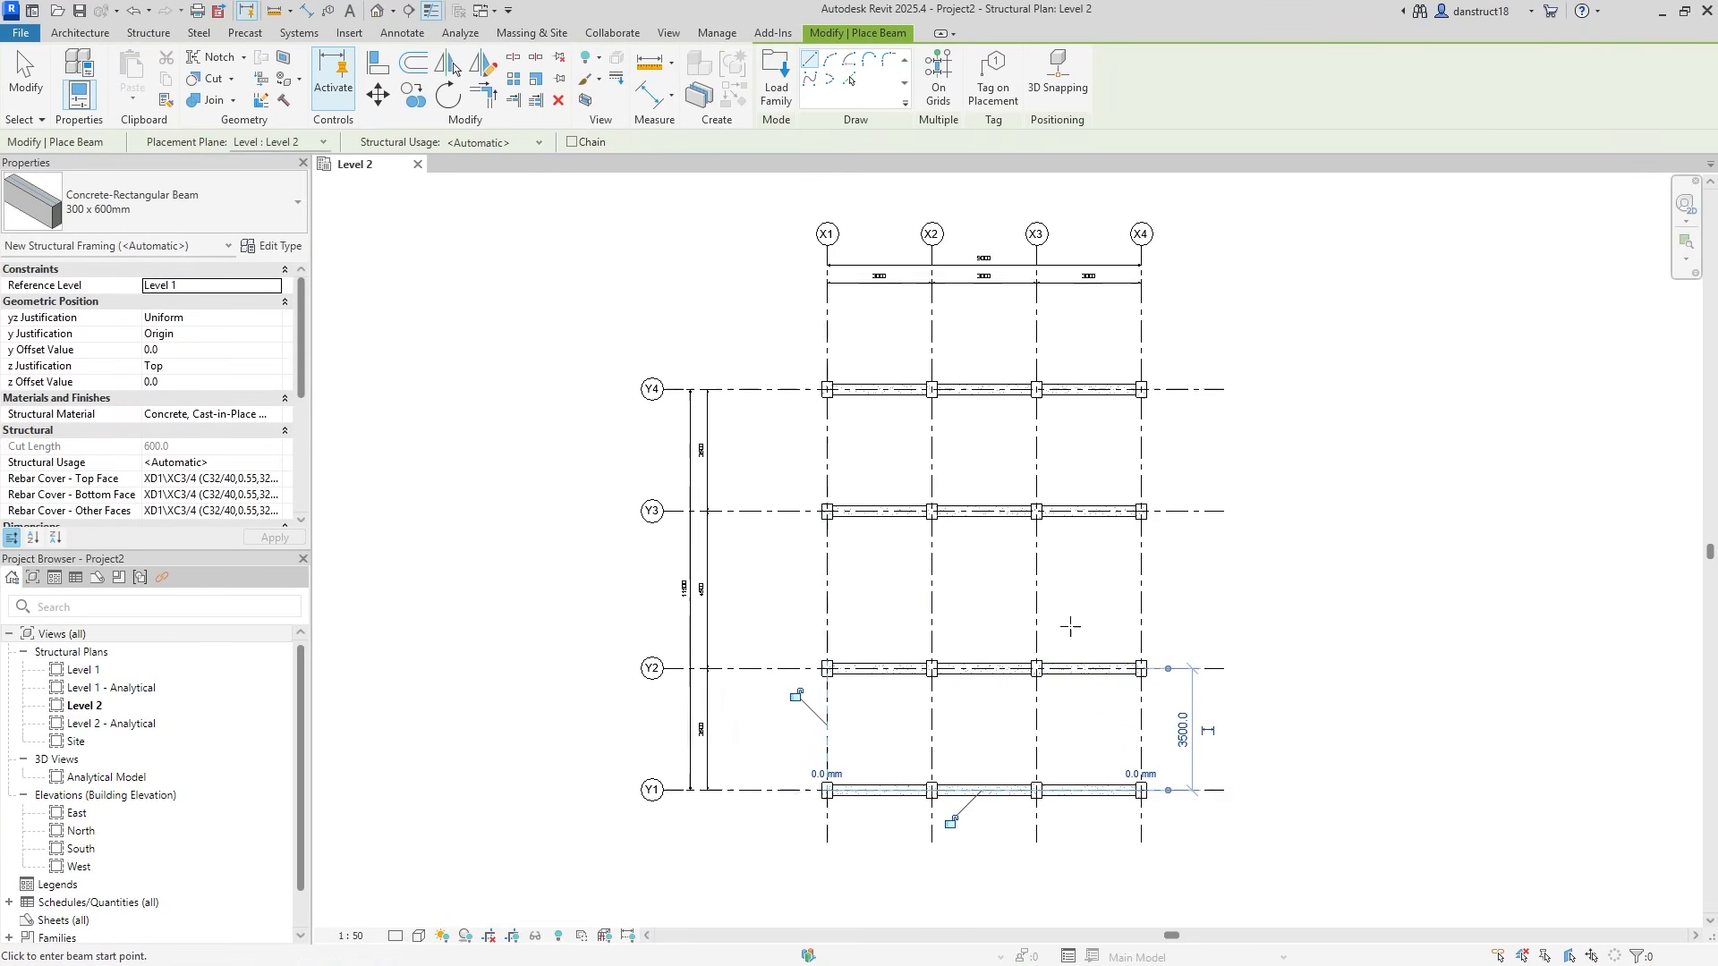
Draw 300 x 600mm concrete beams along grids X1, X2, X3 and X4, each from Y4 down to Y1
click(826, 389)
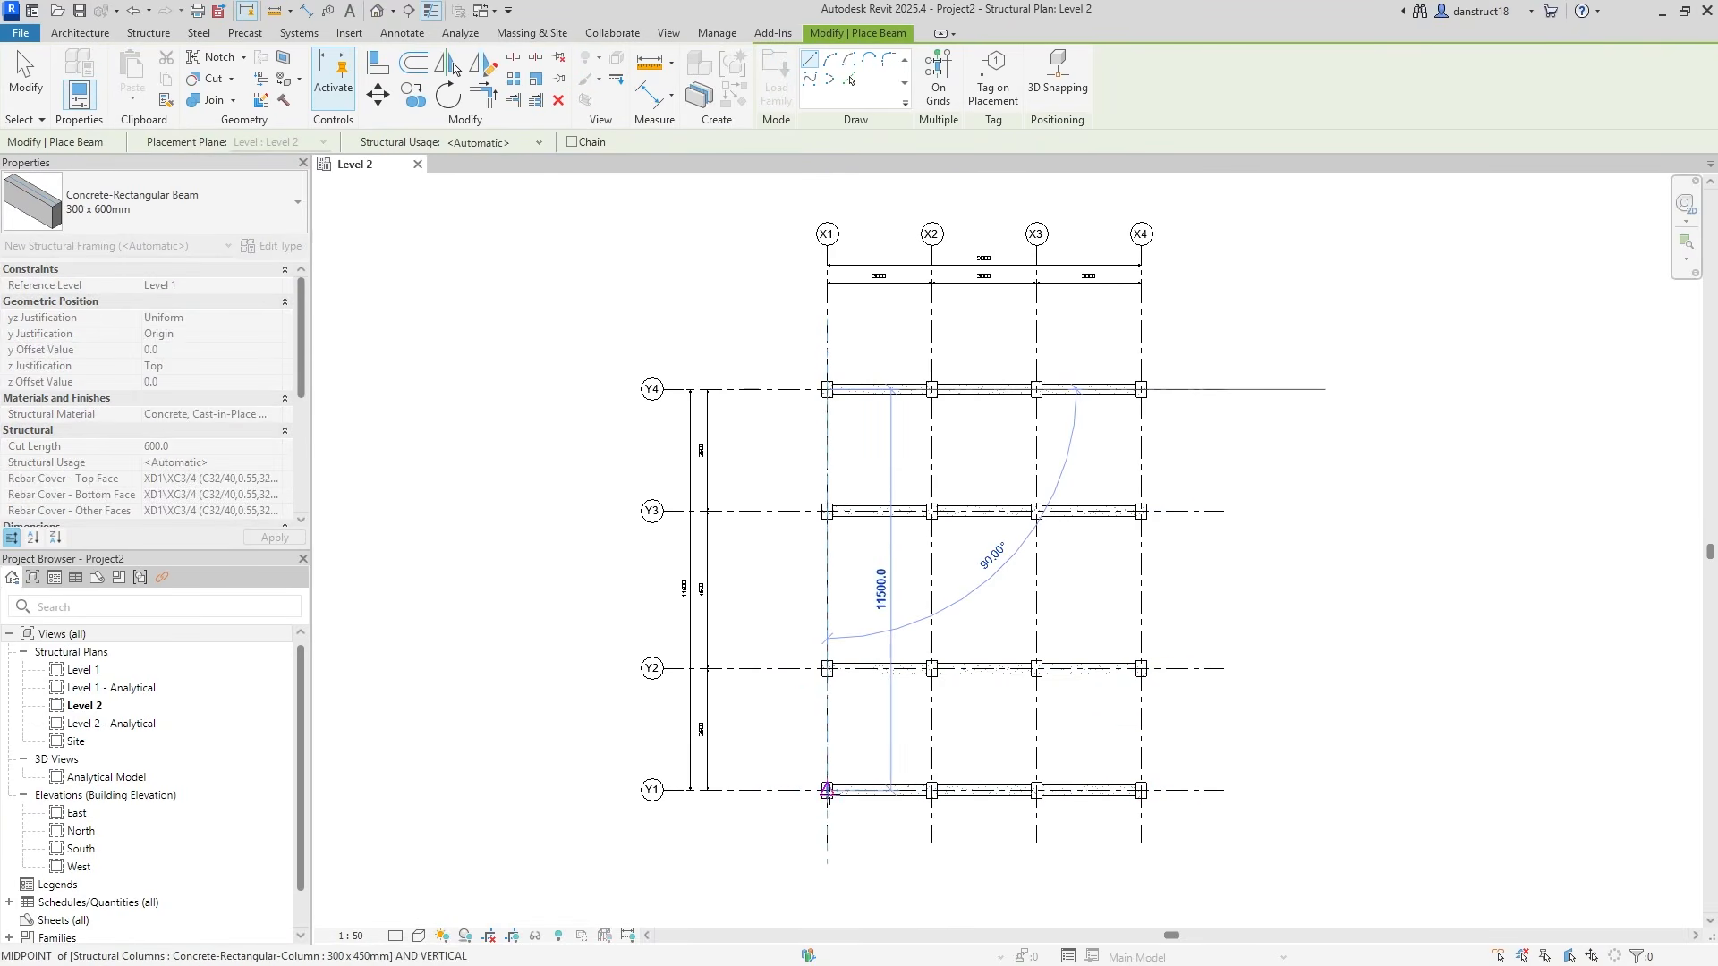
click(827, 790)
click(931, 389)
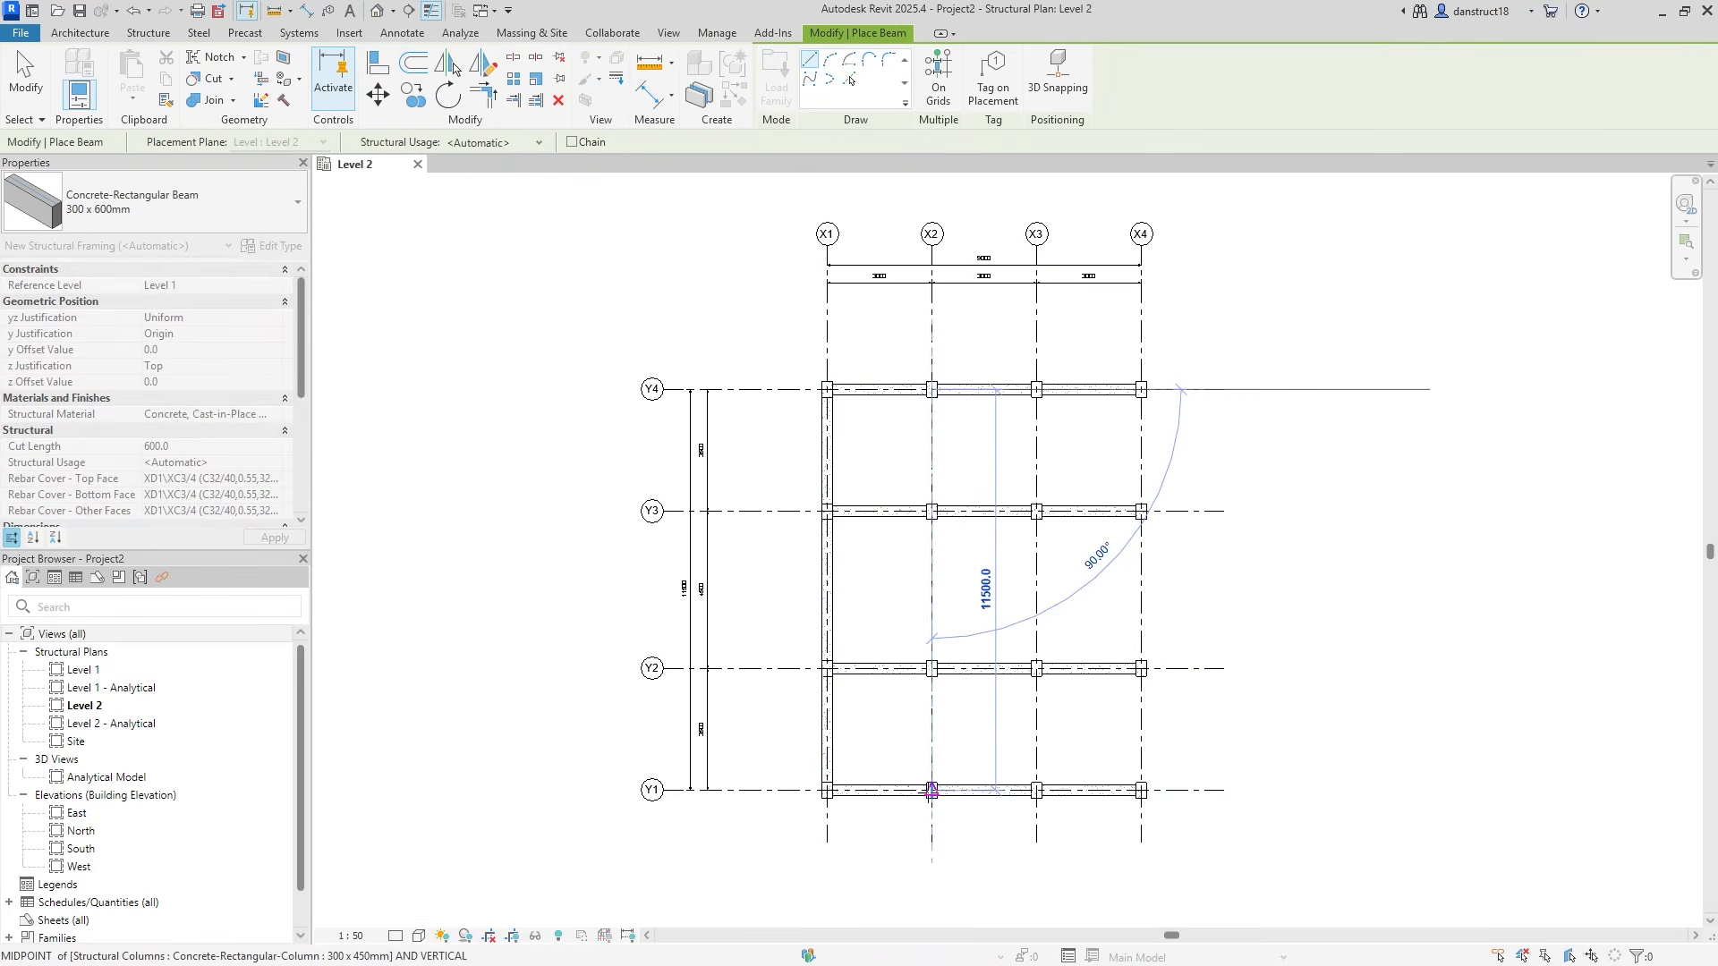
click(932, 790)
click(1036, 390)
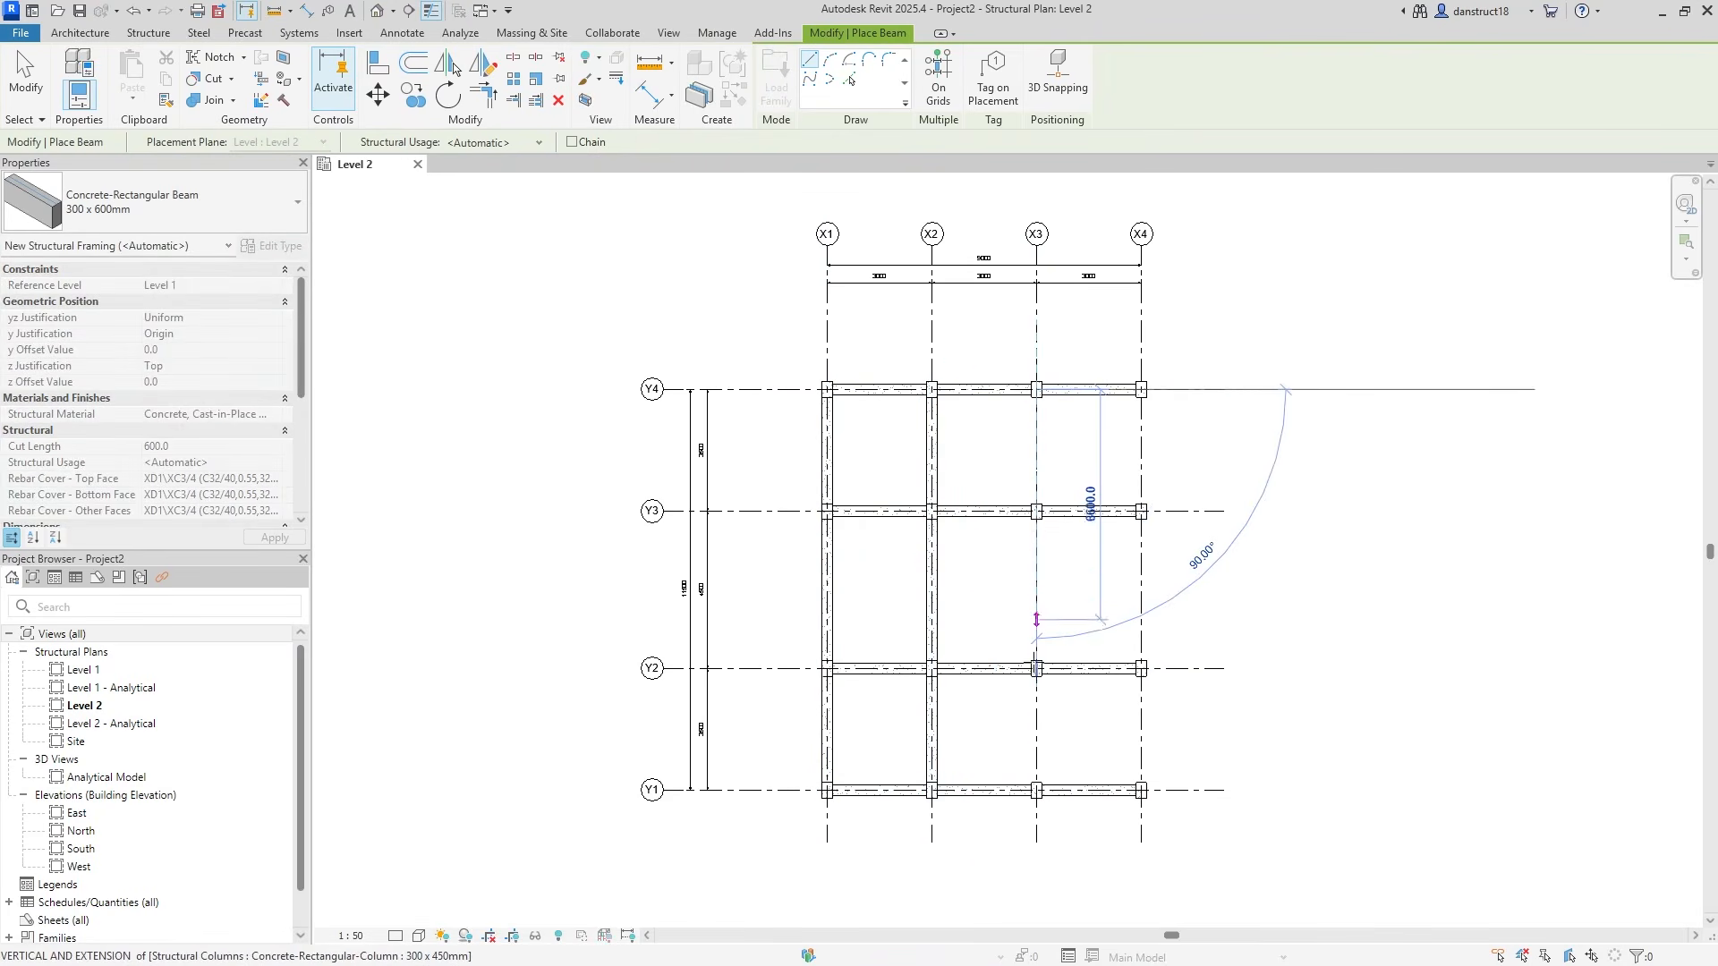
click(1036, 790)
click(1141, 389)
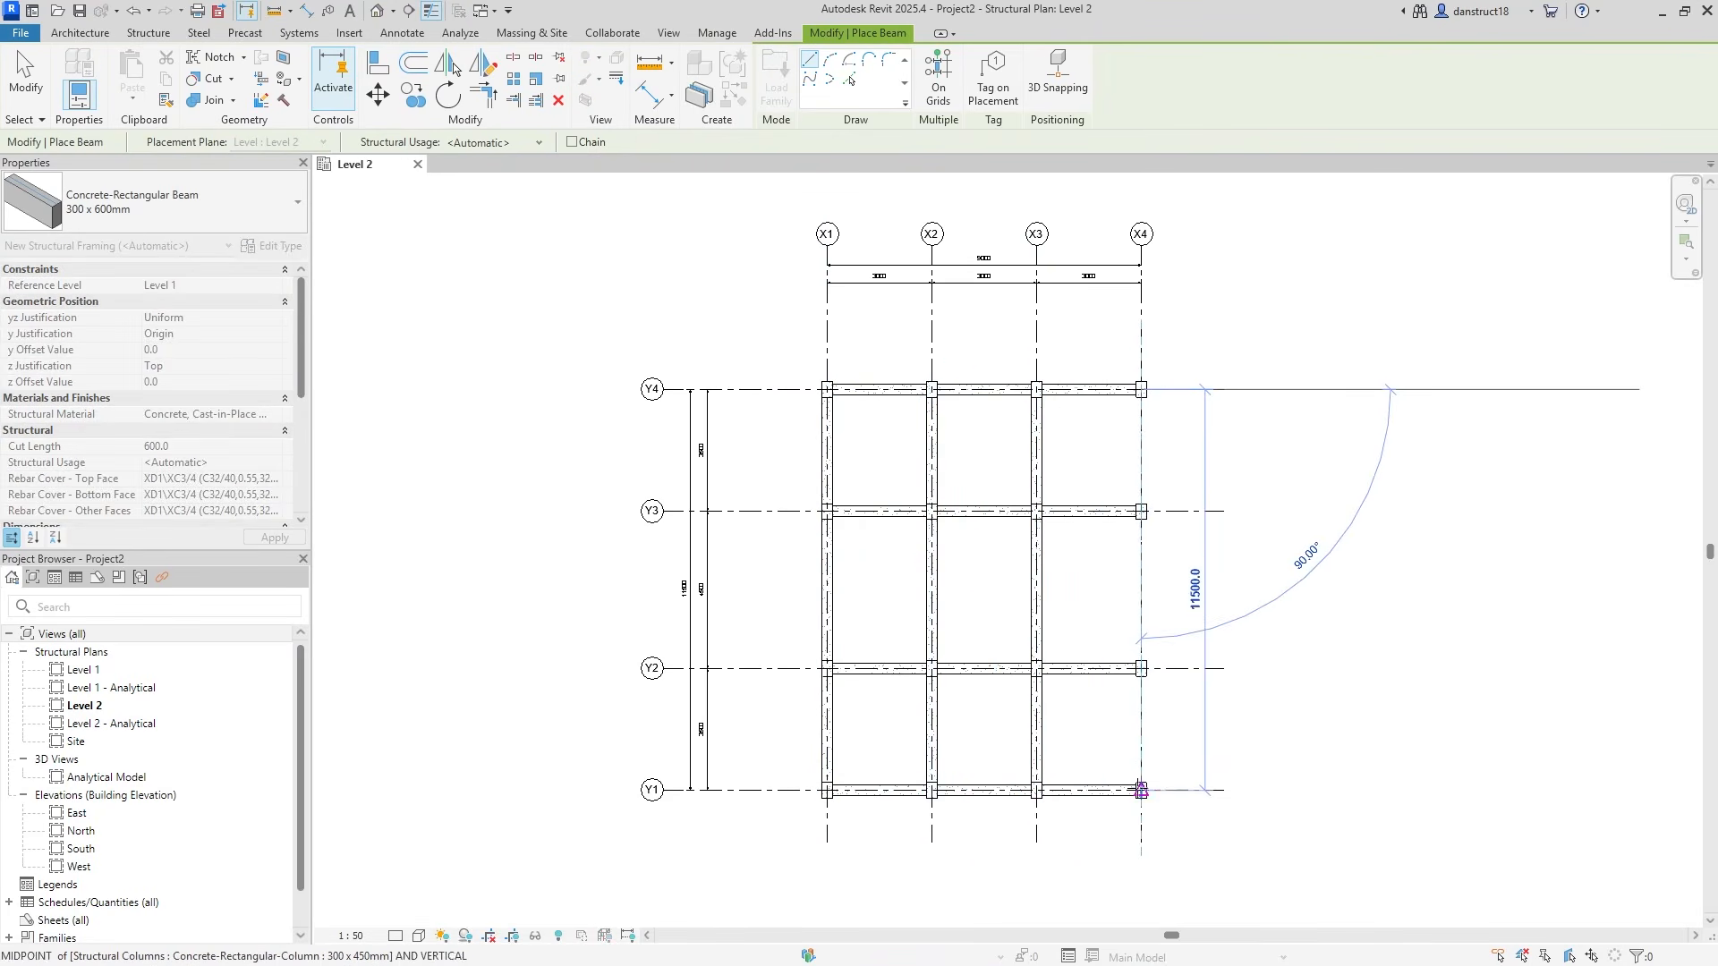
click(1141, 791)
key(Escape)
key(Escape)
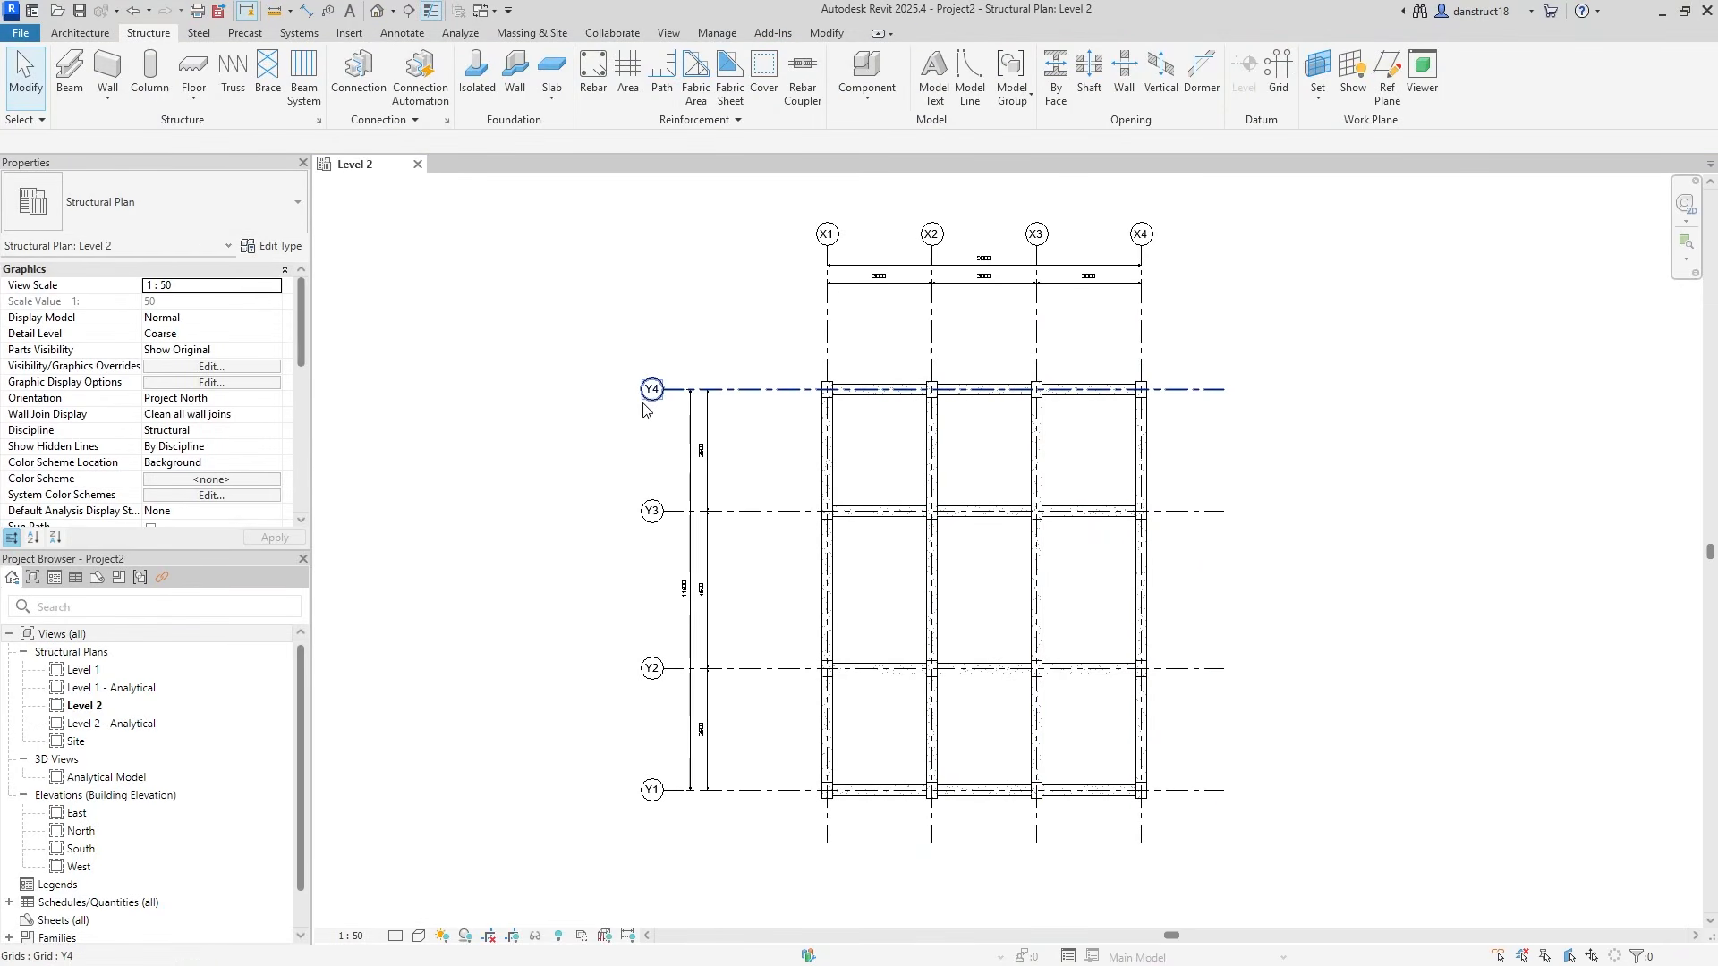
Open the default 3D view and hide the whole Levels category in it
click(376, 11)
scroll(809, 669, up, 3)
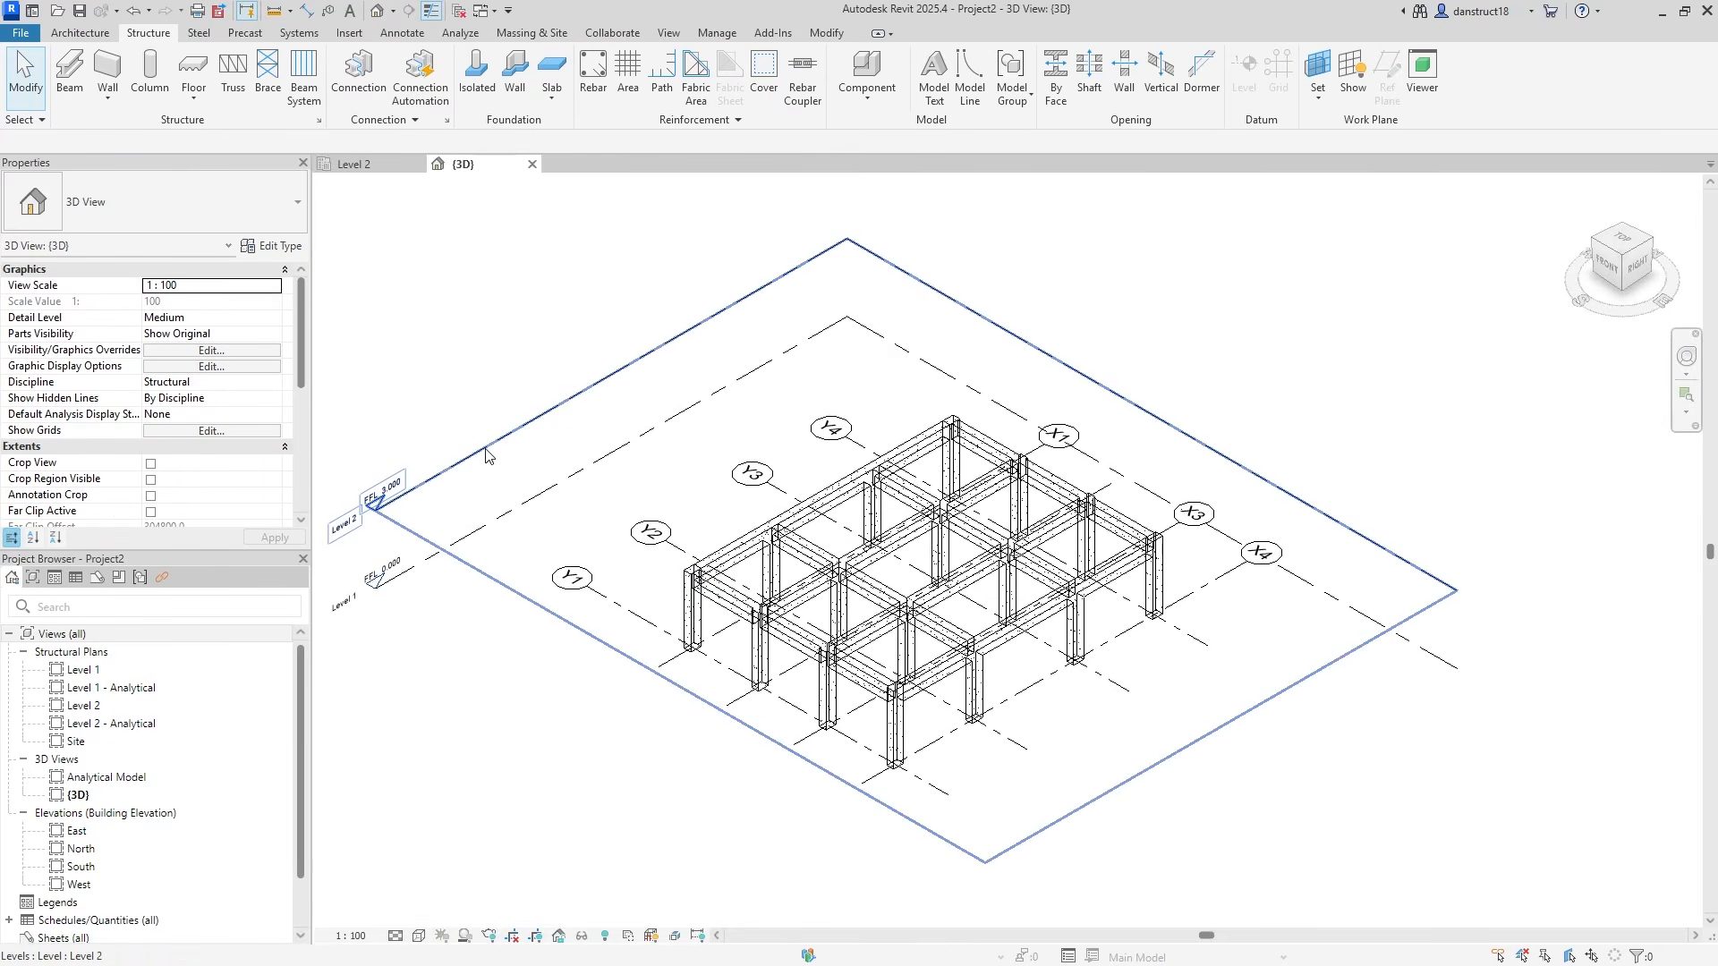
click(486, 456)
right_click(492, 454)
mouse_move(624, 543)
click(761, 562)
Hide the whole Grids category in the 3D view
click(624, 609)
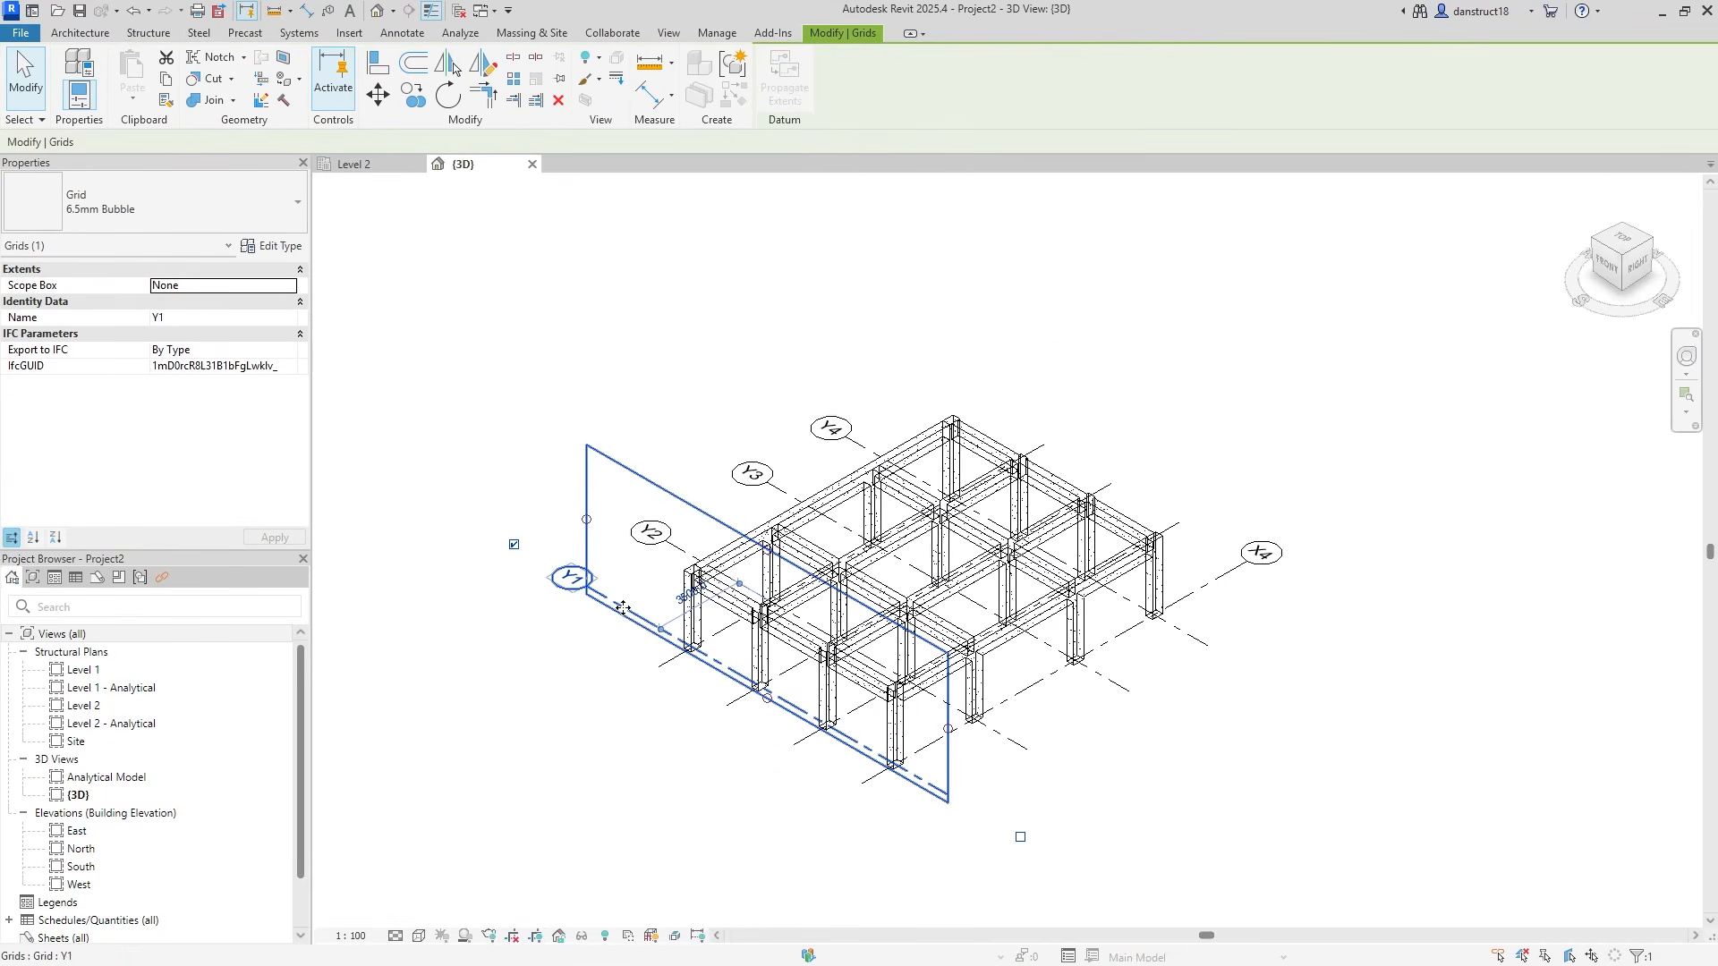
right_click(624, 608)
mouse_move(760, 184)
click(903, 202)
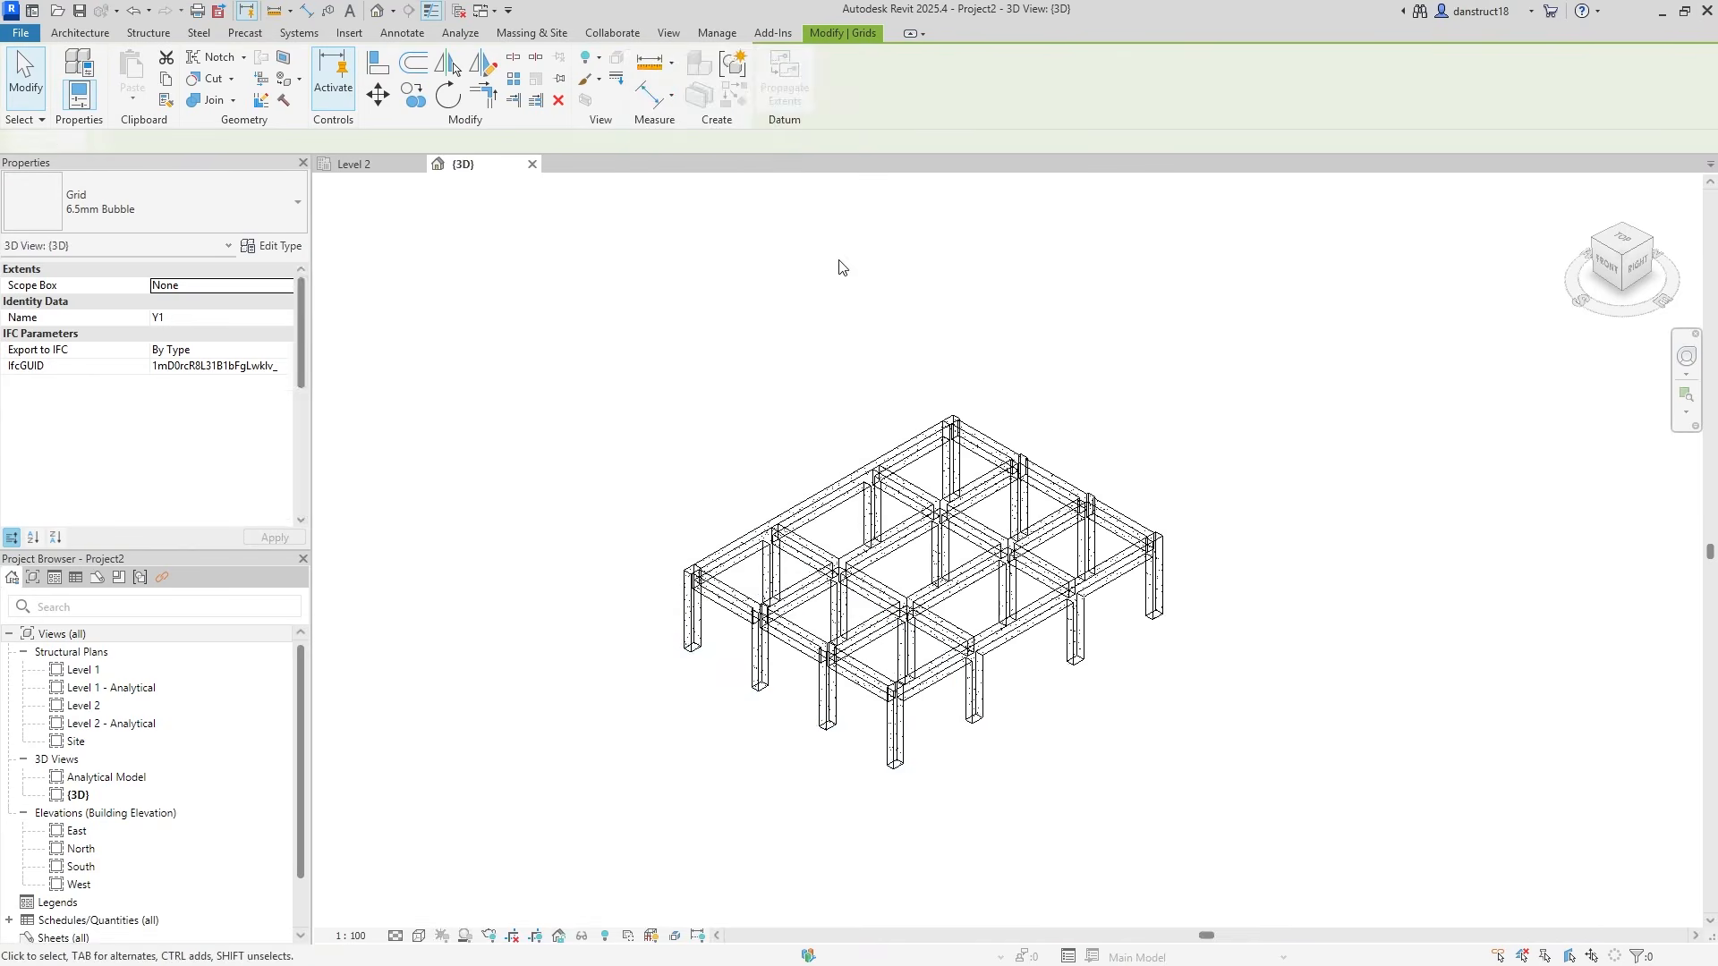
Set the visual style of the 3D view to Hidden Line
click(418, 936)
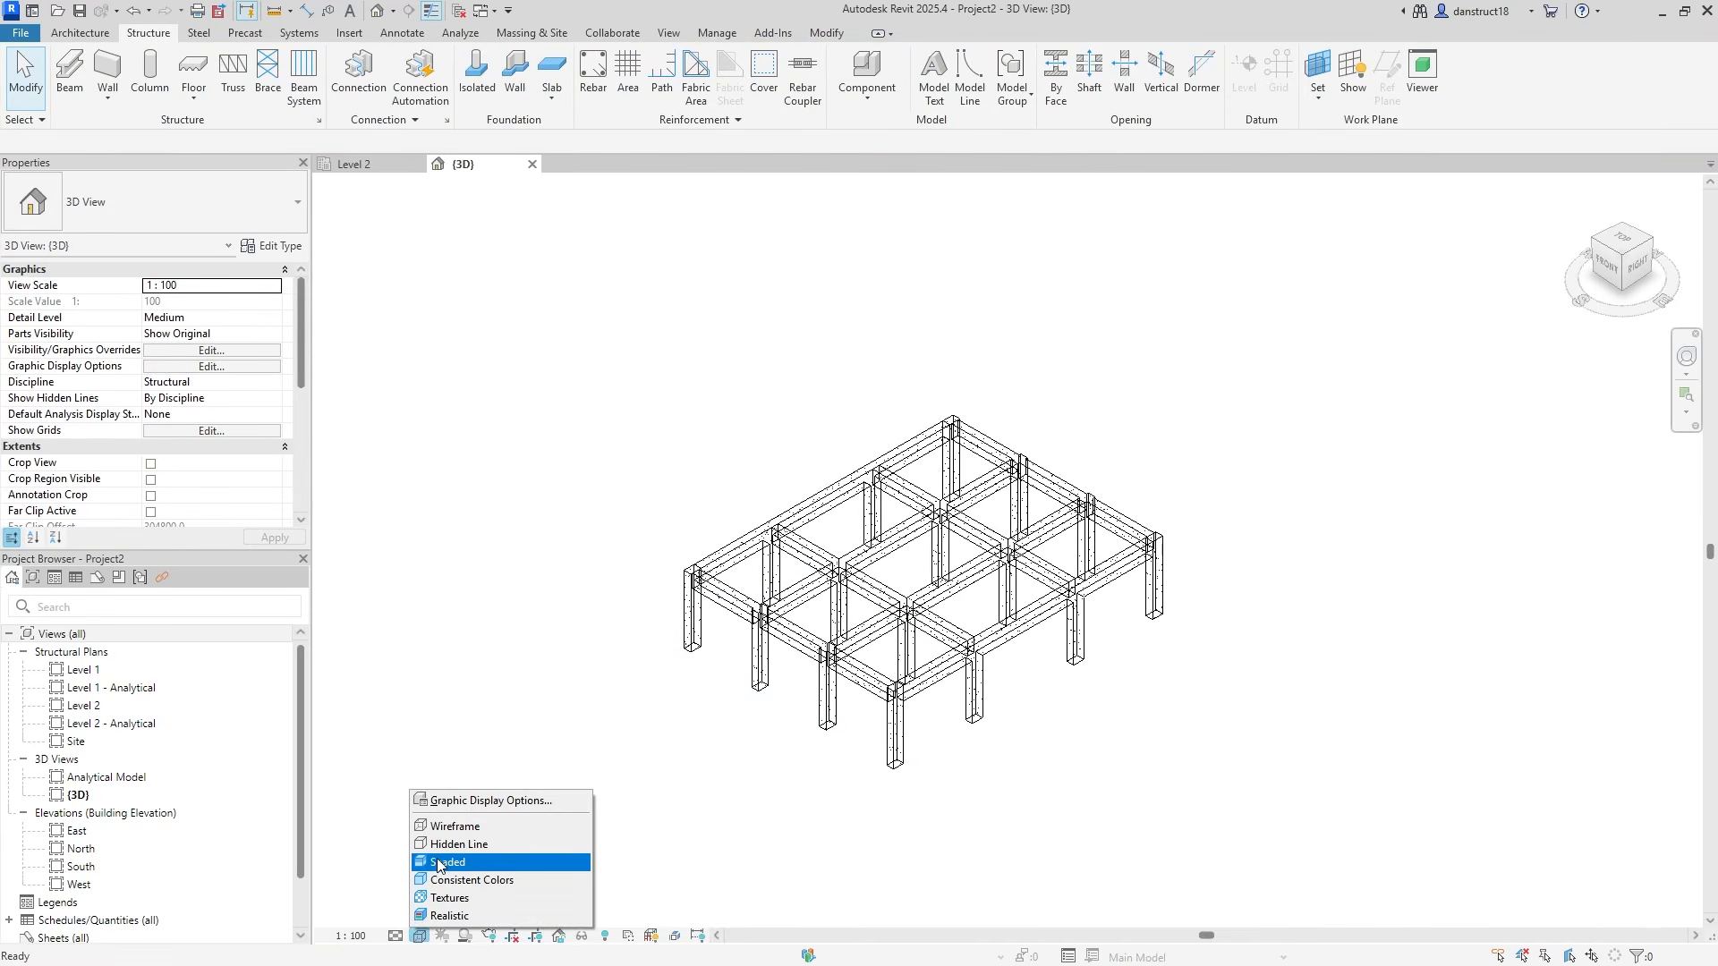
click(483, 841)
scroll(641, 656, up, 3)
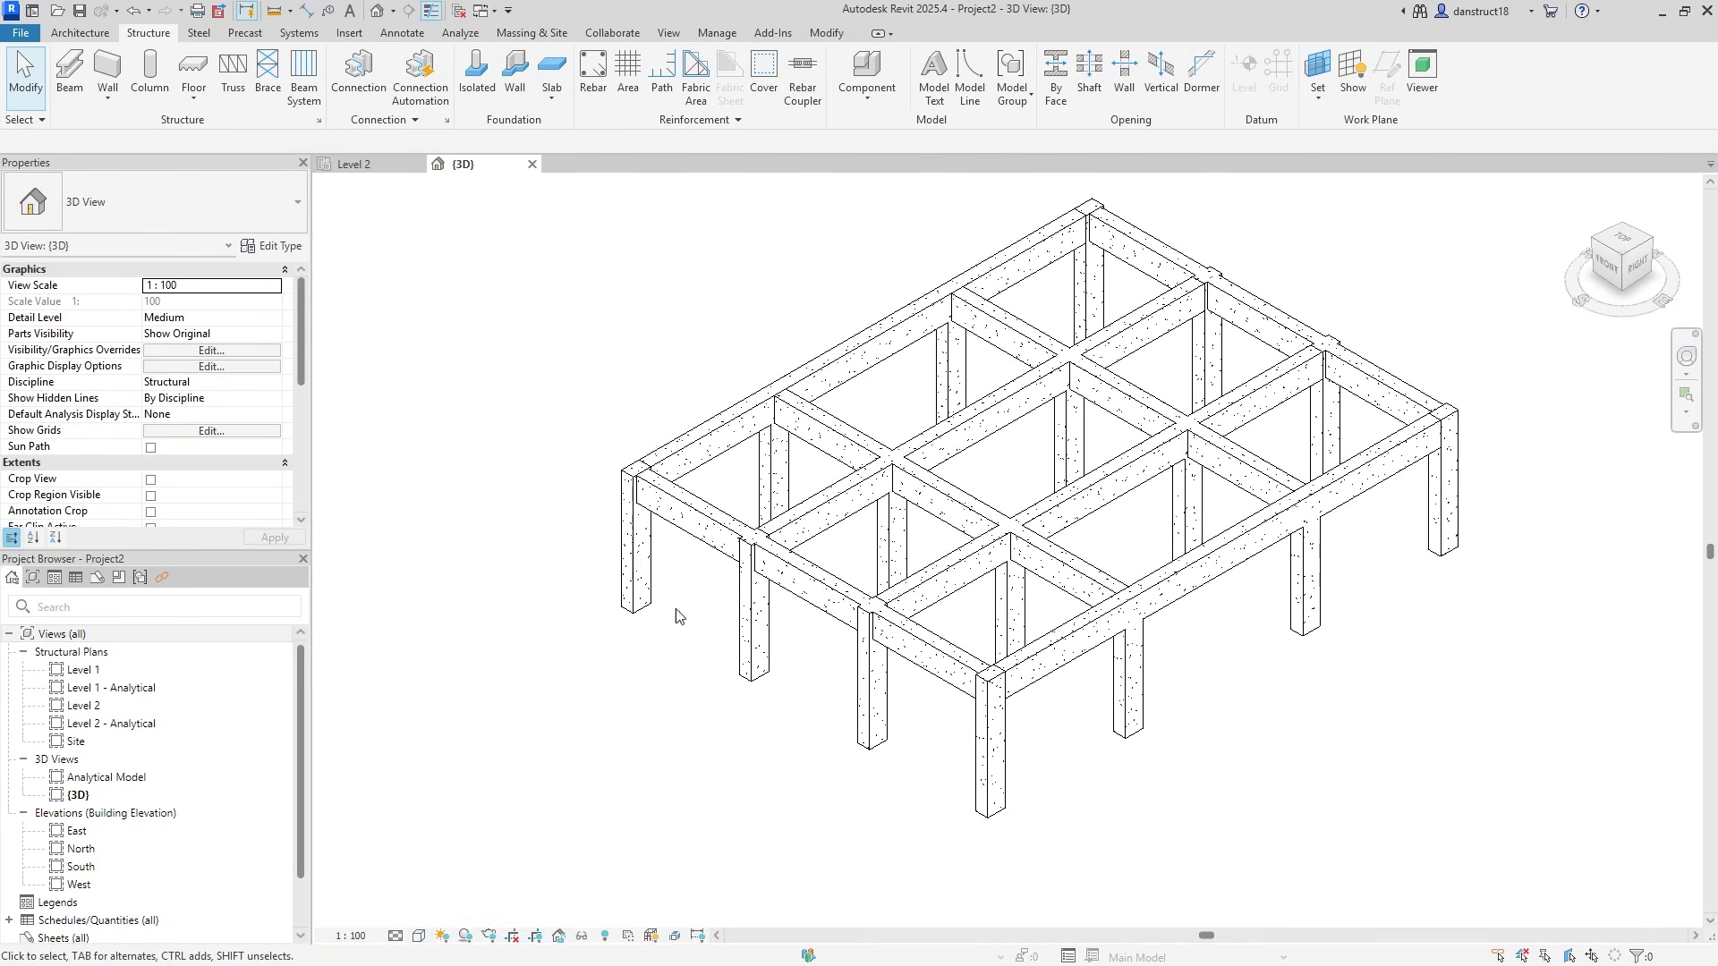
Open the structural material choice for the column at X1-Y1 and find Concrete, Cast-in-Place - C25 by searching for C25
scroll(664, 608, up, 3)
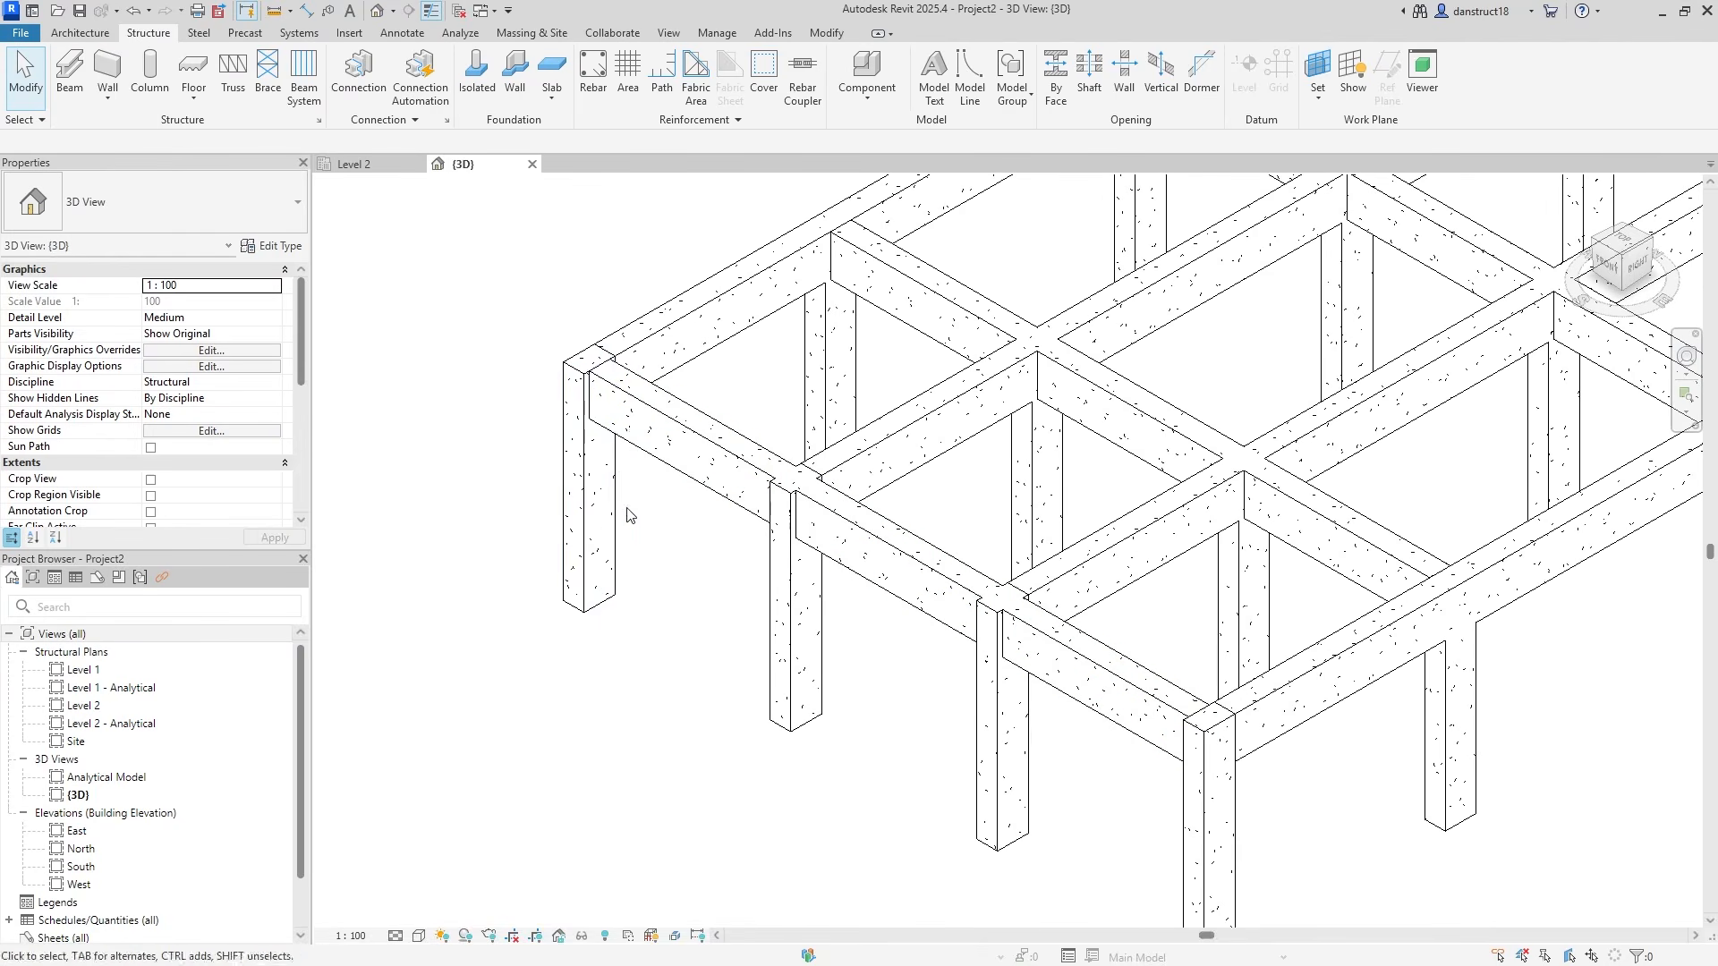
click(617, 549)
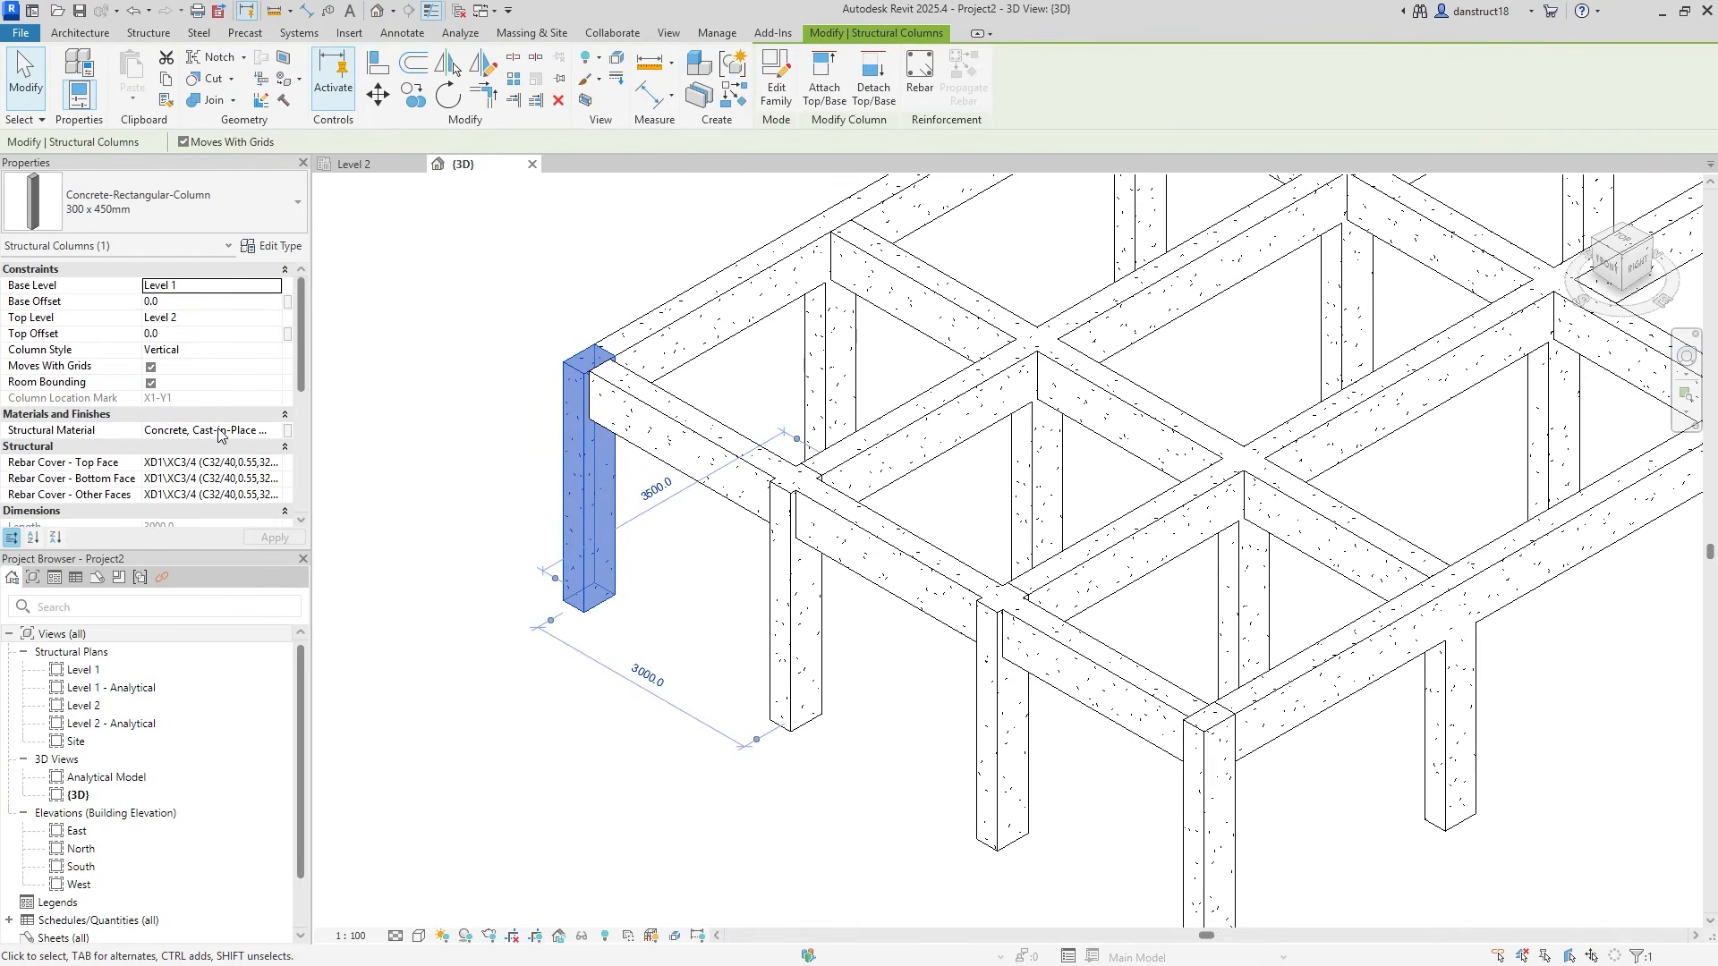
click(276, 430)
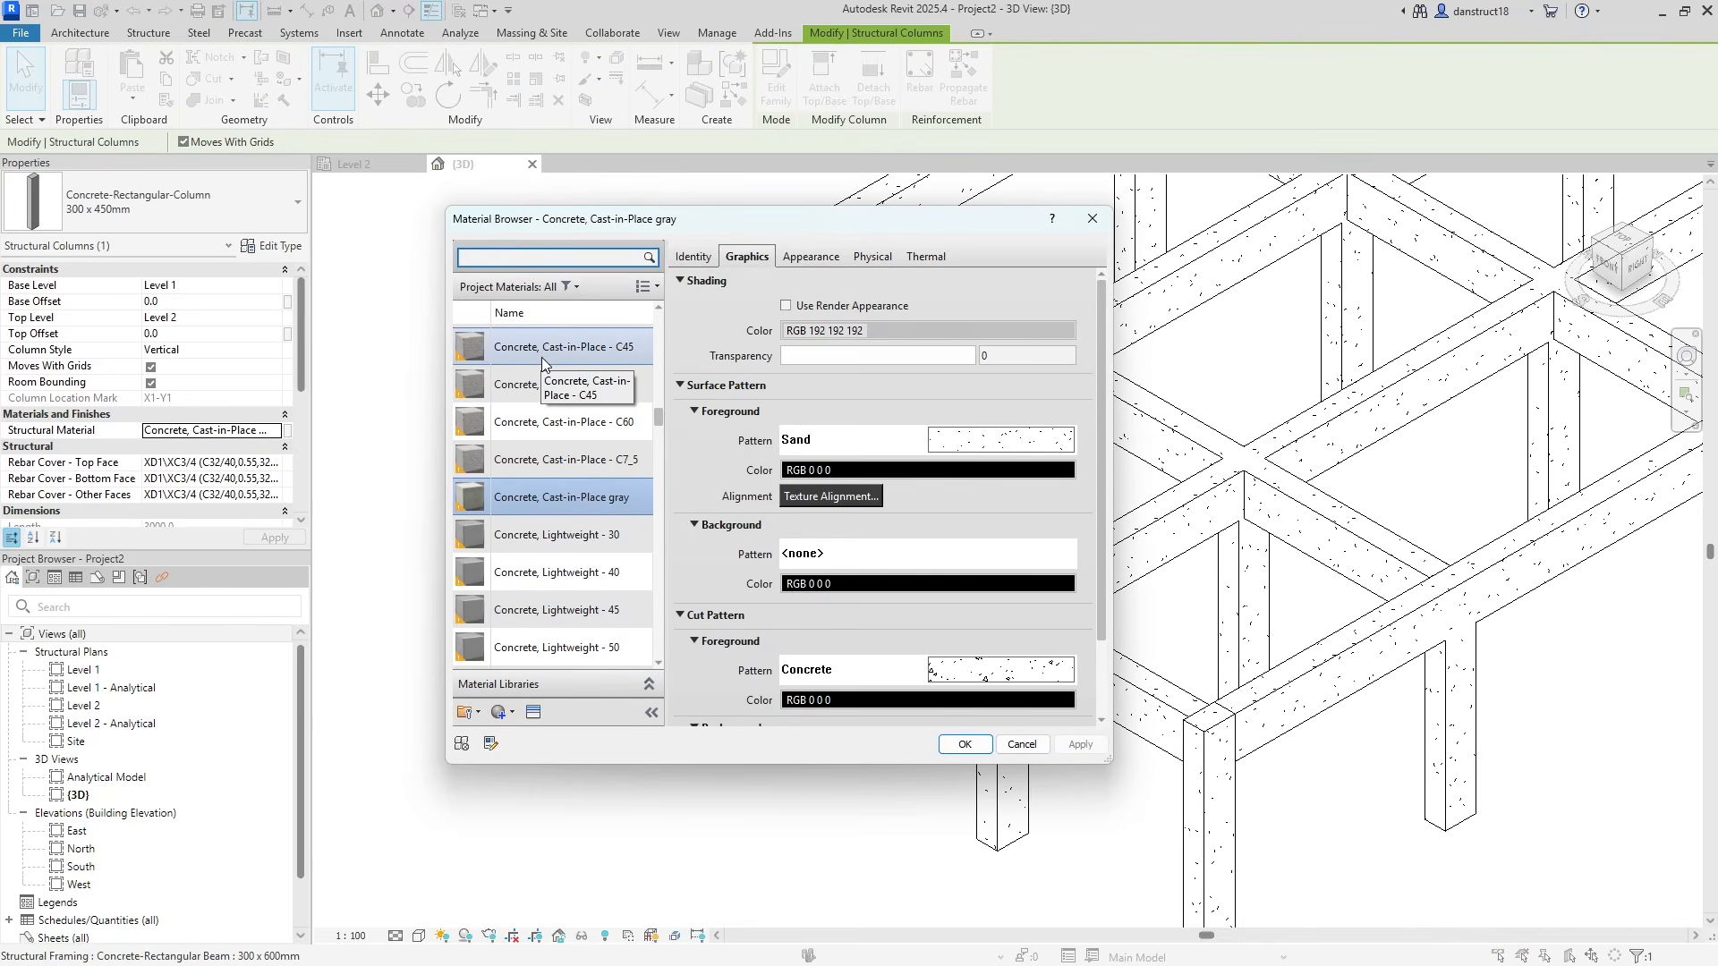
scroll(540, 357, up, 1)
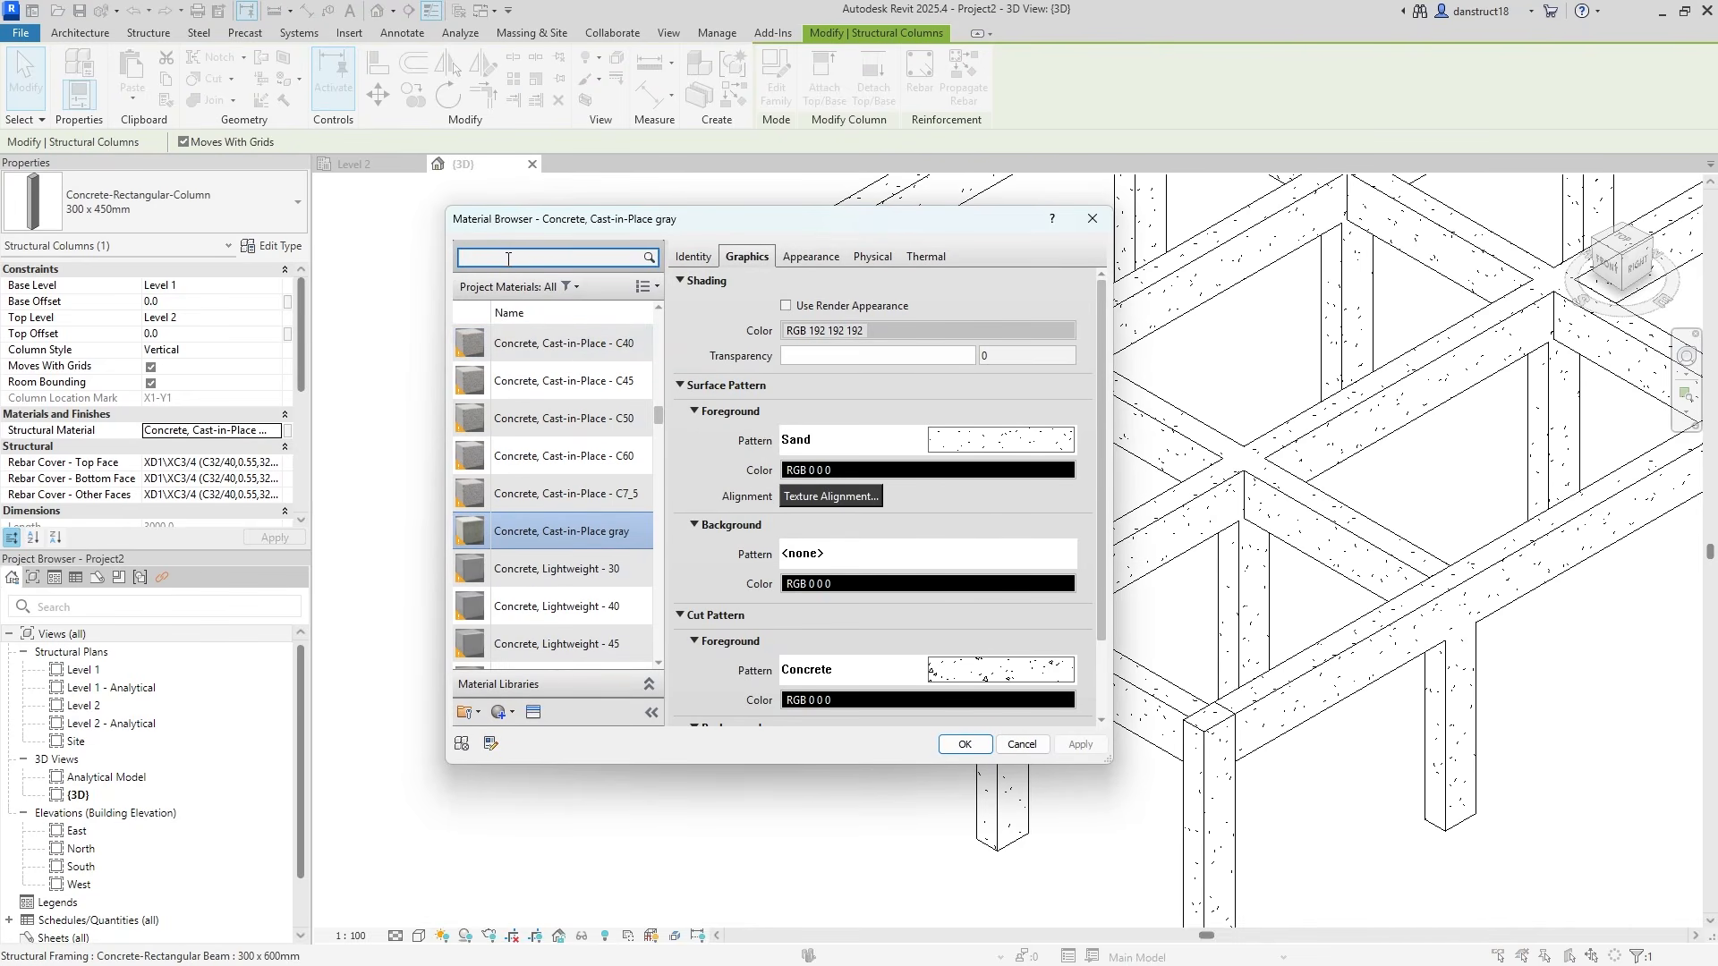
text(25)
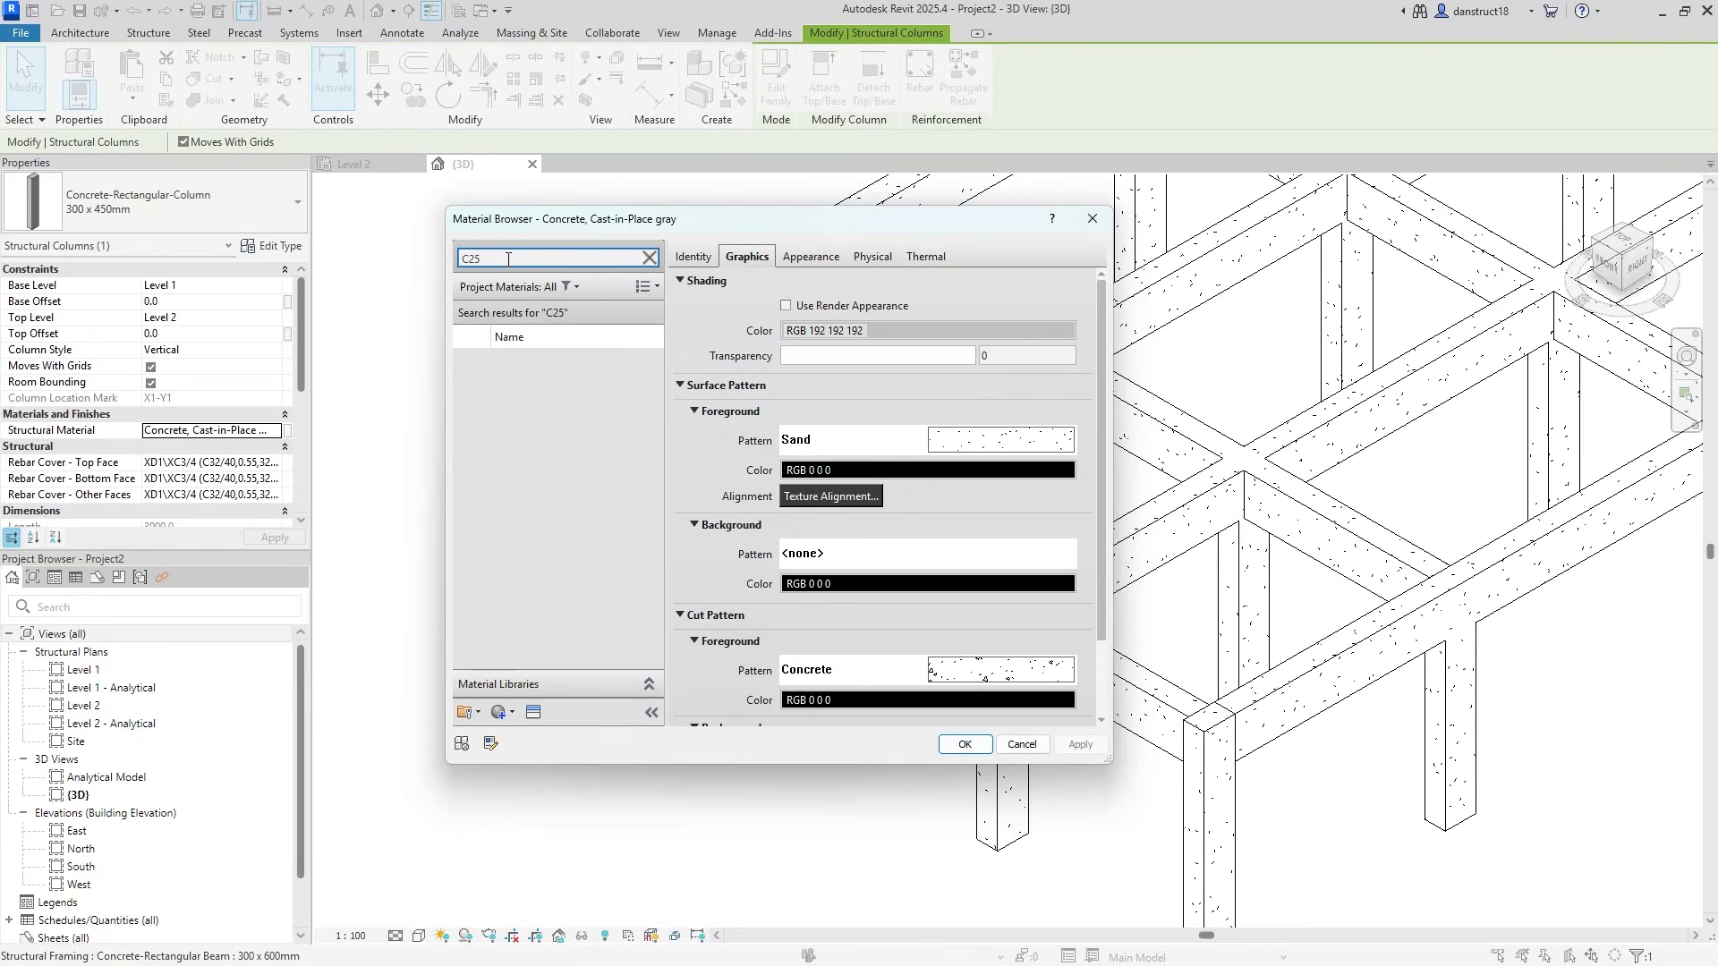
click(549, 366)
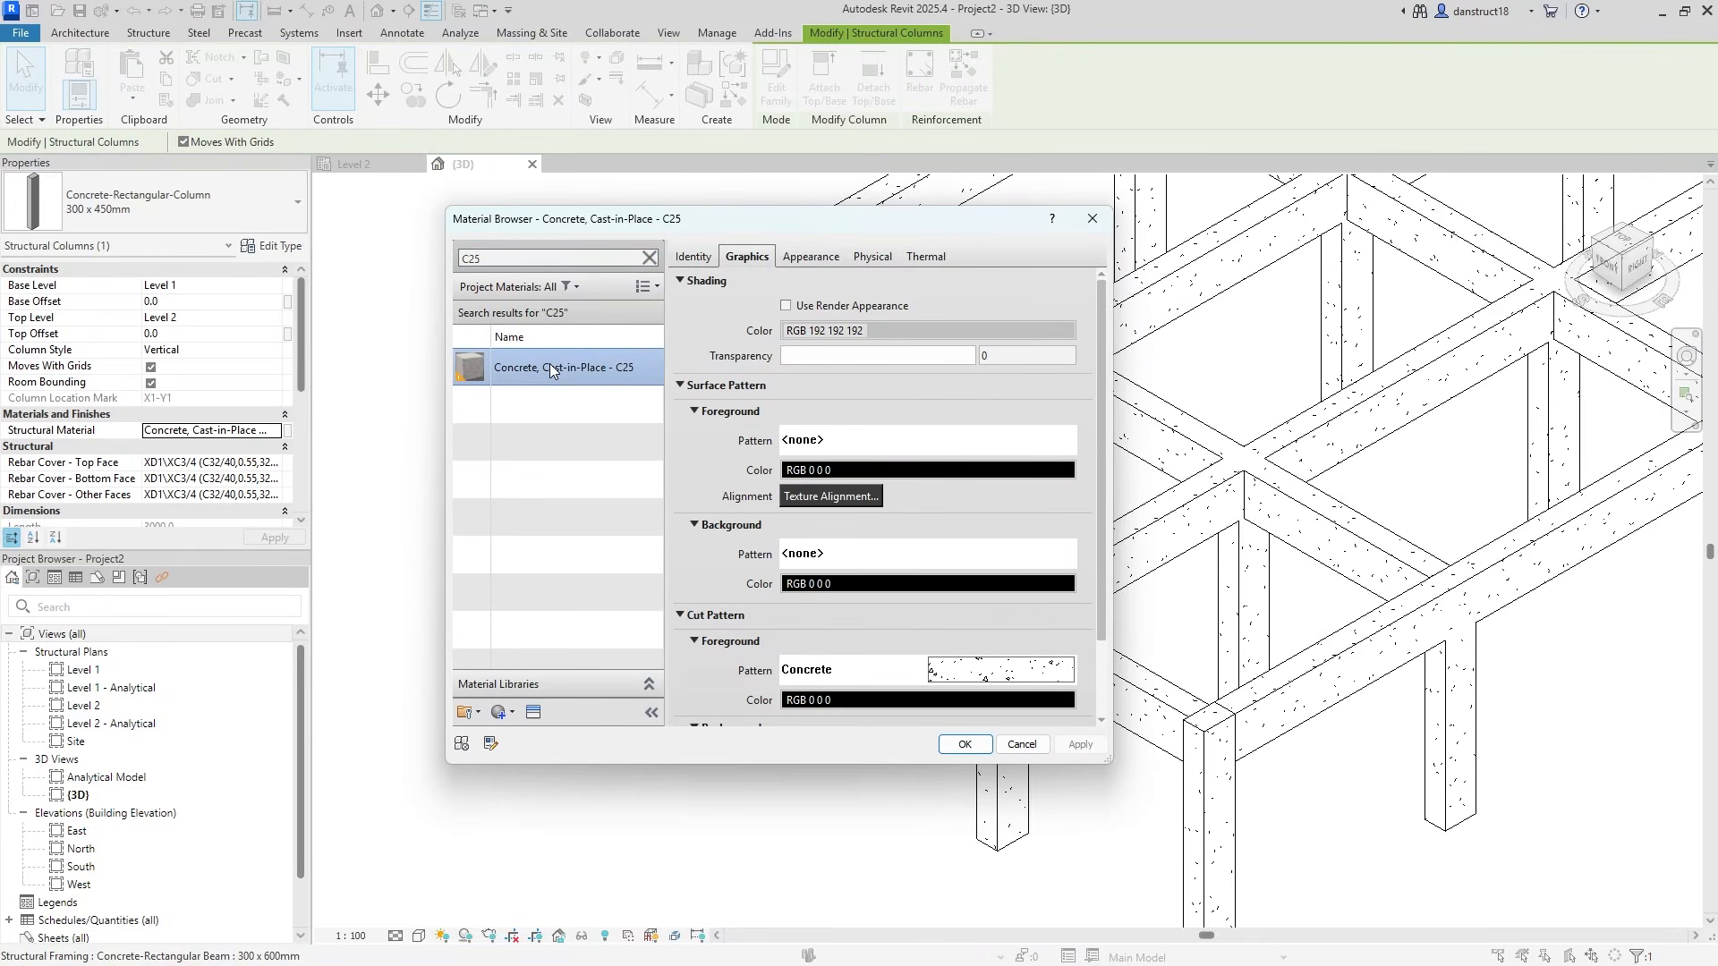
Add Concrete, C25/30 from the AEC Materials library to the project and assign it as the column's structural material
click(650, 689)
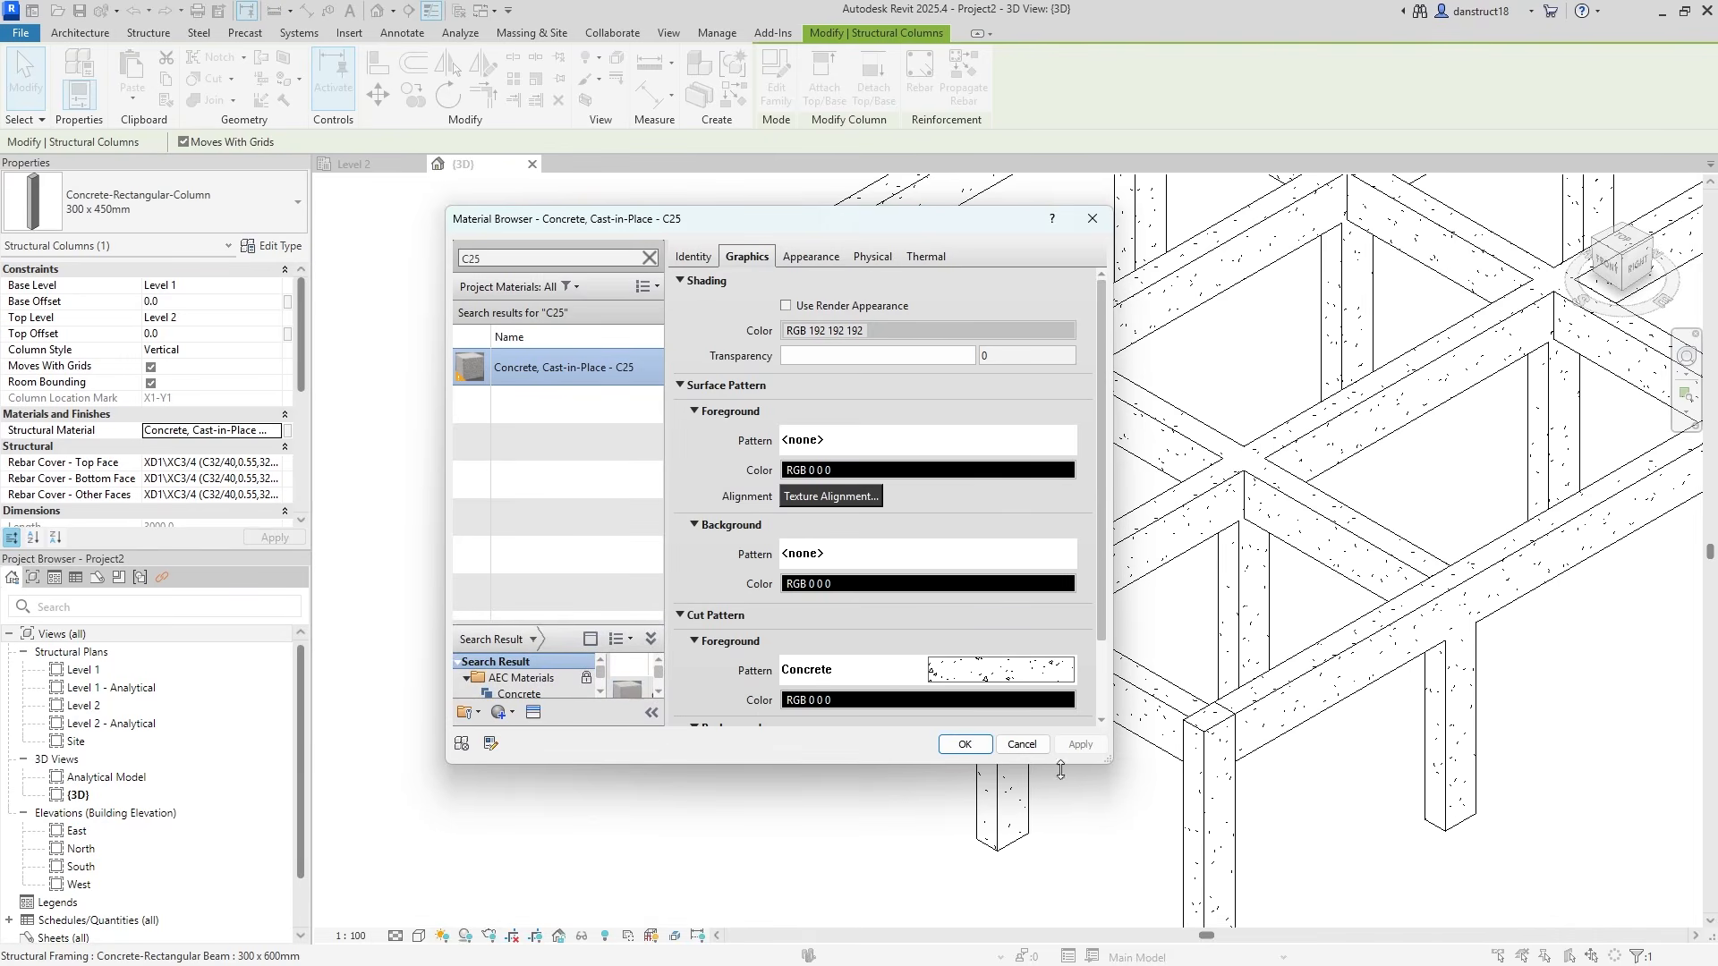
drag(1112, 767, 1299, 879)
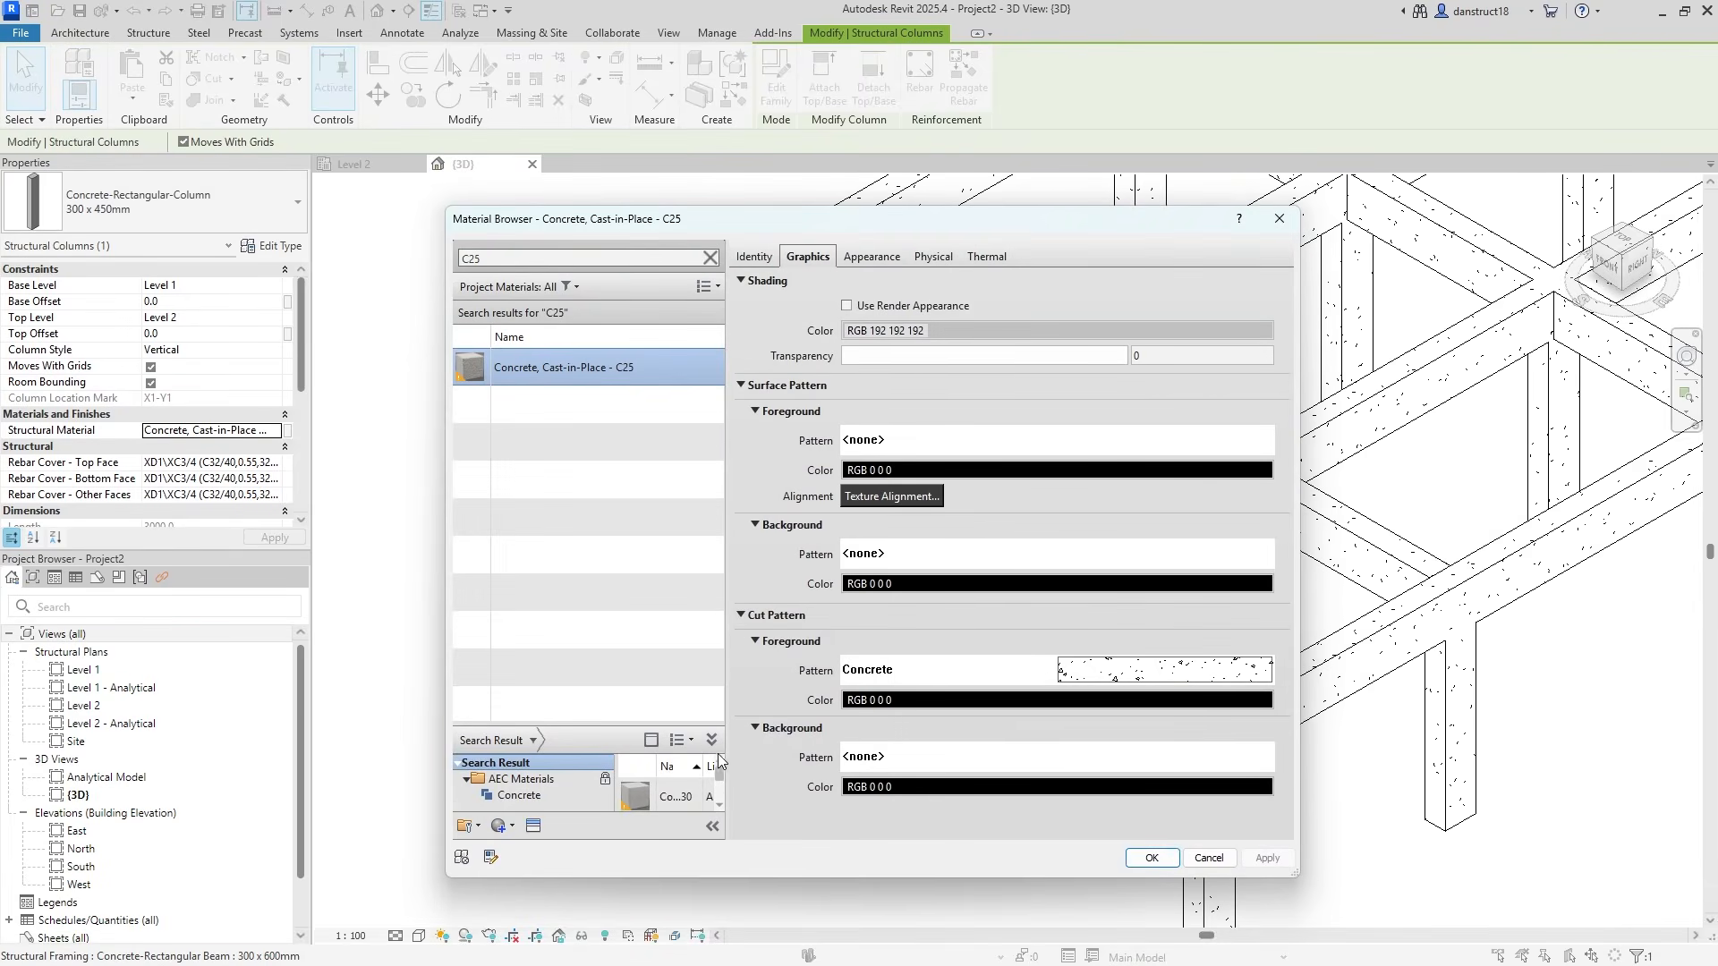
drag(608, 720, 609, 569)
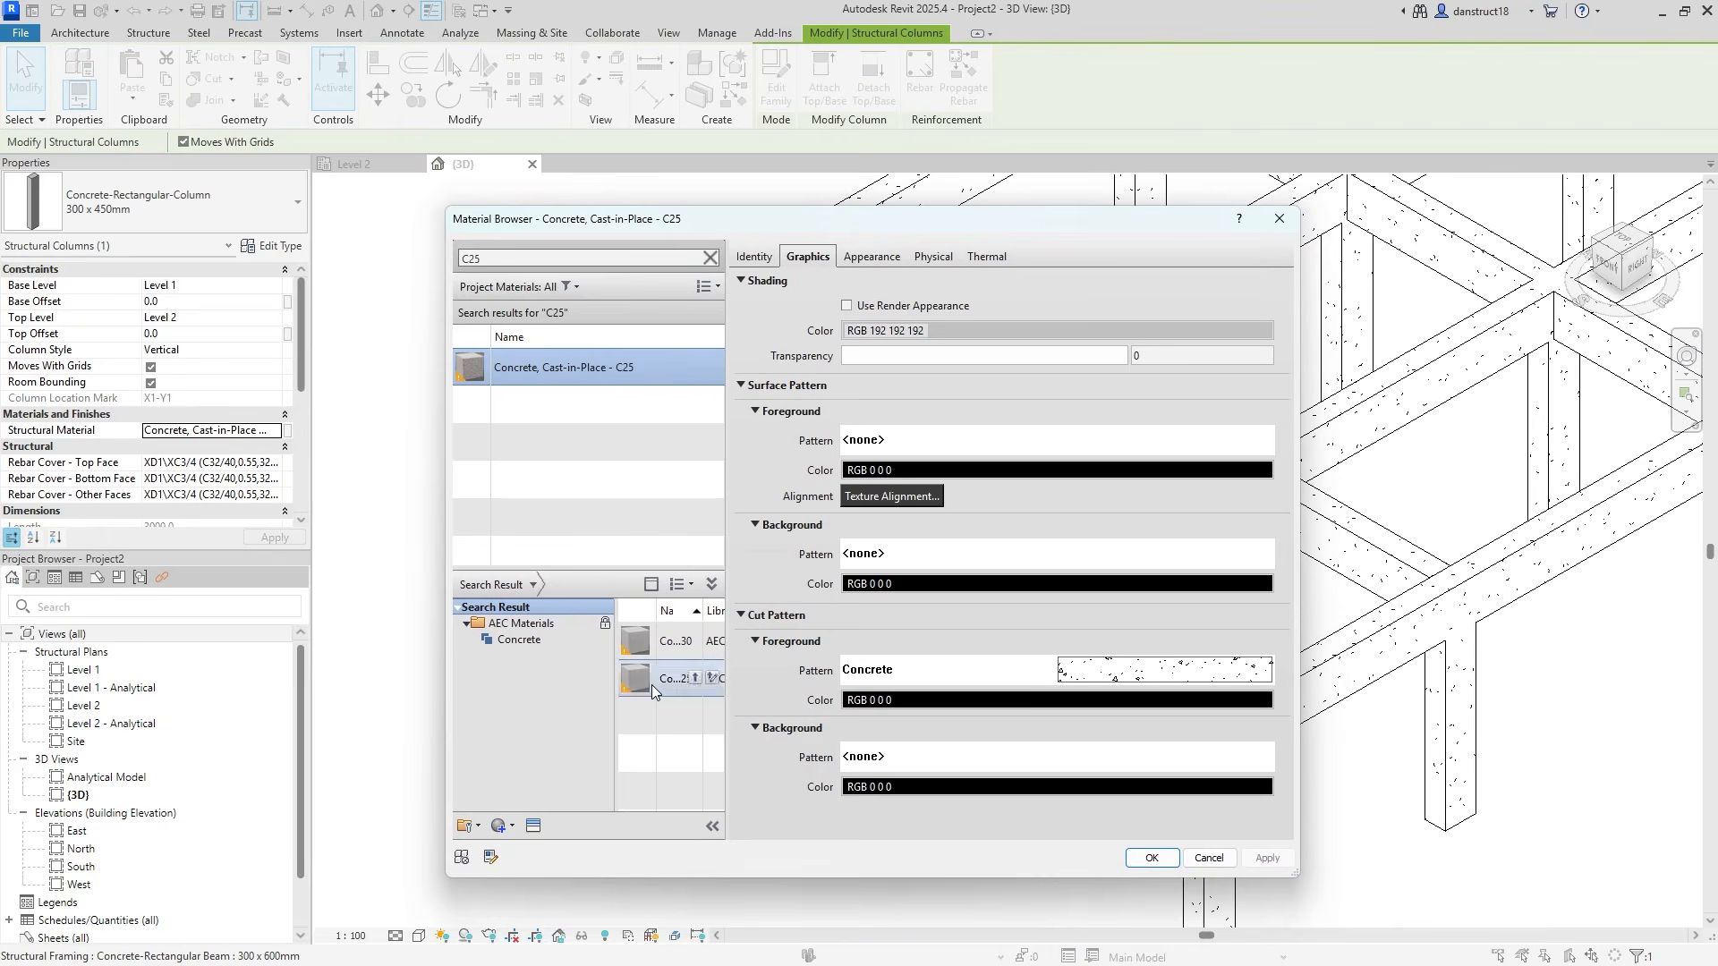
drag(614, 729, 549, 729)
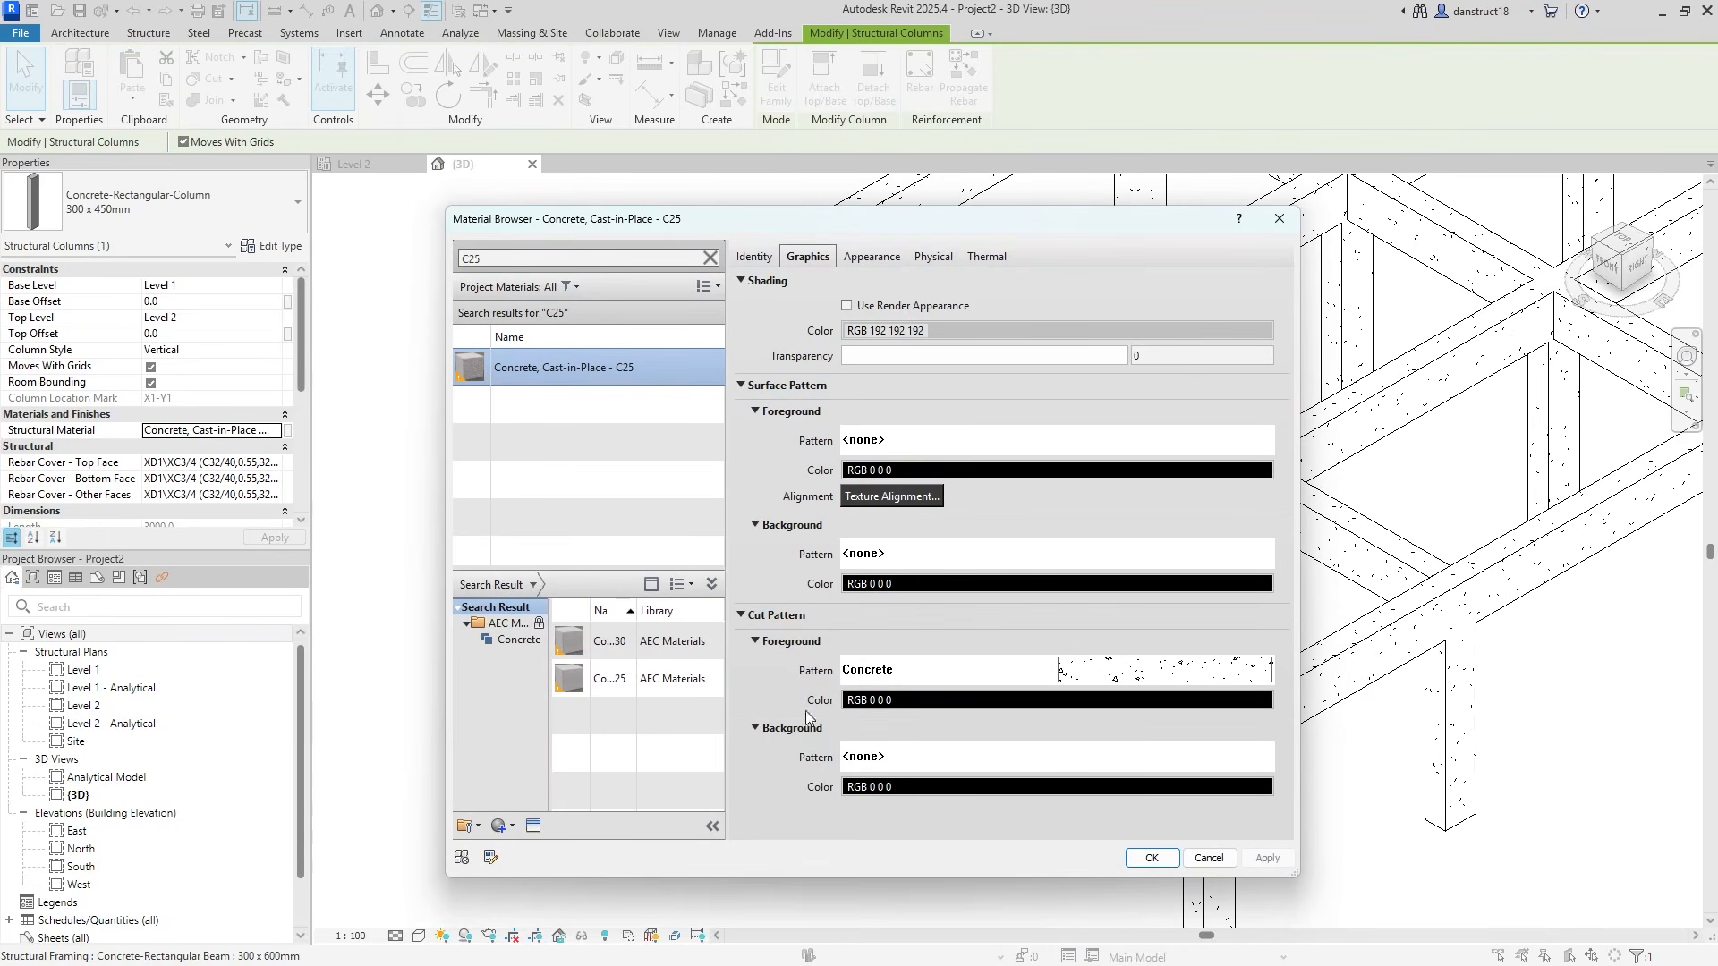
drag(1302, 703, 1494, 703)
drag(639, 604, 734, 604)
double_click(658, 646)
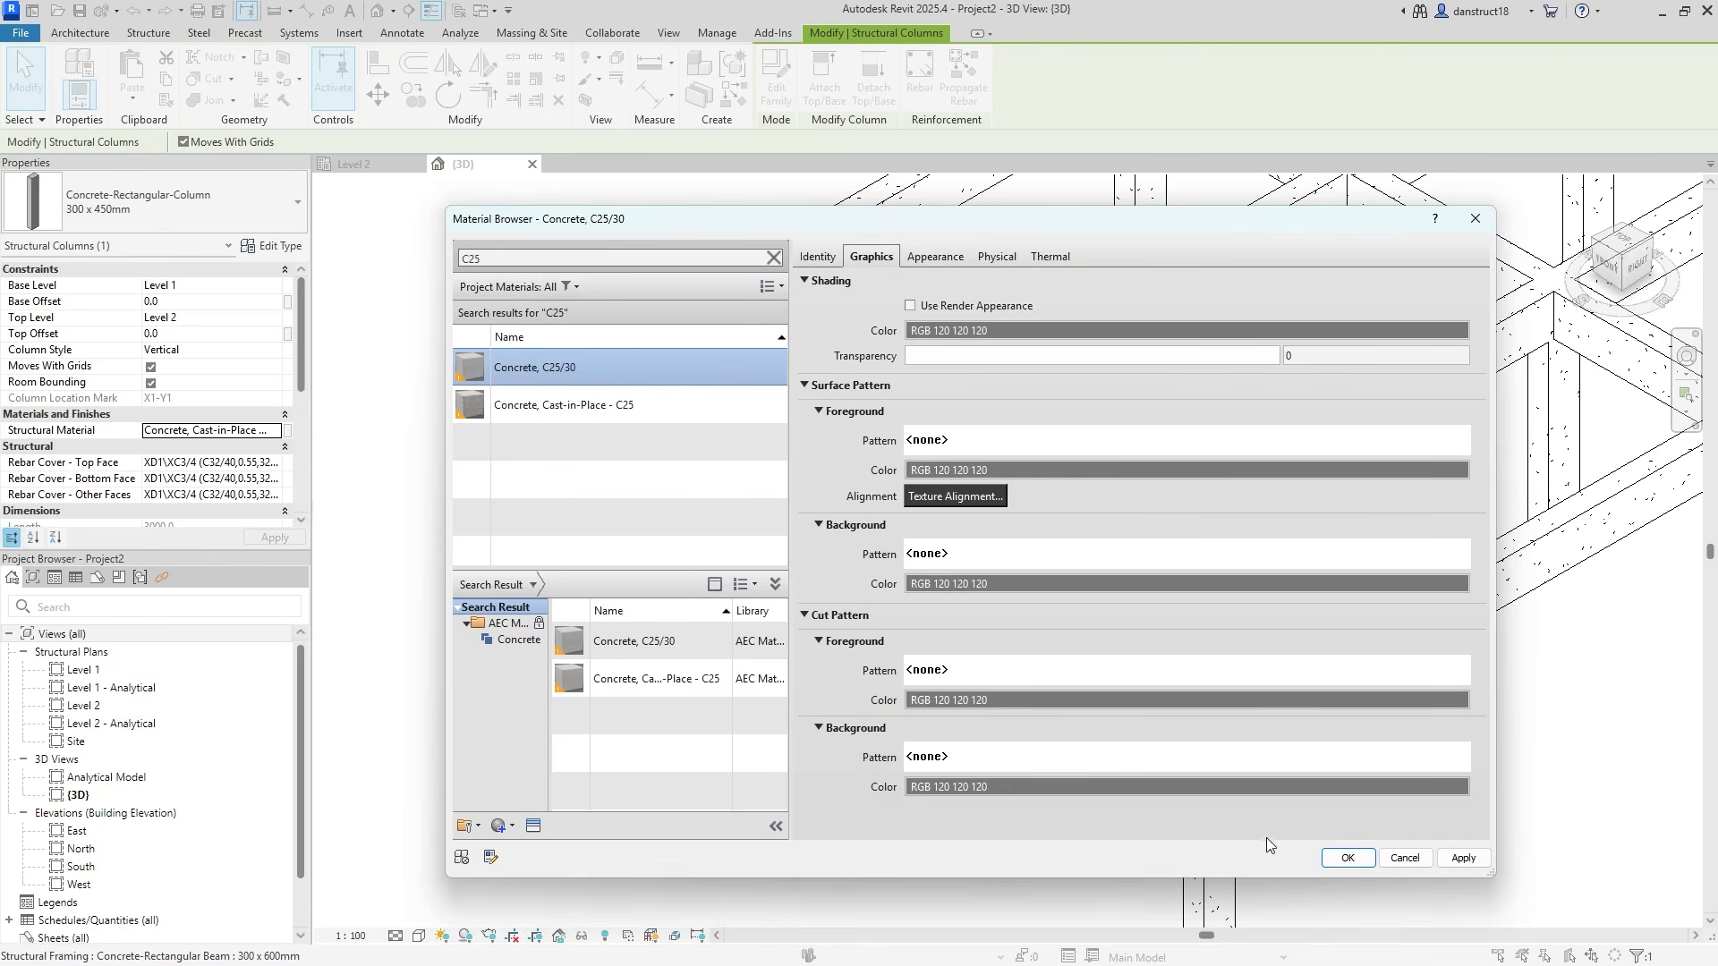
click(1342, 859)
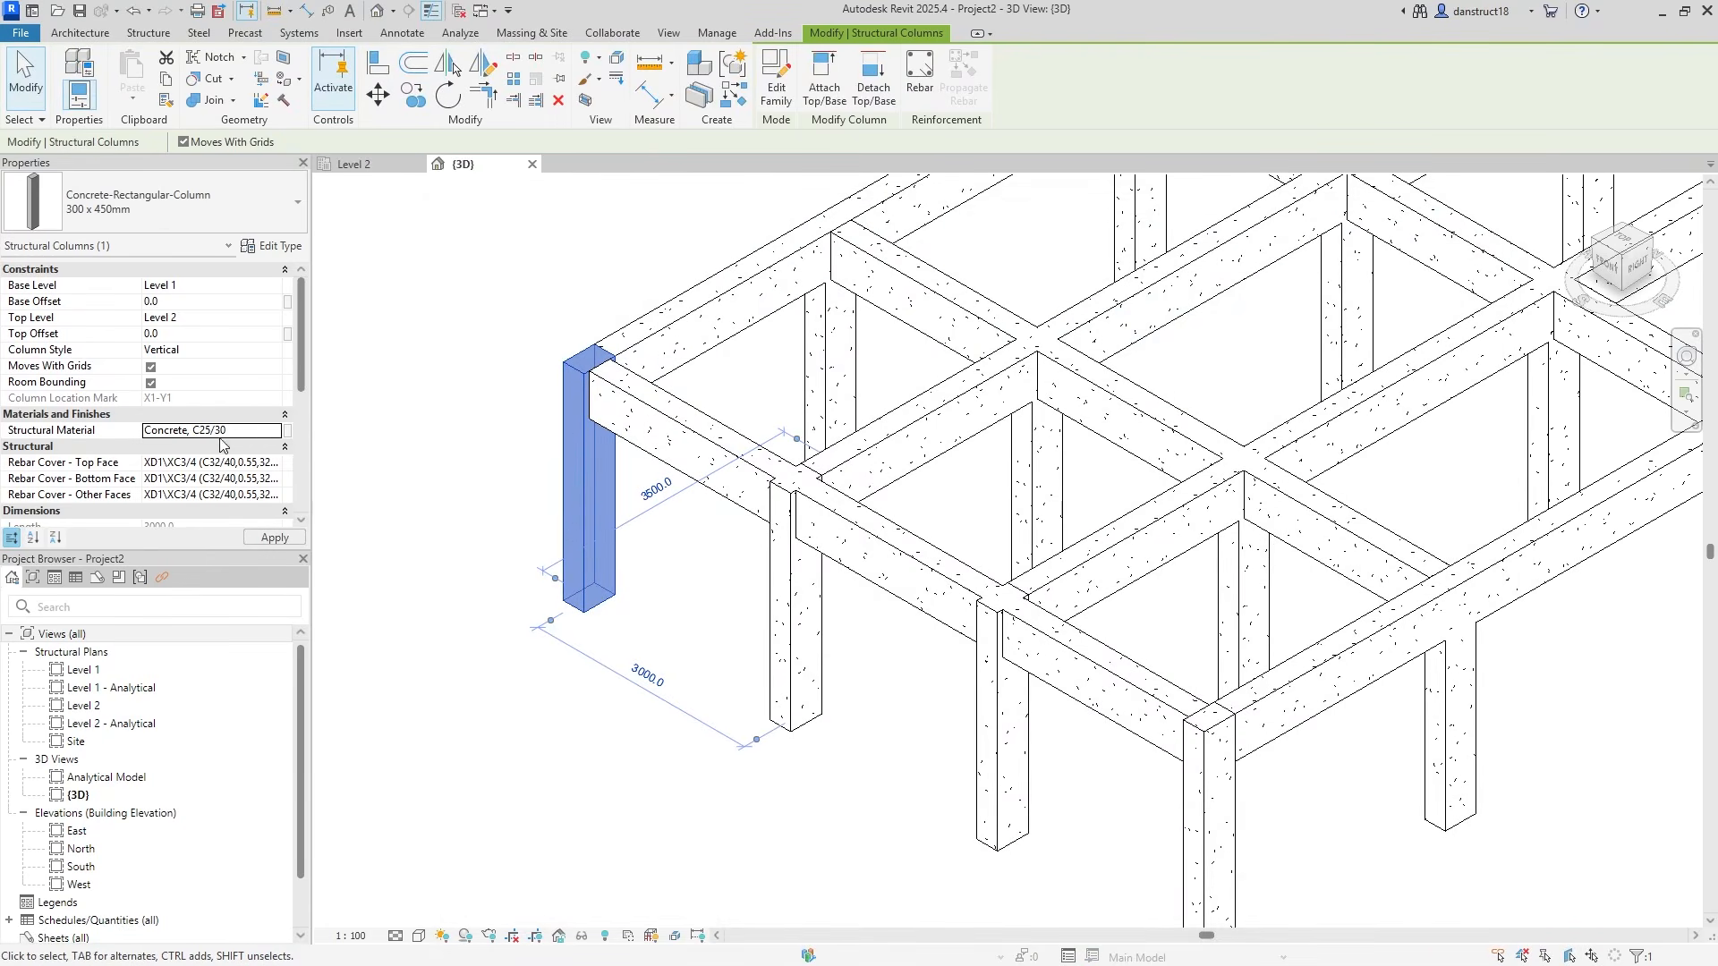
click(497, 507)
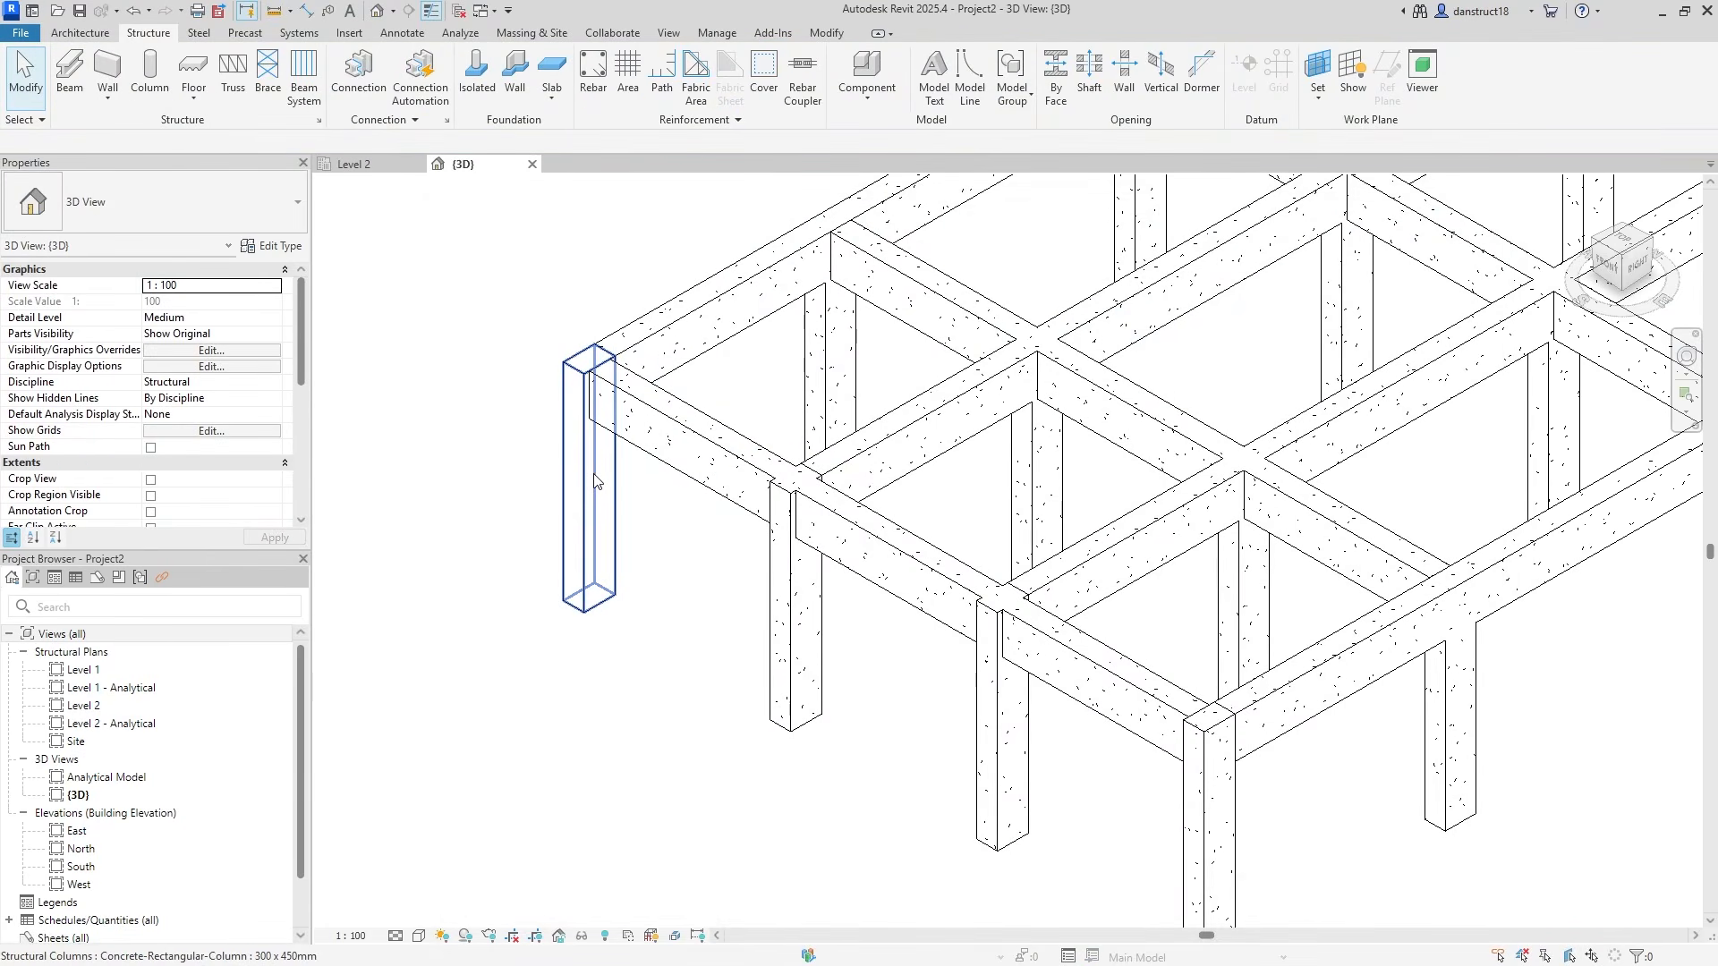
Set the structural material of the beam along grid Y1 to Concrete, C25/30
click(672, 427)
click(265, 497)
click(276, 495)
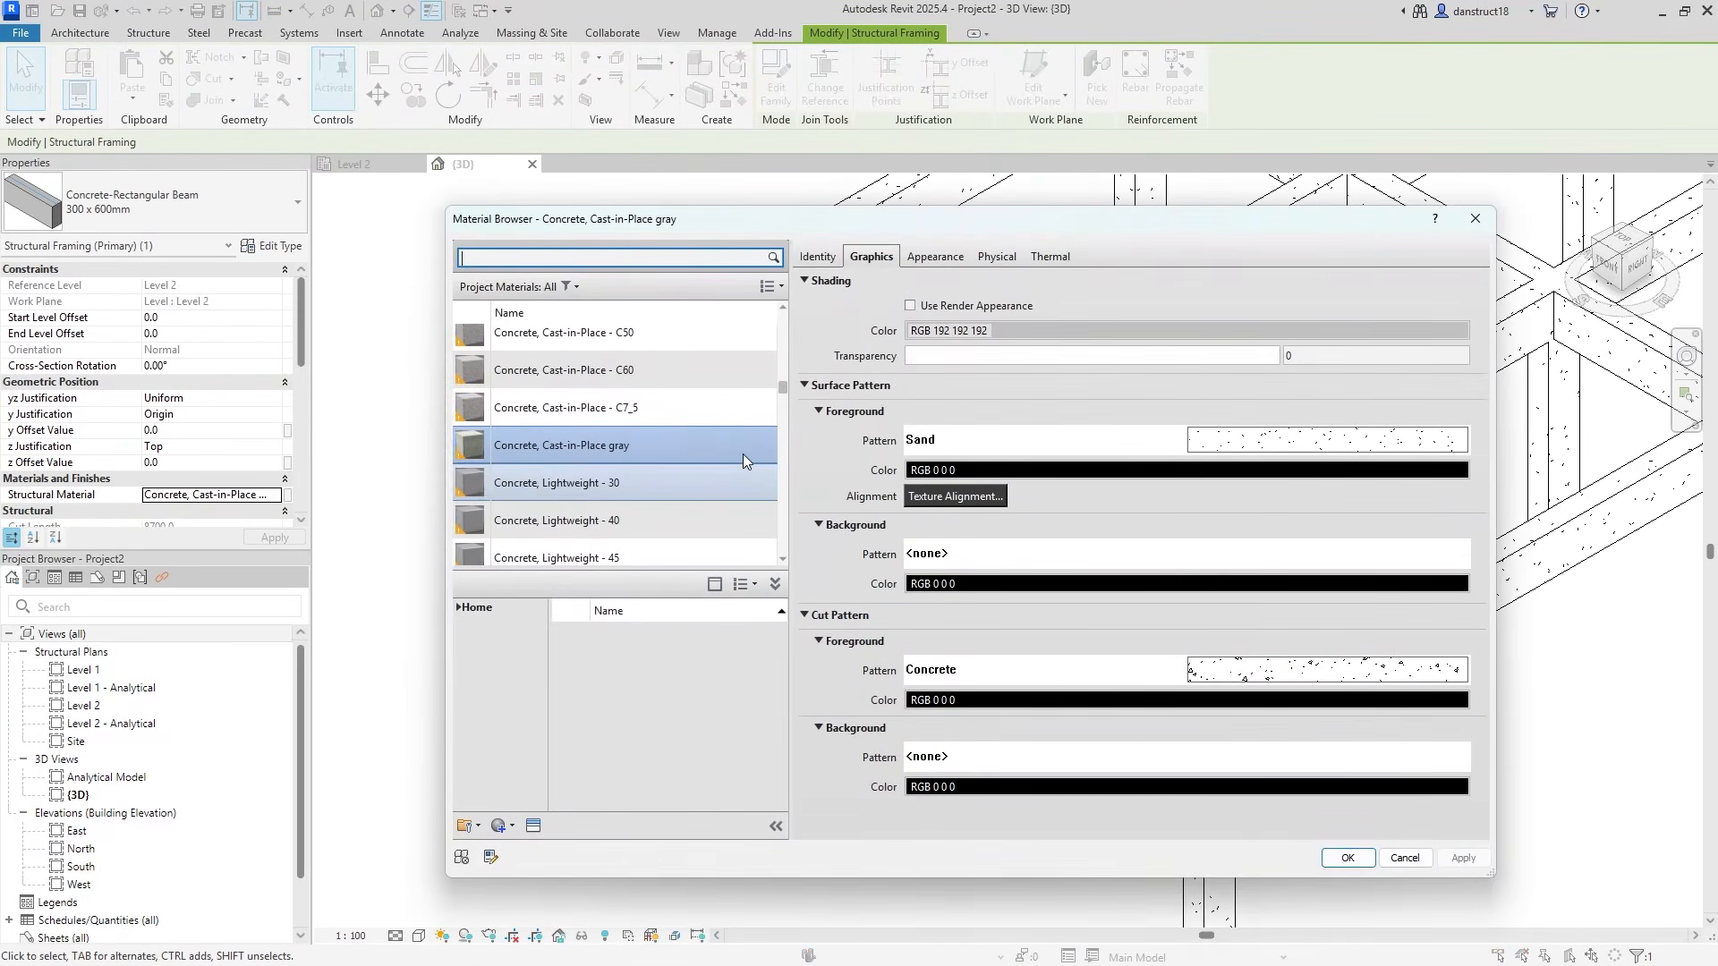
scroll(617, 413, down, 2)
scroll(625, 414, down, 2)
scroll(624, 414, up, 8)
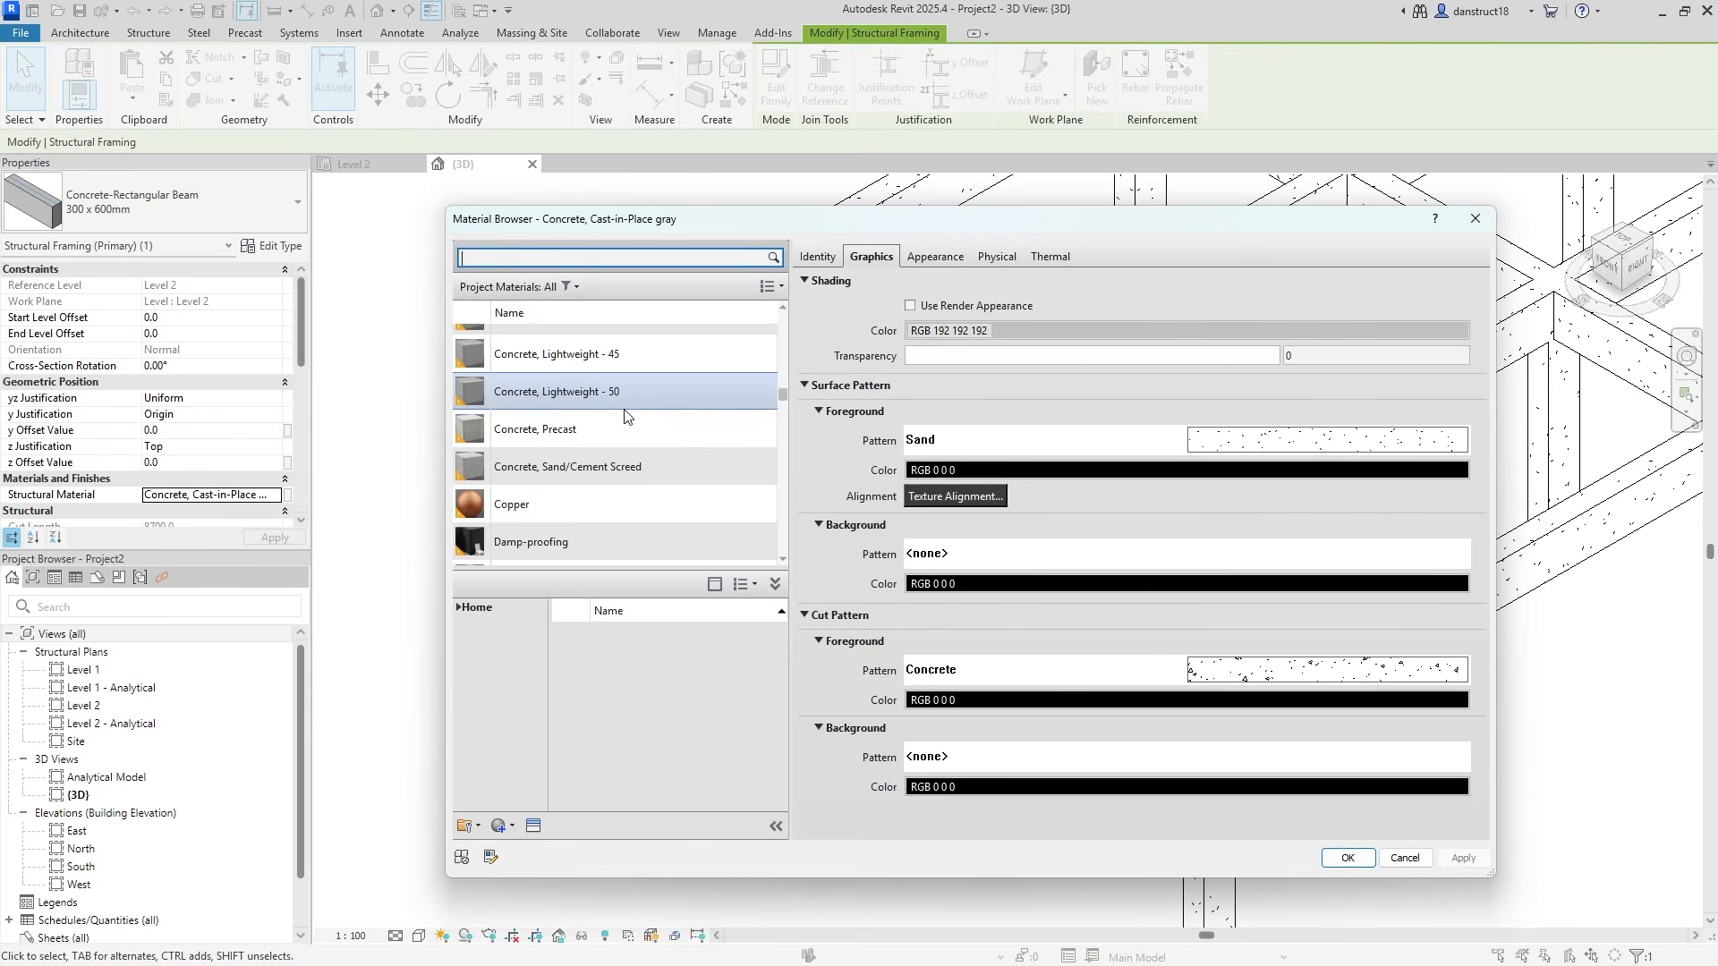
scroll(621, 410, up, 2)
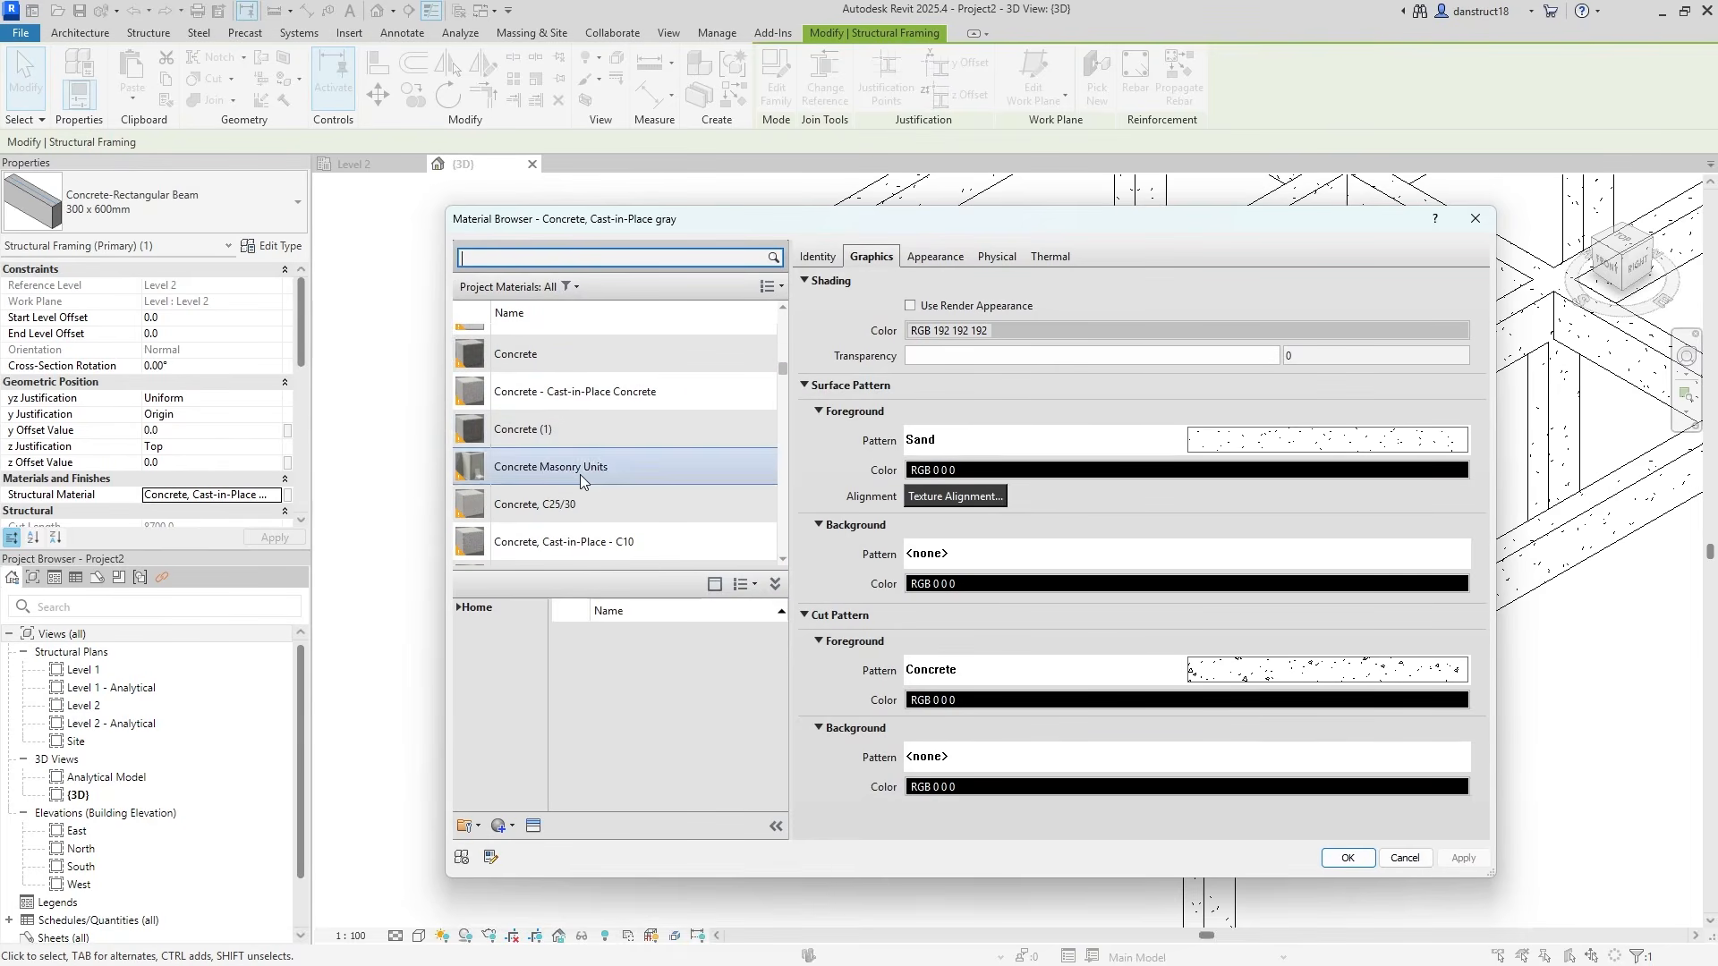
click(625, 504)
click(1348, 858)
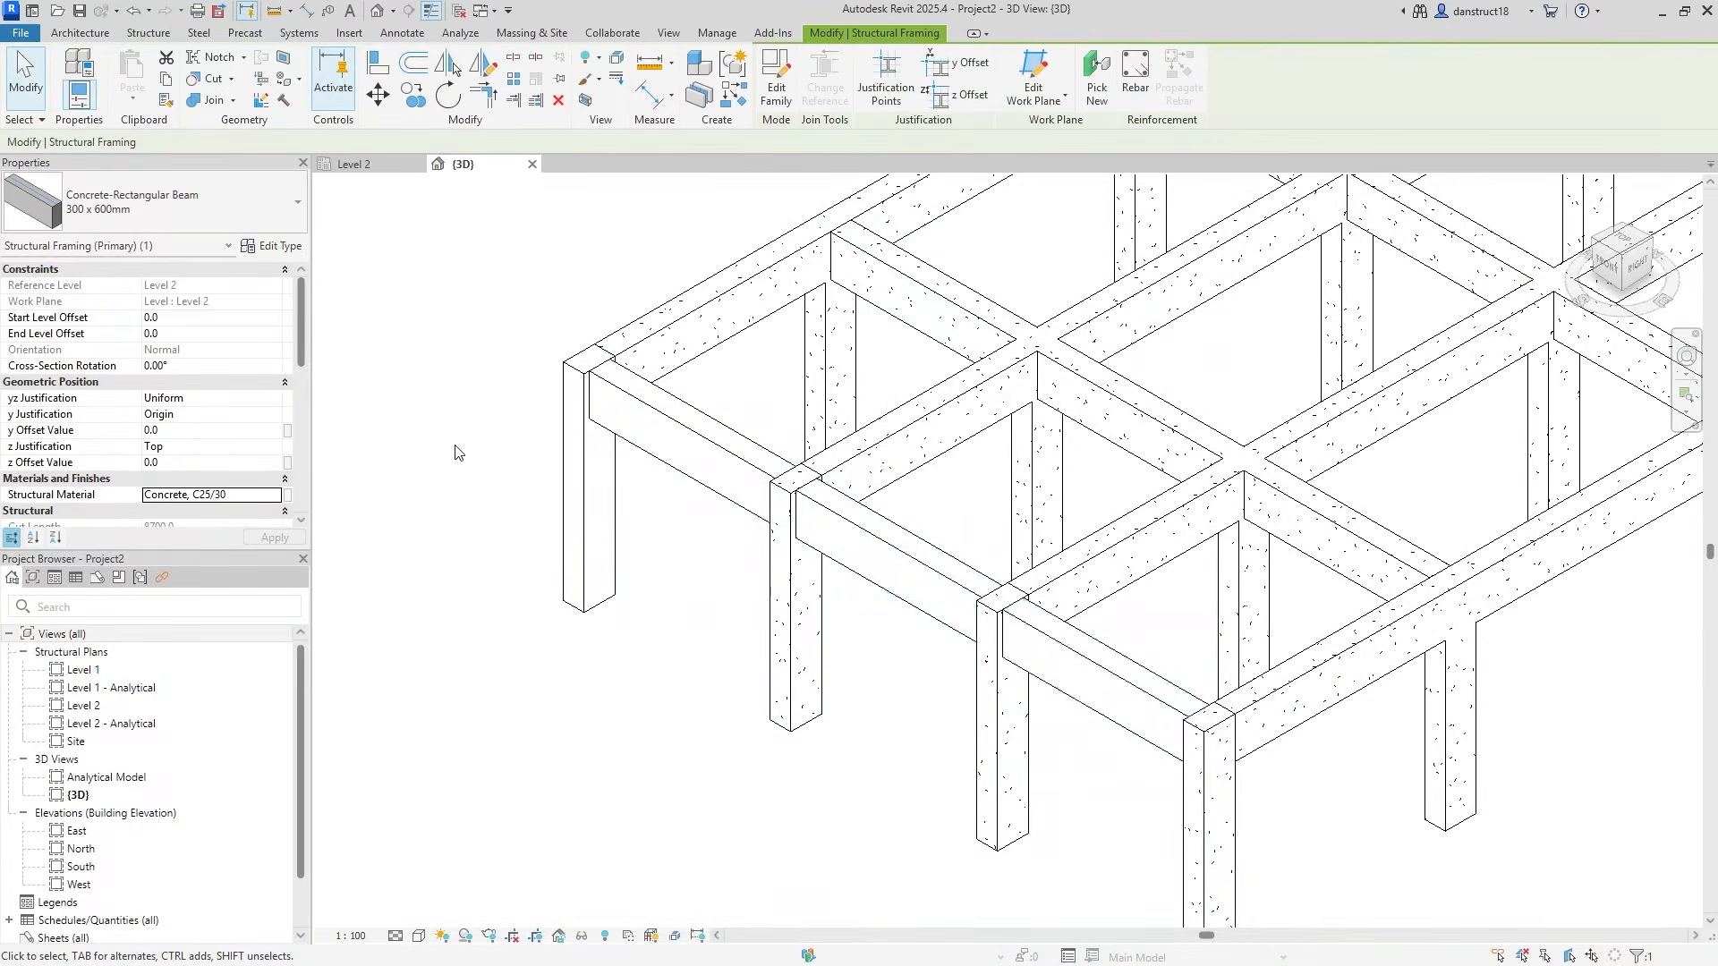
click(394, 446)
Select all instances of the 300 x 450mm concrete column and set their structural material to Concrete, C25/30
scroll(397, 442, down, 2)
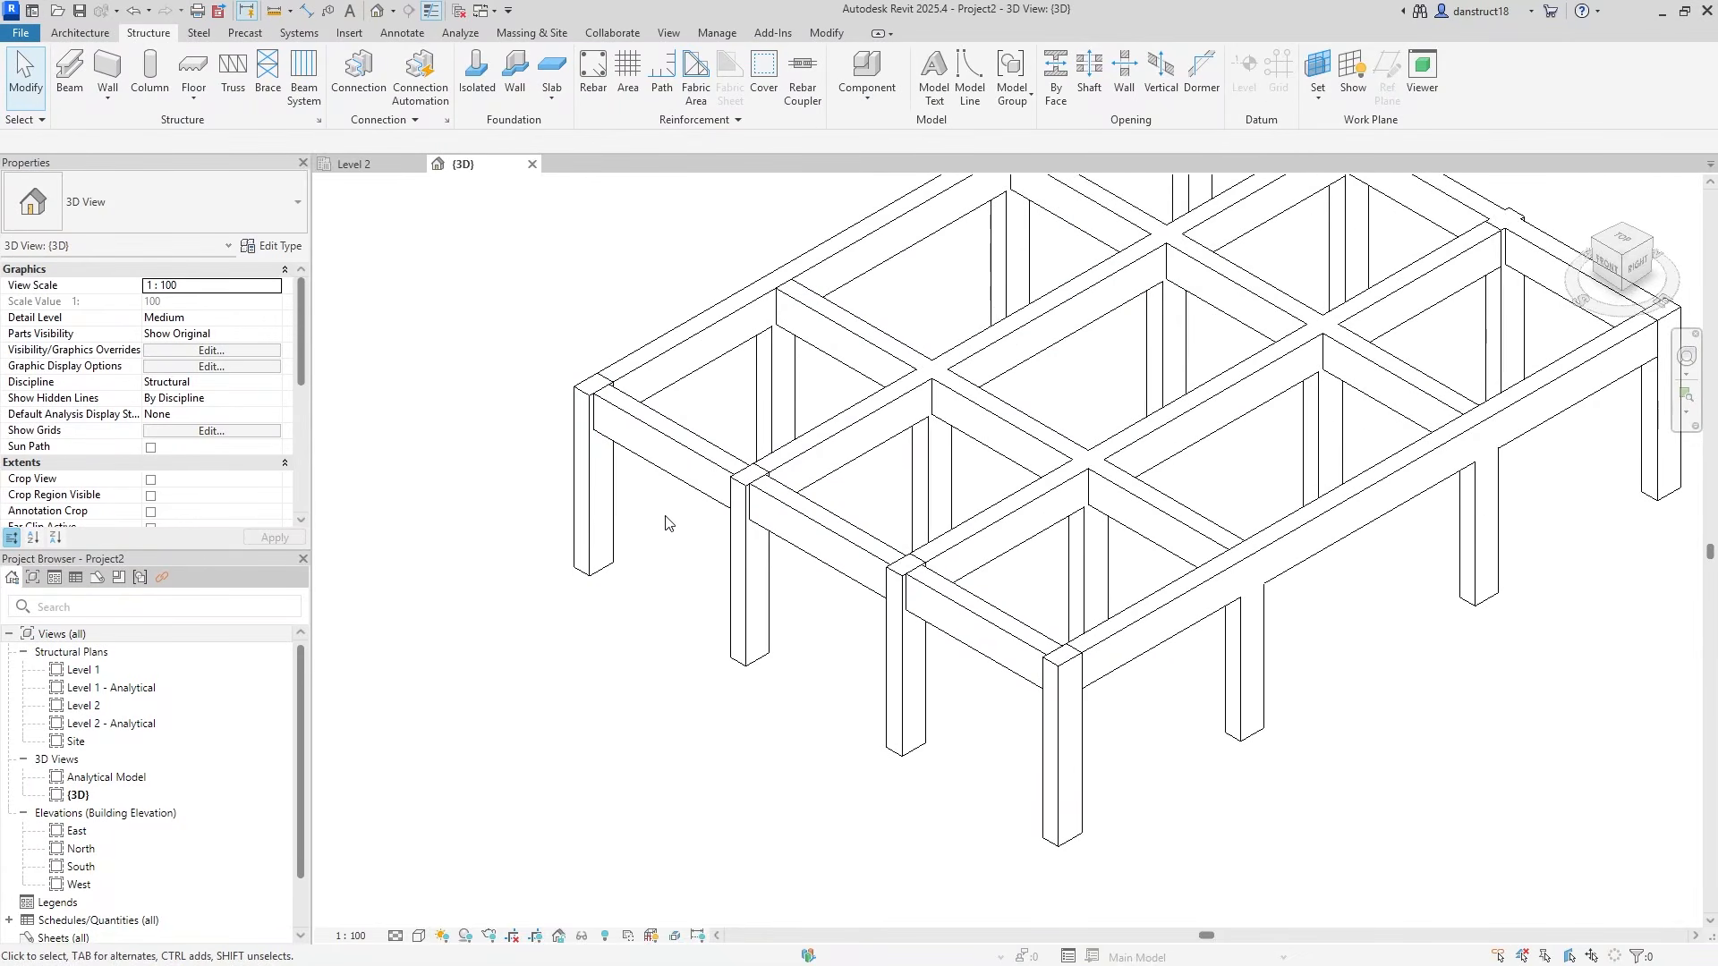
click(730, 573)
right_click(732, 561)
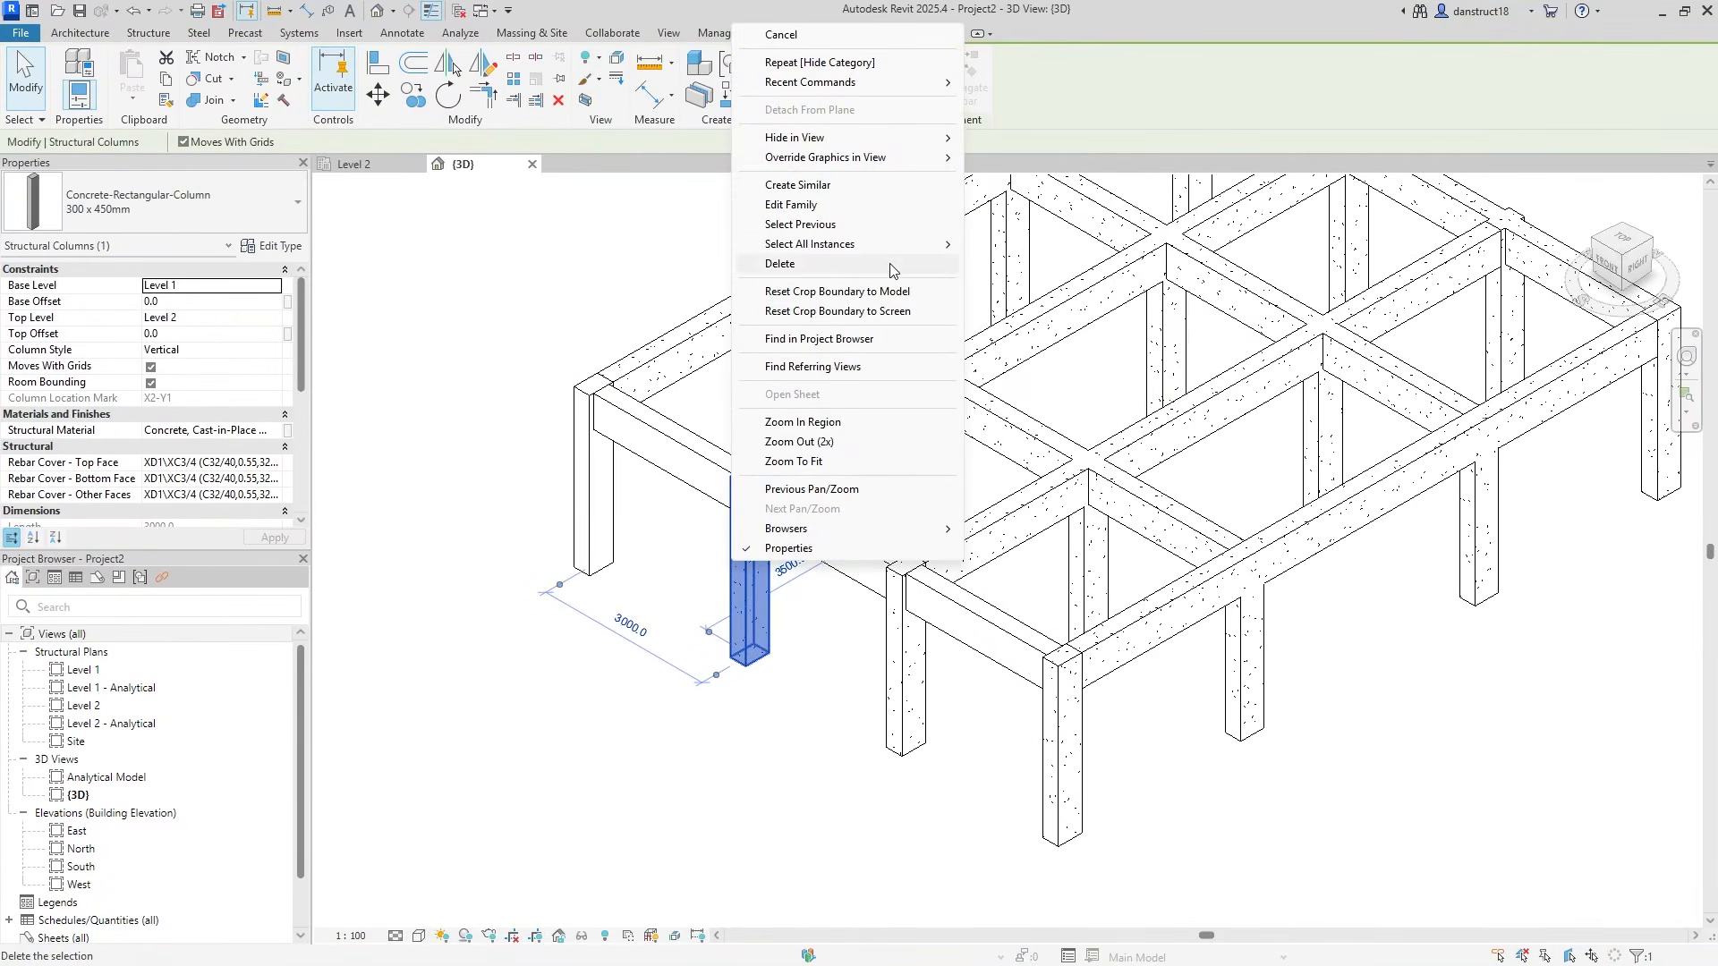
mouse_move(904, 244)
click(974, 266)
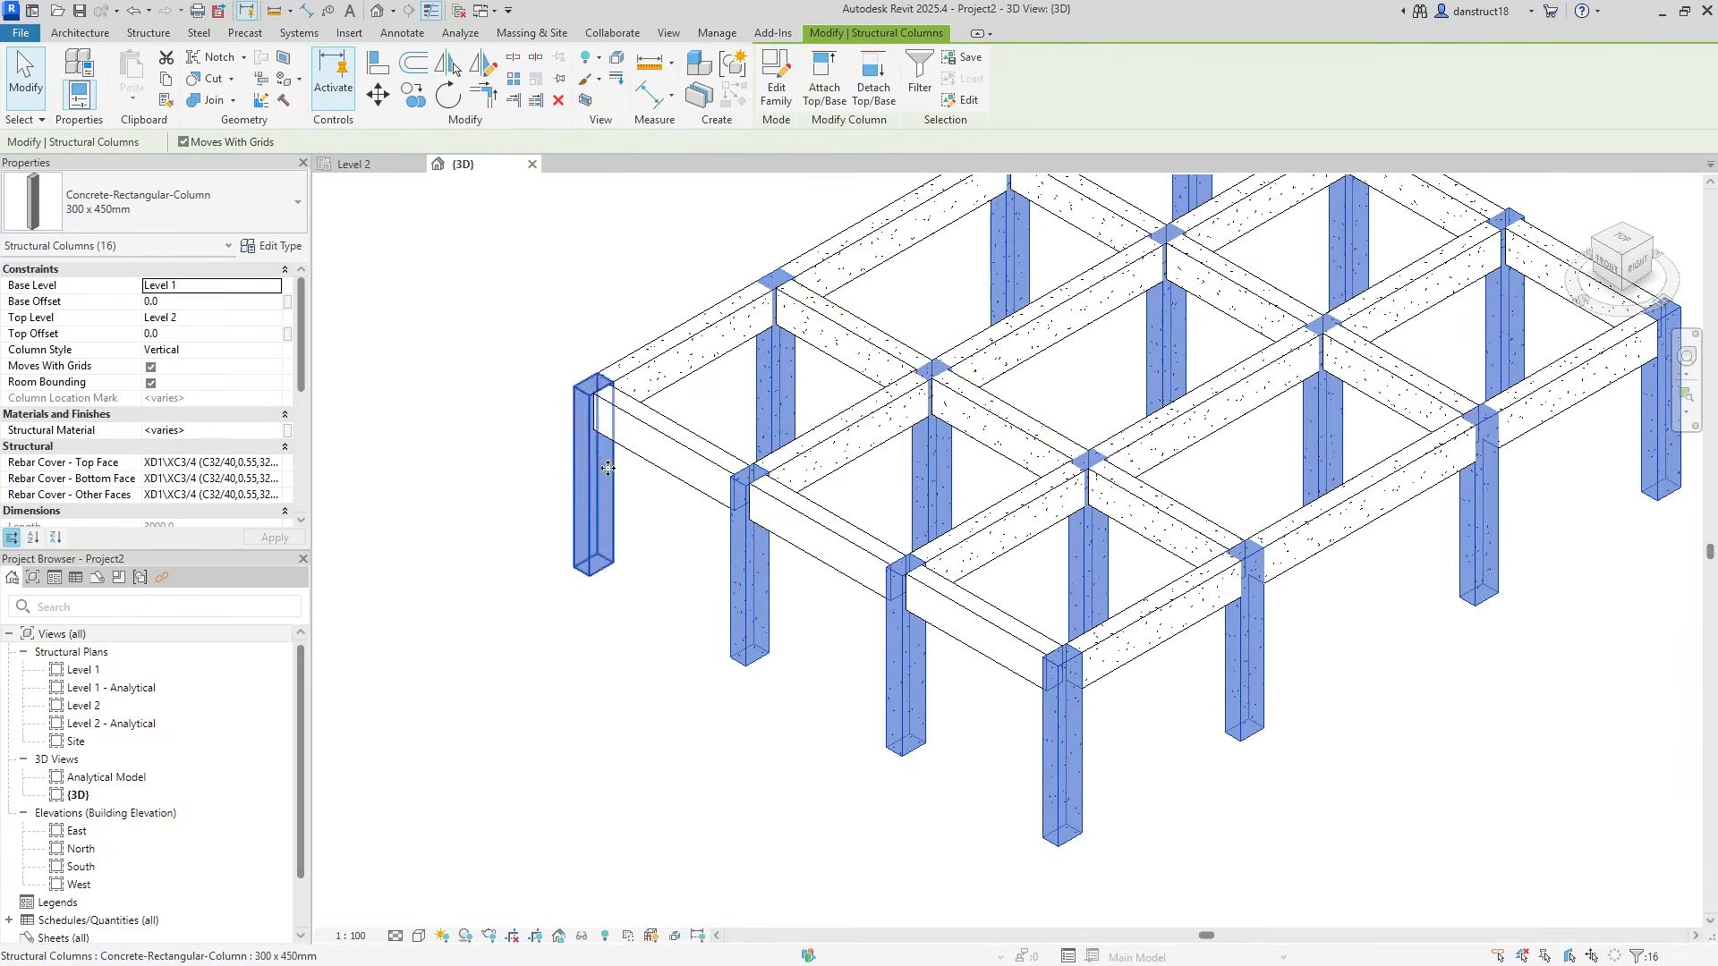
click(249, 430)
click(274, 431)
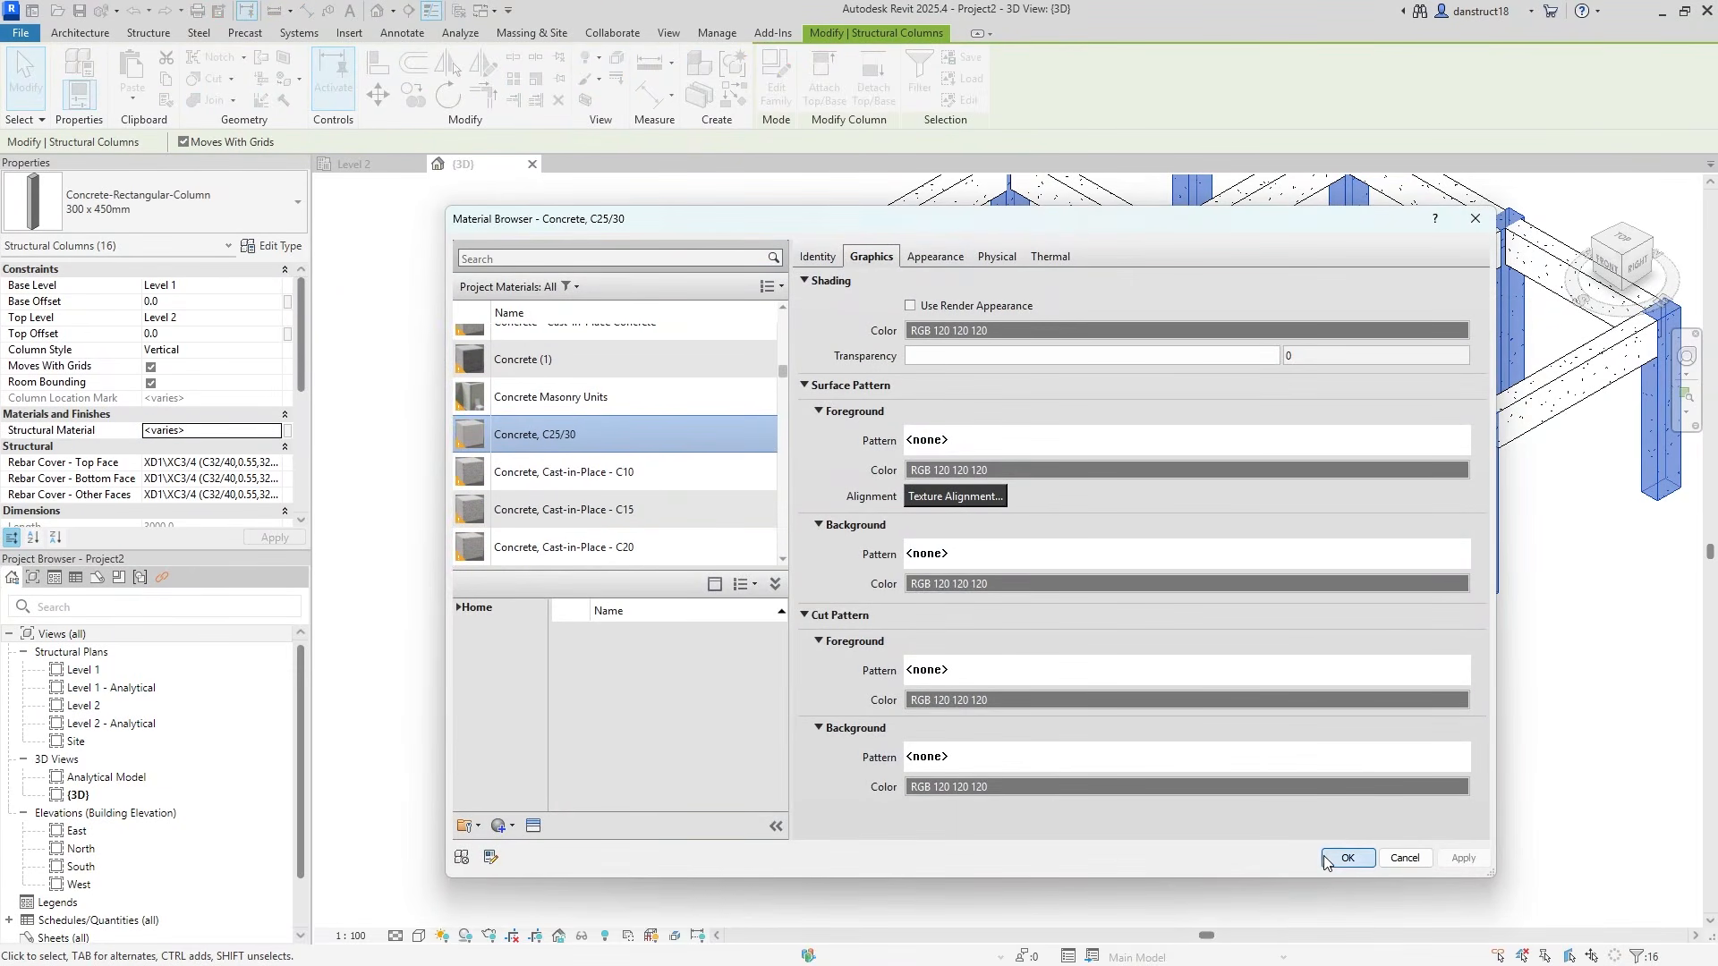
click(1347, 858)
key(Escape)
Select all instances of the 300 x 600mm concrete beam and set their structural material to Concrete, C25/30
click(665, 347)
right_click(665, 347)
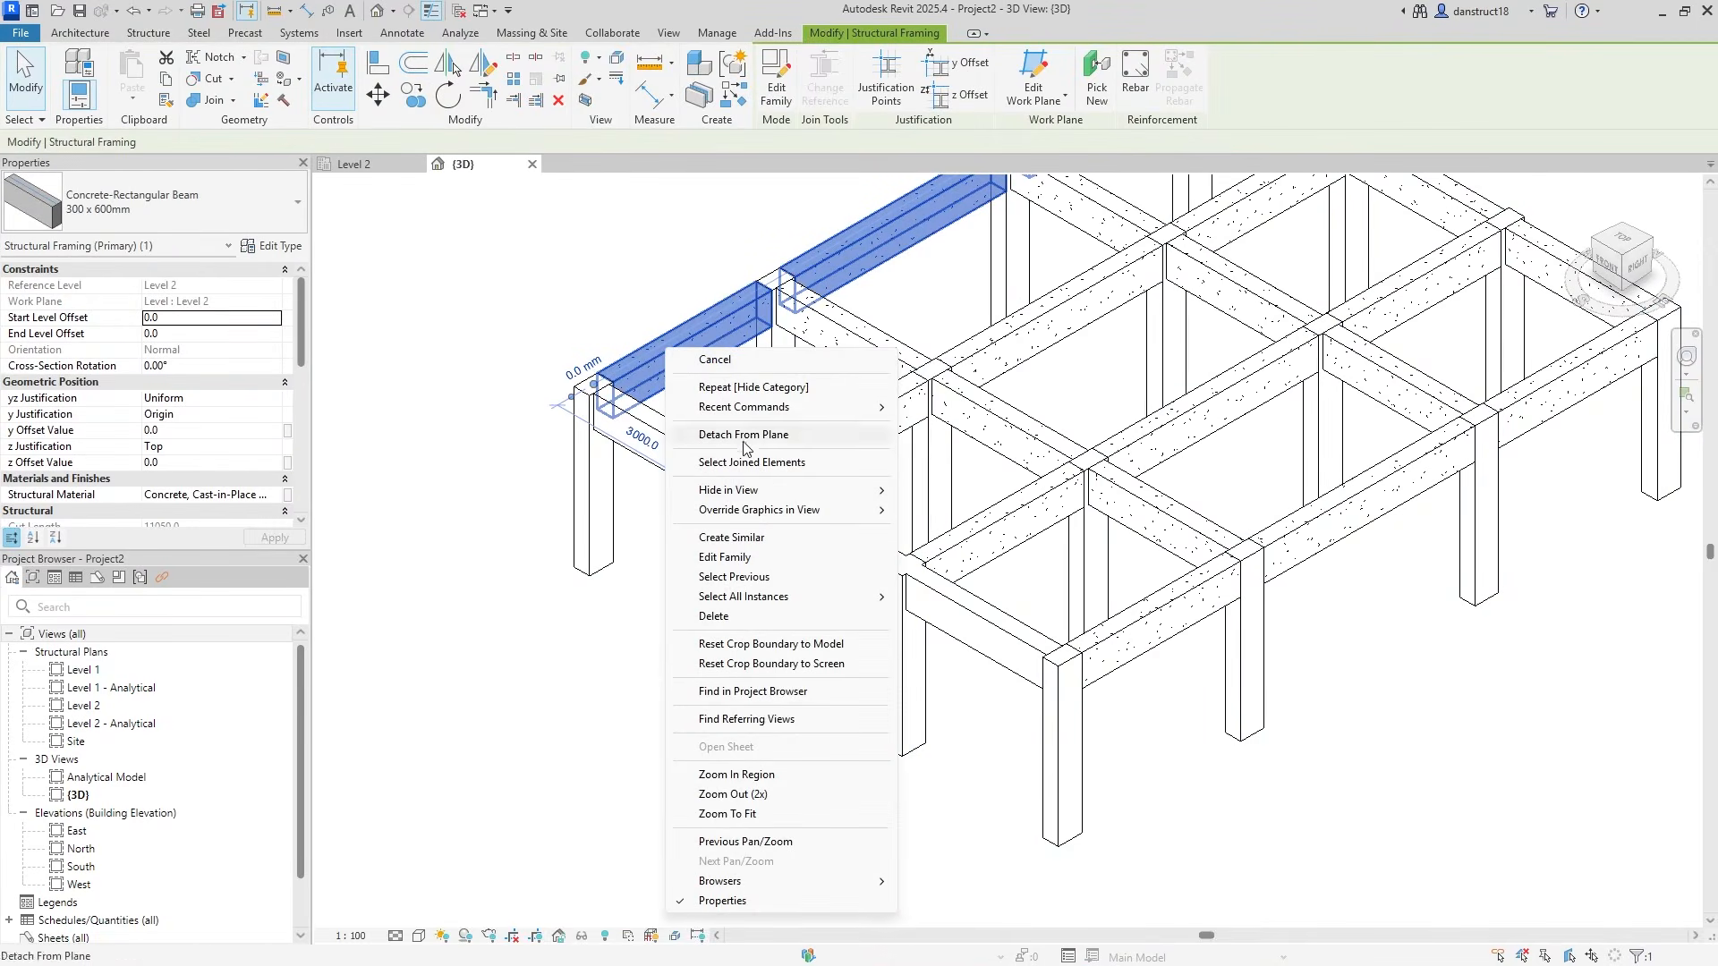
mouse_move(780, 596)
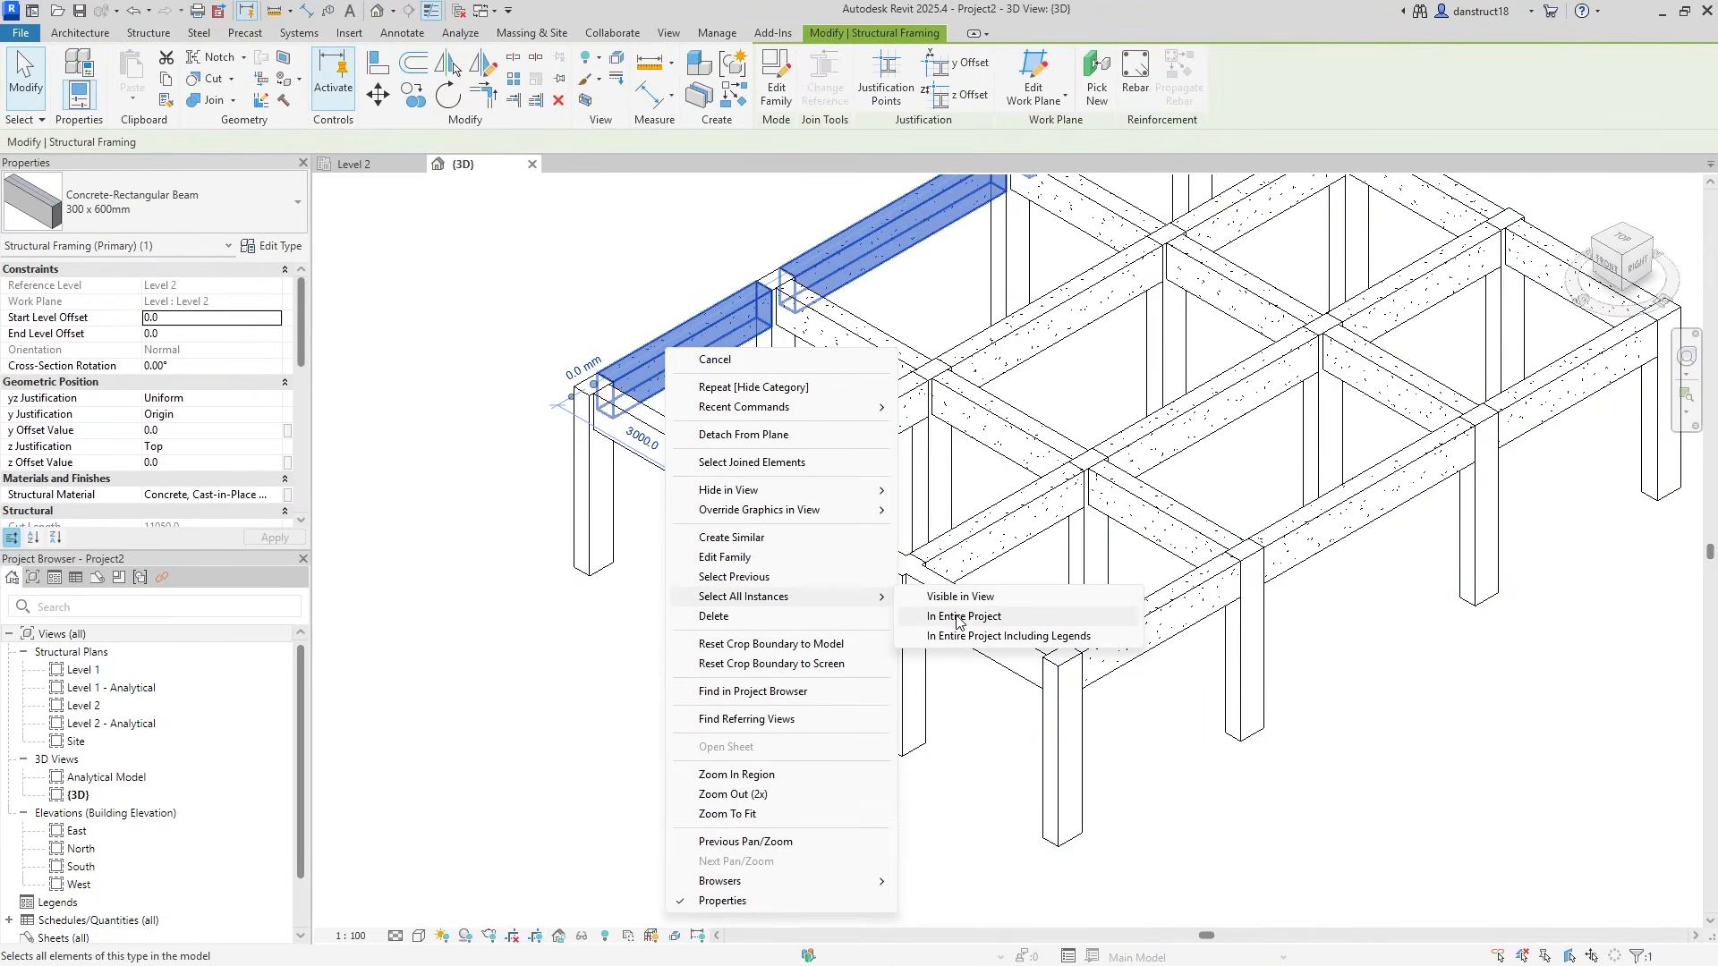
click(944, 605)
click(242, 493)
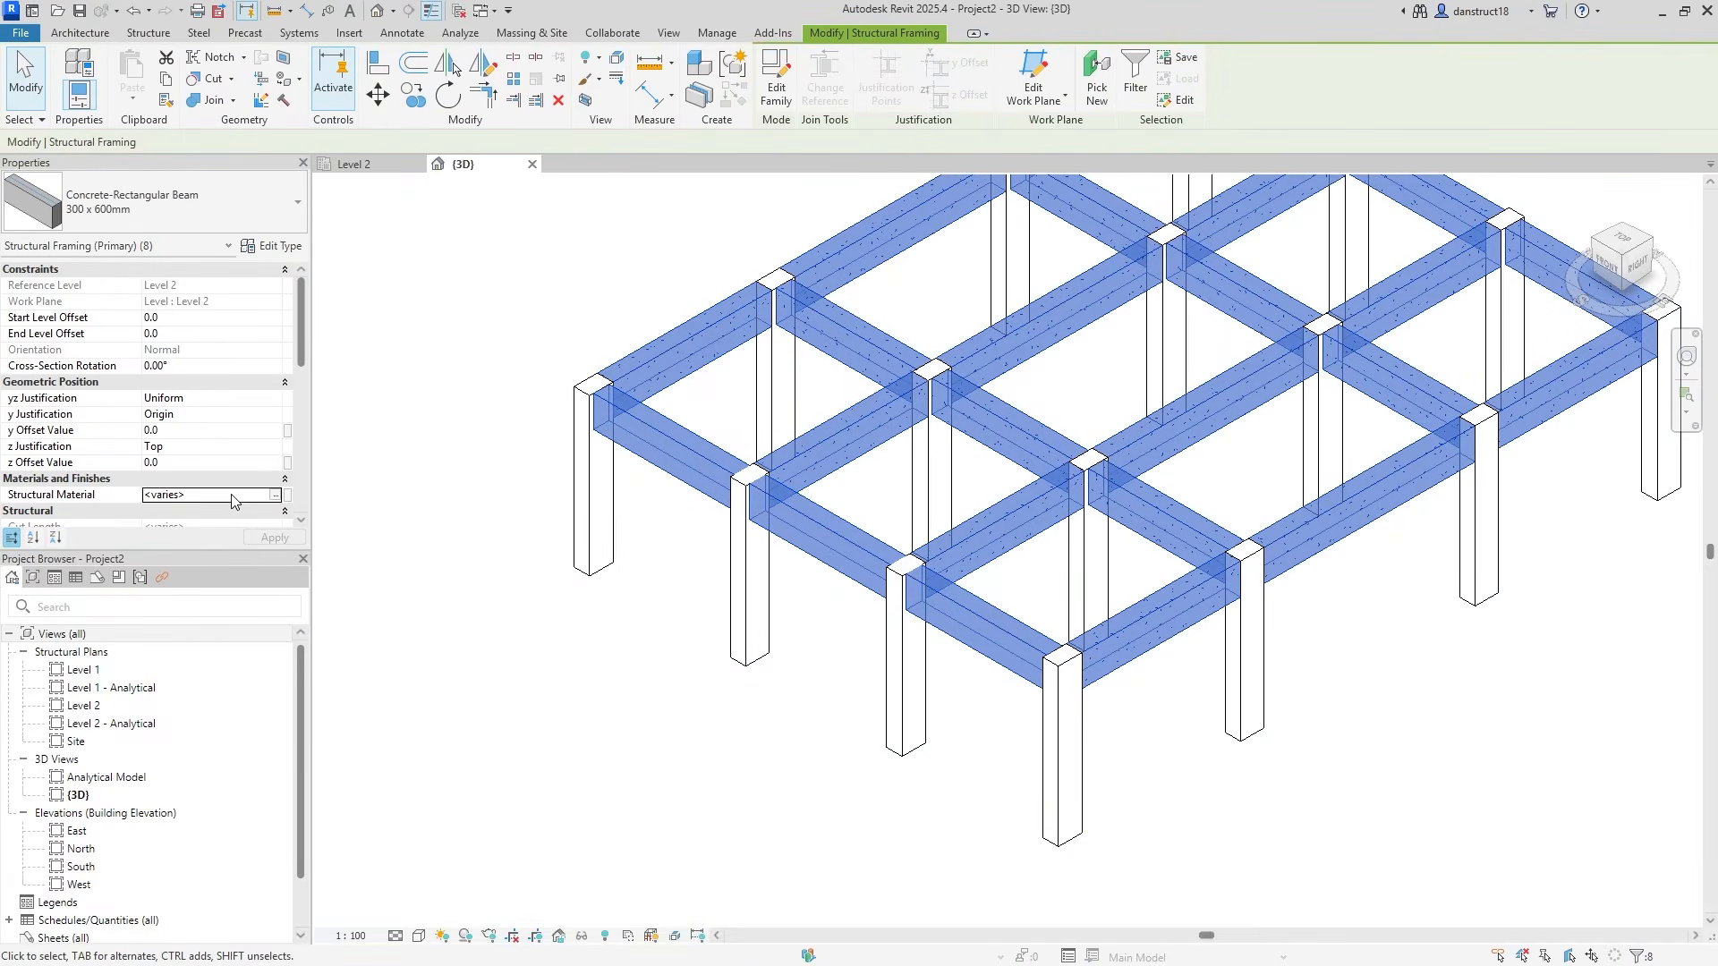
click(276, 495)
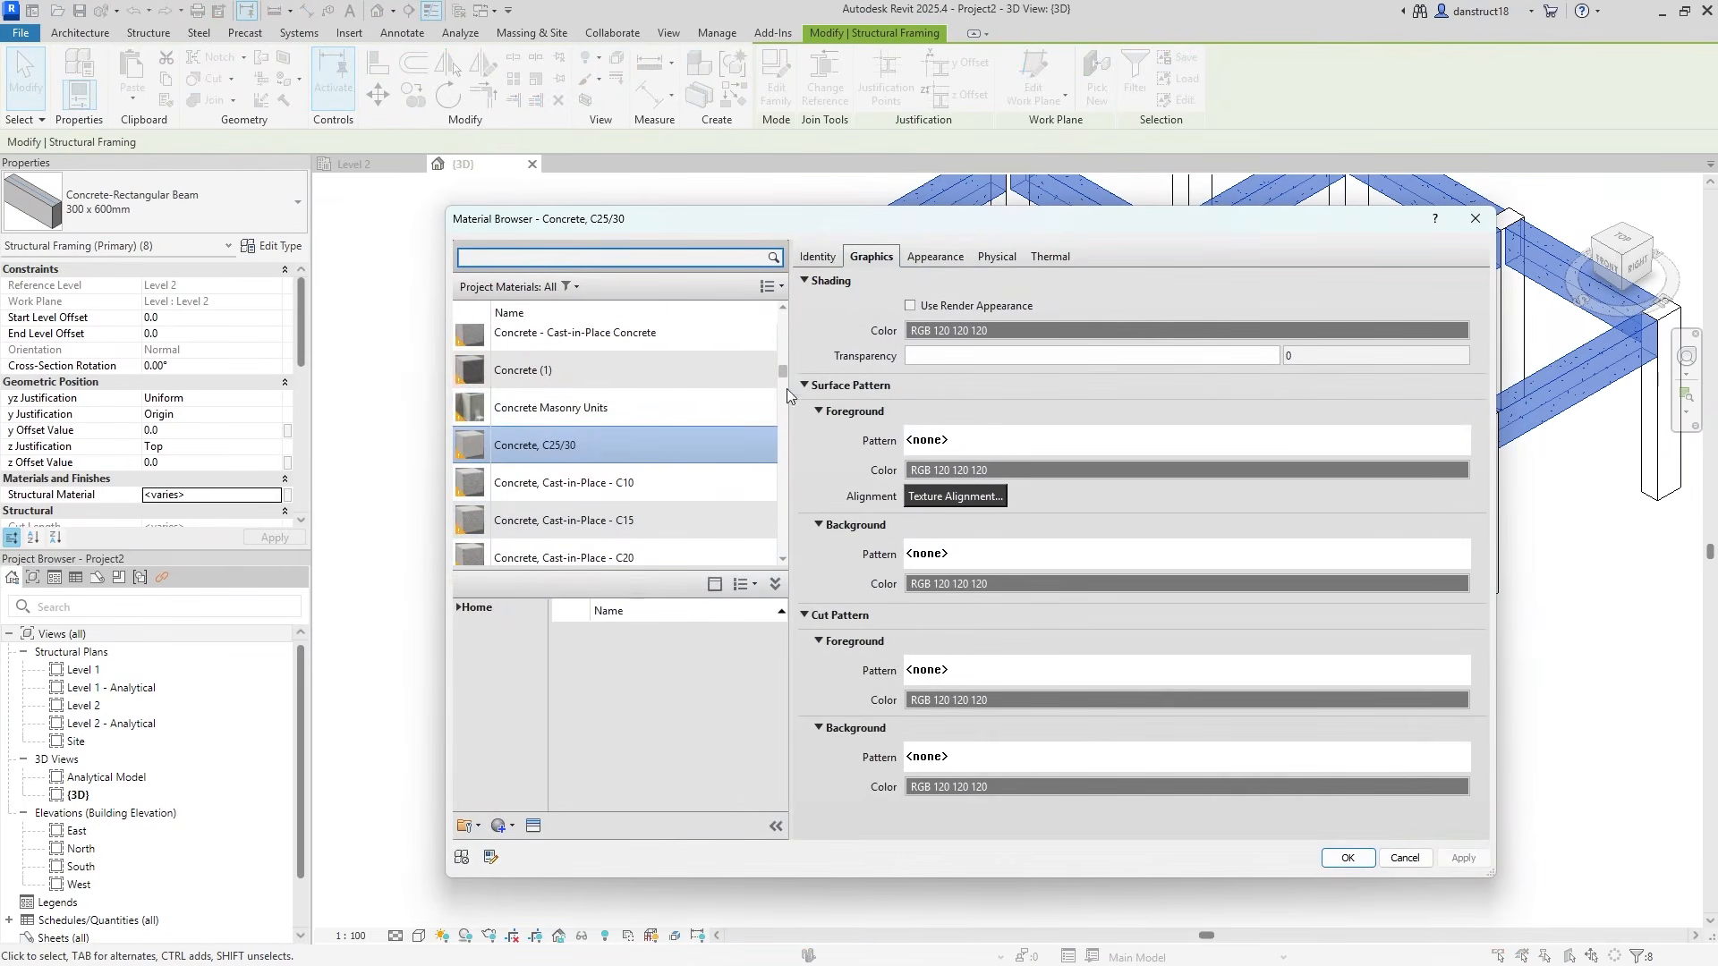
click(1331, 859)
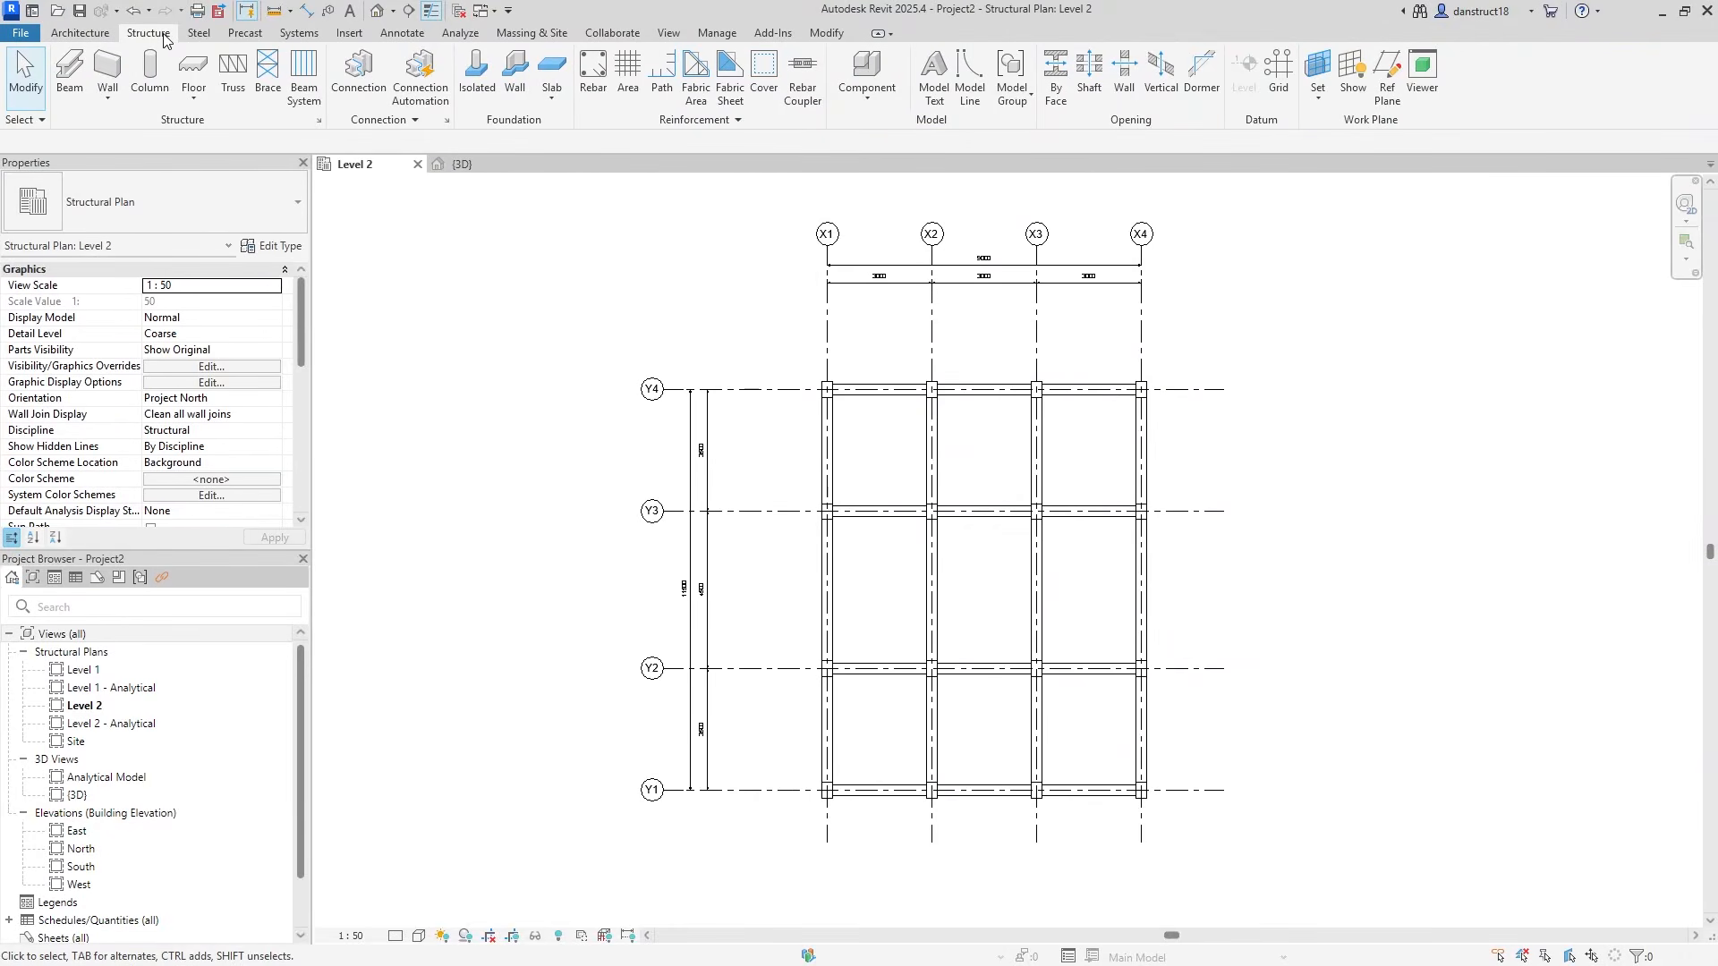
Start a structural floor on Level 2 and duplicate the Generic 300mm floor type under the name 200mm
click(187, 71)
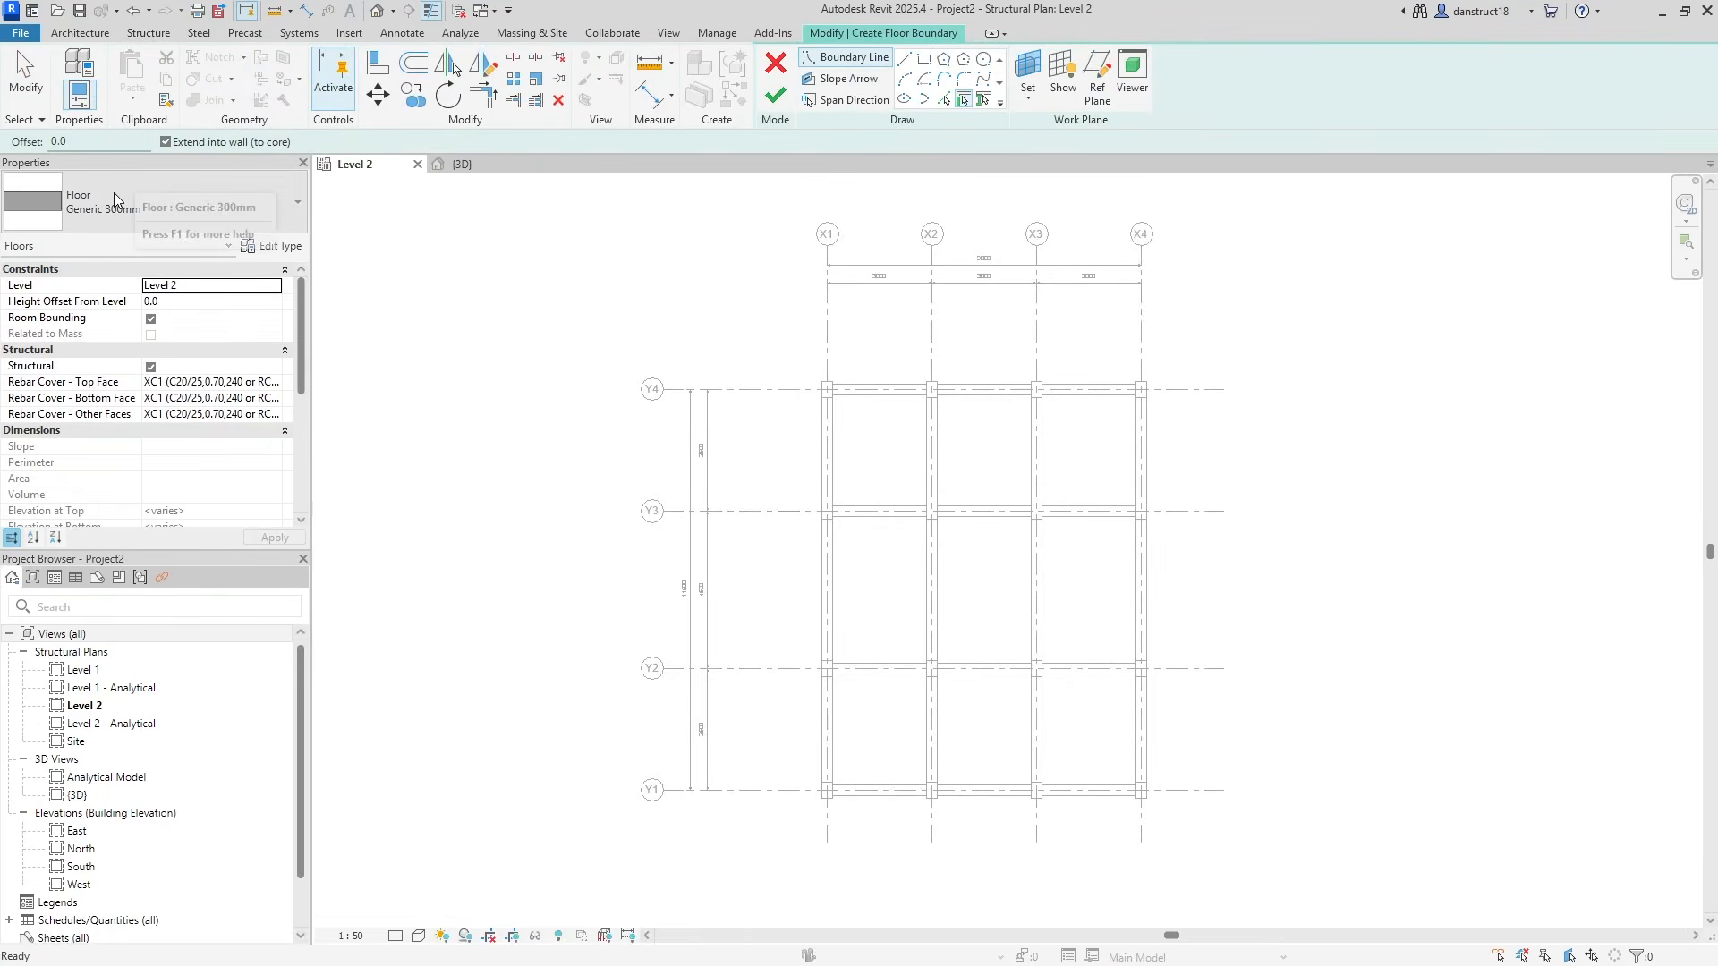
click(284, 245)
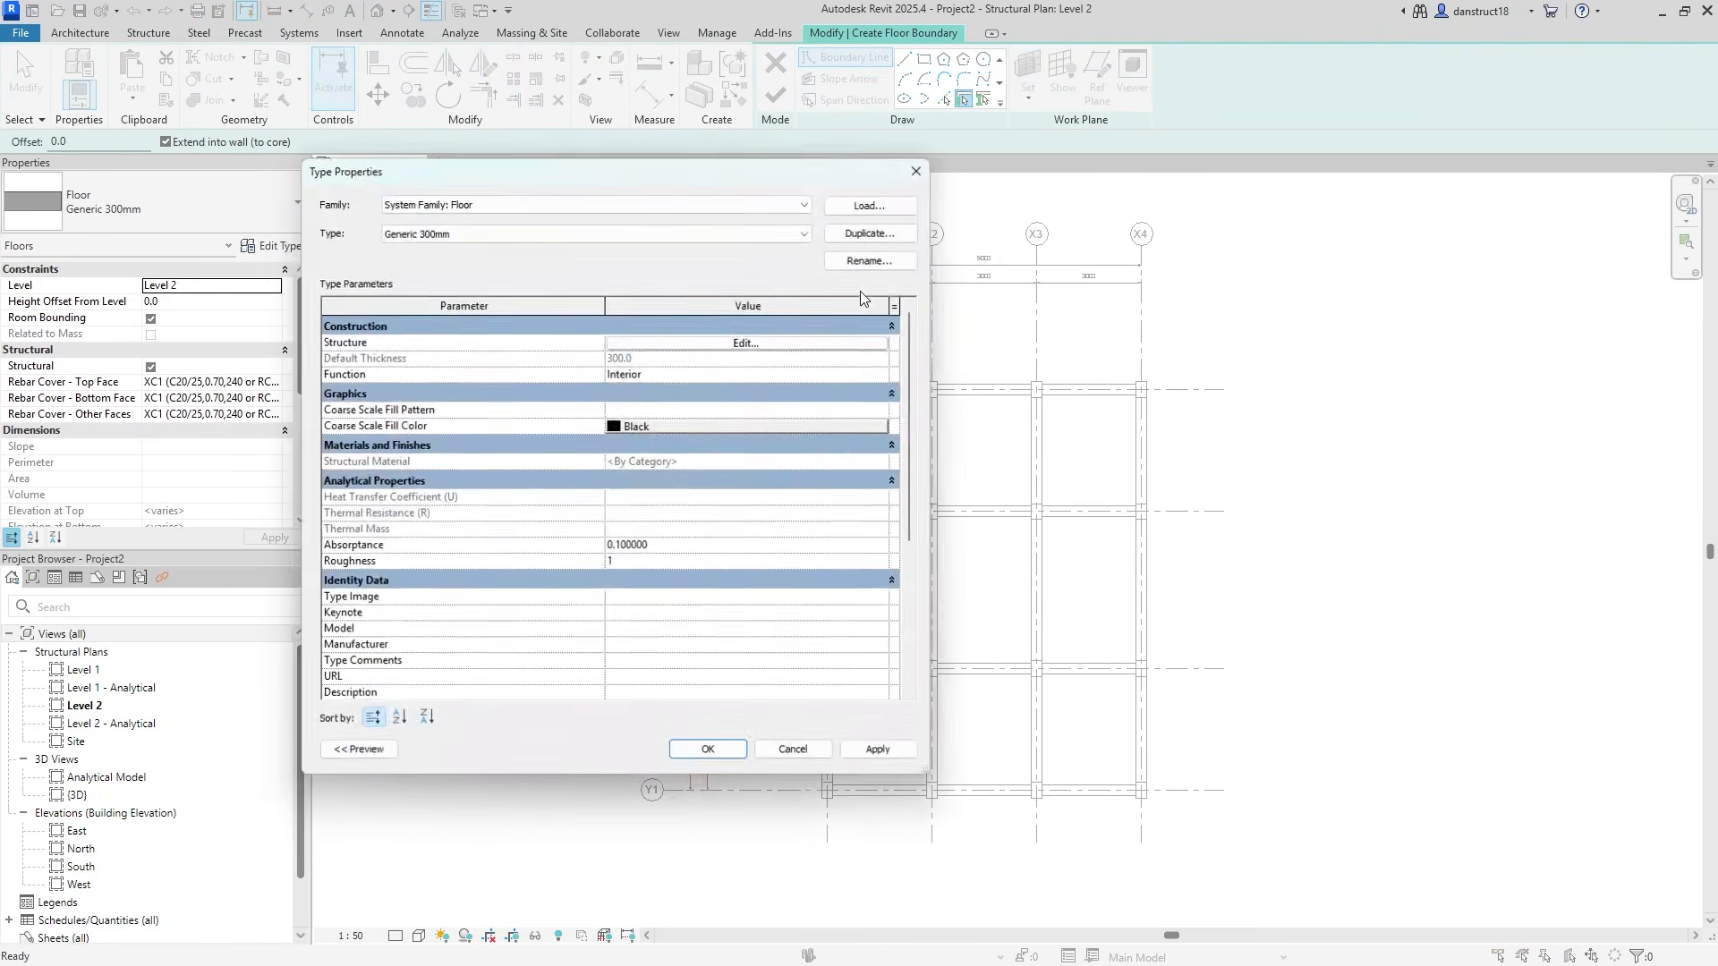
click(870, 233)
text(200mm)
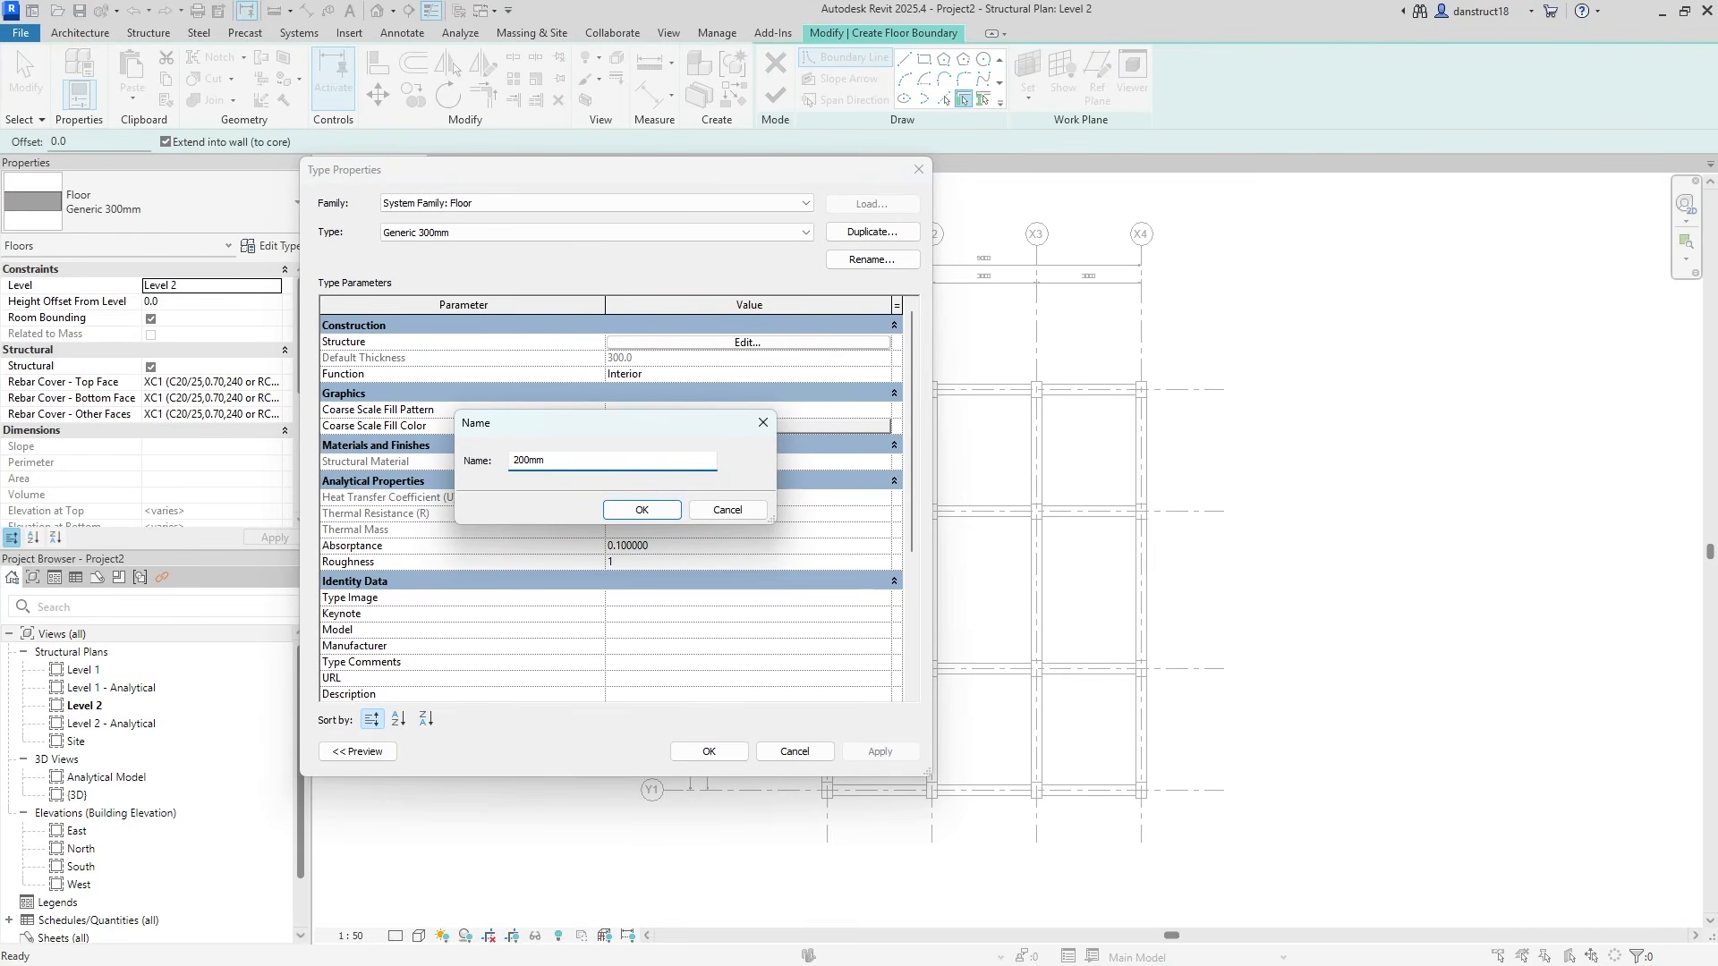
click(618, 514)
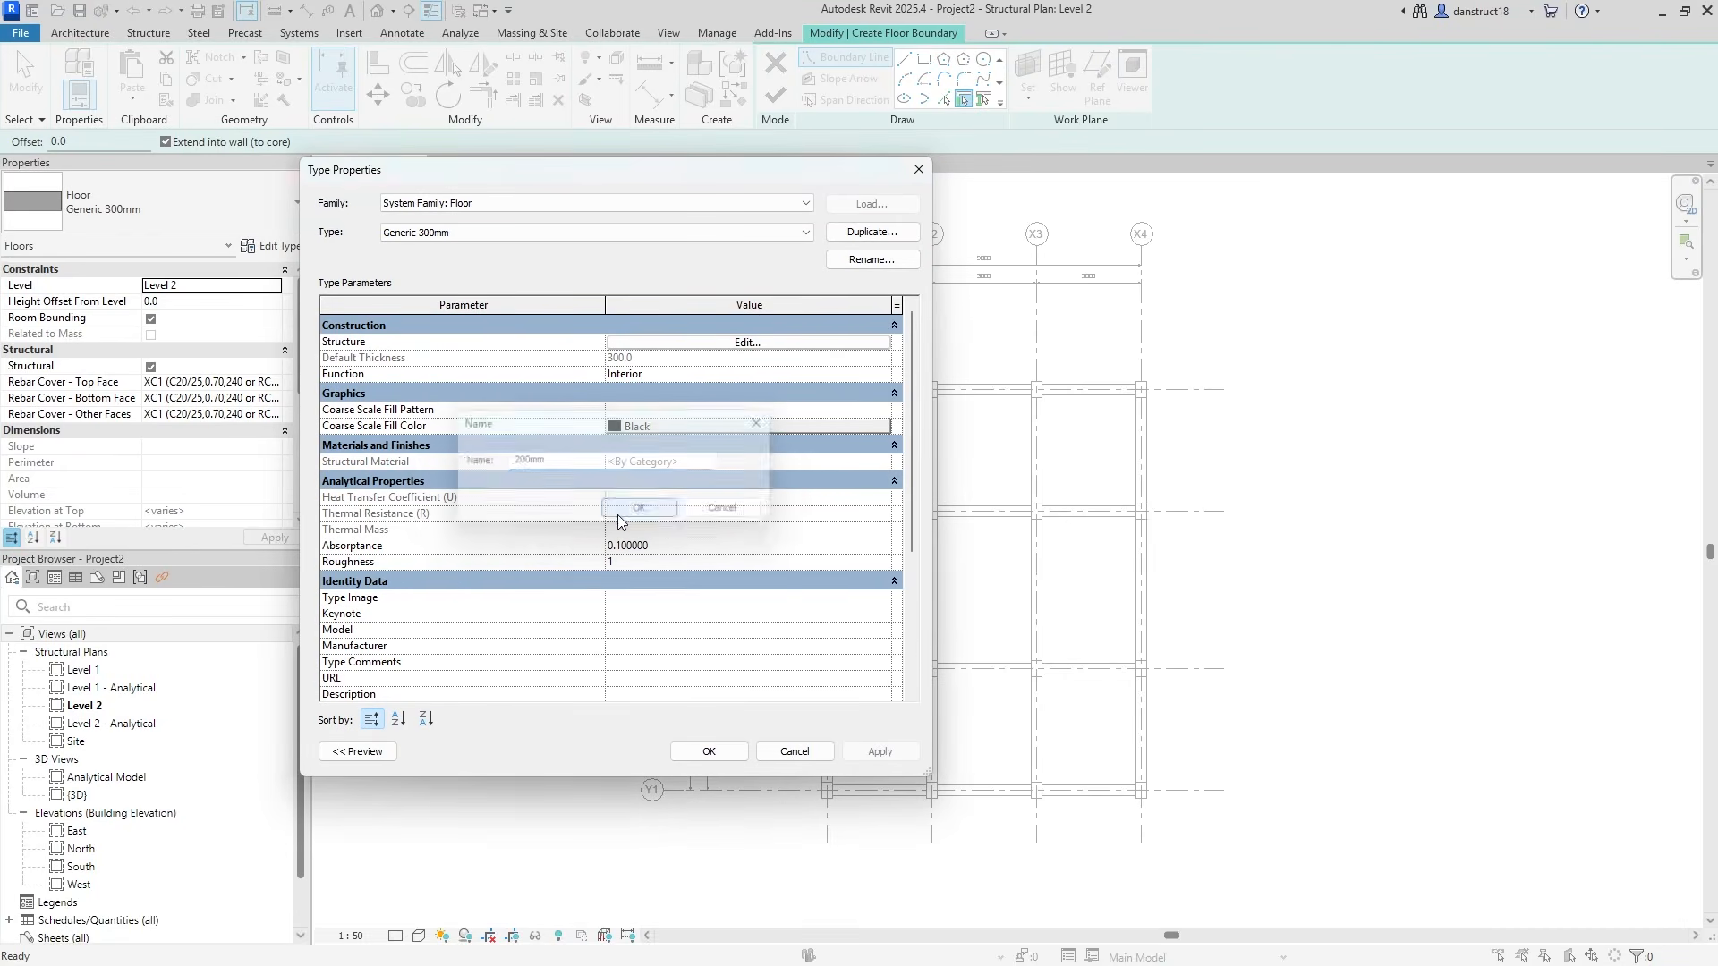
Set the 200mm floor type's structure layer to a thickness of 200 with the material Concrete, C25/30
click(747, 343)
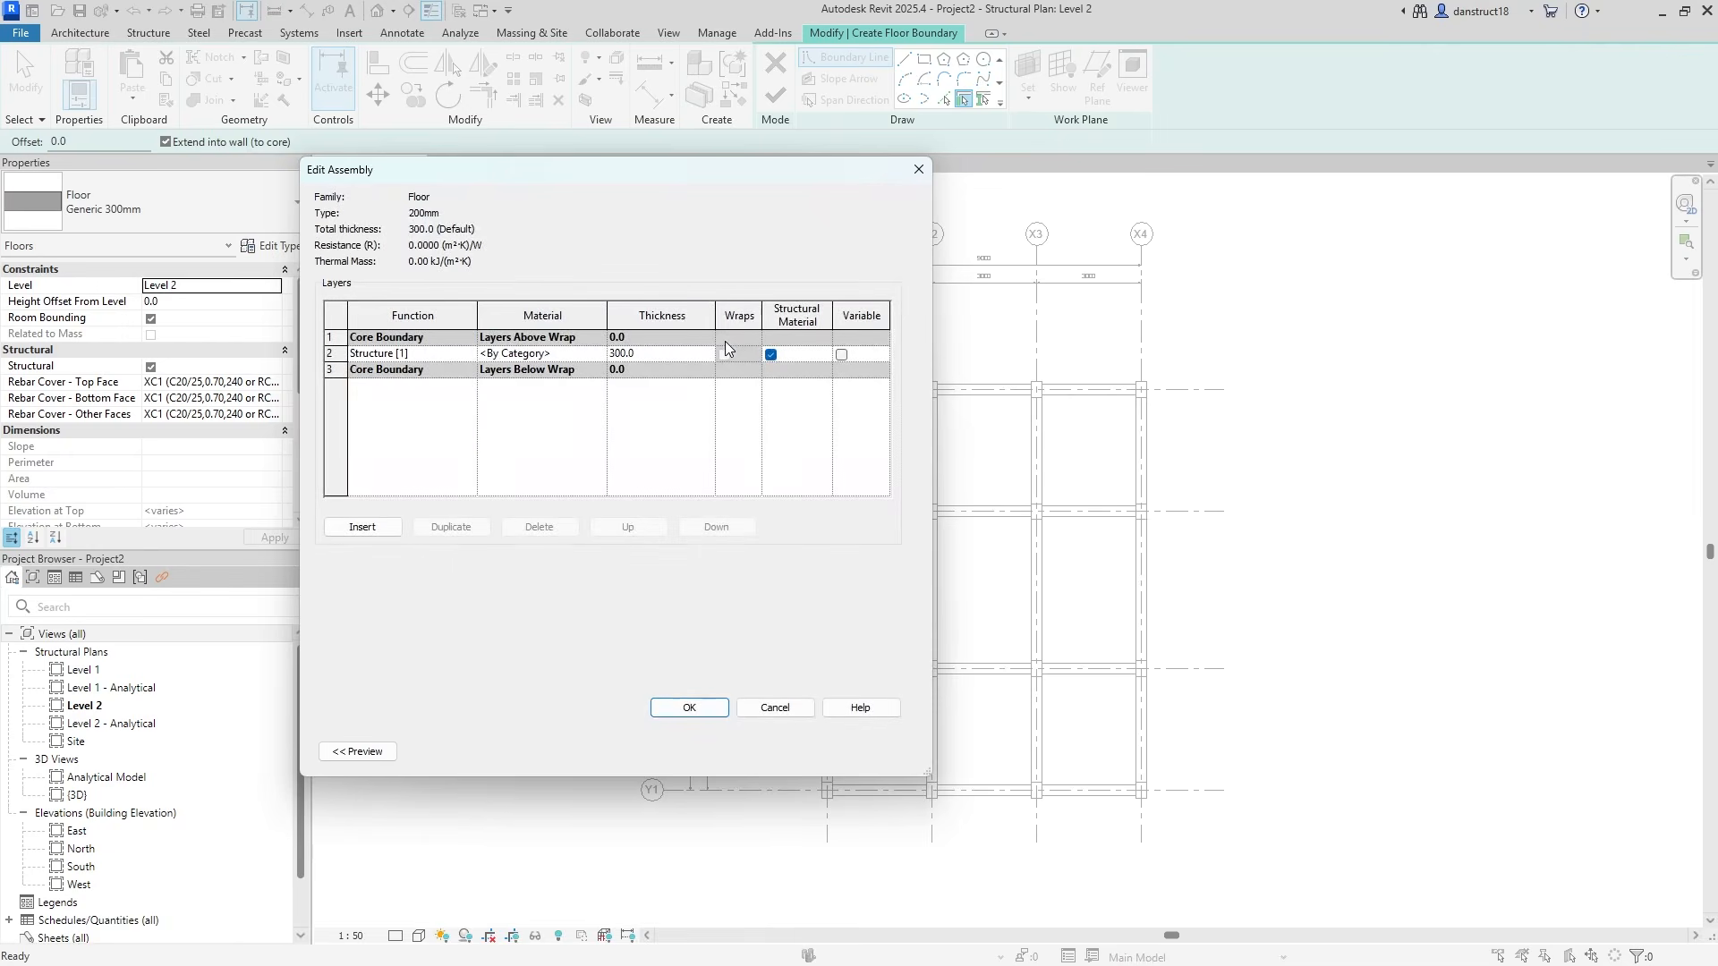
click(658, 357)
click(559, 356)
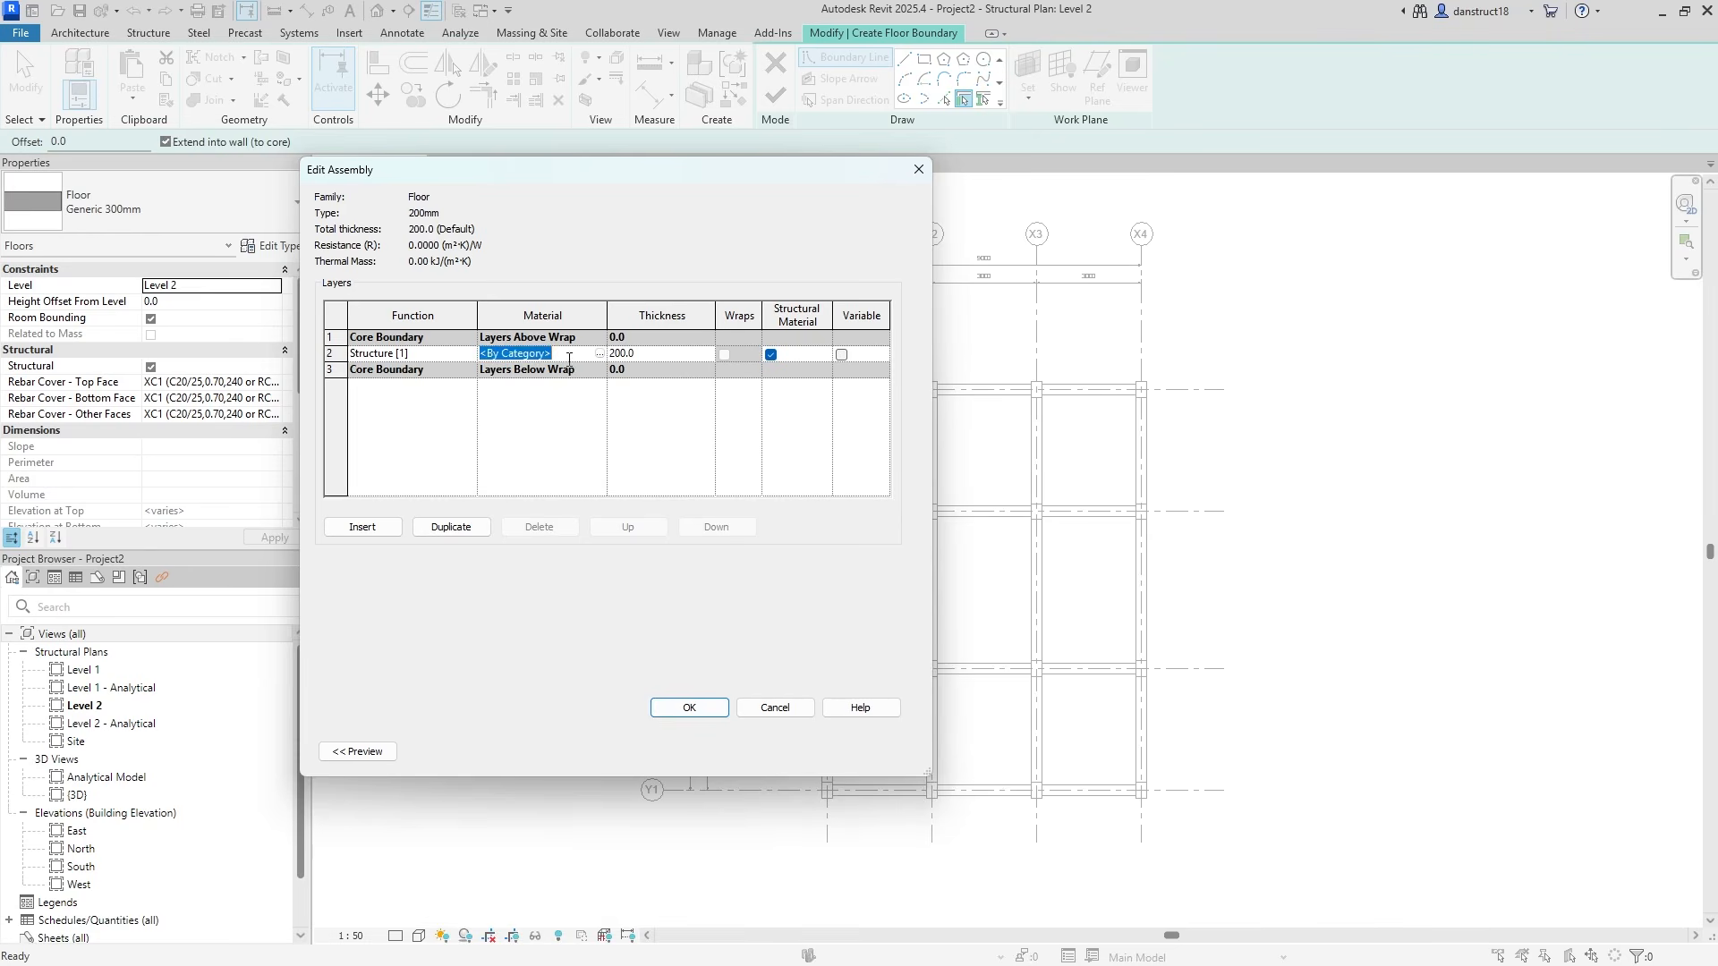
click(563, 355)
click(599, 354)
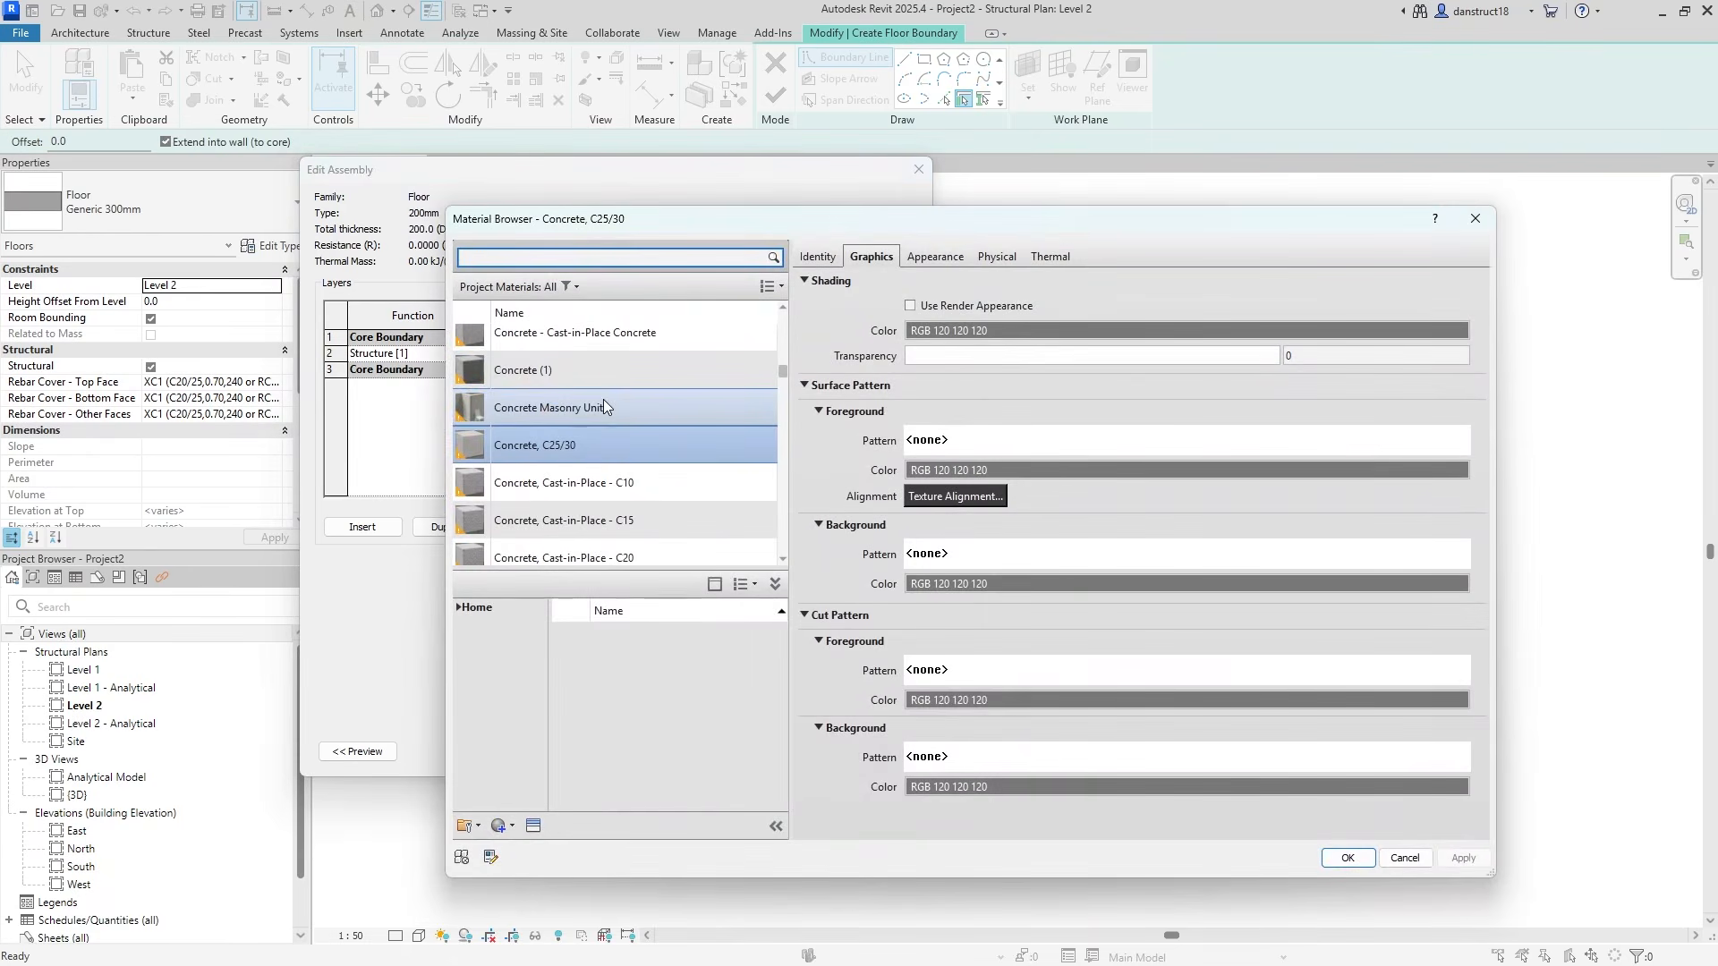
click(1346, 858)
click(685, 707)
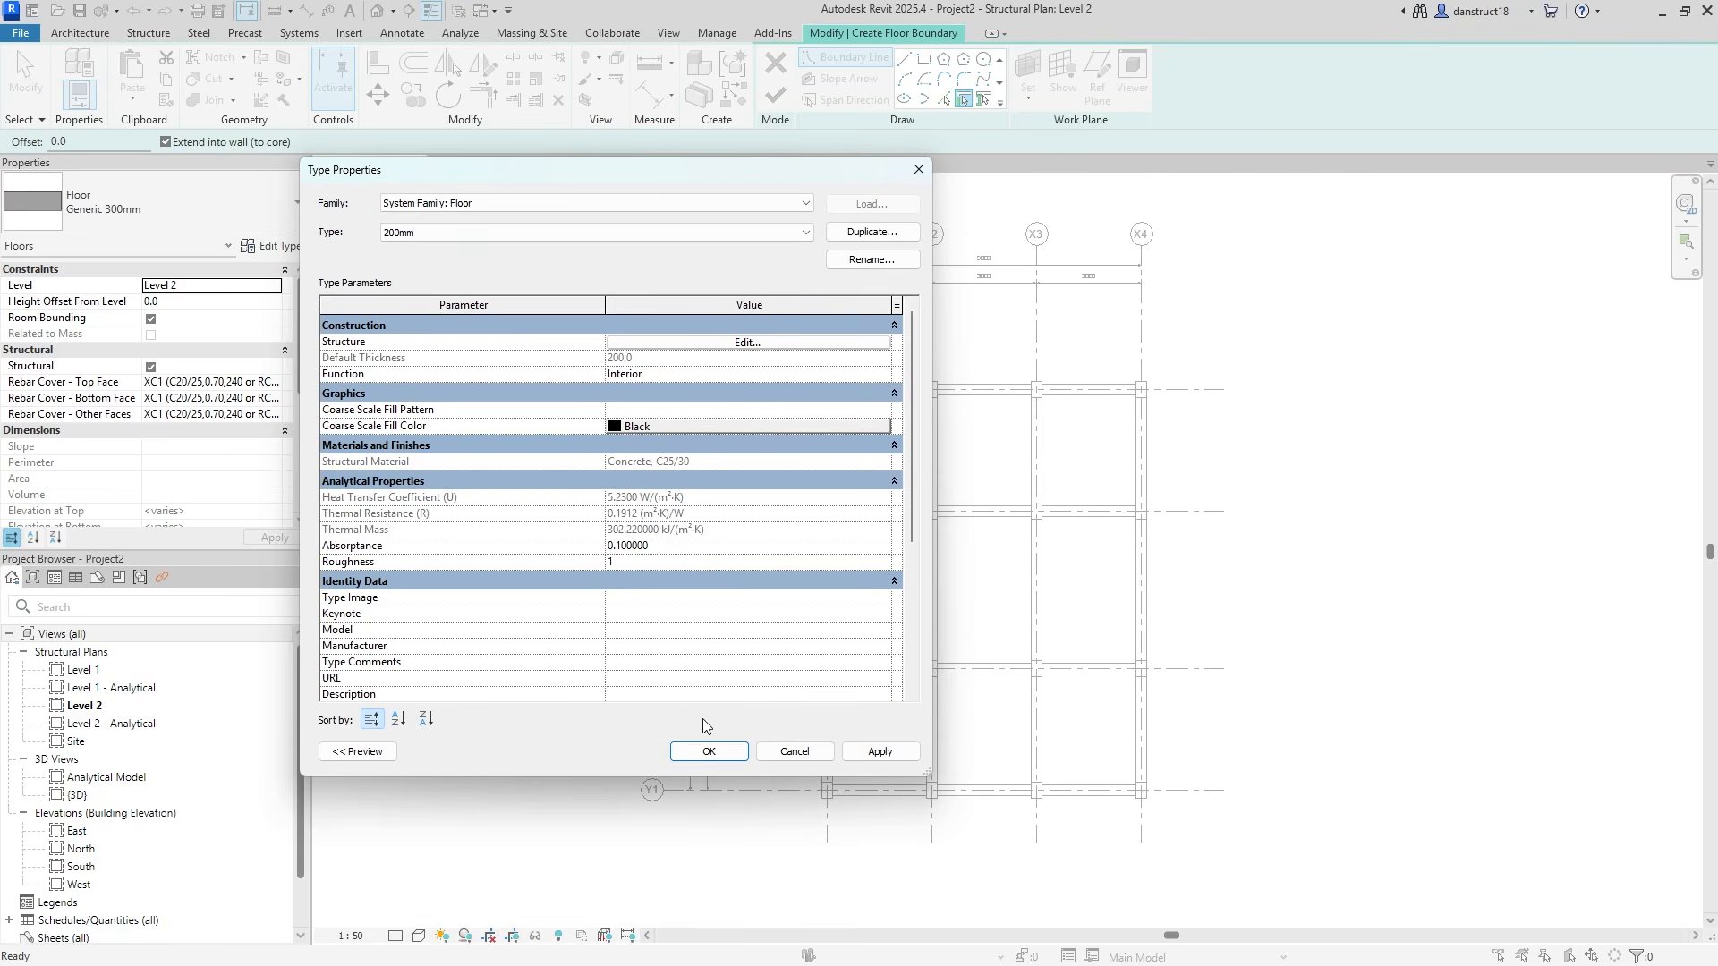
click(711, 752)
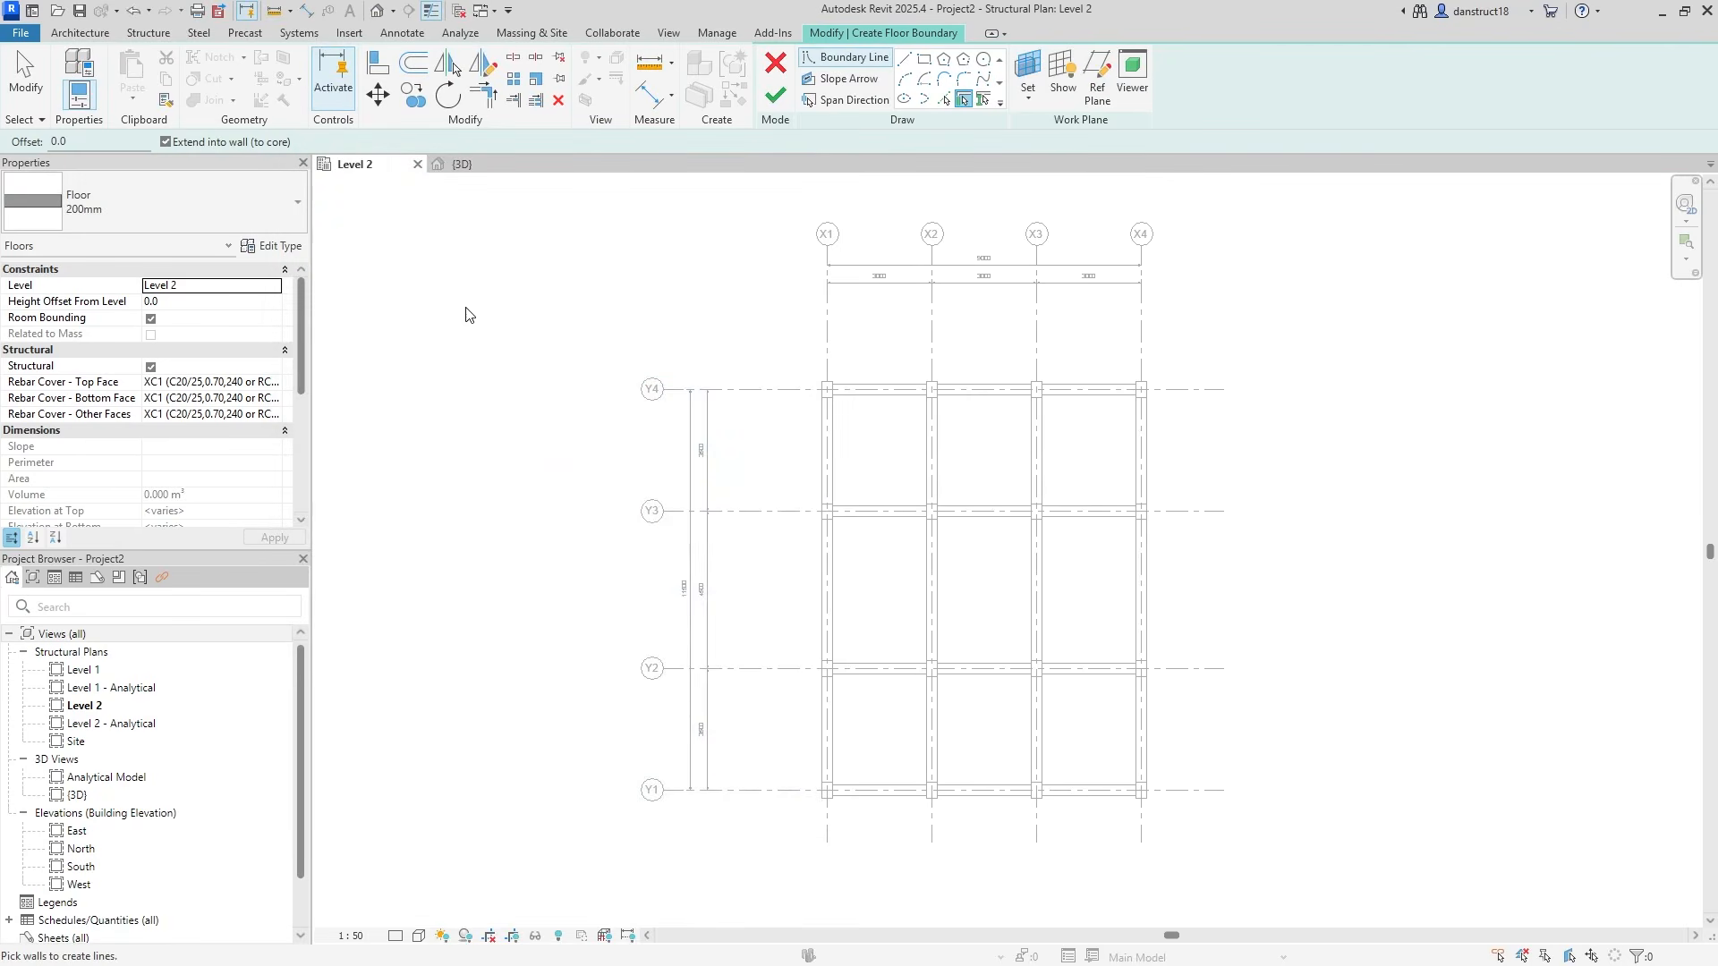
Draw a rectangular floor boundary from the beam corner at grids X1 and Y4 to the beam corner at grids X4 and Y1
click(905, 61)
click(924, 59)
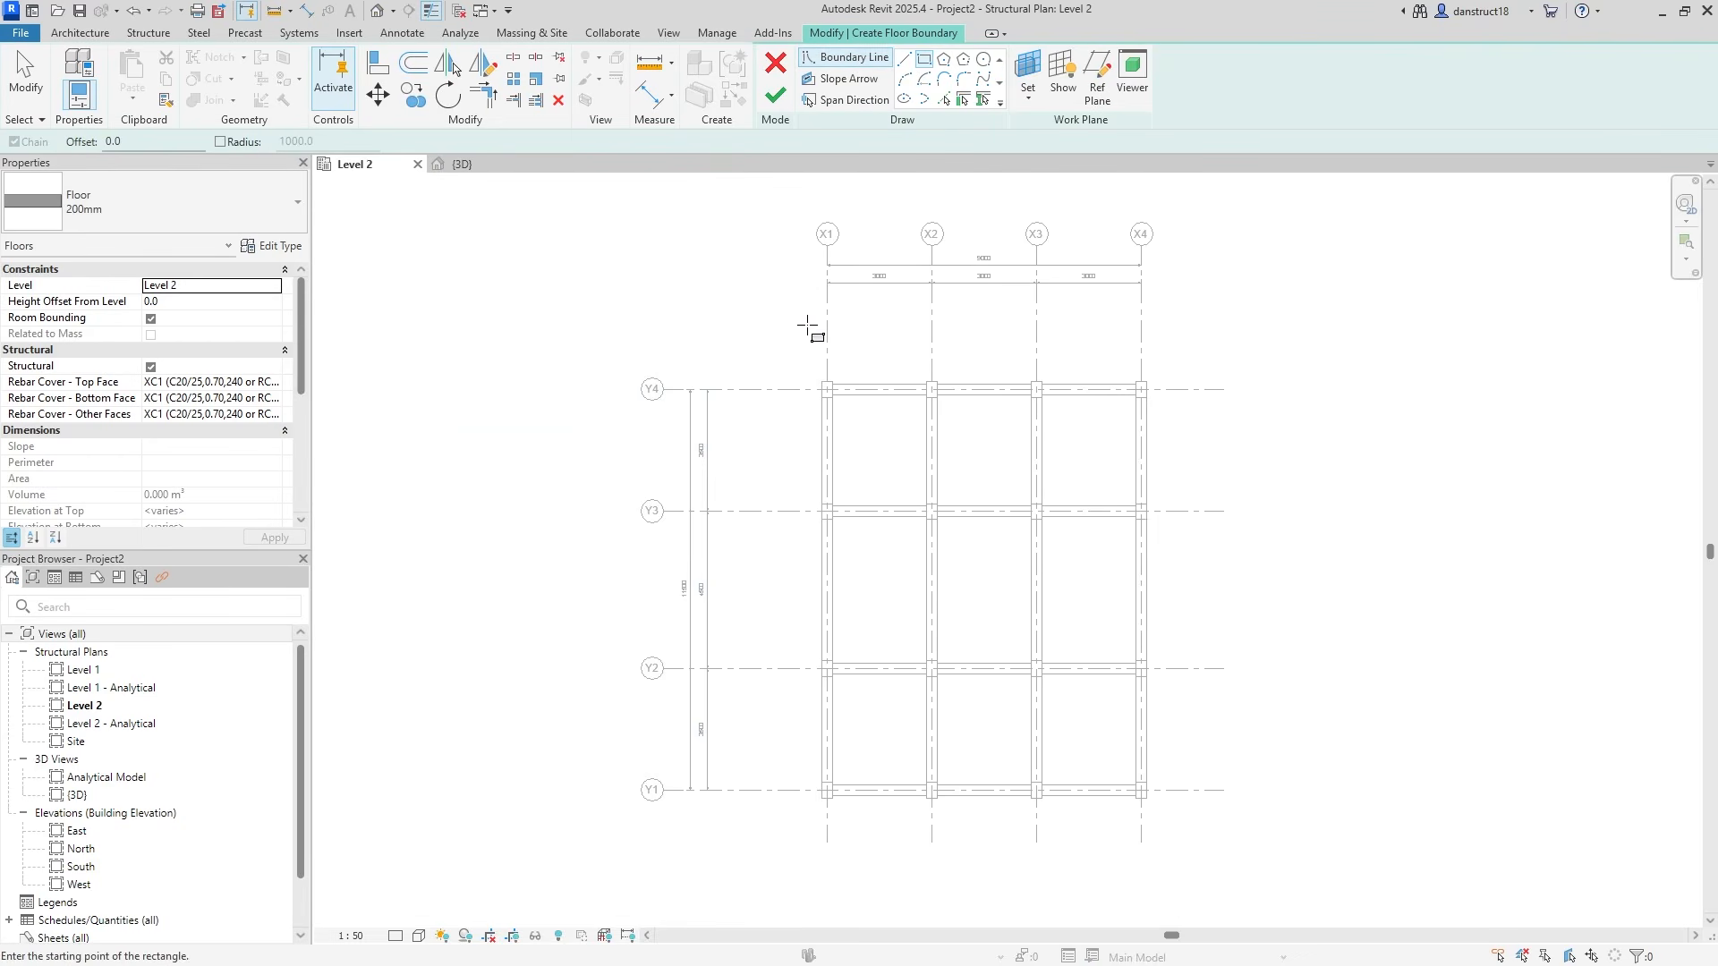
scroll(824, 389, up, 5)
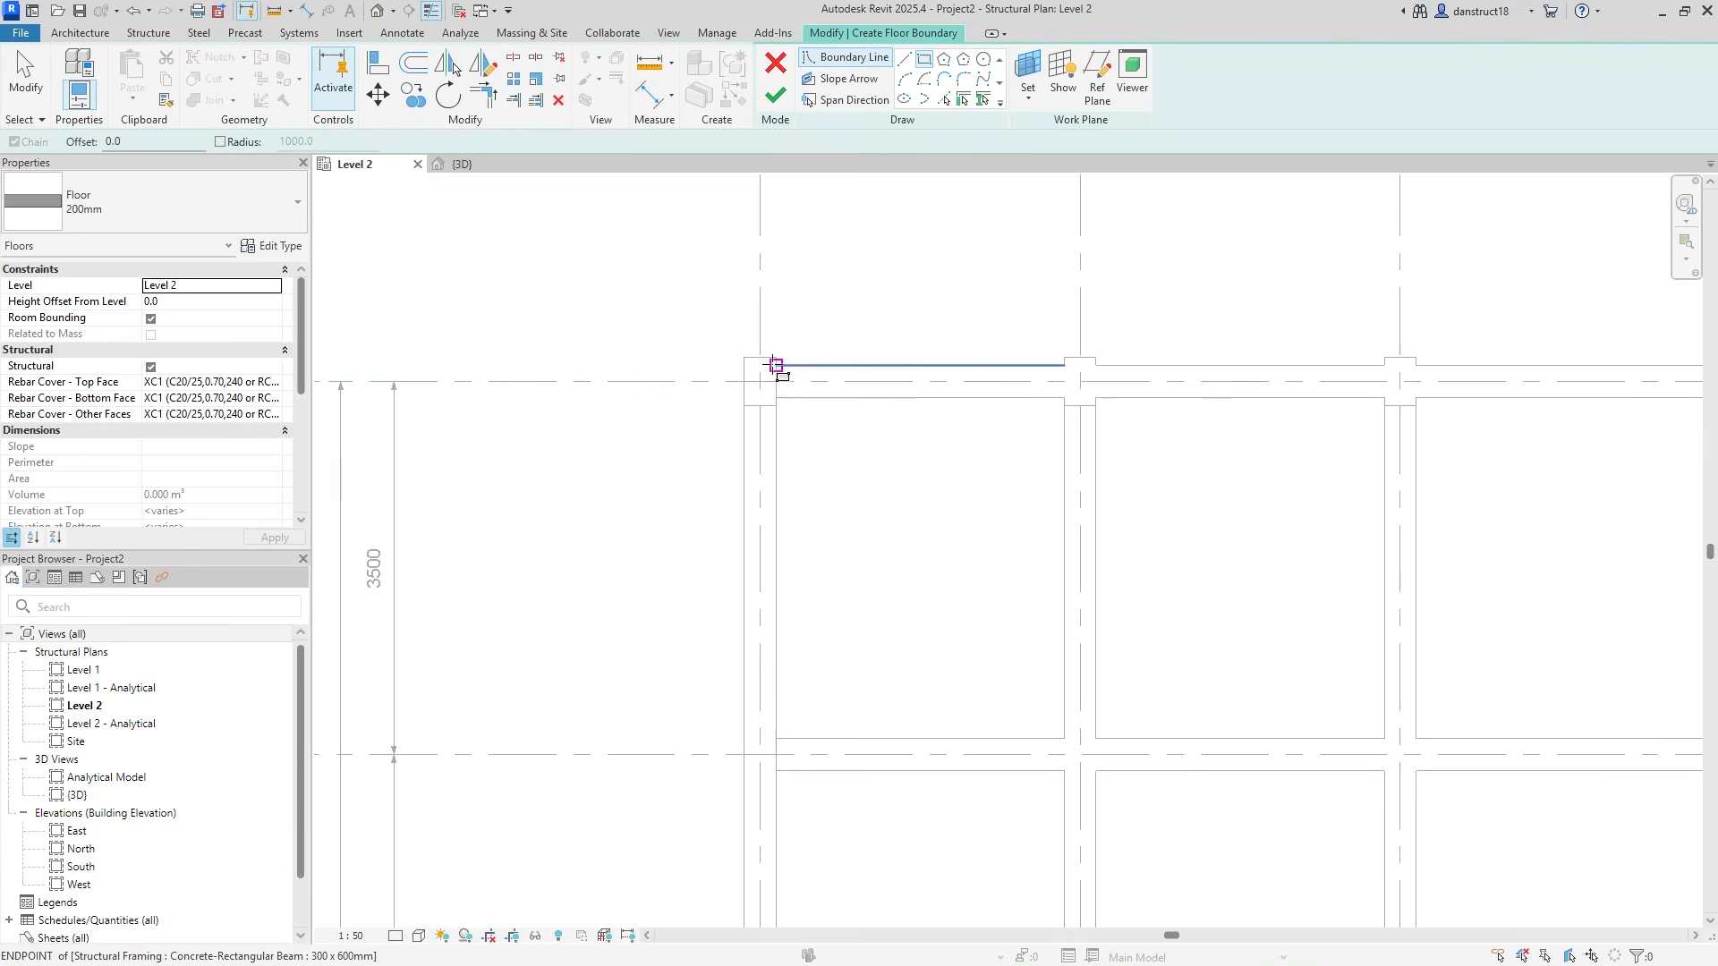
scroll(744, 365, up, 2)
click(806, 364)
scroll(882, 462, down, 2)
scroll(881, 462, down, 3)
scroll(1102, 643, down, 2)
middle_drag(1258, 749, 1050, 420)
scroll(1198, 791, up, 1)
scroll(1187, 787, up, 3)
scroll(1181, 813, up, 3)
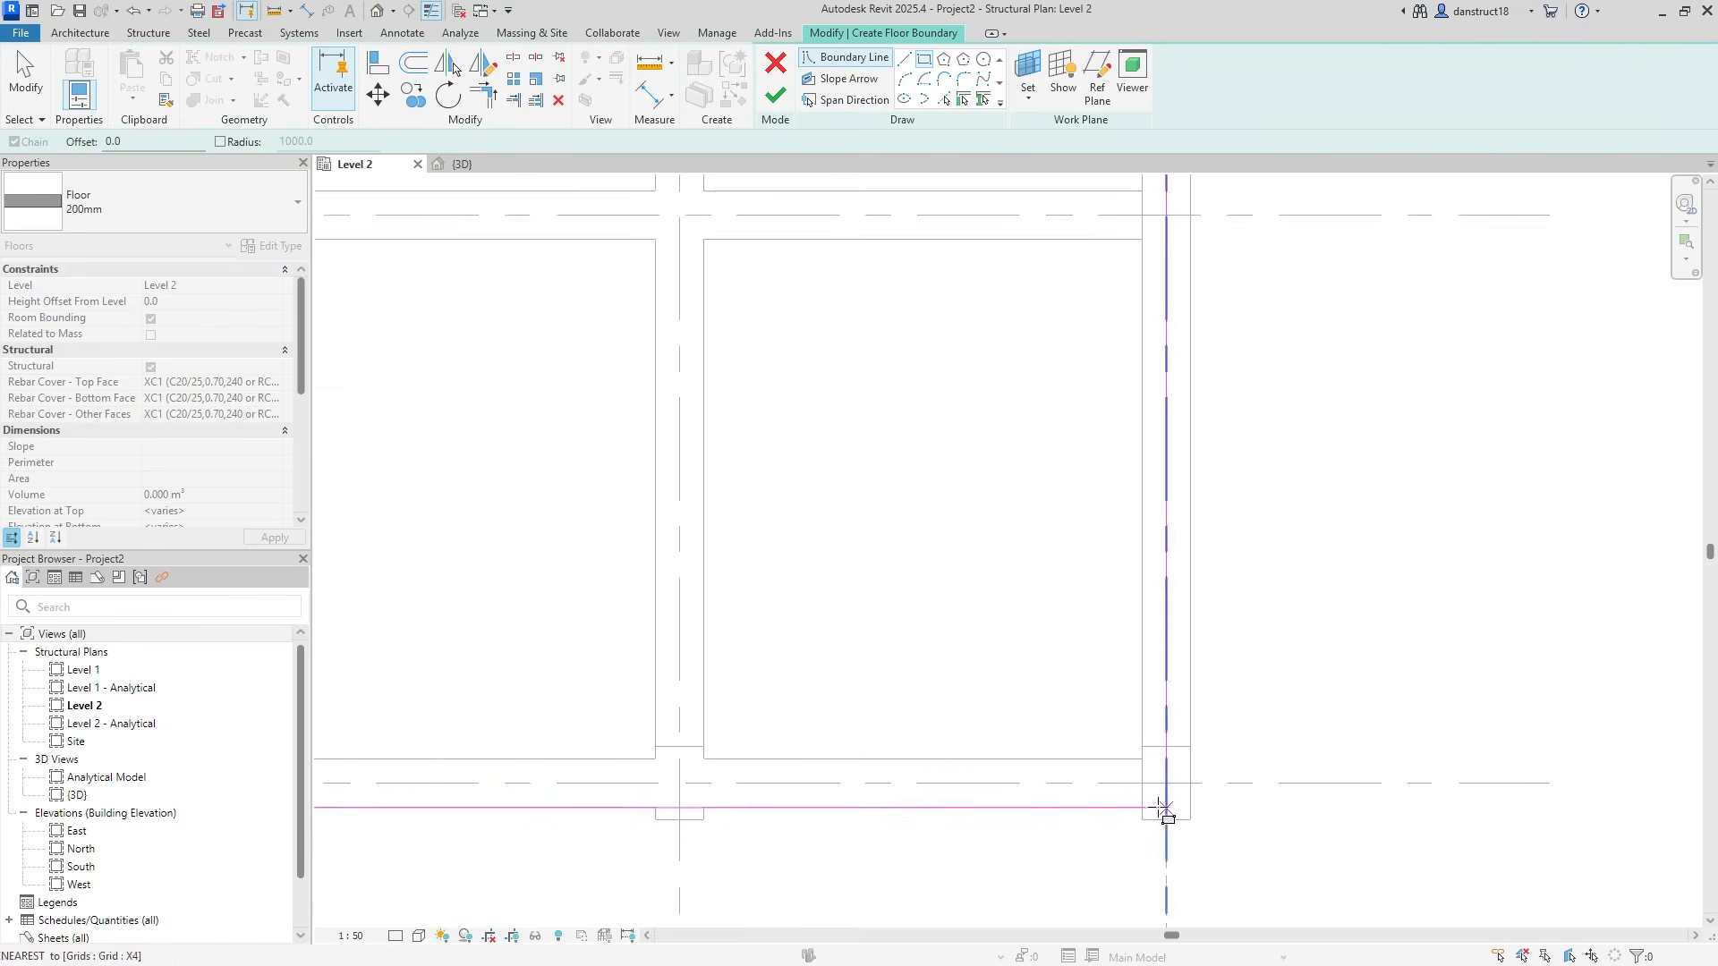
click(1137, 808)
scroll(1047, 716, down, 3)
key(Escape)
key(Escape)
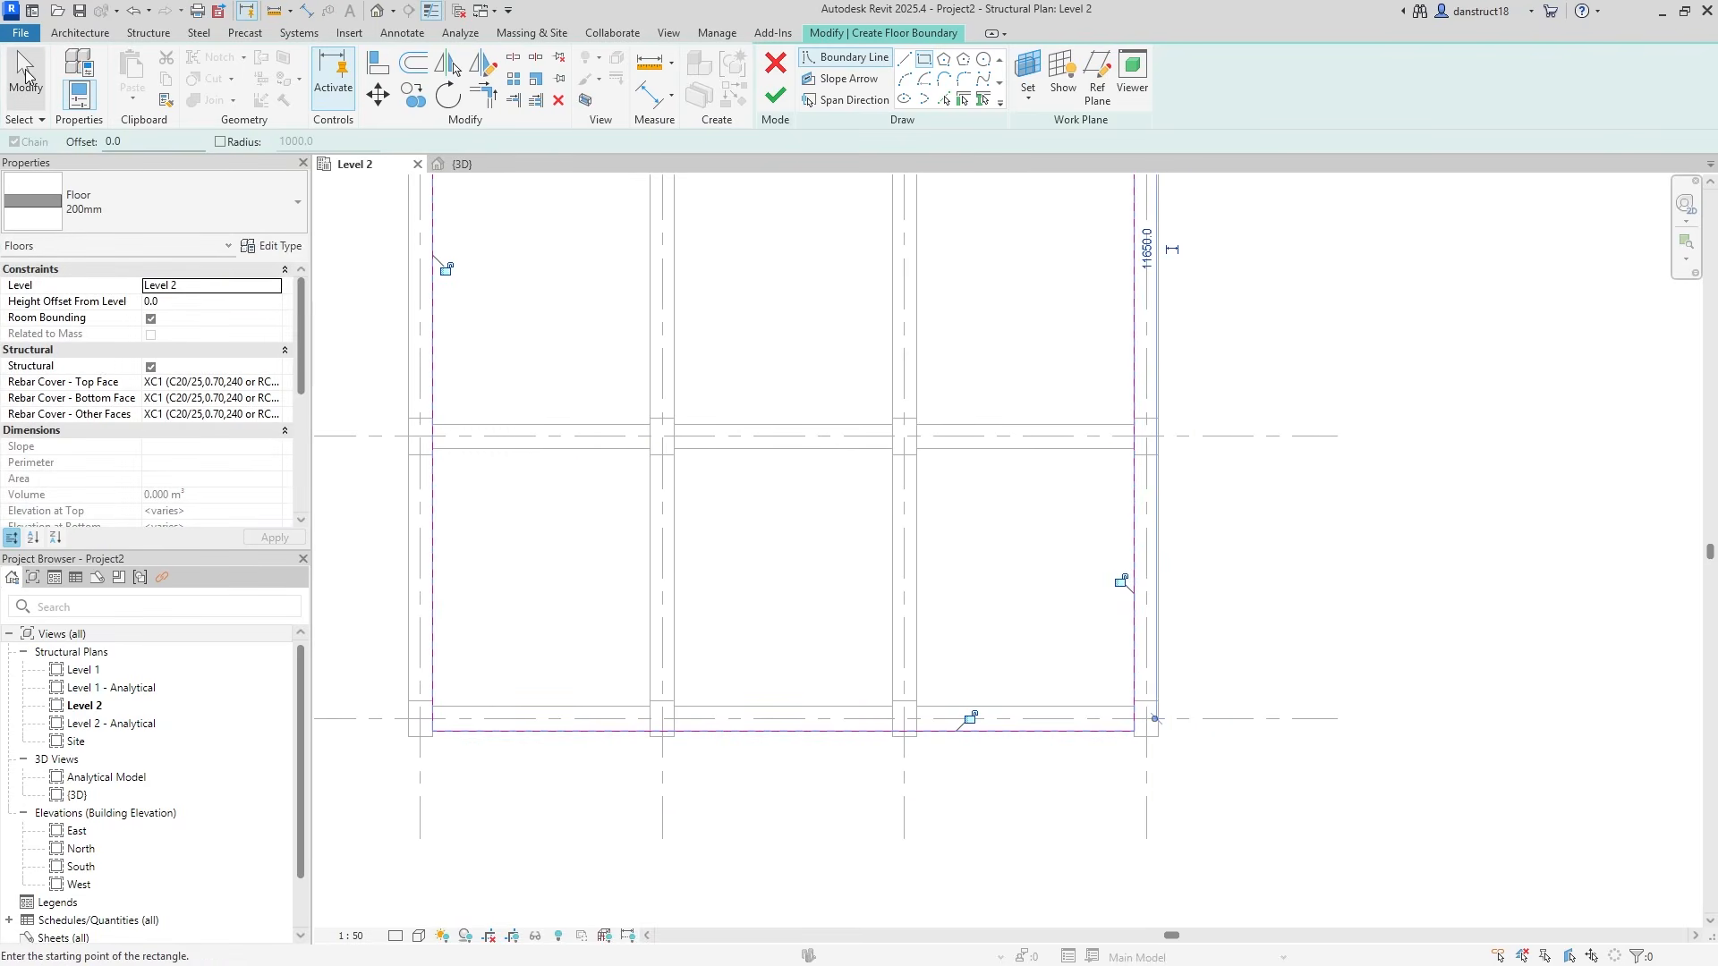
Move the floor boundary lines along grids X4 and X1 out to the outer faces of the edge beams
scroll(1127, 633, up, 2)
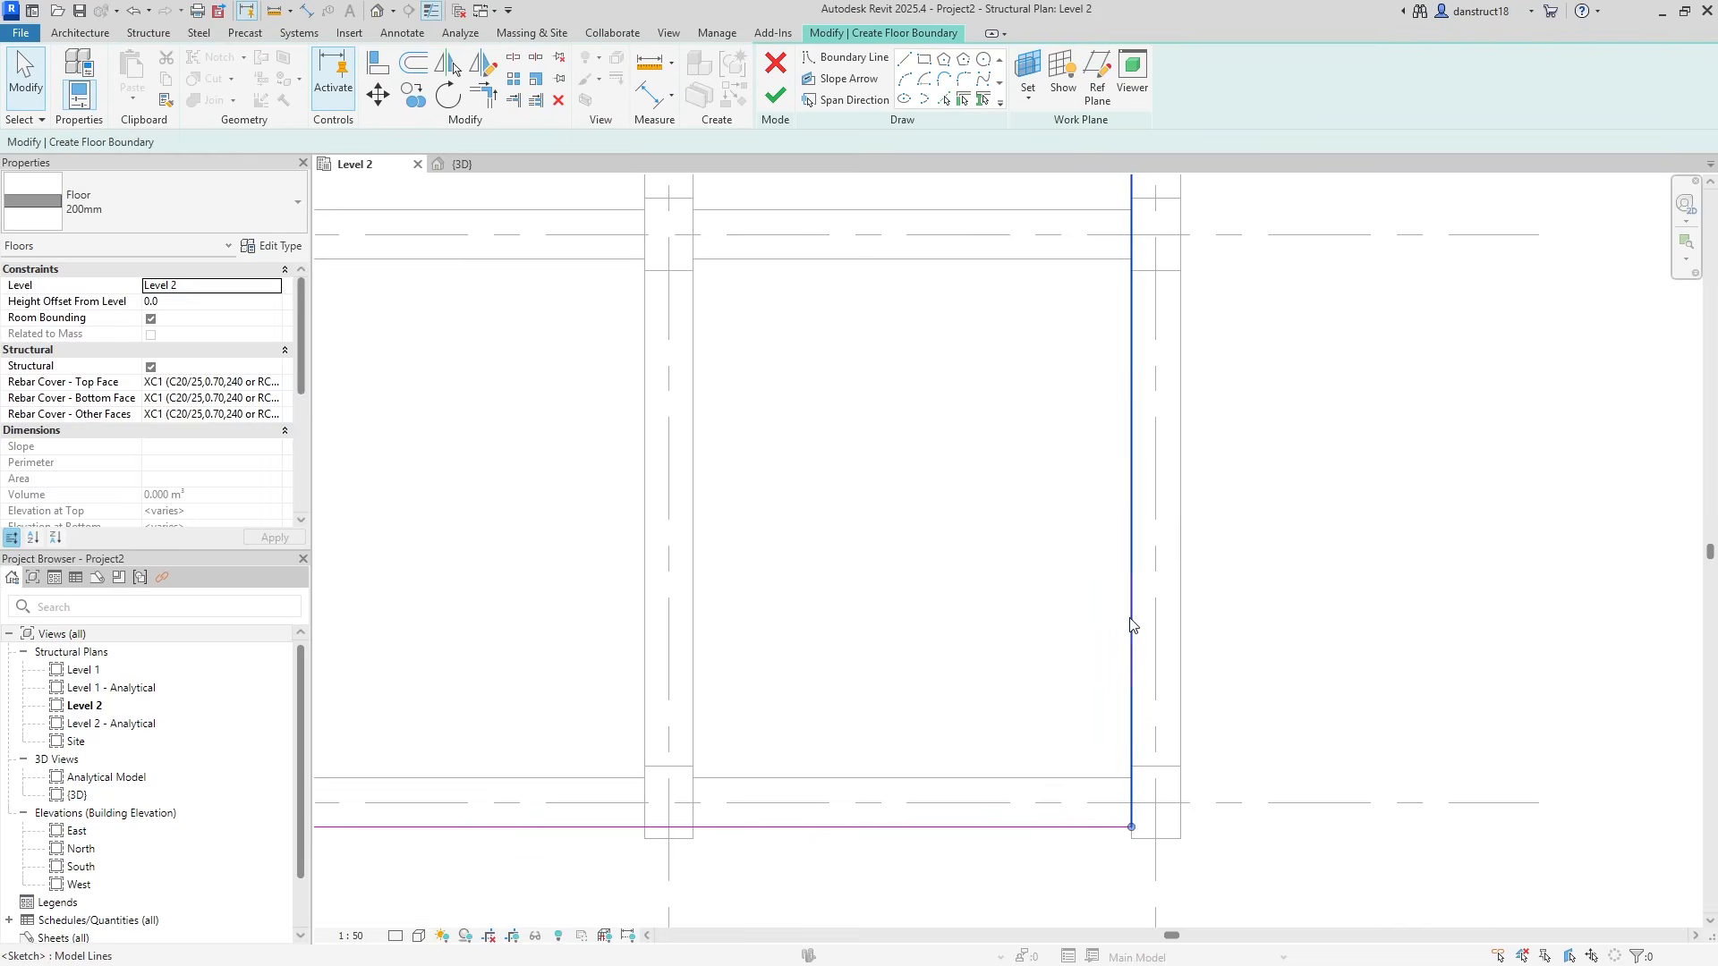
click(1134, 612)
drag(1147, 587, 1183, 587)
scroll(1183, 587, down, 4)
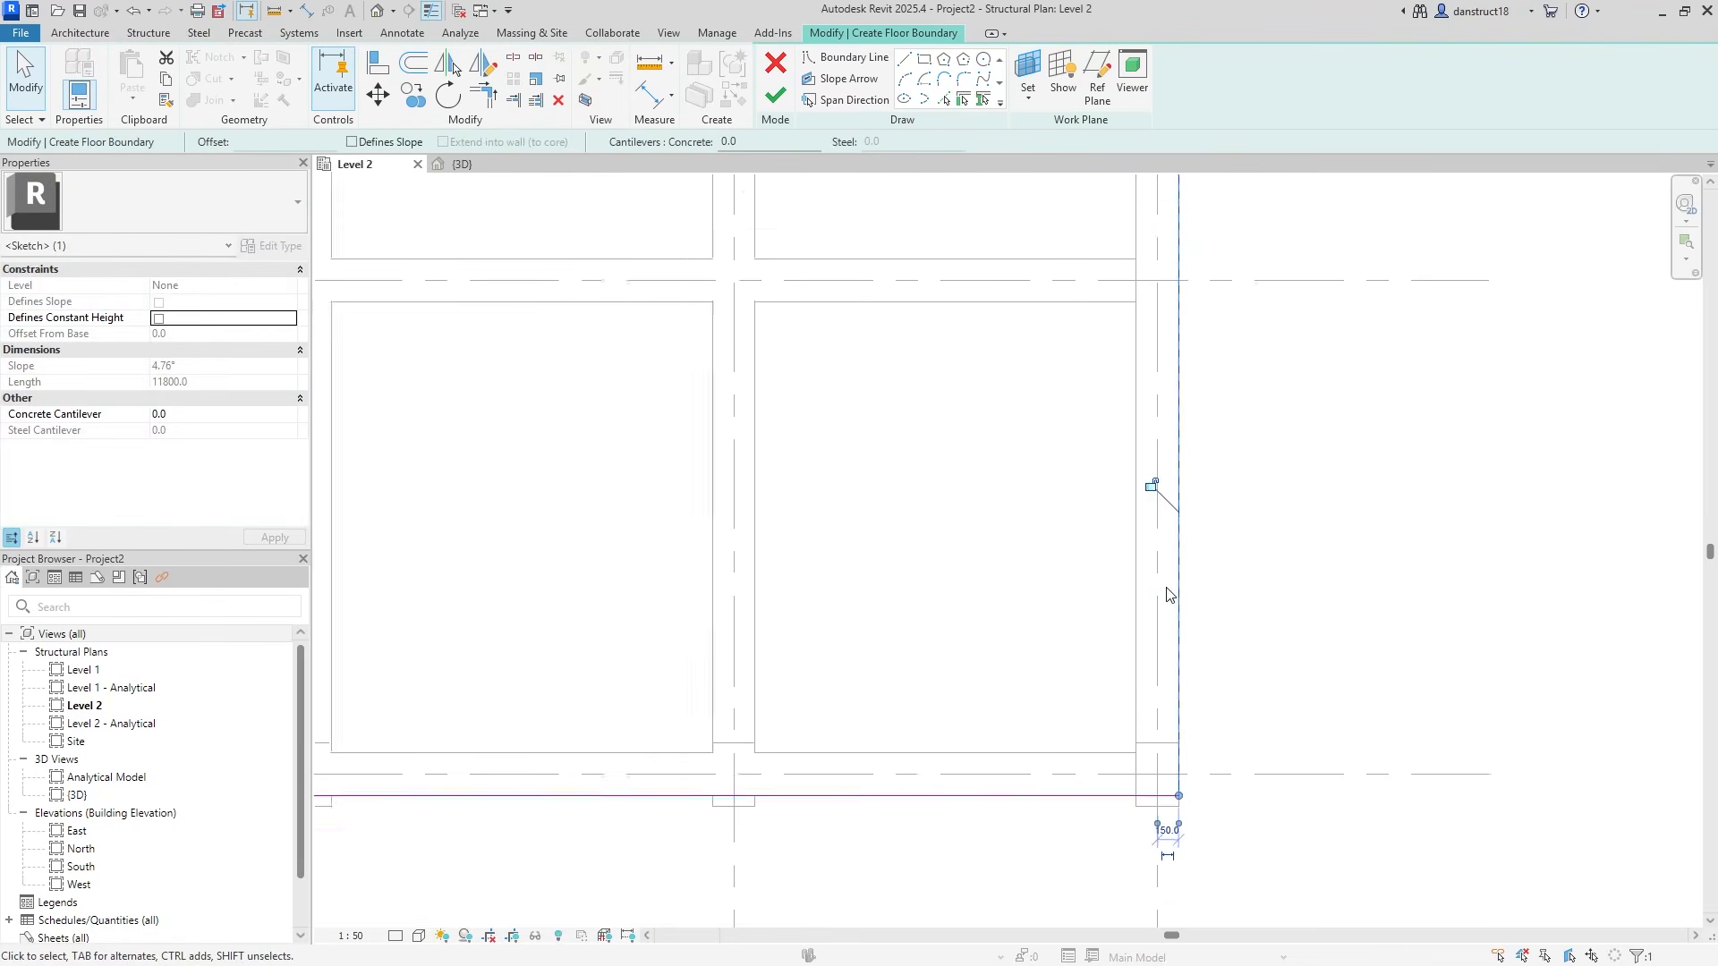
click(892, 572)
scroll(891, 574, up, 2)
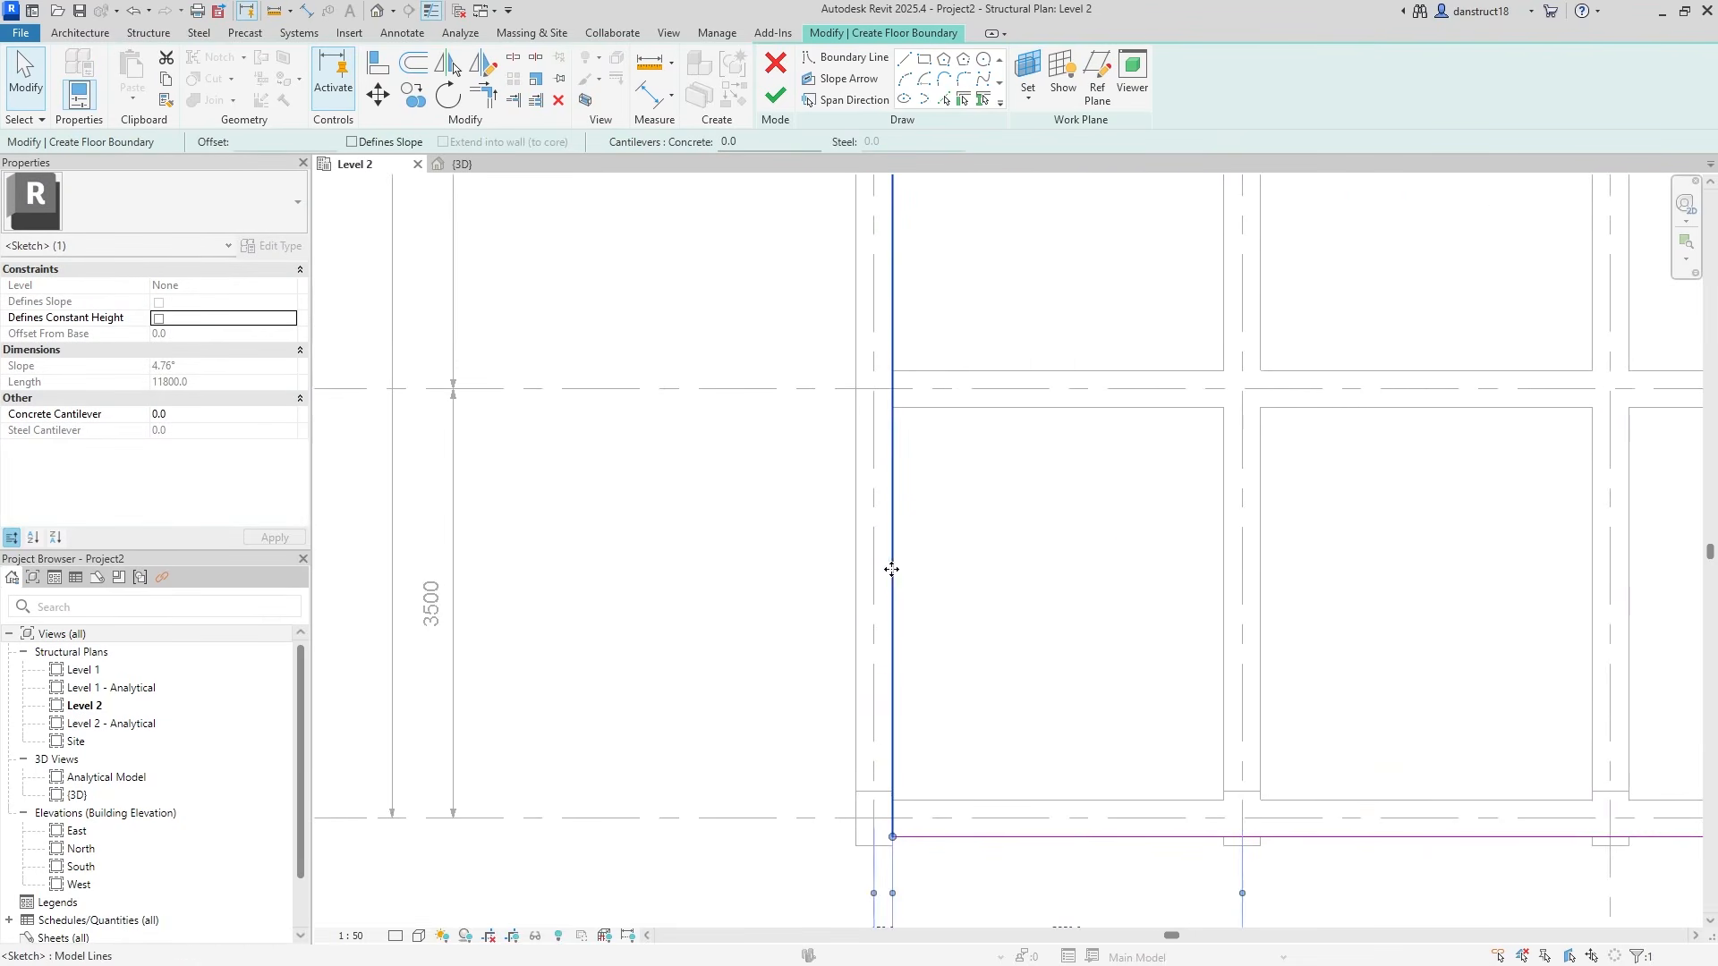
click(732, 582)
scroll(751, 582, down, 4)
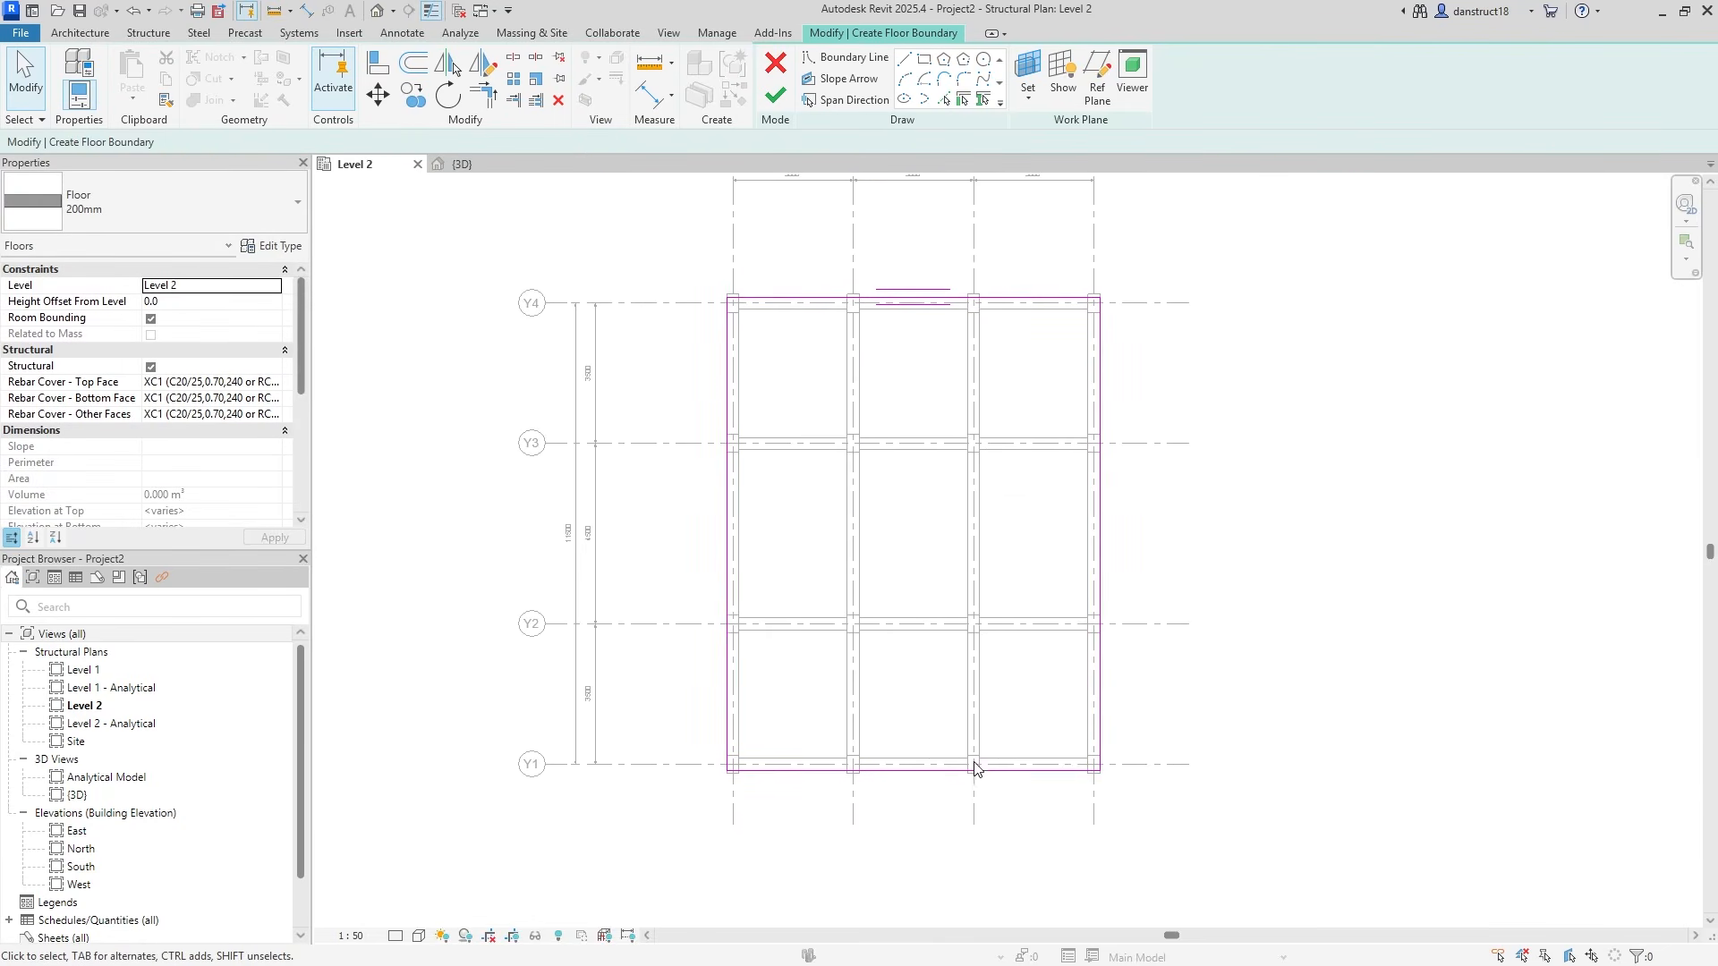
Move the floor boundary line along grid Y1 outward to about 1000 mm beyond the grid
scroll(798, 839, up, 3)
click(626, 643)
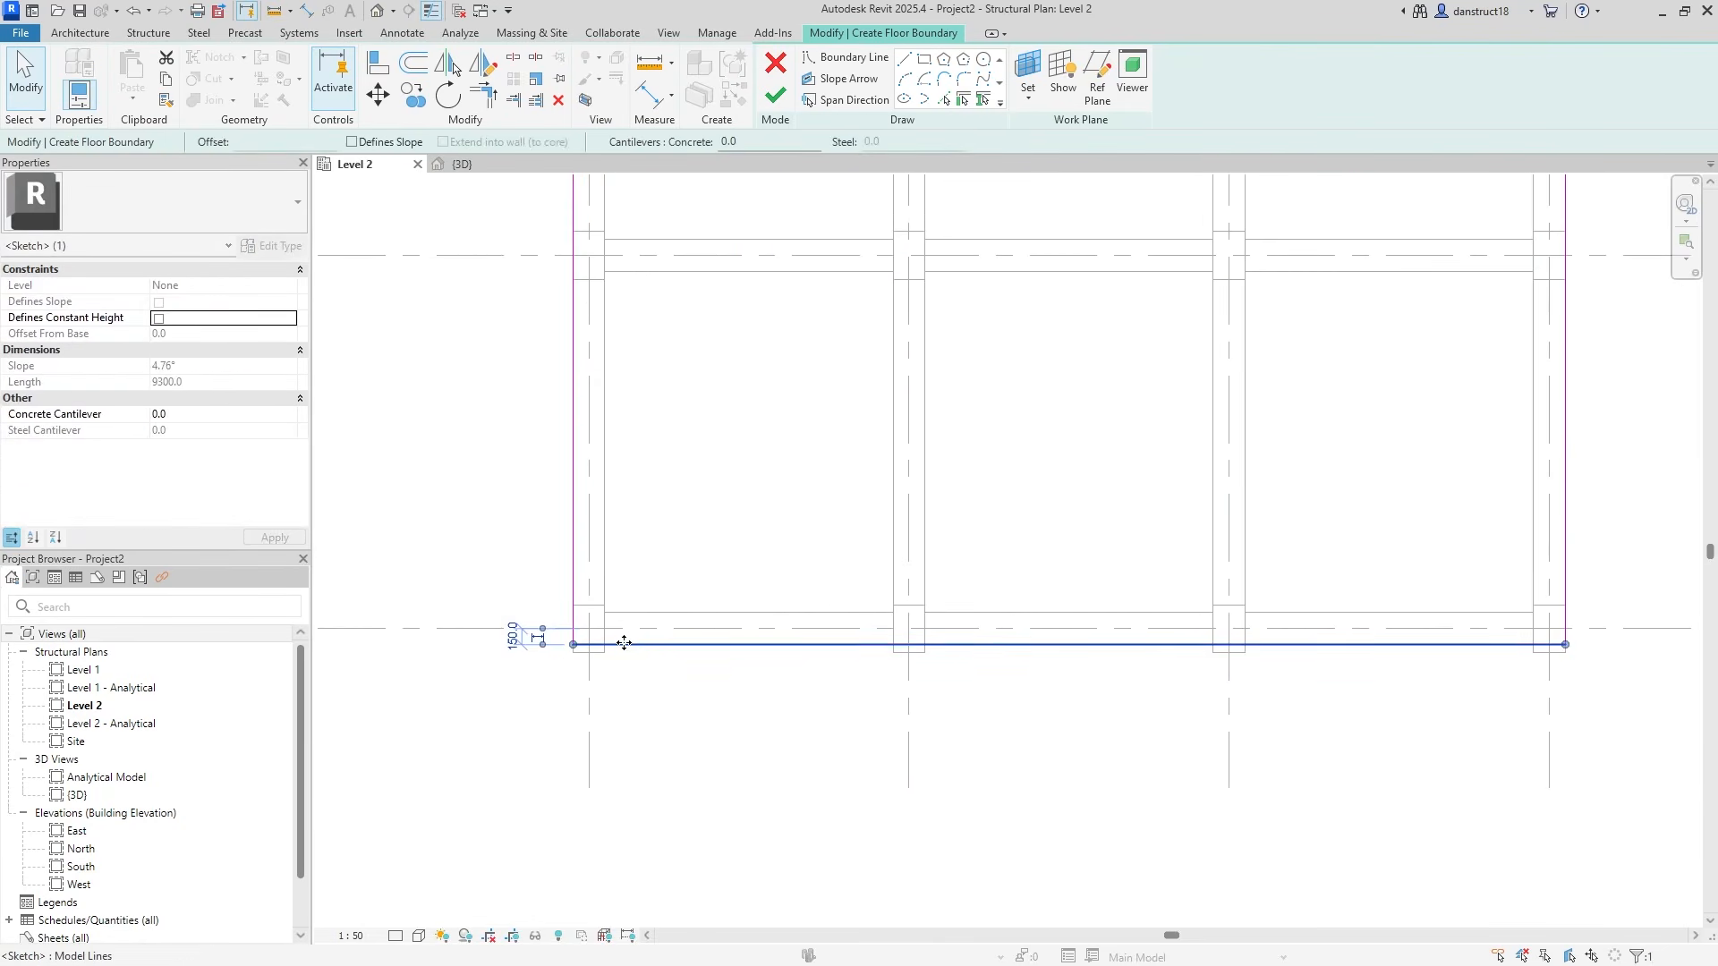
scroll(603, 643, up, 2)
drag(590, 641, 601, 785)
click(499, 698)
scroll(529, 659, down, 3)
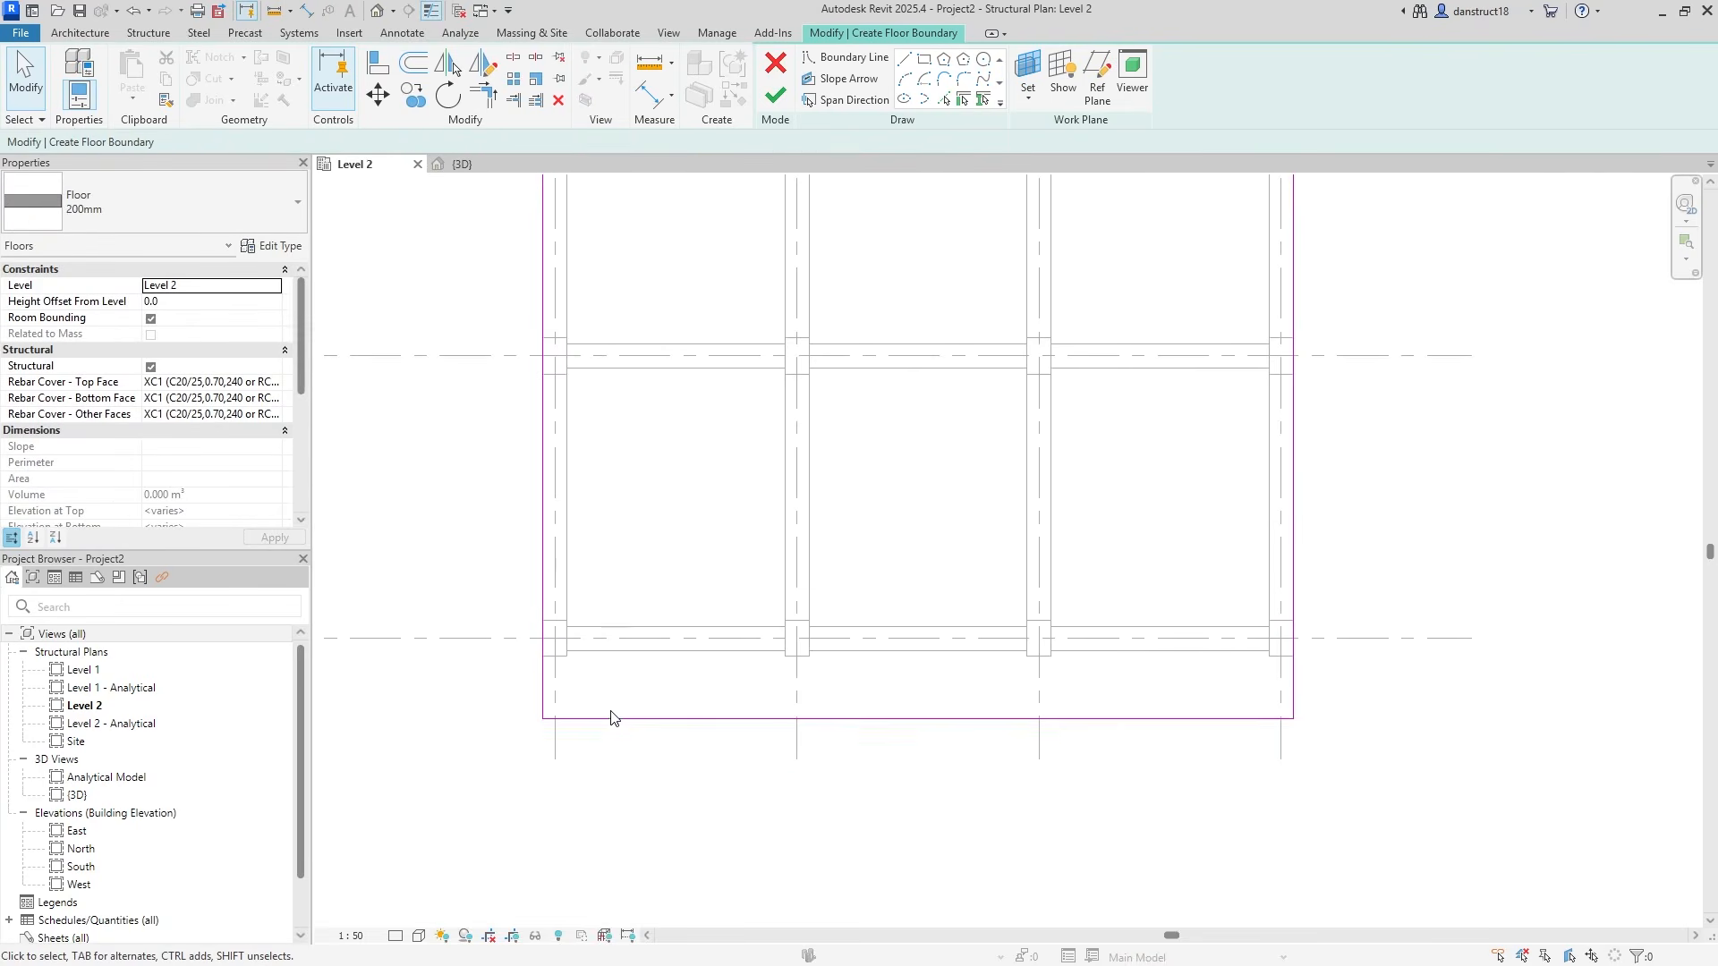
Set the floor boundary line's distance from grid Y1 to 1000 mm
click(611, 714)
scroll(497, 696, up, 1)
scroll(497, 696, up, 2)
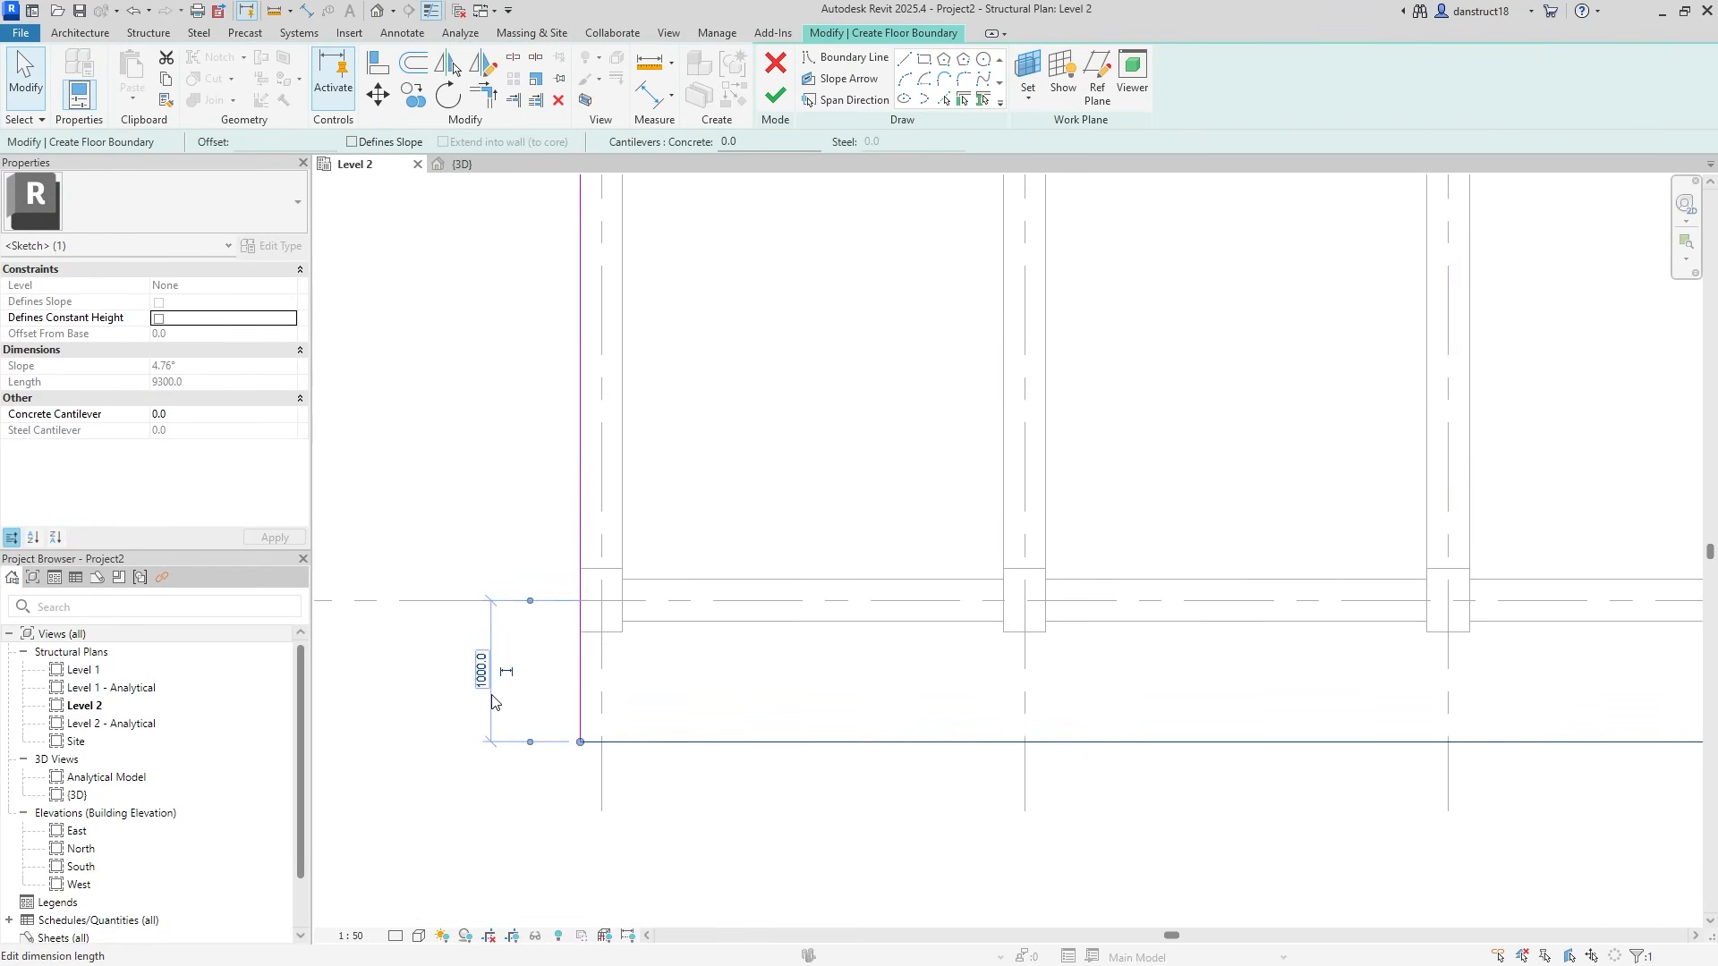
click(481, 670)
text(10)
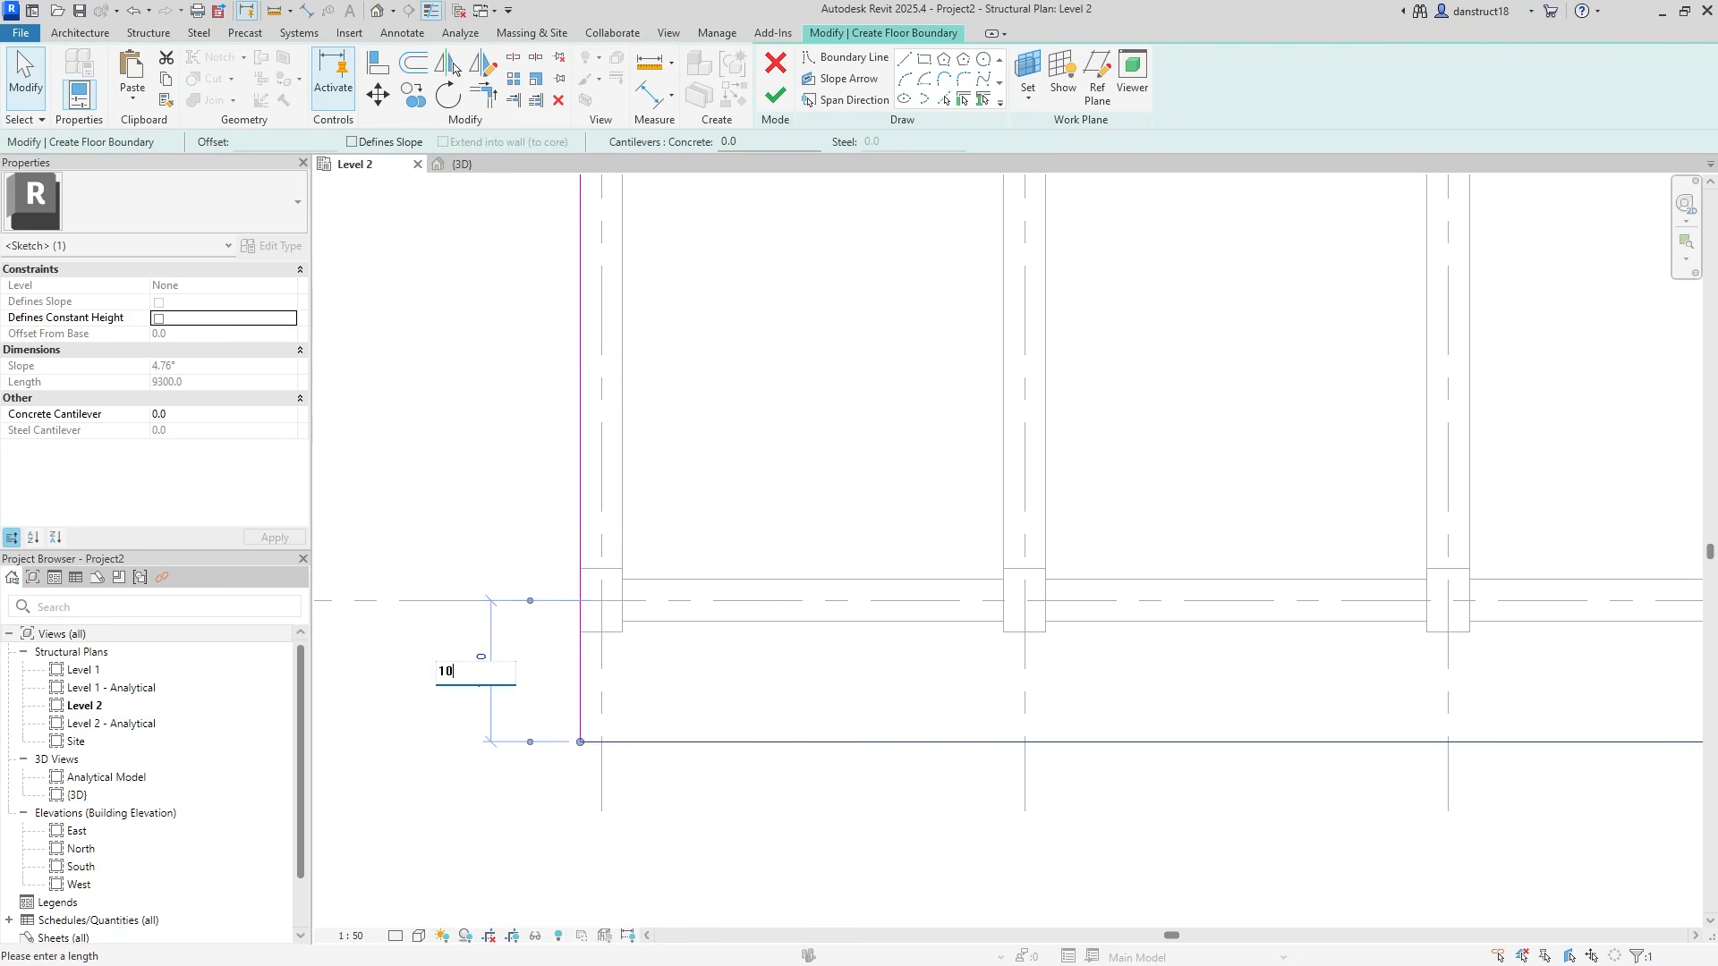
text(00)
key(Return)
key(Escape)
Finish the 200mm floor's boundary sketch and remove the span direction symbol from the slab
scroll(484, 497, down, 5)
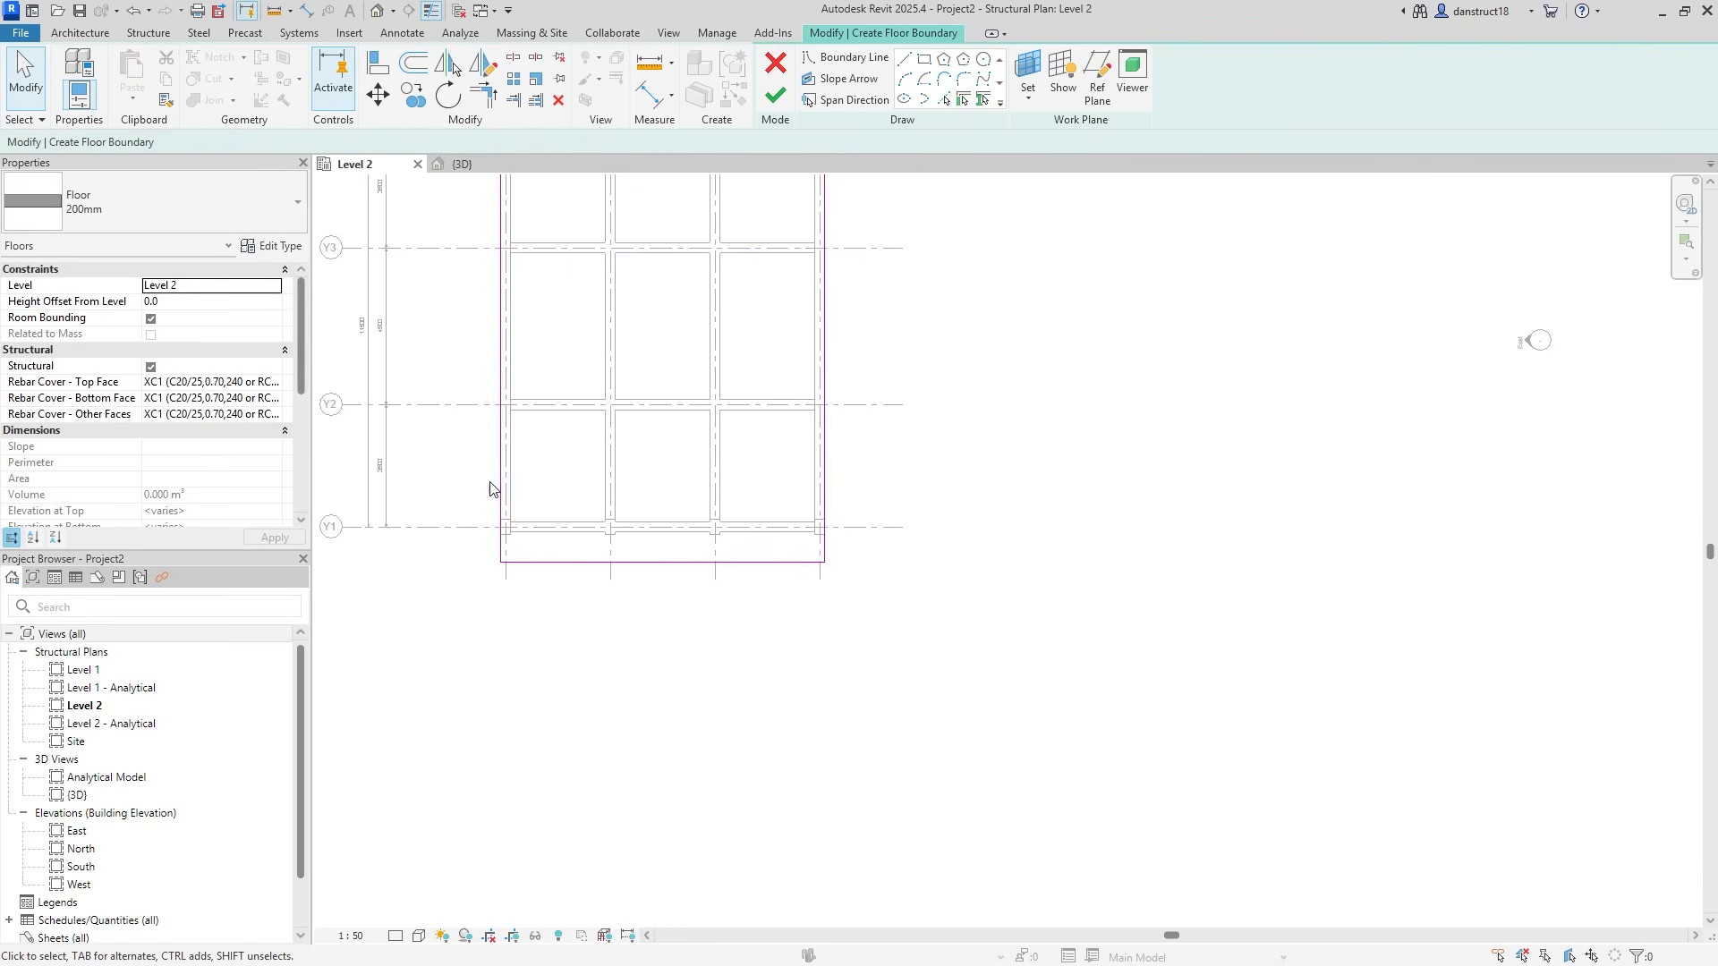
middle_drag(651, 729, 701, 678)
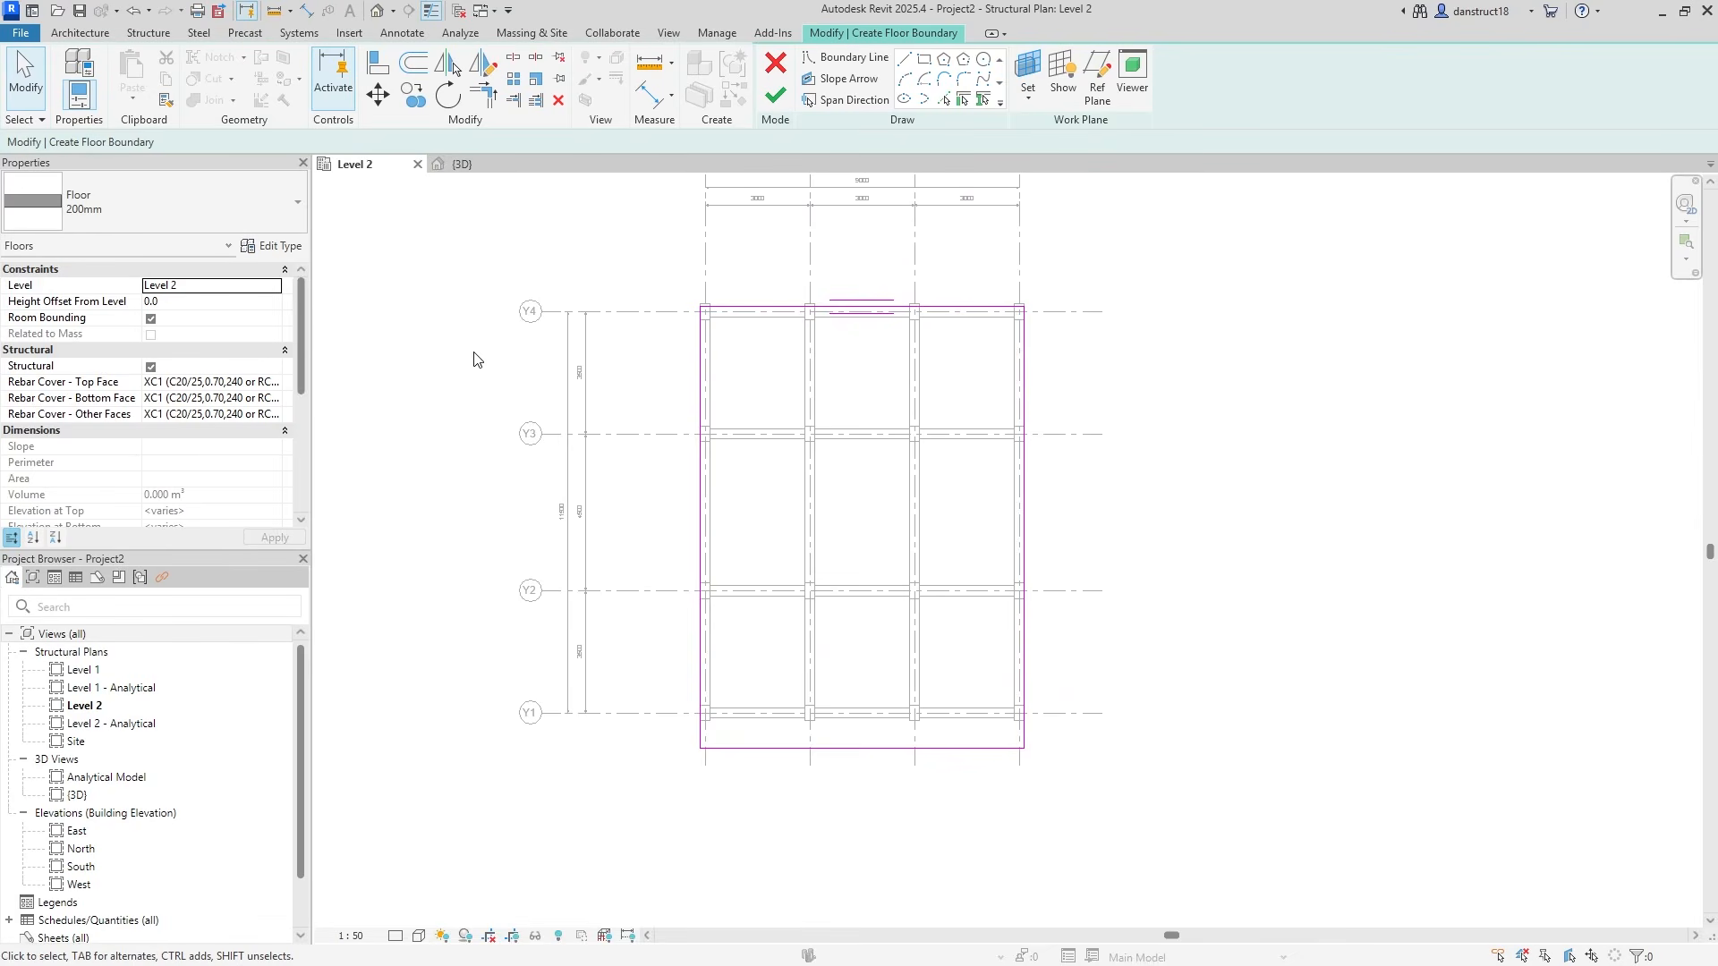
click(775, 97)
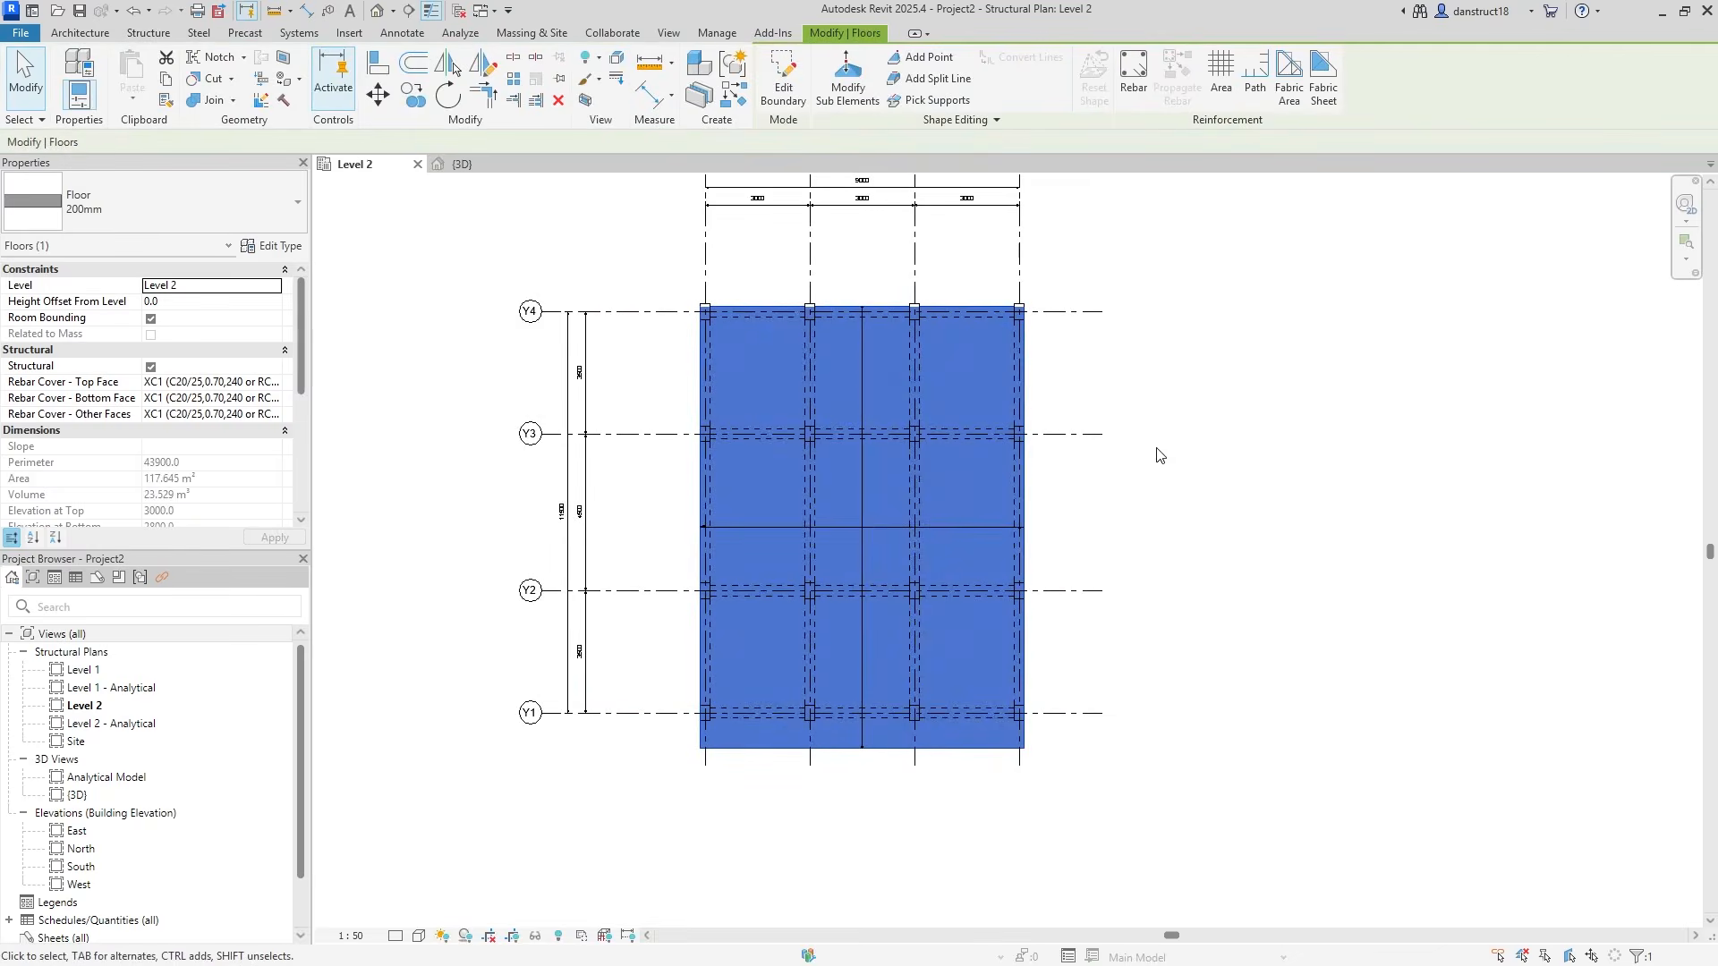
click(1164, 456)
scroll(551, 625, up, 2)
middle_drag(698, 644, 721, 762)
scroll(707, 739, down, 1)
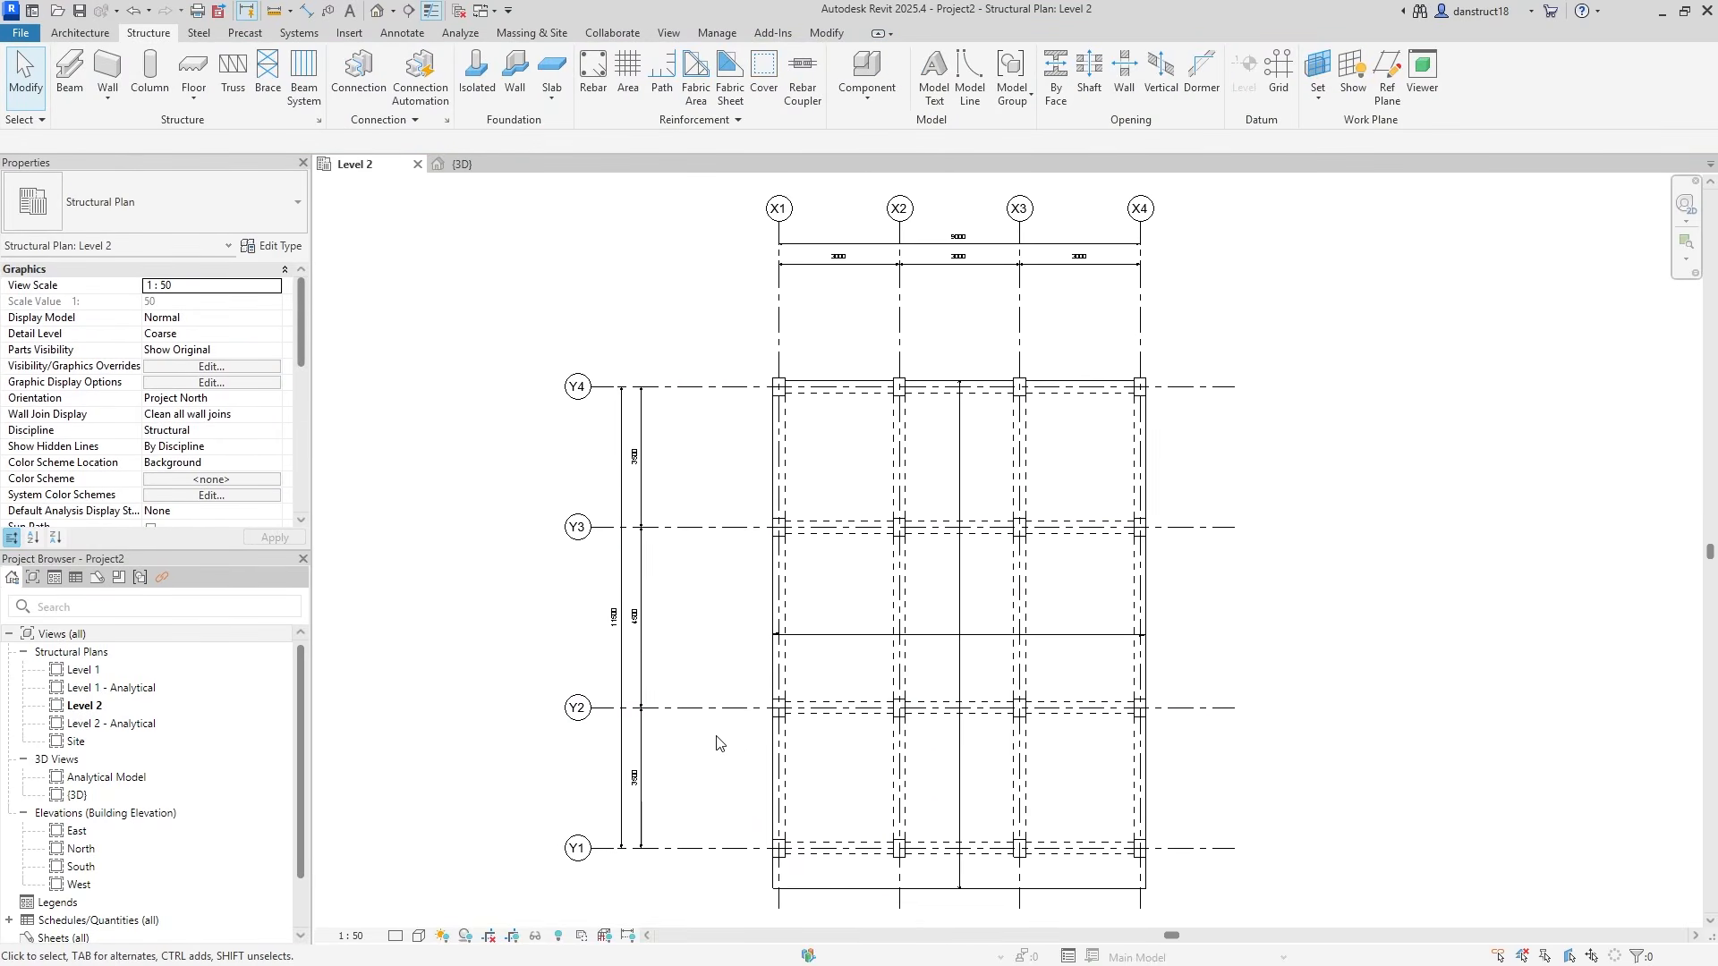
click(820, 637)
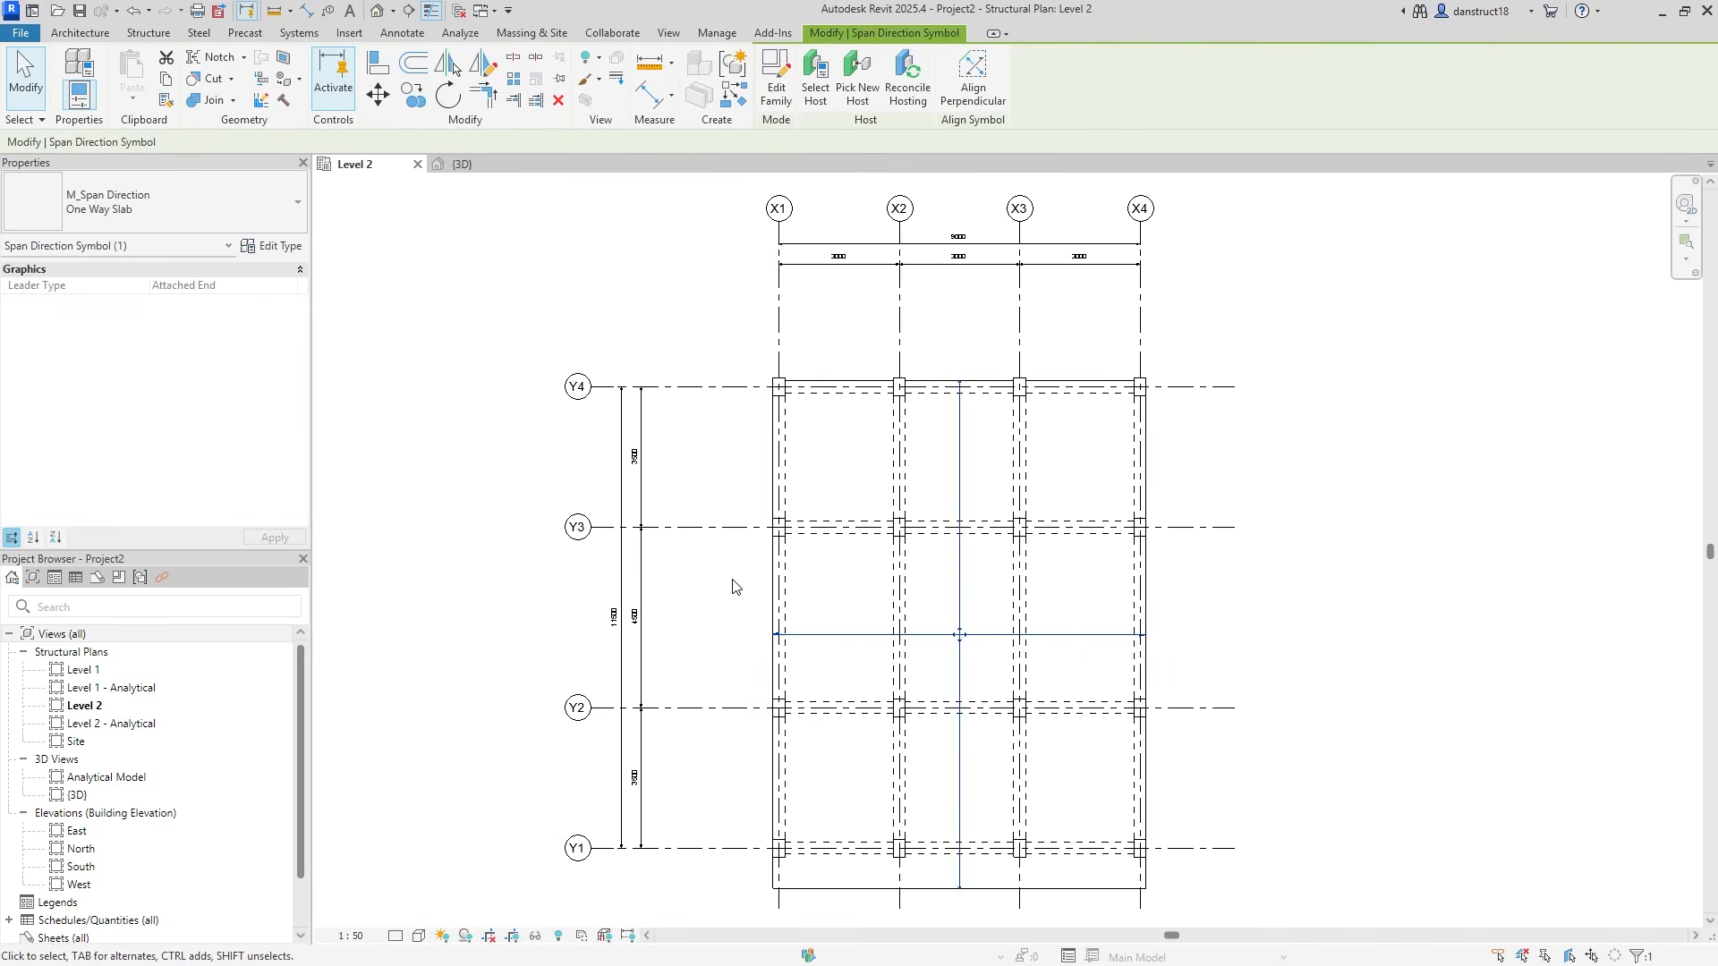
key(Escape)
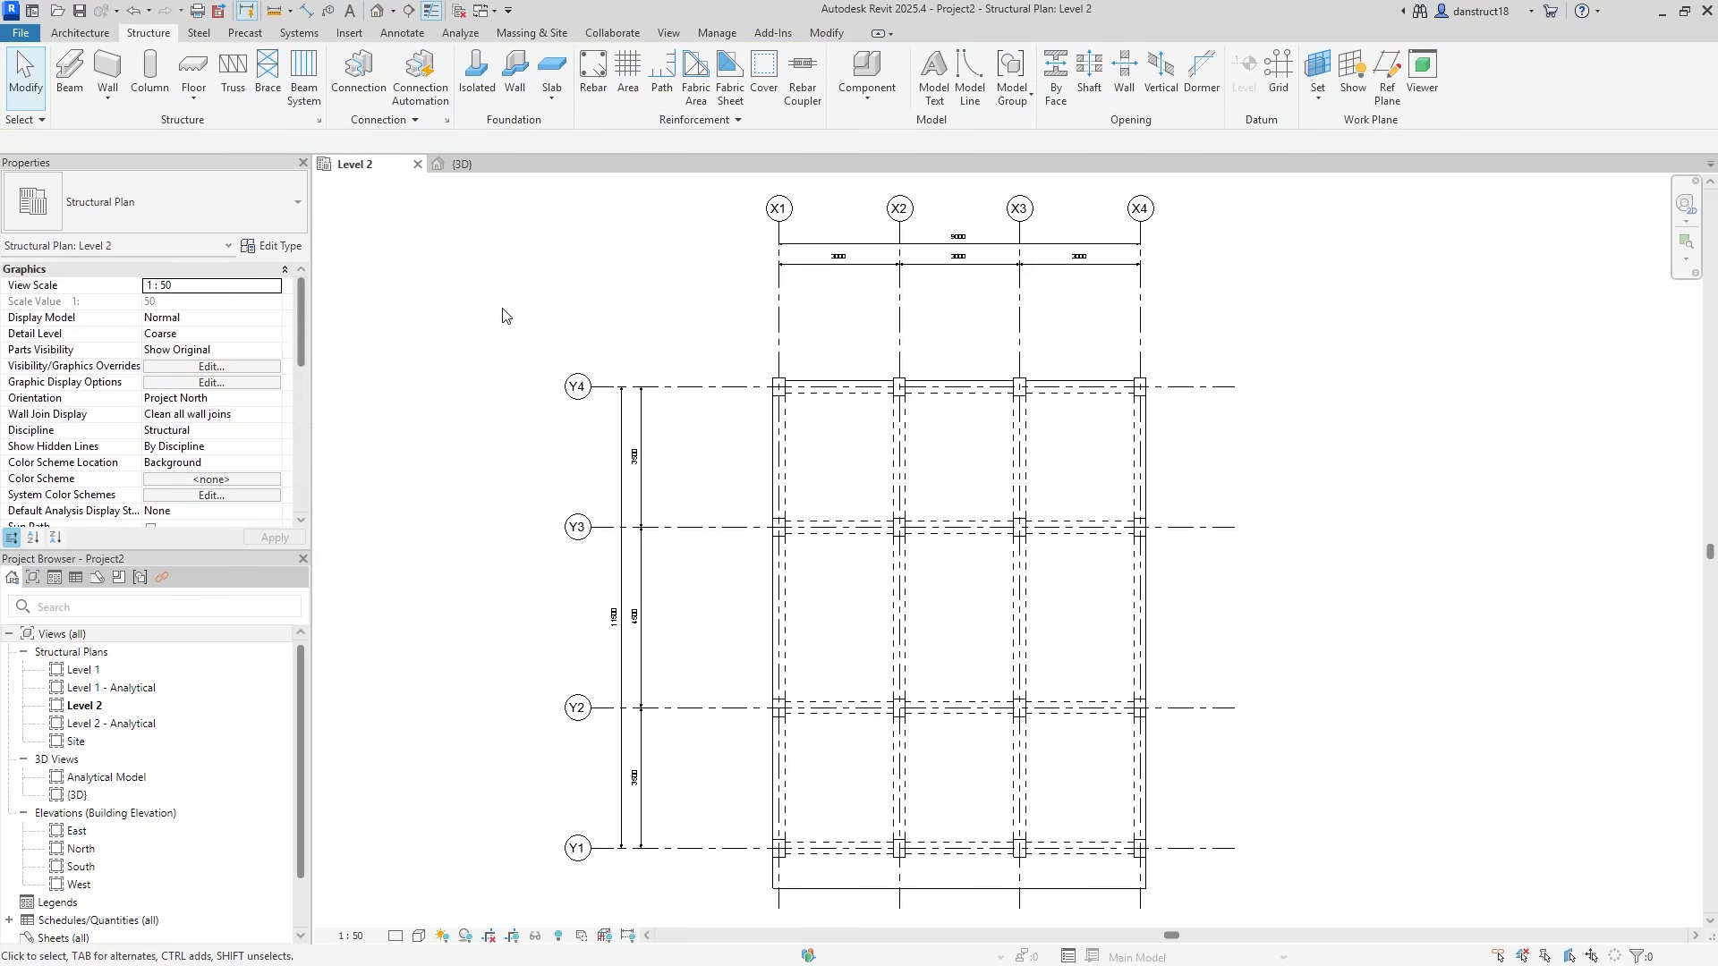
Place a horizontal cross section through the whole plan between grids Y2 and Y3, and shorten its view depth
click(408, 10)
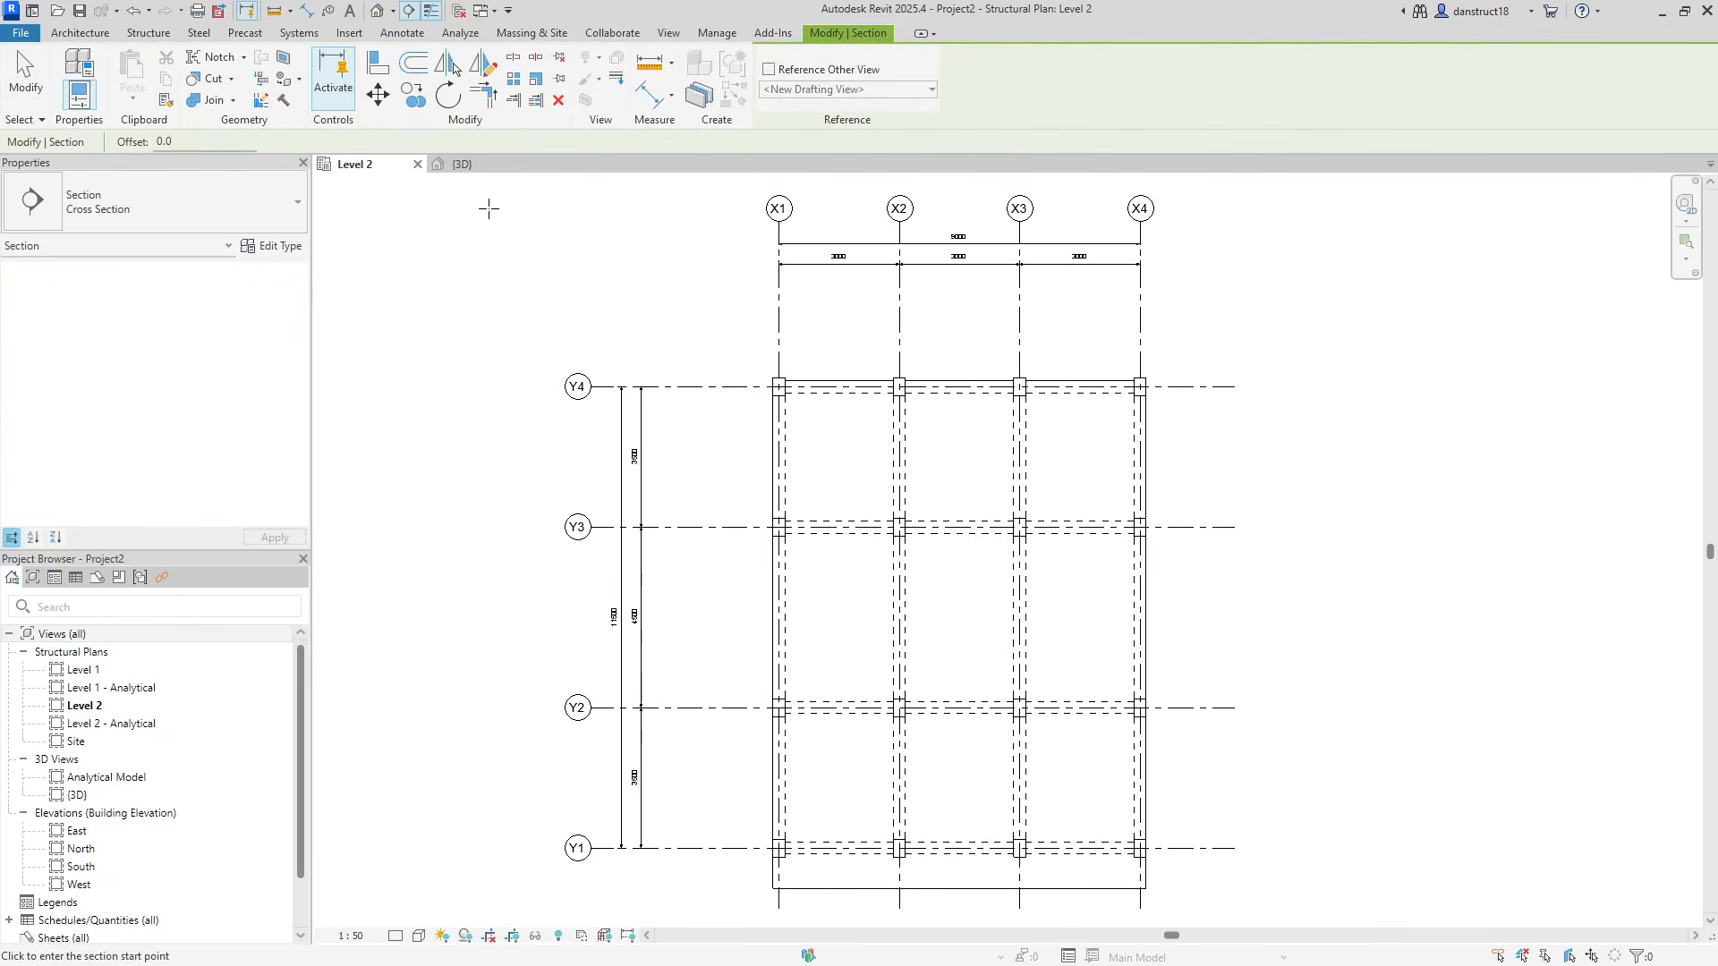
click(185, 213)
click(51, 396)
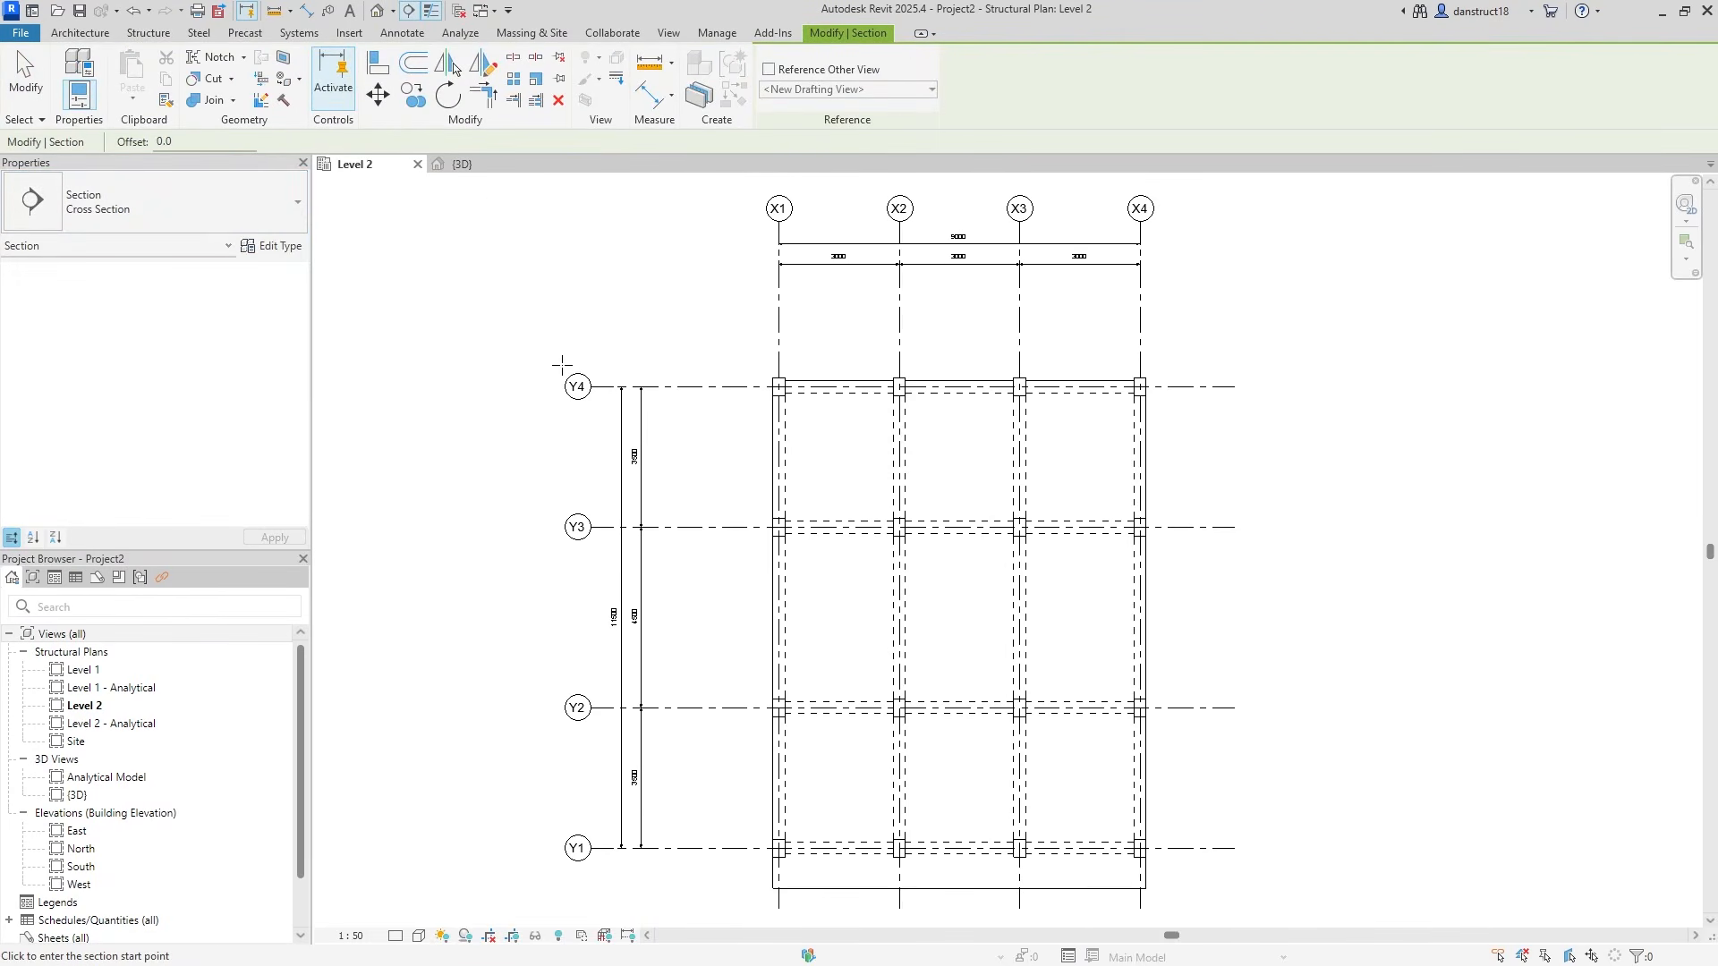
click(675, 618)
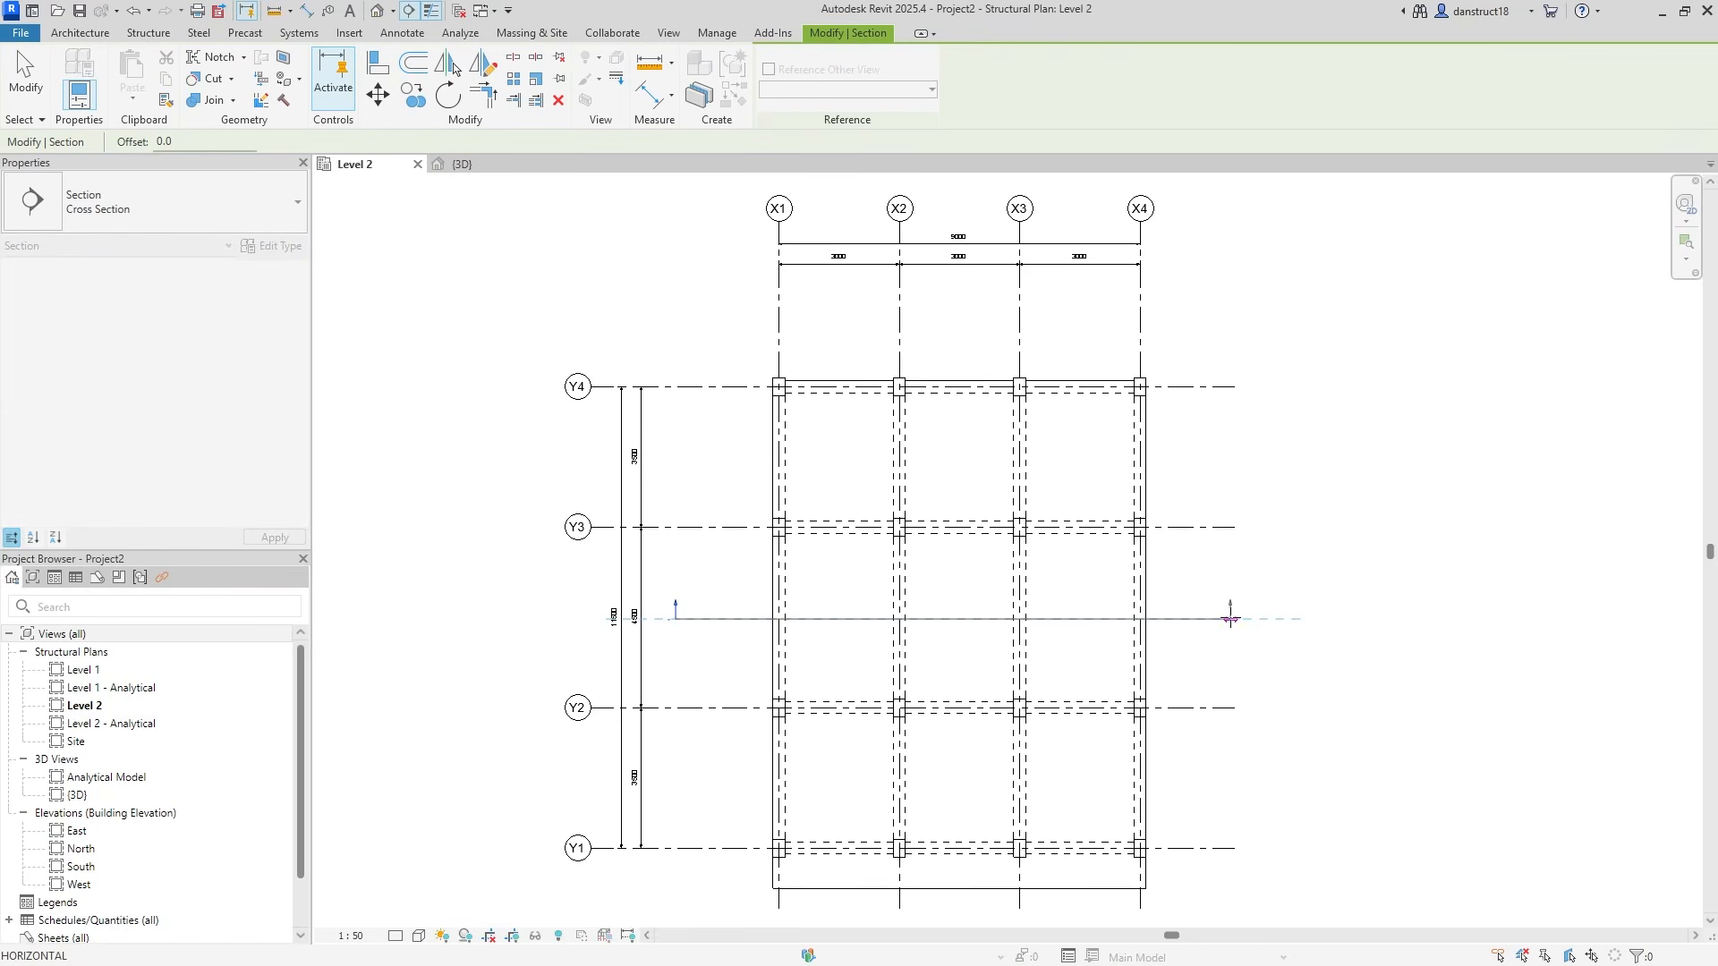
click(1230, 618)
drag(958, 556, 954, 593)
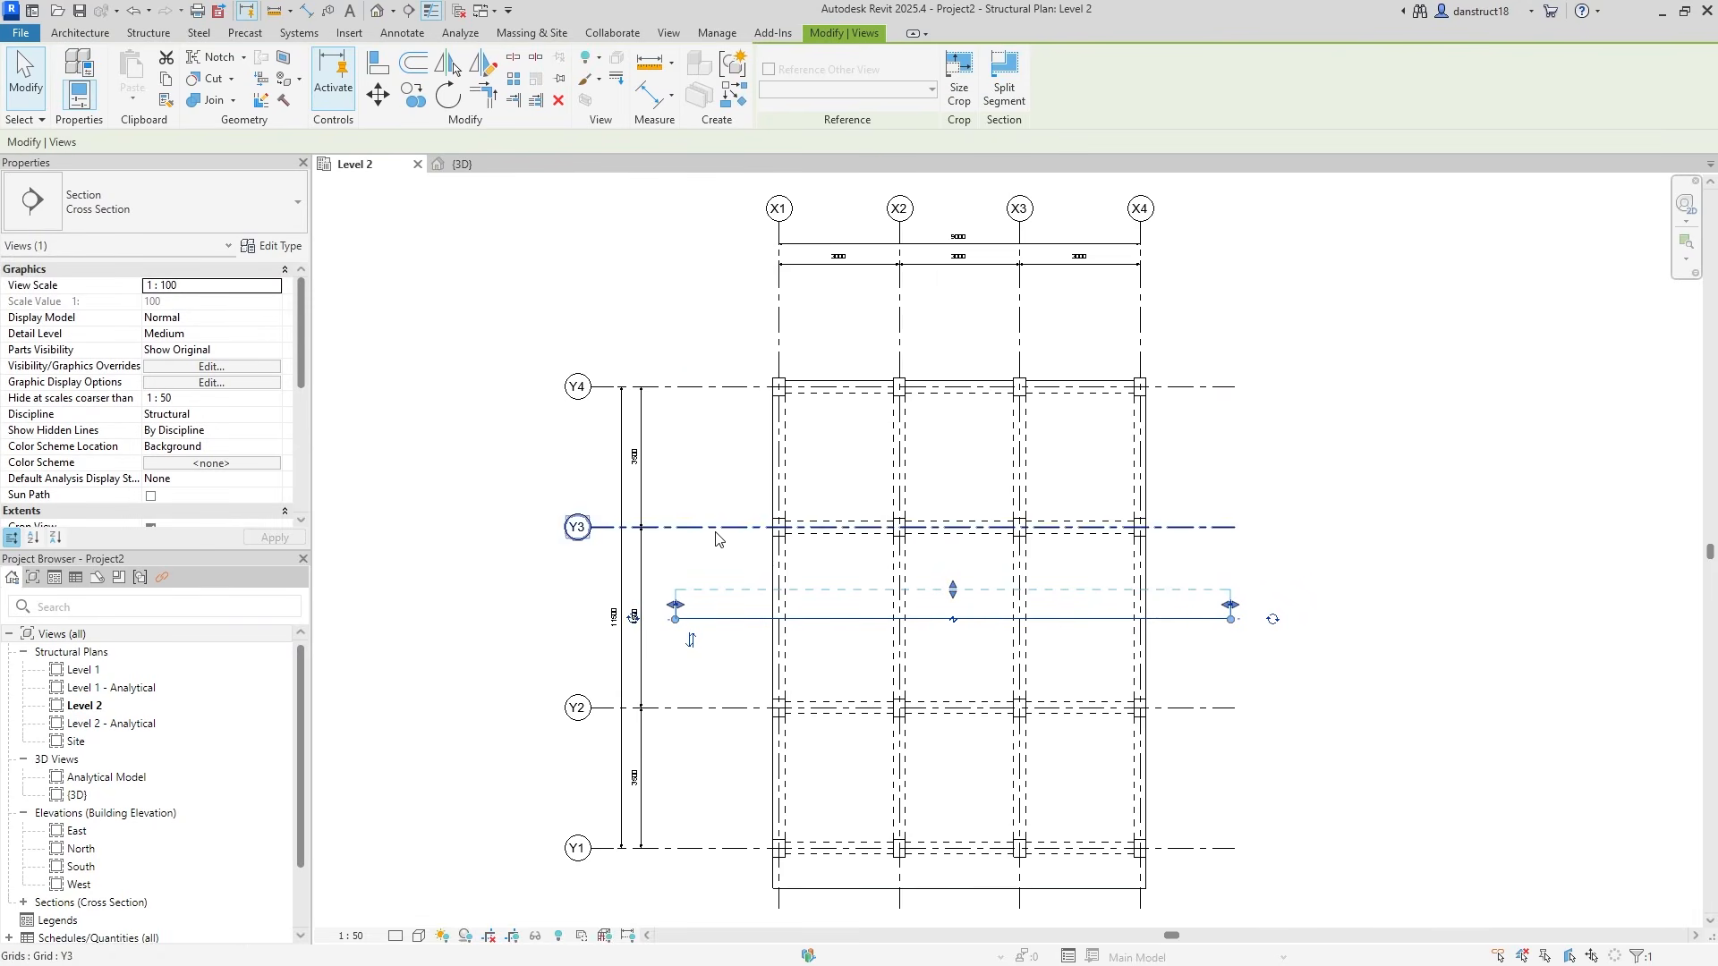
Place a vertical cross section through the whole plan between grids X2 and X3, and shorten its view depth
click(410, 11)
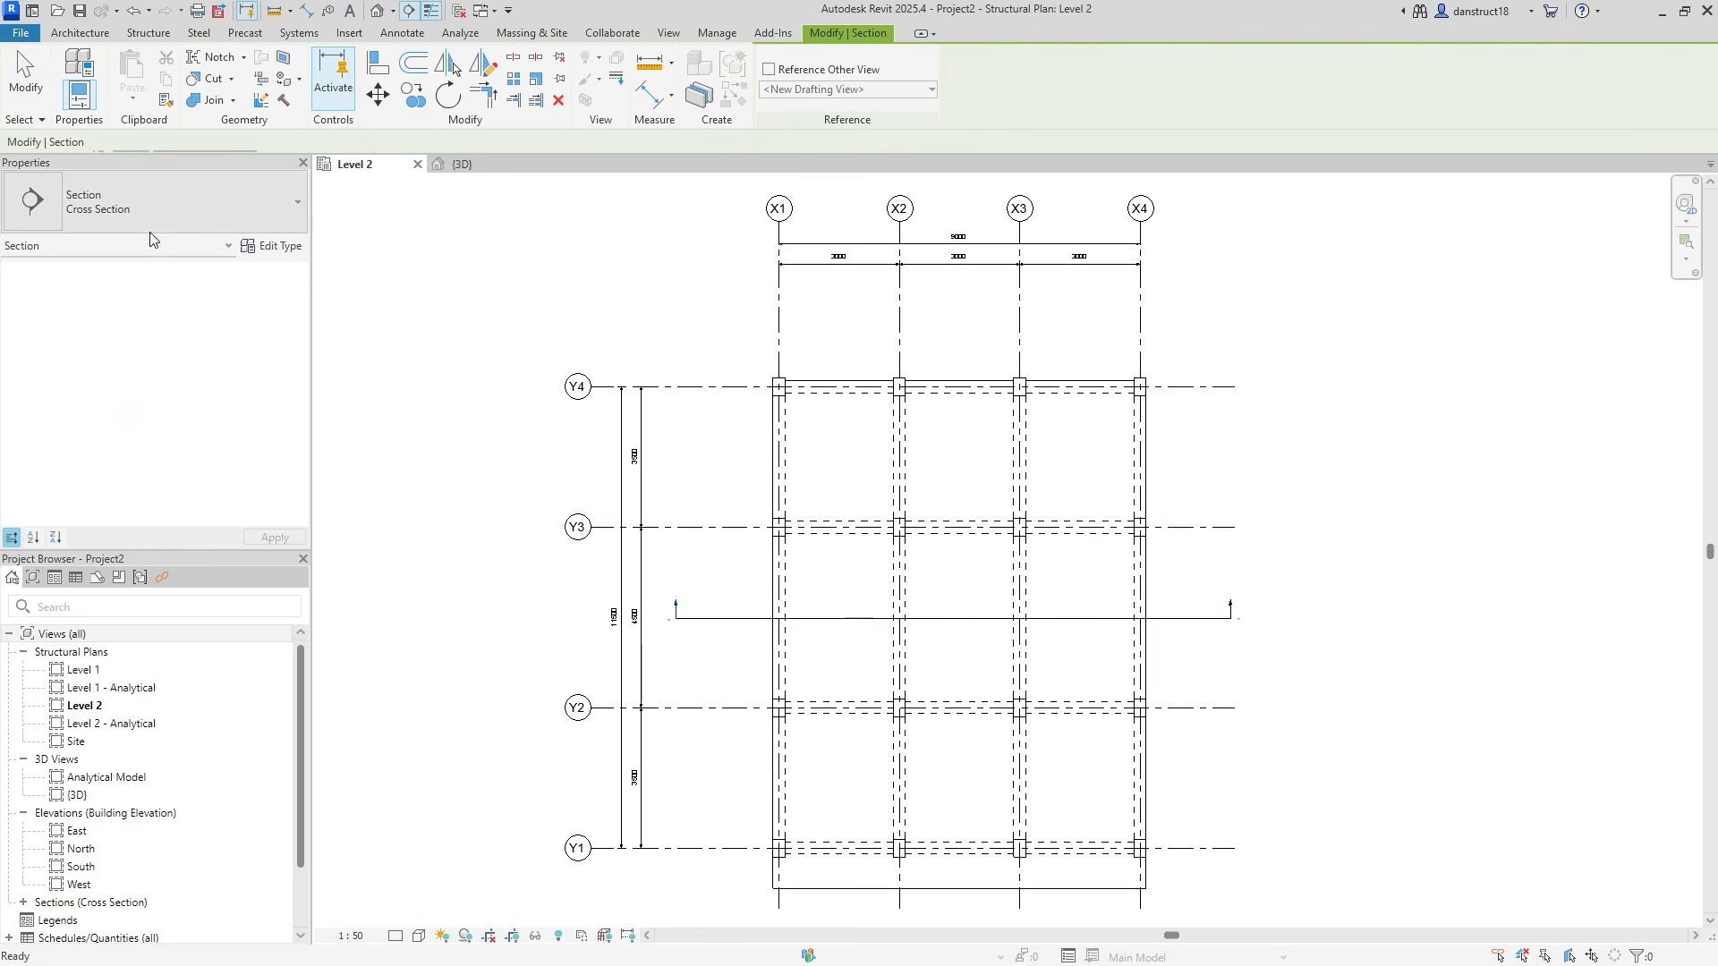
click(959, 317)
scroll(958, 373, down, 1)
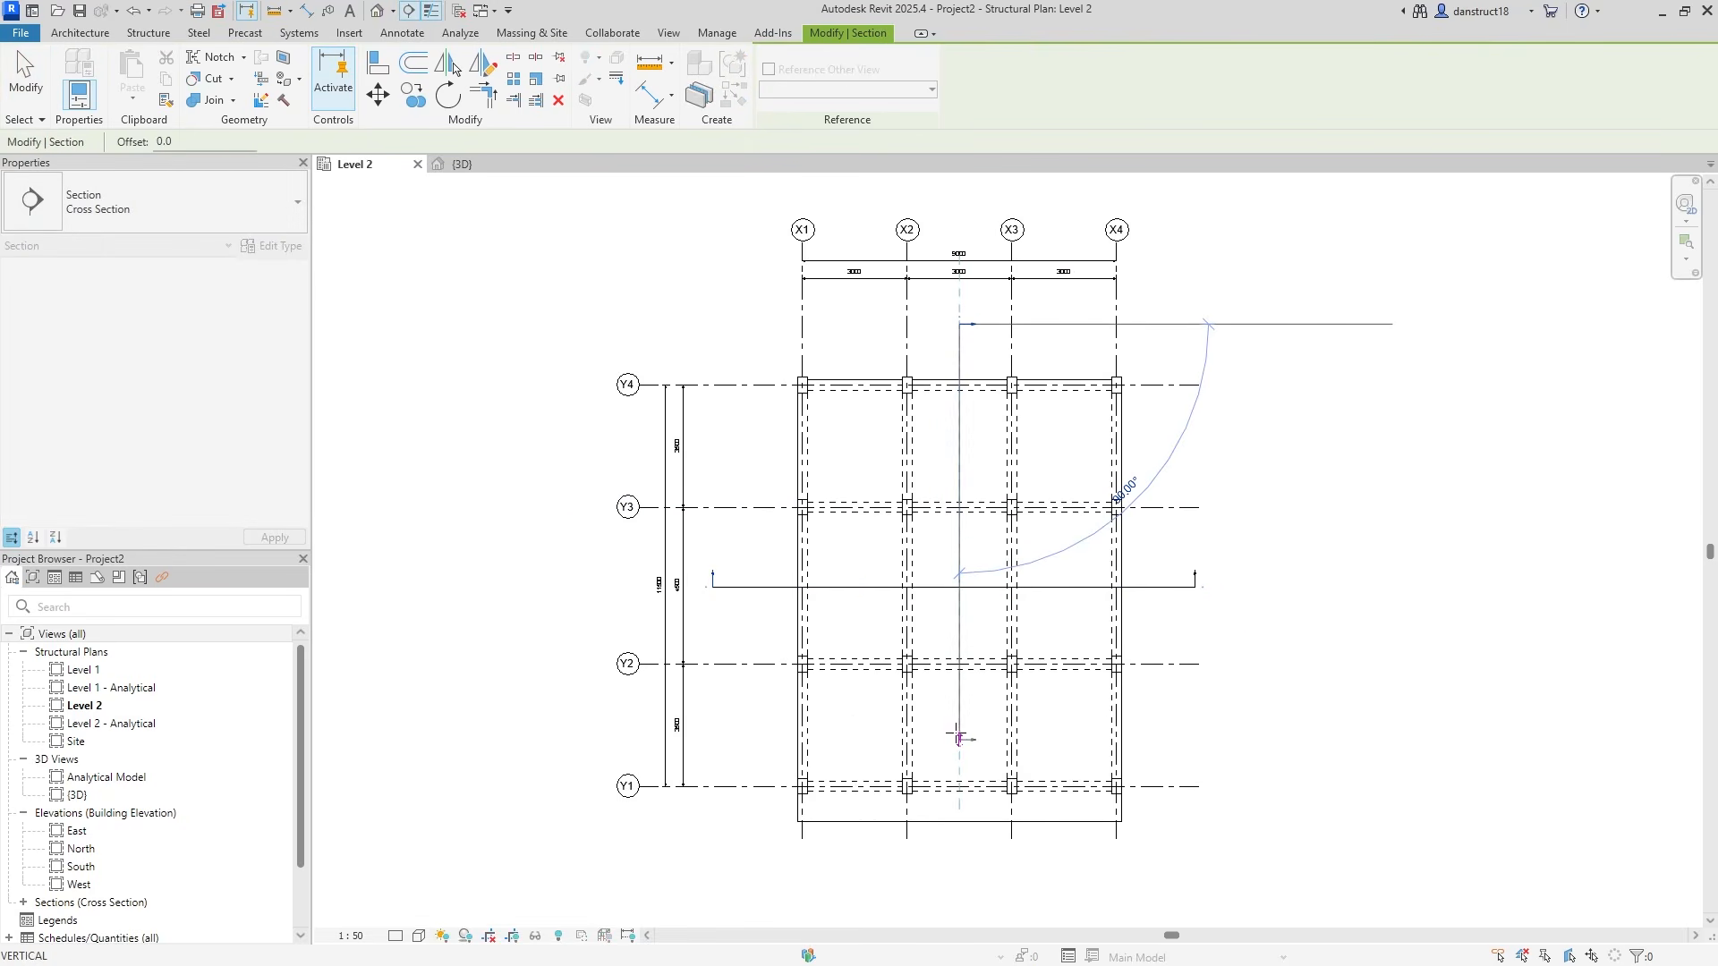
click(959, 871)
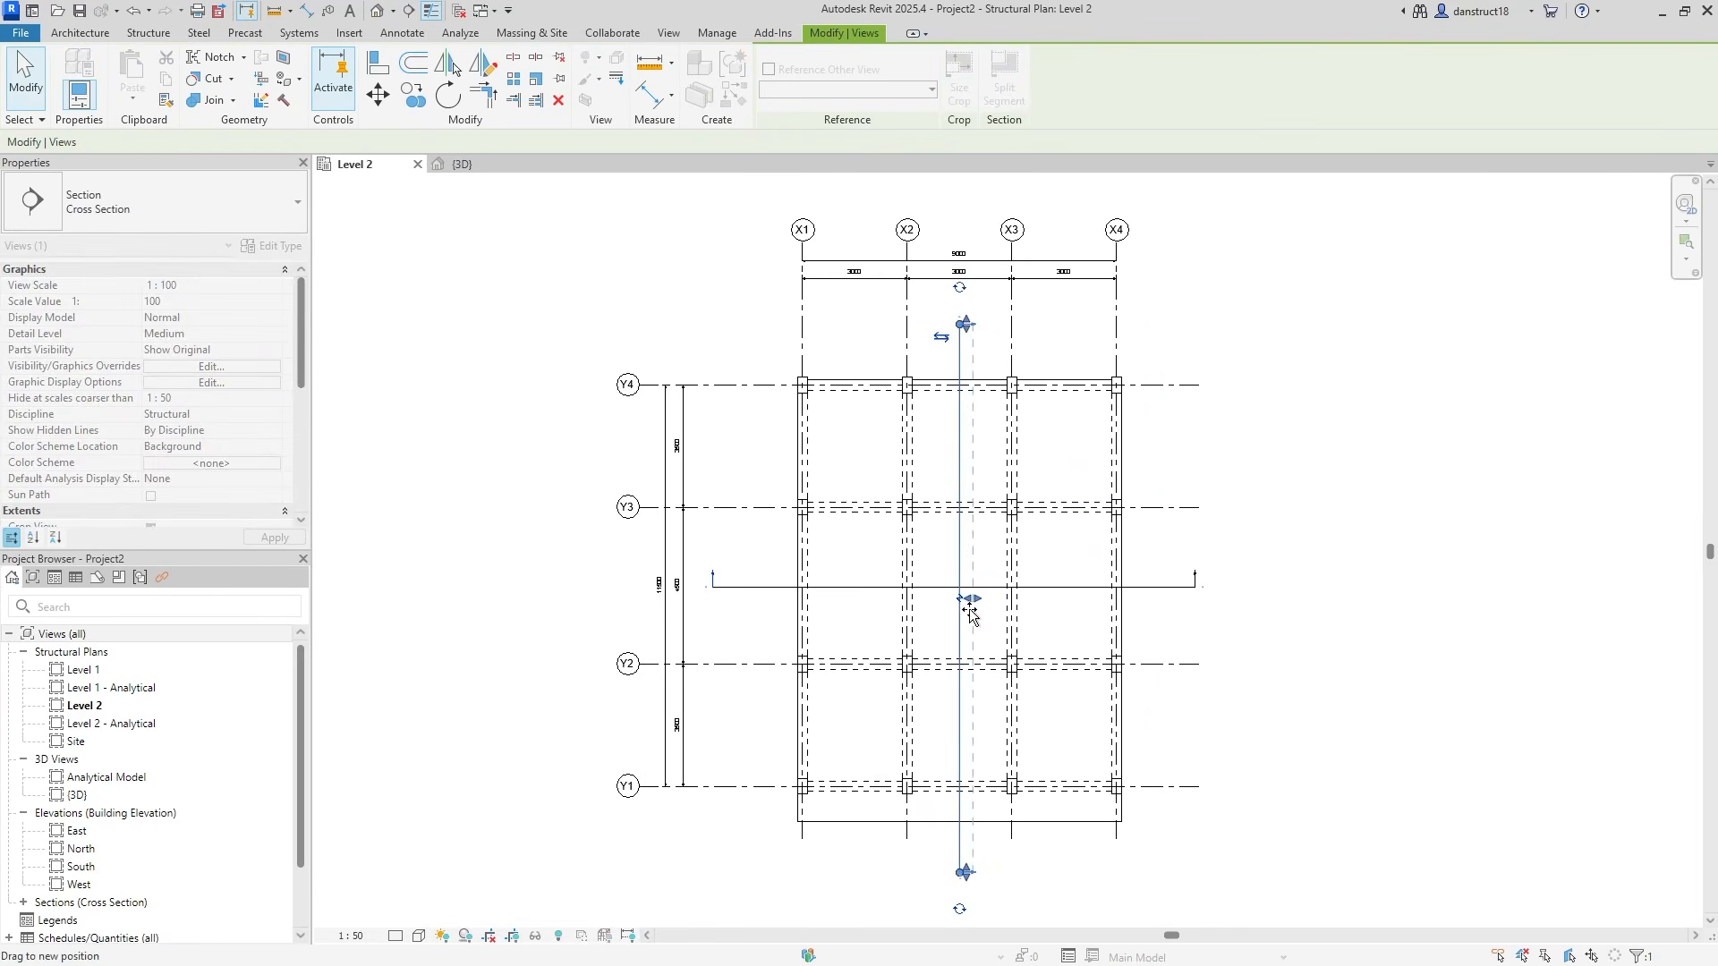
key(Escape)
Open the view of the horizontal cross section to examine the slab and beams
scroll(1009, 593, up, 1)
scroll(1005, 588, up, 3)
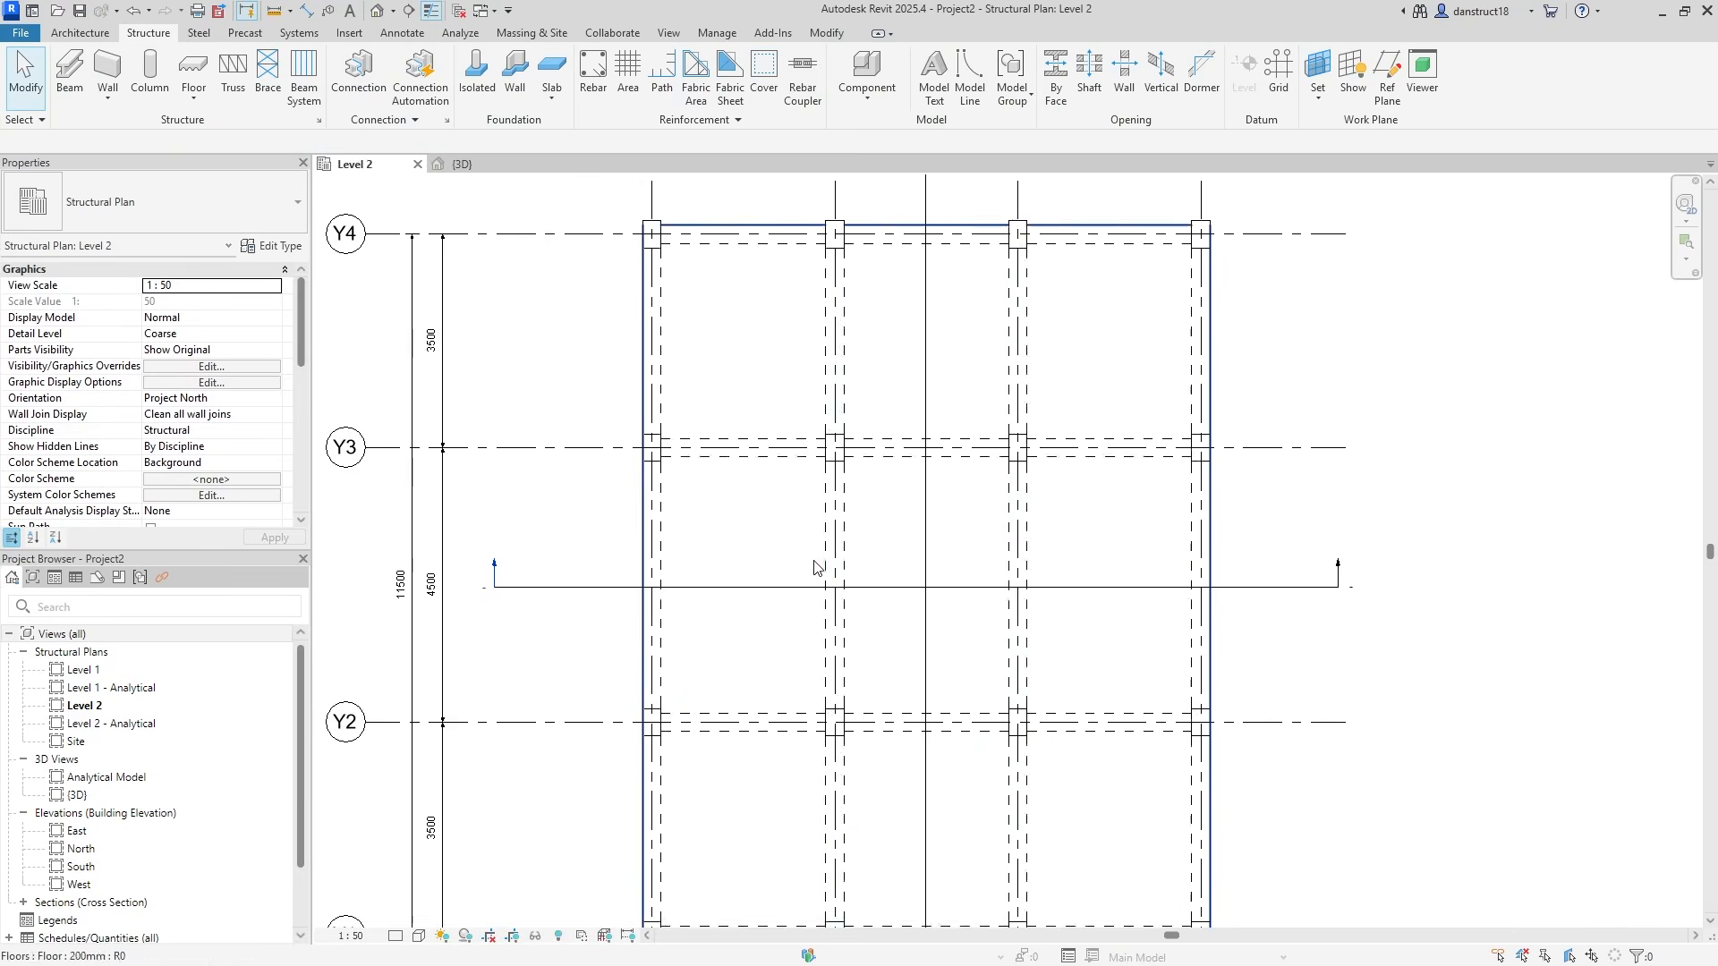
middle_drag(813, 565, 866, 520)
scroll(1492, 475, down, 1)
middle_drag(1492, 482, 1301, 574)
scroll(1432, 502, down, 2)
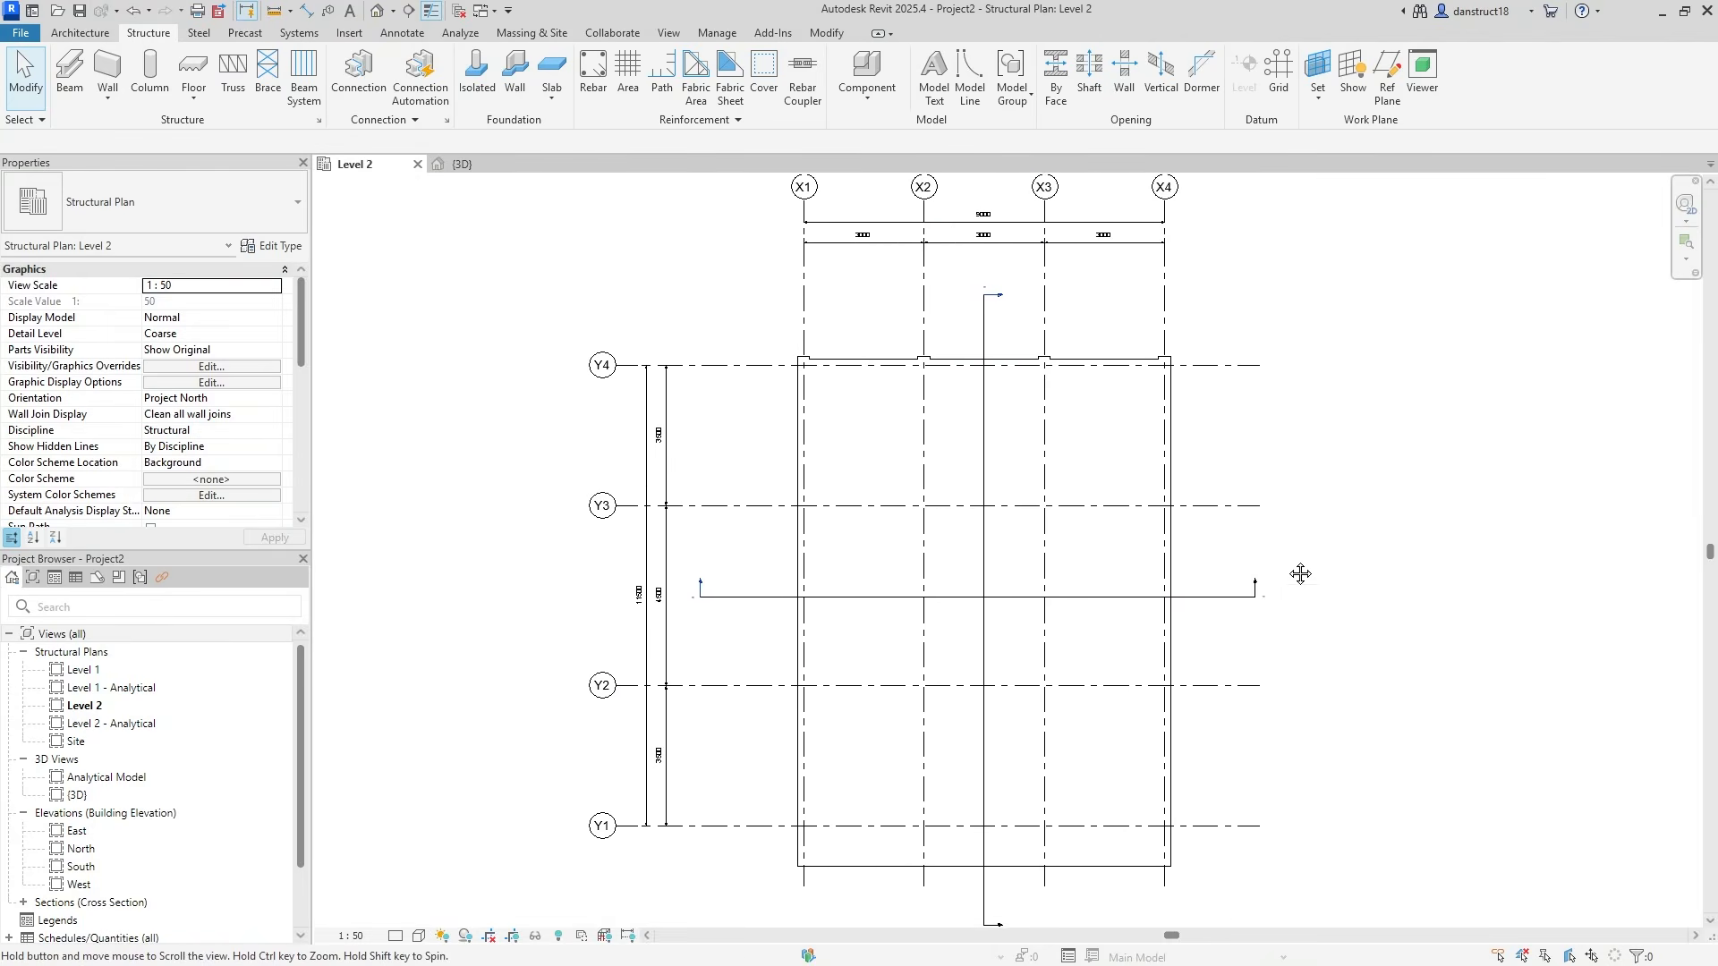
scroll(701, 581, up, 4)
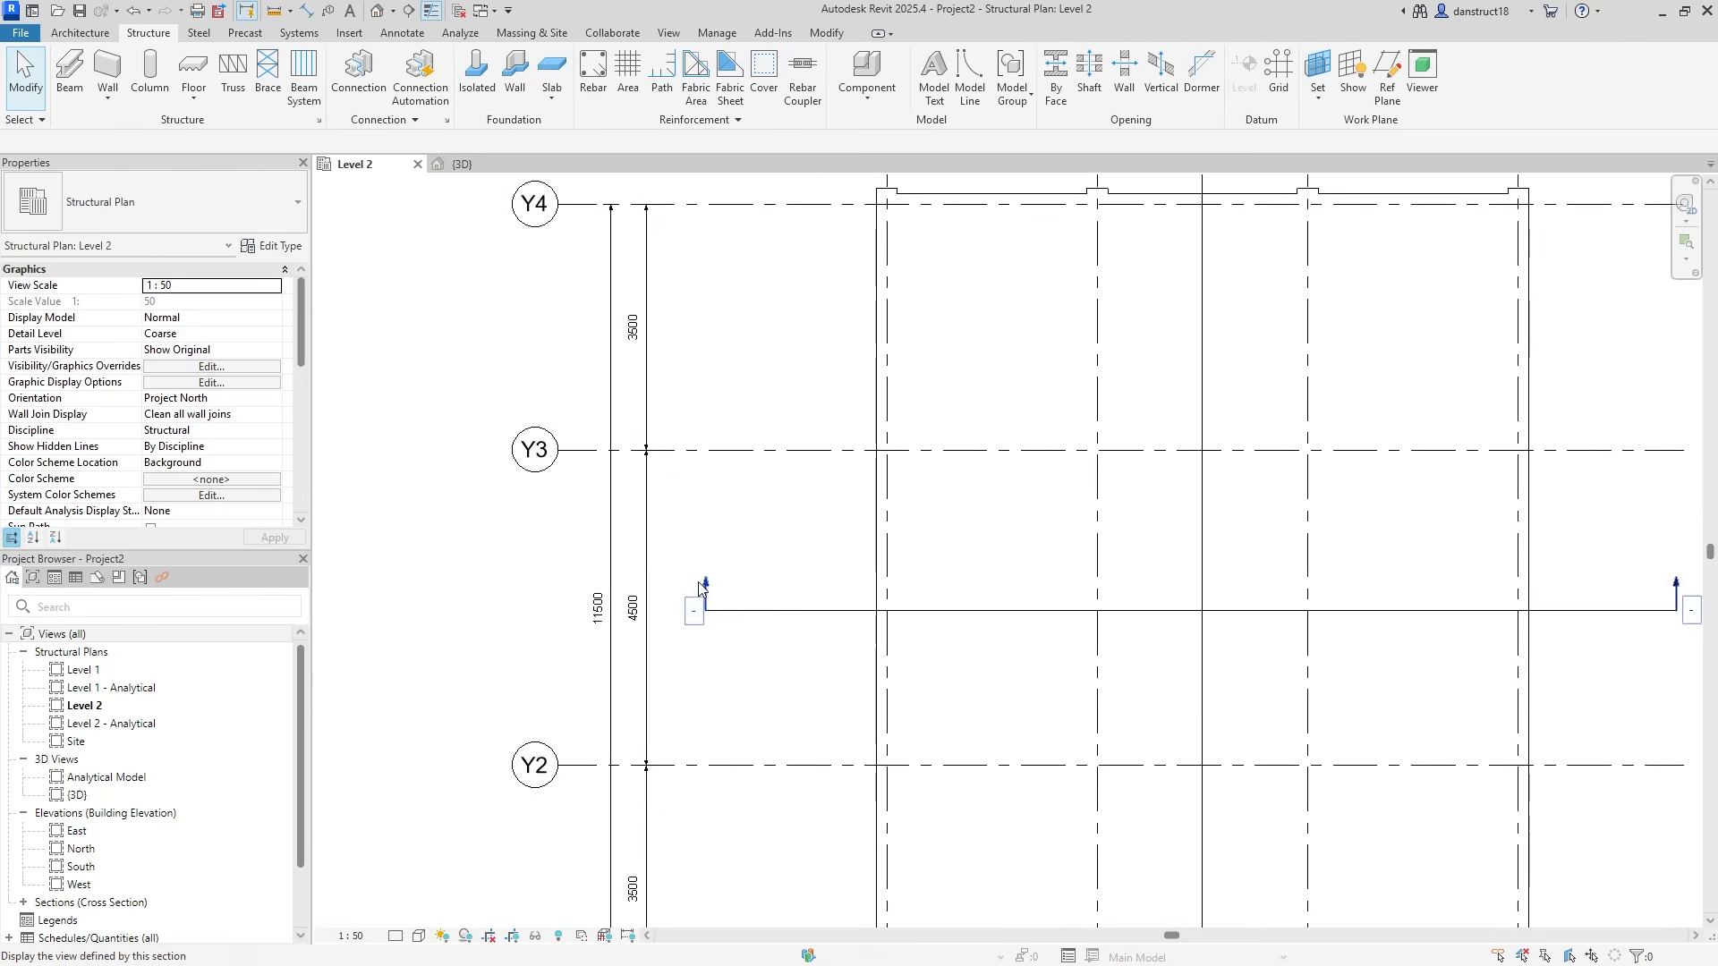
double_click(708, 584)
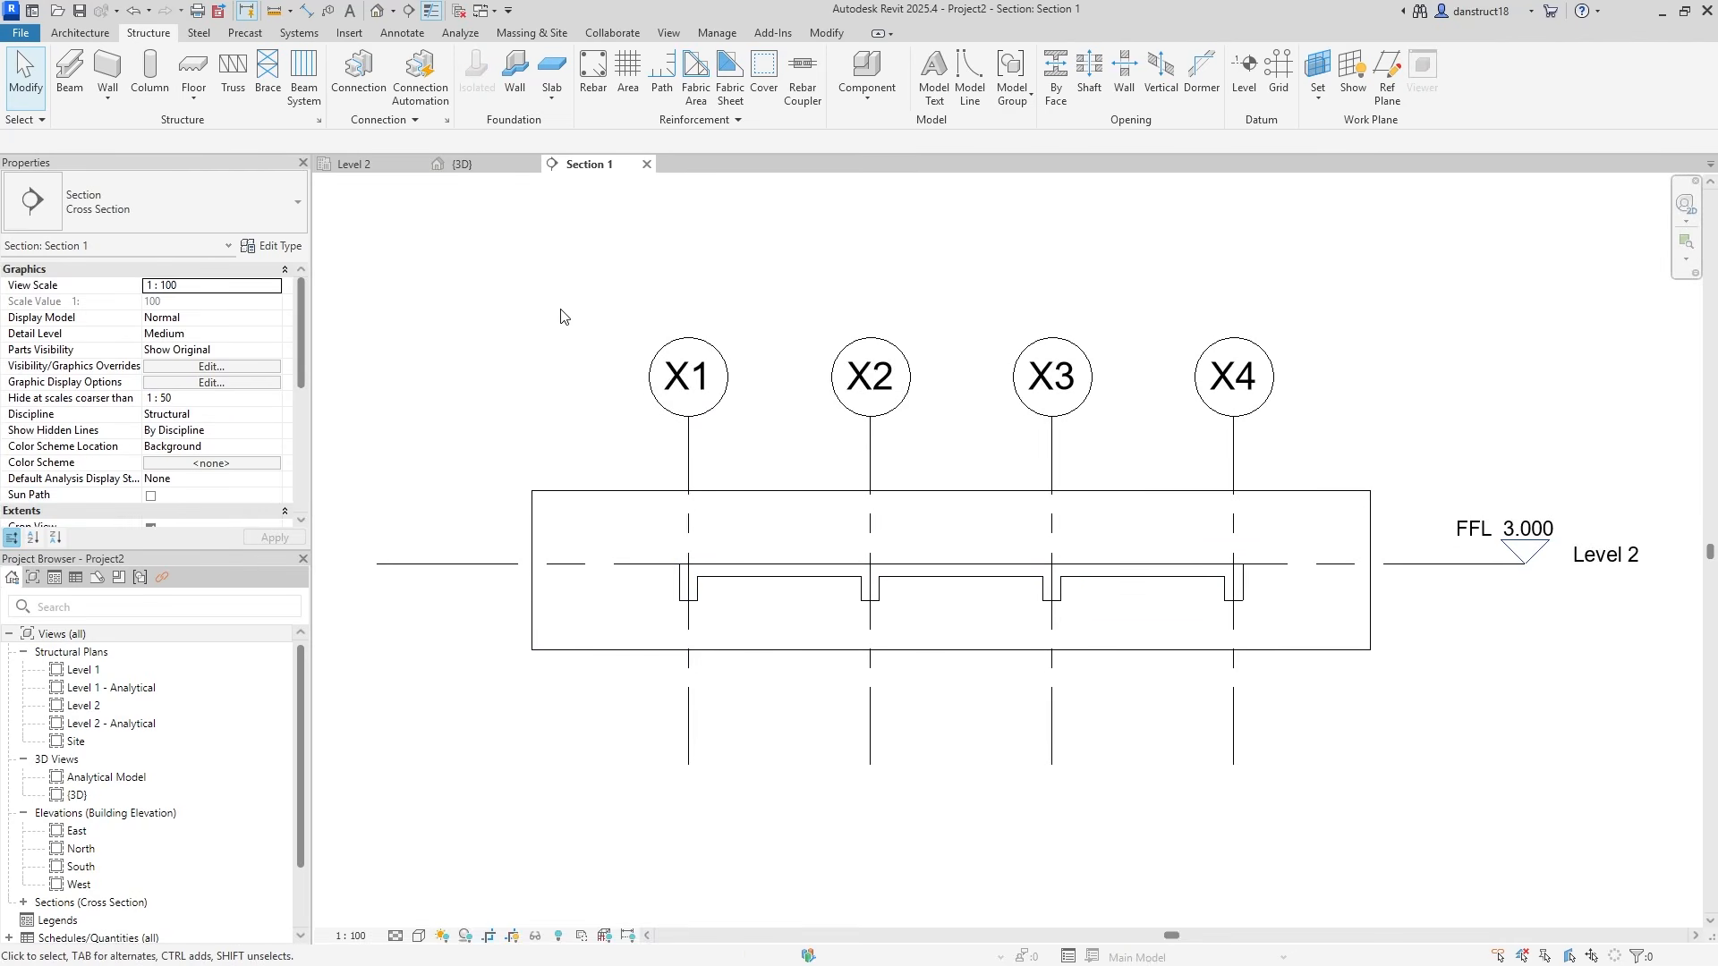
Examine the view of the vertical cross section, and close the section views to return to the Level 2 plan
click(353, 163)
scroll(1002, 375, down, 2)
middle_drag(1231, 542, 1051, 920)
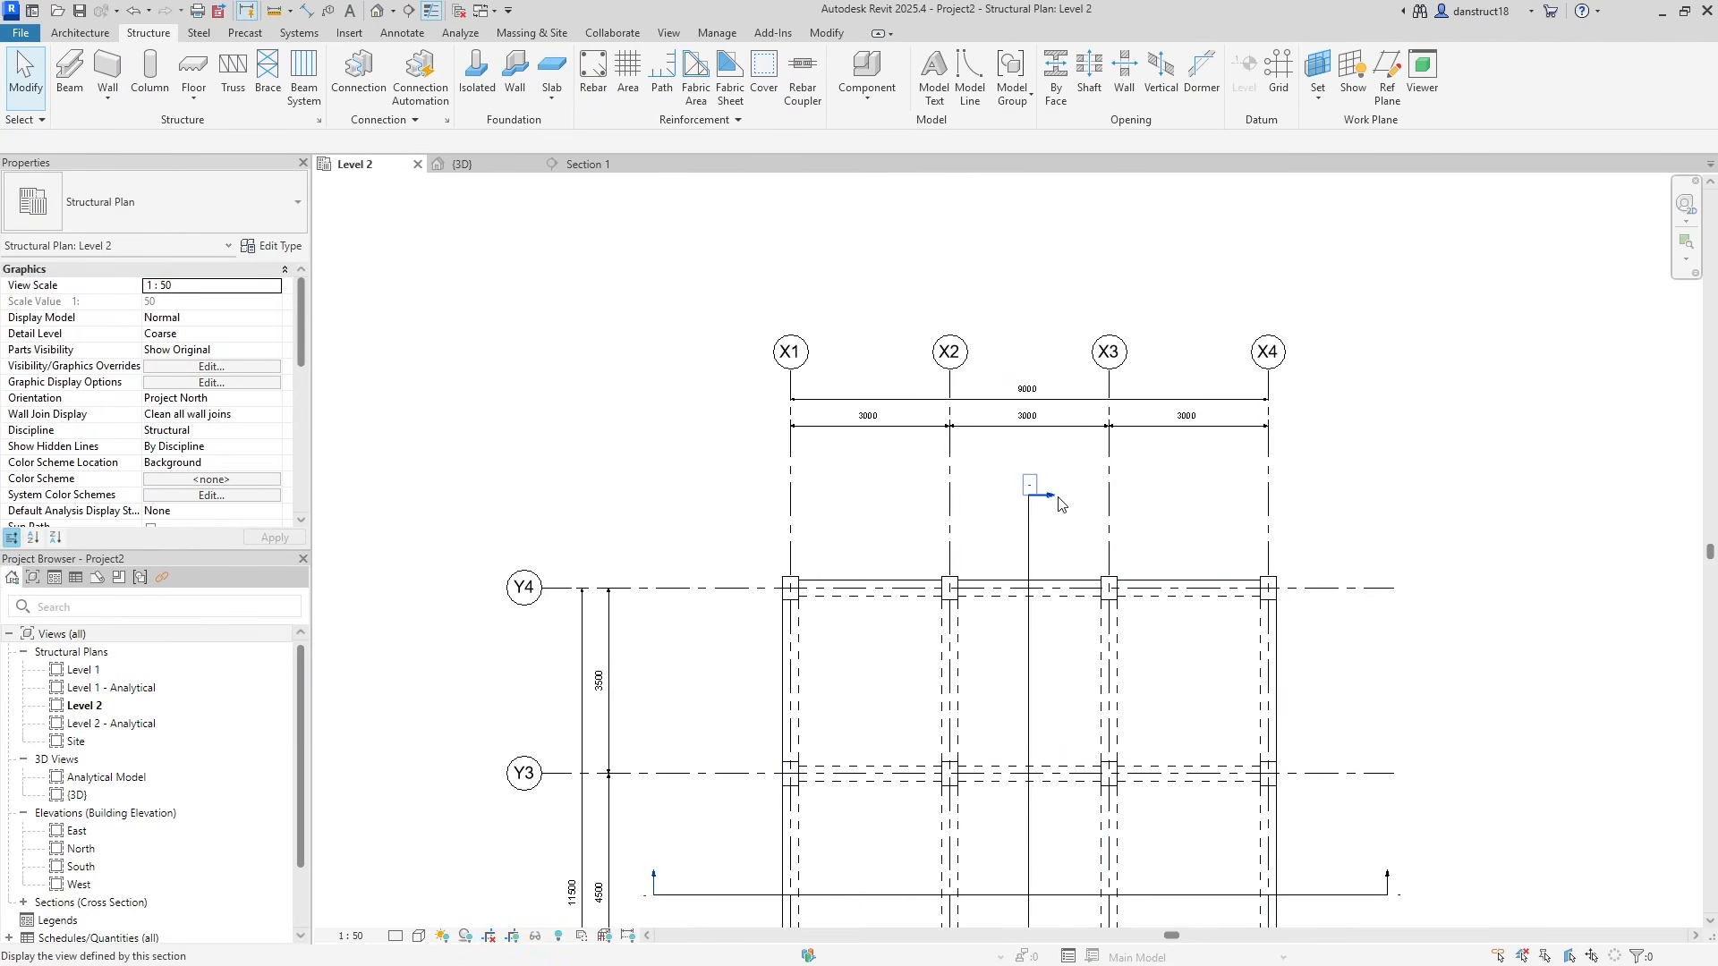
double_click(1056, 499)
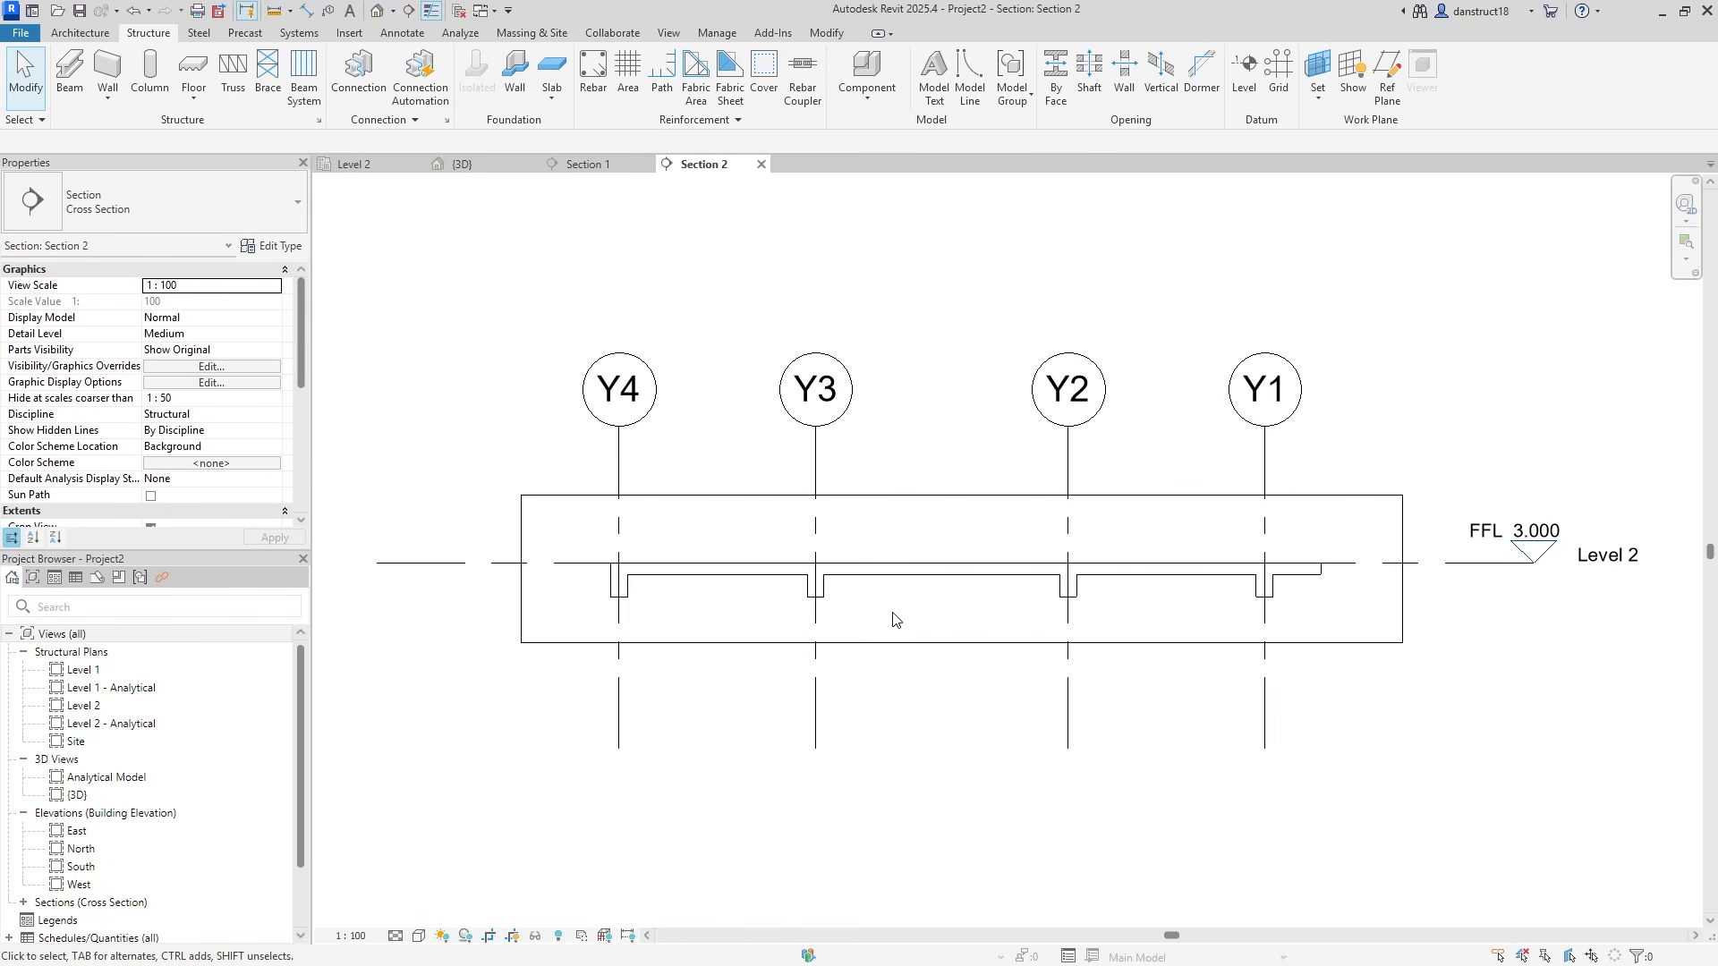
click(762, 164)
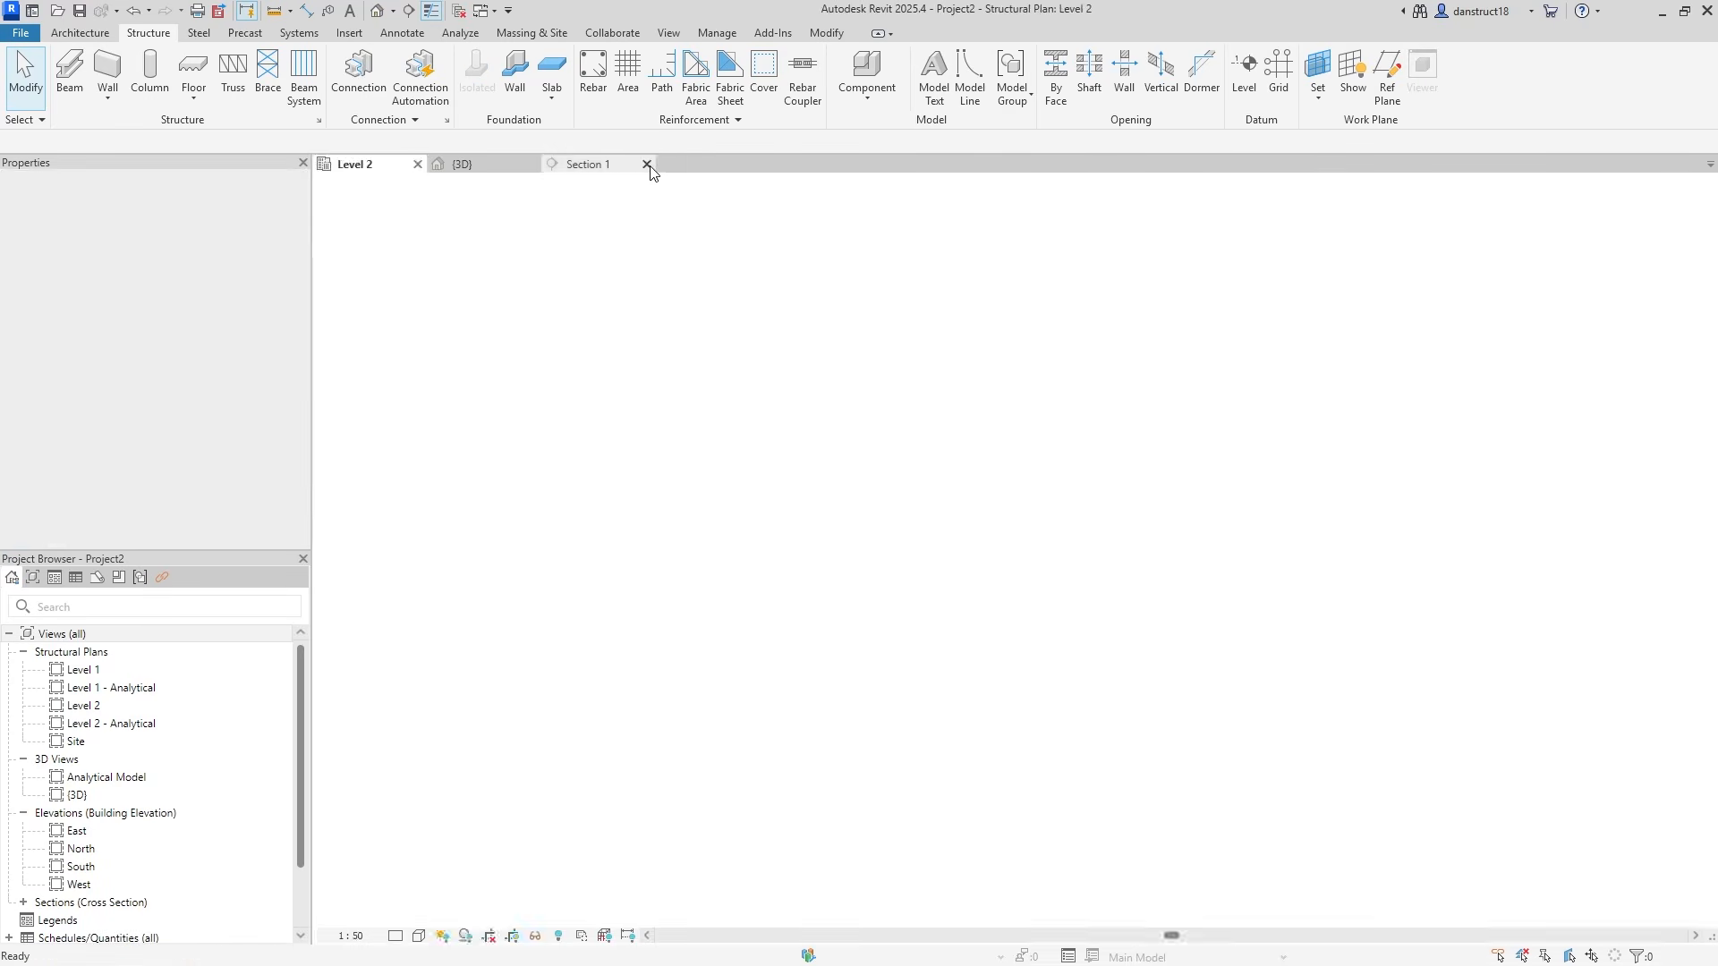
click(647, 164)
scroll(1118, 716, down, 2)
middle_drag(1119, 716, 1068, 526)
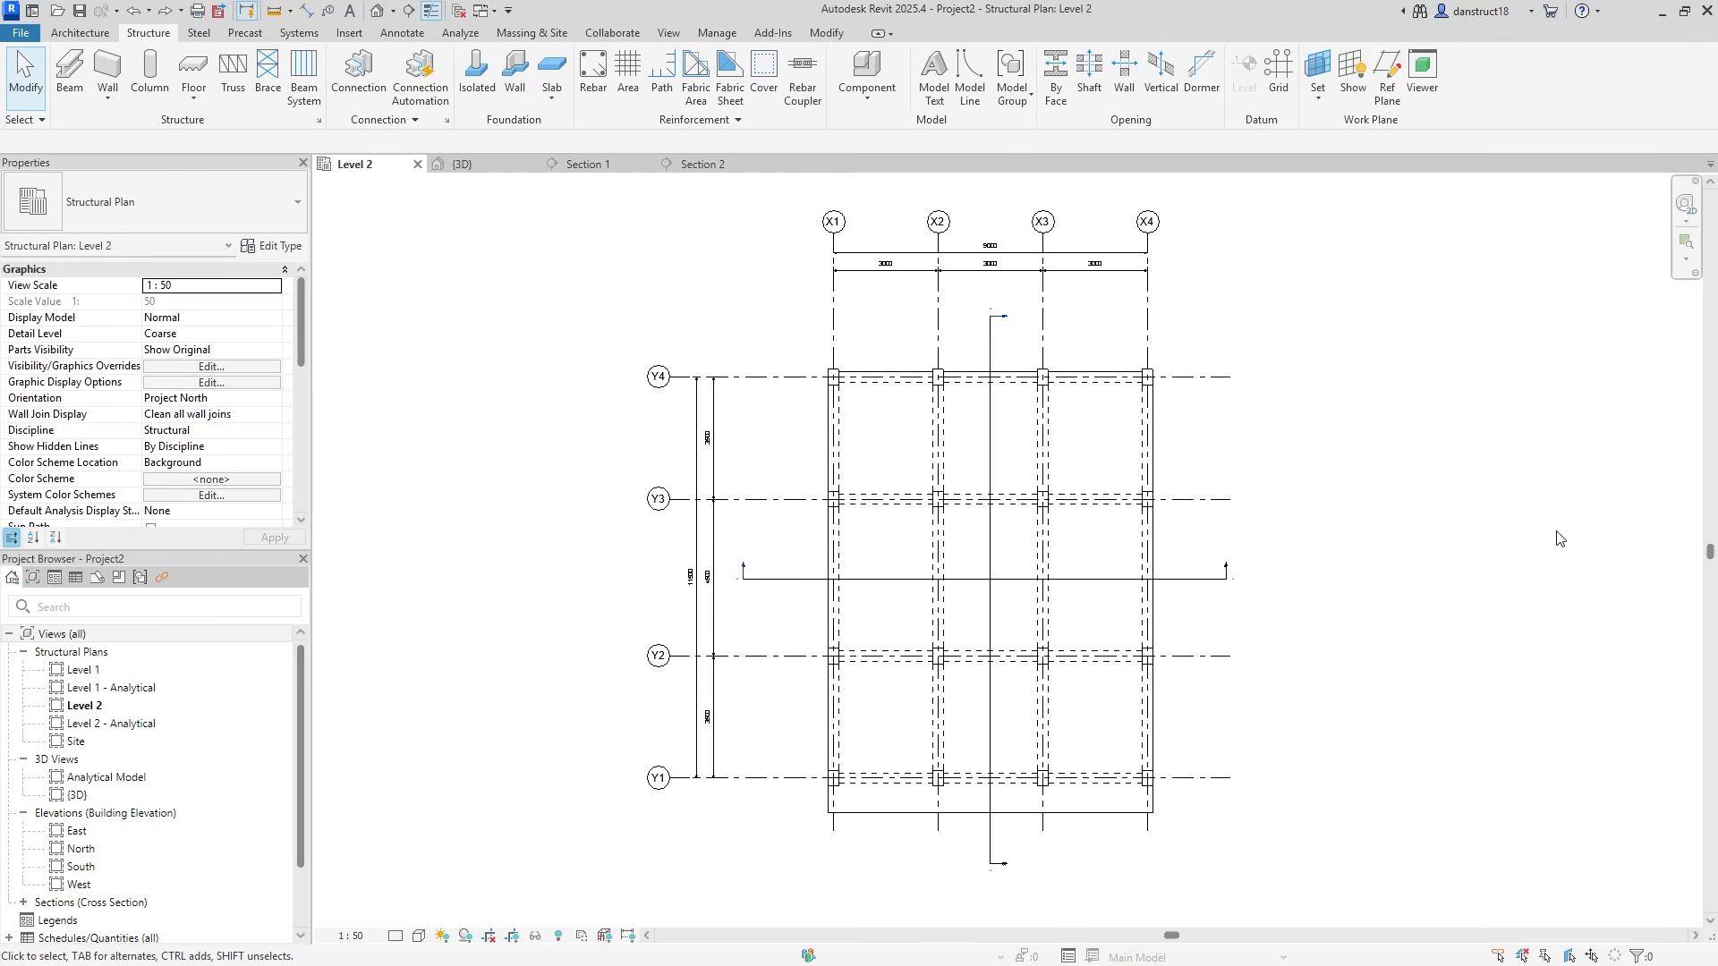
Break the horizontal section line with a gap and shorten both segments to short marks outside the slab
click(1213, 579)
click(984, 579)
drag(904, 579, 771, 578)
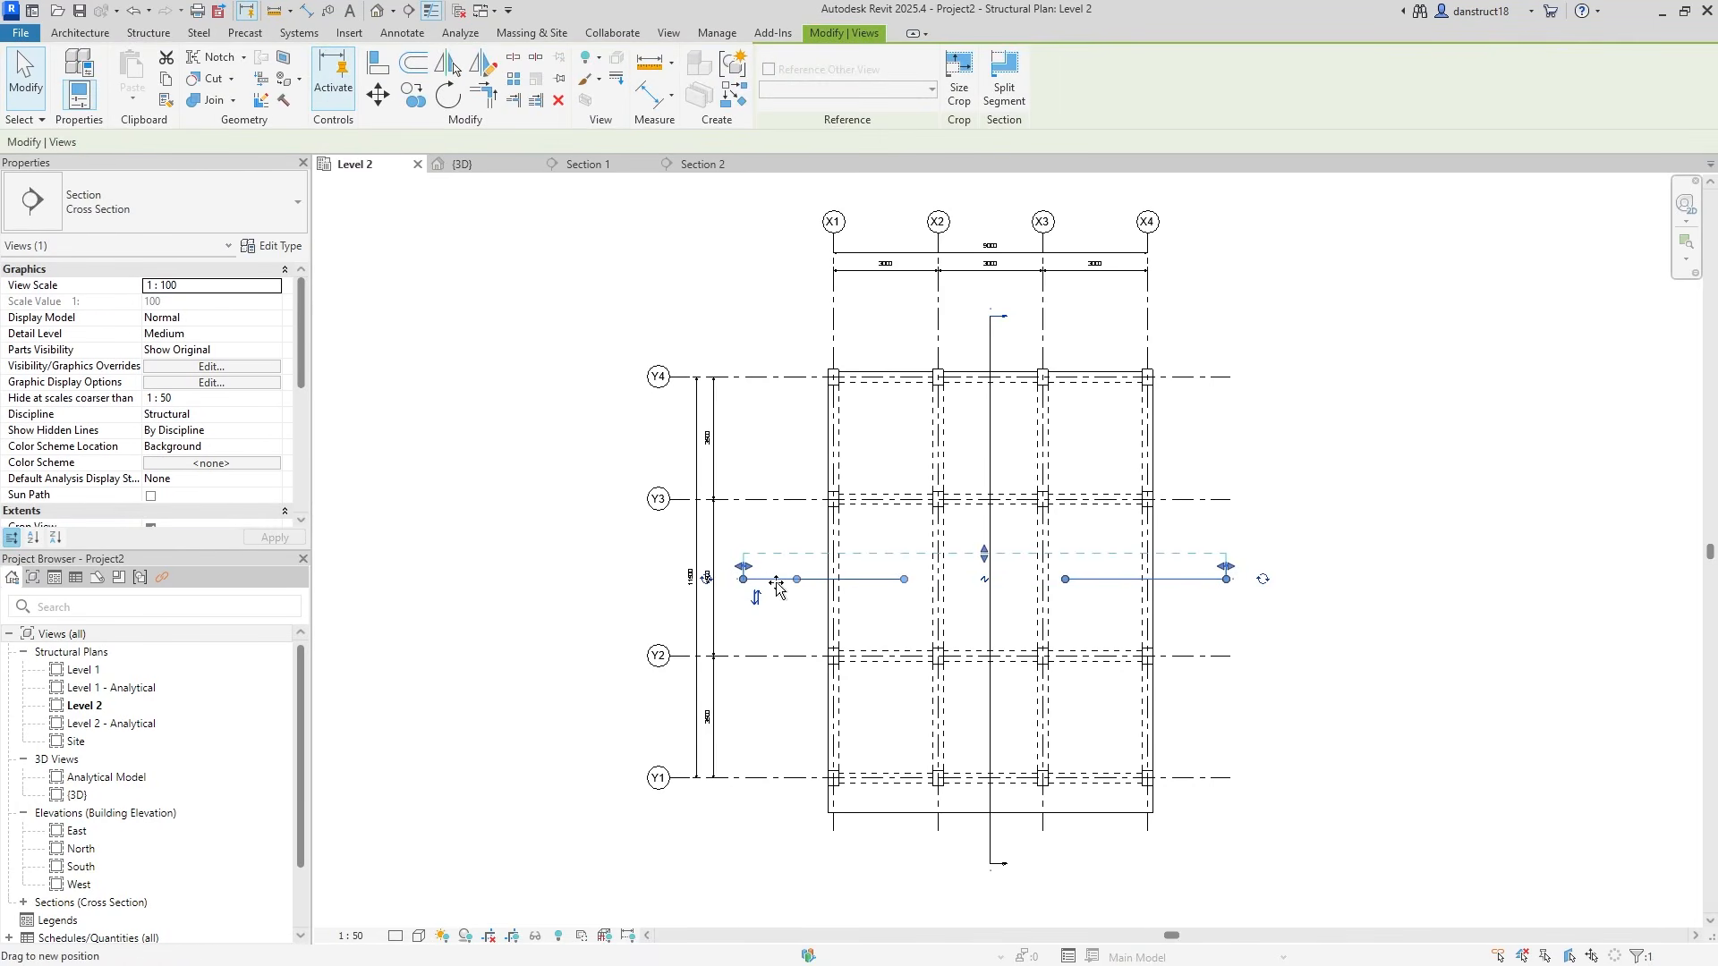
drag(1072, 587, 1201, 579)
Break the vertical section line with a gap and shorten both segments to short marks outside the slab
click(989, 561)
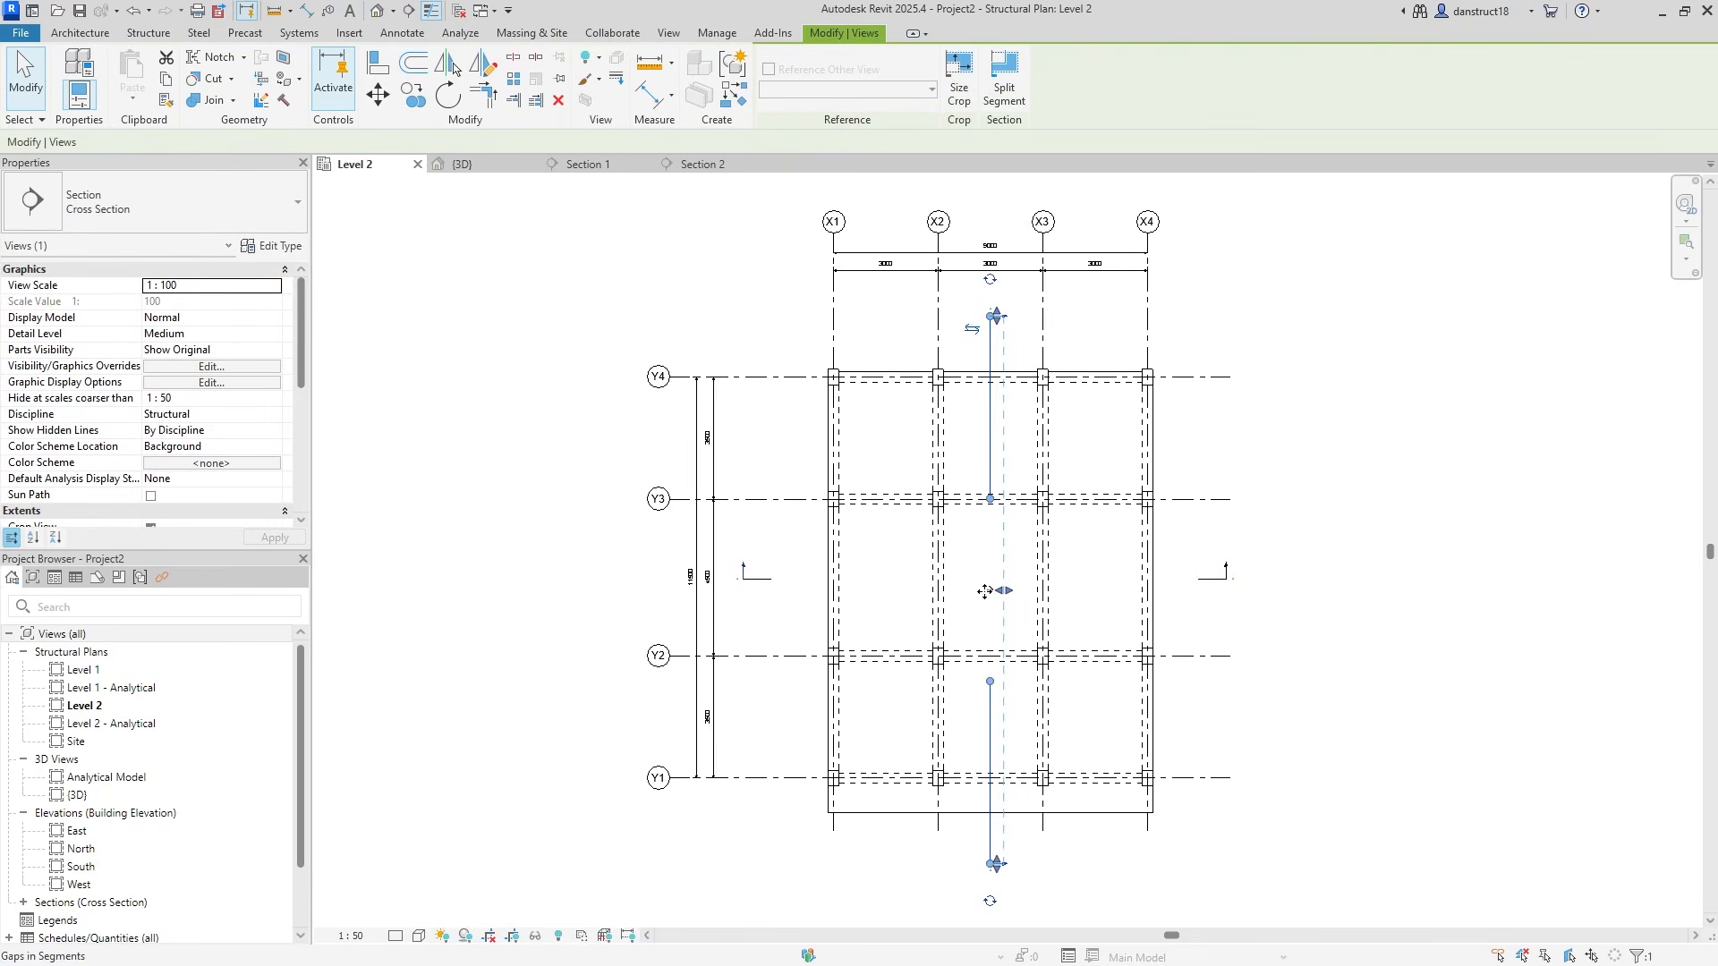
click(984, 593)
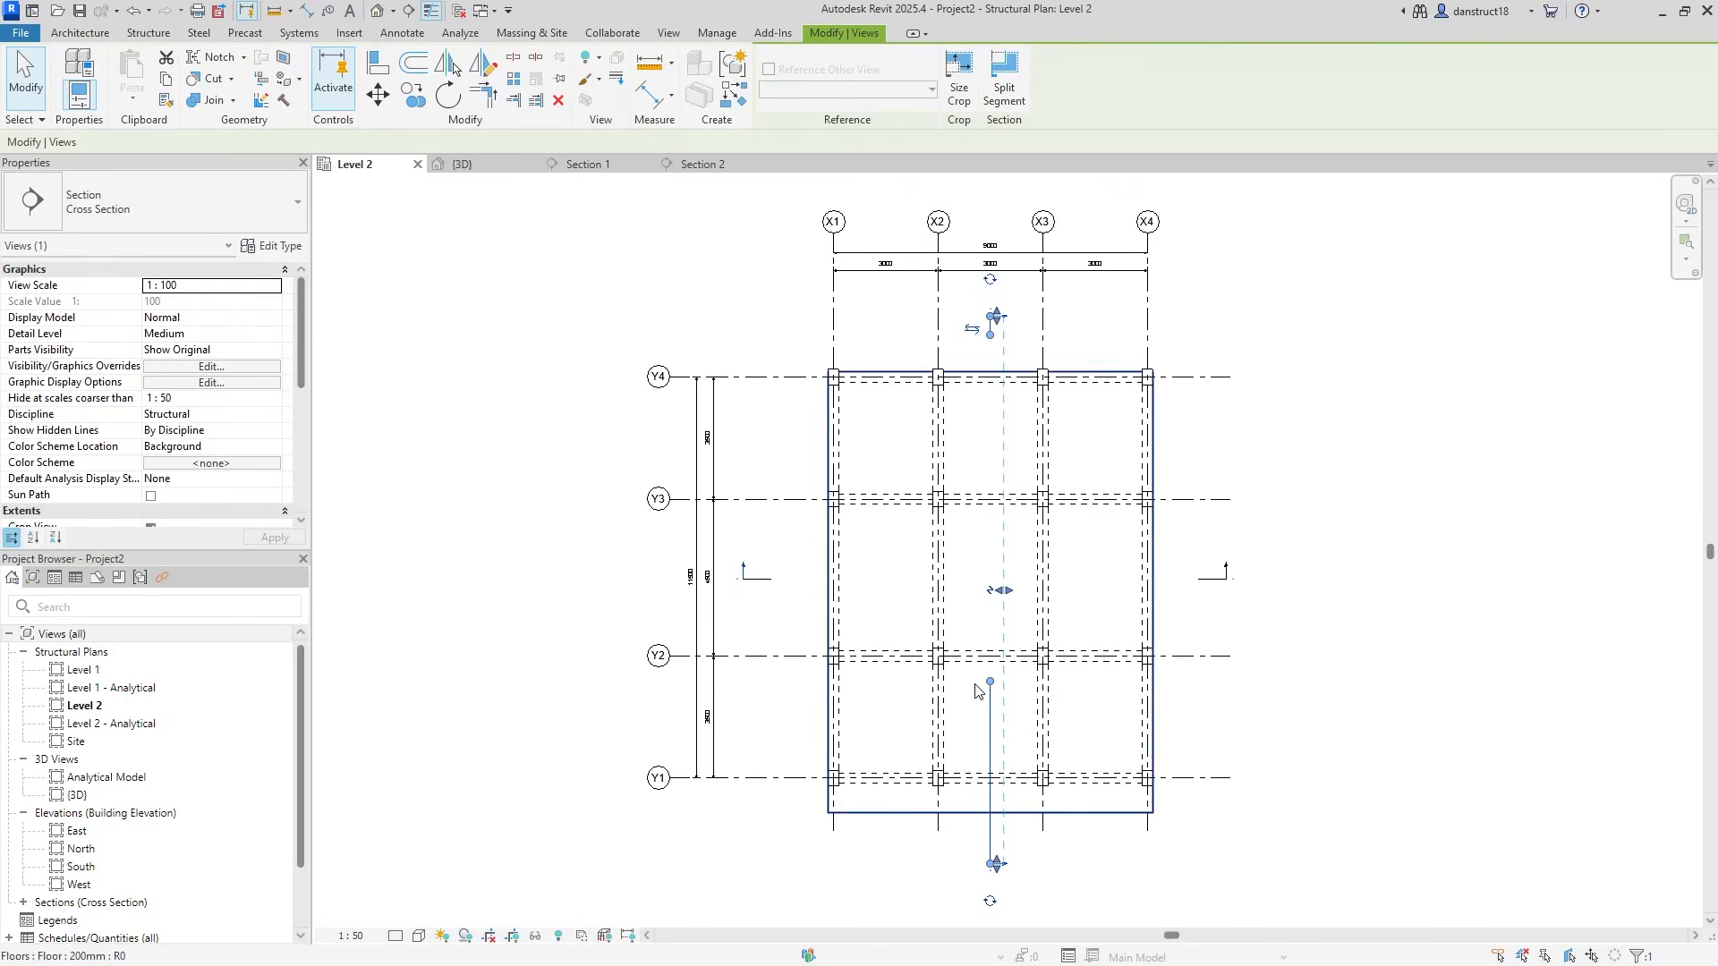
drag(989, 683, 990, 838)
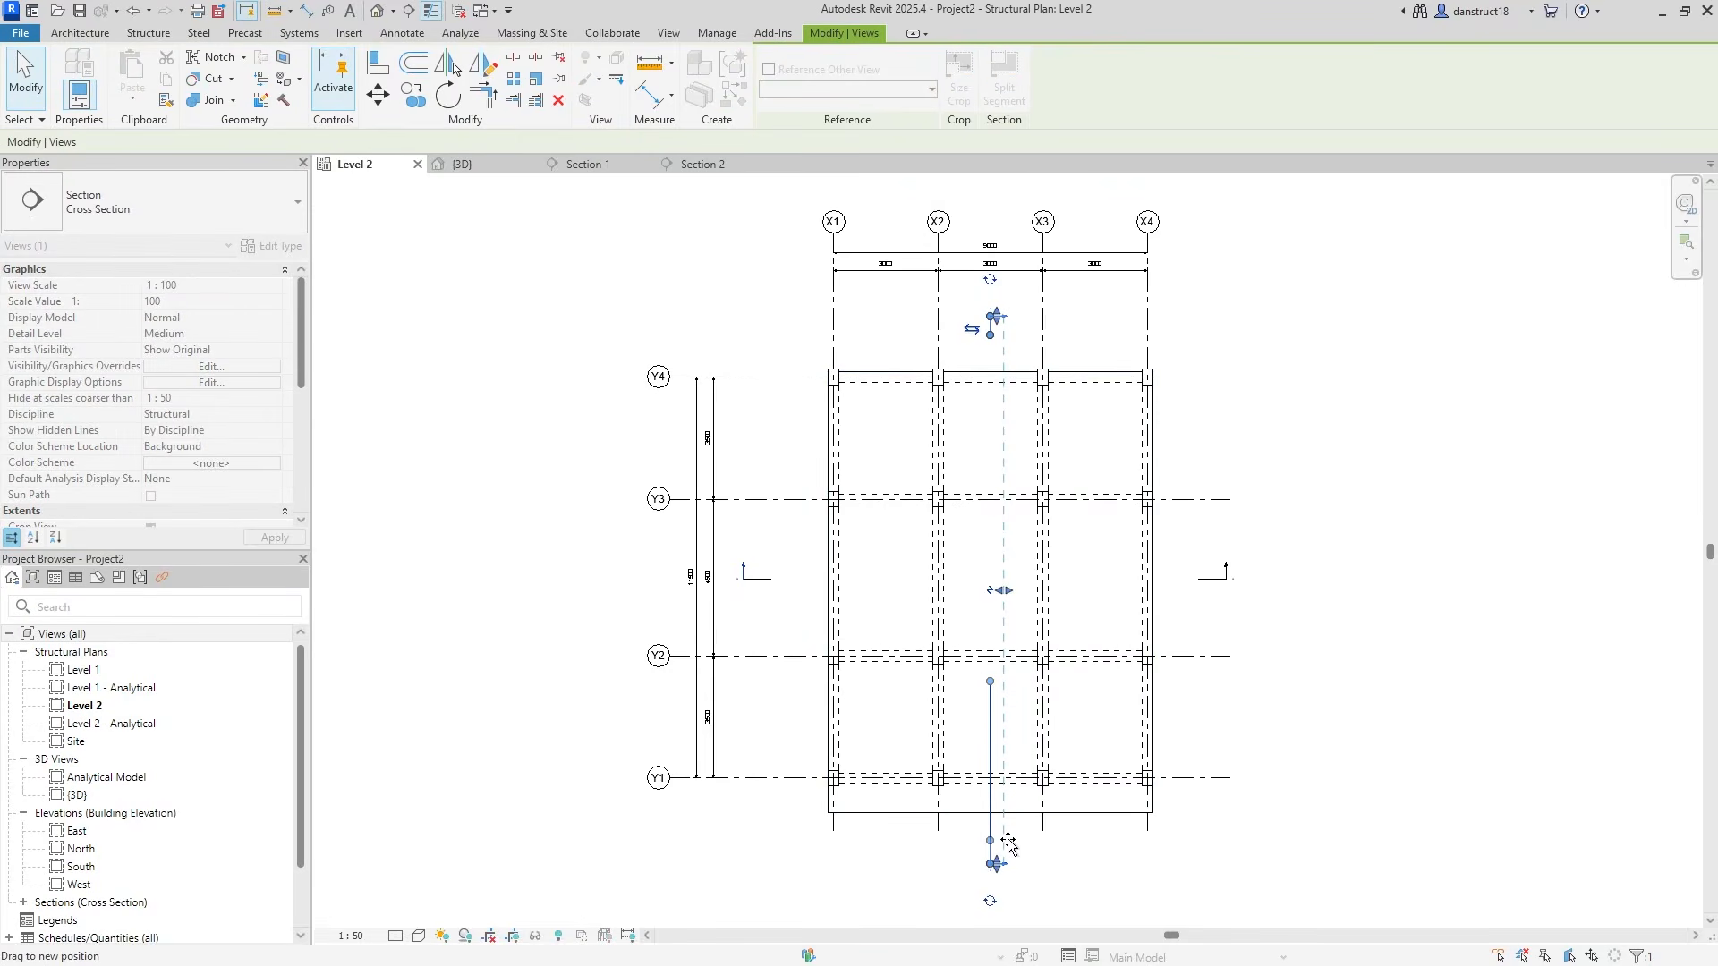
click(837, 856)
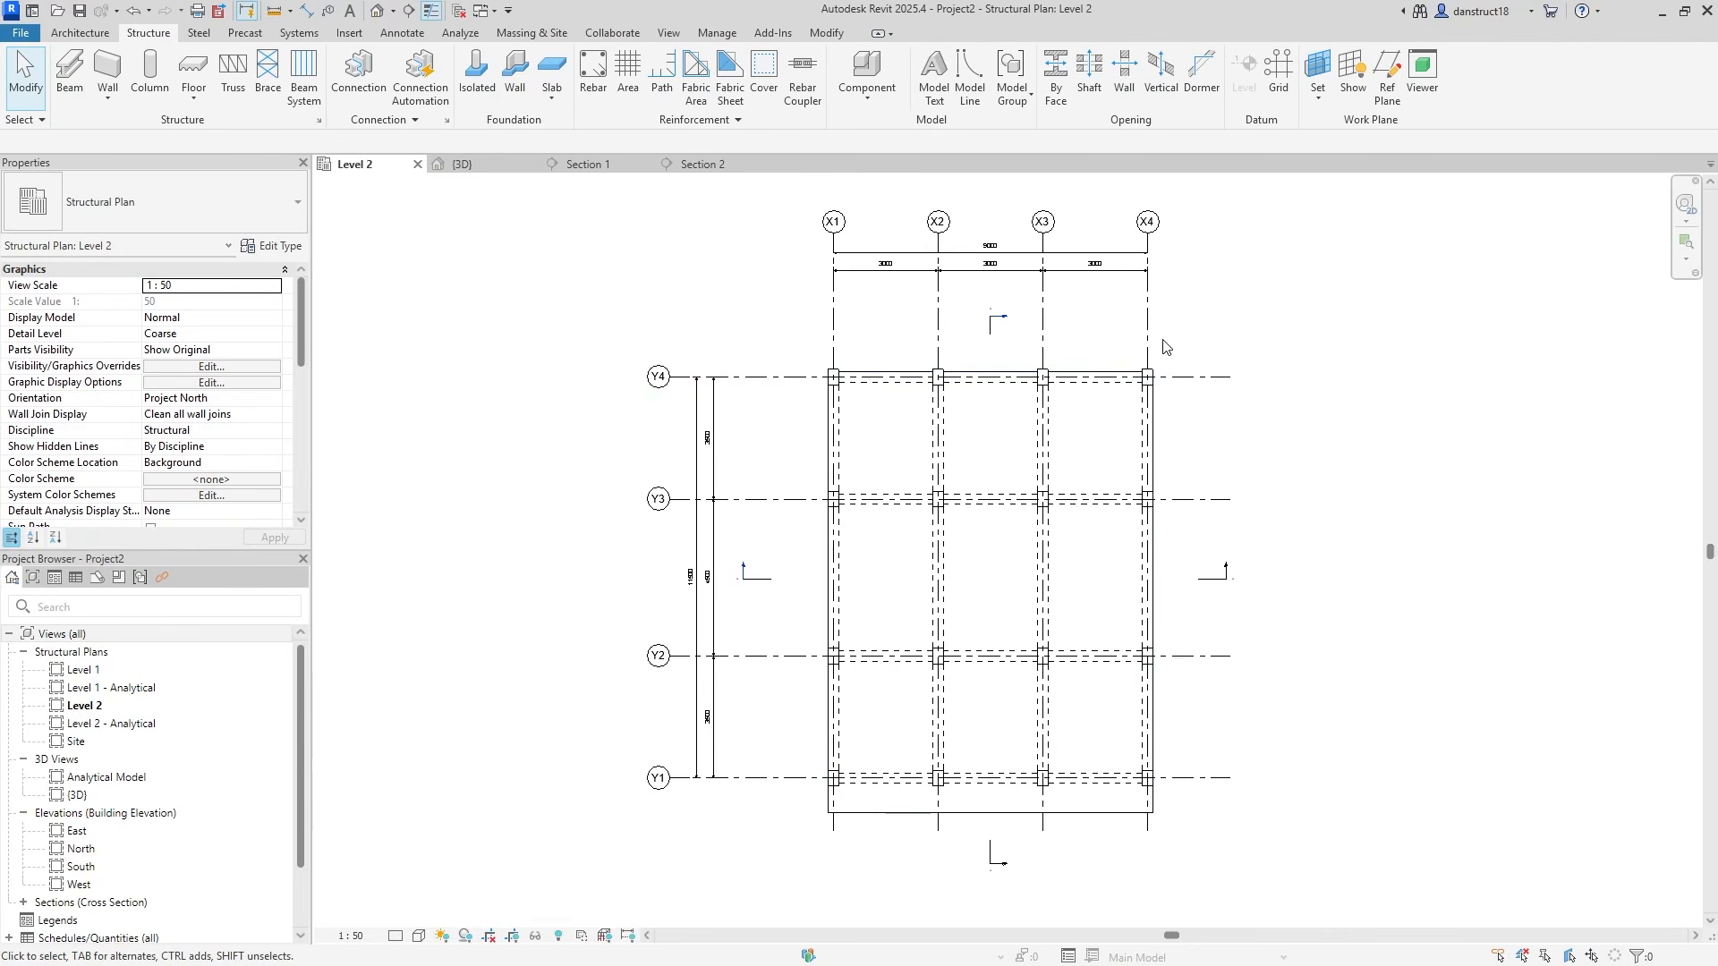
Start a shaft opening based on Level 2 with a base offset of -250 and its top constrained up to Level 2
click(1089, 76)
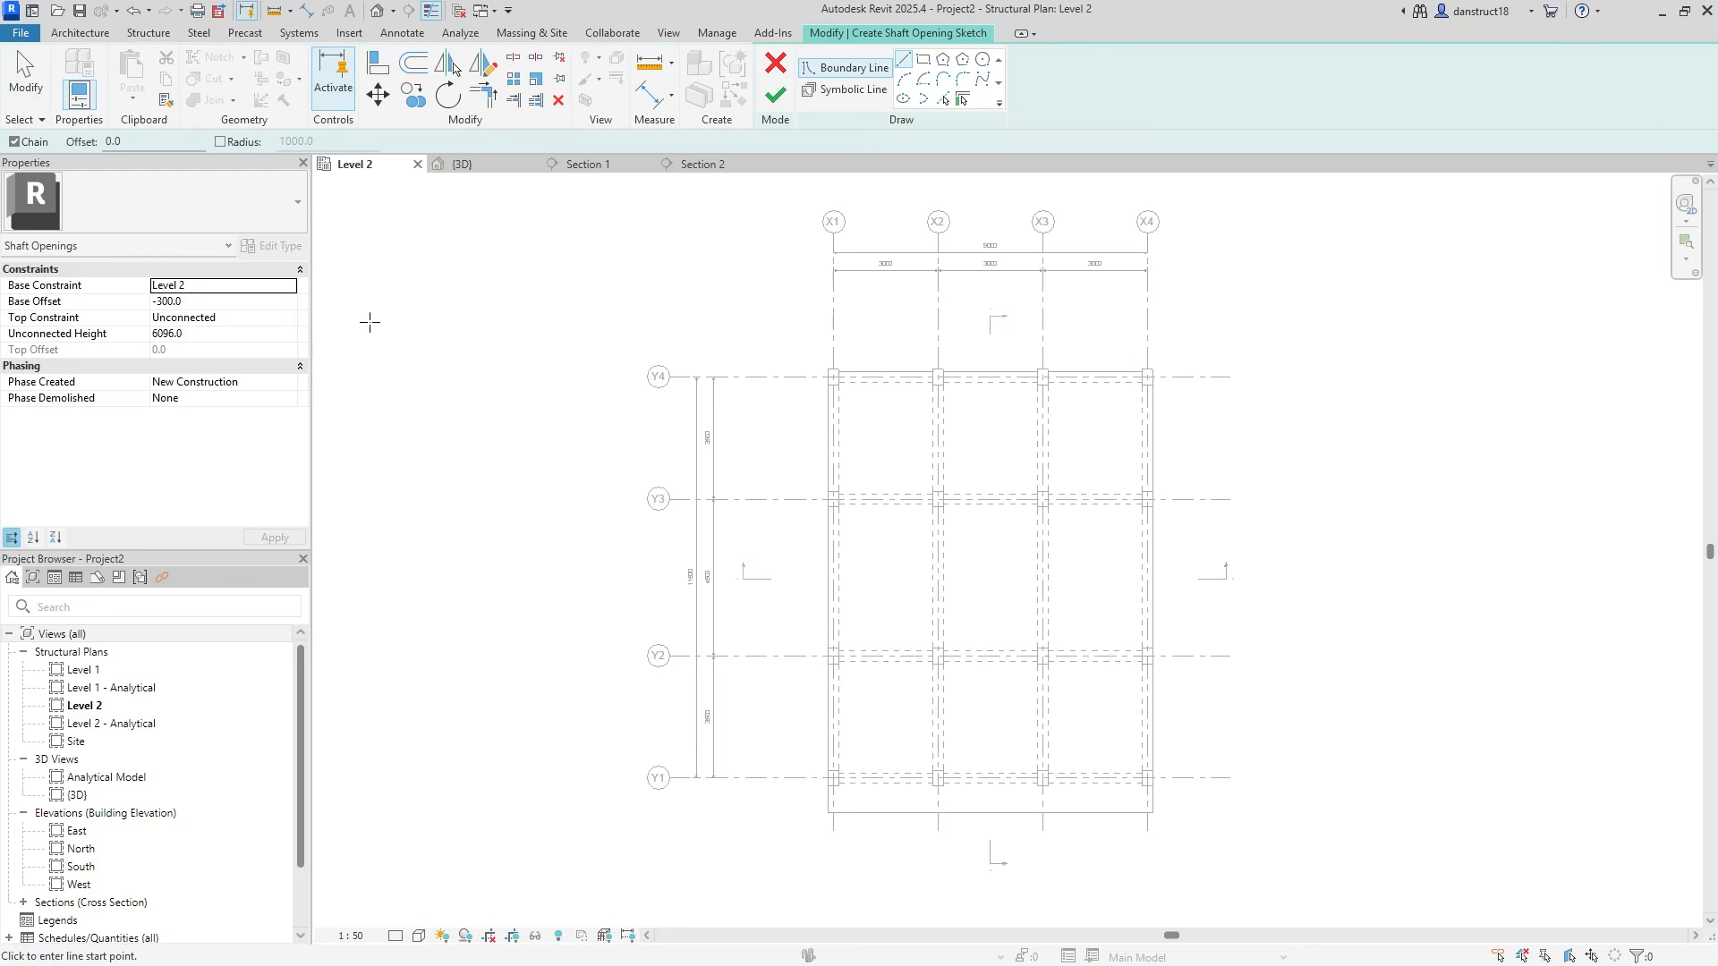
click(193, 303)
text(-250)
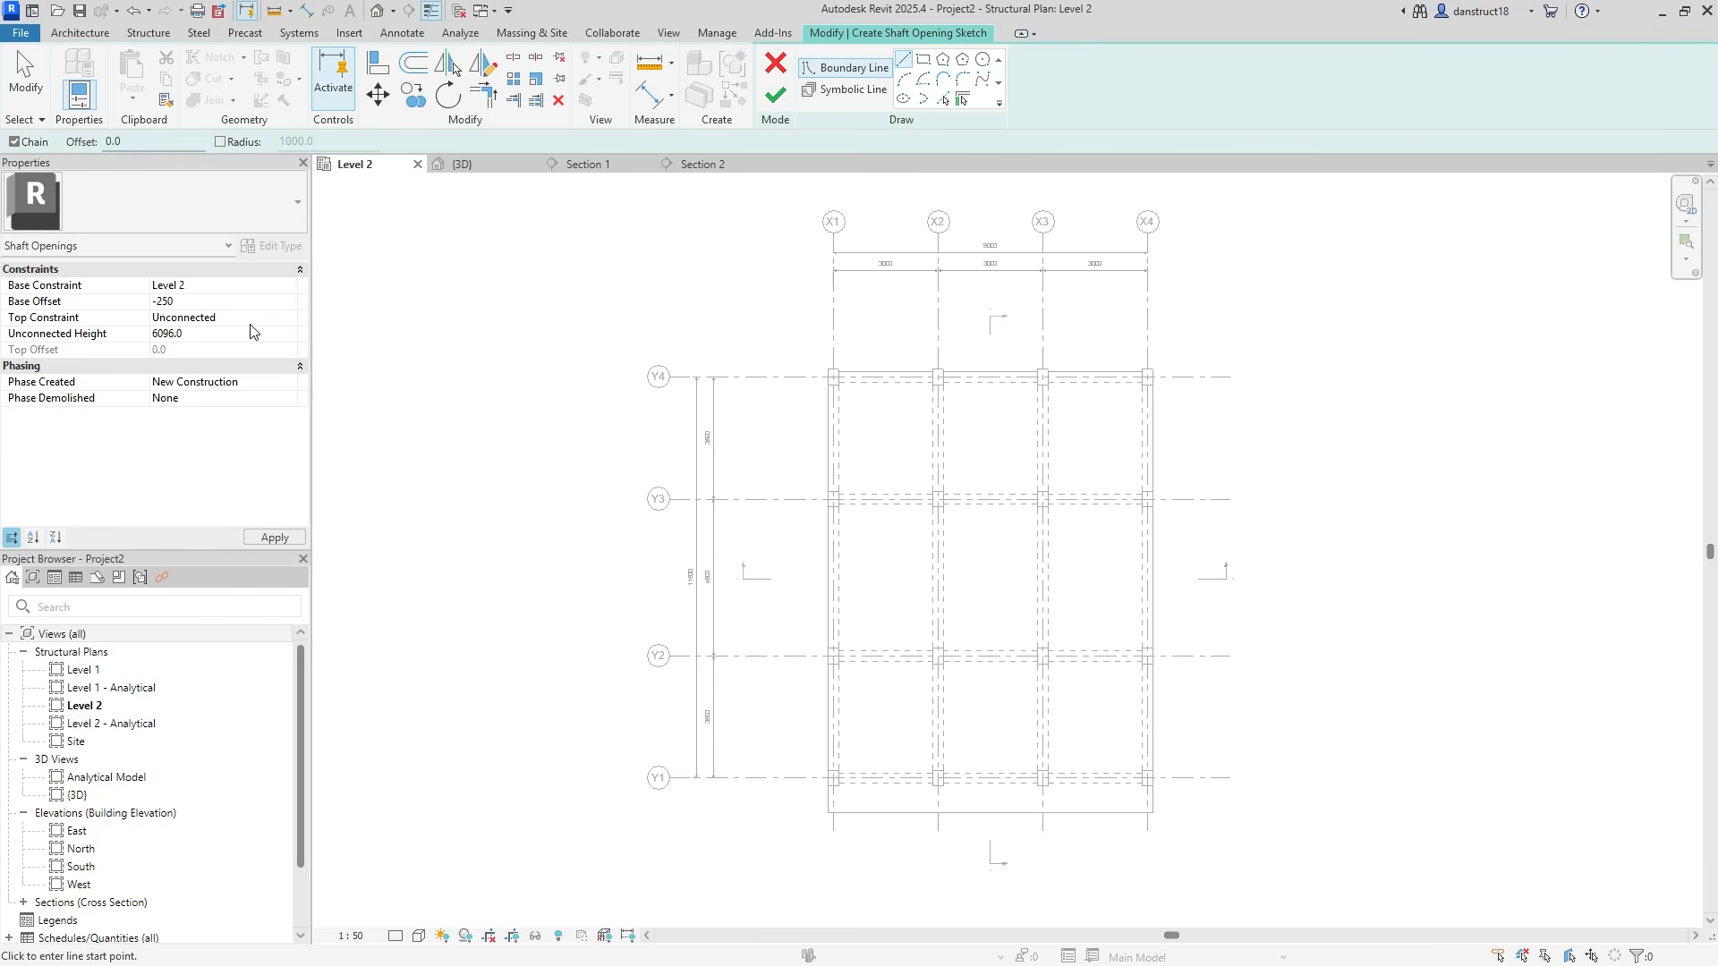
click(224, 318)
click(290, 318)
click(206, 361)
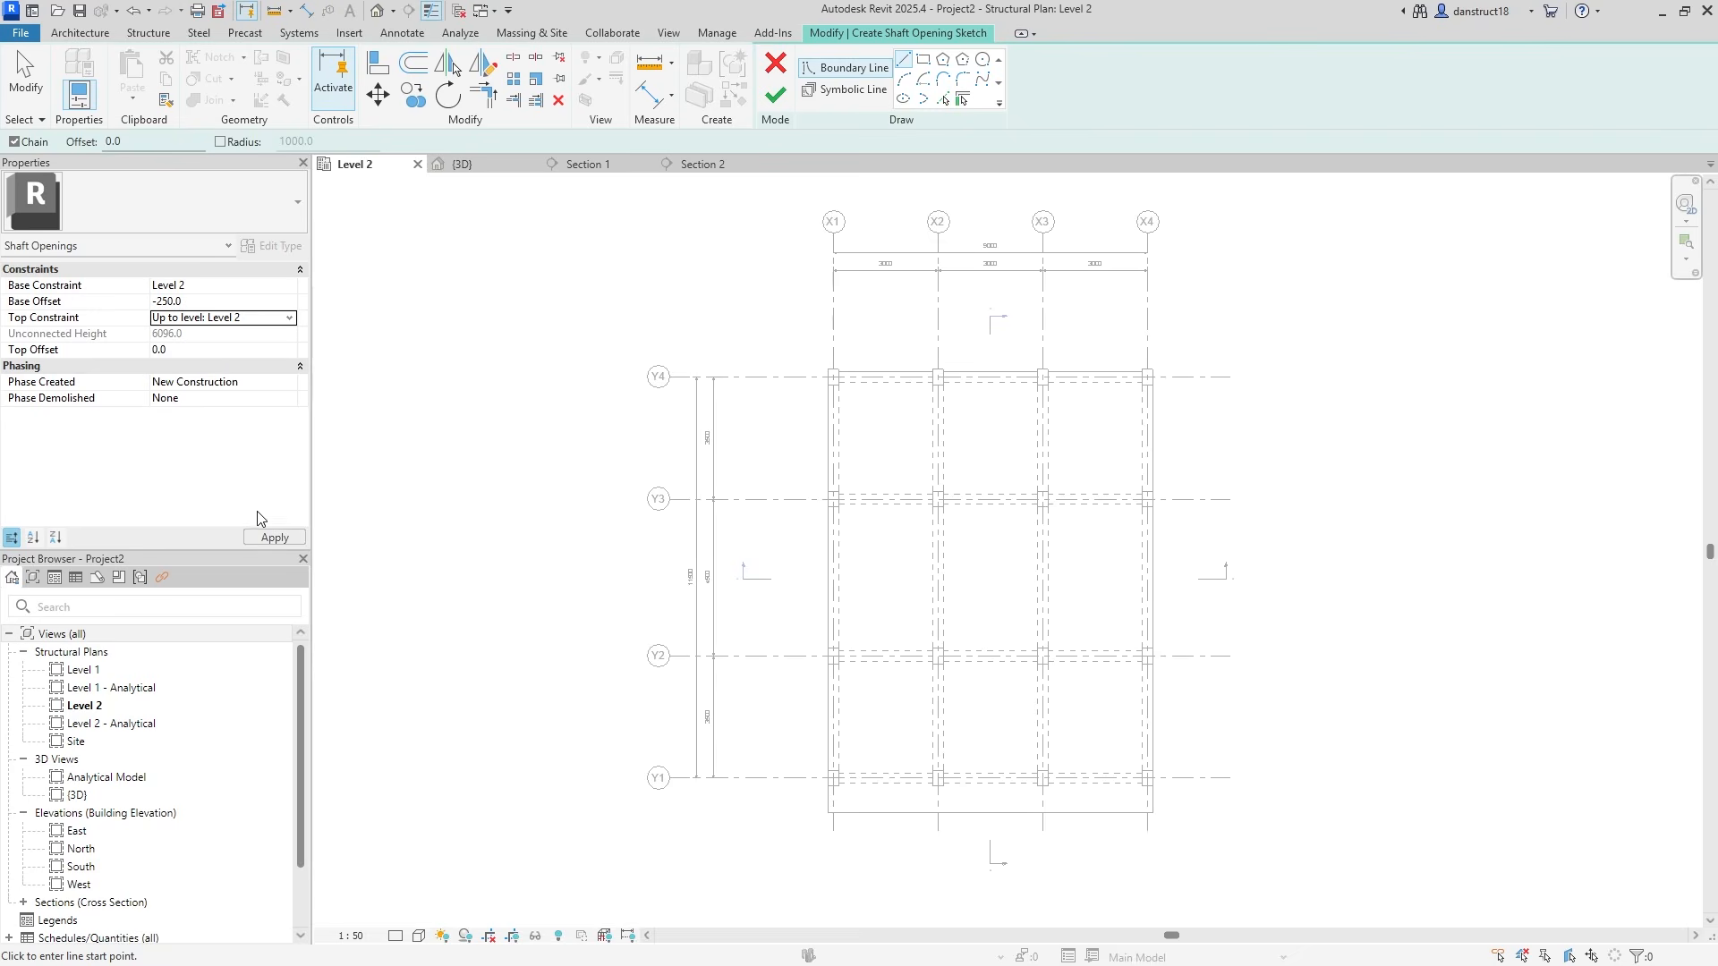
click(267, 535)
Sketch a rectangular shaft boundary between the beams of grids X2 and X3, starting at the Y3 beam, and set its length to 3300 mm
click(923, 65)
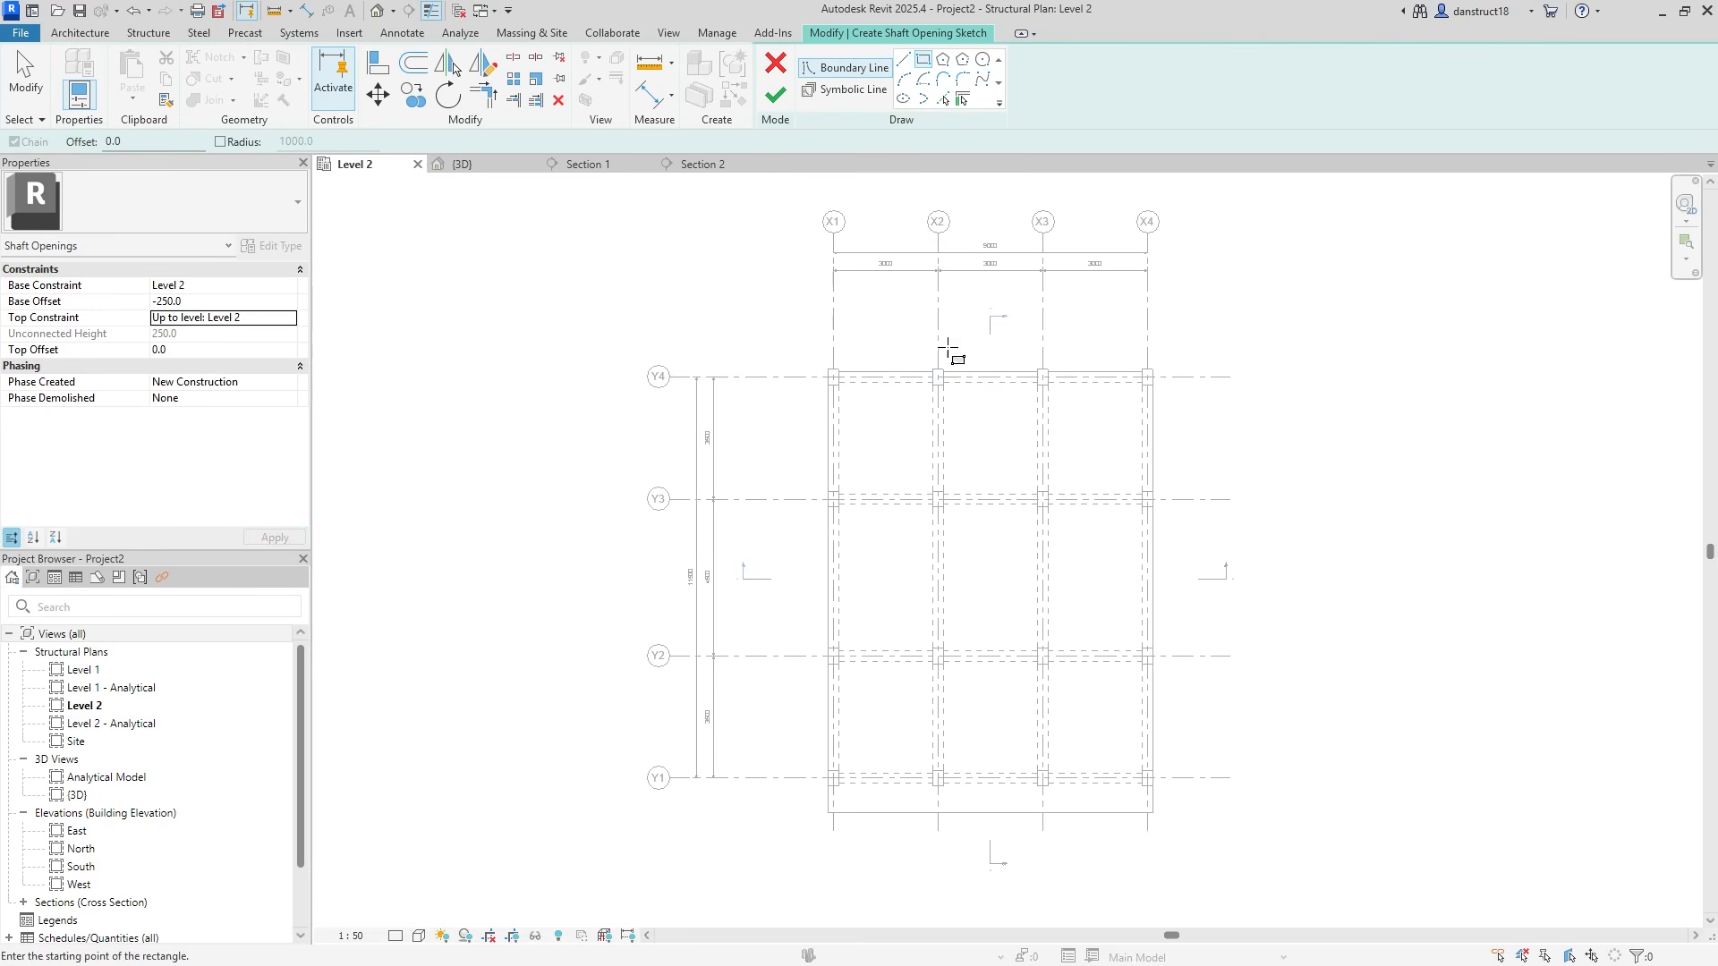
scroll(985, 568, up, 4)
click(866, 387)
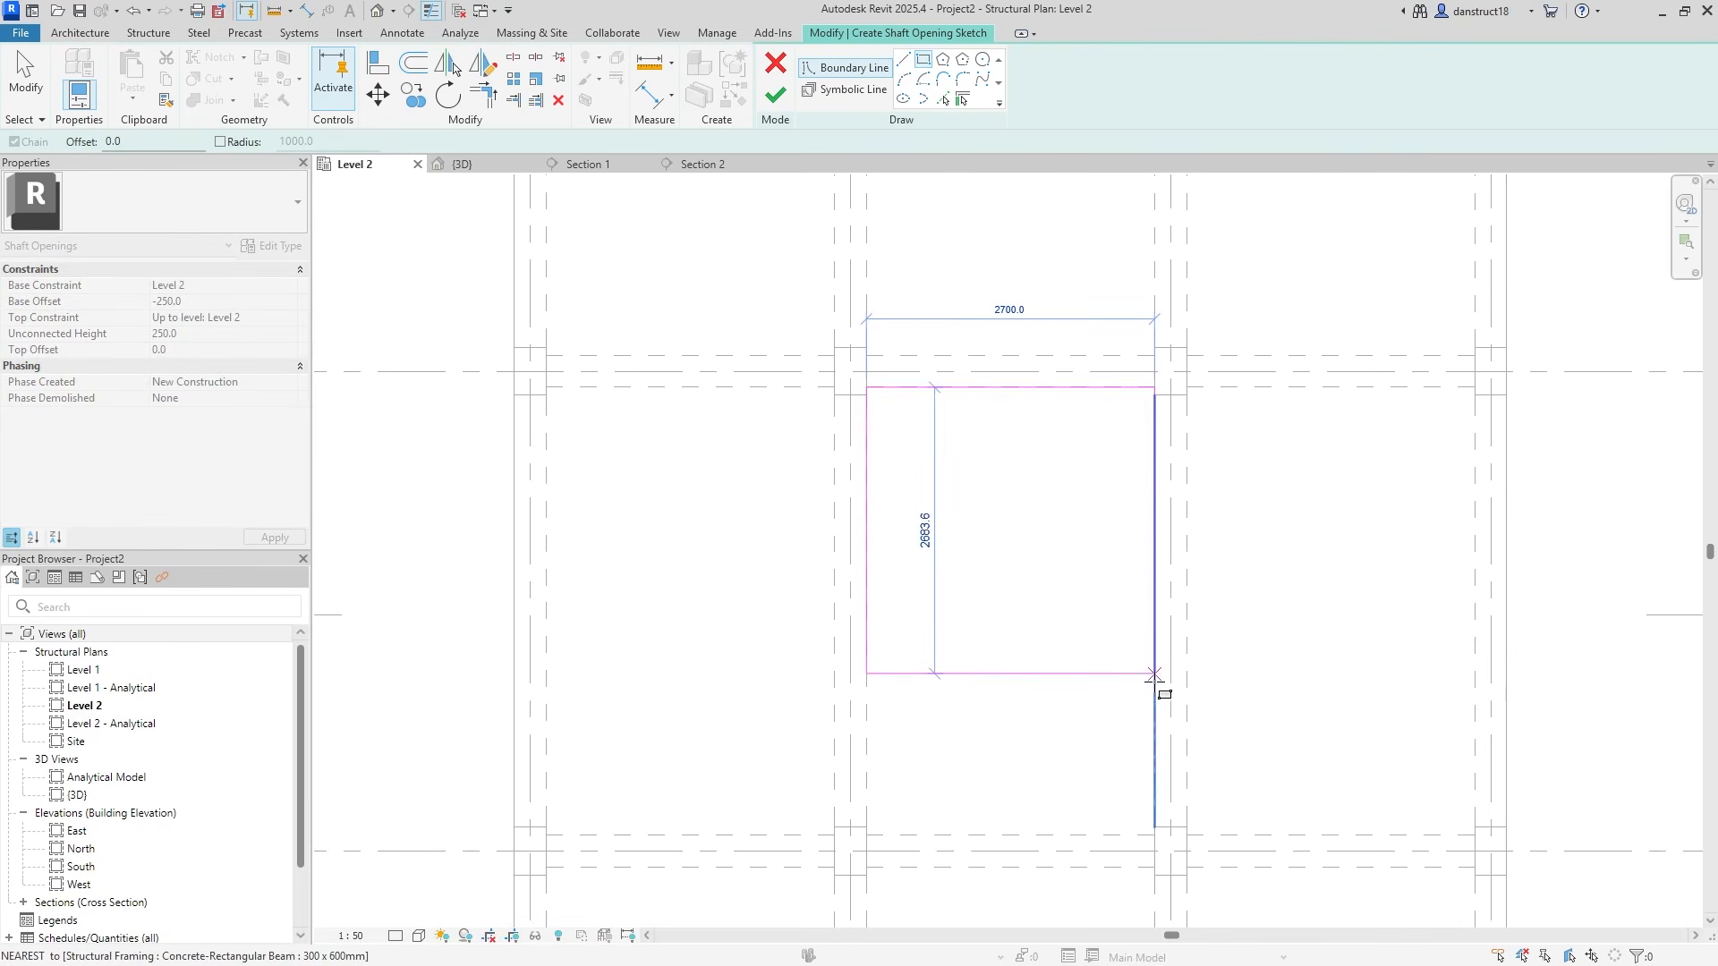
click(1154, 721)
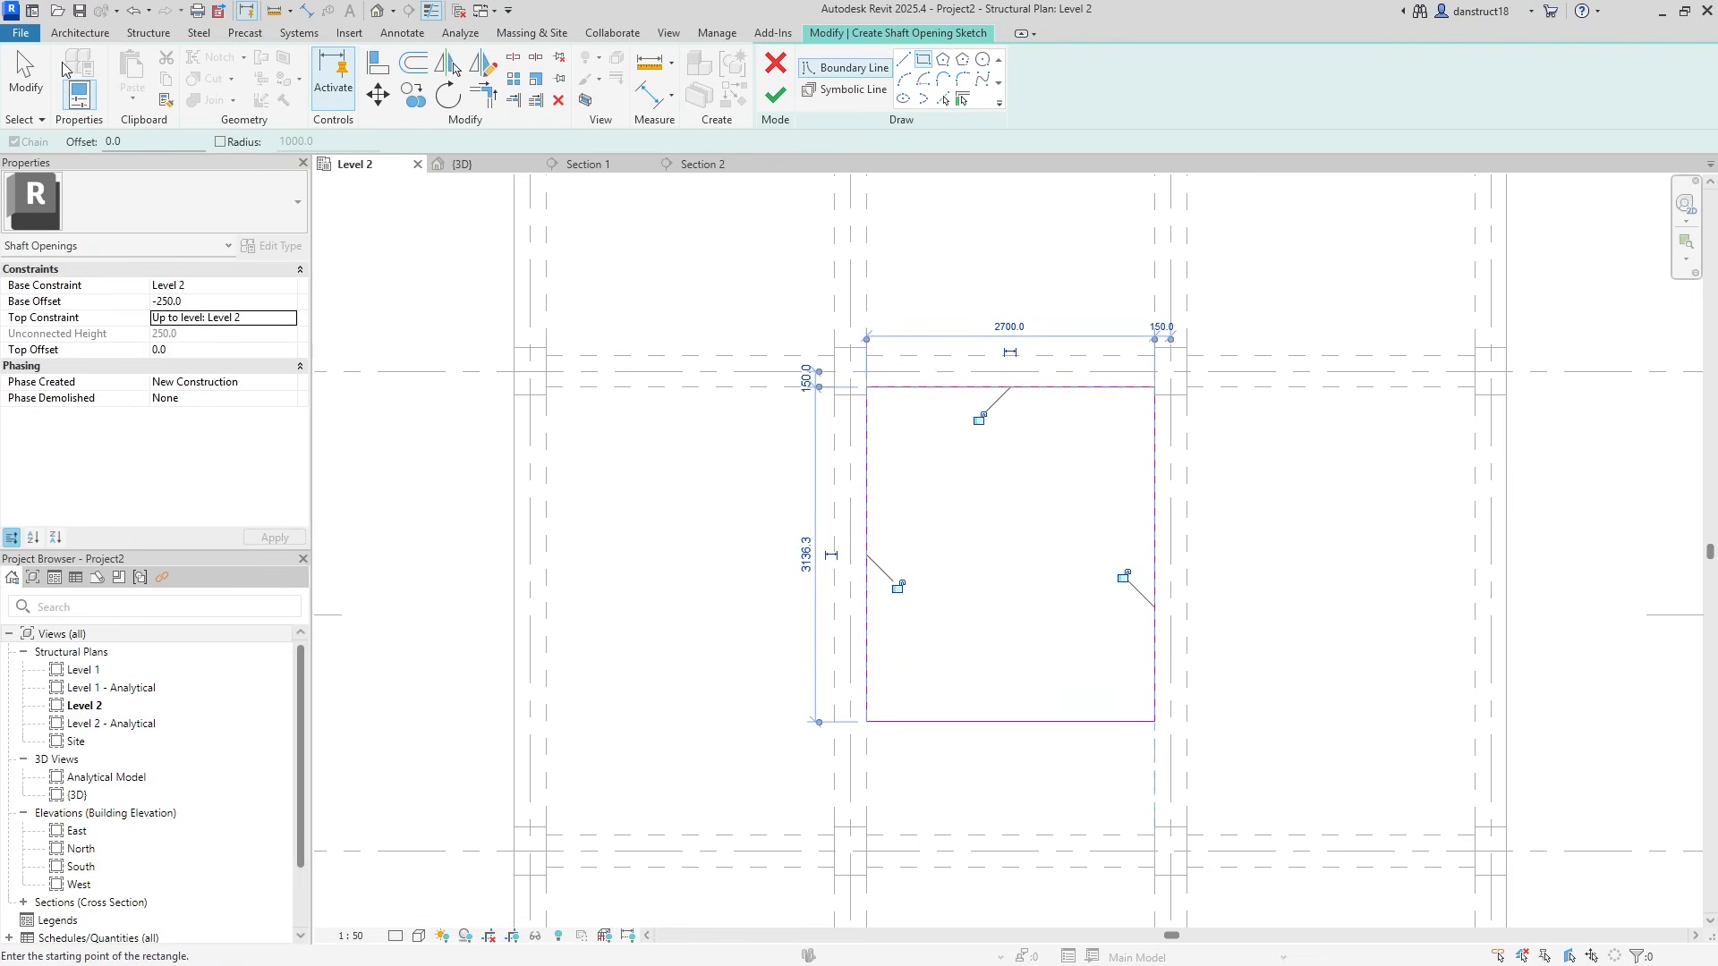
click(25, 76)
click(960, 721)
click(1195, 548)
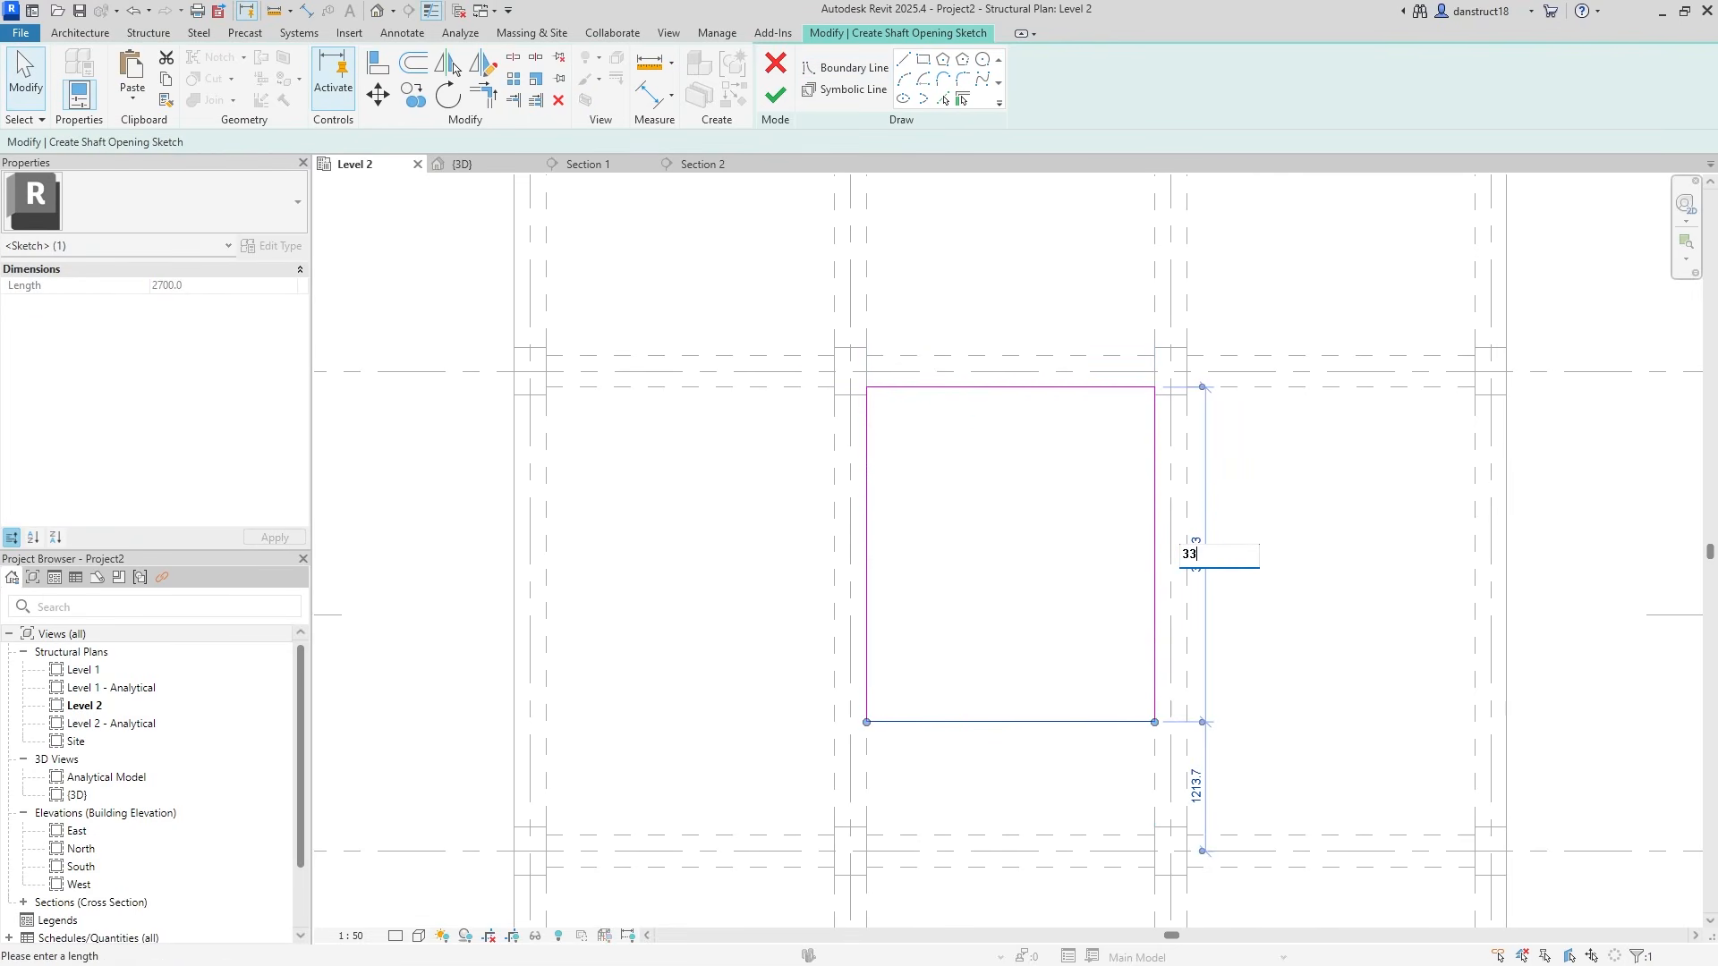
key(Return)
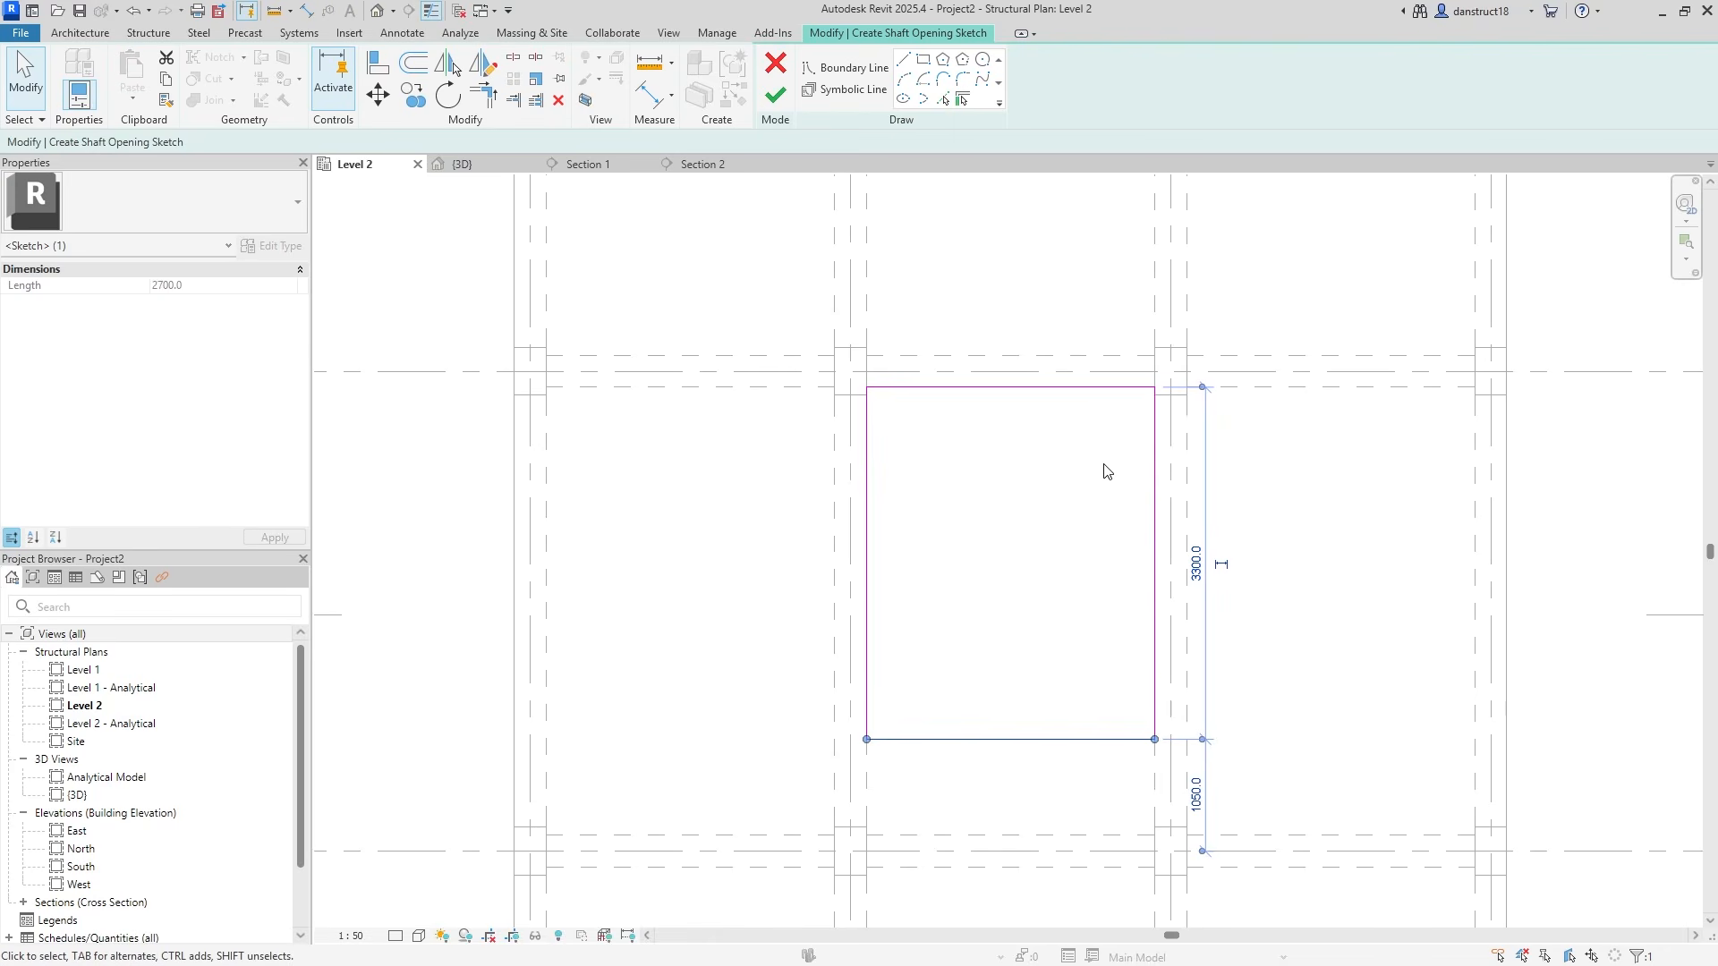
key(Escape)
Add two diagonal symbolic lines in the Hidden Lines style across the shaft boundary and finish the opening sketch
click(819, 93)
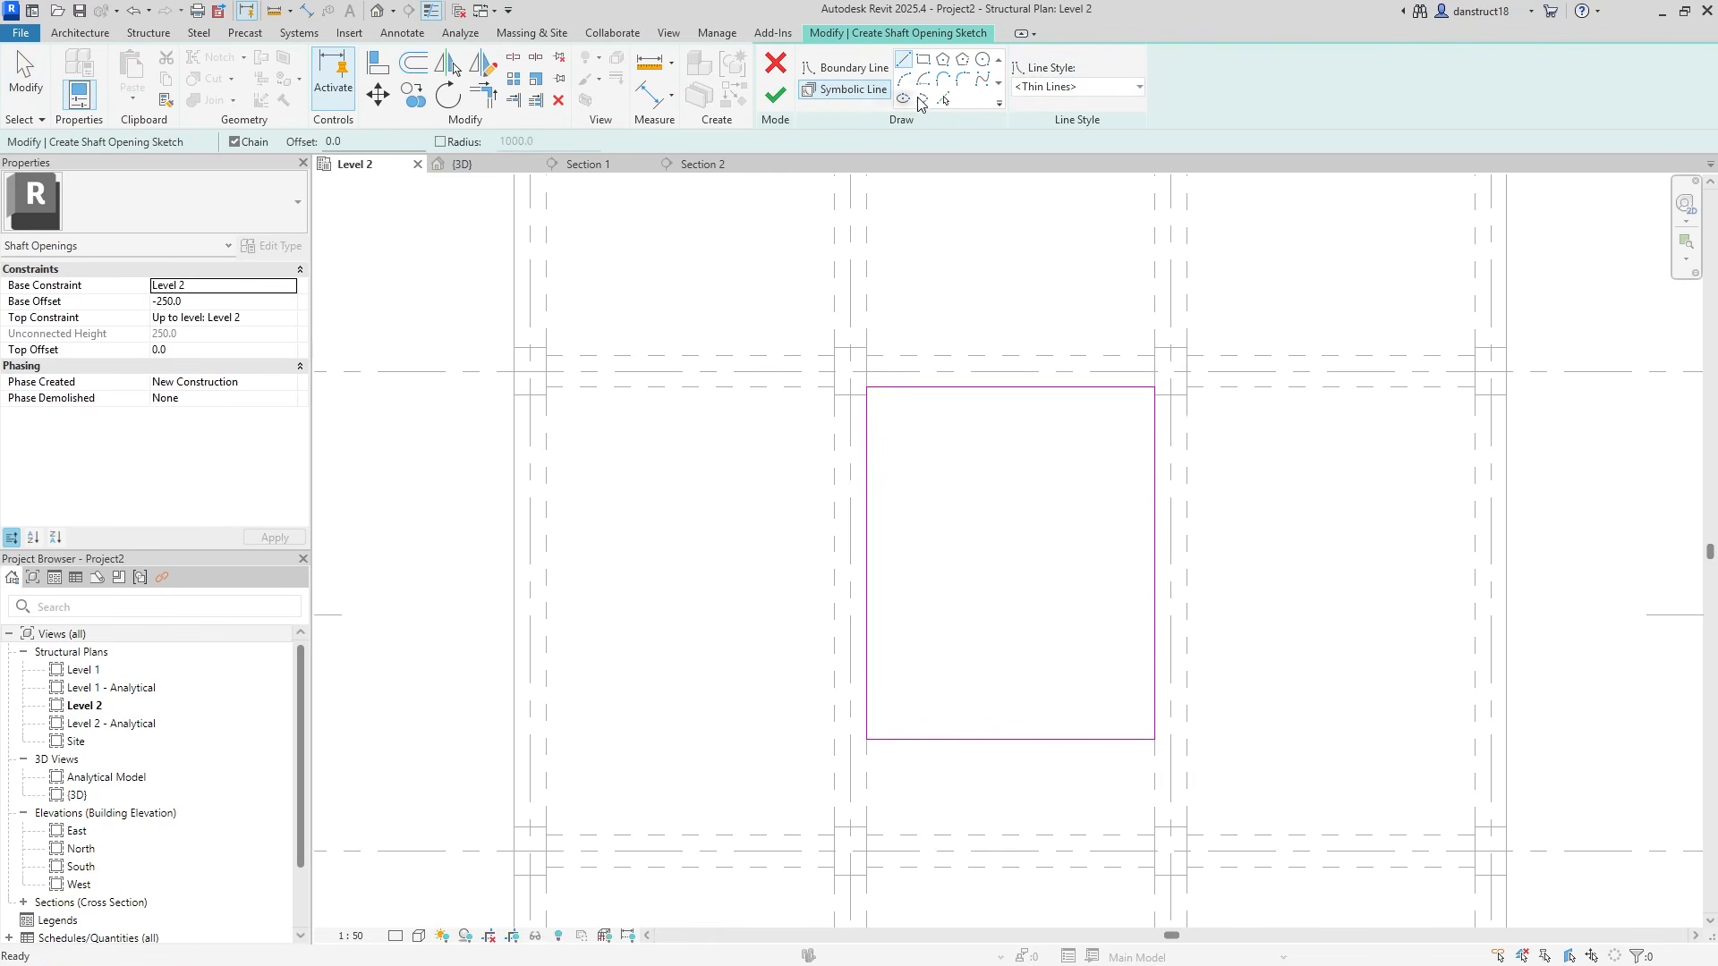
click(1061, 90)
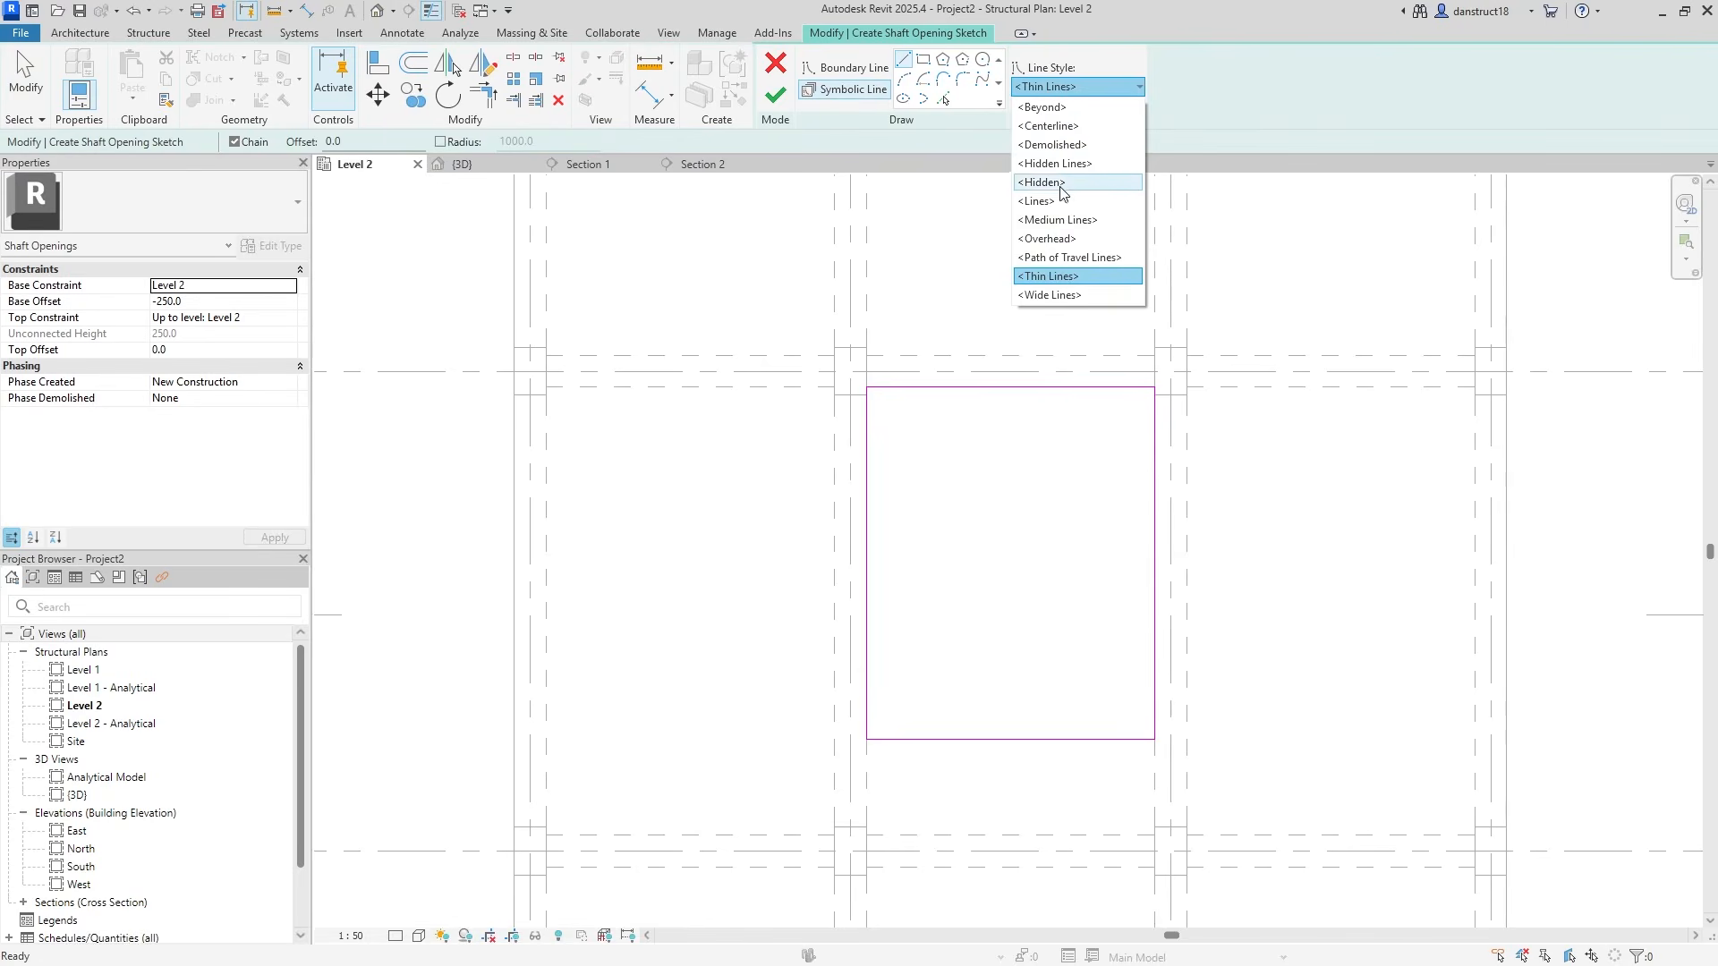
click(1029, 161)
click(866, 739)
click(1152, 387)
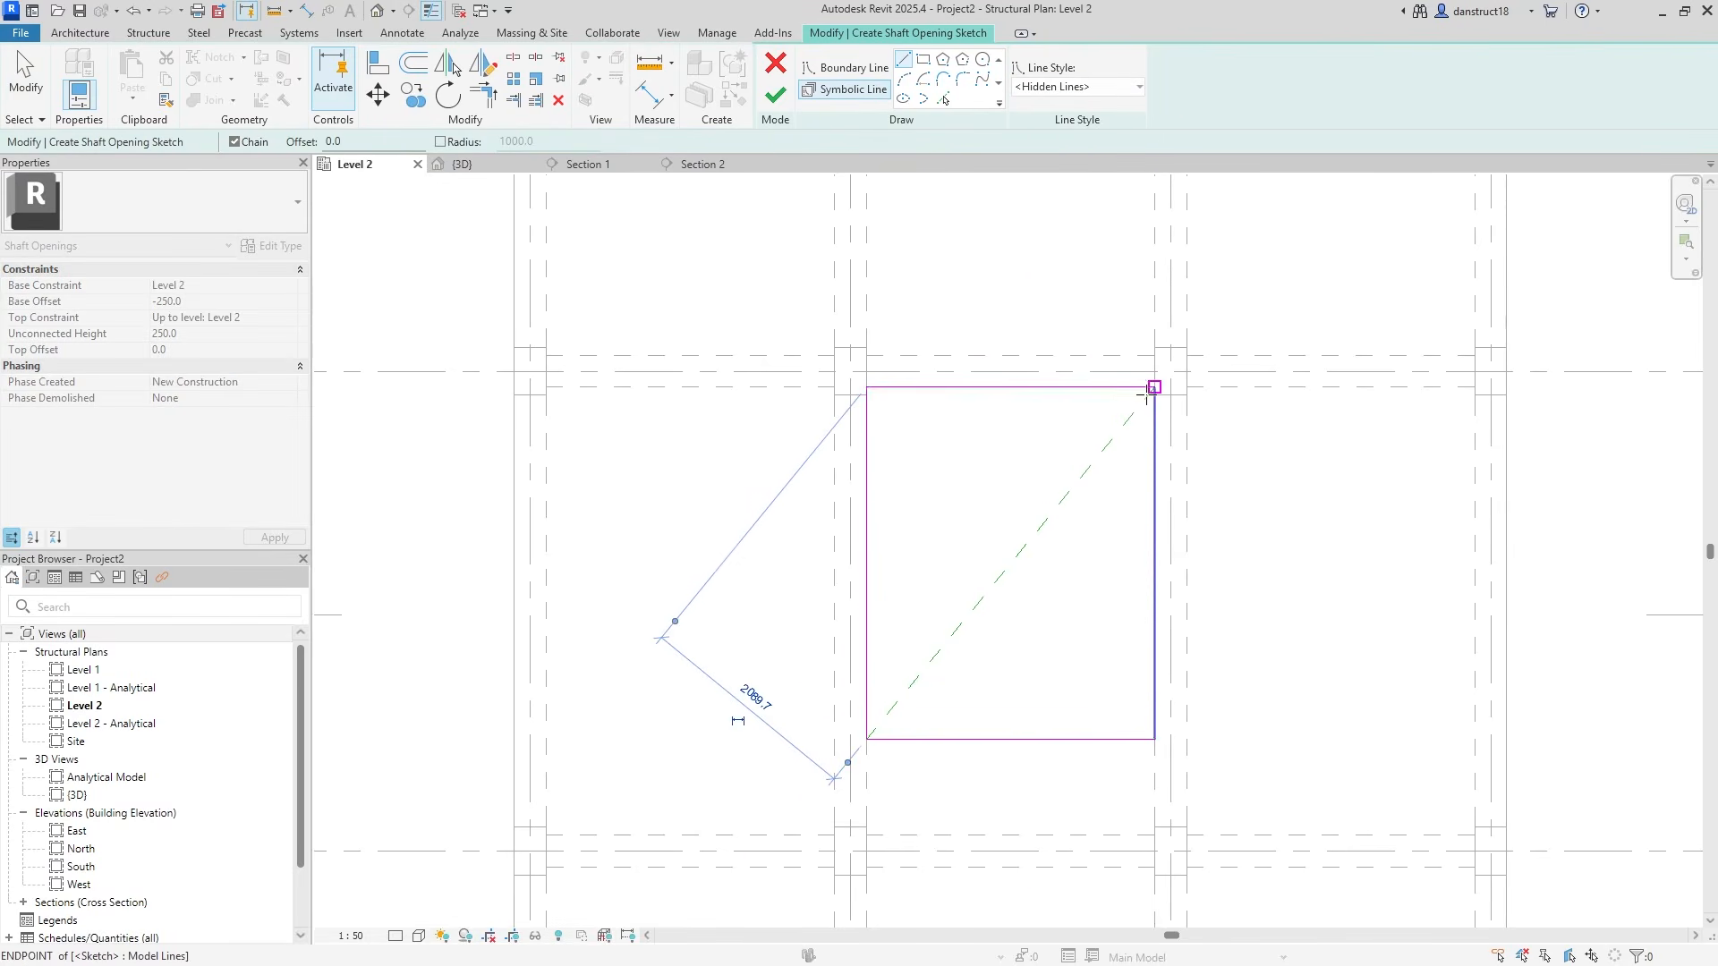
click(866, 388)
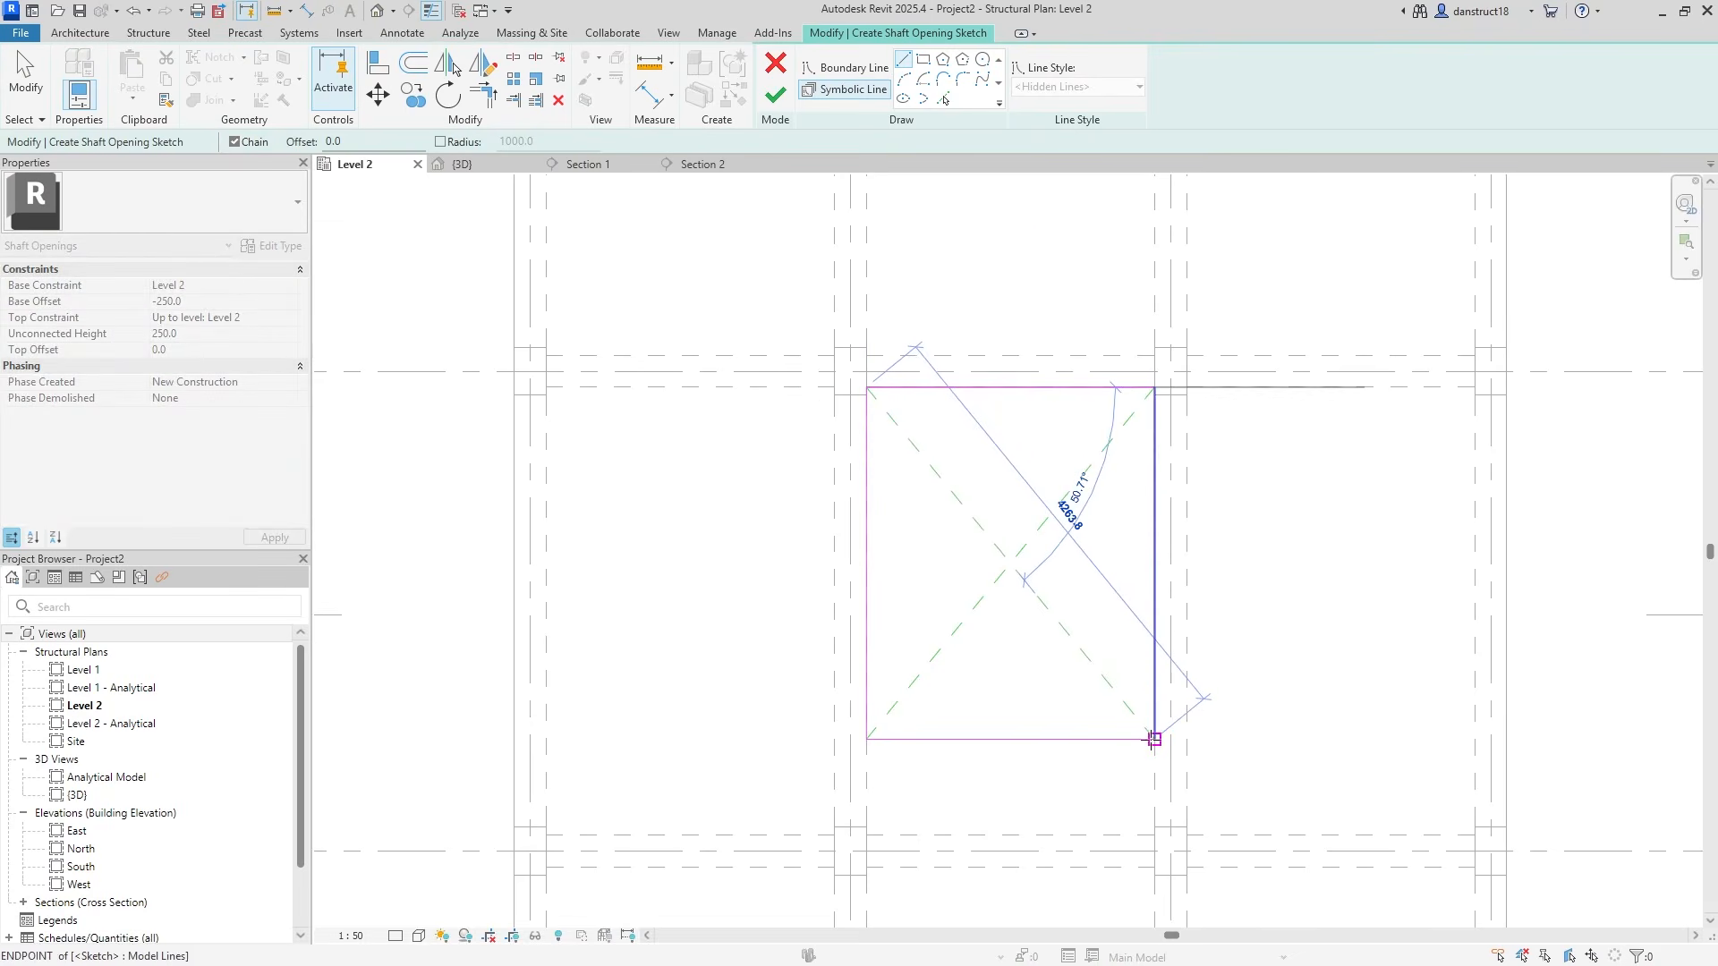
click(1152, 739)
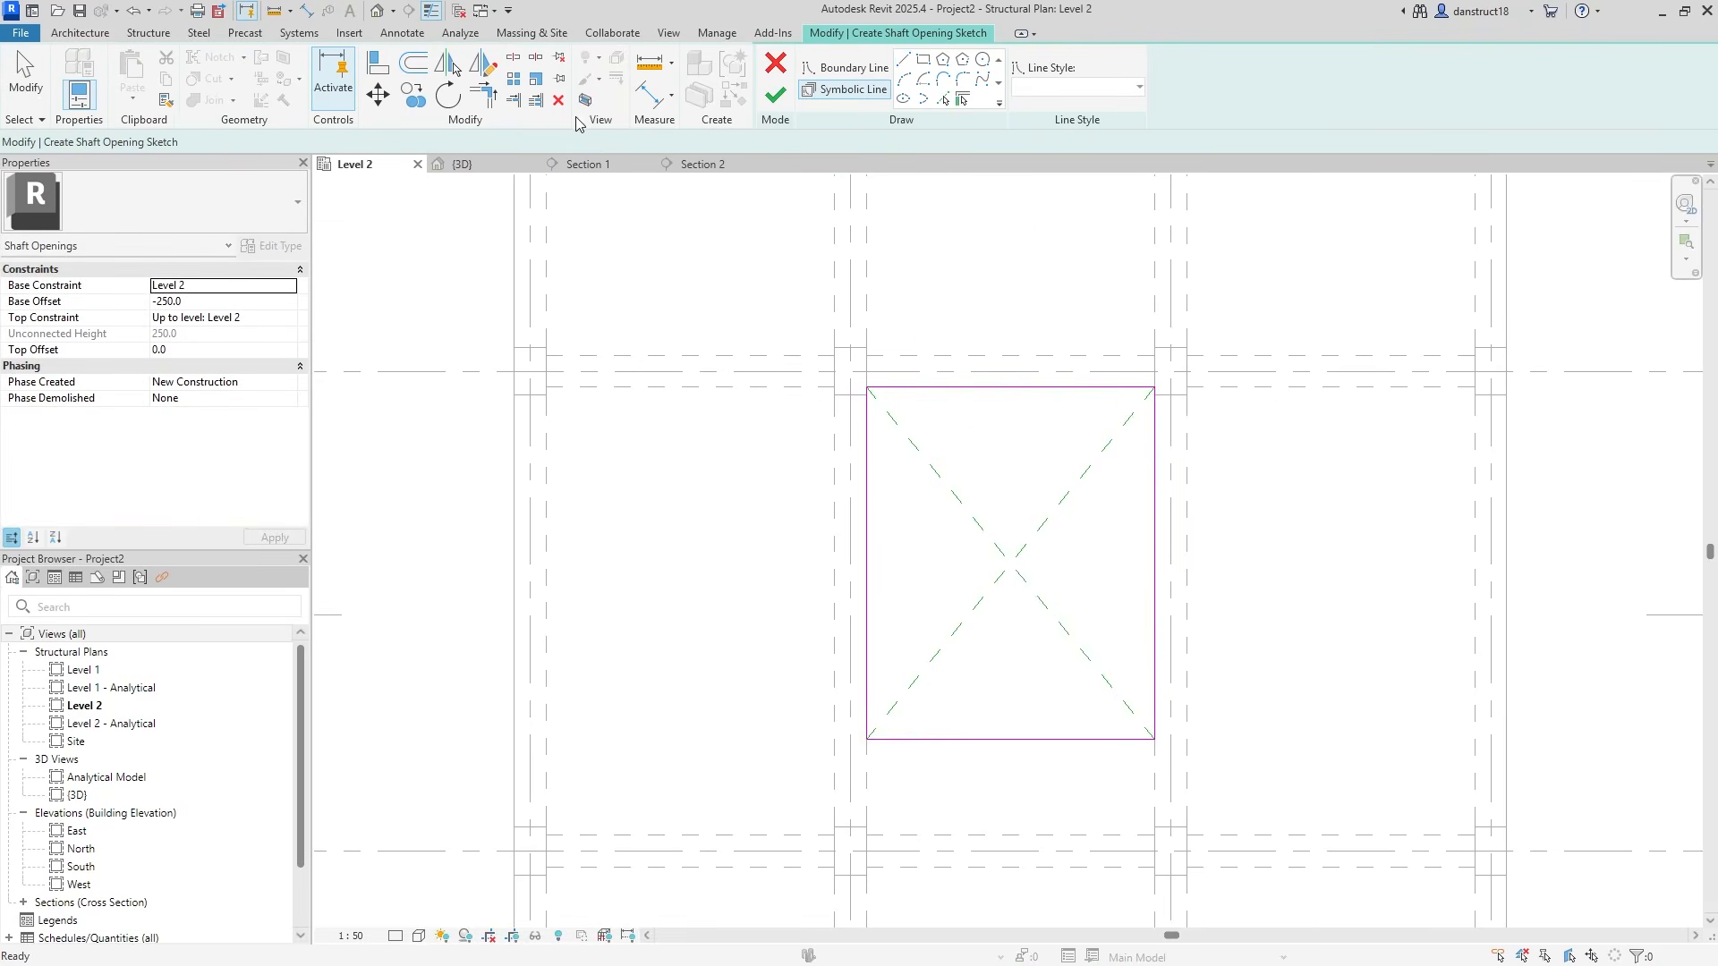
click(775, 94)
click(431, 516)
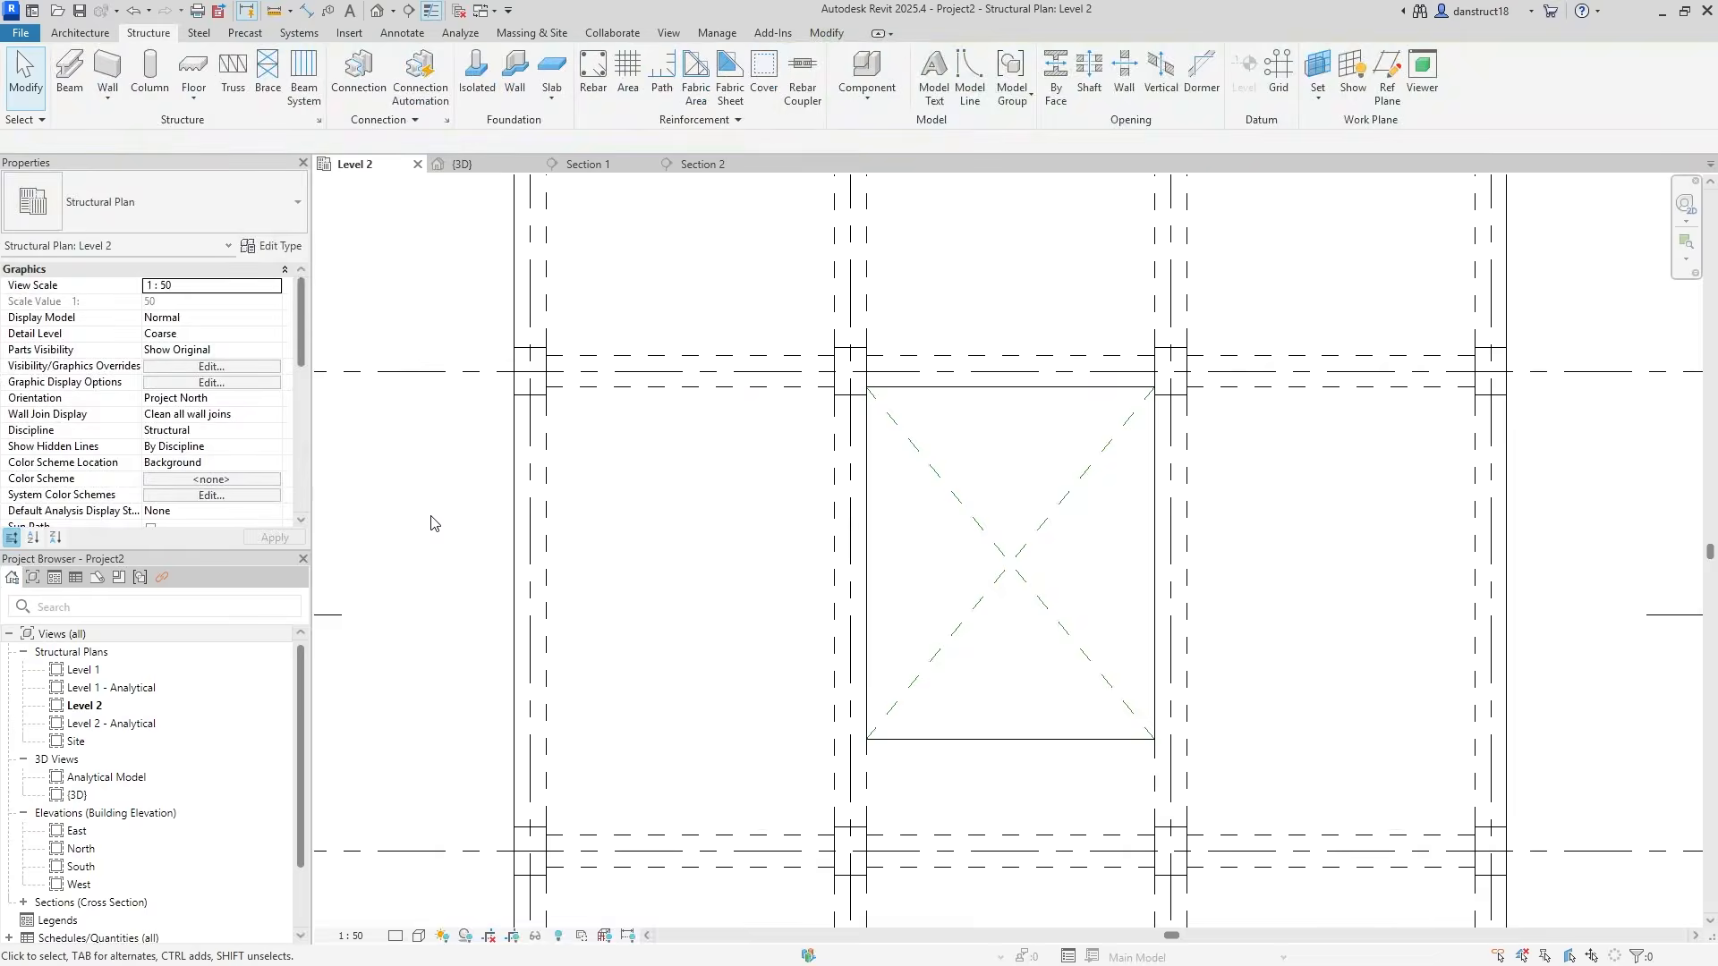
Examine the shaft opening in the horizontal cross section's view and return to the Level 2 plan
scroll(429, 516, down, 3)
mouse_move(431, 517)
middle_down()
mouse_move(654, 538)
mouse_move(654, 491)
mouse_move(718, 596)
middle_up()
scroll(646, 484, down, 1)
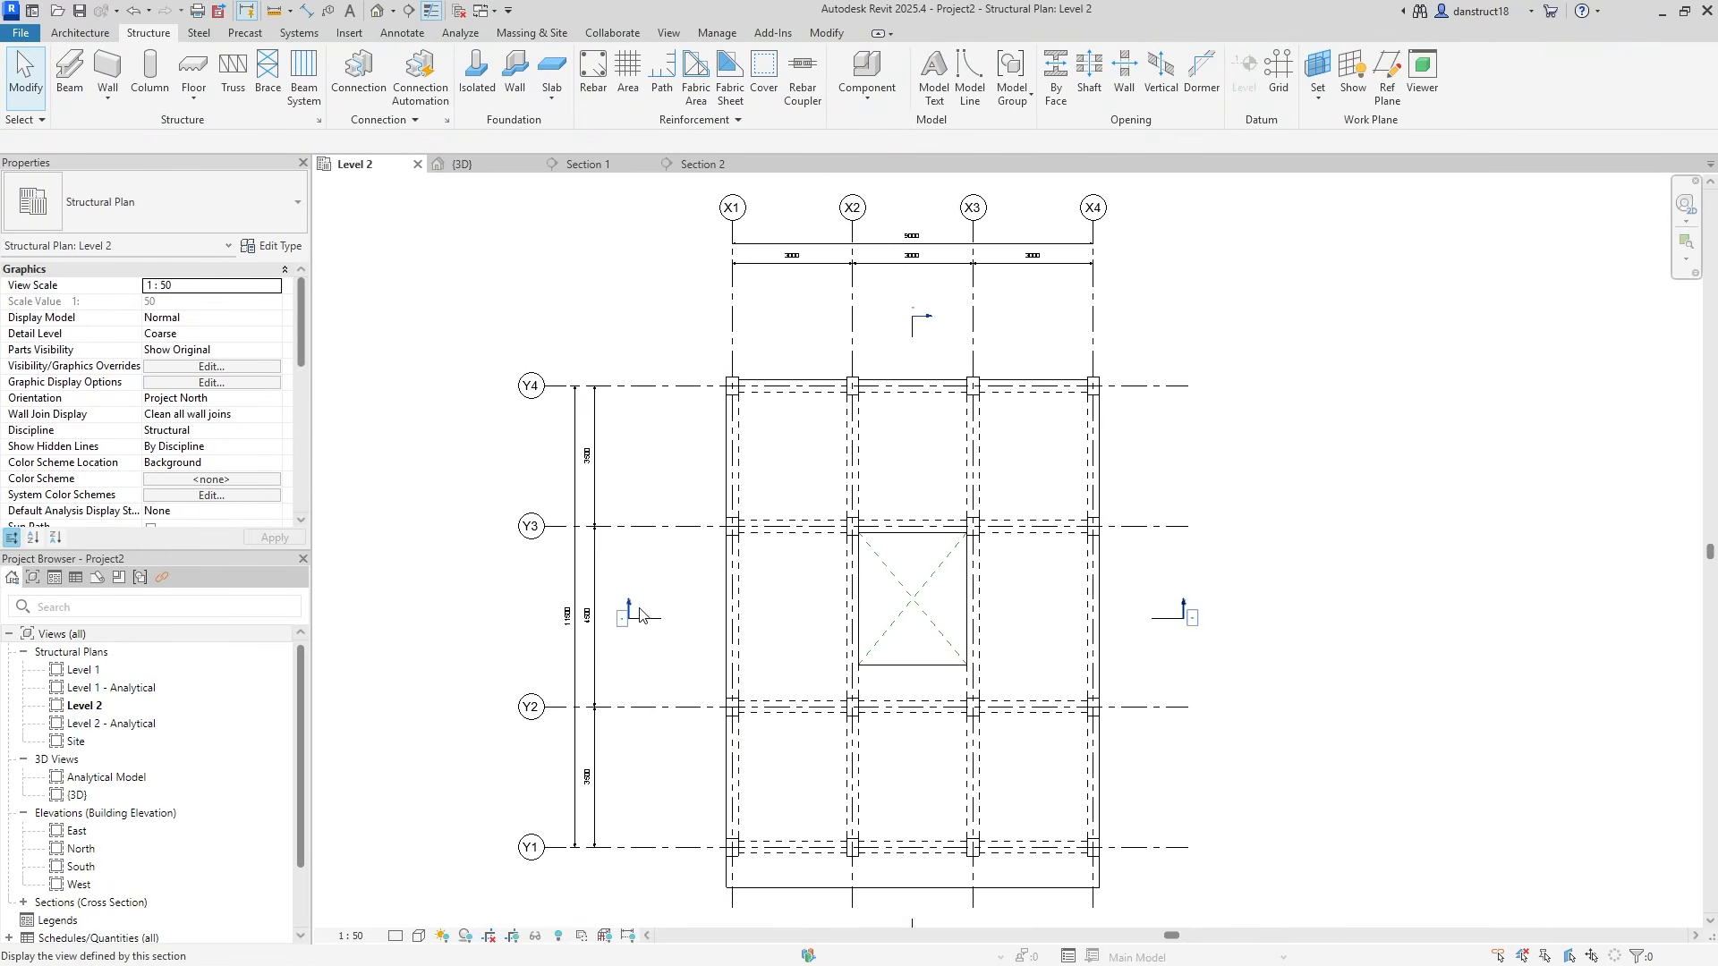
double_click(630, 608)
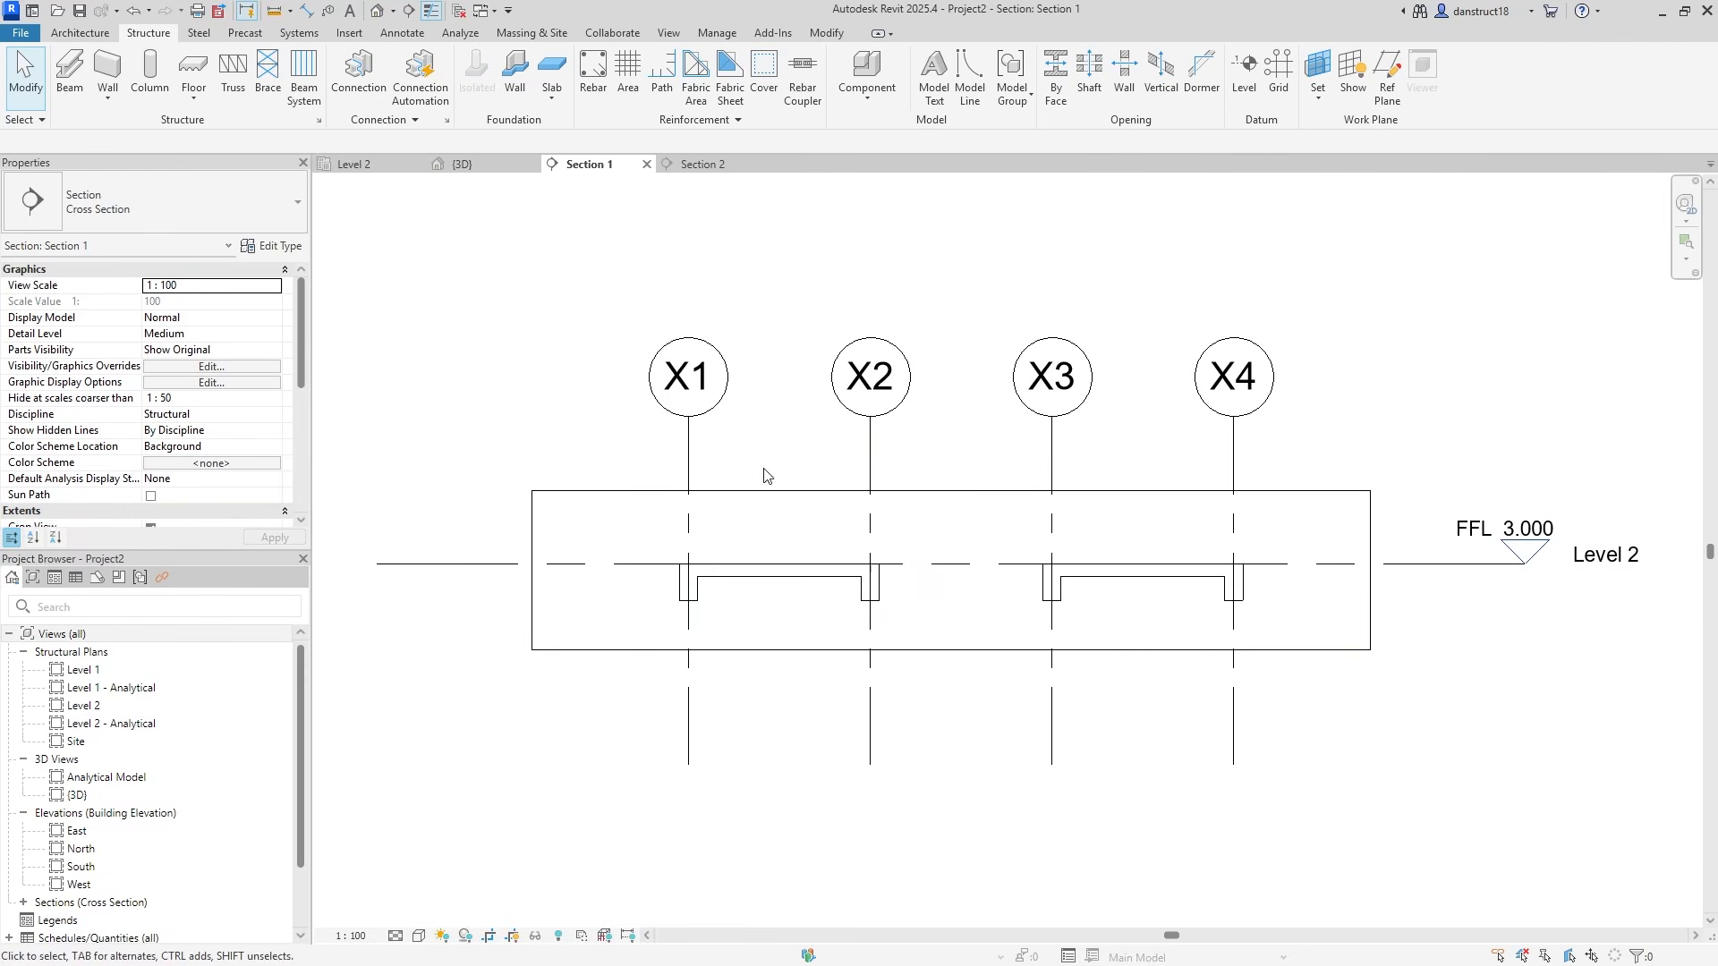
click(984, 573)
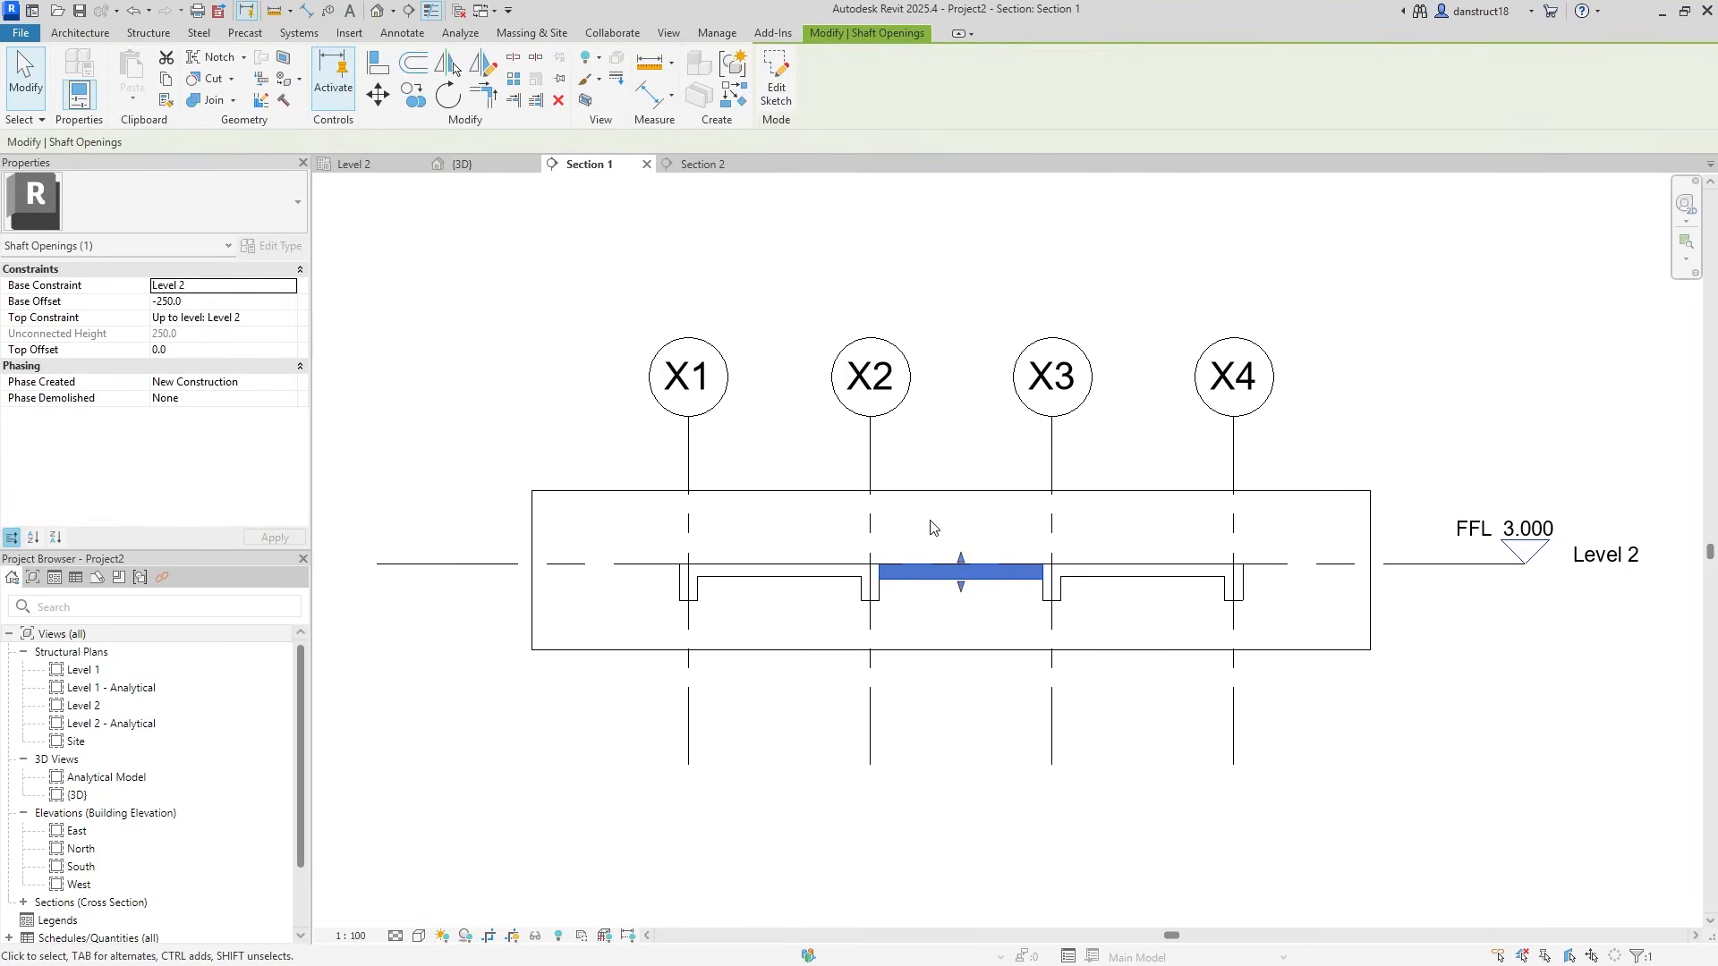
click(930, 528)
click(353, 164)
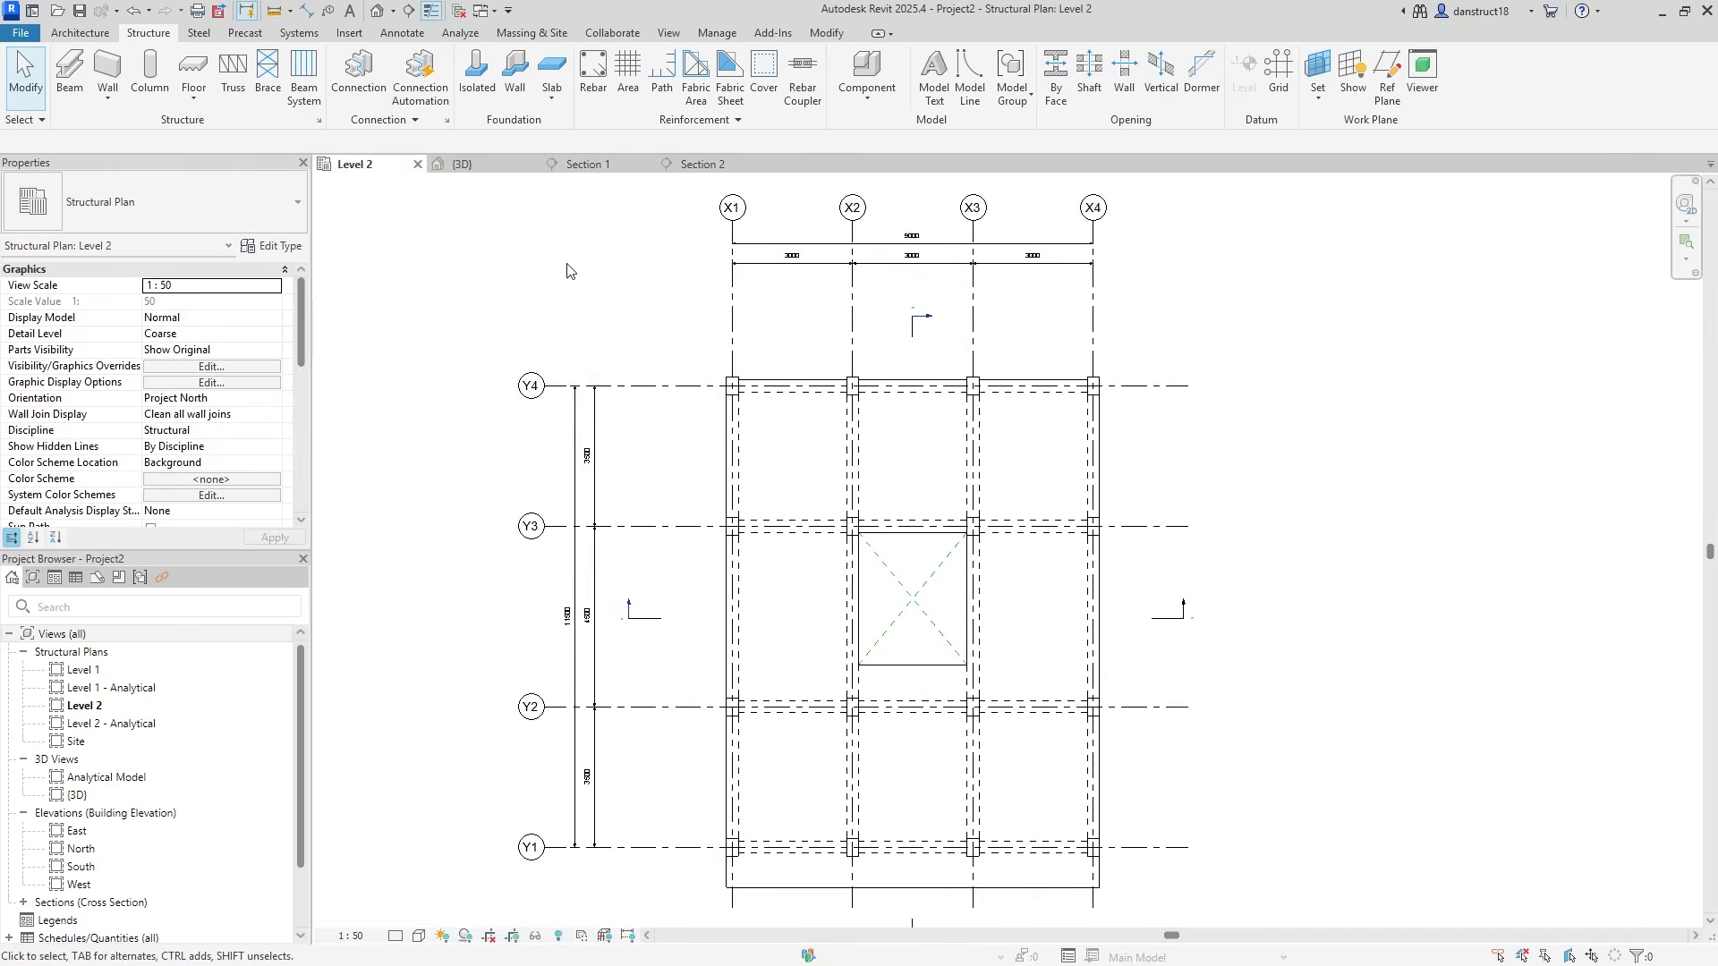
Examine the shaft opening in the vertical cross section's view and in the 3D view
double_click(922, 324)
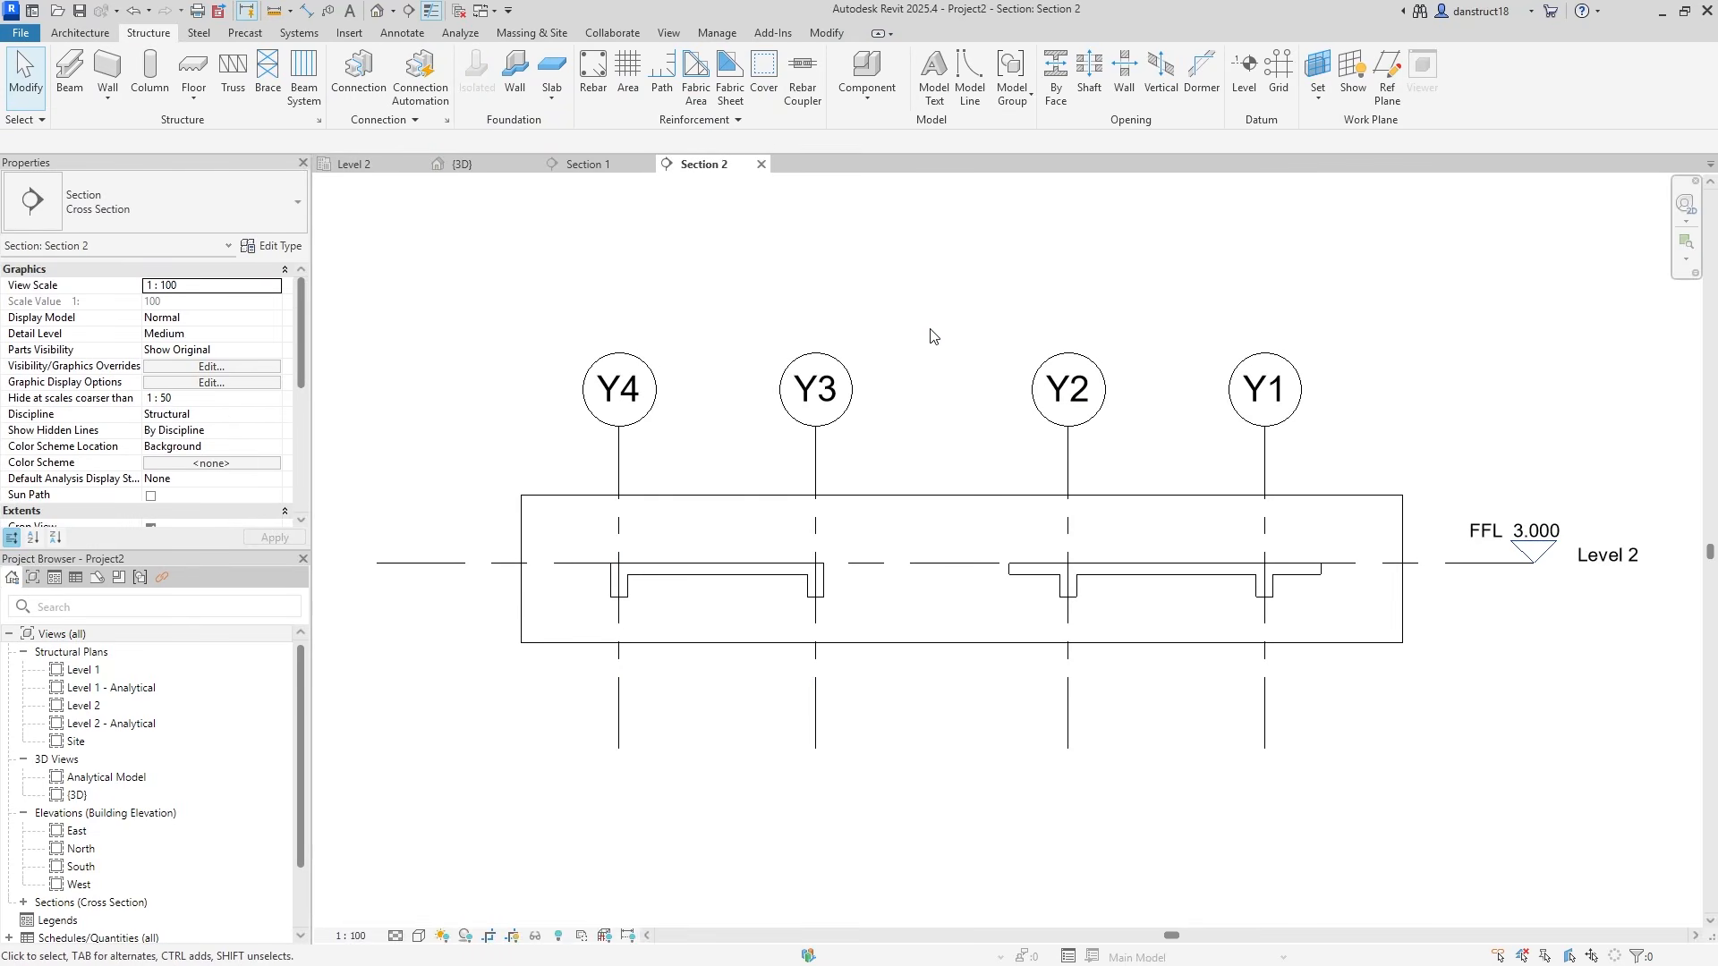
click(906, 571)
click(909, 516)
click(466, 164)
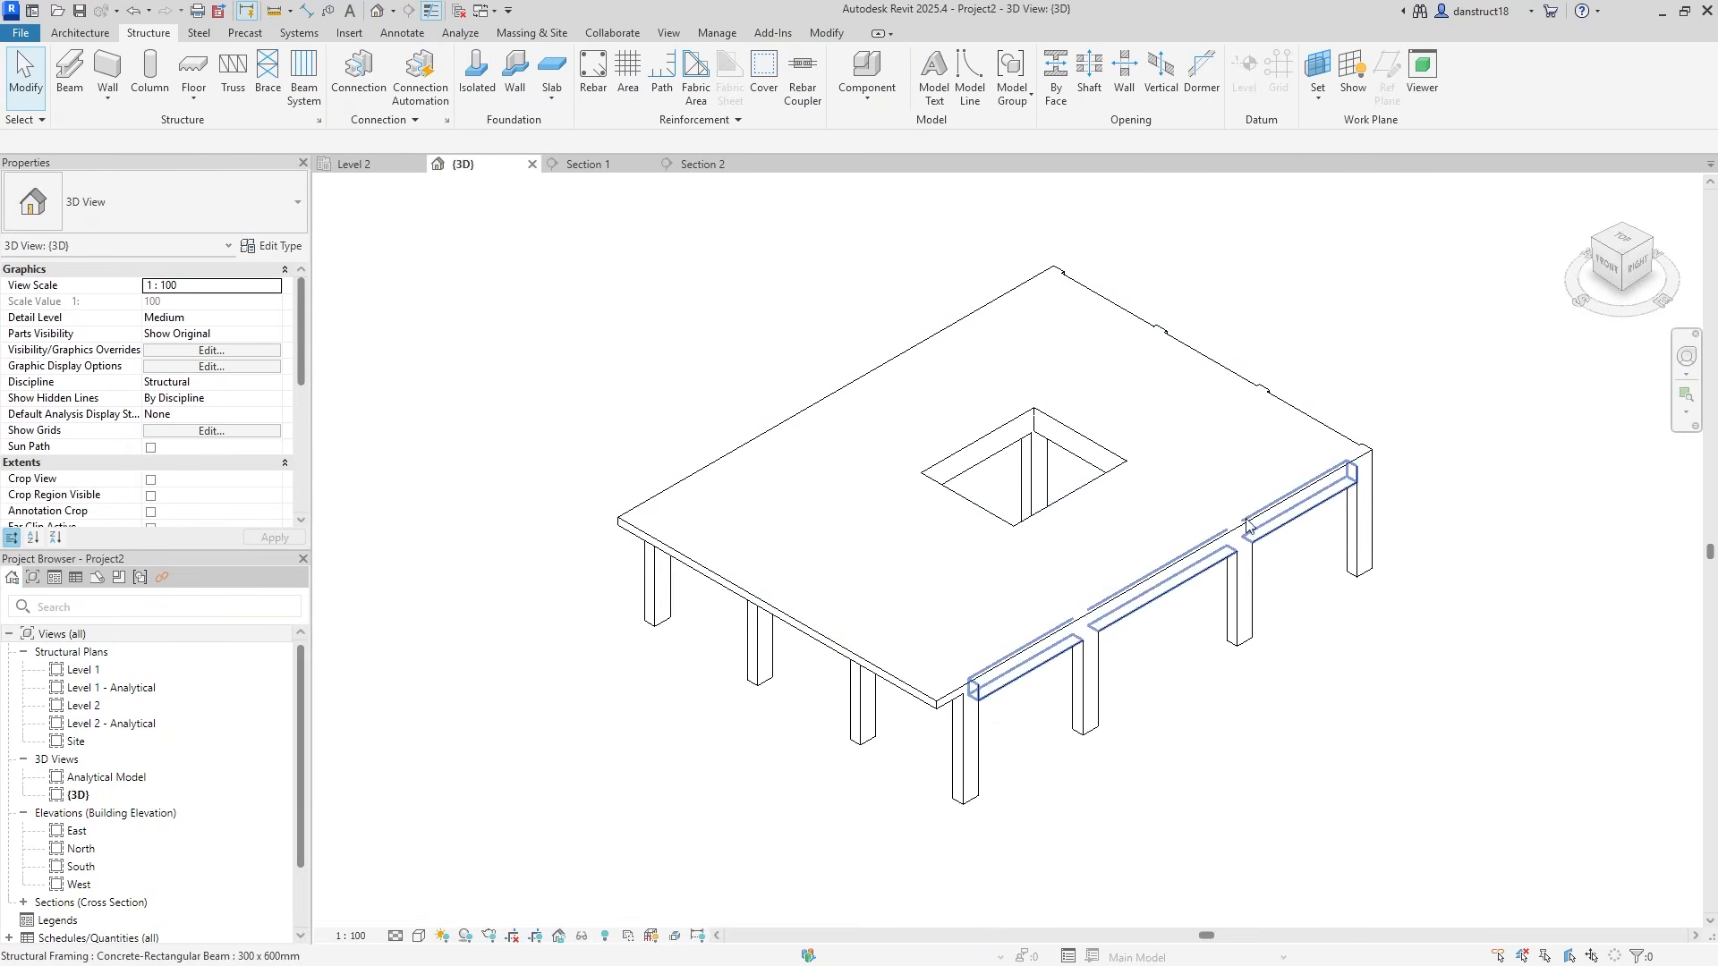
click(999, 478)
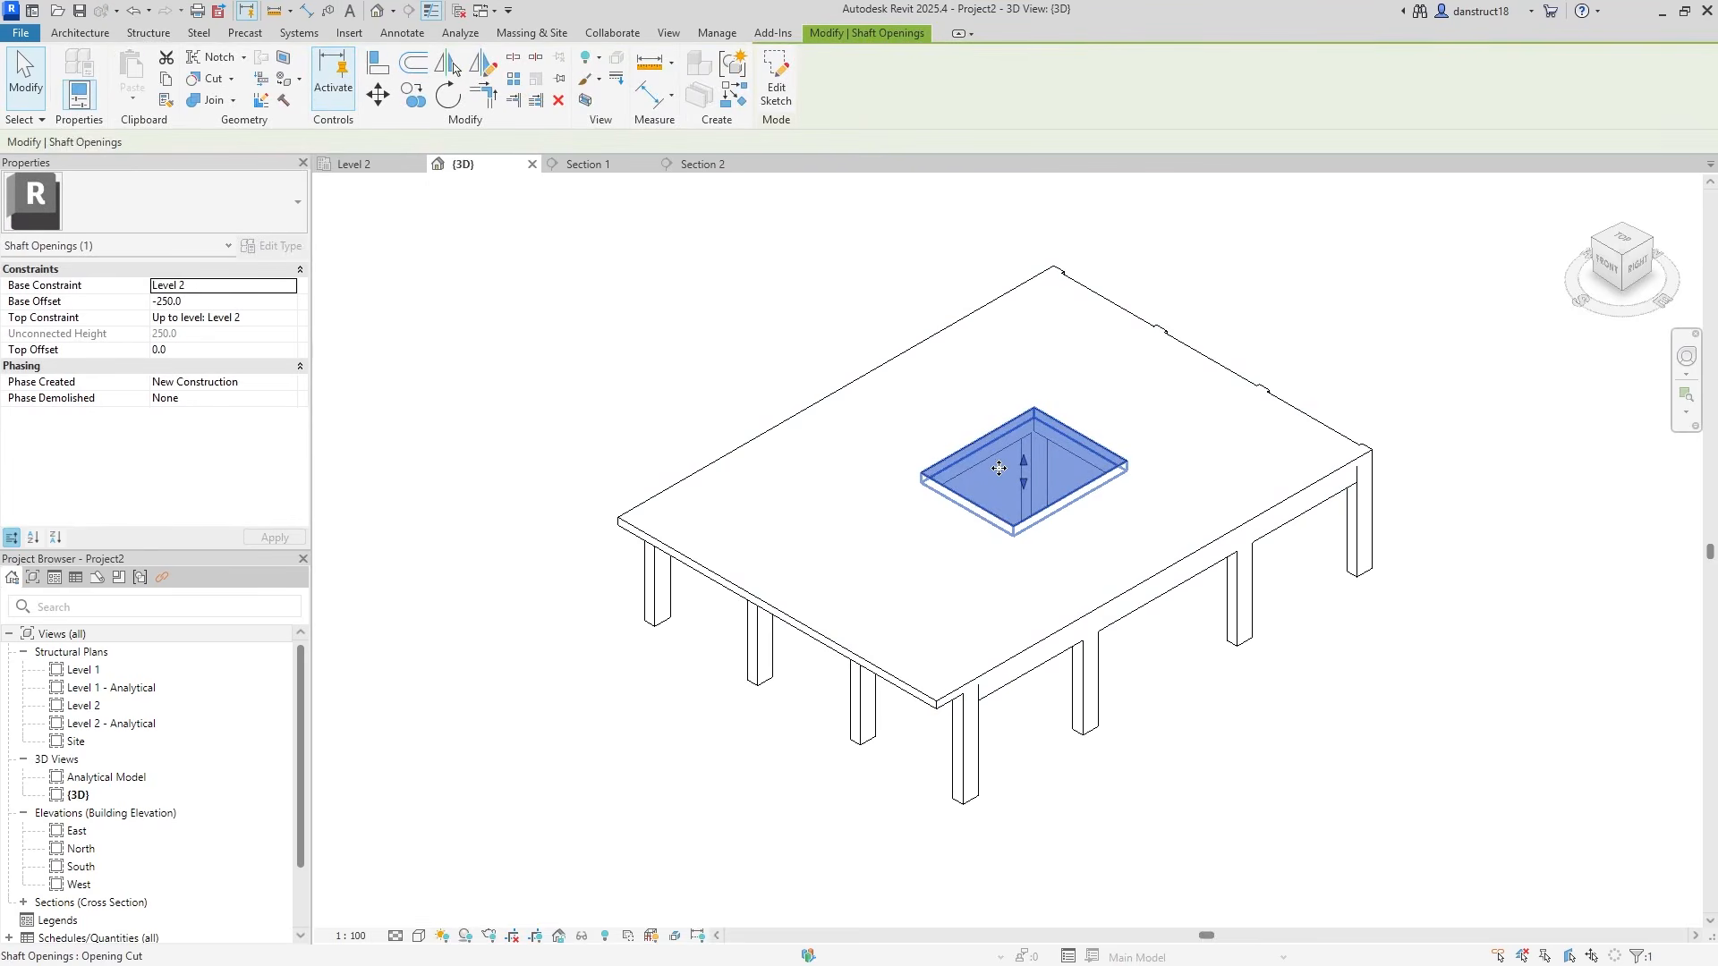
click(572, 349)
click(824, 491)
click(778, 610)
click(761, 631)
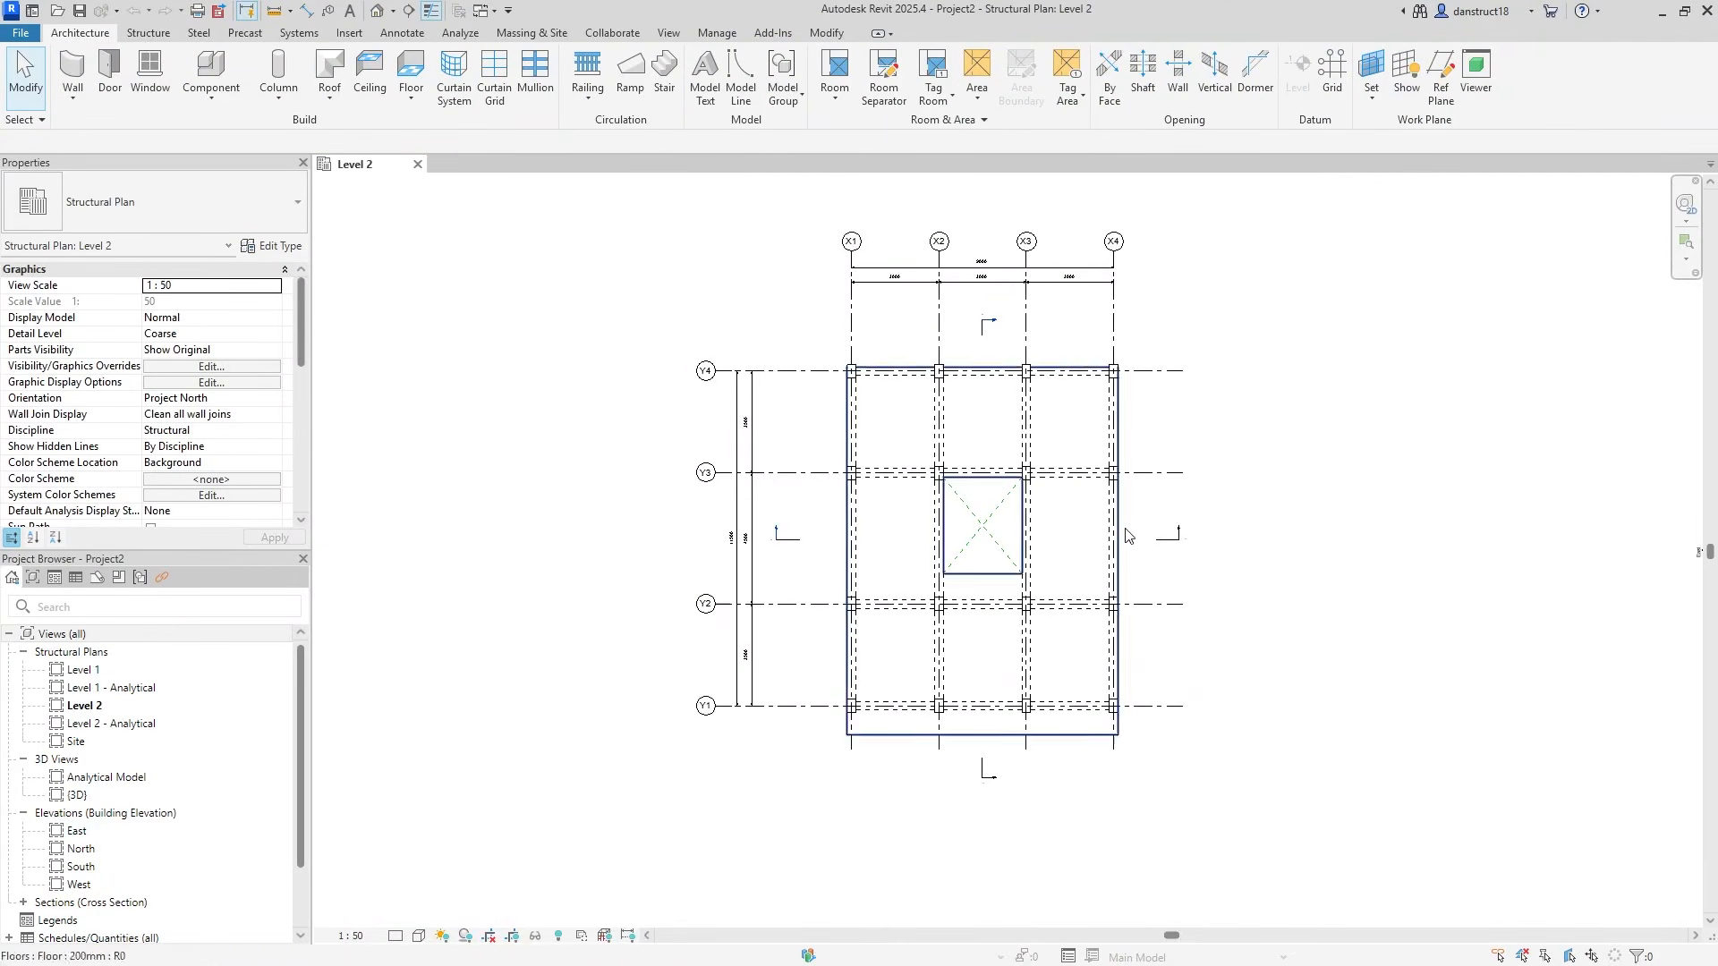
Inspect the floor slab in the Level 2 plan and in the 3D view by selecting it in each
click(1081, 572)
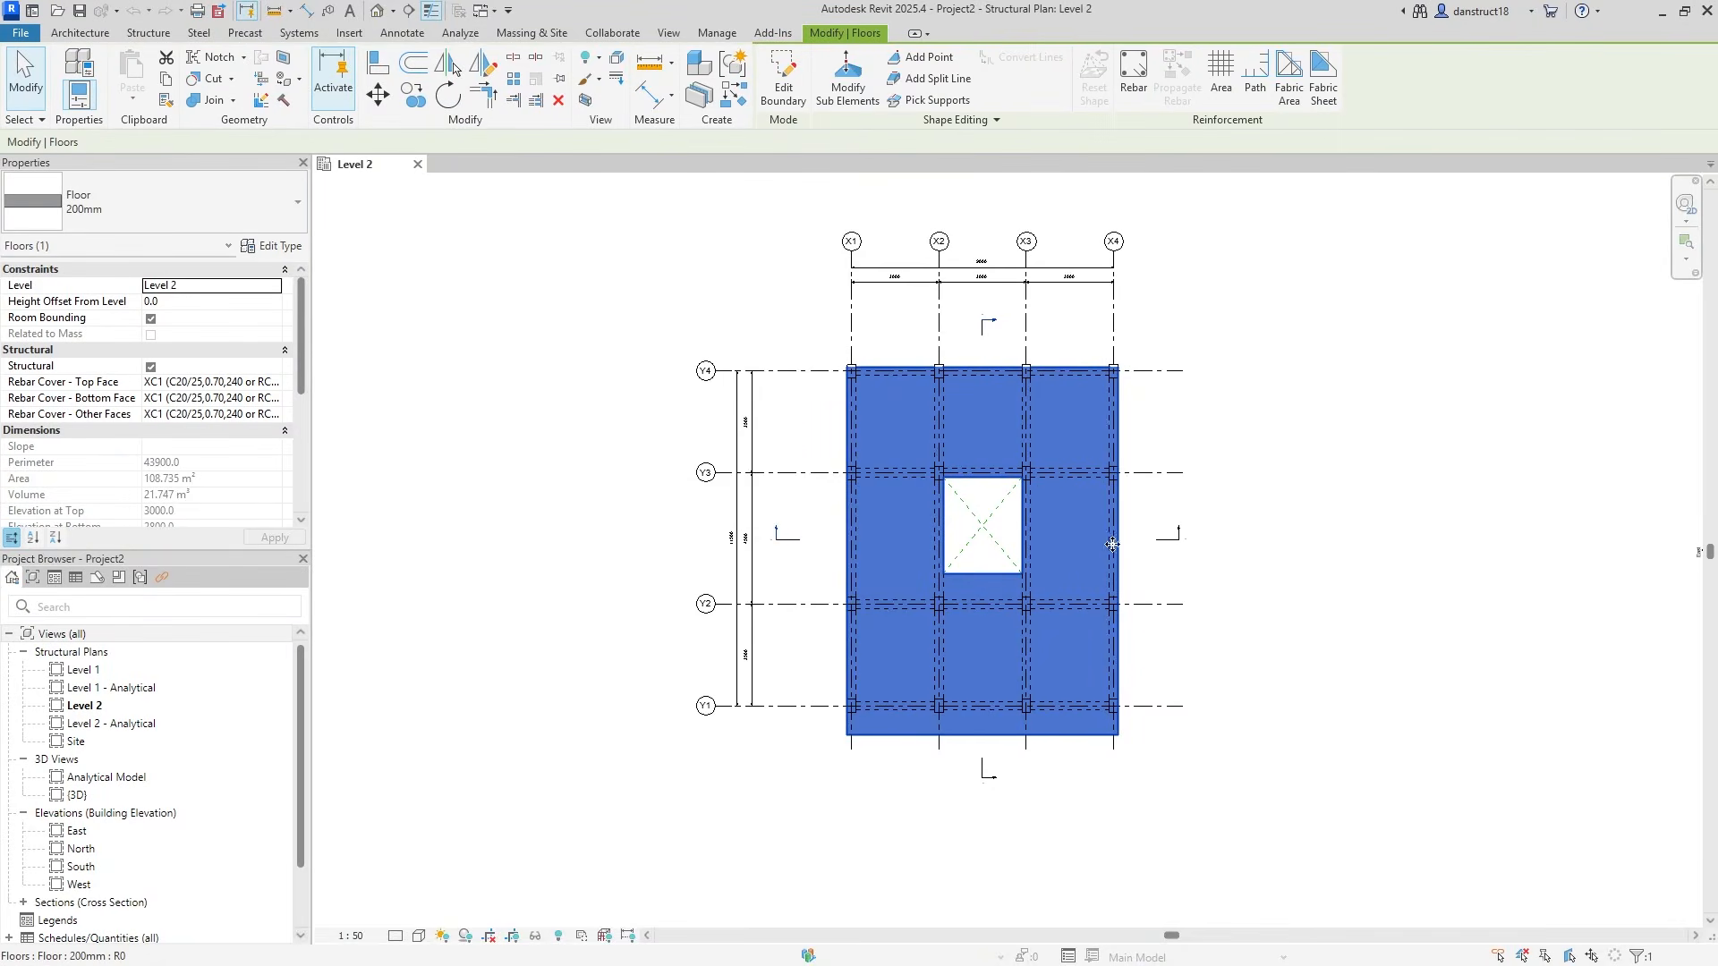
click(1274, 411)
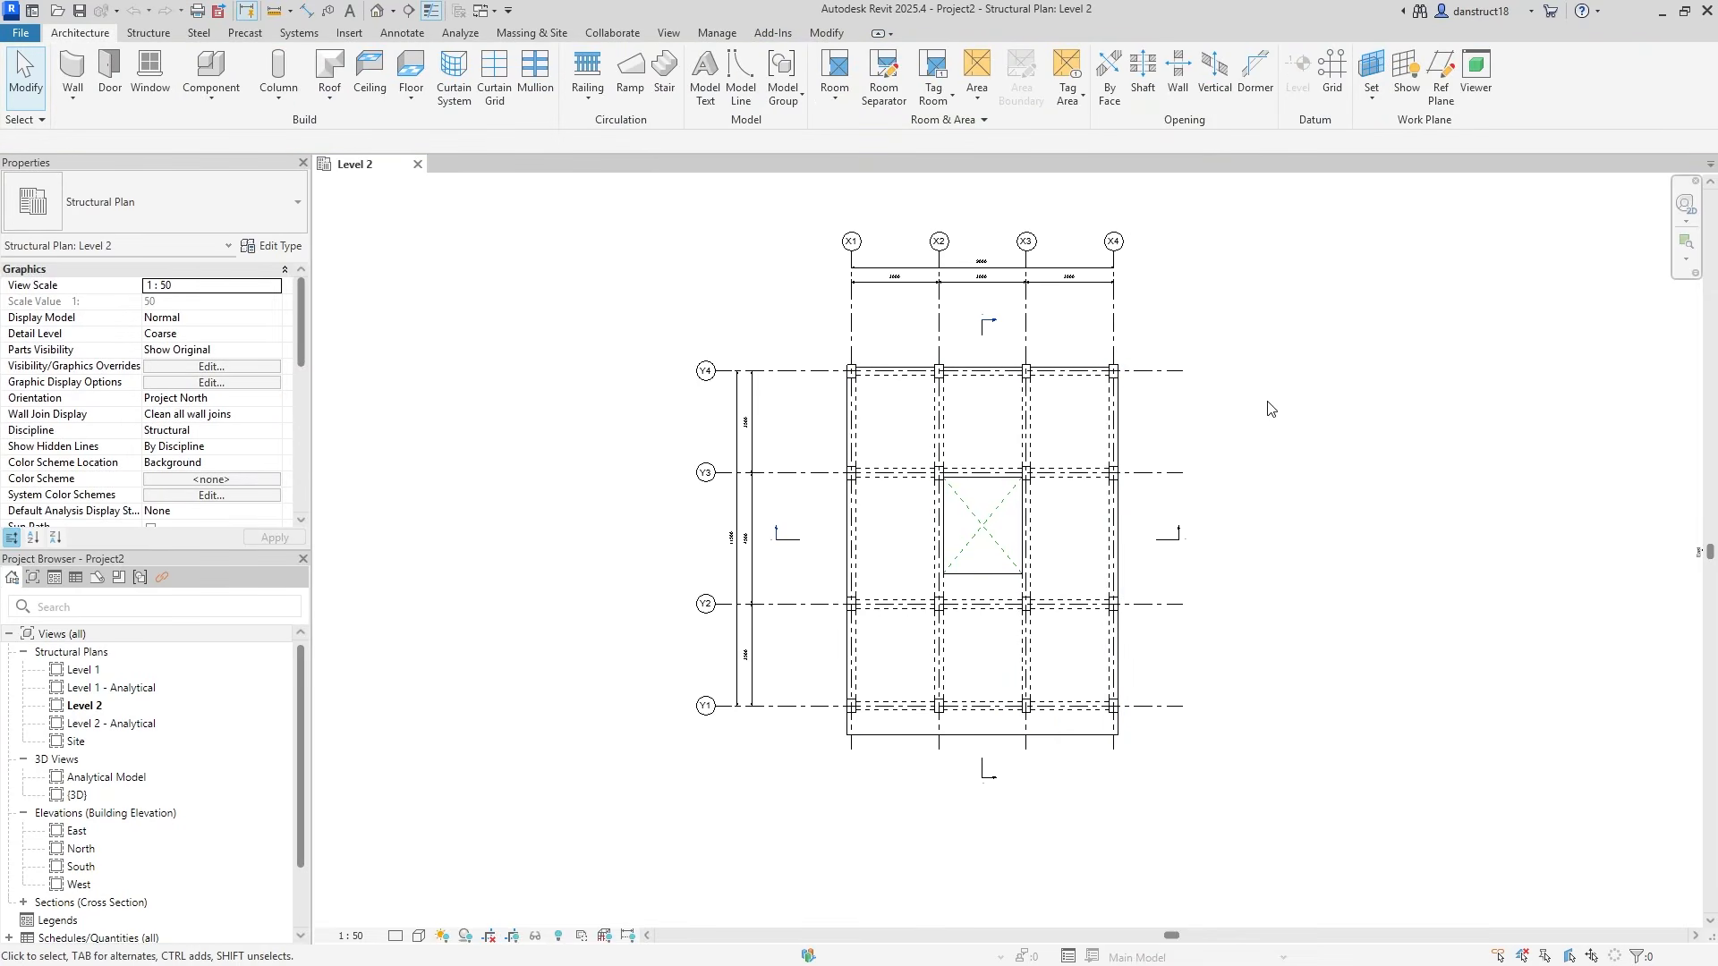
double_click(78, 795)
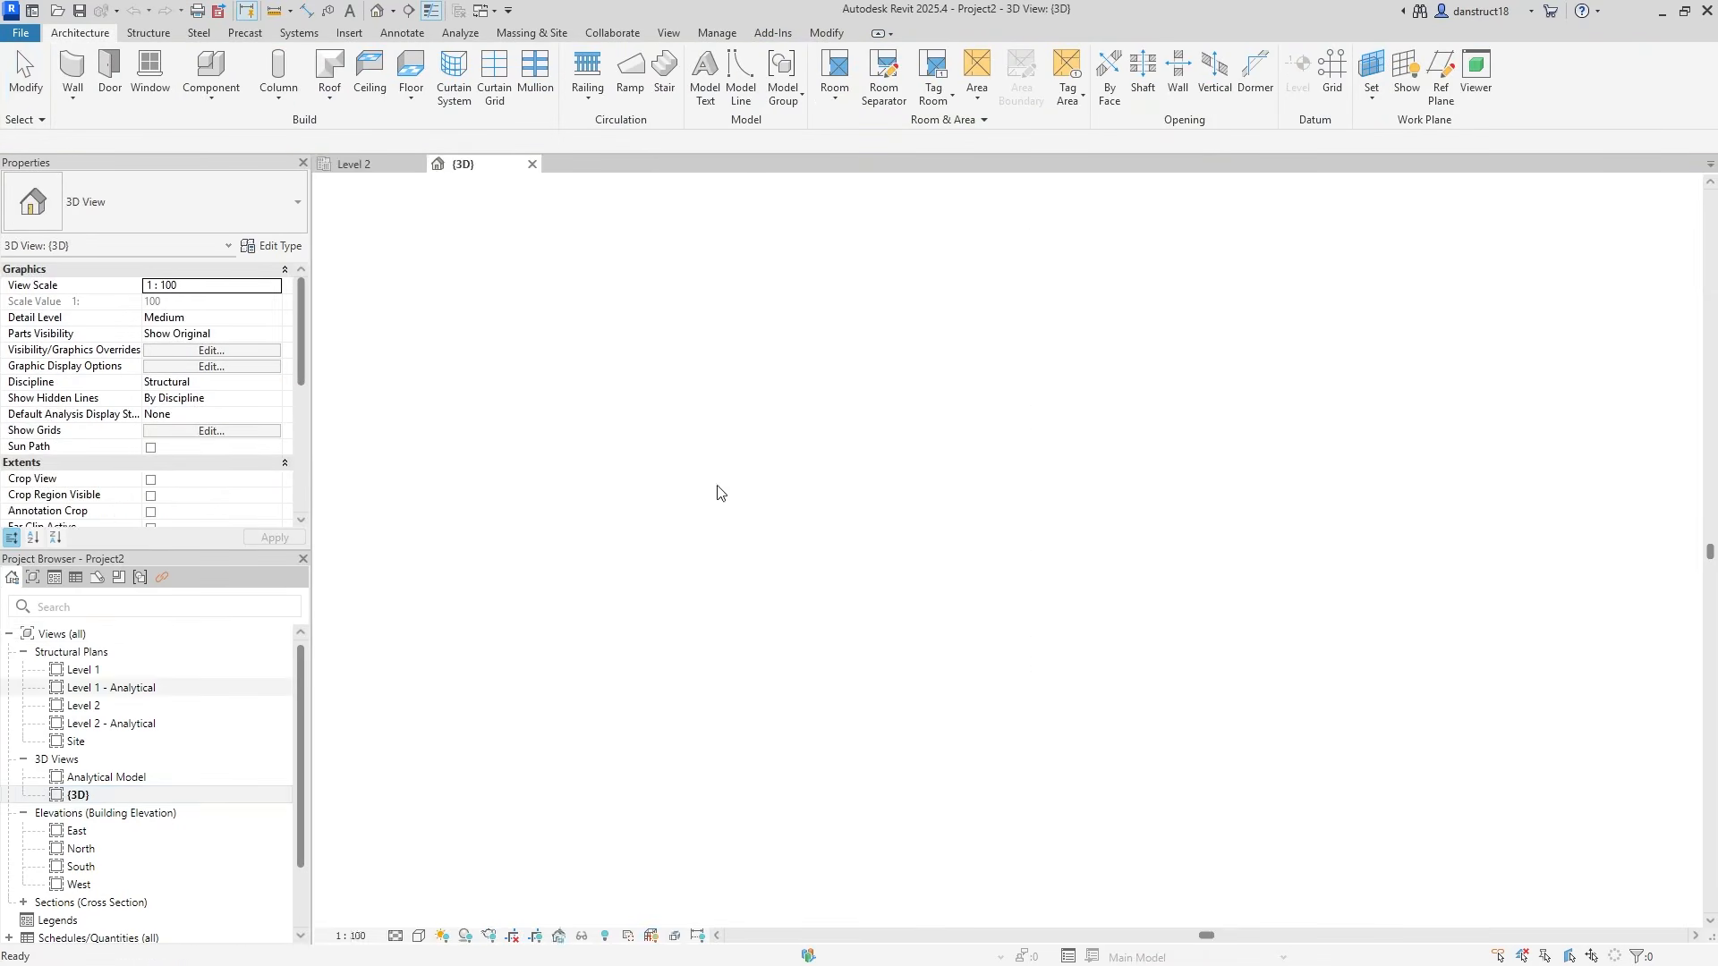
click(721, 493)
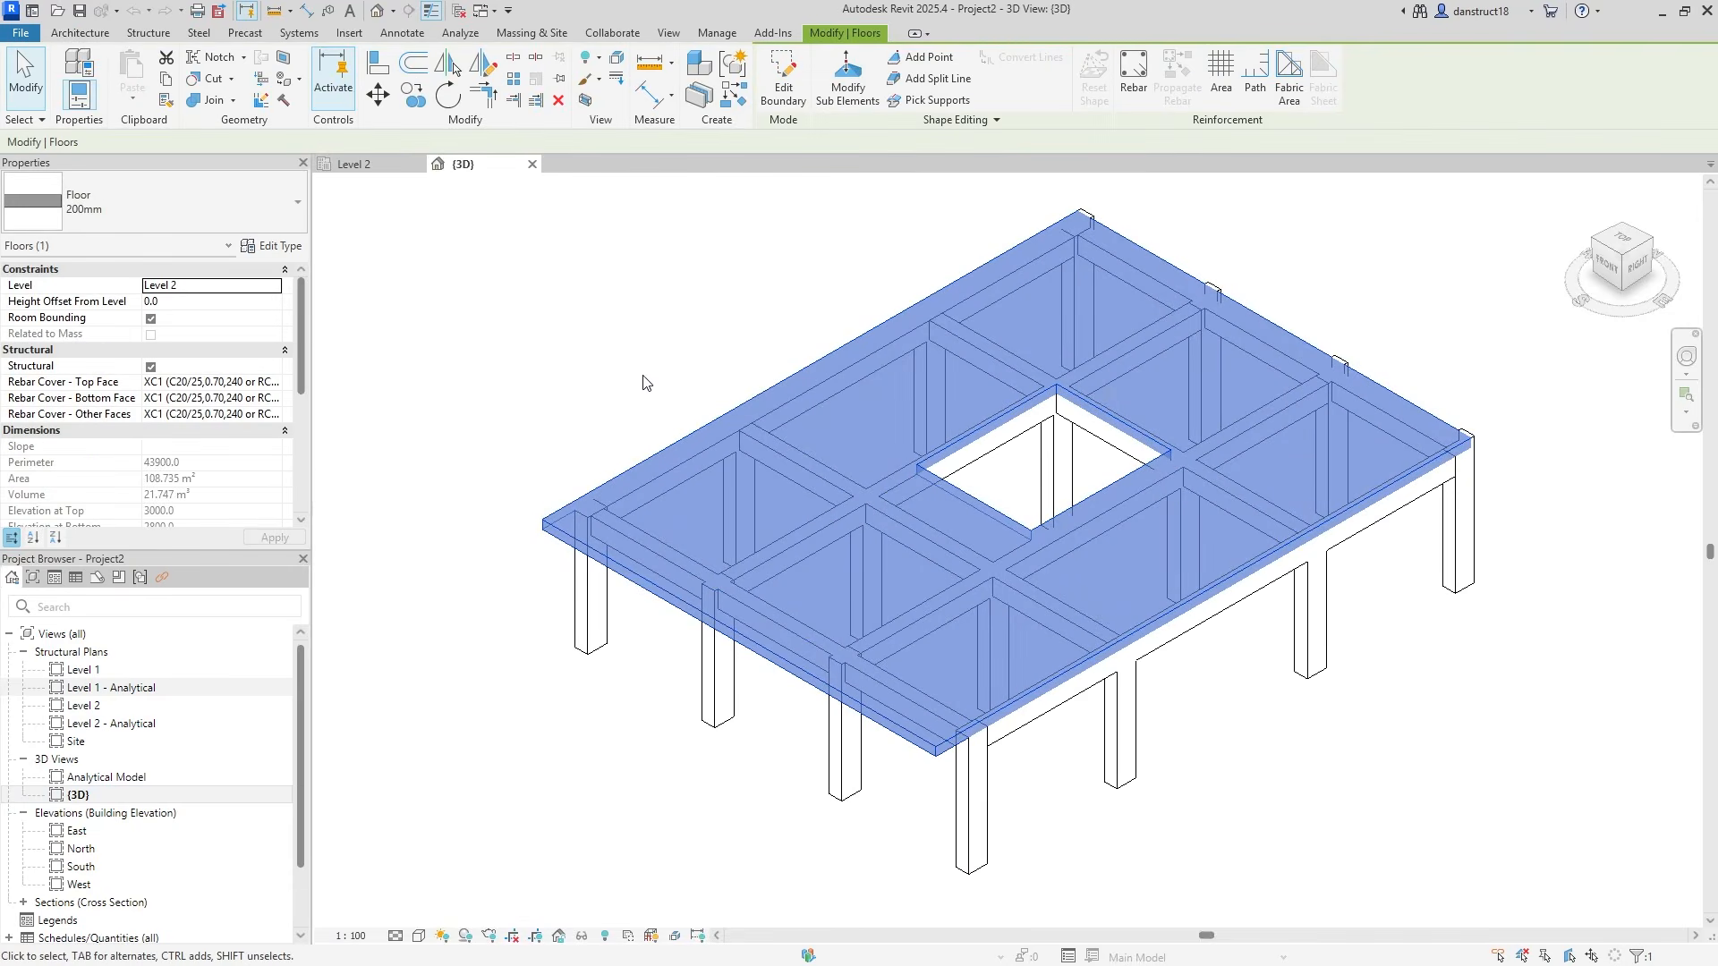
click(647, 383)
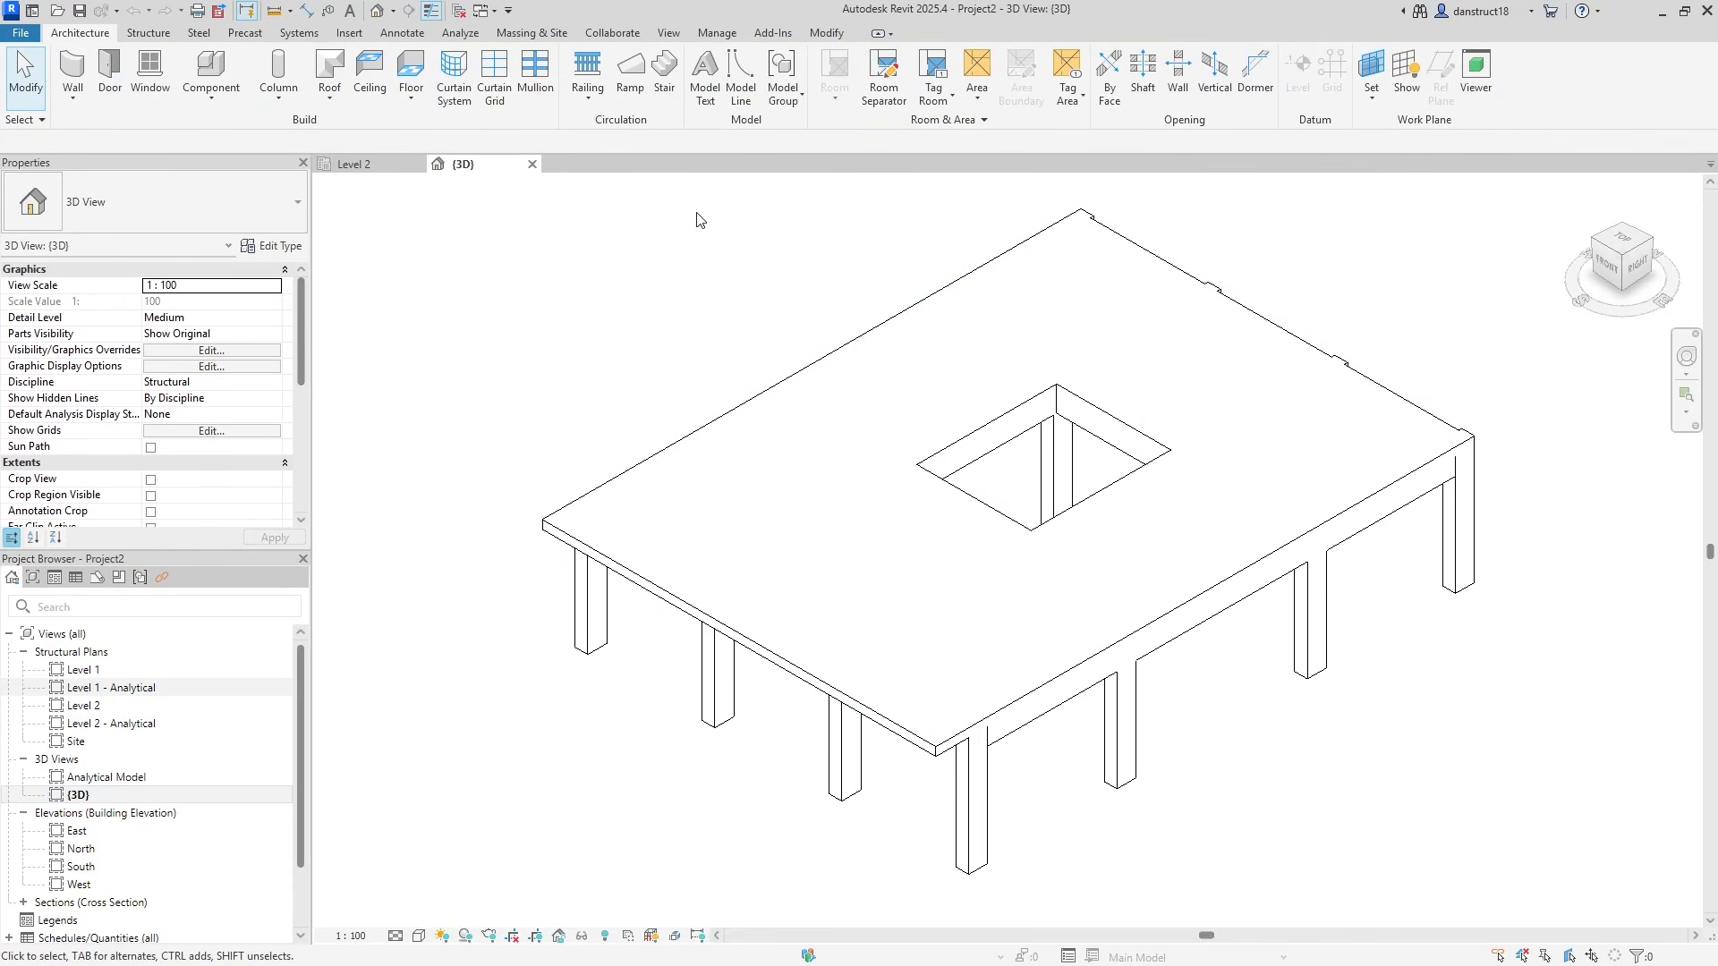
Switch the join order between the floor slab and all the beams and columns at once, using Multiple Switch
click(828, 36)
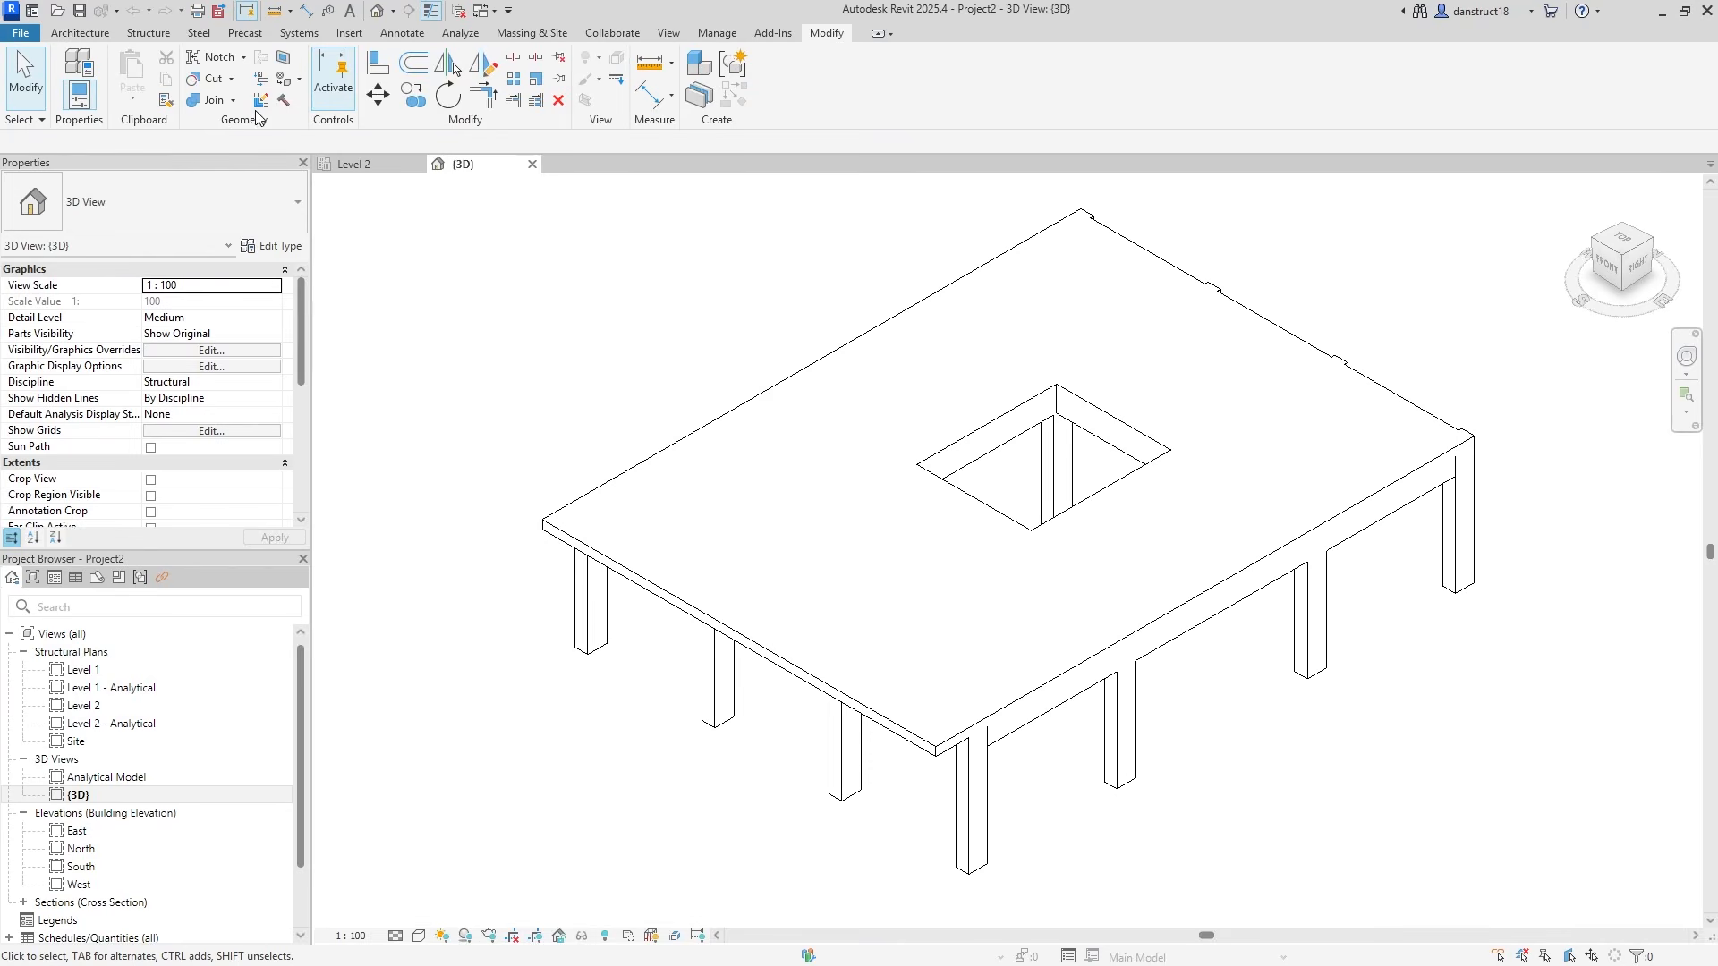
click(230, 101)
click(238, 206)
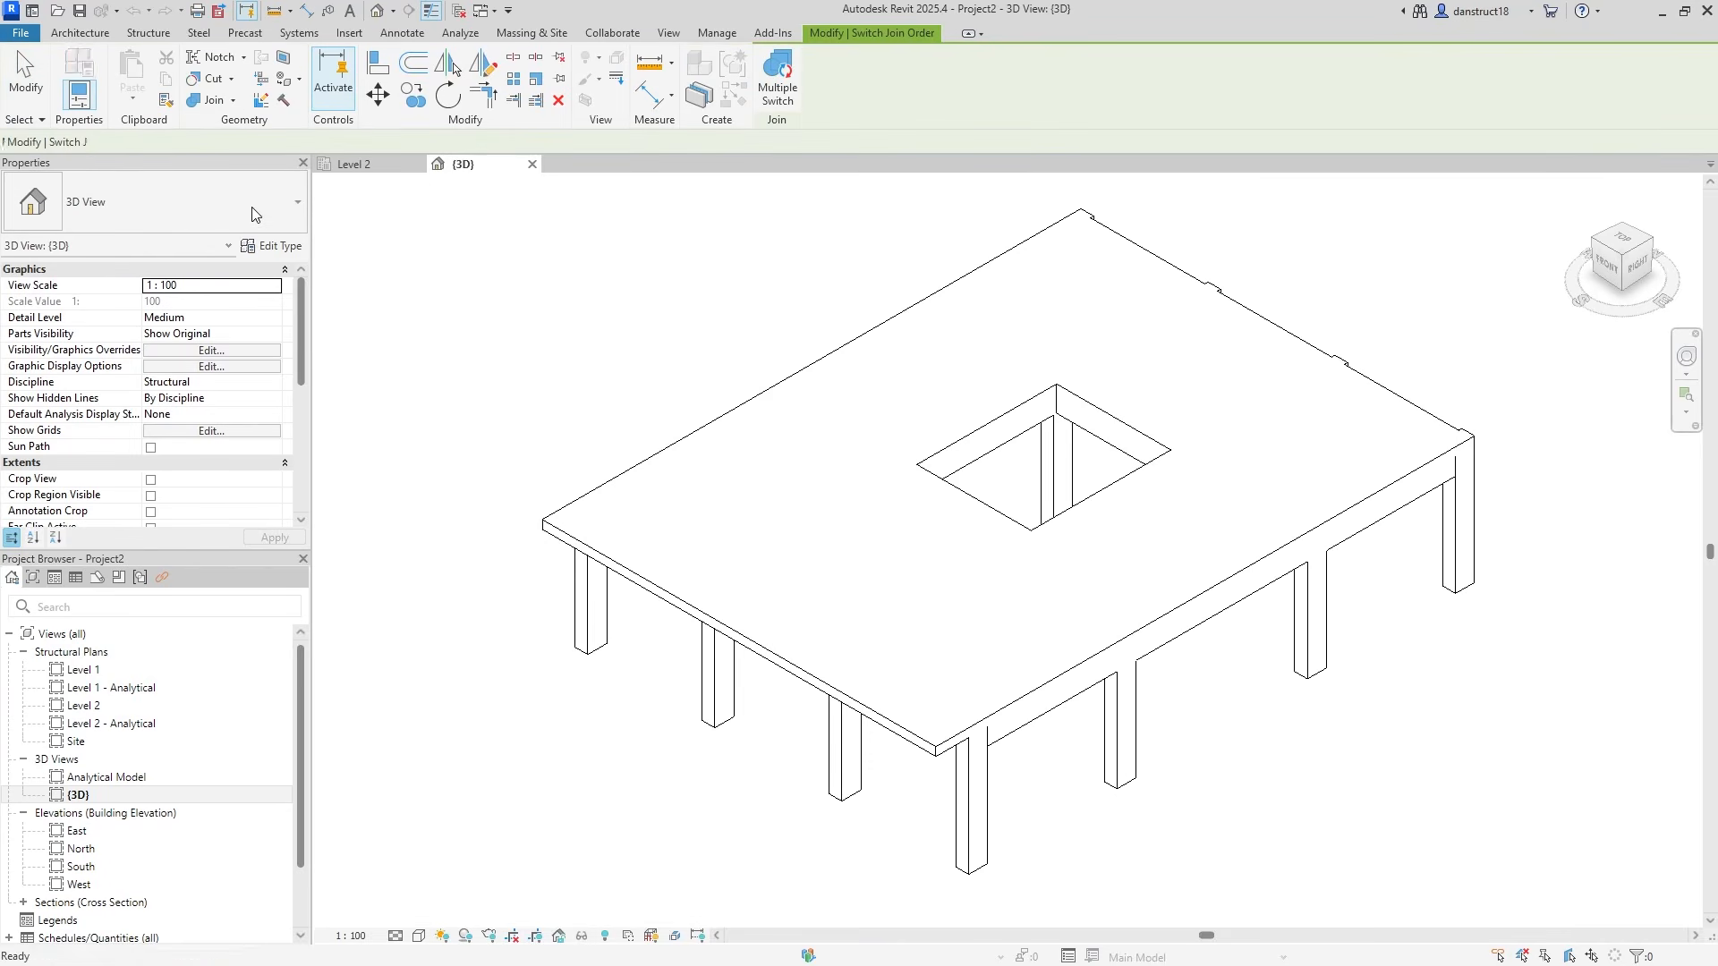
click(777, 81)
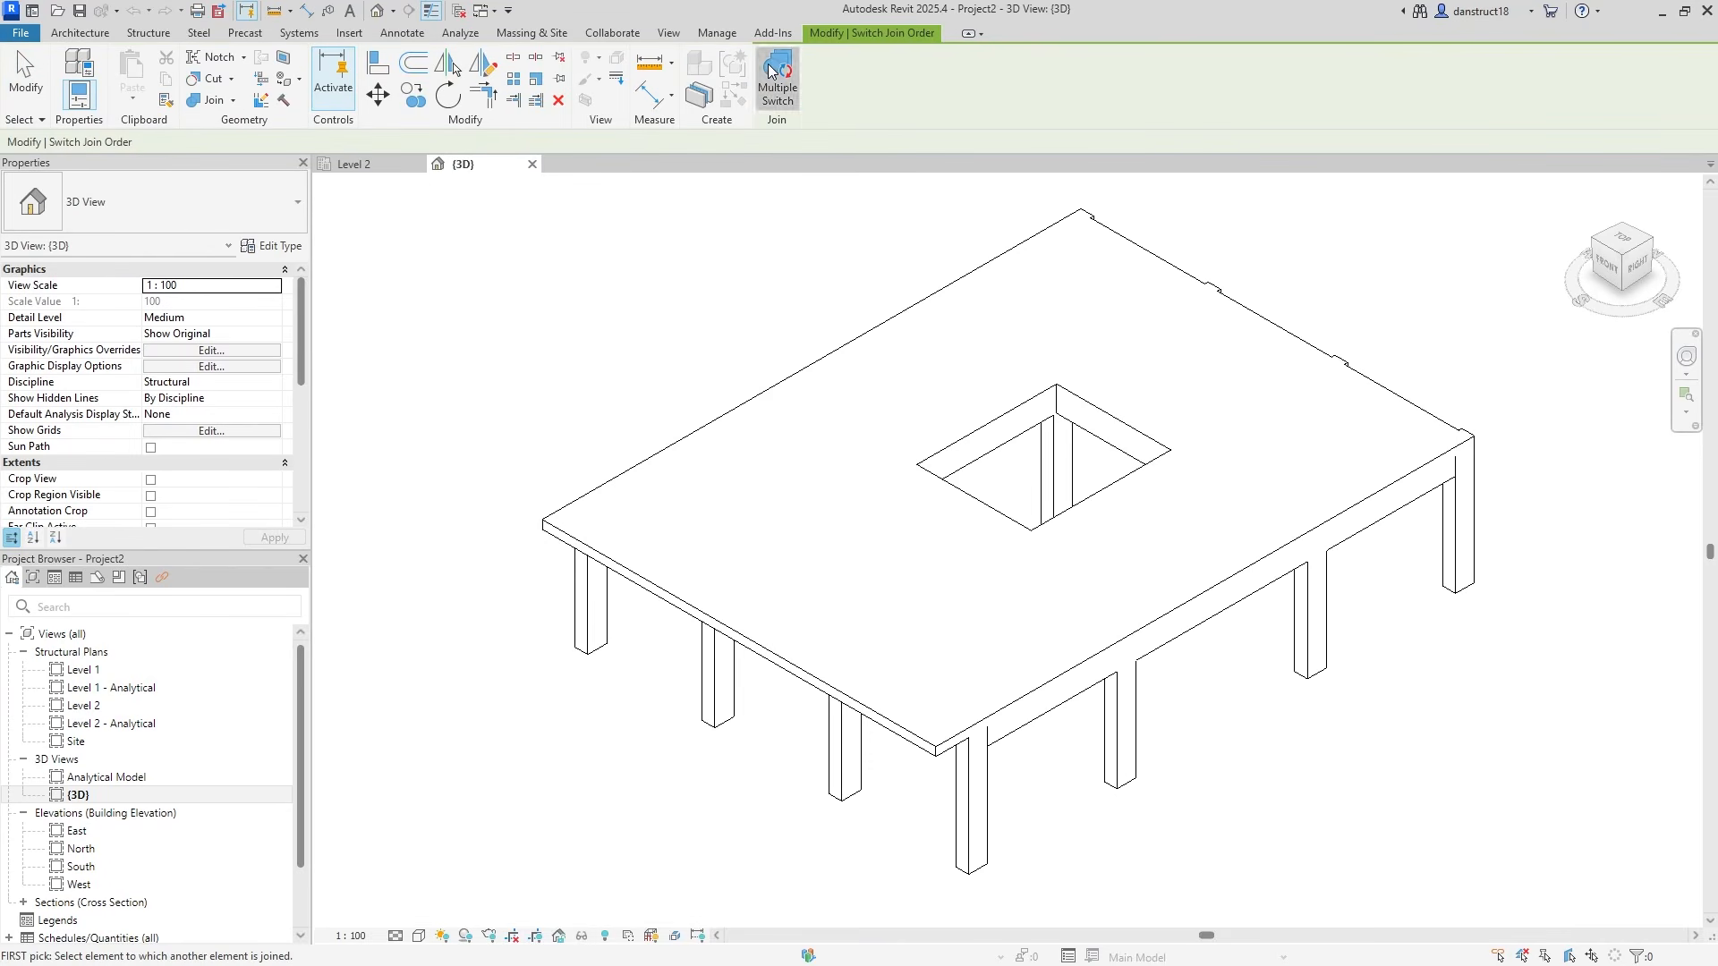
click(768, 490)
scroll(695, 428, down, 2)
drag(499, 219, 1393, 794)
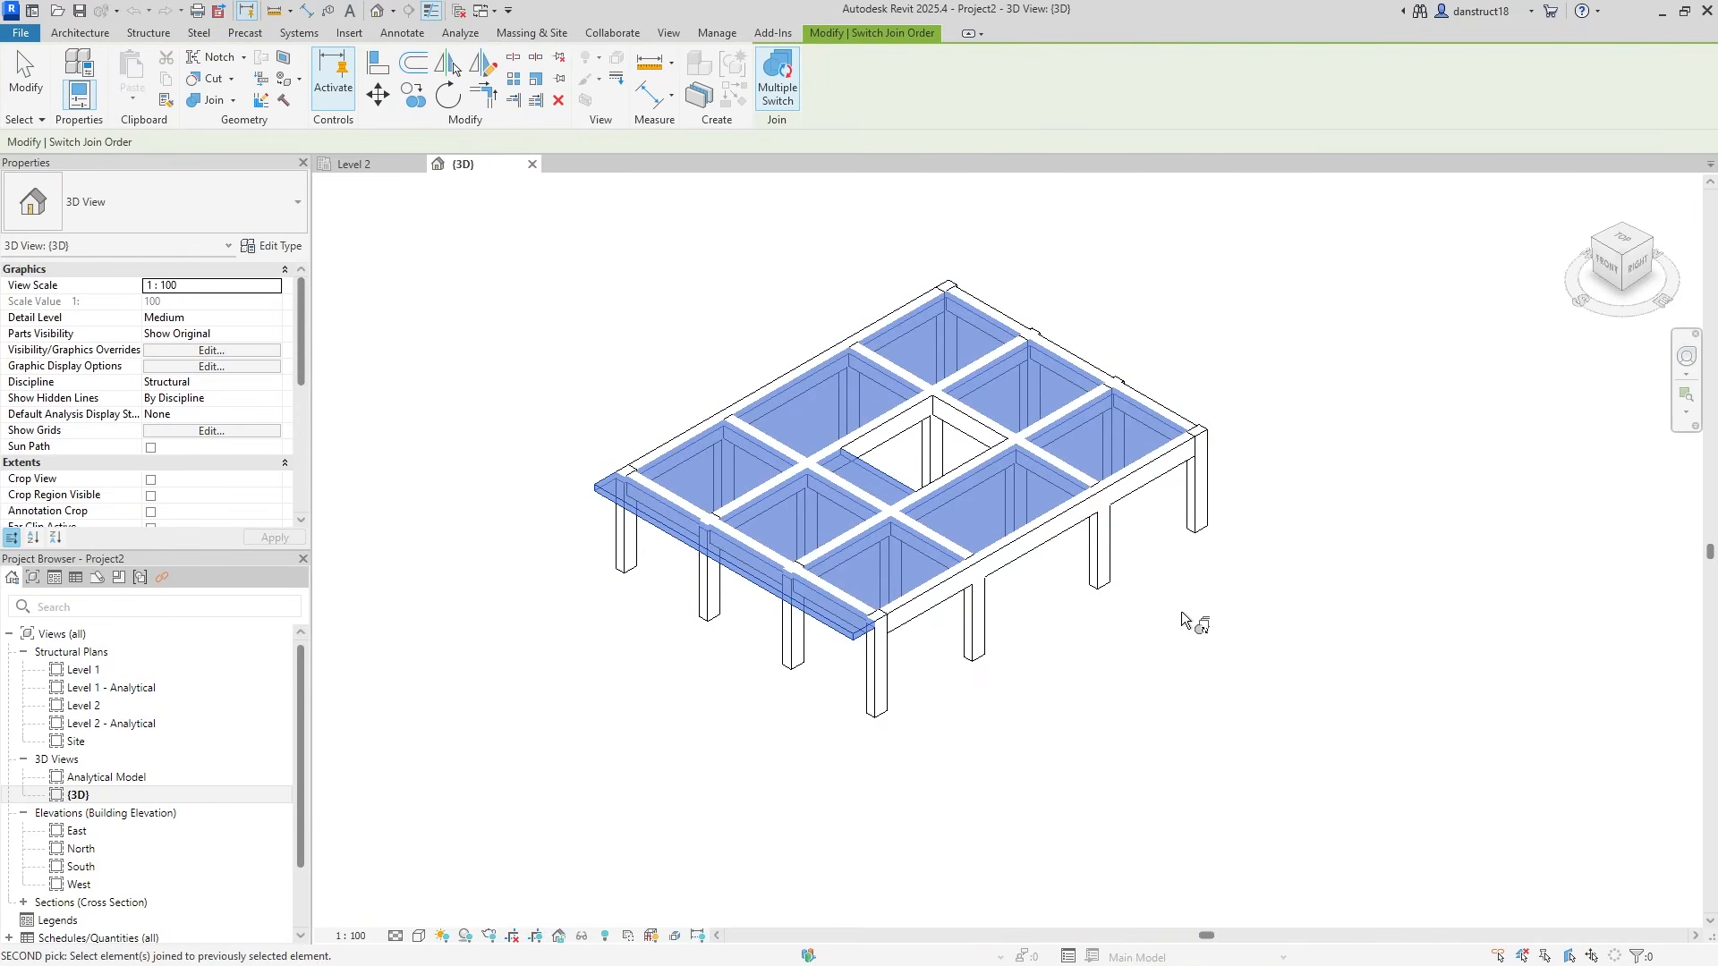
Leave the join-order command, inspect the floor slab's joins with the beams and columns in the 3D view, and return to the Level 2 plan
key(Escape)
key(Escape)
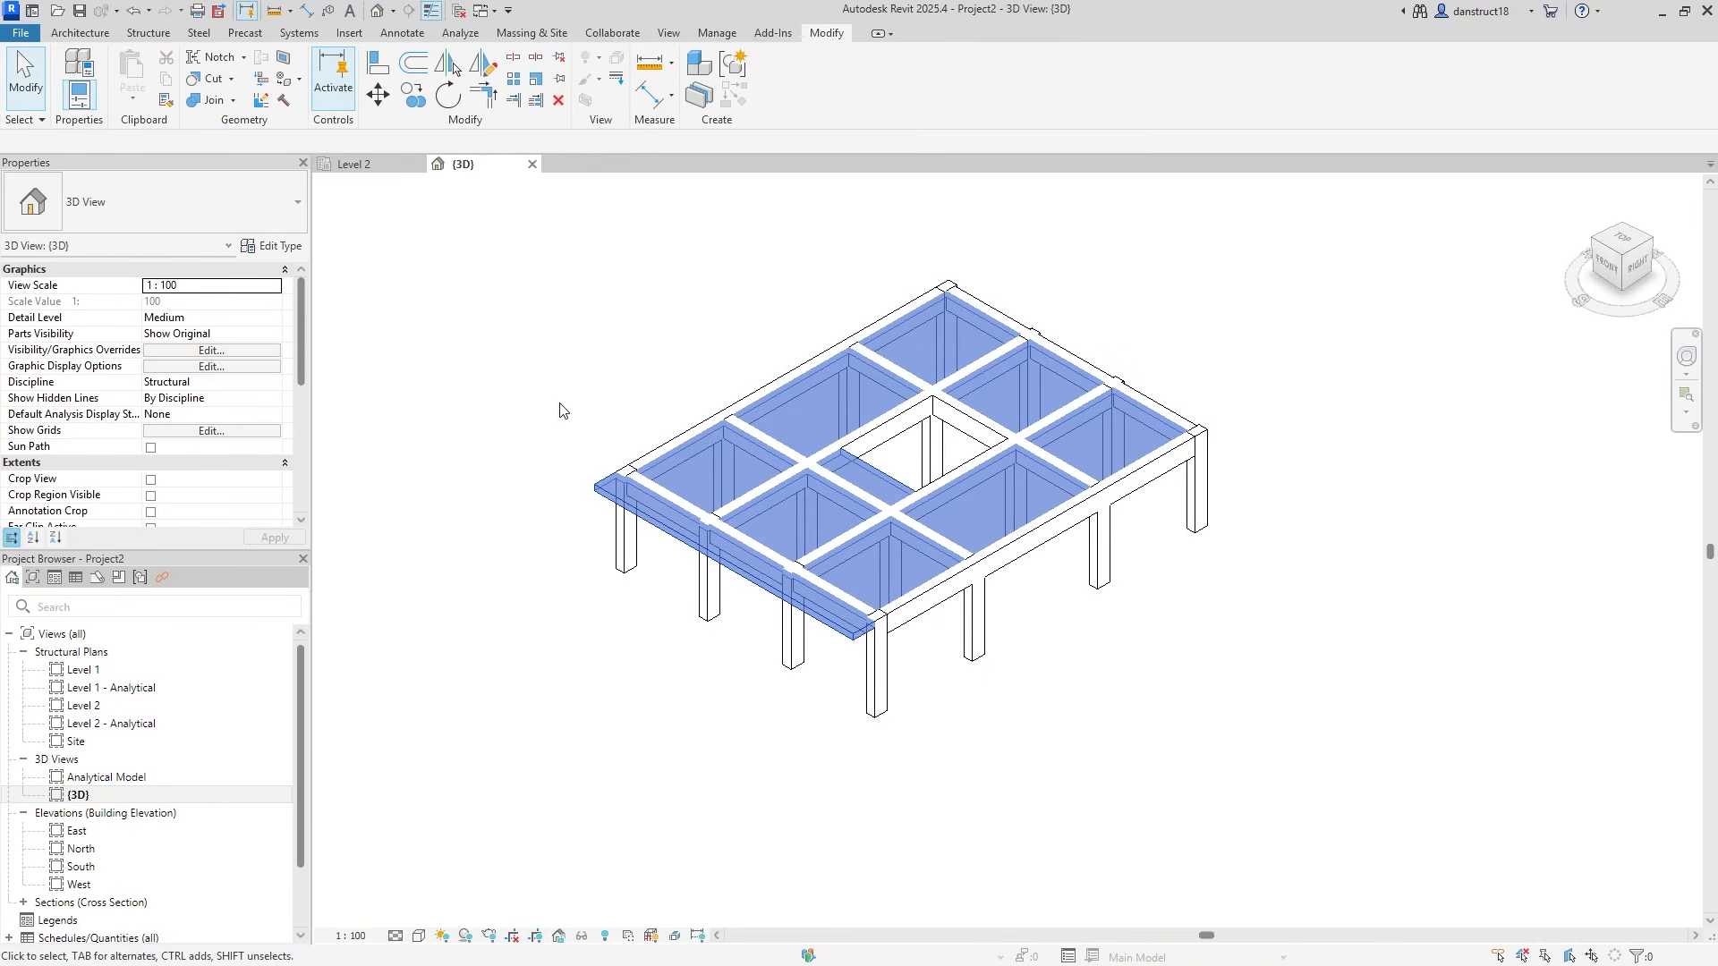
scroll(572, 451, up, 2)
click(678, 531)
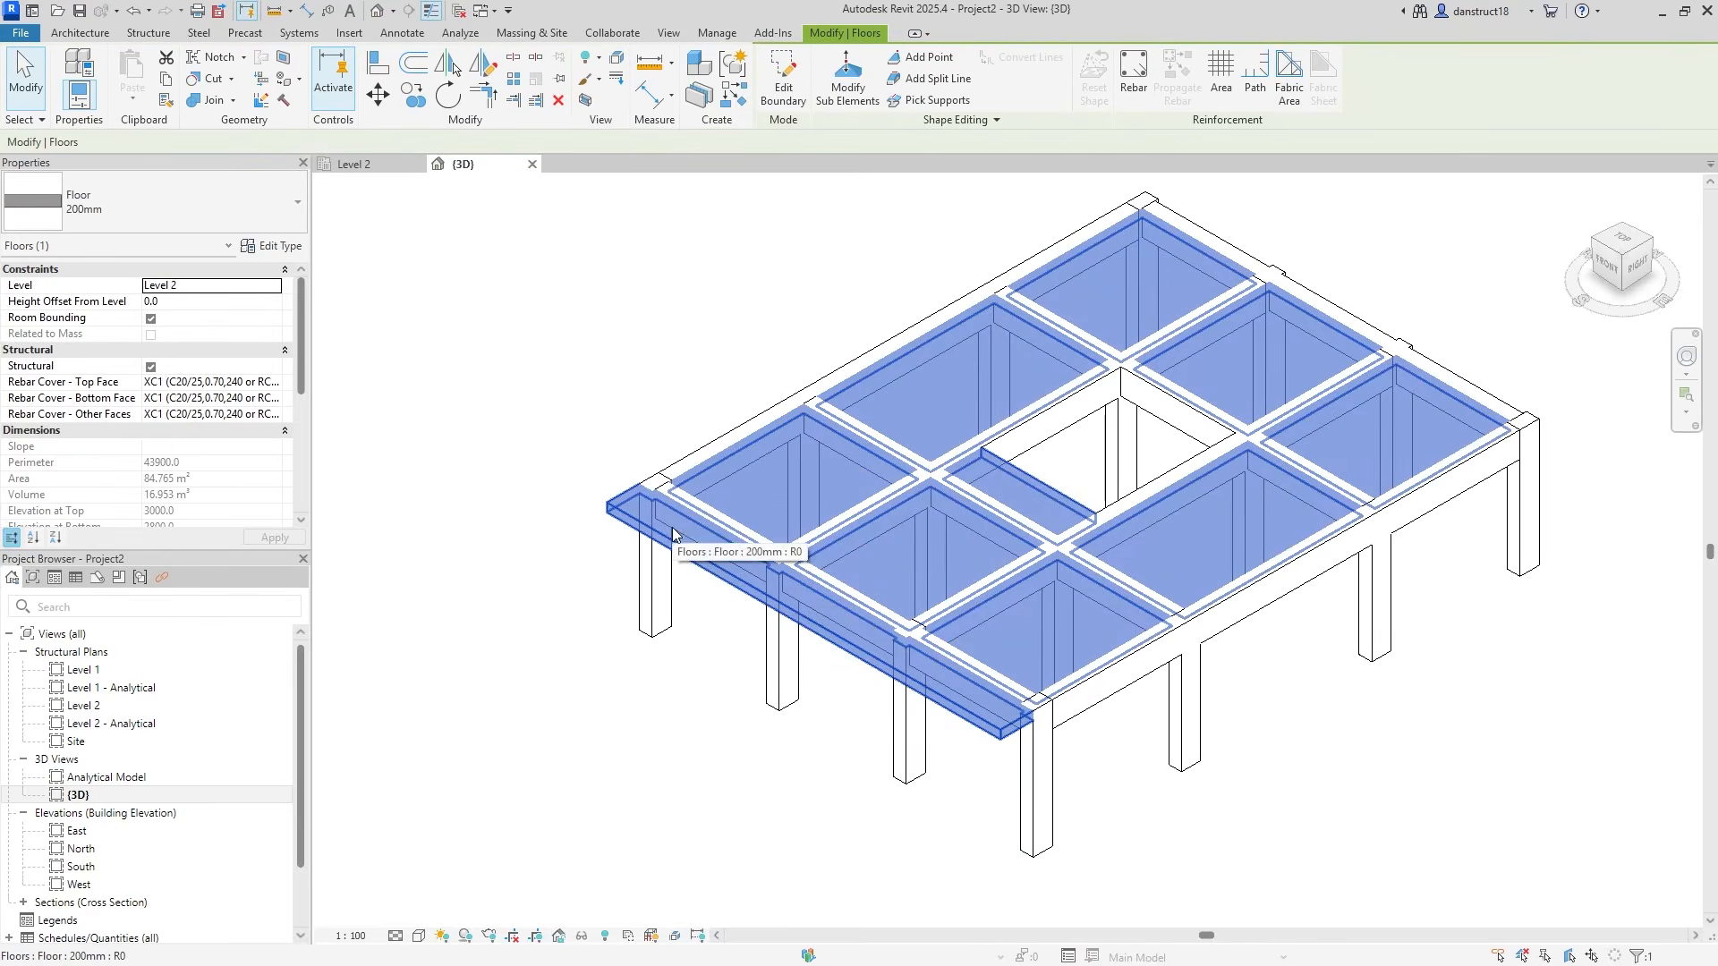
scroll(767, 521, up, 3)
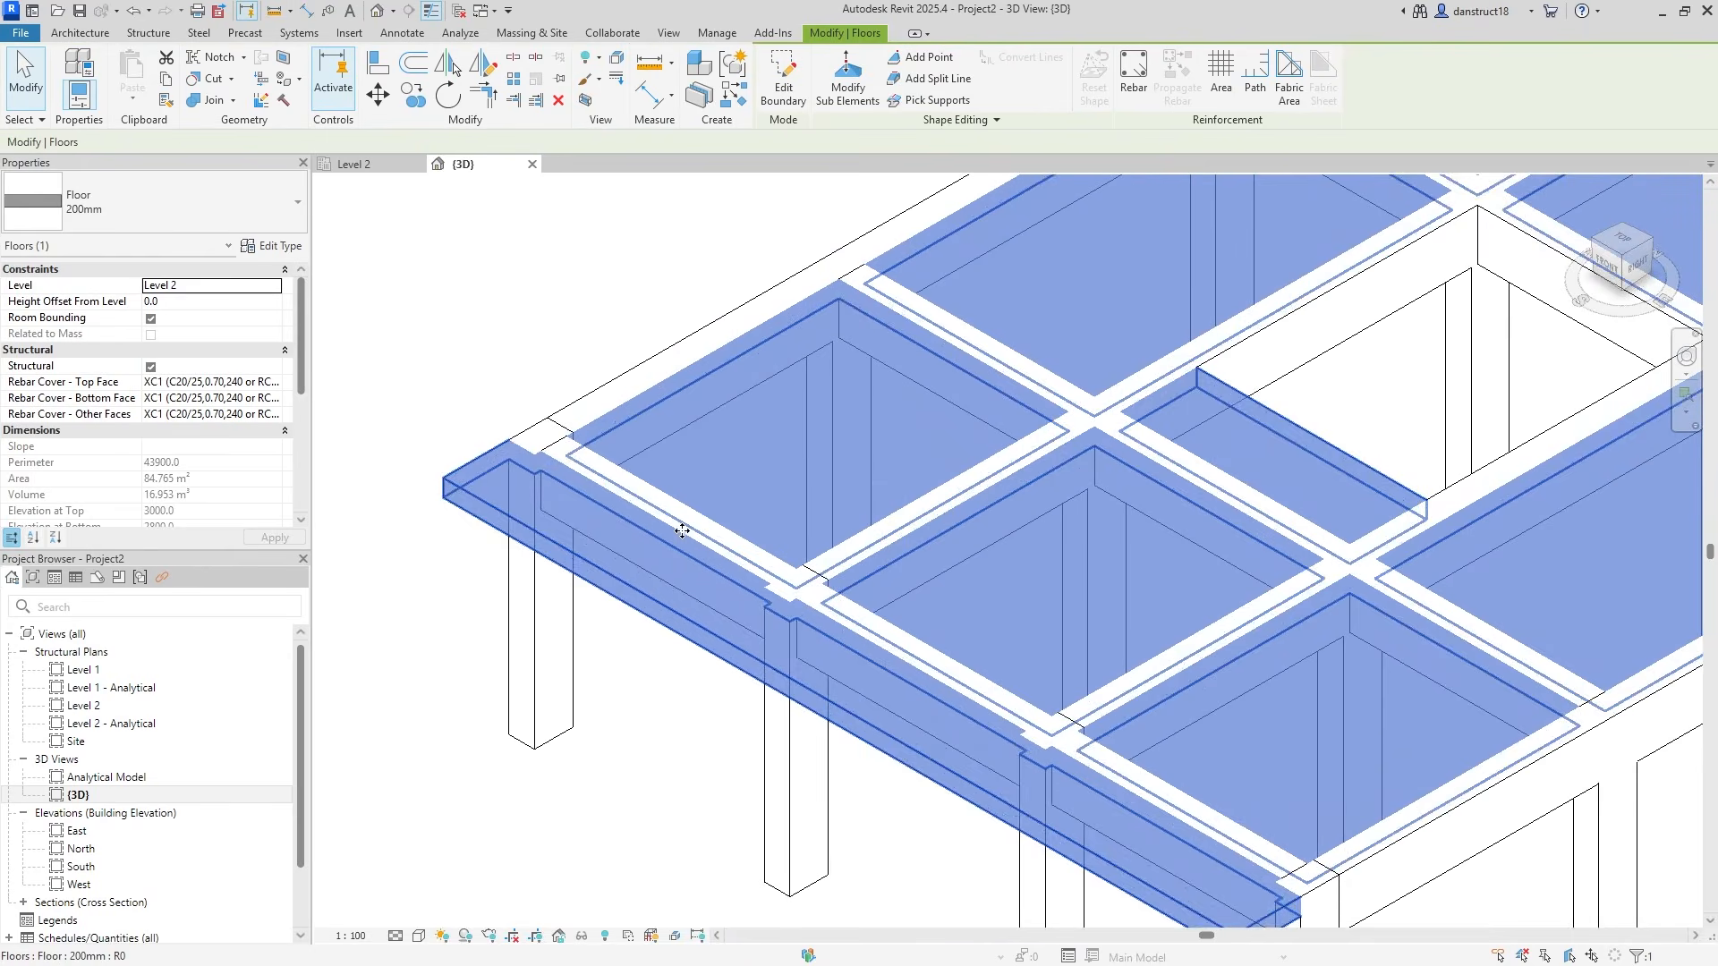
click(381, 171)
scroll(1031, 616, up, 2)
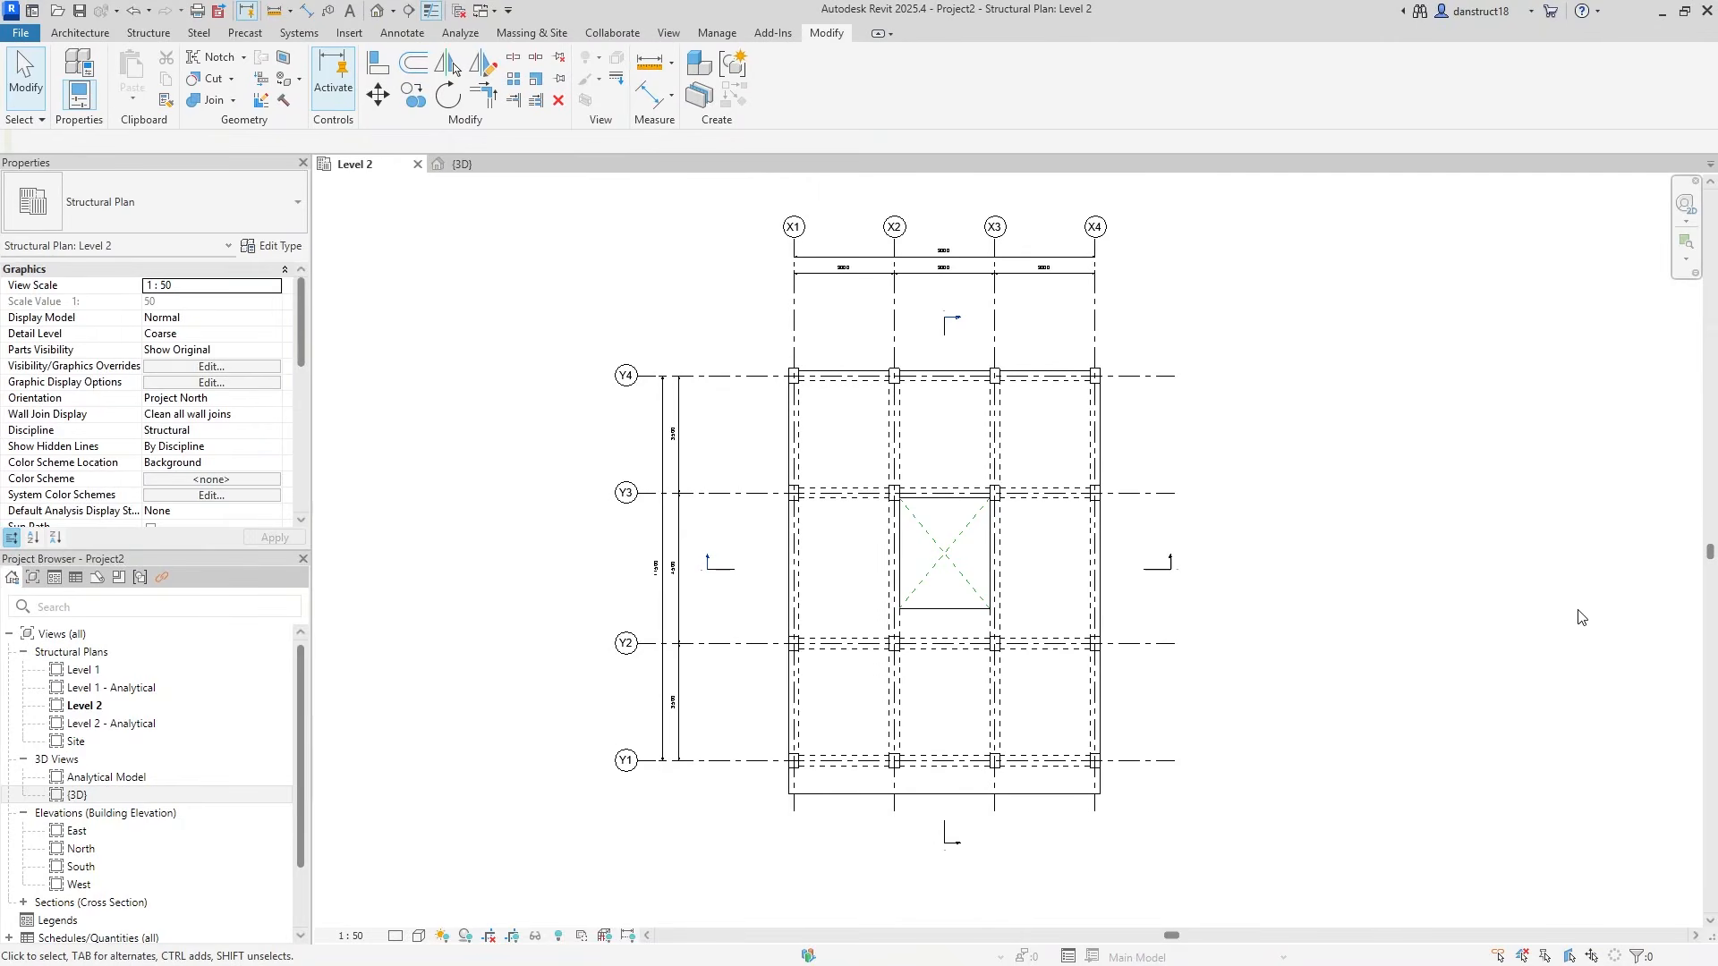
Set the floor slab's top, bottom and other faces rebar cover to XC2\AC-1 (C25/30,0.65,260 or RC30) <25 mm>
click(1055, 699)
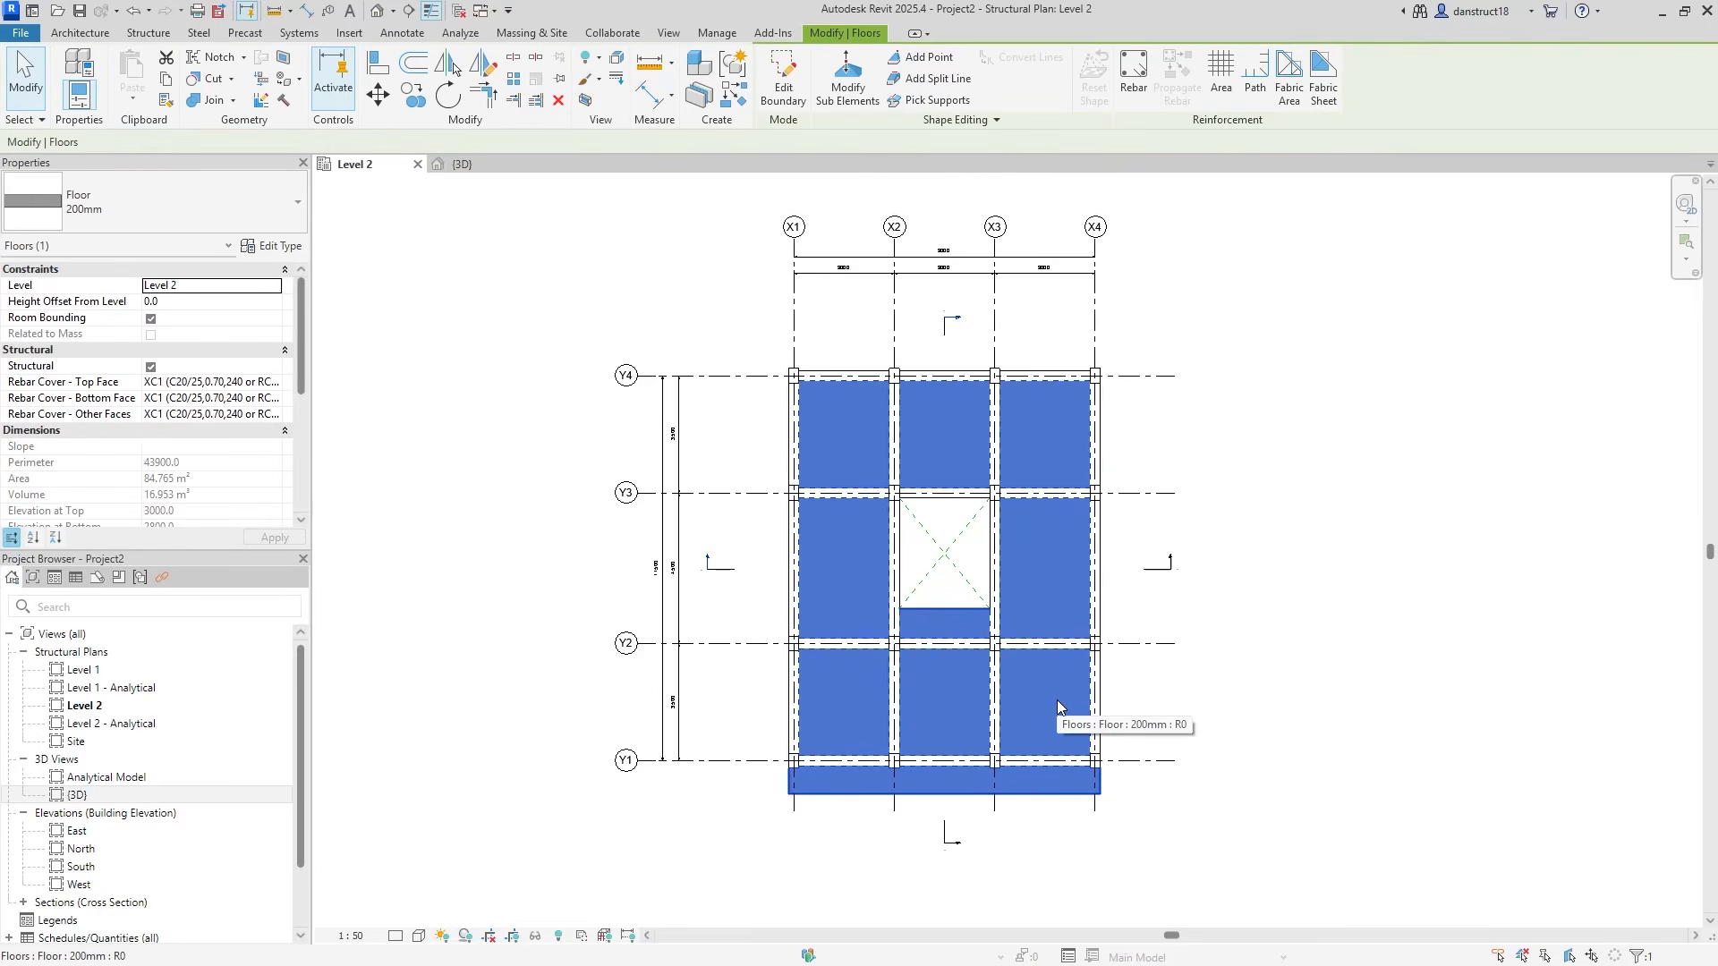
mouse_move(76, 382)
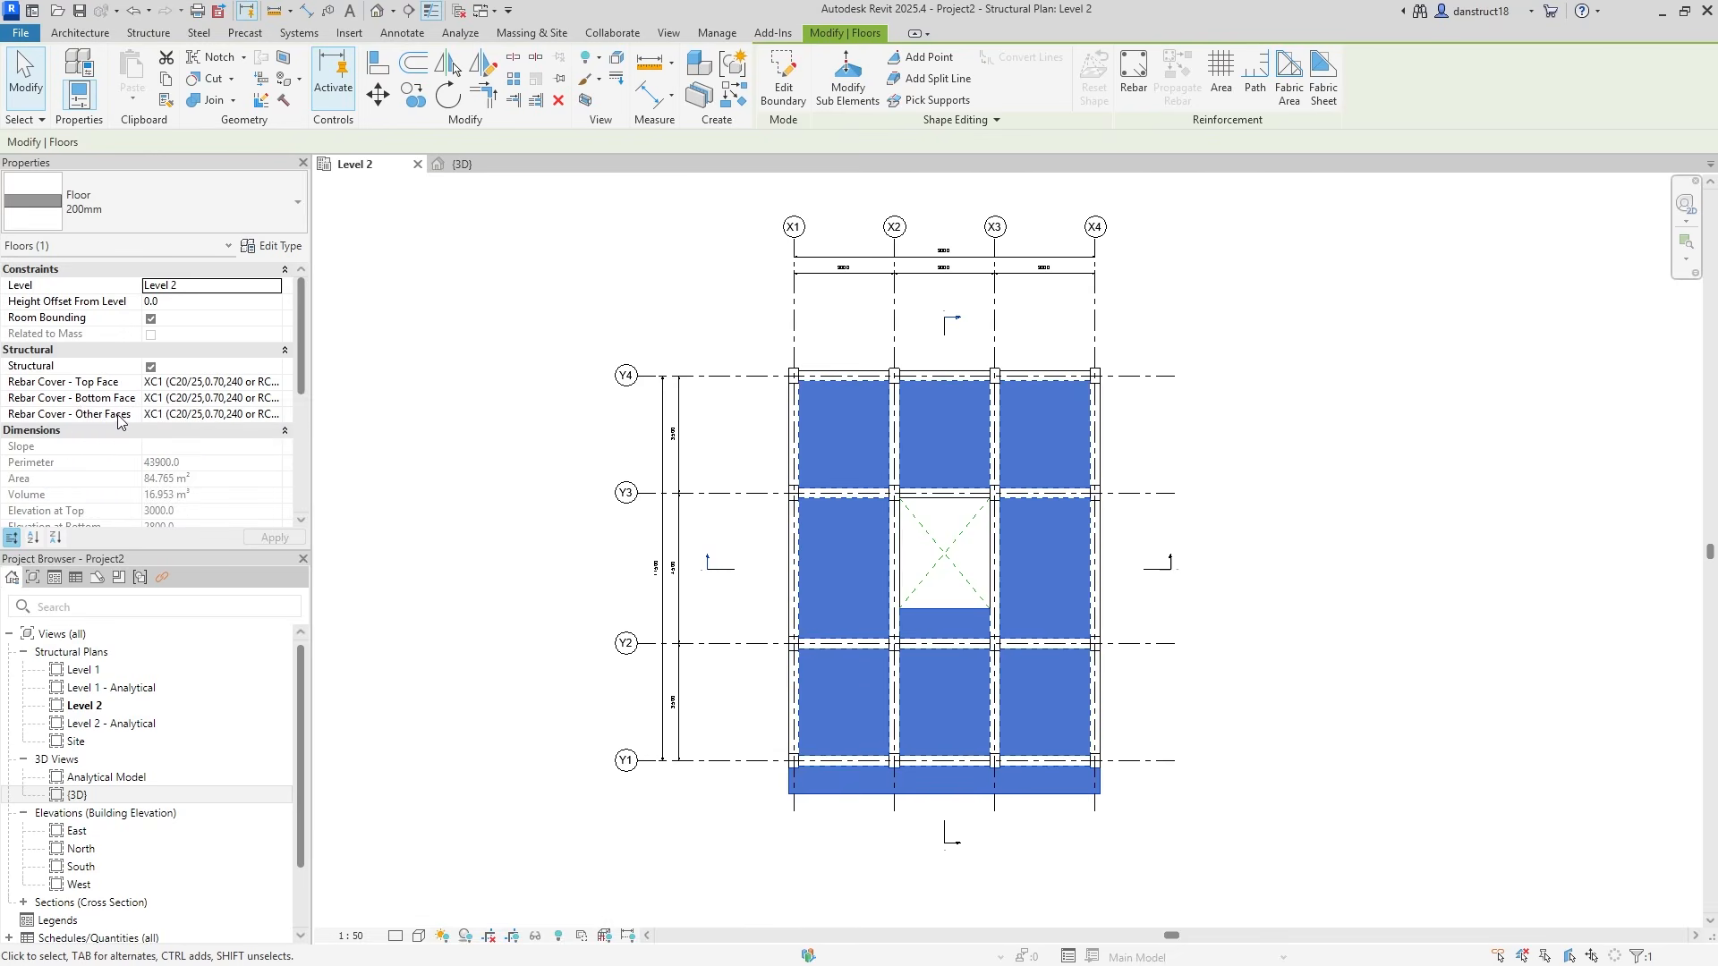
click(277, 384)
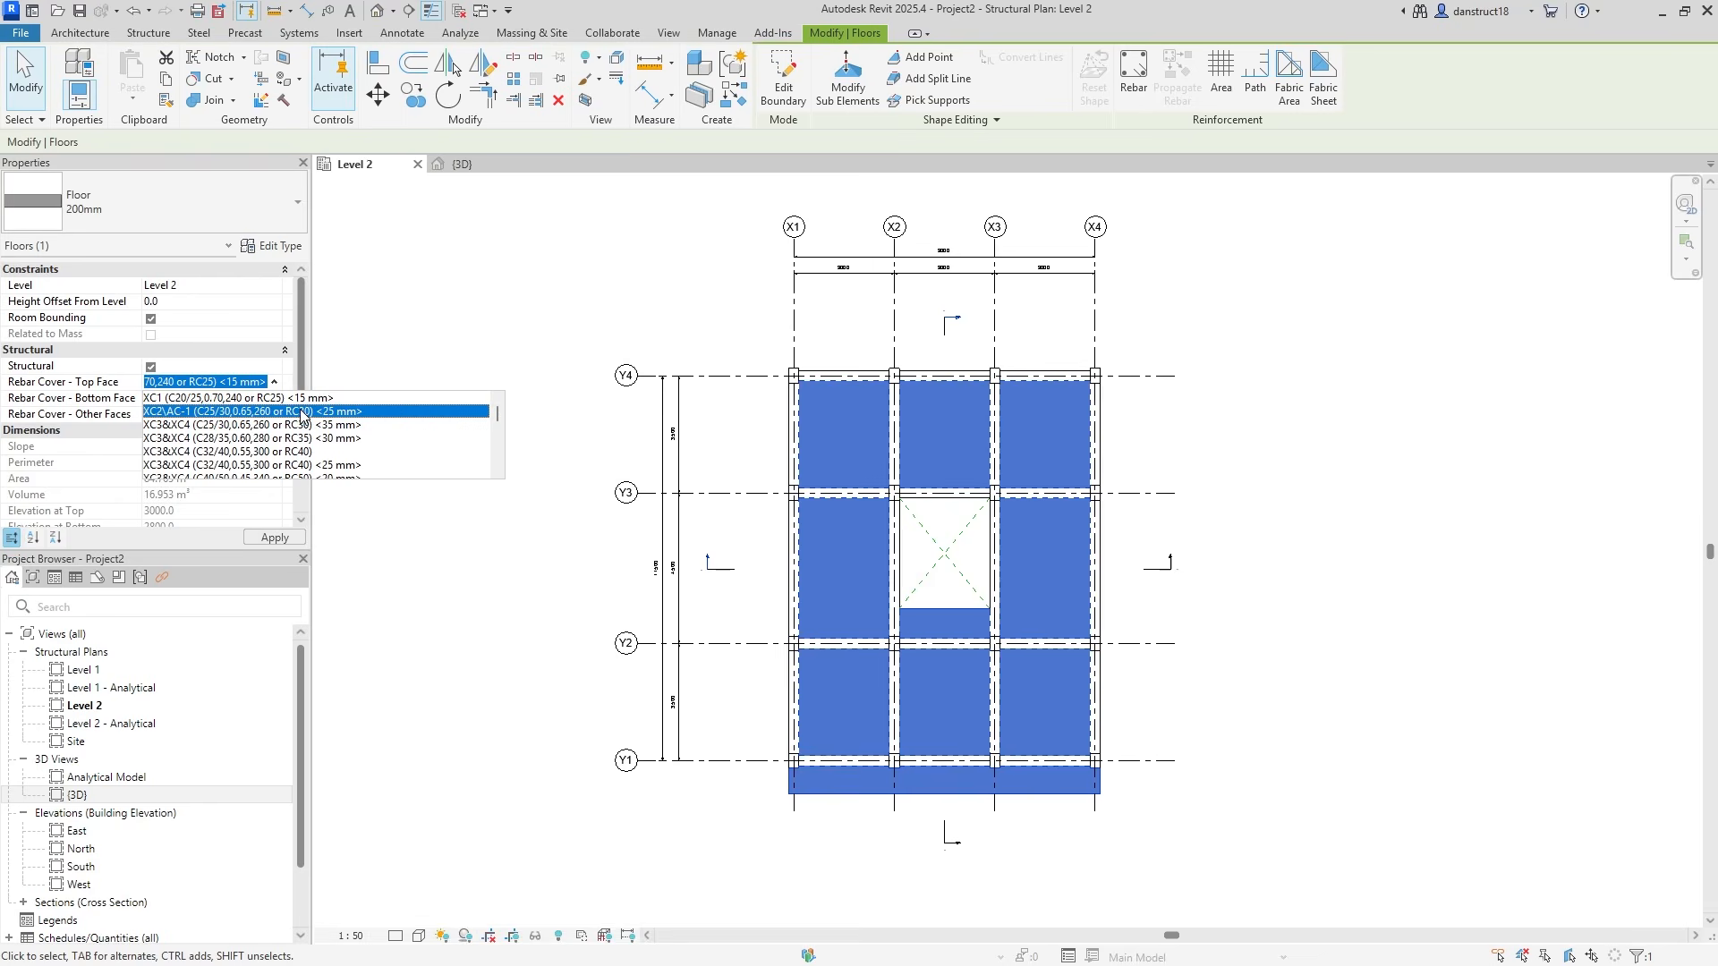
click(300, 412)
click(269, 399)
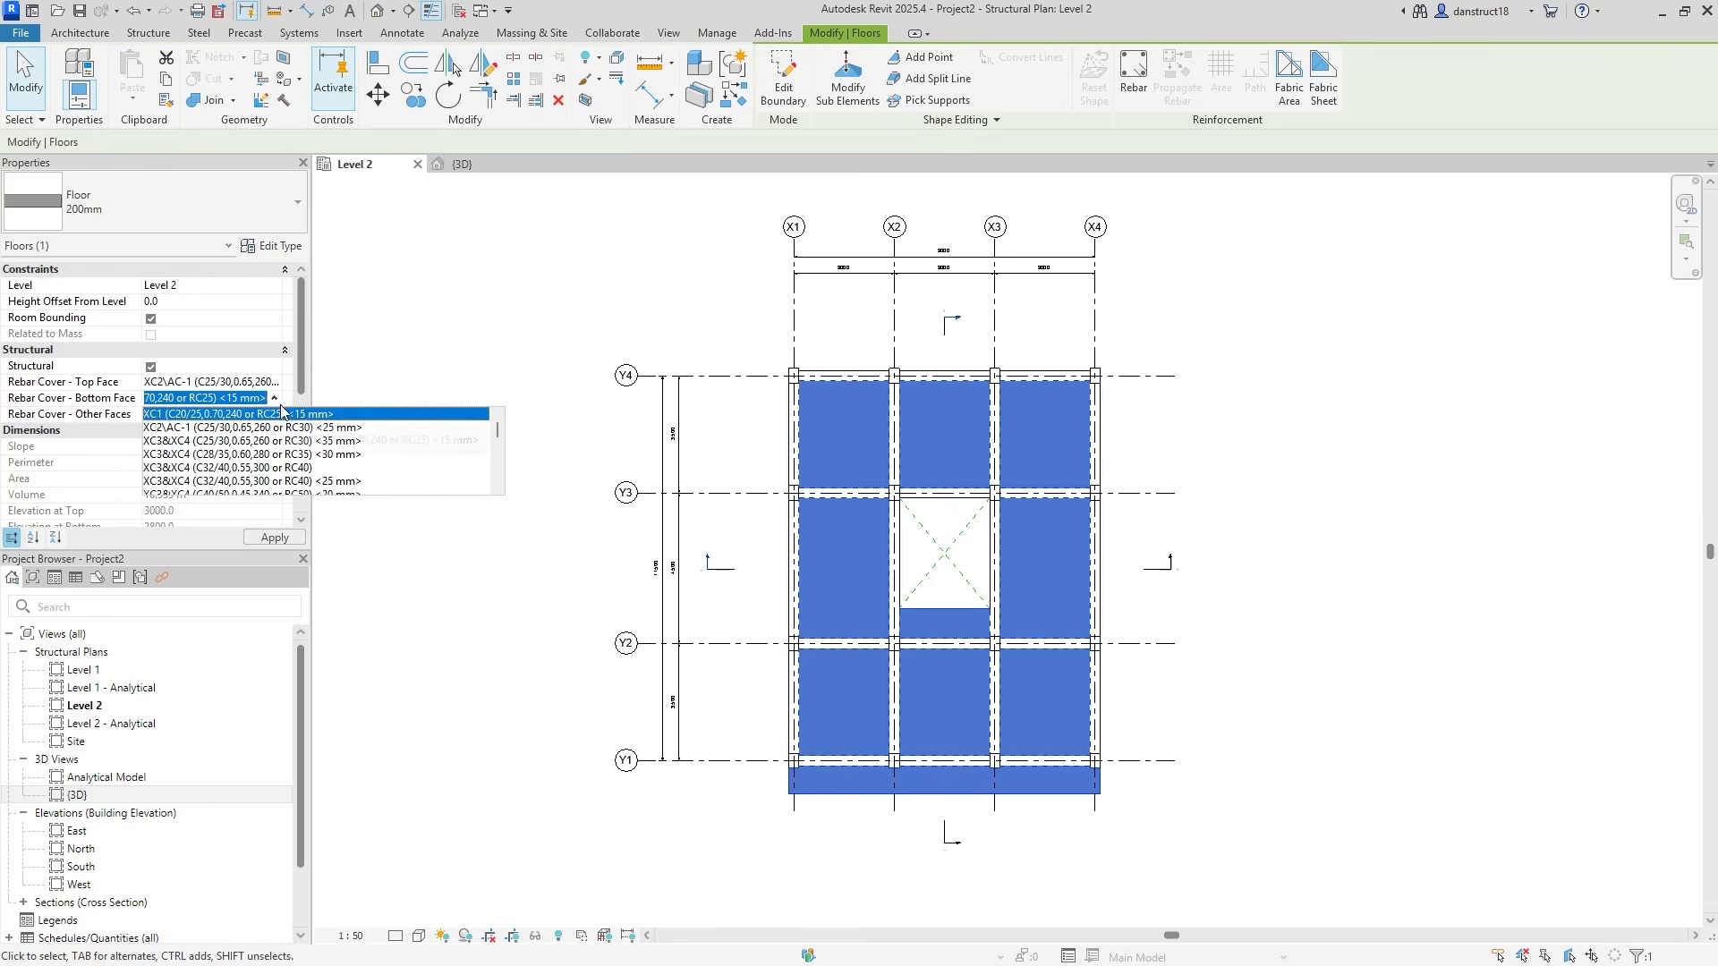
click(297, 429)
click(266, 422)
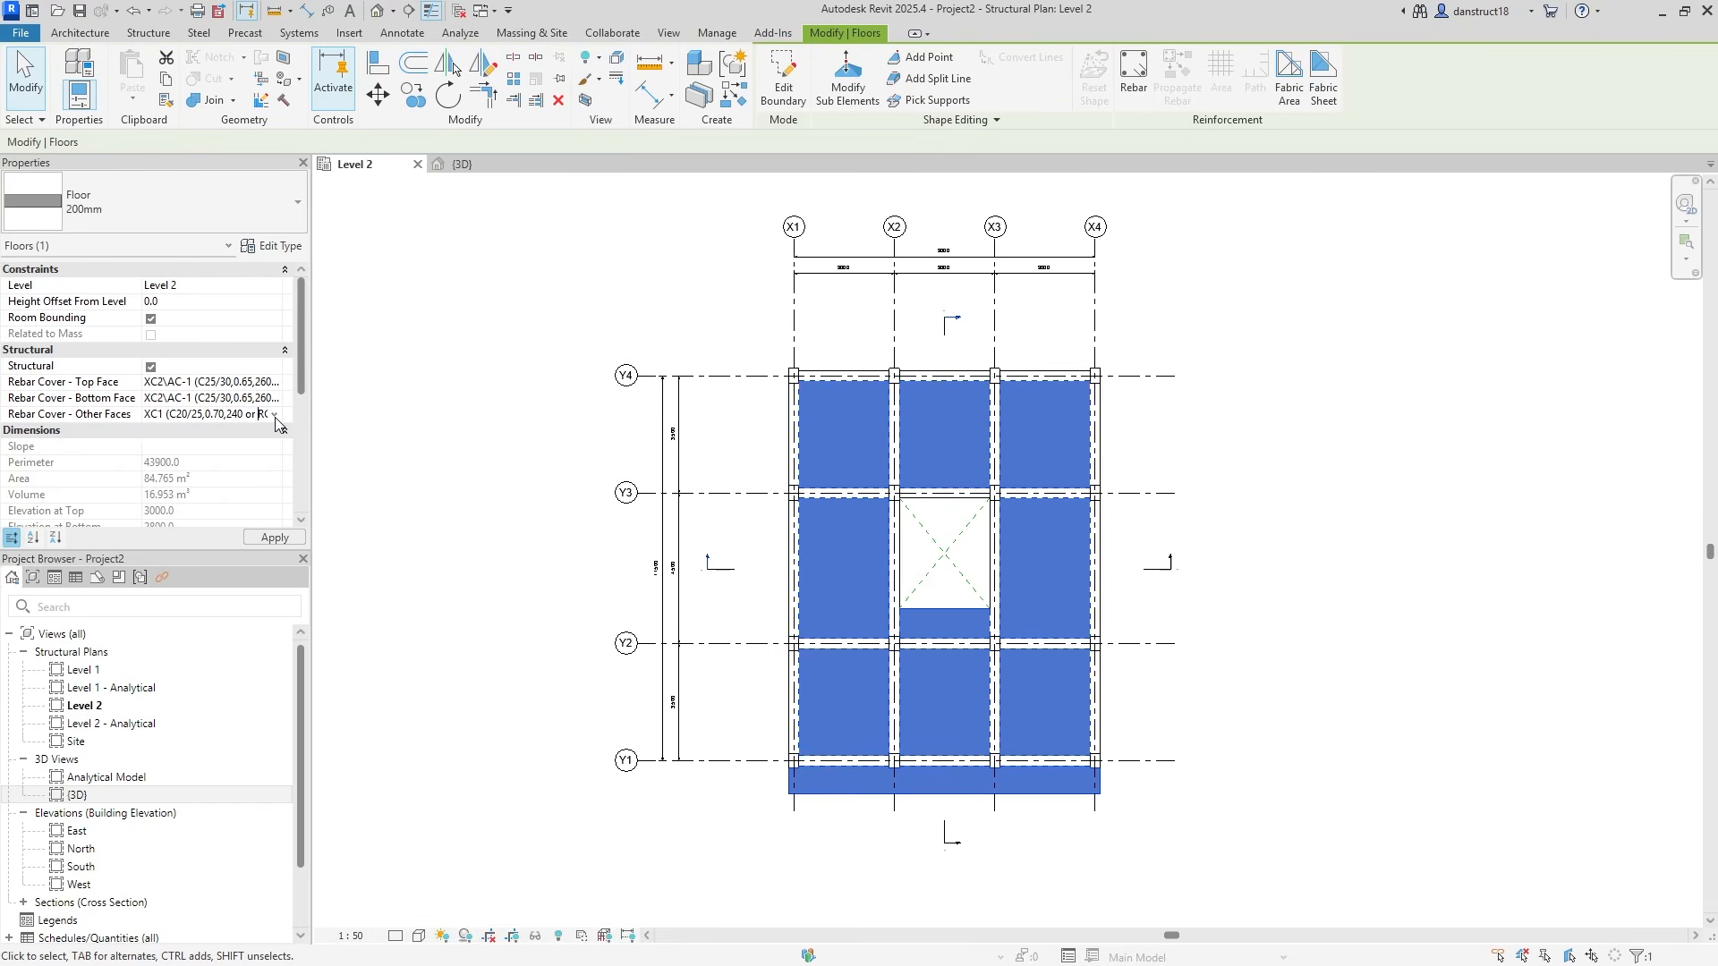
click(276, 417)
click(296, 444)
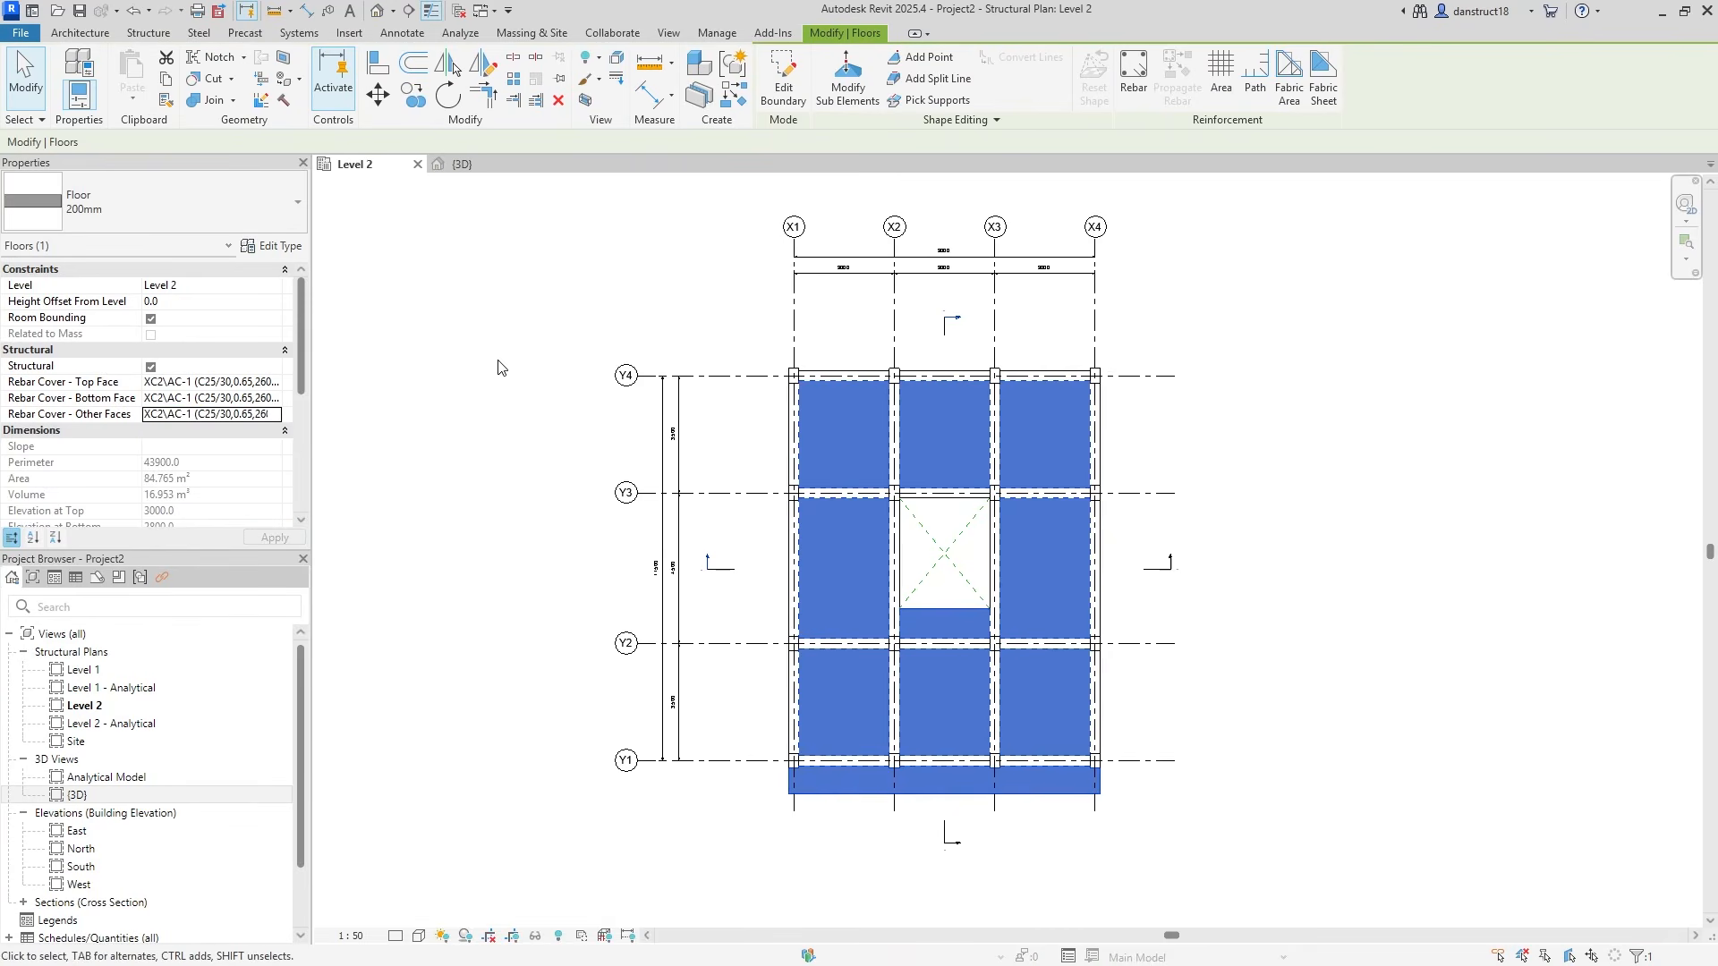
key(Escape)
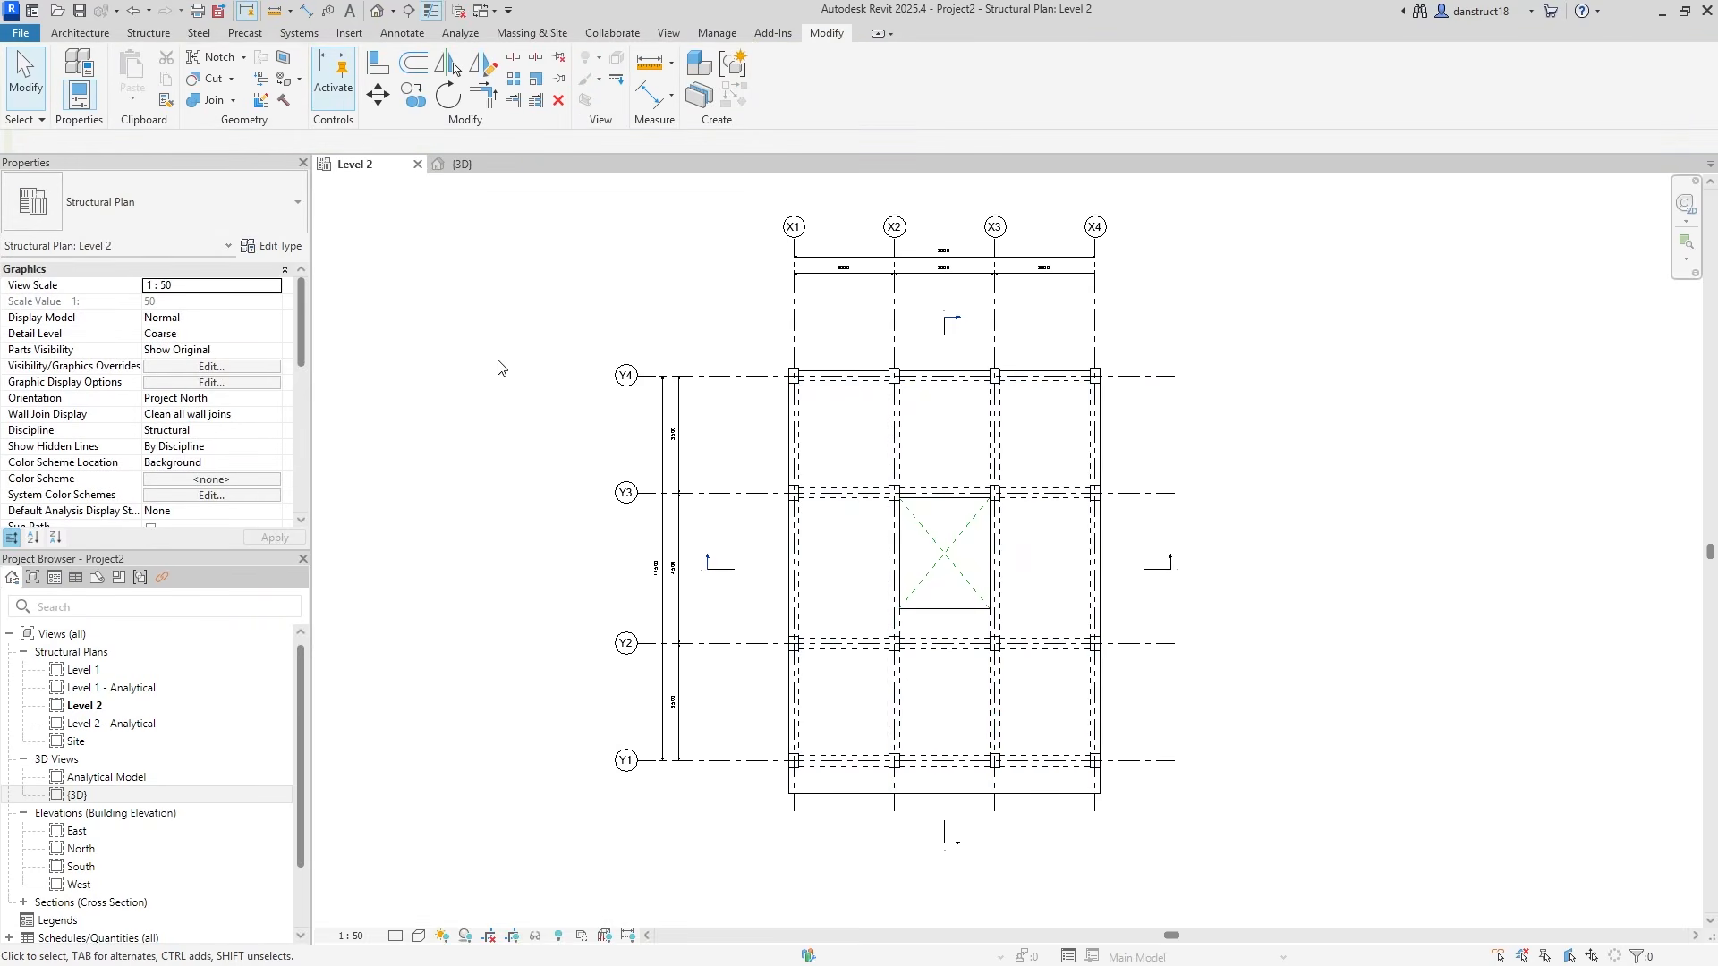
Add a rebar cover setting named "25mm Cover" with a value of 25 mm to the project's Rebar Cover Settings
click(150, 34)
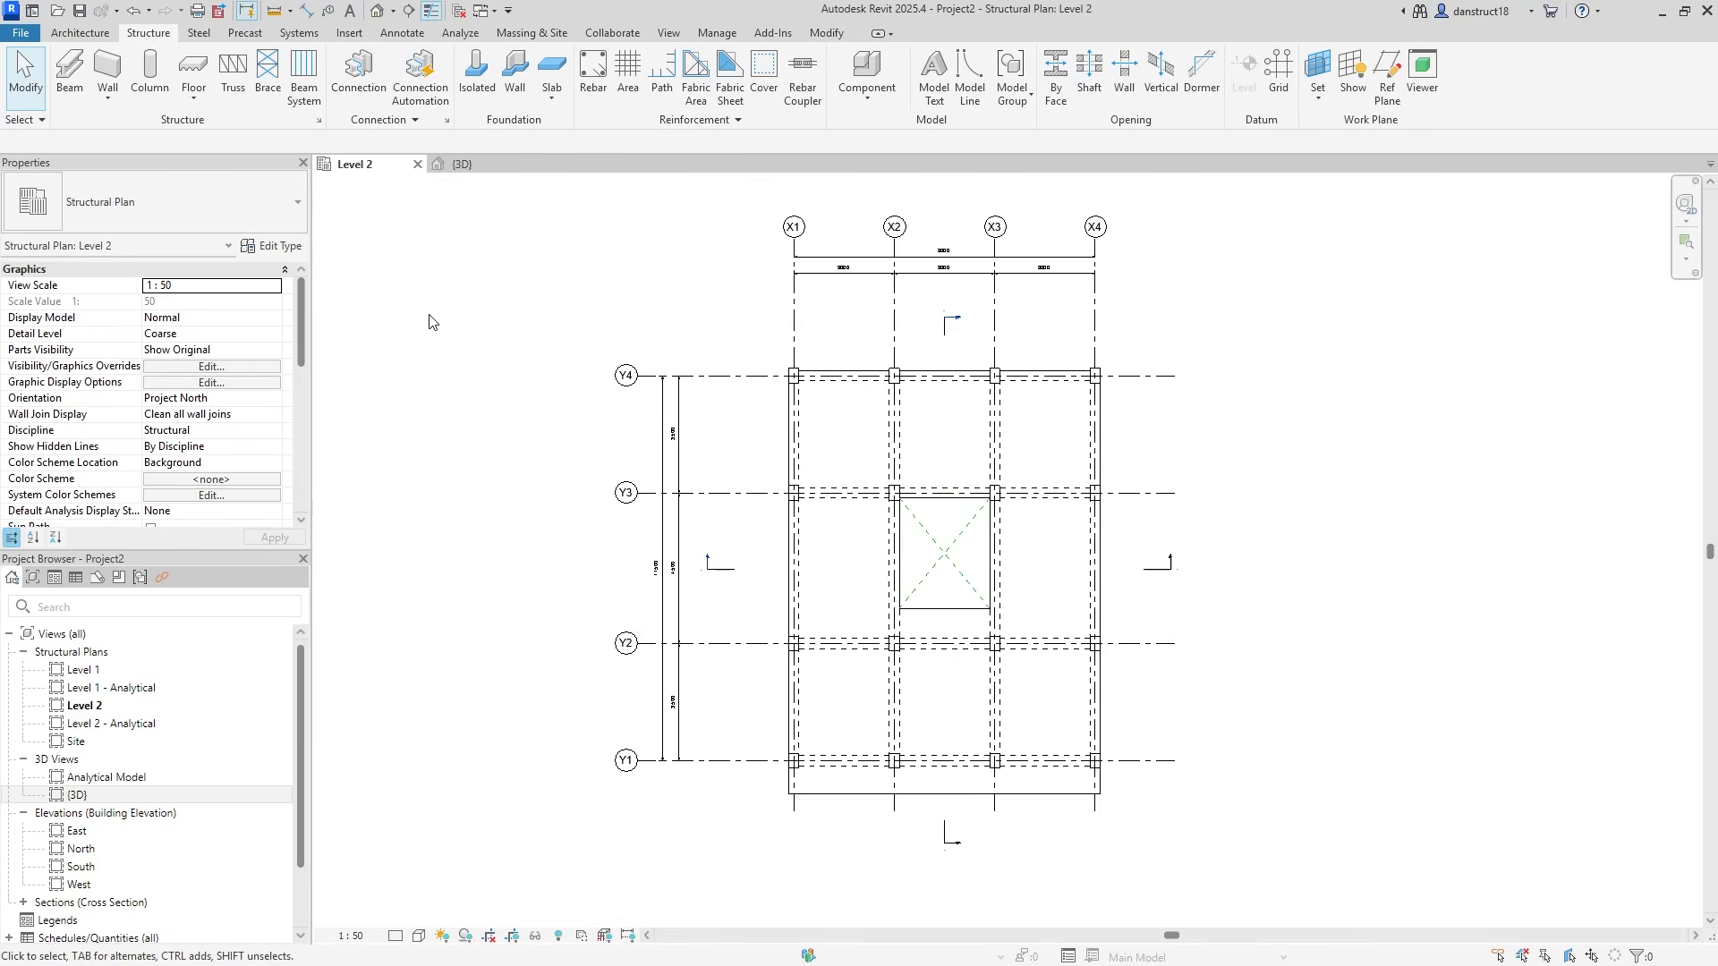
click(763, 76)
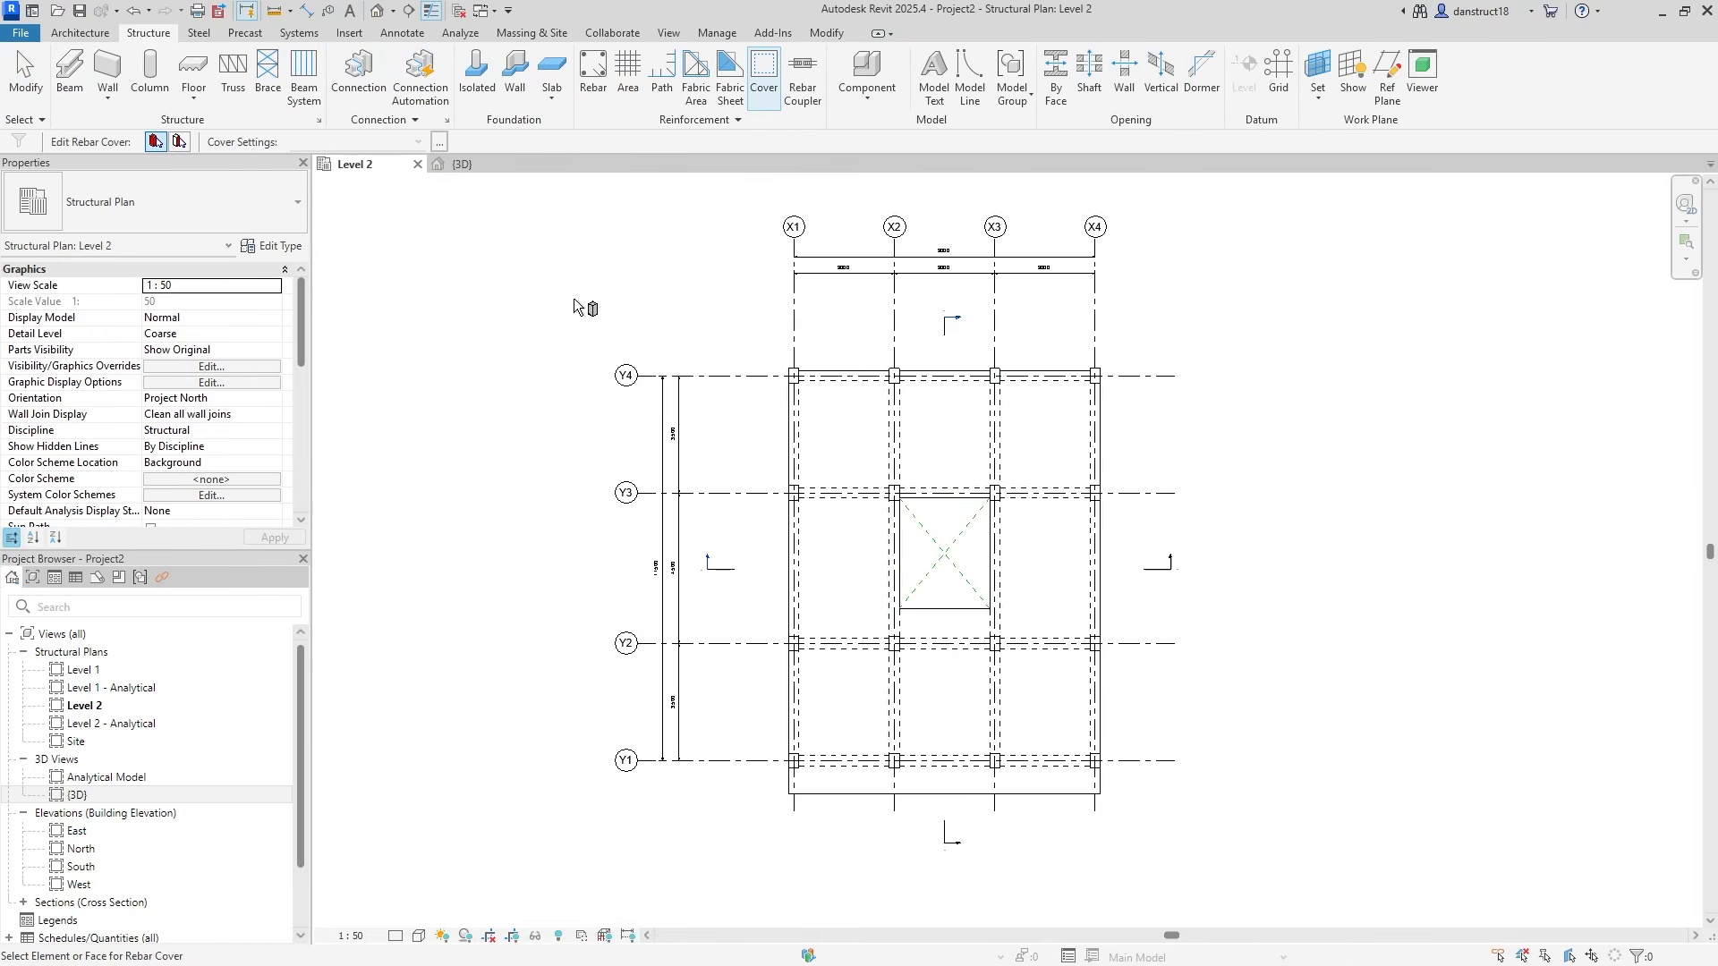
click(439, 142)
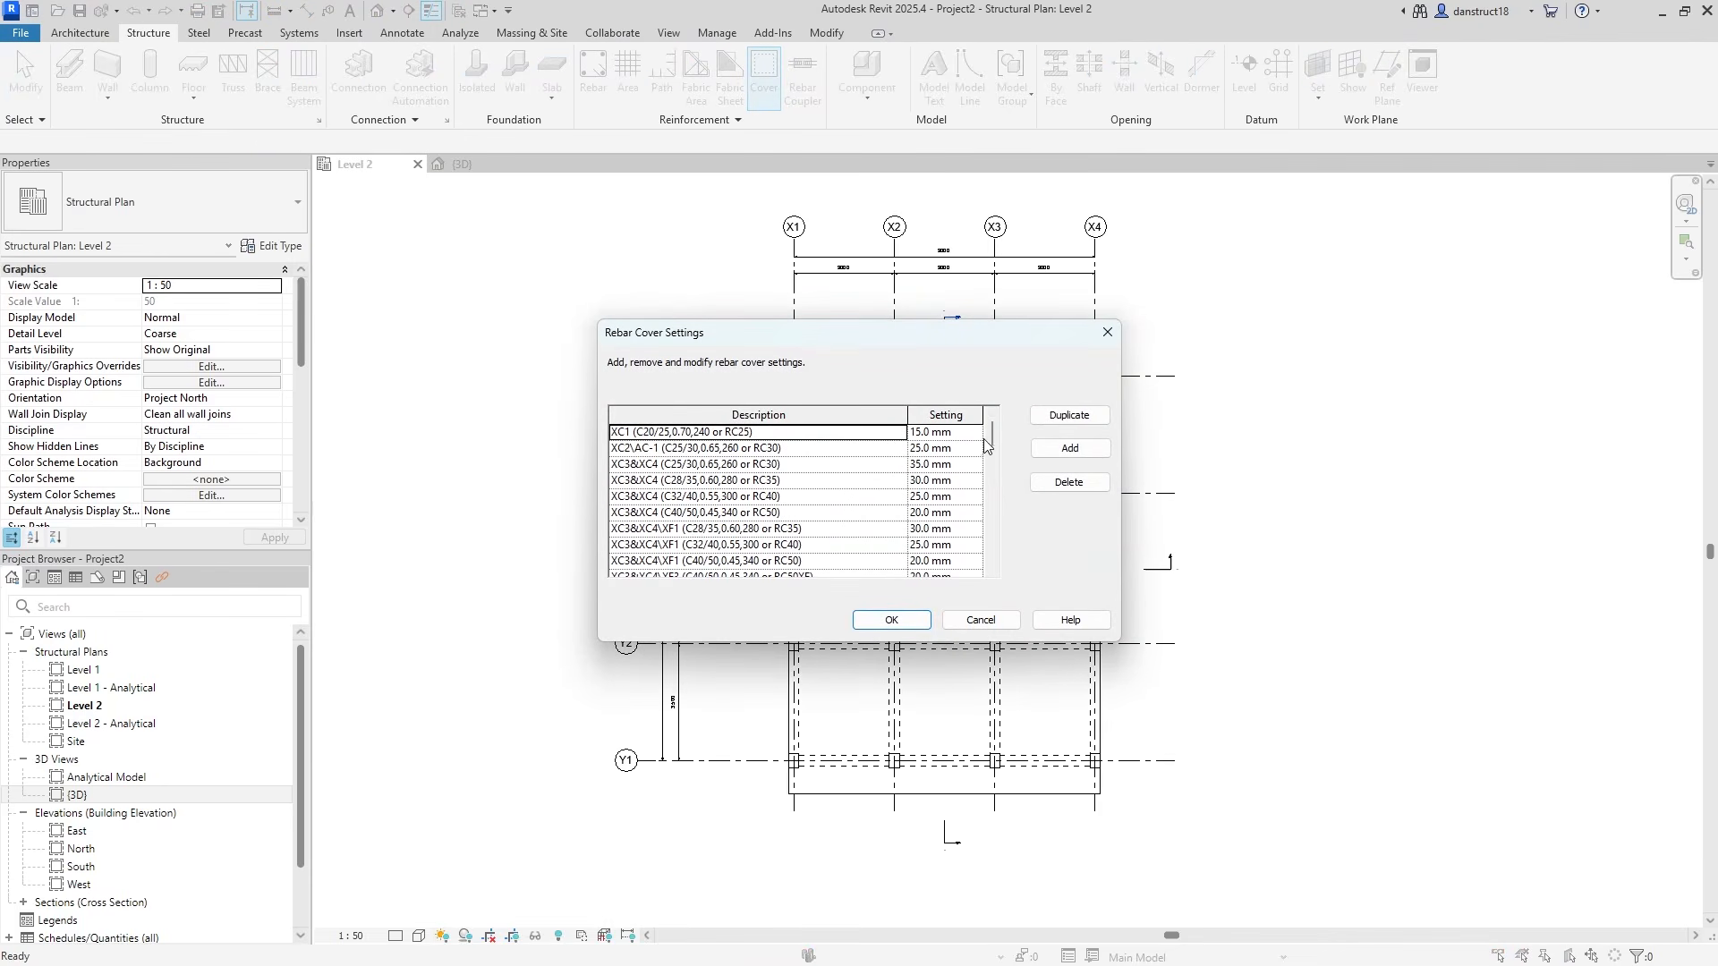
drag(991, 434, 990, 561)
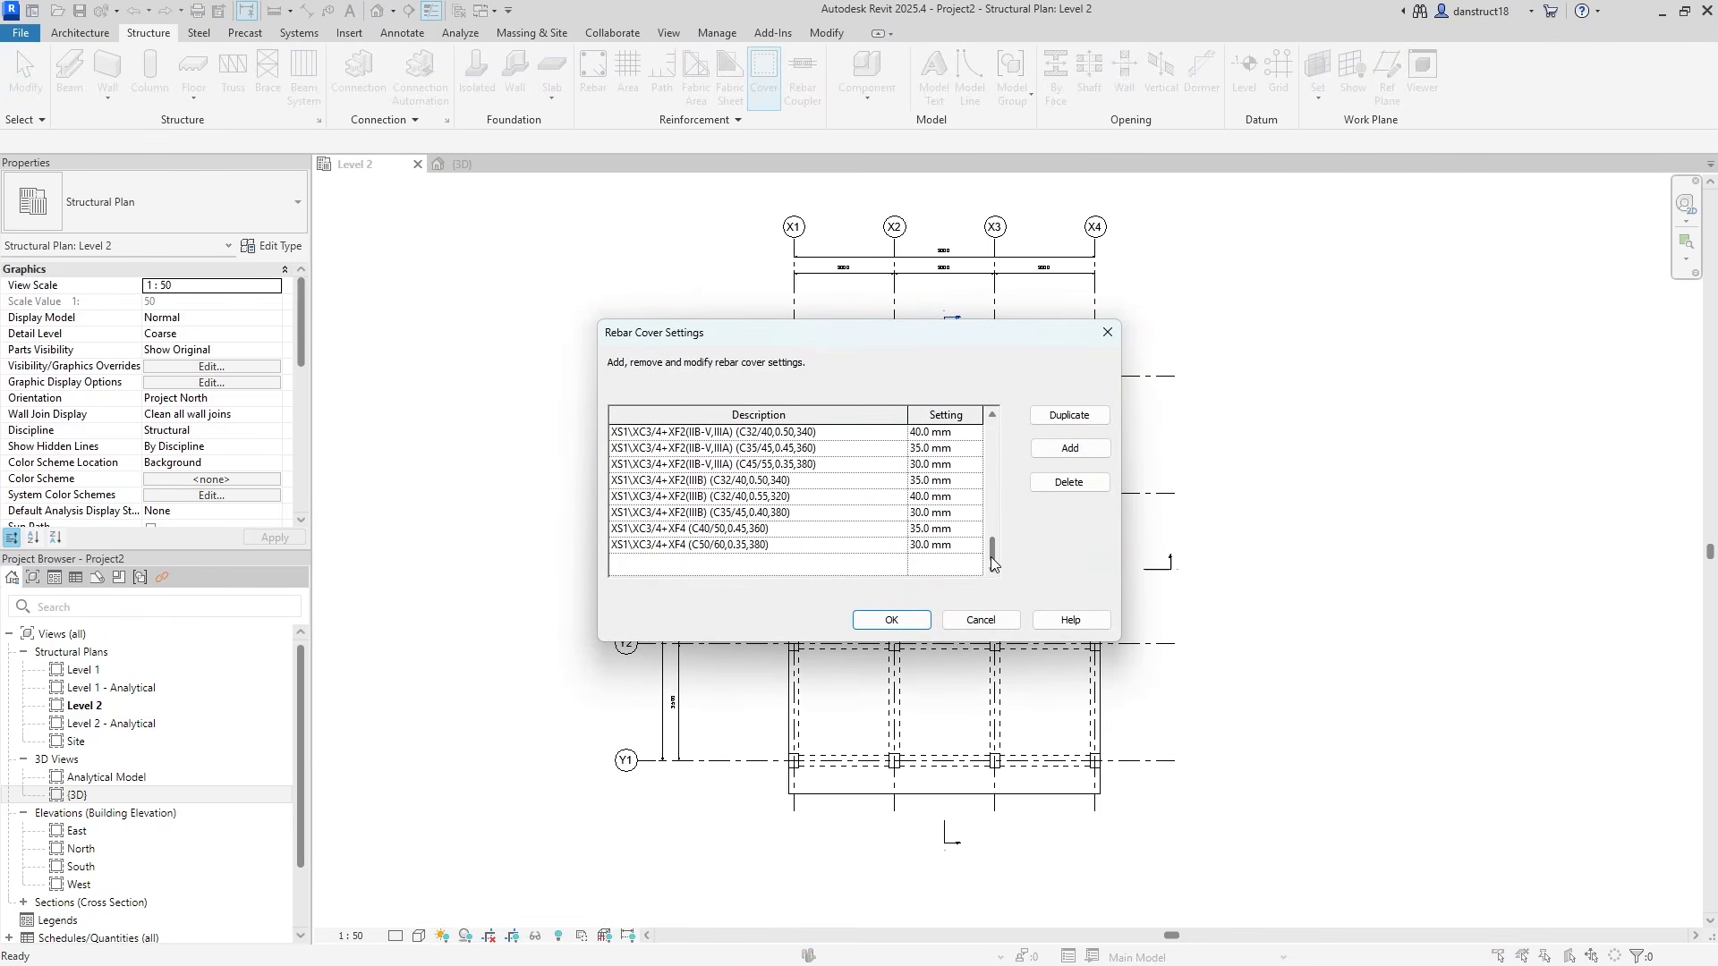
click(1070, 448)
click(703, 561)
text(25mm Cover)
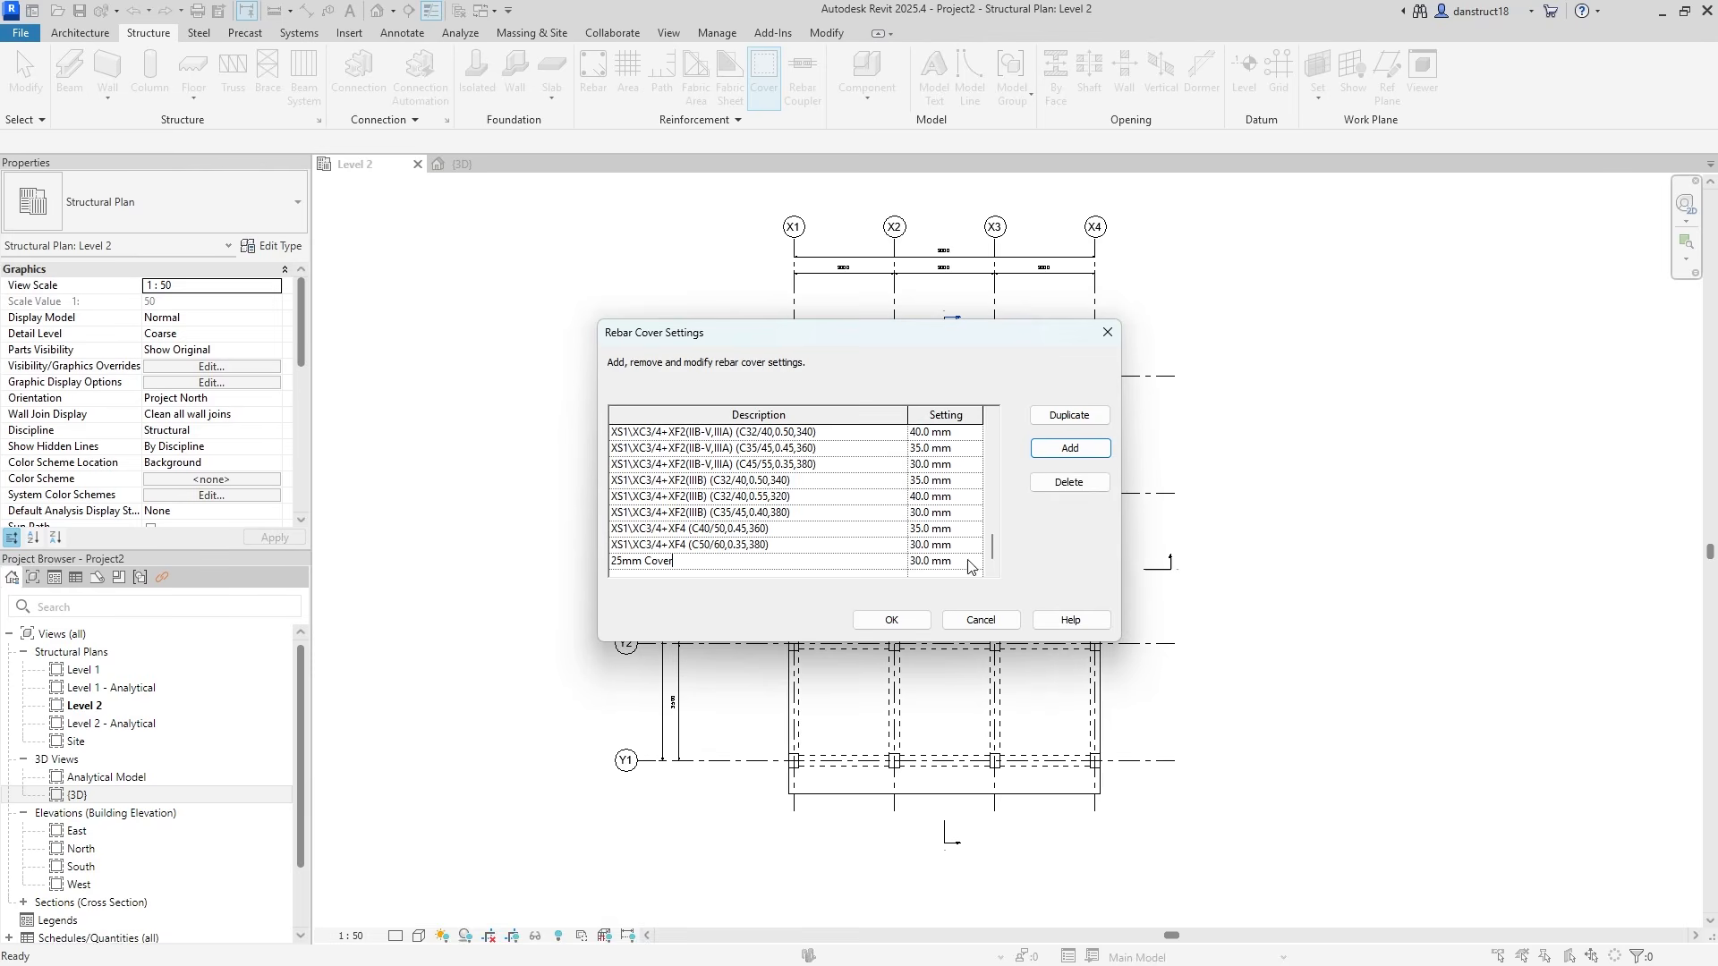
click(969, 562)
click(891, 620)
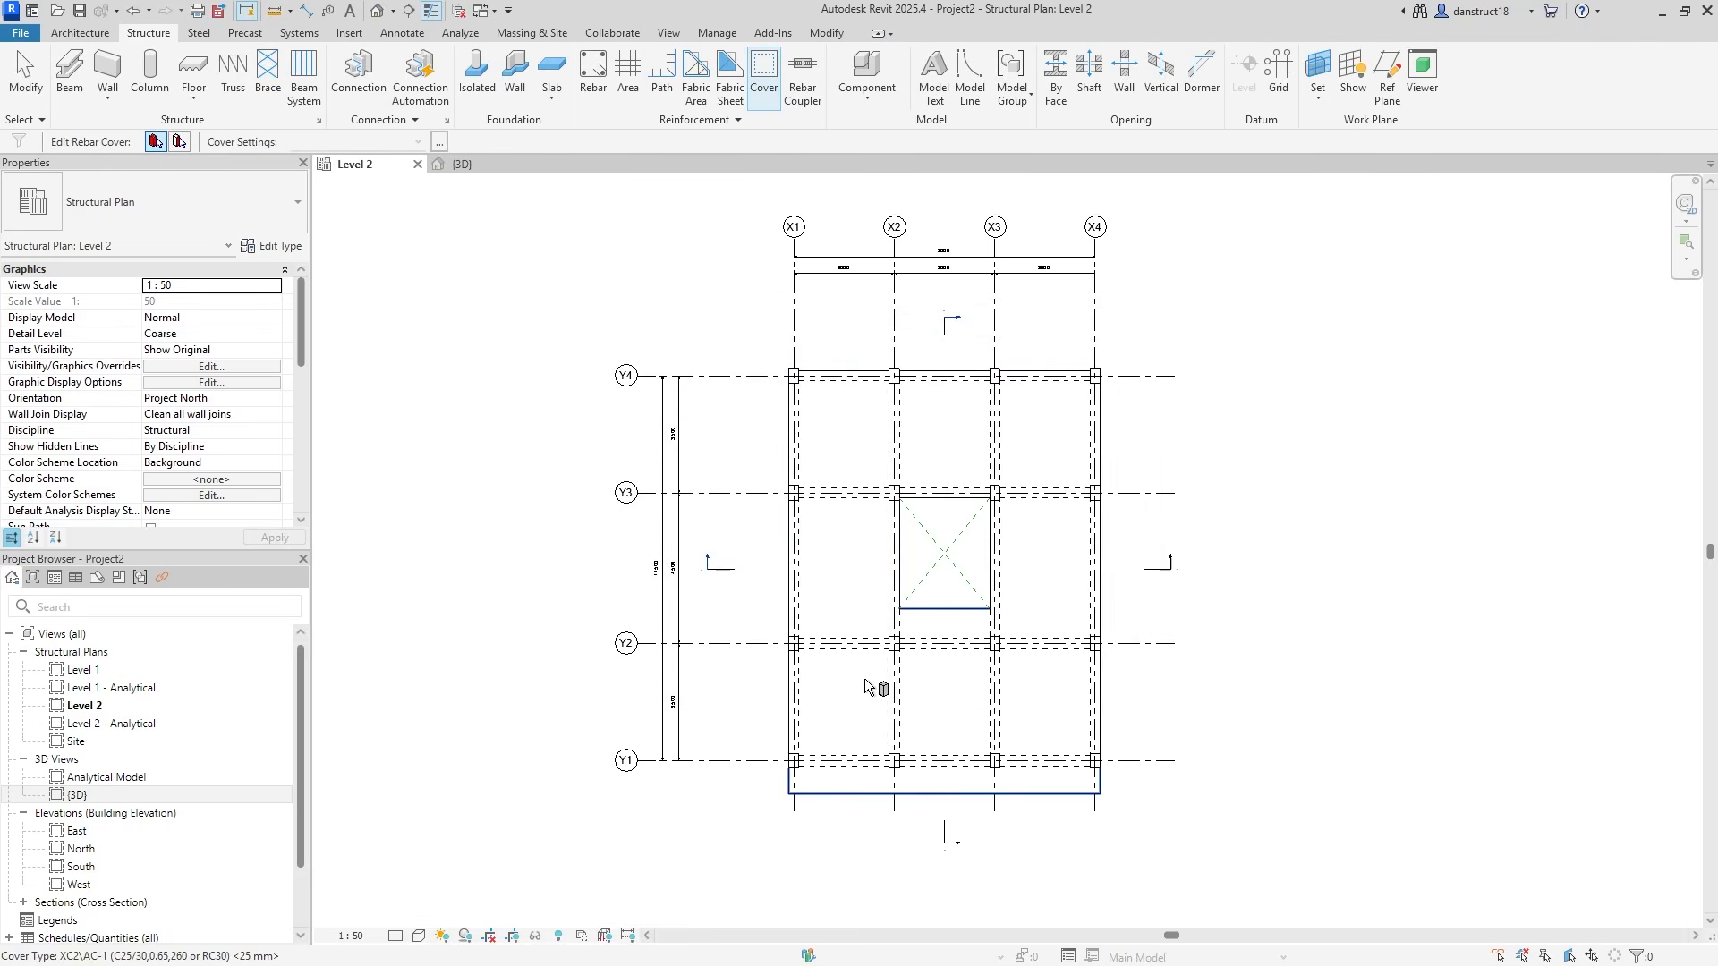
key(Escape)
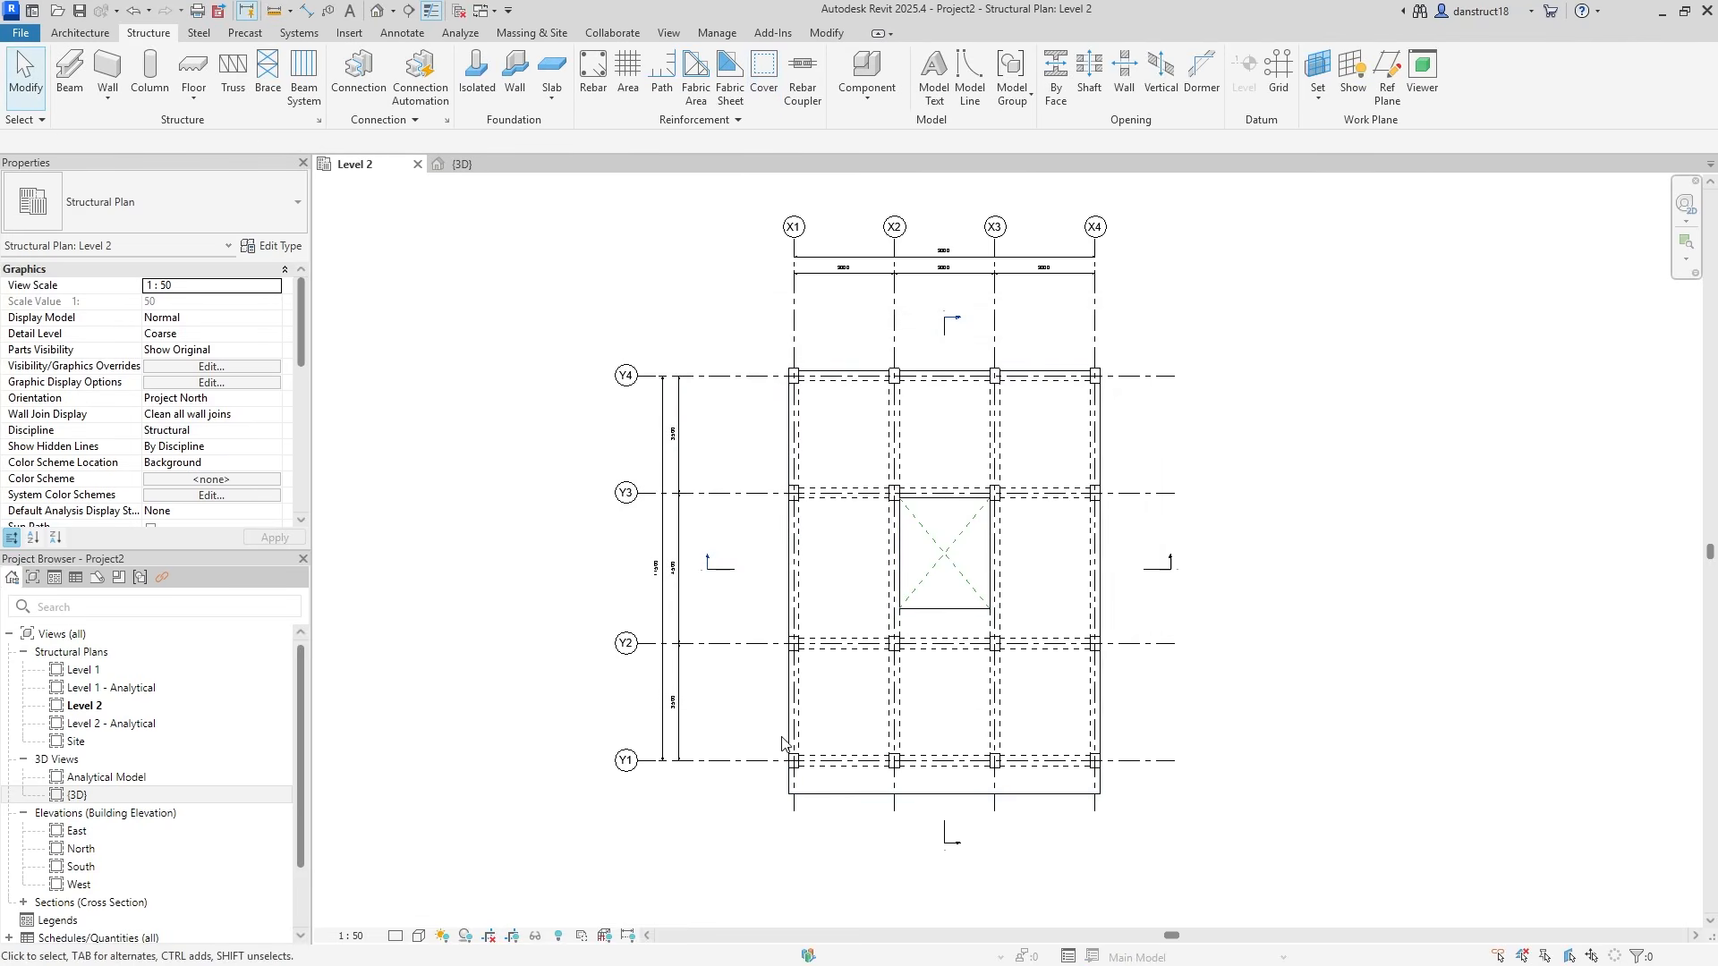
Change the floor slab's top face rebar cover to 25mm Cover <25 mm>
click(810, 723)
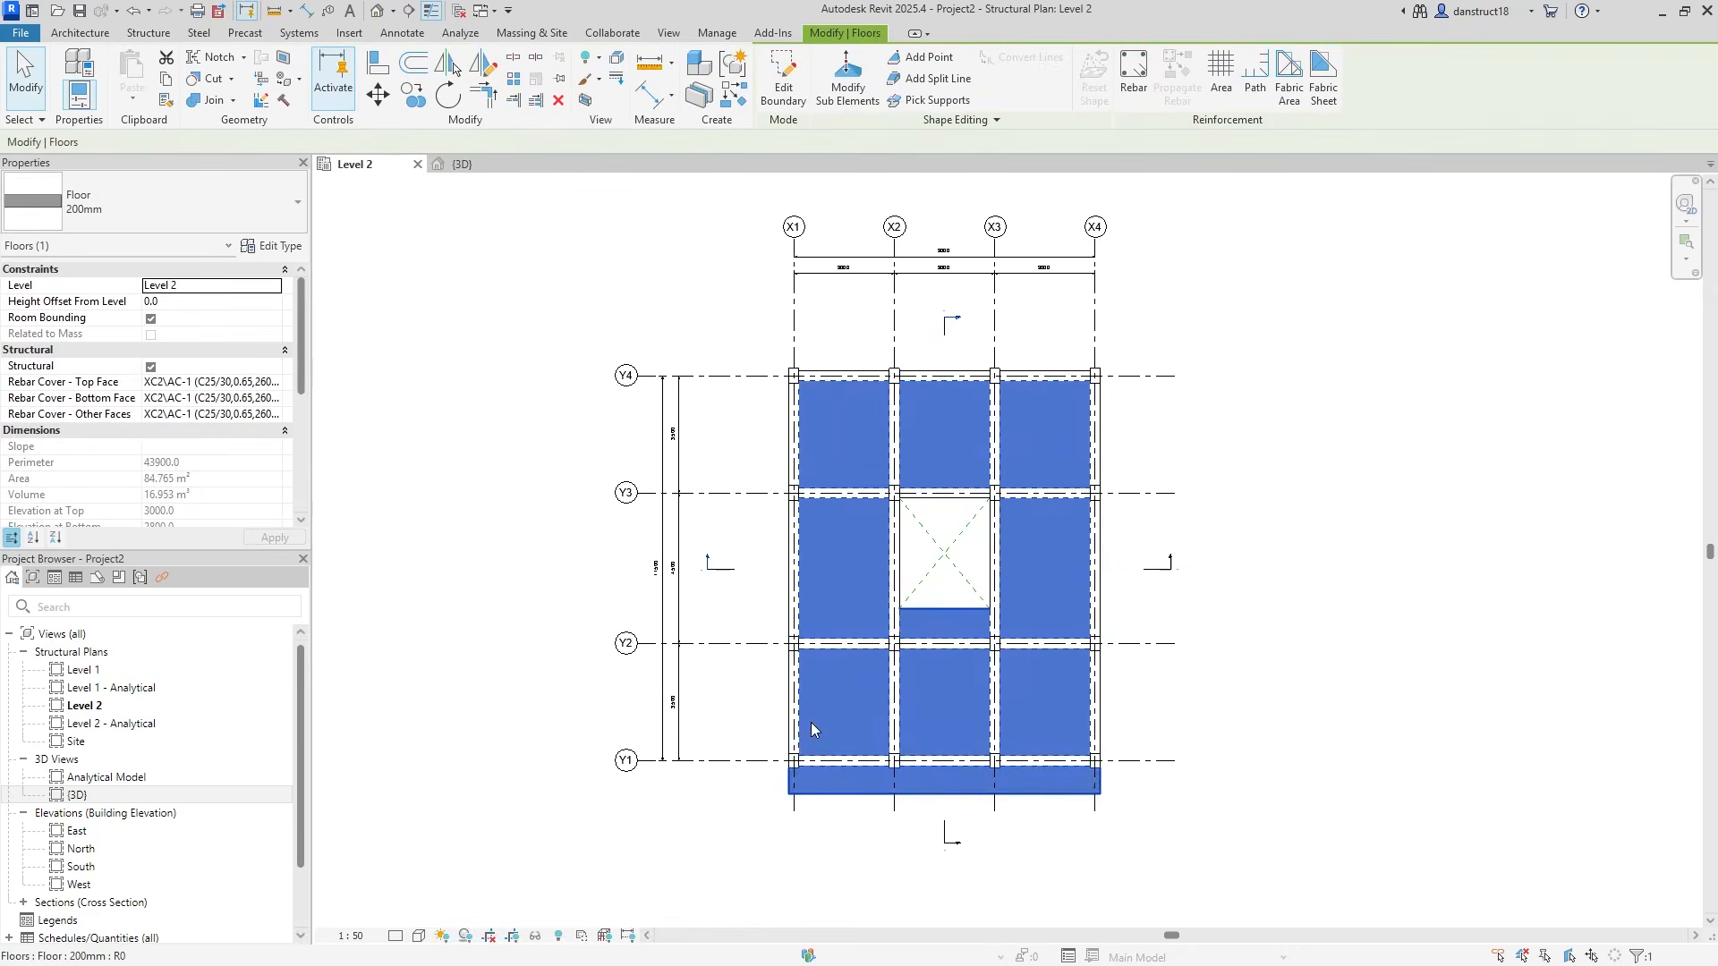
click(265, 385)
click(274, 382)
mouse_move(498, 422)
mouse_down()
mouse_move(507, 469)
mouse_move(500, 412)
mouse_up()
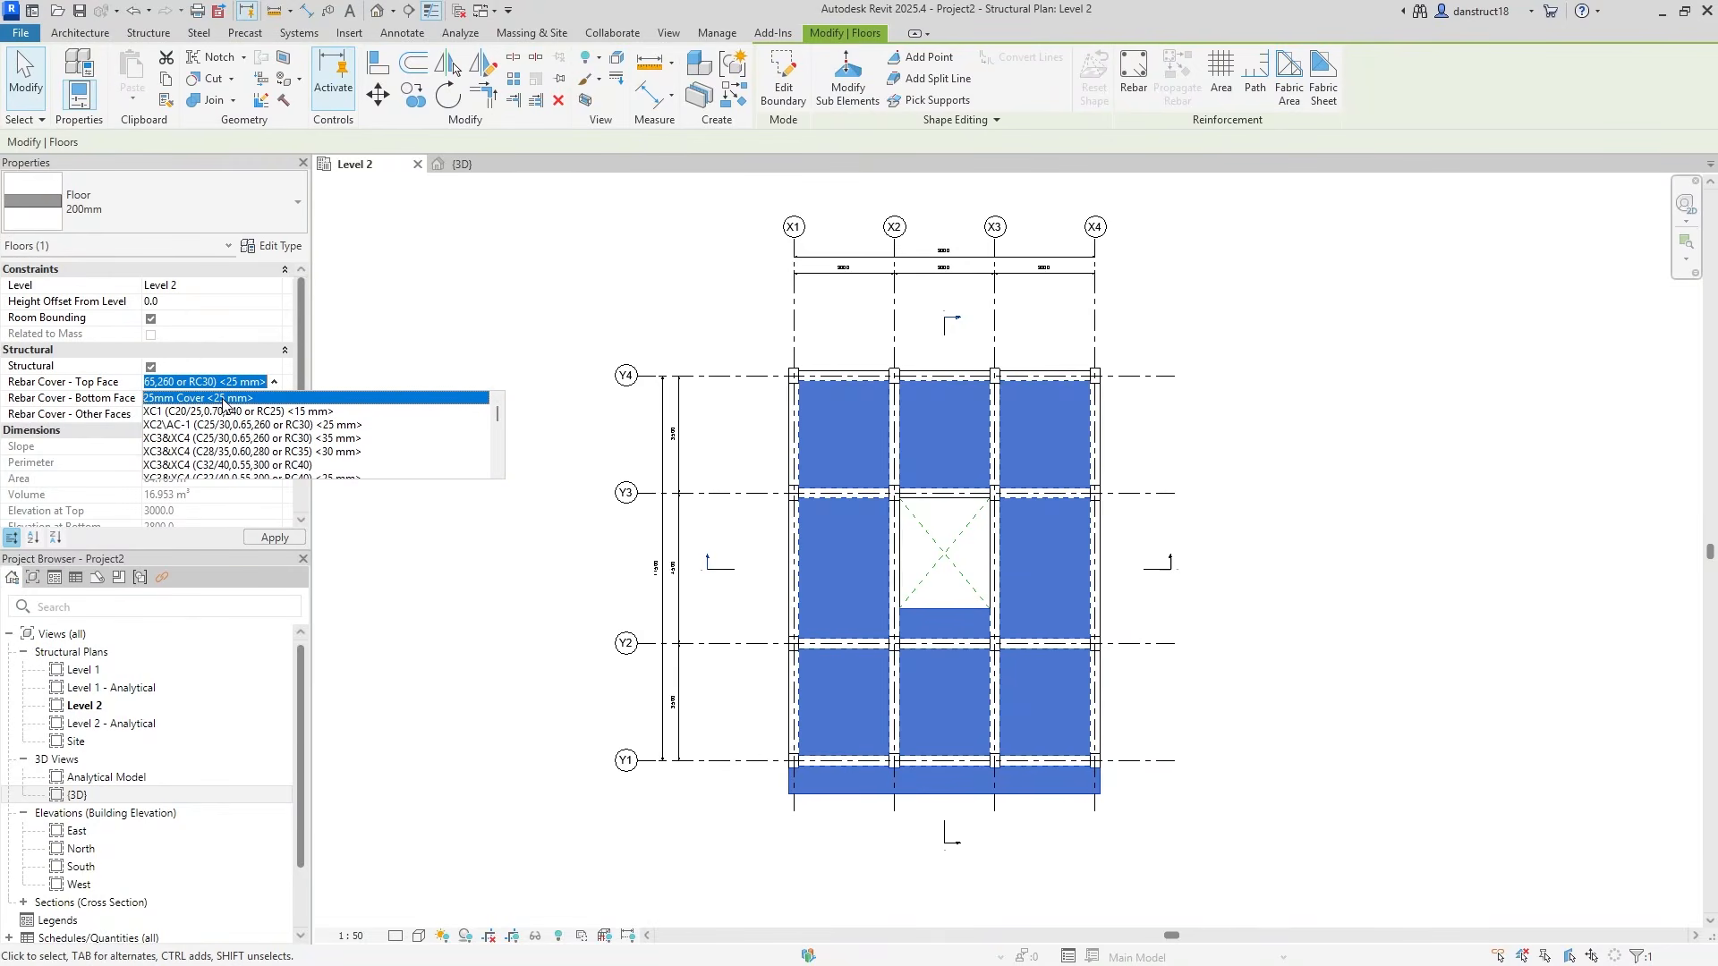
click(226, 398)
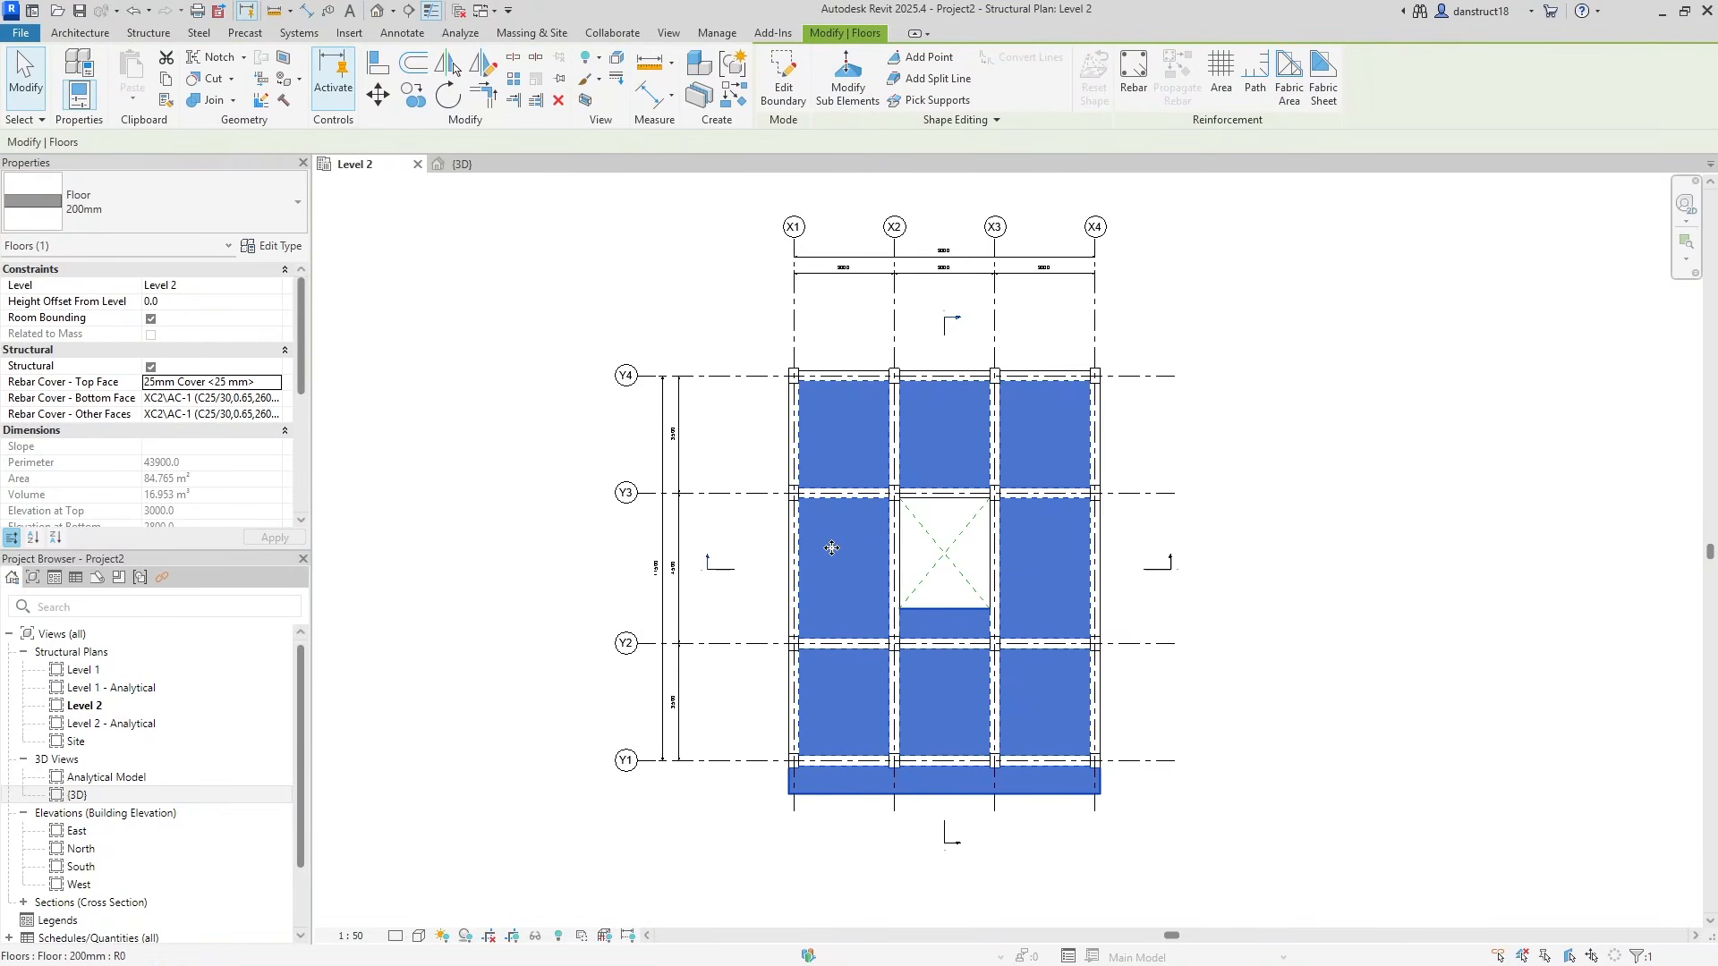
click(528, 478)
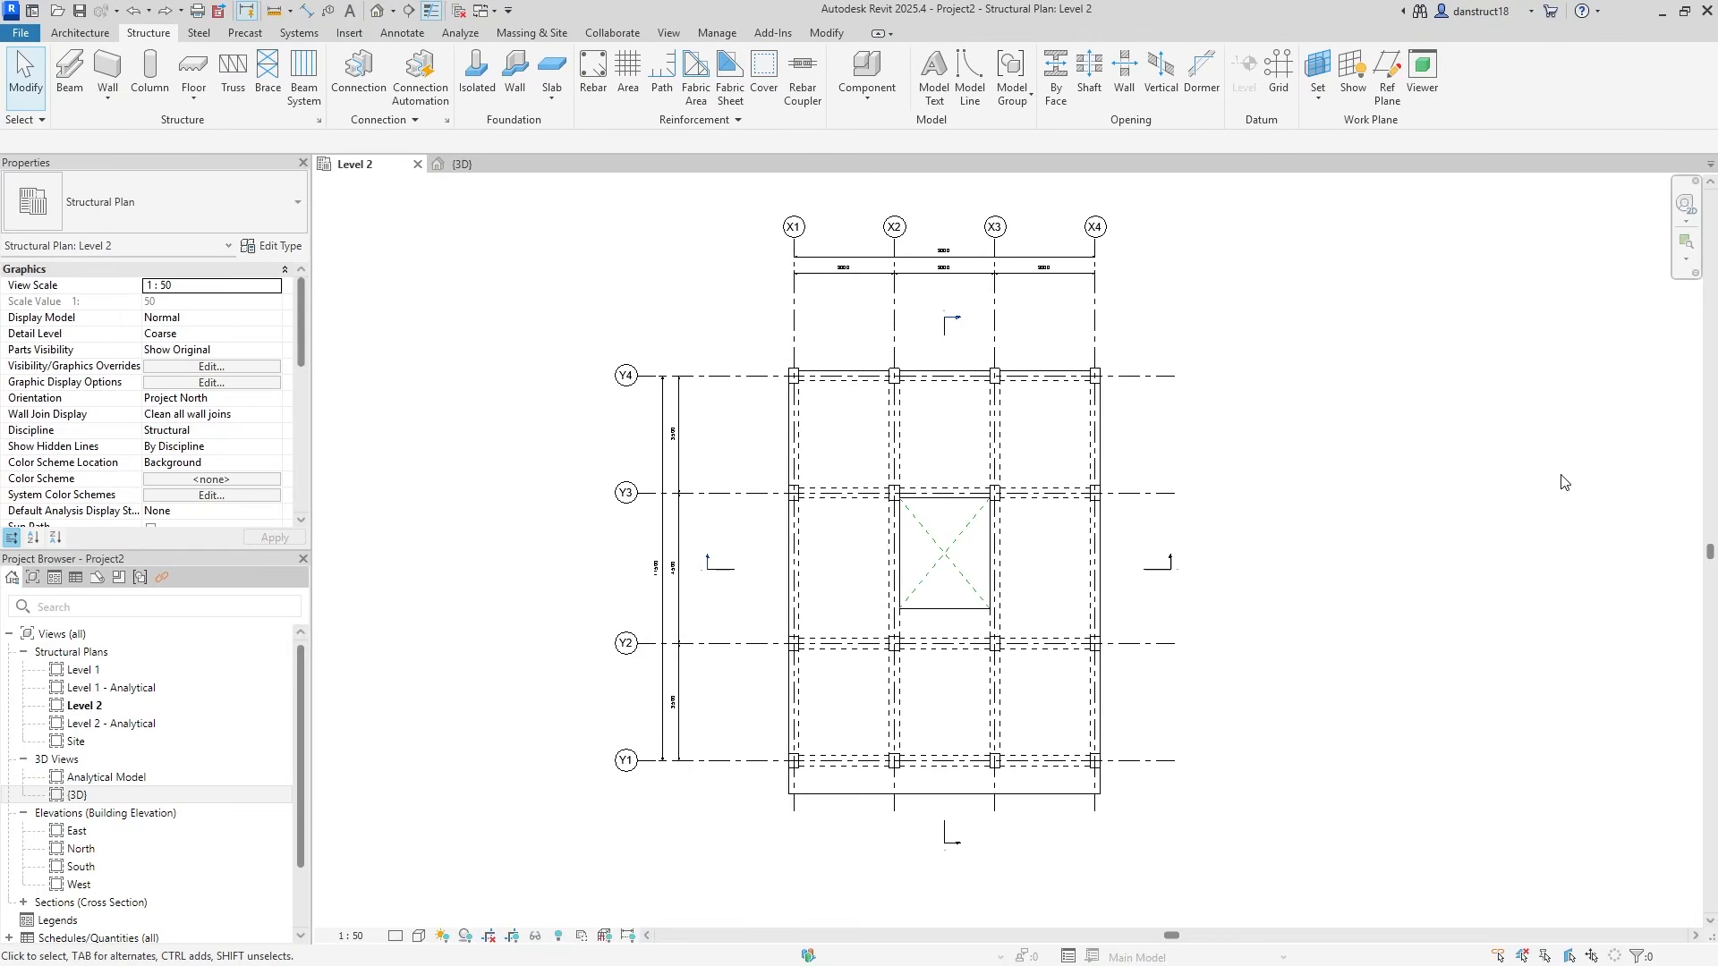
Select all 300 x 600mm concrete beams in the entire project and set their top face rebar cover to XC2\AC-1 (C25/30,0.65,260 or RC30) <25 mm>
click(790, 443)
right_click(787, 442)
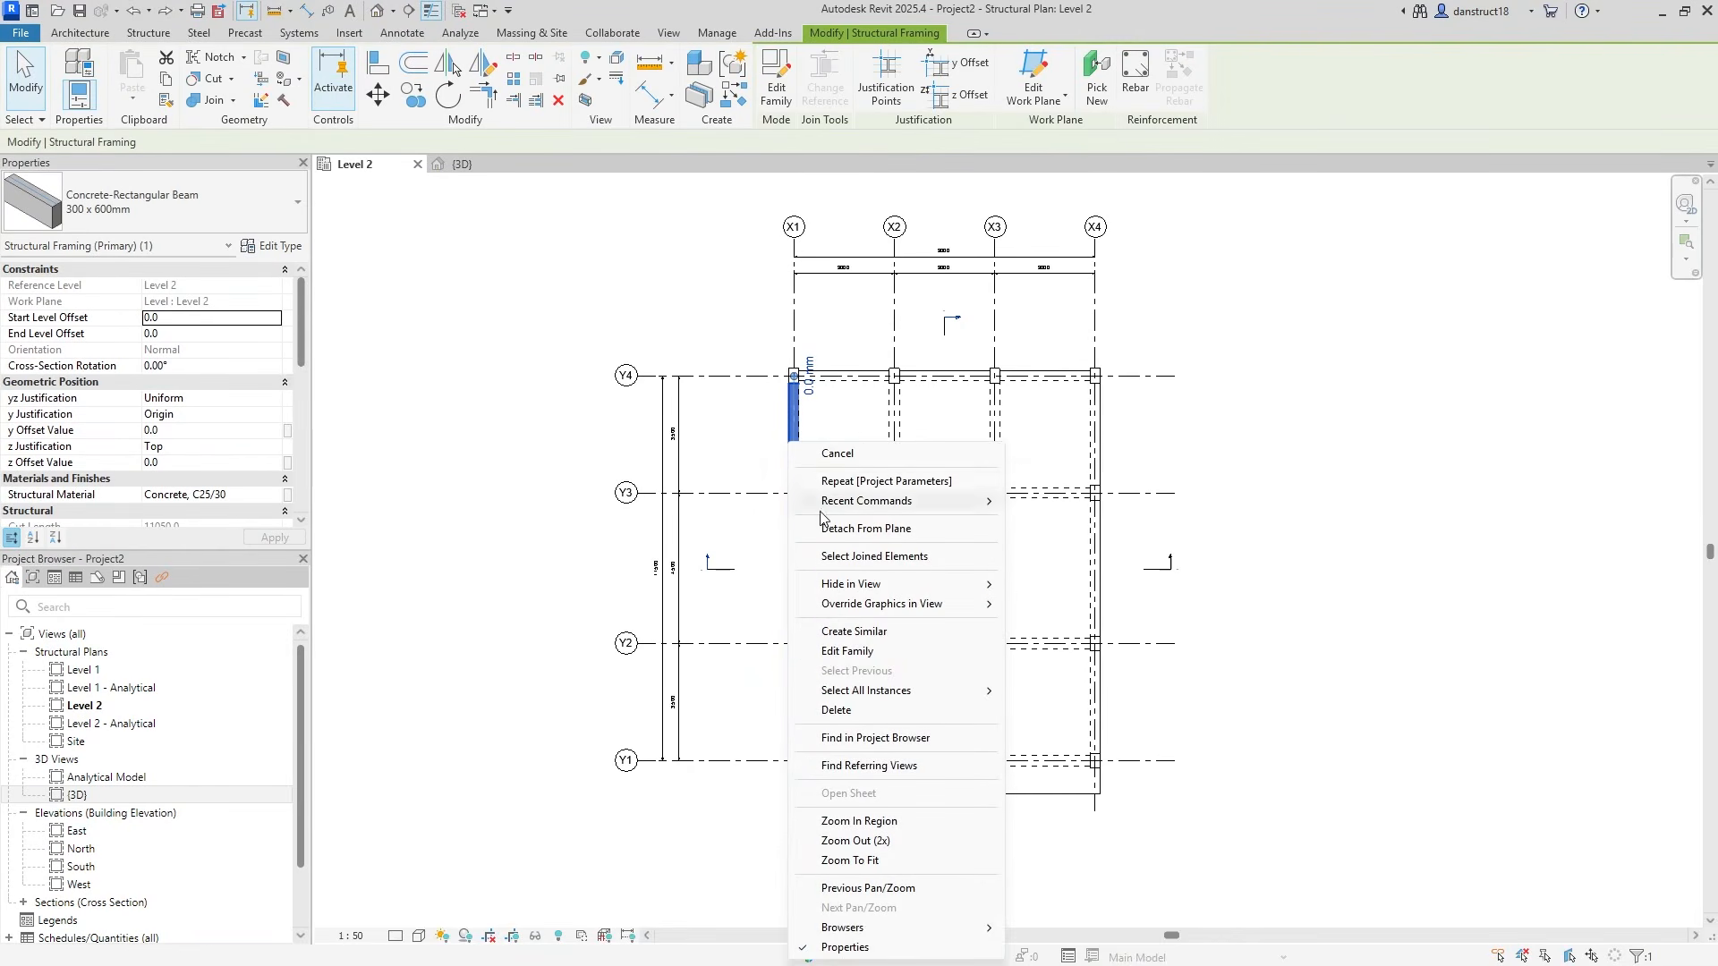
mouse_move(934, 696)
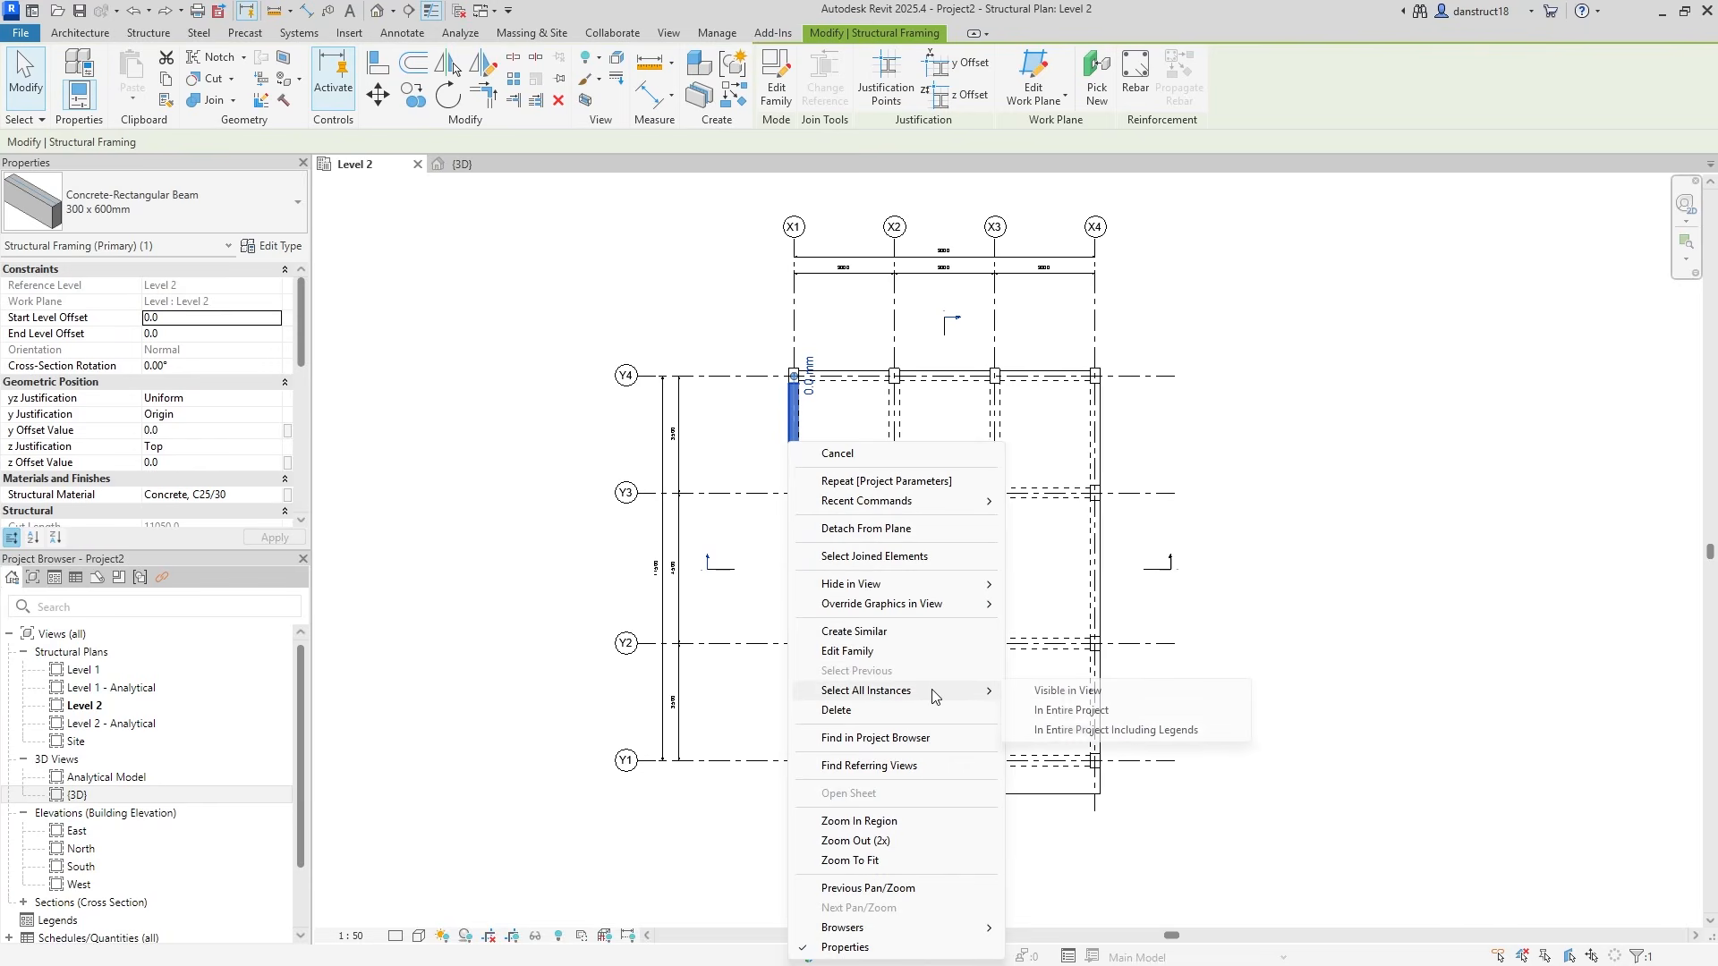
click(1041, 711)
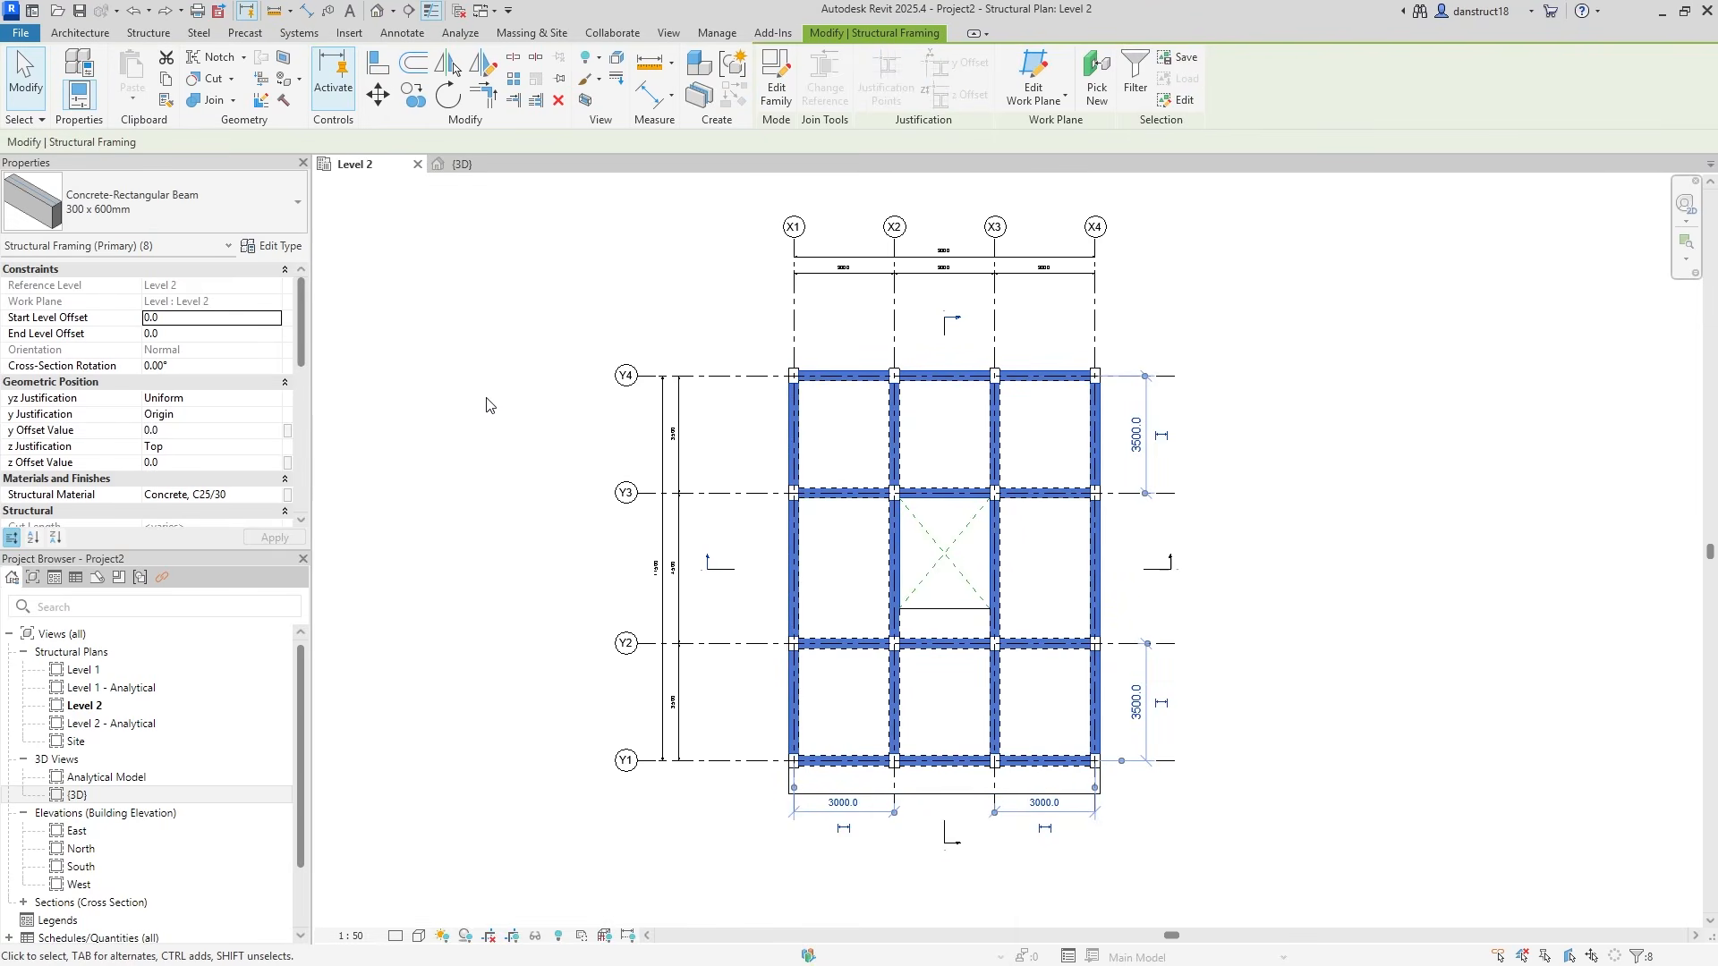
scroll(298, 394, down, 4)
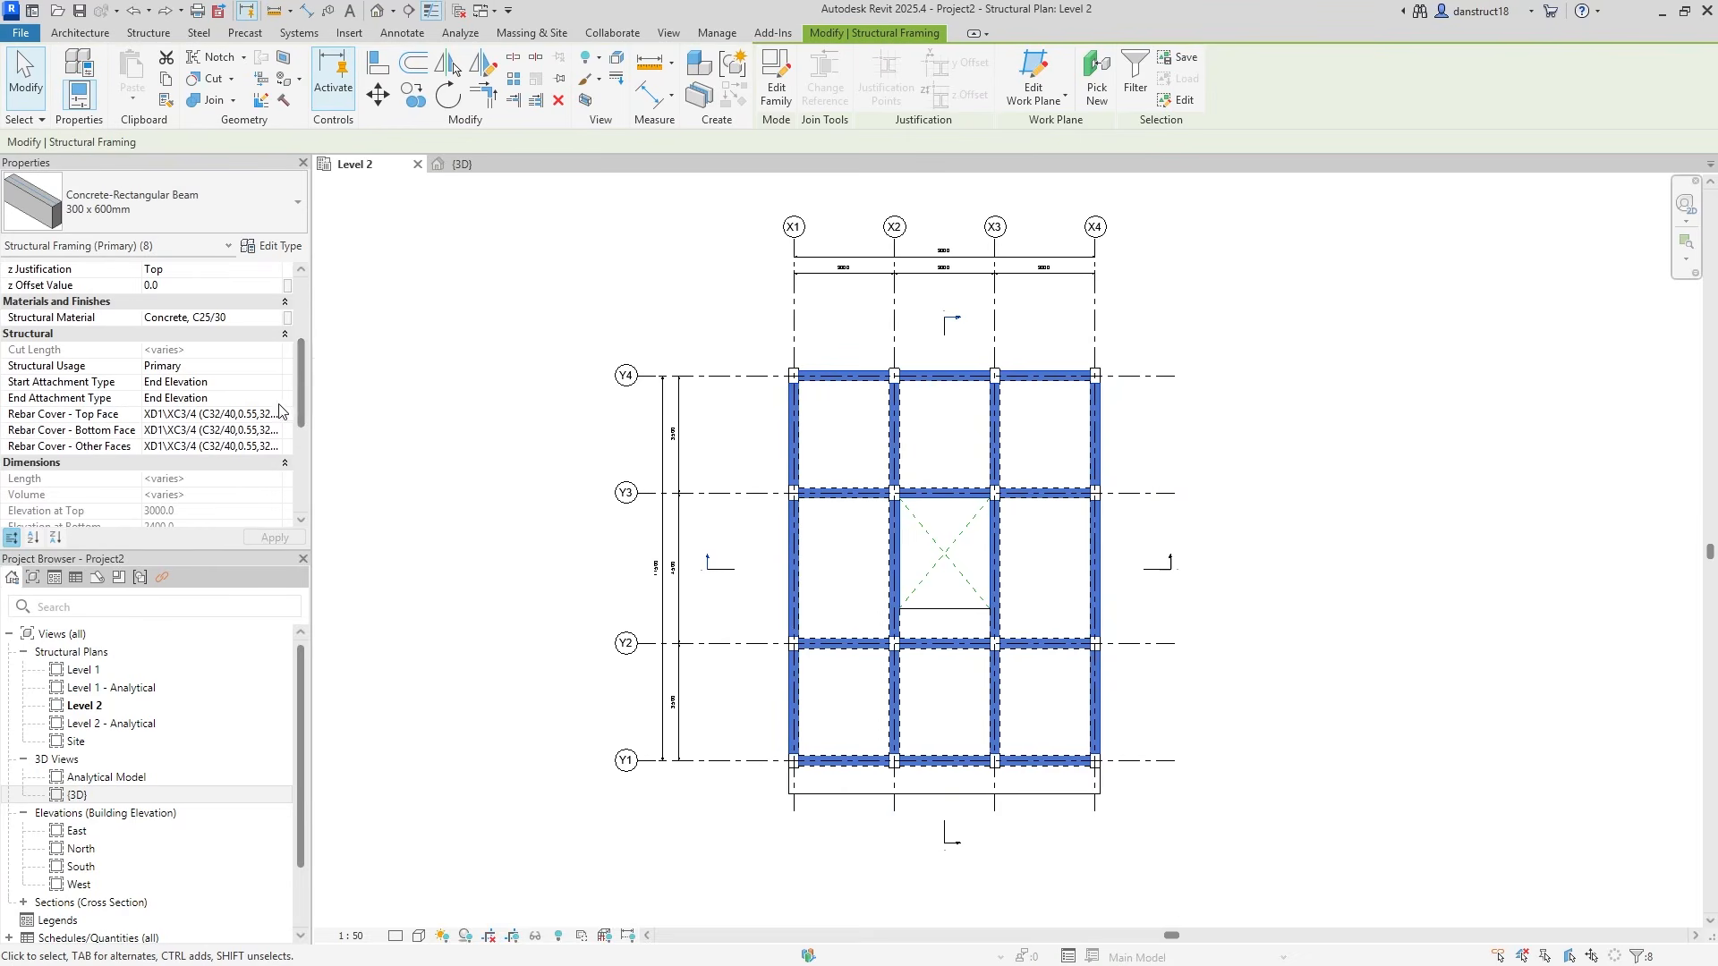
click(269, 419)
click(277, 414)
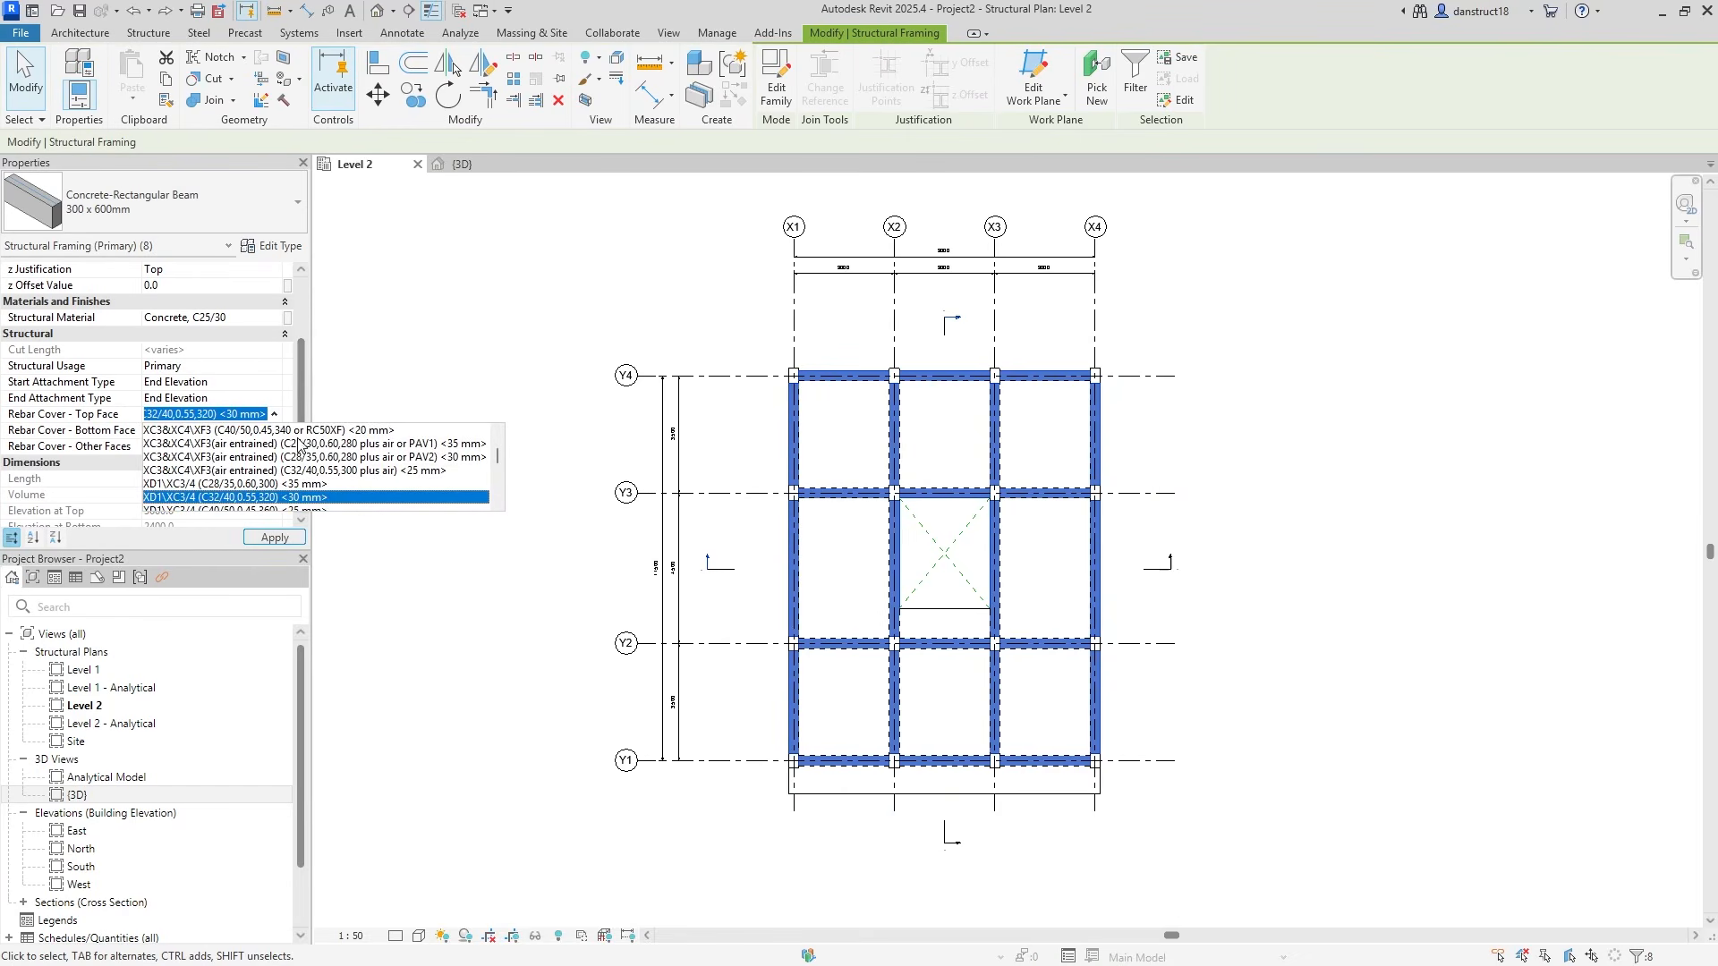
scroll(301, 445, up, 3)
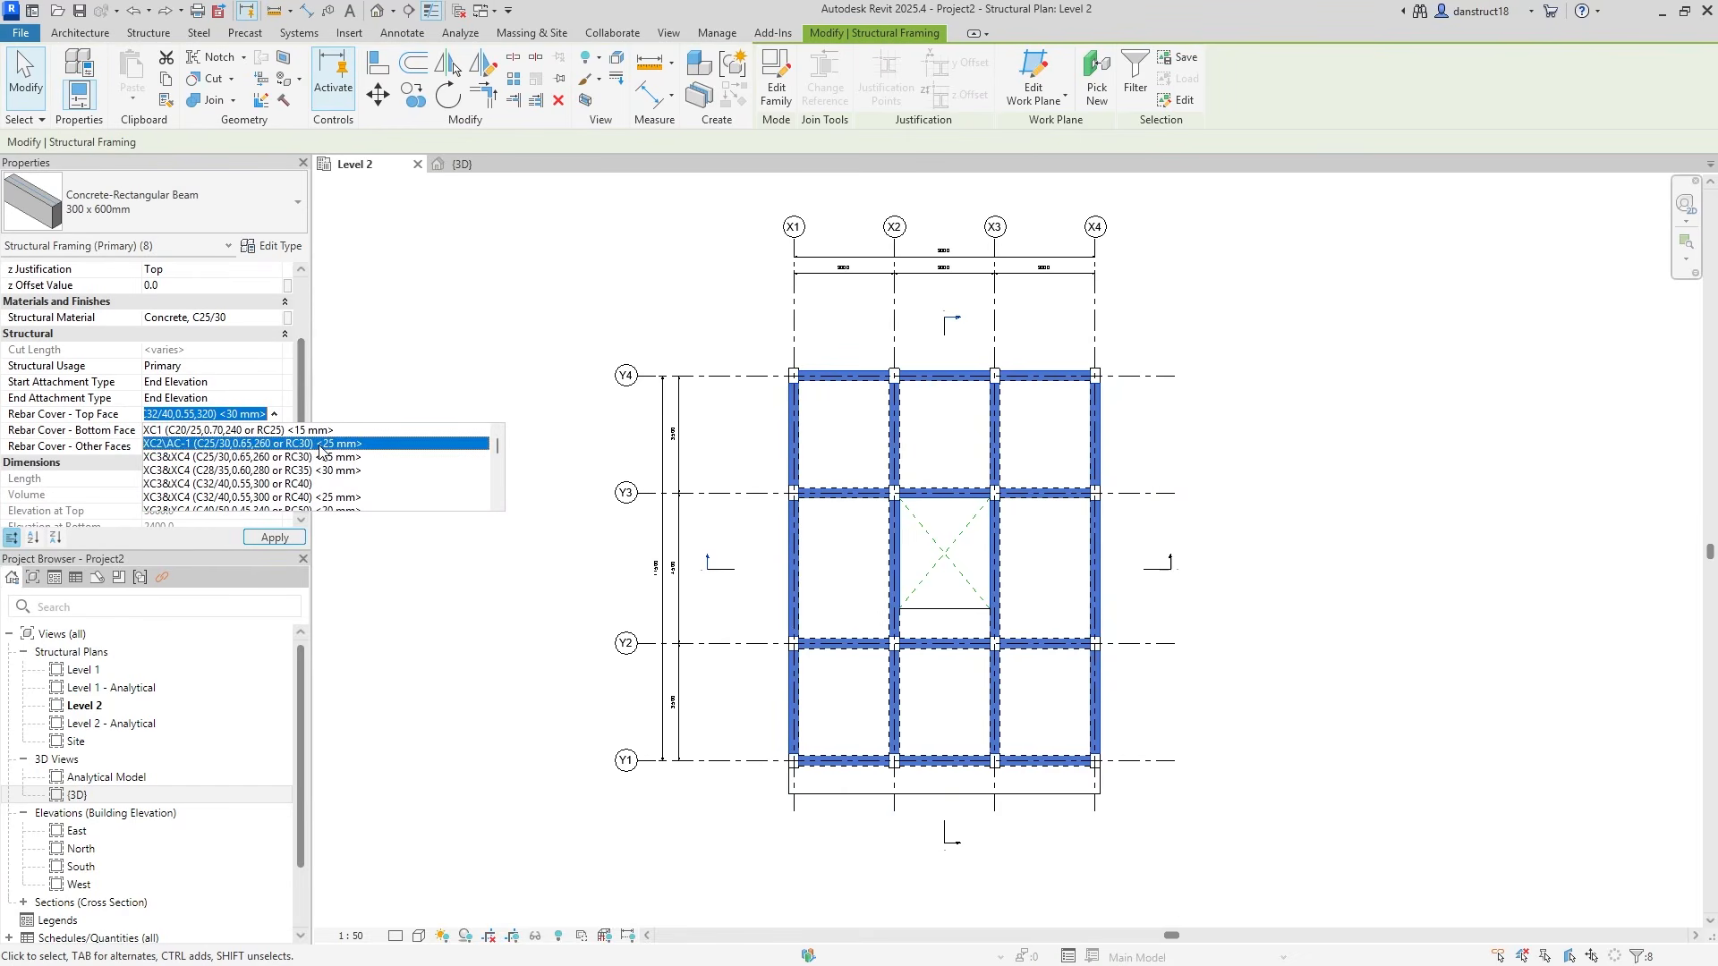
click(320, 444)
Set the bottom face and other faces rebar cover of the selected beams to XC2\AC-1 (C25/30,0.65,260 or RC30), then clear the selection
click(260, 431)
click(274, 430)
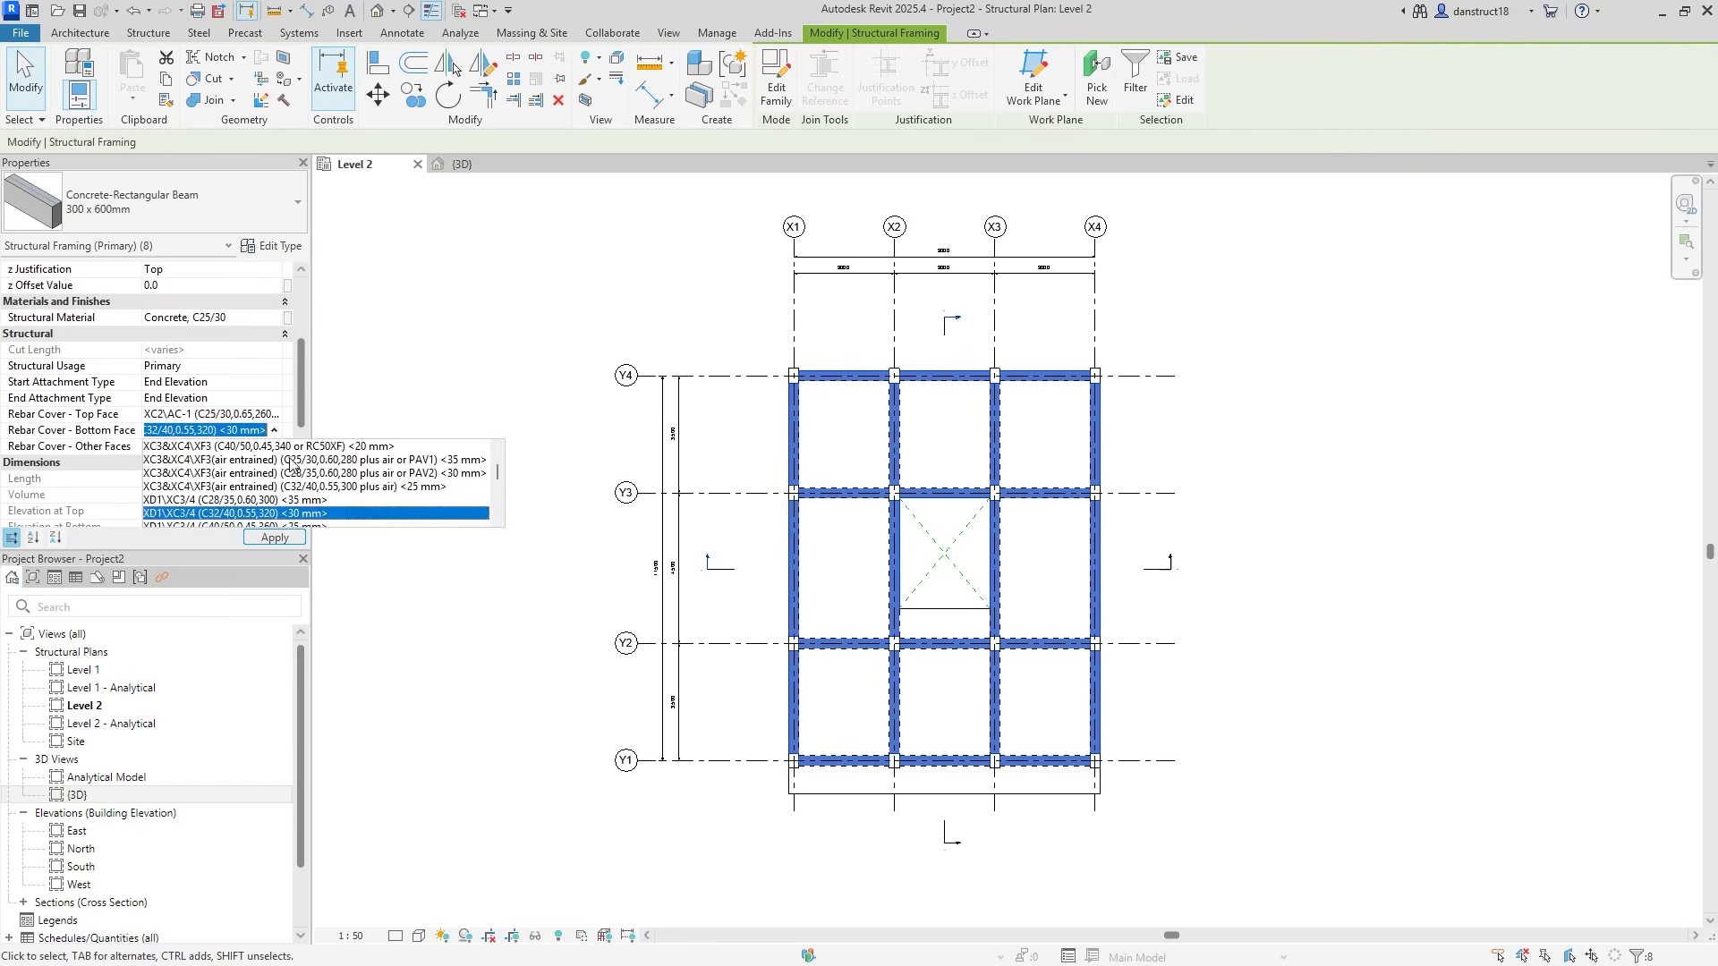
click(295, 455)
click(260, 447)
click(273, 447)
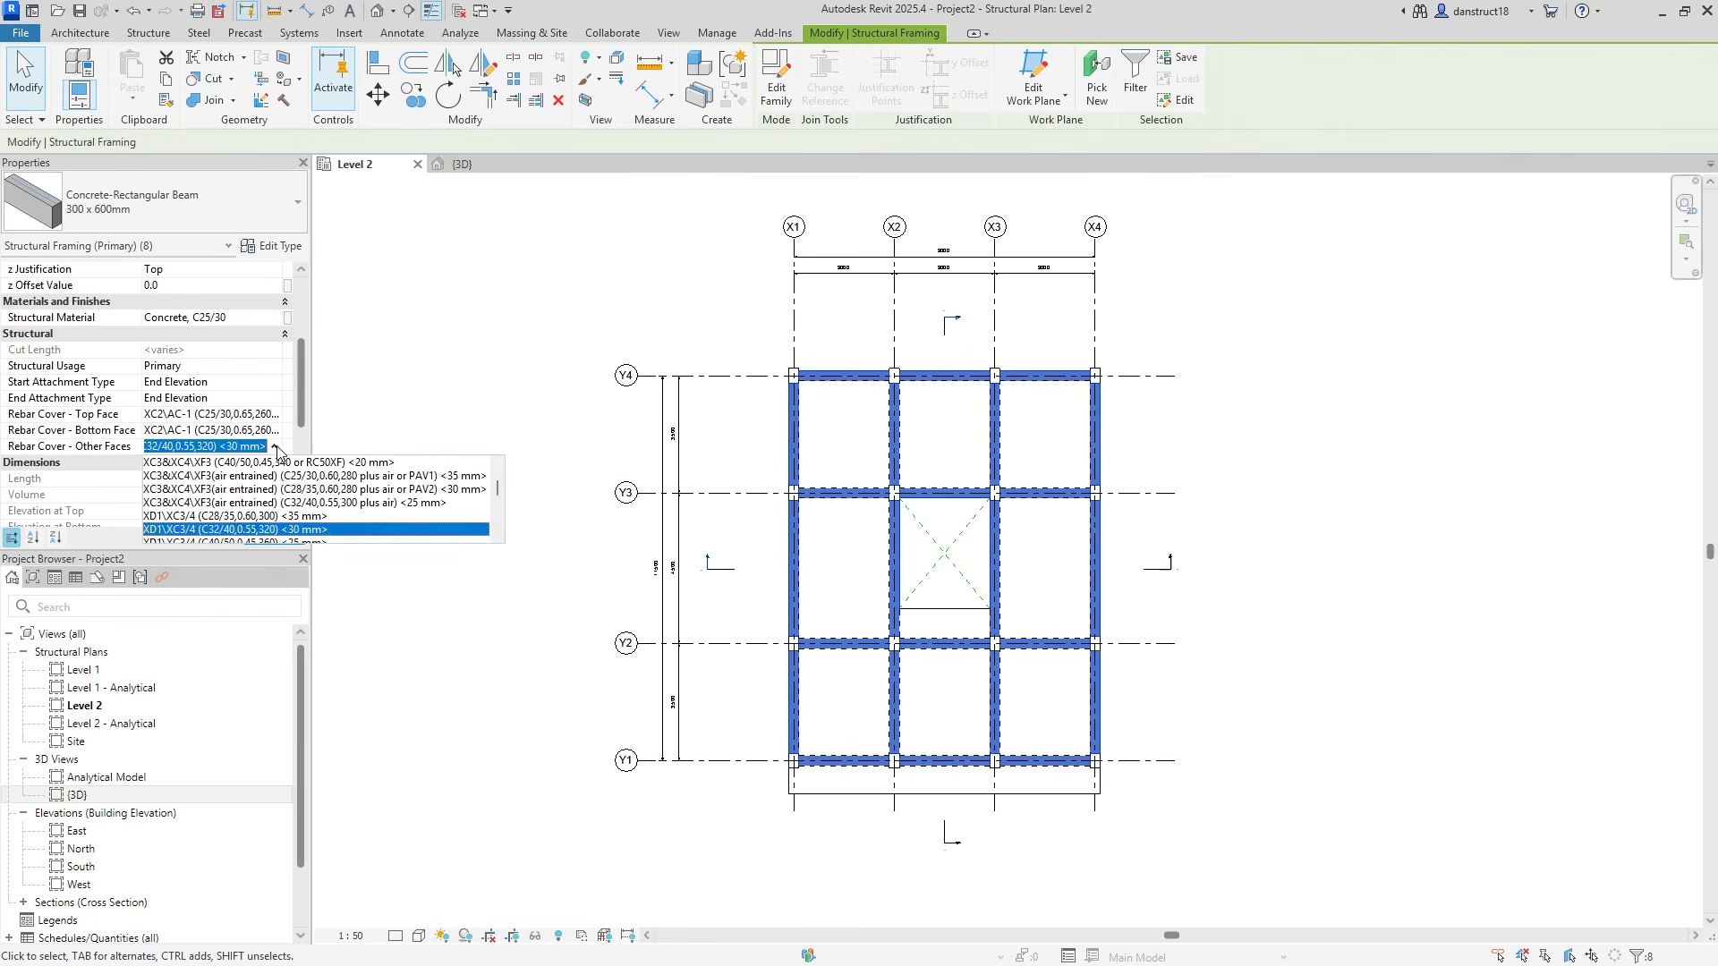
scroll(269, 479, up, 3)
click(315, 484)
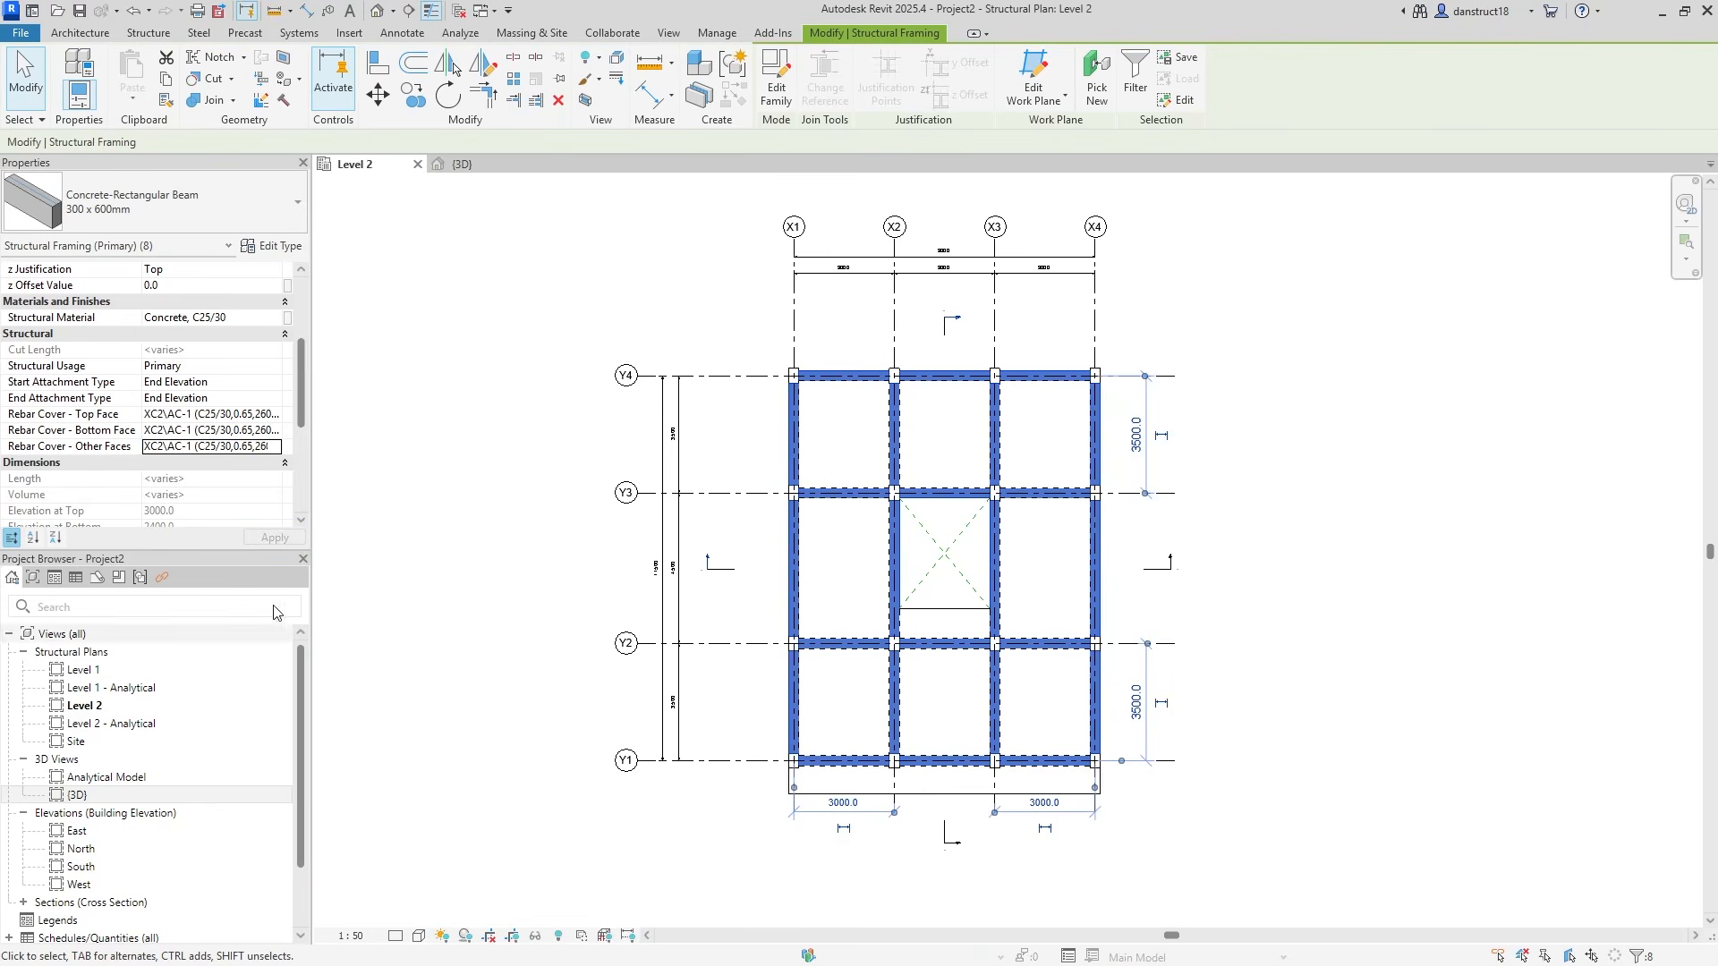
click(451, 509)
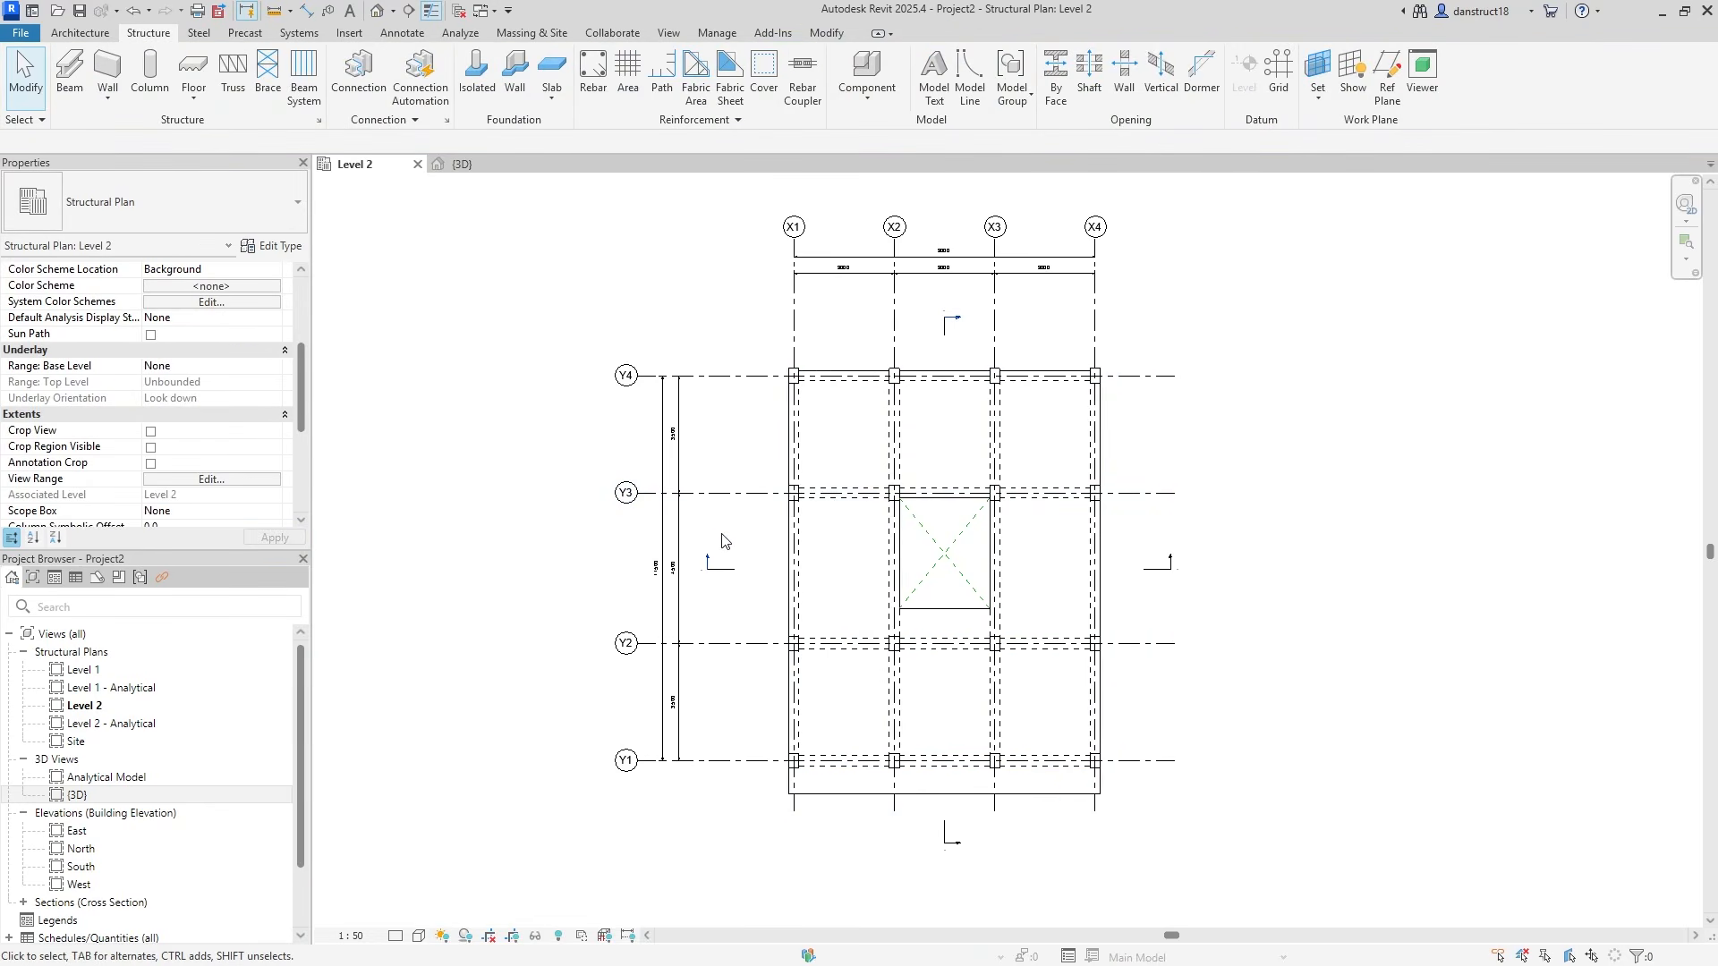
Open the horizontal cross section's view from its marker in the Level 2 plan and inspect the slab between grids X1 and X2
scroll(725, 559, up, 5)
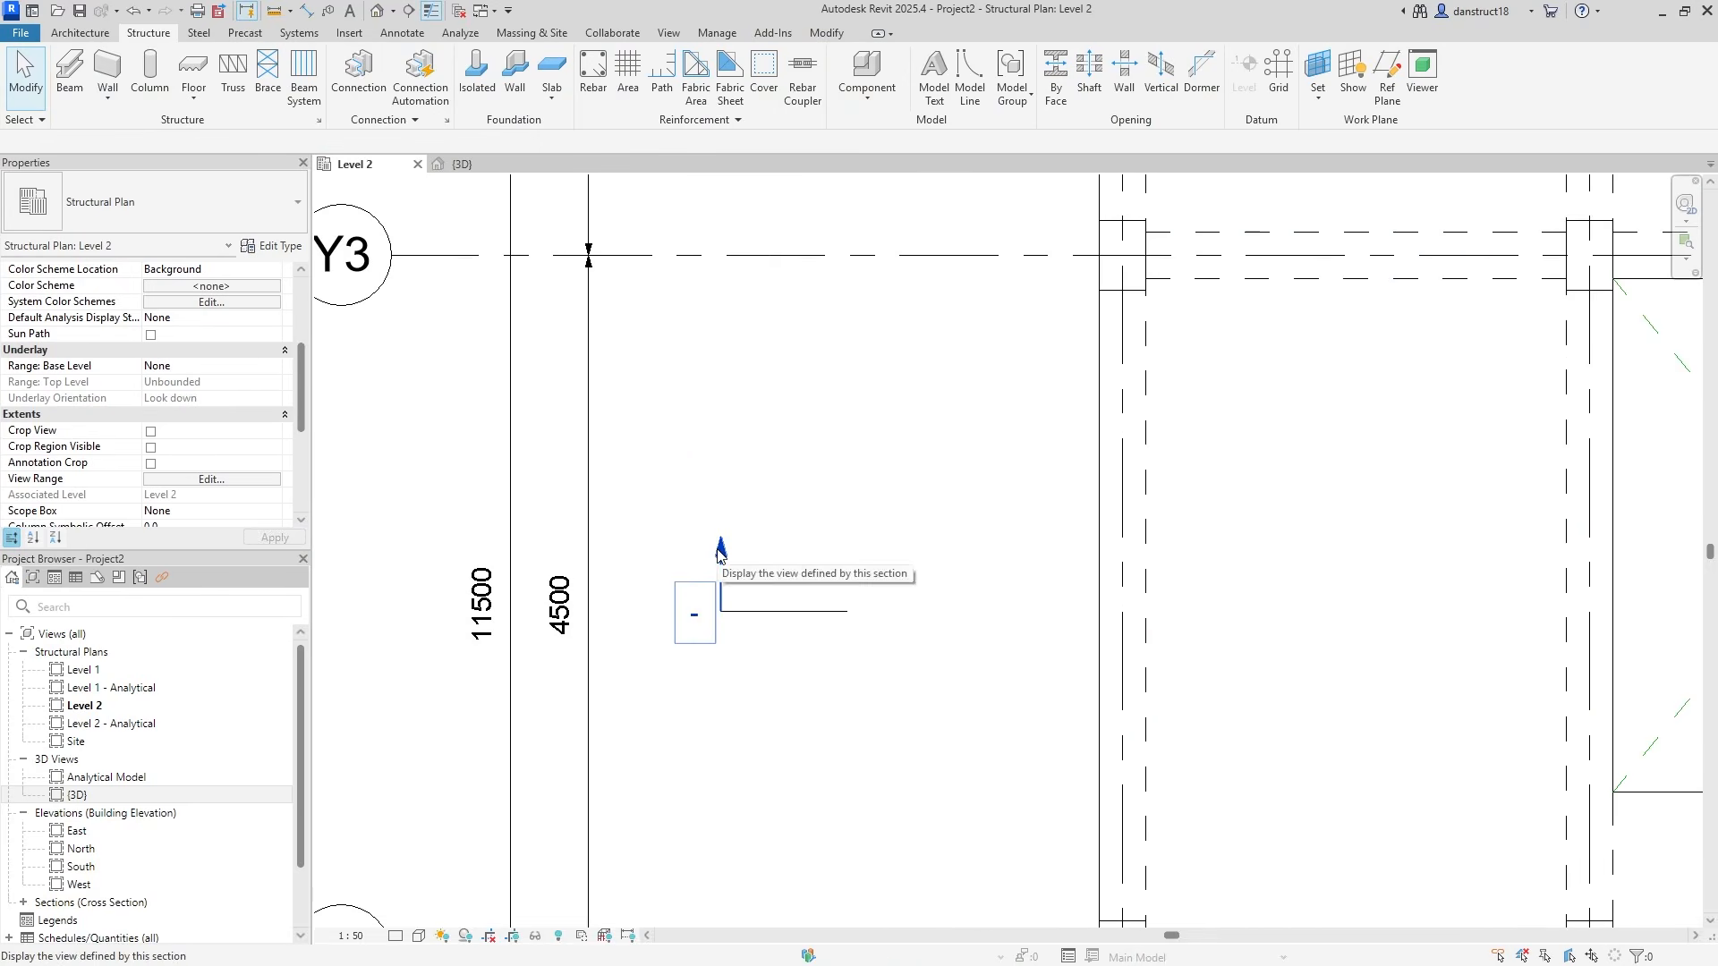
double_click(717, 557)
scroll(734, 563, up, 4)
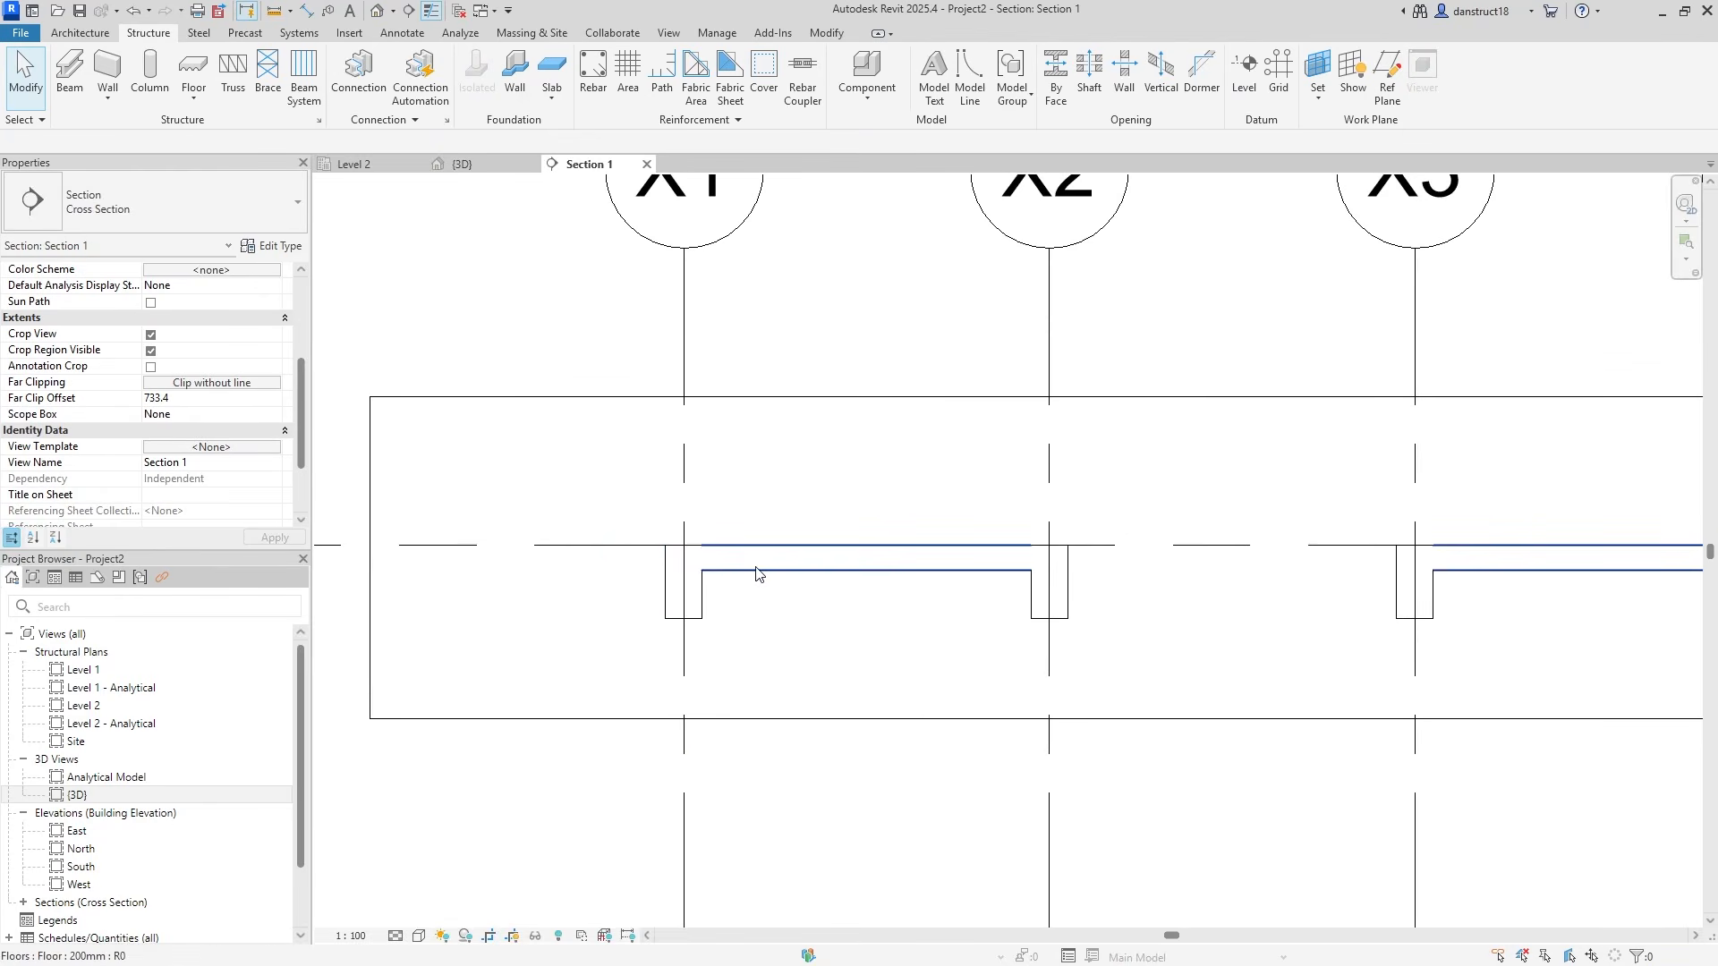
scroll(756, 573, up, 2)
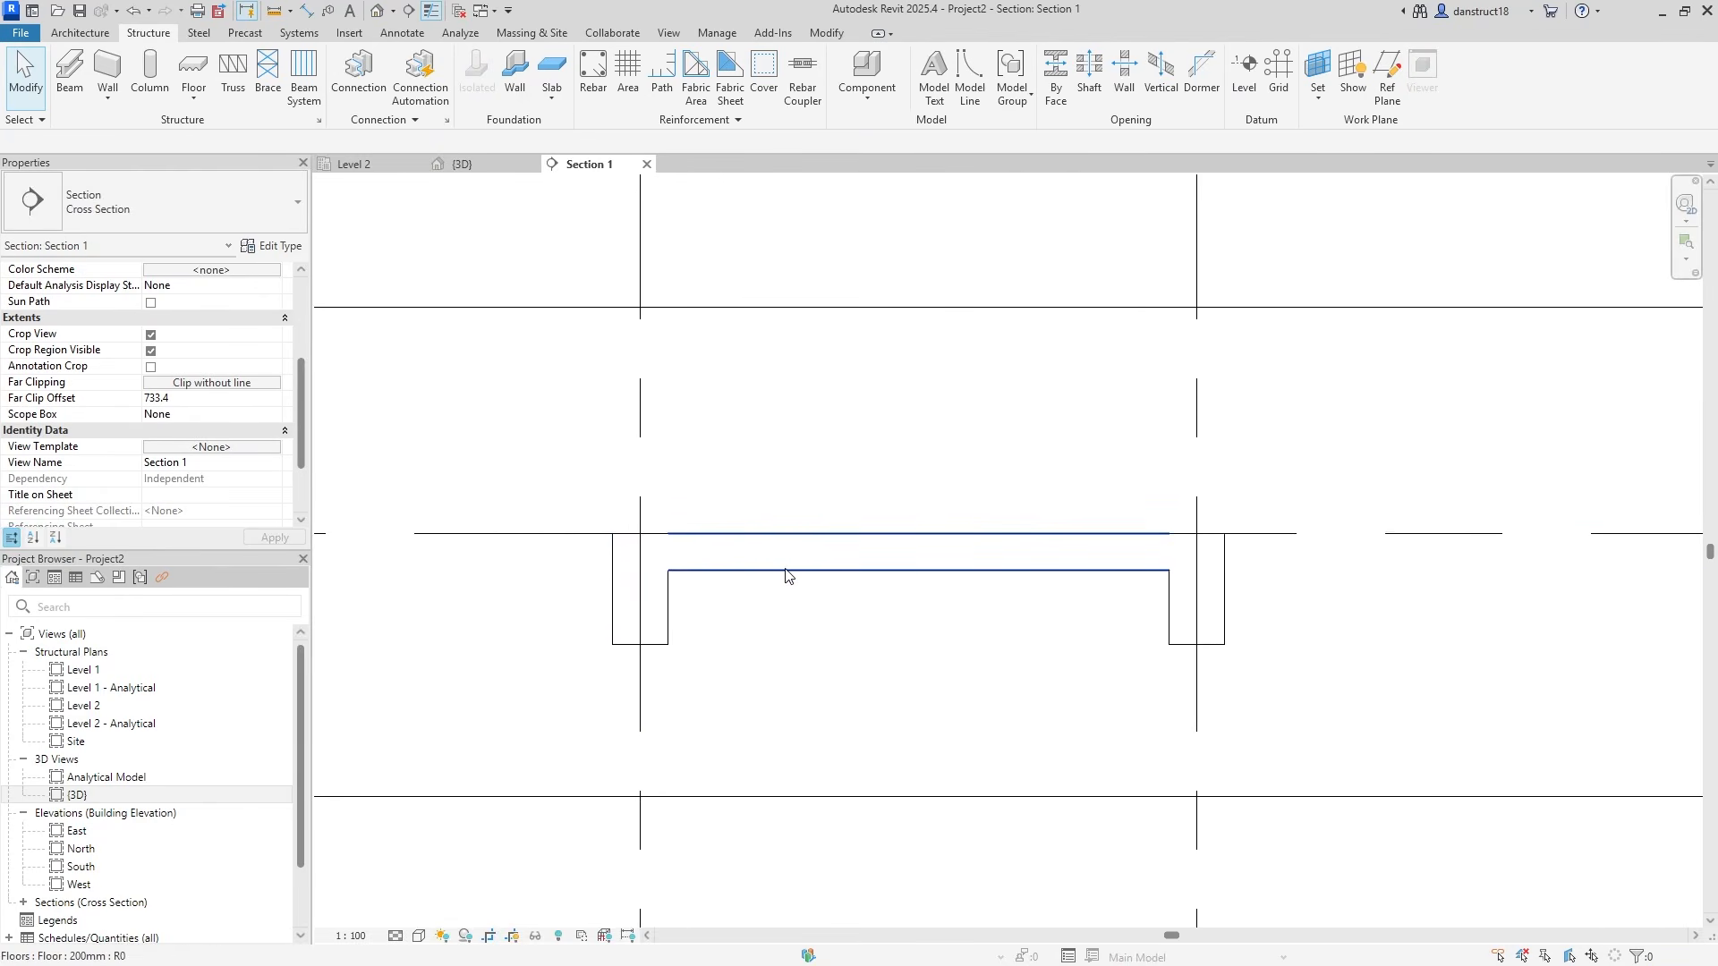
Place a single H10 rebar of shape 41 in the 200 mm floor slab between the two beams in the section
click(788, 566)
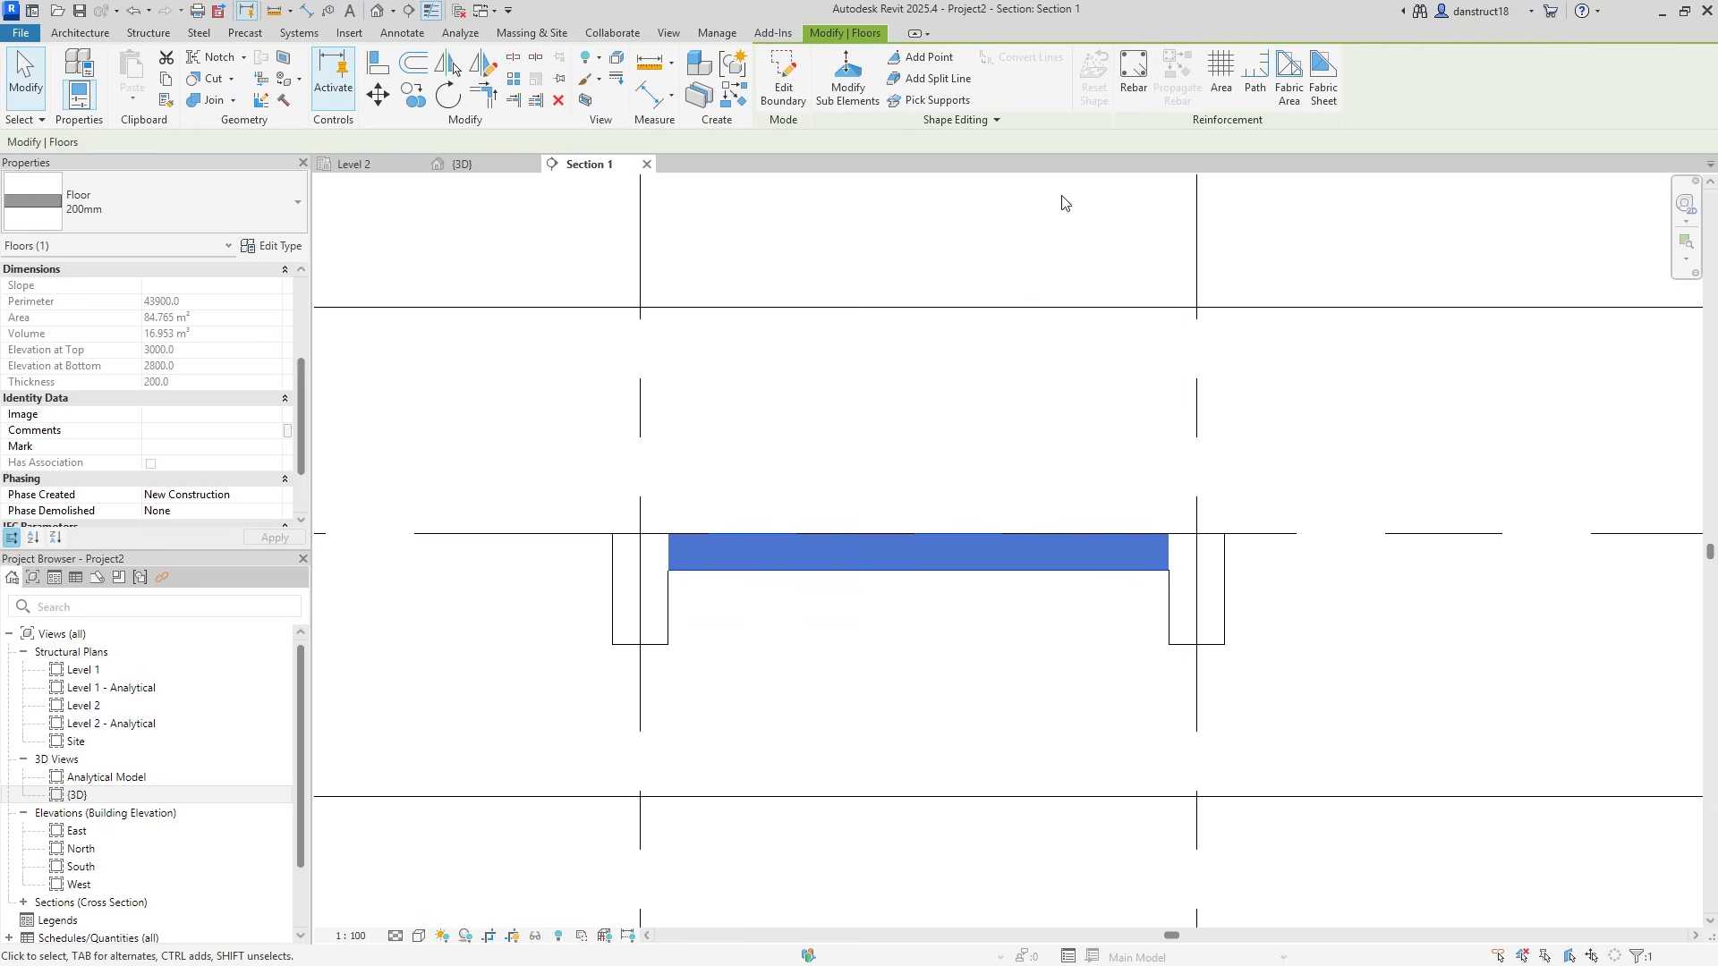
click(1133, 76)
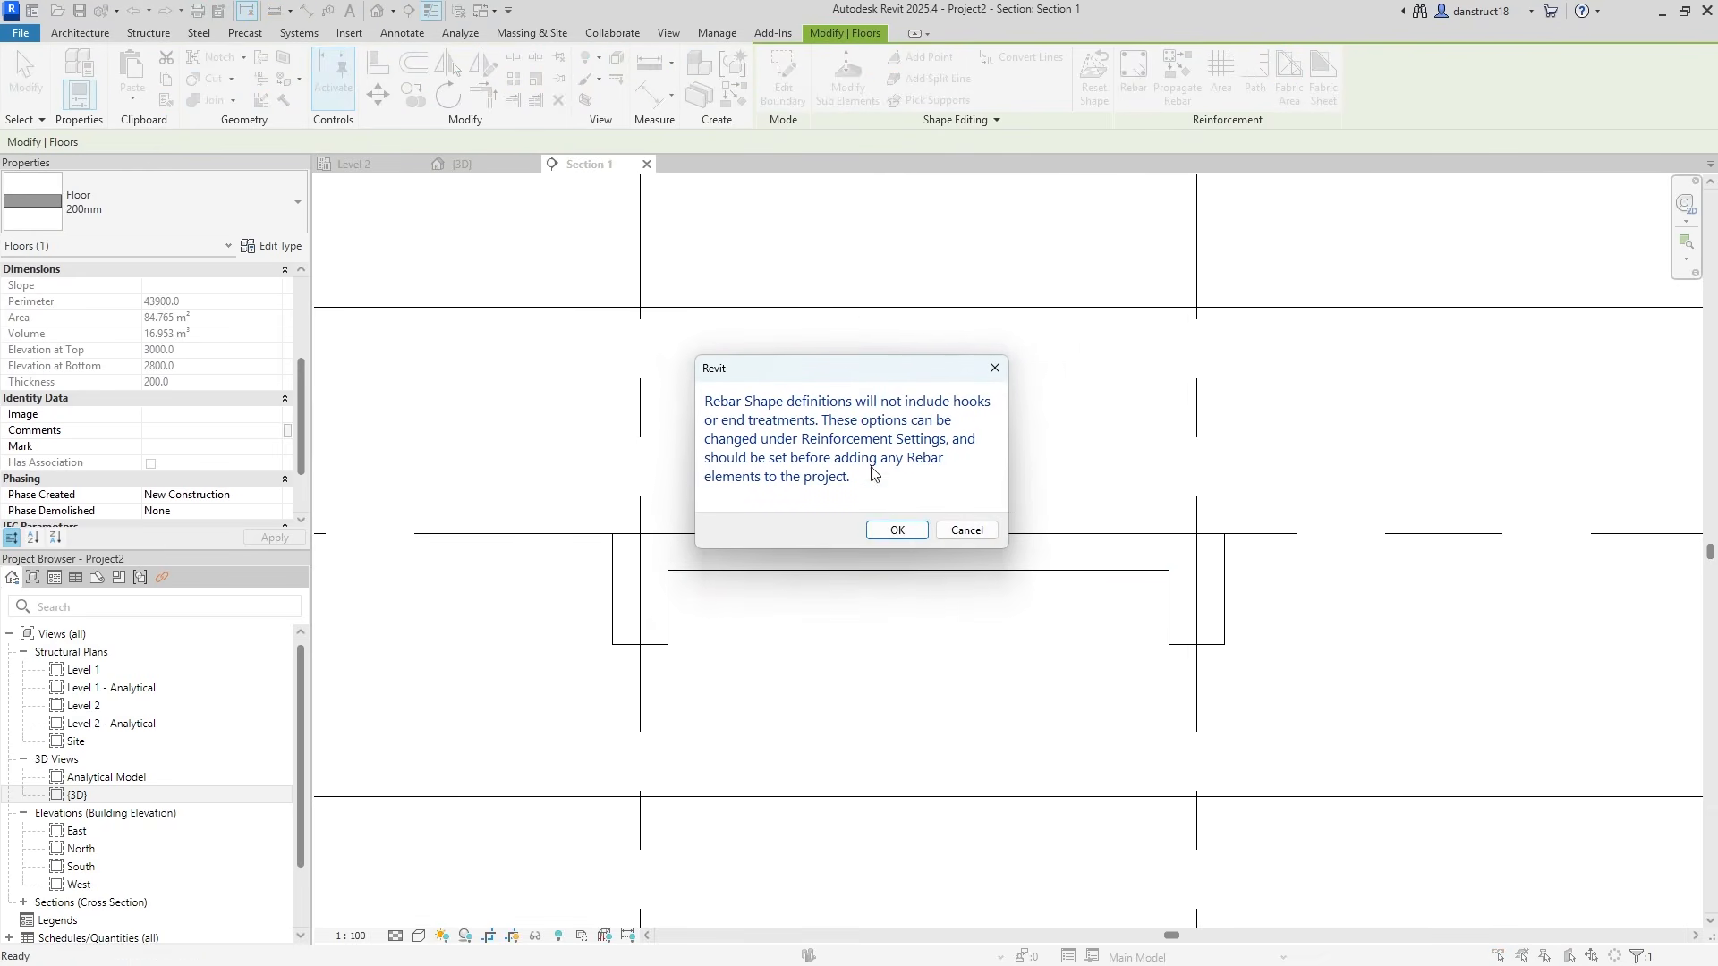
click(896, 530)
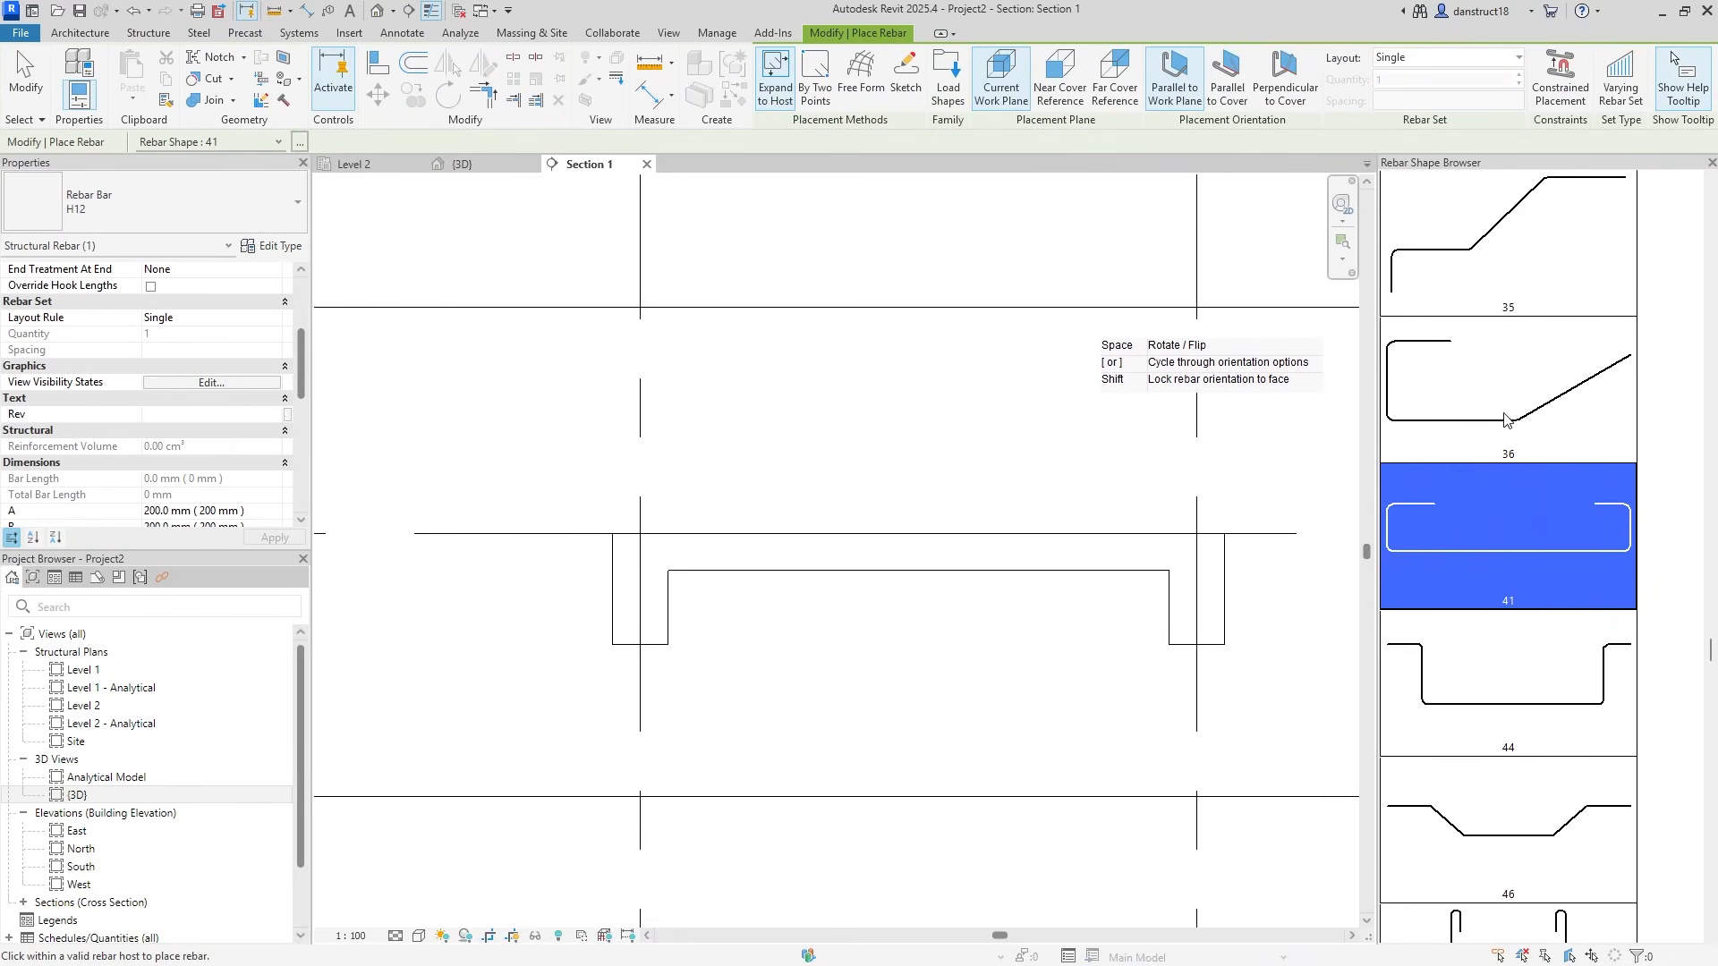
click(301, 144)
click(300, 144)
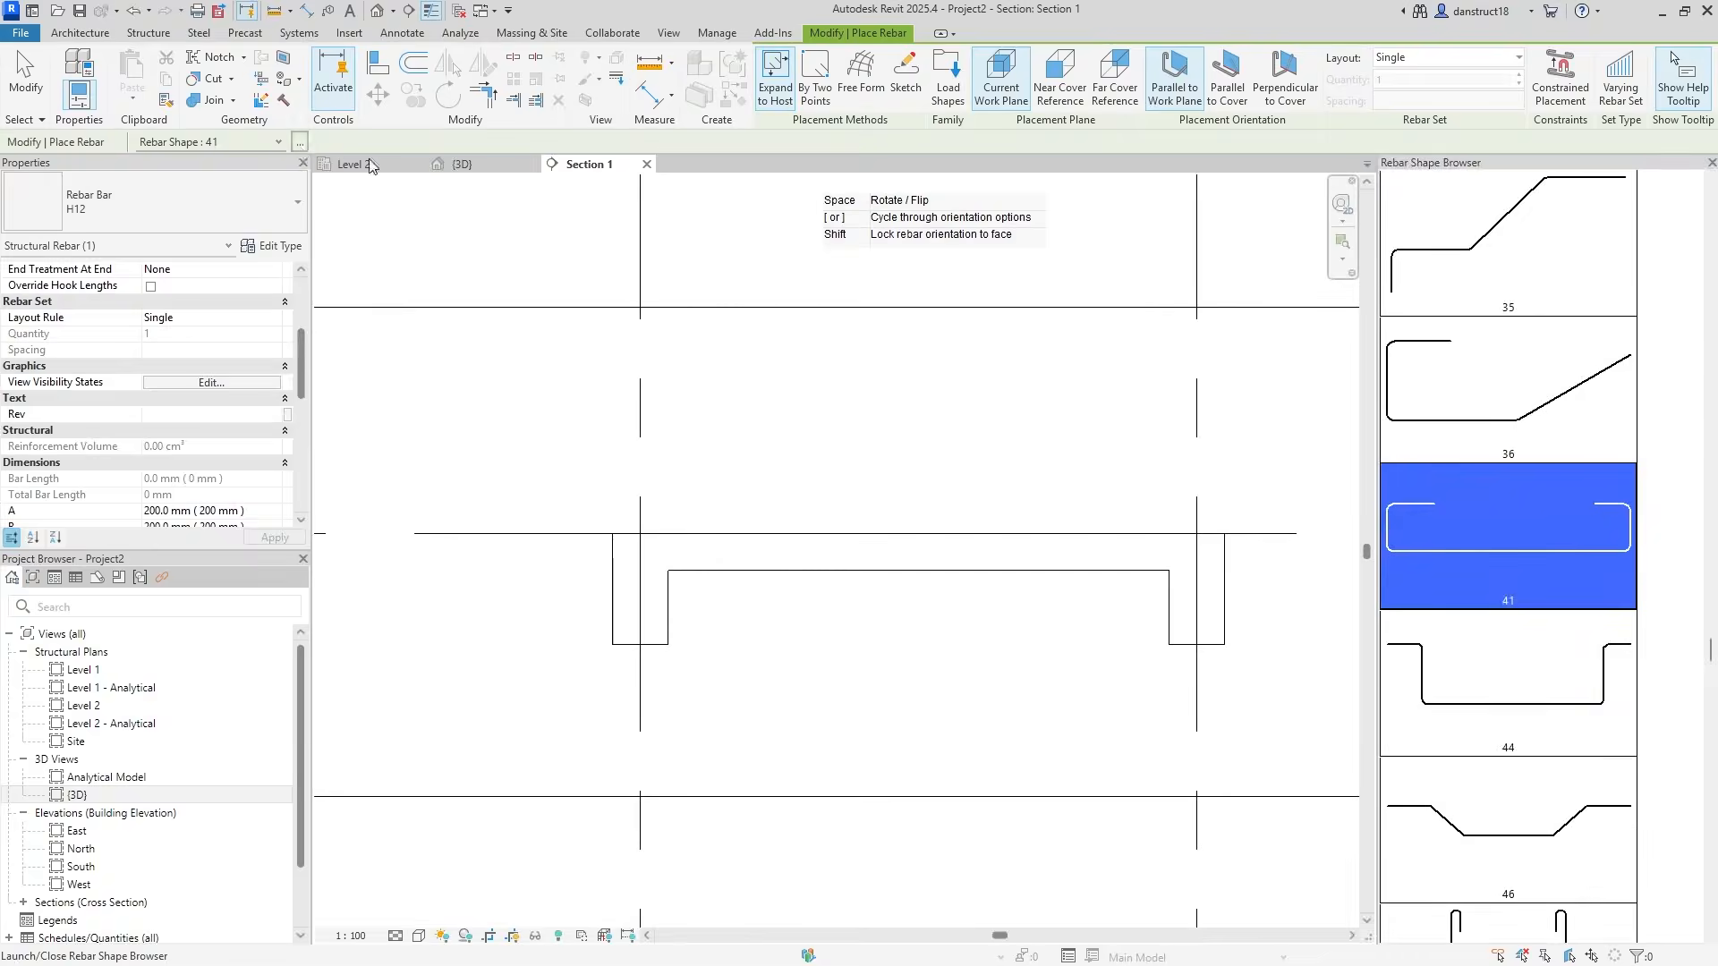
drag(1712, 665, 1639, 642)
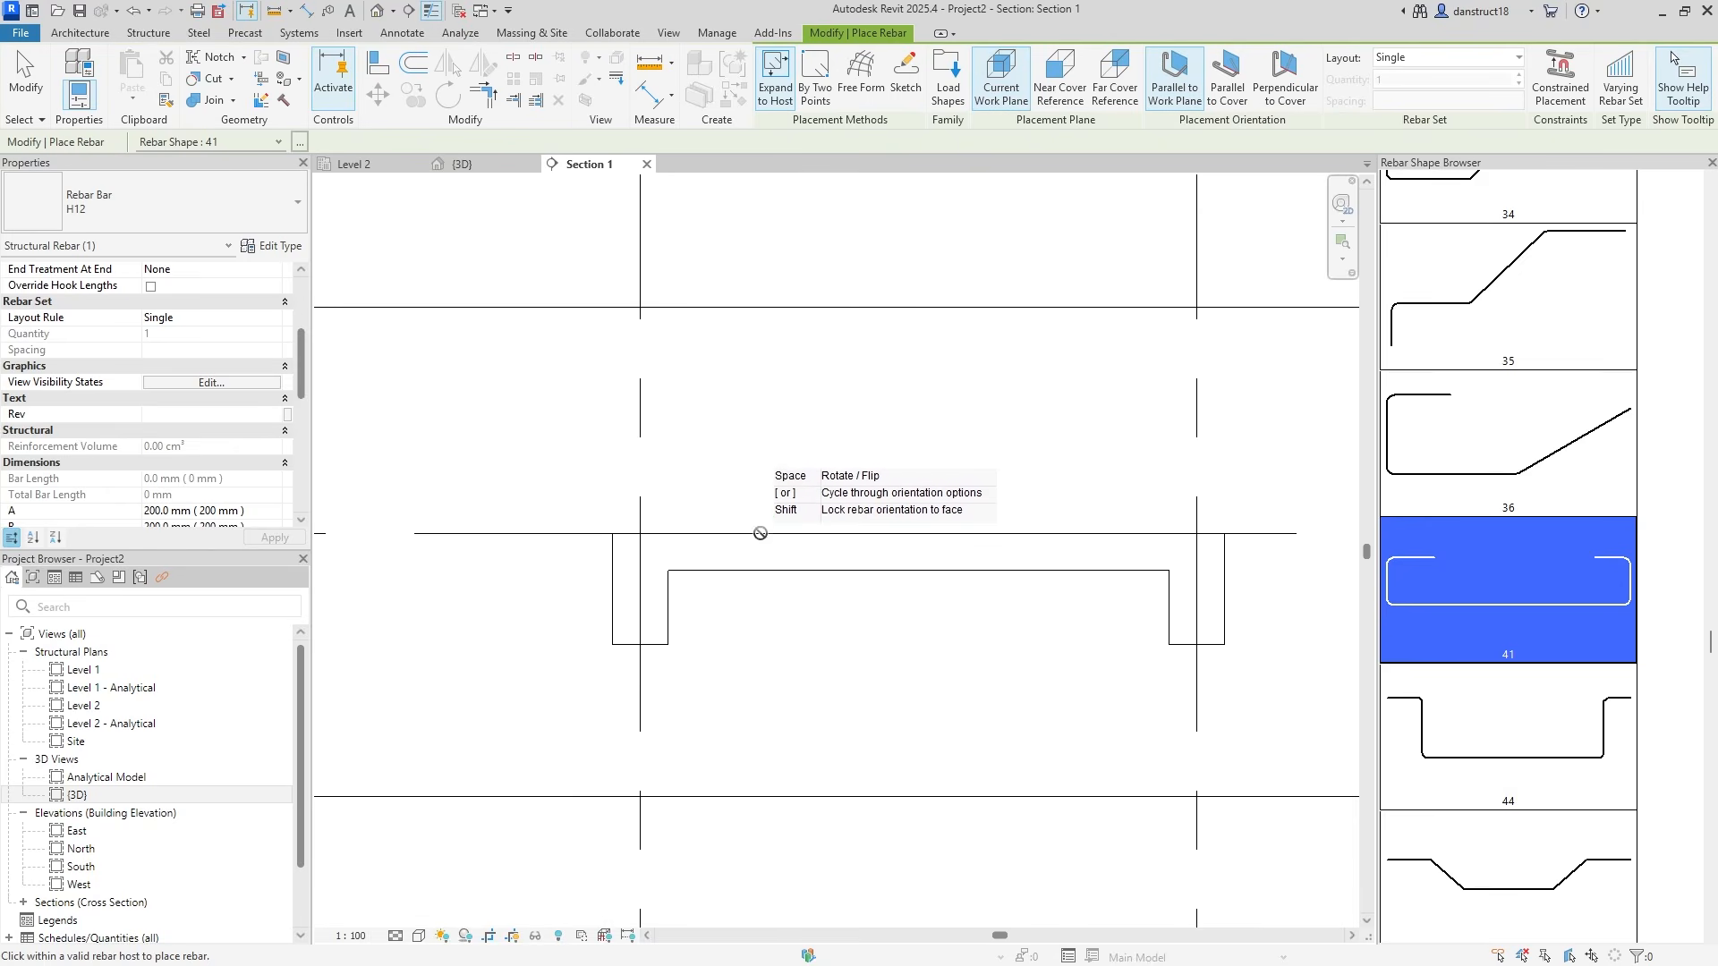
scroll(770, 562, up, 1)
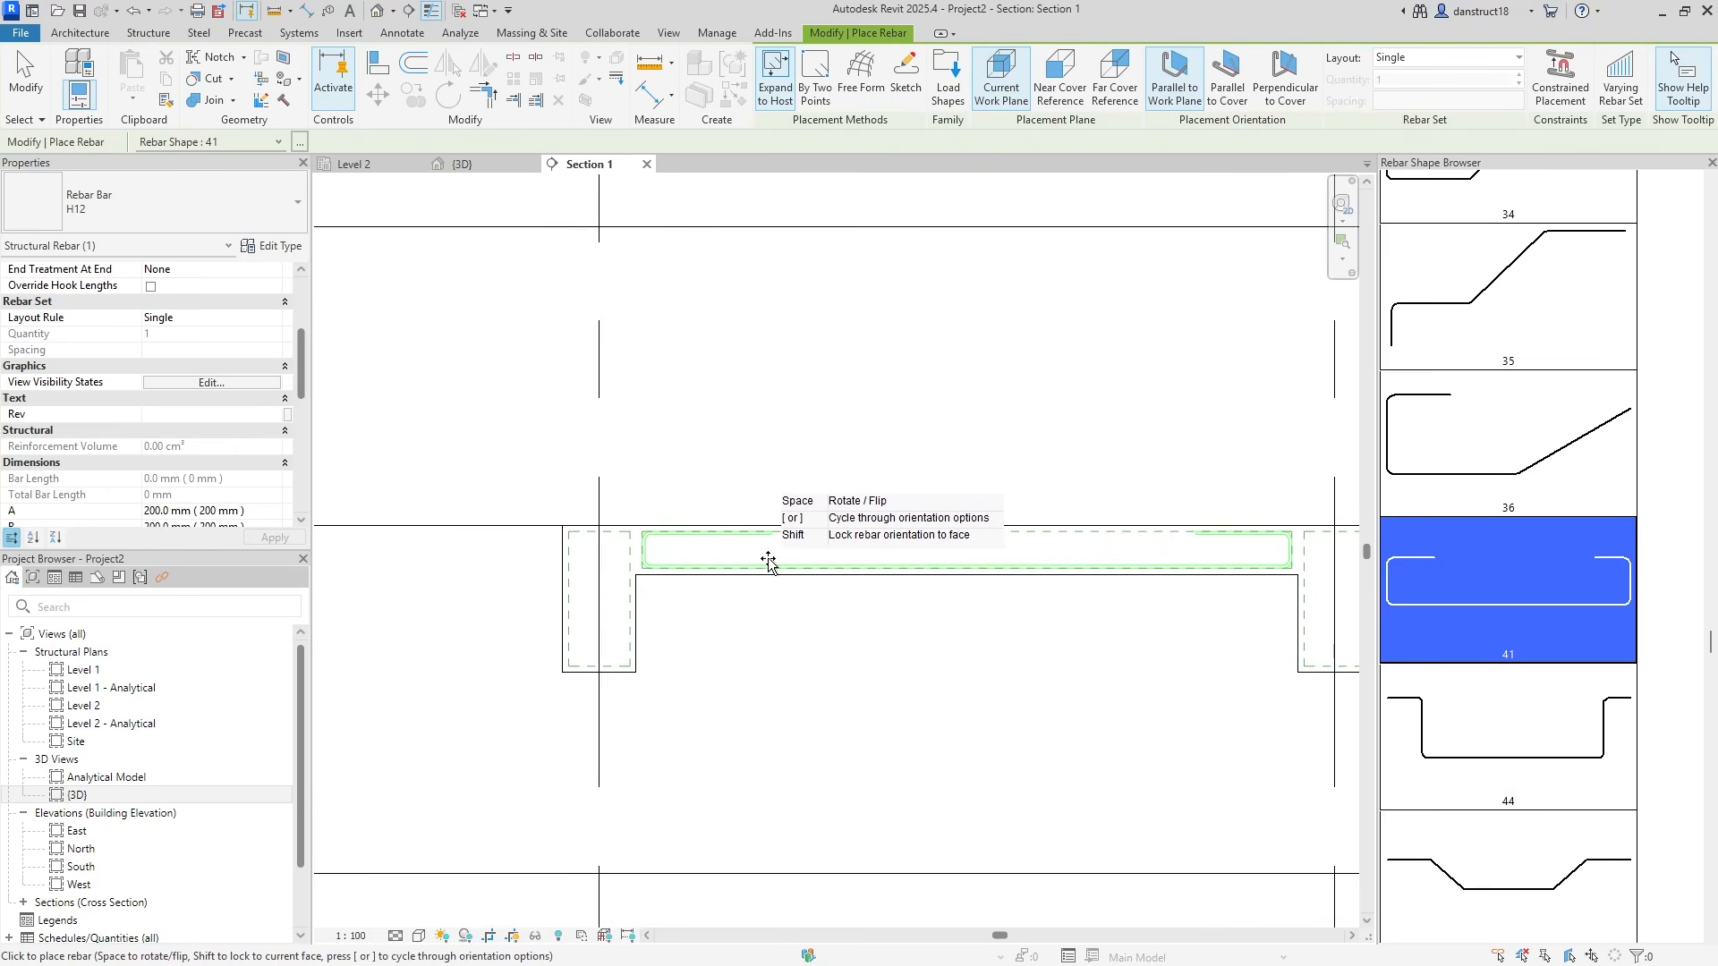
click(85, 212)
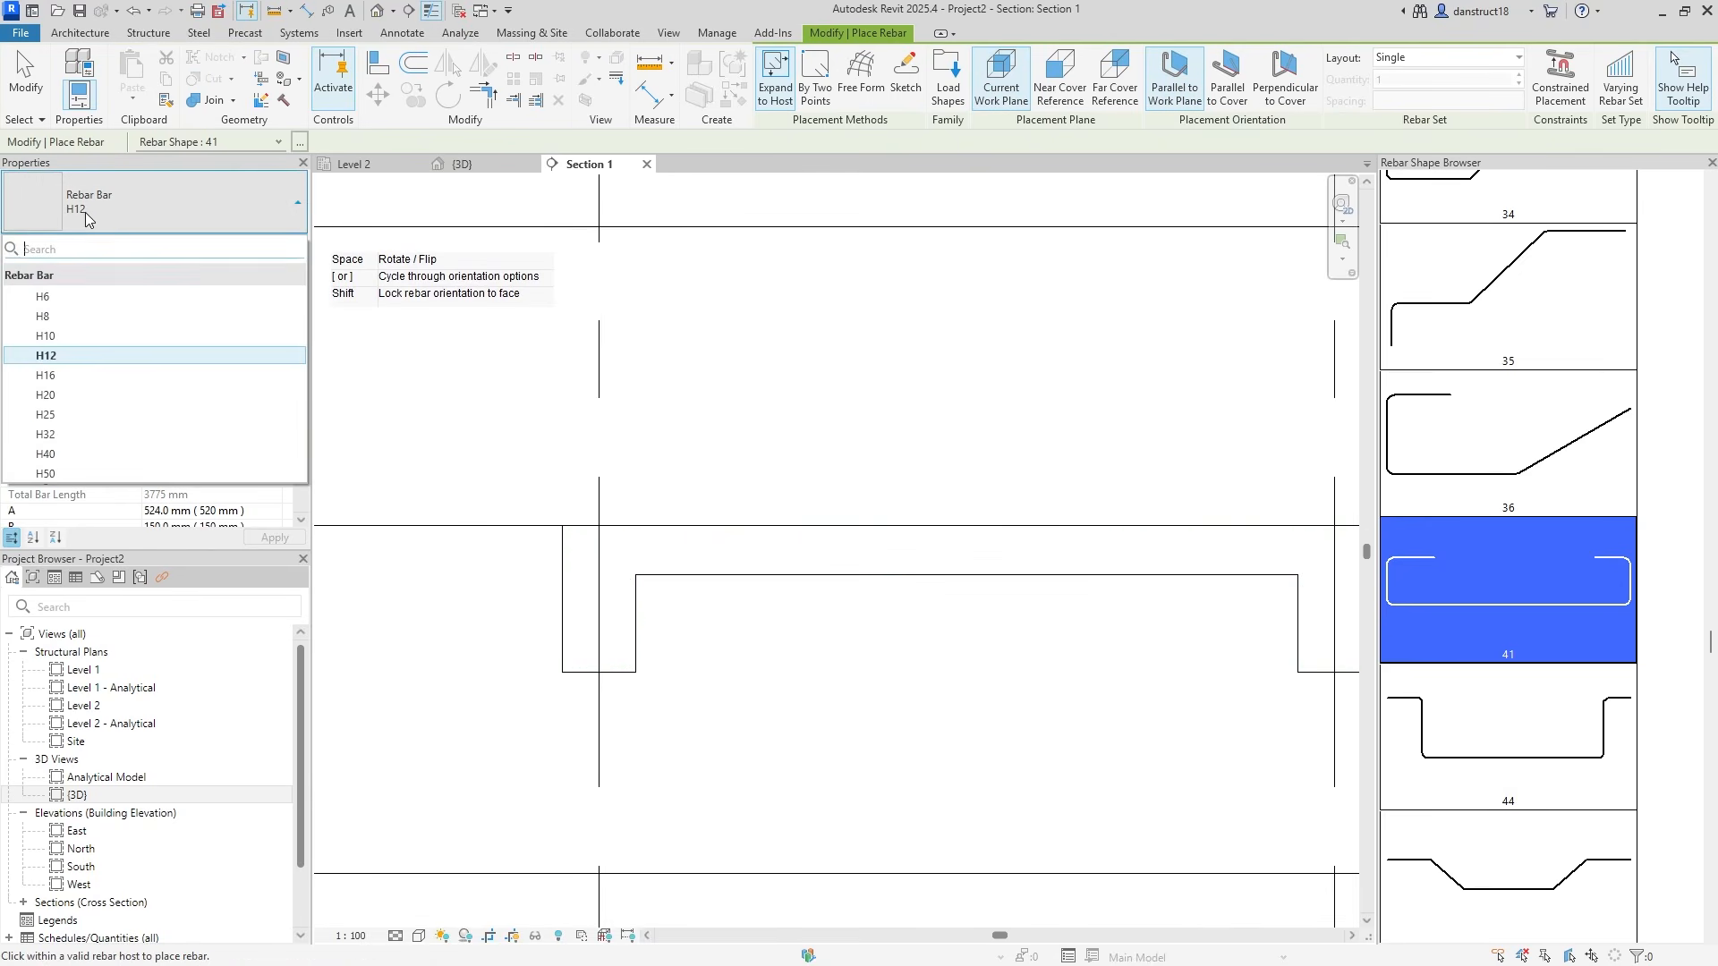
click(56, 332)
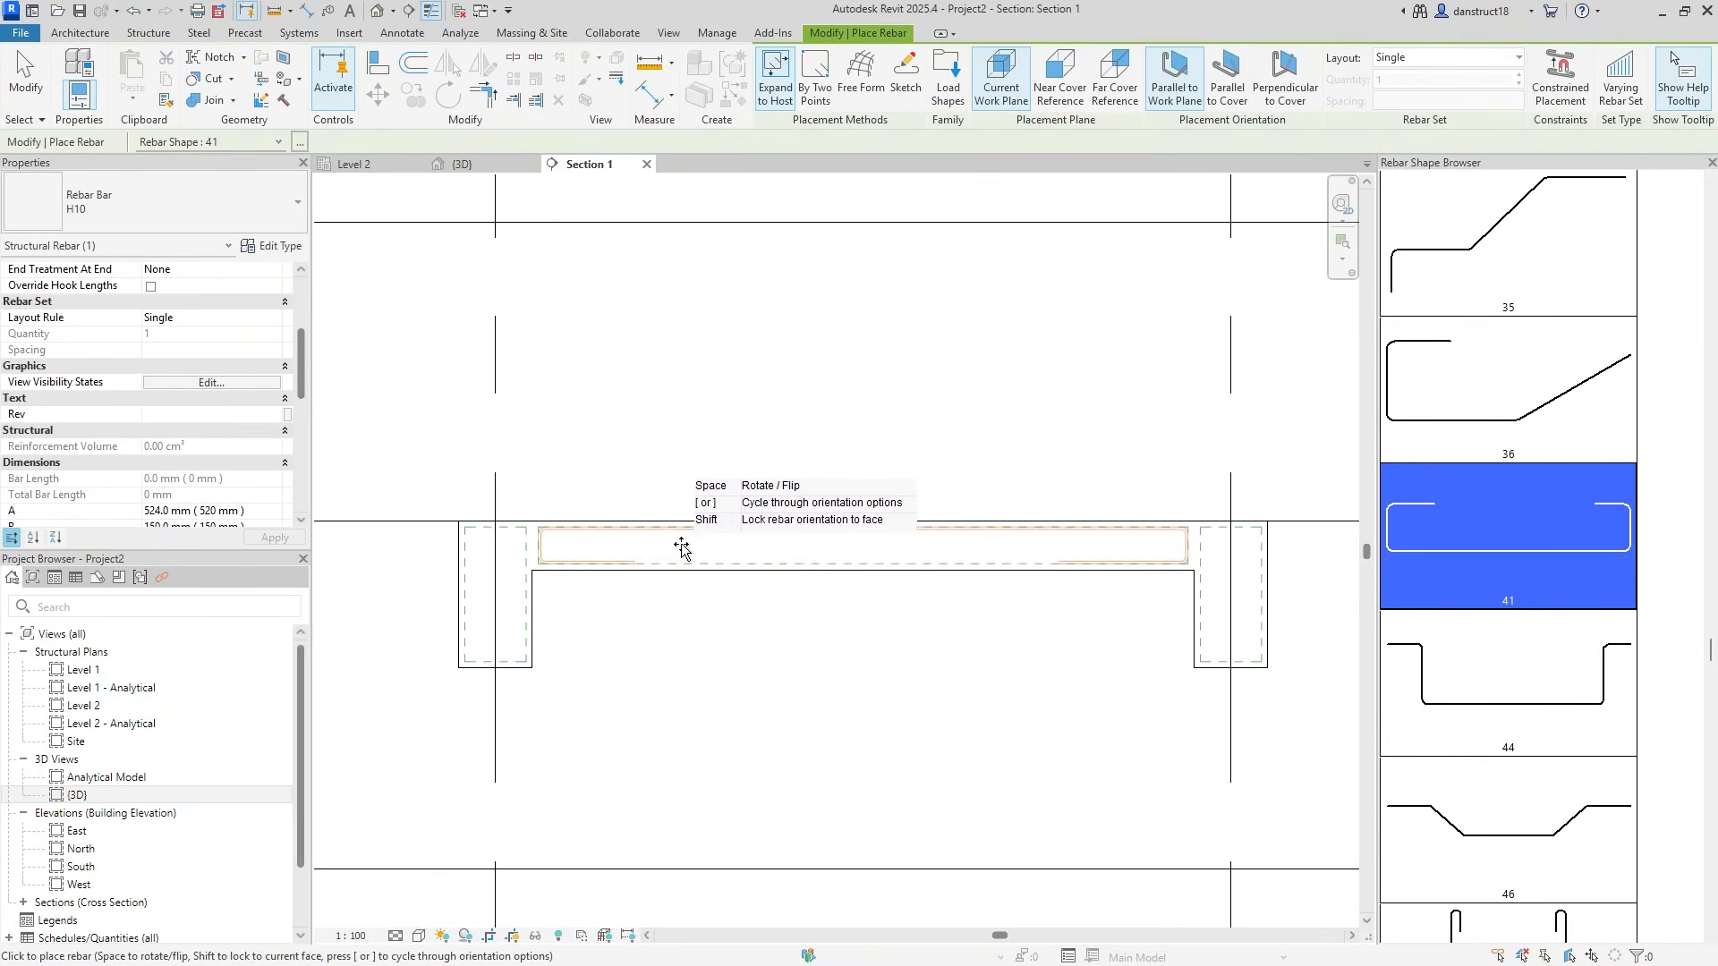
click(682, 557)
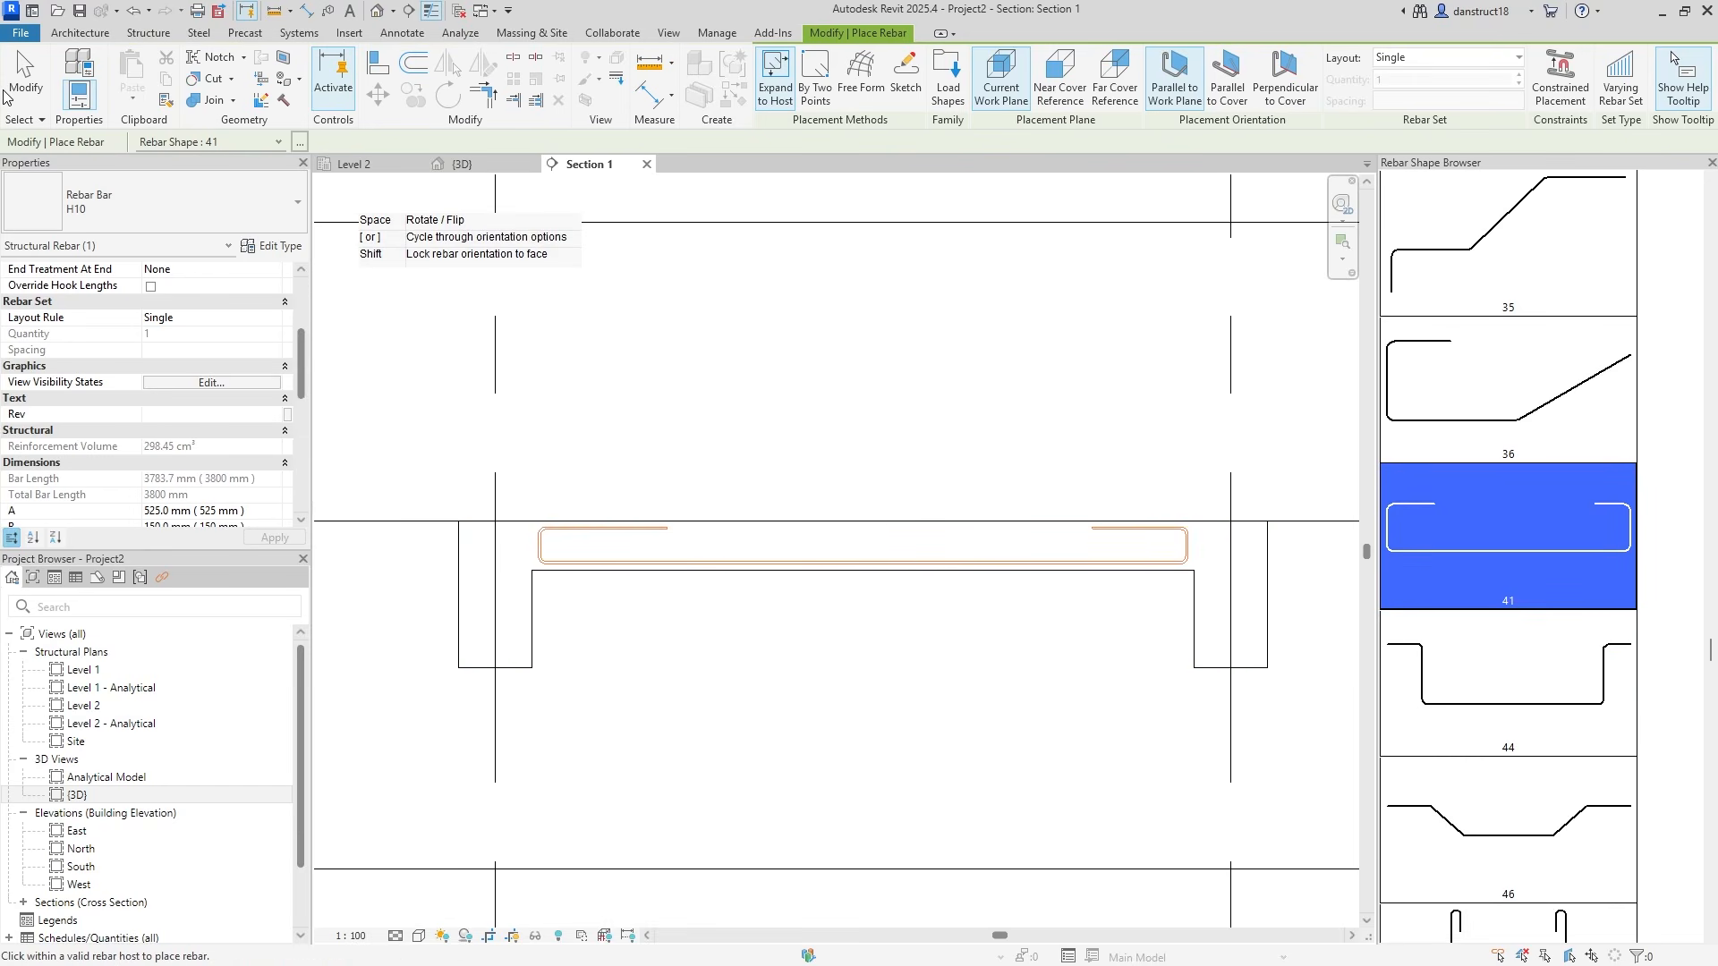
click(25, 81)
Stretch both end legs of the bar outward into the supporting beams, making segment A about 825 mm, C about 3245 mm and E about 690 mm
click(608, 562)
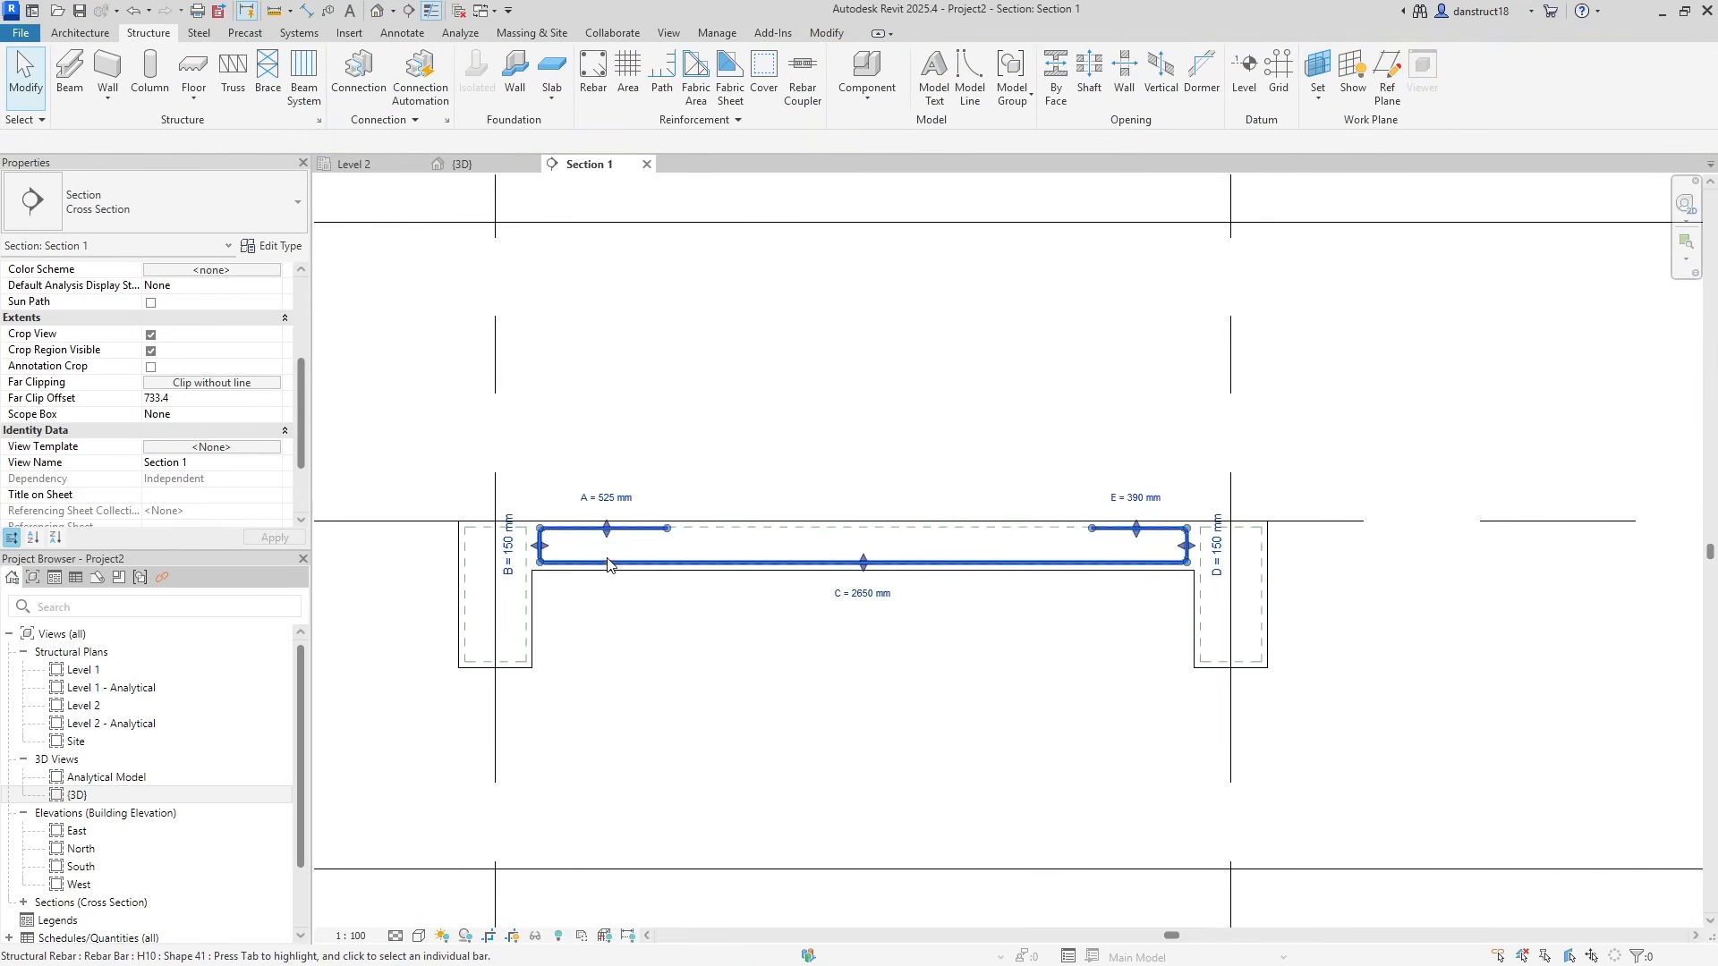
scroll(465, 548, up, 4)
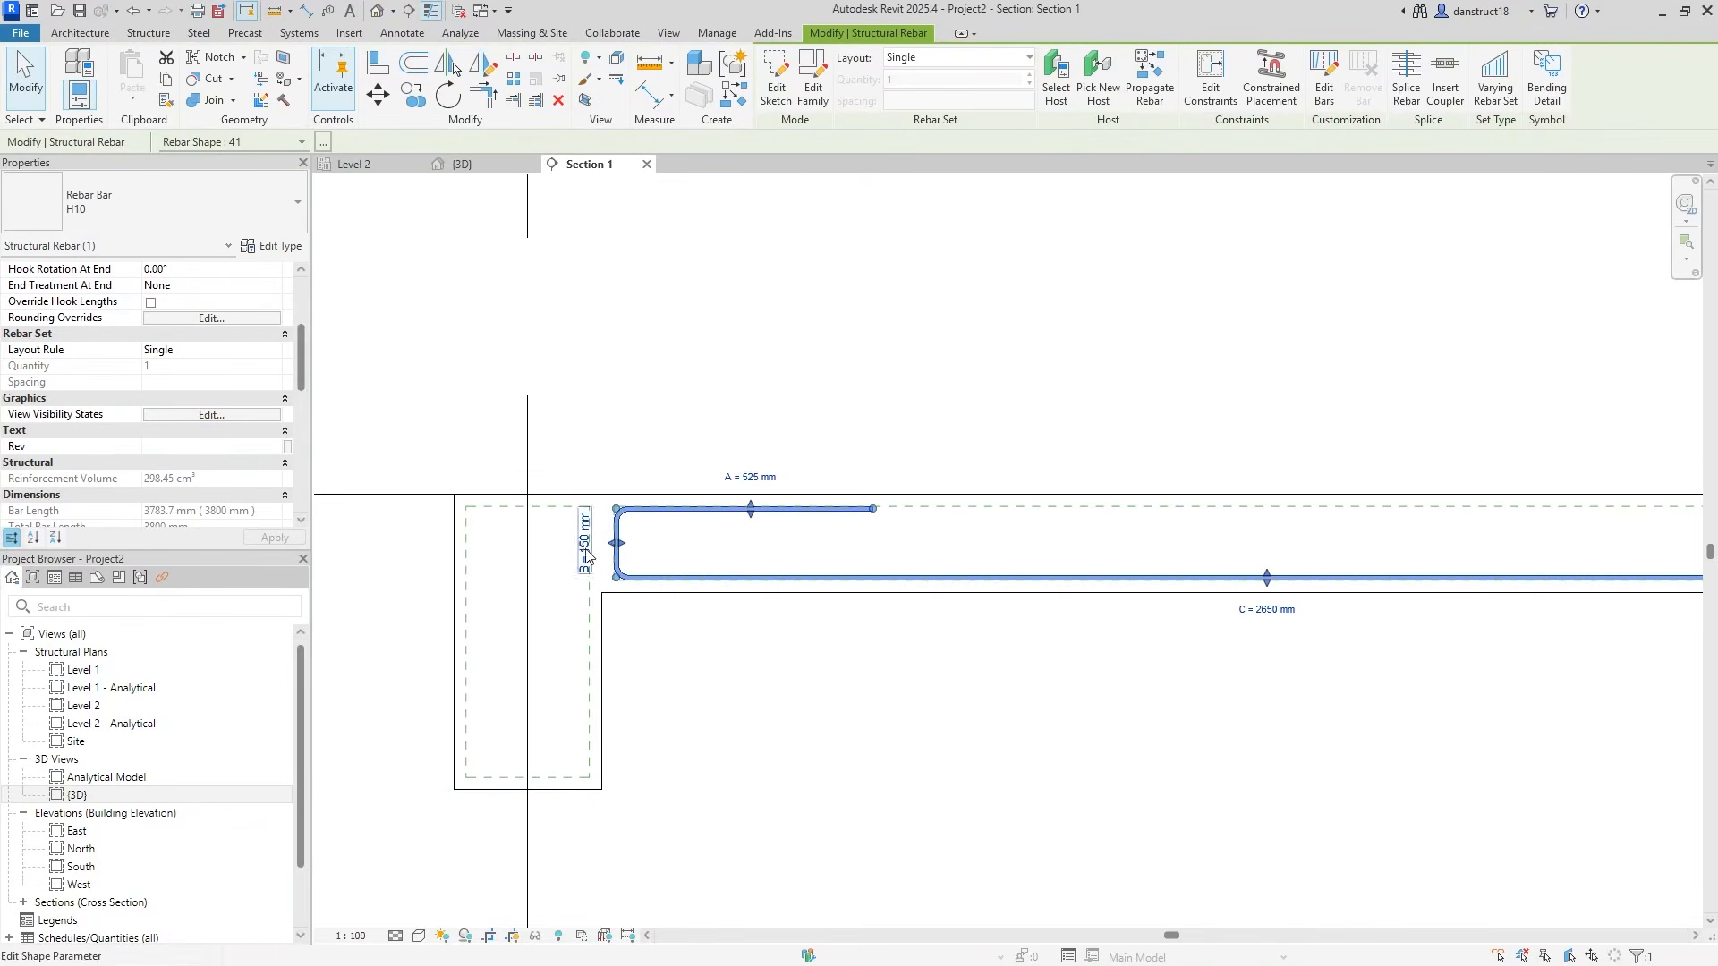
drag(616, 543, 468, 542)
scroll(601, 519, down, 2)
middle_drag(1183, 547, 777, 543)
scroll(1222, 528, up, 3)
drag(1175, 542, 1344, 548)
scroll(672, 456, down, 4)
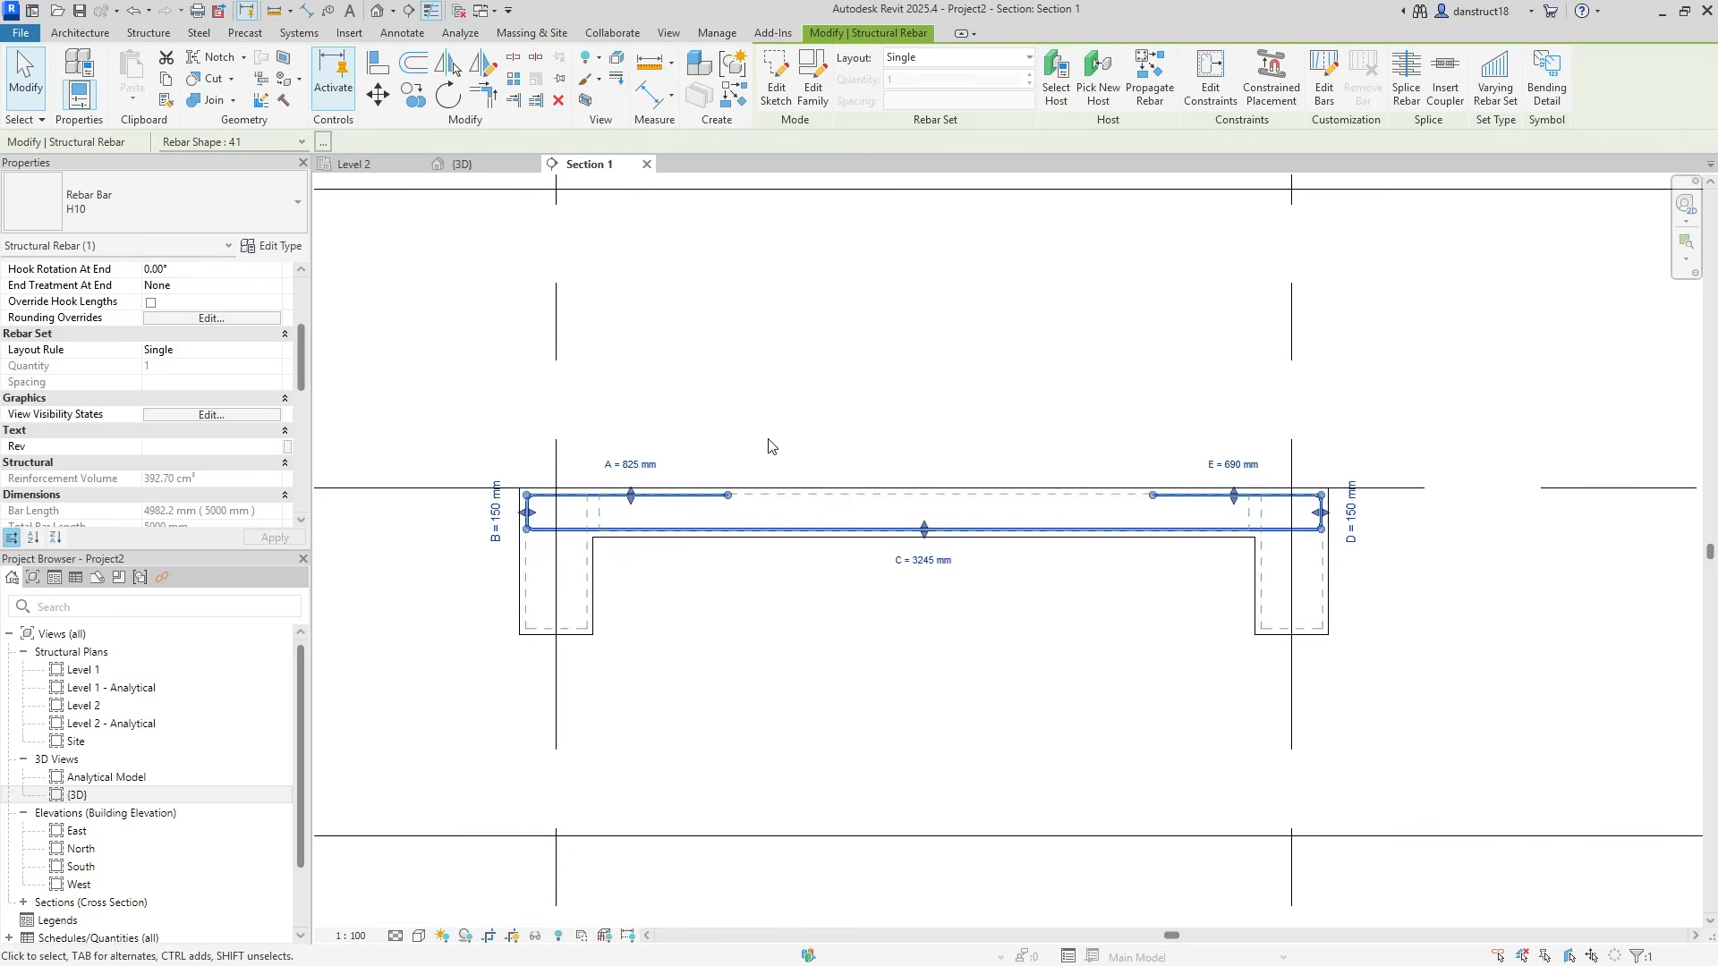
middle_drag(768, 440, 822, 453)
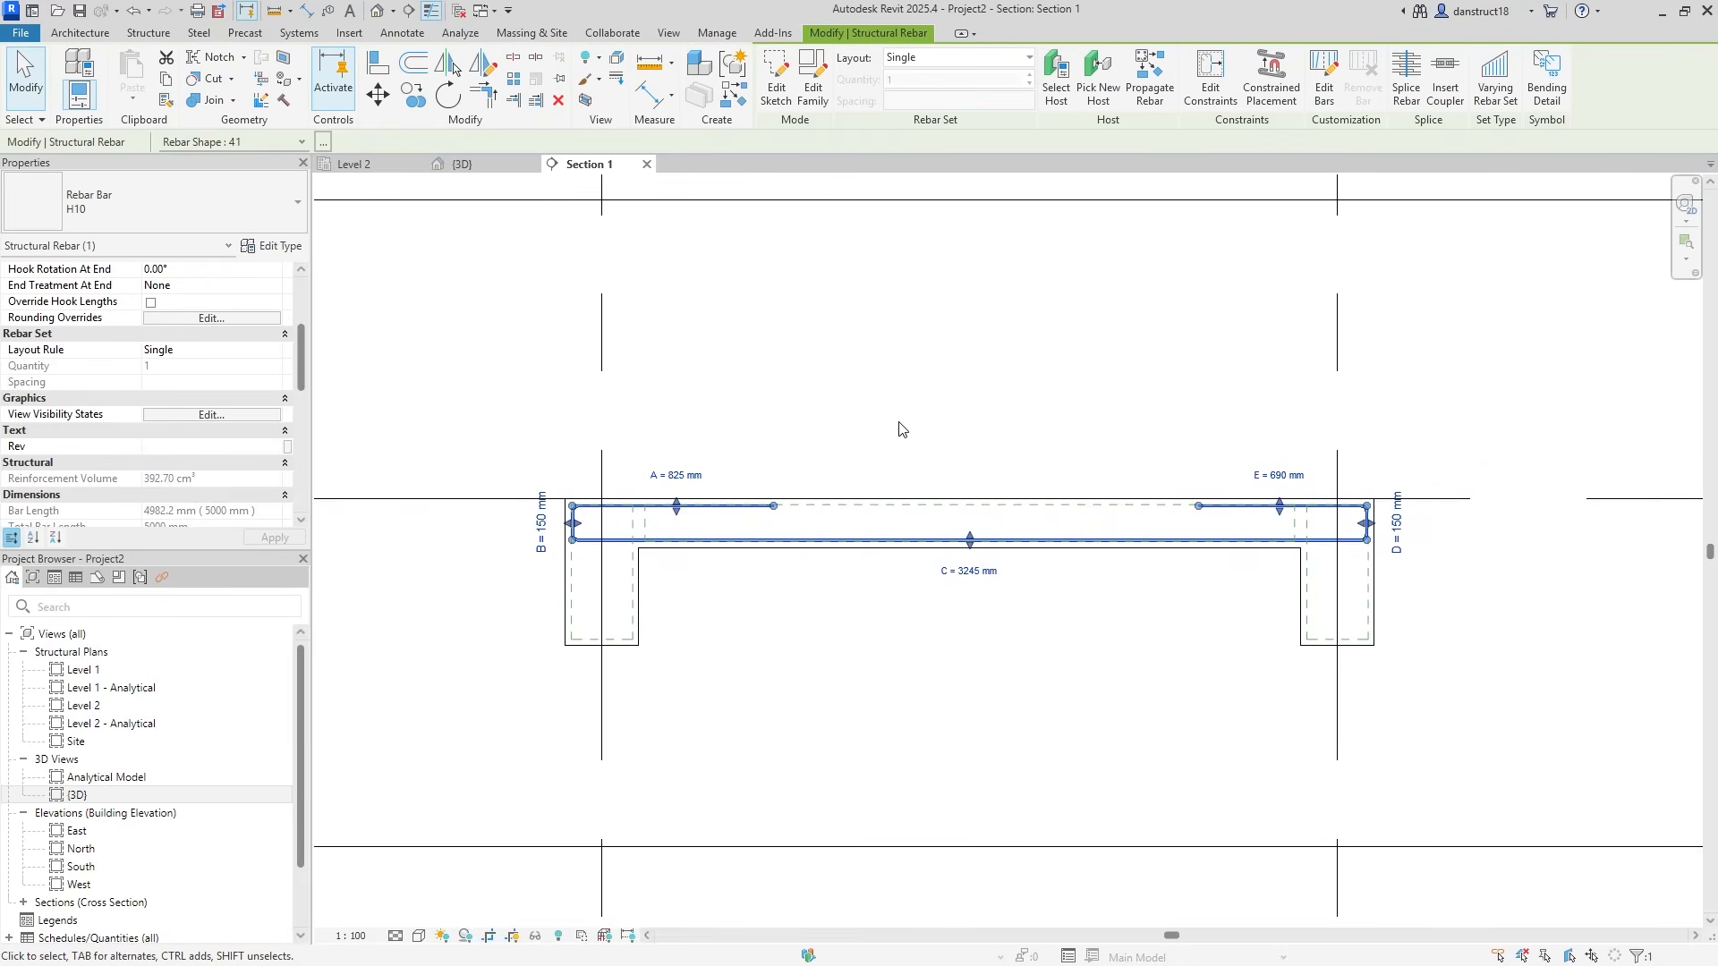
key(Escape)
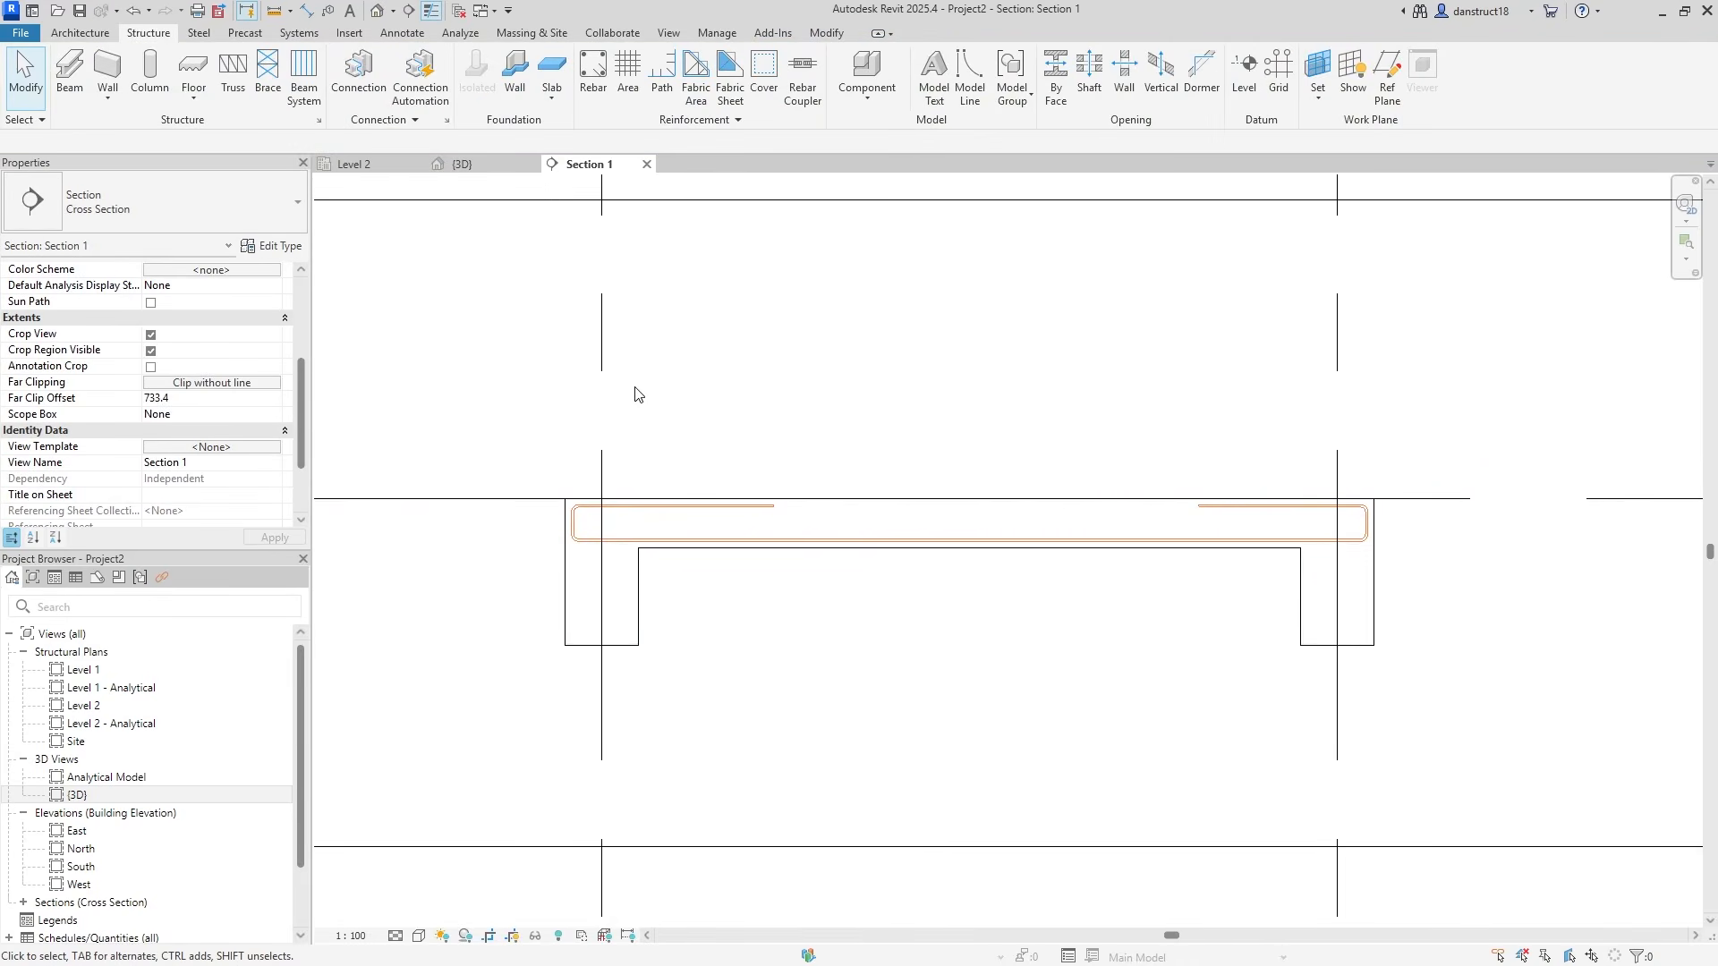
Create a project parameter named Rebar Layer as an instance parameter of data type Text, grouped under Identity Data
click(717, 34)
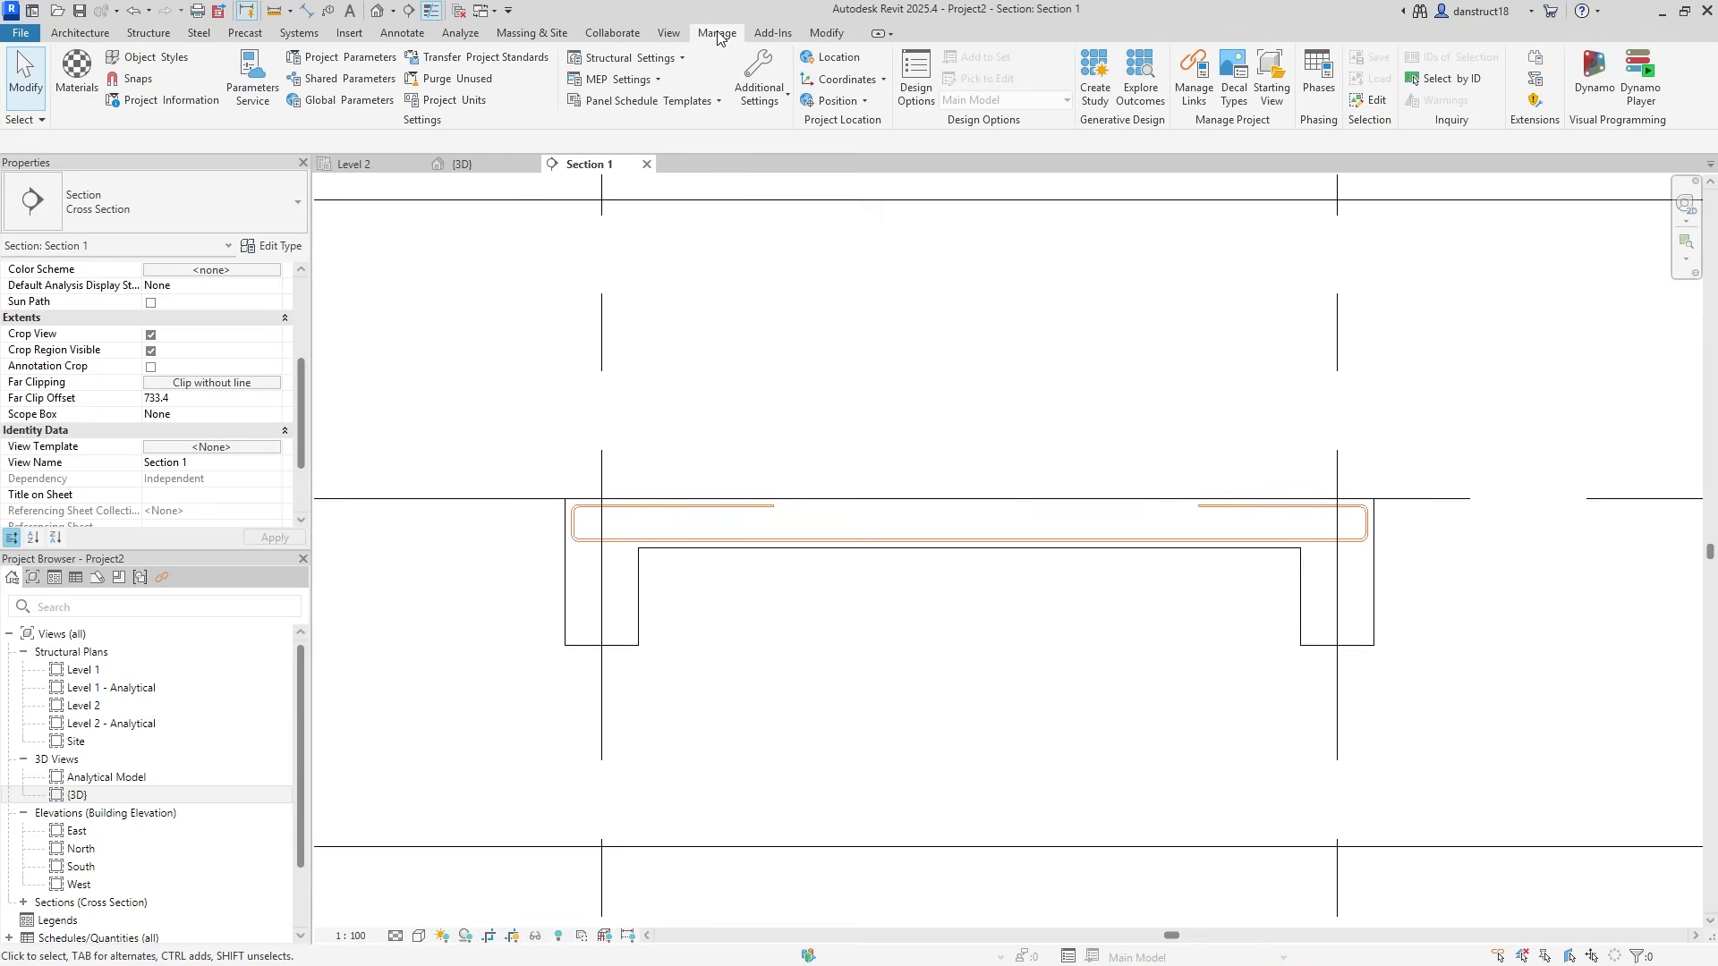
click(347, 57)
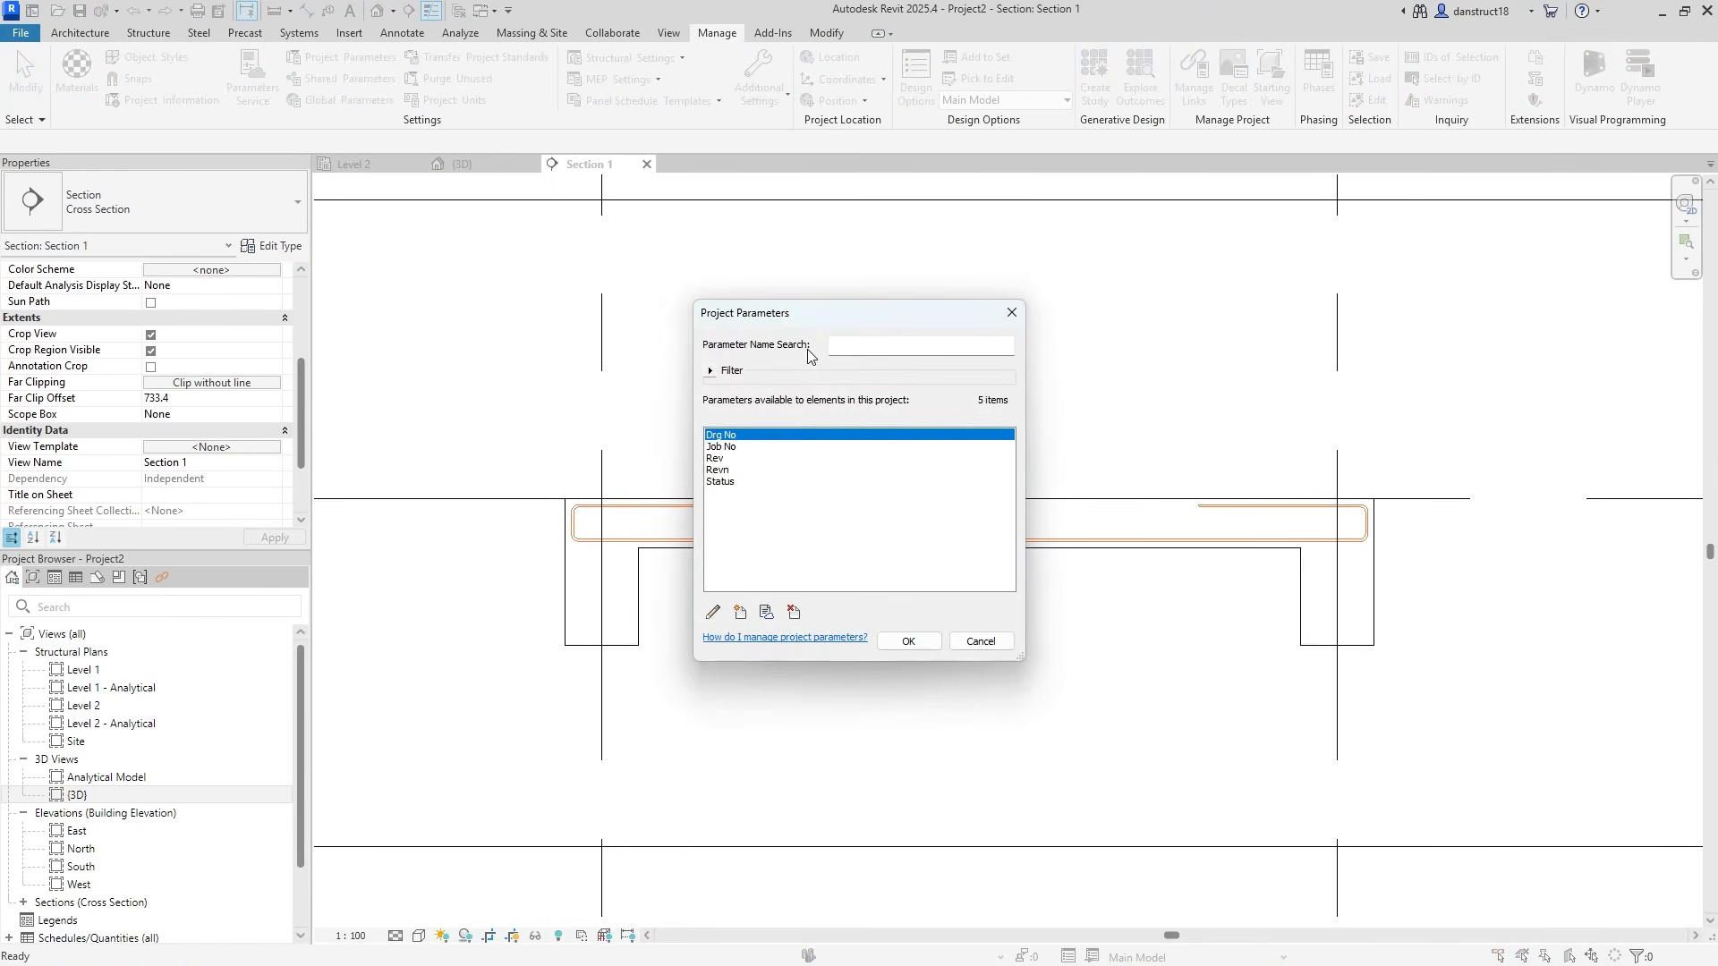
click(741, 614)
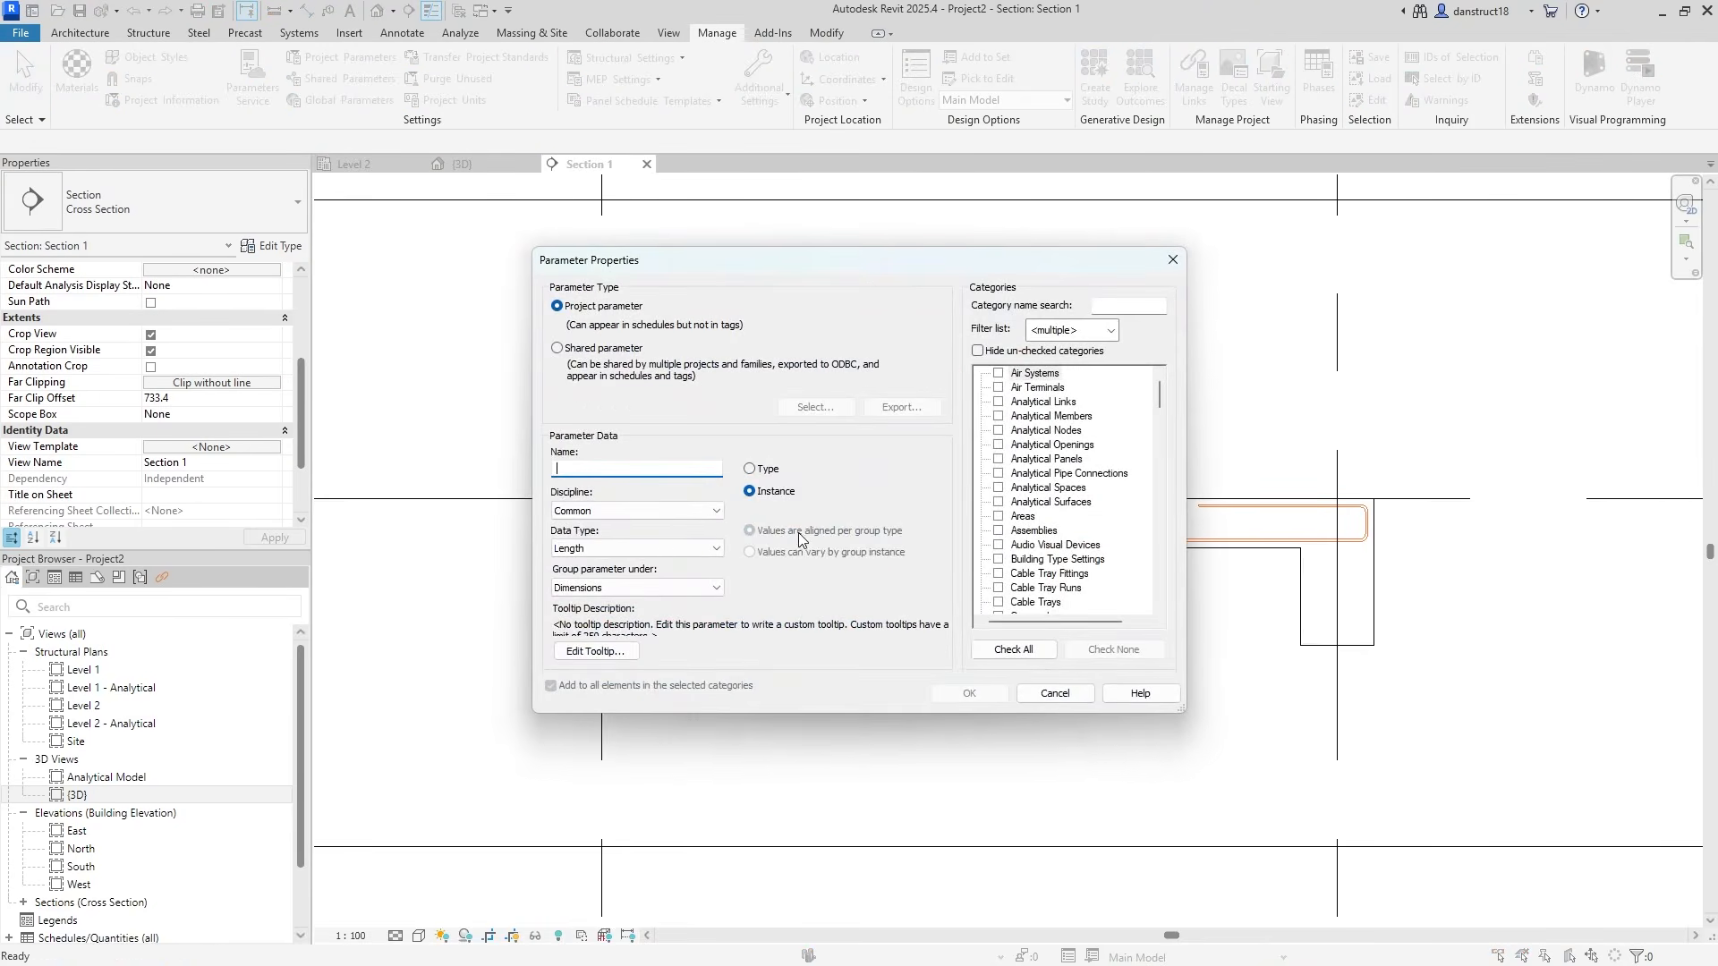
text(Rebar Layer)
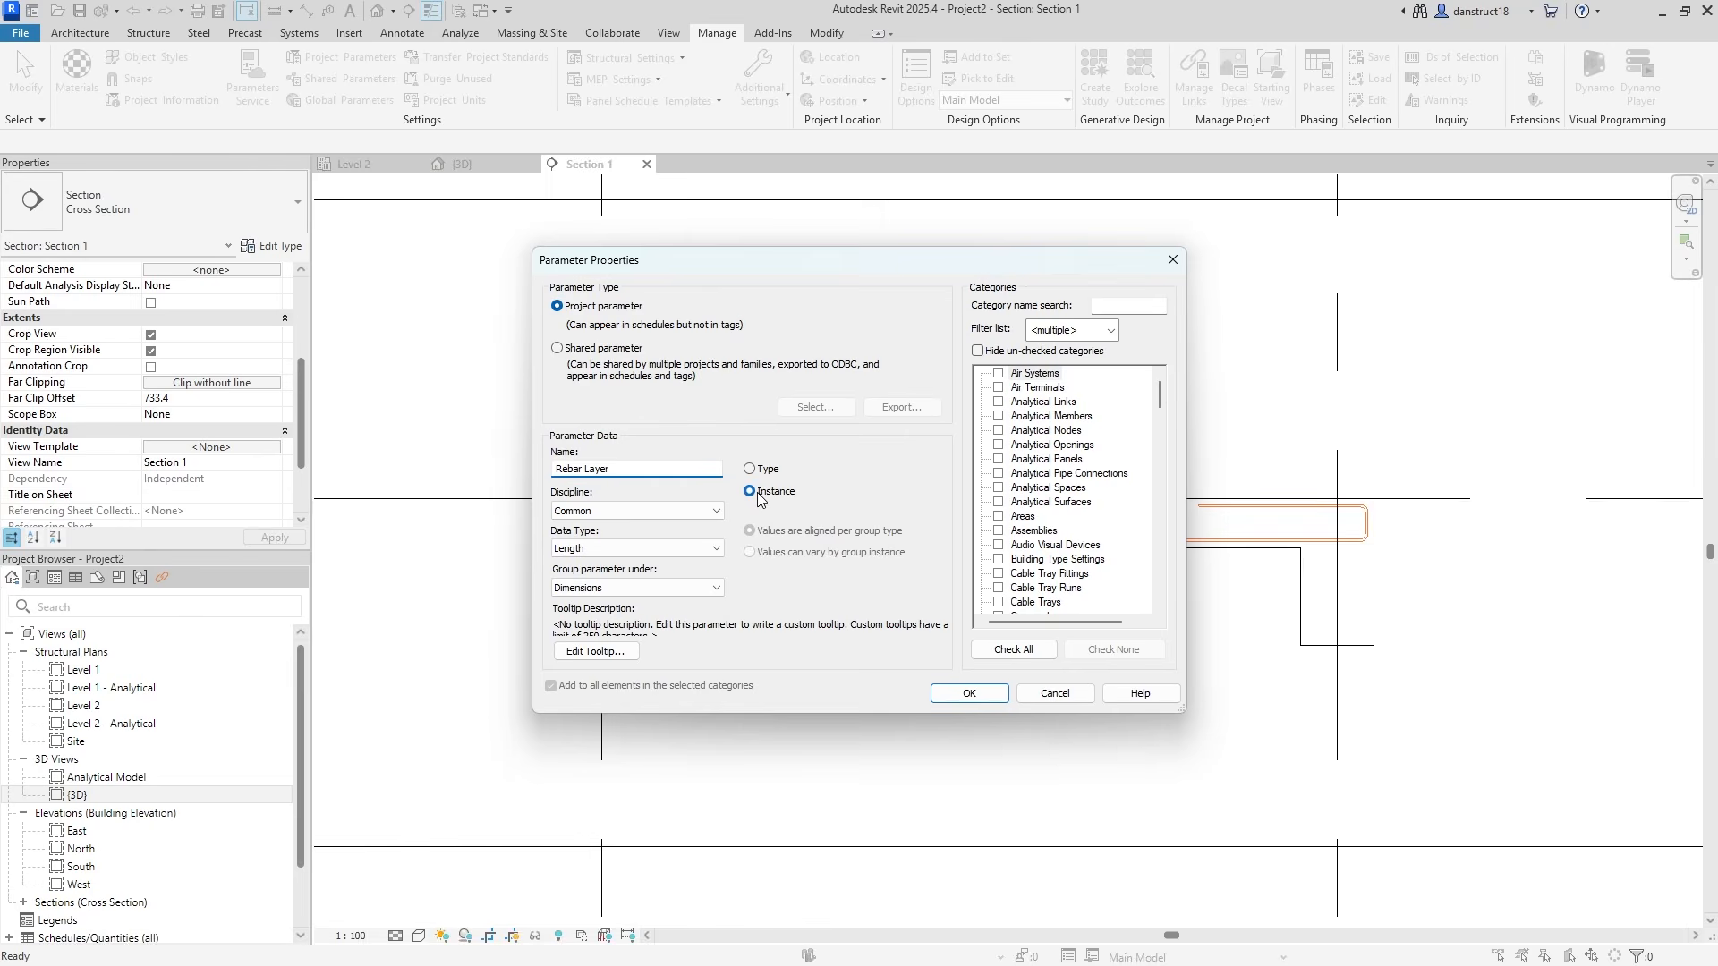
click(637, 549)
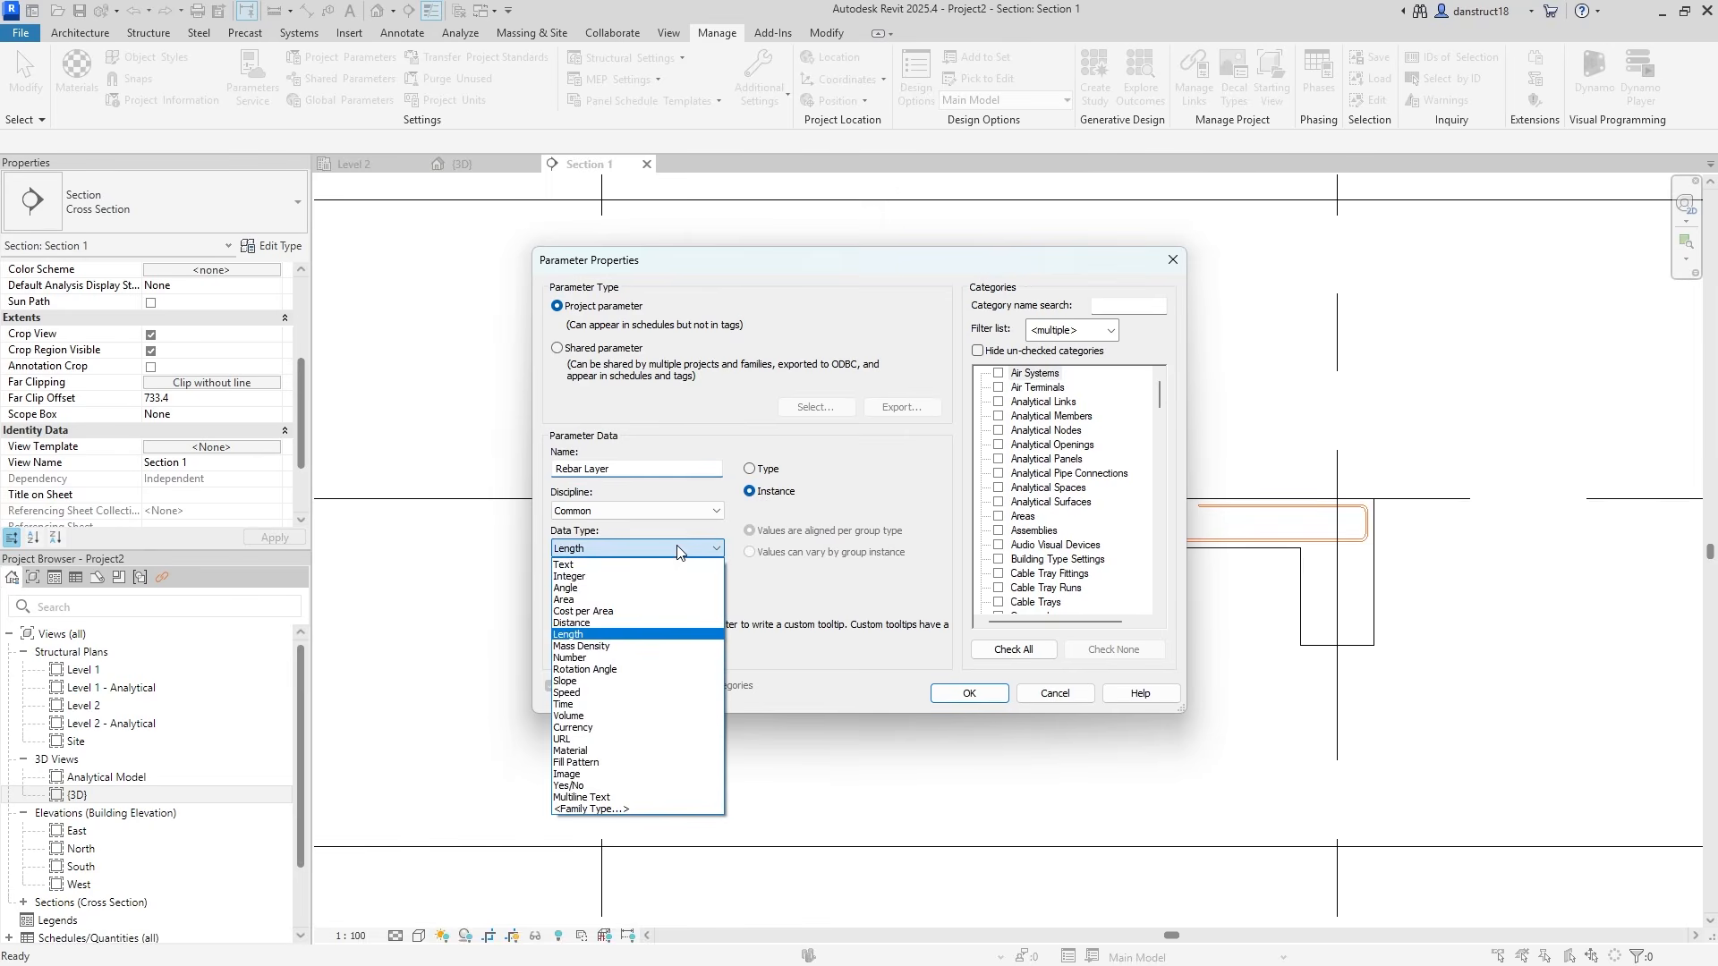
click(601, 567)
click(612, 593)
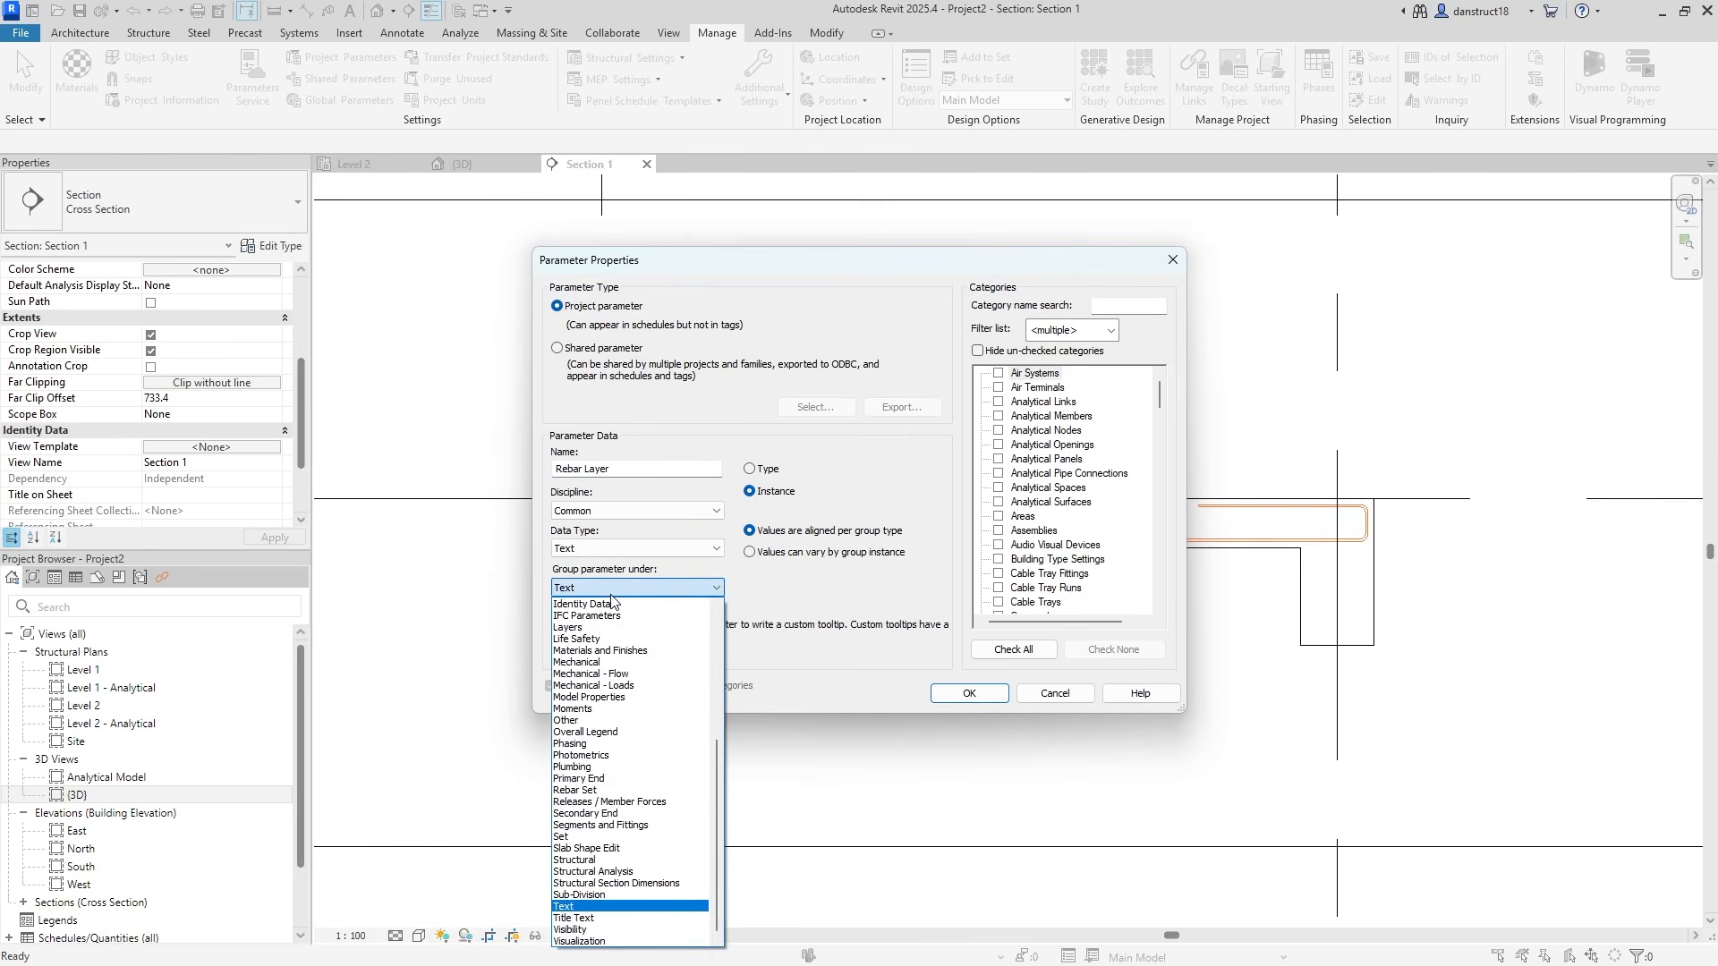
click(611, 604)
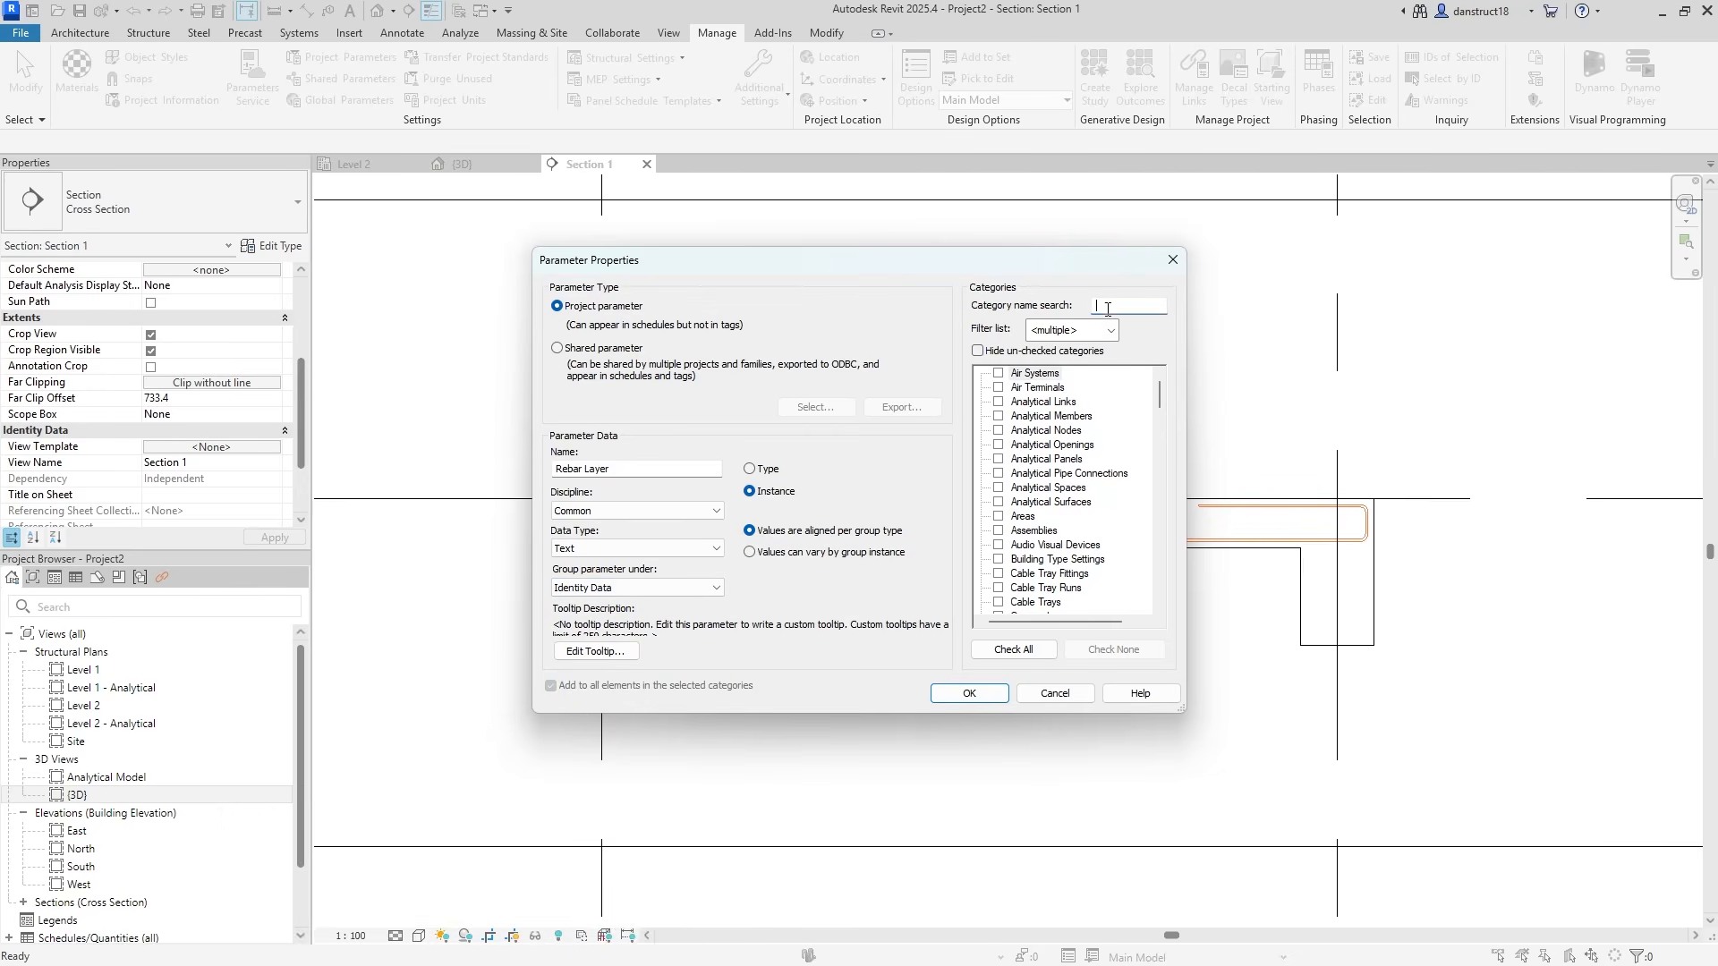
Assign the new Rebar Layer parameter to the Structural Rebar category and accept the project parameters
text(rebar)
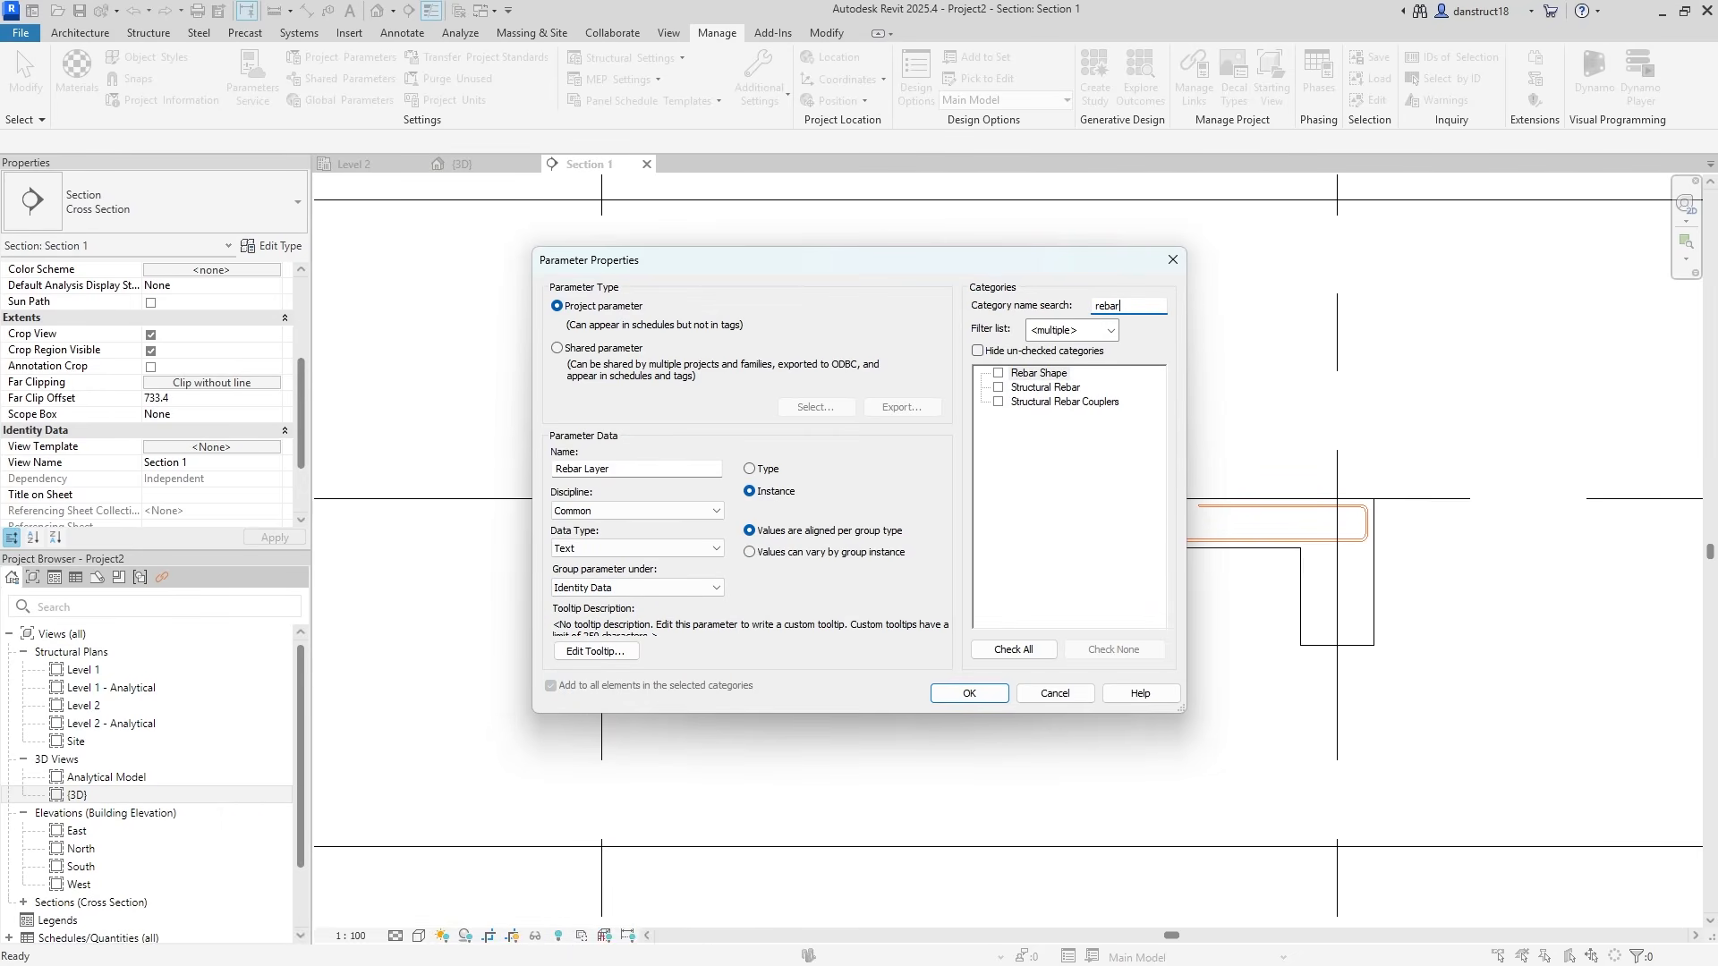
click(998, 387)
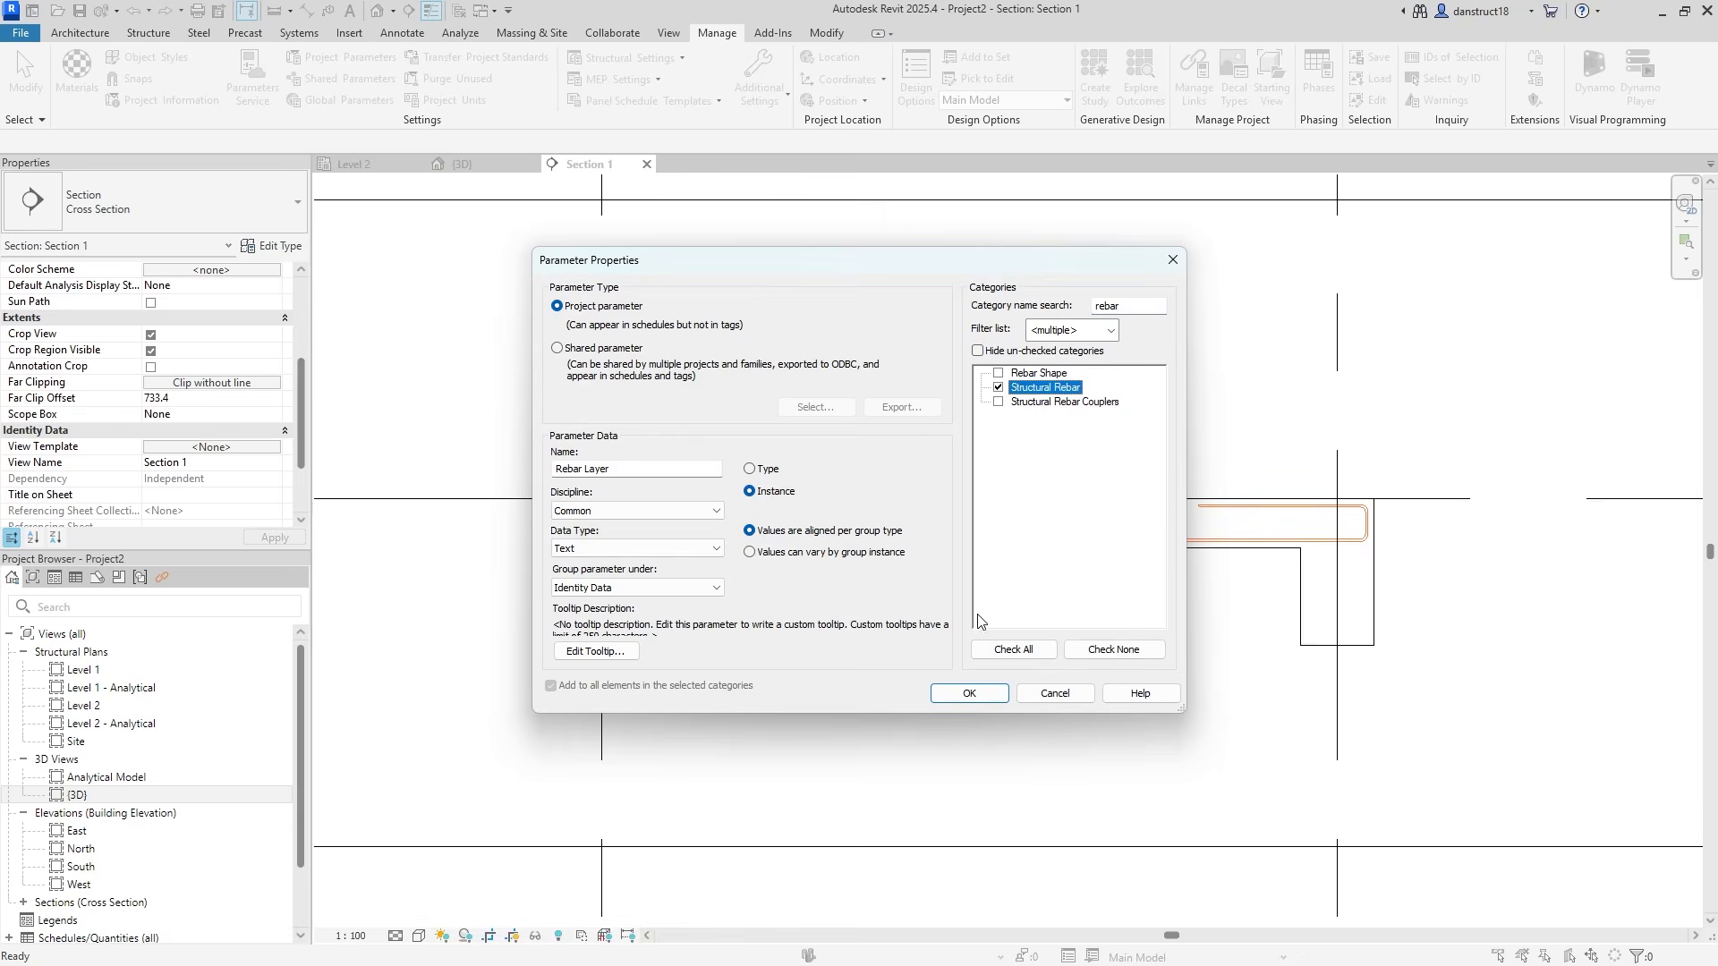
click(964, 695)
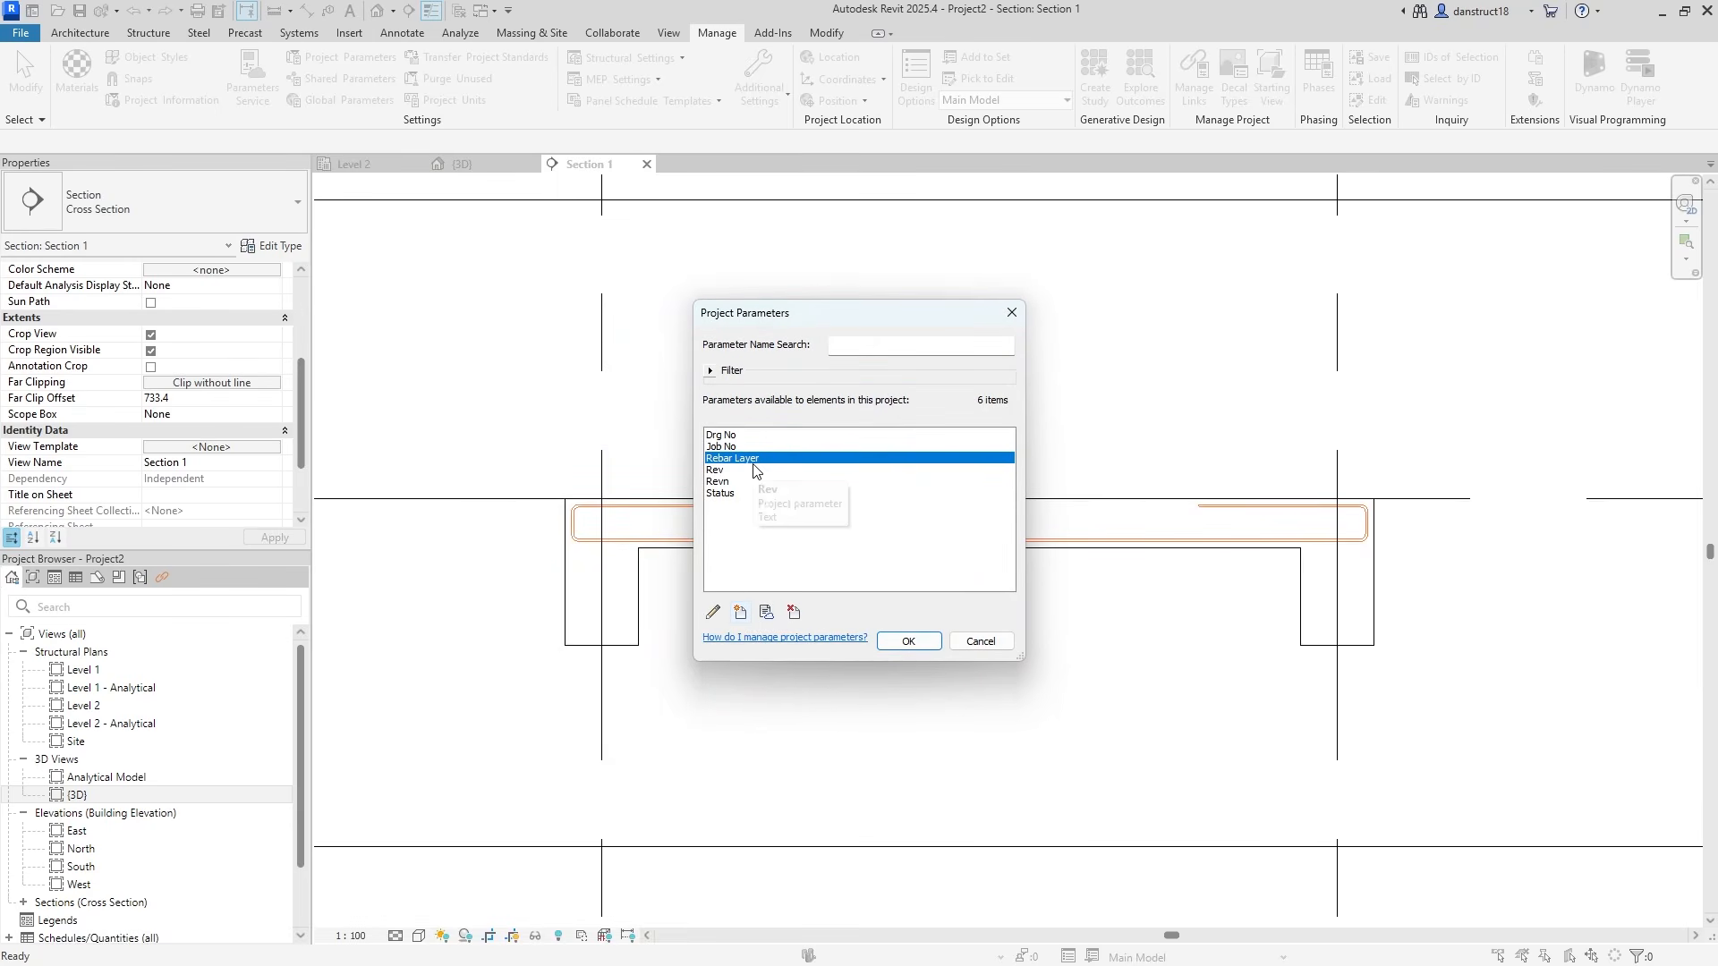
click(894, 646)
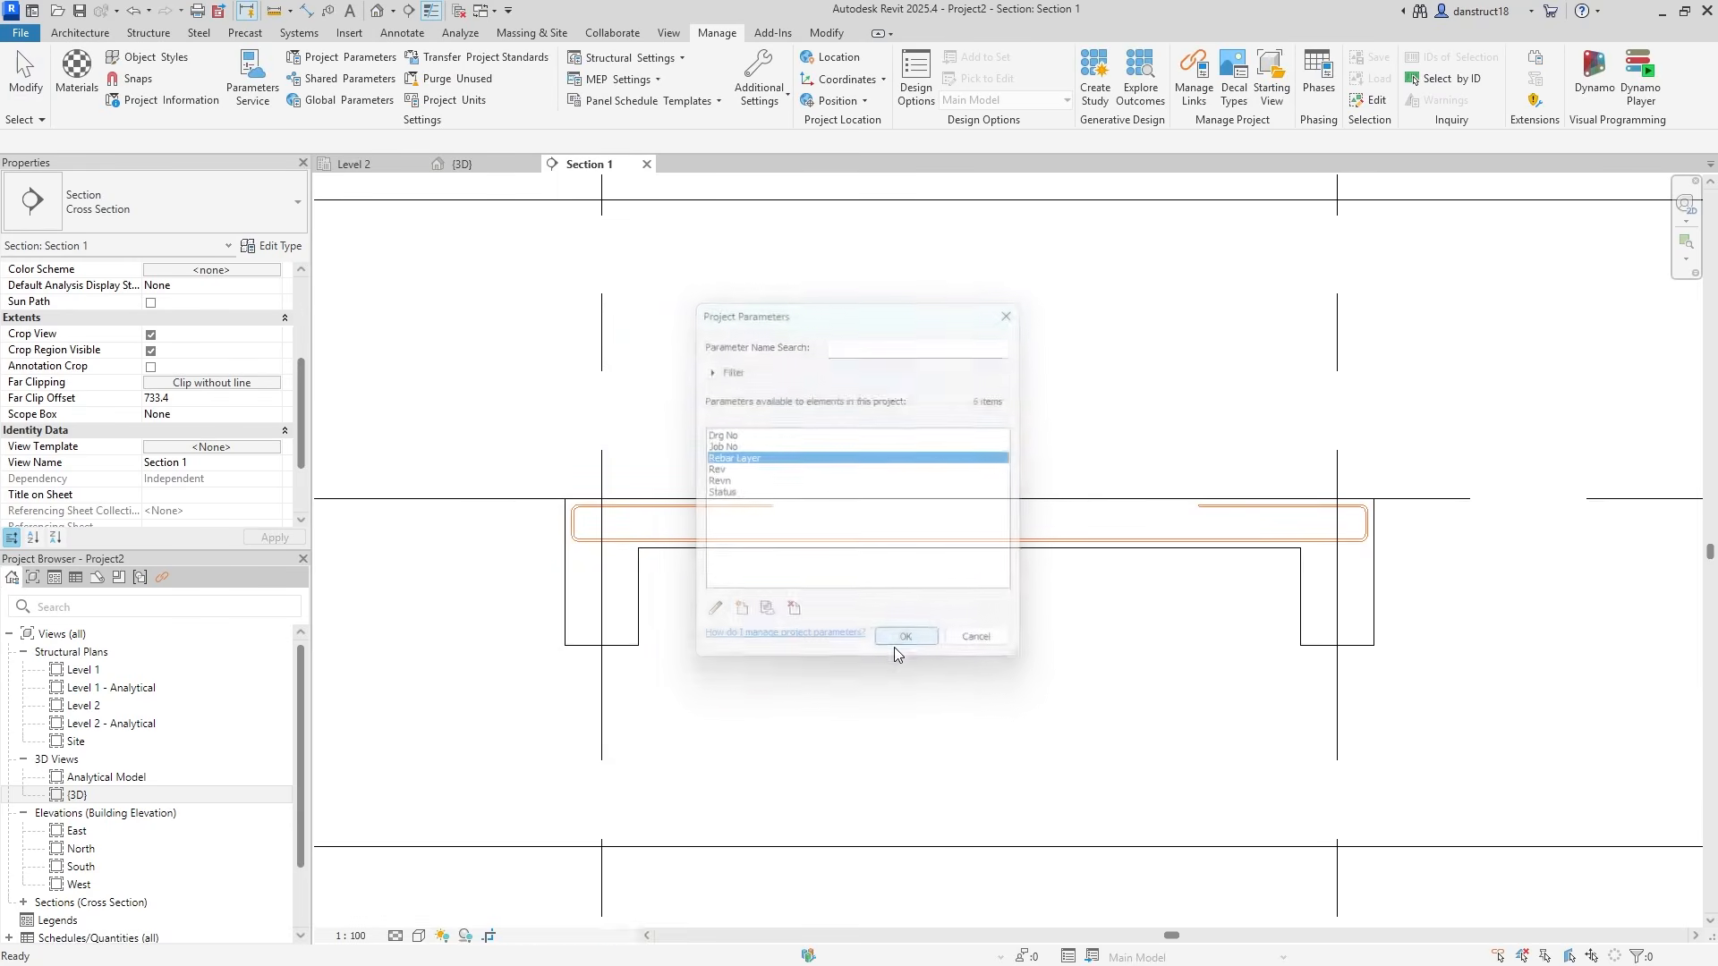
Set the slab bar's Rebar Layer parameter to B1 and clear the selection
click(661, 539)
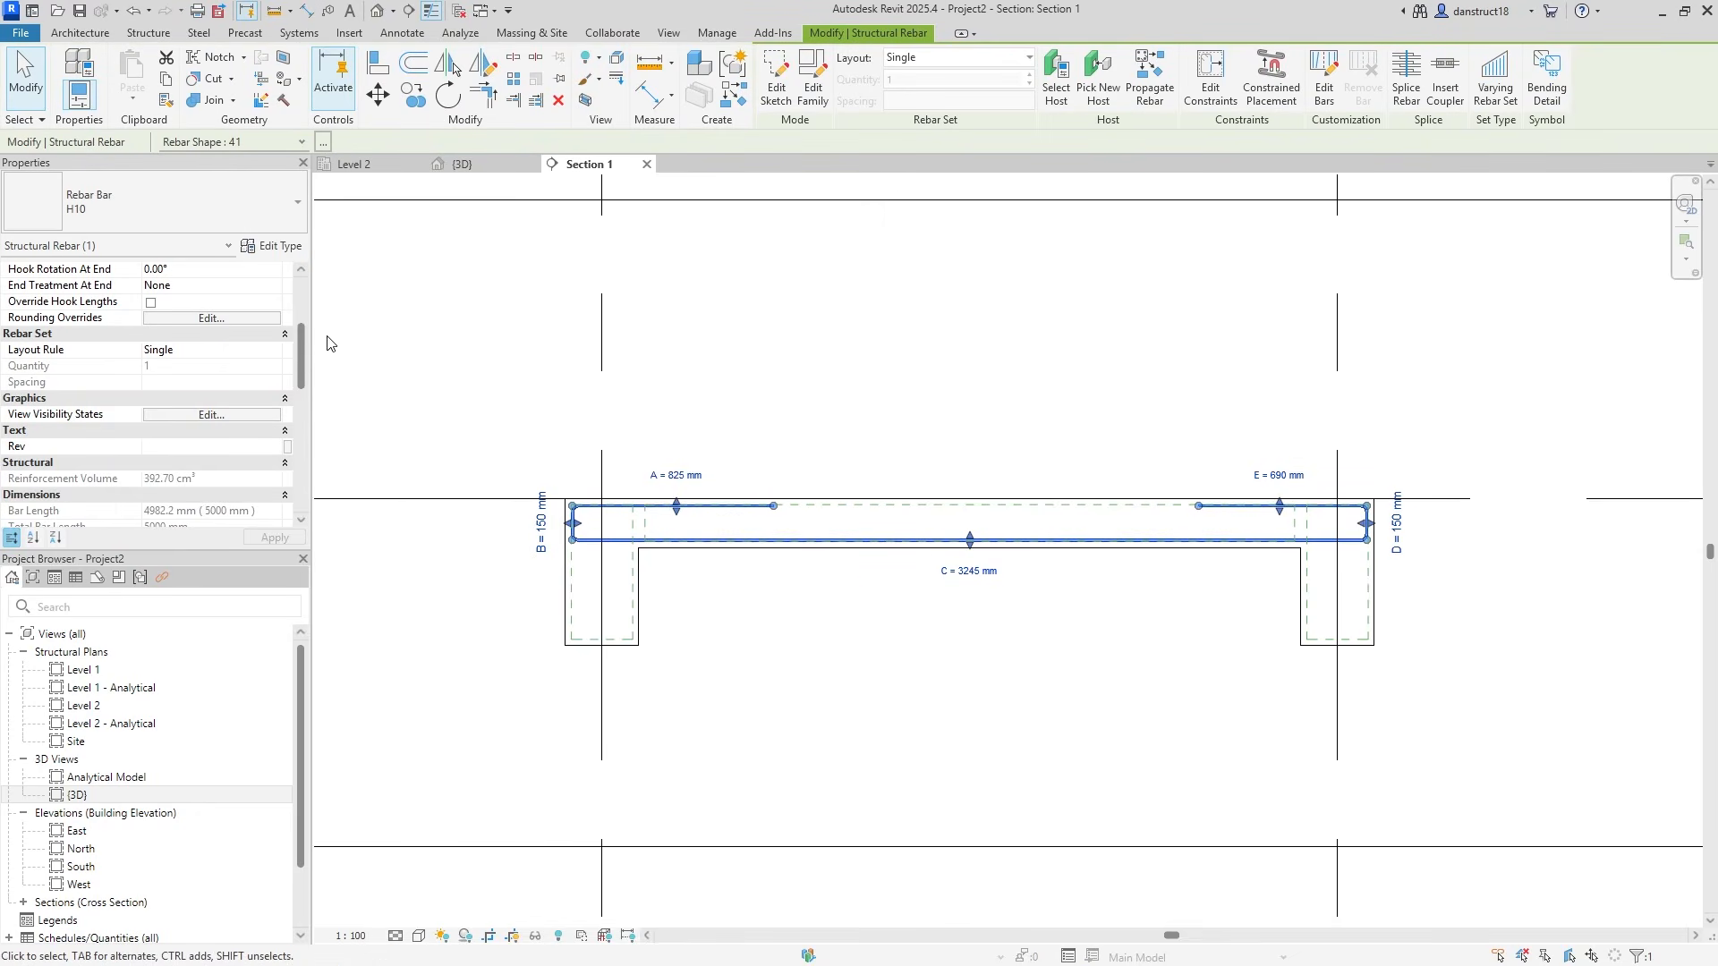
drag(299, 351, 303, 463)
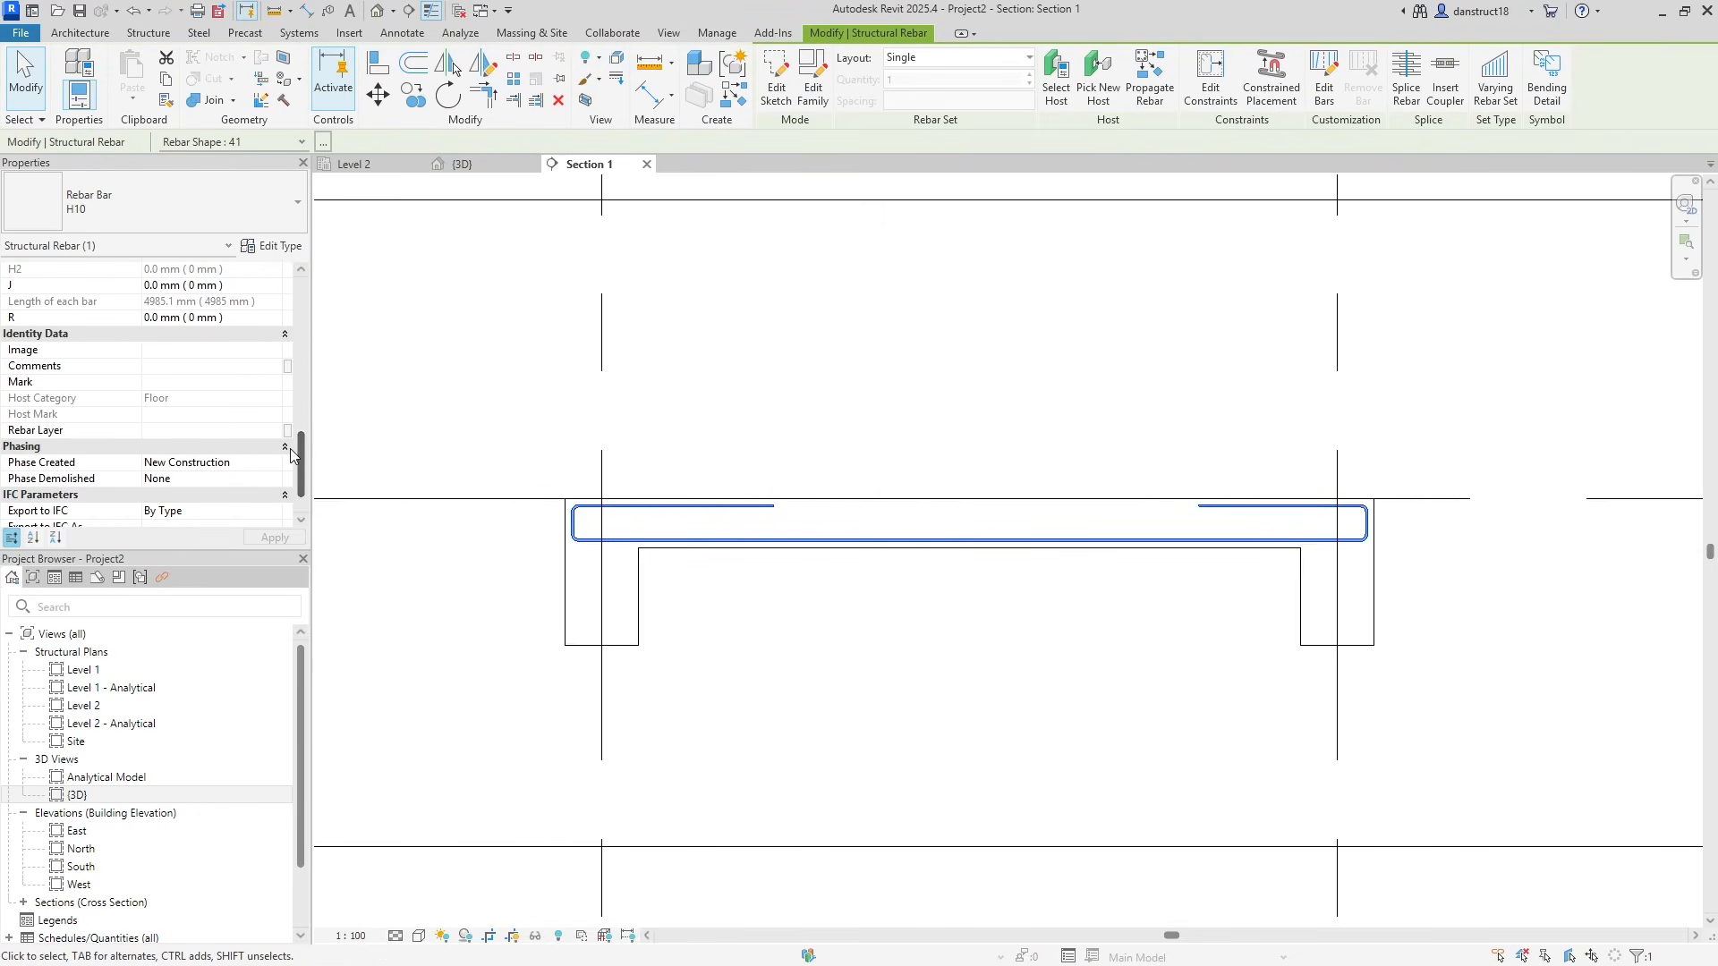
click(163, 433)
text(B1)
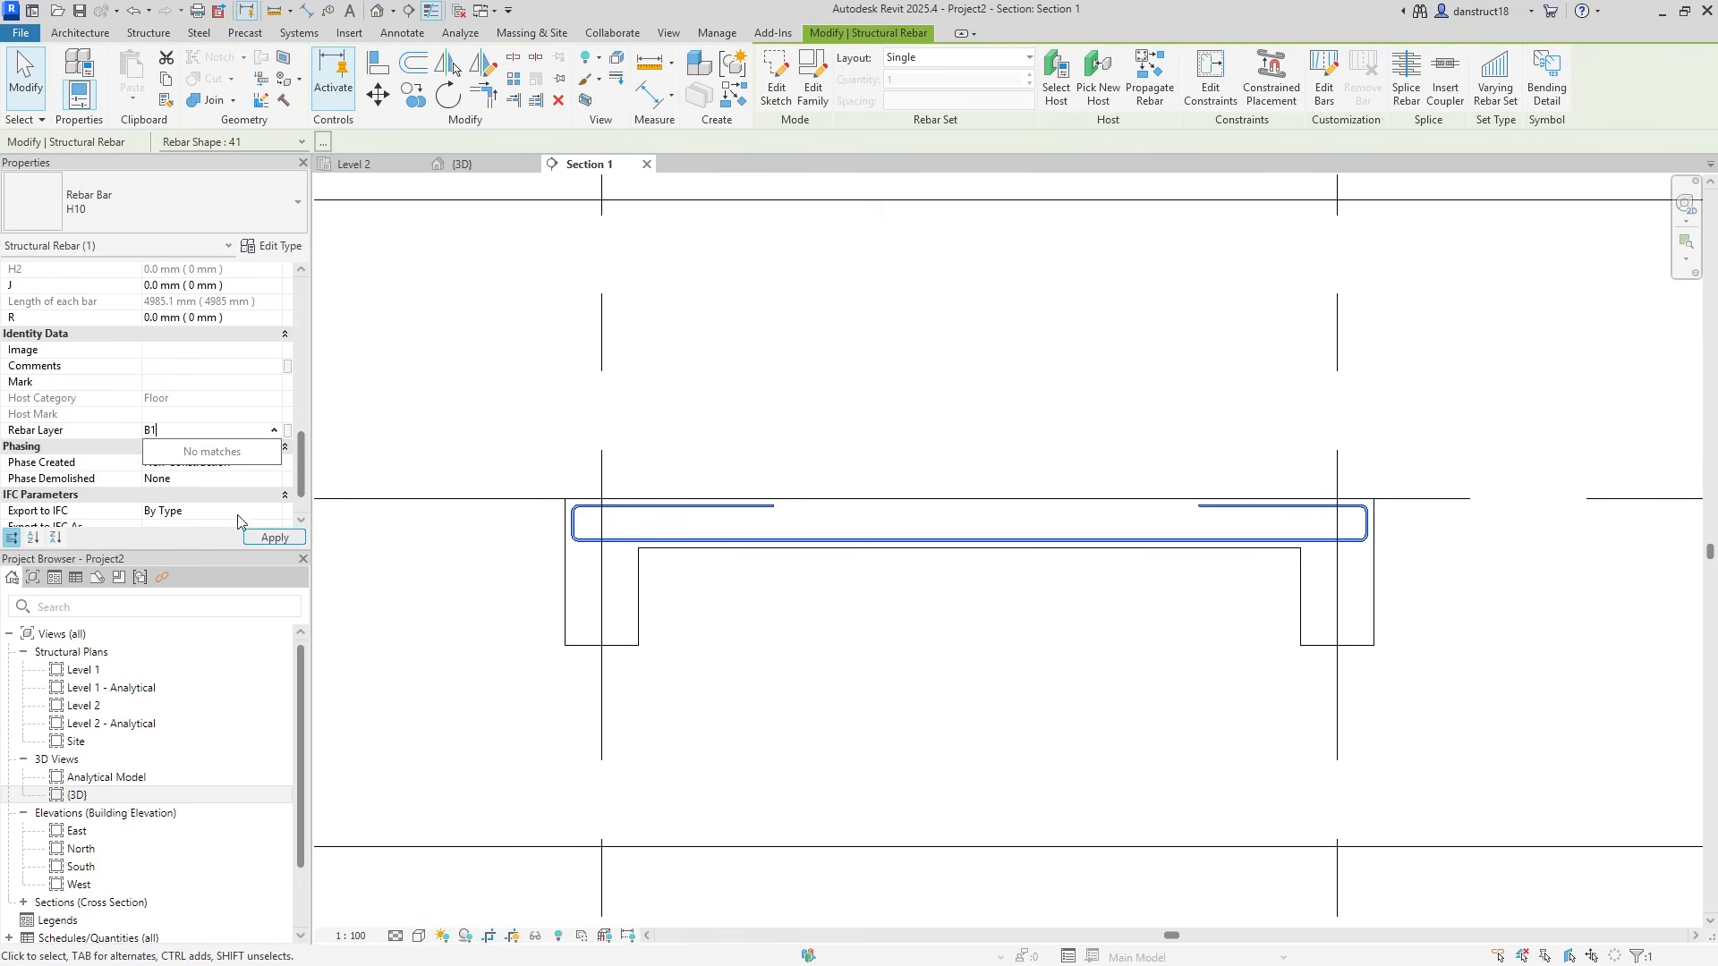
click(273, 537)
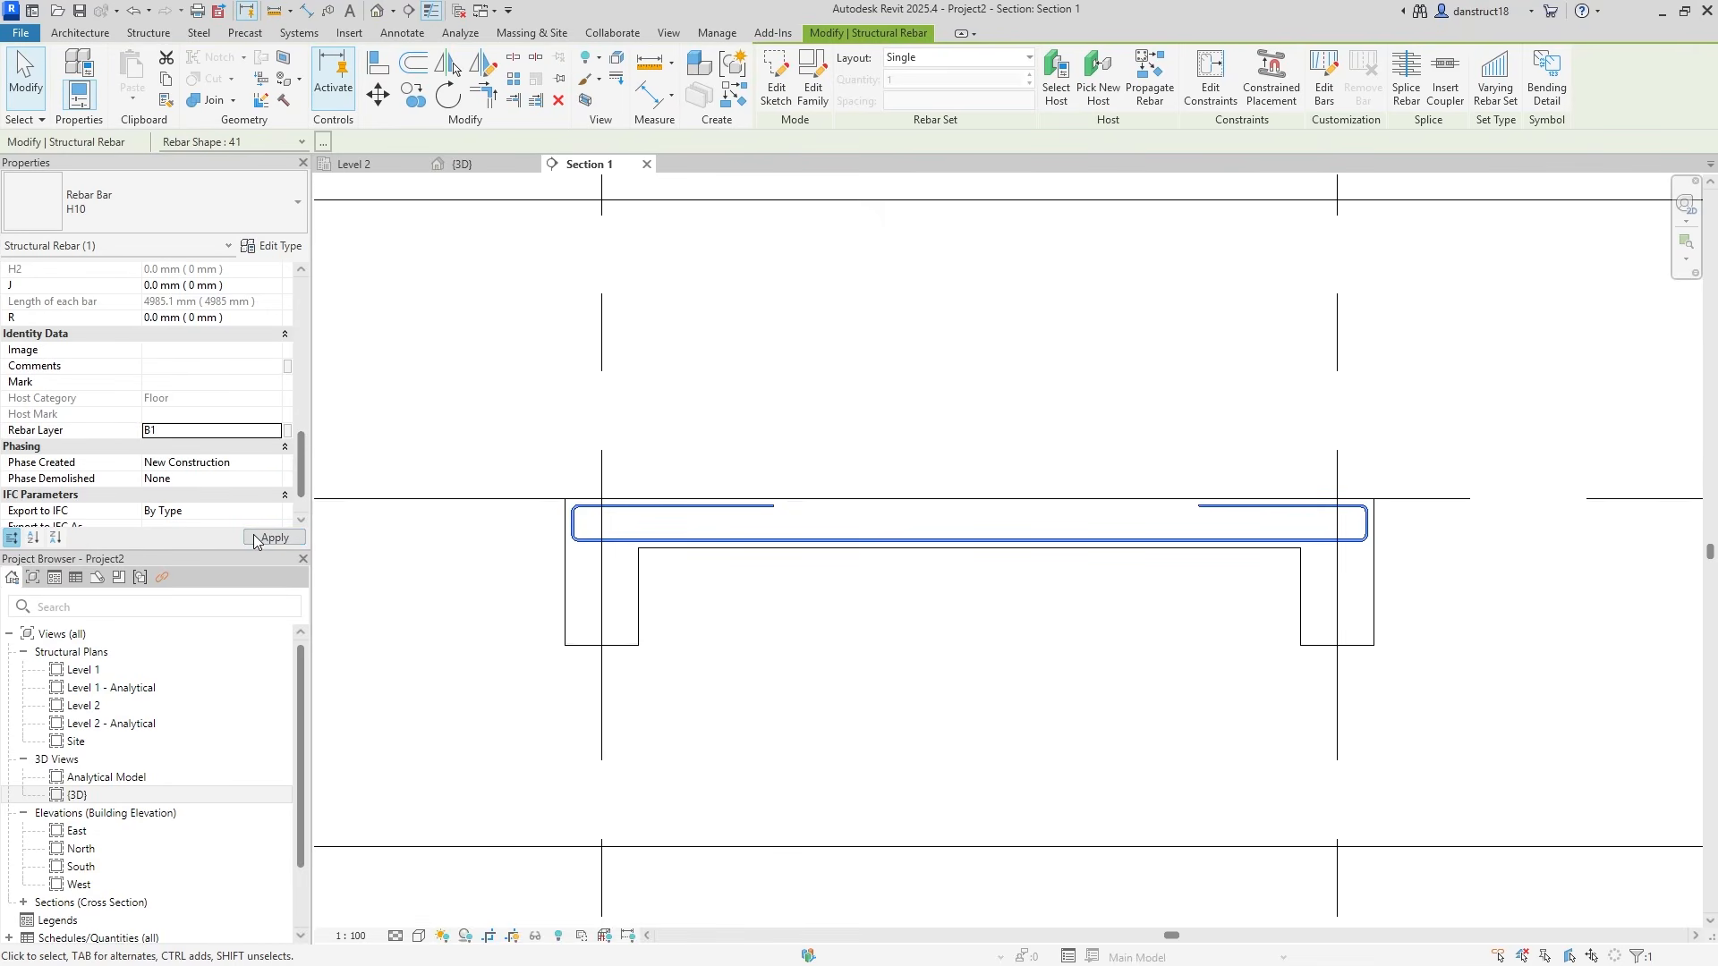
click(776, 632)
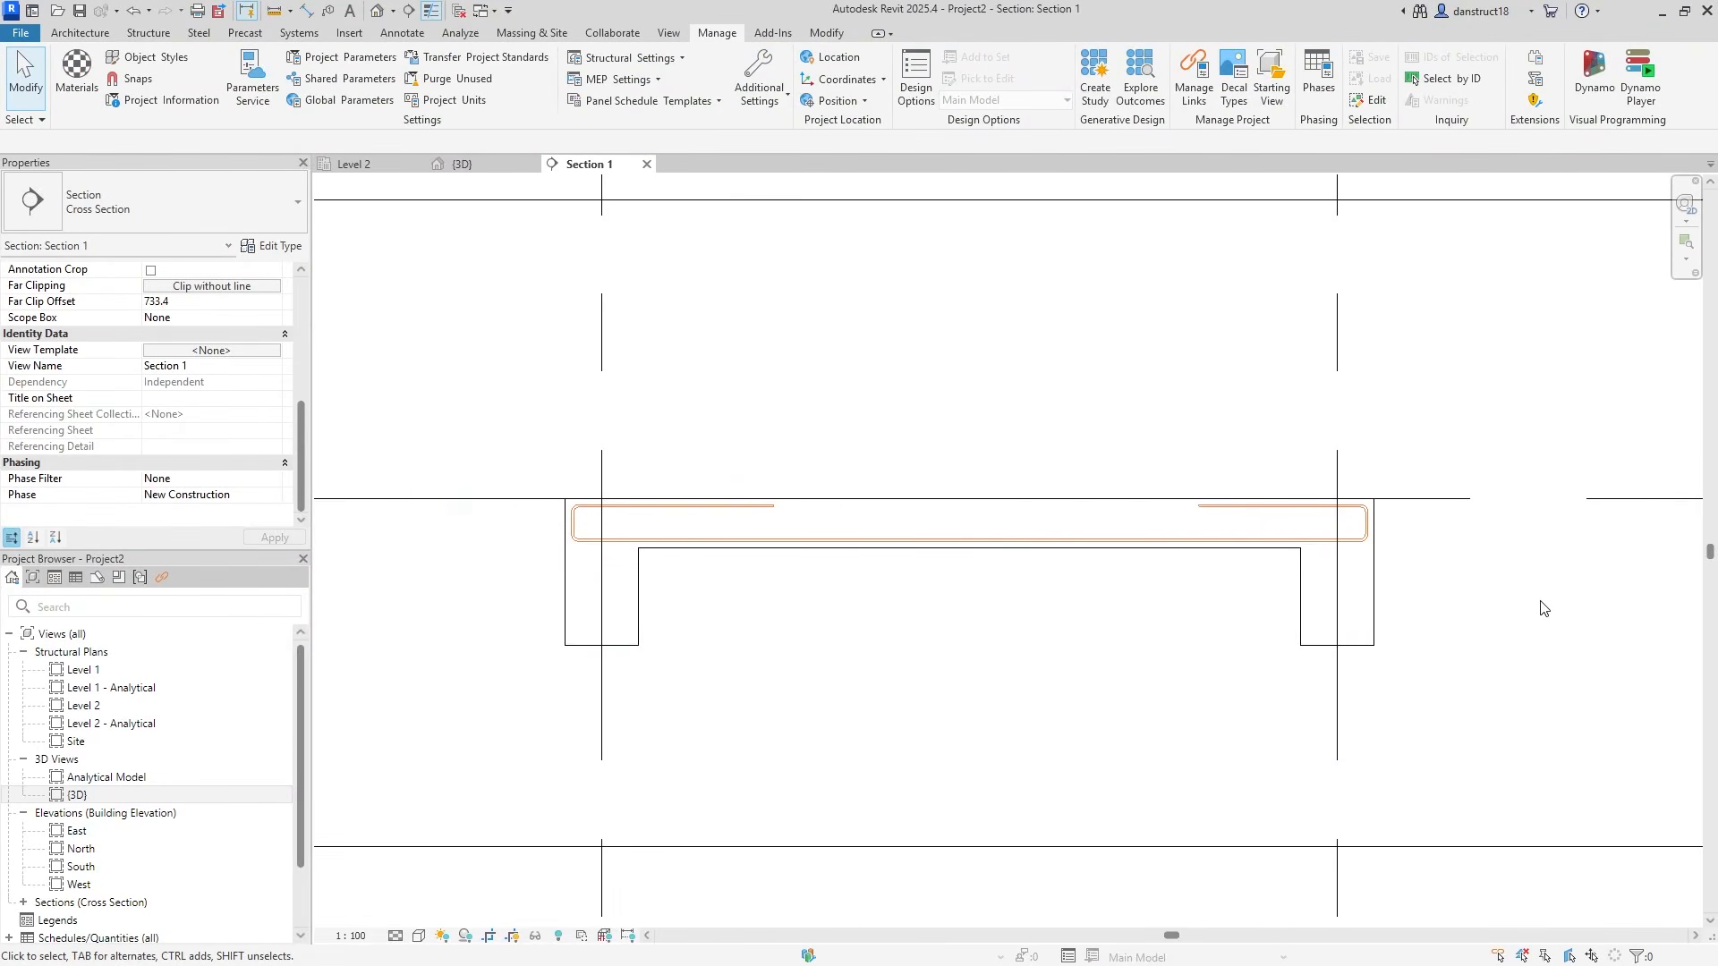
Change the slab bar's rebar set layout to Maximum Spacing with a spacing of 200 mm
click(921, 539)
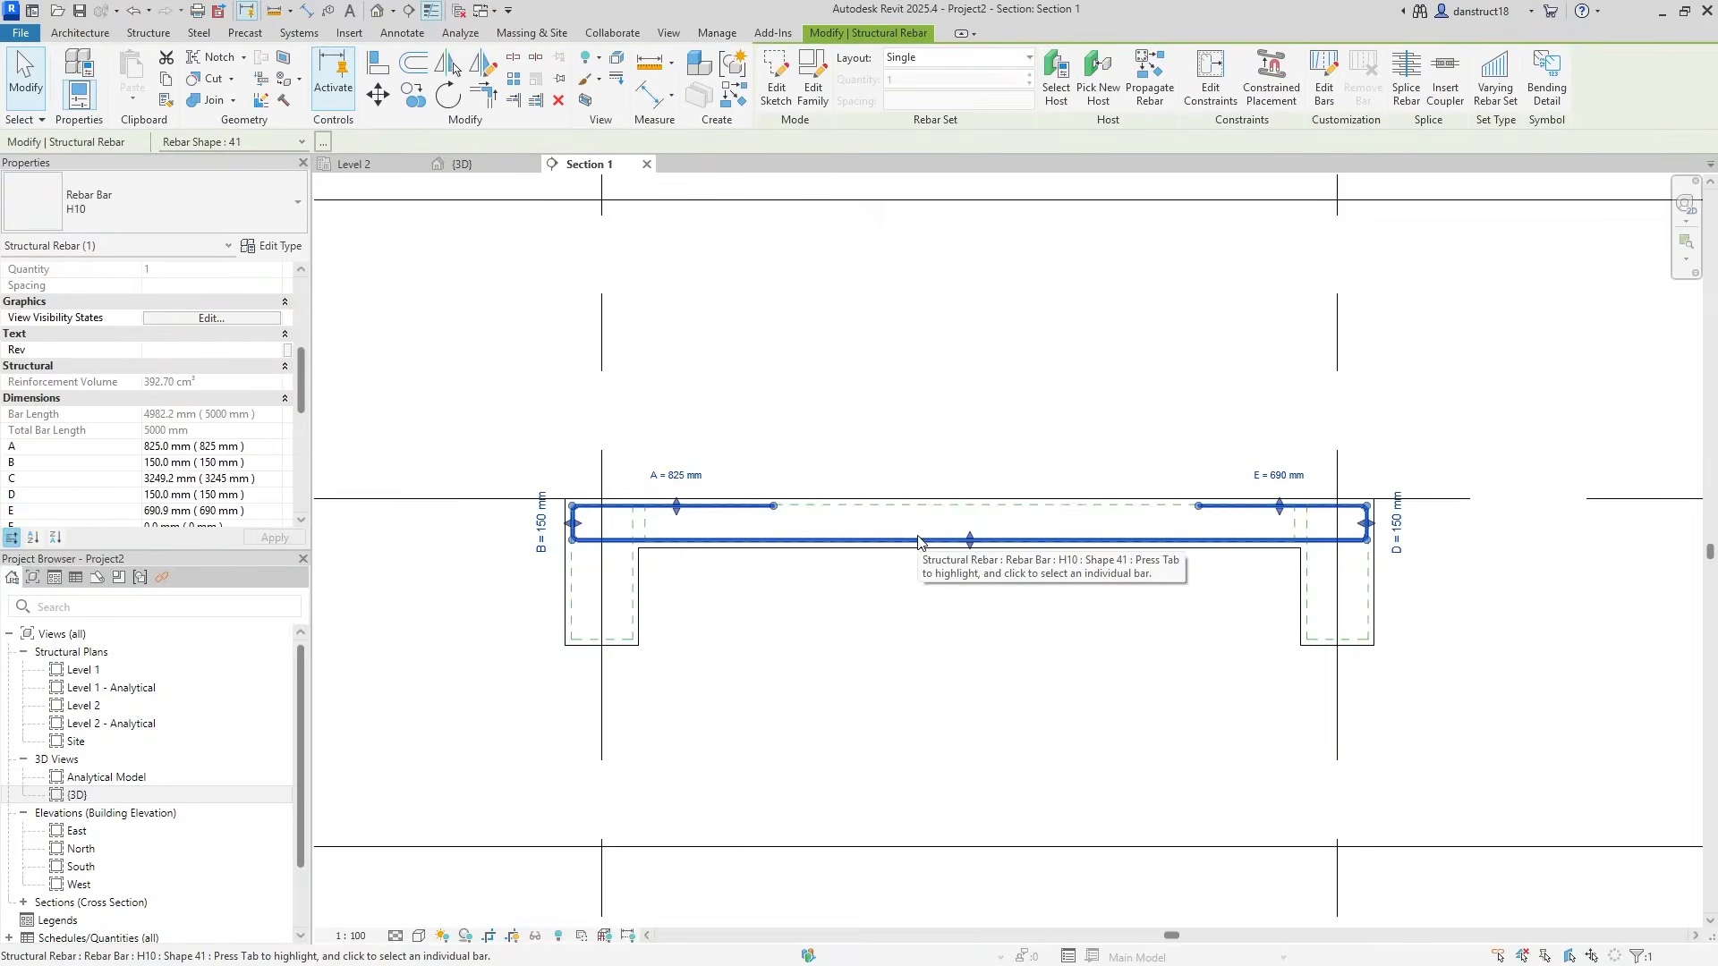
click(969, 59)
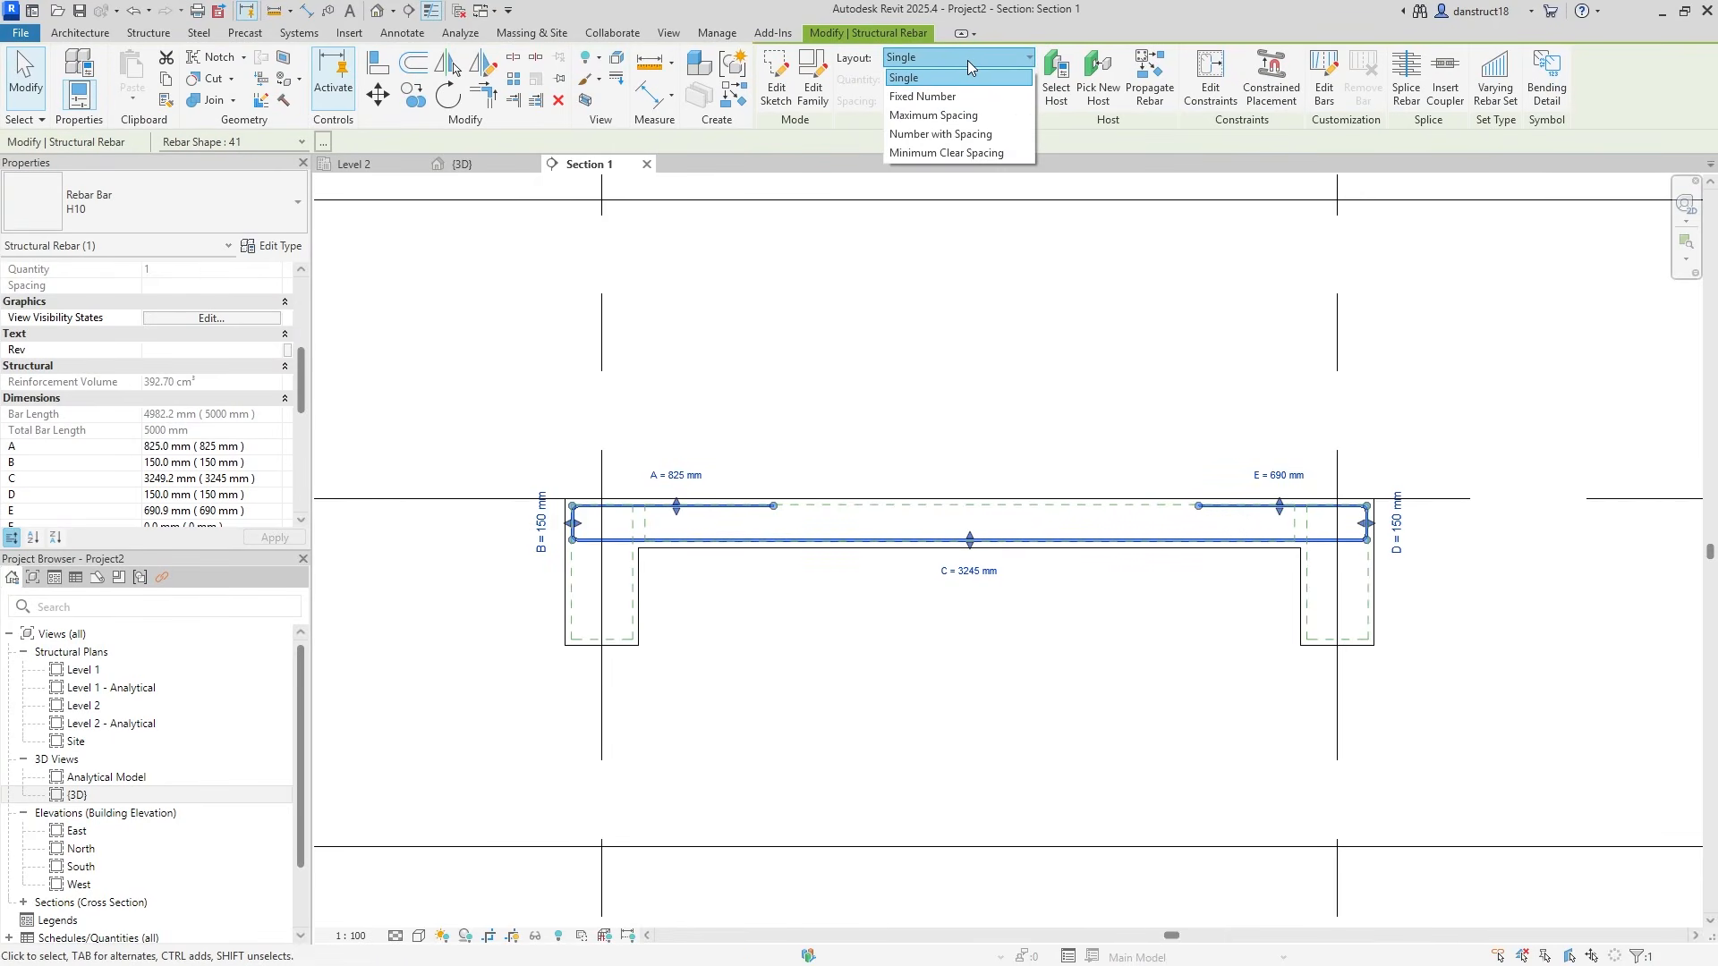
click(969, 116)
click(967, 101)
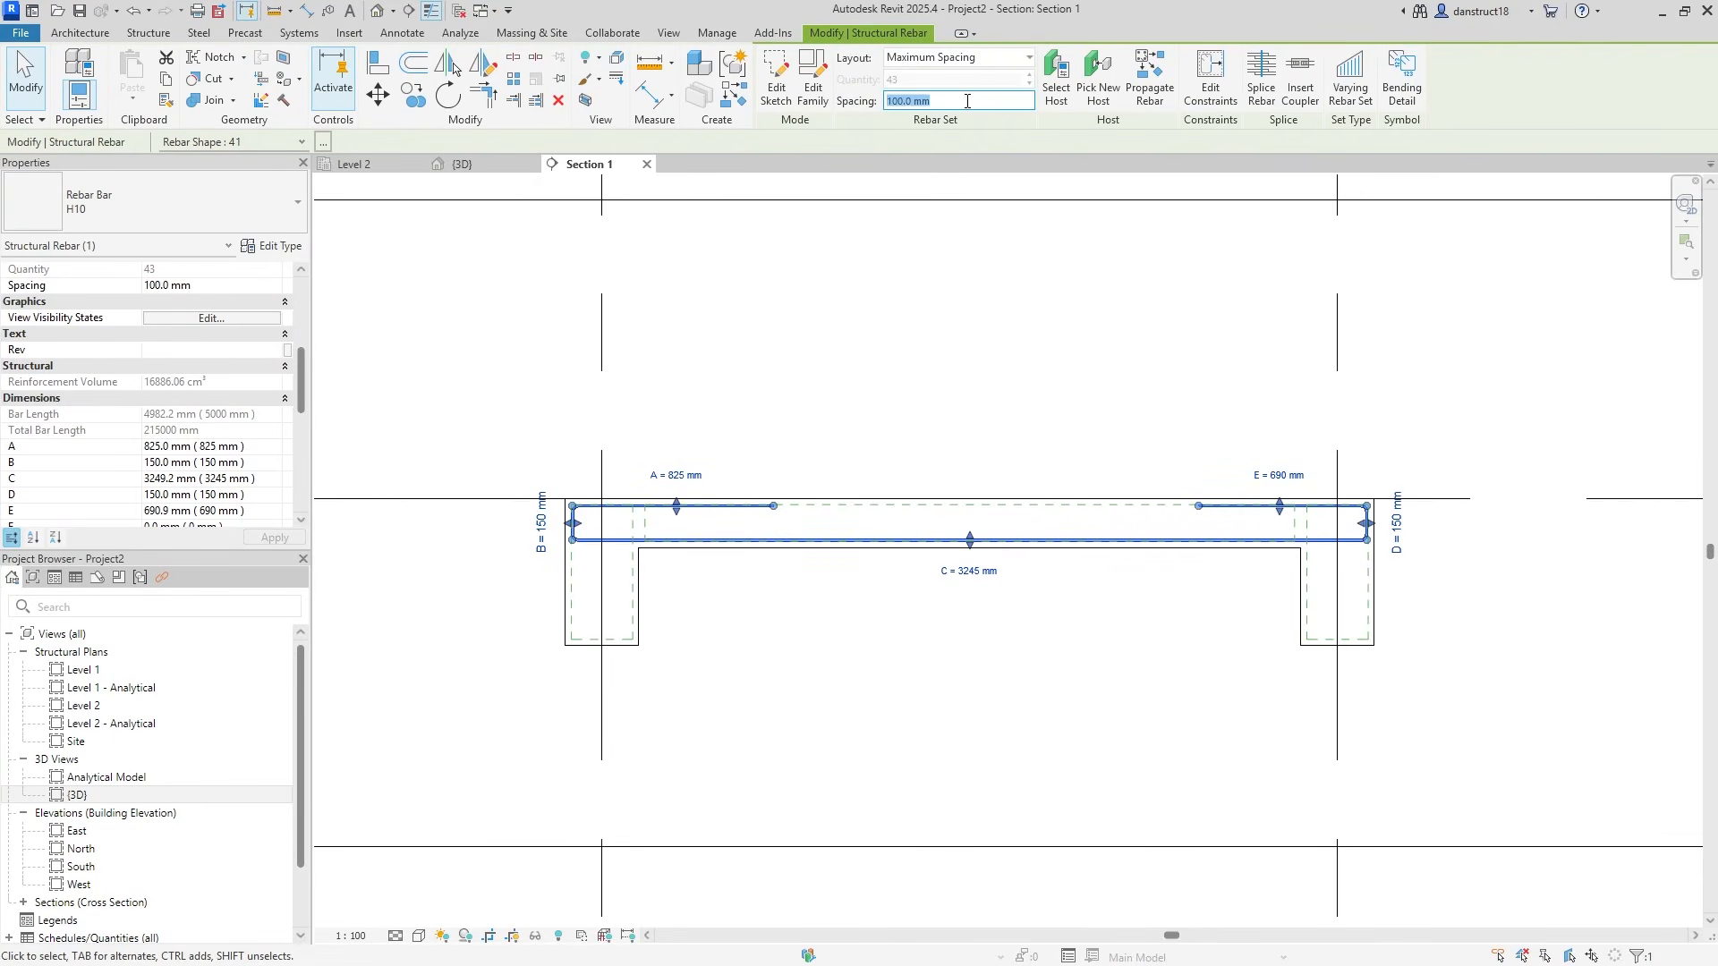
text(200)
key(Return)
Make the selected shape 41 slab bar set show unobscured in the Level 2 structural plan and clear the selection
click(354, 164)
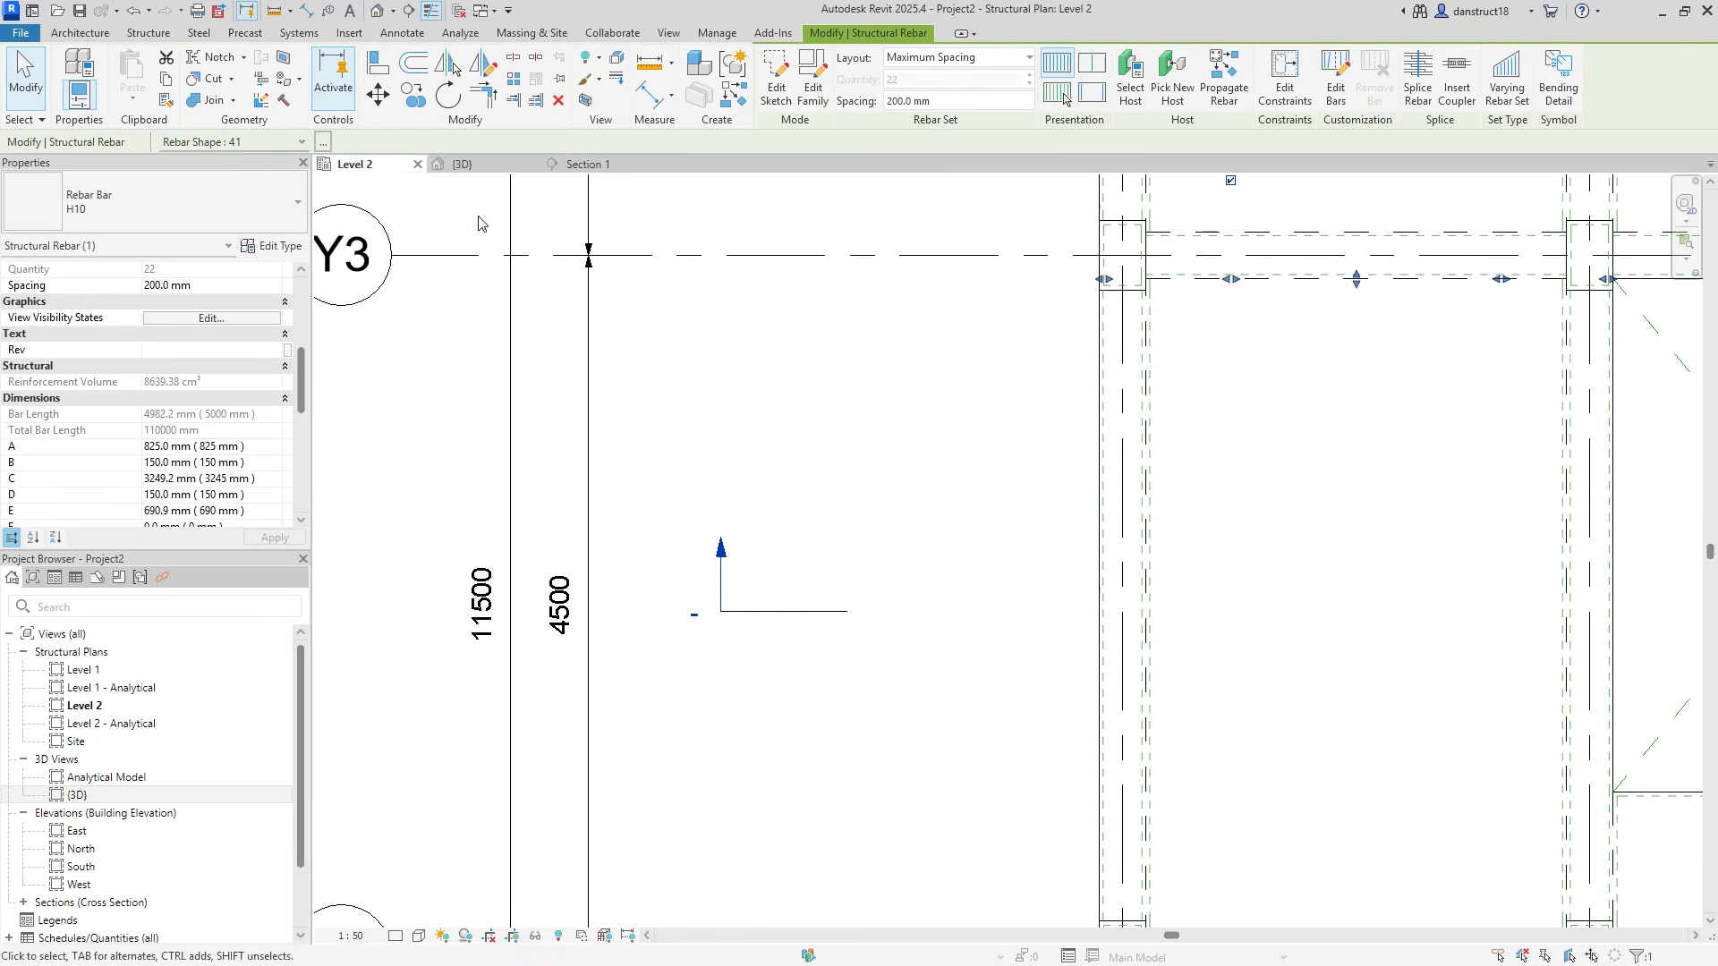
scroll(1373, 556, down, 2)
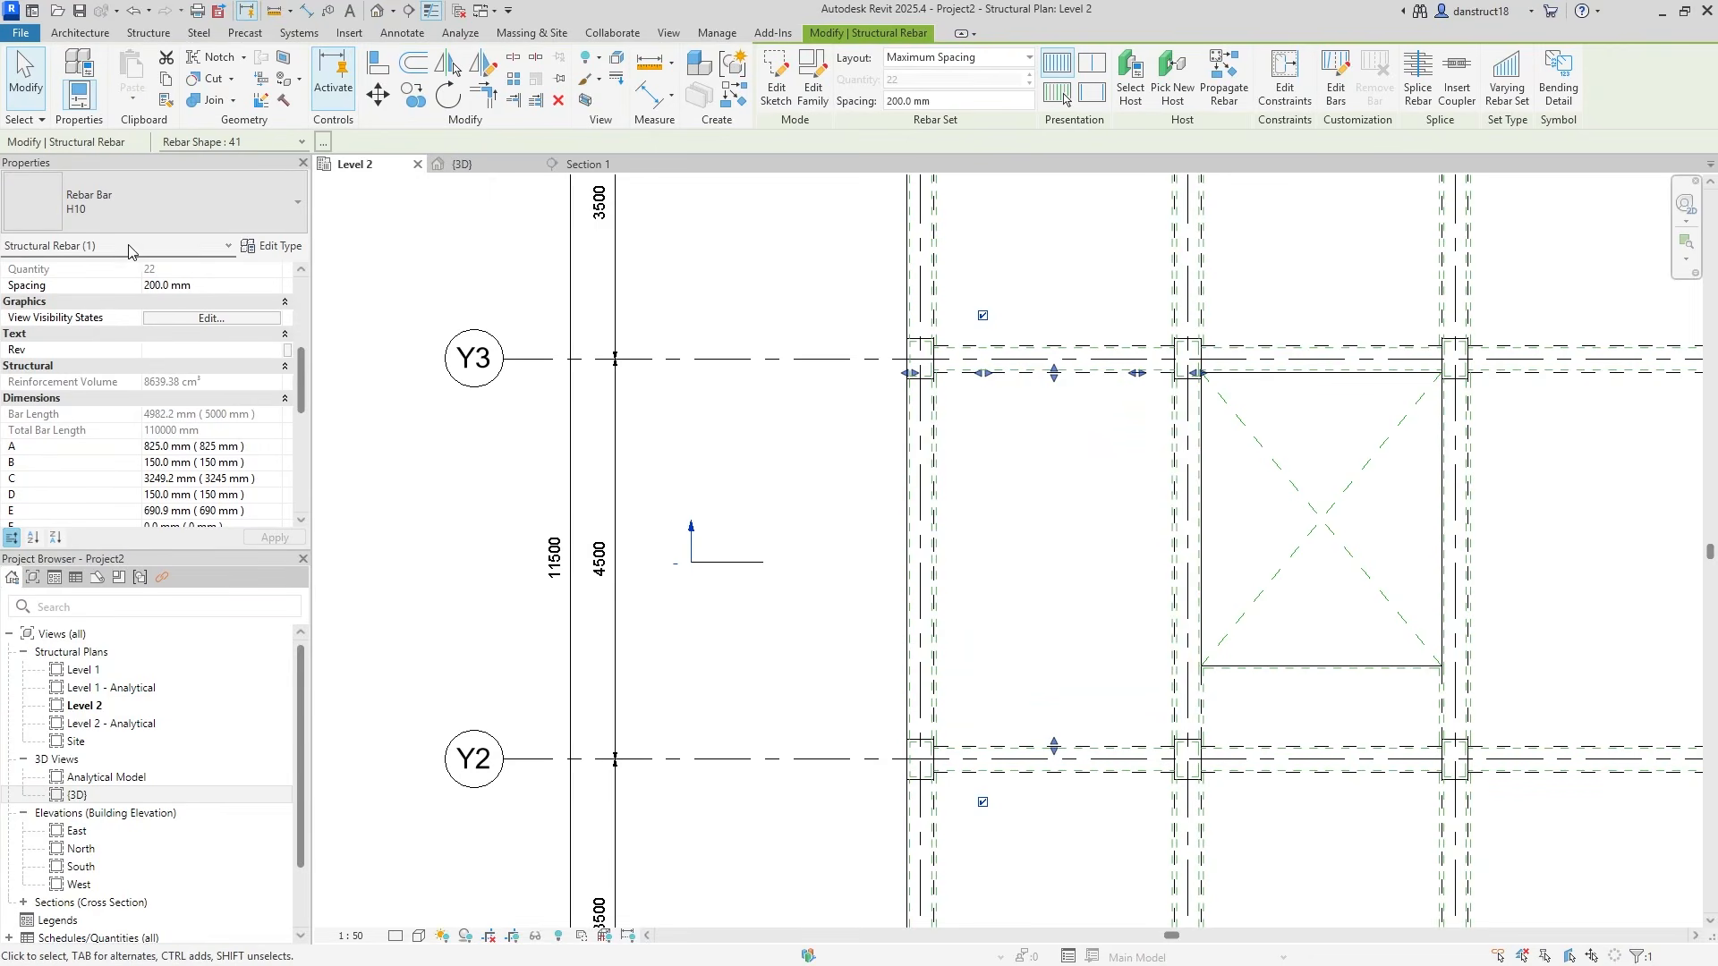
click(170, 320)
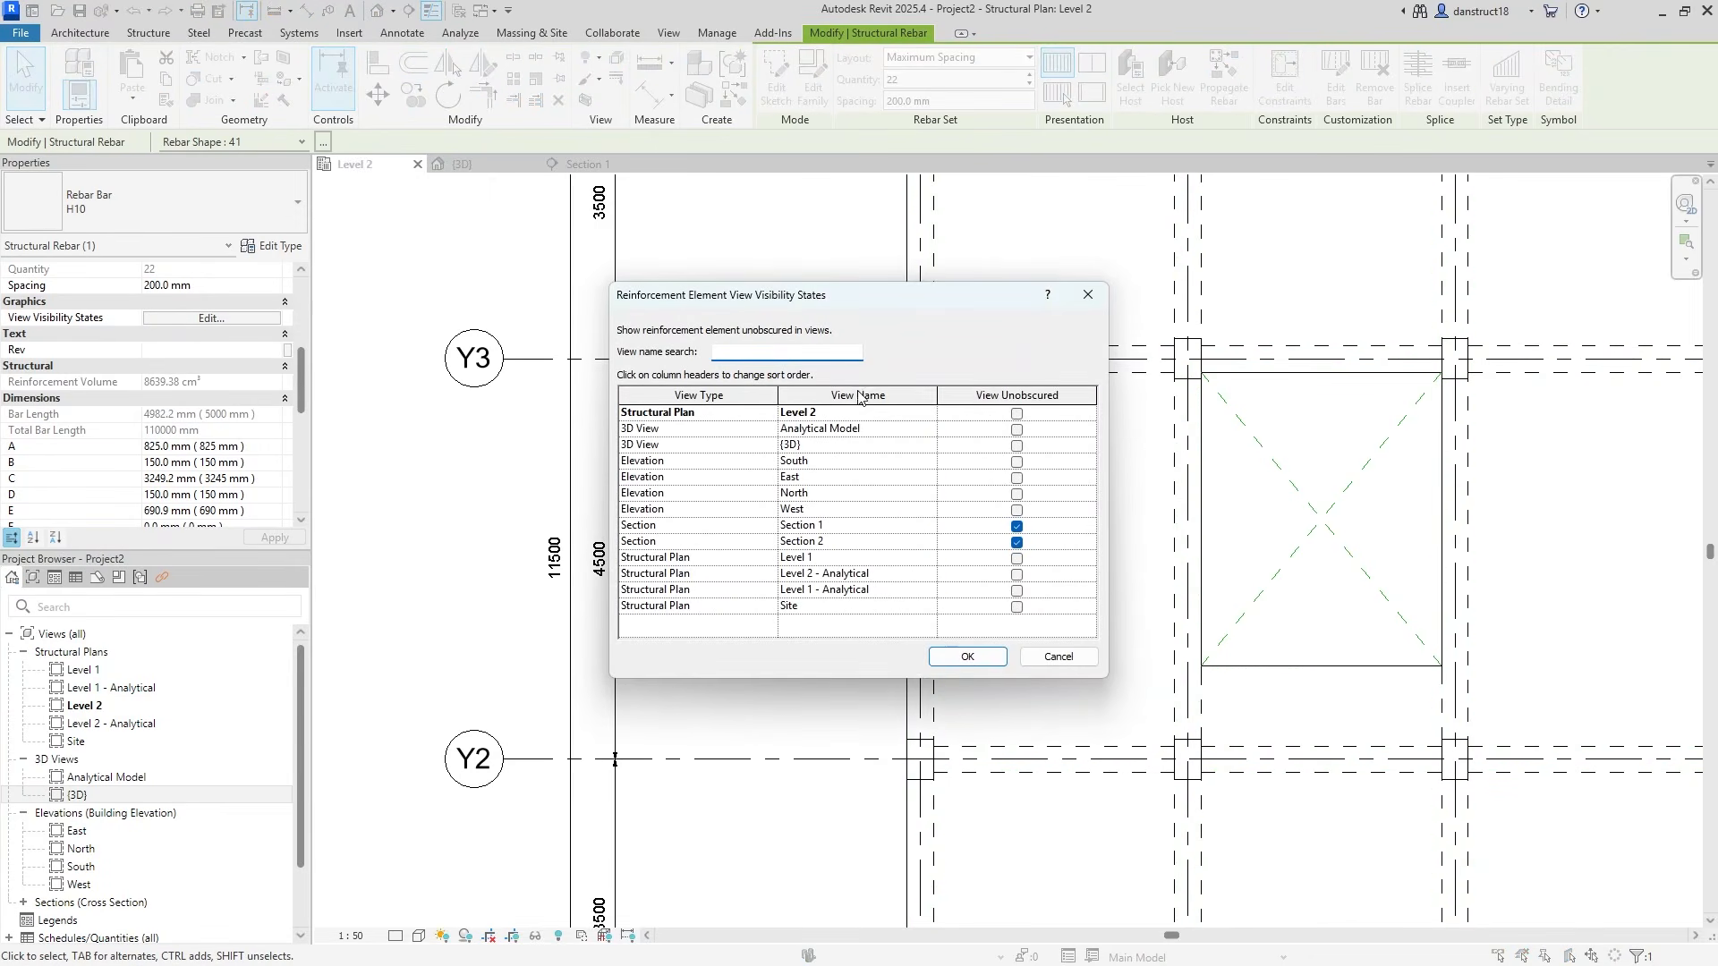
click(1018, 414)
click(967, 656)
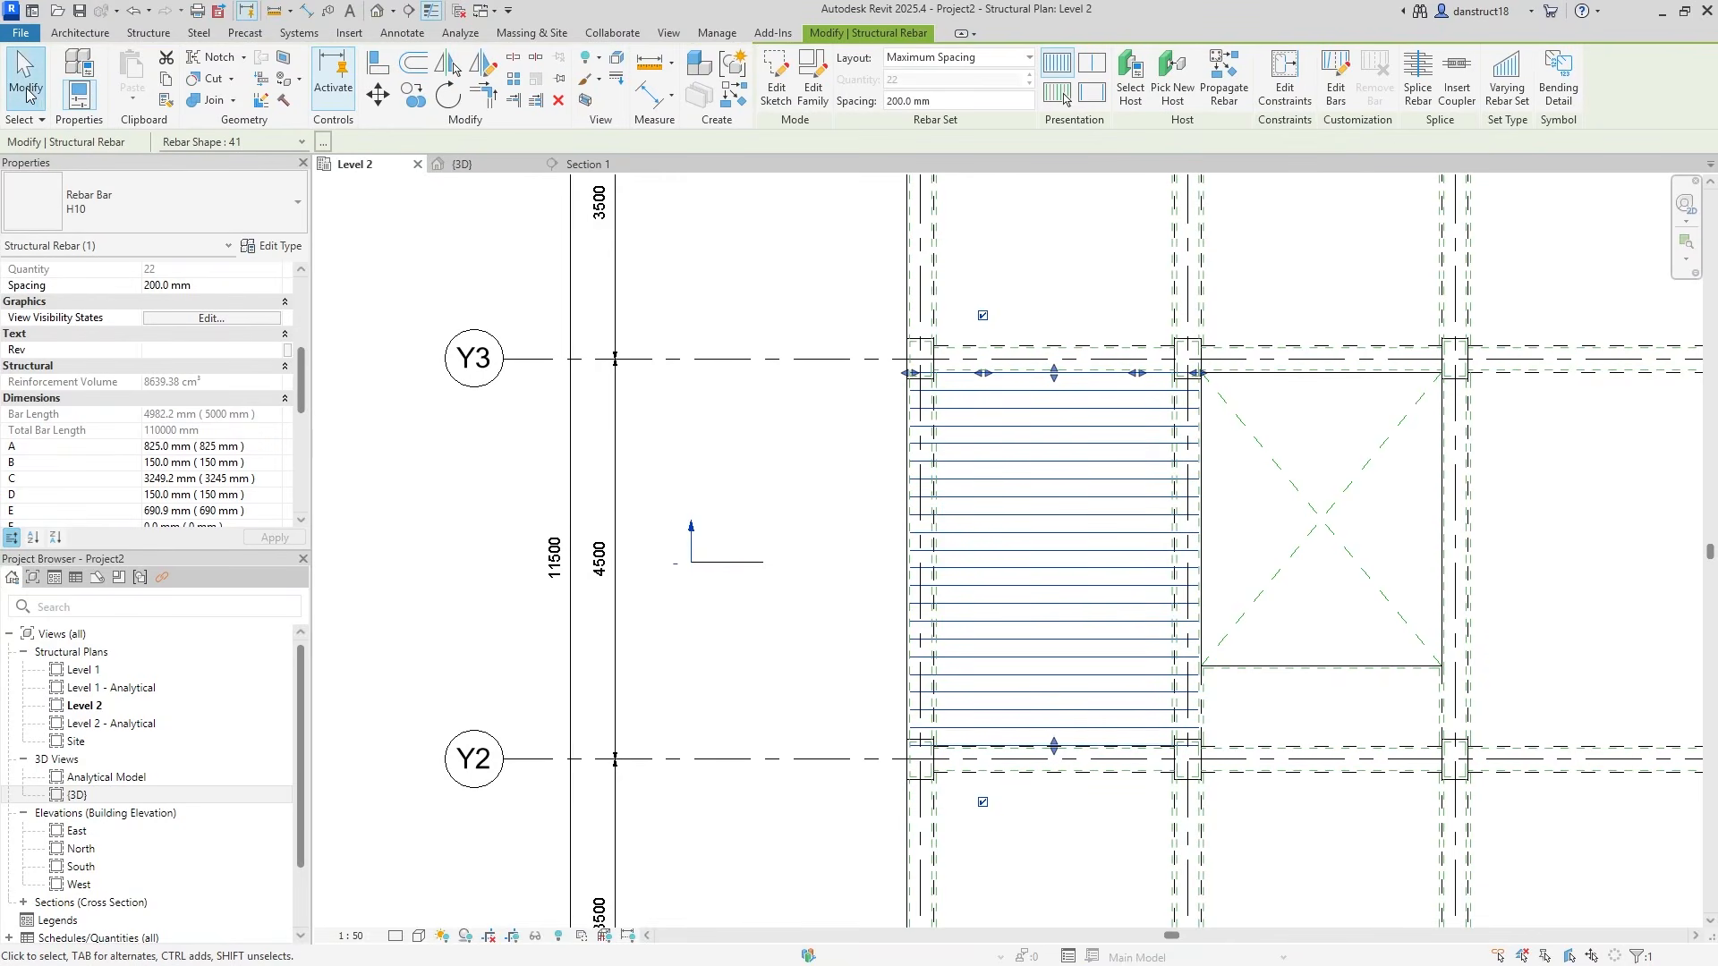
key(Escape)
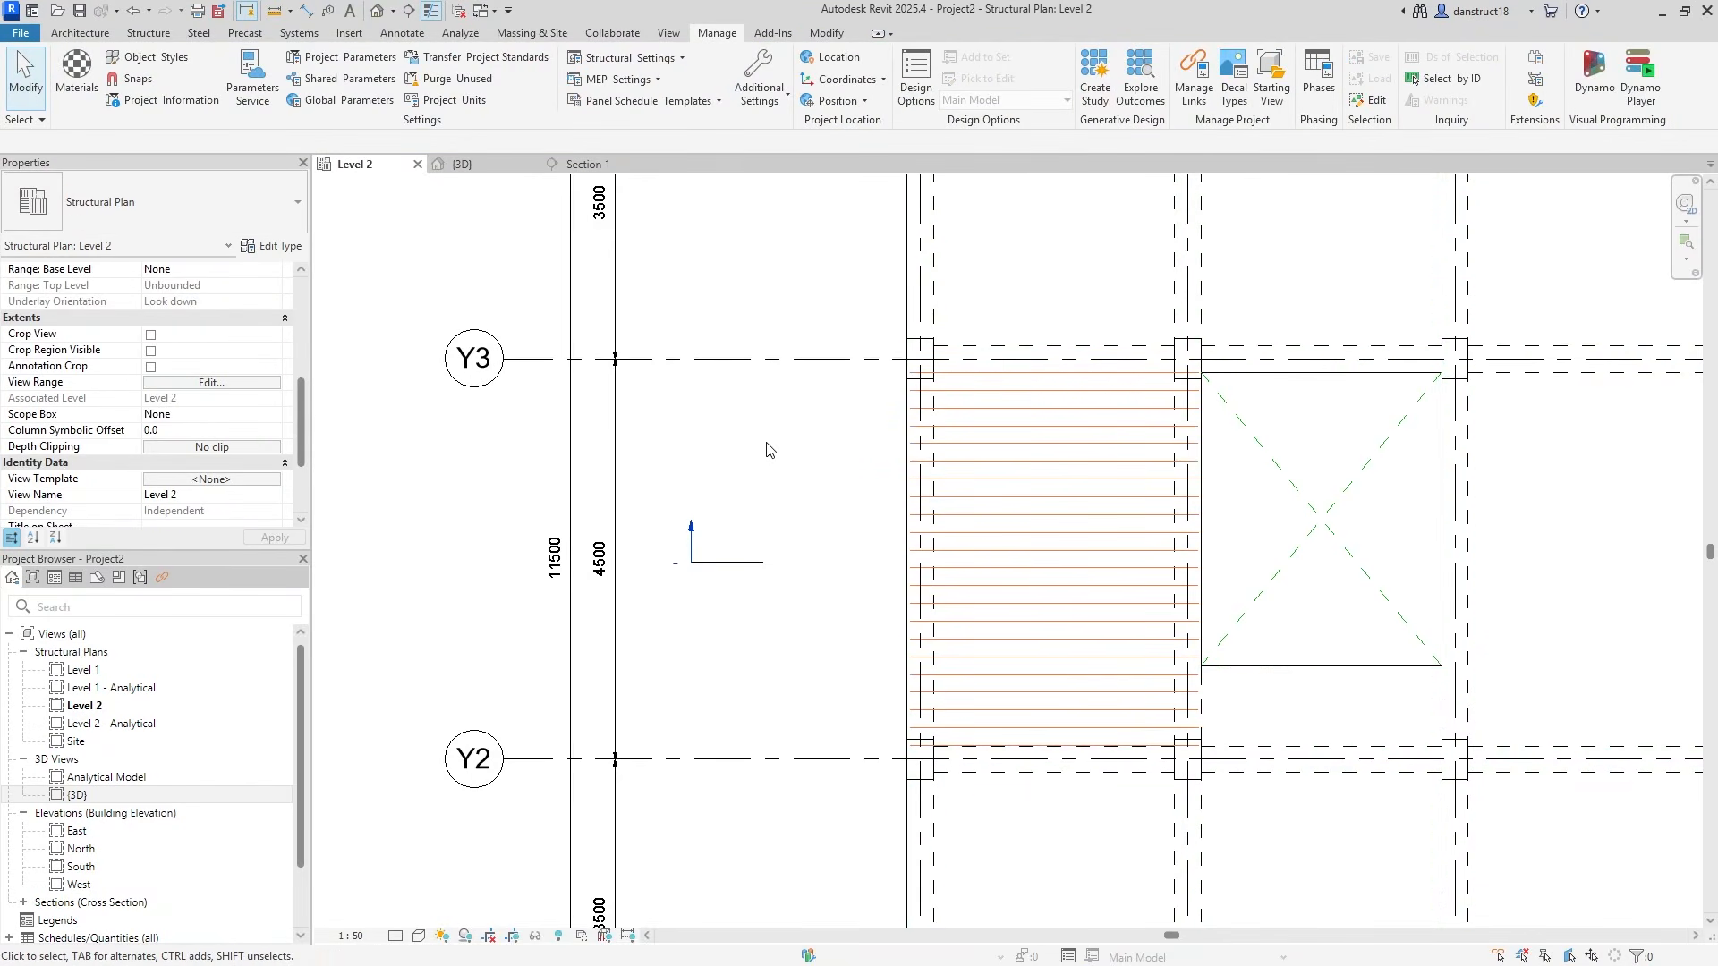
In Section 1, start rebar placement hosted in the 200 mm slab with straight shape 00 H10 bars oriented parallel to cover
double_click(691, 529)
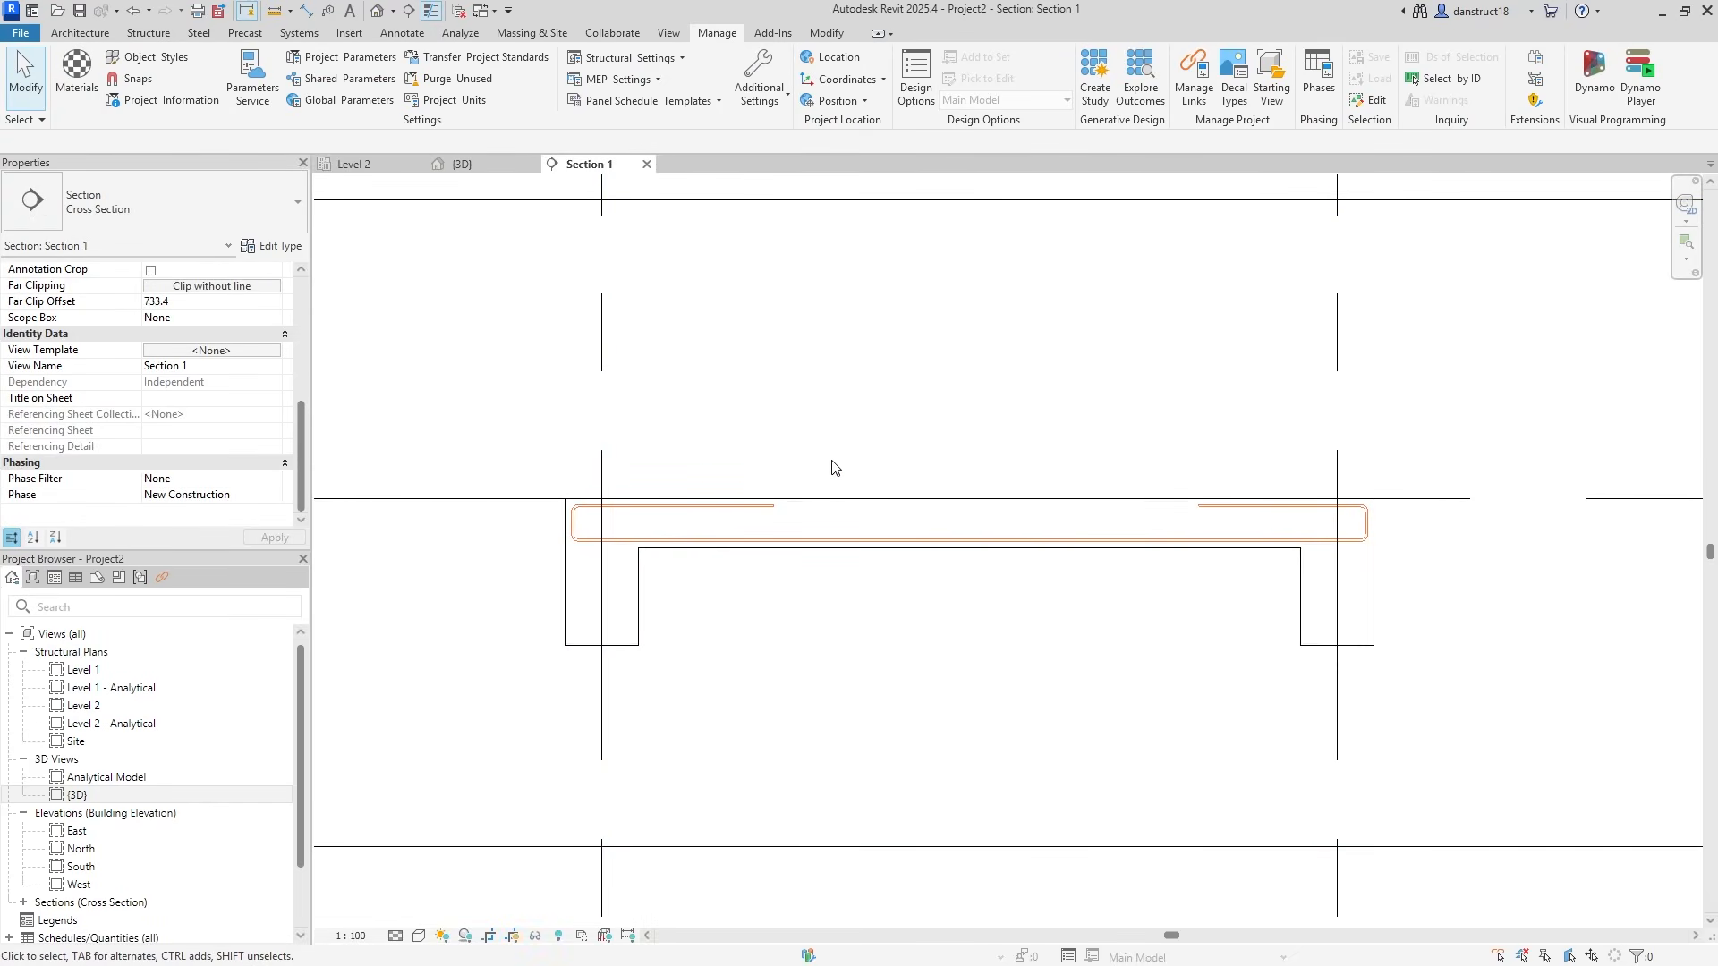
click(867, 506)
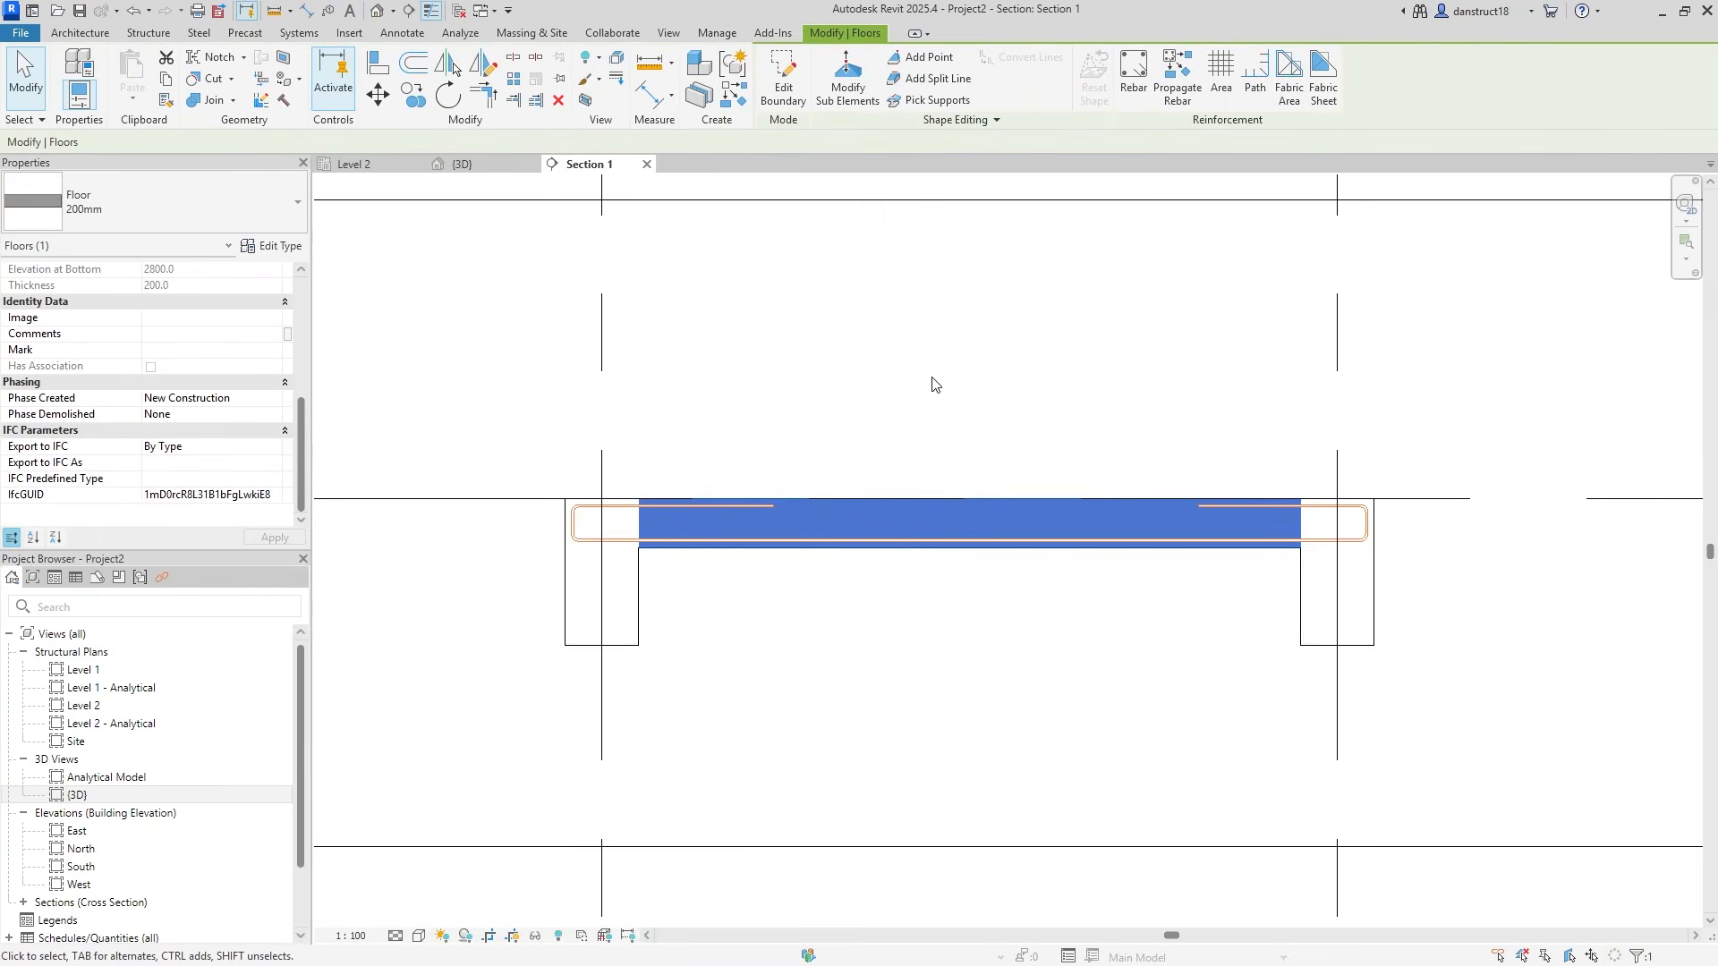
click(1134, 76)
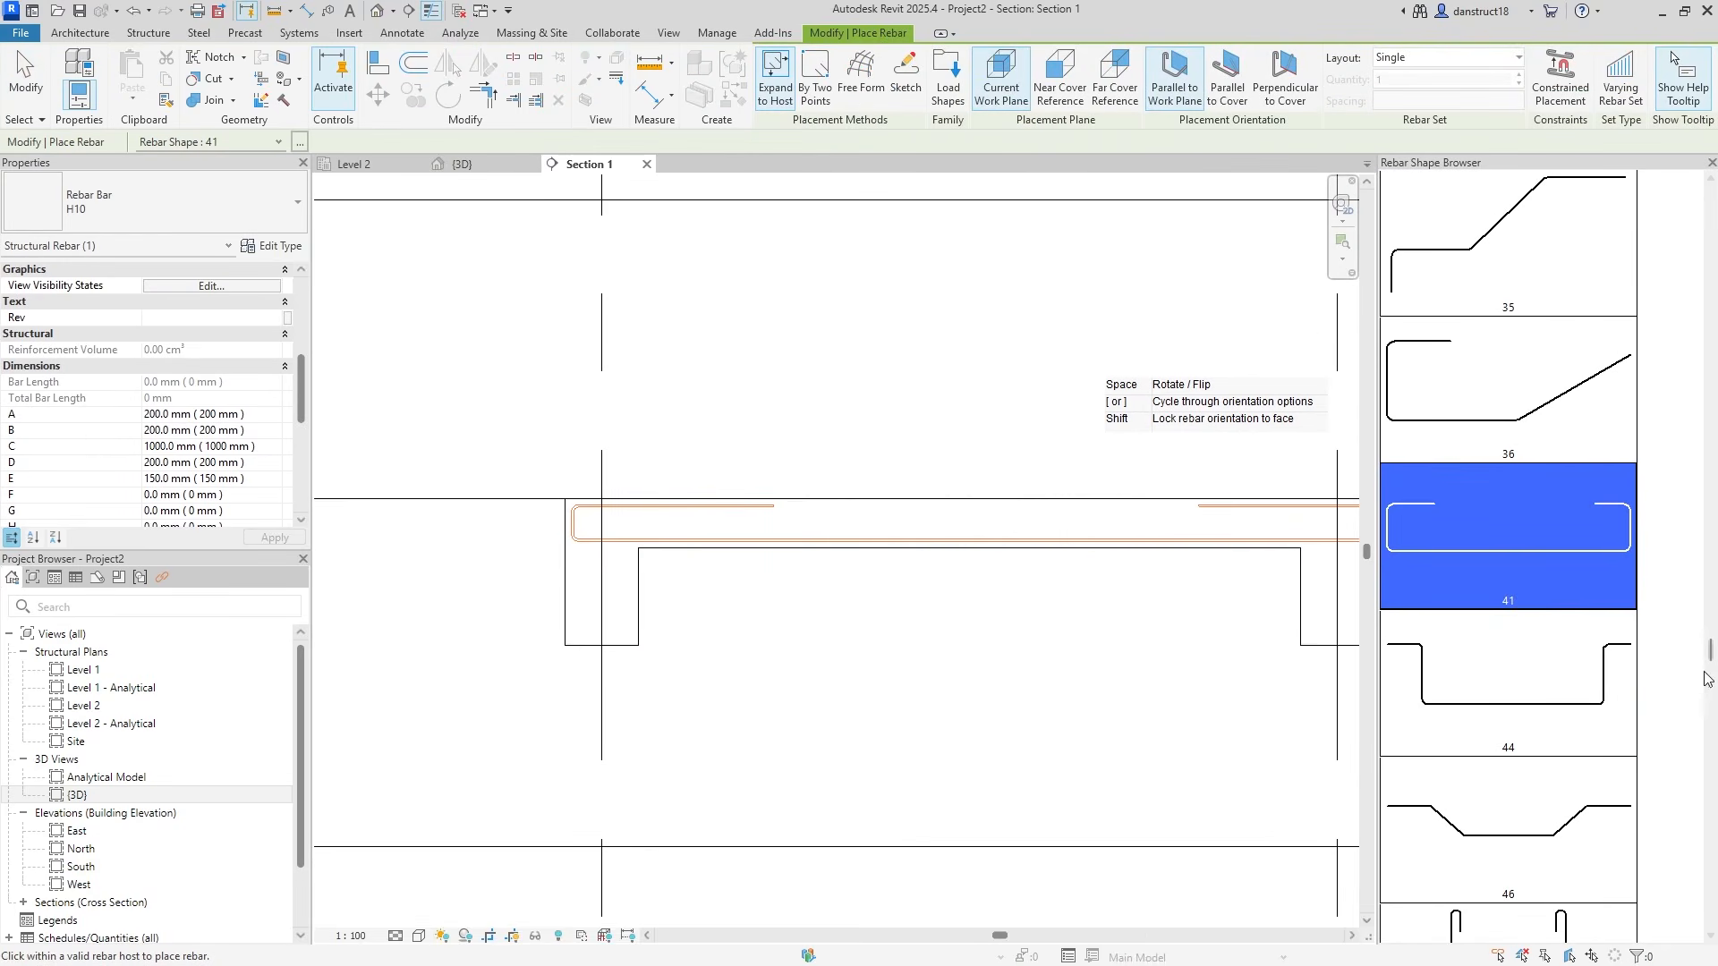
drag(1712, 658, 1700, 195)
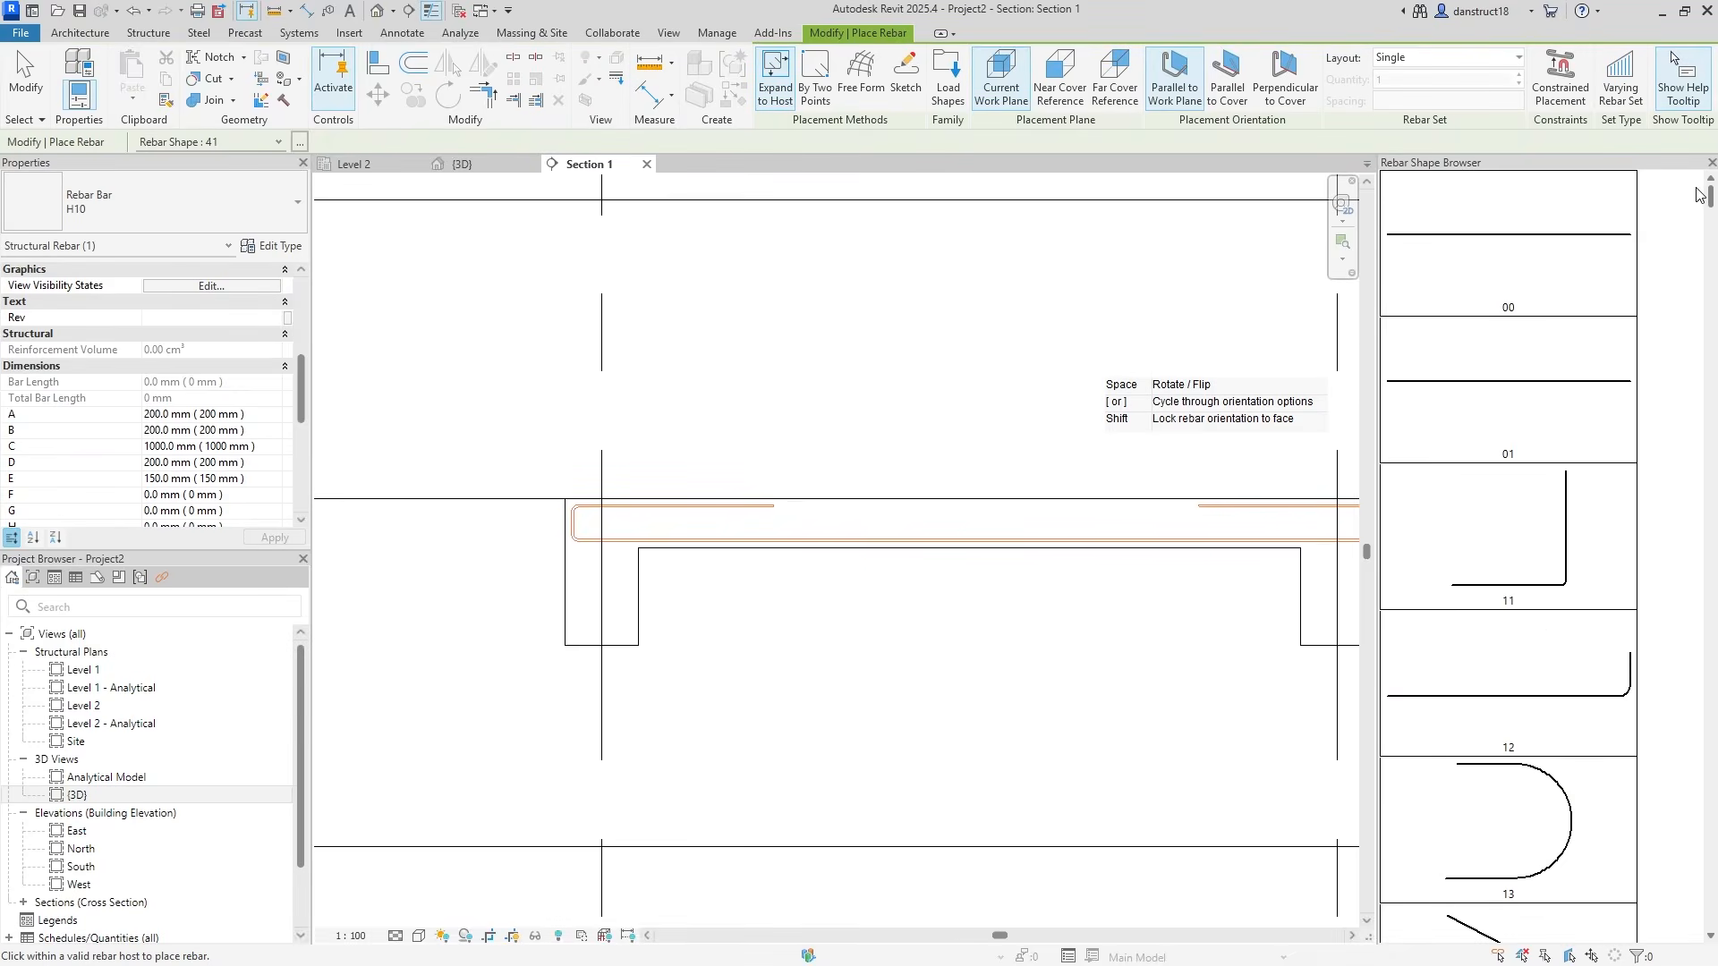
click(1540, 241)
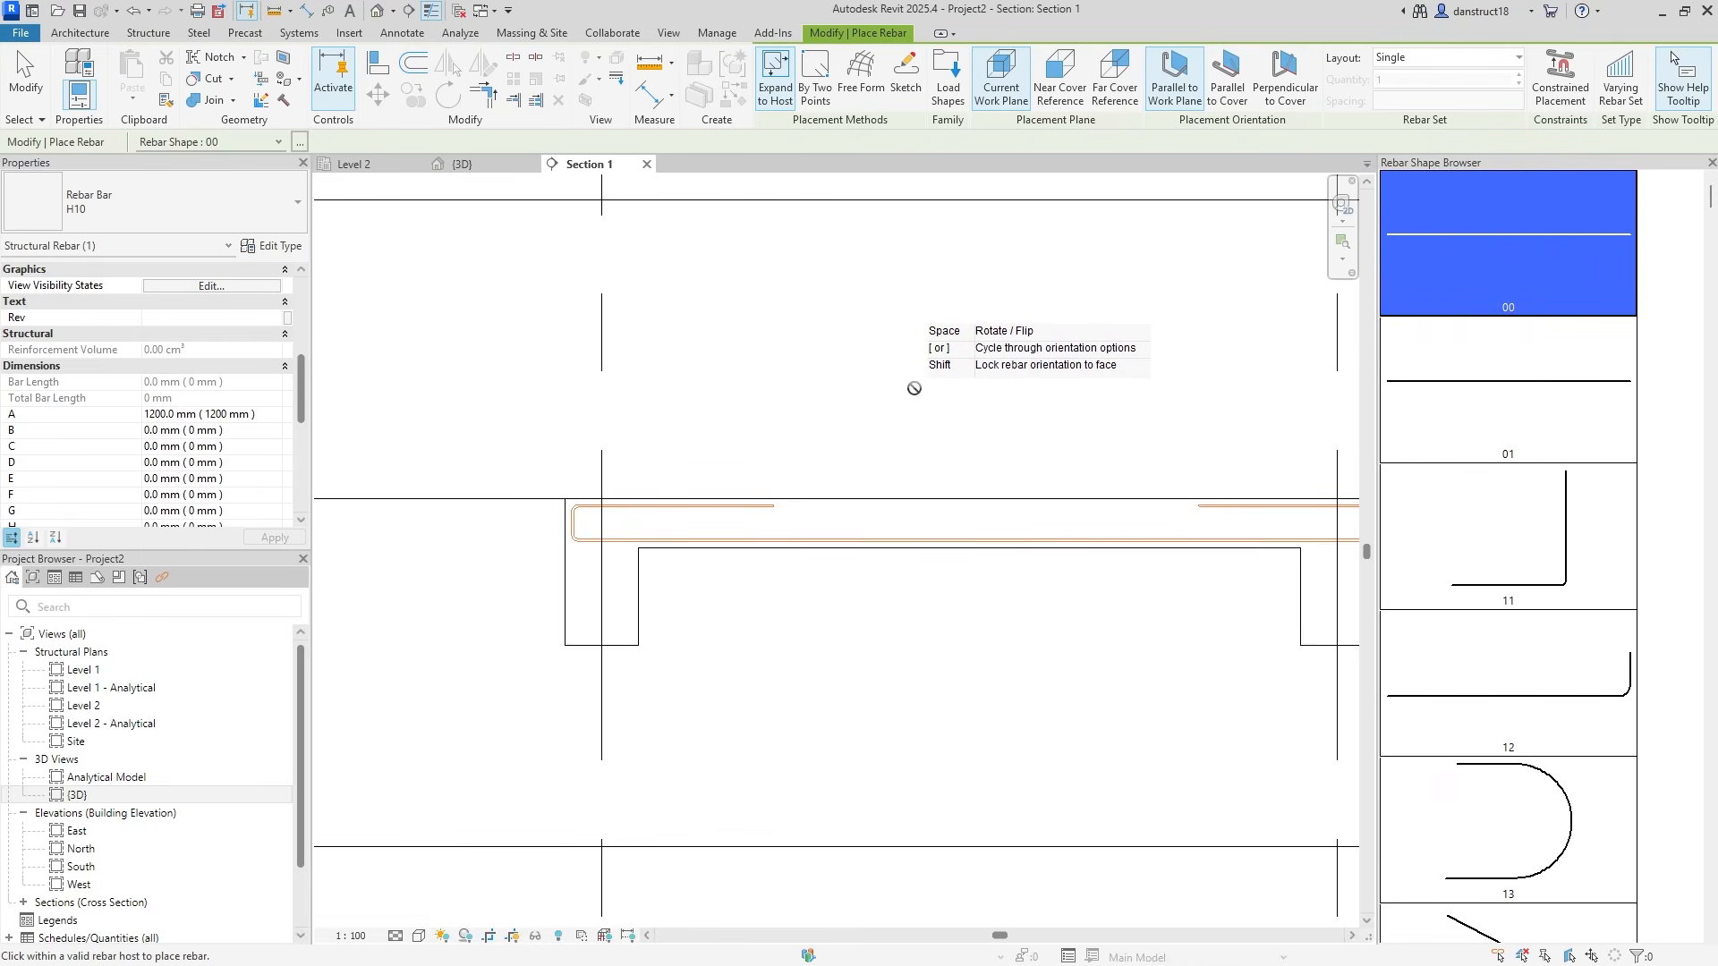
middle_drag(897, 430, 699, 447)
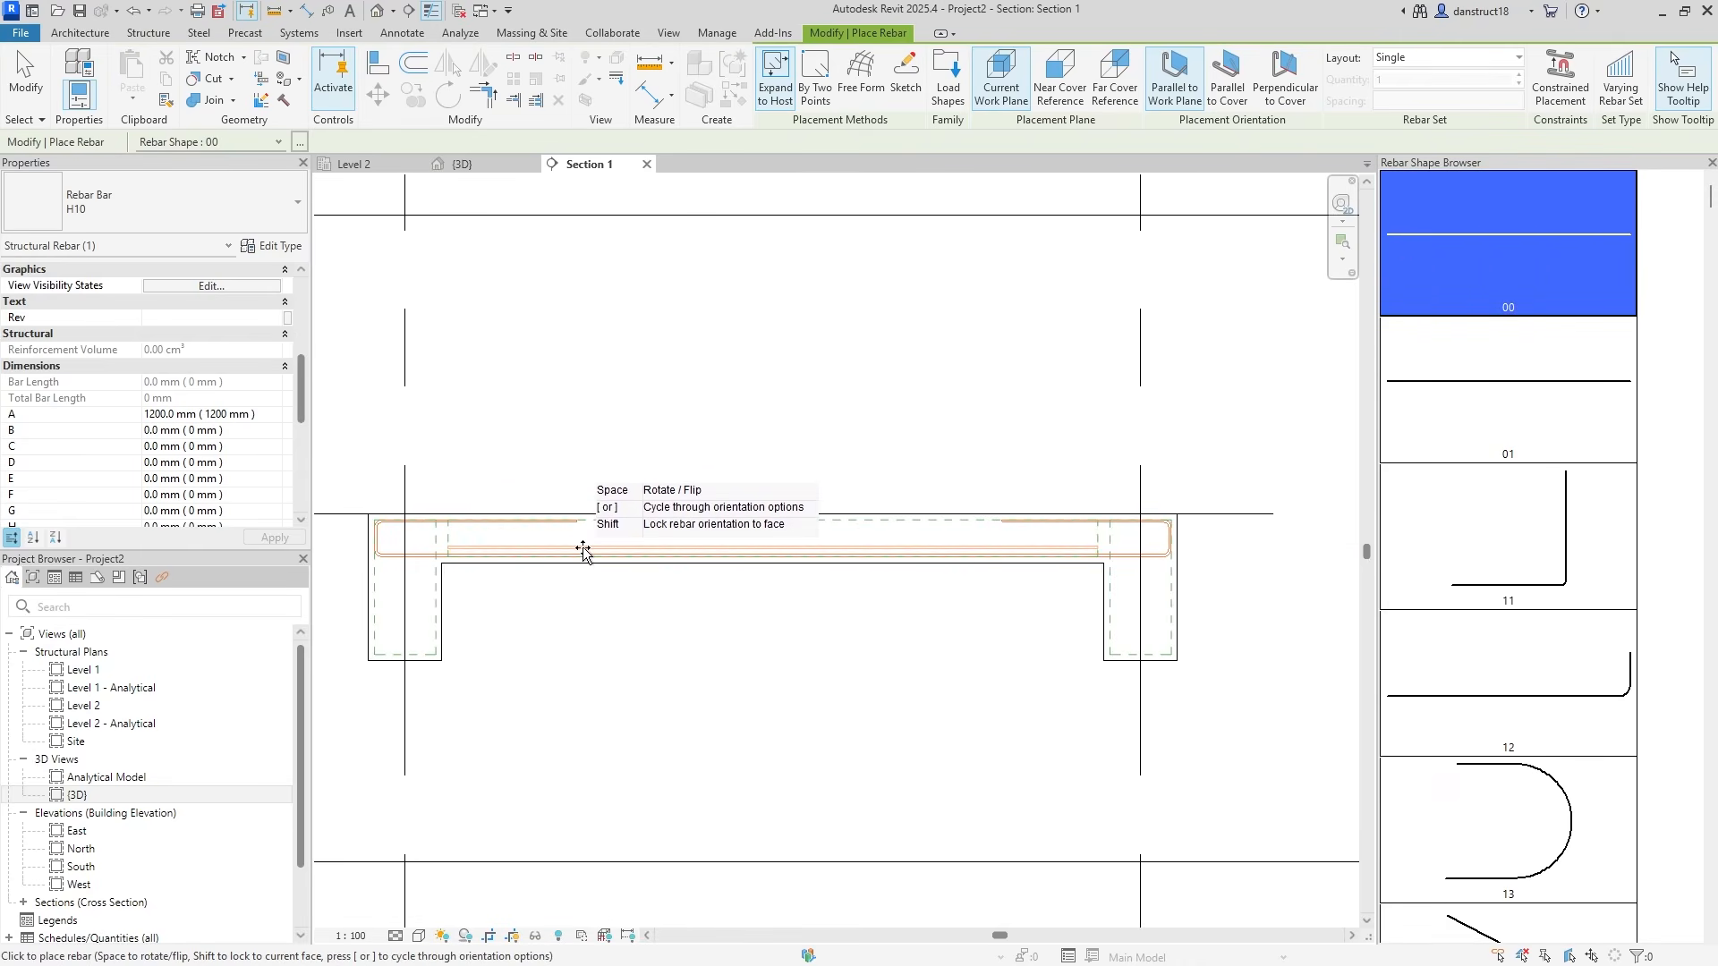
key(])
scroll(465, 510, up, 3)
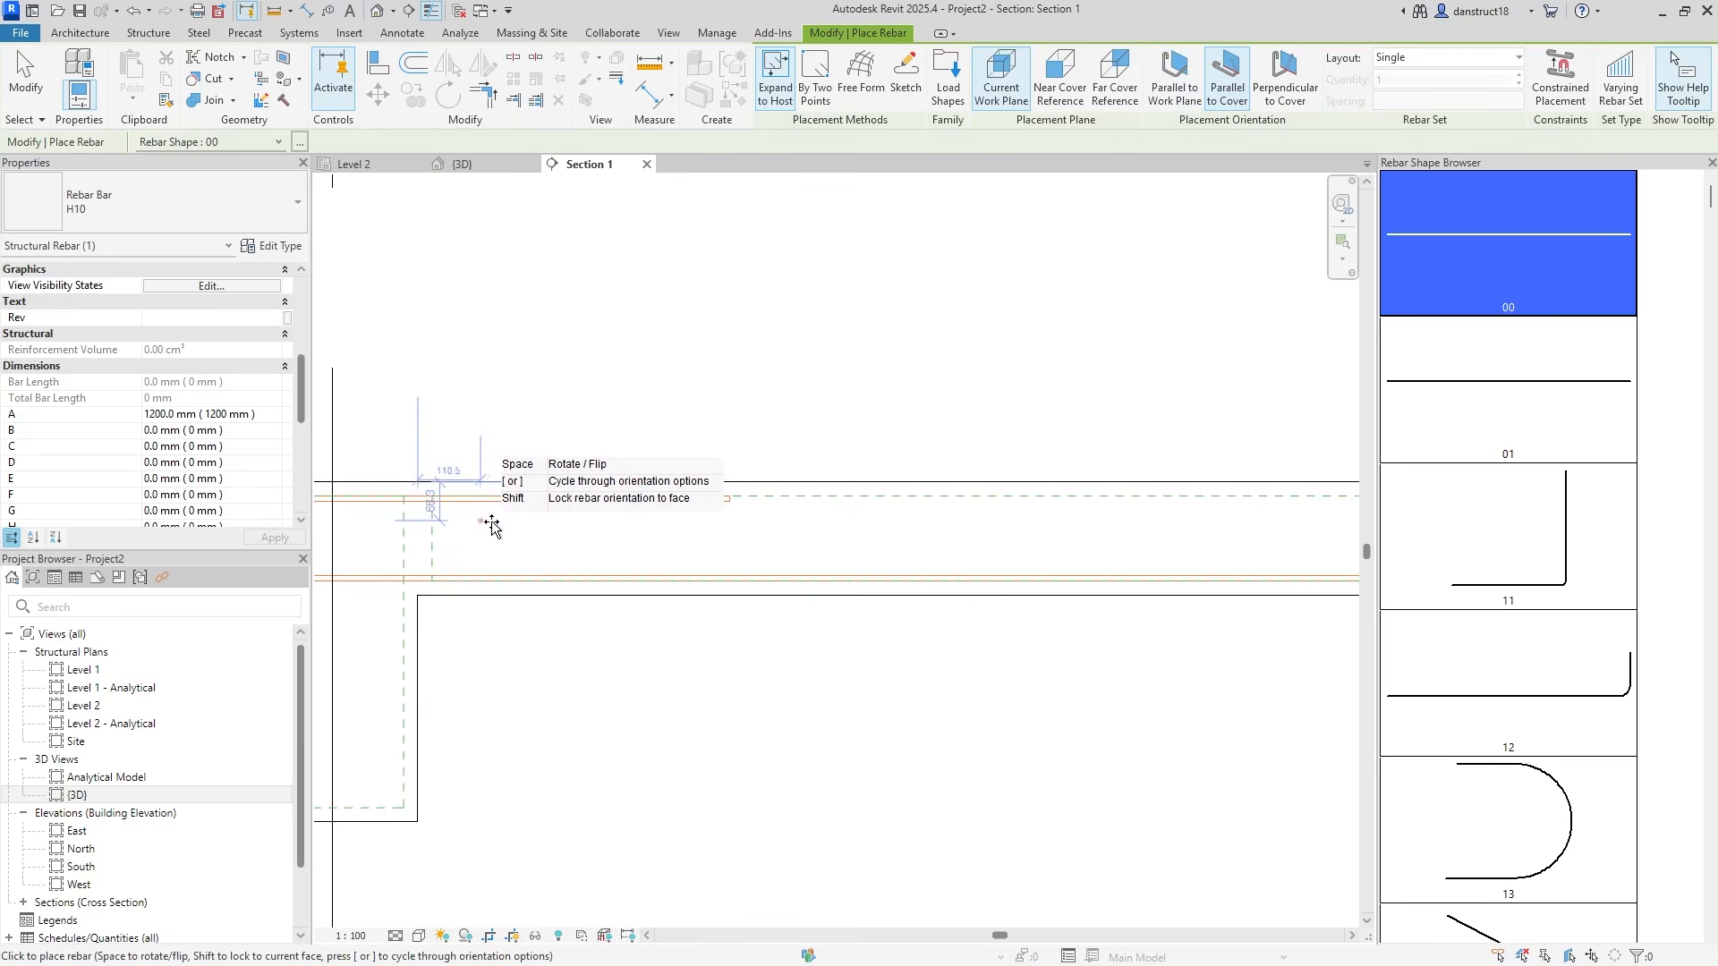
Place the straight bars as a Maximum Spacing set at 200 mm directly above the slab's bottom bars, starting beside the beam's inner face
click(1414, 56)
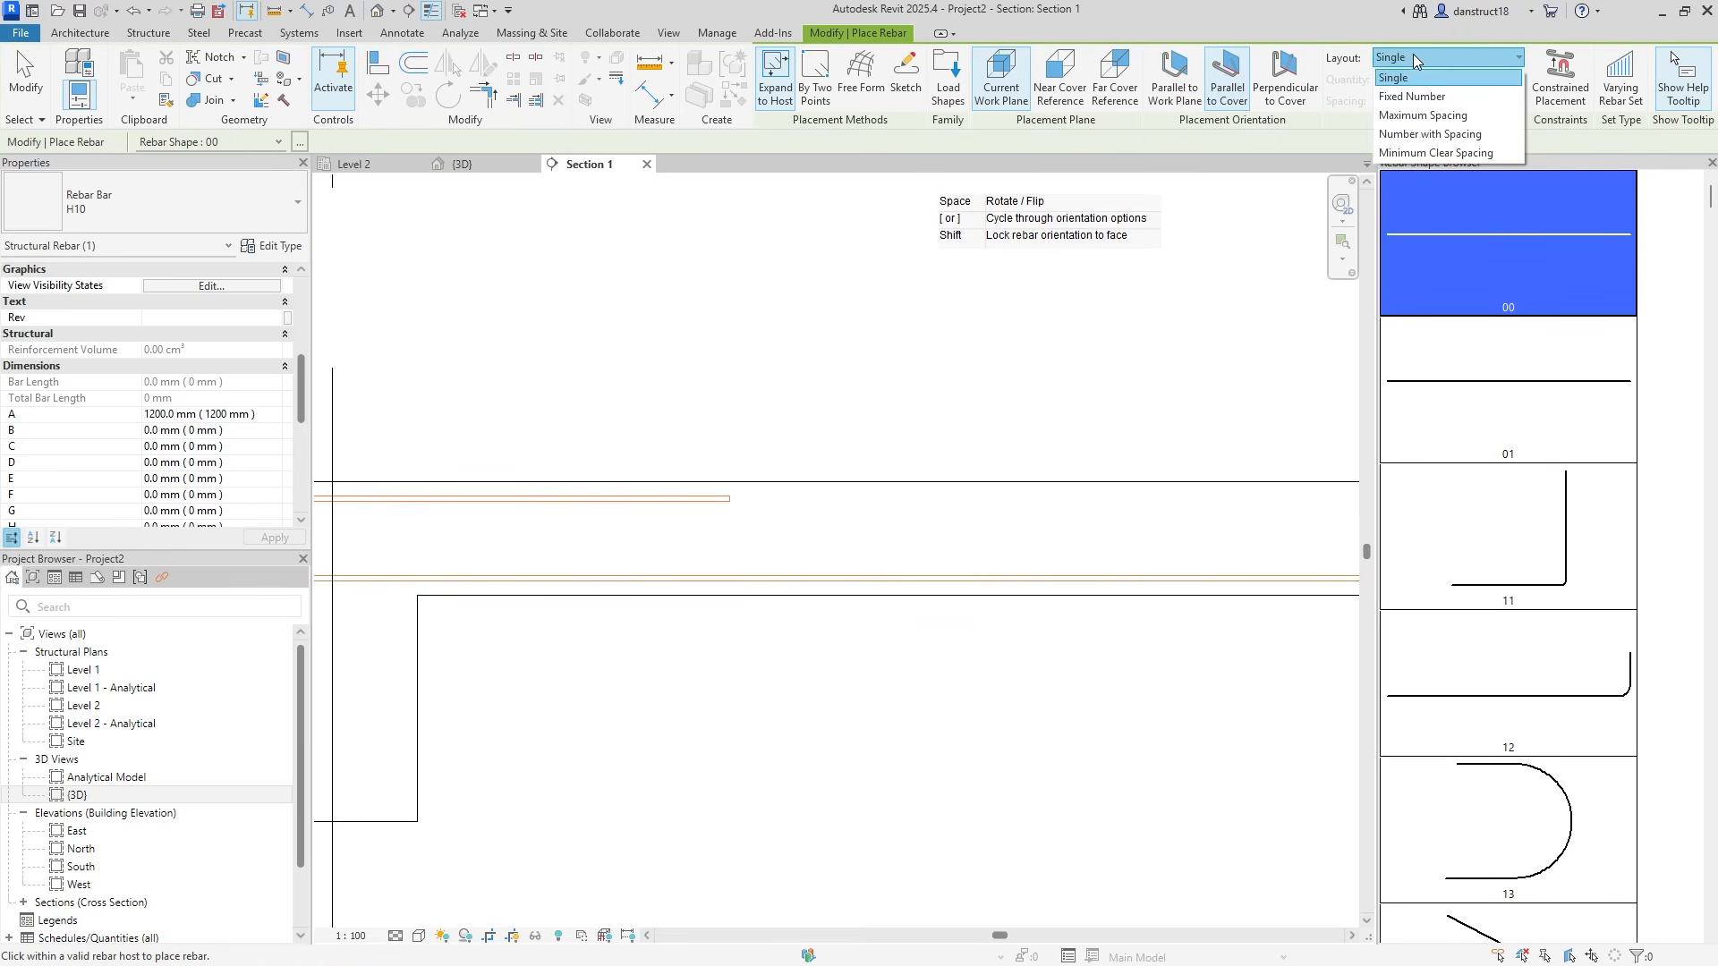
click(1431, 115)
click(1429, 104)
text(2)
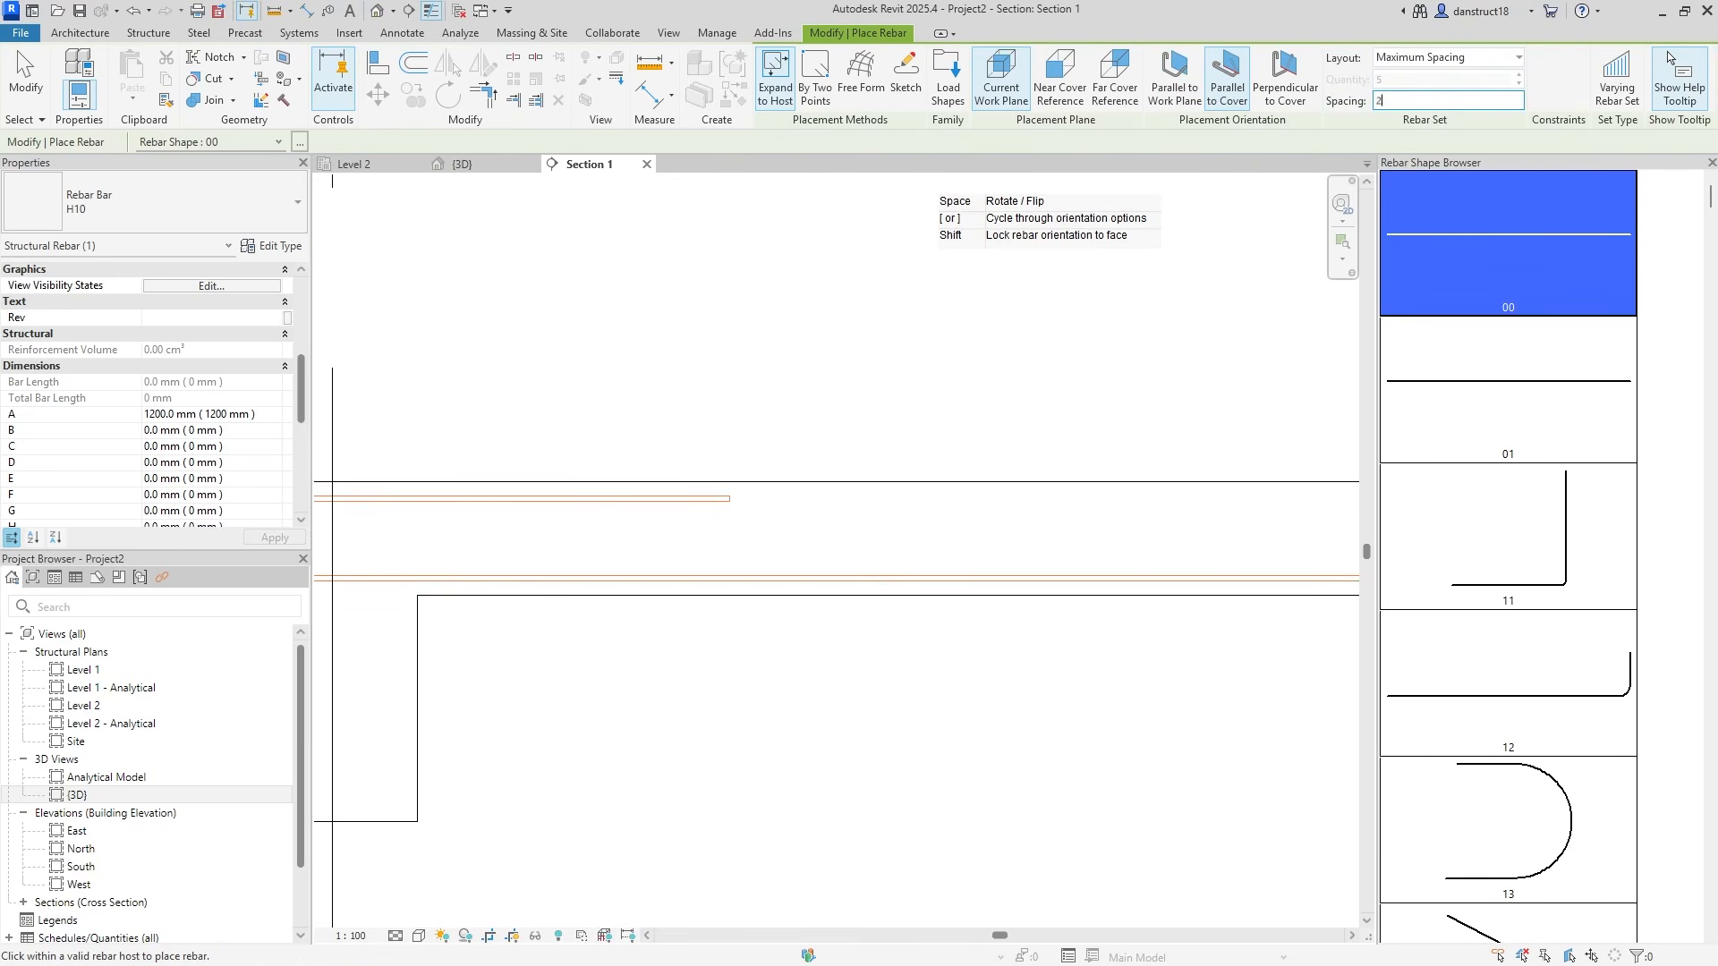
text(00)
key(Return)
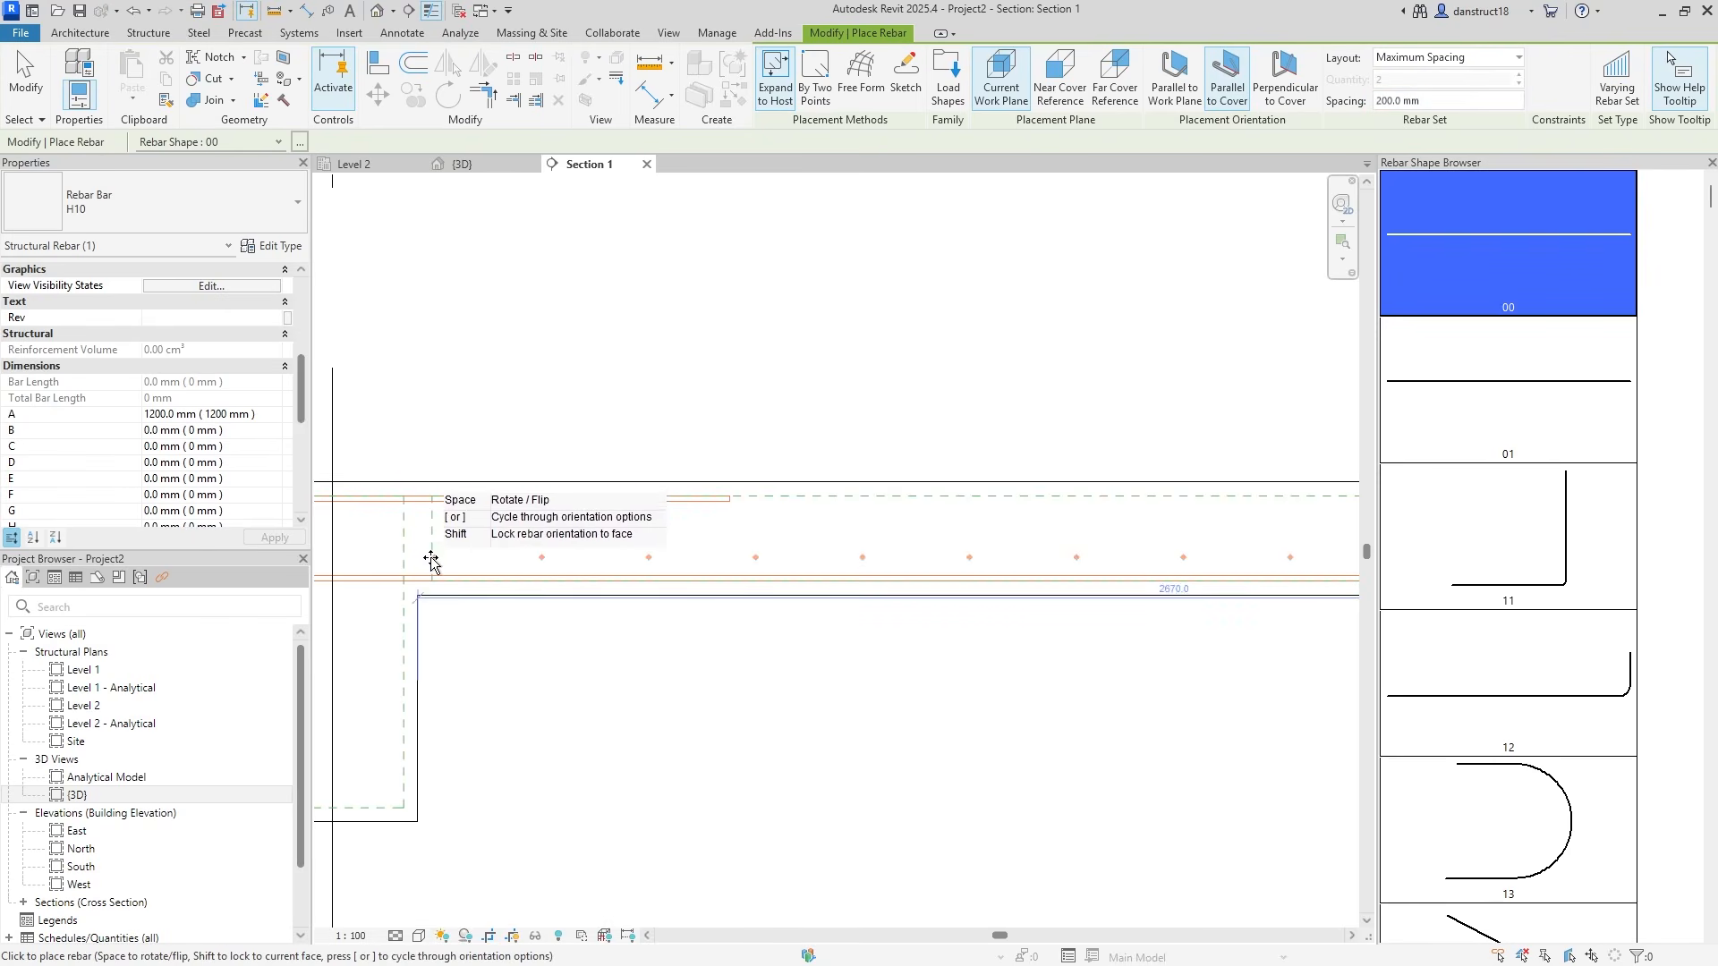
scroll(432, 569, up, 3)
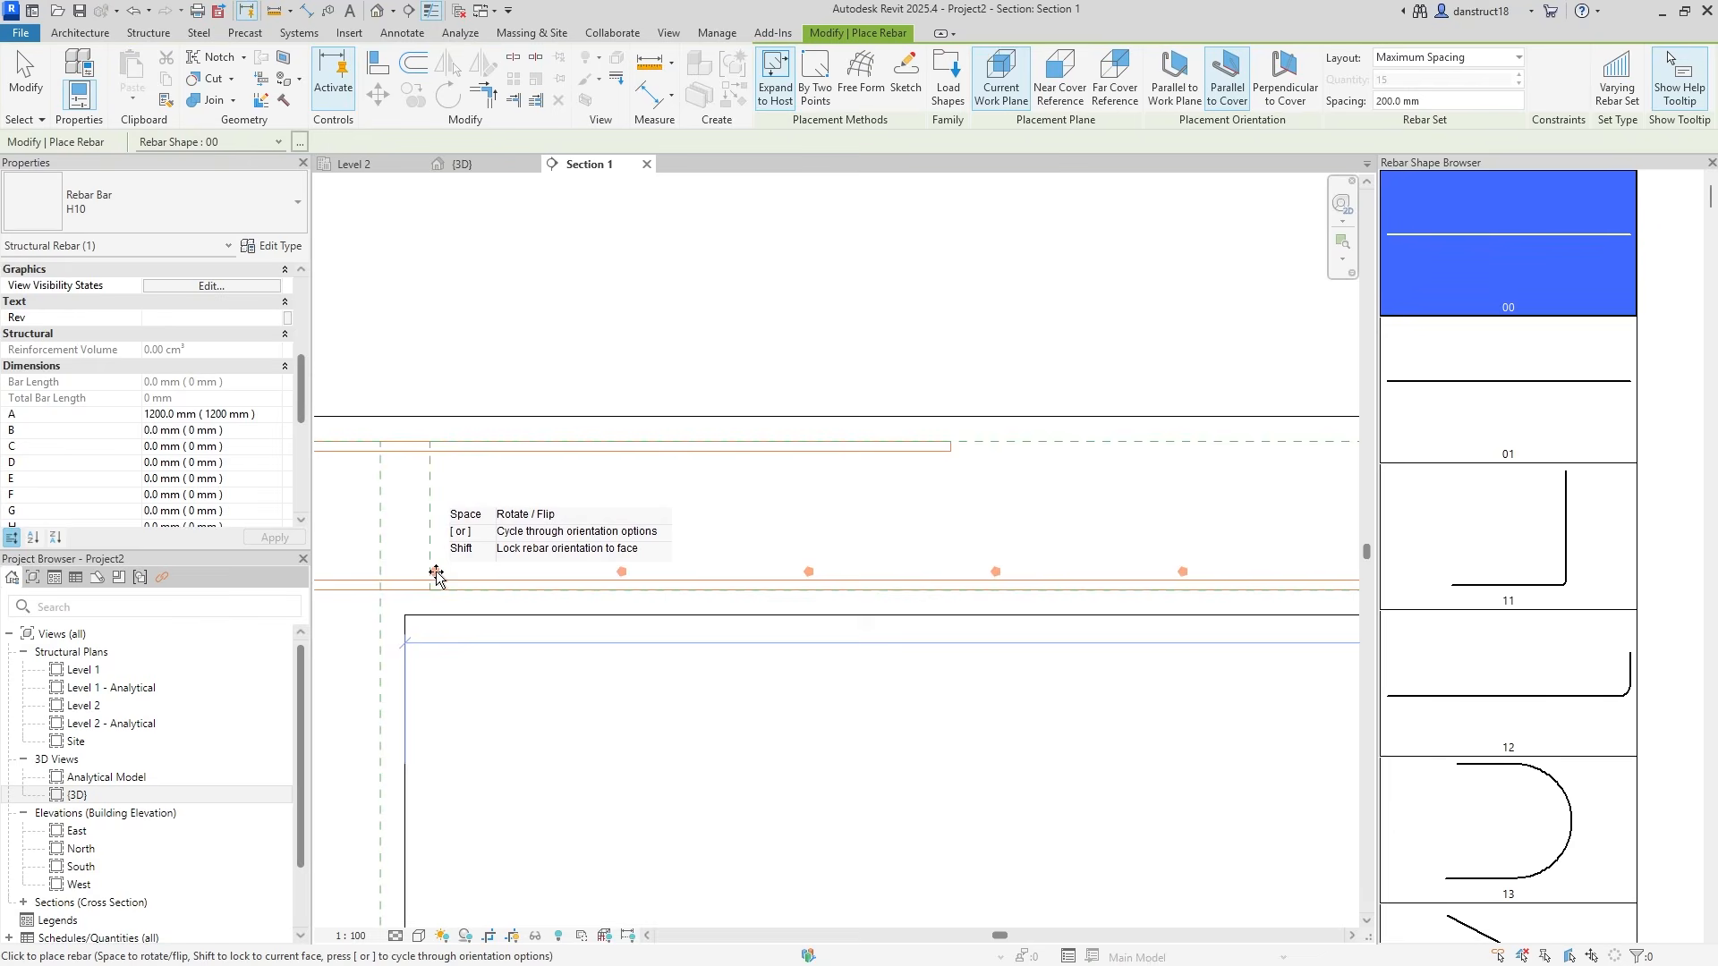
click(436, 573)
click(26, 86)
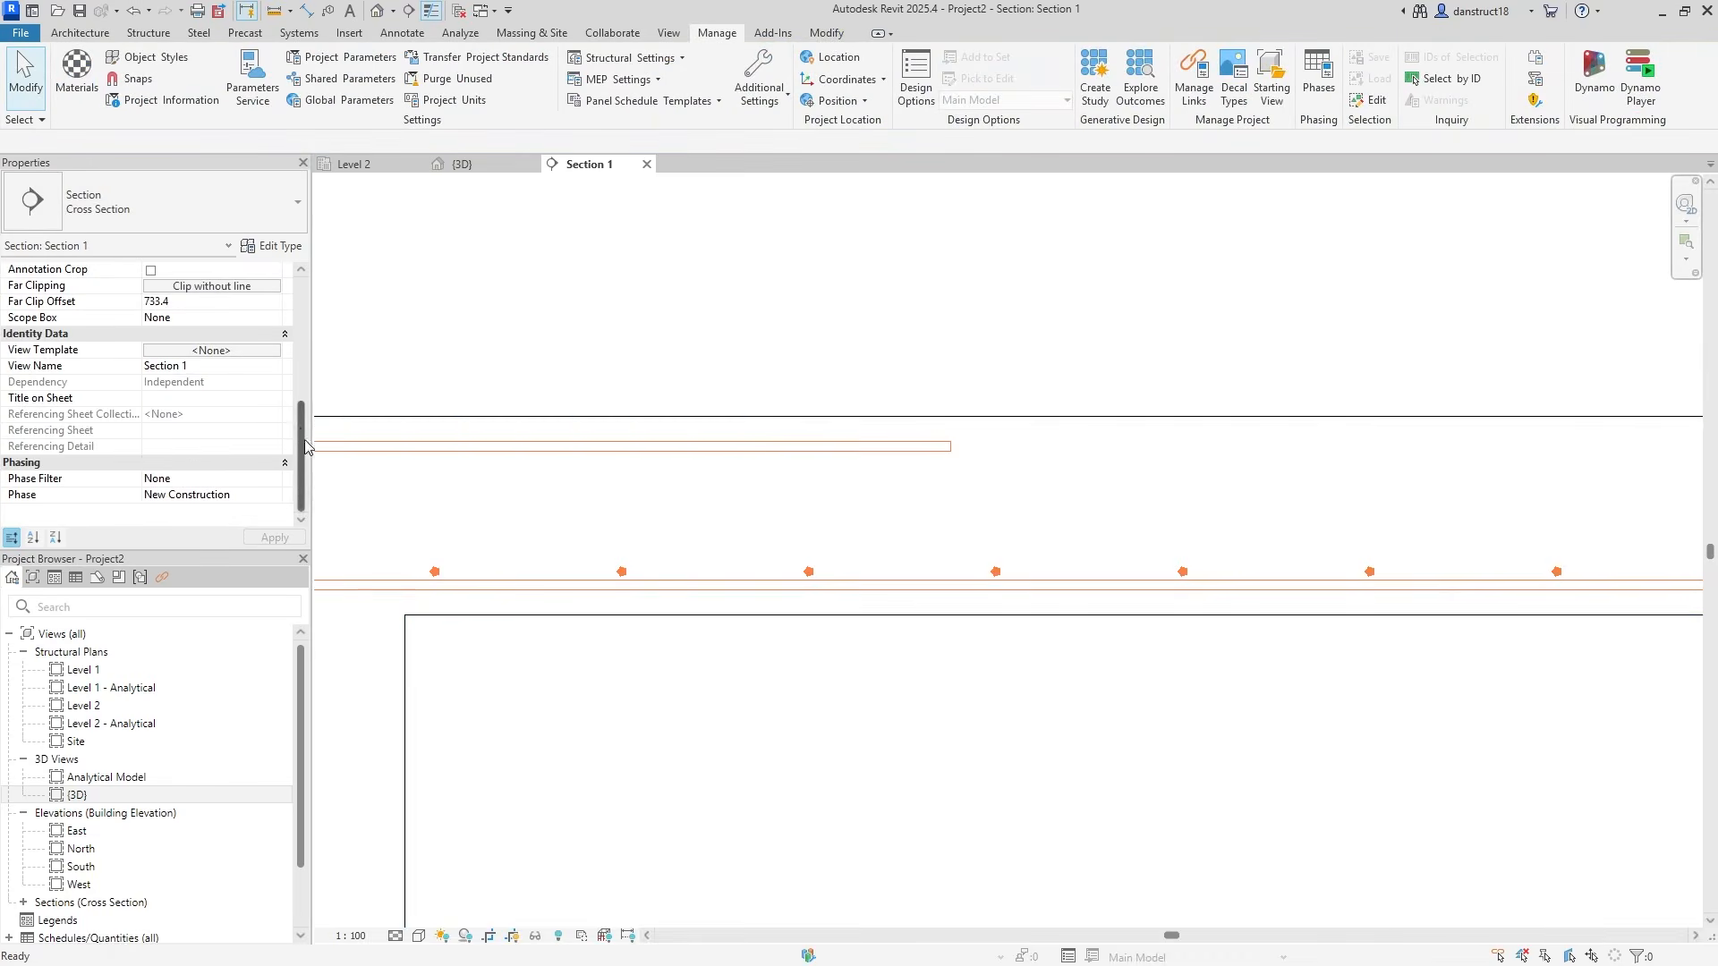
Set the Rebar Layer parameter of the new straight bar set to B2
click(433, 571)
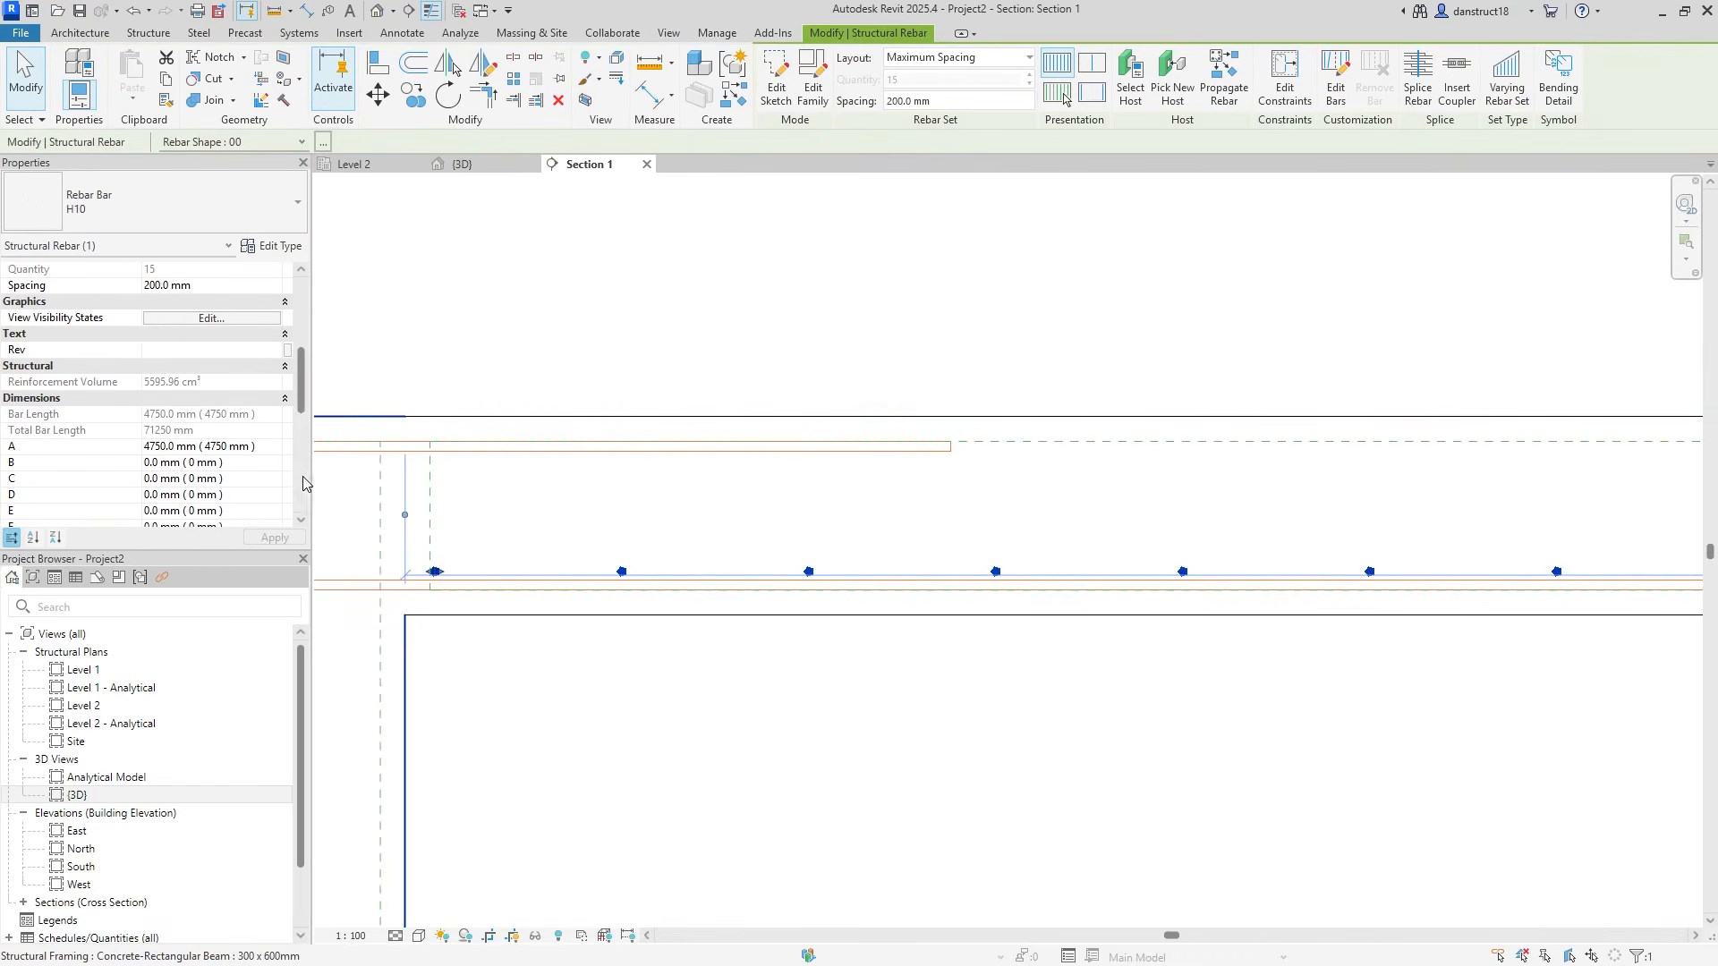
drag(302, 383, 302, 463)
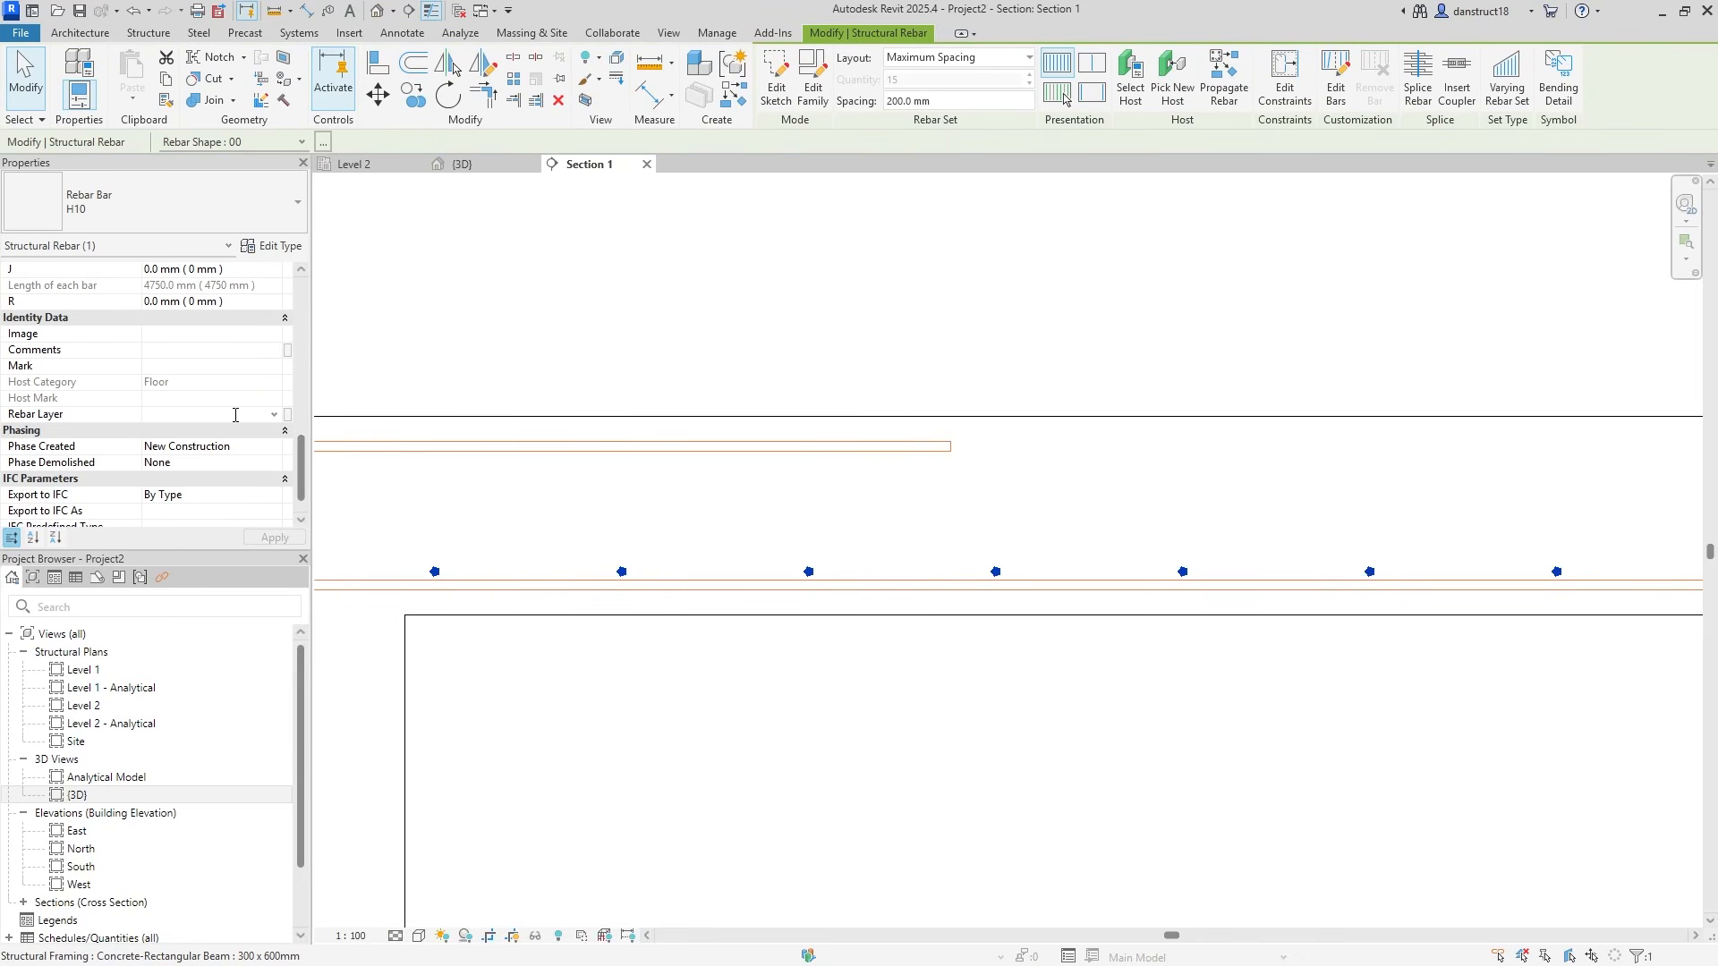
text(B2)
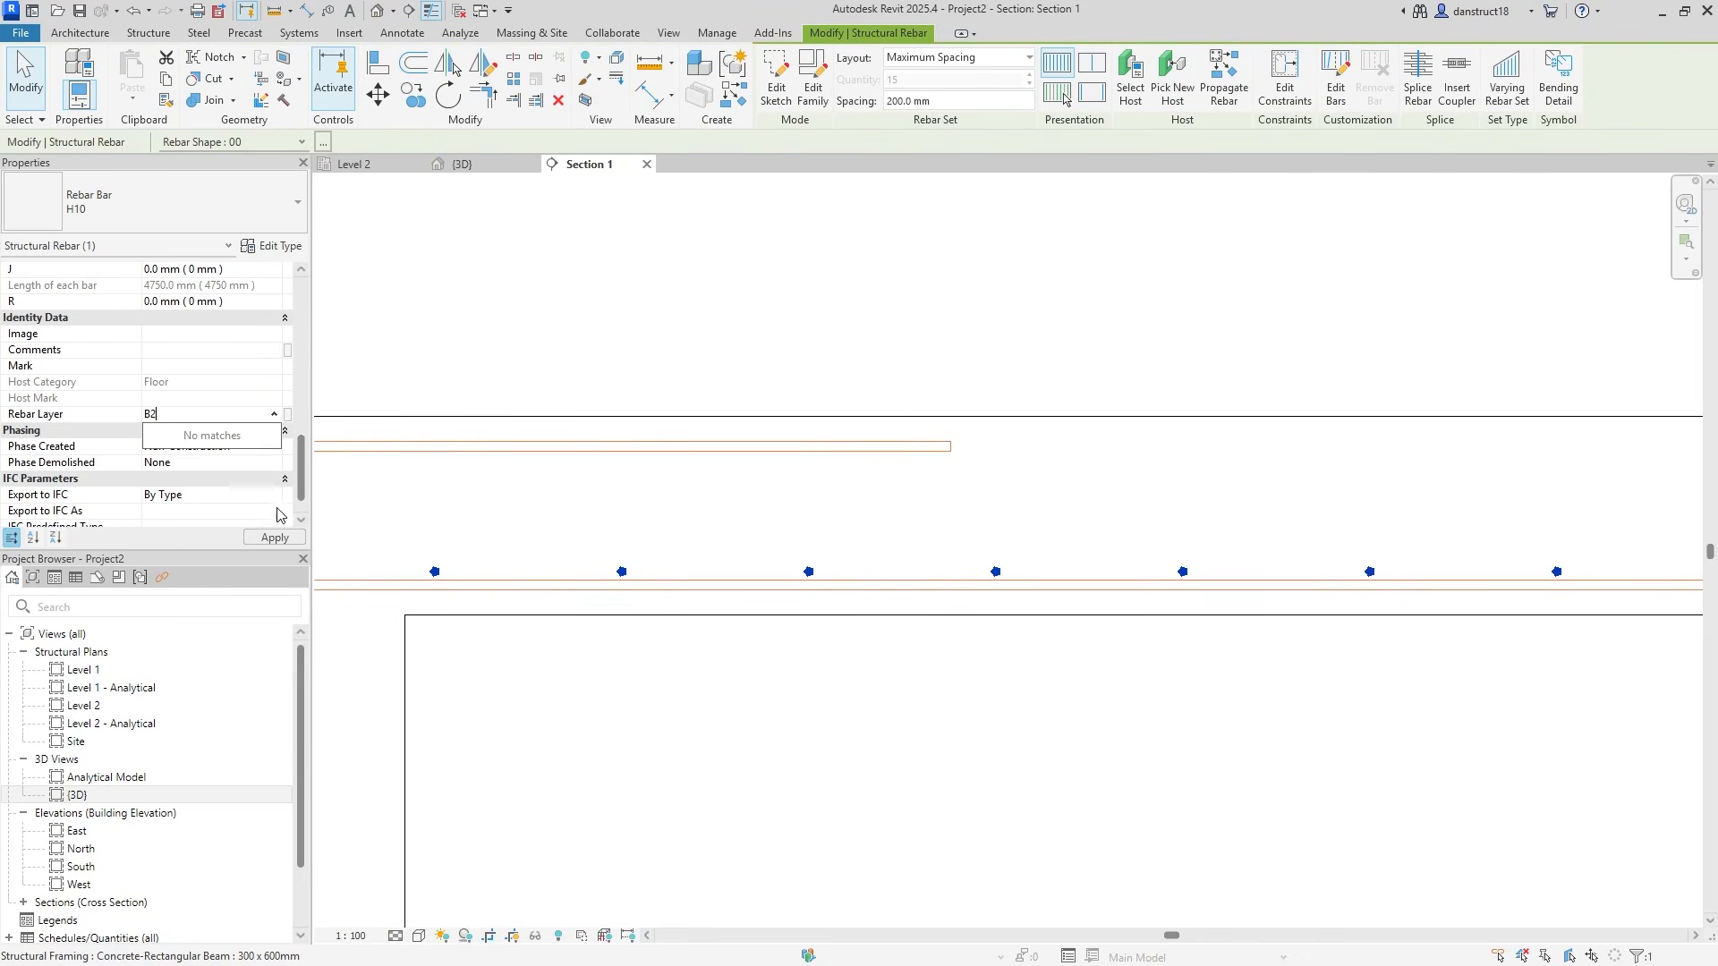
click(274, 537)
scroll(438, 555, up, 3)
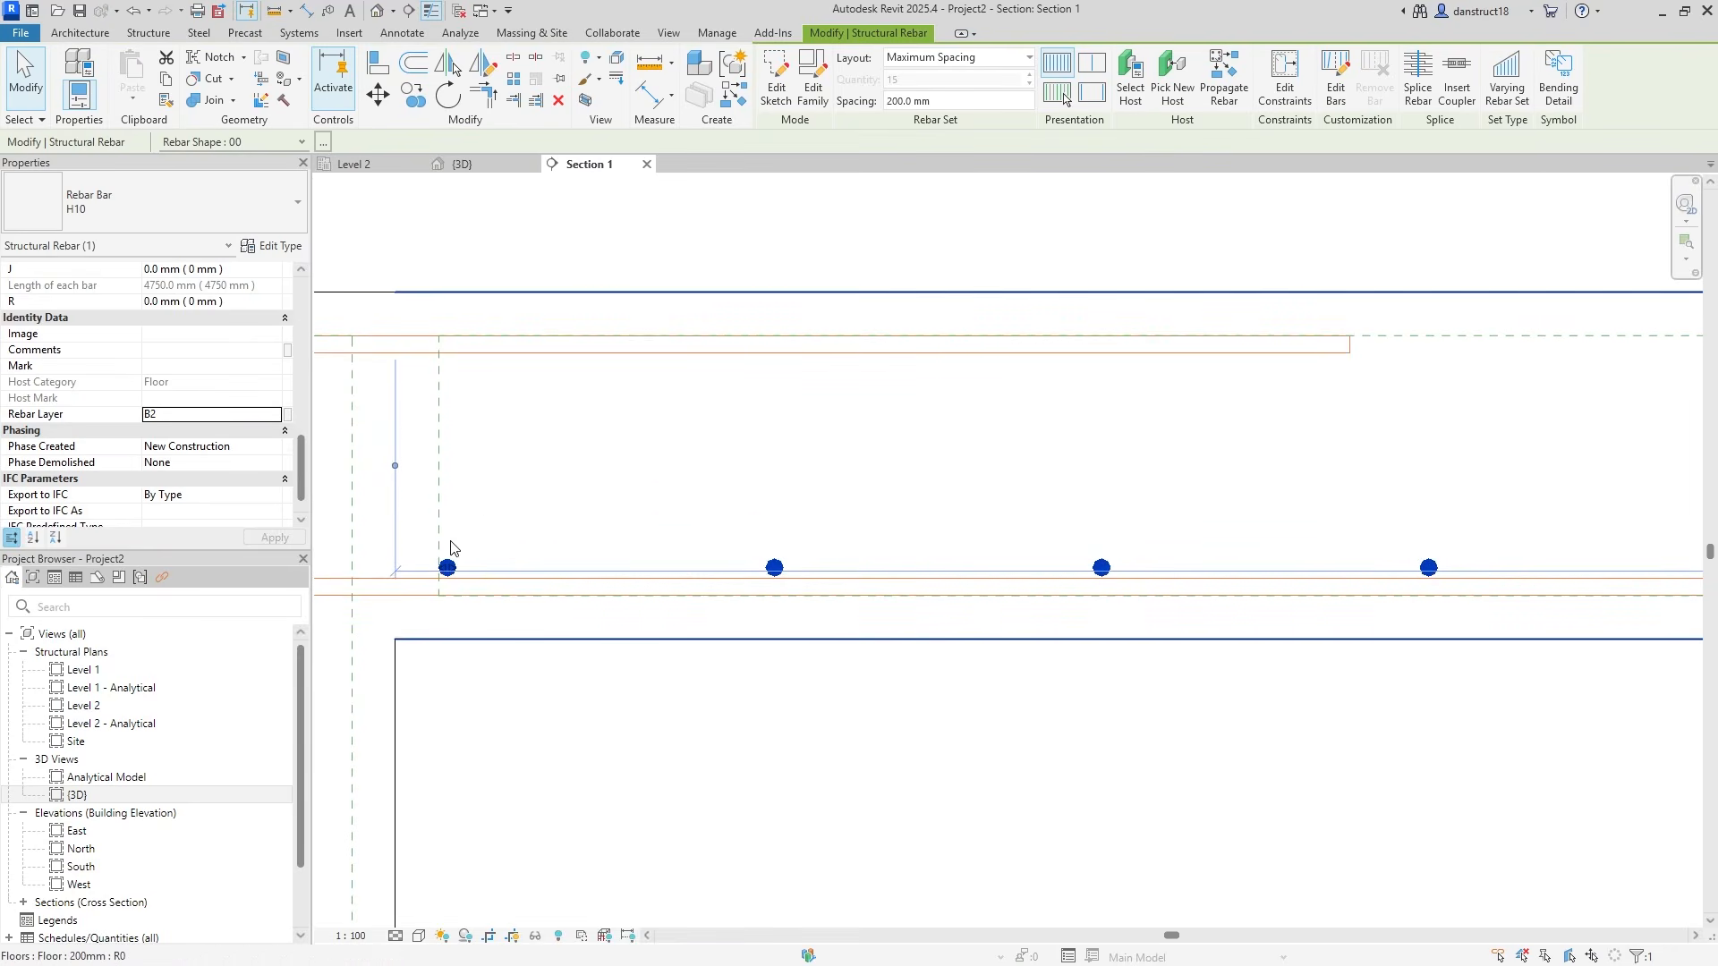
scroll(594, 391, down, 4)
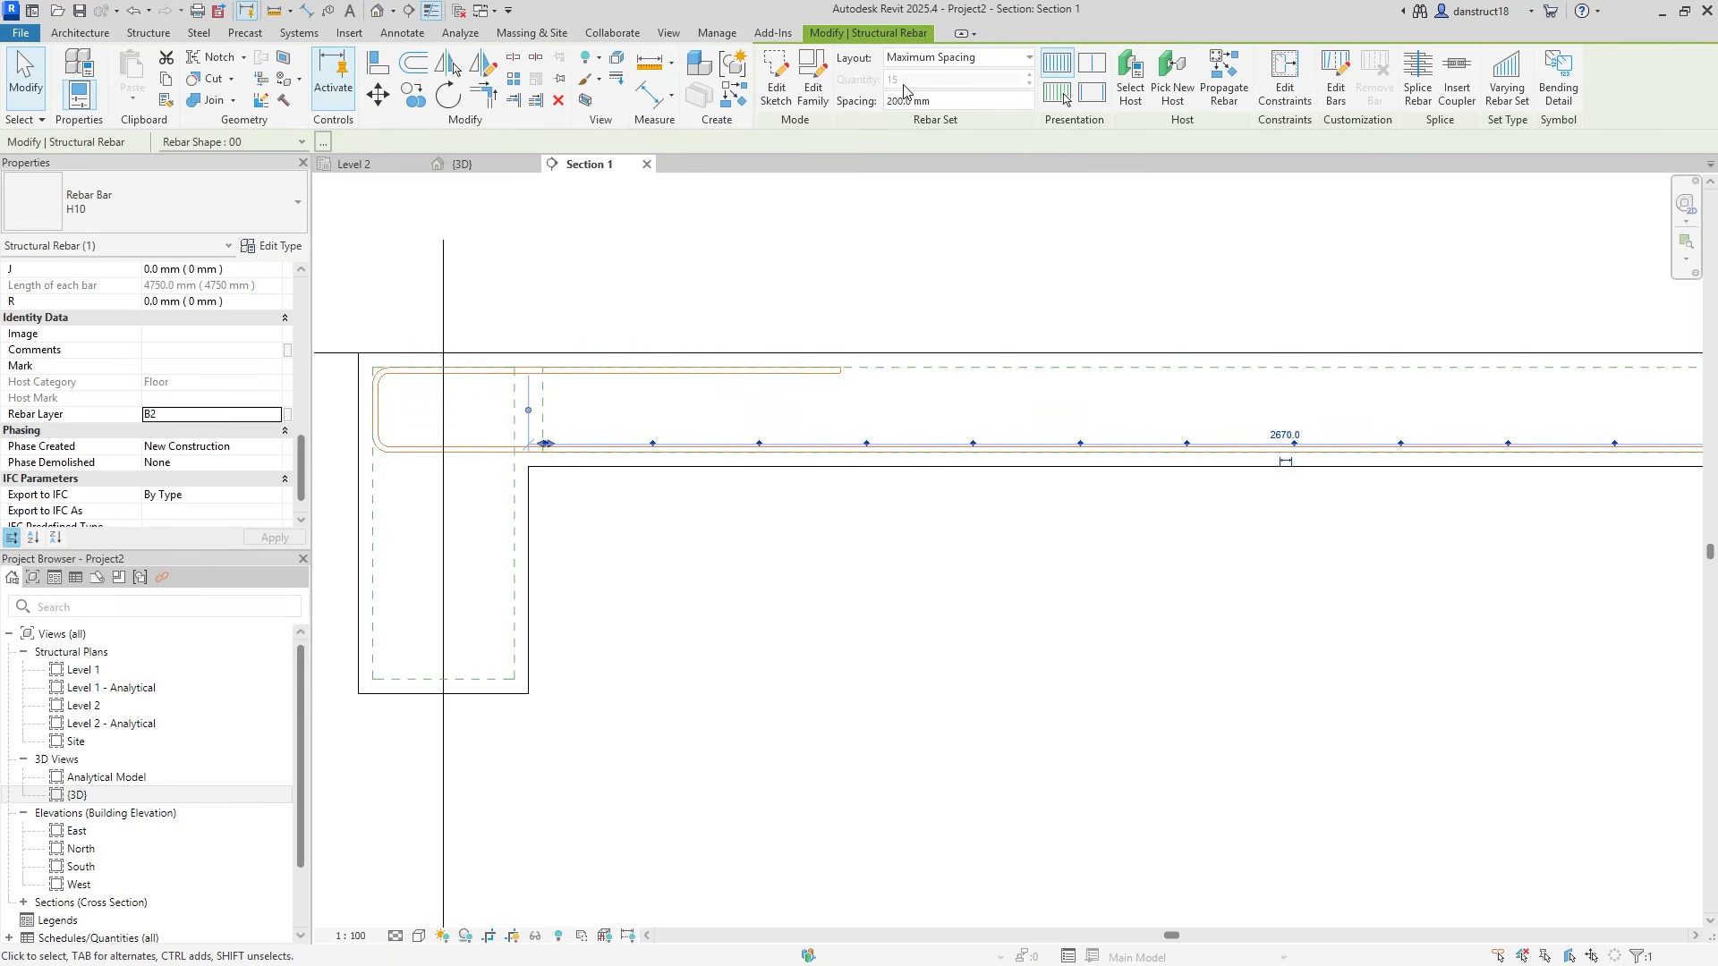
Make the B2 bar set show unobscured in the Level 2 structural plan and clear the selection
click(354, 164)
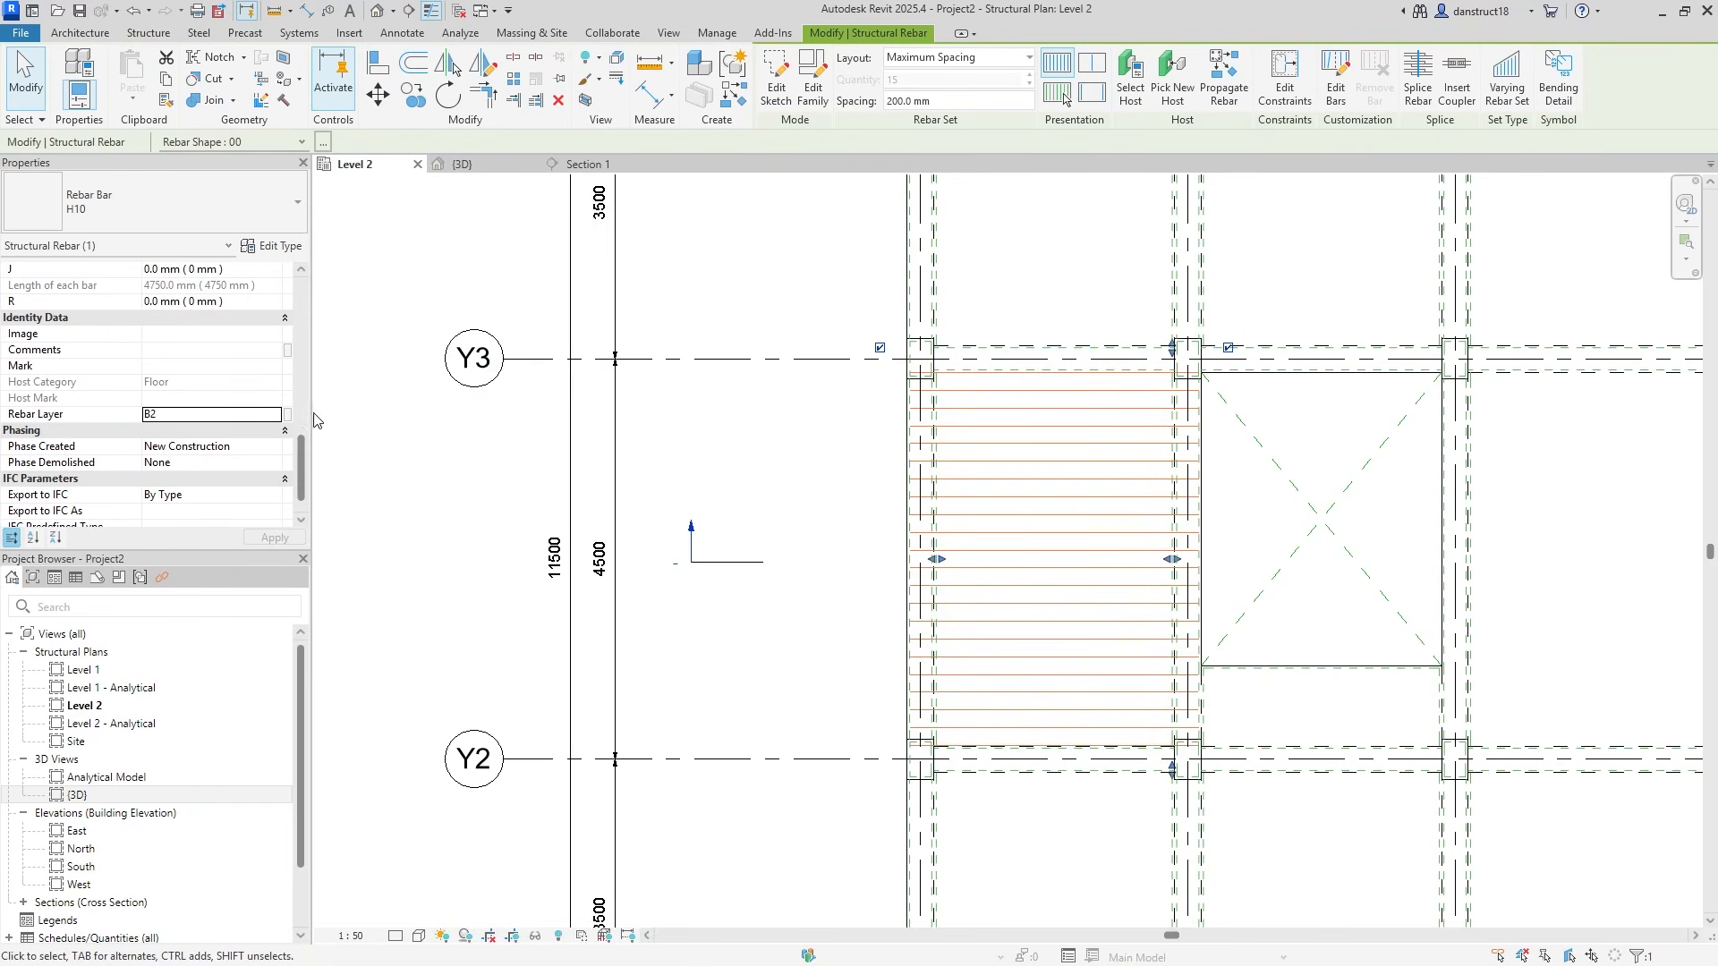
drag(305, 451, 264, 351)
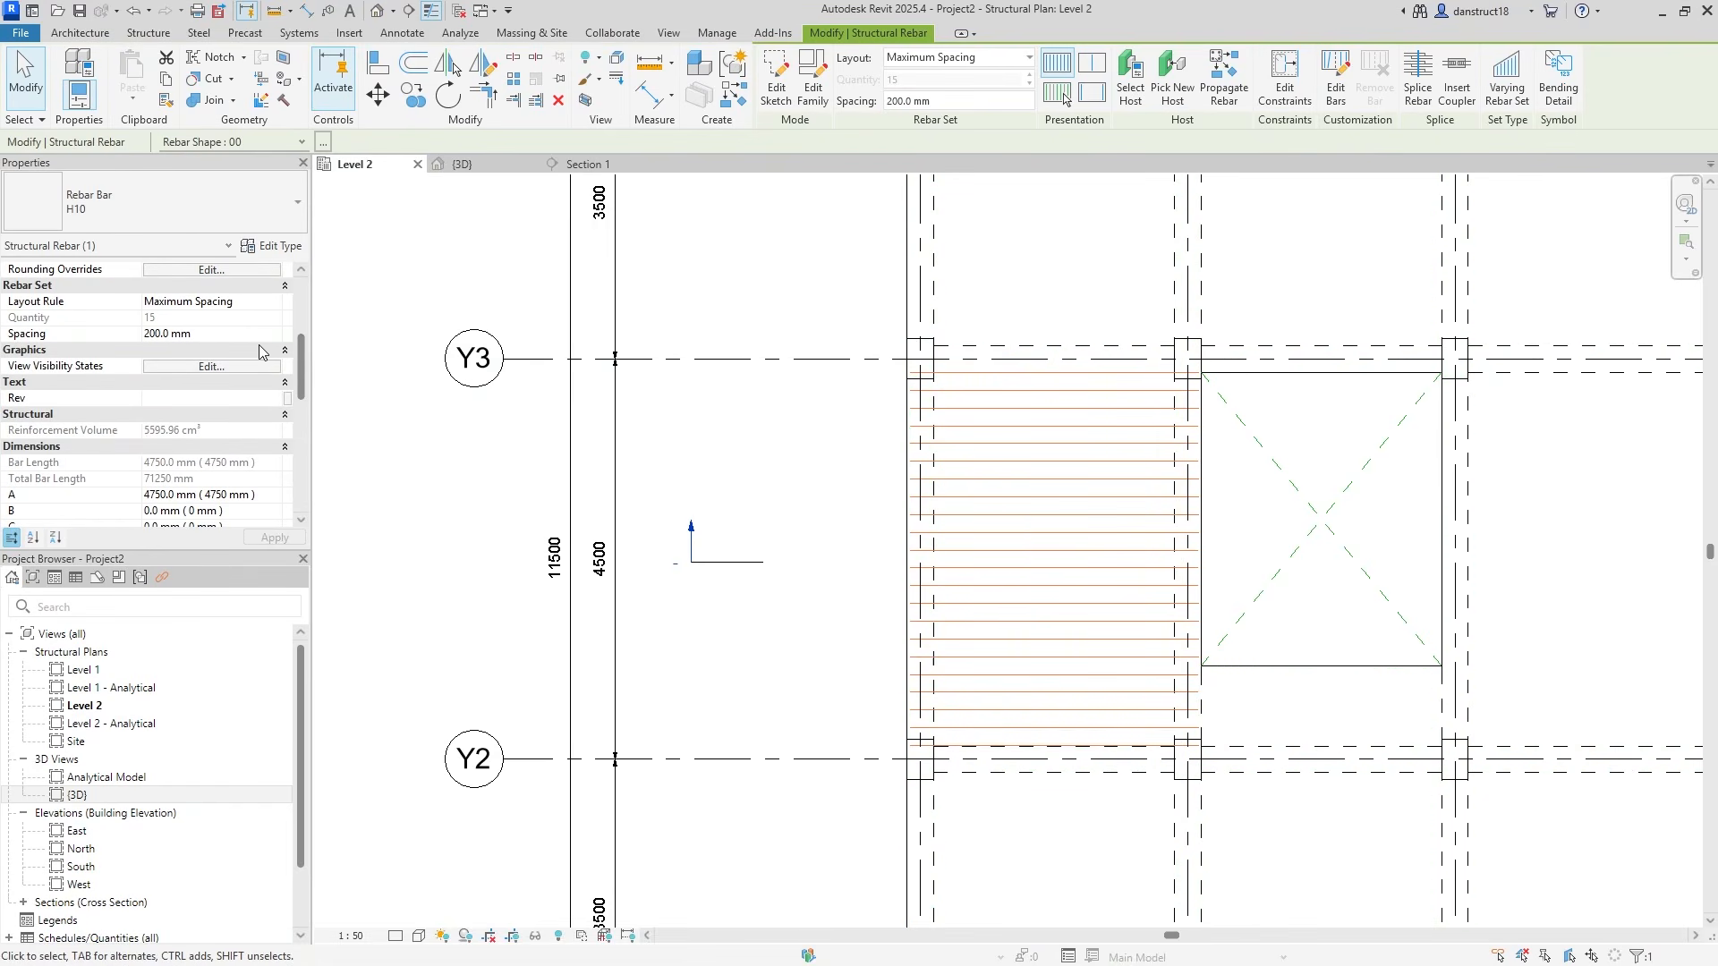
click(180, 367)
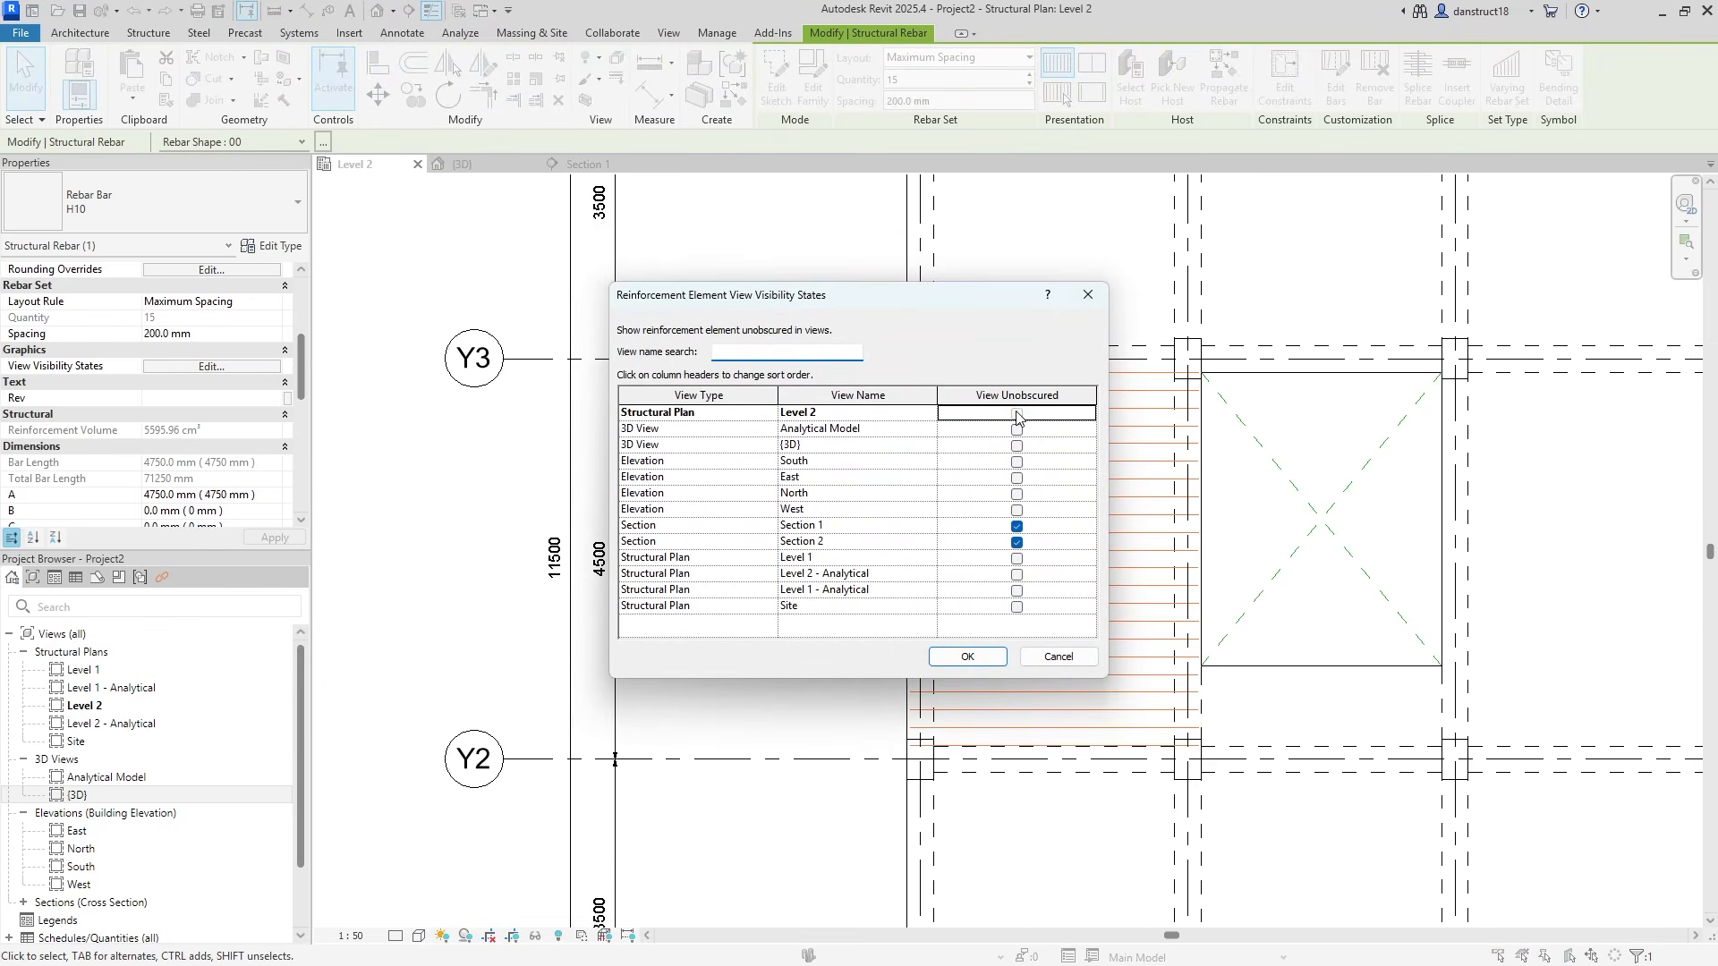
click(950, 656)
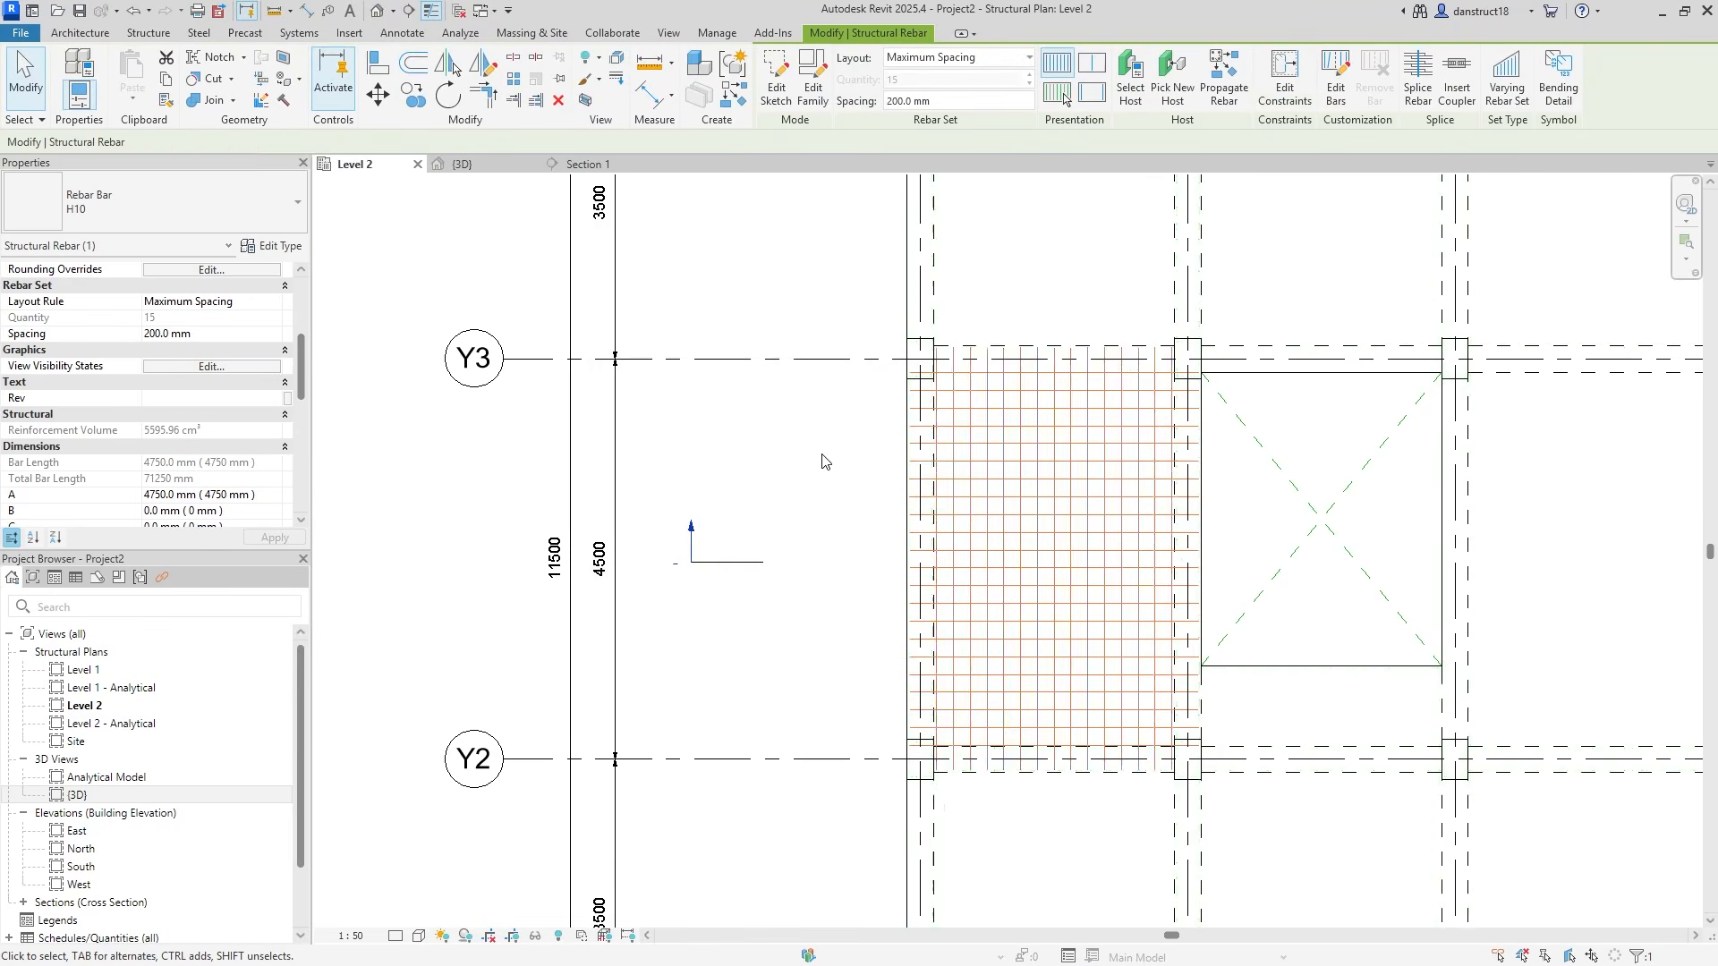
click(822, 461)
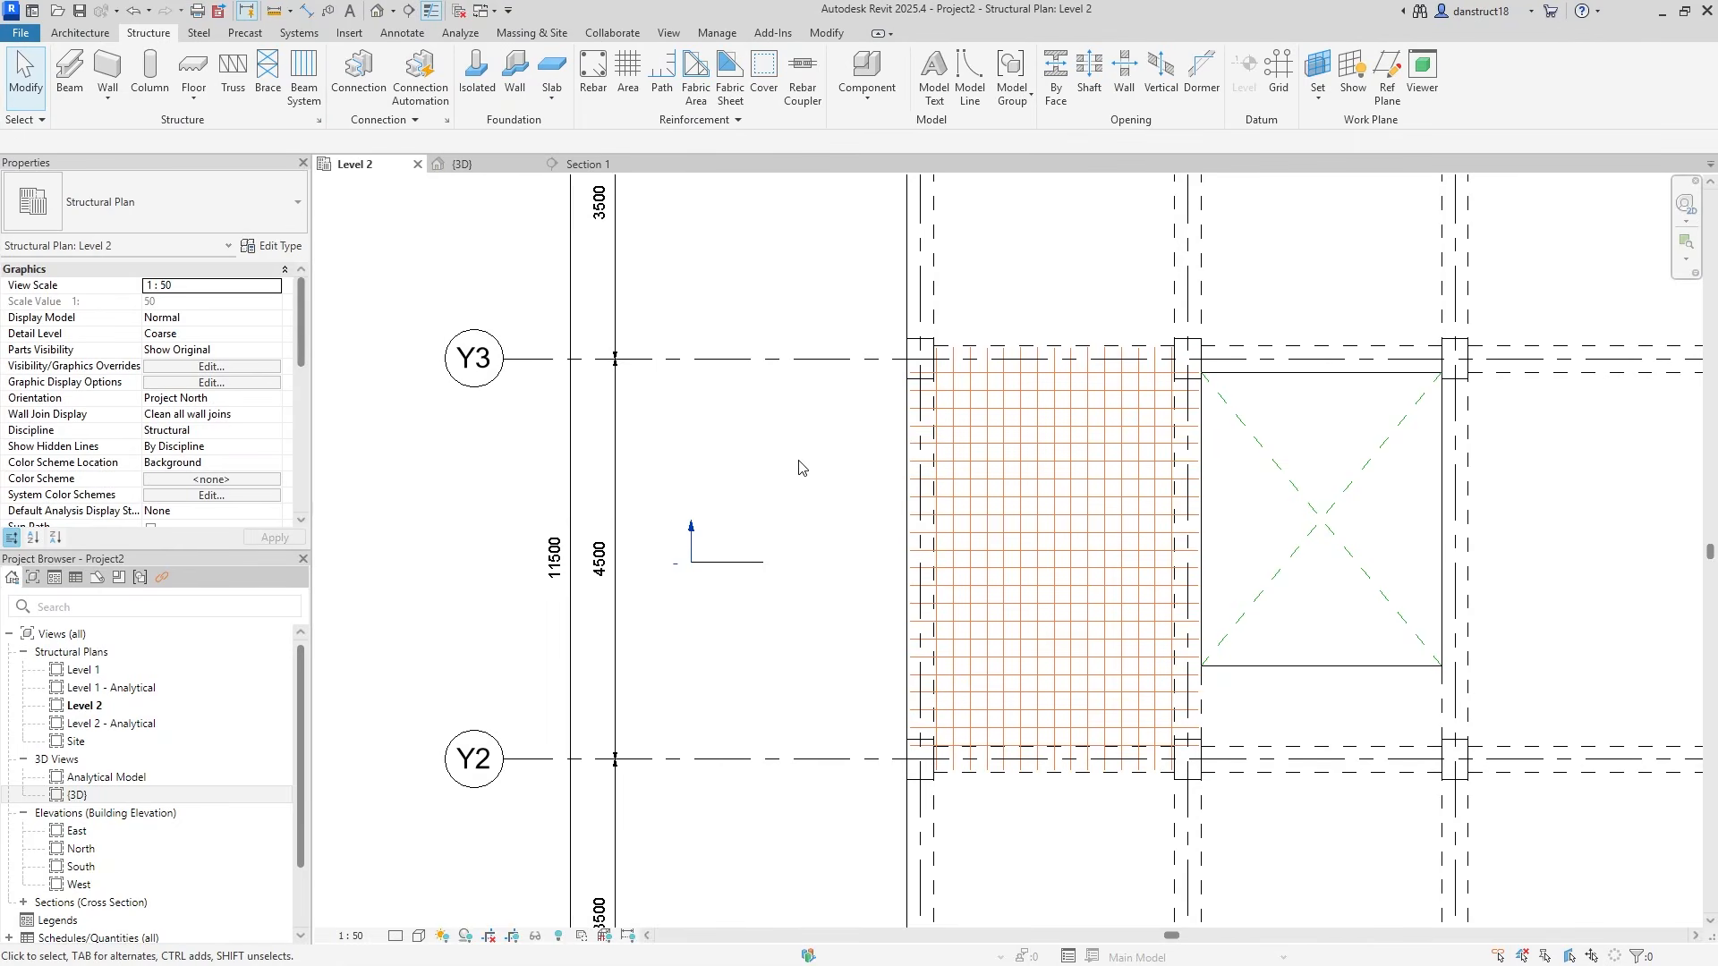
In Section 1, set leg A of the shape 41 slab bar to 600 mm and clear the selection
double_click(691, 537)
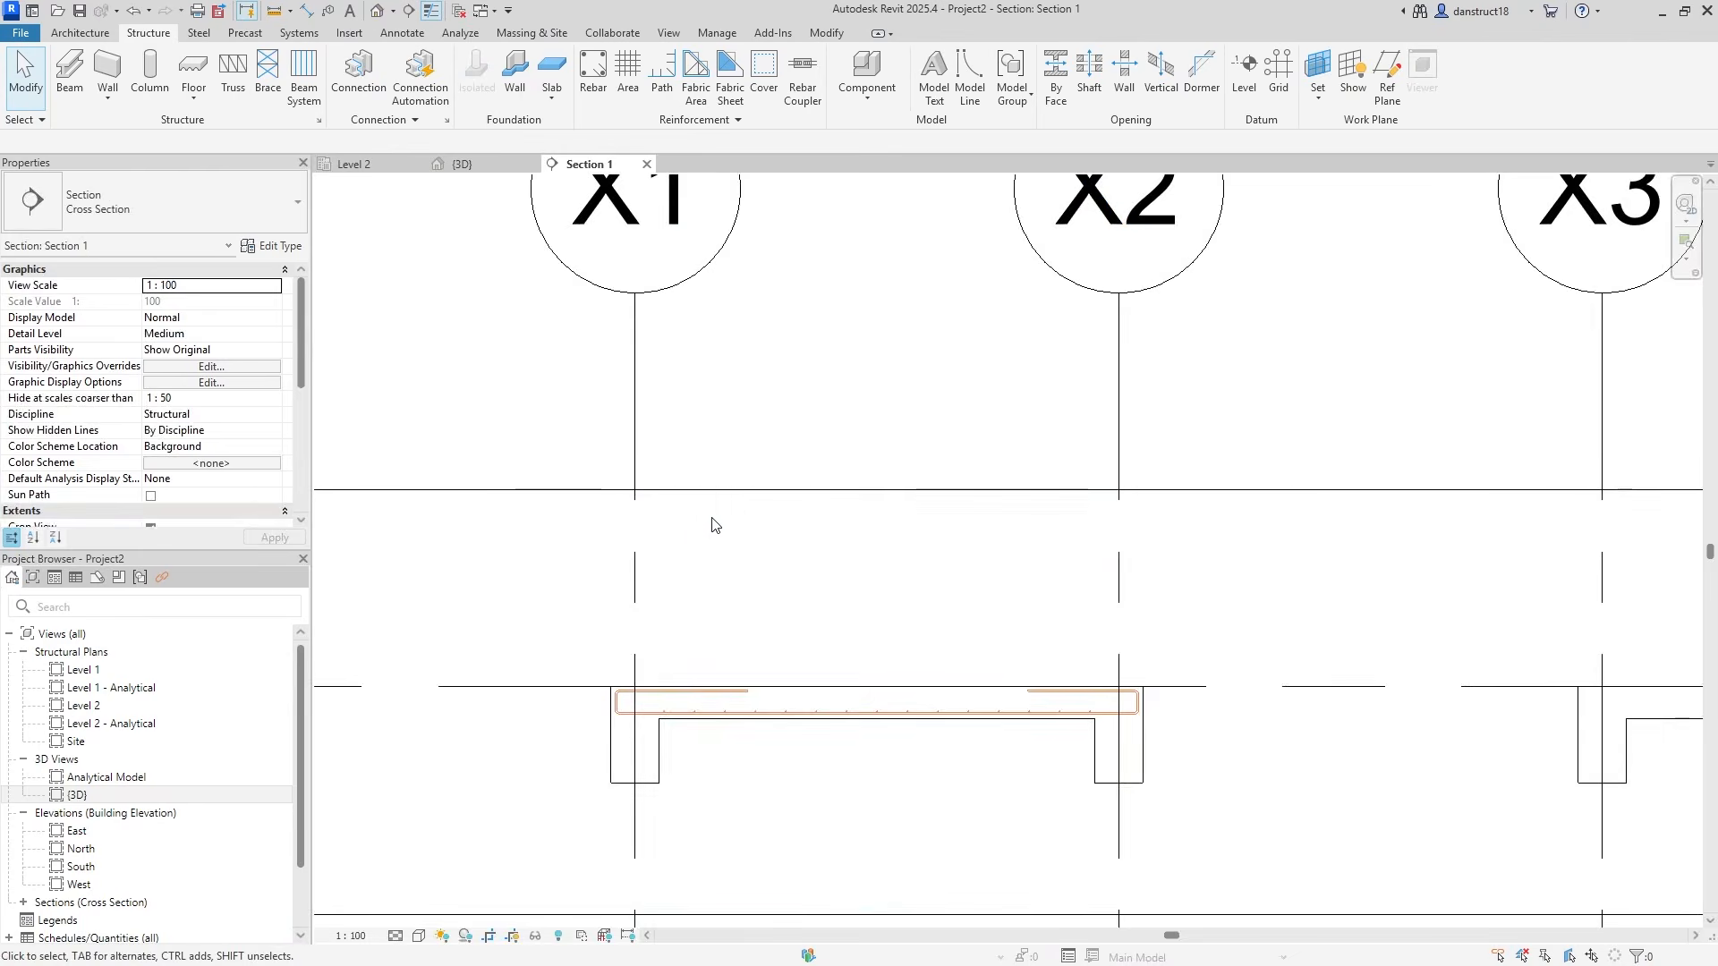
scroll(749, 696, up, 2)
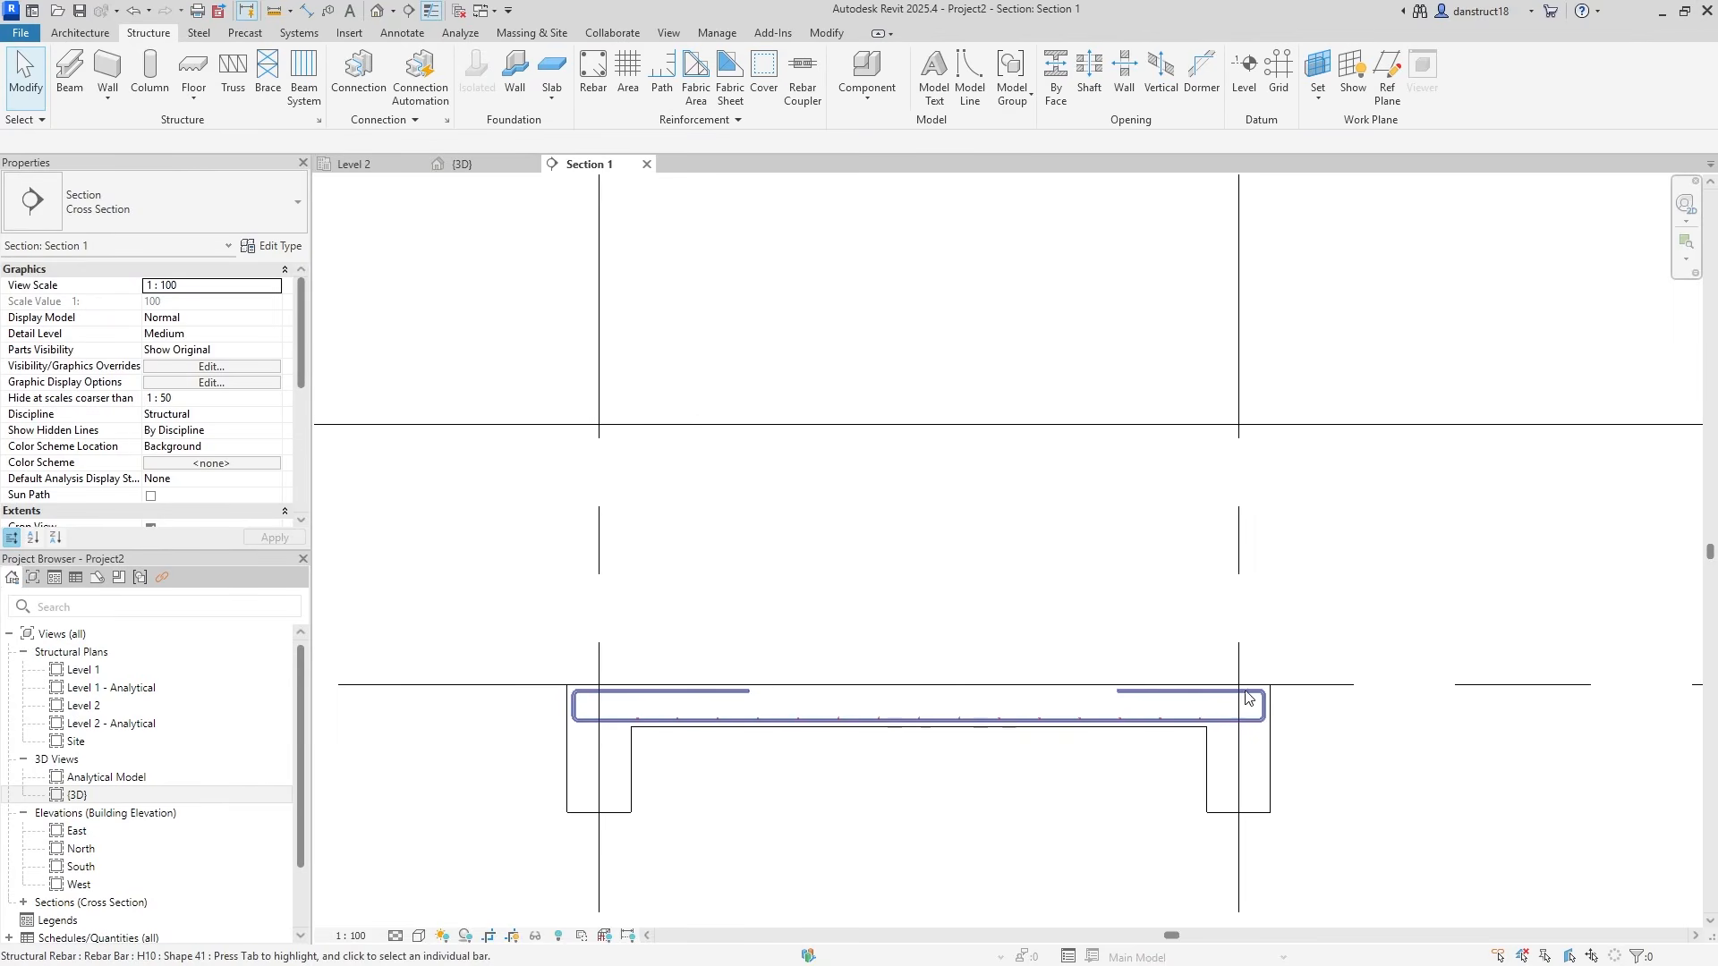
click(1155, 700)
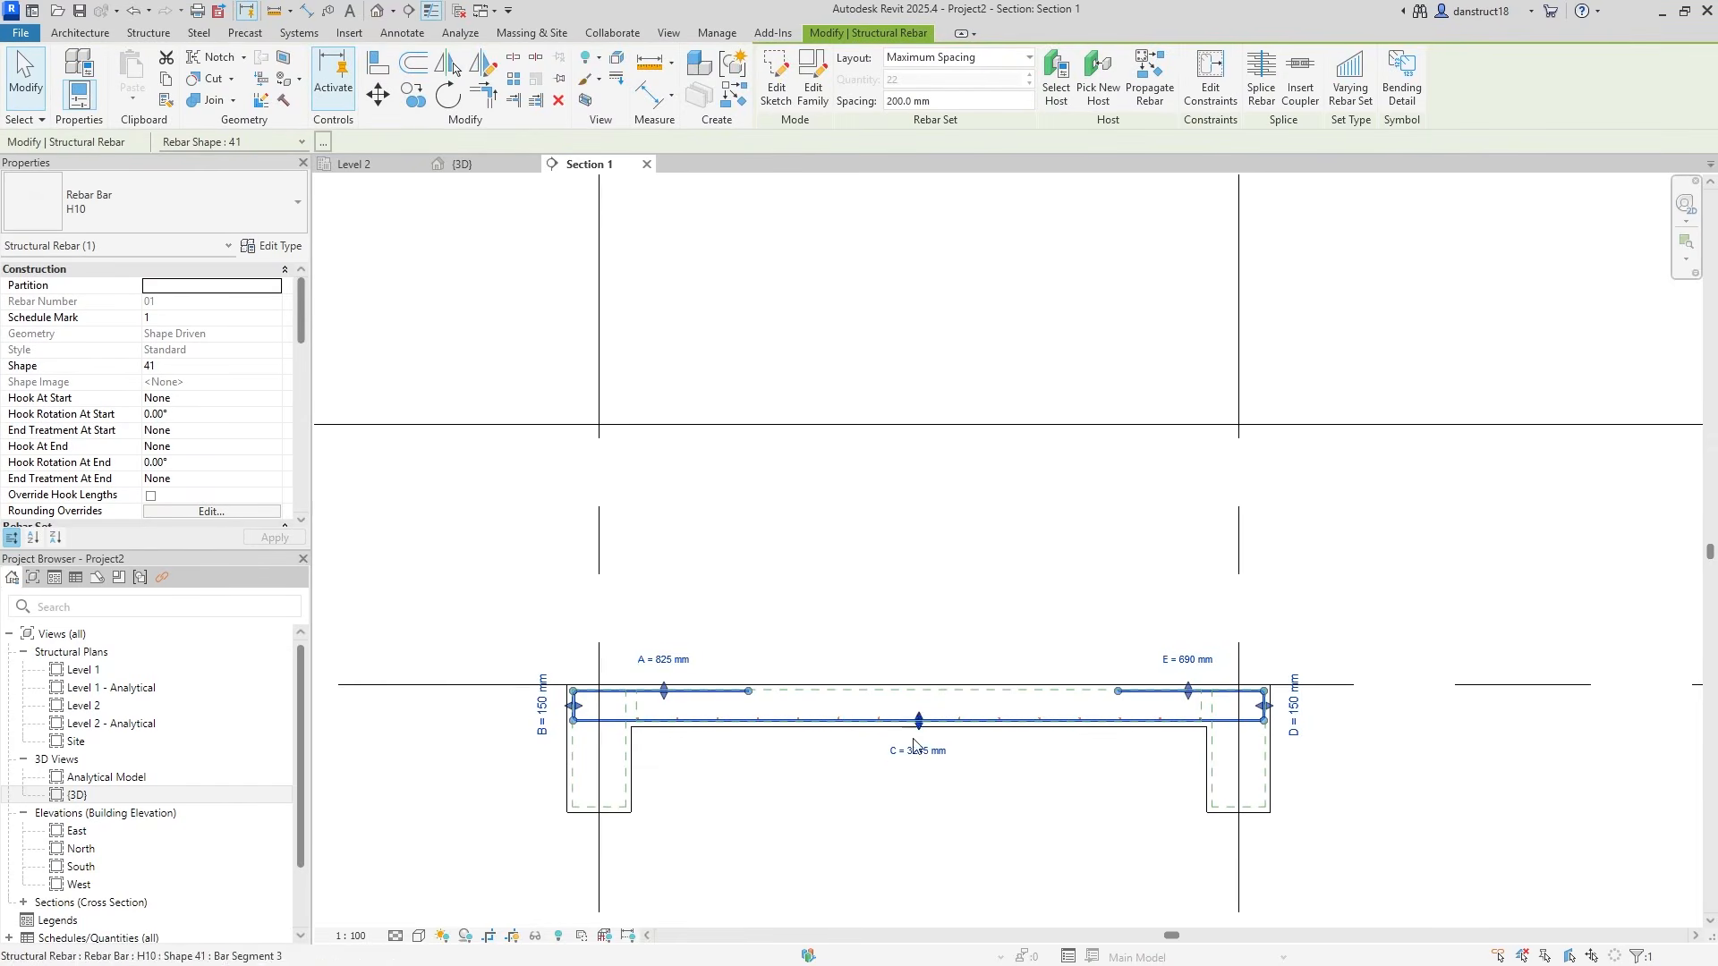
scroll(637, 667, up, 3)
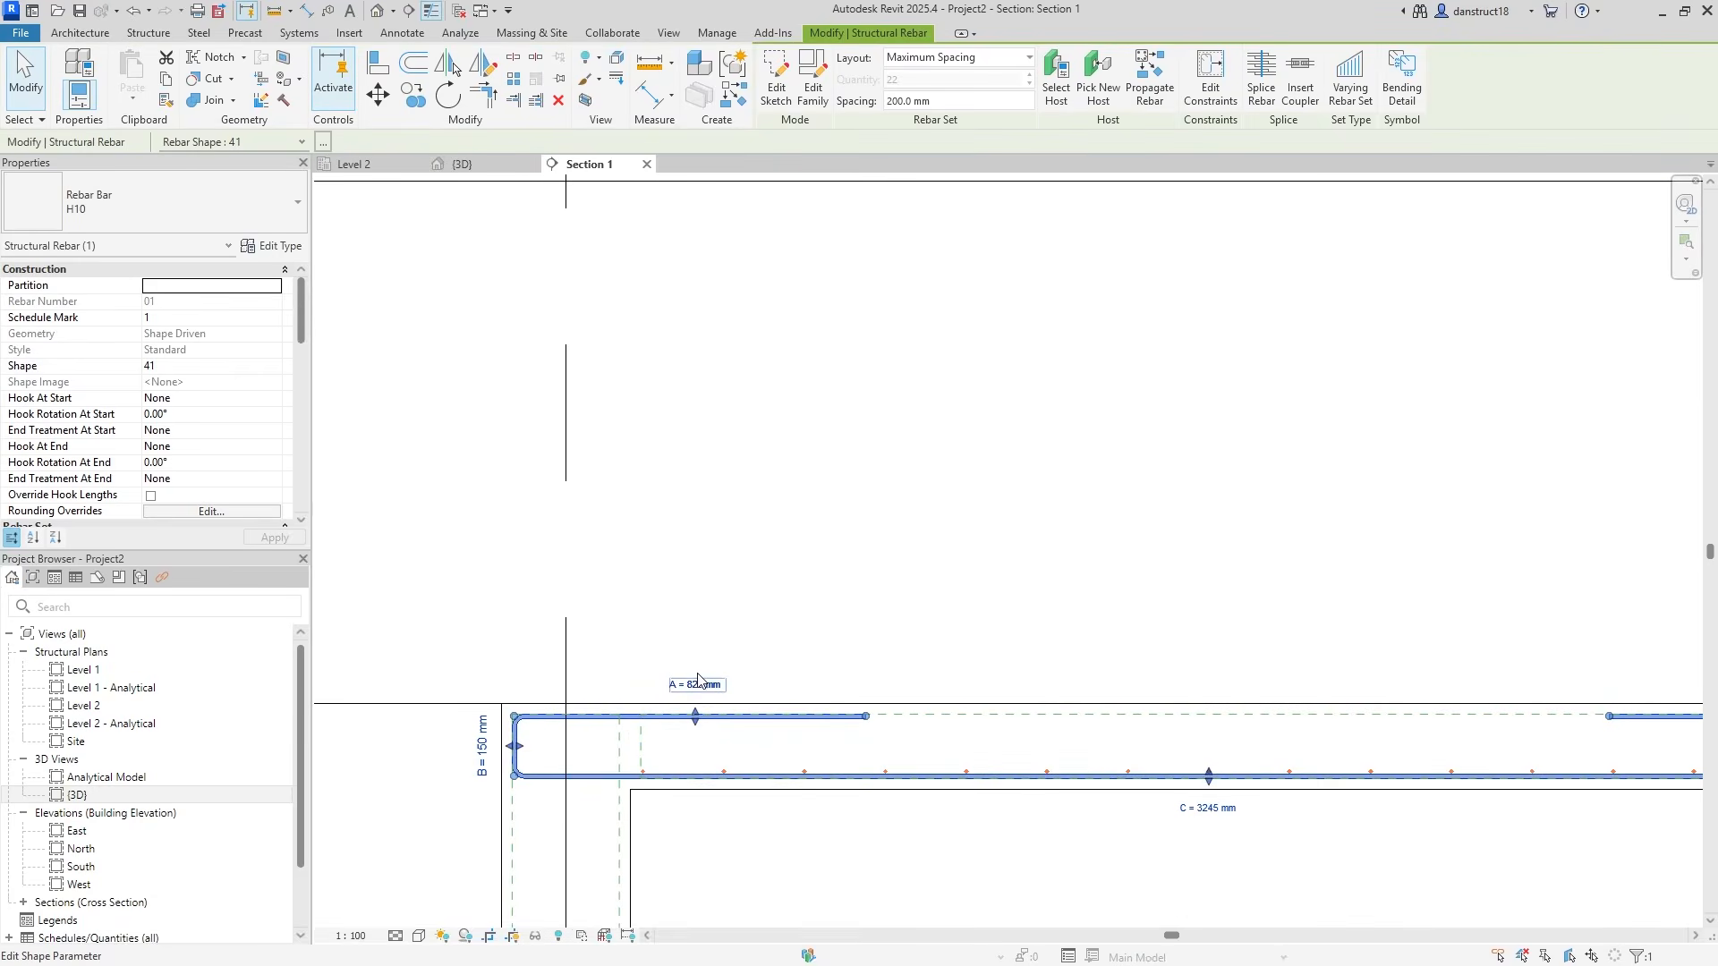
click(699, 684)
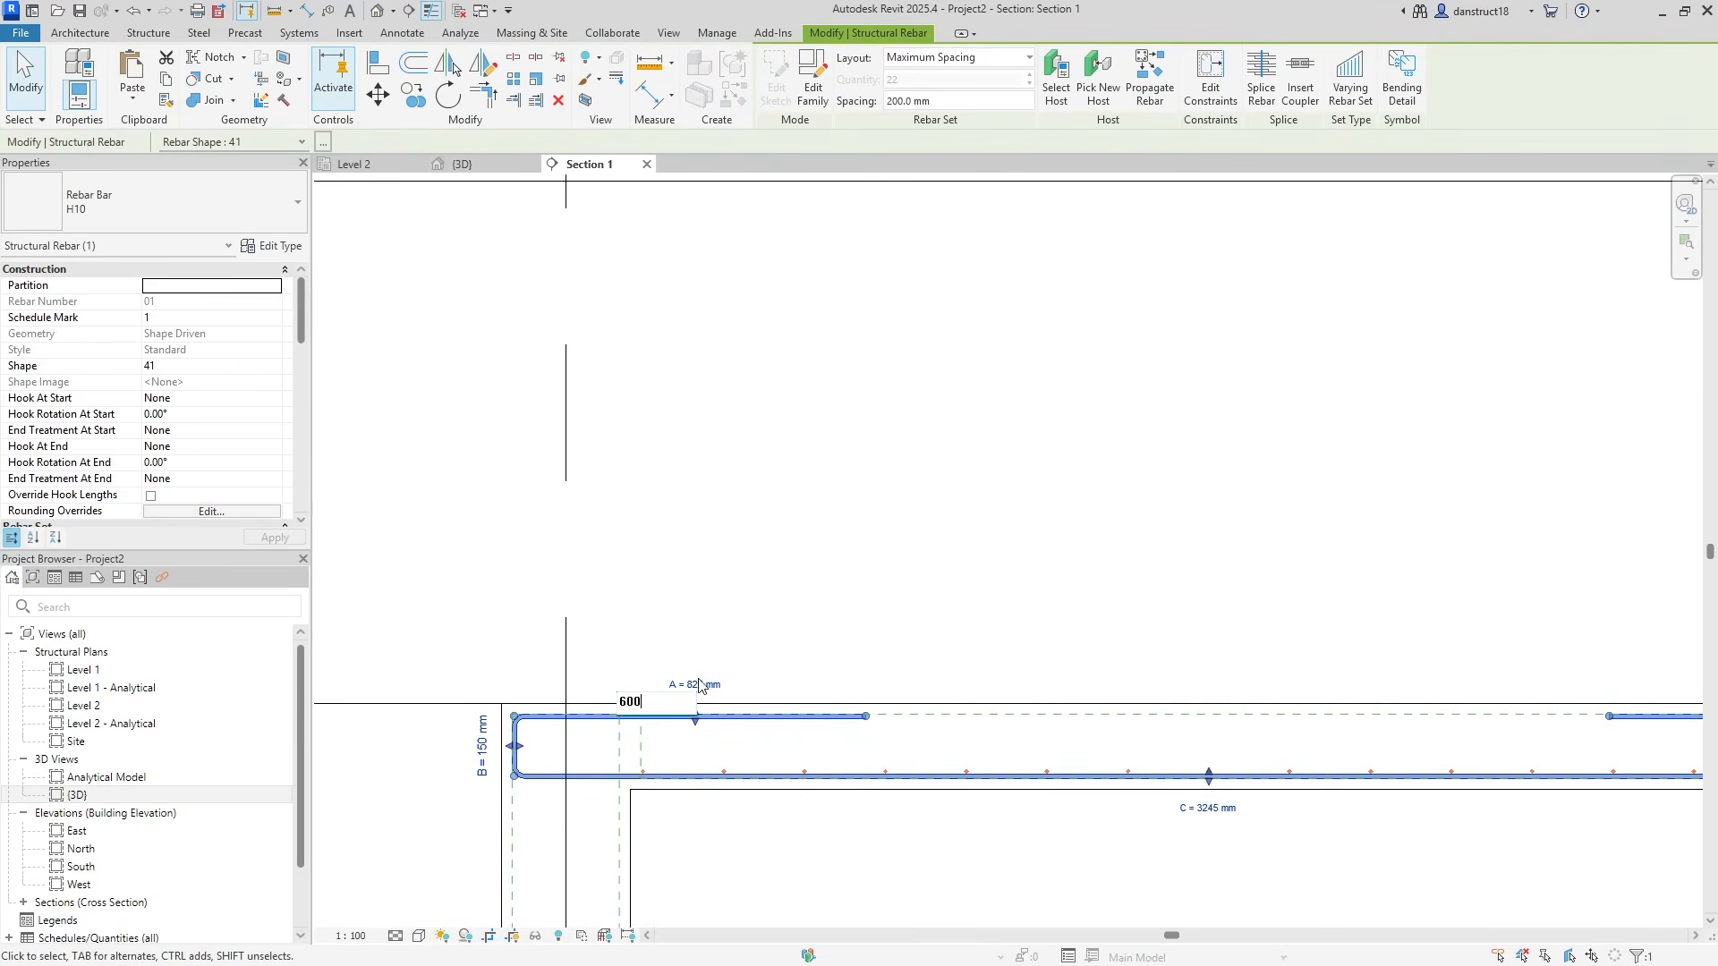
key(Return)
scroll(821, 633, down, 3)
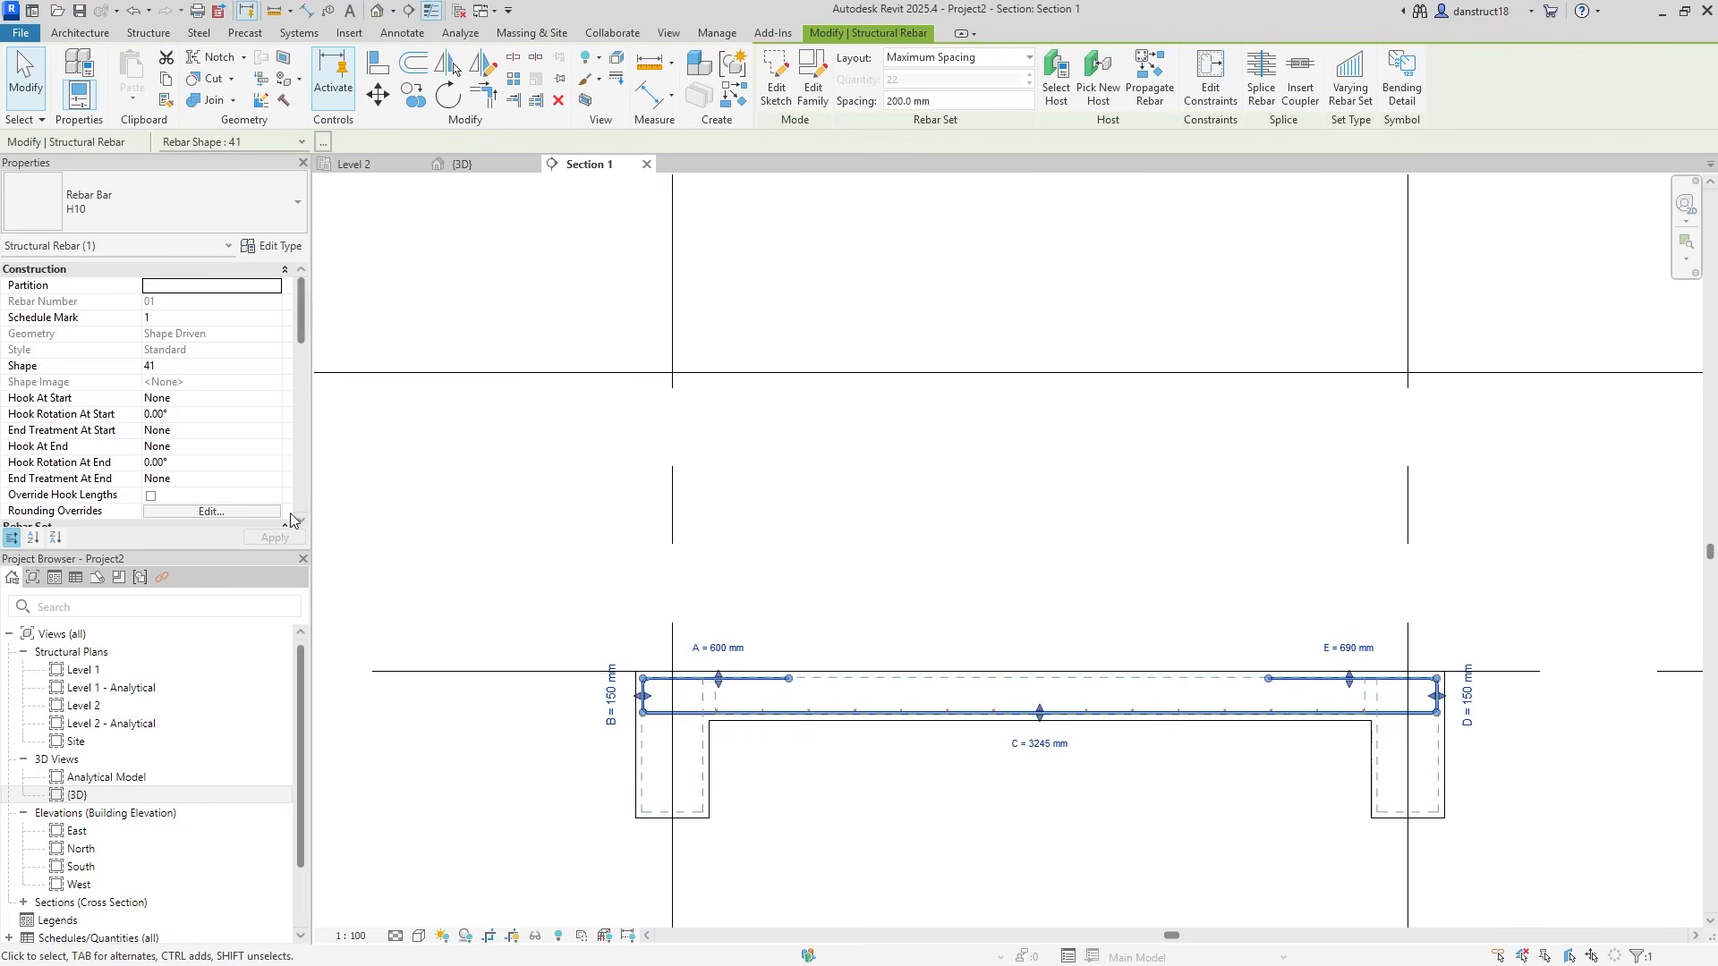
drag(298, 315, 293, 408)
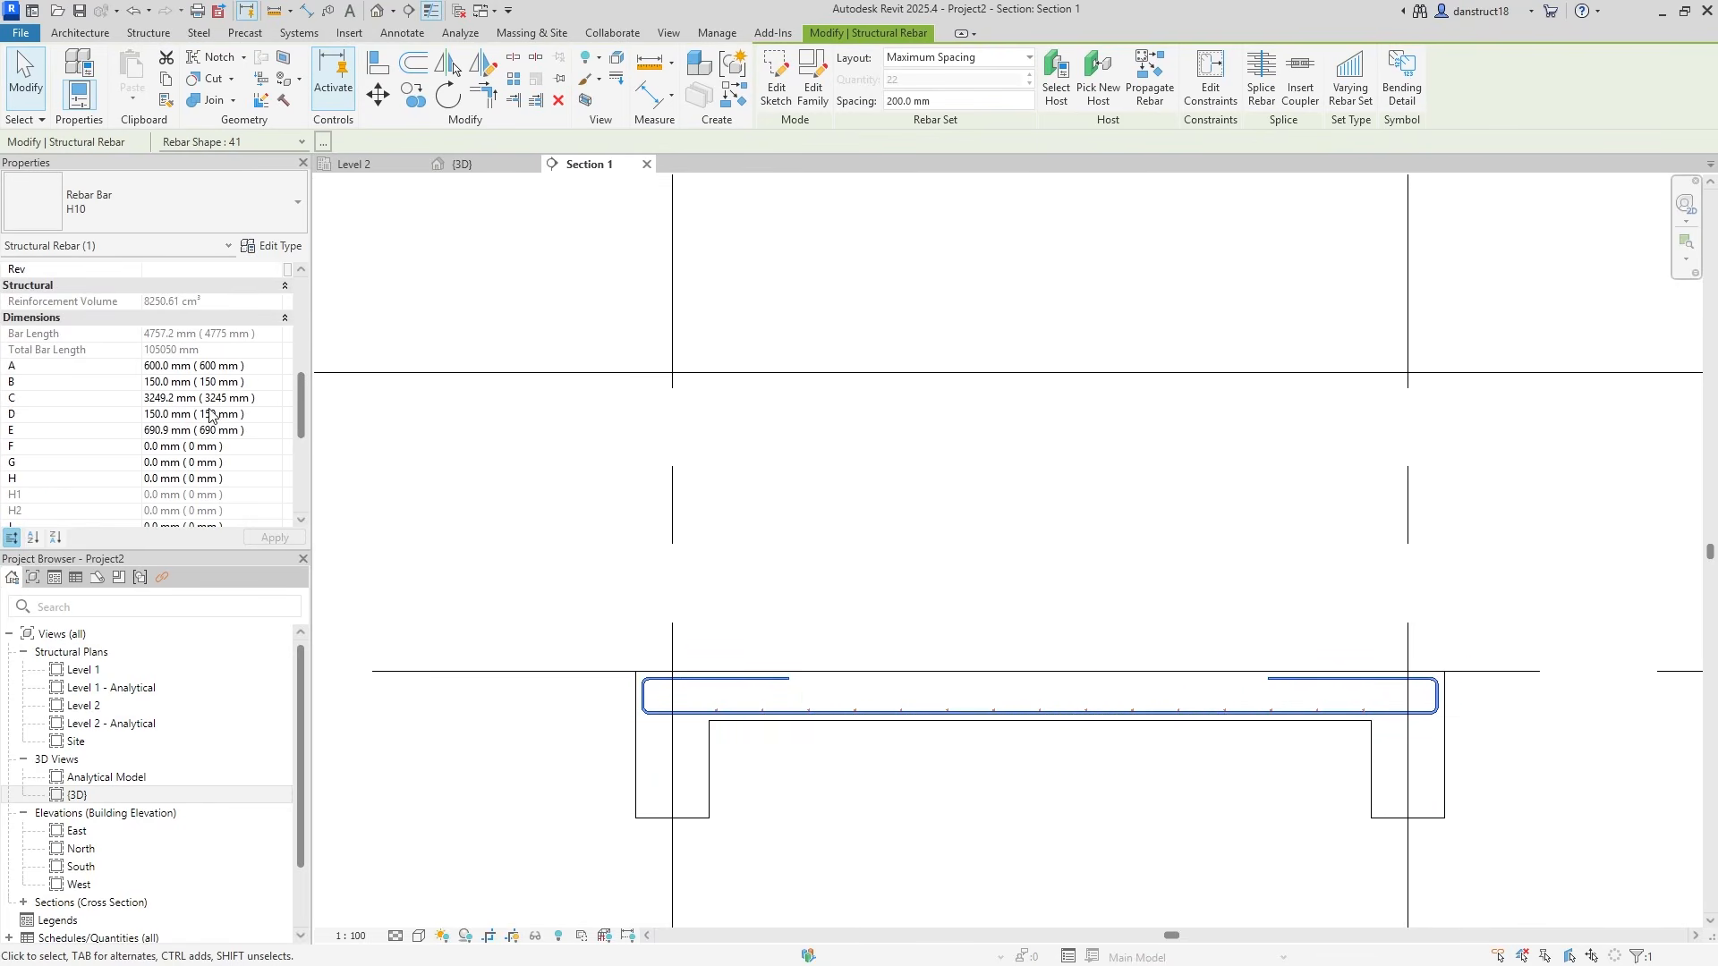
click(960, 598)
scroll(966, 608, down, 4)
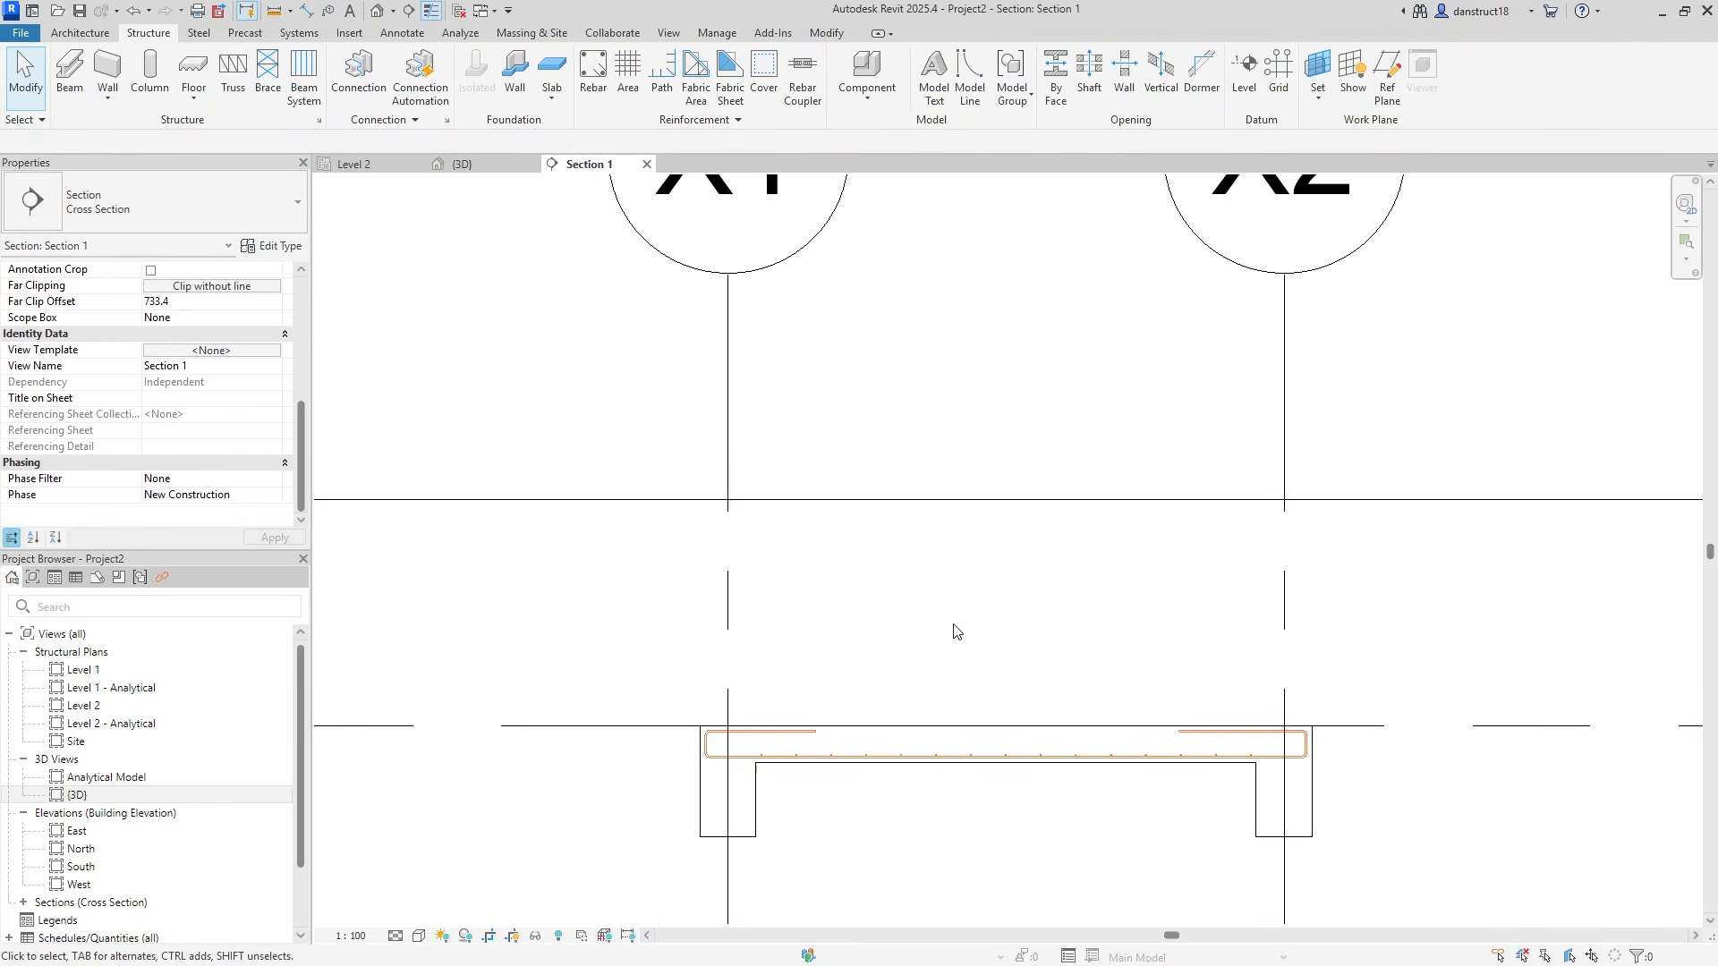
Place an aligned dimension between grids X1 and X2 above the slab in Section 1
click(826, 33)
key(d)
key(i)
click(765, 434)
click(1238, 467)
click(985, 433)
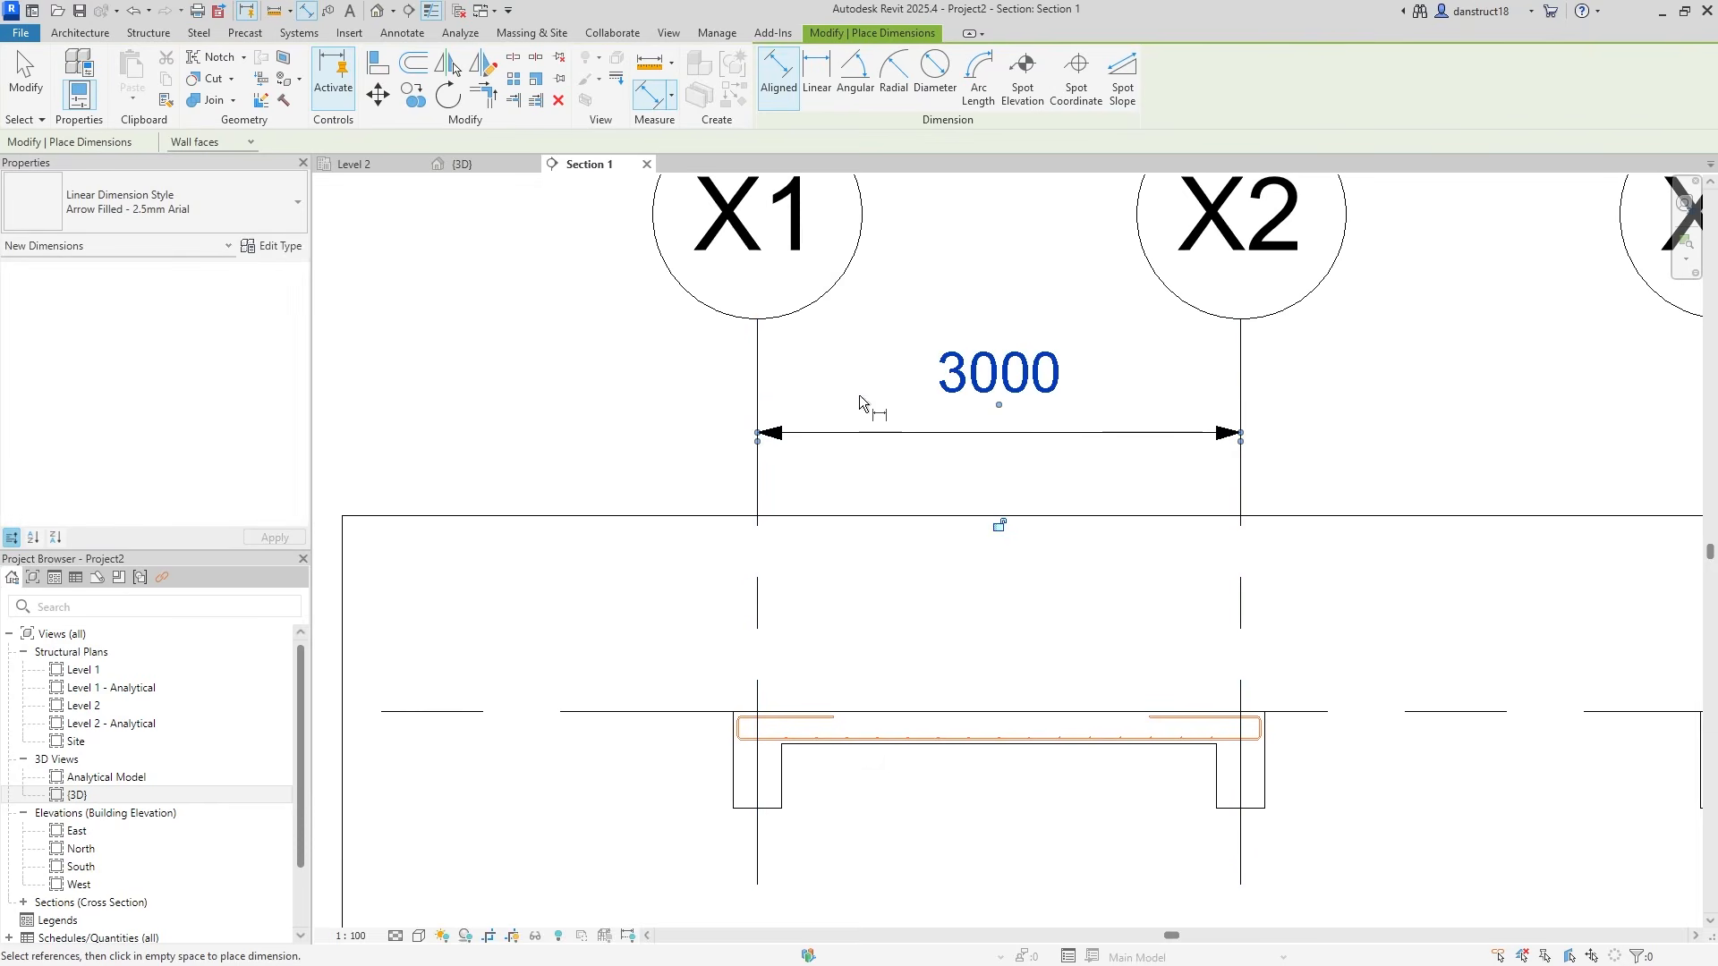
click(25, 76)
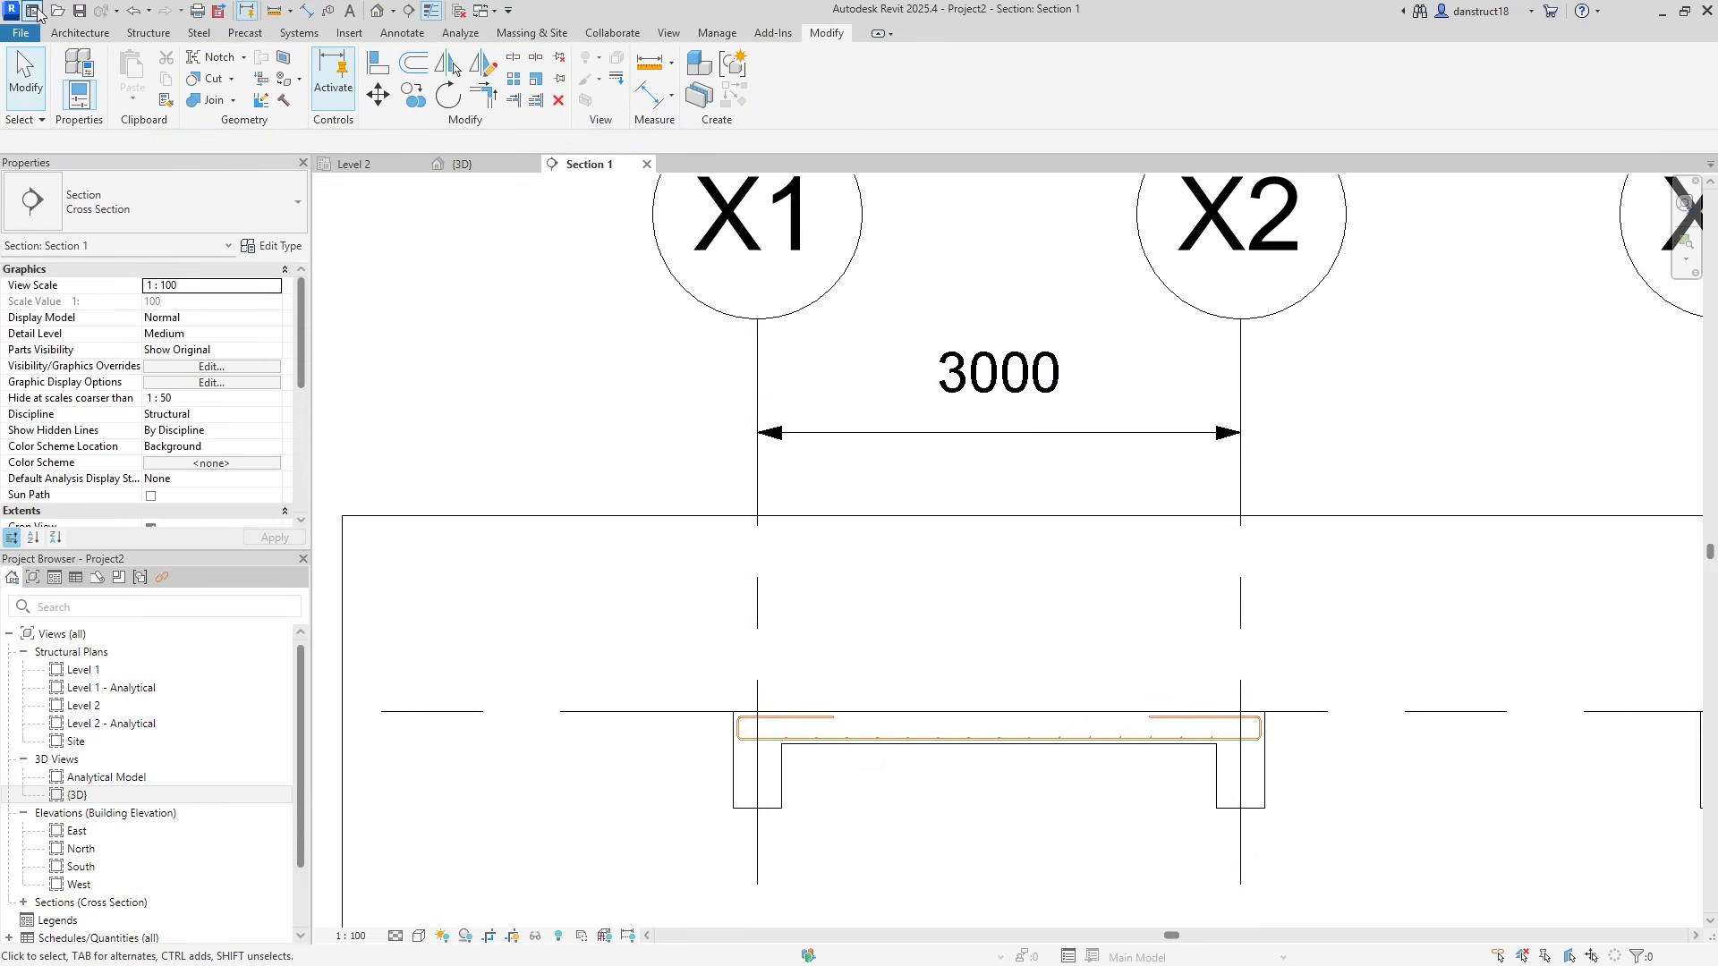
Draw two vertical reference planes through the slab, about 858 mm from grid X1 and 900 mm from grid X2
click(134, 34)
click(1386, 73)
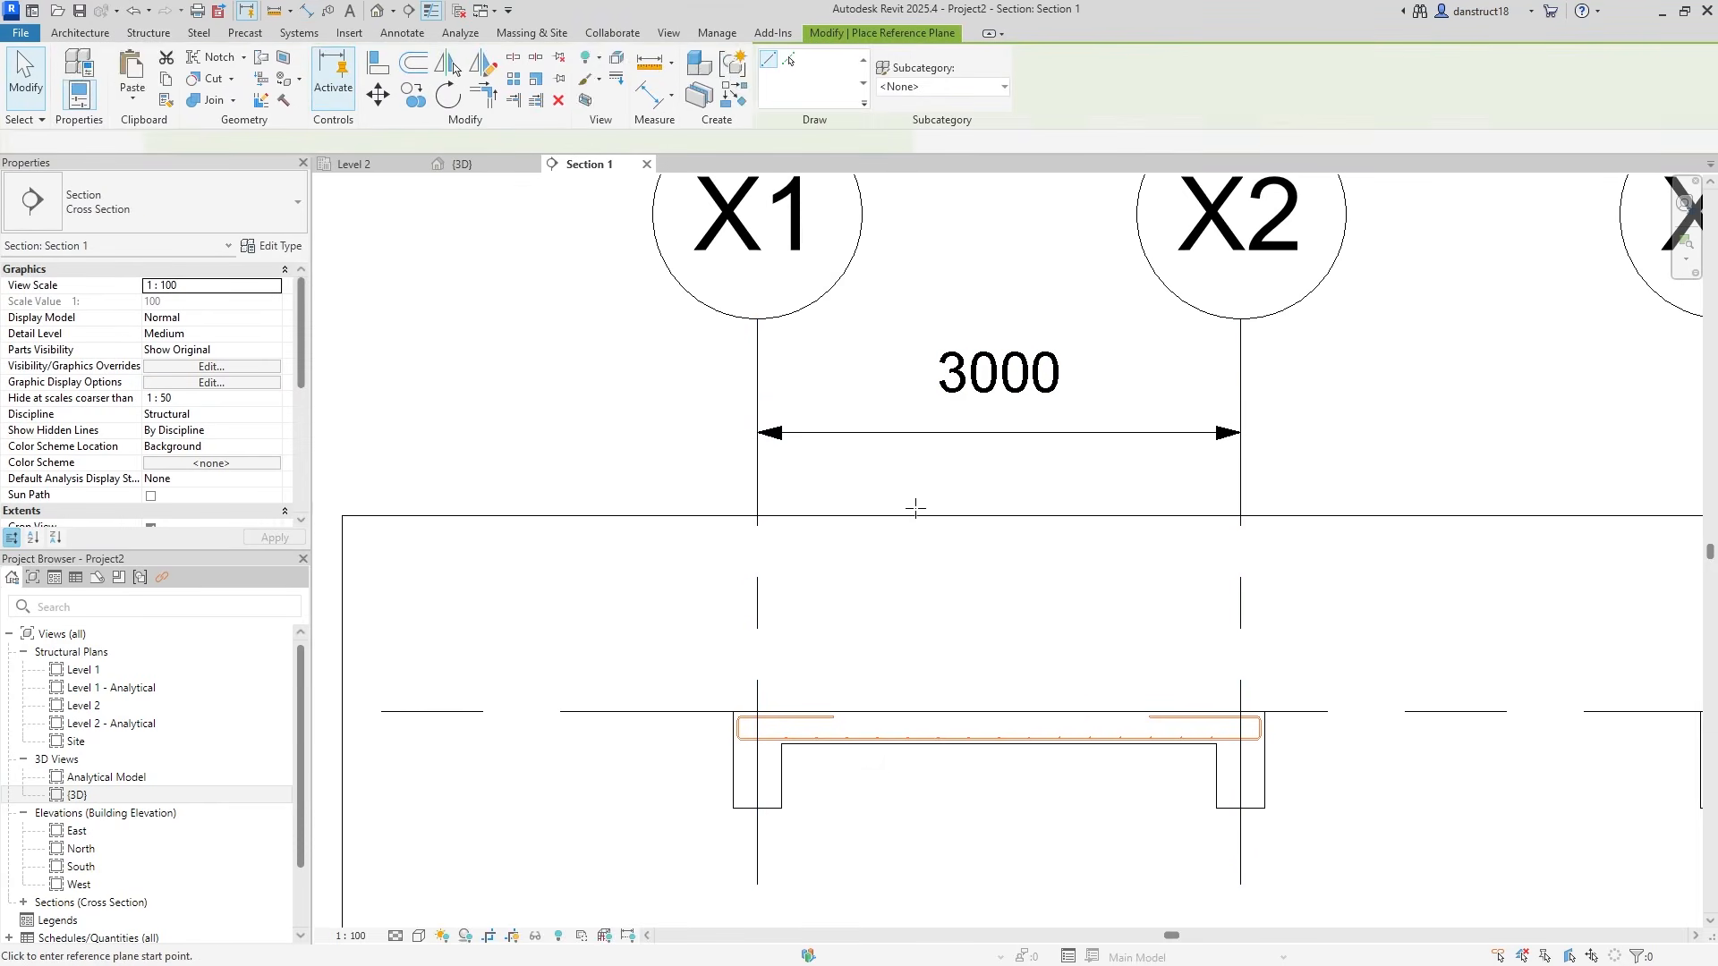
click(896, 725)
click(893, 842)
click(1095, 476)
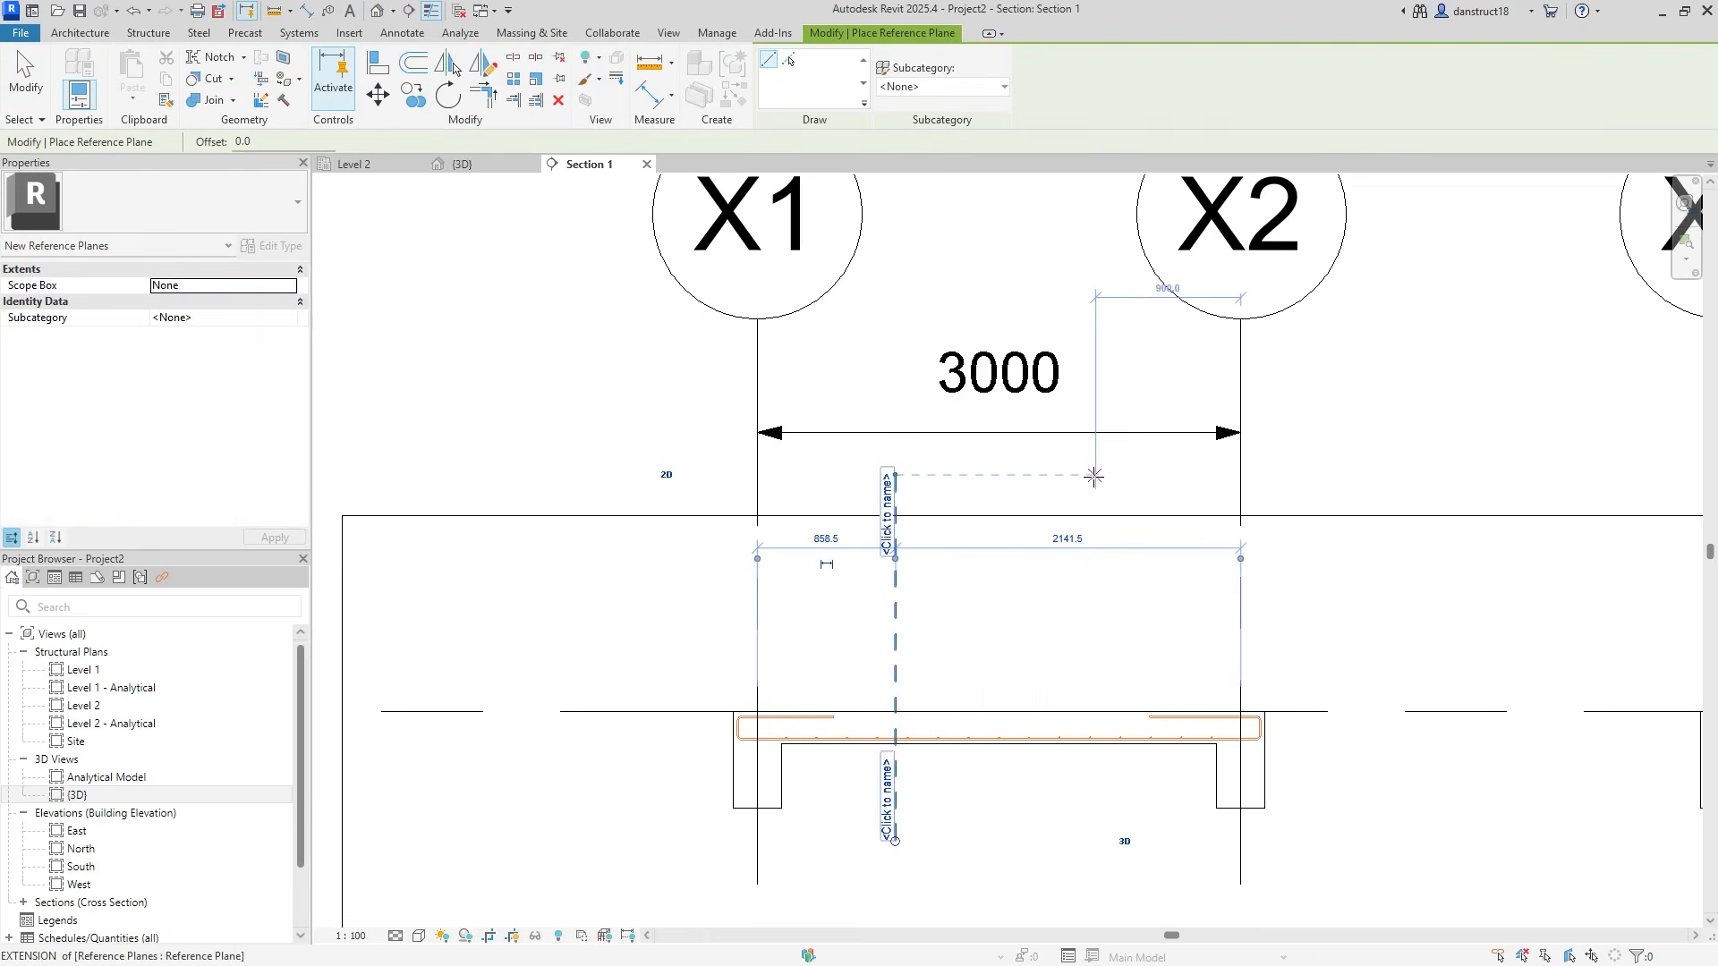
click(1096, 841)
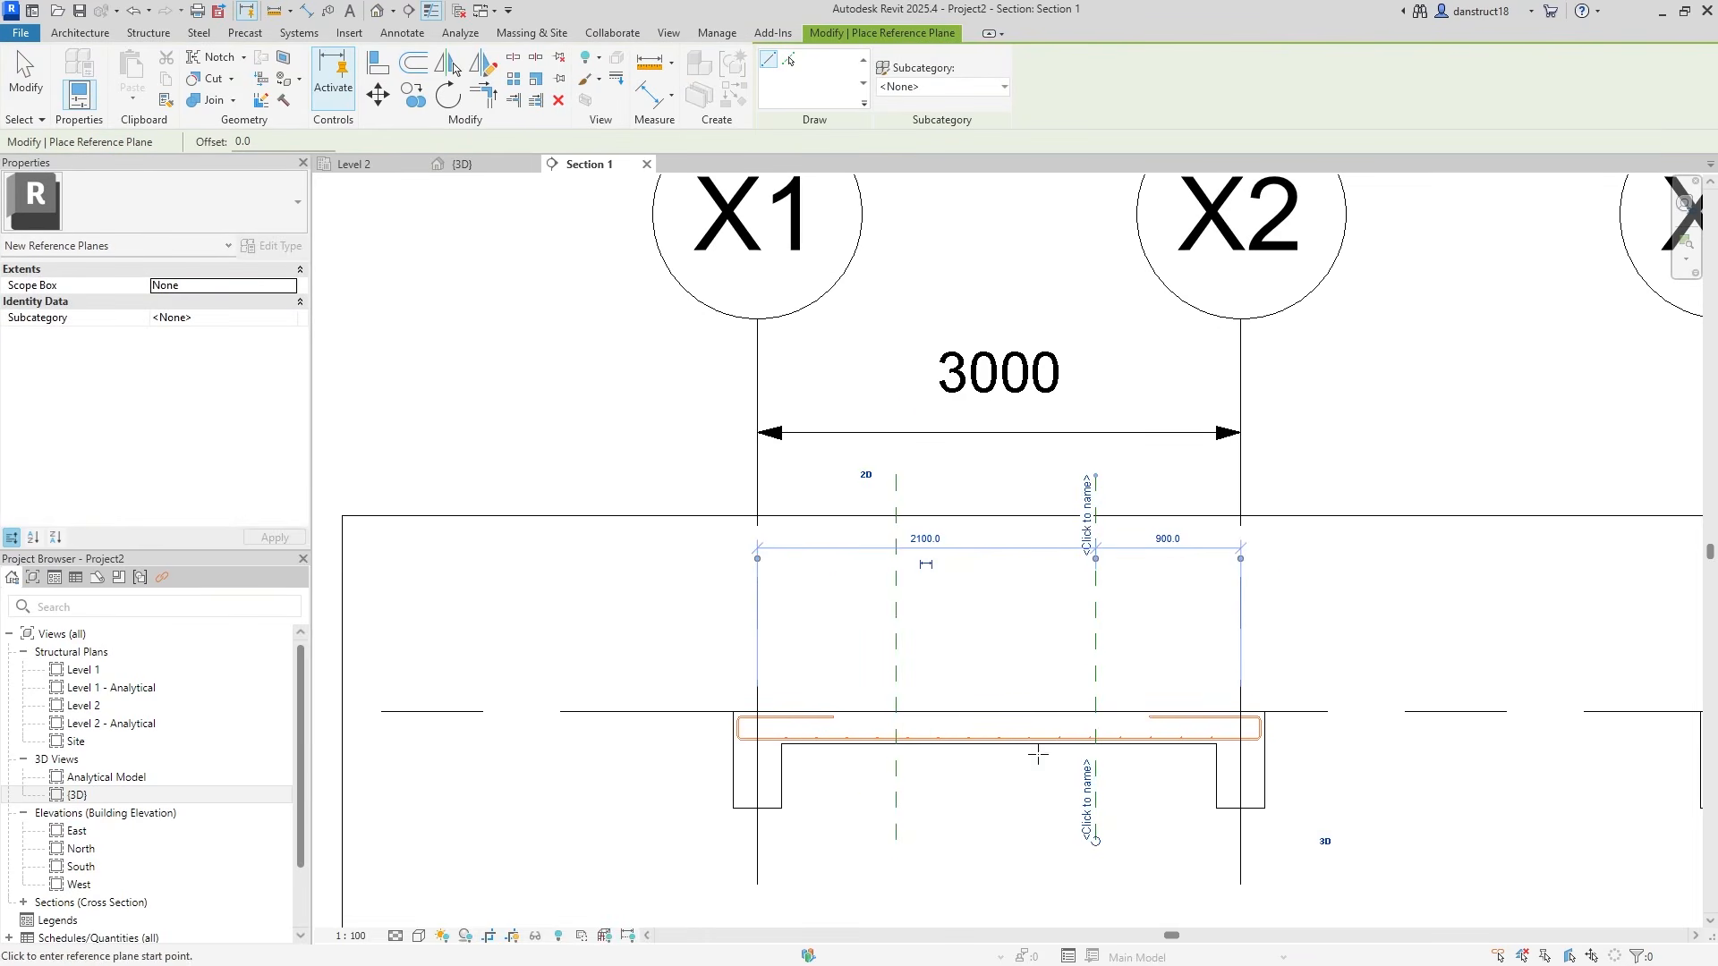
click(9, 97)
Add both reference planes as witness lines to the dimension between grids X1 and X2
click(991, 433)
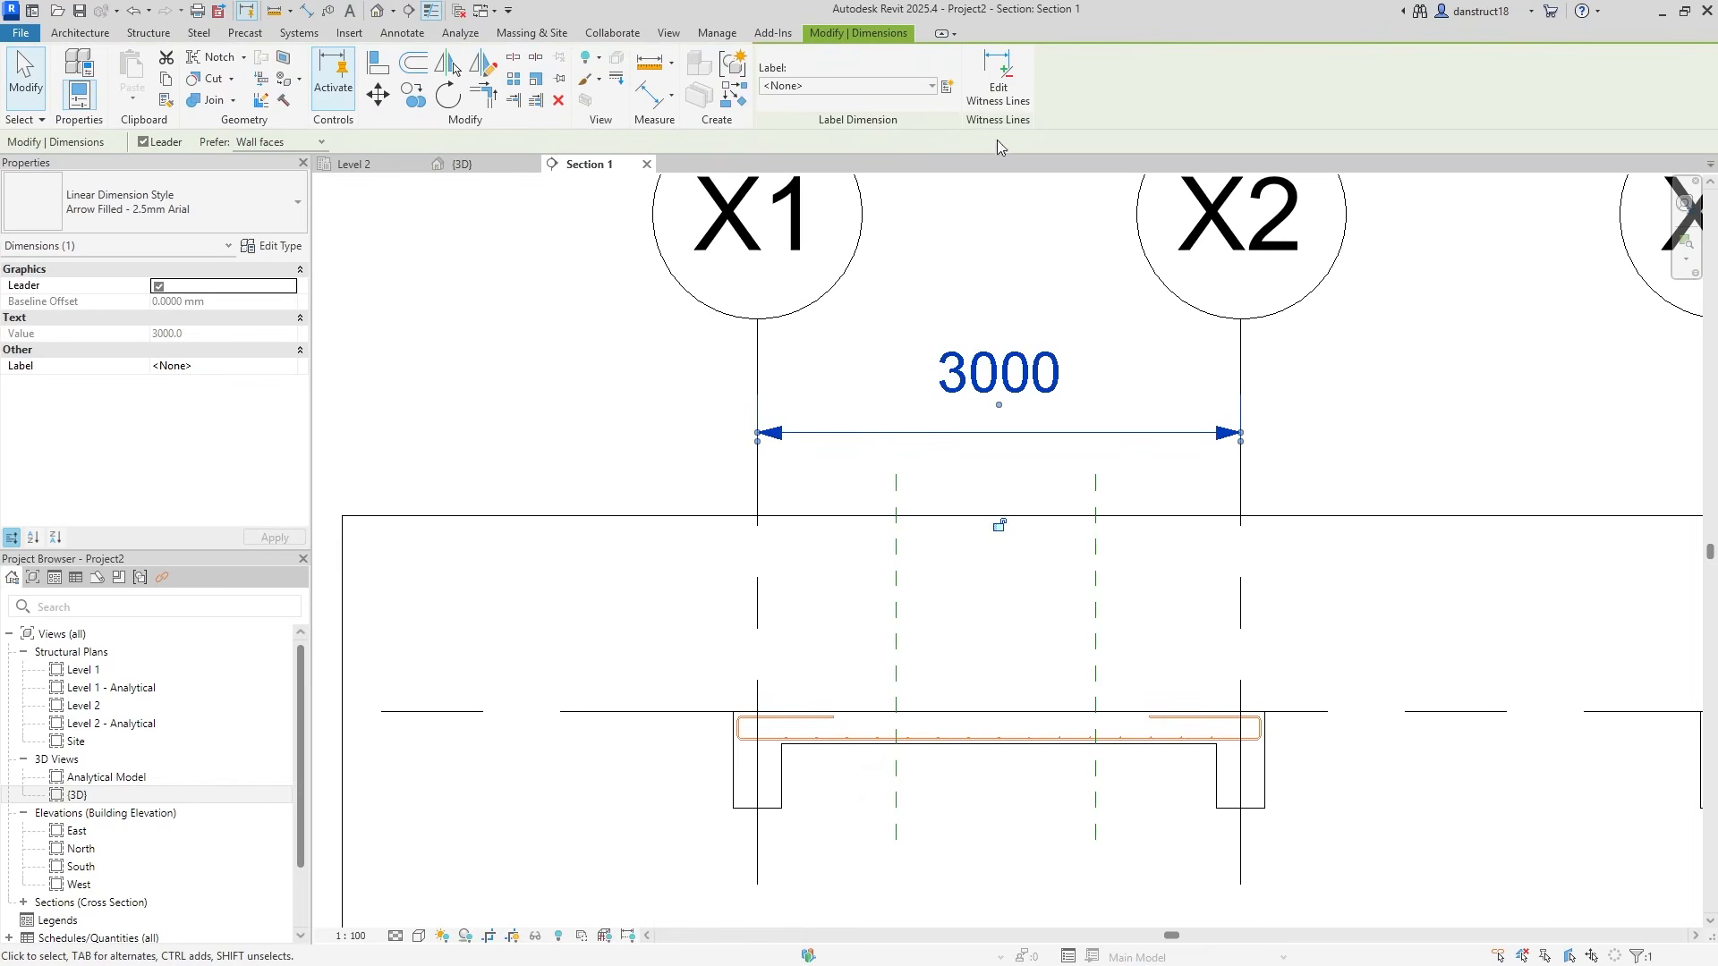
click(998, 81)
click(895, 598)
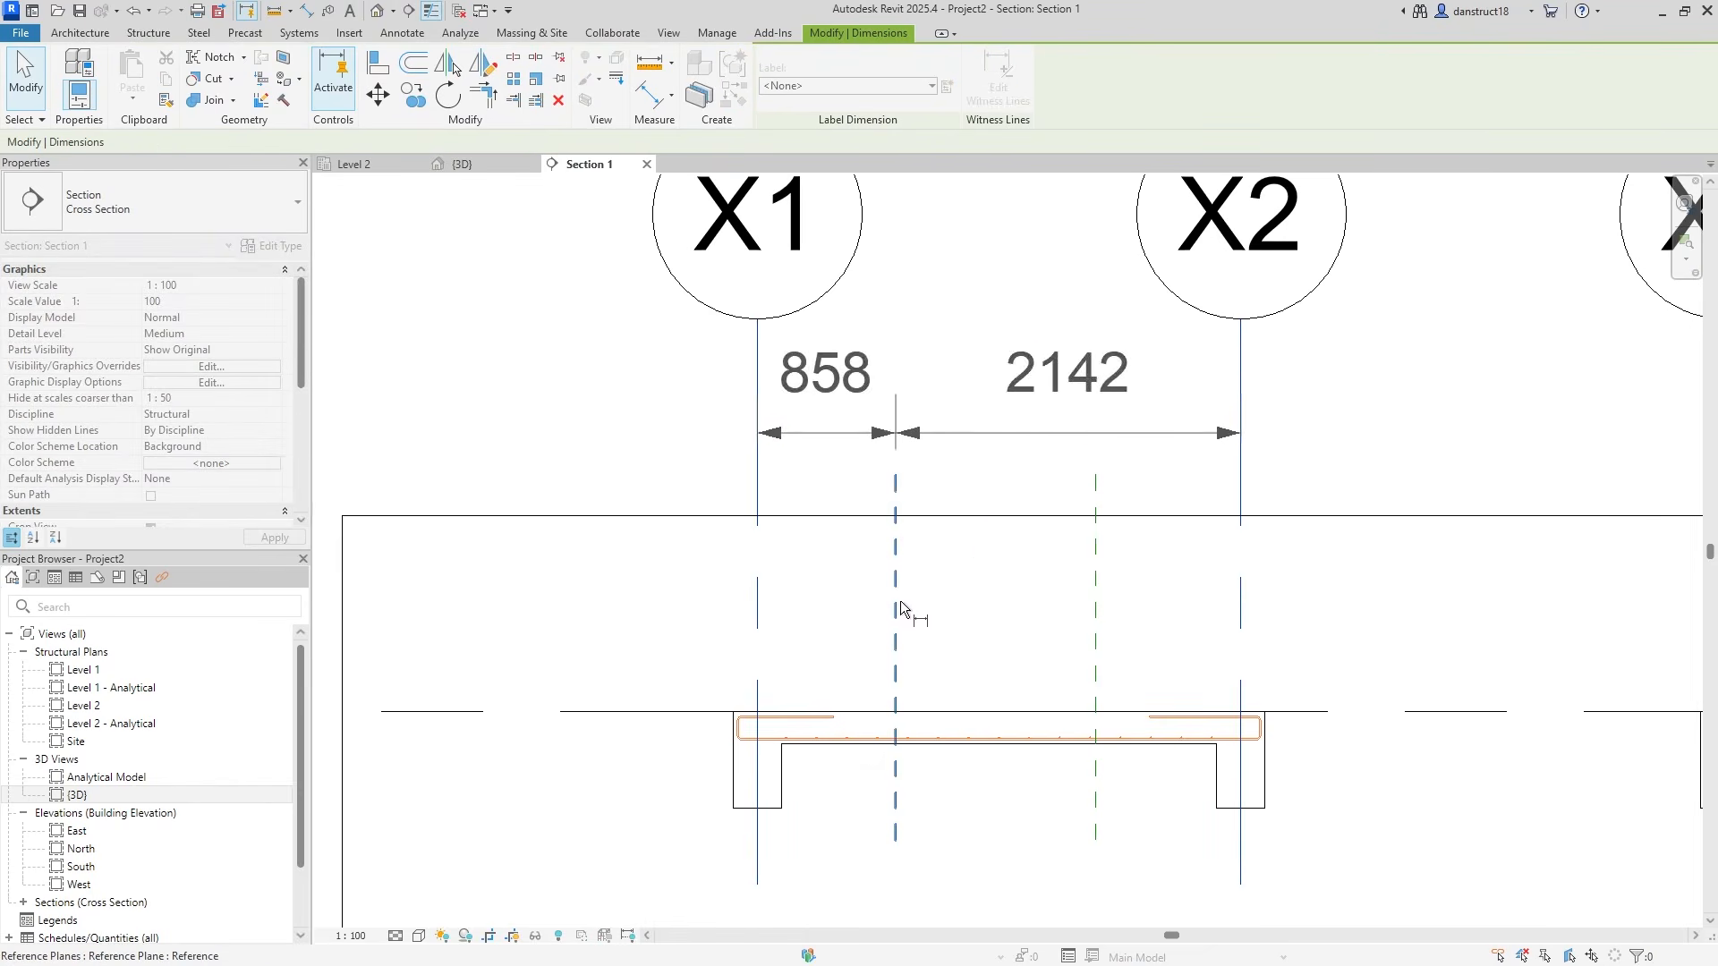
click(1093, 621)
click(1006, 614)
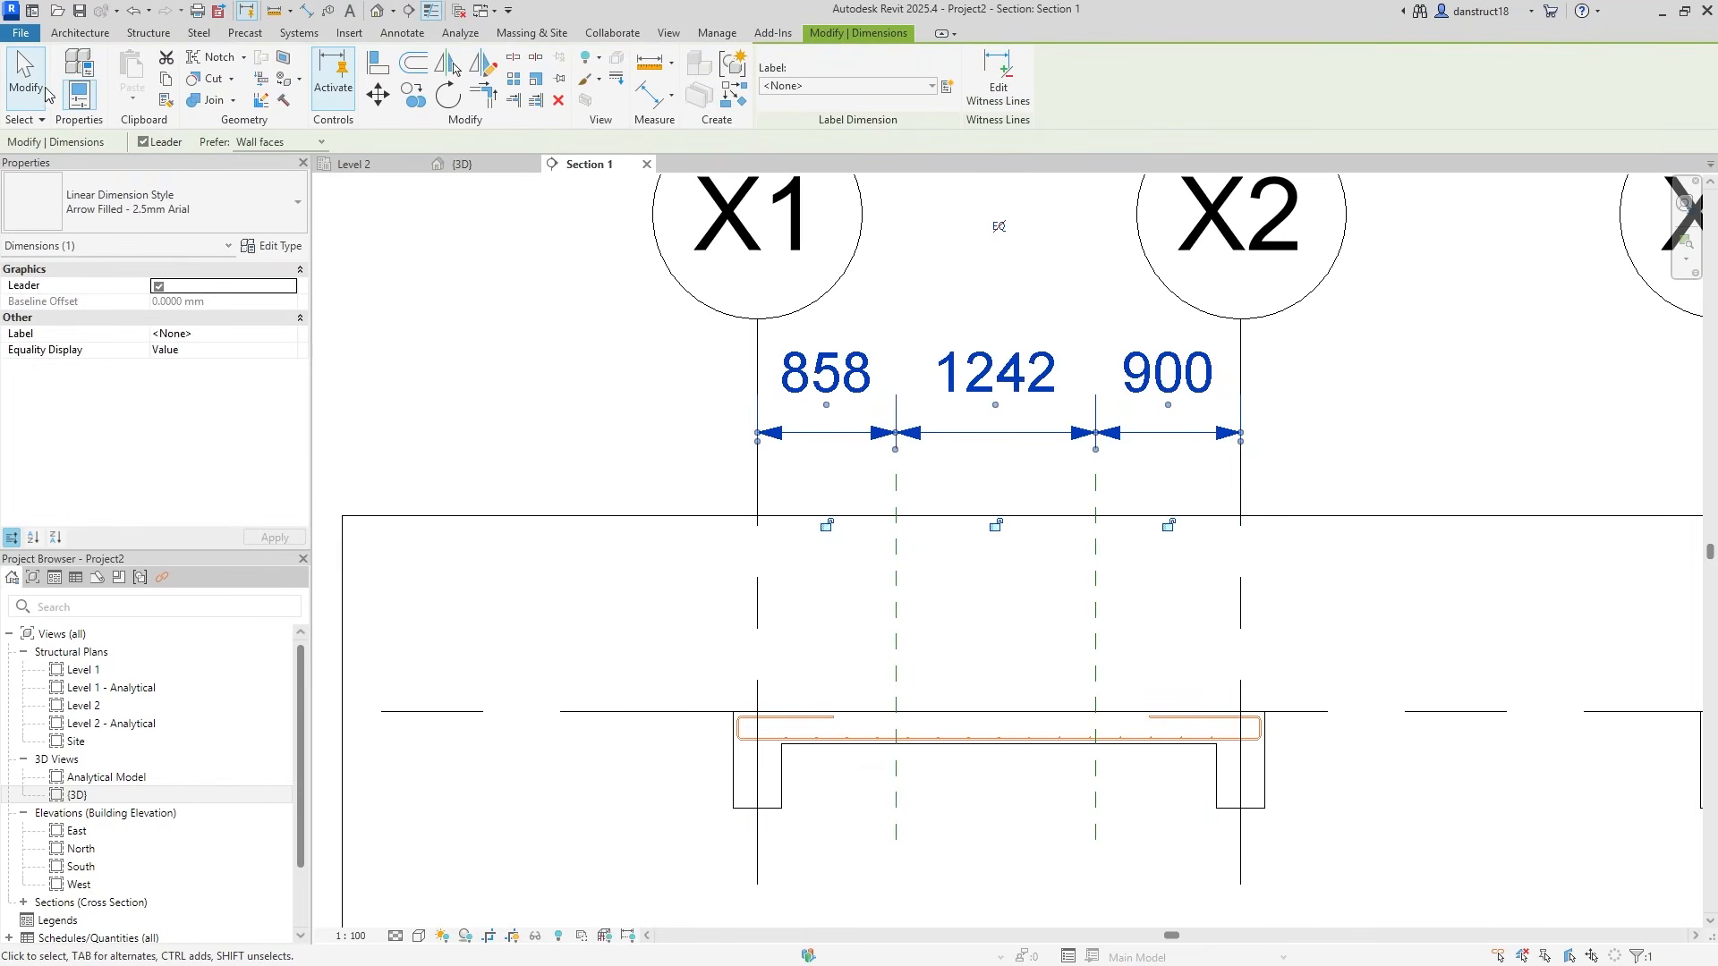
click(26, 80)
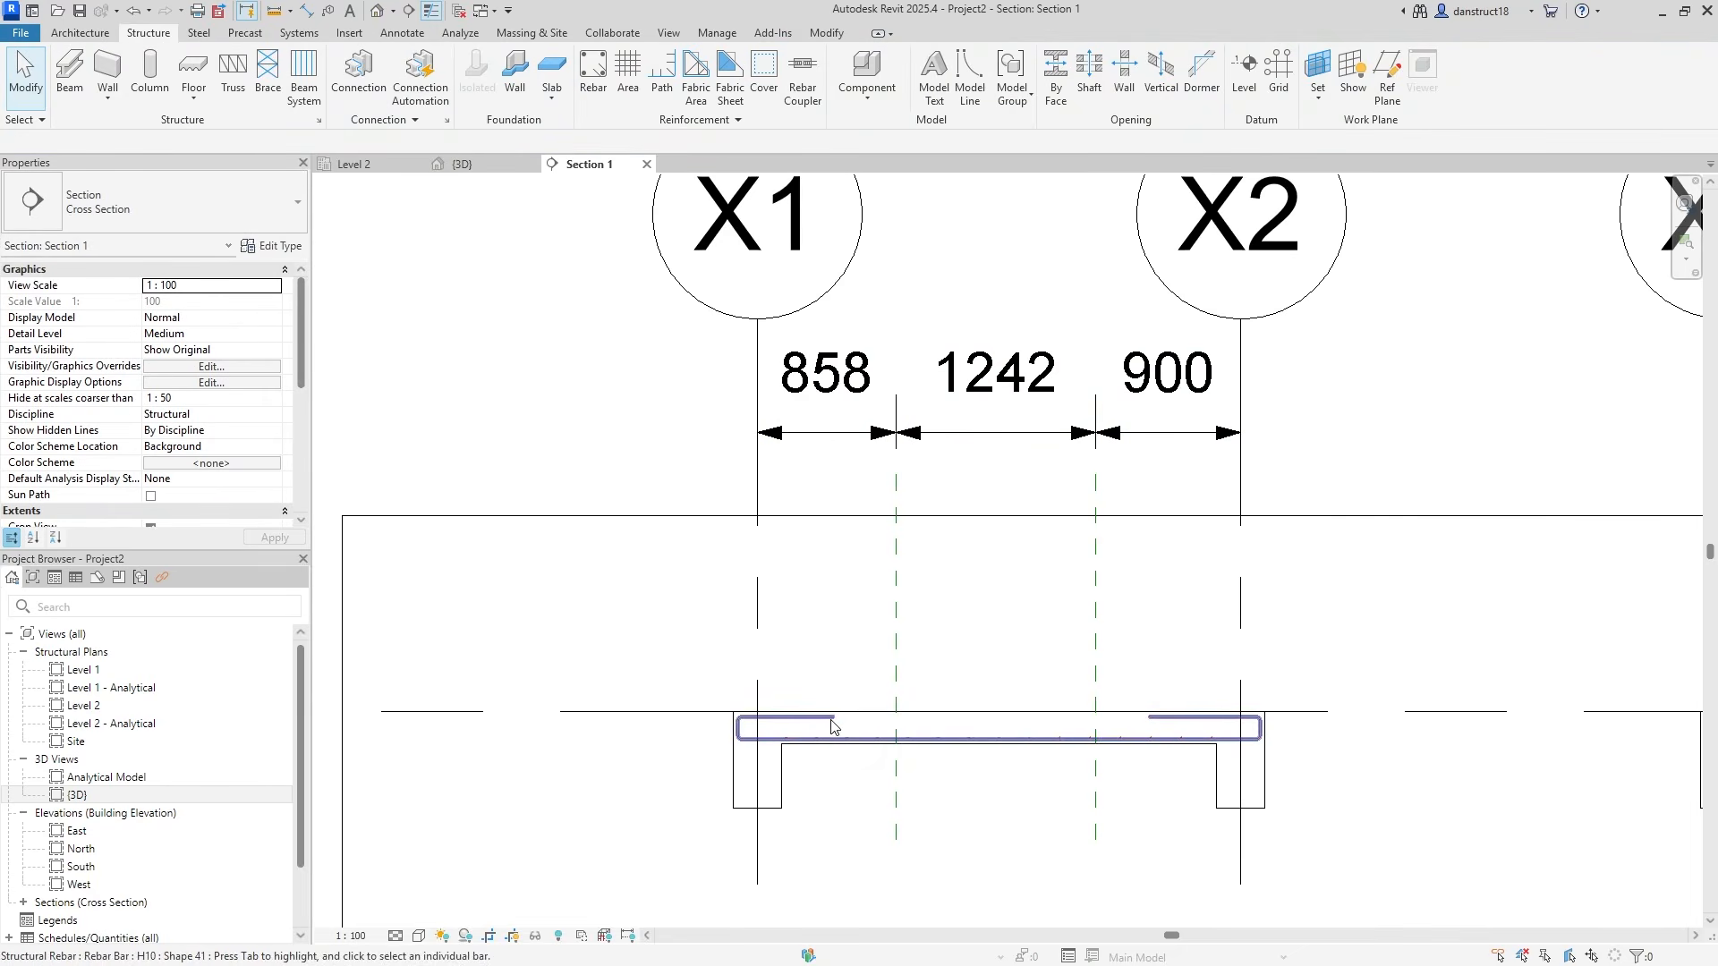
Set the distance between grid X1 and its nearest reference plane to 600 mm
click(897, 587)
click(831, 396)
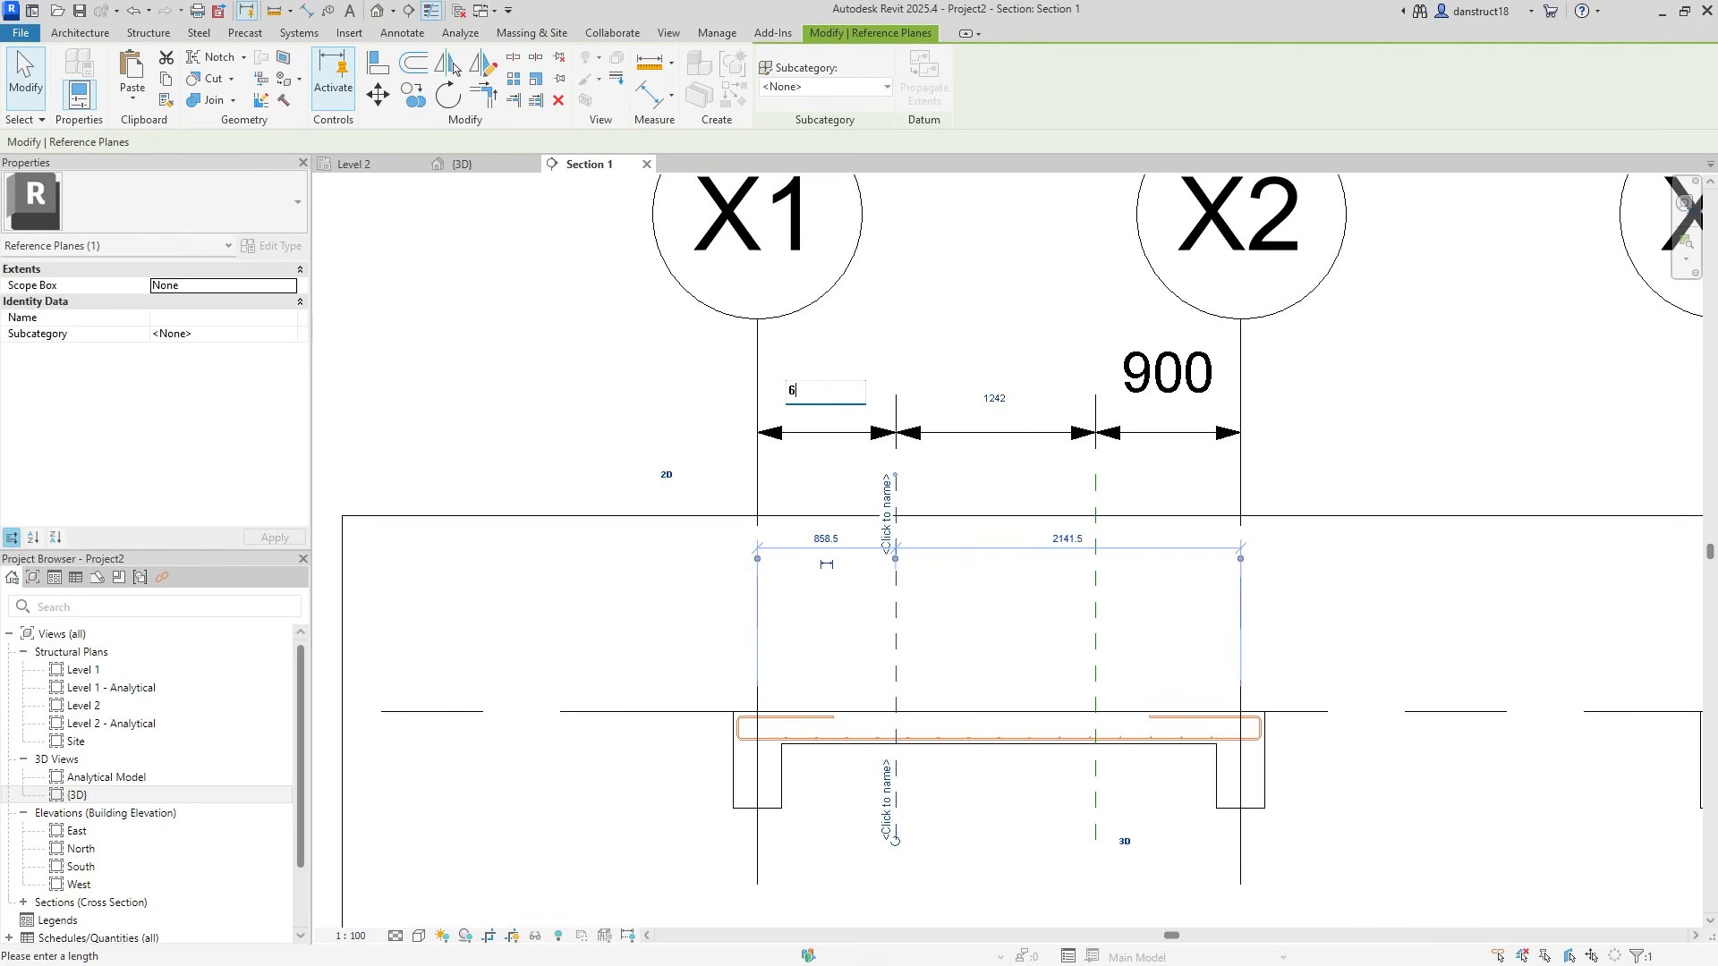
text(600)
key(Return)
Set the distance between grid X2 and its nearest reference plane to 600 mm and clear the selection
click(1096, 644)
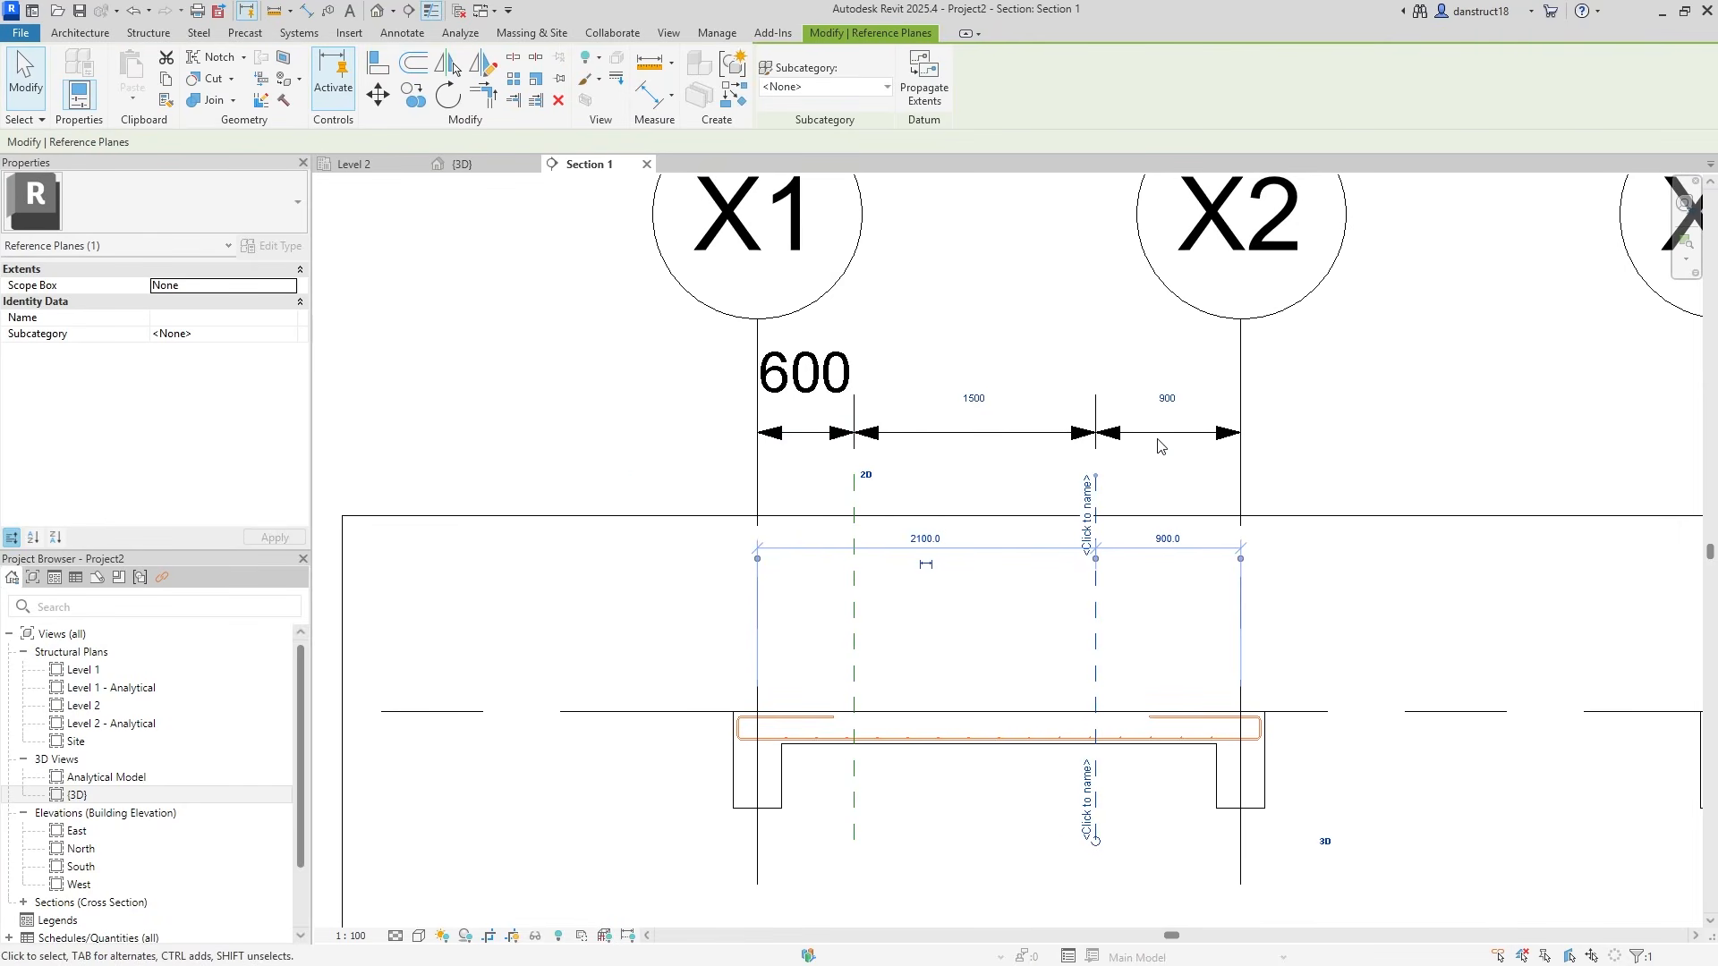
click(1165, 397)
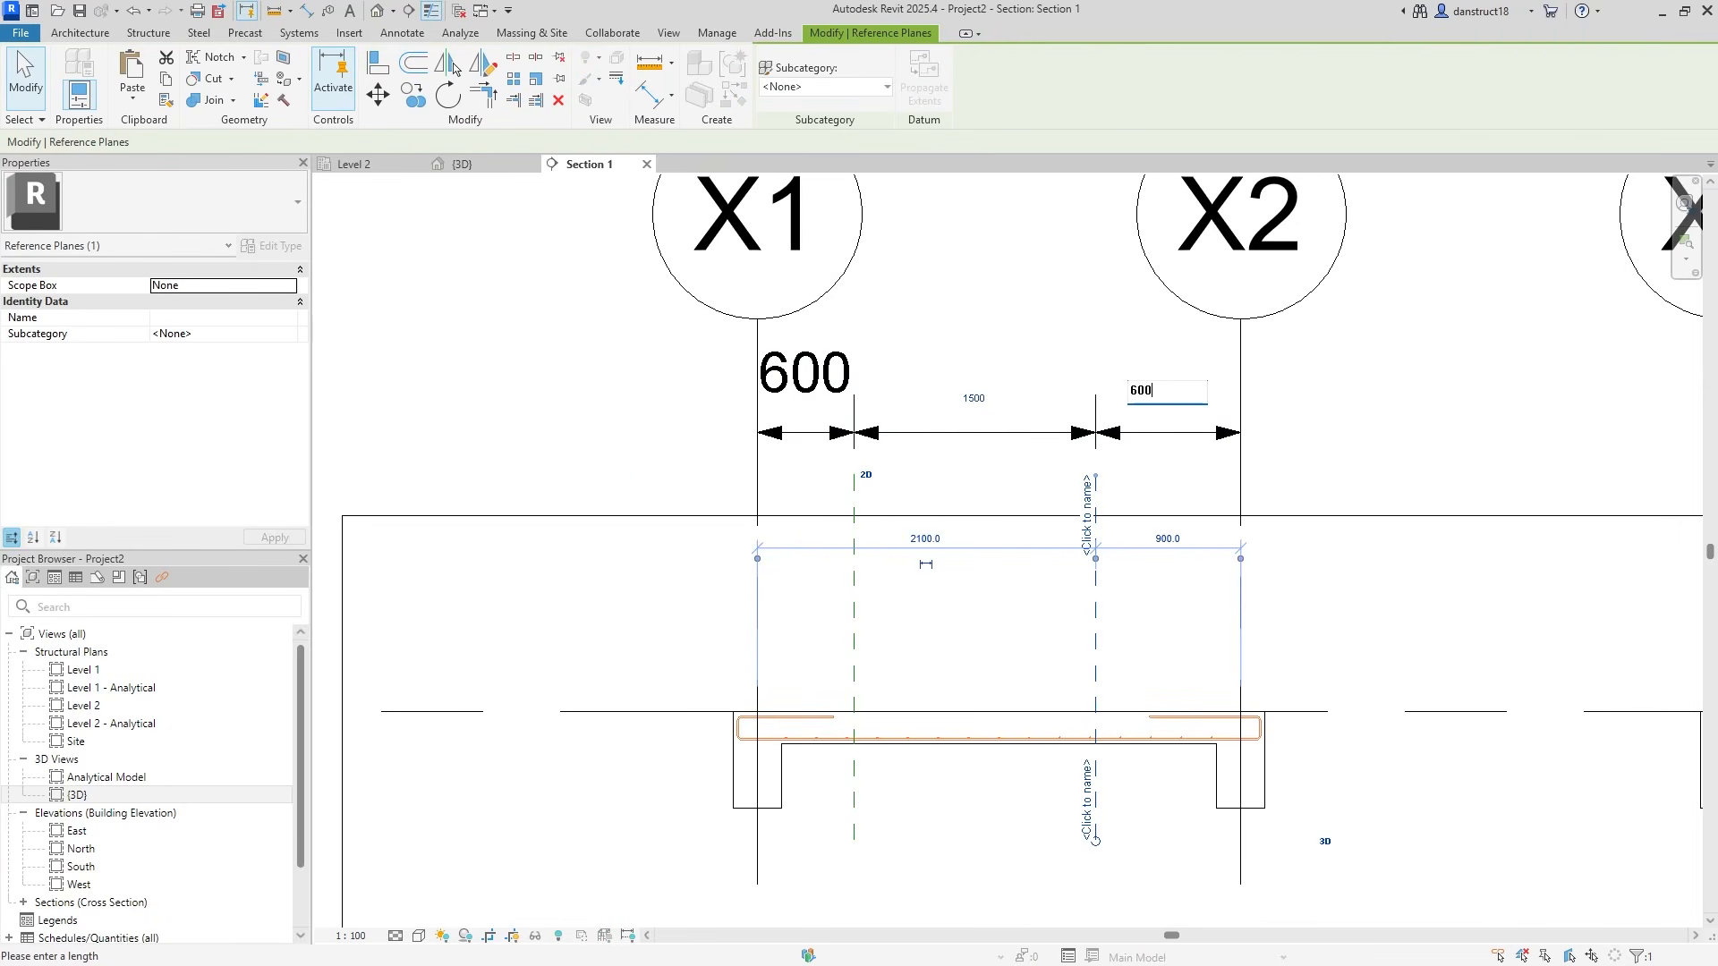
text(600)
key(Return)
click(1017, 656)
Start the Align command at the slab bar's upper leg end and the reference plane near grid X1
scroll(817, 789, up, 3)
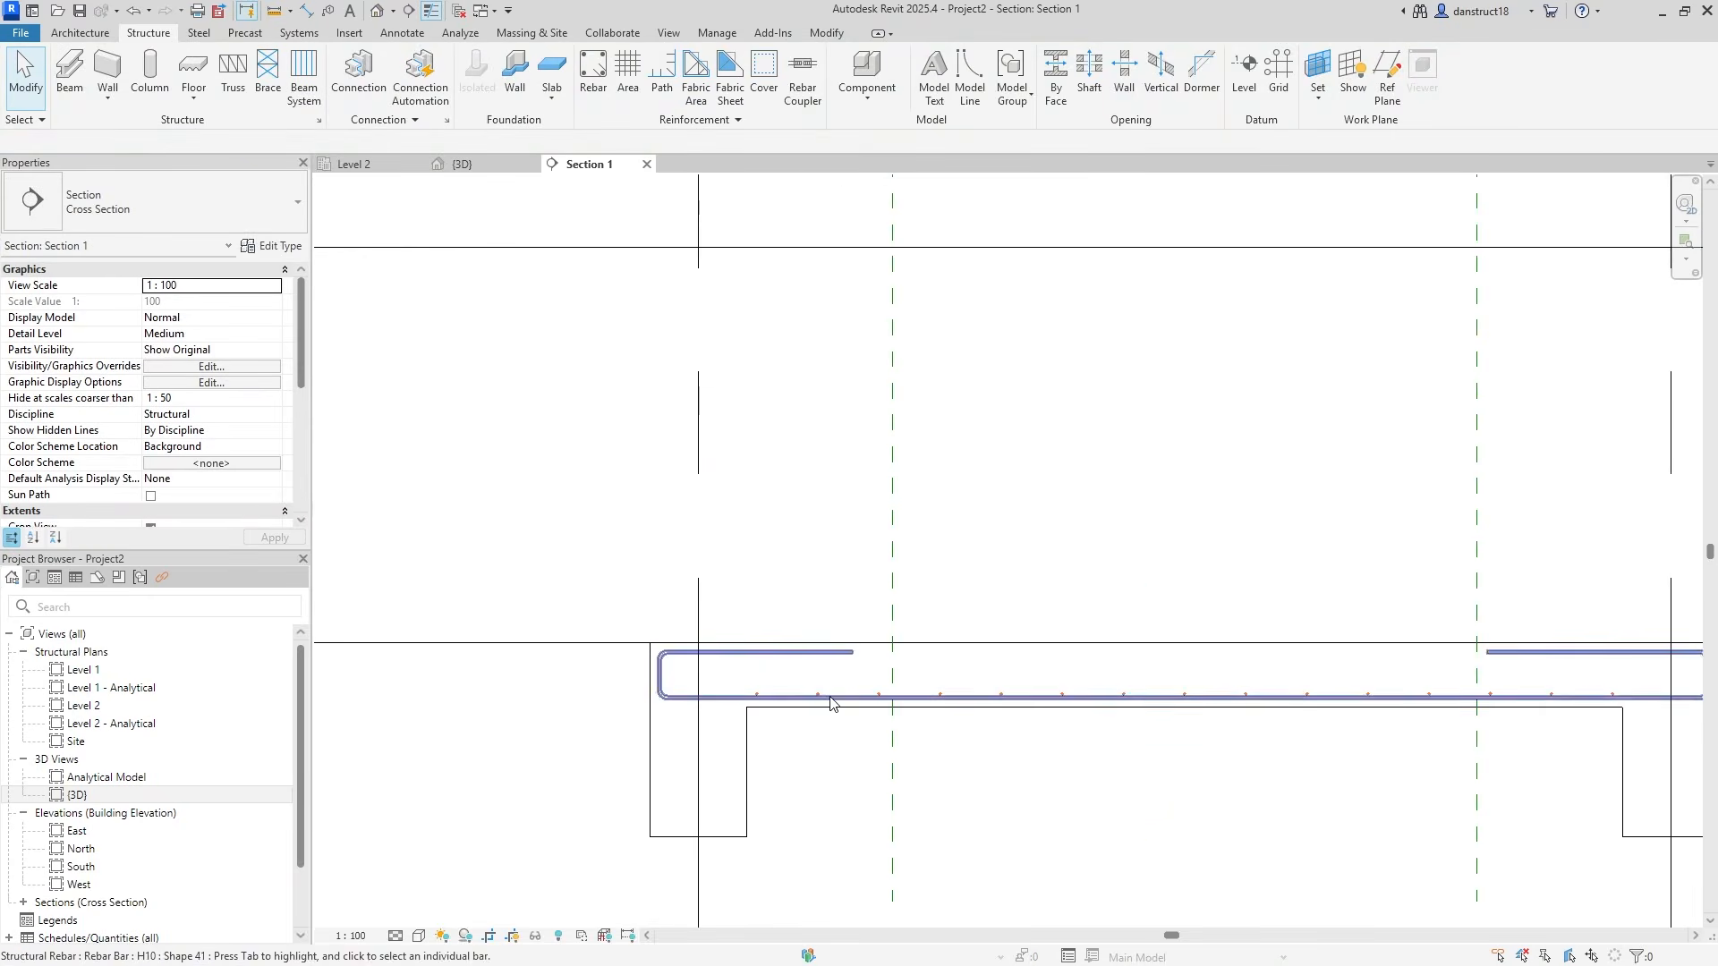
scroll(877, 567, down, 2)
click(830, 33)
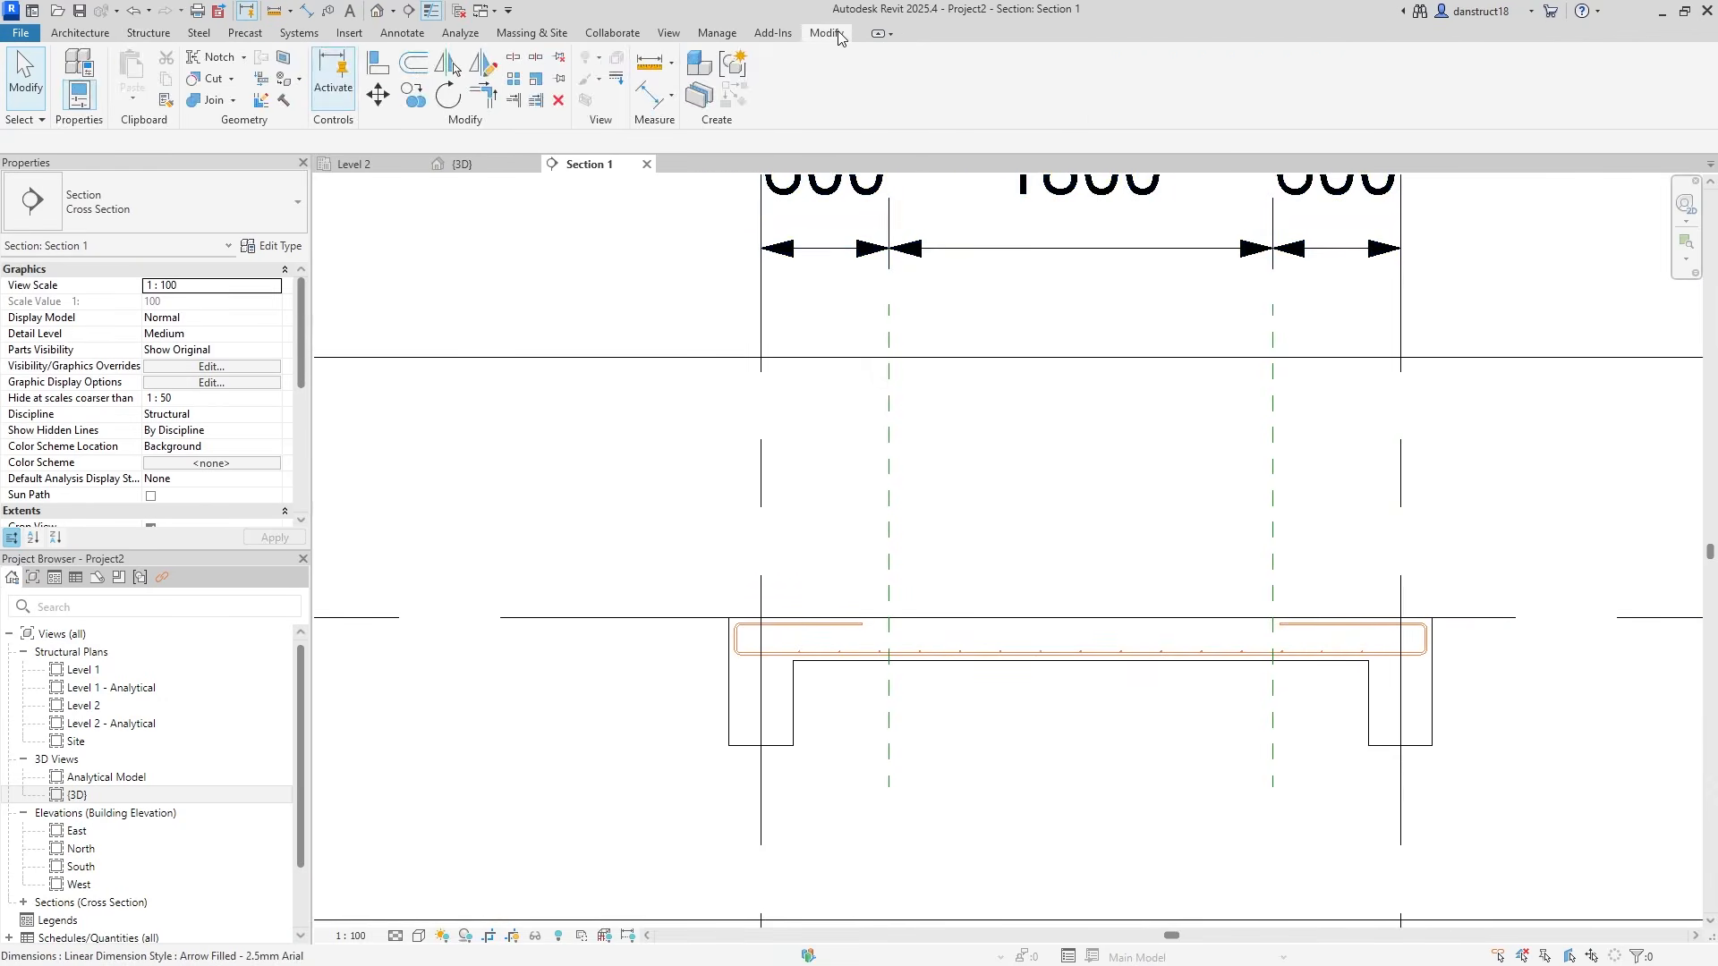
click(377, 62)
scroll(918, 571, up, 3)
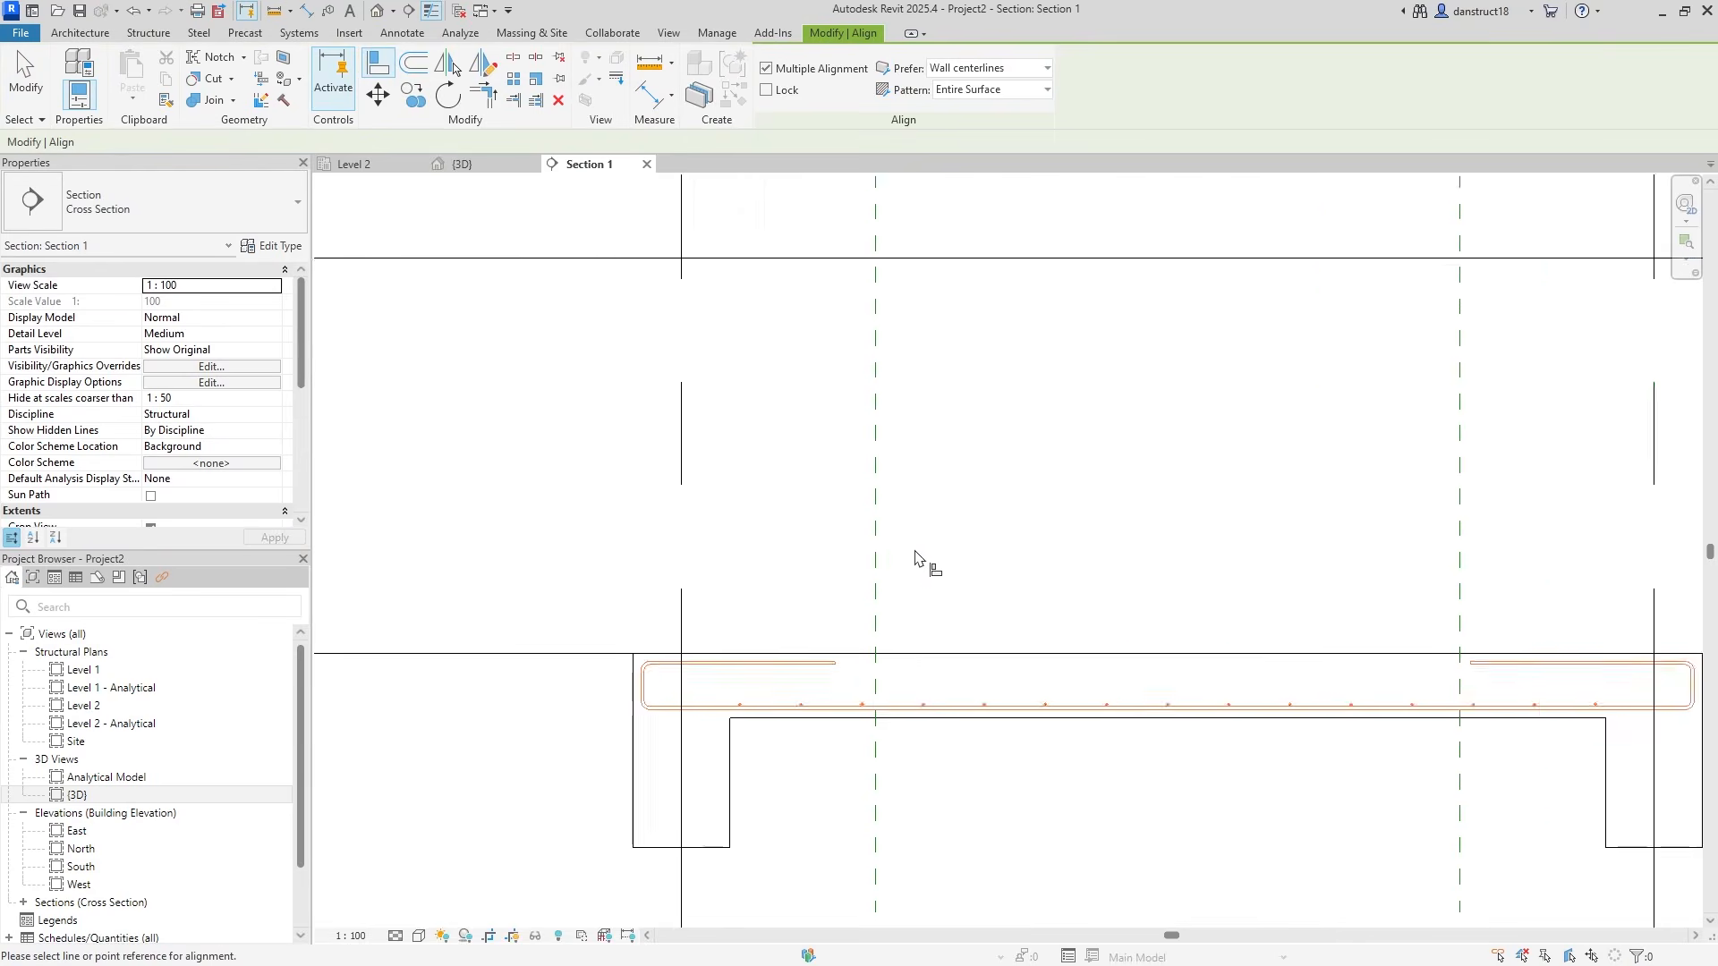
Align the left end of the bent slab bar's upper leg with the left reference plane
click(870, 578)
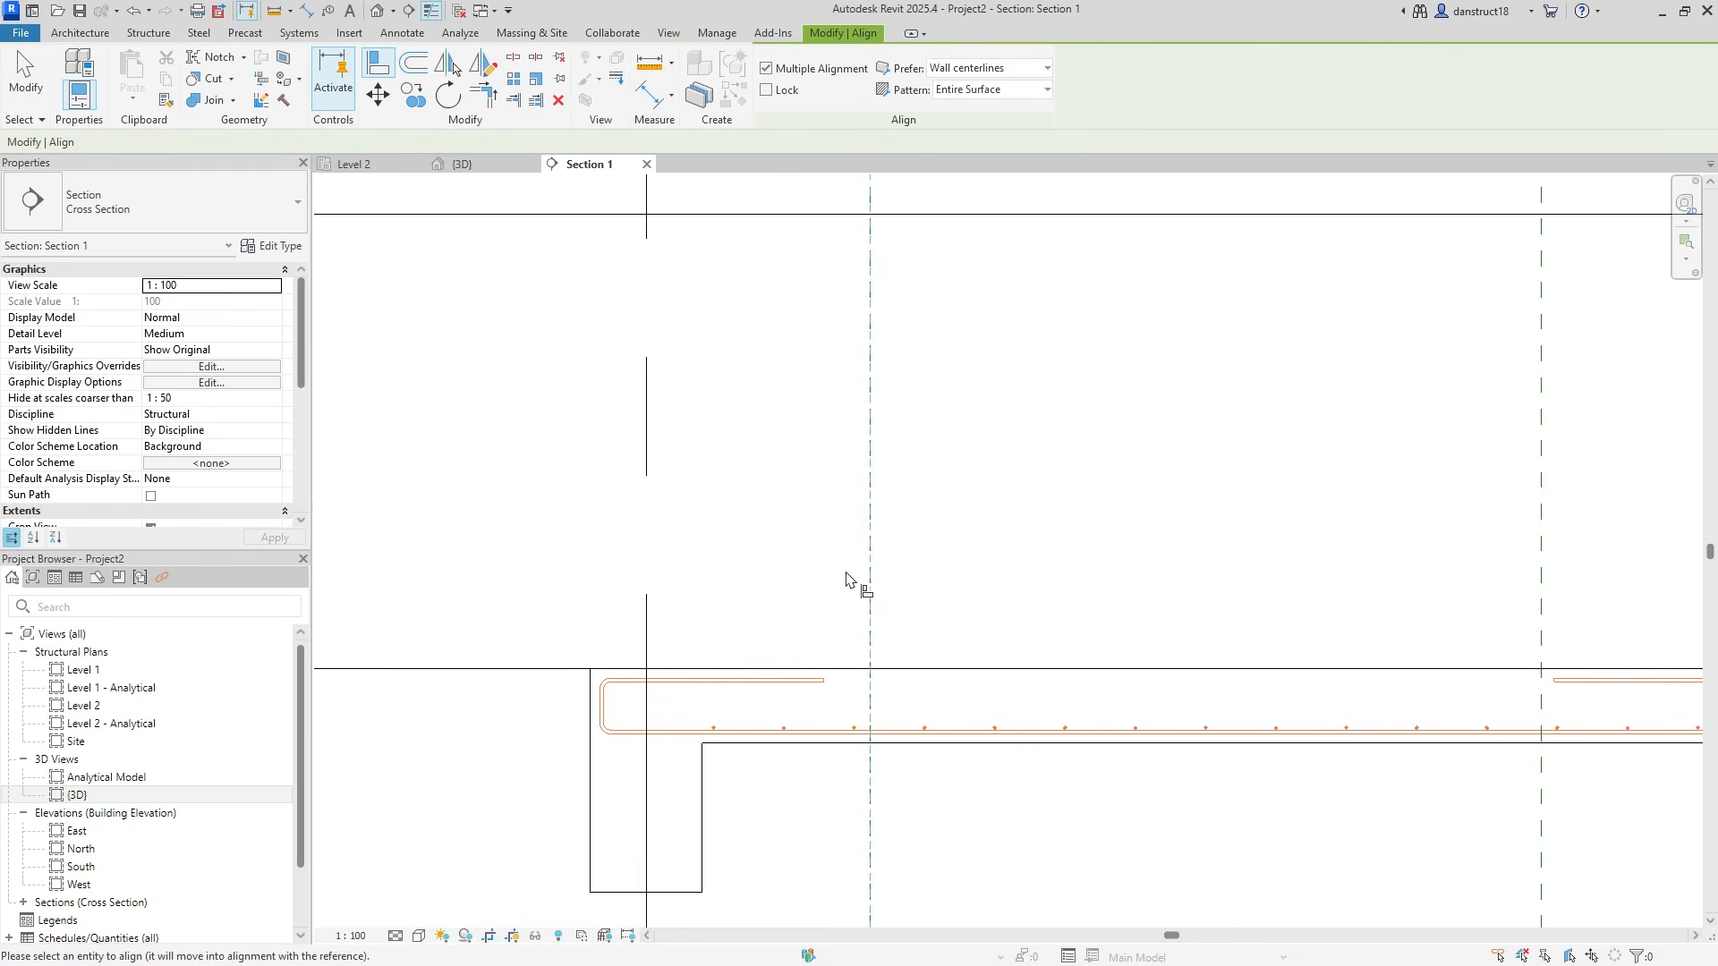
click(828, 684)
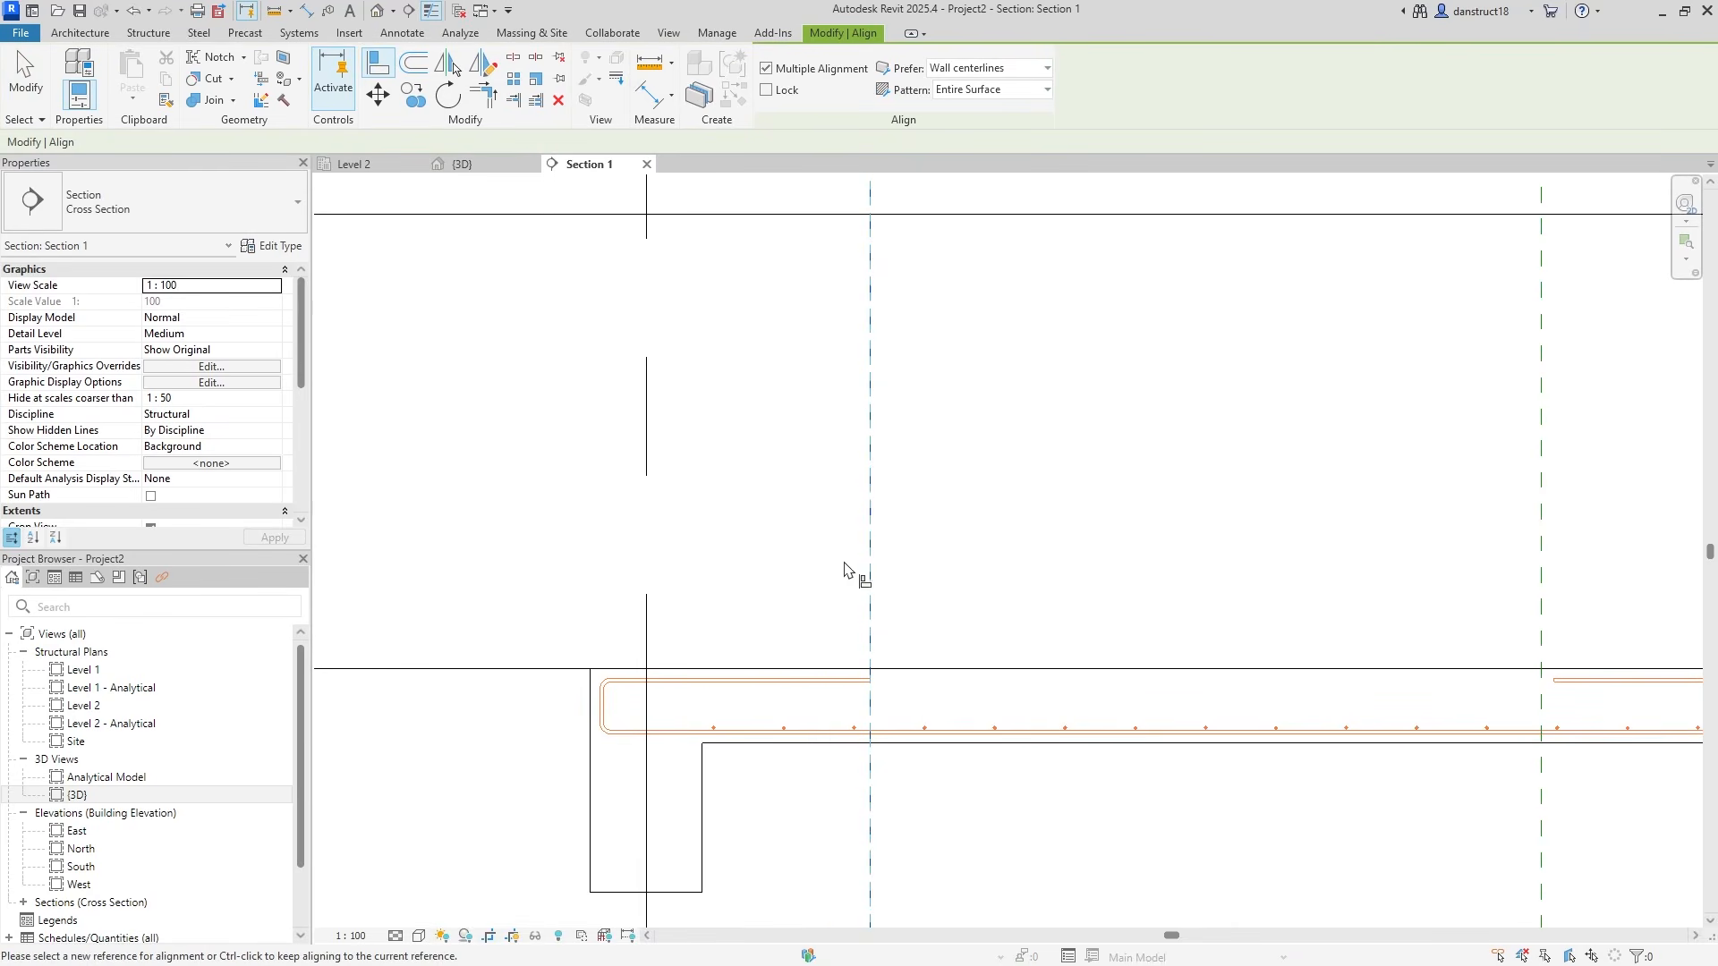
click(27, 79)
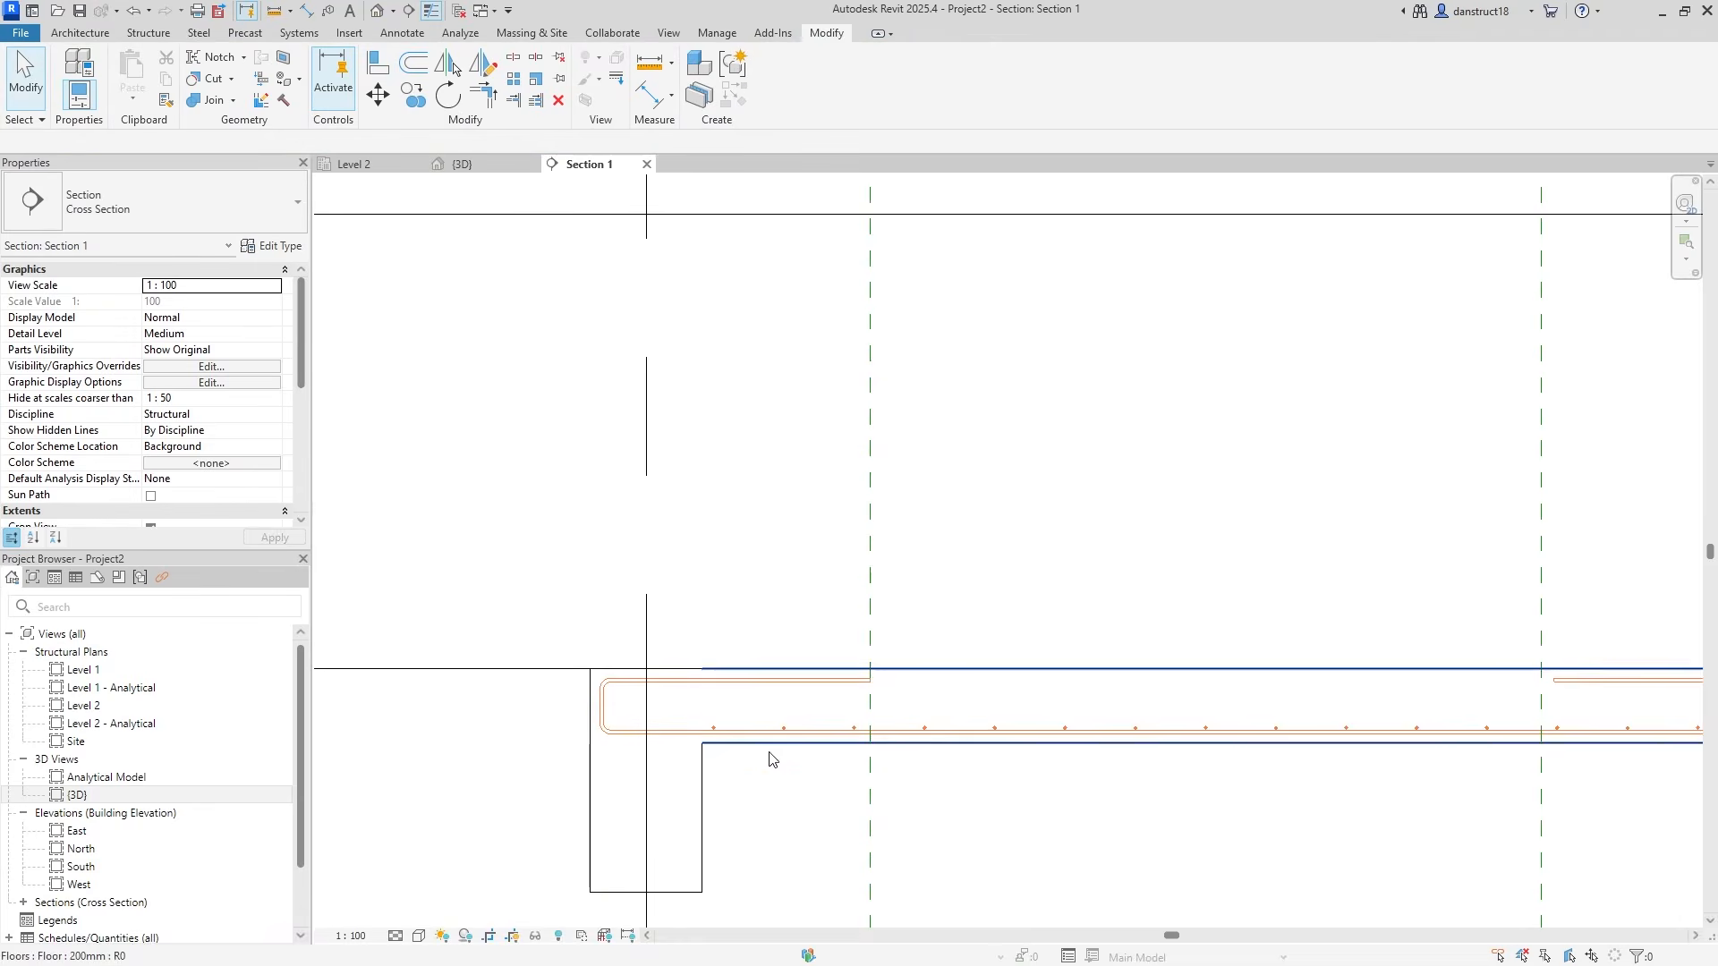
Try to stretch the right upper leg of the shape 41 bar to the right reference plane
click(792, 682)
scroll(1116, 610, down, 3)
middle_drag(1464, 690, 1293, 788)
scroll(1319, 736, up, 2)
scroll(1318, 741, up, 1)
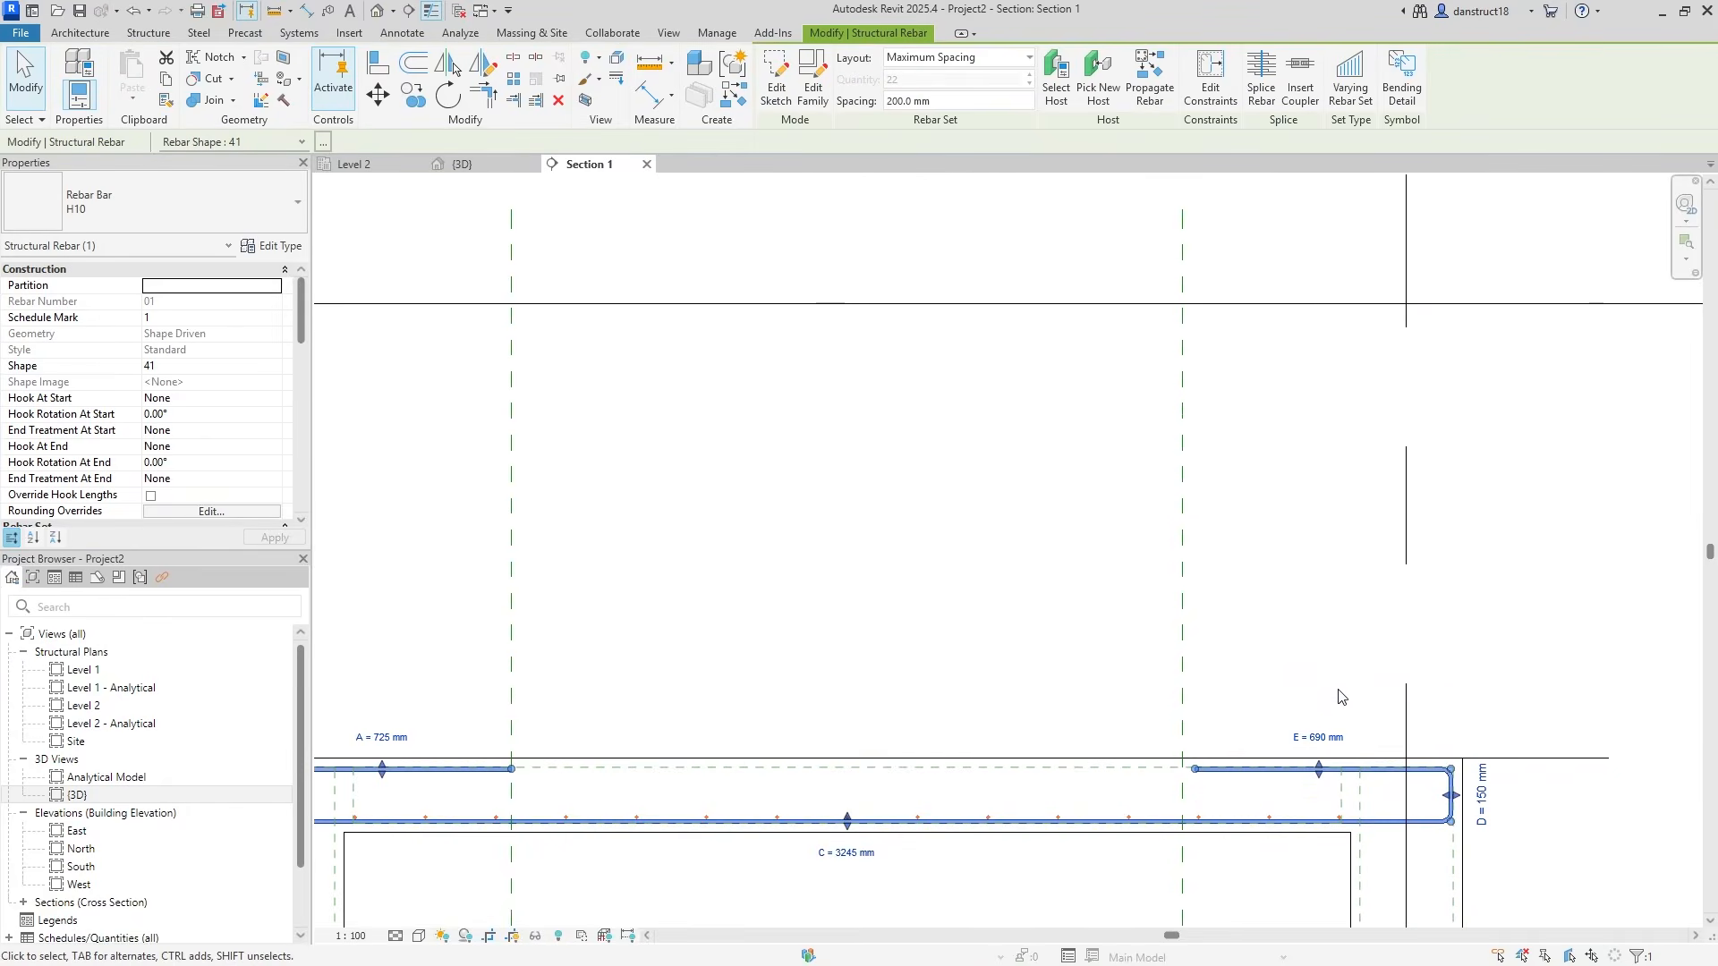
click(1329, 738)
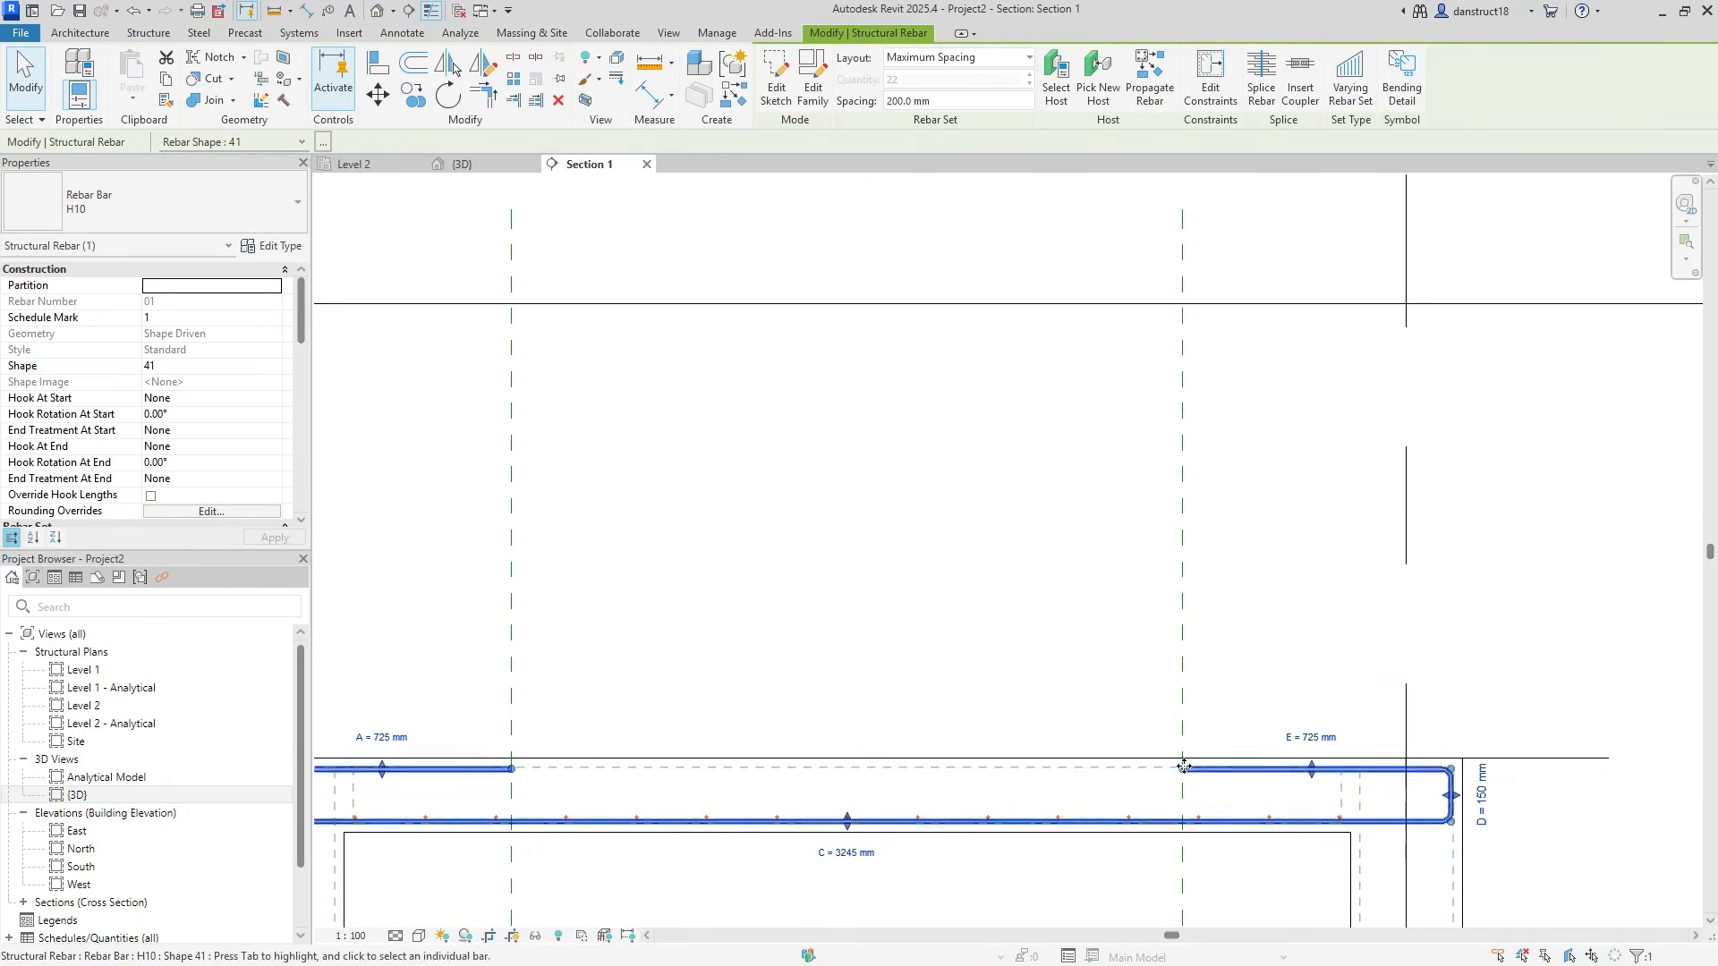
click(1253, 686)
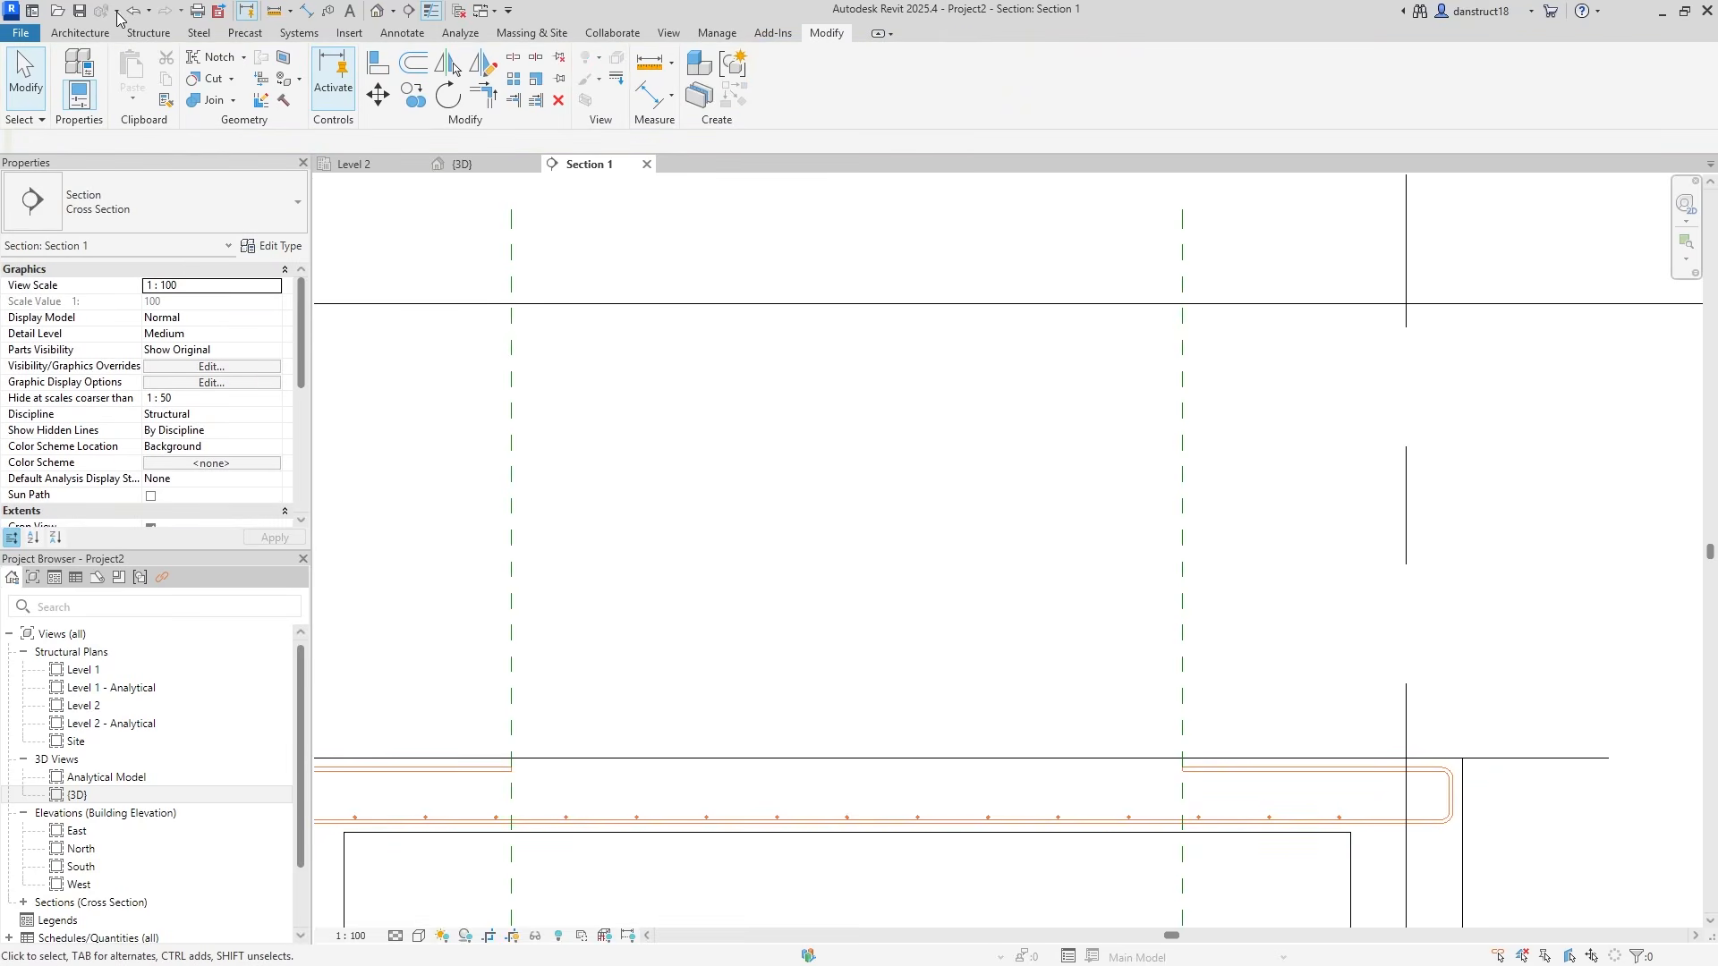
Edit the shape 41 bar's sketch so its right upper leg ends at the right reference plane, and finish the sketch
click(1265, 775)
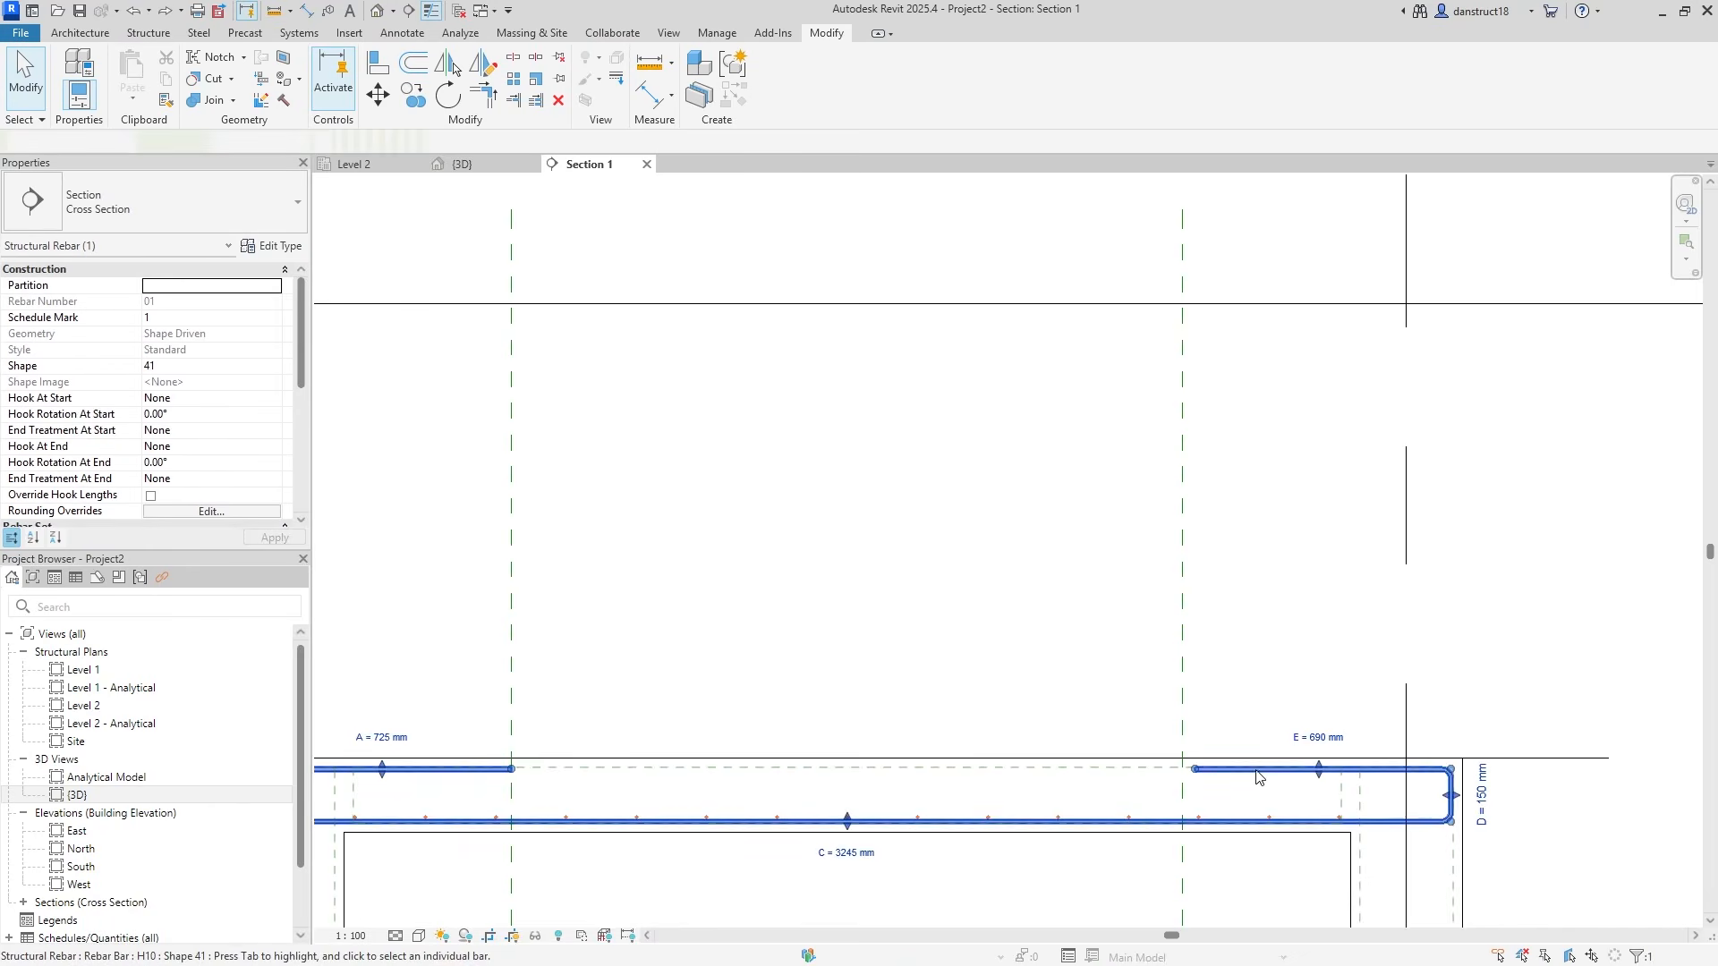
click(772, 89)
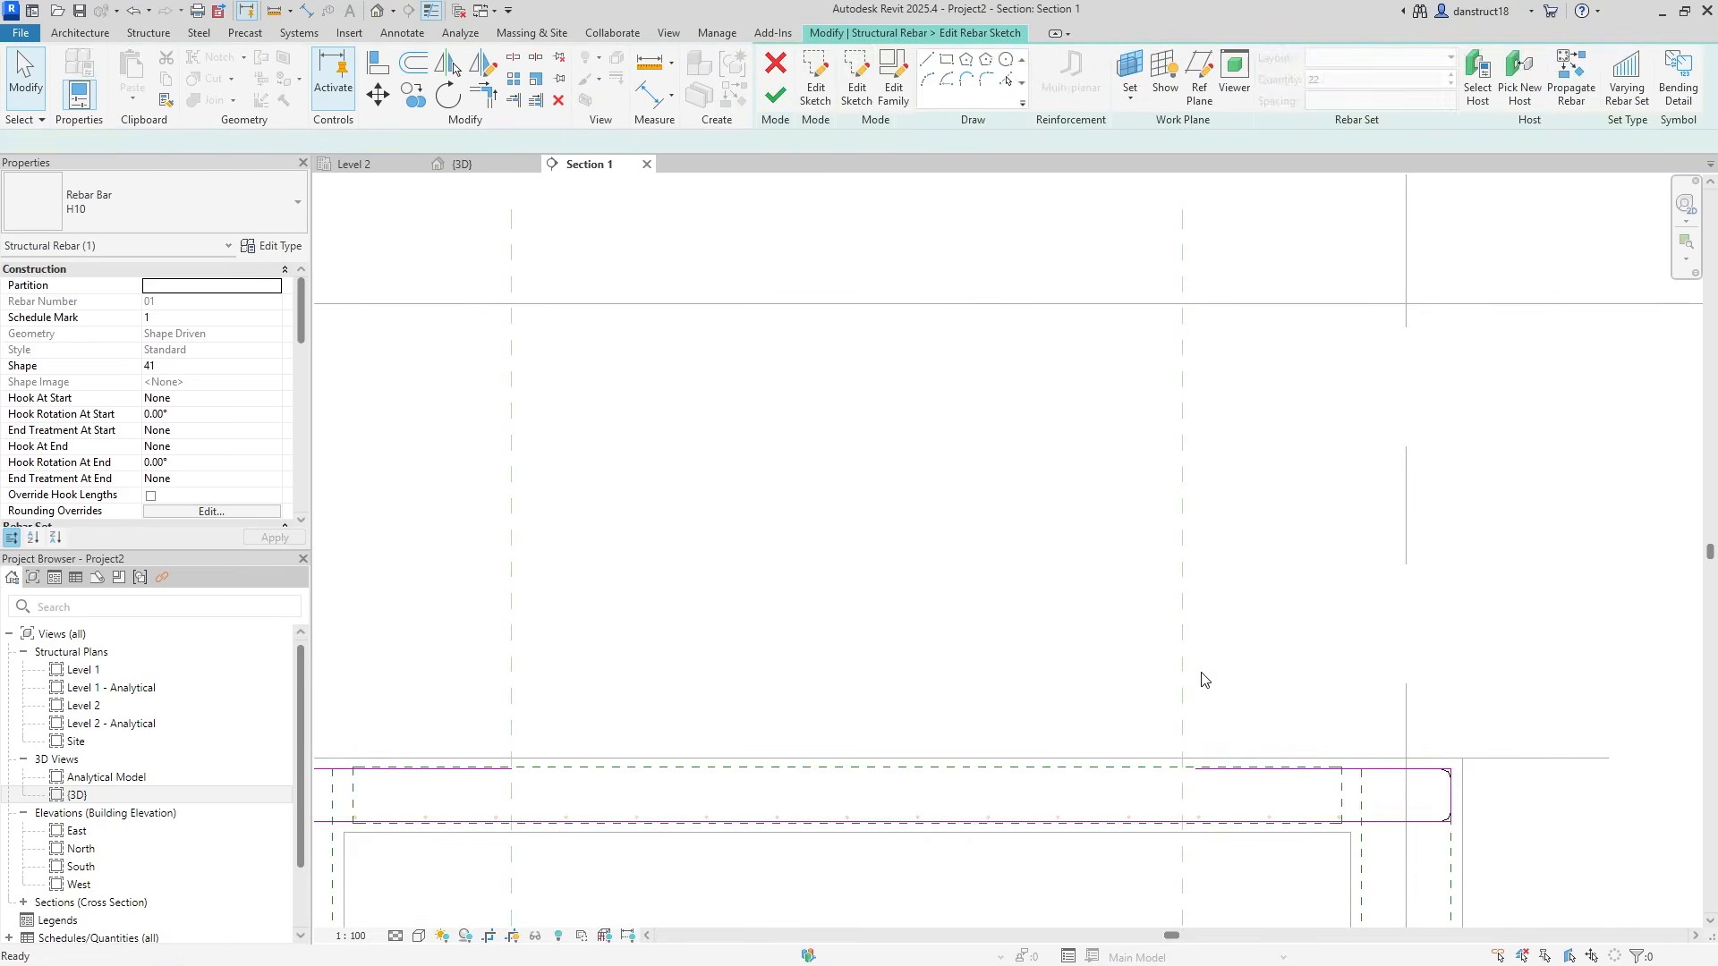
scroll(1203, 769, up, 2)
click(1202, 769)
drag(1186, 772, 1146, 765)
scroll(1139, 773, up, 2)
scroll(1123, 730, down, 3)
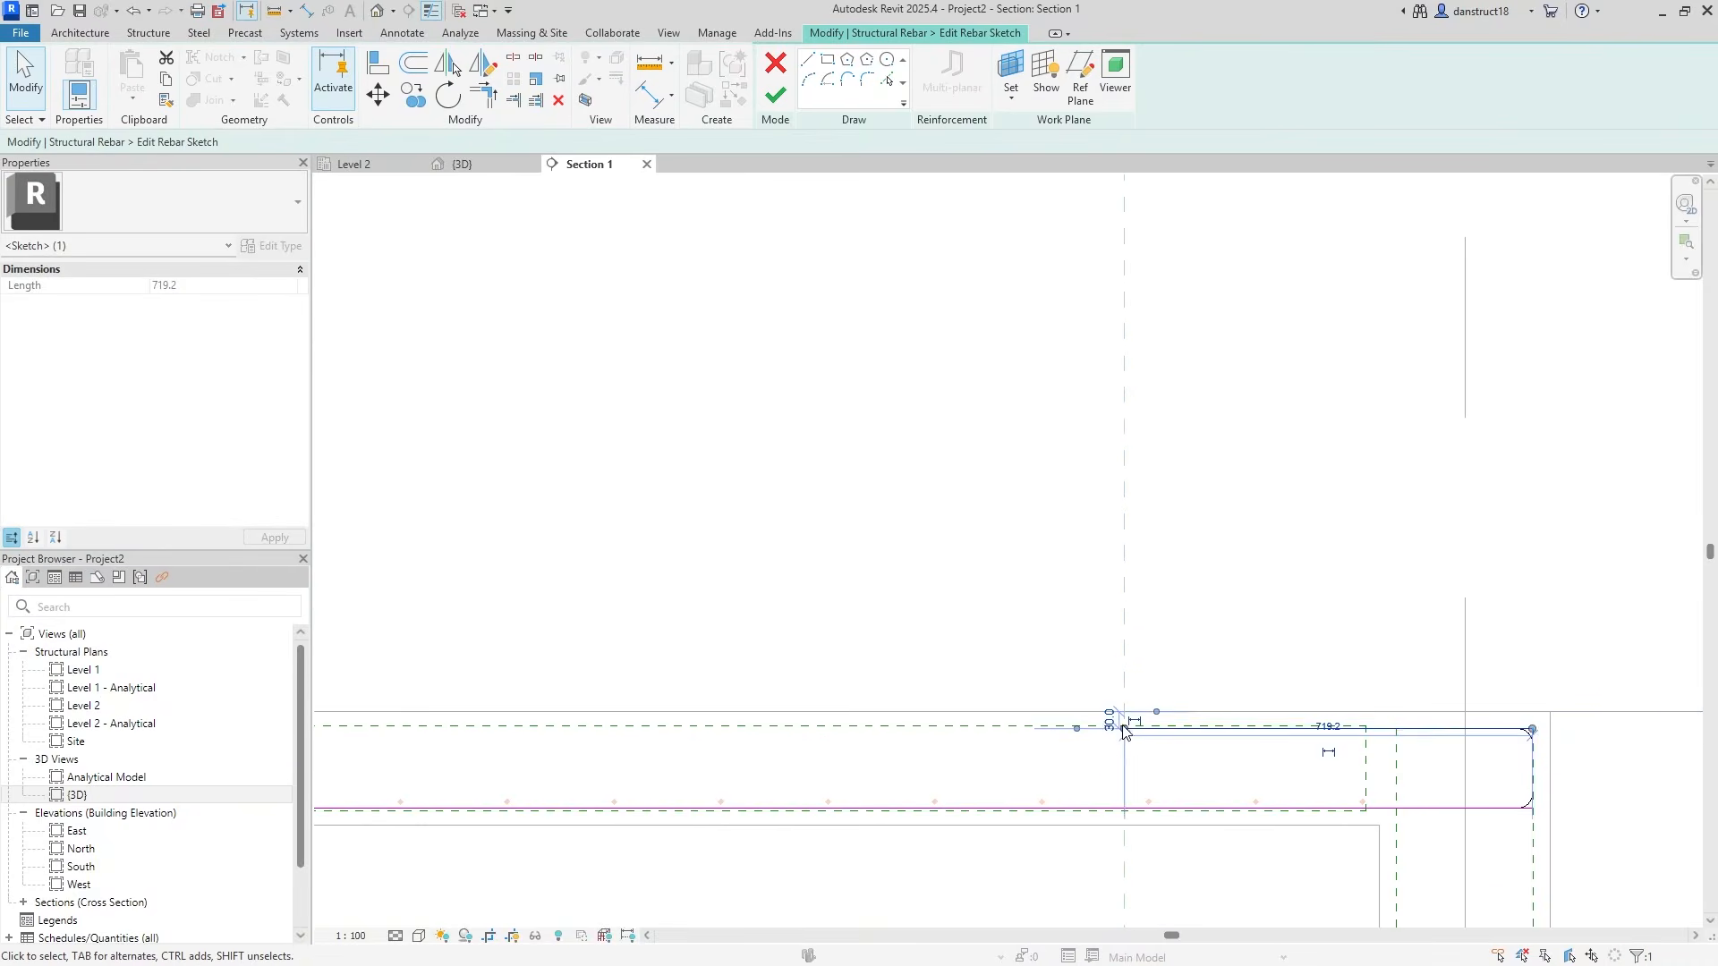
click(958, 602)
scroll(958, 604, down, 2)
middle_drag(848, 640, 1030, 766)
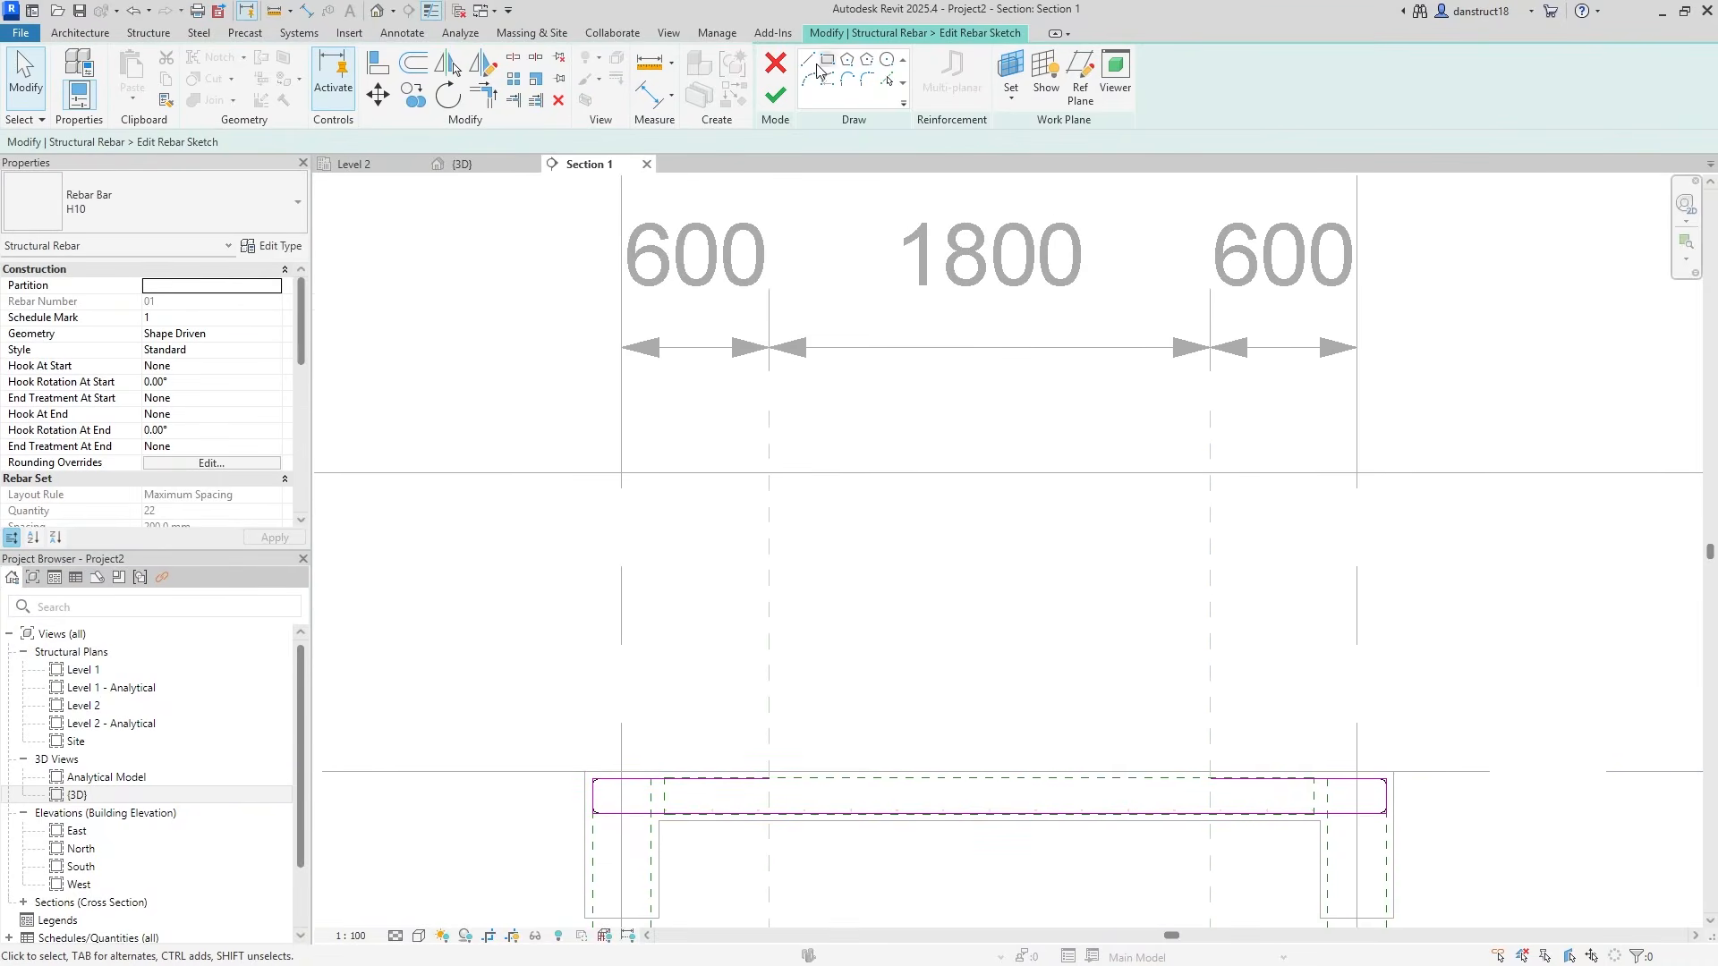
click(768, 97)
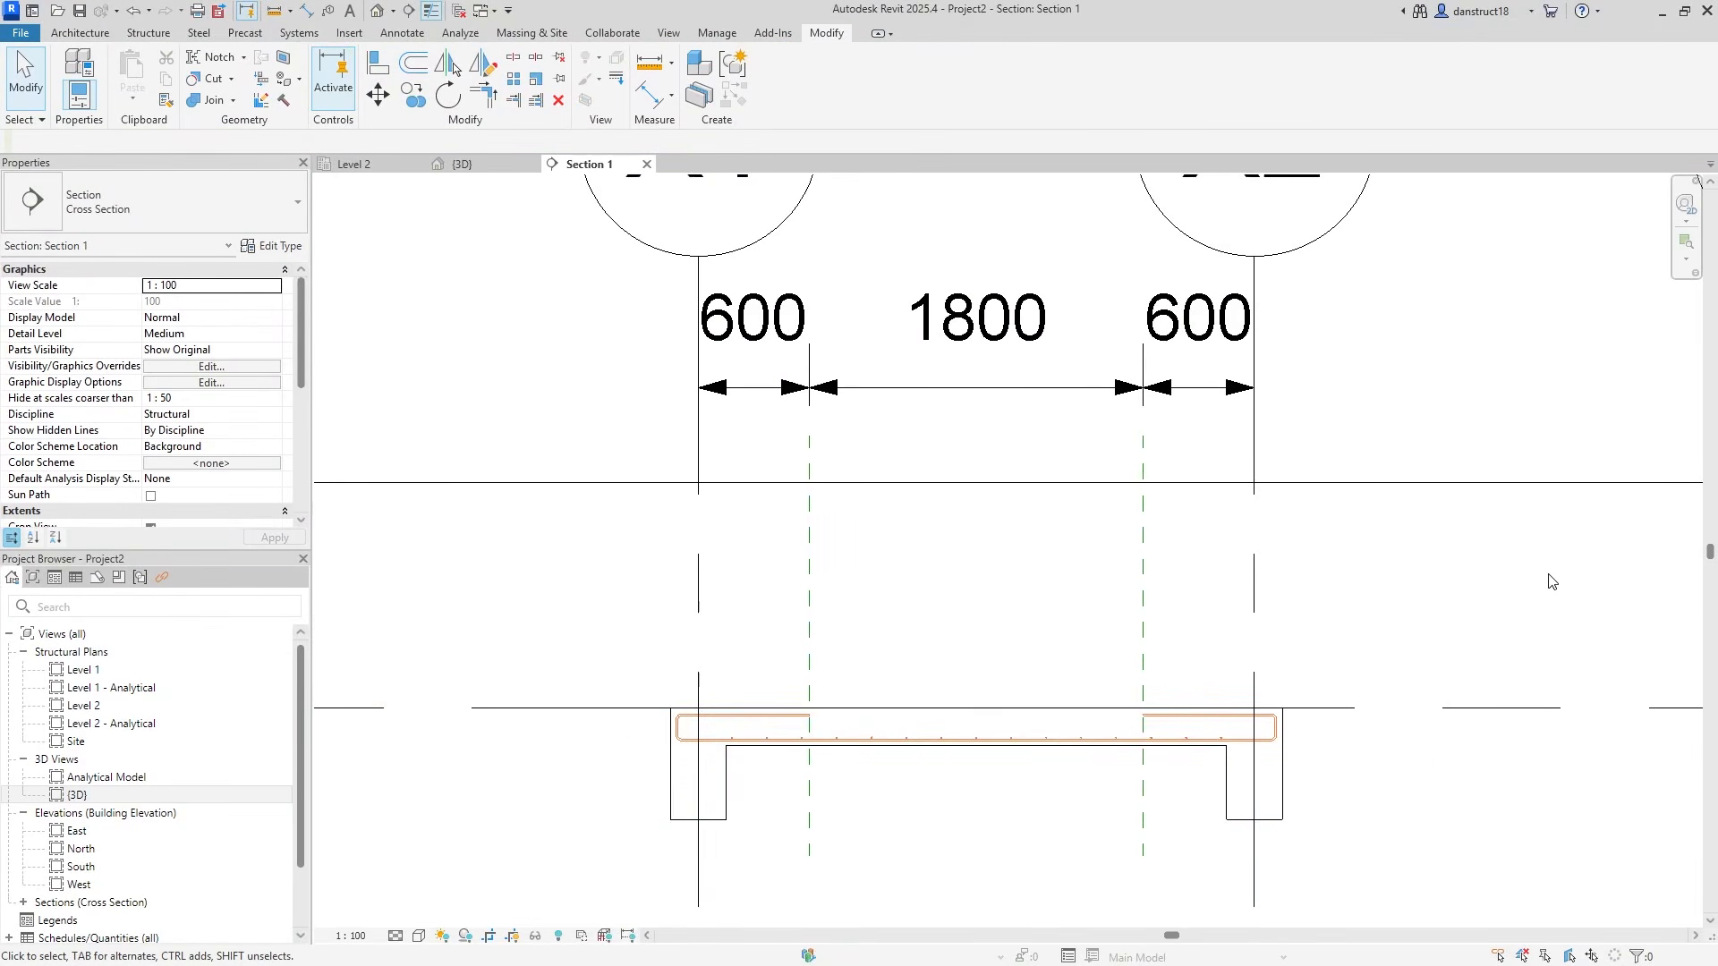
Copy the bottom H10 distribution bar set straight up to sit just beneath the bent bar's upper leg
scroll(717, 747, up, 5)
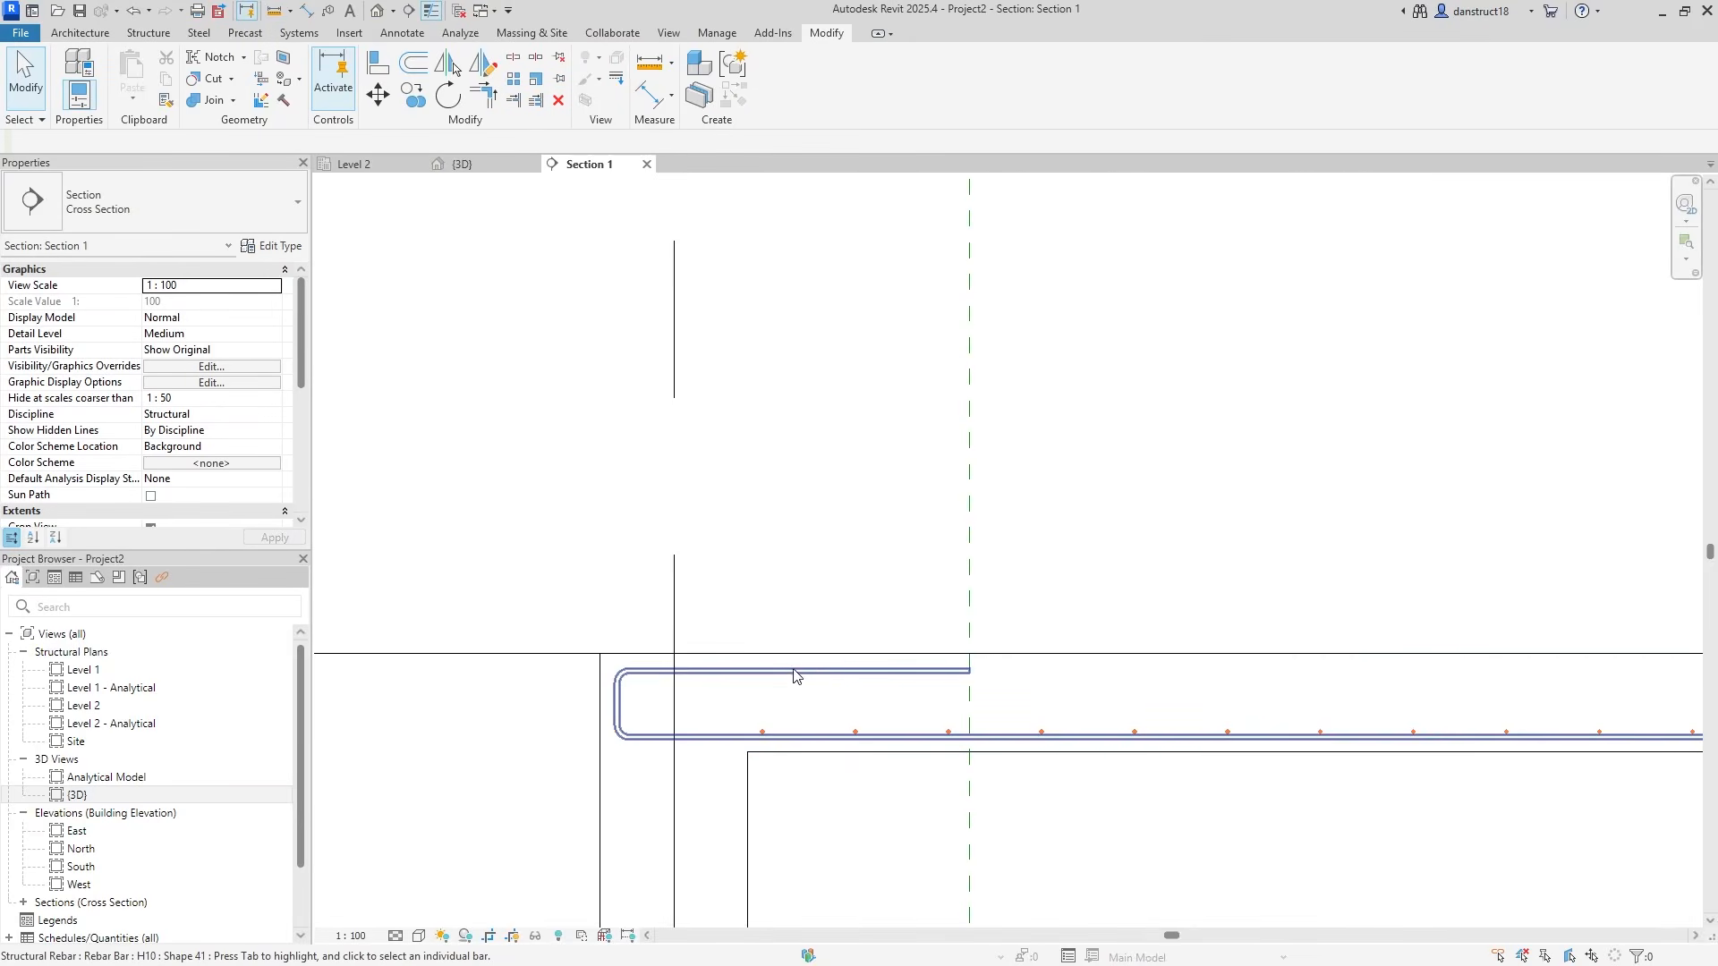
click(782, 720)
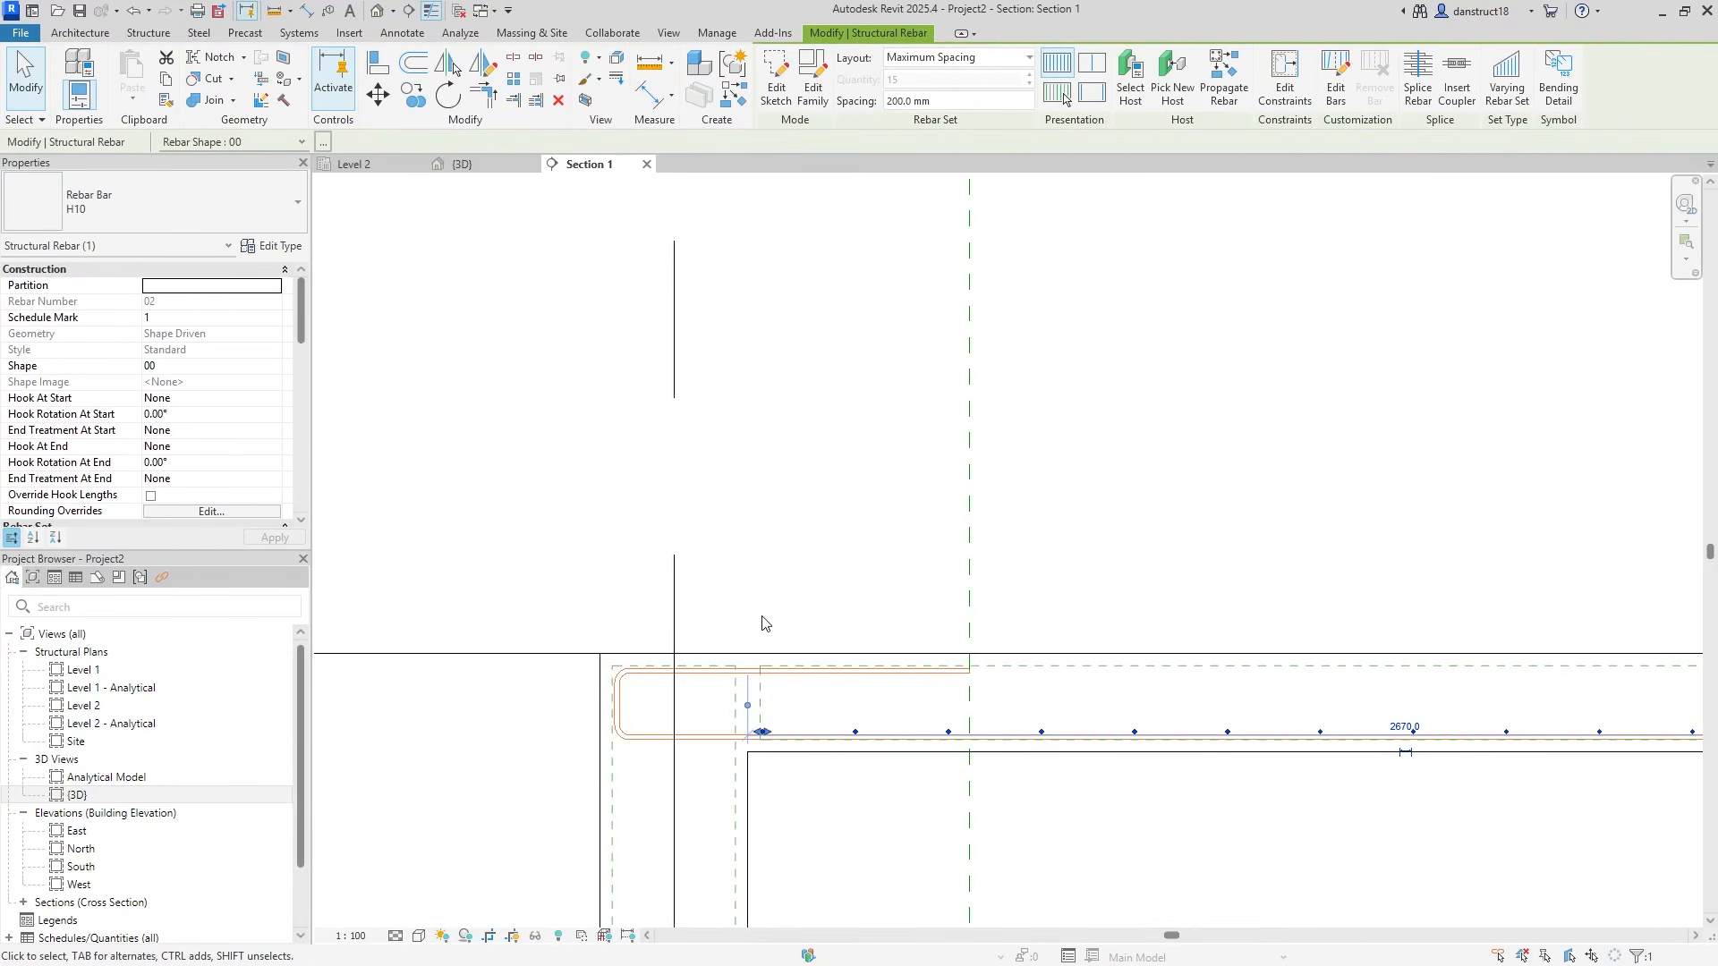
click(411, 95)
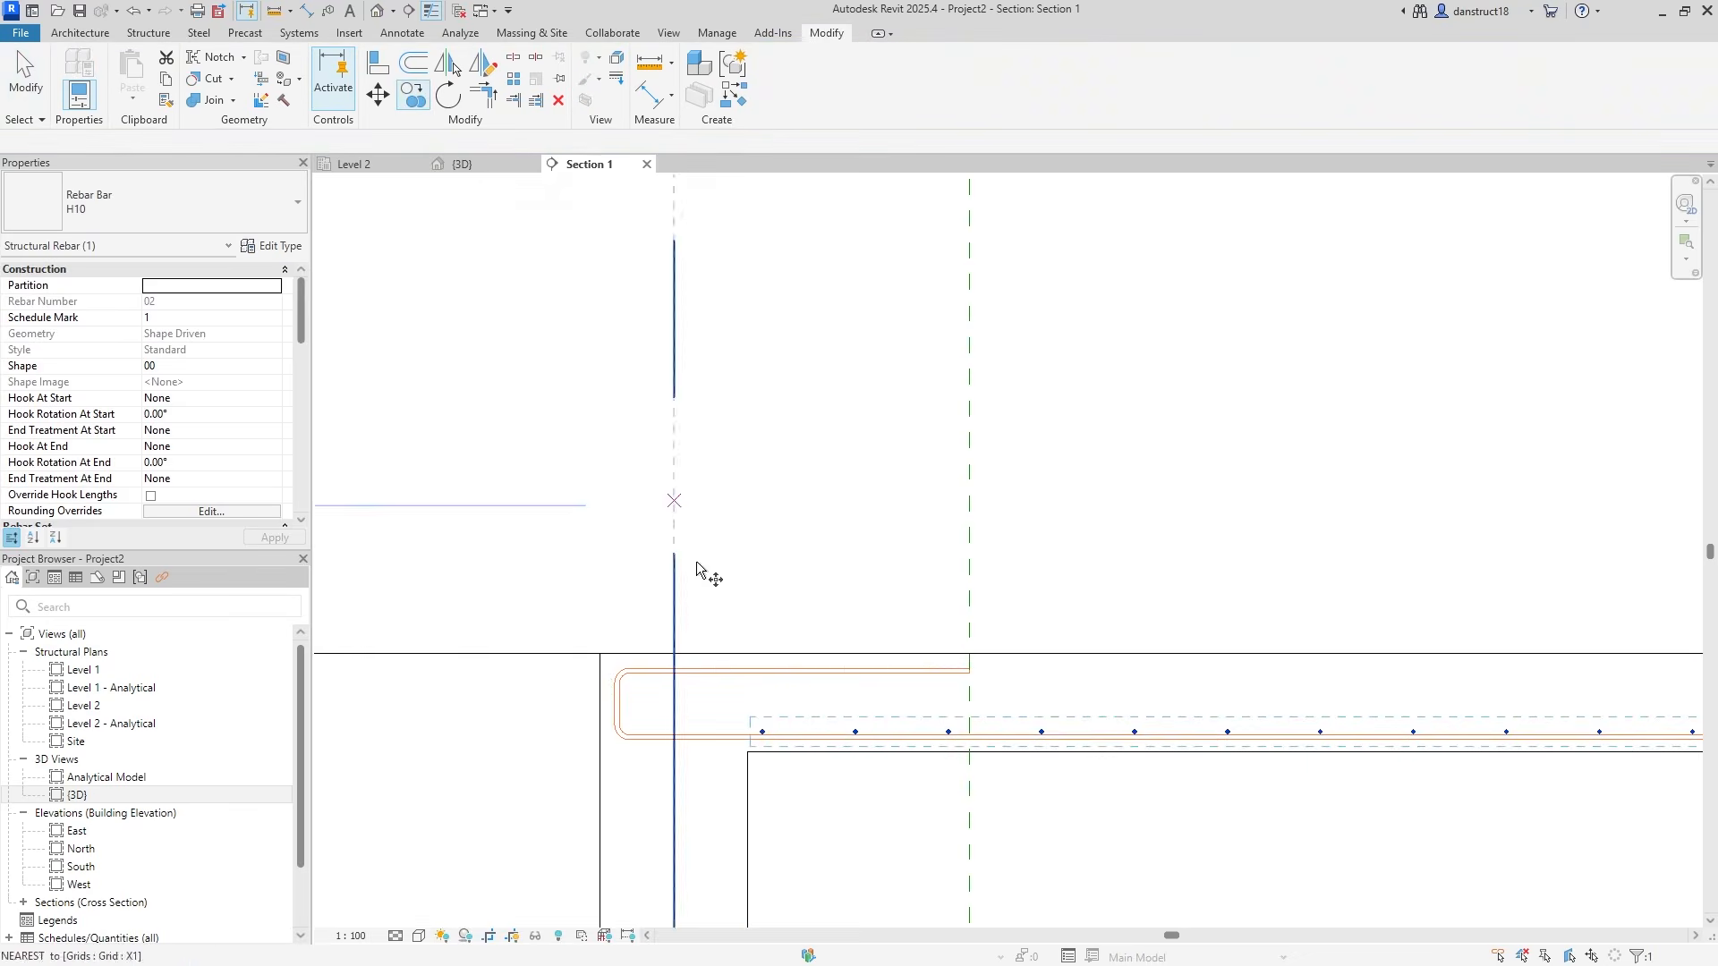
scroll(785, 747, up, 5)
click(716, 713)
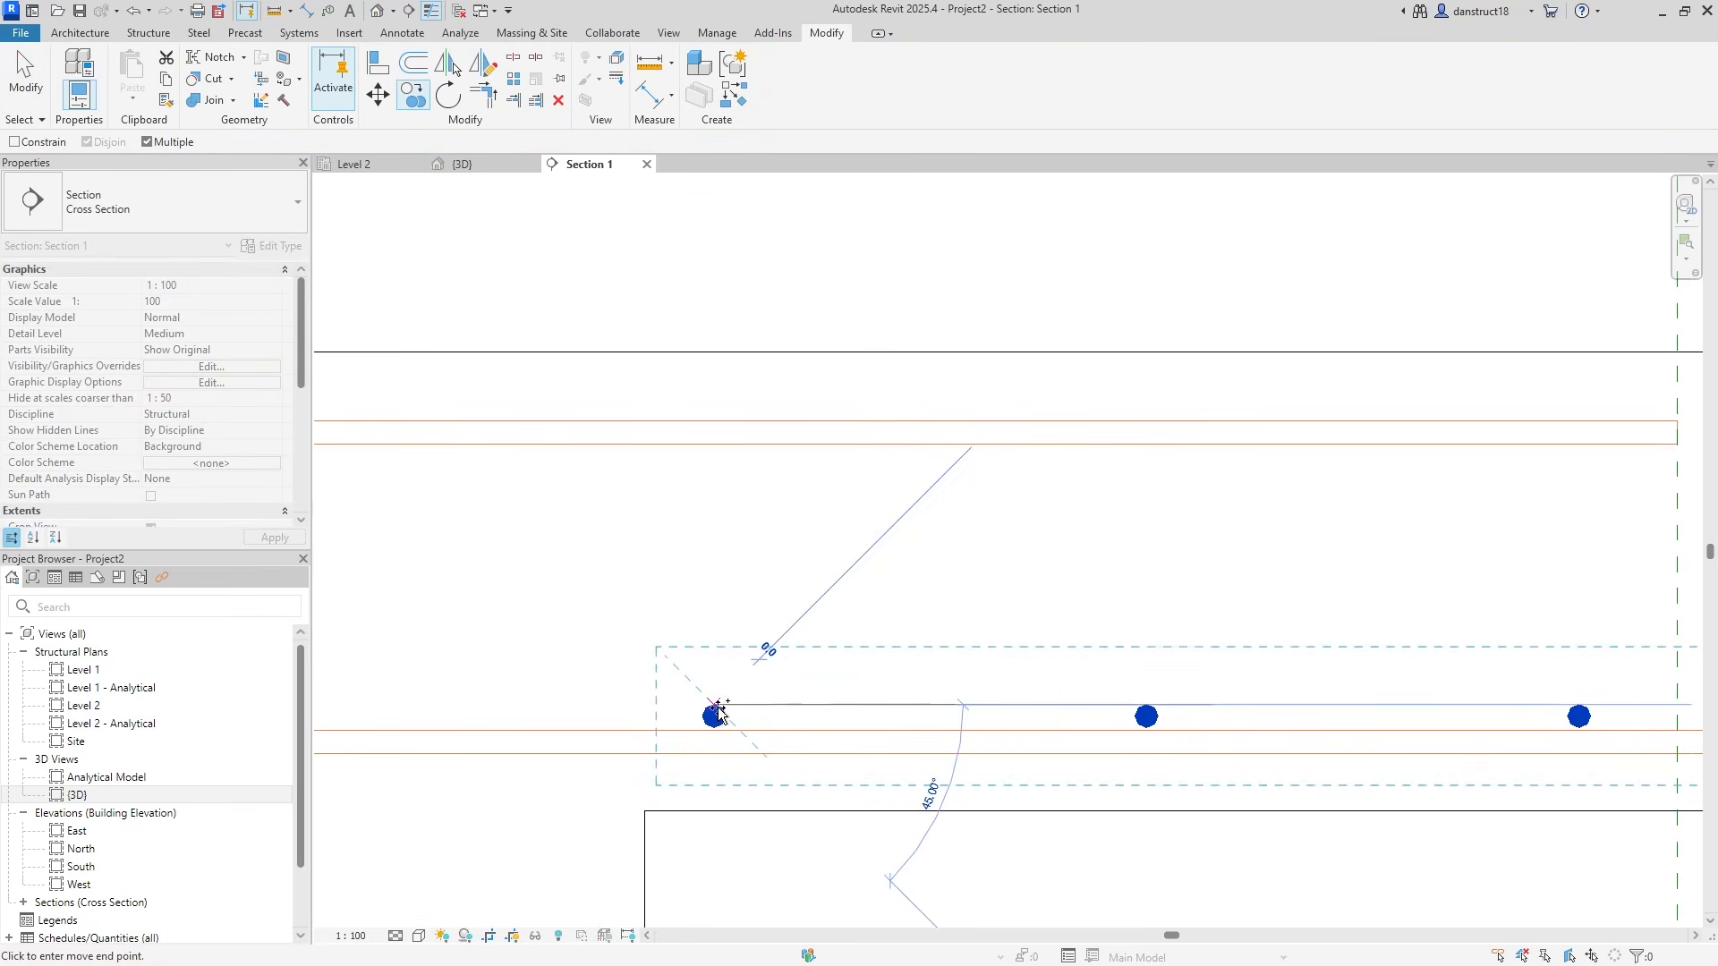
click(716, 452)
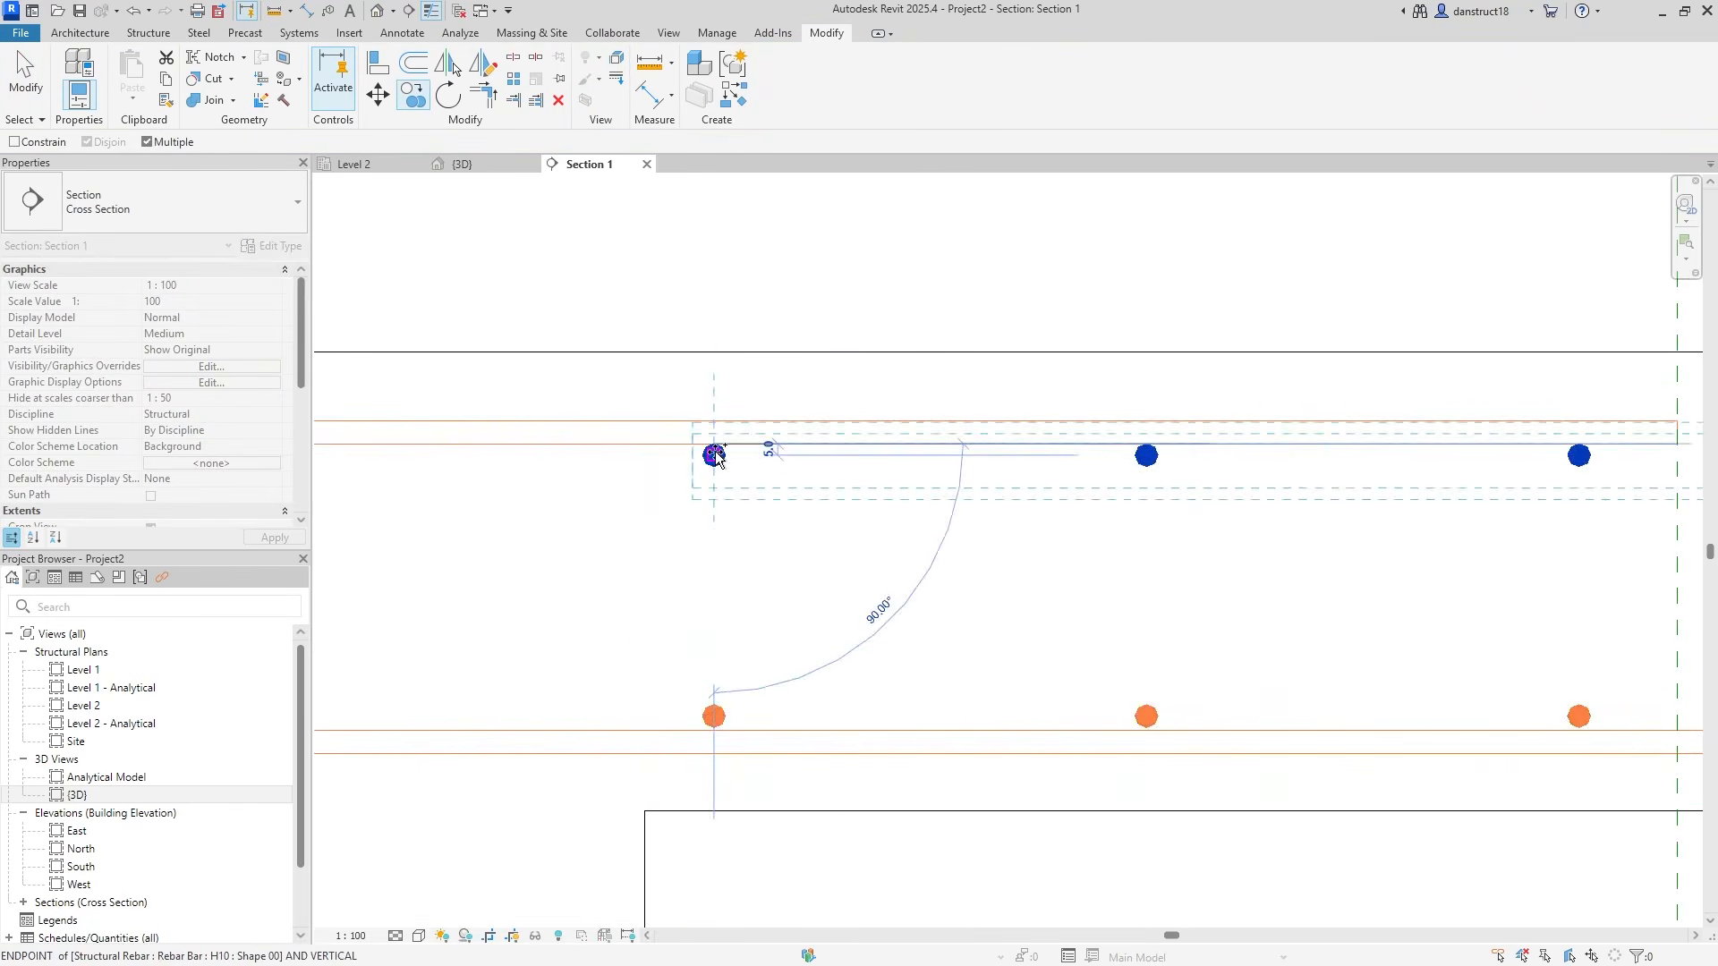
click(26, 83)
Set the Rebar Layer of the copied upper bar set to T2
click(711, 463)
drag(307, 333, 306, 486)
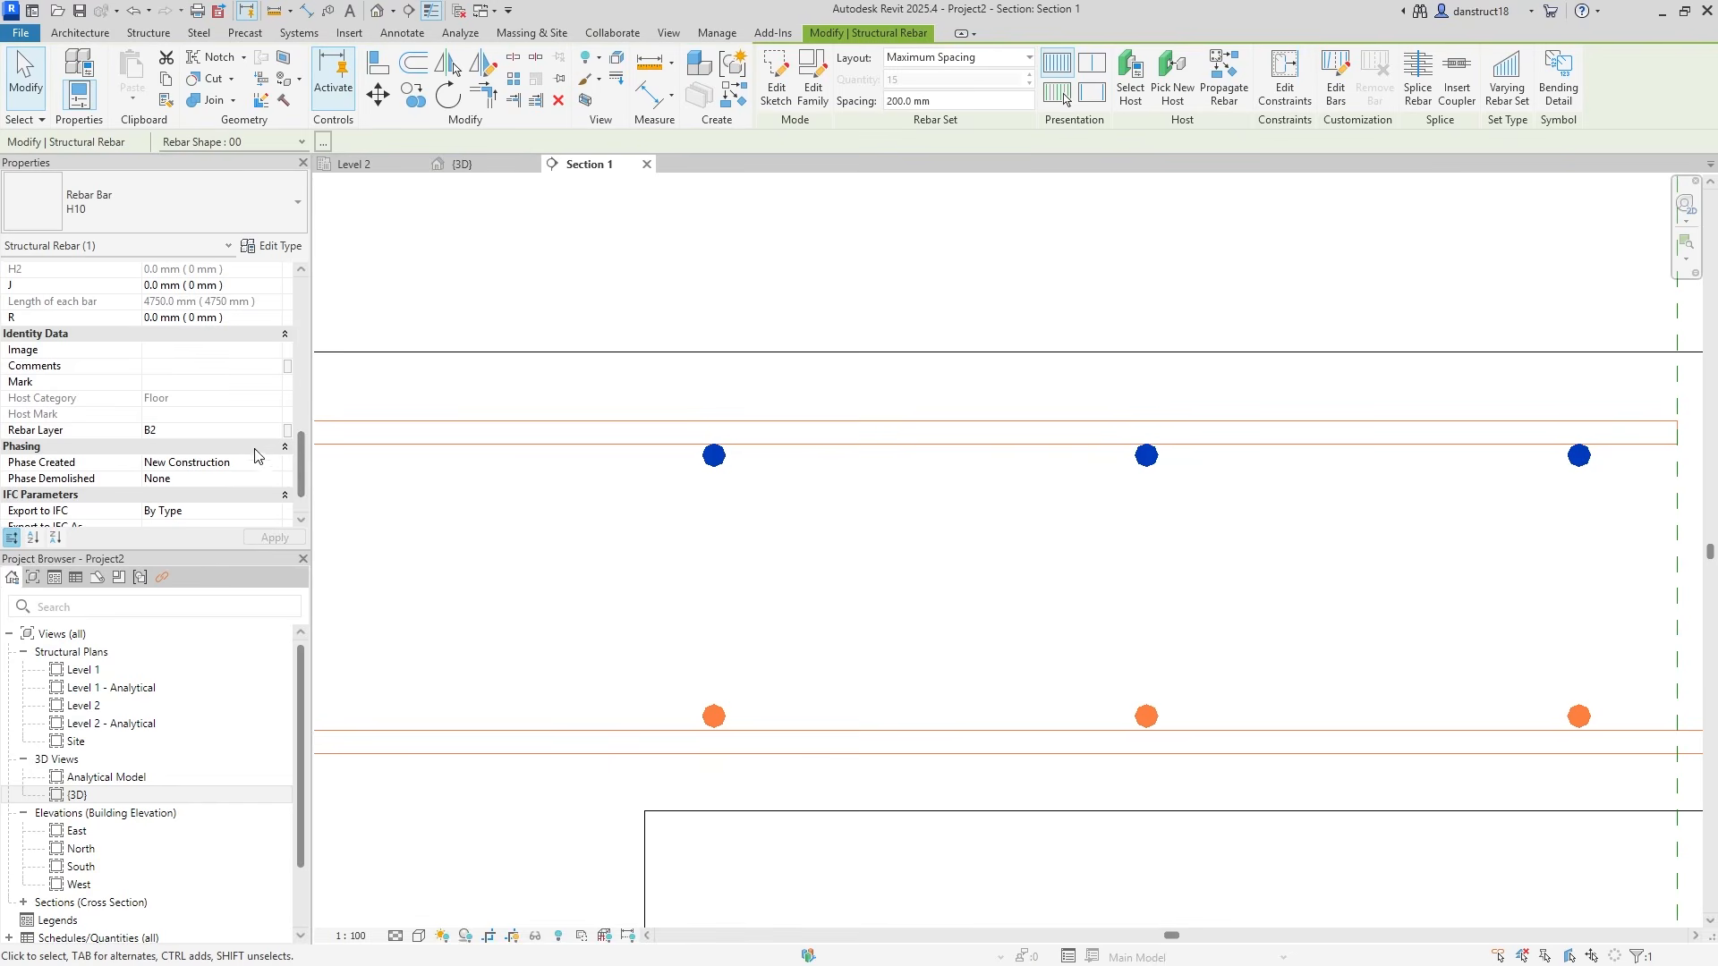
text(T)
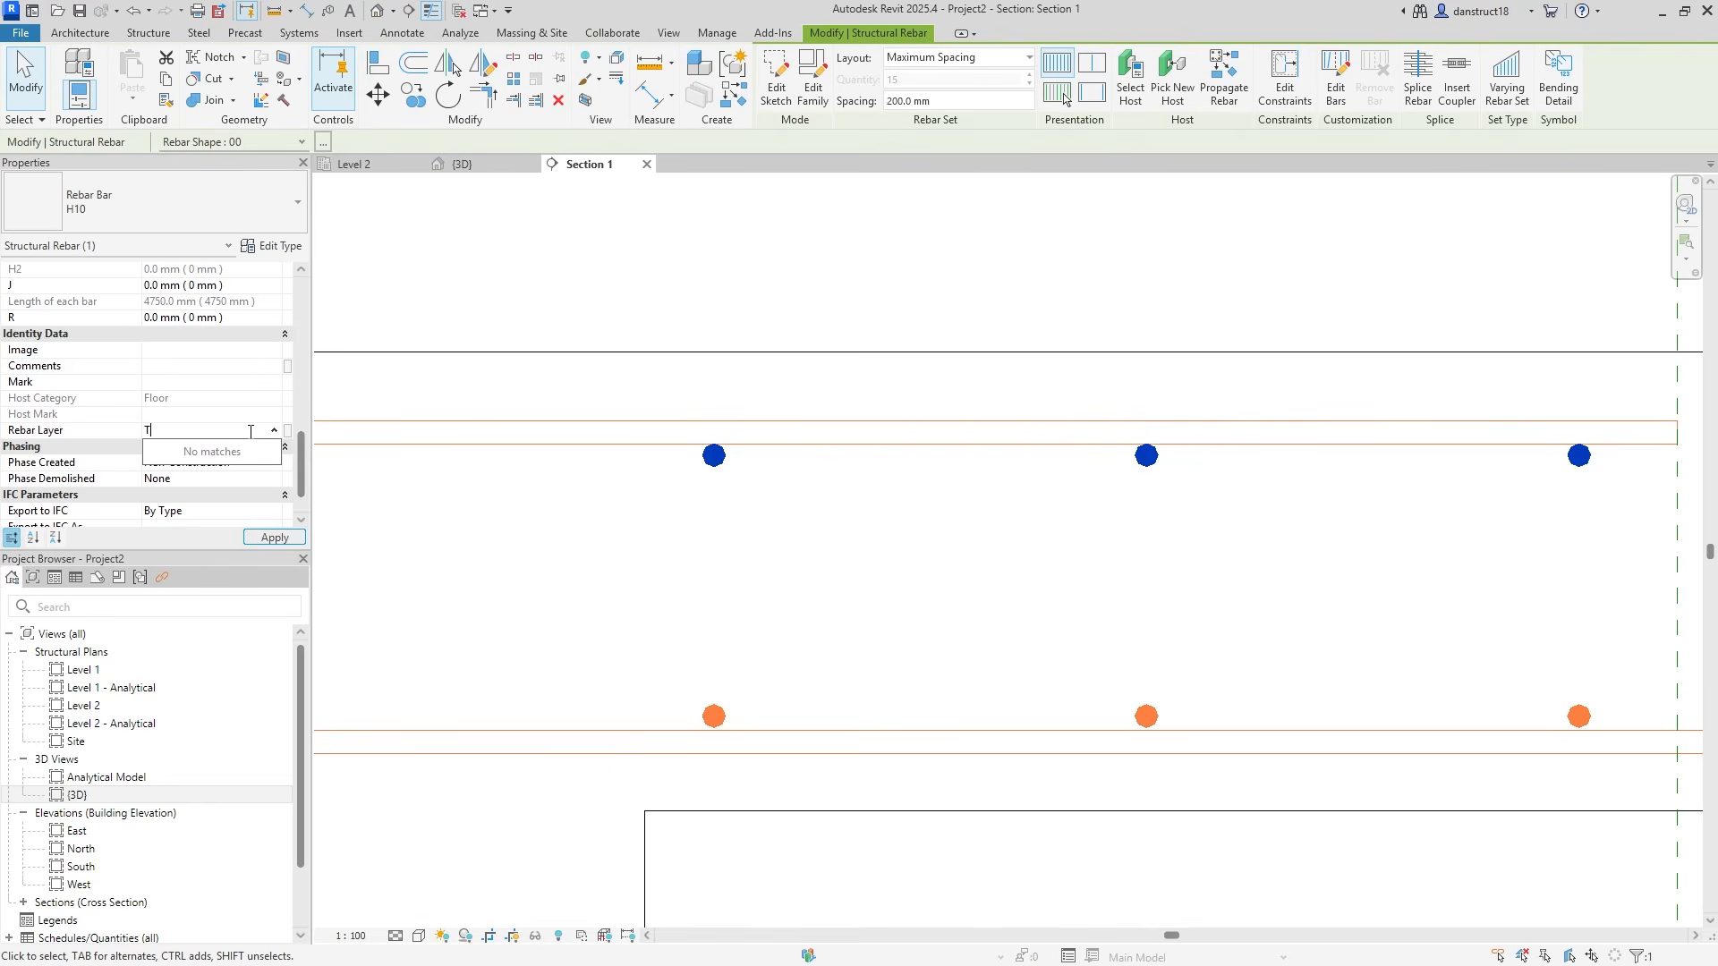
text(2)
click(274, 537)
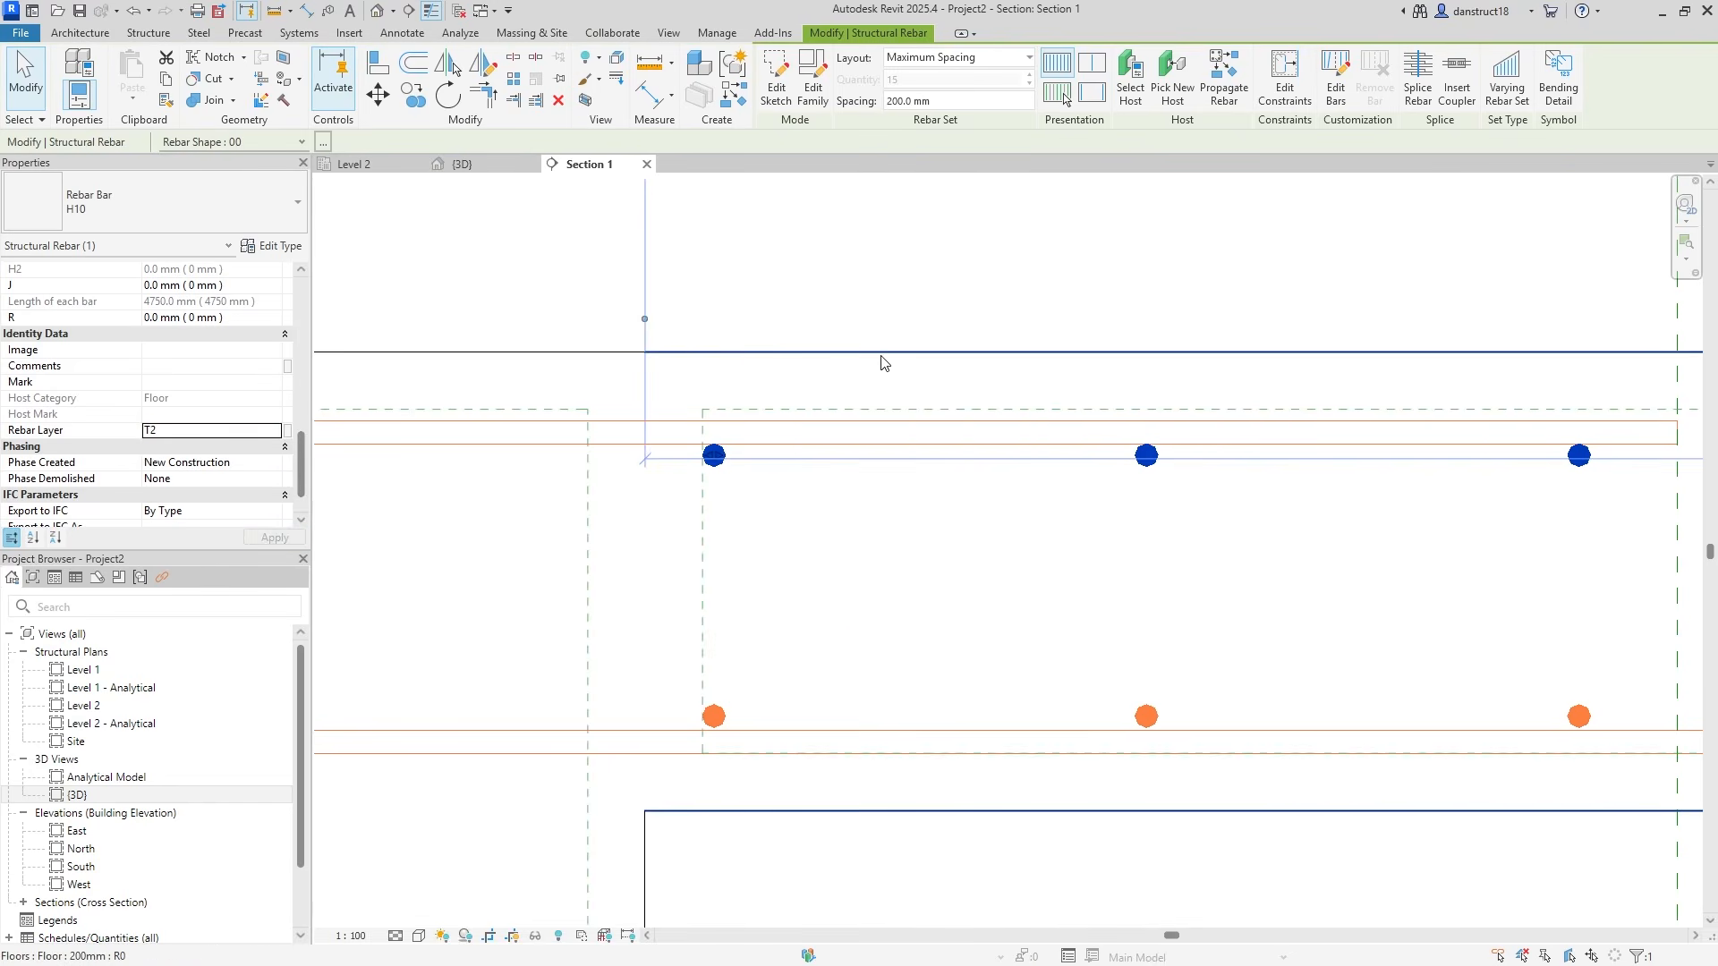
Shorten the T2 bar set so its bars stay under the left upper leg, stopping before the left reference plane
scroll(881, 357, down, 7)
middle_drag(1017, 382, 855, 491)
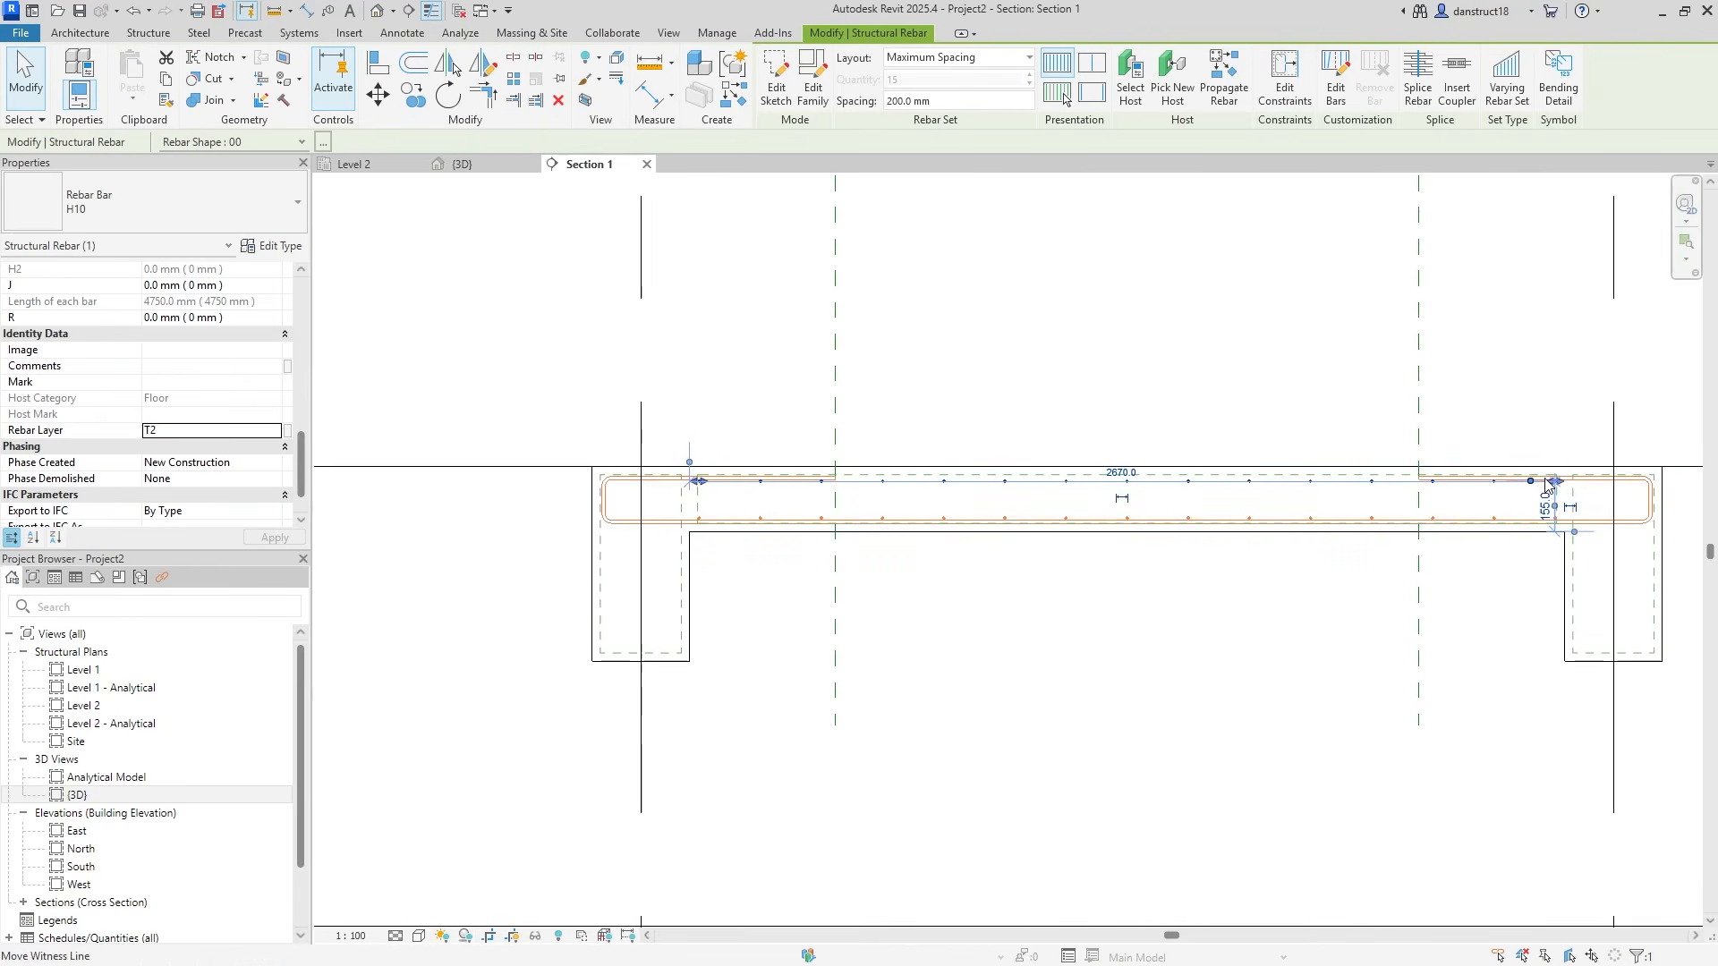
drag(1555, 484, 814, 485)
scroll(812, 498, up, 5)
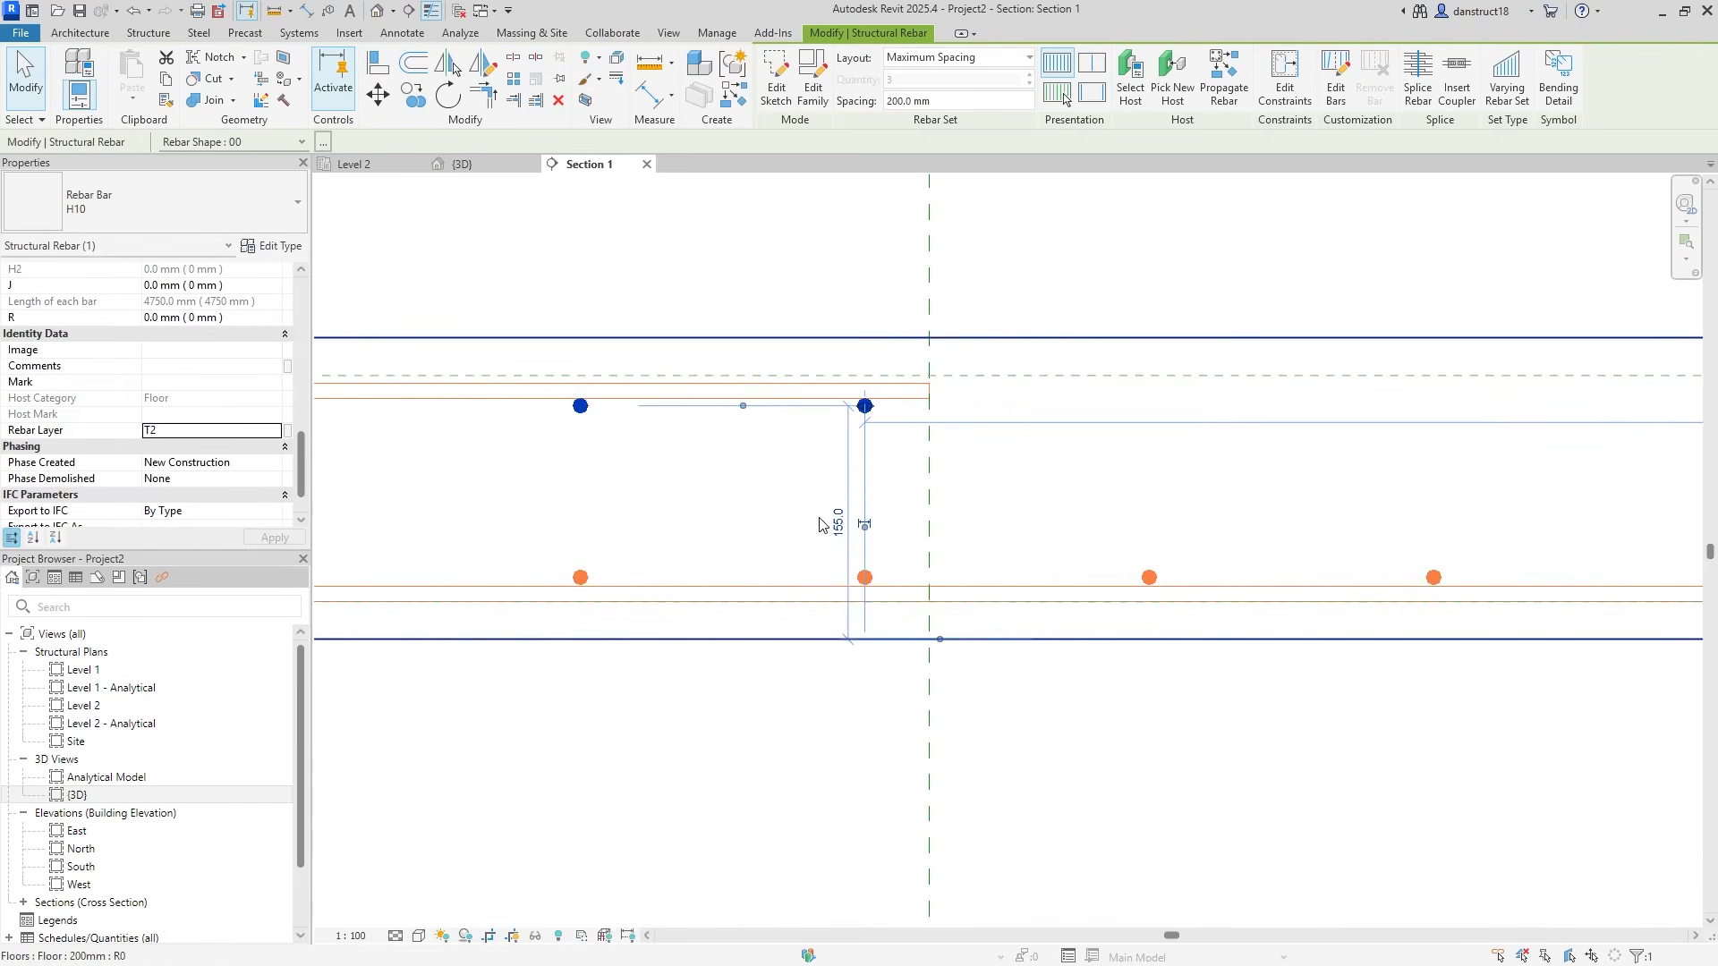
Copy the shortened T2 bar set horizontally to the slab's right end, beneath the right upper leg
click(413, 94)
click(864, 399)
scroll(877, 384, down, 4)
middle_drag(1328, 394, 315, 390)
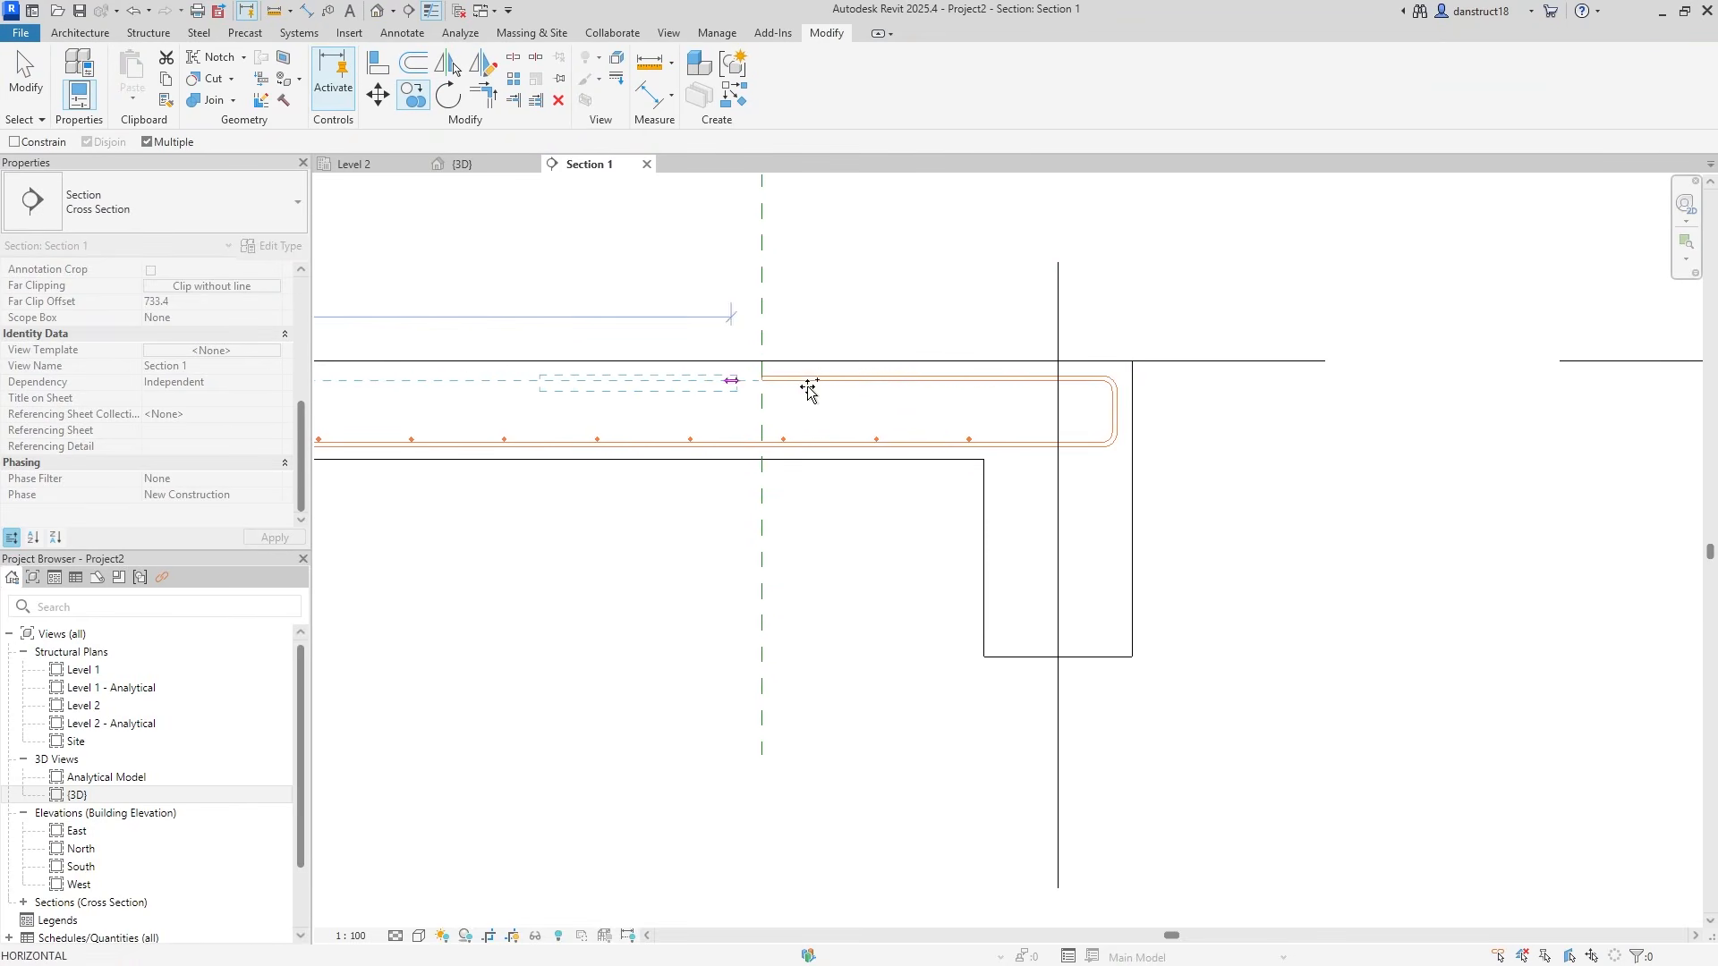
scroll(970, 385, up, 3)
click(970, 383)
key(Escape)
key(Escape)
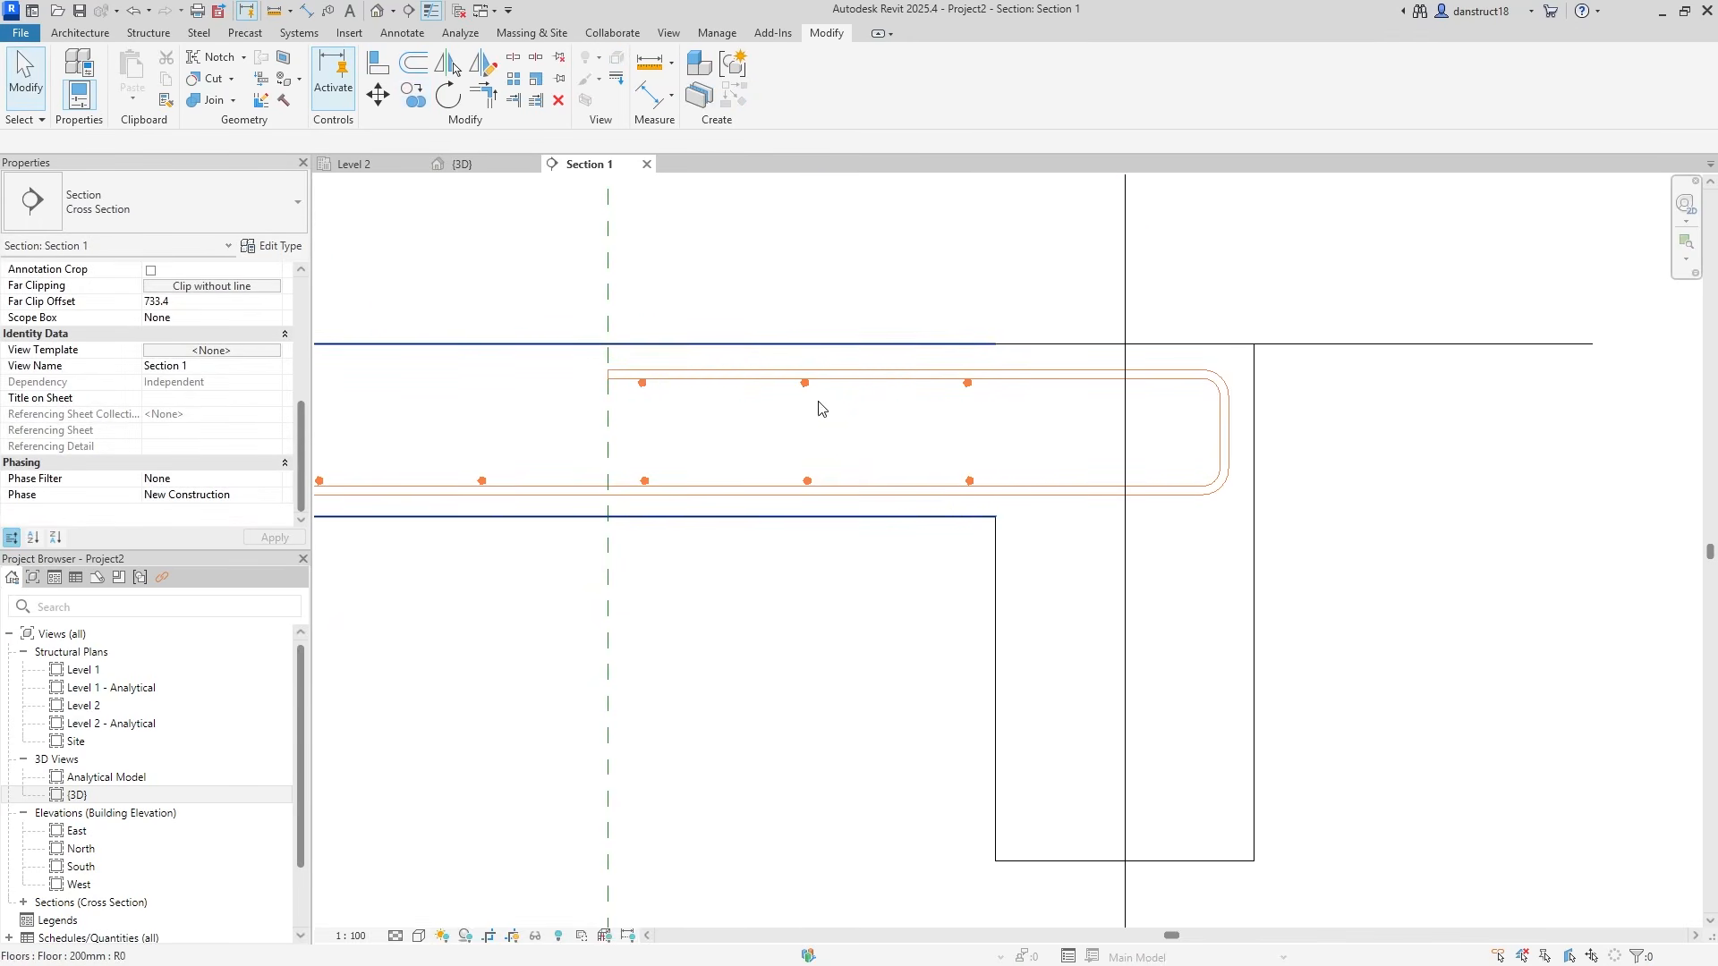
Stretch both ends of the right T2 bar set to line up with the bottom bars, and check its Rebar Layer
scroll(967, 383, up, 3)
click(959, 375)
drag(964, 377, 974, 379)
middle_drag(727, 428, 1305, 437)
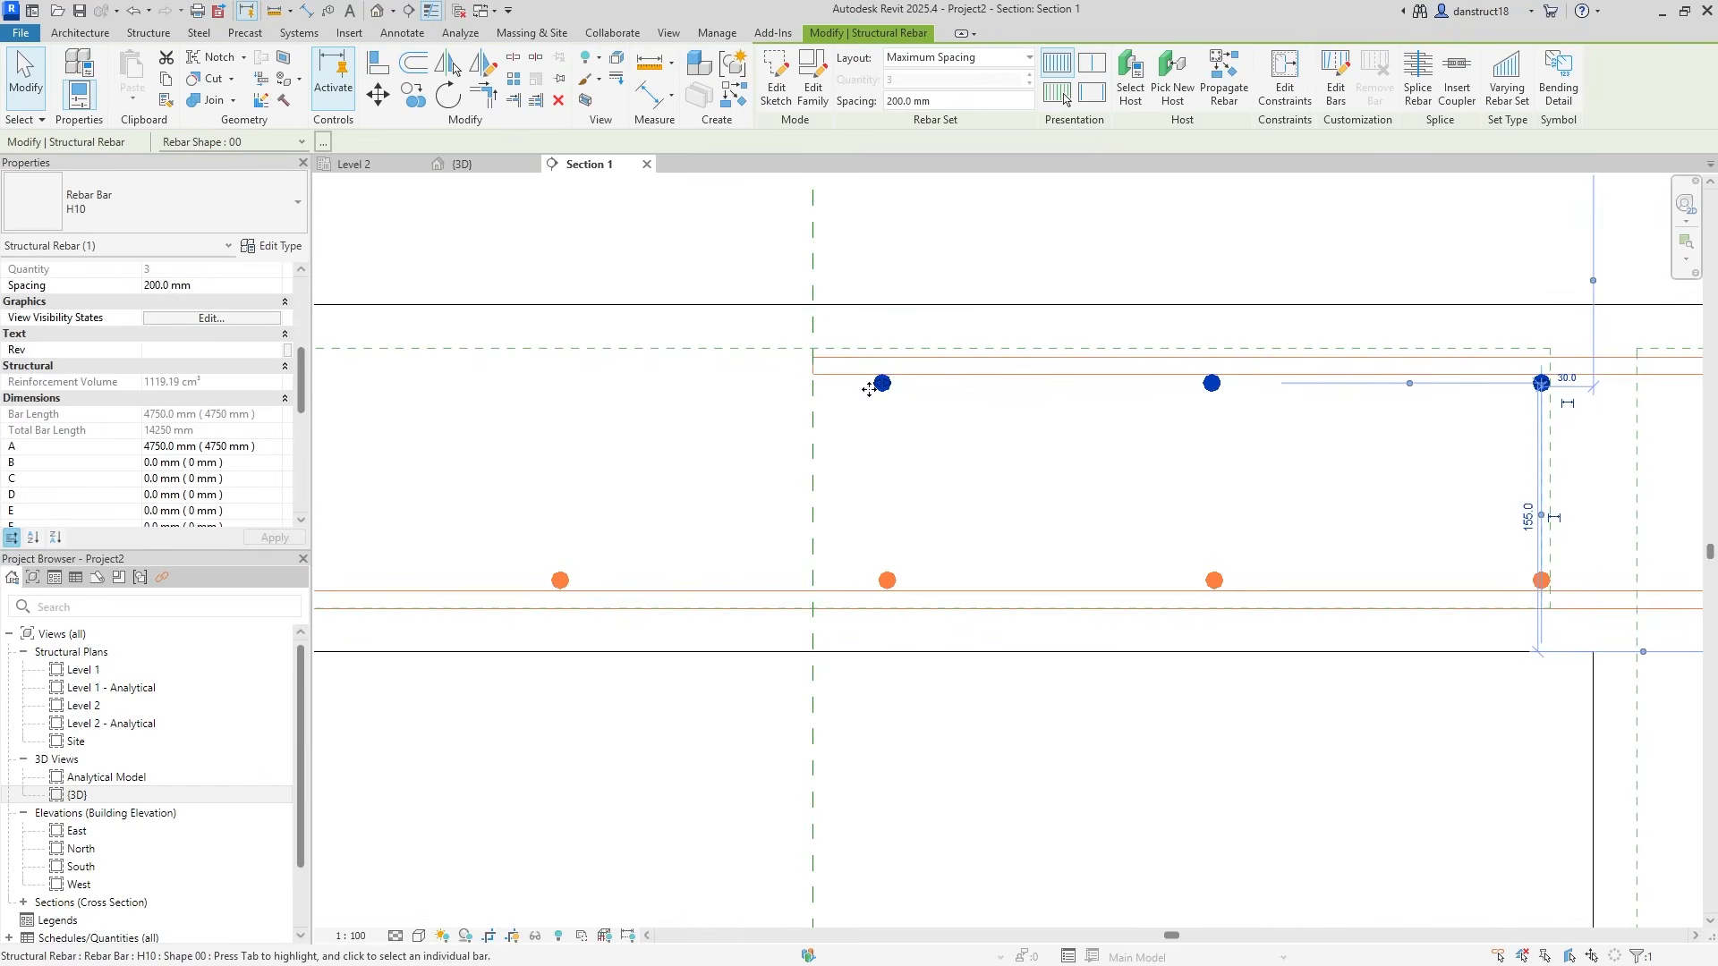
drag(882, 384, 887, 384)
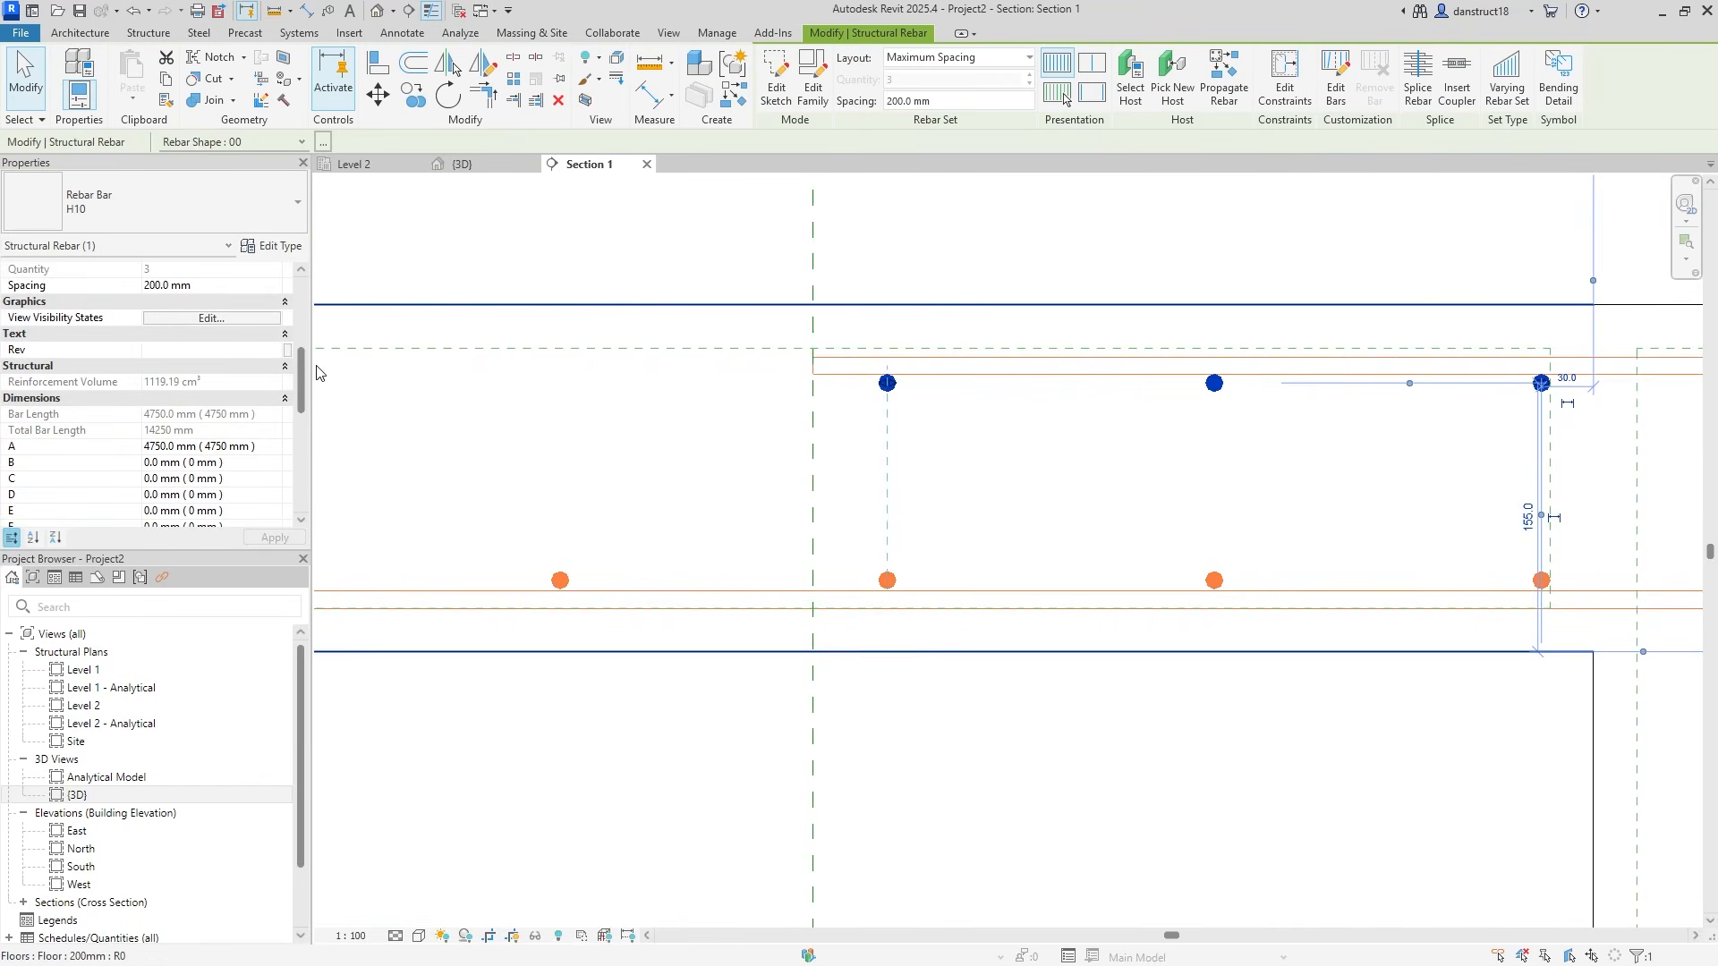
scroll(269, 394, down, 5)
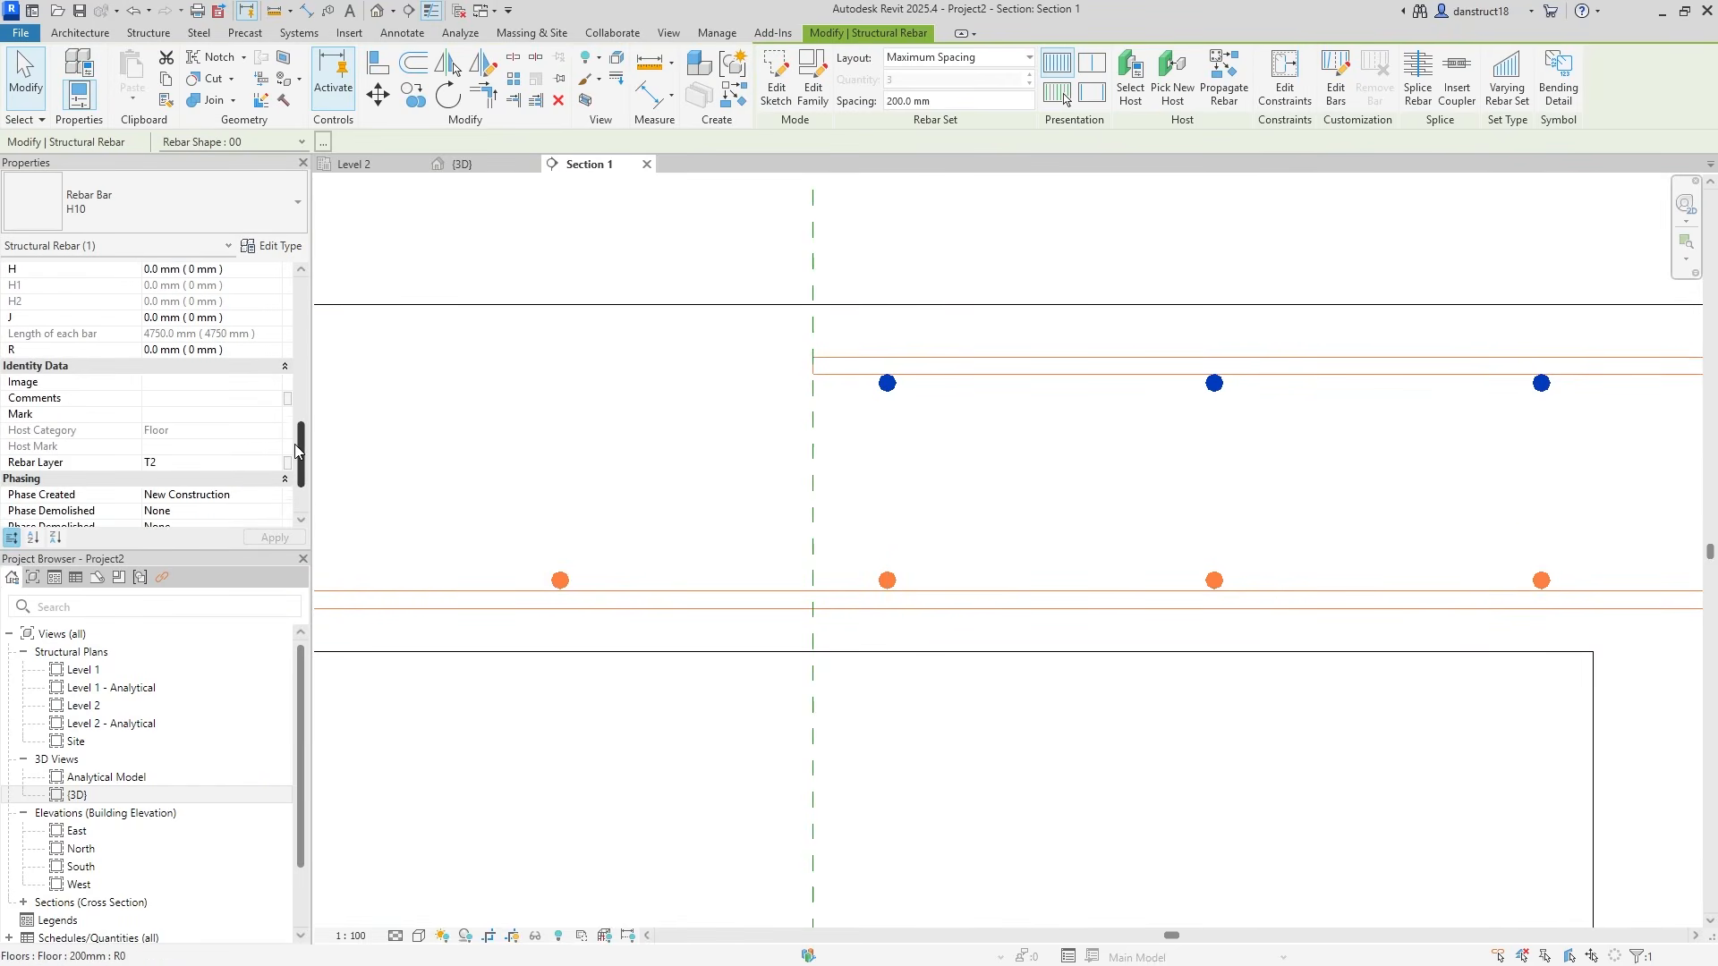
click(549, 256)
scroll(851, 506, down, 8)
middle_drag(695, 529, 811, 533)
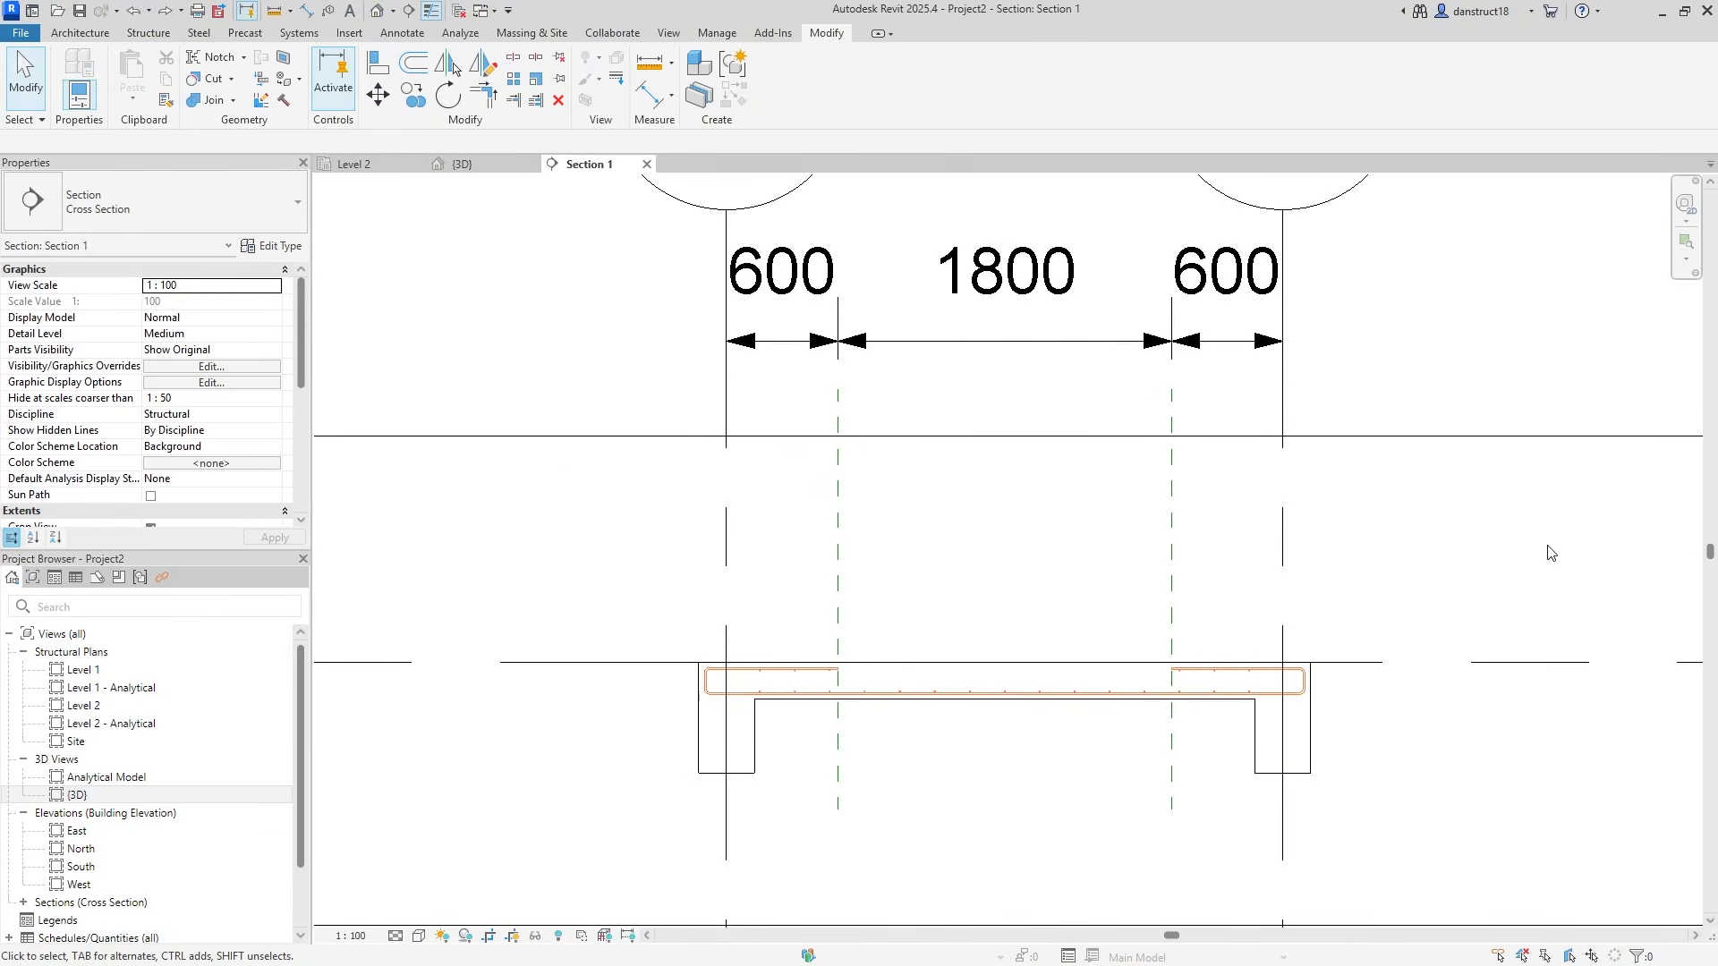
In the Level 2 plan, shorten the shape 41 bar set so it stops near the lower edge of the adjacent floor opening
click(1169, 682)
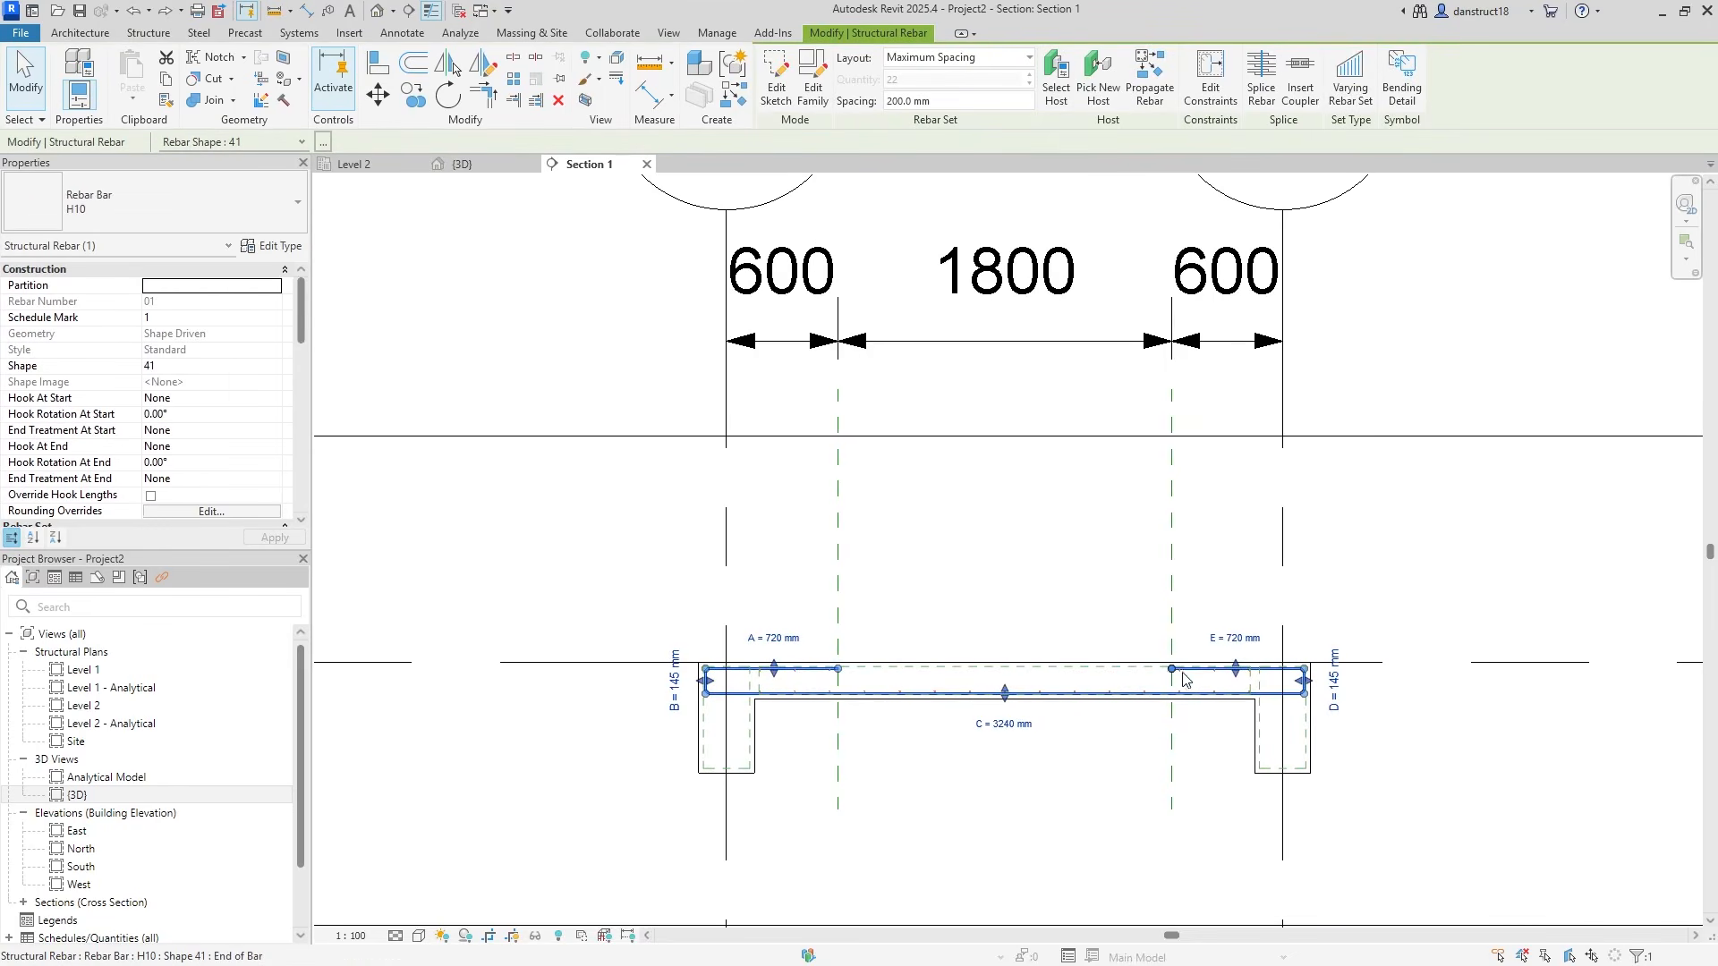
click(354, 167)
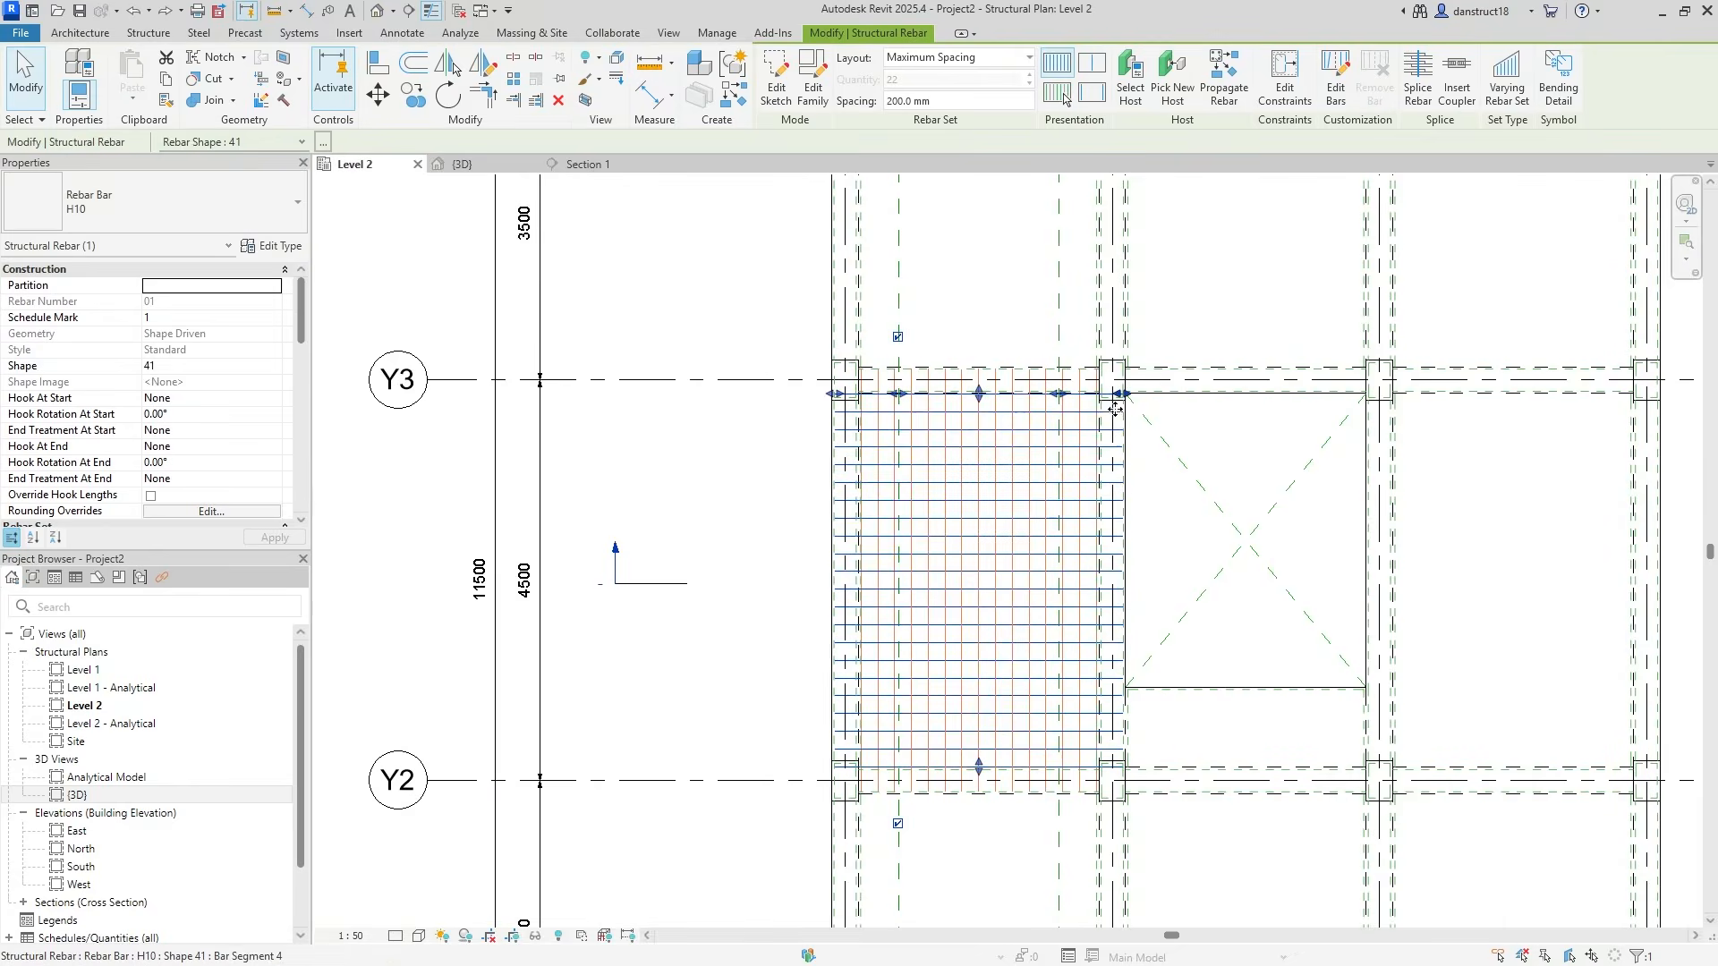
scroll(1008, 743, up, 4)
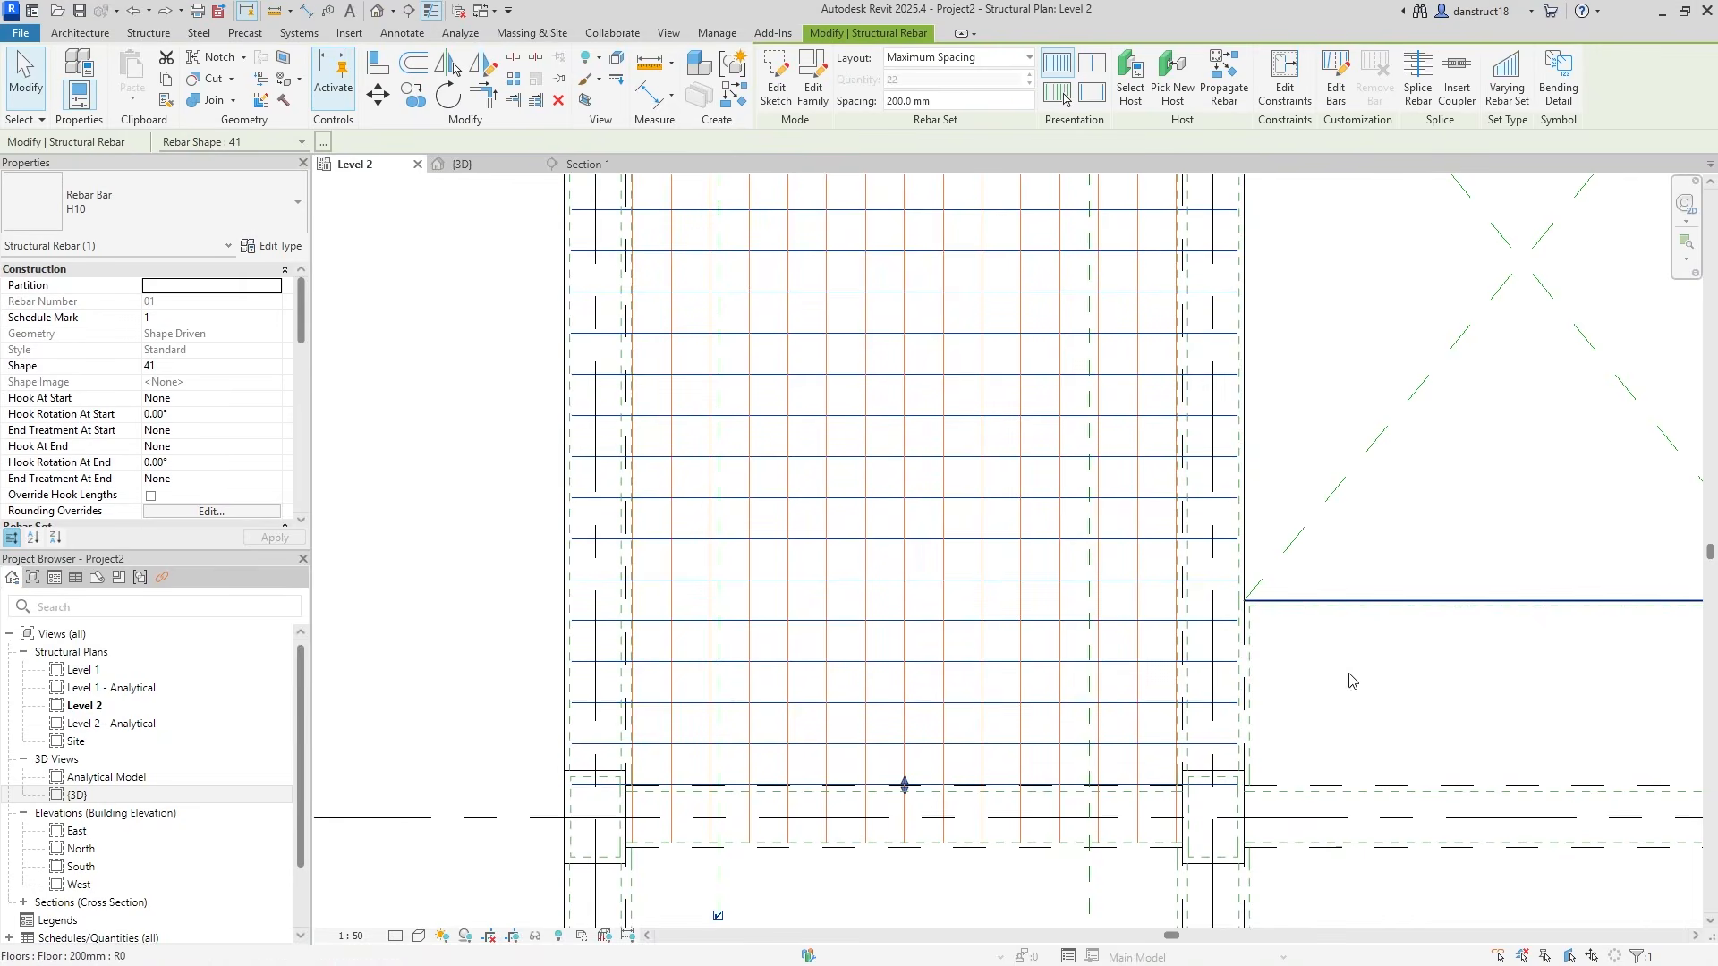
drag(906, 786, 911, 604)
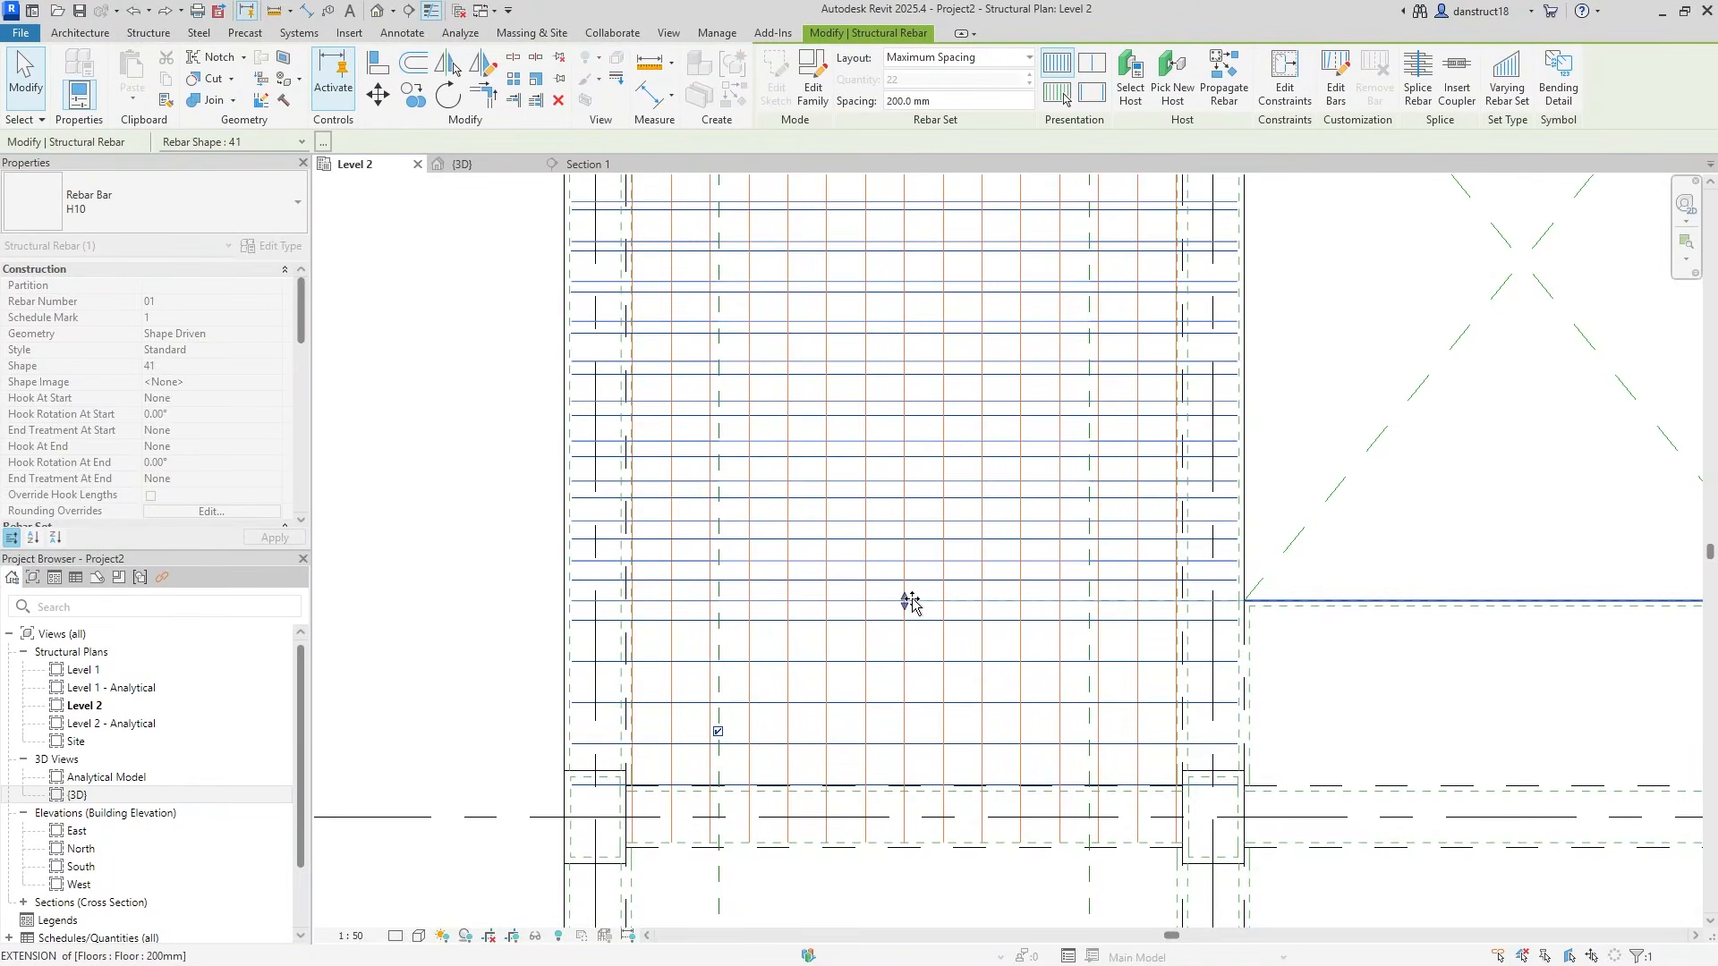
scroll(909, 601, up, 3)
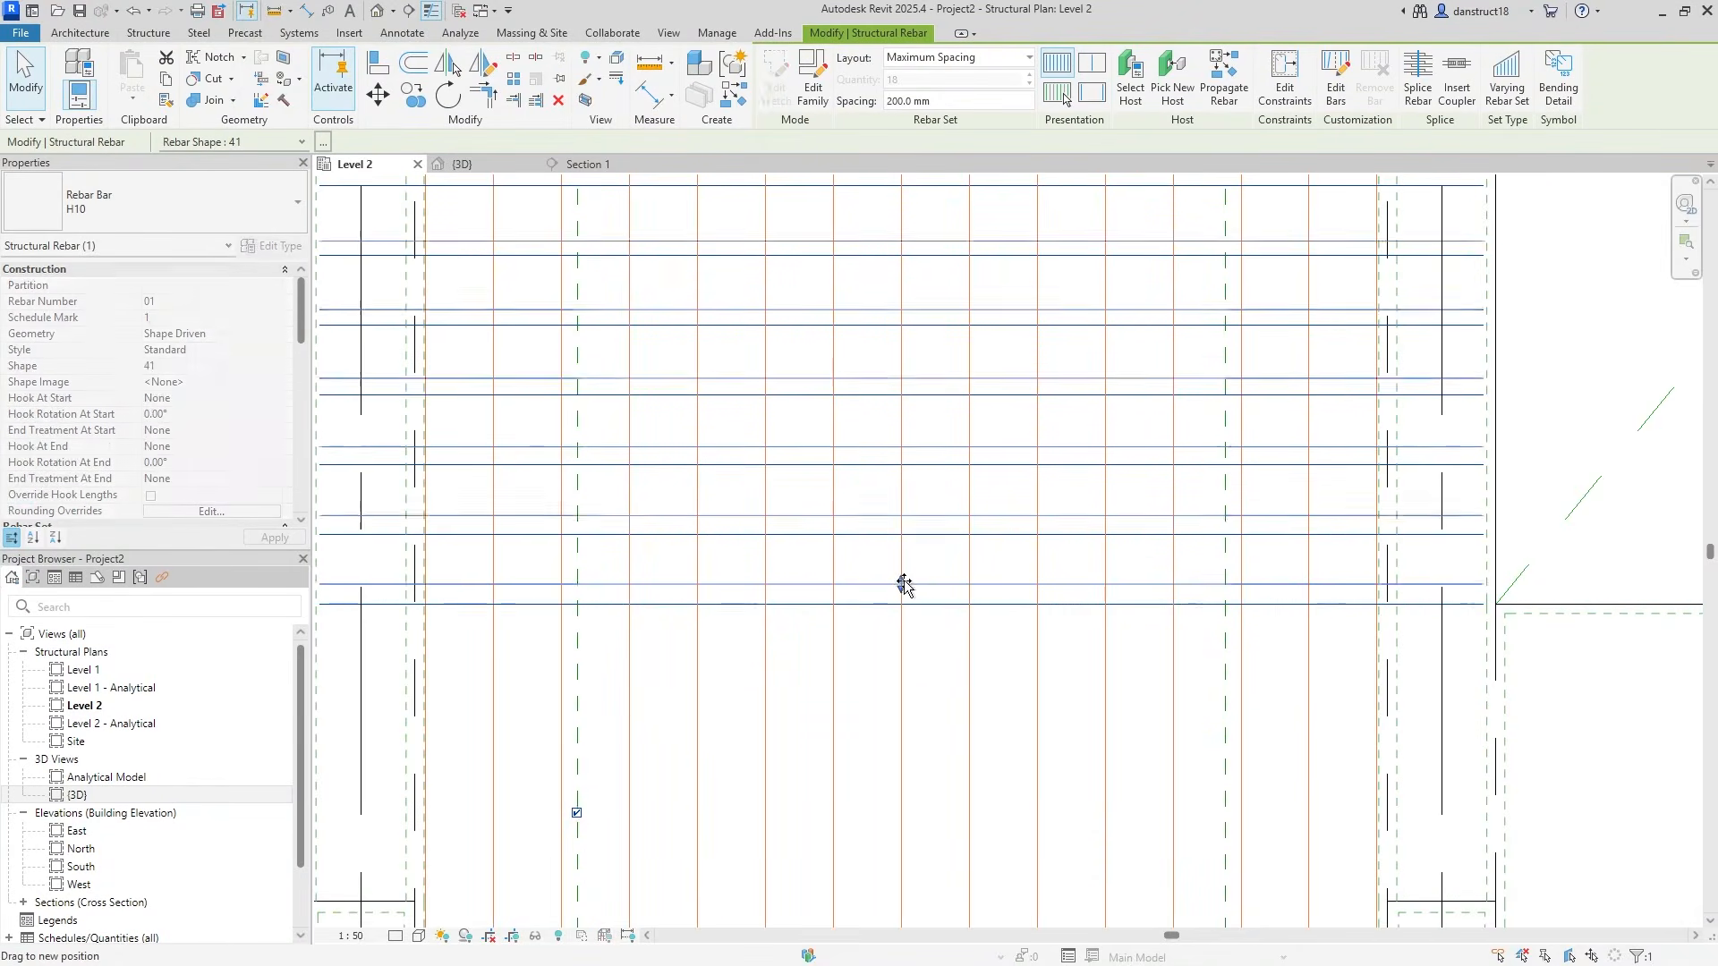
scroll(902, 588, down, 5)
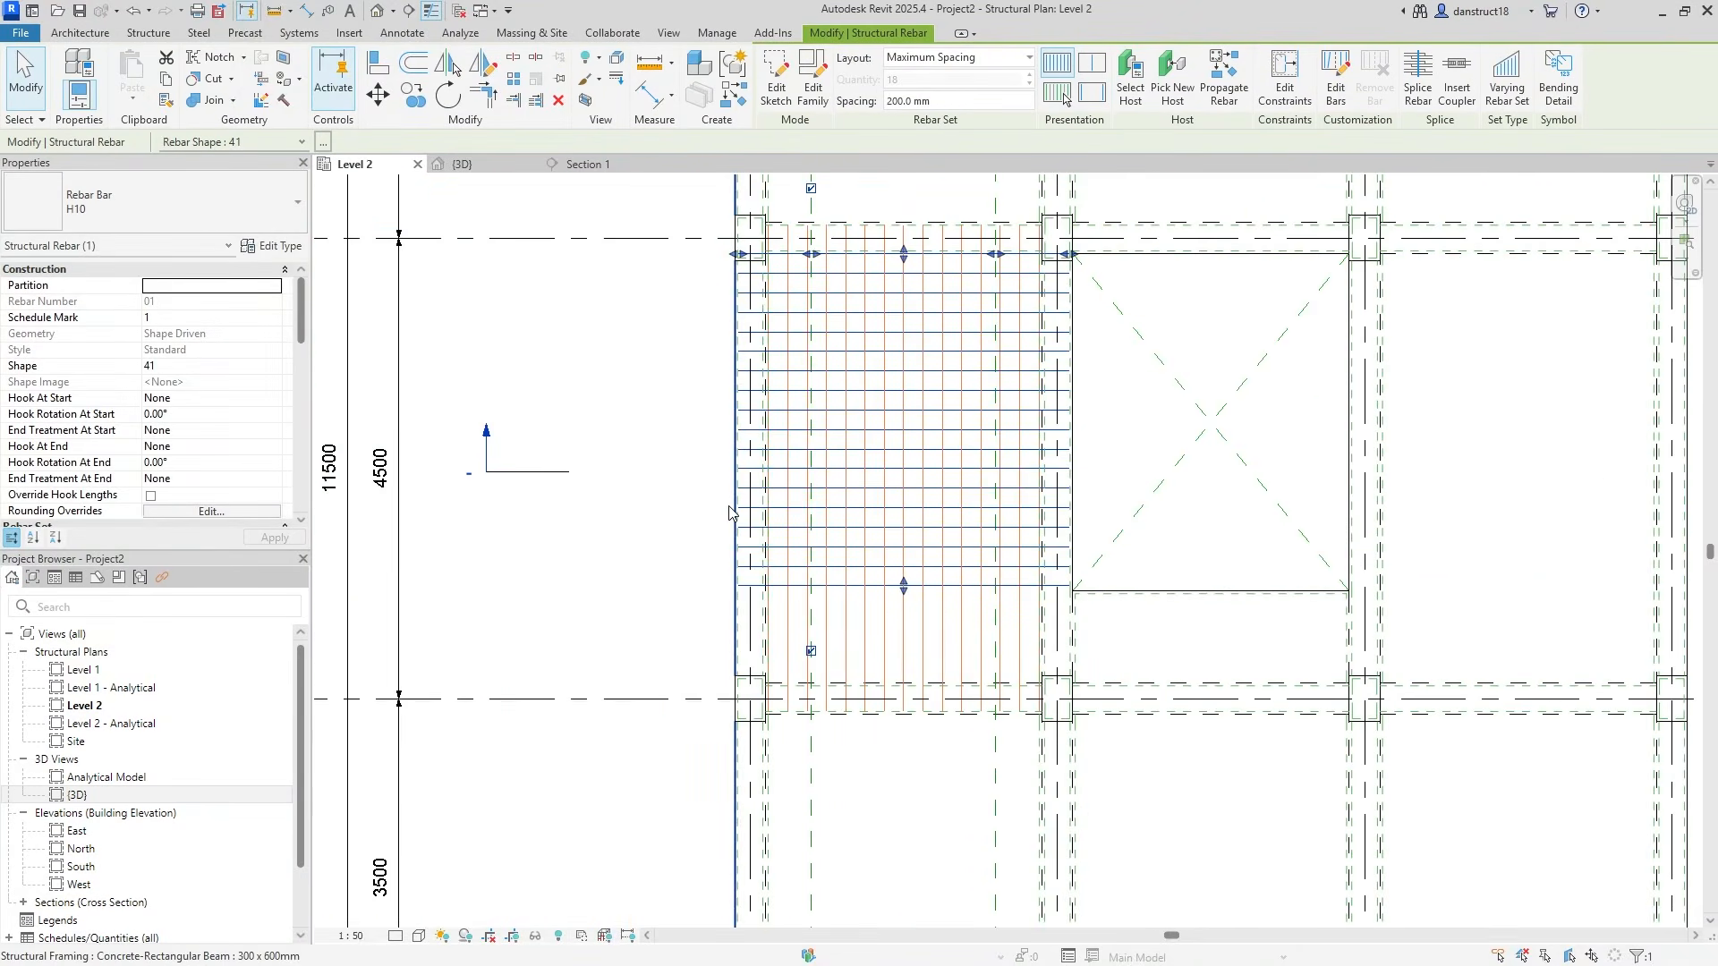
Copy the shape 41 bar set straight down so the copy starts just below the lower edge of the adjacent floor opening
click(412, 103)
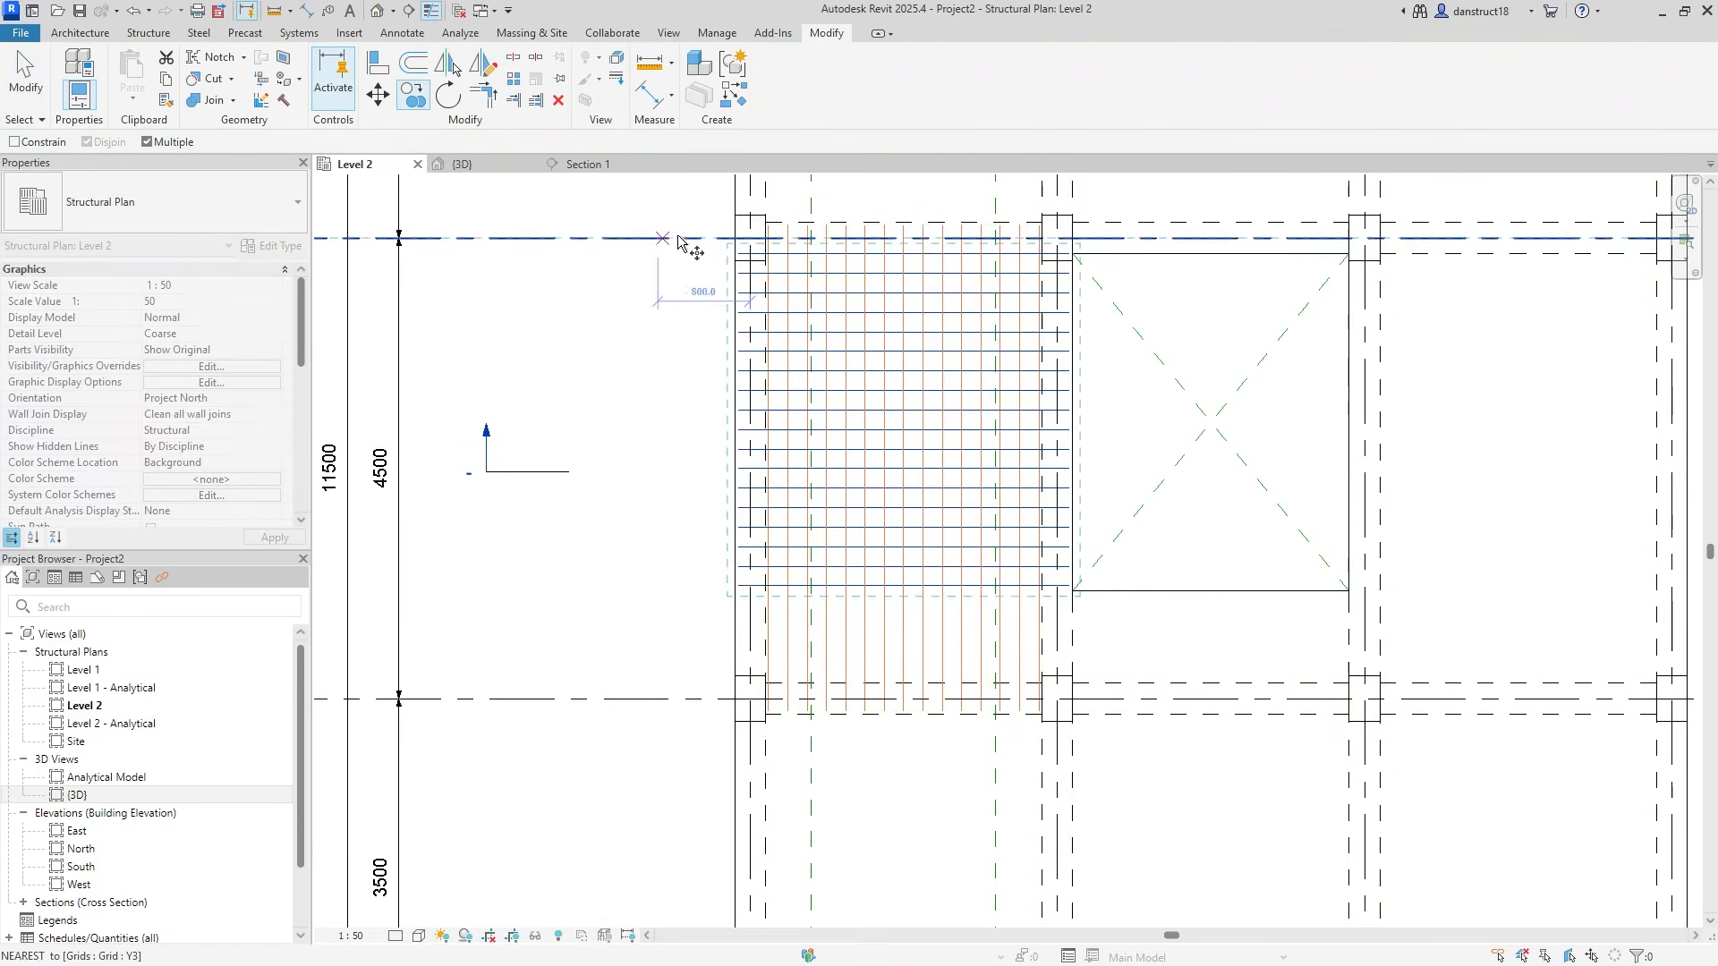
click(739, 255)
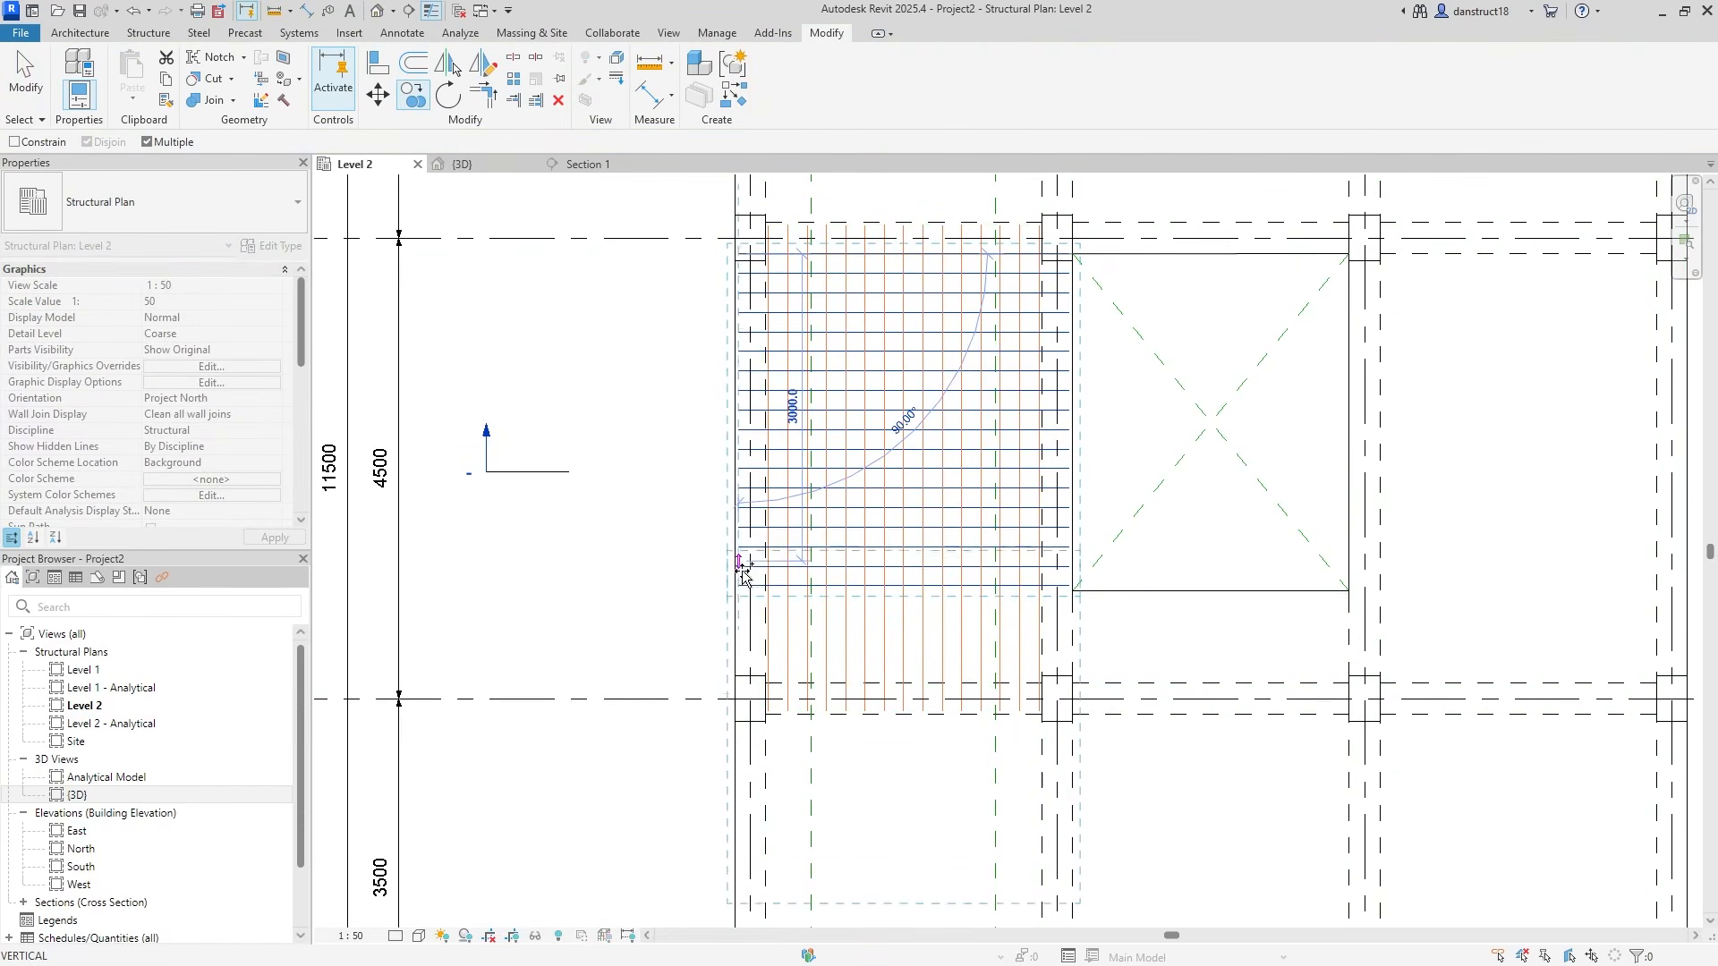
click(739, 612)
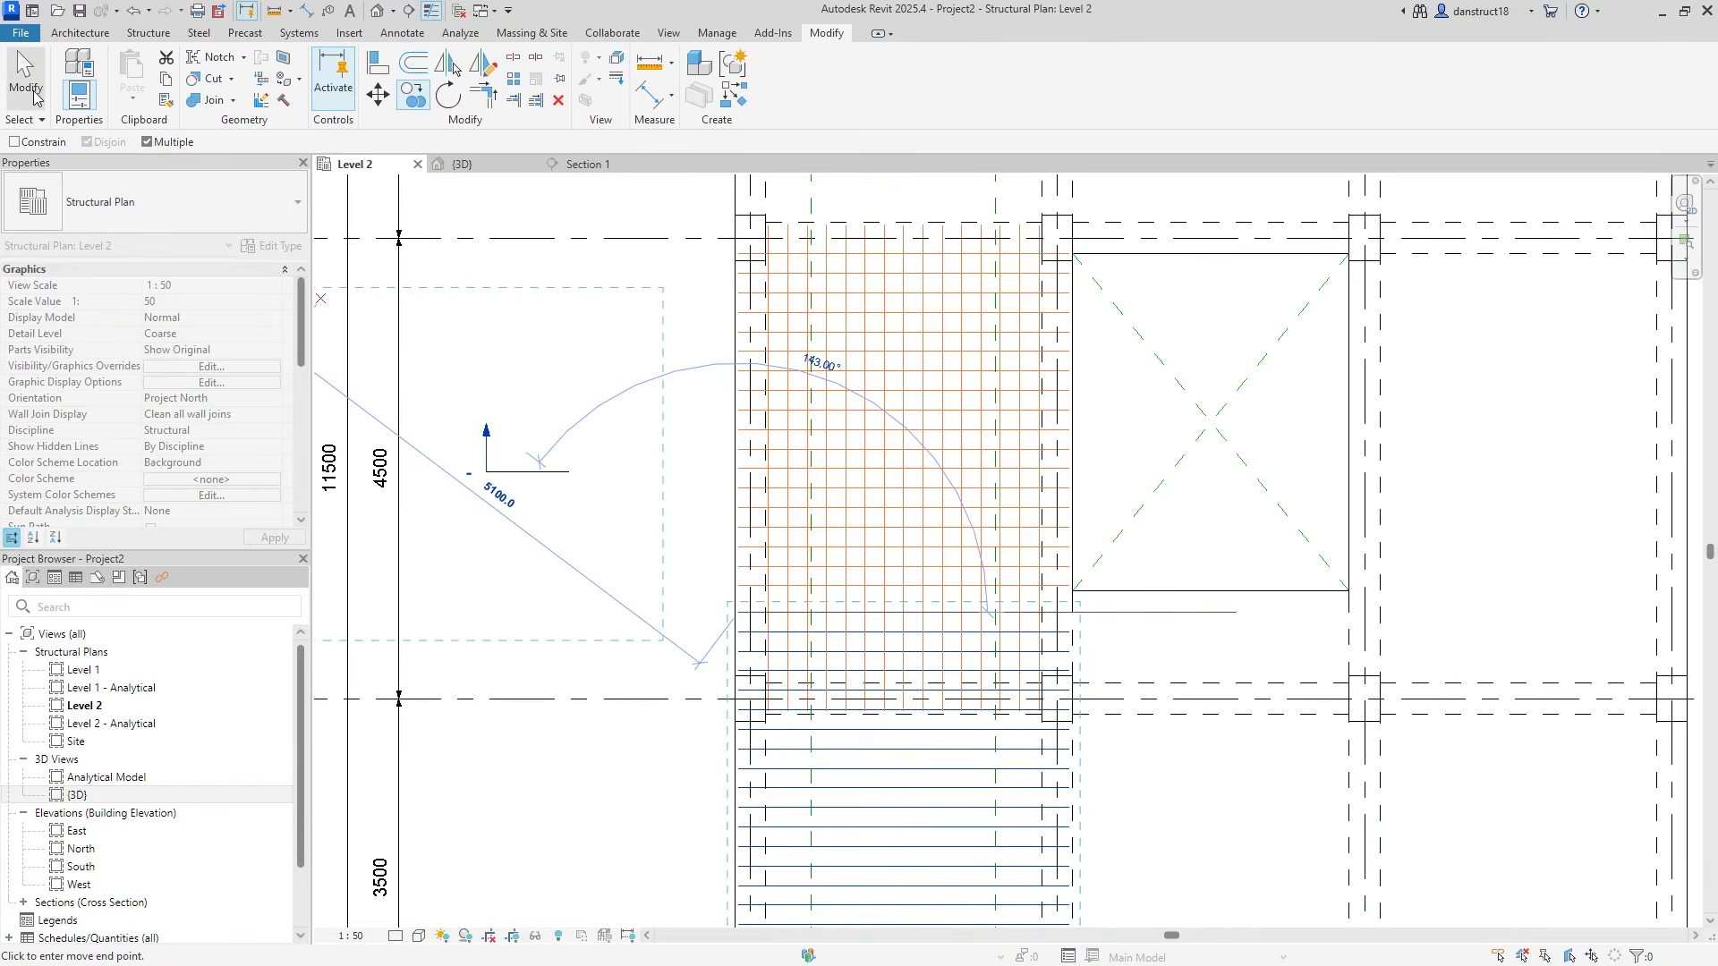
click(26, 77)
middle_drag(918, 690, 925, 482)
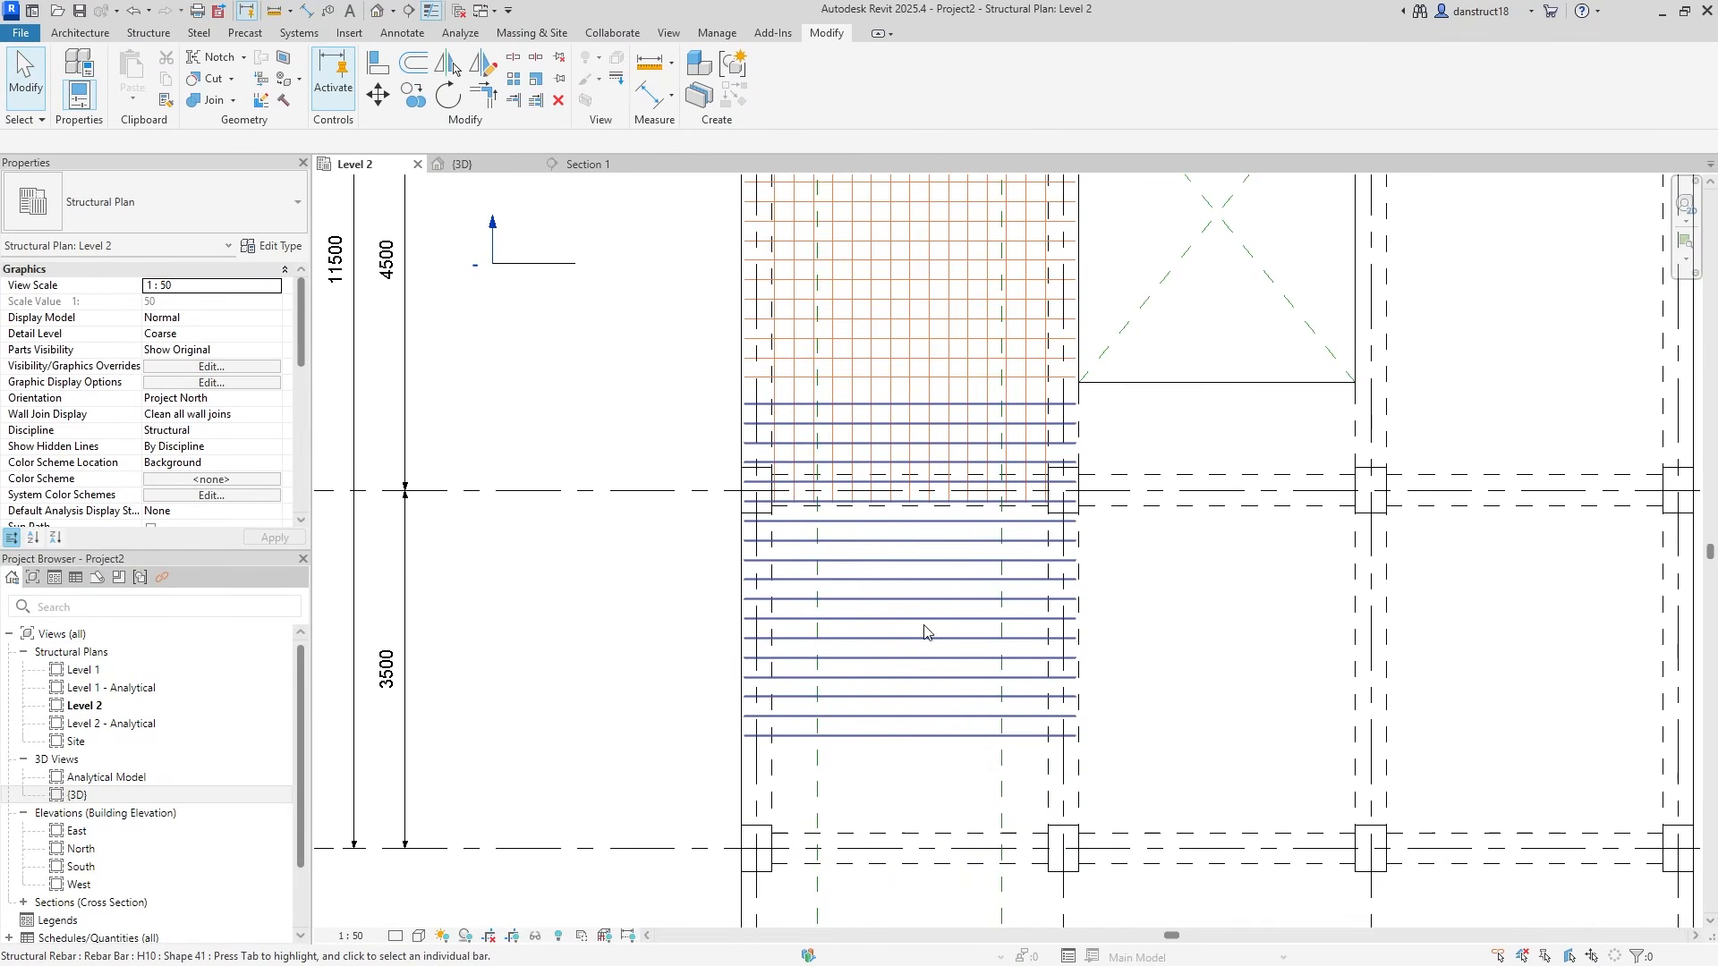
Shorten the copied shape 41 bar set from its lower end so it stops at the beam on grid Y2
click(929, 703)
click(934, 449)
drag(936, 446, 884, 492)
scroll(935, 446, up, 4)
scroll(895, 447, down, 1)
drag(884, 374, 885, 355)
scroll(884, 360, down, 2)
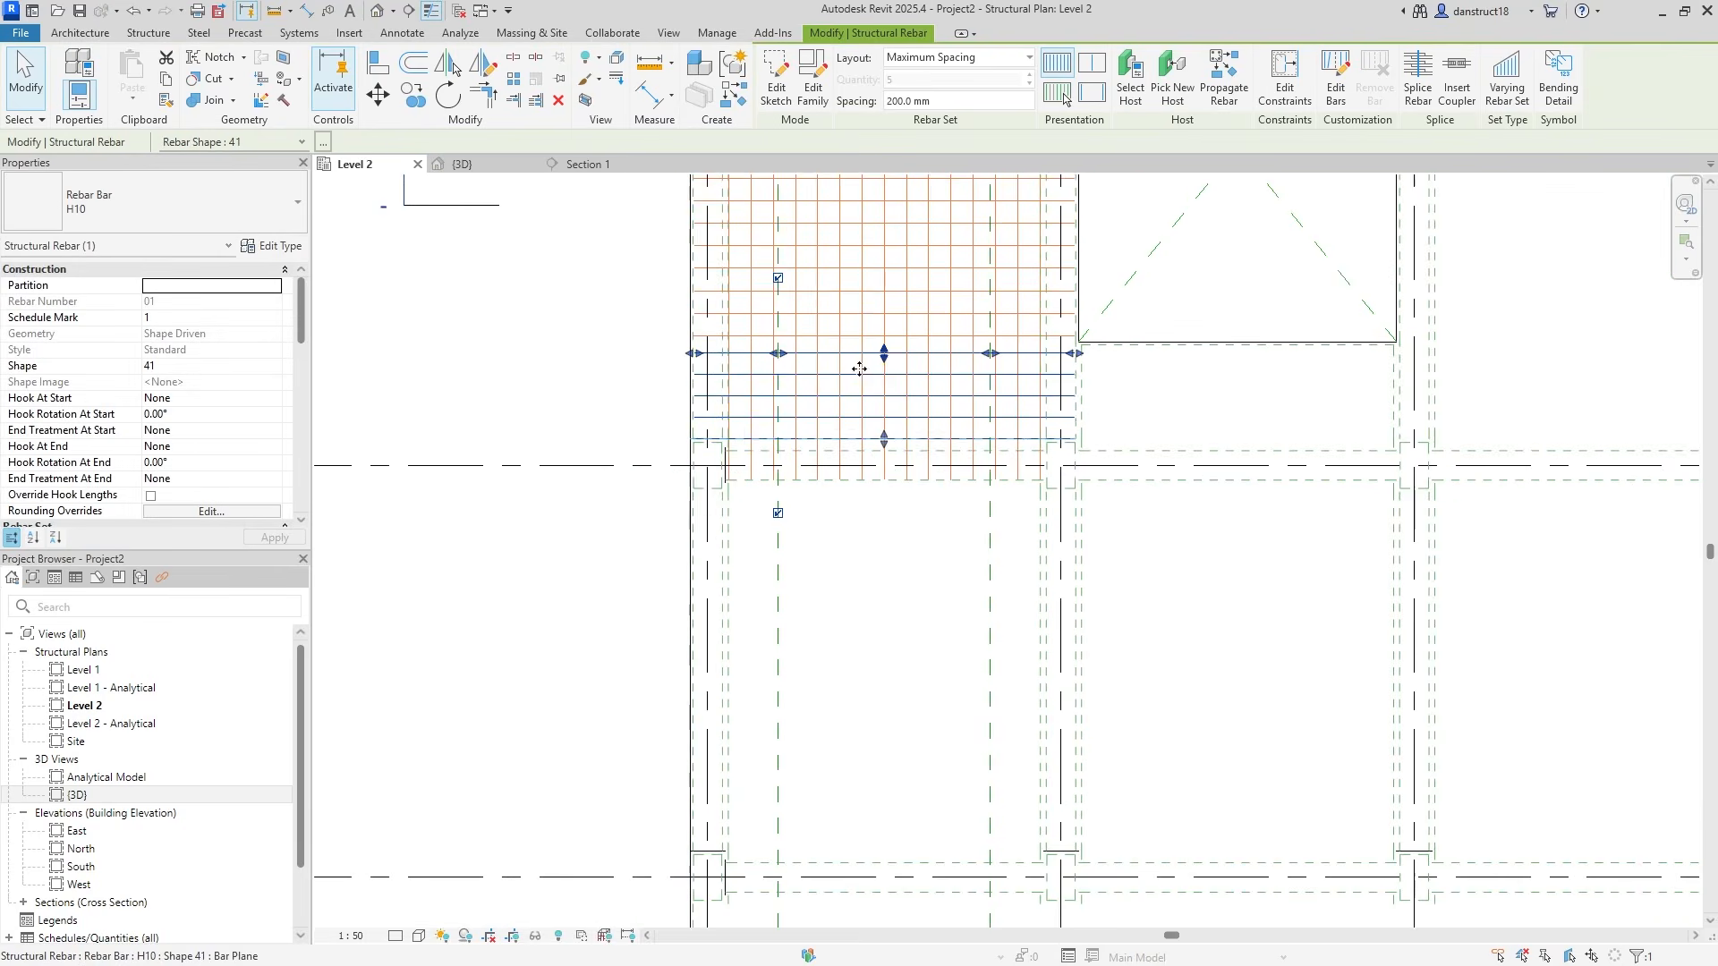
Copy the cross section line vertically down to the slab strip between the floor opening and grid Y2
middle_drag(883, 360, 945, 535)
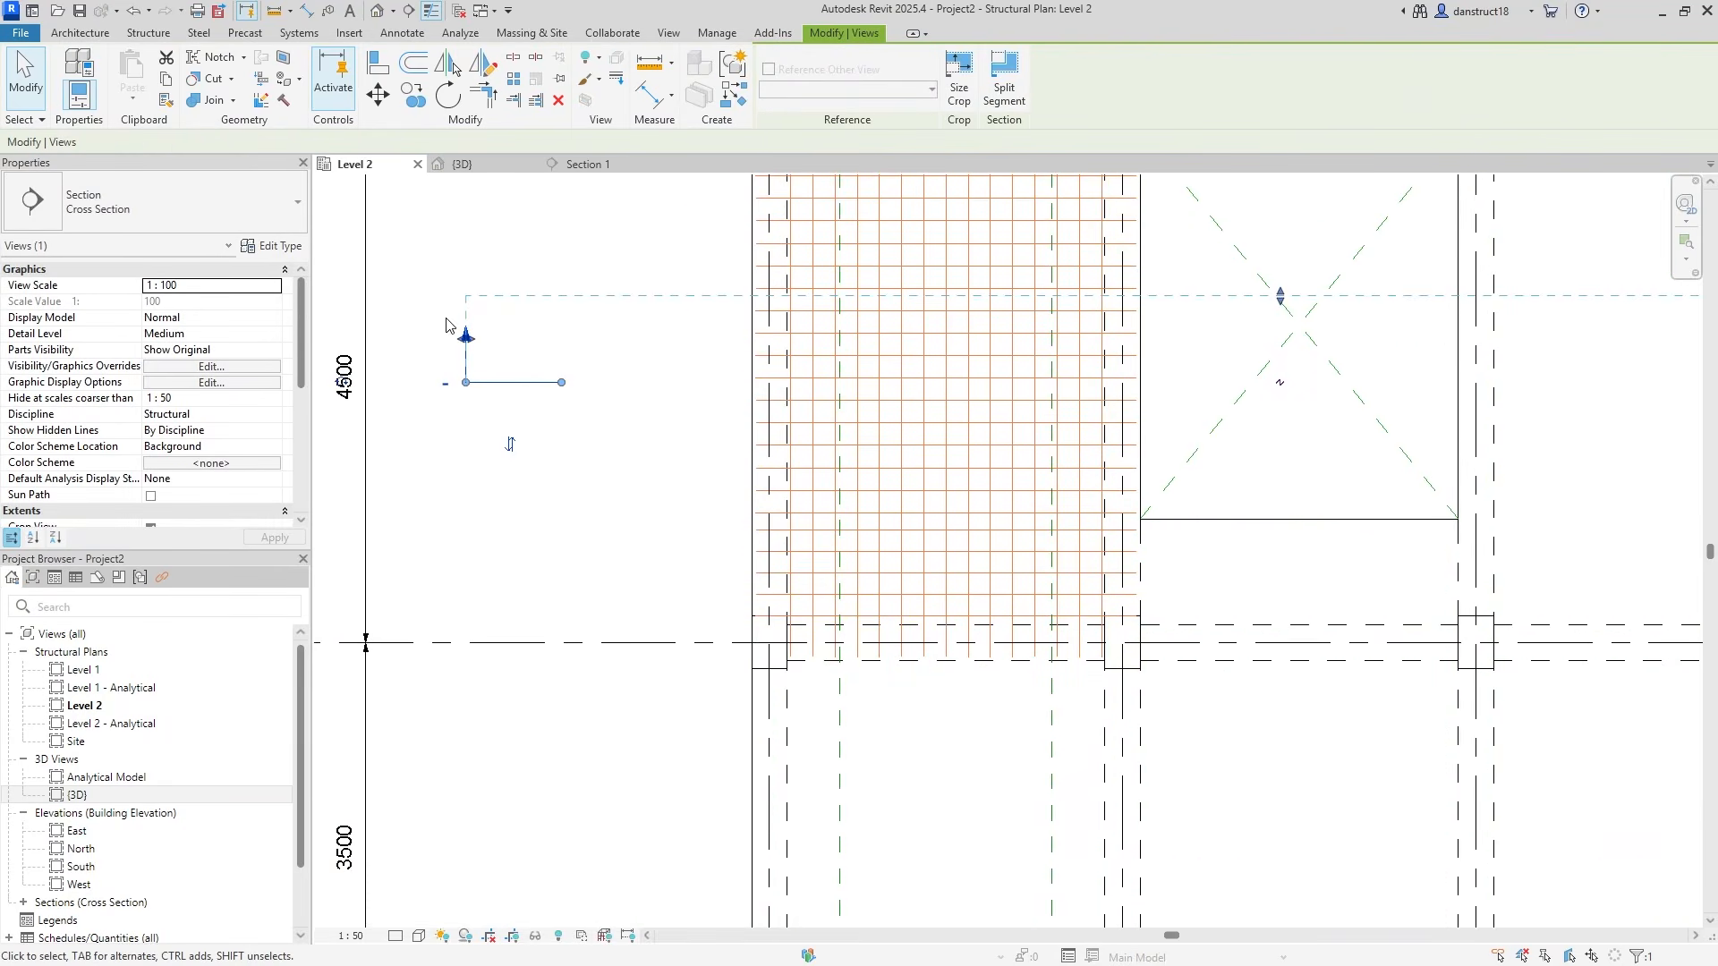
click(414, 94)
click(675, 382)
click(675, 570)
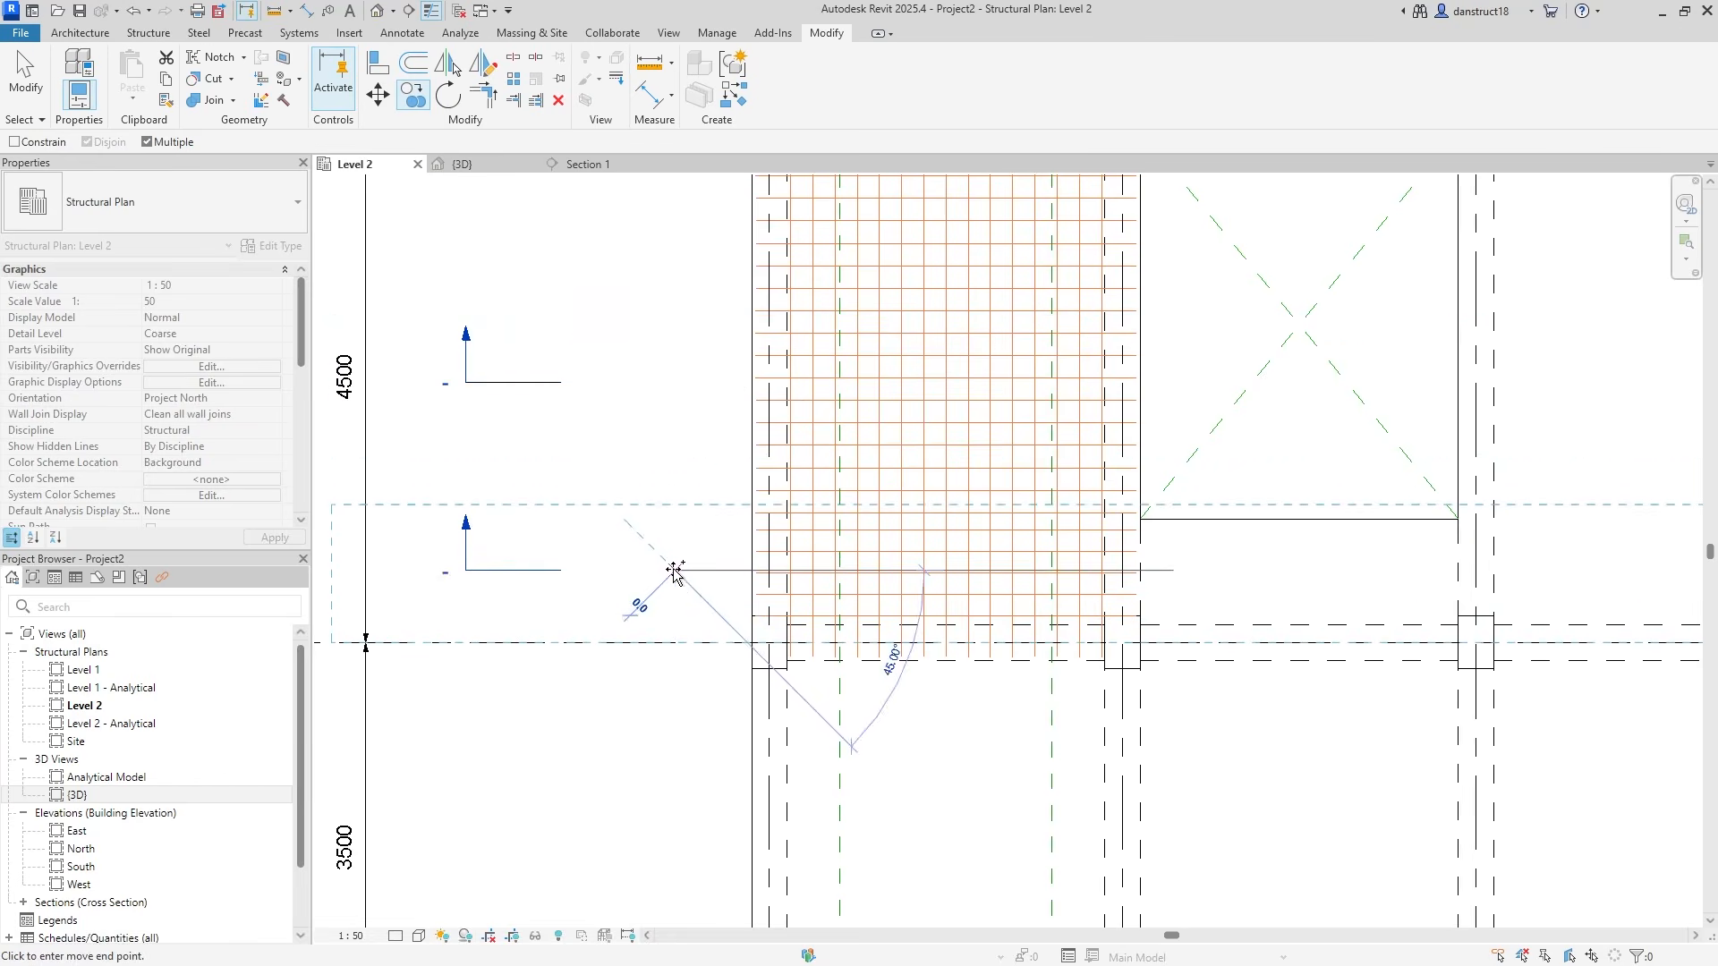
click(36, 87)
Reduce the copied section's view depth so it covers only the strip below the opening, and open its view
click(527, 570)
drag(1280, 484, 1280, 551)
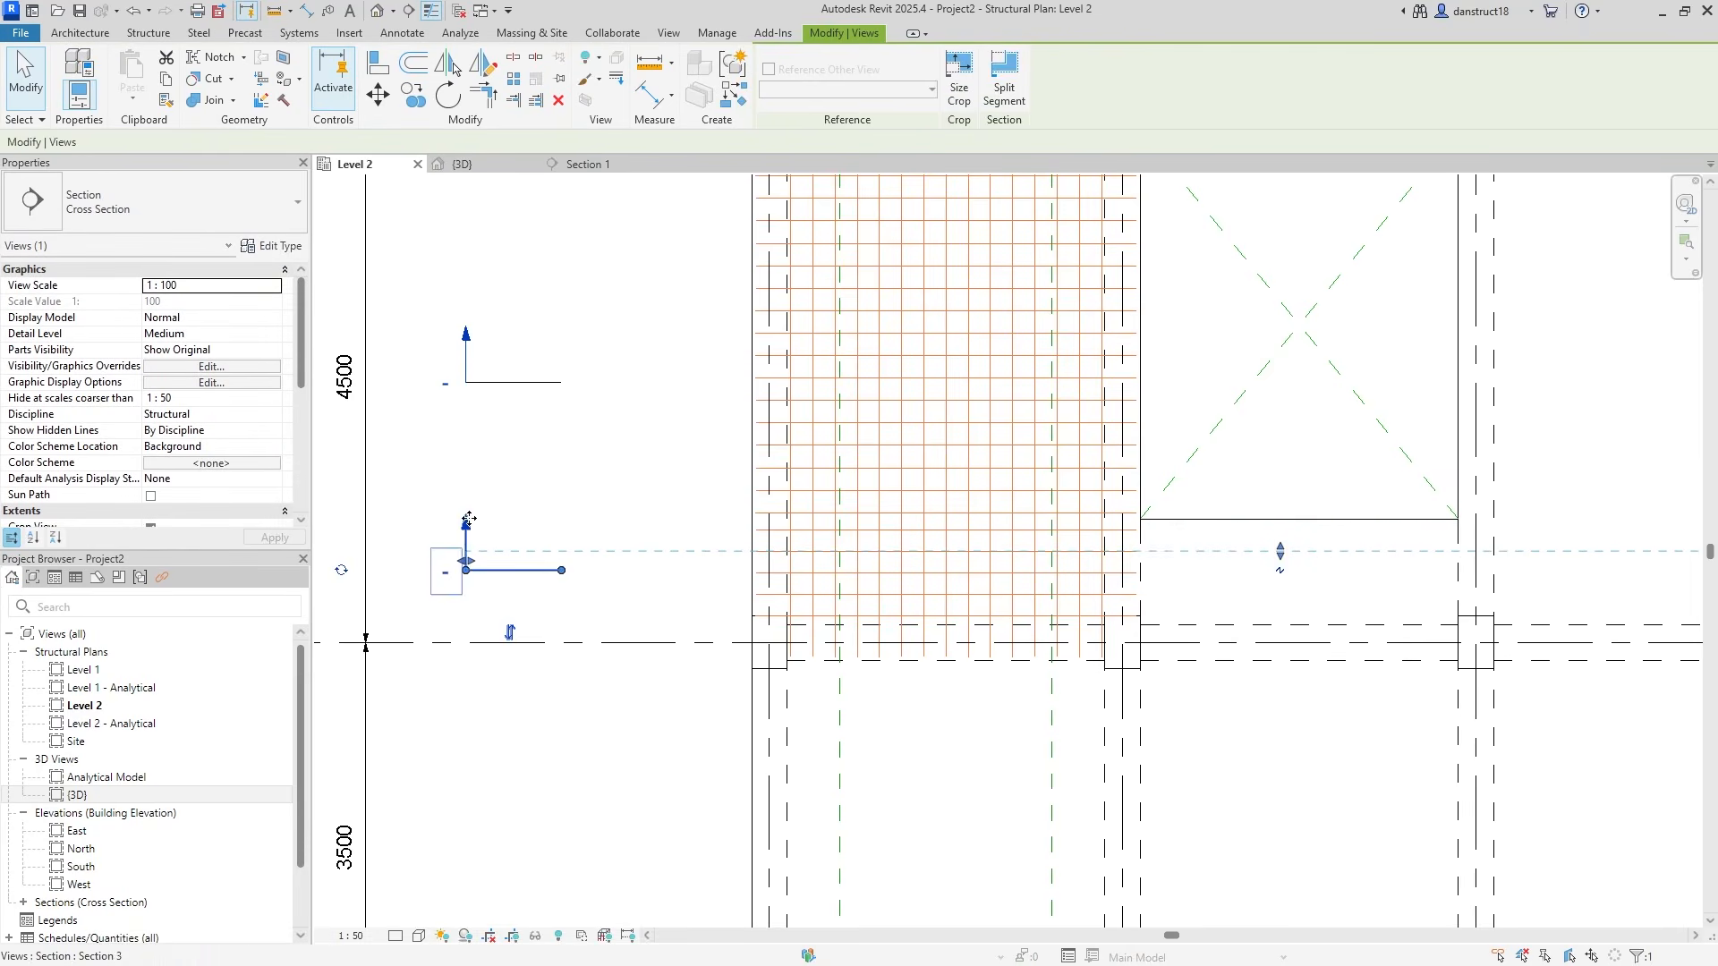
click(462, 459)
double_click(467, 524)
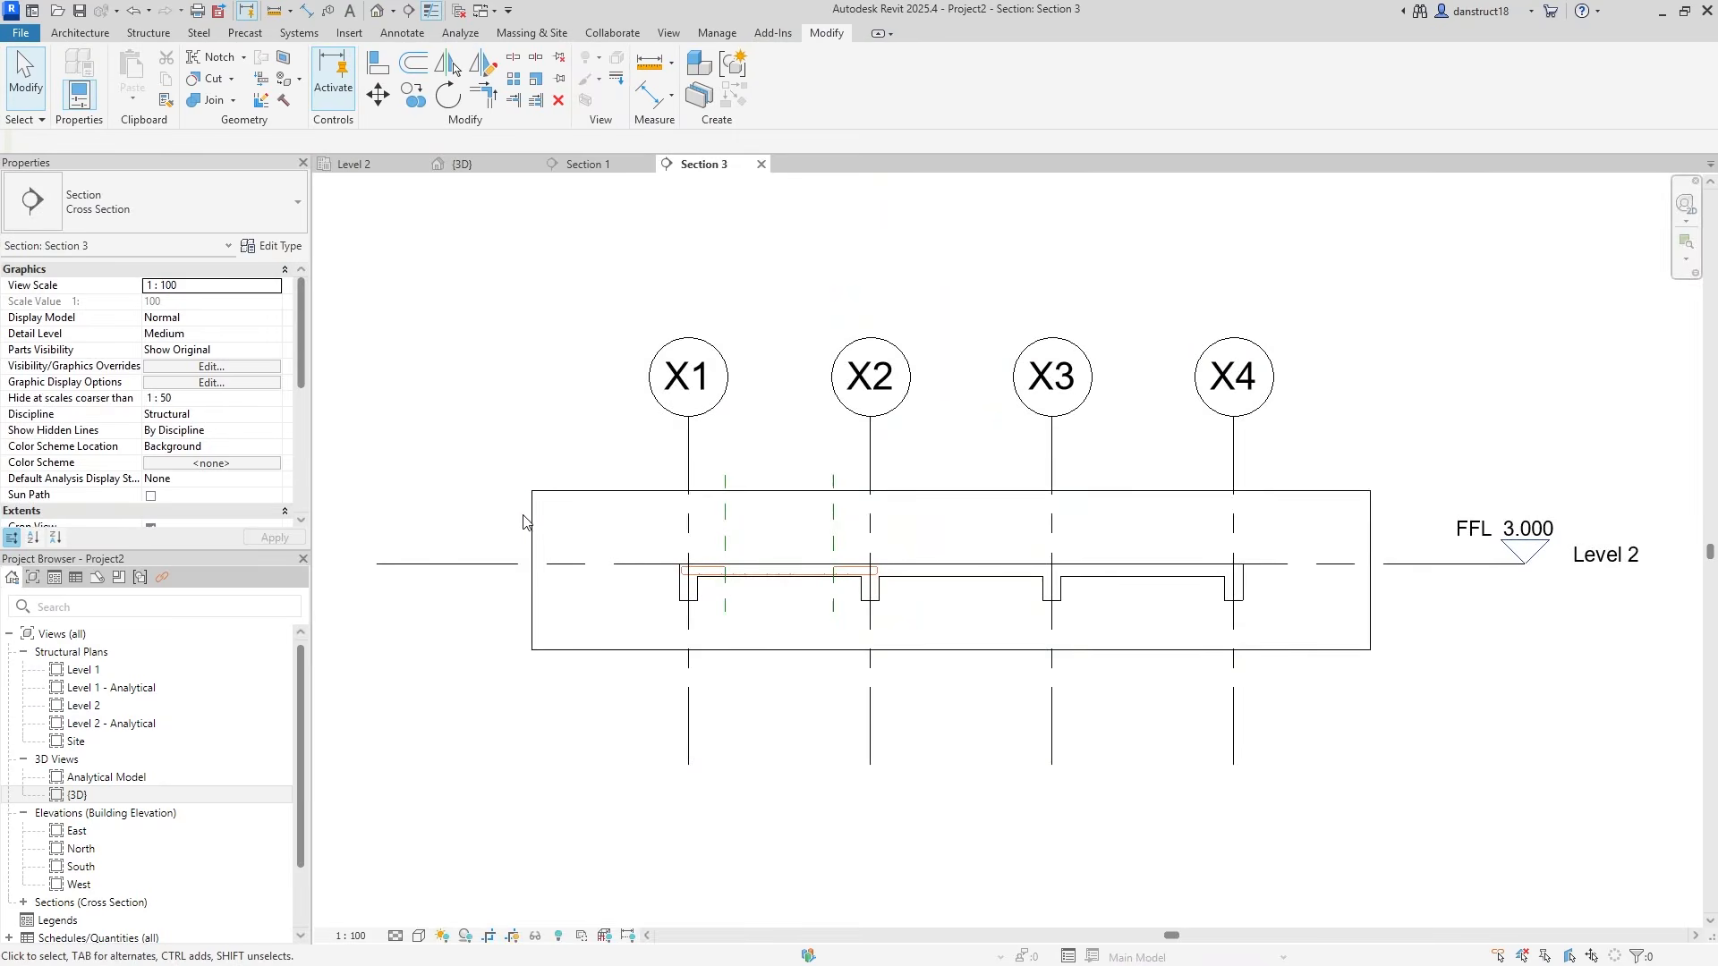
Edit the sketch of the shape 41 bar, deleting its upper leg and vertical leg at grid X2 to leave that end straight
scroll(805, 573, up, 6)
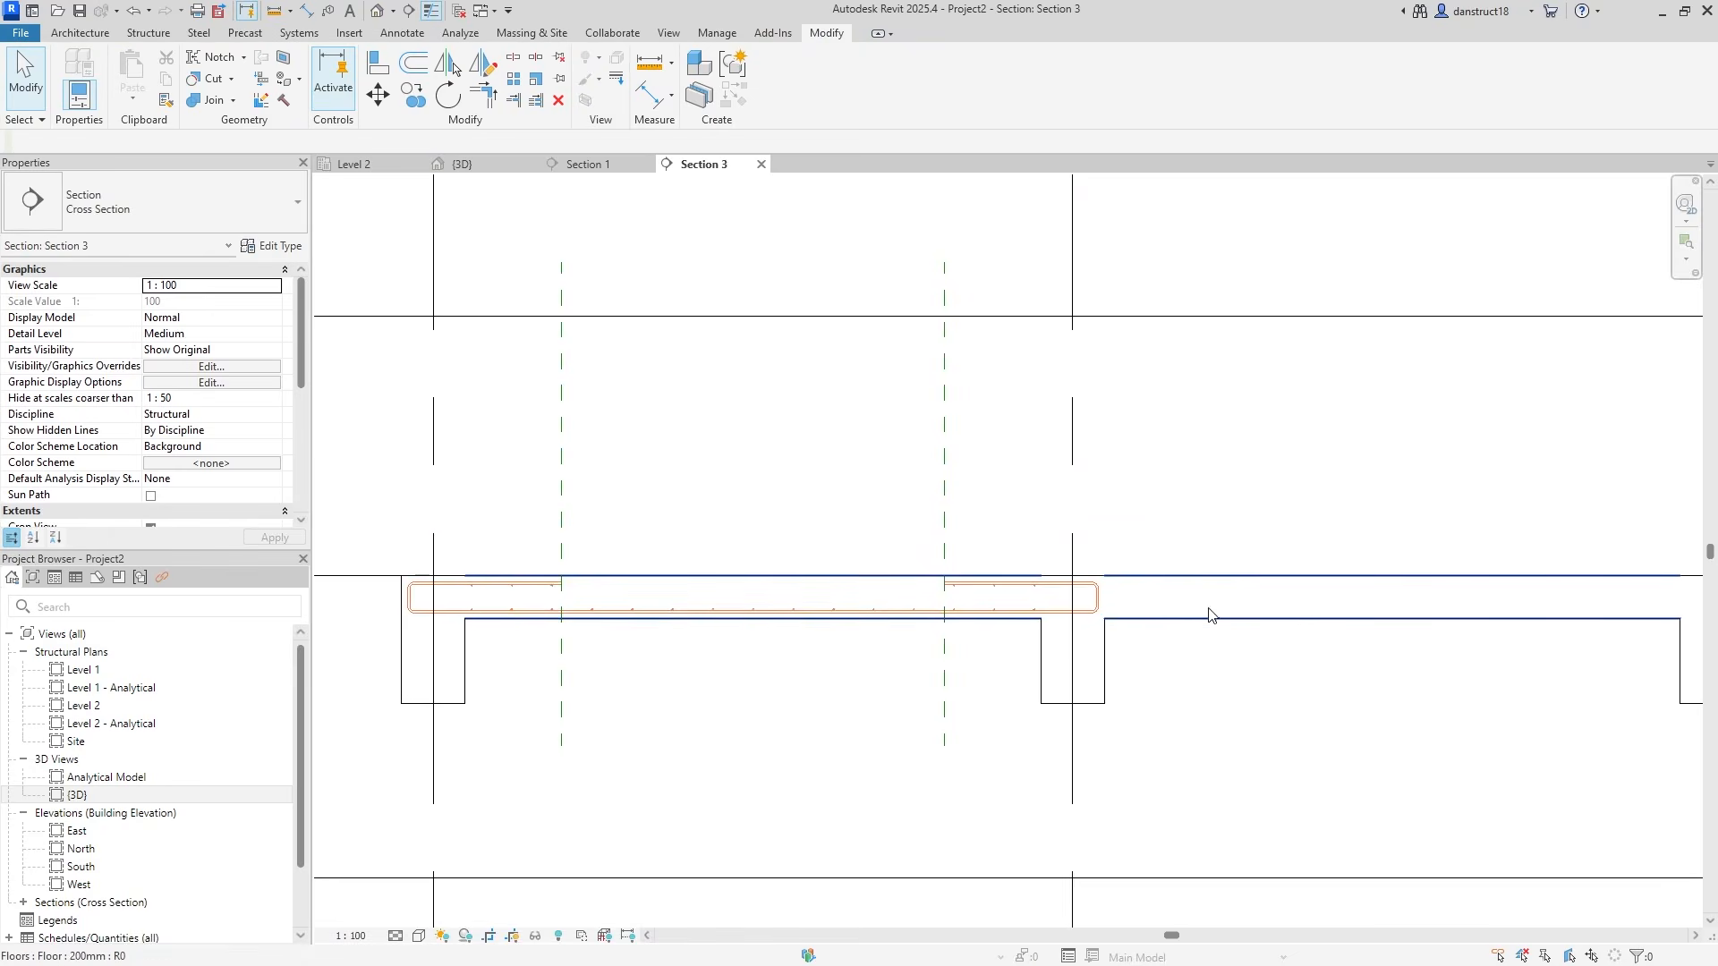
click(1084, 612)
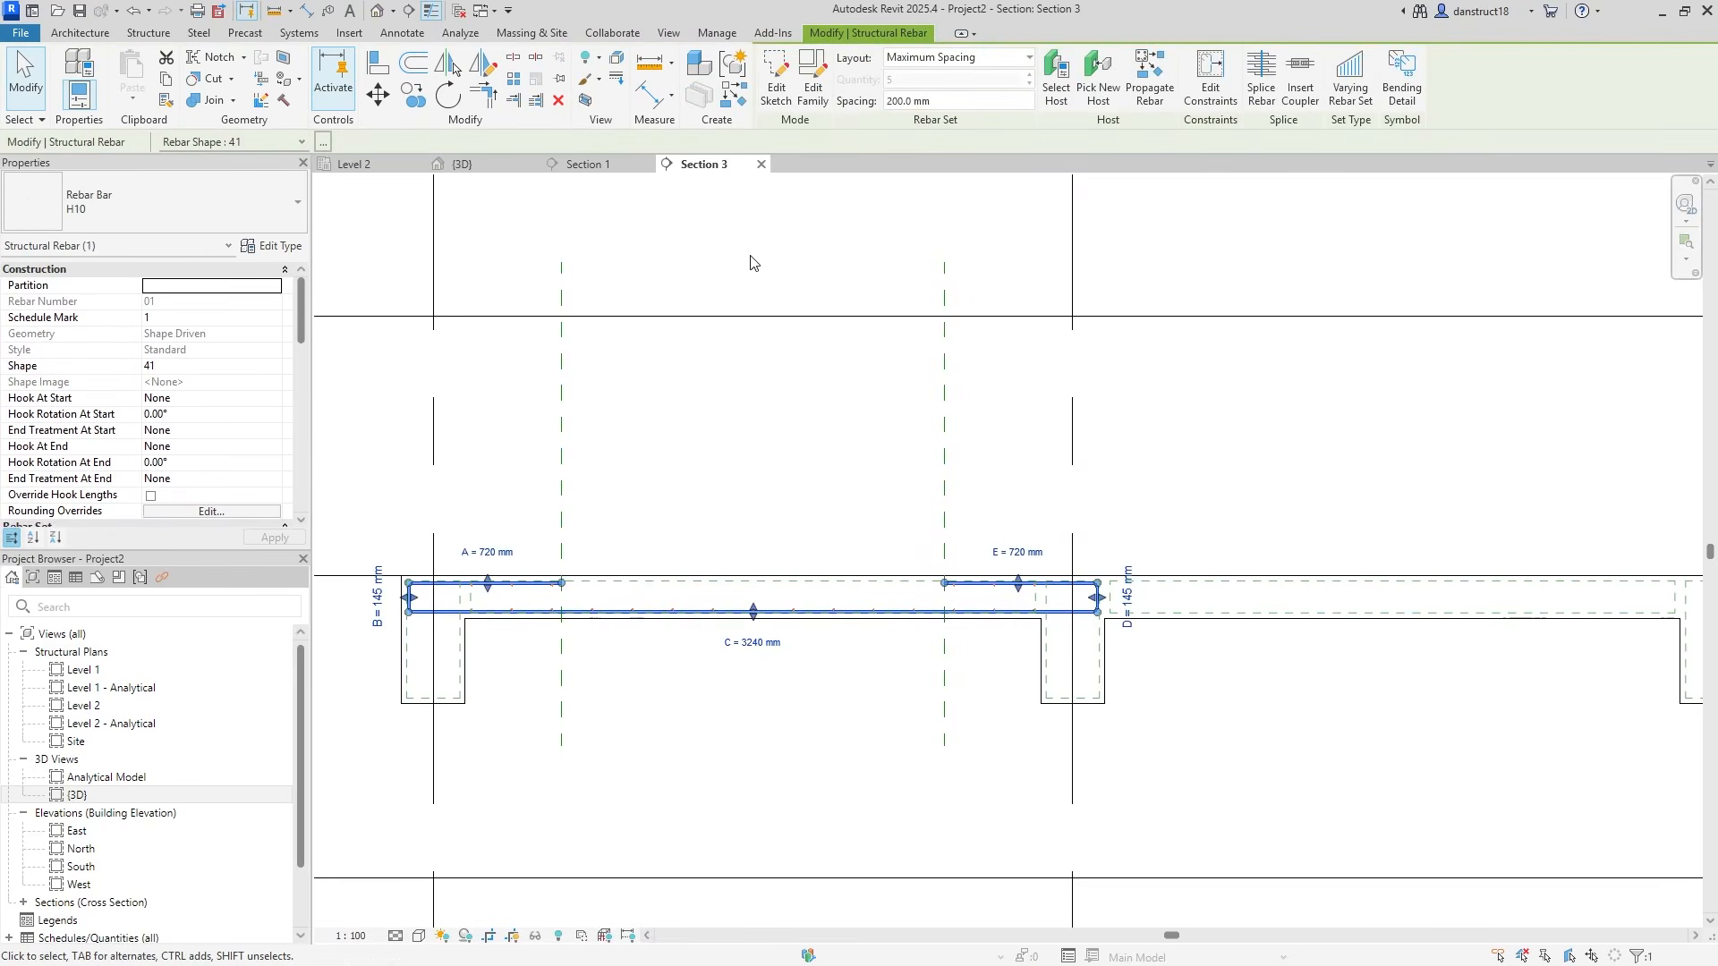
click(776, 83)
click(1060, 585)
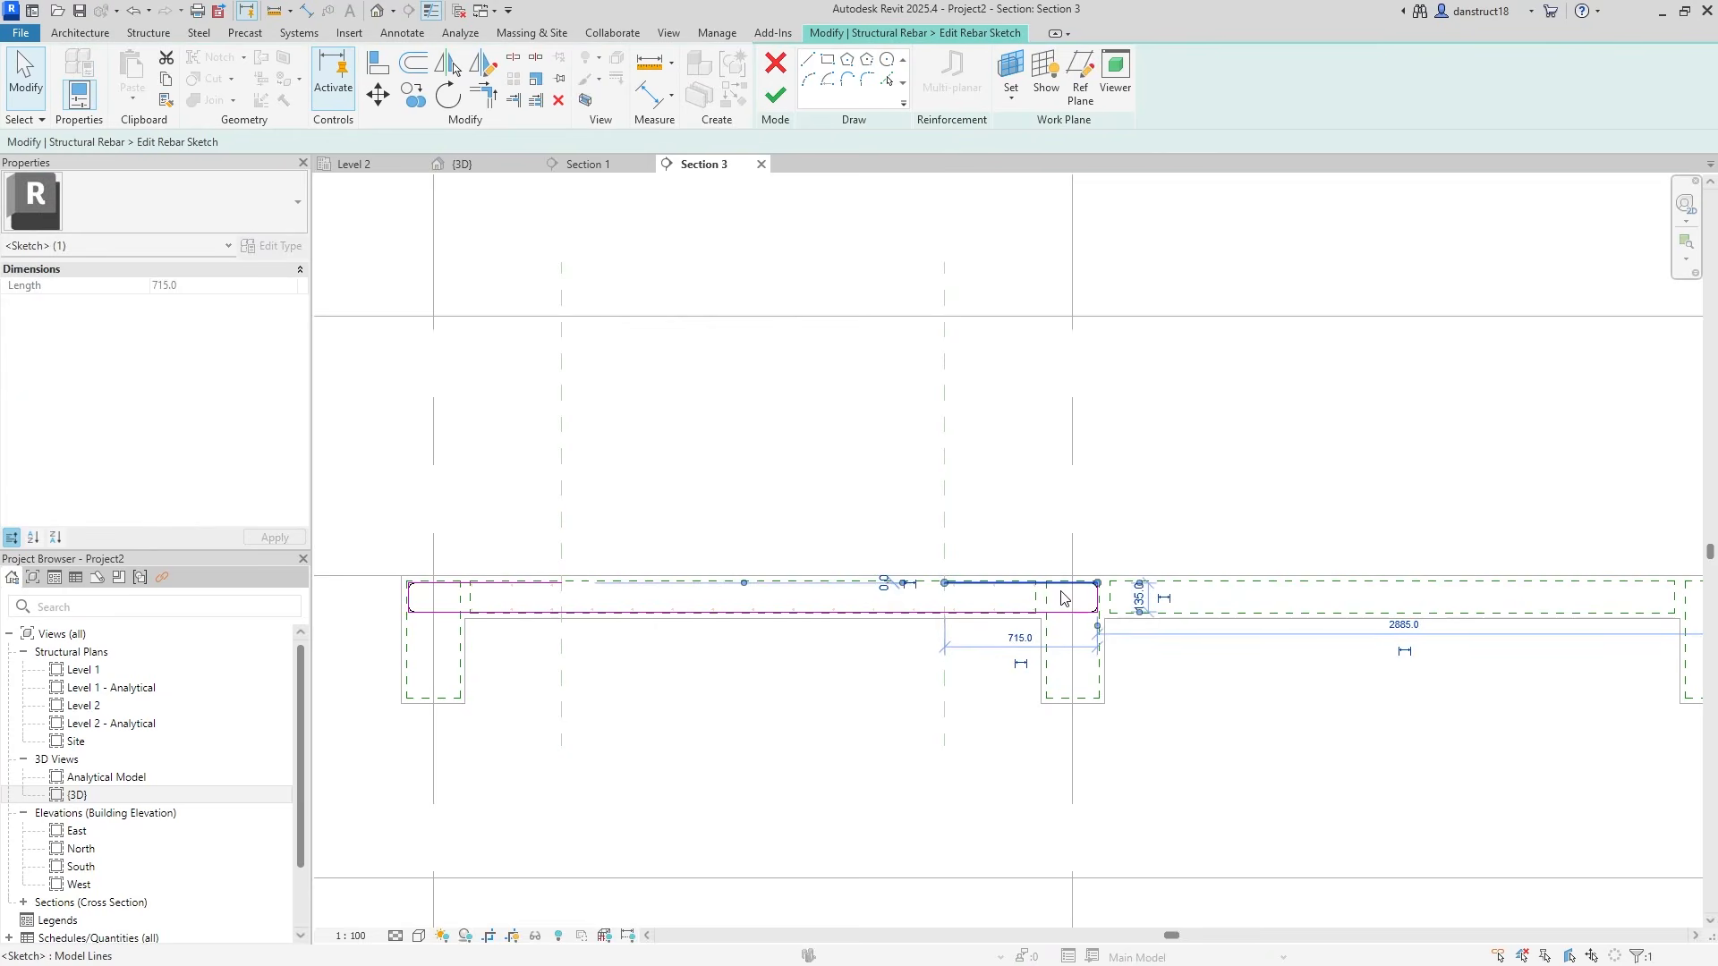
scroll(1061, 591, up, 2)
key(Delete)
click(1132, 596)
key(Delete)
click(767, 106)
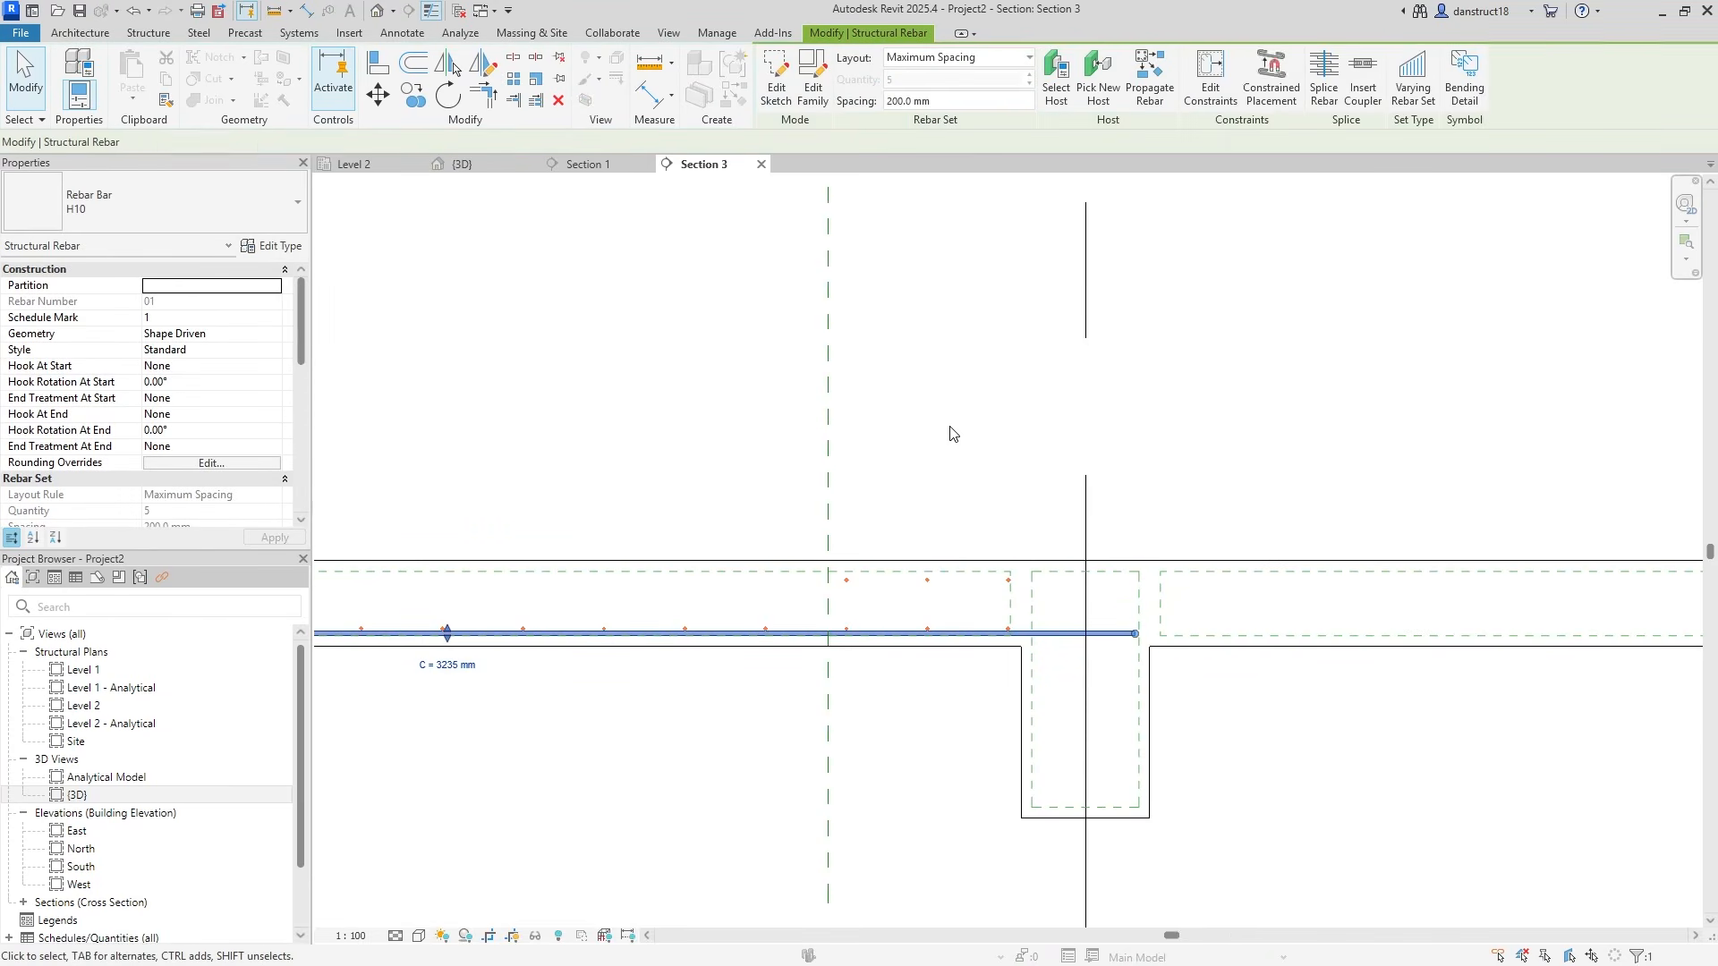
click(992, 519)
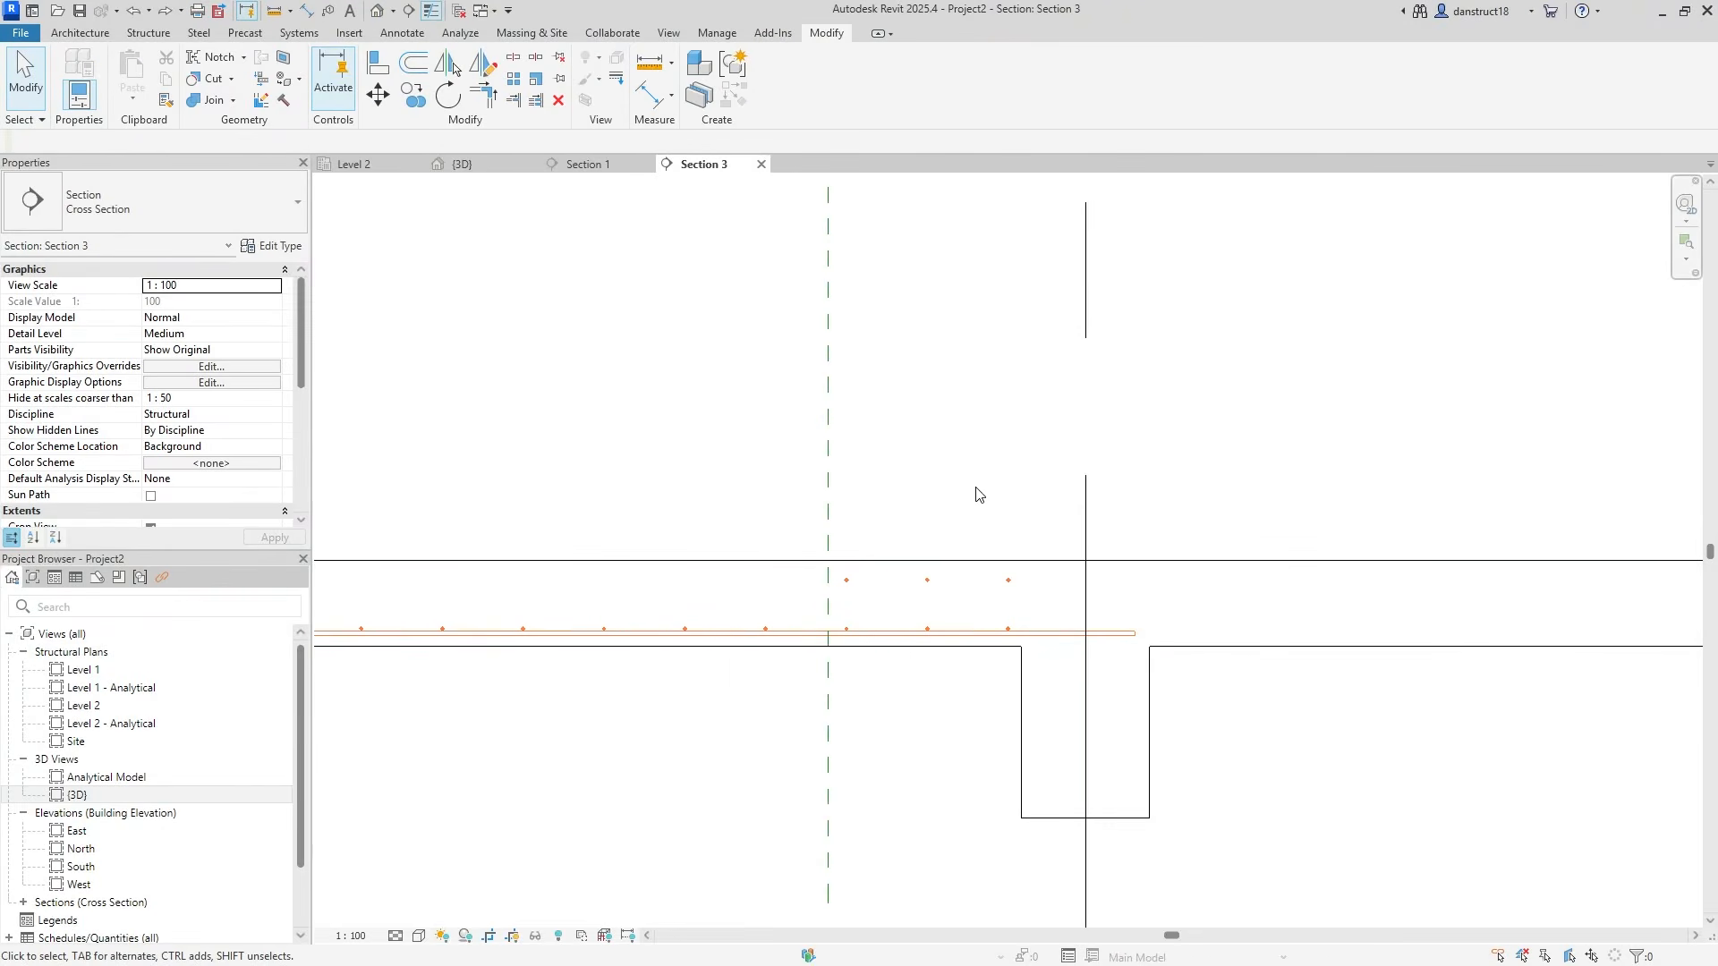
scroll(903, 543, down, 2)
scroll(716, 550, down, 2)
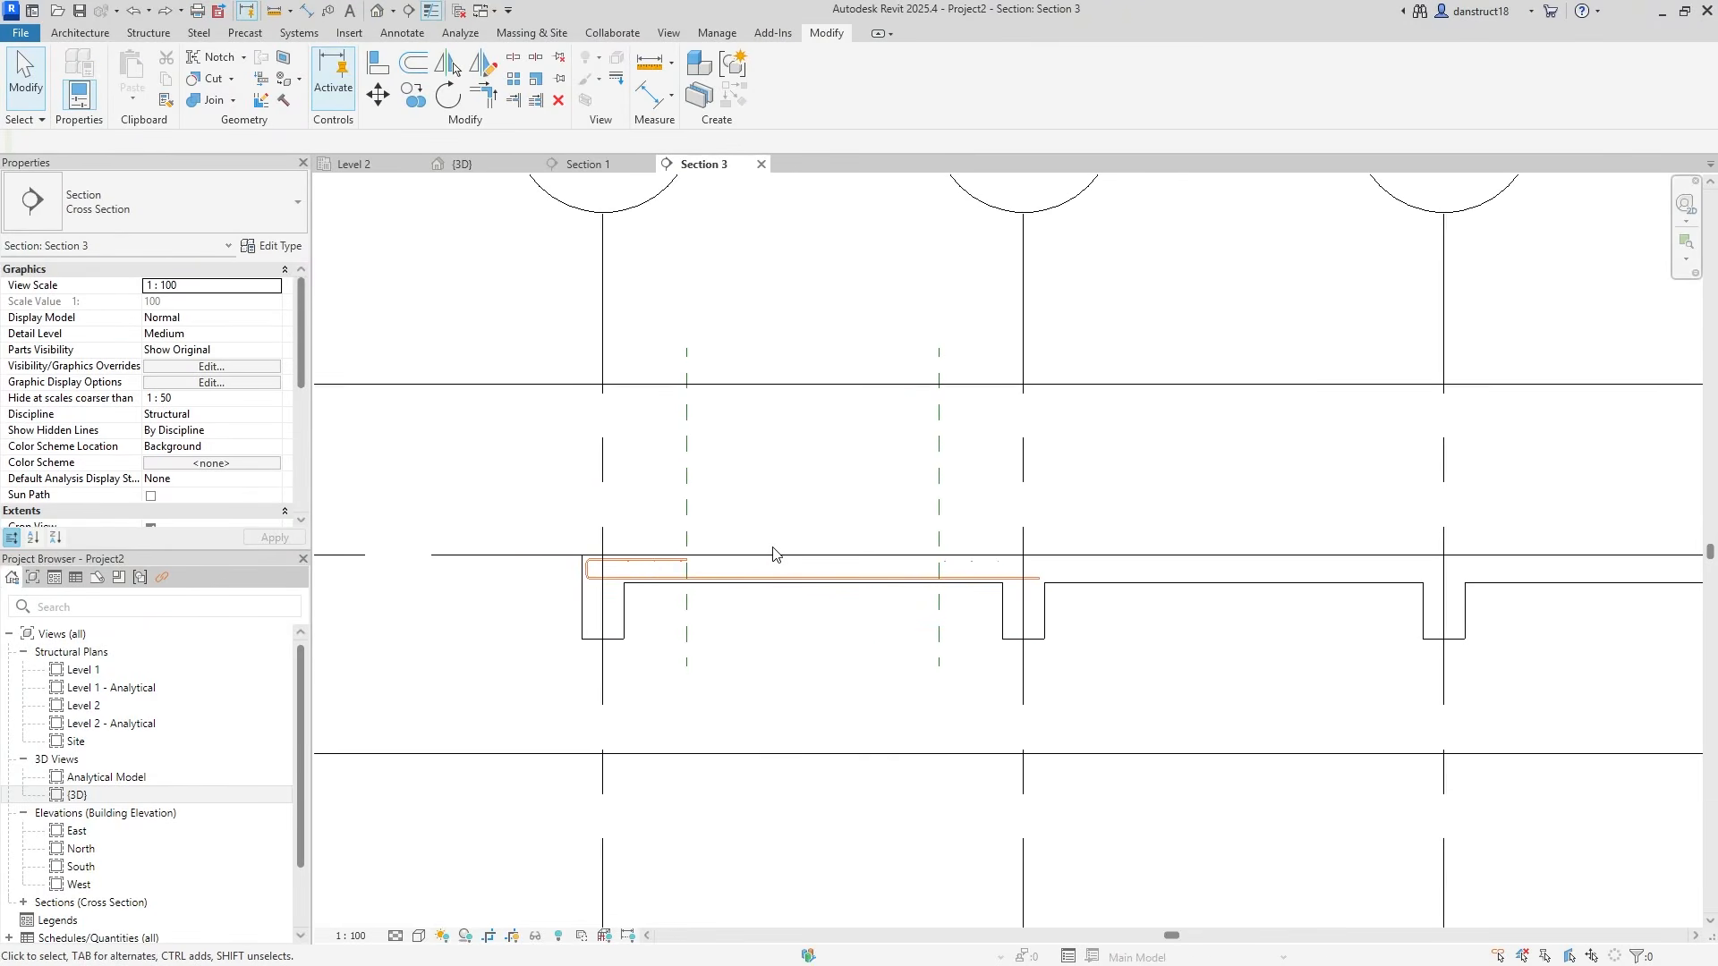
scroll(938, 542, down, 2)
middle_drag(938, 542, 828, 556)
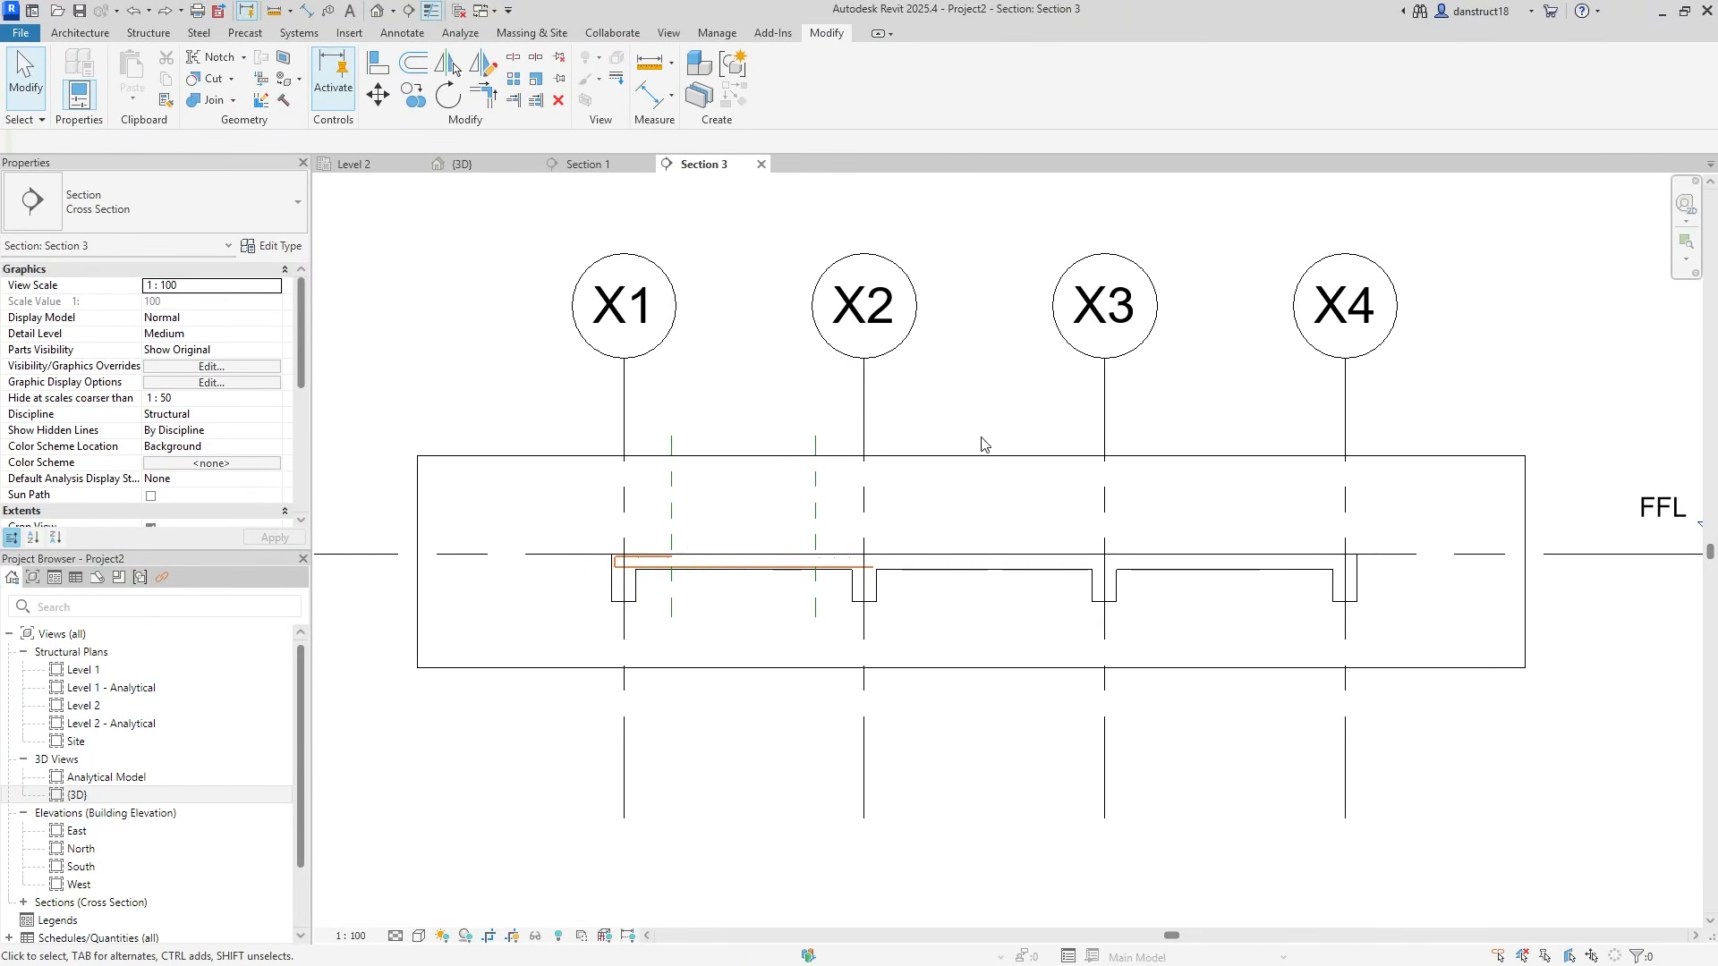
In the Level 2 plan, select all rebar in the slab host and mirror a copy about a vertical axis through the opening's center
click(340, 170)
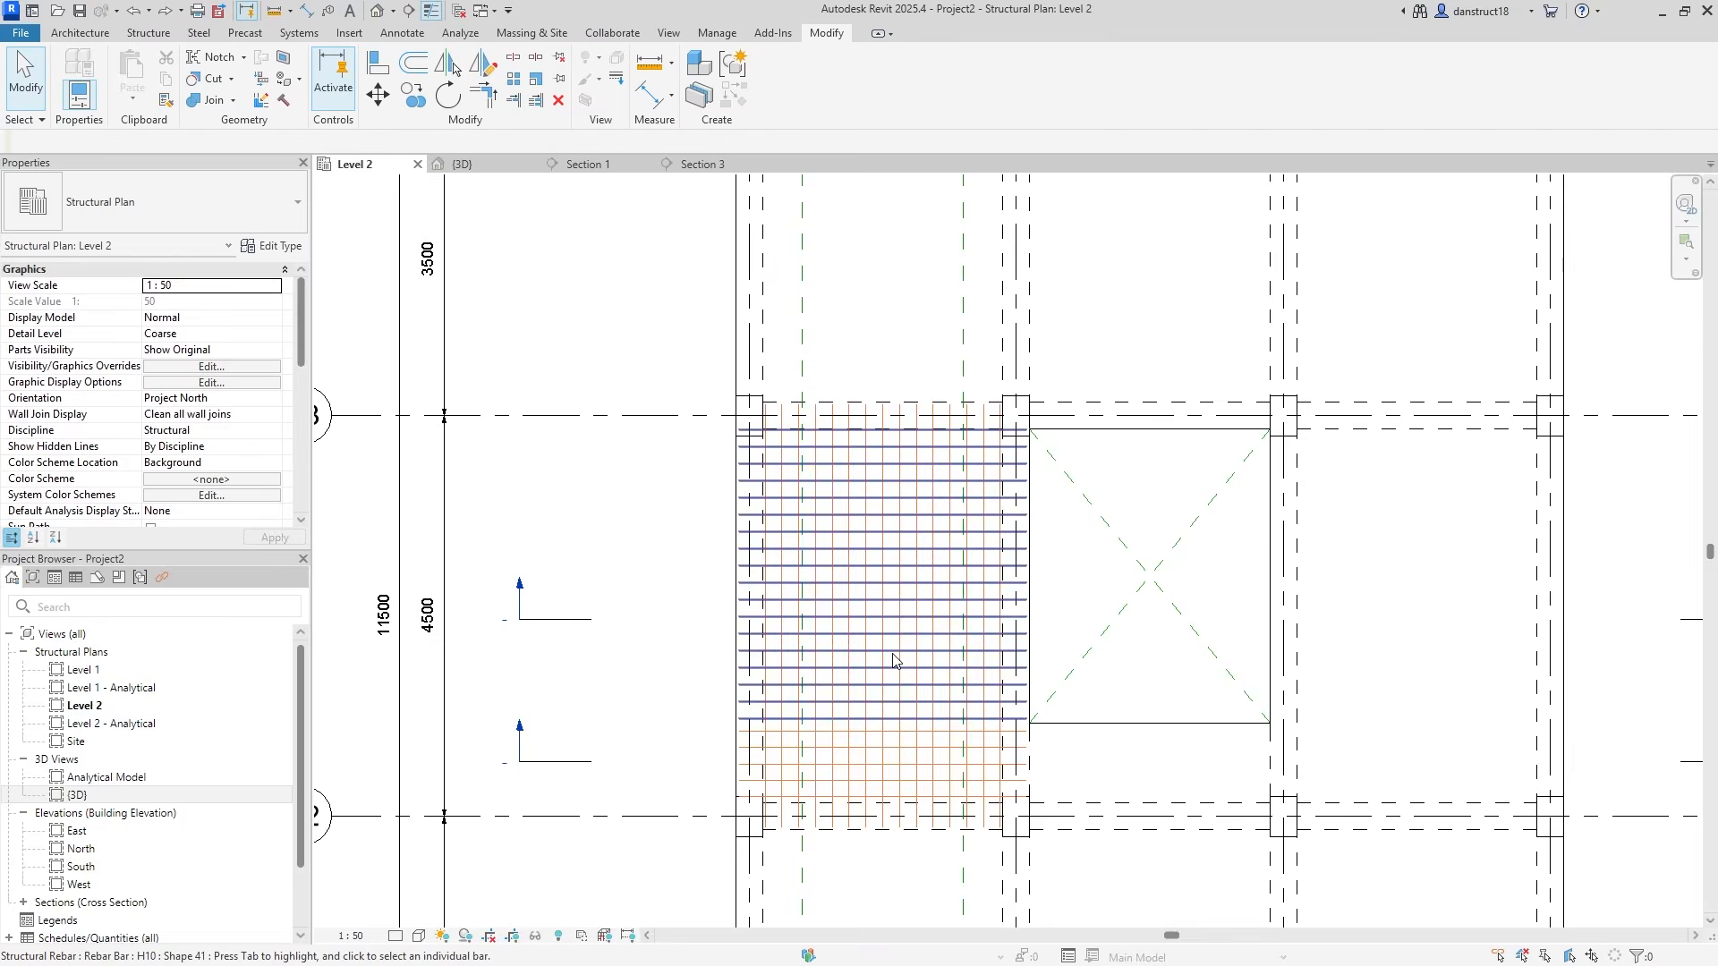
click(894, 626)
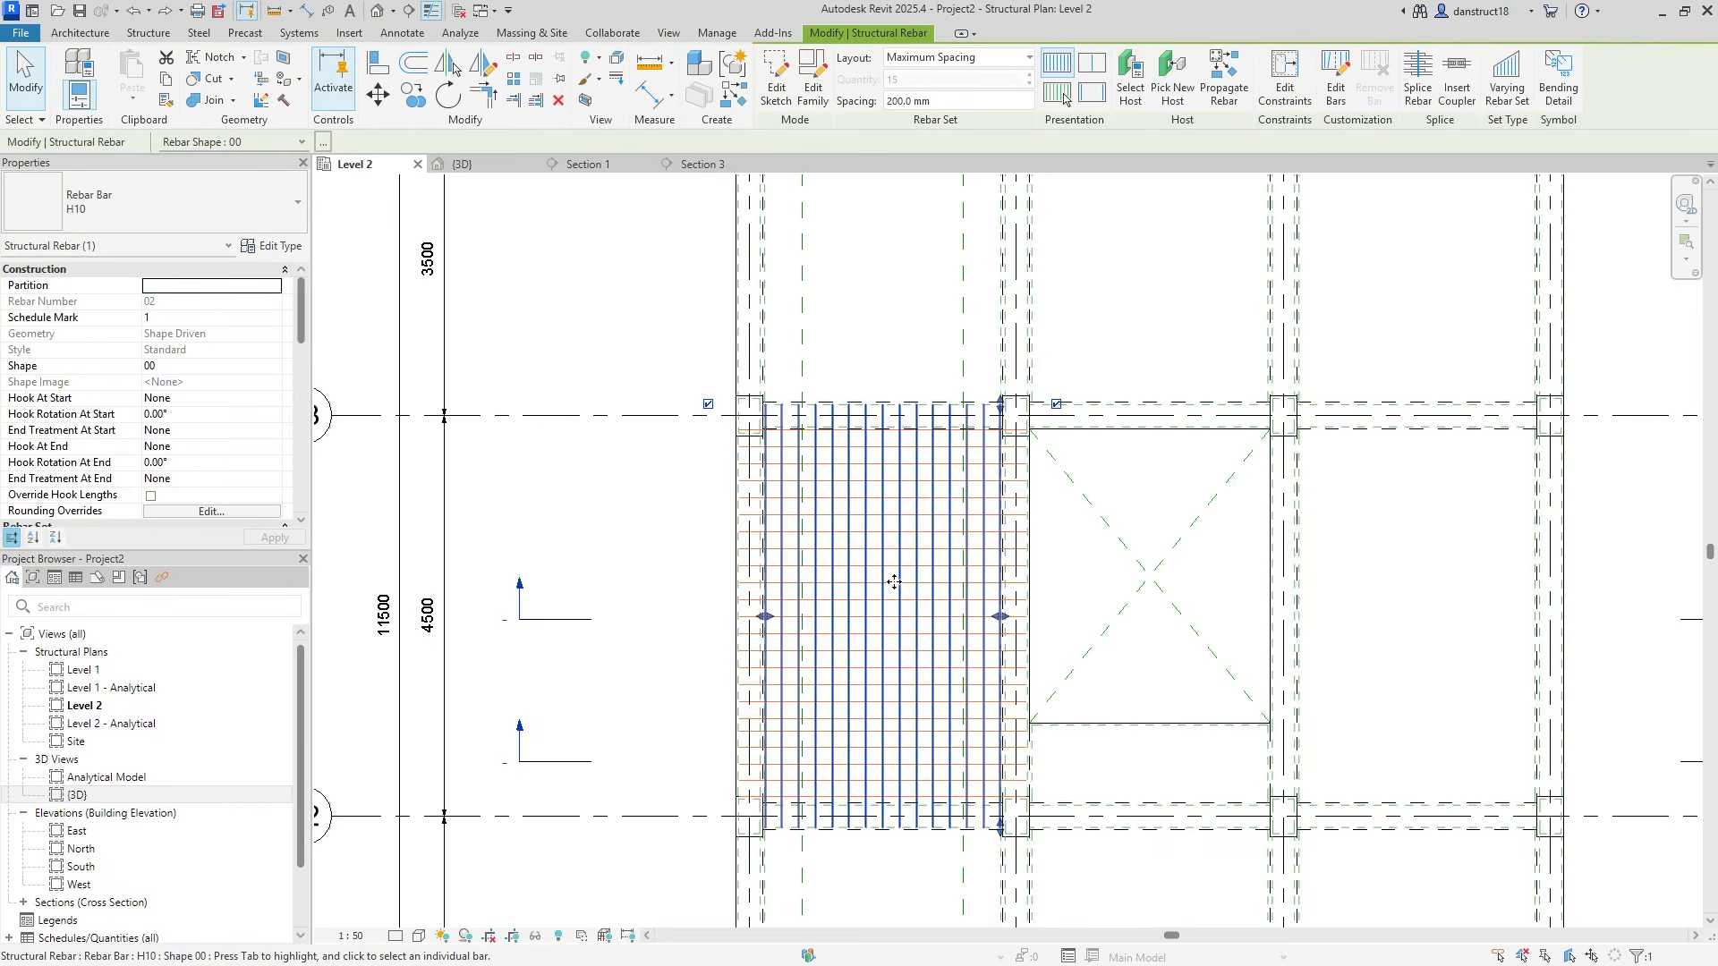
right_click(896, 578)
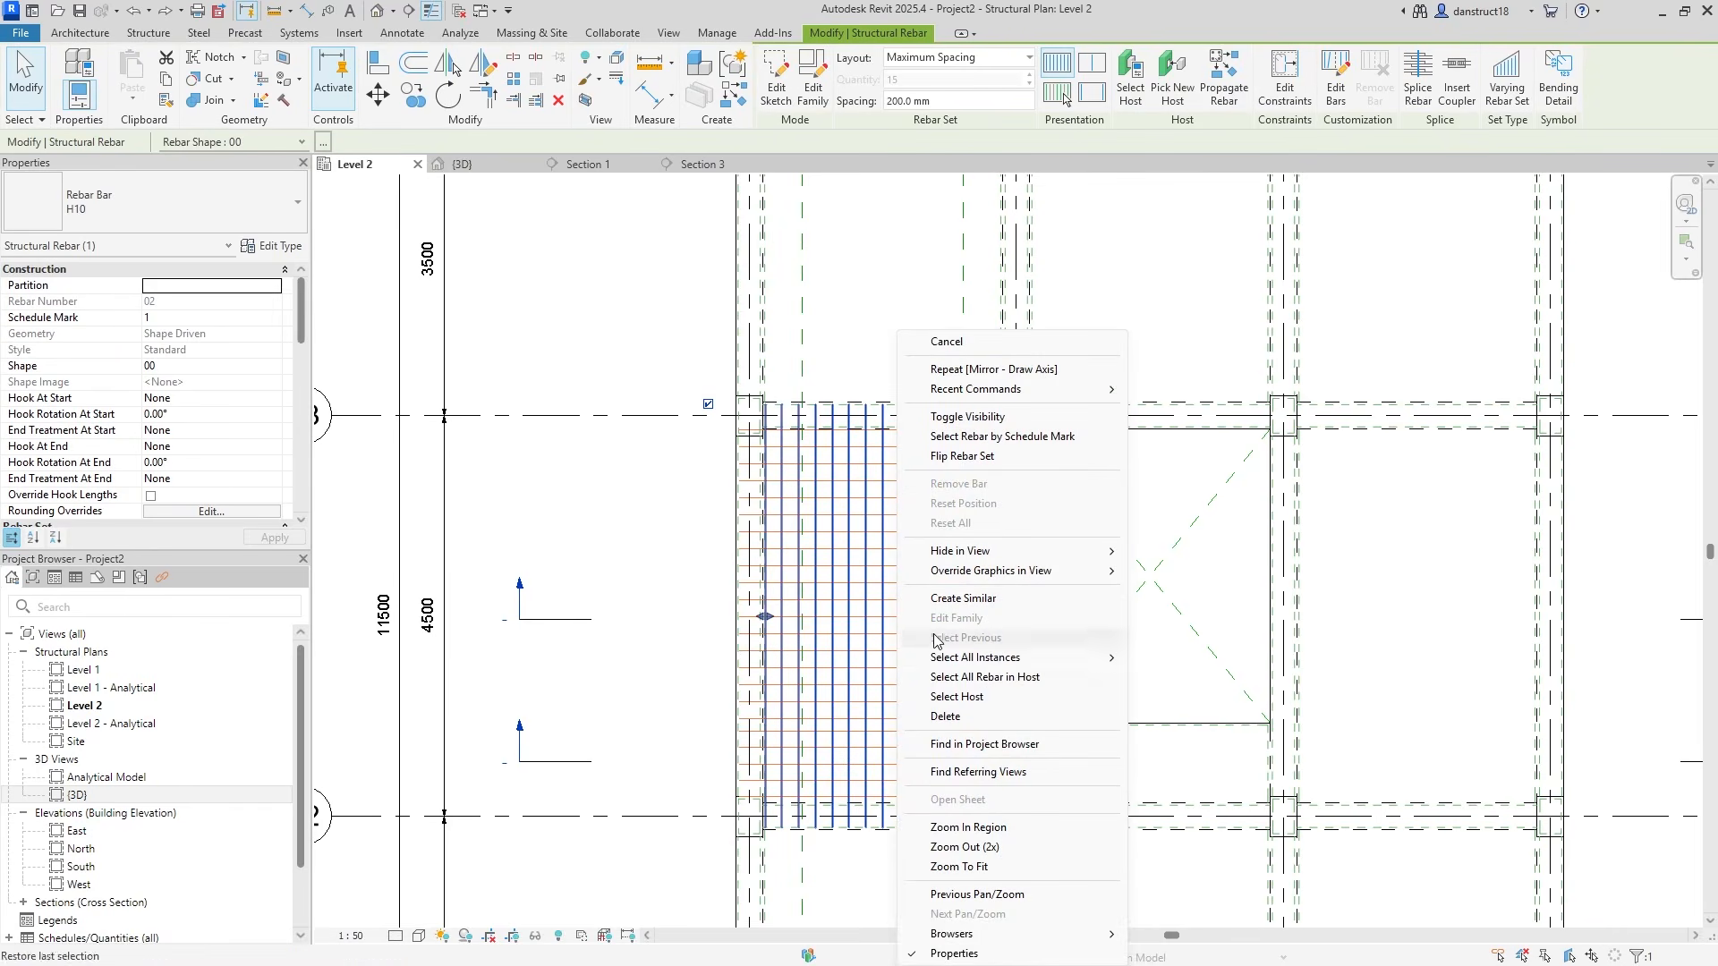
click(982, 677)
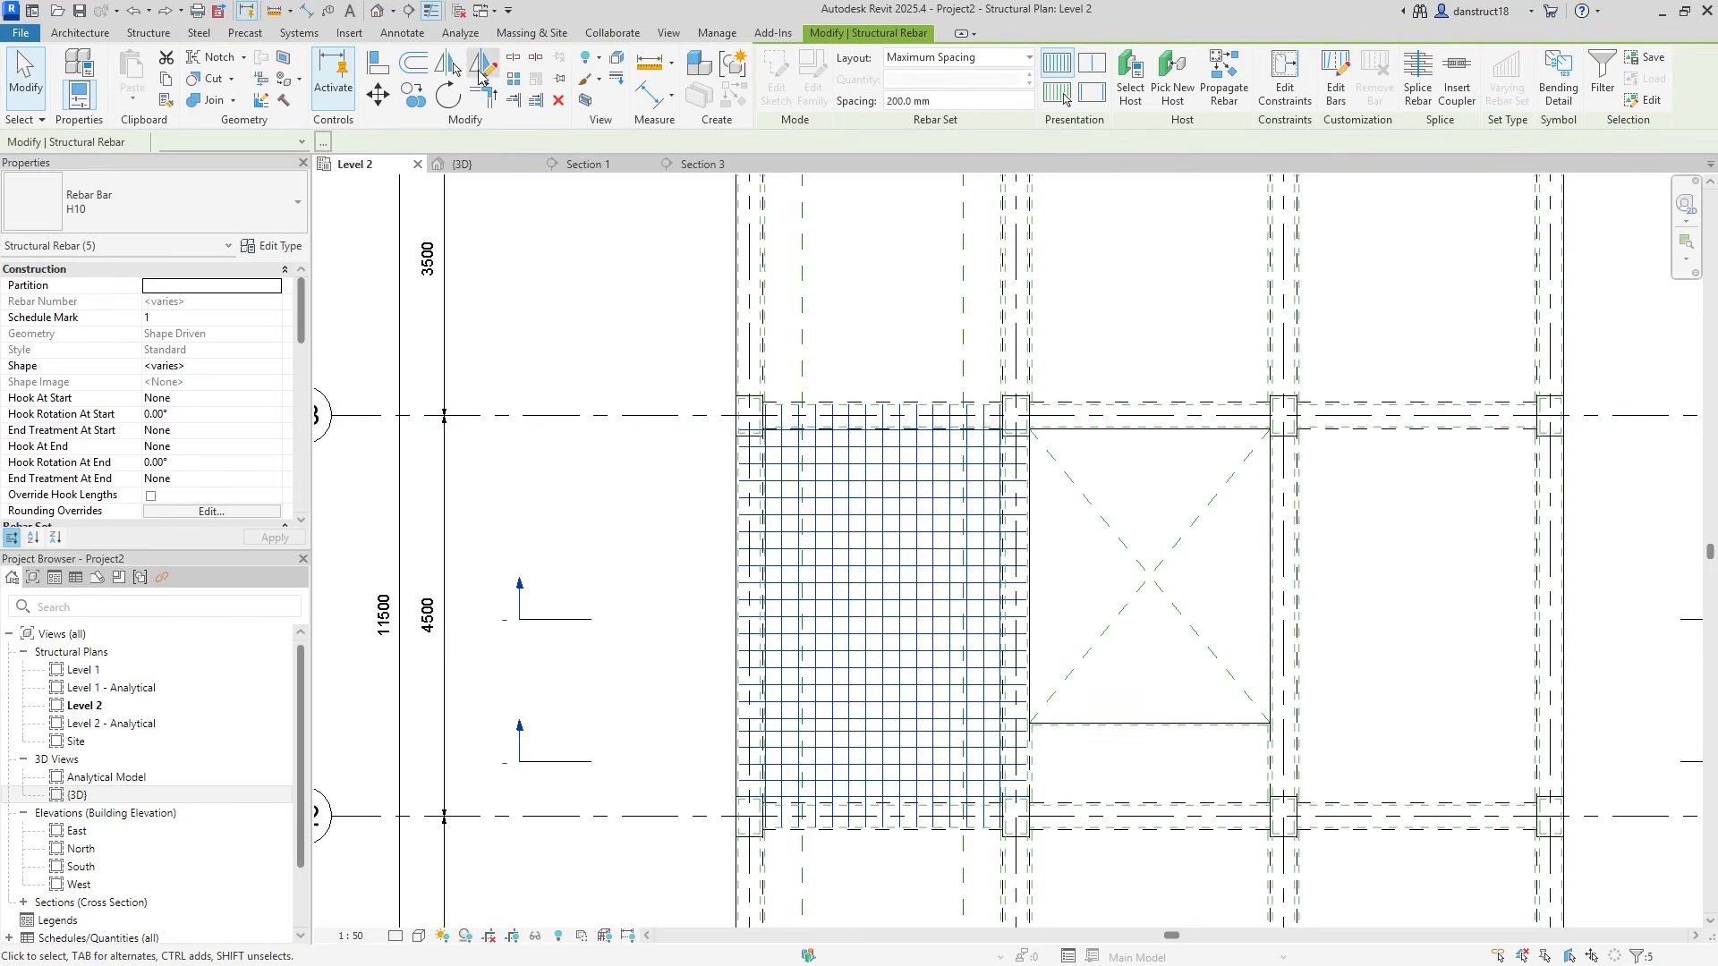
click(483, 64)
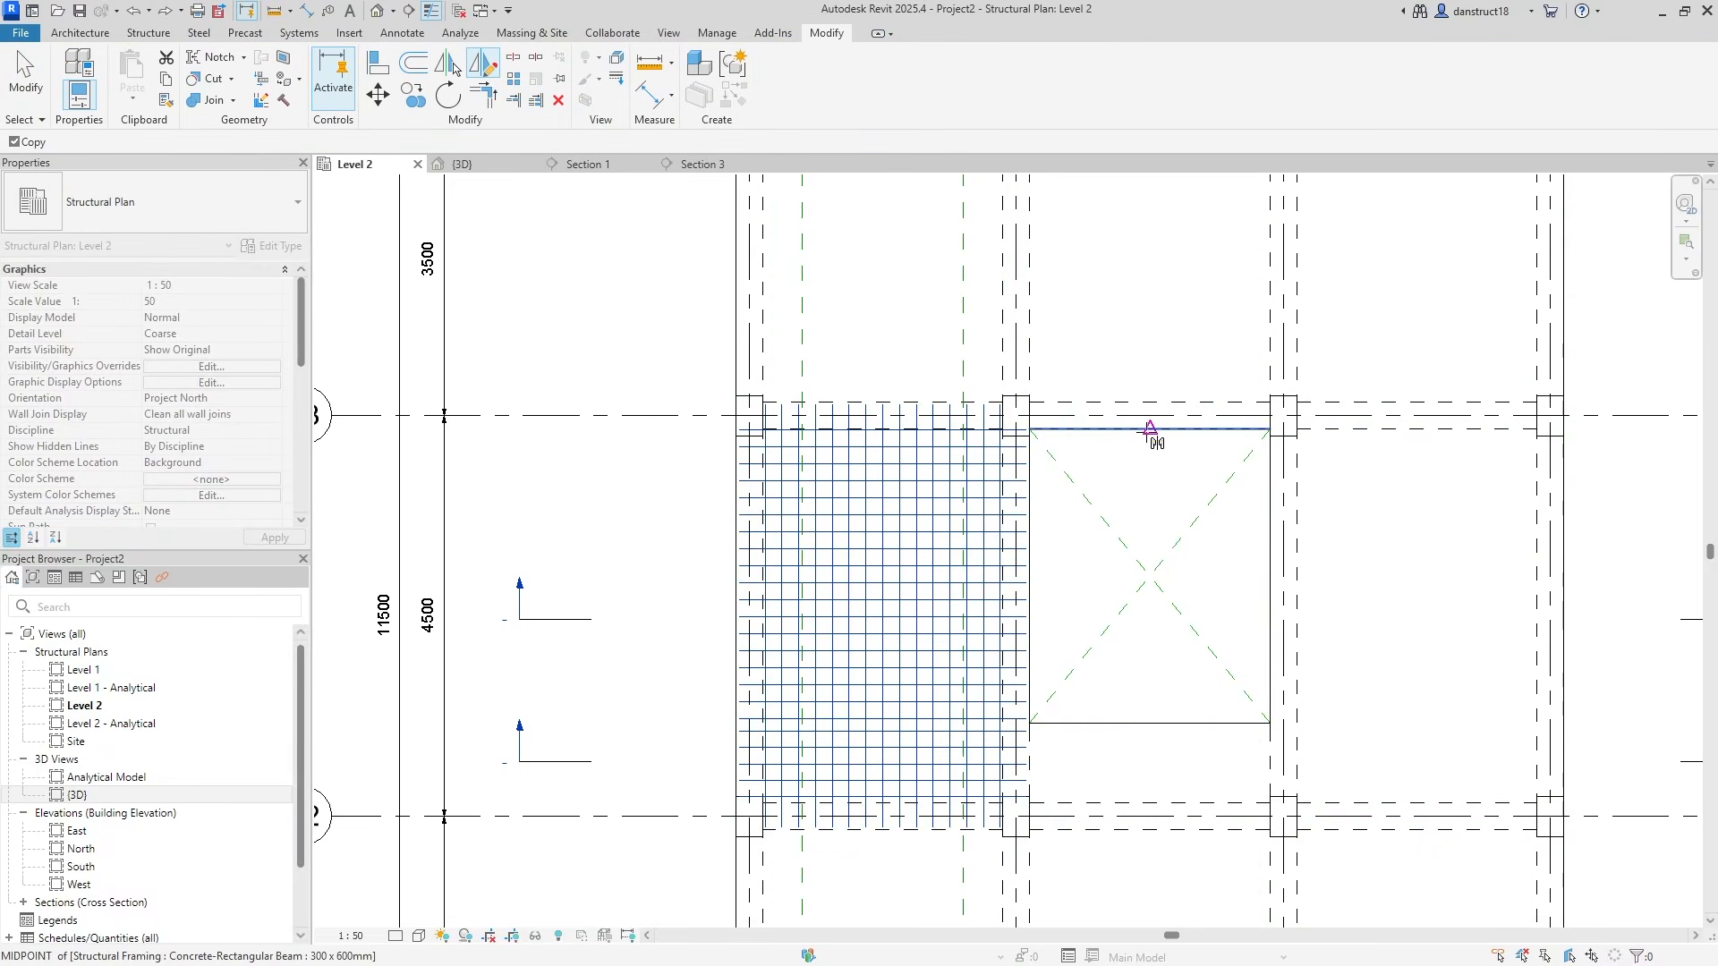
click(1151, 576)
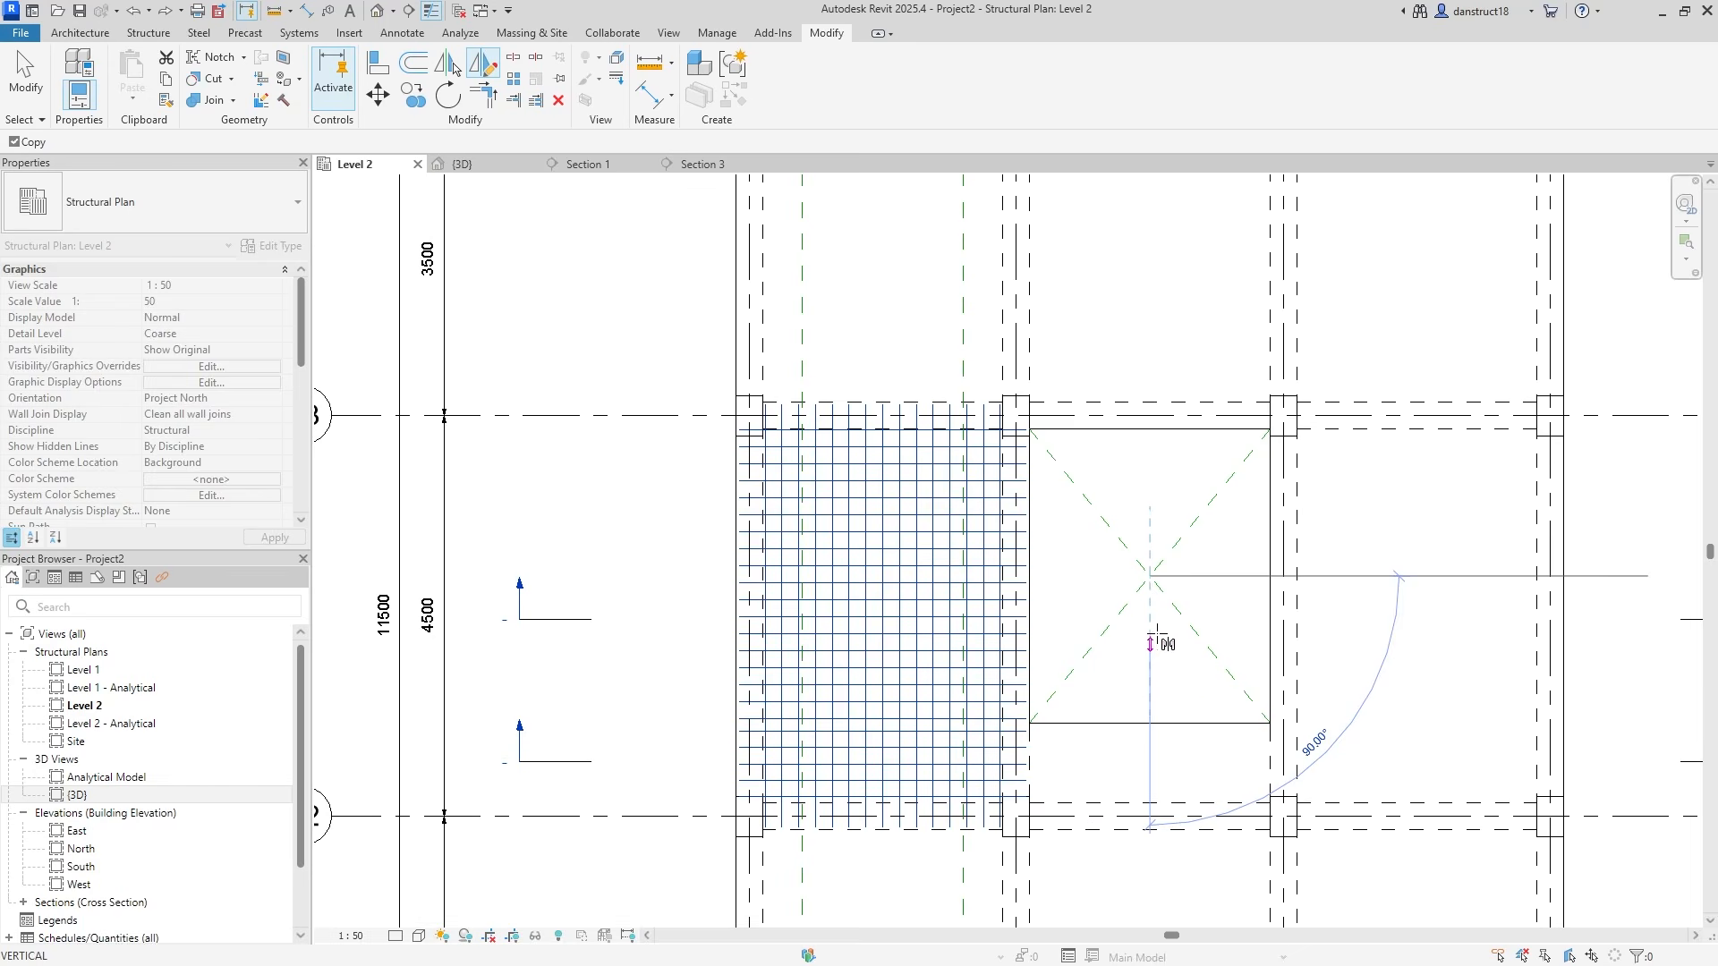
click(1151, 677)
Open Section 1 and compare the mirrored reinforcement between X3 and X4 with the original bars between X1 and X2
click(1183, 666)
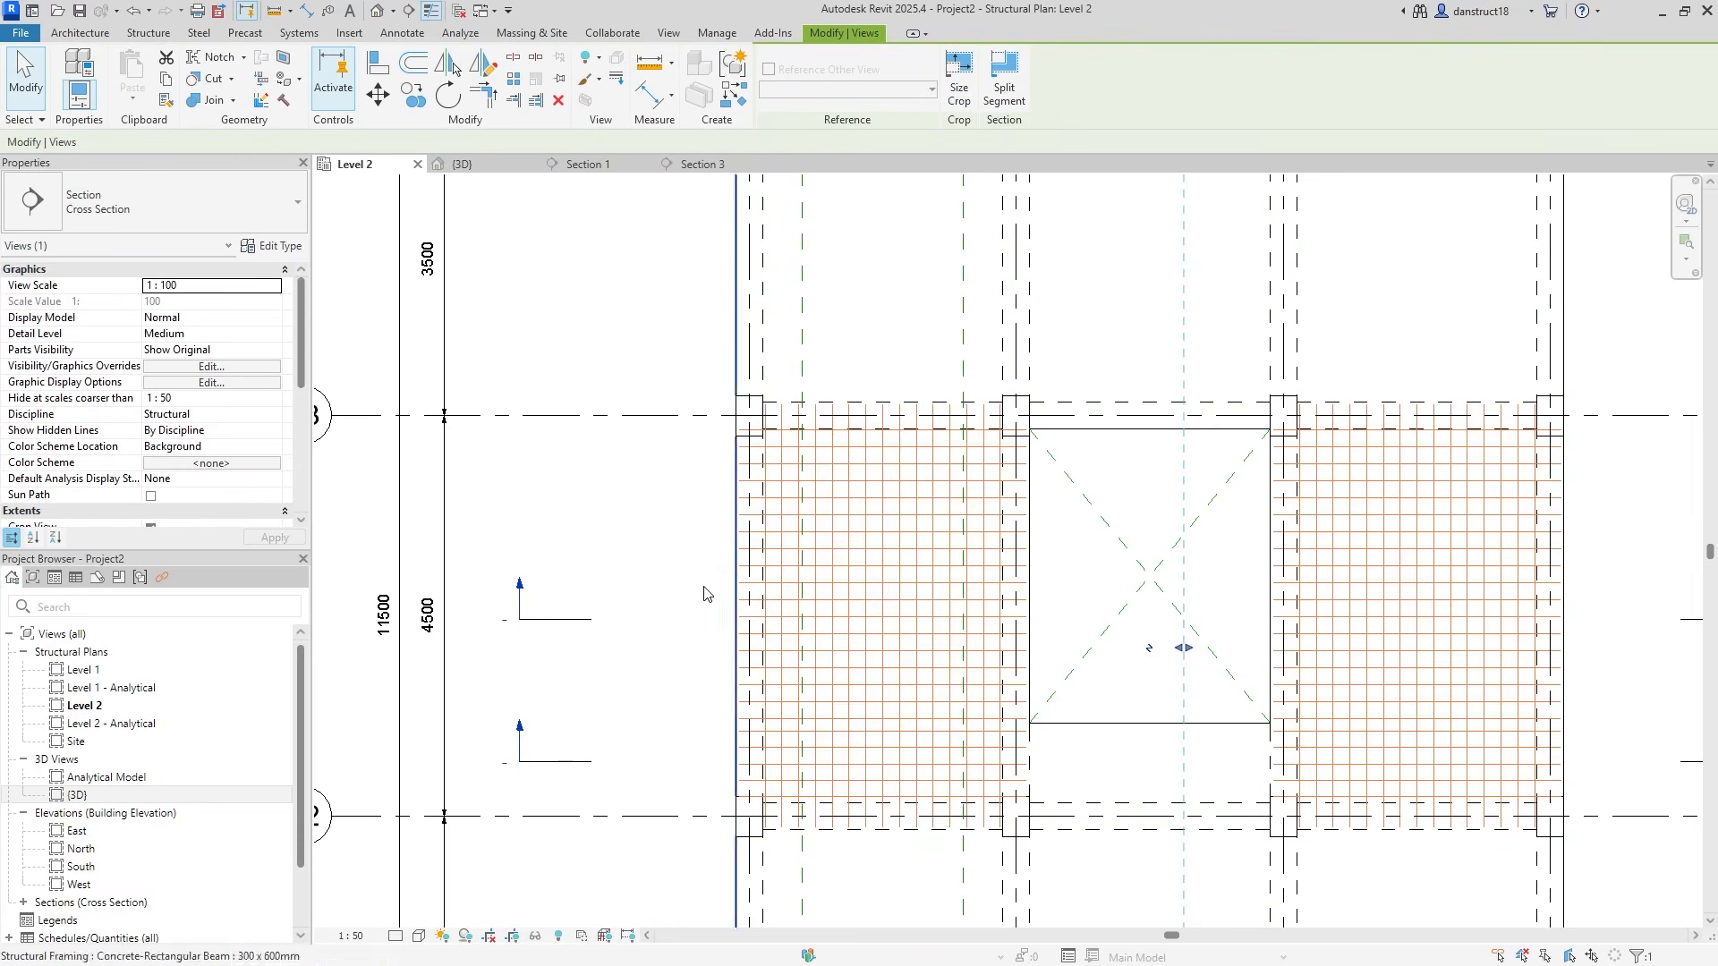
click(629, 567)
double_click(521, 587)
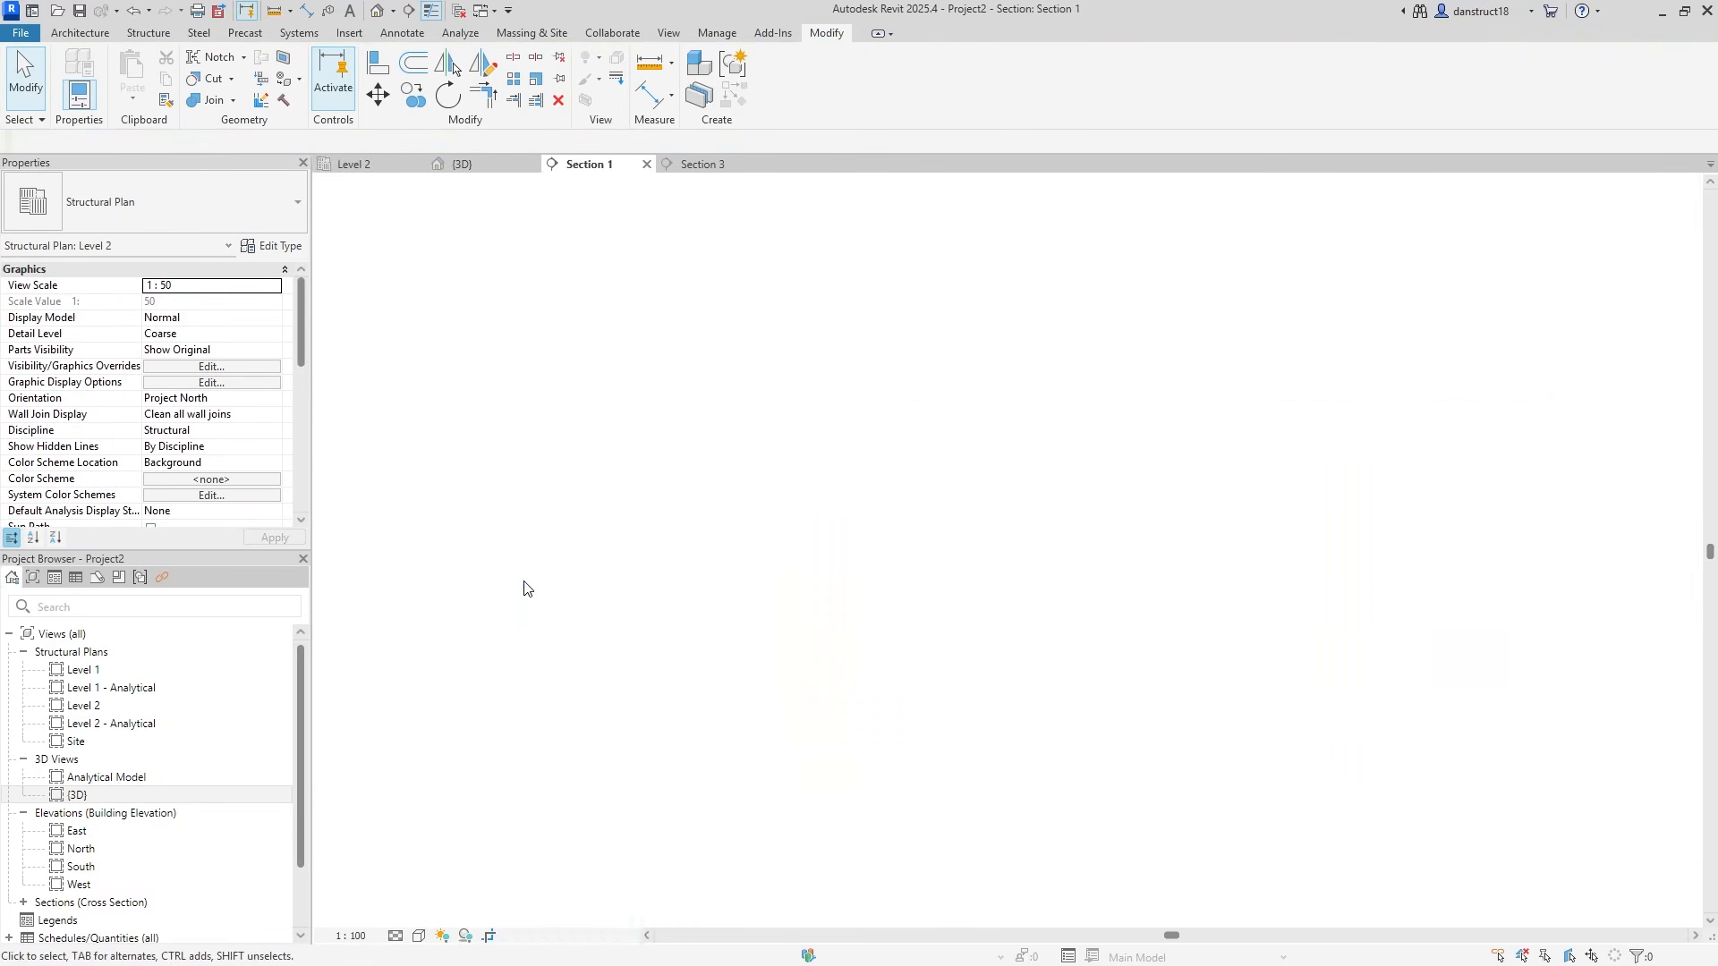
scroll(831, 680, down, 4)
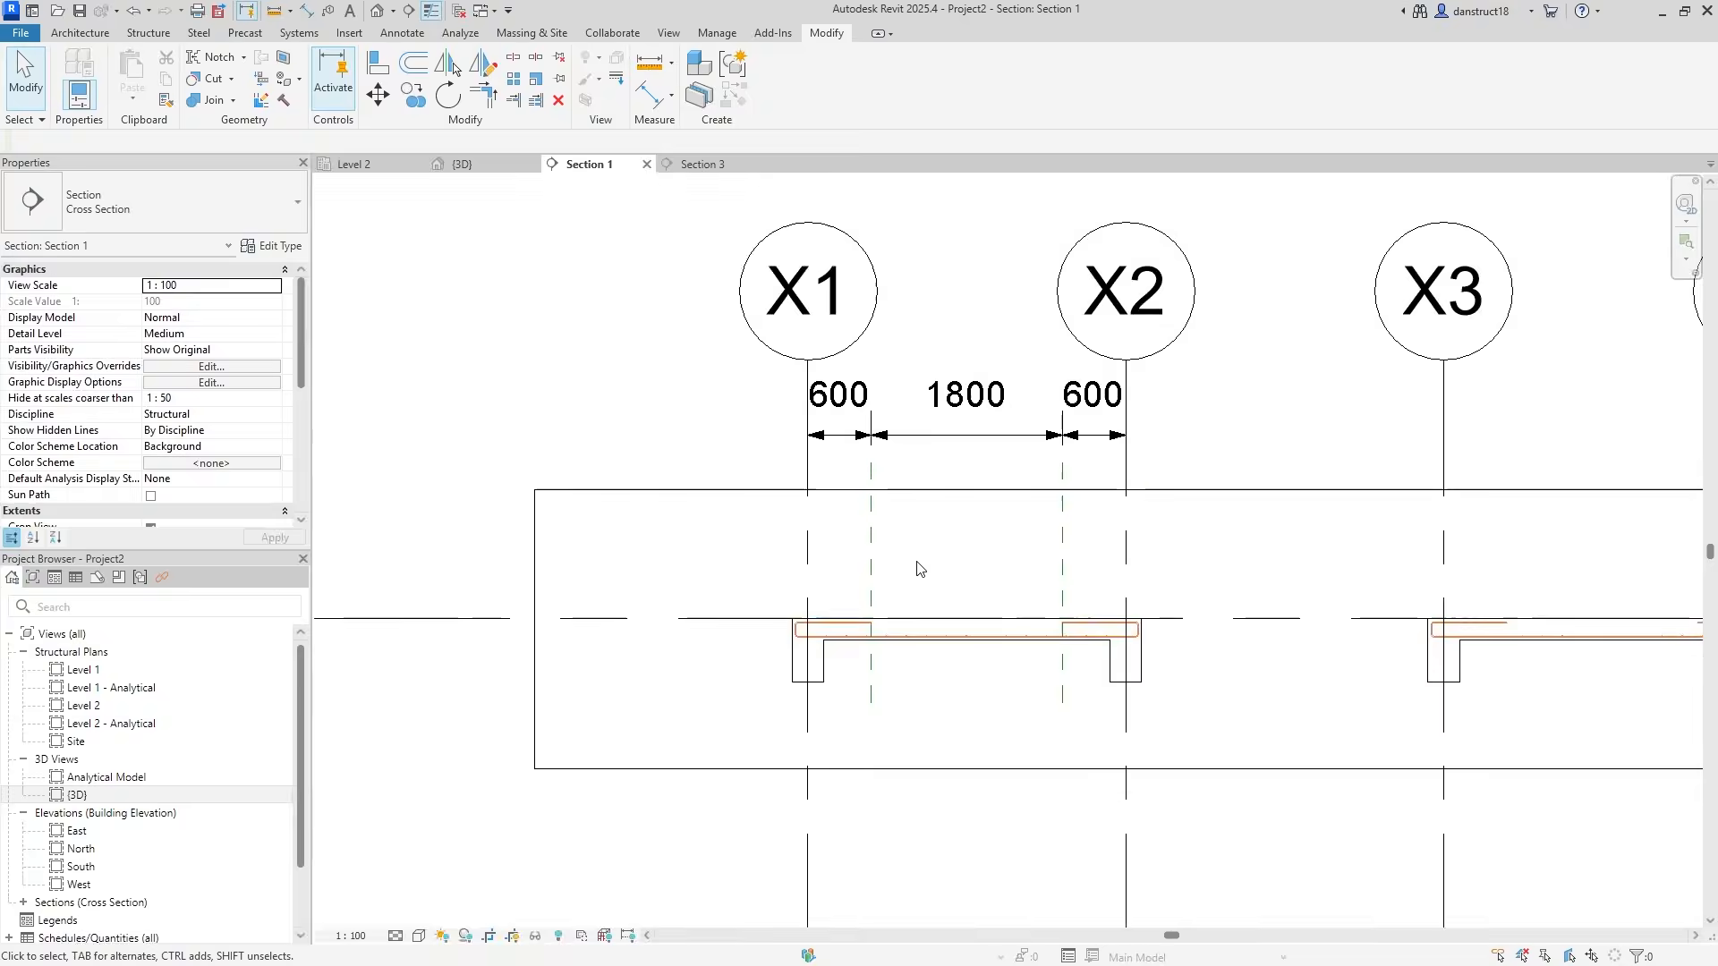
scroll(1162, 637, up, 4)
scroll(1458, 486, down, 3)
scroll(1521, 598, down, 6)
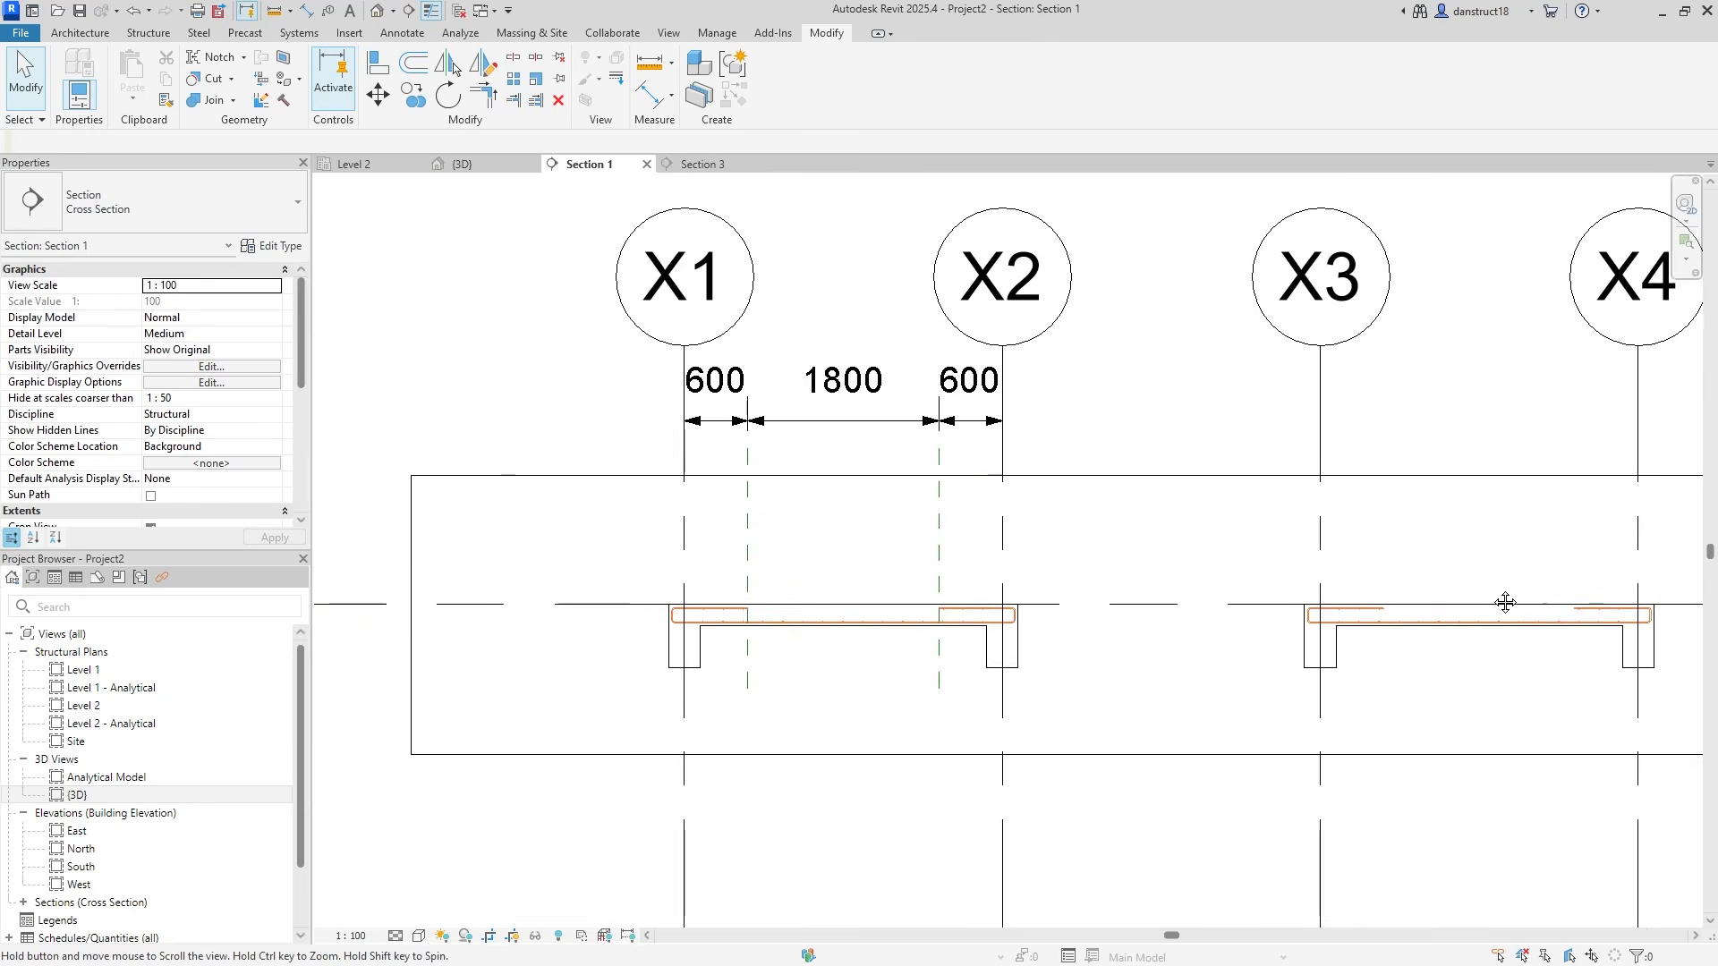
In the Level 2 plan, copy the upper cross section line up between grids Y3 and Y4, and open the new section view
click(351, 164)
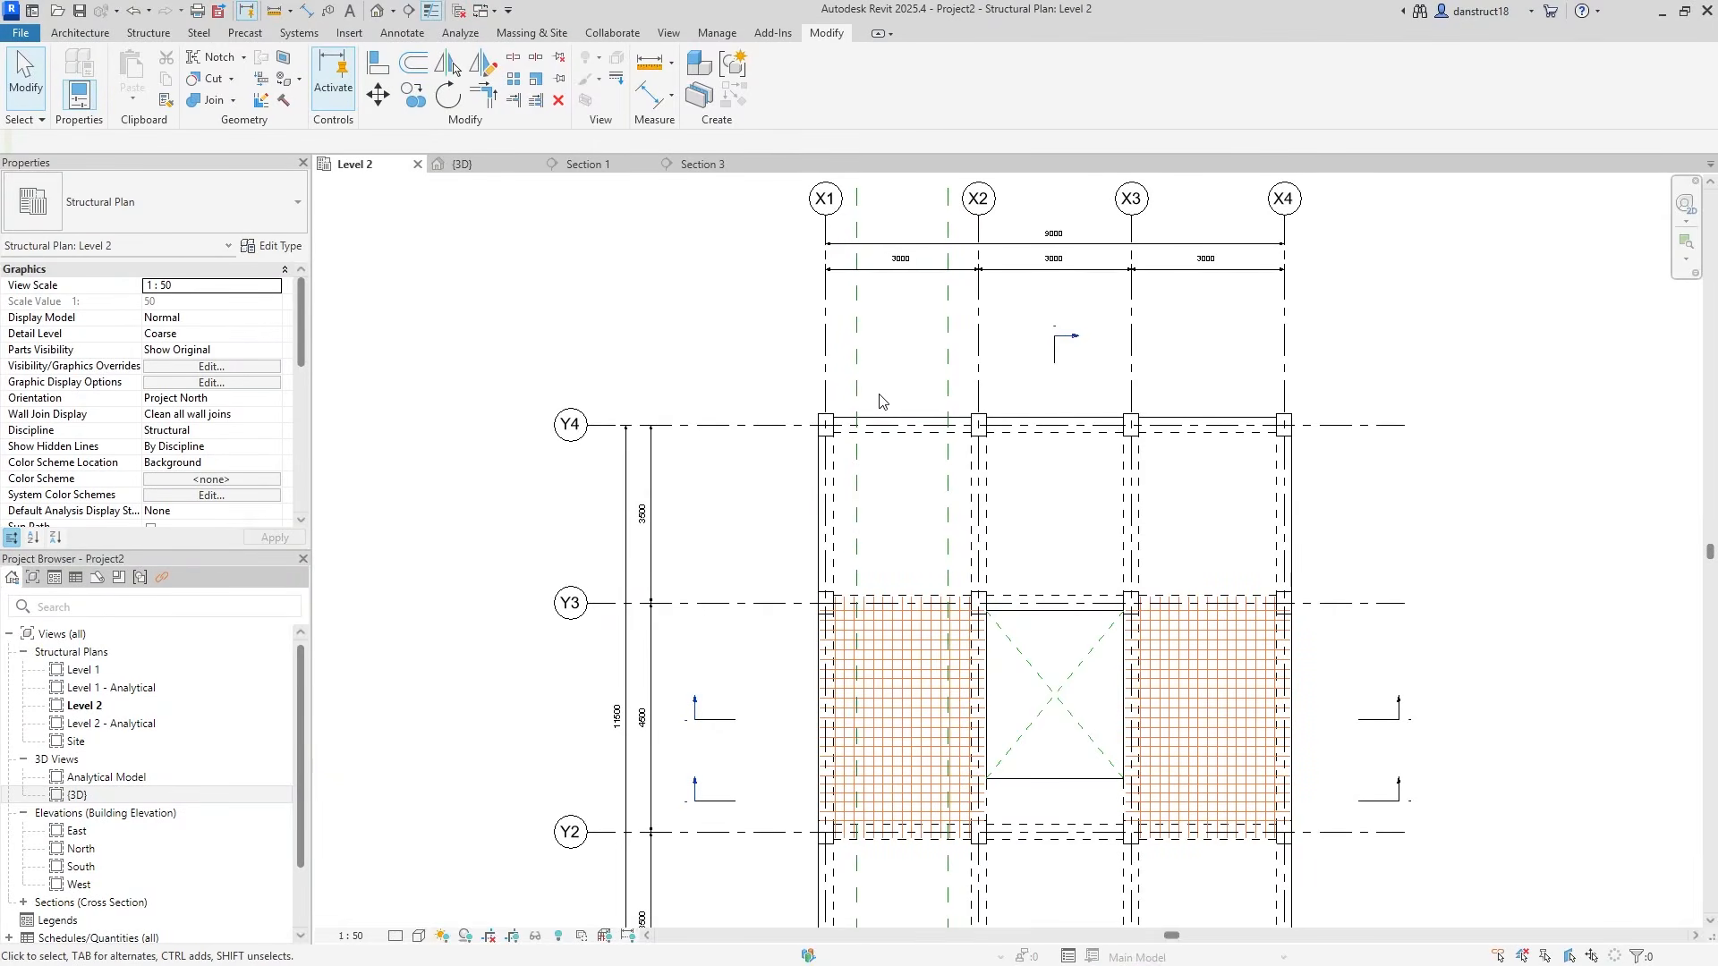
click(737, 723)
click(409, 108)
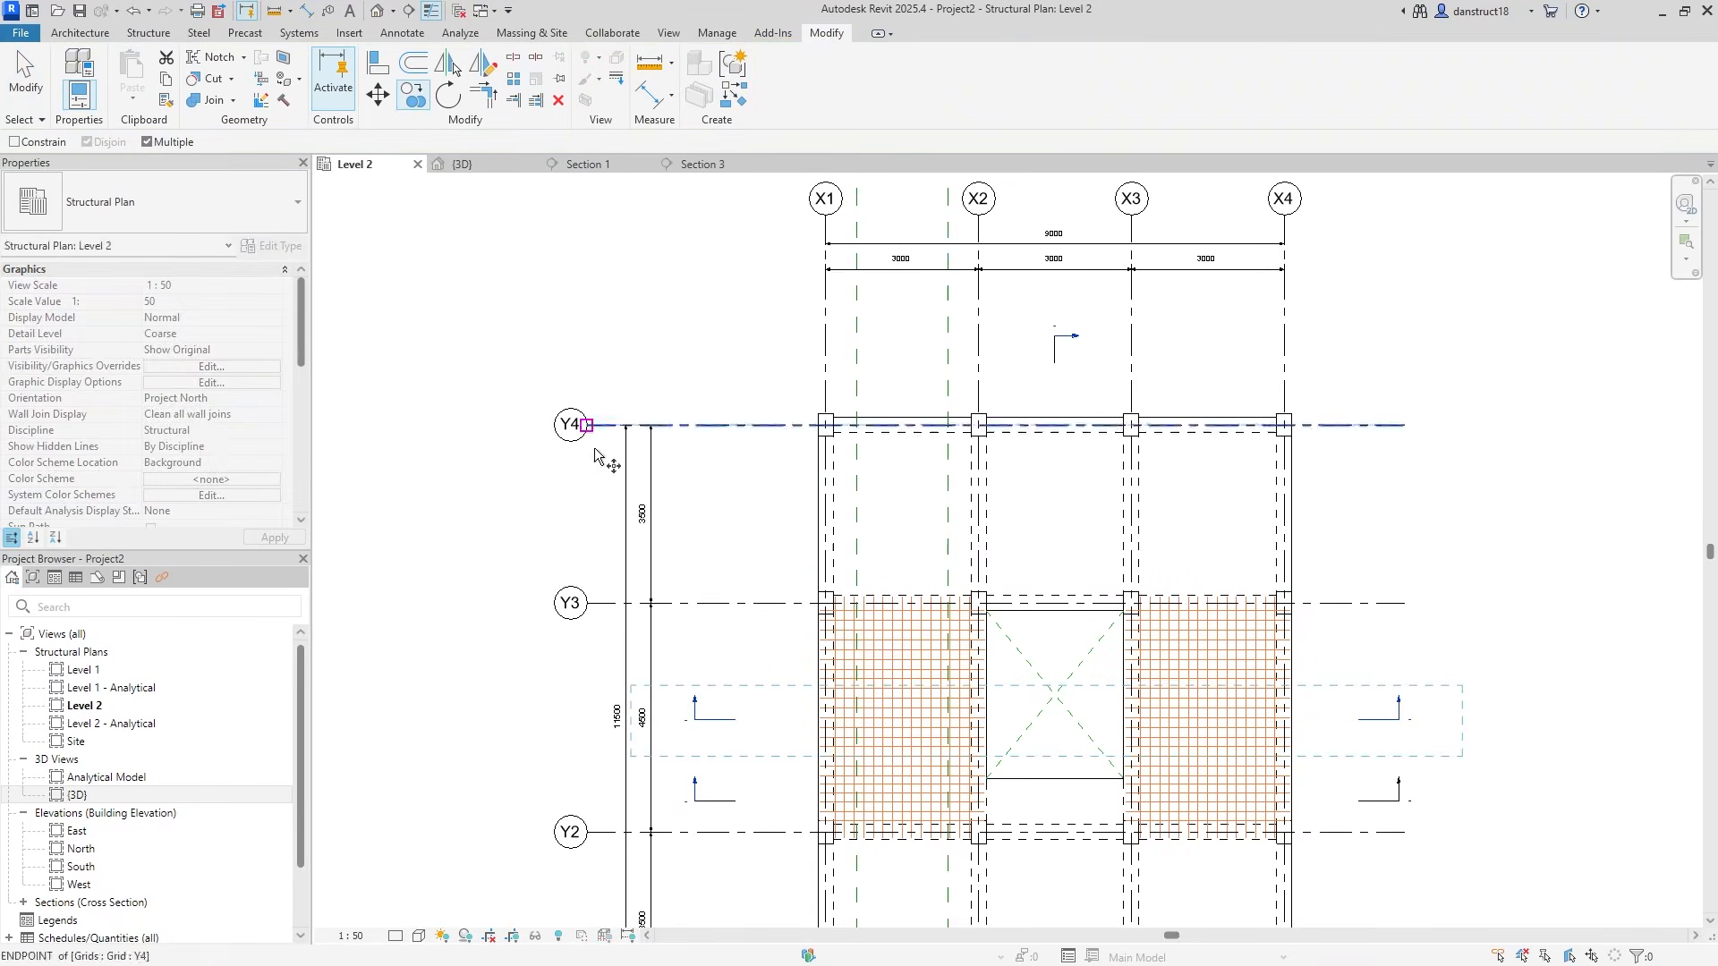
click(775, 720)
click(775, 516)
click(29, 91)
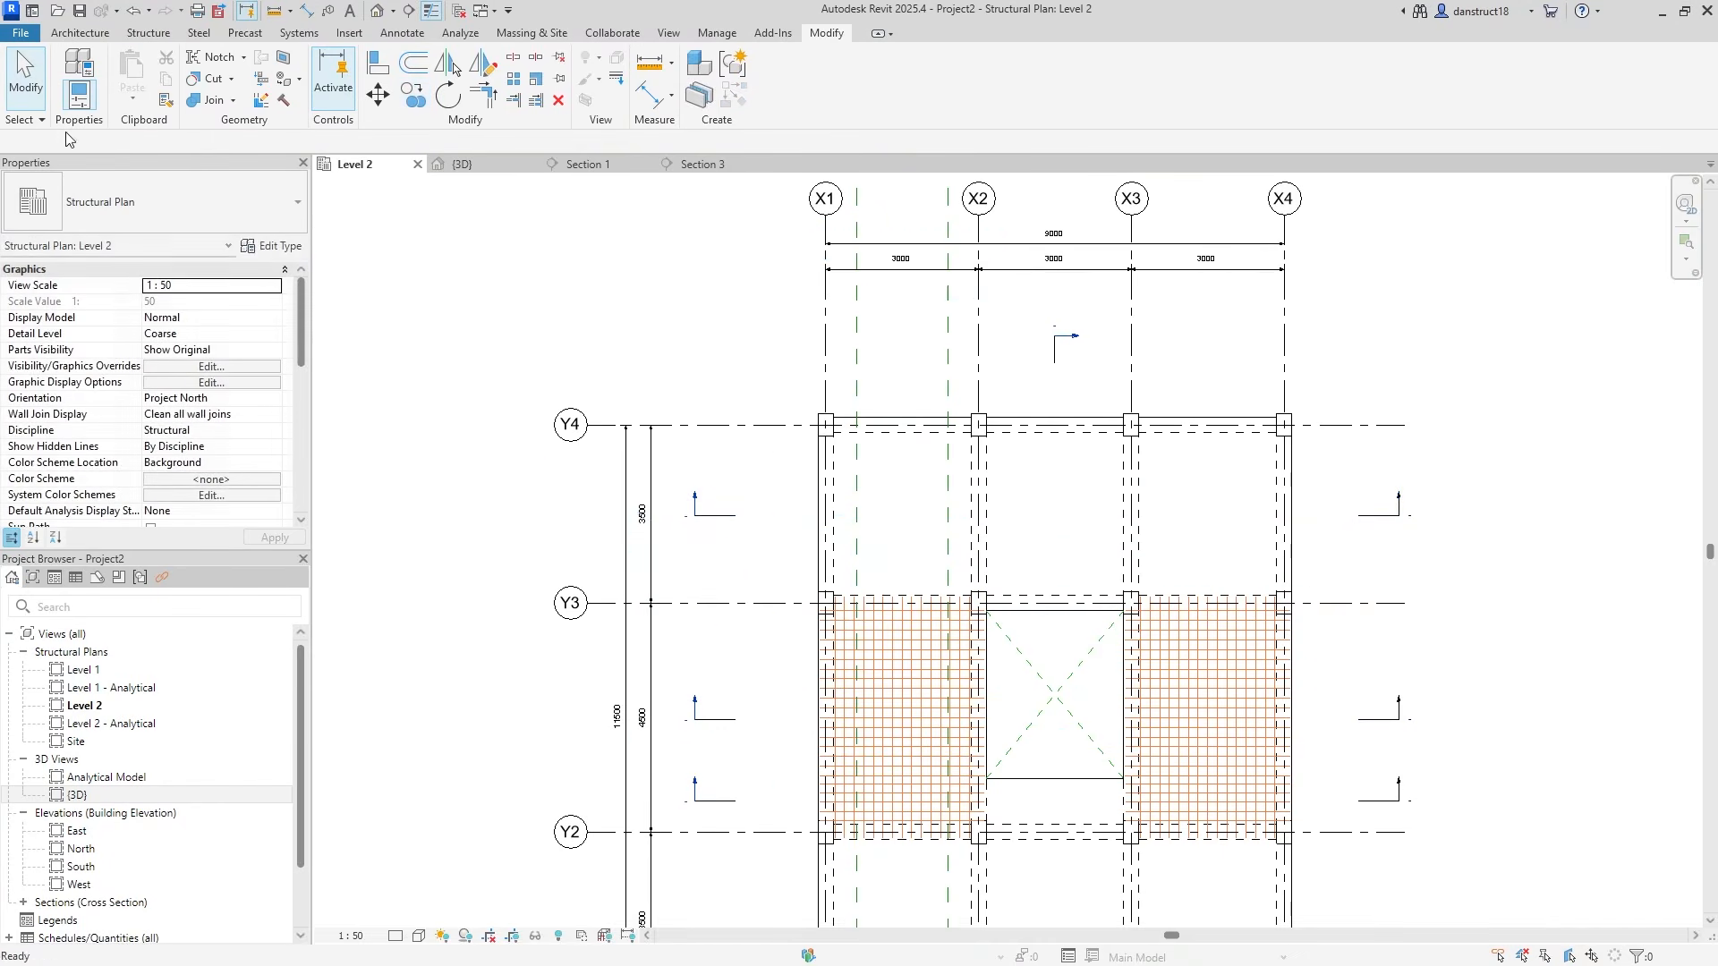
double_click(702, 501)
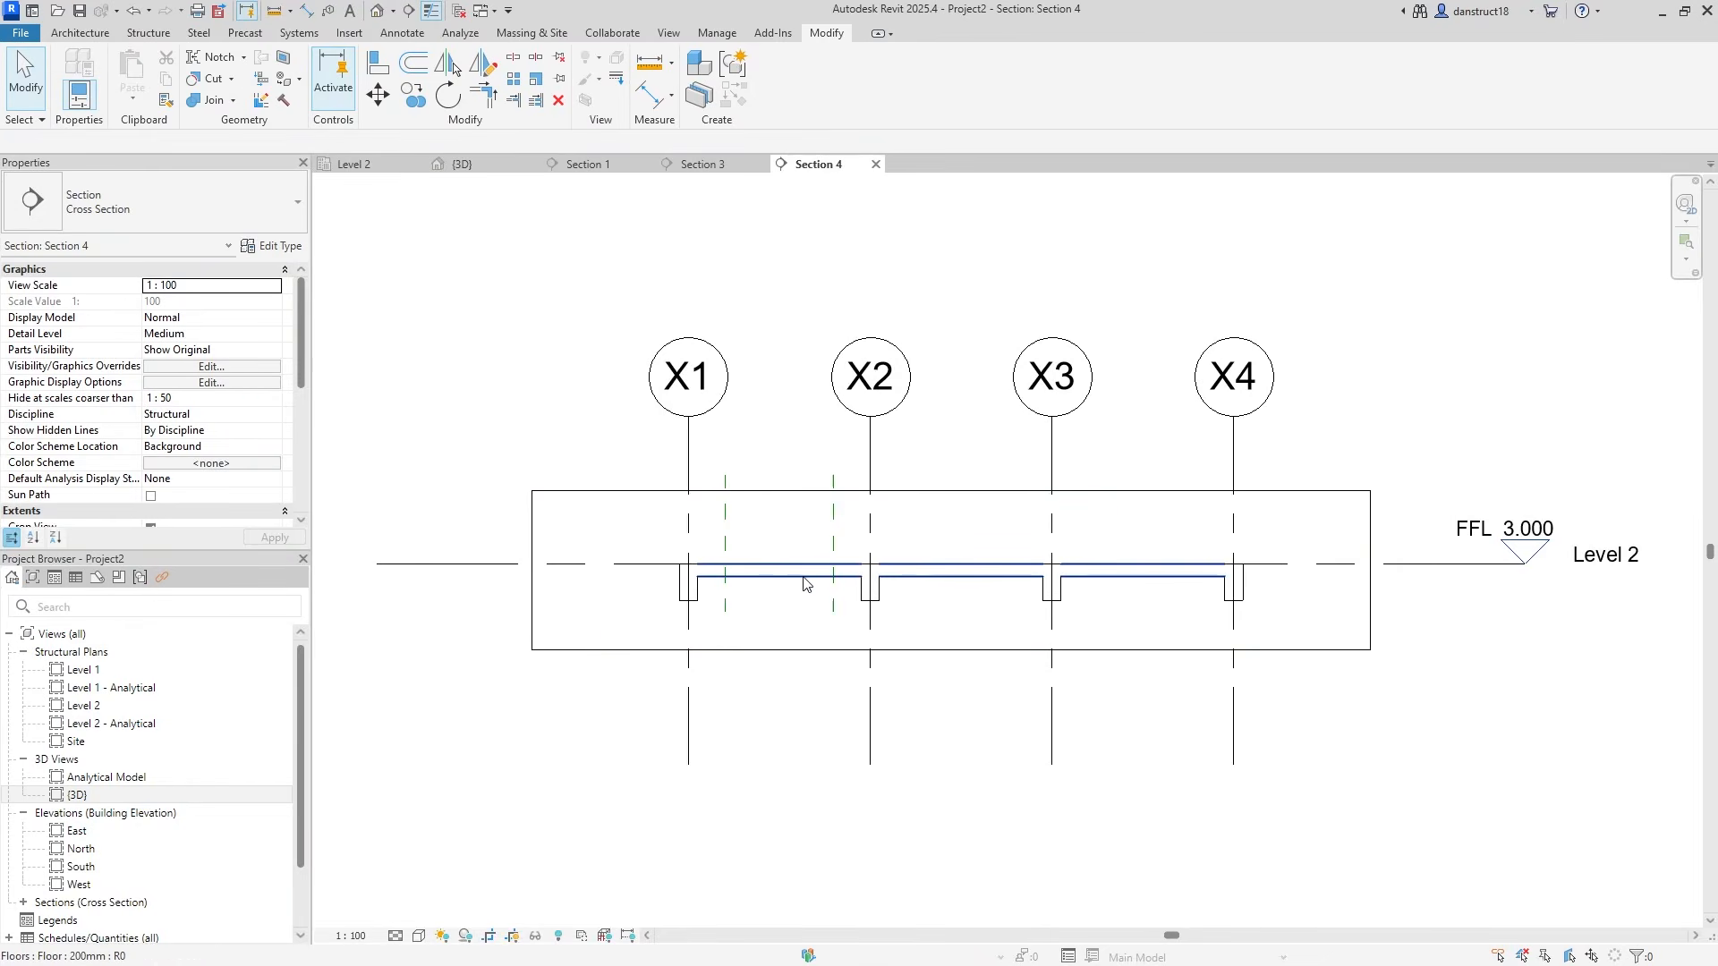
In the Level 2 plan, copy the upper shape 41 bar set from grid Y3 to Y4, into the bay between X1 and X2
click(366, 167)
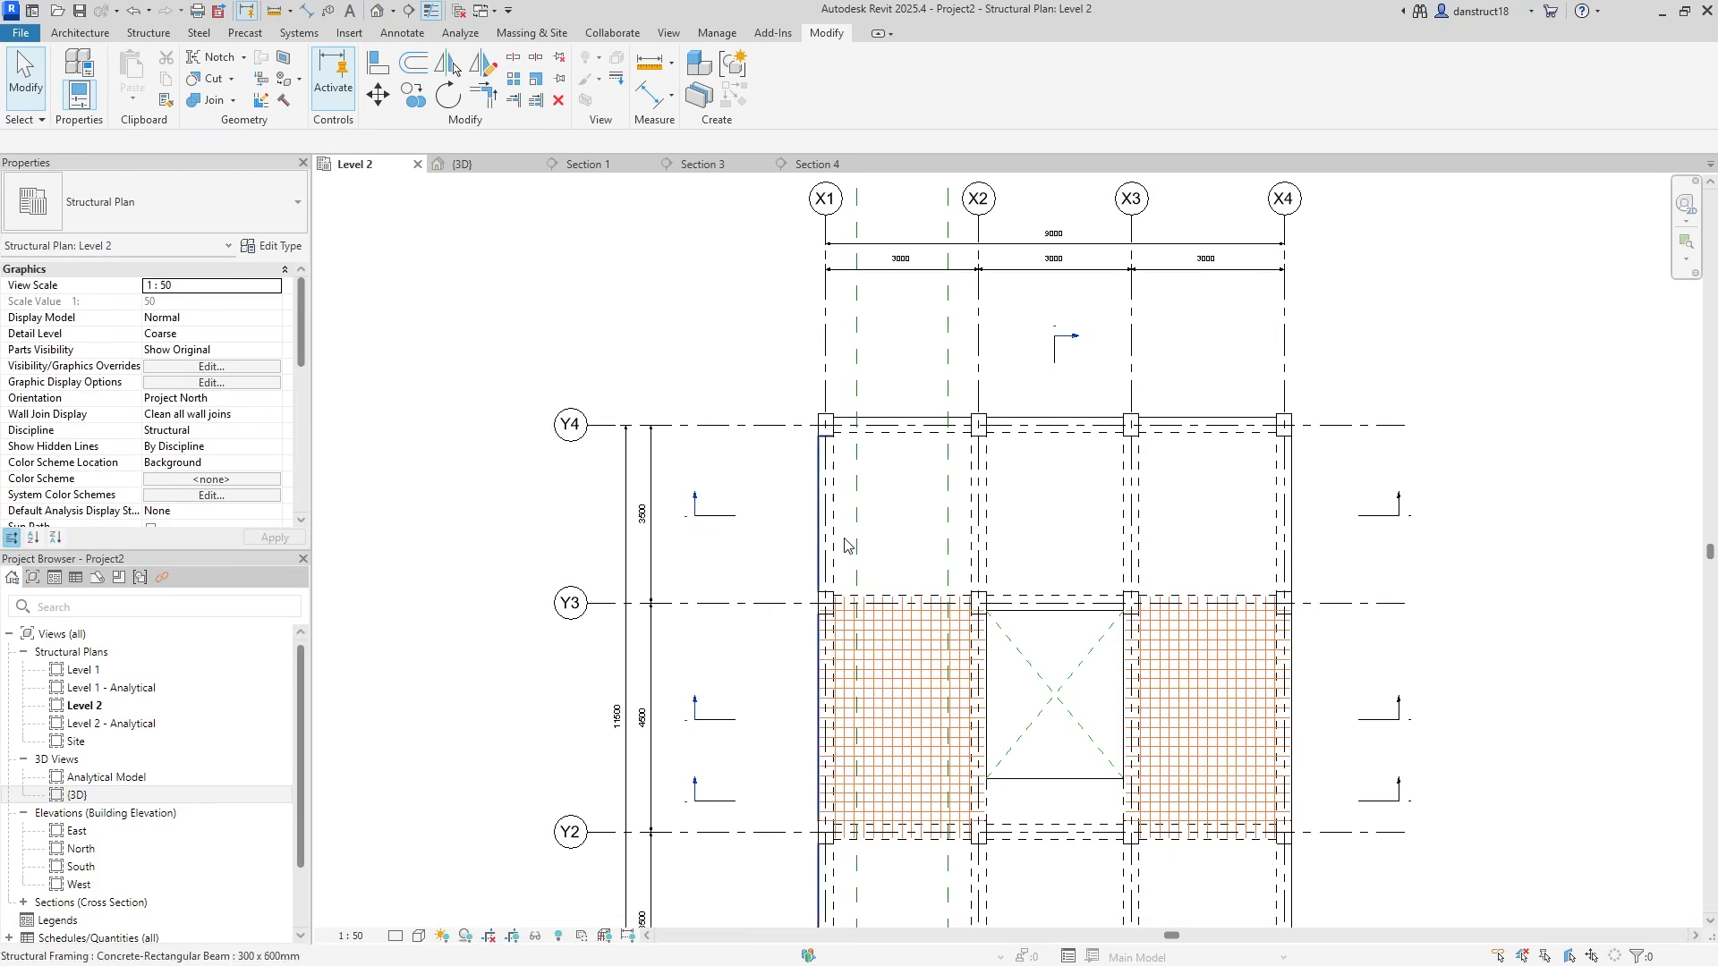
scroll(823, 569, up, 2)
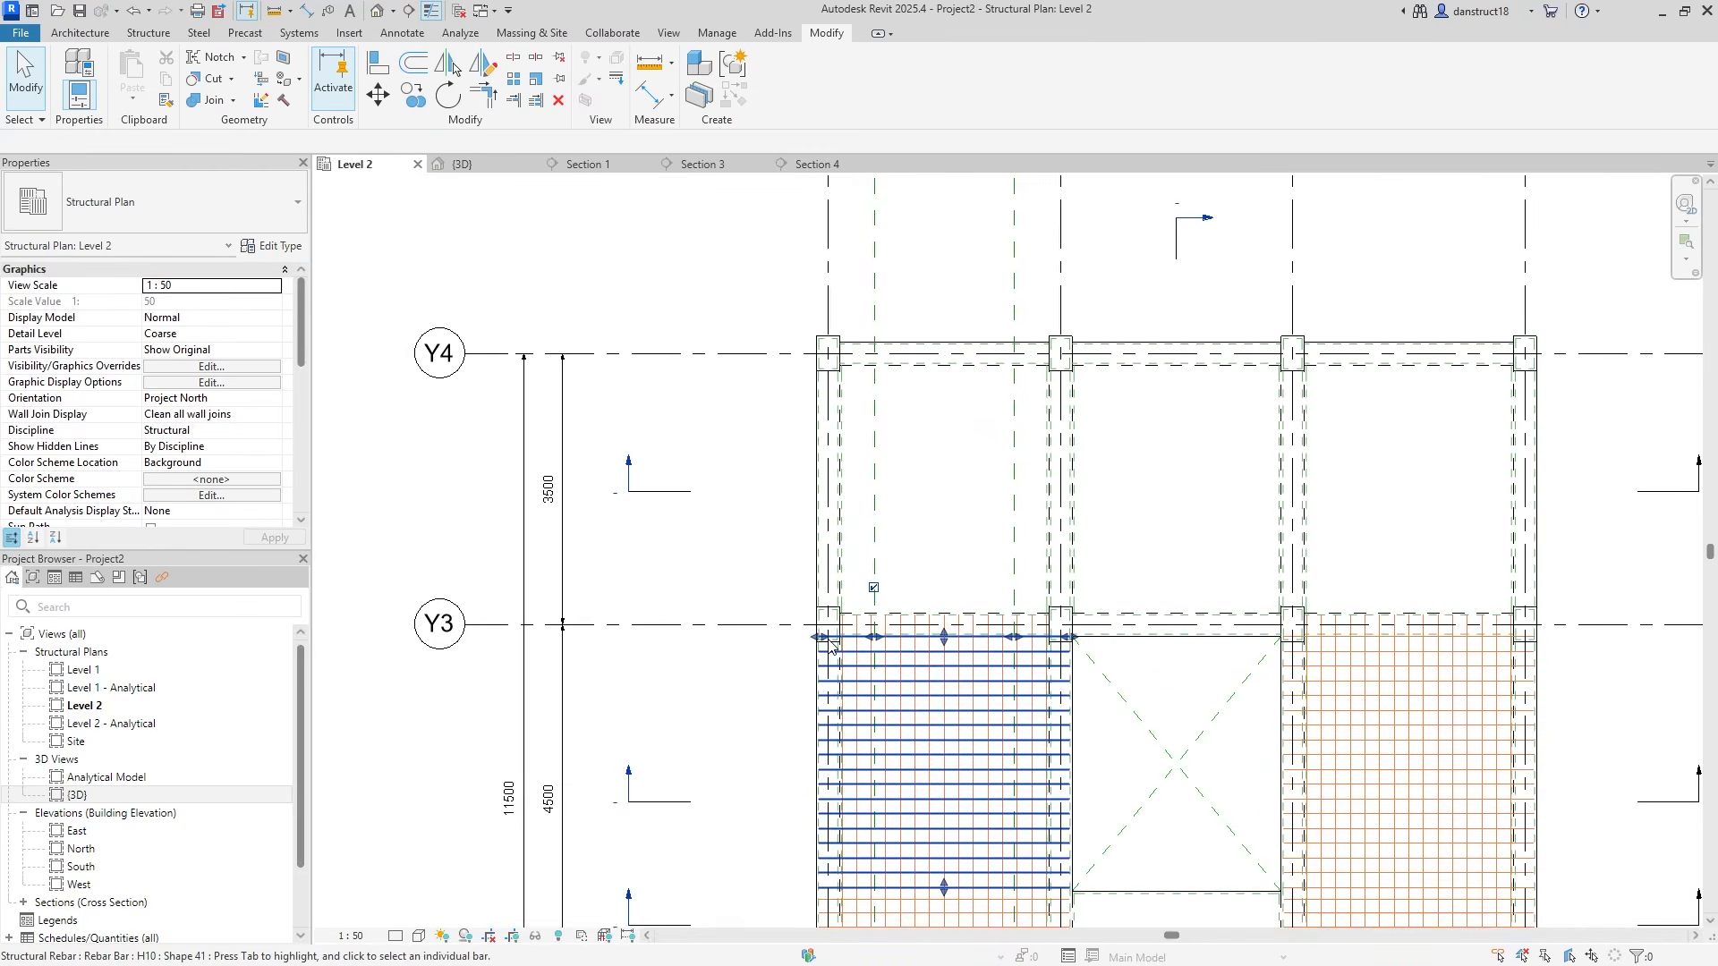
click(832, 646)
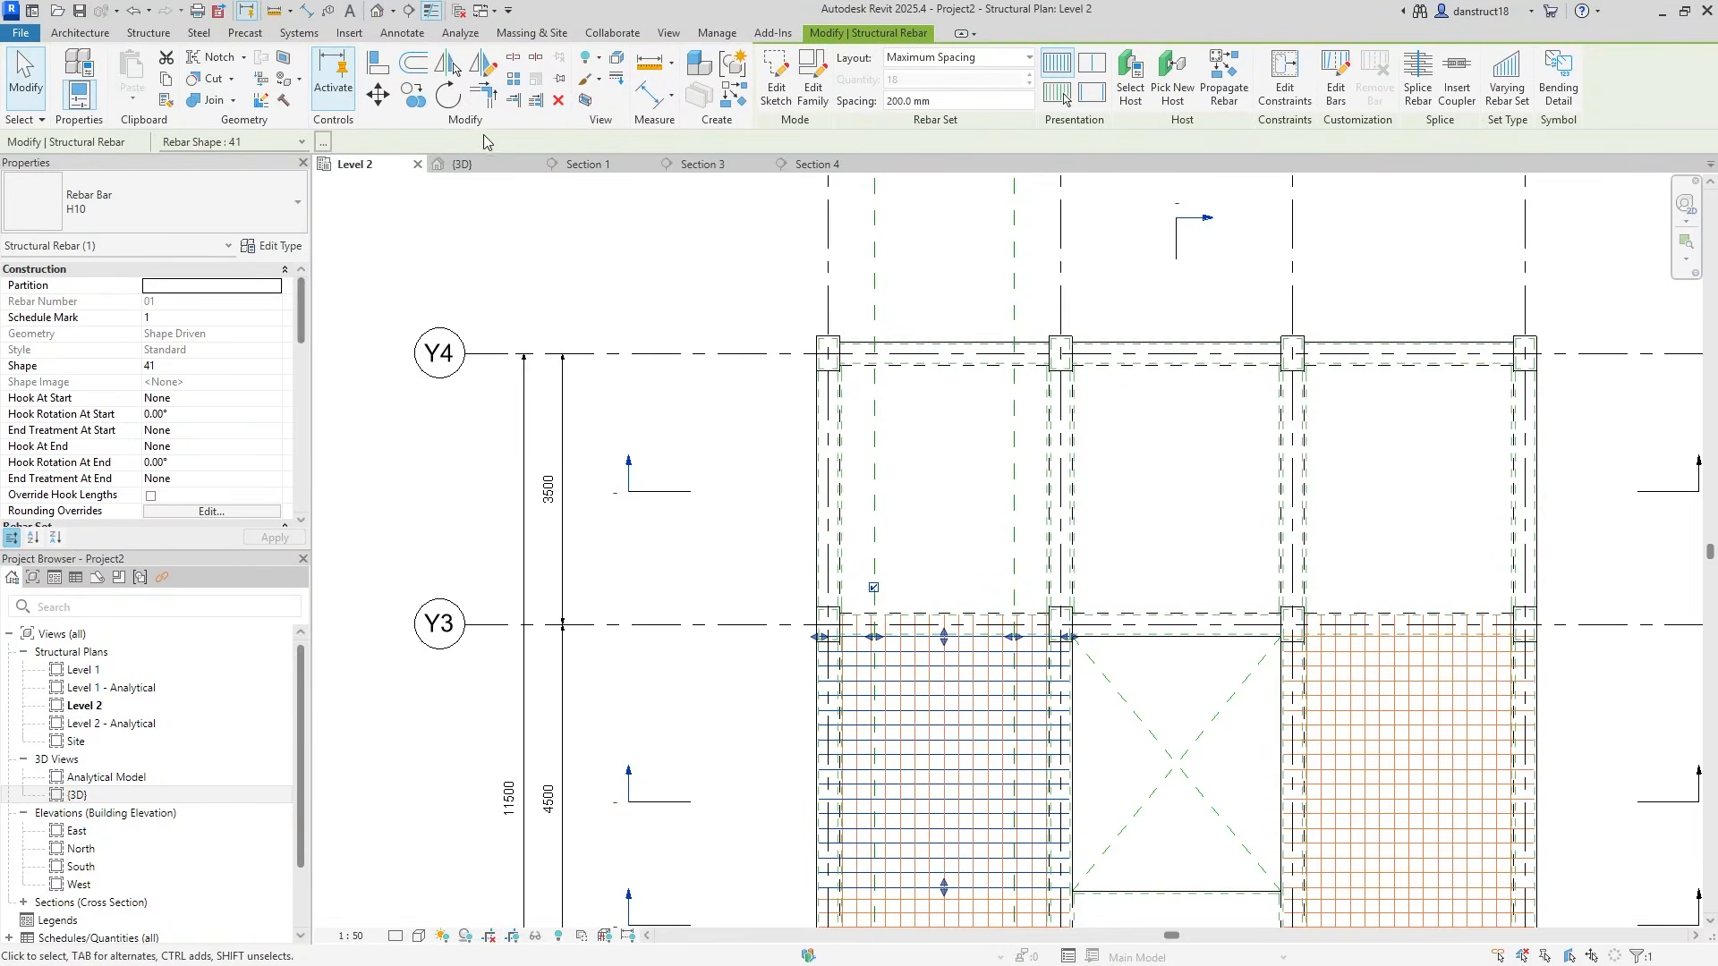
click(407, 98)
click(767, 624)
click(767, 355)
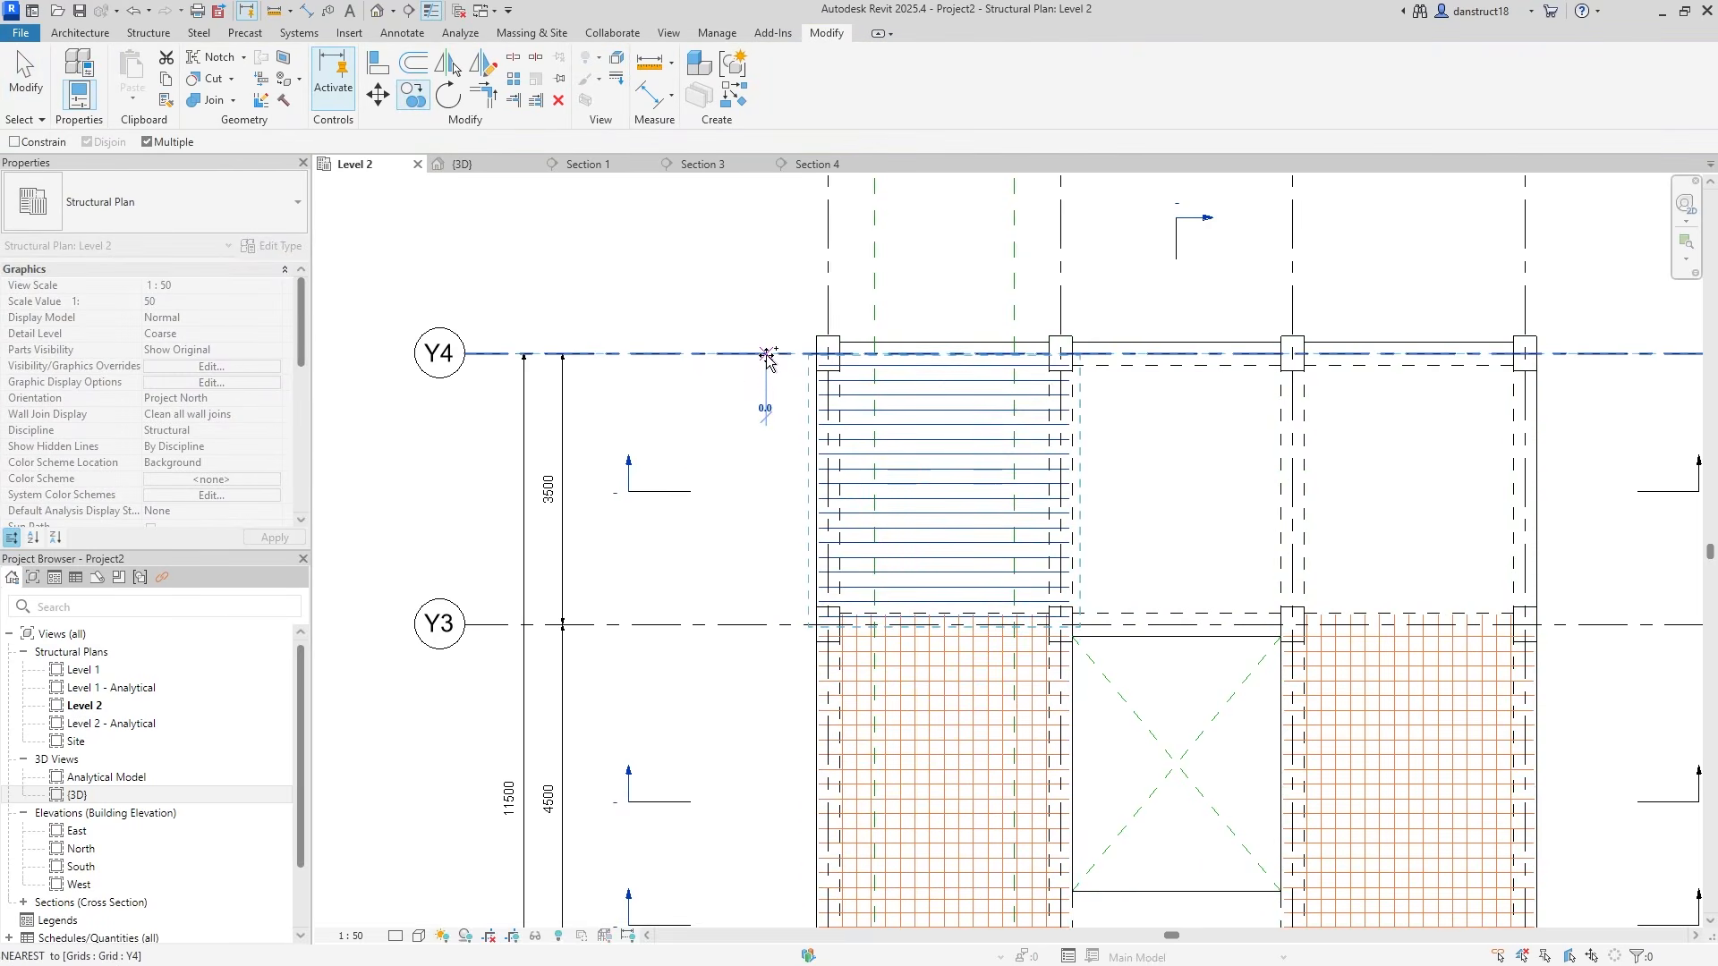
click(29, 82)
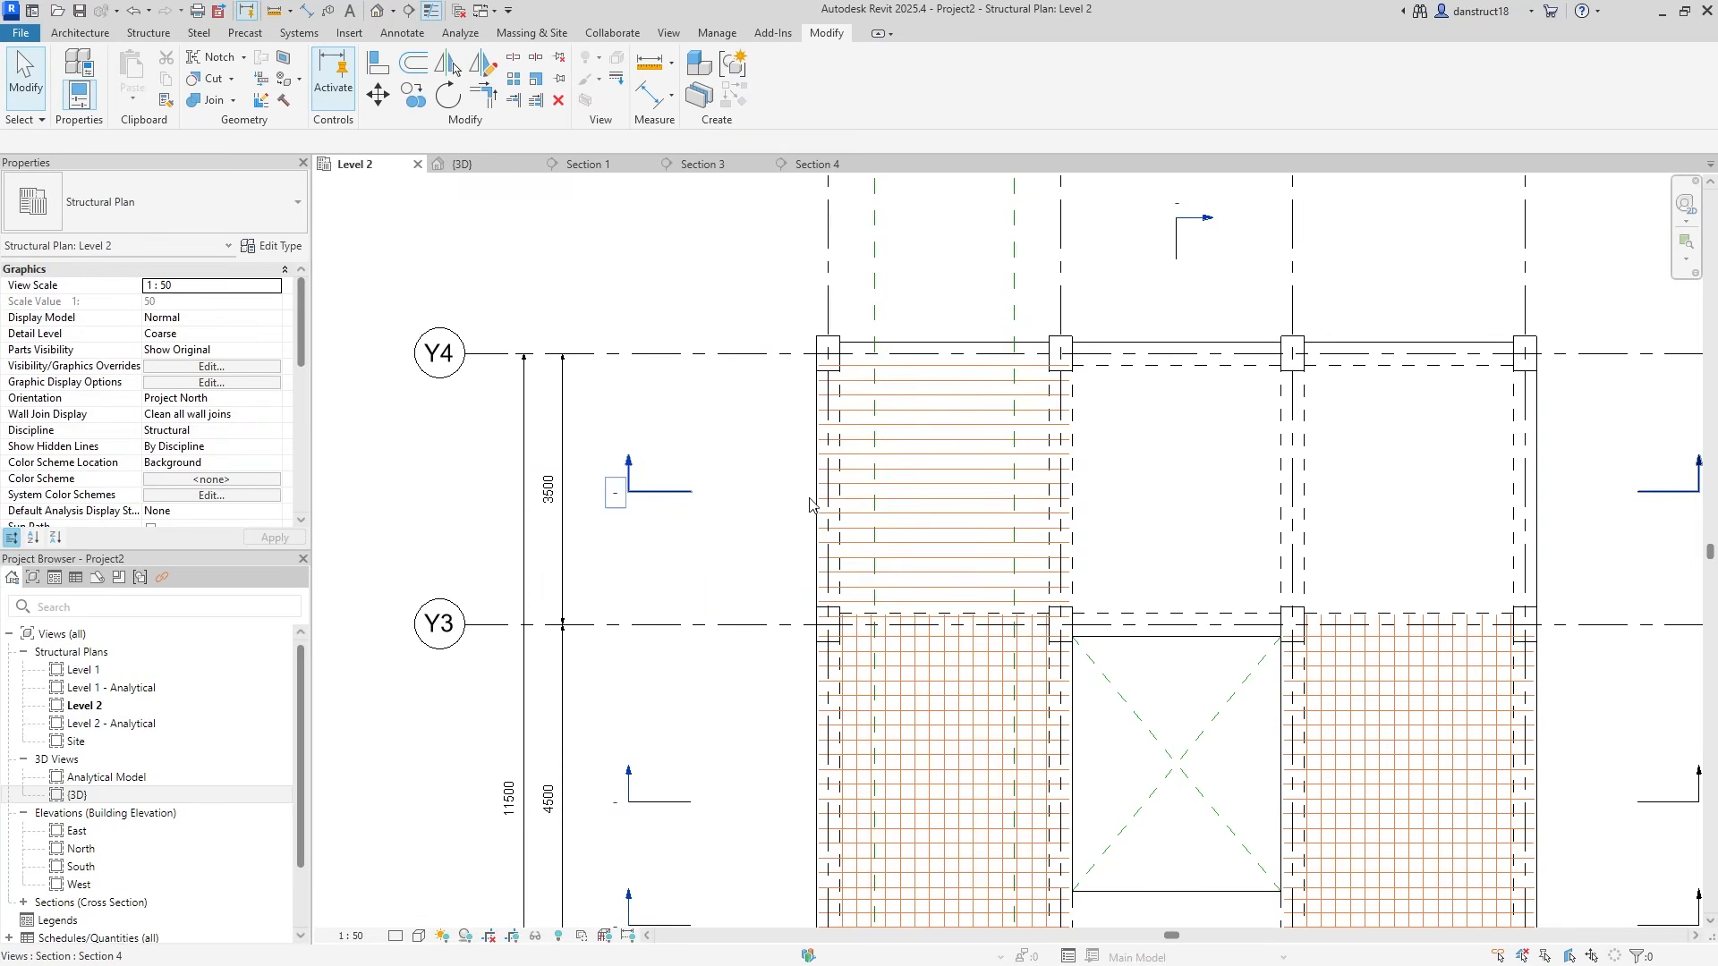
Shorten the distribution of the copied shape 41 bar set between X1 and X2 so it stops just above the Y3 beam
click(943, 617)
scroll(943, 622, up, 3)
scroll(943, 624, up, 2)
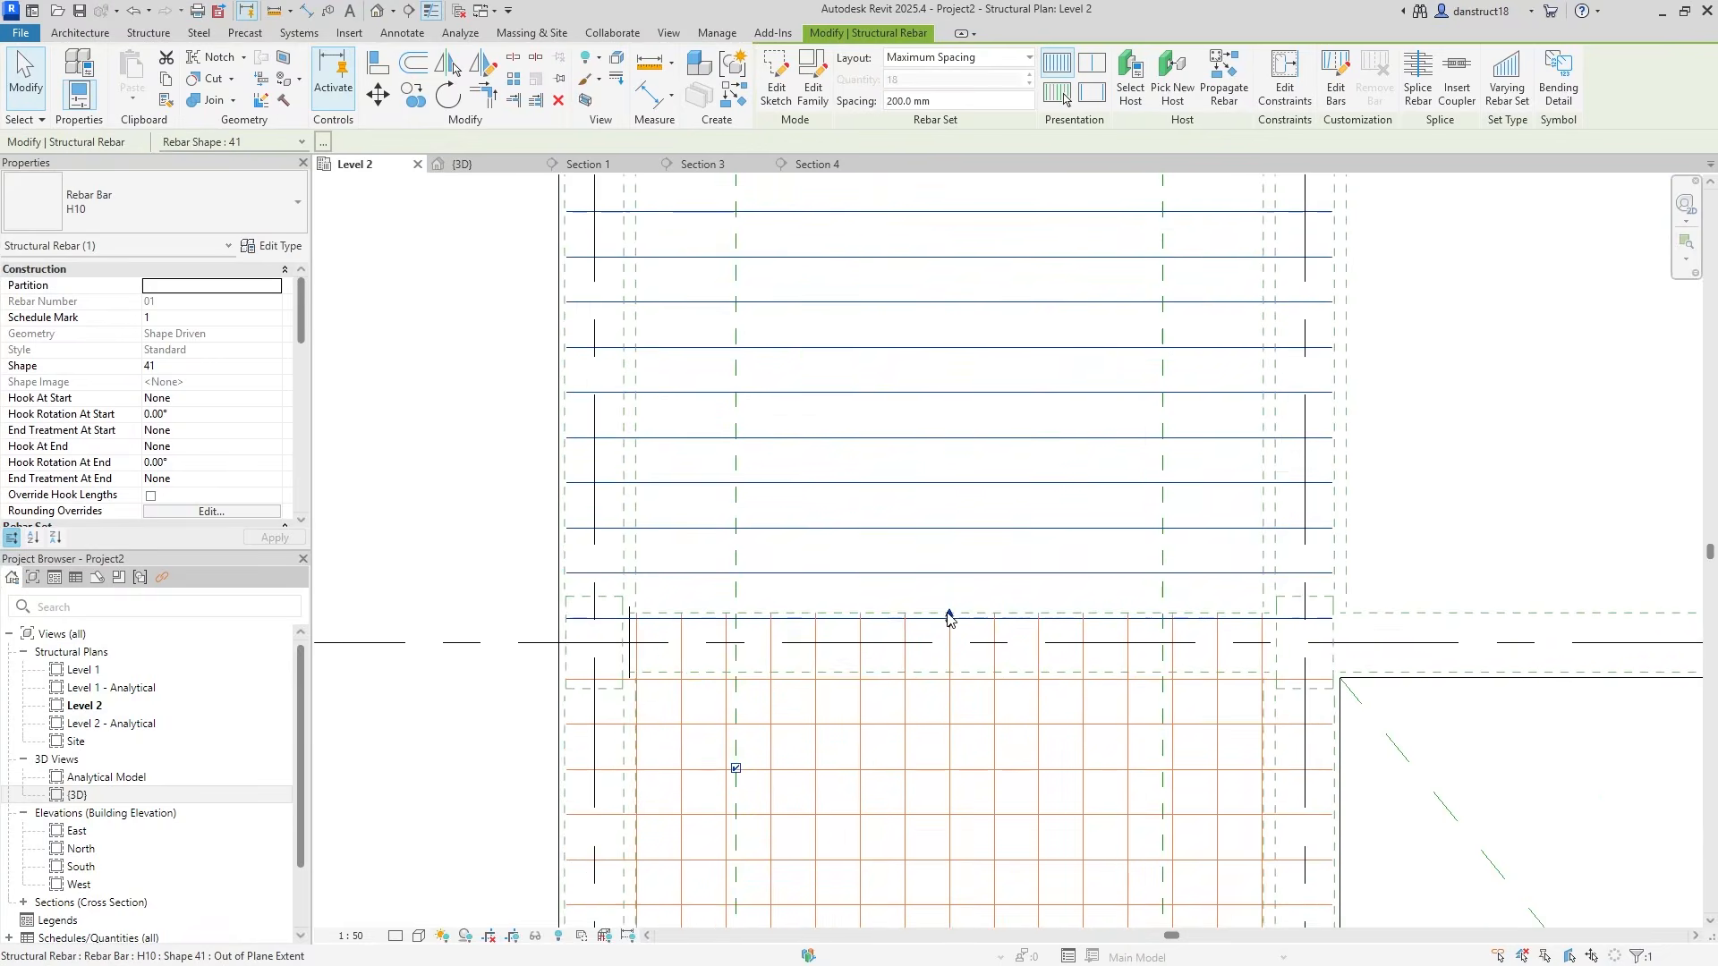
drag(950, 529, 951, 595)
scroll(948, 592, down, 5)
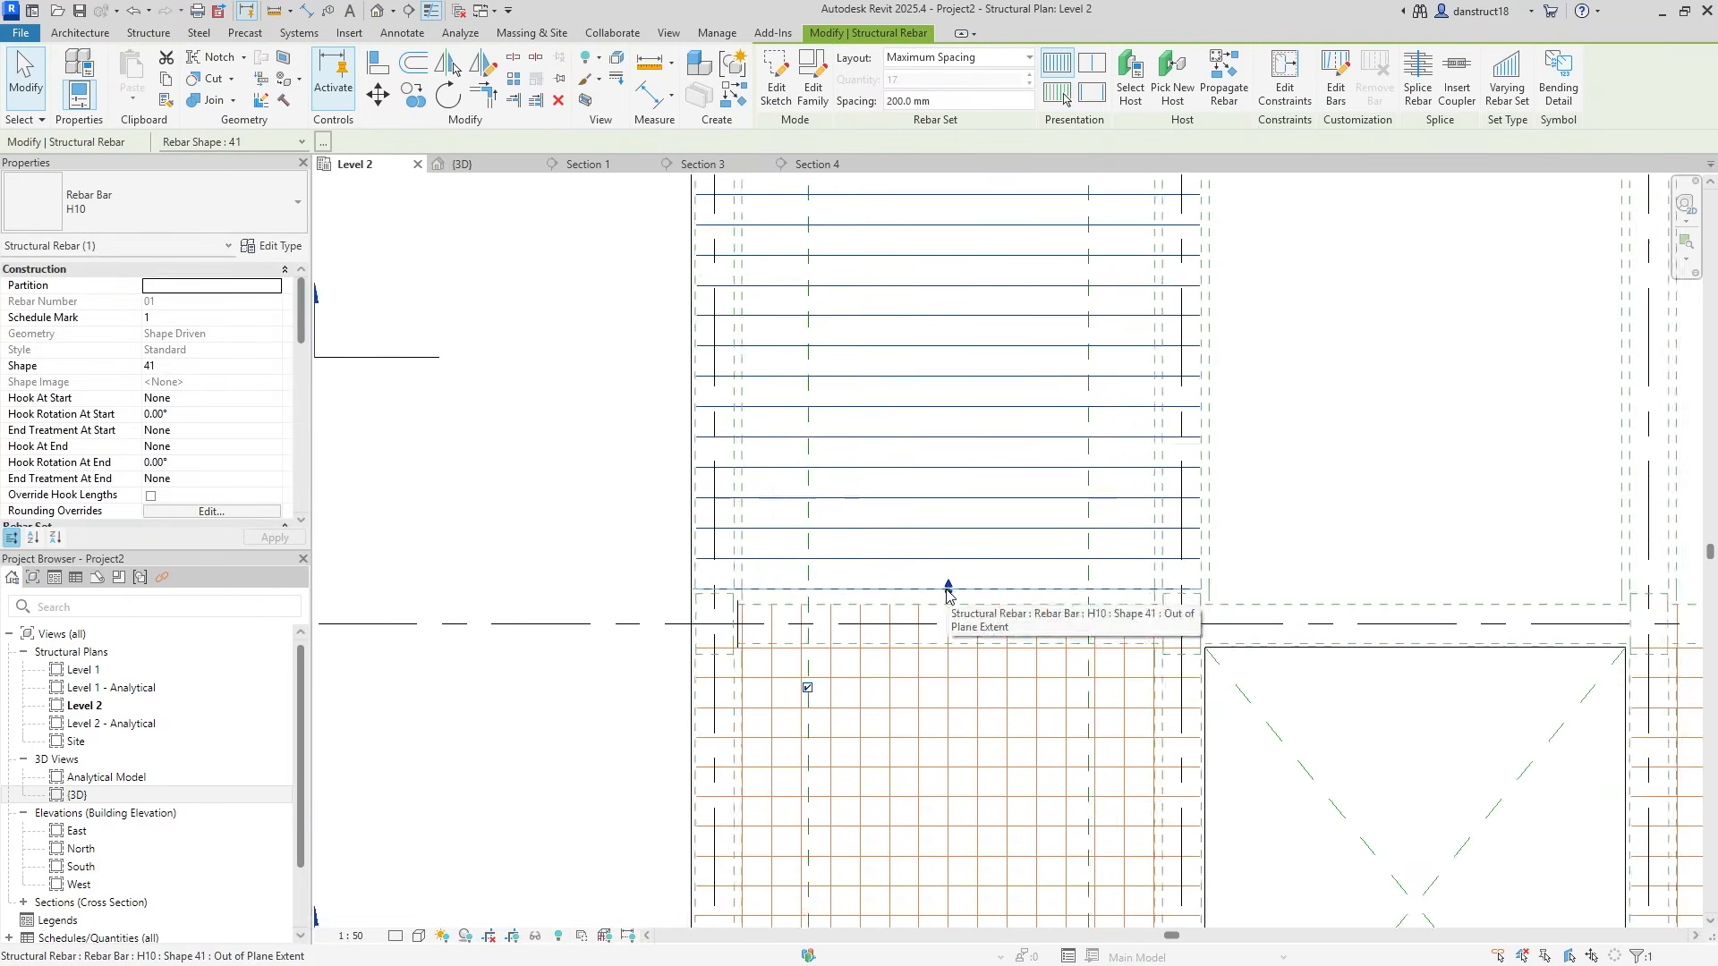
middle_drag(844, 487, 858, 553)
click(571, 446)
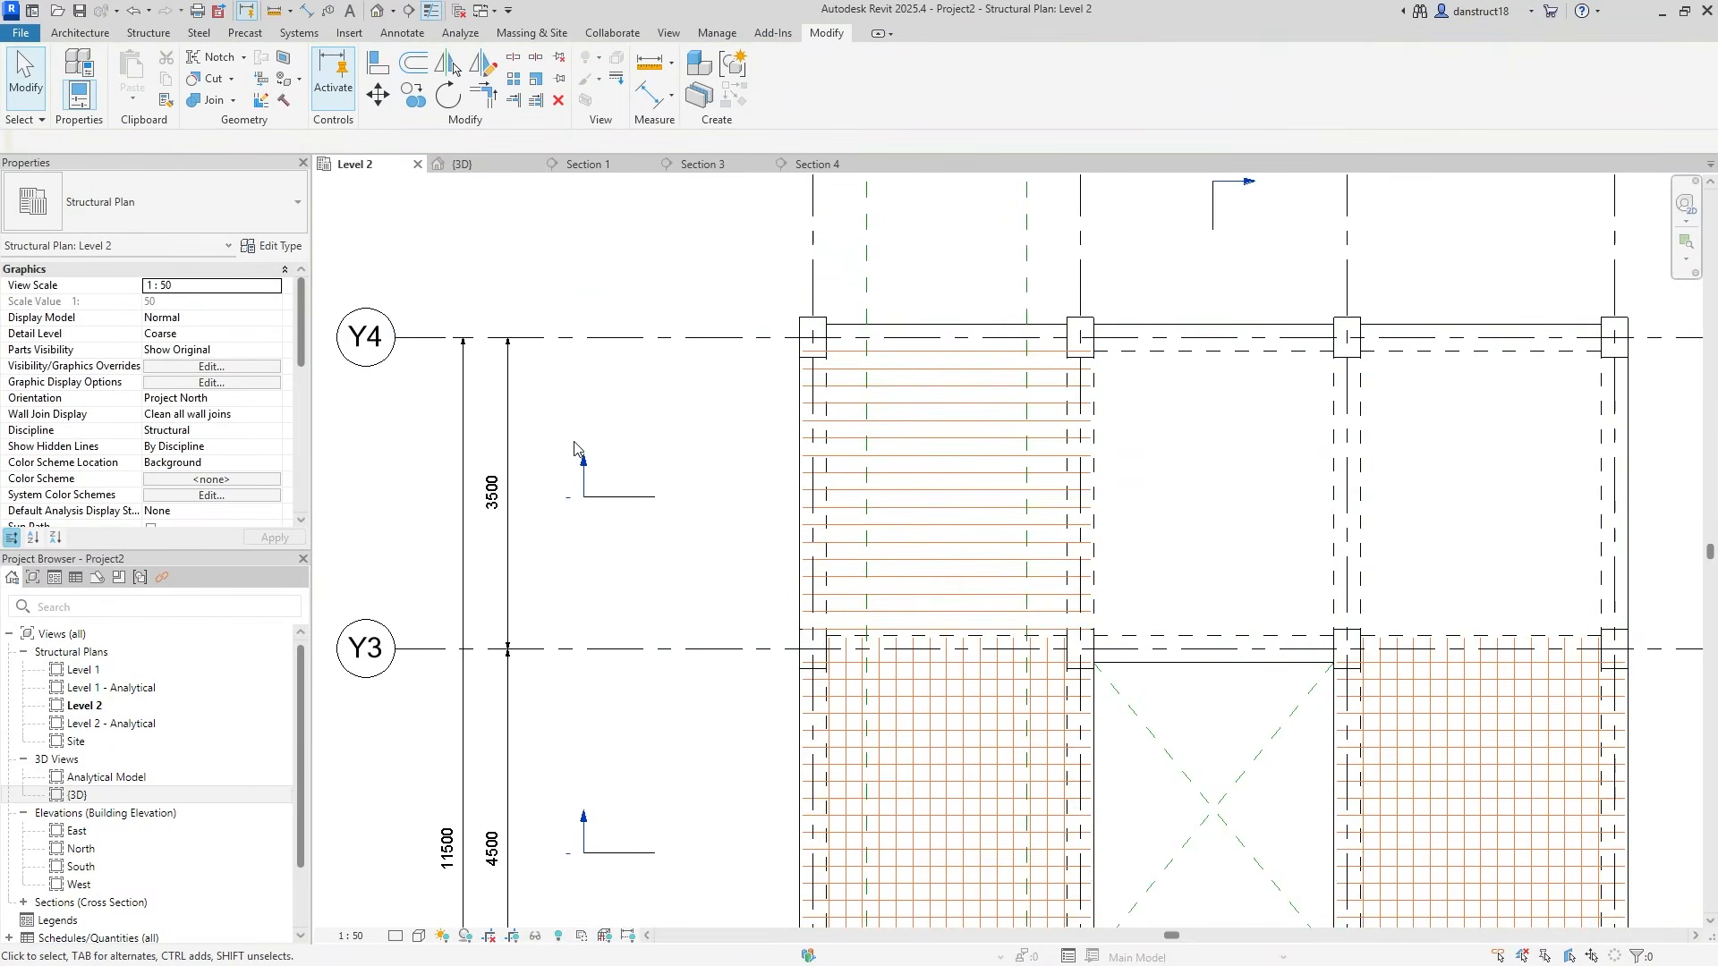
In Section 4, edit the copied bar's sketch to remove its top and vertical segments at X2, keeping the bend at X1
double_click(585, 461)
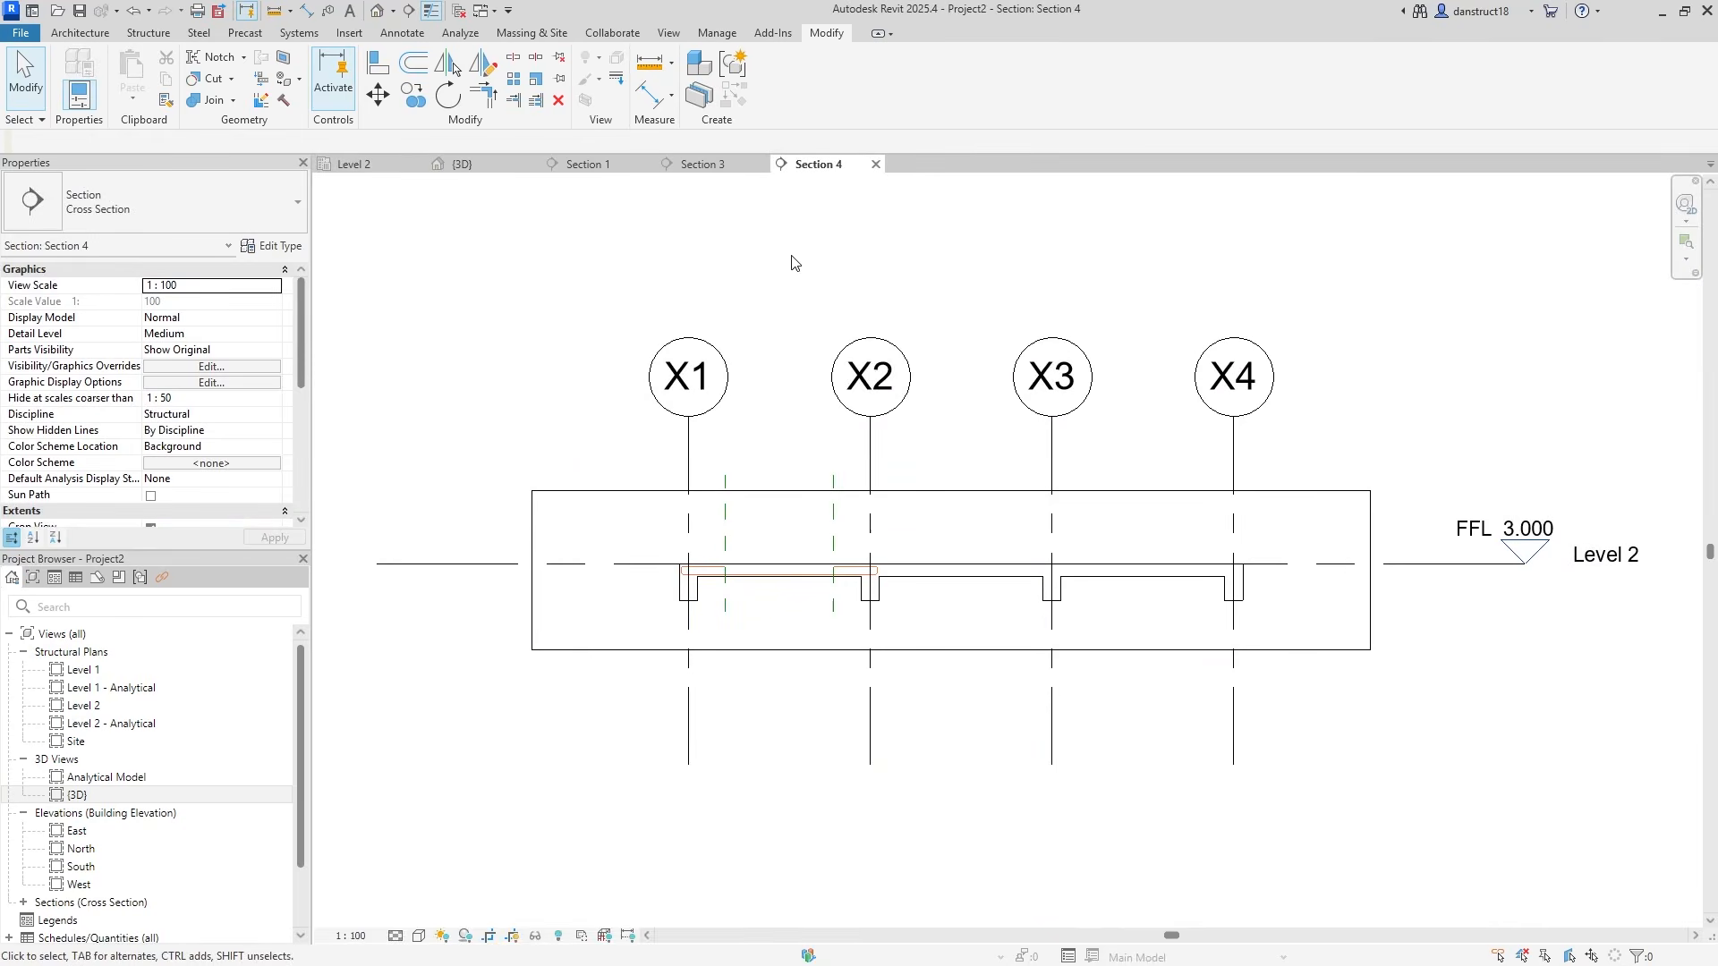
scroll(659, 573, up, 5)
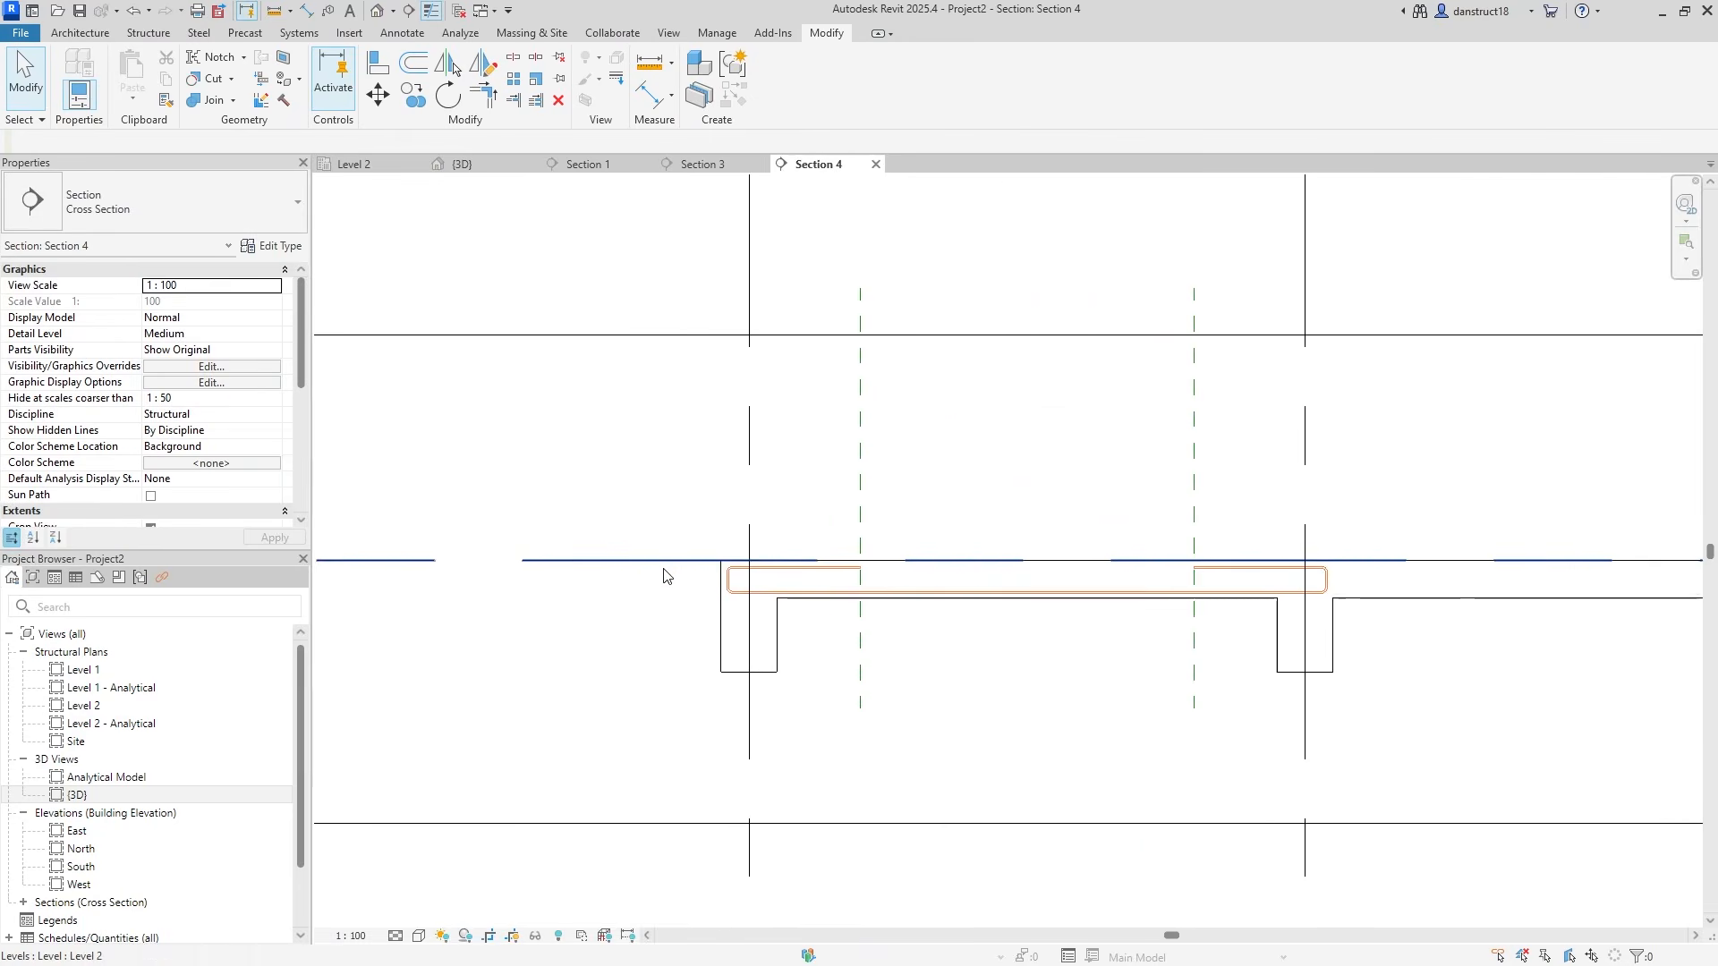
click(1288, 600)
click(778, 100)
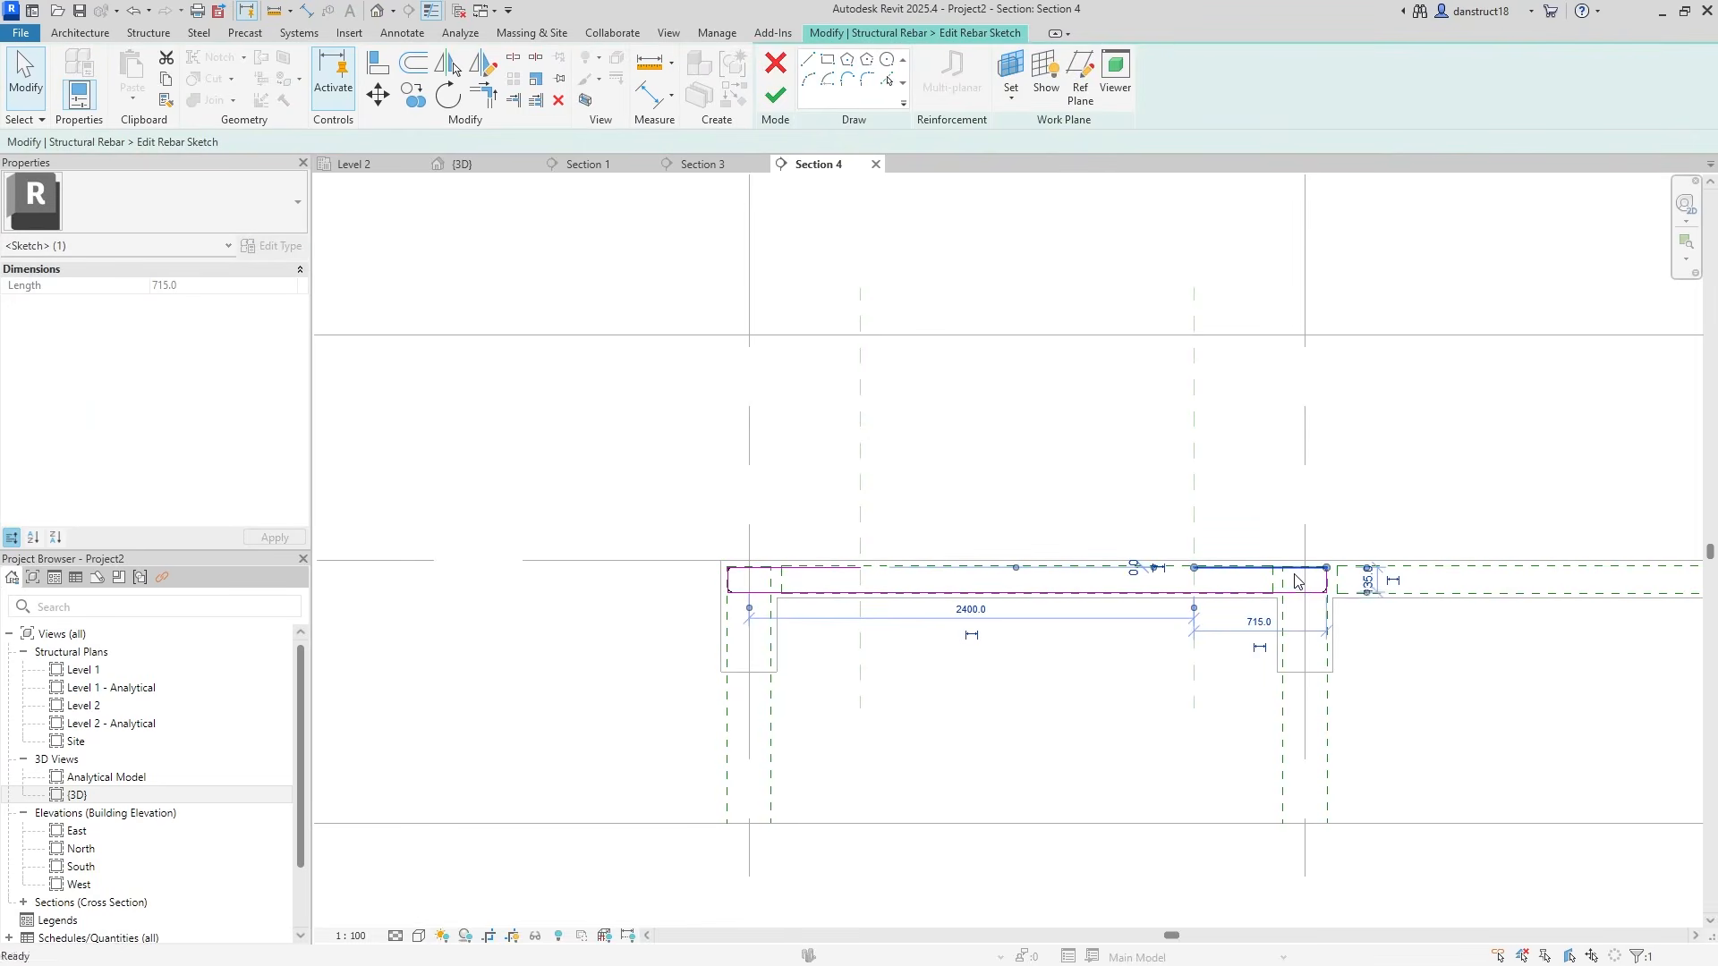
key(Escape)
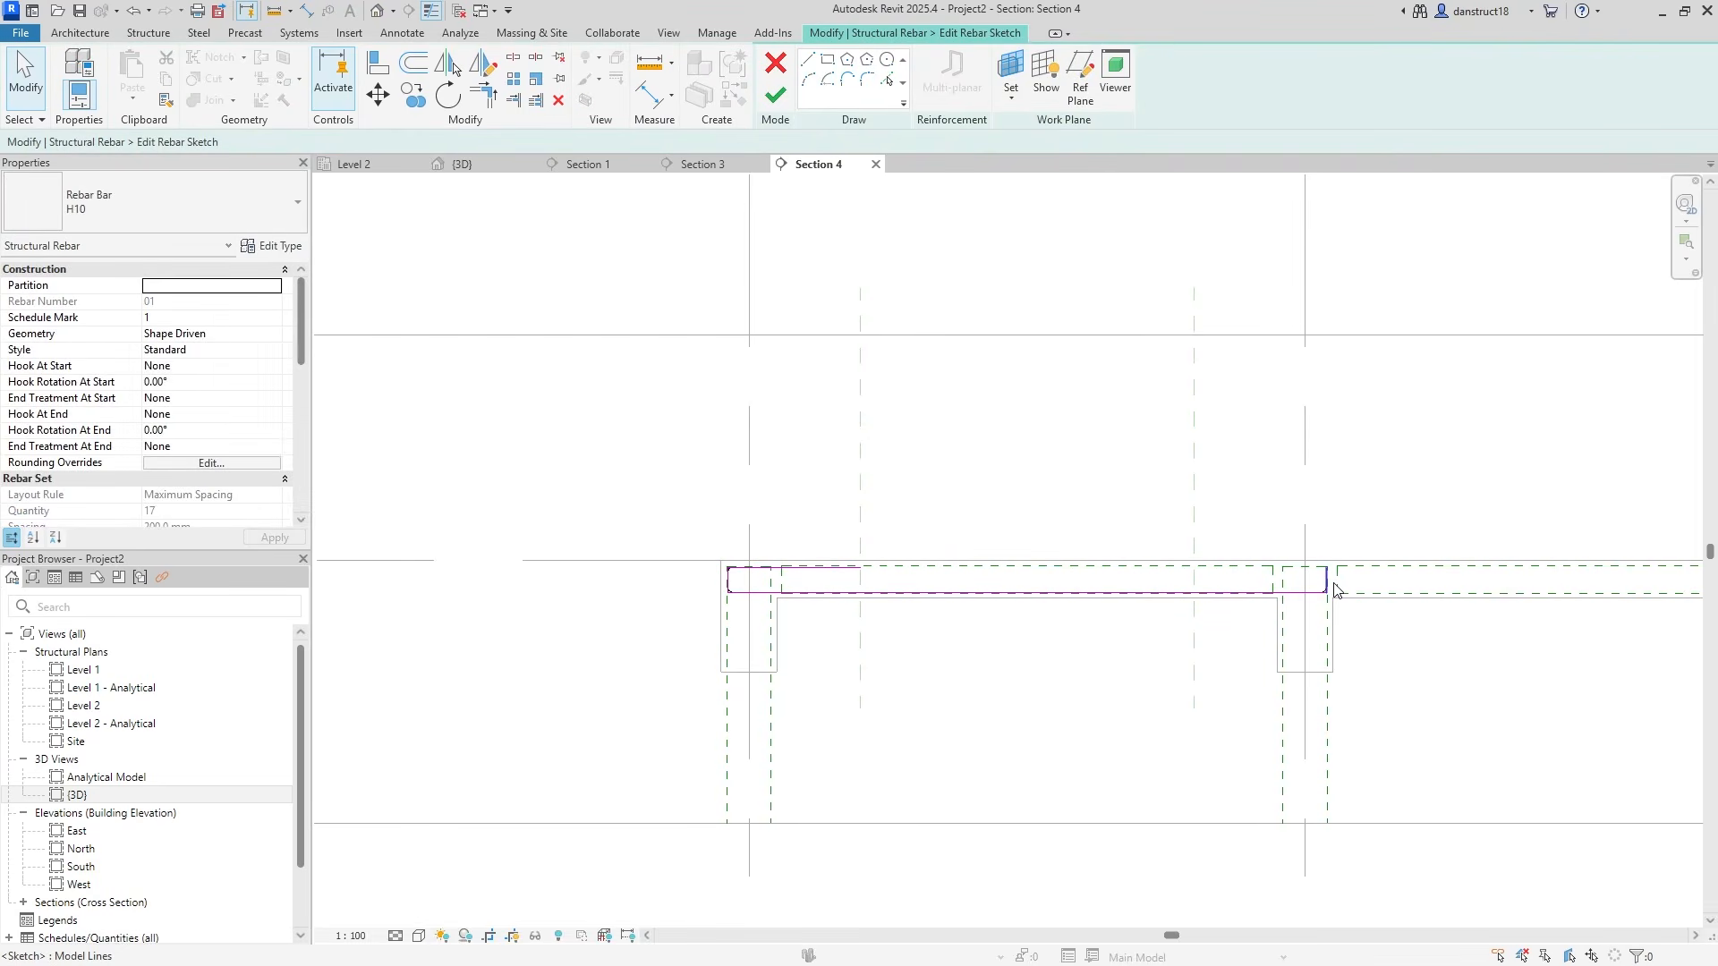
click(775, 94)
key(Escape)
middle_drag(1190, 538, 1028, 584)
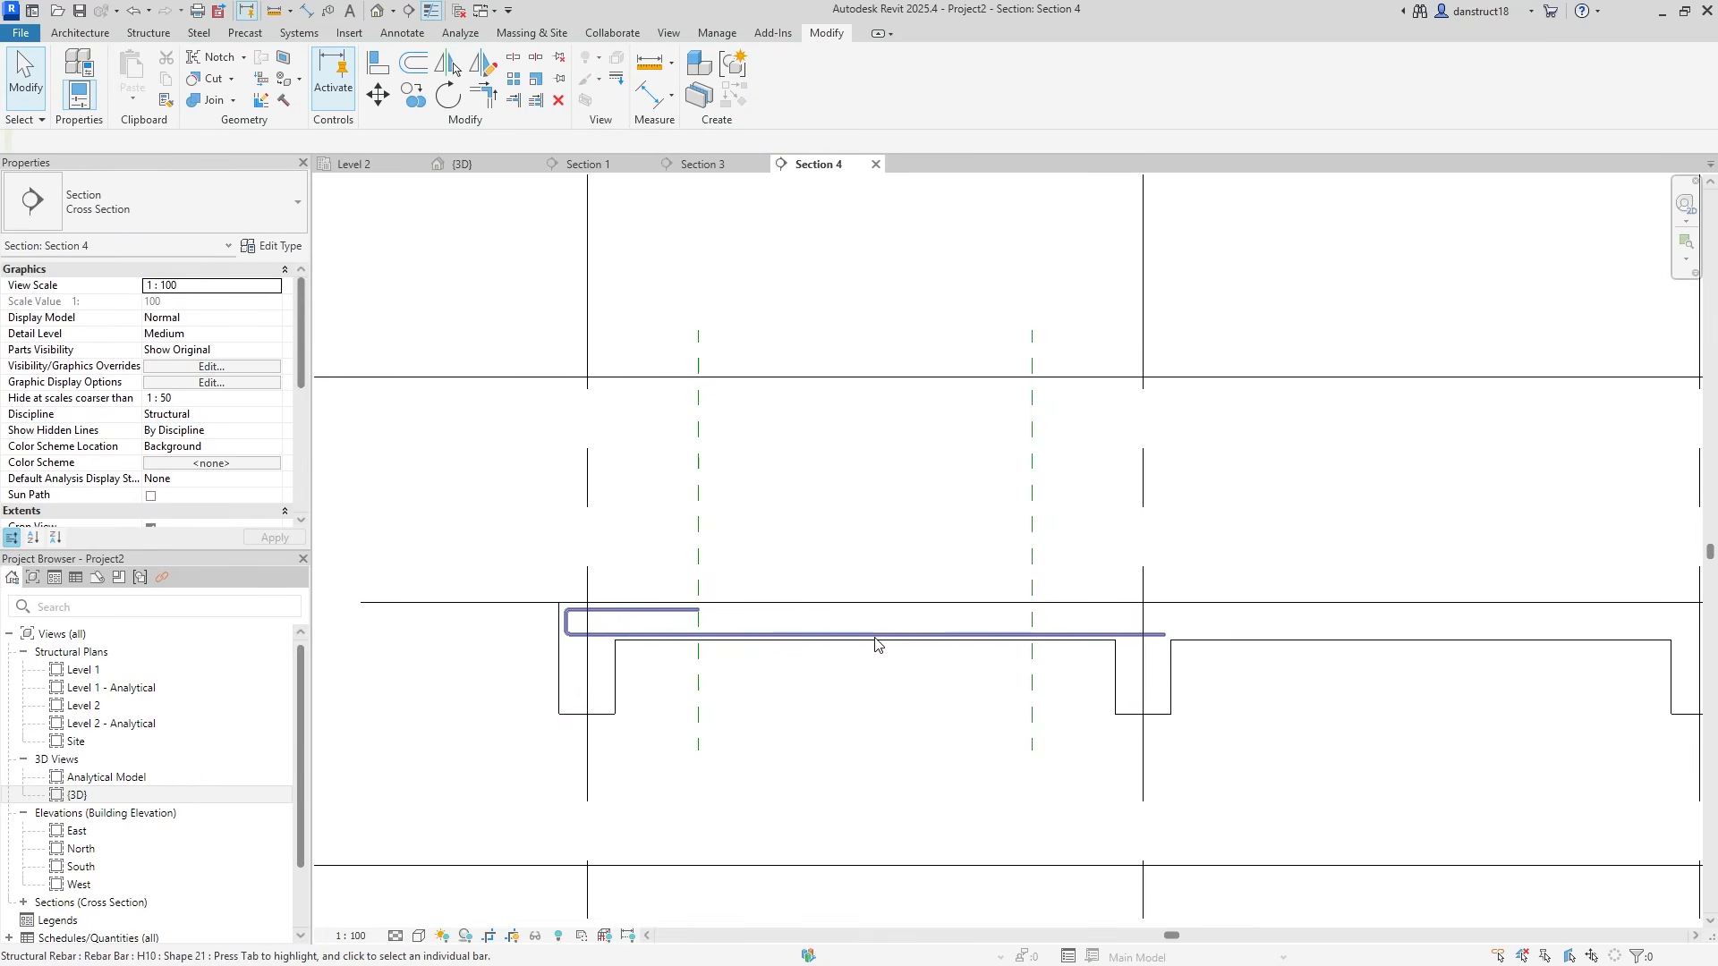
In the Level 2 plan, copy the vertical cross section line into the bay between X1 and X2, and open the new section view
click(359, 164)
scroll(1016, 388, down, 3)
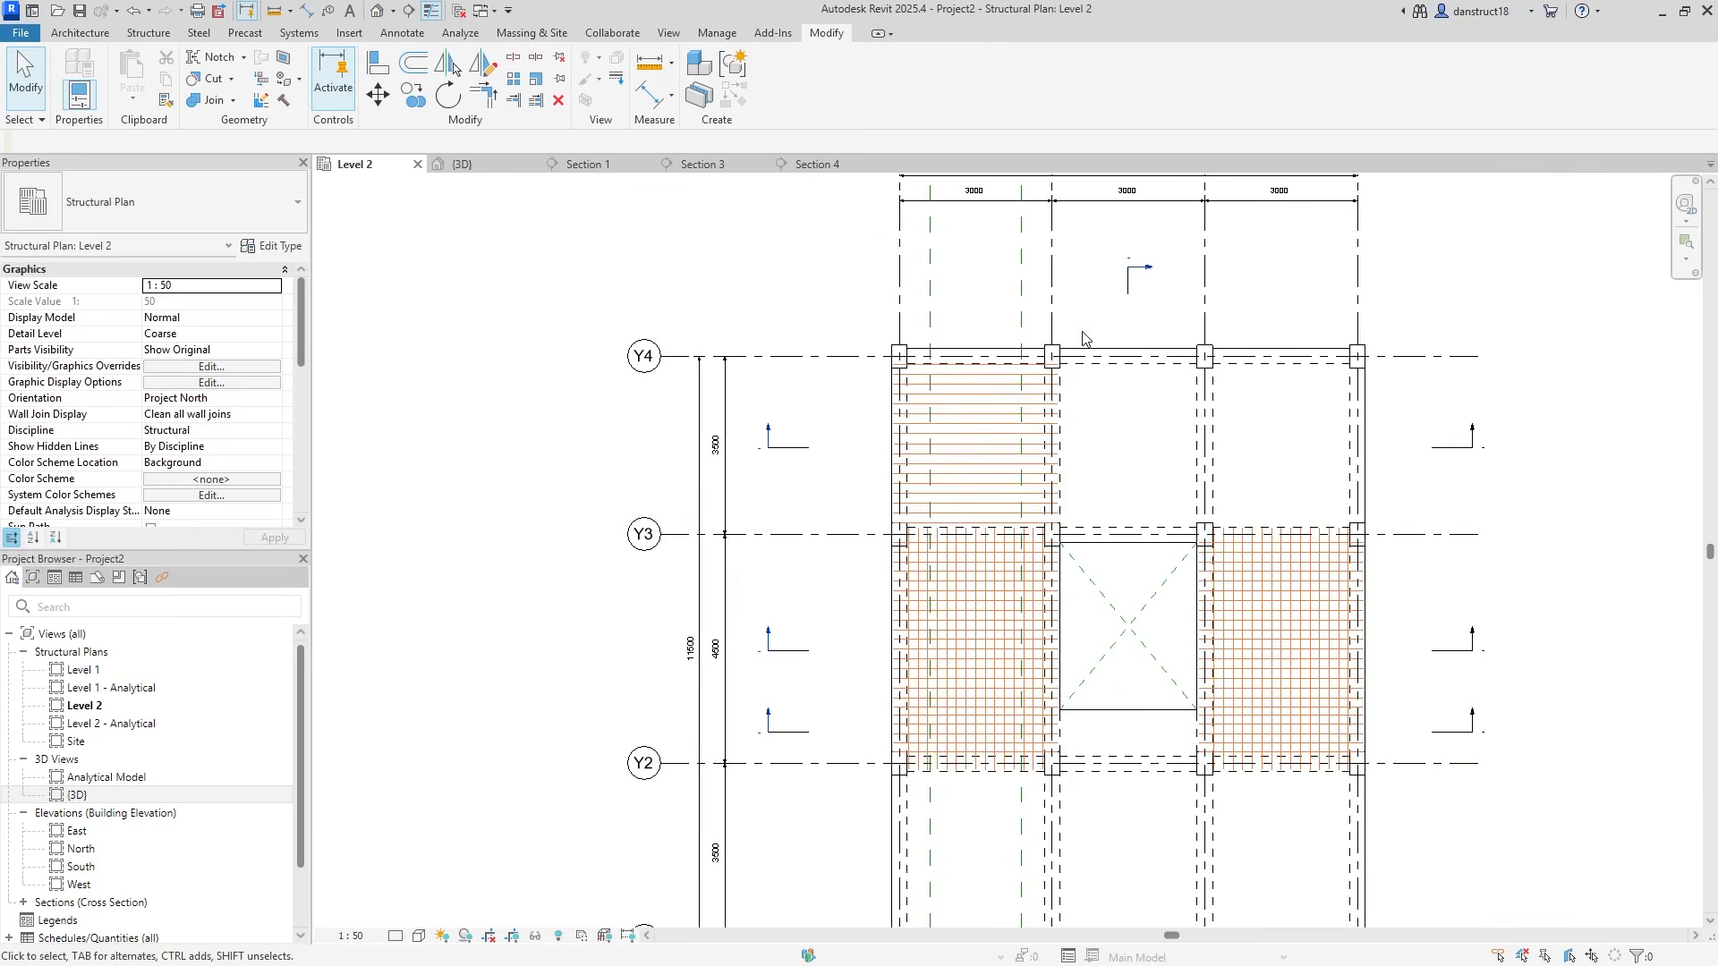
click(1128, 306)
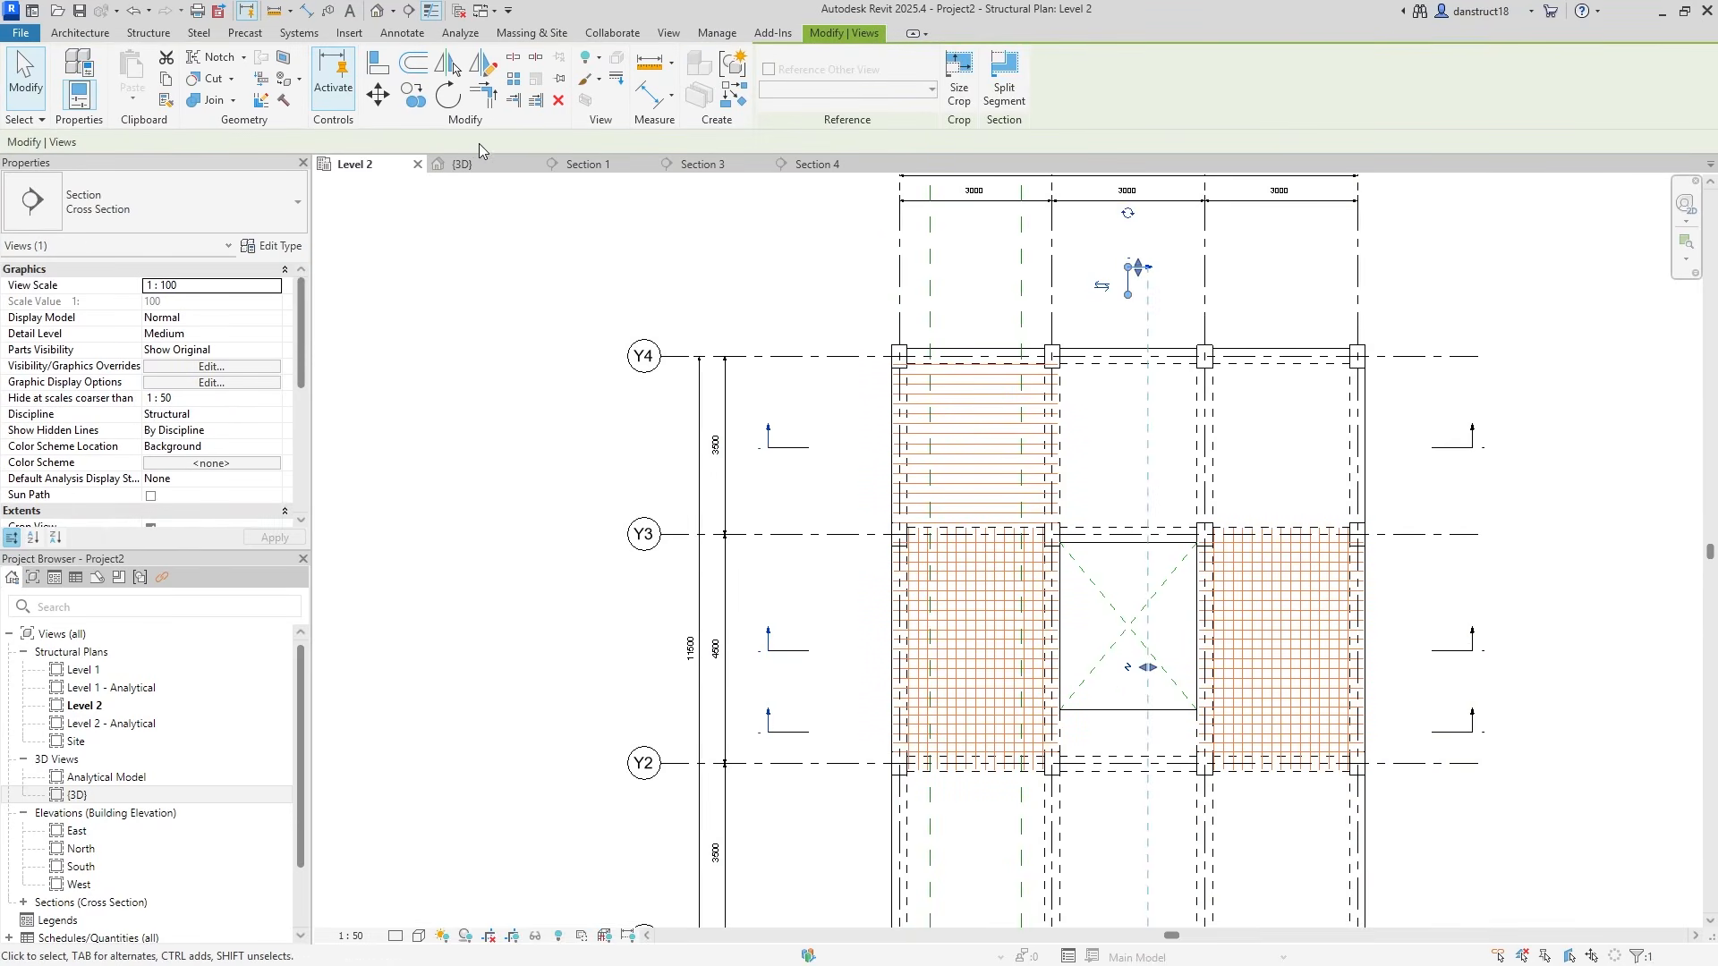
click(424, 106)
click(1133, 309)
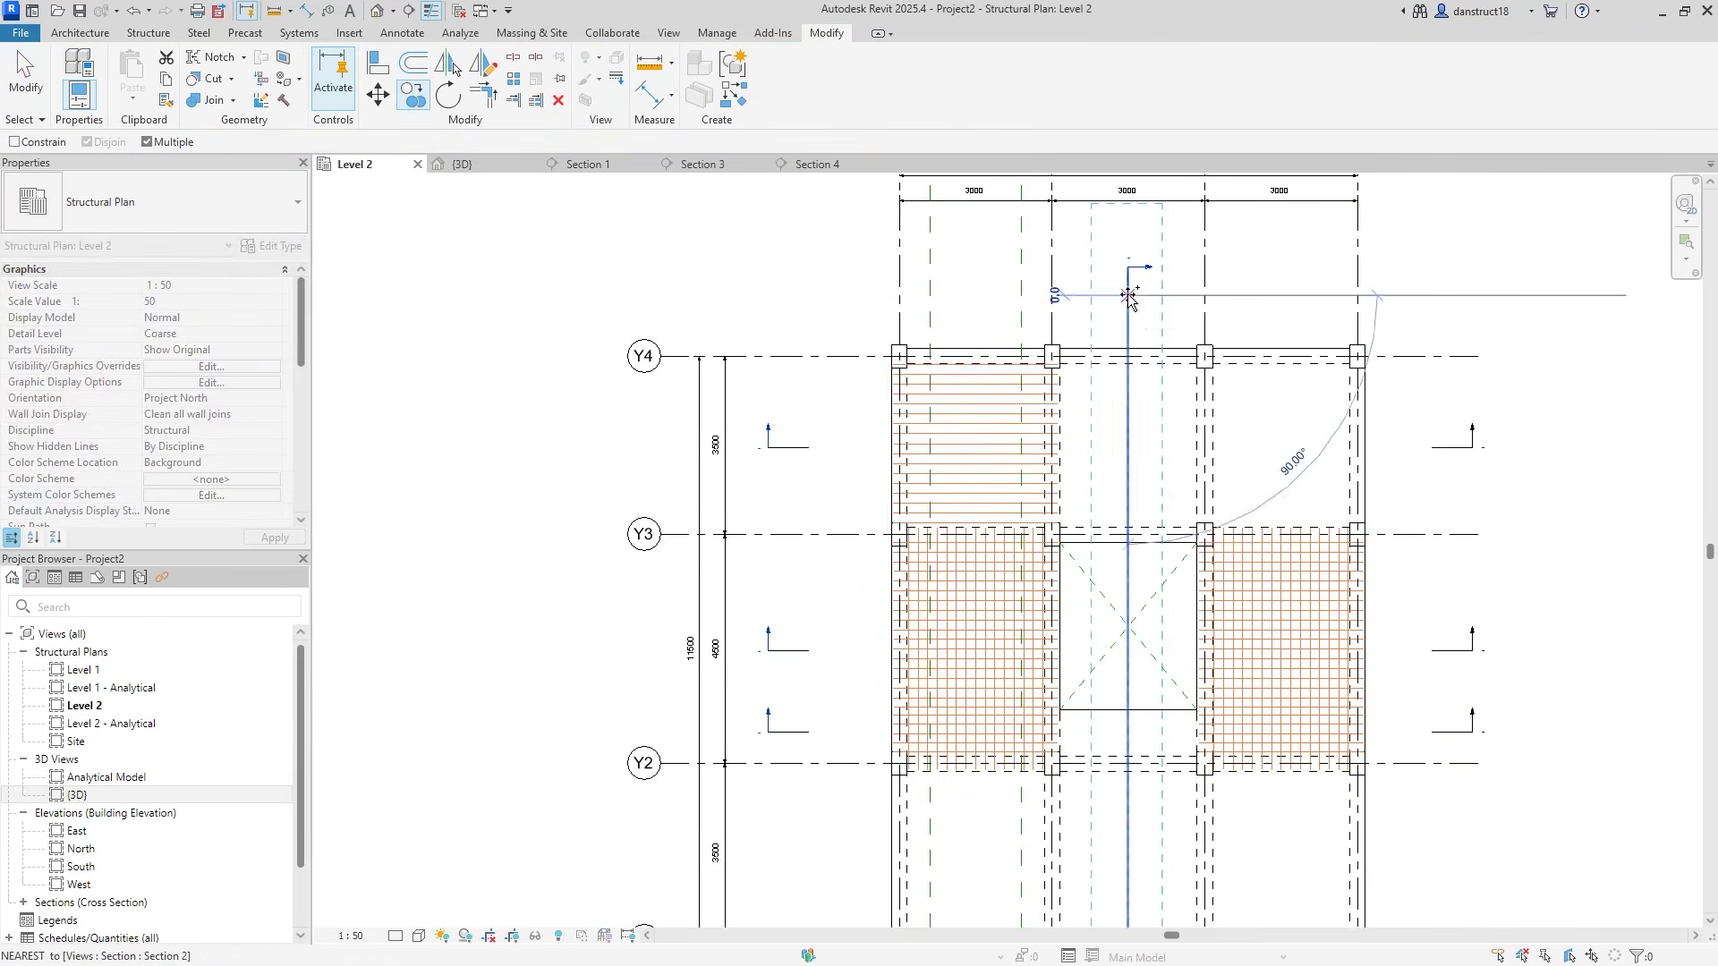
click(983, 298)
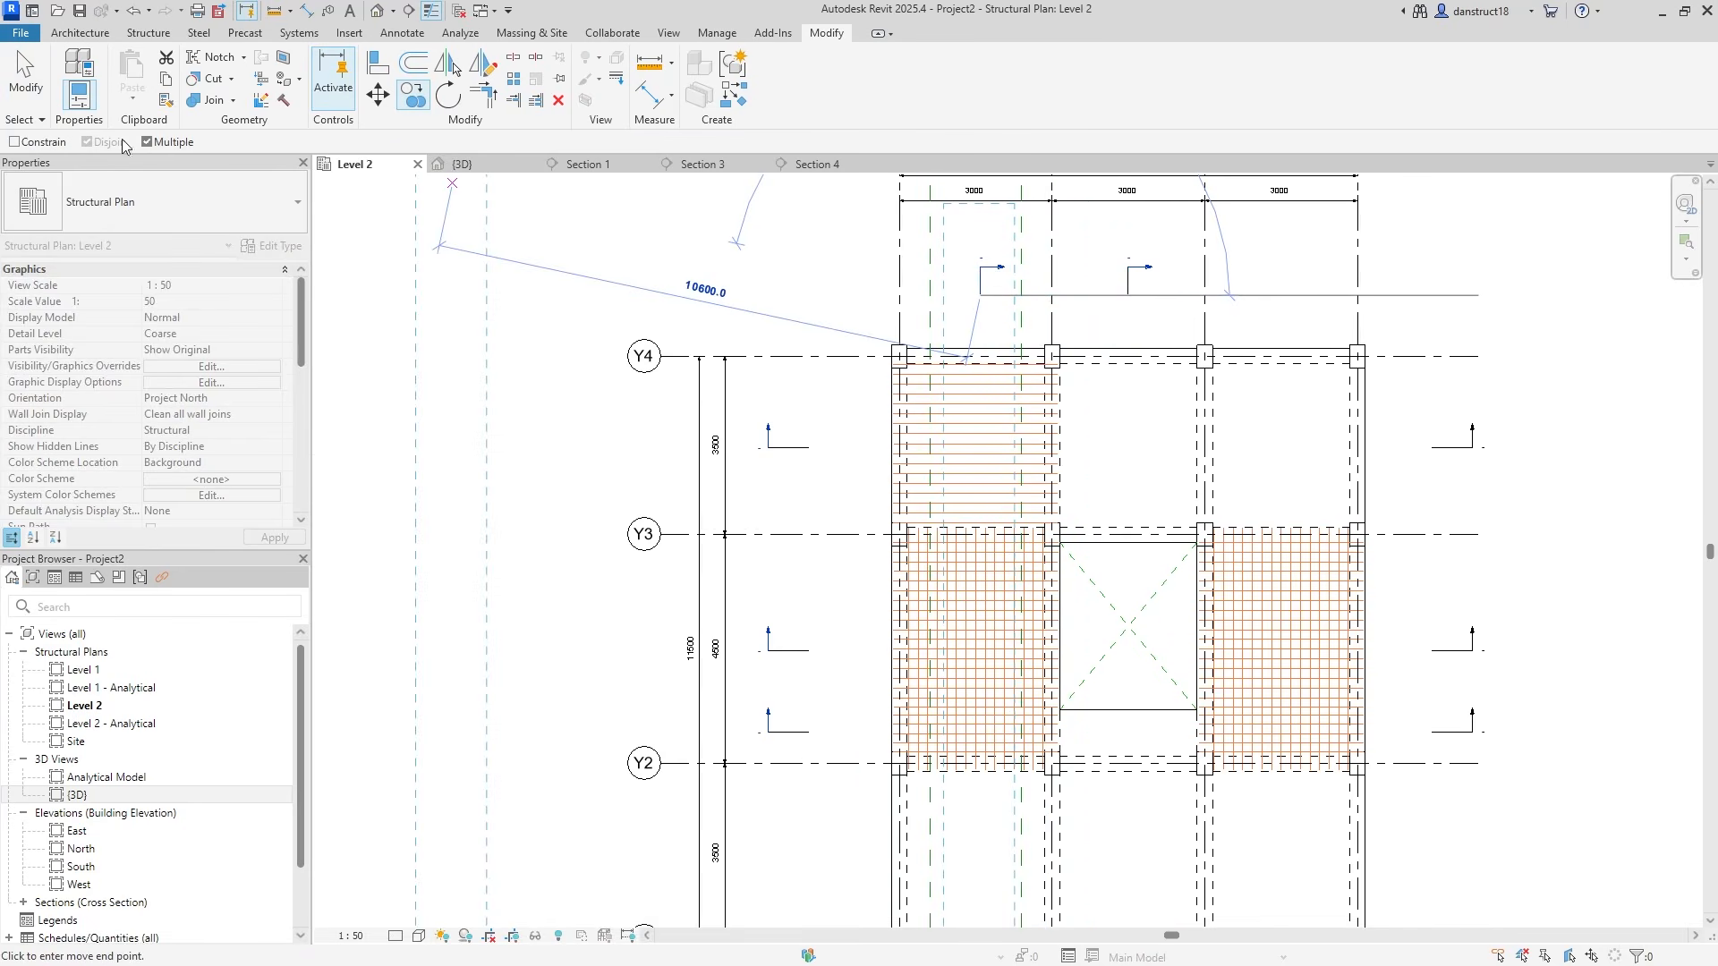
key(Escape)
key(Escape)
click(982, 282)
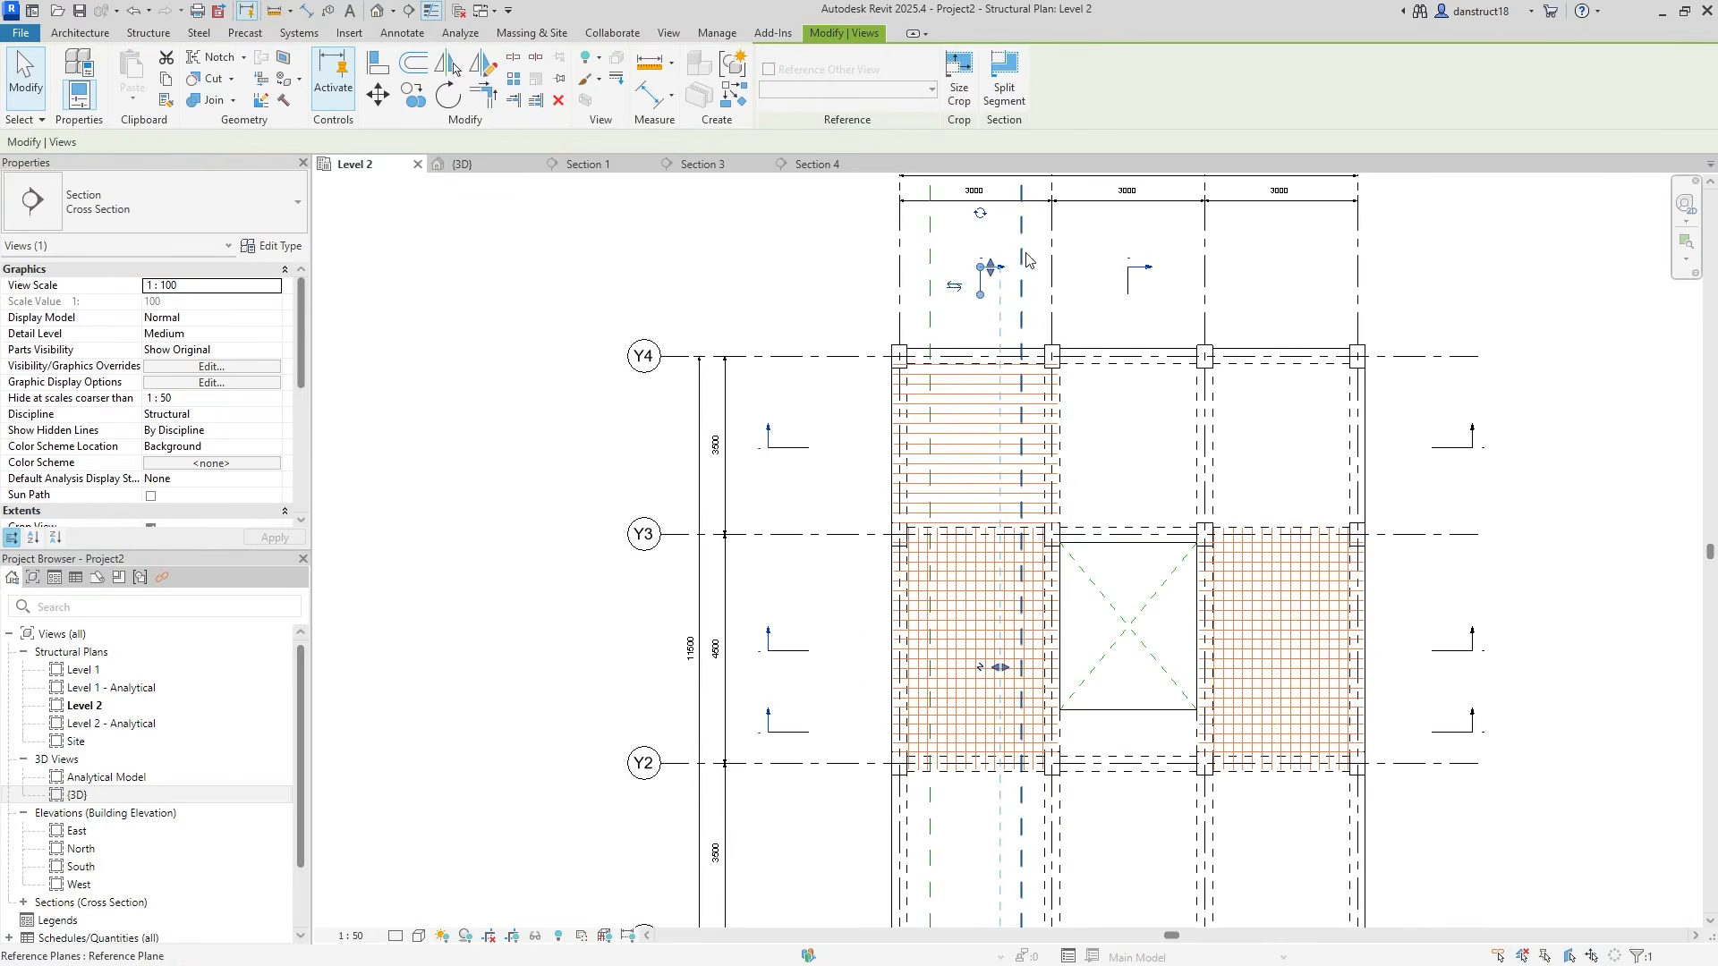
double_click(1003, 270)
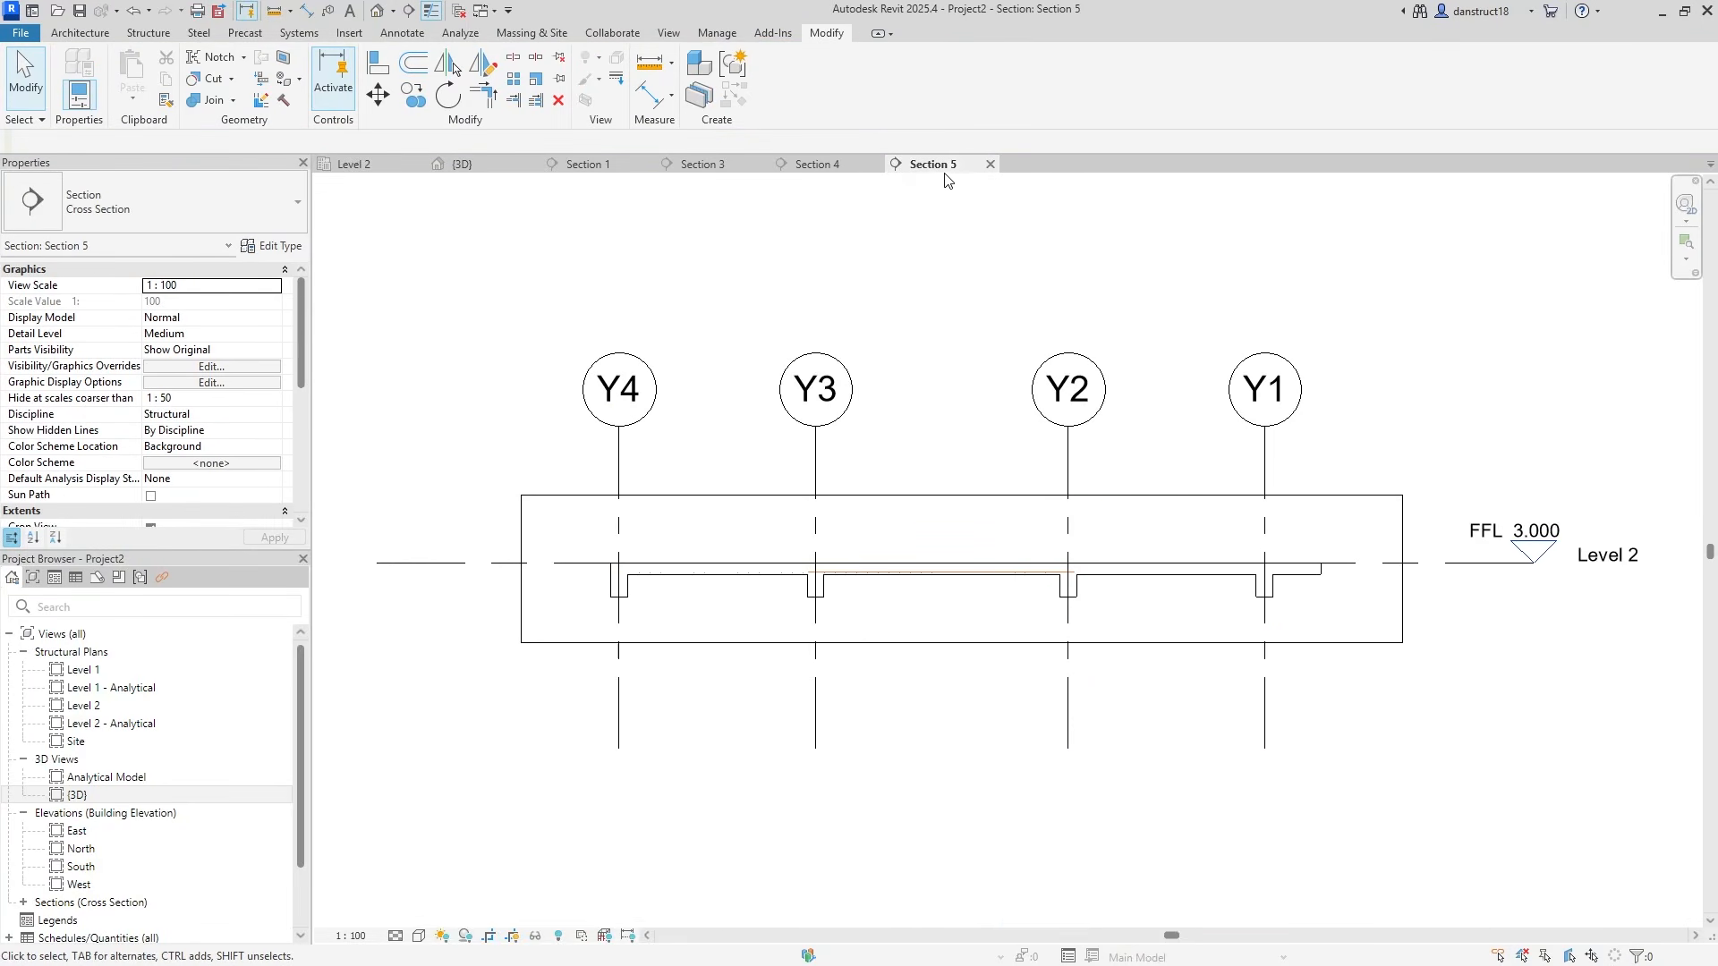
In the Level 2 plan, copy the shape 00 straight bar set between X1 and X2 upward from grid Y3 to Y4
click(351, 163)
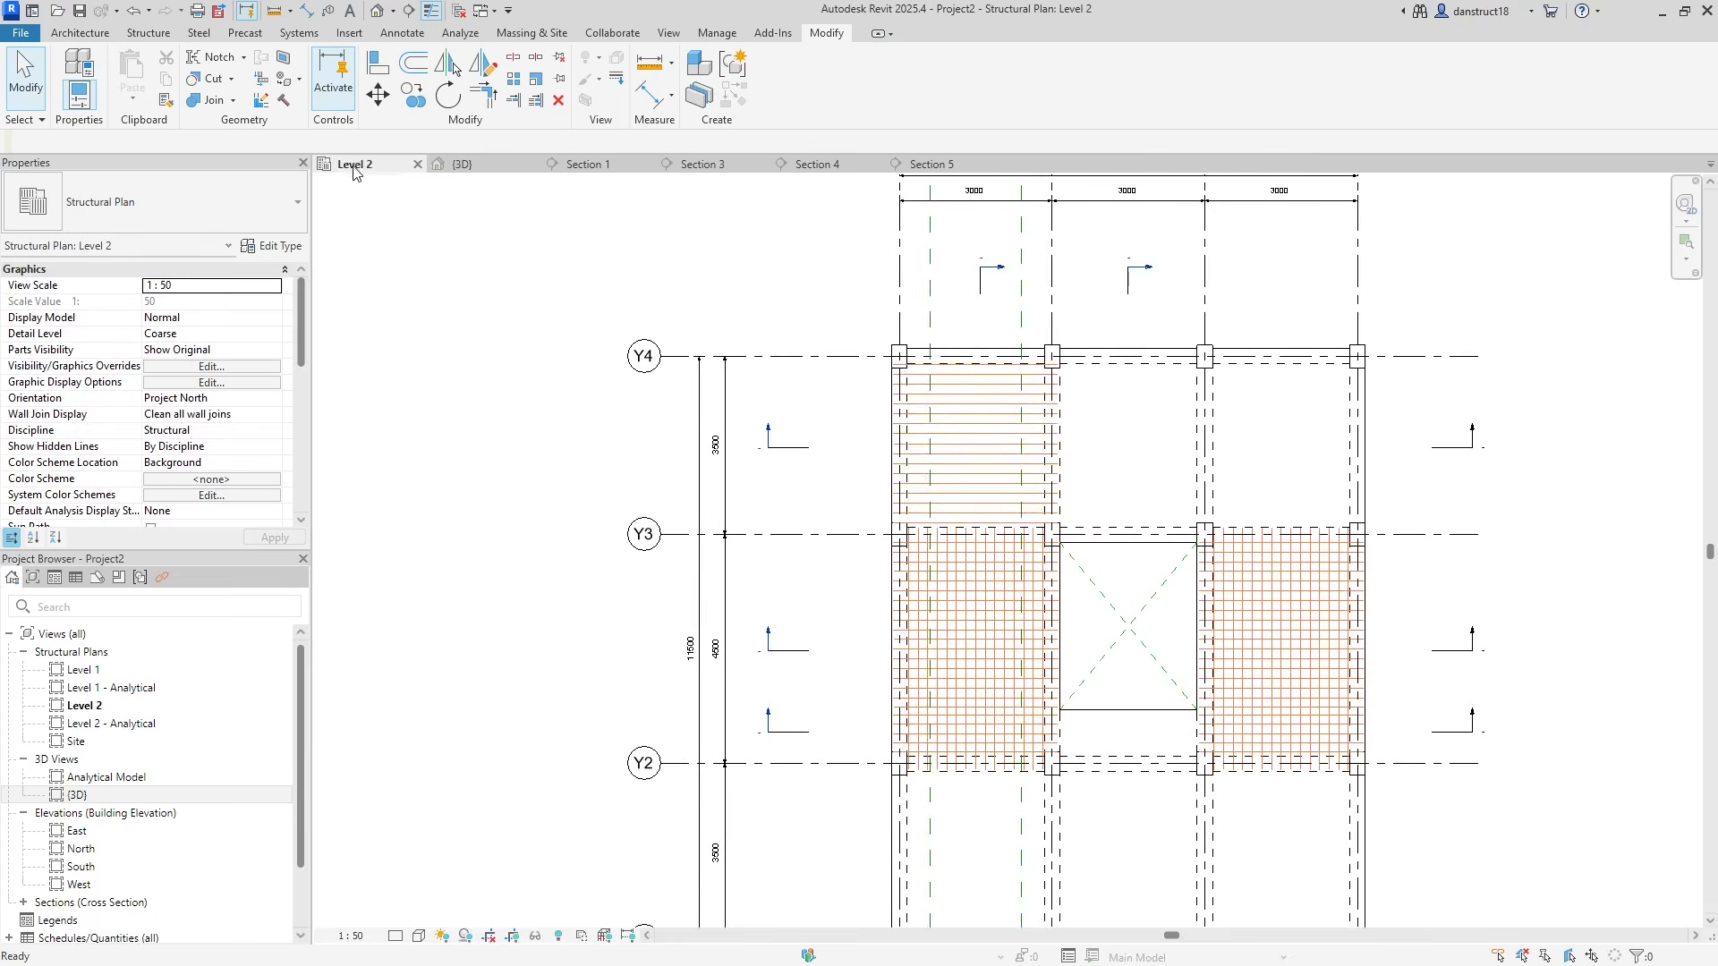
scroll(949, 537, up, 2)
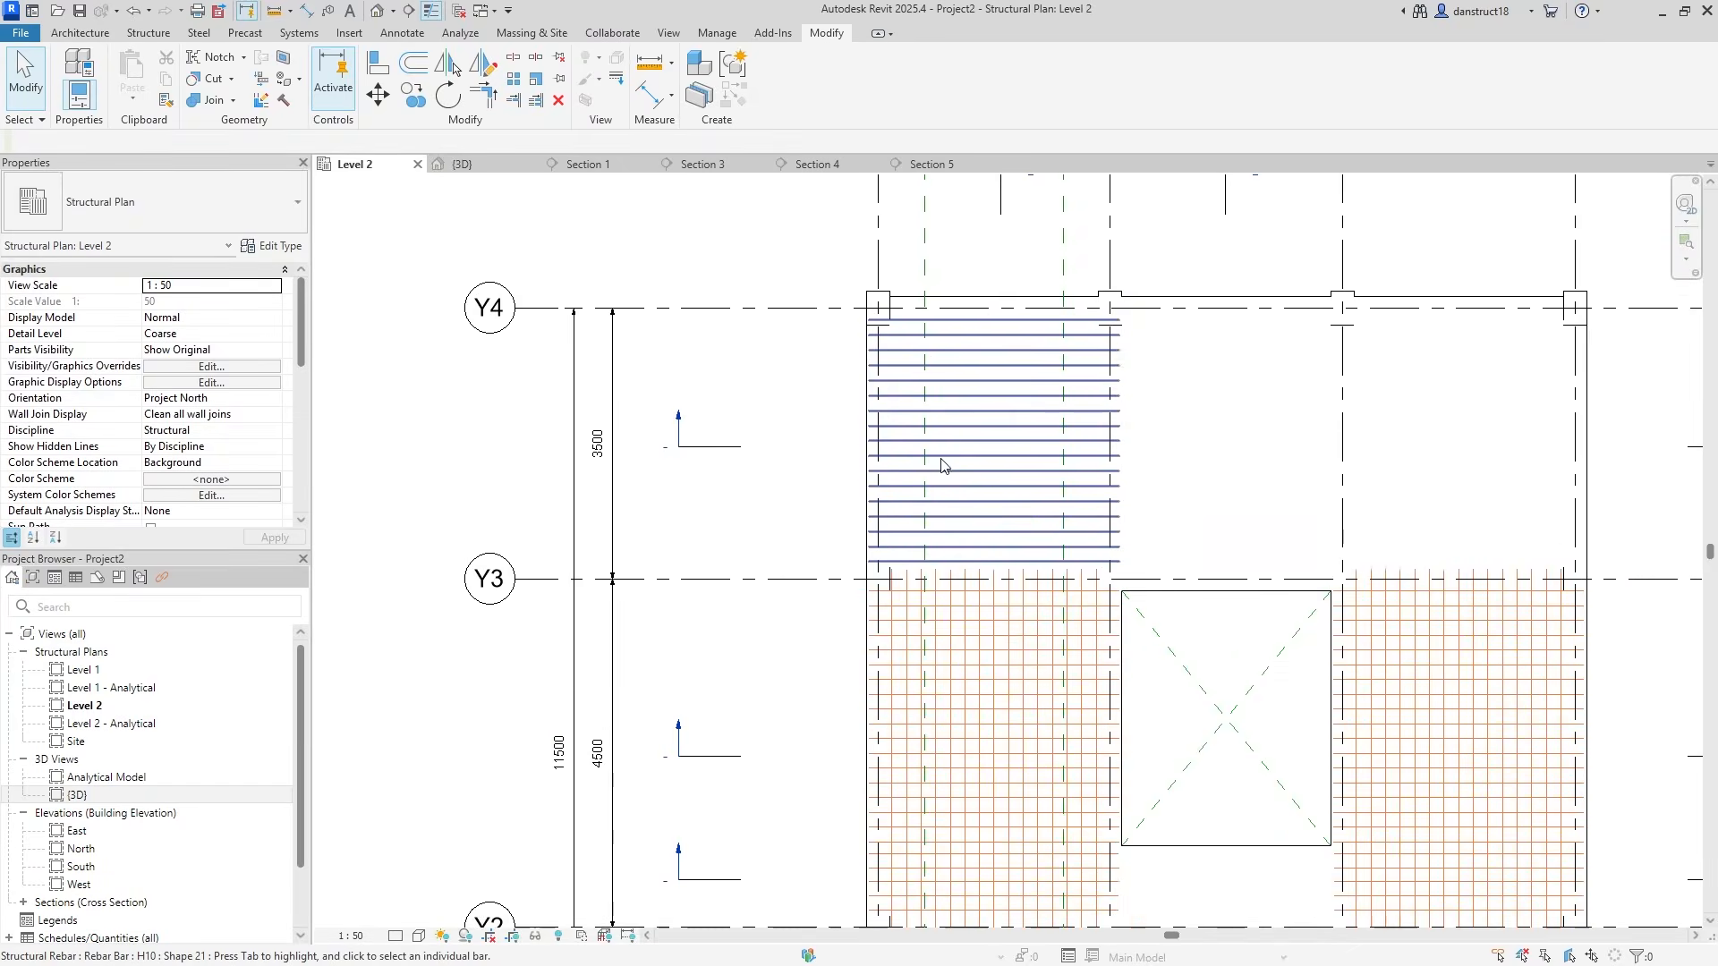
click(961, 589)
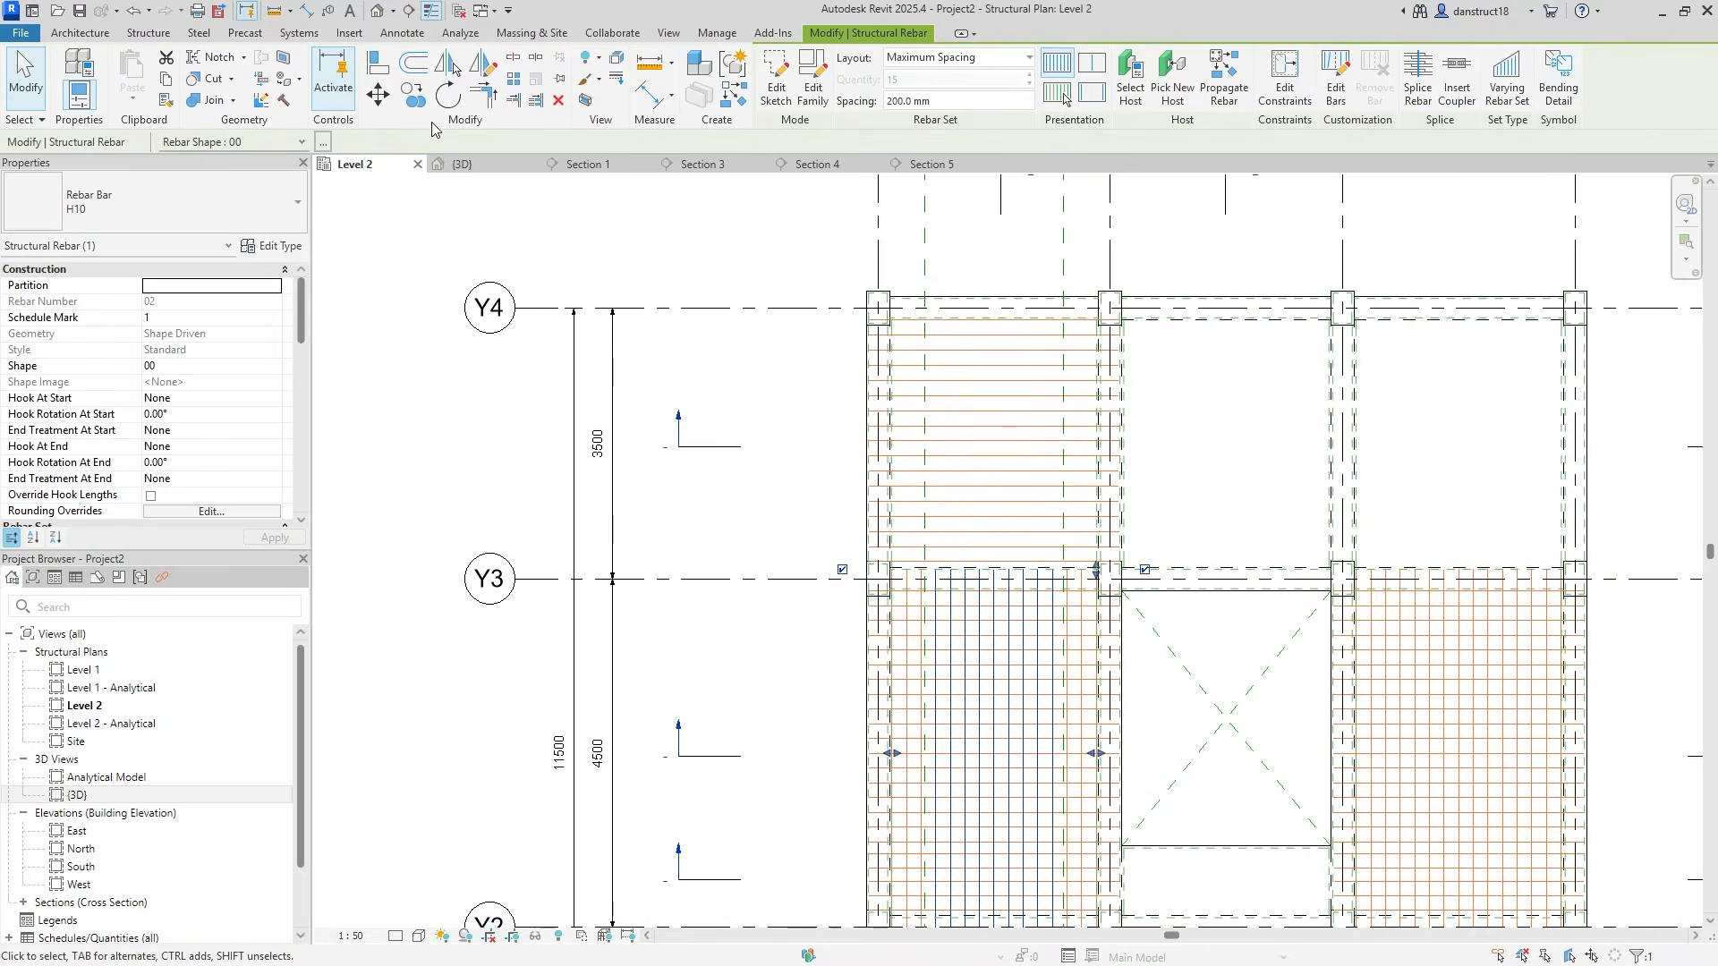
click(413, 95)
click(800, 579)
click(800, 309)
key(Escape)
key(Escape)
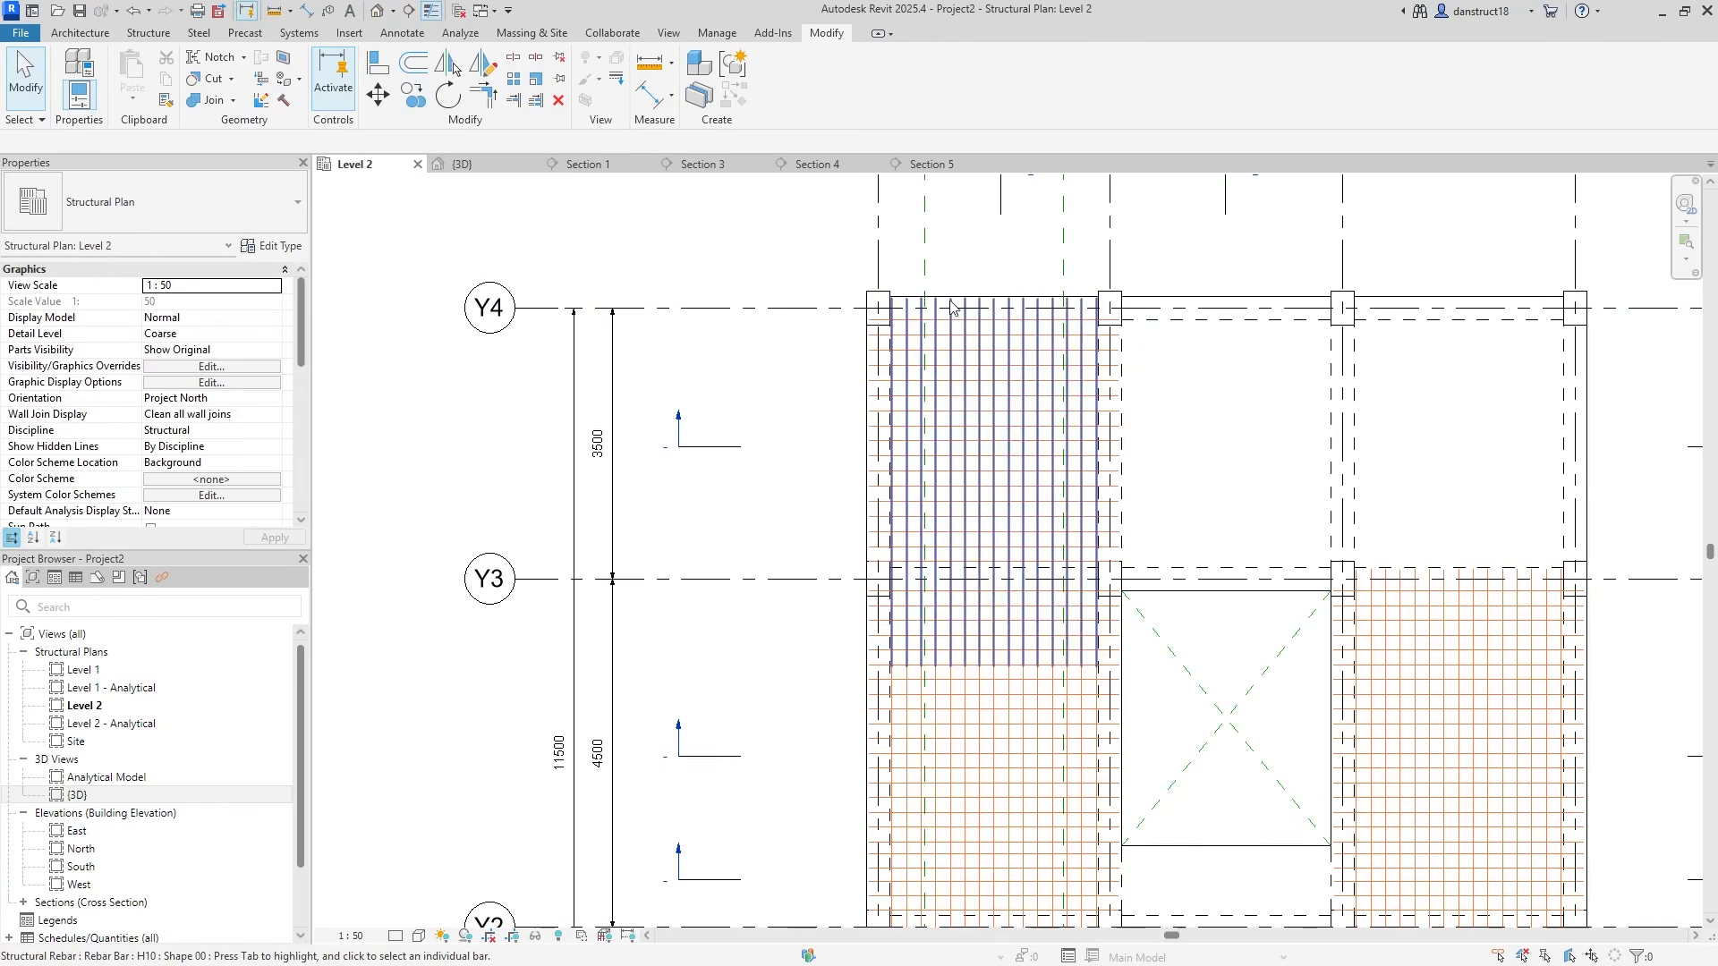
Shorten the copied shape 00 bars so their lower ends stop at the Y3 beam's opening-side face
click(950, 301)
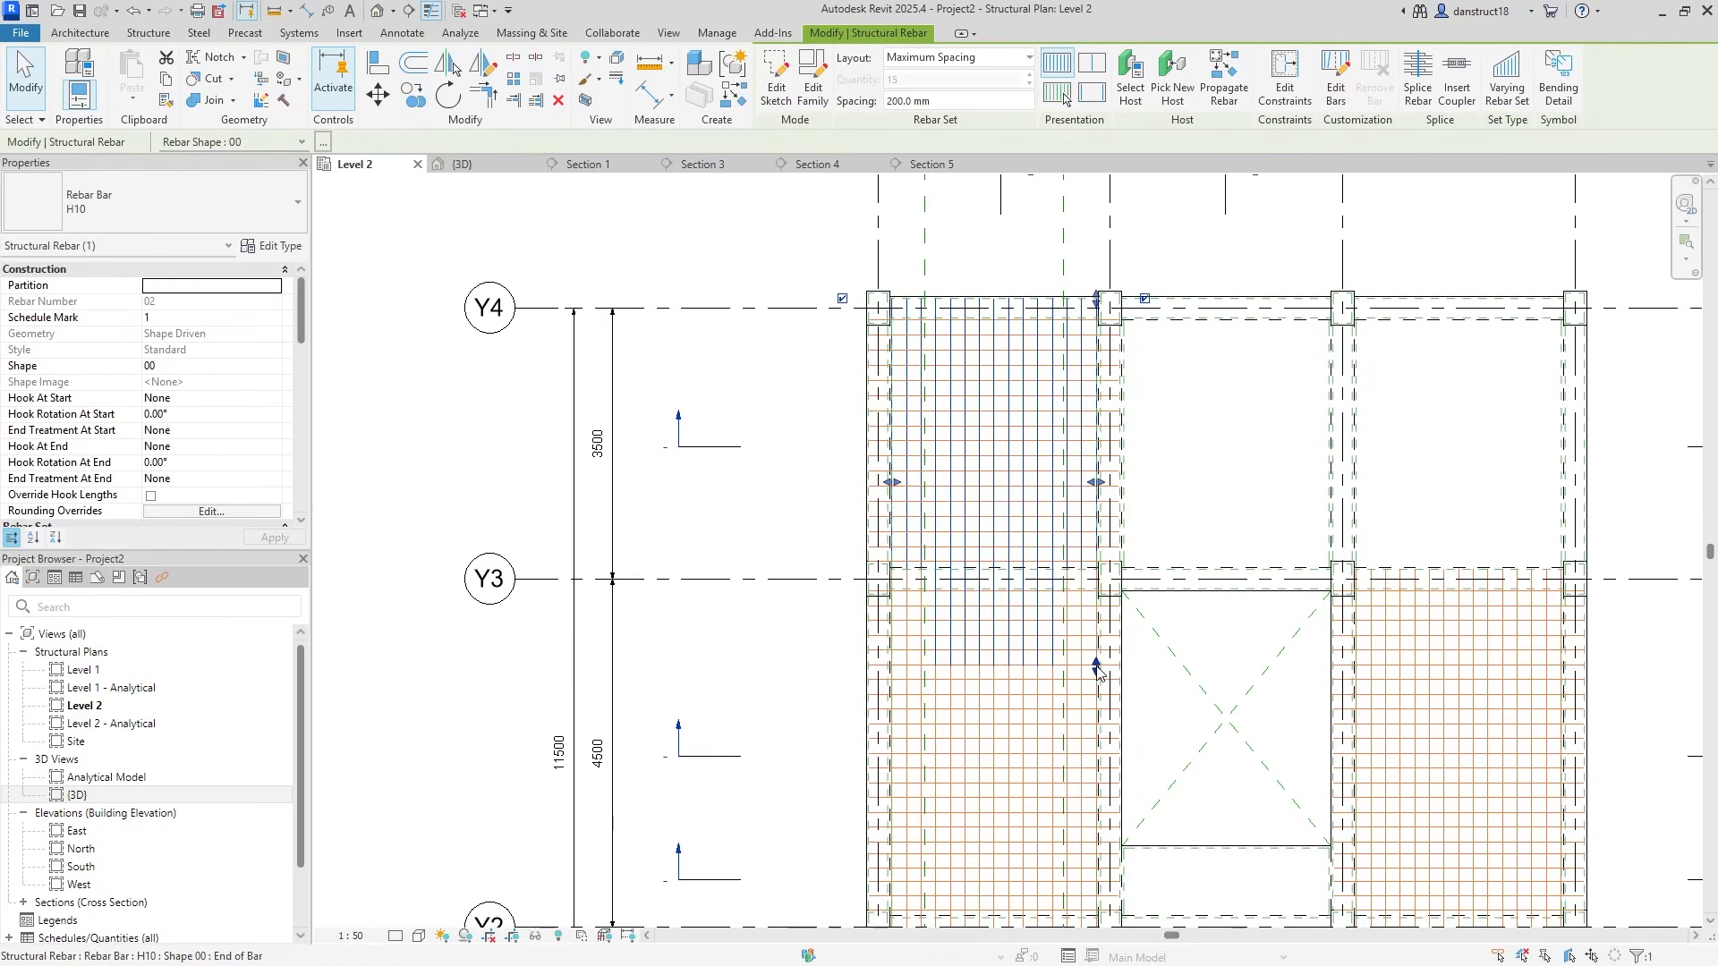
drag(1097, 666, 1099, 662)
drag(1093, 580, 1105, 610)
scroll(1094, 580, up, 5)
scroll(1105, 610, down, 4)
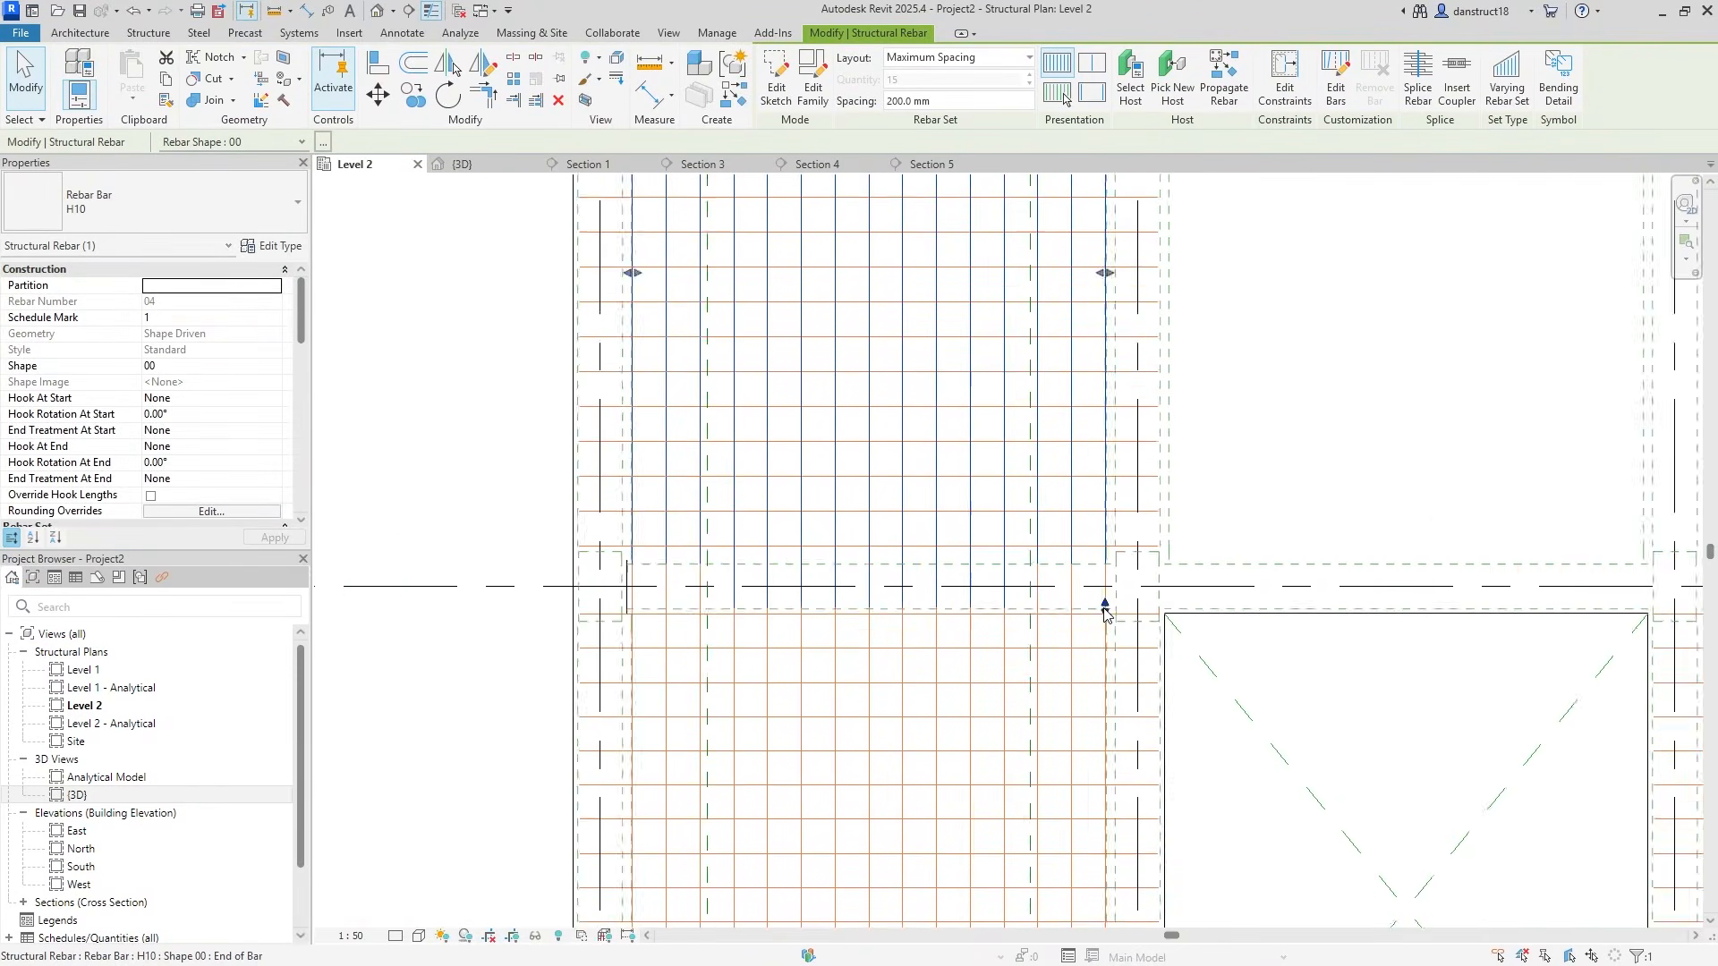
Open Section 4 and check the position of the copied straight bars relative to the bent bars between X1 and X2
click(550, 349)
double_click(554, 380)
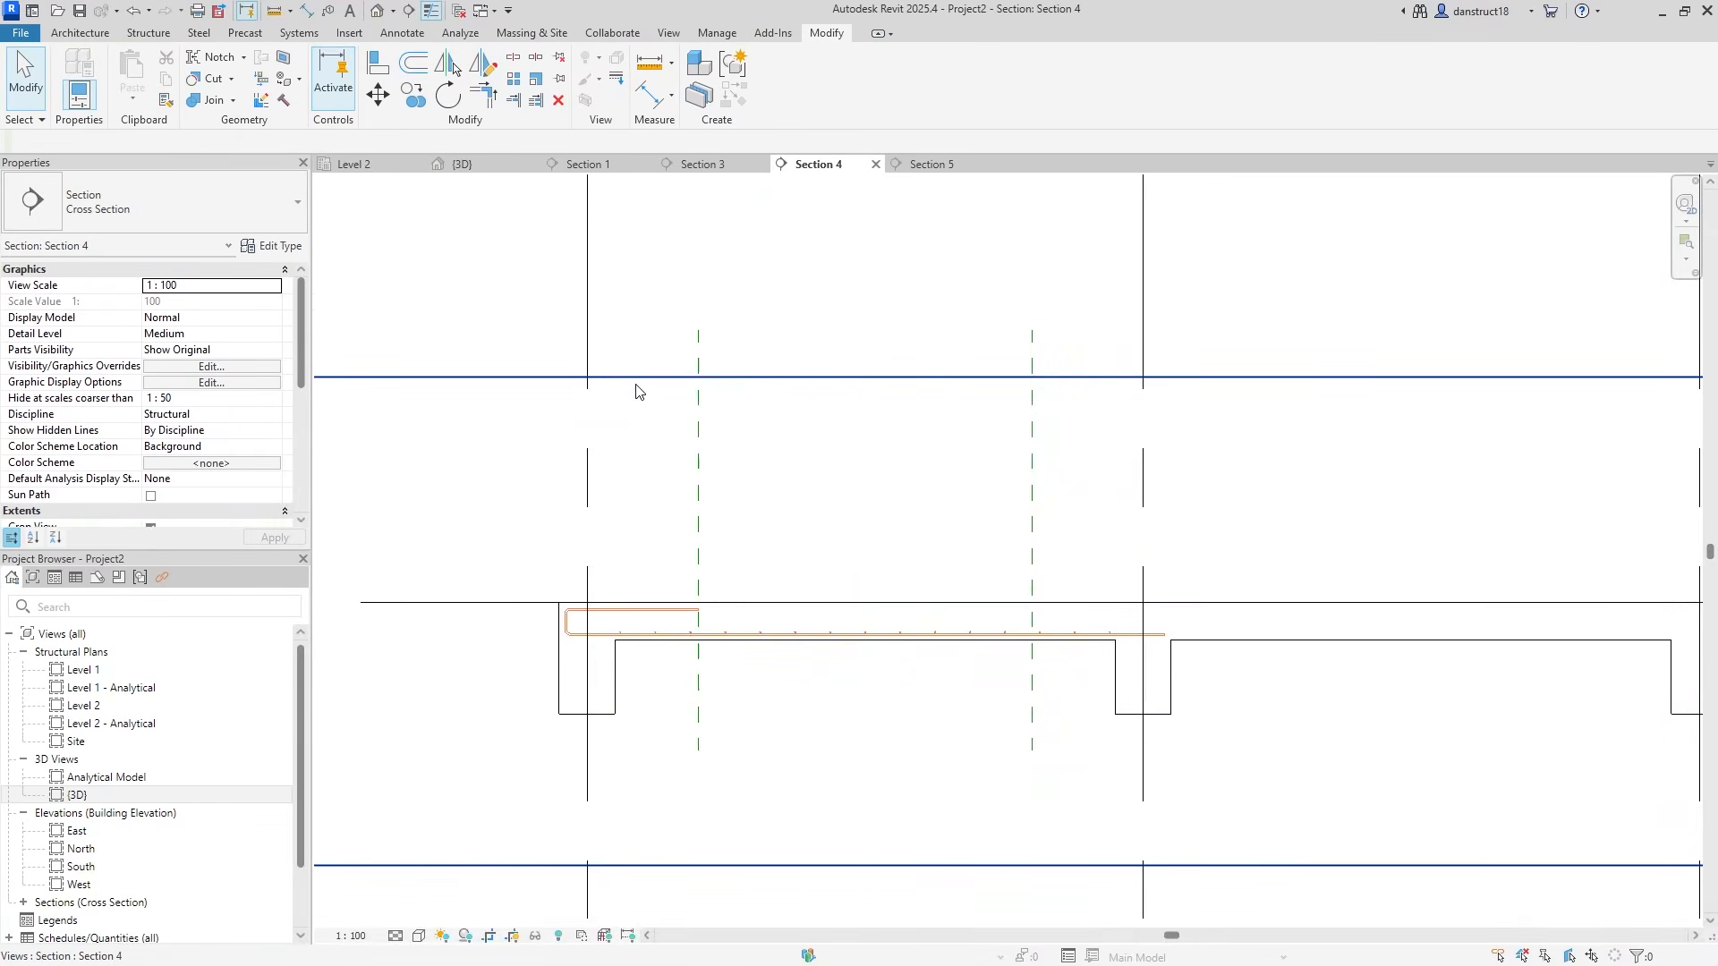
scroll(644, 396, down, 3)
middle_drag(769, 519, 689, 566)
scroll(684, 581, up, 5)
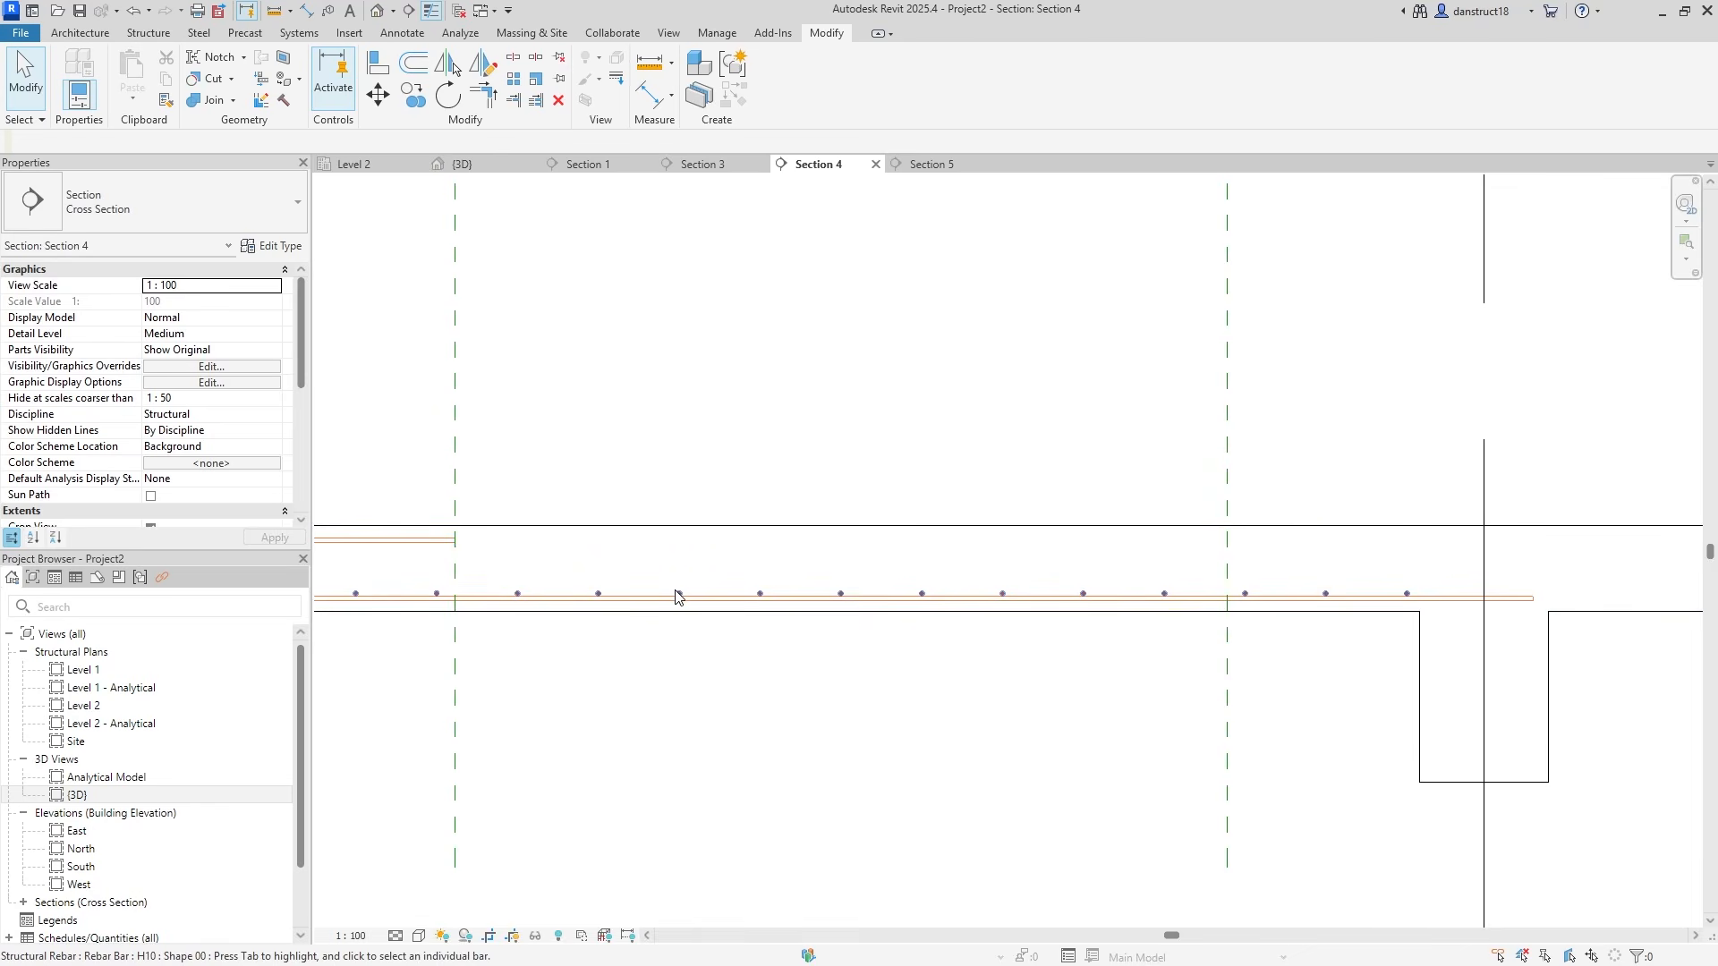
click(678, 595)
click(690, 433)
scroll(689, 427, down, 3)
middle_drag(689, 427, 750, 536)
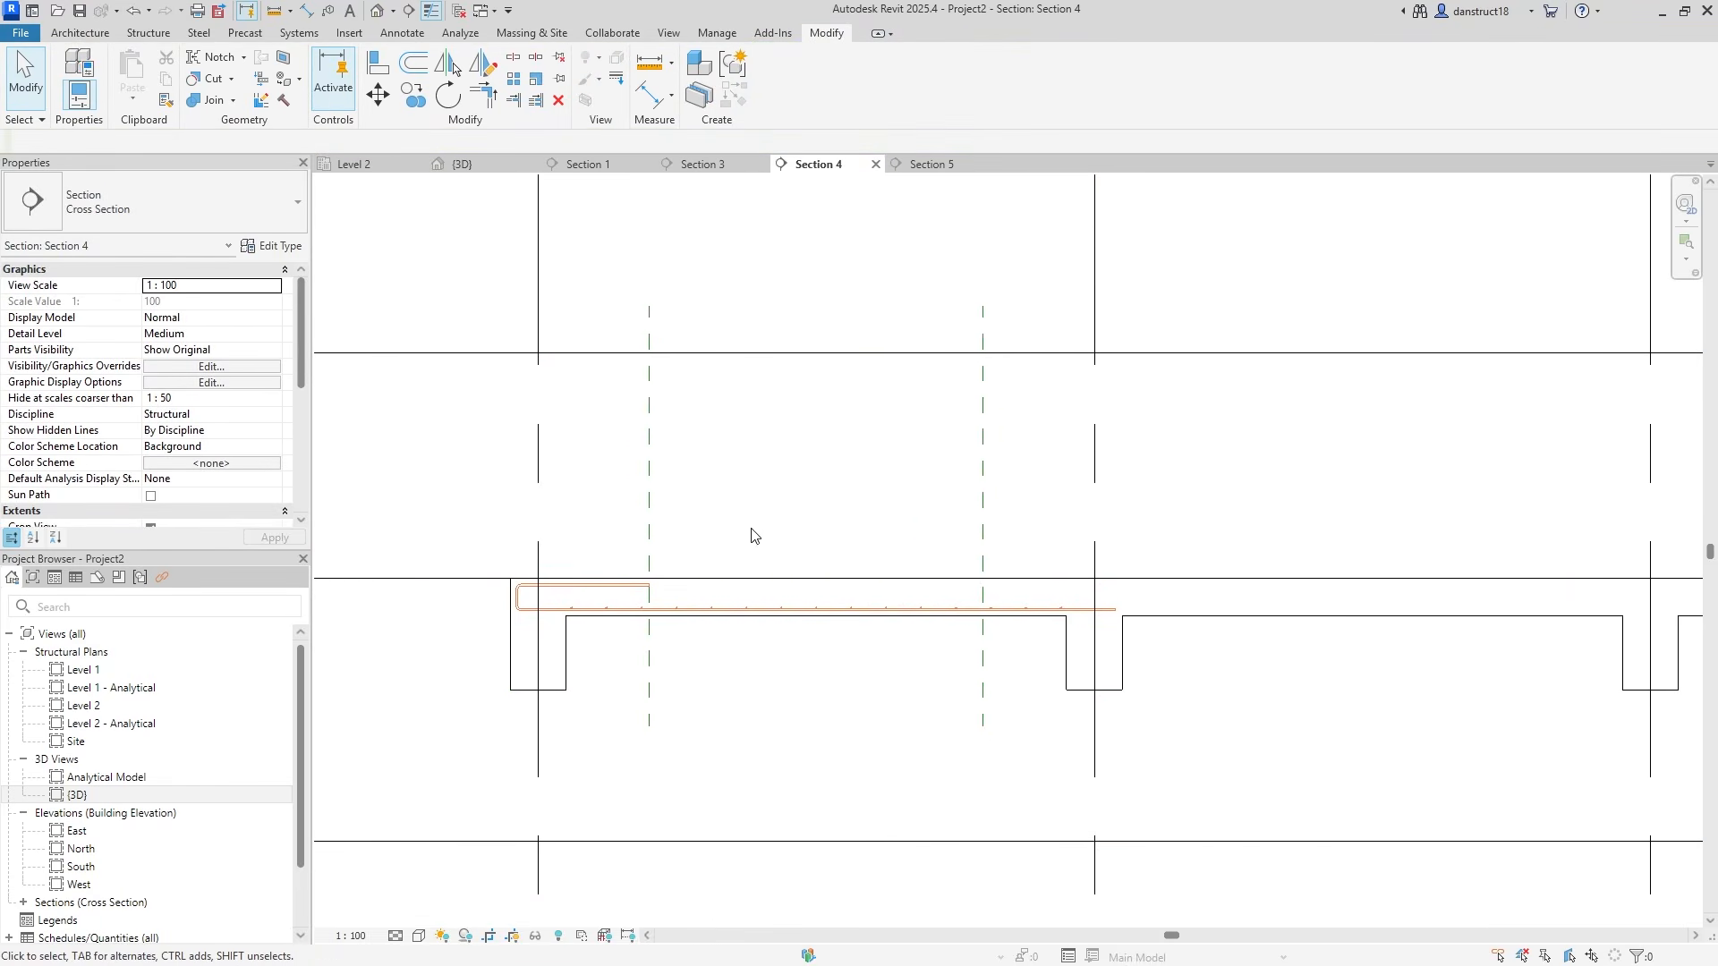
Compare the straight bar sets on both sides of grid Y3 in Section 5 and the Level 2 plan
click(936, 165)
scroll(702, 556, up, 6)
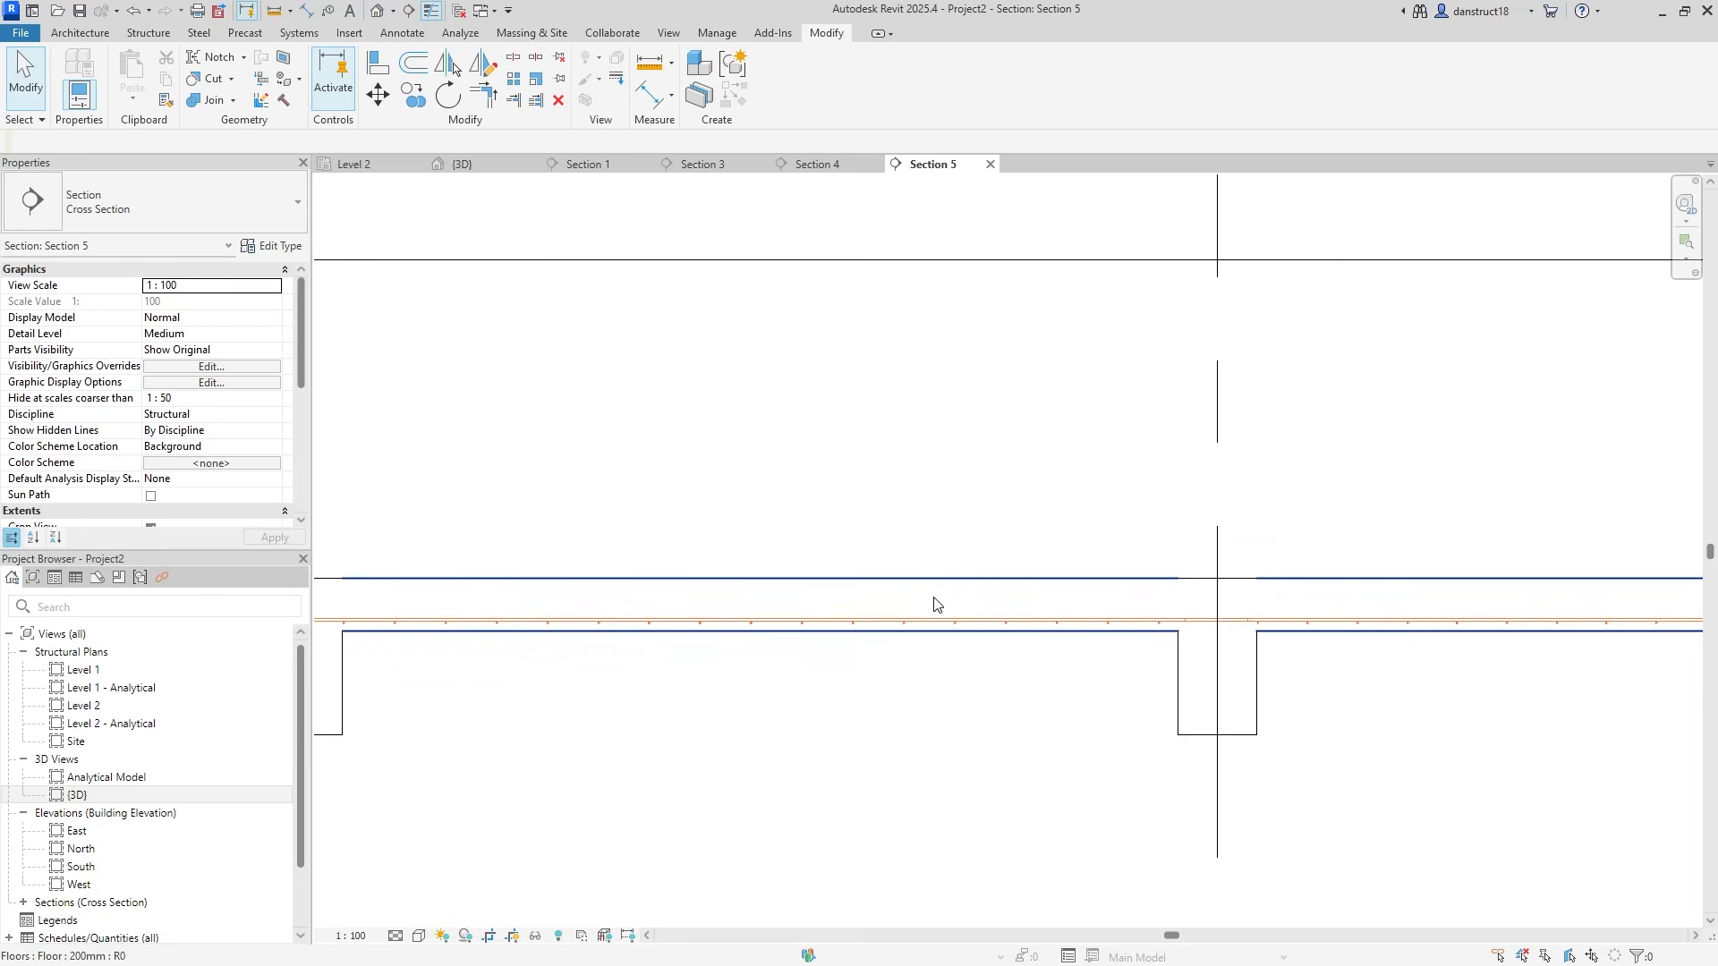
click(1294, 614)
scroll(1181, 542, down, 4)
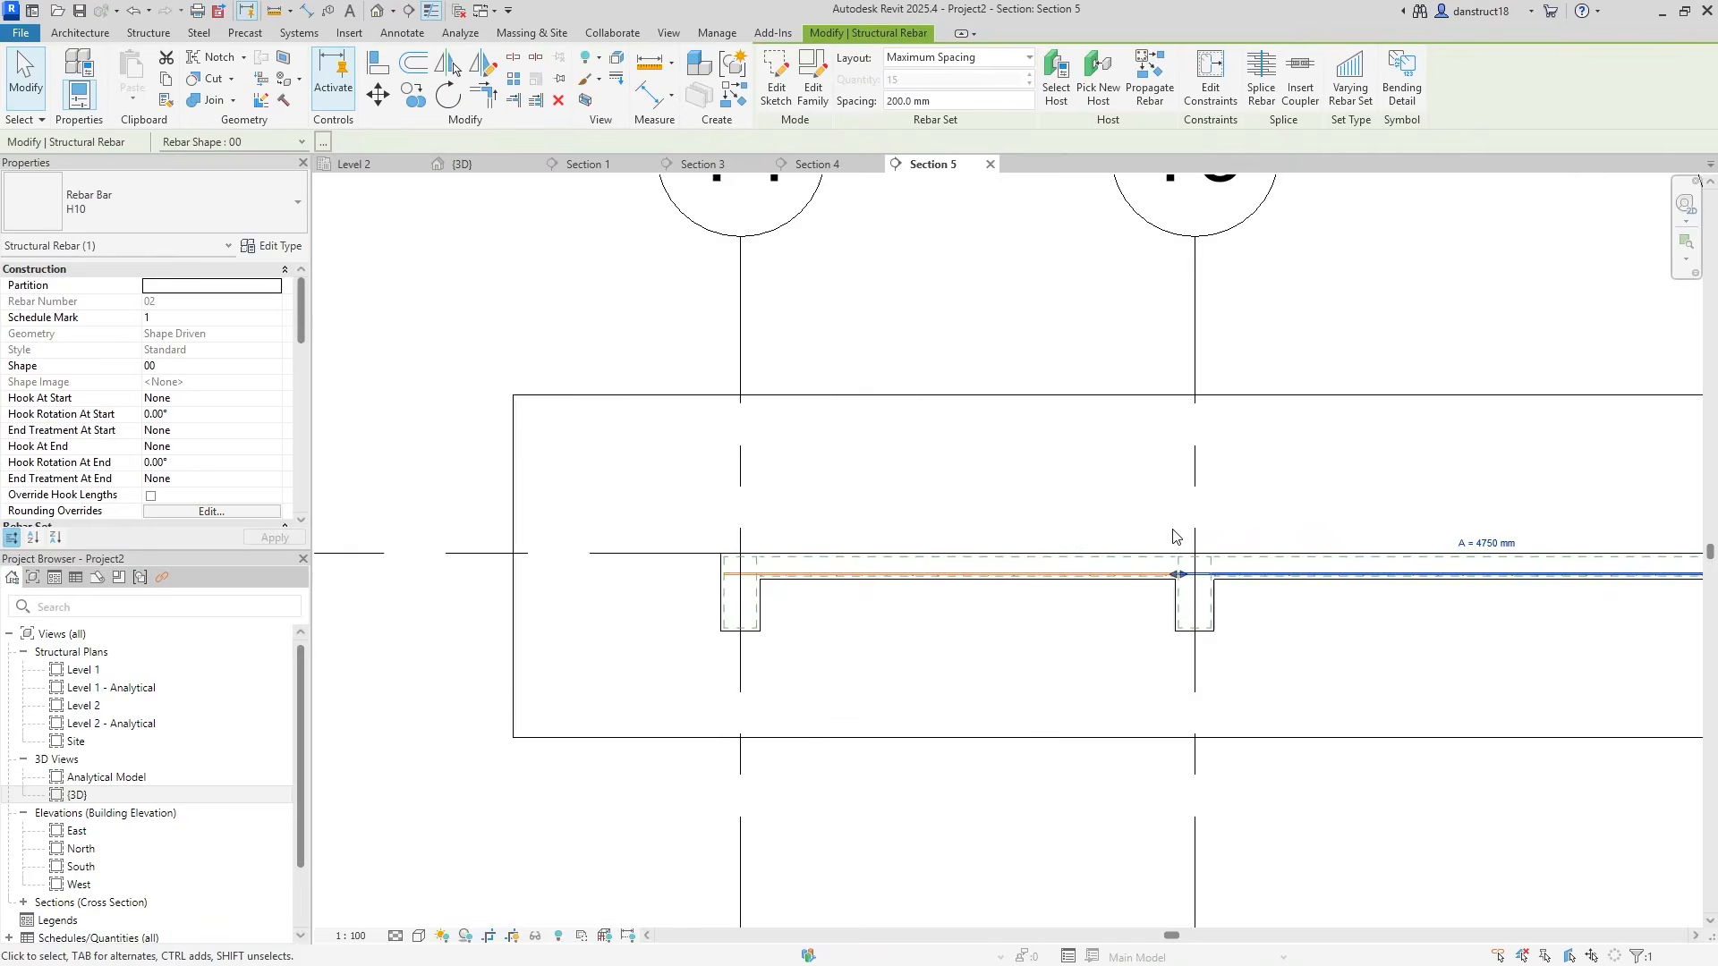
middle_drag(1191, 535, 1049, 542)
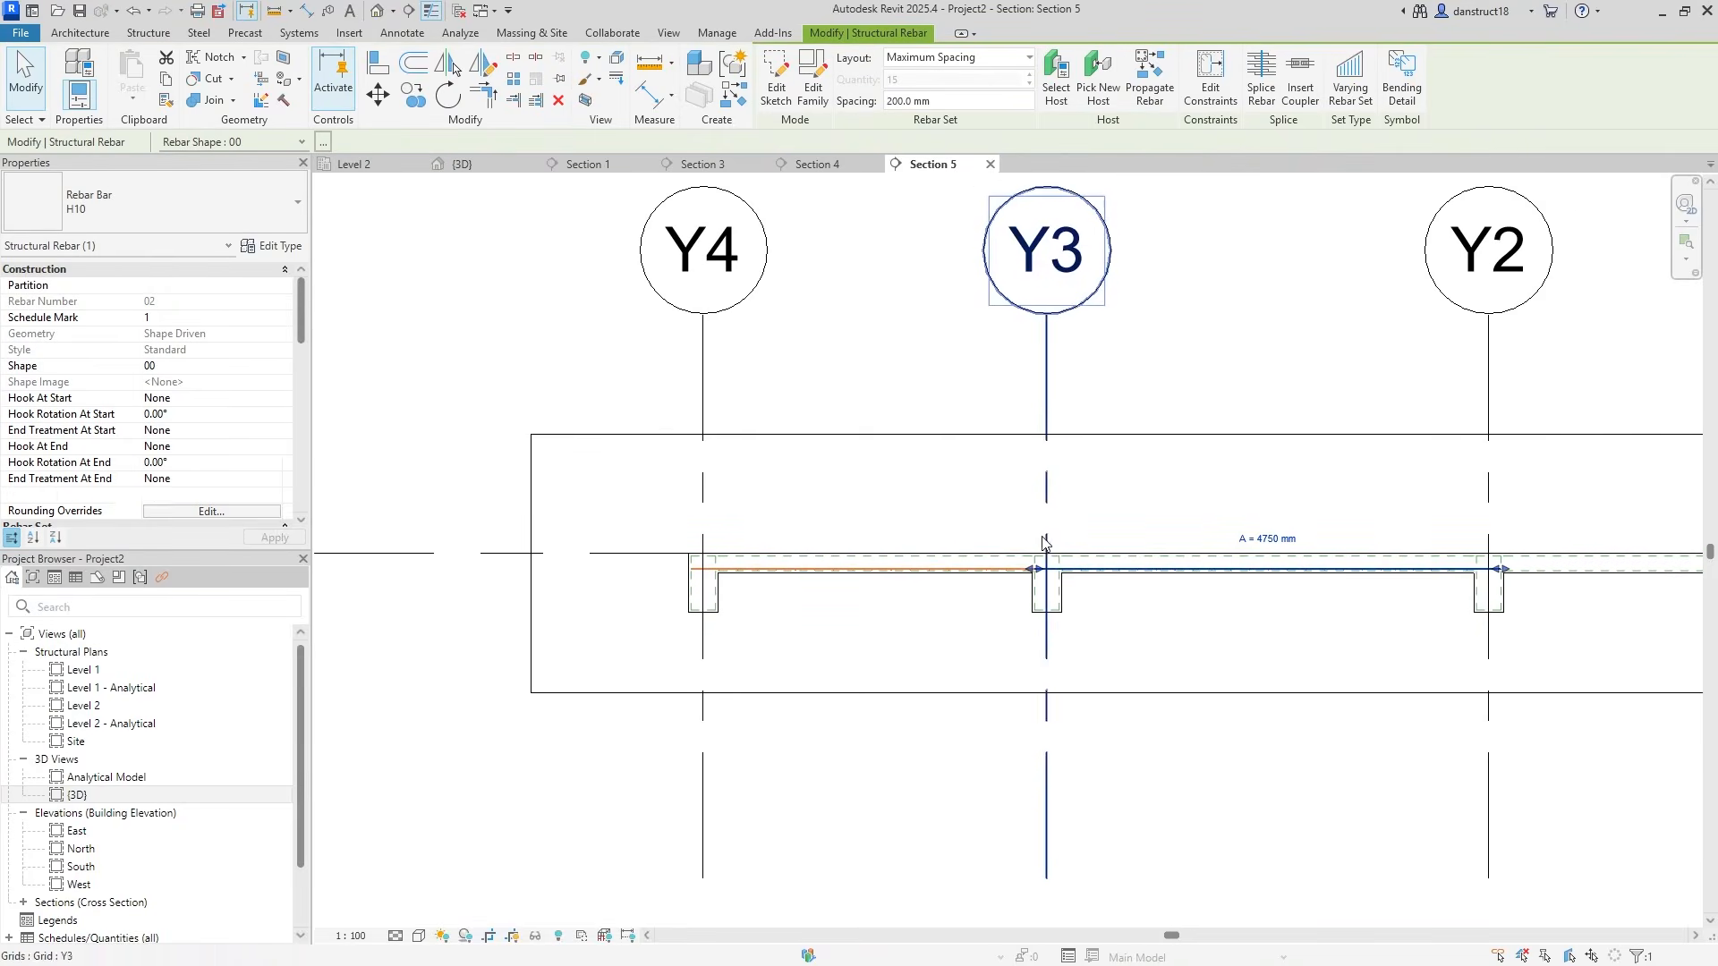
click(381, 168)
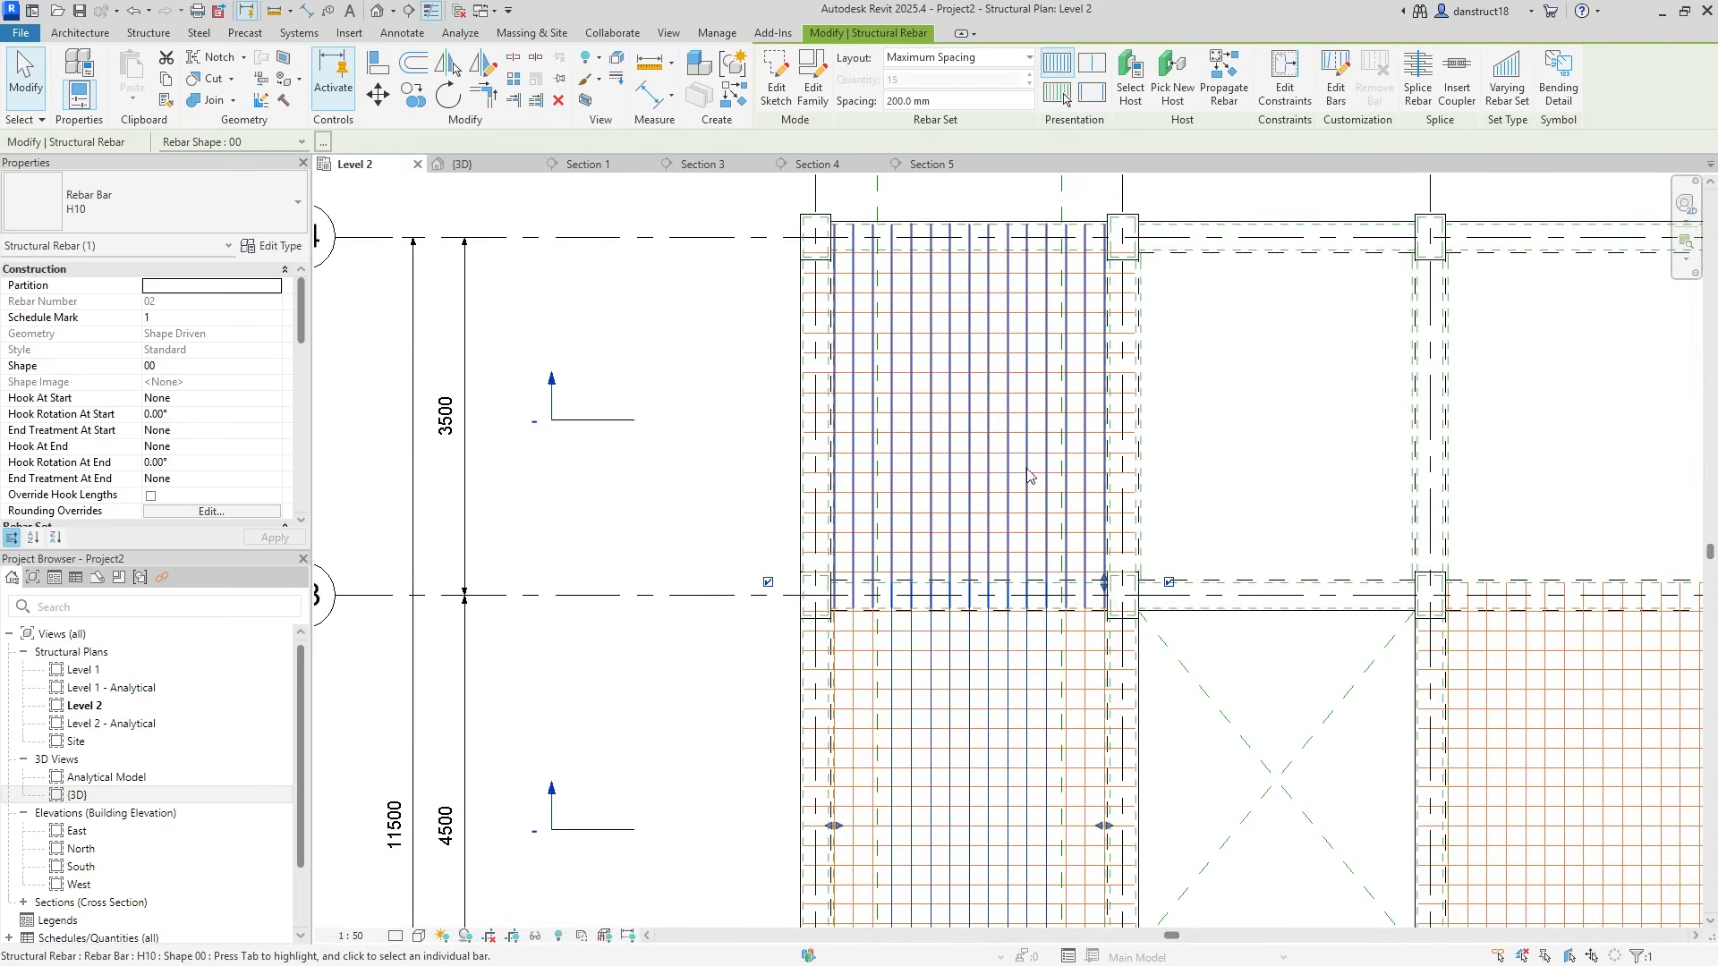
click(1047, 497)
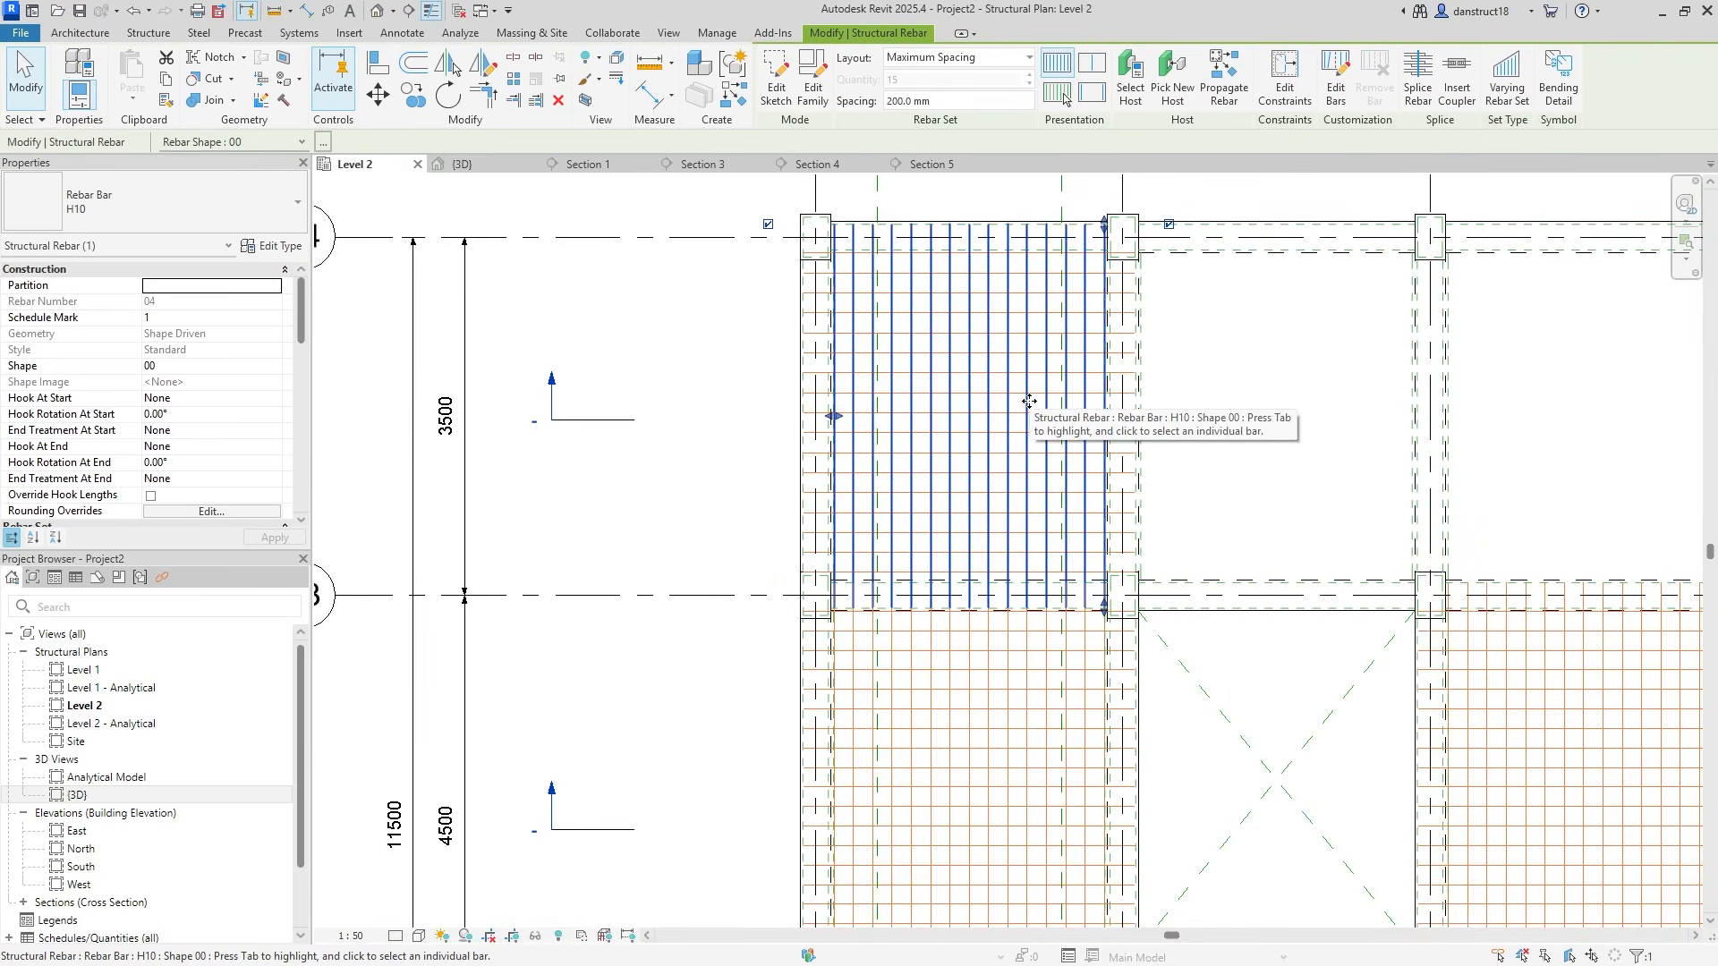
scroll(1029, 402, down, 2)
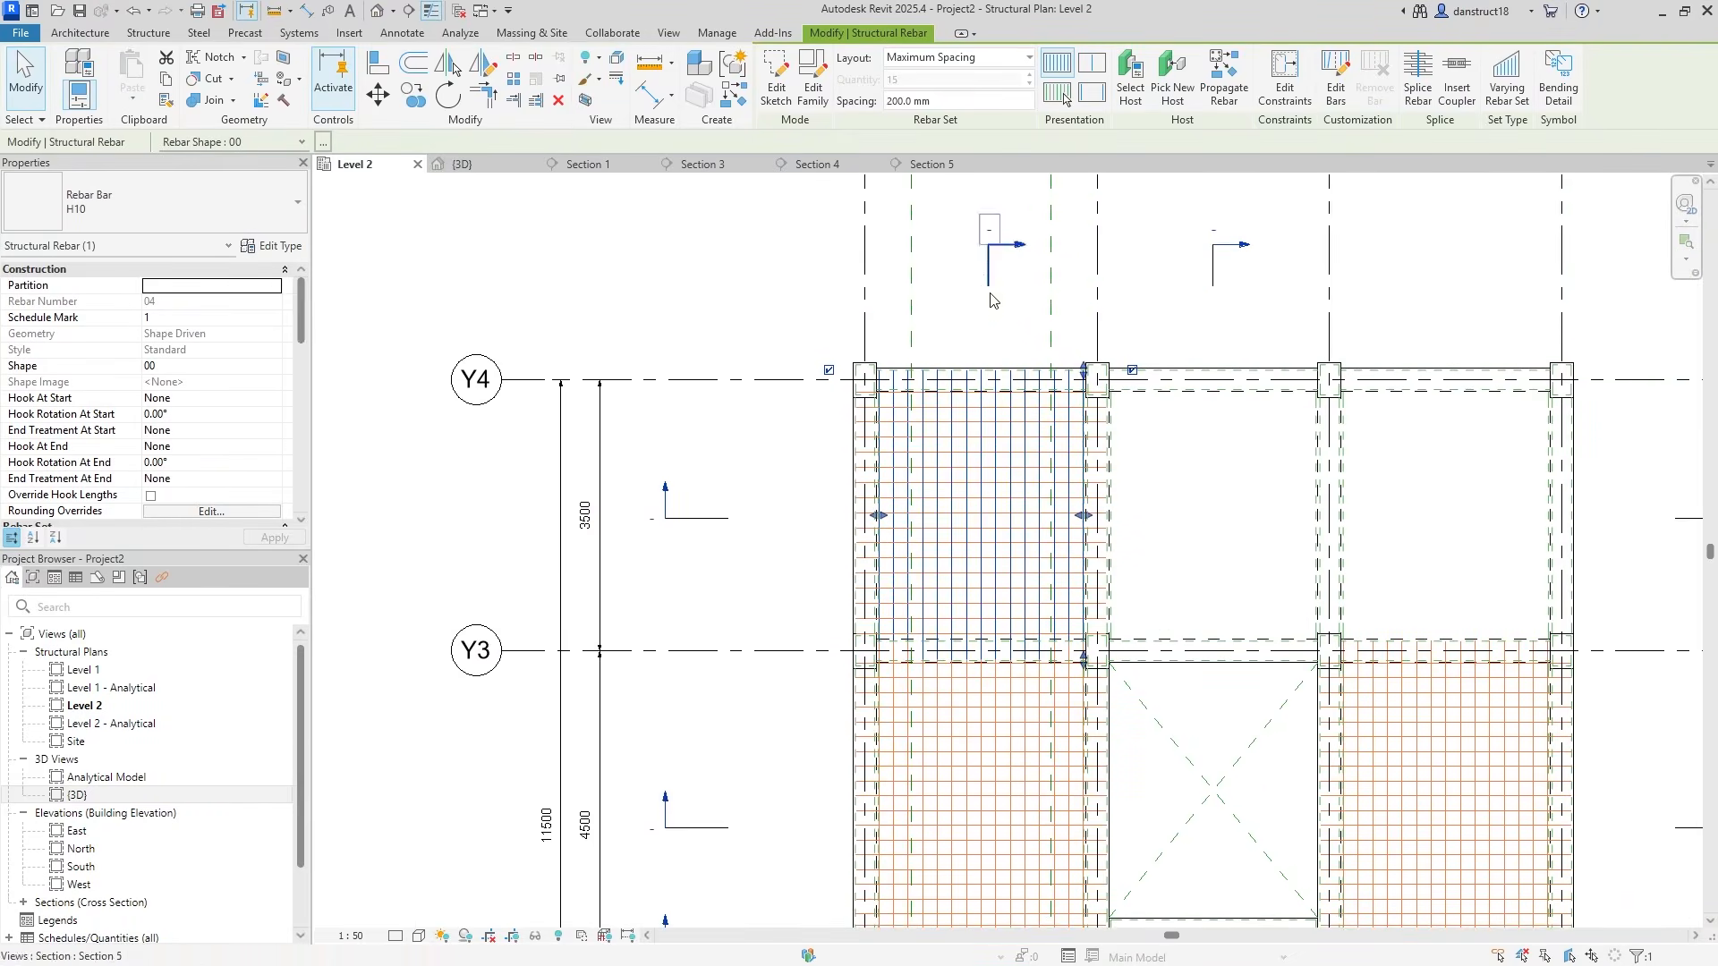
click(950, 277)
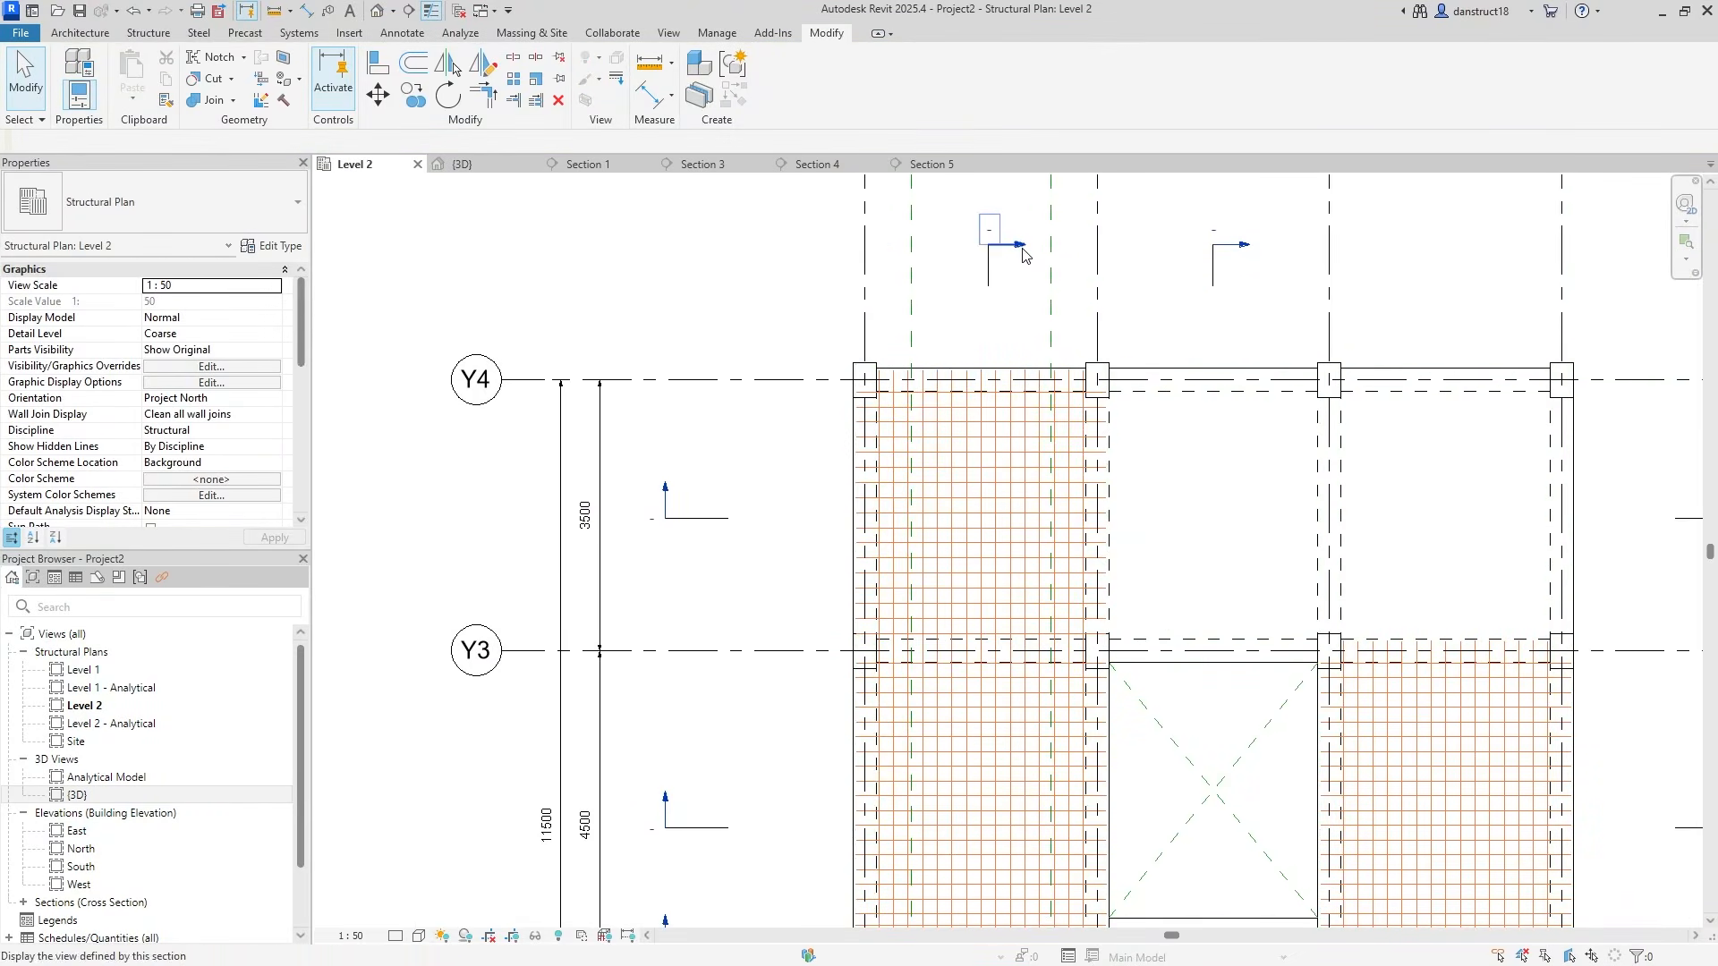
Return to Section 5 and examine the straight bar's end at the Y4 beam
double_click(1021, 246)
scroll(687, 572, up, 5)
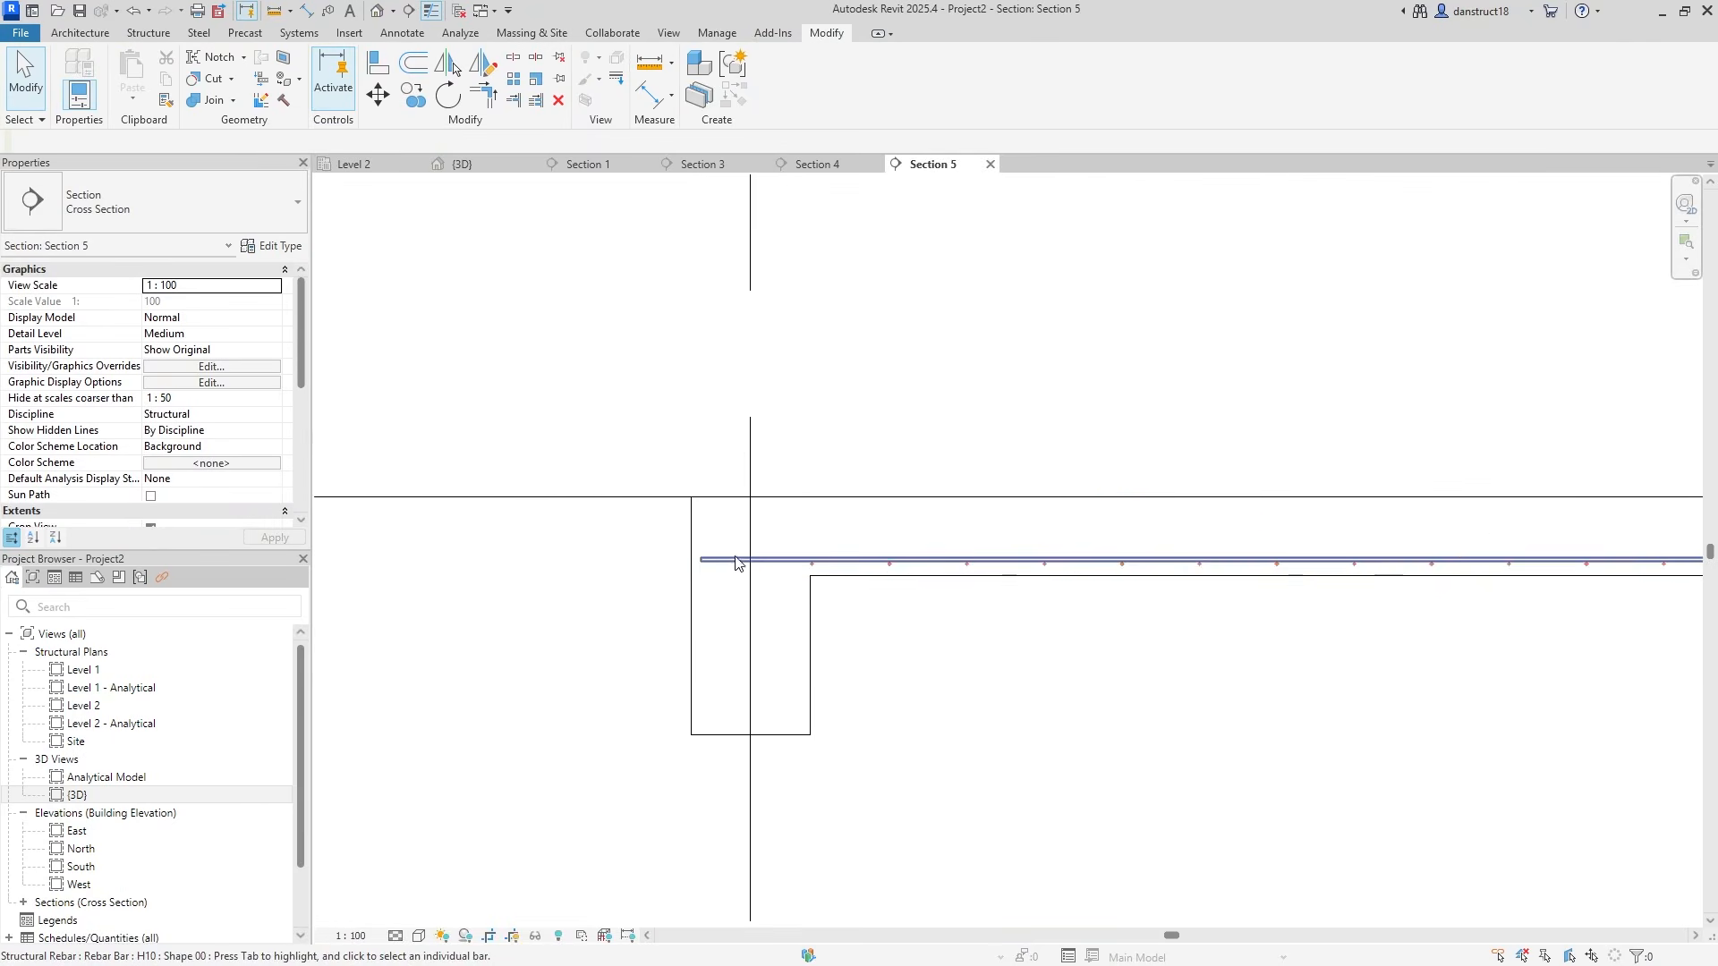
click(721, 557)
scroll(985, 501, down, 4)
click(997, 415)
middle_drag(997, 415, 957, 617)
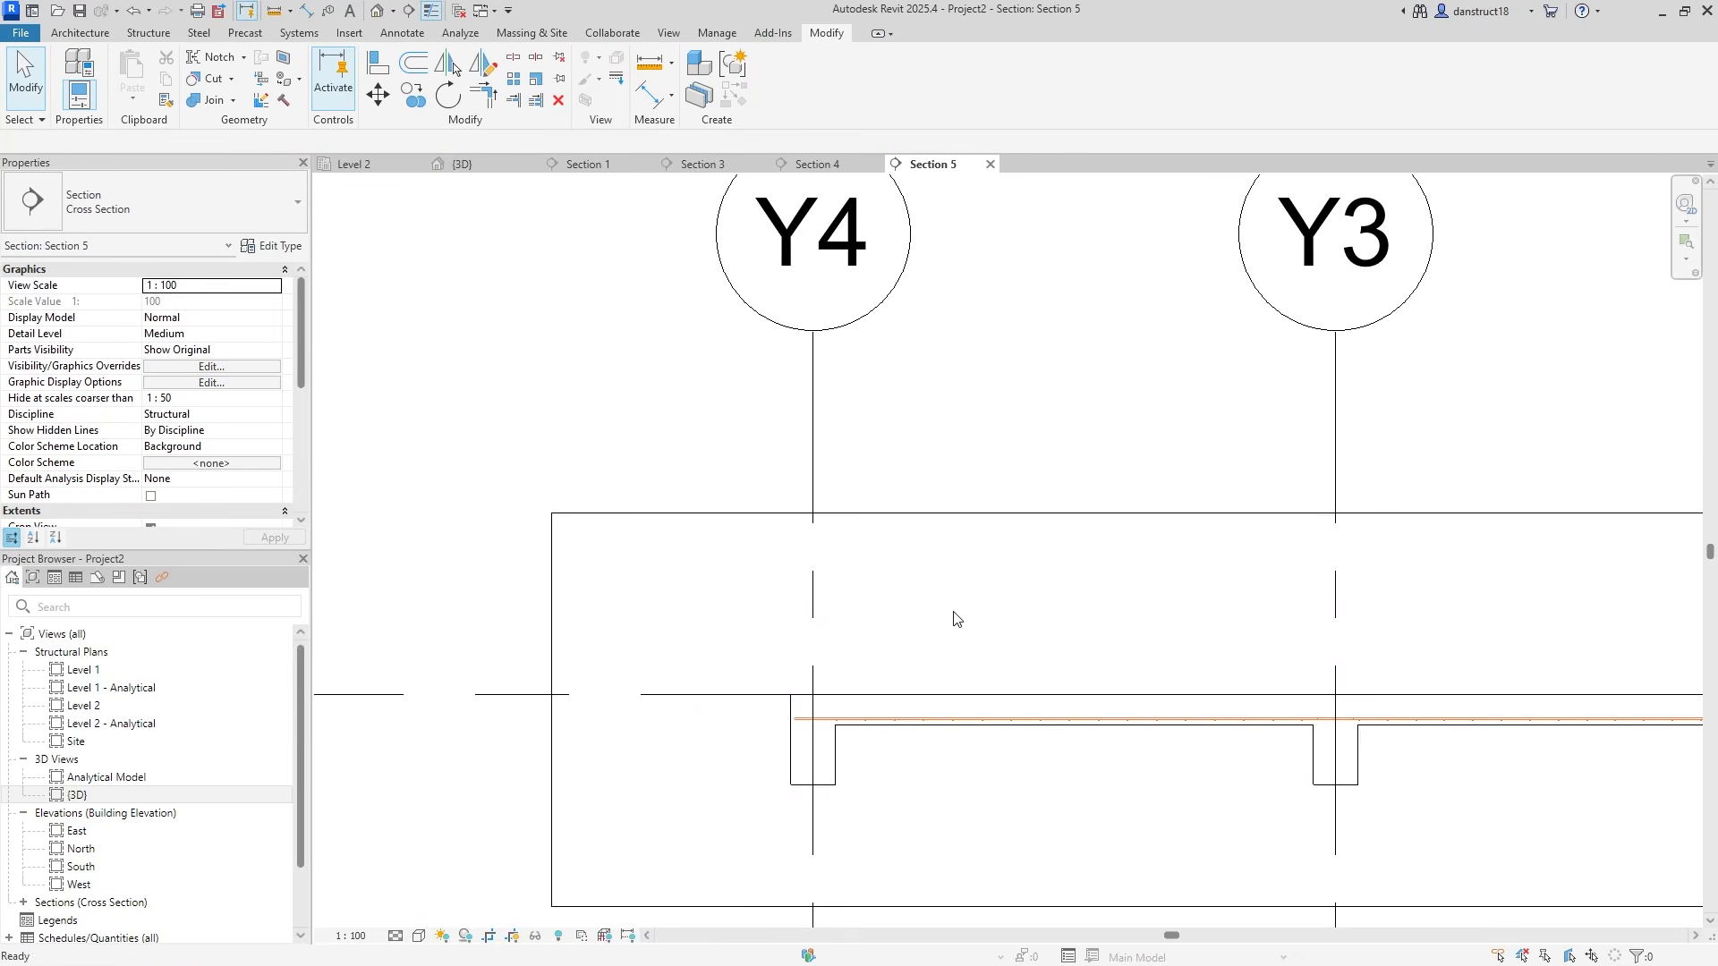
Add an aligned dimension between grids Y4 and Y3 above the slab in Section 5
key(d)
key(i)
click(811, 438)
click(1340, 454)
click(1151, 440)
key(Escape)
key(Escape)
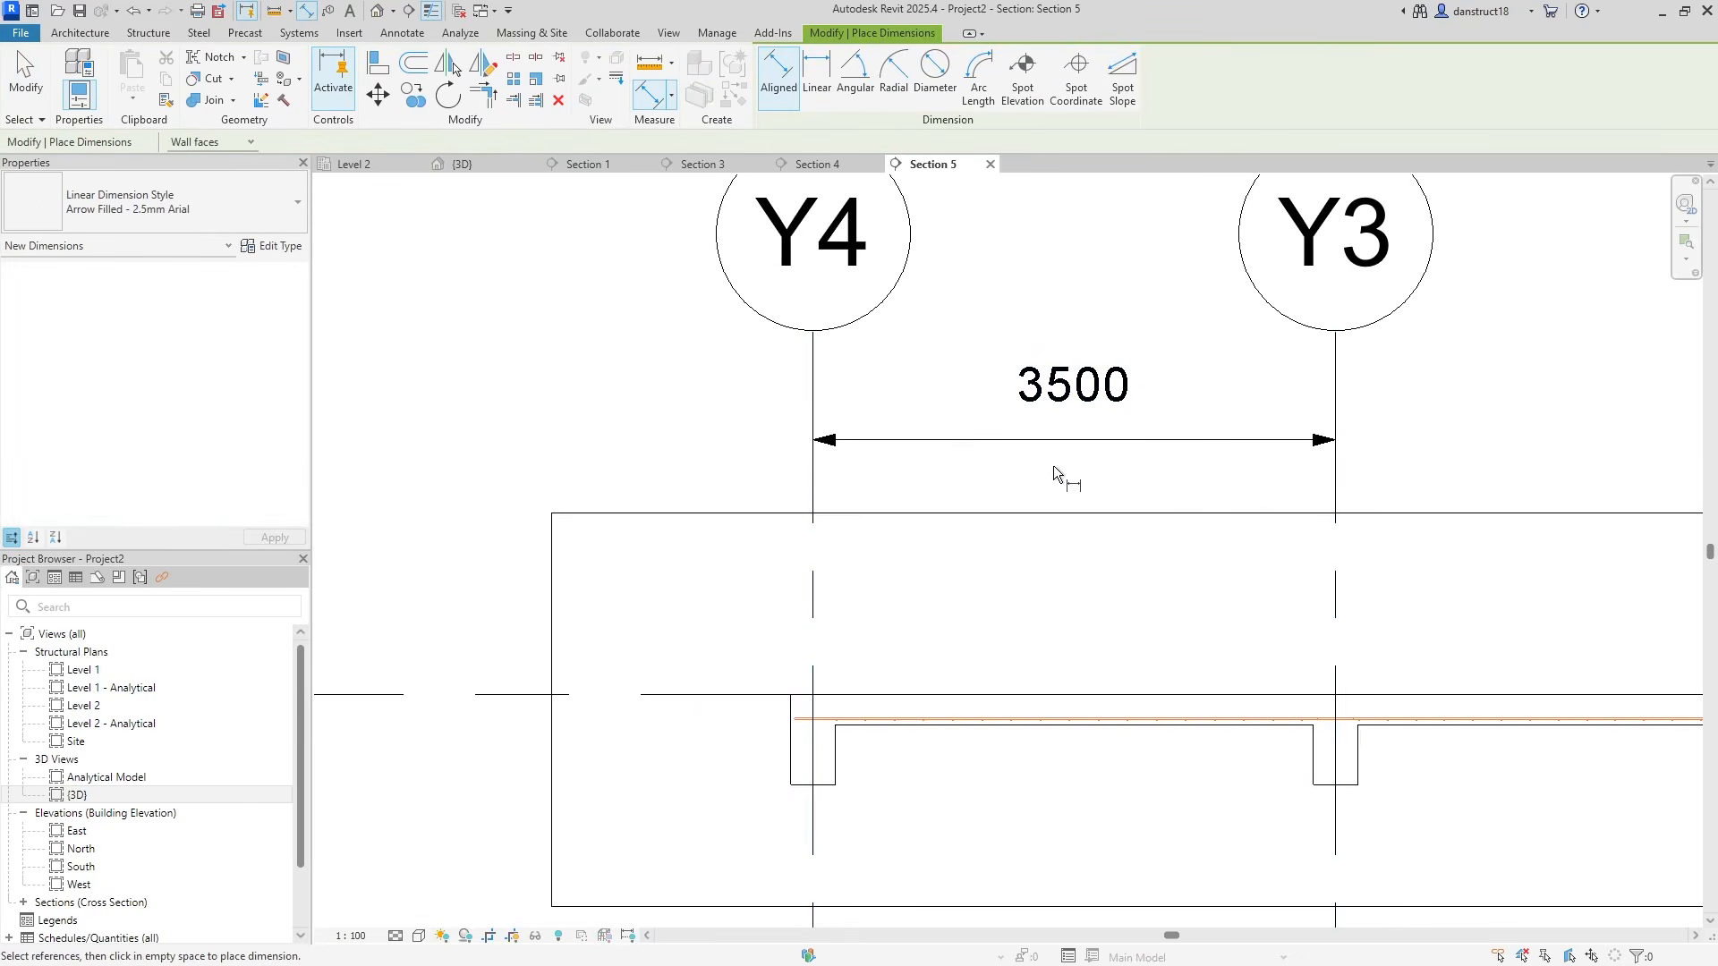
Draw two vertical reference planes across the slab between grids Y4 and Y3
click(149, 33)
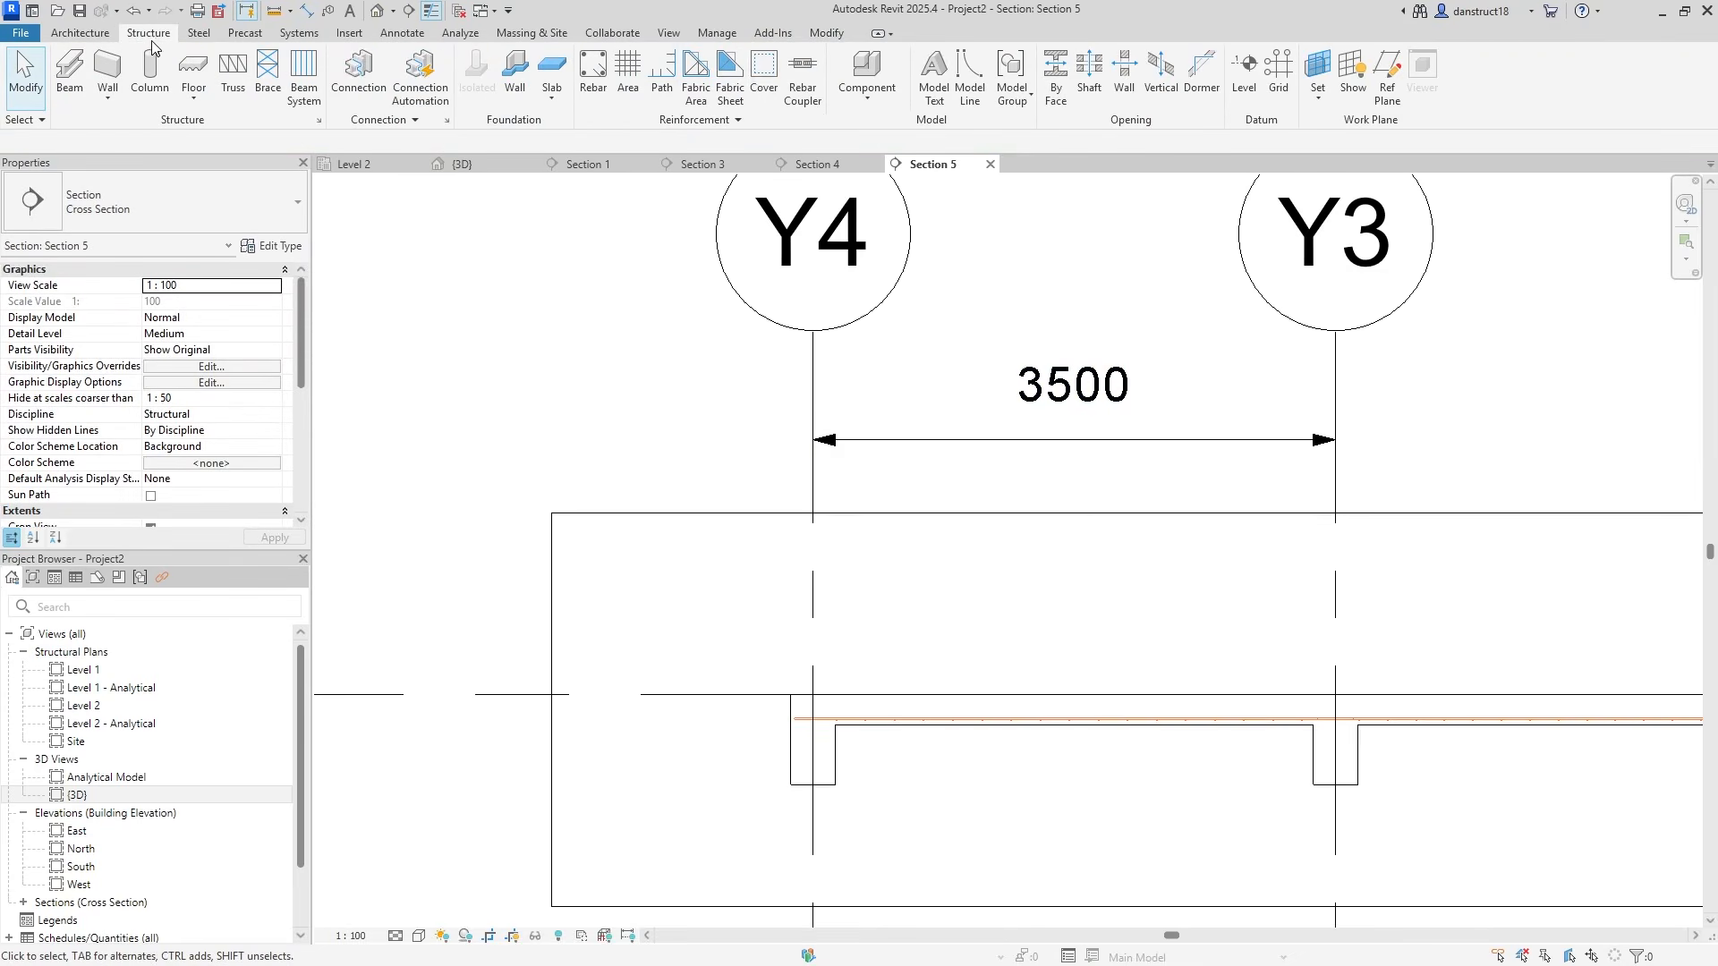
click(1387, 72)
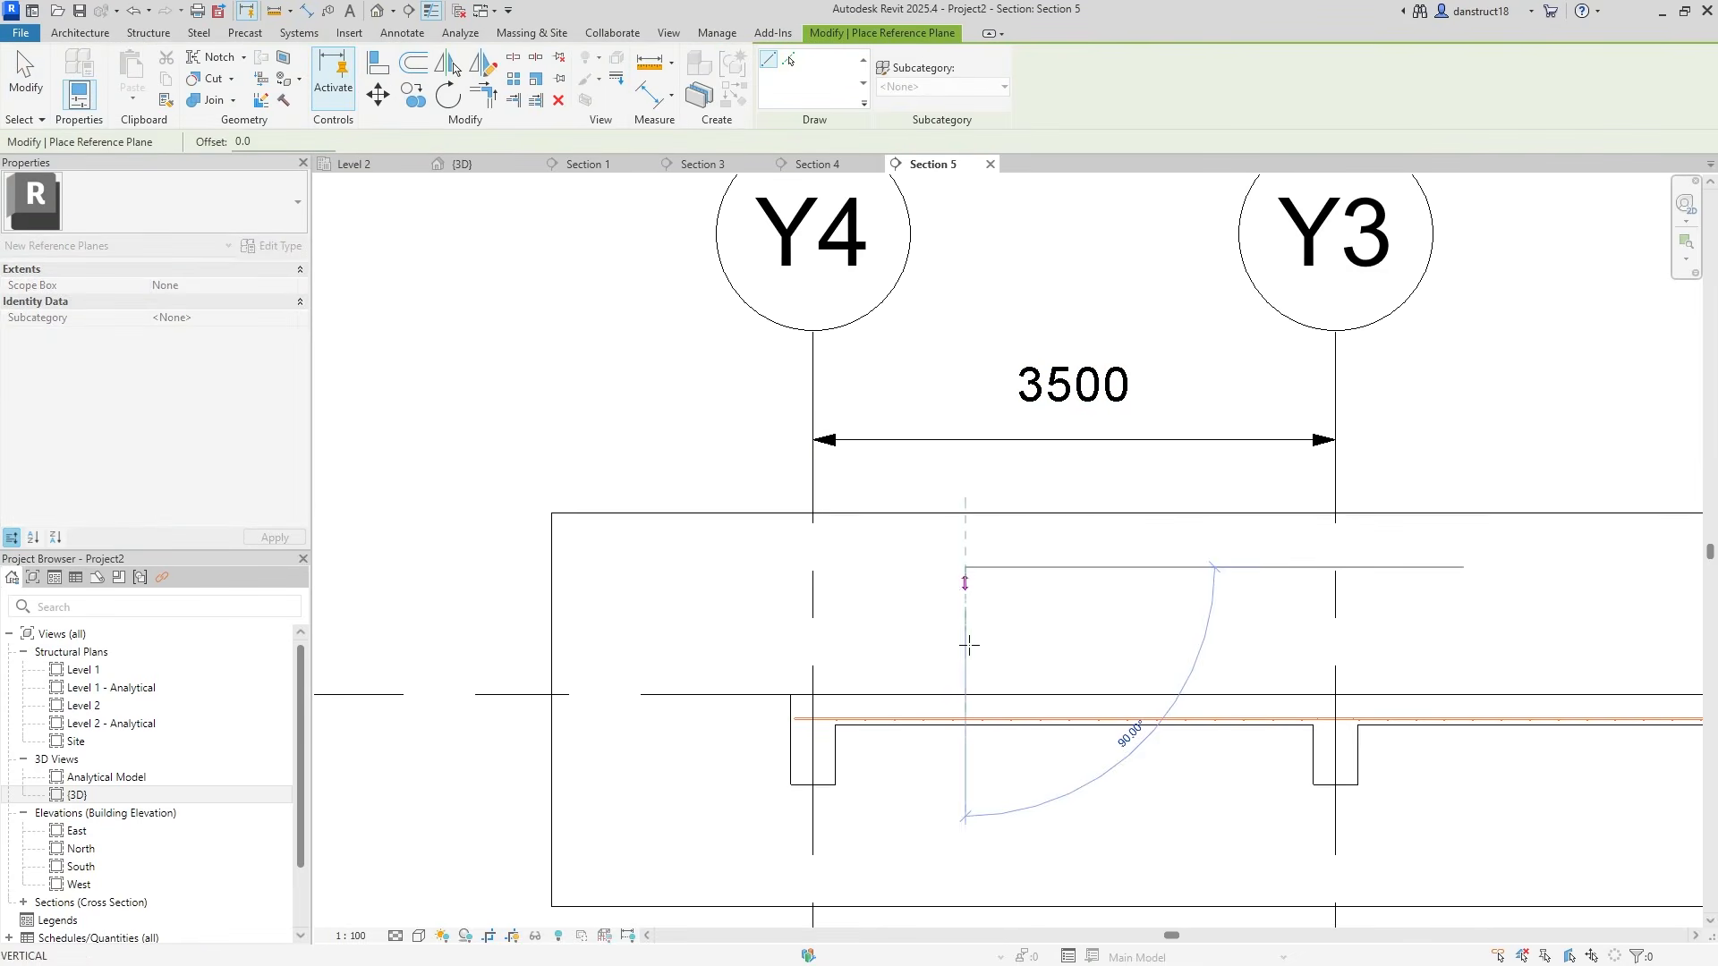
click(965, 823)
click(1157, 566)
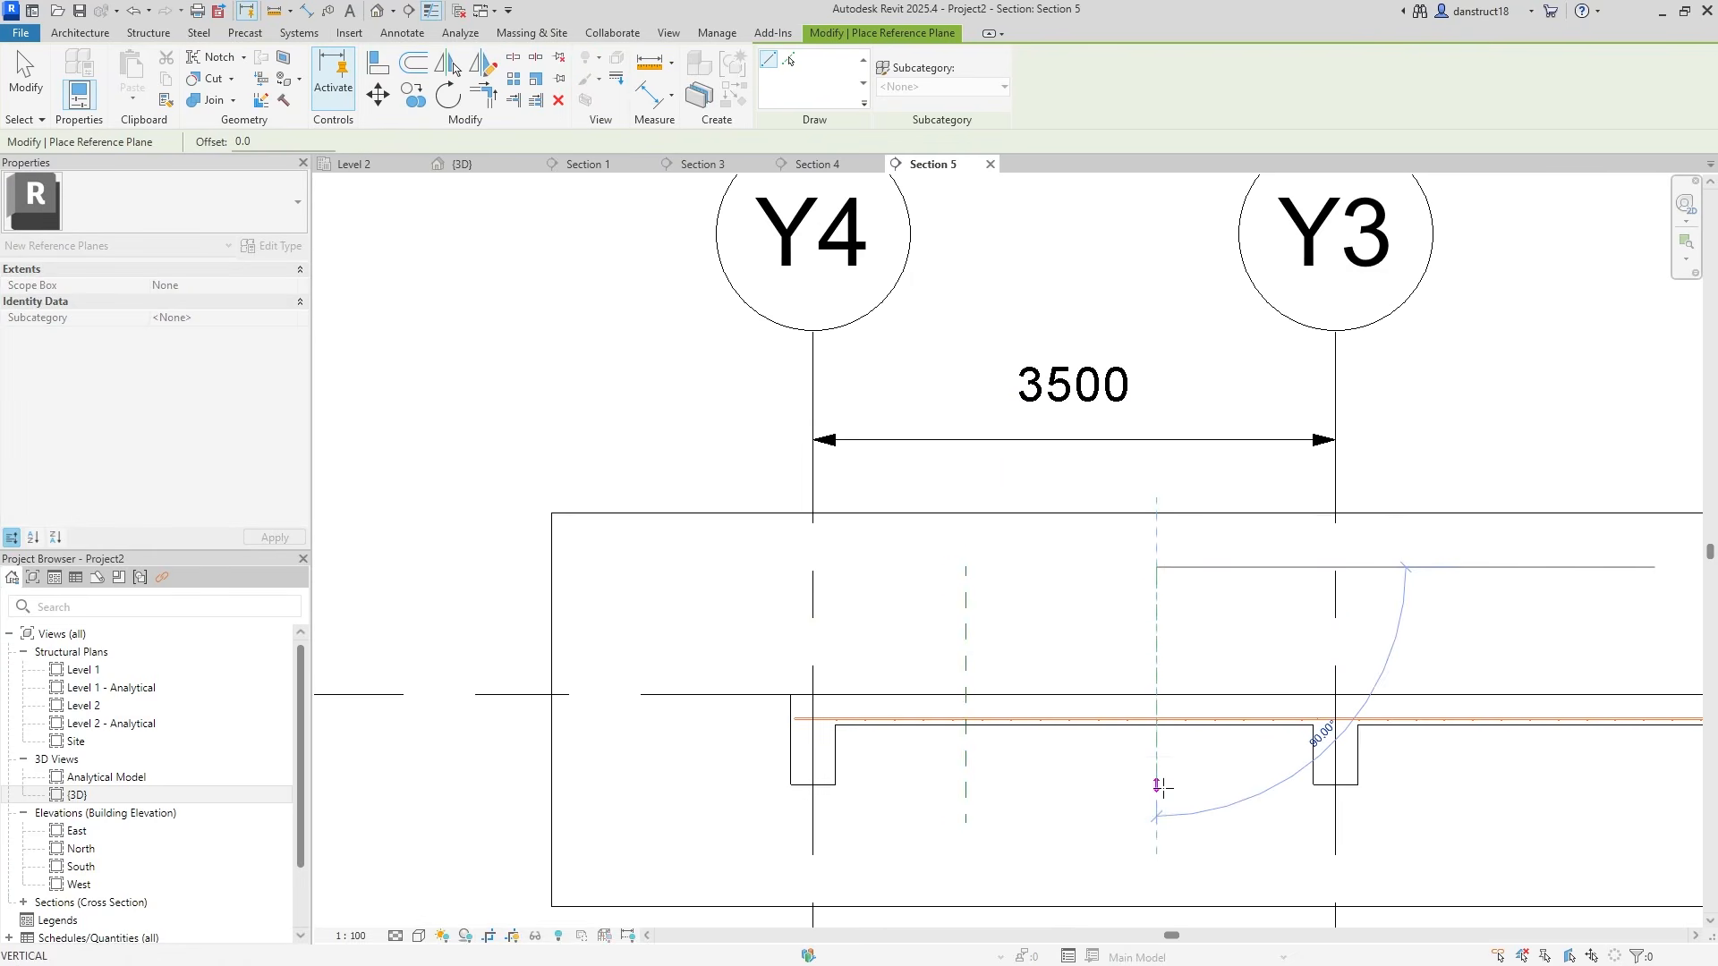
click(1157, 823)
key(Escape)
key(Escape)
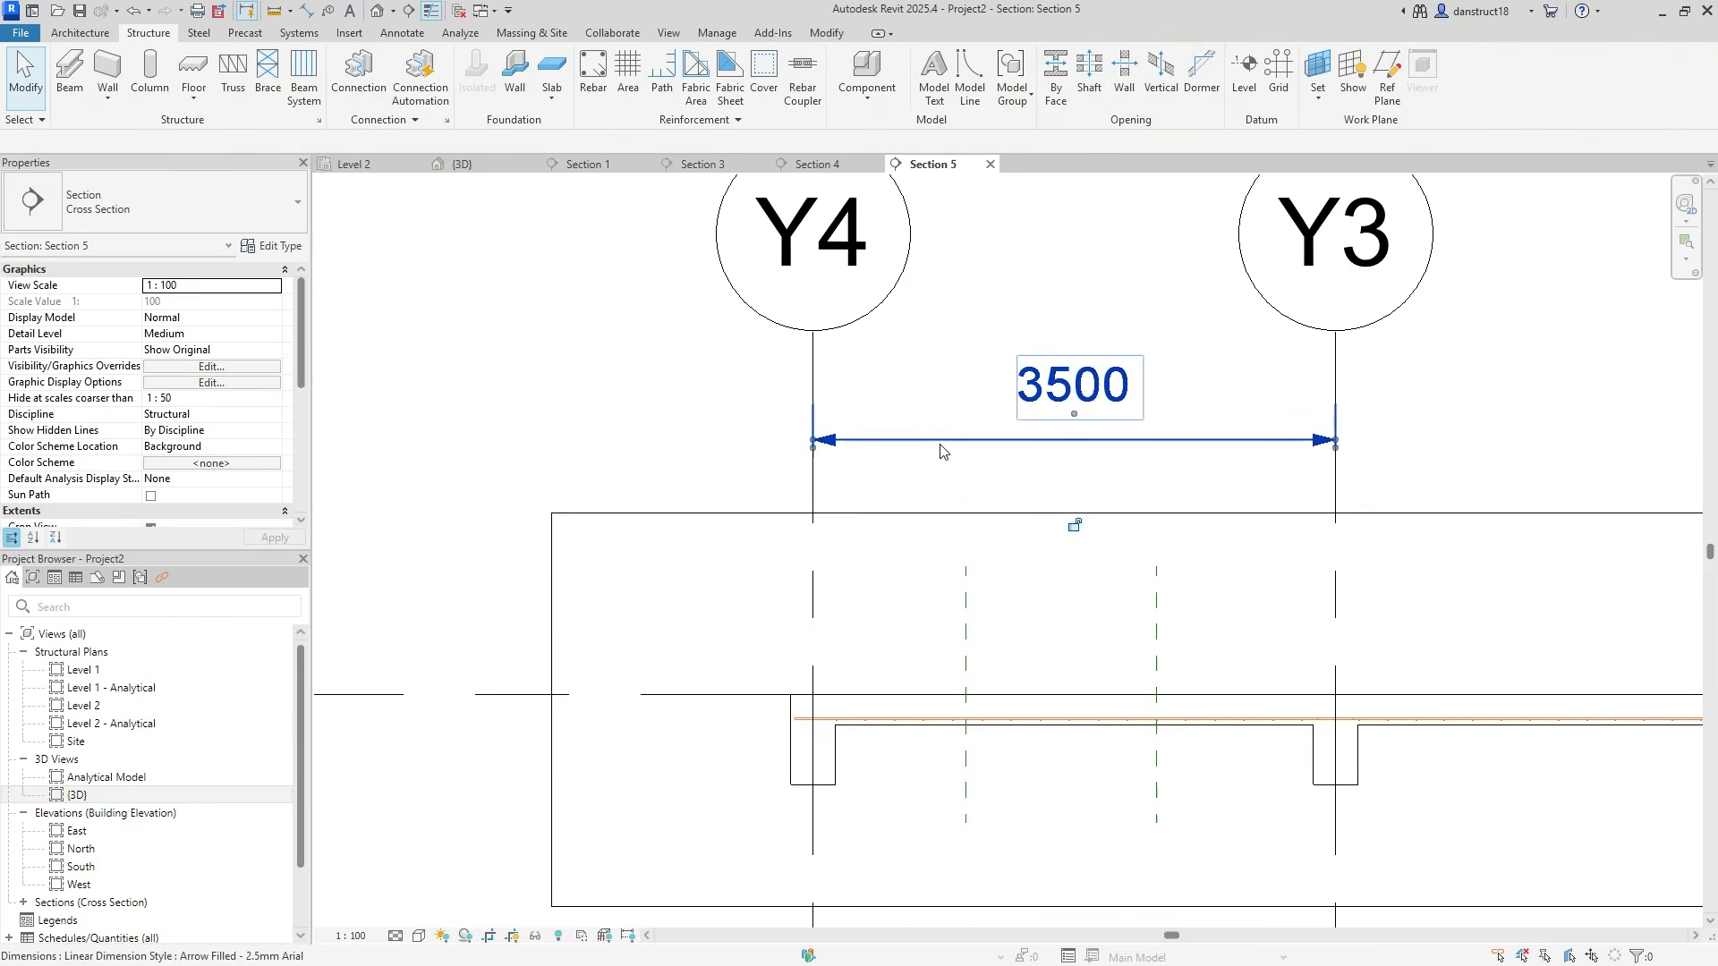
Add both reference planes as witness lines to the dimension between grids Y4 and Y3
click(949, 443)
click(992, 105)
click(964, 583)
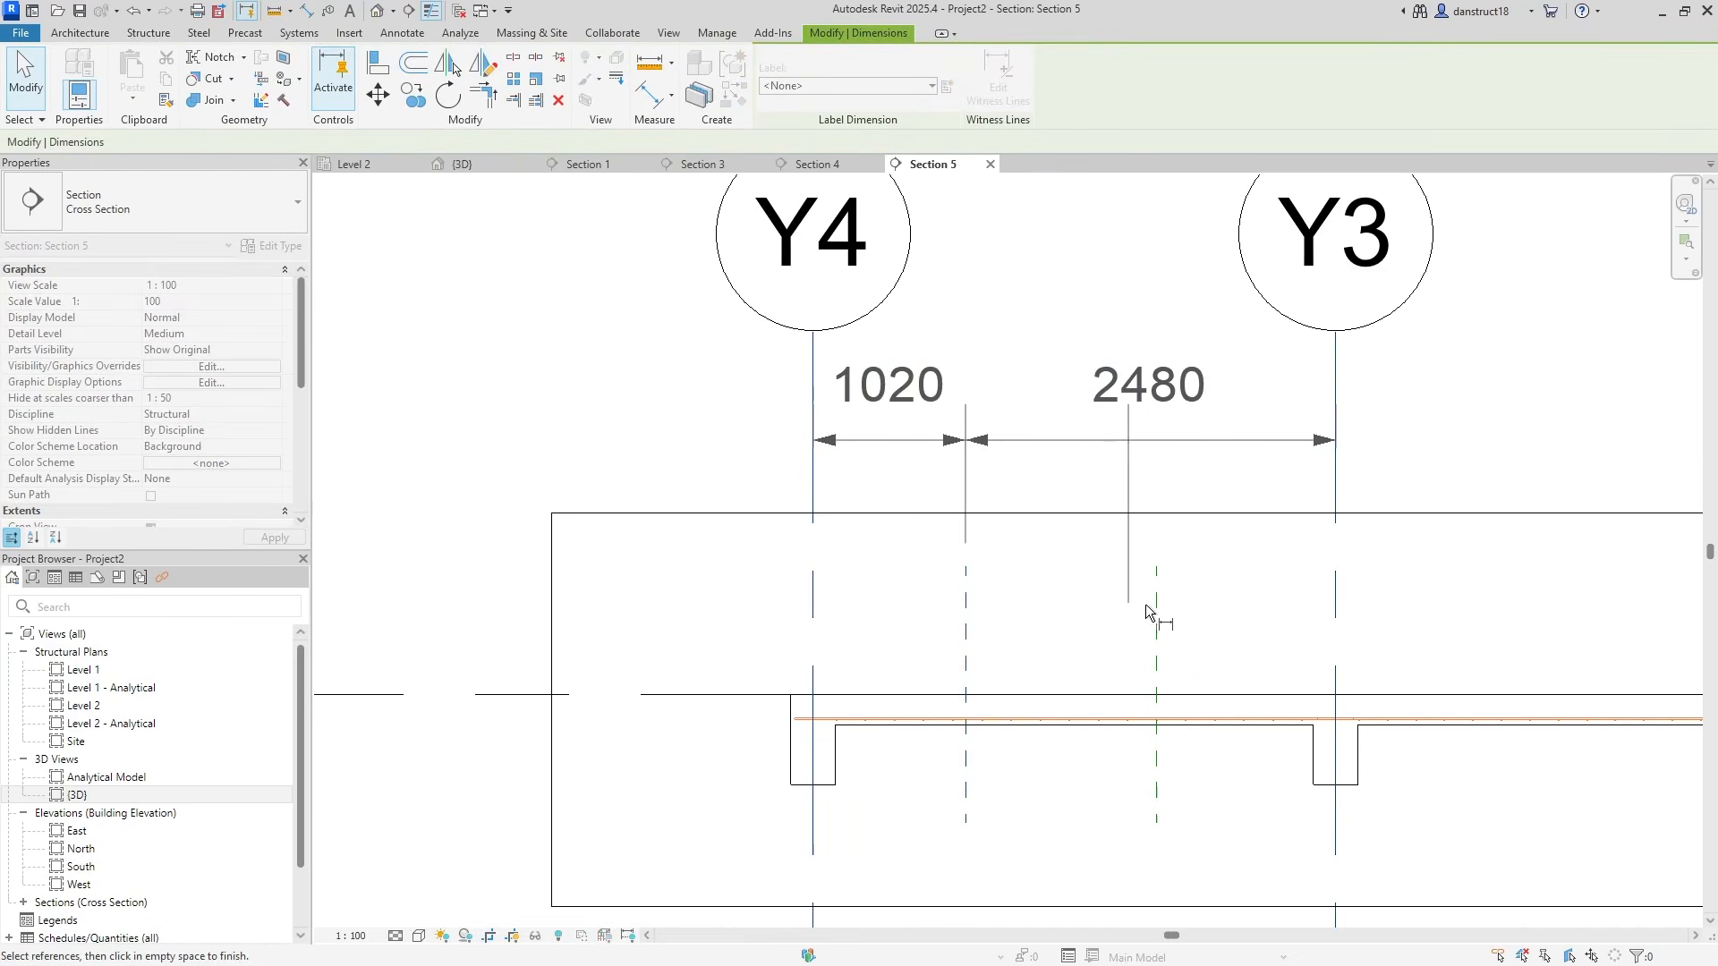
click(1158, 605)
click(1028, 592)
key(Escape)
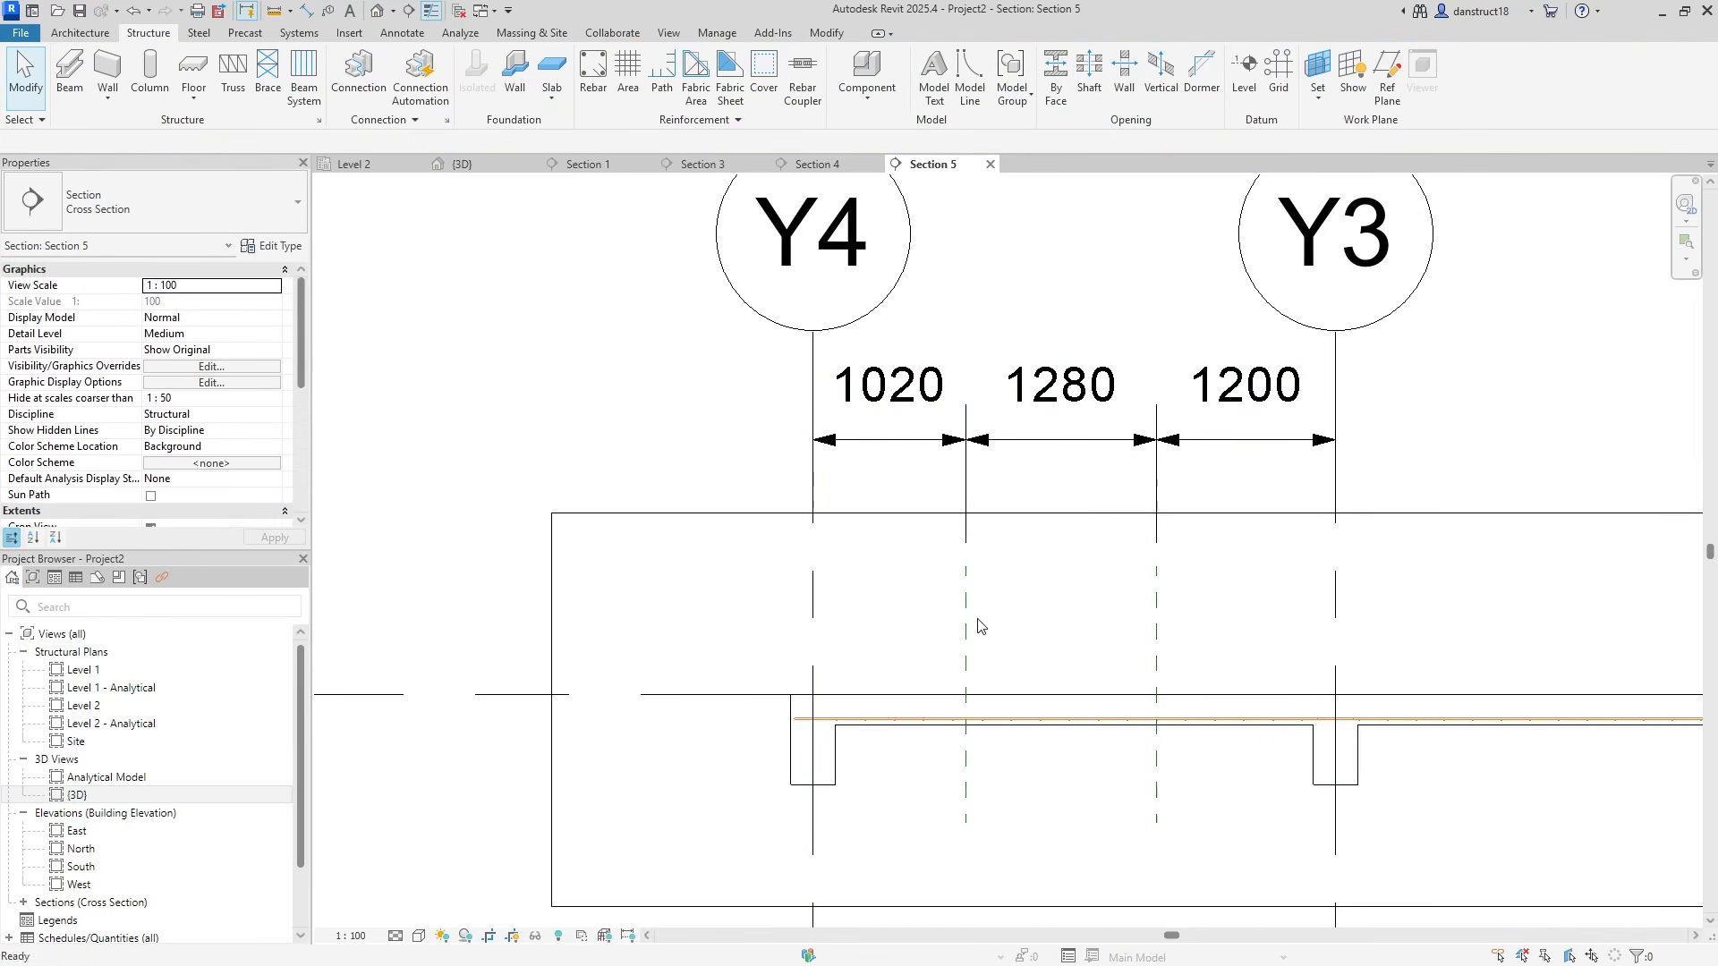
Set the distance from grid Y4 to the nearer reference plane to 600 mm
click(965, 617)
click(892, 400)
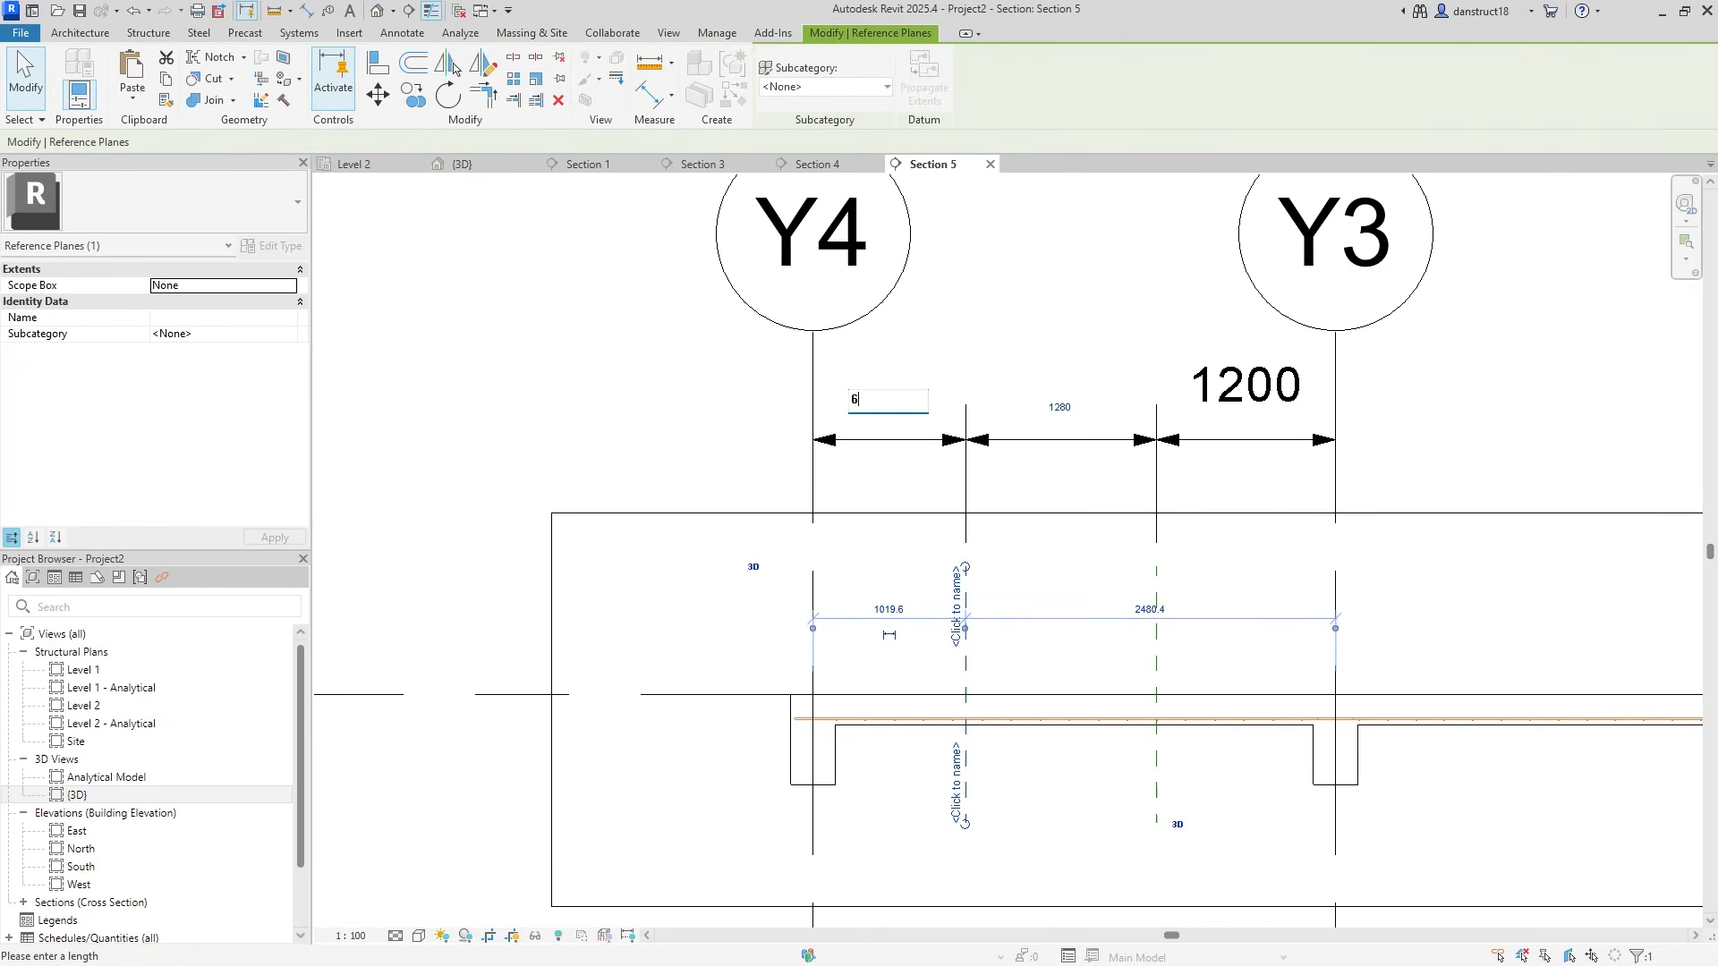
key(Return)
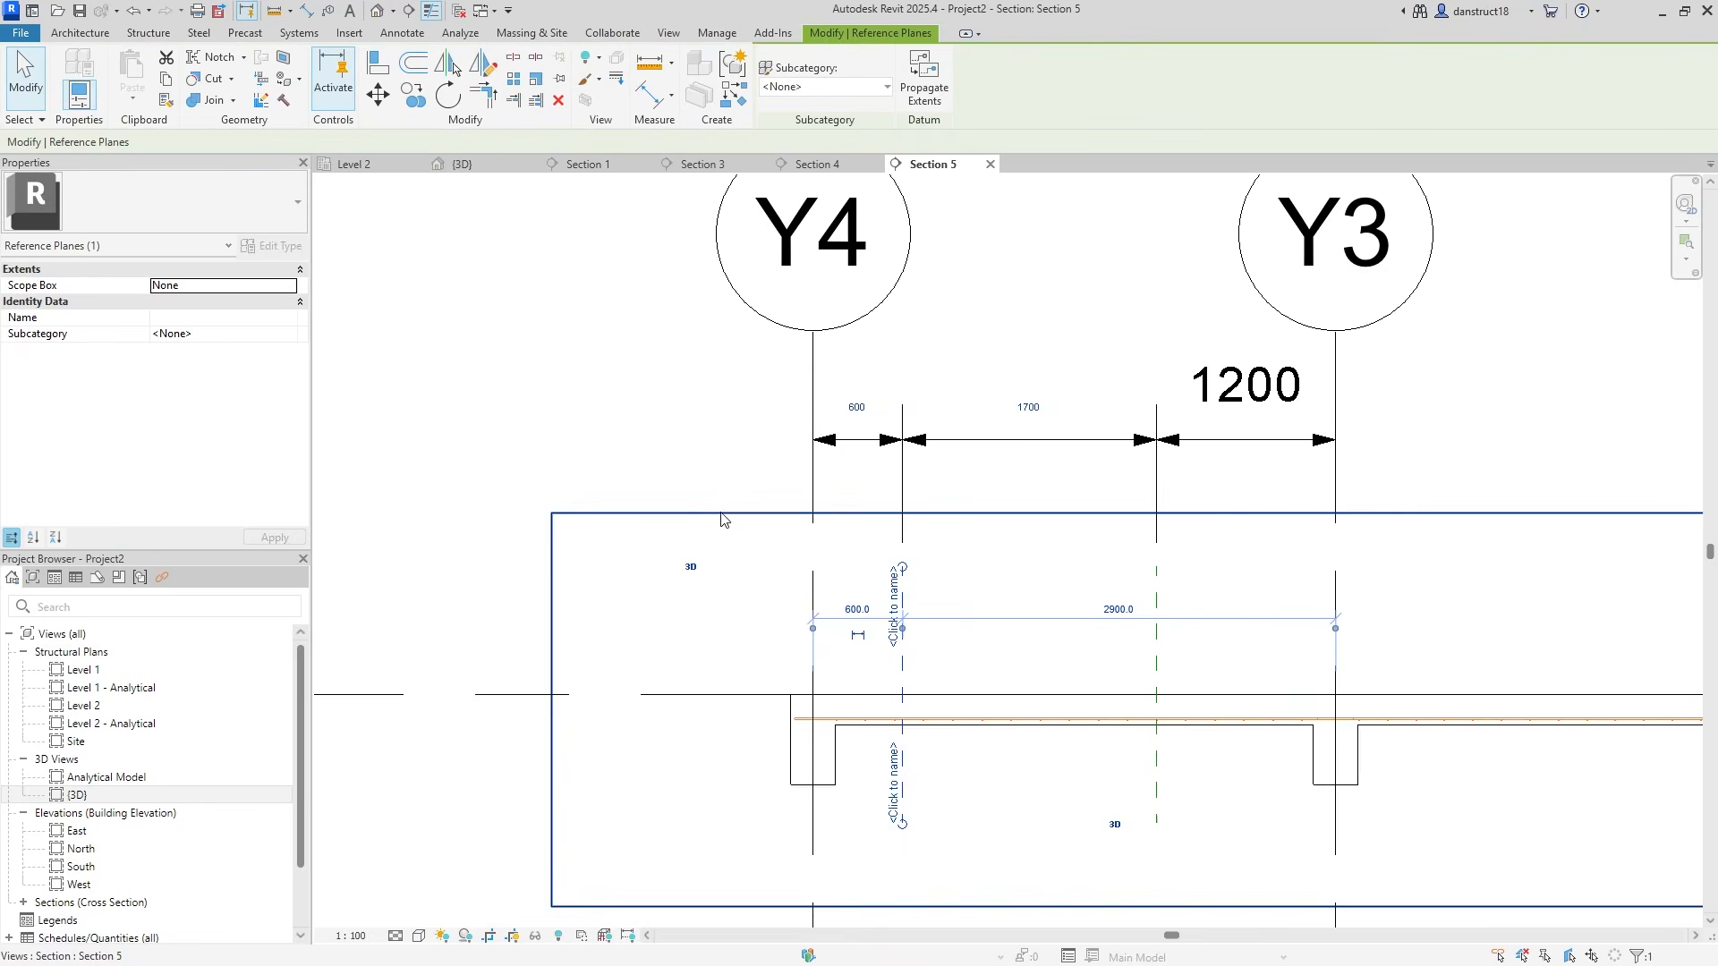
click(752, 457)
Extend the straight bar's sketch with a vertical leg at the Y4 beam and a top leg ending at the 600 mm reference plane
scroll(866, 721, up, 3)
click(789, 727)
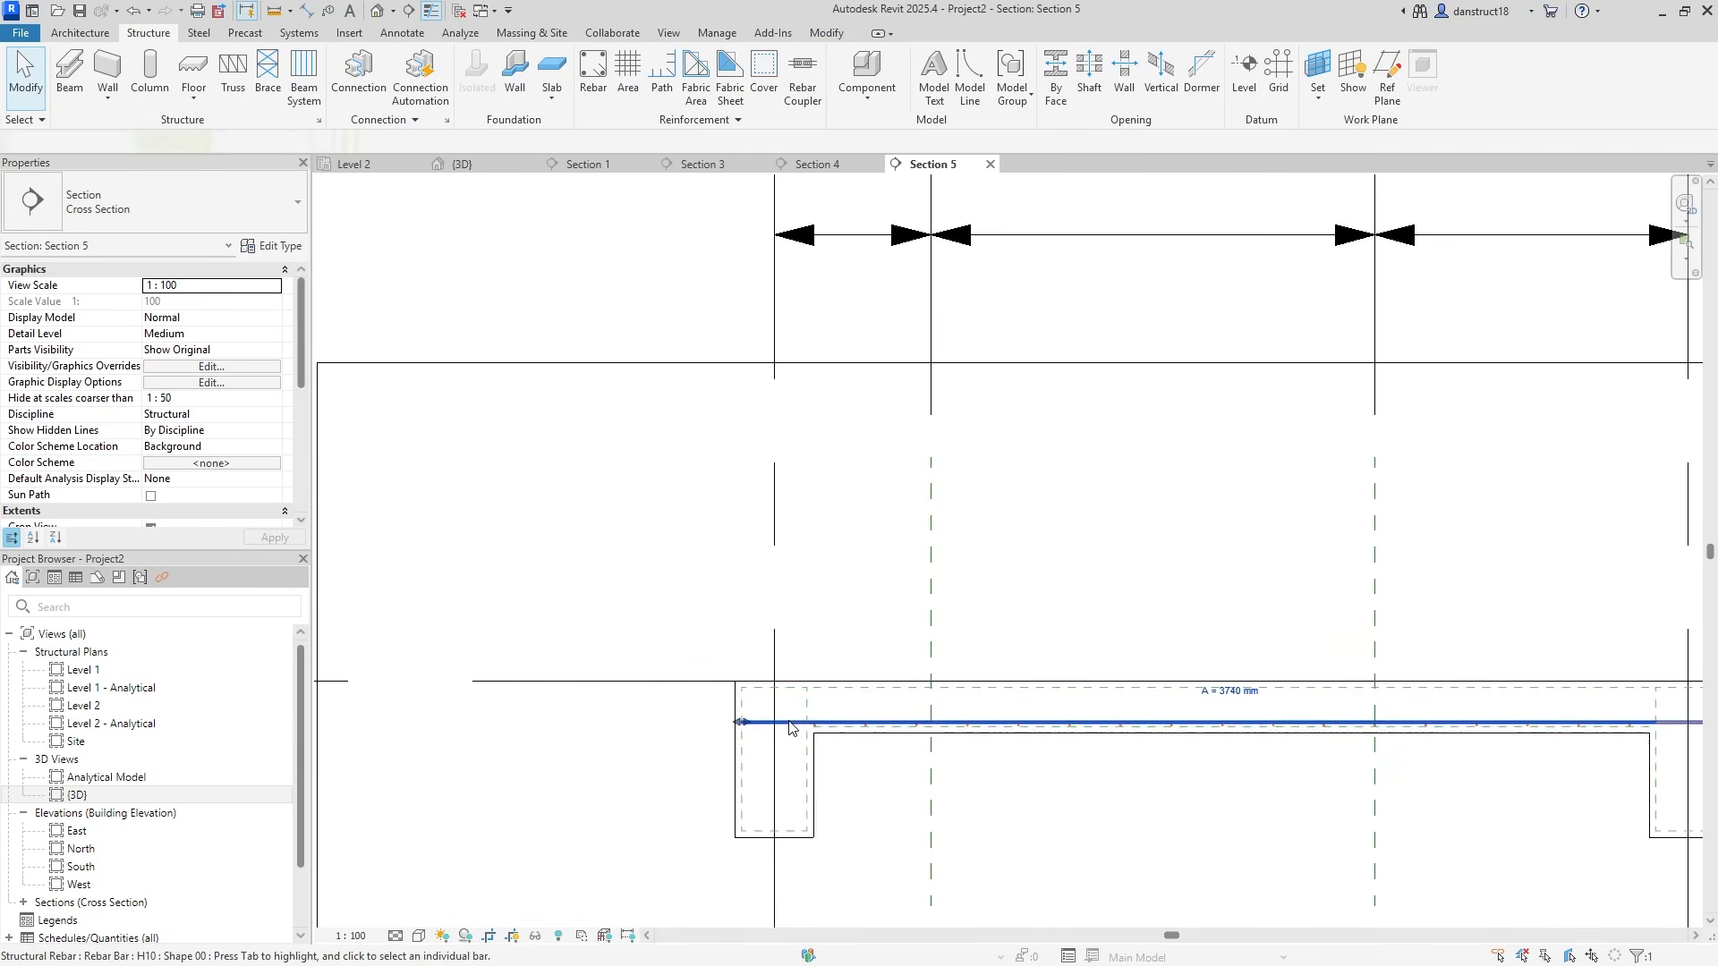
click(775, 78)
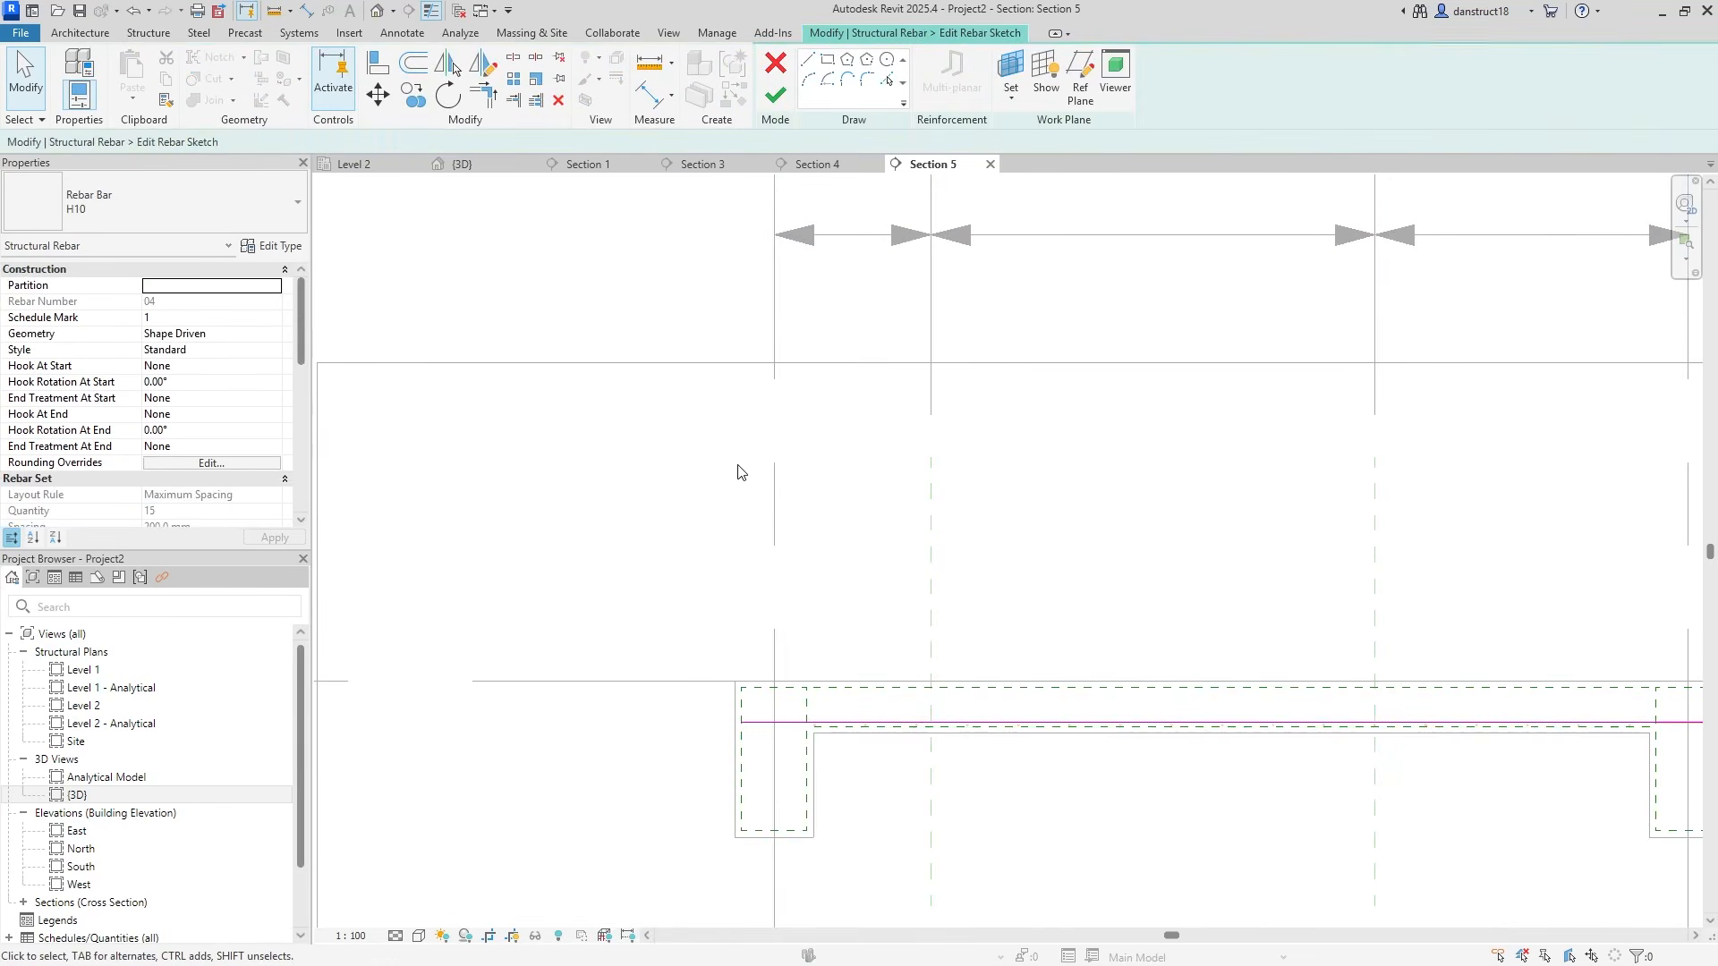
click(808, 60)
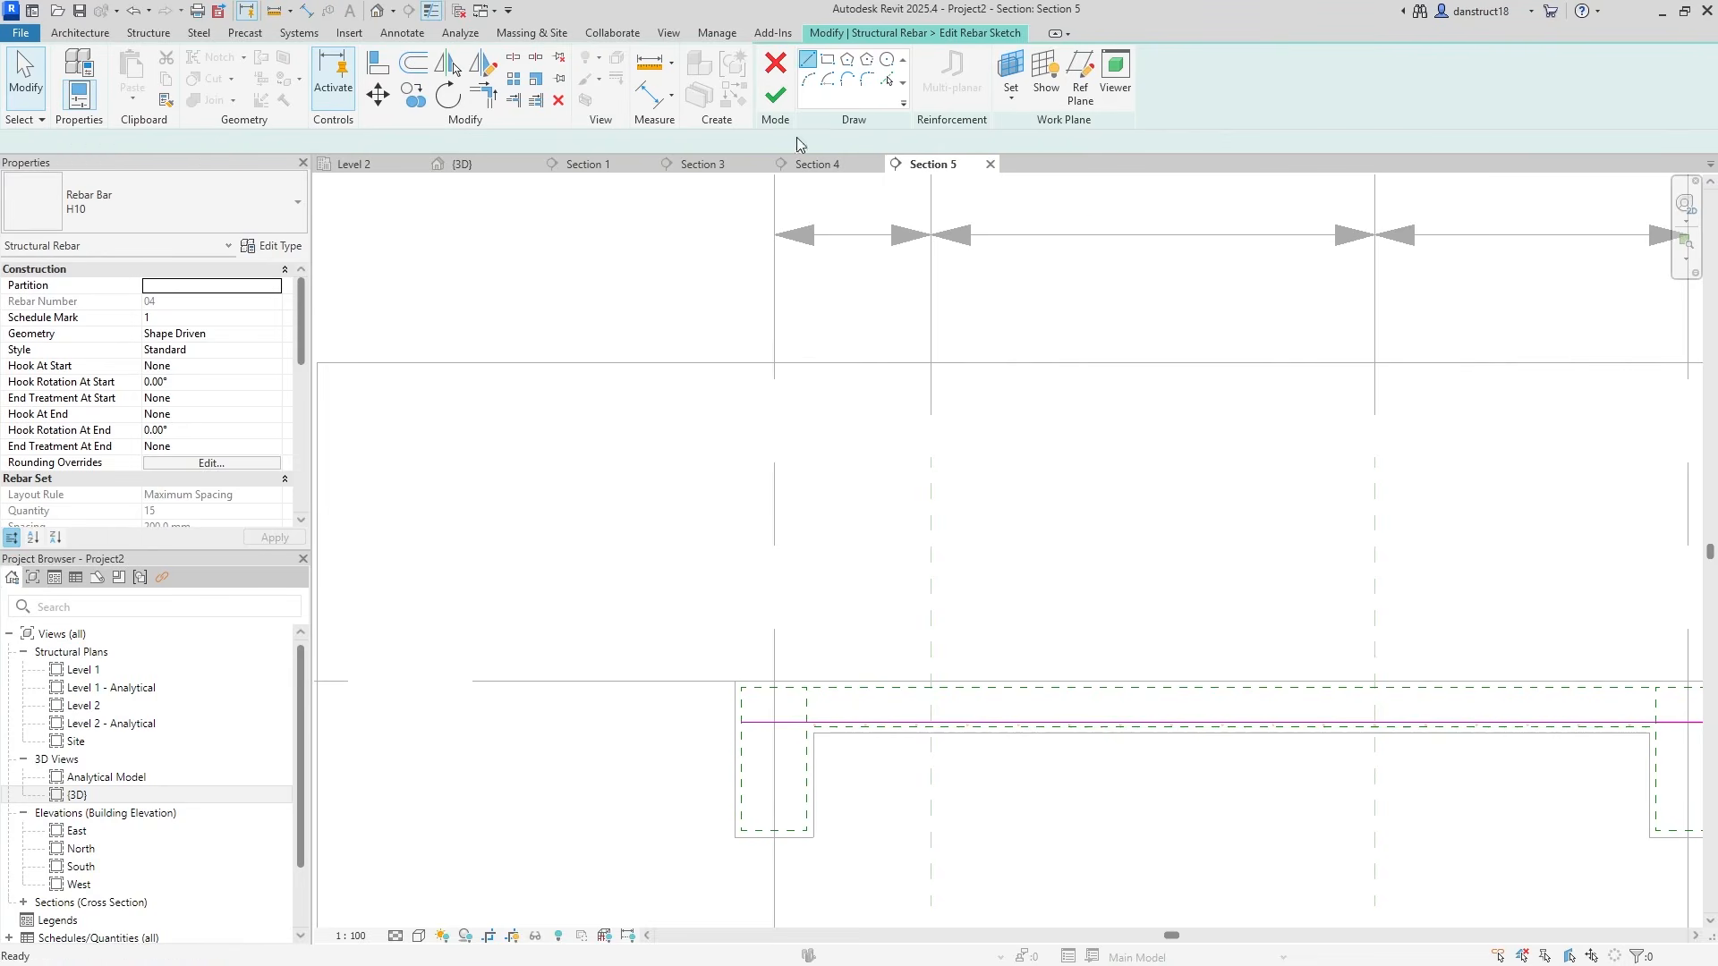
scroll(730, 721, up, 2)
click(752, 716)
click(752, 643)
click(1133, 643)
key(Escape)
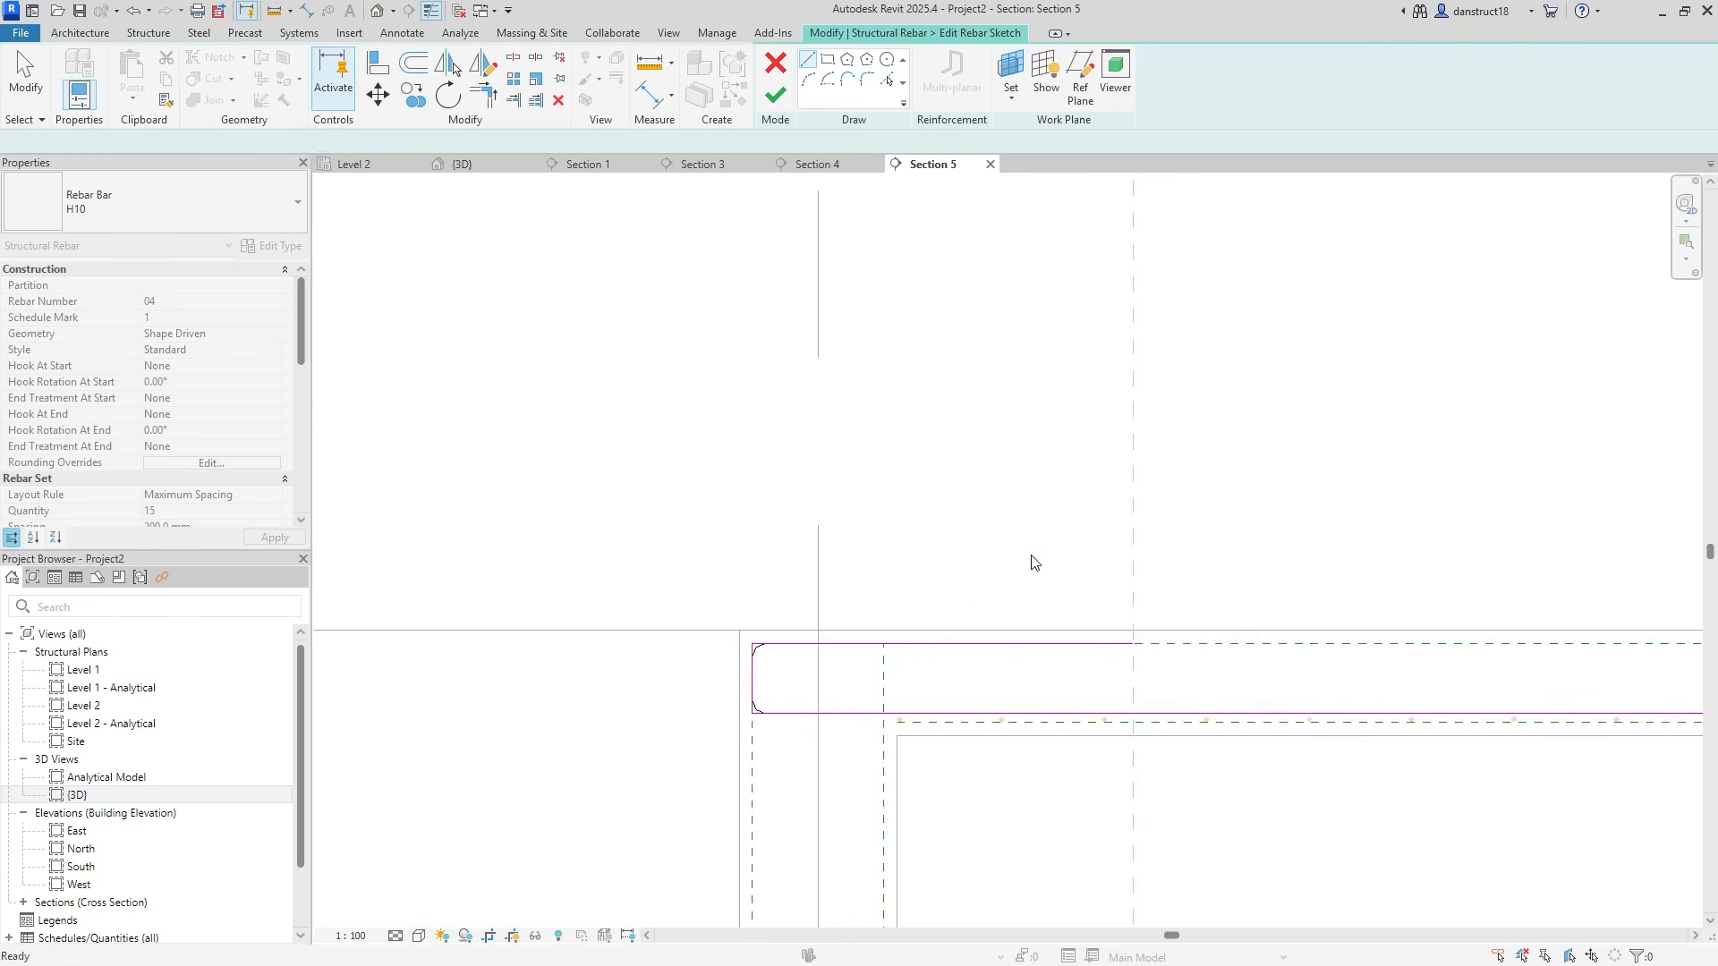
key(Escape)
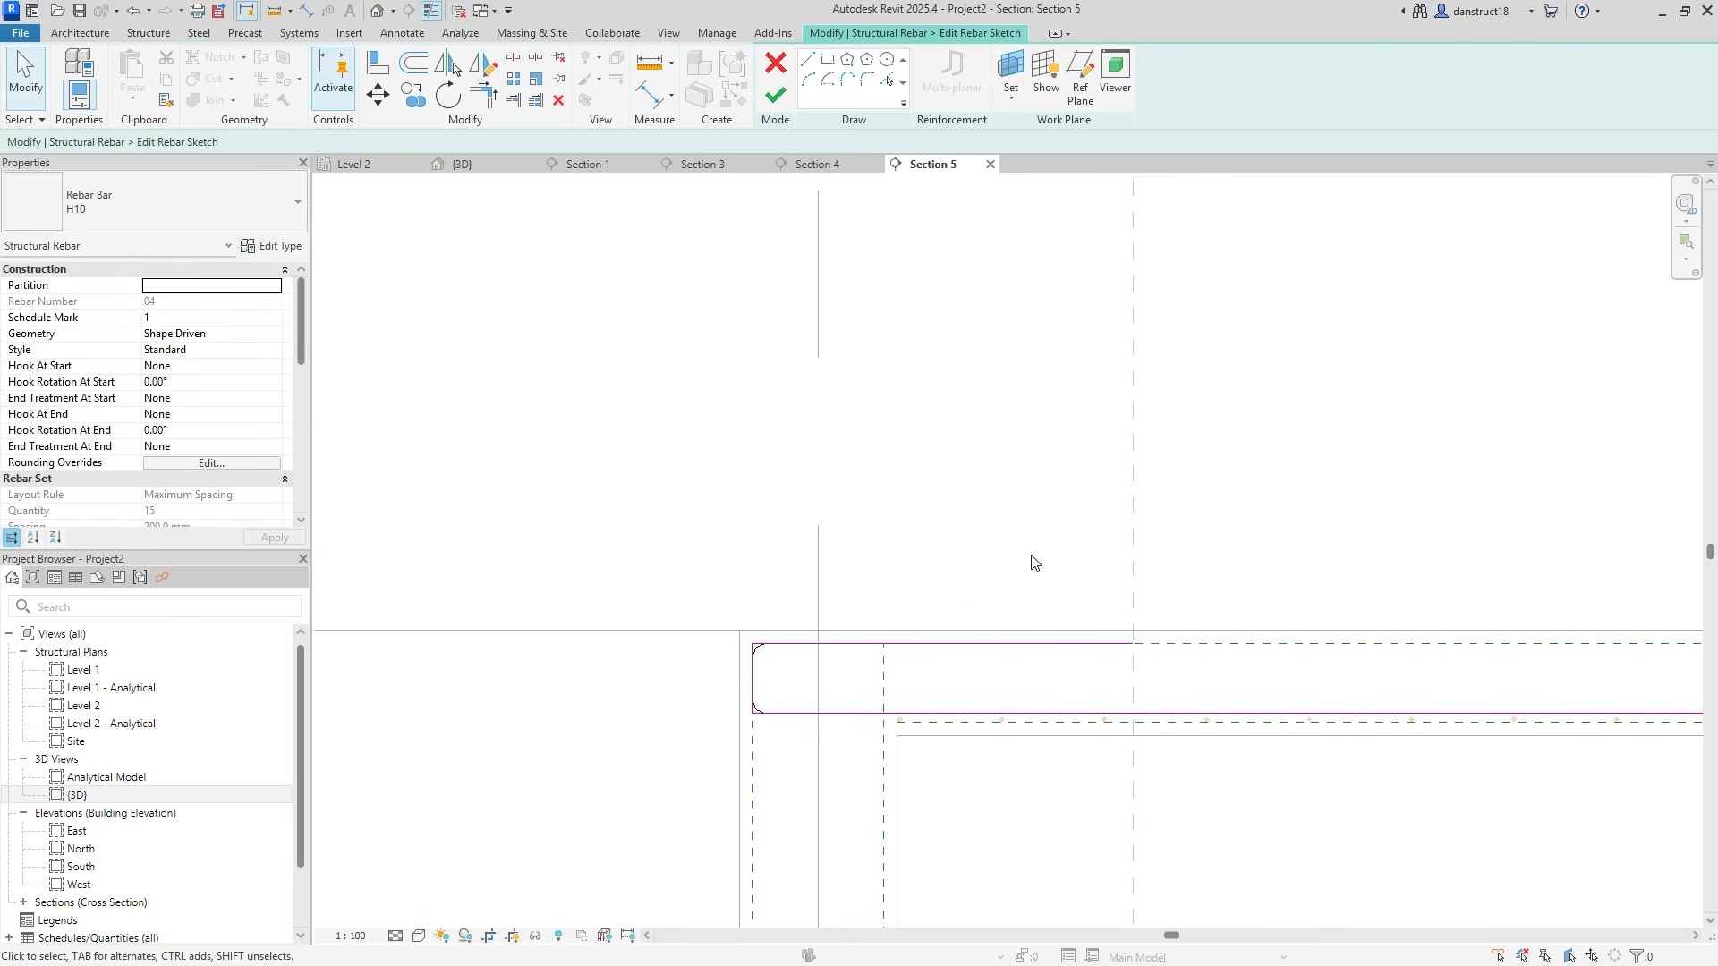
click(771, 96)
scroll(1006, 434, up, 3)
middle_drag(1046, 504, 985, 567)
middle_drag(1121, 602, 1029, 583)
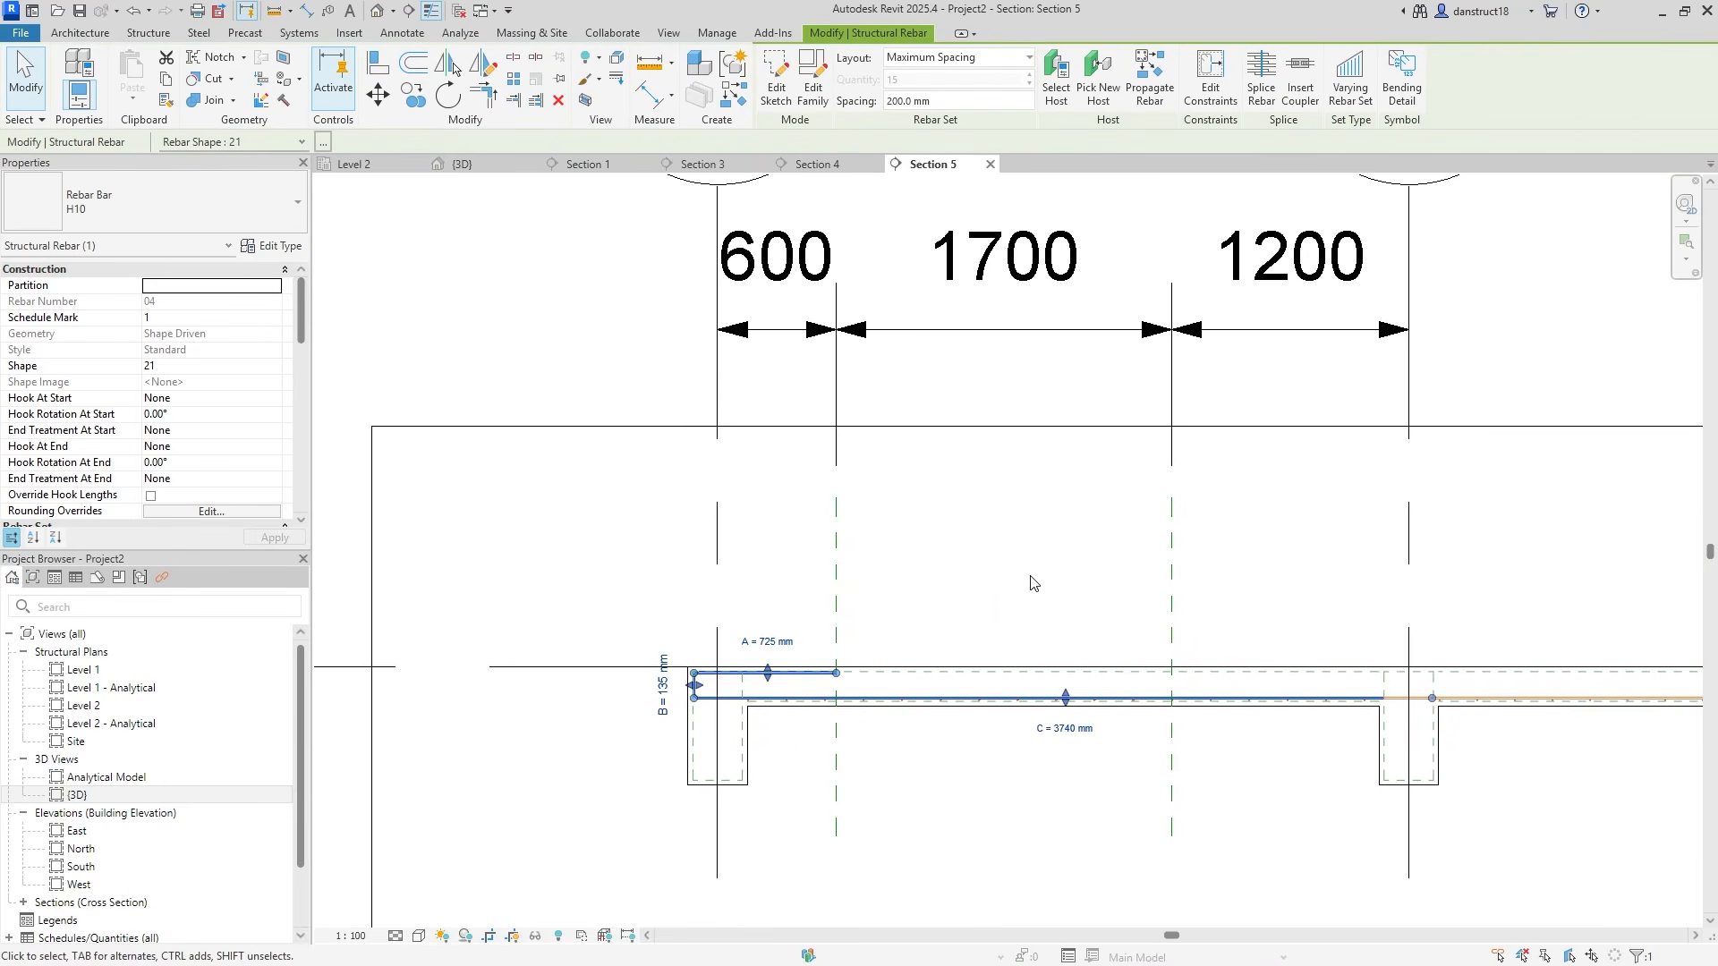
click(1033, 583)
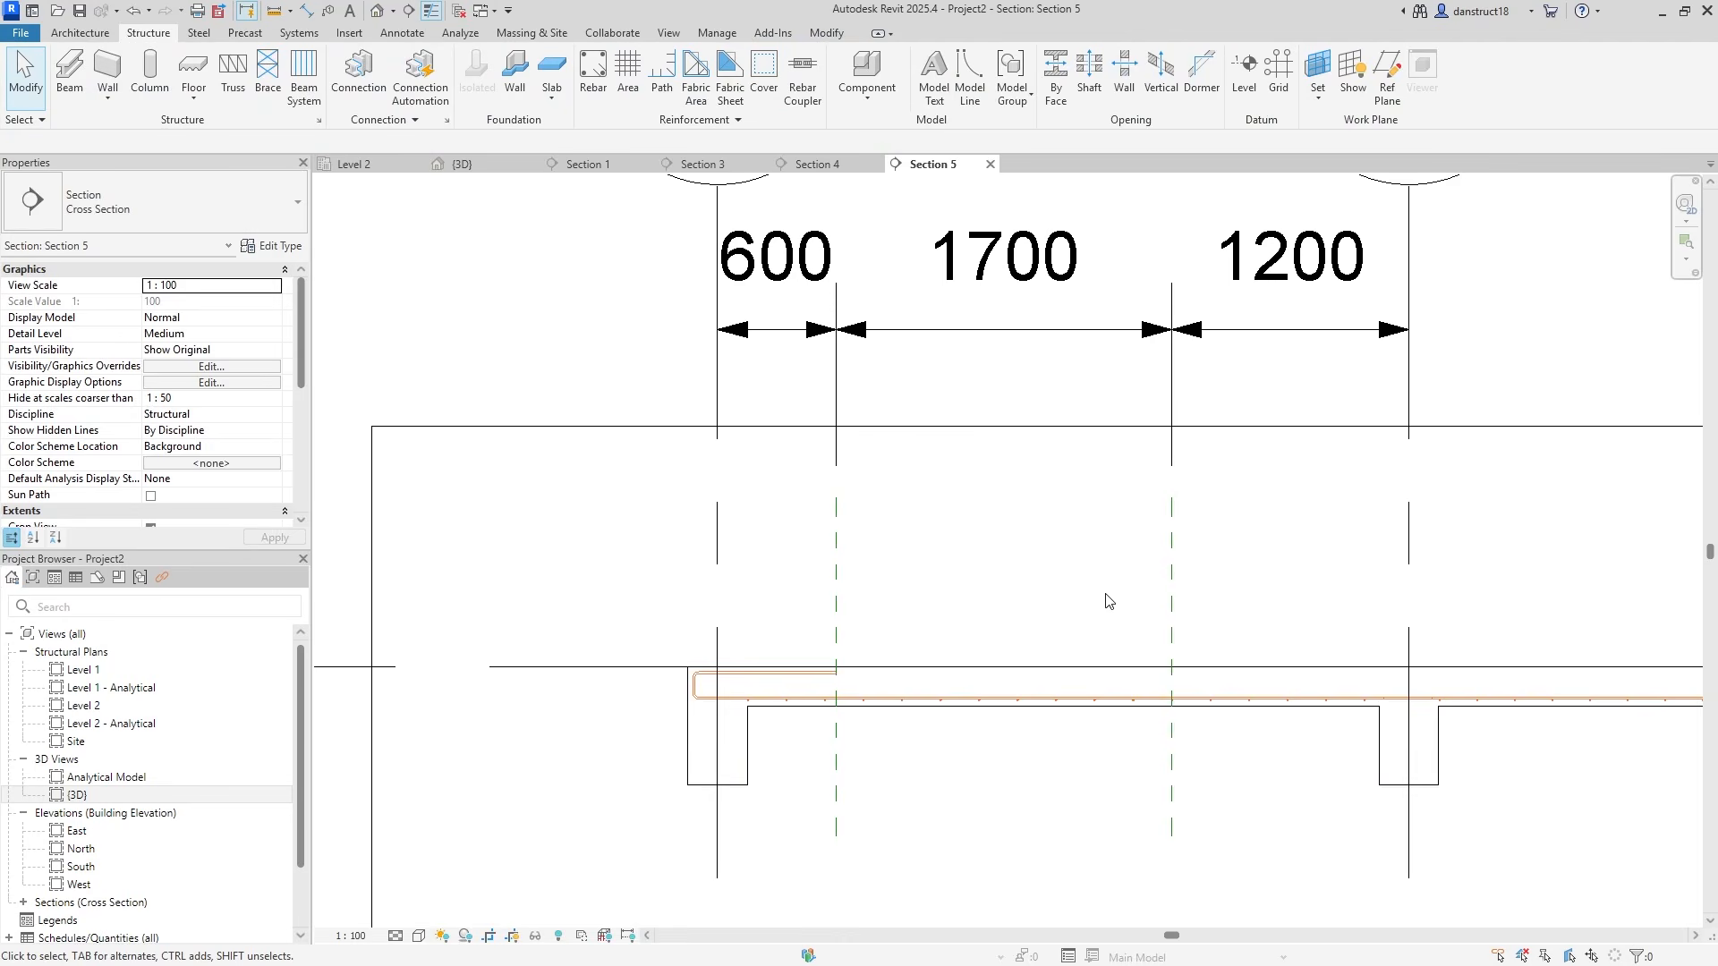
Copy the bottom straight bar set between Y3 and Y2 to the top of the slab, starting at the reference plane 1200 mm before Y3
middle_drag(1280, 681, 1052, 634)
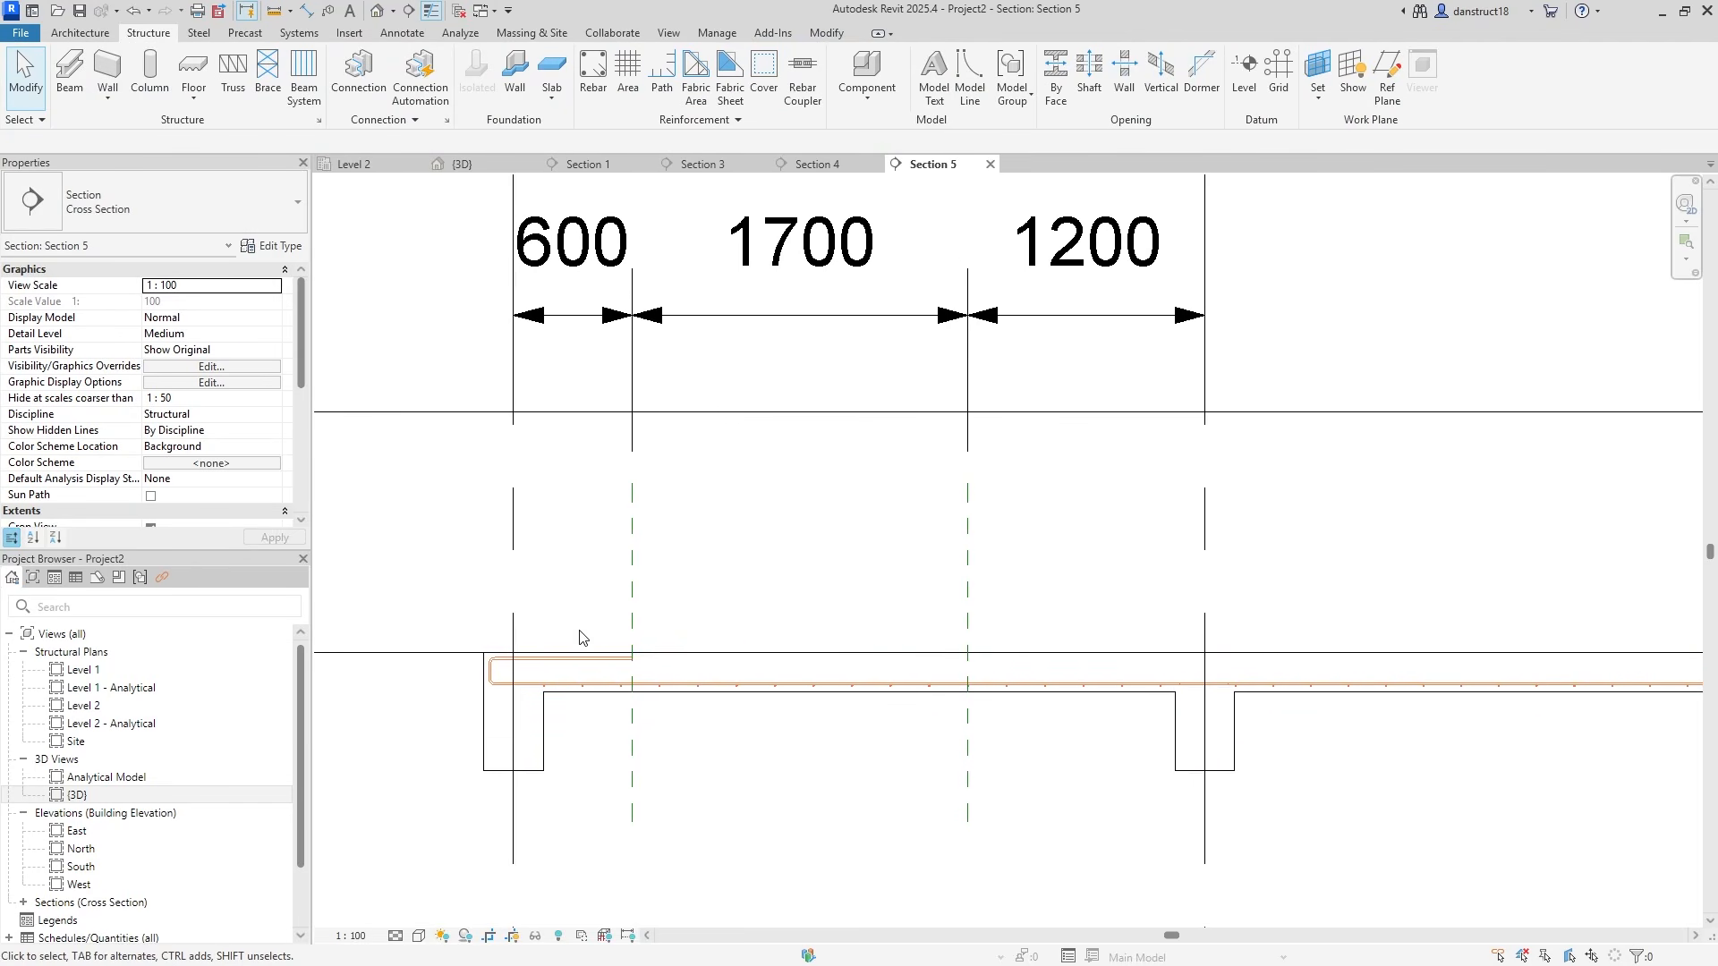
scroll(1254, 681, up, 5)
click(1203, 702)
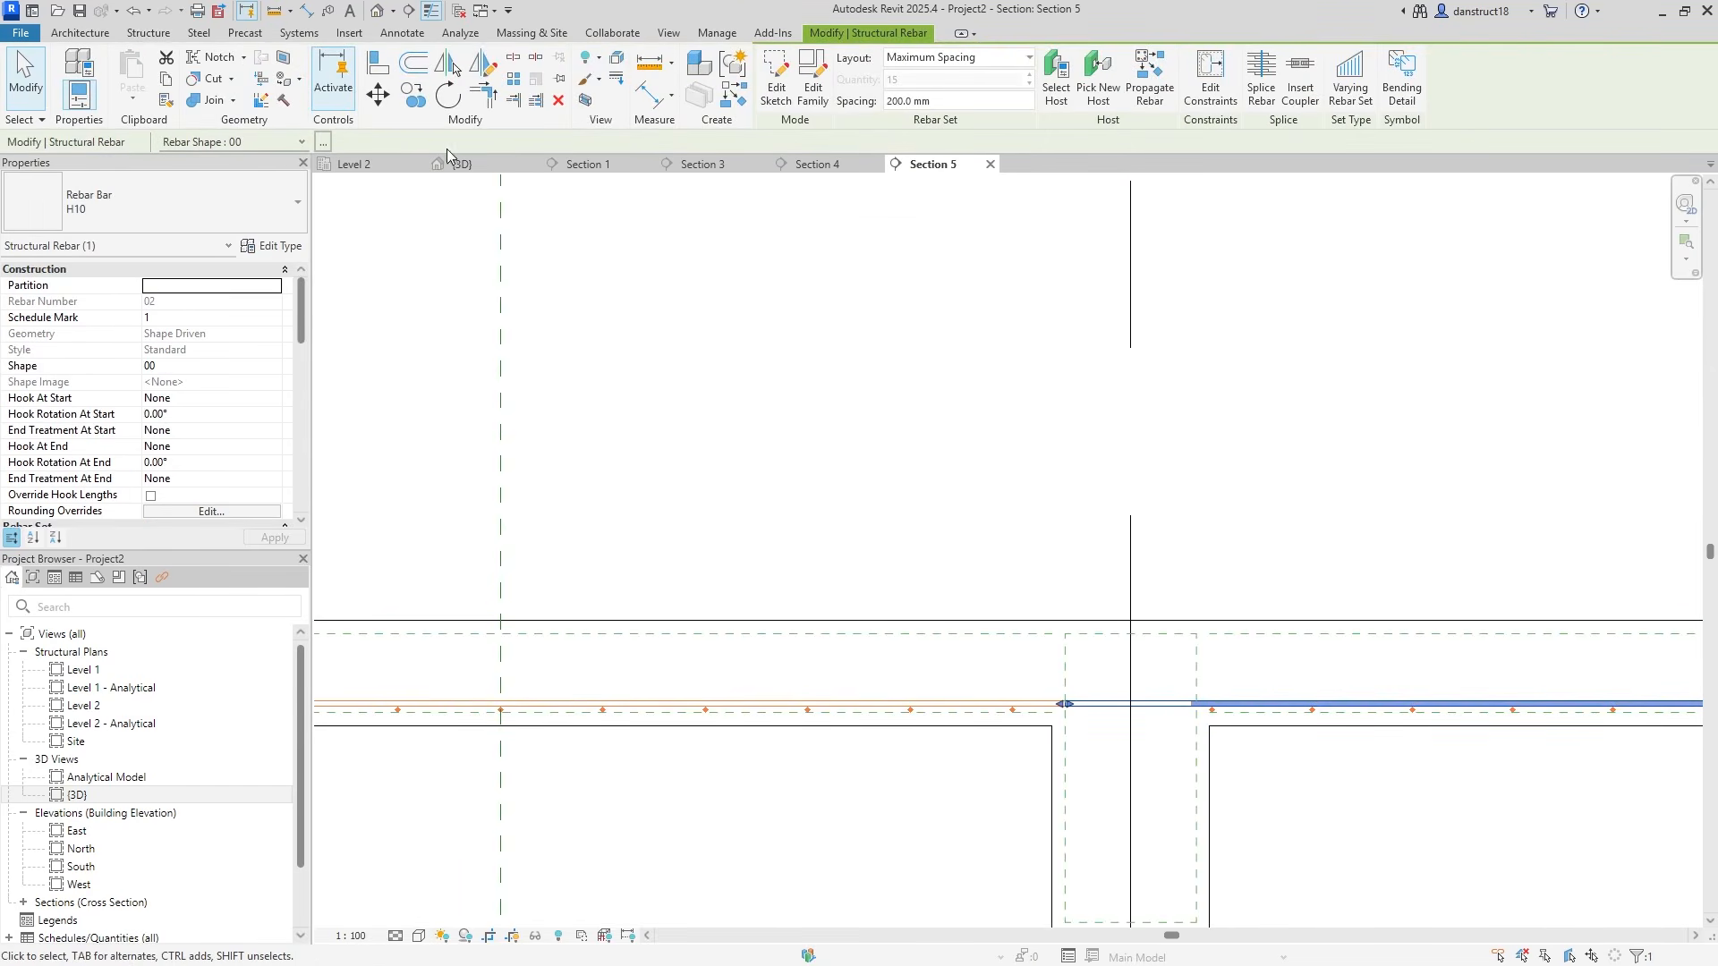
click(414, 96)
scroll(1060, 704, up, 2)
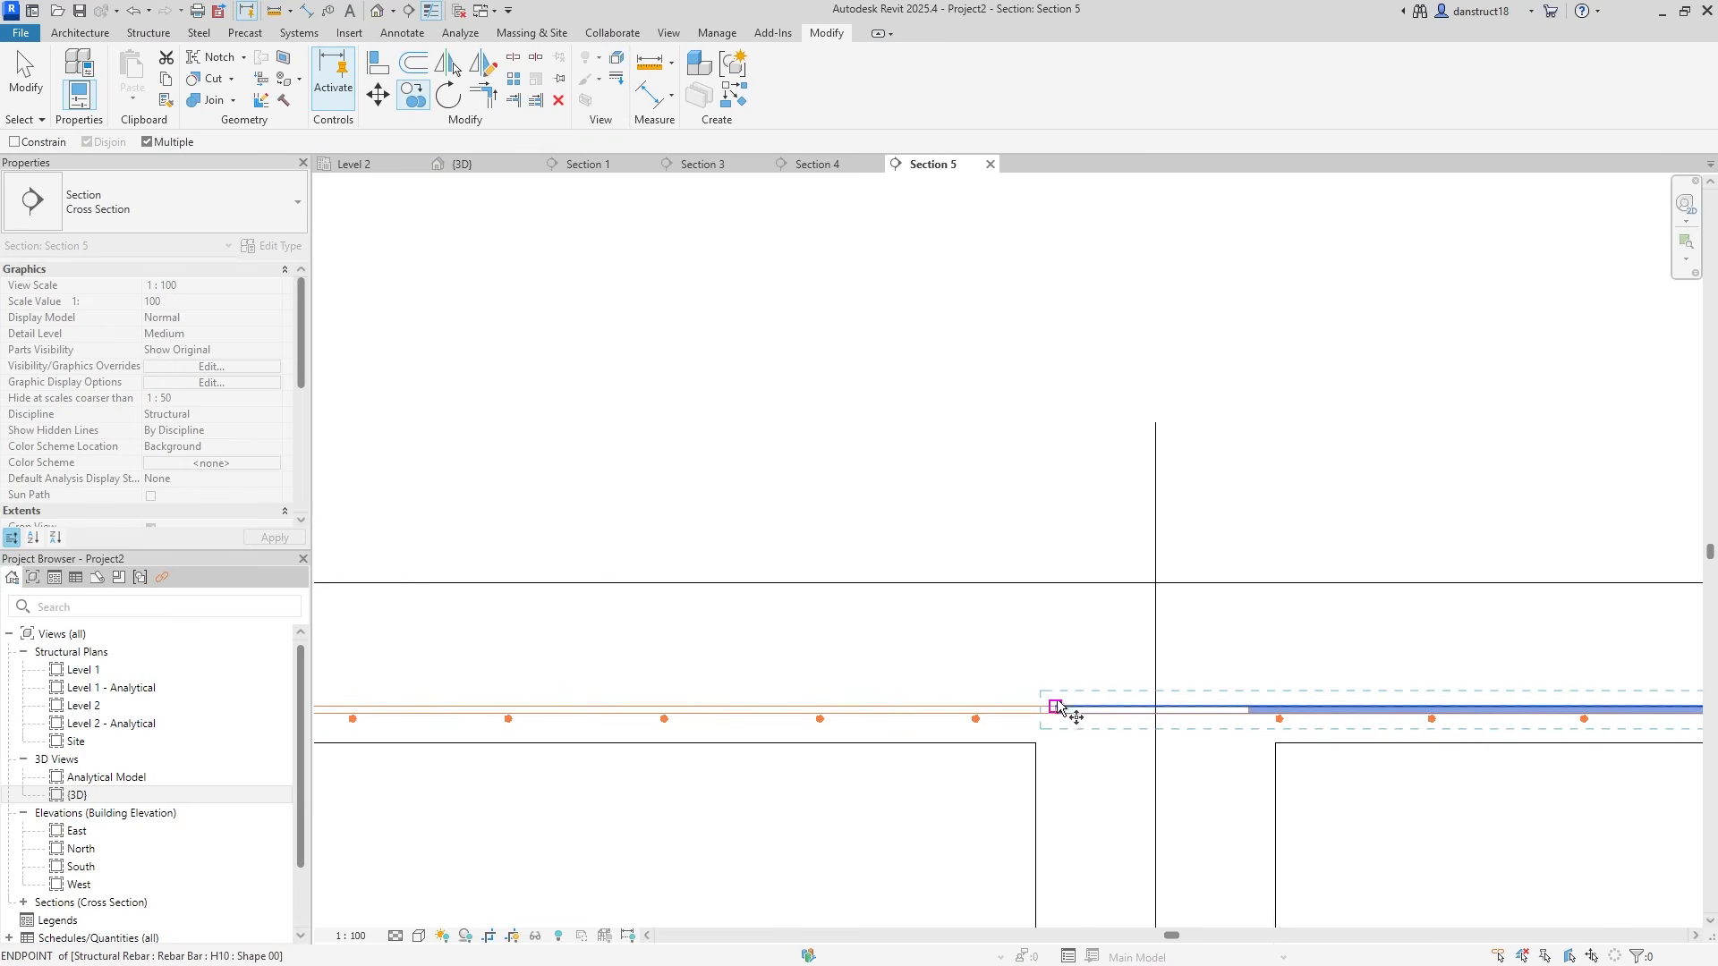
scroll(1029, 654, down, 3)
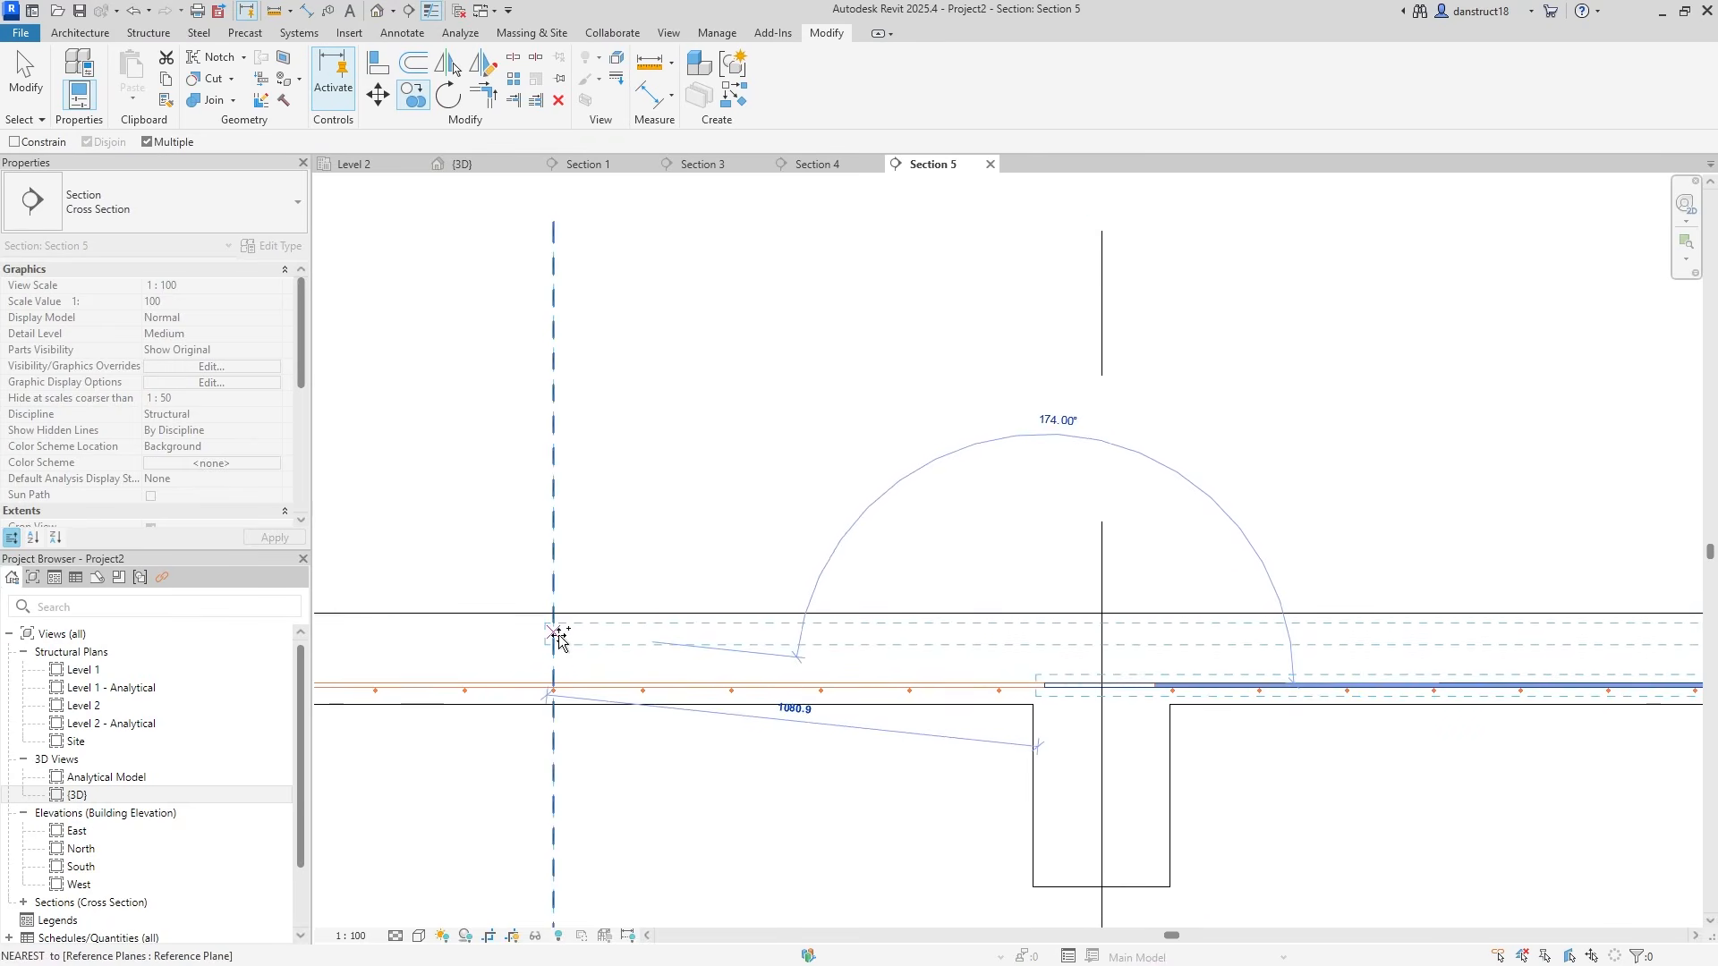
click(26, 82)
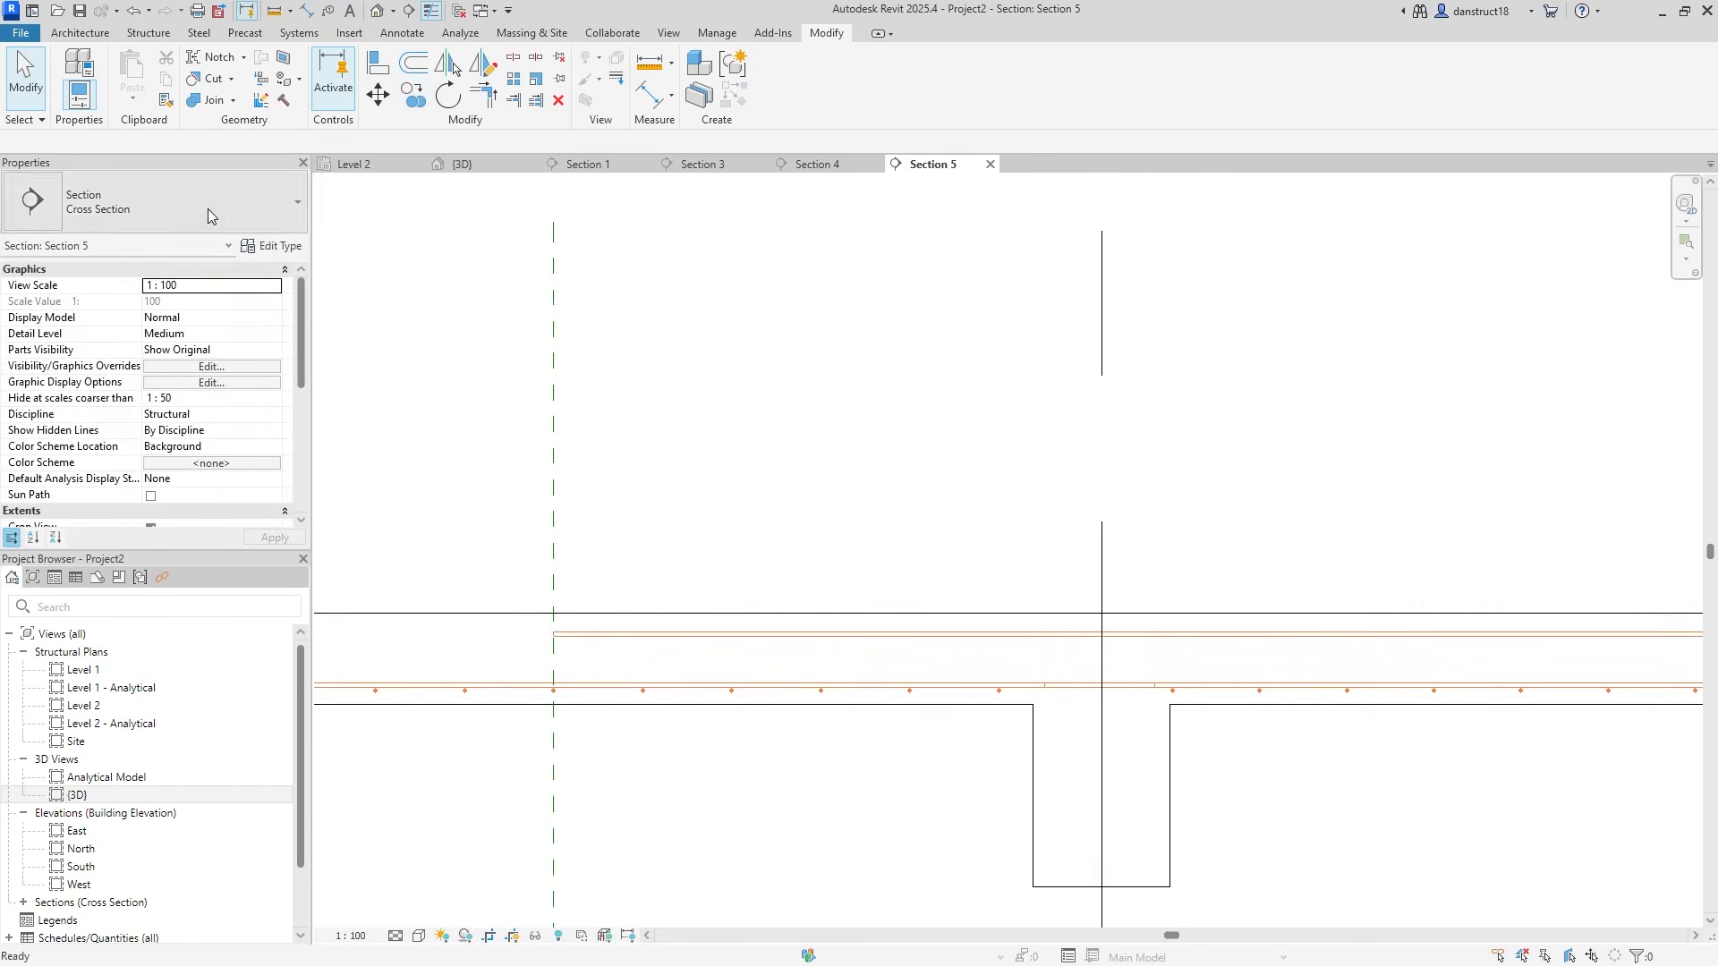
Move the copied top bar set up against the slab's top cover line
click(586, 635)
scroll(584, 626, up, 4)
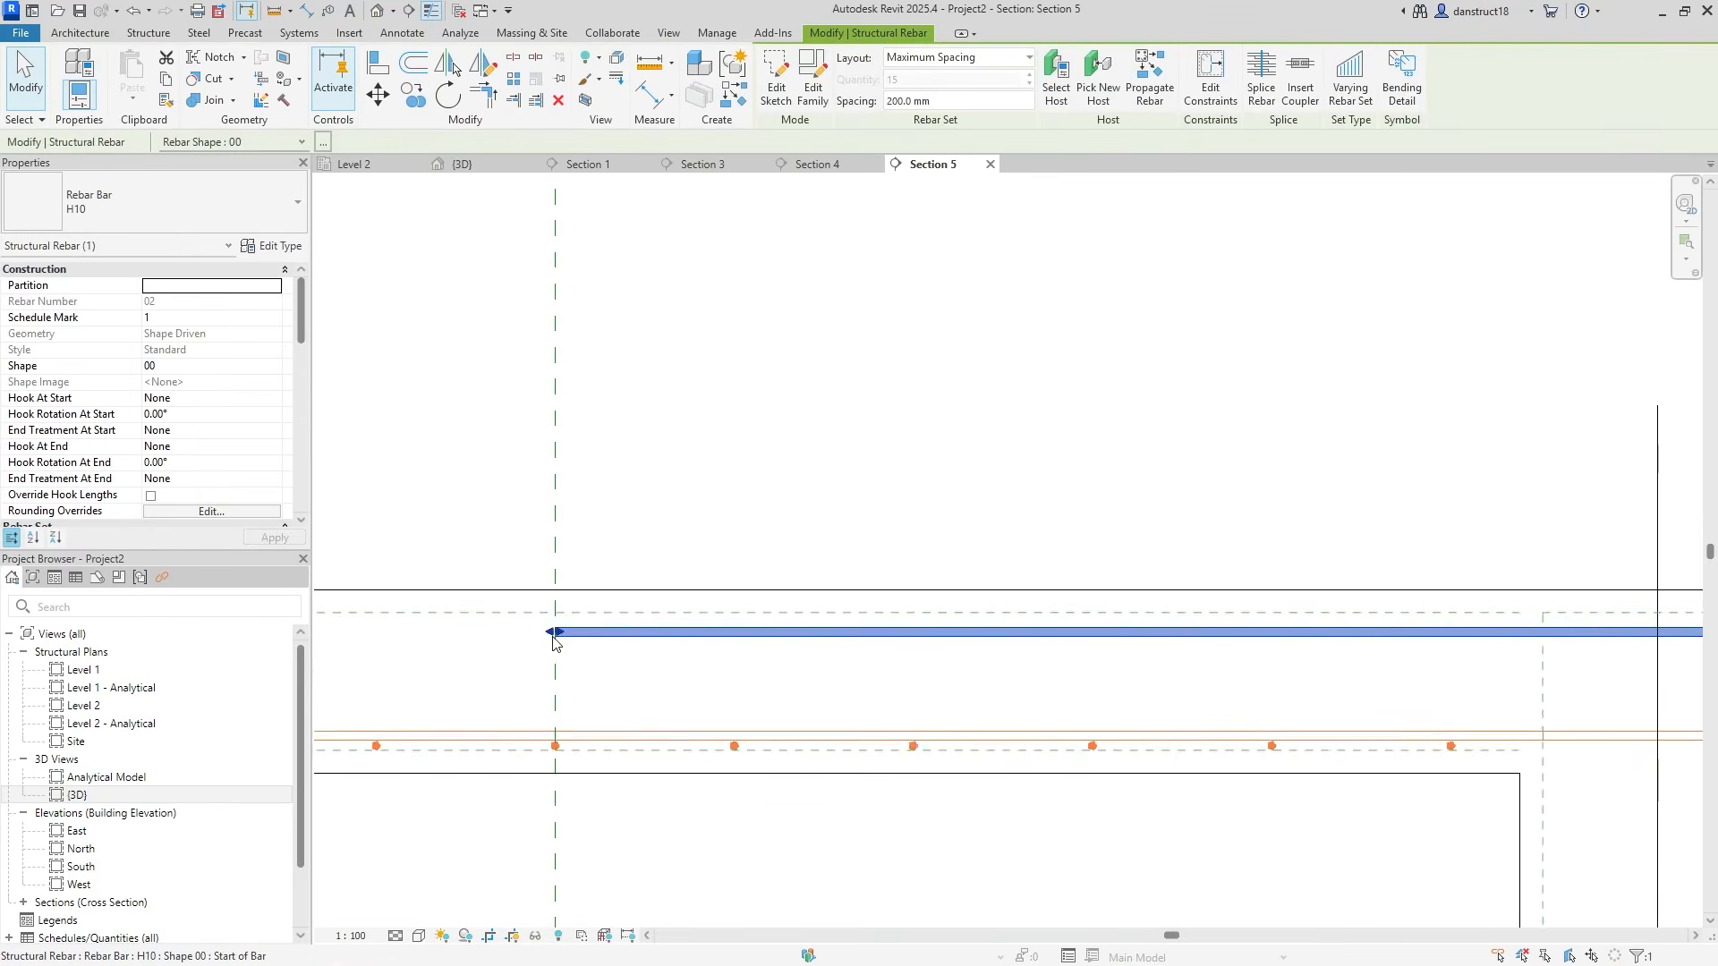
drag(626, 628, 626, 610)
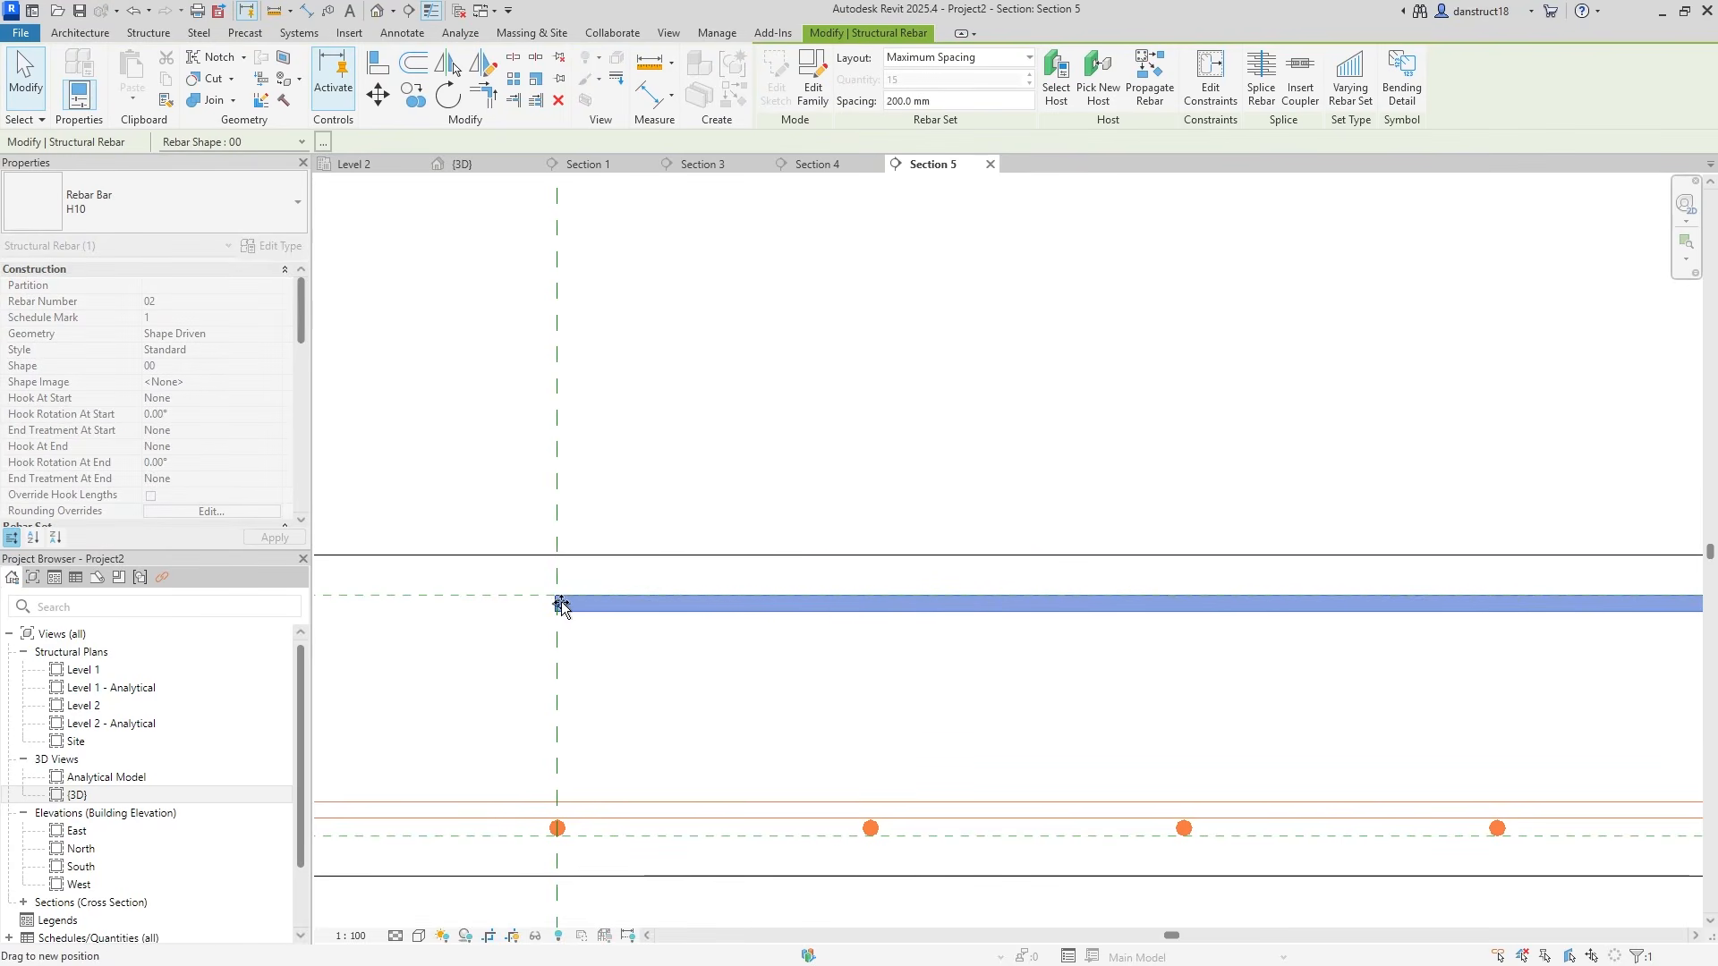
scroll(561, 605, down, 6)
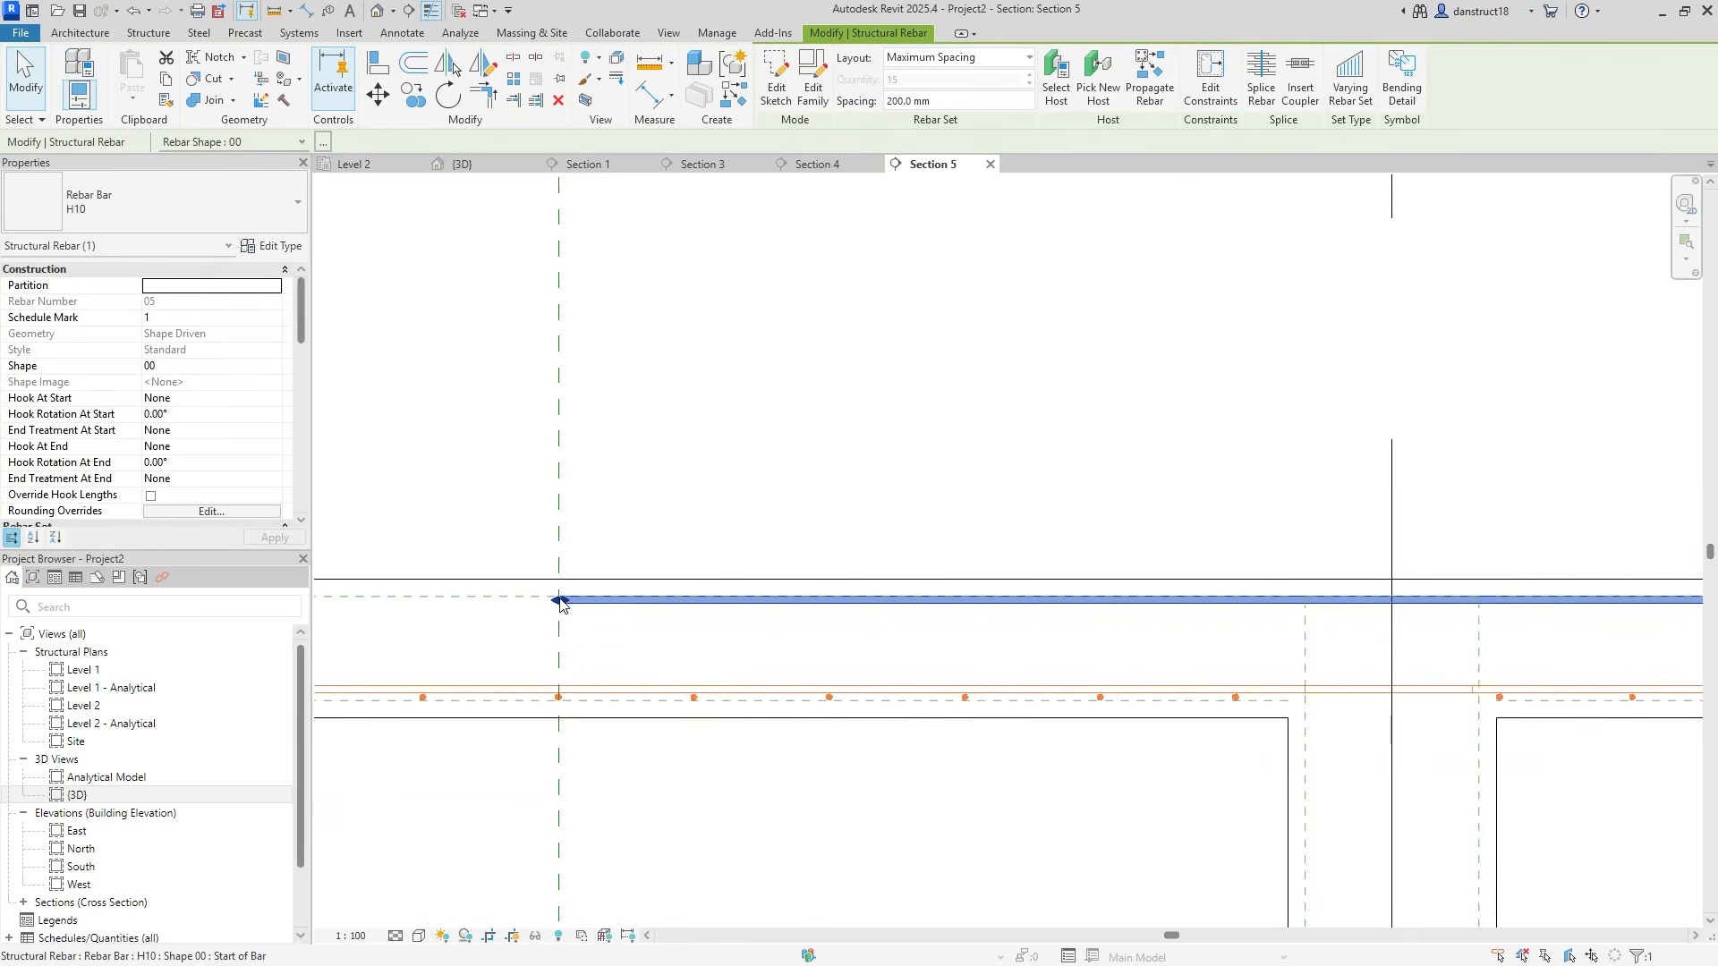
middle_drag(697, 485, 999, 552)
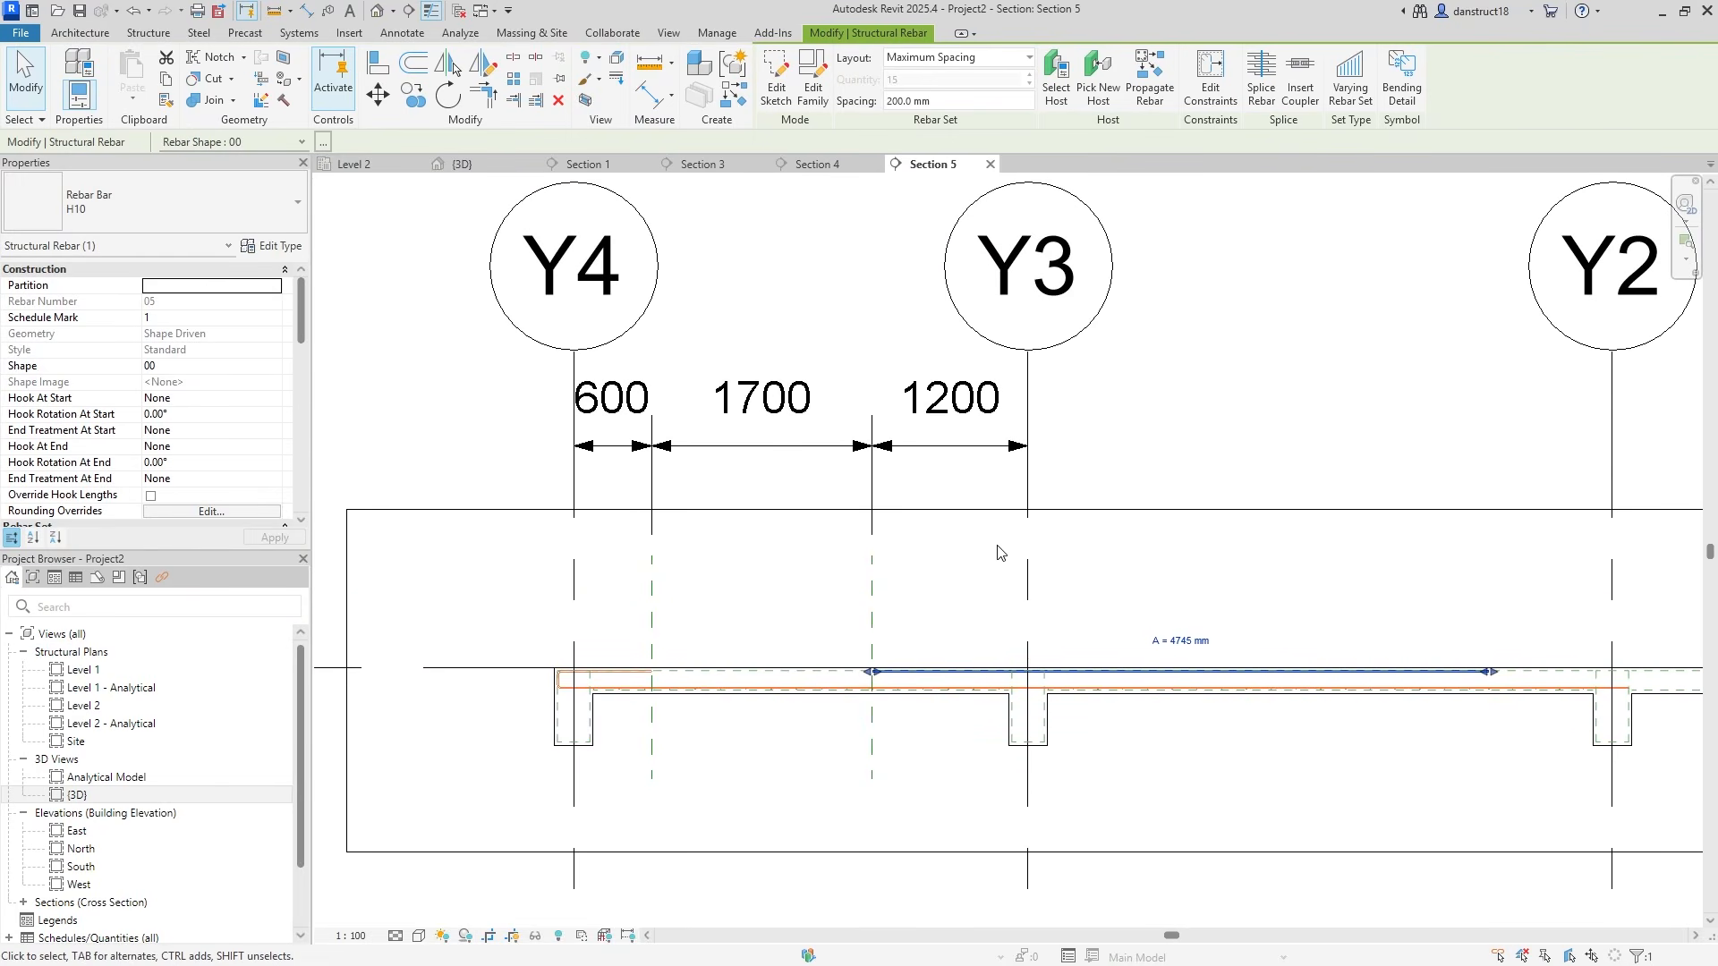
click(941, 561)
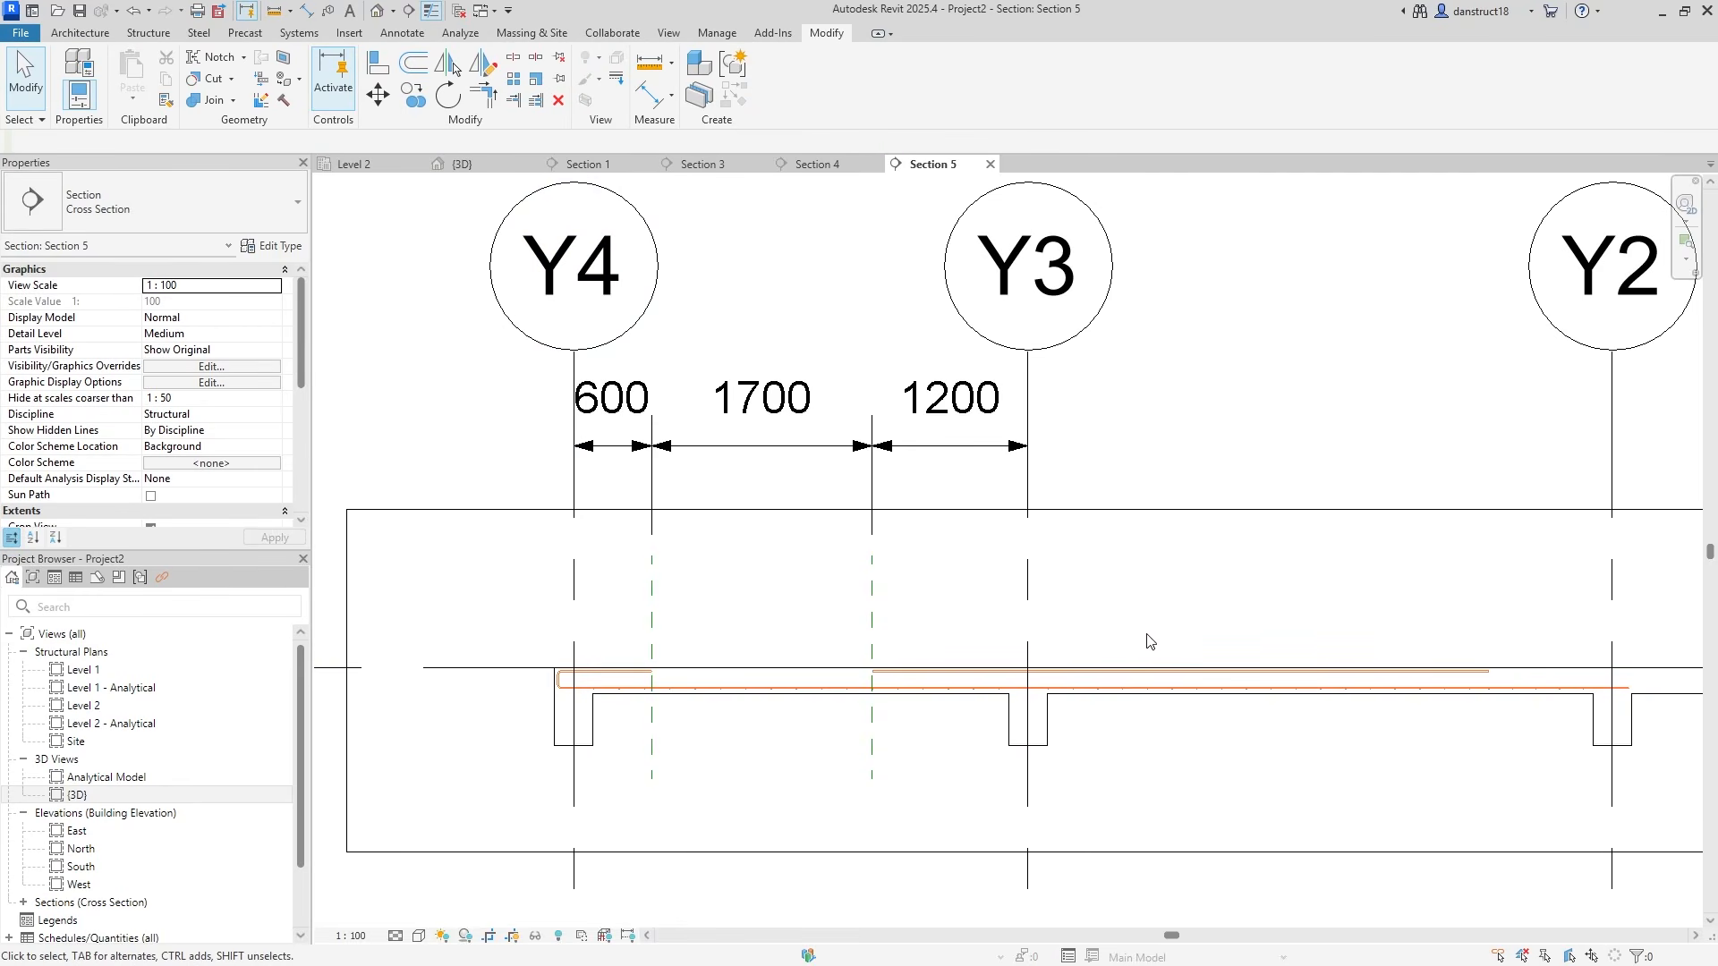
Mirror the reference plane at the top bar's start about grid Y3
click(876, 605)
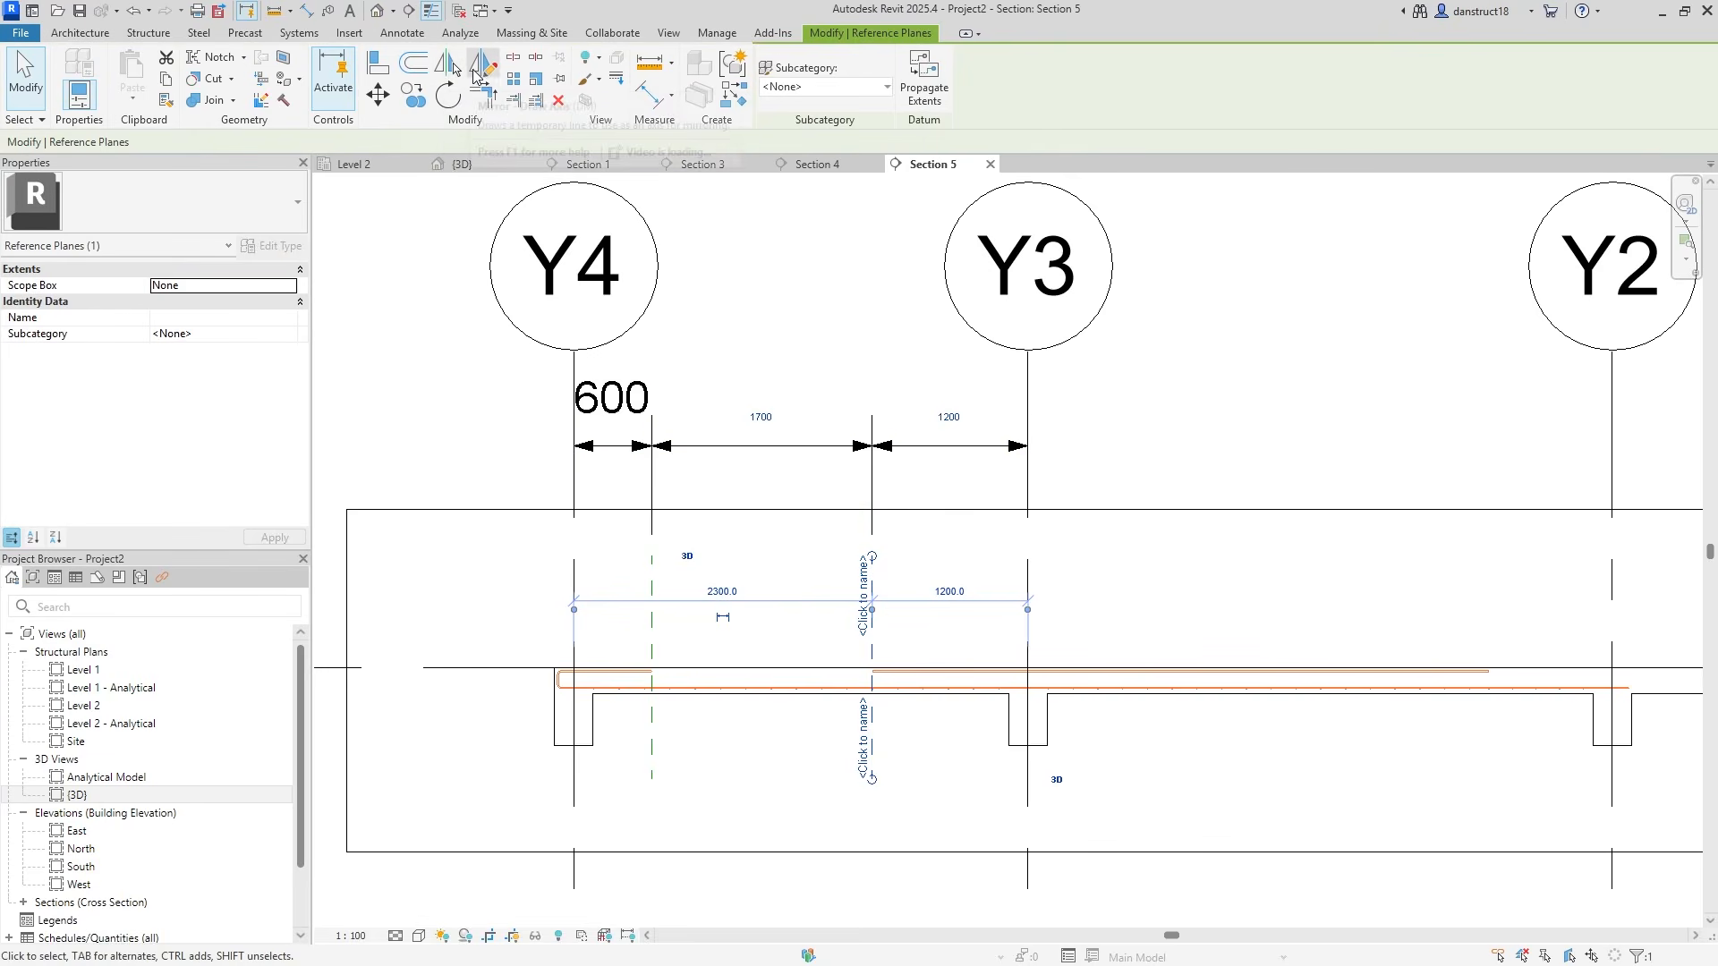
click(483, 63)
click(1028, 546)
click(1029, 608)
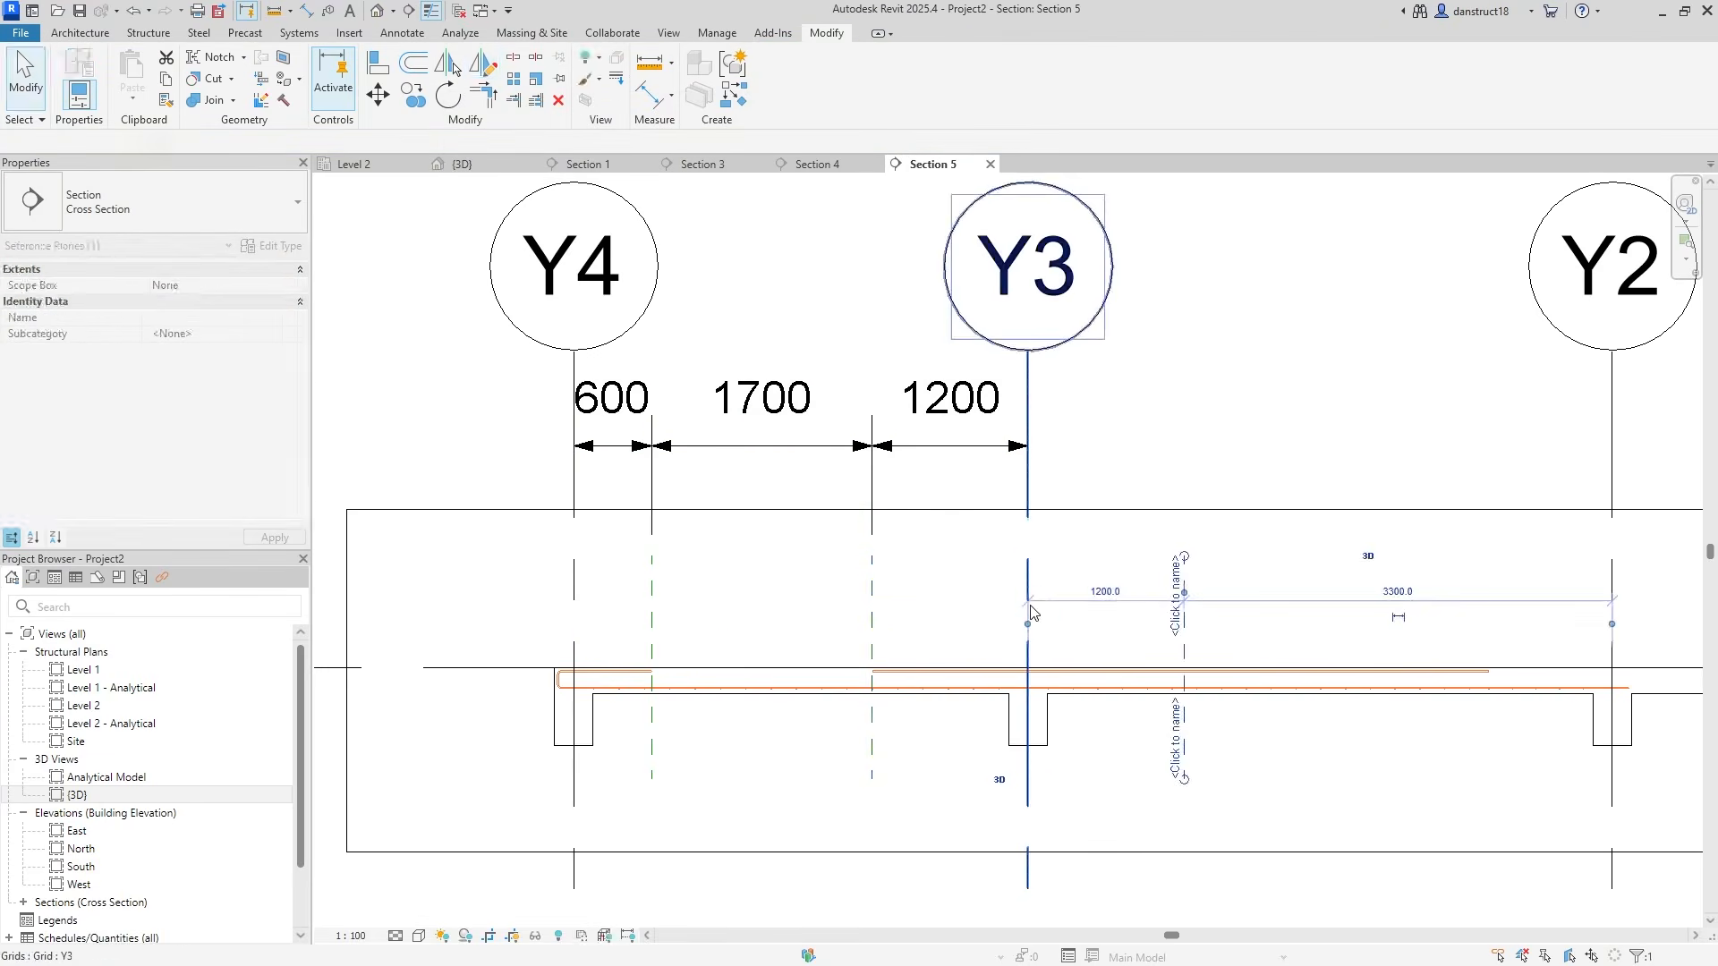
click(963, 557)
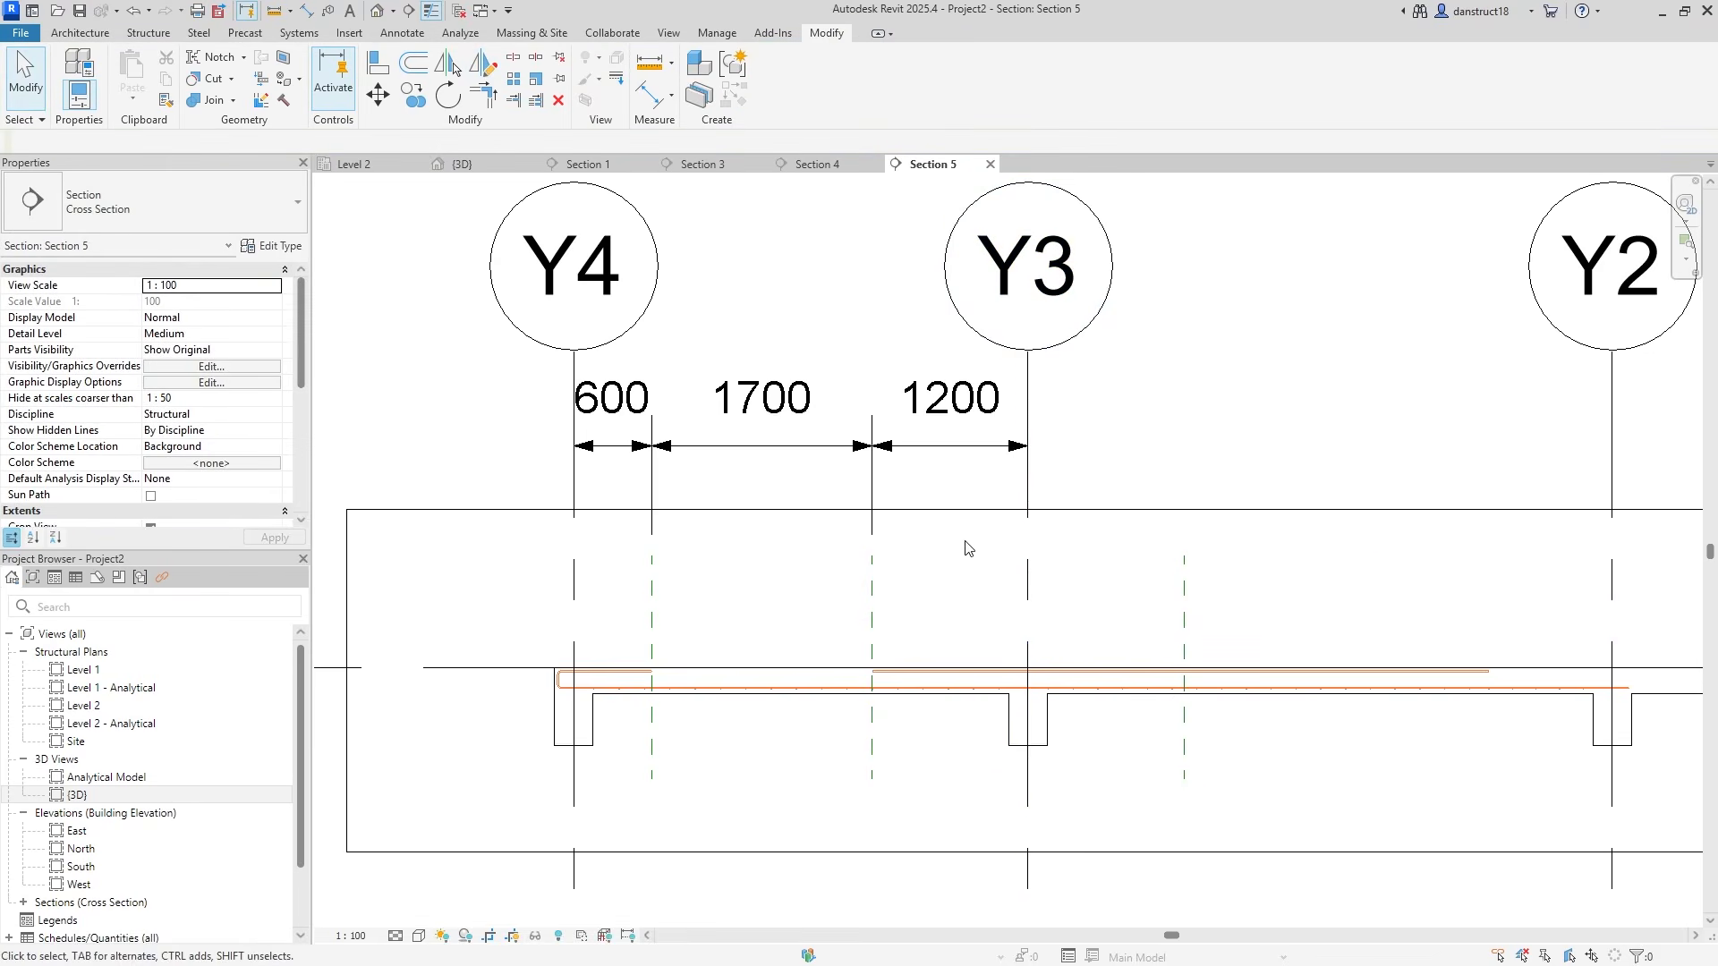
Add the mirrored reference plane between Y3 and Y2 to the existing dimension string
click(993, 454)
click(1008, 93)
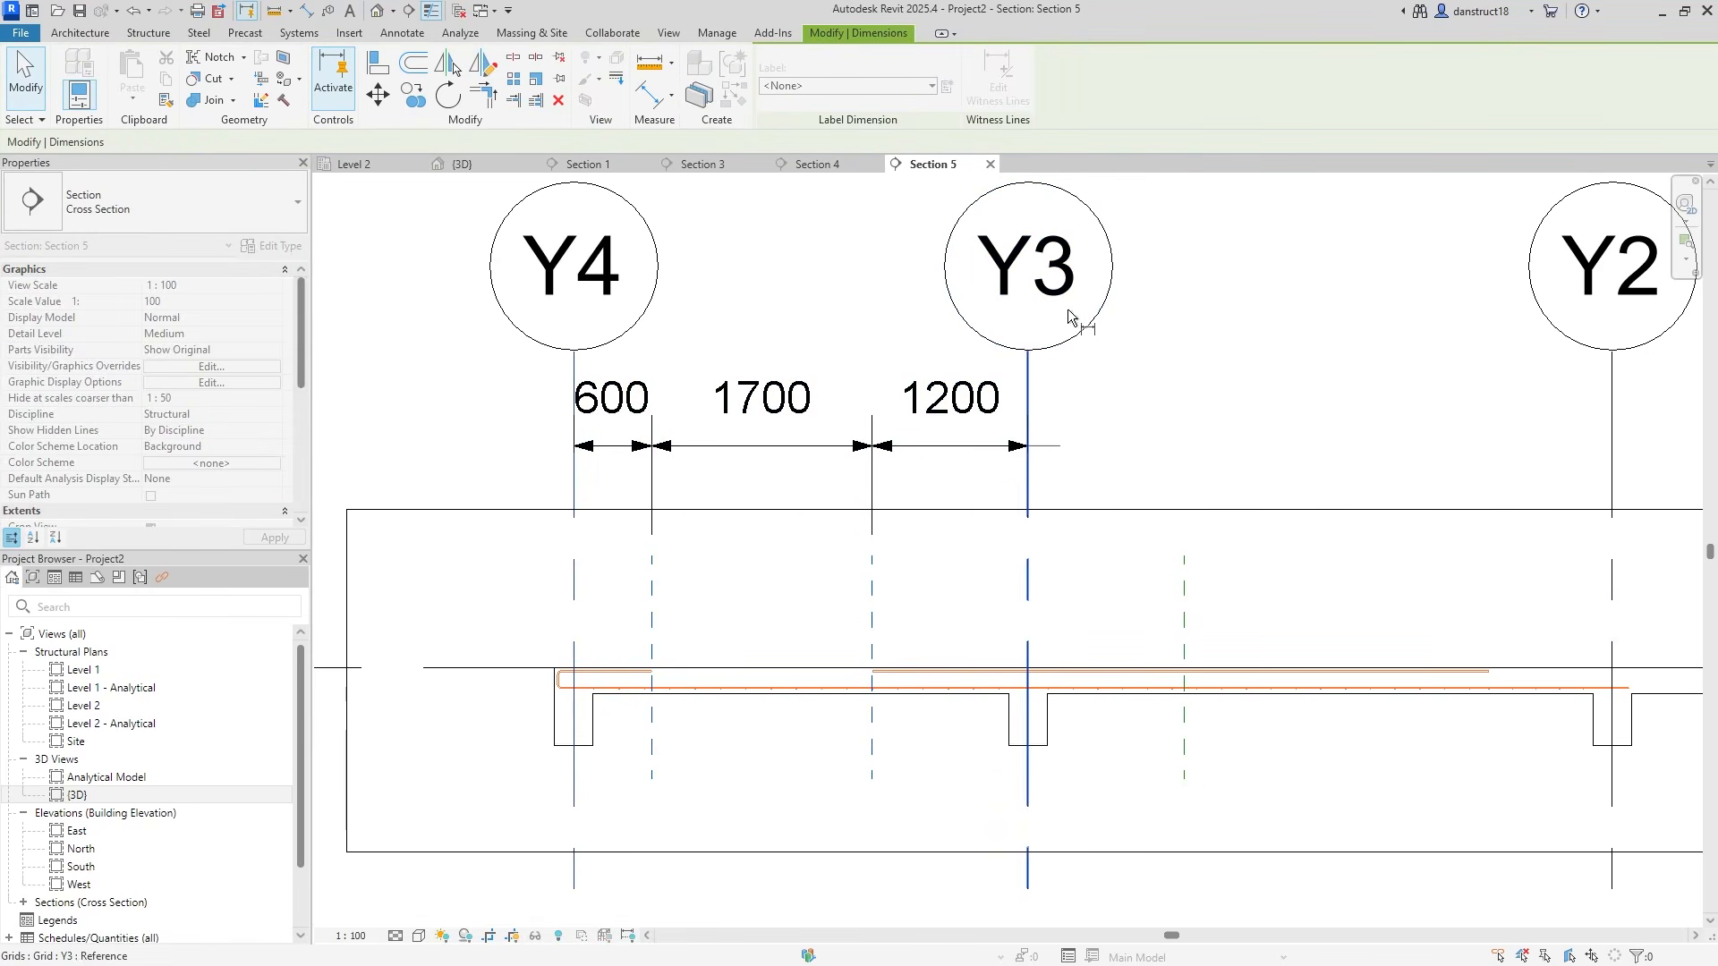
click(1186, 622)
click(1276, 379)
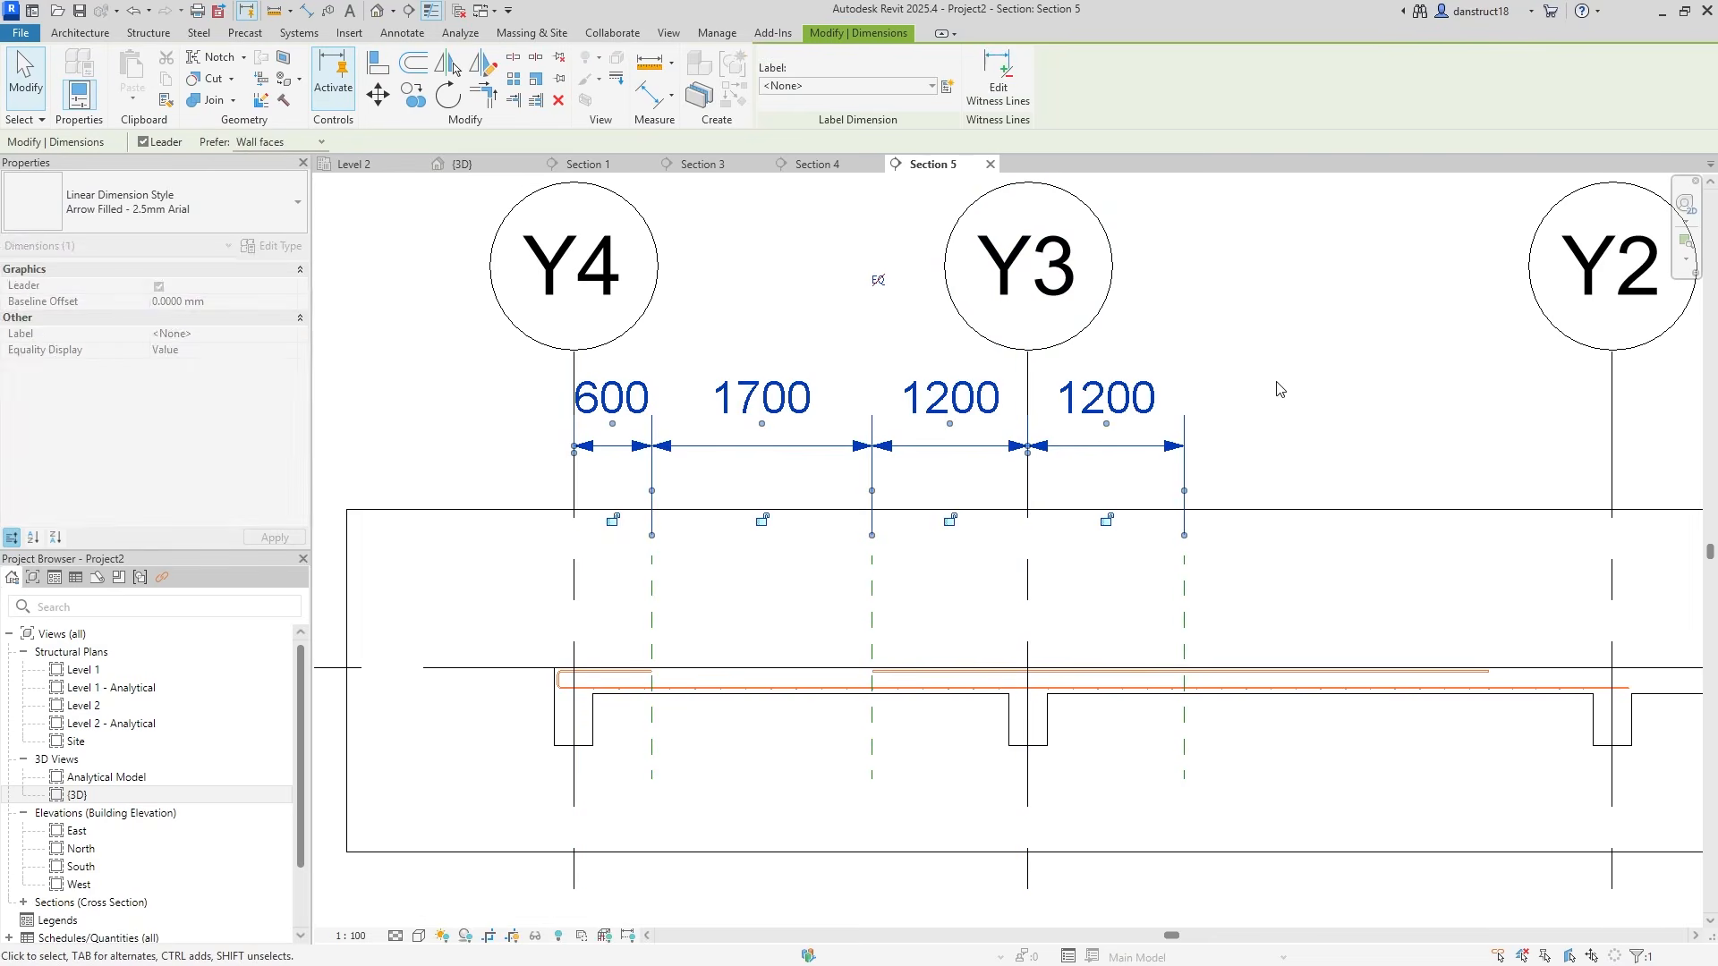
click(1371, 448)
click(1185, 629)
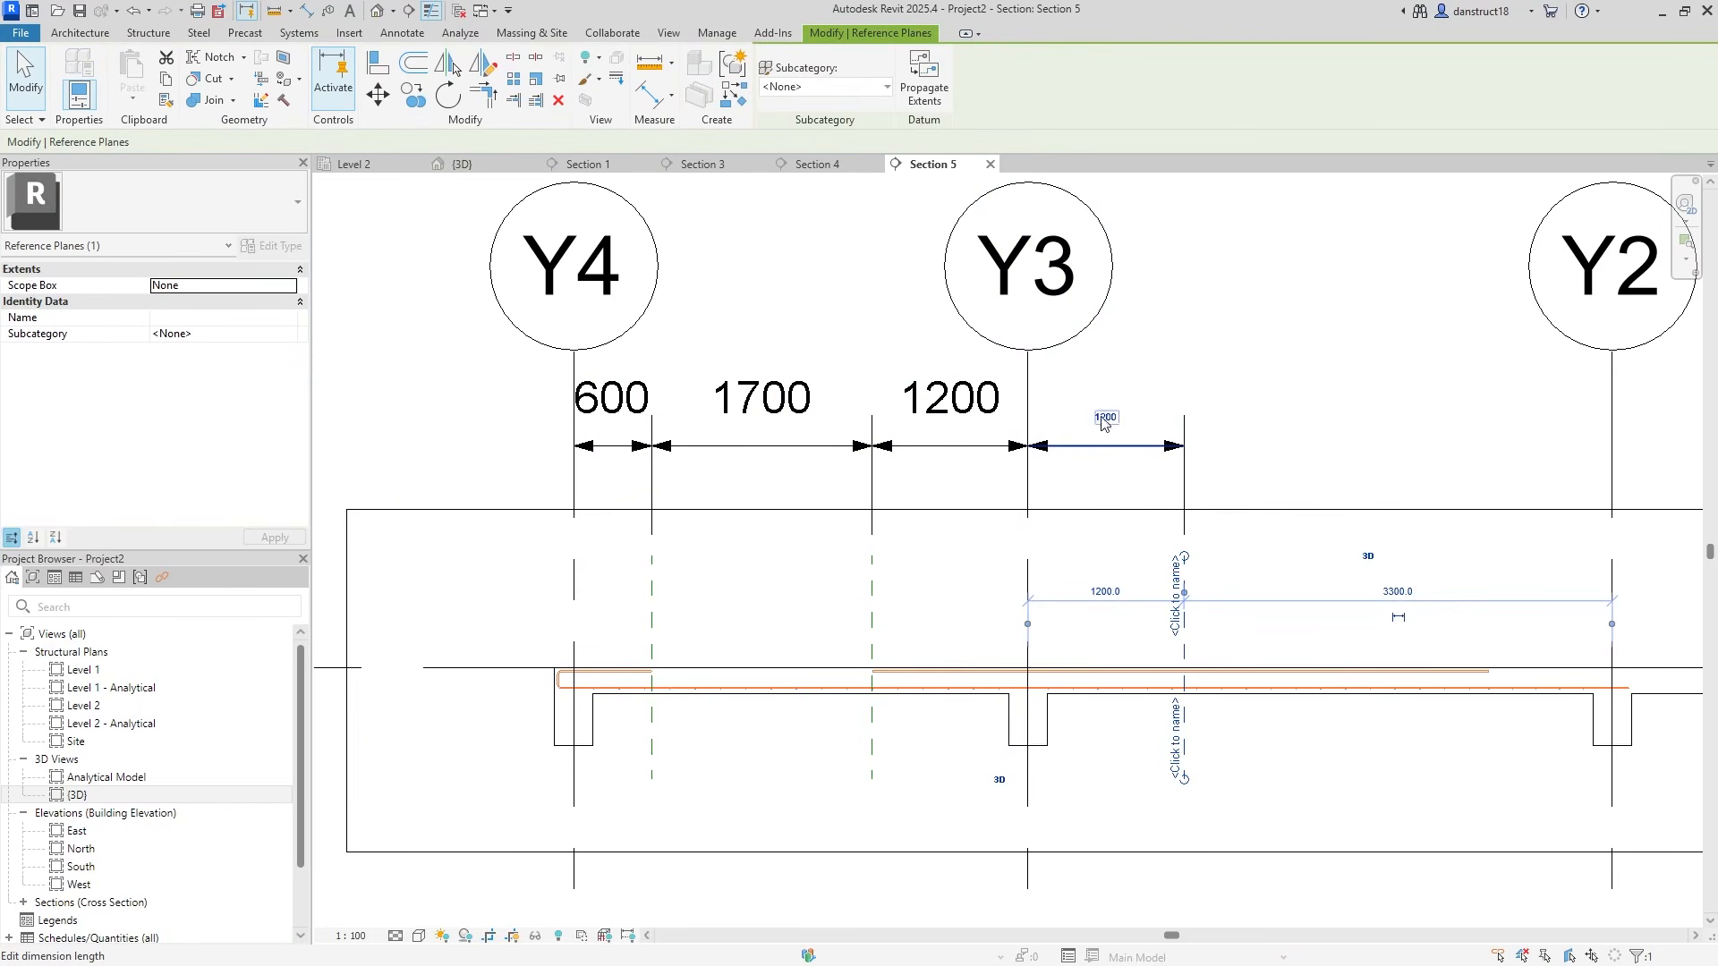
click(1093, 549)
Edit the sketch of the top bar set over Y3 and shorten its Y2-side end to the reference plane 1200 mm past Y3
click(1118, 672)
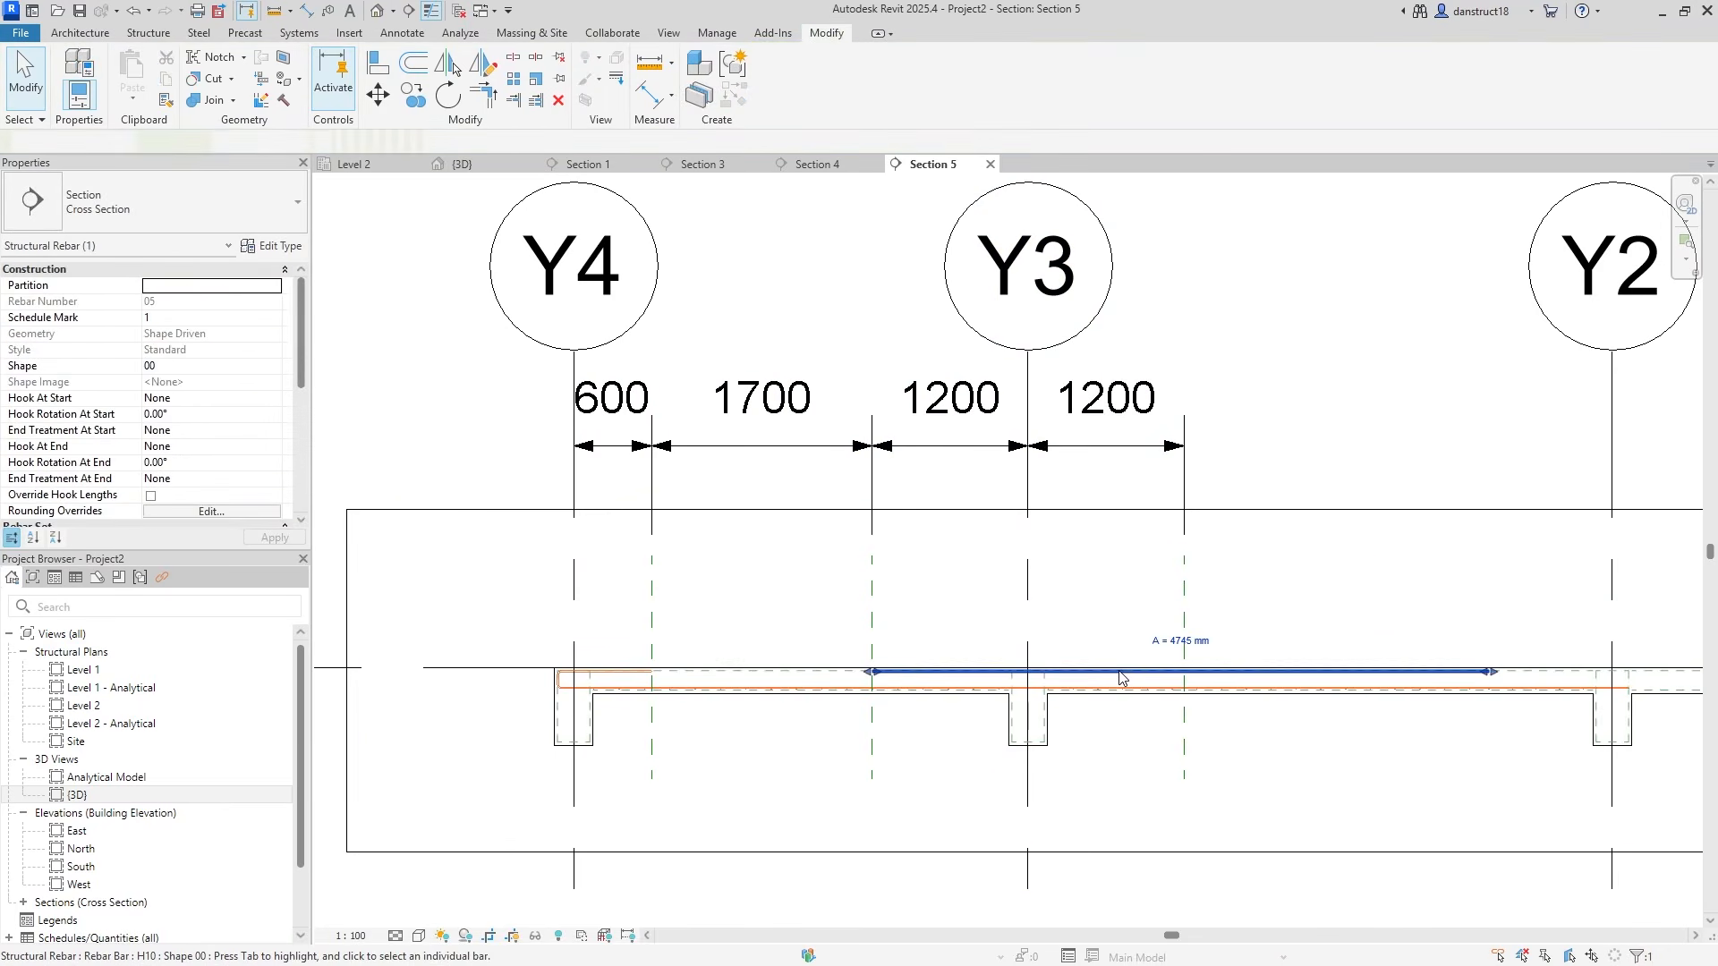
click(776, 81)
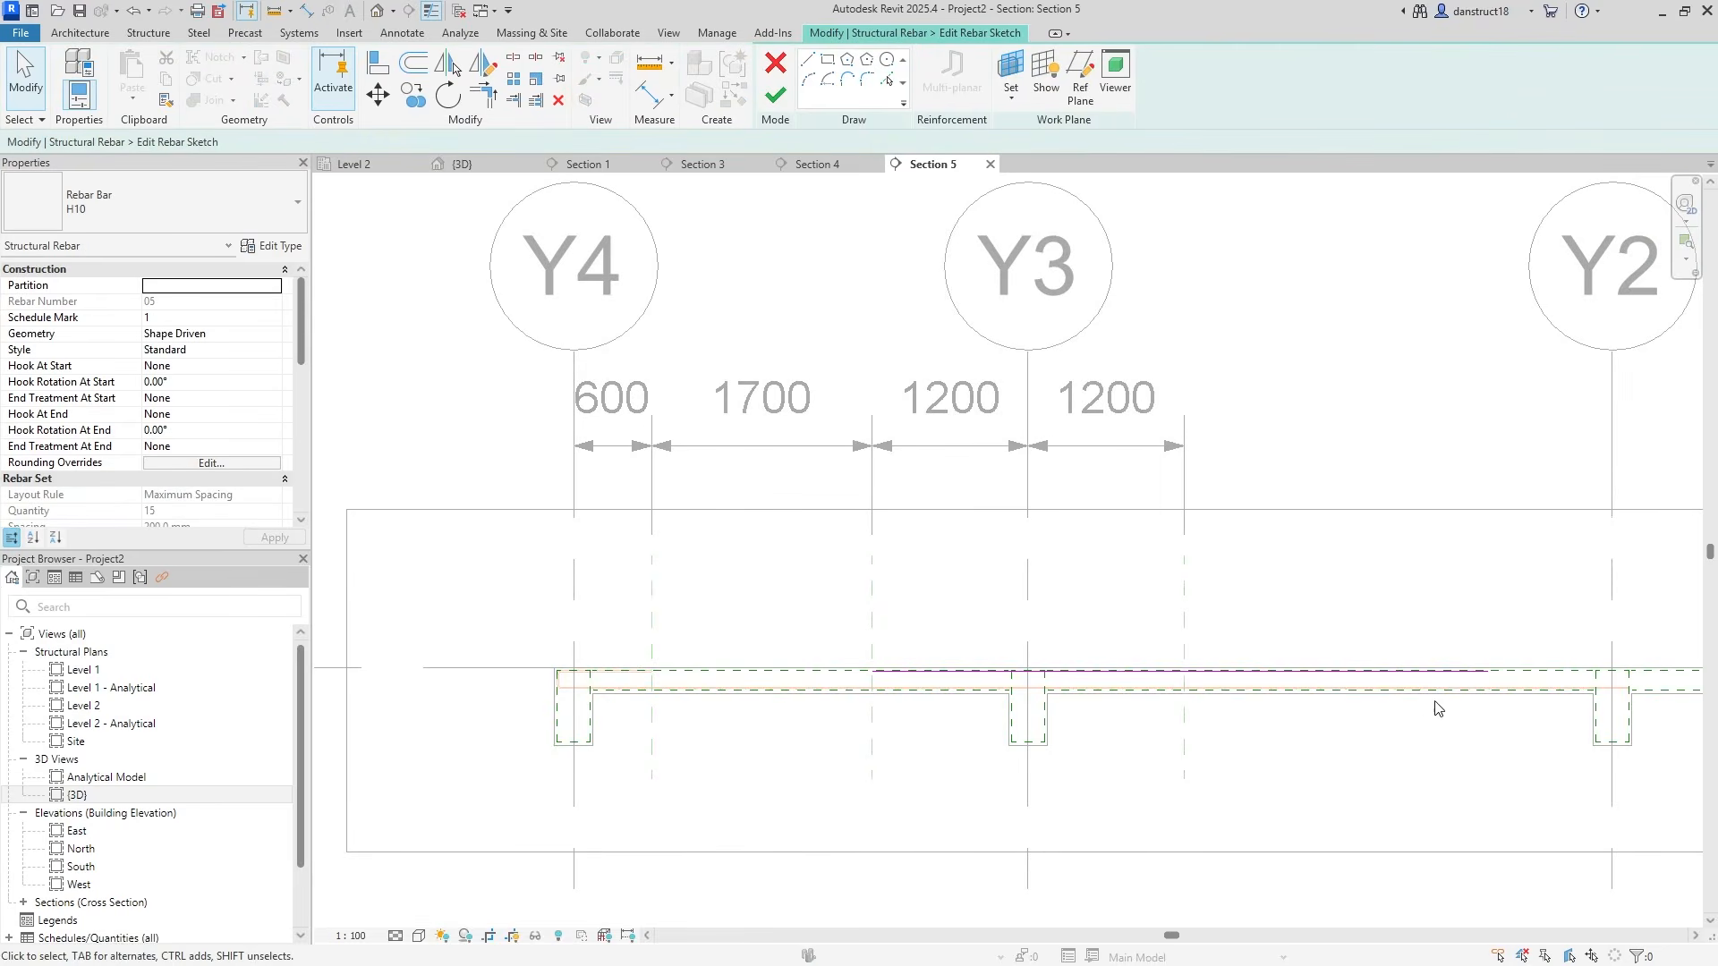
mouse_move(1488, 671)
mouse_down()
mouse_move(1185, 672)
mouse_move(1186, 702)
mouse_up()
scroll(1186, 669, up, 10)
scroll(939, 537, down, 5)
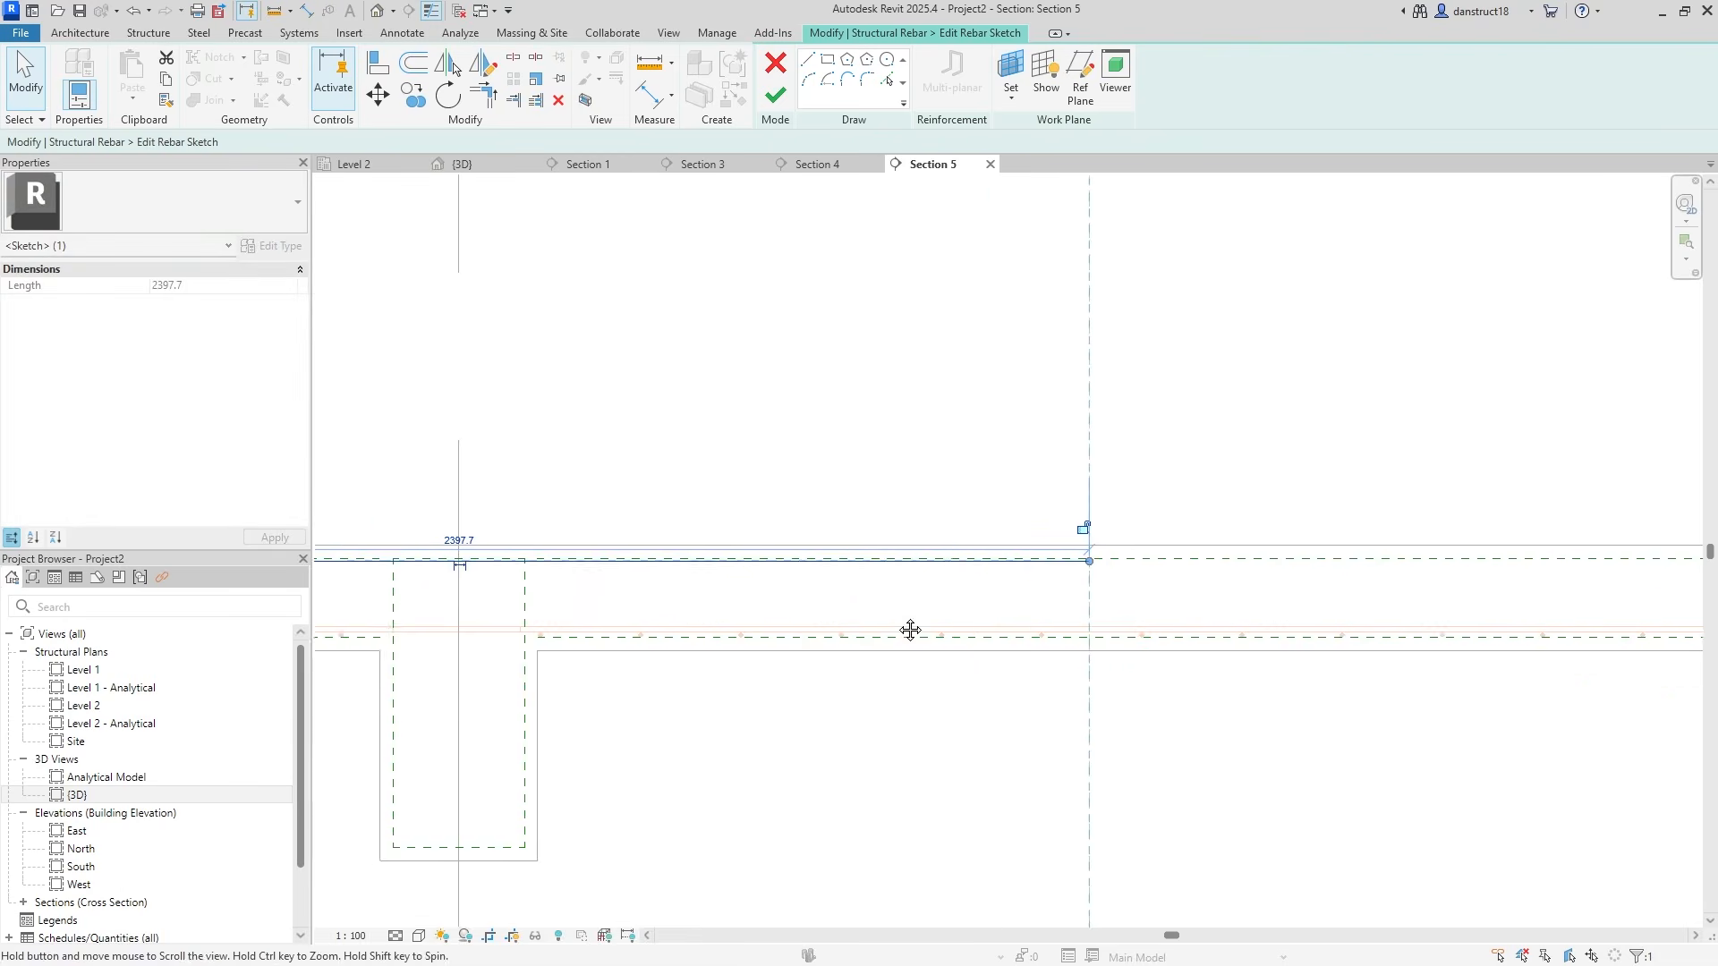
Align the bar sketch's Y4-side end with the reference plane 1200 mm before Y3 and finish the sketch
scroll(908, 619, up, 3)
middle_drag(920, 602, 1538, 653)
scroll(590, 604, down, 2)
middle_drag(756, 635, 1259, 674)
click(1005, 534)
scroll(903, 651, up, 6)
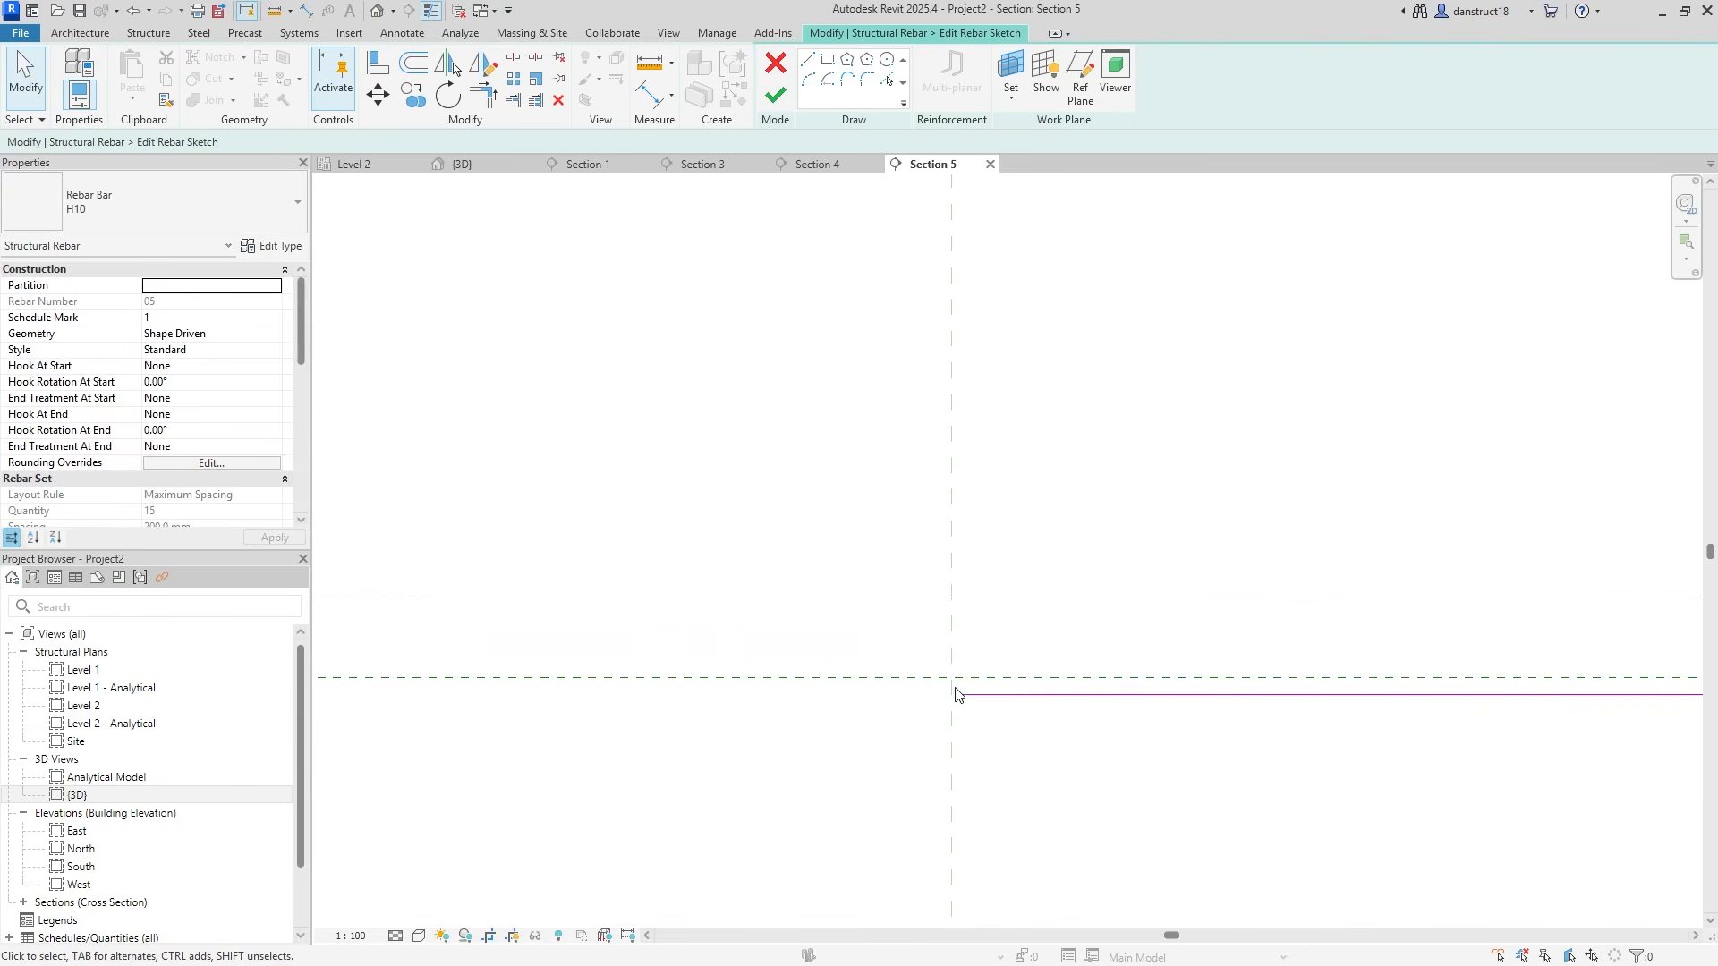
click(961, 699)
drag(956, 700, 942, 699)
click(804, 392)
scroll(826, 447, down, 5)
scroll(826, 446, down, 6)
middle_drag(970, 382, 1030, 588)
click(768, 95)
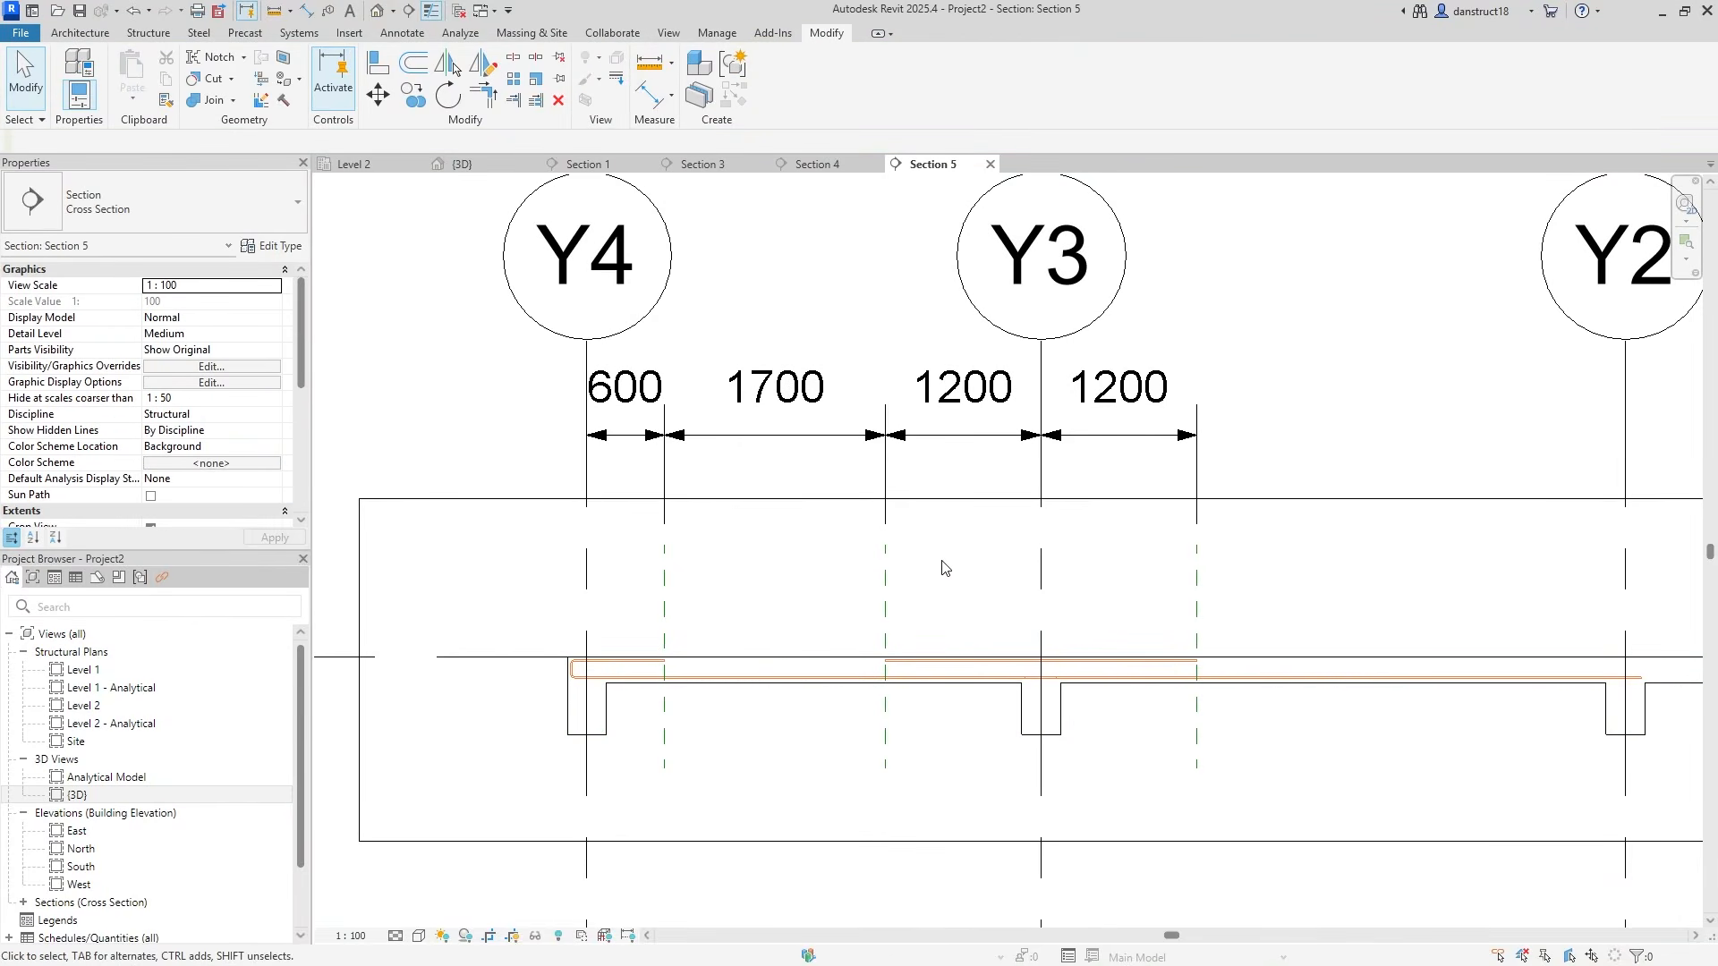
Set the Rebar Layer of the top bar set over Y3 to T1
click(951, 669)
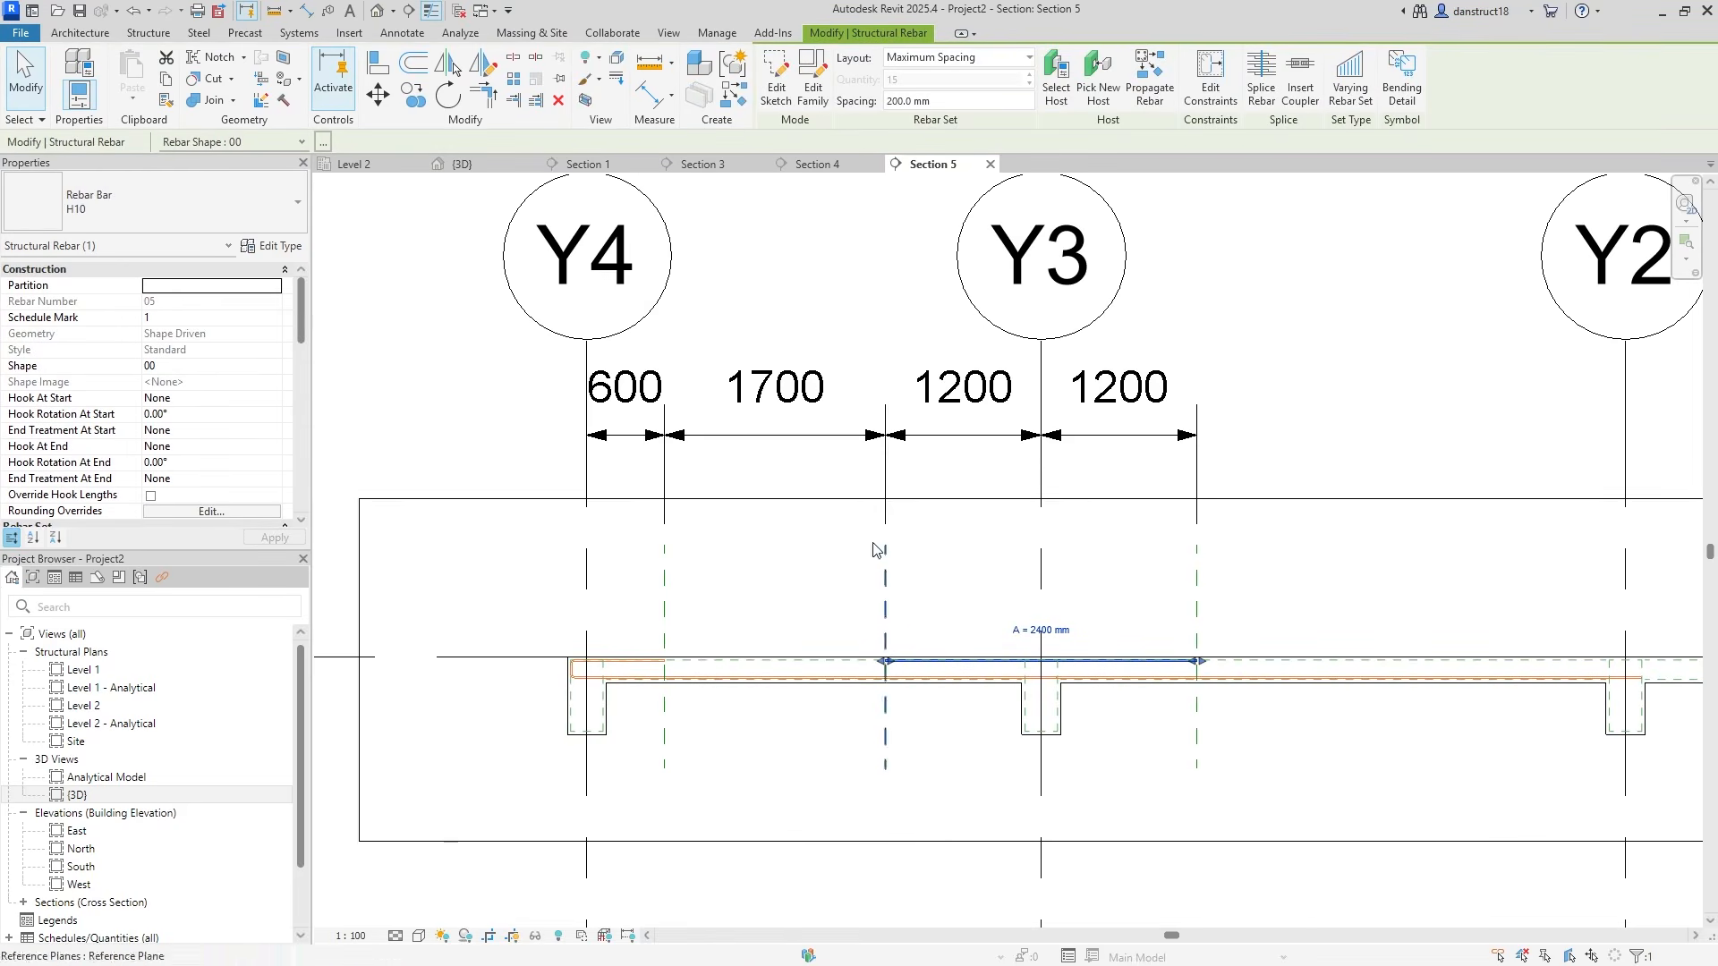
click(354, 164)
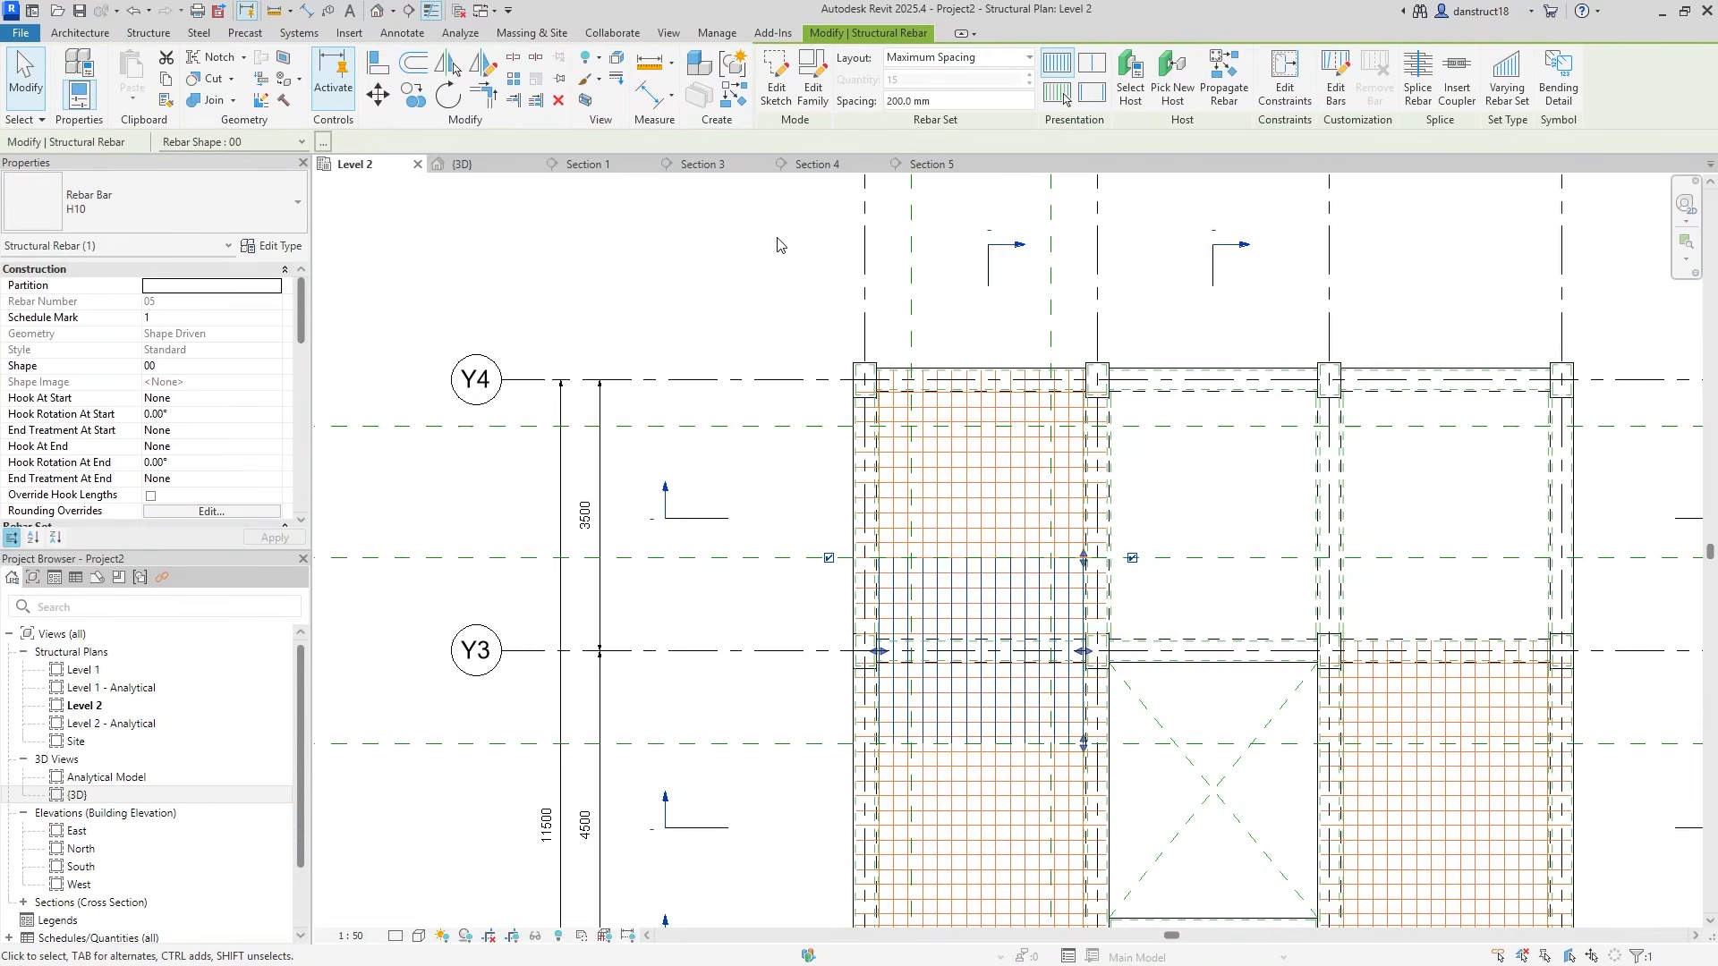
click(930, 165)
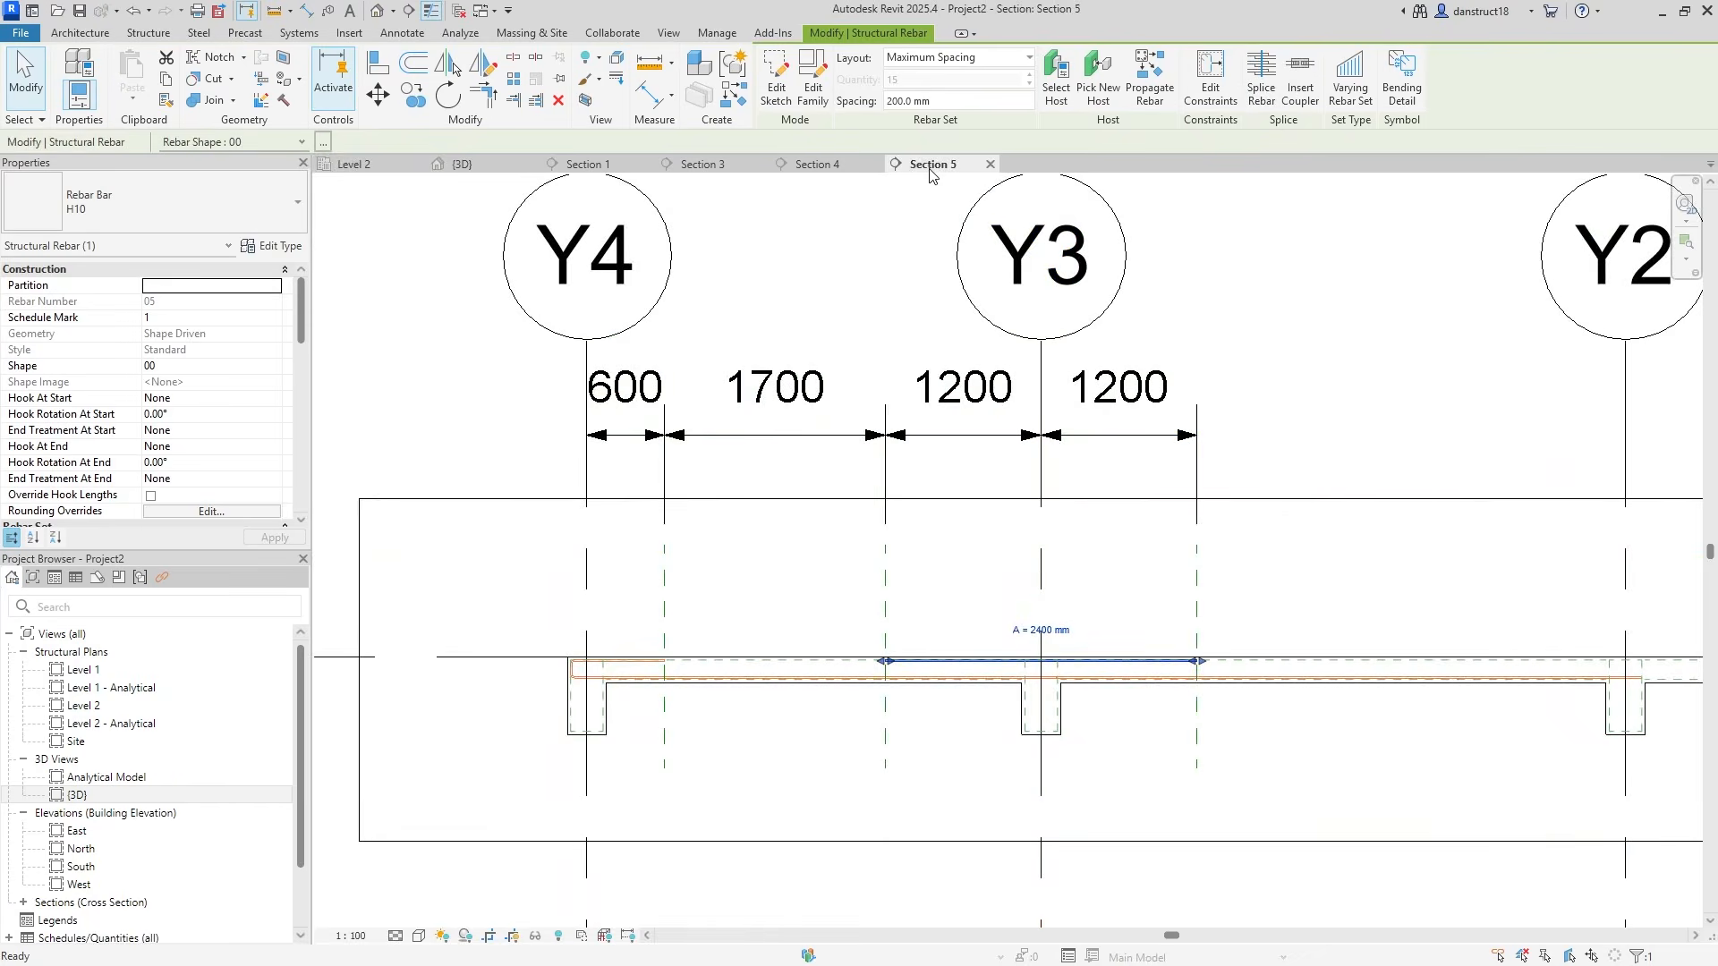
drag(299, 304, 297, 447)
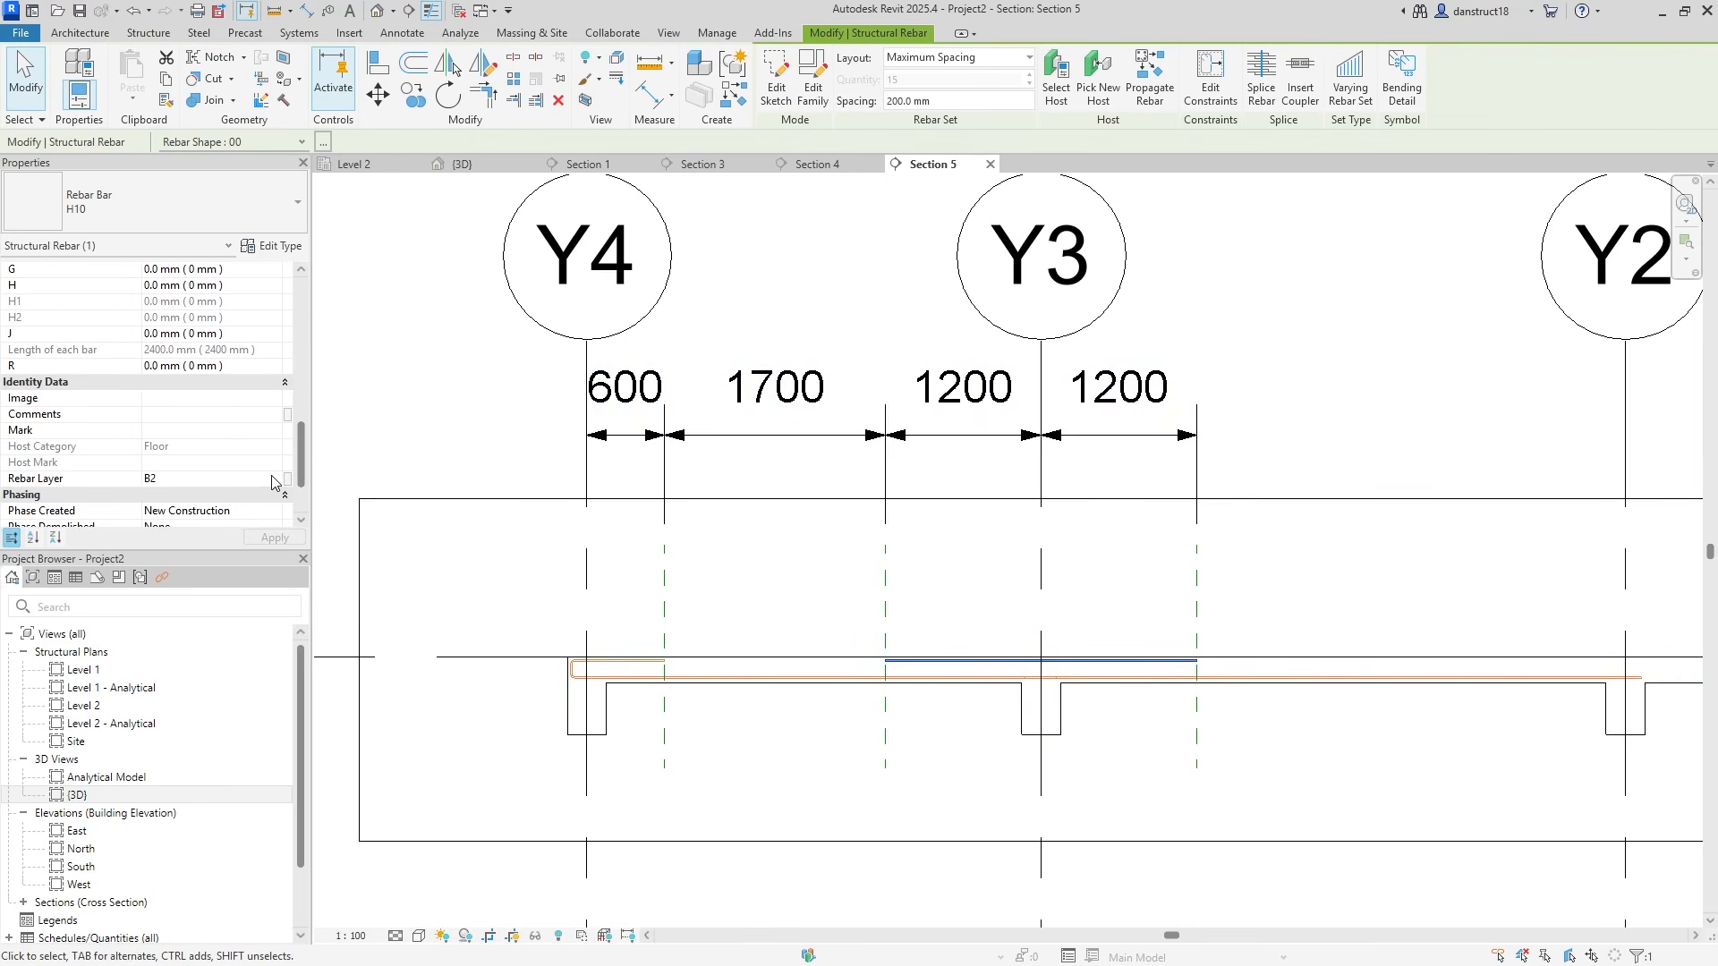
click(277, 483)
click(202, 479)
text(T1)
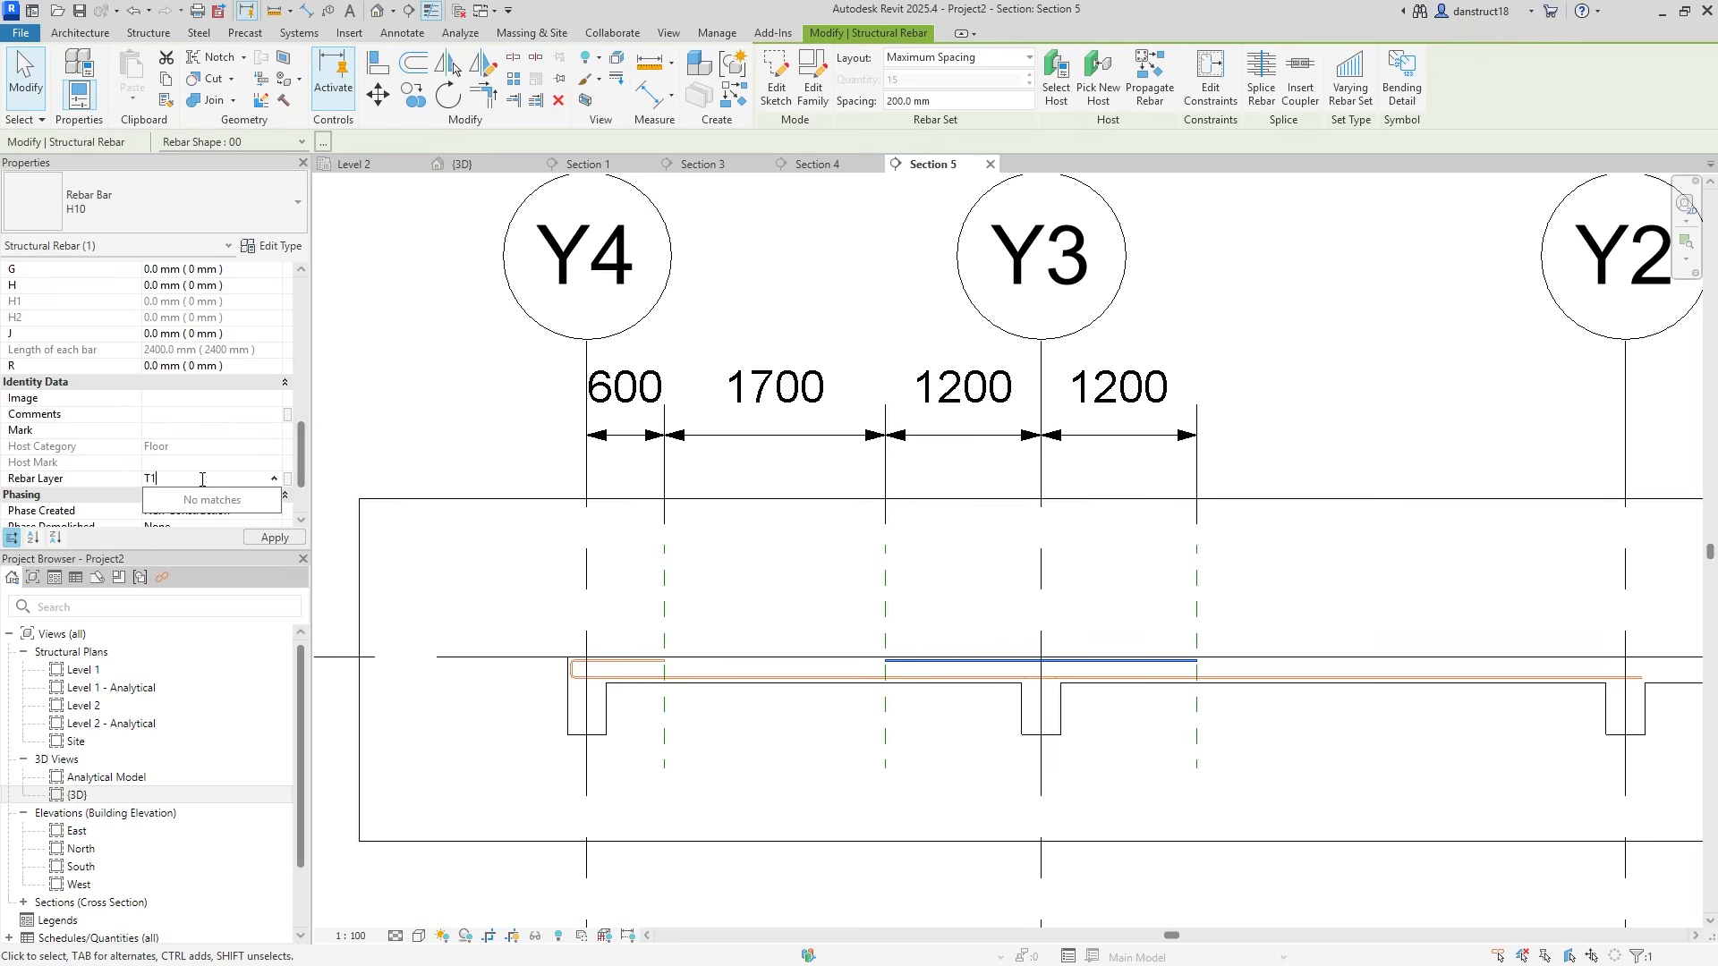
click(741, 594)
Check the Rebar Layer of the shape 21 edge bars at Y4 and of the bottom bars crossing them
scroll(587, 702, up, 6)
click(673, 643)
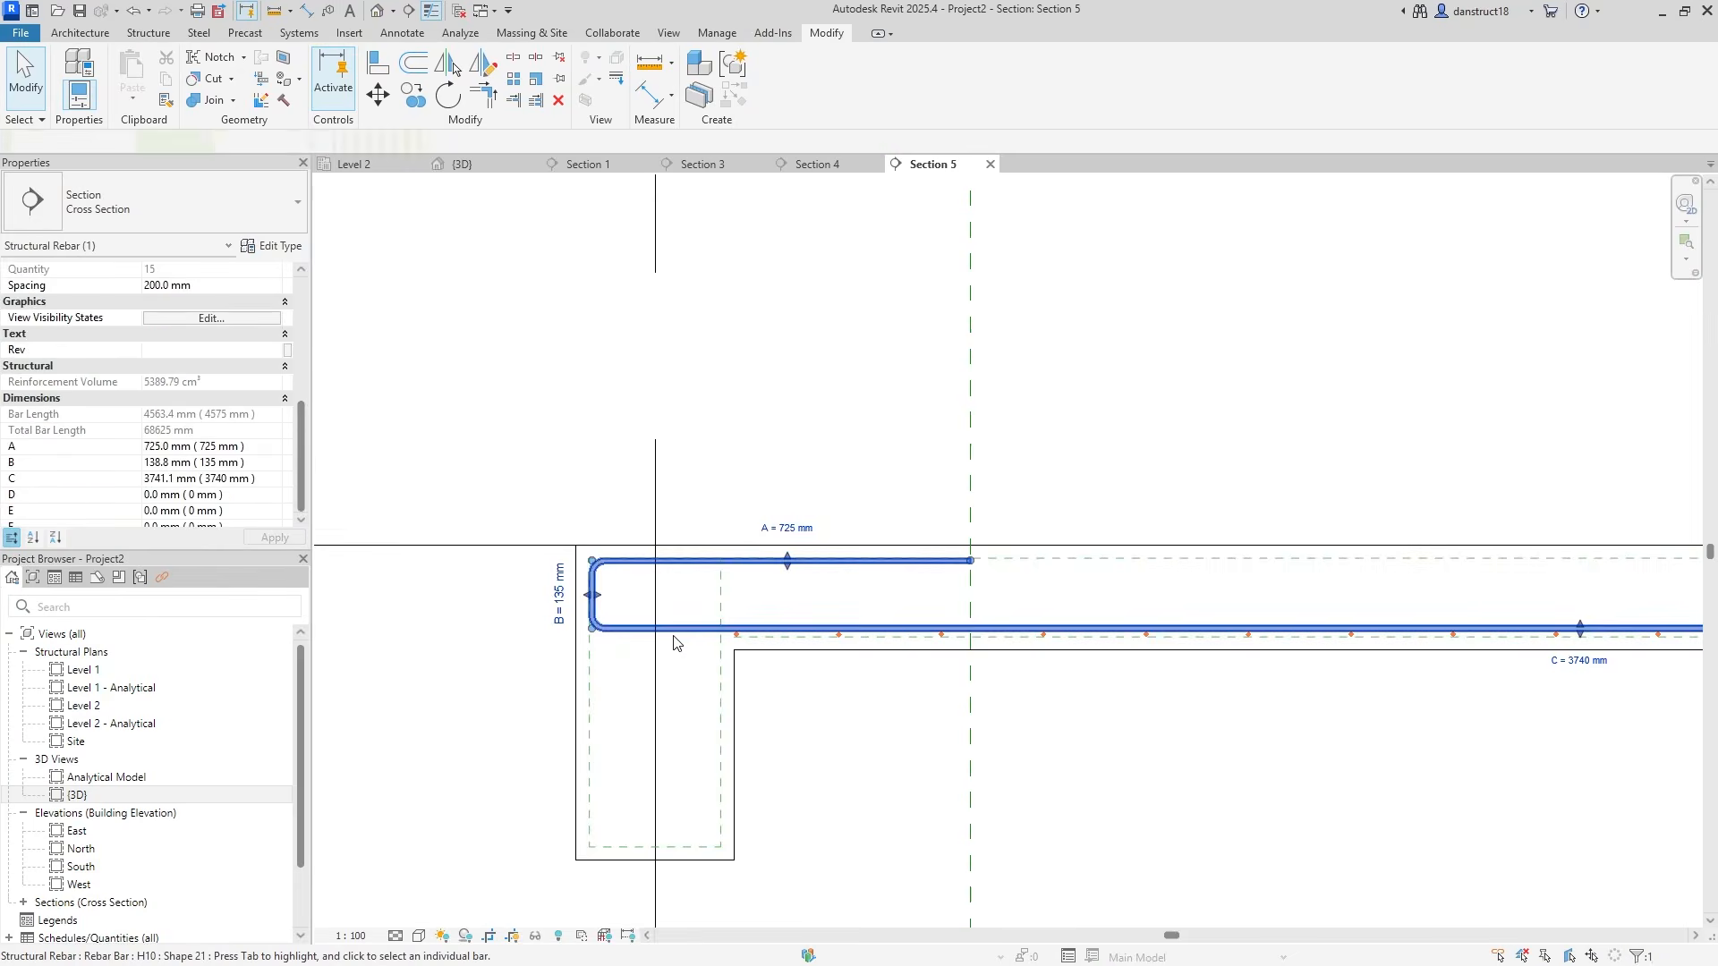
drag(302, 386, 302, 477)
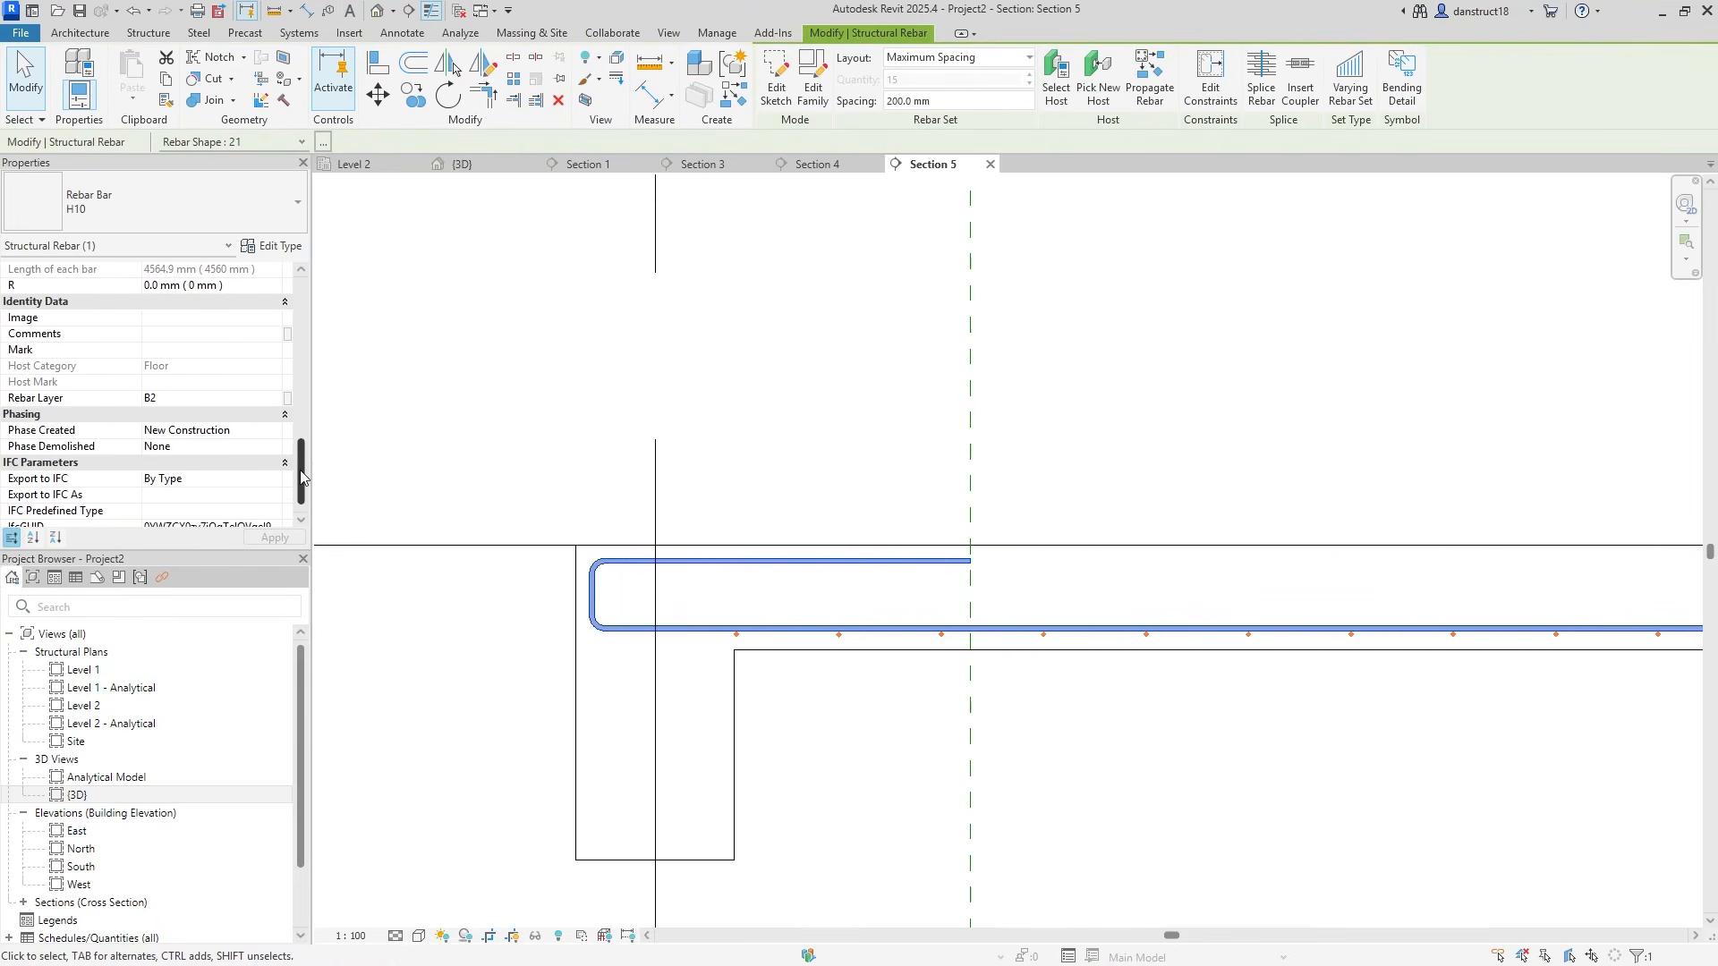
click(788, 698)
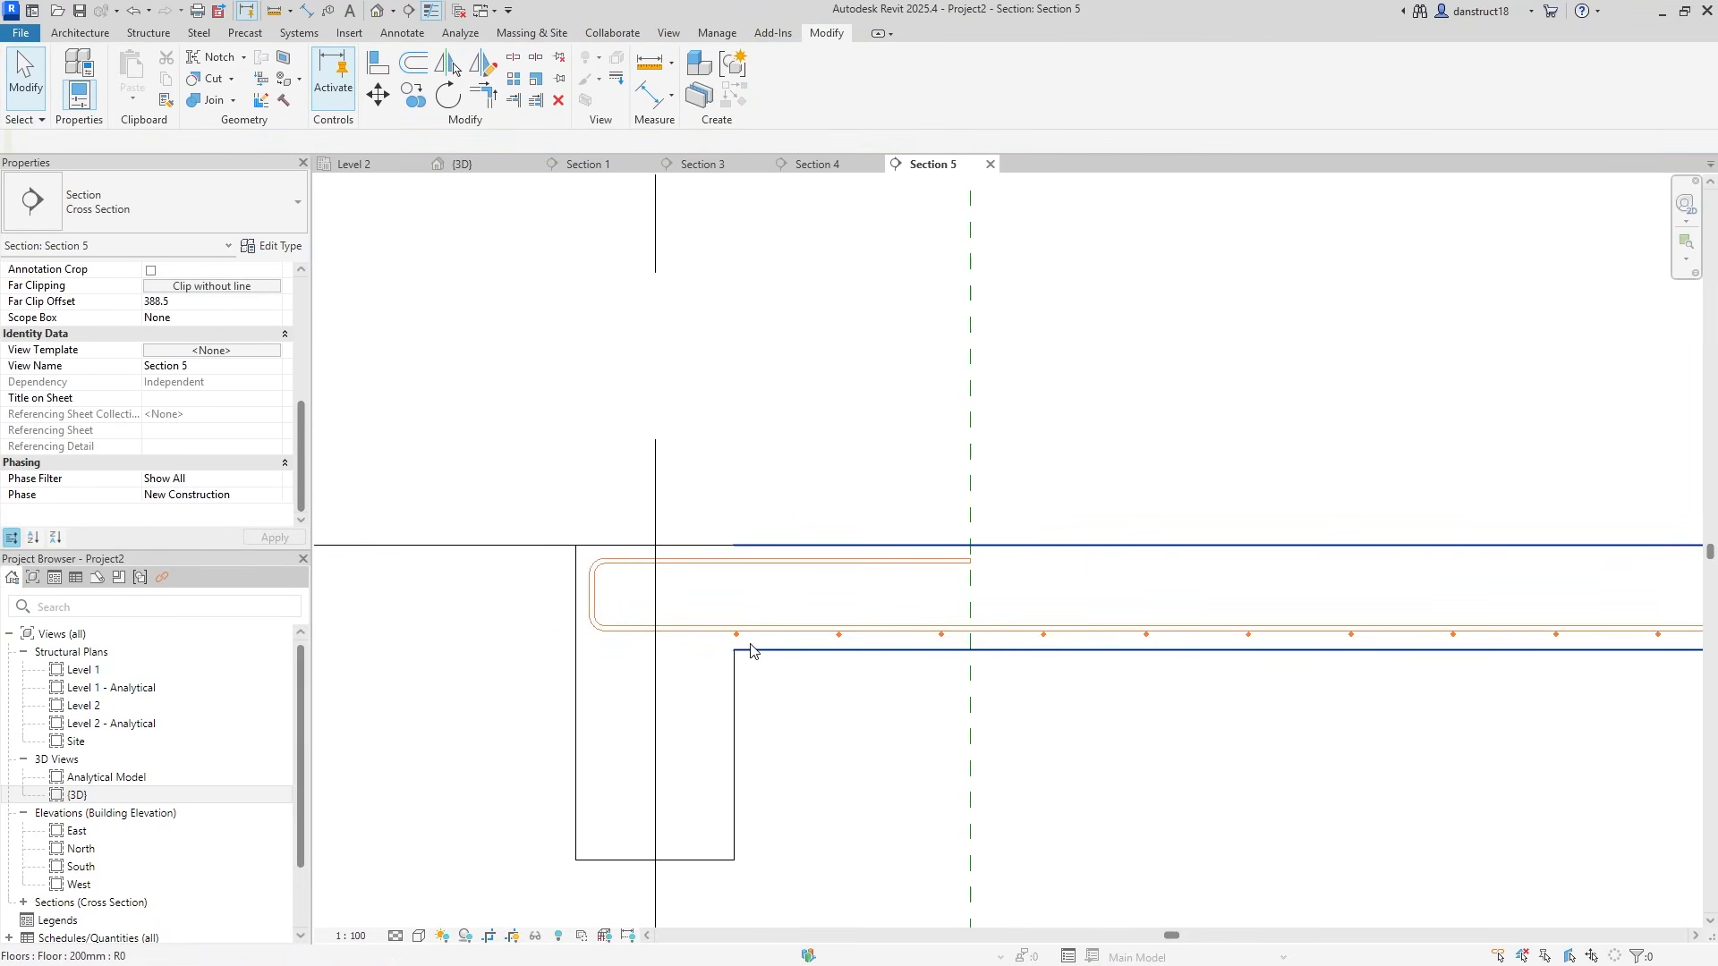
click(739, 651)
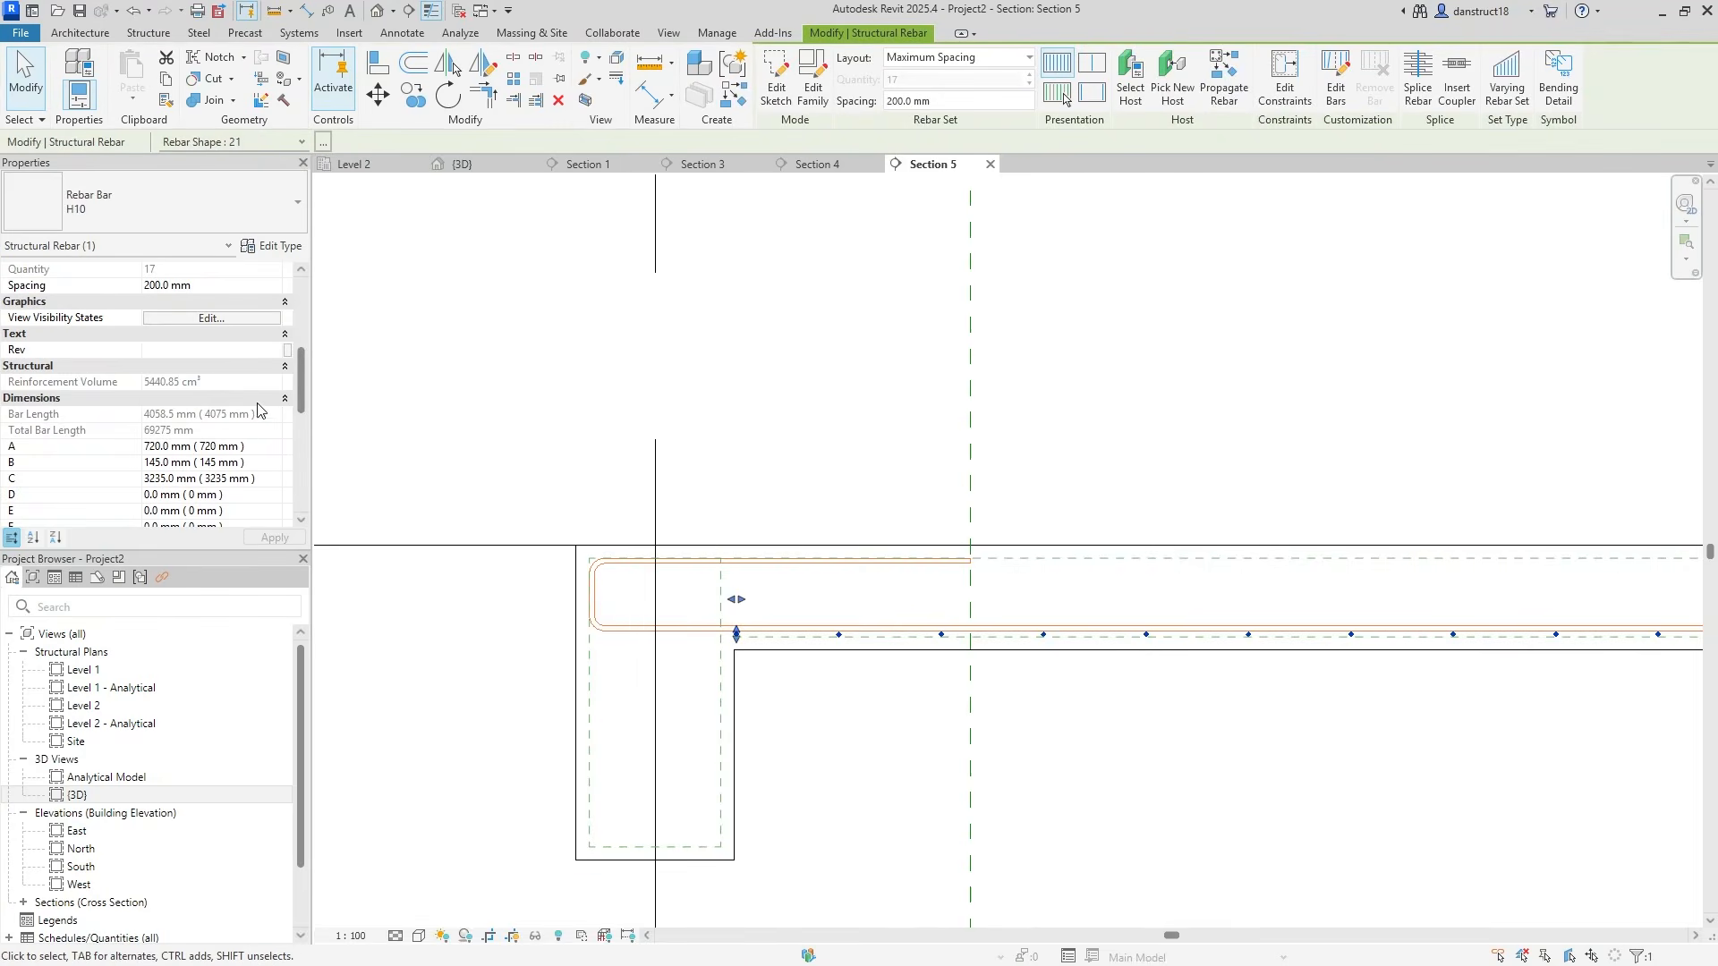
drag(298, 379, 298, 460)
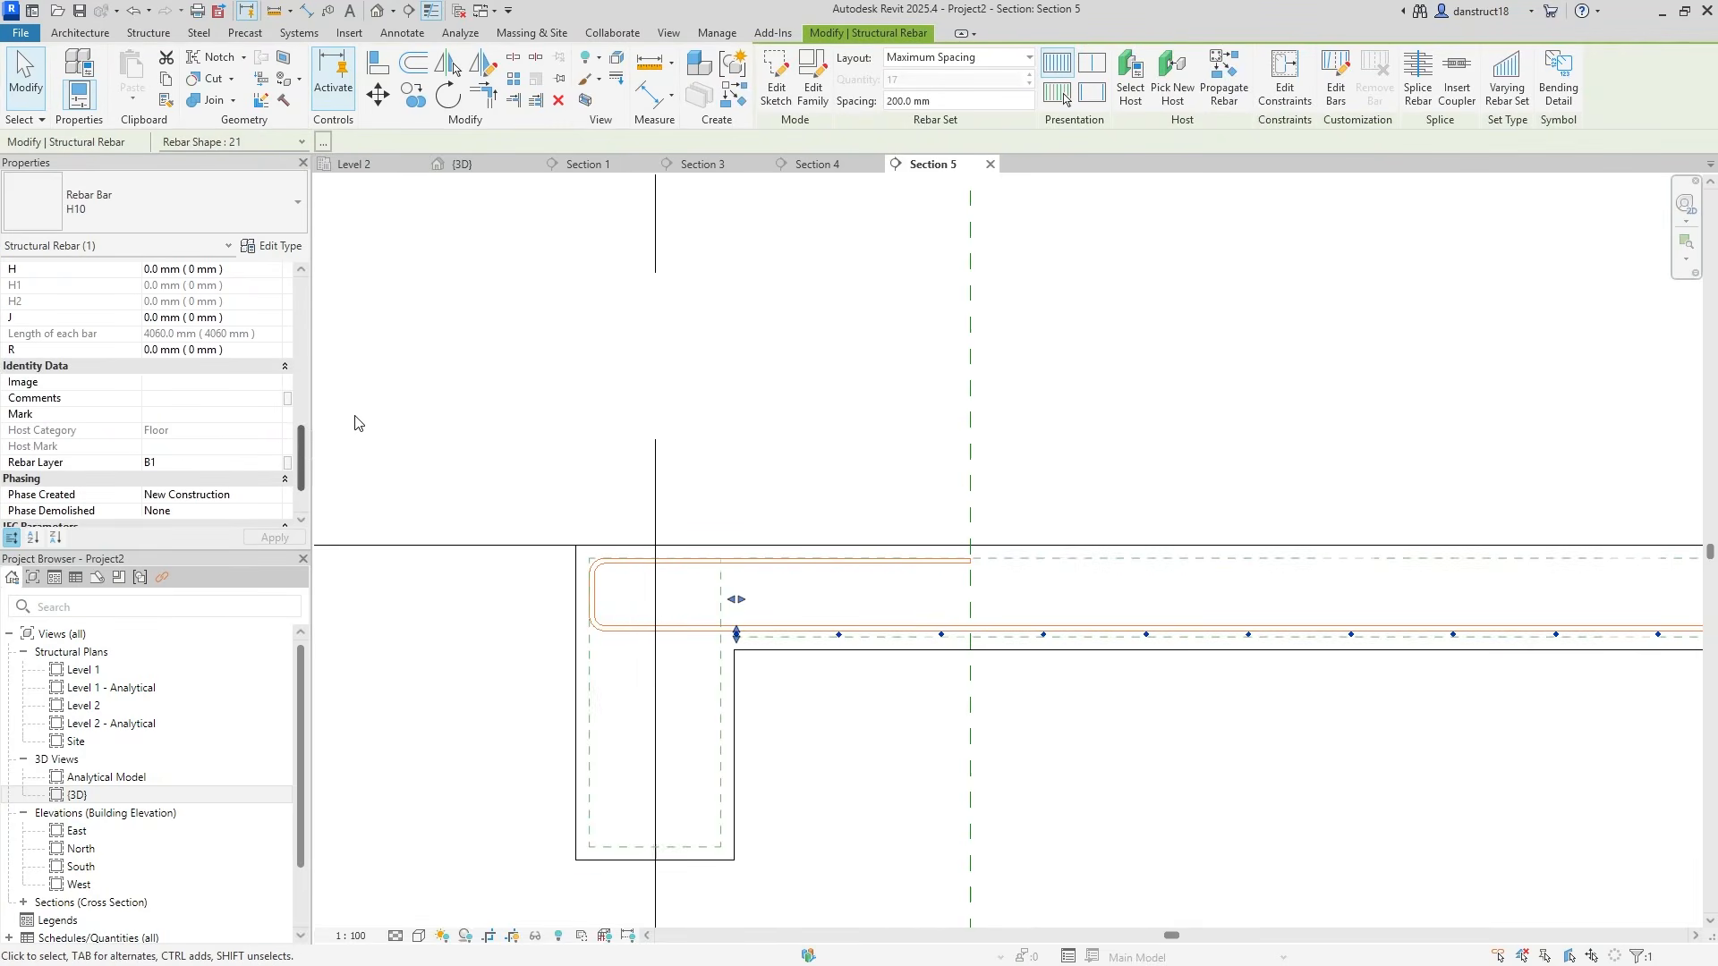
click(465, 363)
Open Section 4 from its section mark in the Level 2 plan and check the reference plane nearest grid X2
click(354, 165)
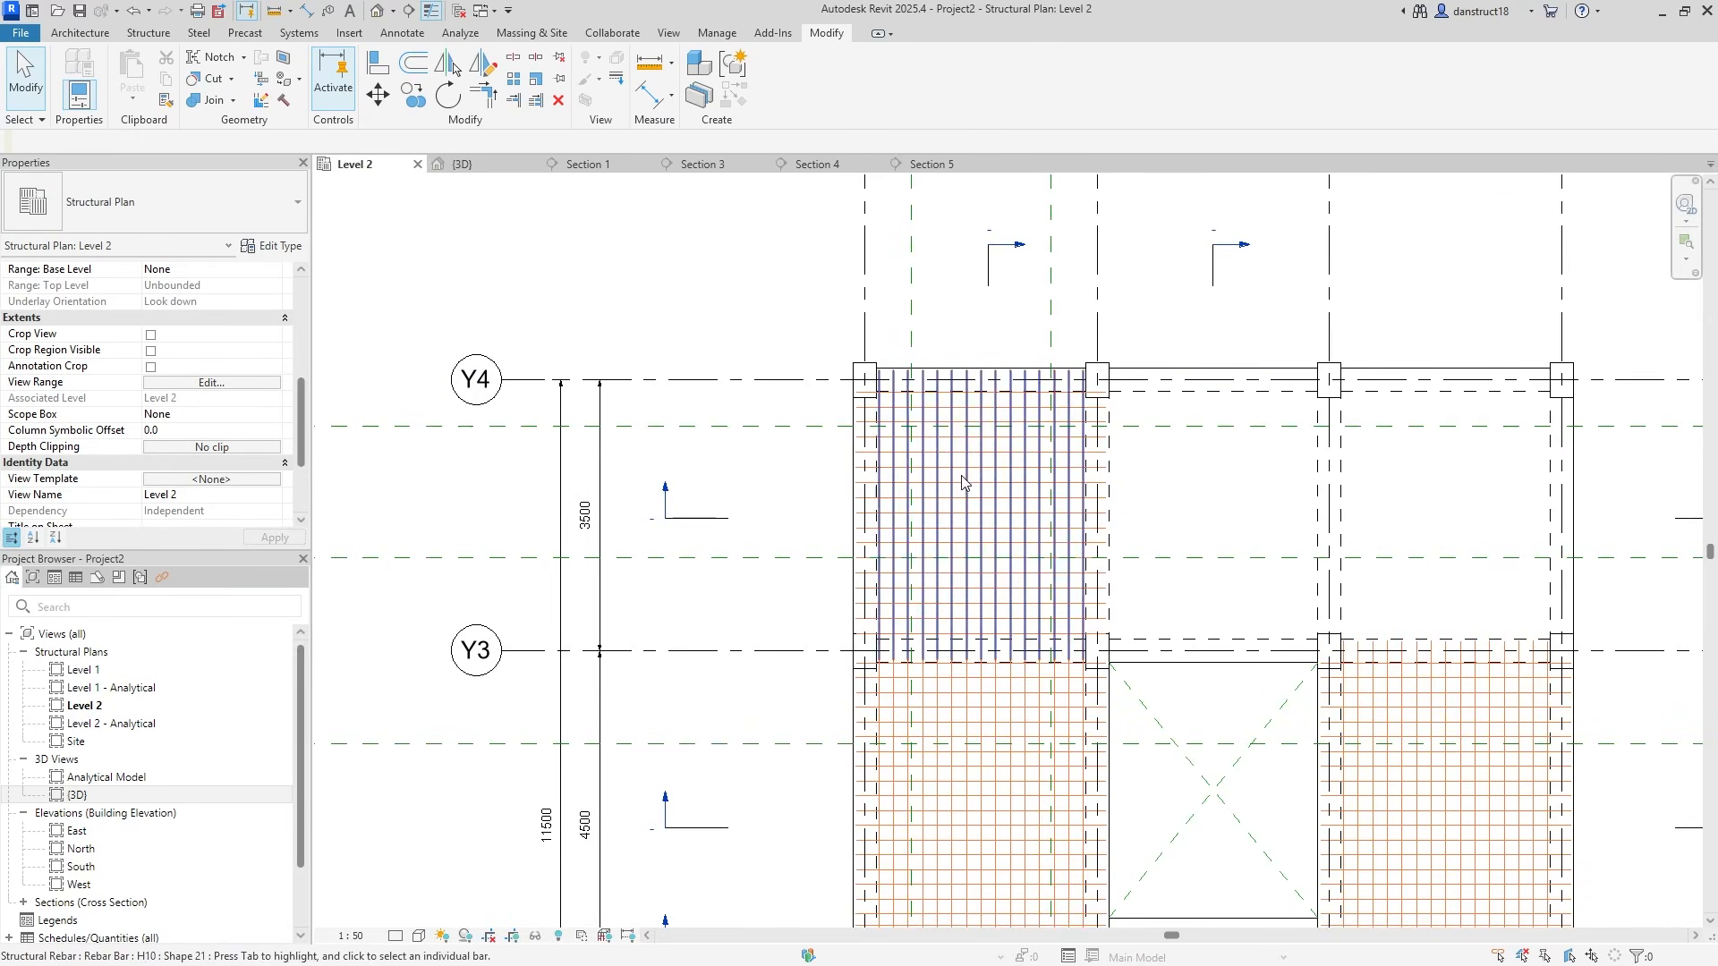
double_click(667, 491)
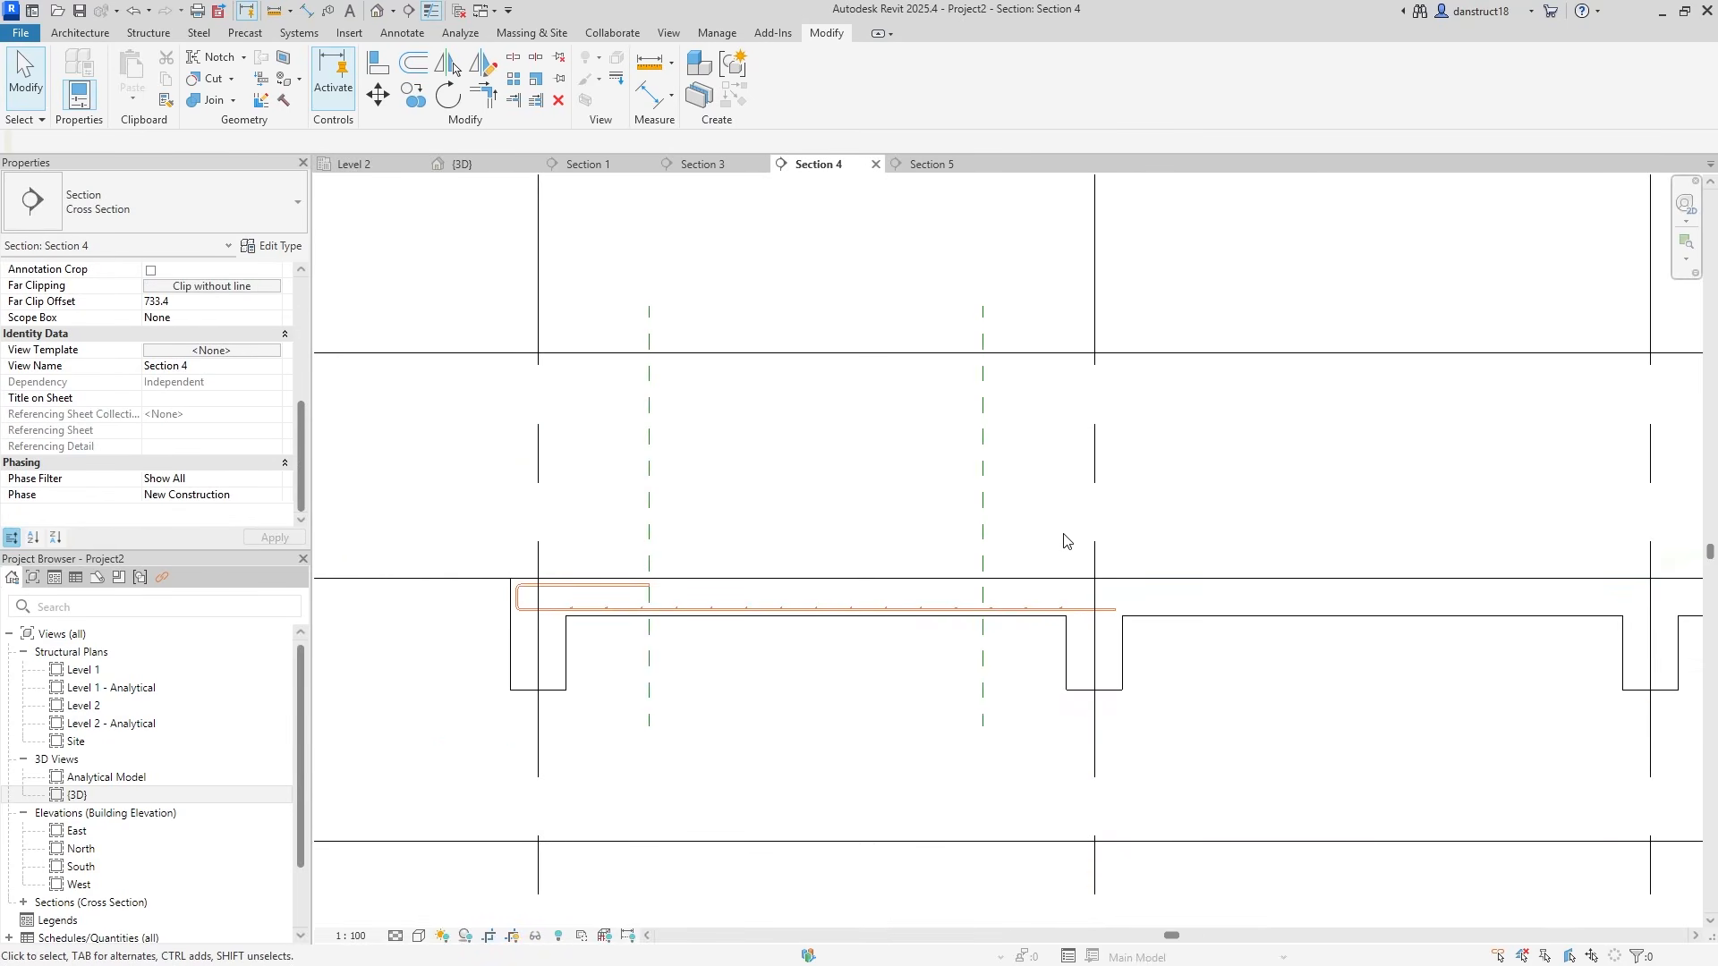
scroll(1092, 586, up, 2)
click(902, 471)
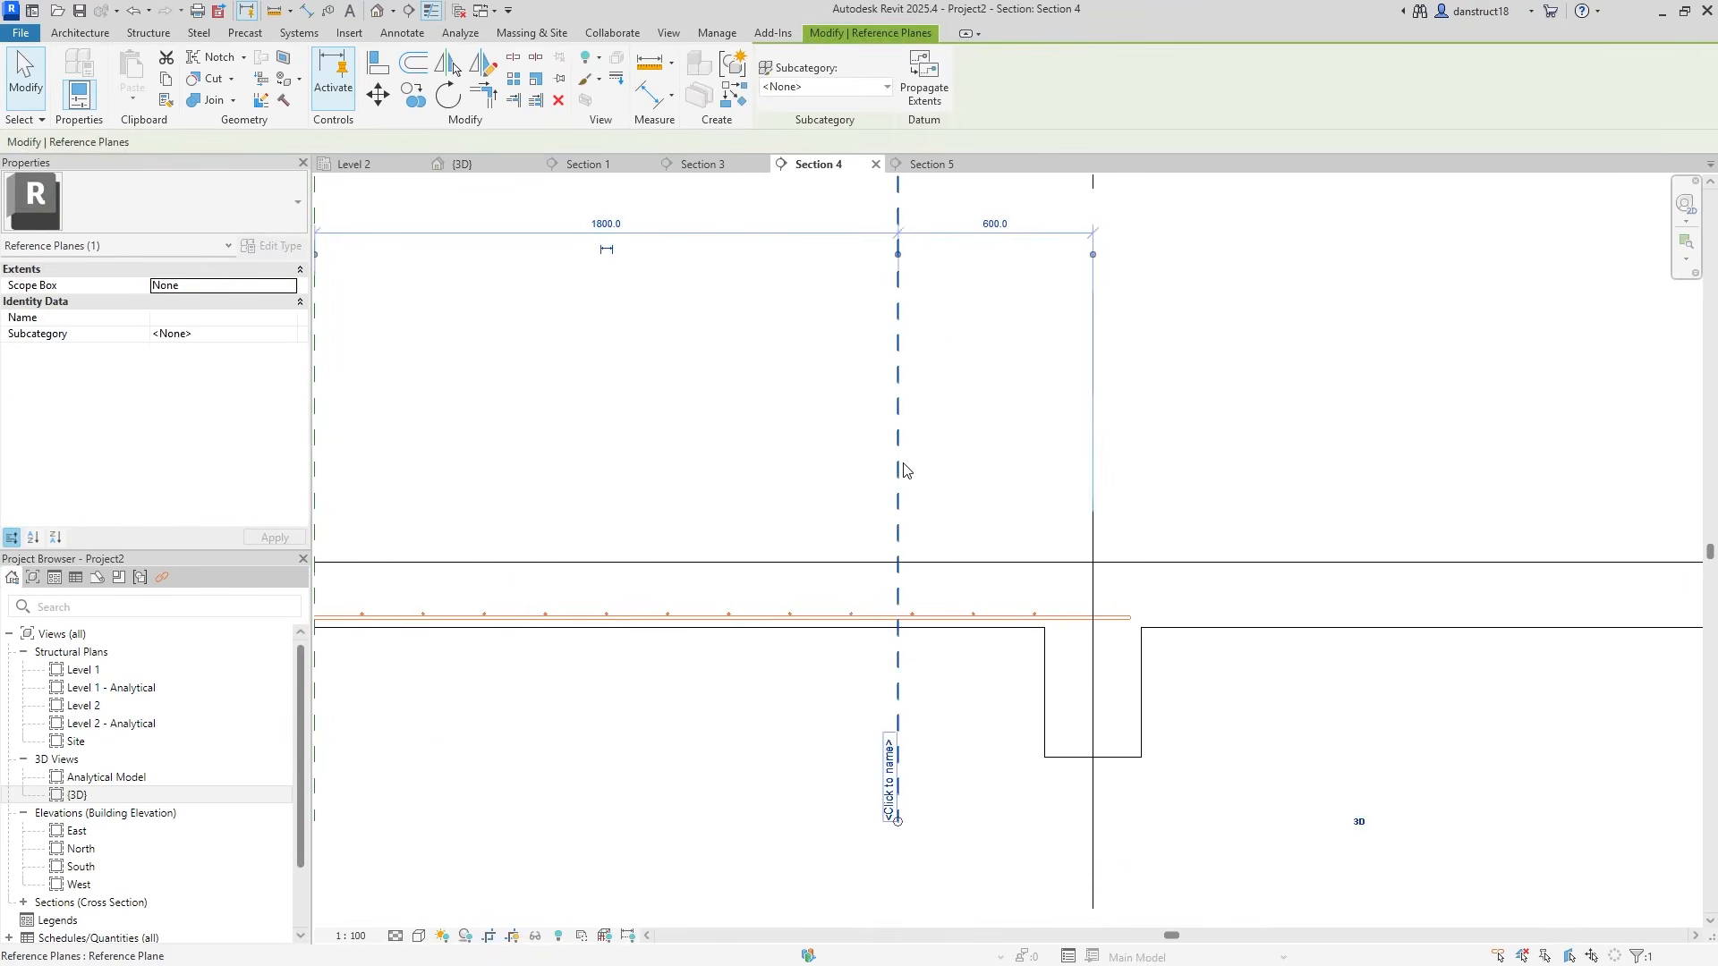
scroll(904, 470, down, 3)
click(949, 494)
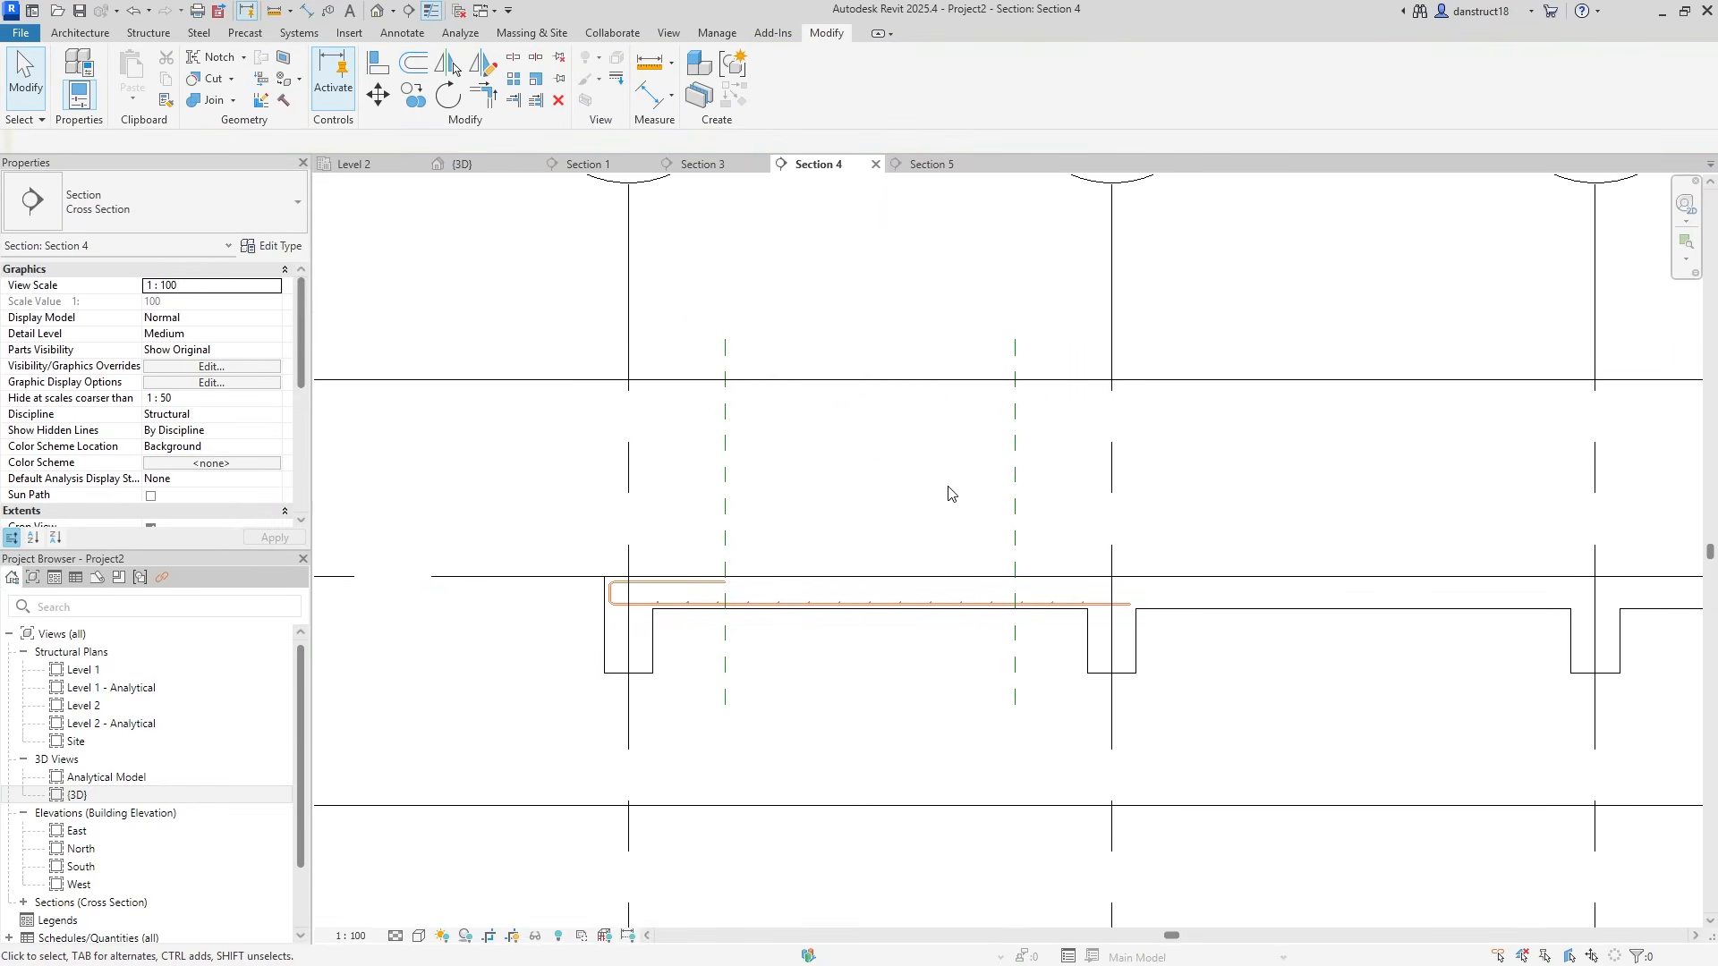
Add an aligned dimension string in Section 4 from the slab's edge grid through both reference planes to grid X2
click(631, 325)
click(726, 431)
click(1015, 458)
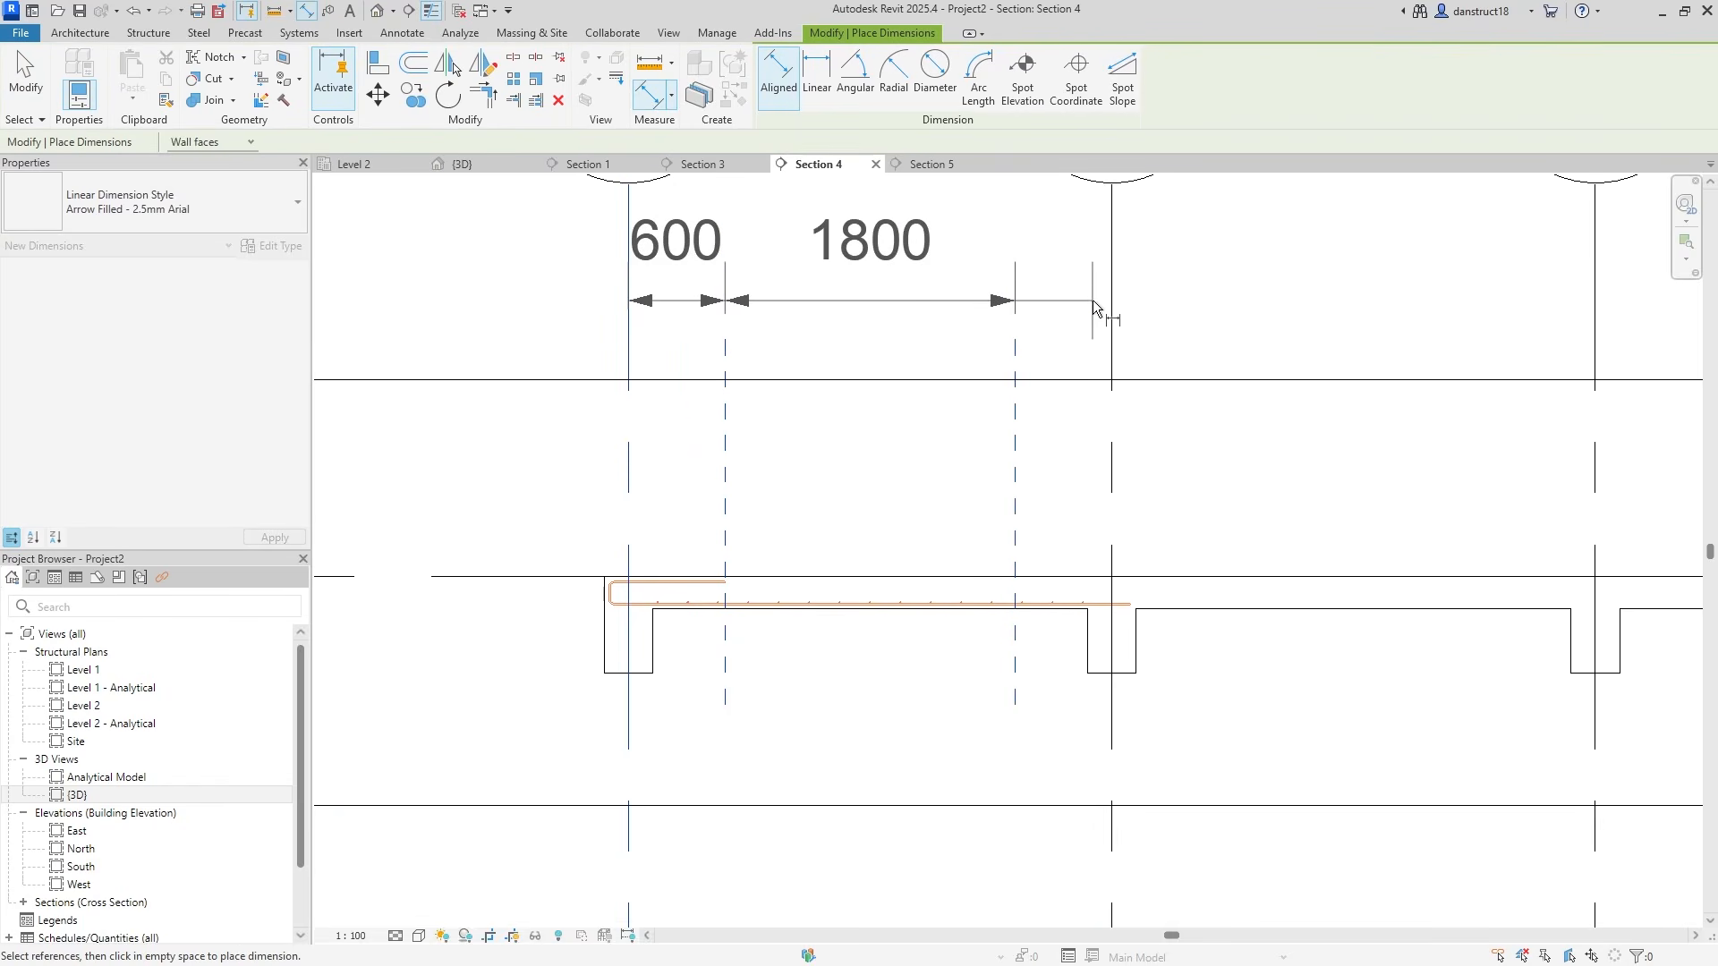
click(1109, 304)
click(1220, 330)
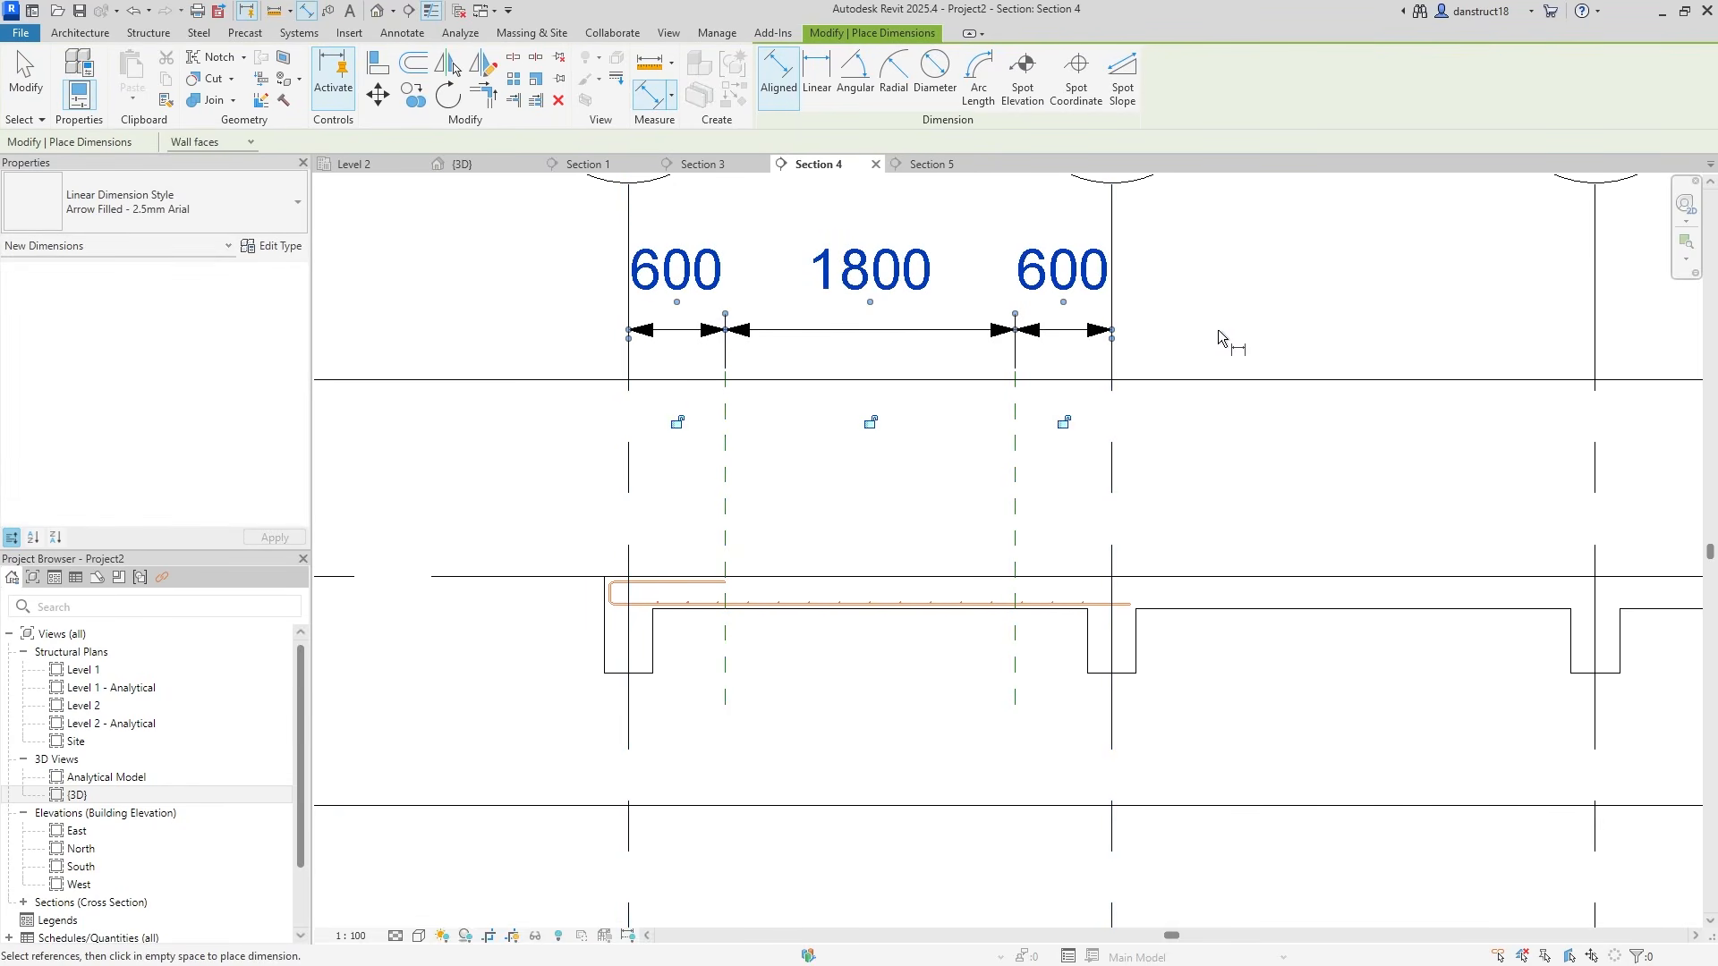
key(Escape)
key(Escape)
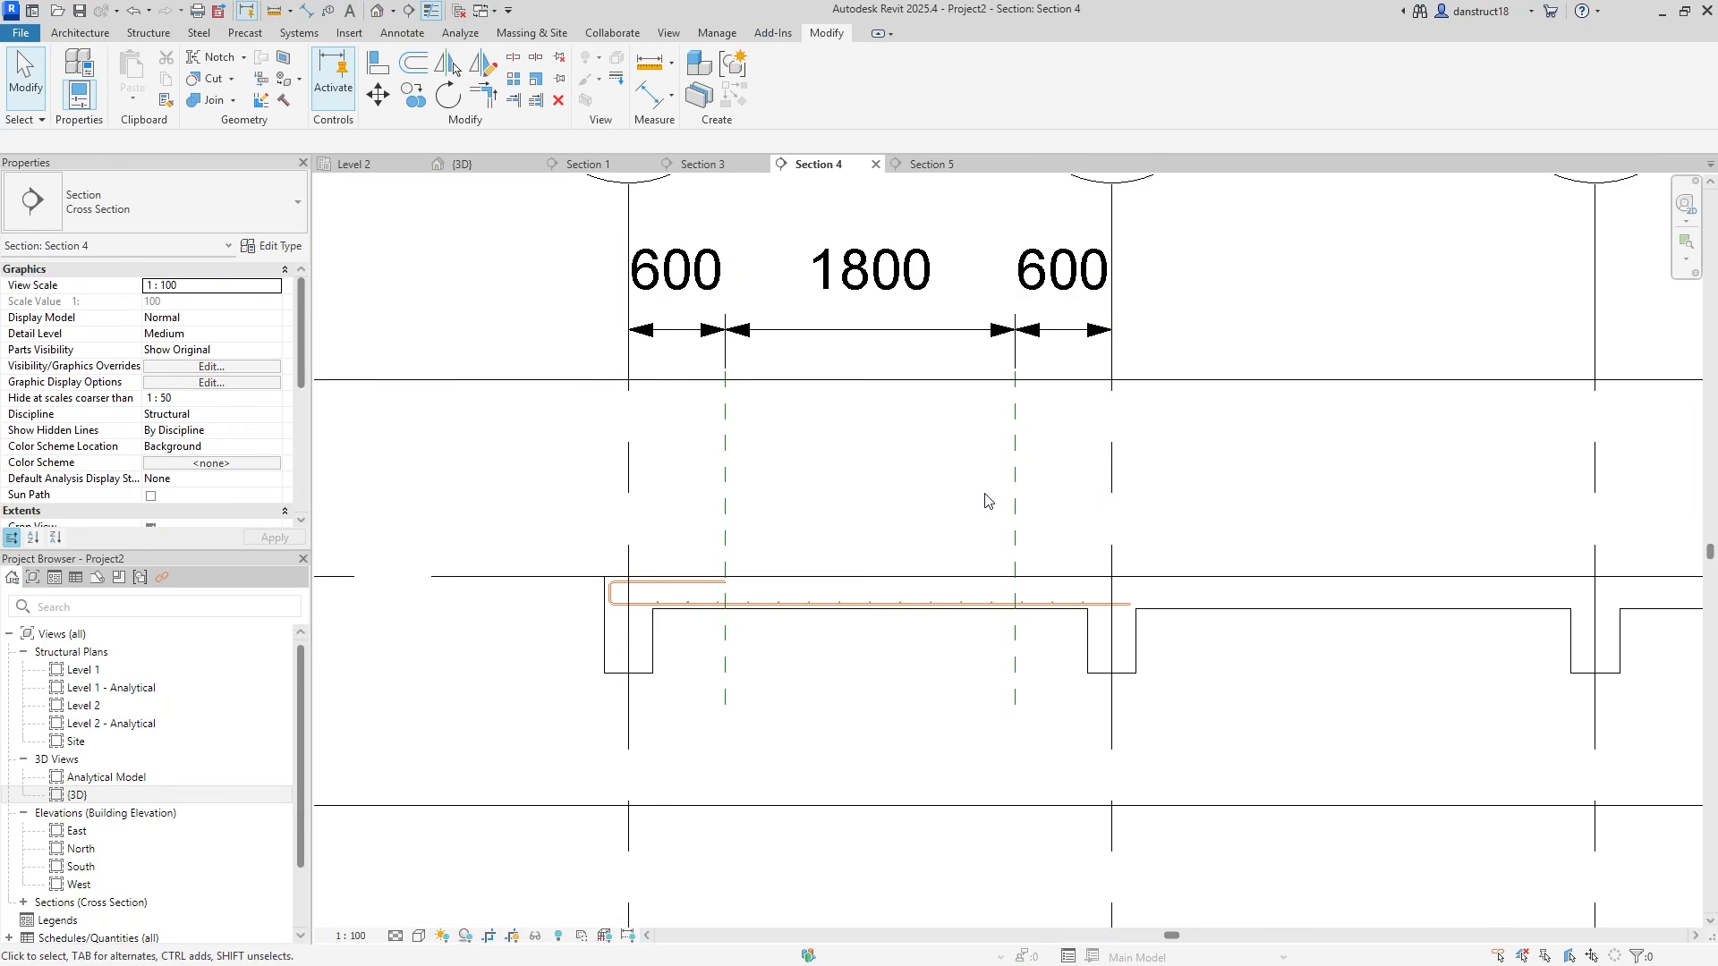
Set the distance between grid X2 and the nearest reference plane to 900 mm
click(1016, 503)
click(1065, 305)
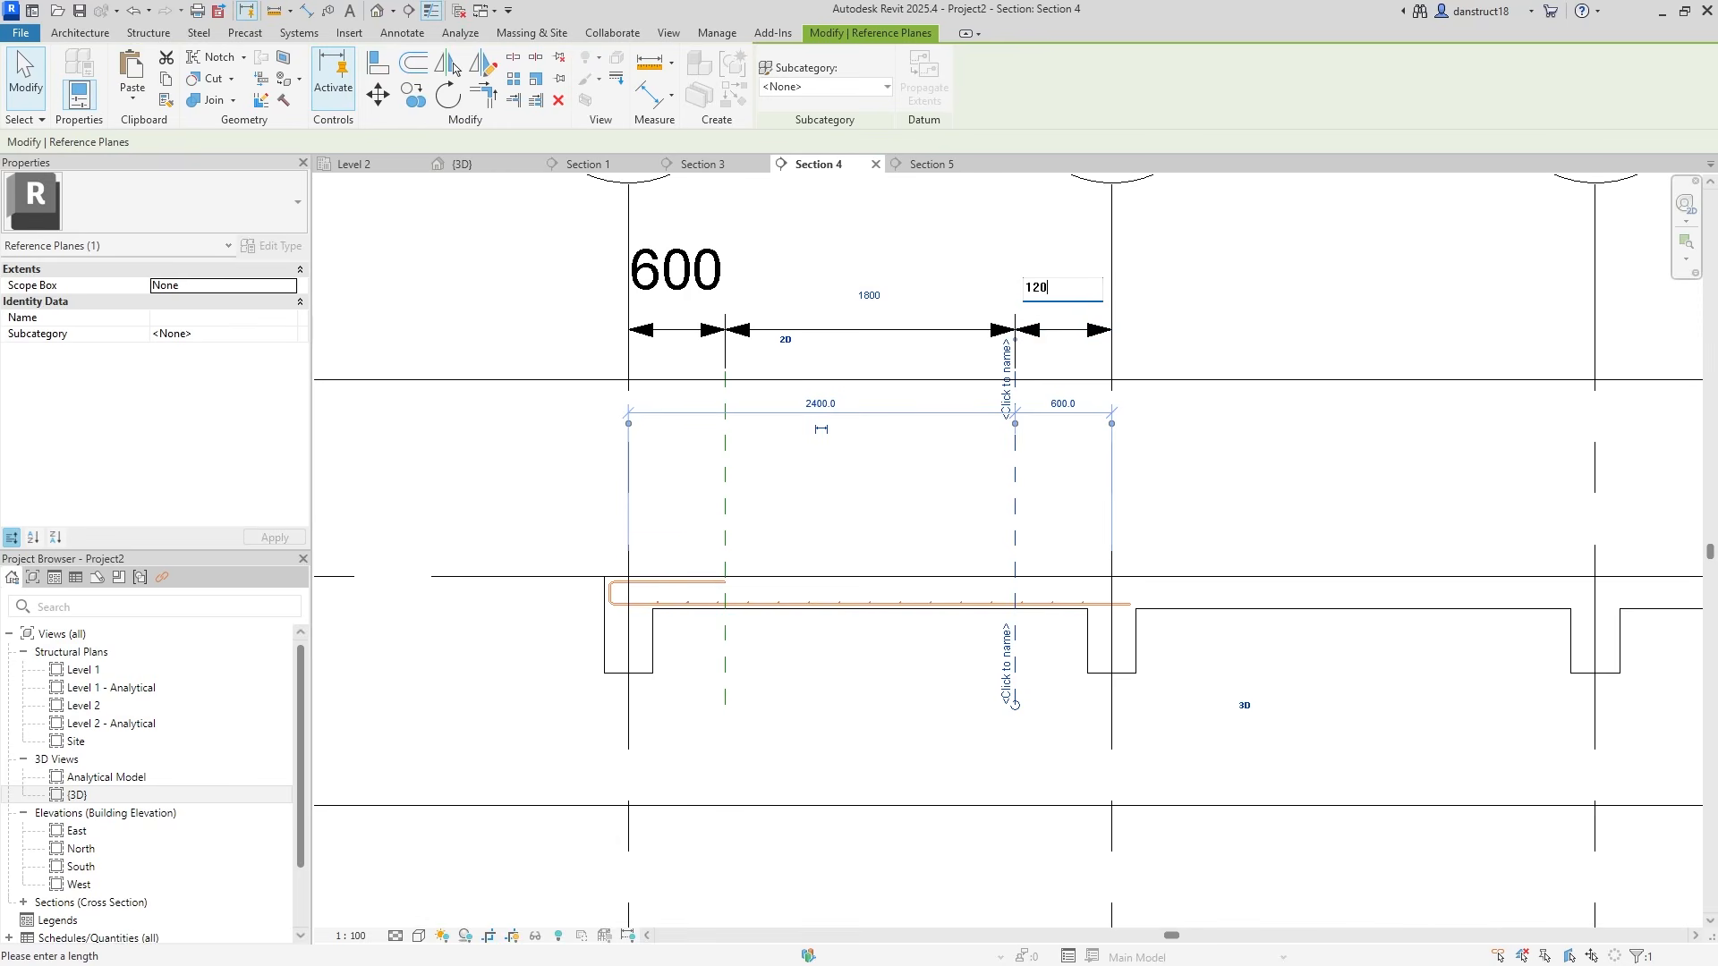
key(Return)
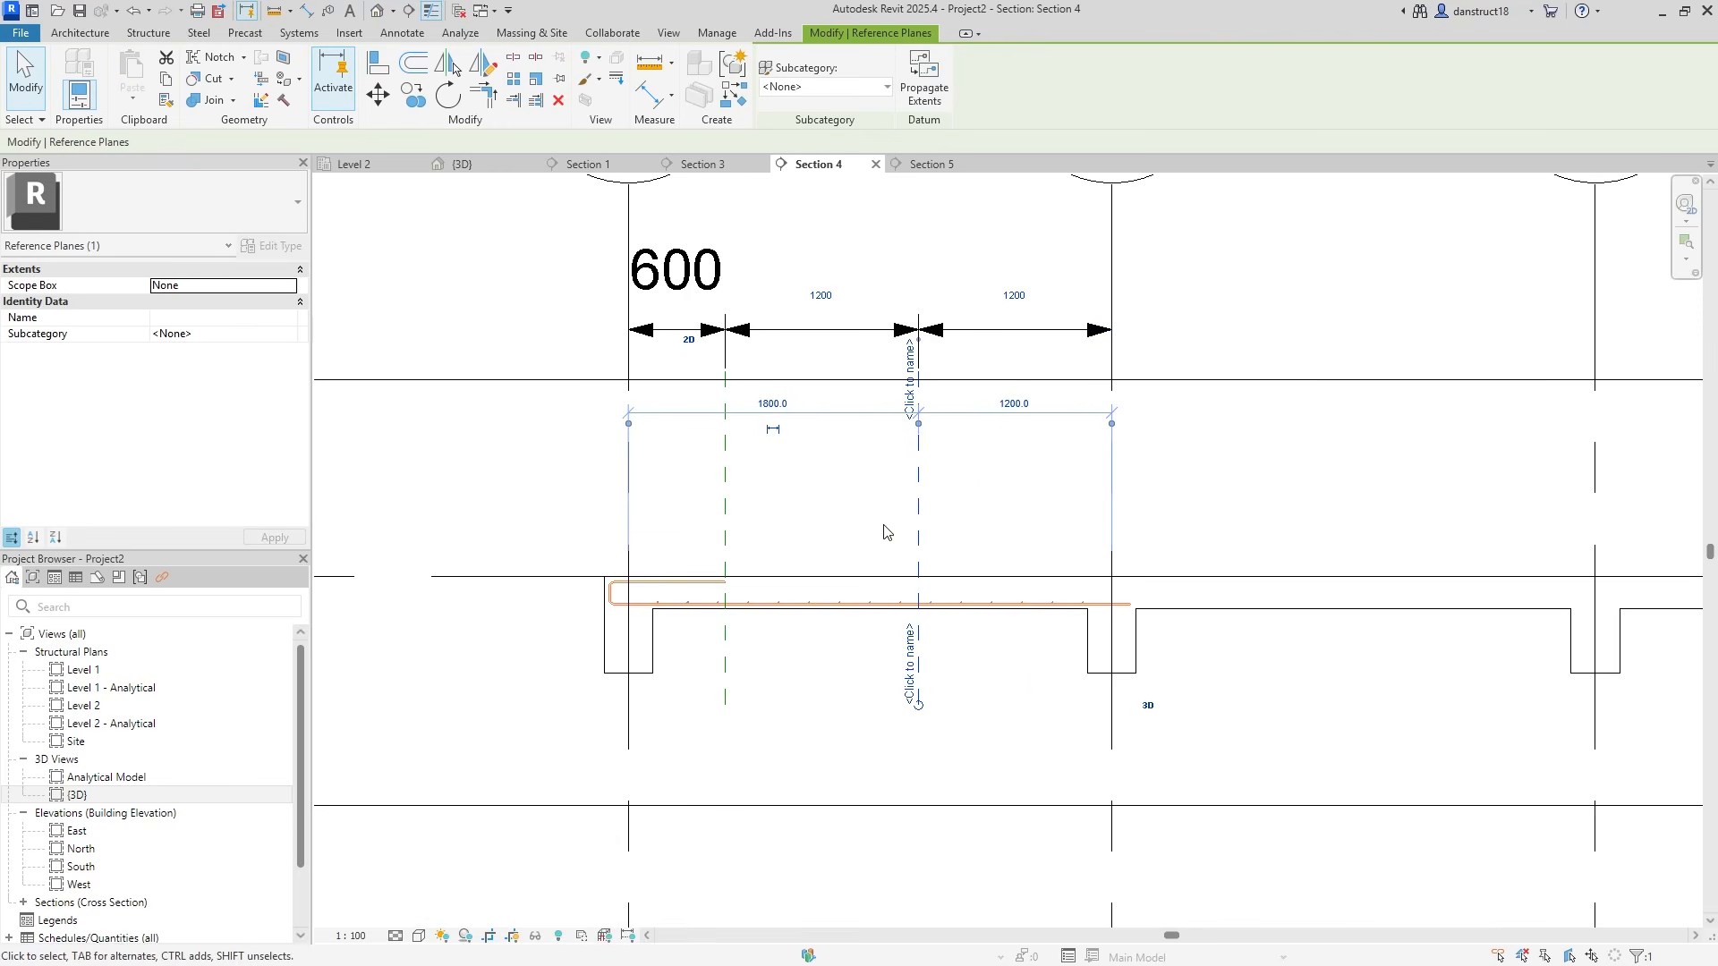
click(1015, 294)
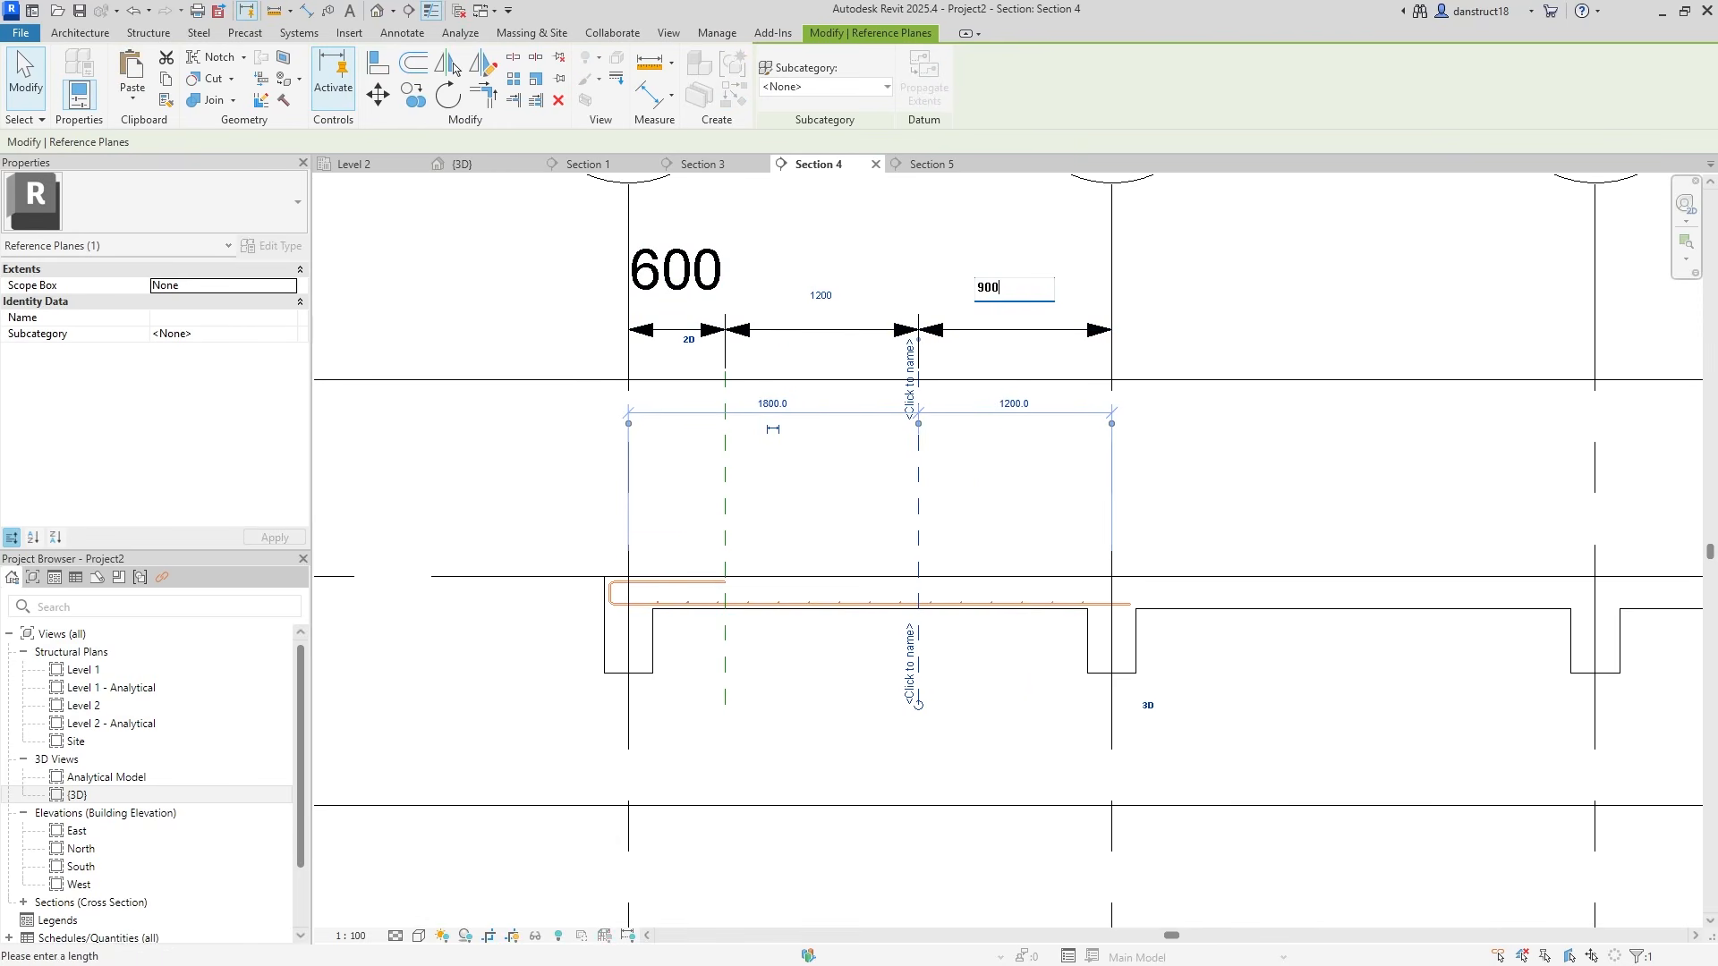
key(Return)
click(898, 537)
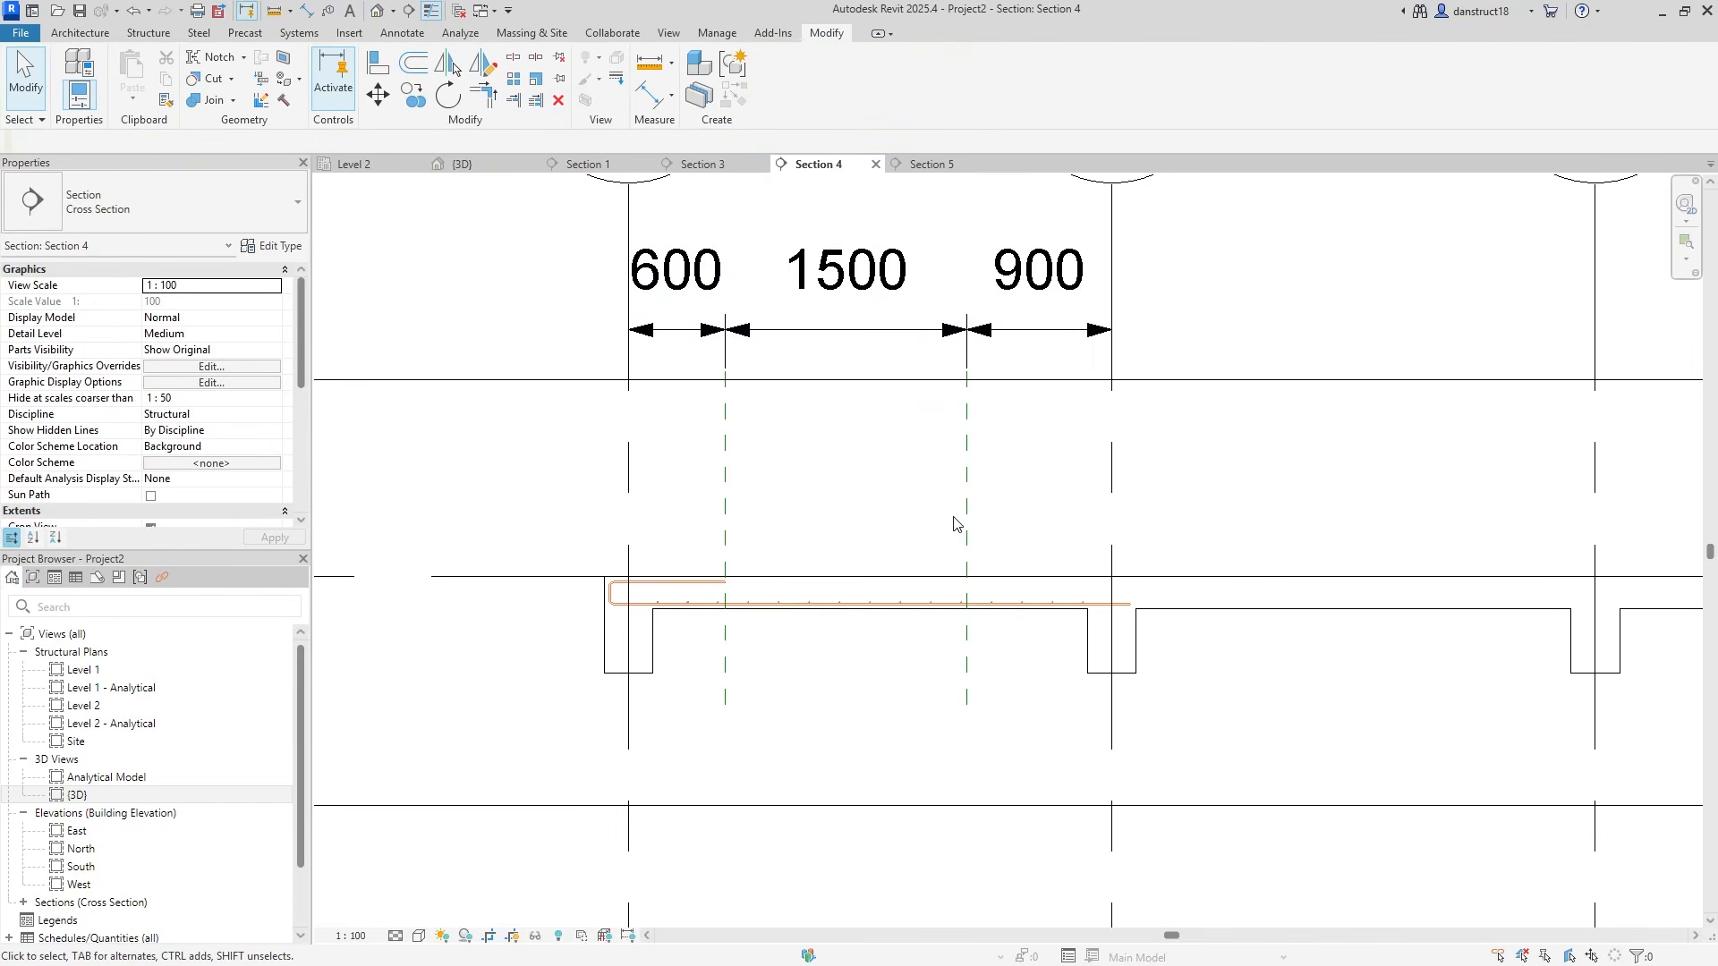
Mirror the reference plane 900 mm before grid X2 about grid X2, keeping the original
click(967, 515)
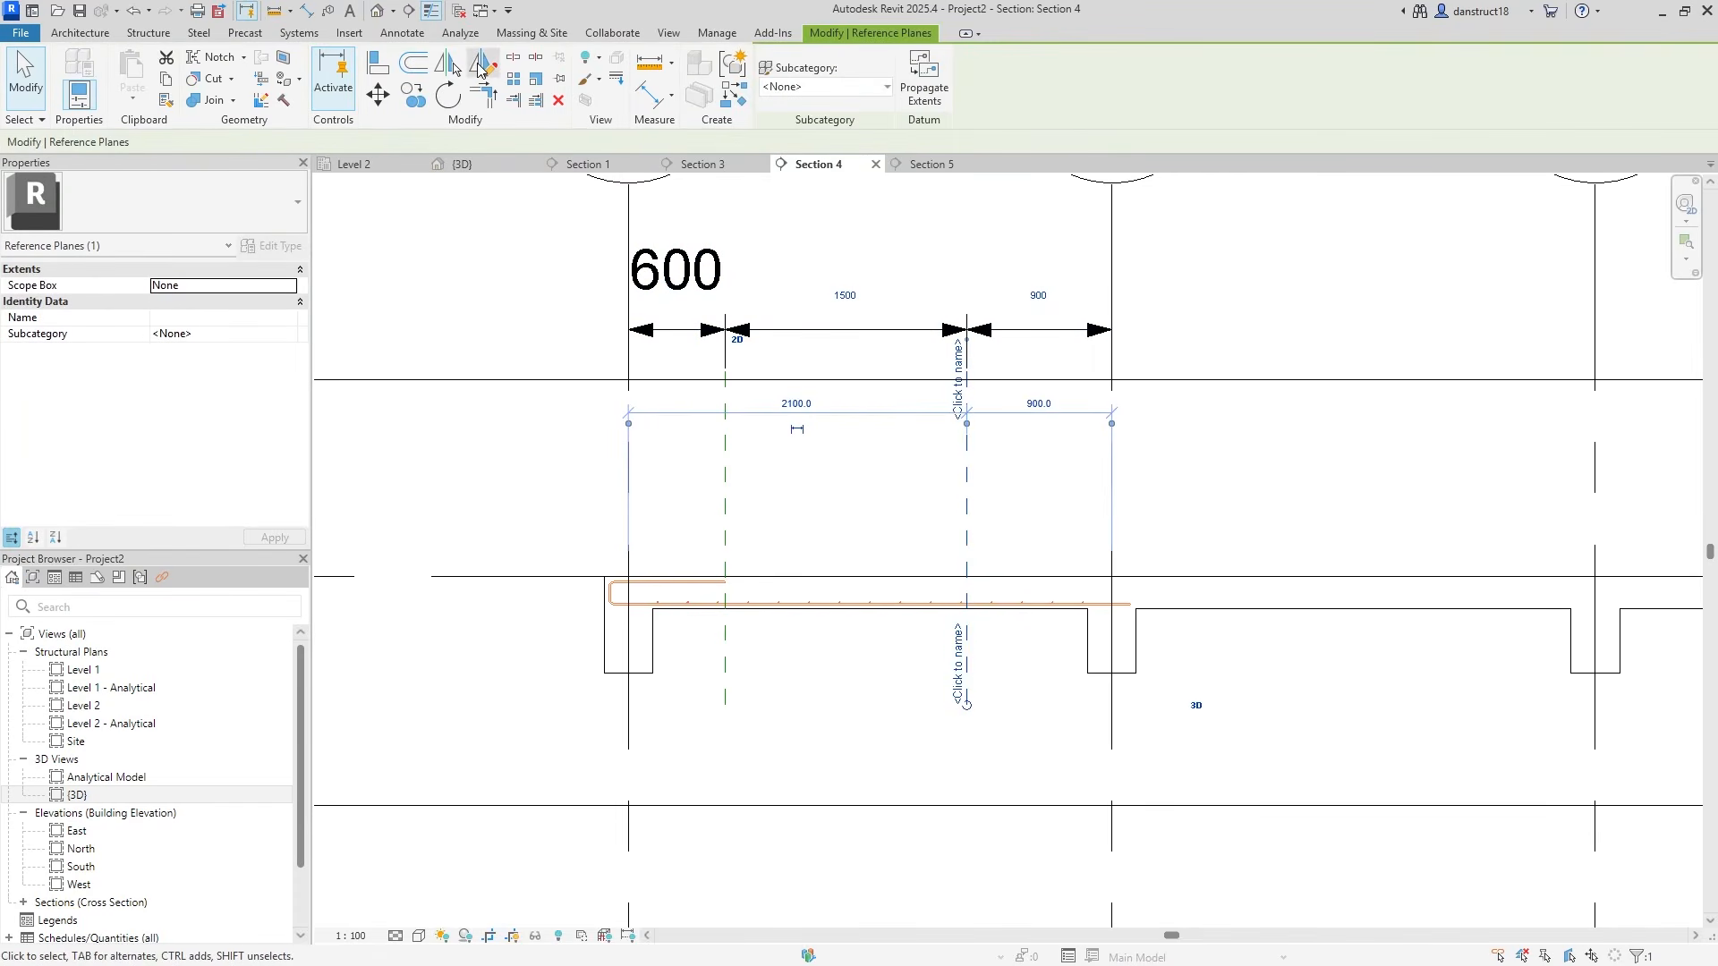
key(m)
key(m)
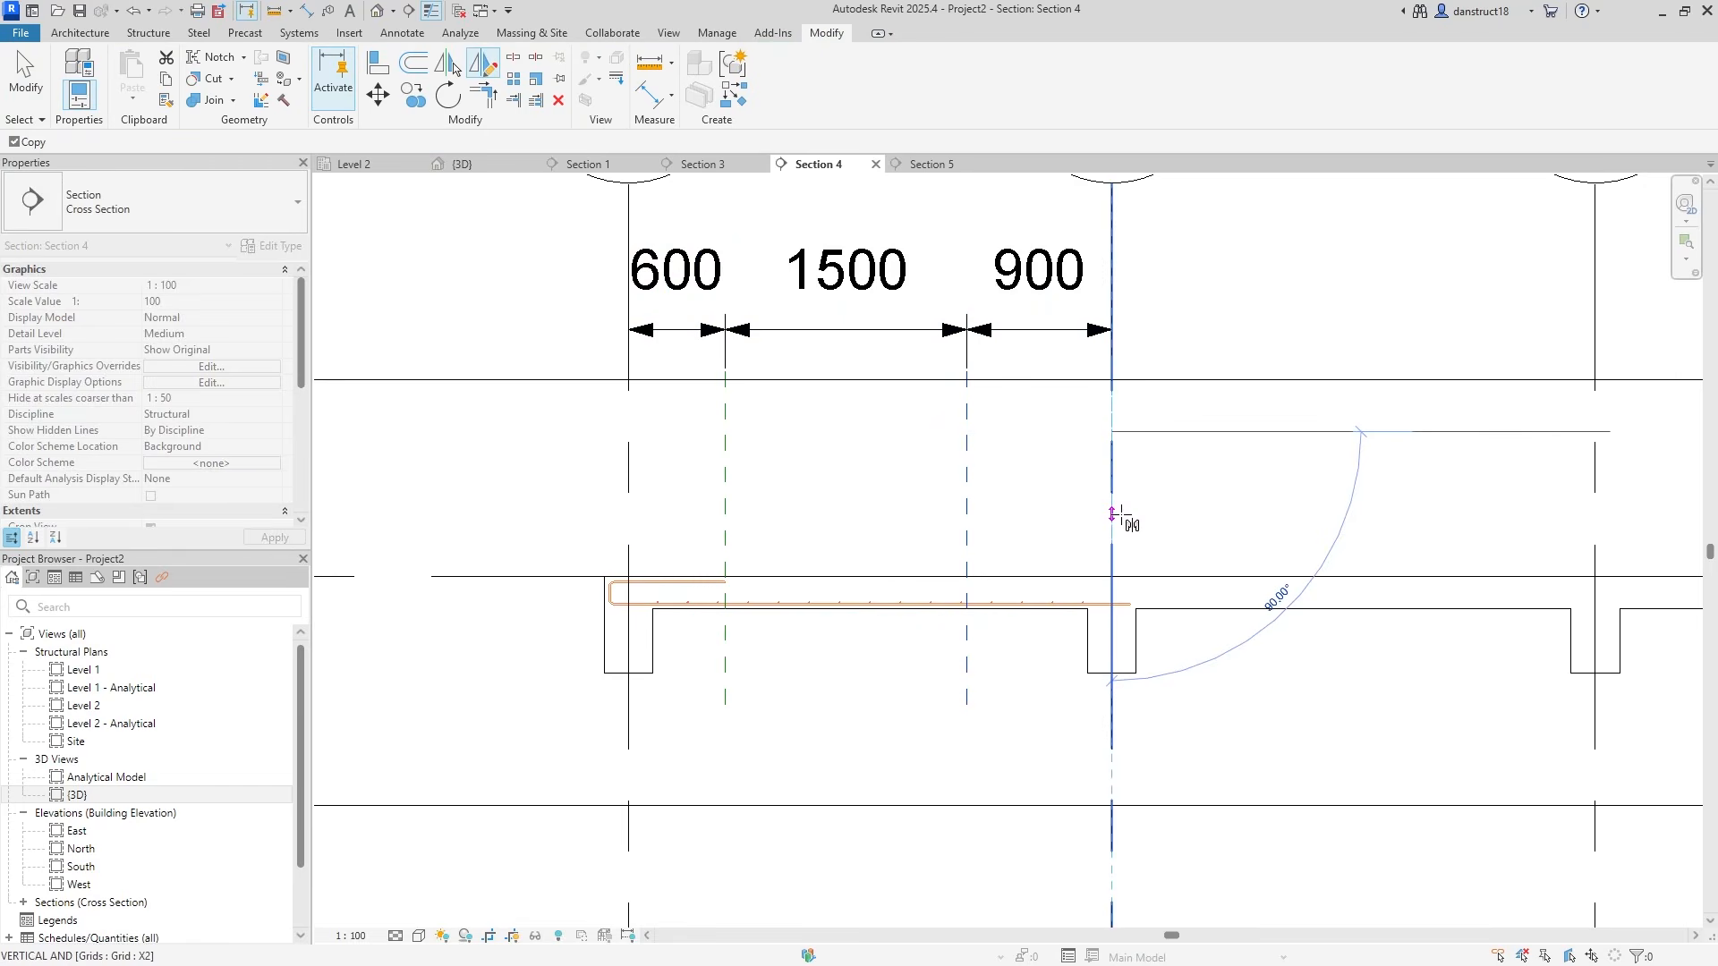
click(1114, 519)
click(1178, 491)
Add the mirrored reference plane beyond grid X2 to the existing dimension string
click(1056, 330)
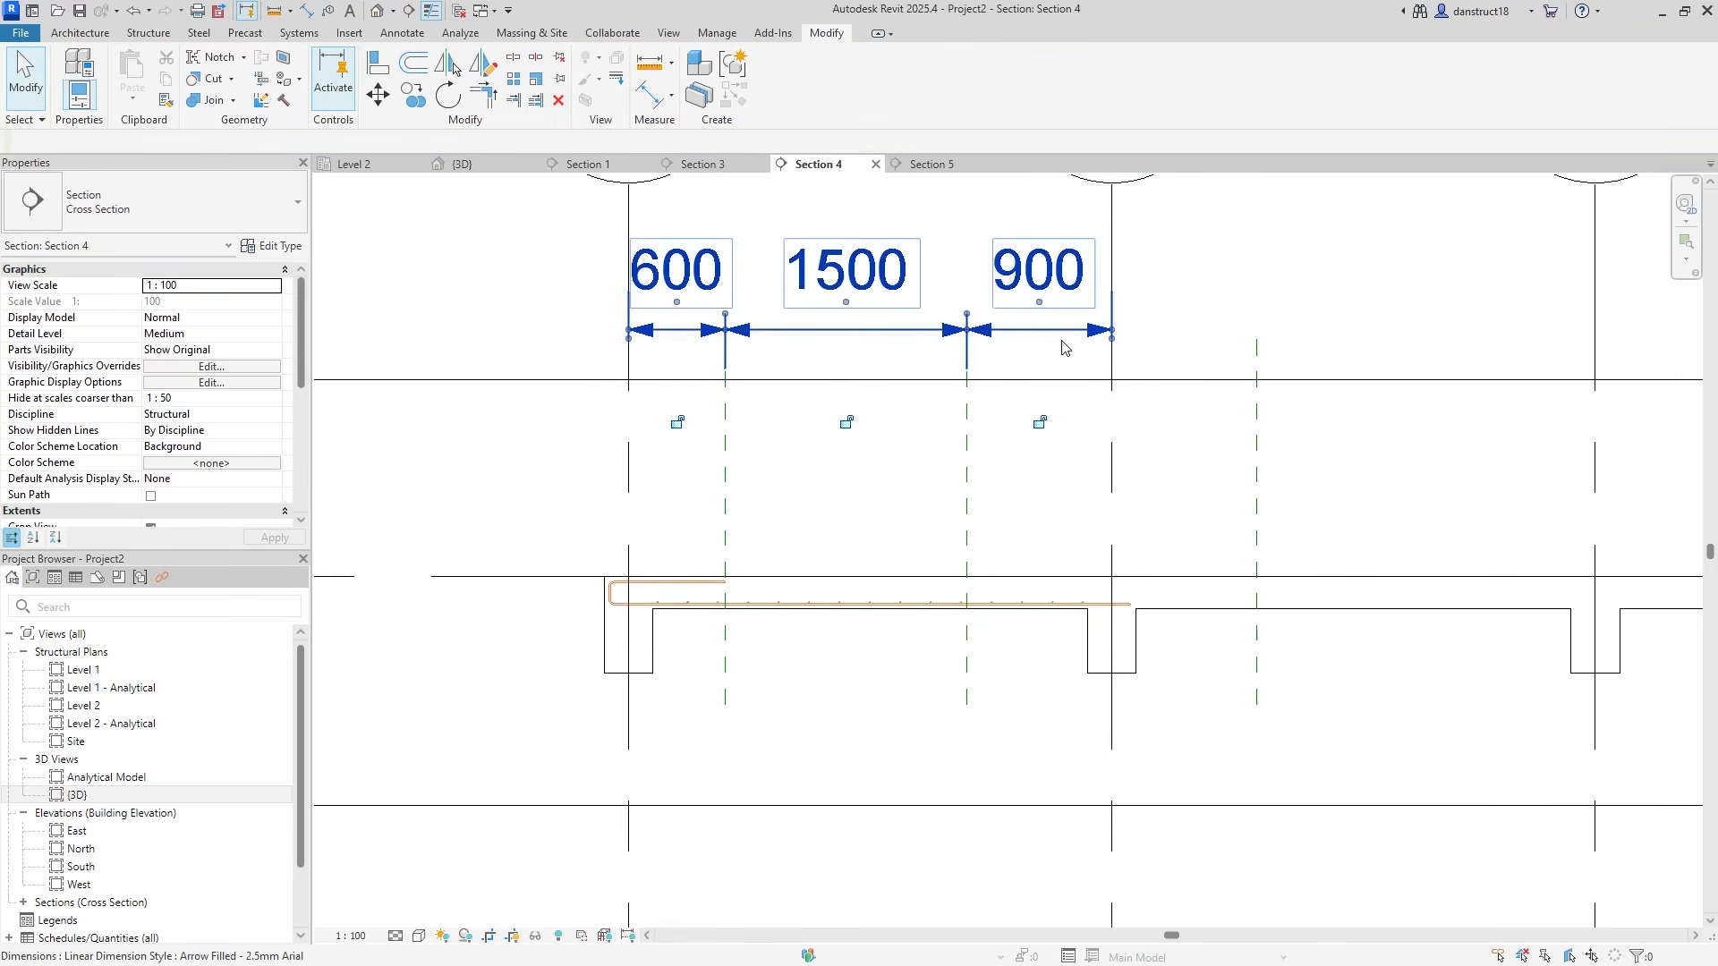
click(998, 74)
click(1255, 444)
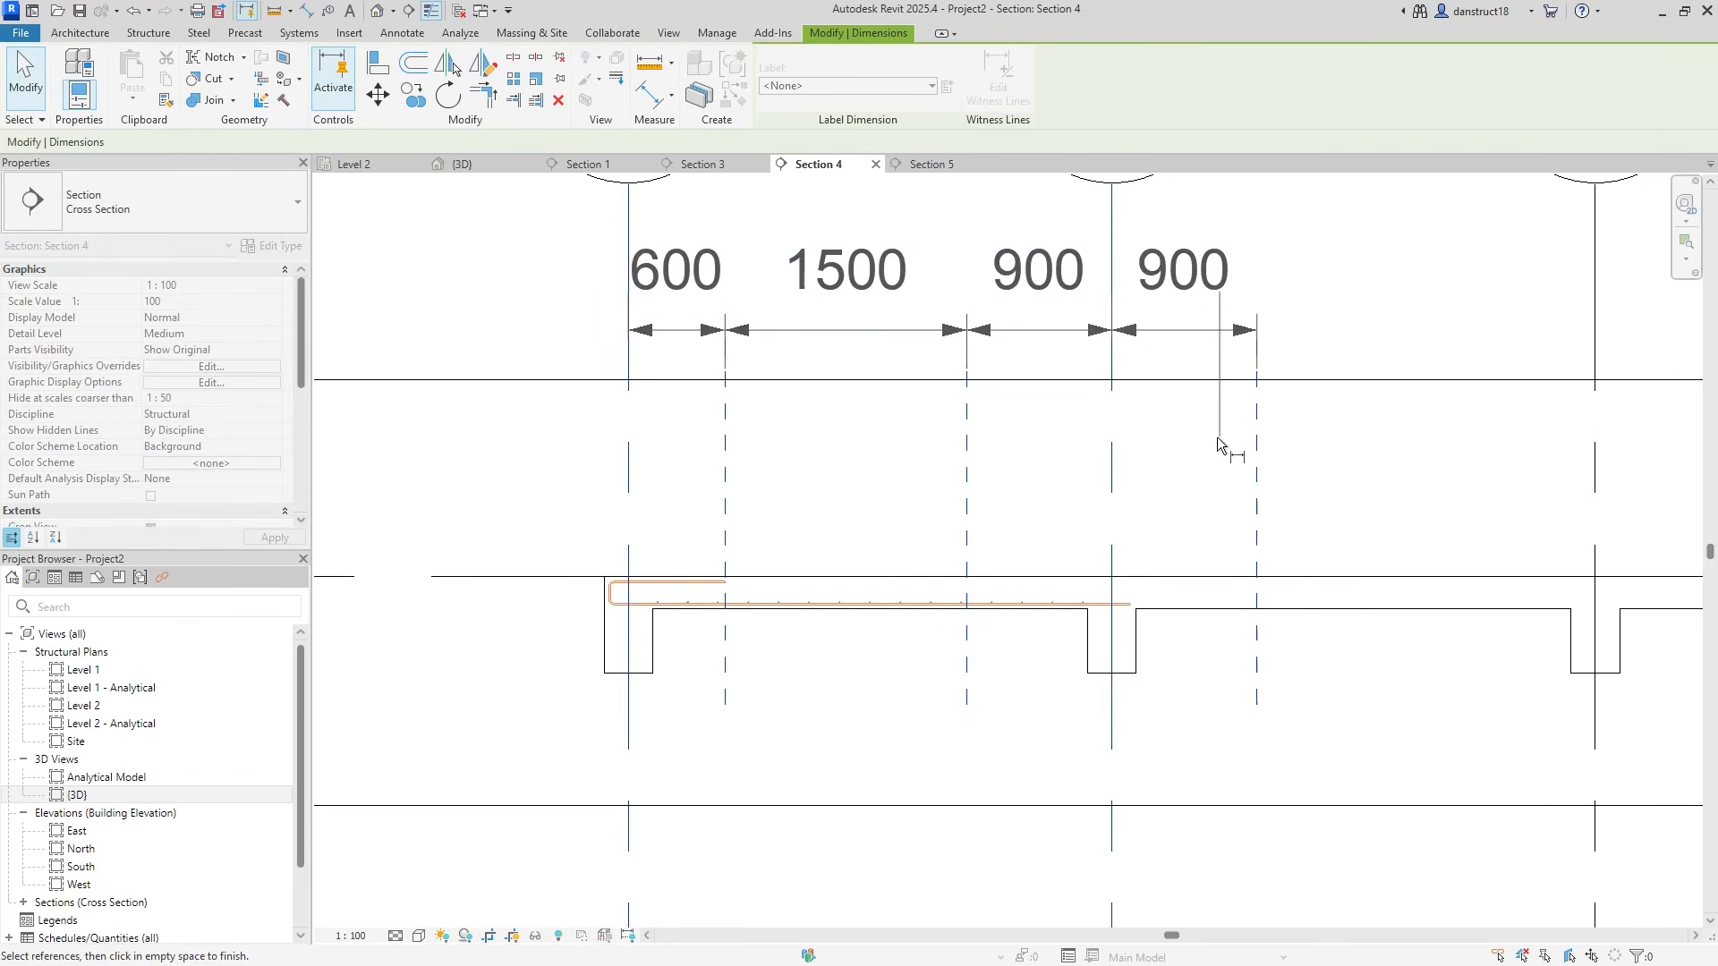
click(1204, 454)
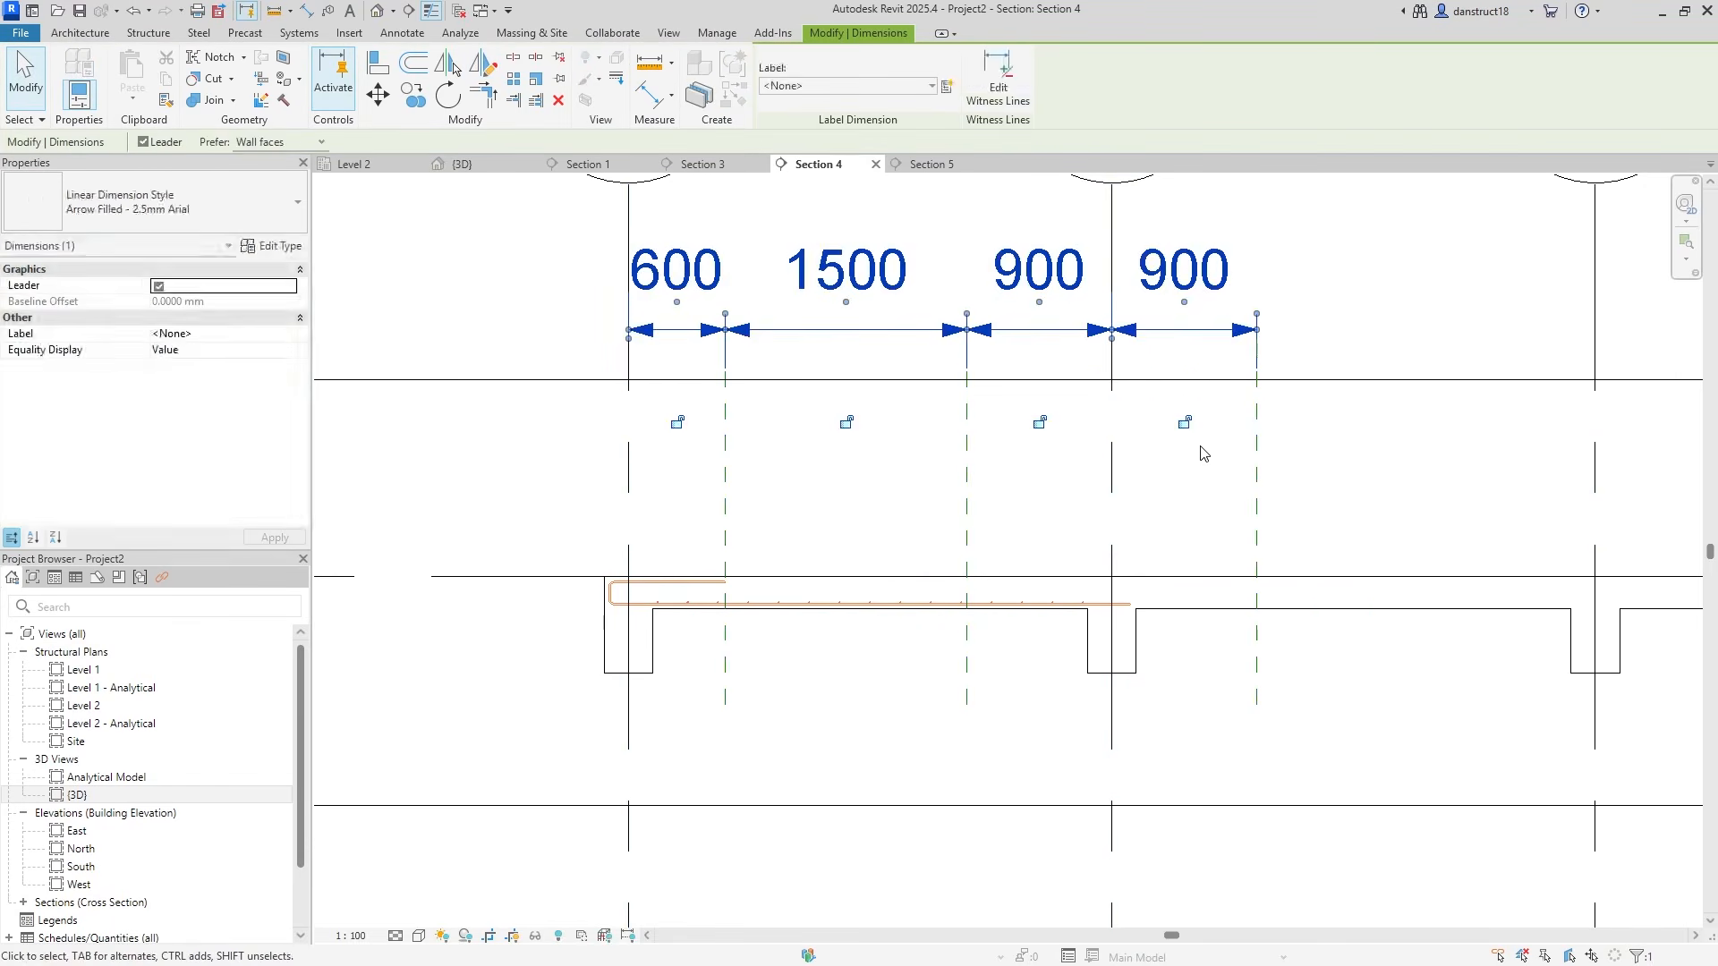
click(30, 90)
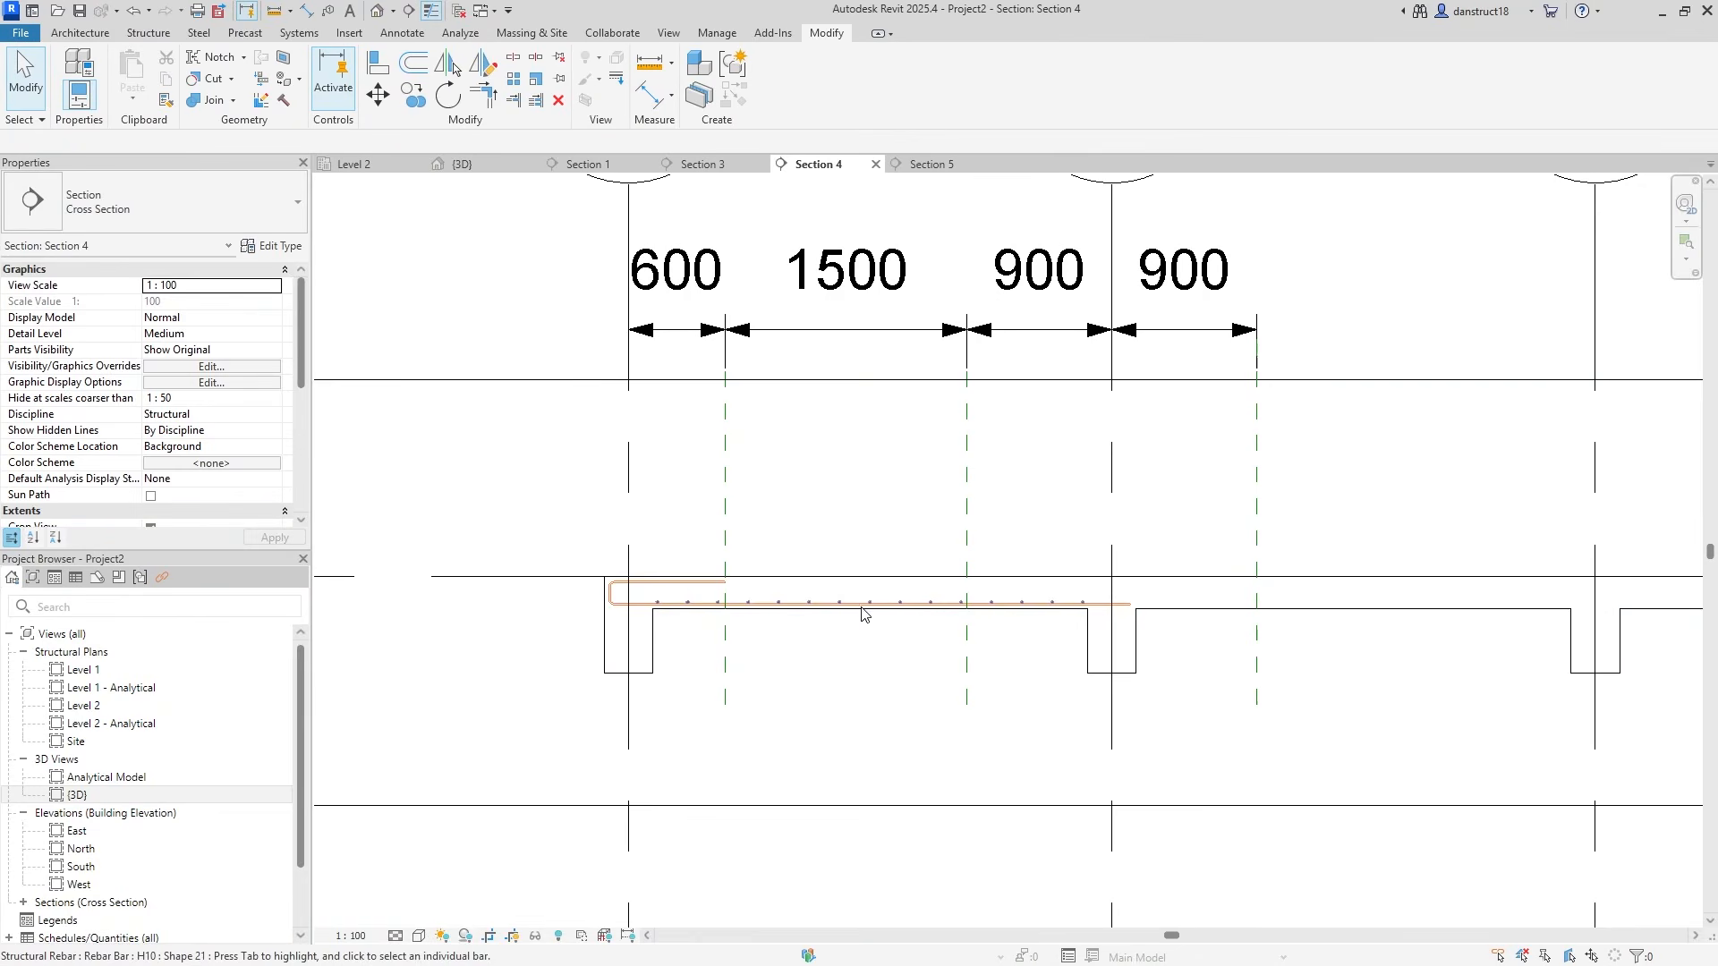
Copy the H10 shape 21 bar set from the slab edge across grid X2 with its long leg near the slab top, and select the copy
scroll(660, 602, up, 3)
click(680, 584)
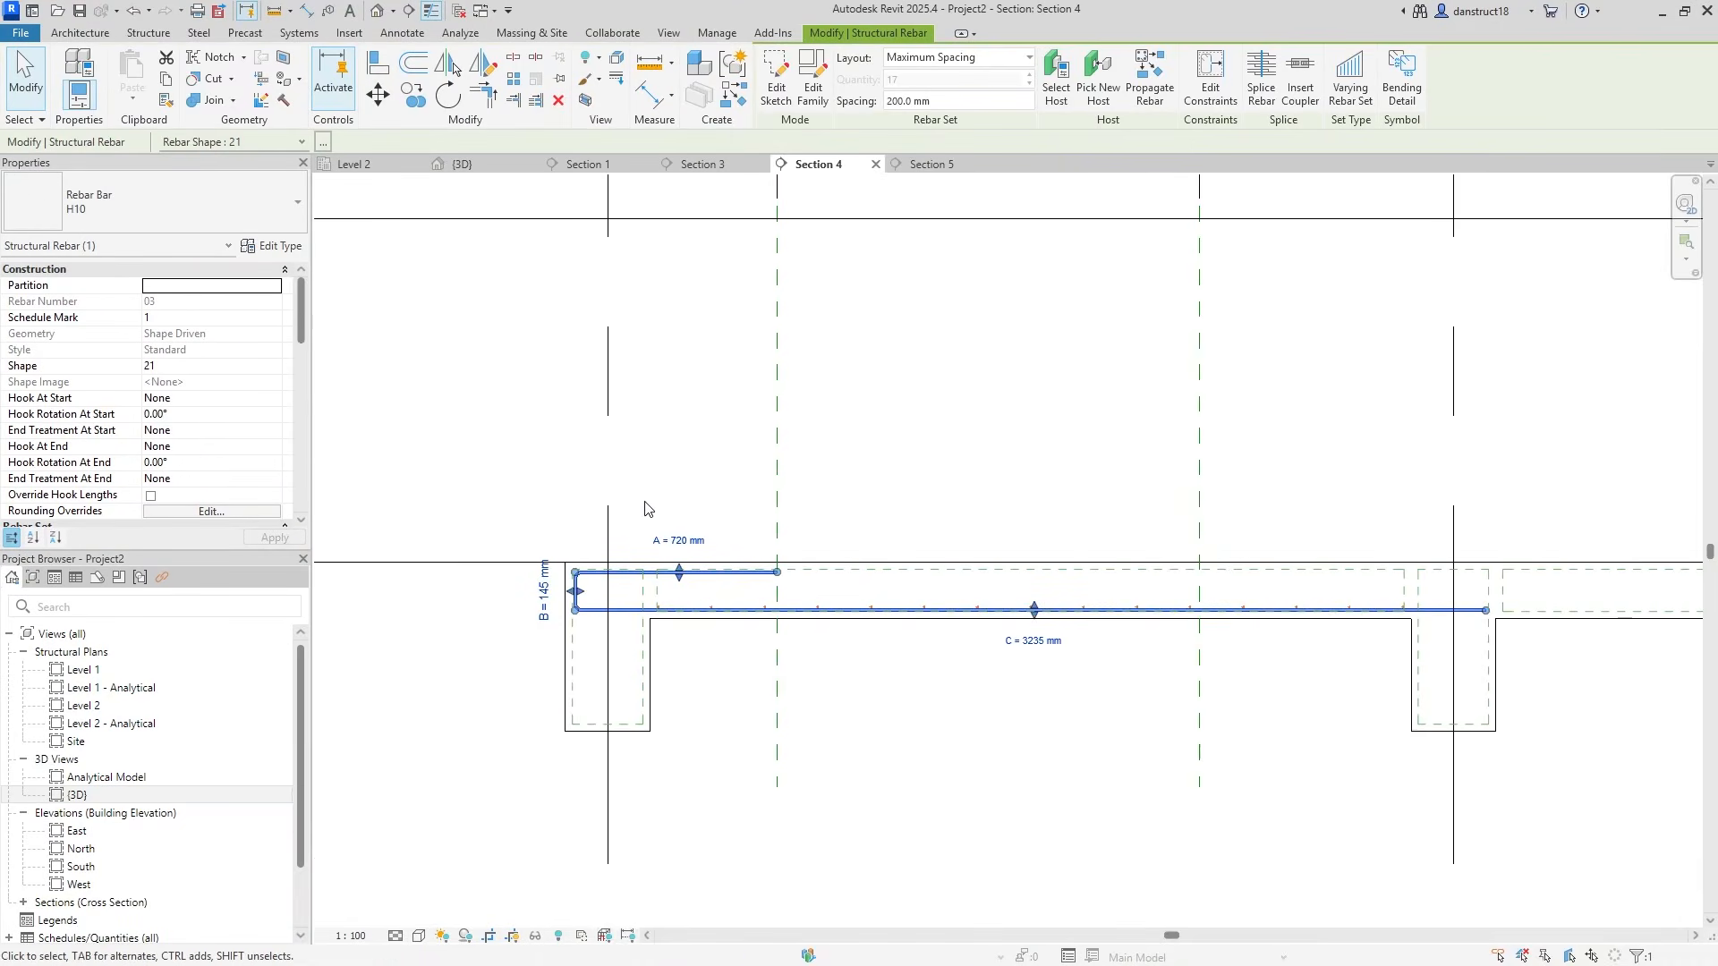
click(406, 100)
scroll(926, 611, up, 2)
click(928, 606)
middle_drag(1350, 577, 484, 565)
click(922, 507)
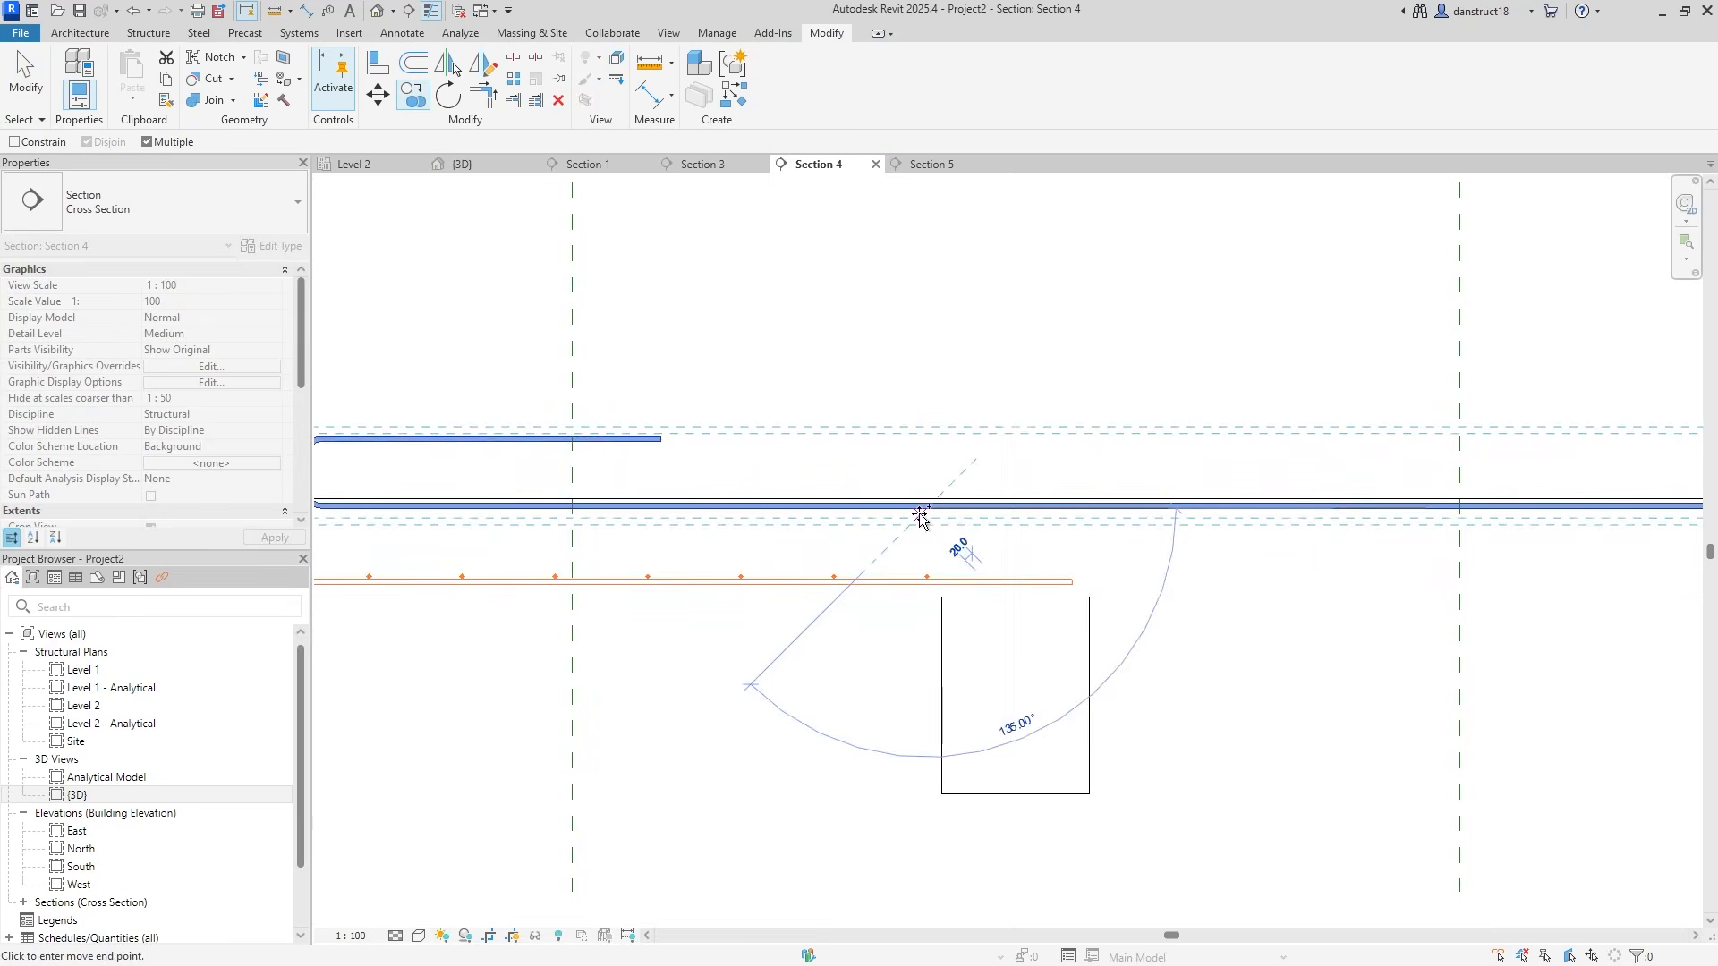
click(24, 96)
click(663, 507)
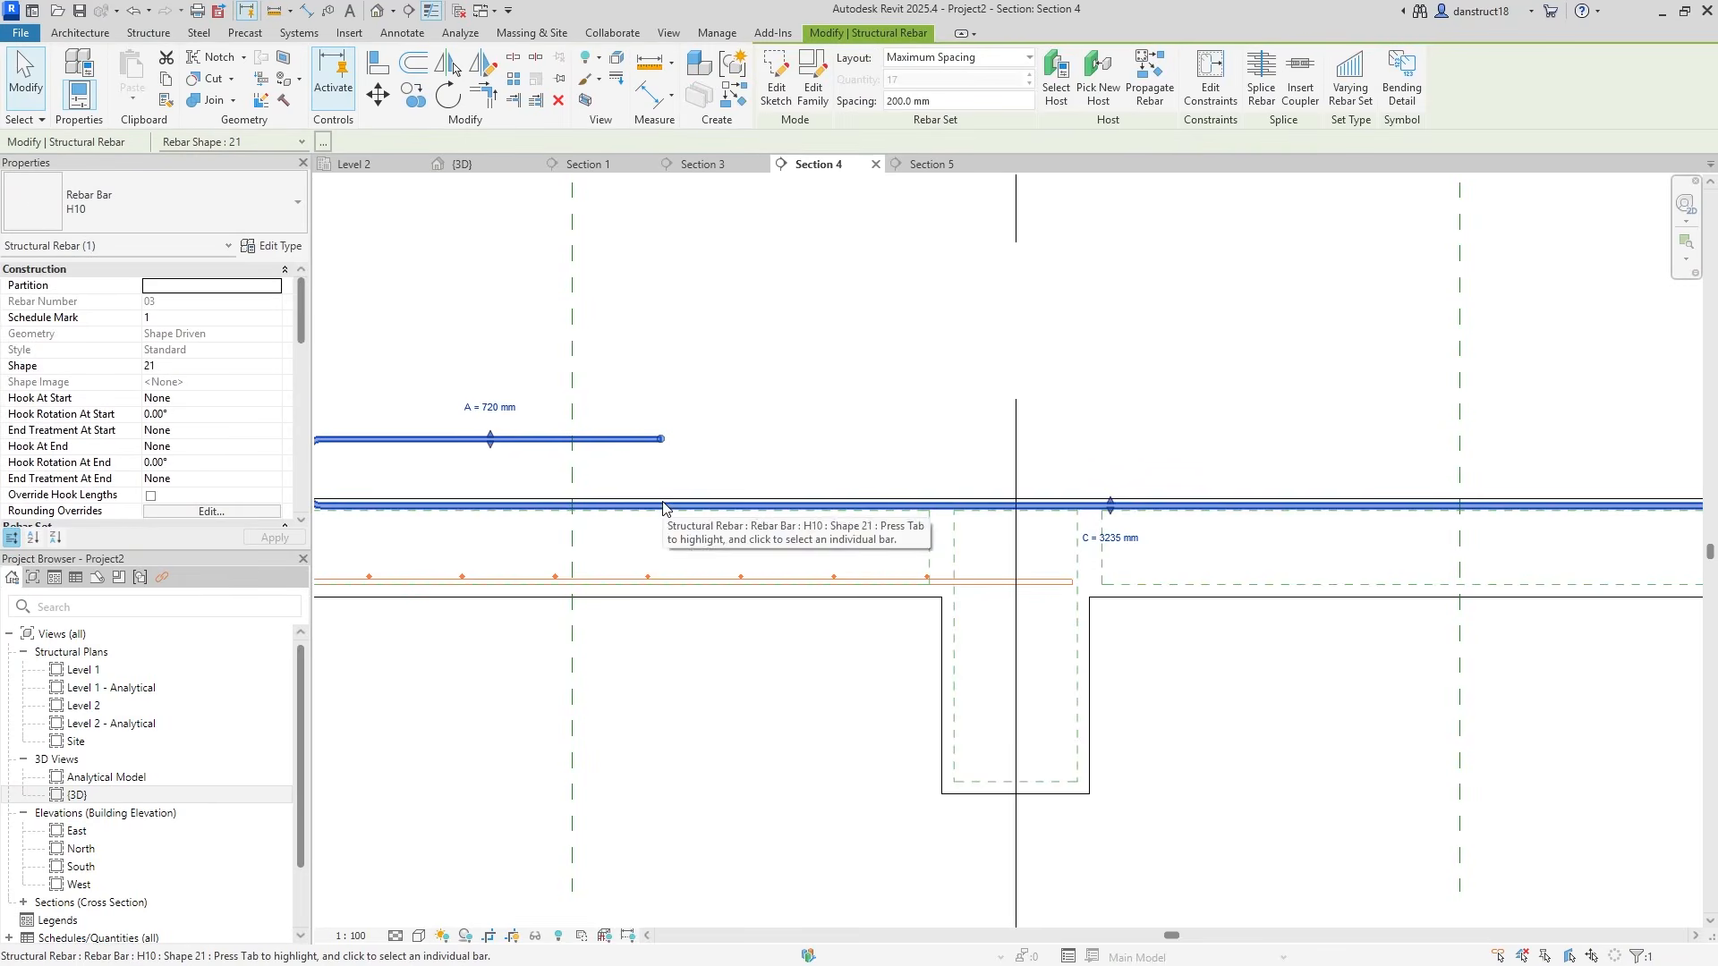
Shift the copied H10 set slightly and delete the short and vertical legs from its sketch, leaving the long leg
scroll(607, 503, up, 4)
mouse_move(607, 504)
mouse_down()
mouse_move(611, 529)
mouse_move(614, 510)
mouse_up()
scroll(614, 505, down, 5)
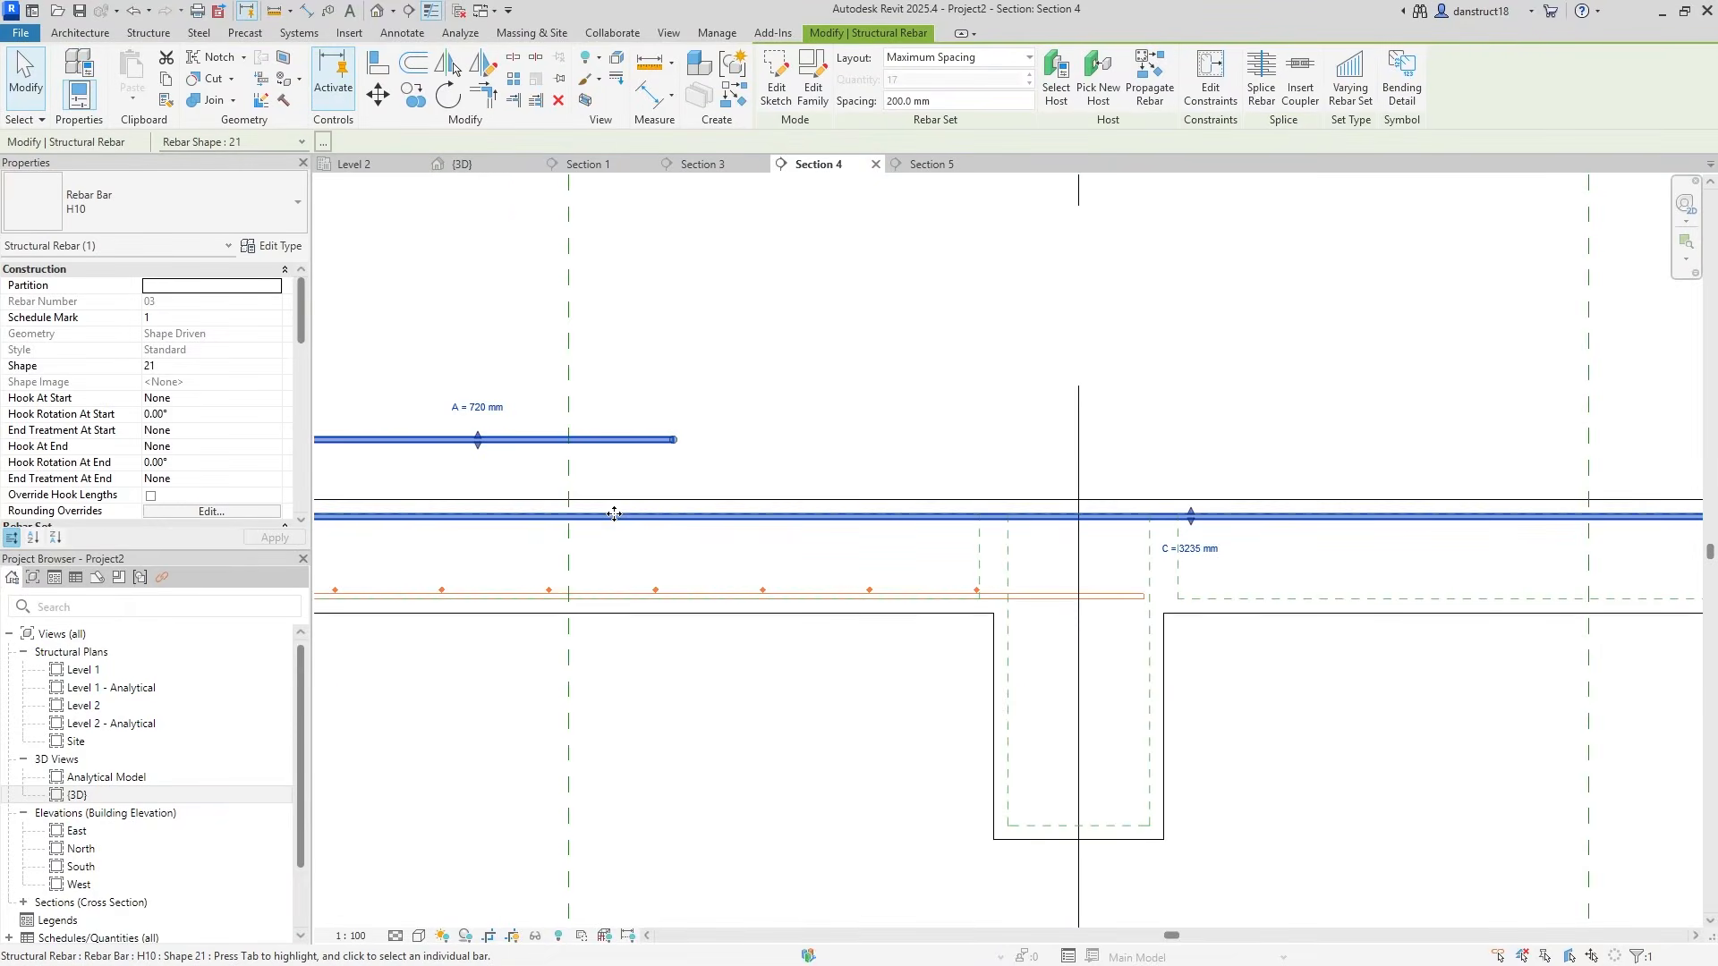
click(776, 80)
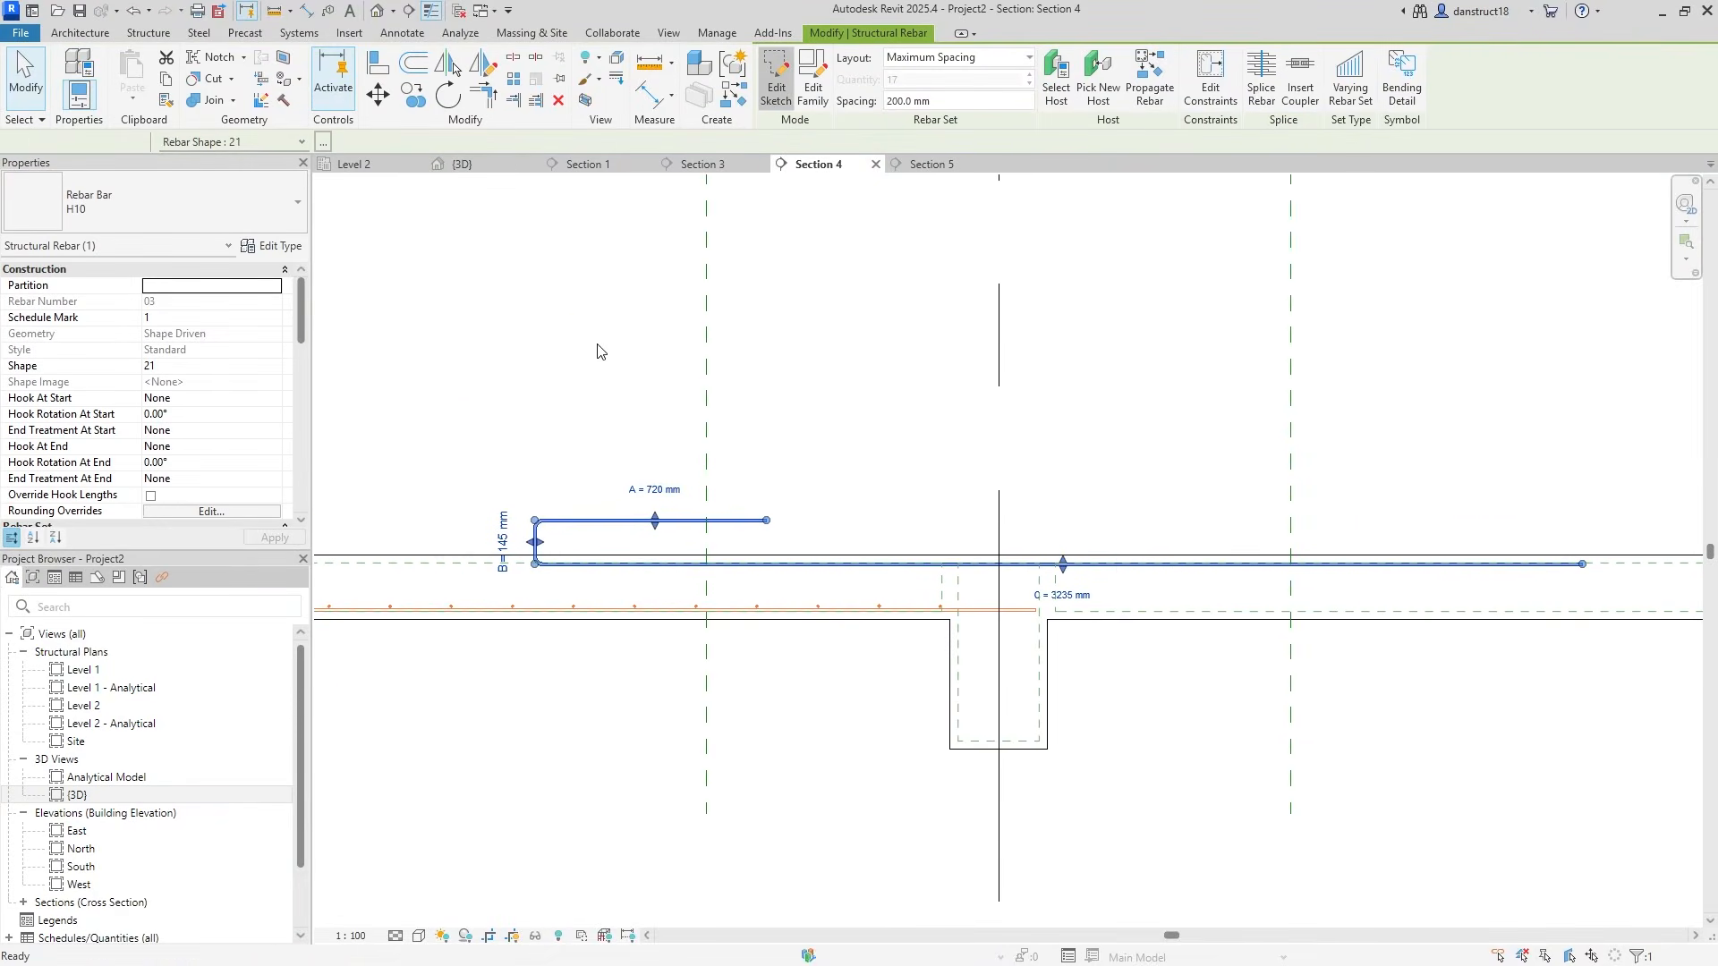
drag(466, 410, 843, 659)
key(Delete)
Shorten the remaining sketch line so its start meets the reference plane 900 mm before grid X2
scroll(556, 568, up, 4)
drag(499, 566, 781, 564)
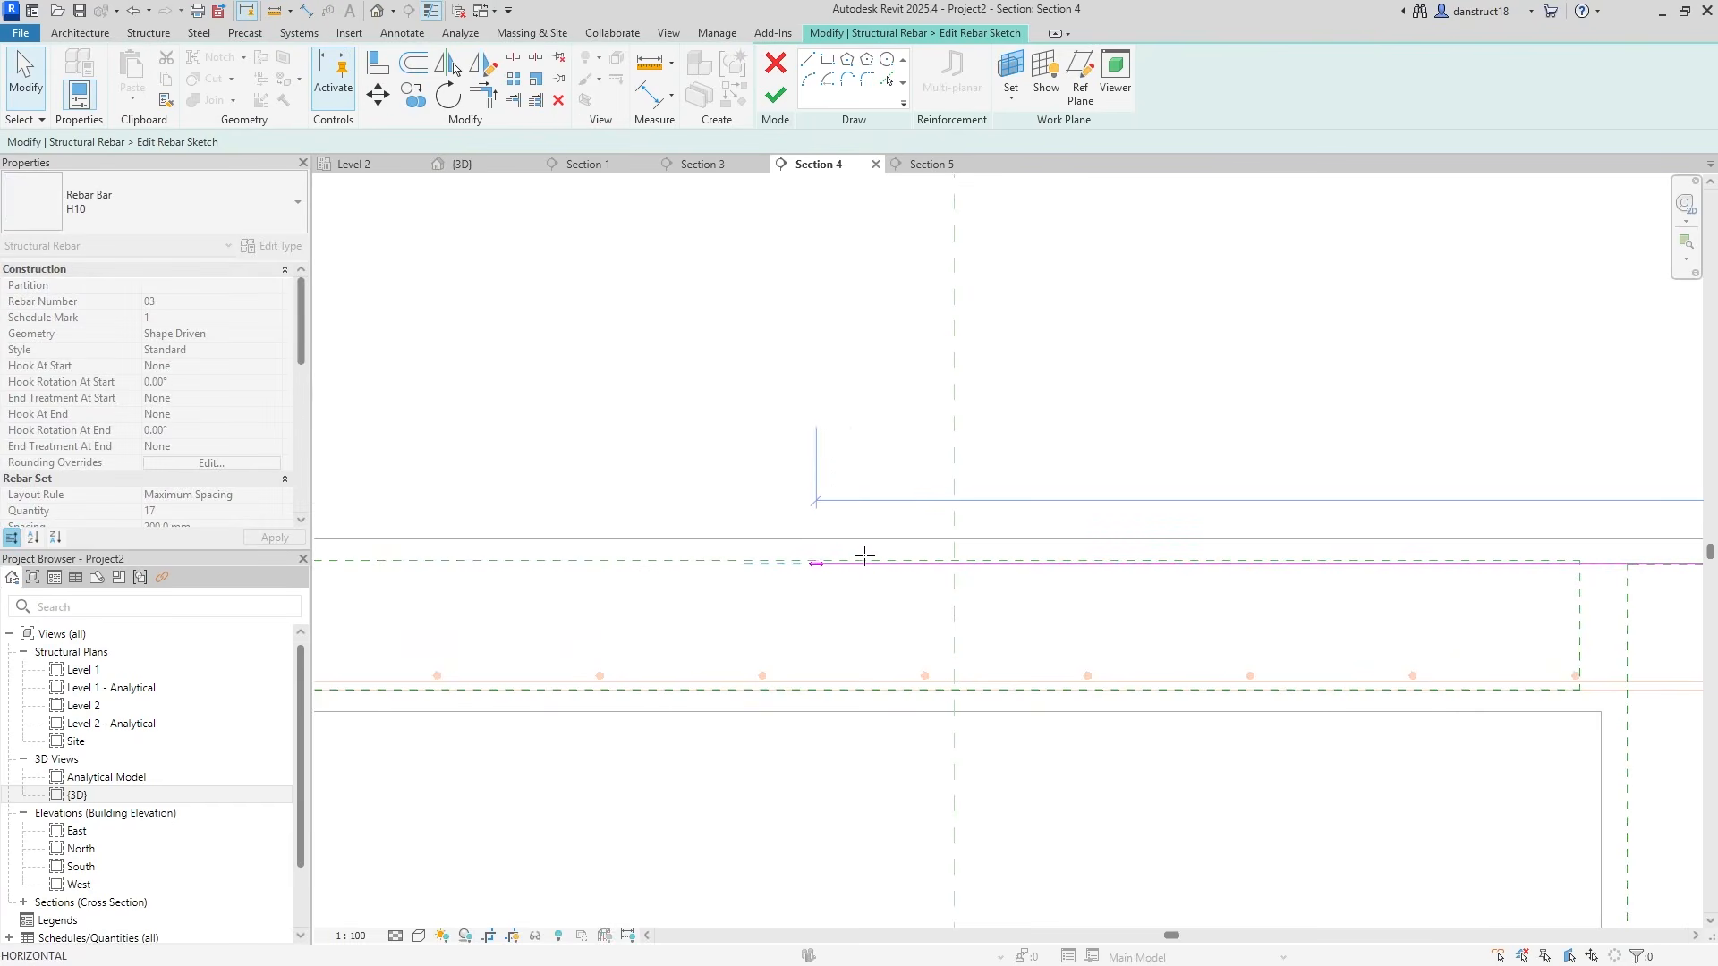
scroll(954, 560, up, 5)
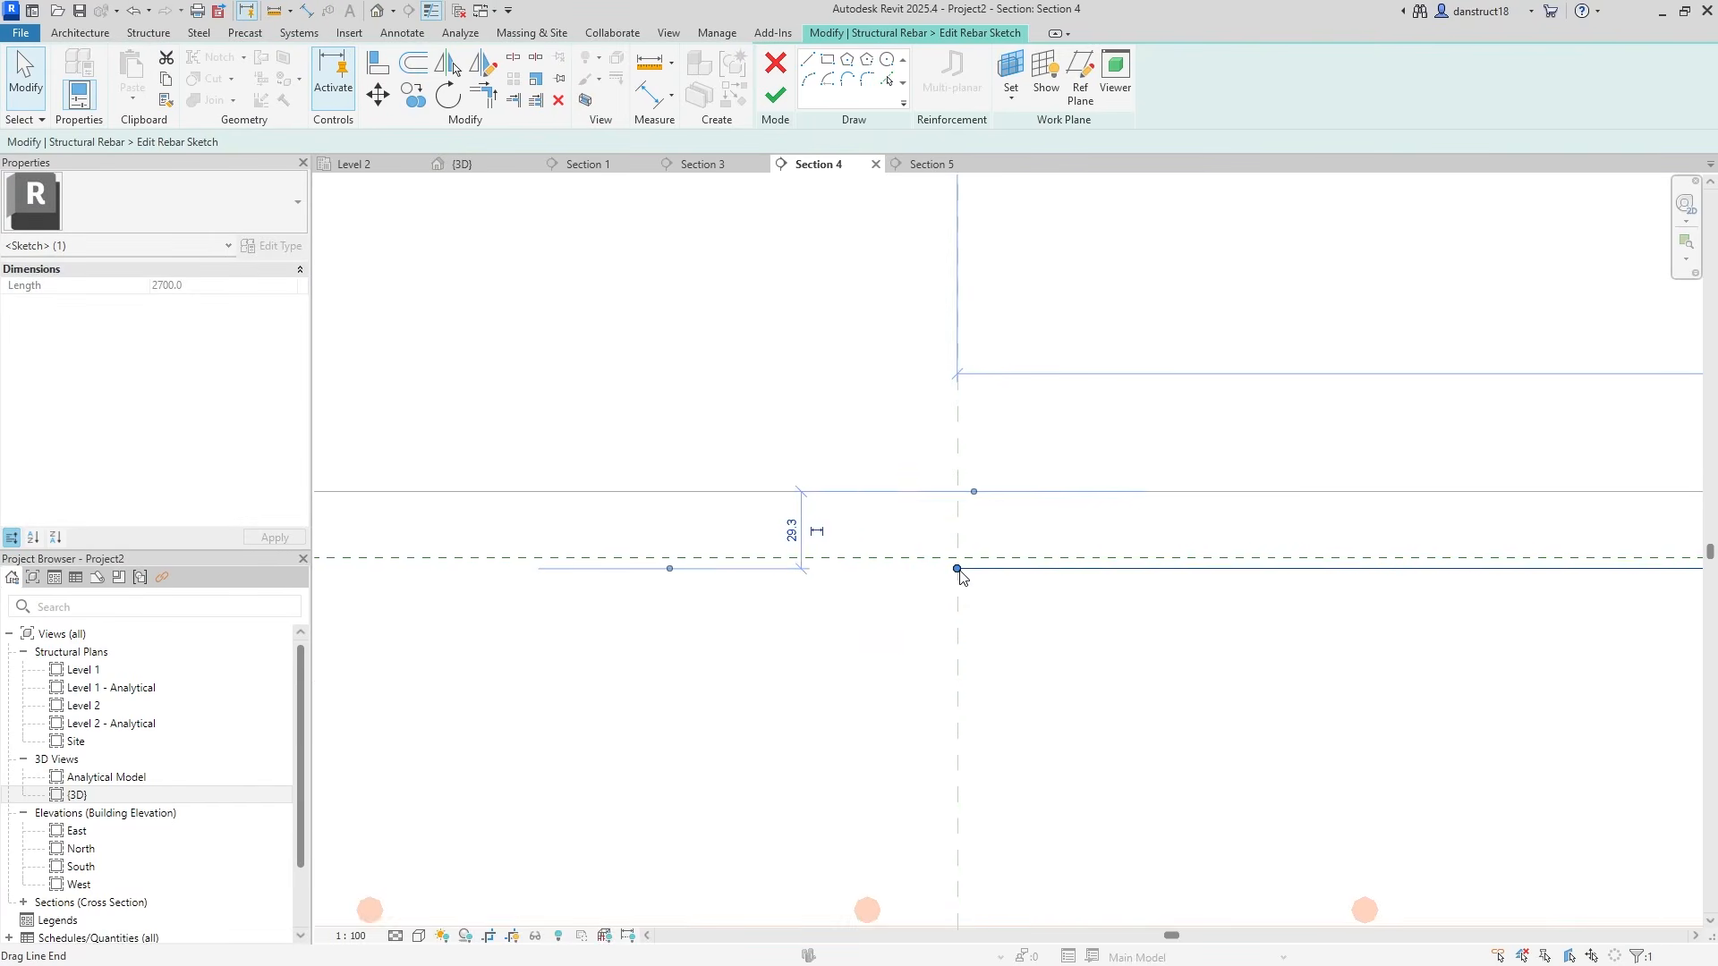
drag(956, 562, 962, 560)
scroll(956, 572, up, 4)
scroll(883, 568, down, 5)
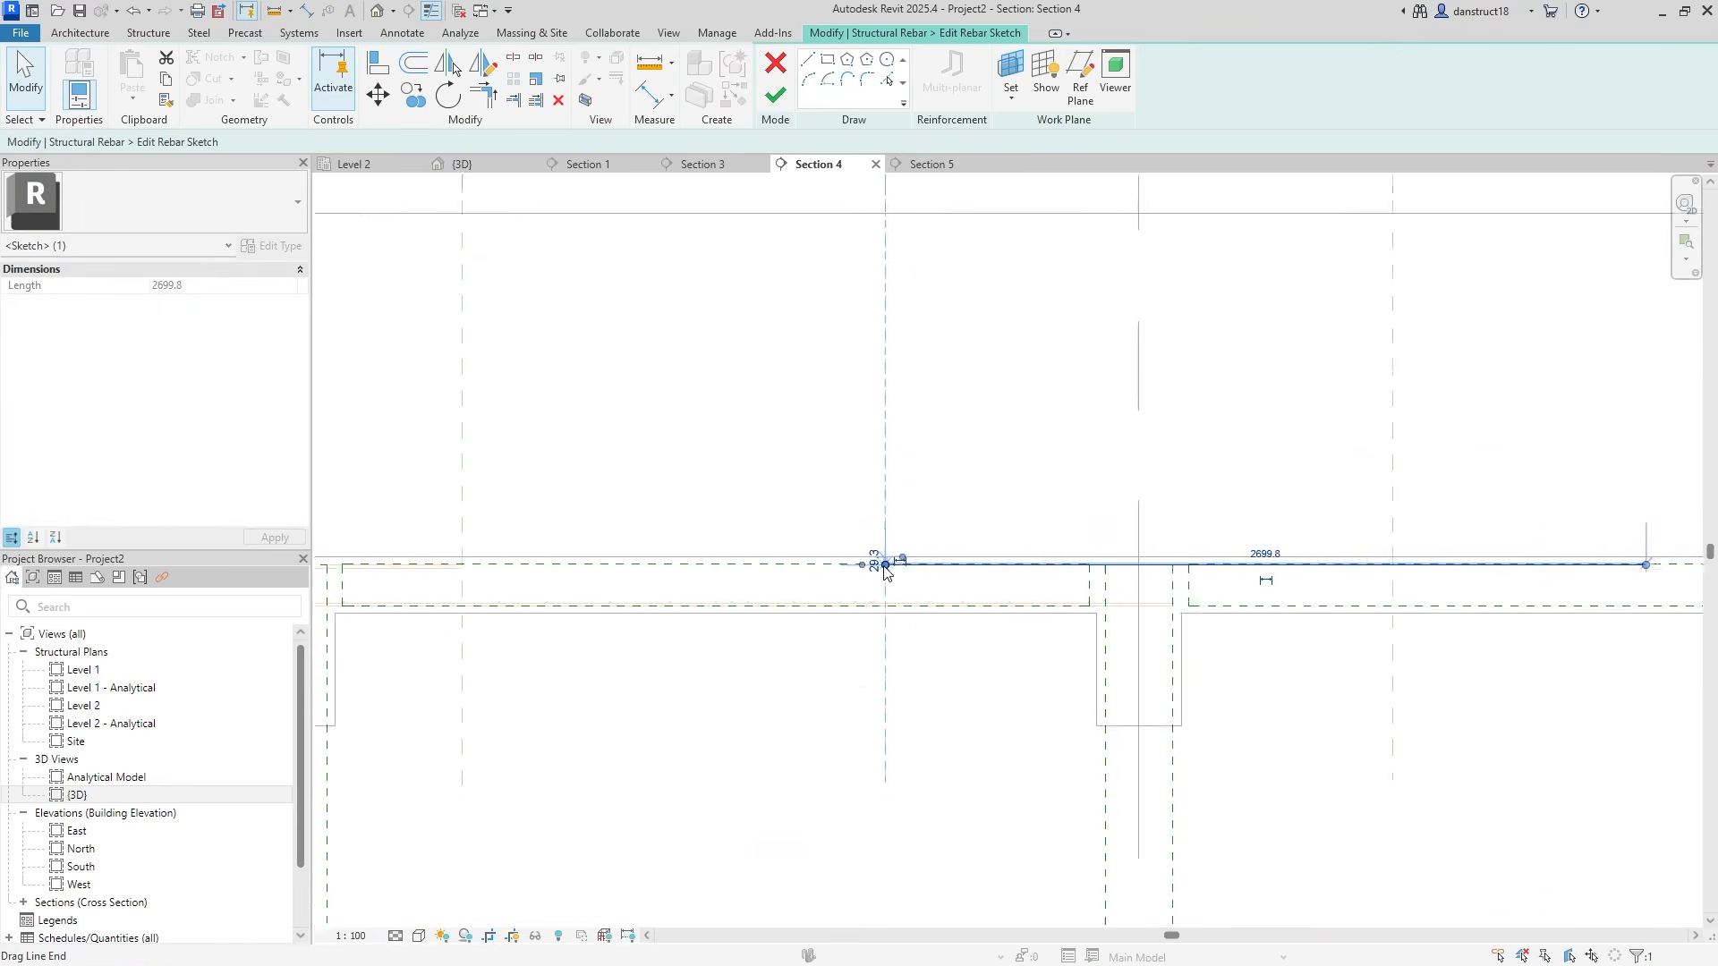
Pull the sketch line's other end back to the reference plane 900 mm beyond grid X2 and finish the sketch
scroll(1581, 600, up, 2)
click(1512, 514)
click(1514, 541)
mouse_move(1521, 540)
mouse_down()
mouse_move(1066, 528)
mouse_move(1276, 546)
mouse_up()
scroll(1200, 537, up, 4)
scroll(1279, 537, up, 3)
click(1028, 354)
scroll(1034, 372, down, 5)
scroll(1036, 372, down, 4)
middle_drag(813, 376, 900, 609)
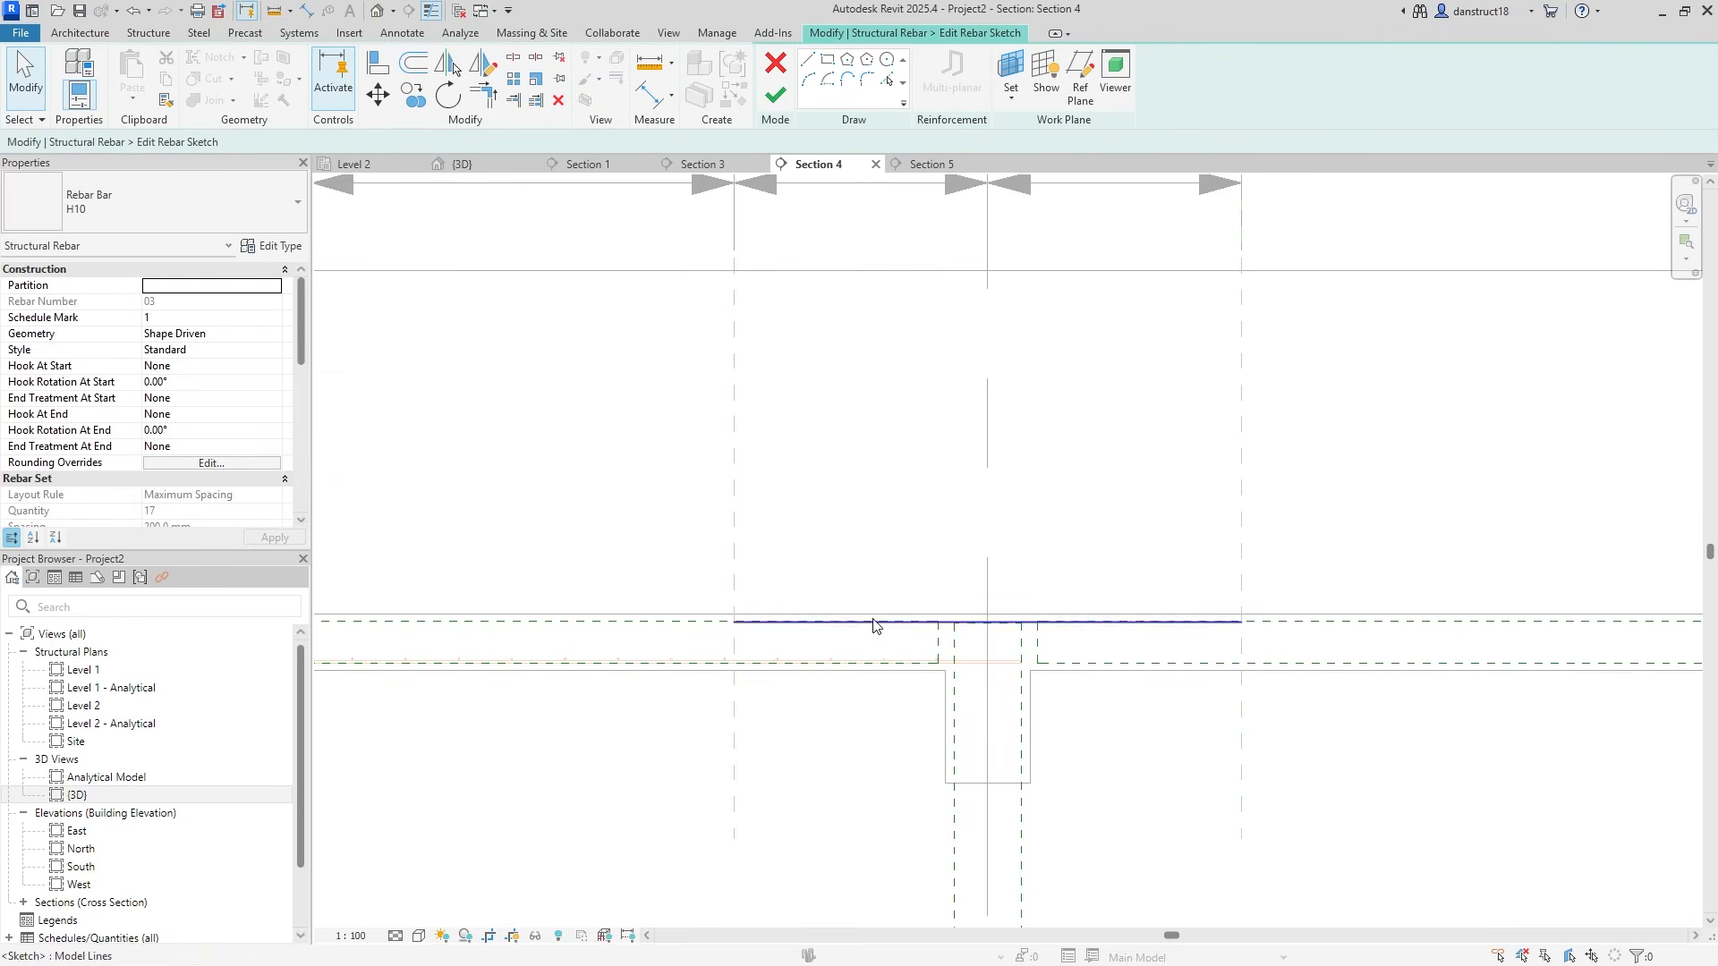
click(775, 96)
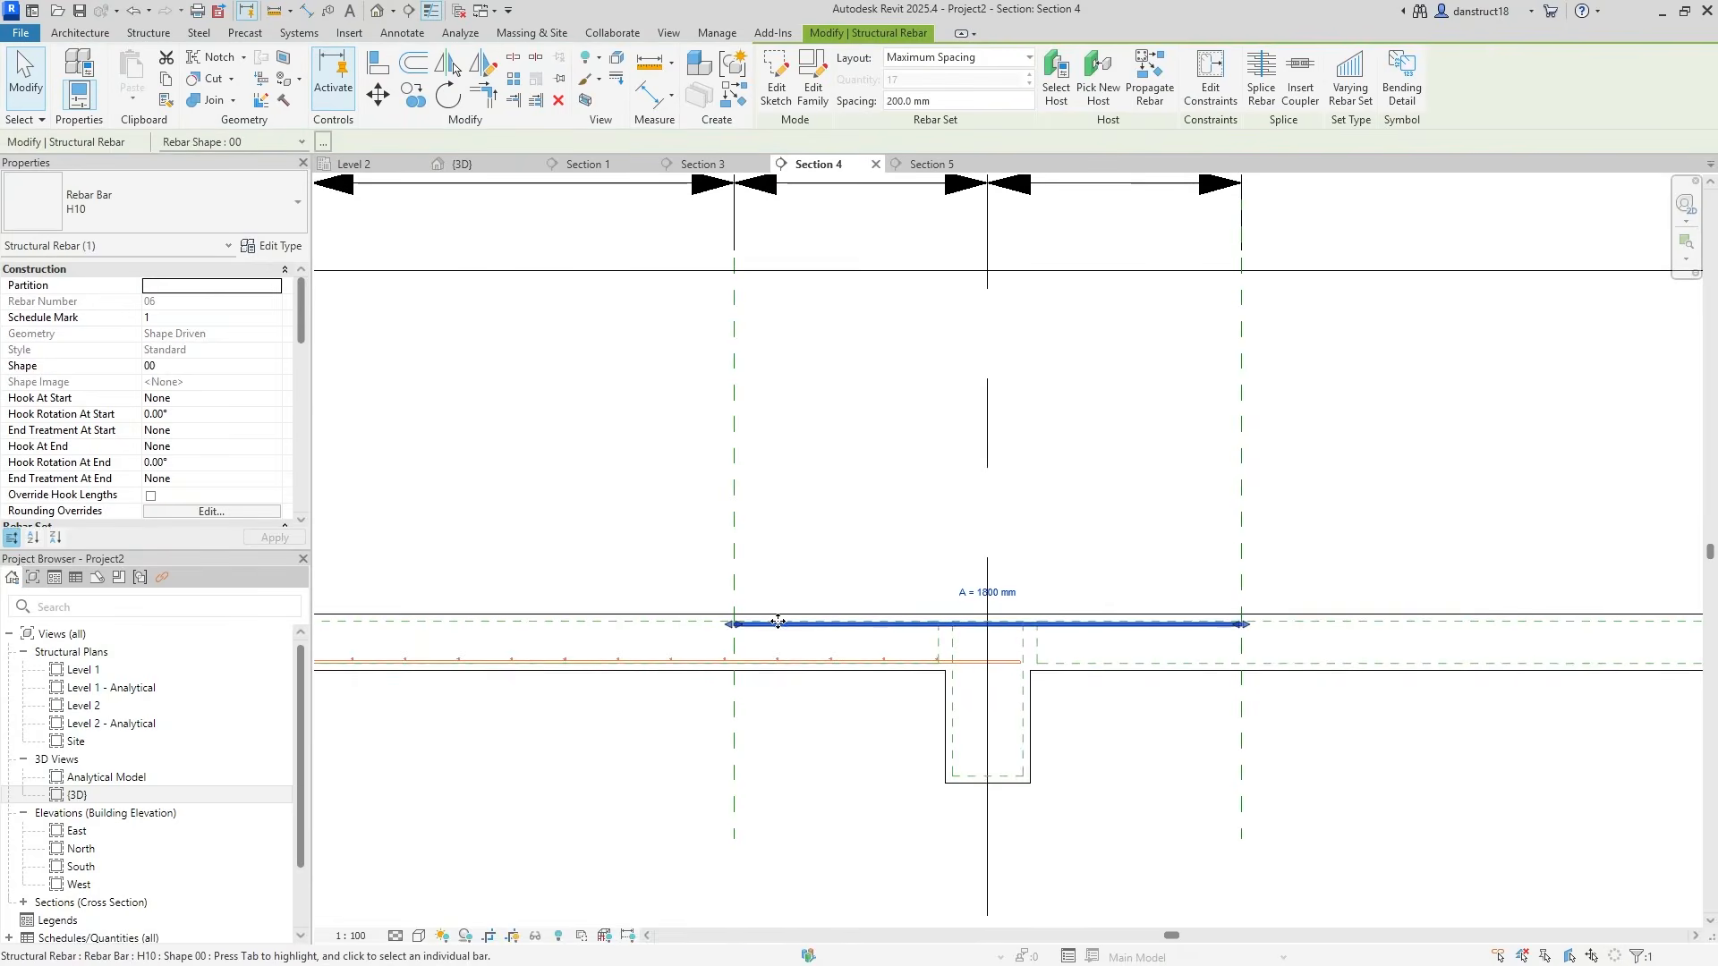
Nudge the straight bar set up to the slab's top cover line and set its Rebar Layer to T1
scroll(739, 663, up, 5)
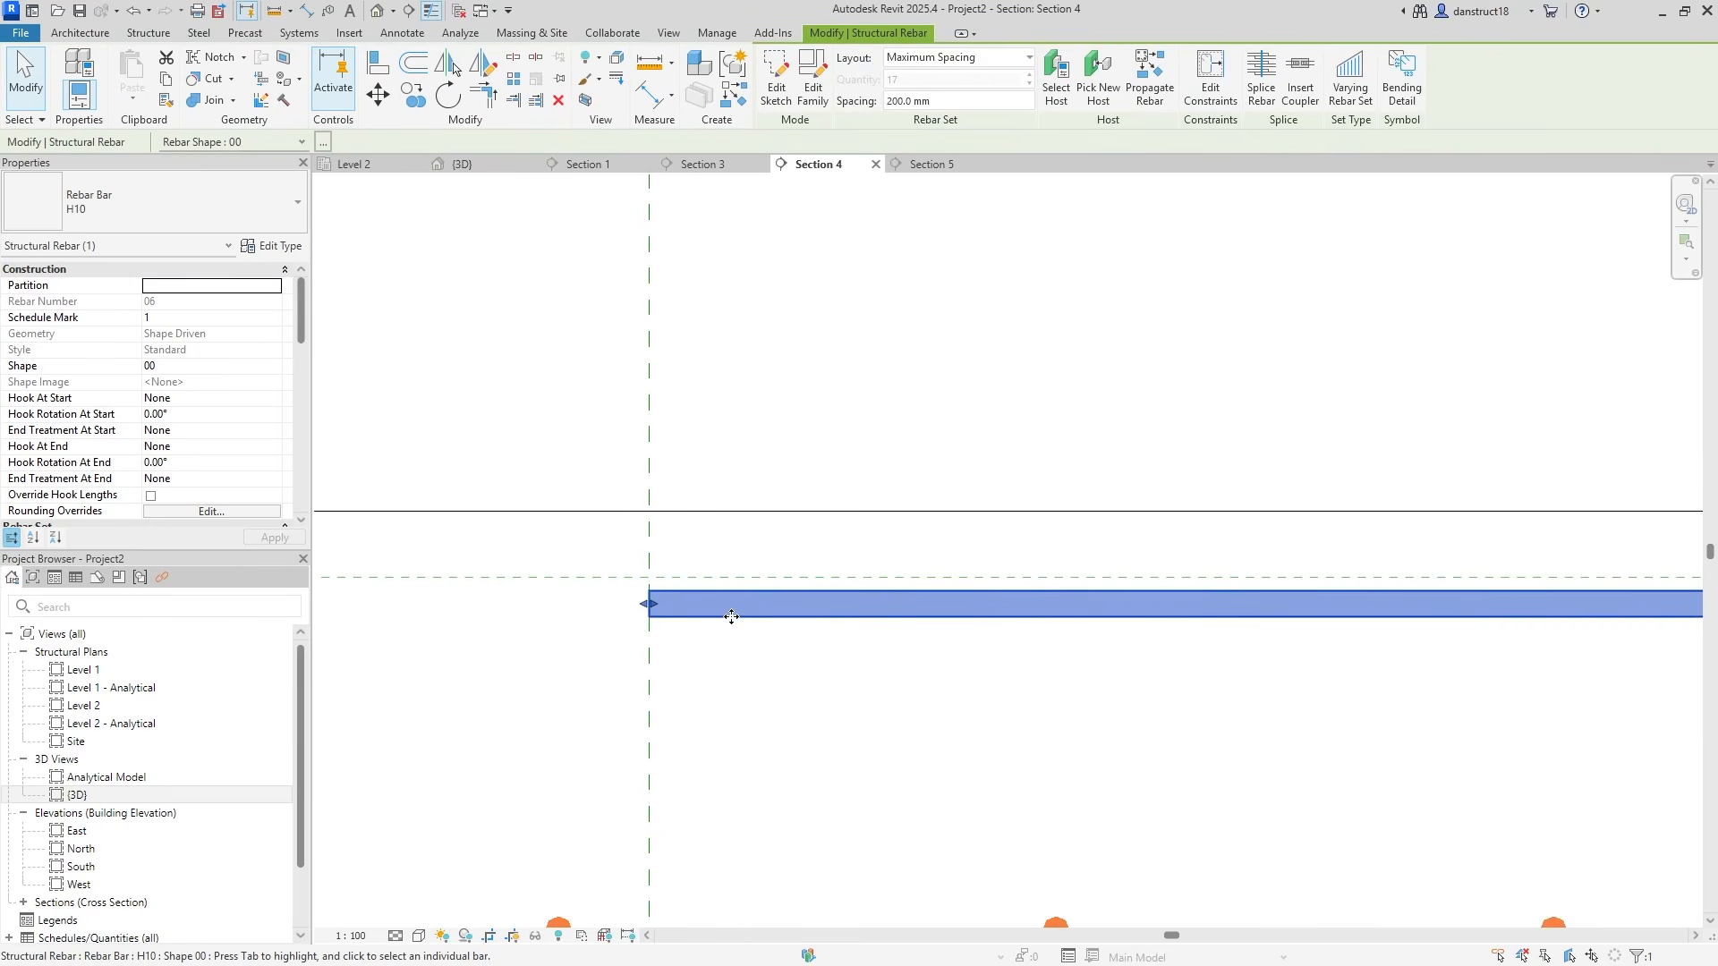
key(Up)
key(Up)
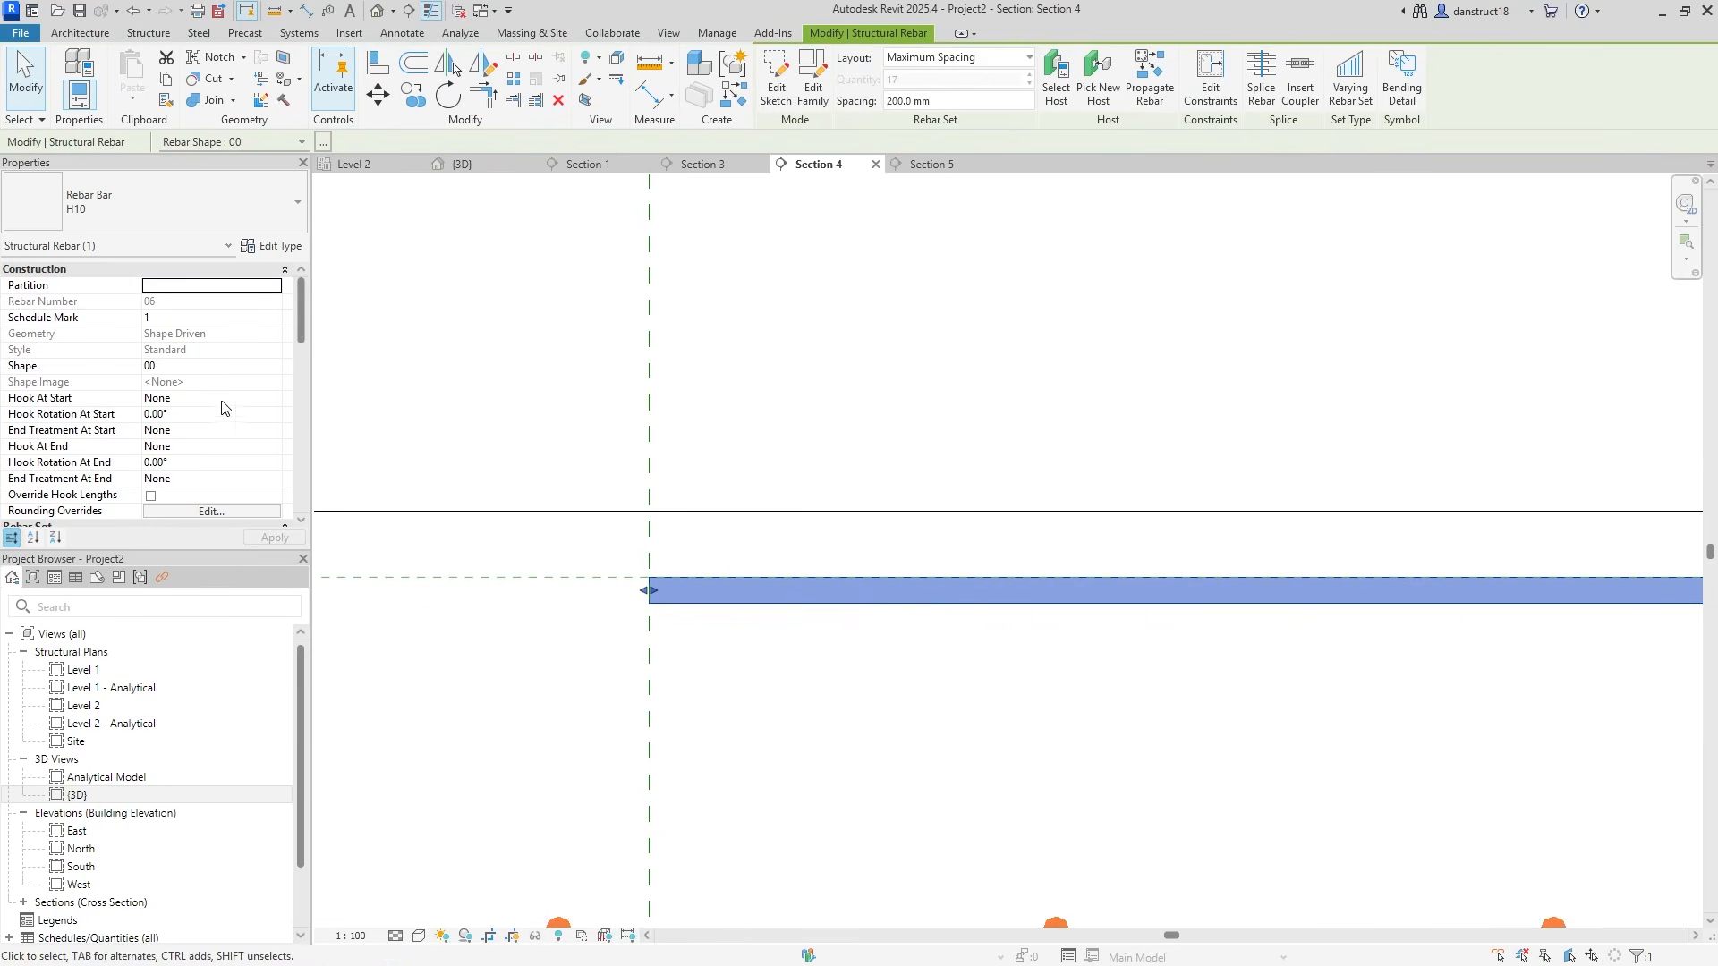
scroll(288, 340, down, 10)
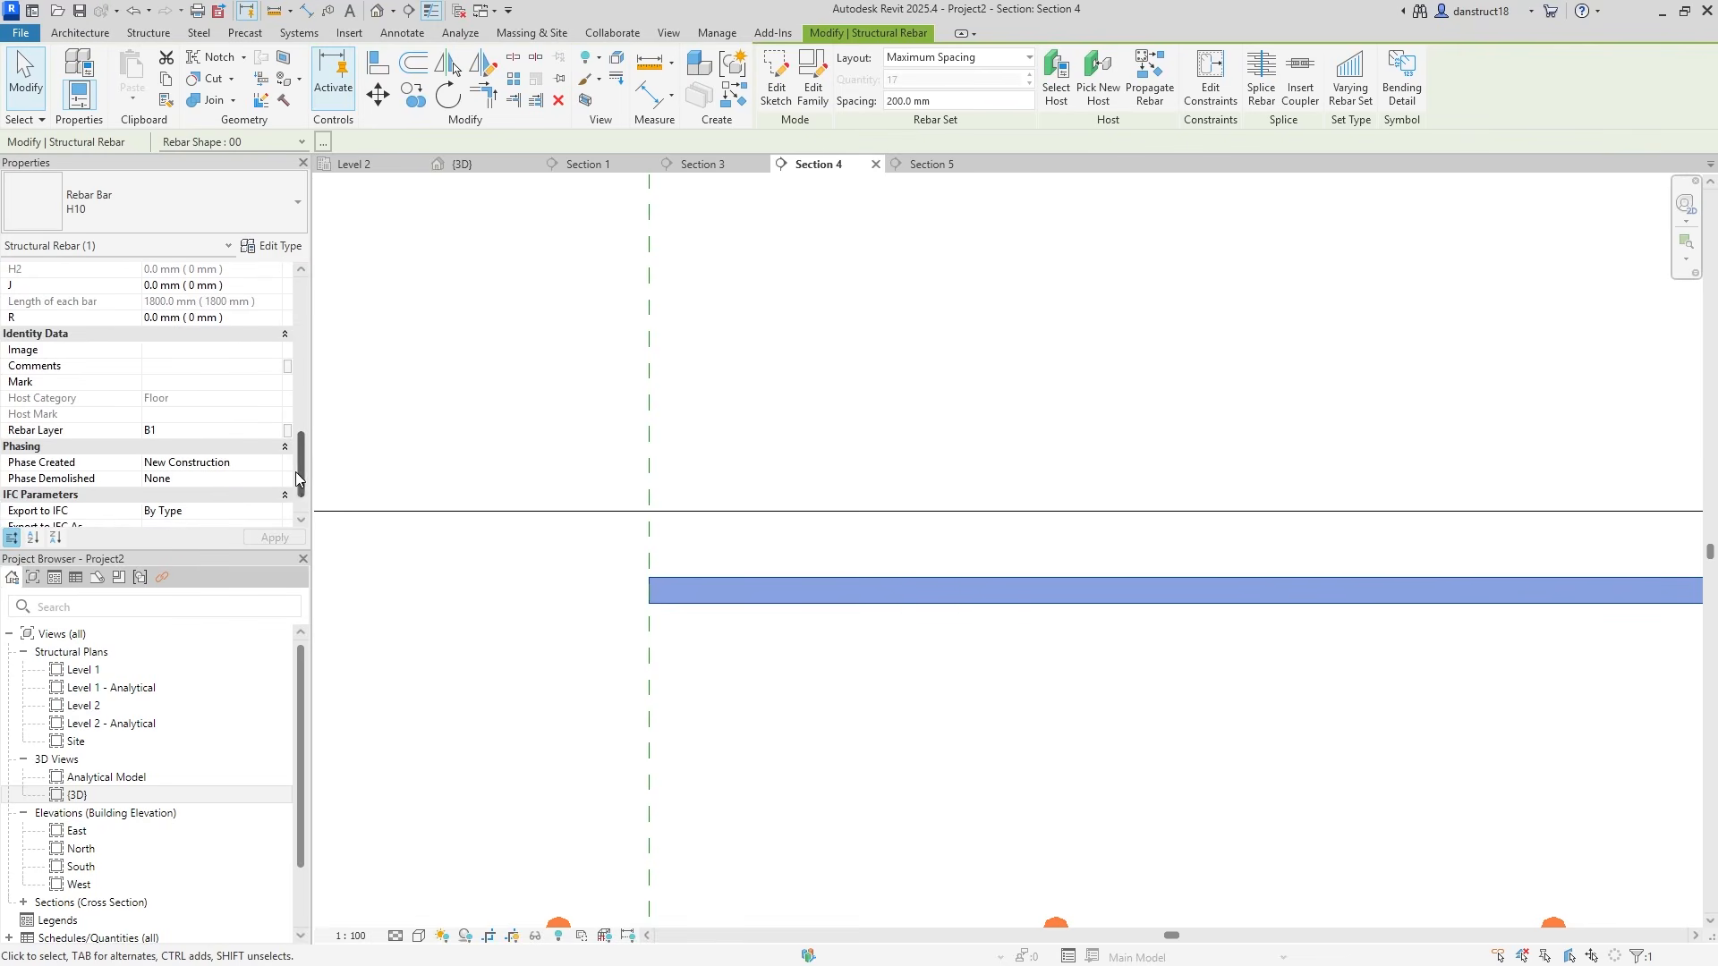
click(274, 433)
click(183, 473)
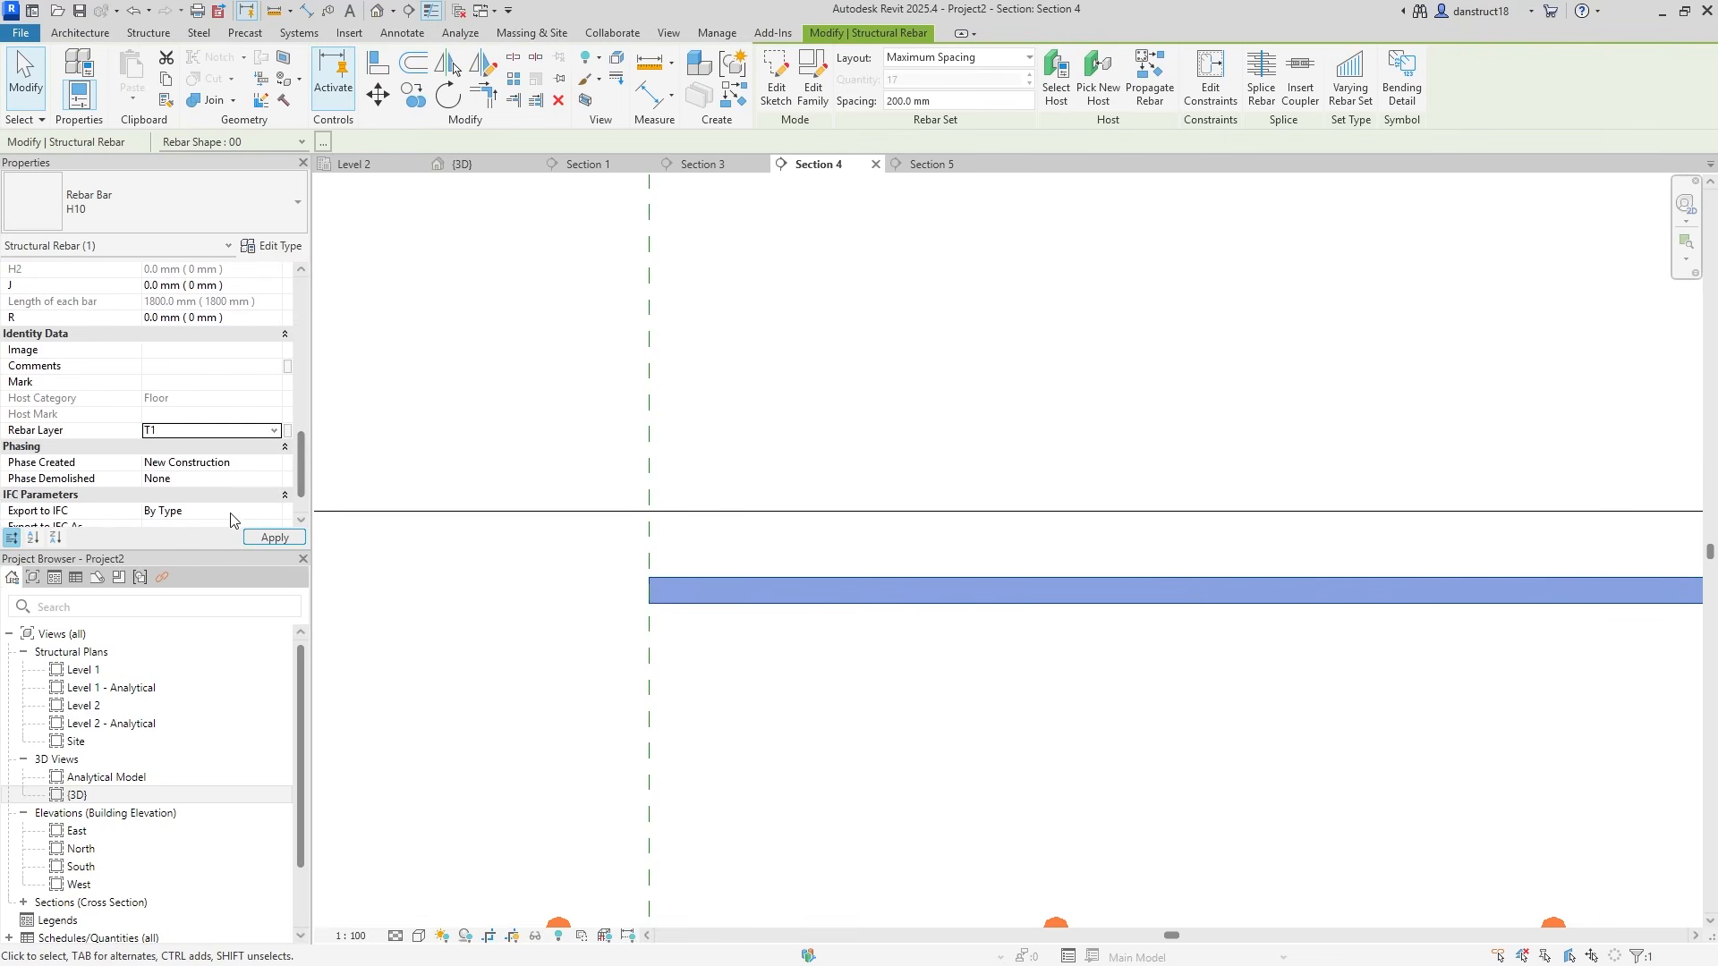
click(260, 538)
Examine the extent of the T1 bars over grid X2 in the Level 2 plan and return to Section 4
scroll(906, 445, down, 4)
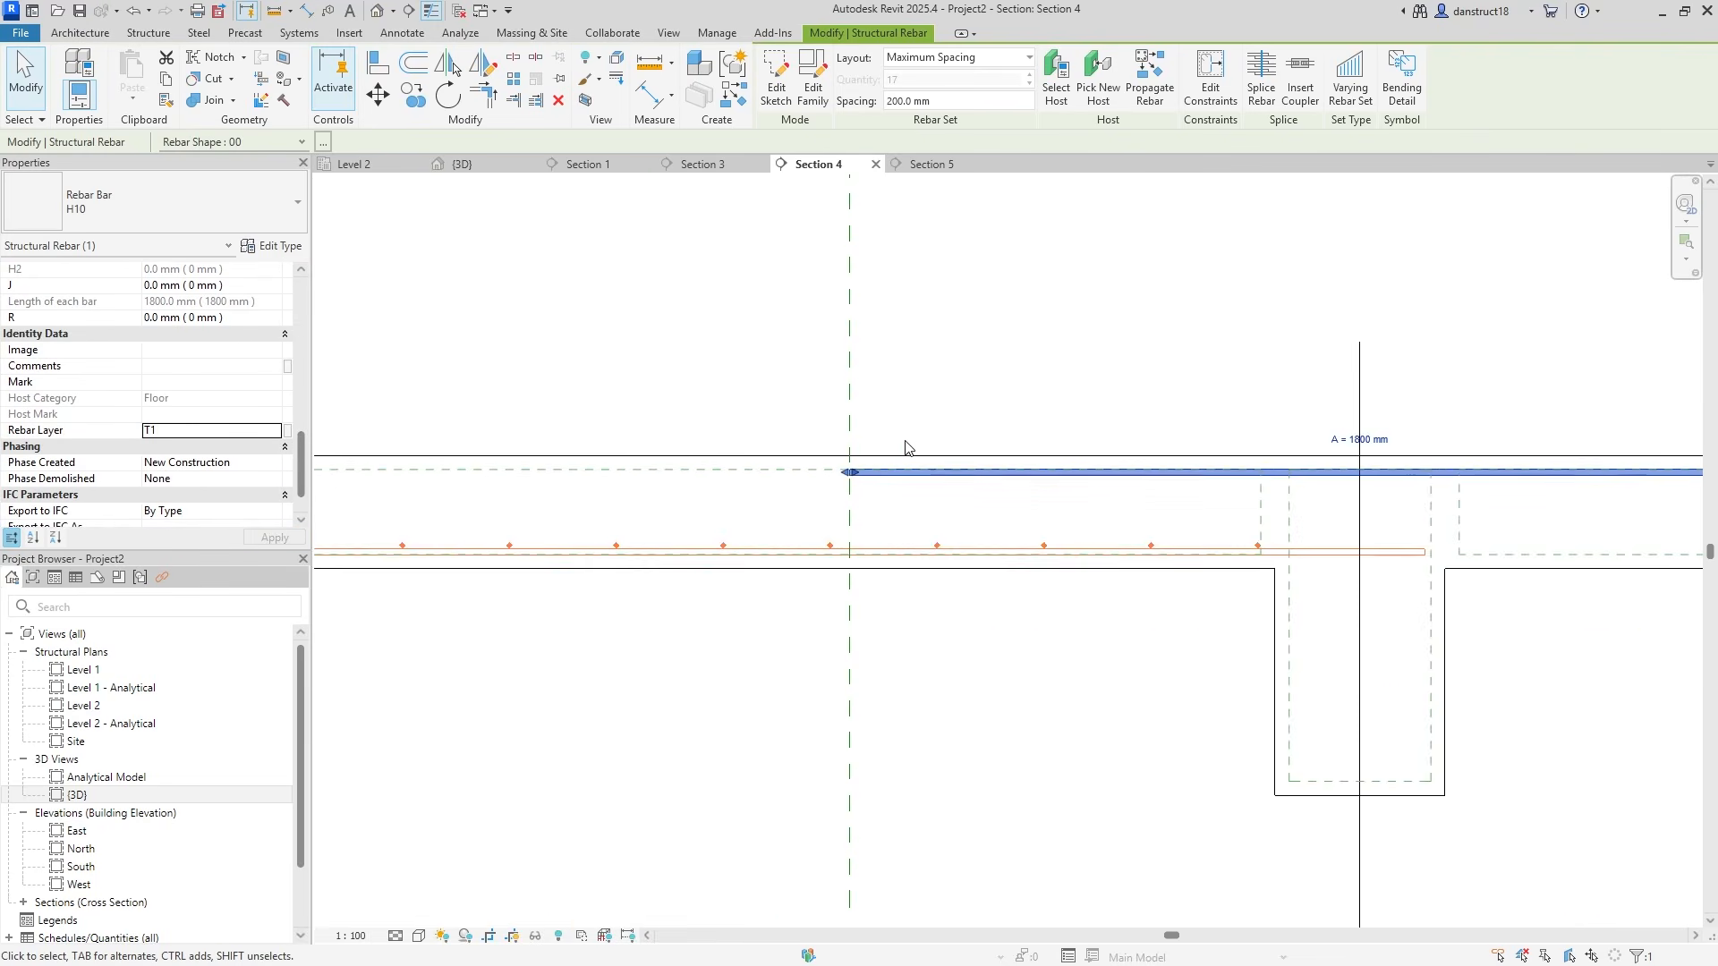
scroll(881, 407, down, 2)
middle_drag(920, 446, 1075, 578)
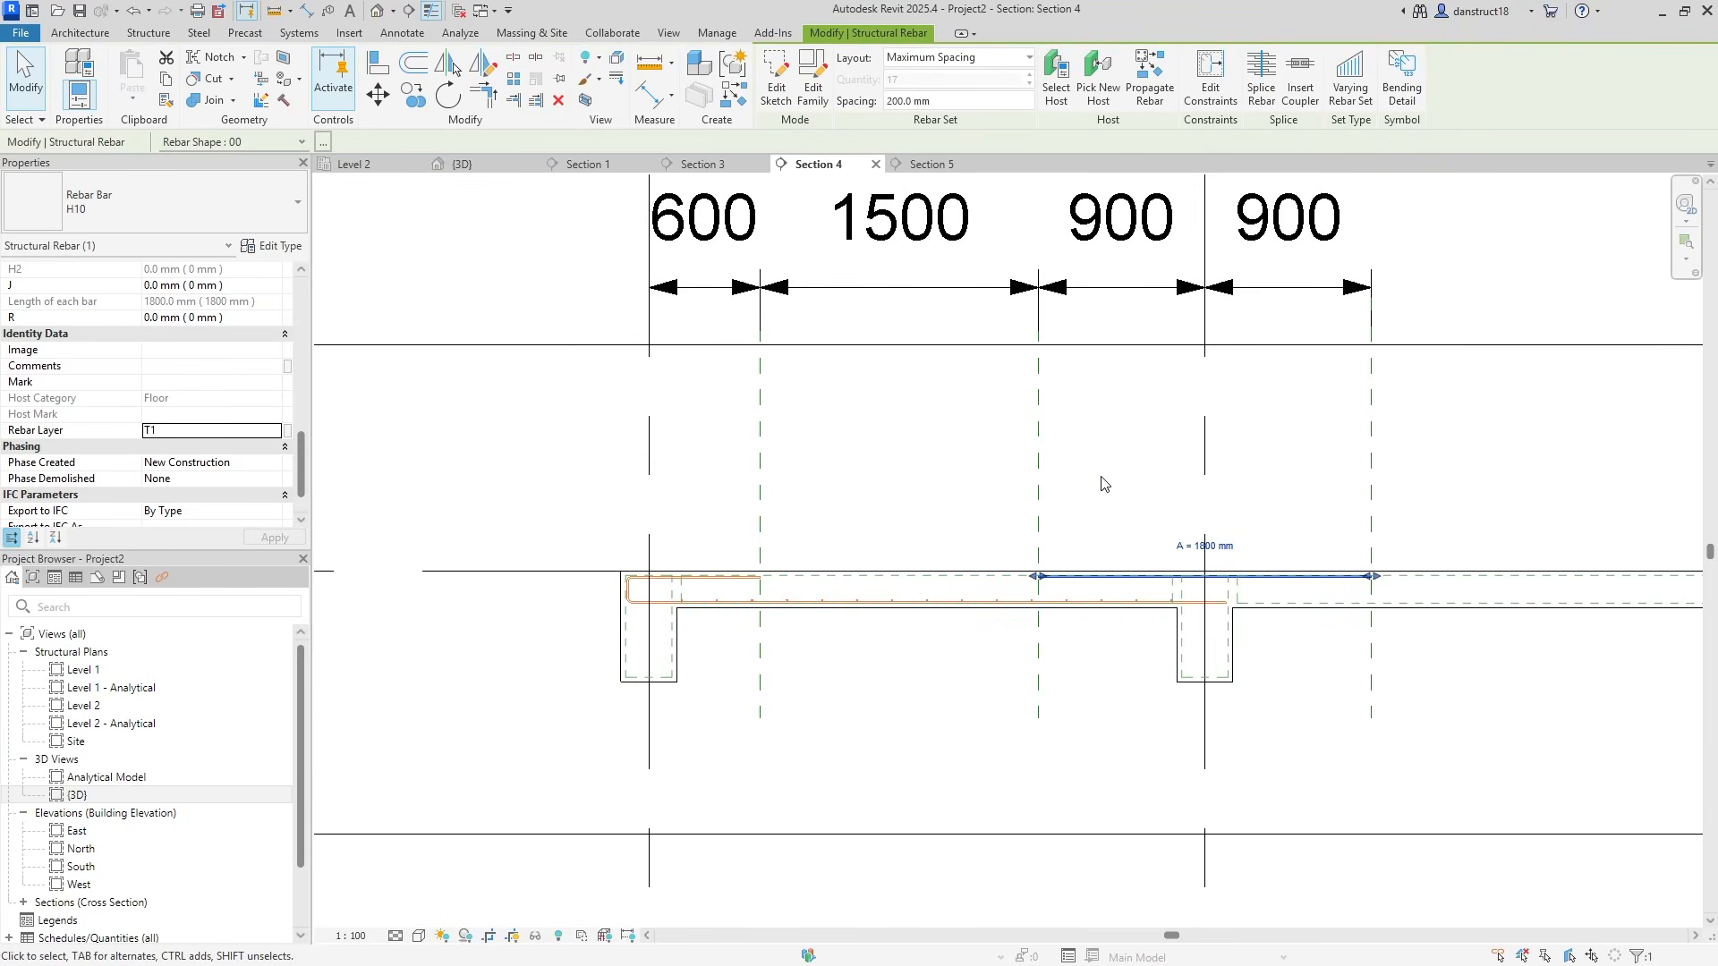
scroll(1058, 510, up, 5)
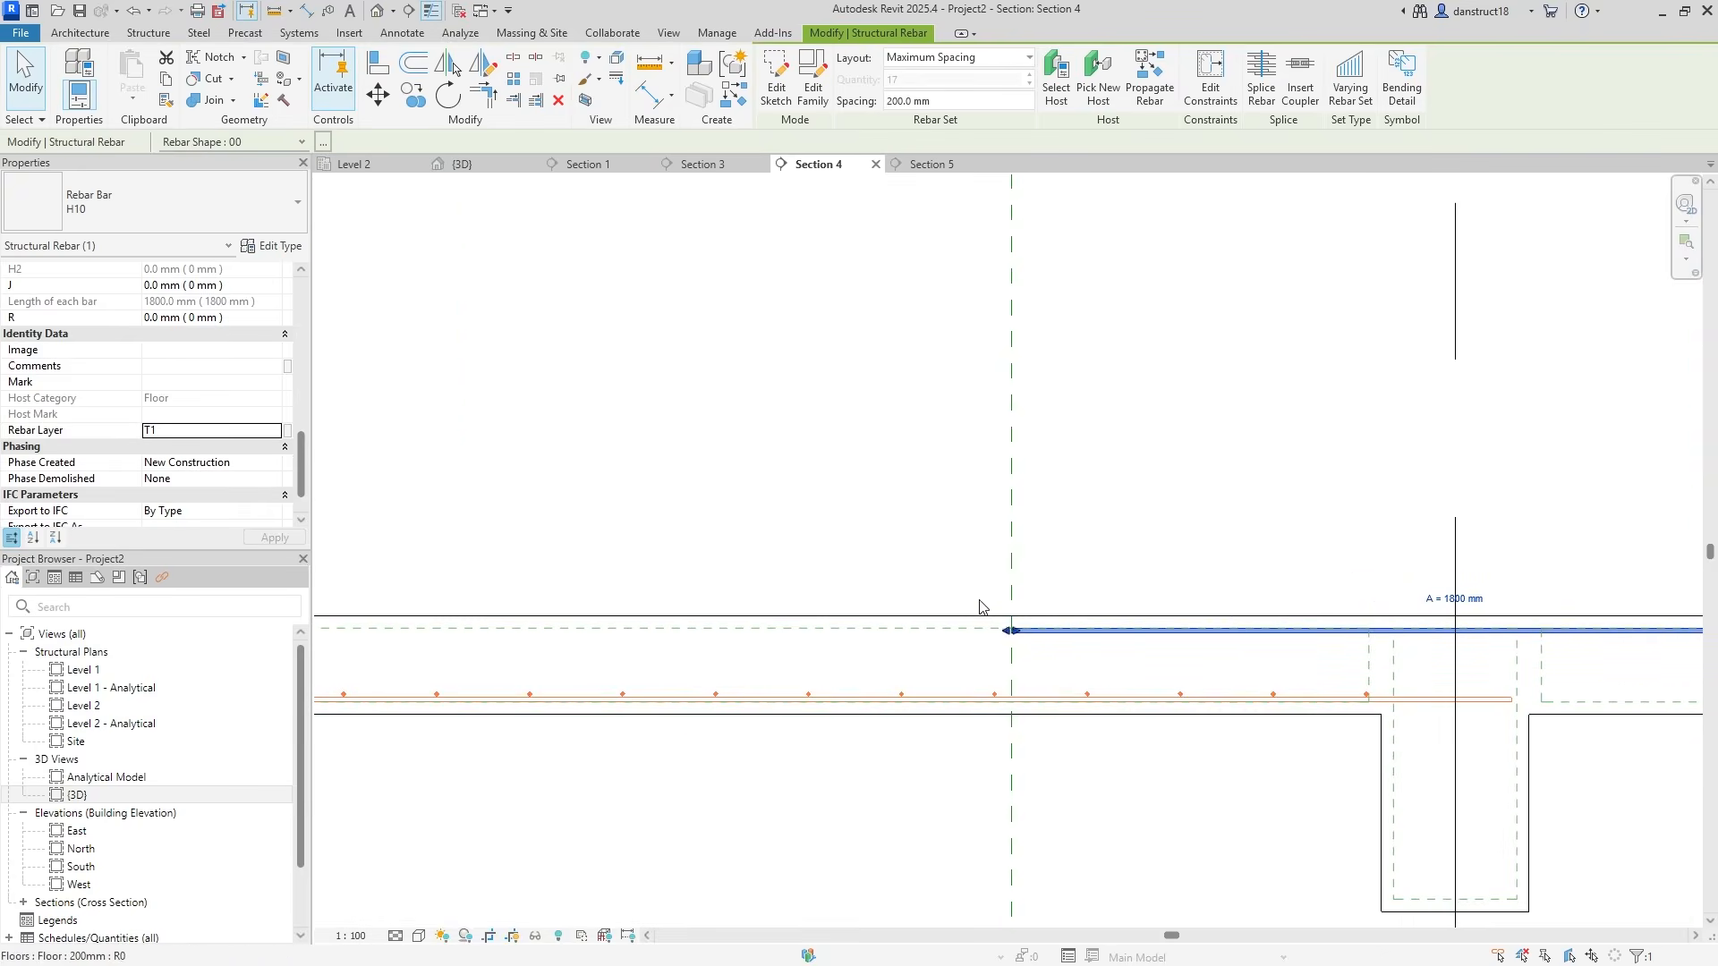
click(355, 167)
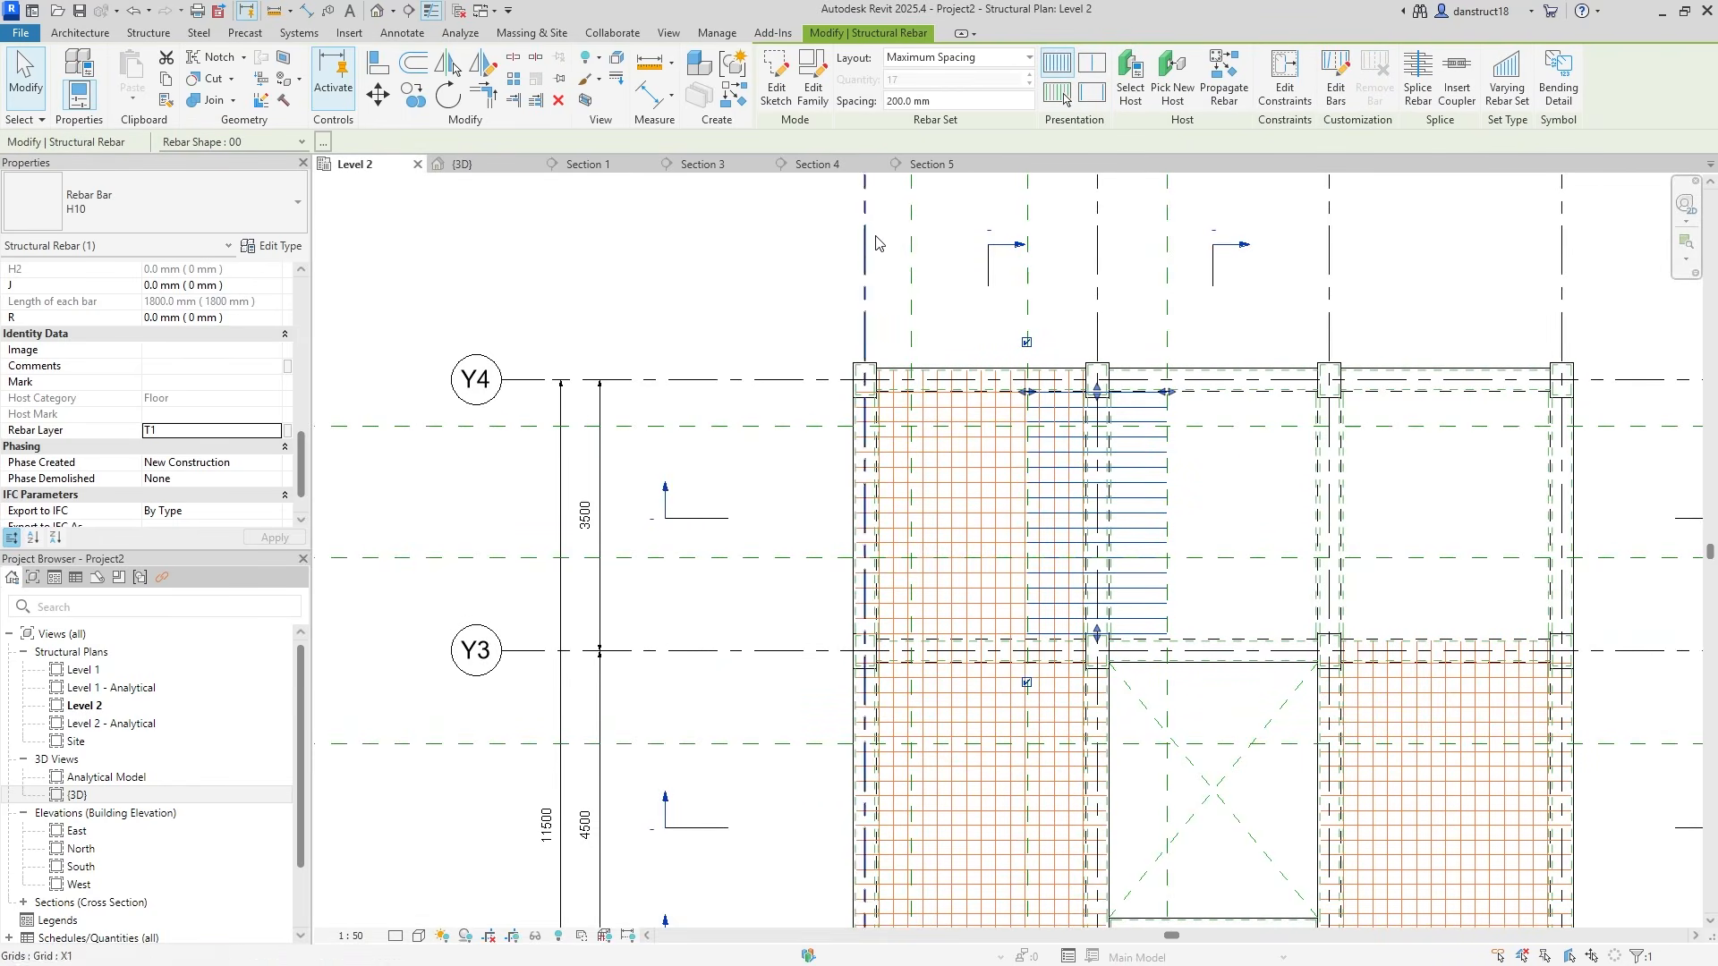
click(750, 298)
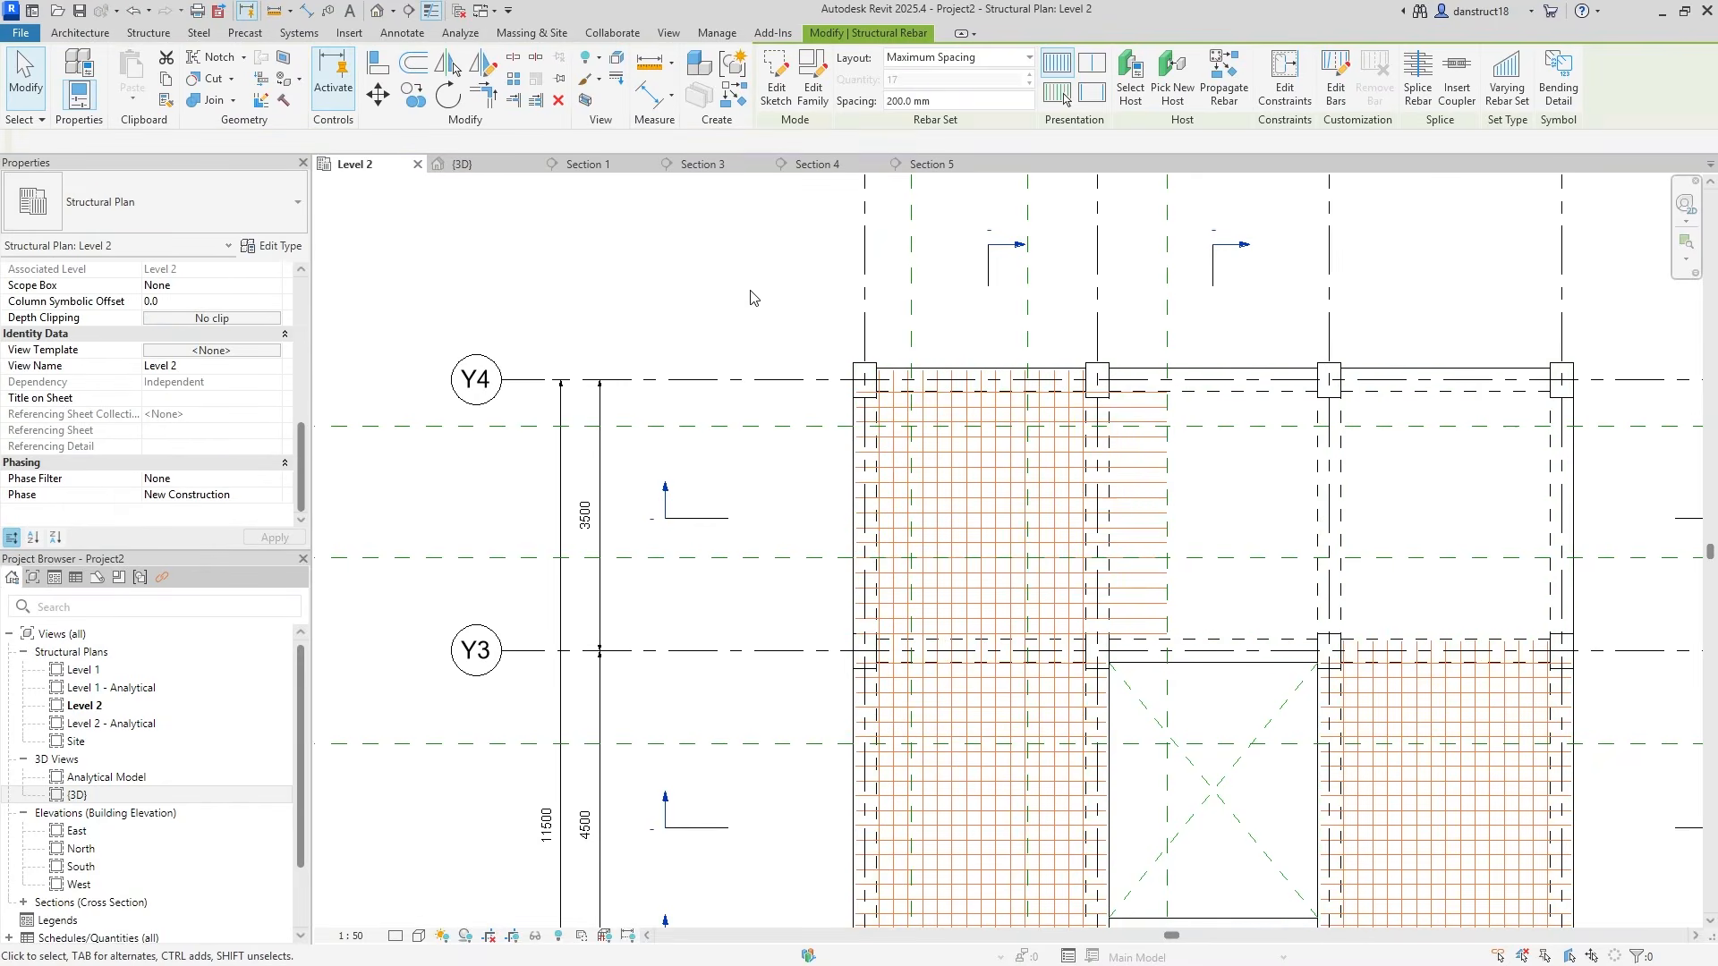
double_click(667, 490)
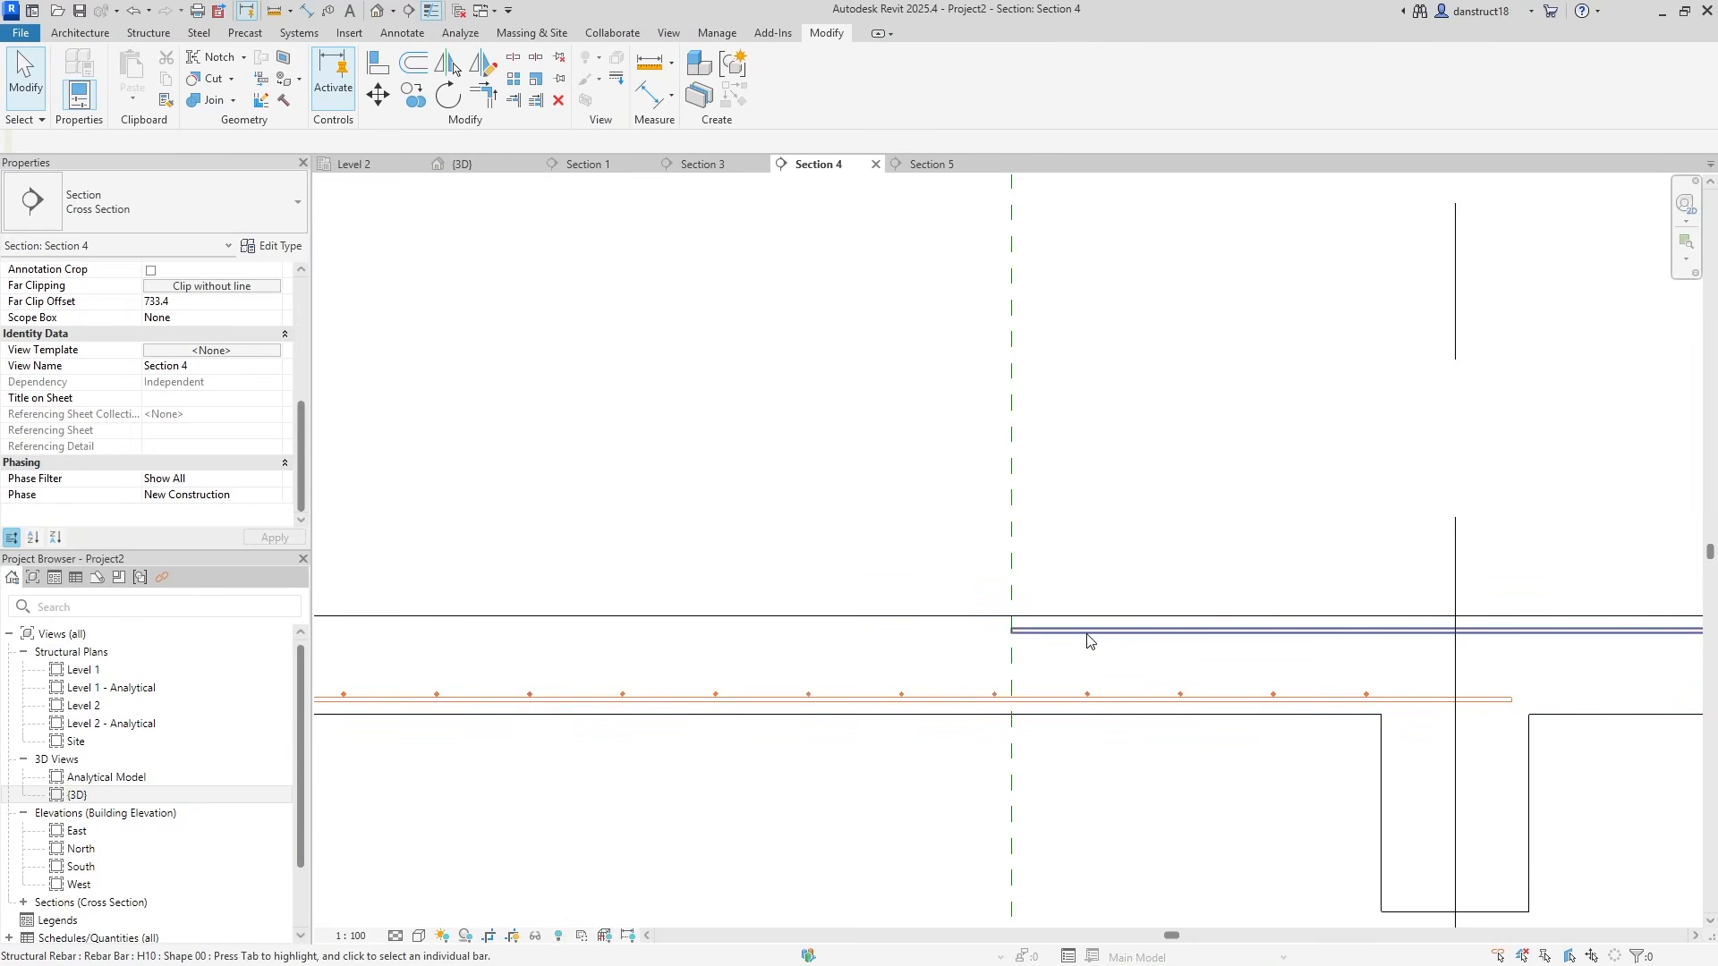
Copy the bottom transverse H10 shape 21 set vertically to directly beneath the T1 bars and select the copy
click(1089, 697)
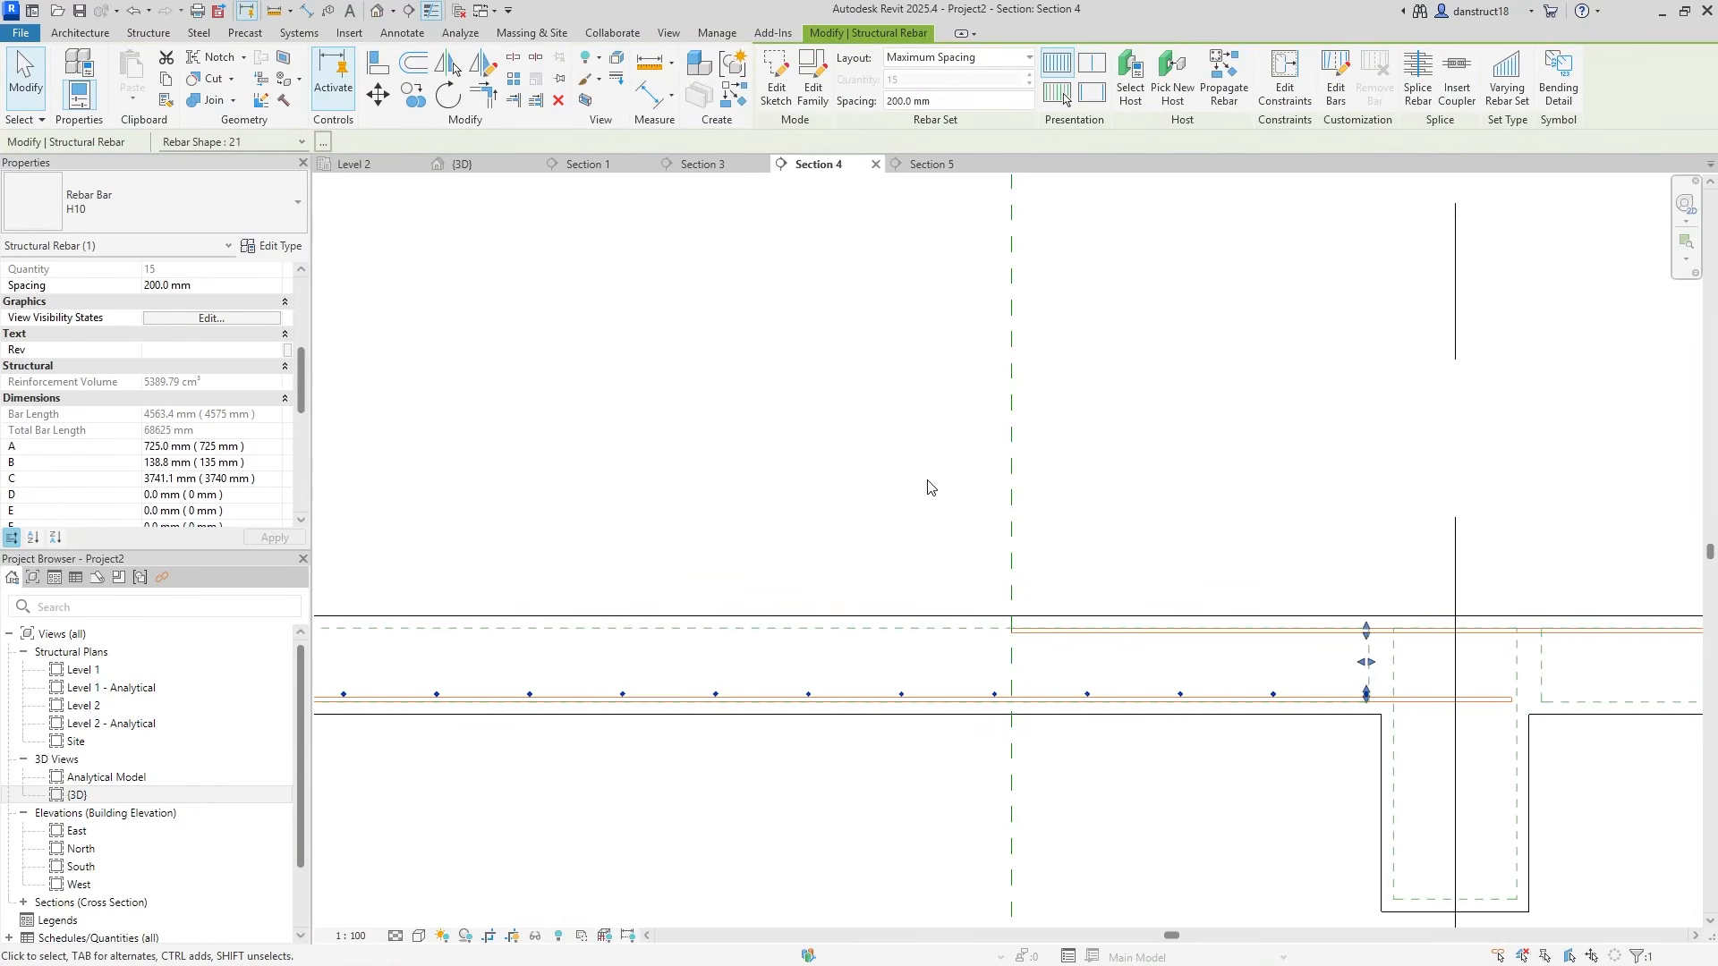
click(411, 95)
scroll(1373, 707, up, 5)
click(1402, 722)
click(1402, 309)
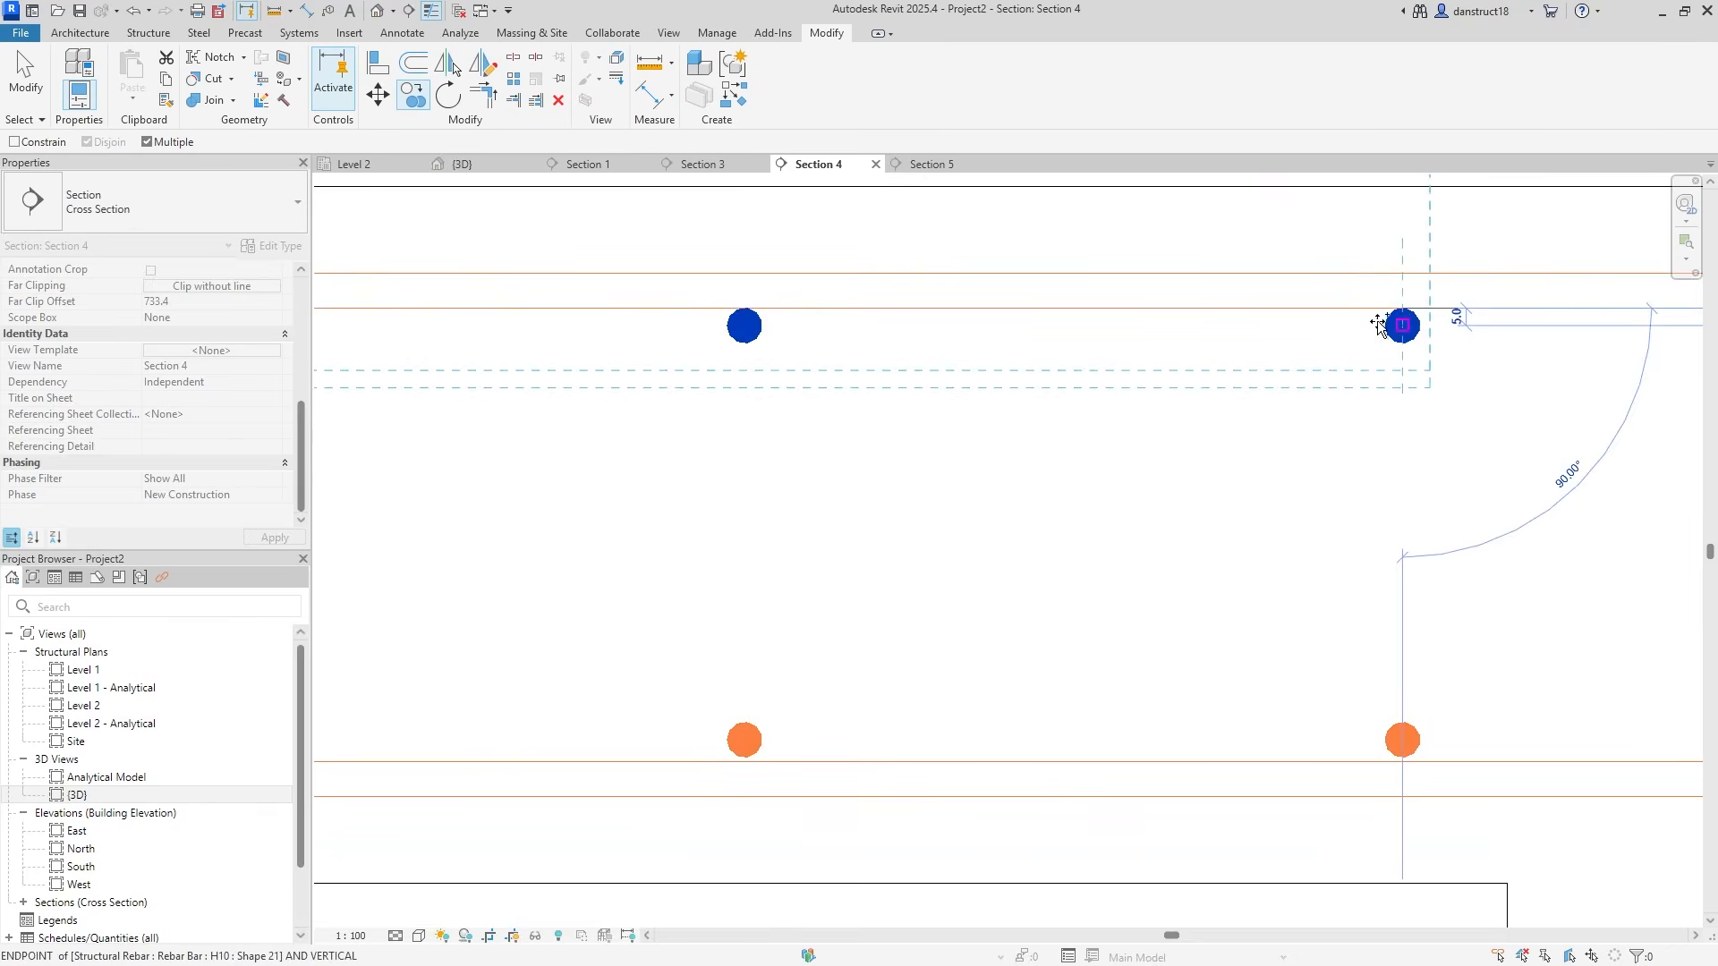
click(24, 93)
click(729, 349)
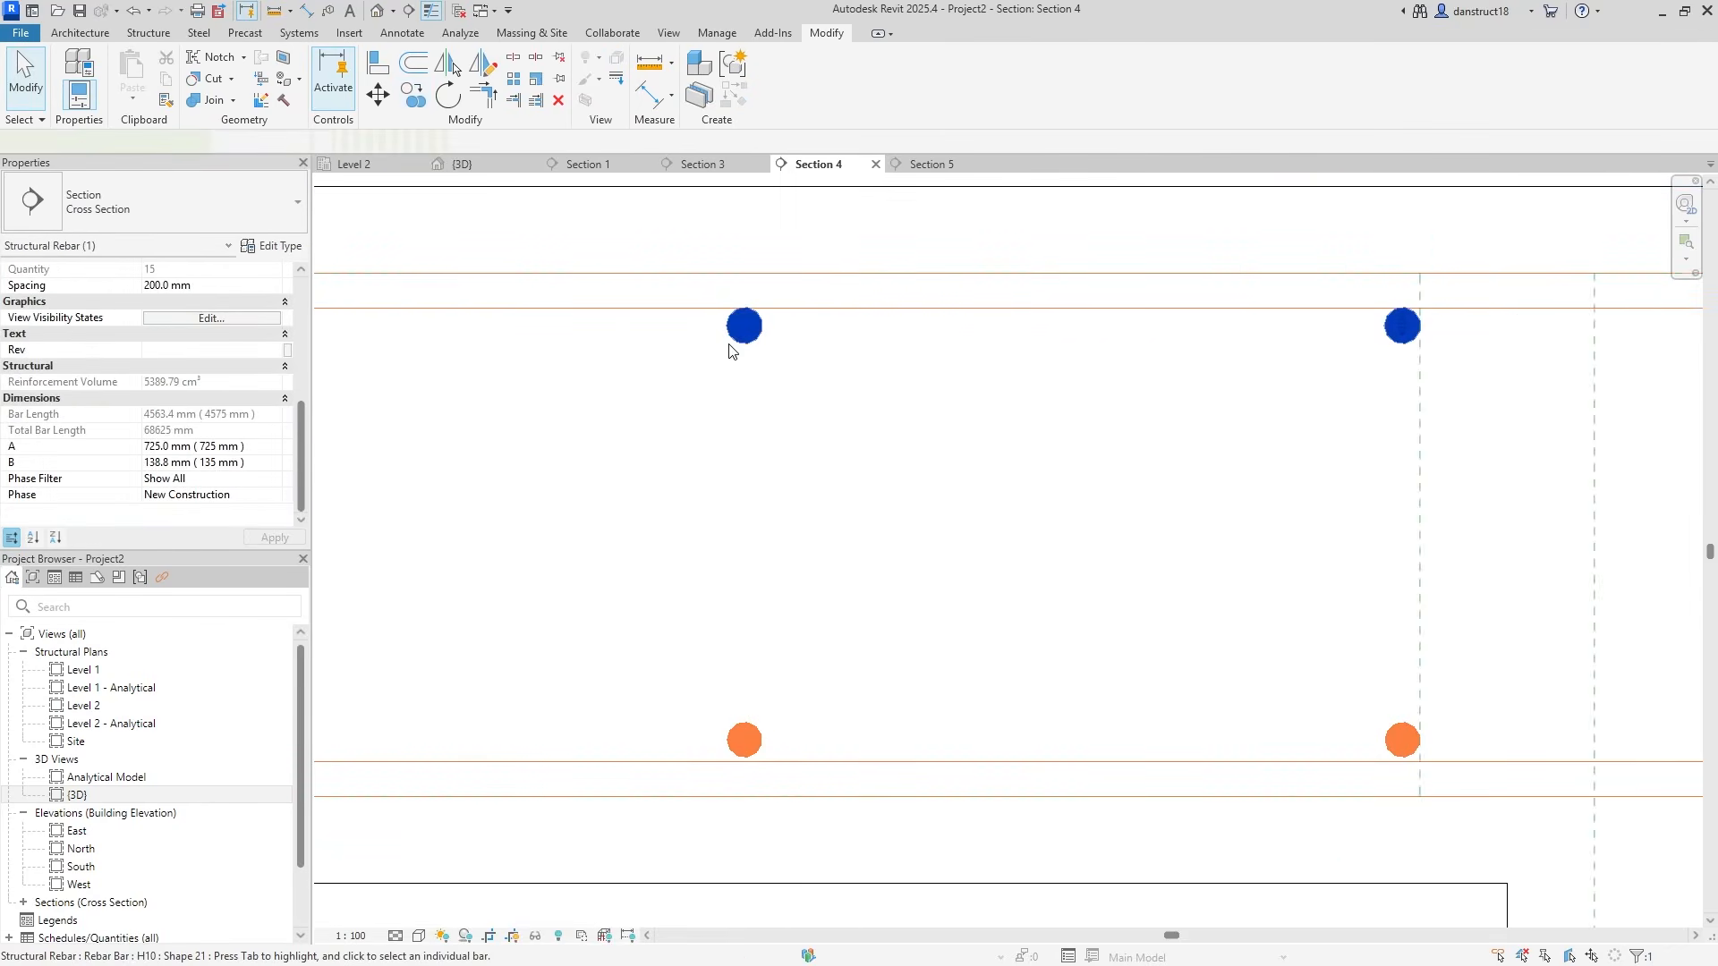
Shrink the copied set's distribution so it covers only the zone between the 900 mm reference plane and the grid X2 beam
scroll(781, 447, down, 5)
middle_drag(779, 441, 1138, 560)
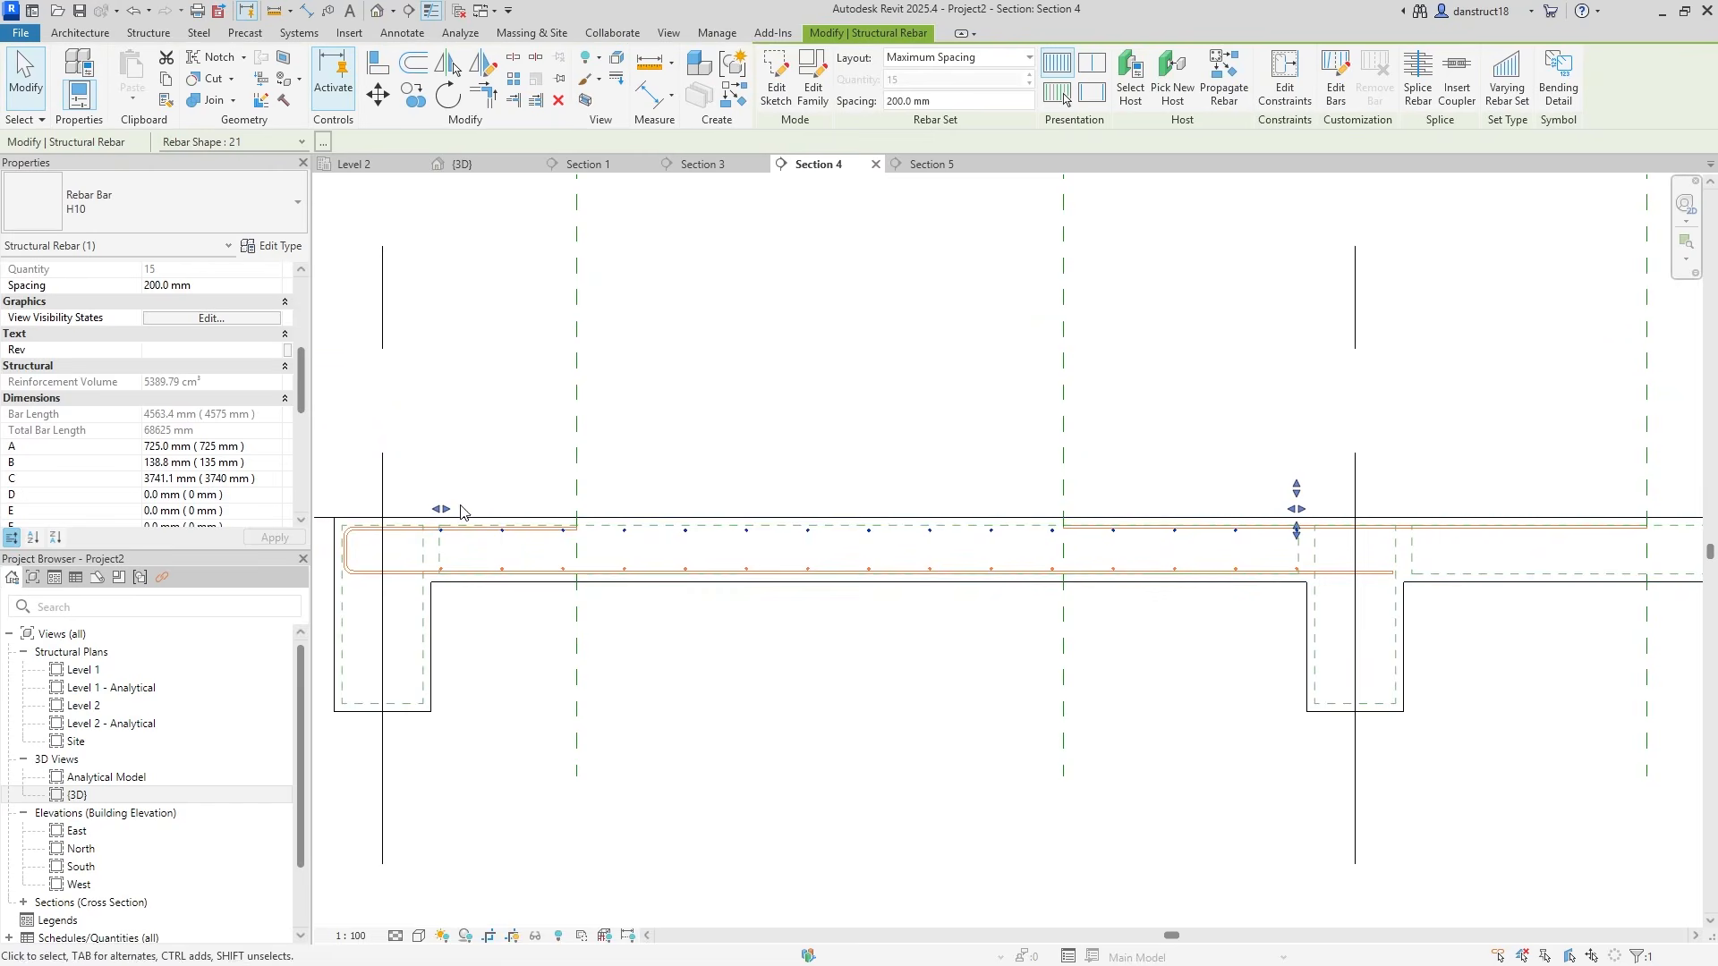
drag(445, 509, 1112, 529)
scroll(1208, 530, up, 2)
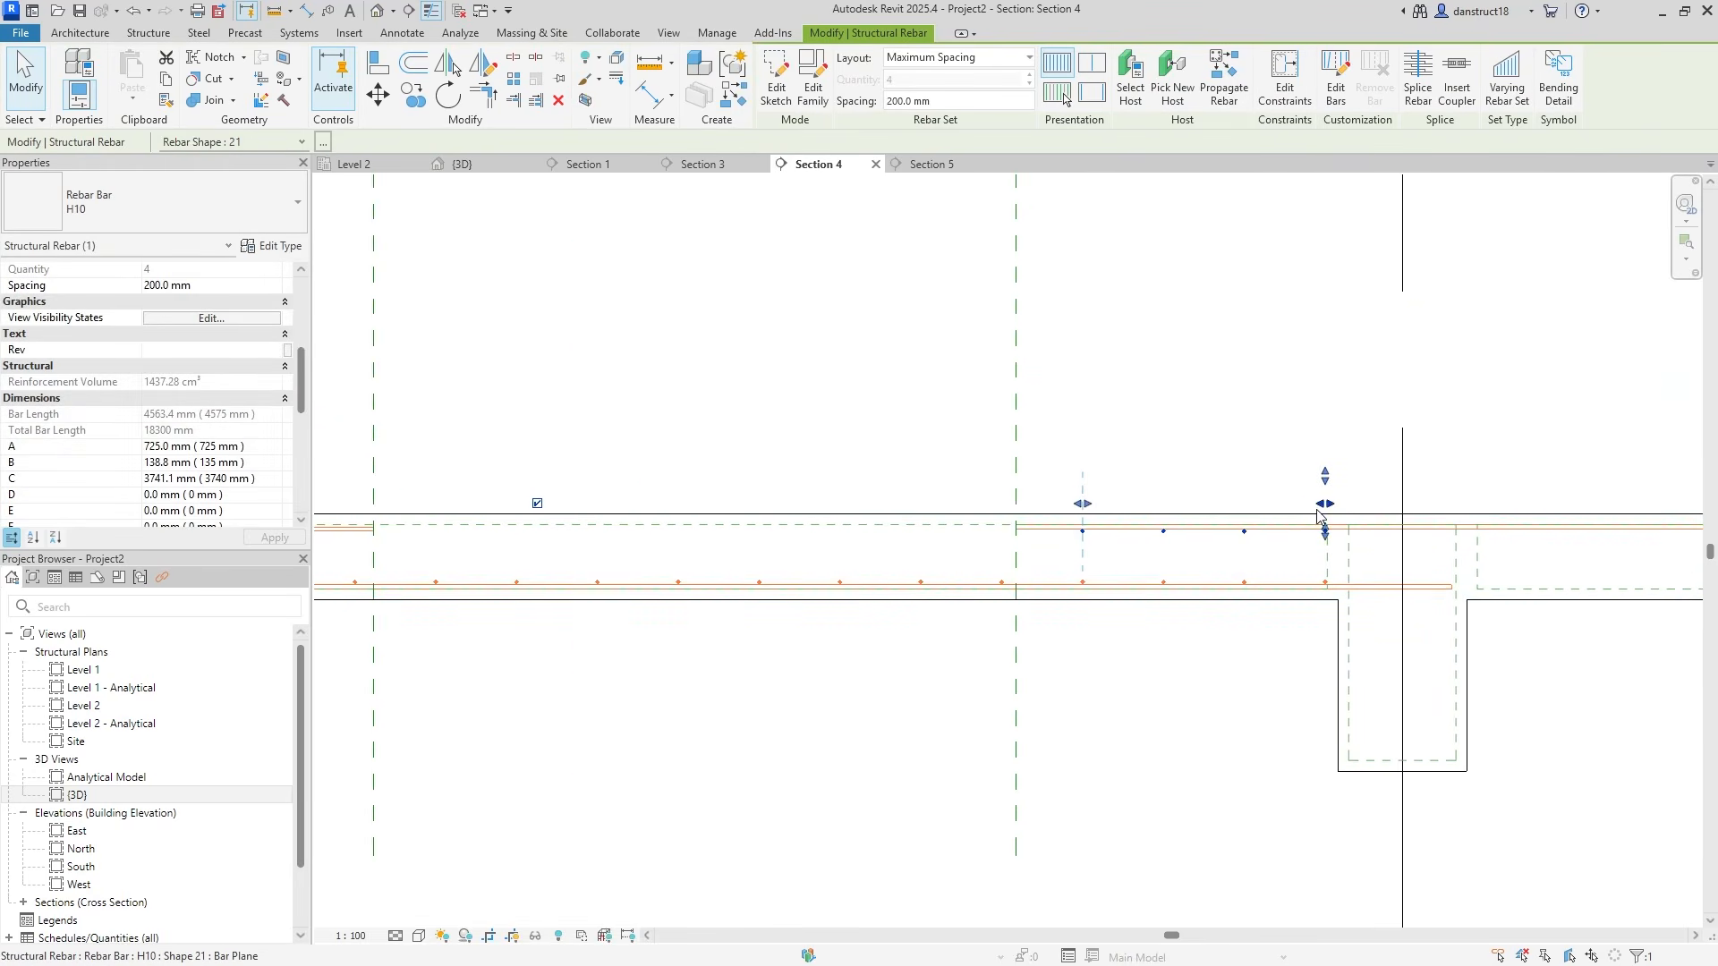
In Section 5, delete the short and vertical legs from the copied transverse set's sketch and finish it as a straight bar
scroll(305, 375, up, 1)
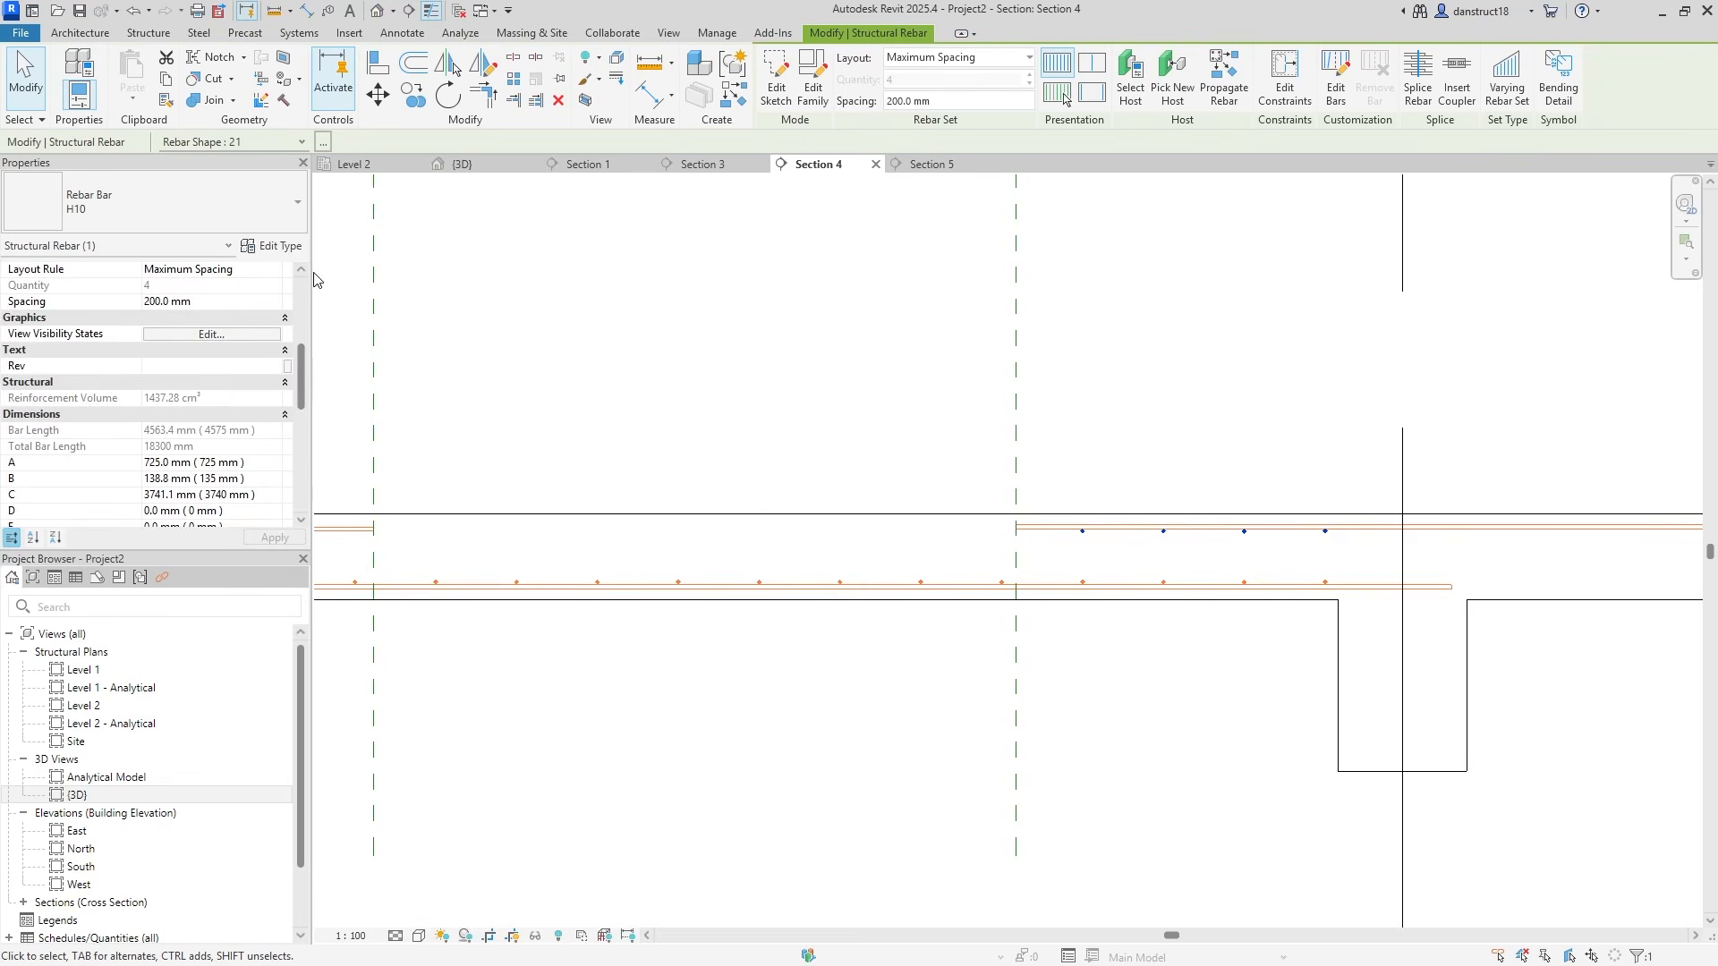
drag(303, 367, 307, 288)
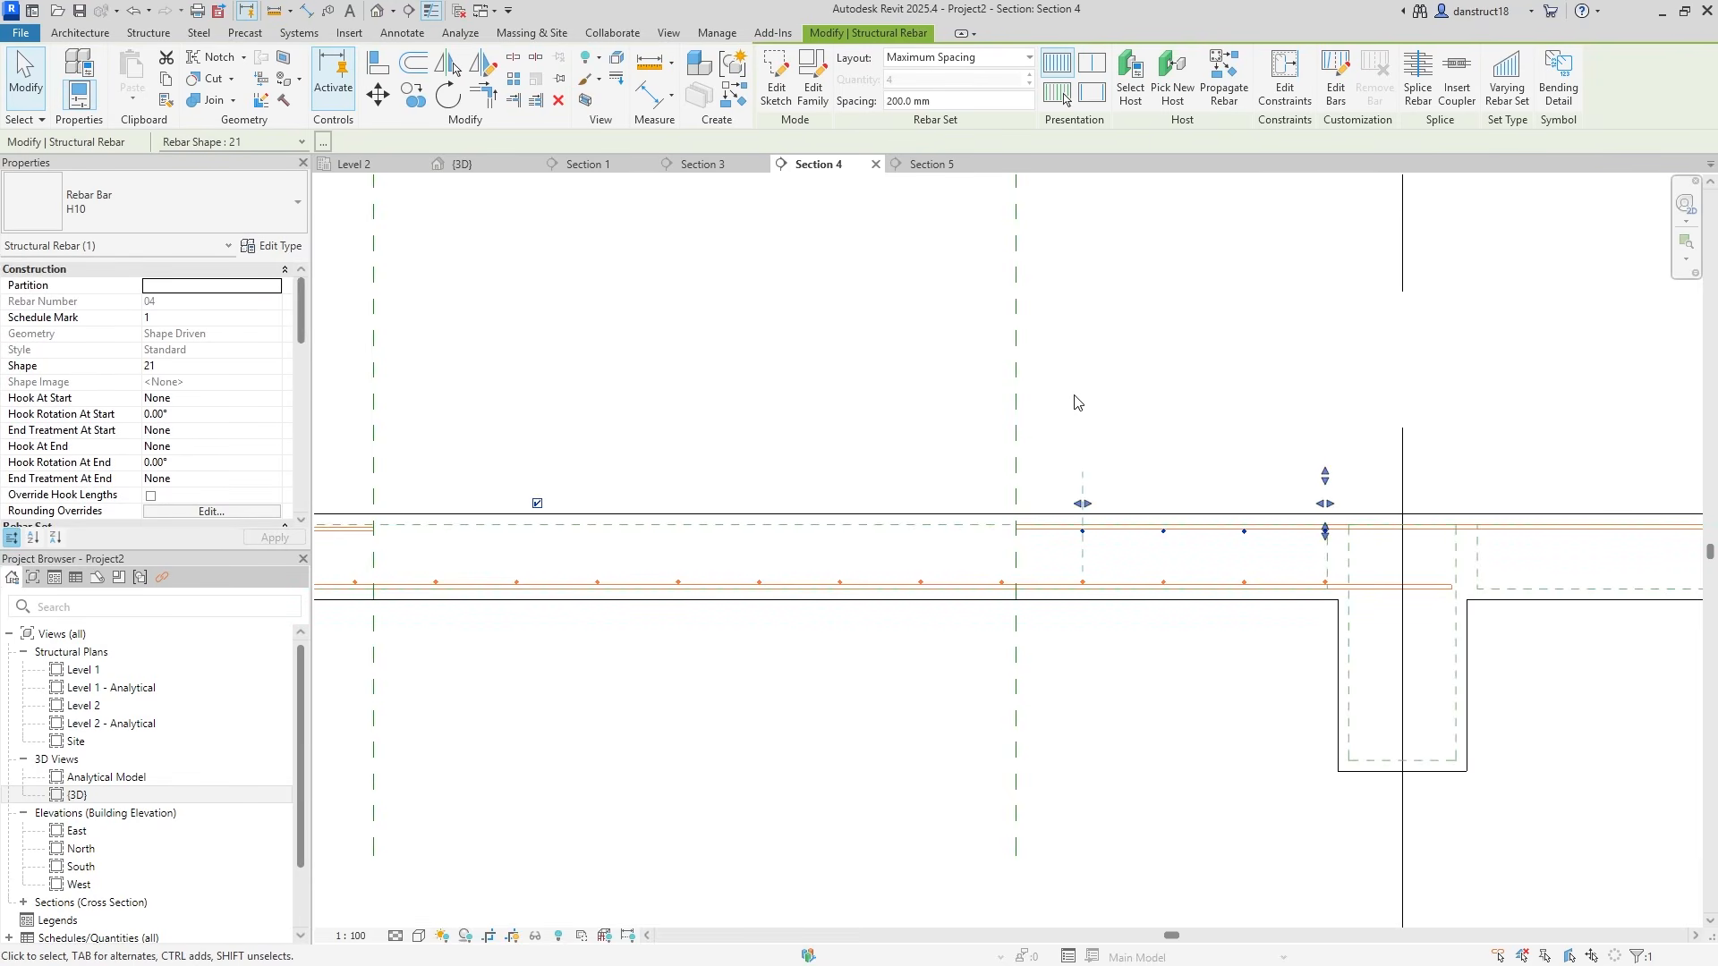
scroll(1074, 461, down, 3)
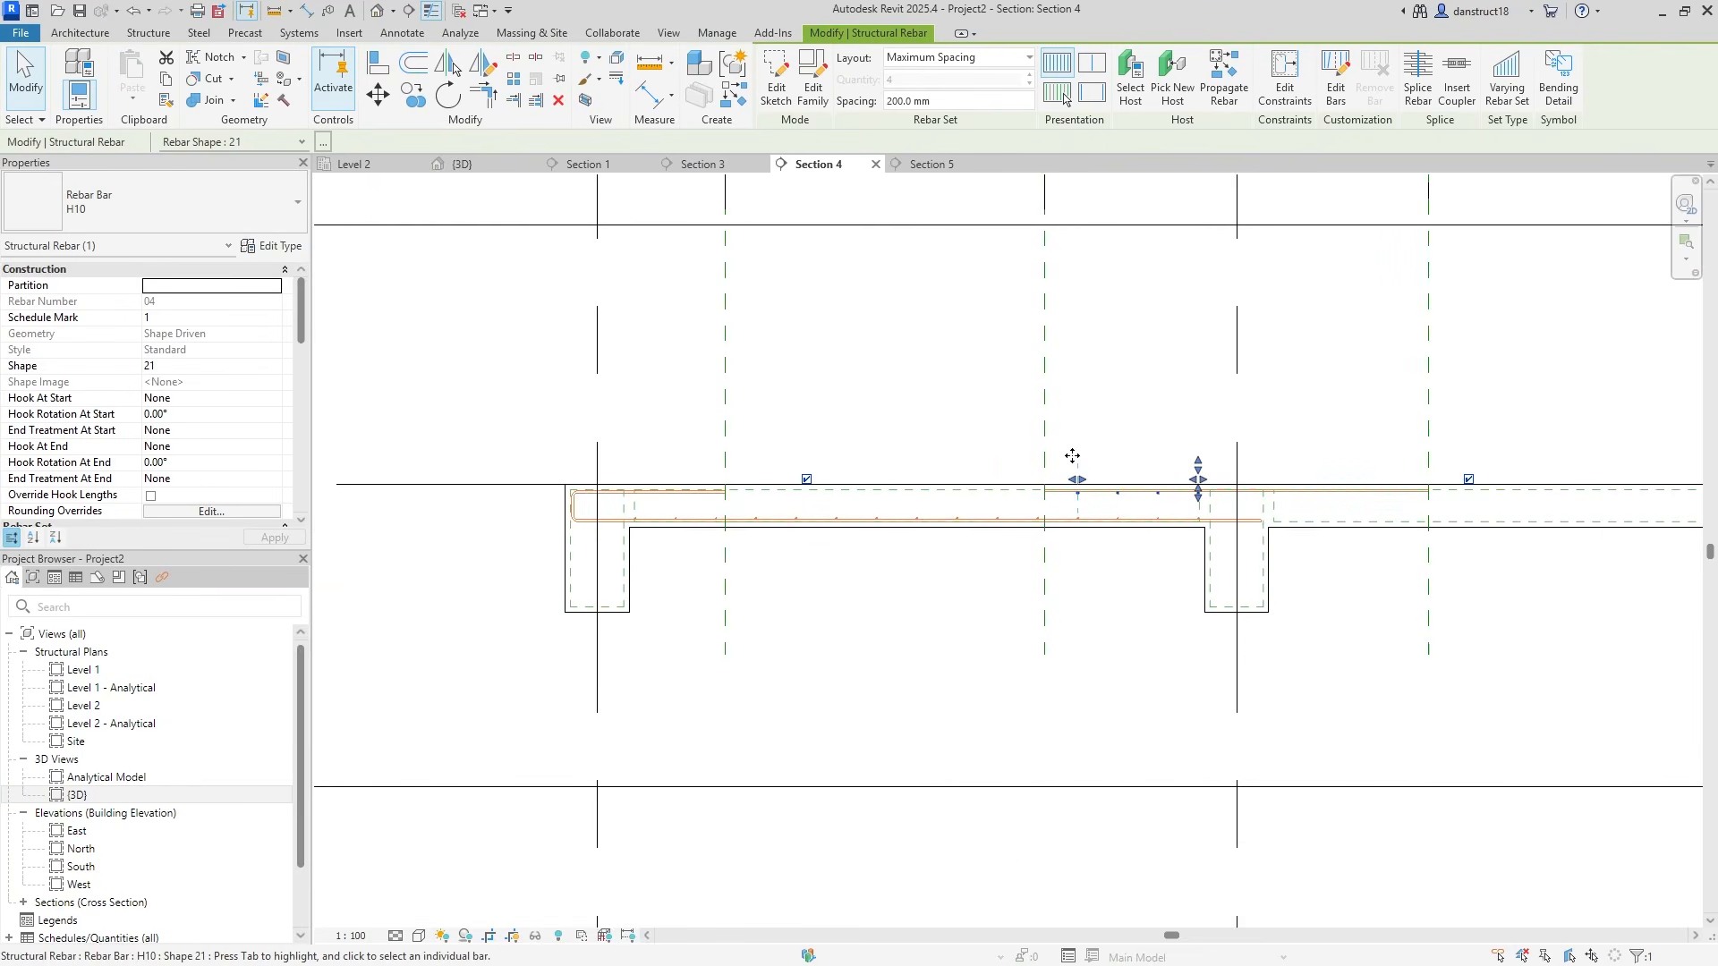
click(363, 165)
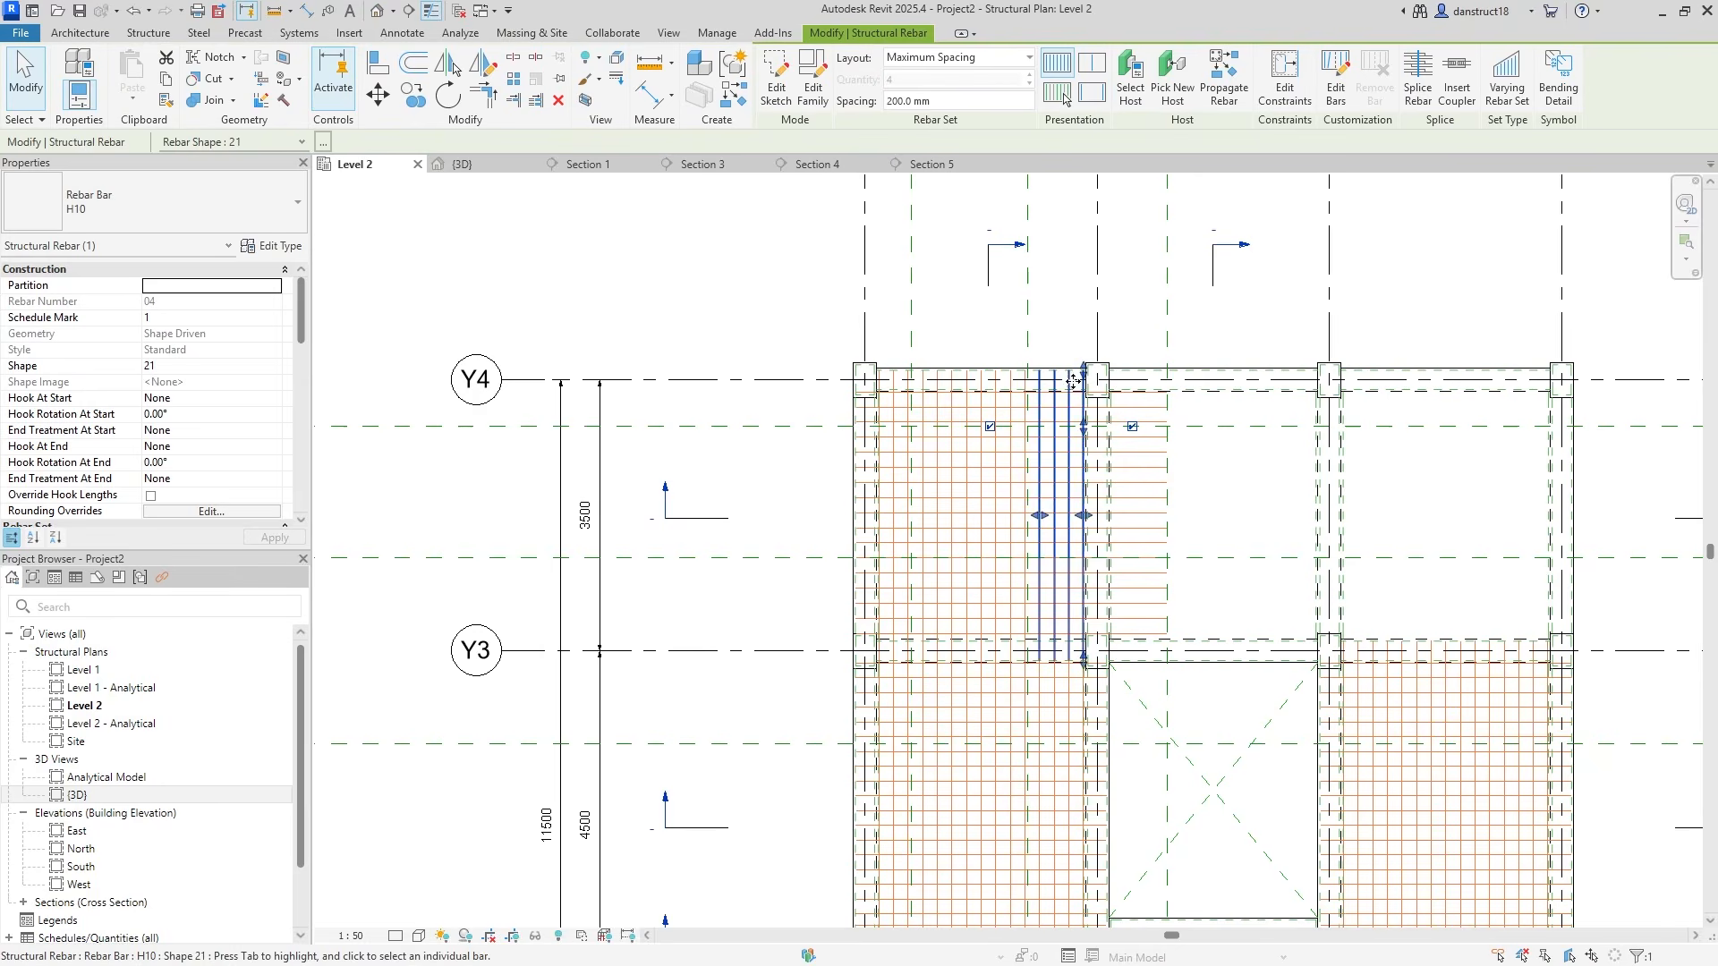
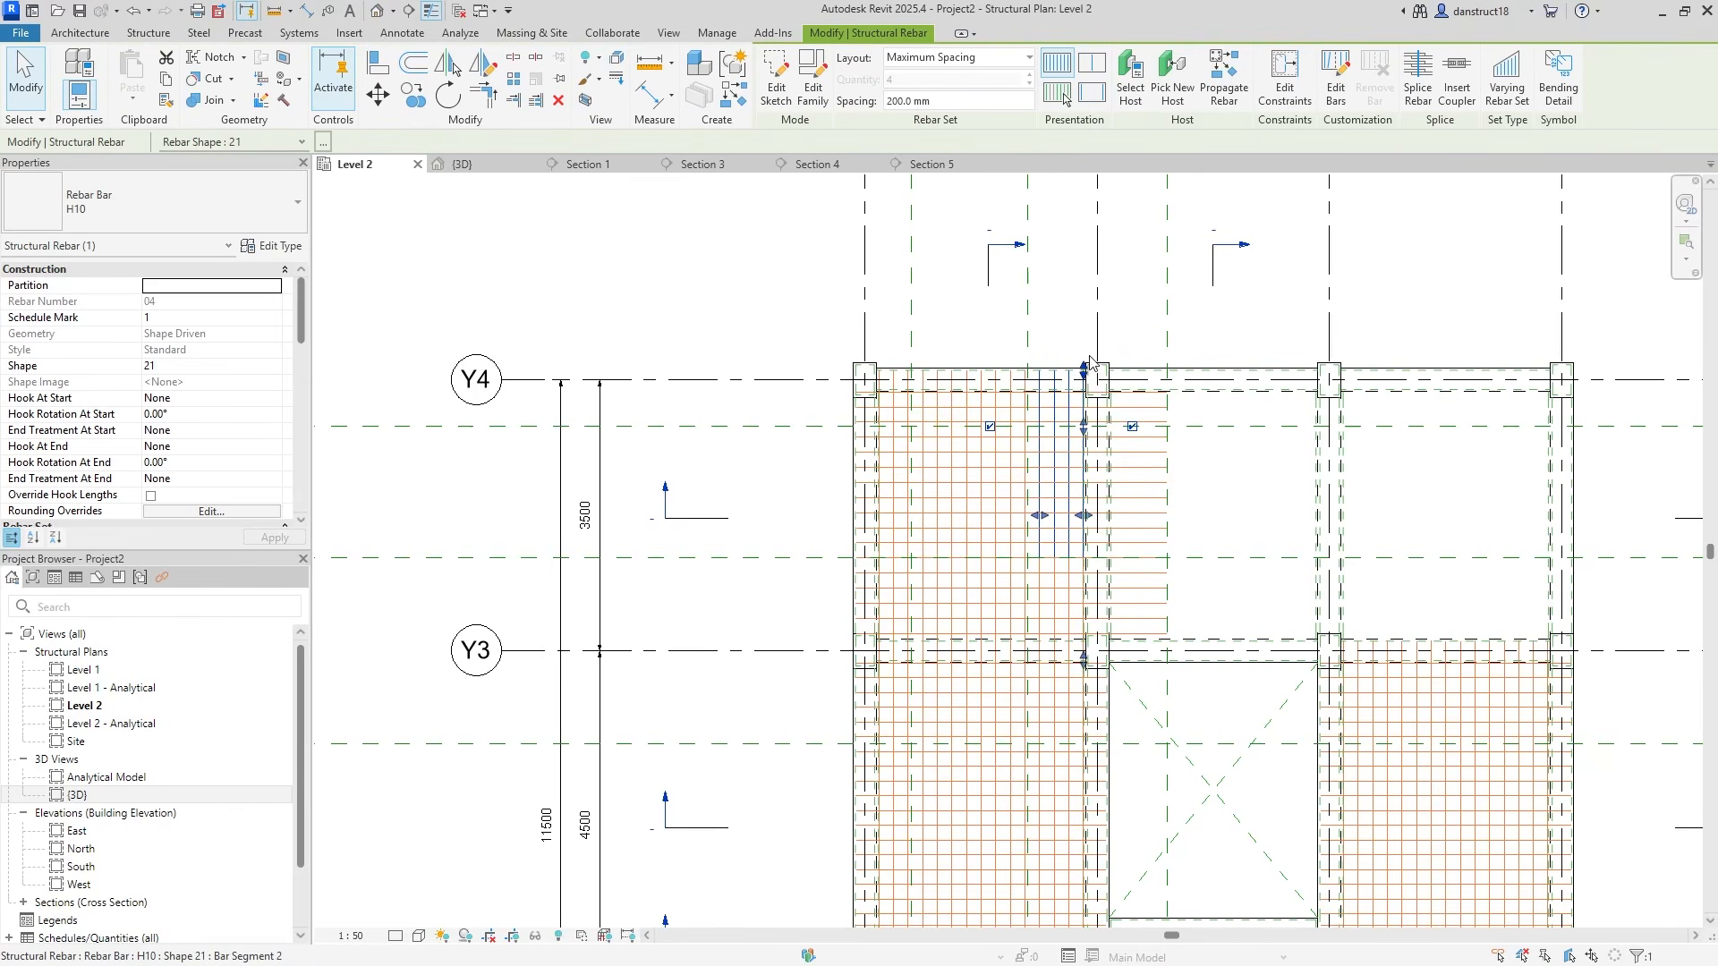
double_click(1018, 252)
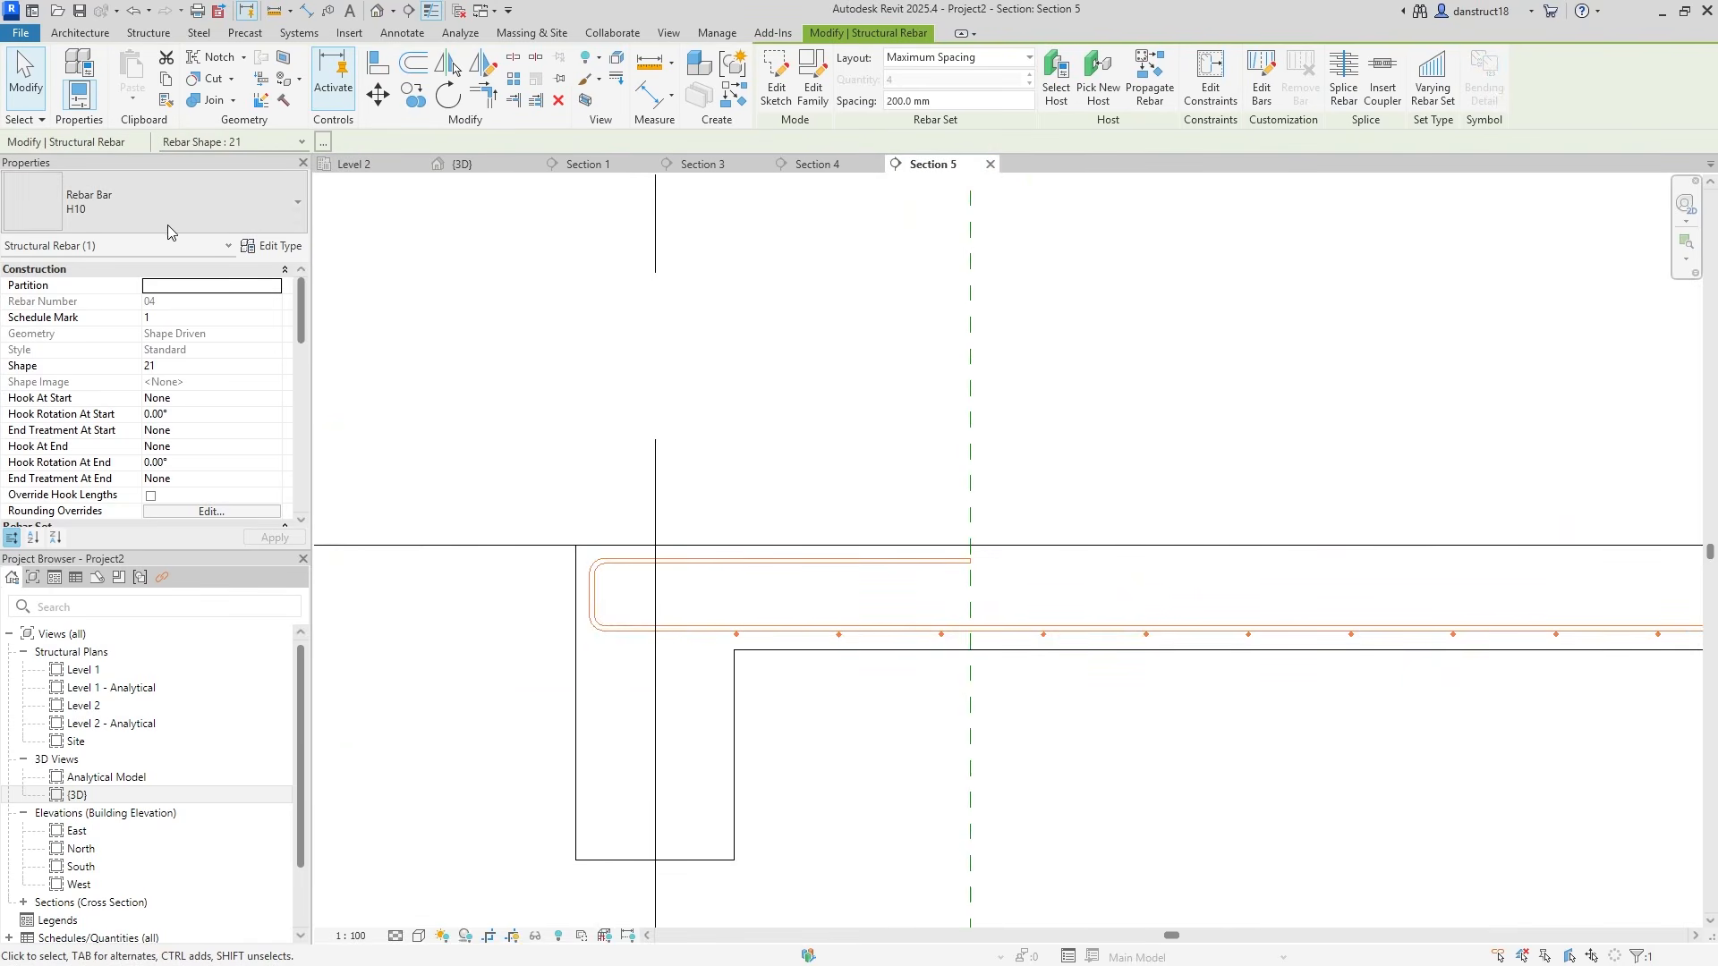
scroll(1353, 402, down, 4)
middle_drag(1353, 402, 1105, 488)
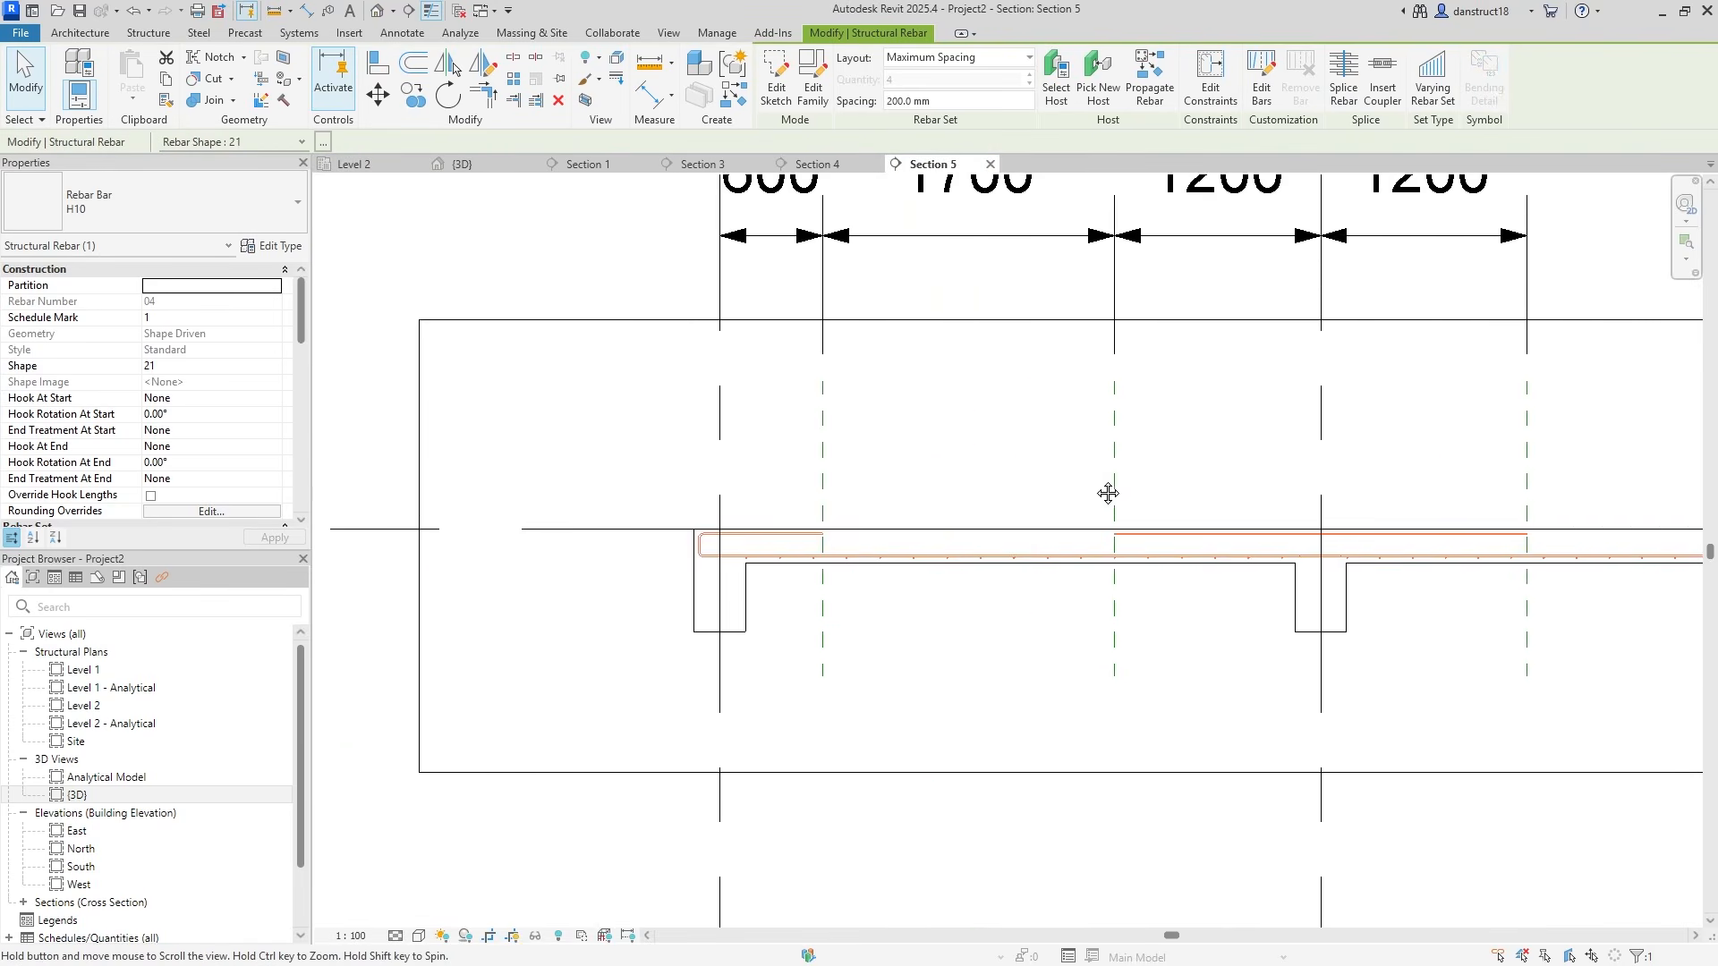
click(775, 93)
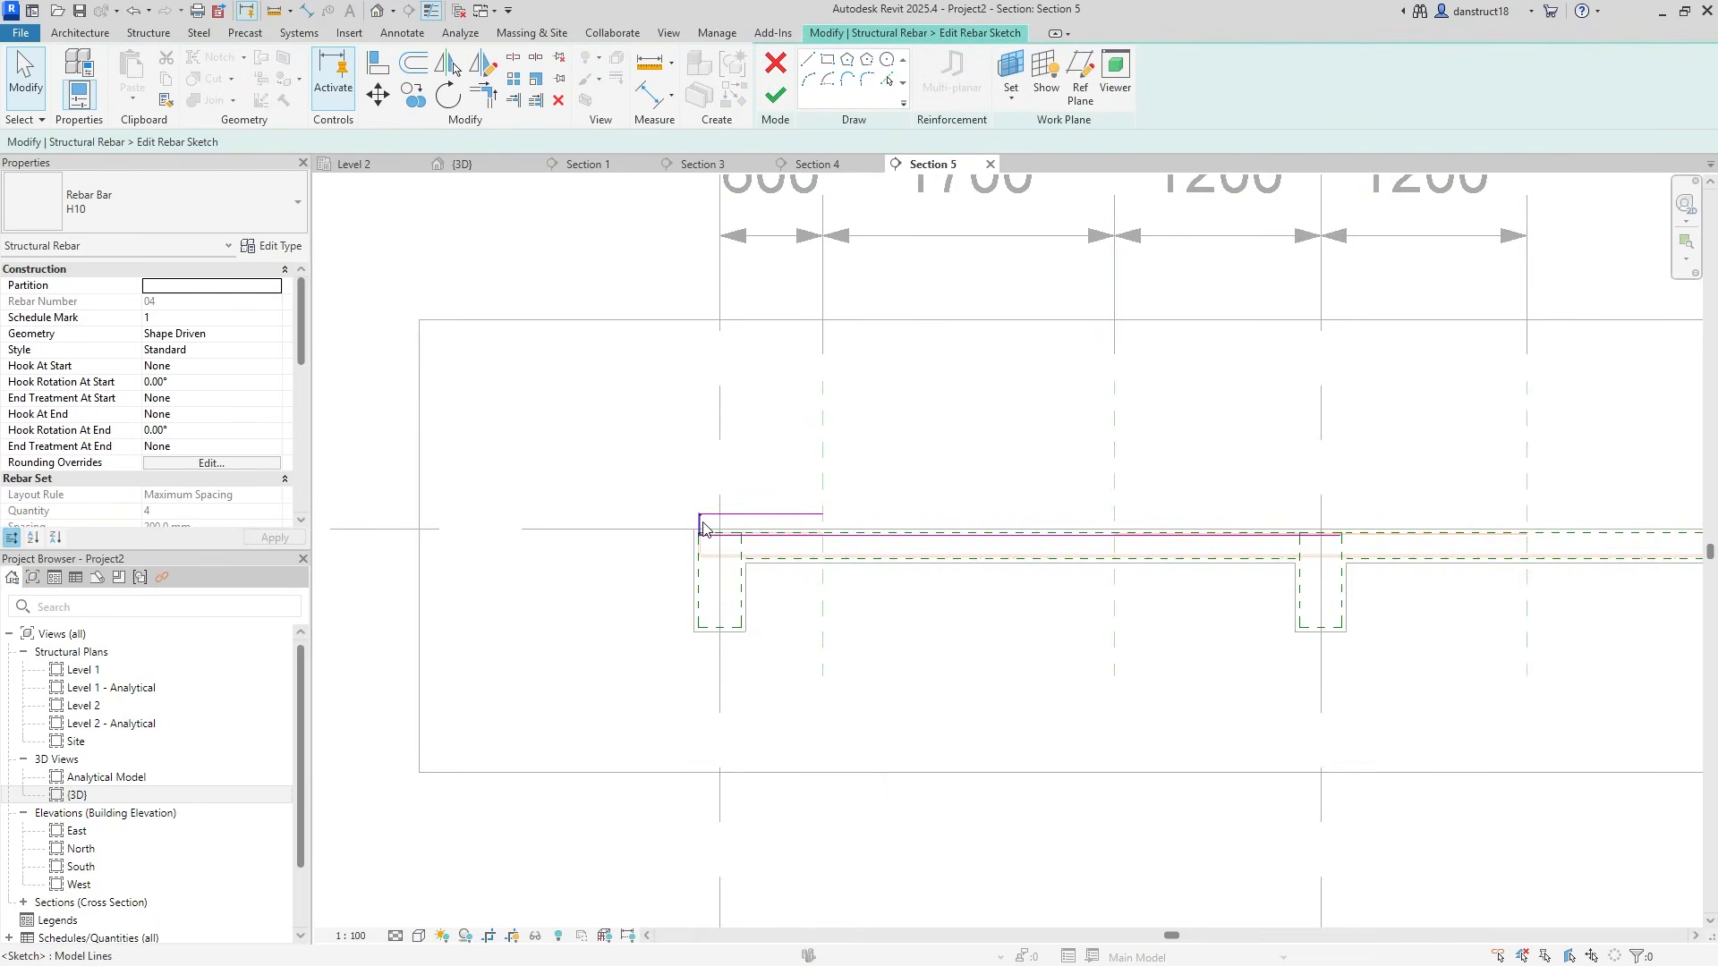
drag(637, 460, 898, 617)
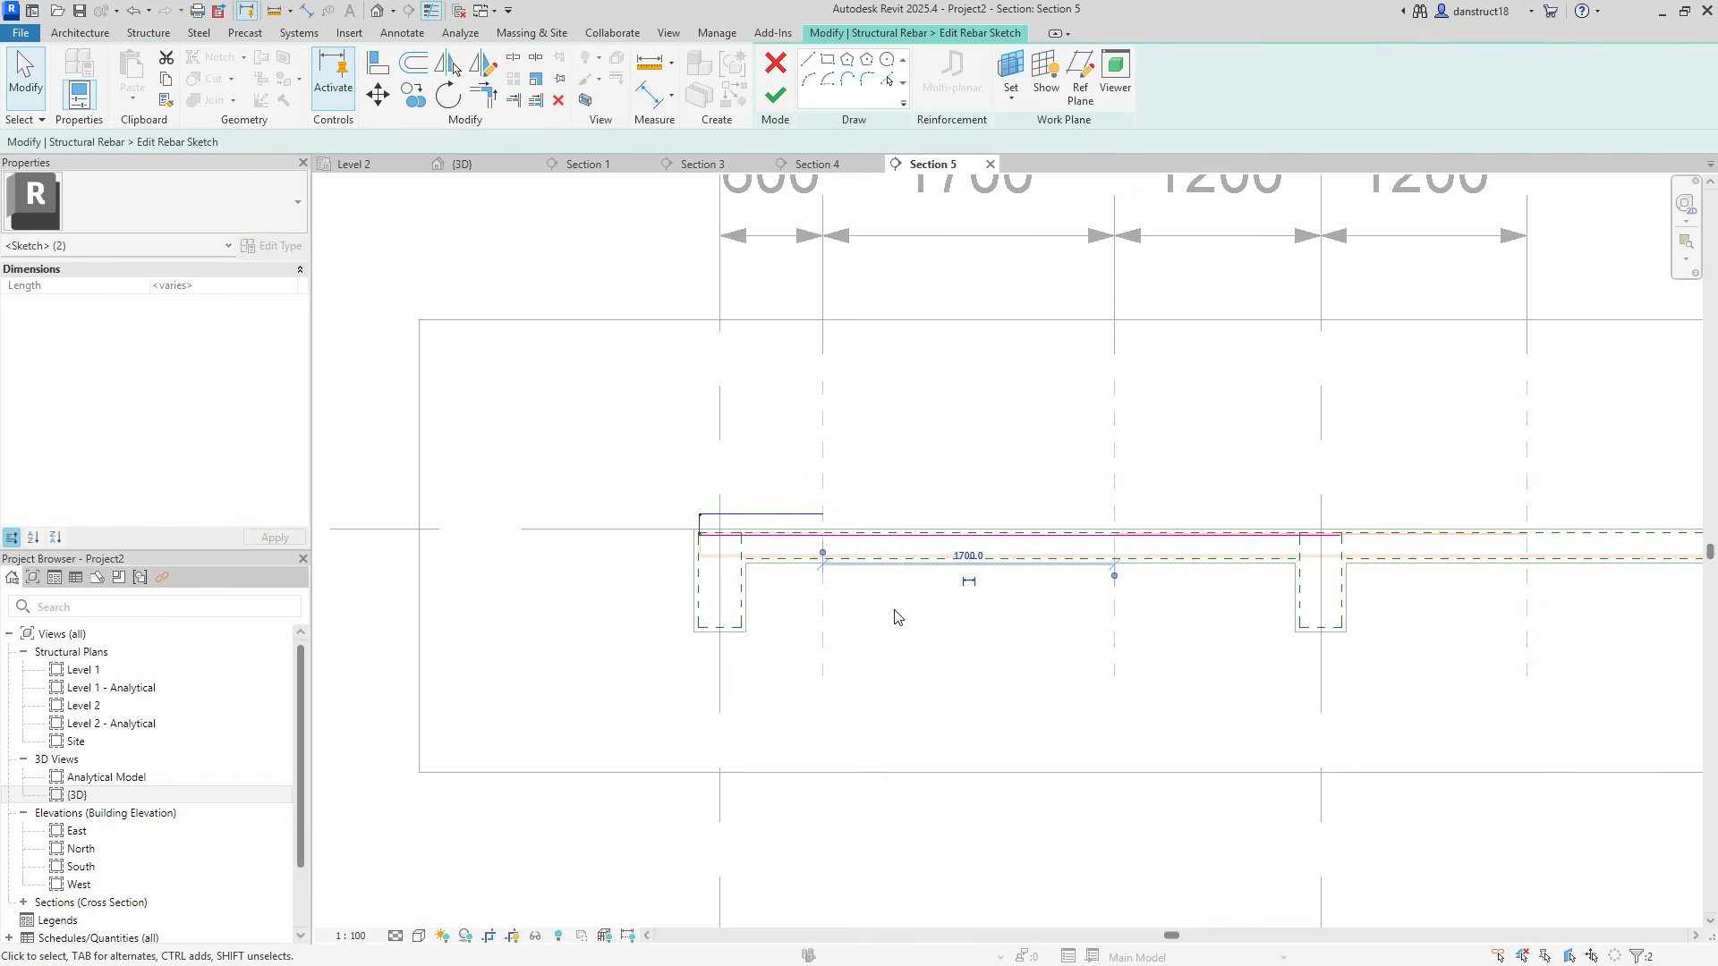
key(Delete)
click(775, 93)
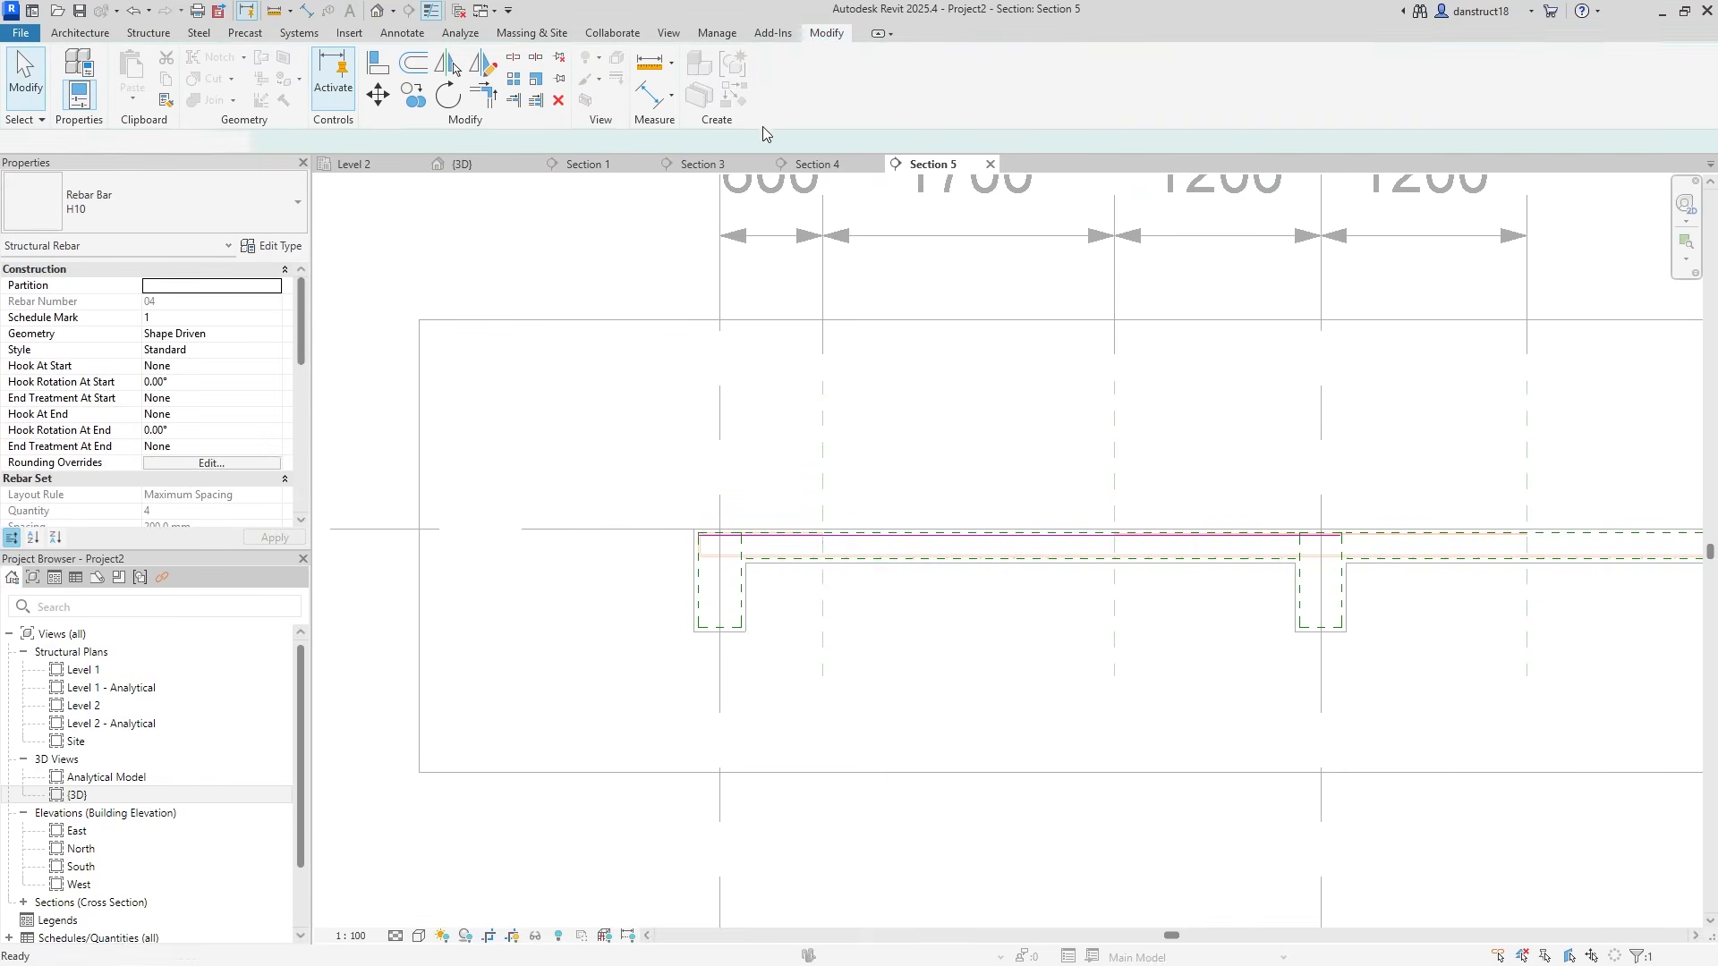
In Section 4, set the Rebar Layer of the transverse top bars beside grid X2 to T2
click(831, 168)
scroll(1074, 488, up, 4)
drag(305, 340, 298, 490)
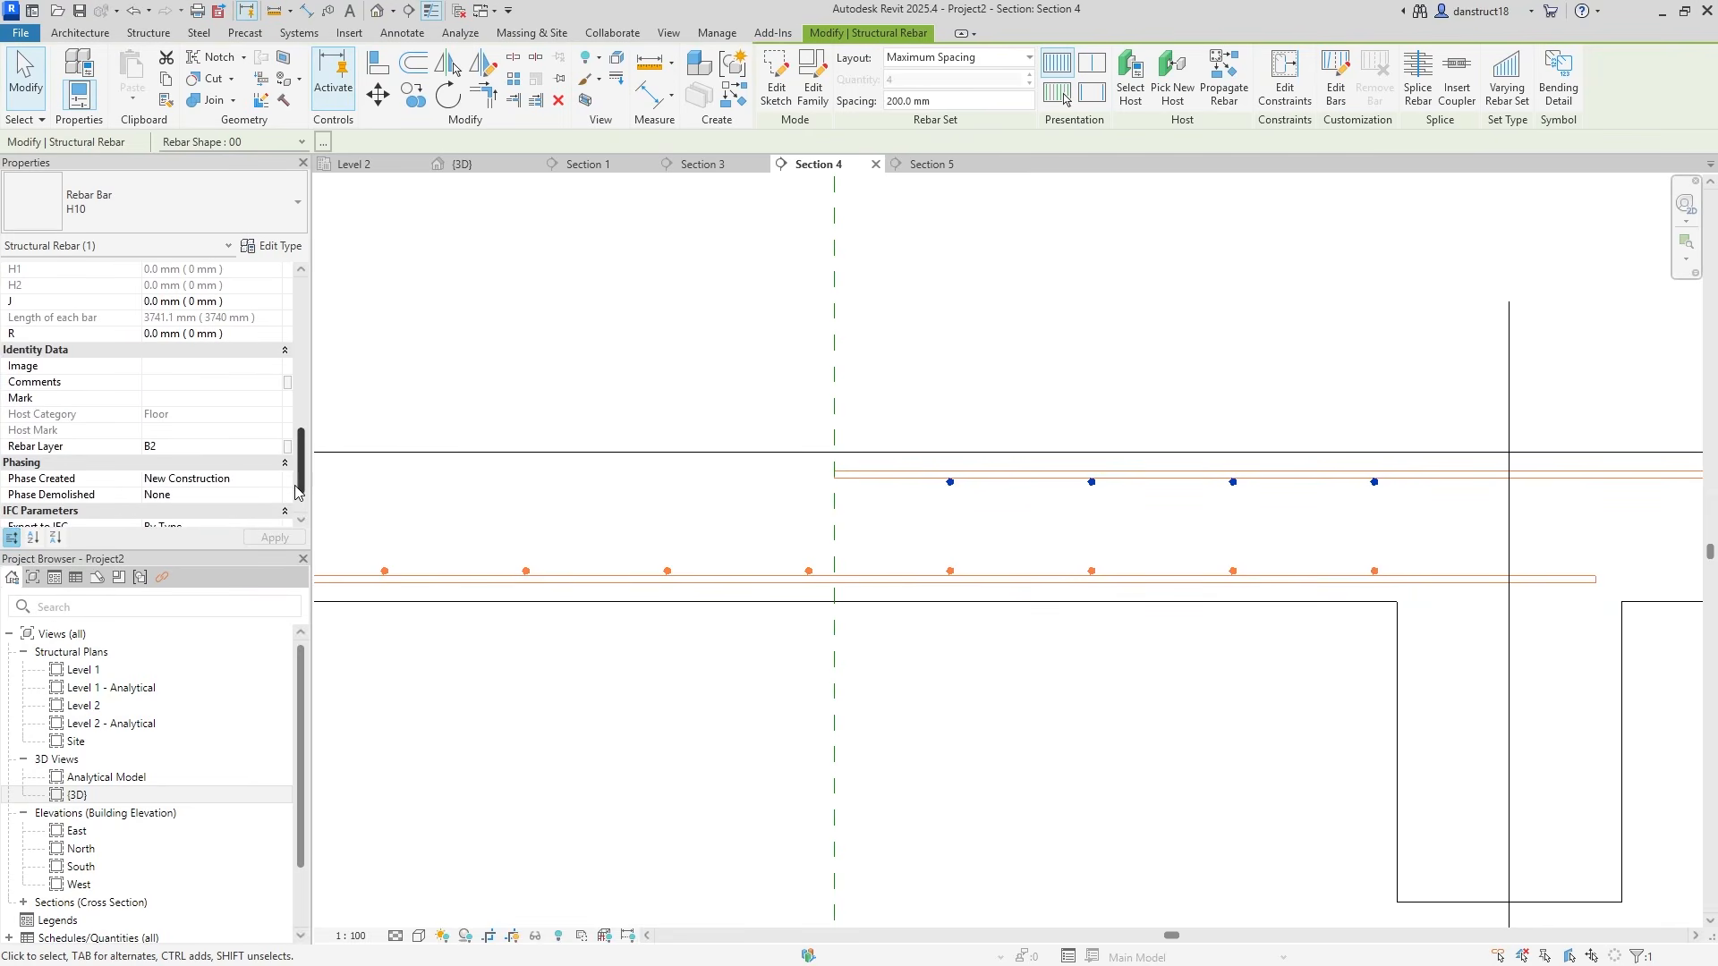
click(273, 446)
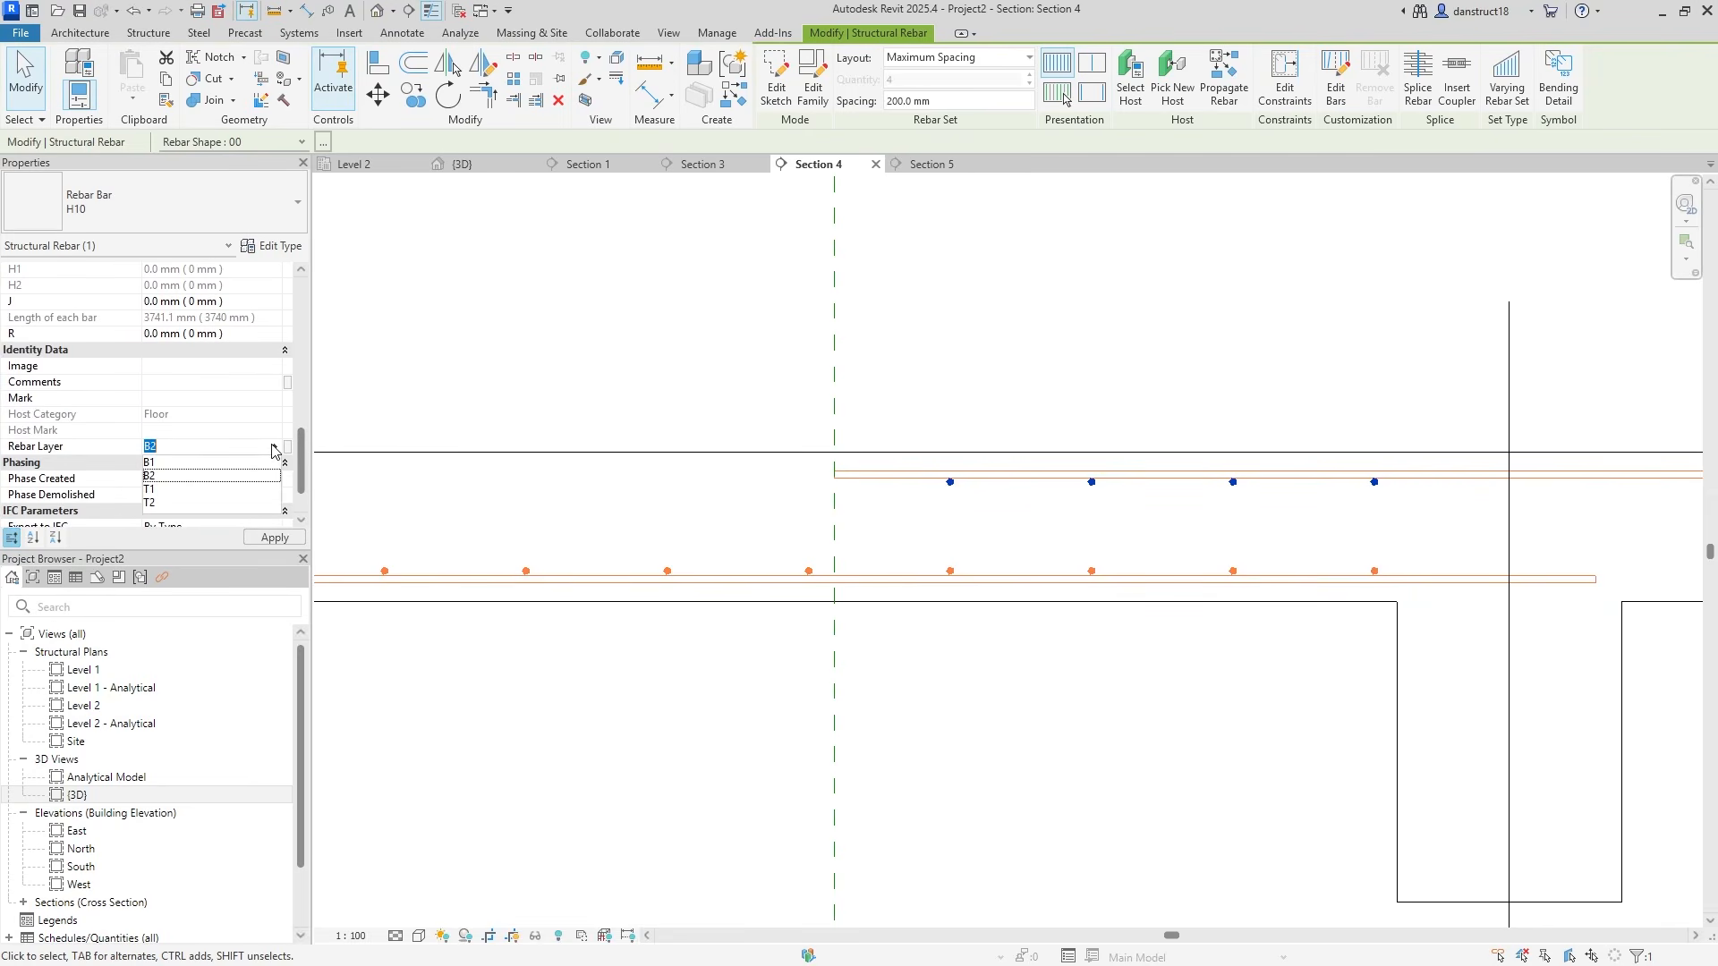
click(165, 503)
click(273, 537)
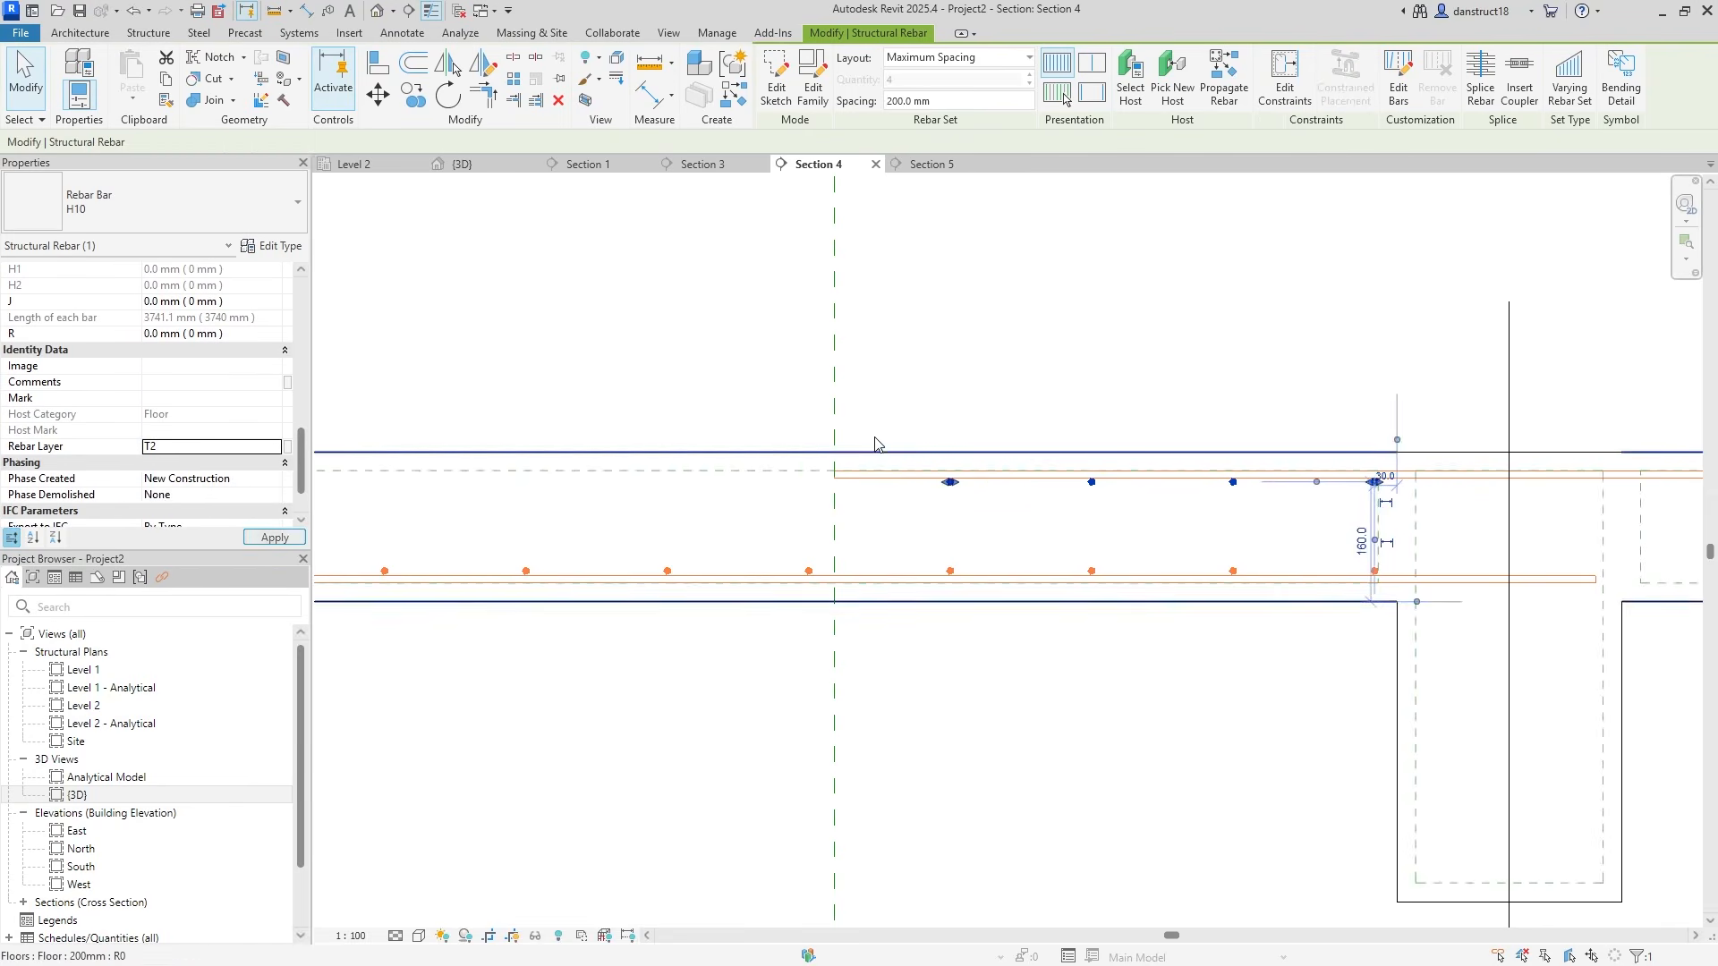
In Section 4, copy the straight T2 transverse set from beside grid X2 to the grid X1 end, beneath the upper leg of the edge bars
key(Escape)
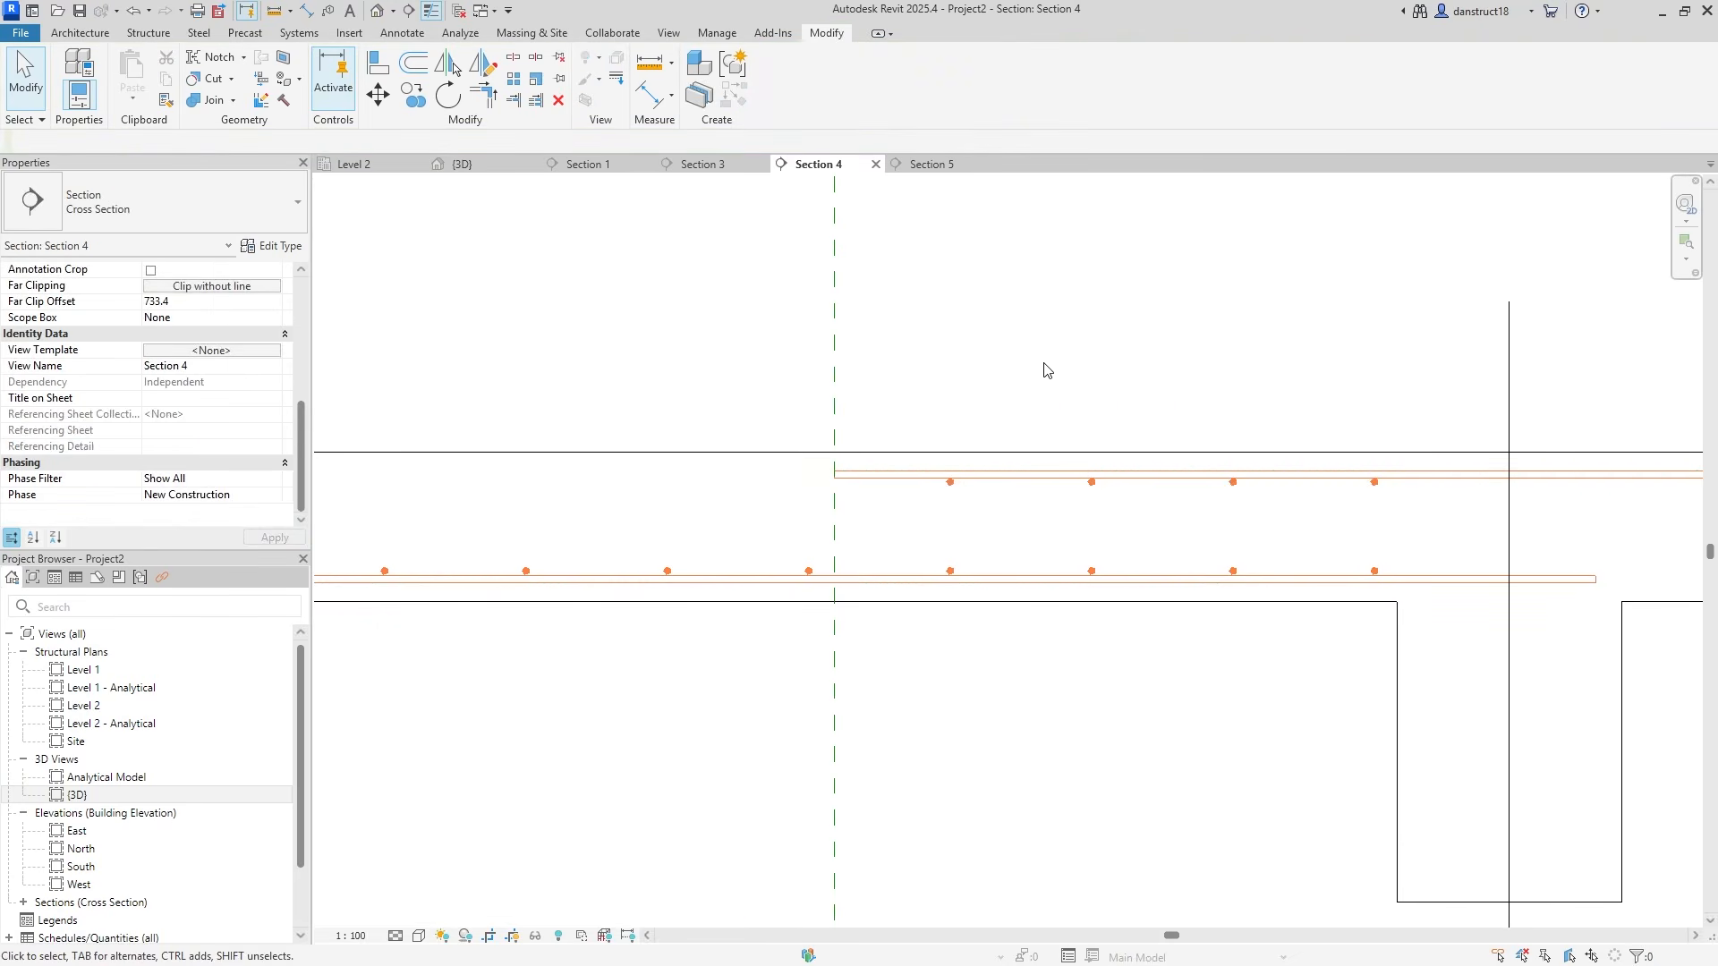
click(358, 164)
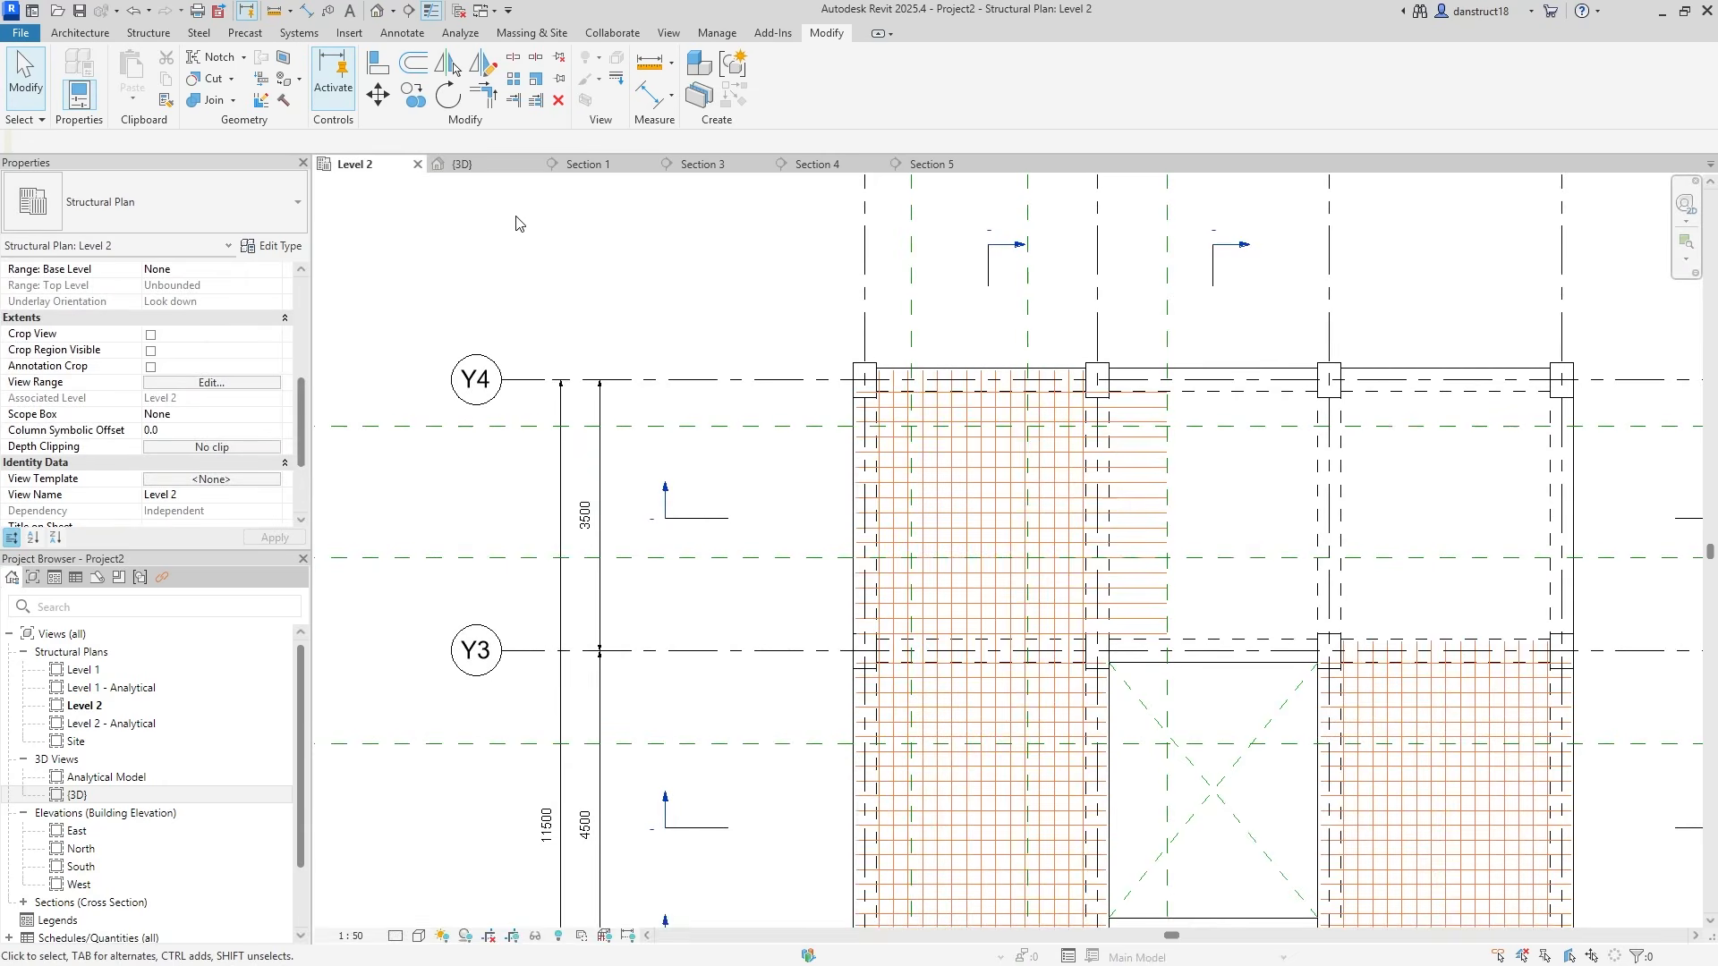
click(1056, 450)
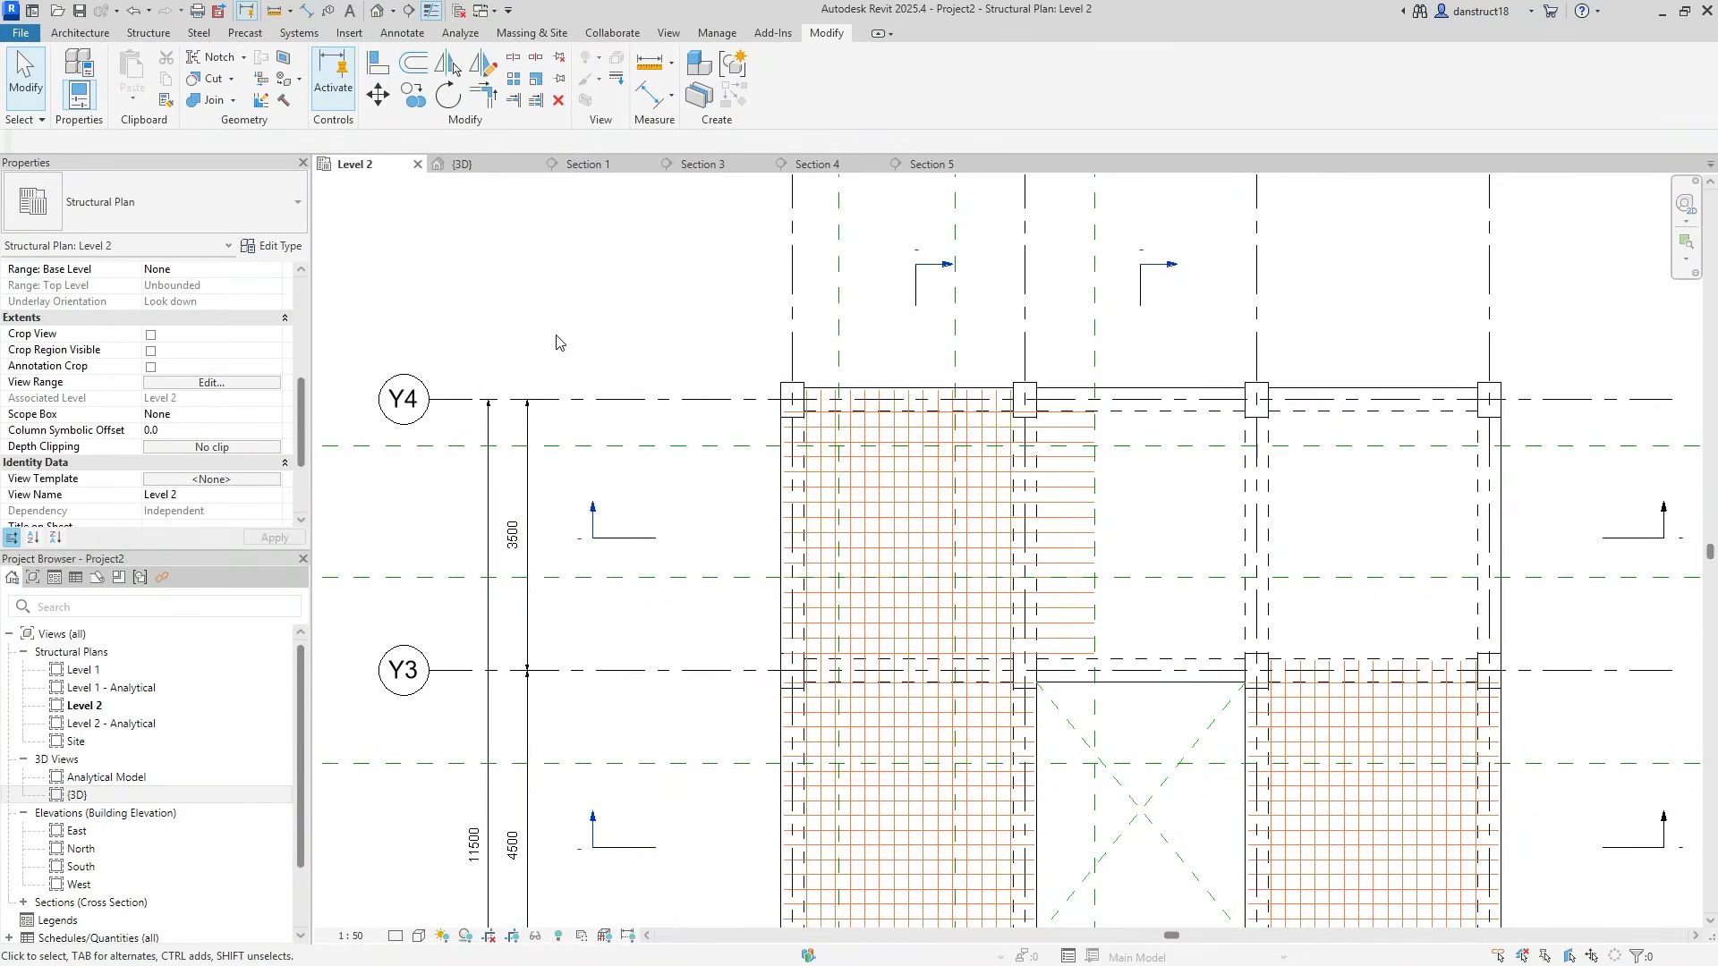
double_click(594, 514)
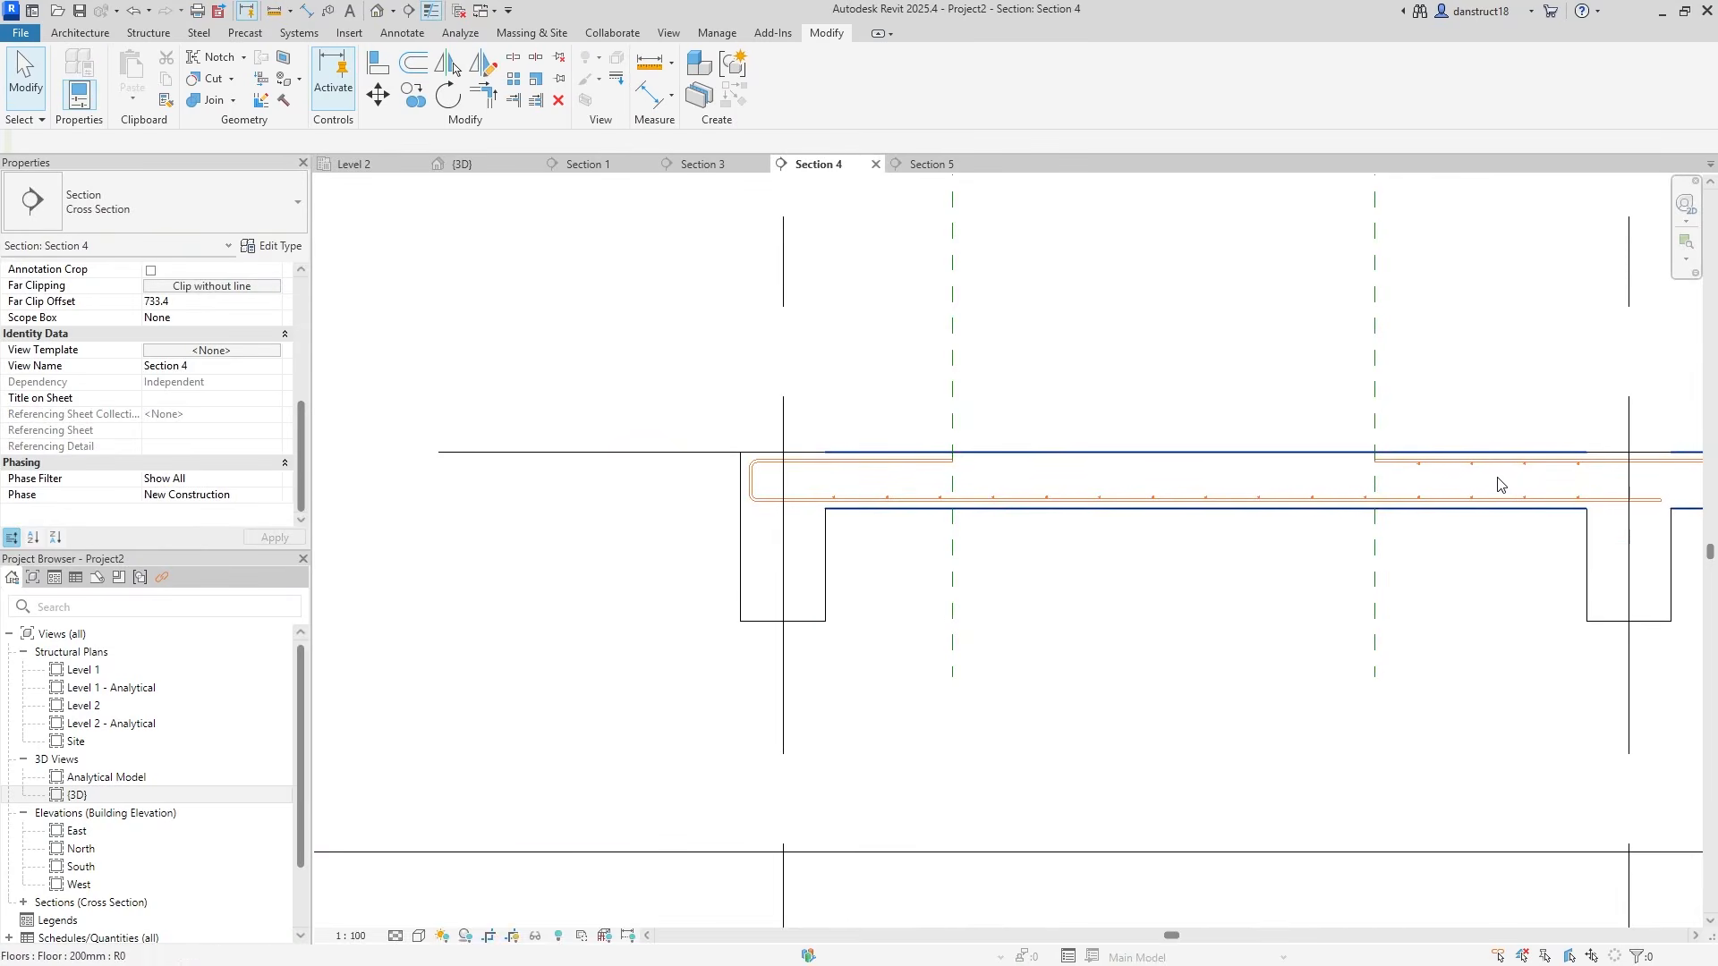
click(1423, 480)
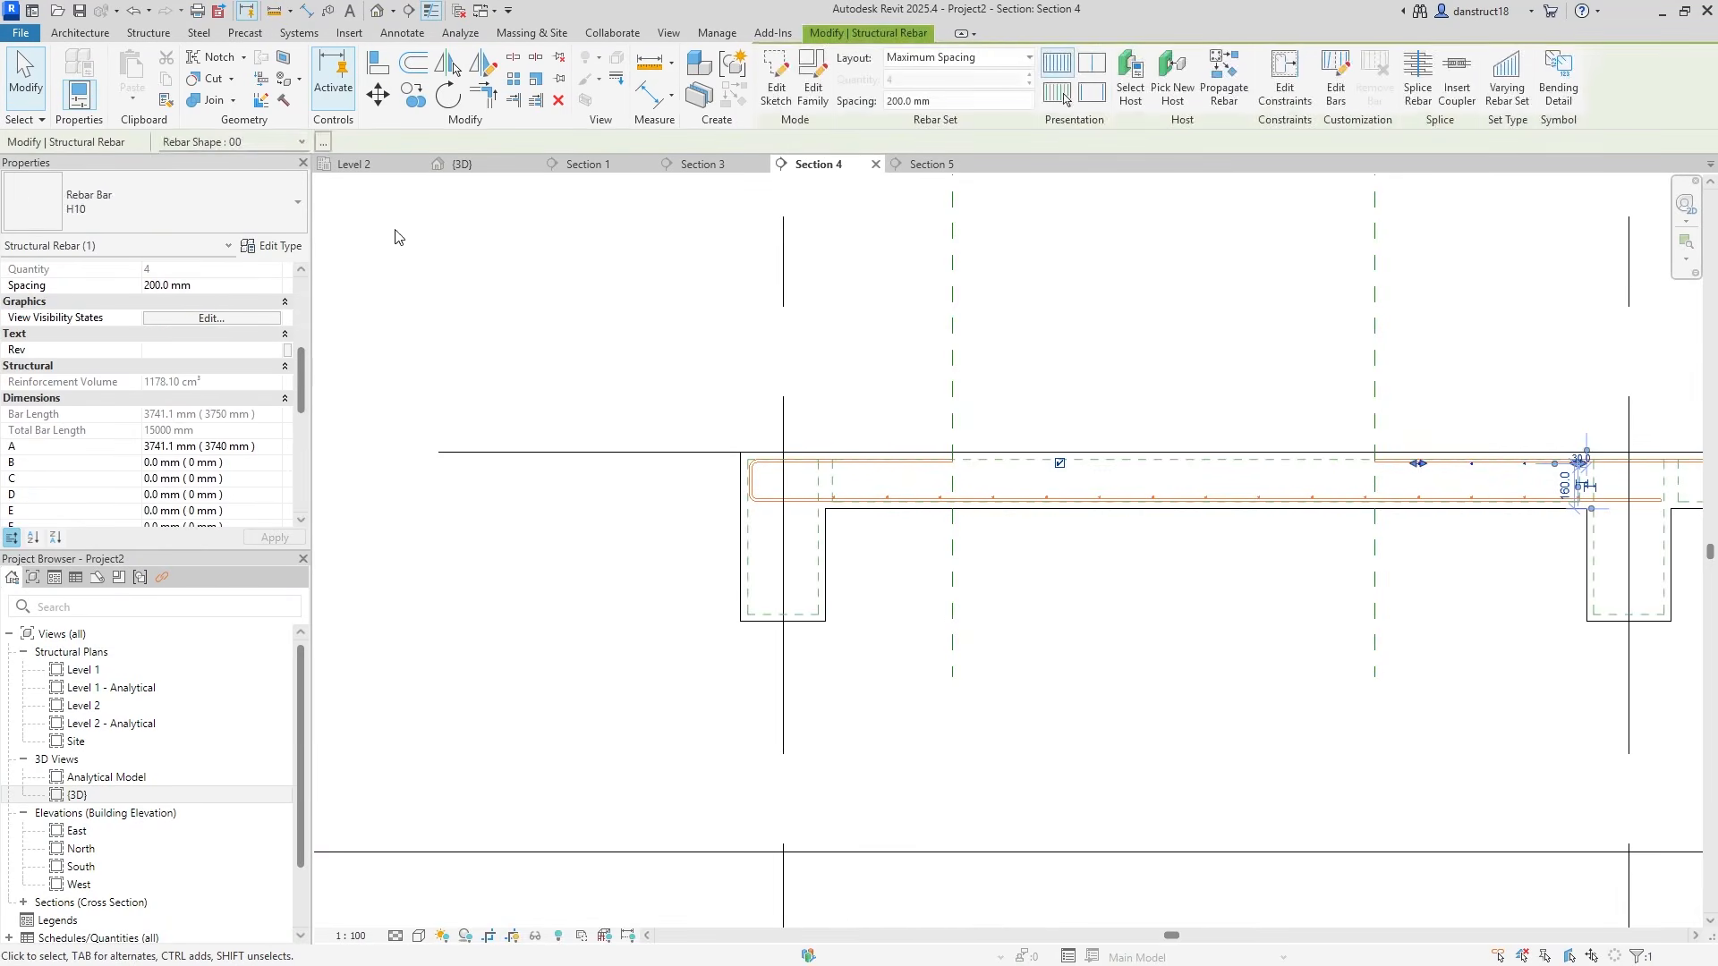
click(415, 95)
scroll(1396, 430, up, 5)
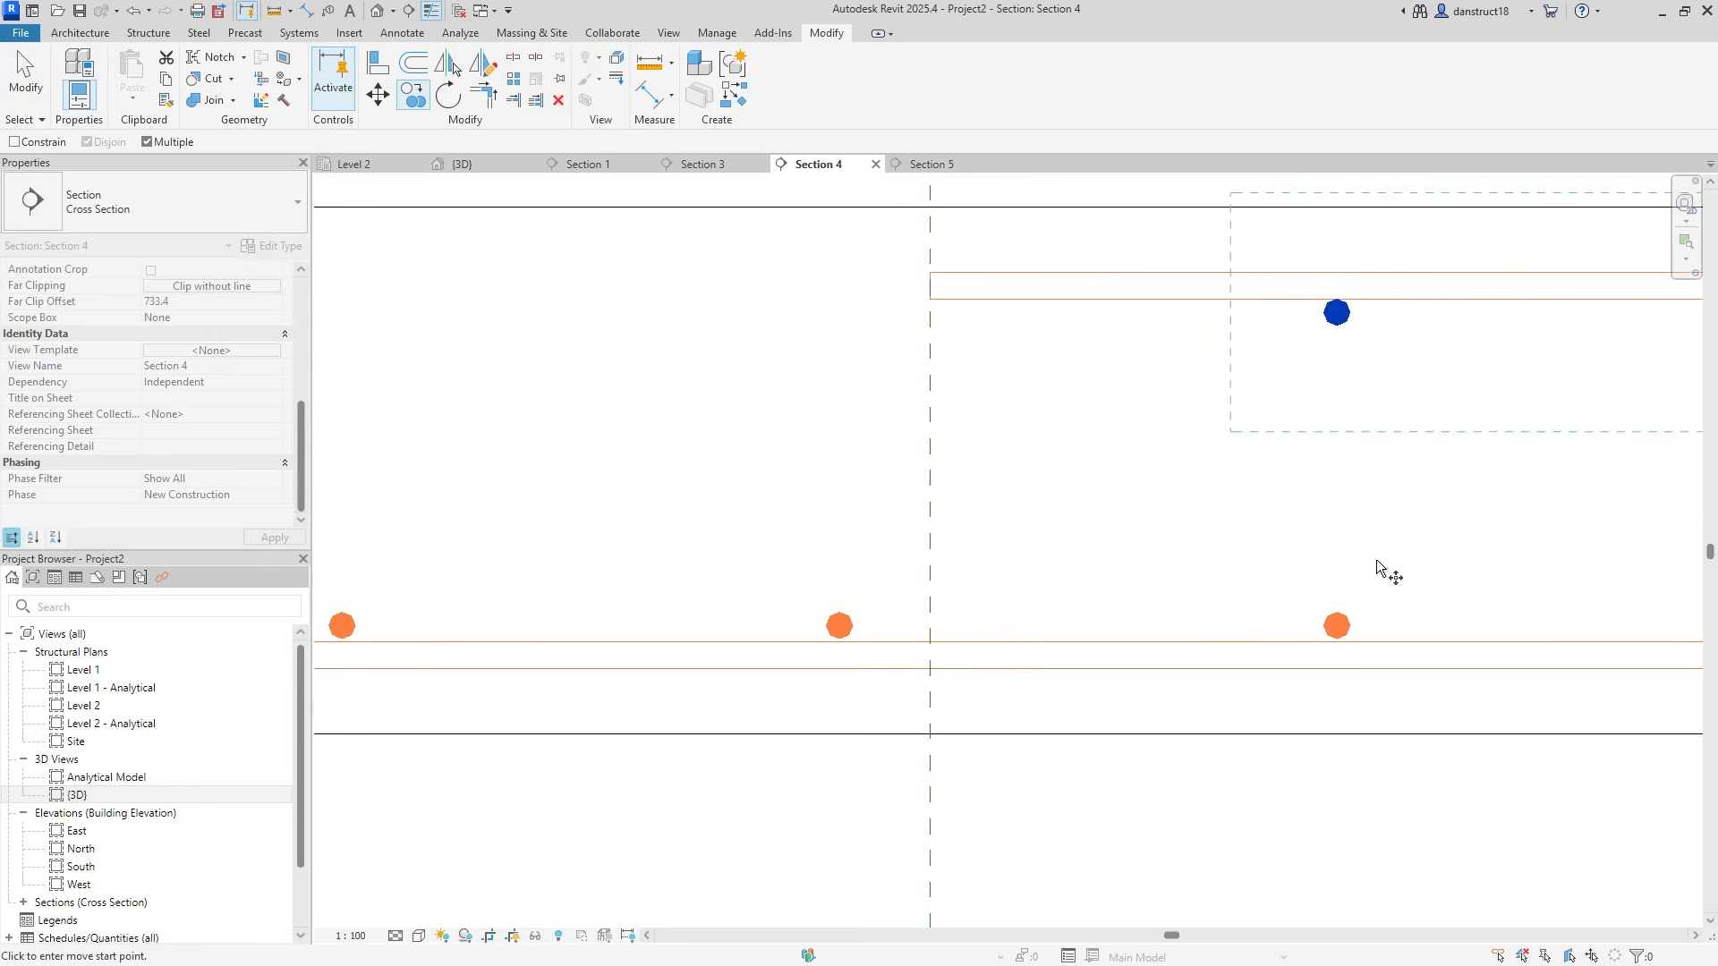
click(1337, 639)
scroll(958, 614, down, 4)
scroll(1357, 587, up, 3)
scroll(1017, 535, up, 5)
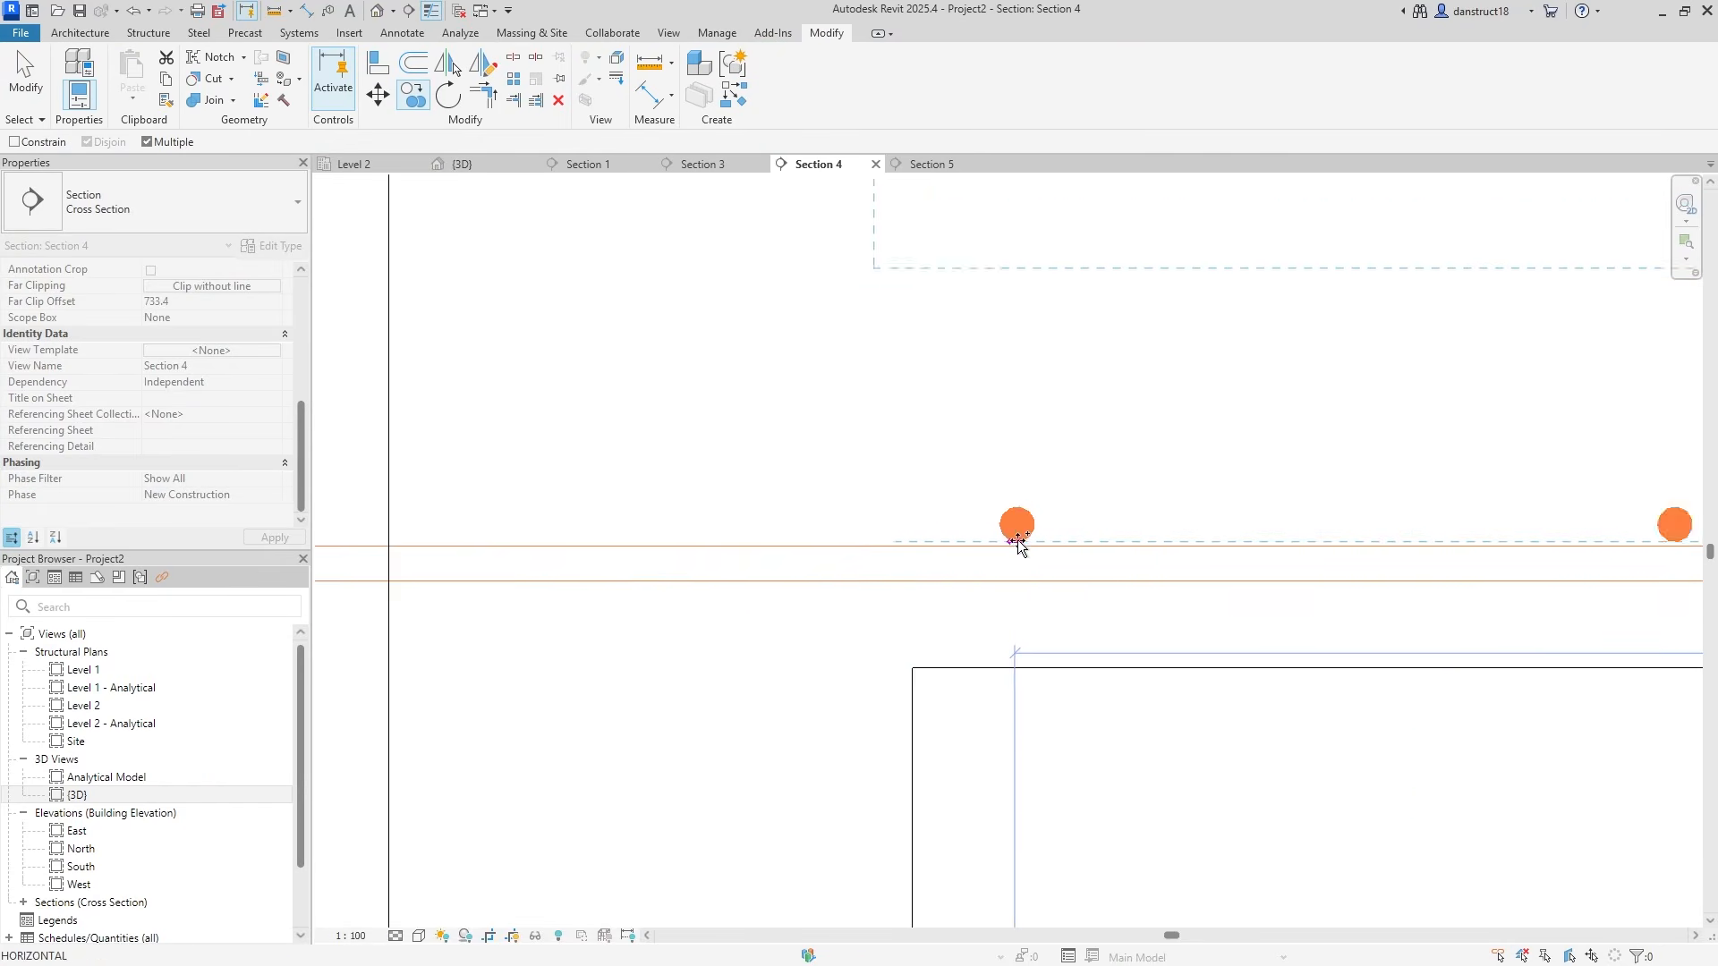
scroll(1020, 541, down, 3)
scroll(1017, 540, down, 3)
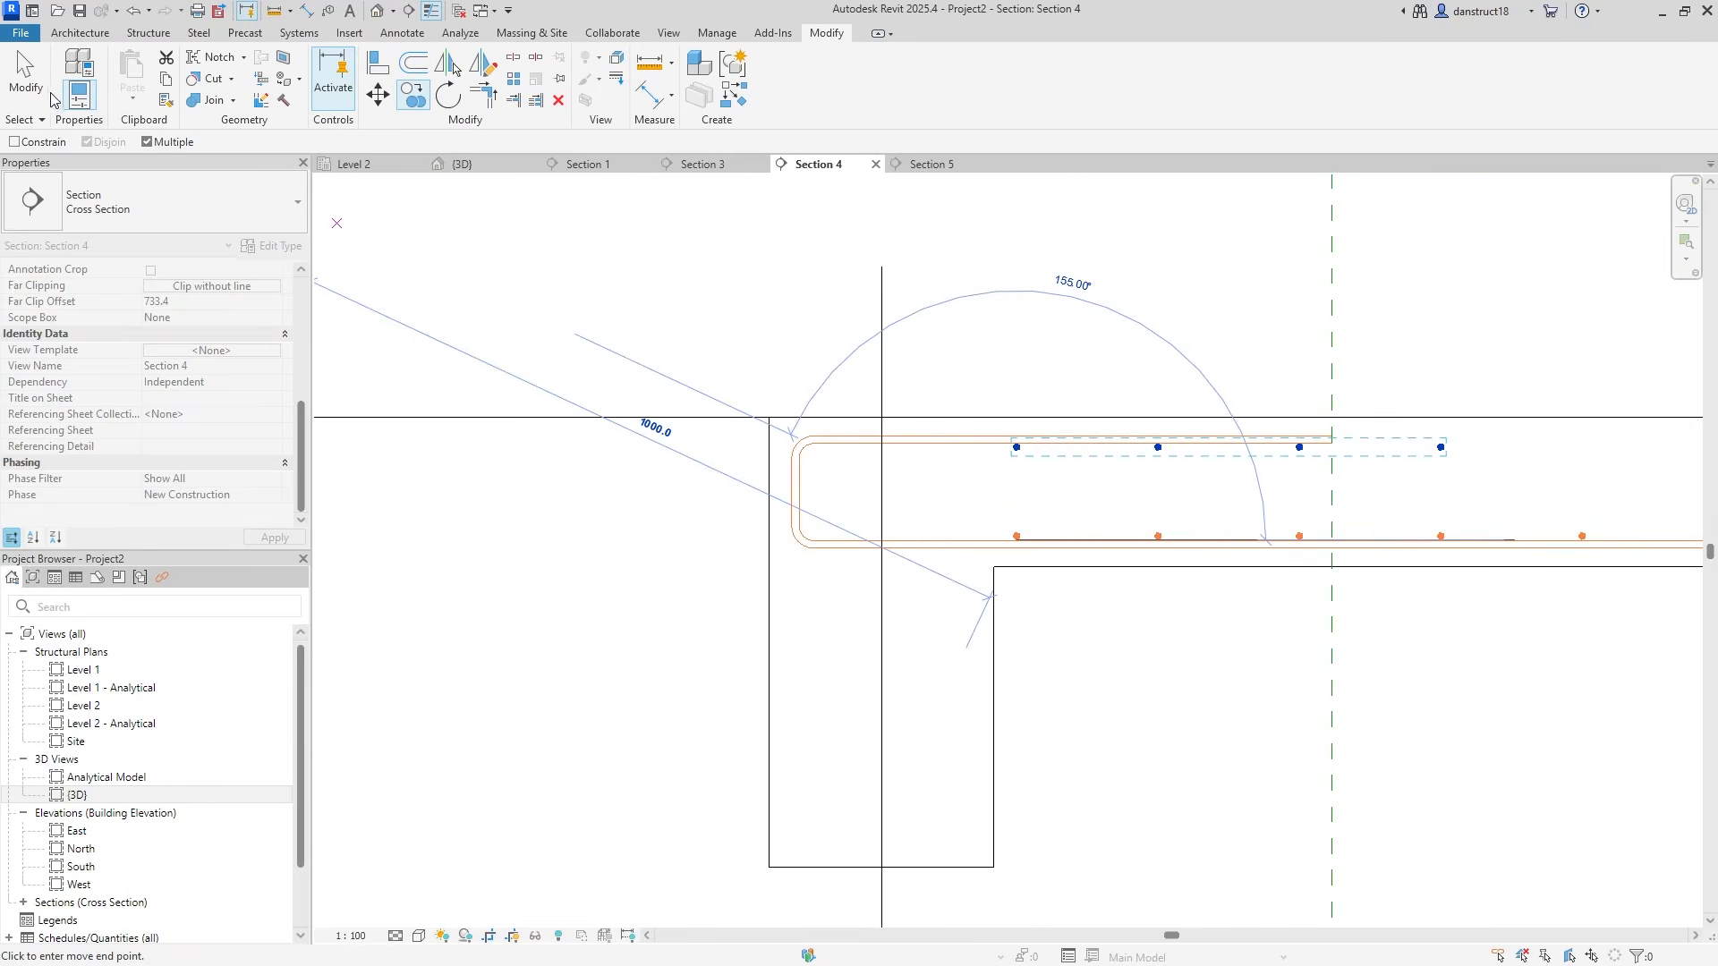
key(Escape)
key(Escape)
Shrink the copied set's distribution to the zone between the grid X1 beam and the 600 mm reference plane, and check its Rebar Layer
click(1020, 460)
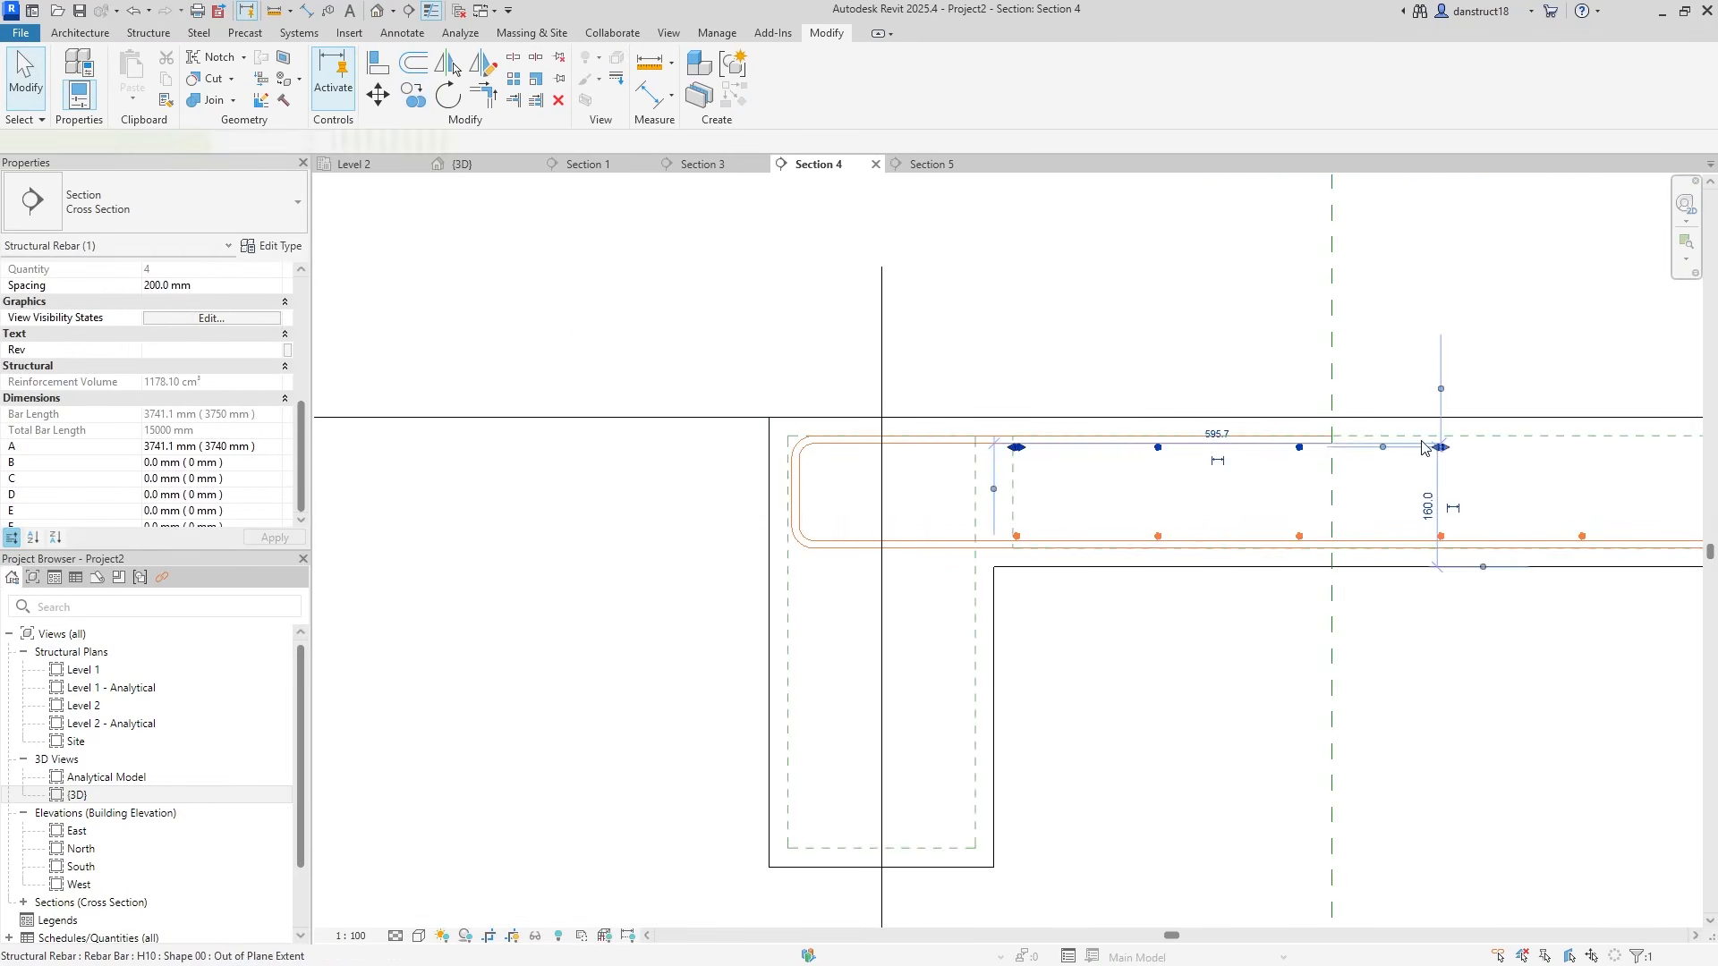
scroll(1424, 441, up, 3)
drag(1181, 461, 1178, 457)
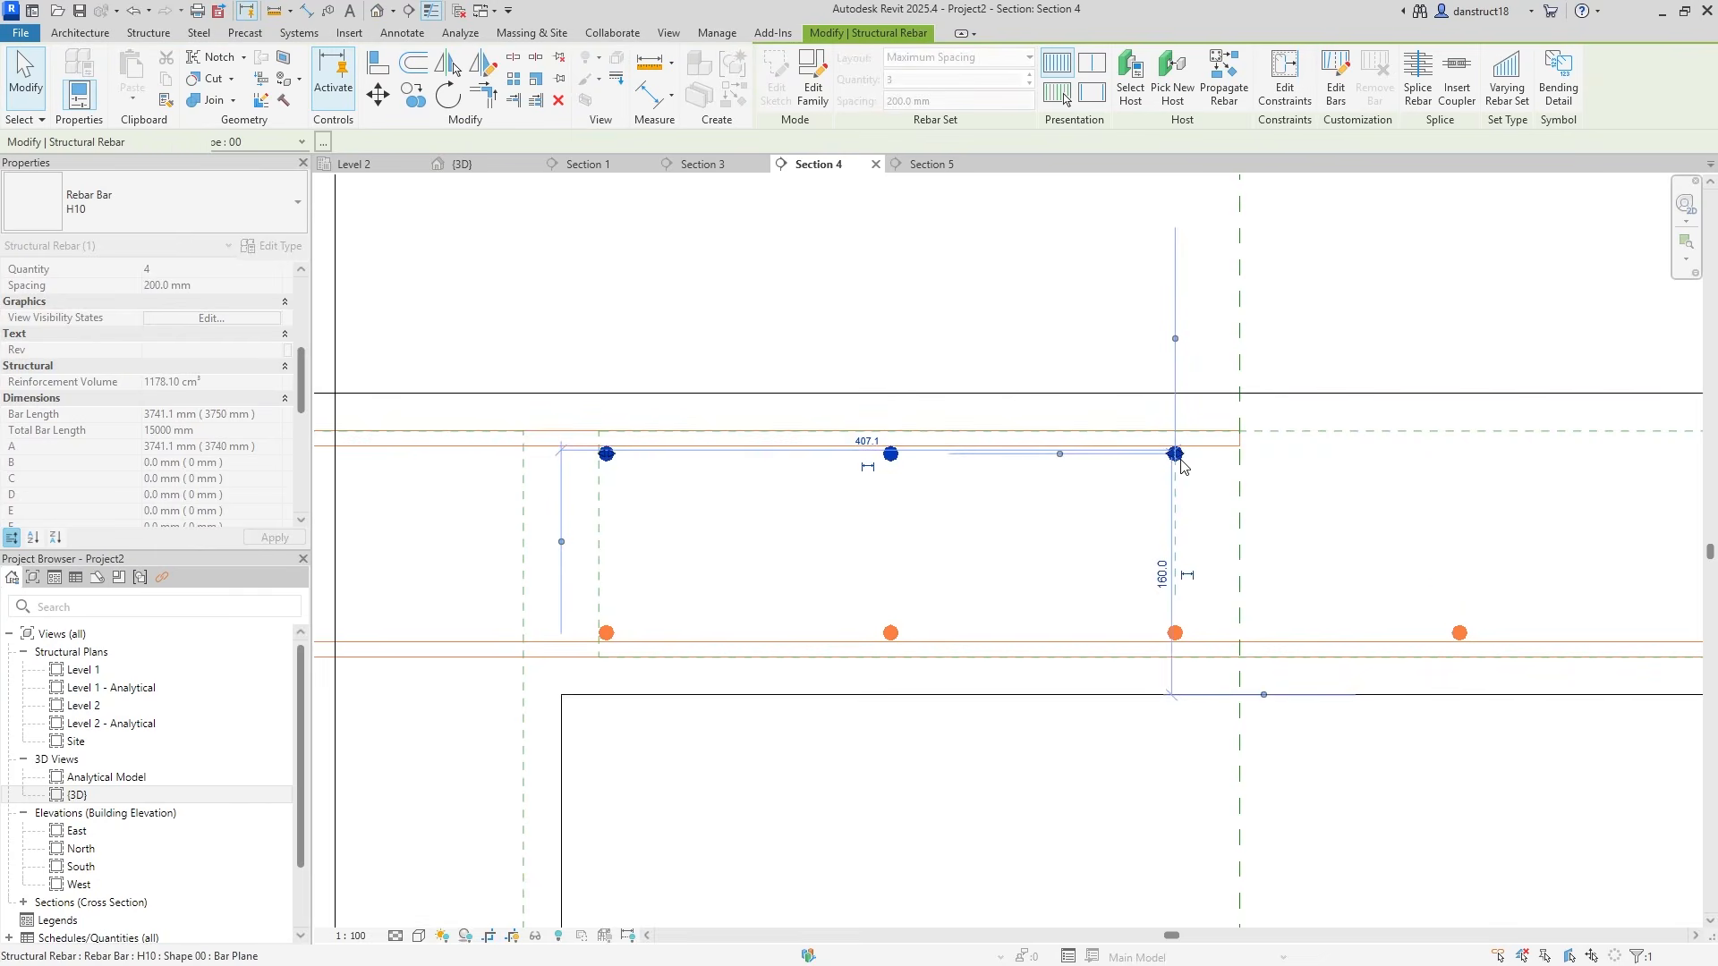
scroll(281, 288, up, 5)
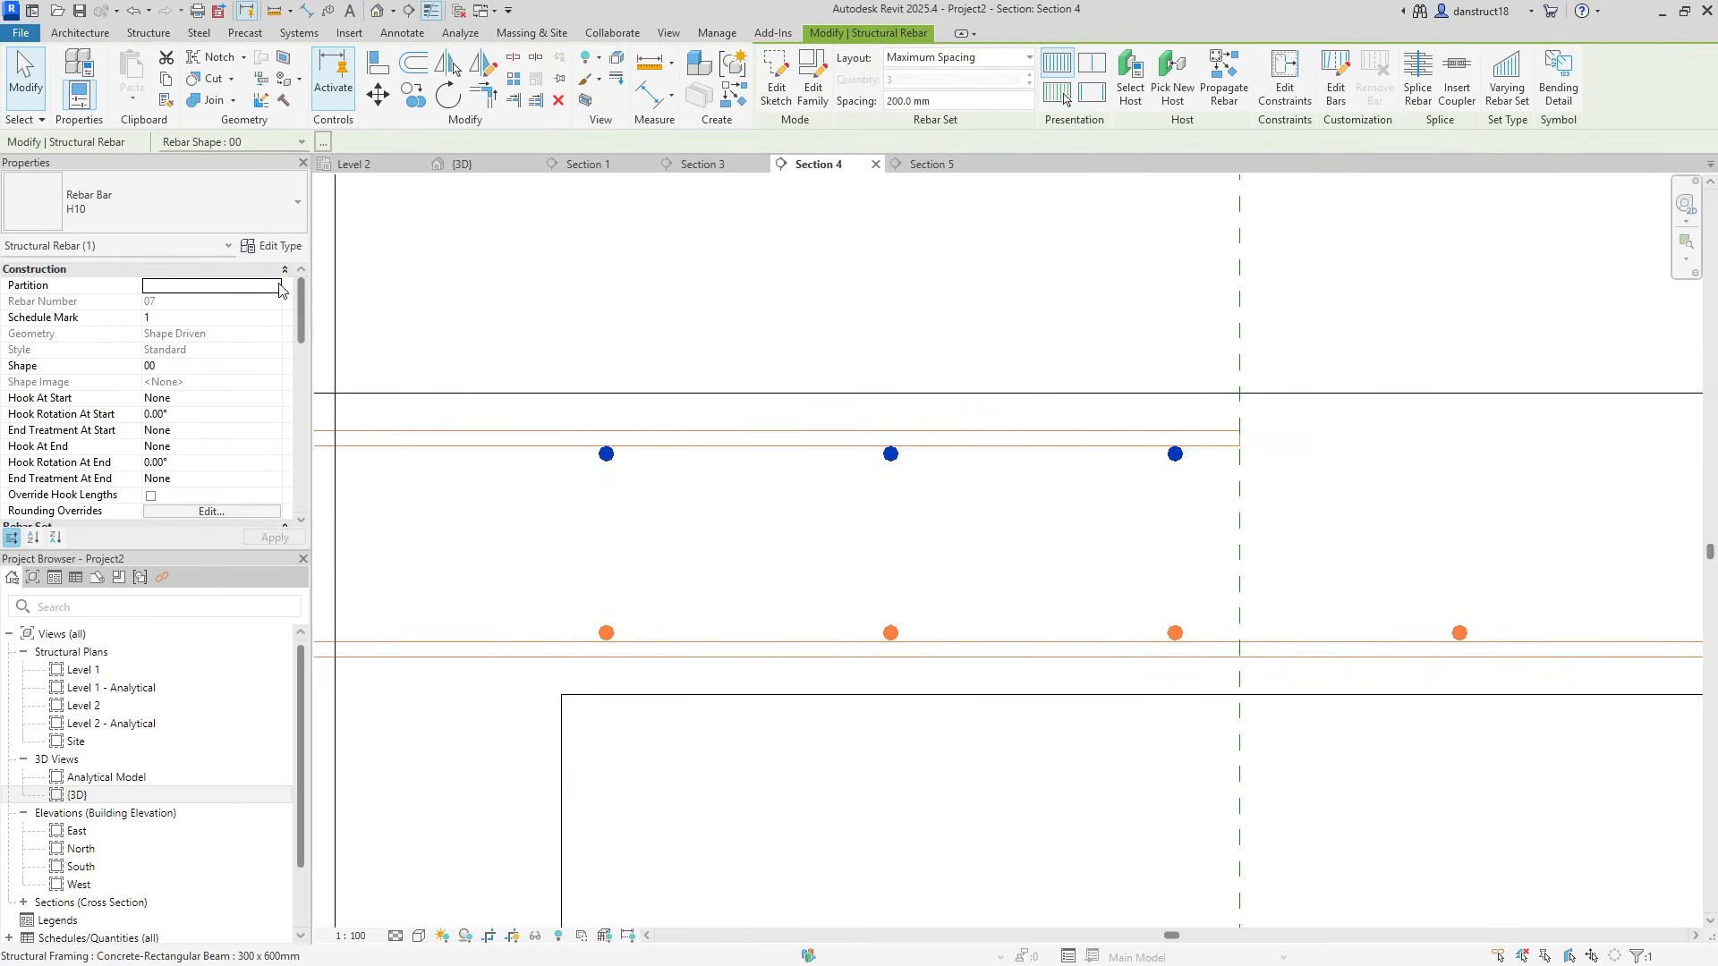
drag(297, 338, 307, 487)
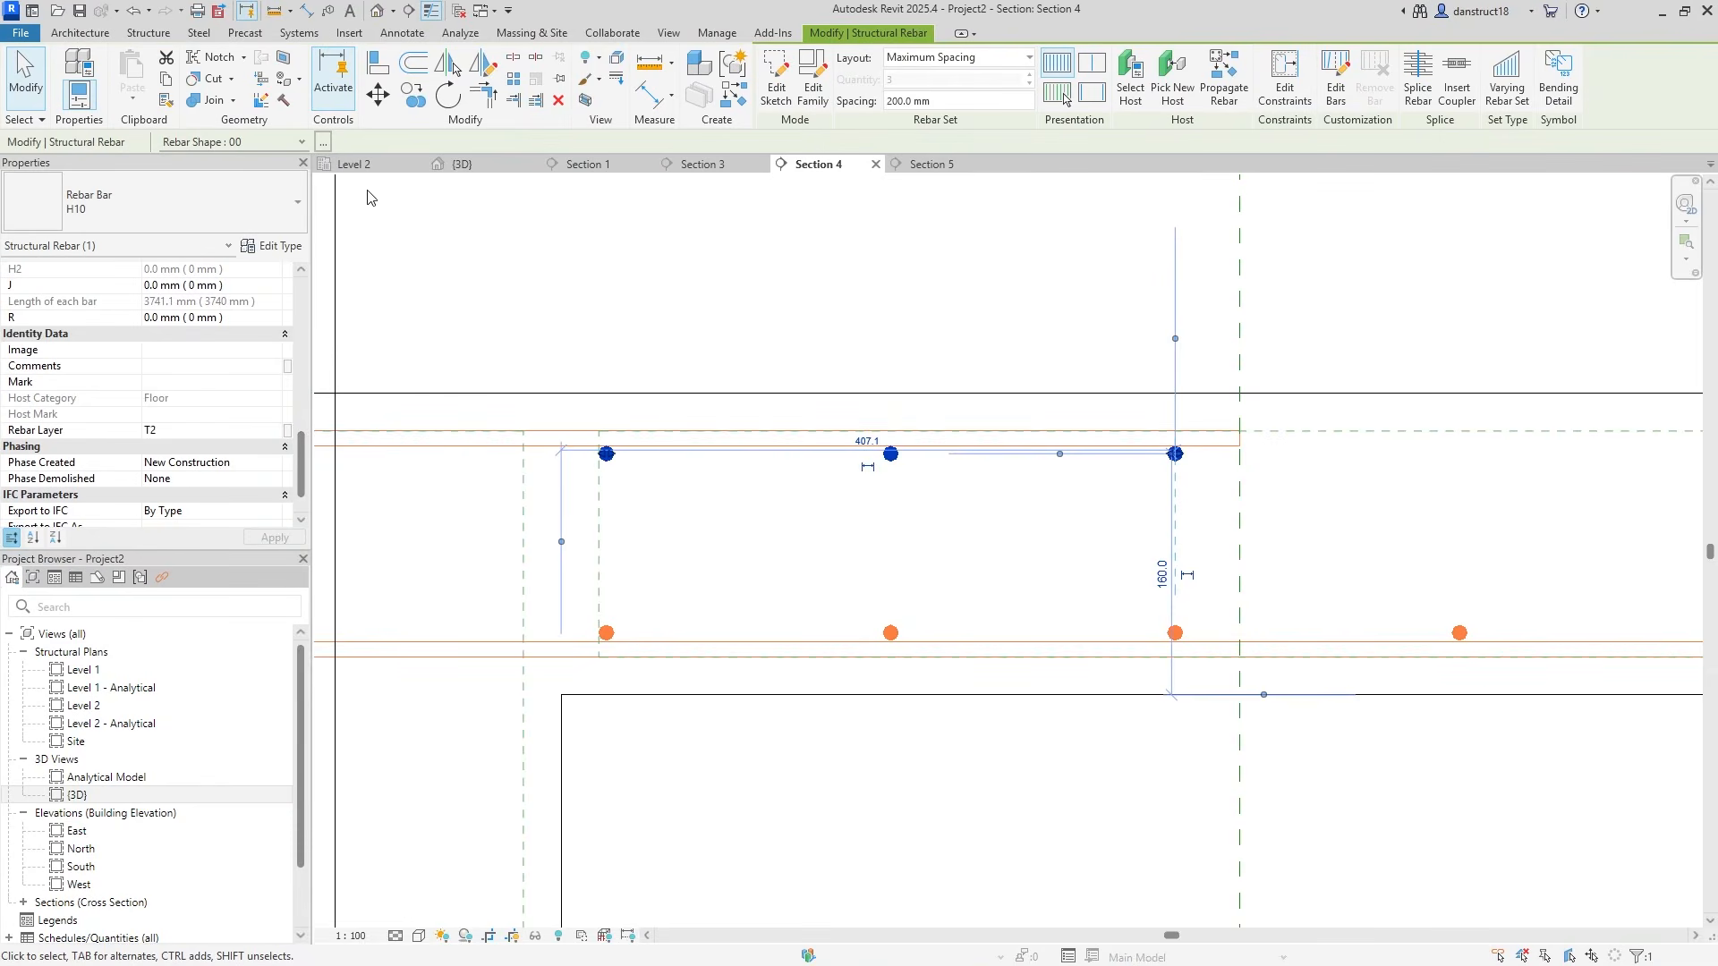
In Section 5, copy the bottom H10 shape 21 set vertically to directly beneath the upper leg of the Y4 edge bars
click(353, 163)
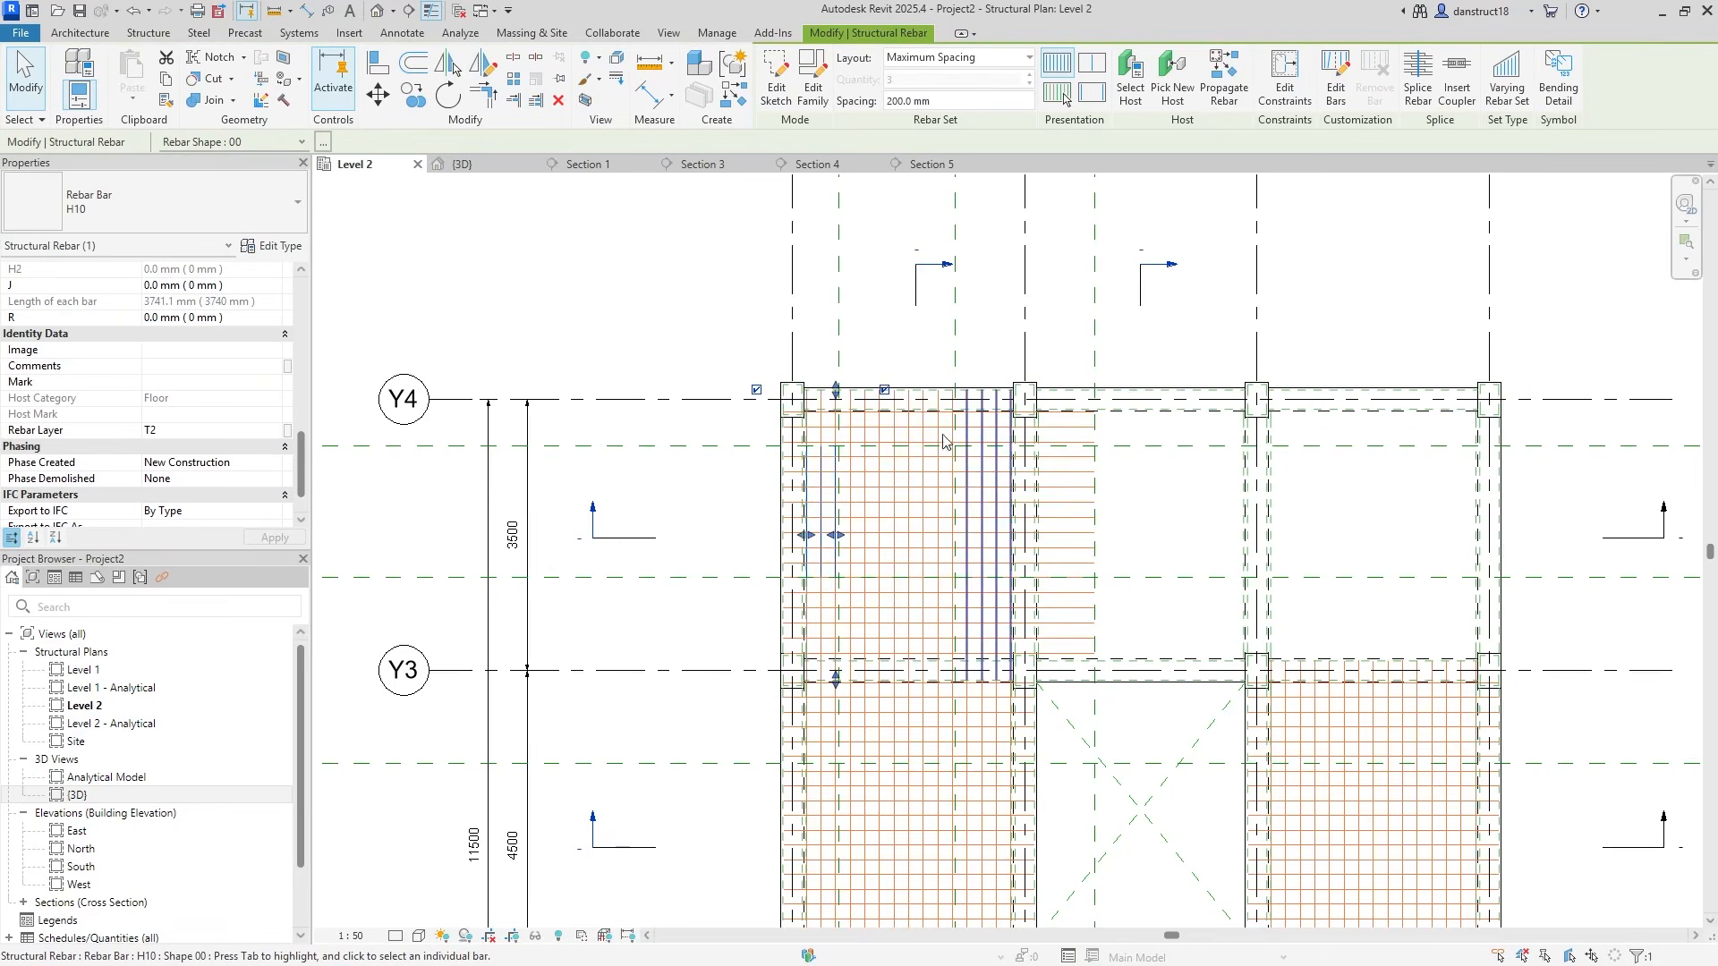
click(699, 337)
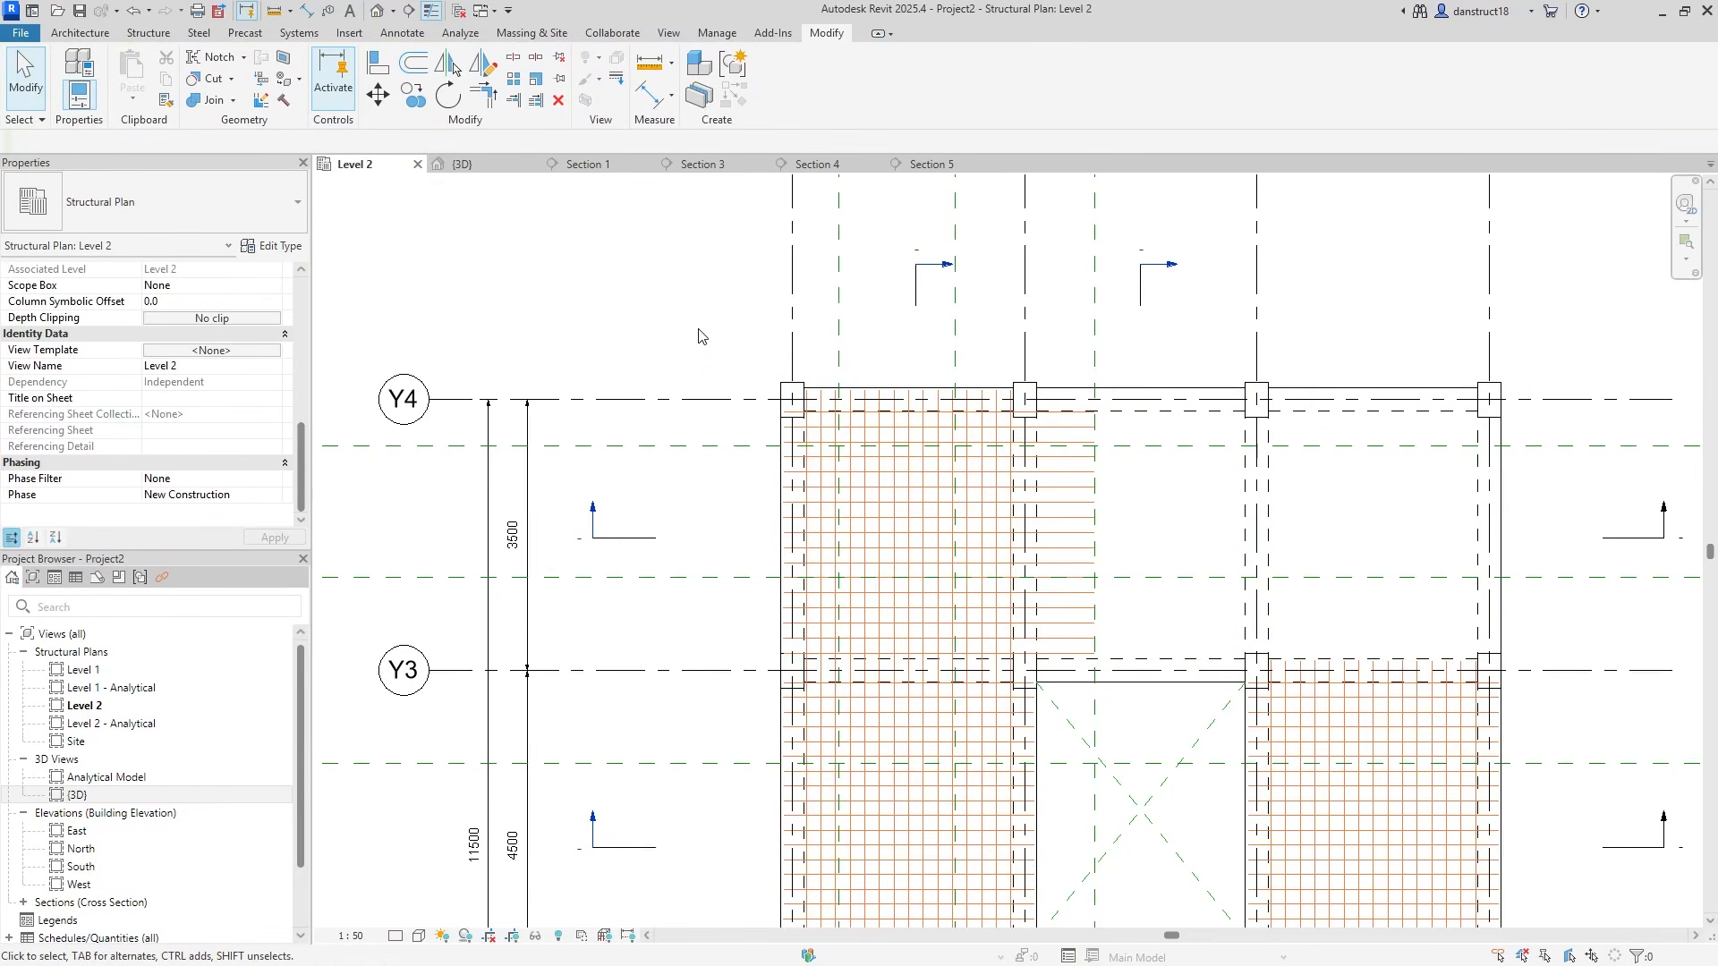
double_click(948, 269)
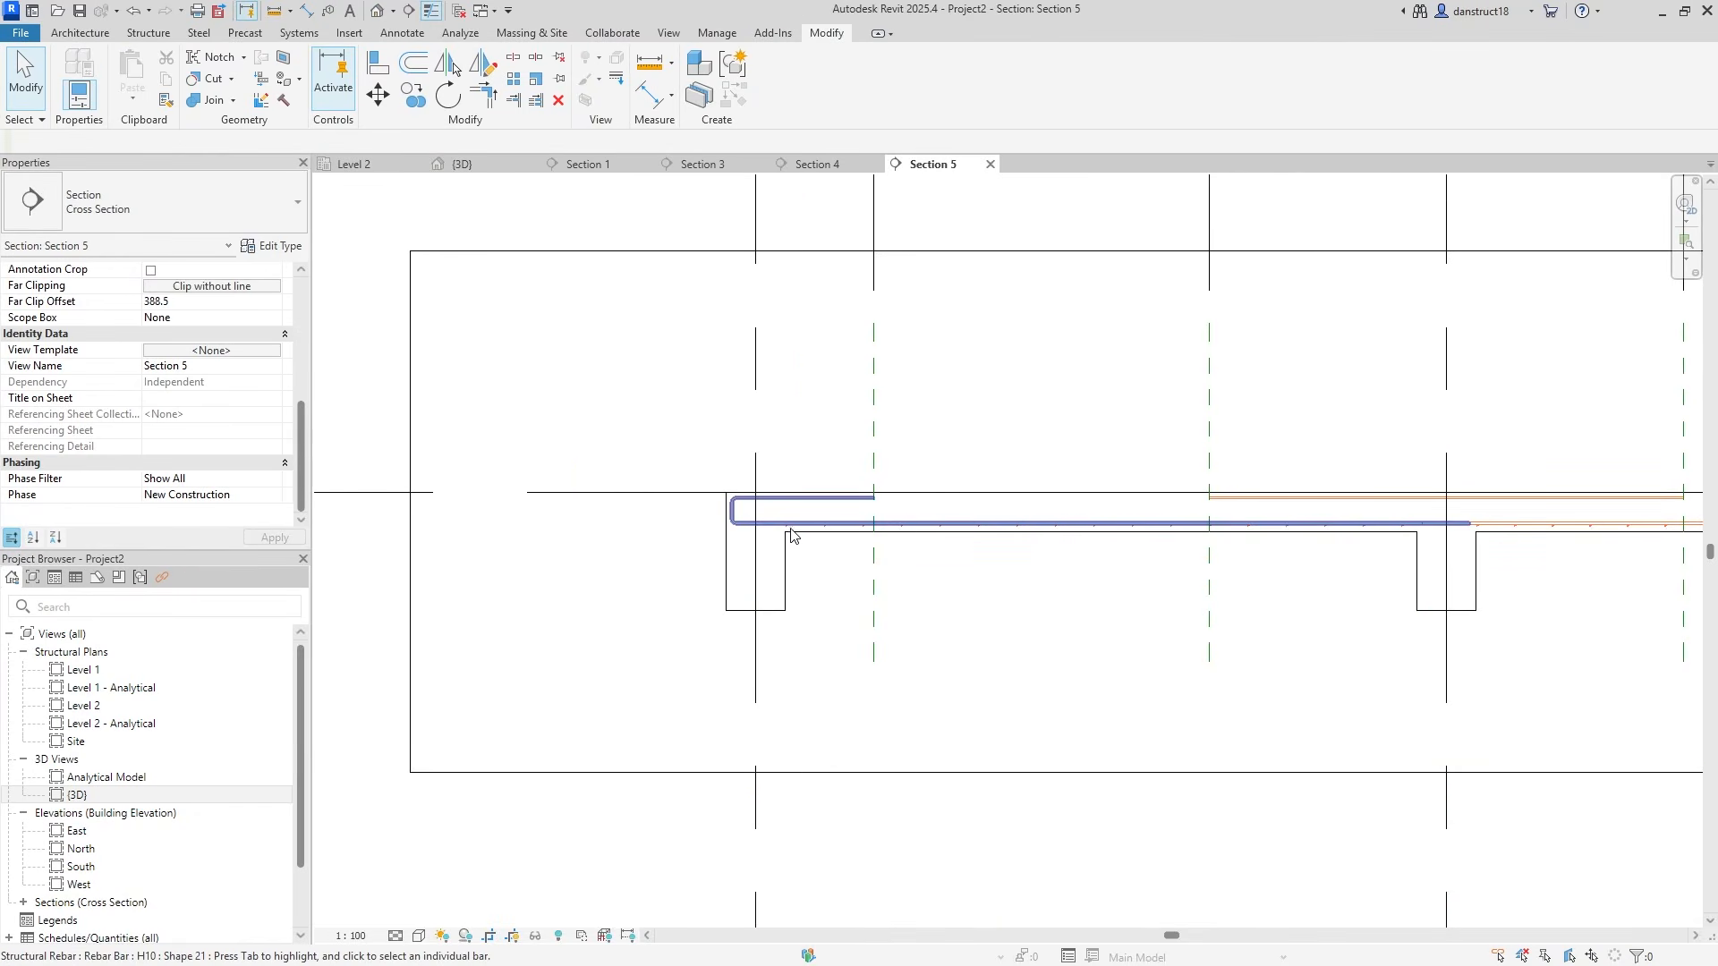
scroll(790, 535, up, 6)
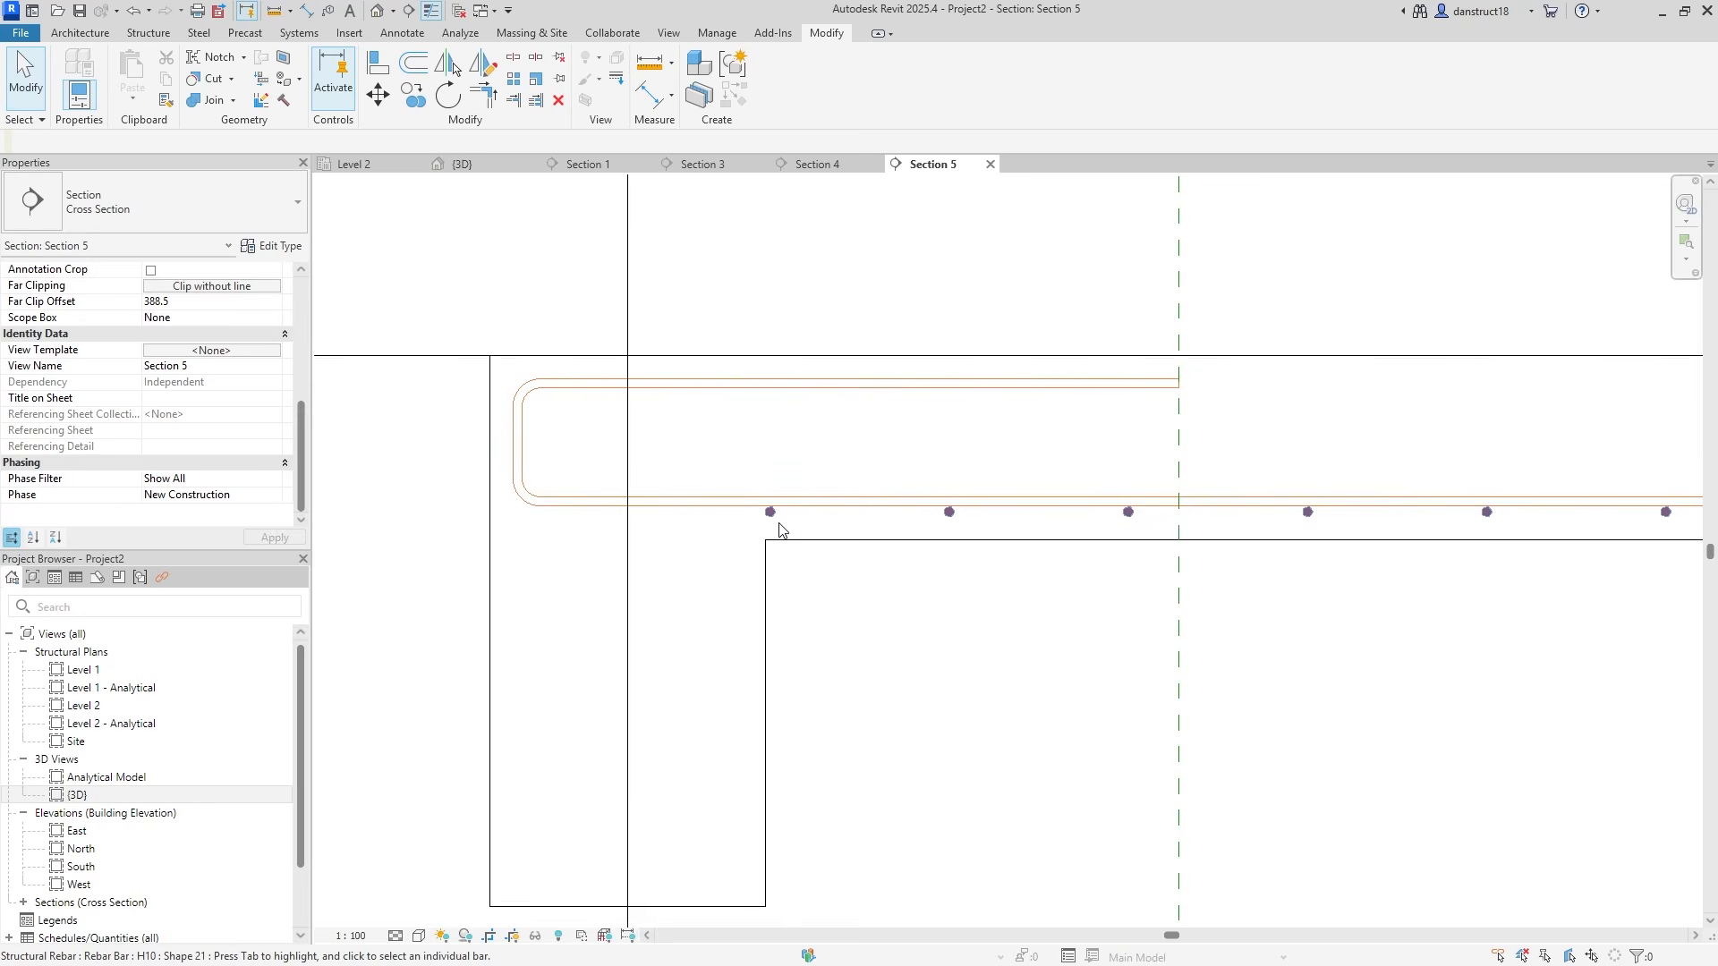
click(778, 528)
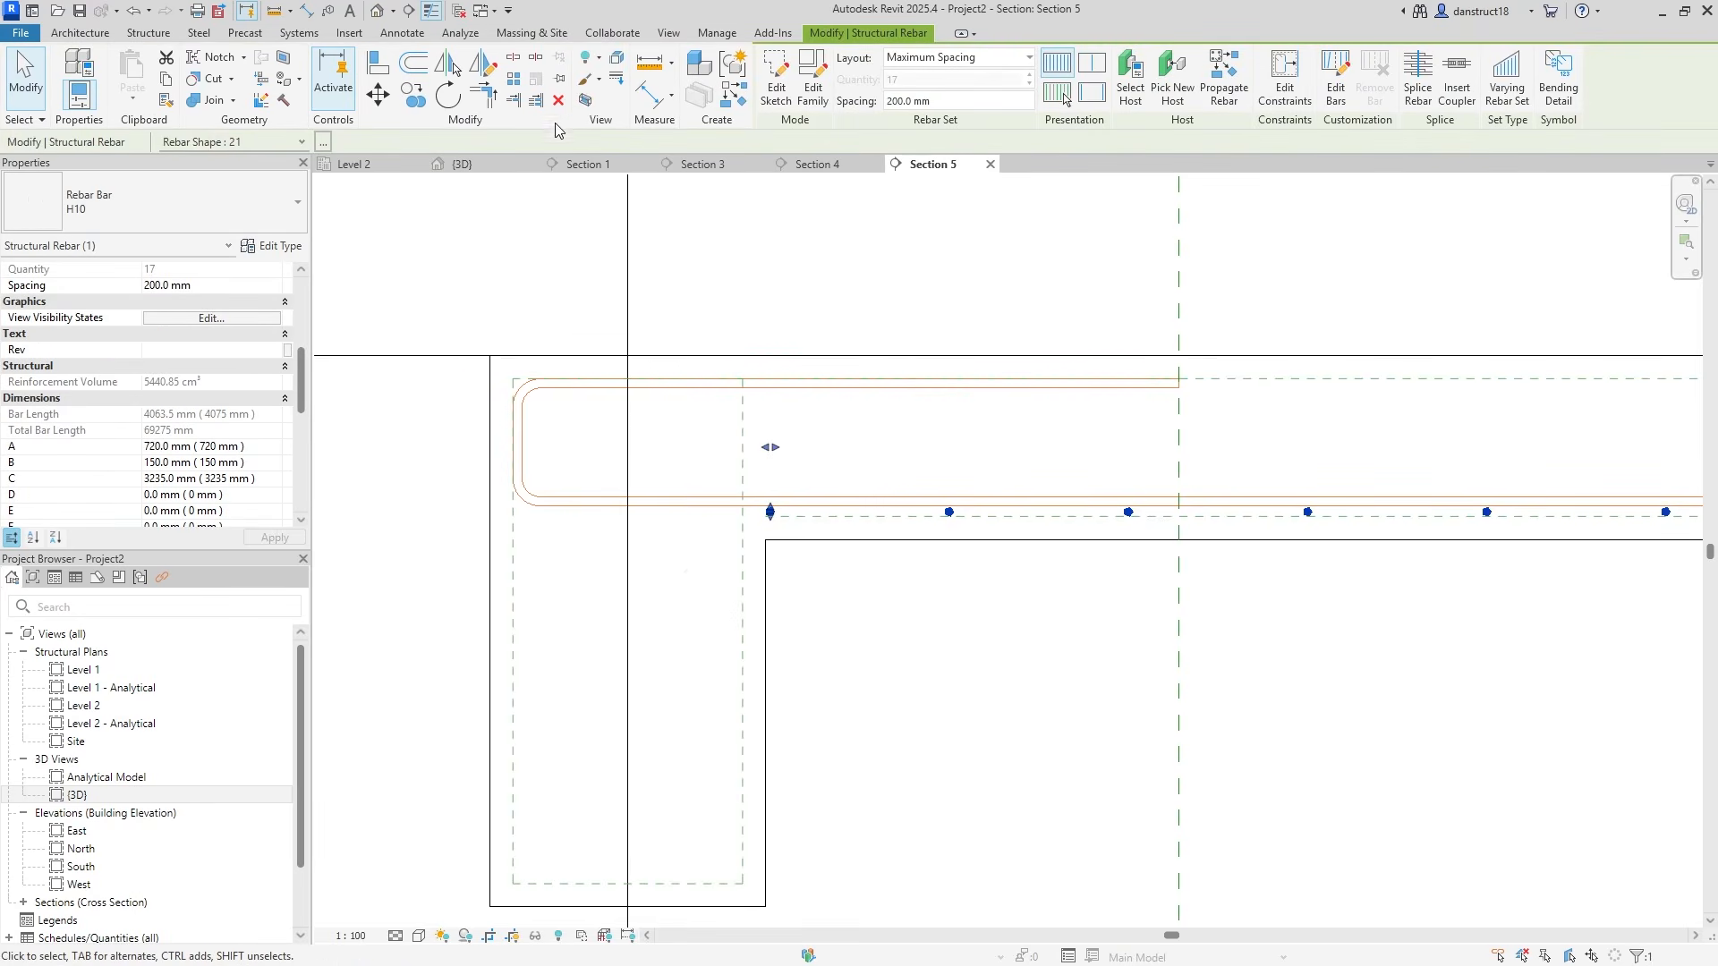
click(413, 94)
scroll(768, 528, up, 5)
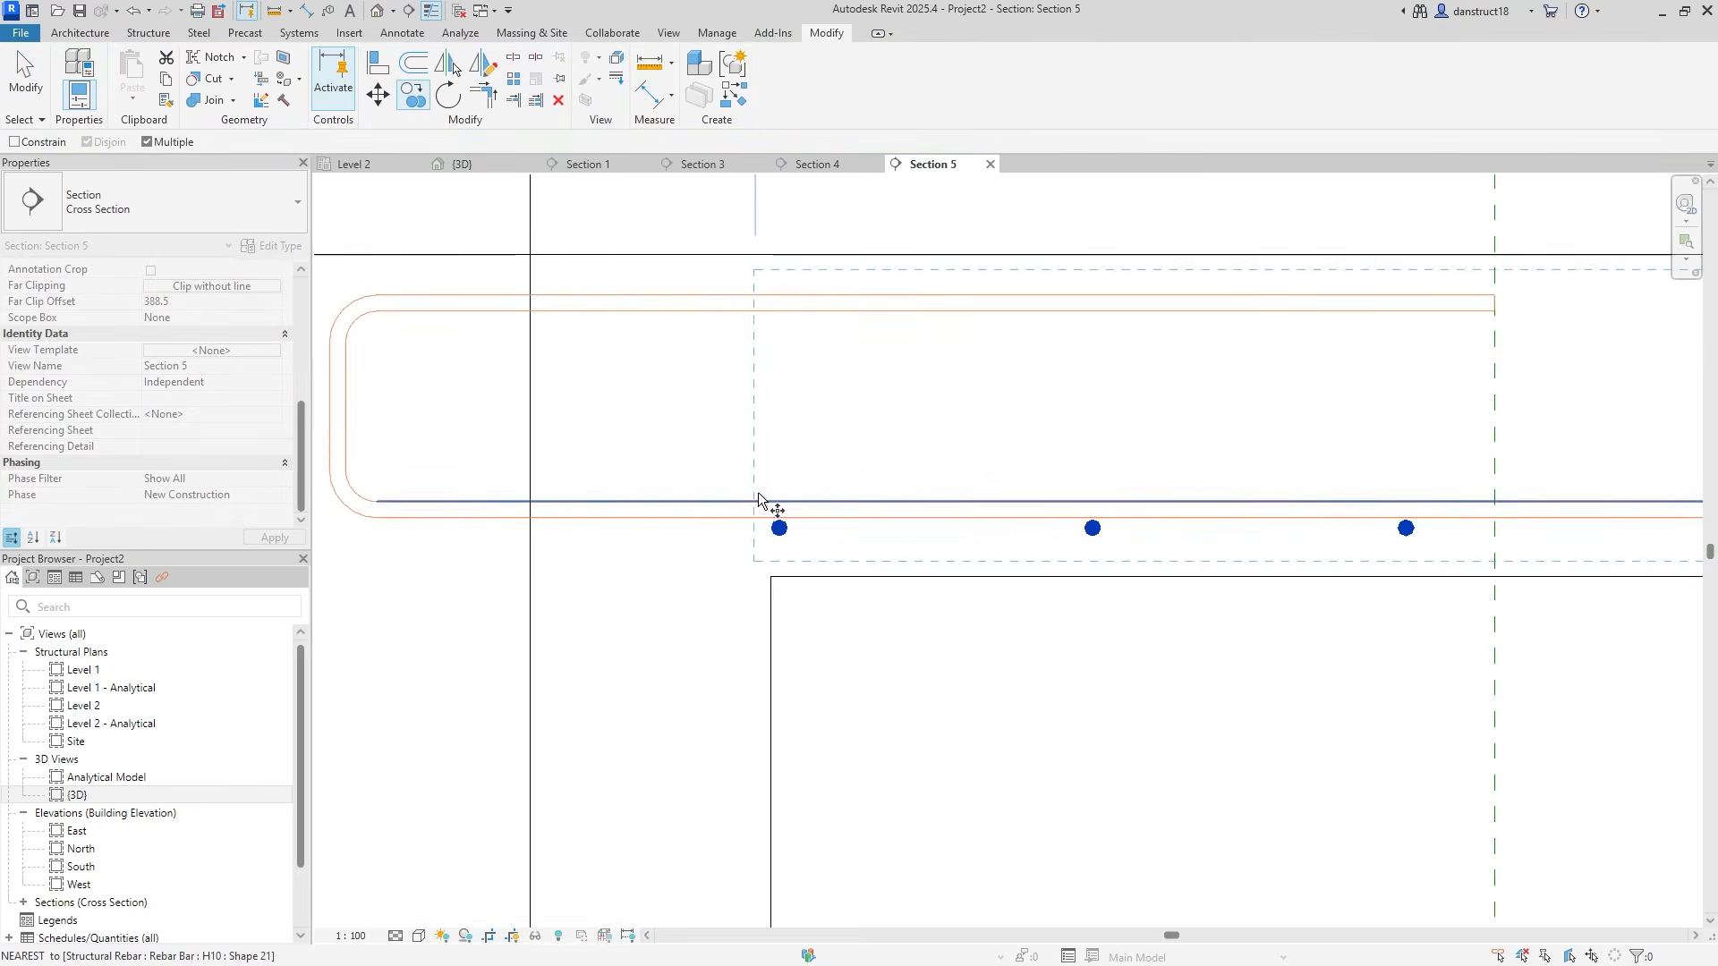
click(783, 546)
middle_drag(789, 381, 727, 833)
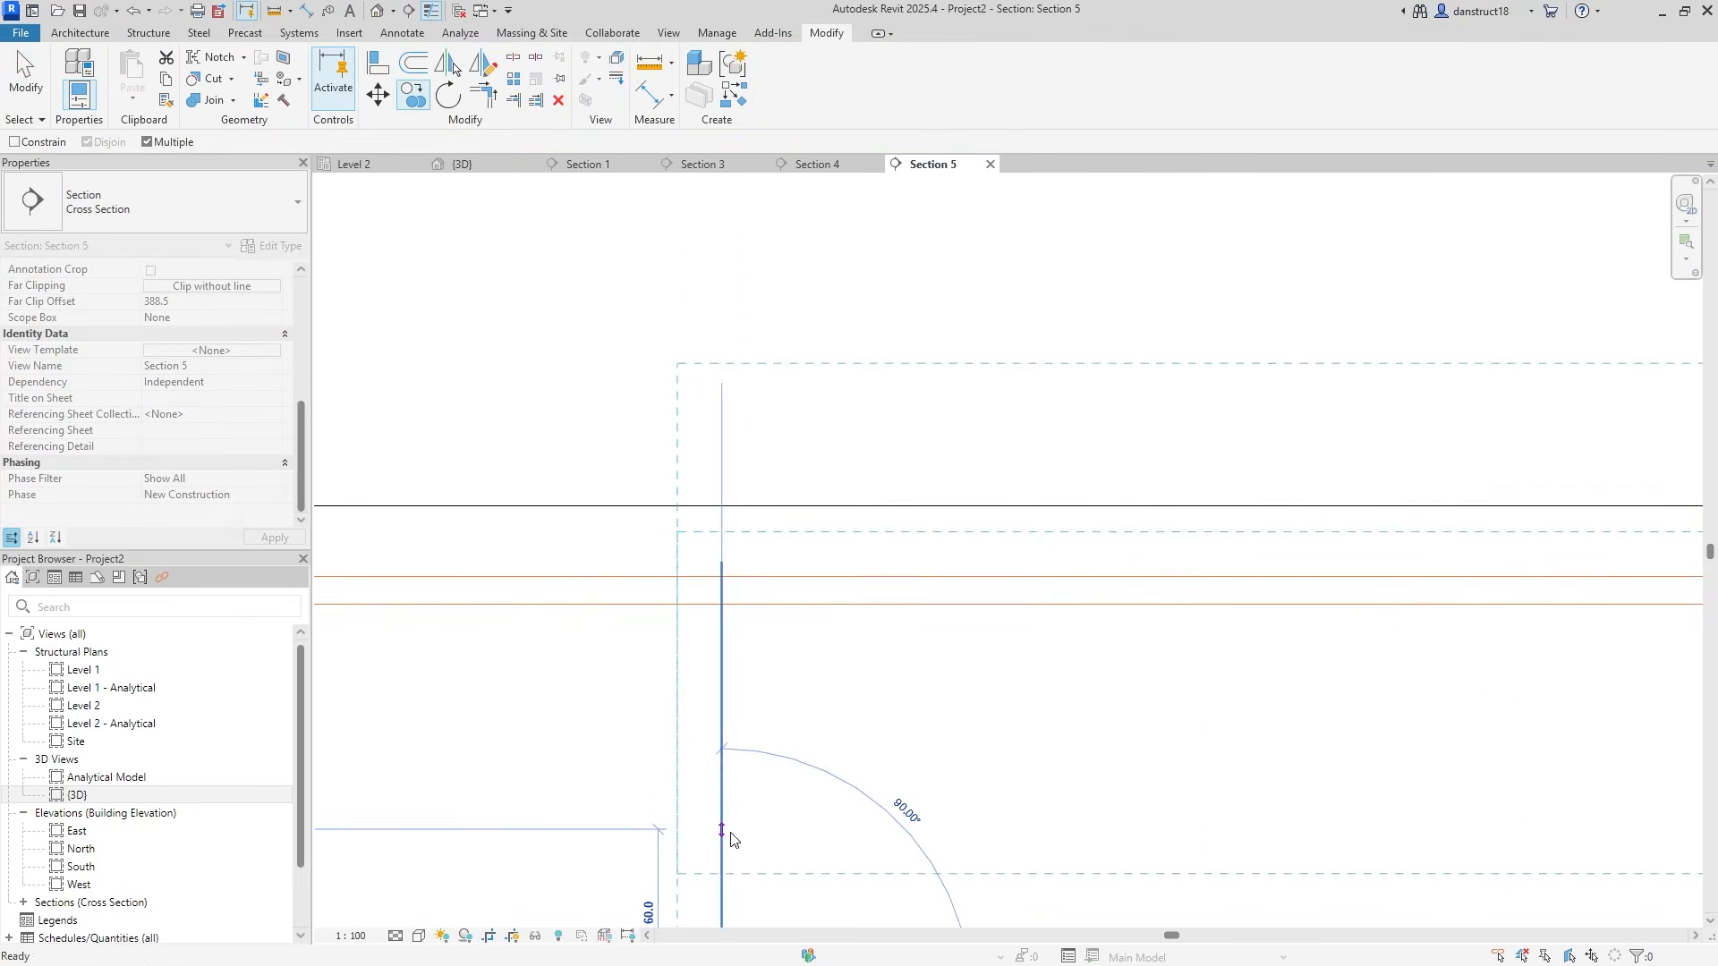
click(723, 648)
key(Escape)
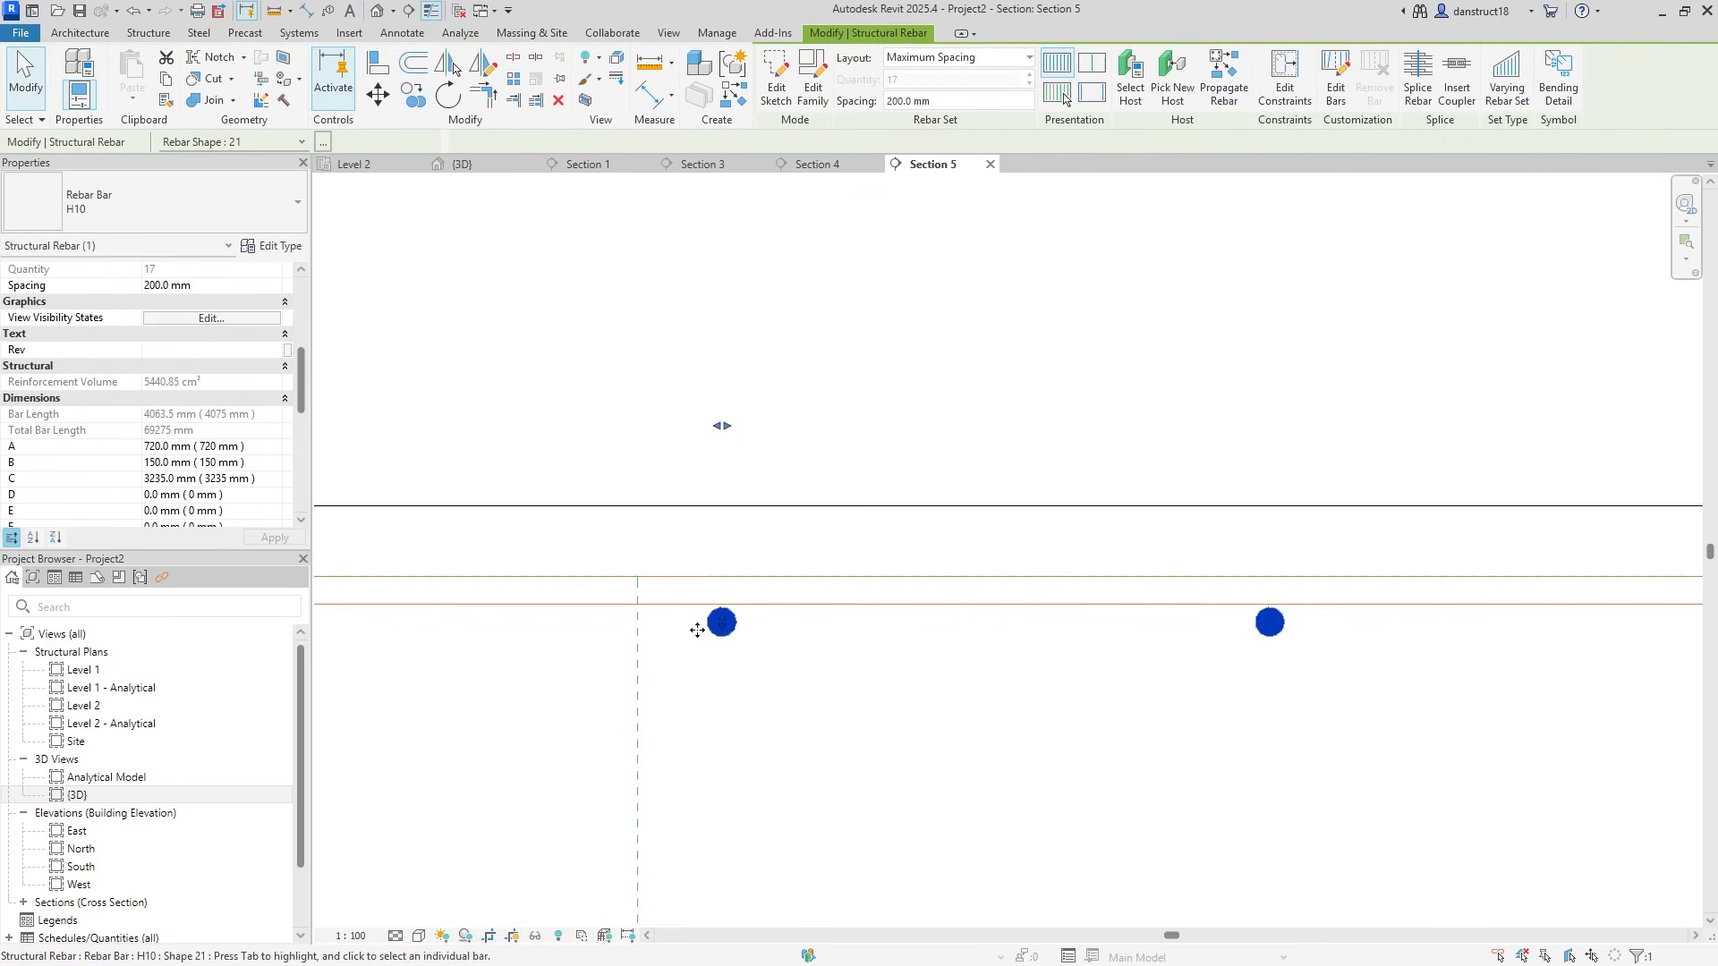
Set the Rebar Layer of the copied shape 21 set to T2
scroll(303, 379, up, 1)
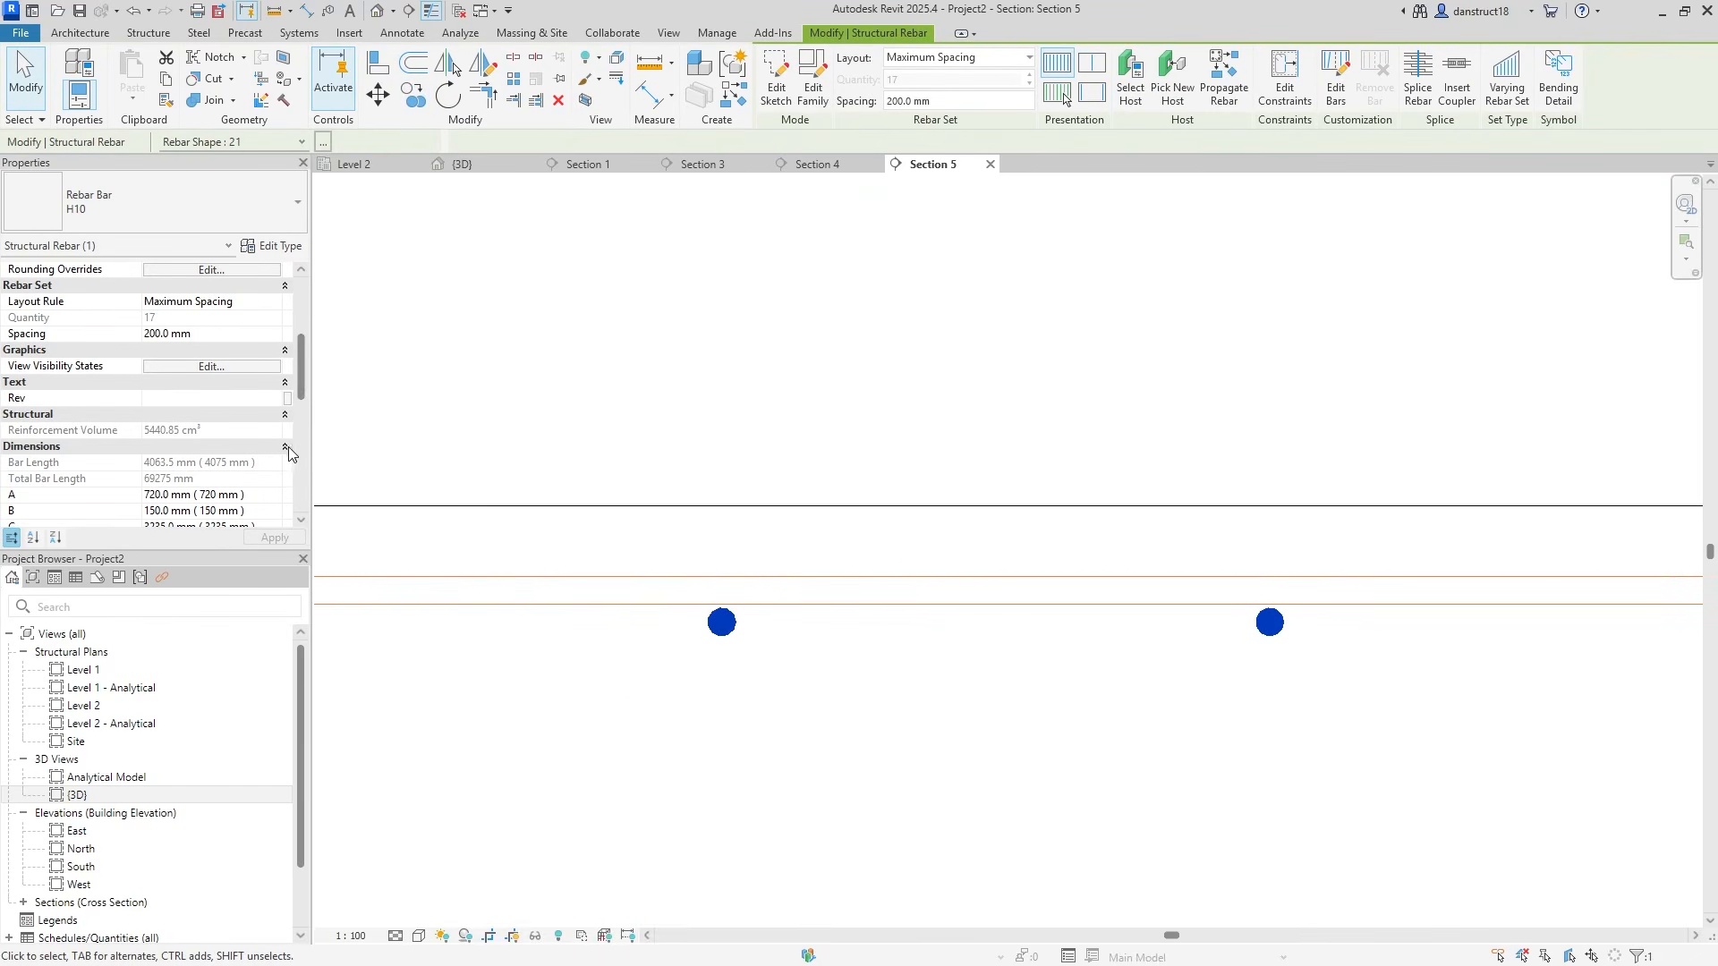
drag(303, 385, 295, 476)
click(279, 464)
click(173, 521)
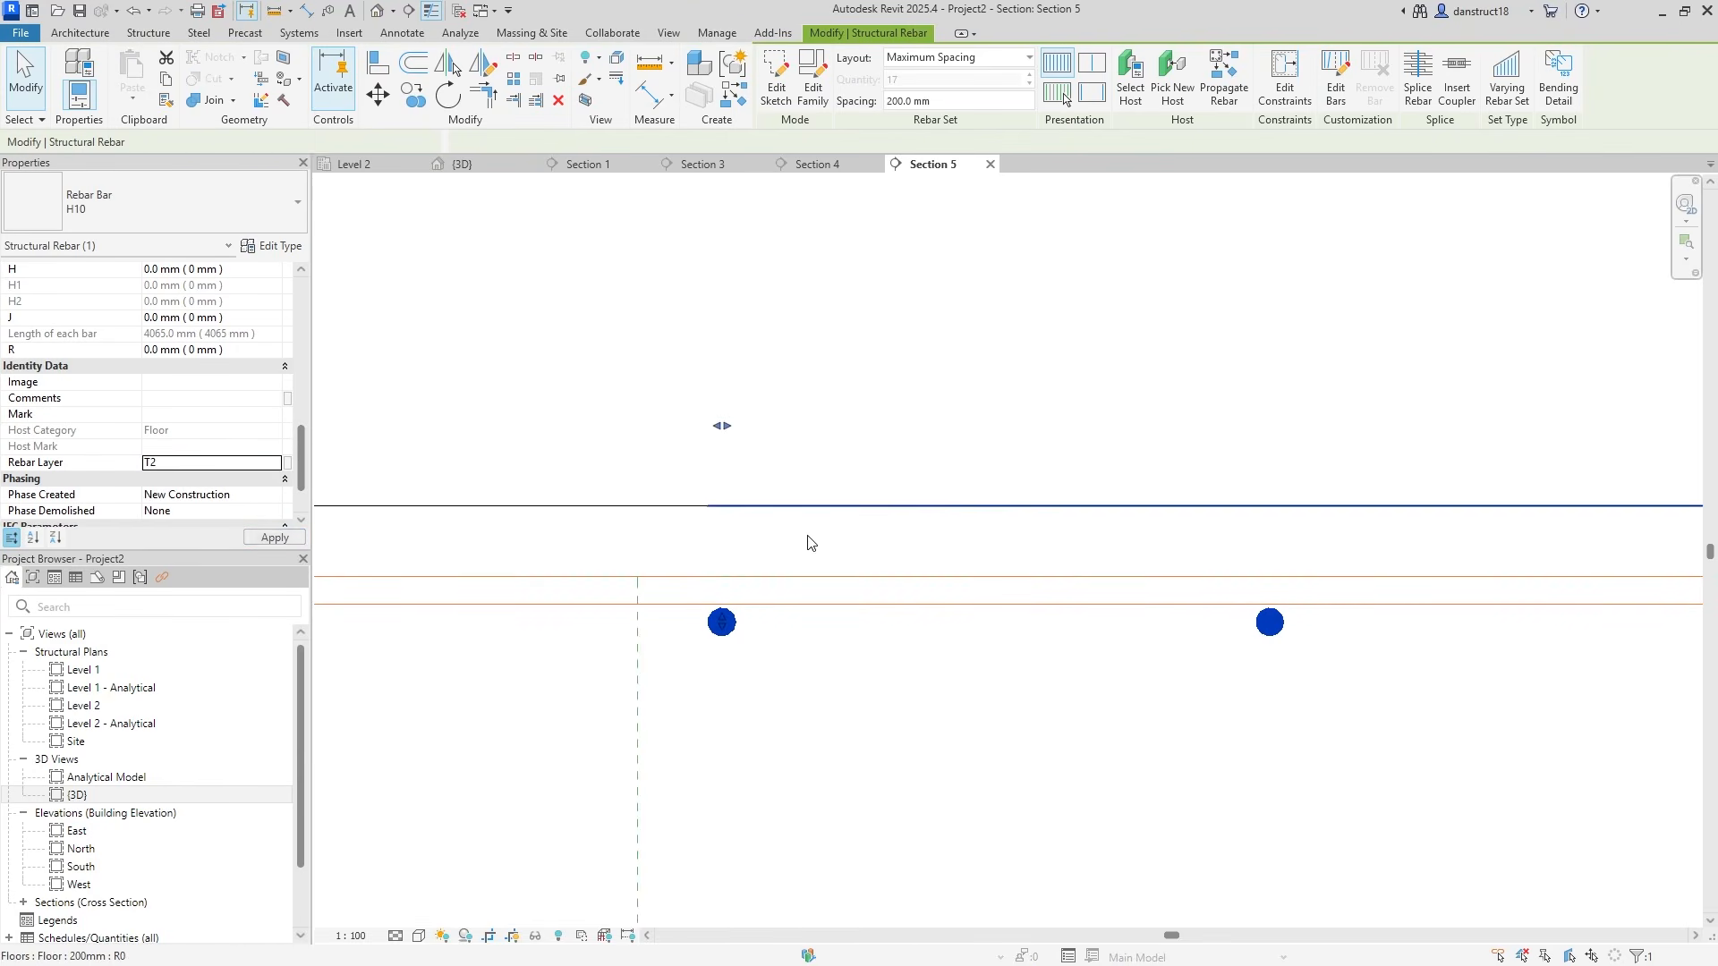
Shrink the copied T2 set's distribution so it covers only the zone between the grid Y4 beam and the nearest reference plane
scroll(808, 543, down, 5)
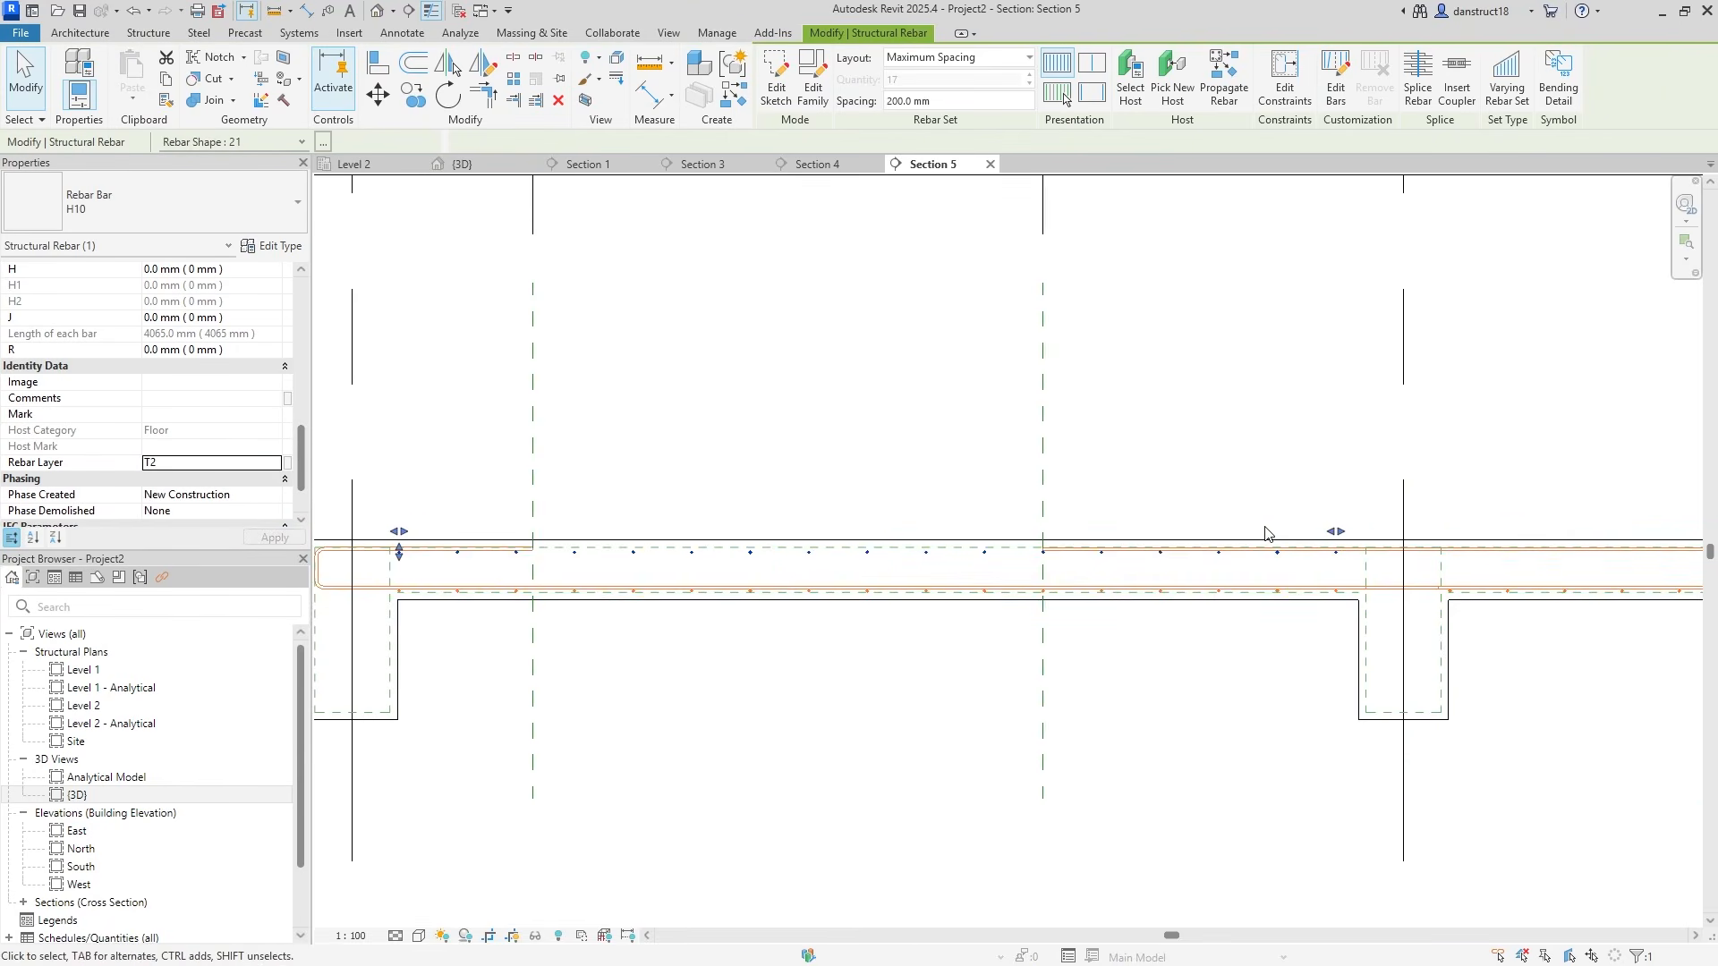
drag(1335, 531, 661, 495)
drag(506, 522, 514, 518)
scroll(675, 575, up, 4)
scroll(756, 693, up, 4)
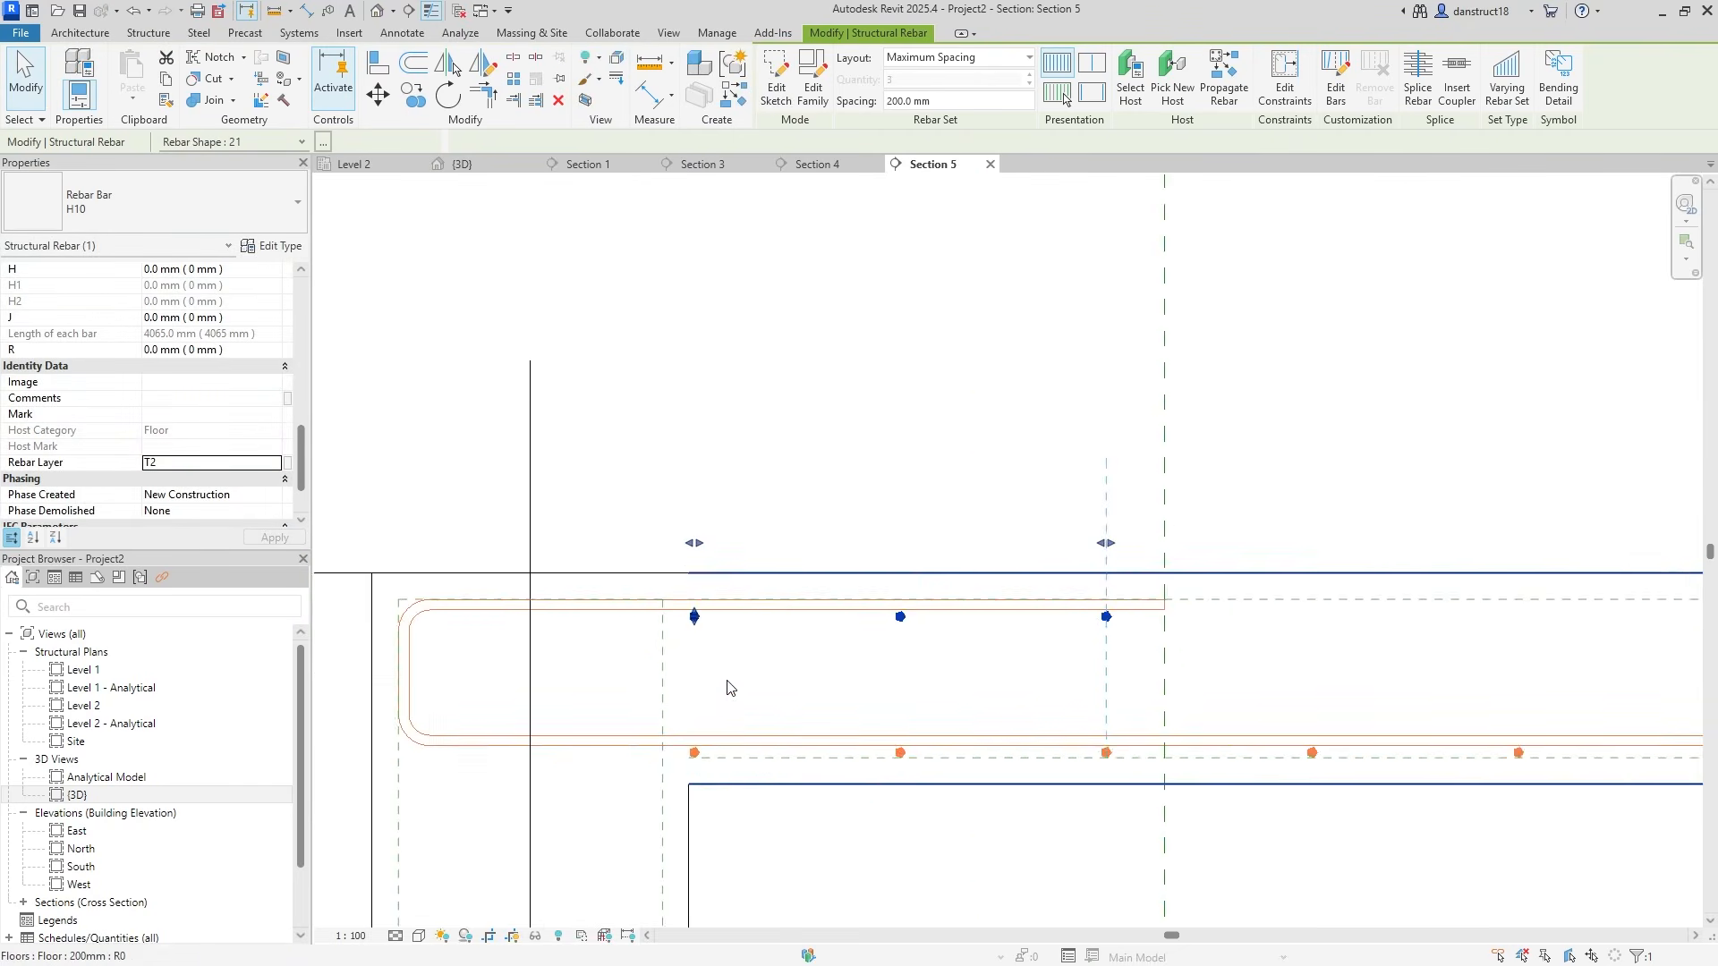
In Section 4, remove the short and vertical legs from the Y4 T2 set's sketch, finish it as a straight bar, and check its Rebar Layer
click(358, 165)
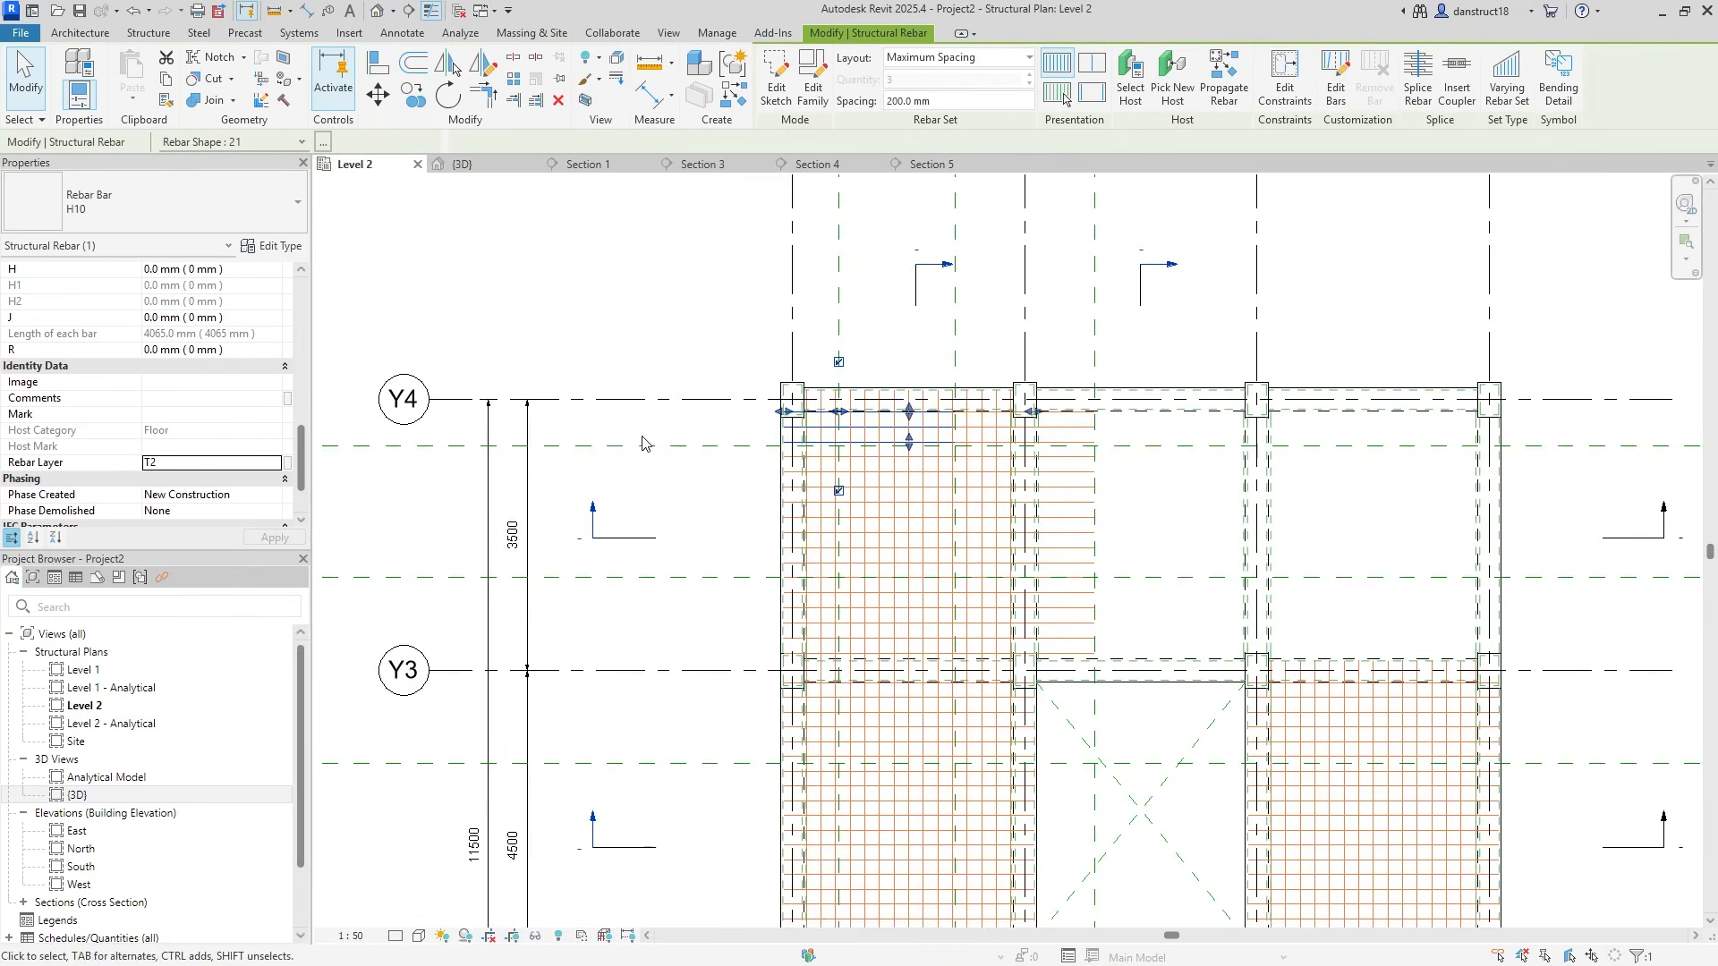
double_click(593, 512)
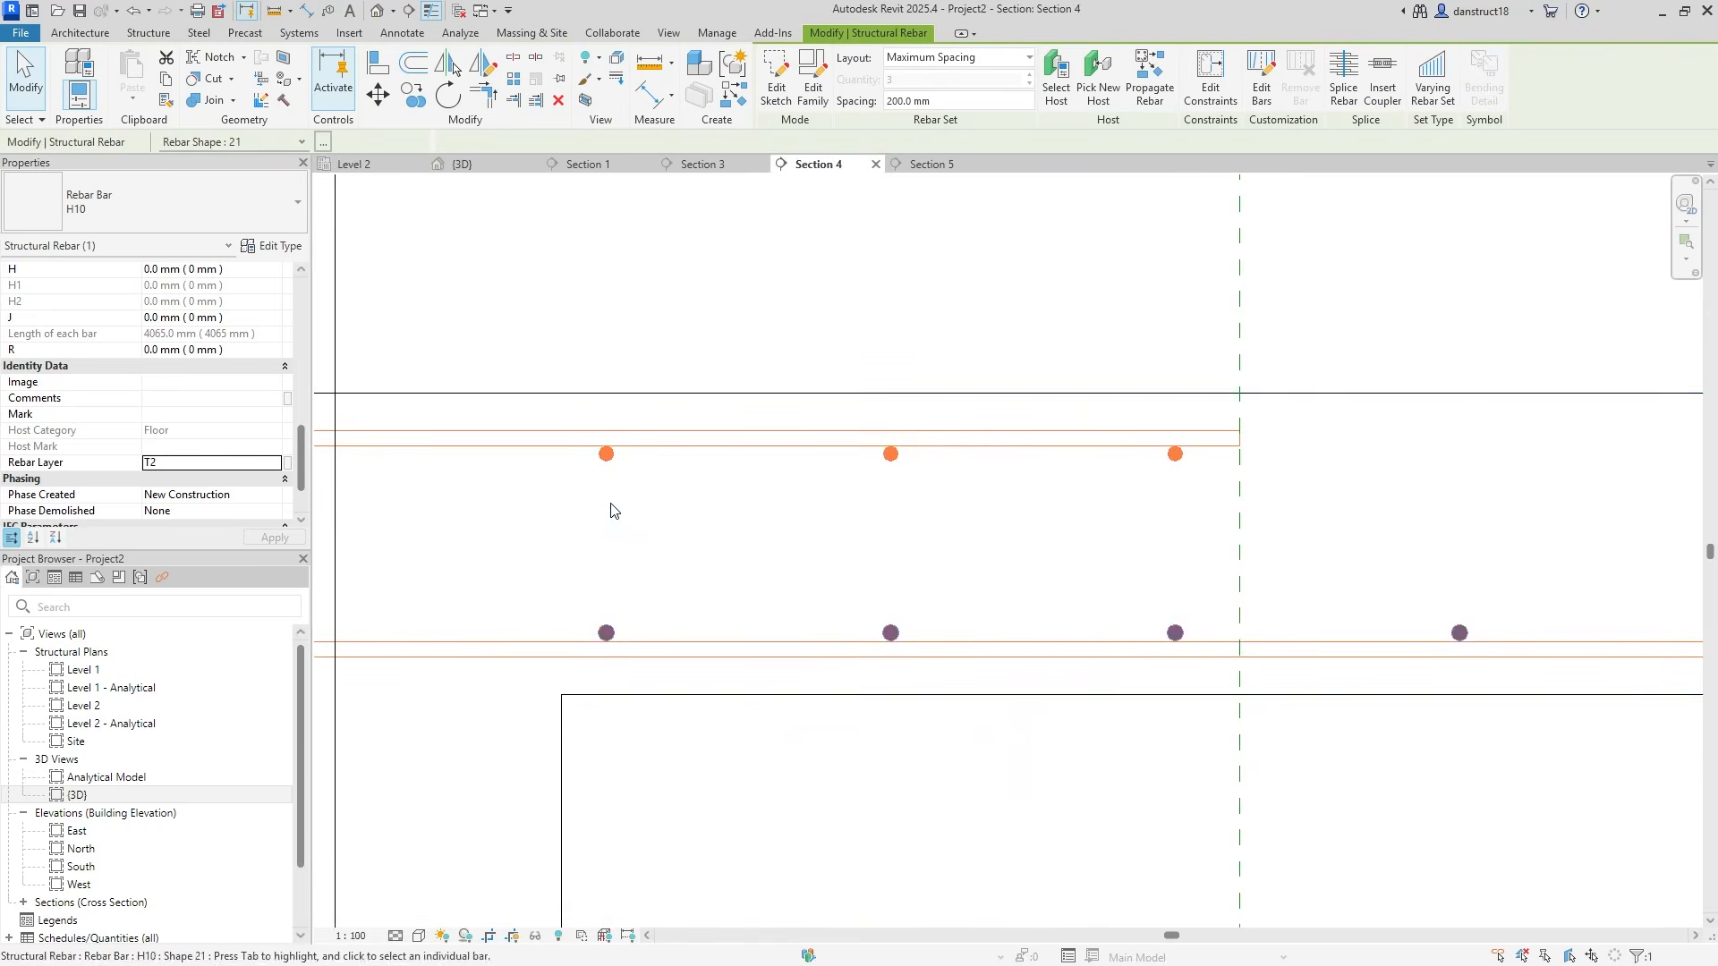
scroll(632, 509, down, 3)
click(776, 81)
drag(471, 385, 902, 577)
click(775, 95)
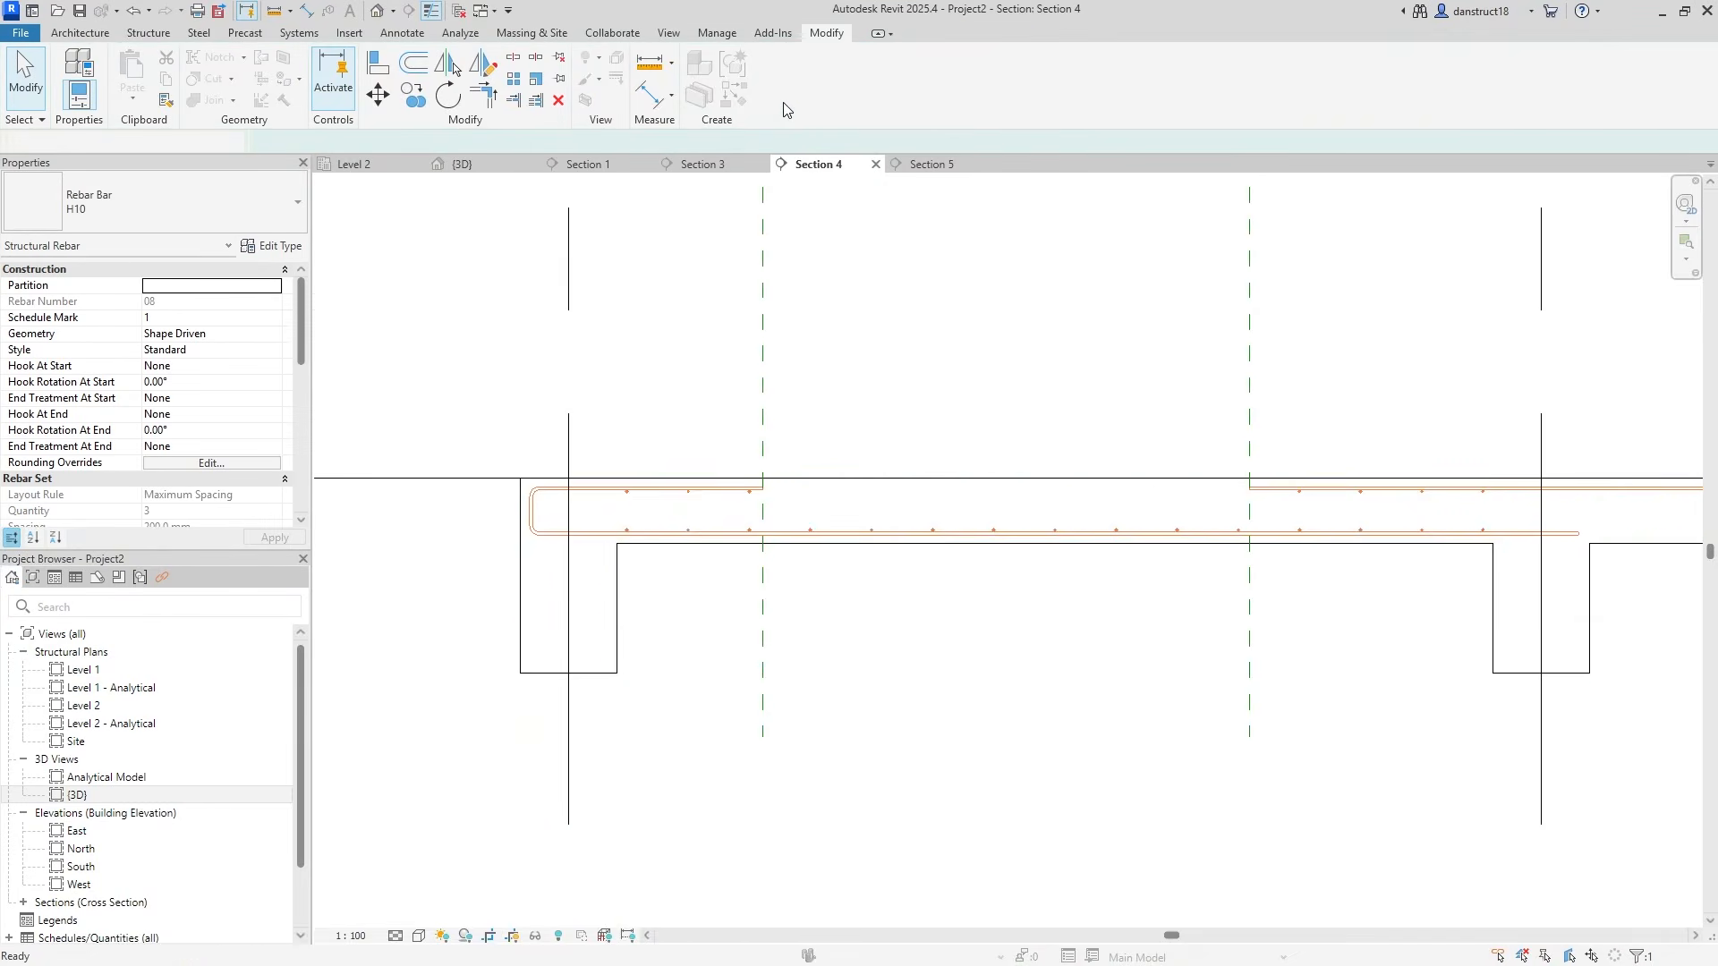
click(367, 165)
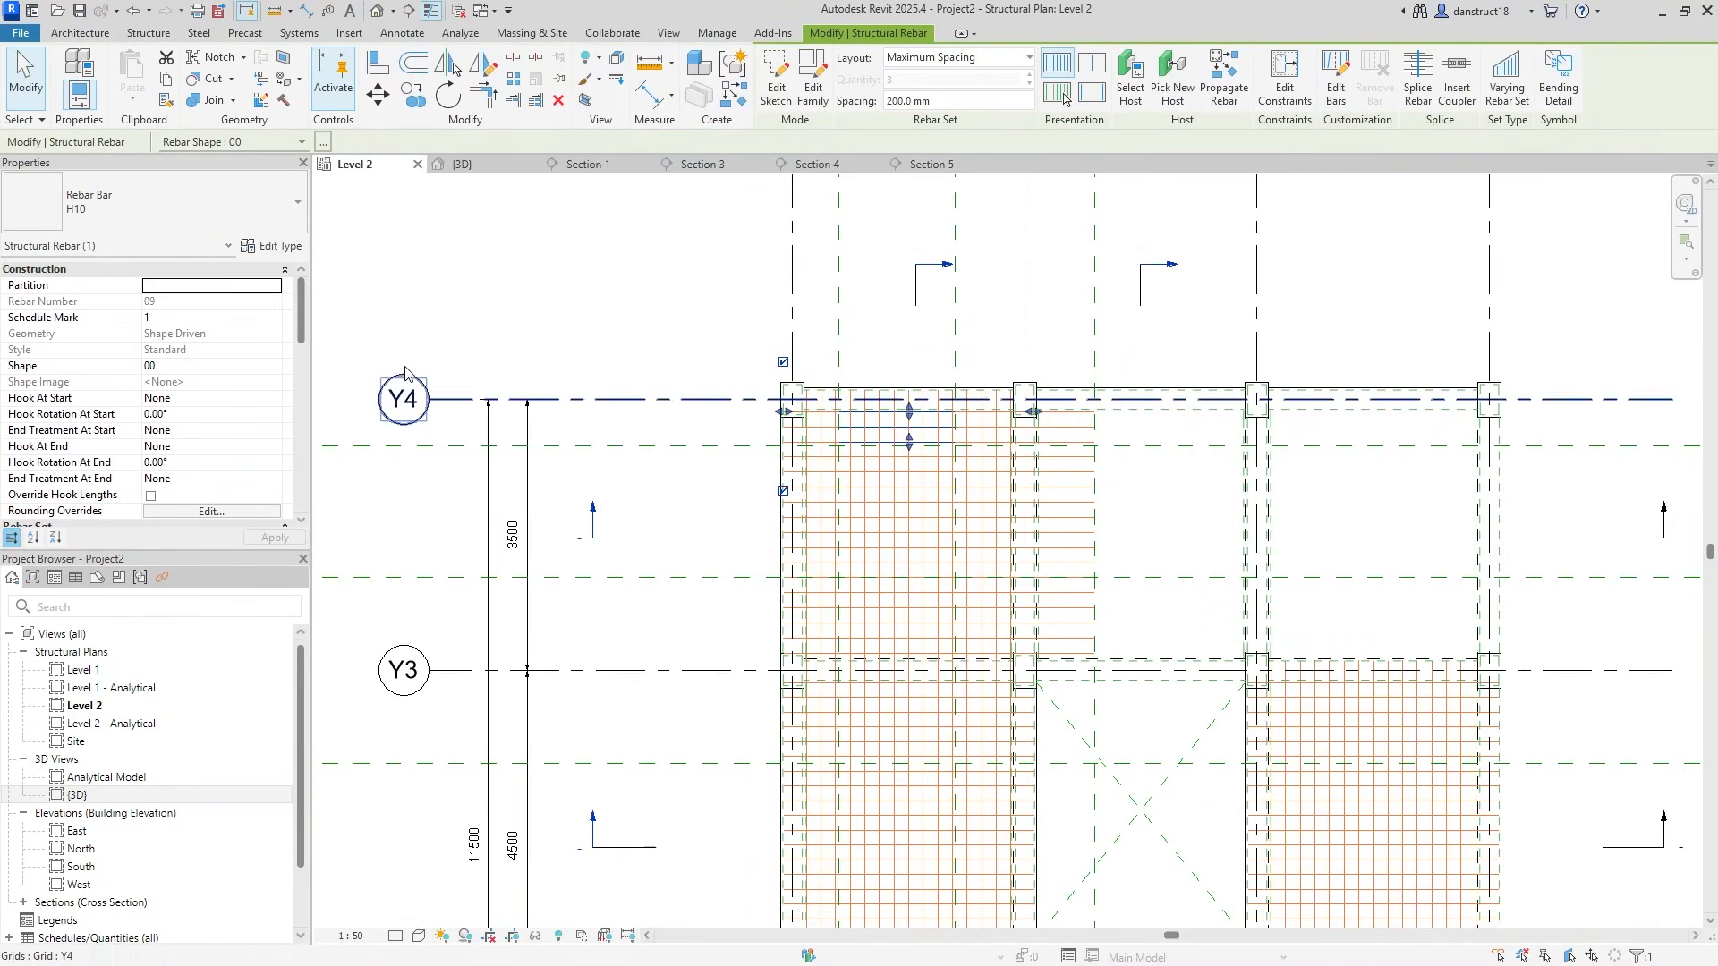
drag(299, 313, 251, 460)
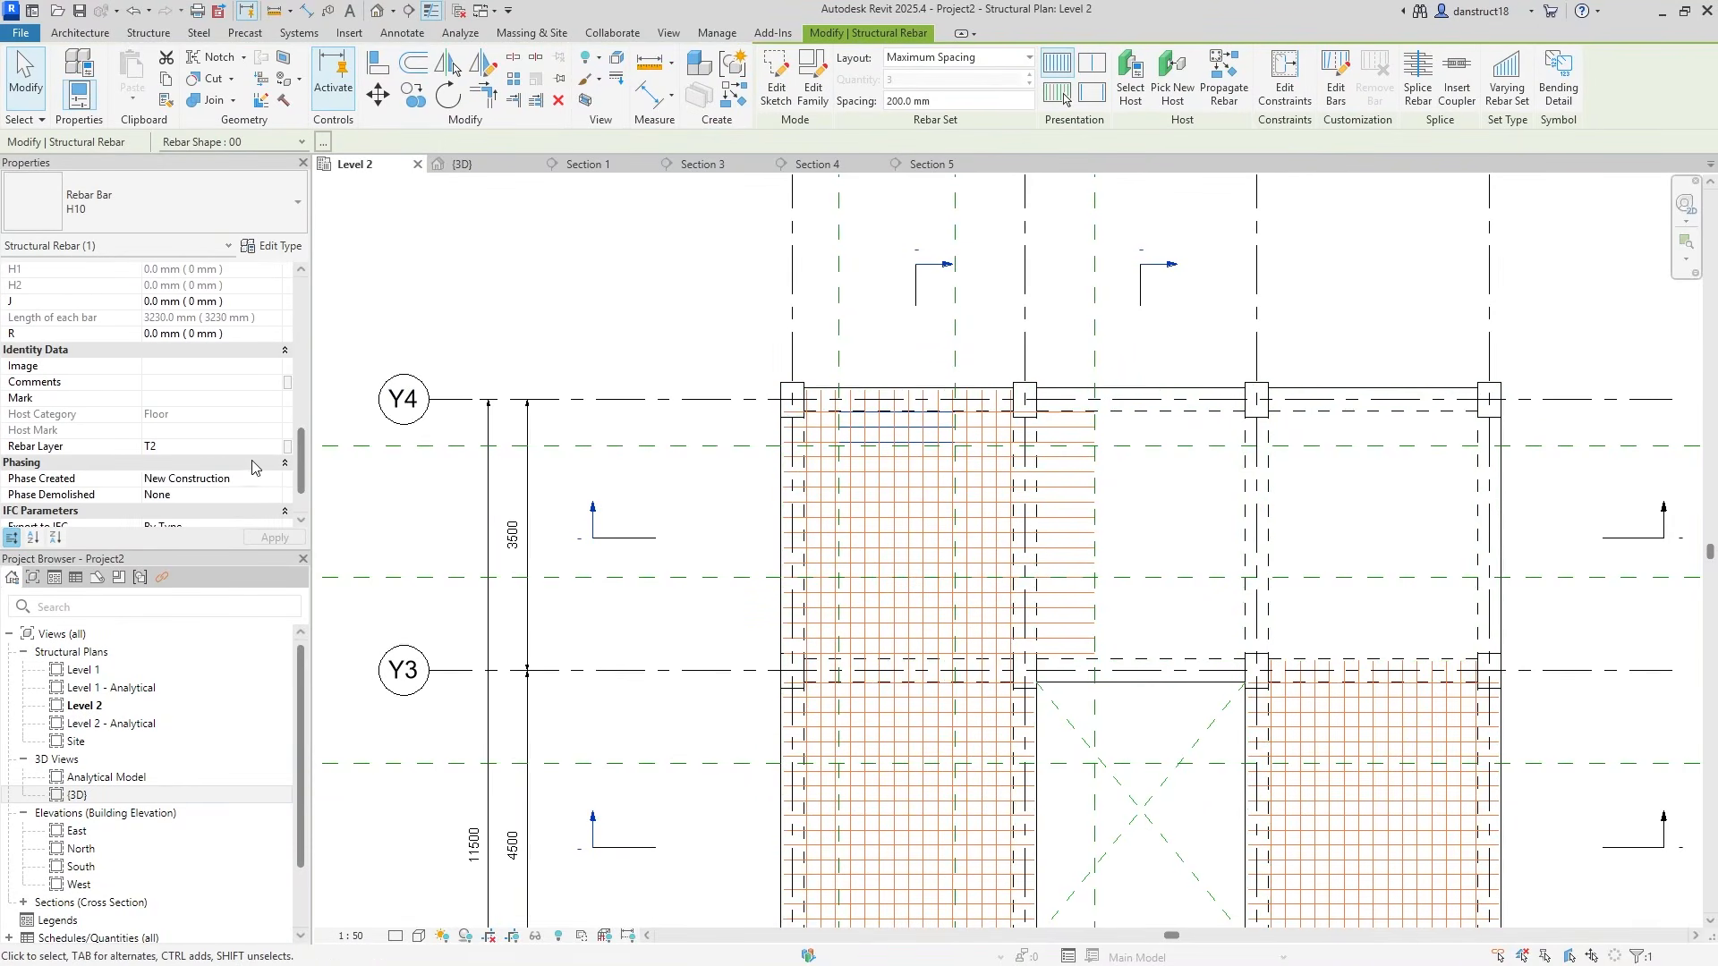
click(698, 492)
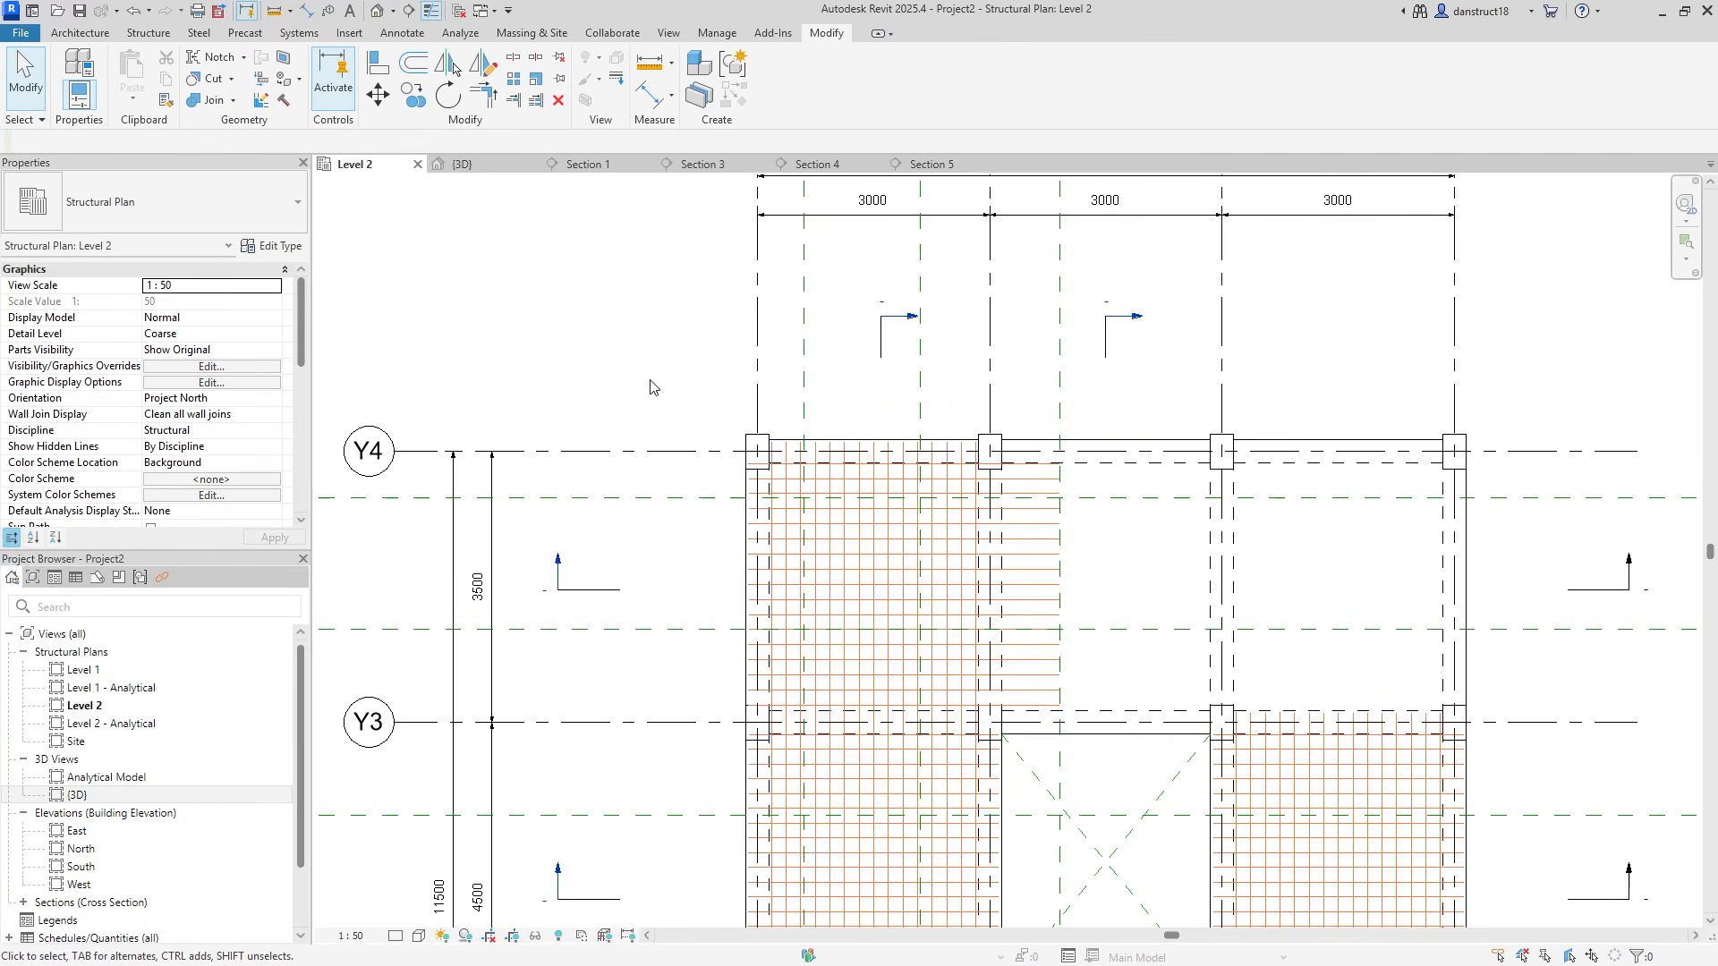
In Section 4, mirror a copy of the five X1–X2 rebar sets about a vertical axis drawn midway between grids X2 and X3
double_click(562, 575)
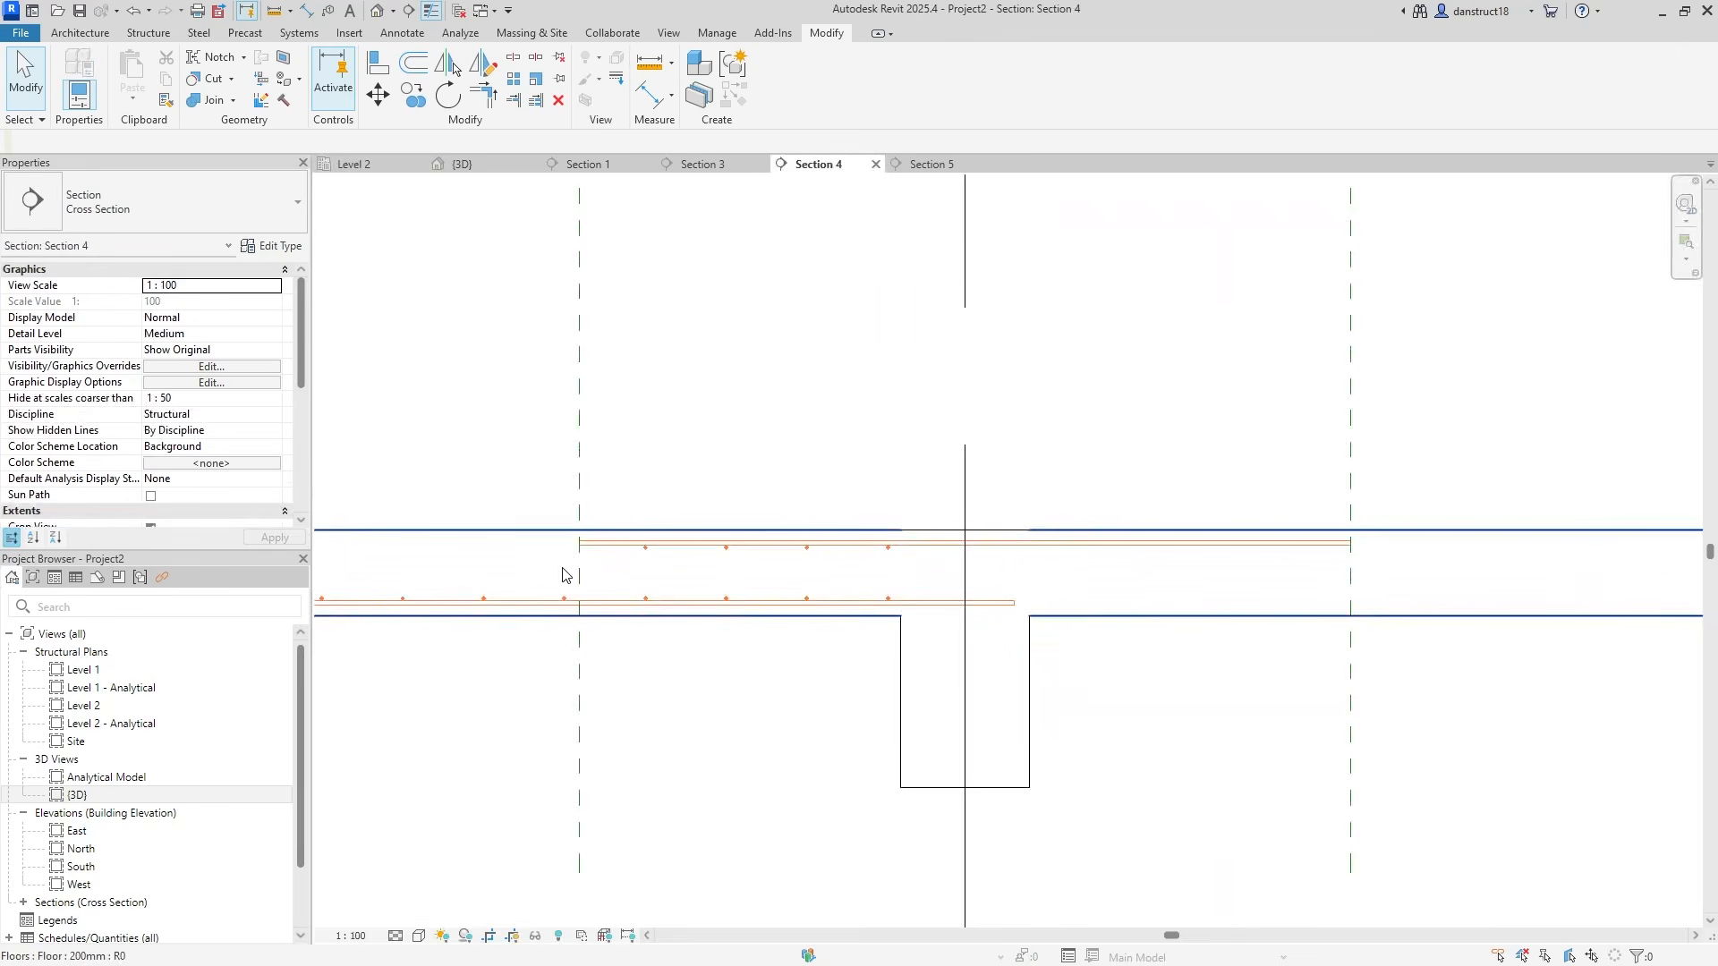
scroll(734, 457, down, 4)
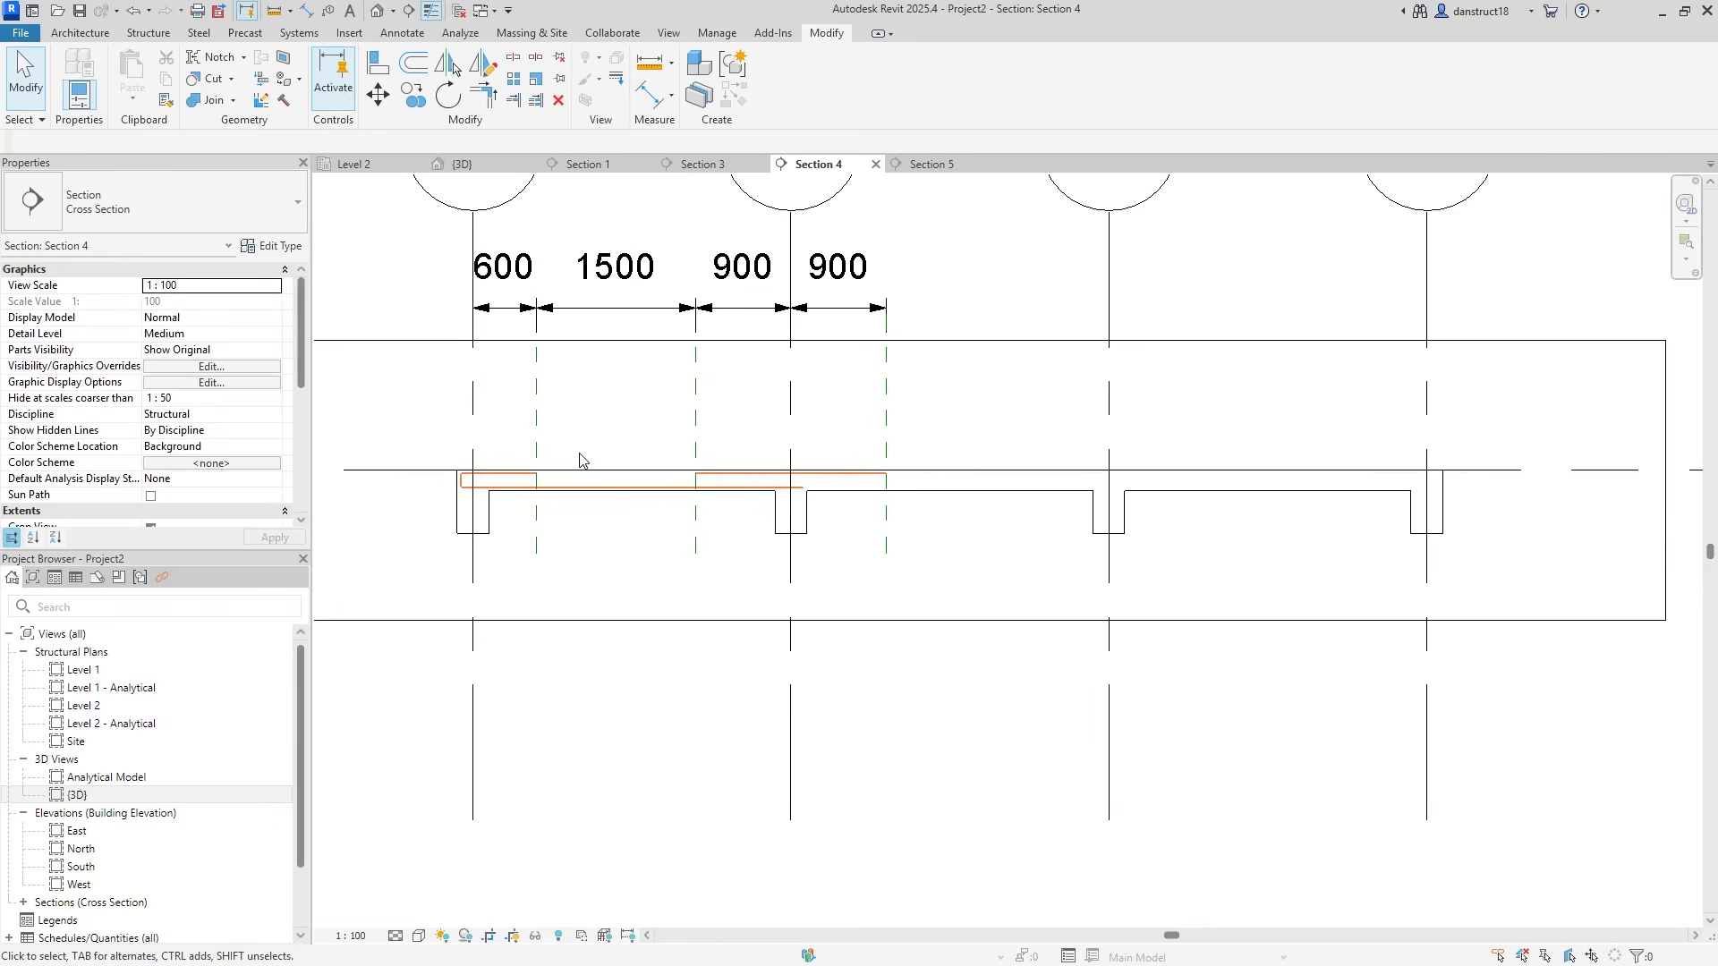
middle_drag(564, 459, 641, 487)
drag(485, 461, 992, 555)
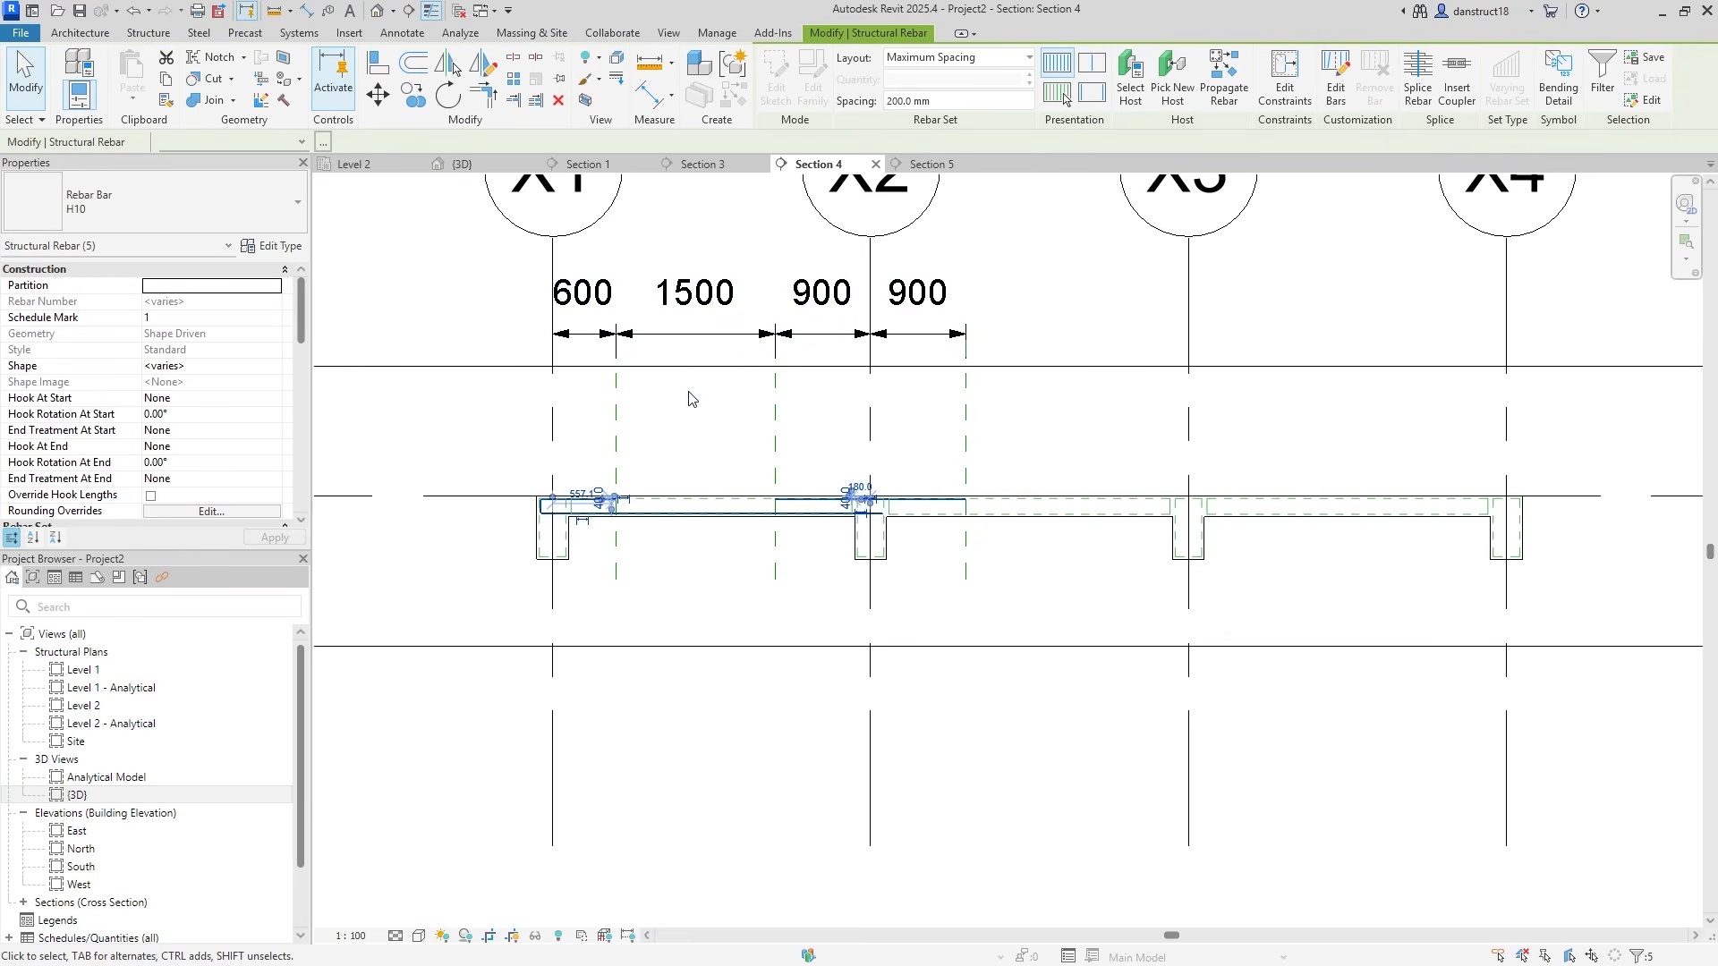
click(480, 65)
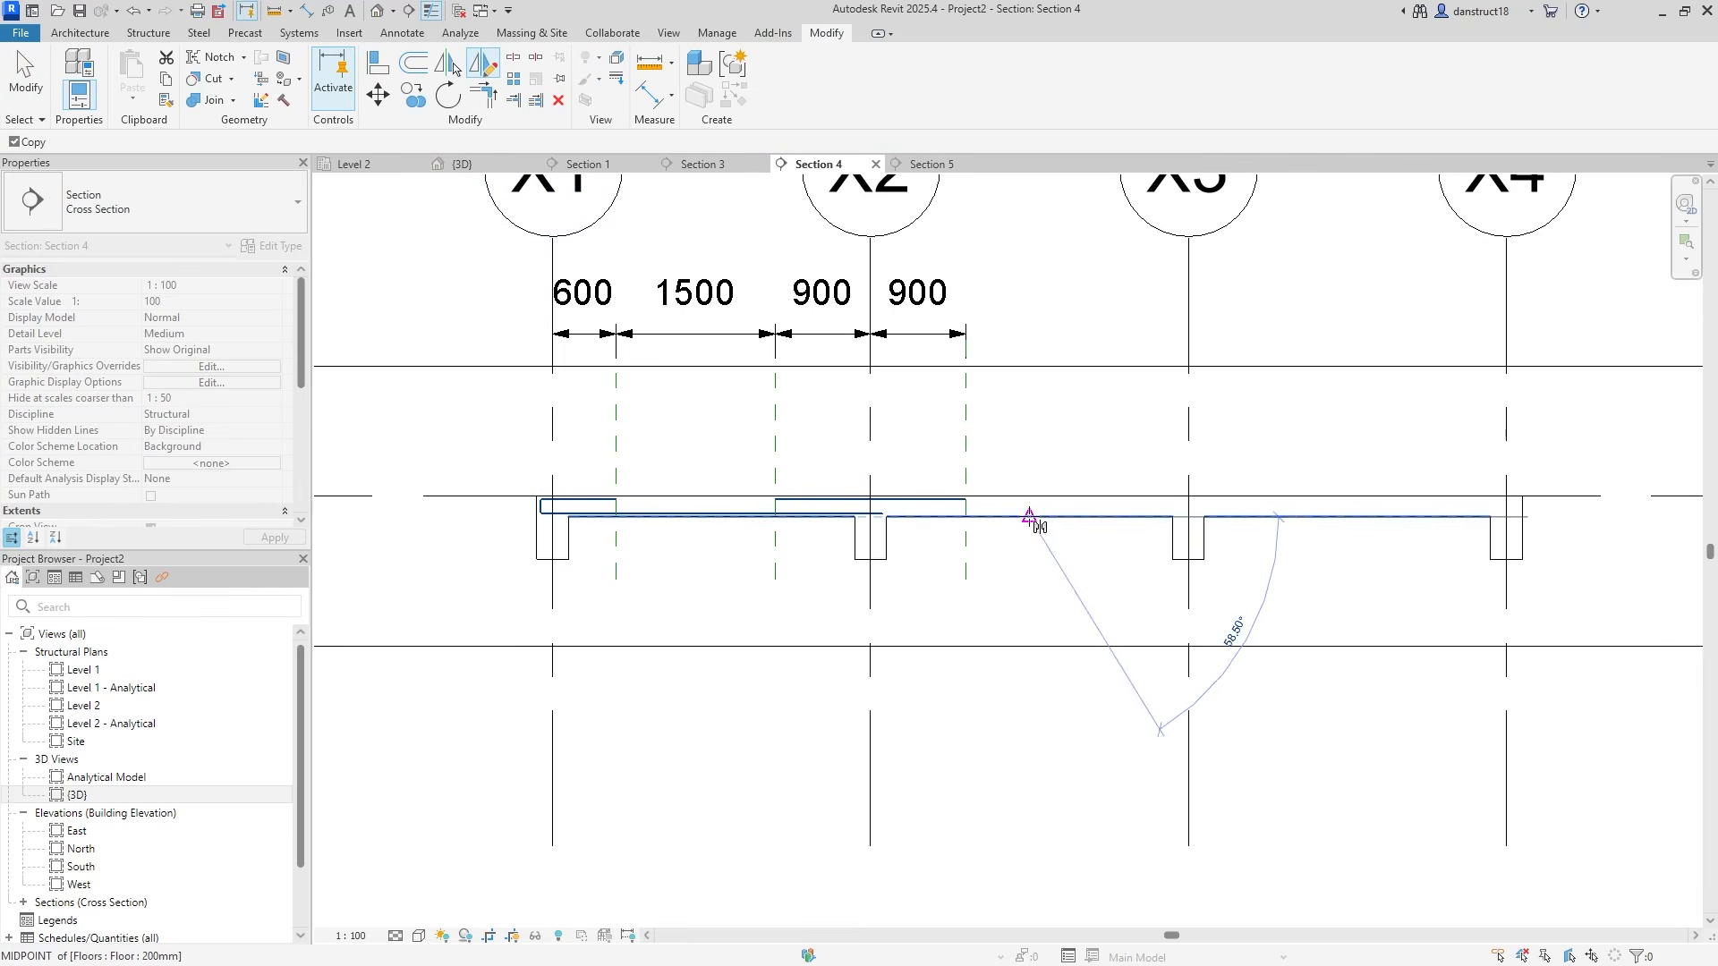
click(1030, 573)
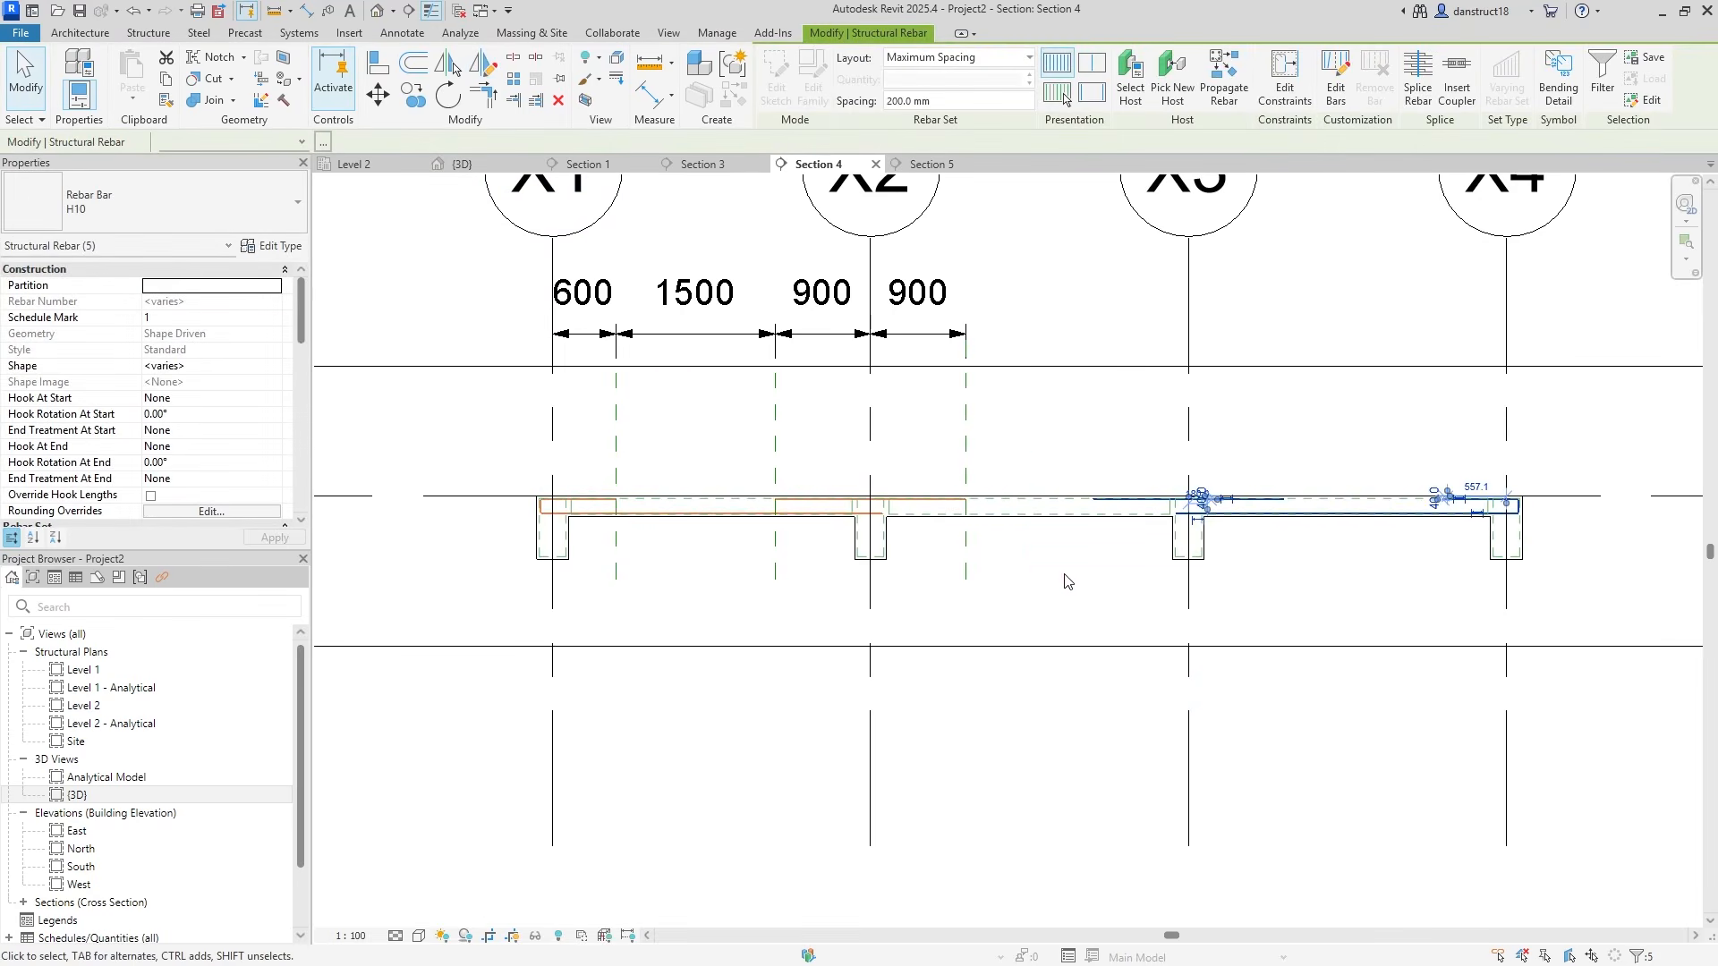
Inspect the mirrored rebar sets in the Level 2 plan, return to Section 4 and examine the slab between grids X2 and X3
click(1069, 573)
click(354, 164)
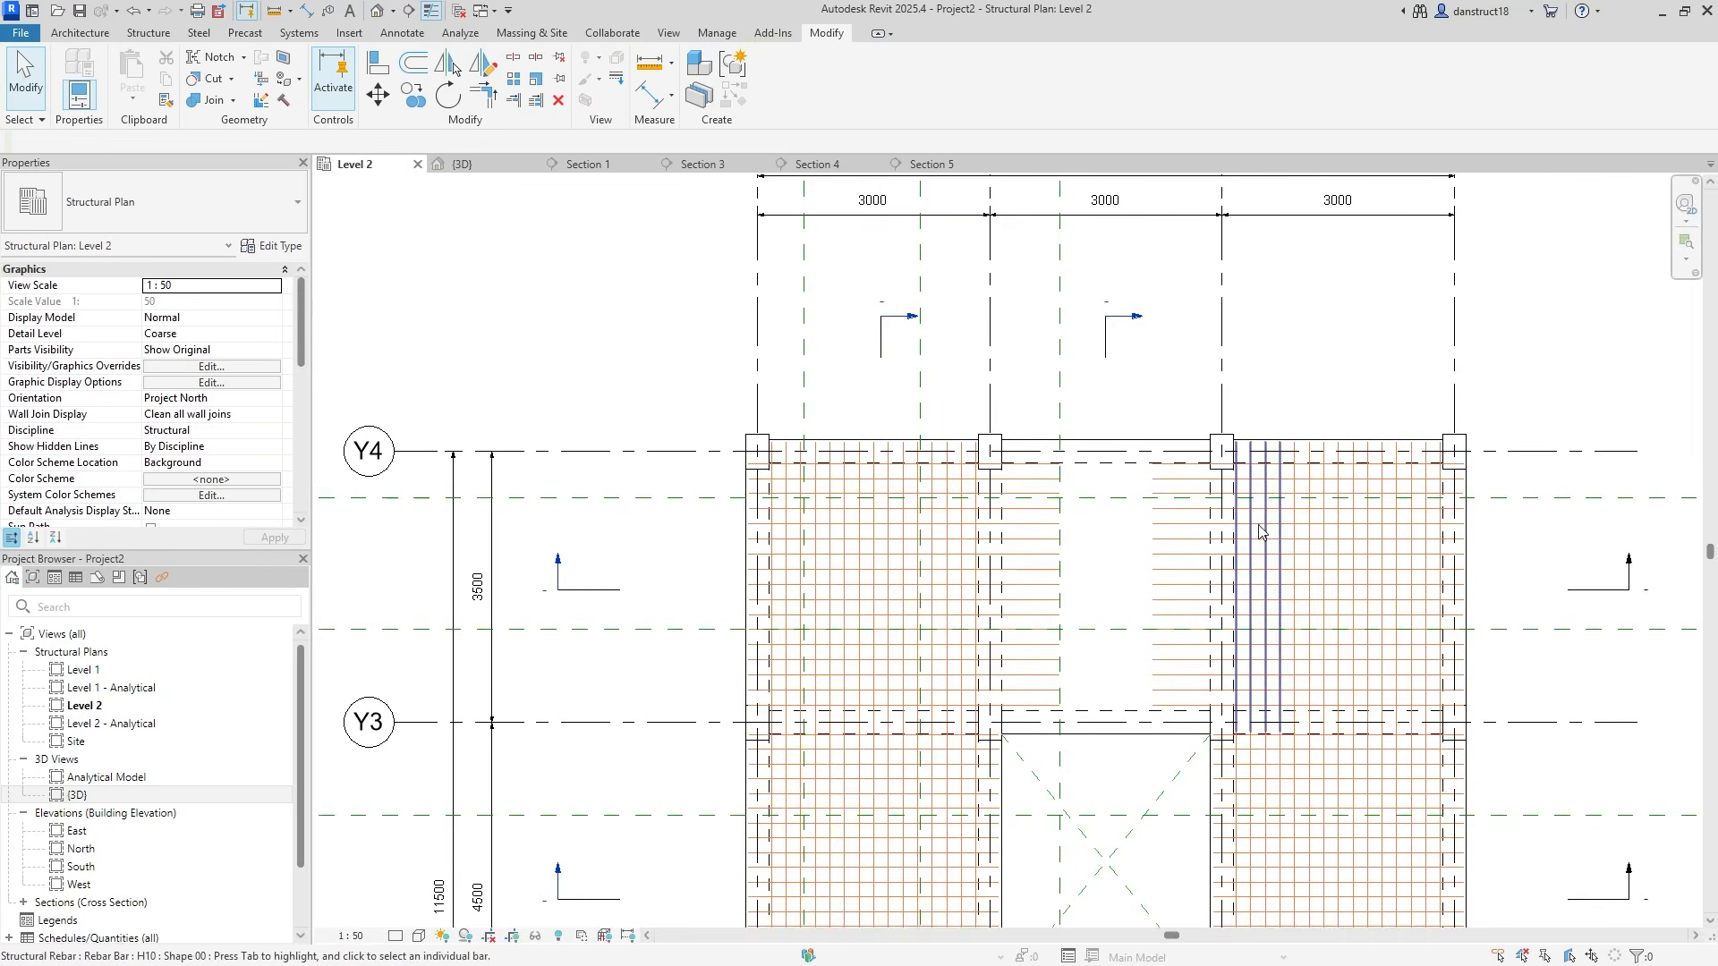
double_click(558, 561)
scroll(1027, 508, up, 5)
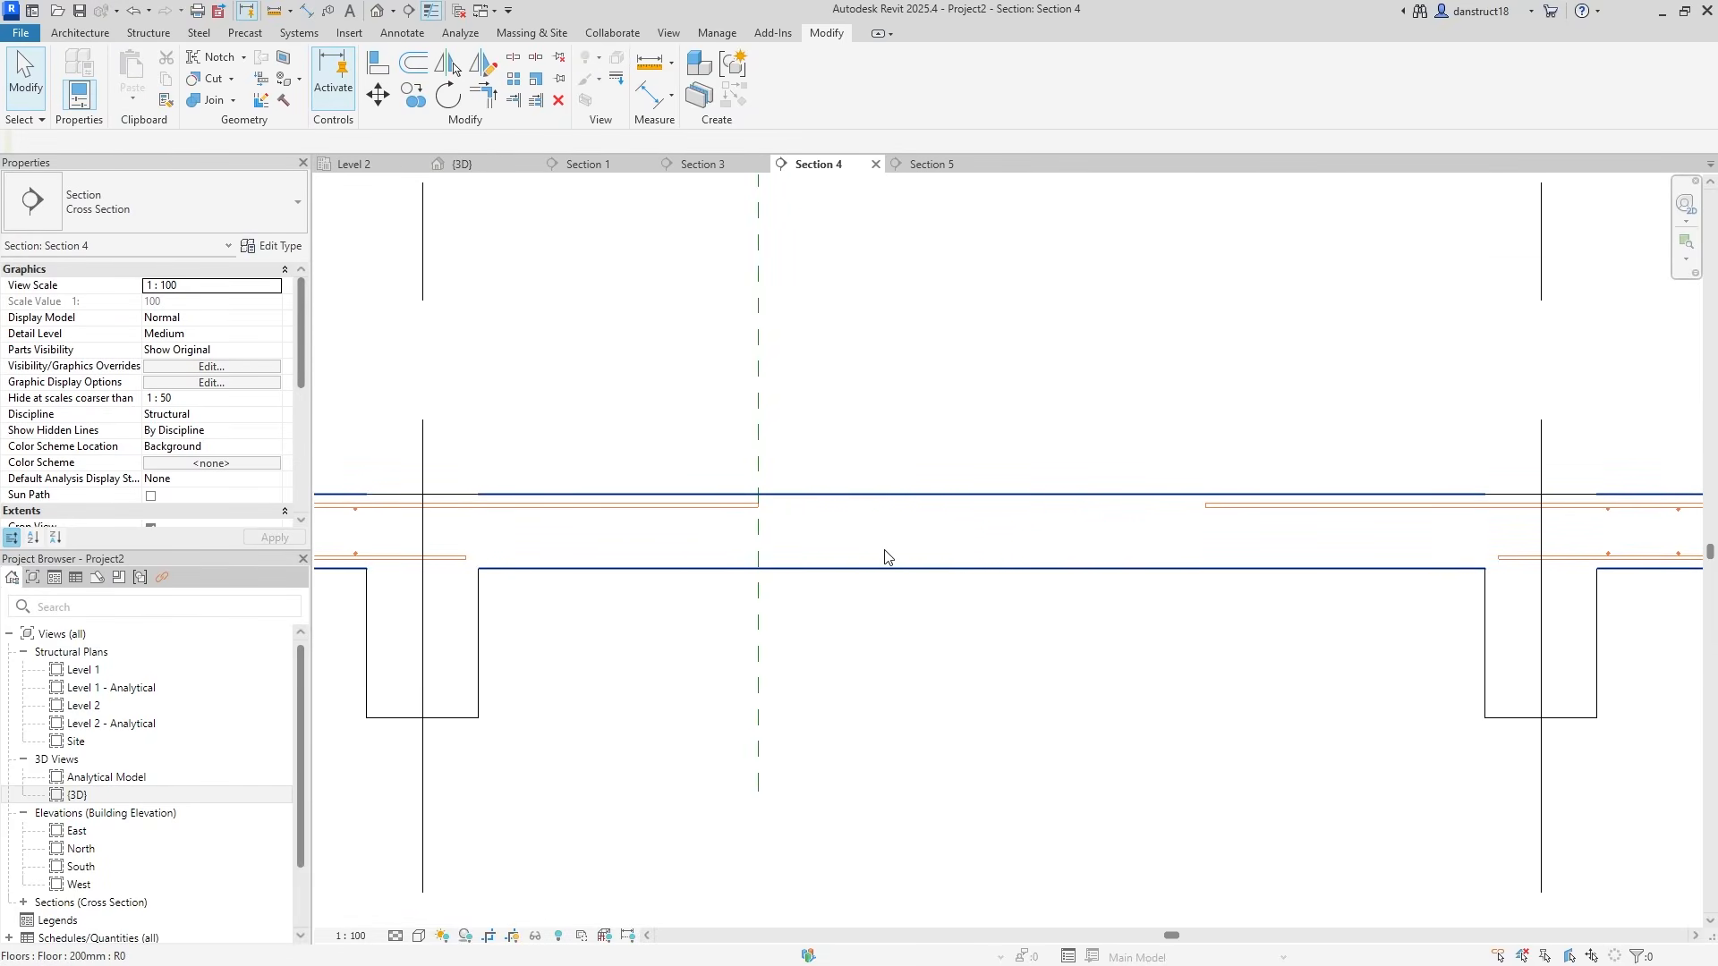
scroll(985, 536, down, 4)
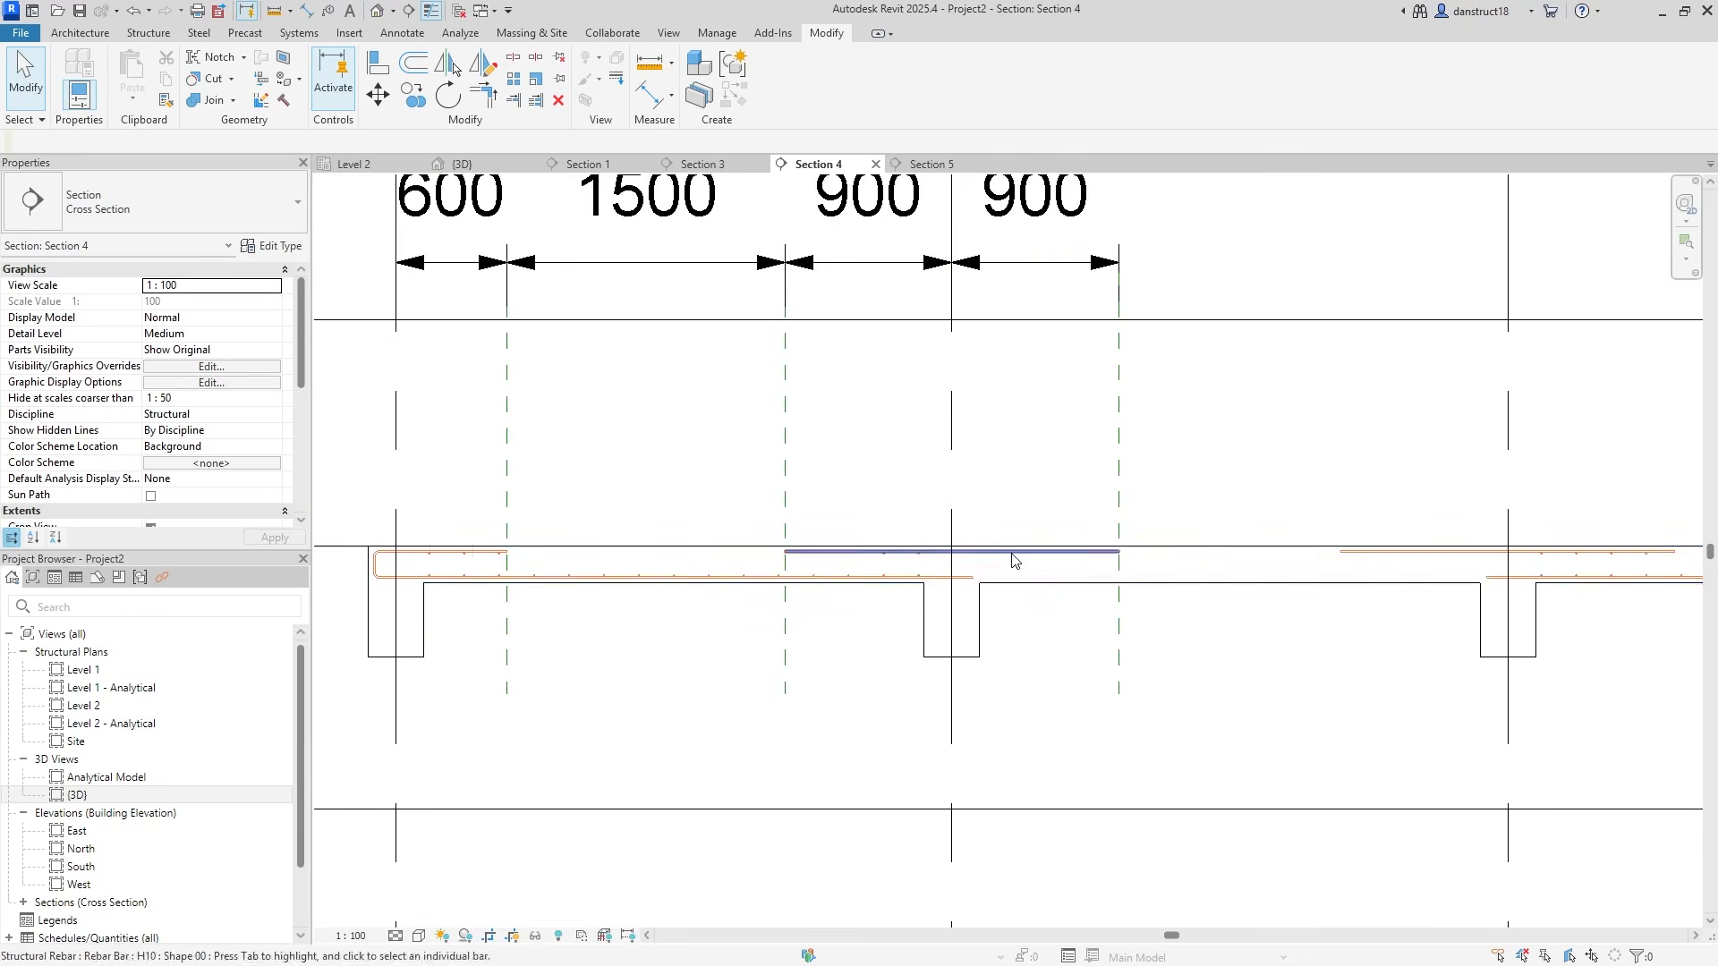
scroll(375, 568, up, 2)
scroll(461, 581, down, 4)
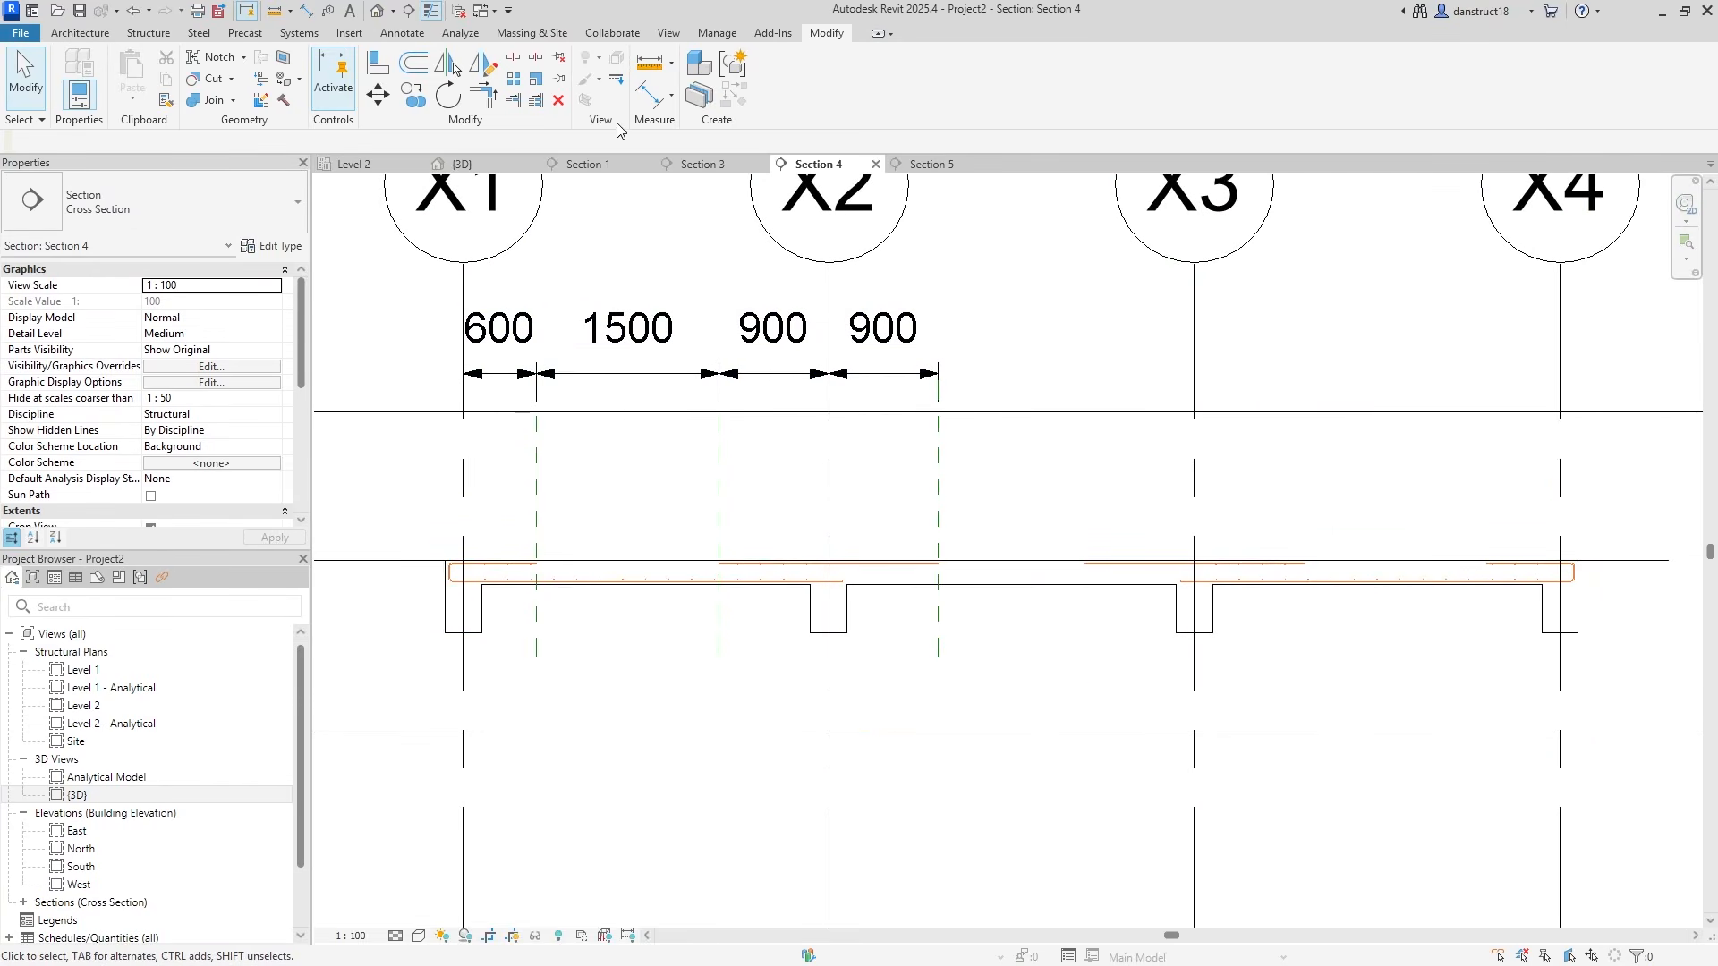
Add an aligned dimension string across grids X1, X2, X3 and X4 in Section 4, above the existing dimension string
click(650, 95)
click(464, 285)
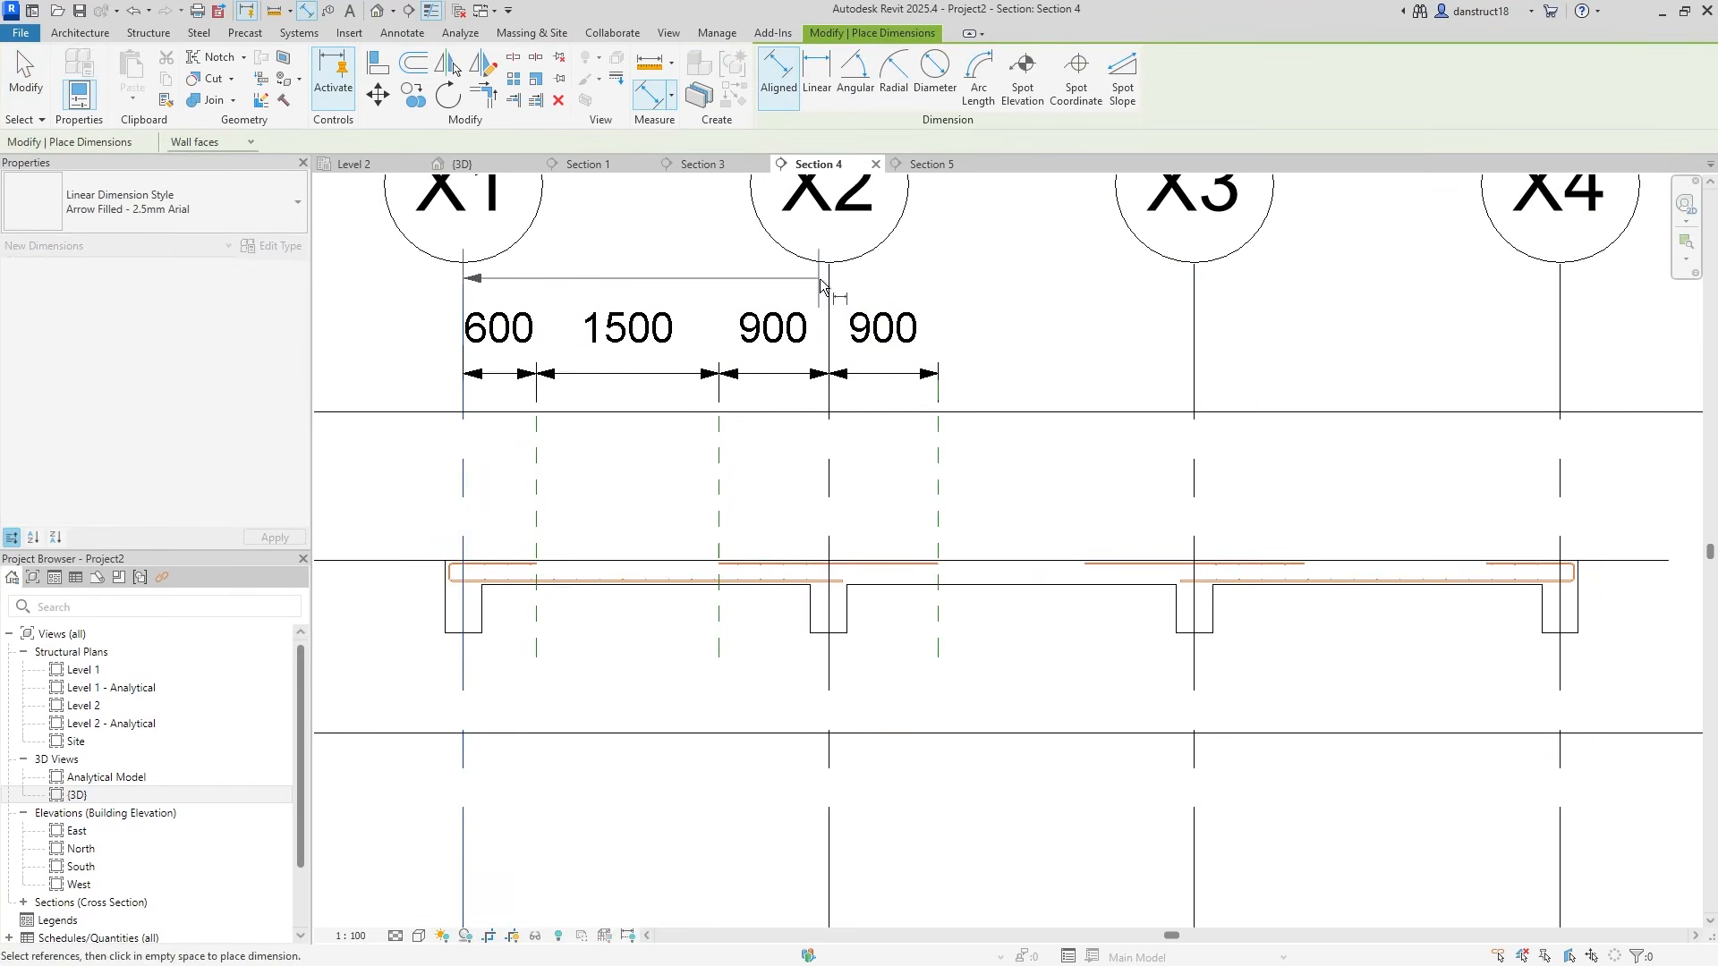
click(827, 333)
click(1195, 291)
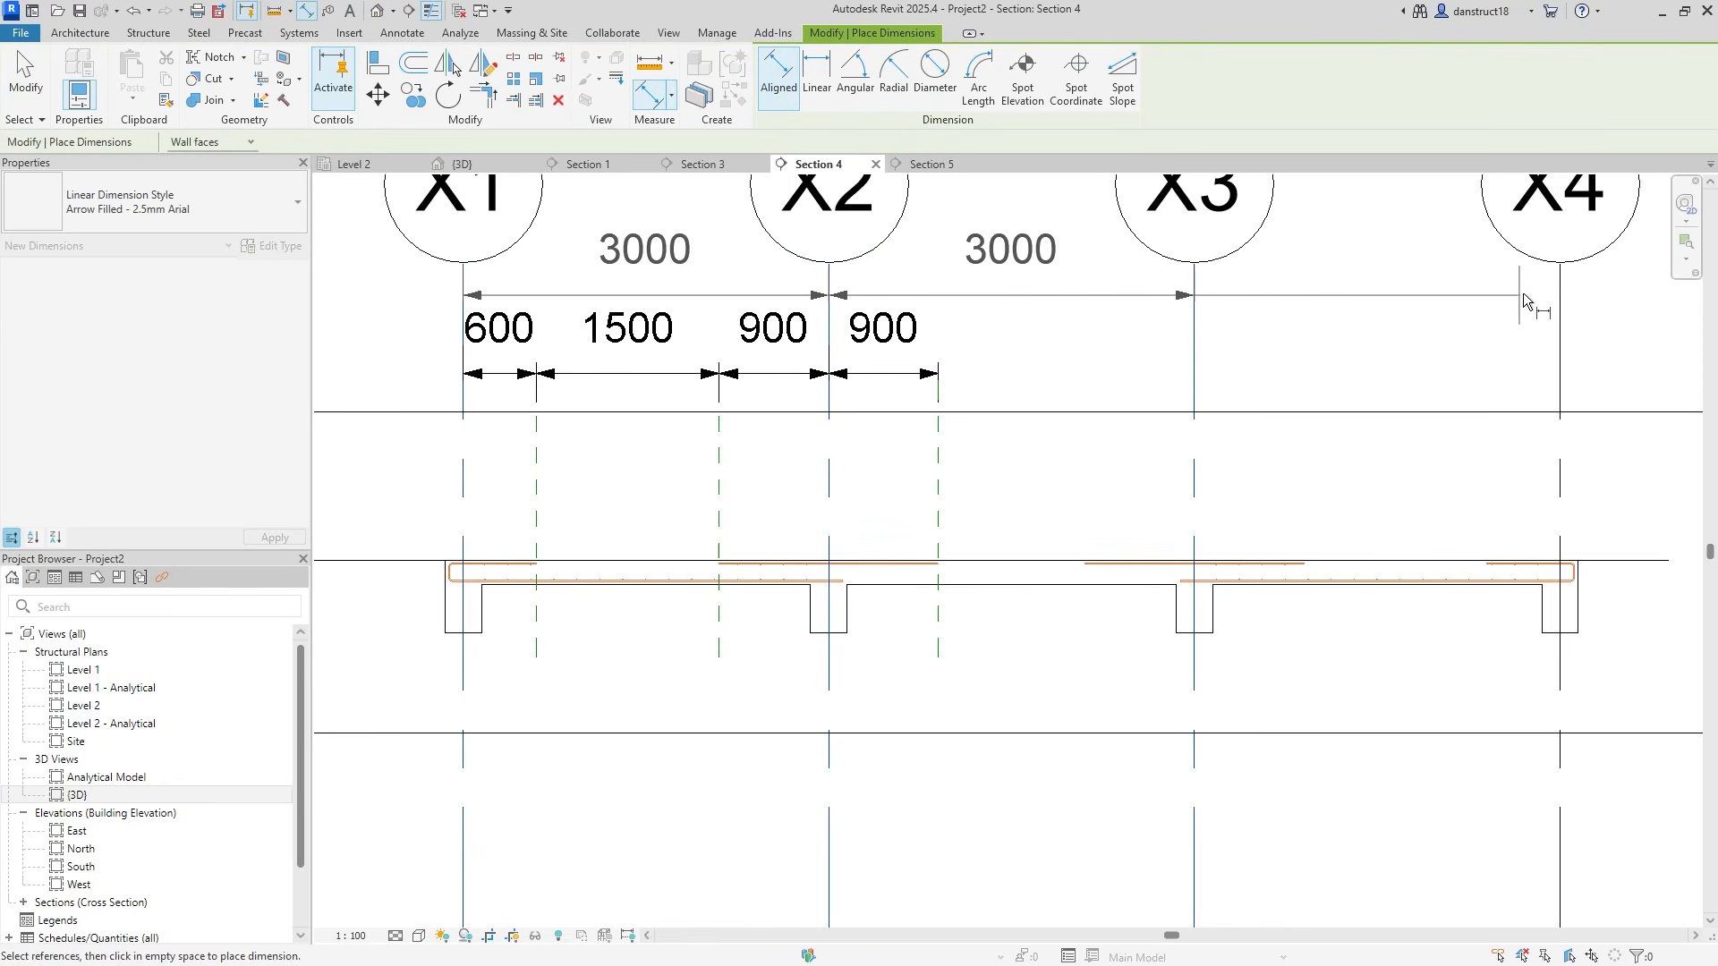
click(1560, 295)
click(1632, 296)
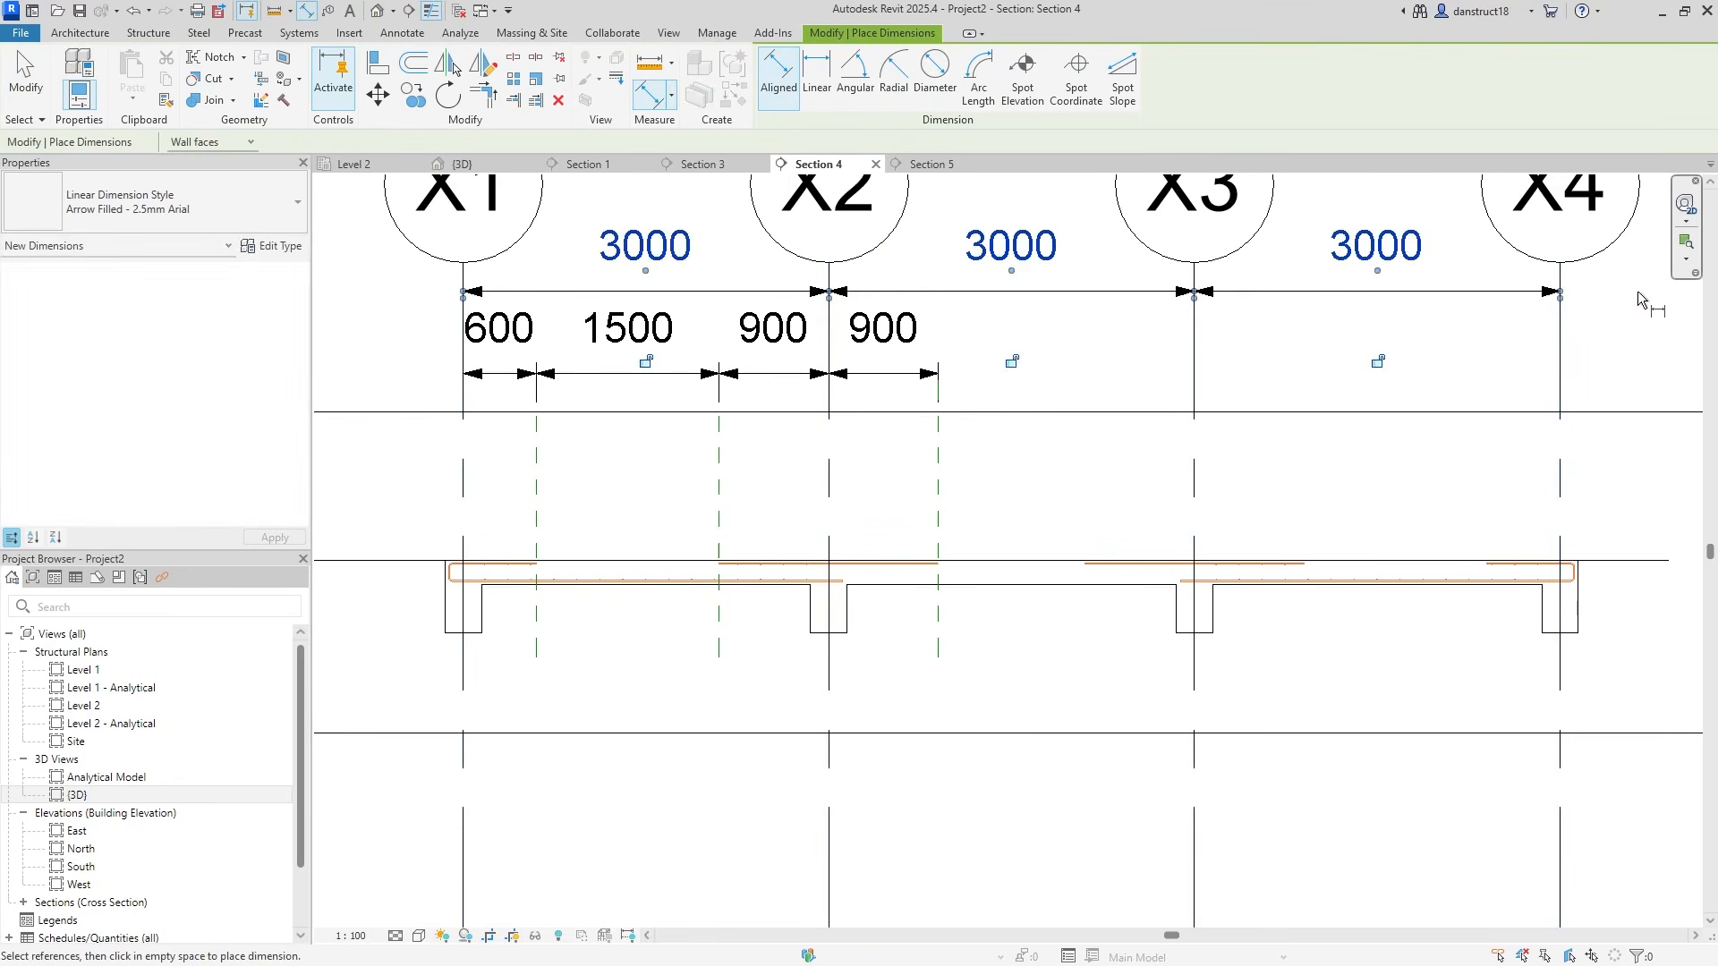
click(24, 105)
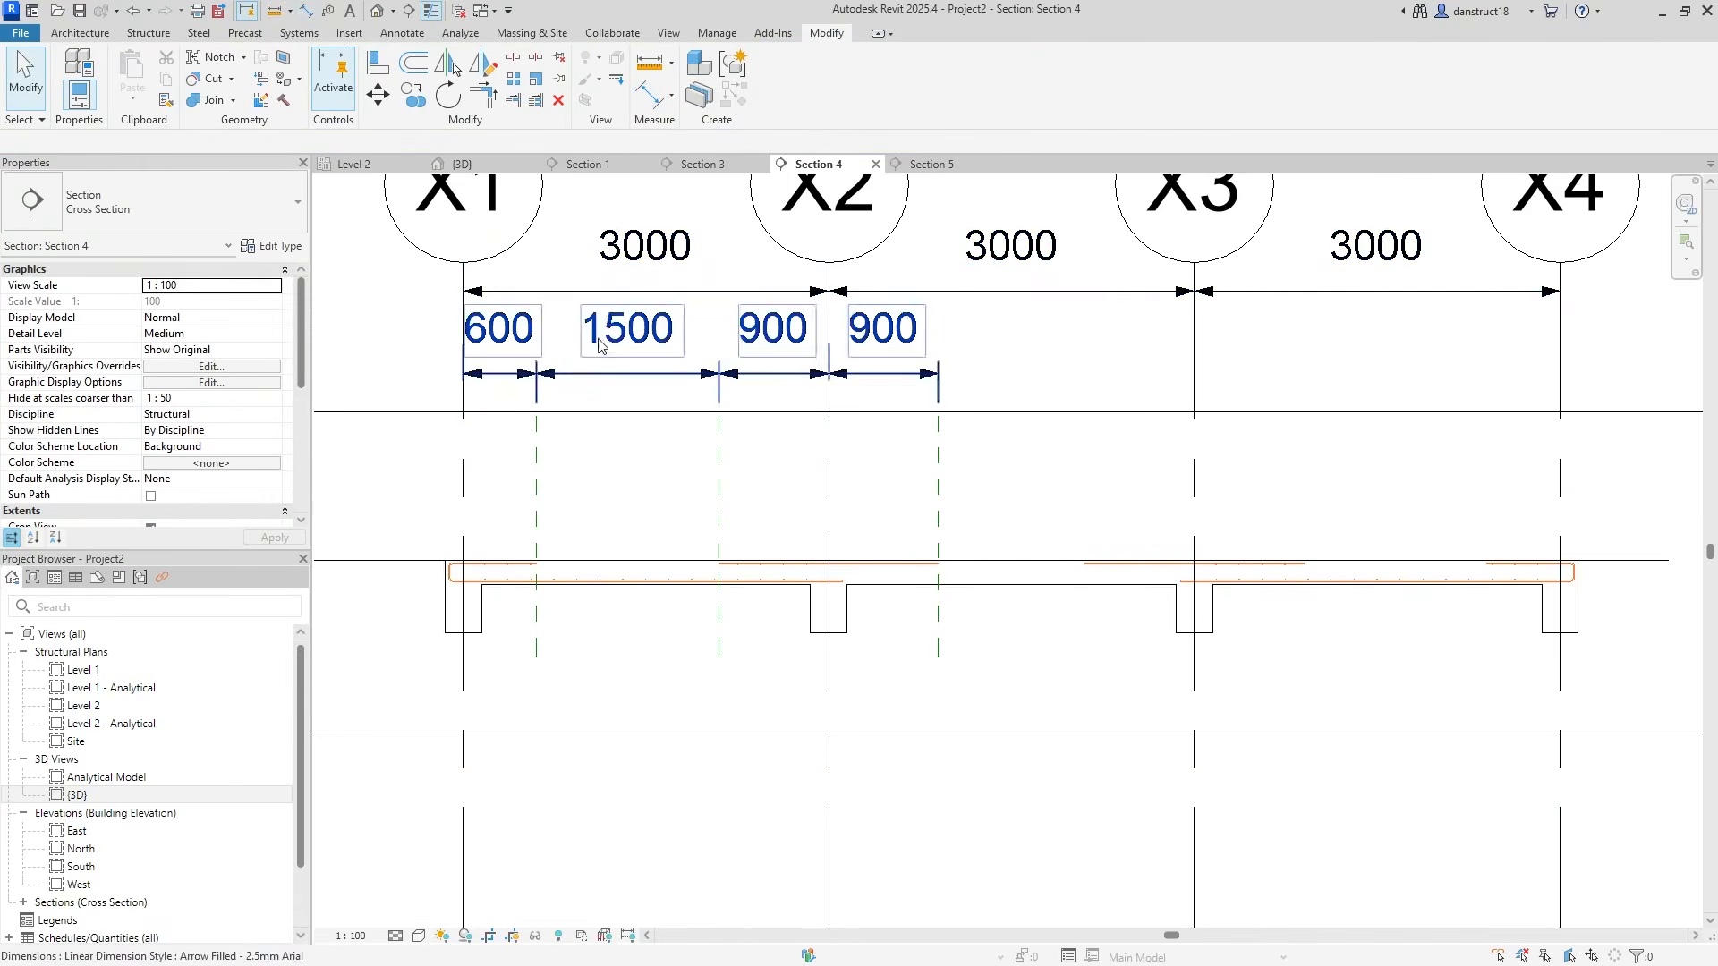
Copy the two shape 21 rebar sets of the X1–X2 bay into the X2–X3 bay, from grid X1 to grid X2
scroll(429, 582, up, 3)
scroll(428, 582, up, 3)
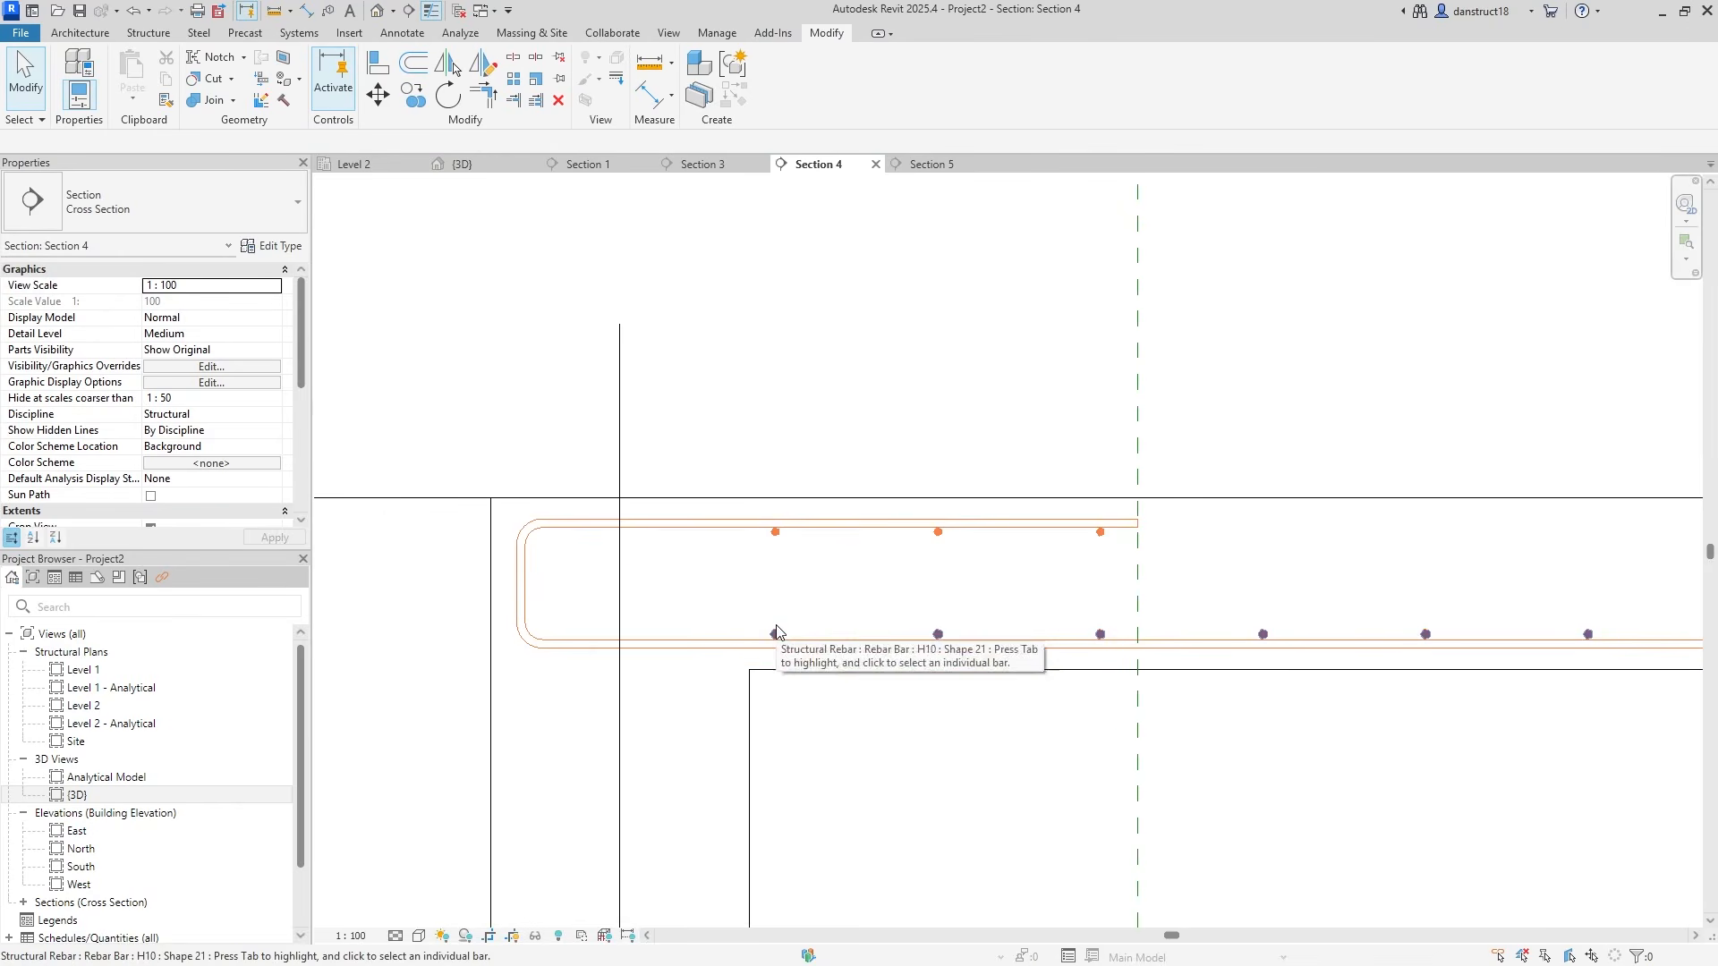
click(773, 639)
ctrl+click(599, 642)
scroll(555, 521, down, 5)
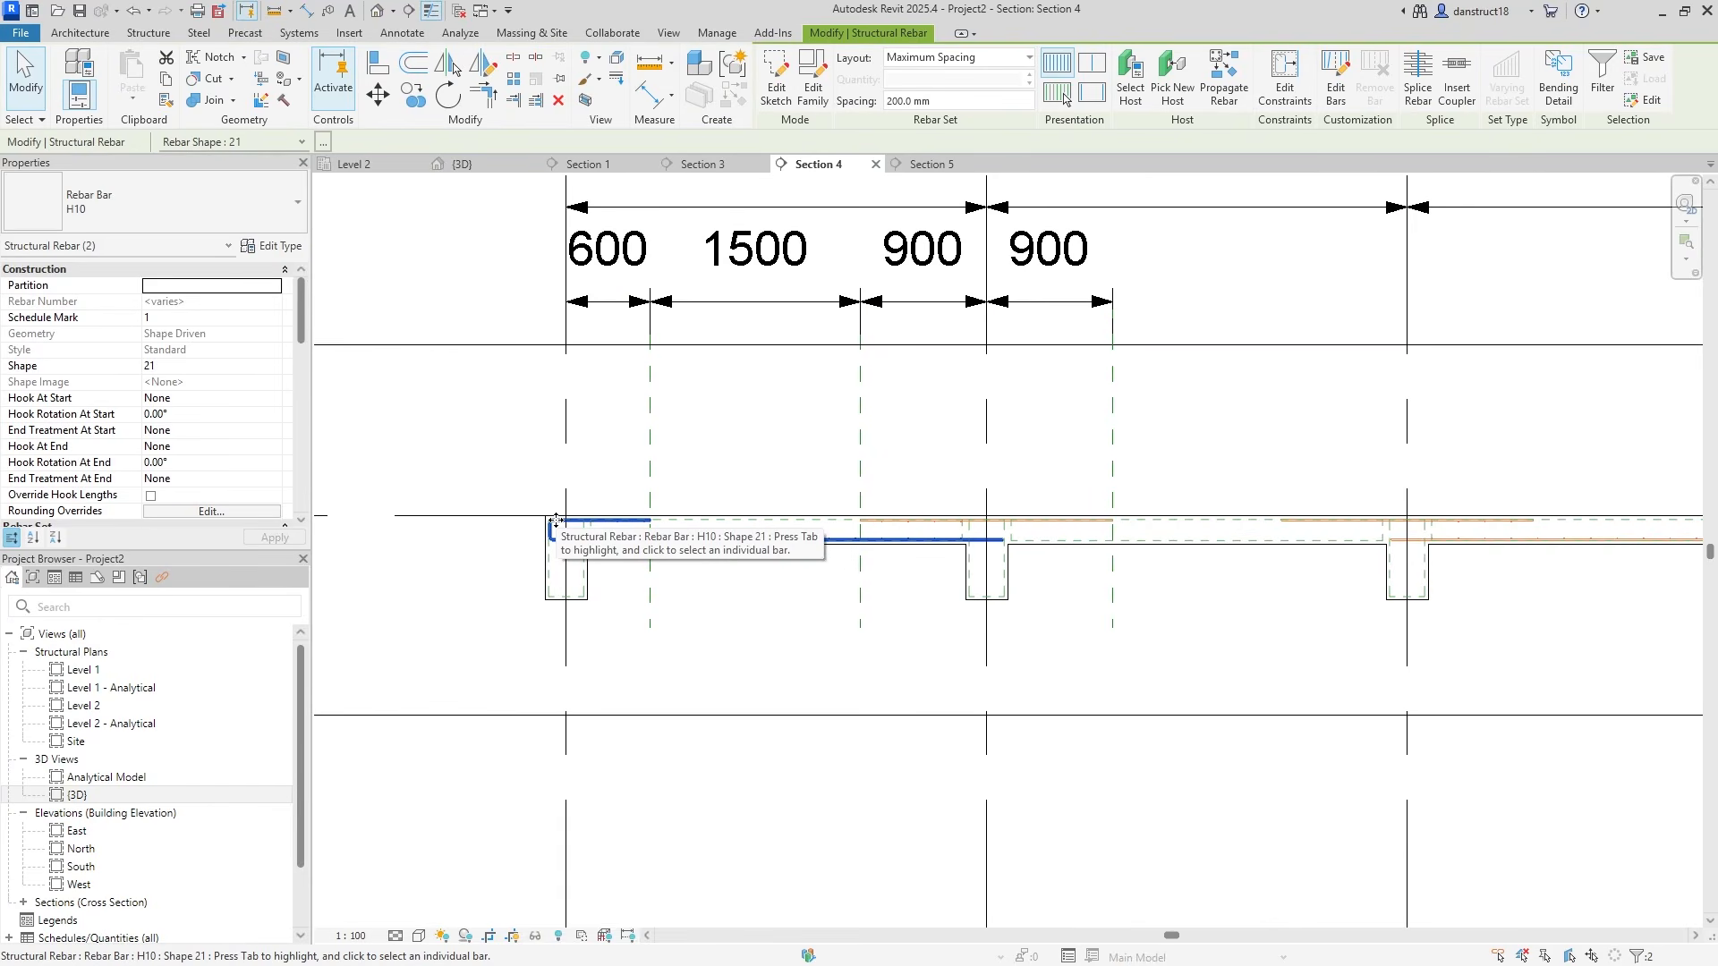
click(413, 94)
click(566, 658)
click(986, 656)
click(36, 90)
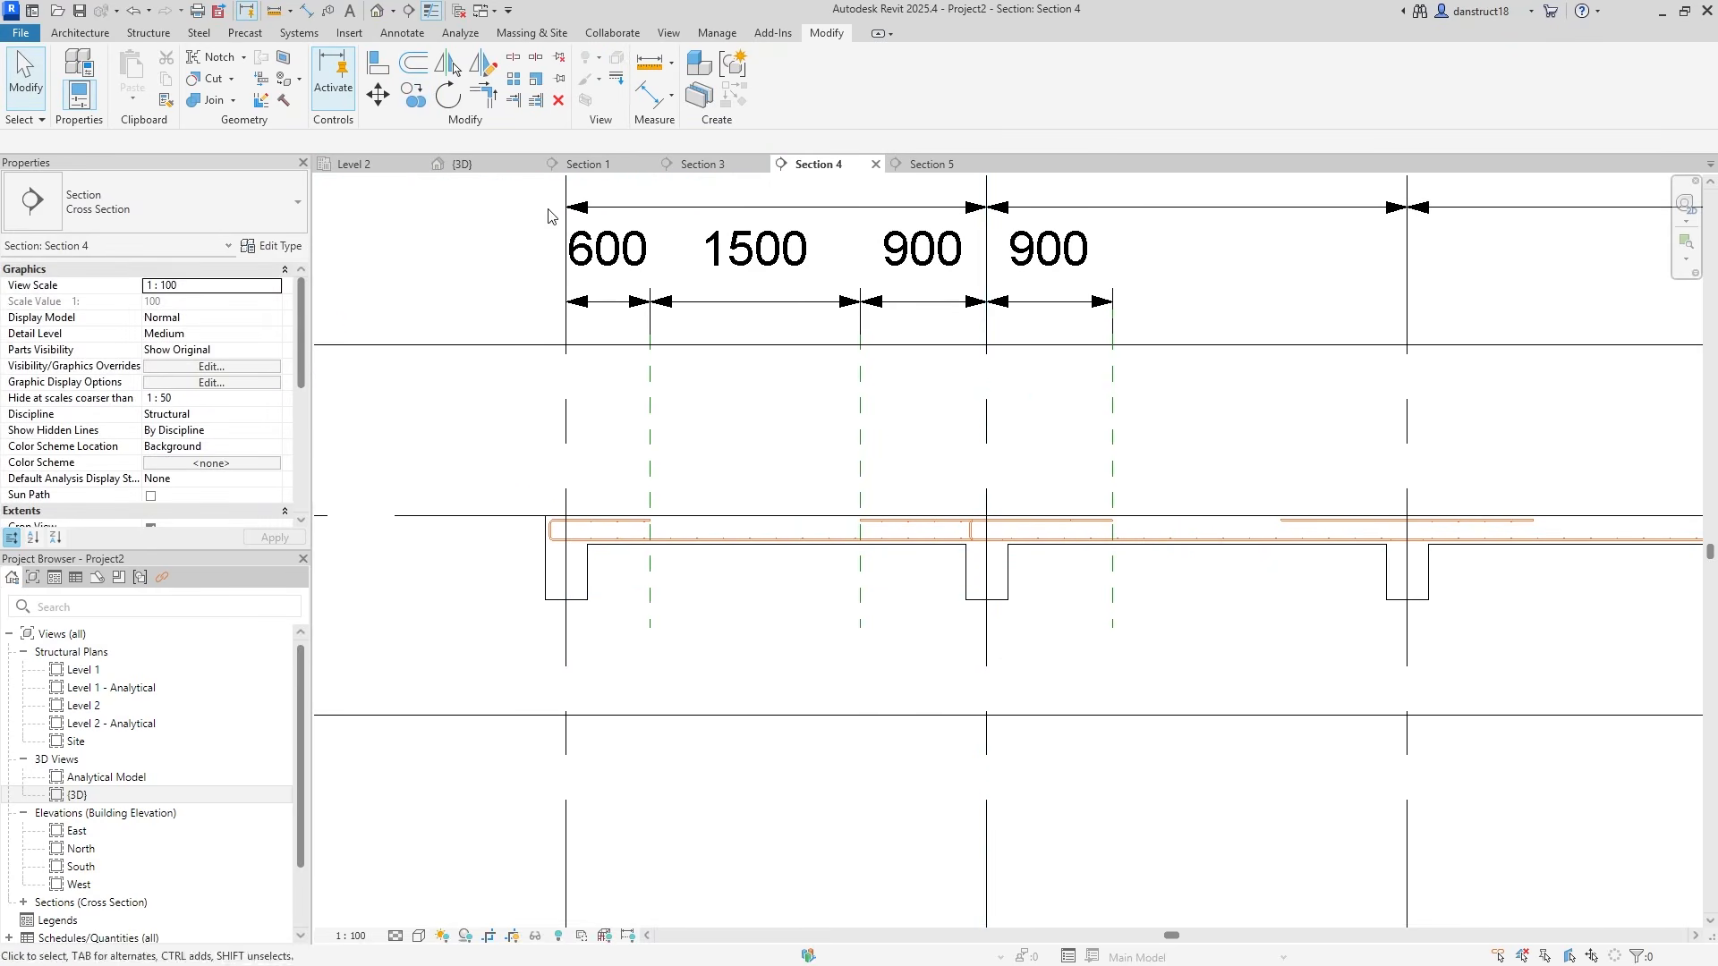
Delete the top and vertical legs from the sketch of the copied shape 21 bar at grid X2 and finish it as a straight bar
click(979, 533)
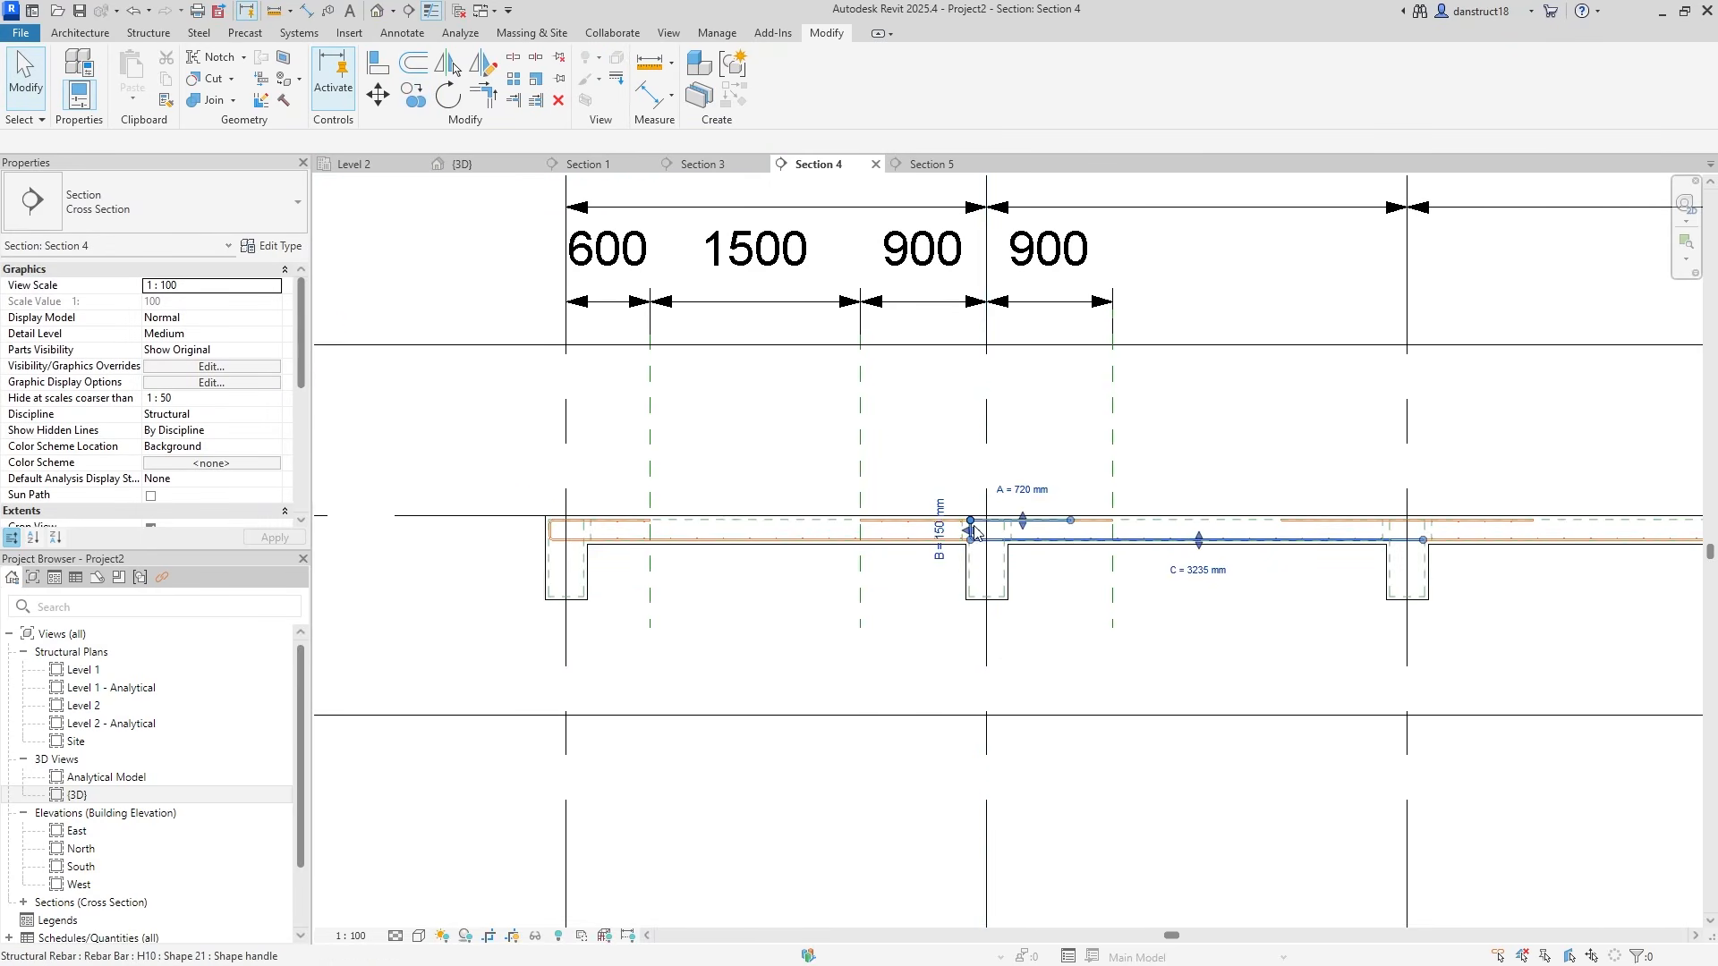
click(775, 82)
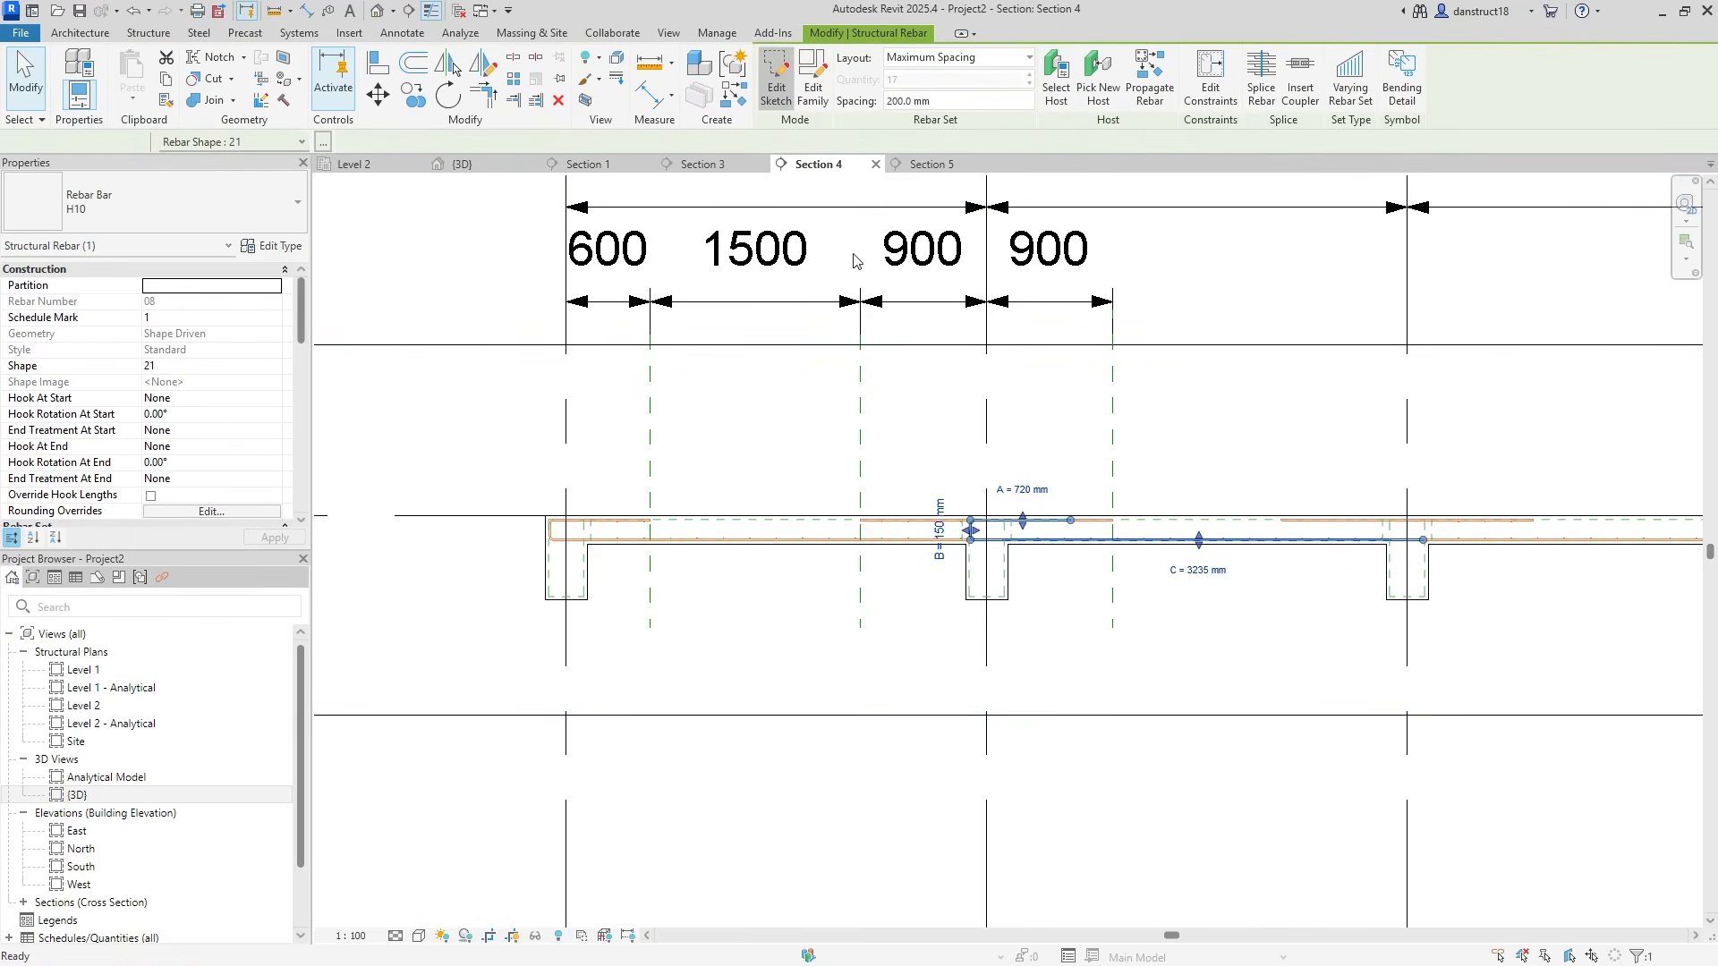
scroll(1055, 526, up, 3)
click(1054, 522)
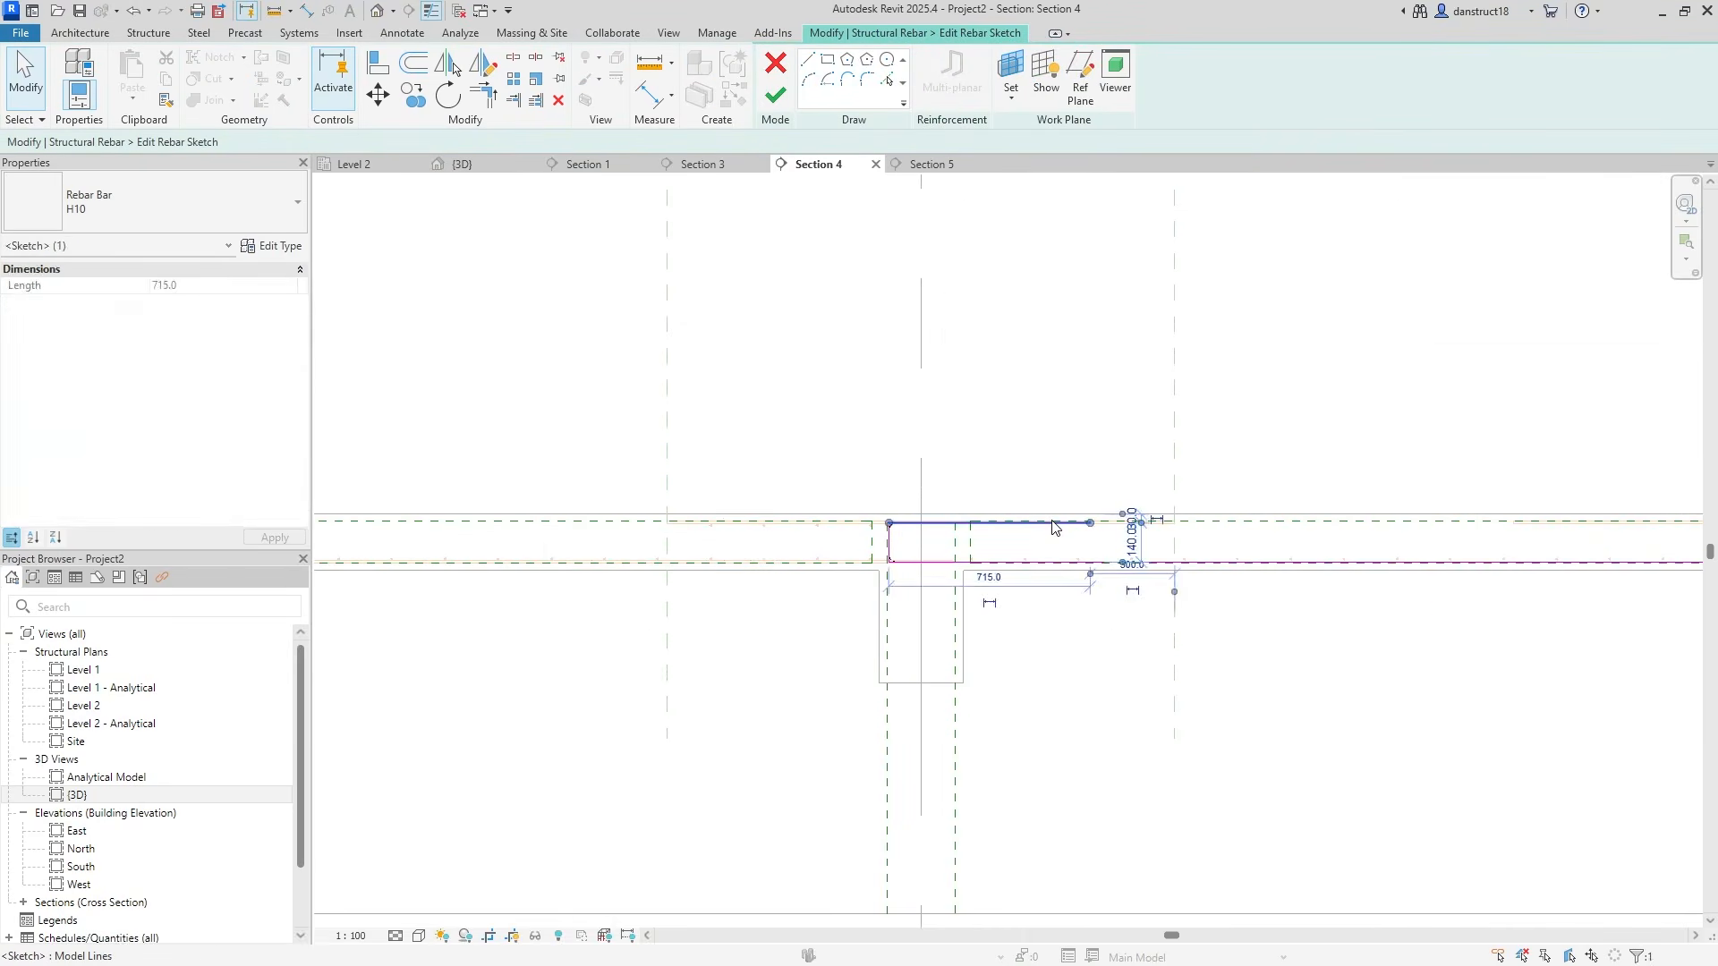
key(Delete)
click(898, 542)
key(Delete)
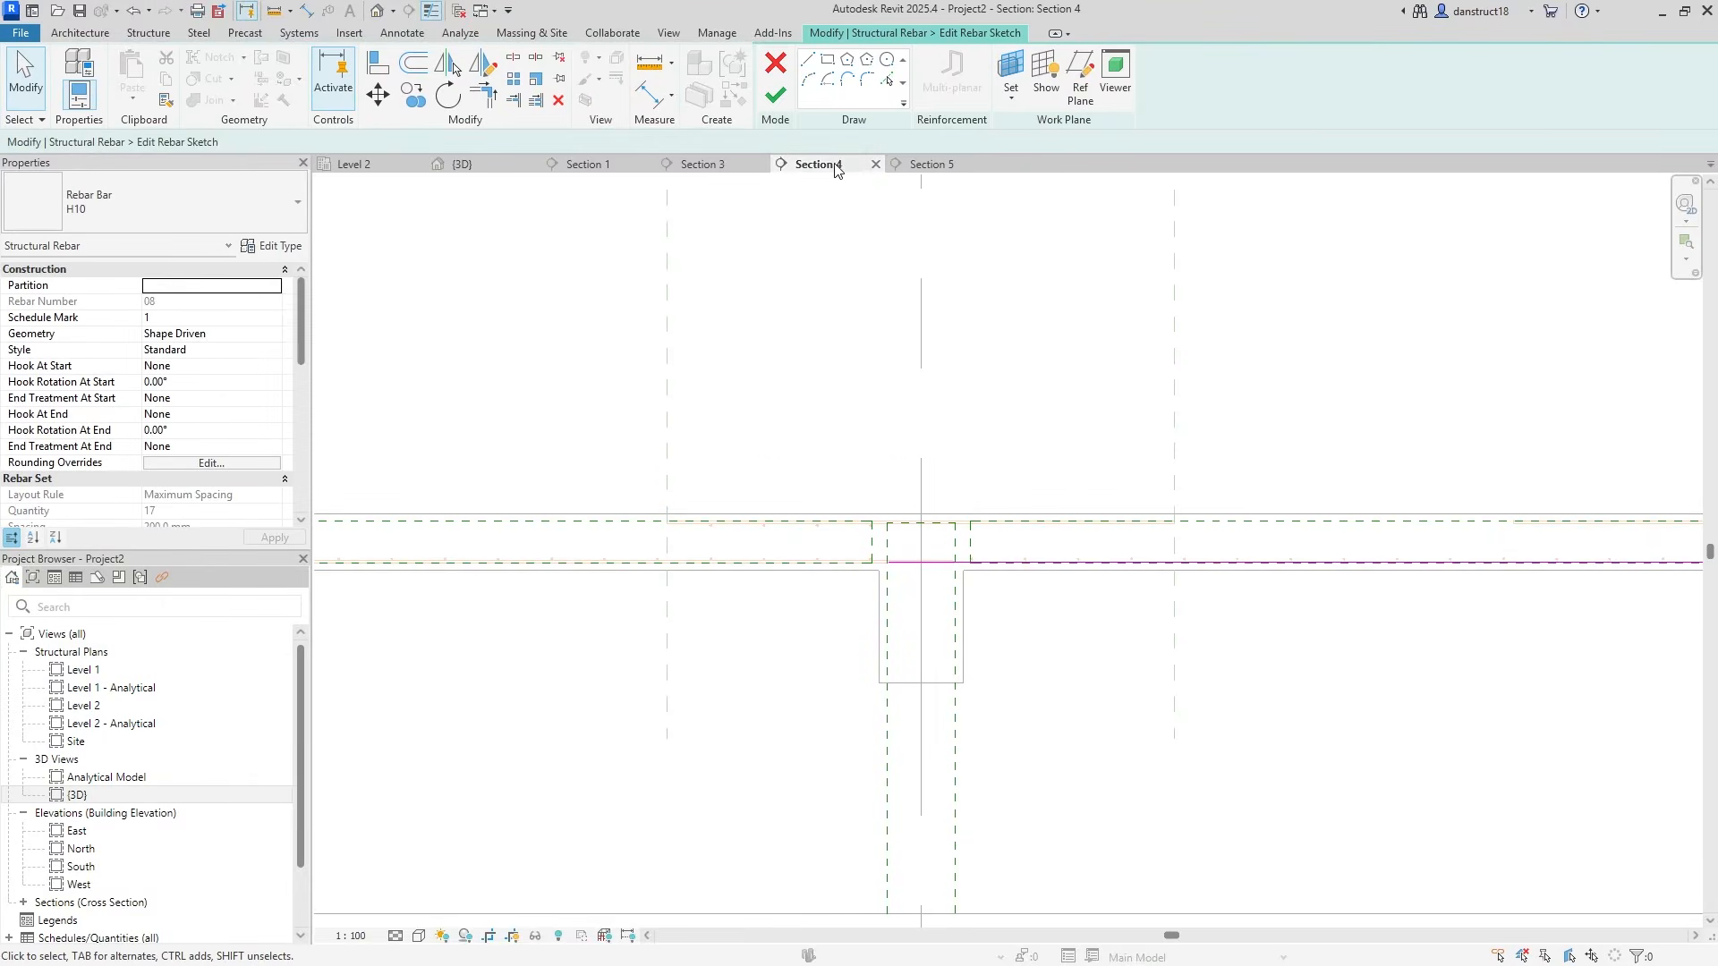
click(775, 100)
click(1074, 634)
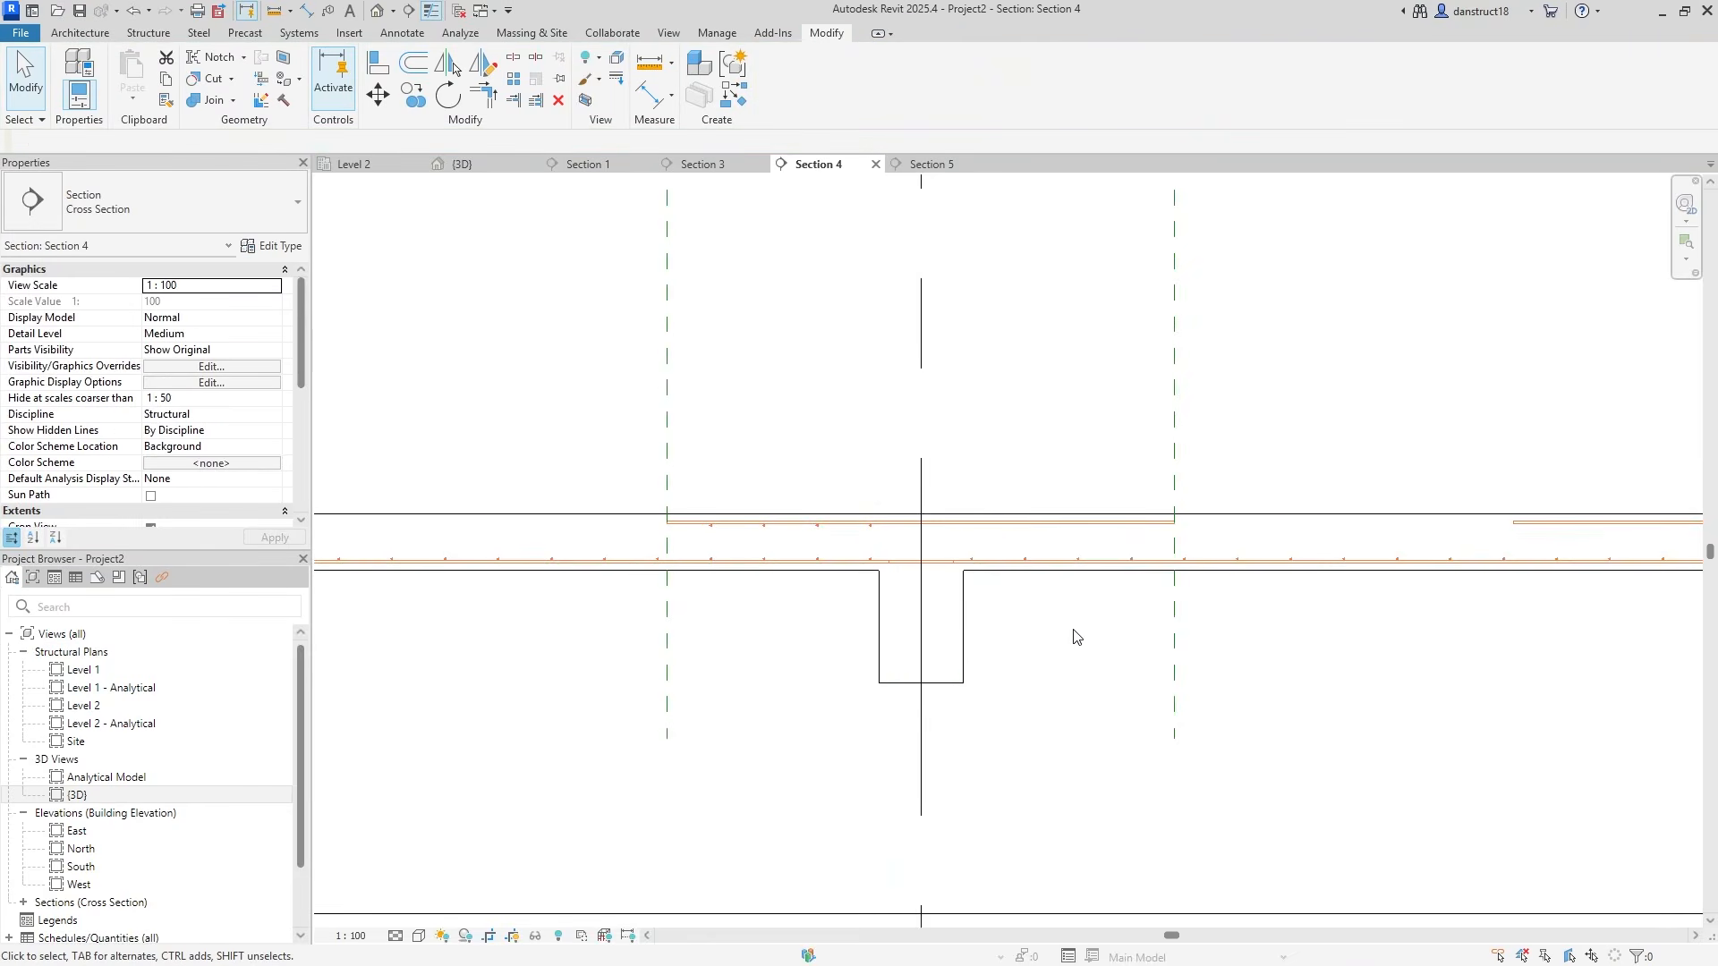
Stretch the distribution of the shape 00 top bar set at grid X2 across the beam toward the reference plane in the X2–X3 bay
scroll(1250, 636, down, 1)
middle_drag(1250, 636, 1041, 699)
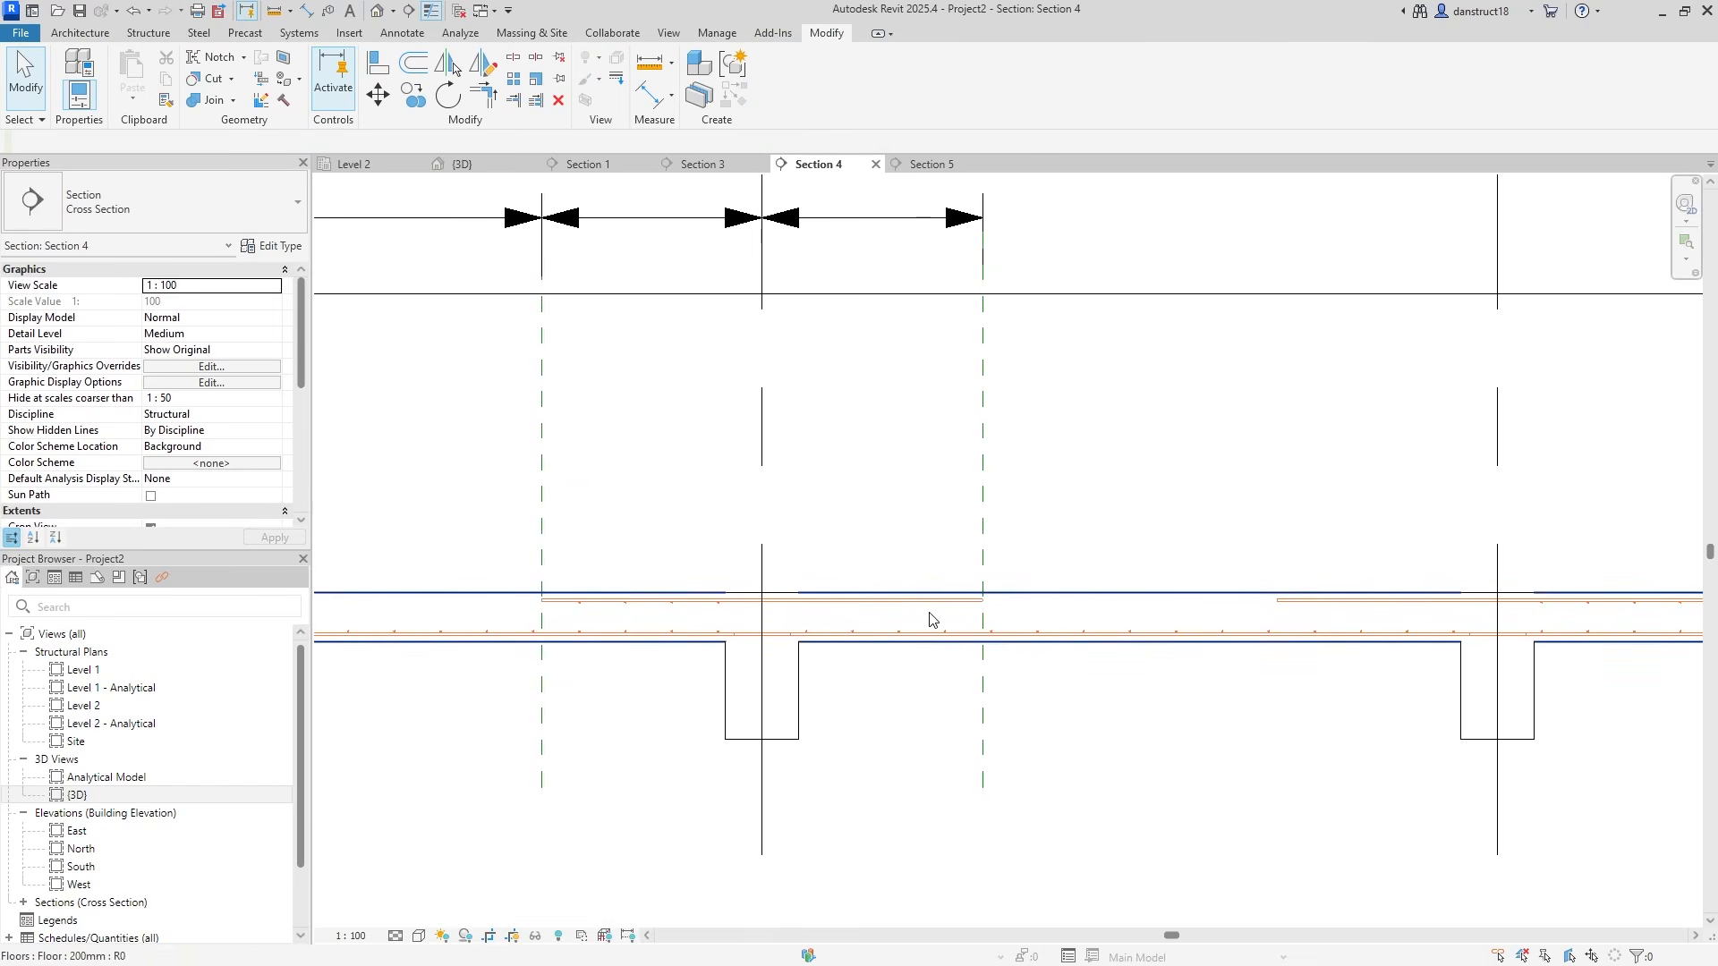
scroll(660, 623, up, 2)
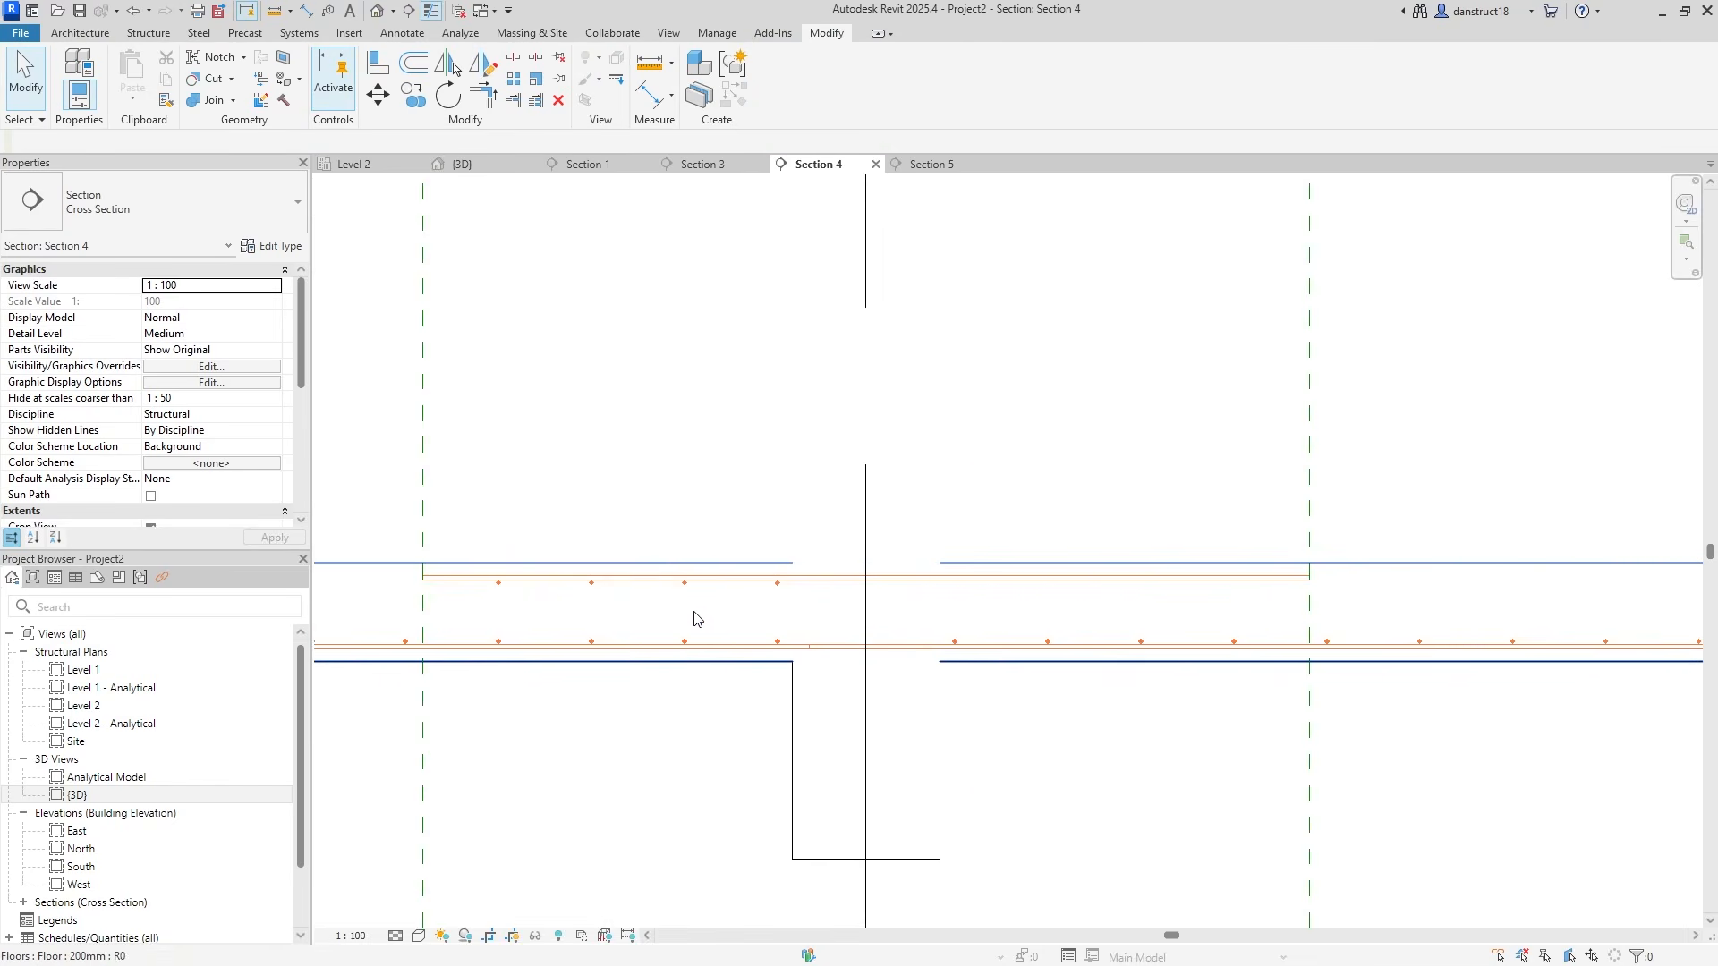
click(775, 595)
scroll(778, 581, up, 2)
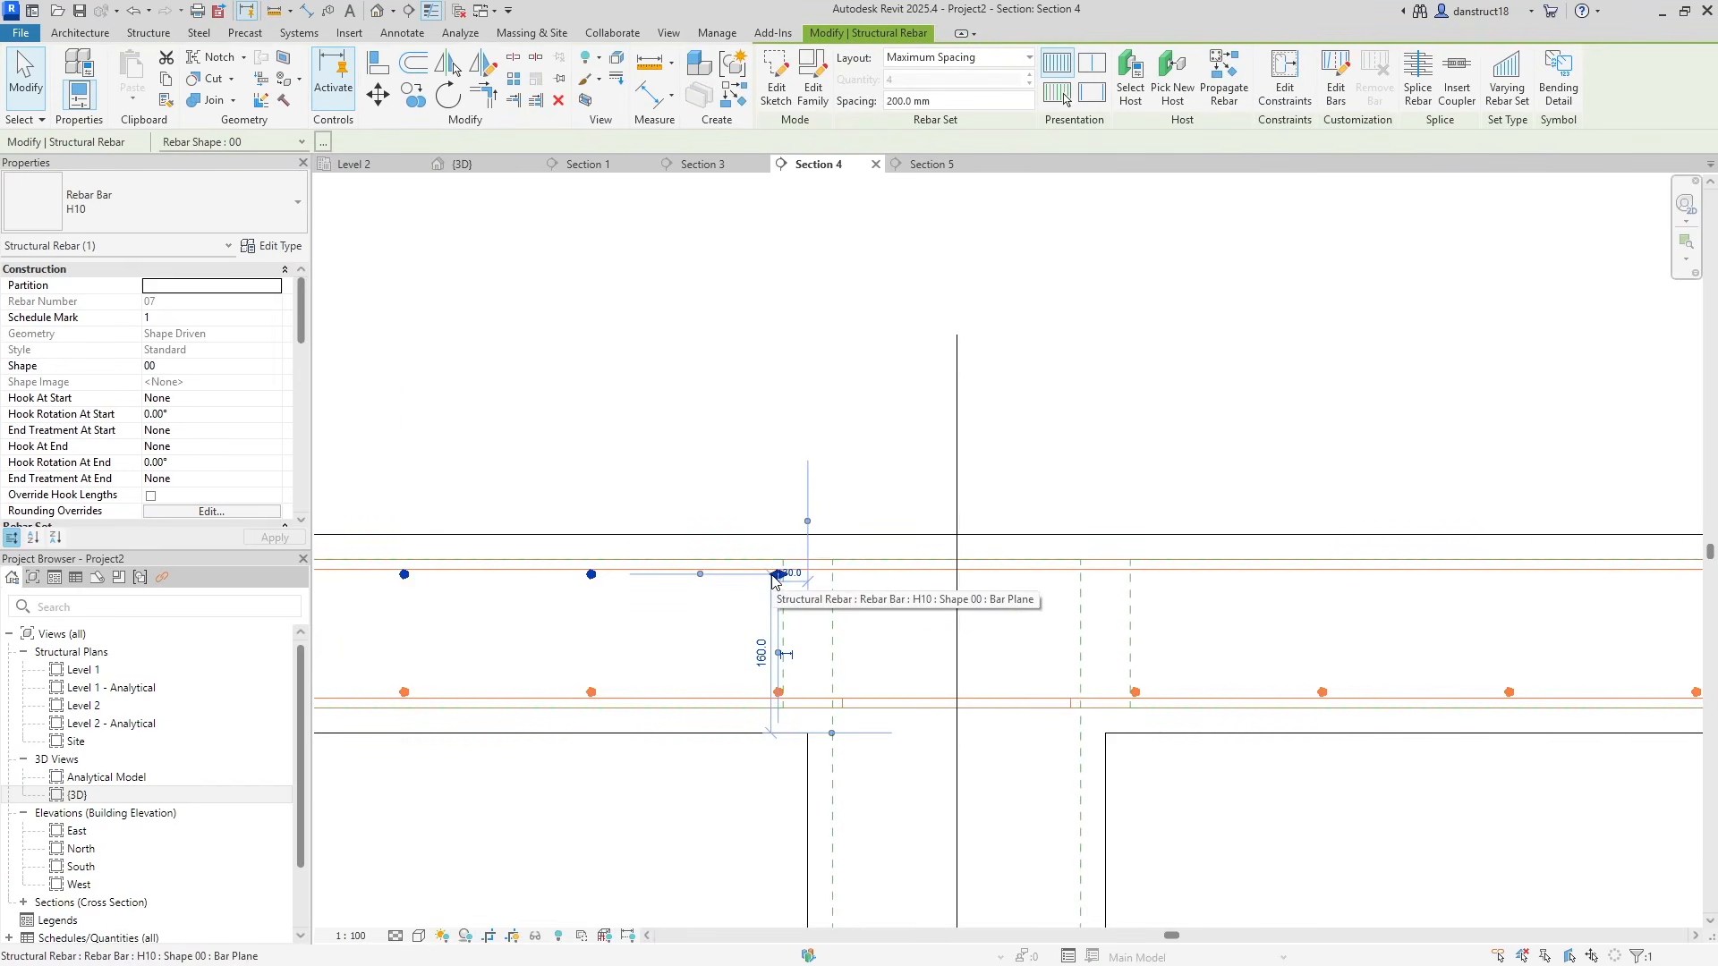
scroll(1164, 586, down, 1)
middle_drag(1213, 587, 626, 640)
drag(616, 619, 974, 616)
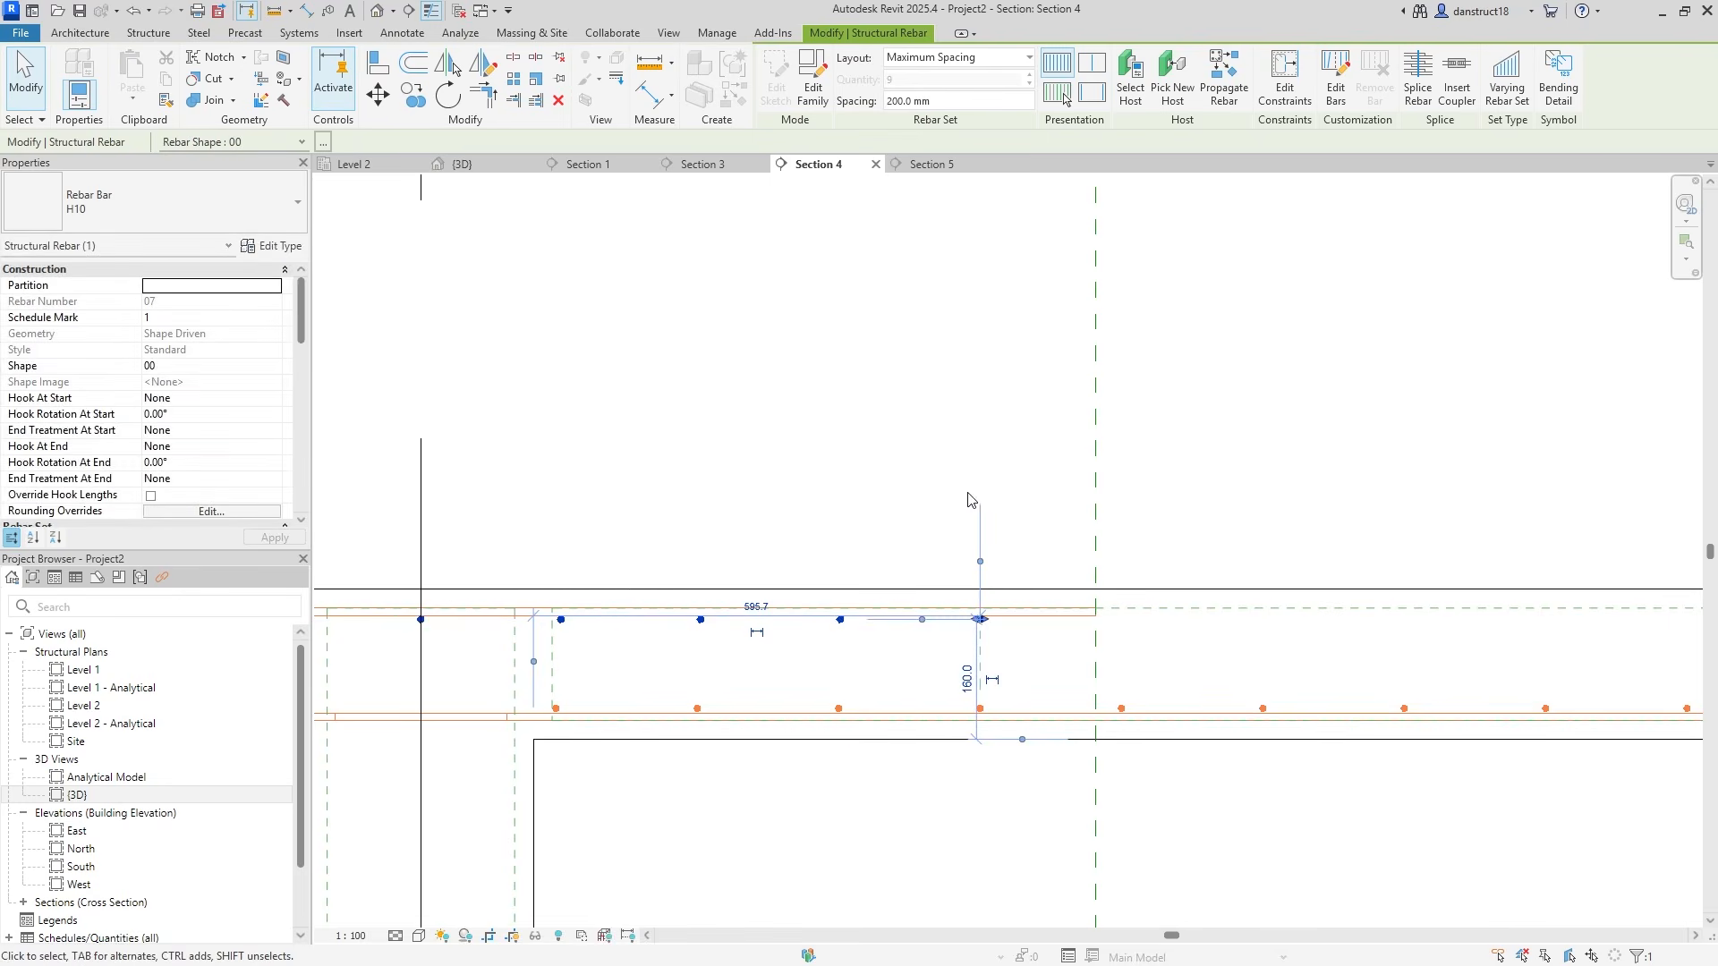
scroll(1028, 445, down, 3)
middle_drag(1672, 594, 968, 704)
scroll(968, 825, up, 3)
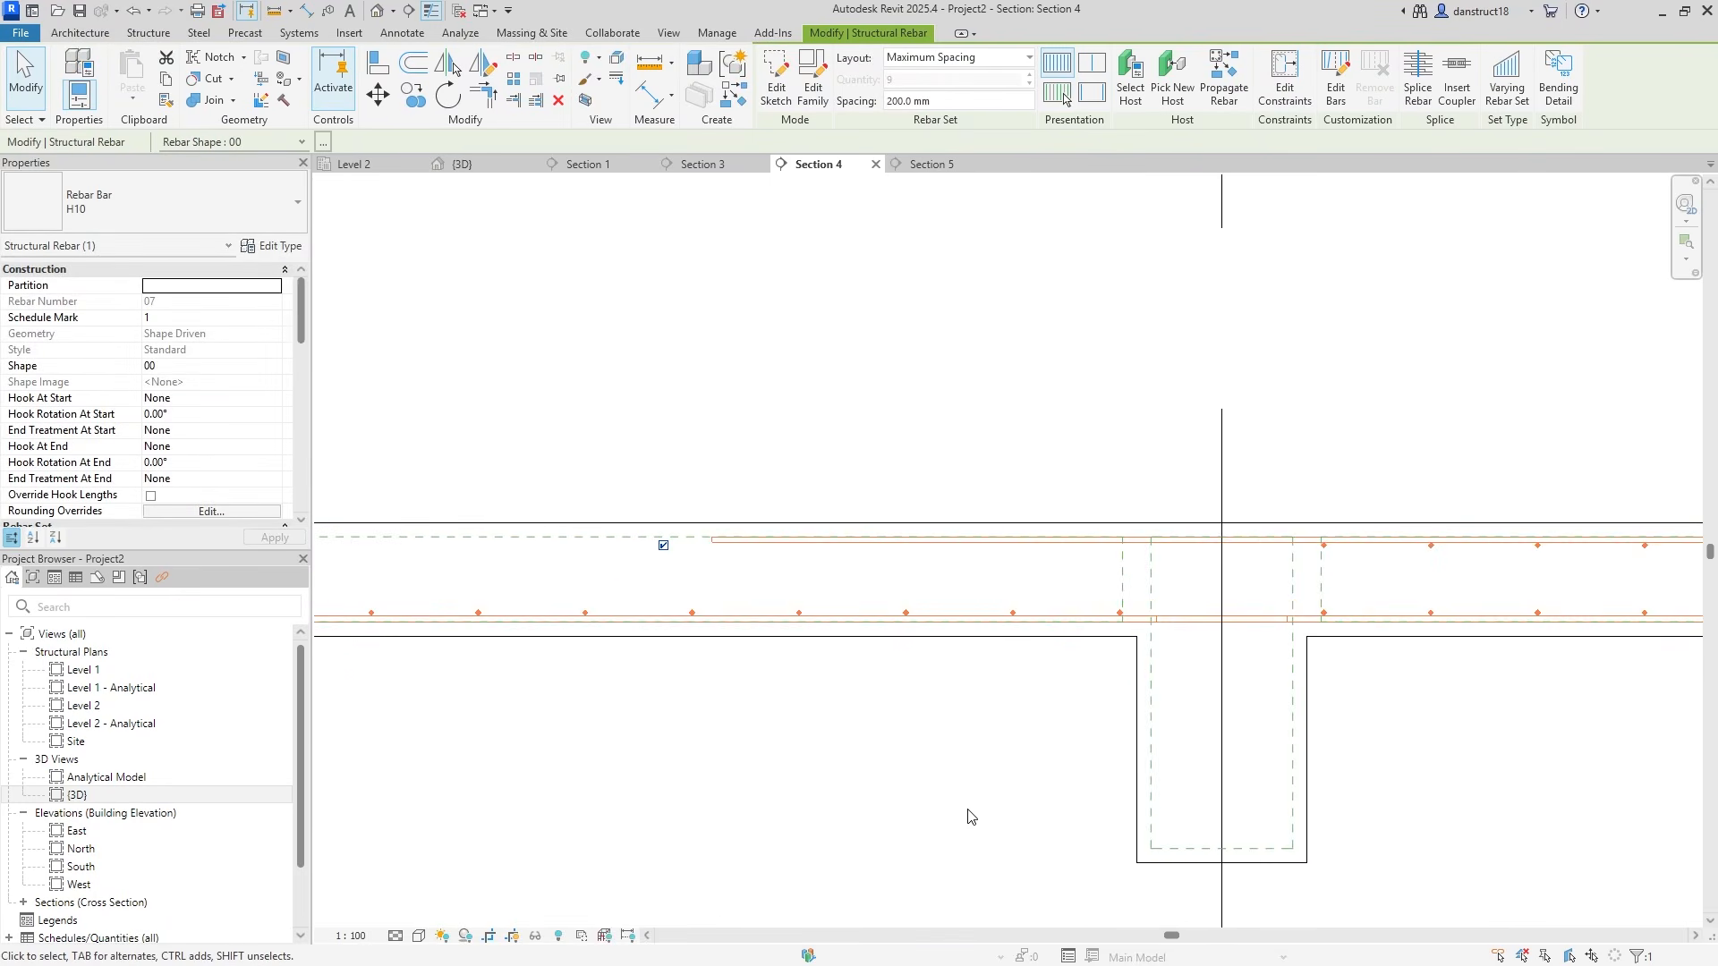
click(968, 809)
Stretch the distribution of the shape 00 top bar set at grid X3 across the beam into the X2–X3 bay
click(1337, 556)
drag(1325, 553, 823, 535)
scroll(782, 555, up, 3)
scroll(782, 556, up, 1)
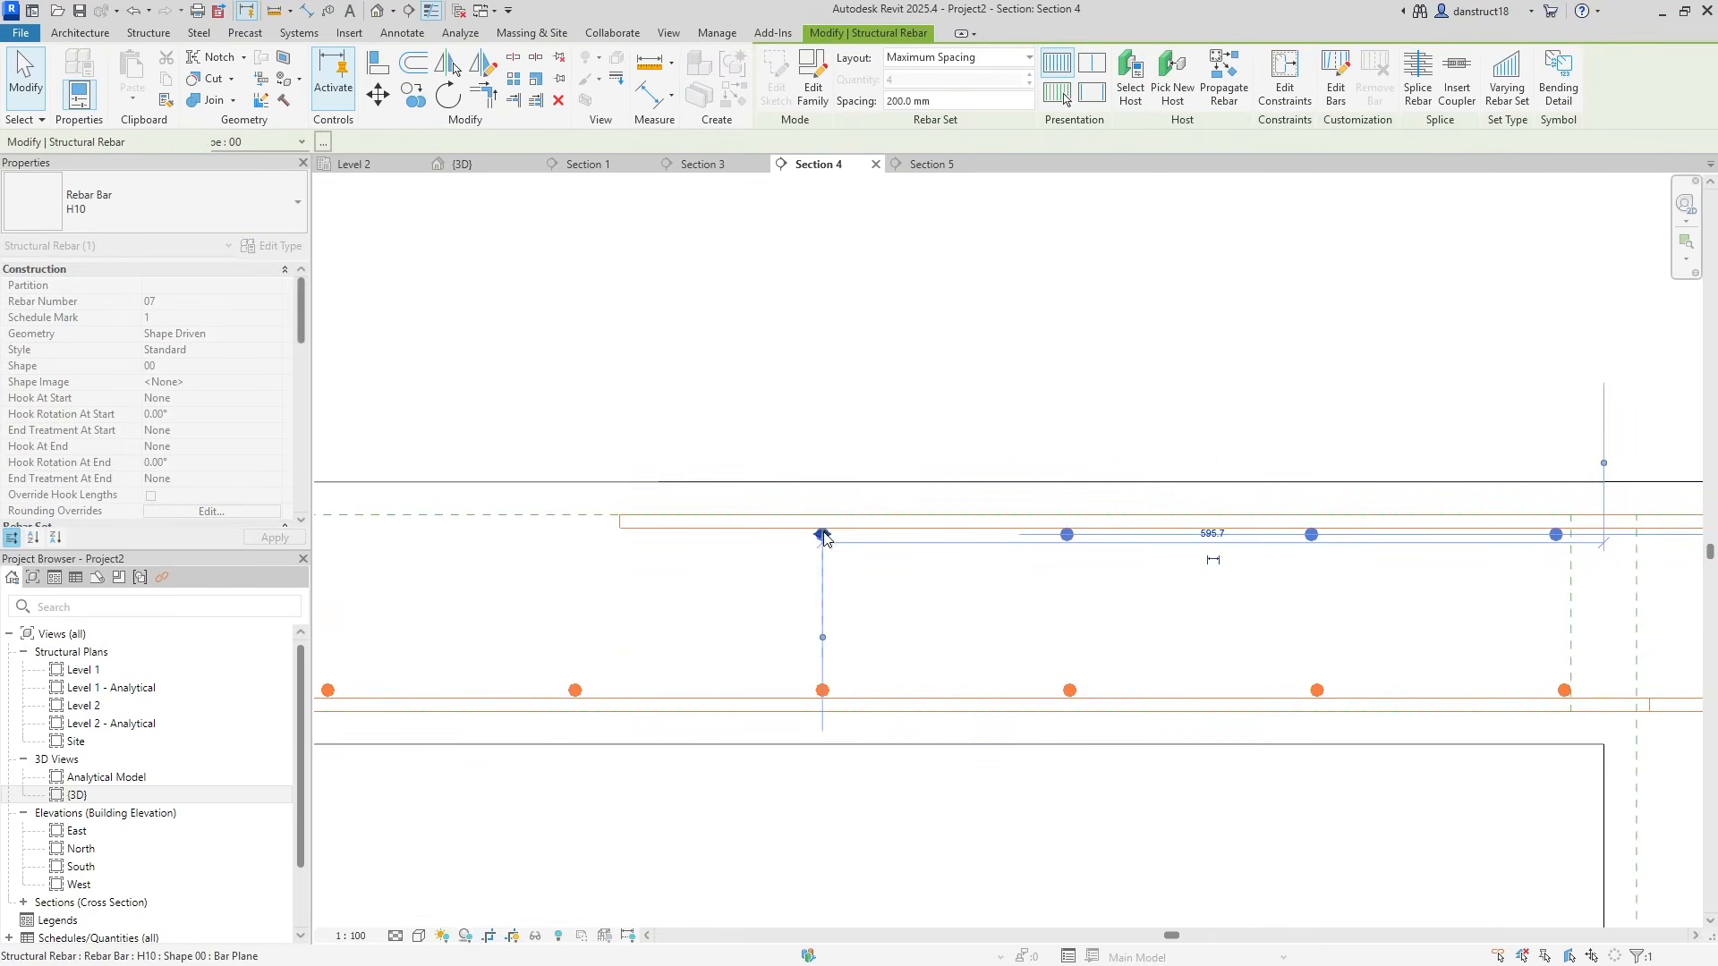
click(782, 406)
scroll(782, 406, down, 5)
scroll(782, 412, down, 6)
middle_drag(891, 599, 834, 658)
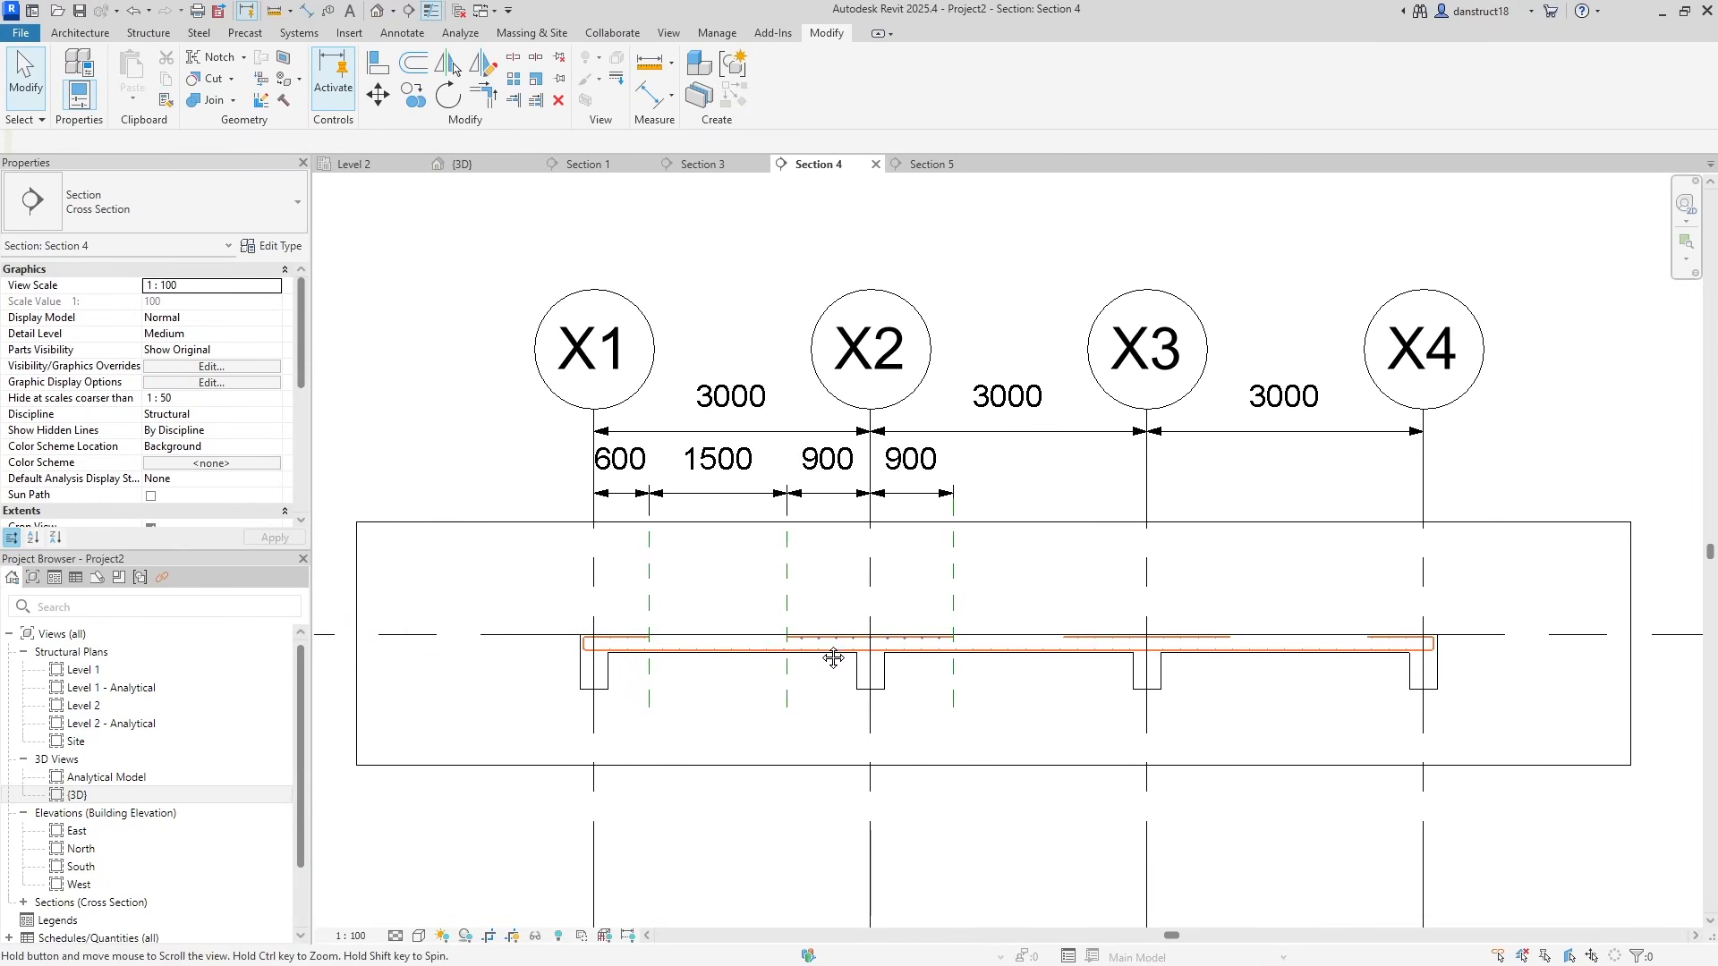
Select the copied shape 21 set between grids X2 and X3 in the Level 2 plan and open Section 2 through it
click(383, 167)
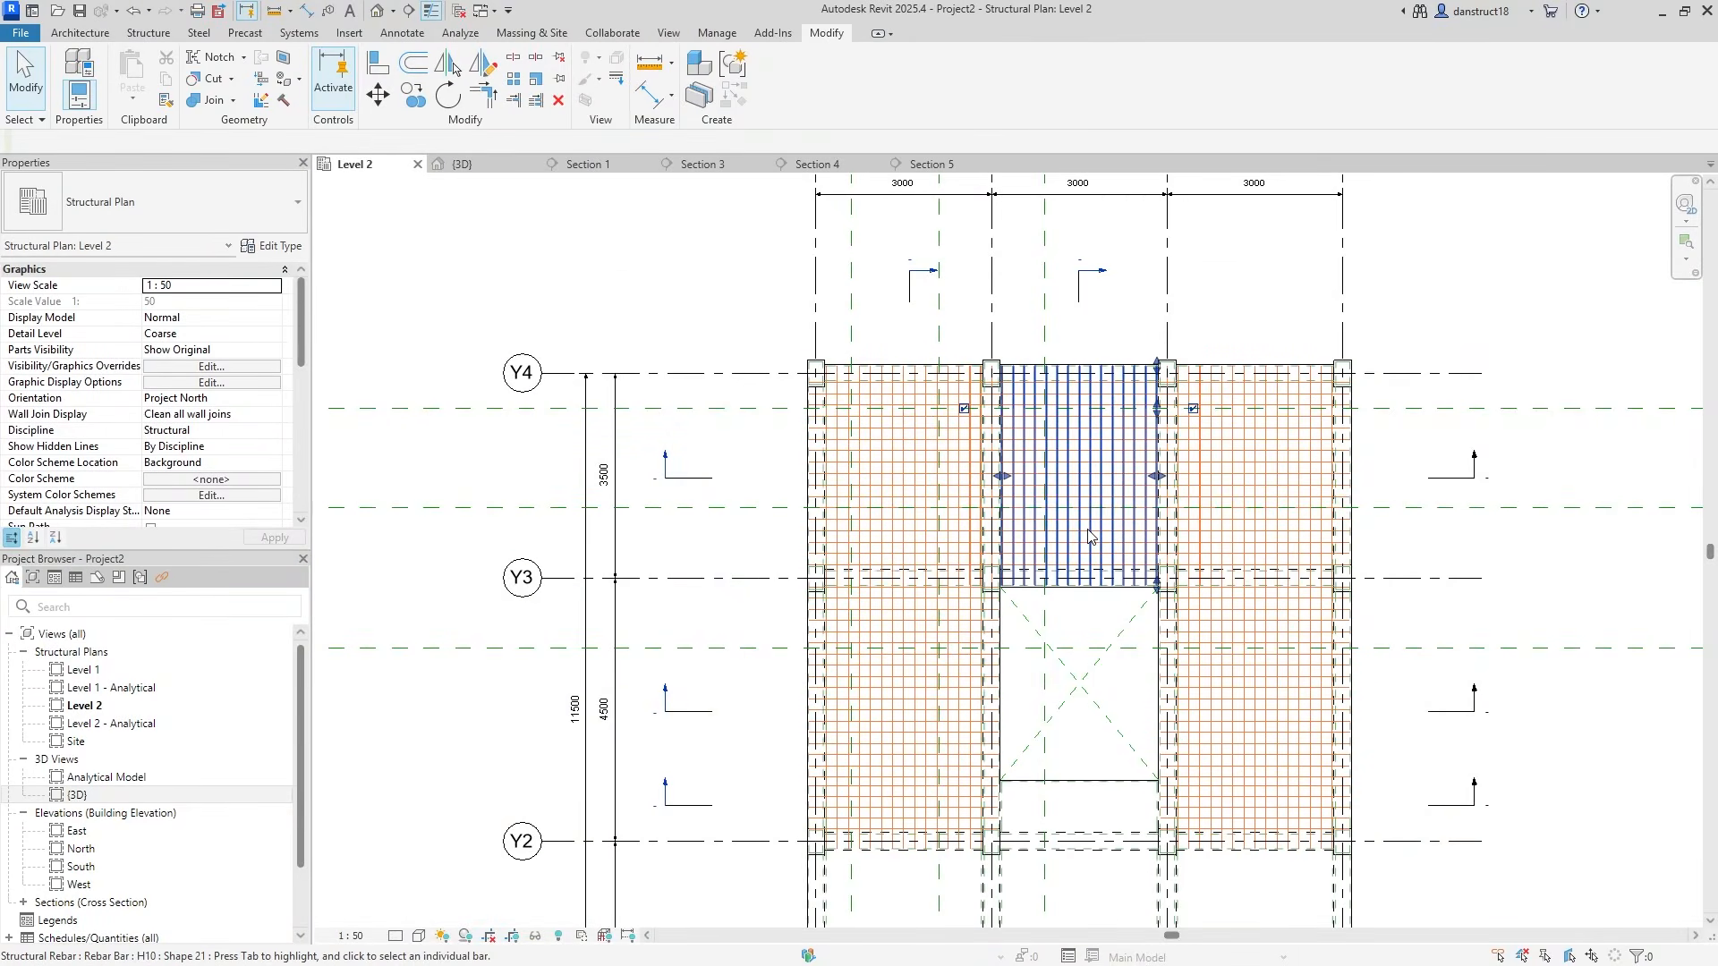
click(1153, 387)
scroll(1153, 386, up, 3)
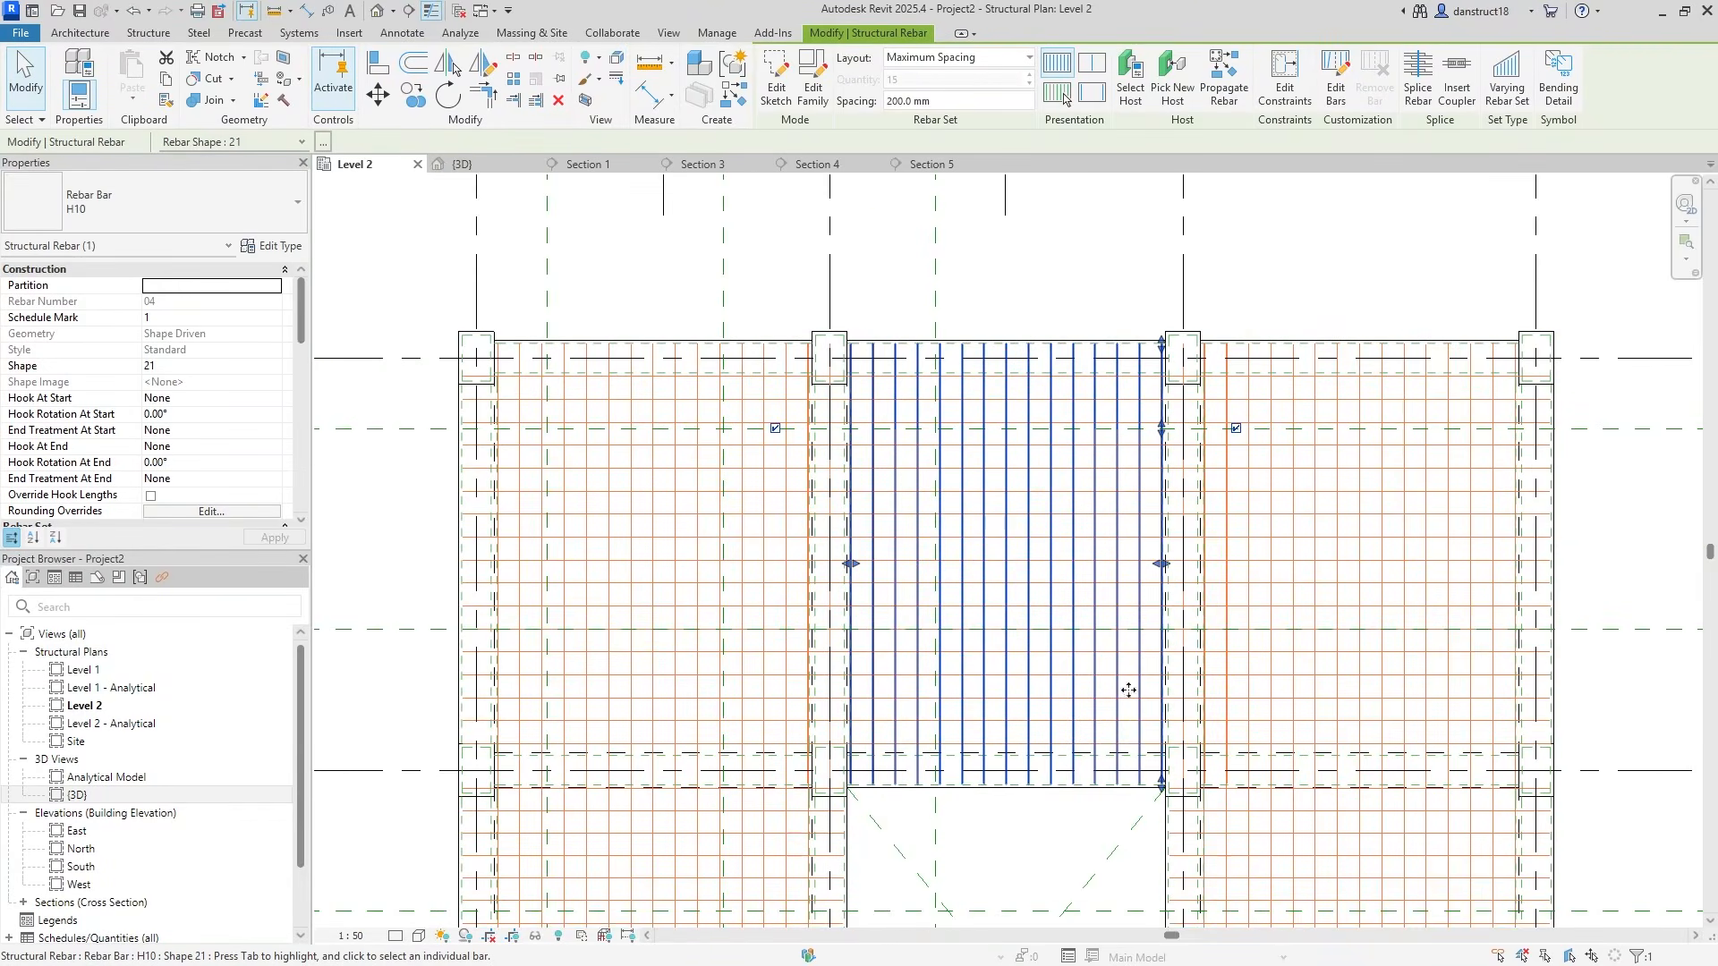
scroll(1147, 755, down, 2)
scroll(1084, 627, up, 1)
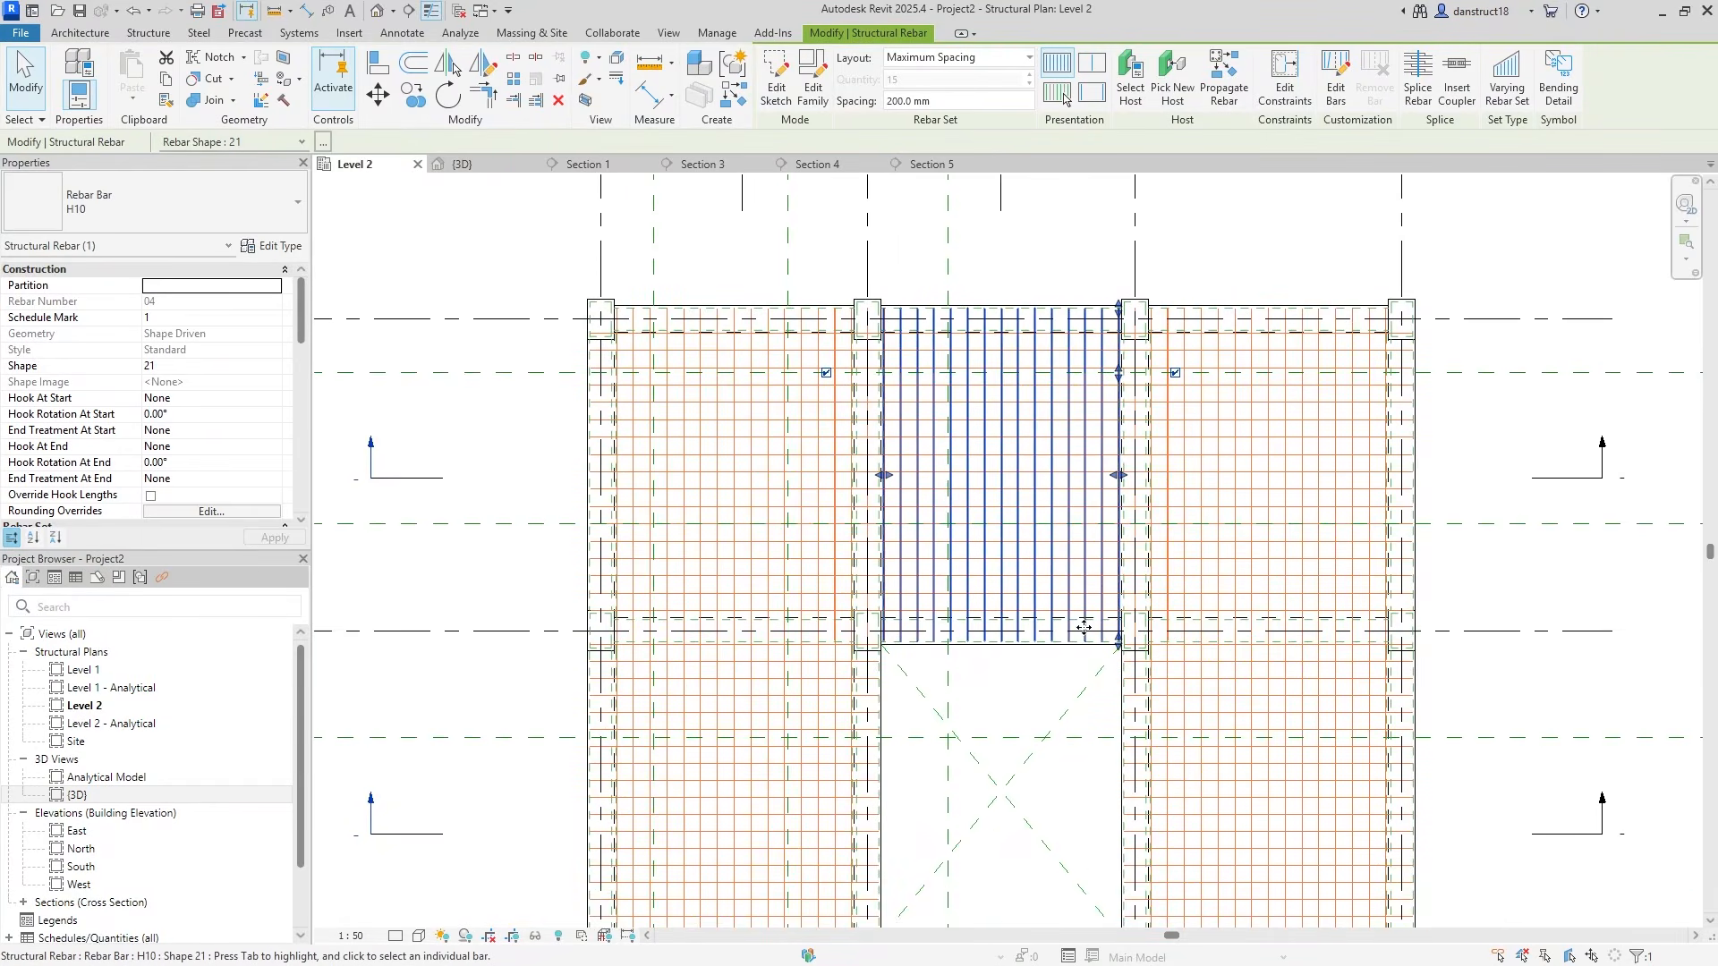
middle_drag(1065, 573, 1098, 741)
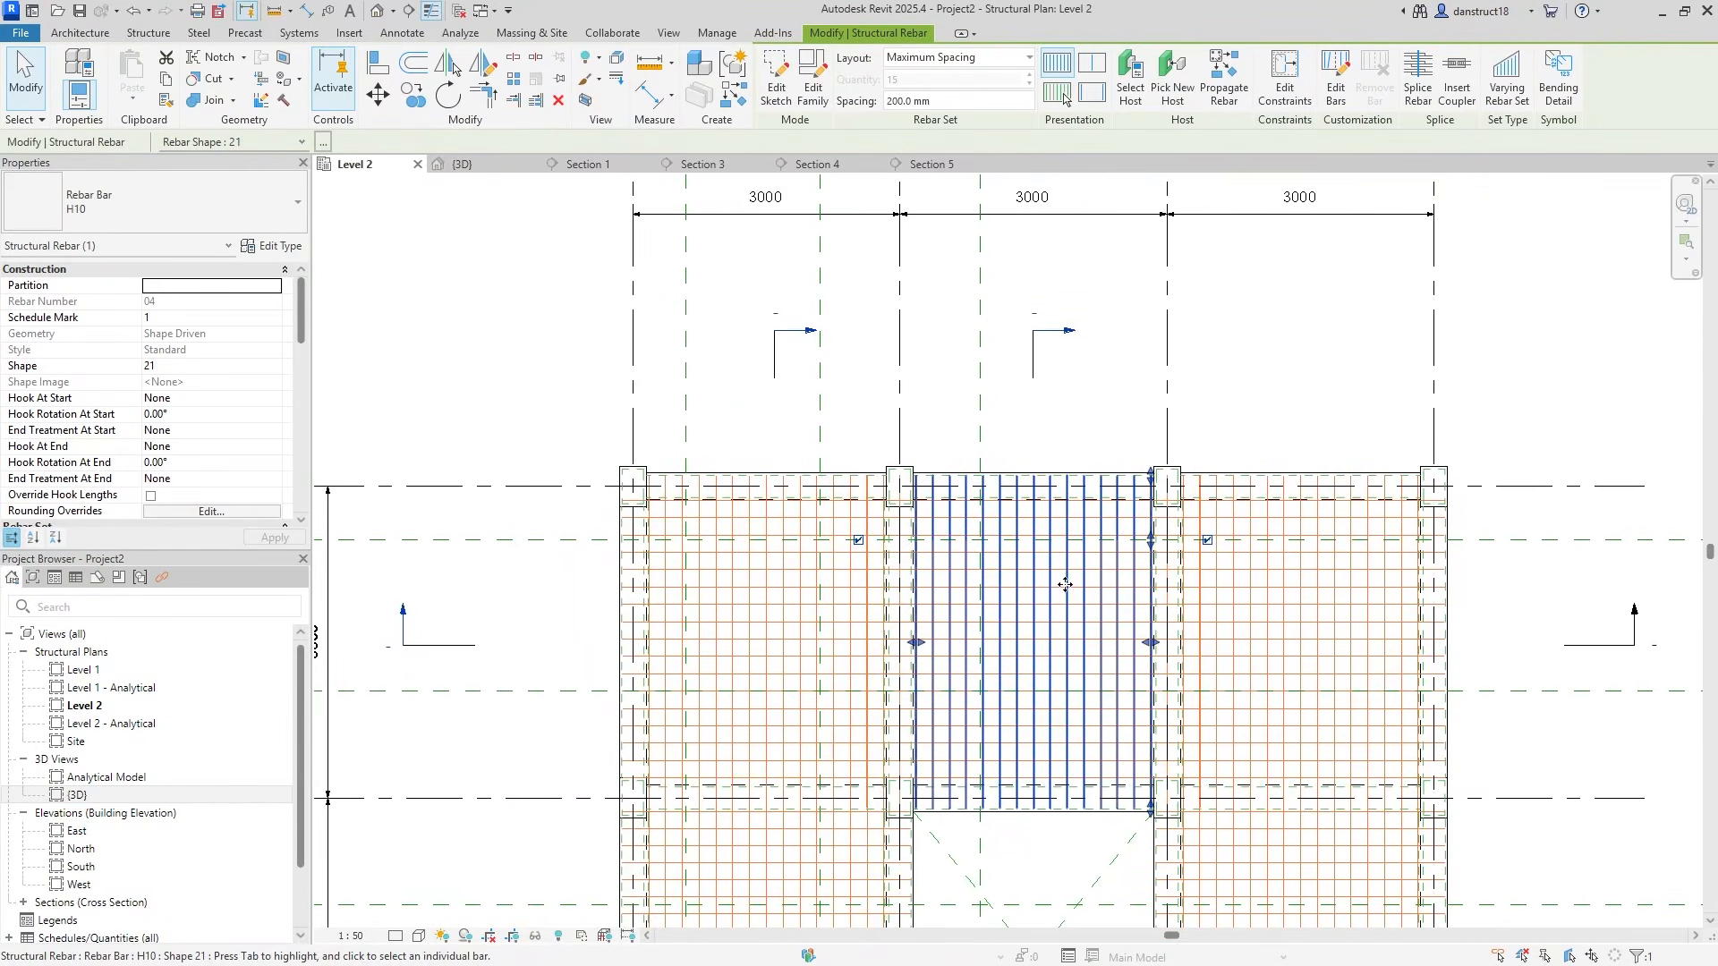
double_click(1071, 344)
scroll(662, 601, up, 4)
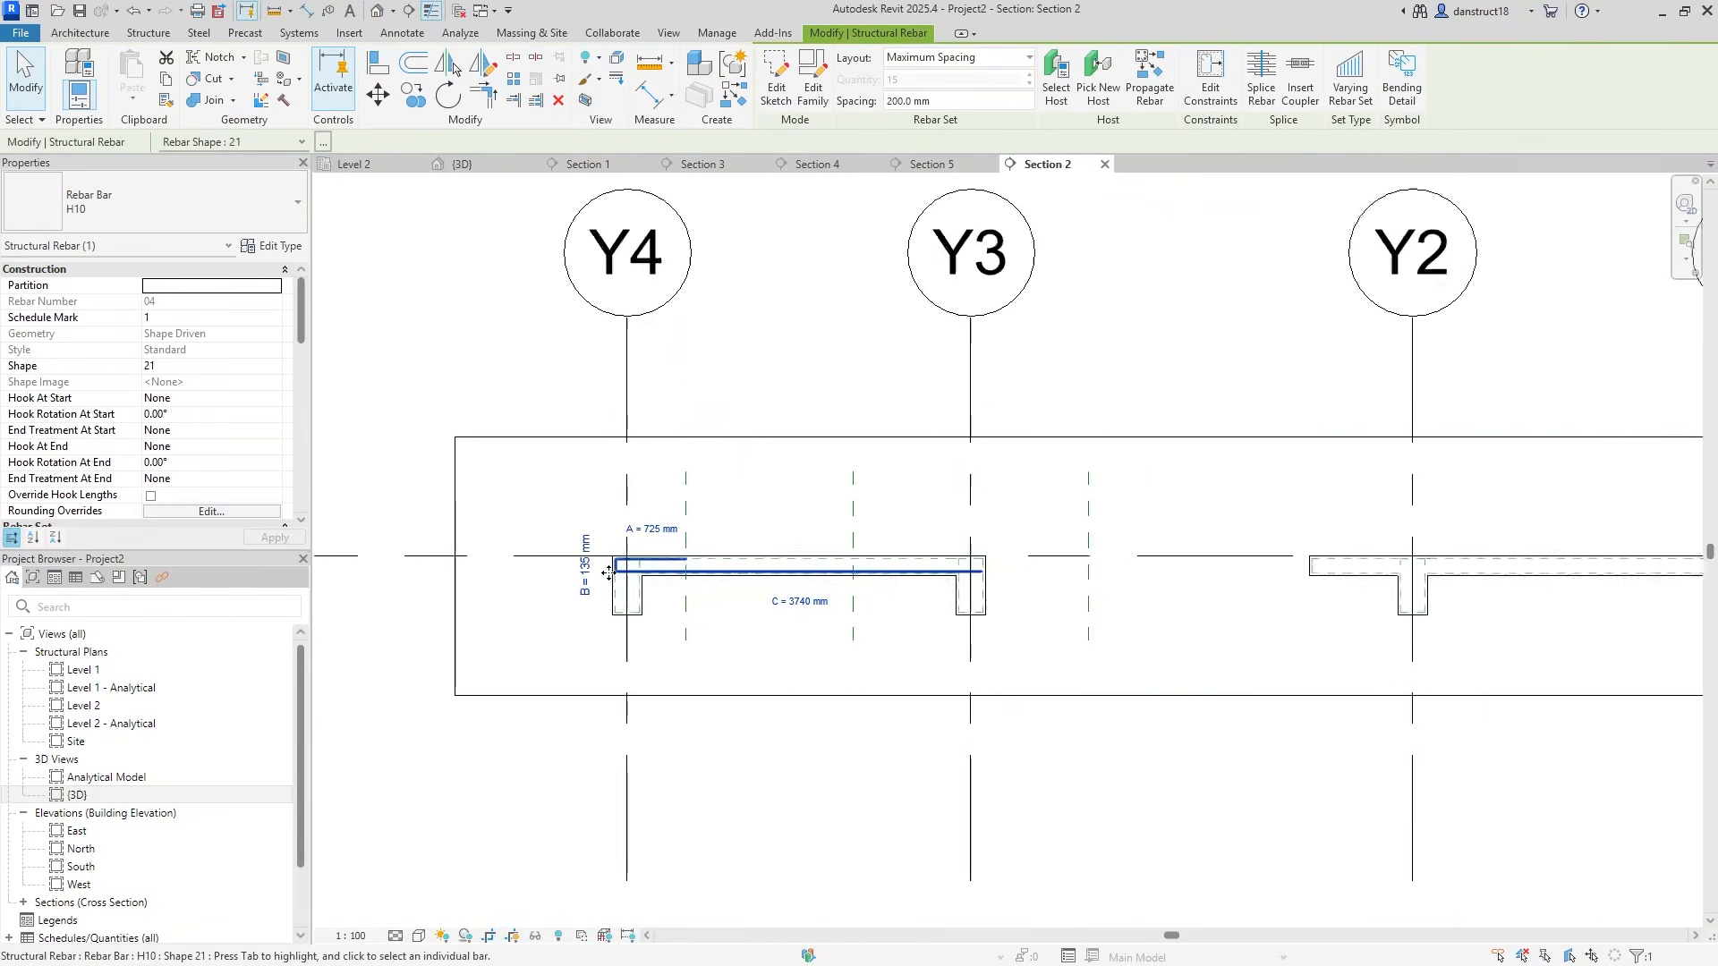
scroll(689, 555, up, 2)
scroll(716, 510, down, 3)
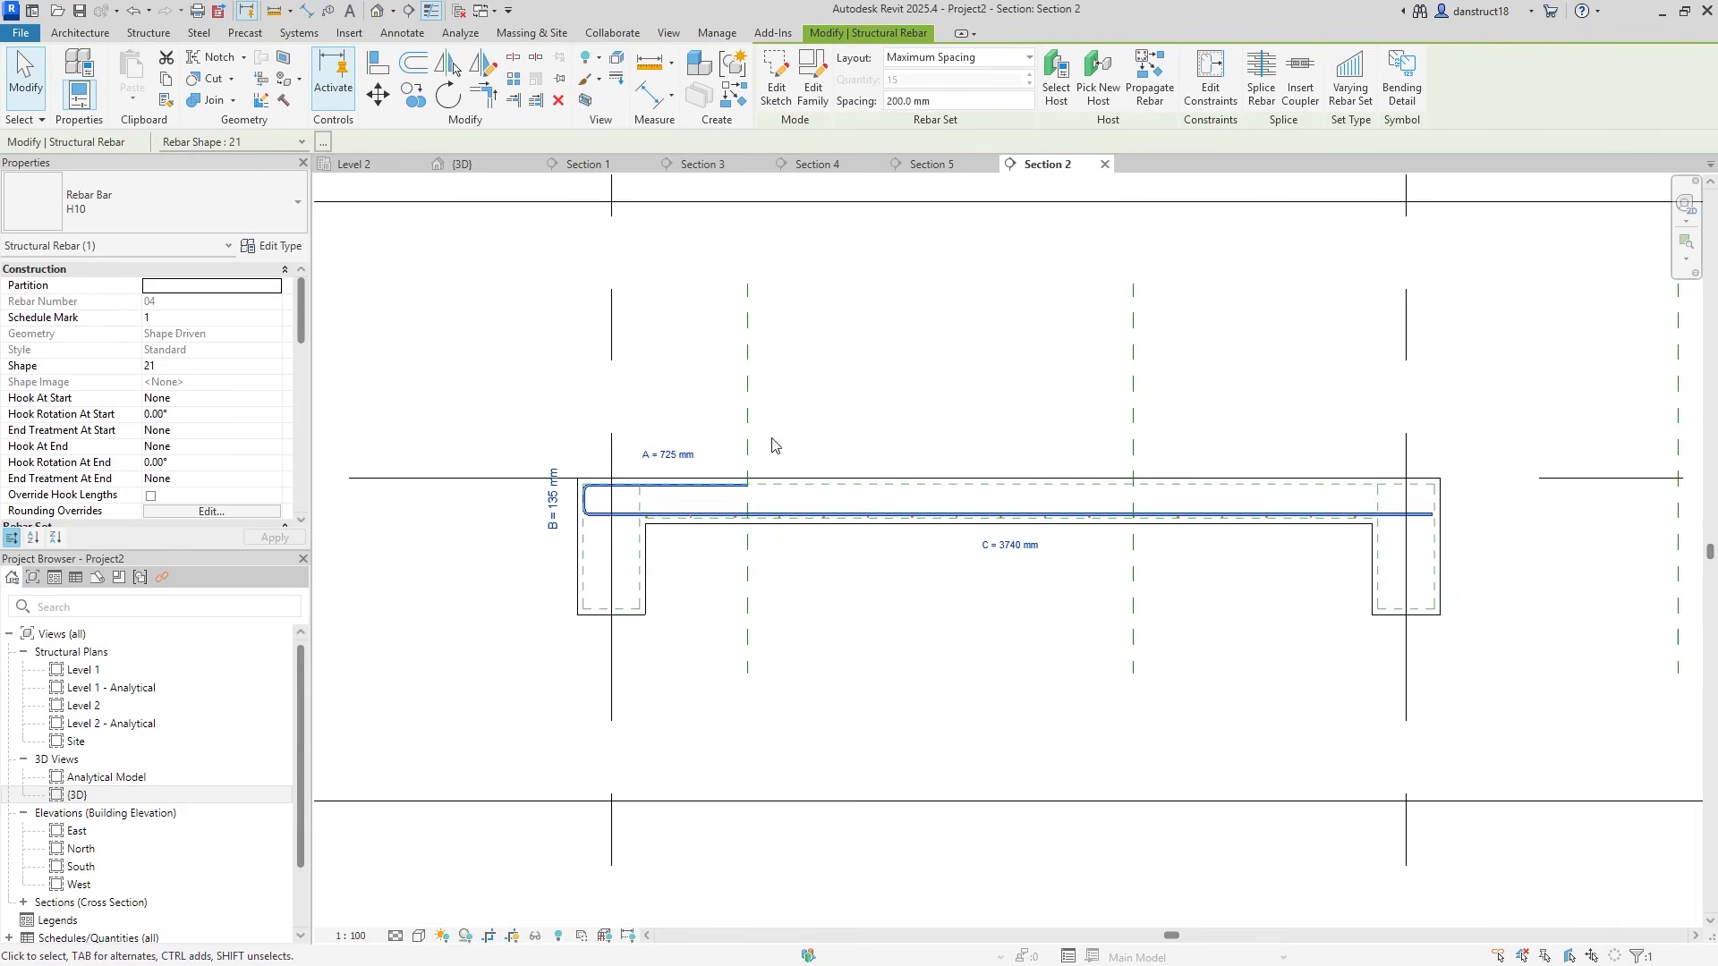
In the bar's sketch, mirror a copy of the top and vertical legs about the bottom leg's midpoint to the Y3 end and finish the sketch
click(775, 90)
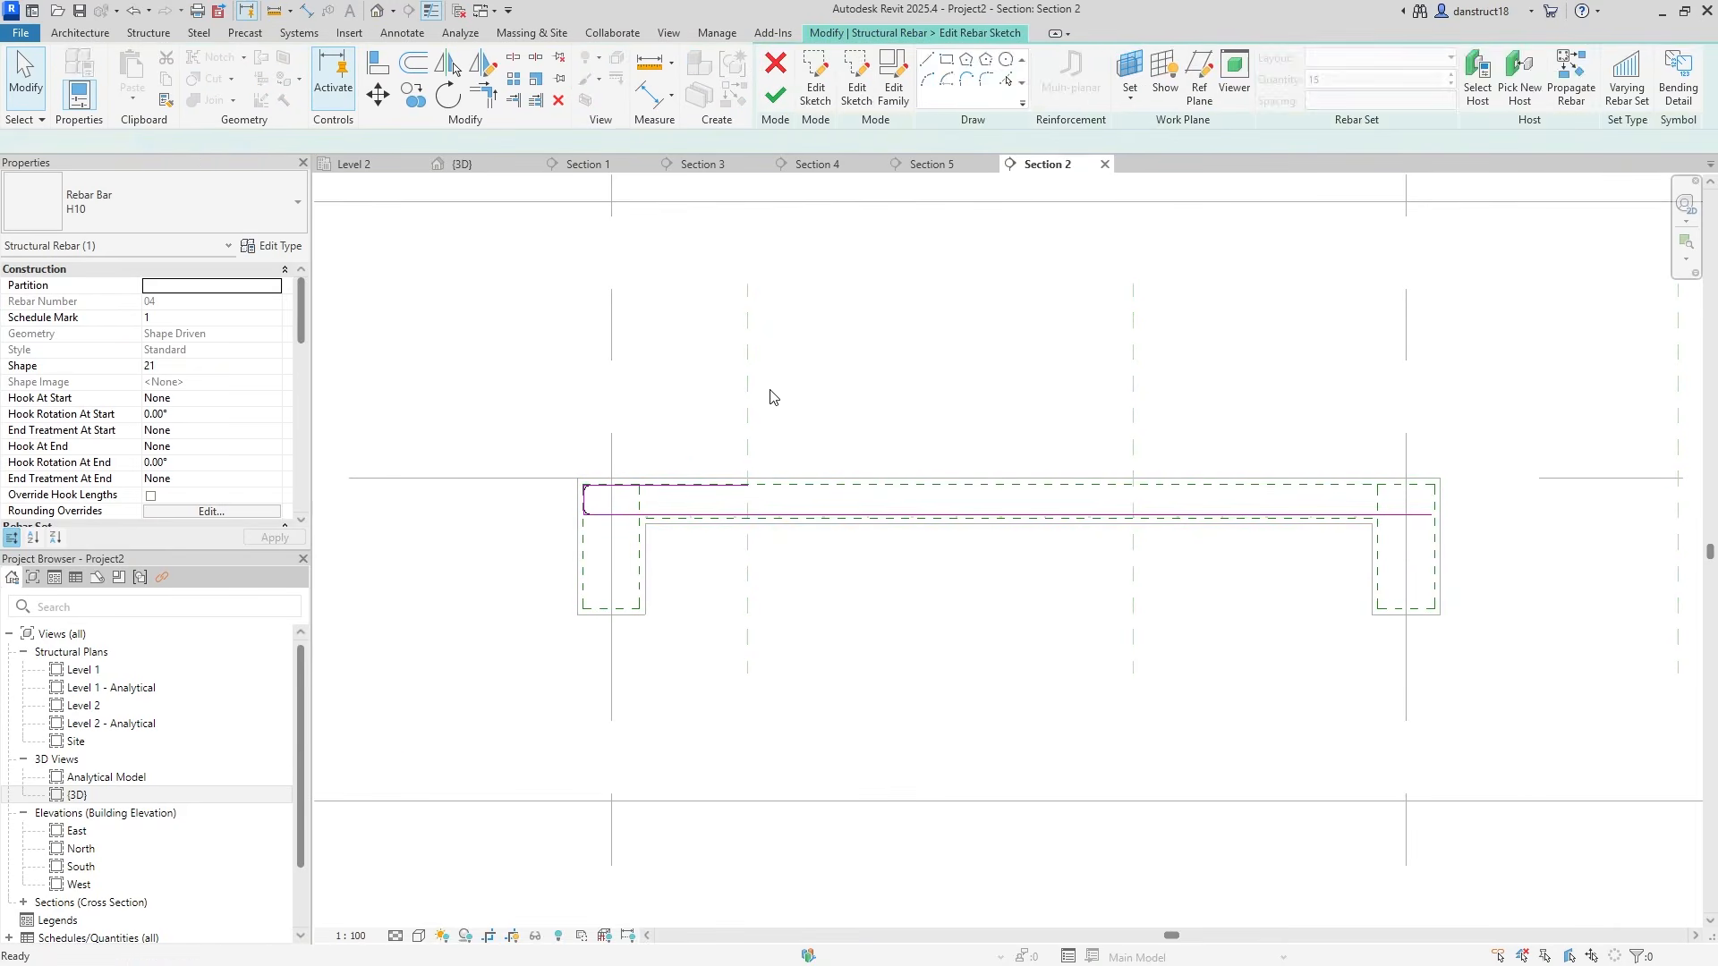
drag(507, 417, 789, 583)
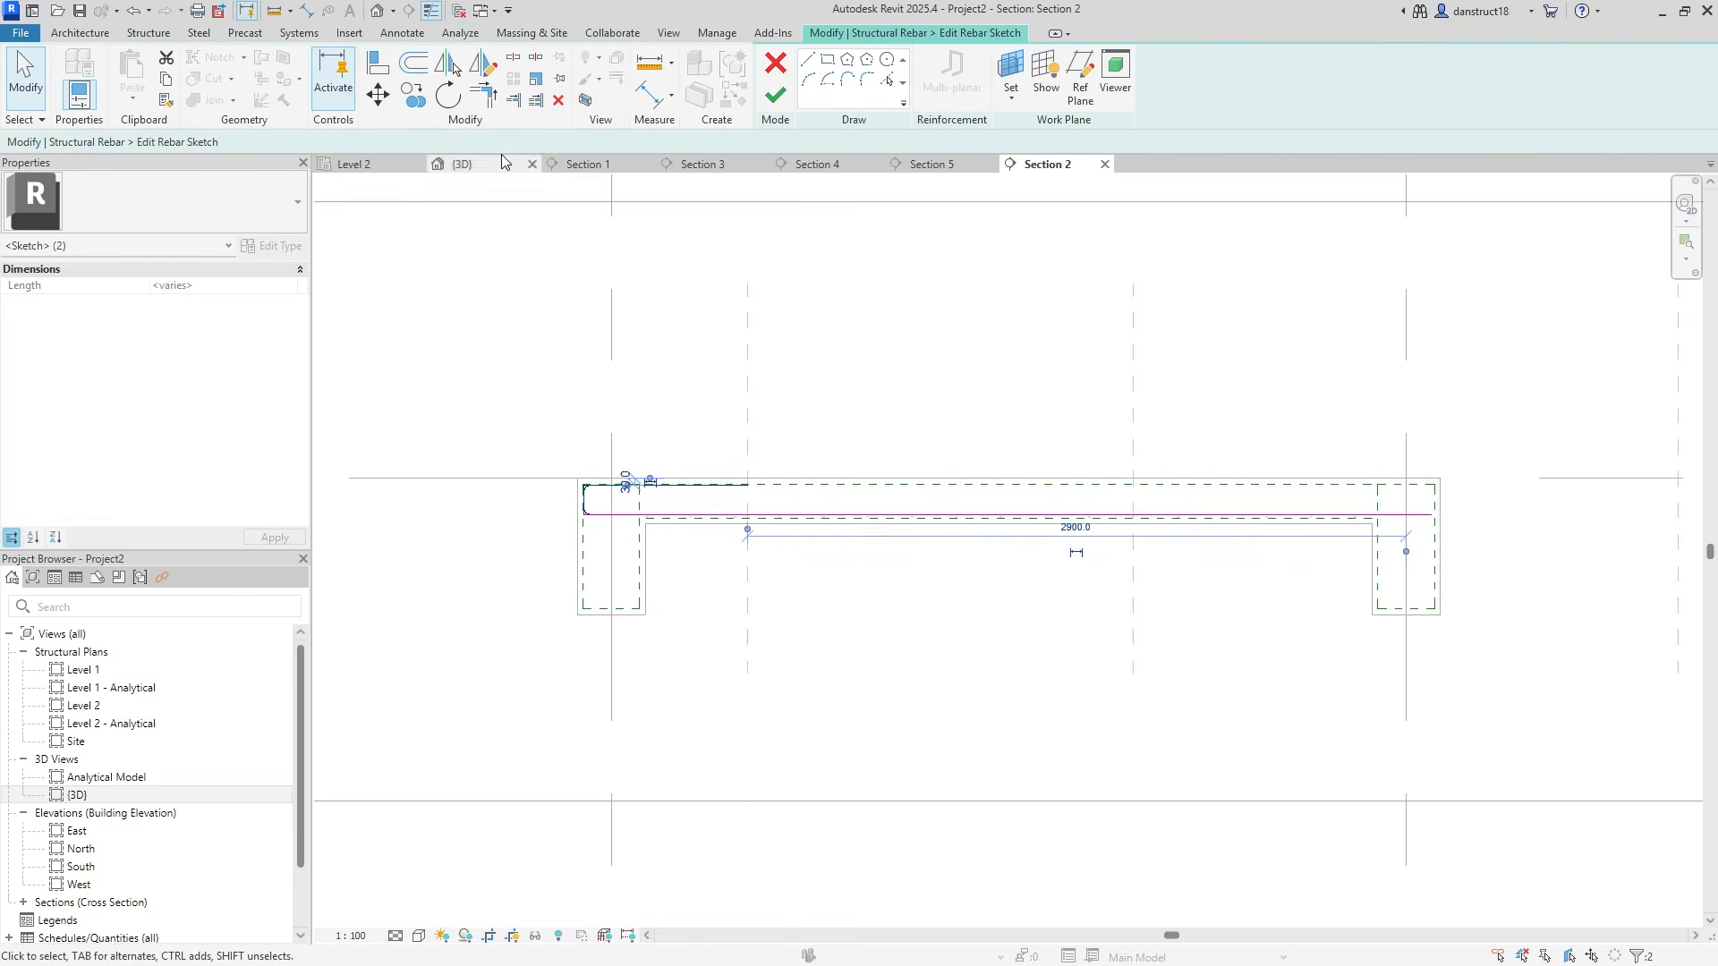
click(483, 70)
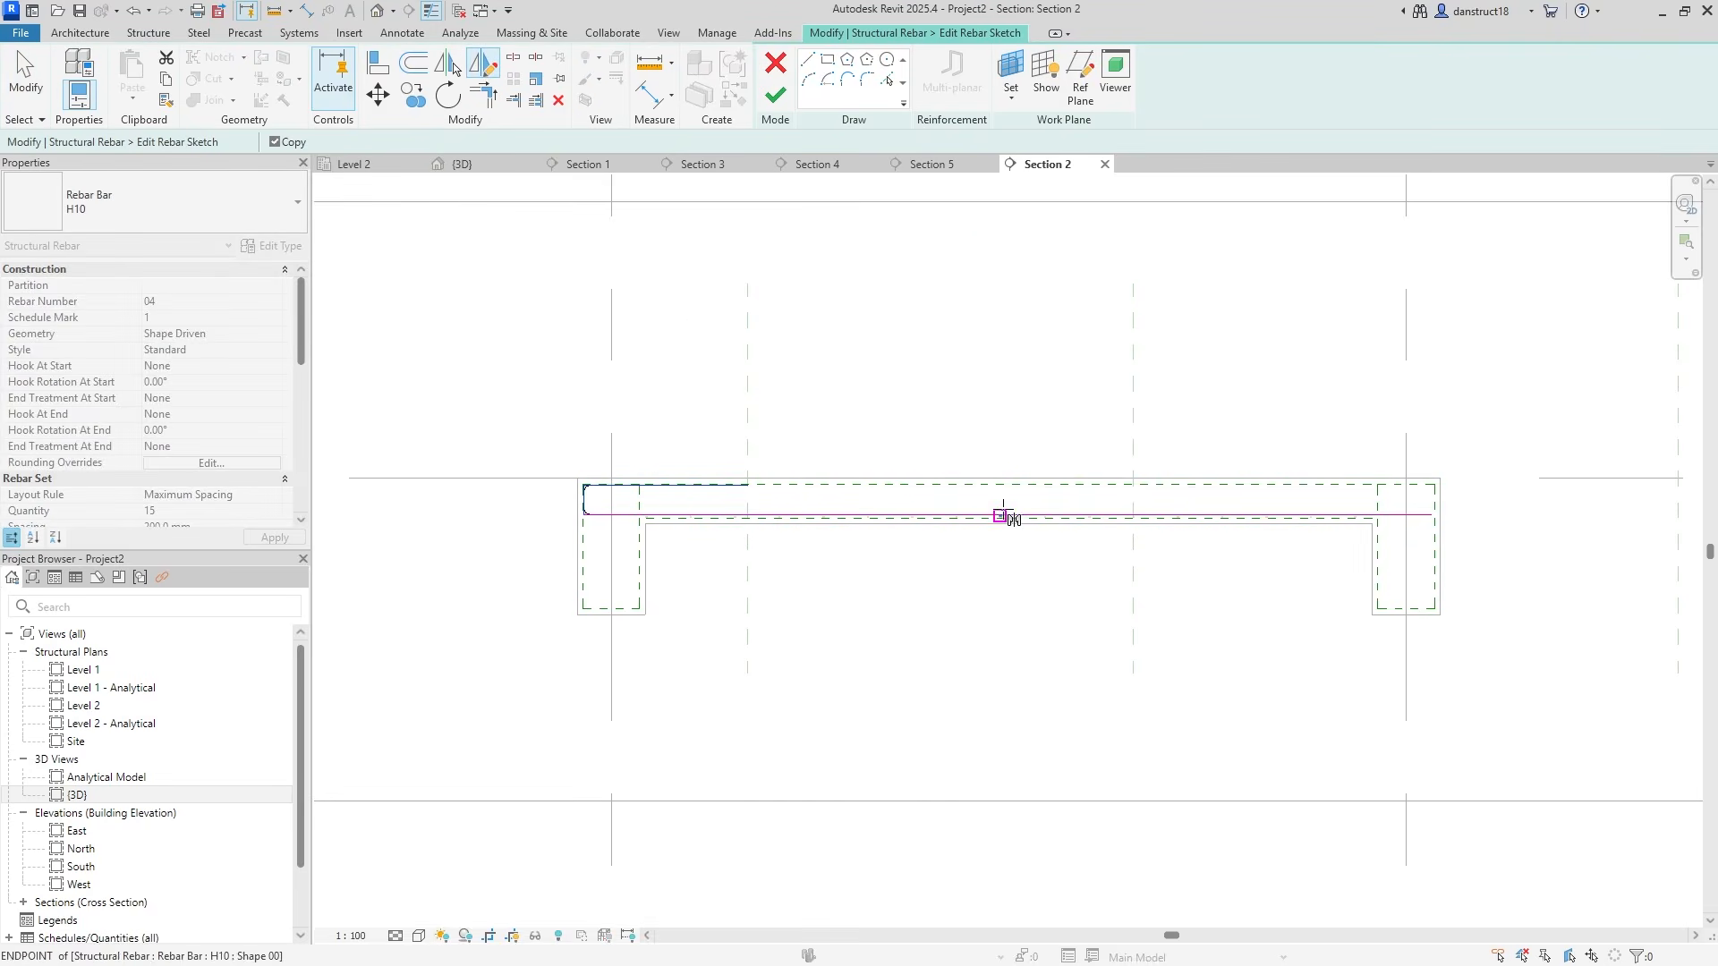
scroll(1000, 516, up, 2)
click(1006, 519)
scroll(1006, 521, down, 3)
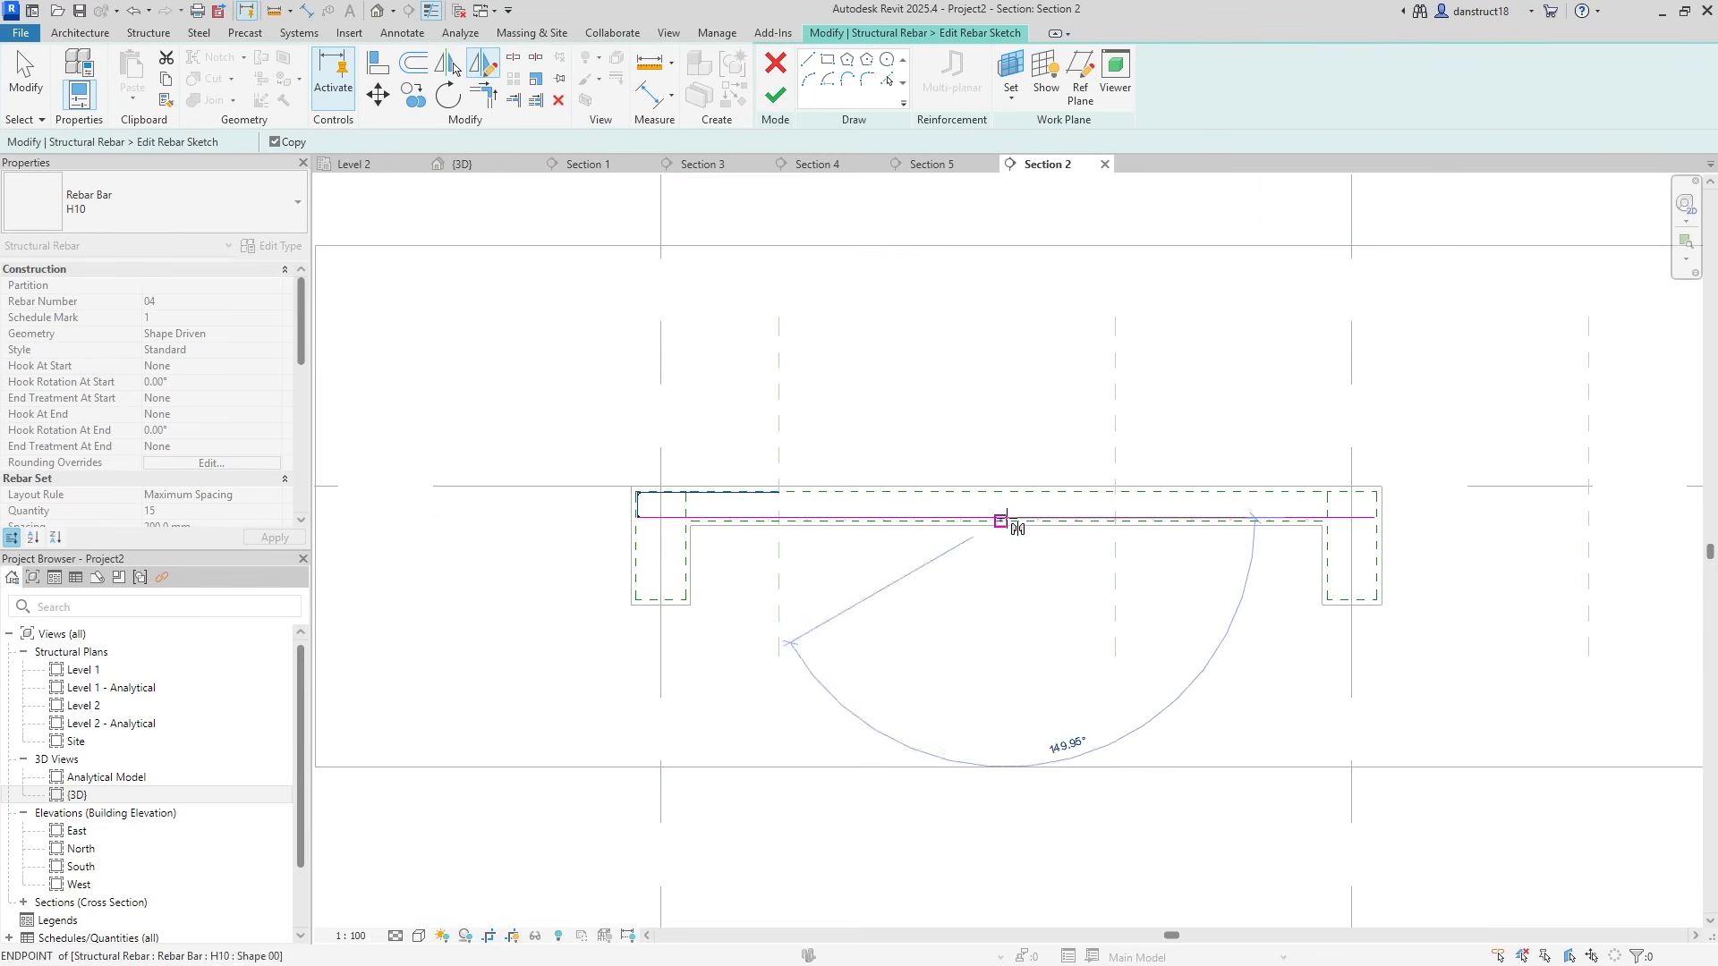
click(1003, 616)
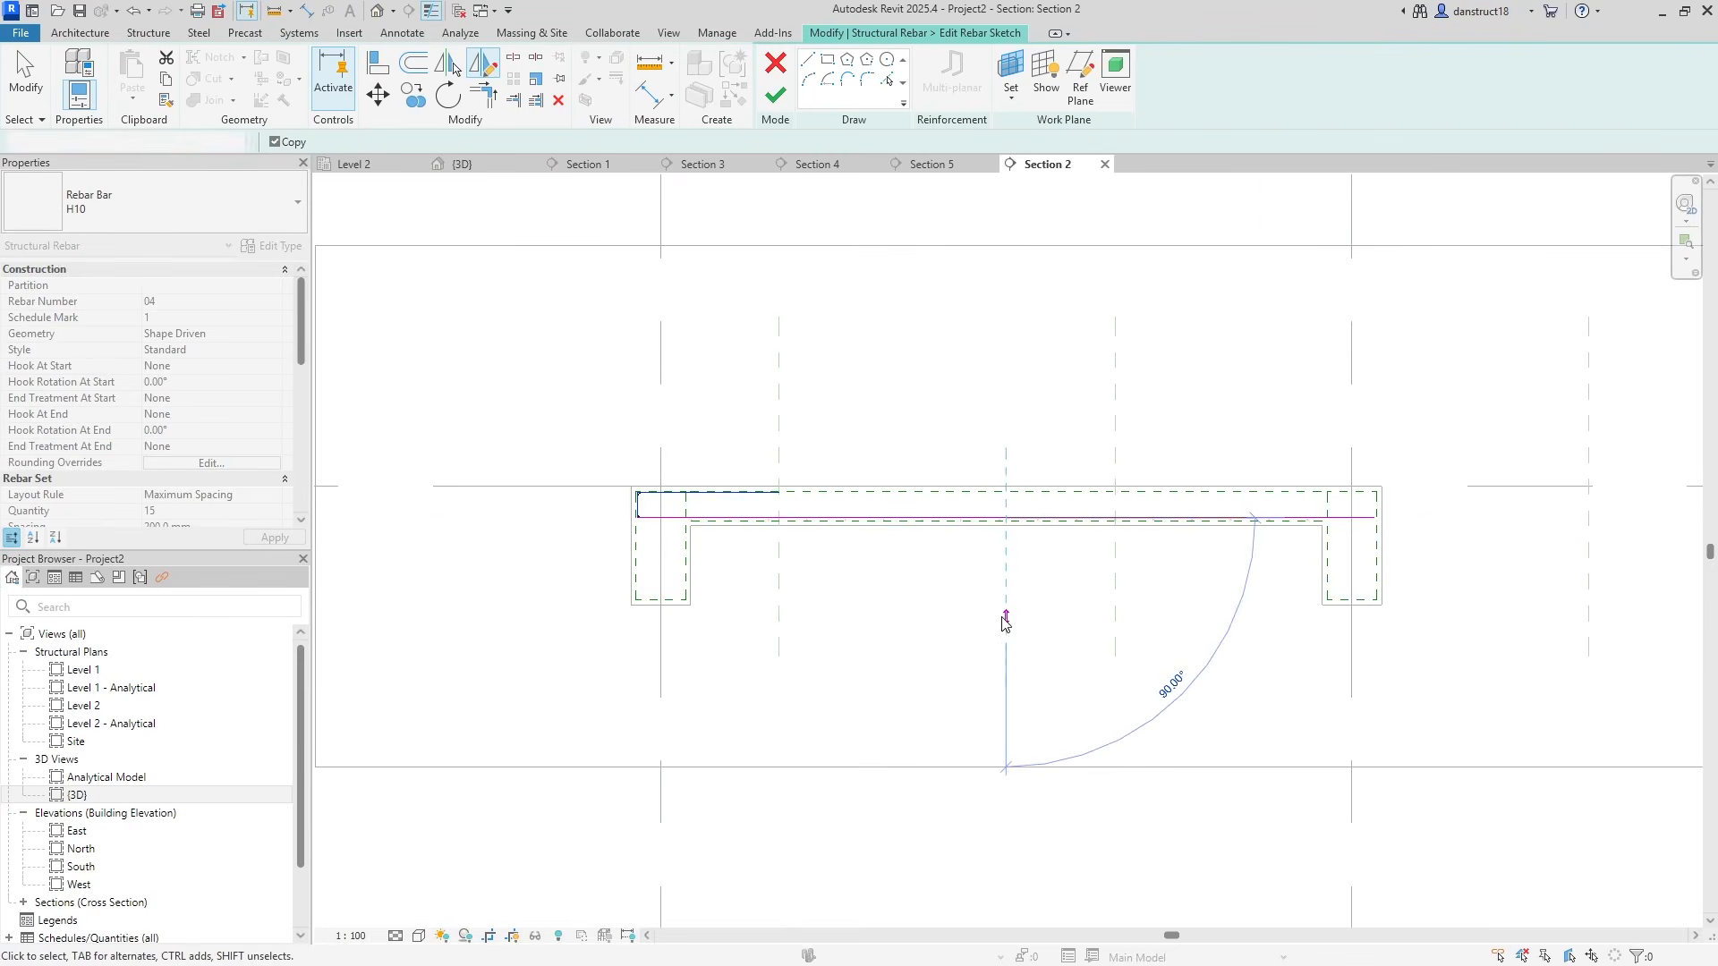
click(1257, 603)
click(775, 95)
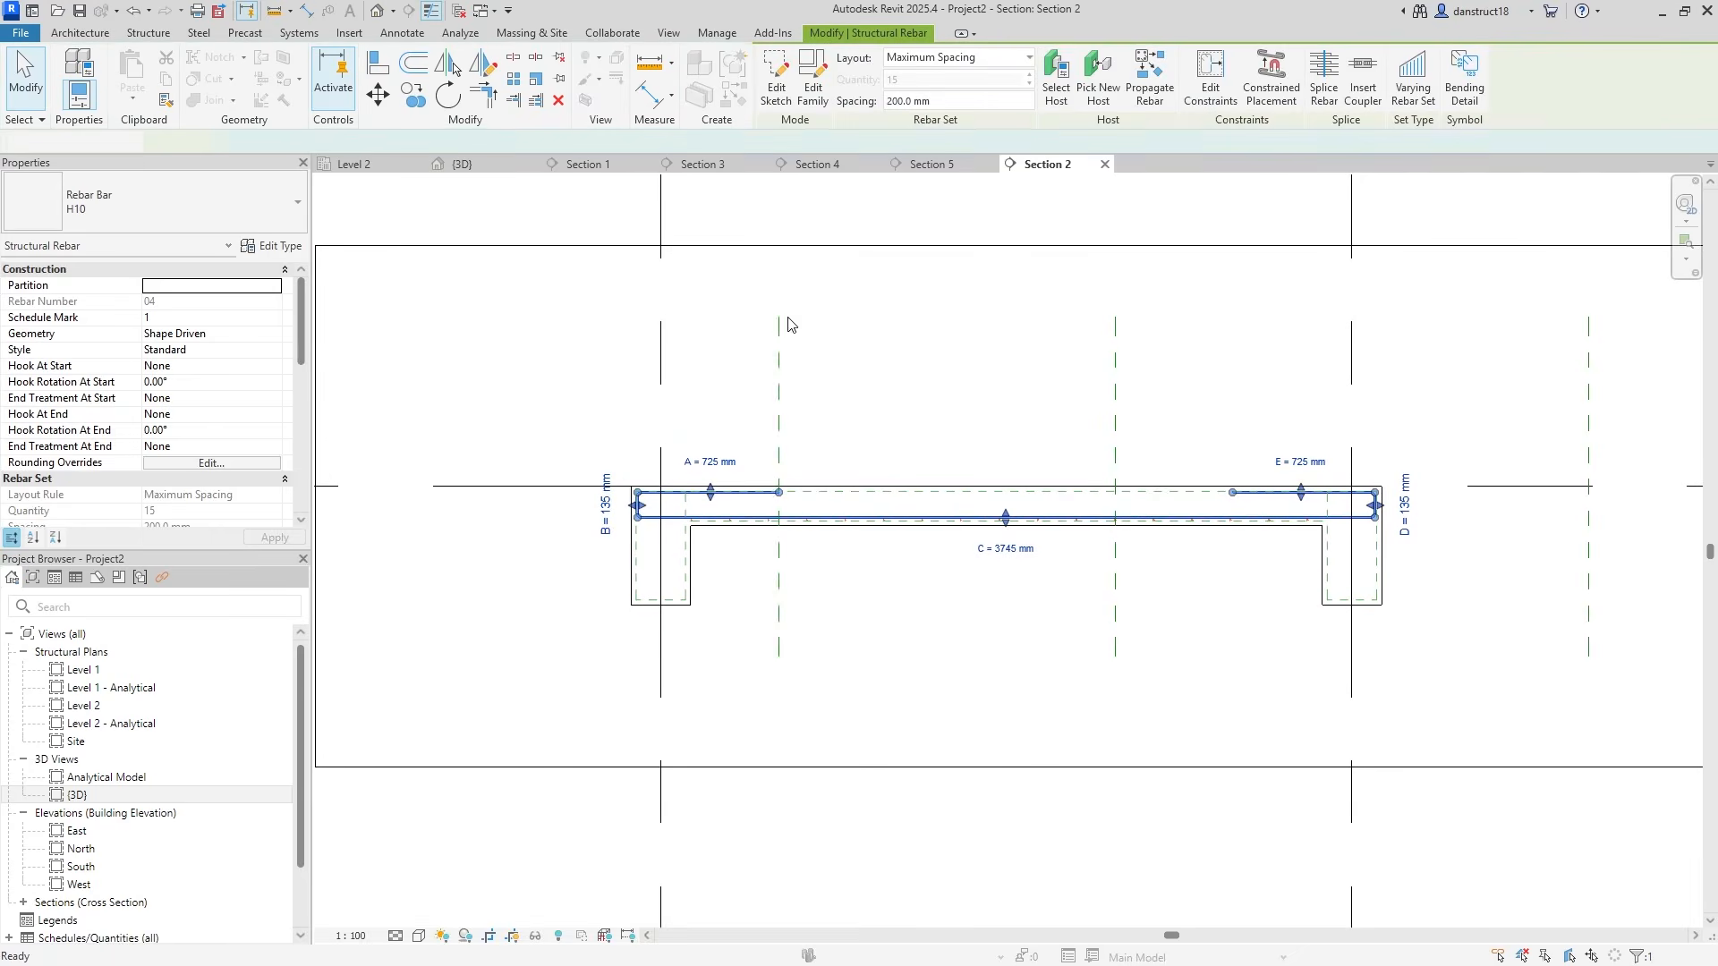
Return to the Level 2 plan, clear the selection and open Section 5 through the X1–X2 bay at the Y4 edge
click(358, 166)
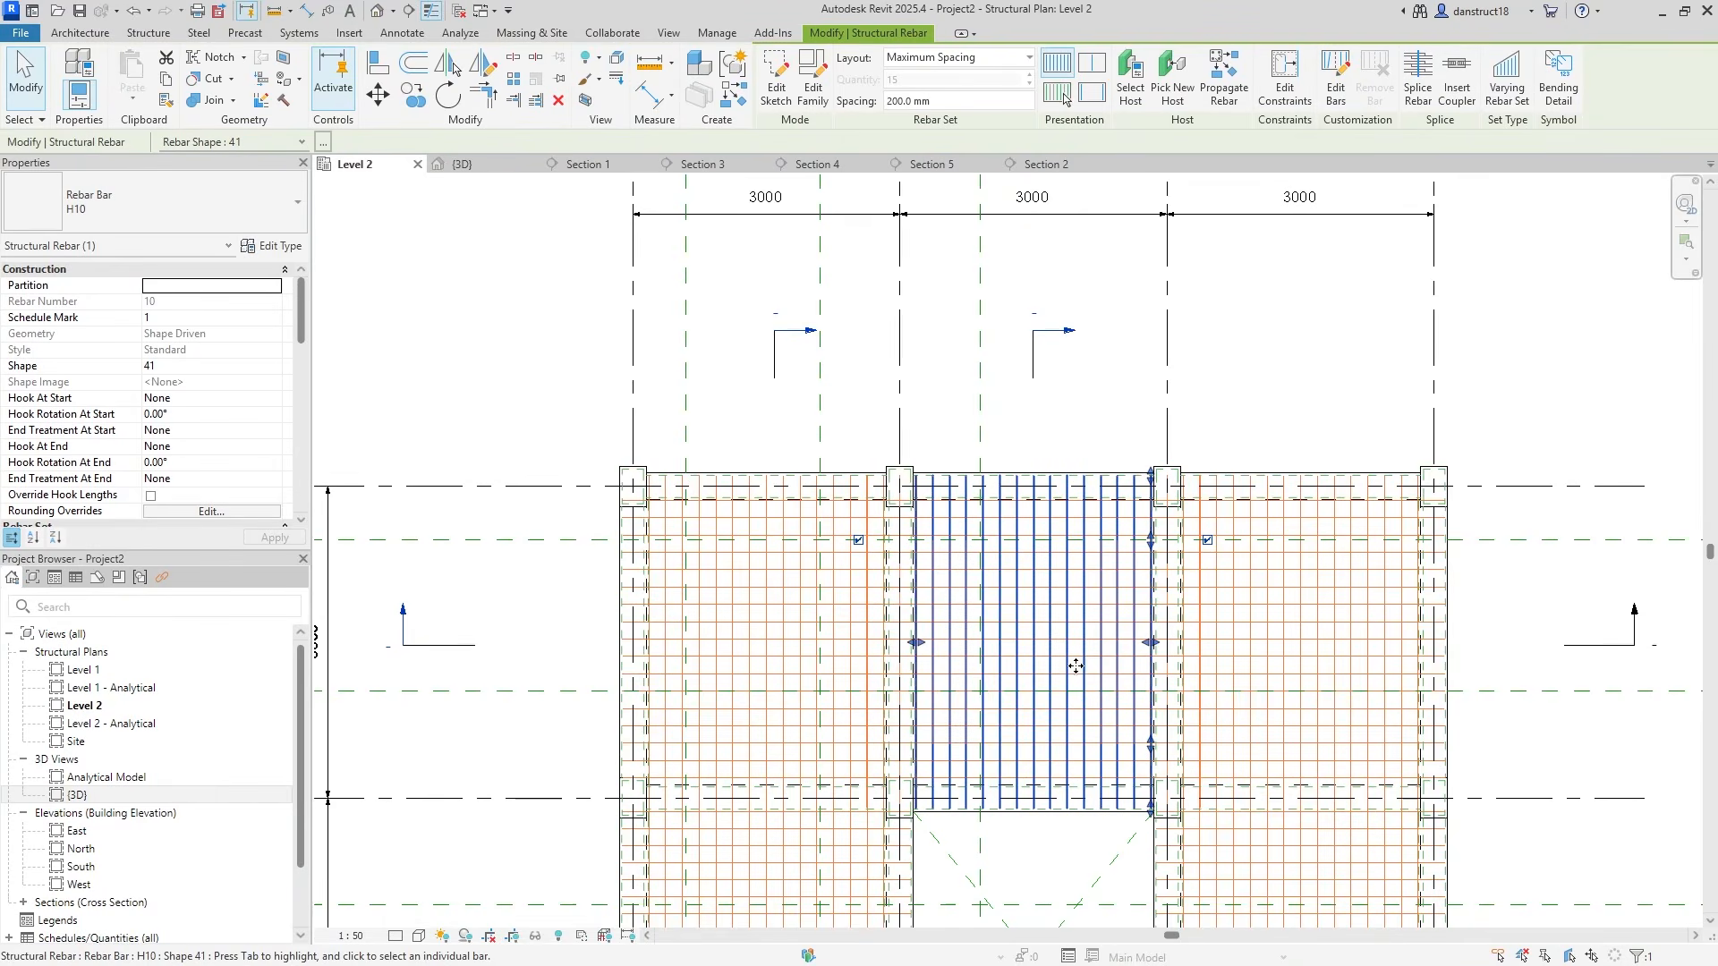
click(954, 411)
scroll(954, 412, down, 1)
middle_drag(960, 420, 1067, 377)
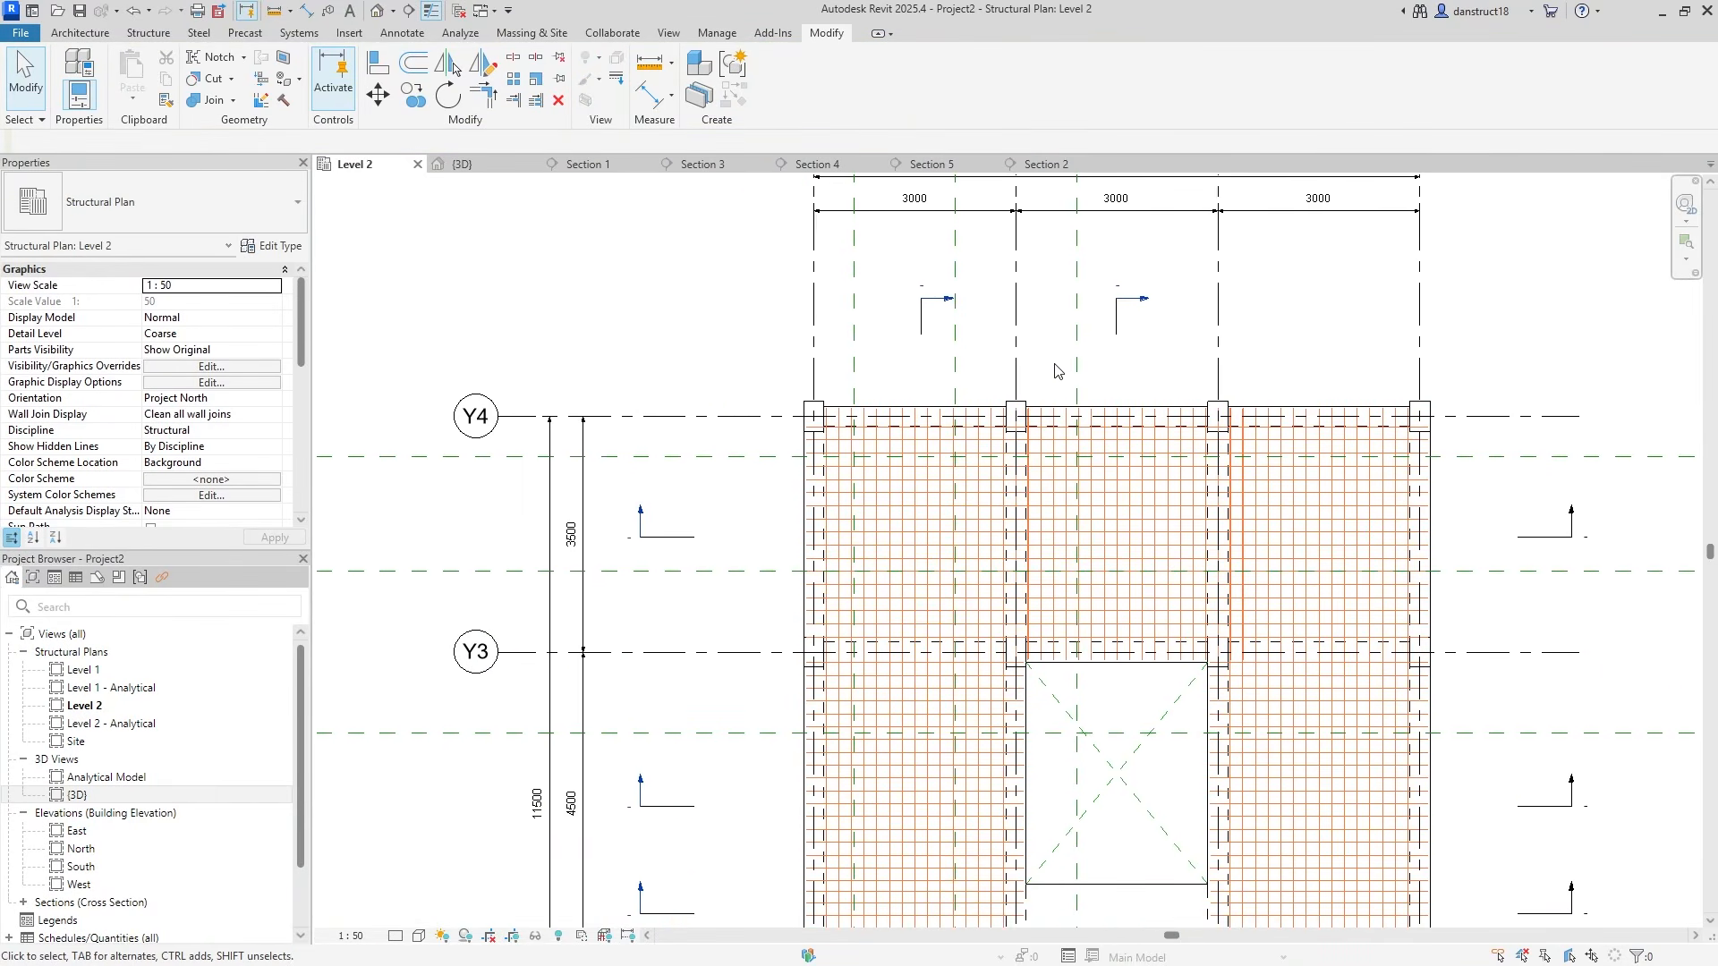
double_click(949, 313)
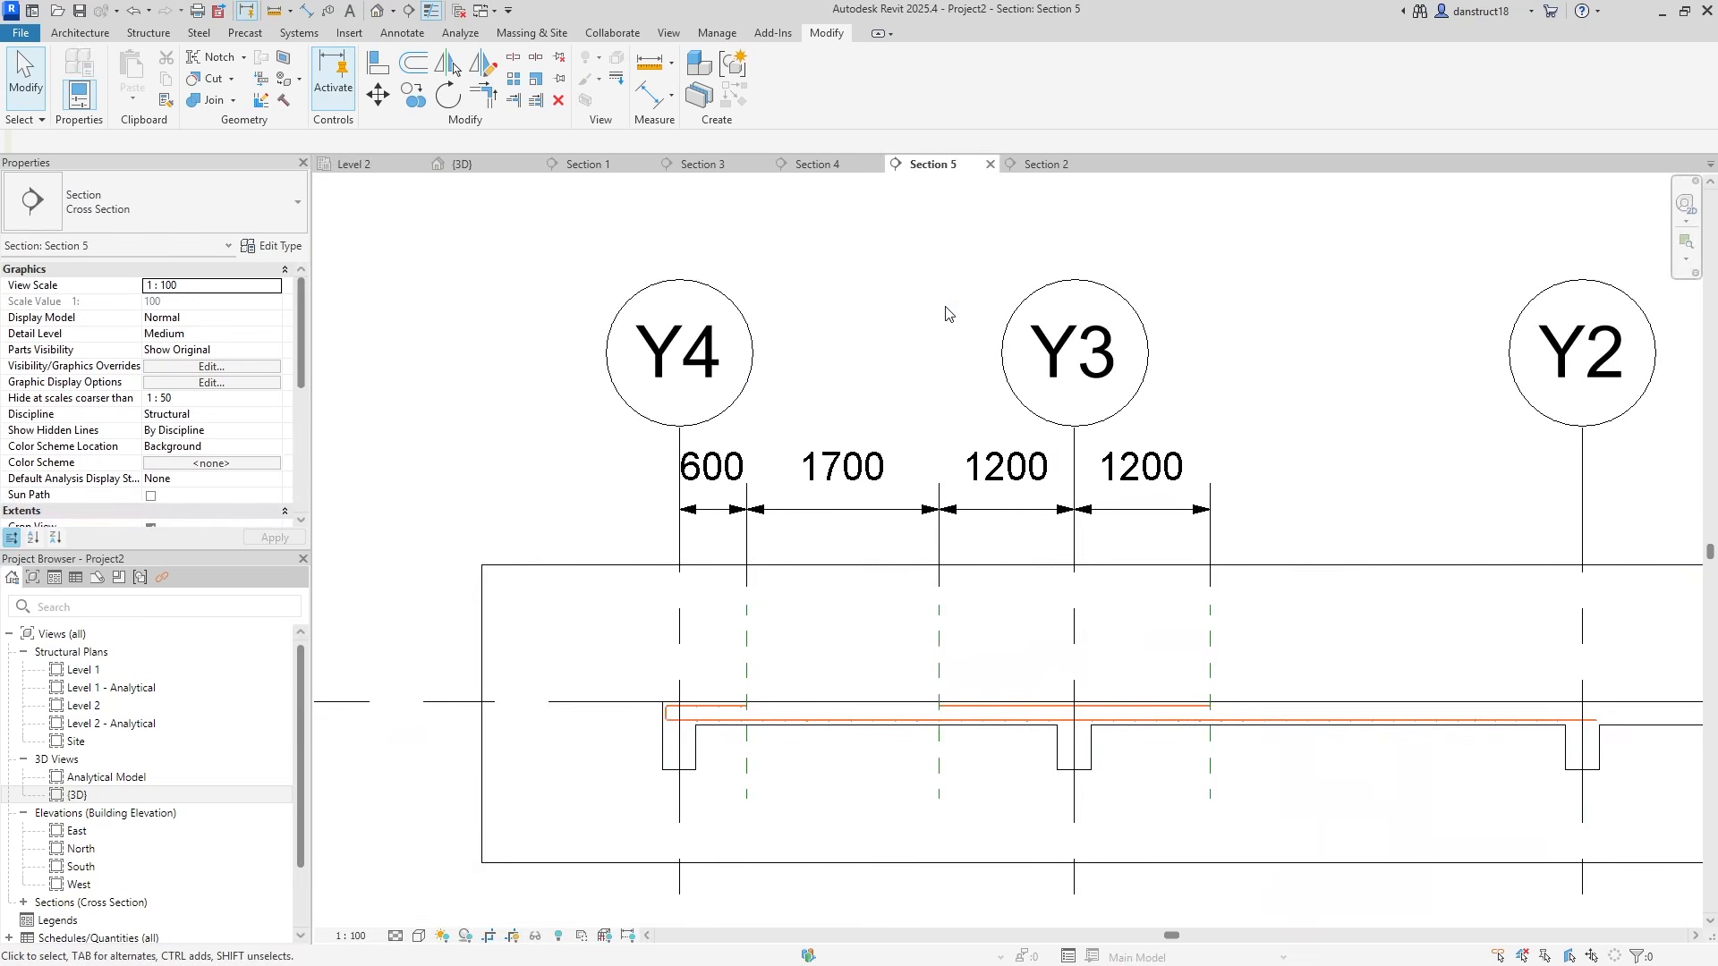
middle_drag(990, 564, 932, 468)
scroll(932, 474, up, 3)
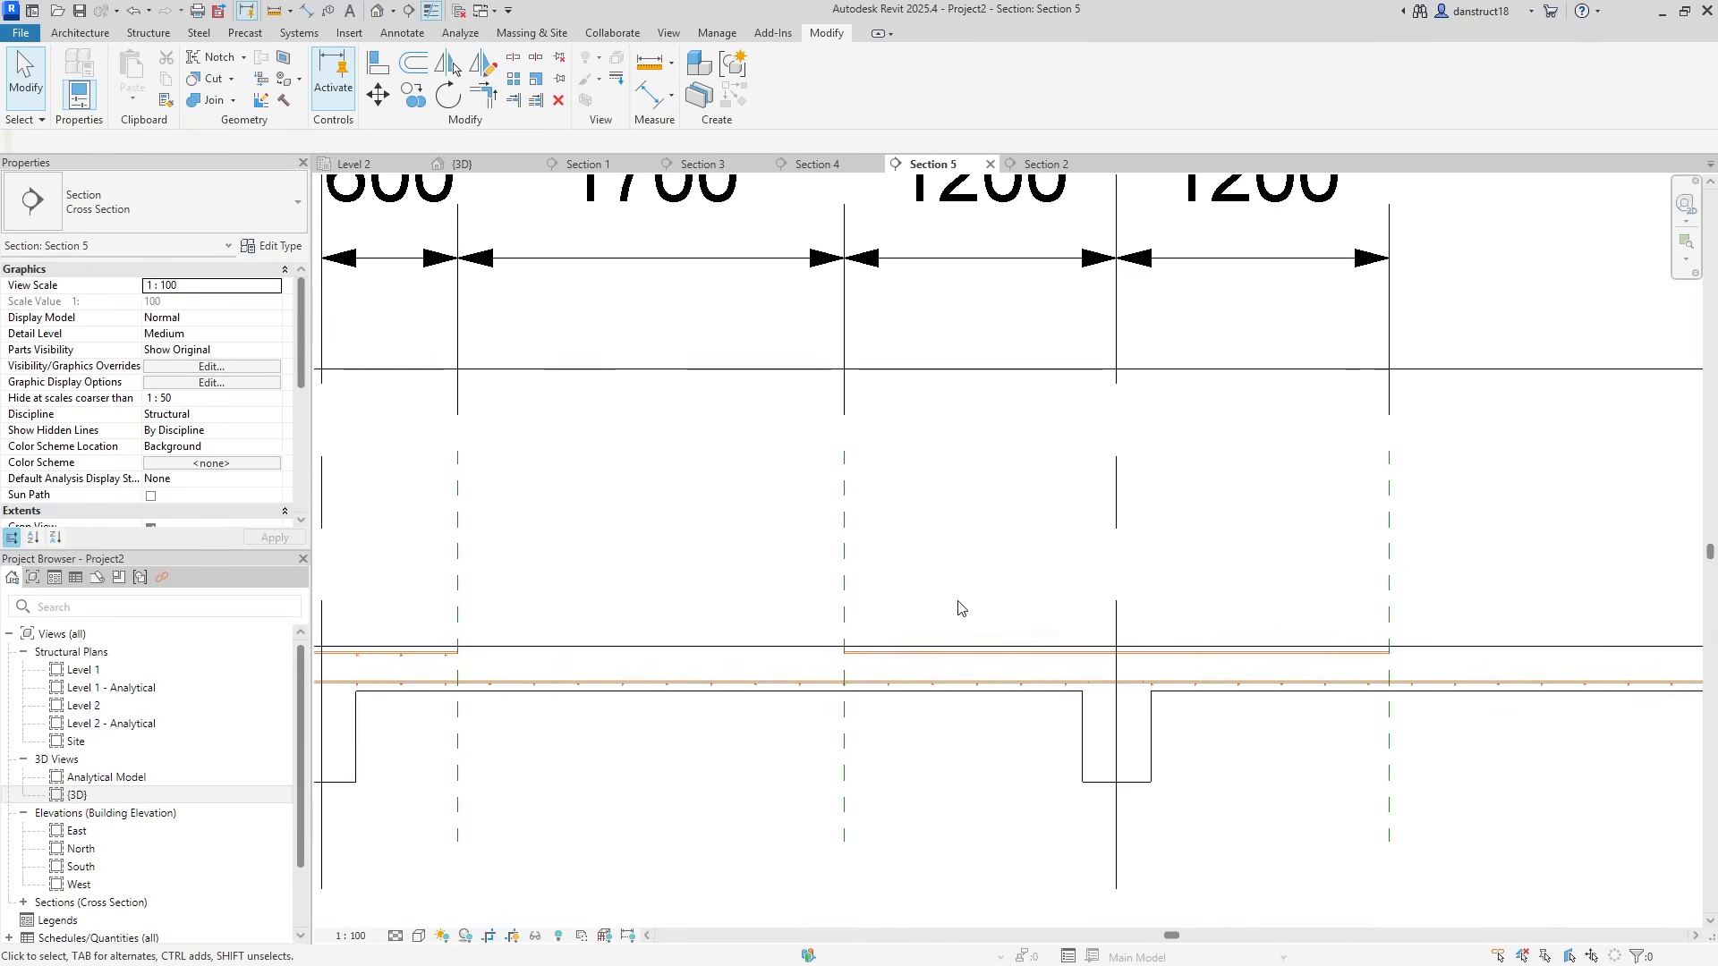
scroll(1114, 667, down, 2)
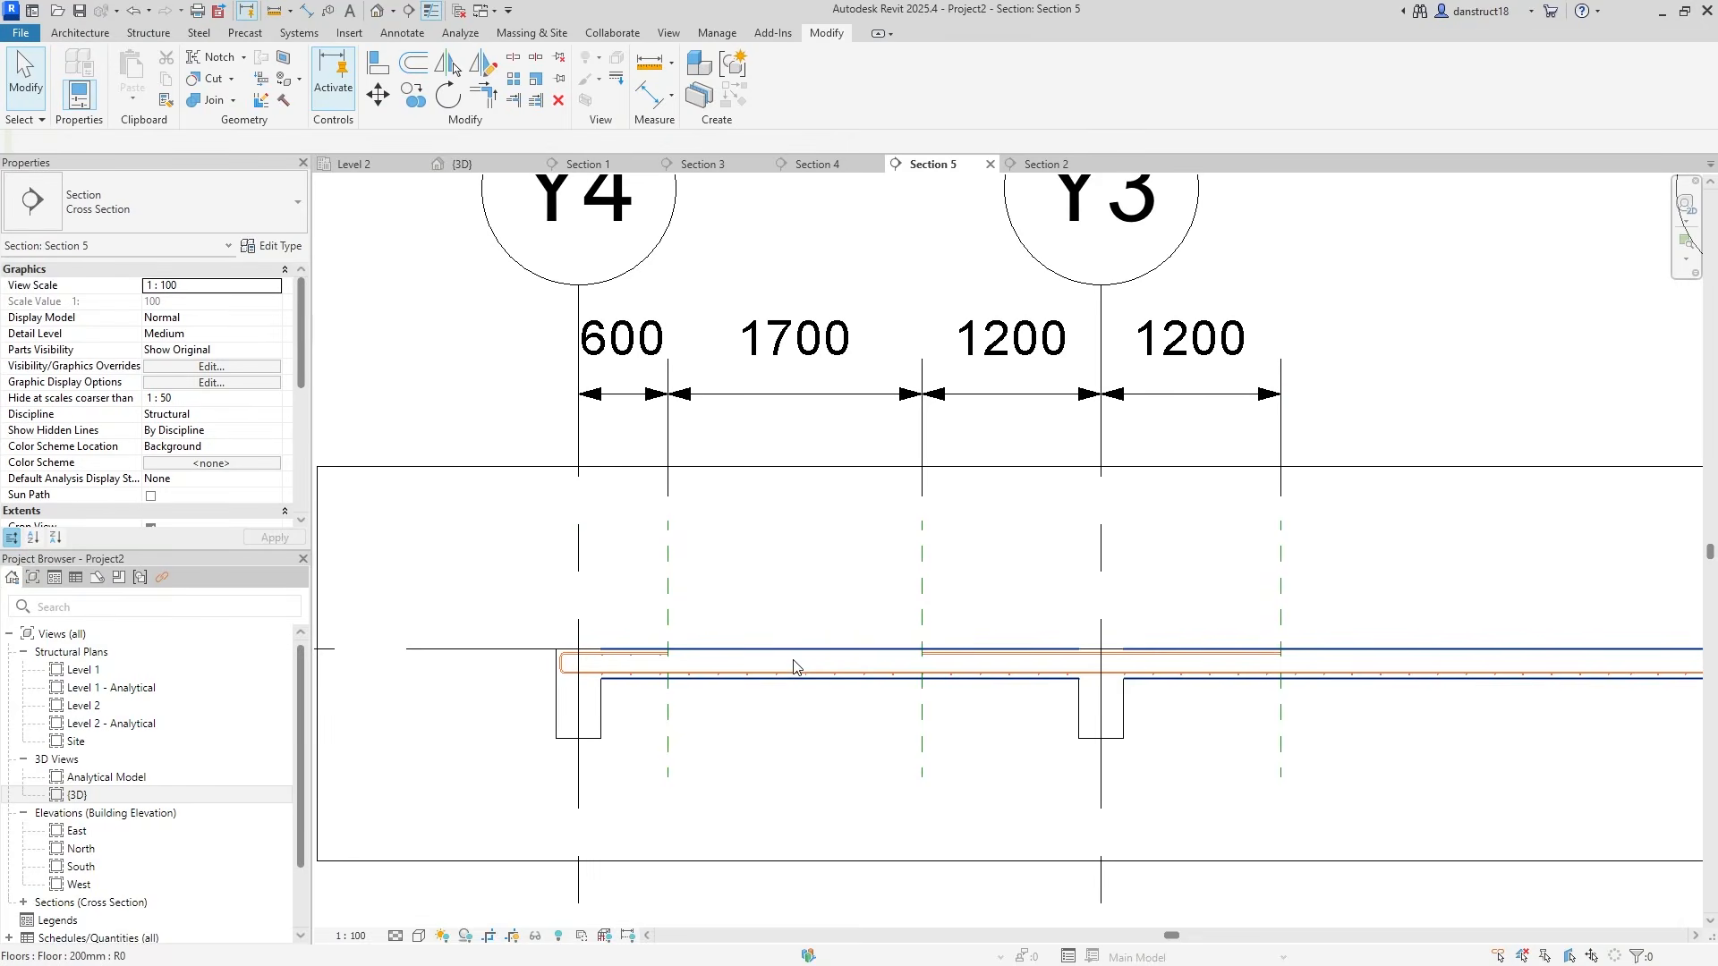
scroll(614, 673, up, 6)
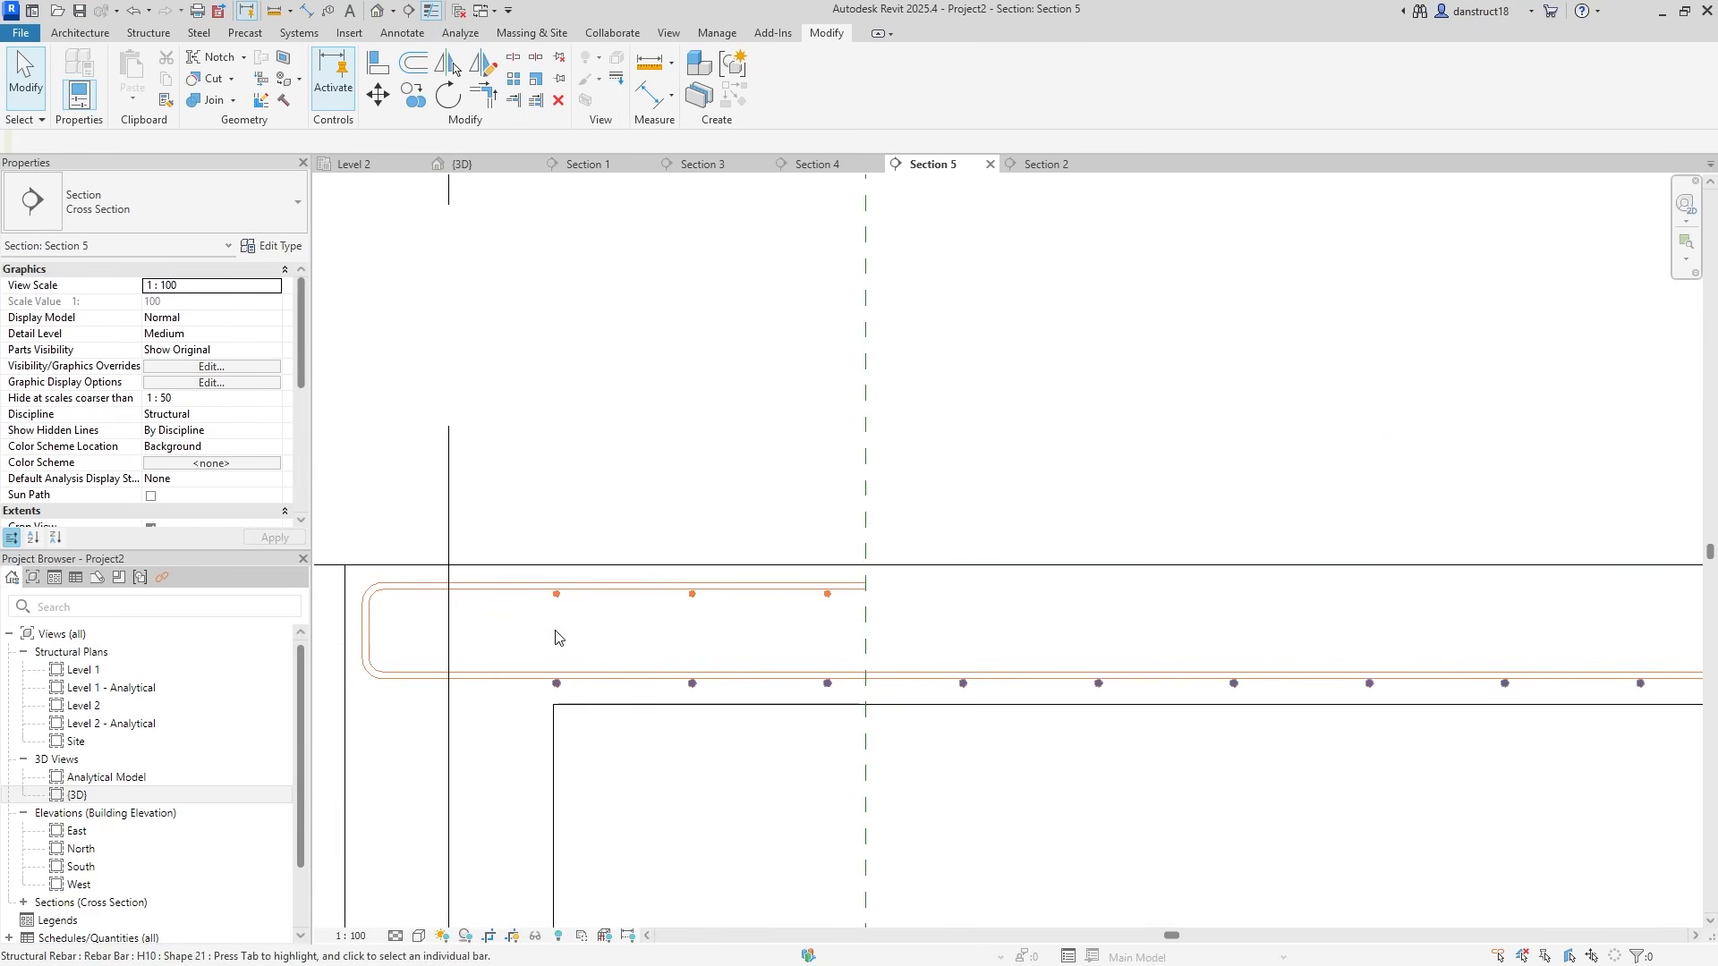
Copy the H10 shape 00 top bar set near grid Y4 to the reference plane before grid Y3, aligned with a bottom bar
click(556, 614)
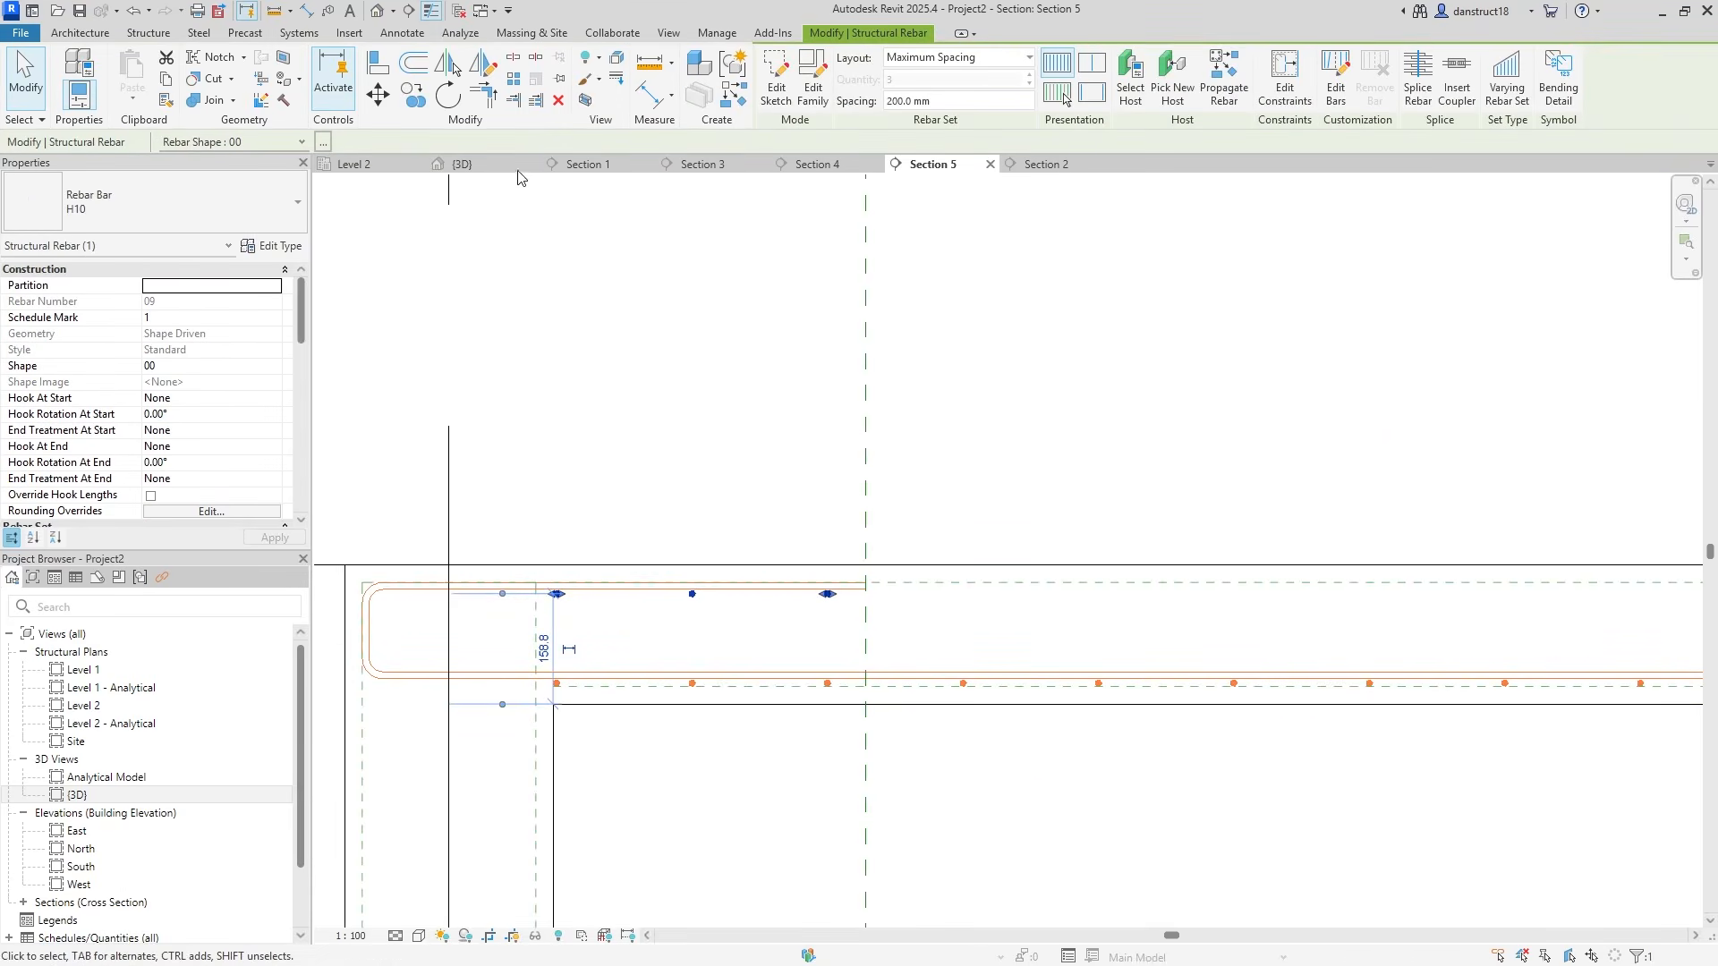
click(412, 94)
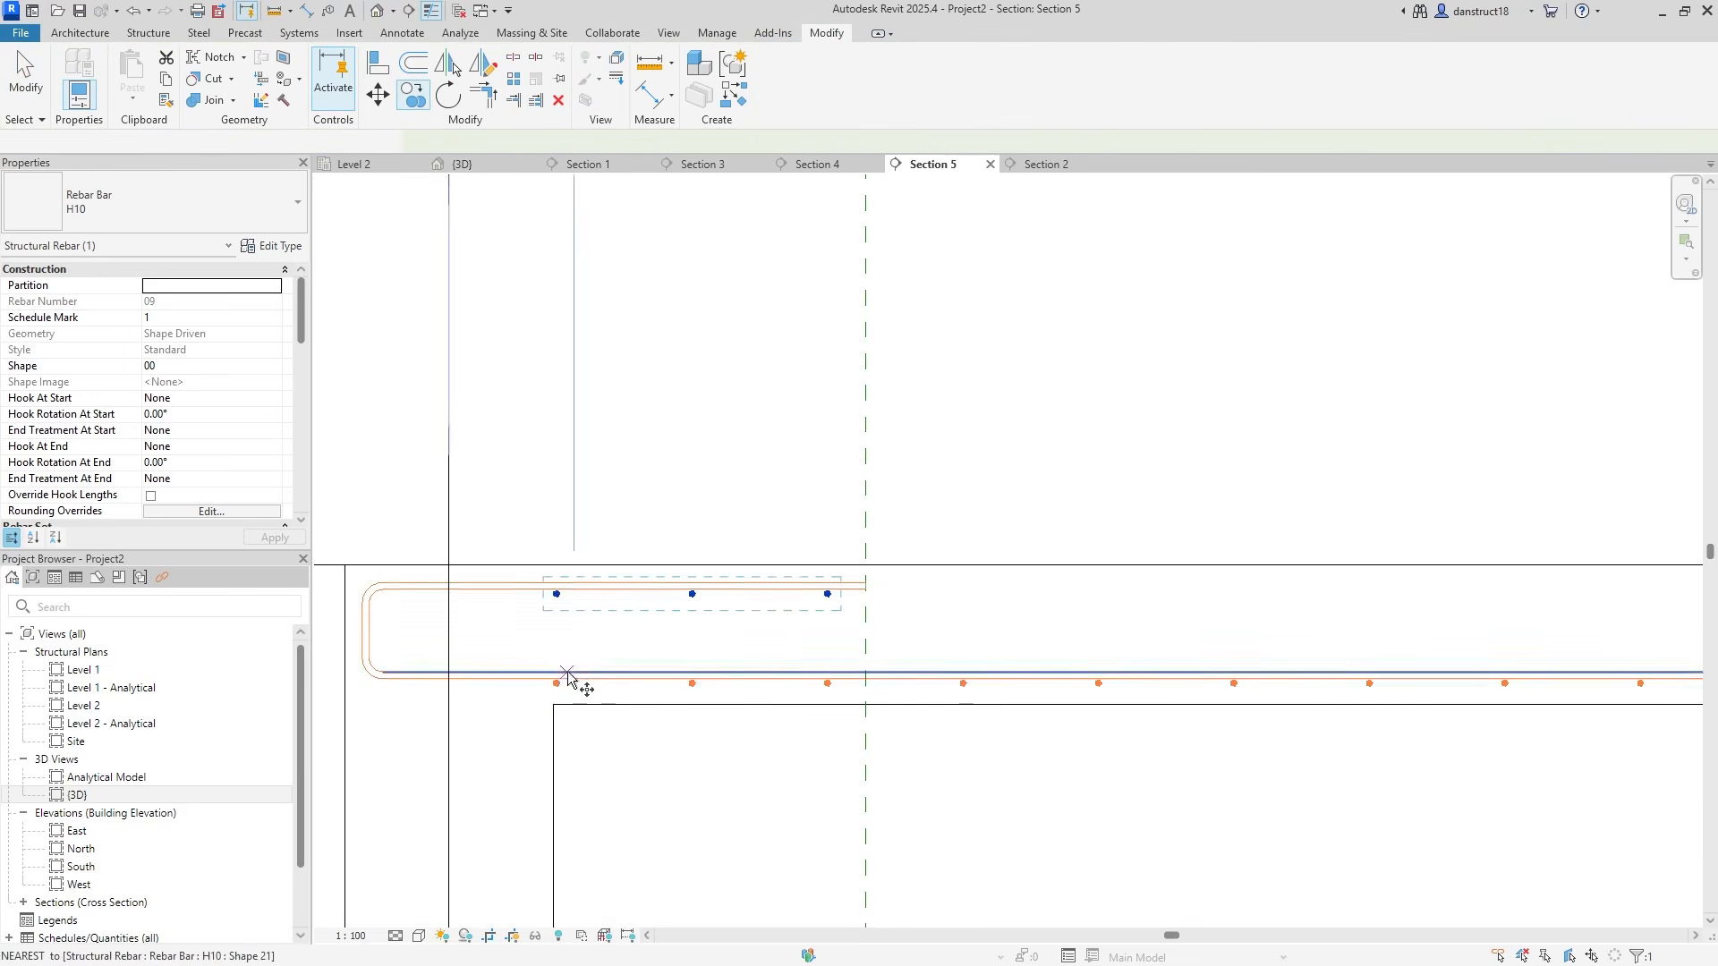
scroll(570, 689, up, 5)
click(531, 697)
scroll(577, 630, down, 6)
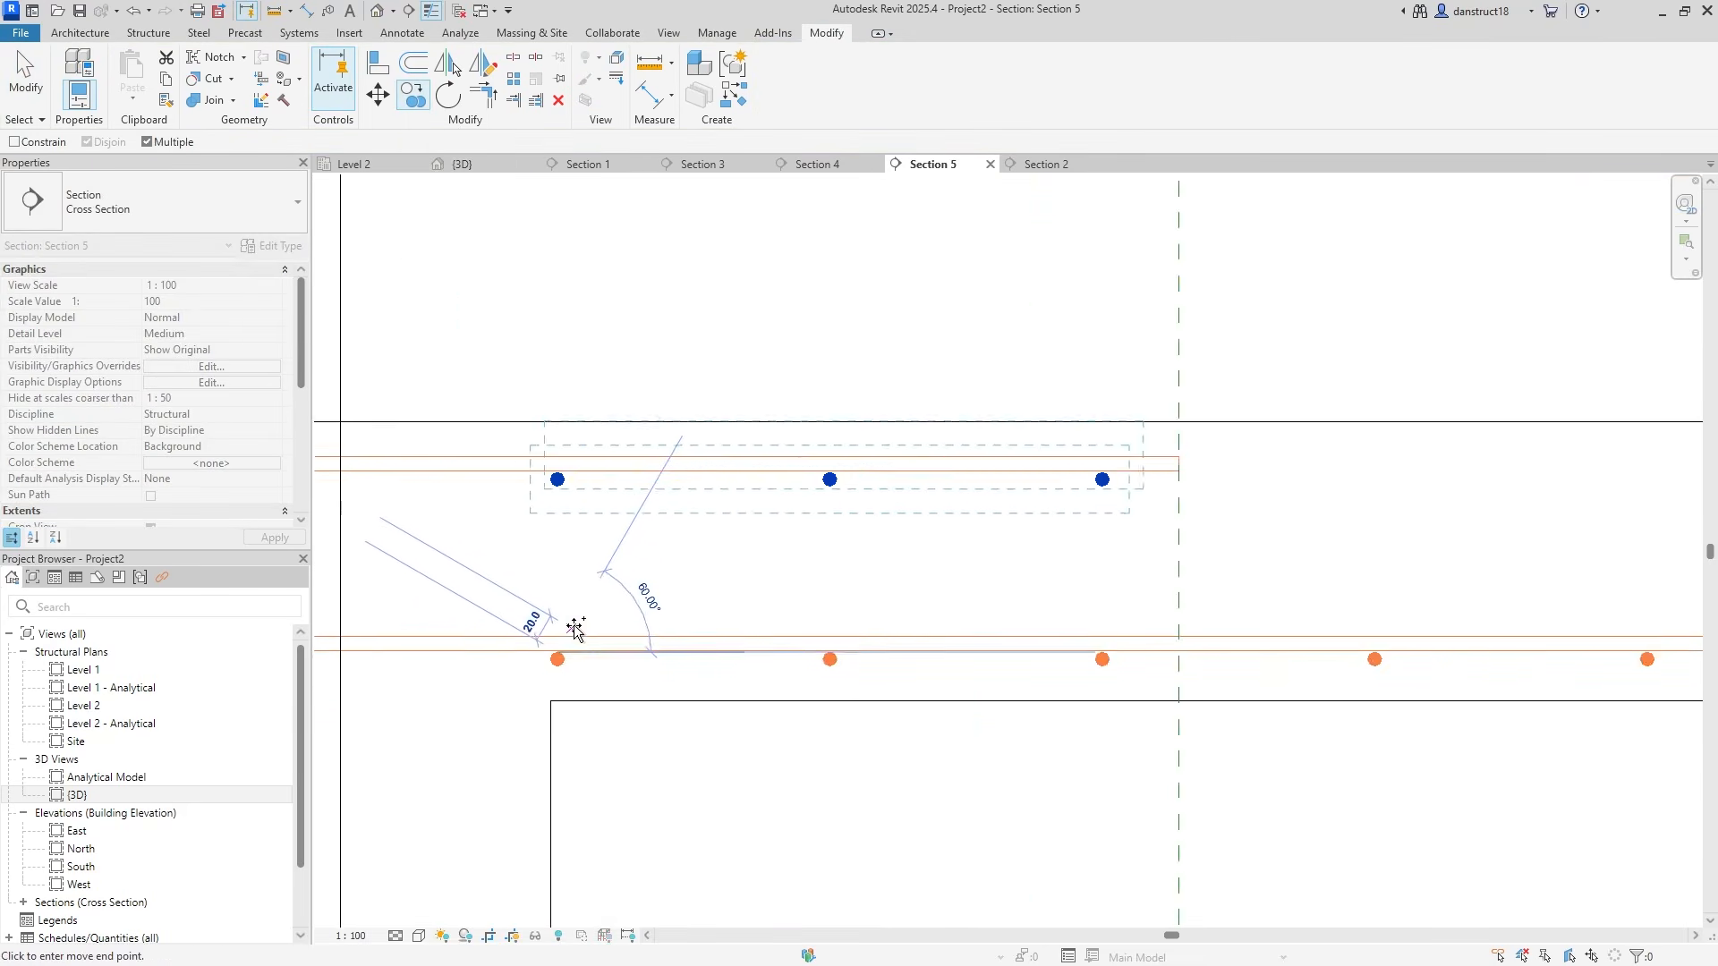
scroll(663, 586, up, 6)
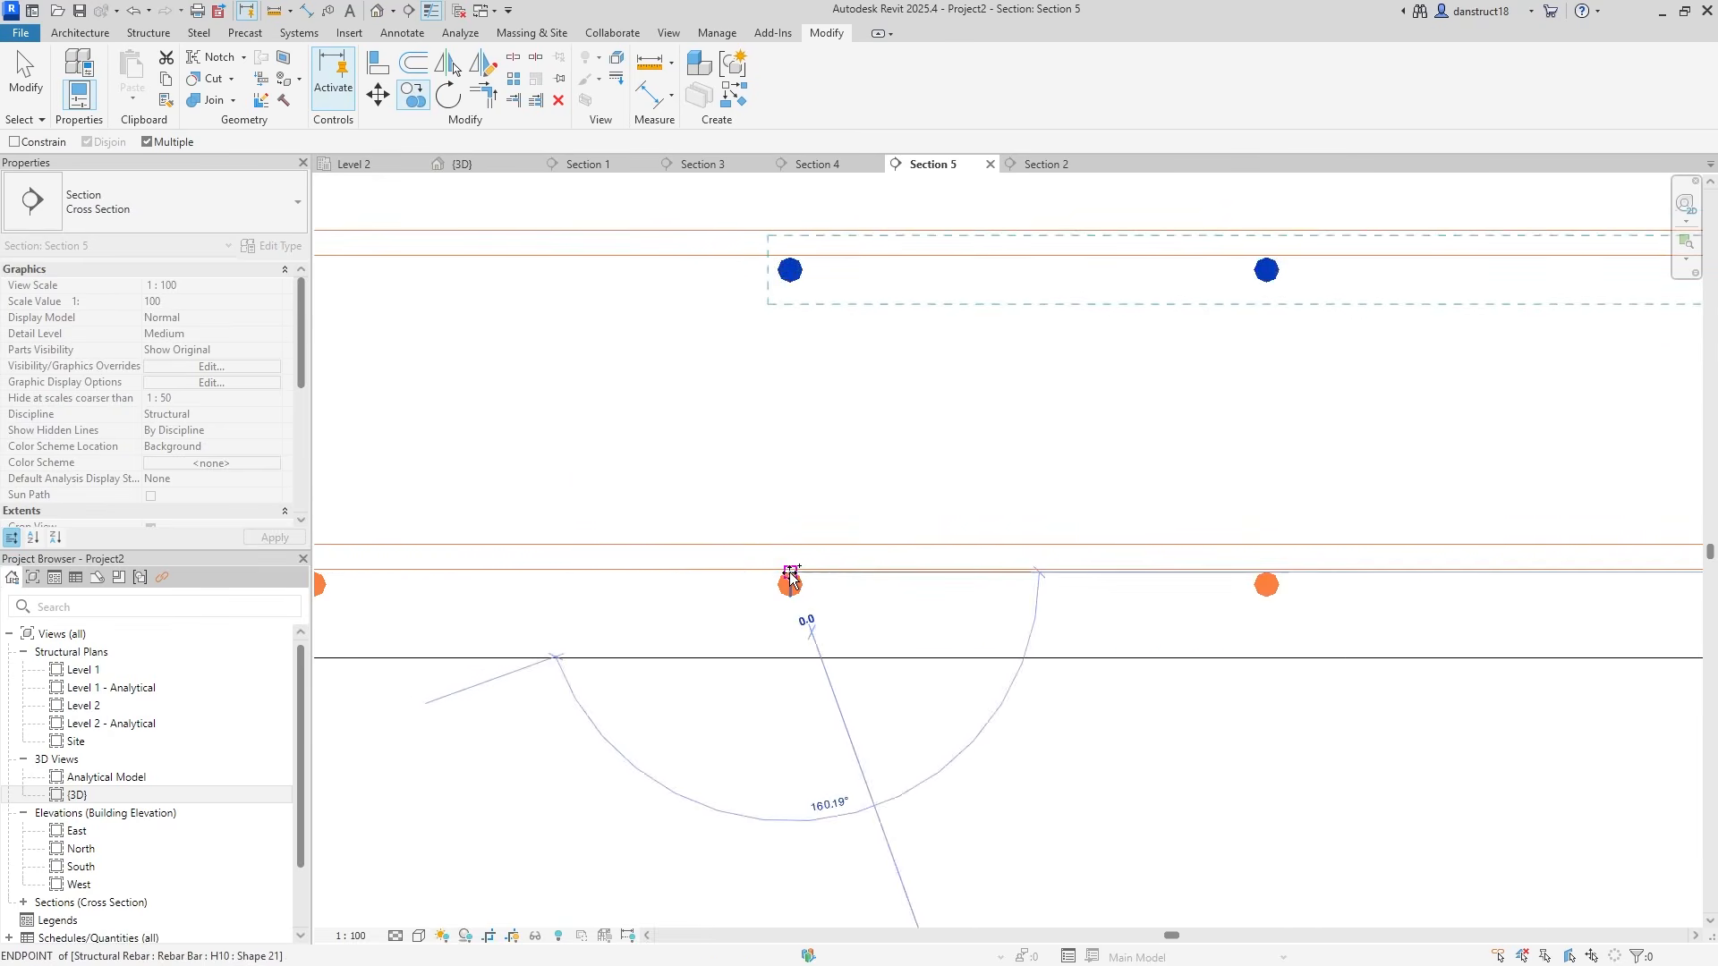
scroll(790, 580, down, 5)
click(23, 80)
Stretch the distribution of the copied shape 00 top set across the Y3 beam to the last bottom bar before the far reference plane
scroll(844, 368, down, 3)
scroll(794, 418, up, 3)
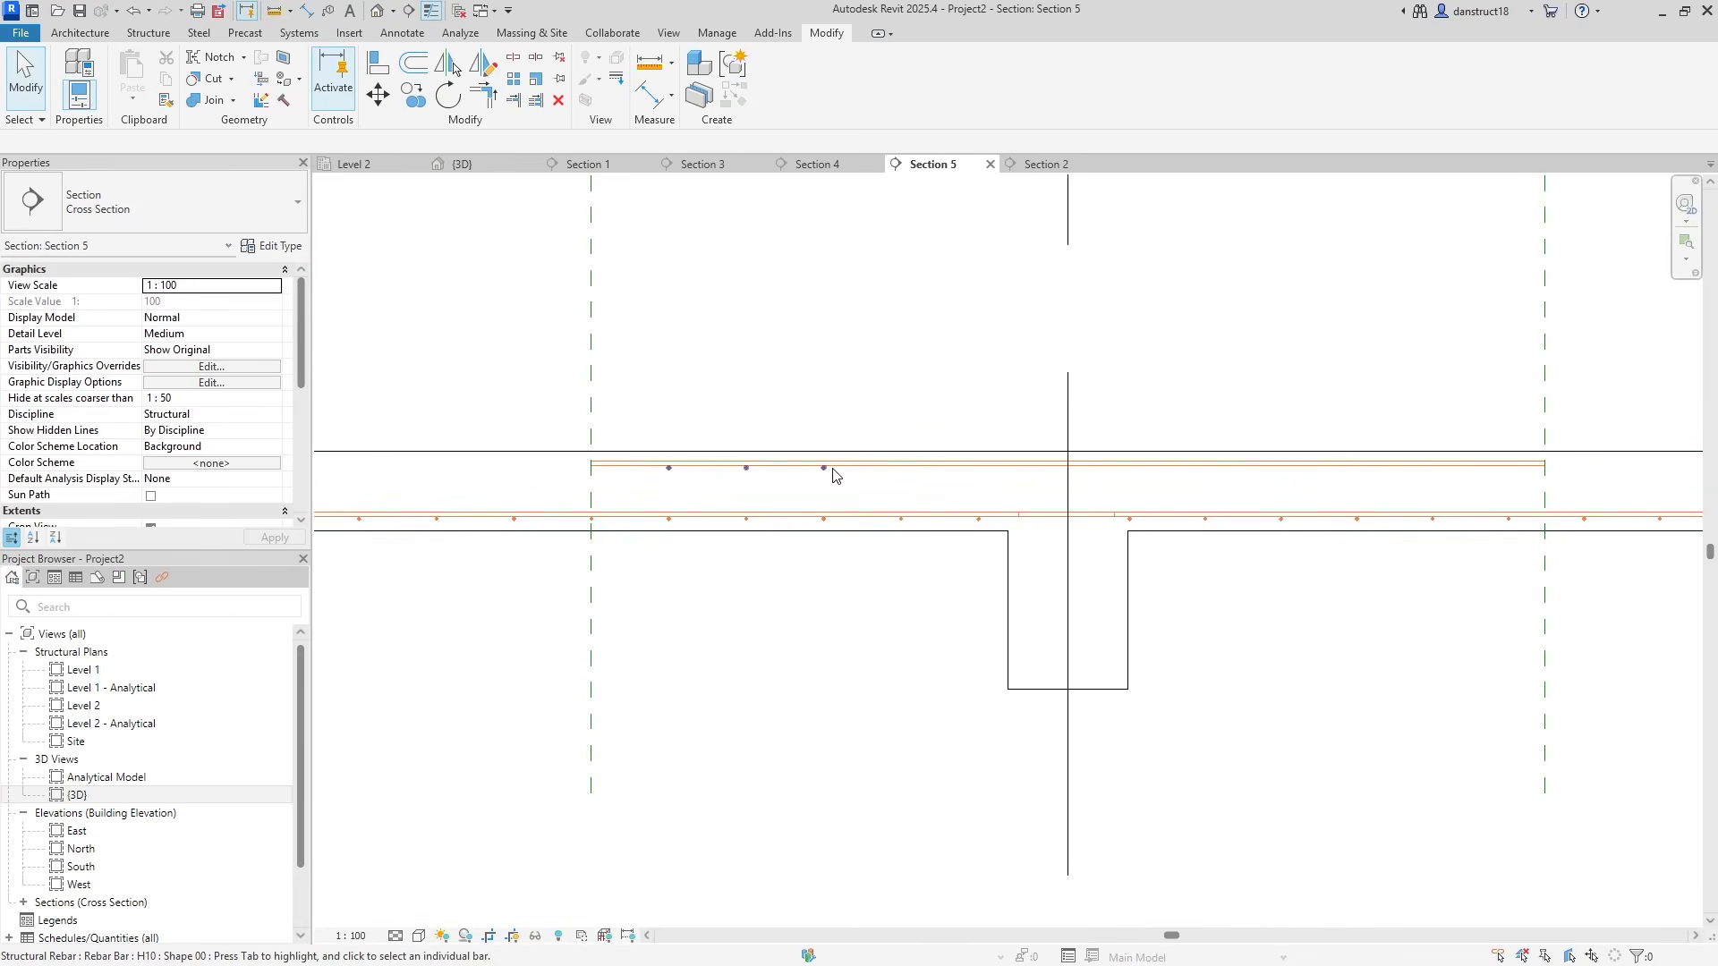
click(833, 470)
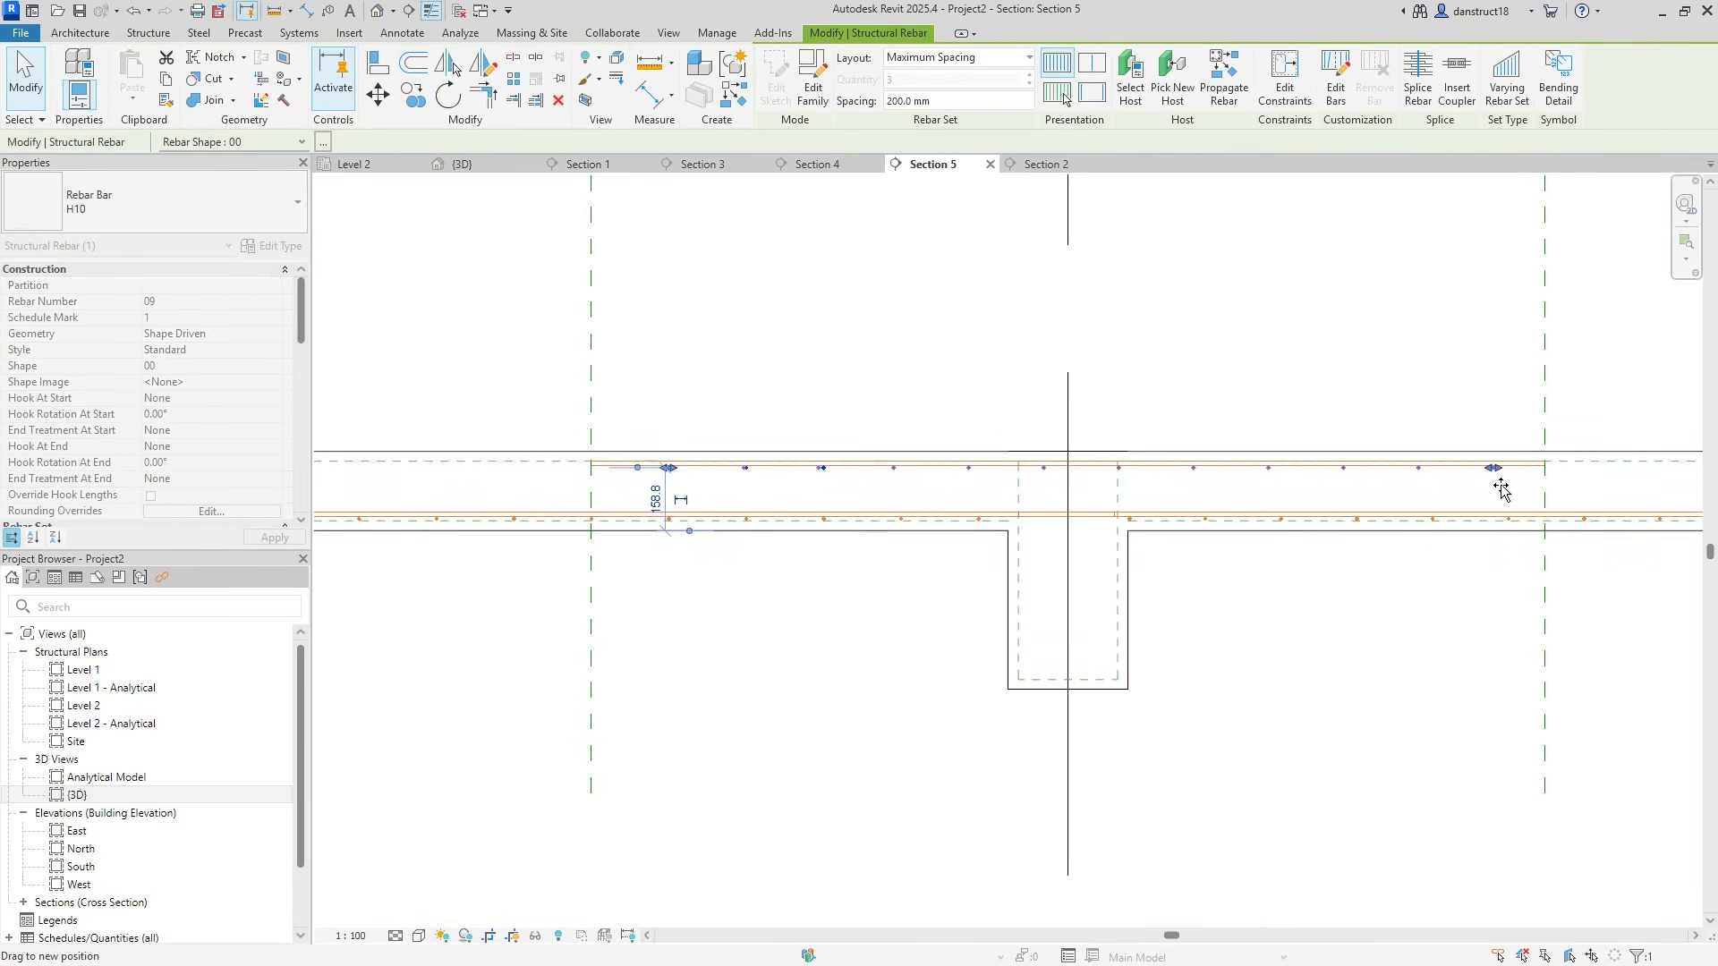
drag(1500, 491, 1505, 491)
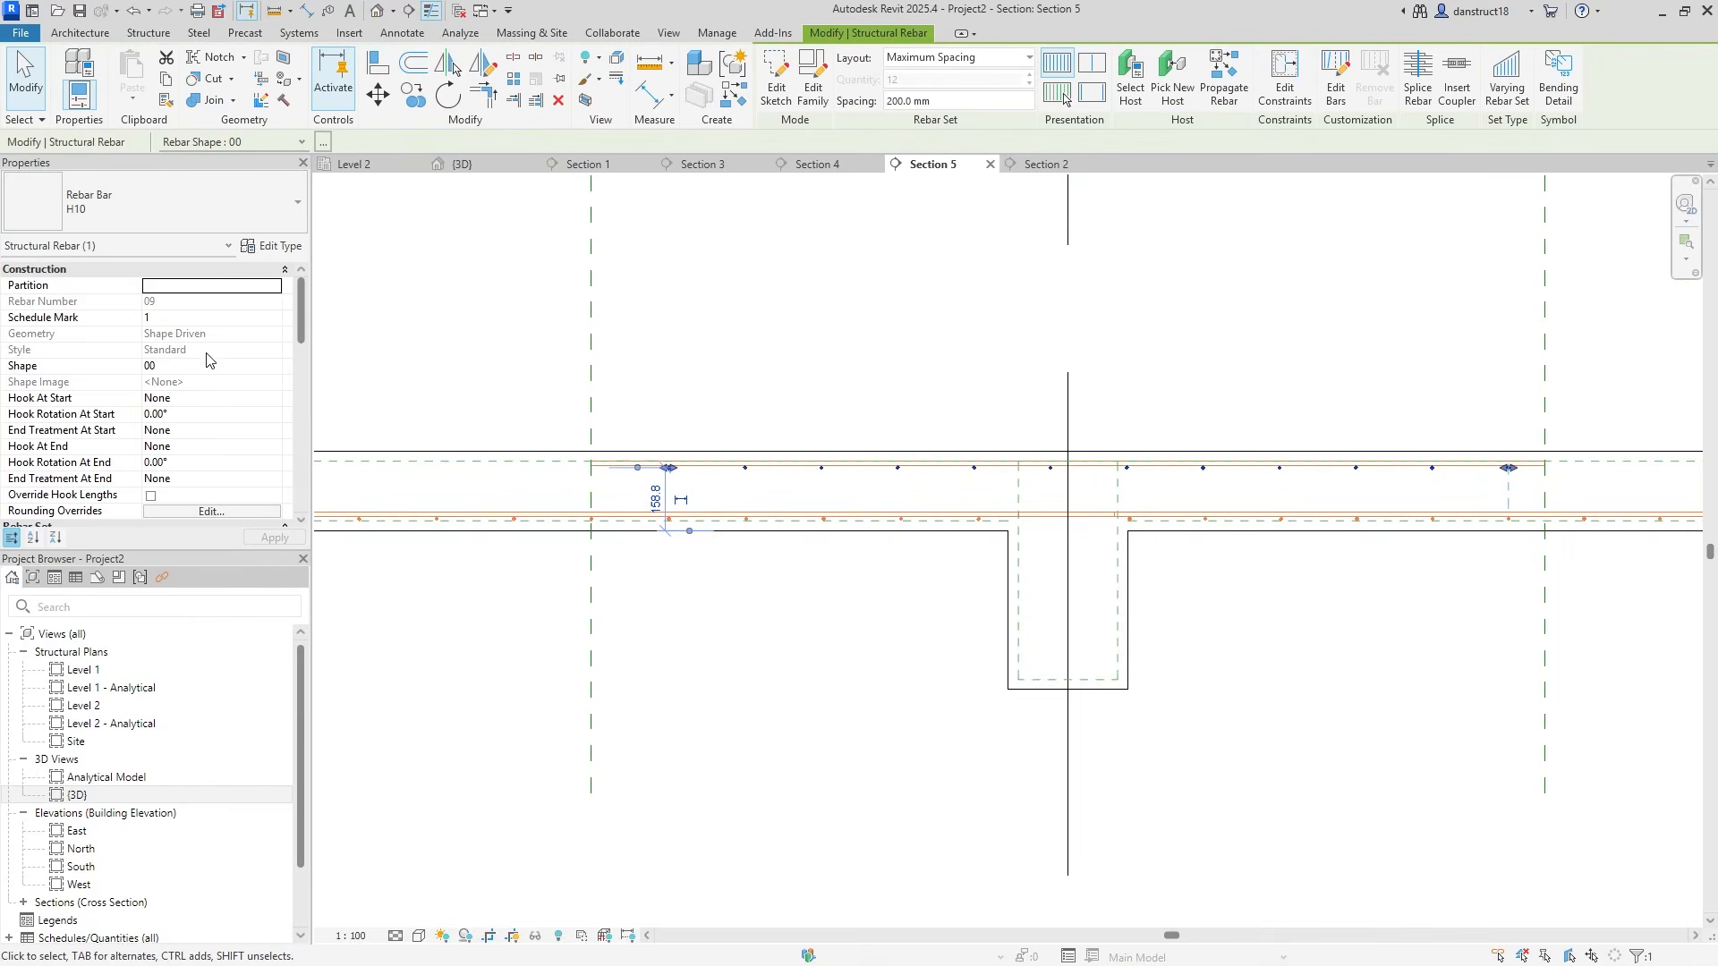
Check the copied set's Rebar Layer property and its extent in the Level 2 plan, and reopen Section 5
scroll(268, 349, down, 5)
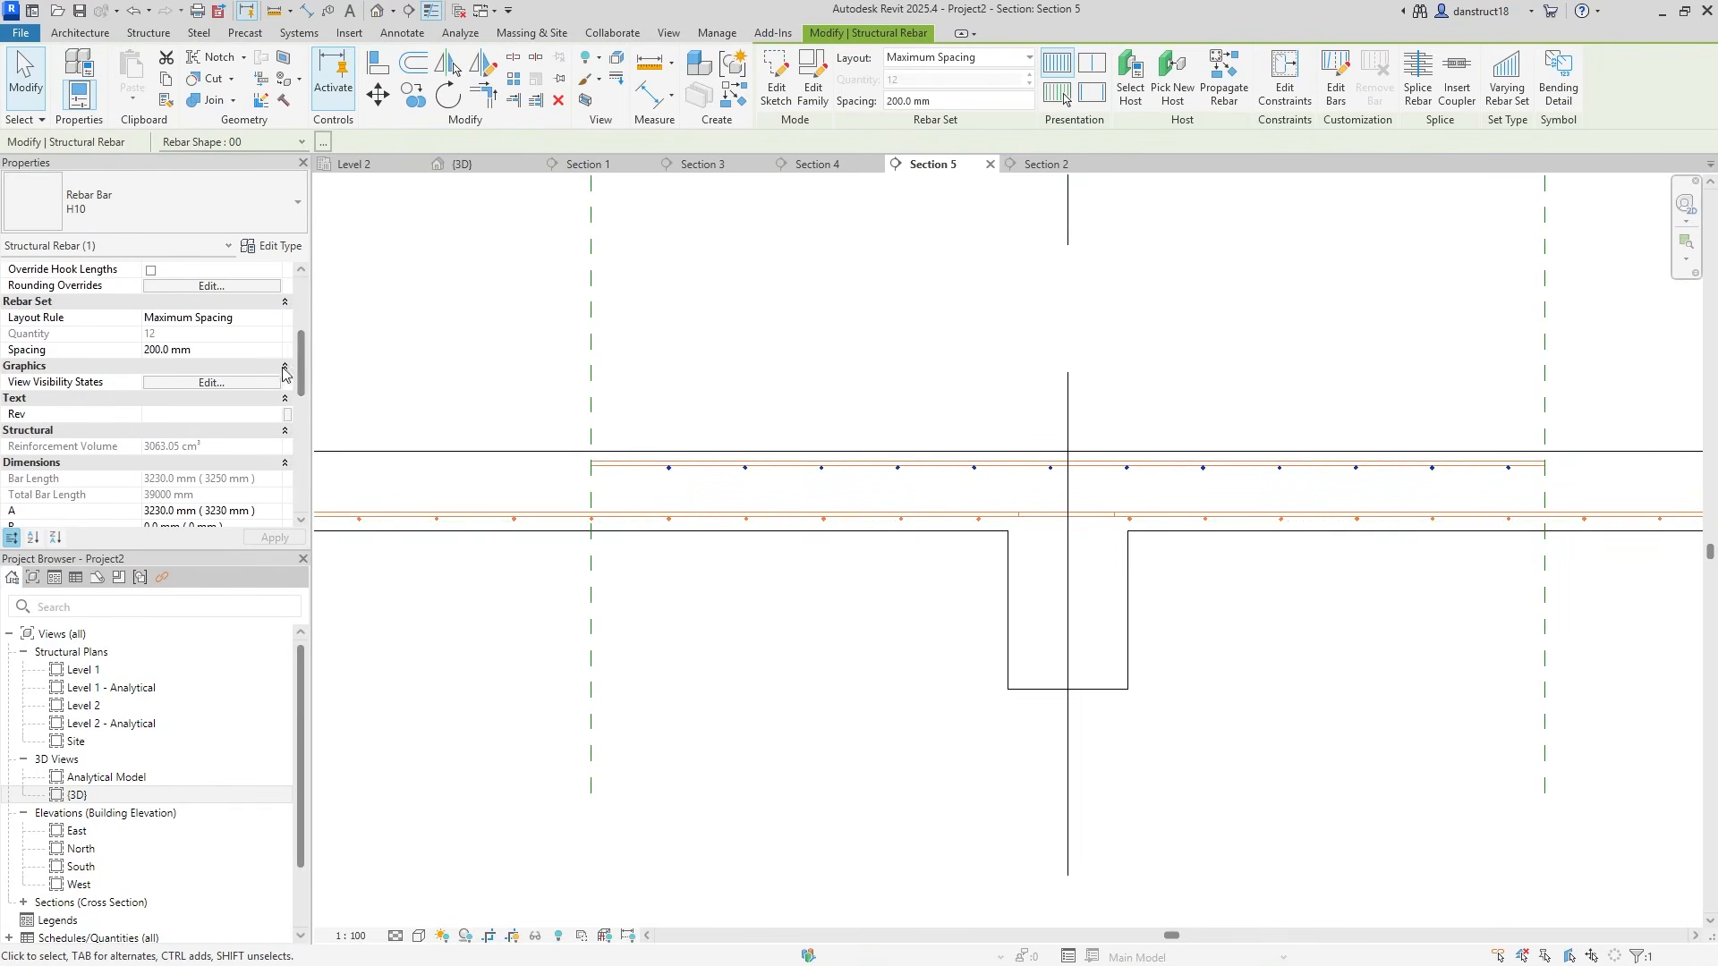
drag(303, 381, 299, 478)
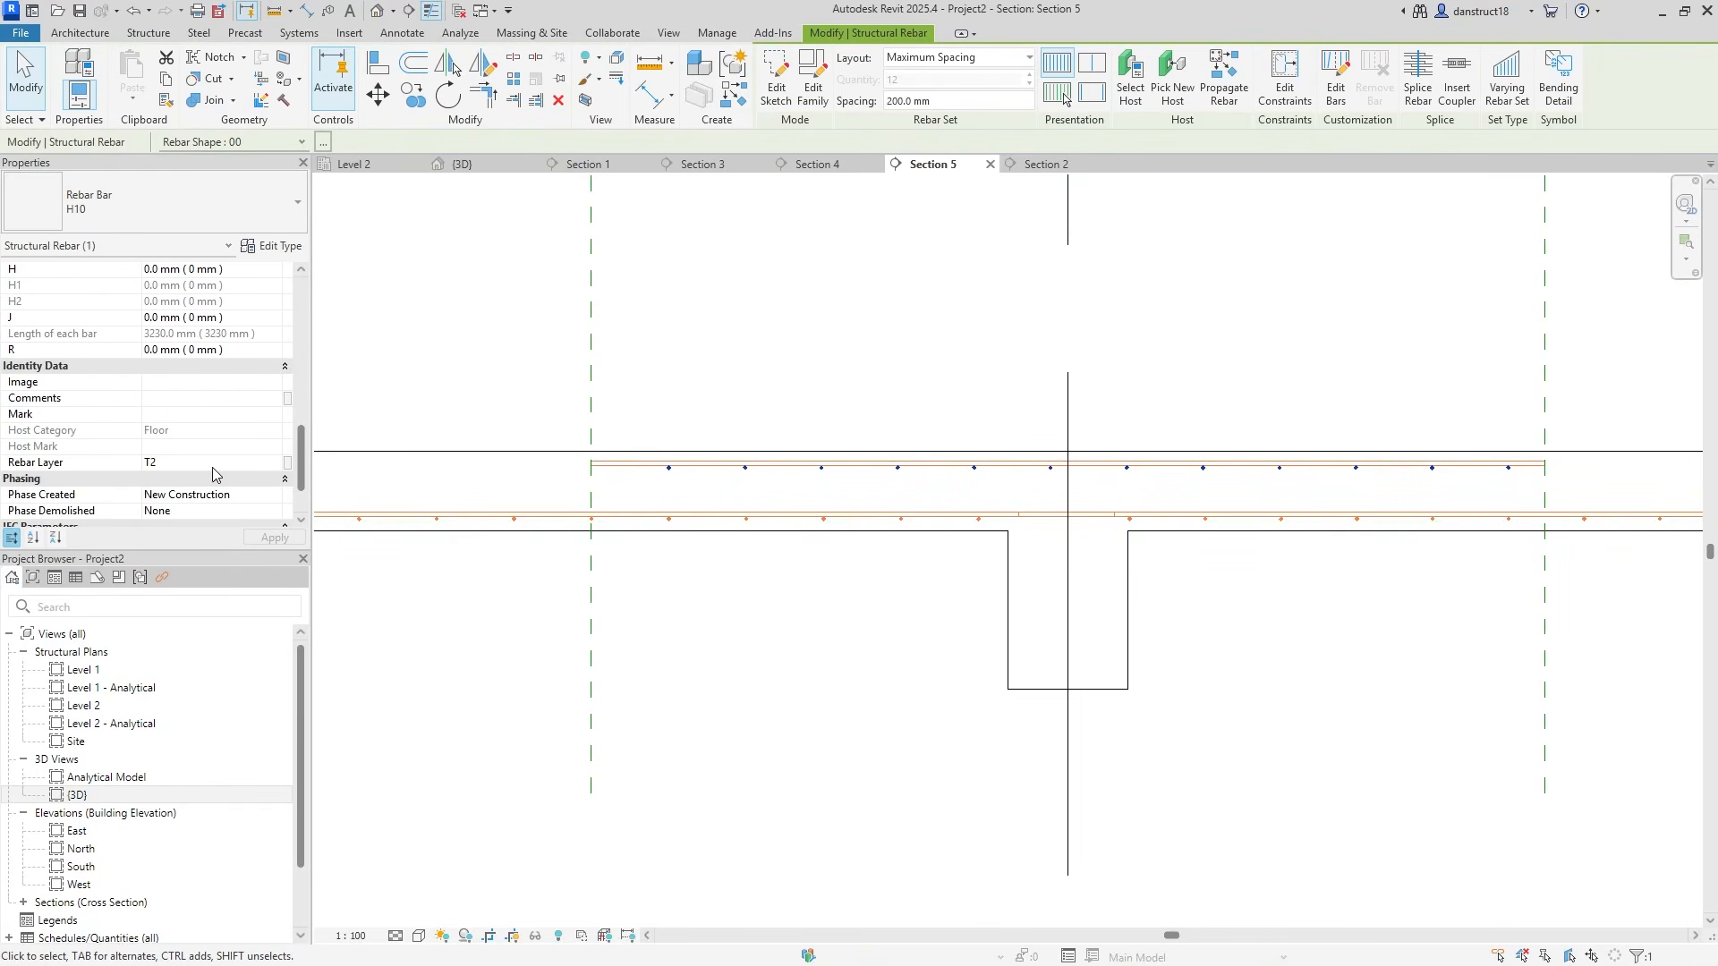
click(353, 168)
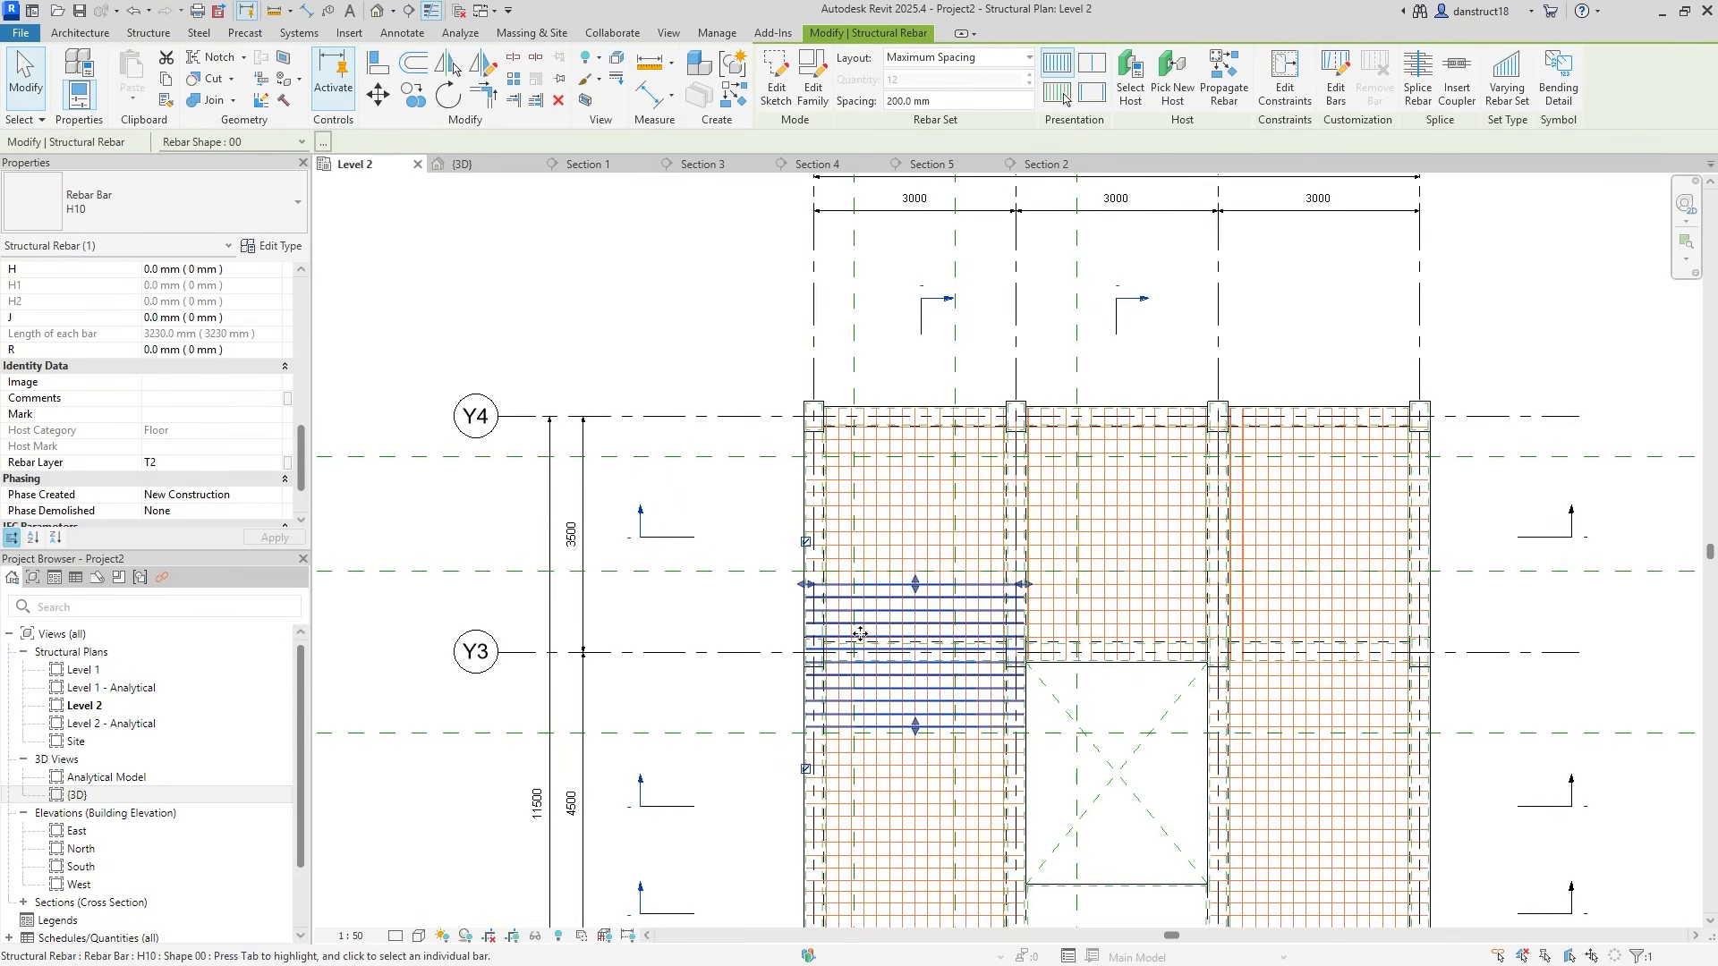
click(724, 634)
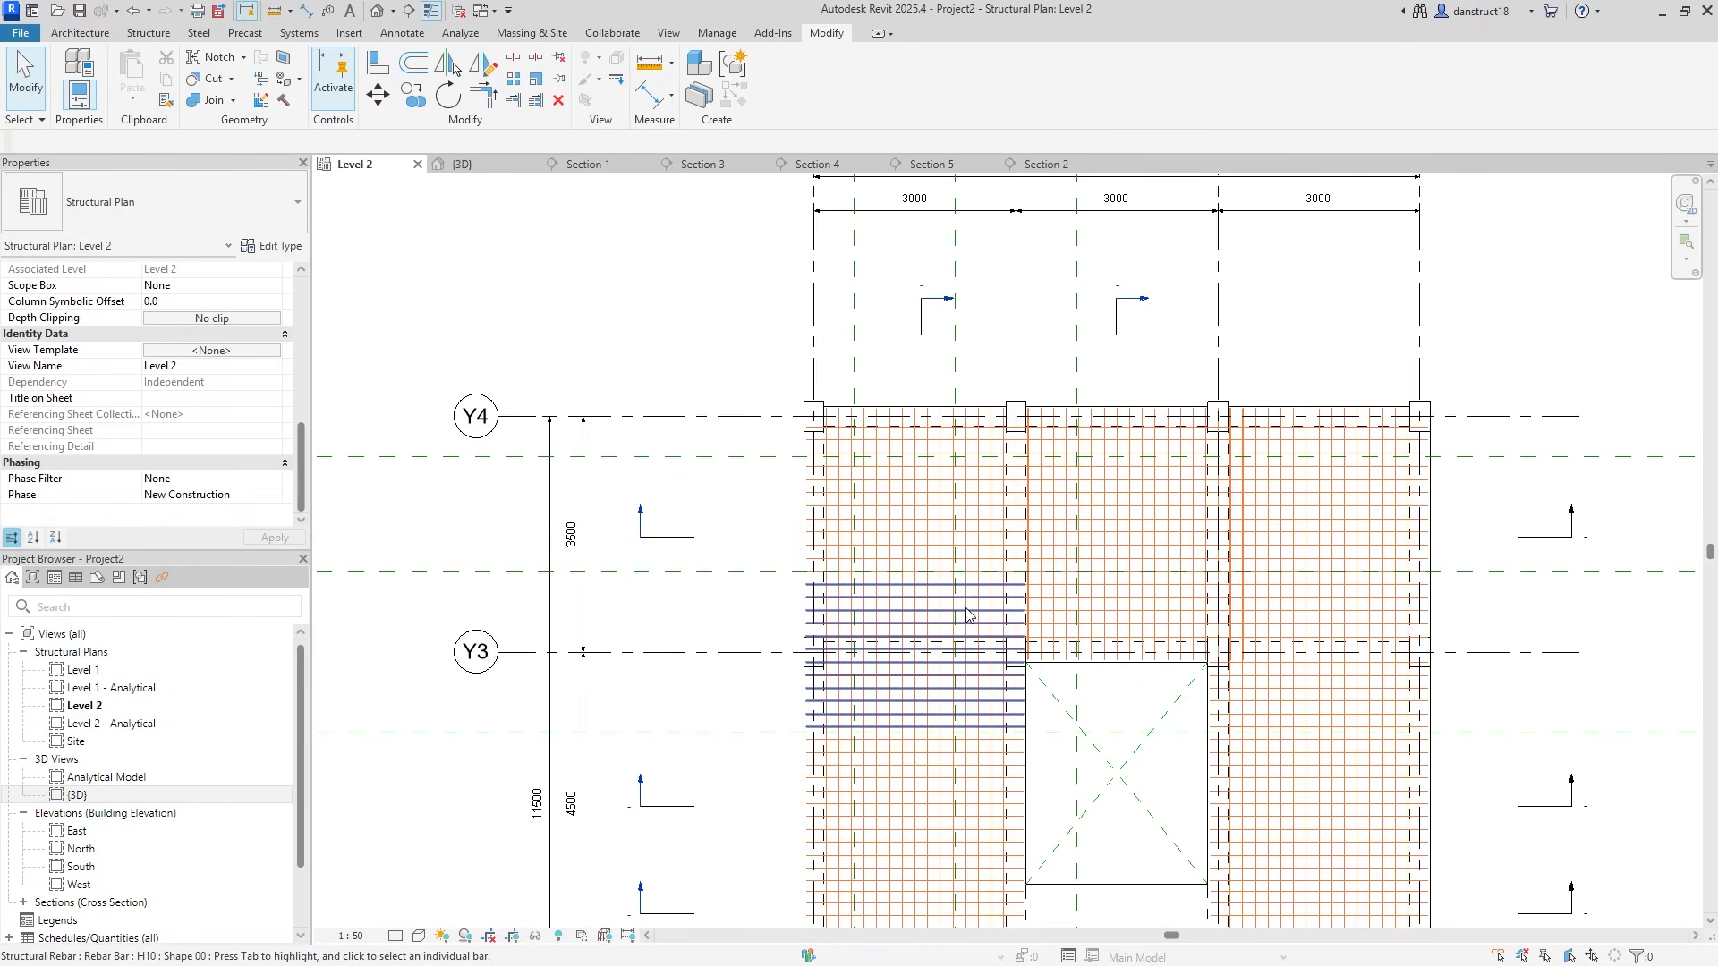
double_click(945, 308)
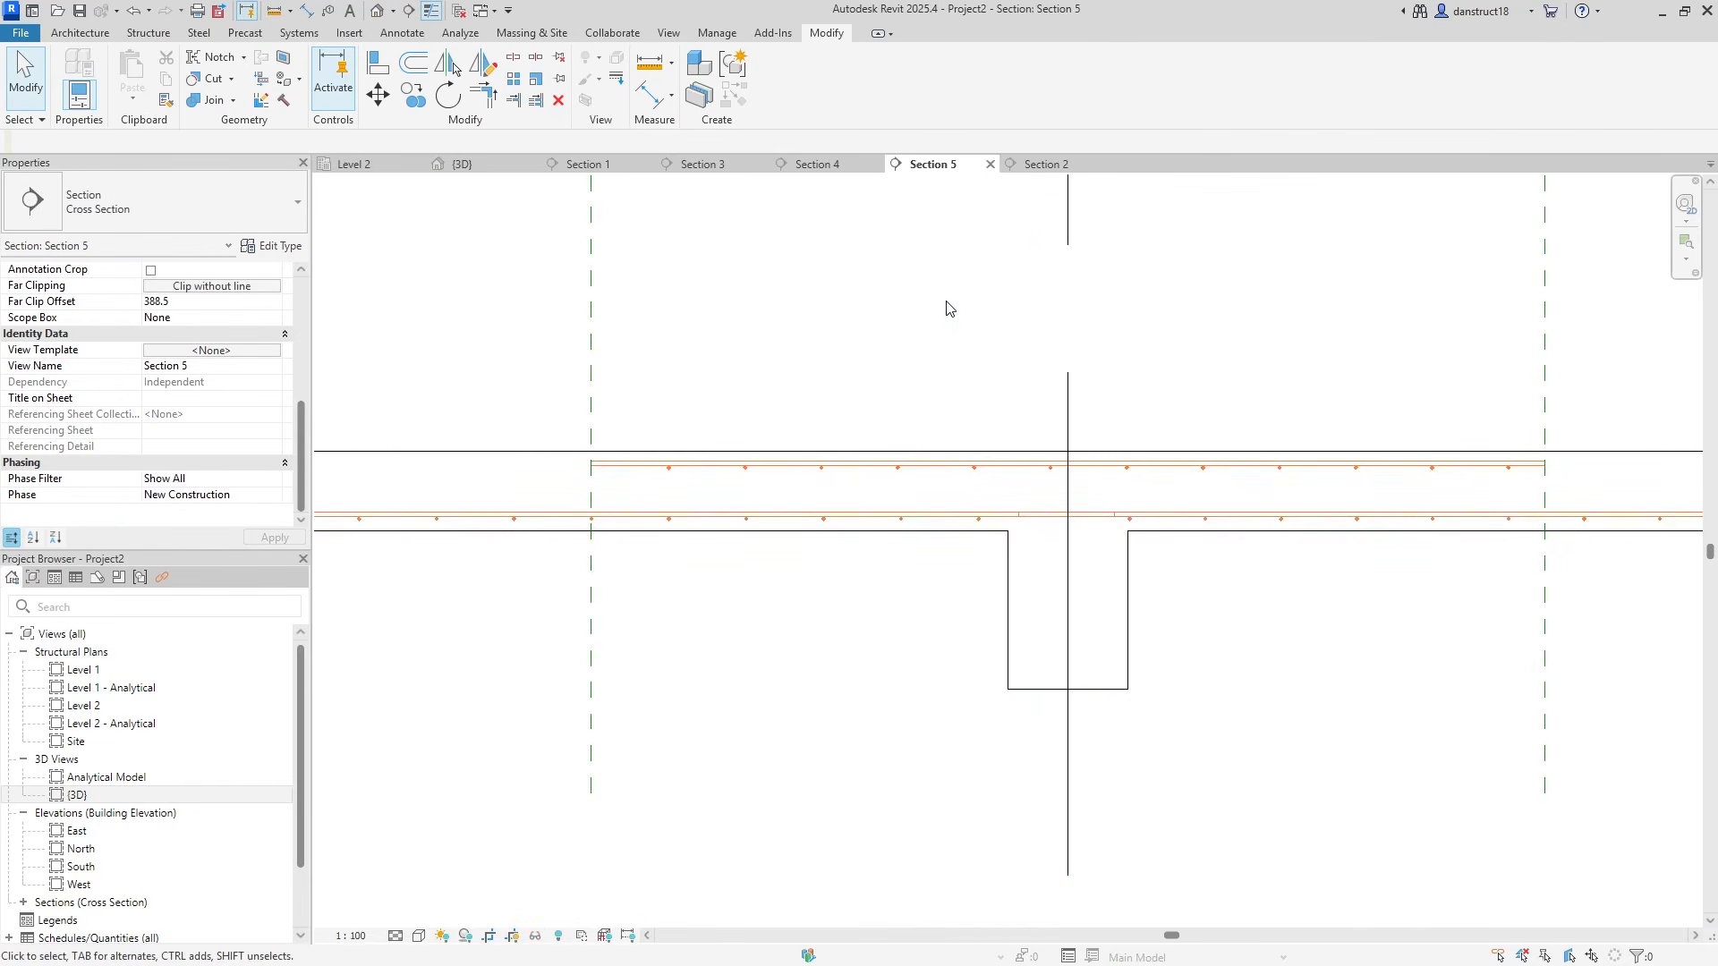
Mirror-copy the two top H10 rebar sets over the Y3 beam from bay X1–X2 to bay X3–X4 about the middle bay's vertical centre axis in Level 2
click(857, 466)
scroll(859, 468, up, 5)
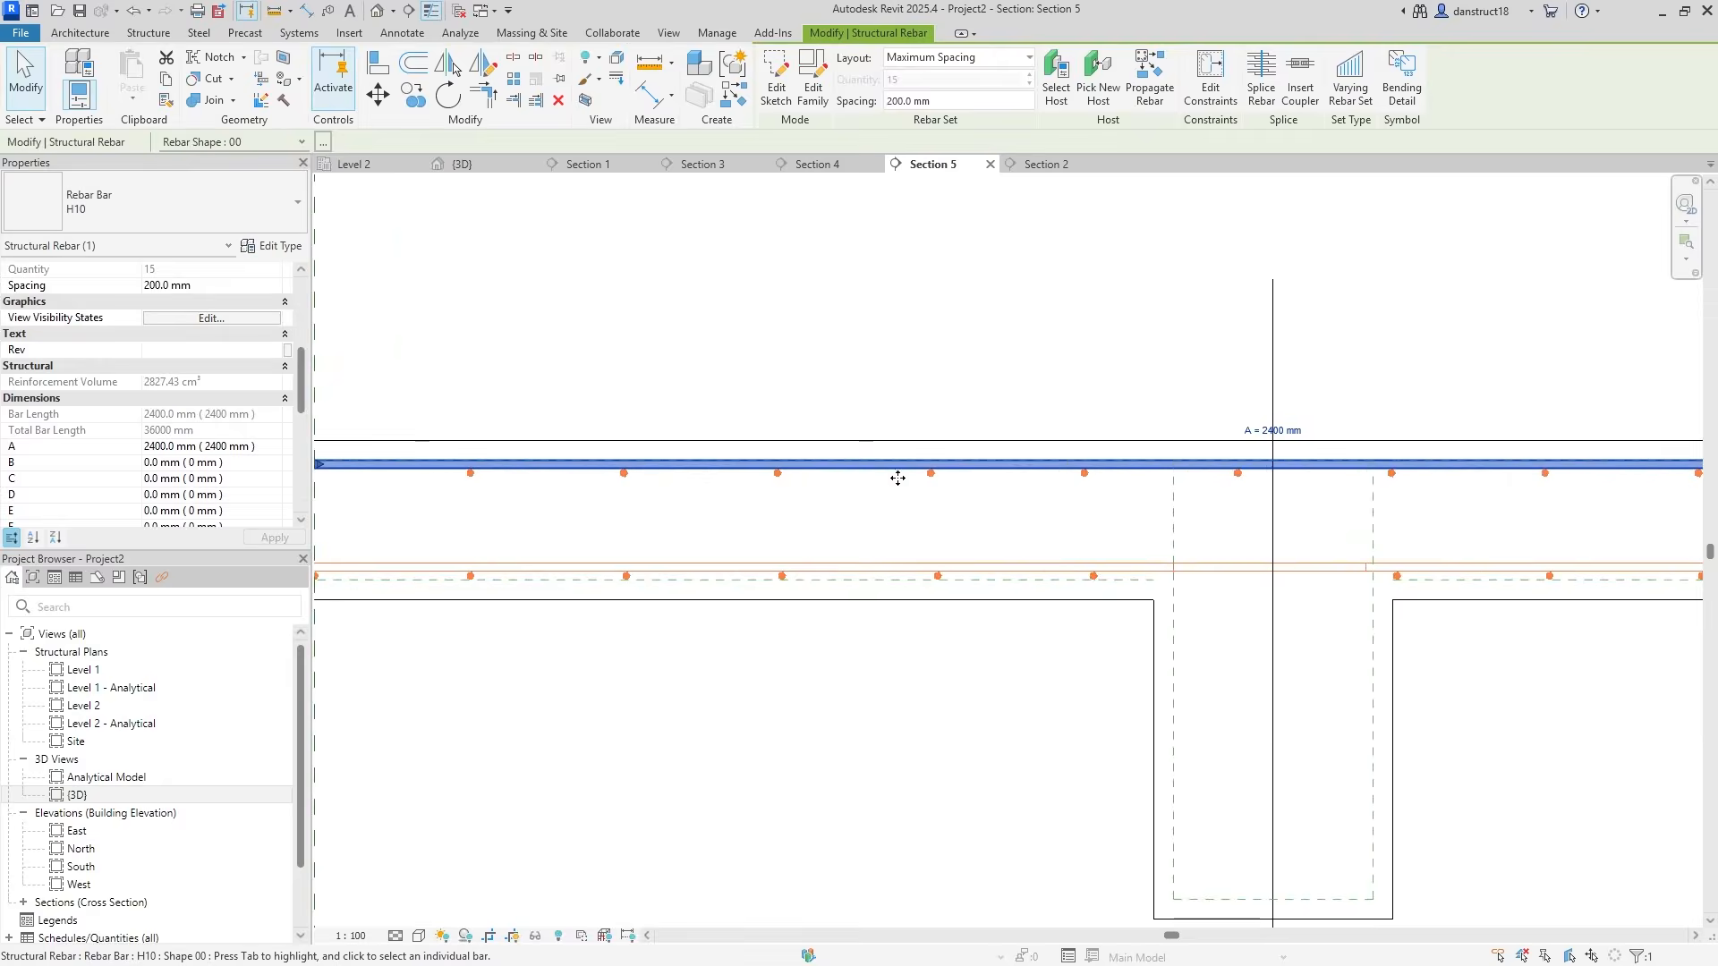
ctrl+click(951, 477)
scroll(913, 472, down, 5)
scroll(916, 474, down, 1)
middle_drag(1045, 503, 756, 534)
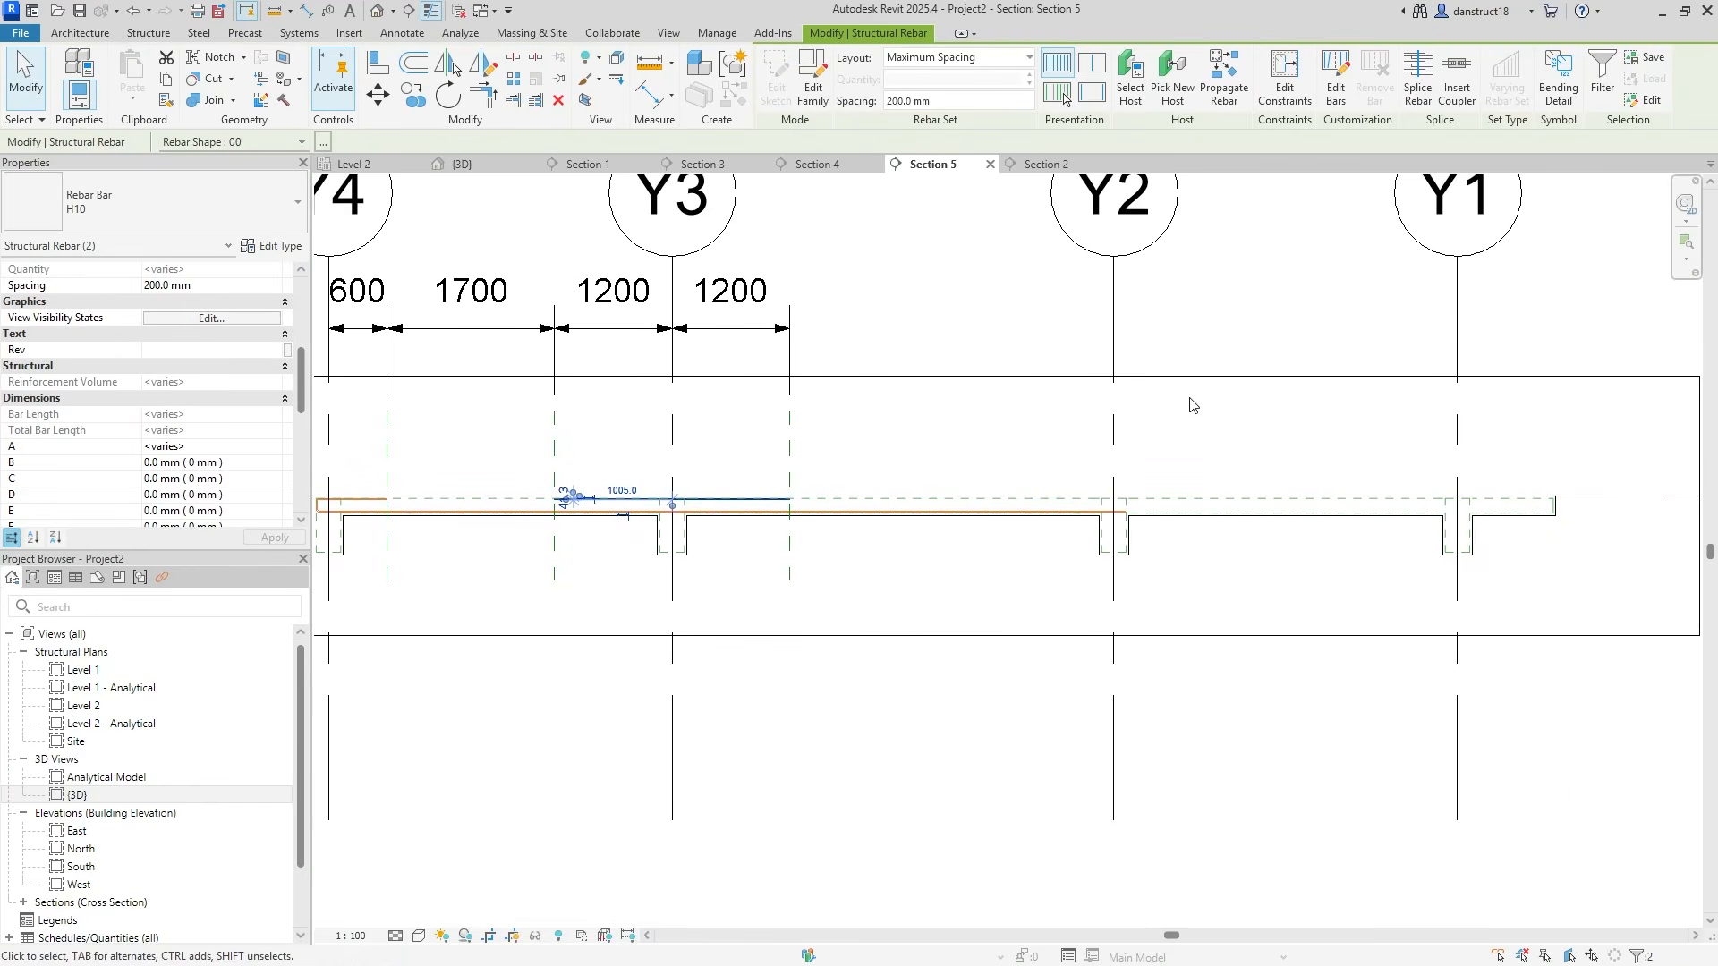
click(346, 164)
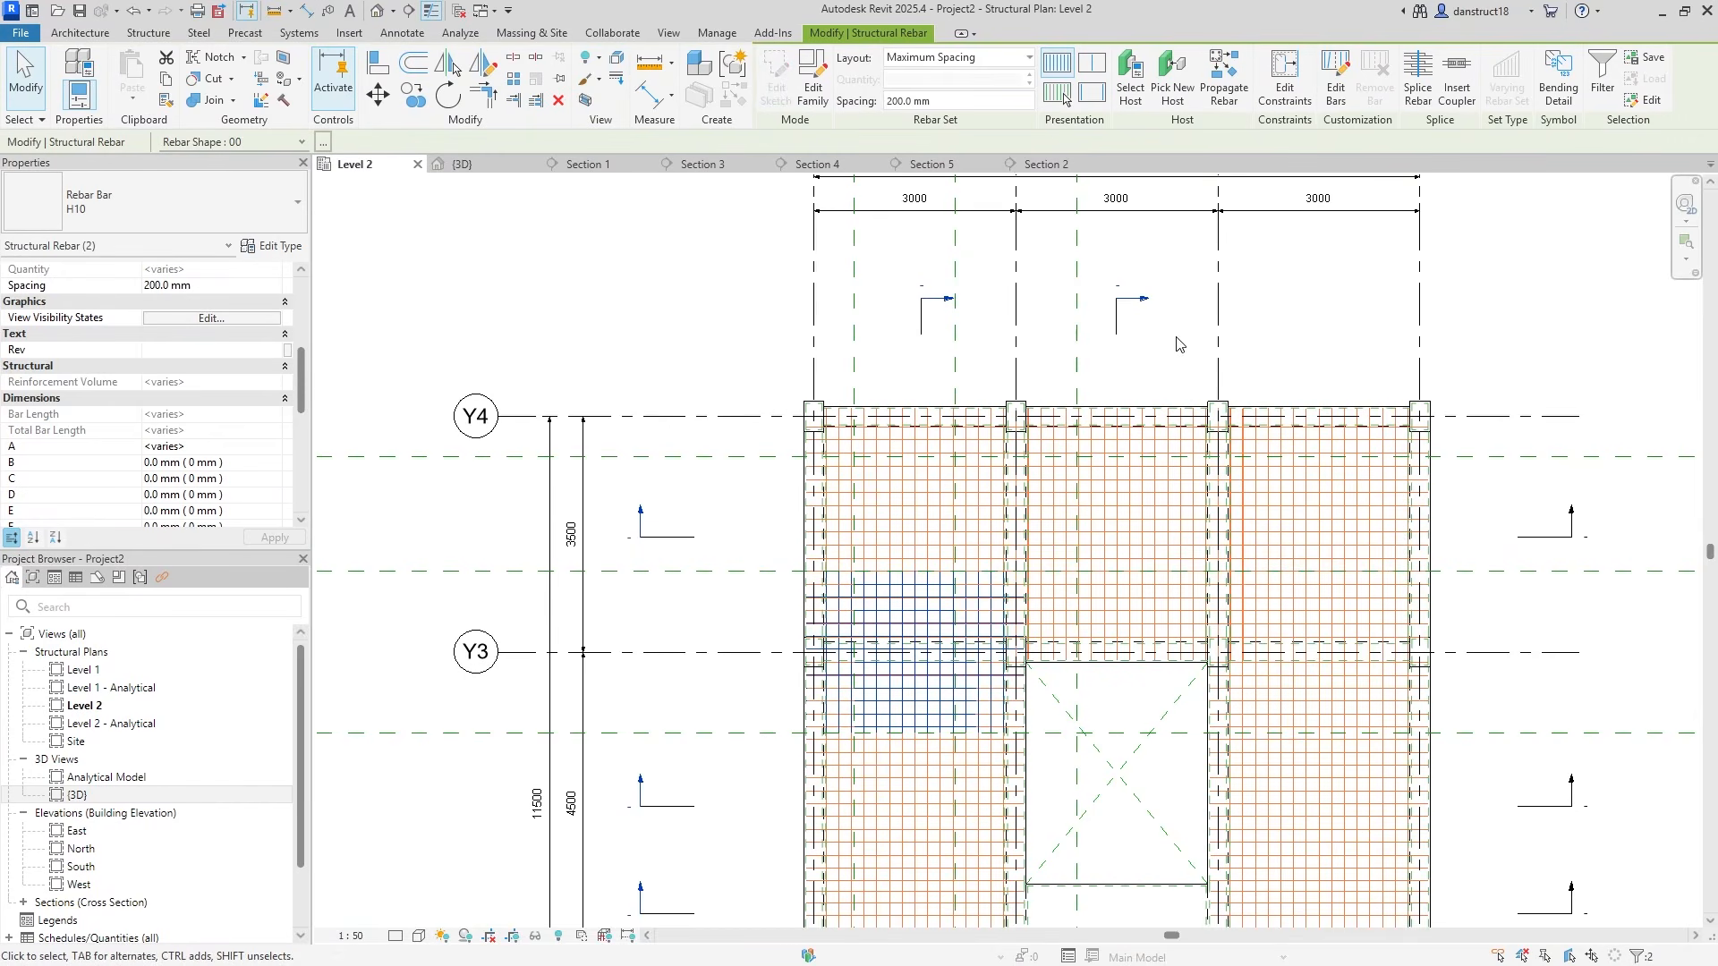
click(486, 68)
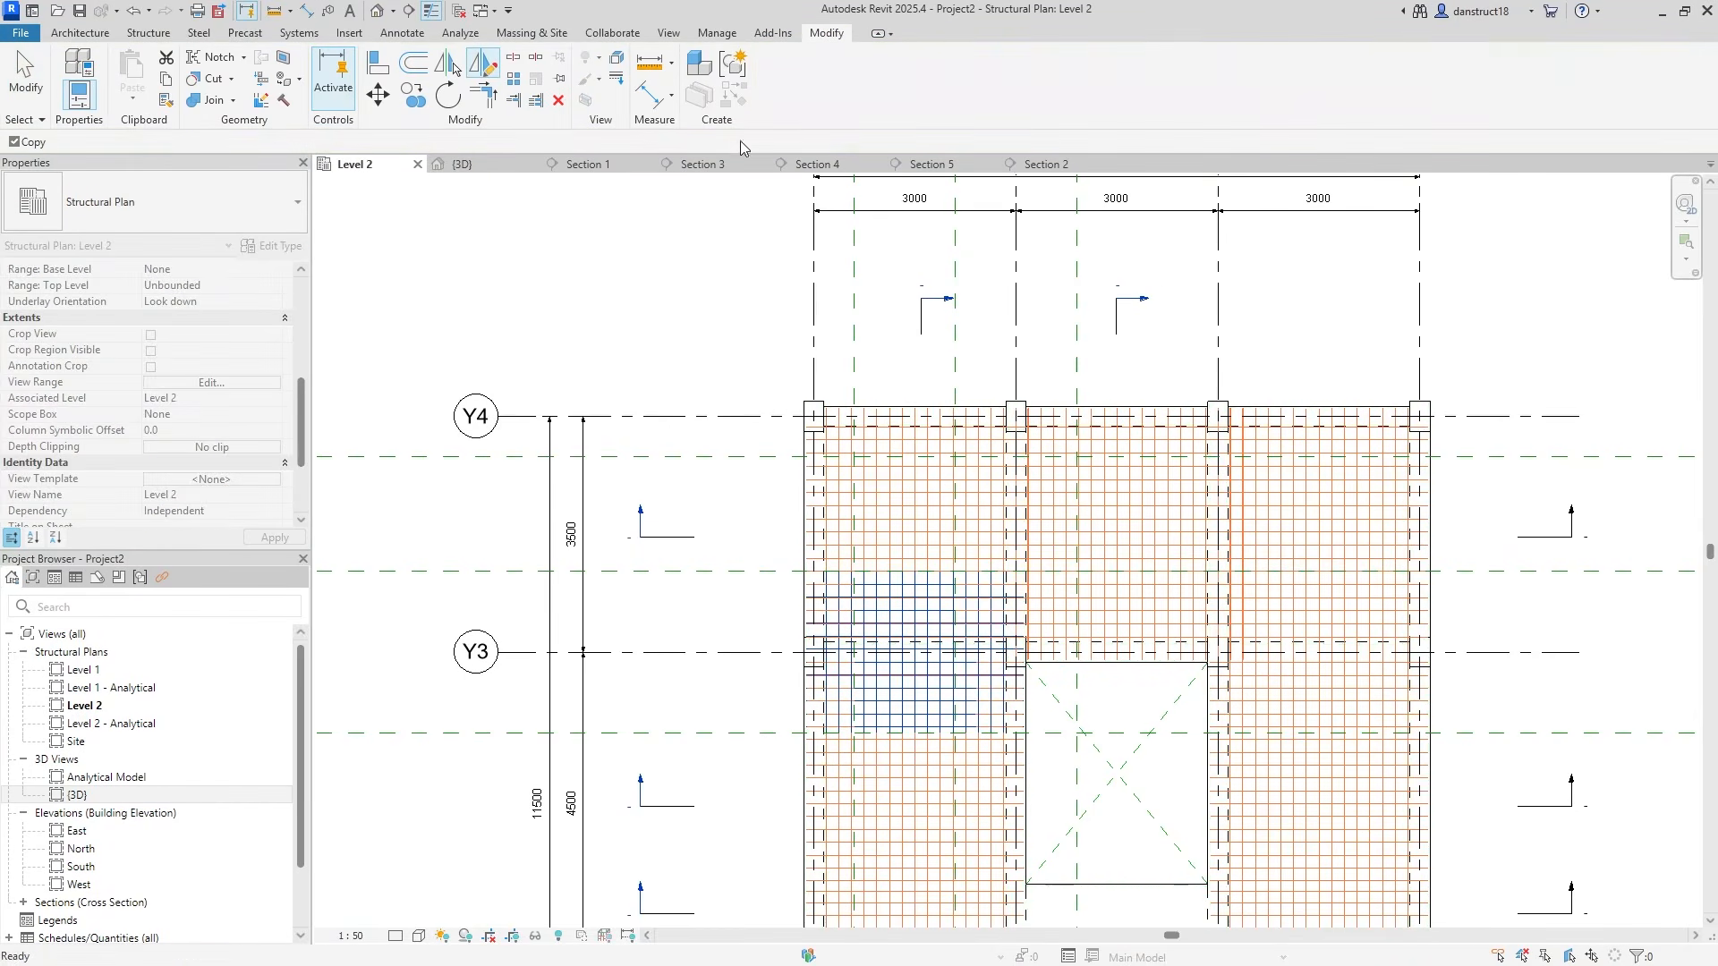
scroll(1124, 374, up, 5)
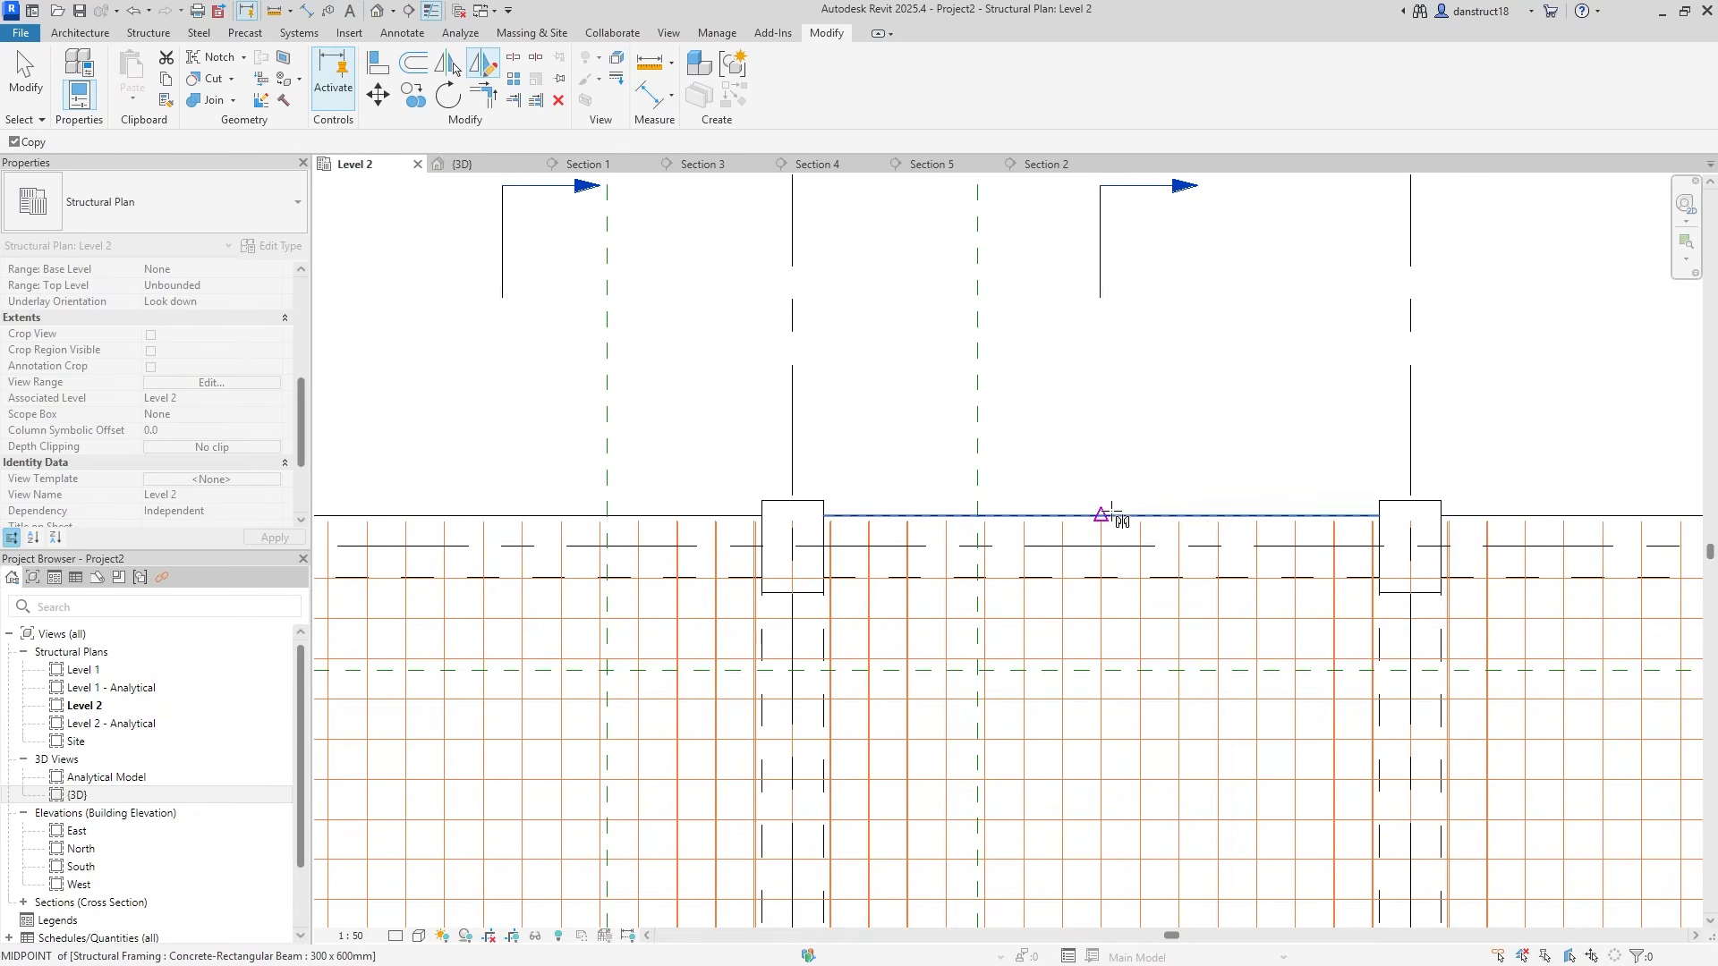
click(1112, 515)
scroll(1113, 511, down, 5)
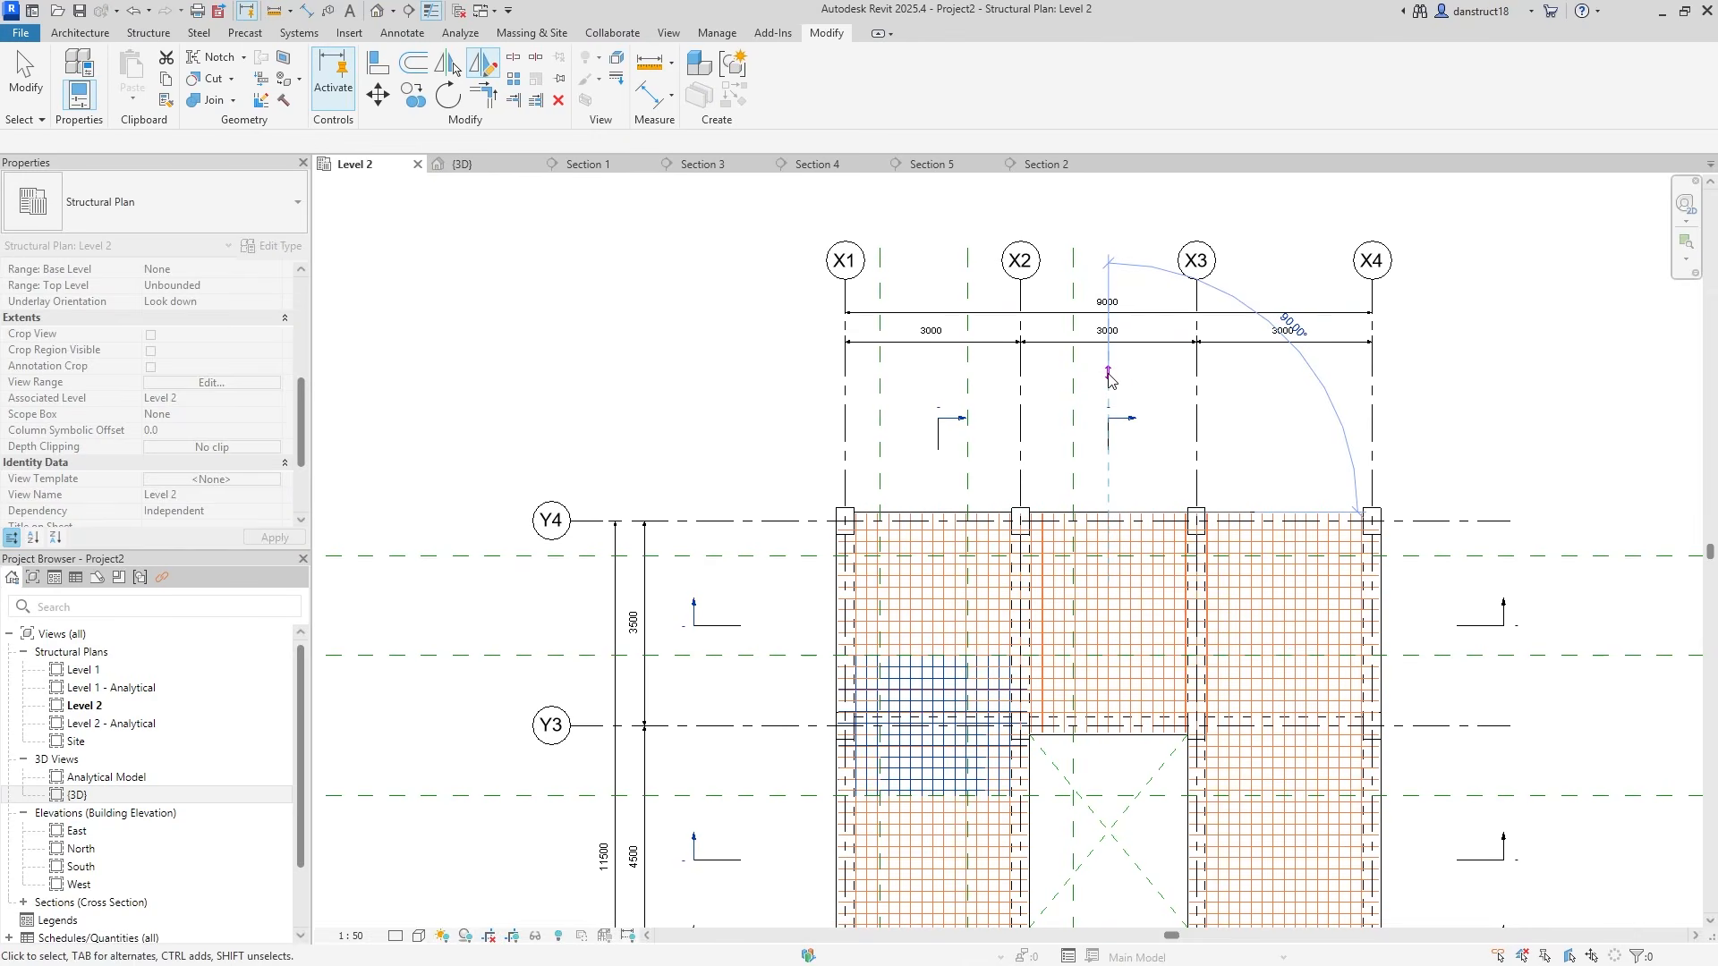
click(1110, 379)
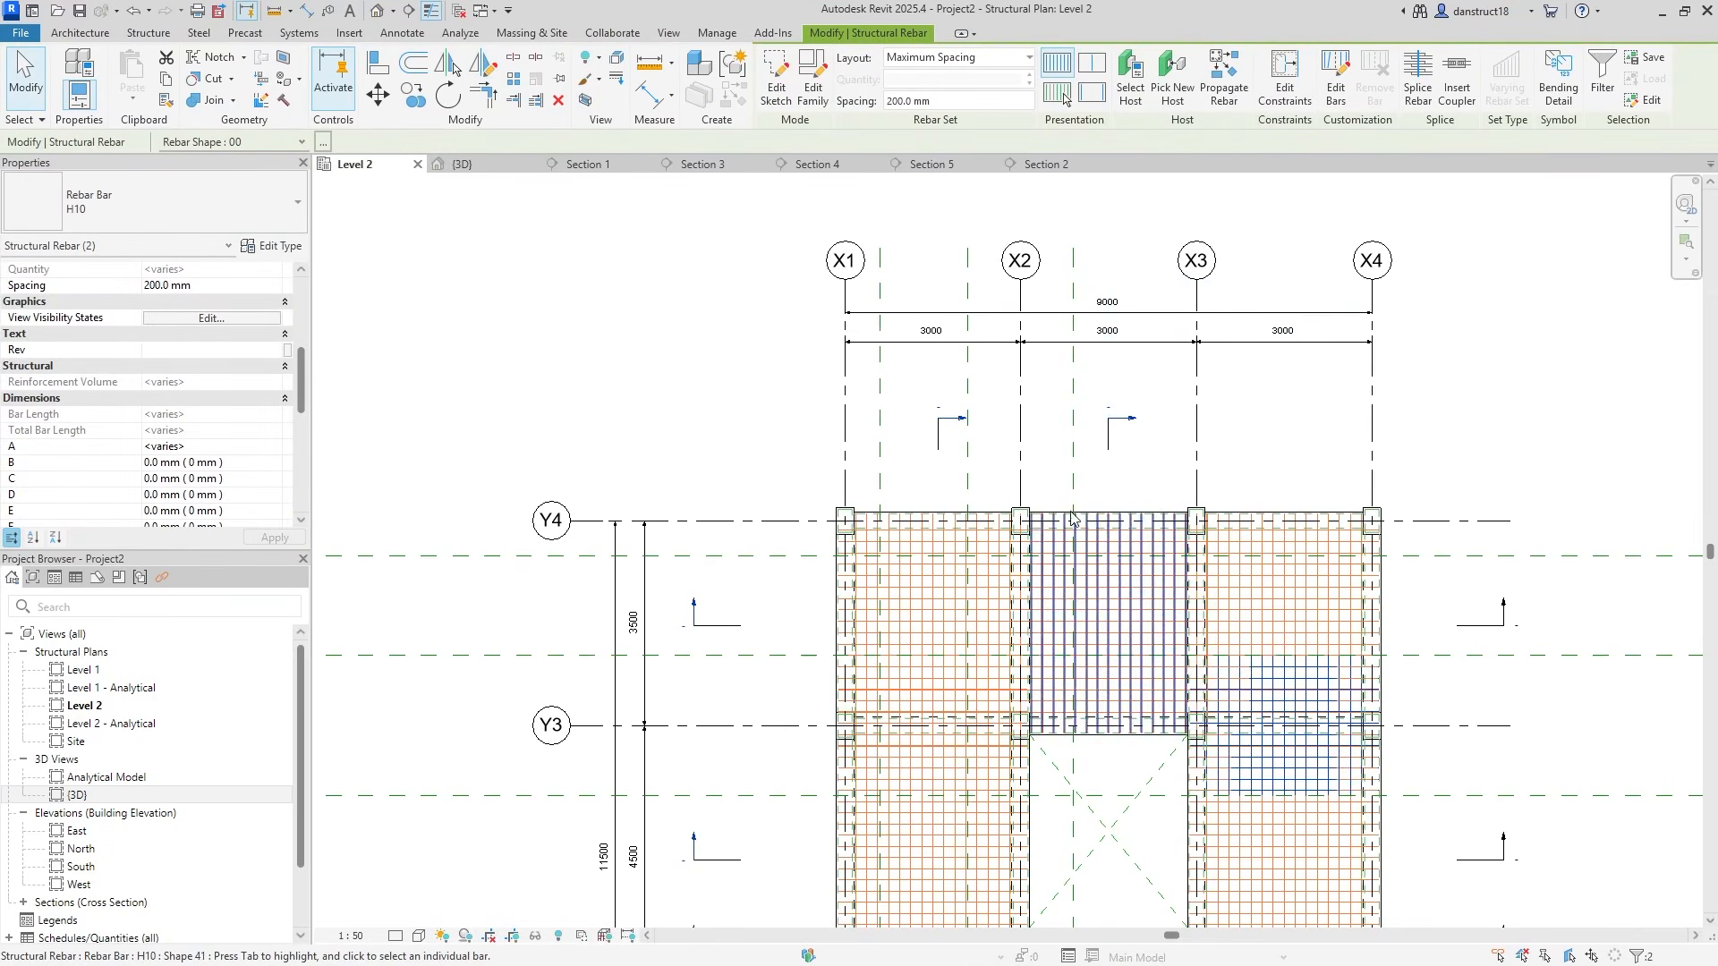
click(781, 458)
Copy the horizontal H10 top rebar set beside grid Y4 from bay X1–X2 into bays X2–X3 and X3–X4, using the grid lines as reference
scroll(788, 470, down, 2)
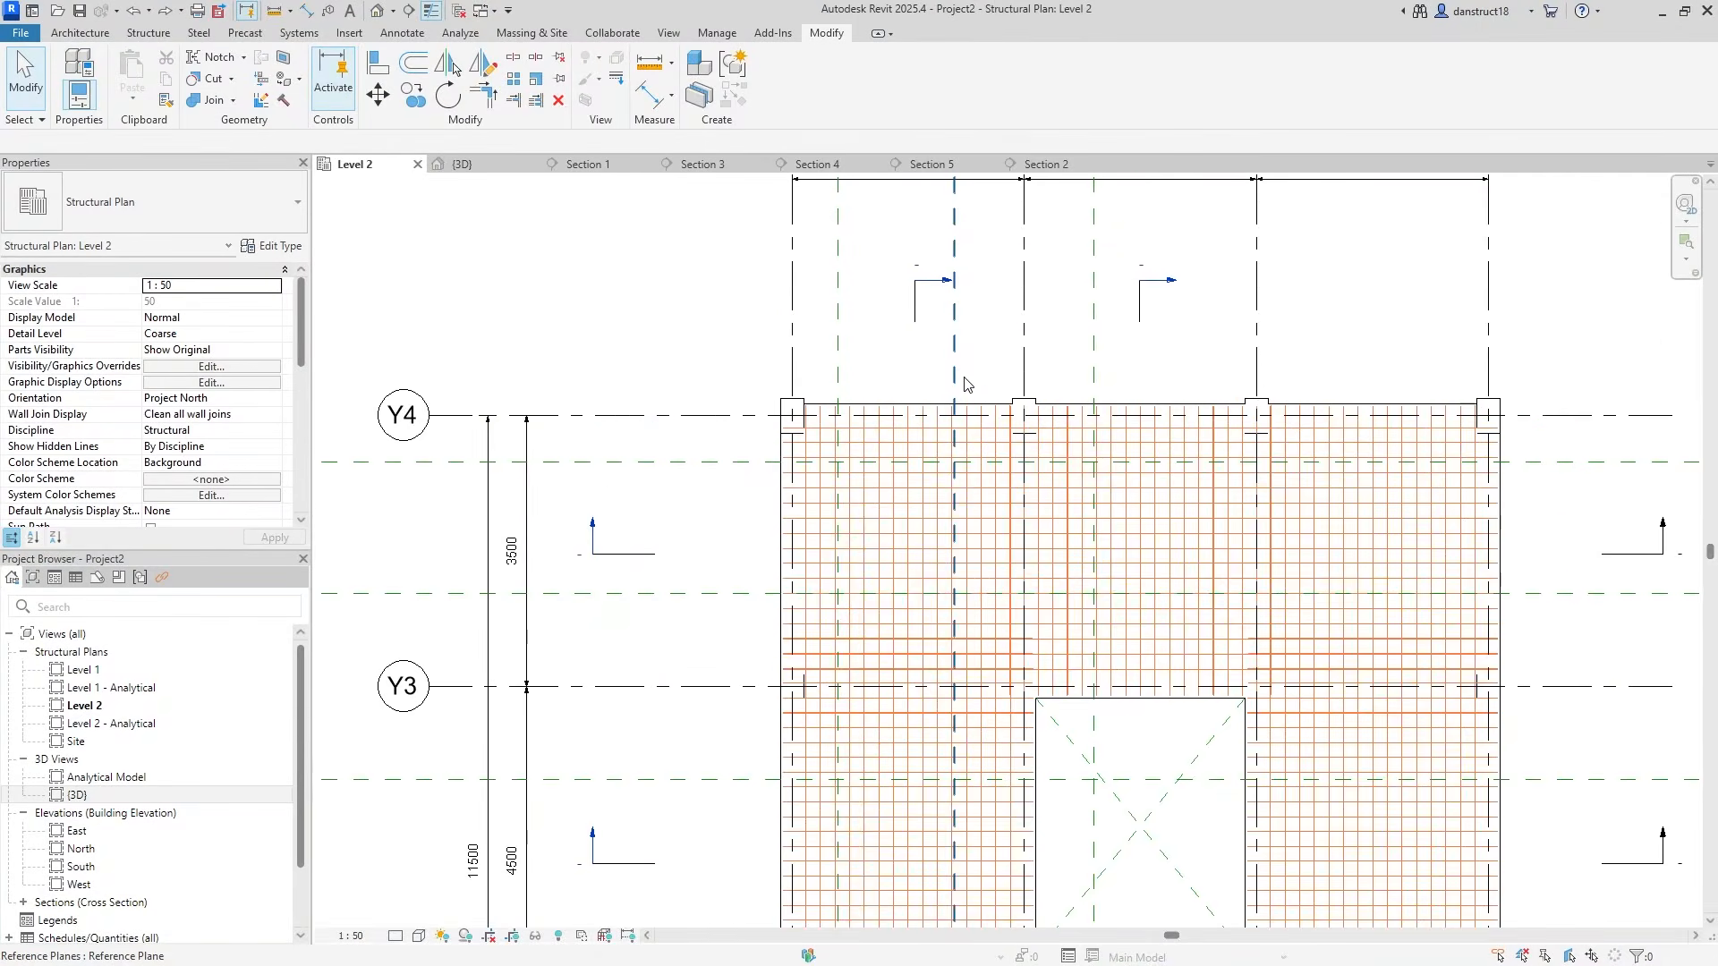
scroll(964, 385, up, 2)
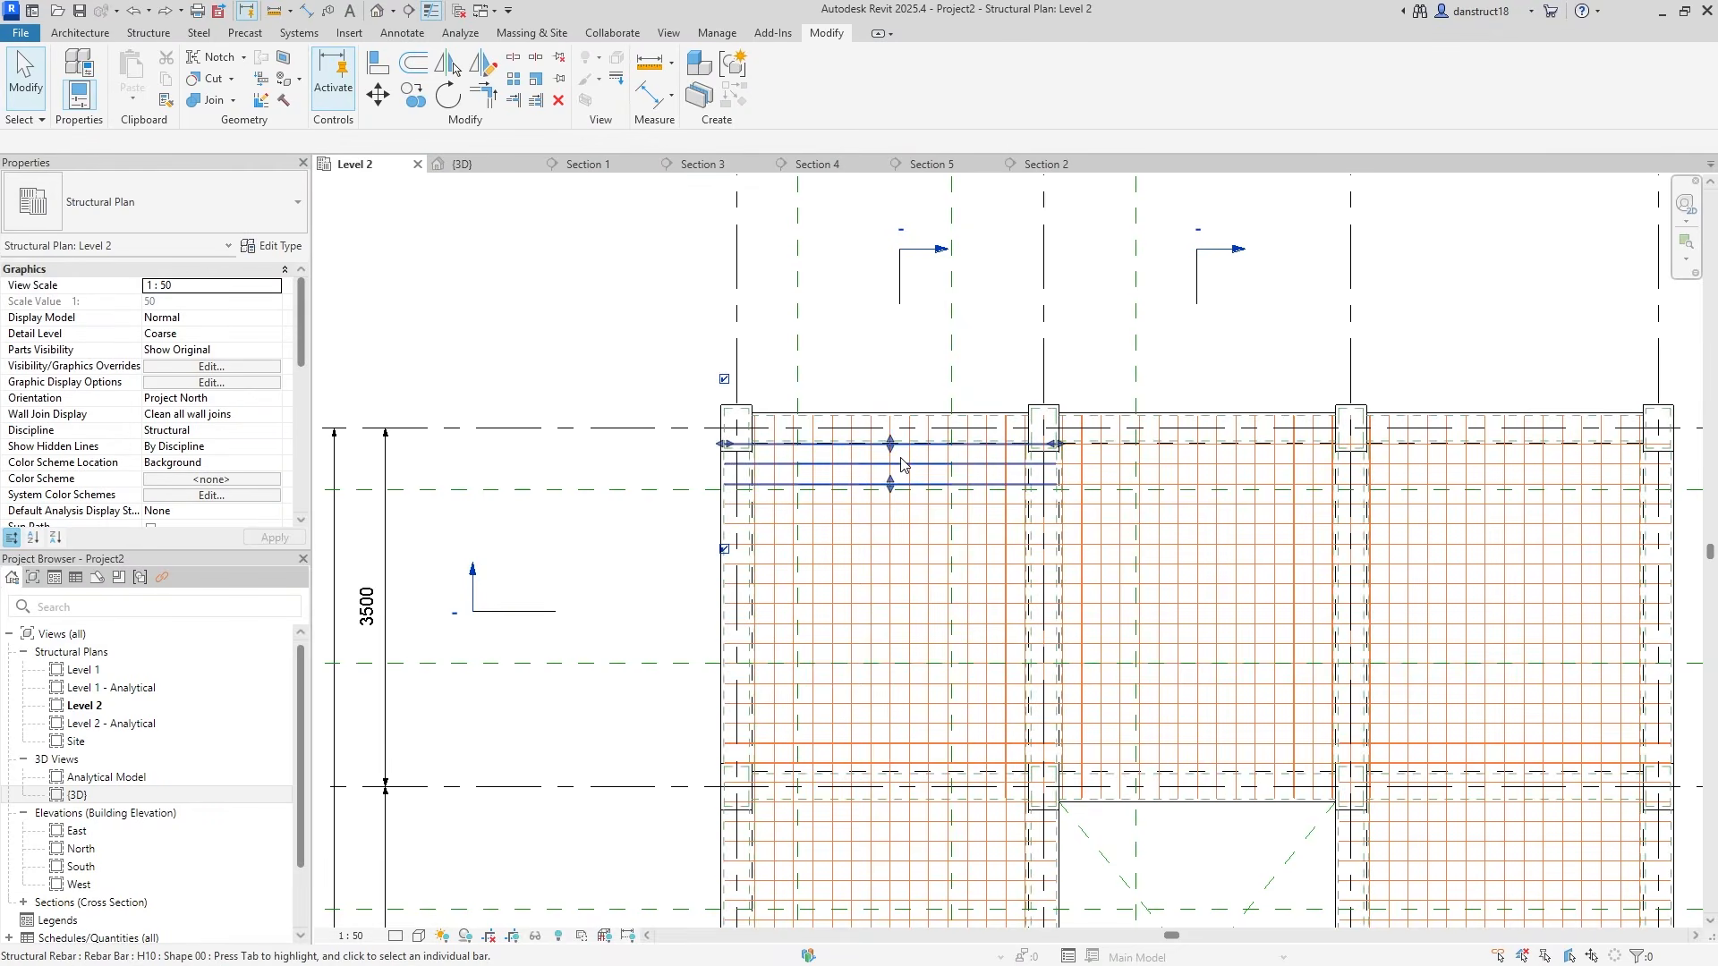
click(902, 464)
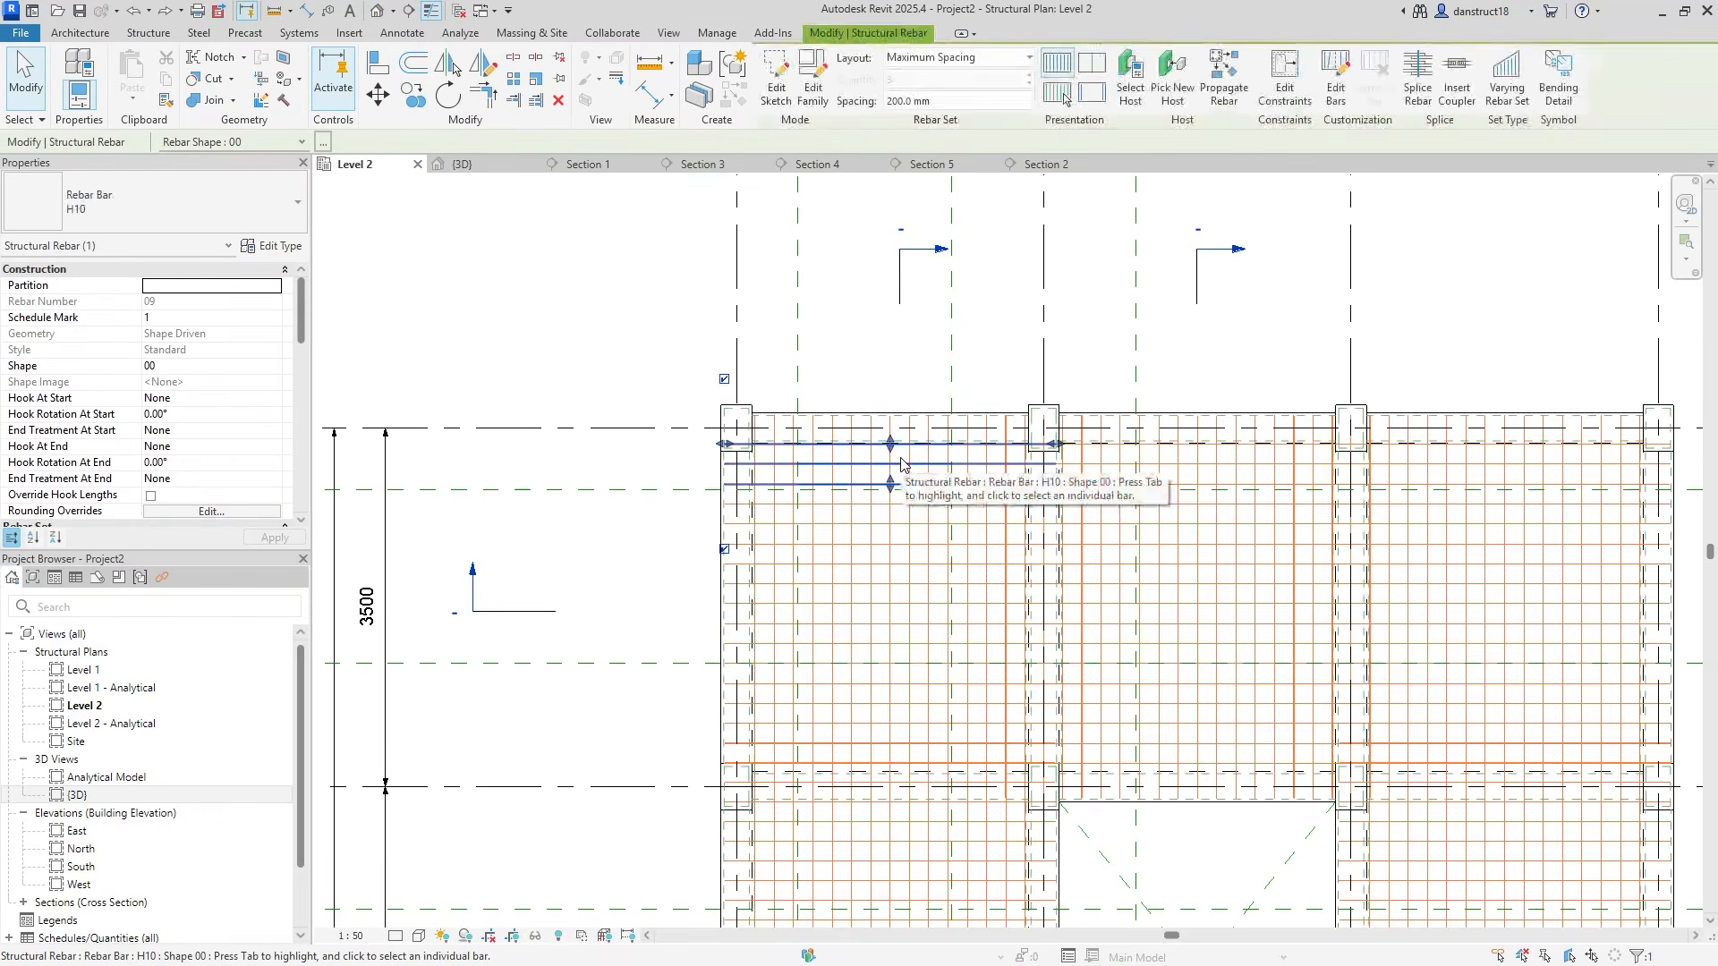
click(412, 100)
click(738, 296)
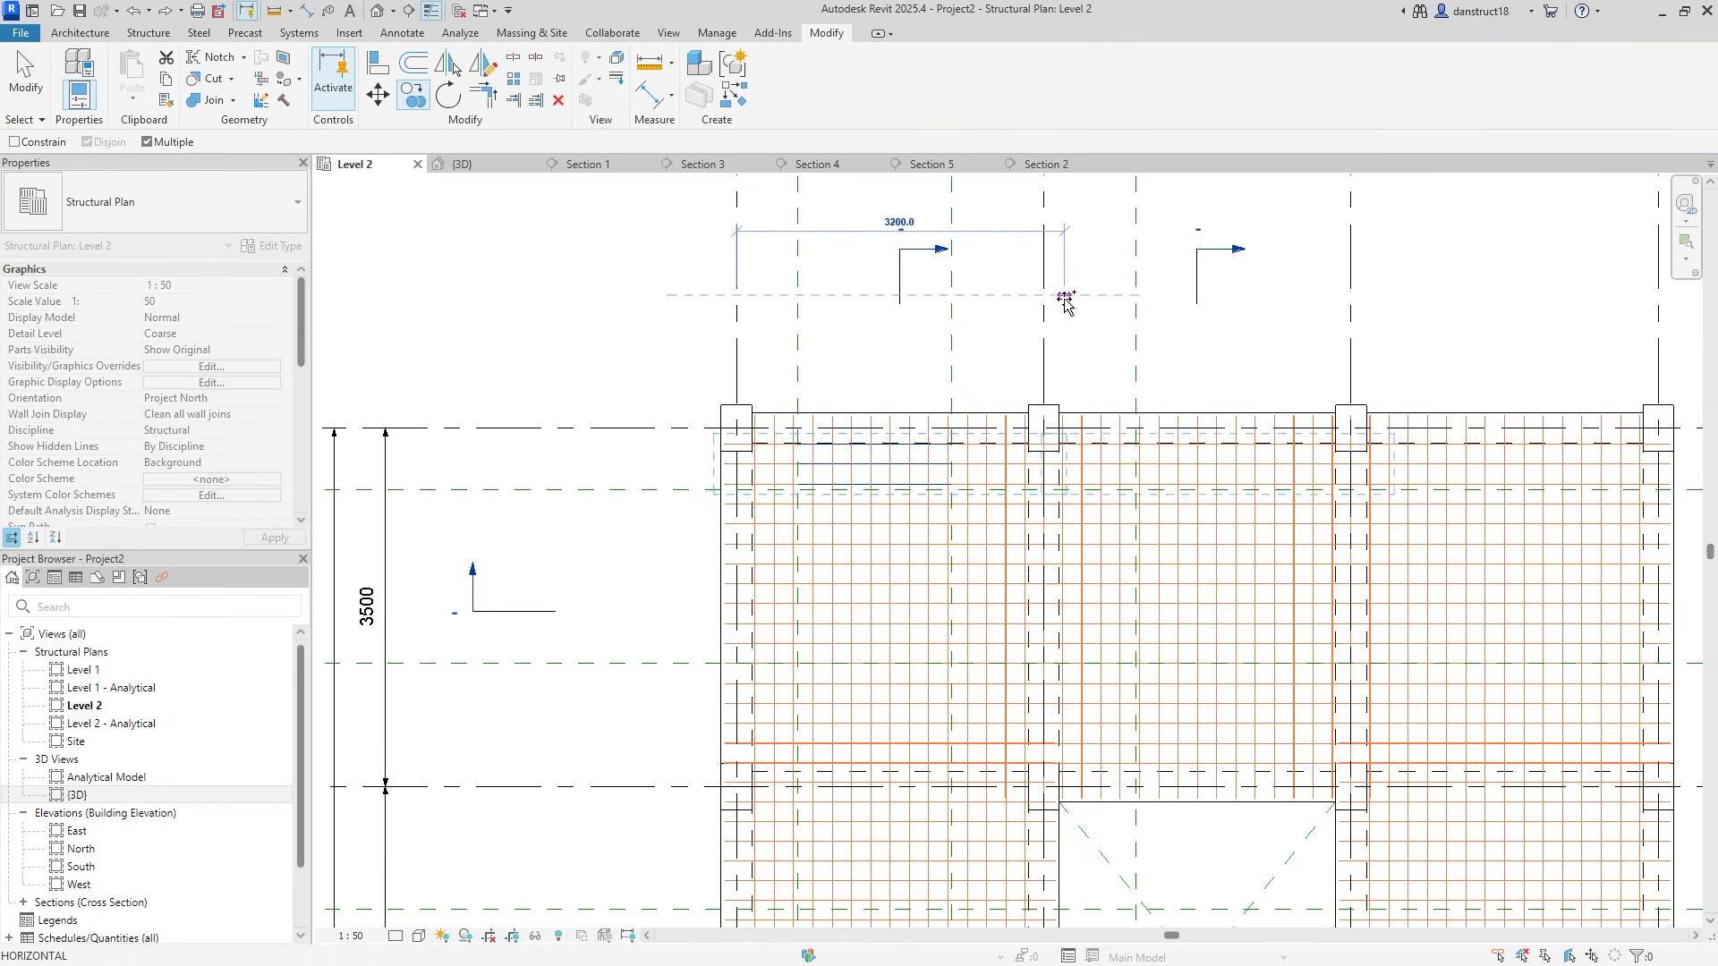
click(1044, 296)
click(1352, 296)
click(12, 90)
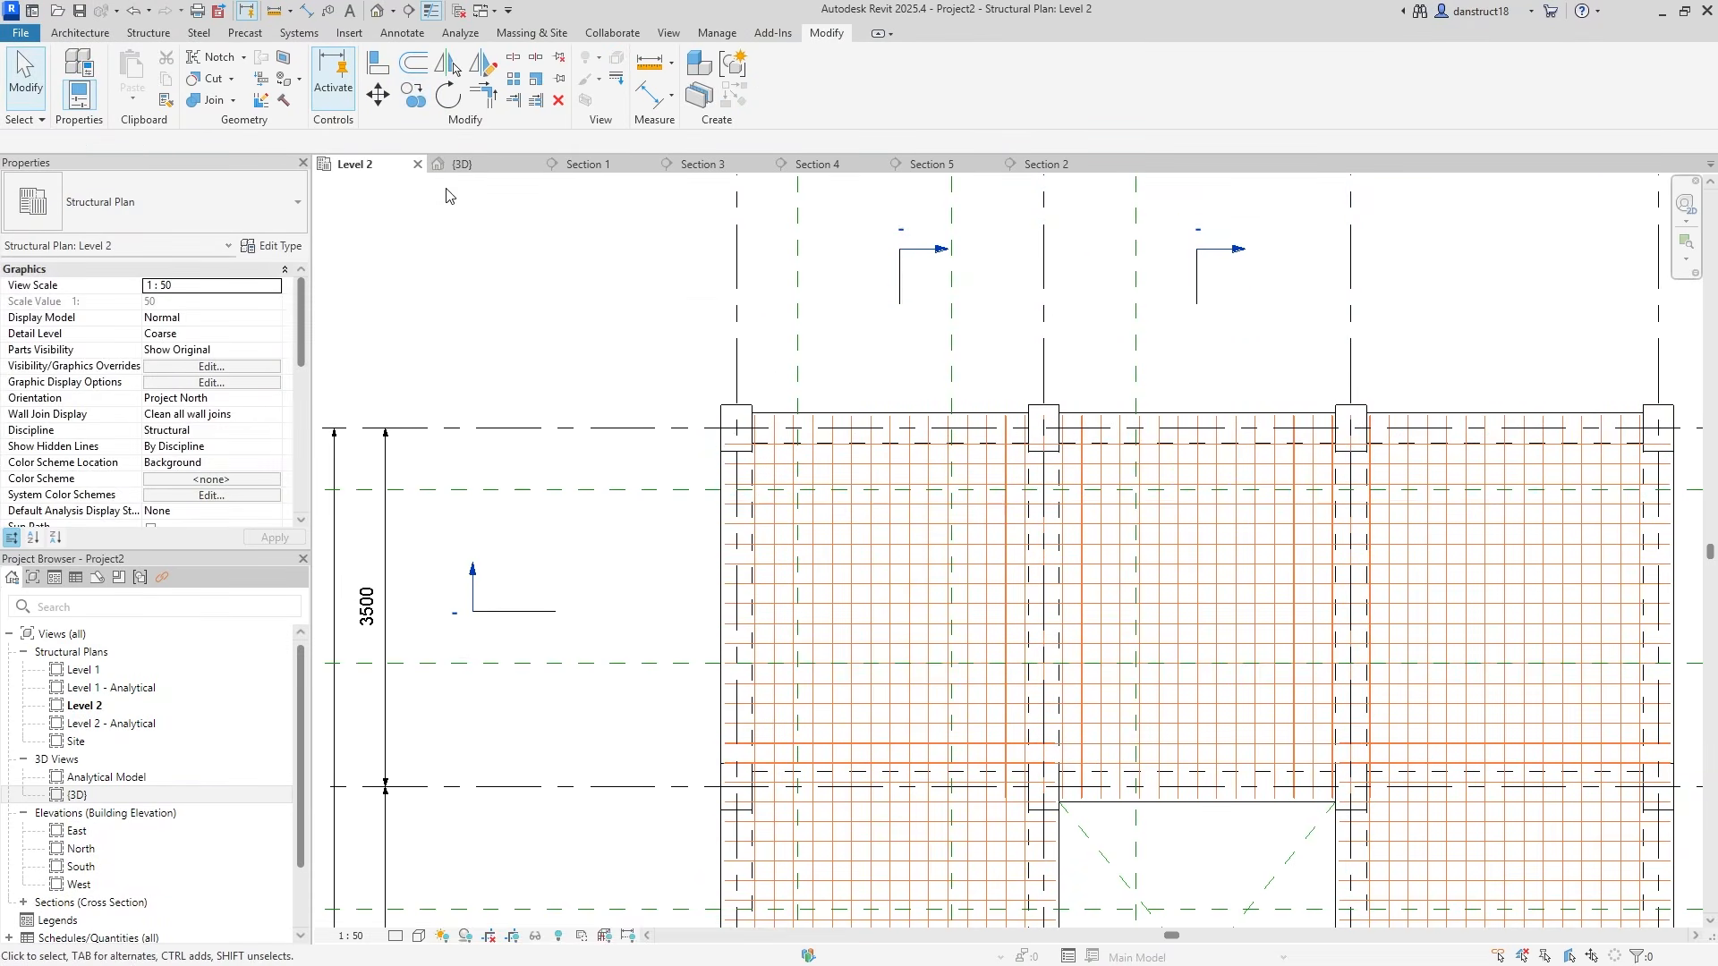
Copy the horizontal H10 top rebar set crossing grid Y3 from bay X1–X2 into bay X2–X3, from grid X1 to grid X2
scroll(693, 293, down, 1)
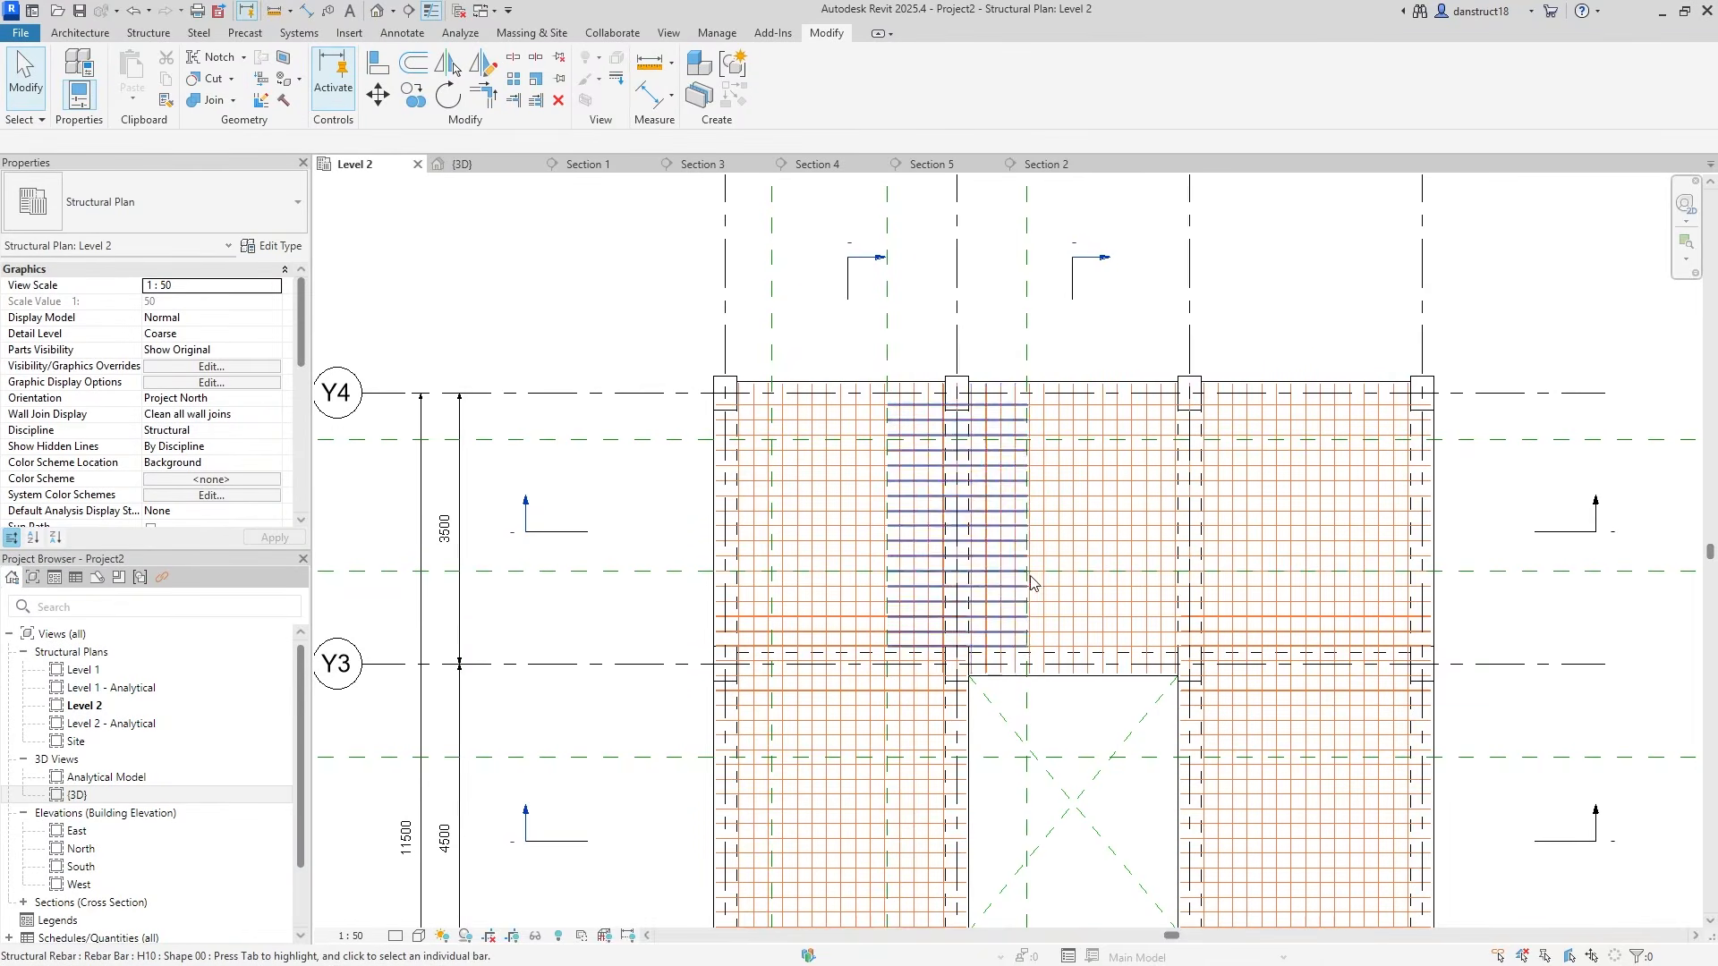
click(753, 435)
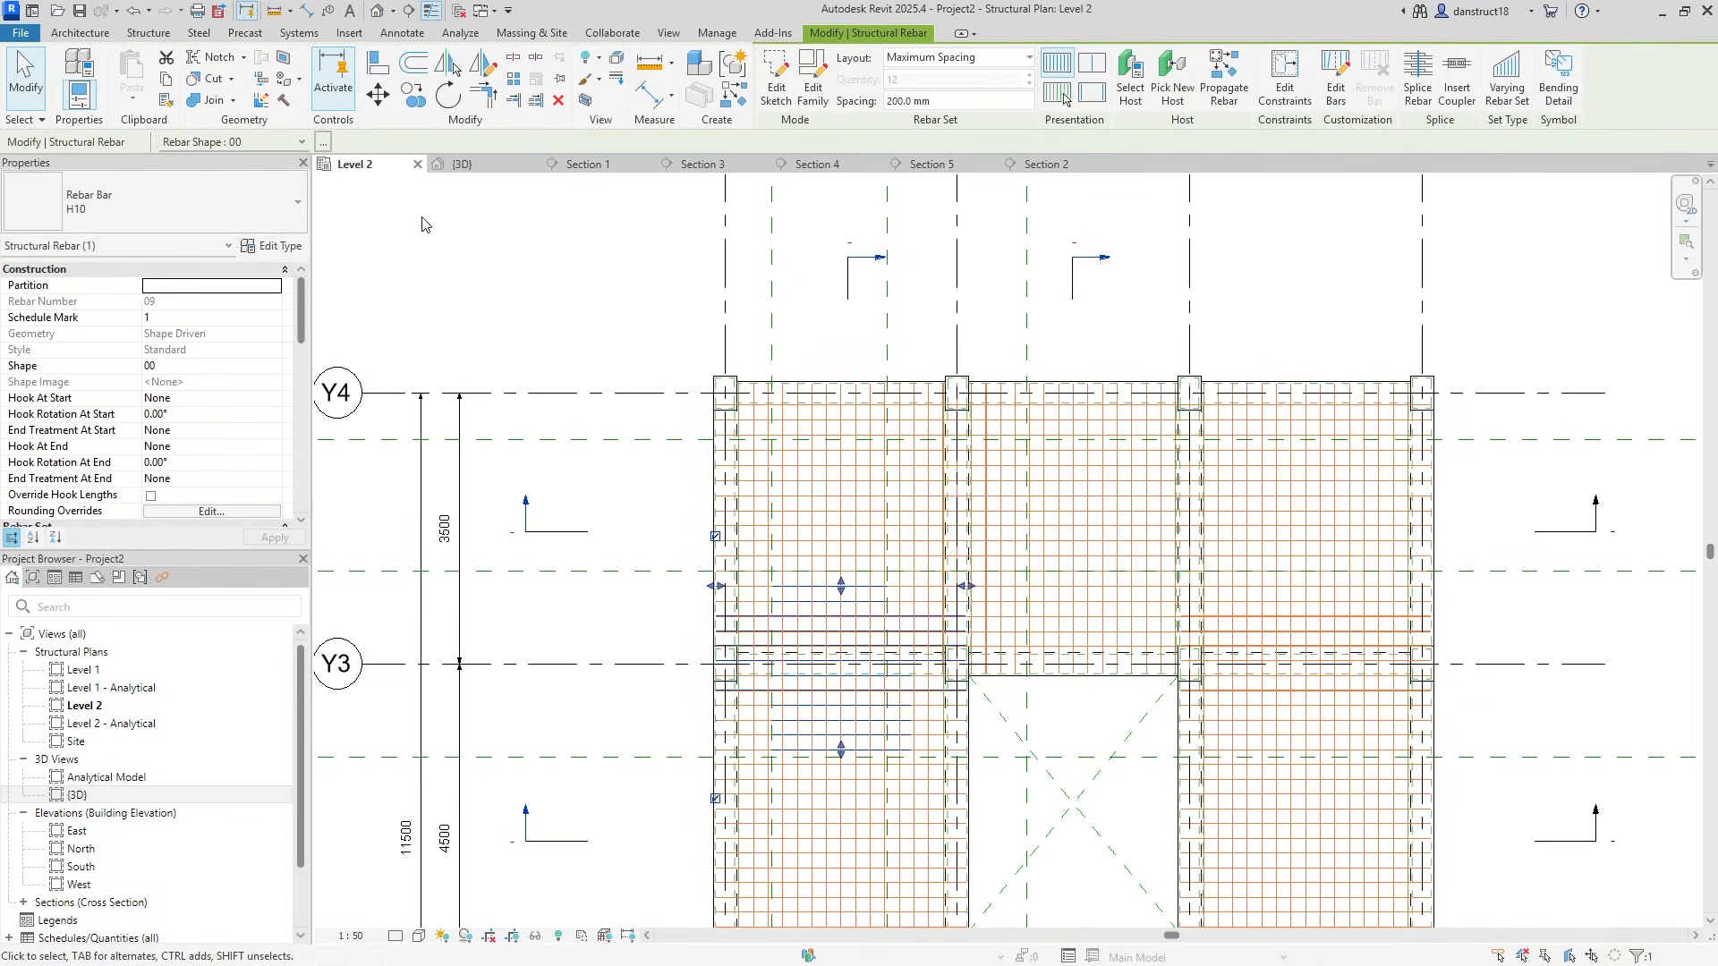
click(413, 105)
click(726, 237)
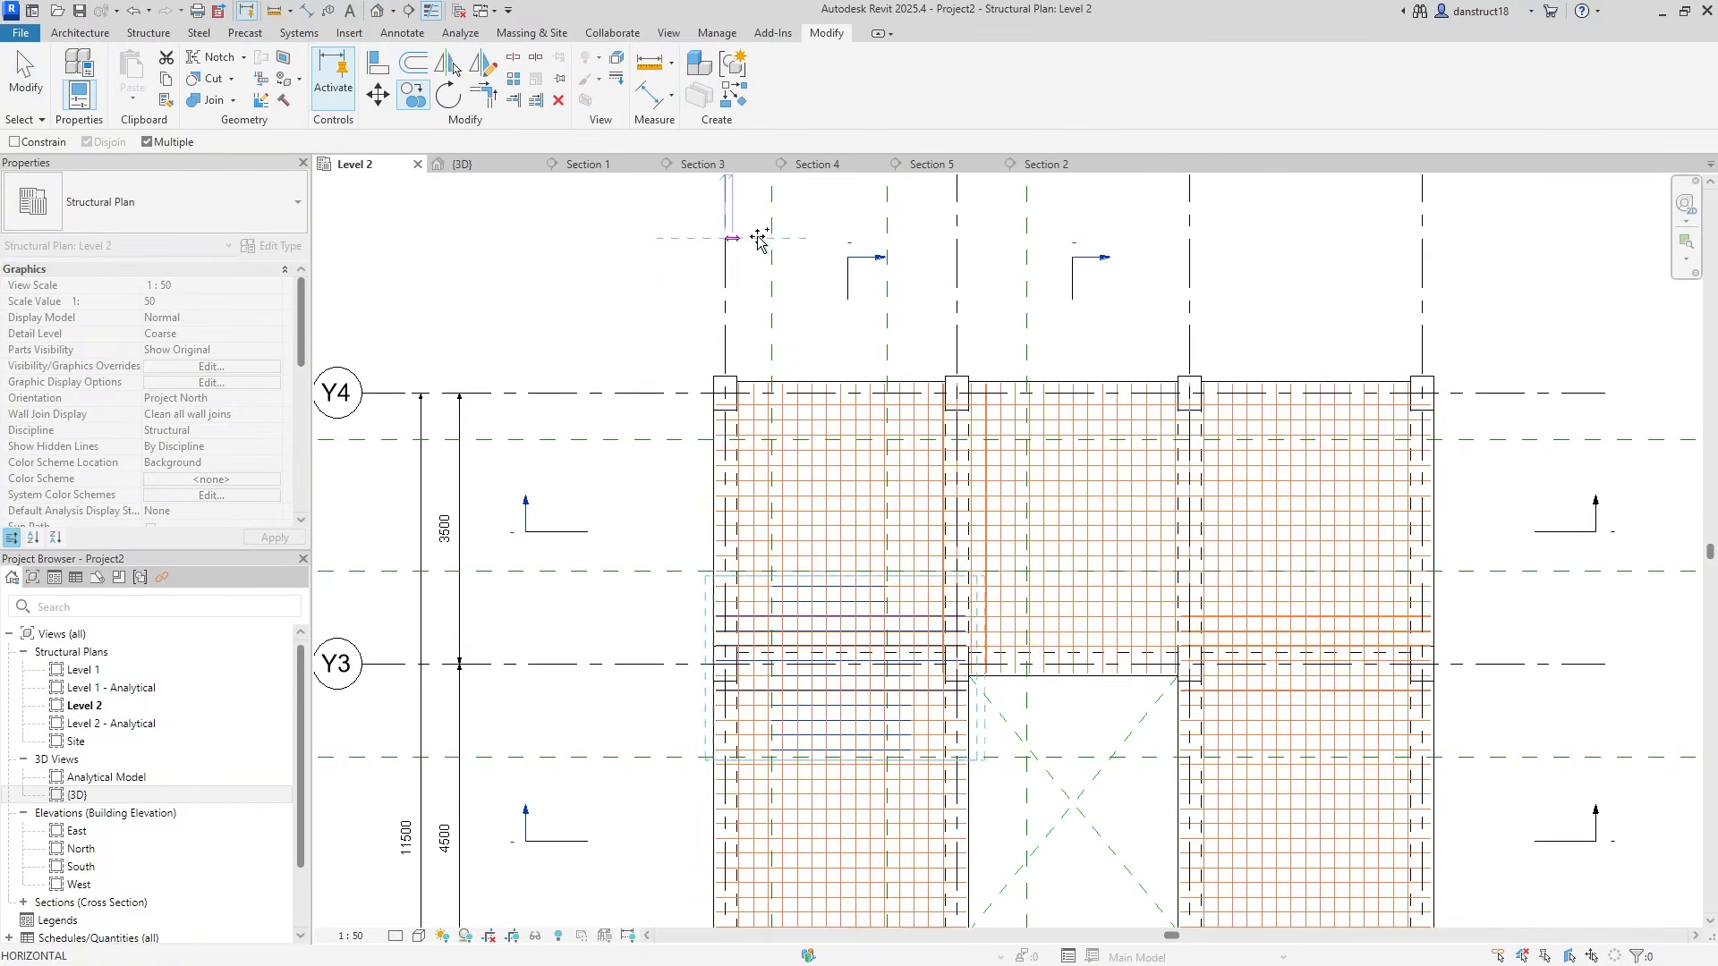
click(956, 237)
click(29, 82)
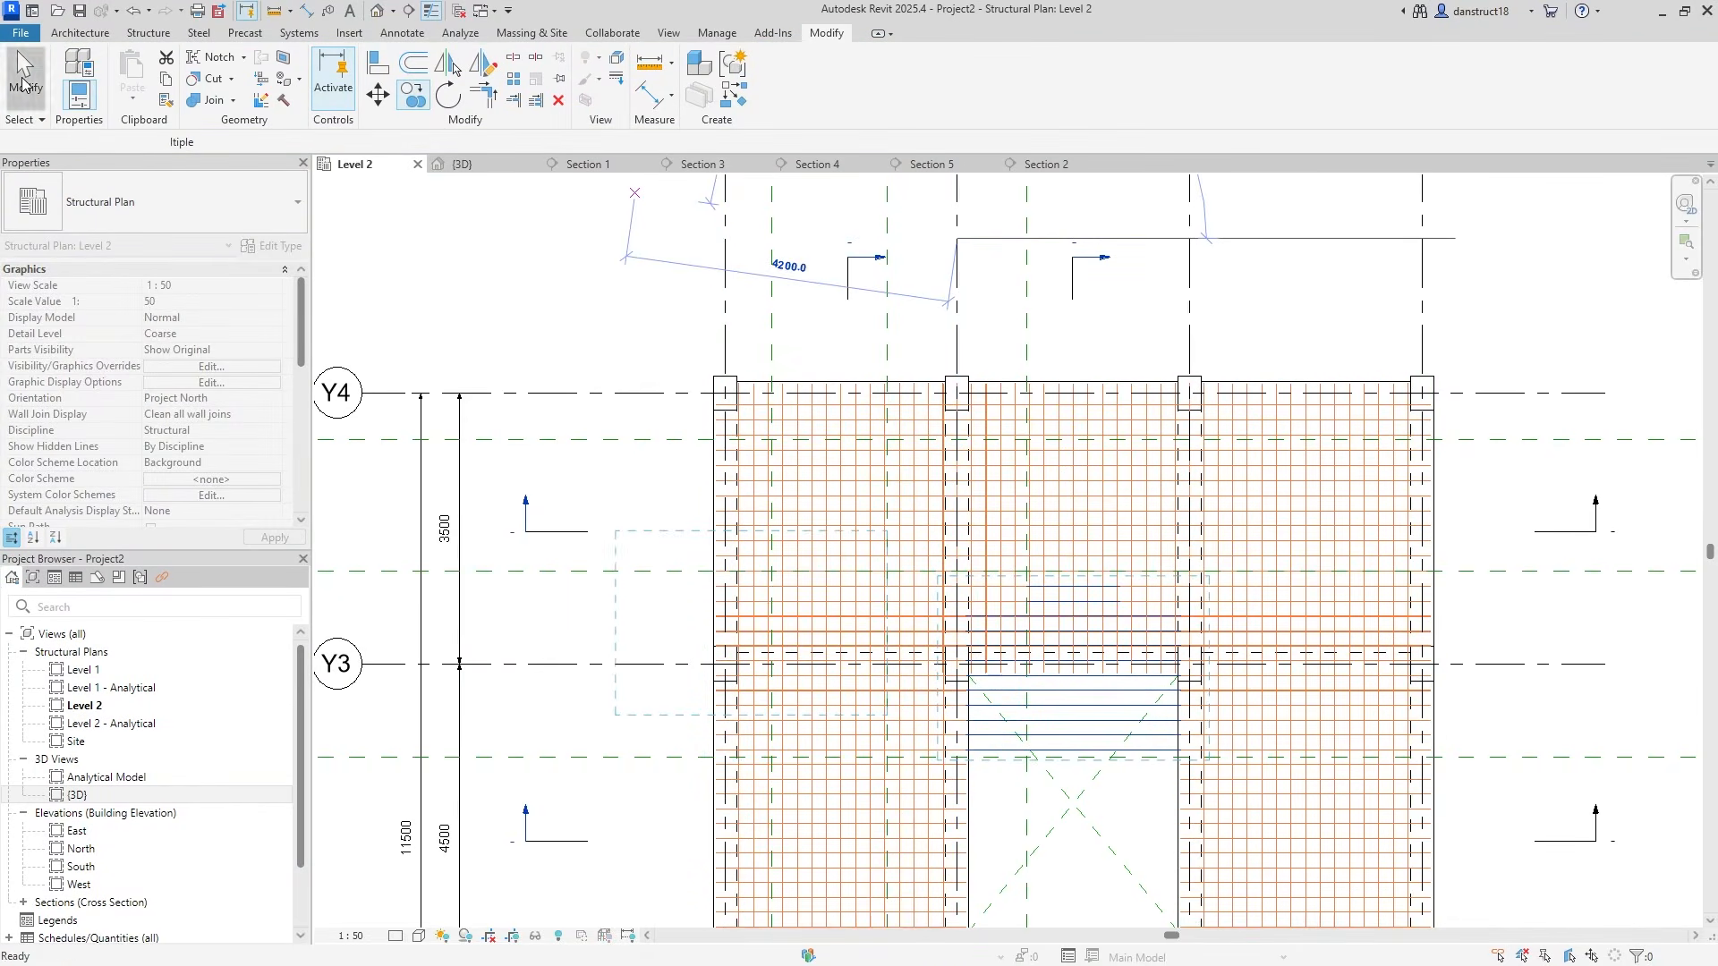
Shorten the distribution of the copied X2–X3 rebar set so it ends at the Y3 beam instead of running into the slab opening
scroll(987, 712, up, 2)
click(1105, 759)
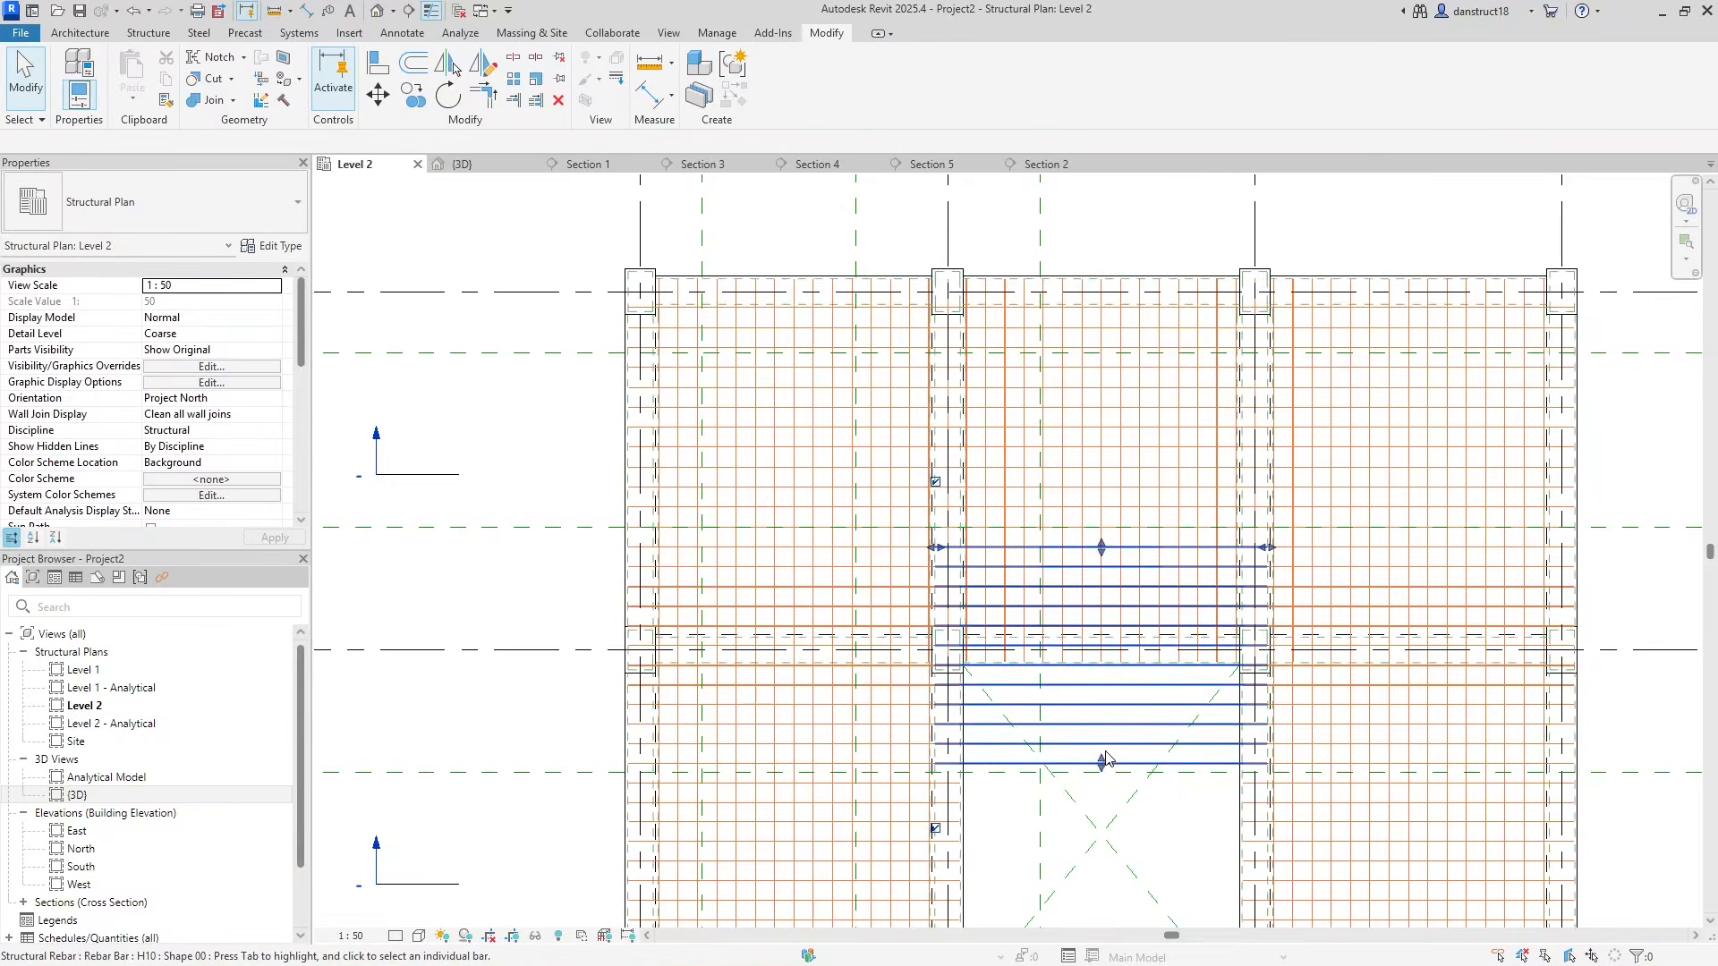
scroll(1102, 761, up, 5)
drag(1103, 768, 1075, 495)
scroll(1085, 541, down, 5)
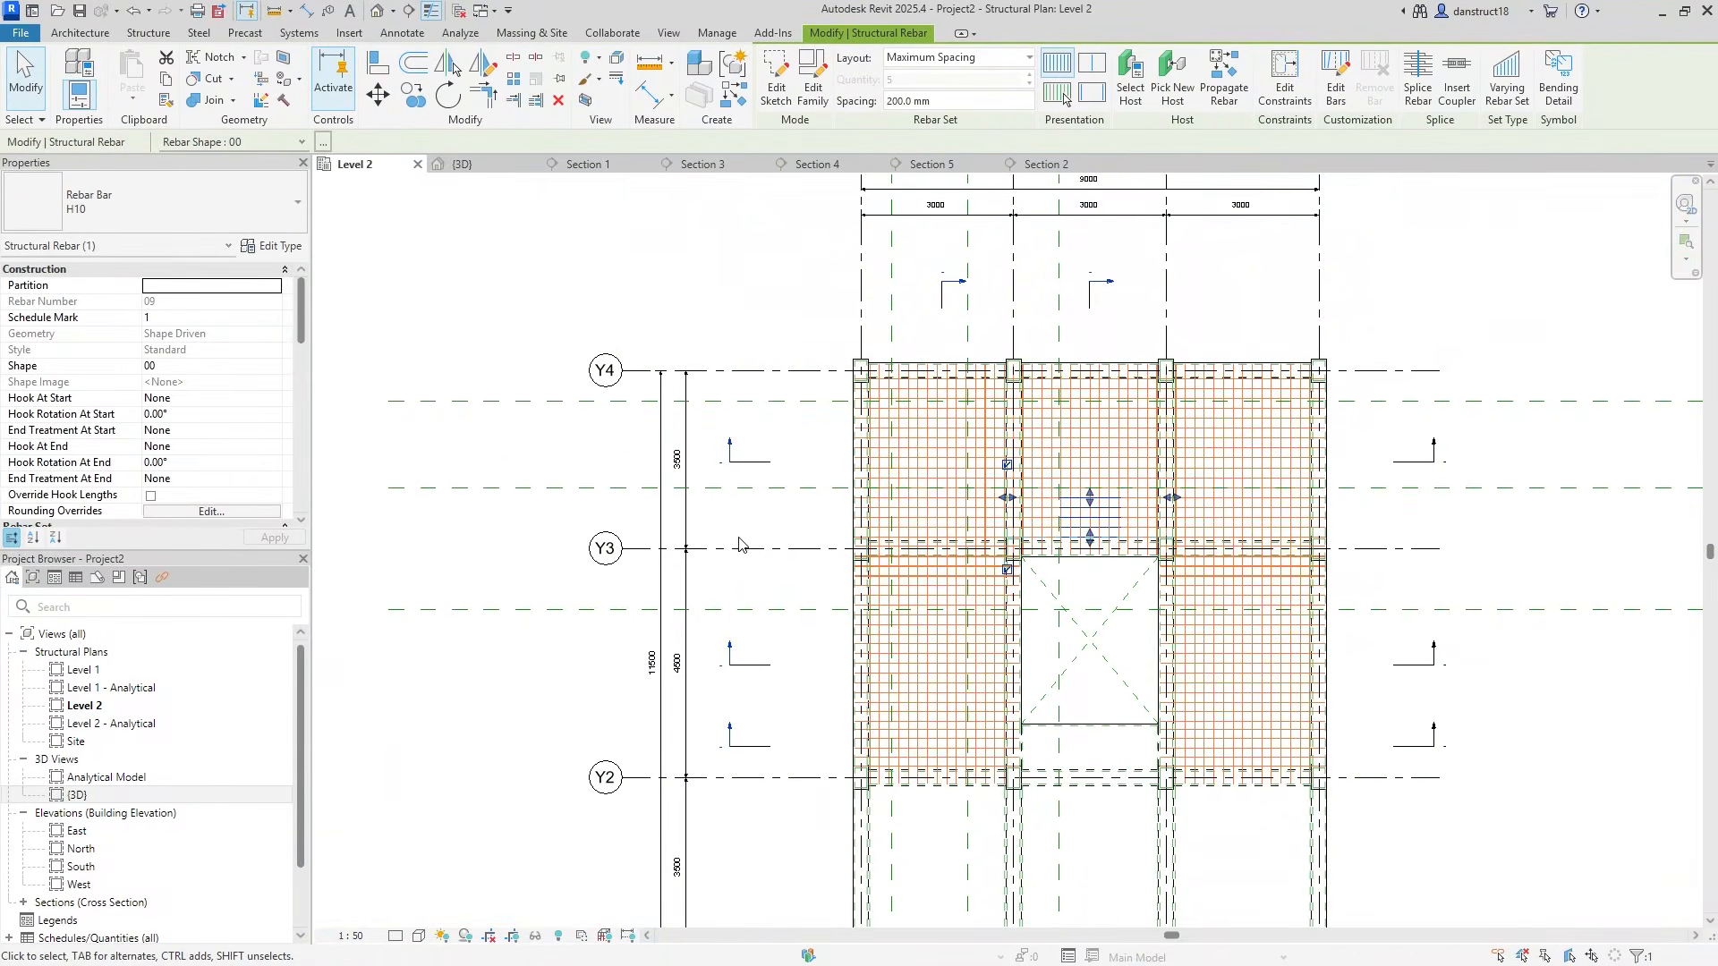
key(Escape)
scroll(752, 526, down, 2)
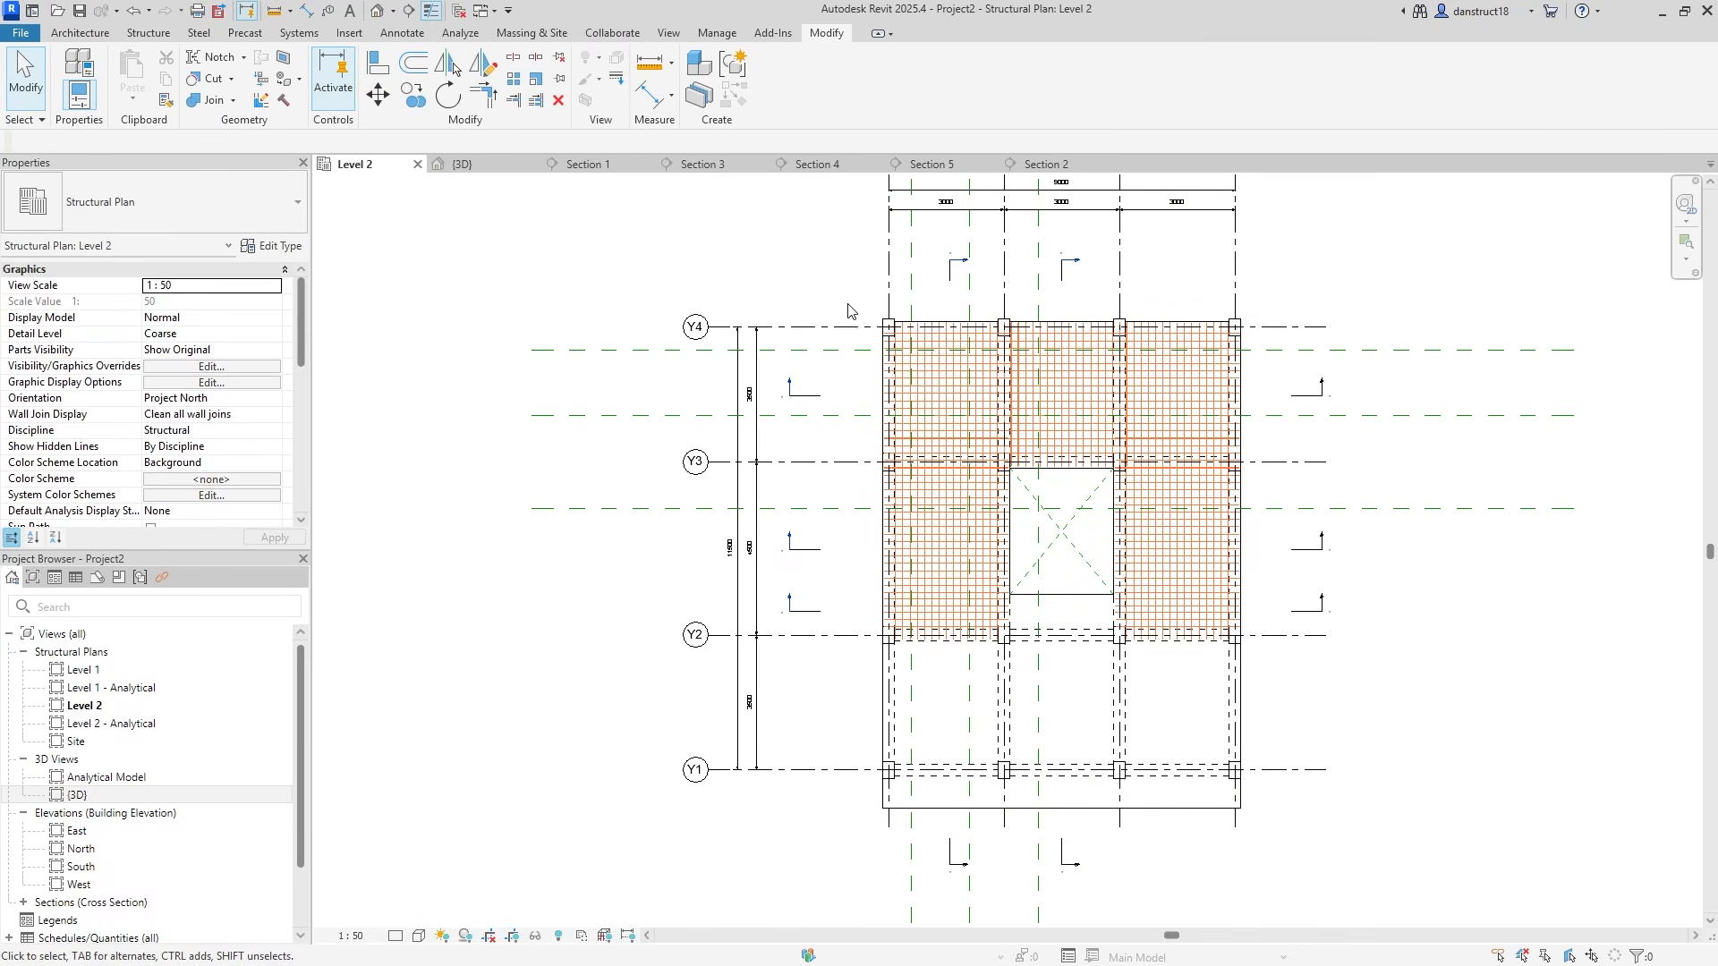
drag(799, 268, 1290, 538)
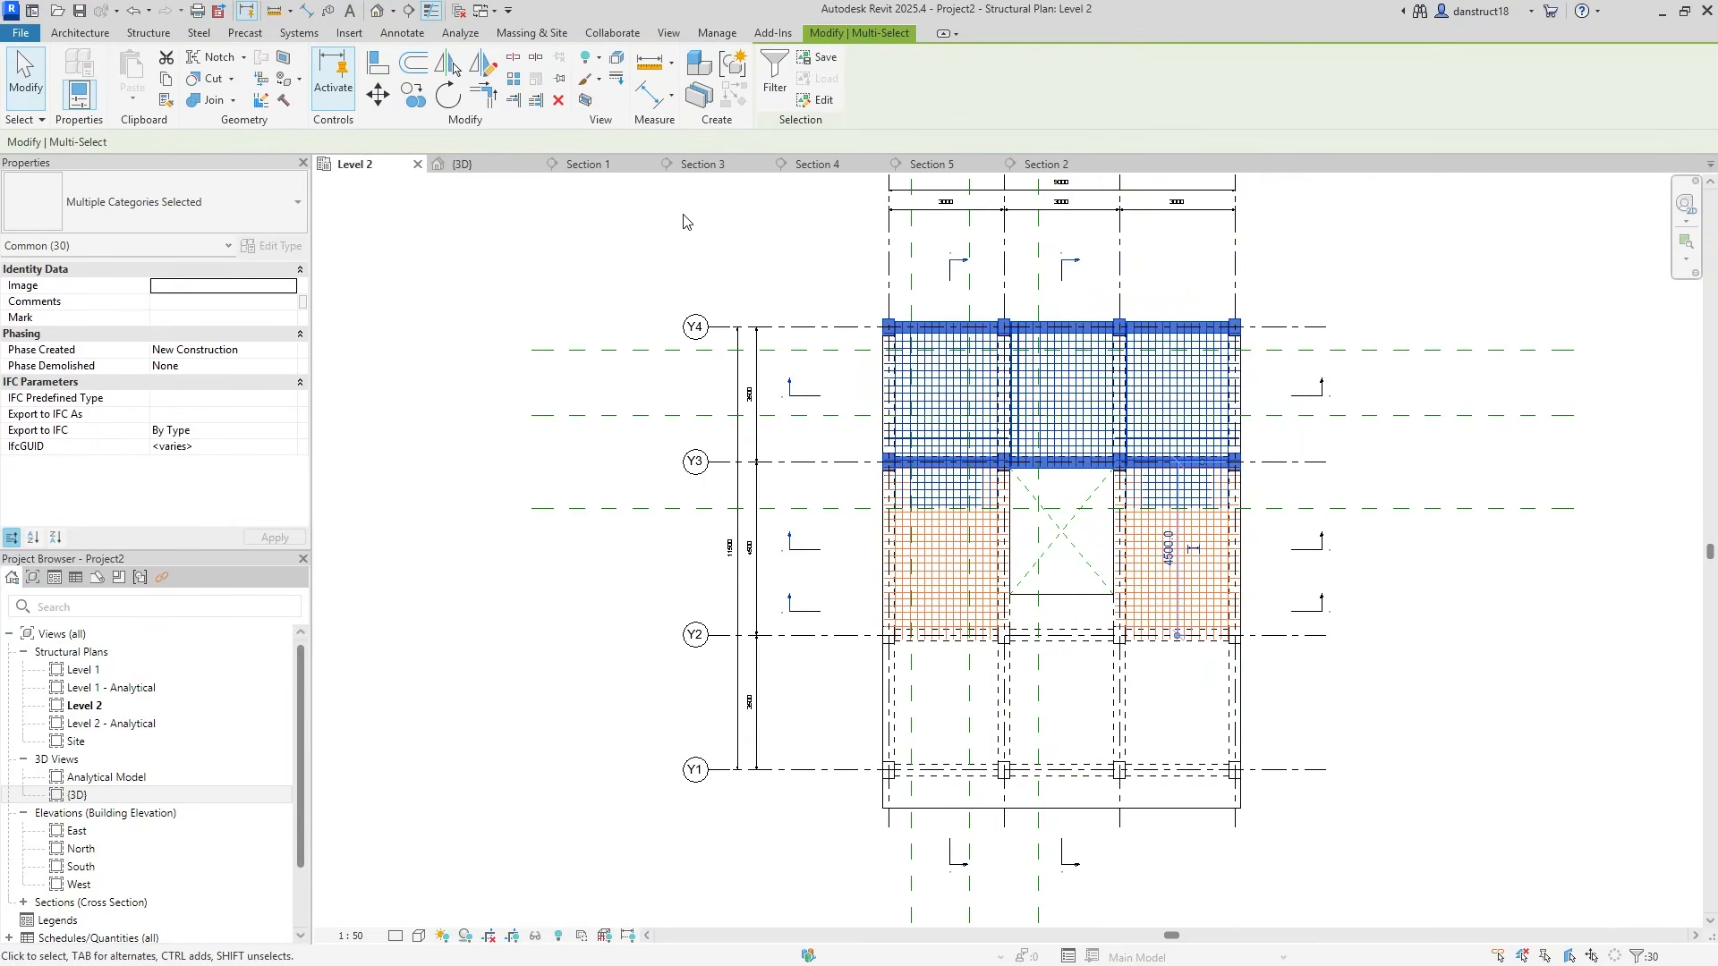
click(811, 312)
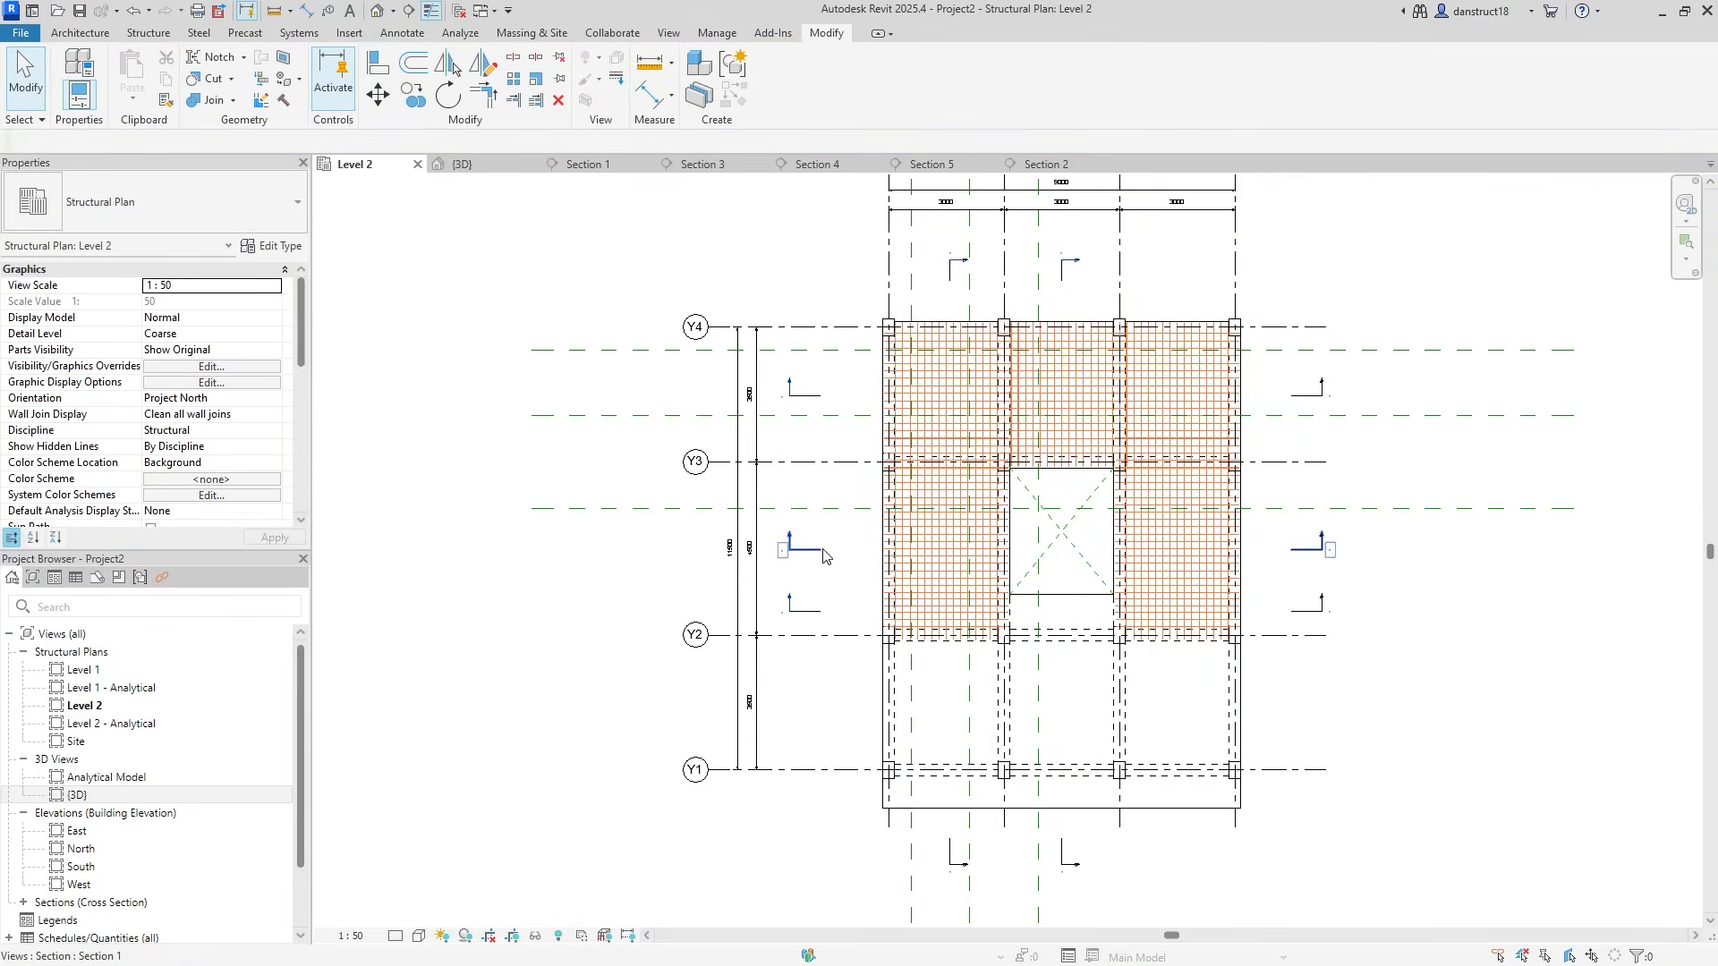
Draw a vertical detail line between grids Y3 and Y2 just outside the slab beside grid X1
scroll(824, 555, up, 3)
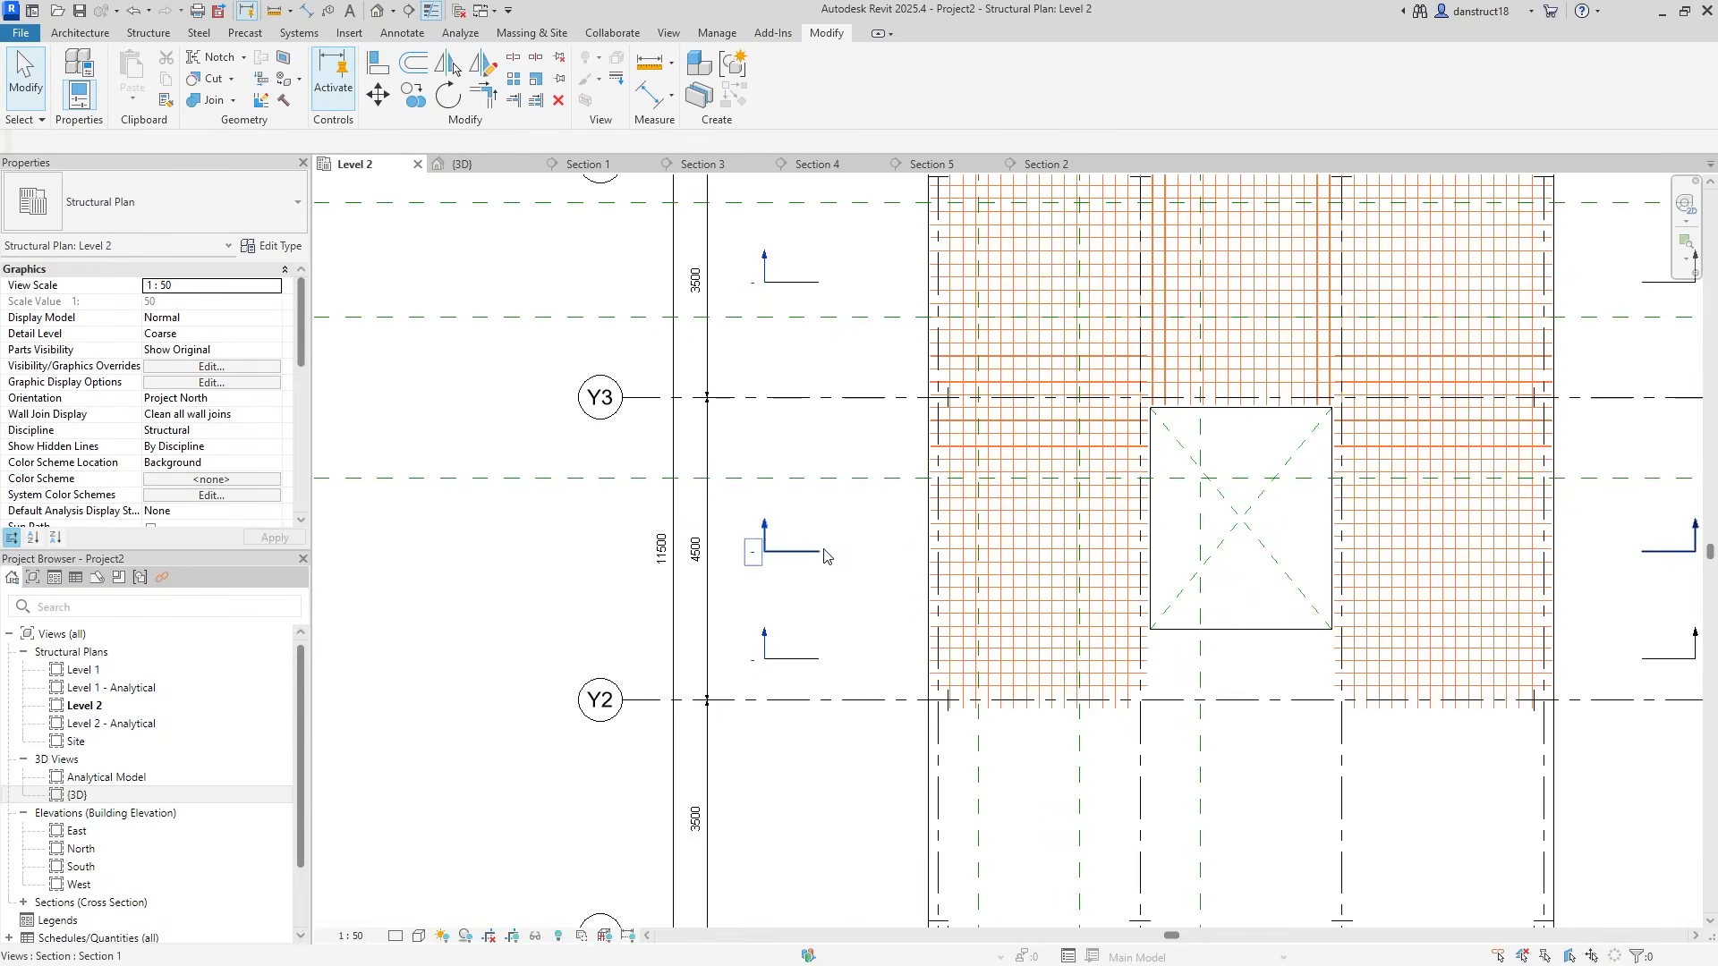
click(401, 33)
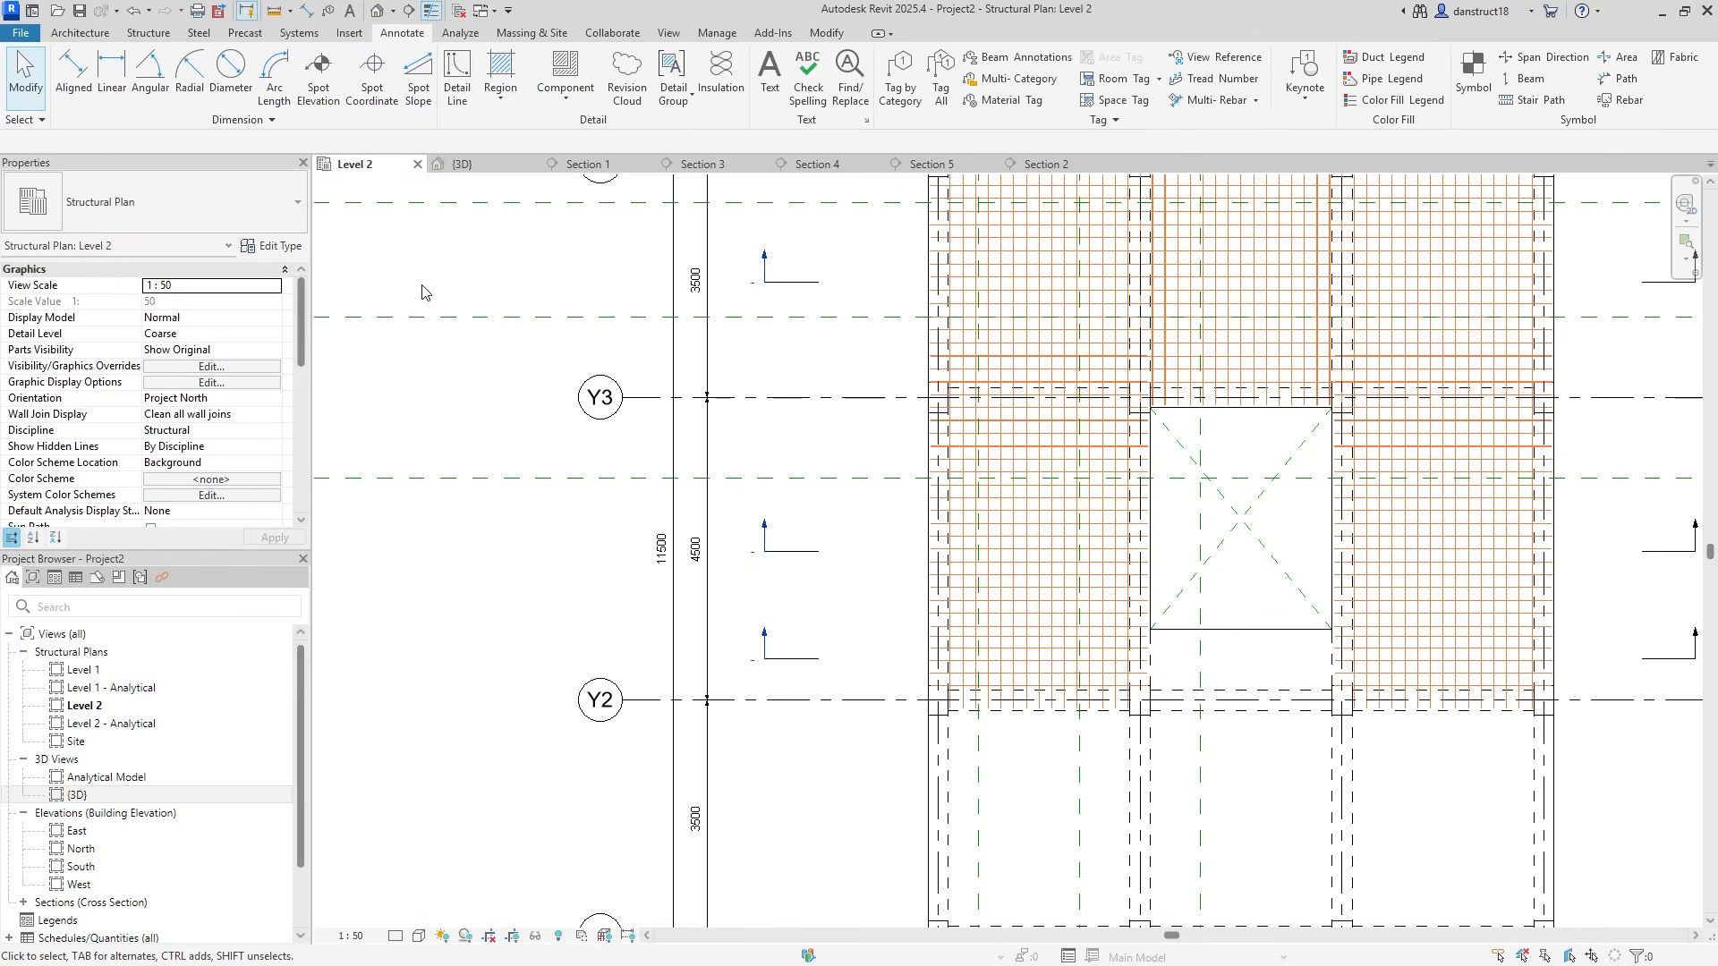
click(457, 78)
click(884, 396)
click(884, 700)
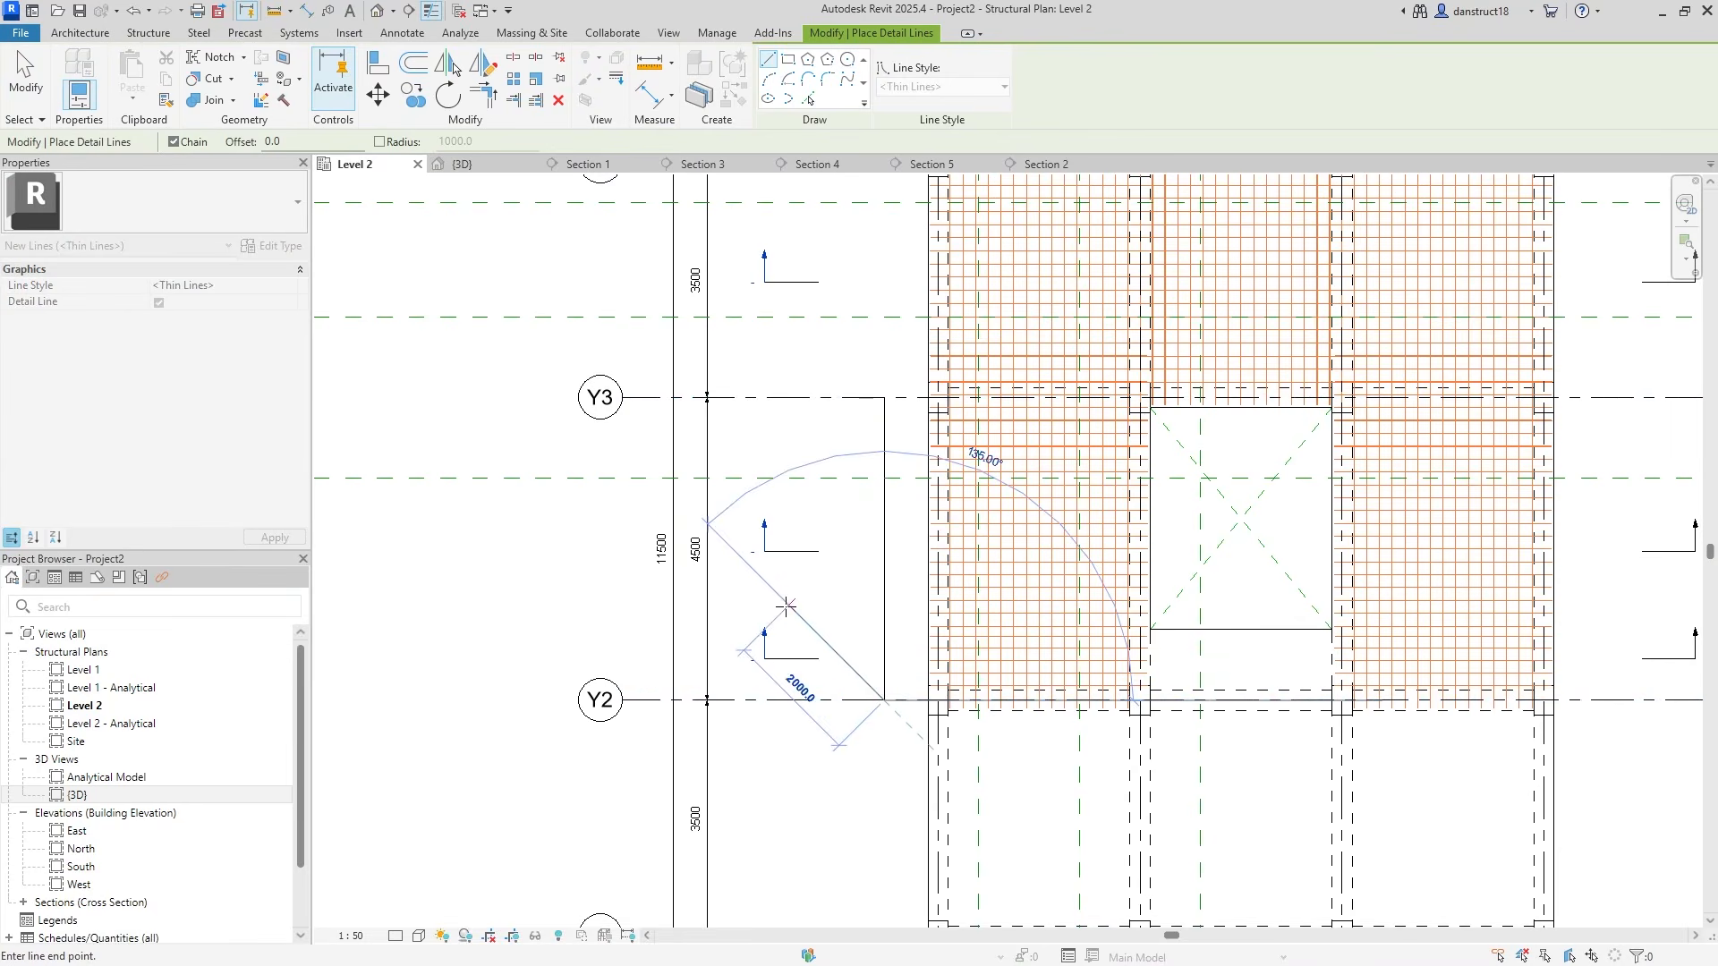
key(Escape)
key(Escape)
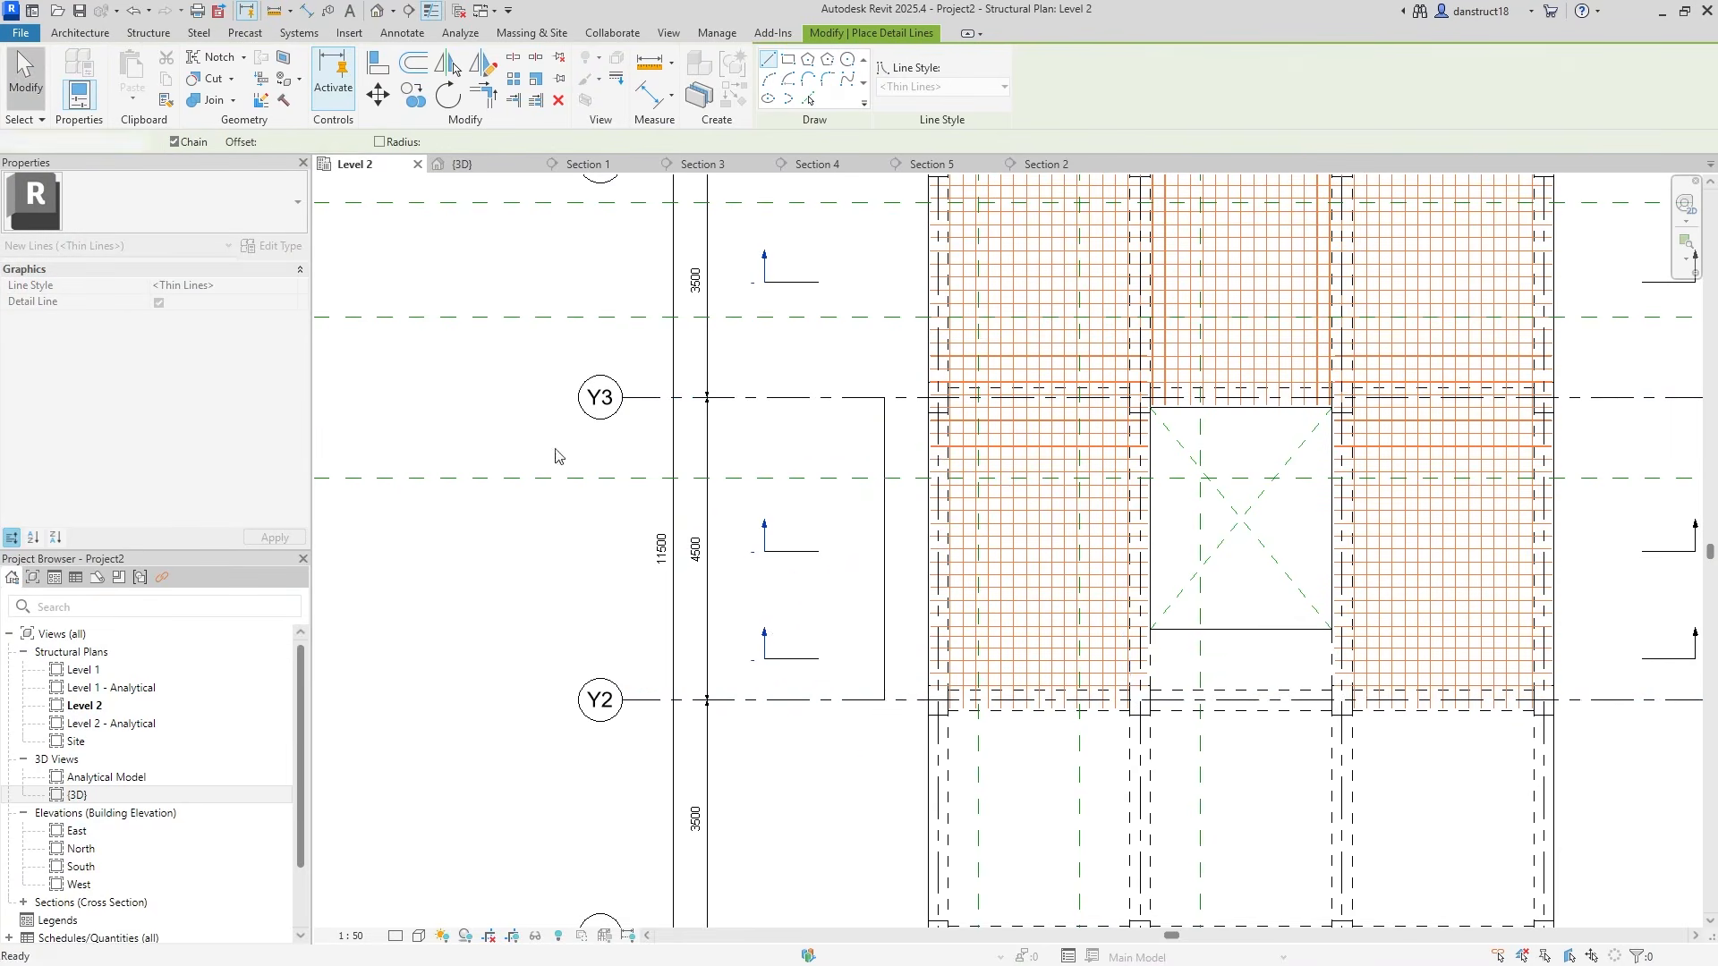
Mirror-copy only the structural rebar of the Y3–Y4 bays, filtering out columns and framing, about a horizontal axis through the detail line's midpoint
scroll(827, 517, down, 3)
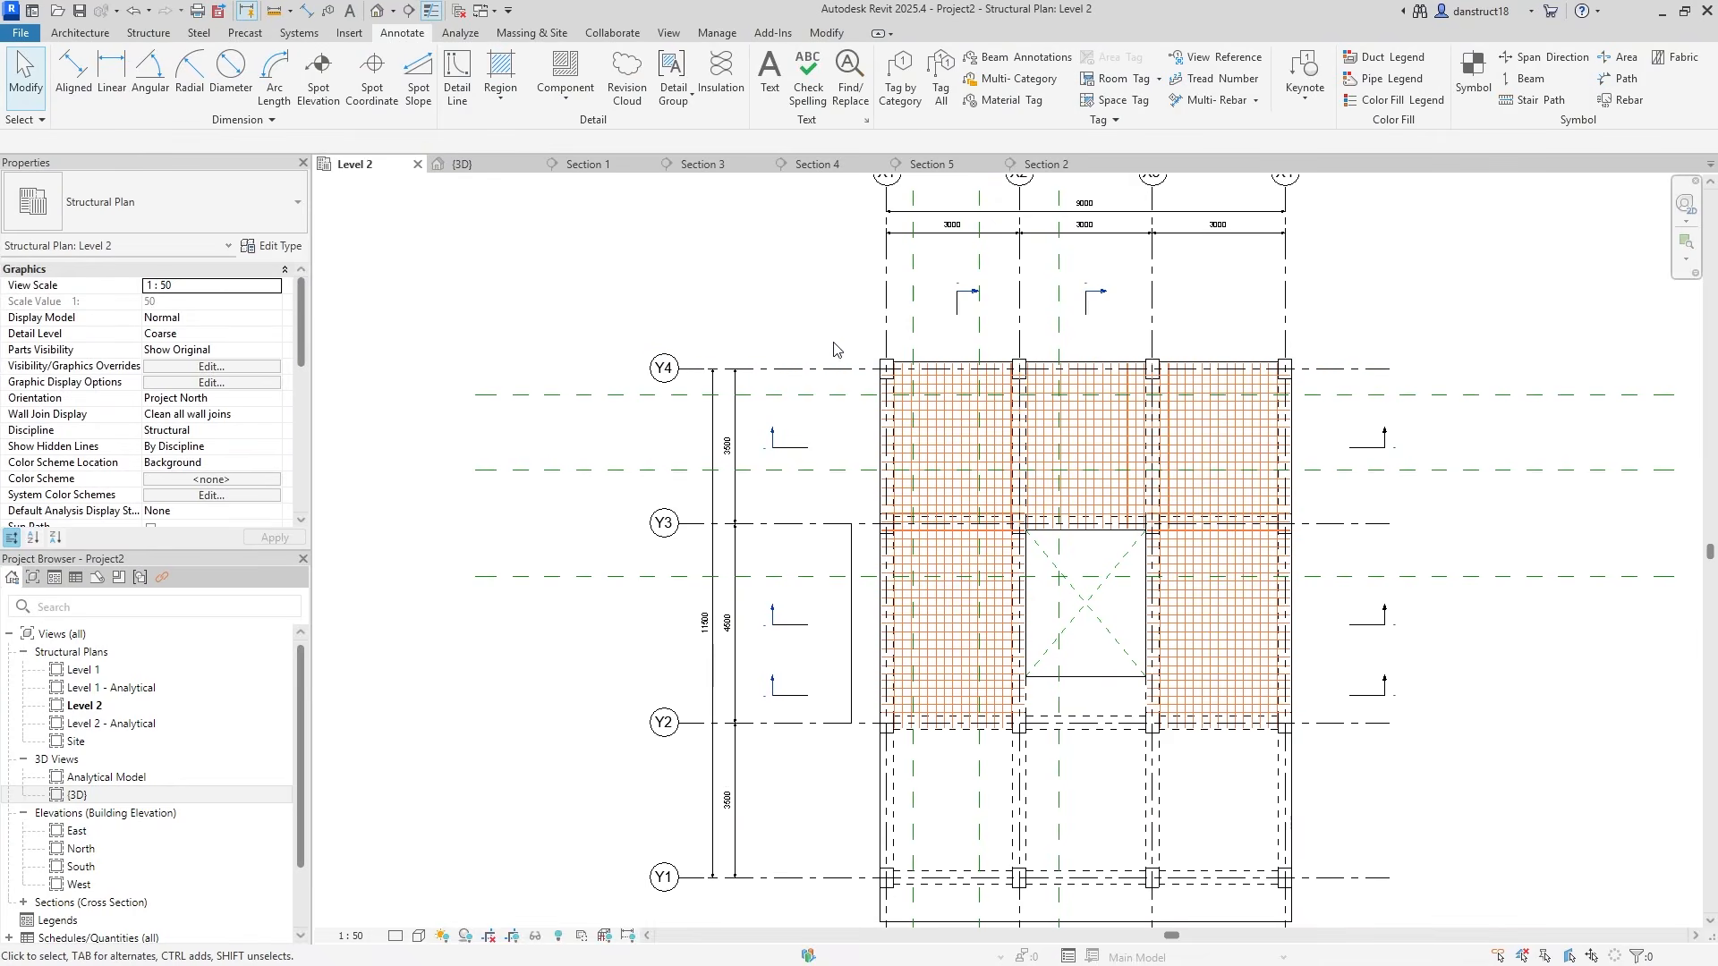
drag(817, 307, 1345, 608)
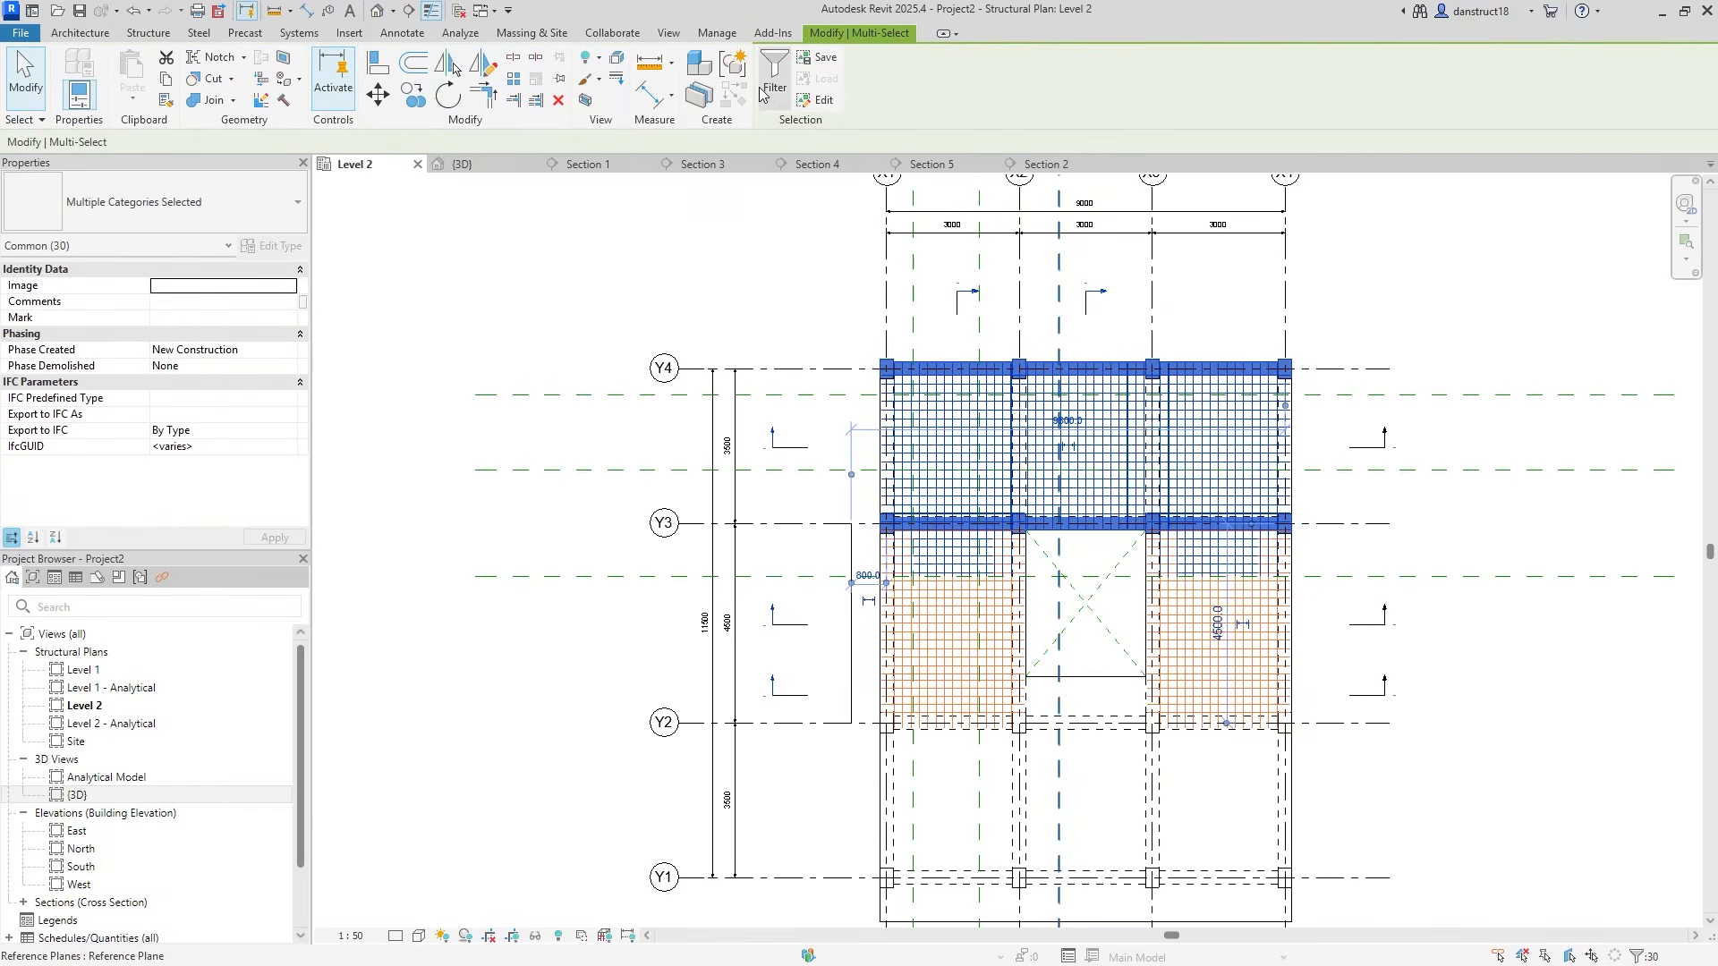
click(772, 89)
click(701, 390)
click(700, 376)
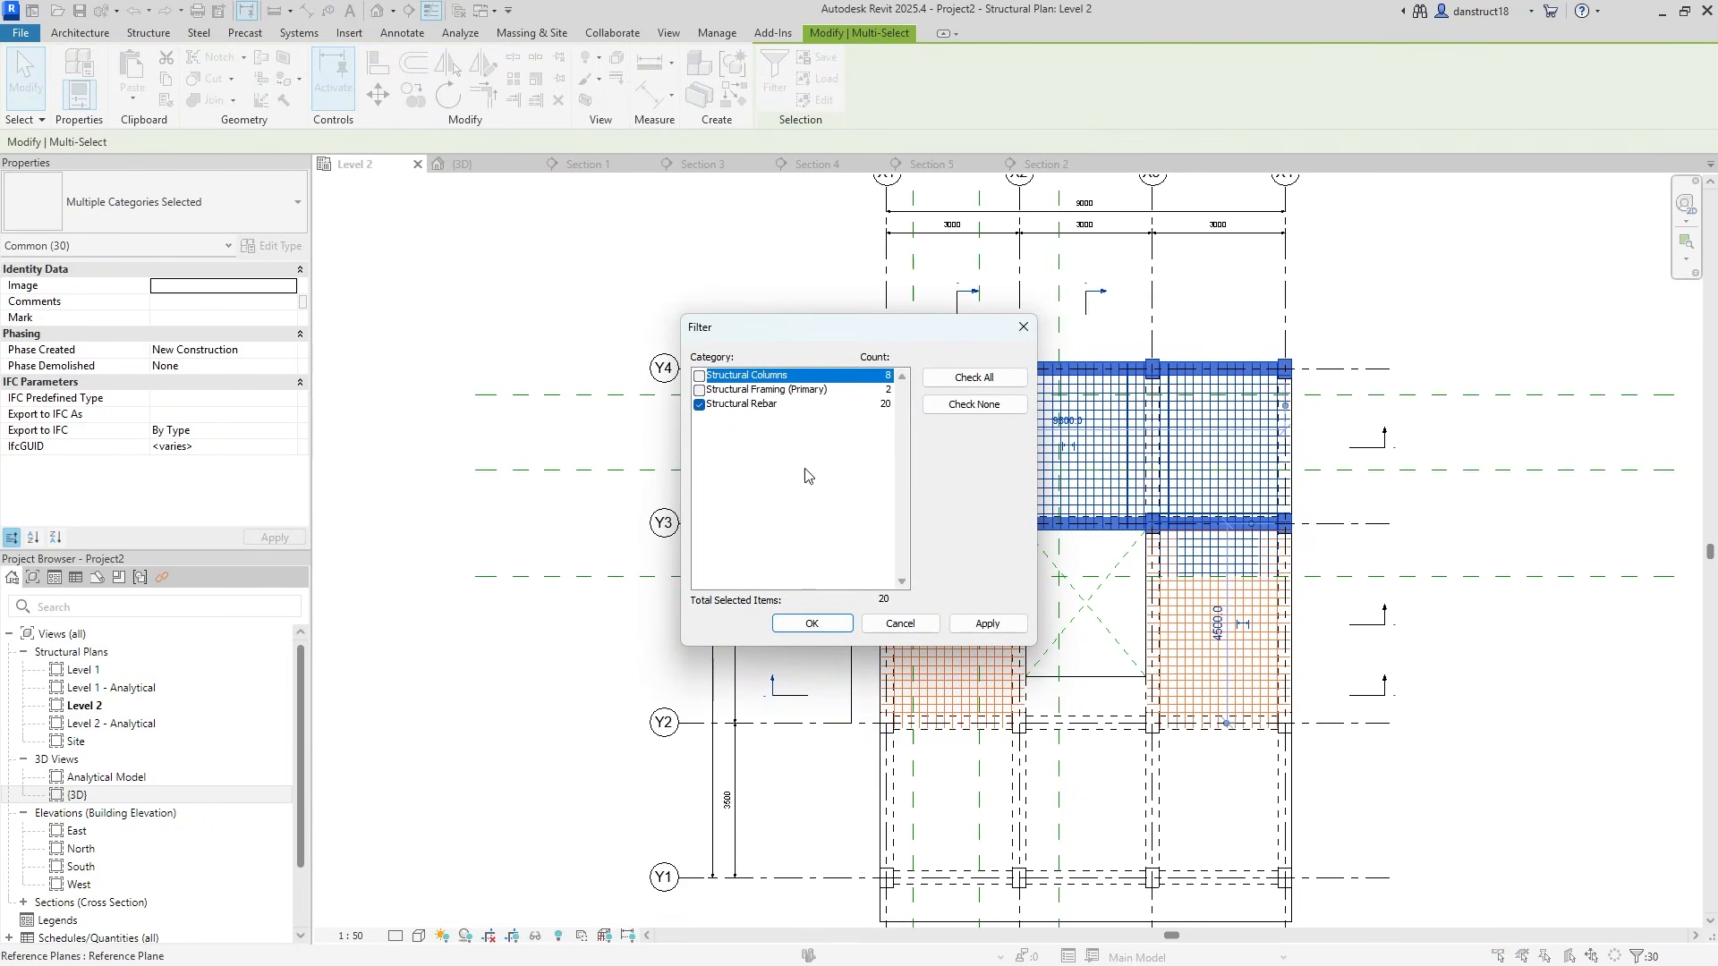
click(958, 623)
click(792, 624)
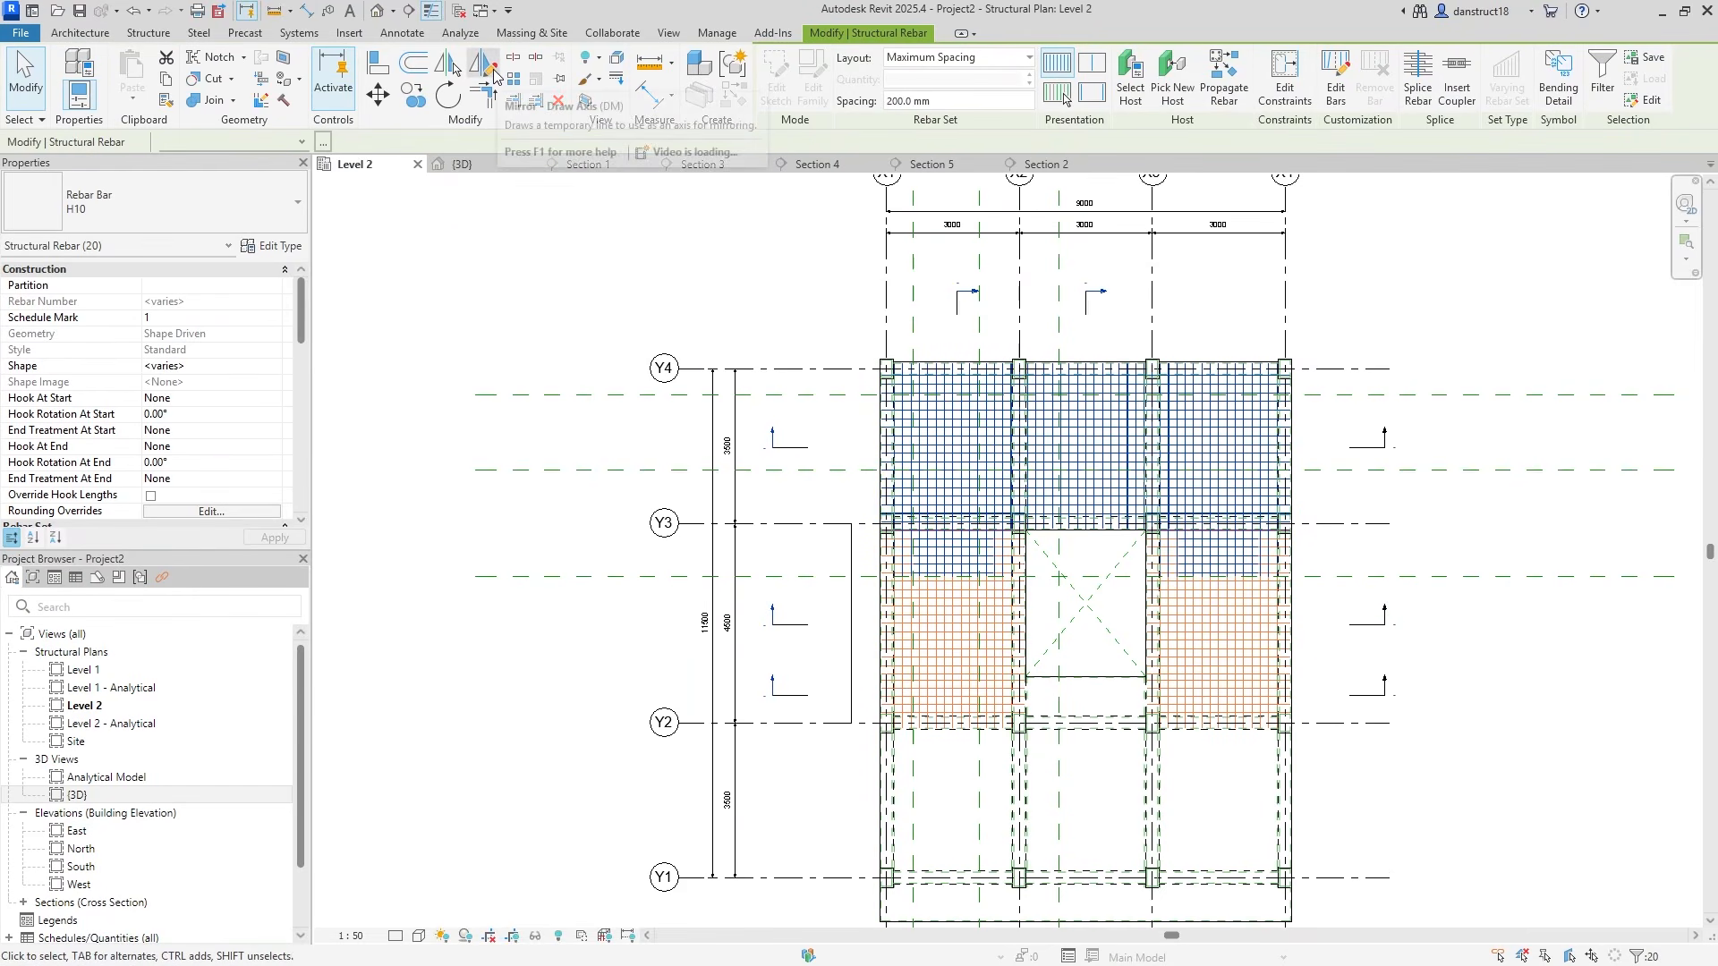
click(495, 74)
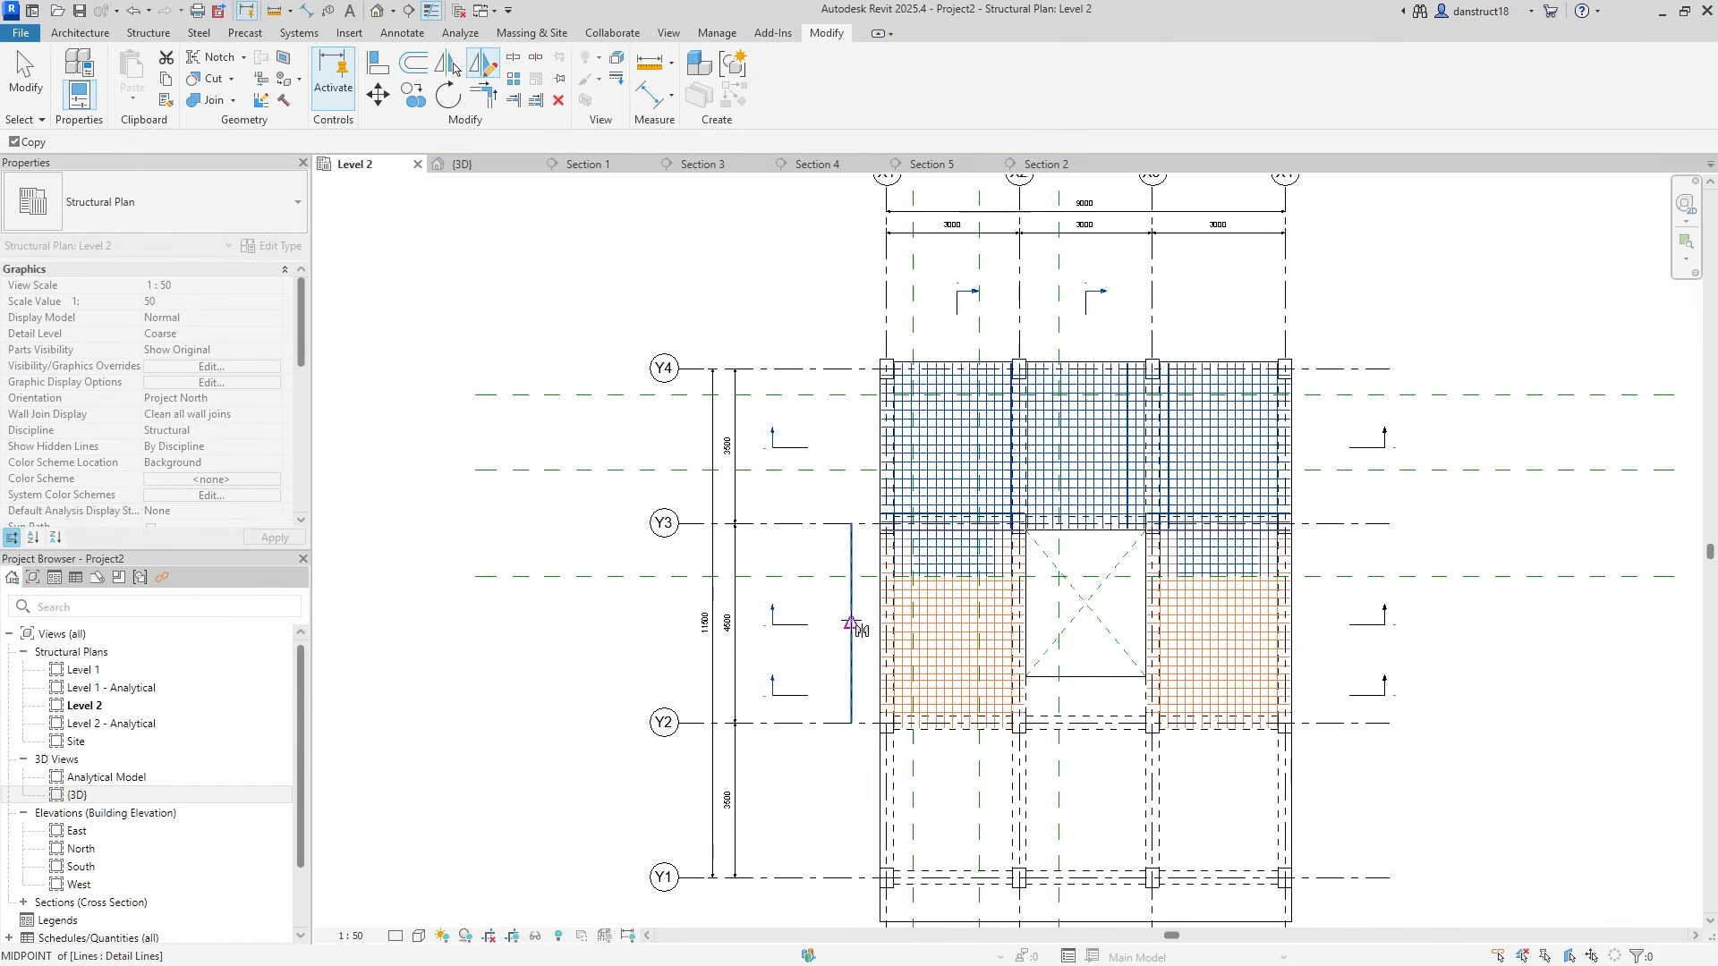
click(851, 624)
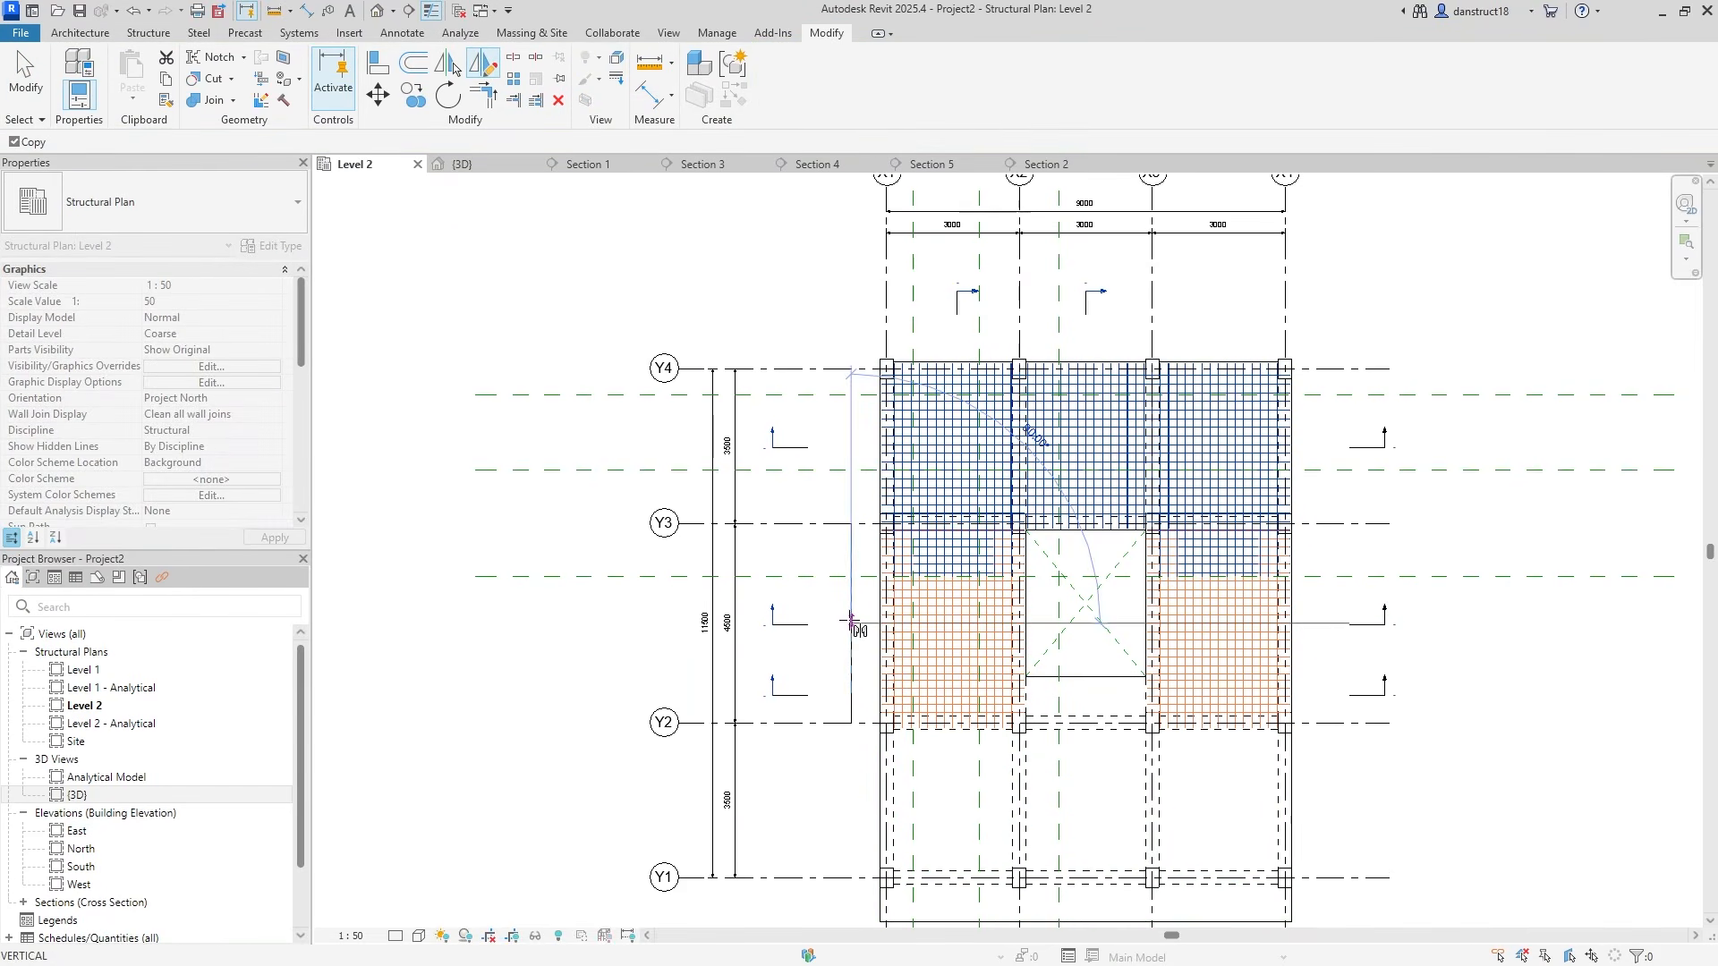
click(600, 624)
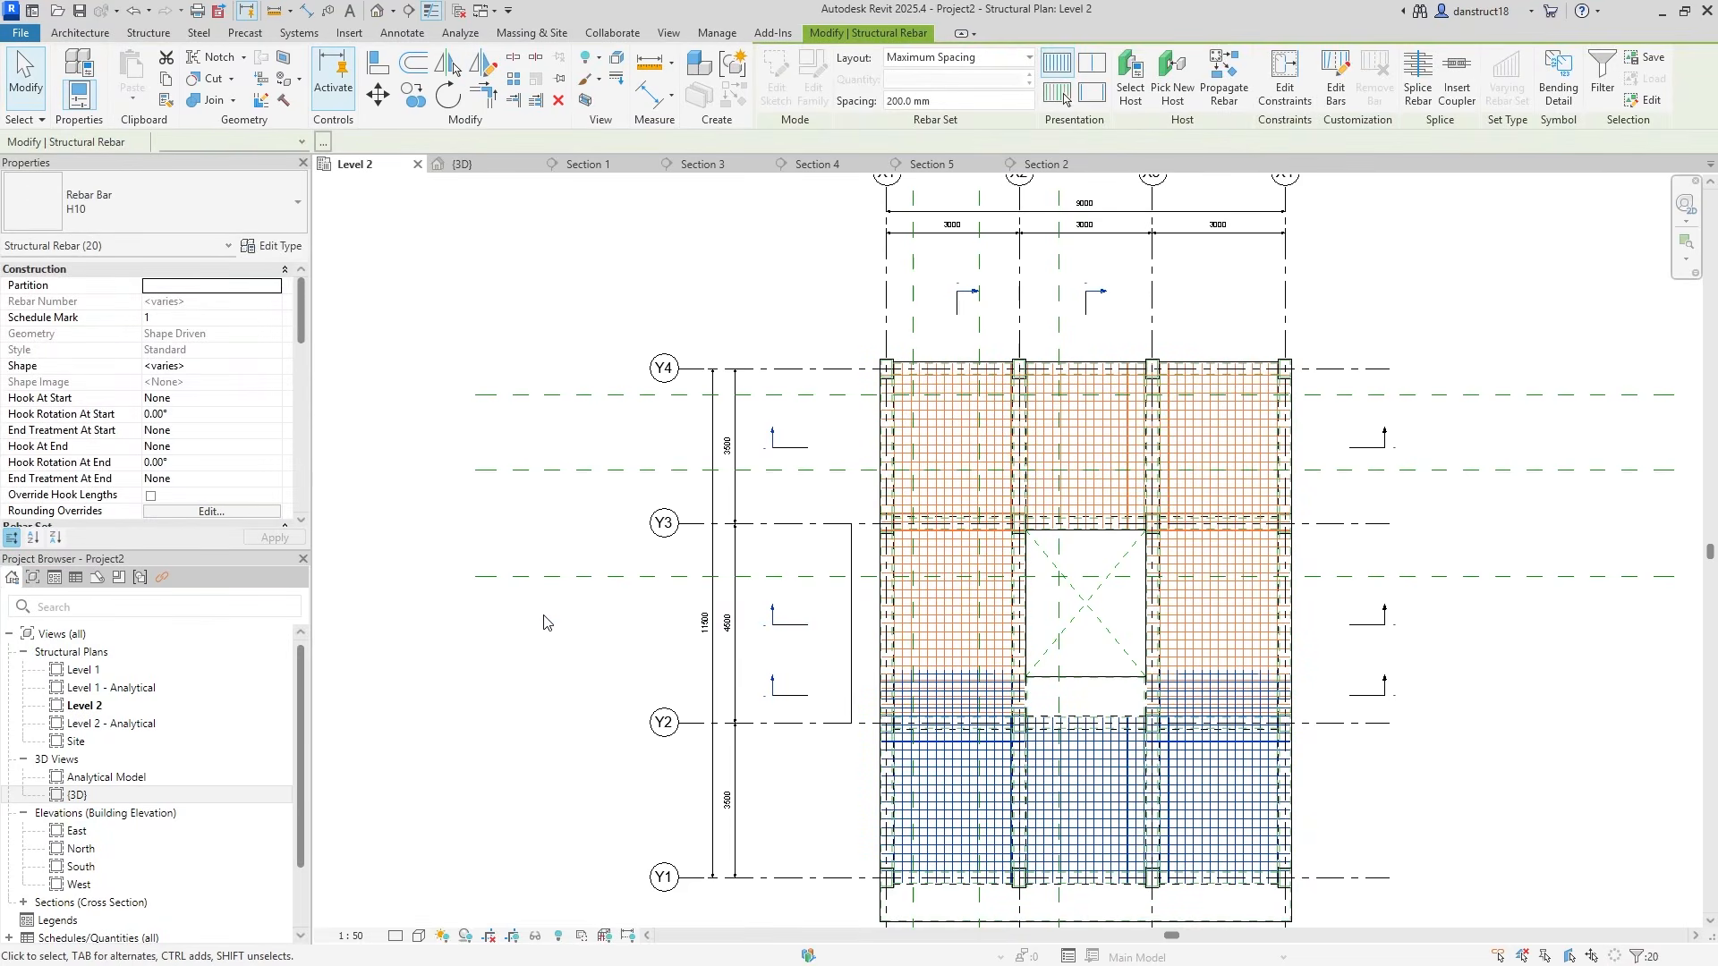
click(25, 81)
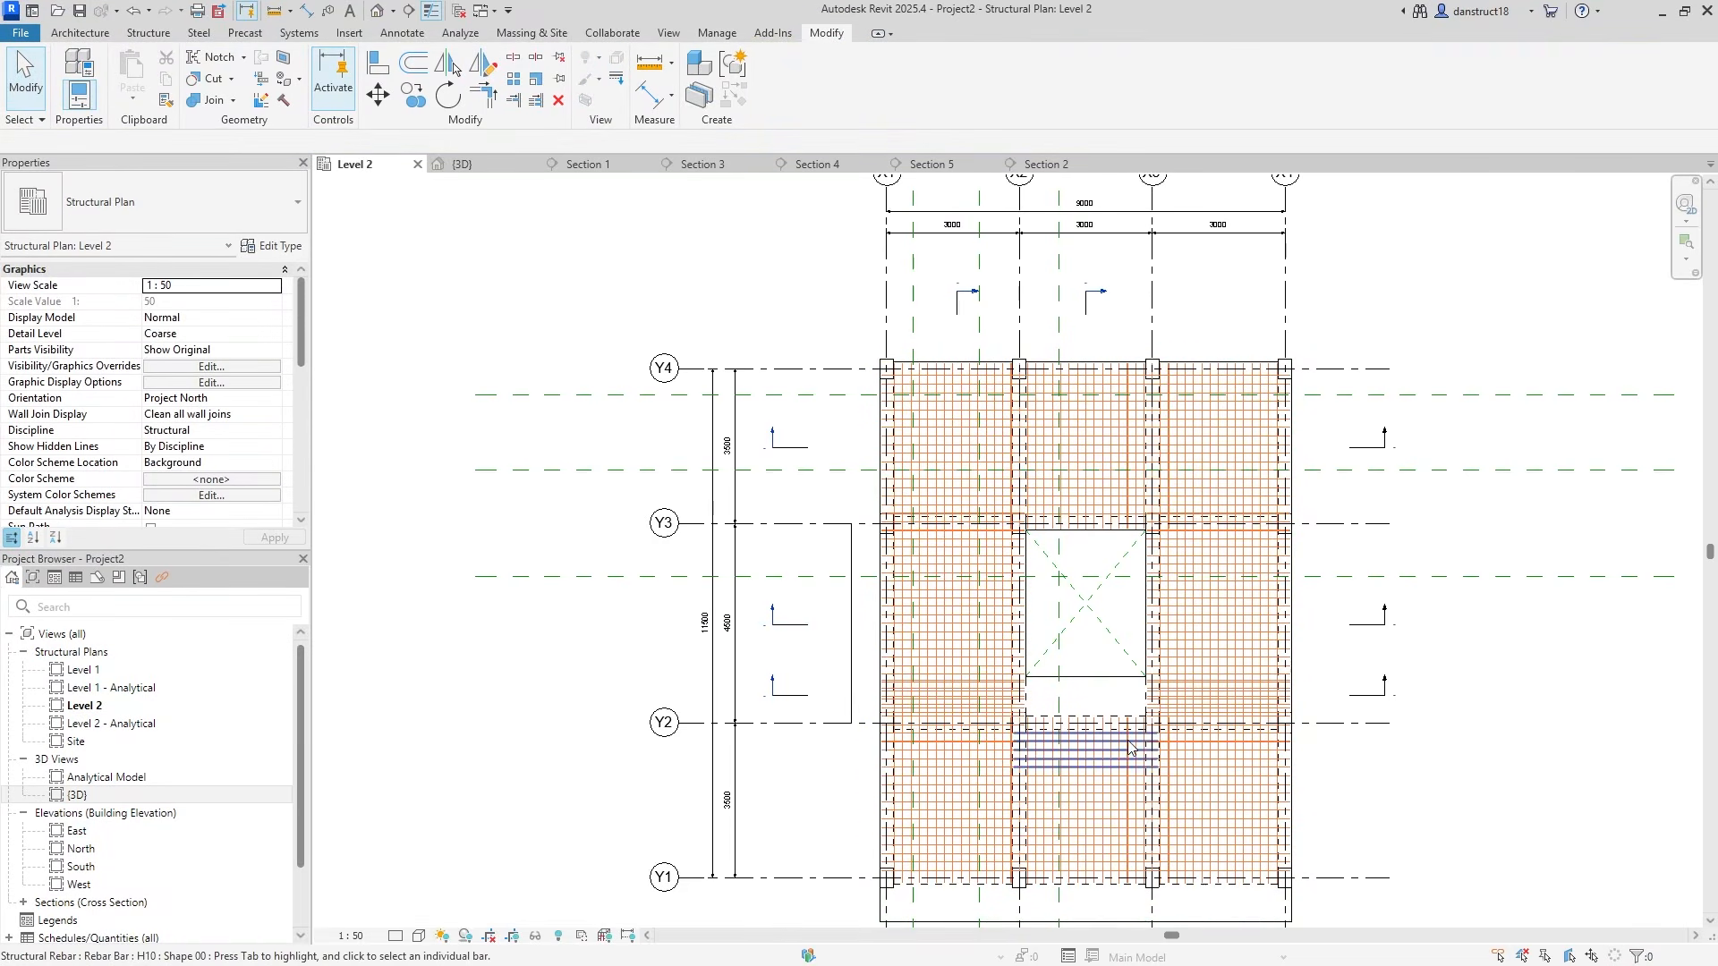
middle_drag(1142, 749, 1133, 535)
scroll(1123, 526, up, 4)
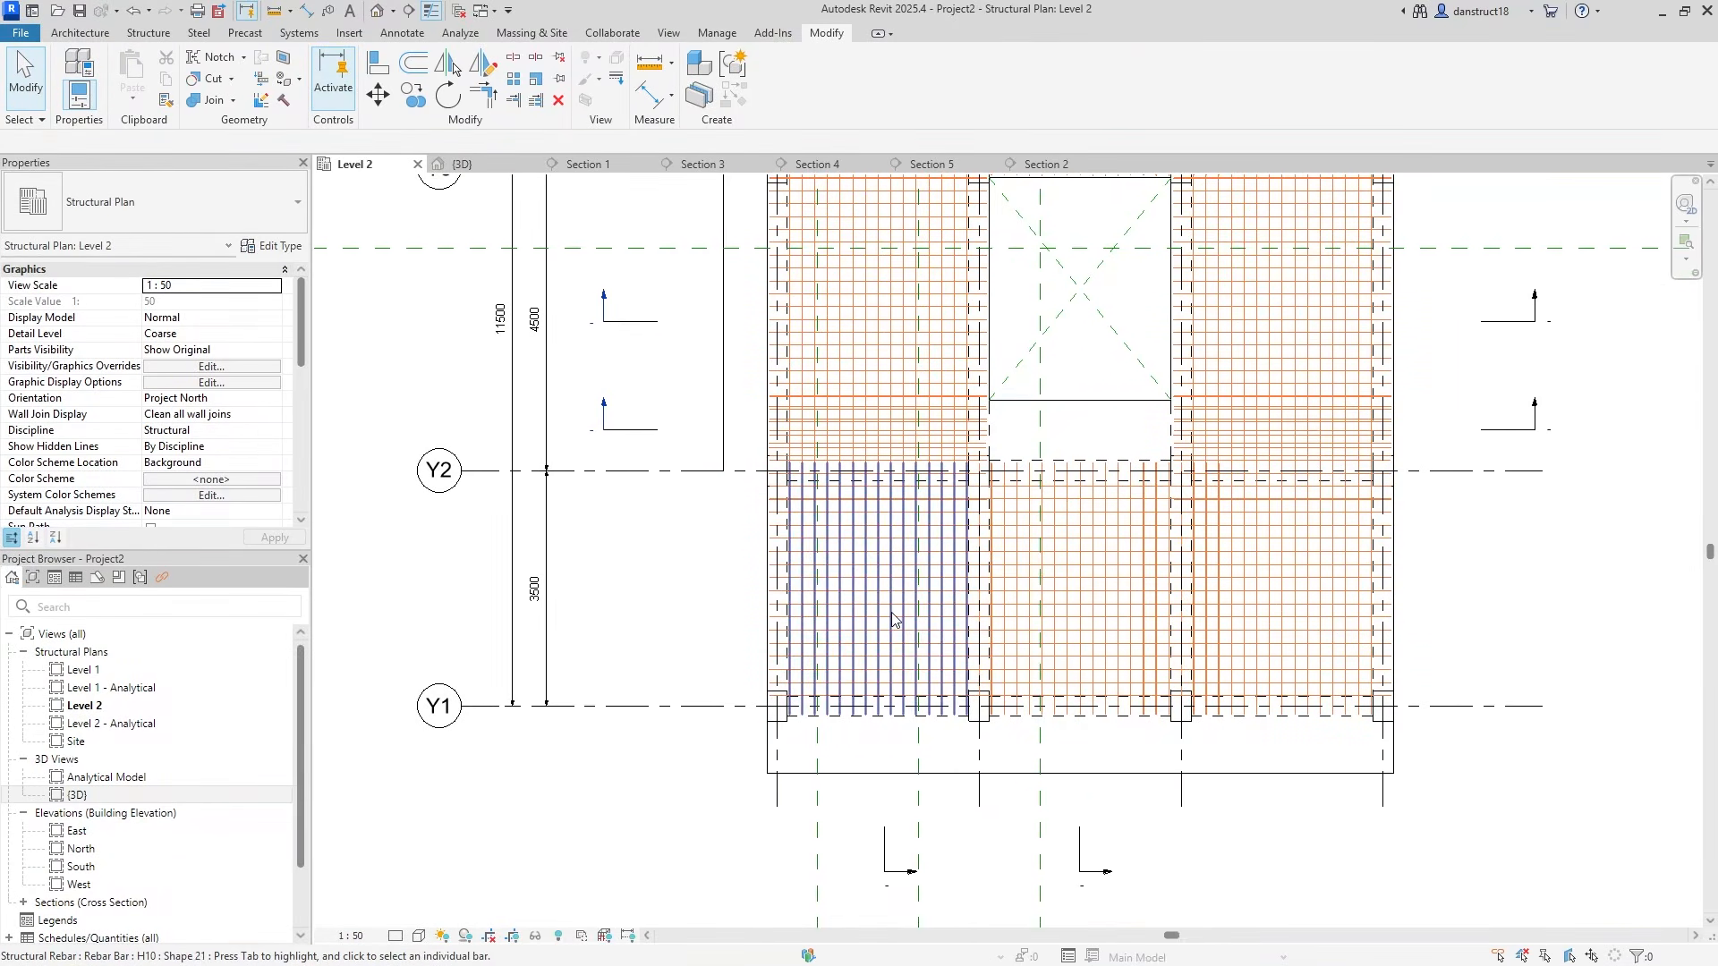
click(892, 617)
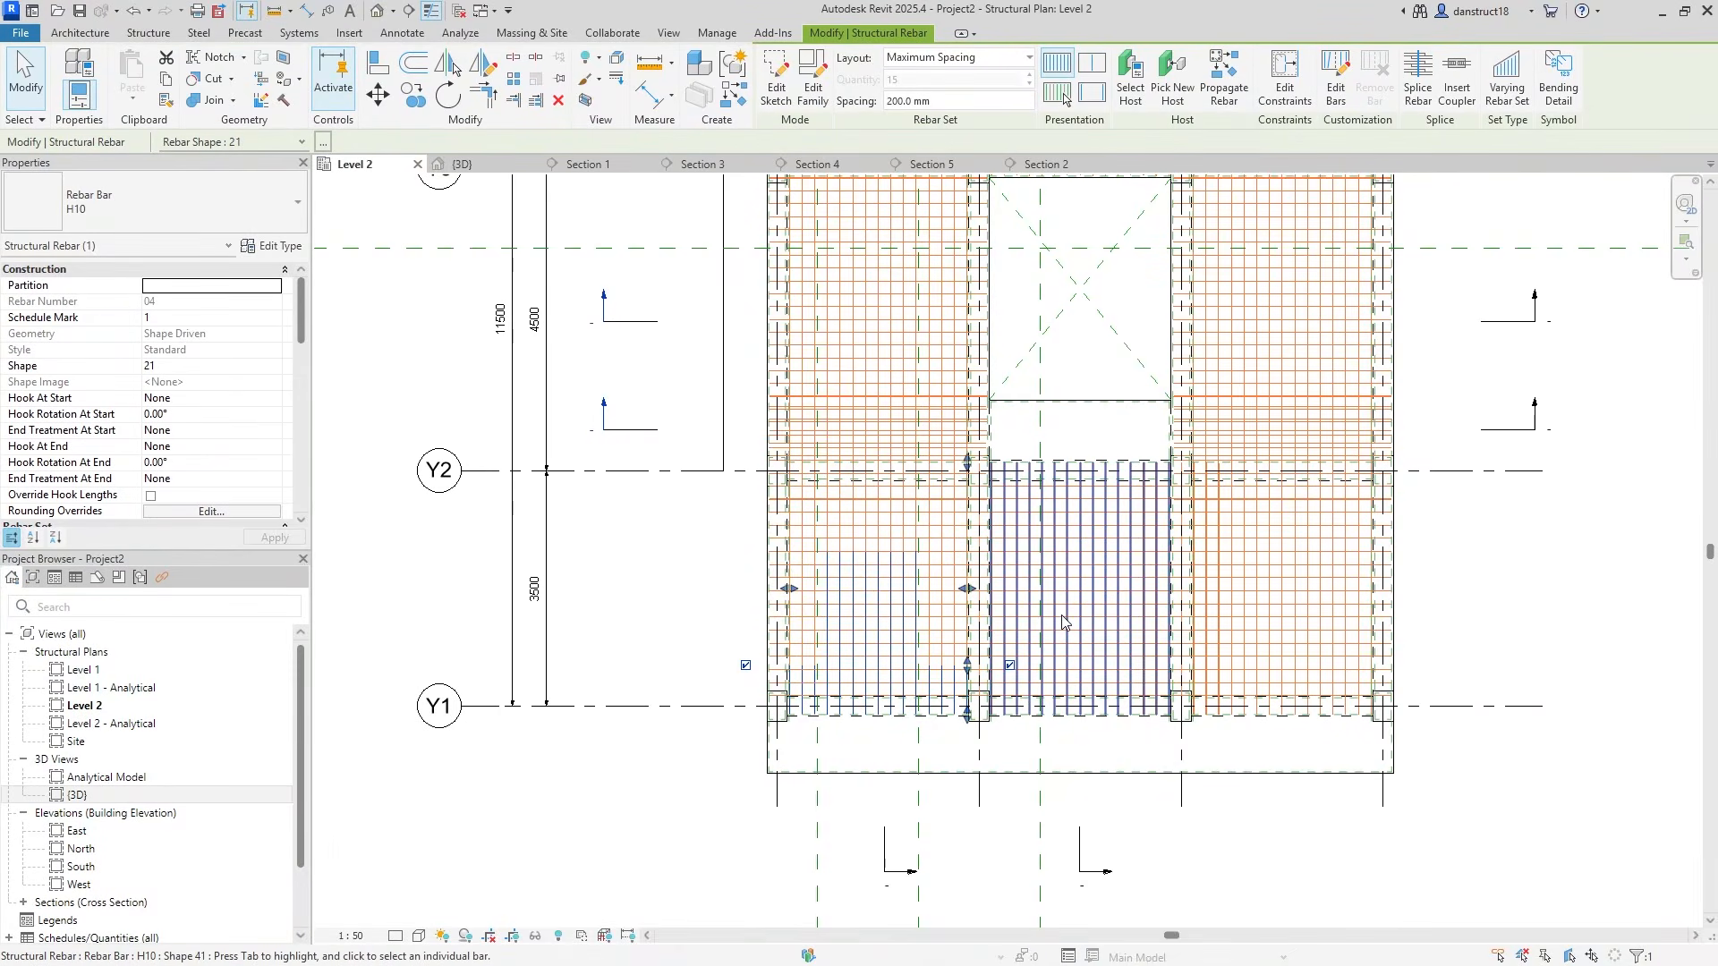
click(1276, 633)
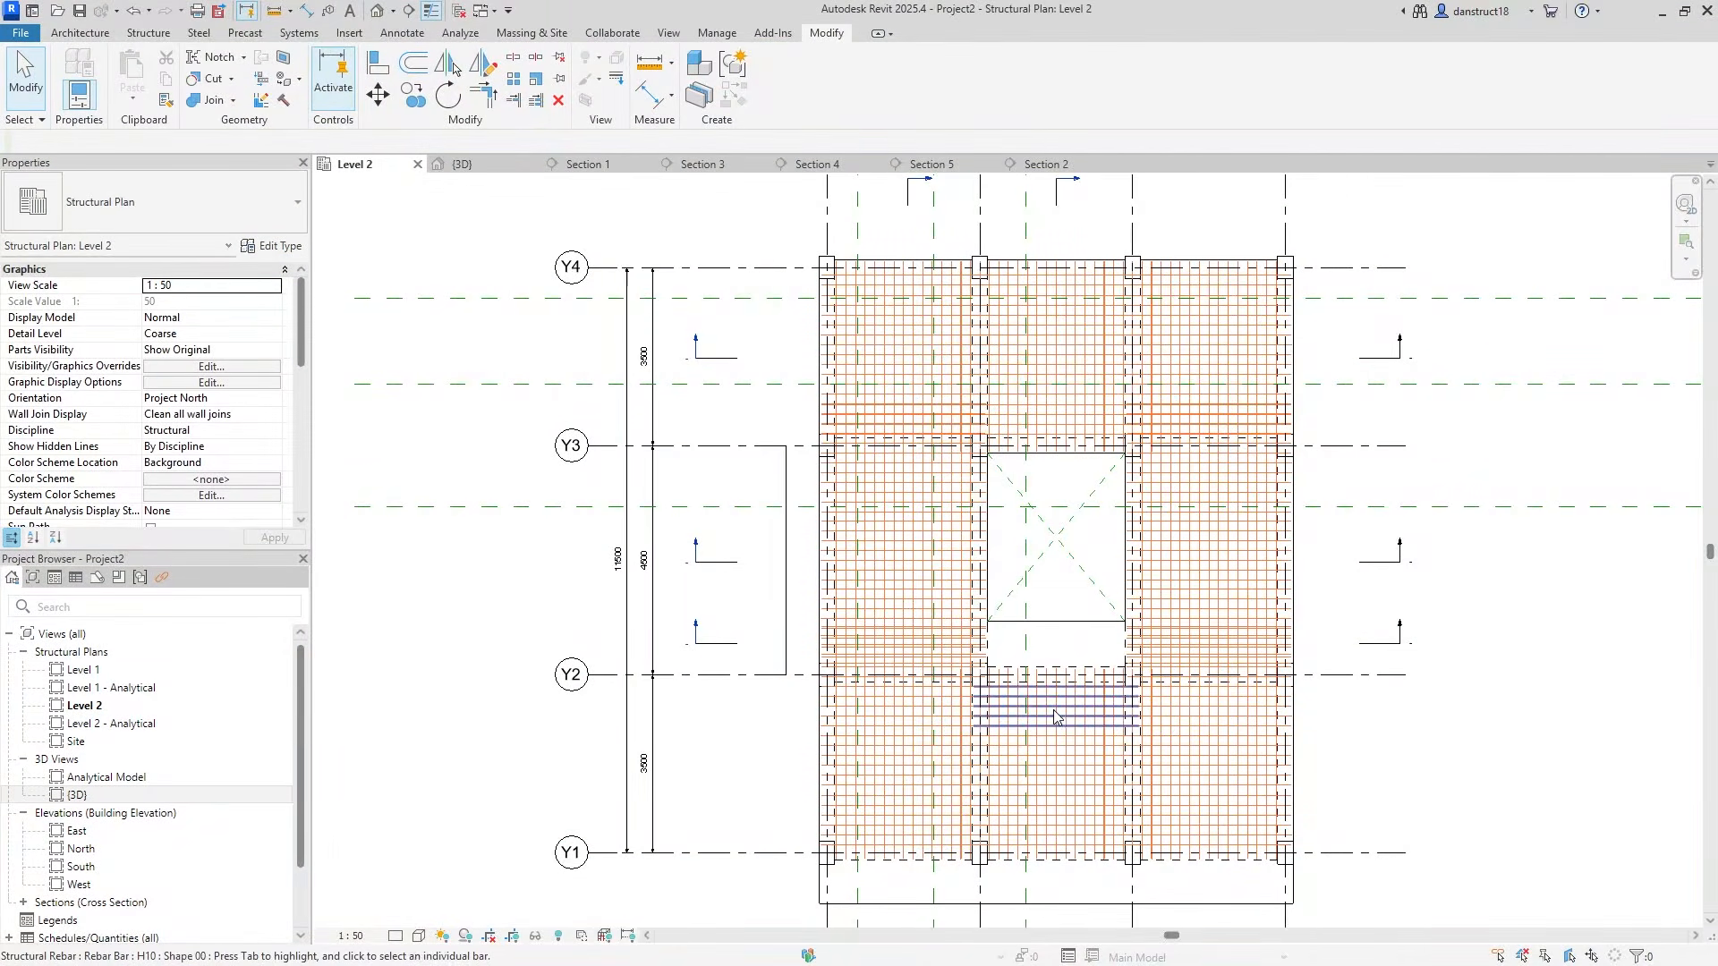
scroll(1066, 718, down, 3)
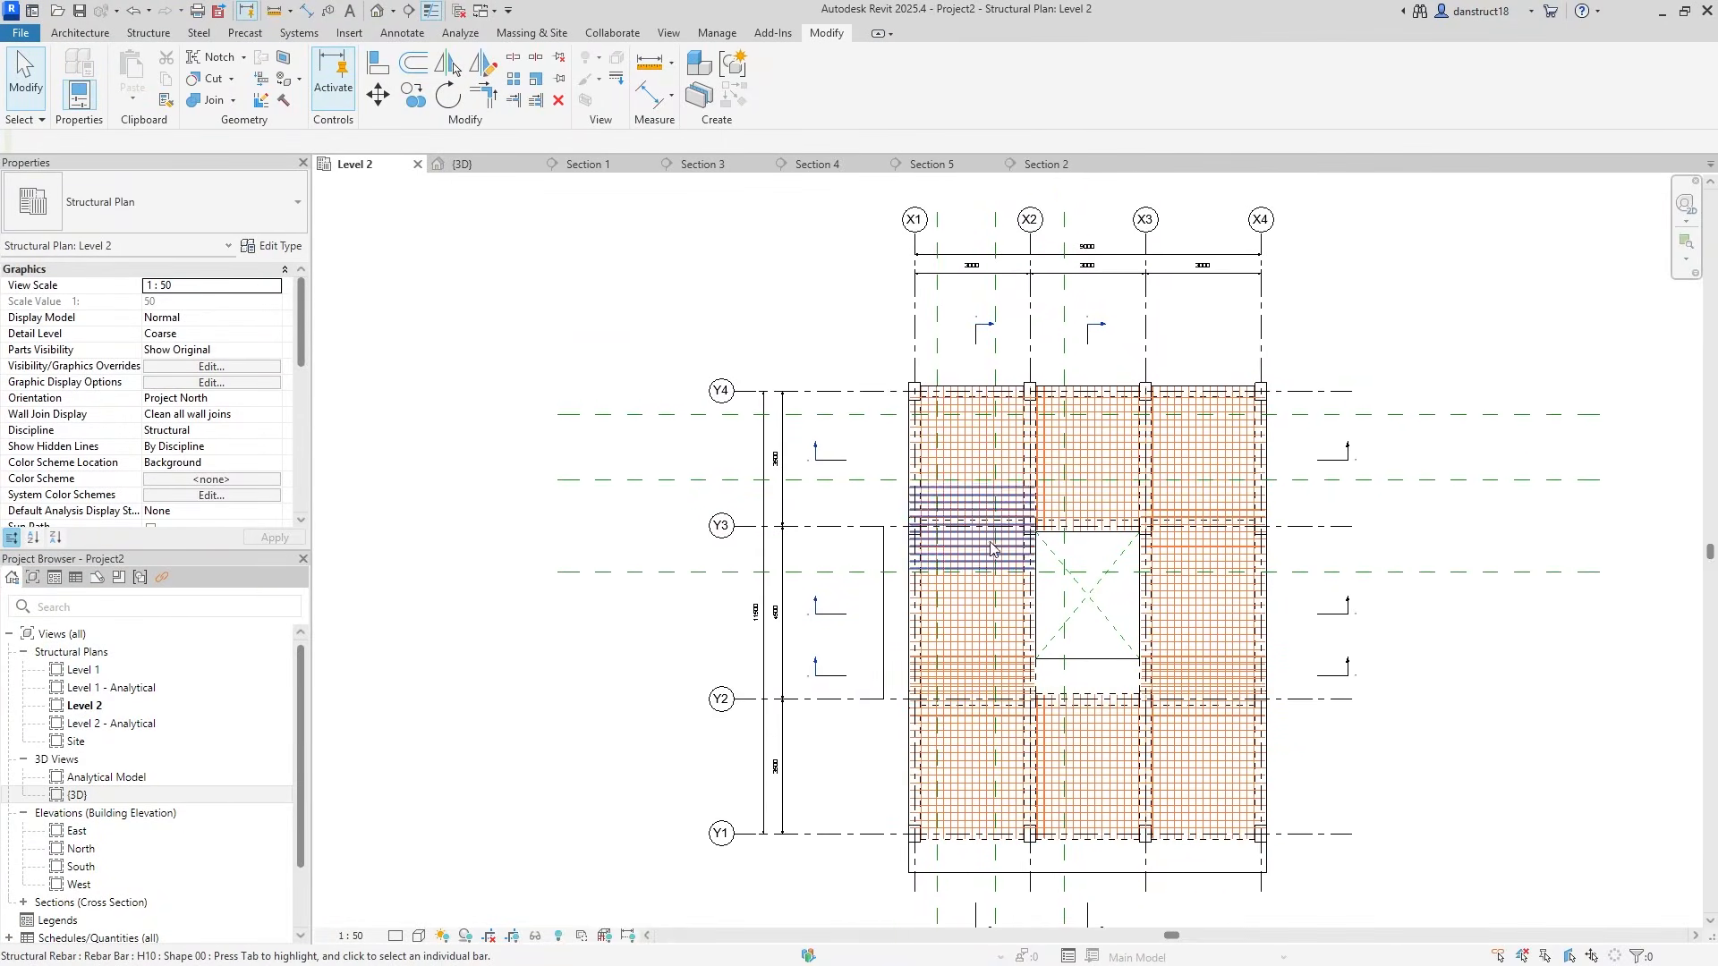
In Section 5, remove the top and vertical legs from the sketch of the Y1–Y2 bottom U-bar, keeping only its straight bottom leg
scroll(996, 244, up, 3)
double_click(1000, 248)
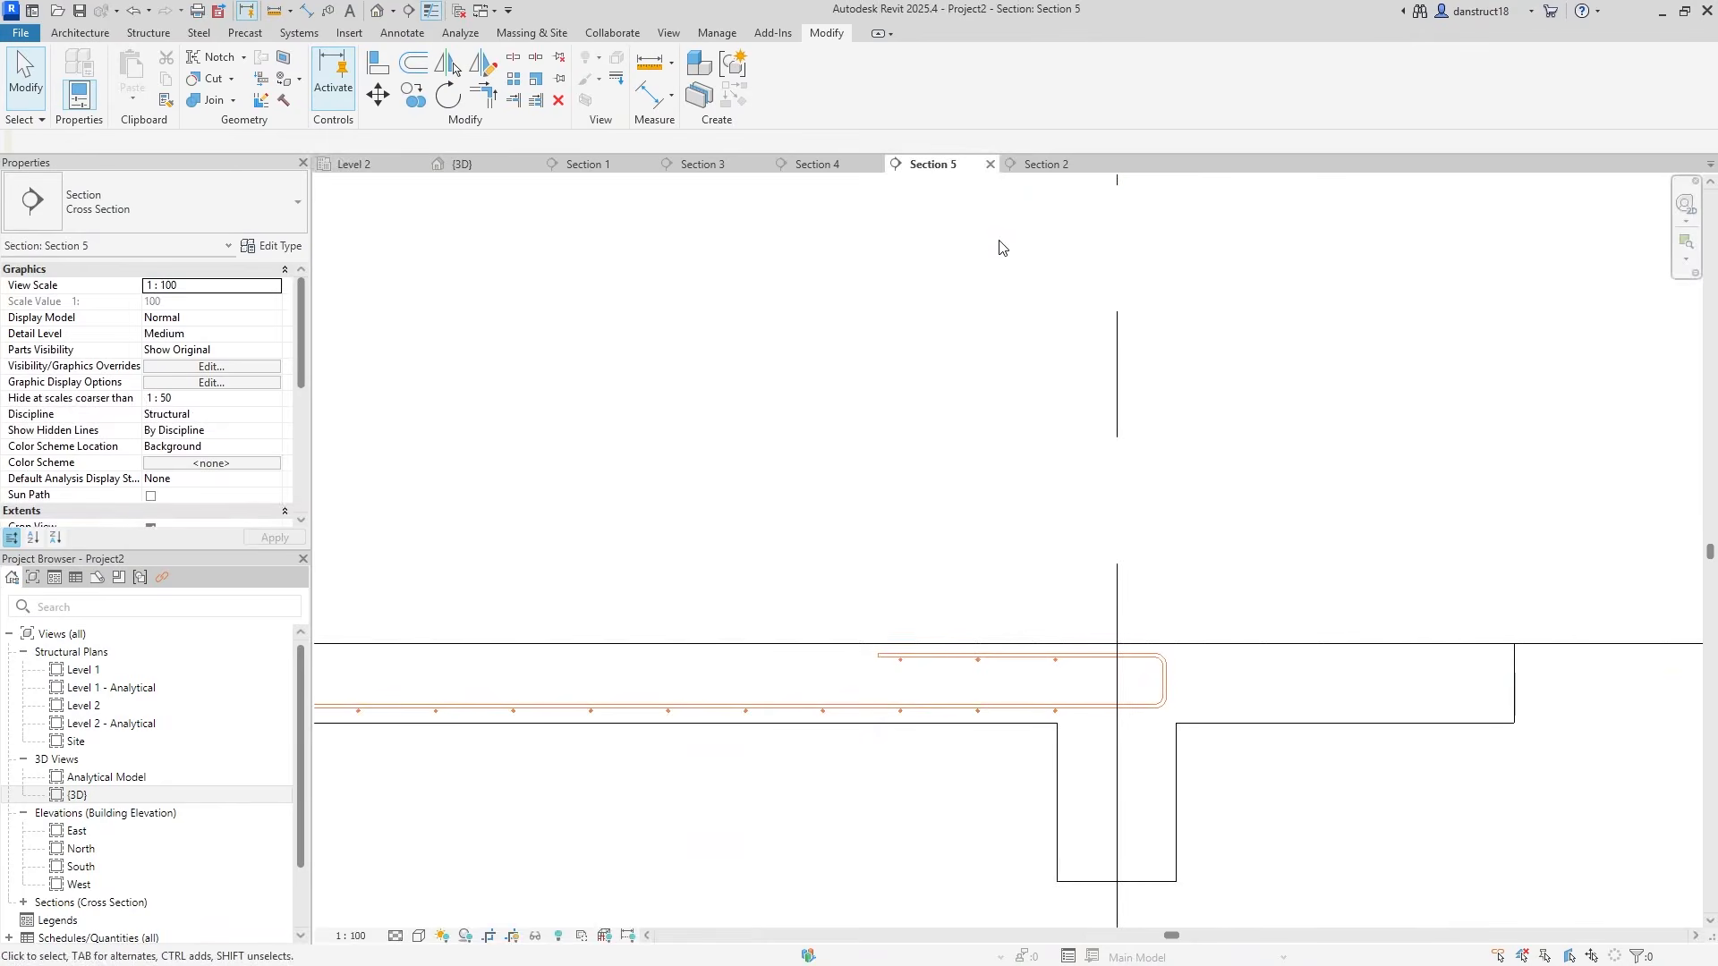
scroll(986, 326, down, 5)
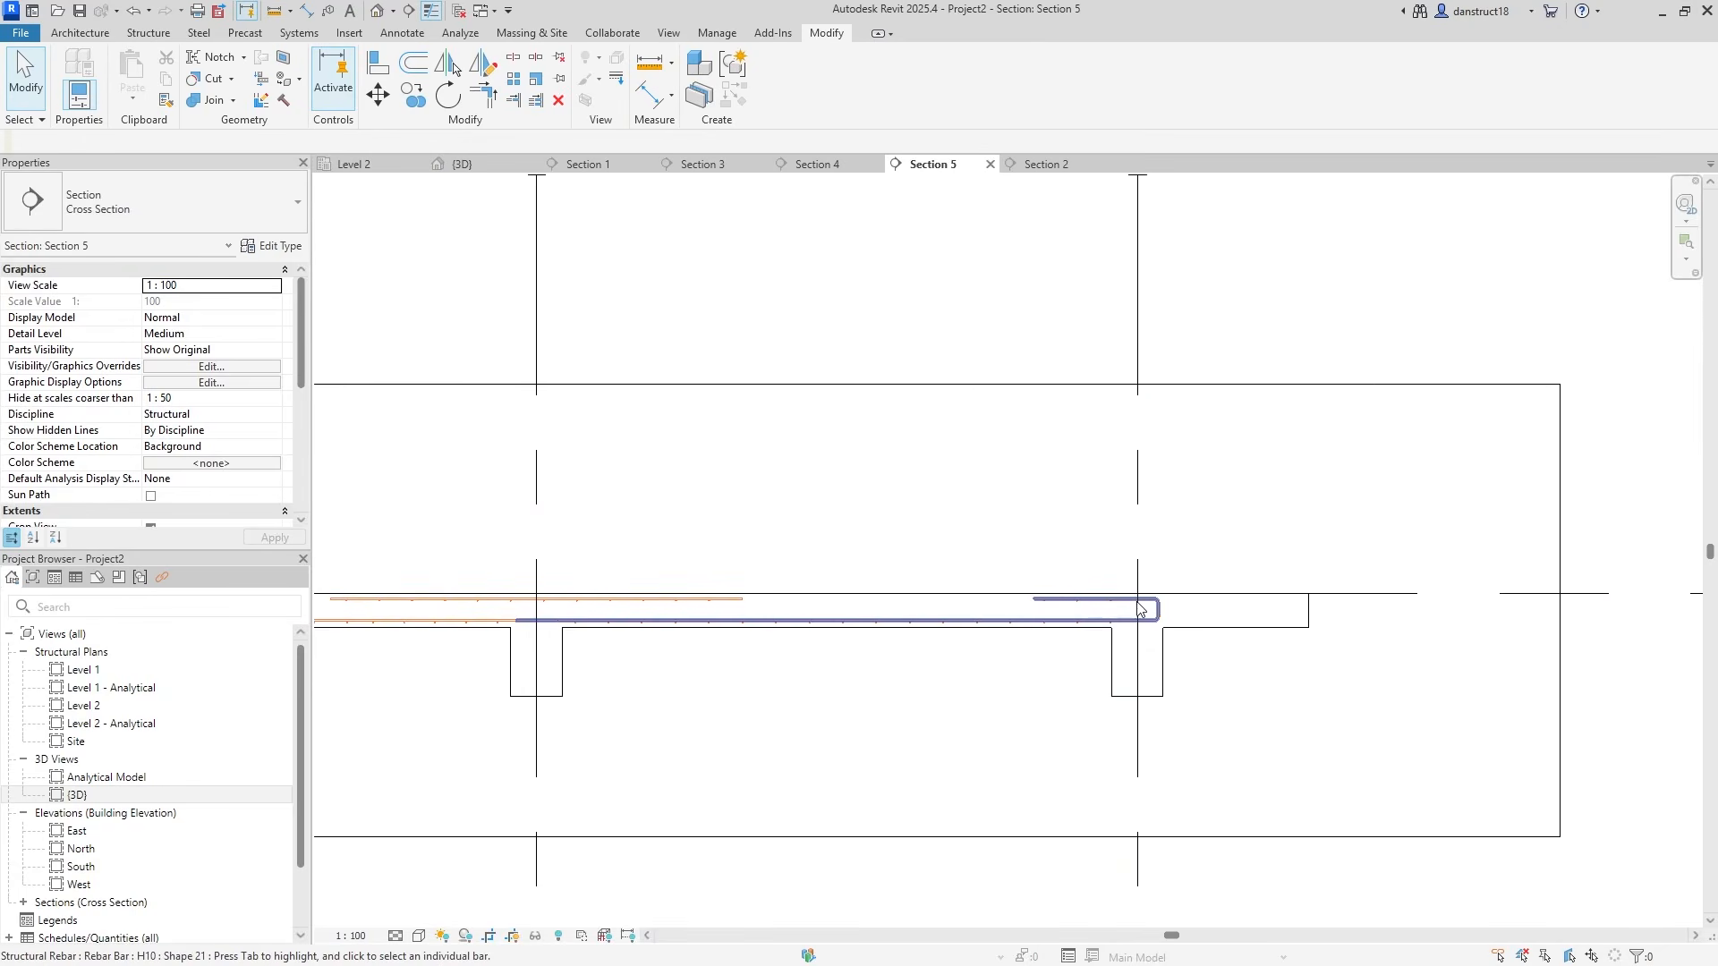
click(1155, 615)
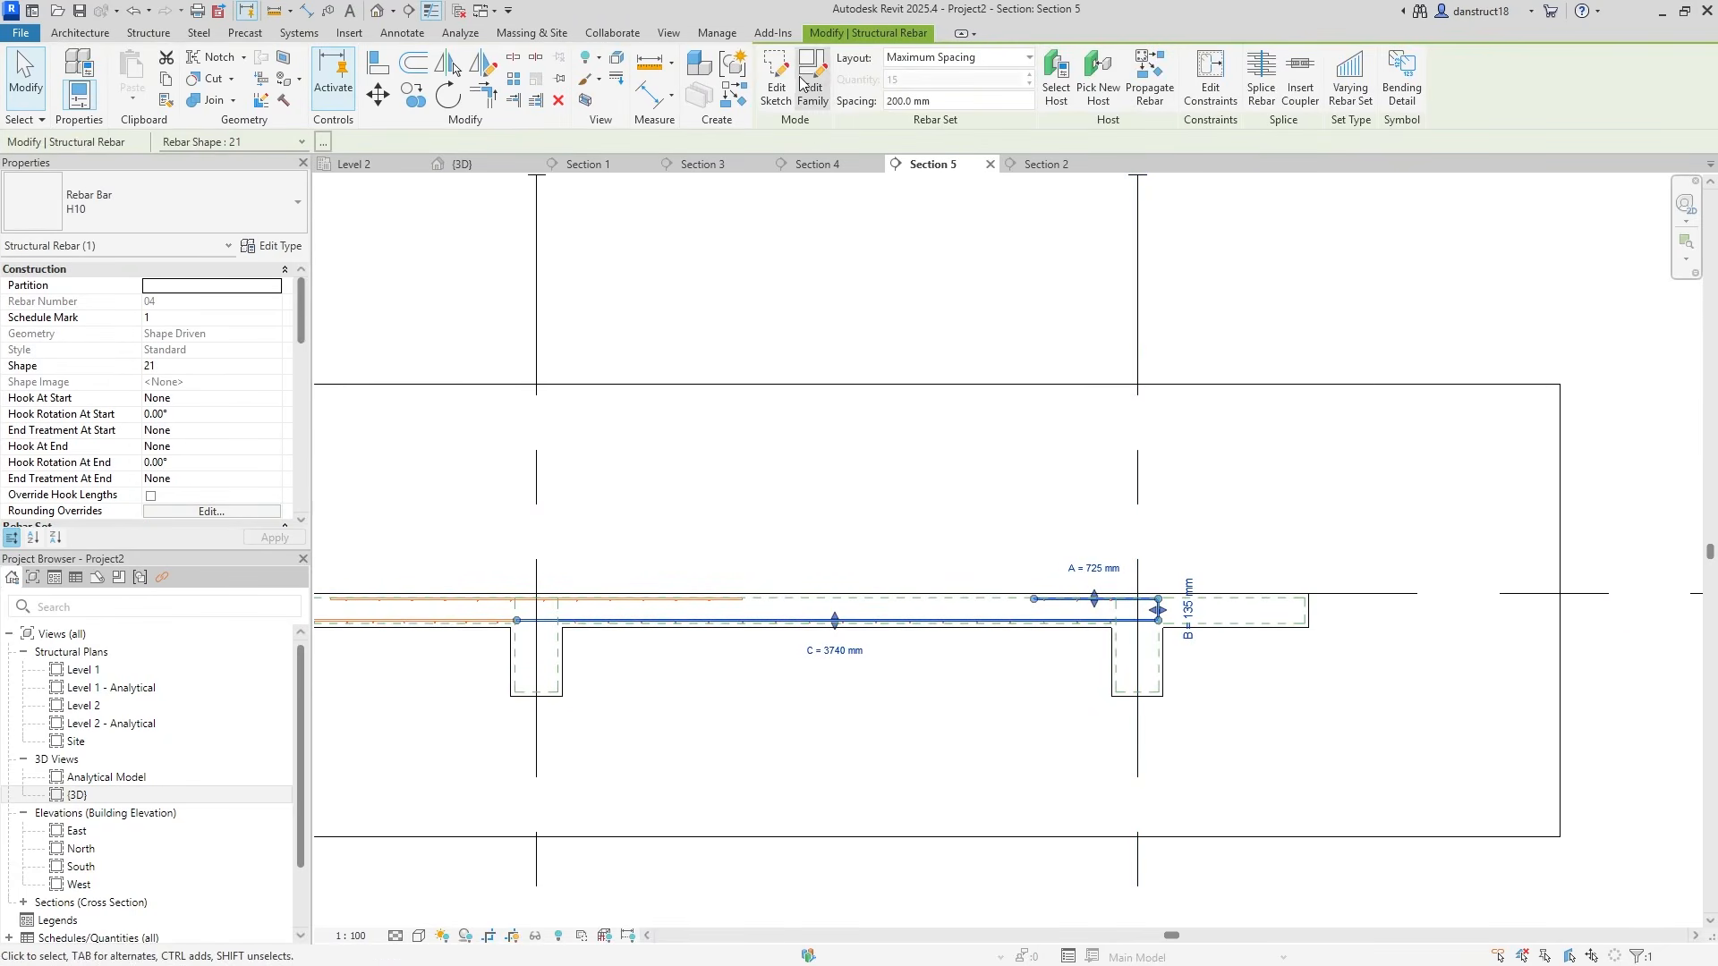
click(775, 79)
click(1132, 602)
key(Delete)
click(1158, 611)
key(Delete)
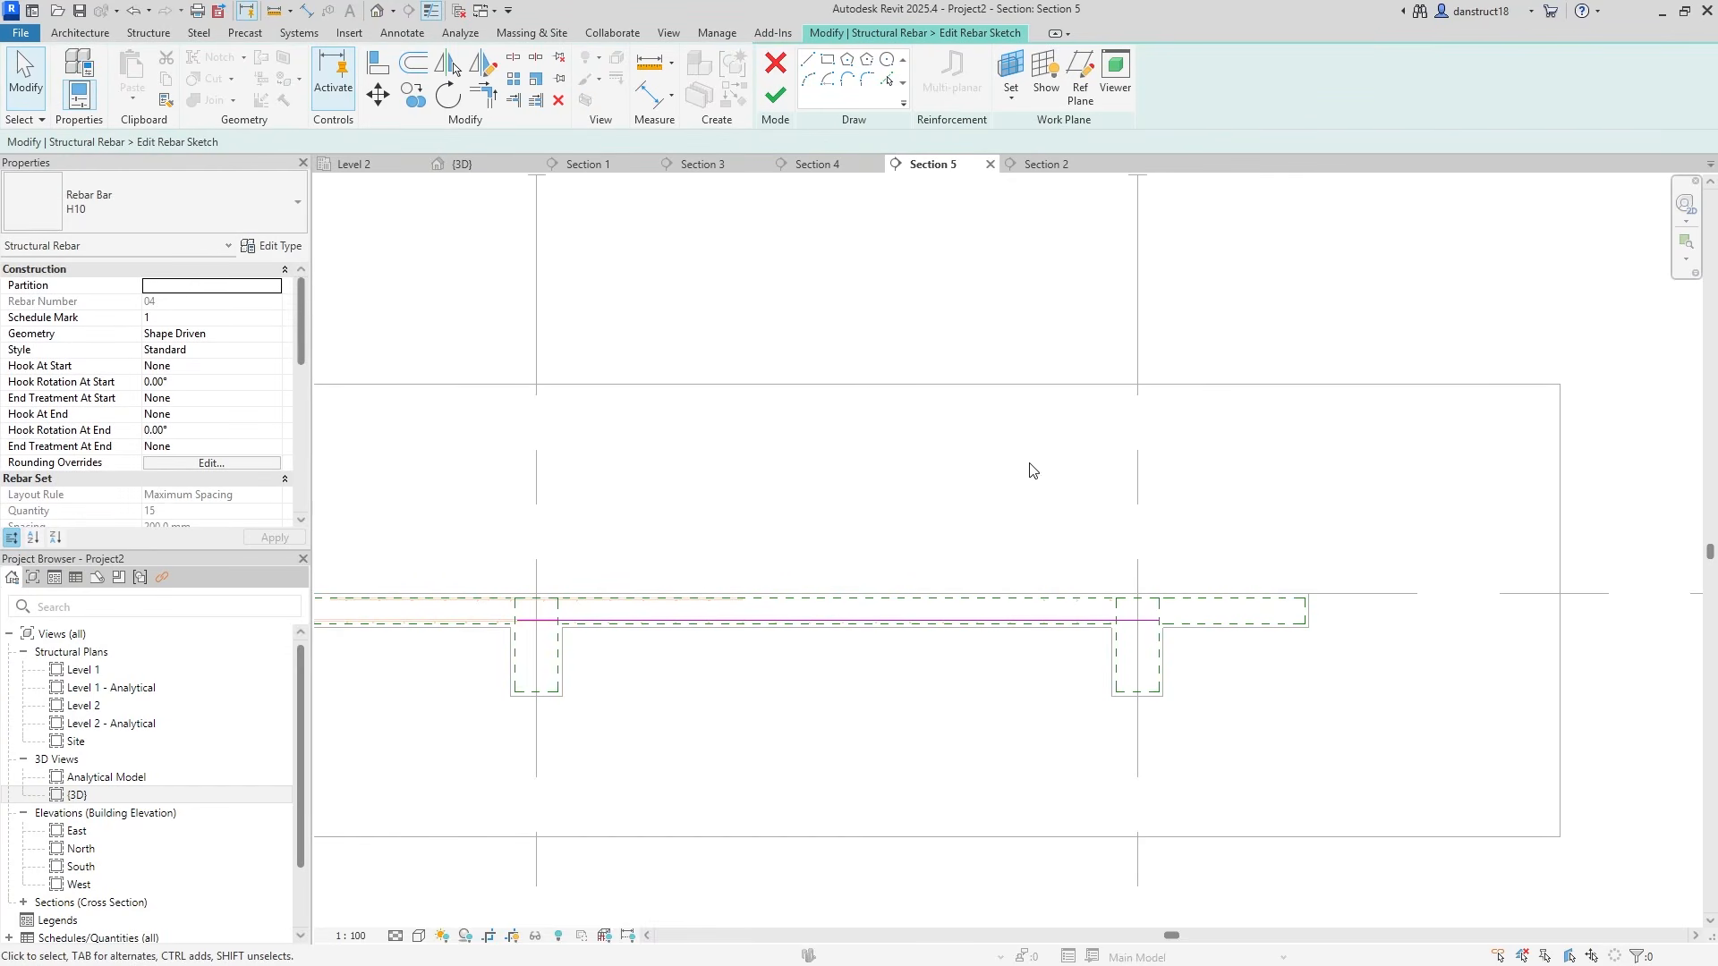
click(775, 95)
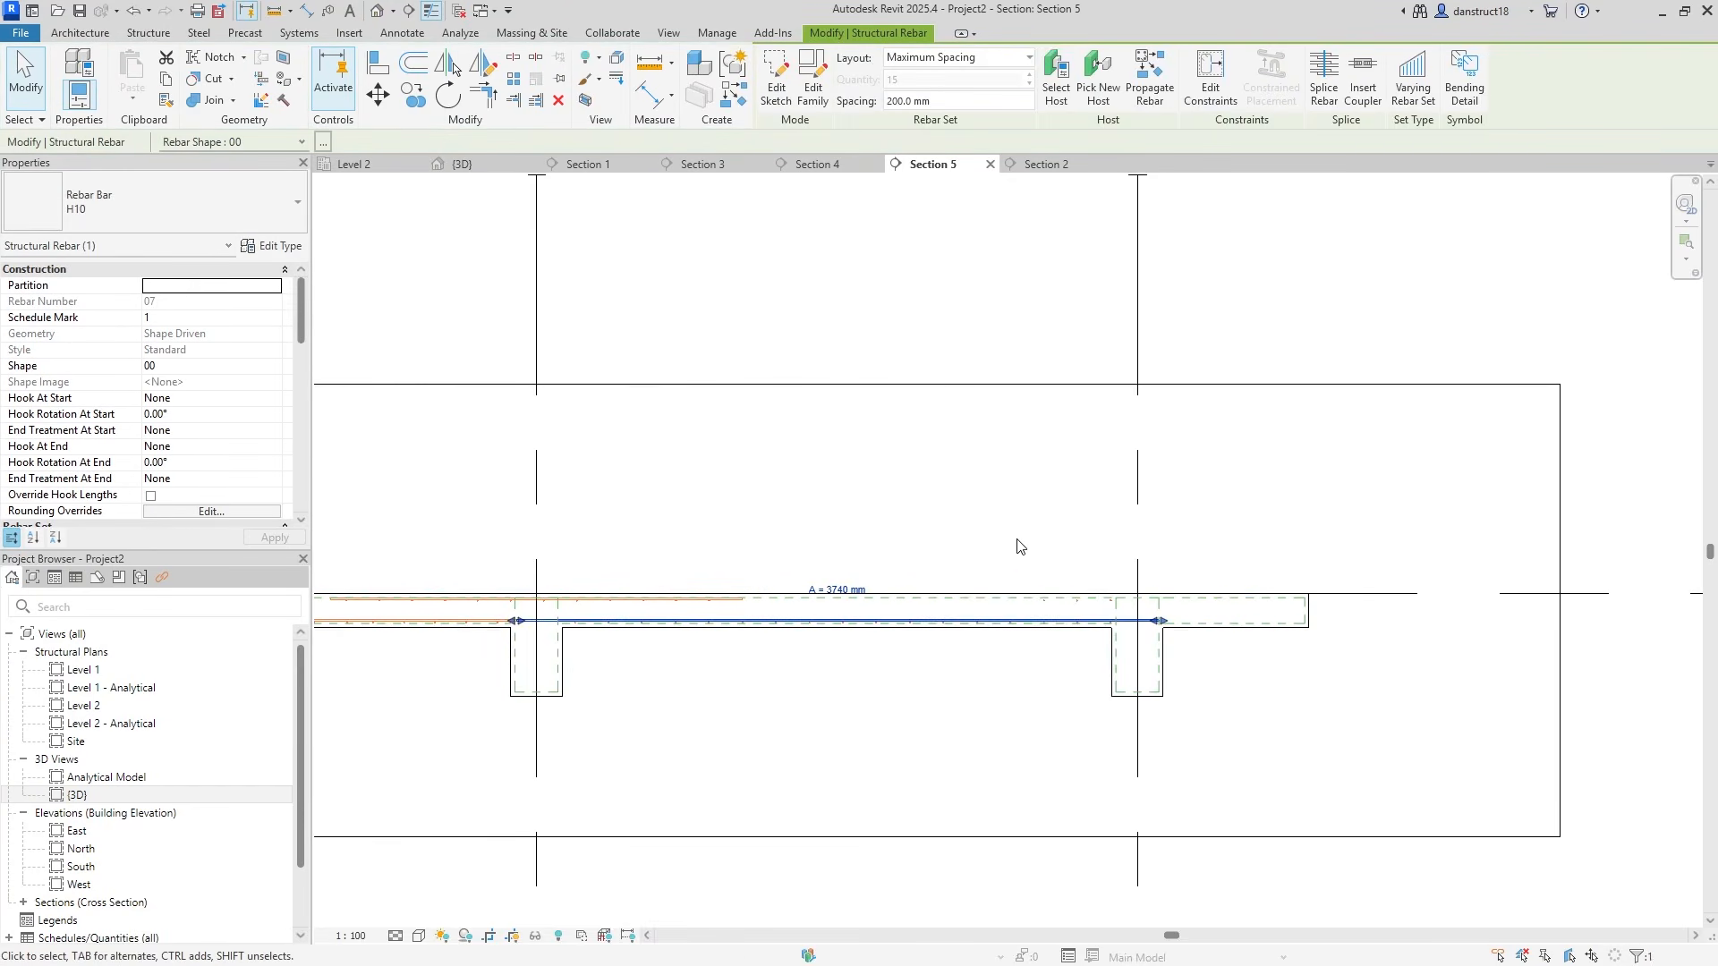
In the Level 2 plan, delete the mirrored vertical-running bottom rebar sets in the Y1–Y2 bays X2–X3 and X3–X4
click(362, 163)
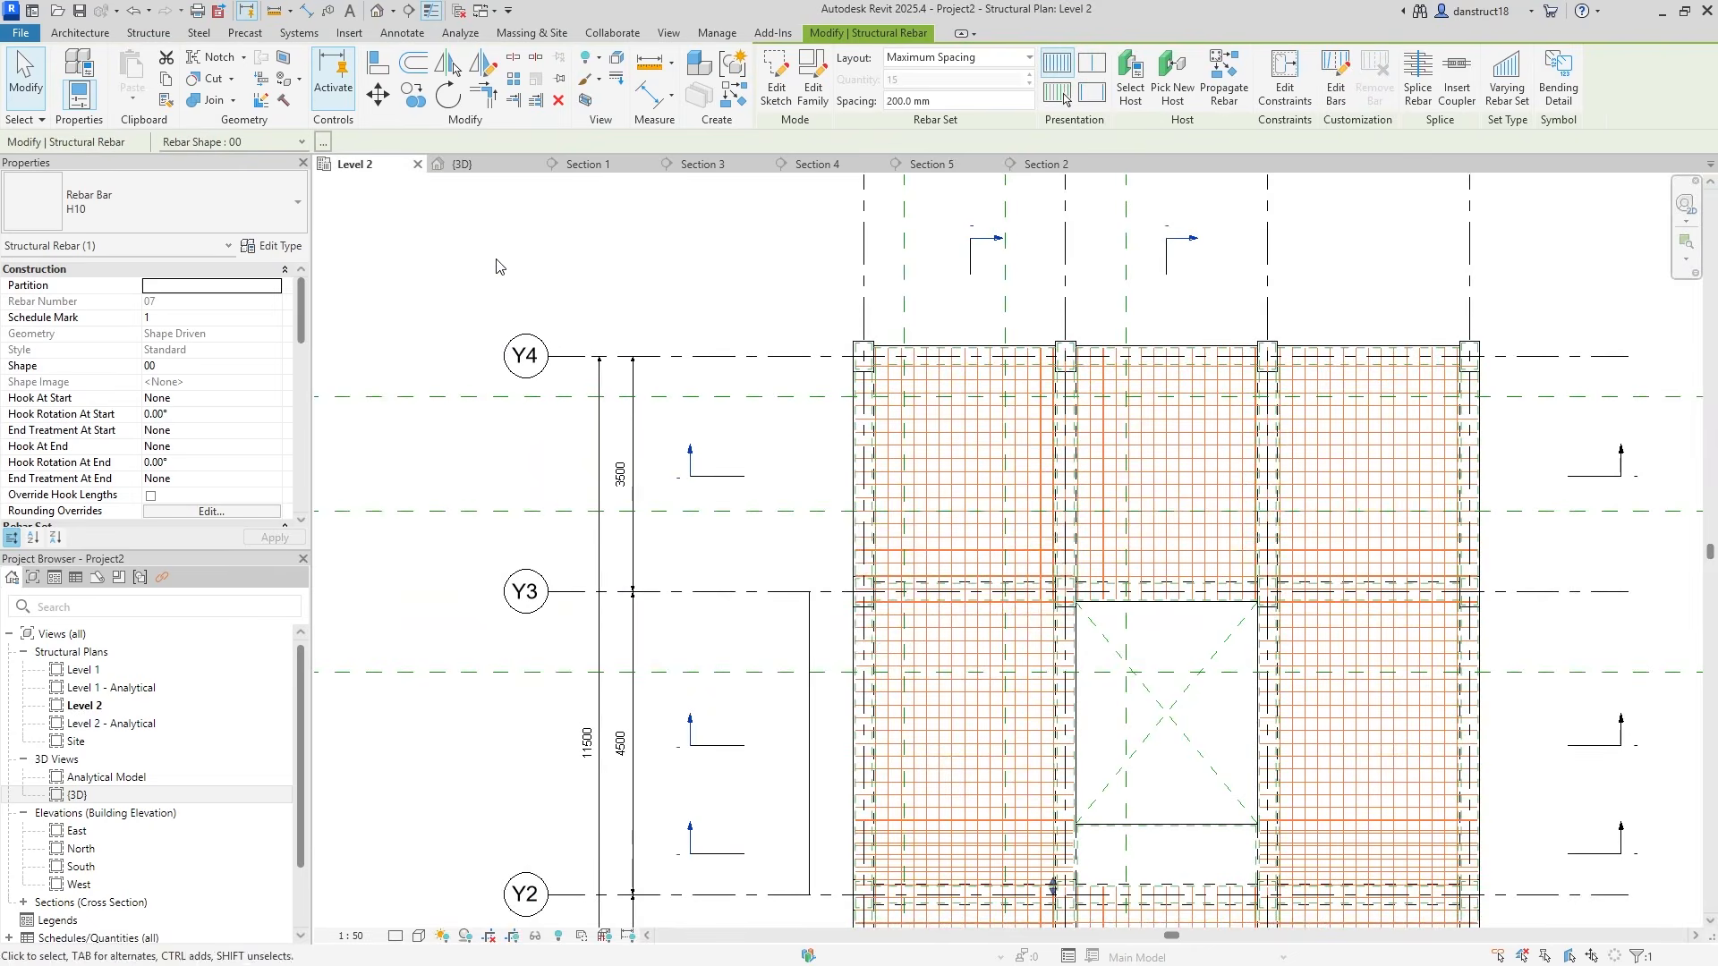
middle_drag(921, 335, 928, 160)
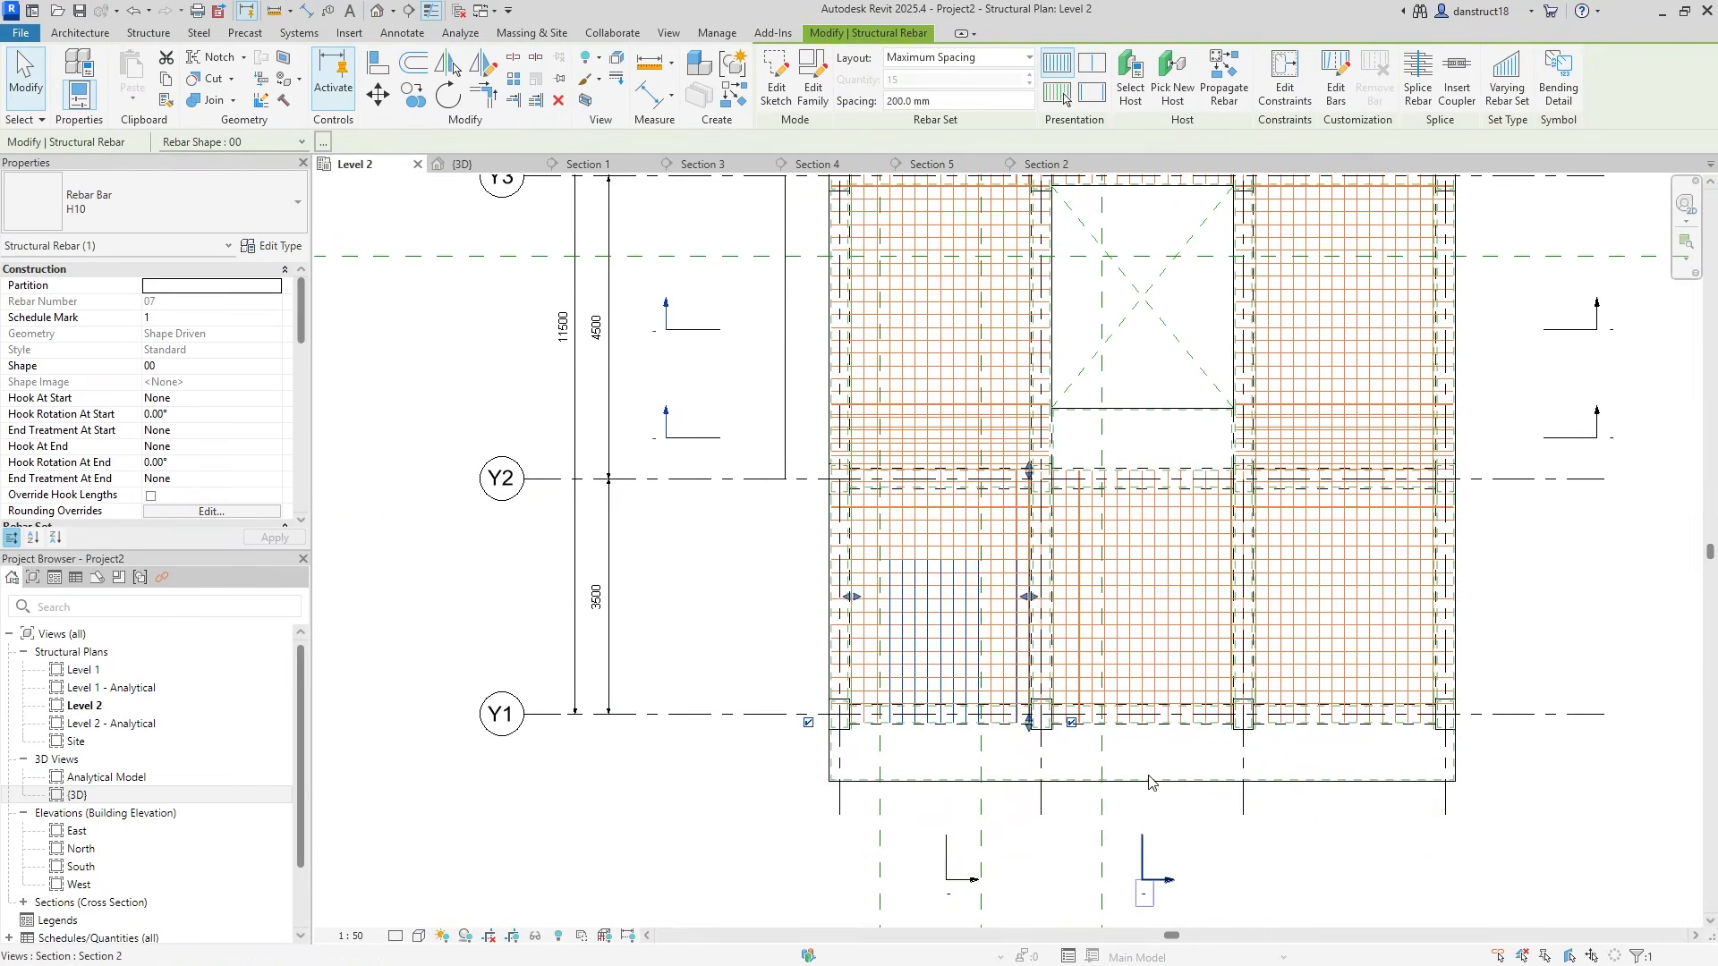
scroll(993, 806, up, 3)
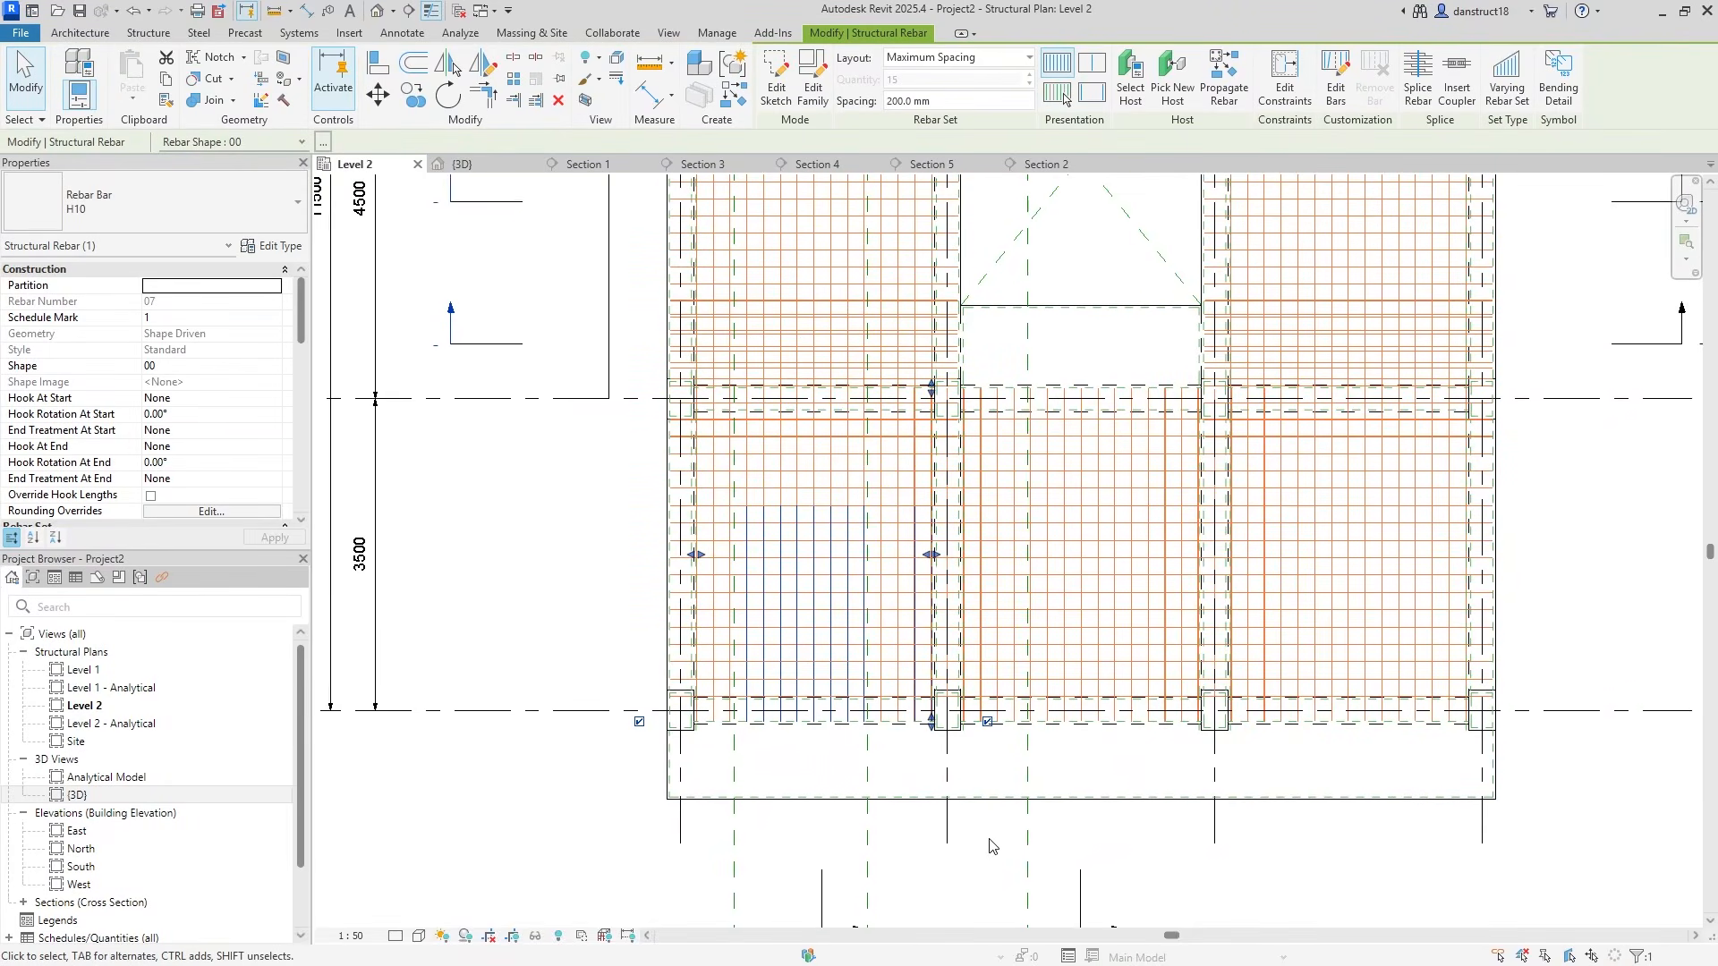
click(993, 846)
click(1068, 651)
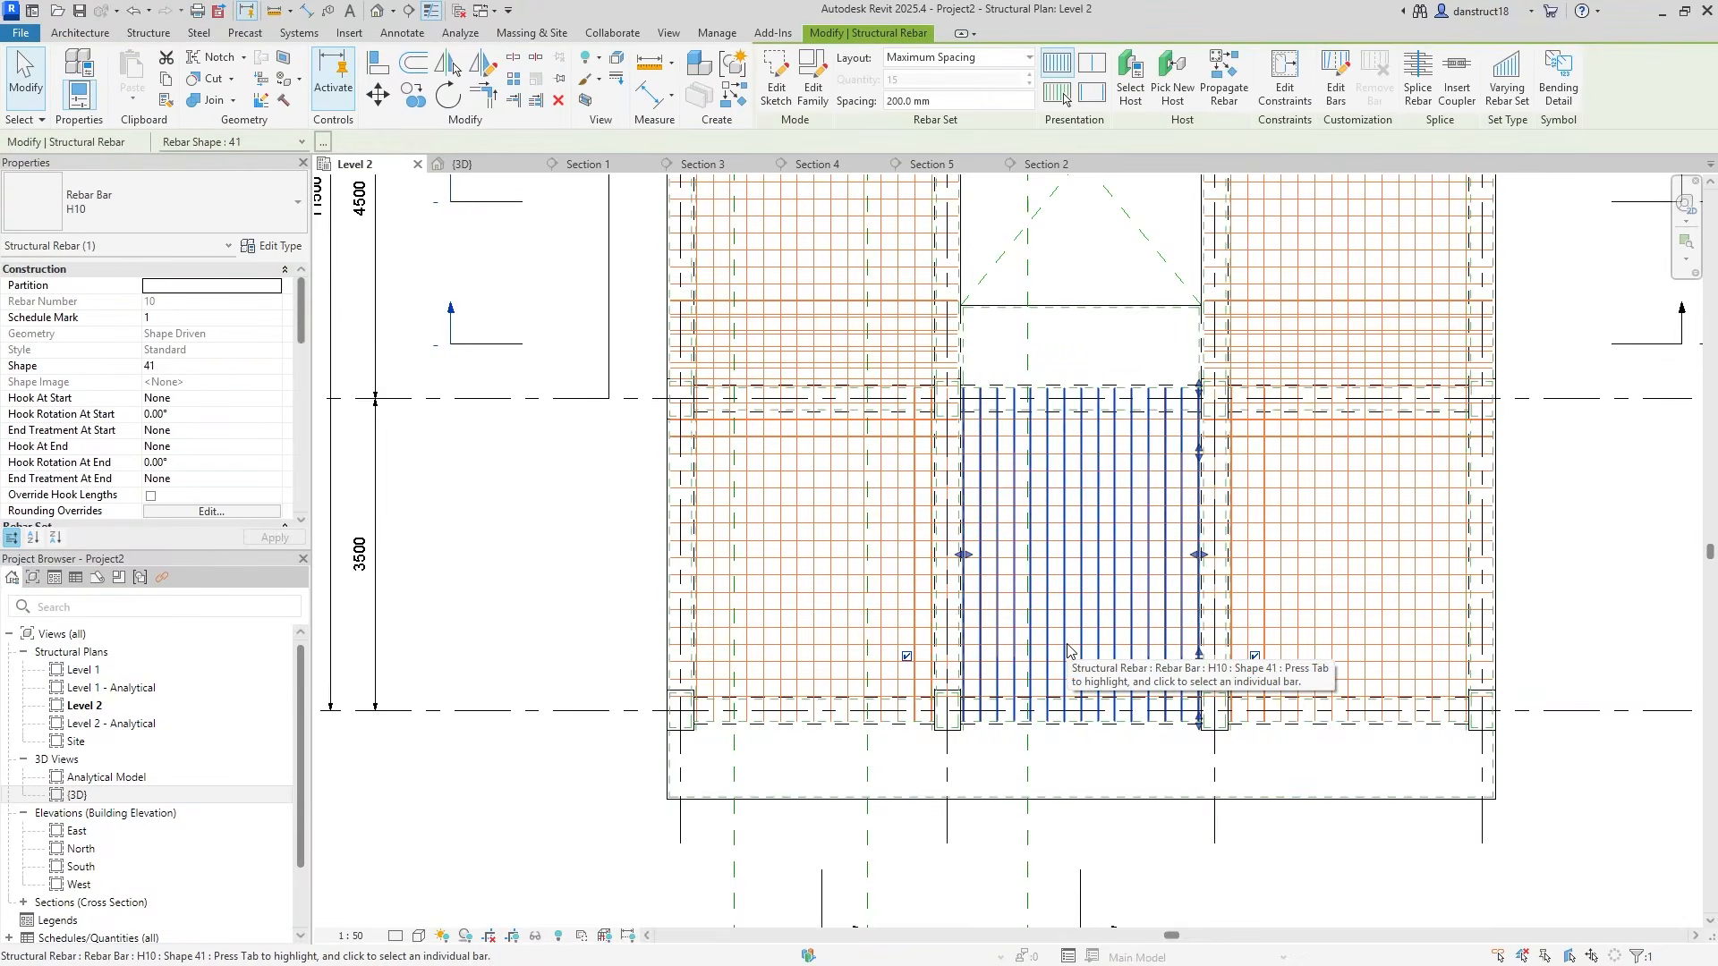
key(Escape)
click(1325, 610)
key(Escape)
Copy the straightened Y1–Y2 rebar set of bay X1–X2 into bays X2–X3 and X3–X4, from grid X1 to grids X2 and X3
click(850, 606)
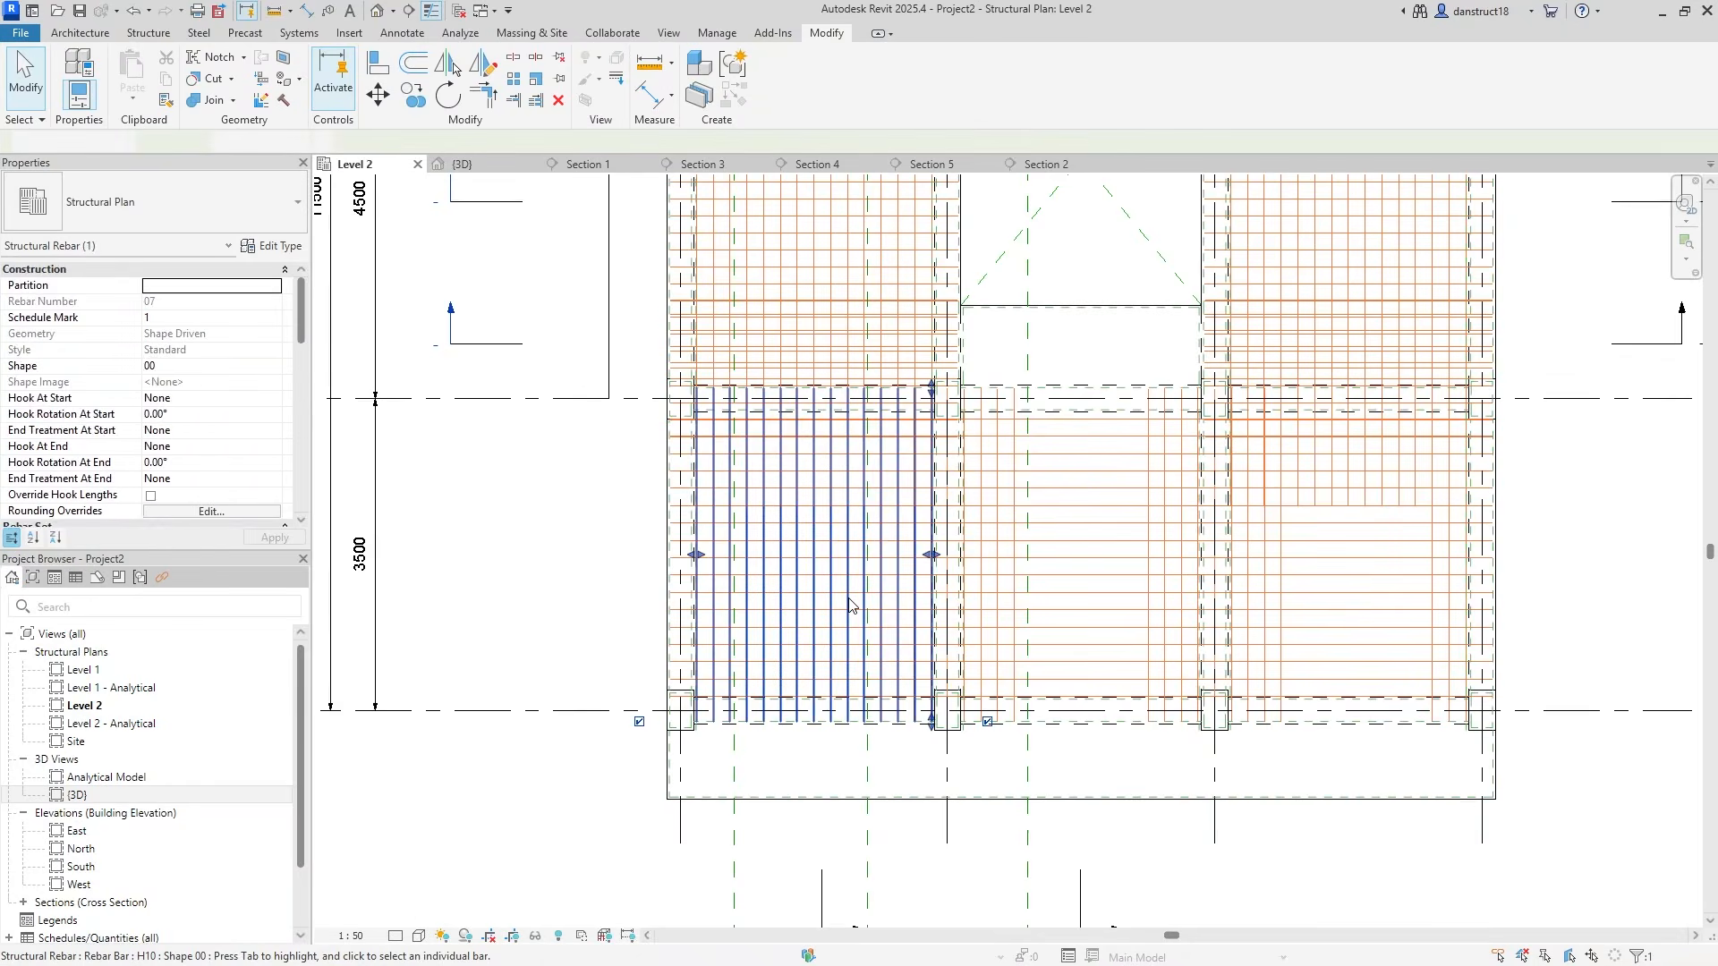
click(426, 97)
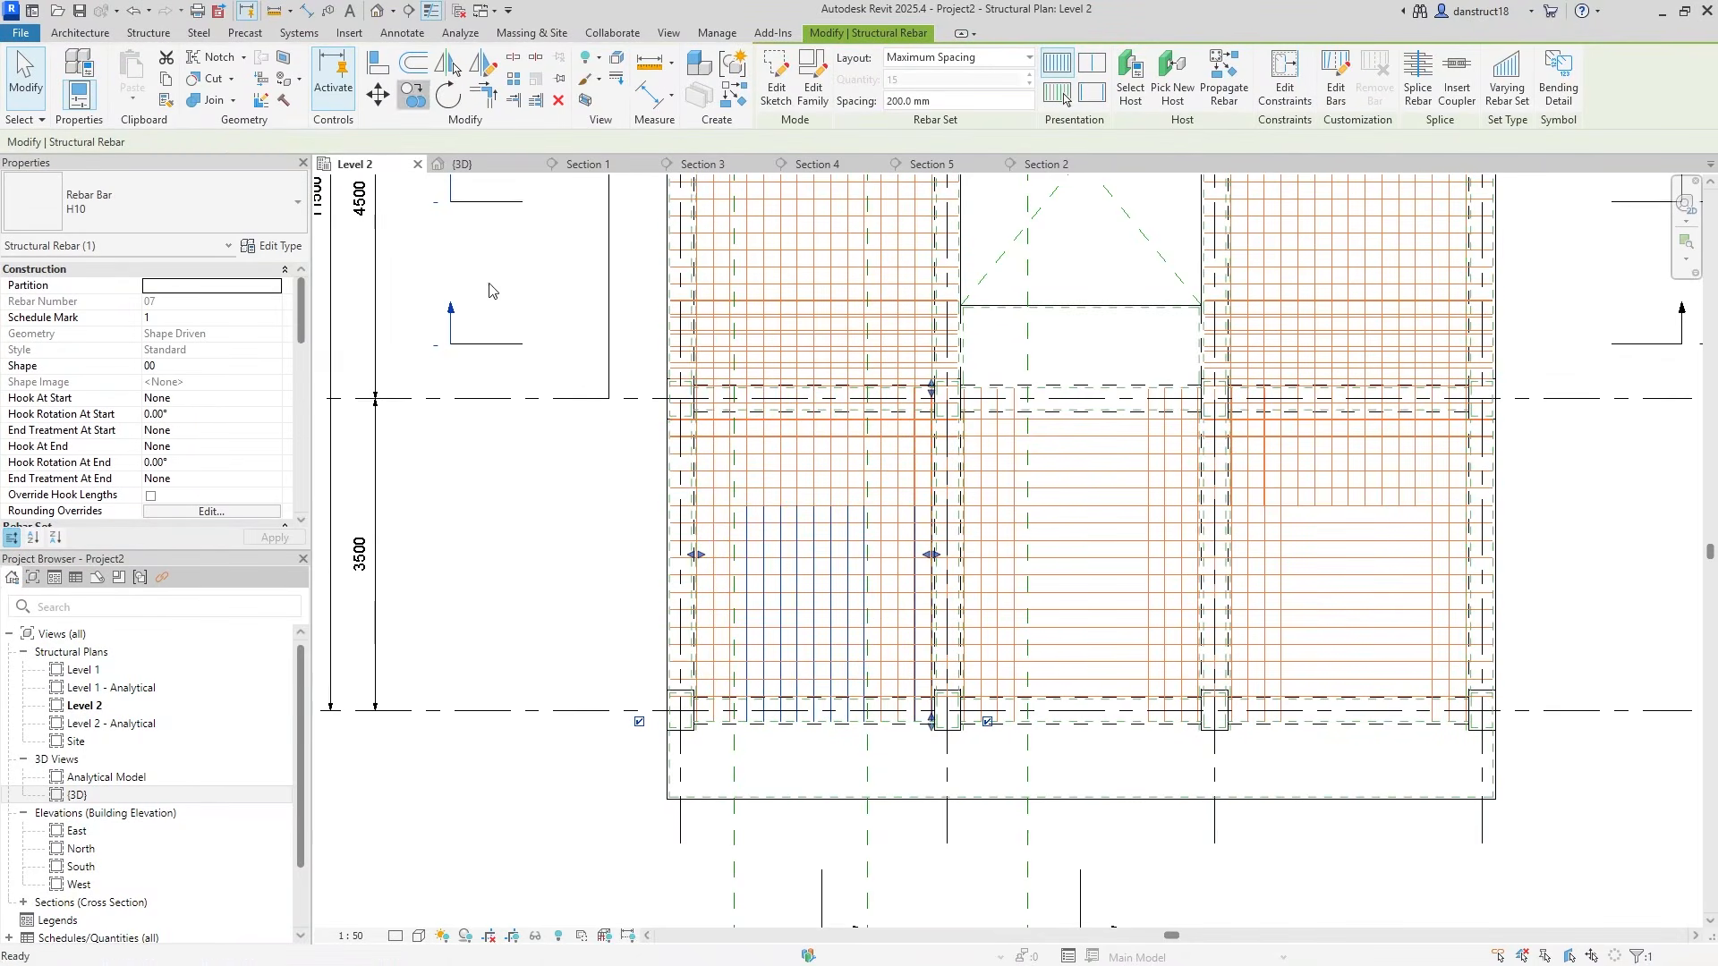
click(680, 826)
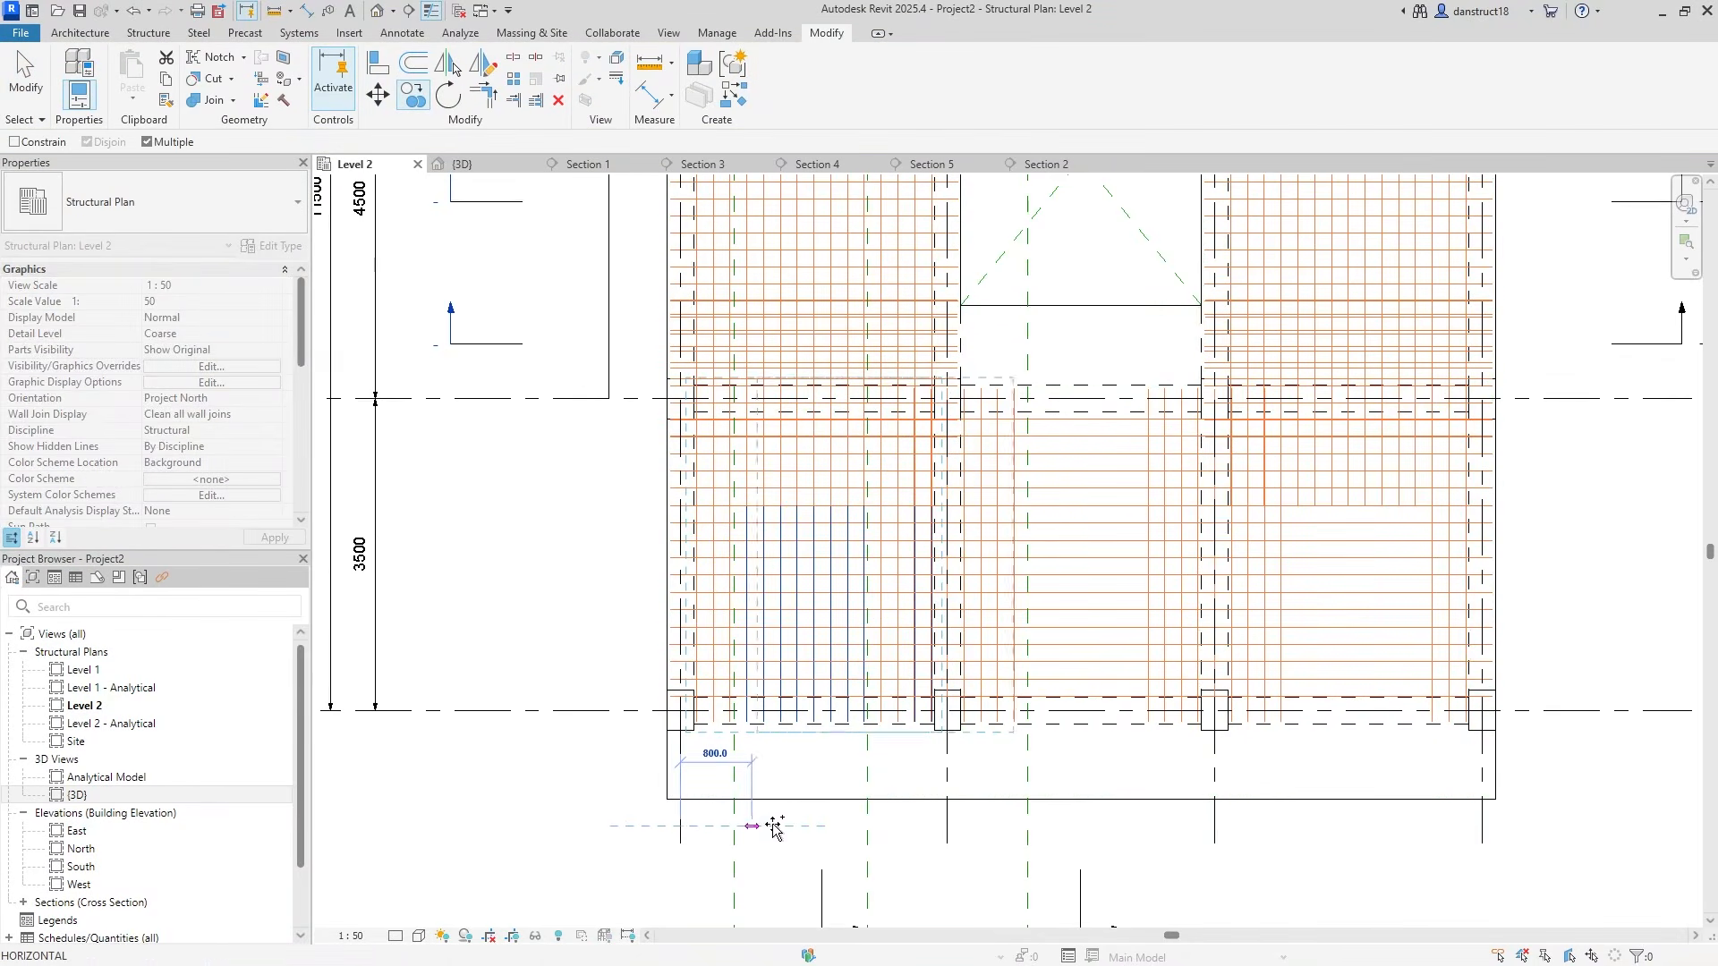
click(948, 826)
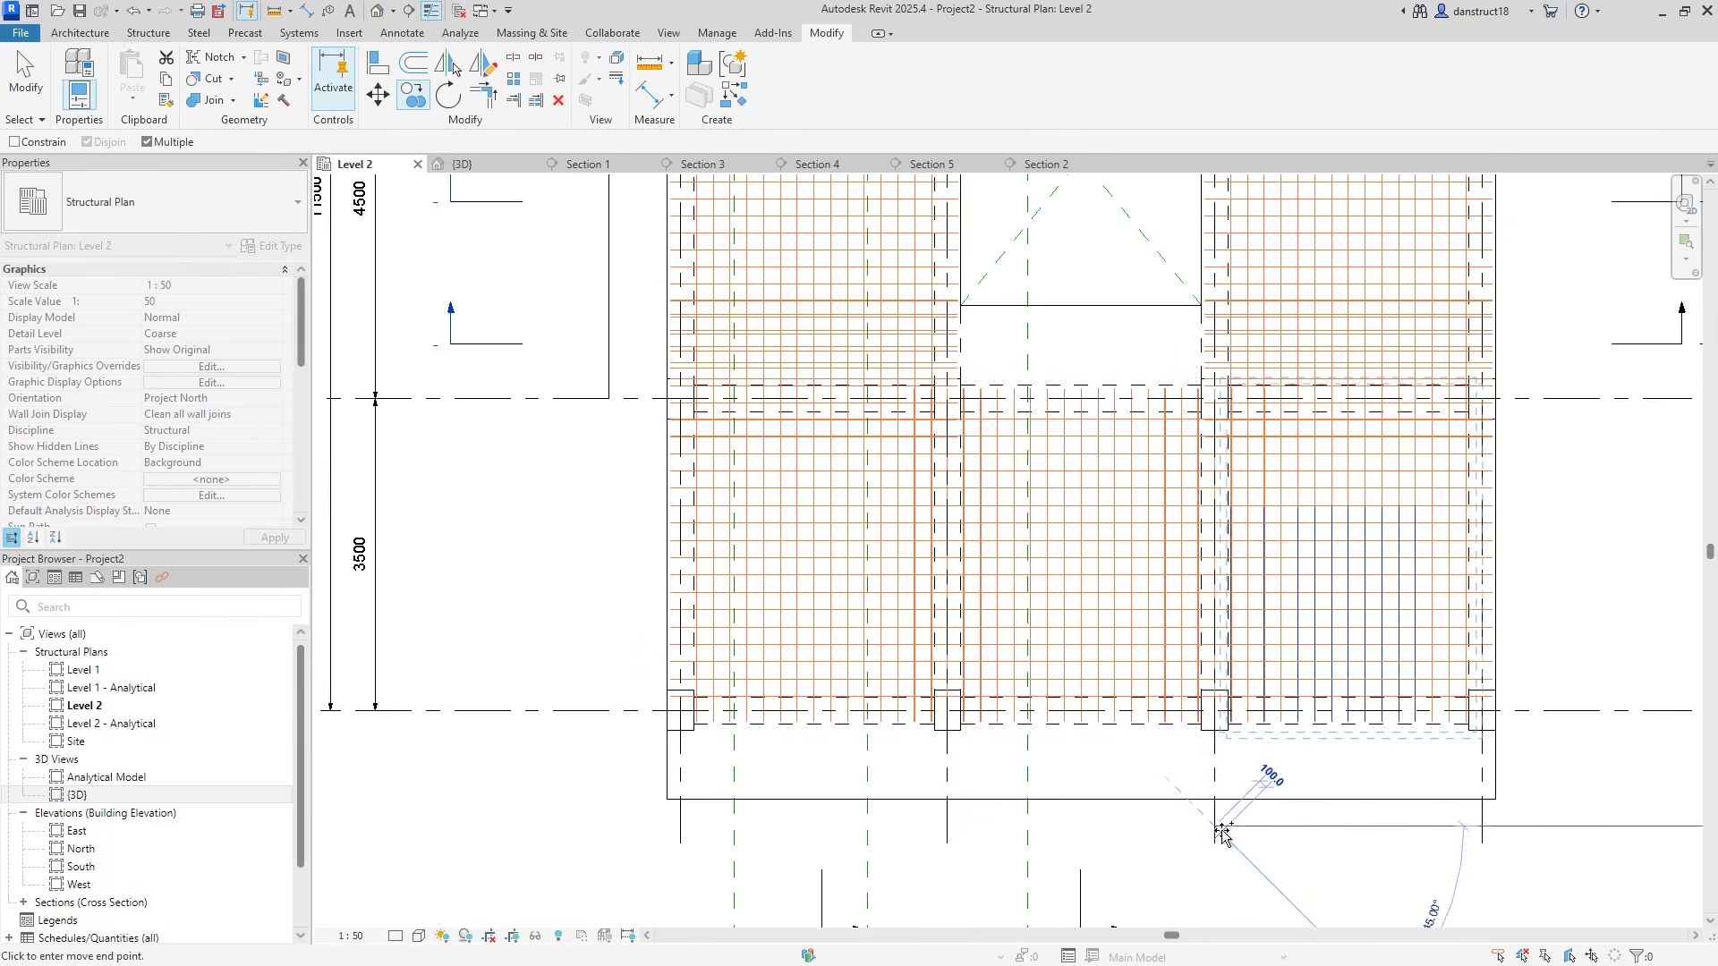
key(Escape)
key(Escape)
In Section 5, copy the straight H10 top bar crossing grid Y2 so the copy ends at the slab edge beyond grid Y1
scroll(909, 644, down, 1)
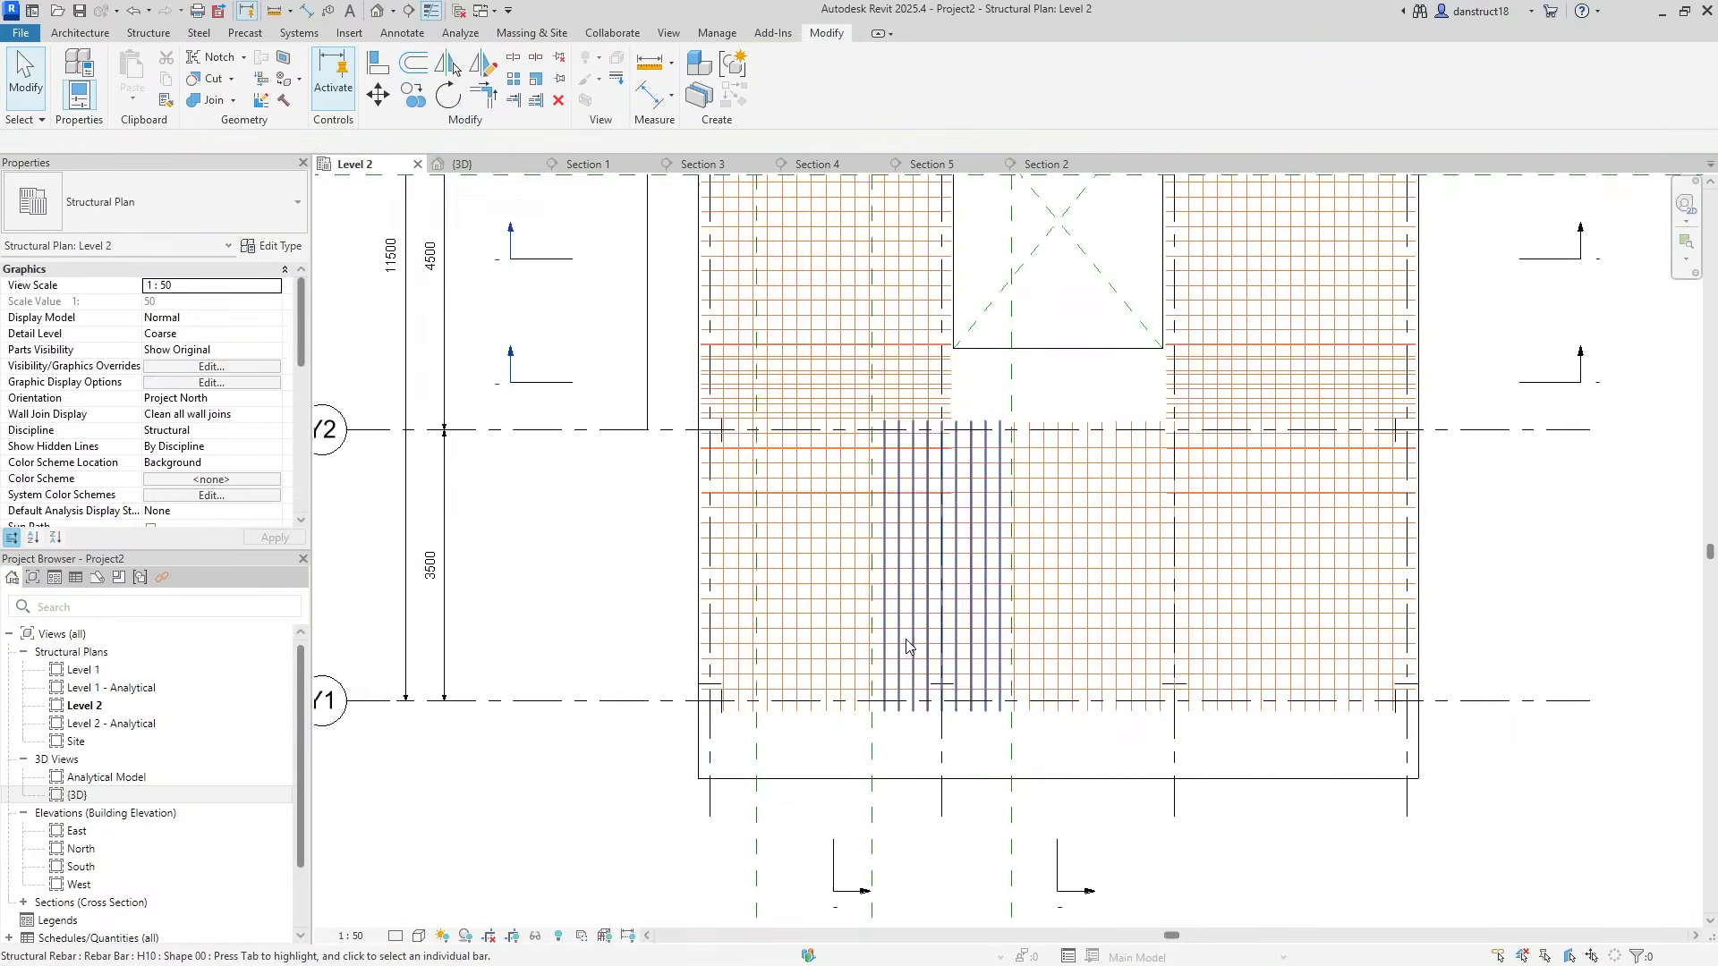
middle_click(909, 644)
middle_click(910, 645)
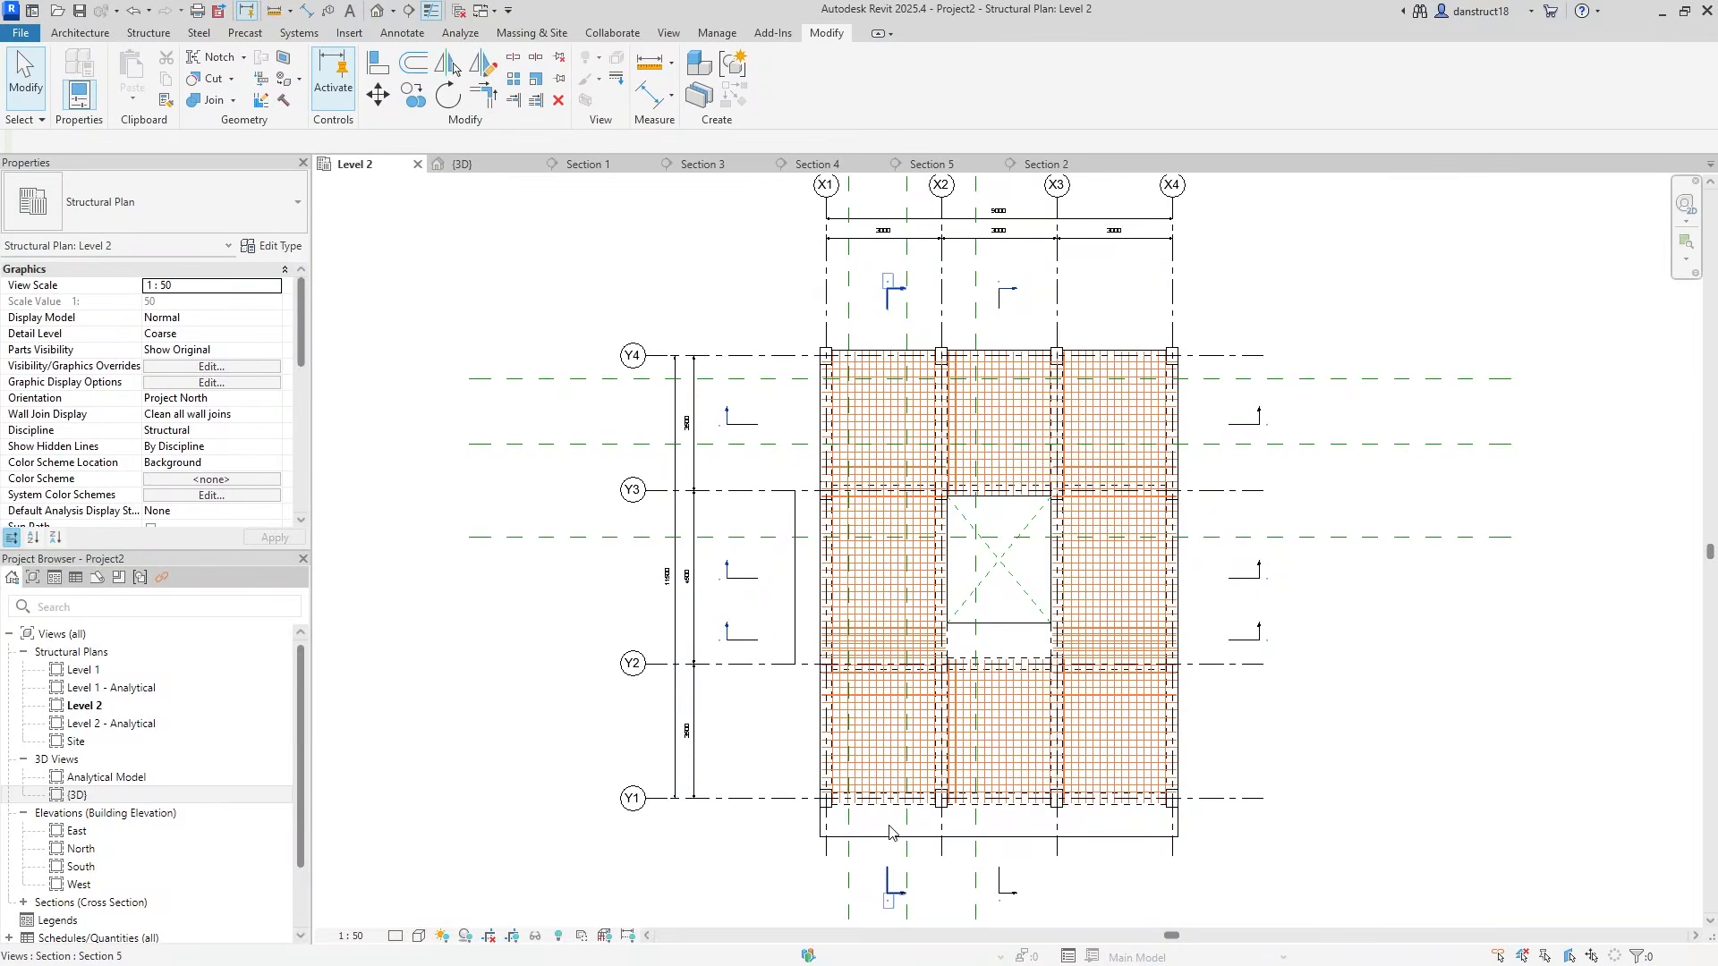
double_click(901, 291)
scroll(1014, 463, down, 1)
scroll(901, 569, up, 5)
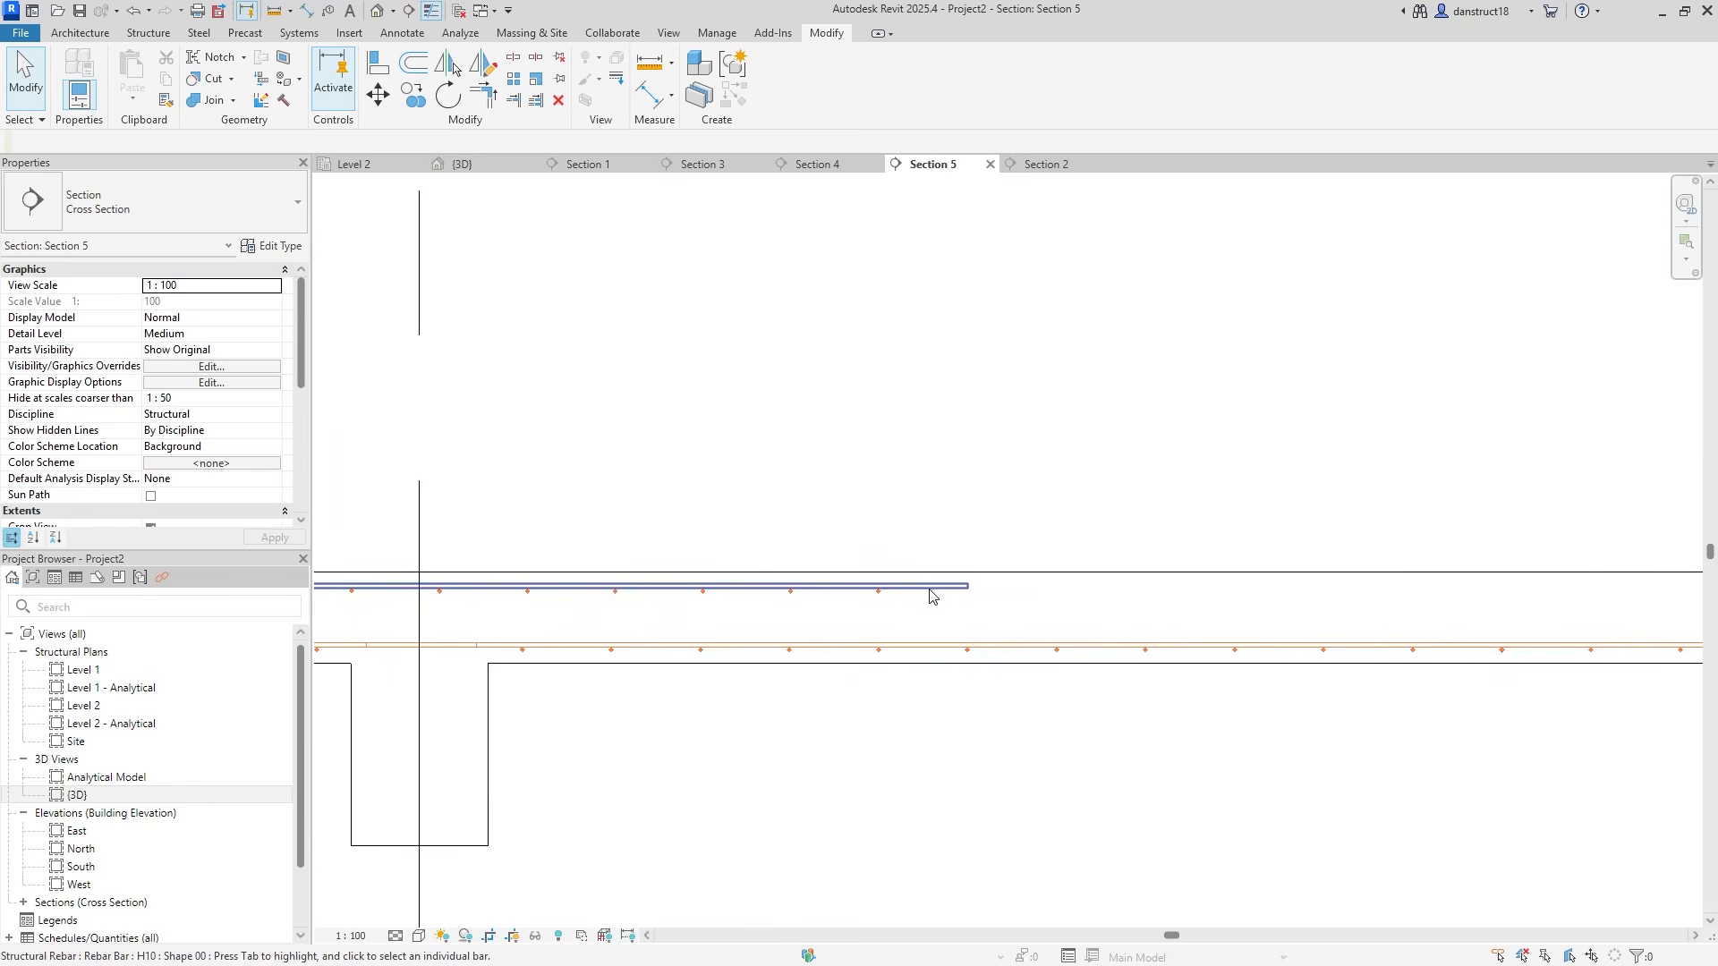
click(927, 588)
click(402, 98)
scroll(971, 587, up, 5)
click(976, 587)
scroll(976, 585, down, 6)
middle_drag(1224, 608, 179, 592)
click(1229, 574)
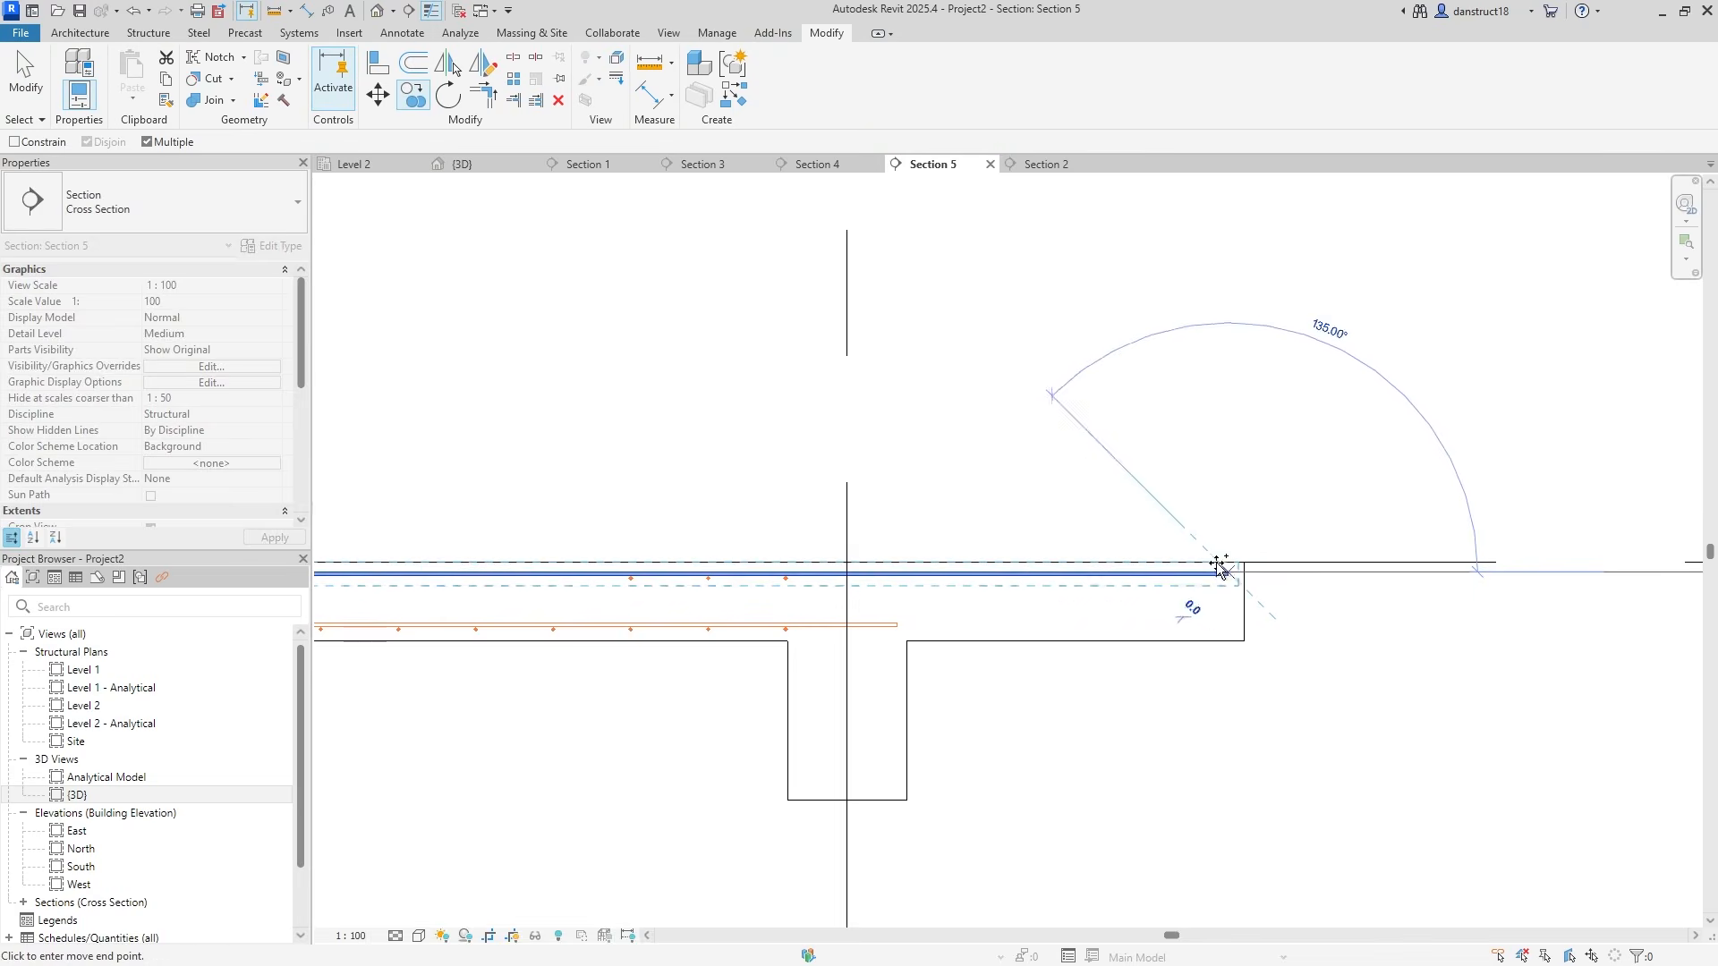
click(26, 81)
Extend the copied top bar's sketch with a vertical leg at the slab edge and a bottom leg running back into the Y1 beam
scroll(1004, 433, down, 3)
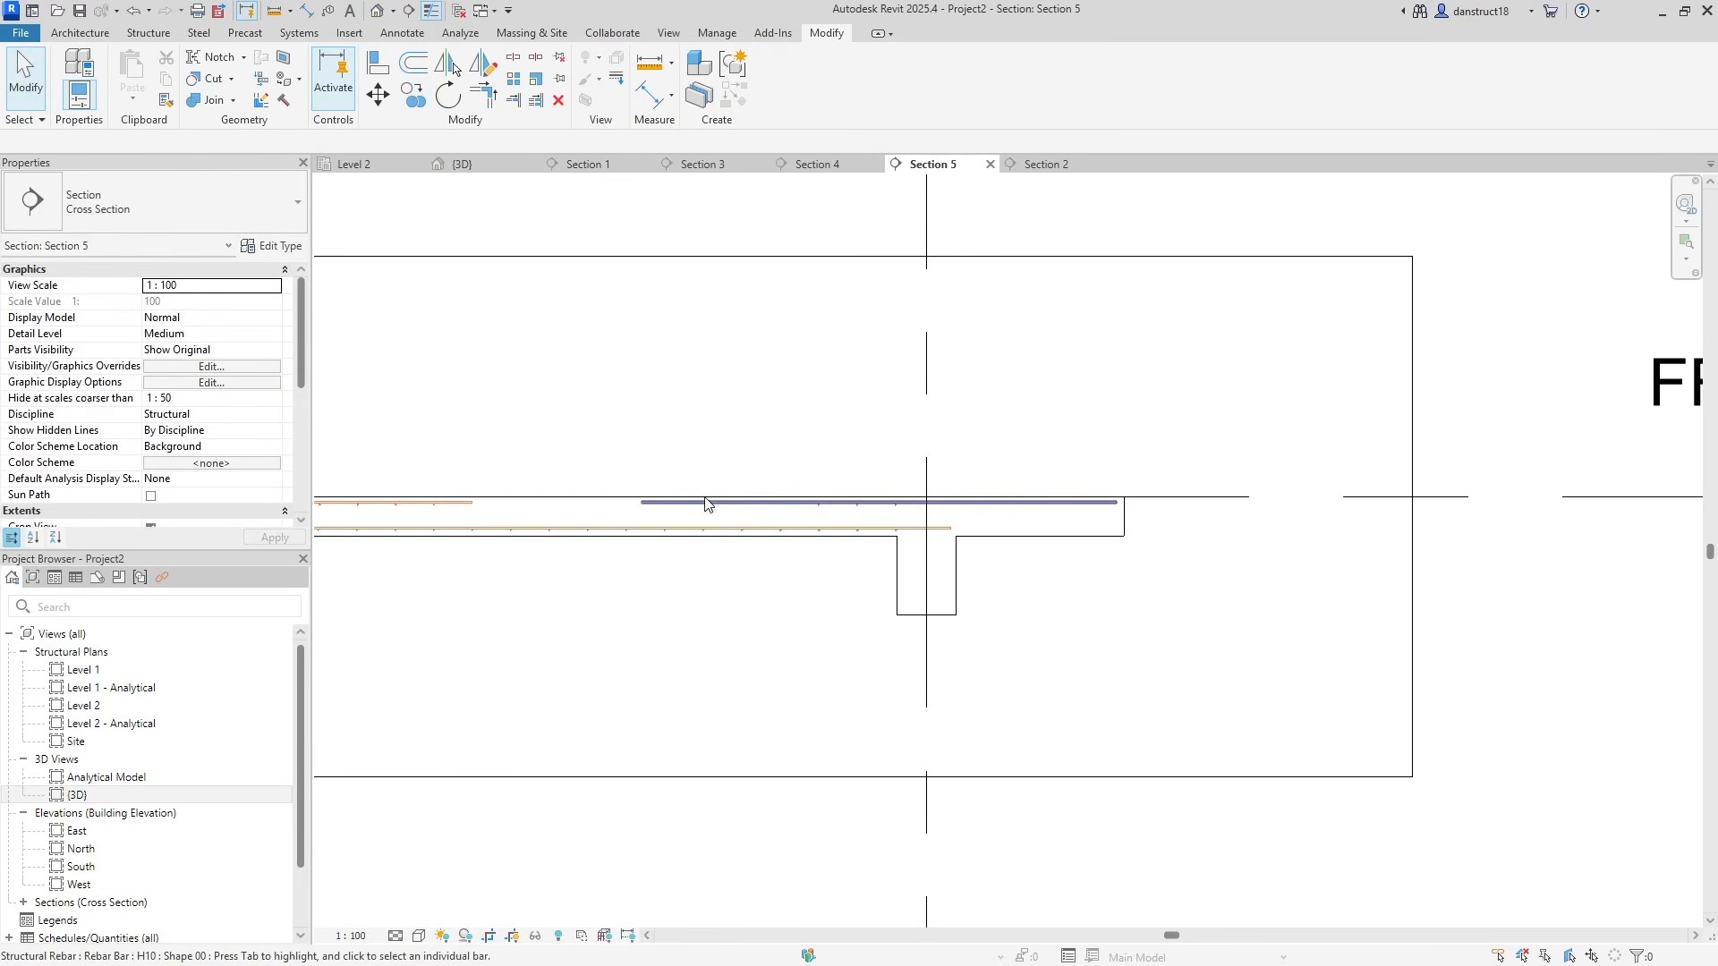
middle_drag(844, 495, 1070, 598)
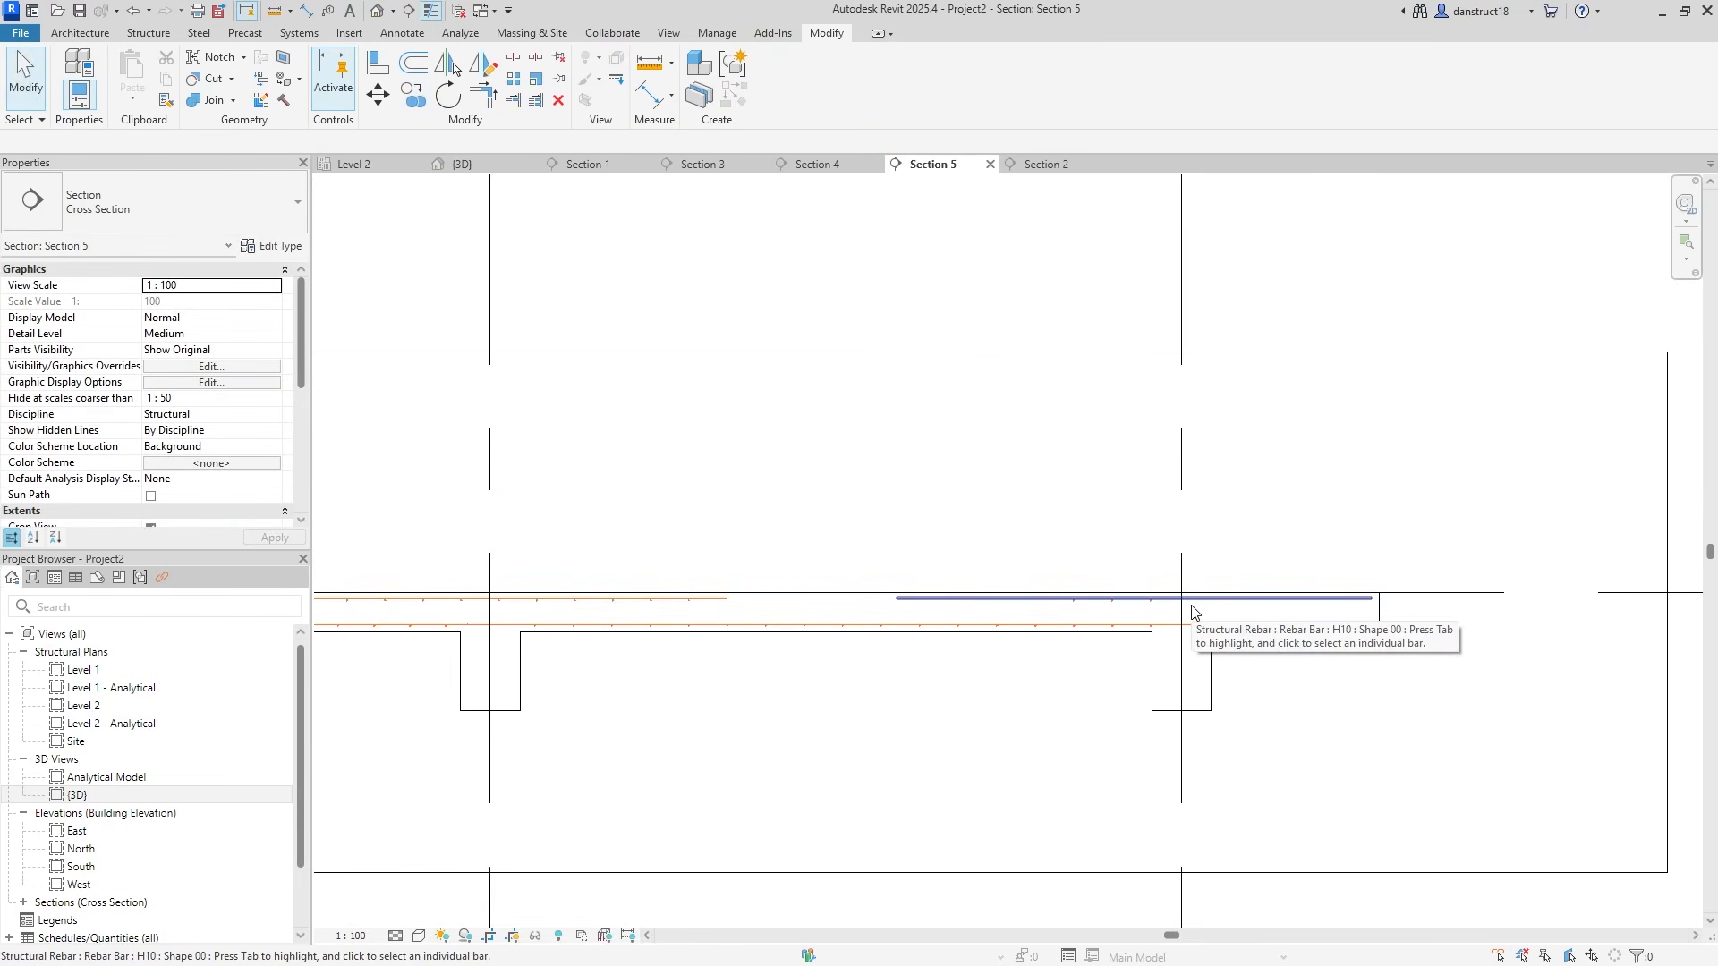
click(1283, 606)
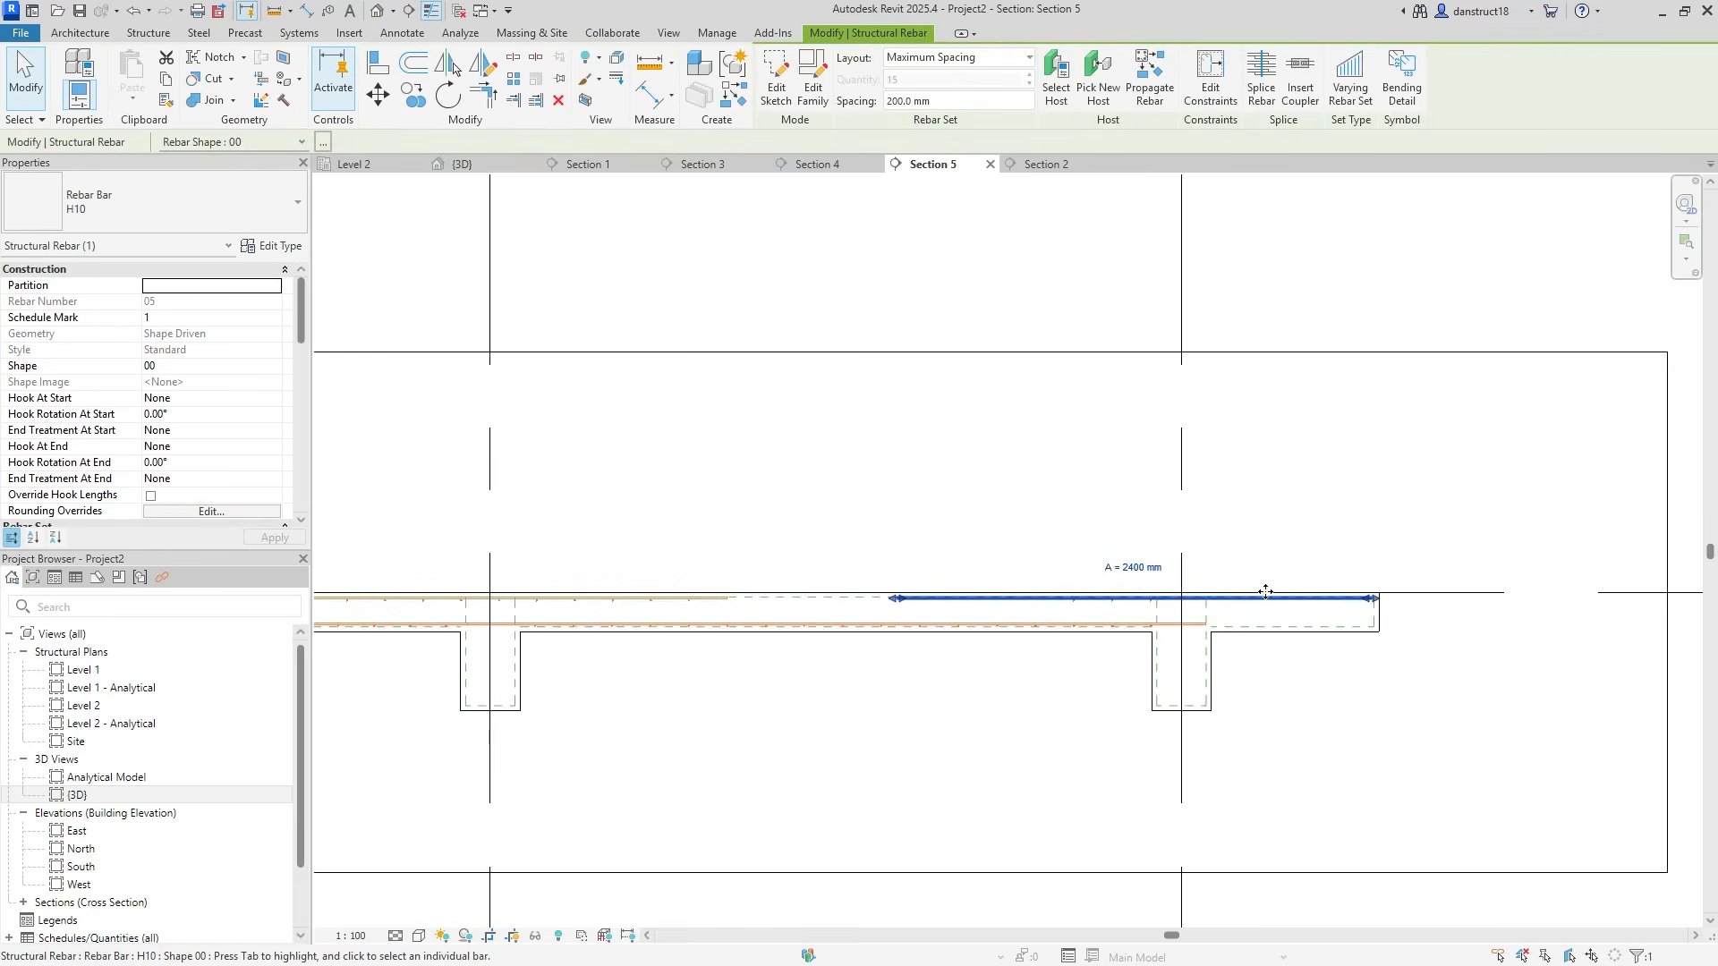
click(771, 88)
click(808, 60)
scroll(1324, 615, up, 5)
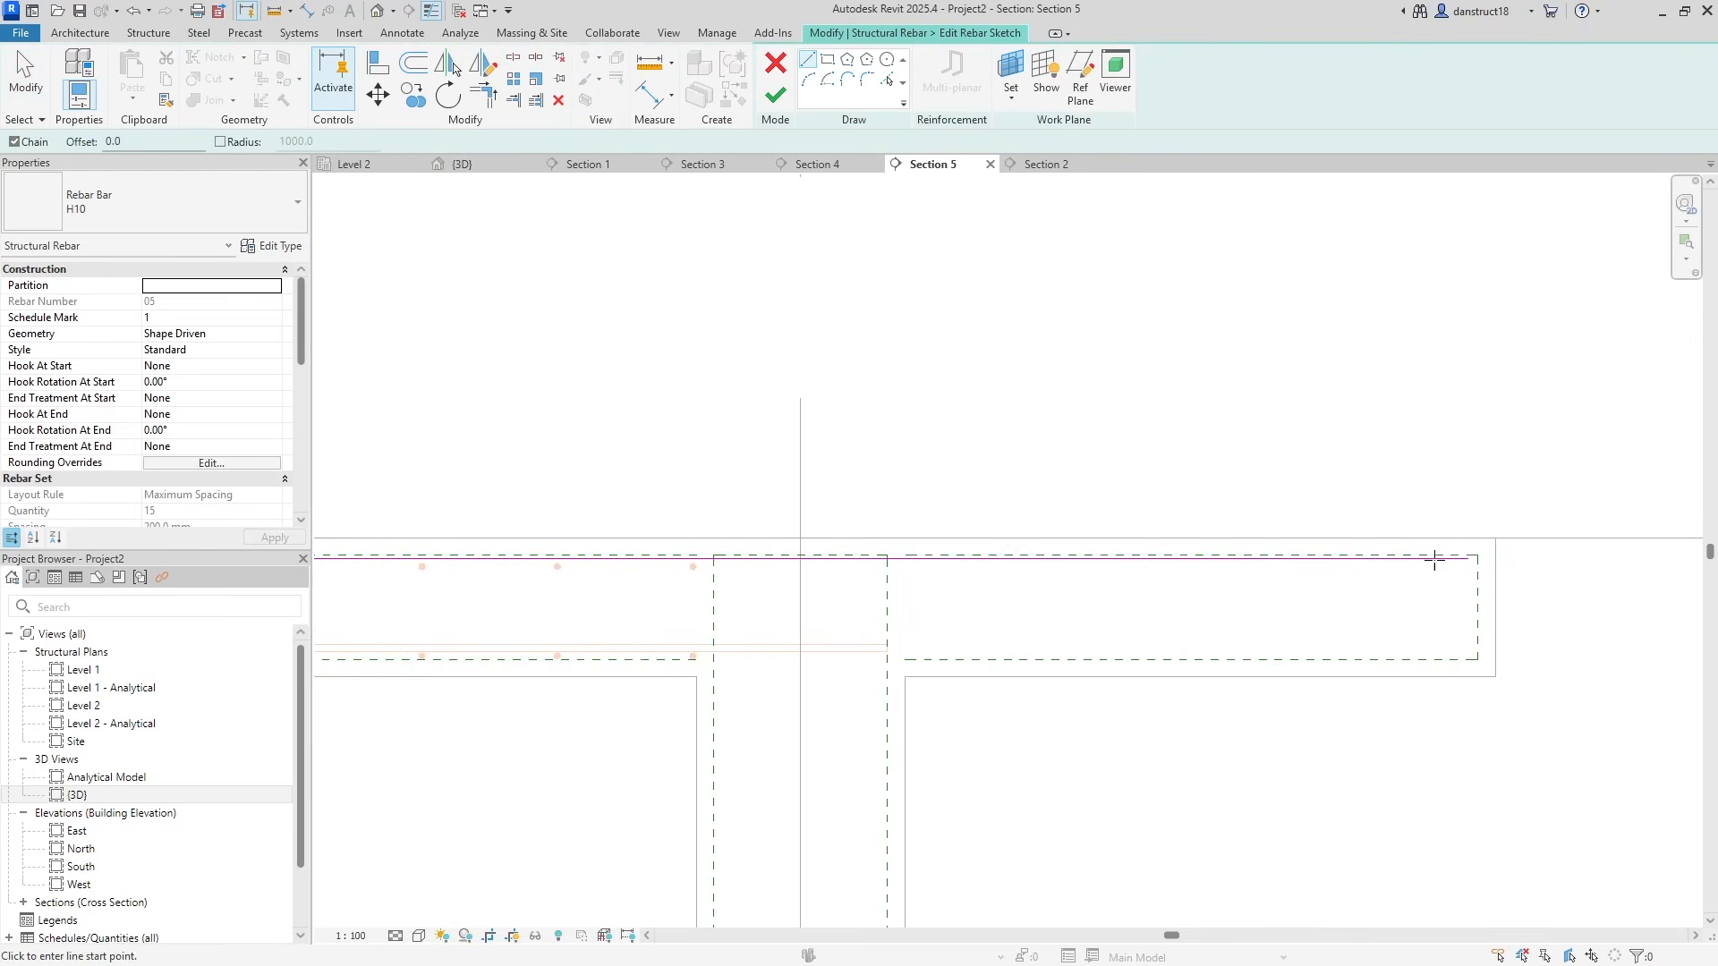
scroll(1470, 561, up, 2)
scroll(1469, 561, up, 3)
click(1465, 558)
scroll(1460, 686, down, 3)
middle_drag(1461, 752, 1500, 570)
click(1499, 626)
scroll(1404, 627, down, 3)
scroll(785, 626, up, 4)
click(795, 627)
key(Escape)
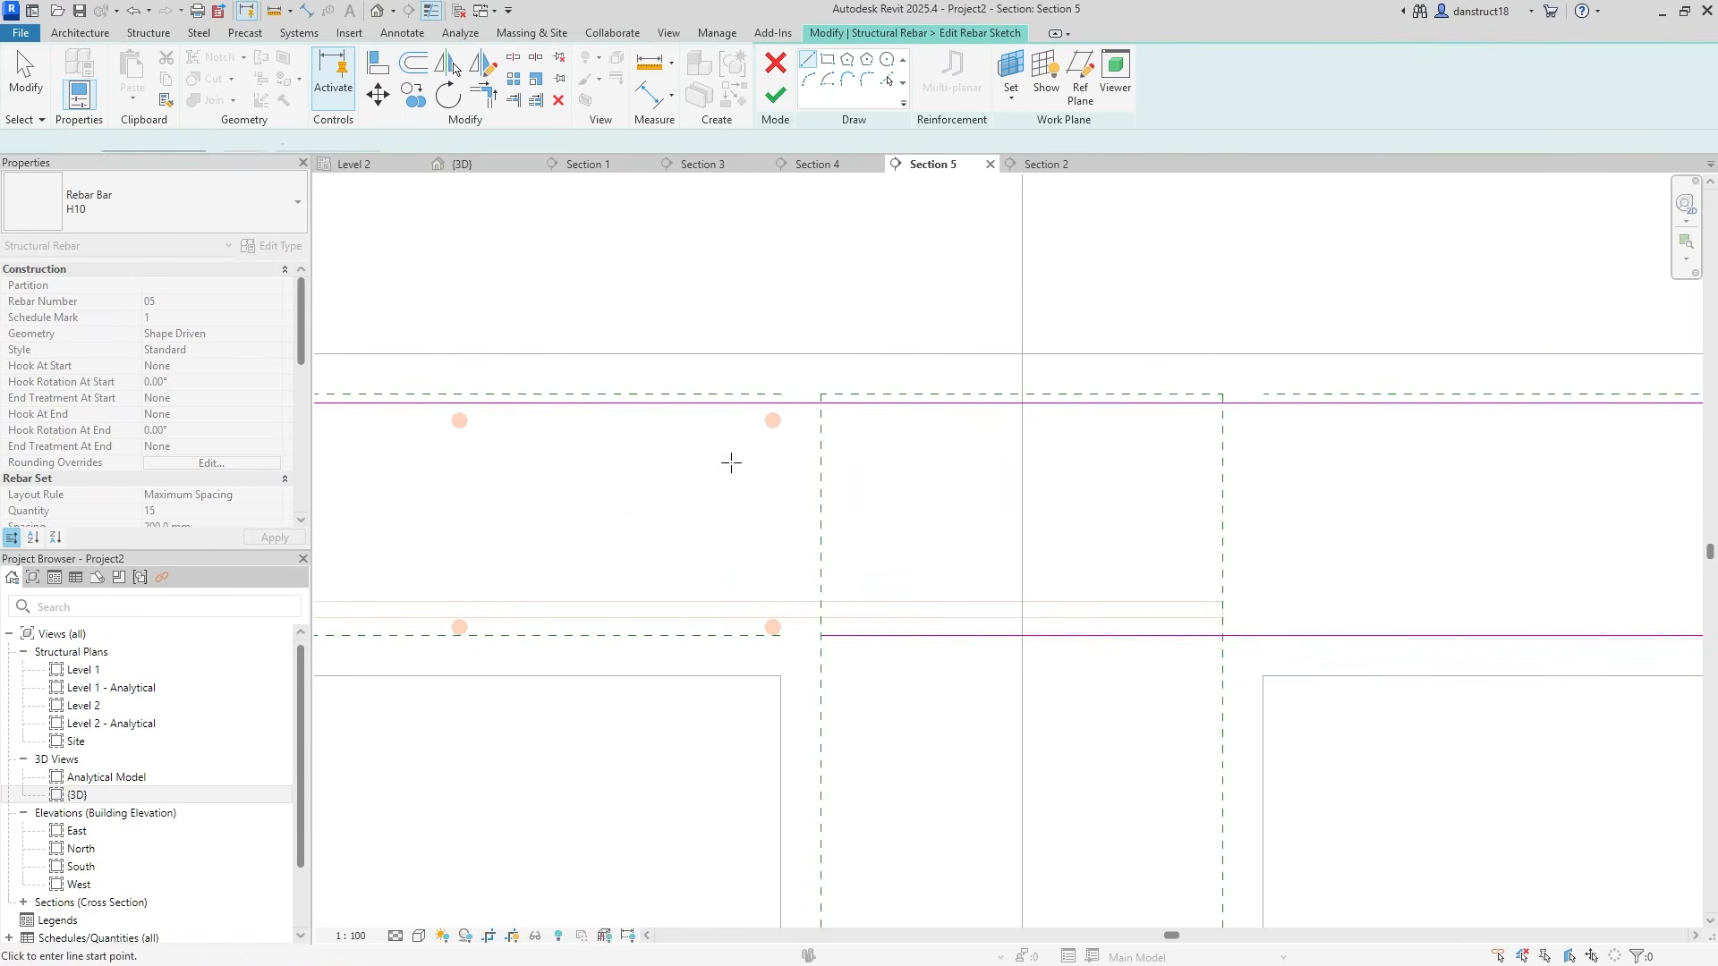
click(11, 95)
click(775, 100)
Move the U-bar's vertical leg outward to the slab edge cover, making the top leg 2415 mm and the bottom leg 1100 mm
scroll(1108, 414, down, 5)
middle_drag(1269, 466, 1057, 484)
scroll(1393, 467, up, 2)
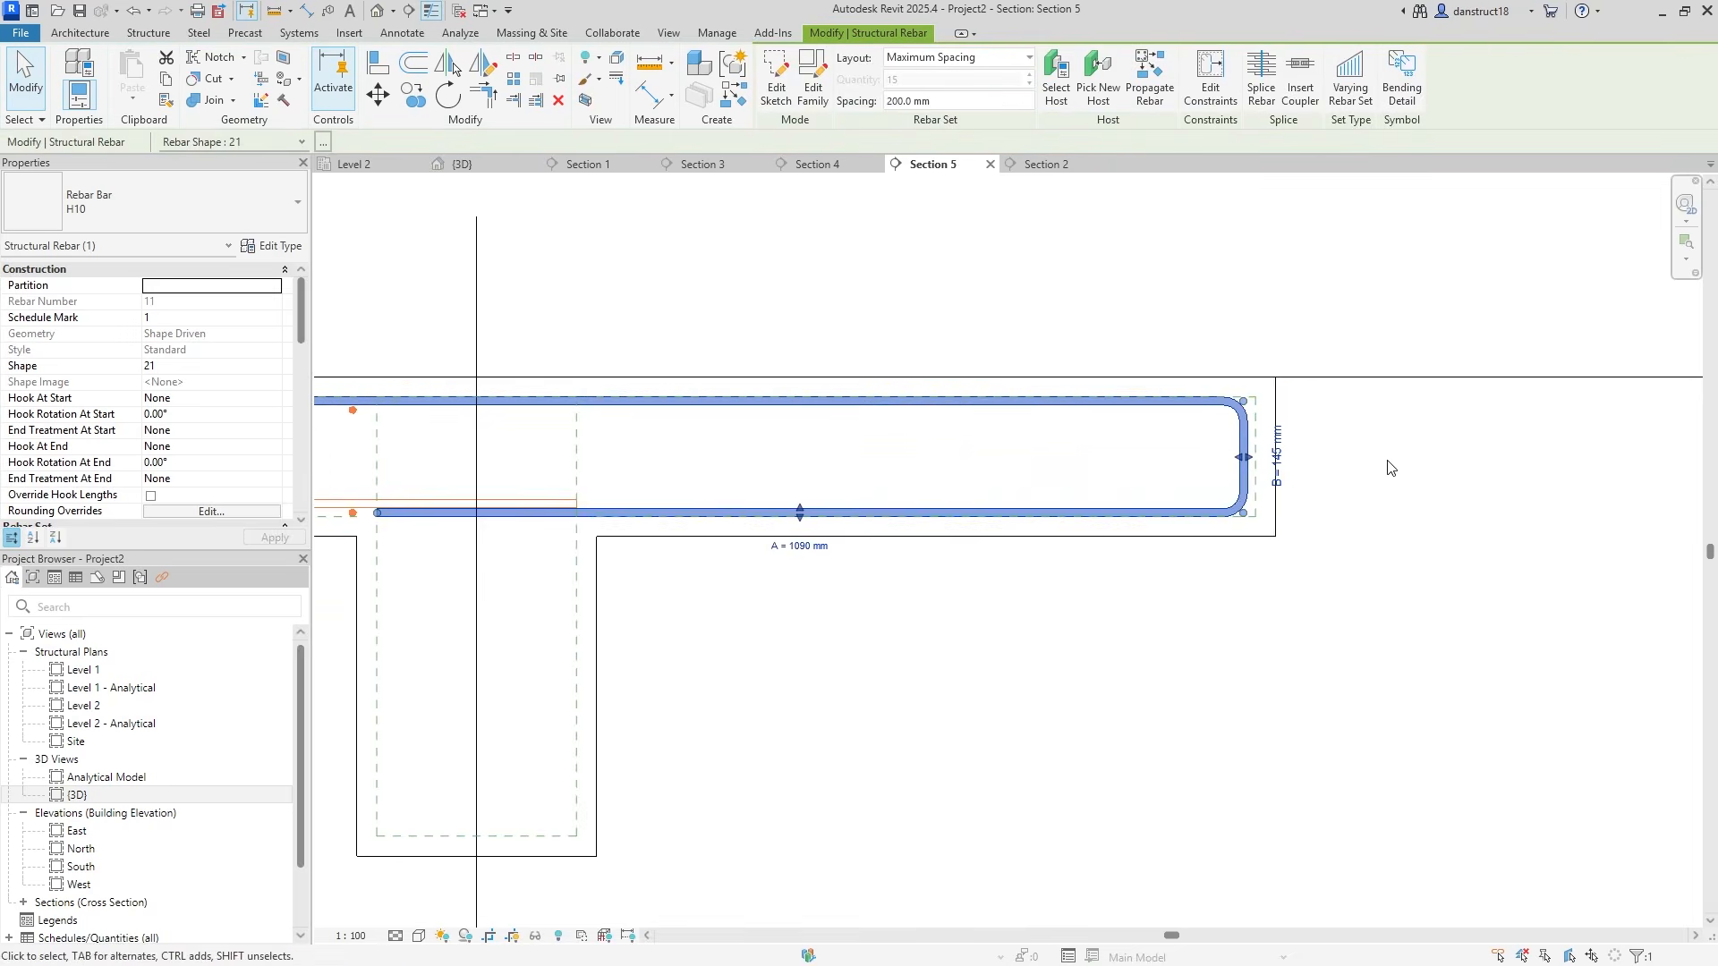
scroll(1393, 467, up, 2)
drag(1158, 453, 1173, 452)
scroll(1253, 461, down, 5)
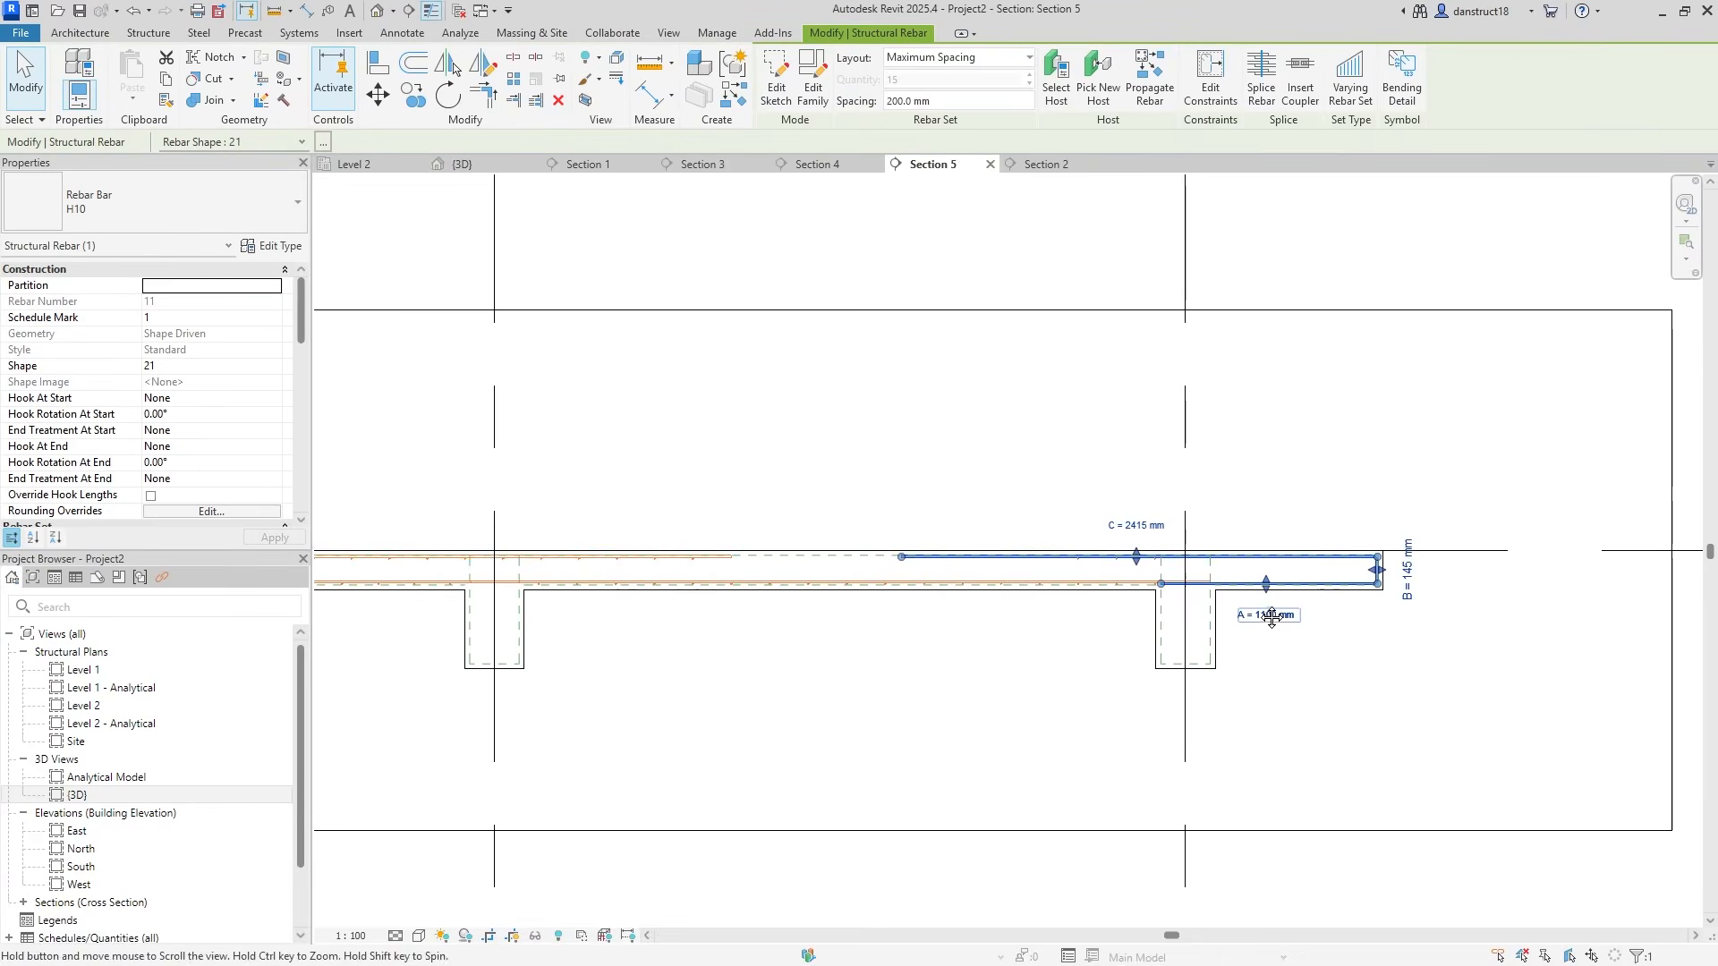
scroll(1257, 462, up, 1)
click(1262, 490)
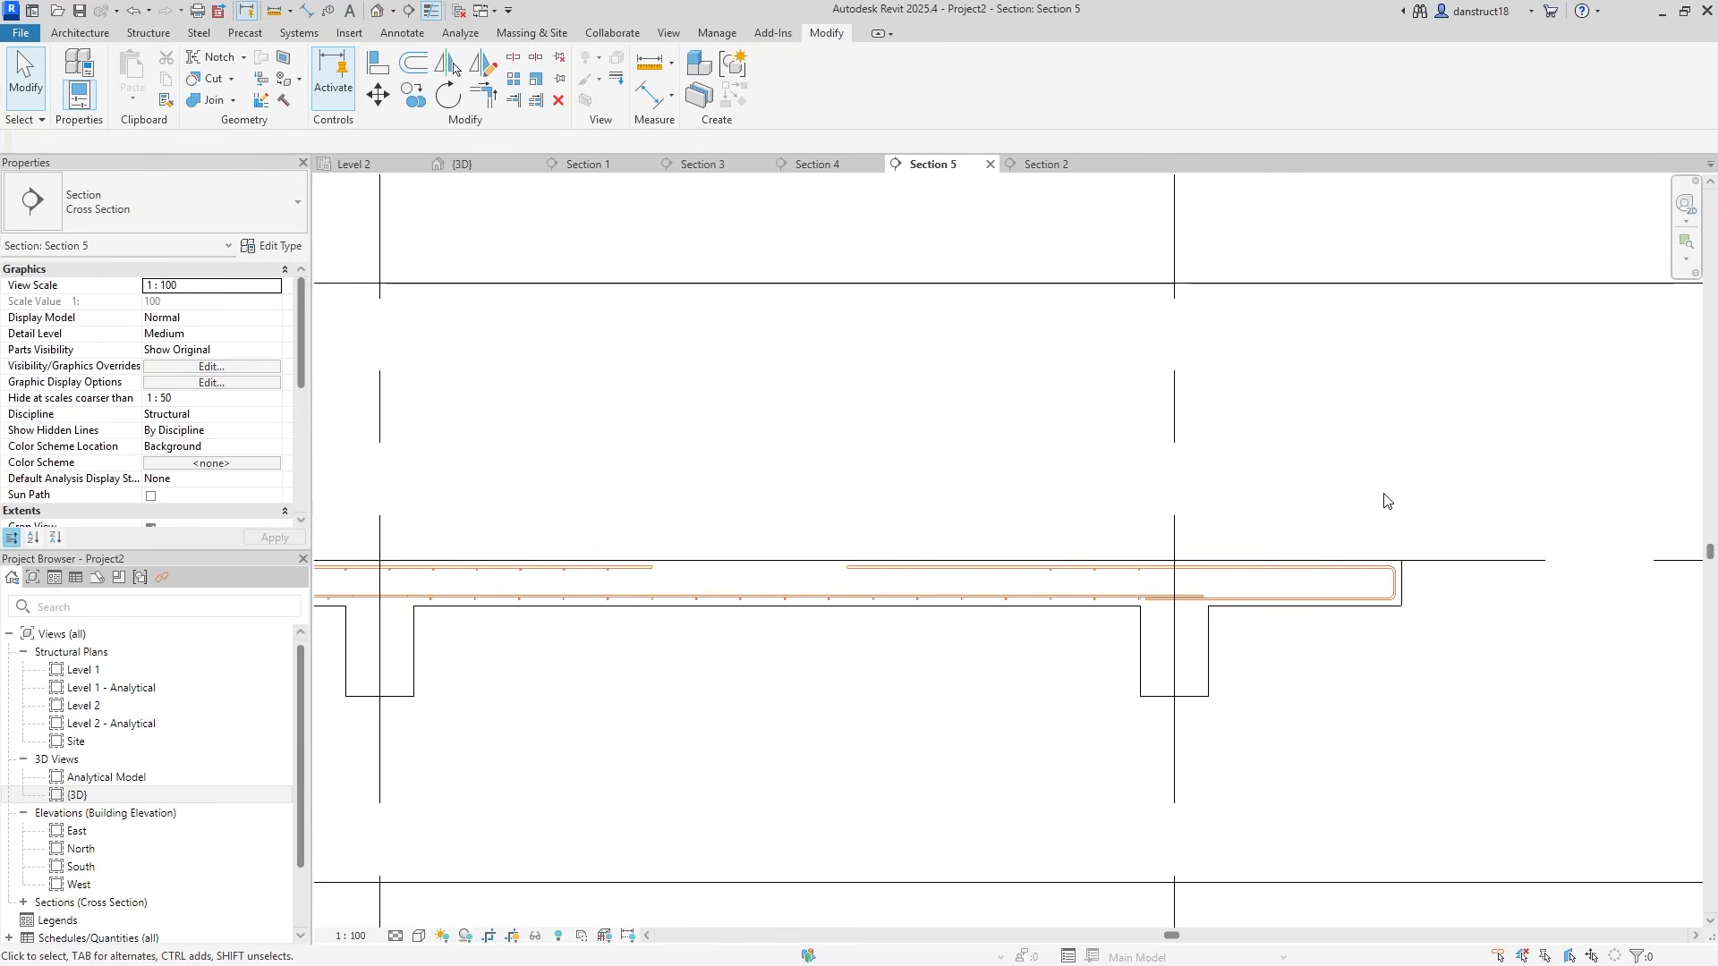
Place an aligned dimension string above the slab from its outer edge through grid Y1 to the inner end of the top leg
click(649, 94)
click(1405, 587)
click(1175, 442)
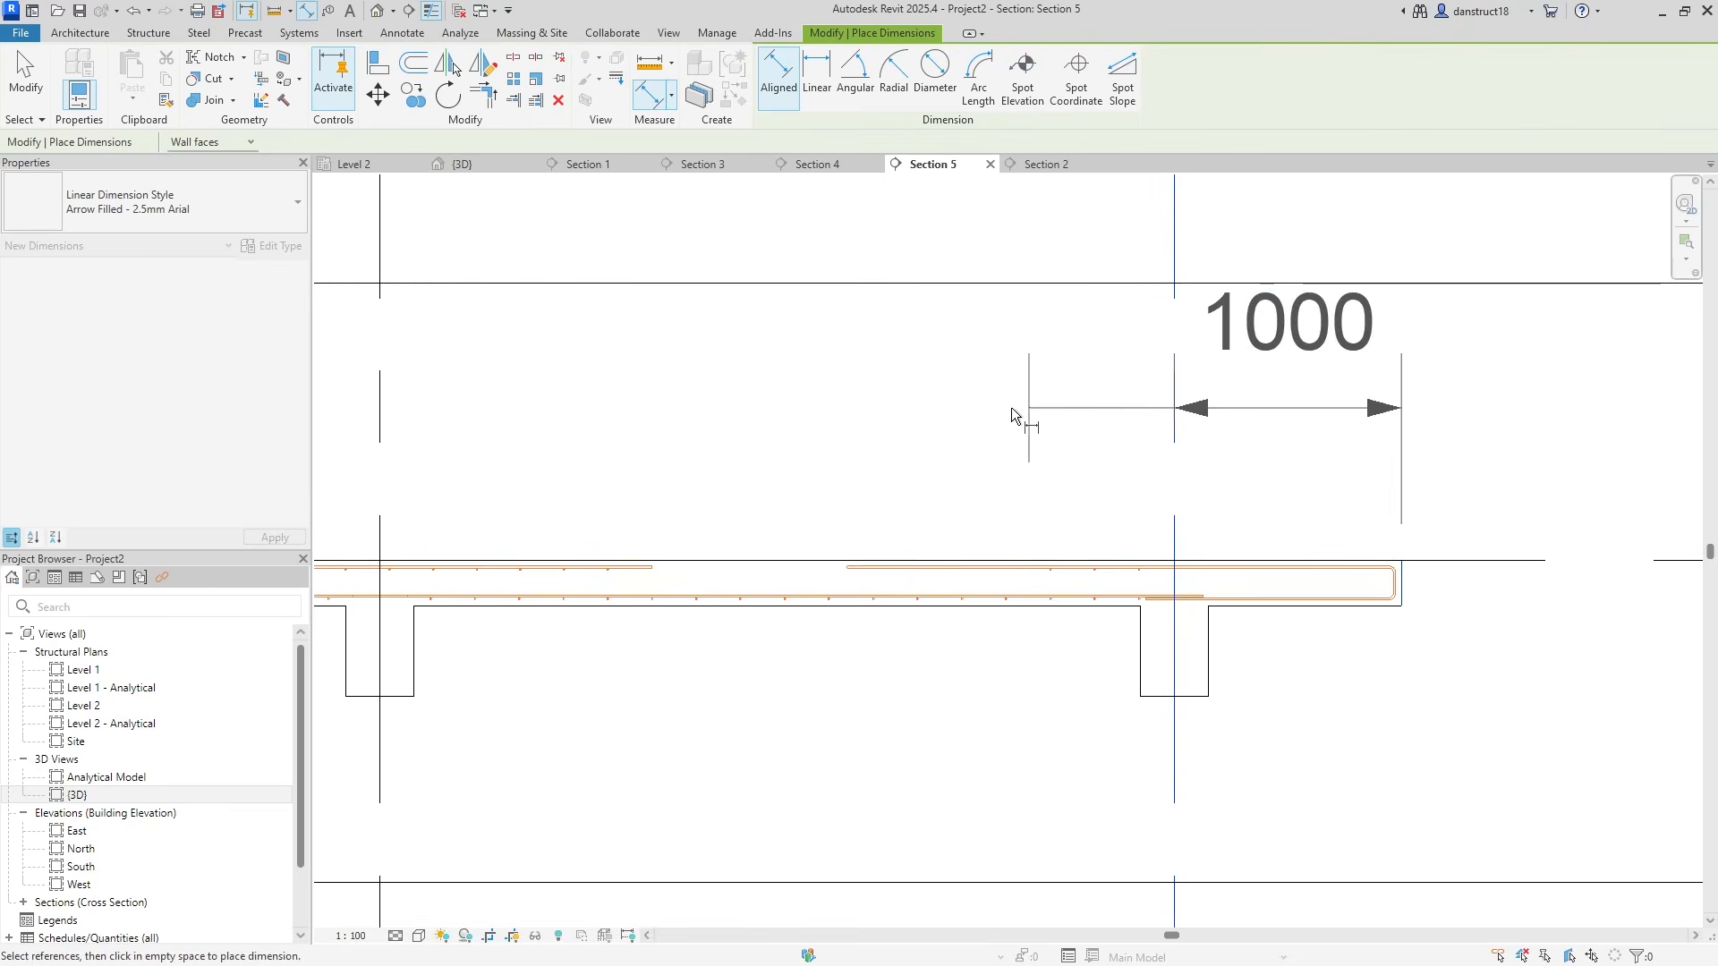
click(841, 570)
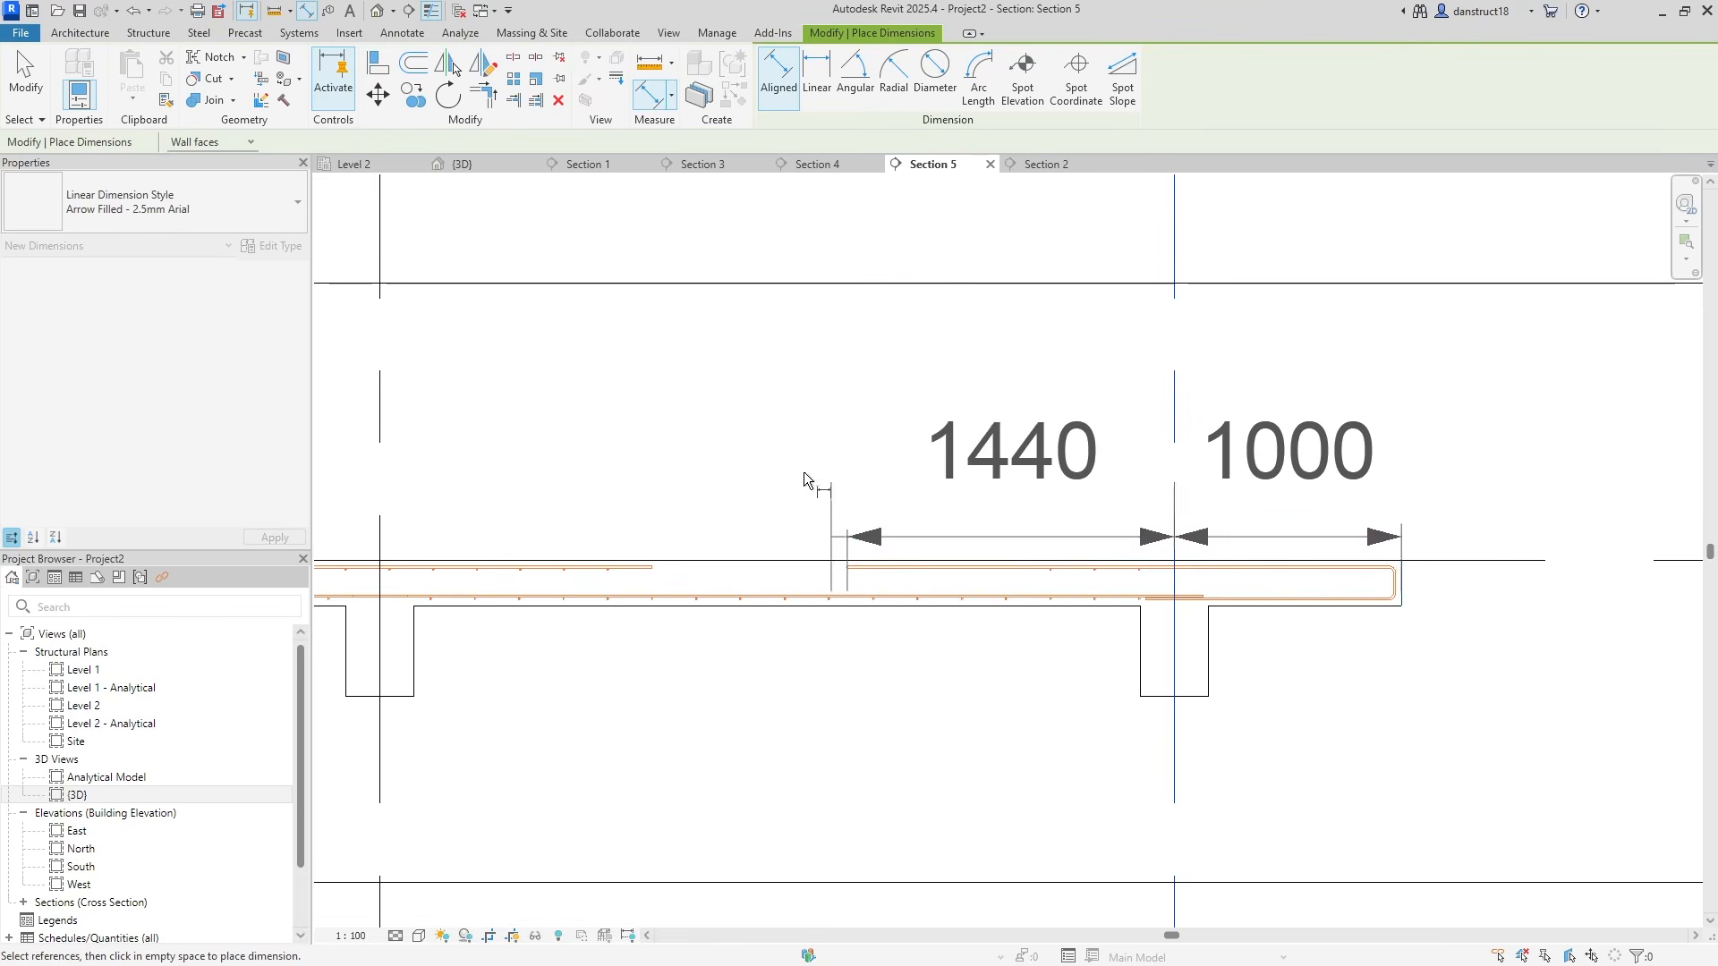
click(766, 396)
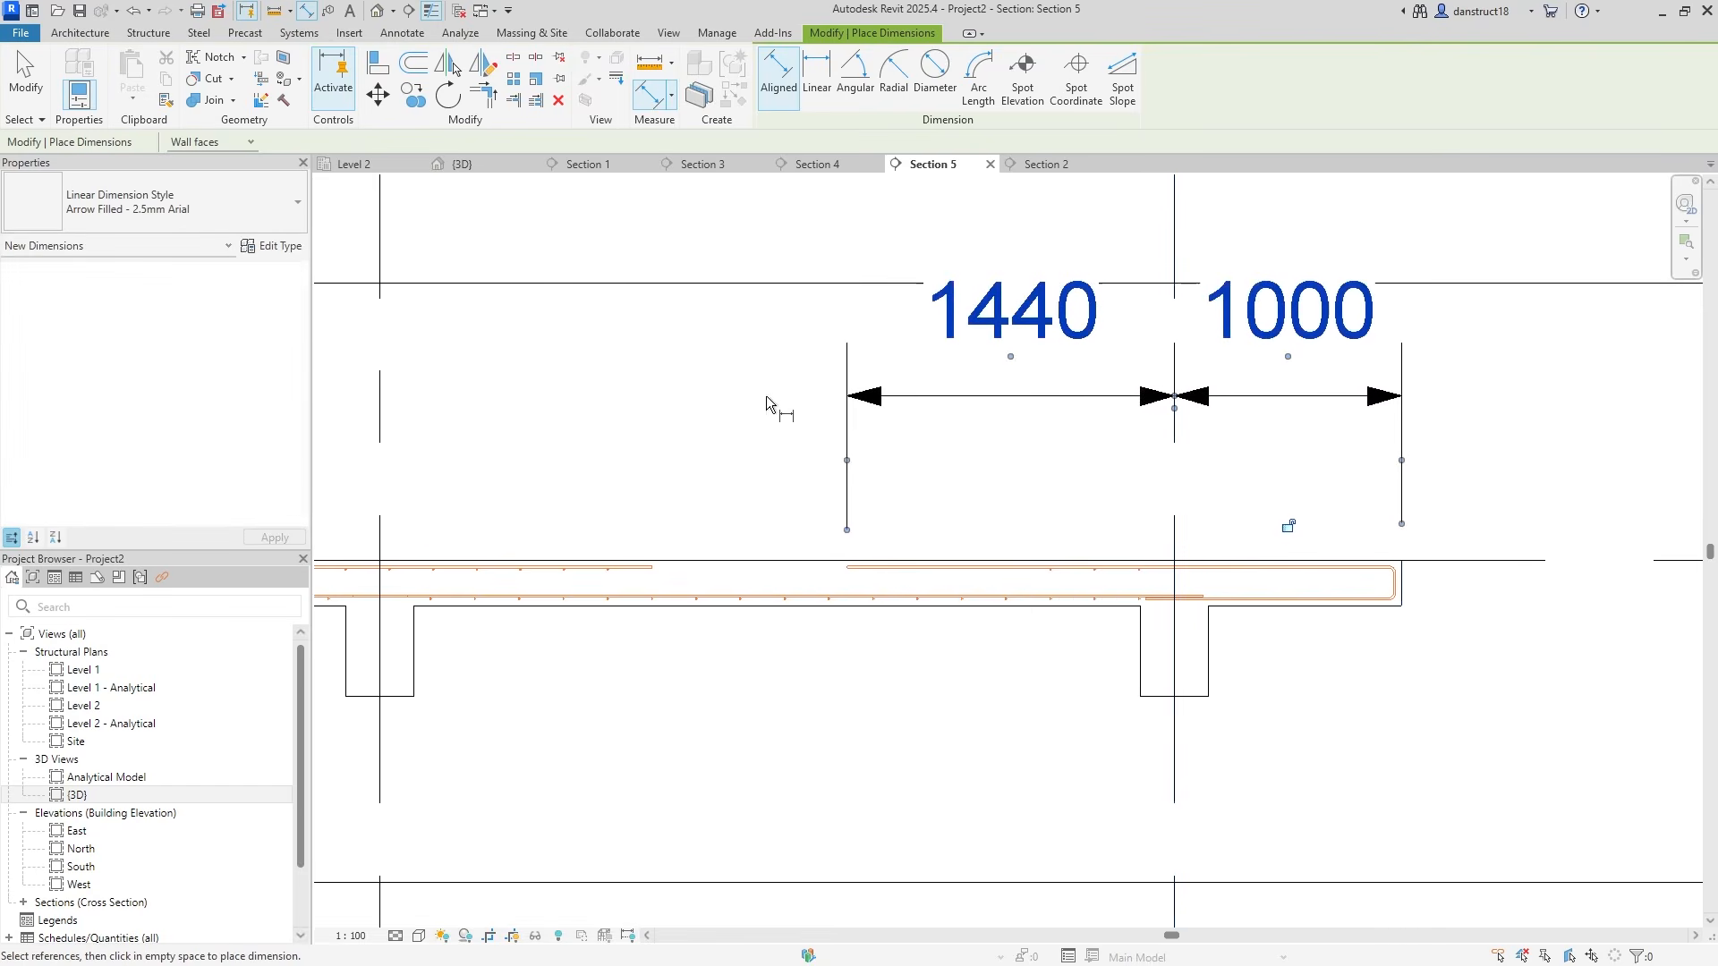
click(25, 79)
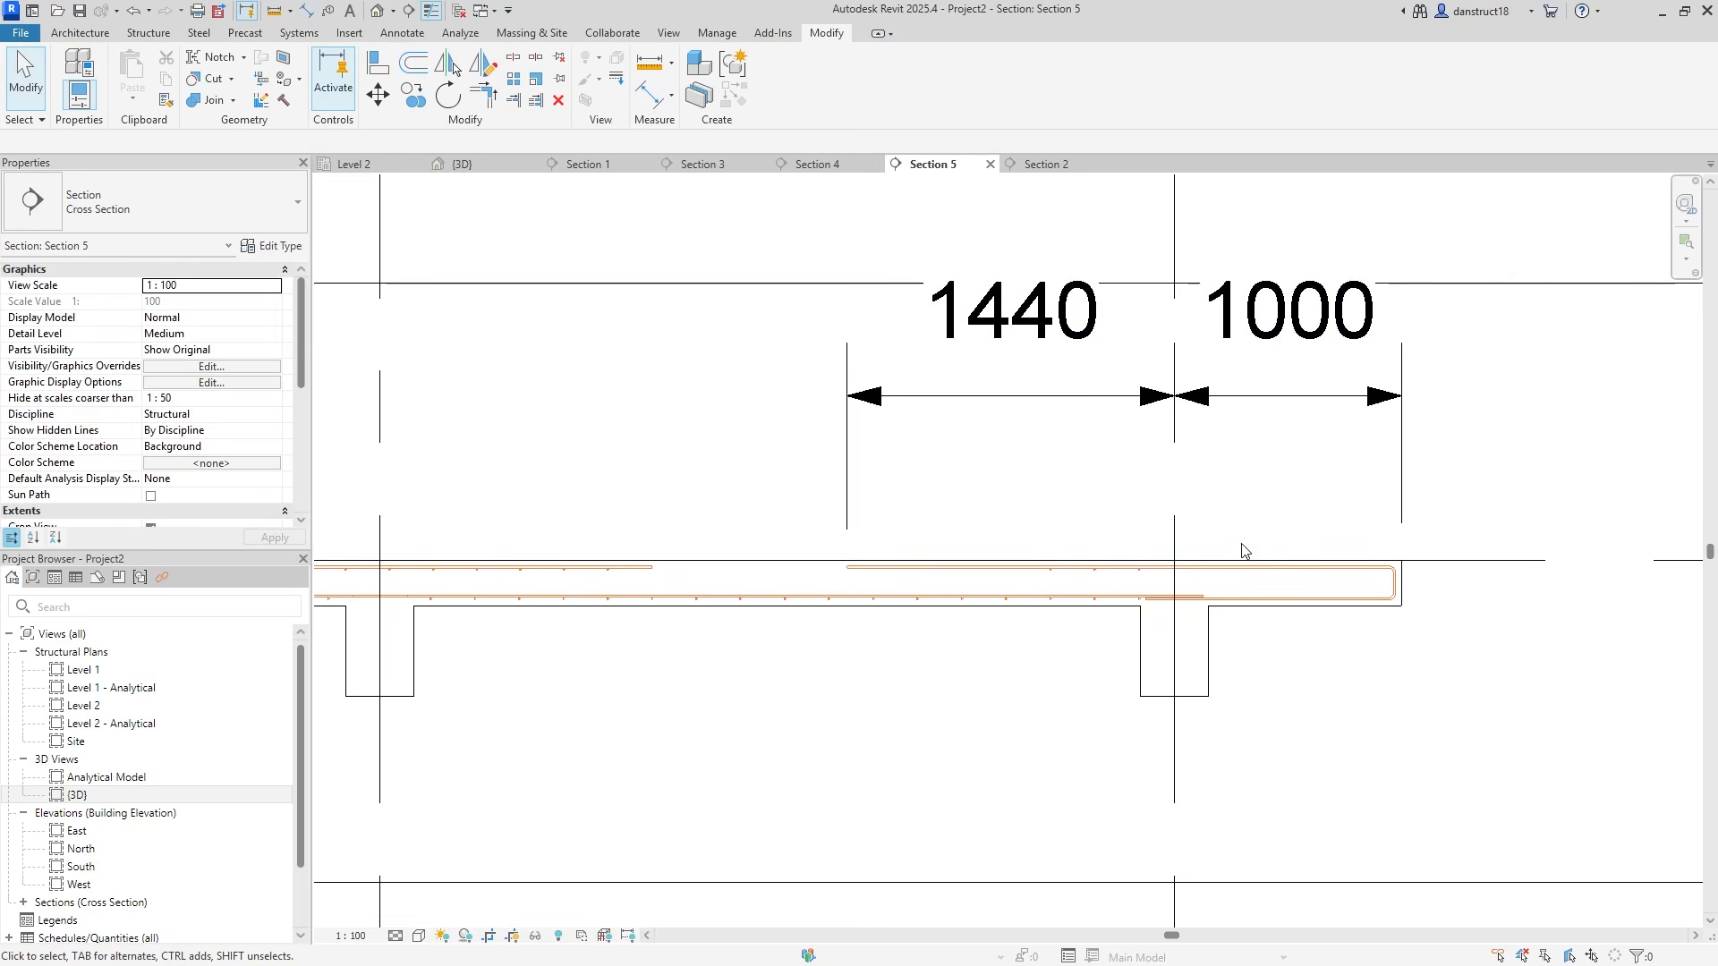
Set the distance from grid Y1 to the inner end of the U-bar's top leg to 1500 mm
click(1268, 569)
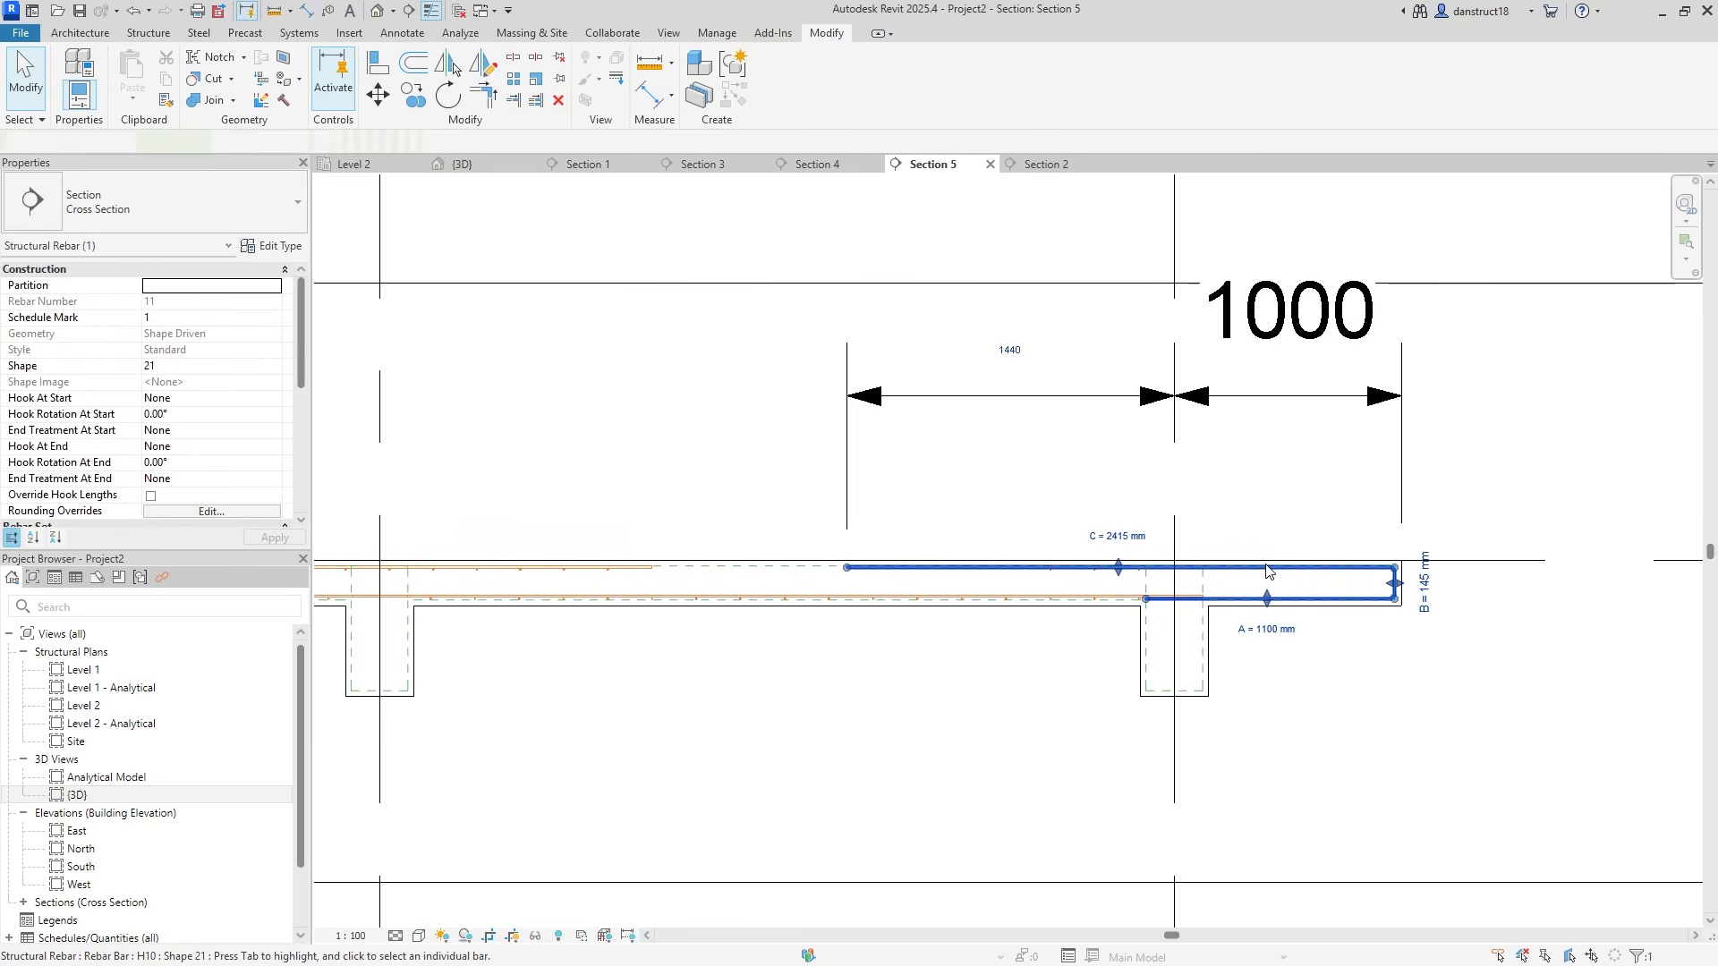
click(1008, 351)
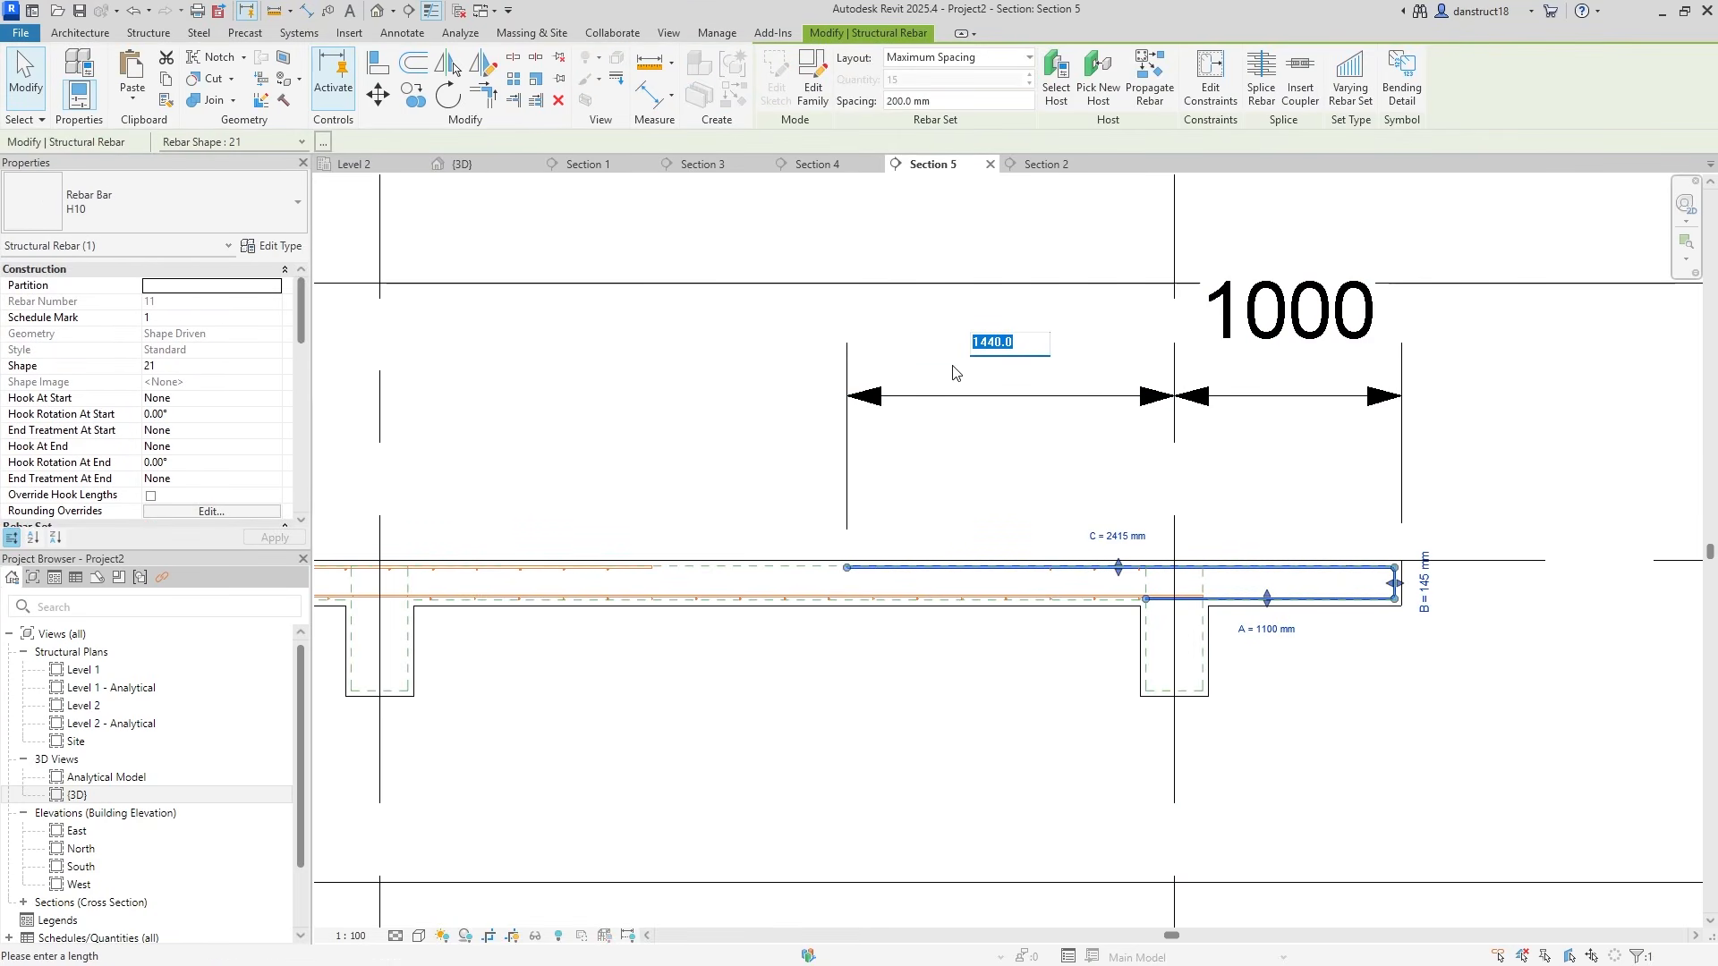
text(1500)
key(Return)
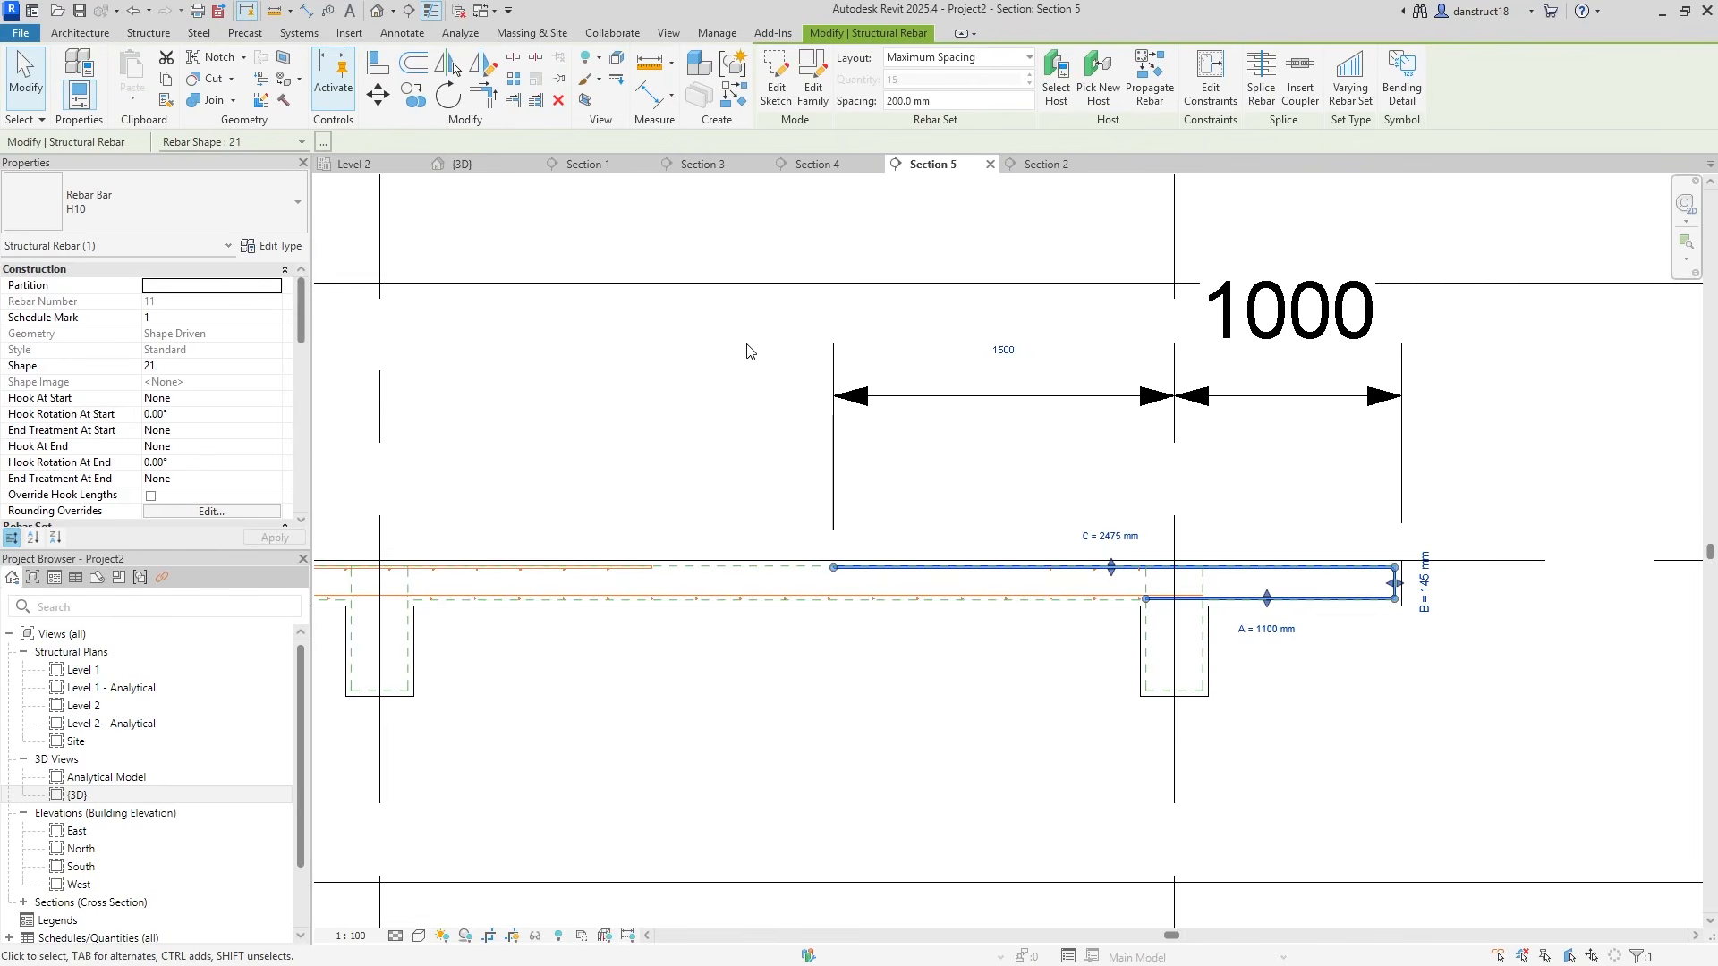
click(748, 351)
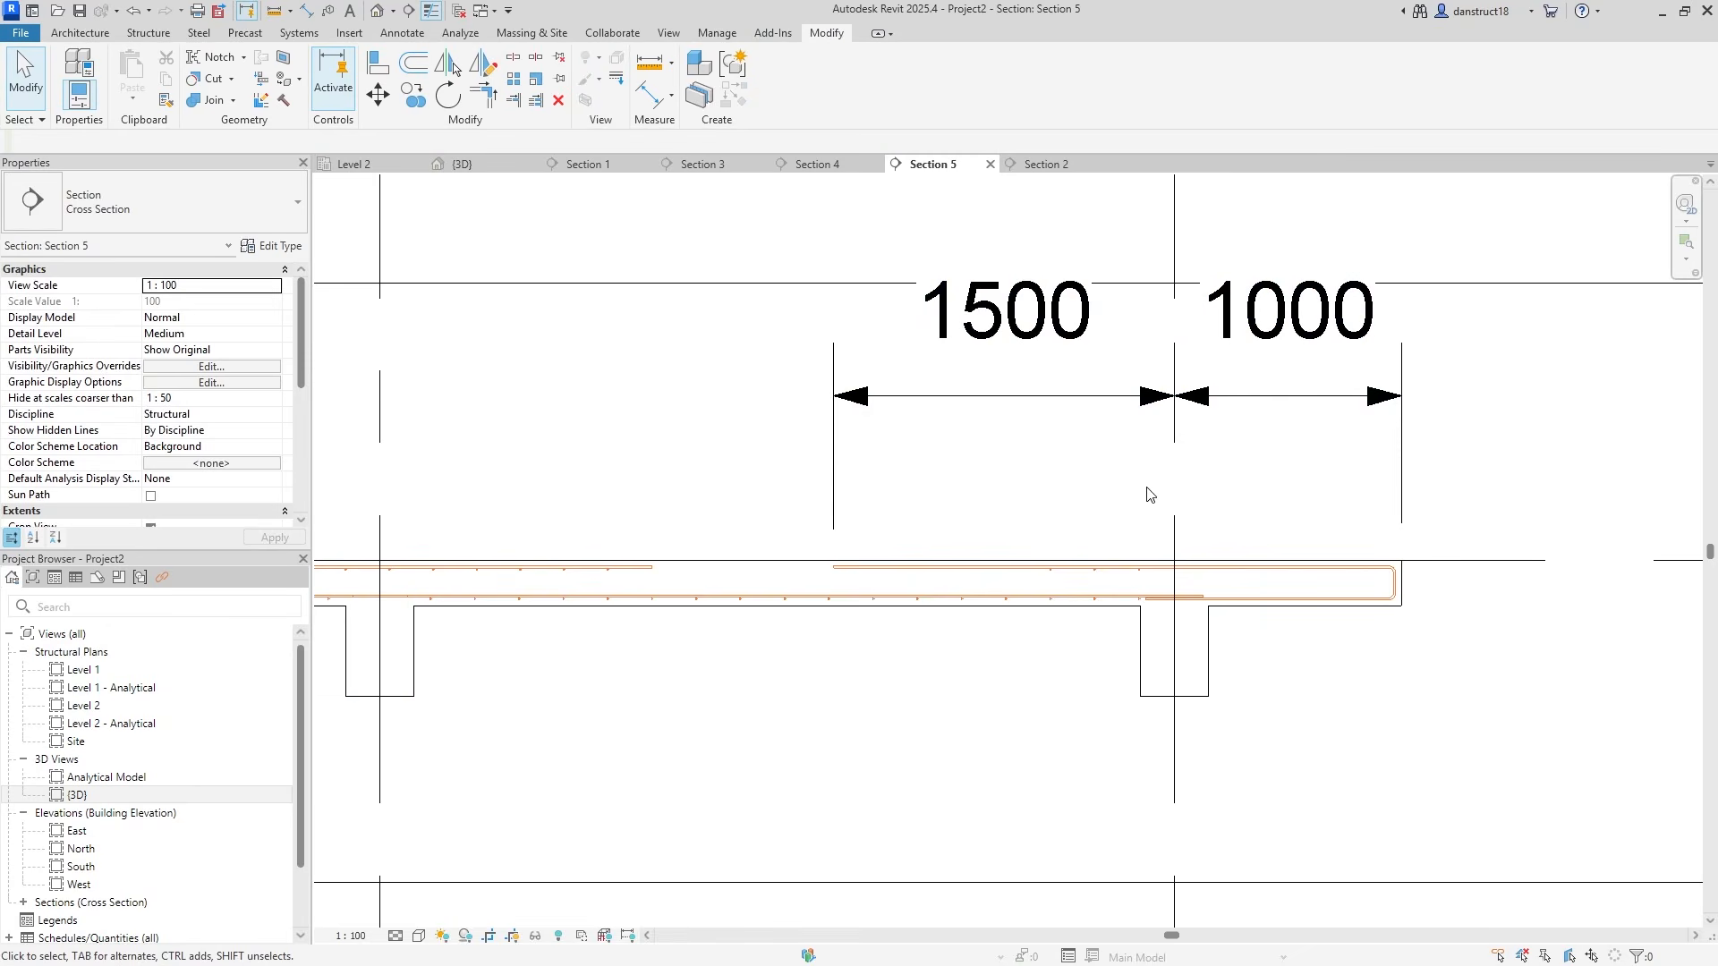
Extend the transverse H10 top bar set beside the Y1 beam inward toward the inner end of the U-bar's top leg
scroll(1014, 521, up, 2)
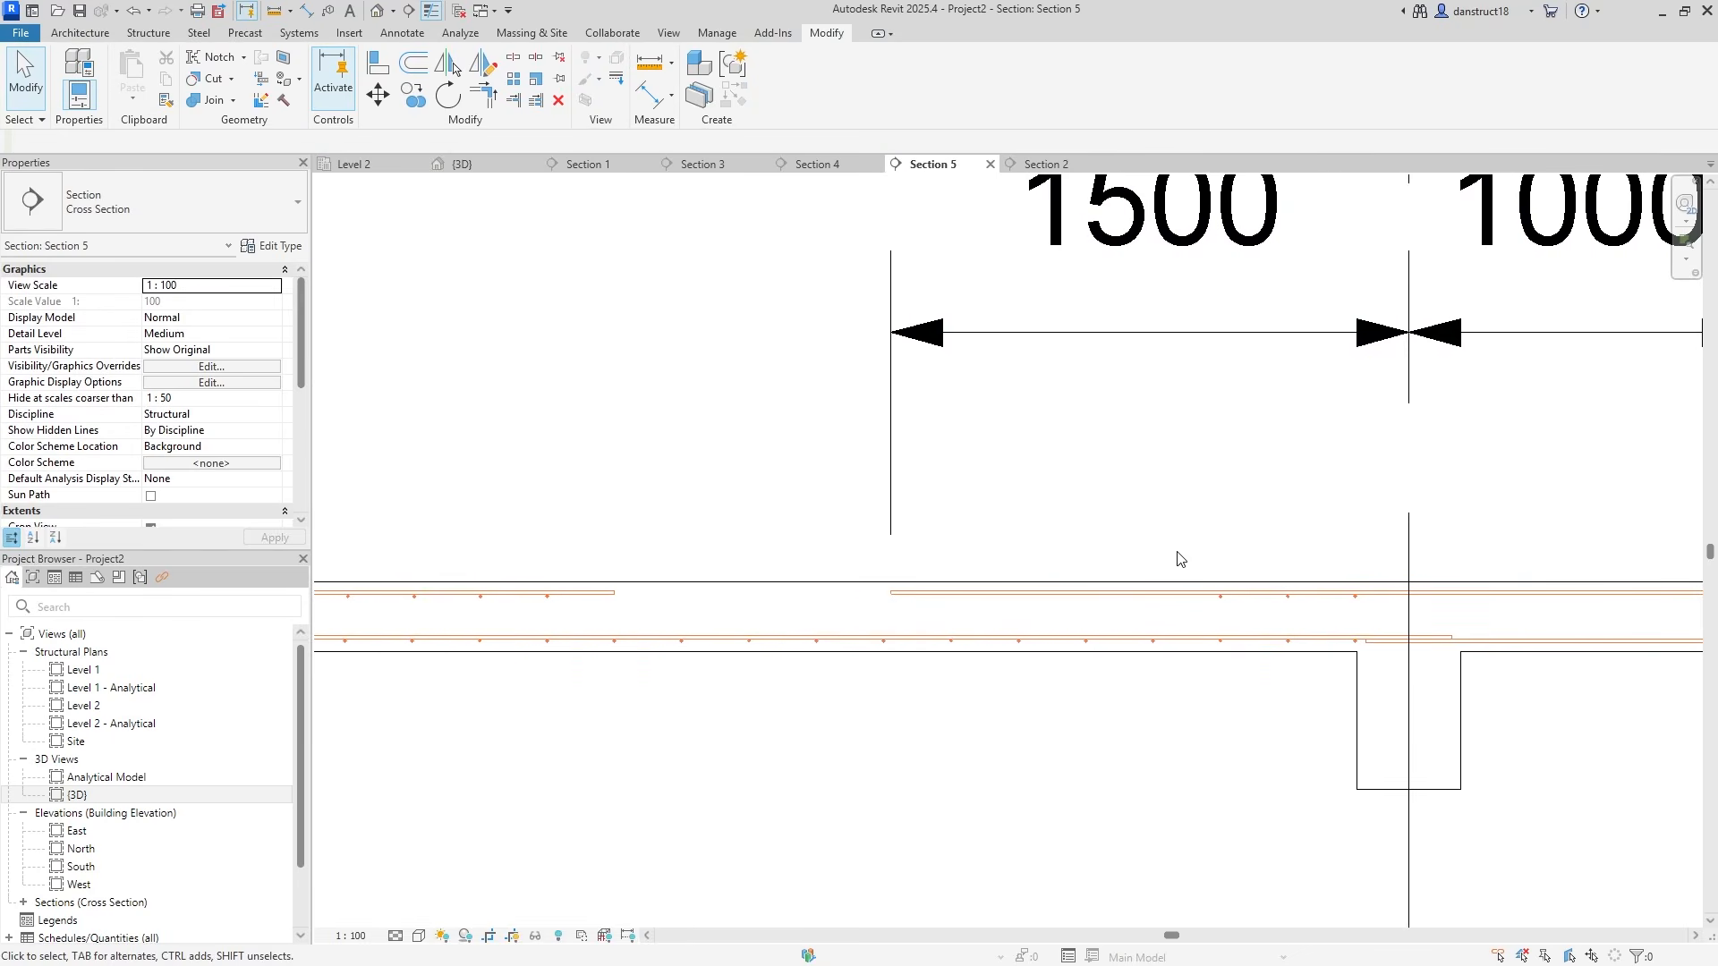
scroll(1219, 611, up, 2)
click(1222, 593)
drag(1223, 593, 685, 587)
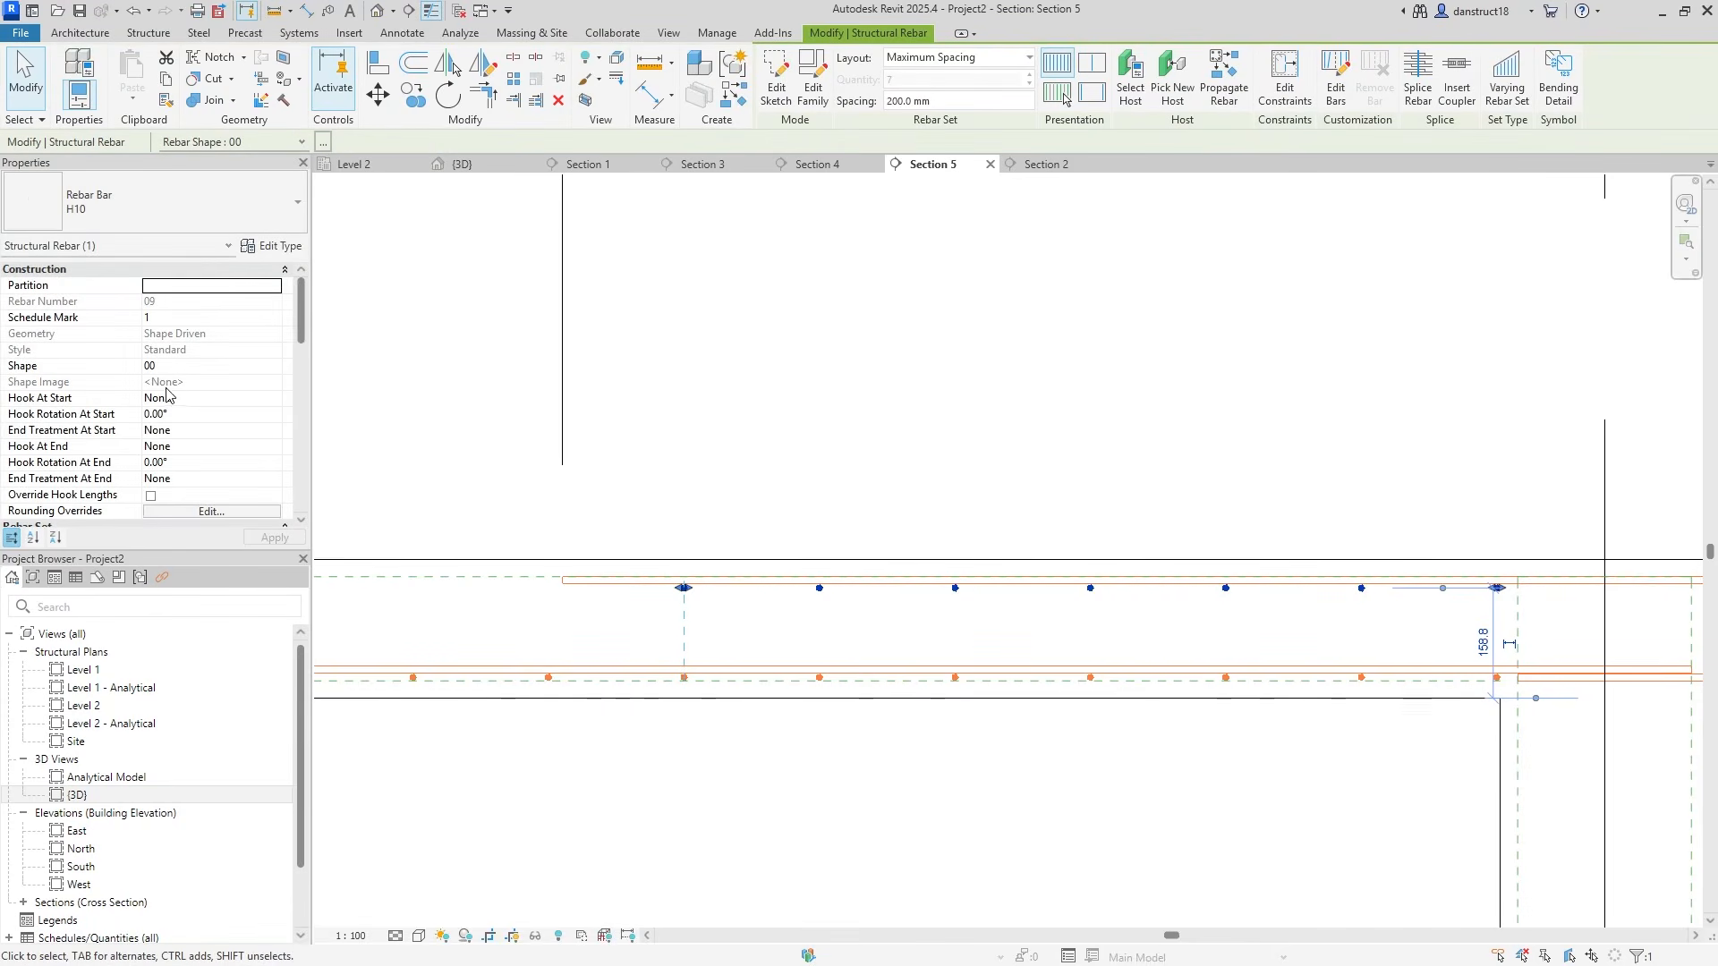
Check the Rebar Layer assigned to the transverse top bars and to the U-bar
drag(295, 320, 299, 467)
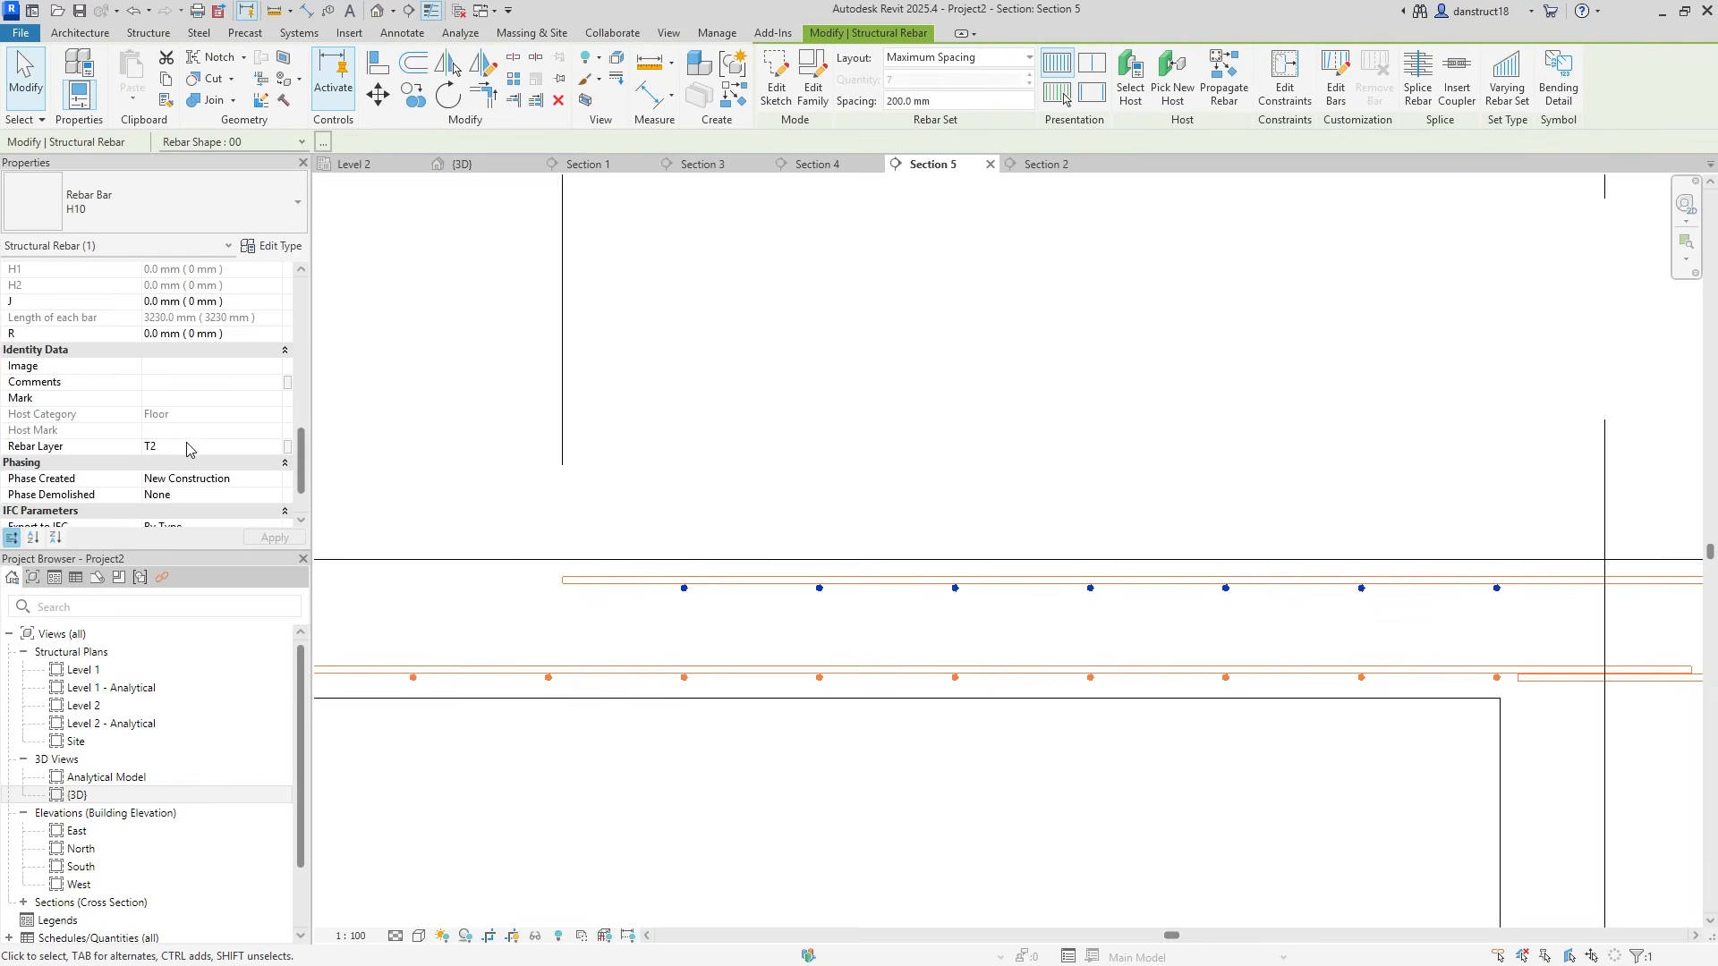
click(604, 584)
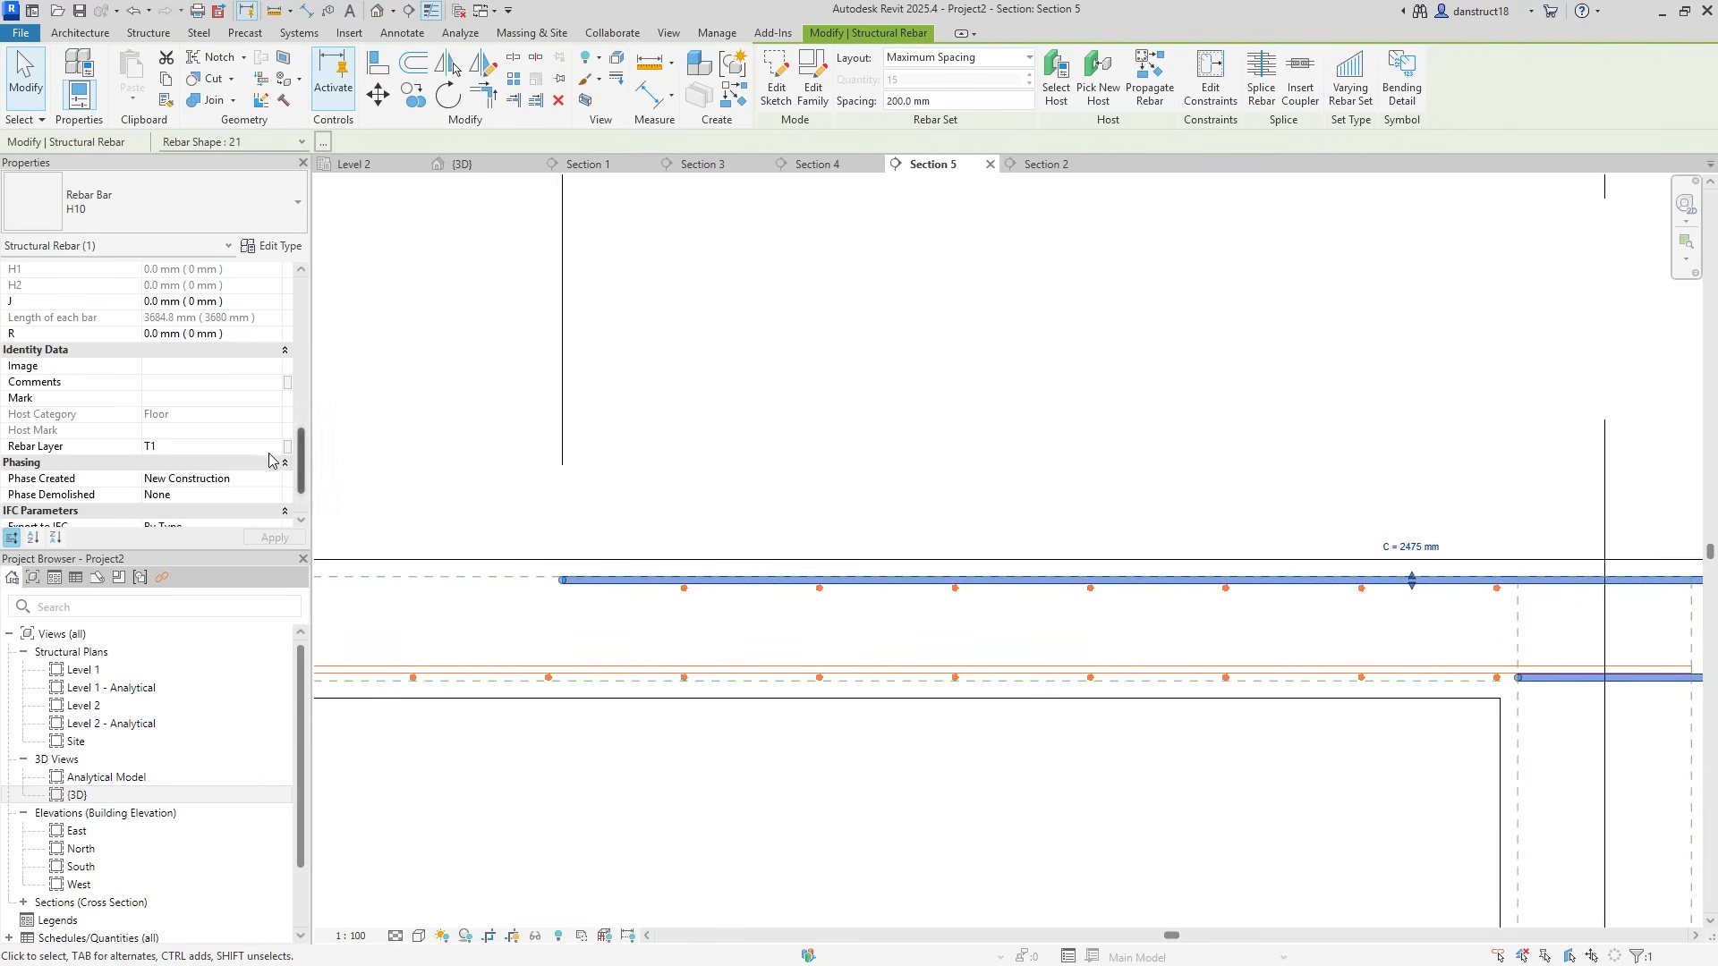
scroll(886, 420, down, 4)
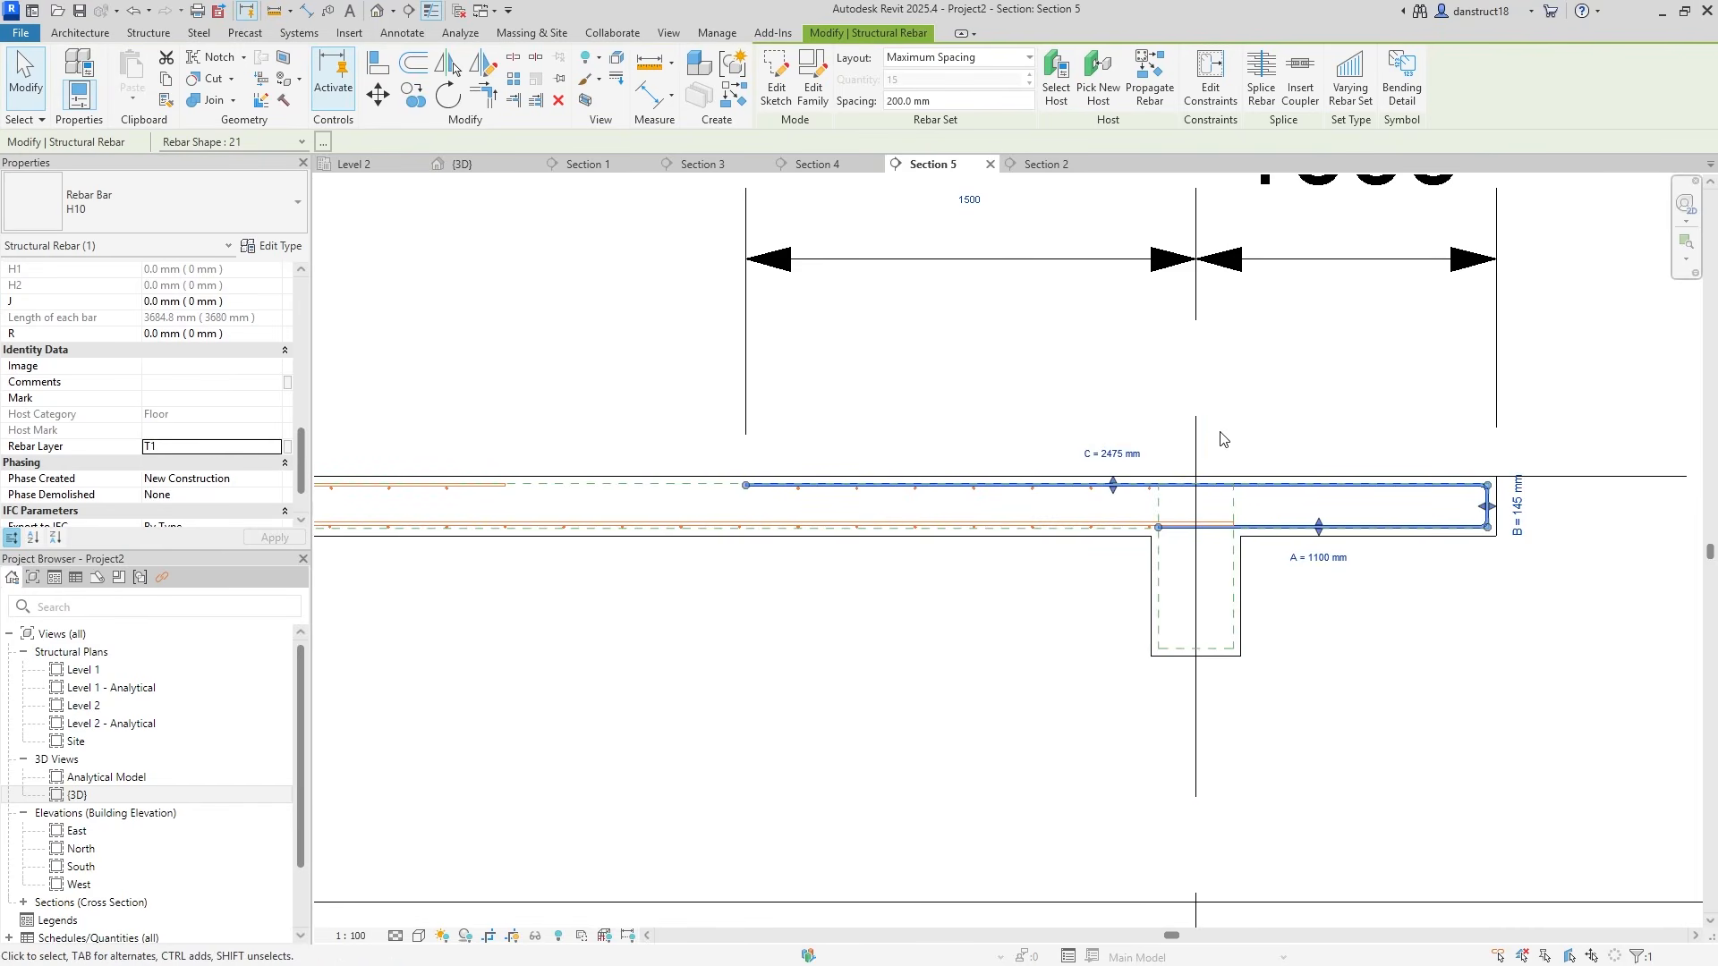
Place a straight shape 00 H10 bar set at 200 mm maximum spacing along the U-bar's bottom leg in the cantilever slab
click(1288, 436)
middle_drag(1321, 443, 951, 555)
scroll(951, 555, up, 2)
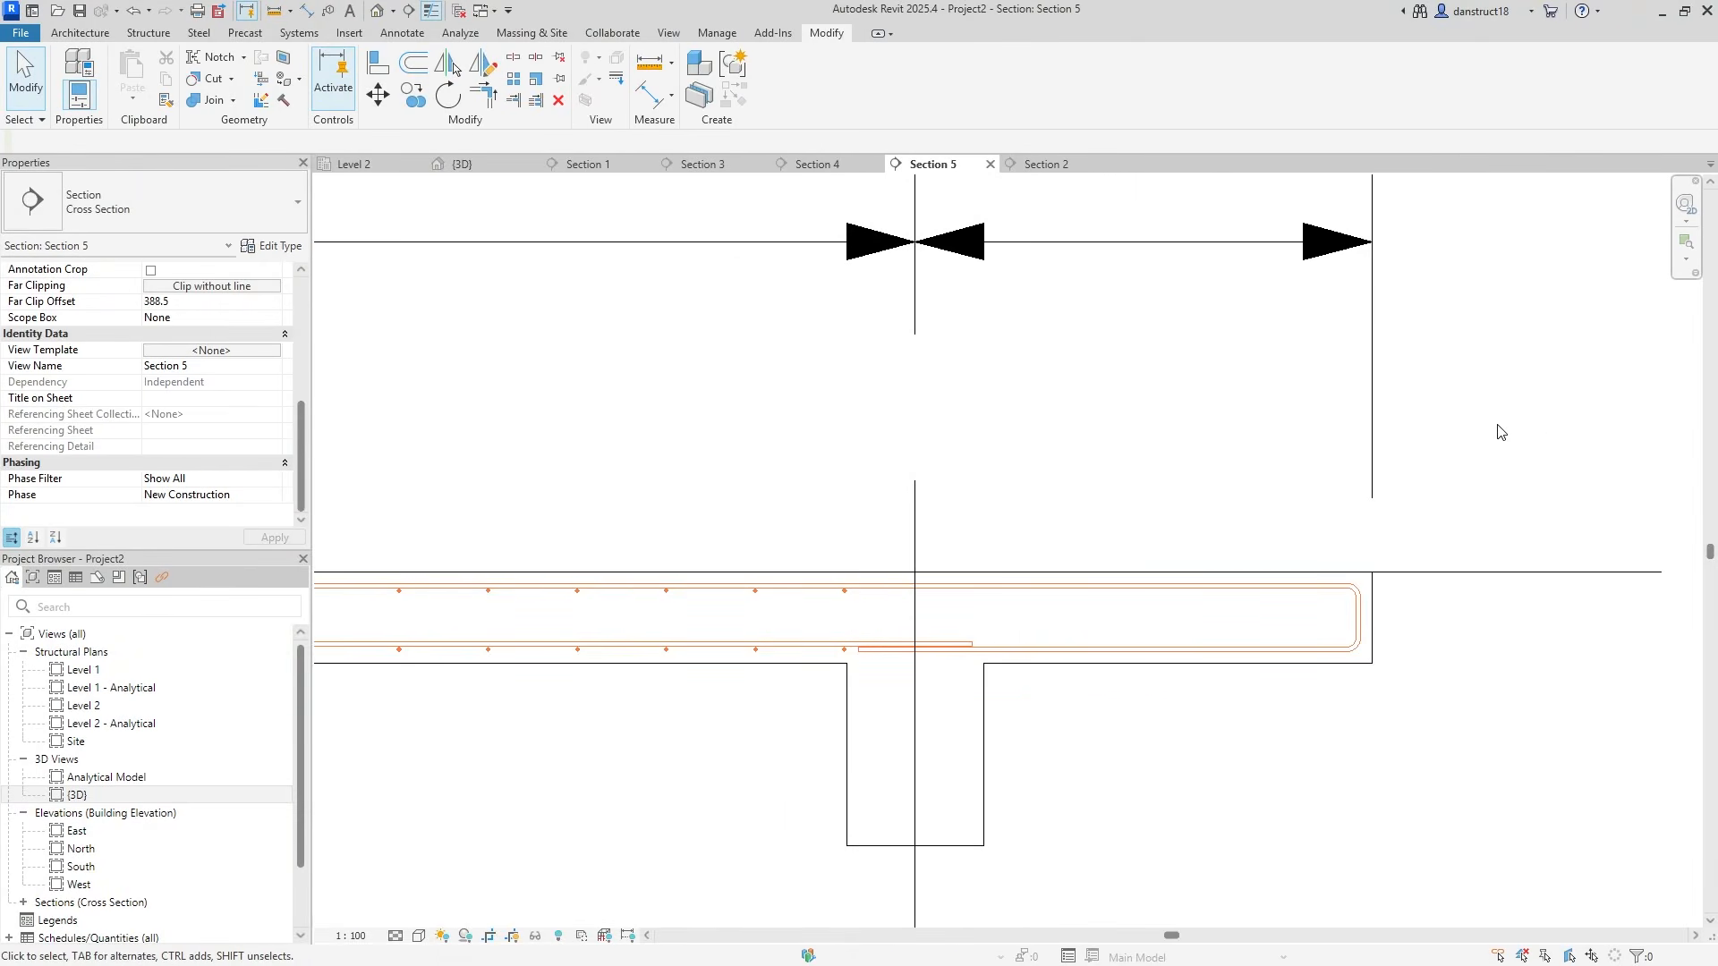
click(1233, 677)
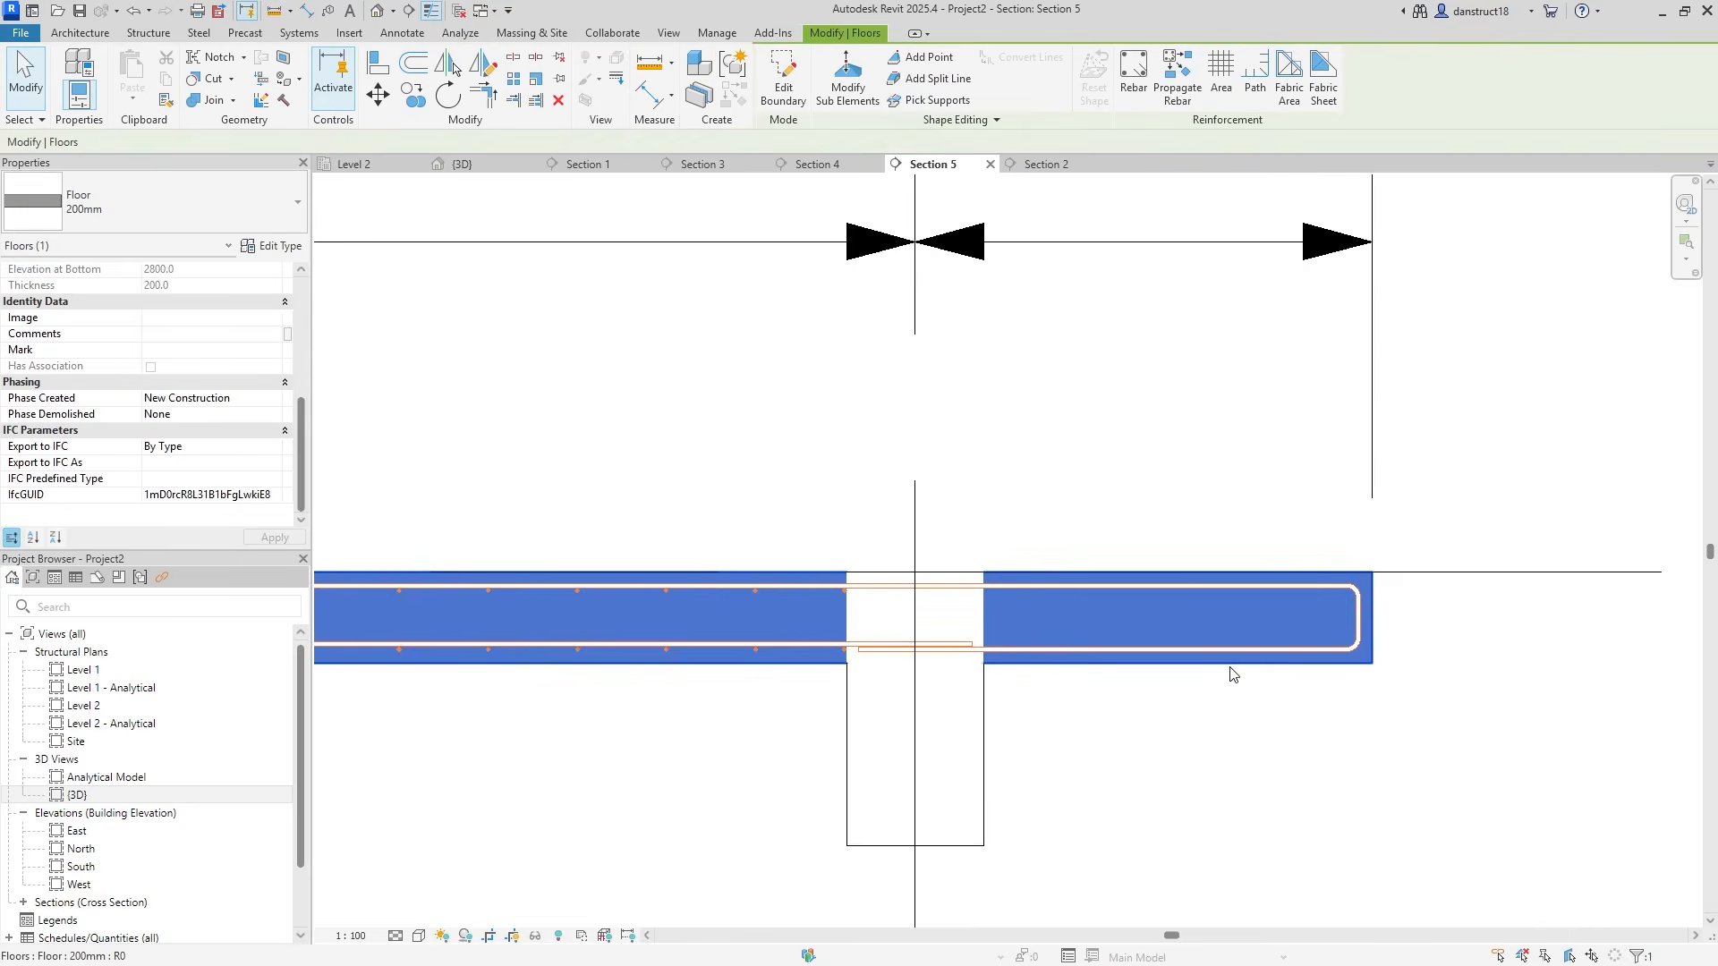
click(1133, 76)
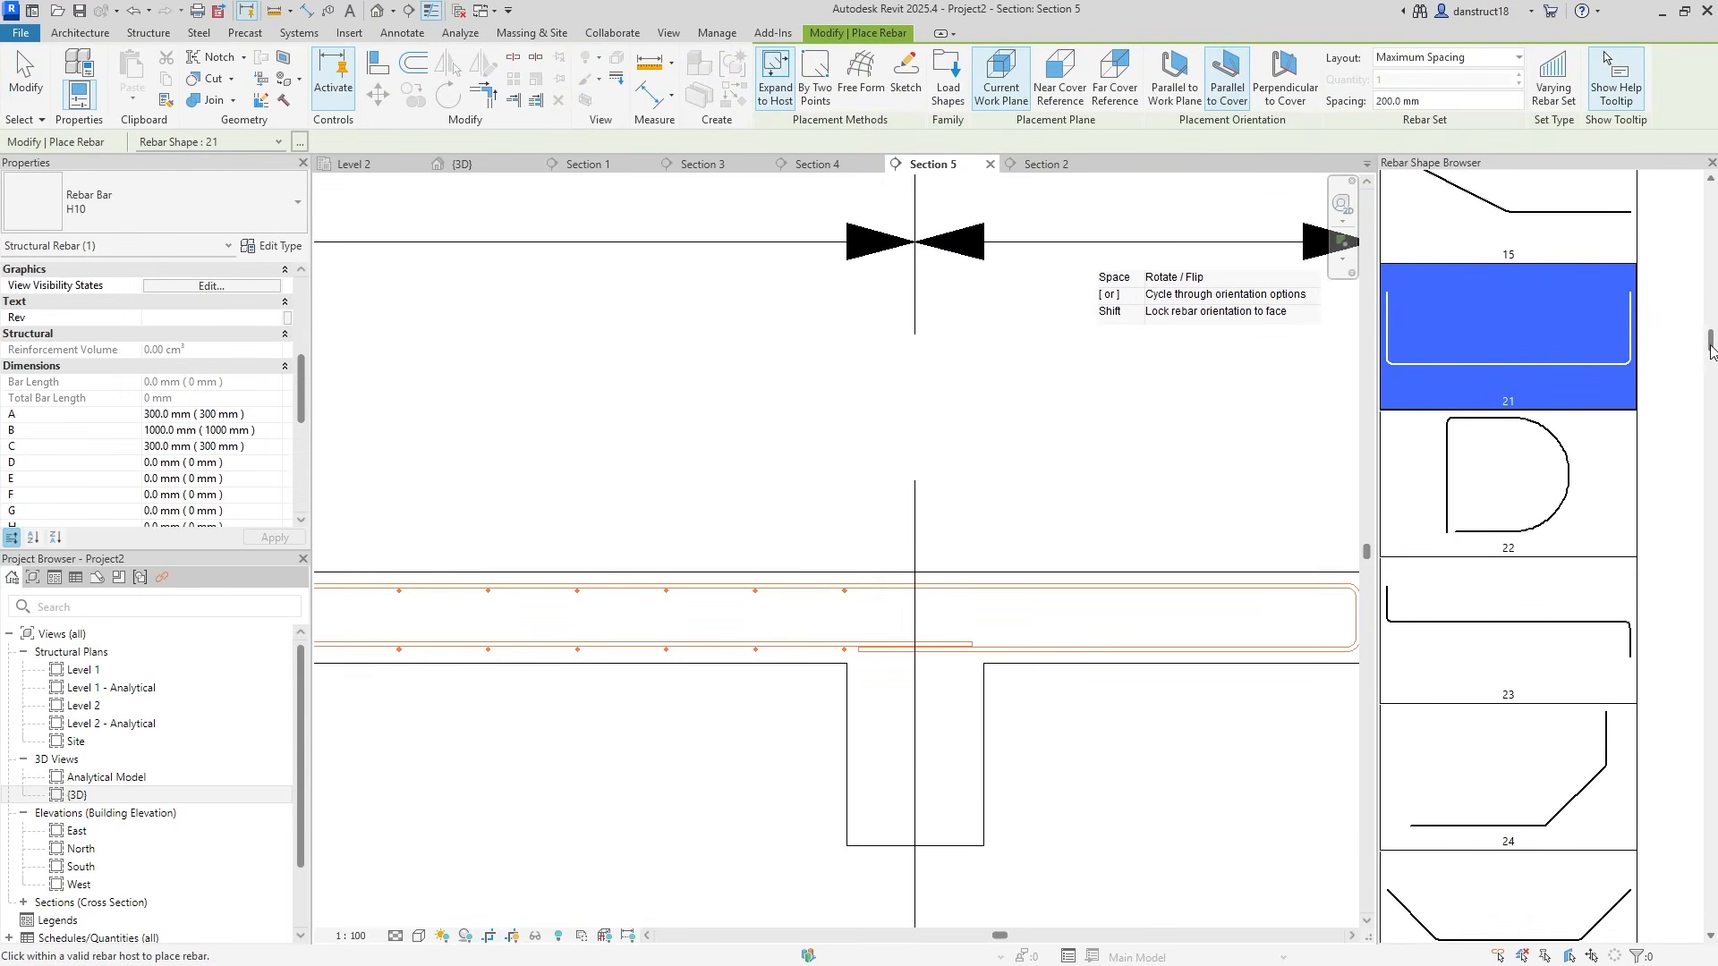
drag(1710, 349, 1710, 197)
click(1548, 272)
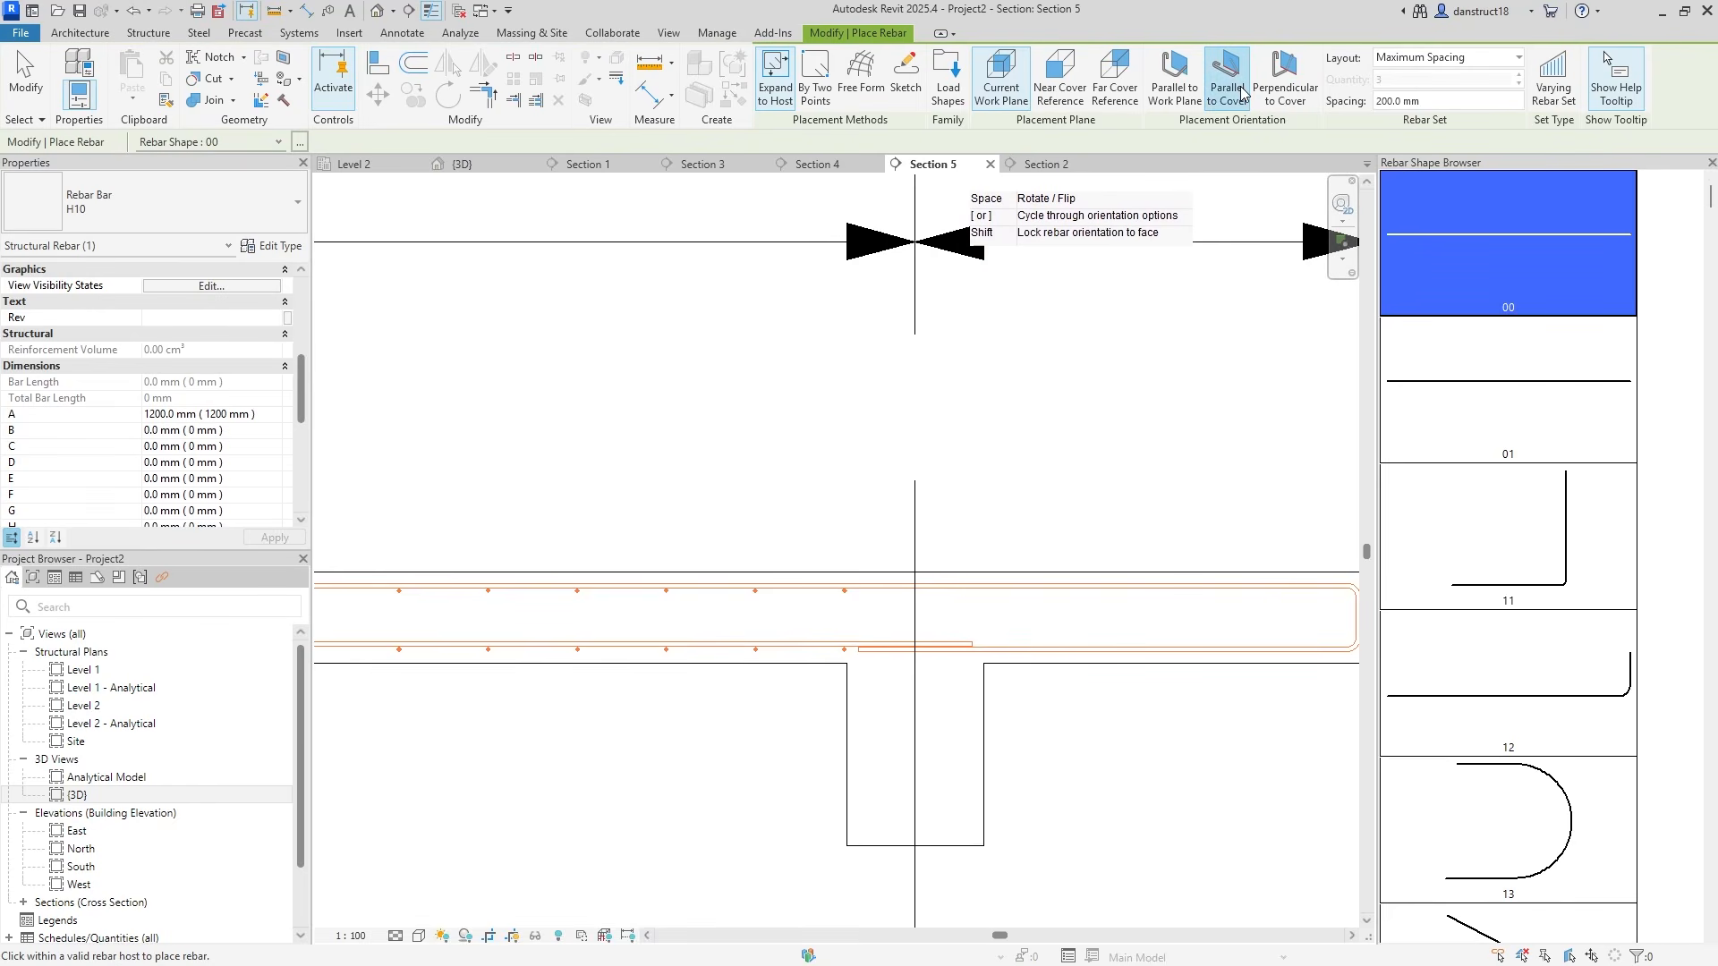
middle_drag(1195, 376, 990, 325)
scroll(1135, 587, up, 1)
scroll(1137, 590, up, 1)
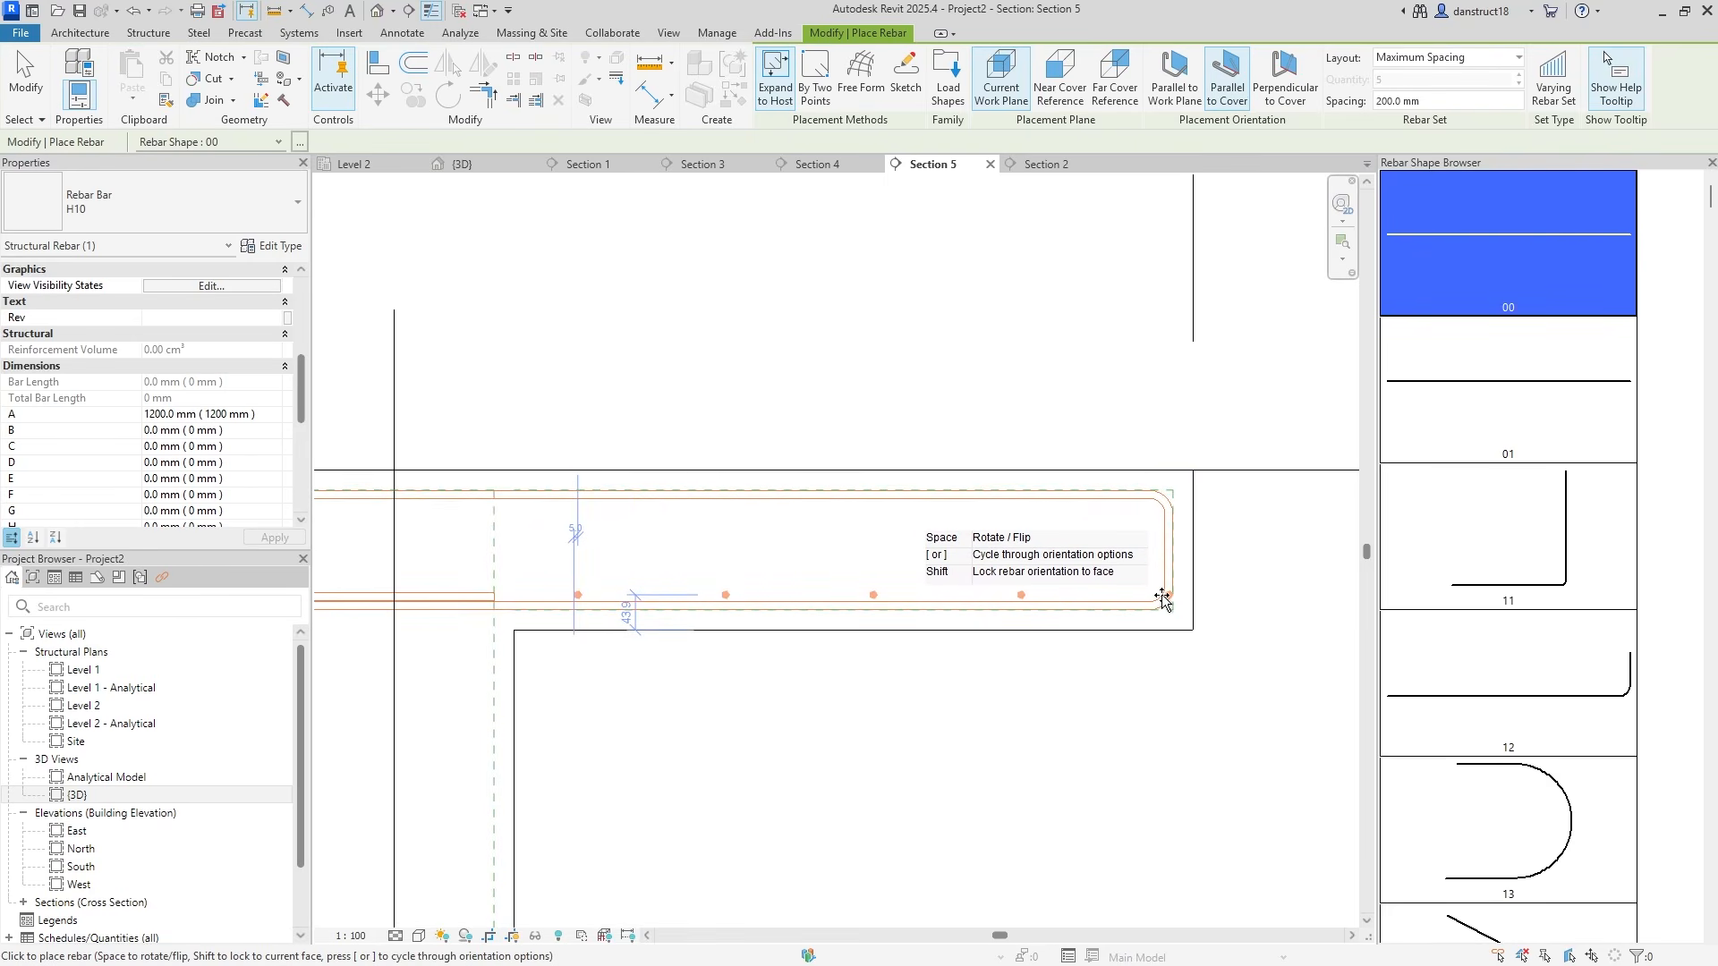
click(1162, 597)
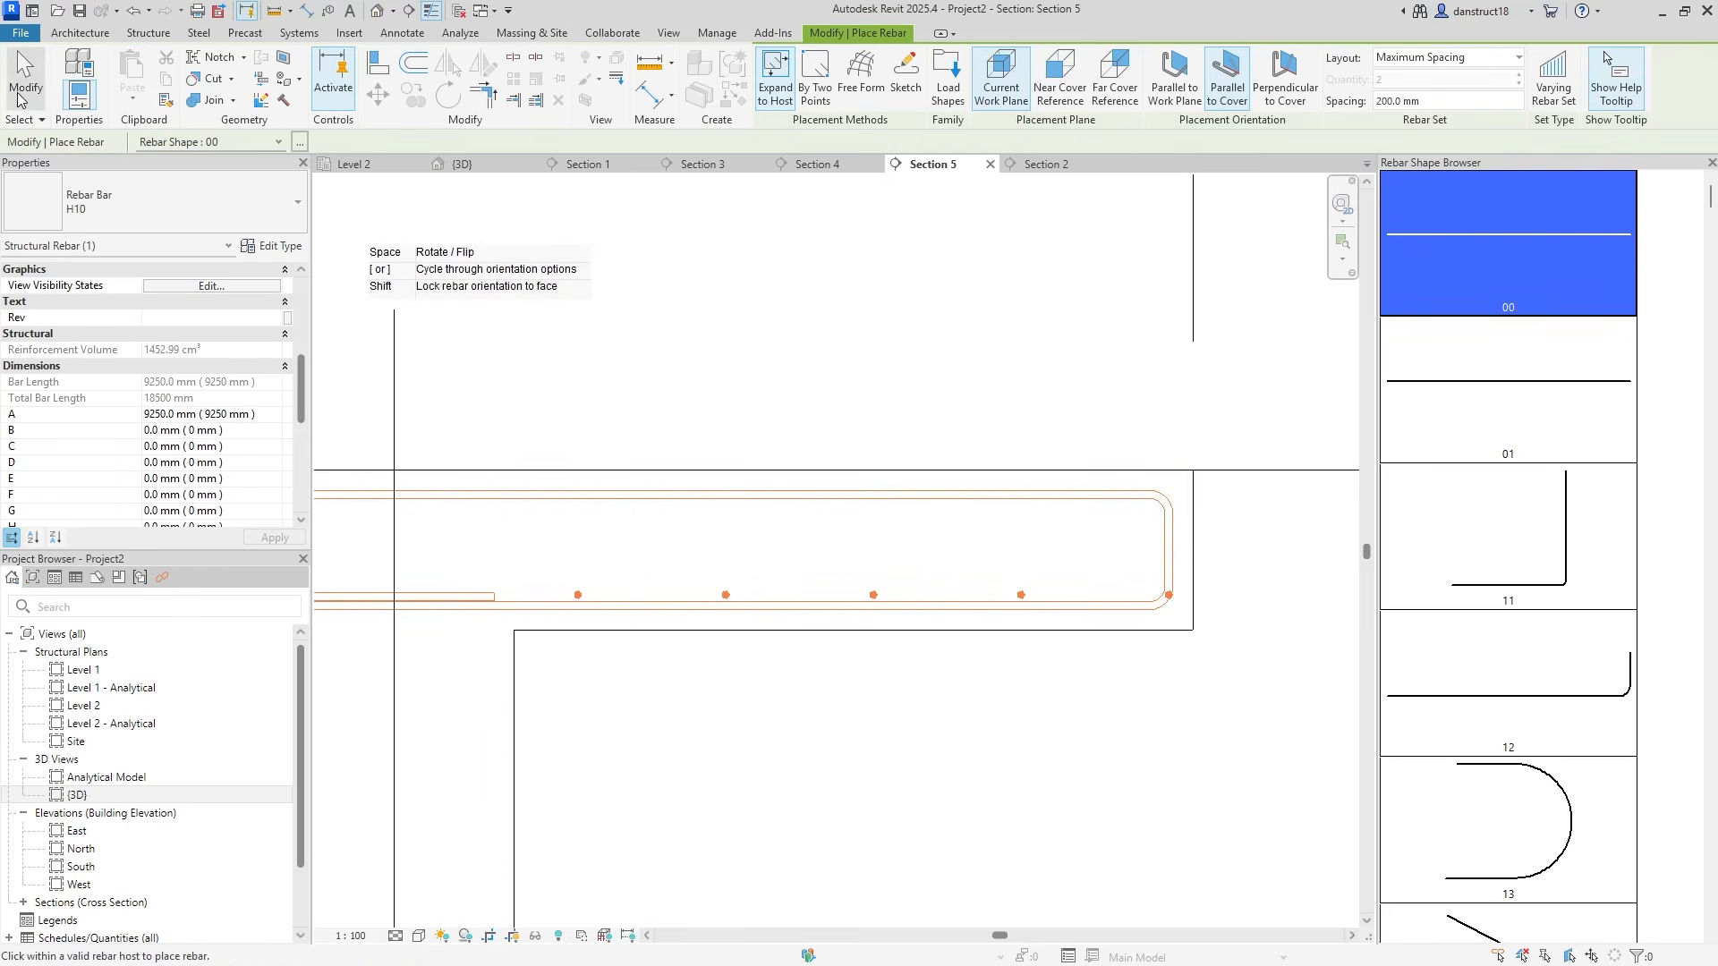
key(Escape)
Adjust the ends of the cantilever's bottom distribution set so it spans from the Y1 beam face to inside the U-bar's outer bend
click(575, 595)
scroll(573, 597, up, 2)
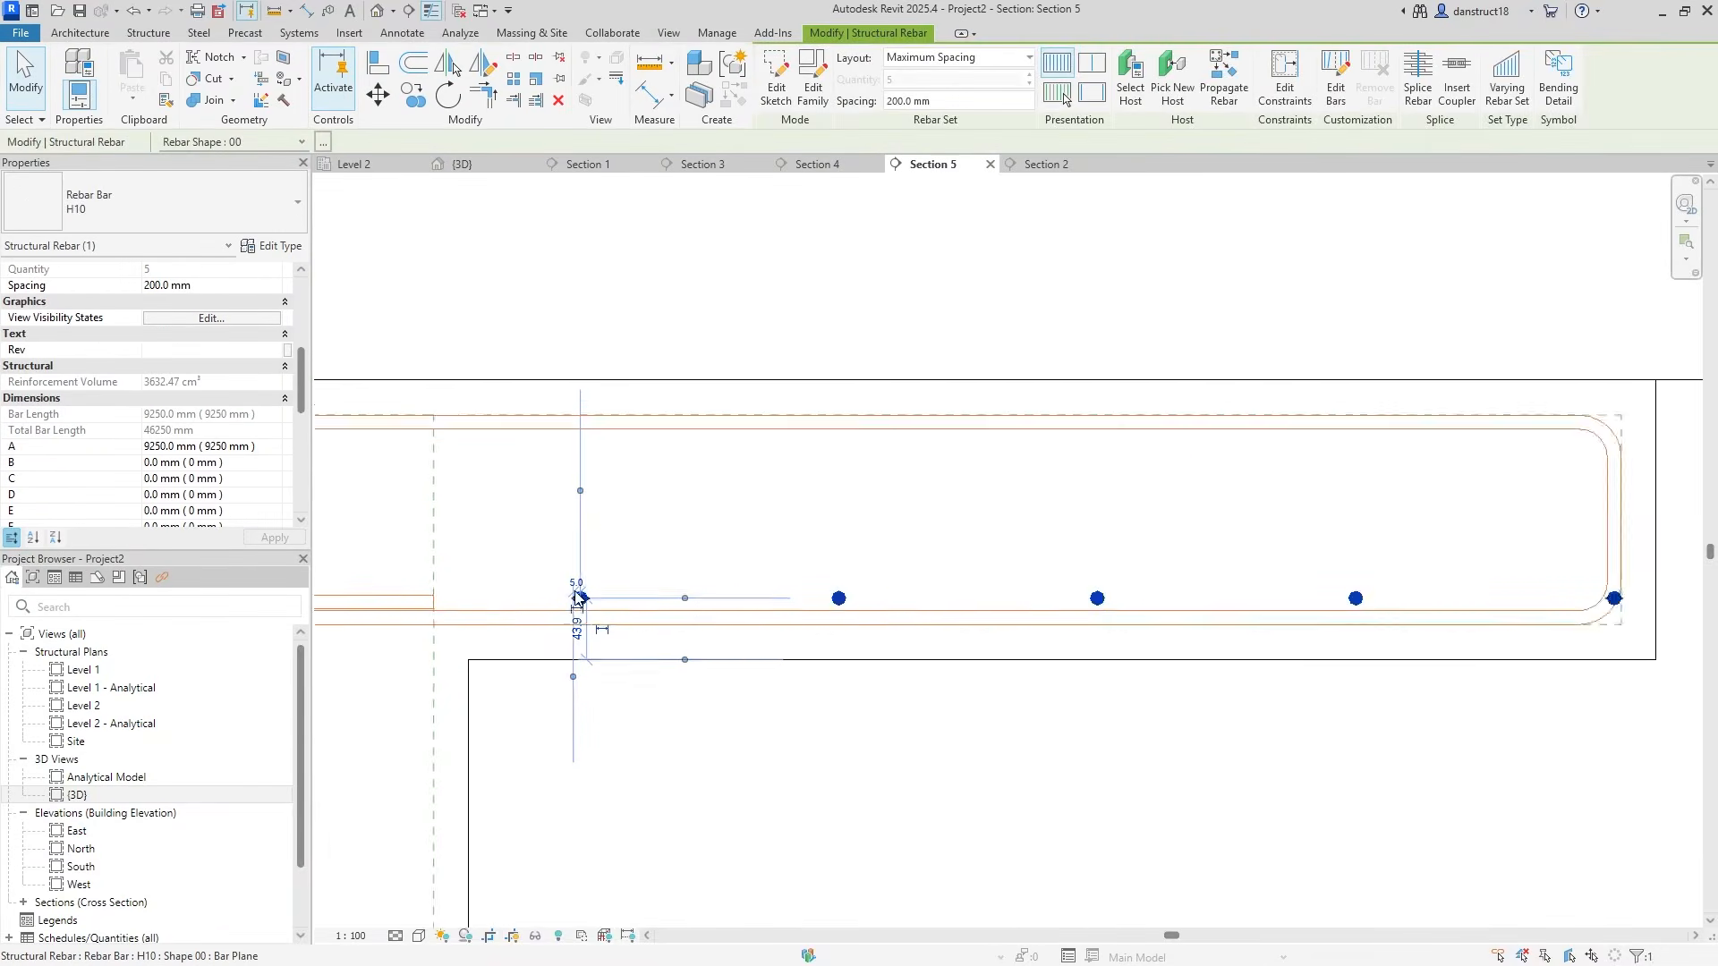
drag(571, 598, 478, 598)
scroll(474, 598, down, 3)
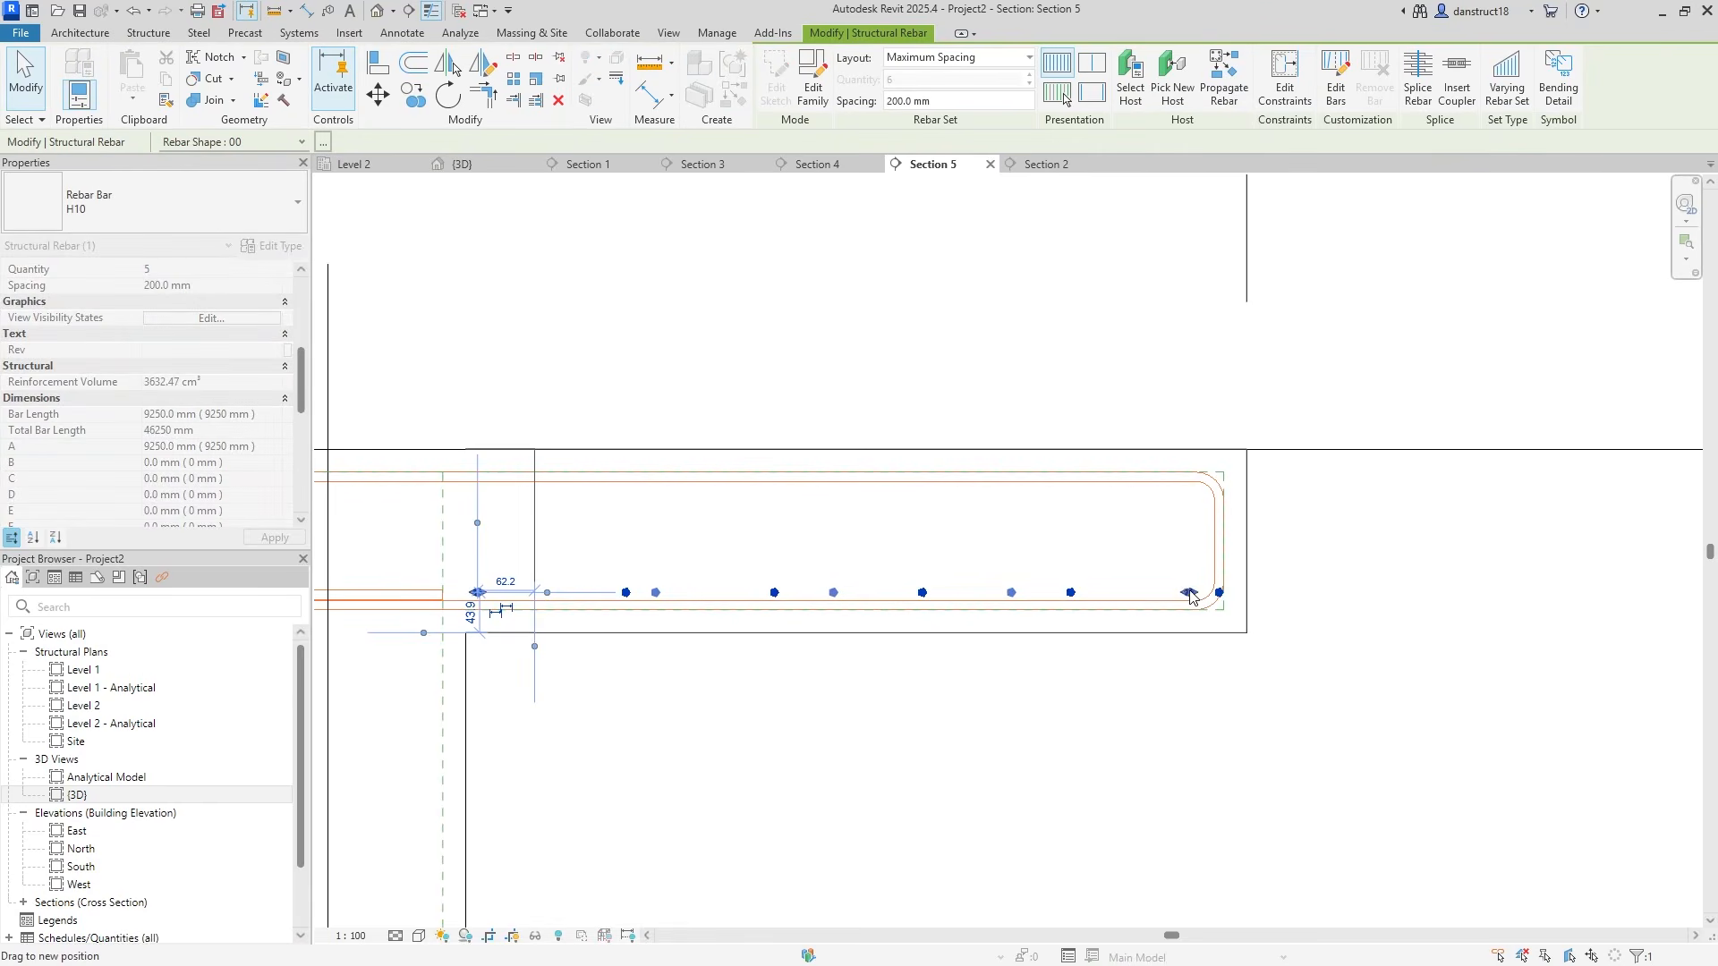
drag(1190, 593, 1189, 592)
scroll(1001, 535, down, 4)
middle_drag(889, 558, 1160, 584)
scroll(1096, 594, up, 2)
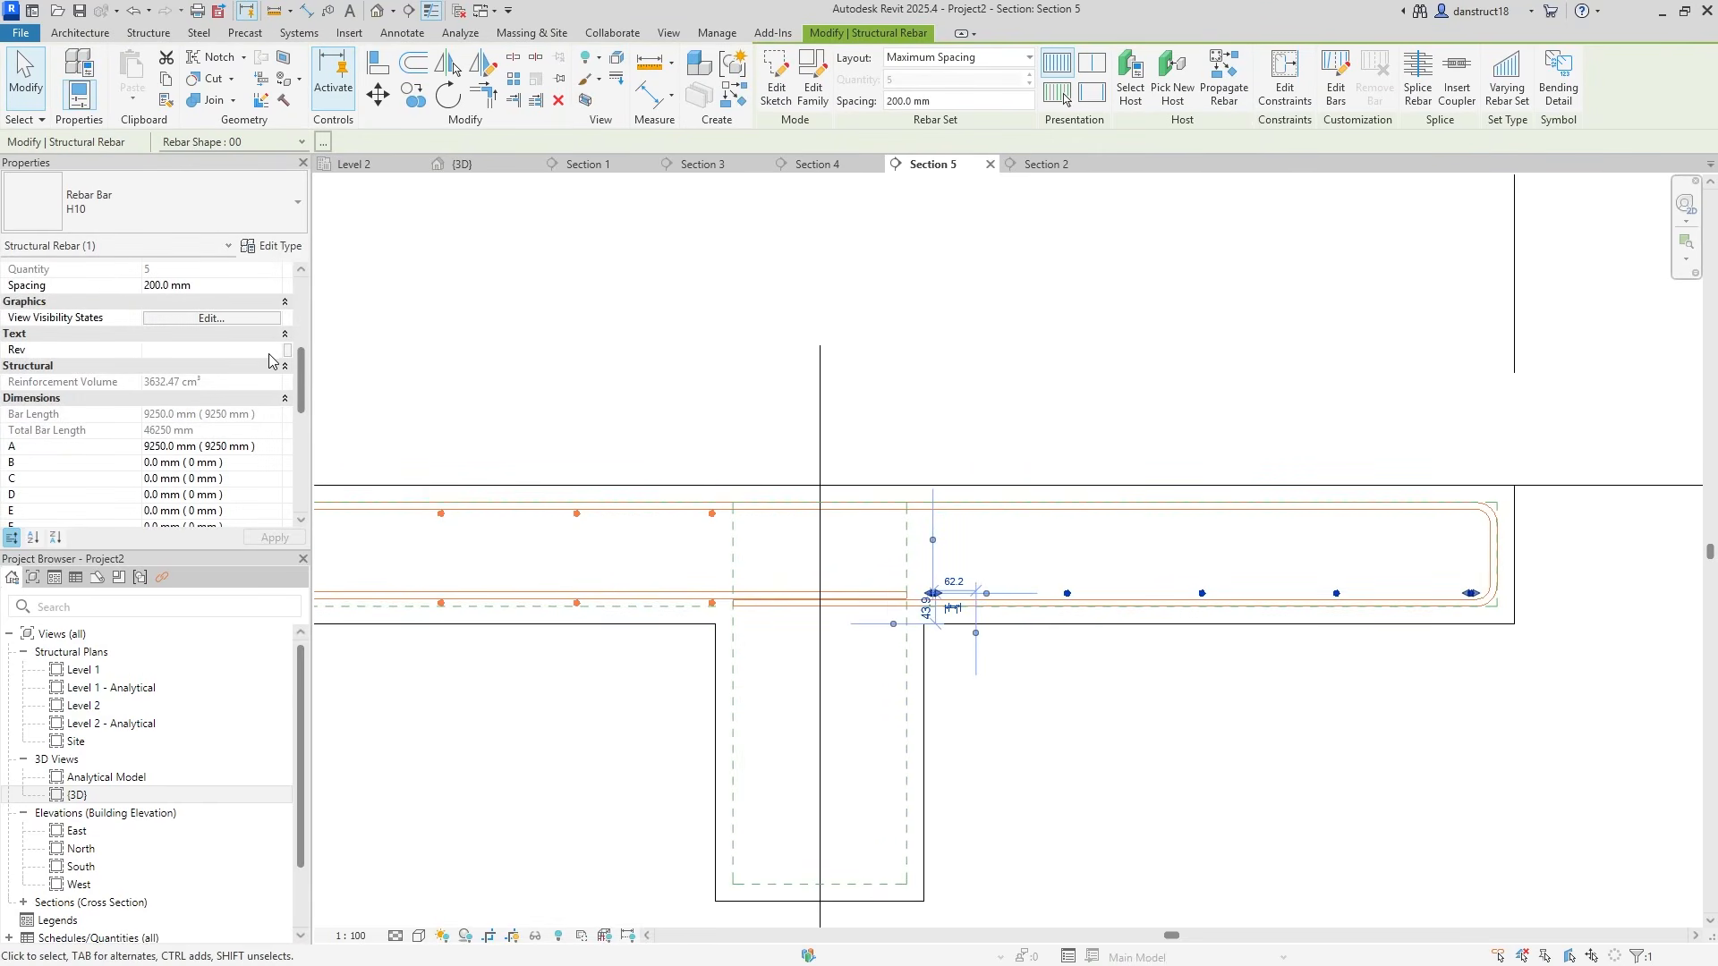
Assign Rebar Layer B2 to the cantilever's bottom distribution bars
drag(304, 383, 299, 483)
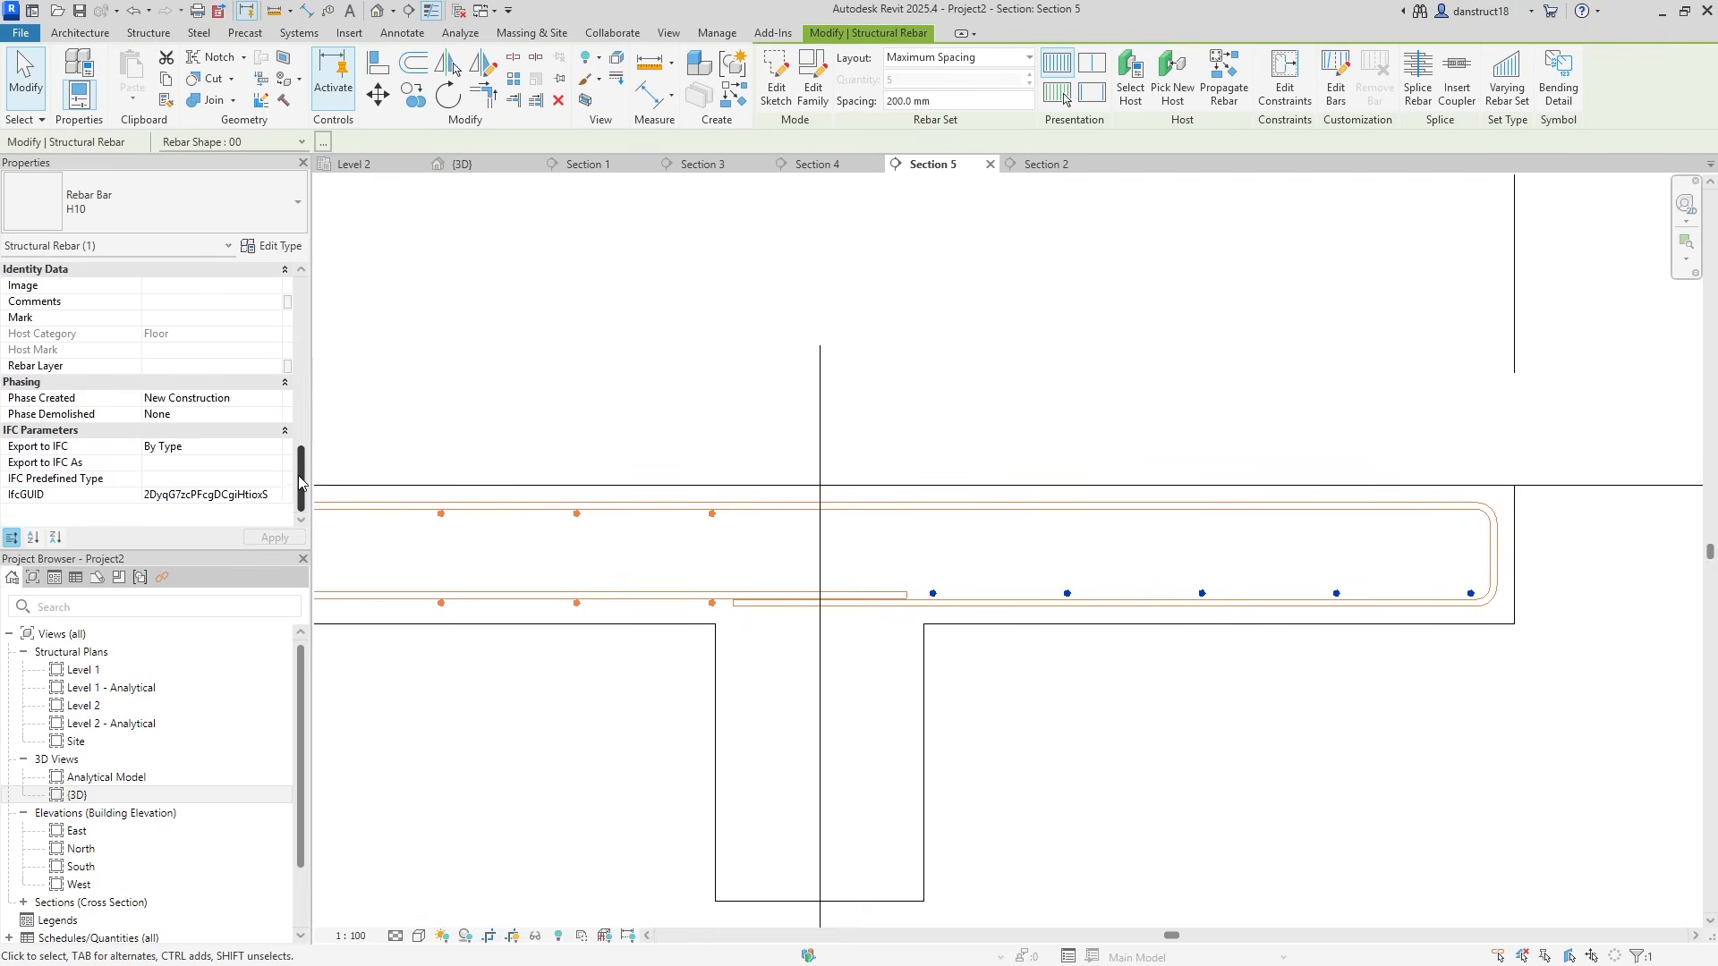
click(273, 369)
click(150, 396)
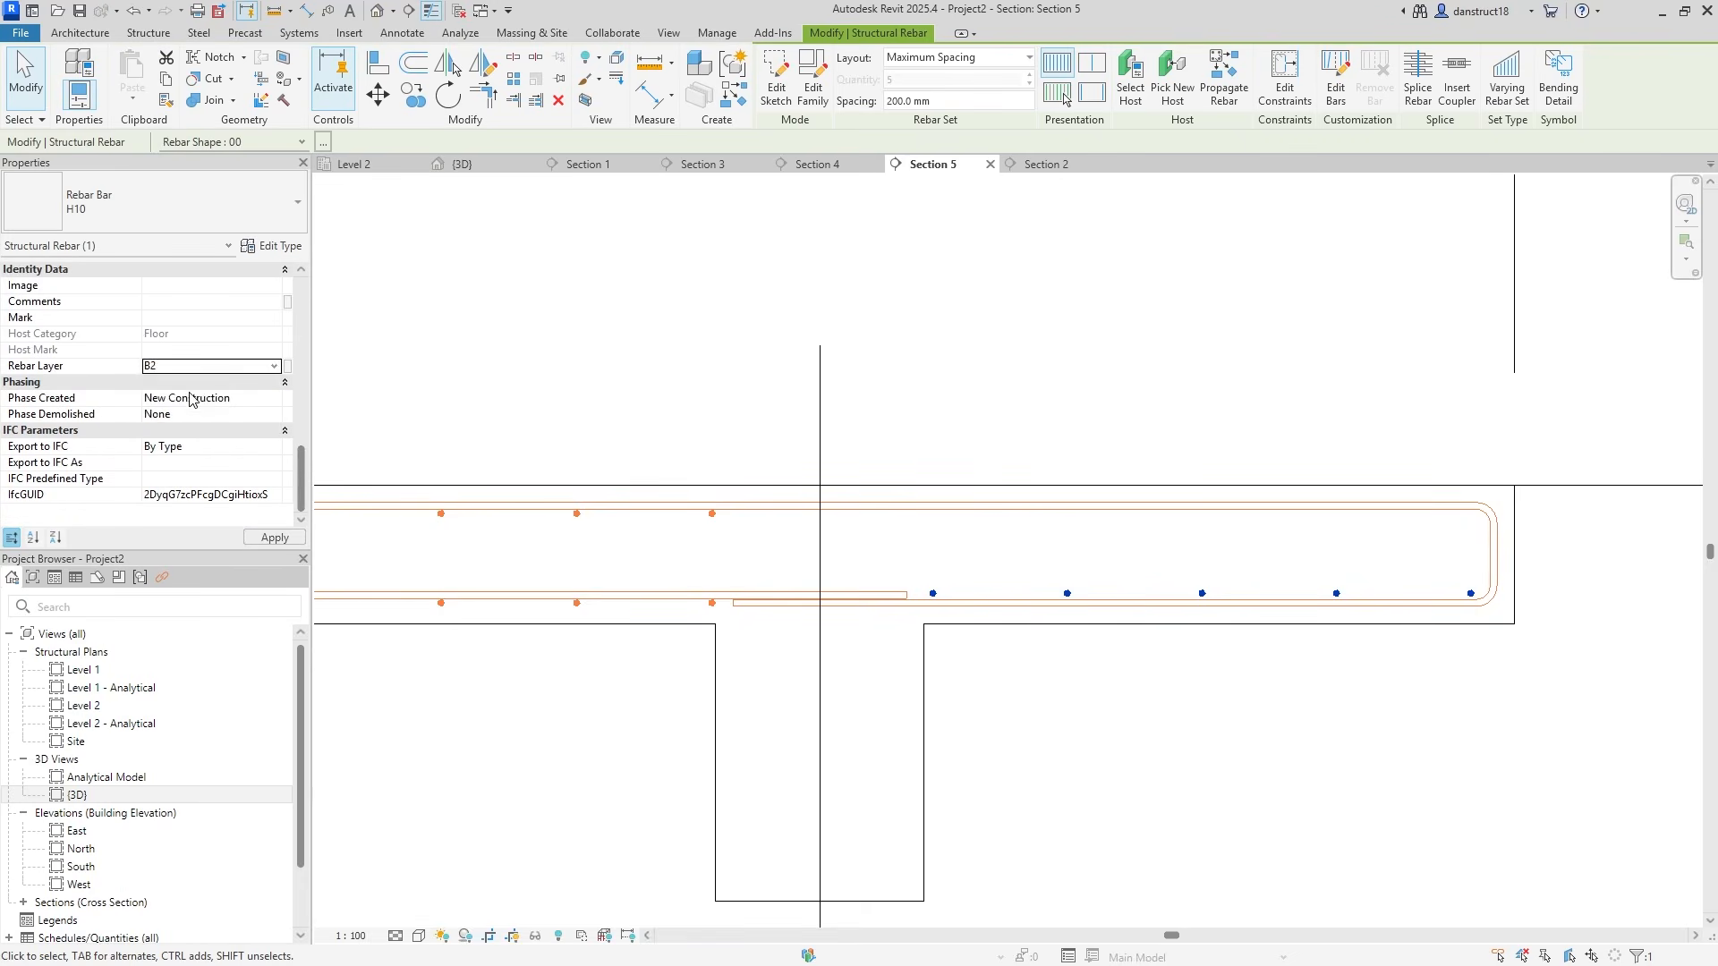
click(913, 388)
Extend the transverse top bar set from the Y1 beam across the cantilever to the U-bar's vertical leg at the slab edge
click(715, 530)
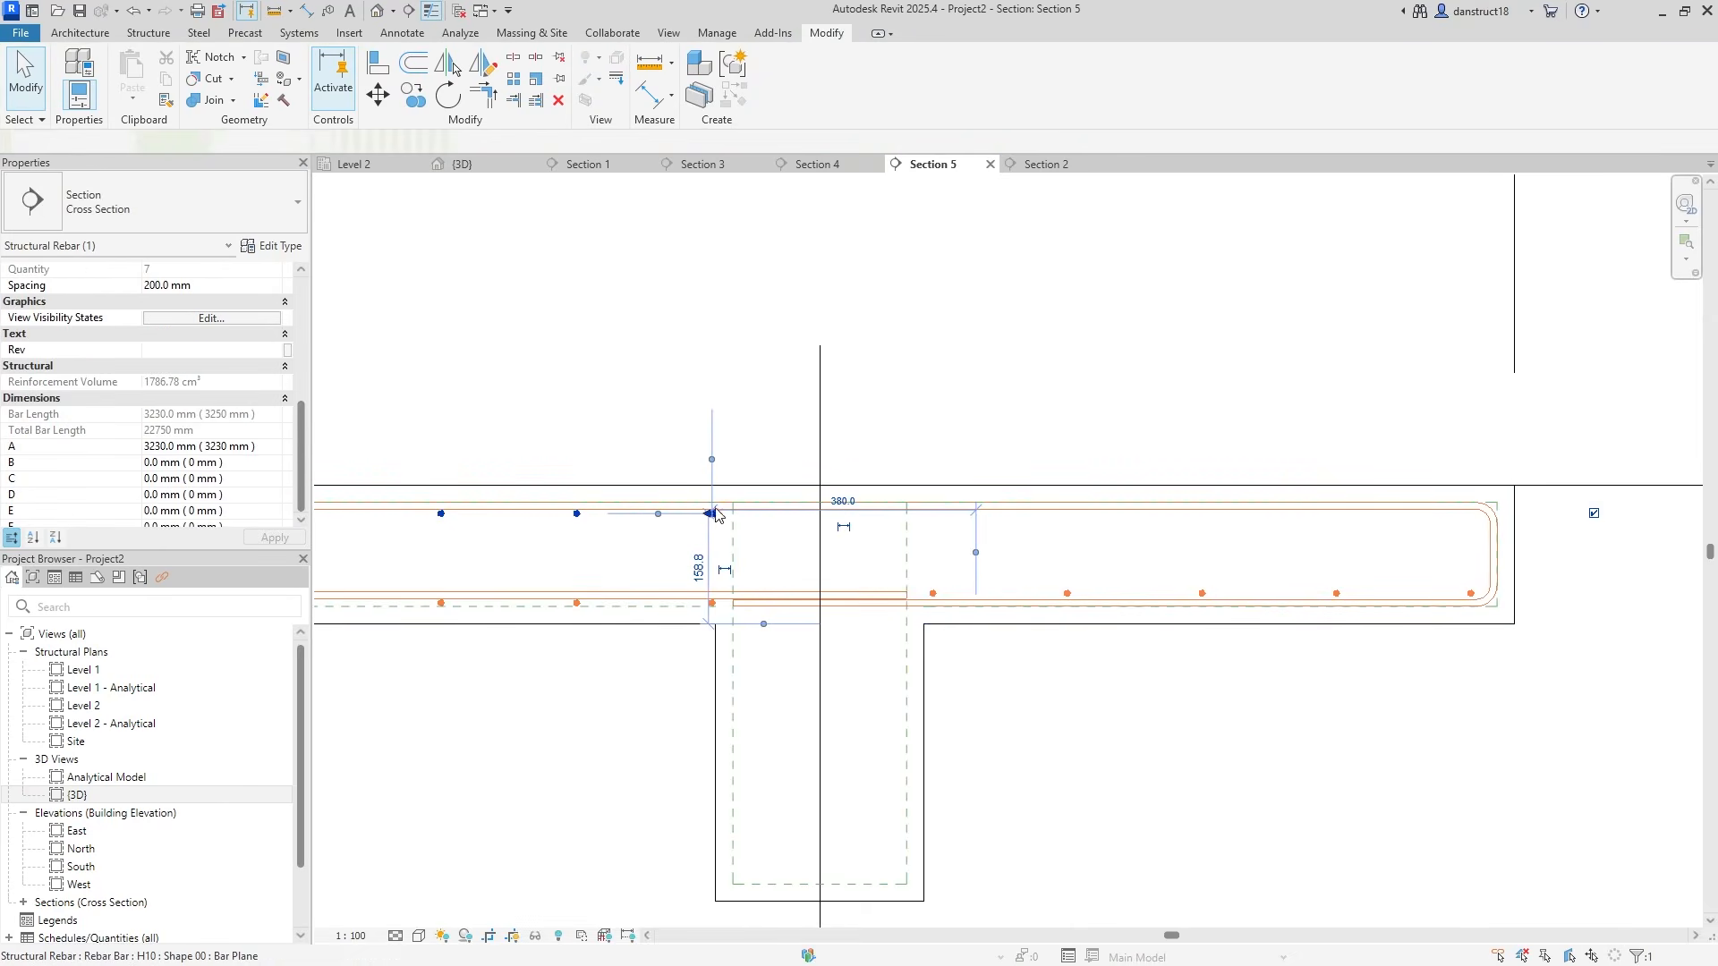
drag(716, 519, 1476, 525)
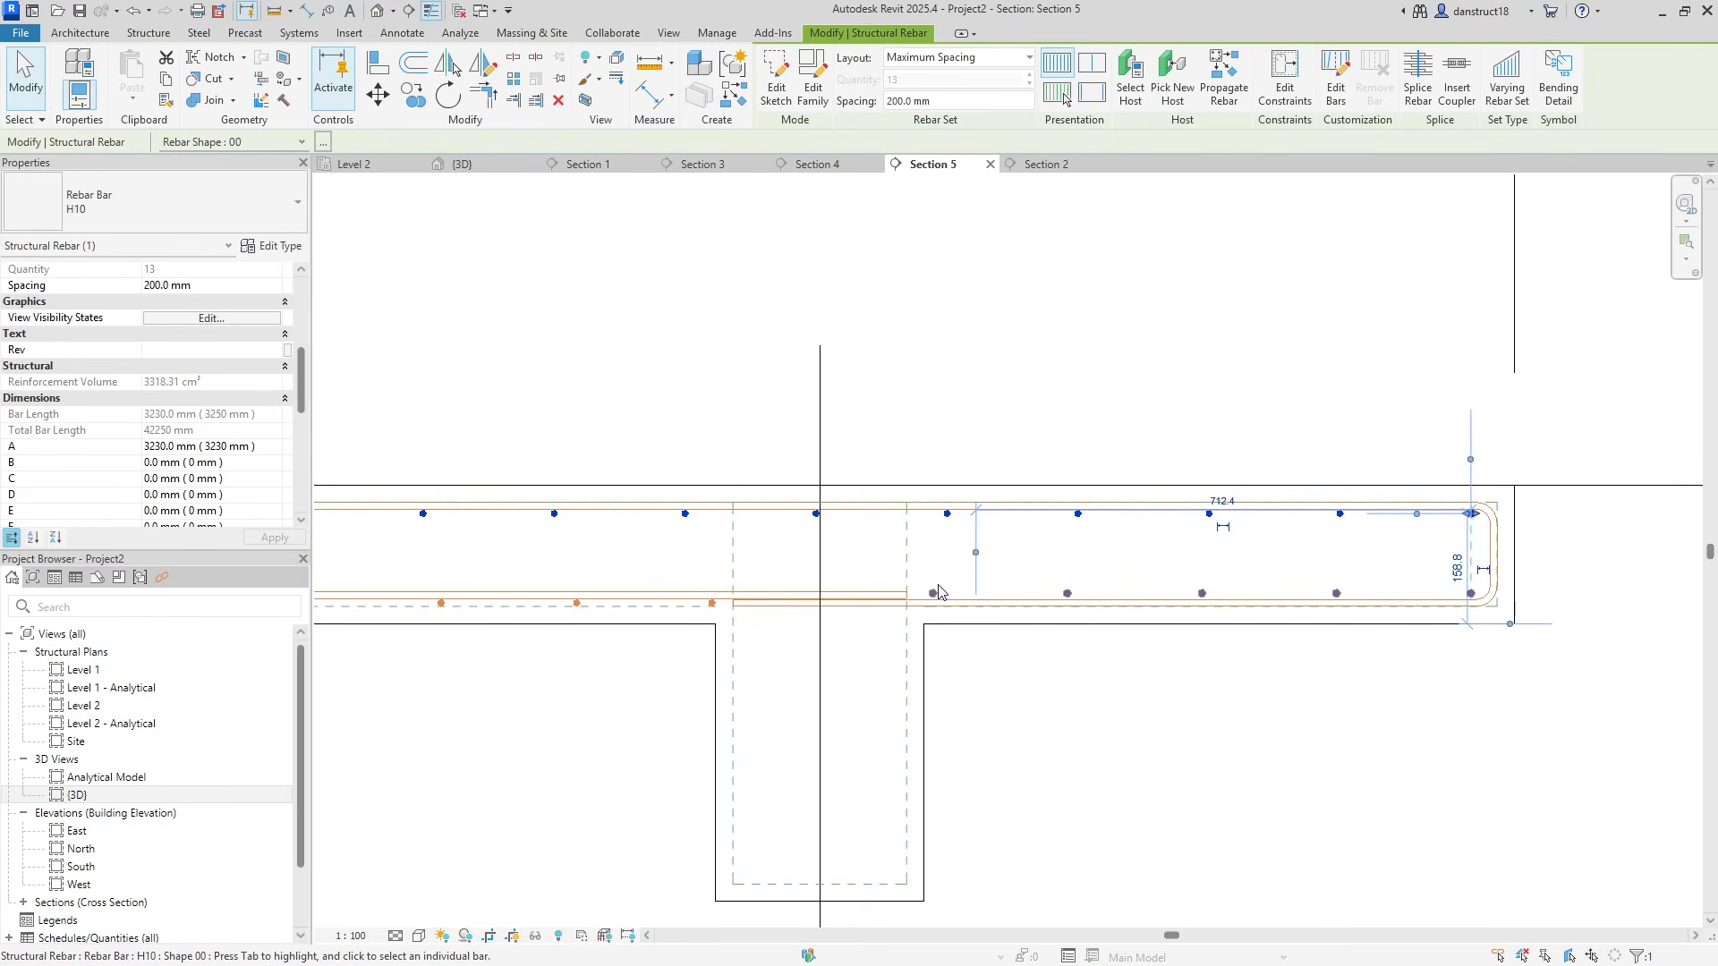
click(1172, 333)
scroll(1184, 325, down, 3)
middle_drag(1049, 354, 1120, 446)
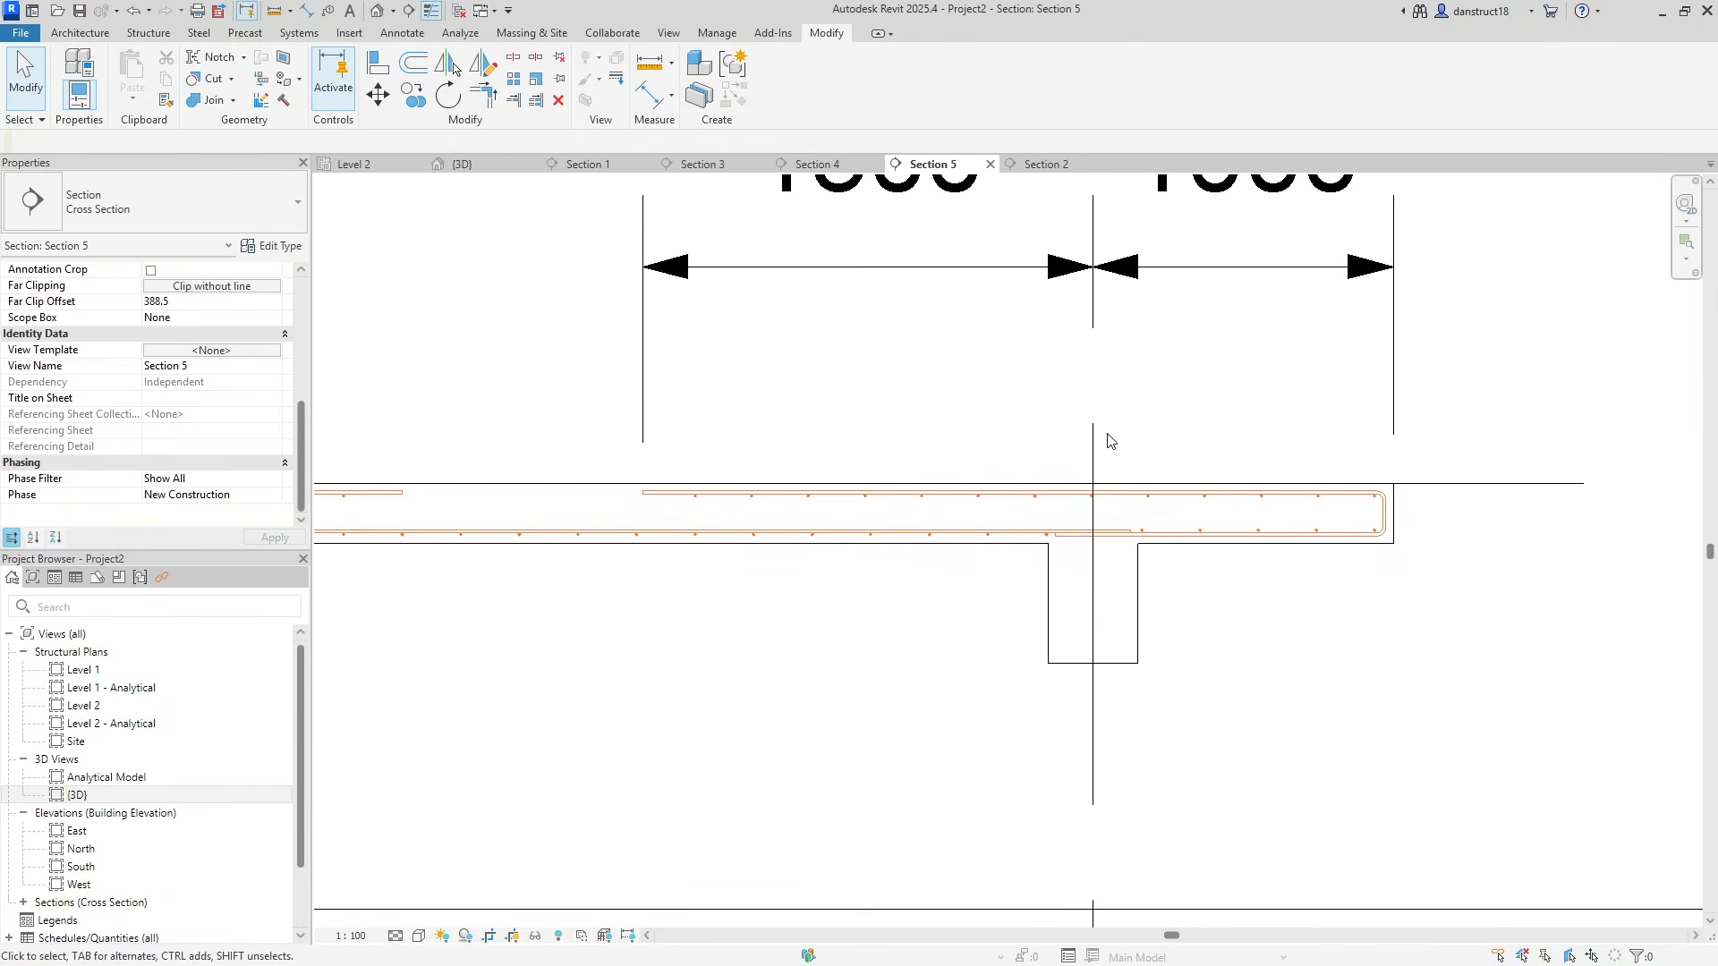
In the Level 2 plan, show the cantilever's bottom distribution bars unobscured in the Level 2 view
click(356, 166)
scroll(984, 825, up, 3)
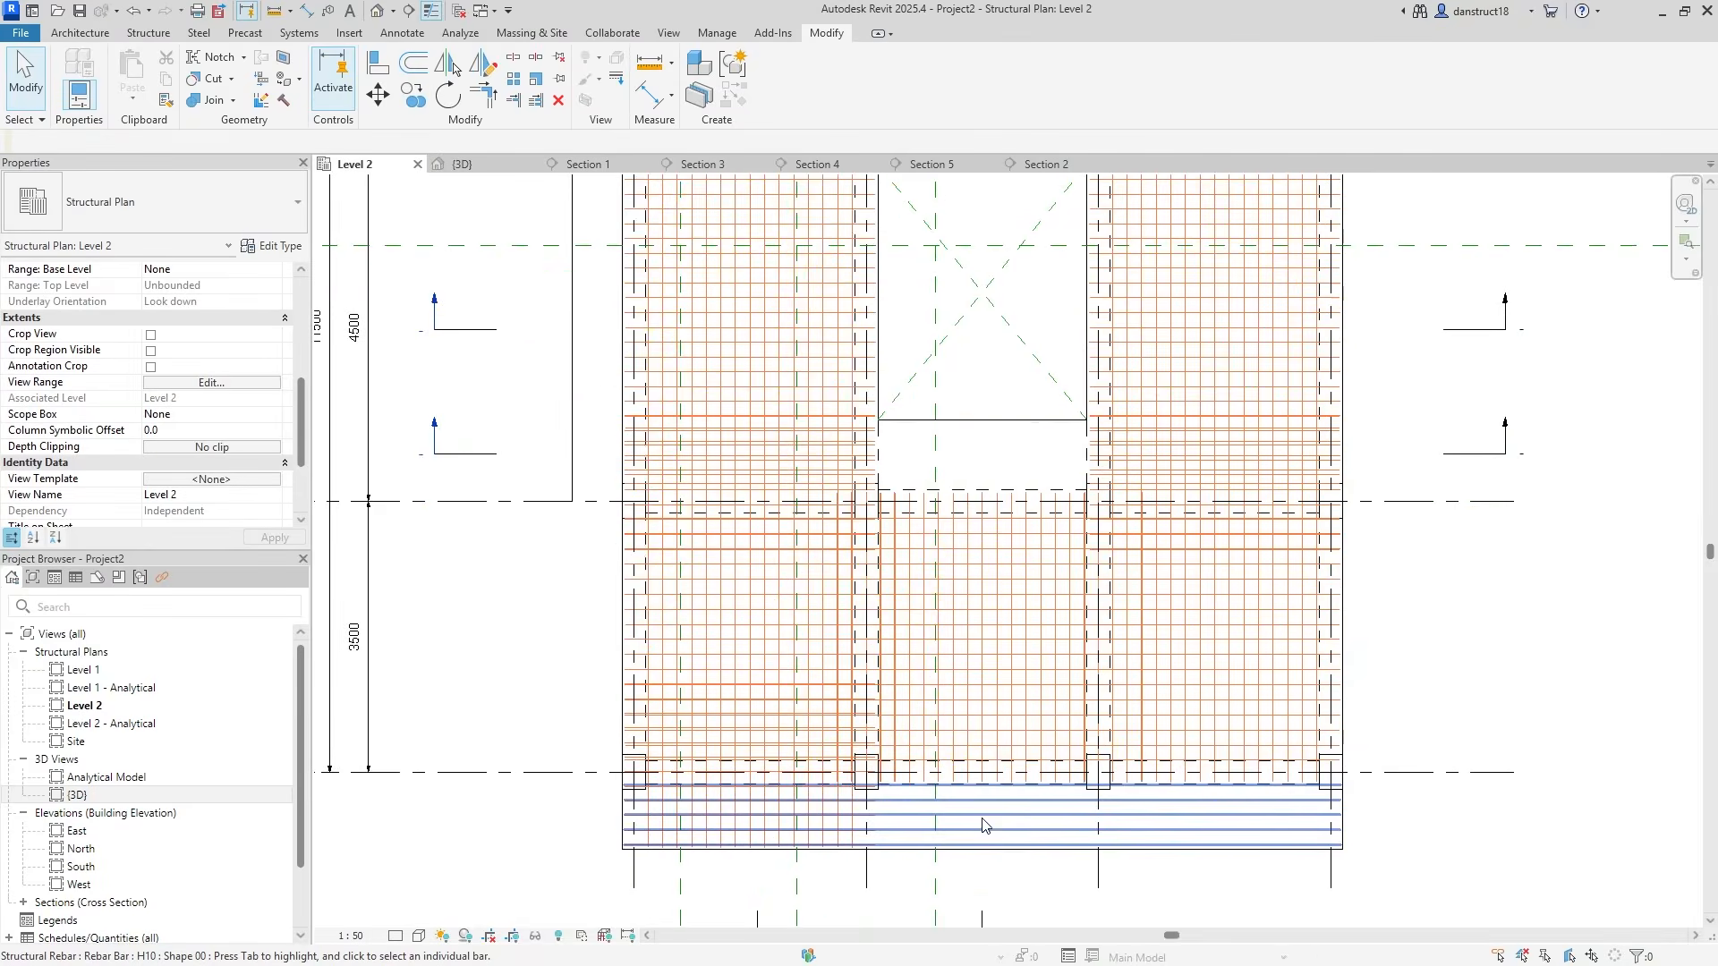
scroll(984, 825, up, 3)
click(1025, 674)
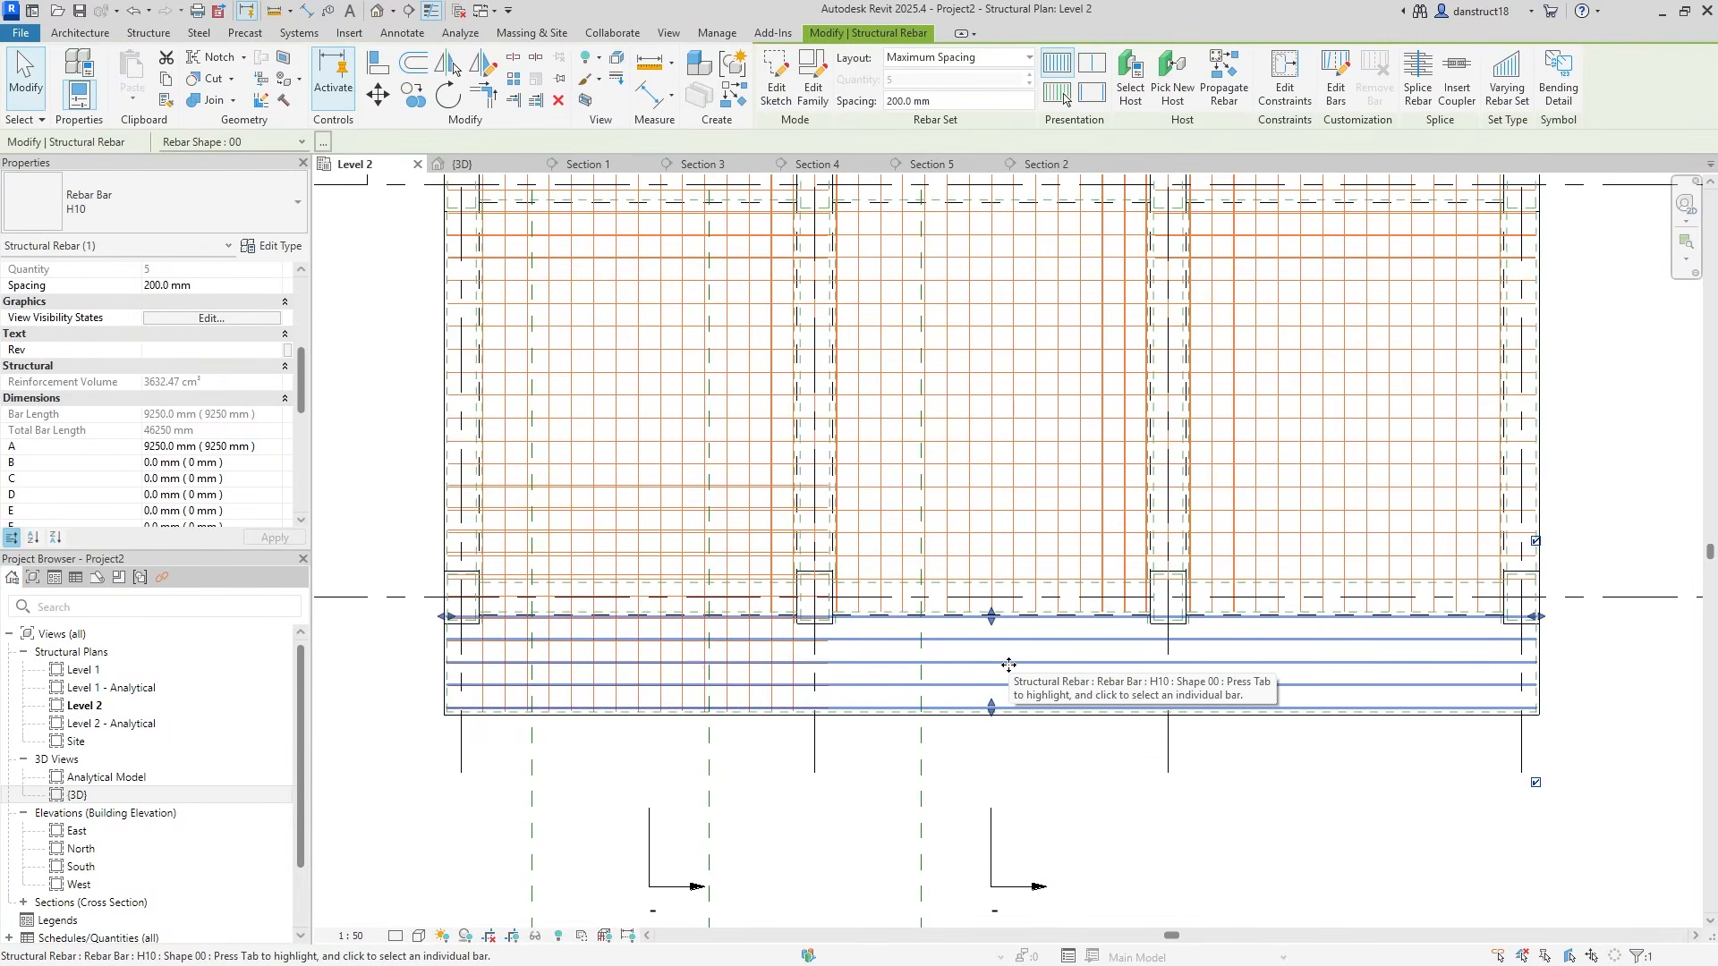
click(211, 318)
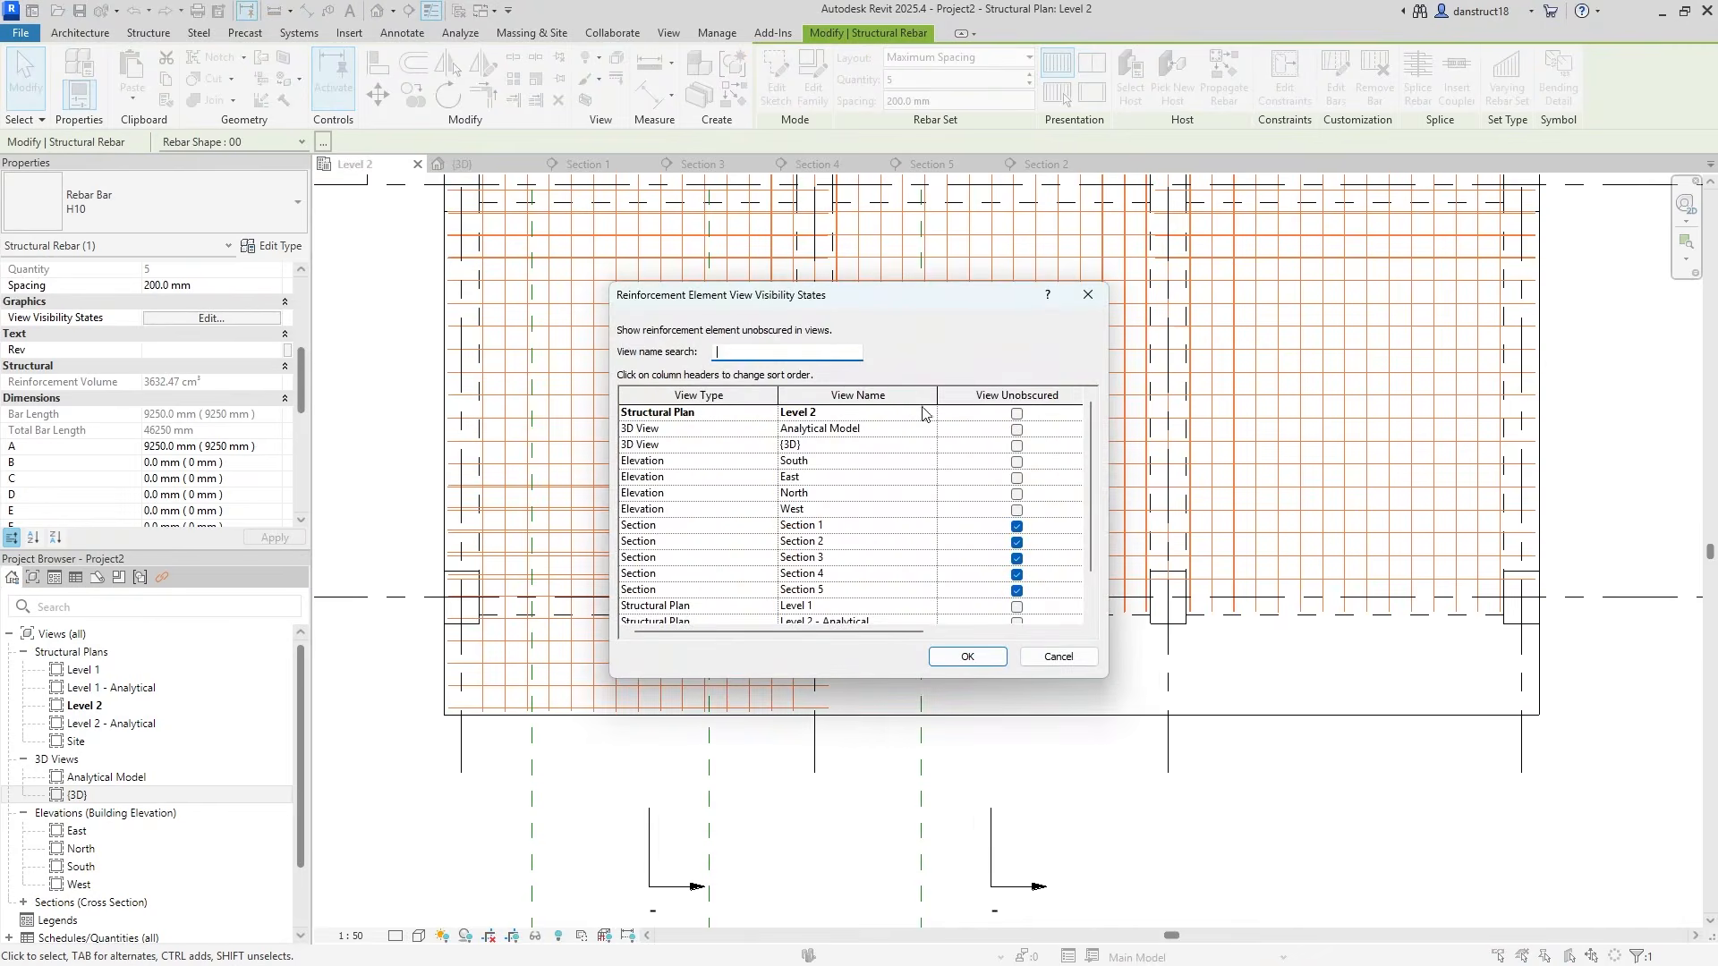
click(1016, 415)
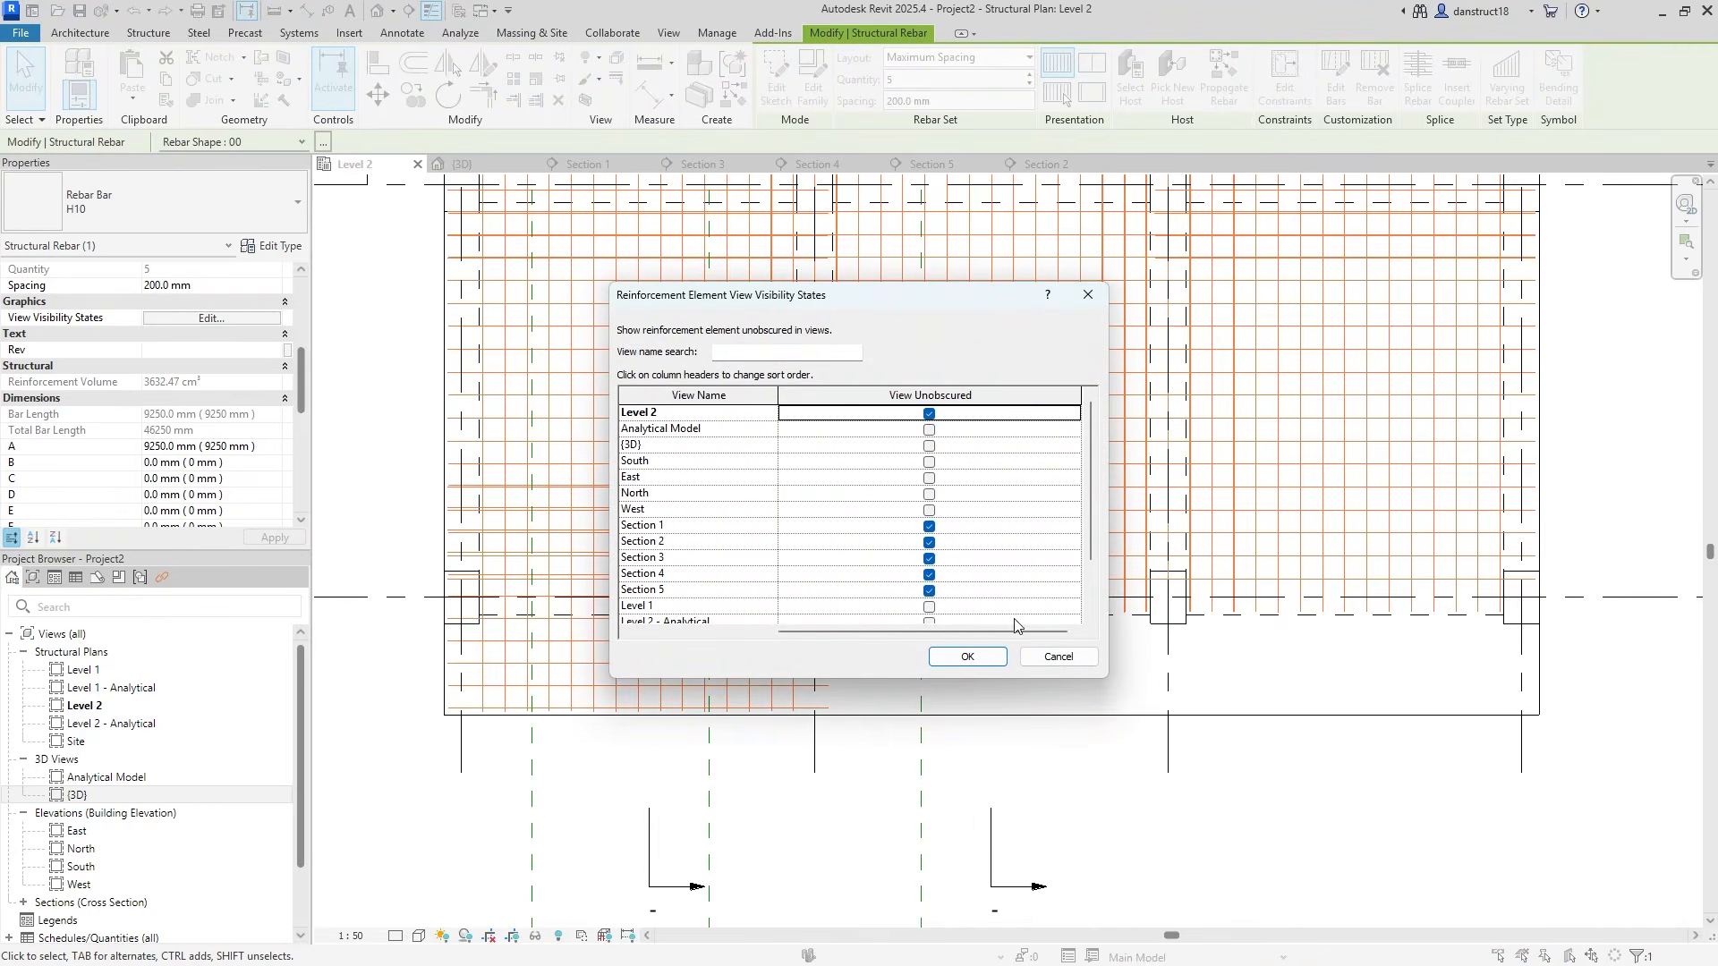
click(980, 658)
click(1060, 775)
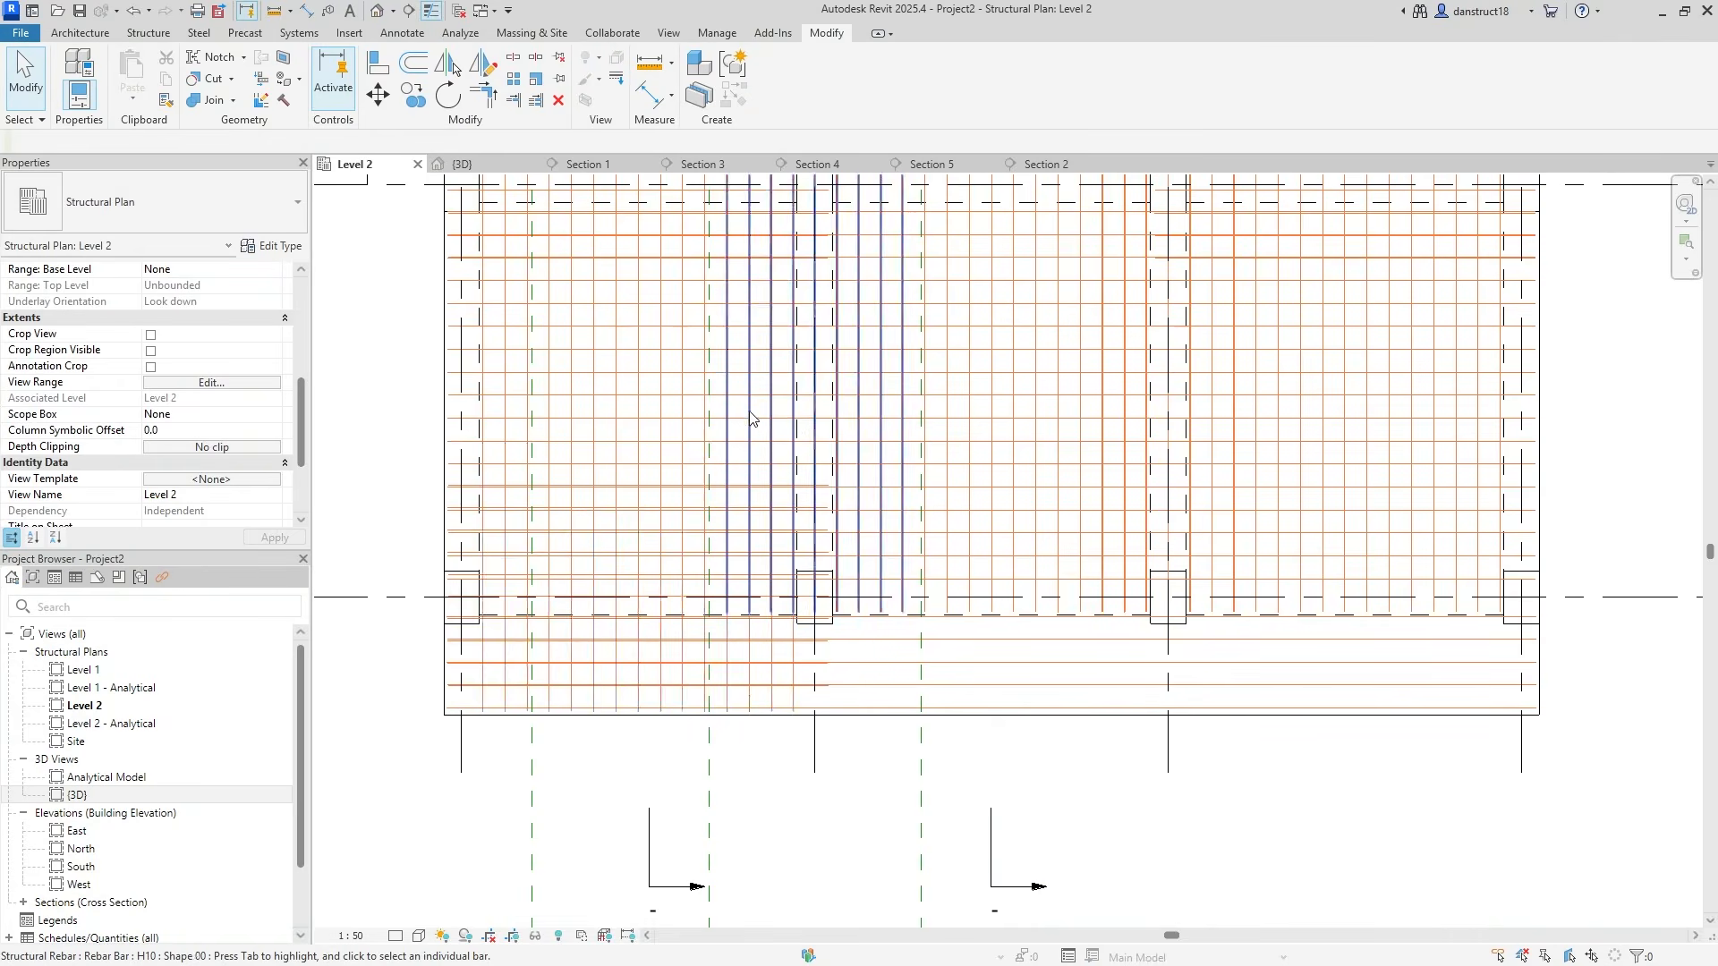
Copy the first bay's cantilever U-bar set into the middle and last bays, using the column grids as reference points
click(758, 458)
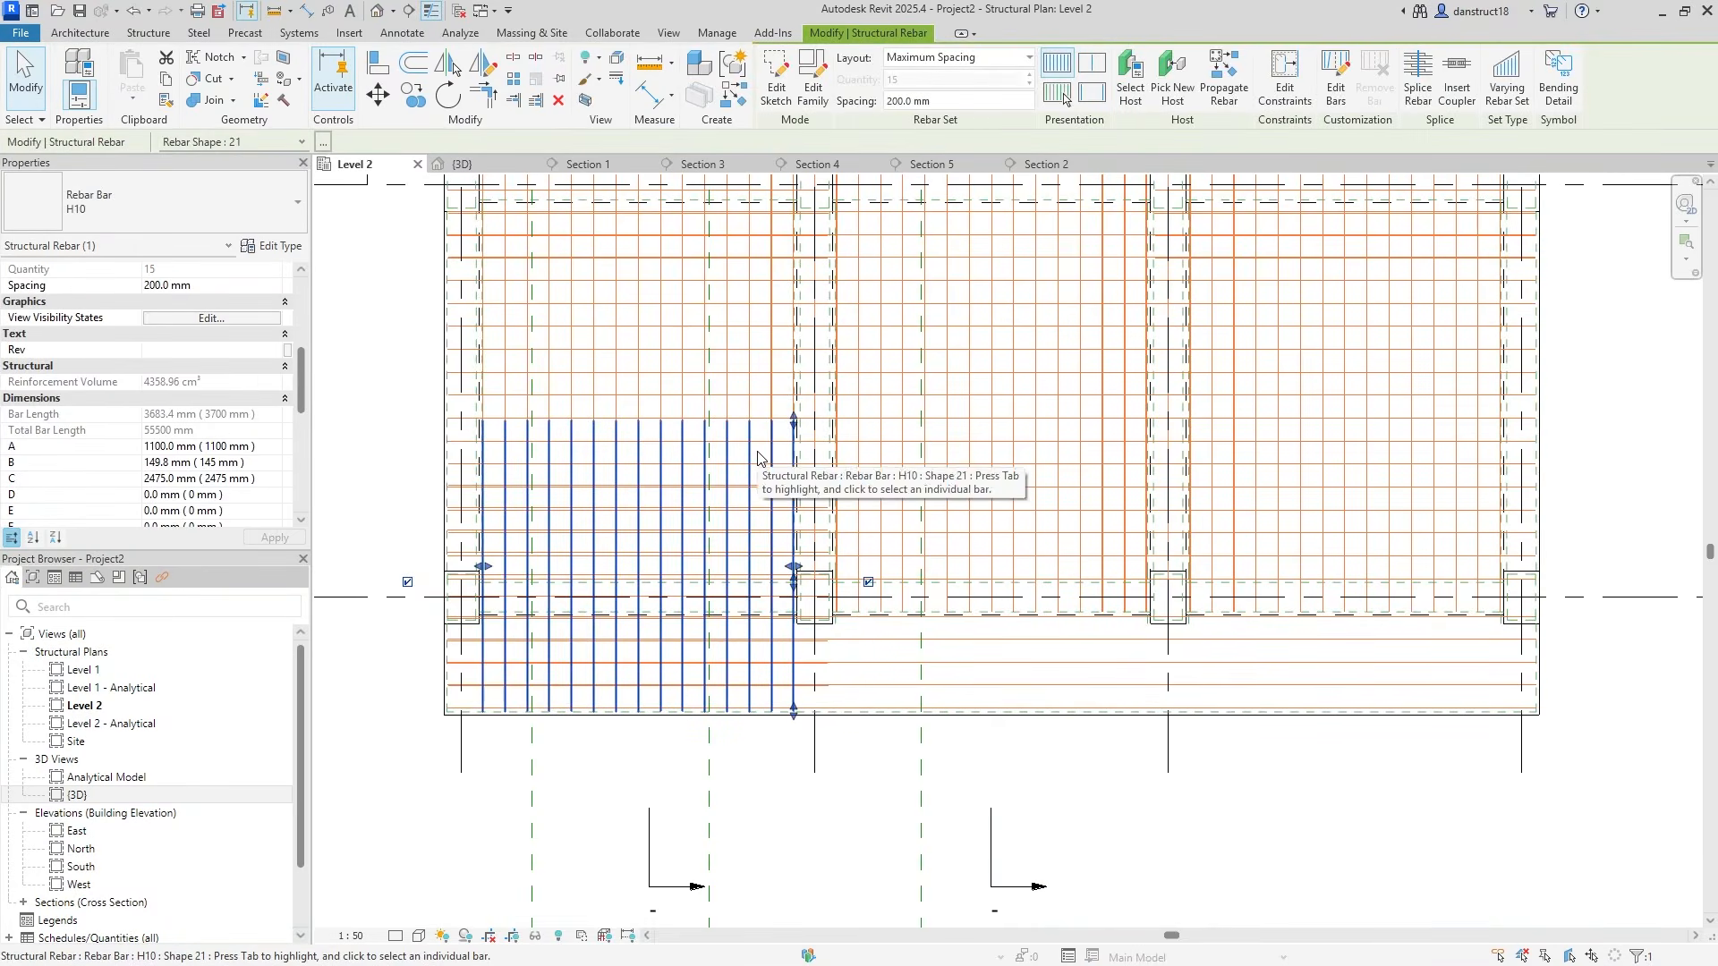
drag(301, 394, 309, 481)
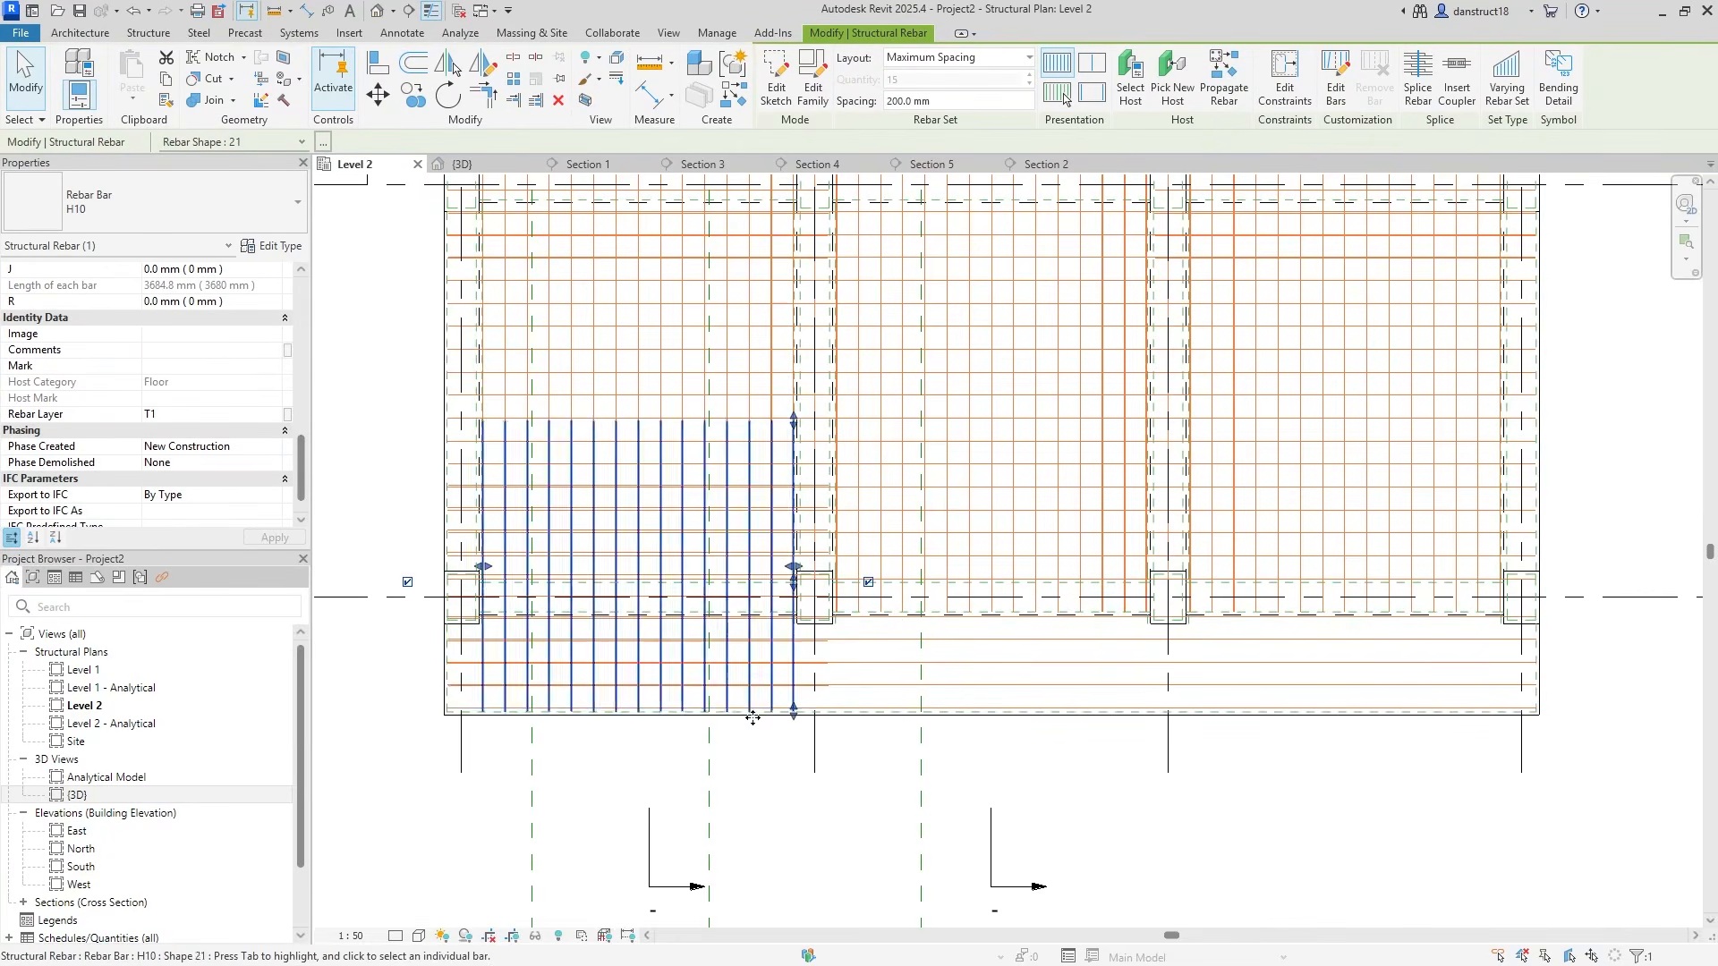
click(413, 94)
click(461, 750)
click(815, 749)
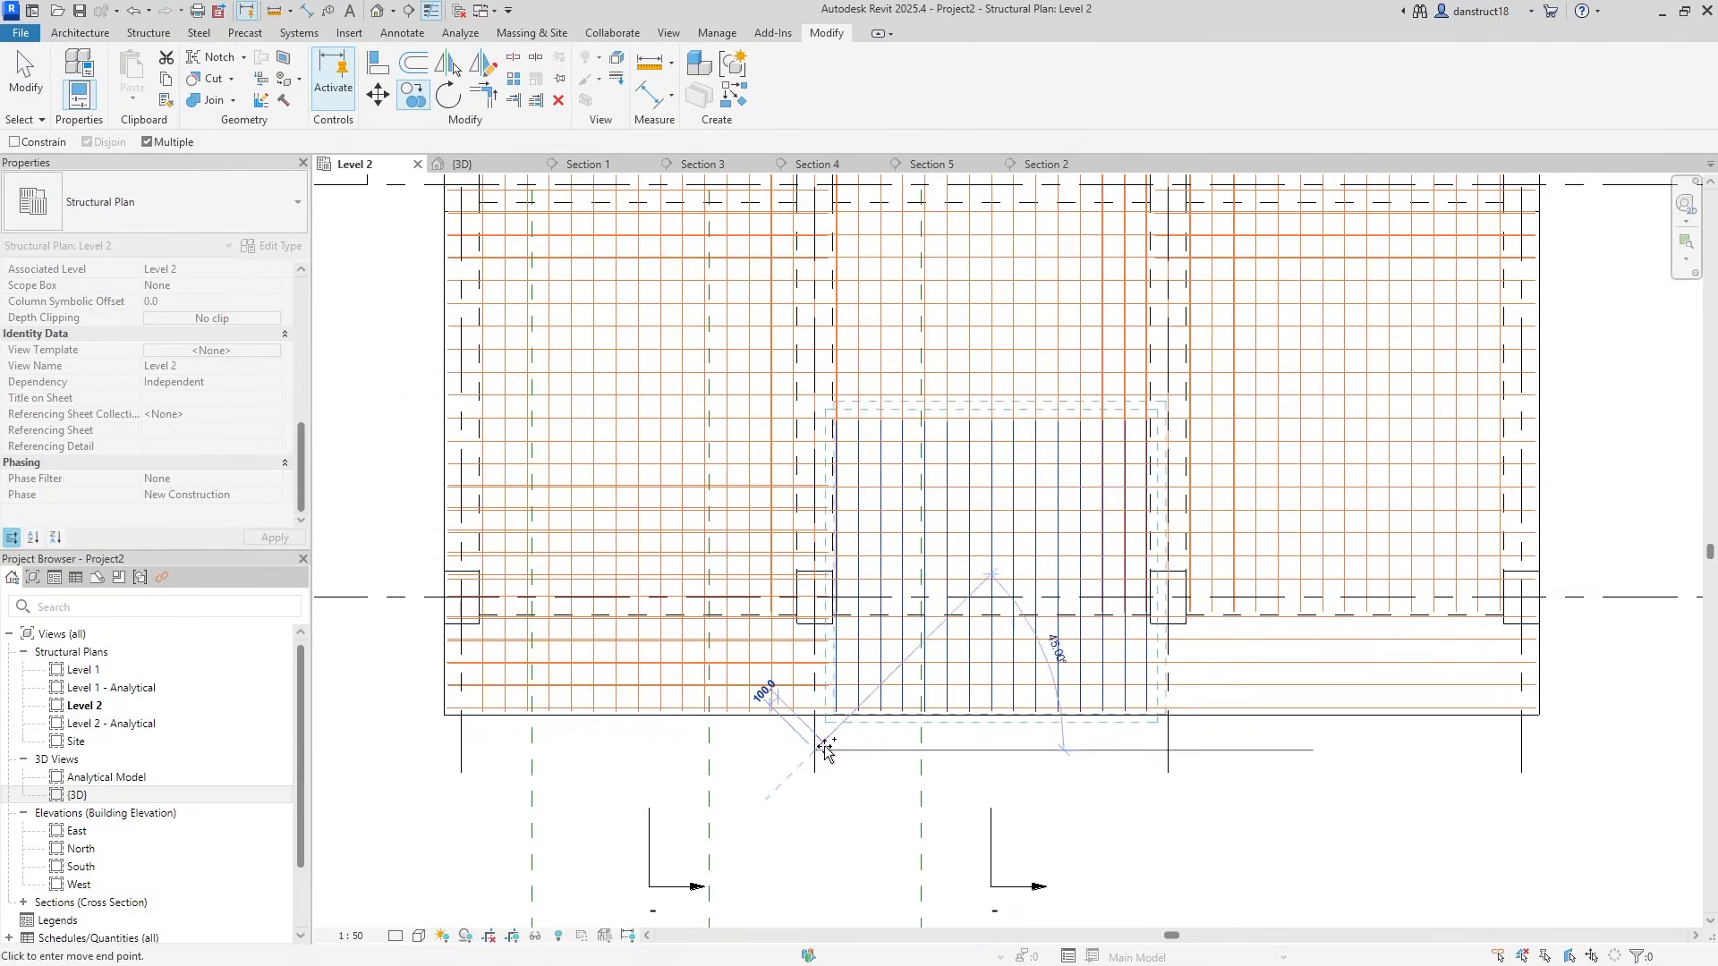
click(1162, 759)
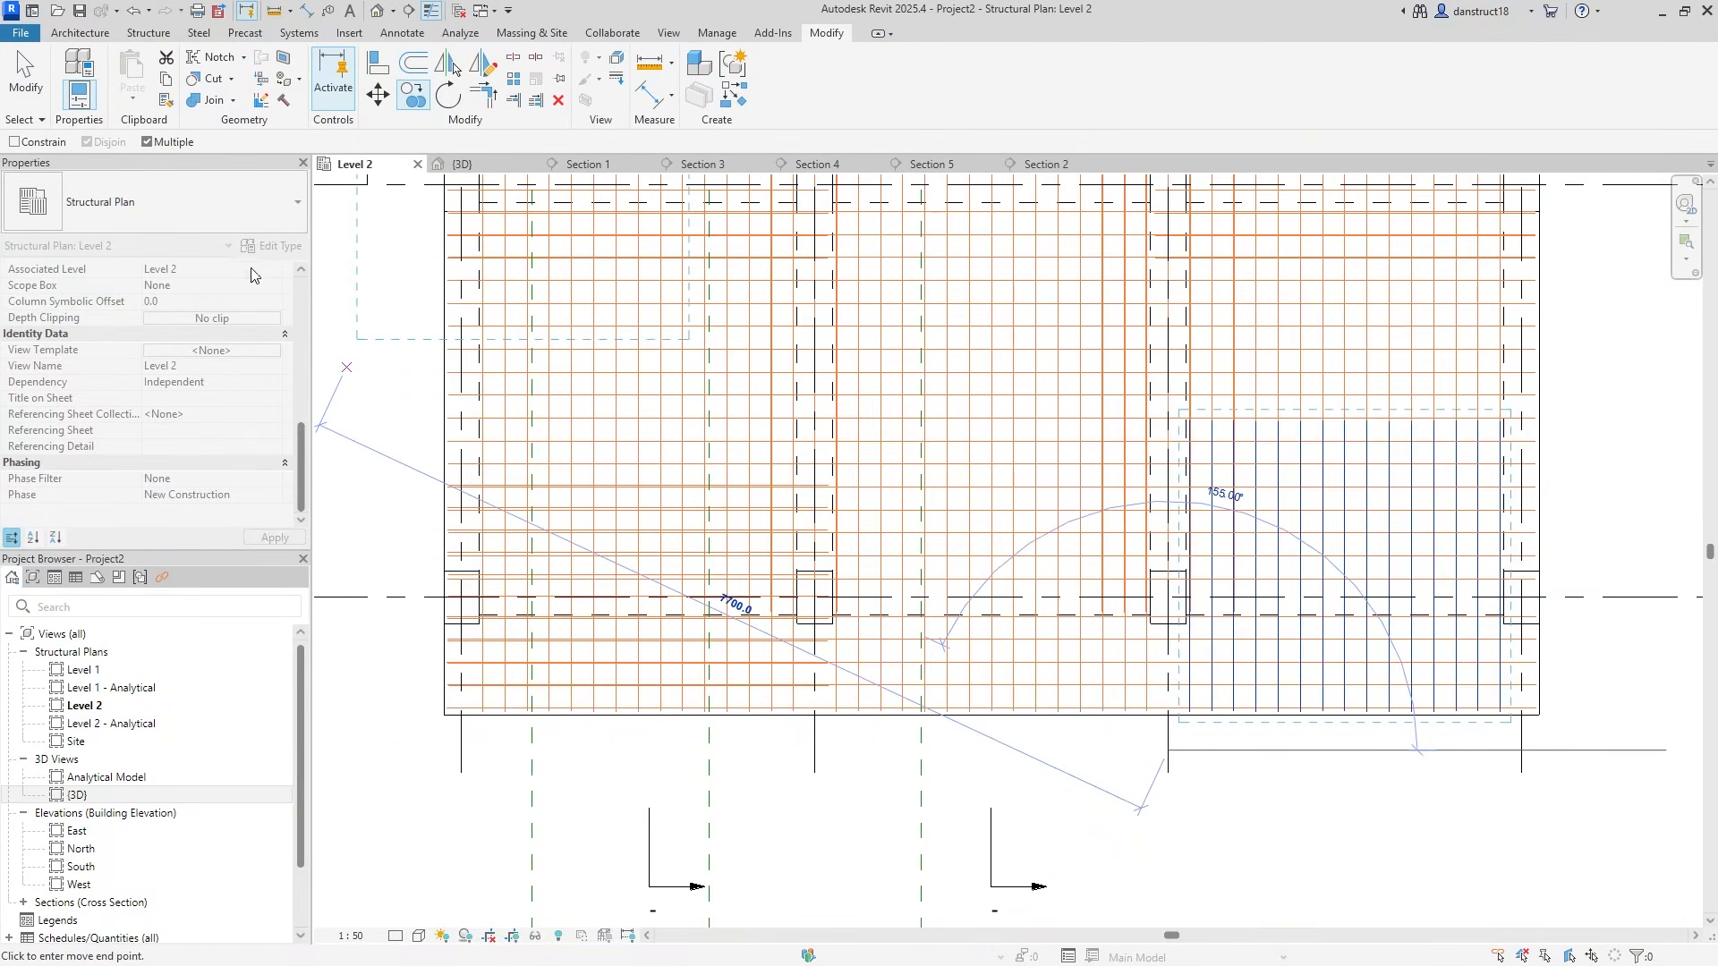
click(27, 81)
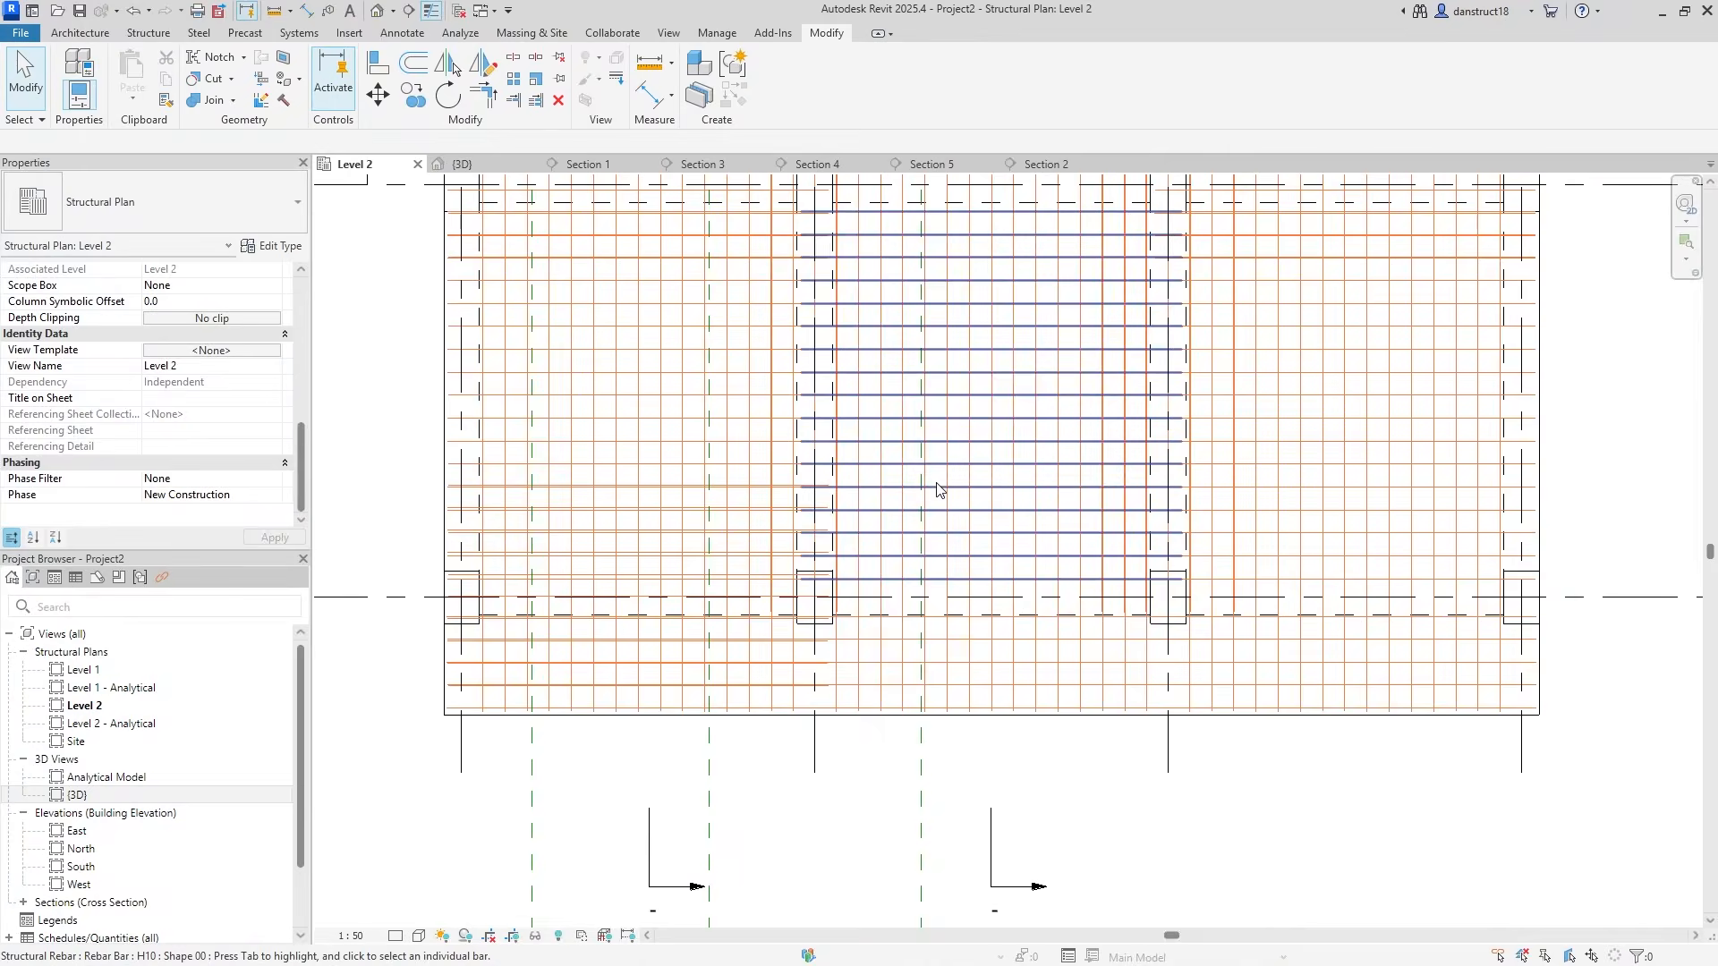
Check the Rebar Layer of the first bay's extended transverse top set and delete the short transverse top sets at Y1 in the middle and last bays
key(Tab)
key(Tab)
key(Tab)
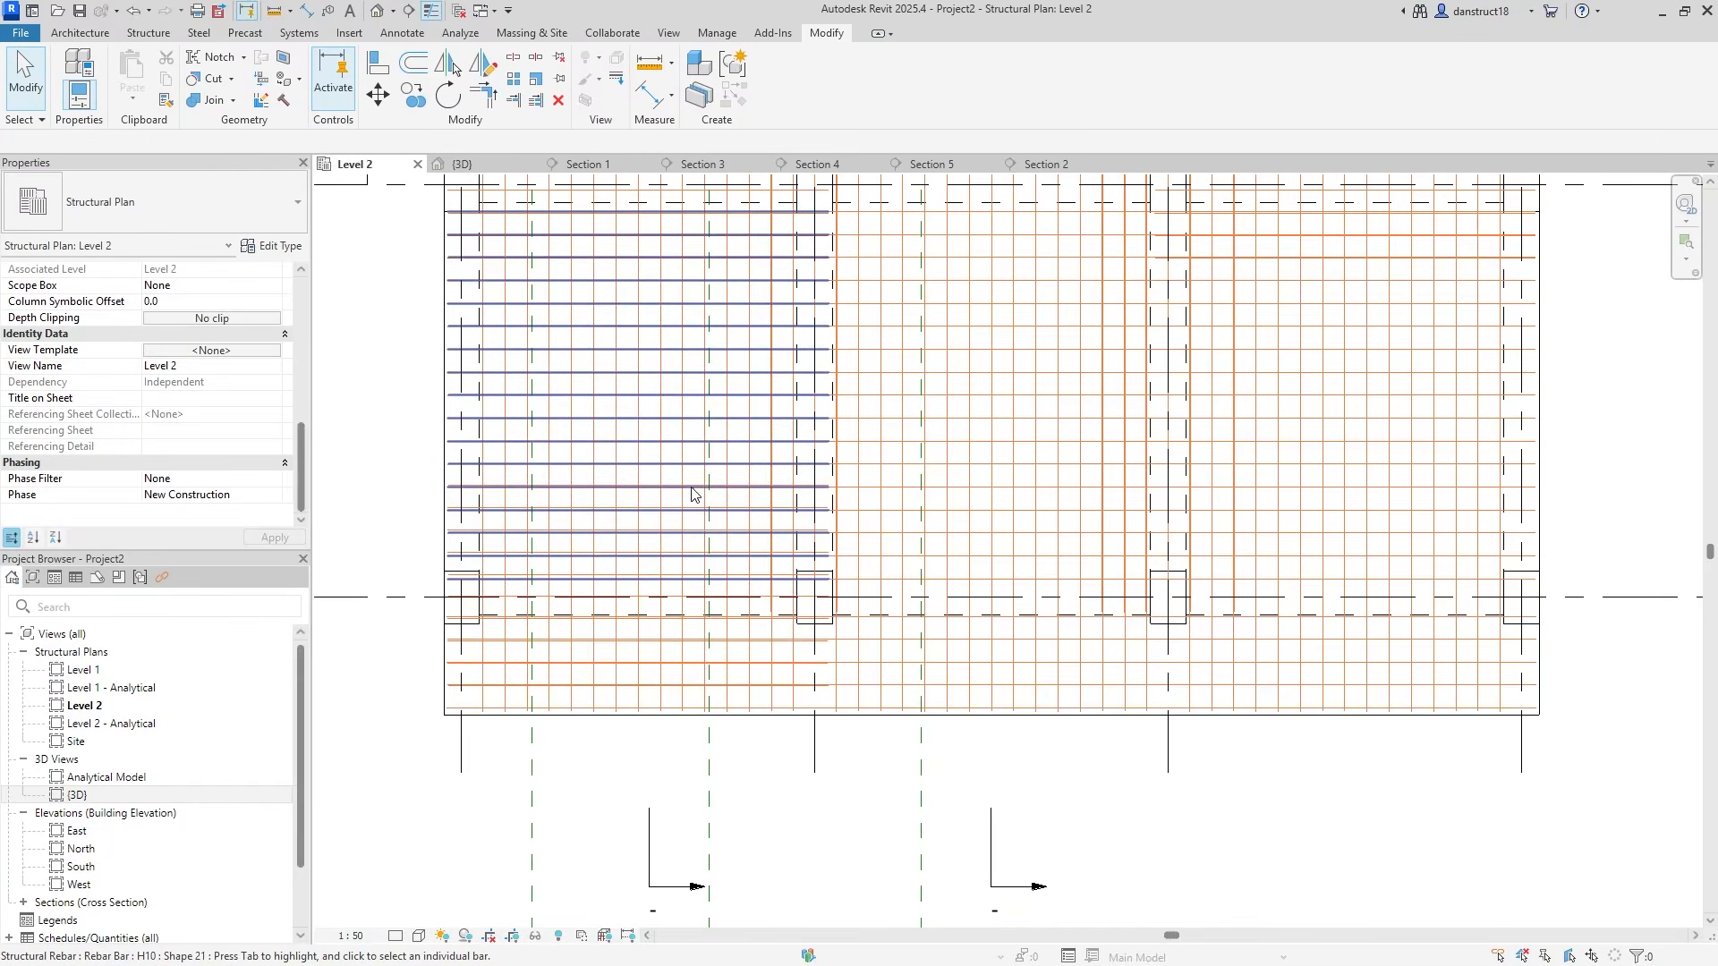
click(696, 536)
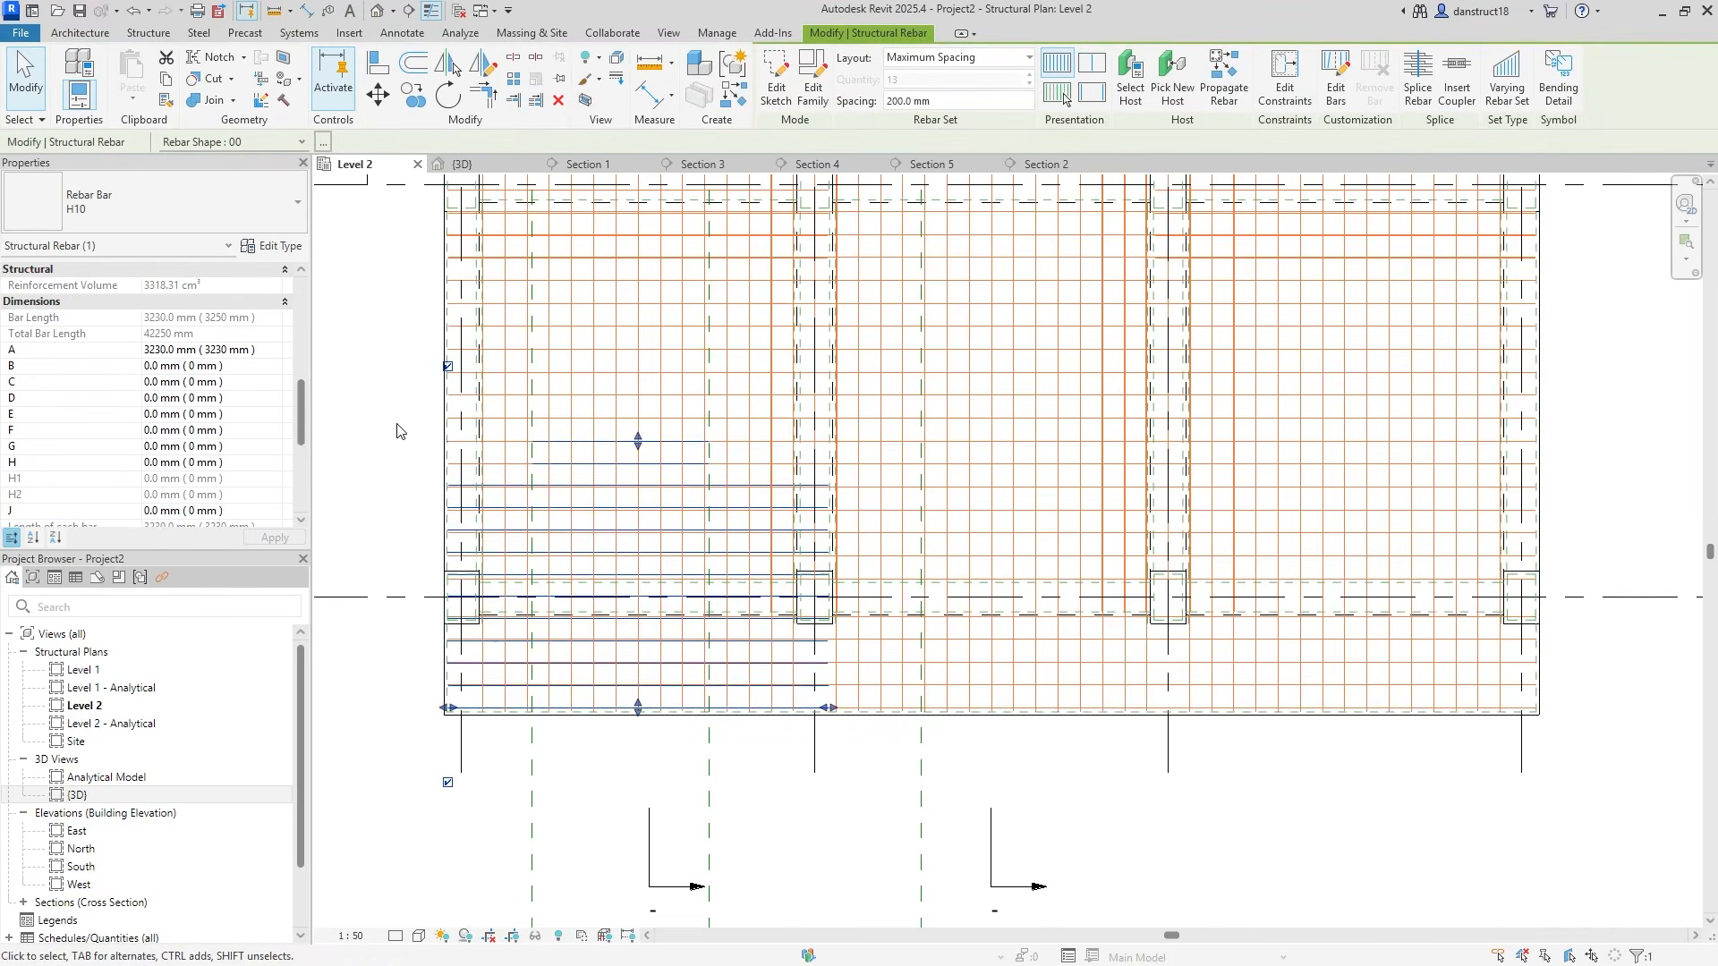
drag(305, 416, 258, 459)
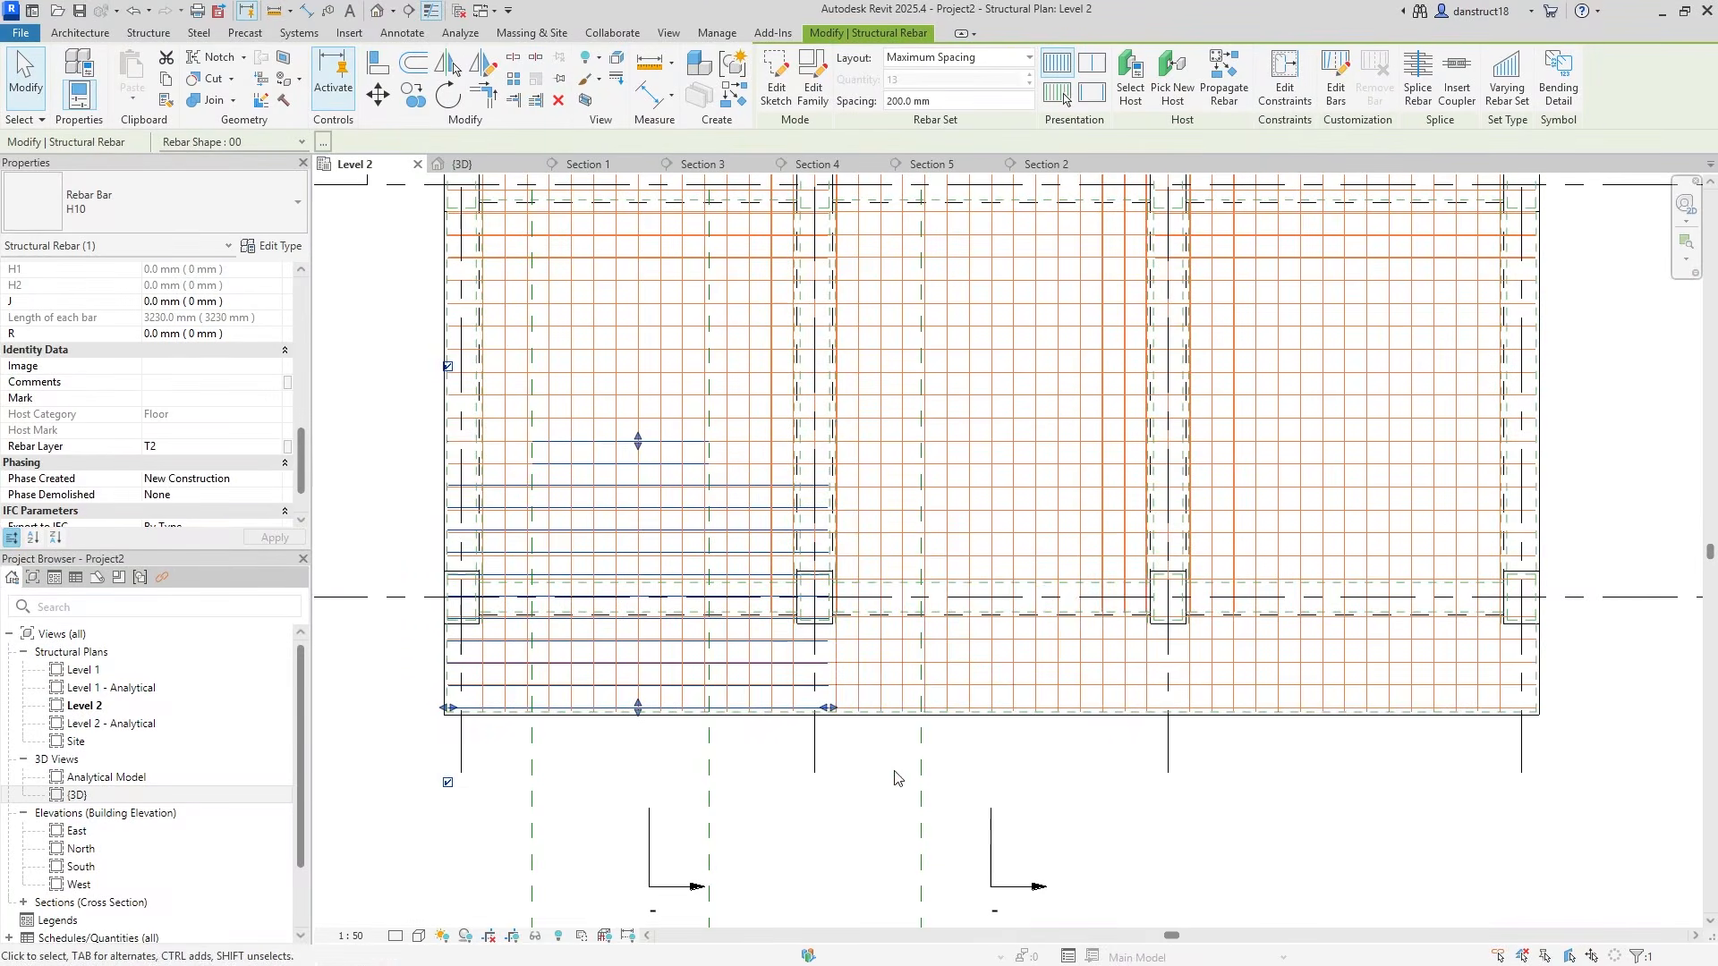
click(894, 728)
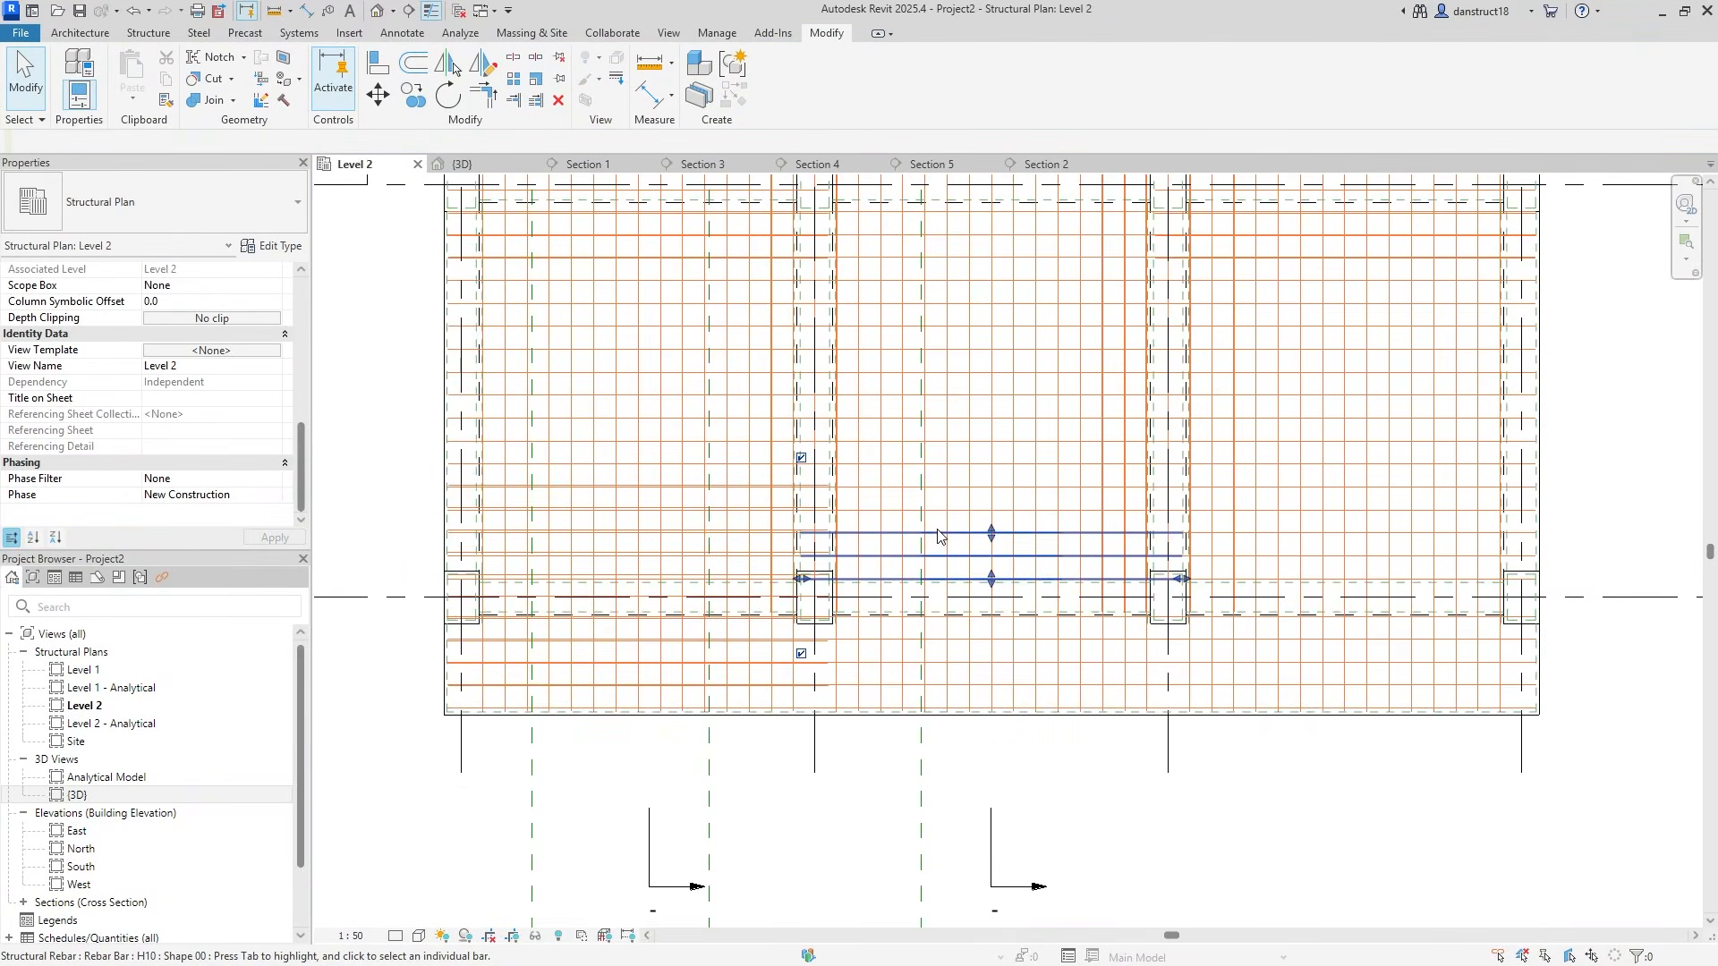
click(941, 535)
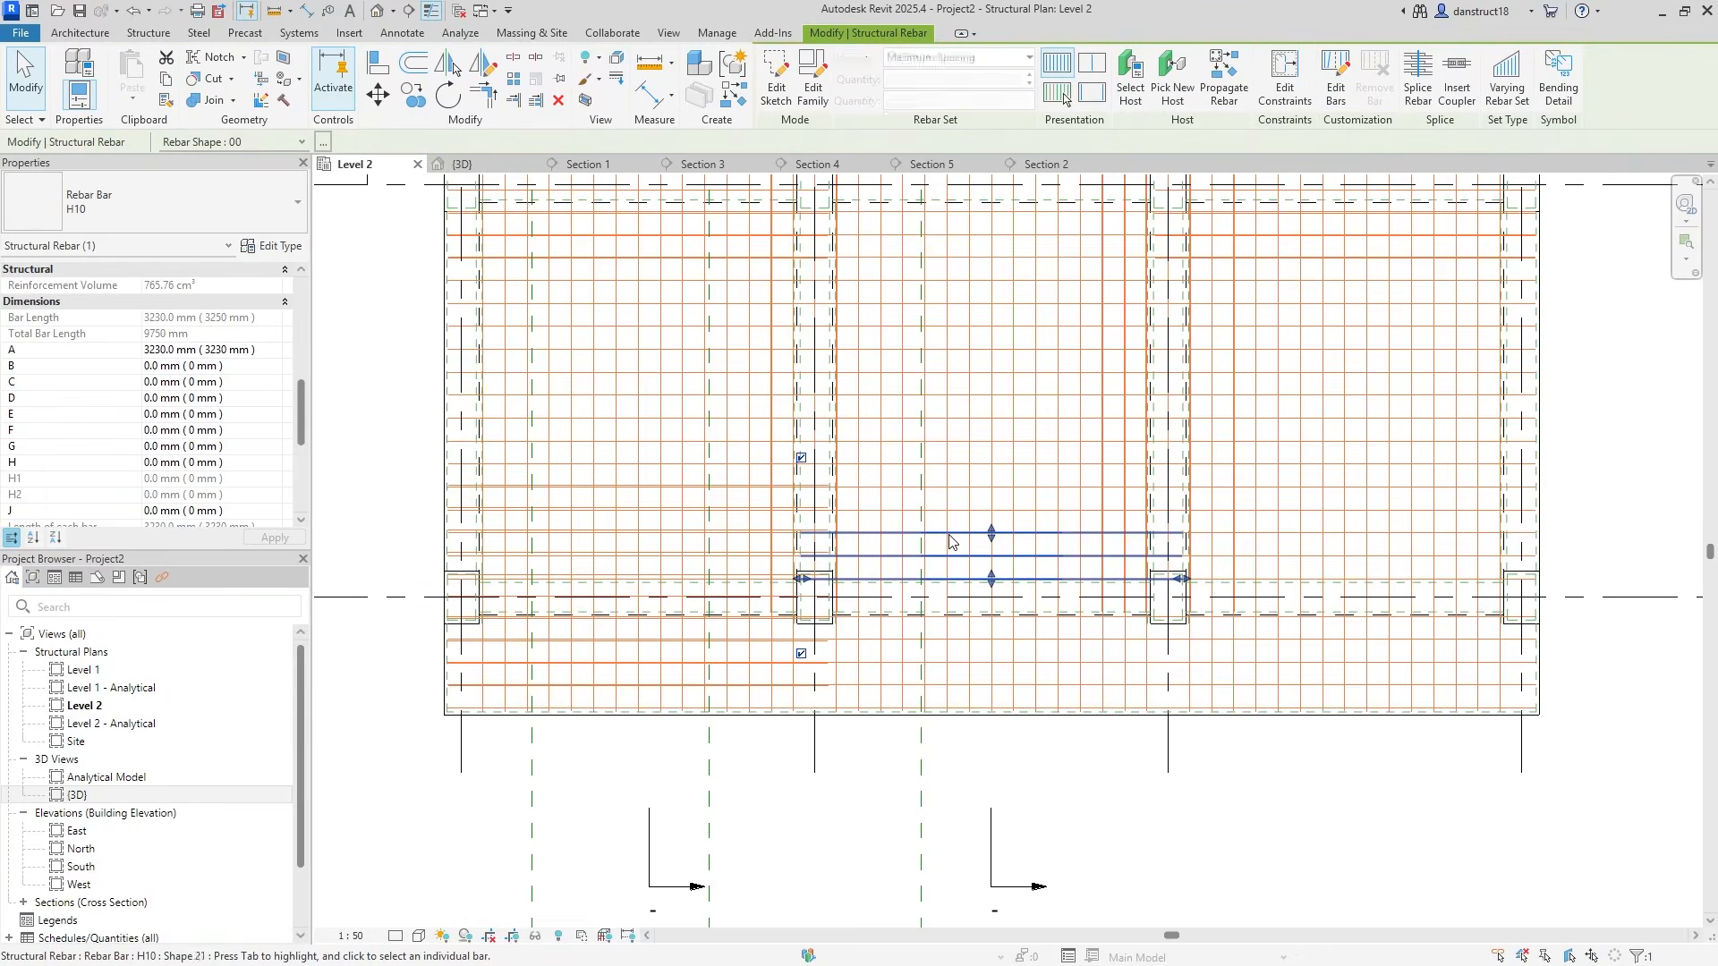
key(Escape)
key(Tab)
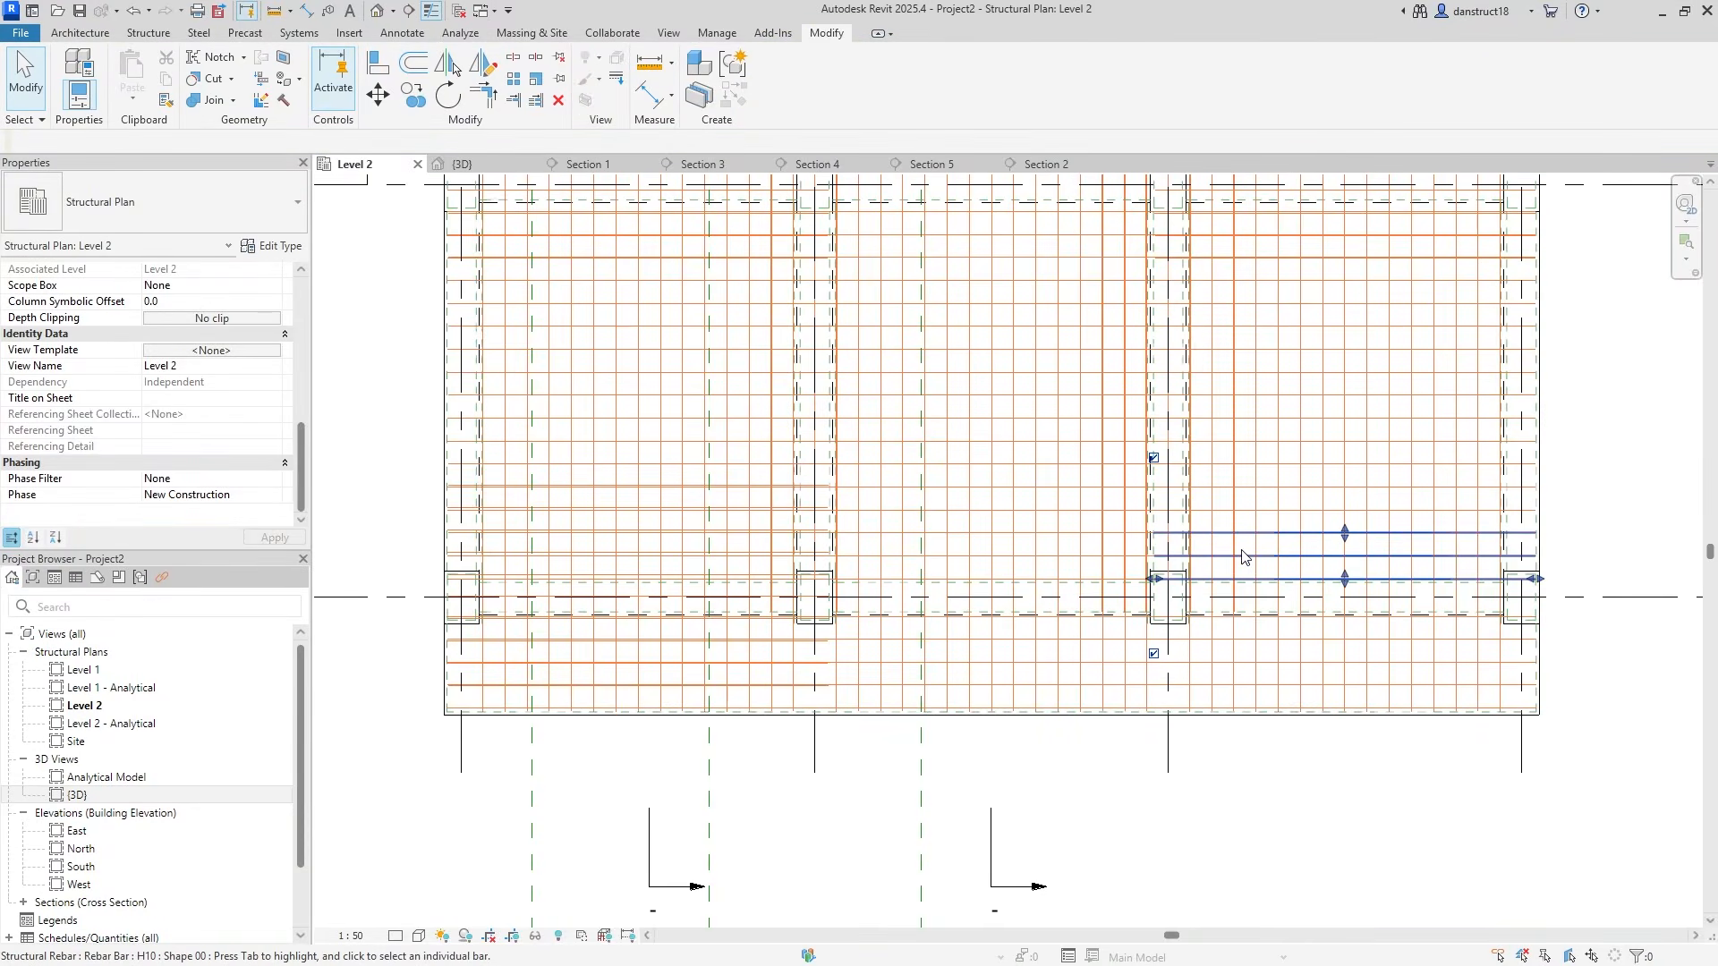
click(1242, 551)
key(Delete)
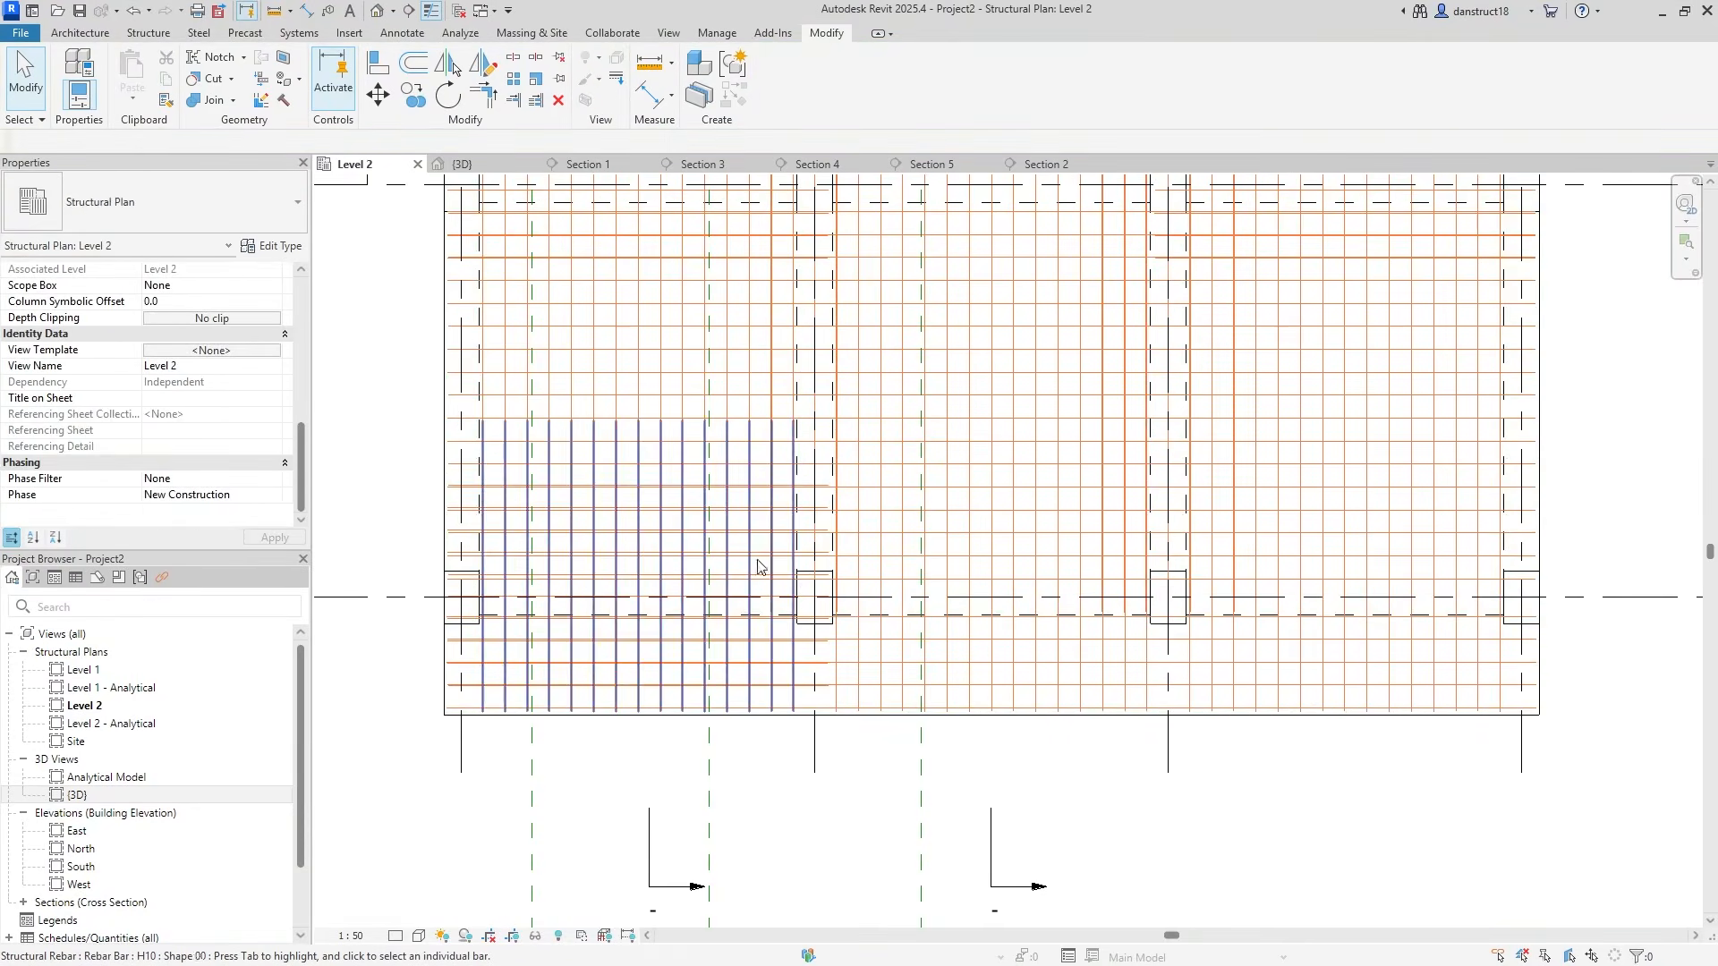
Copy the first bay's extended transverse top bar set into the middle and last bays, using the column grids as reference points
click(714, 566)
key(Delete)
click(714, 565)
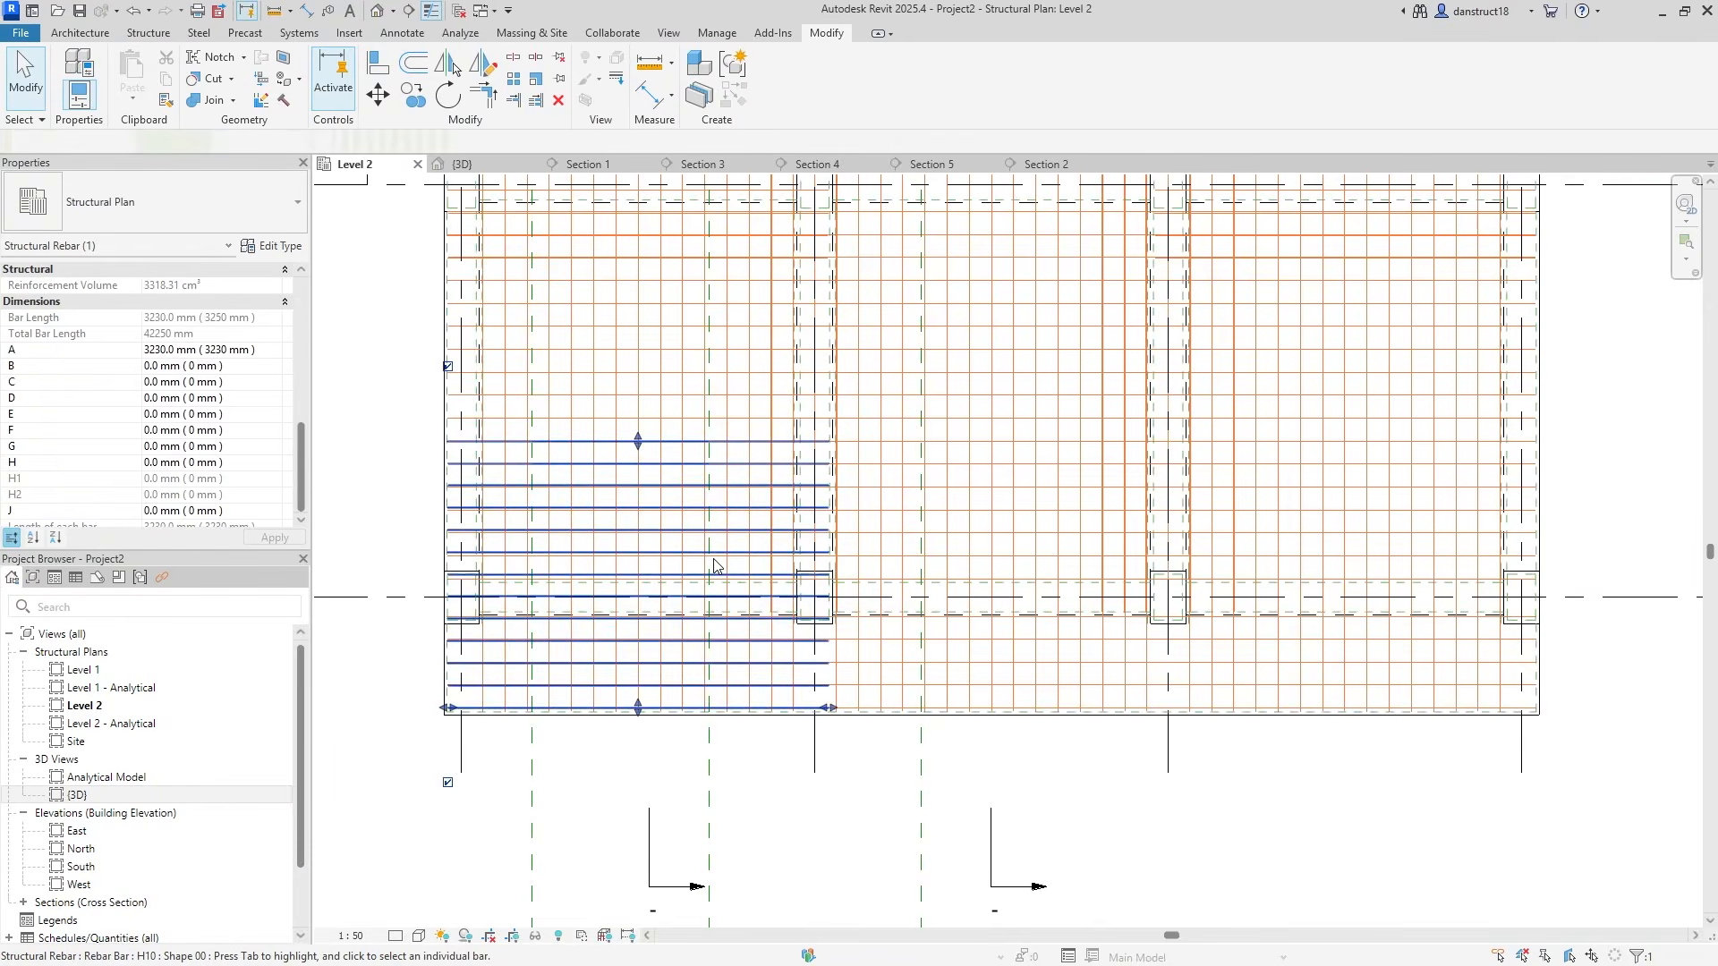
drag(302, 415, 302, 472)
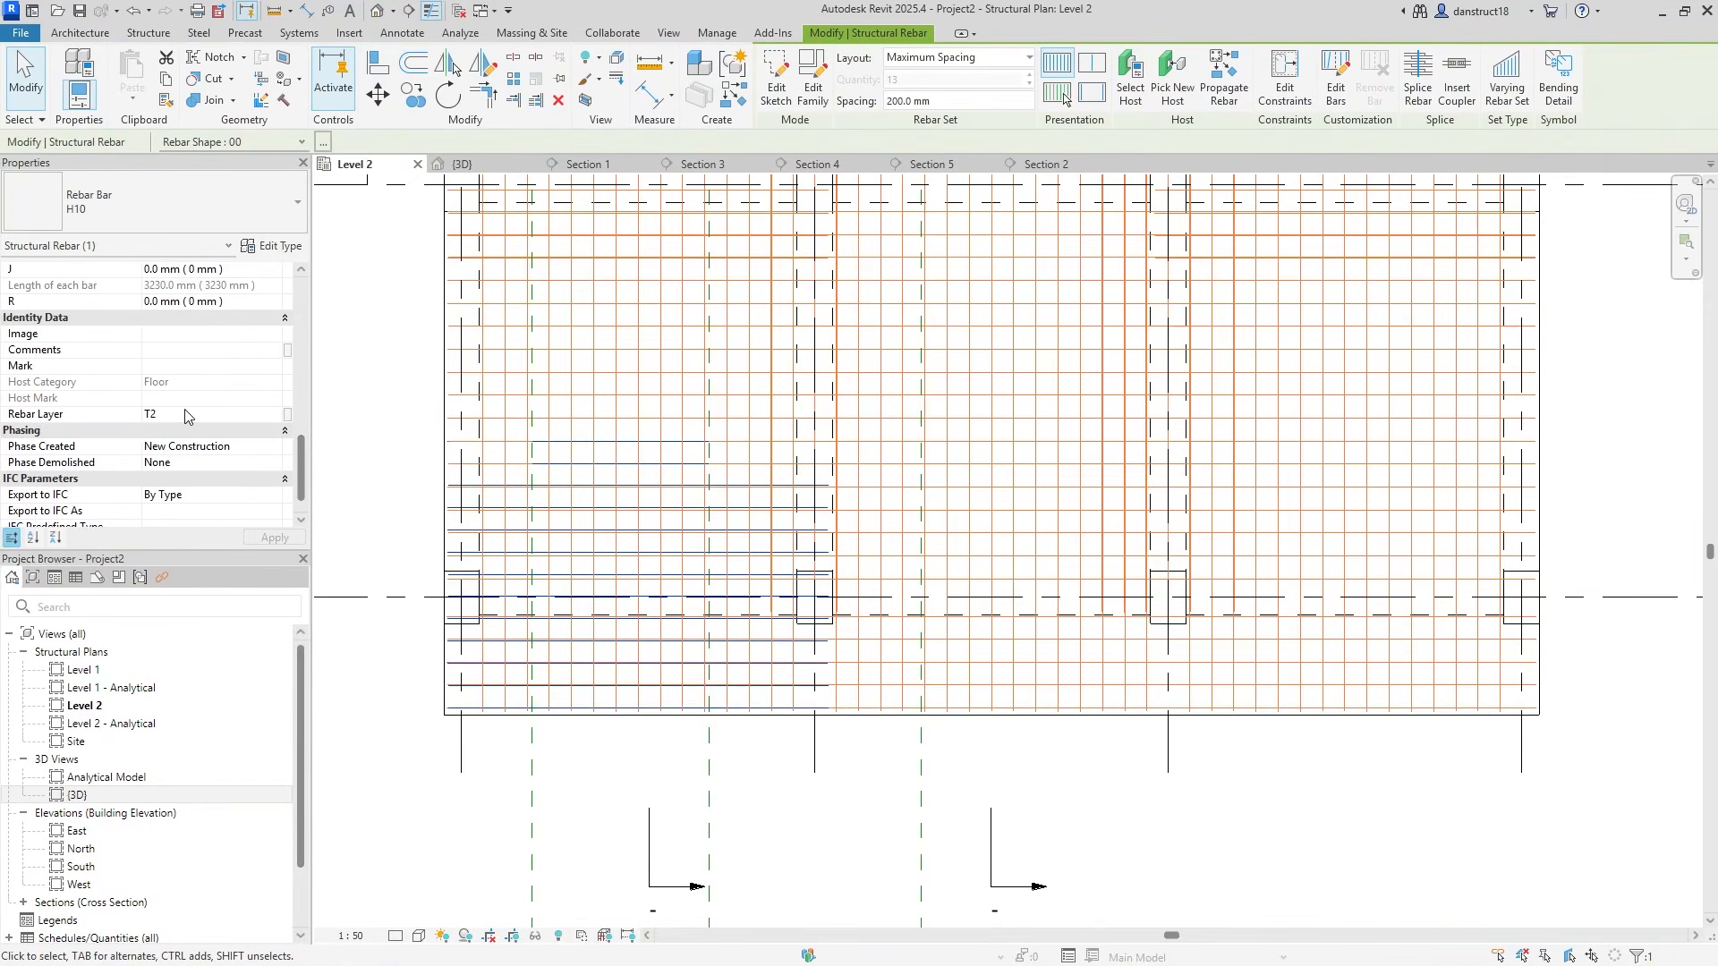
click(414, 94)
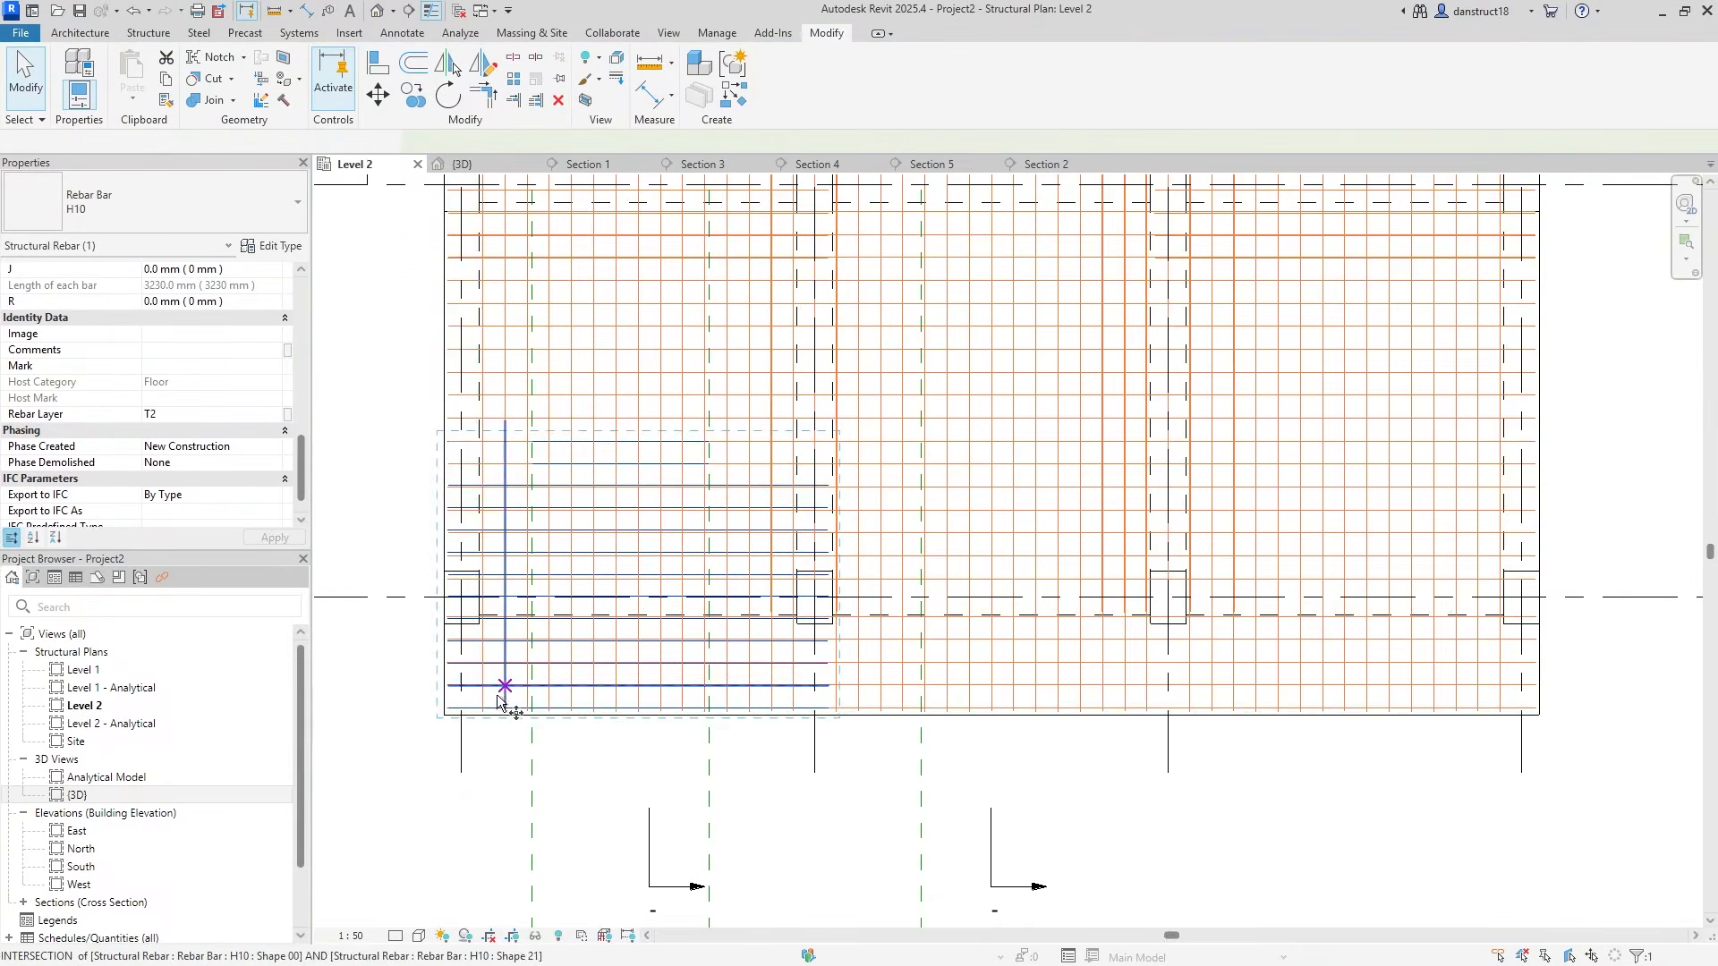
click(461, 772)
click(815, 772)
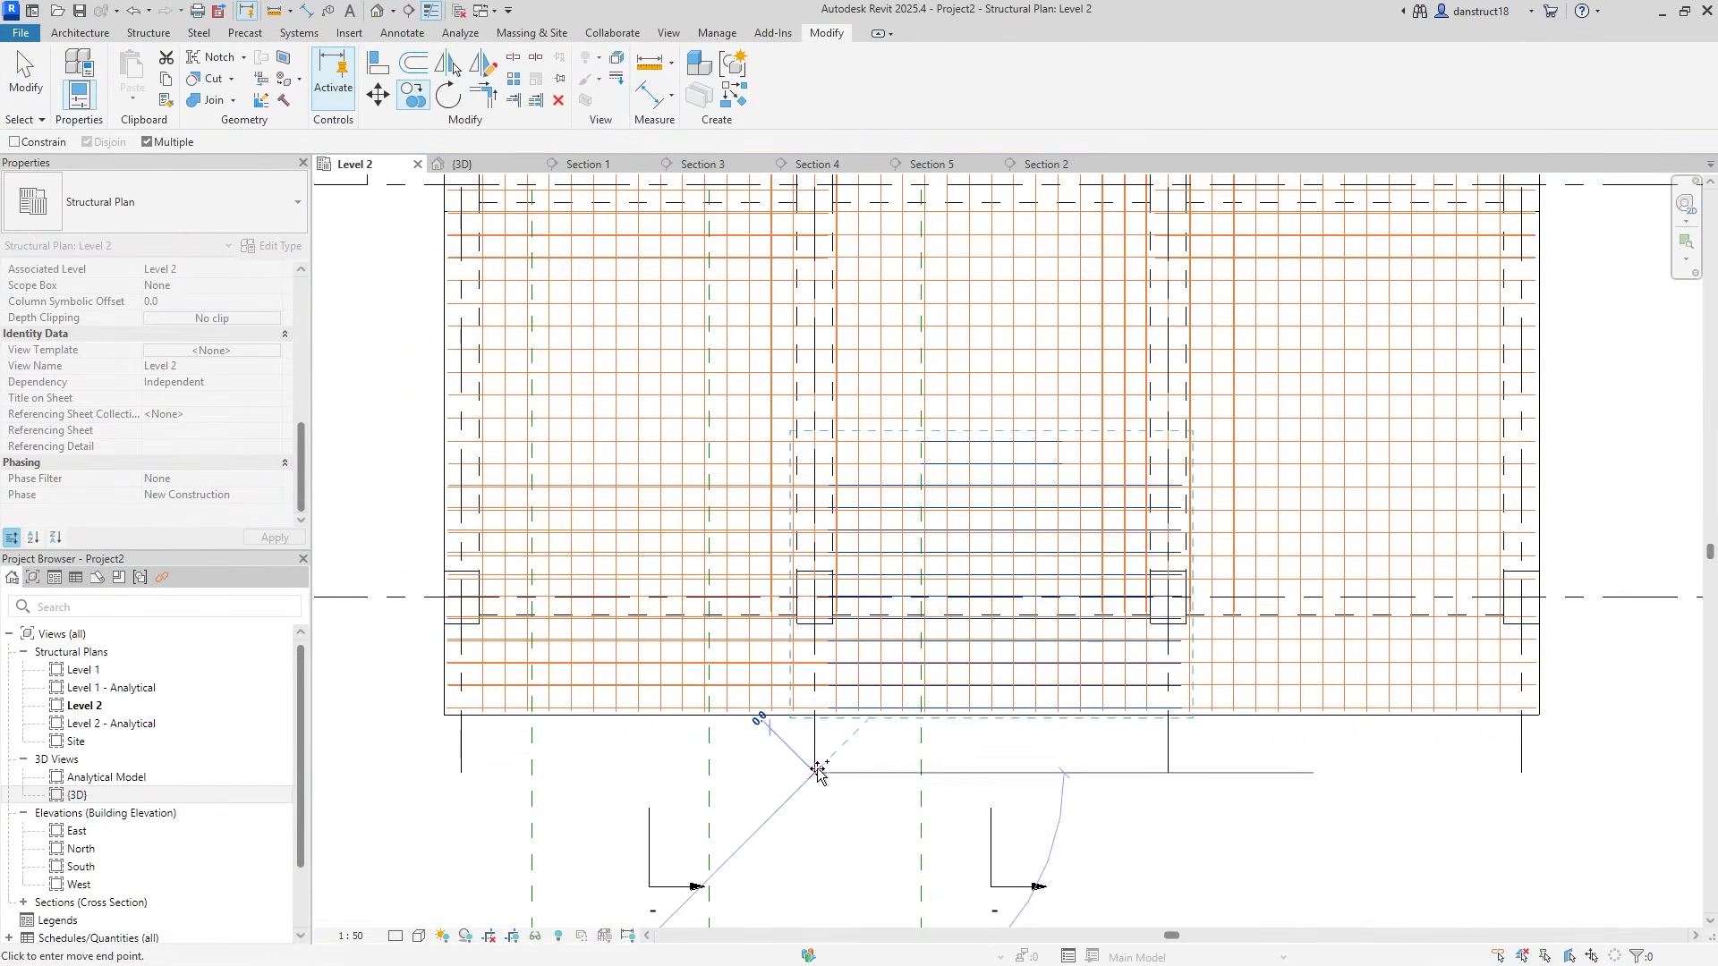
click(1168, 773)
key(Escape)
key(Escape)
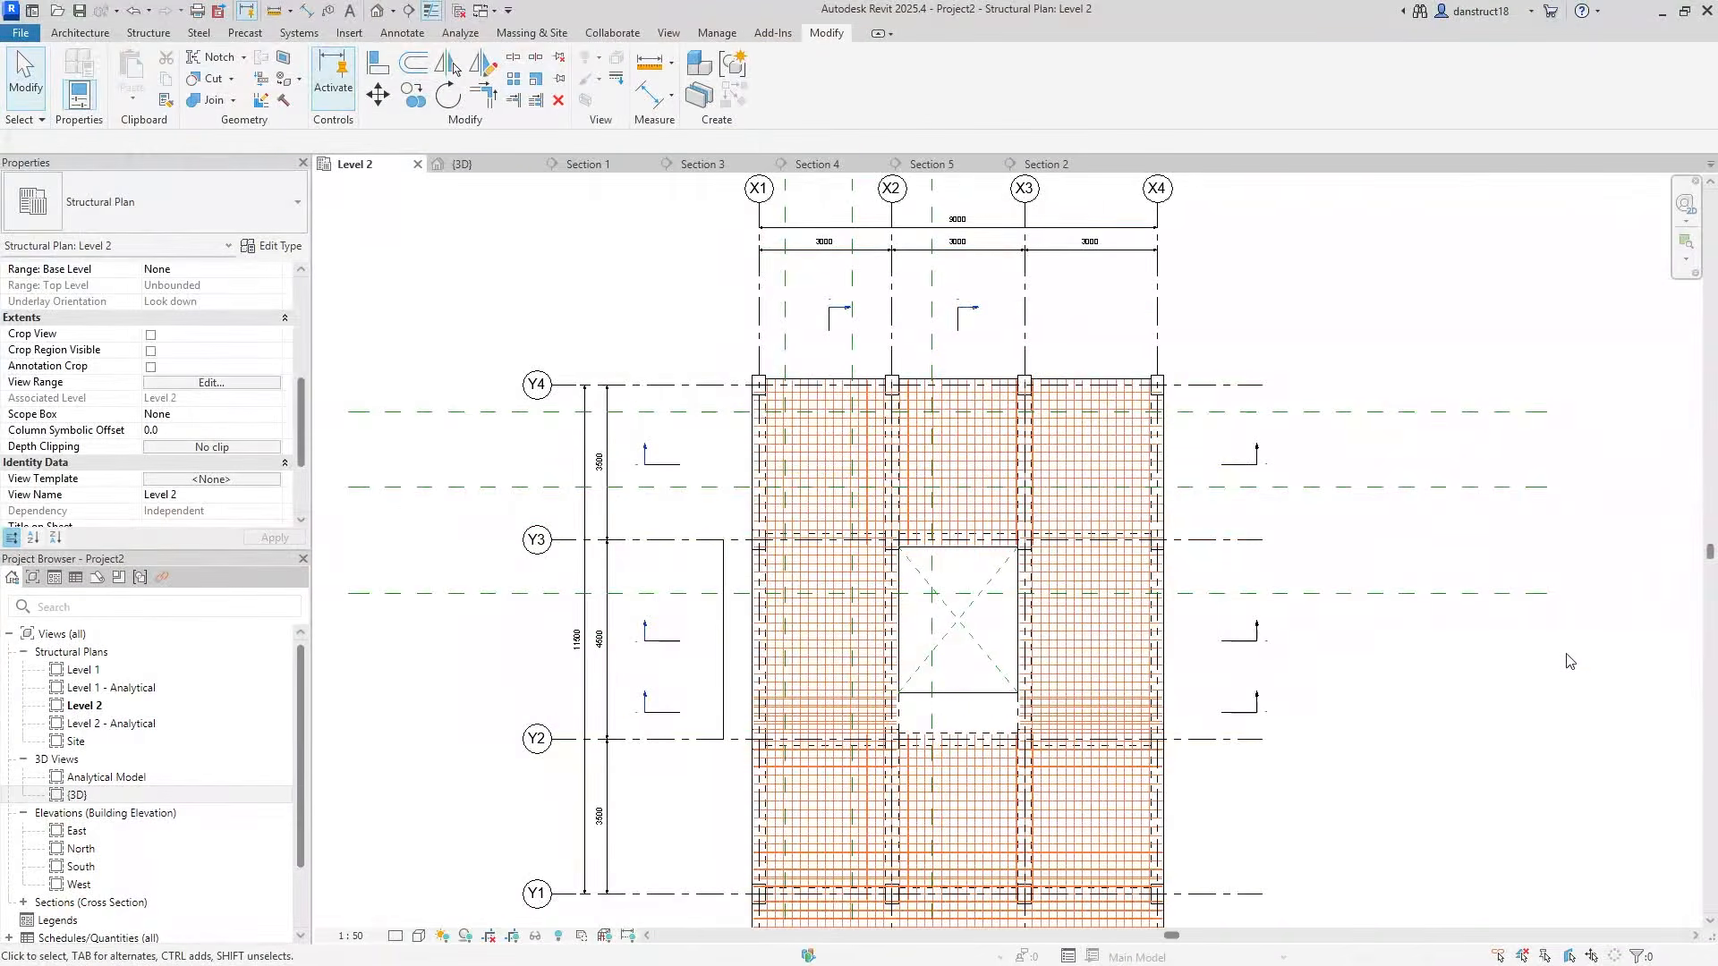
Open Section 2 from the Level 2 plan at the slab overhang between the shaft opening and the Y2 beam
scroll(984, 620, up, 5)
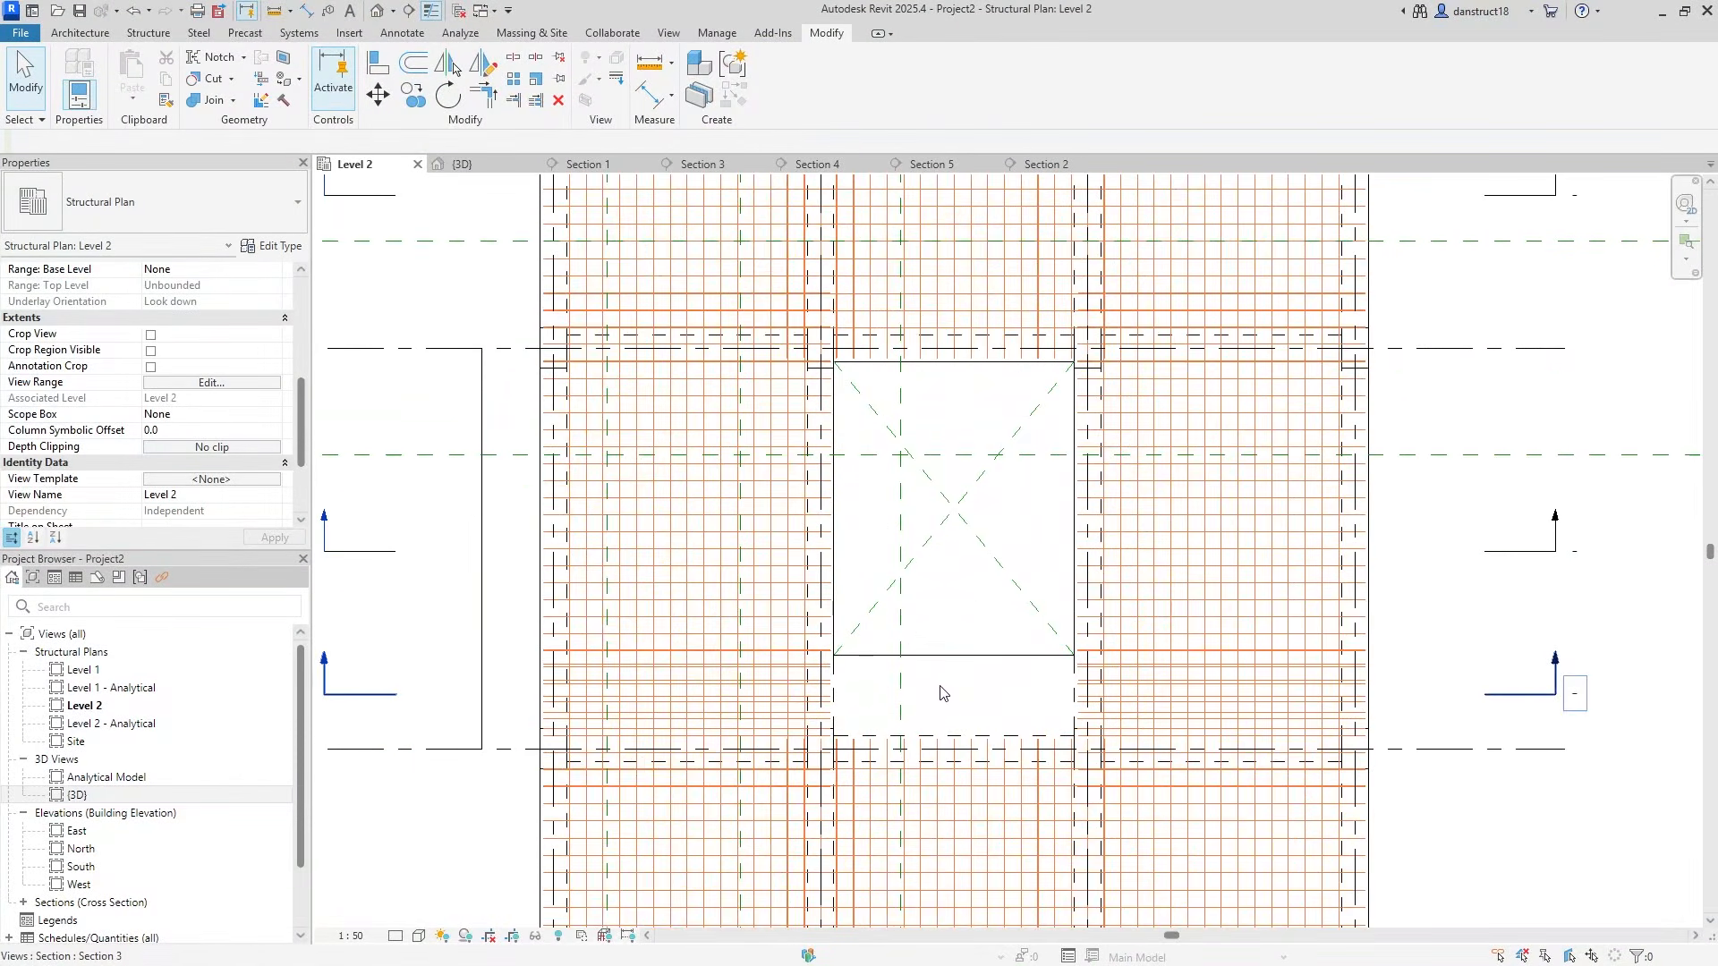
scroll(984, 621, down, 5)
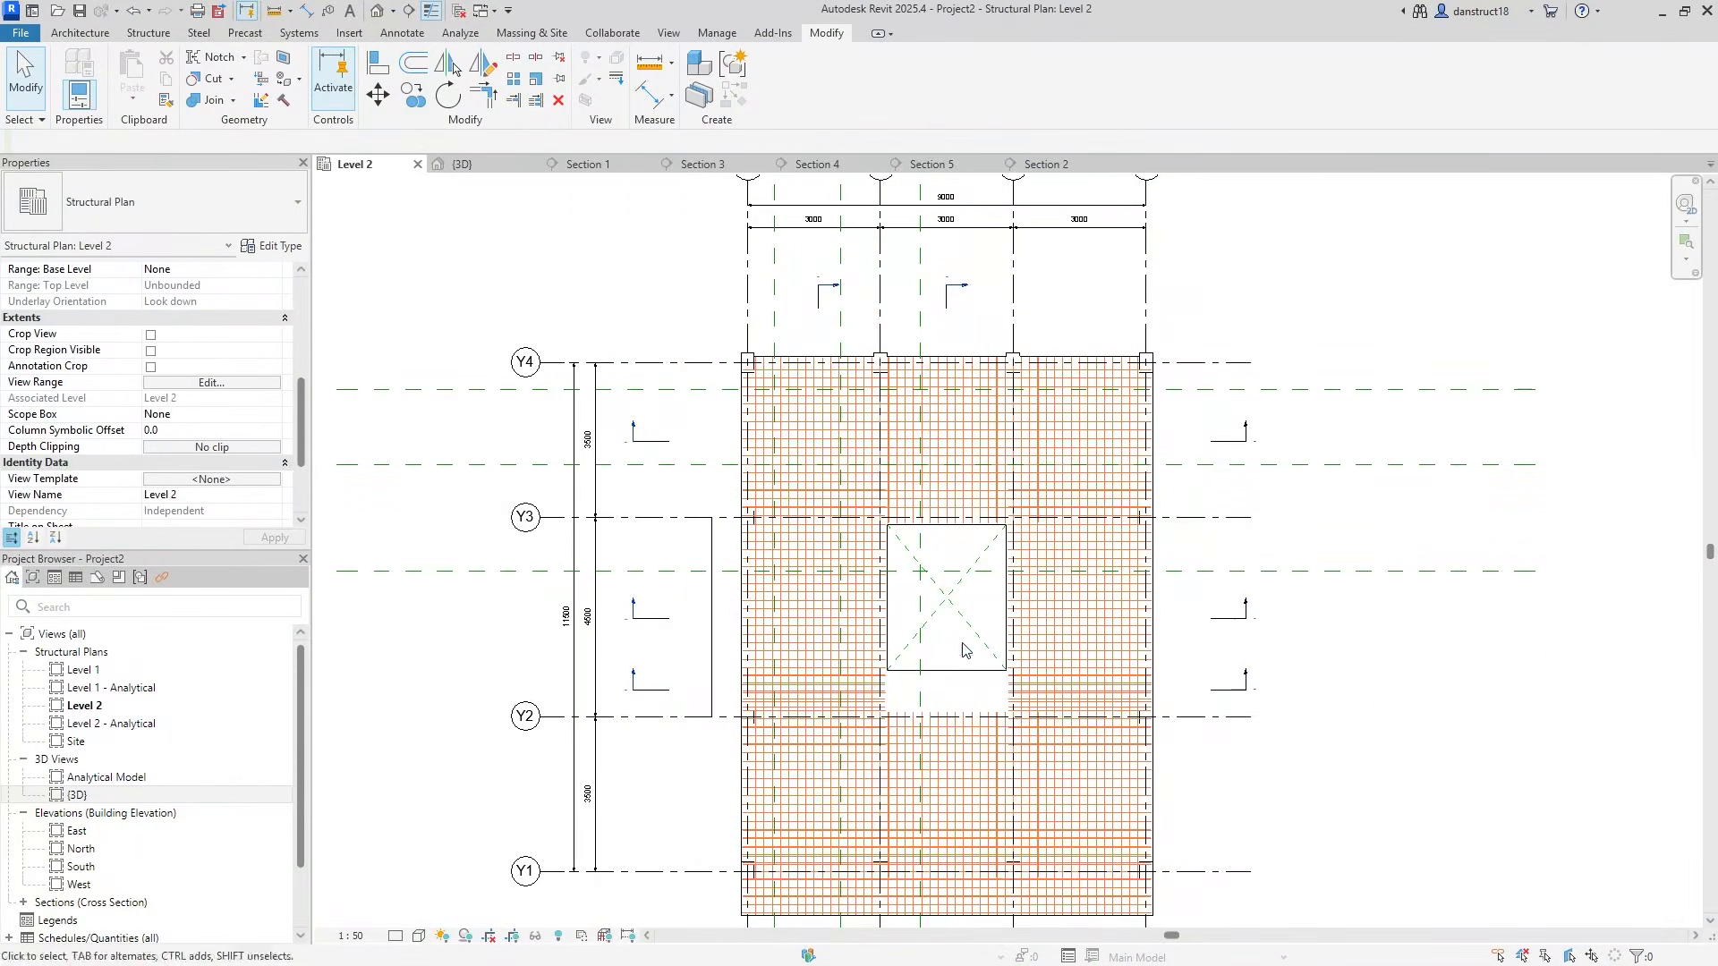
double_click(968, 294)
scroll(805, 504, down, 3)
scroll(770, 522, up, 4)
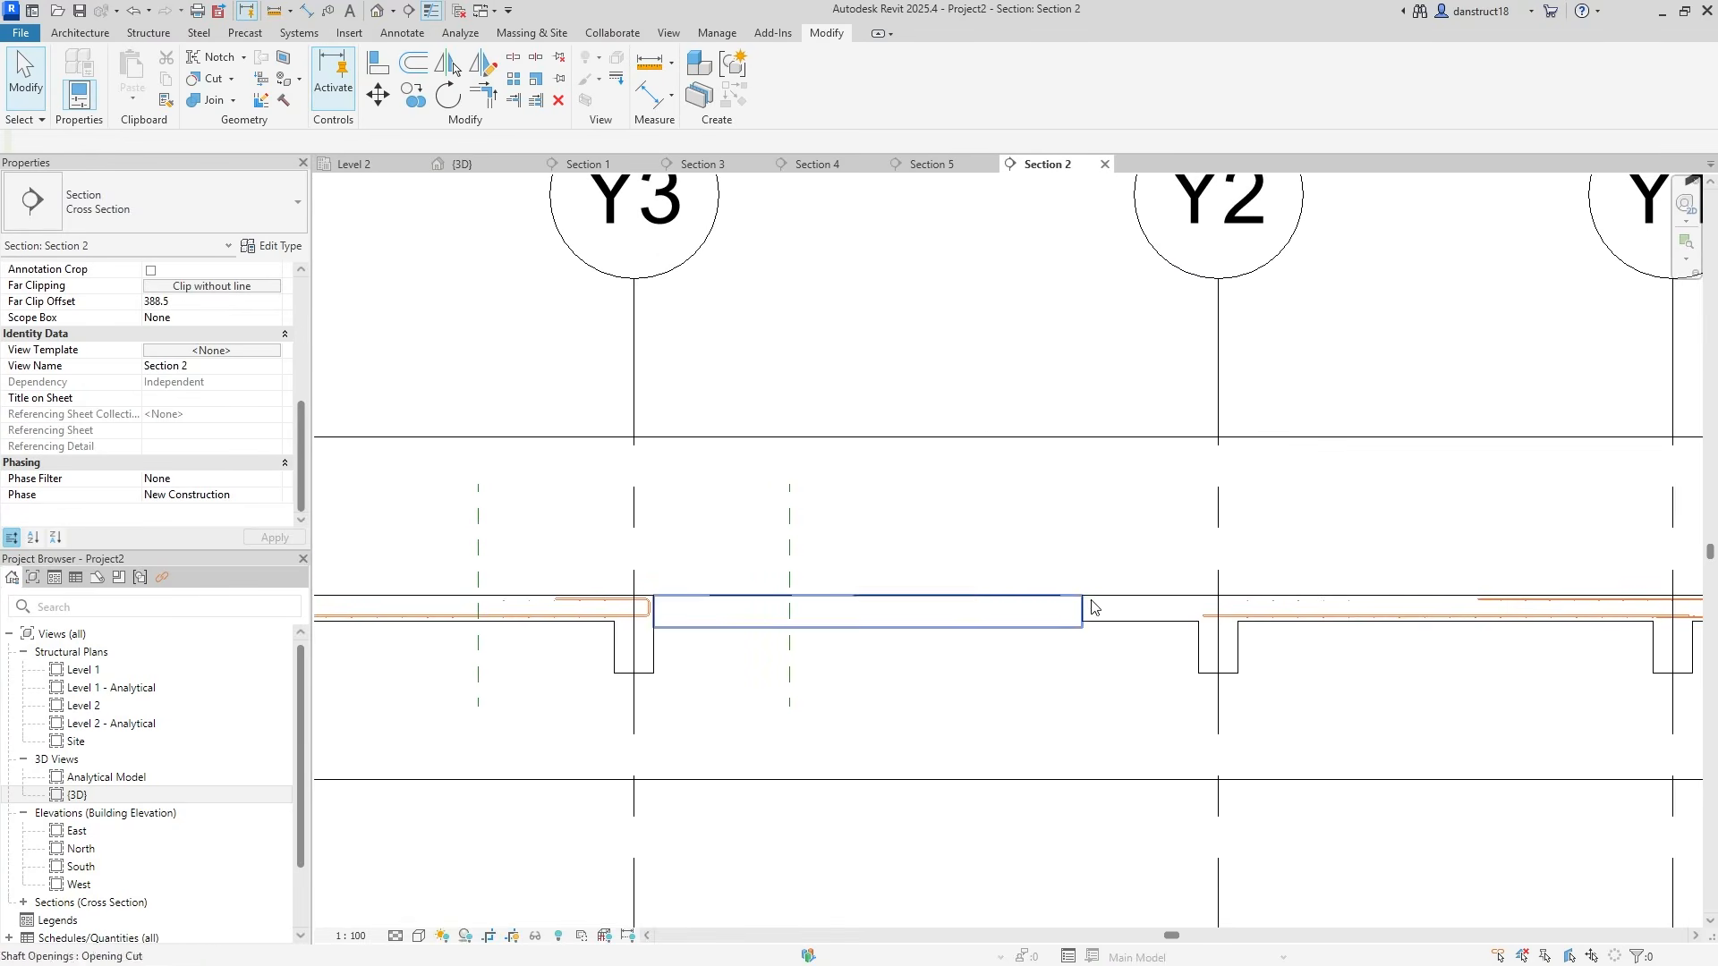
scroll(1162, 576, up, 3)
middle_drag(1162, 575, 981, 571)
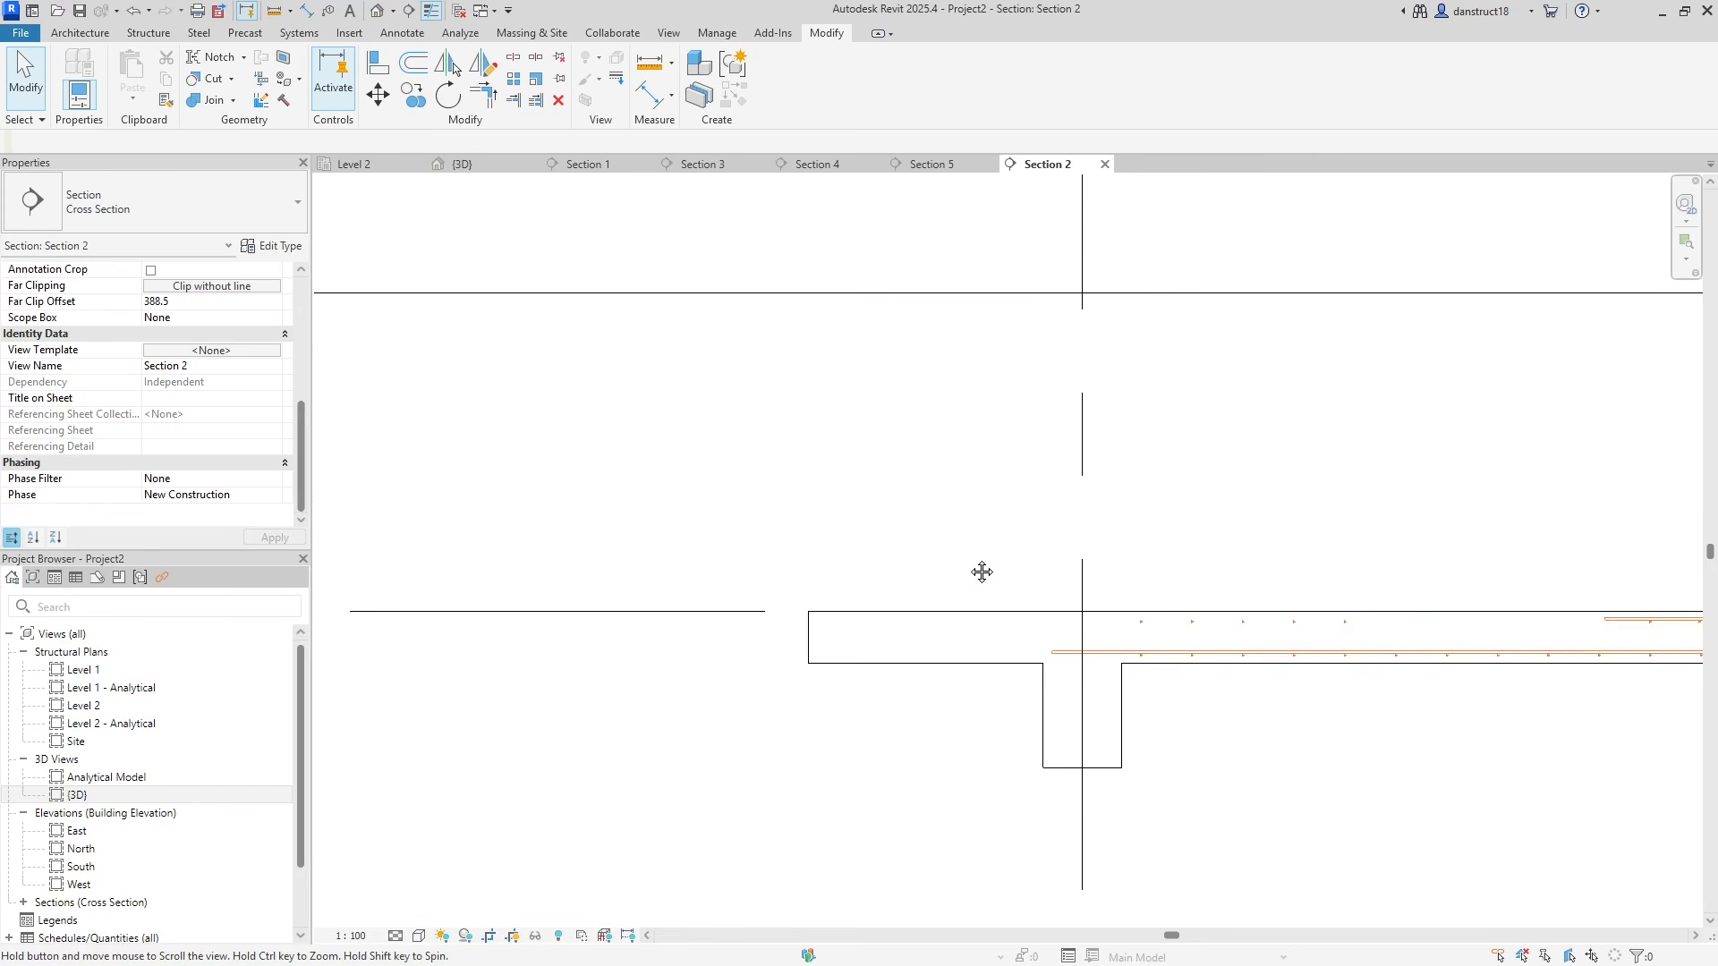
Place straight H10 shape 00 bar sets along the bottom and top of the Y2 overhang, parallel to the work plane, at 200 mm maximum spacing
click(934, 613)
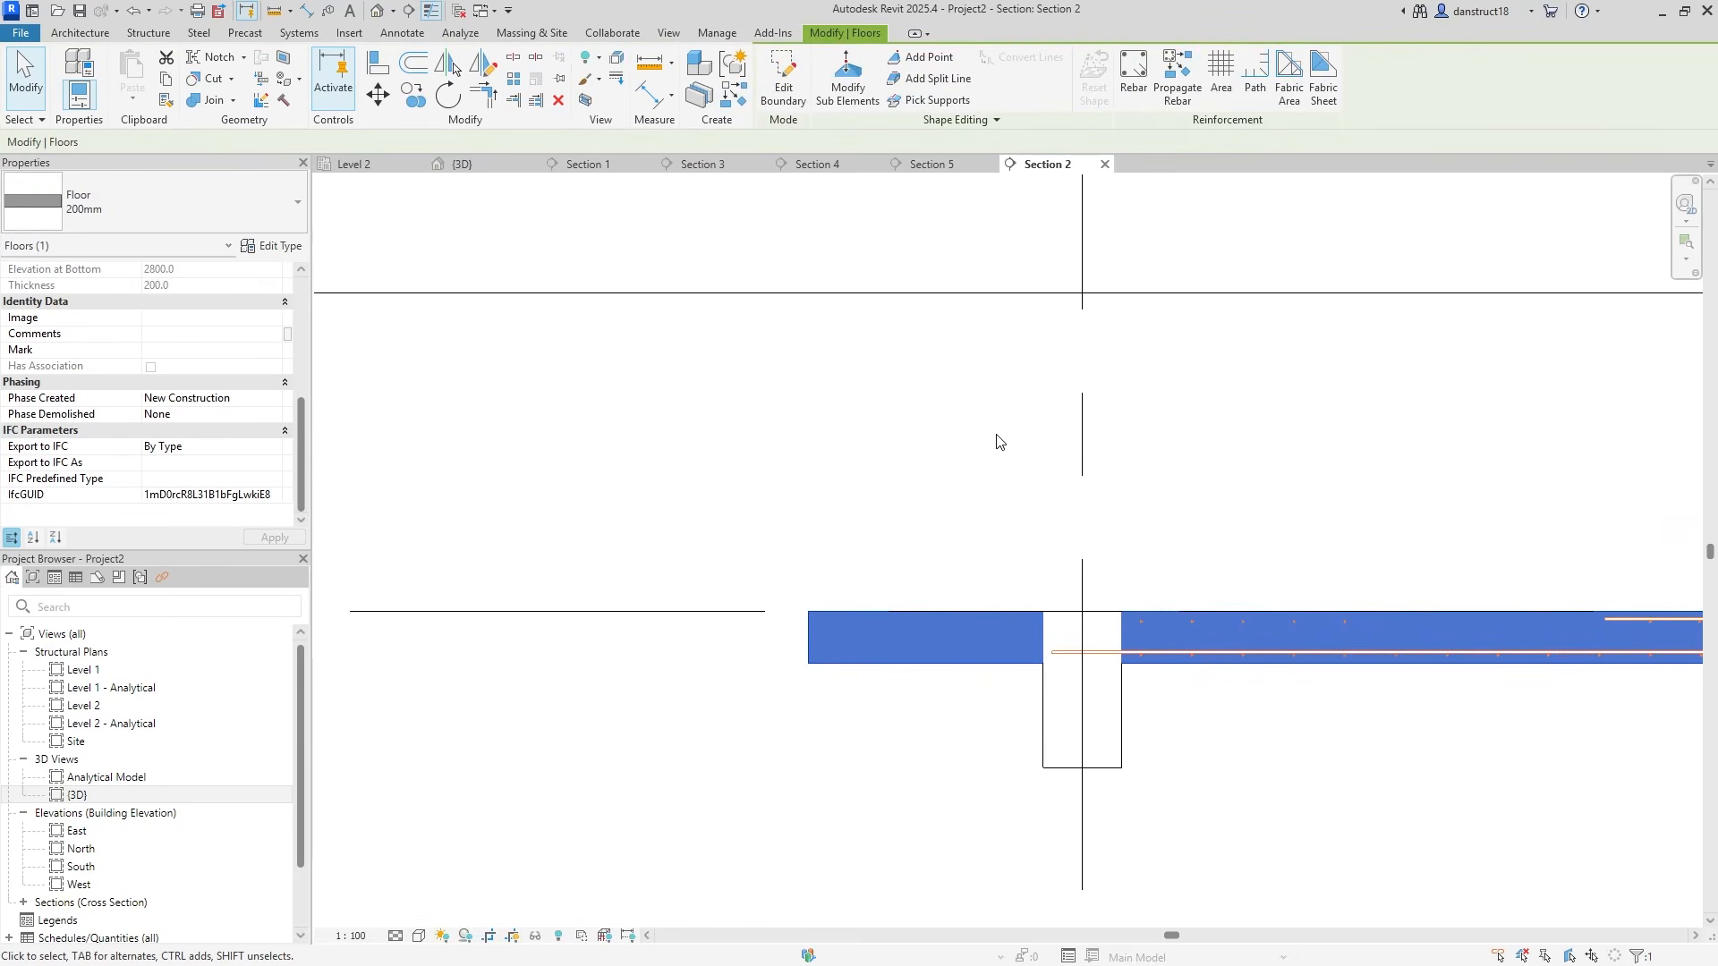
scroll(979, 470, down, 3)
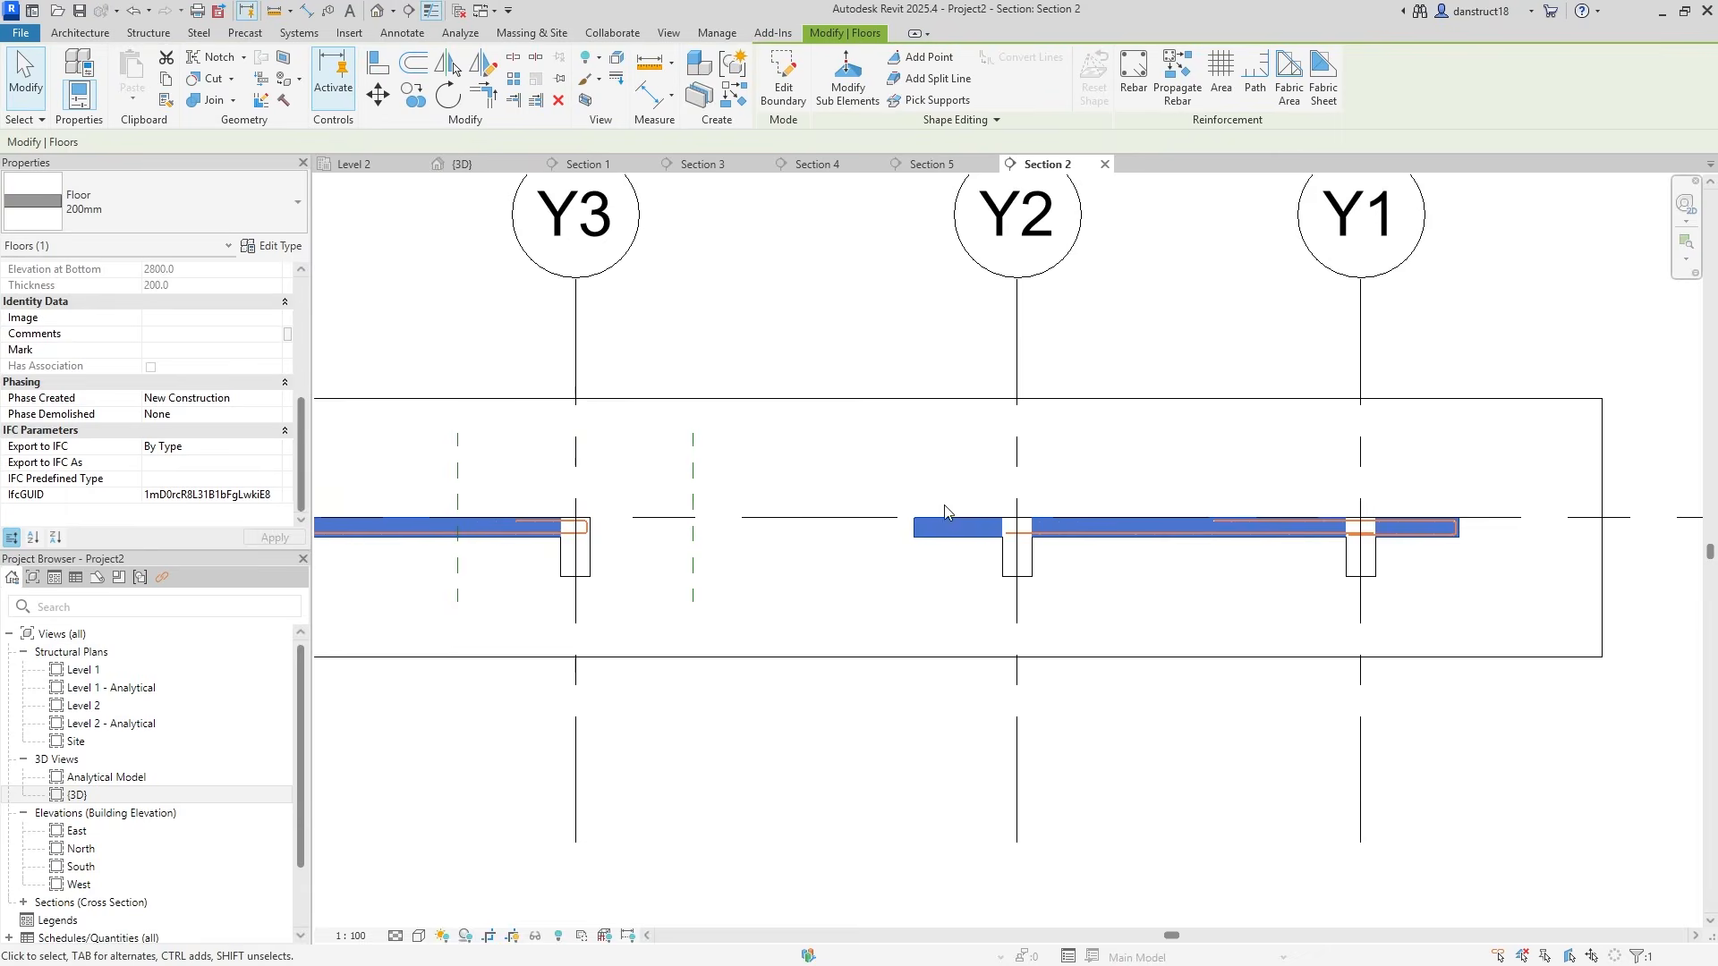
click(1136, 72)
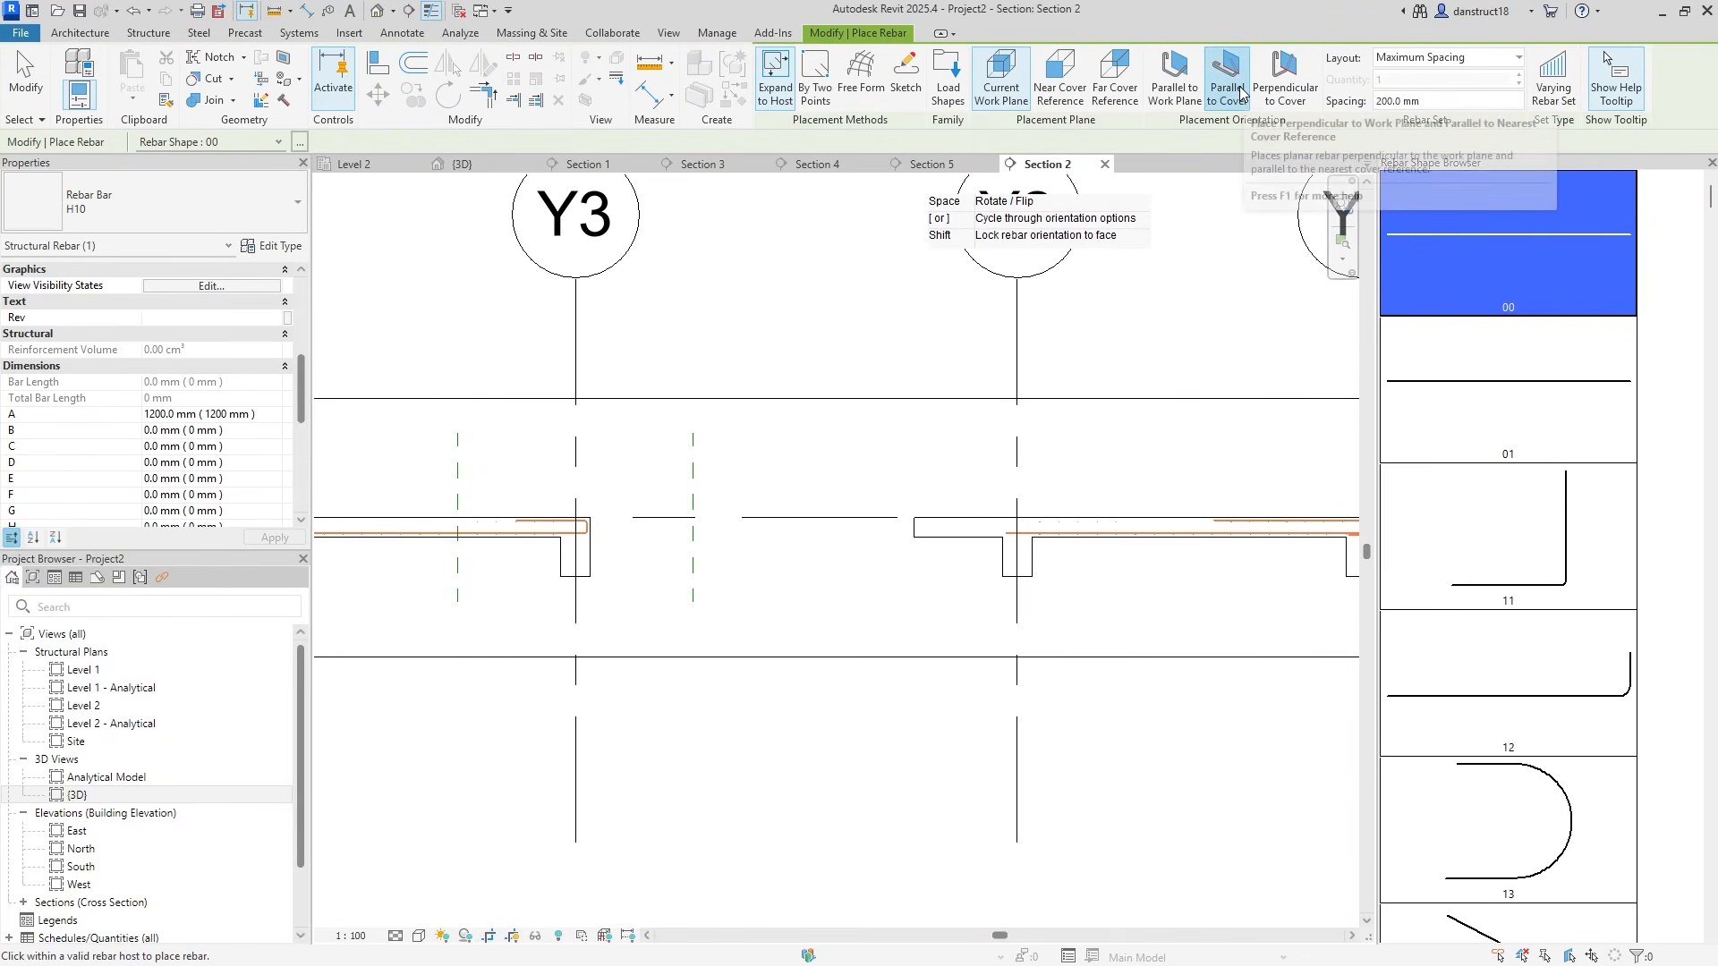
click(1172, 87)
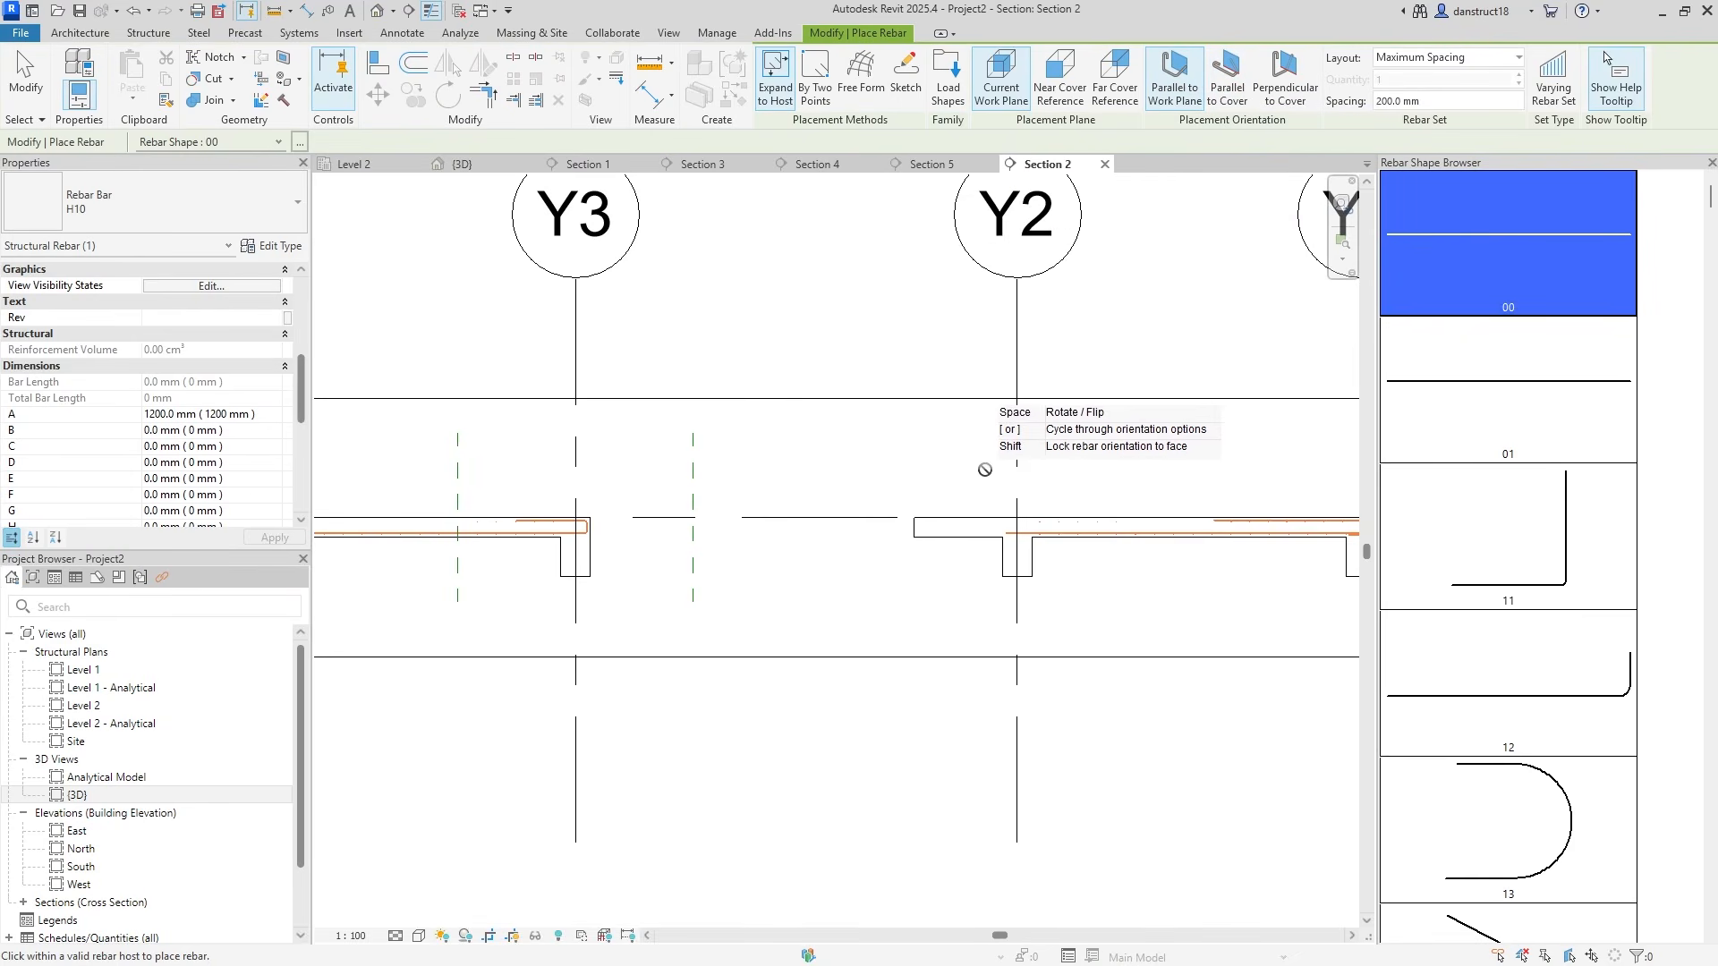
scroll(958, 499, up, 6)
scroll(954, 646, up, 2)
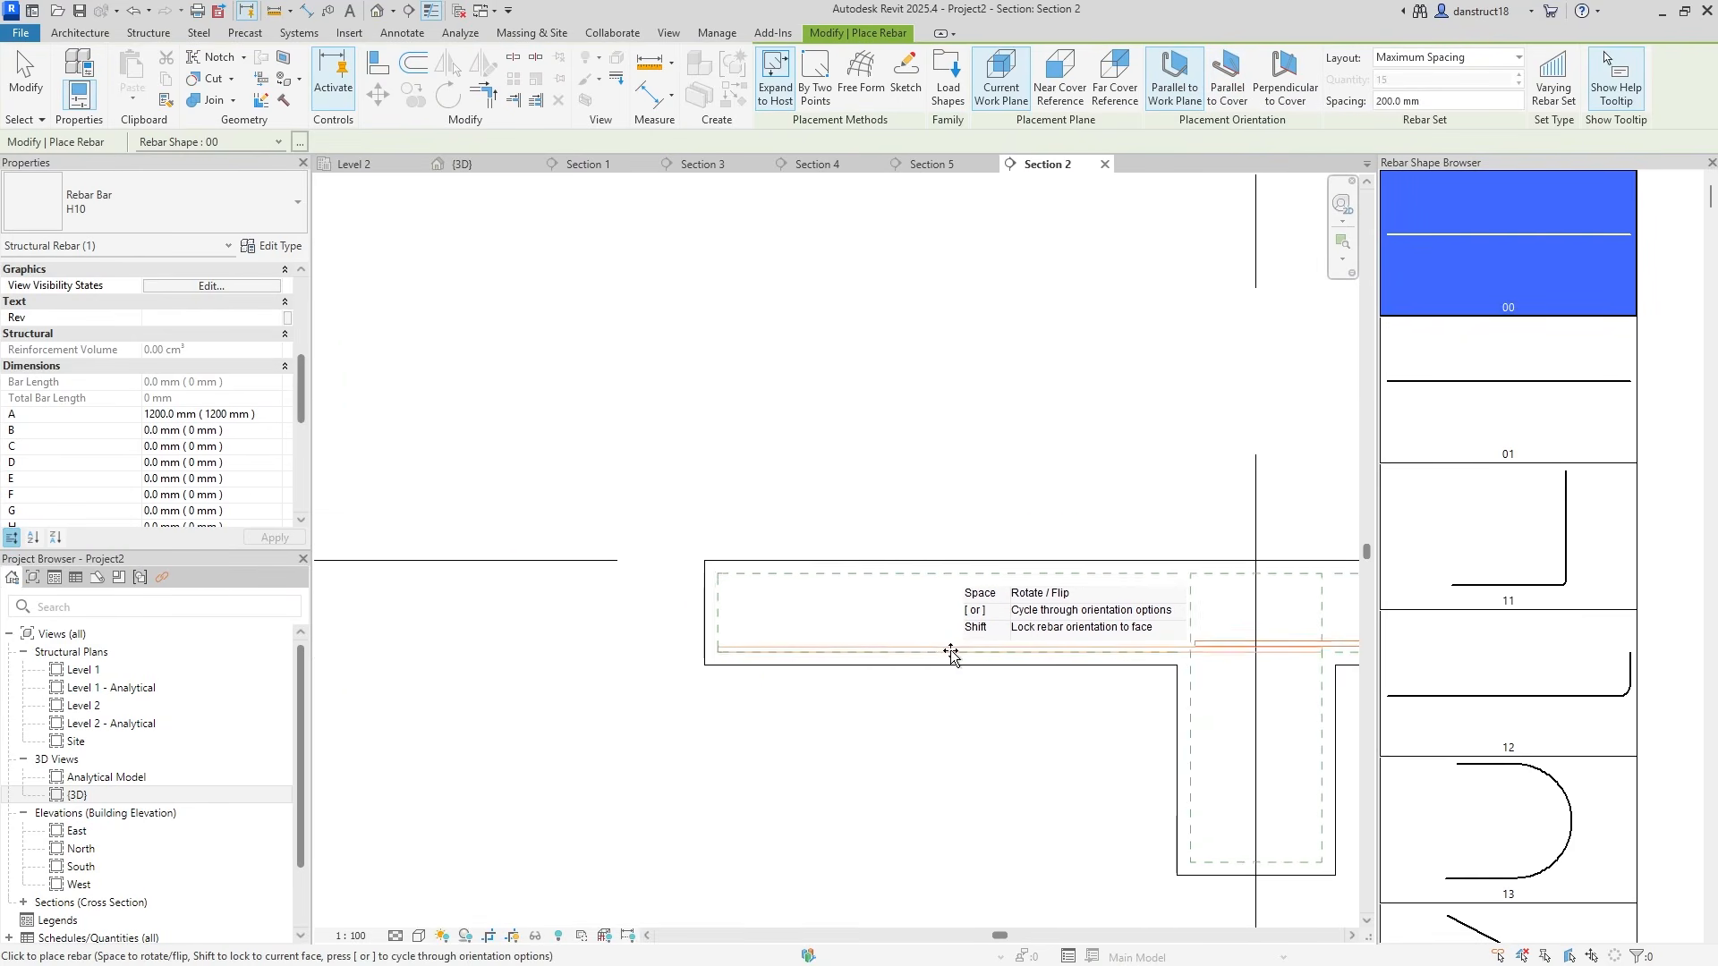
click(947, 653)
scroll(904, 593, down, 2)
middle_drag(904, 594, 751, 580)
scroll(768, 574, down, 1)
scroll(743, 565, up, 2)
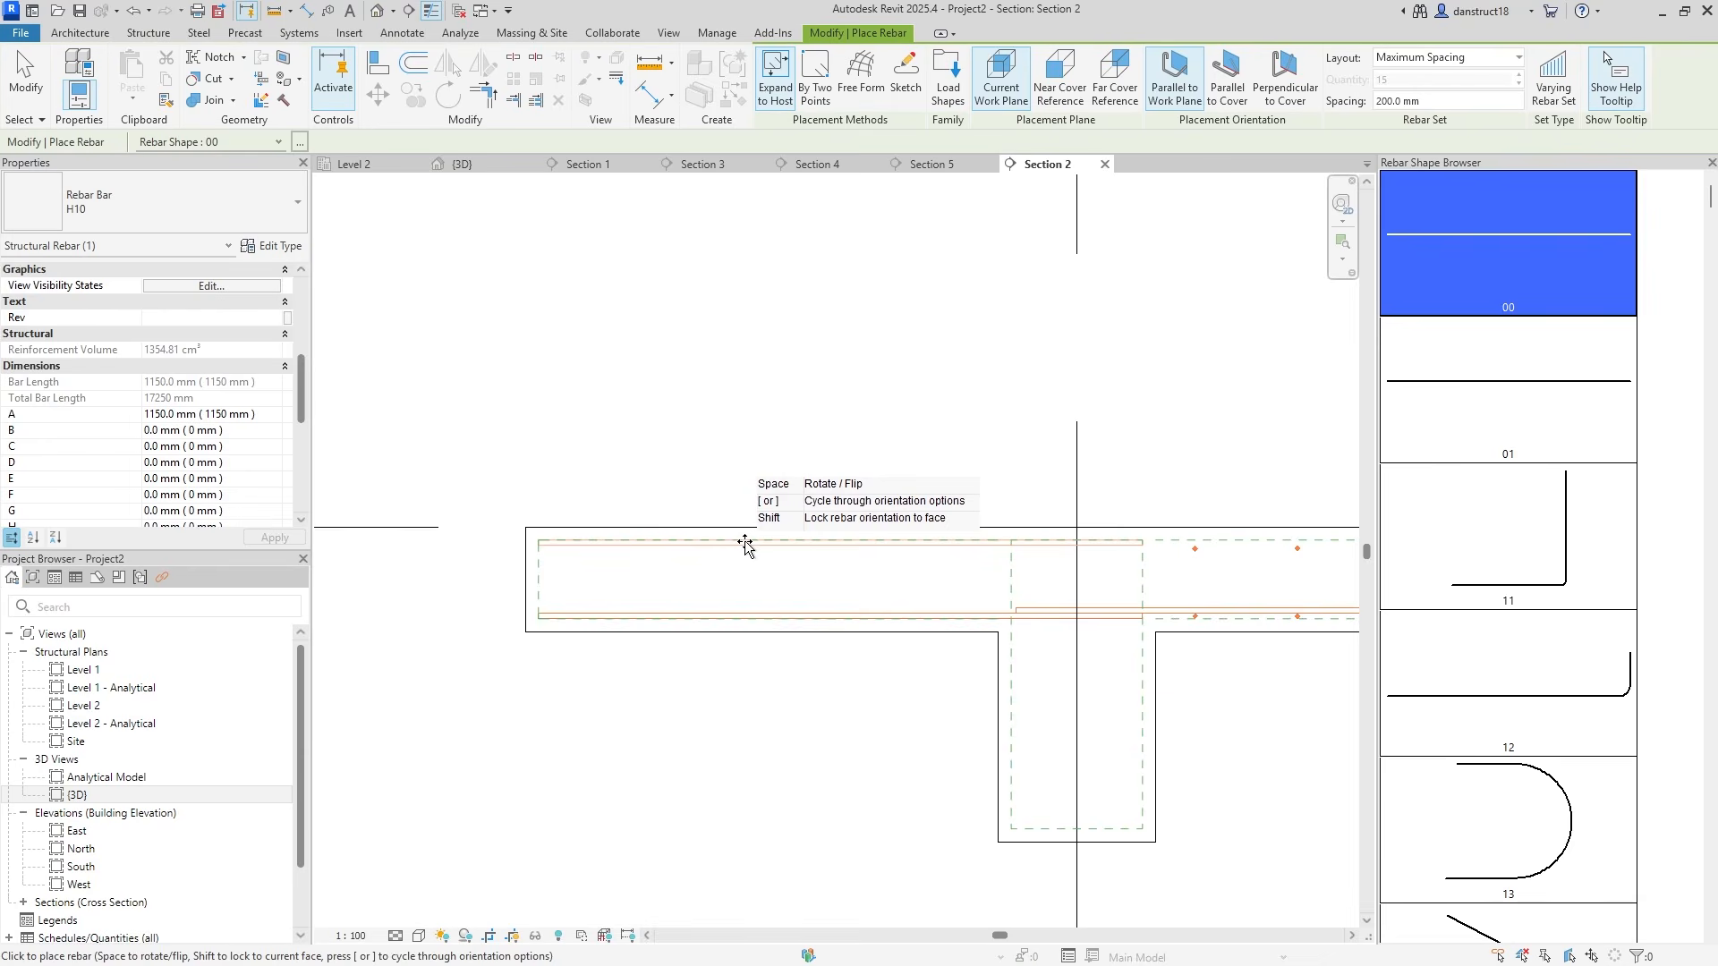
key(Escape)
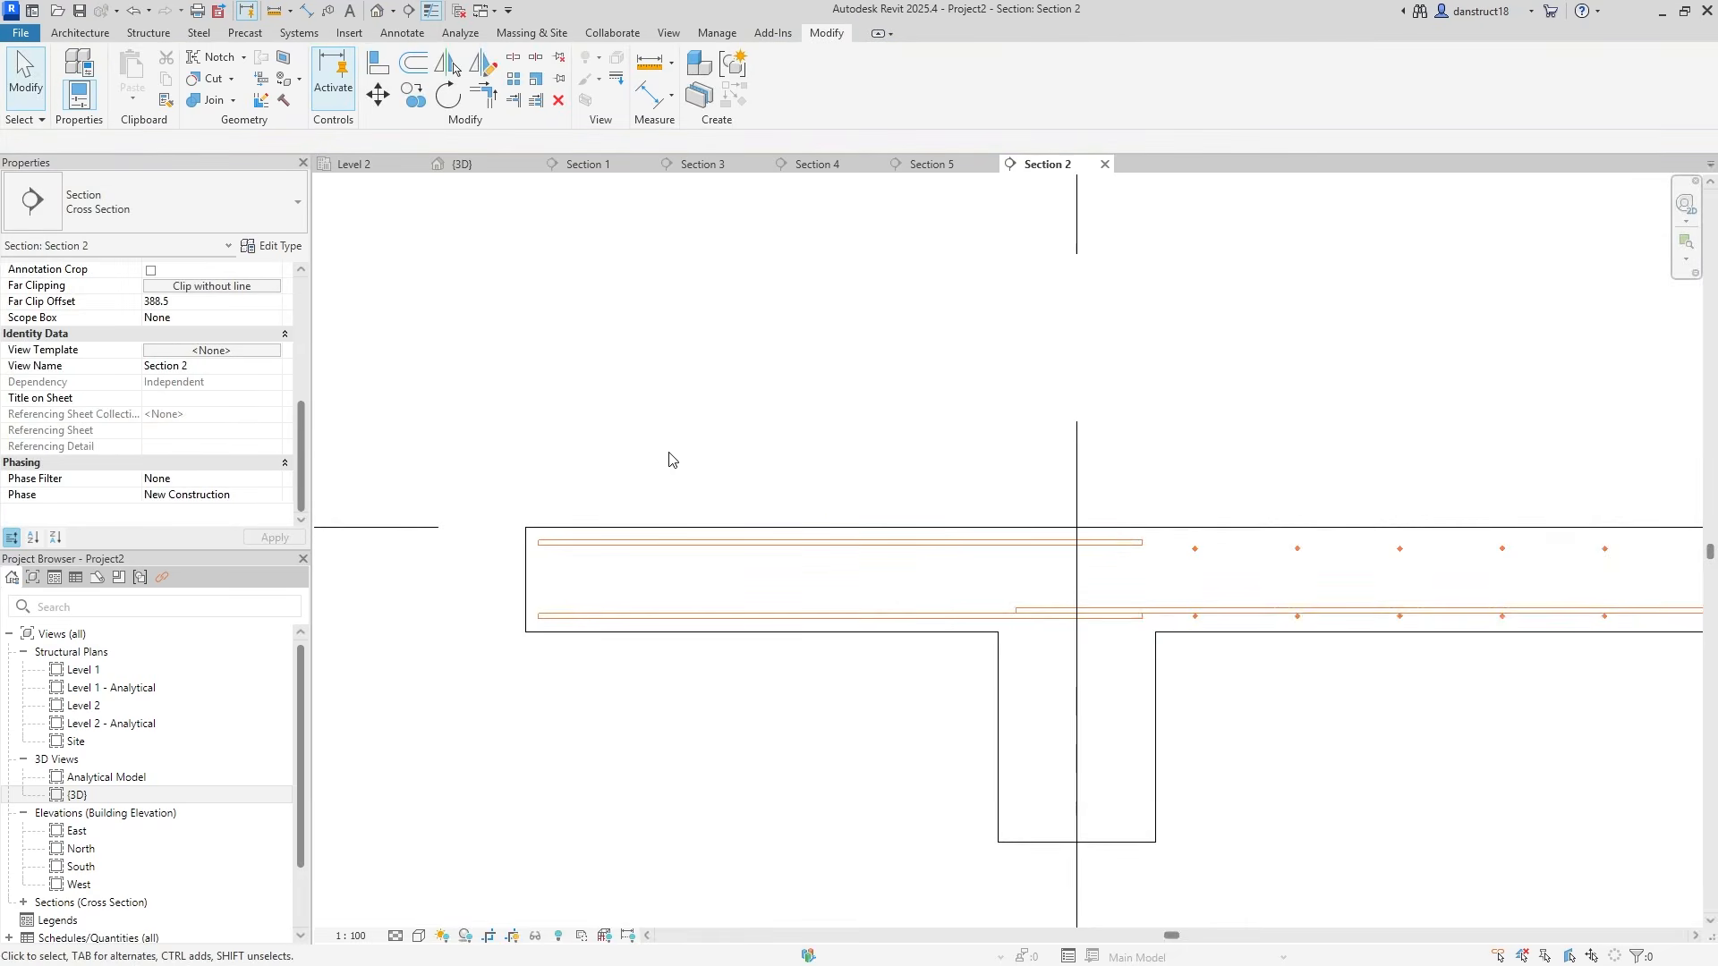
Stretch the overhang's top bar set past the Y2 beam into the adjacent span to a length of about 2065 mm
scroll(842, 475, down, 2)
middle_drag(958, 484, 775, 491)
click(775, 526)
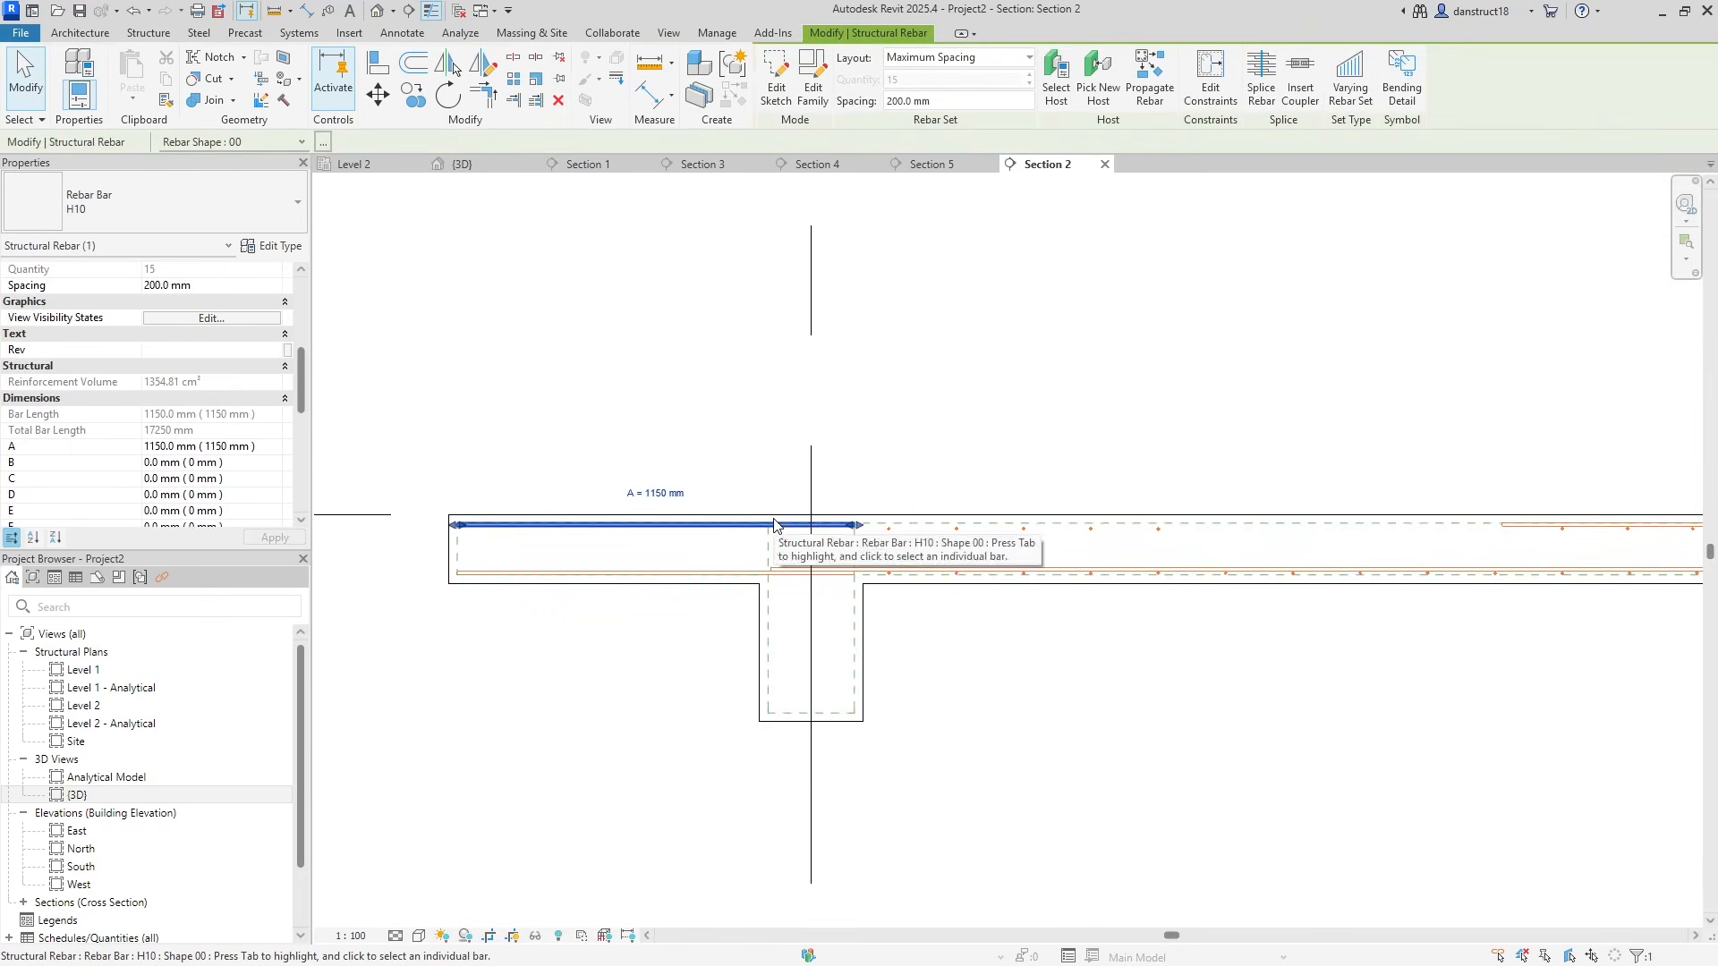
drag(862, 527, 864, 528)
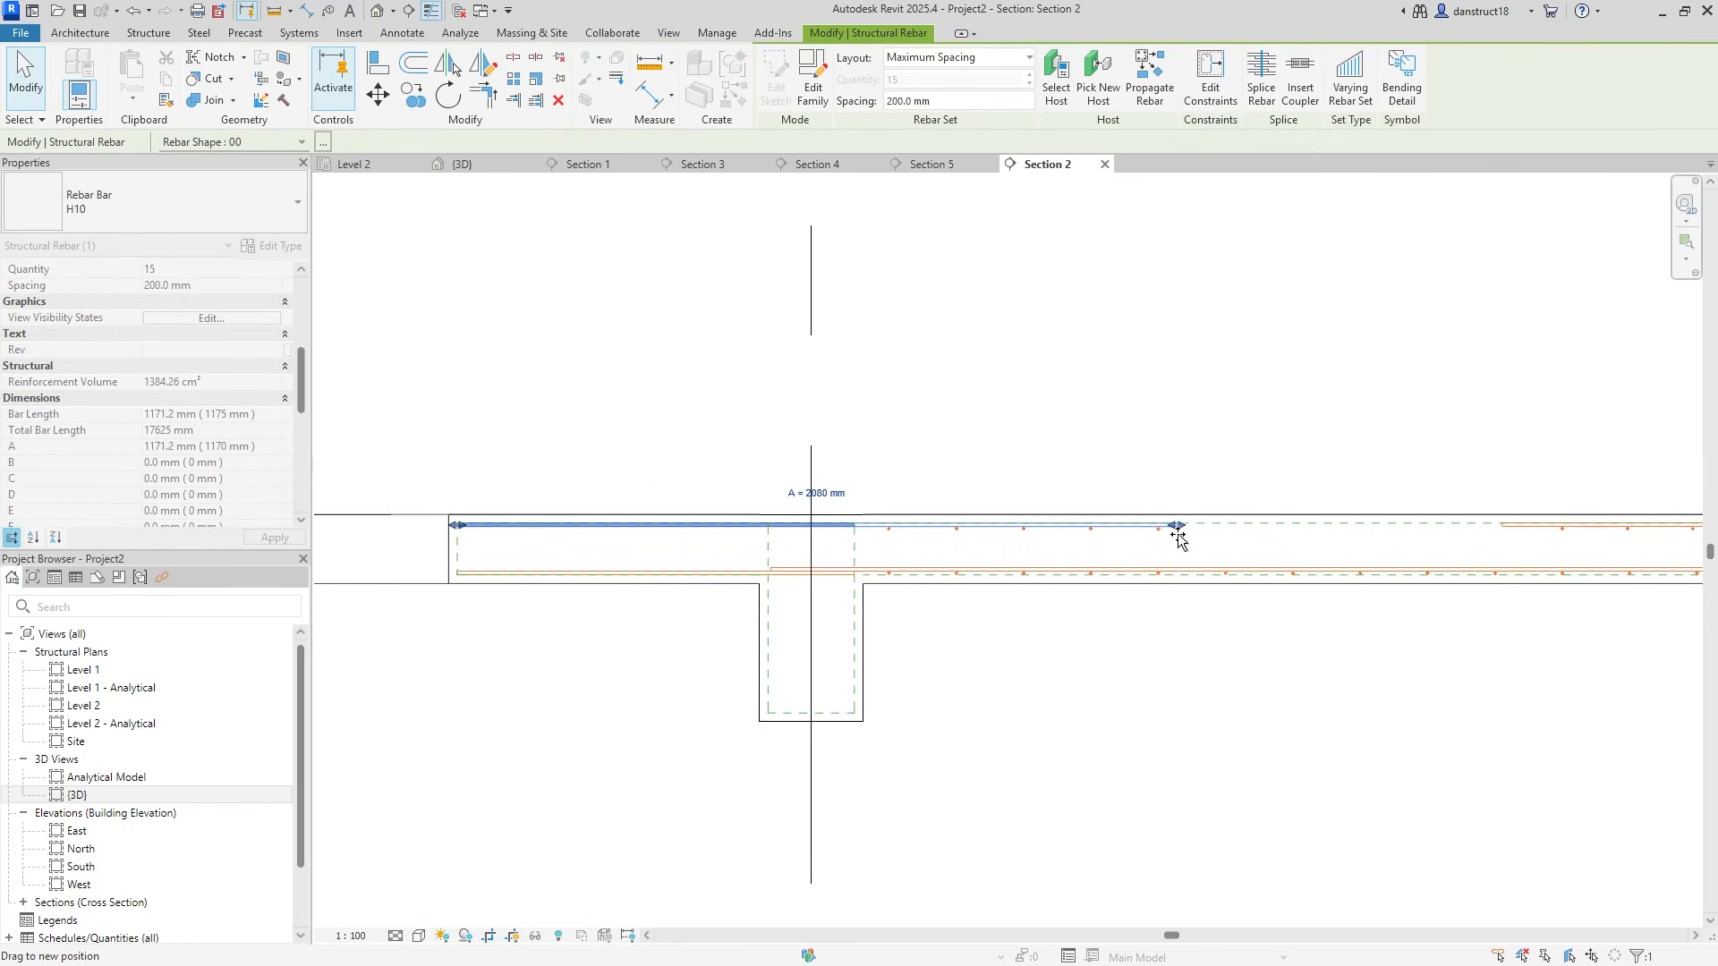
drag(1172, 537, 1171, 539)
scroll(1172, 541, down, 5)
middle_drag(1183, 554, 903, 557)
scroll(956, 491, up, 1)
scroll(836, 519, down, 1)
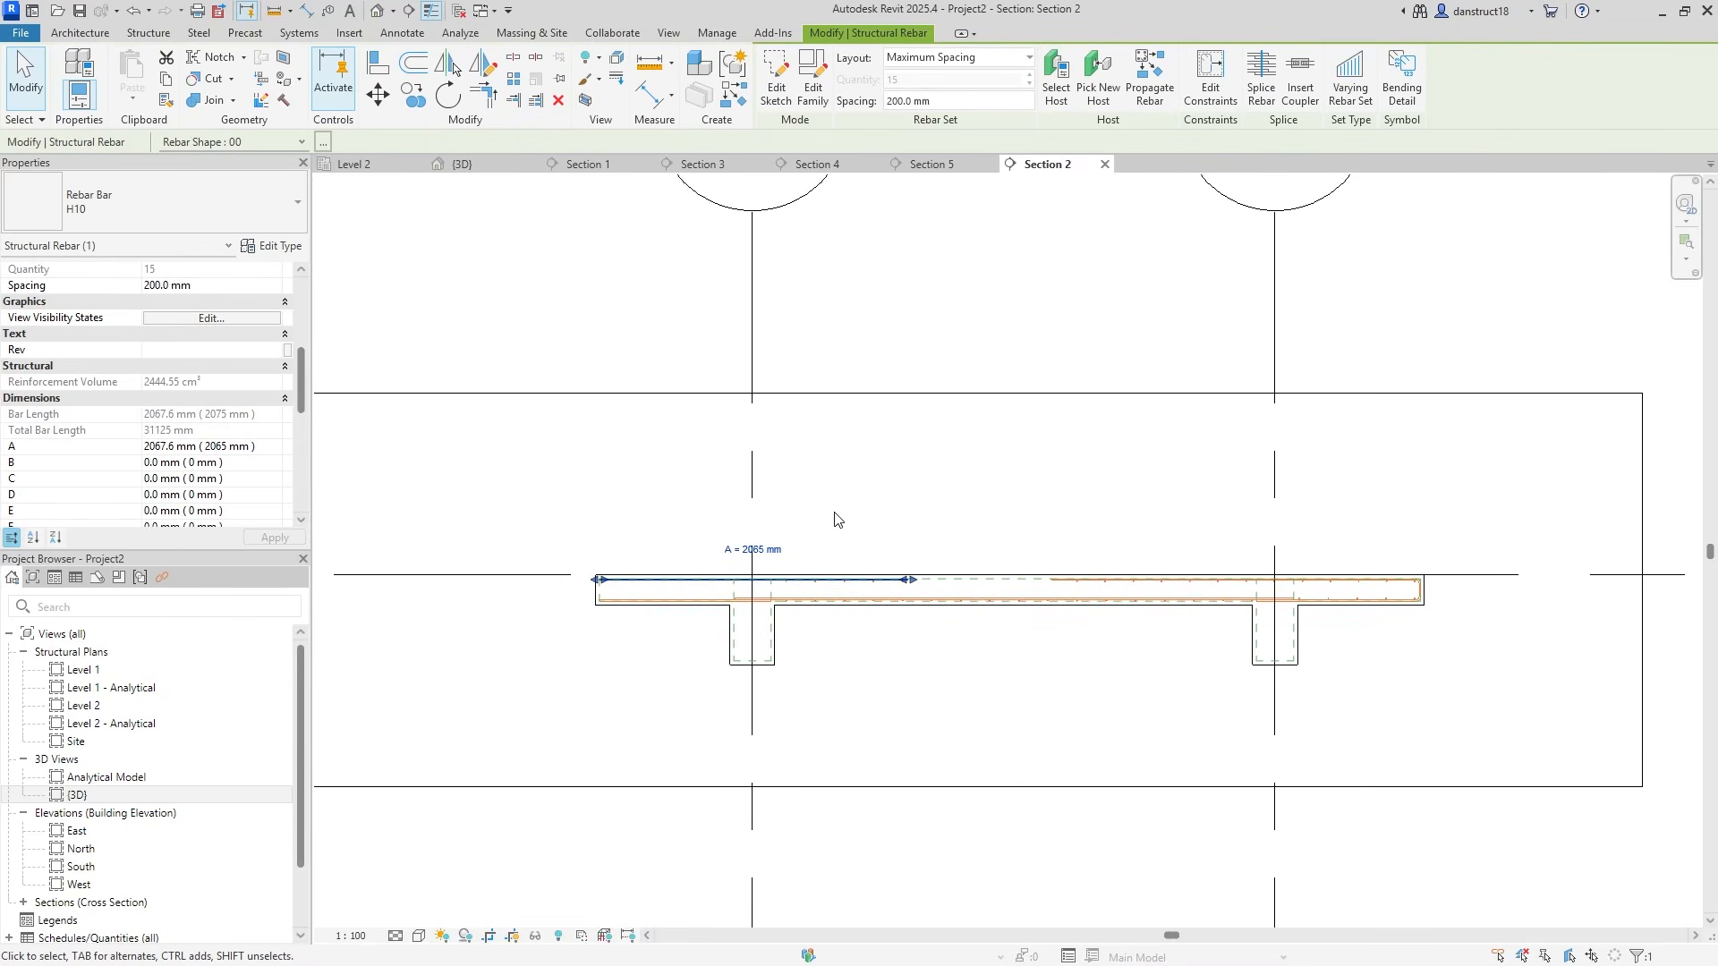
click(836, 519)
Assign Rebar Layer T1 to the overhang's top bar set and B1 to its bottom bar set
scroll(834, 526, up, 2)
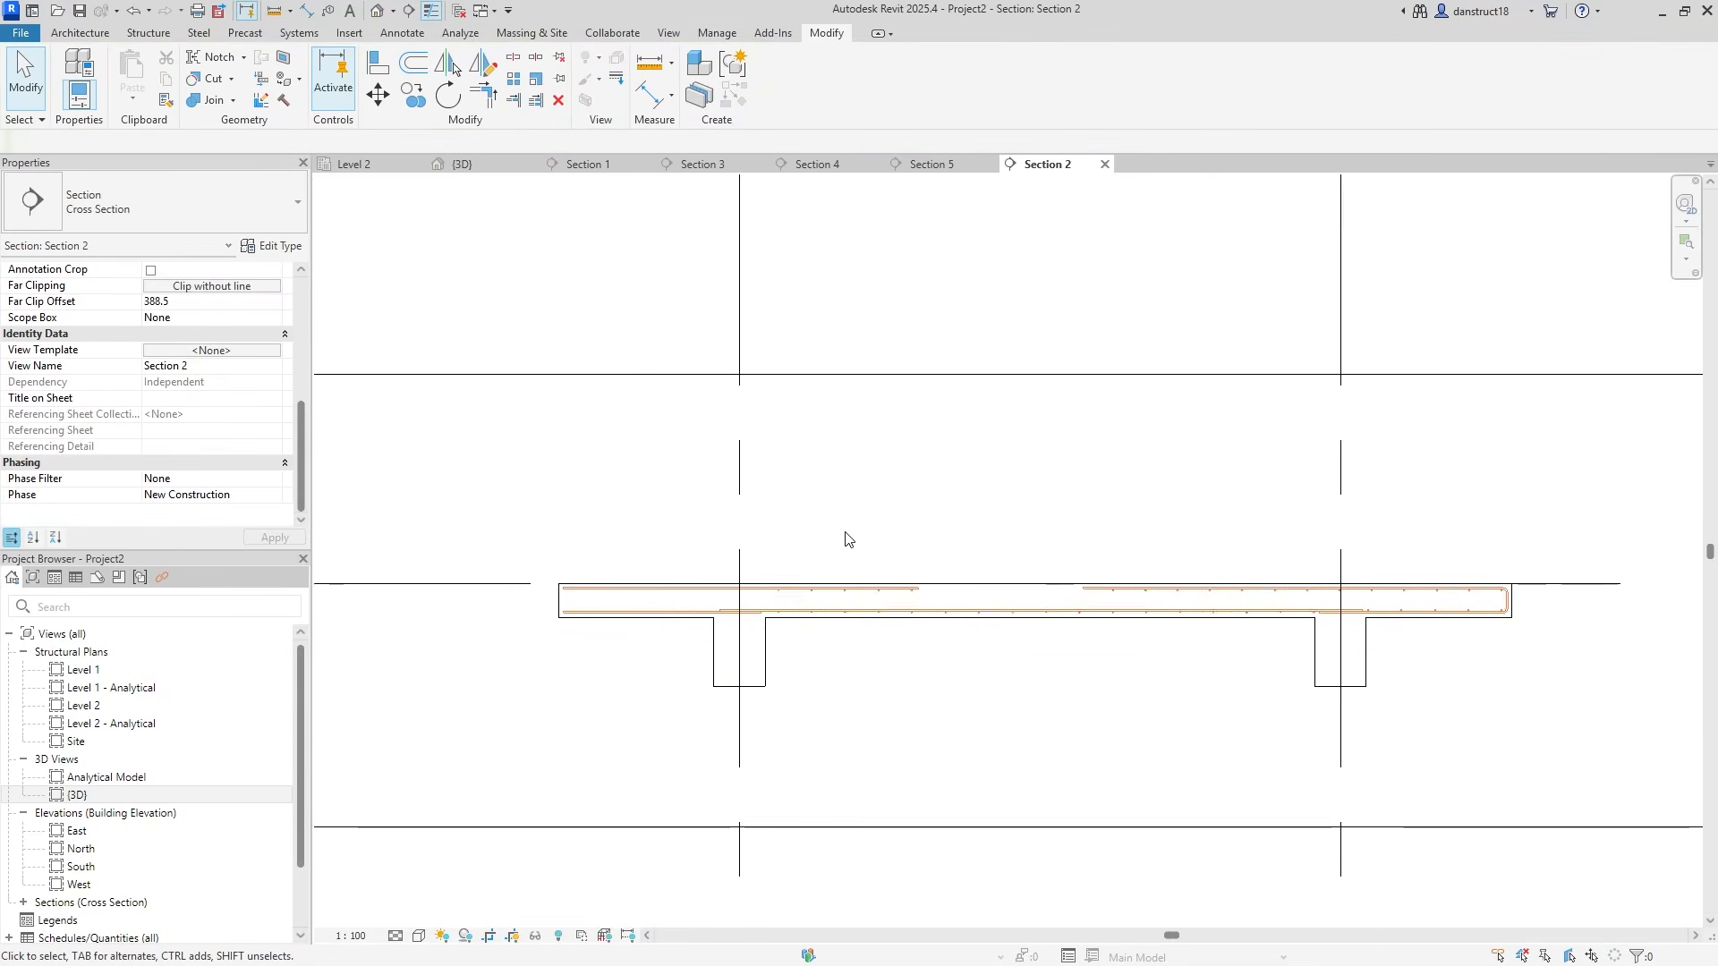
click(572, 598)
drag(296, 386, 305, 498)
click(273, 366)
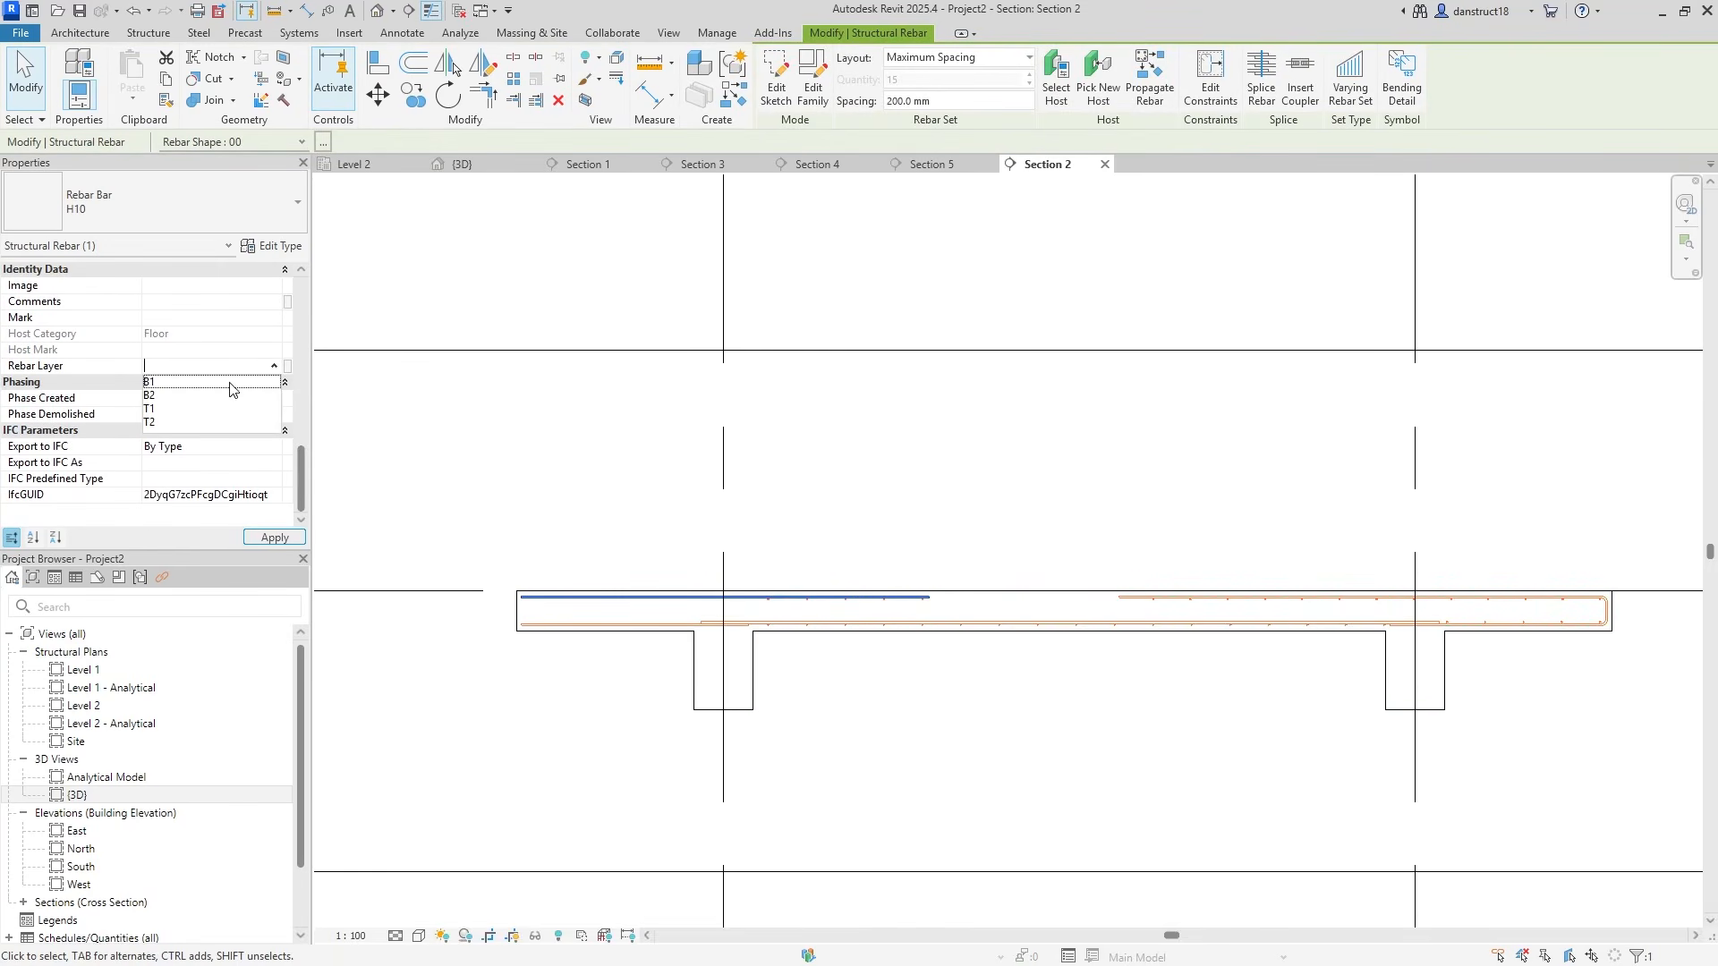
click(179, 411)
click(607, 628)
click(270, 368)
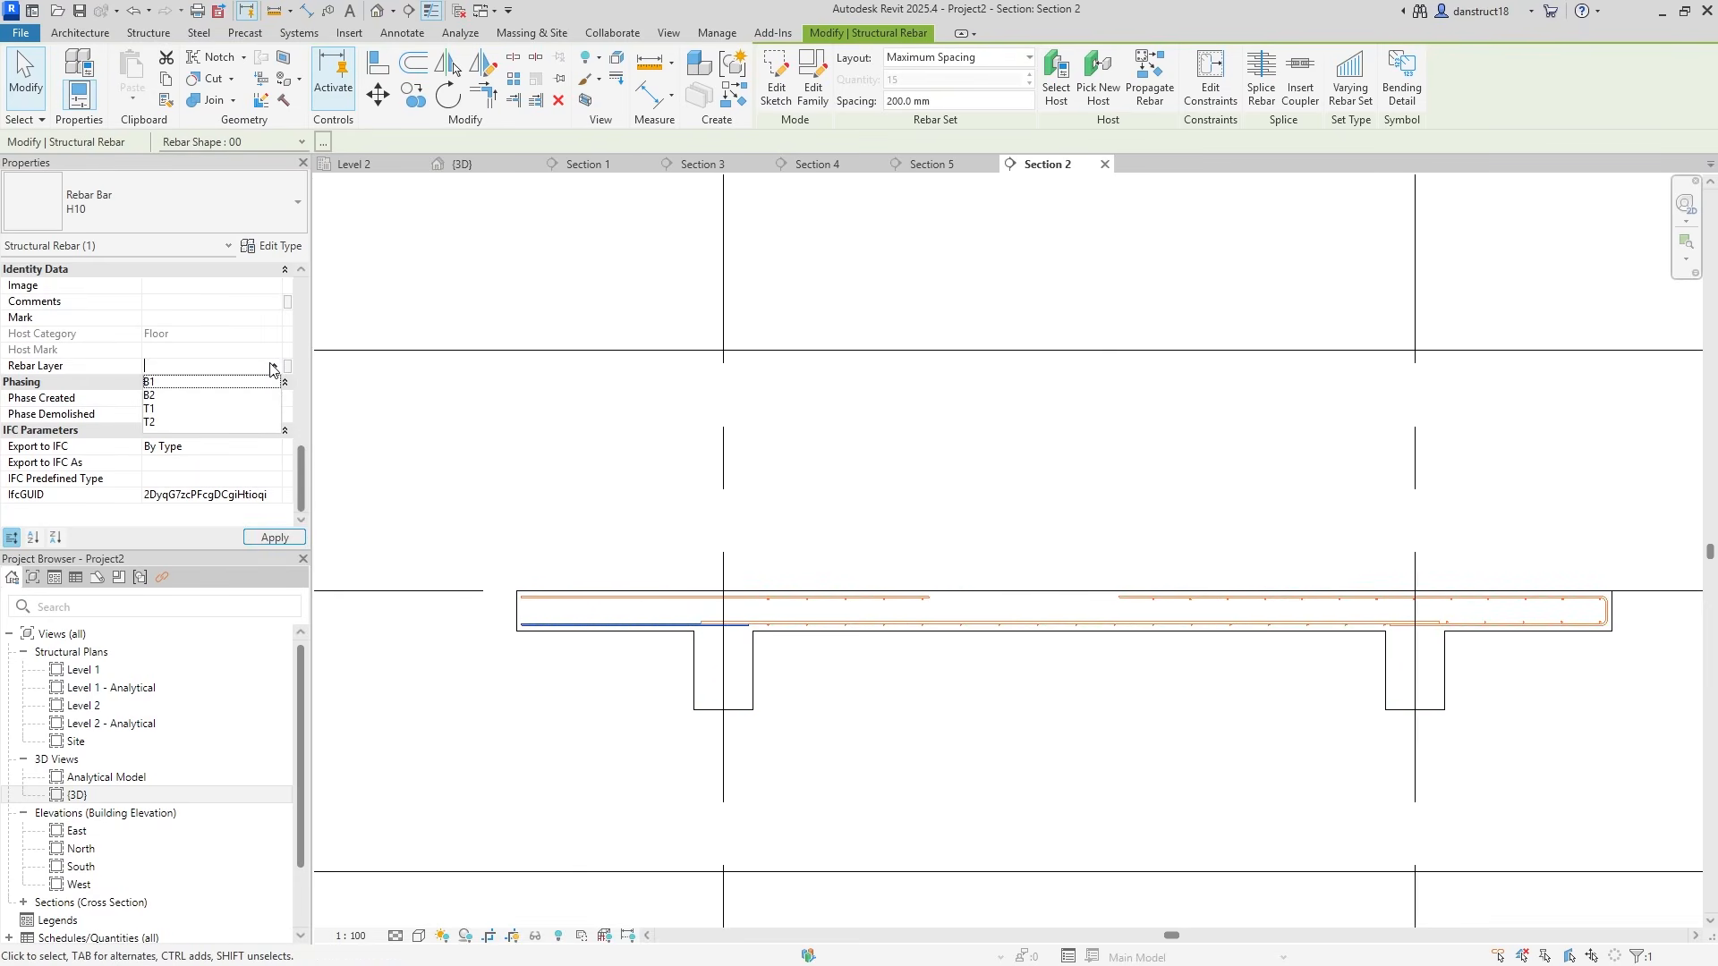
click(166, 382)
scroll(798, 573, up, 2)
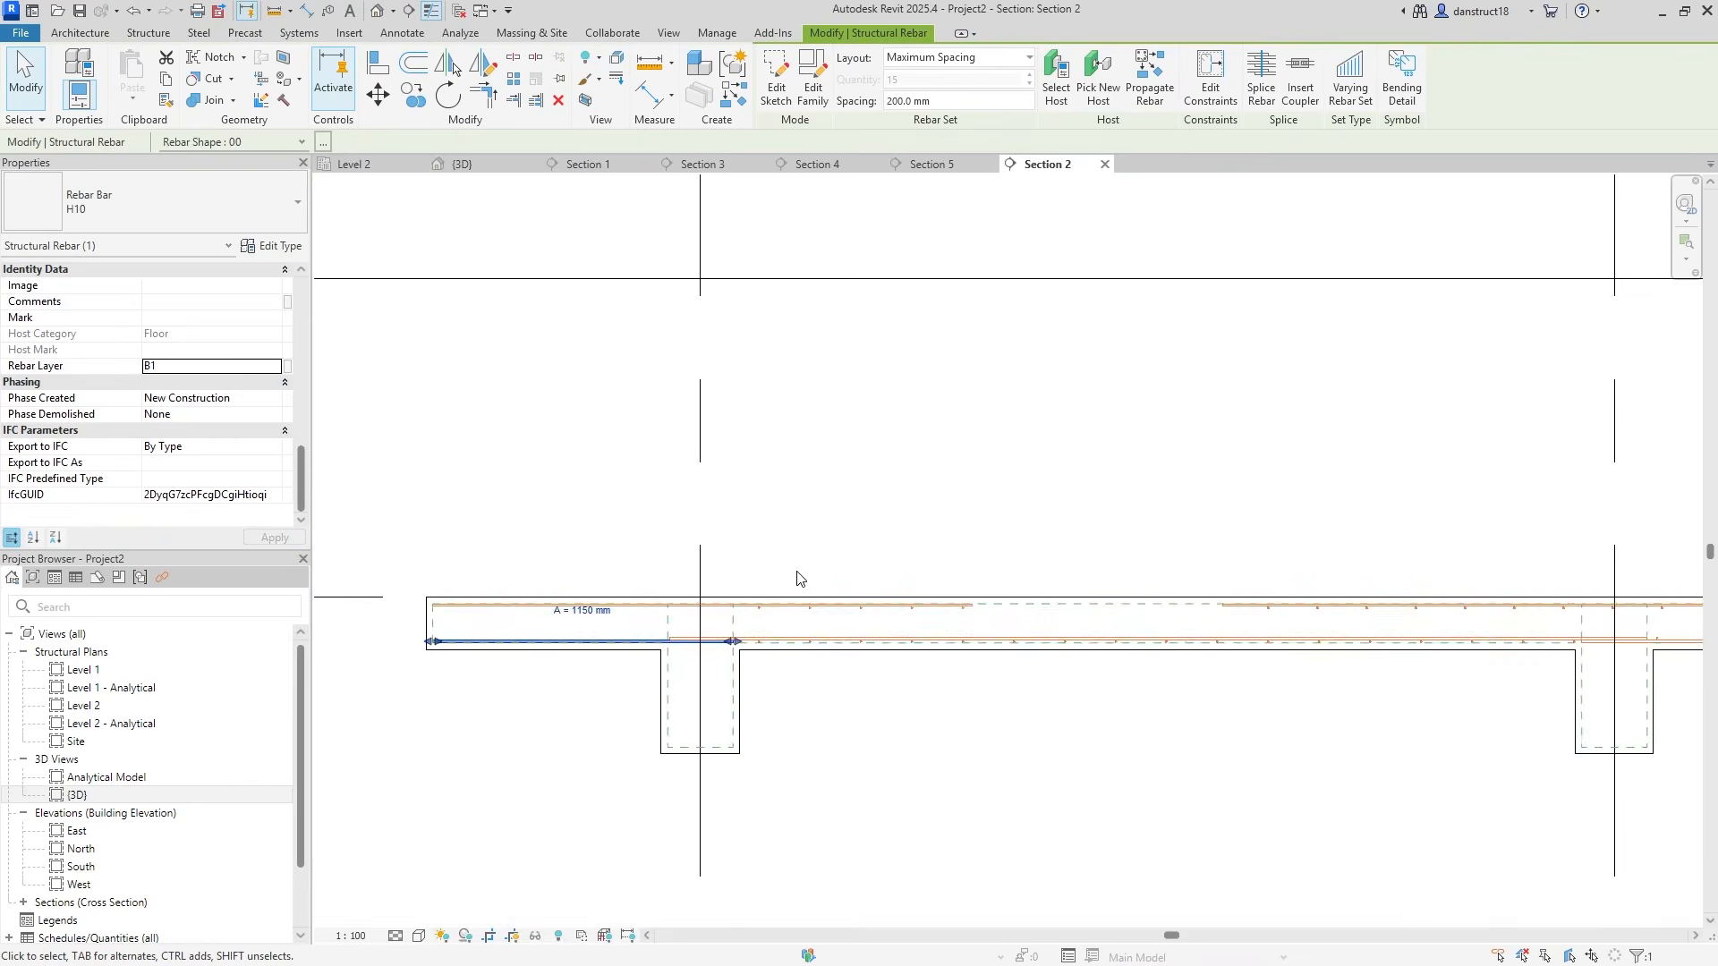
click(802, 571)
Add an aligned dimension between grids Y2 and Y1 above the slab in Section 2
scroll(807, 573, down, 4)
middle_drag(826, 587, 899, 625)
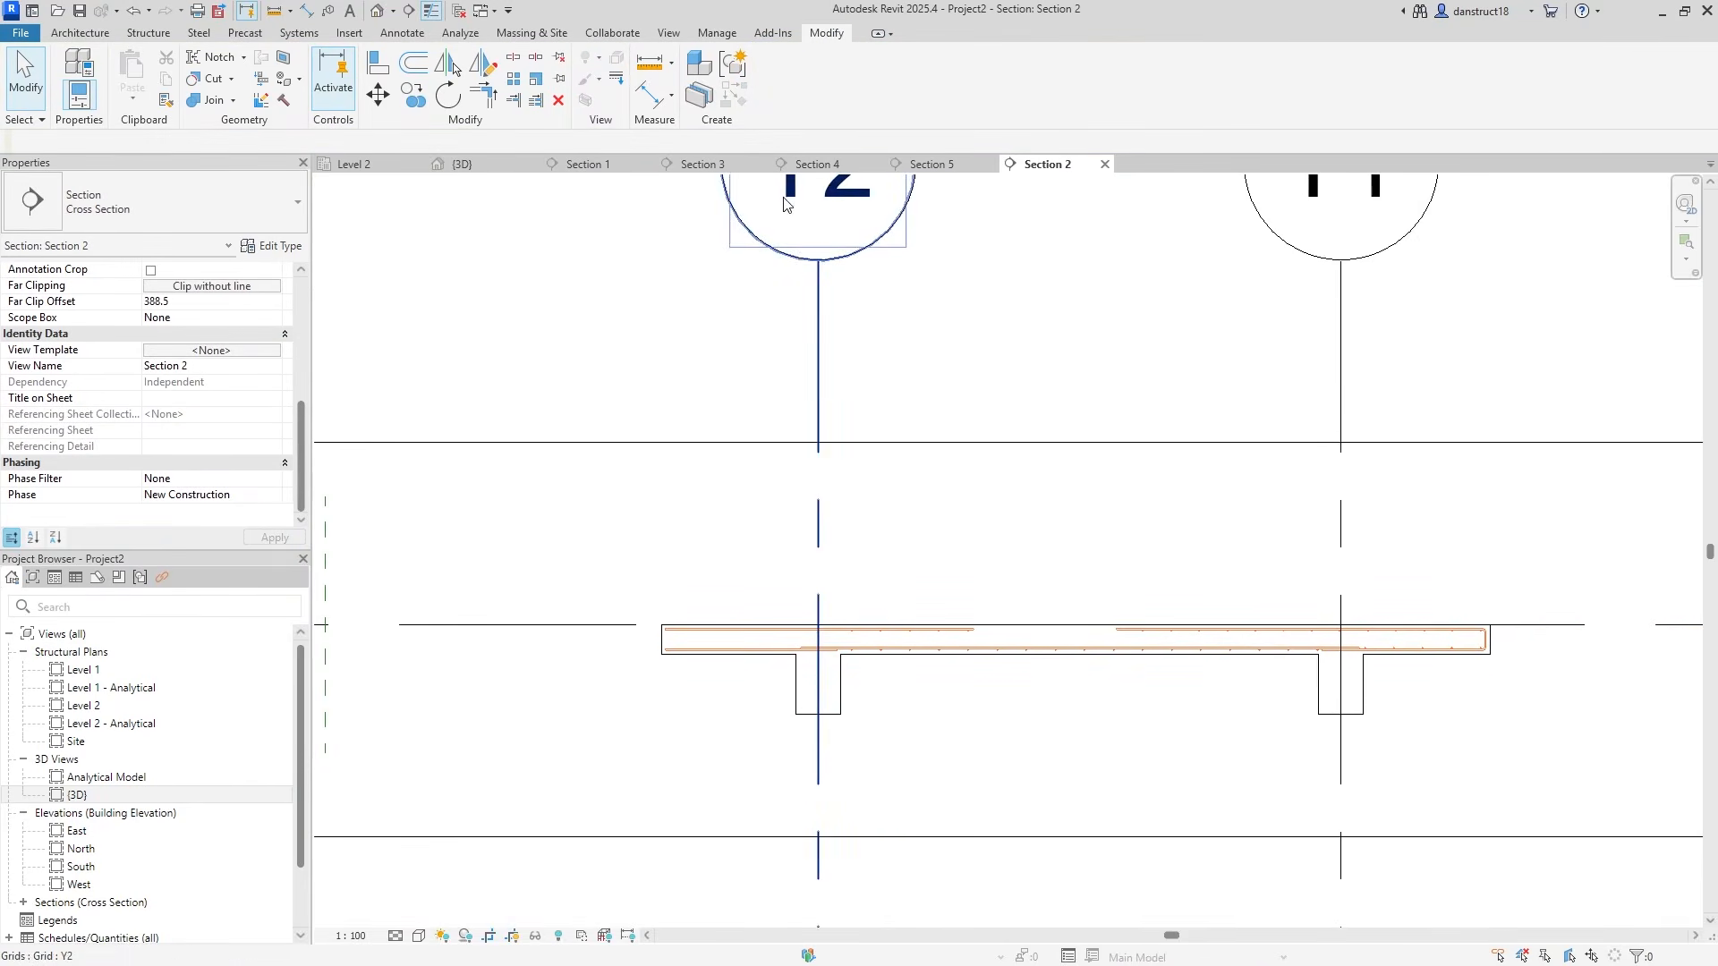
key(d)
key(i)
click(818, 373)
click(1339, 381)
click(1112, 368)
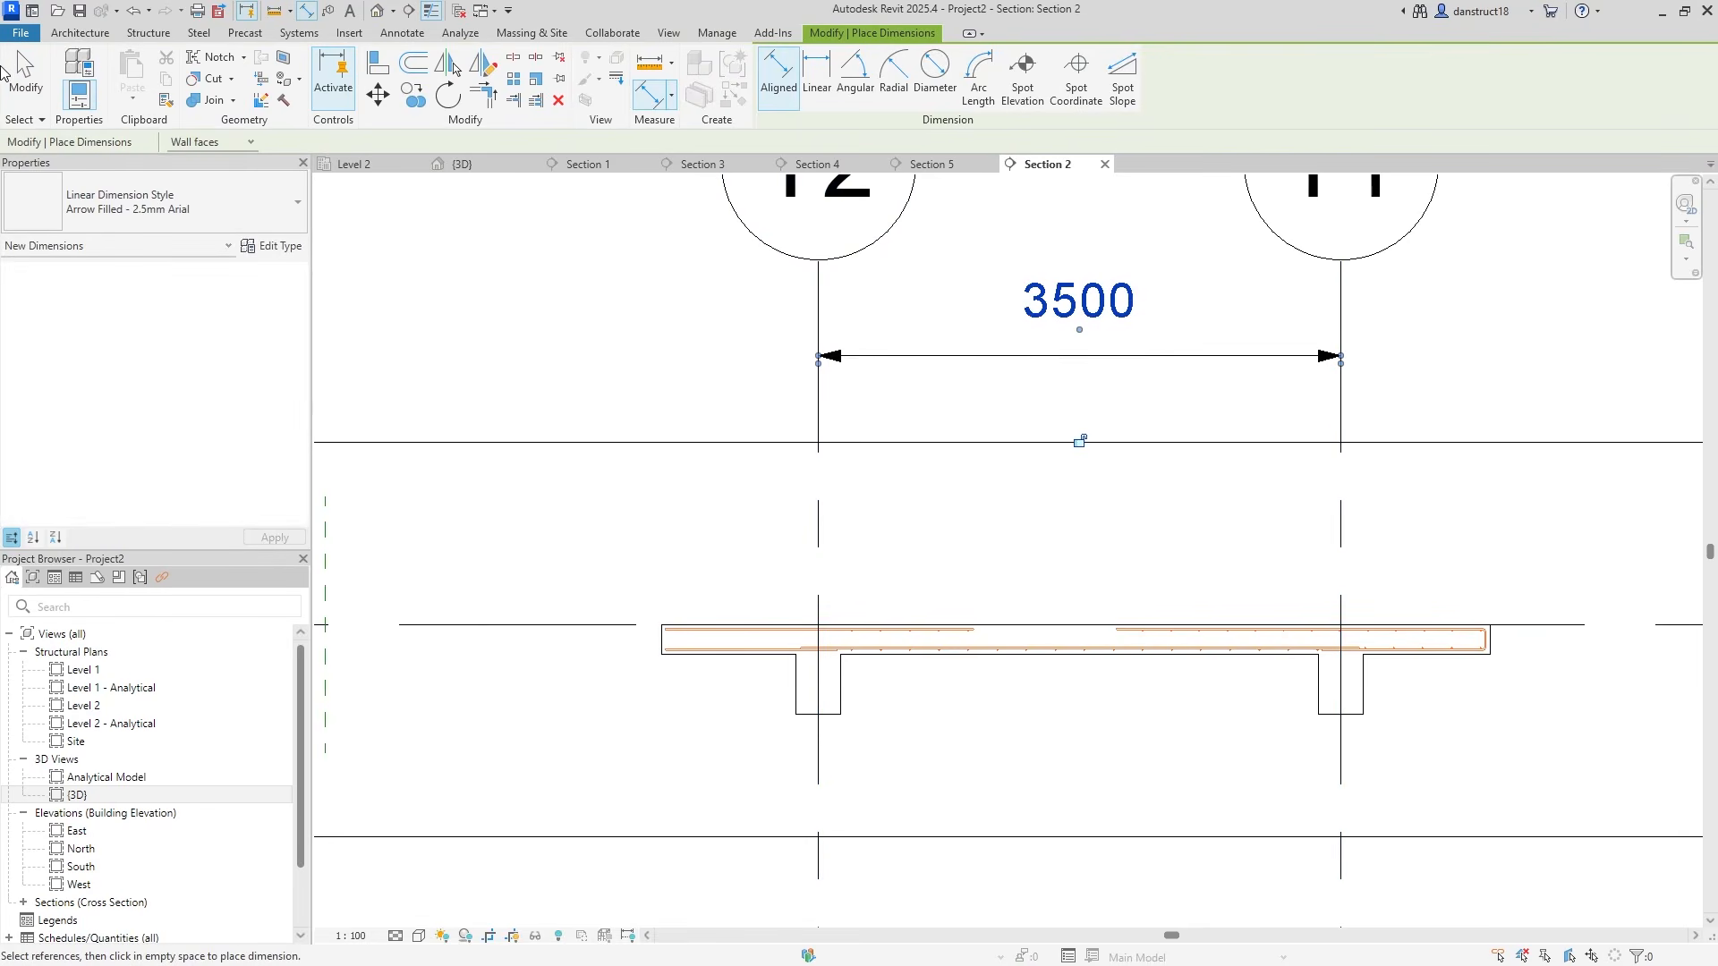
click(24, 70)
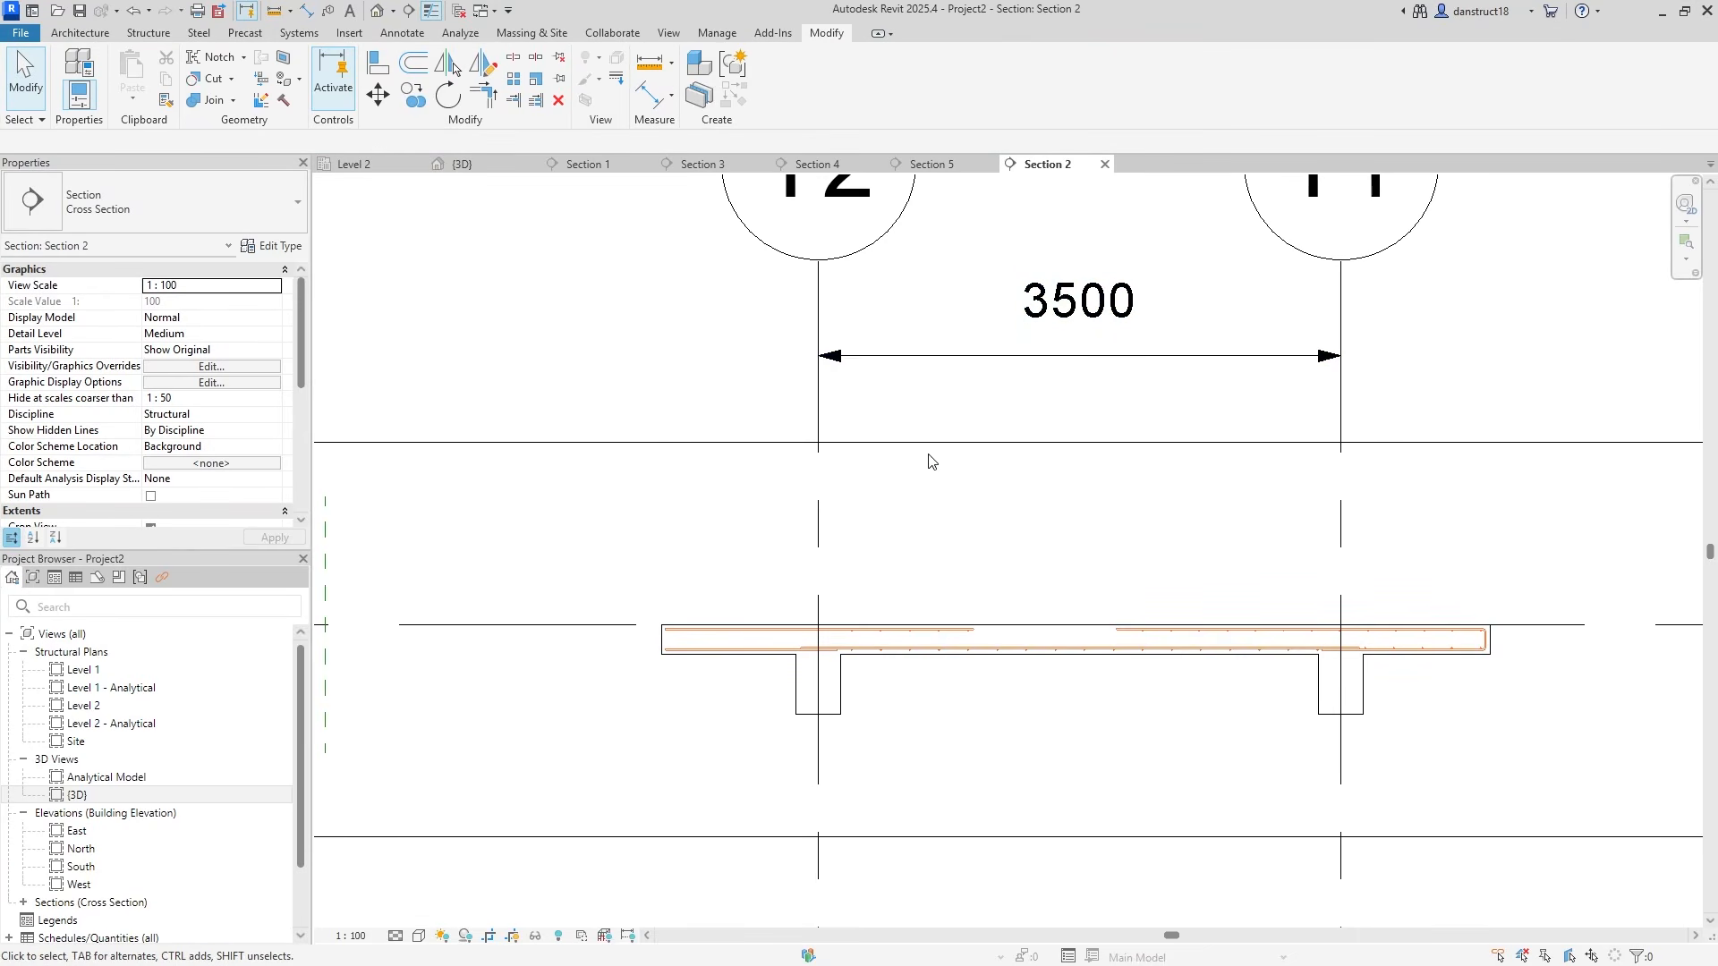
Draw a vertical reference plane through the slab between grids Y2 and Y1, about 1041 mm from Y2
click(130, 33)
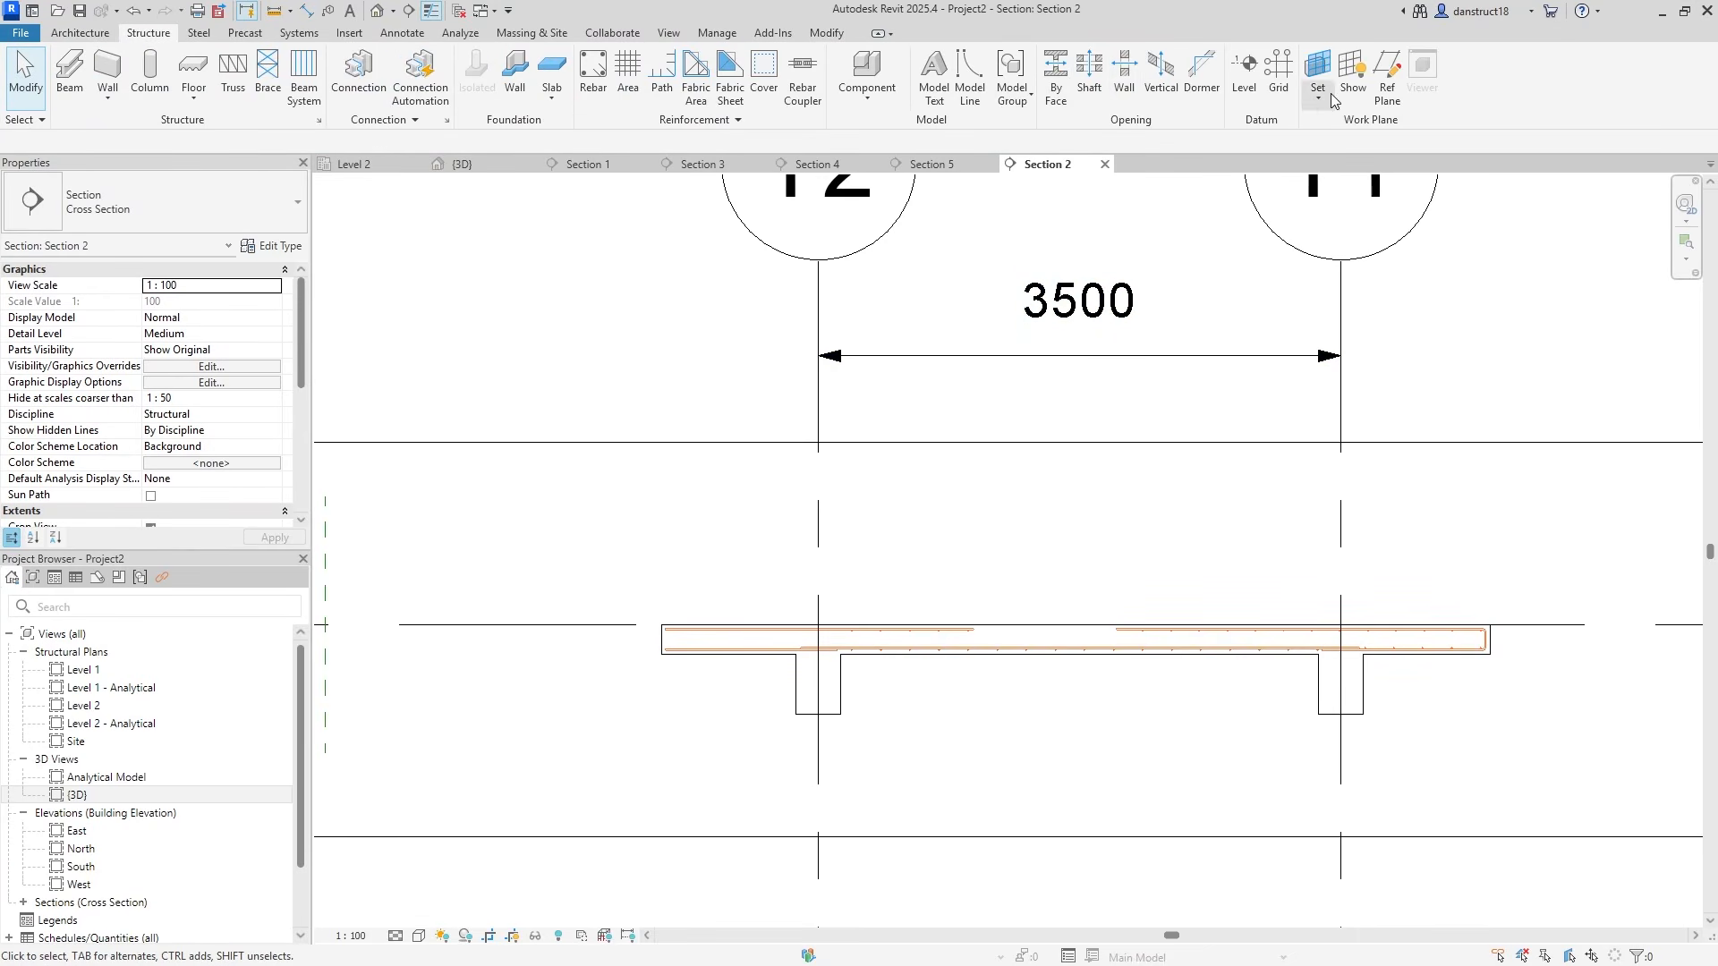
click(1385, 88)
click(974, 464)
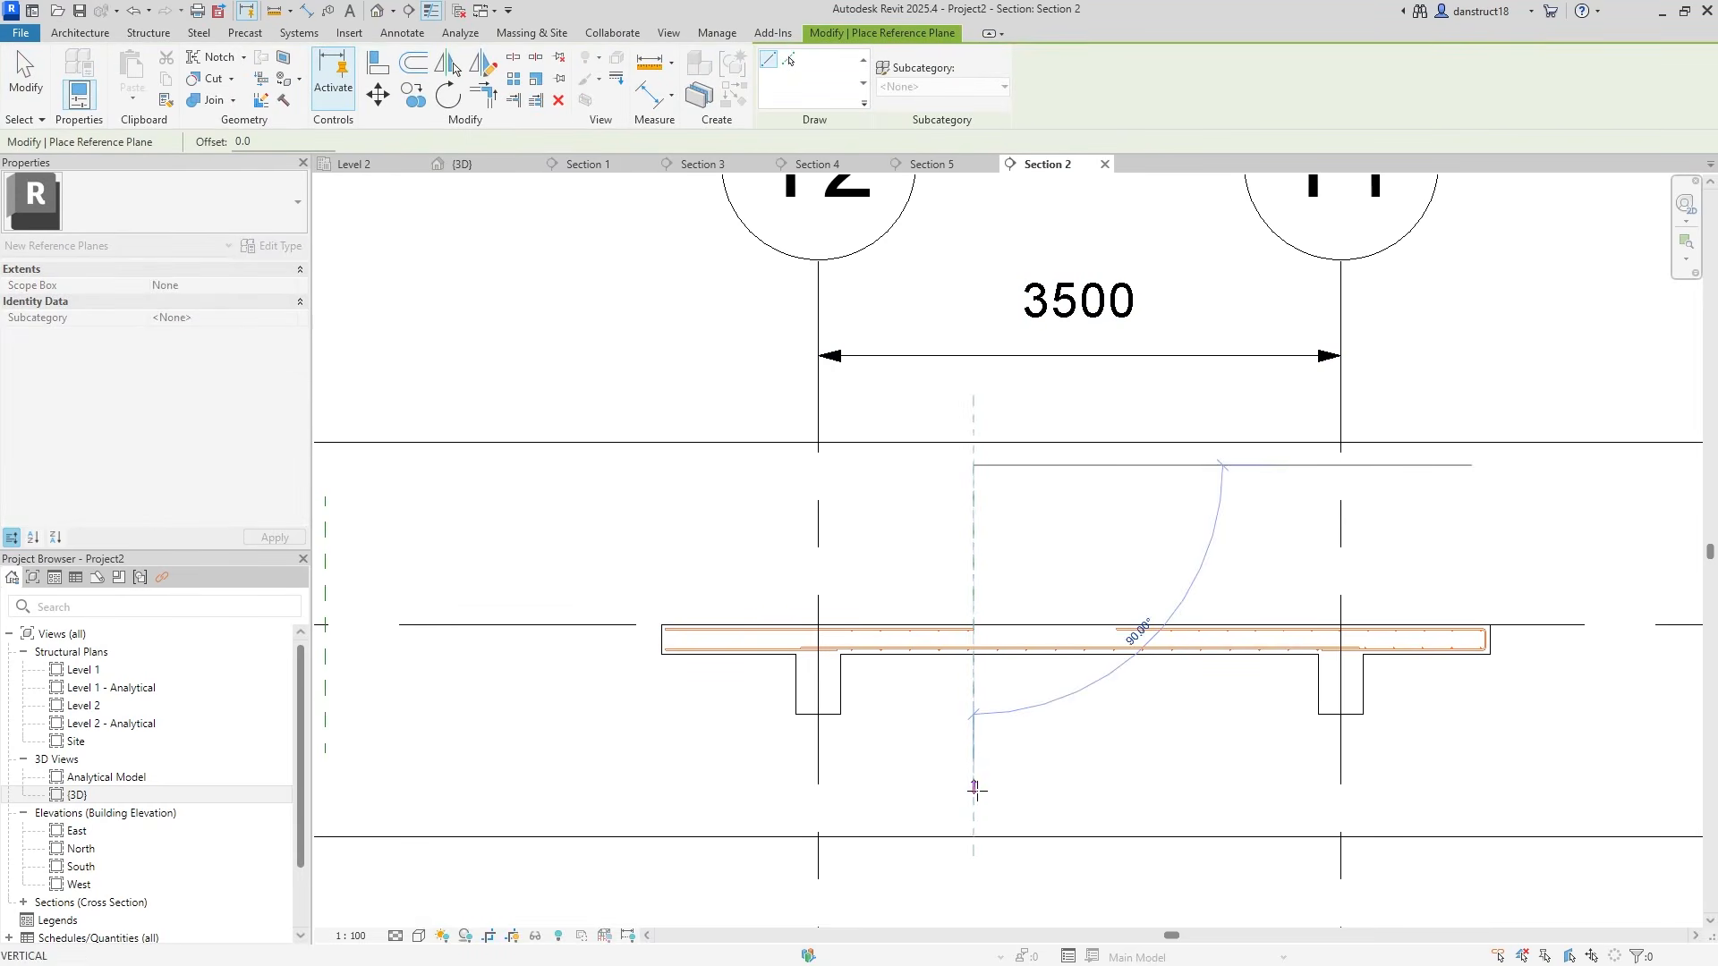
click(973, 795)
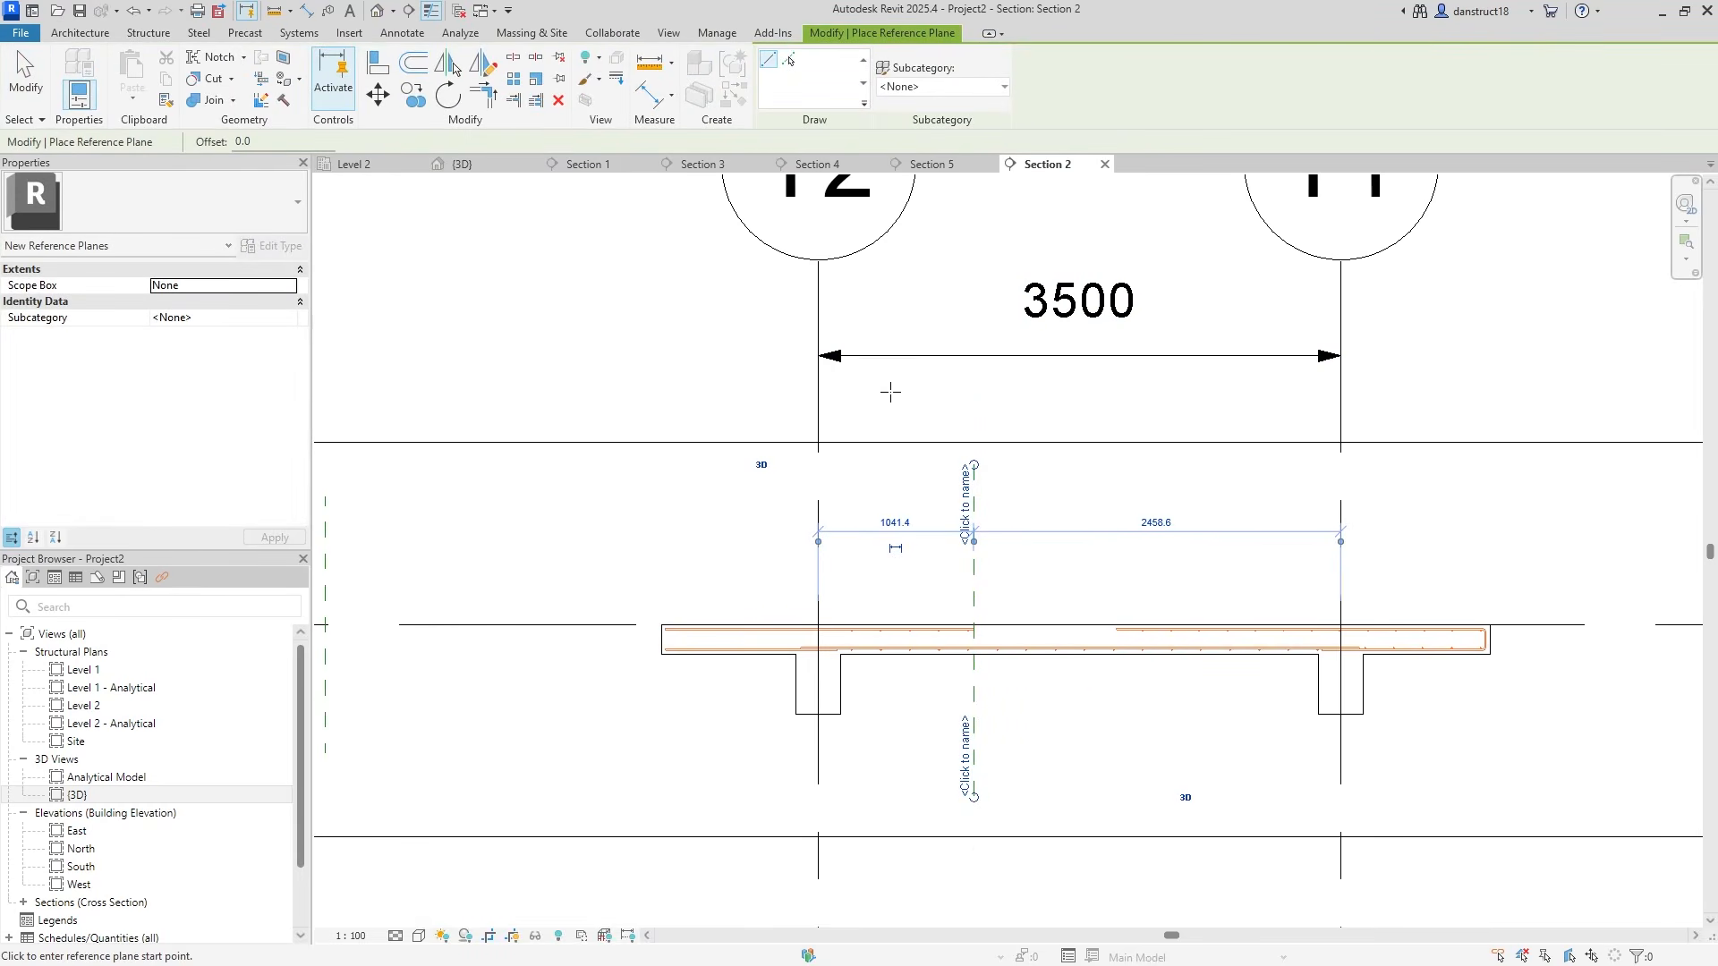
click(22, 78)
Add the new reference plane as a witness line to the aligned dimension between grids Y2 and Y1
click(1021, 358)
click(998, 82)
click(978, 479)
click(1010, 249)
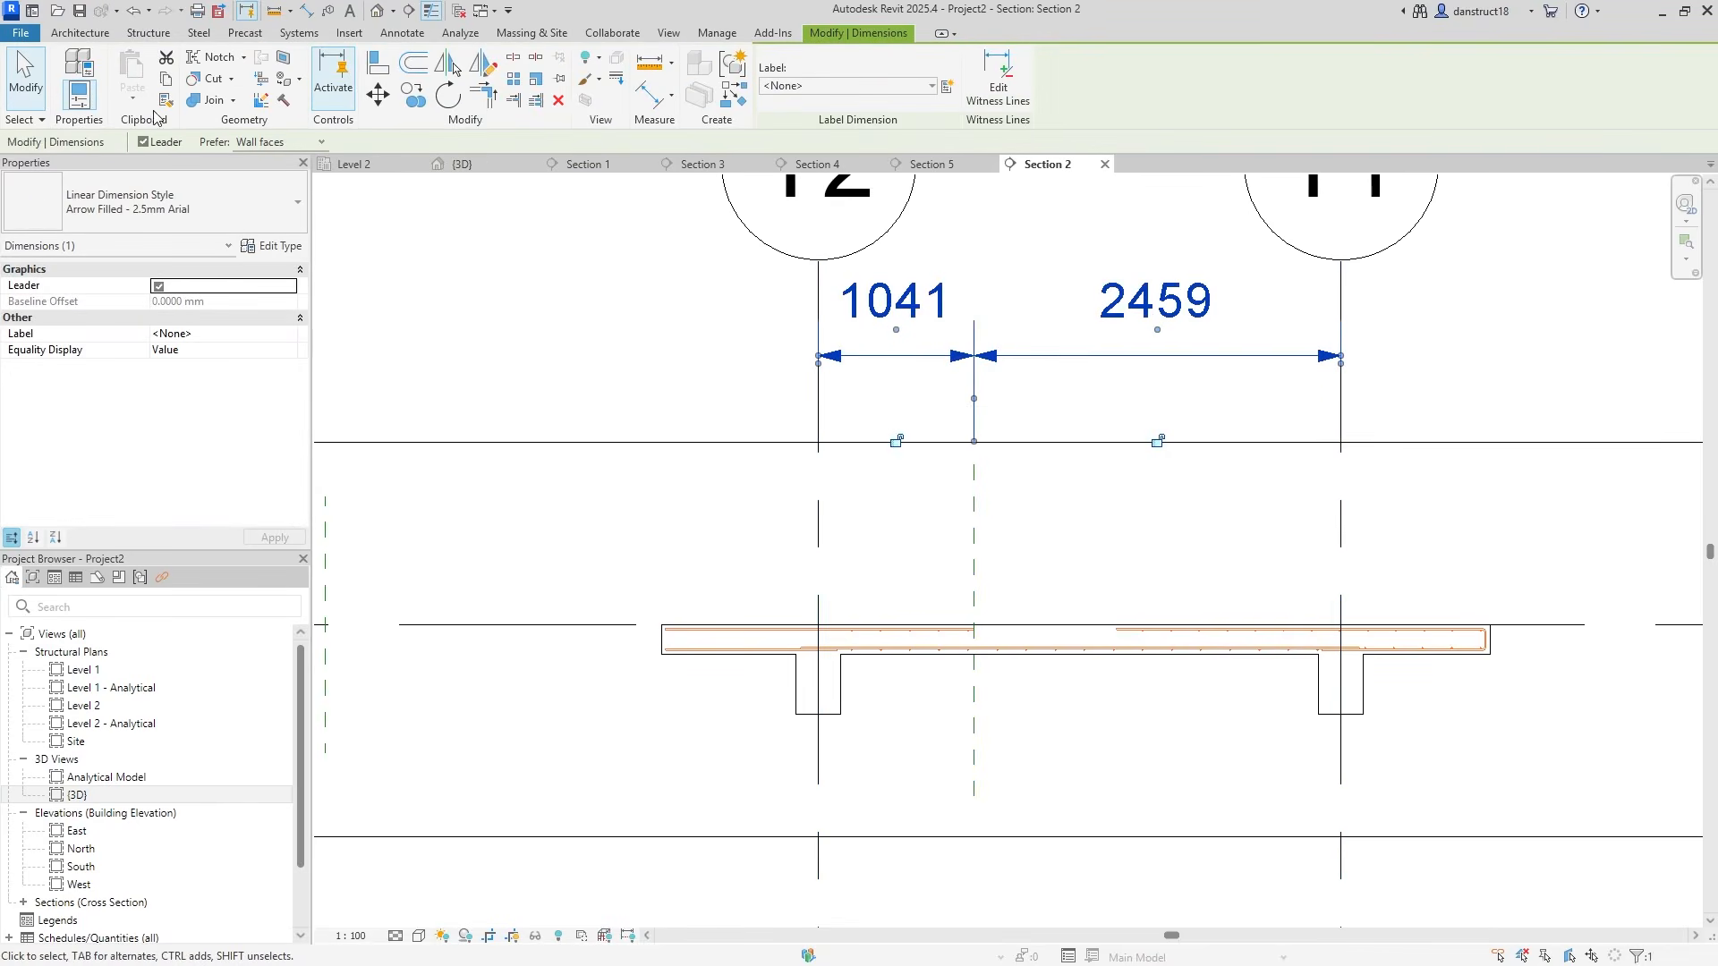
click(17, 98)
Set the reference plane's distance from grid Y2 to 900 mm
click(969, 539)
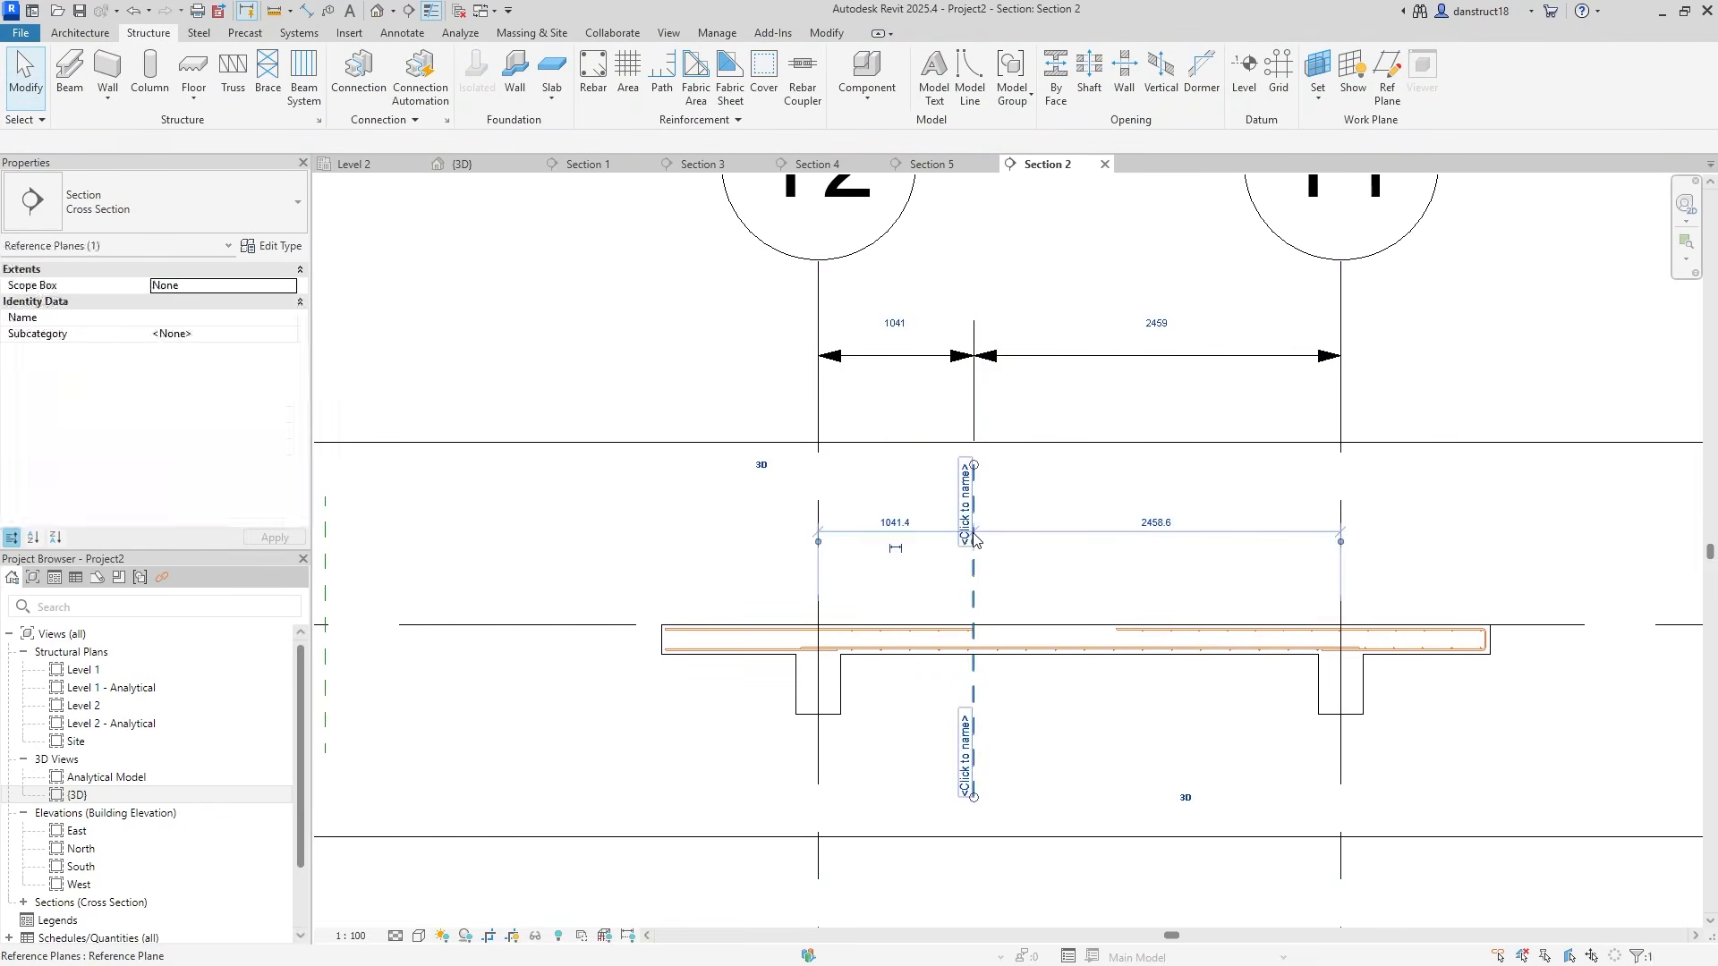
click(906, 320)
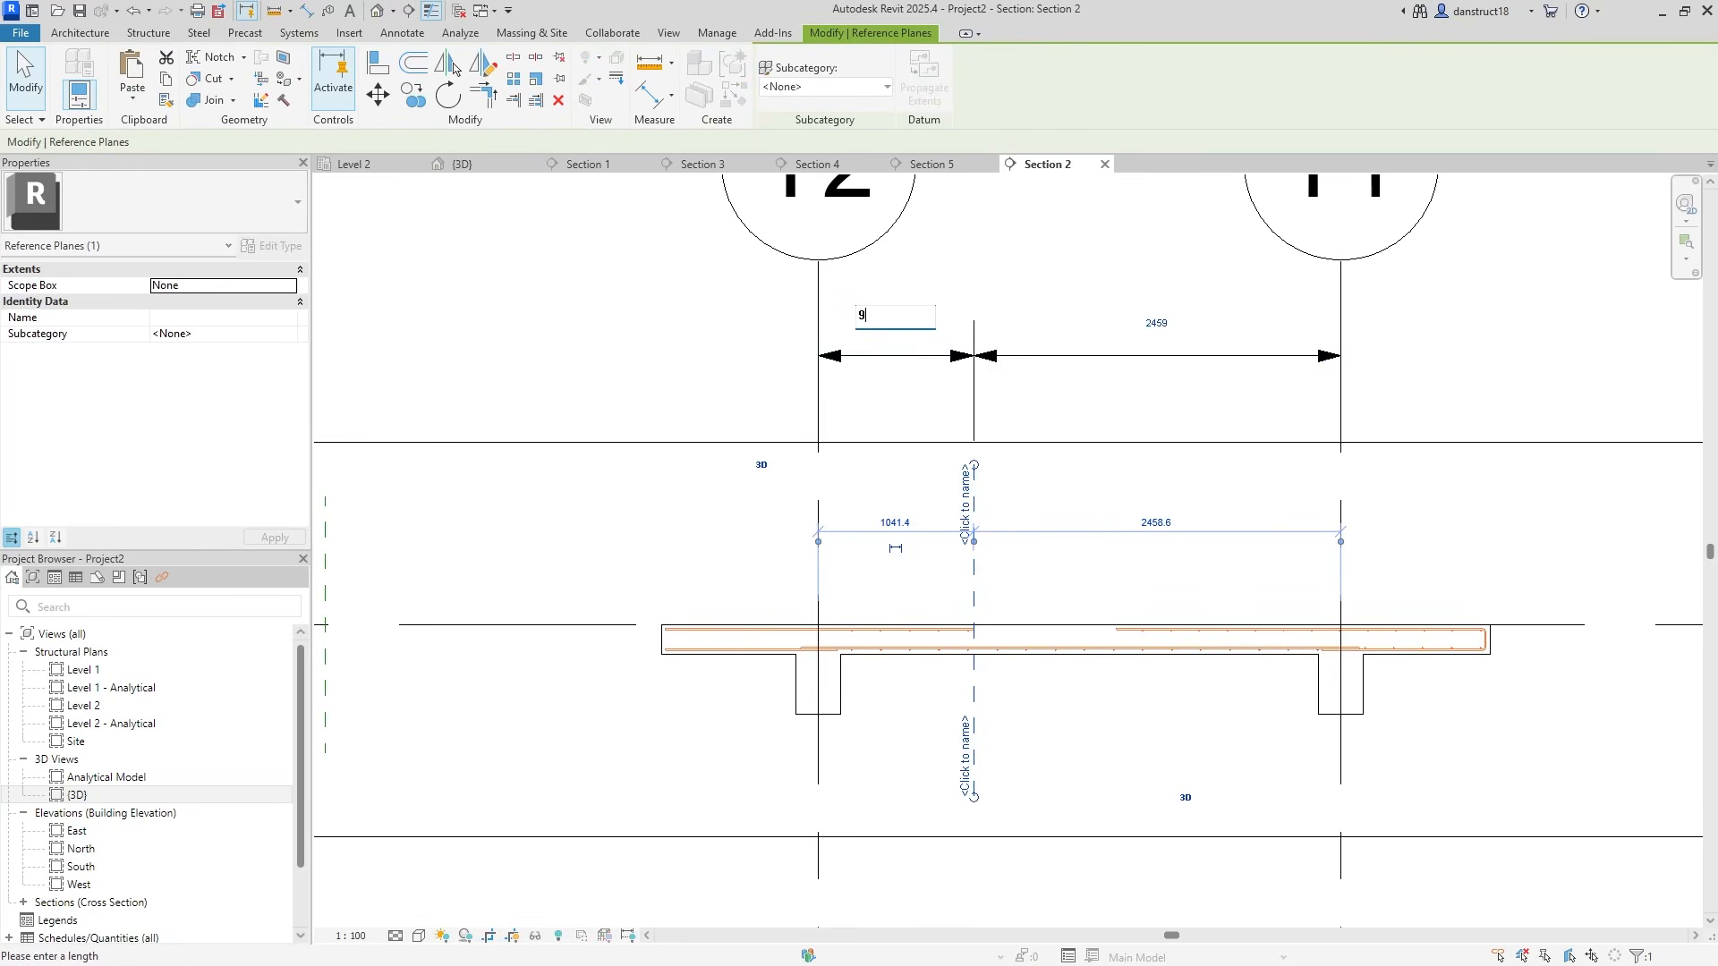
key(Return)
click(1042, 298)
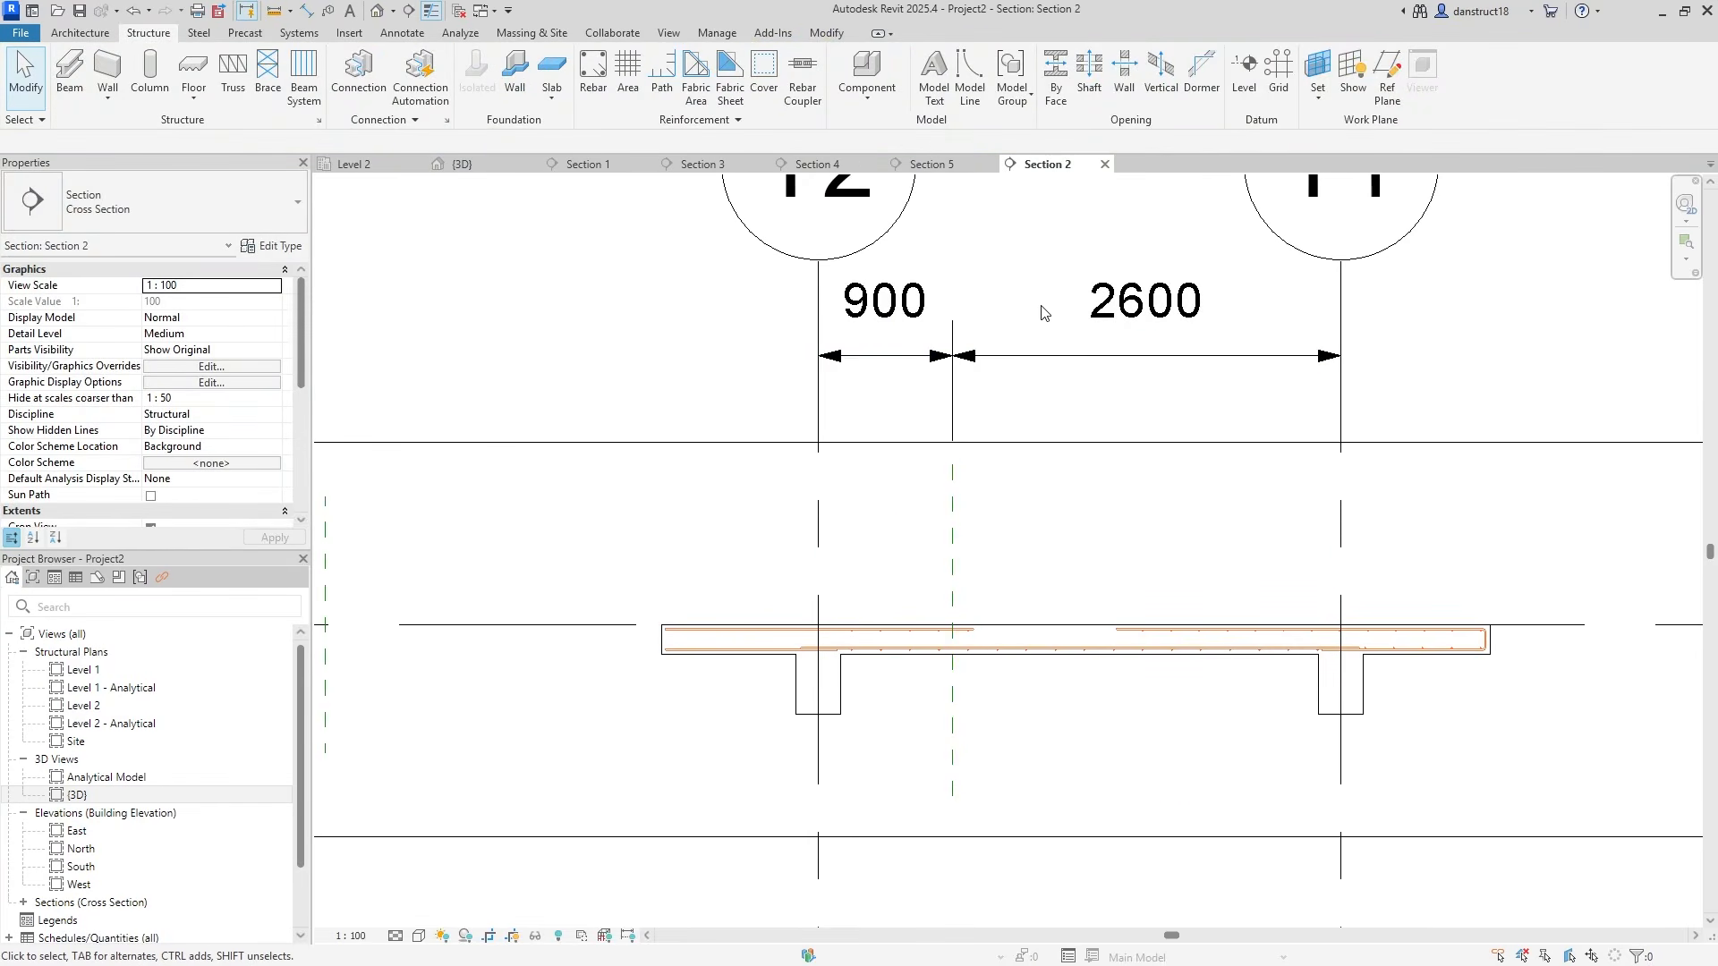
Edit the sketch of the overhang's top H10 bar set so its inner end stops at the reference plane
scroll(890, 636, up, 6)
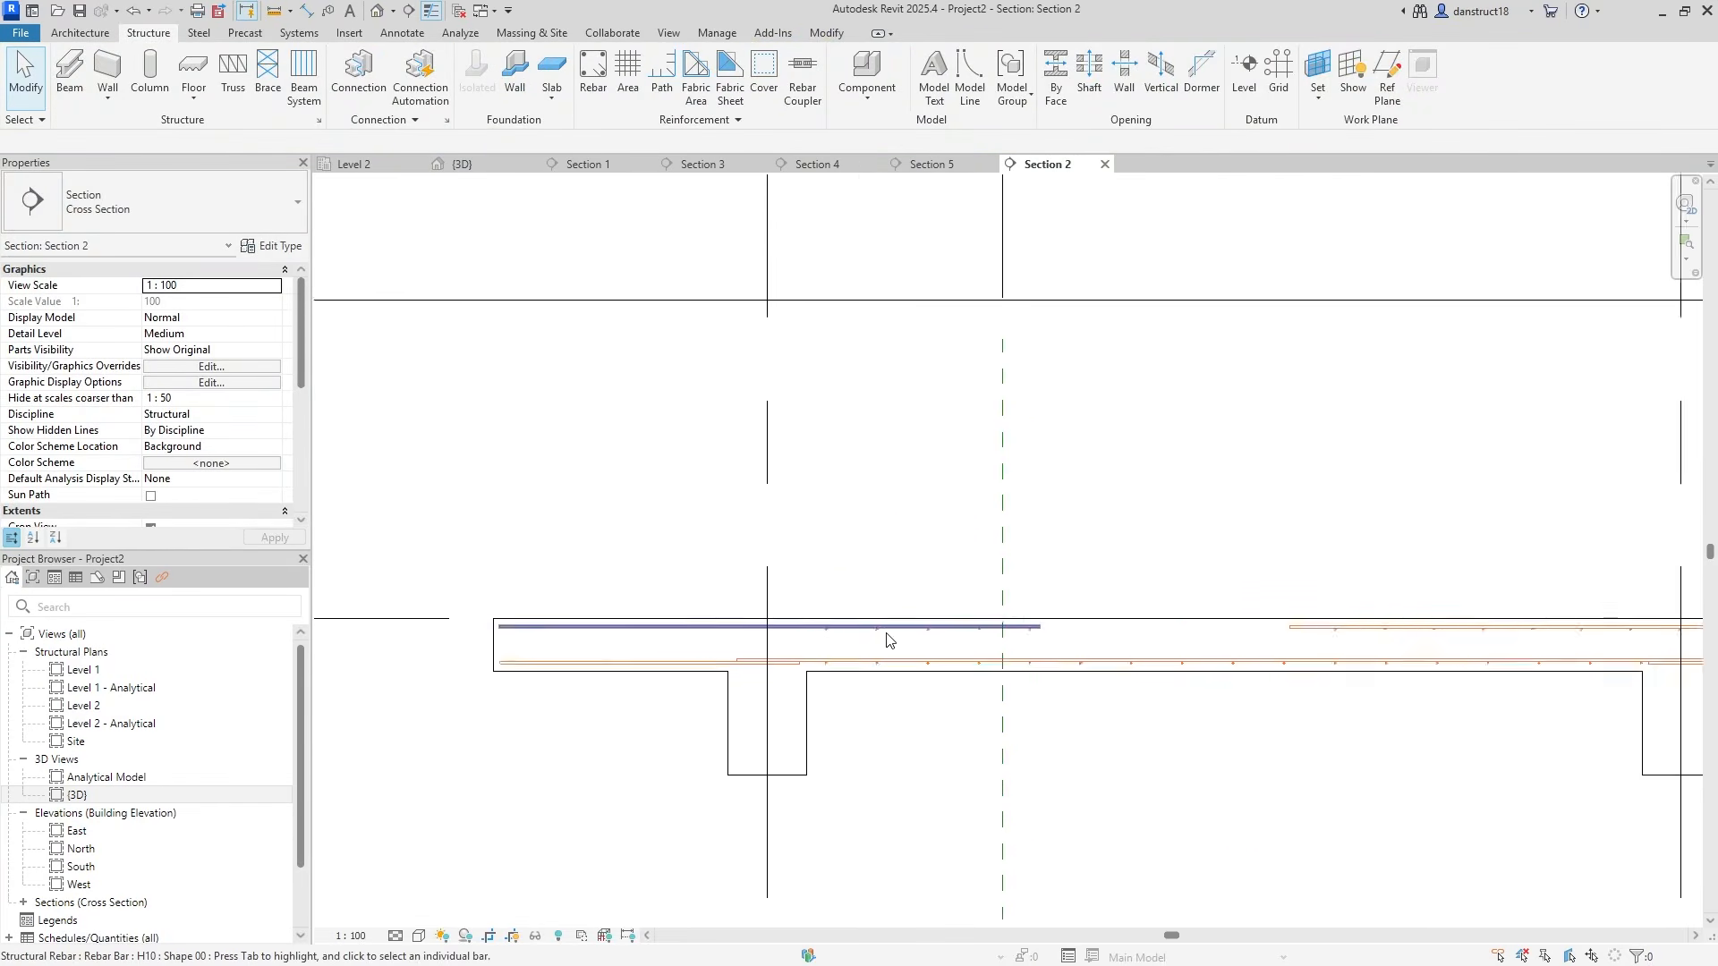
click(946, 632)
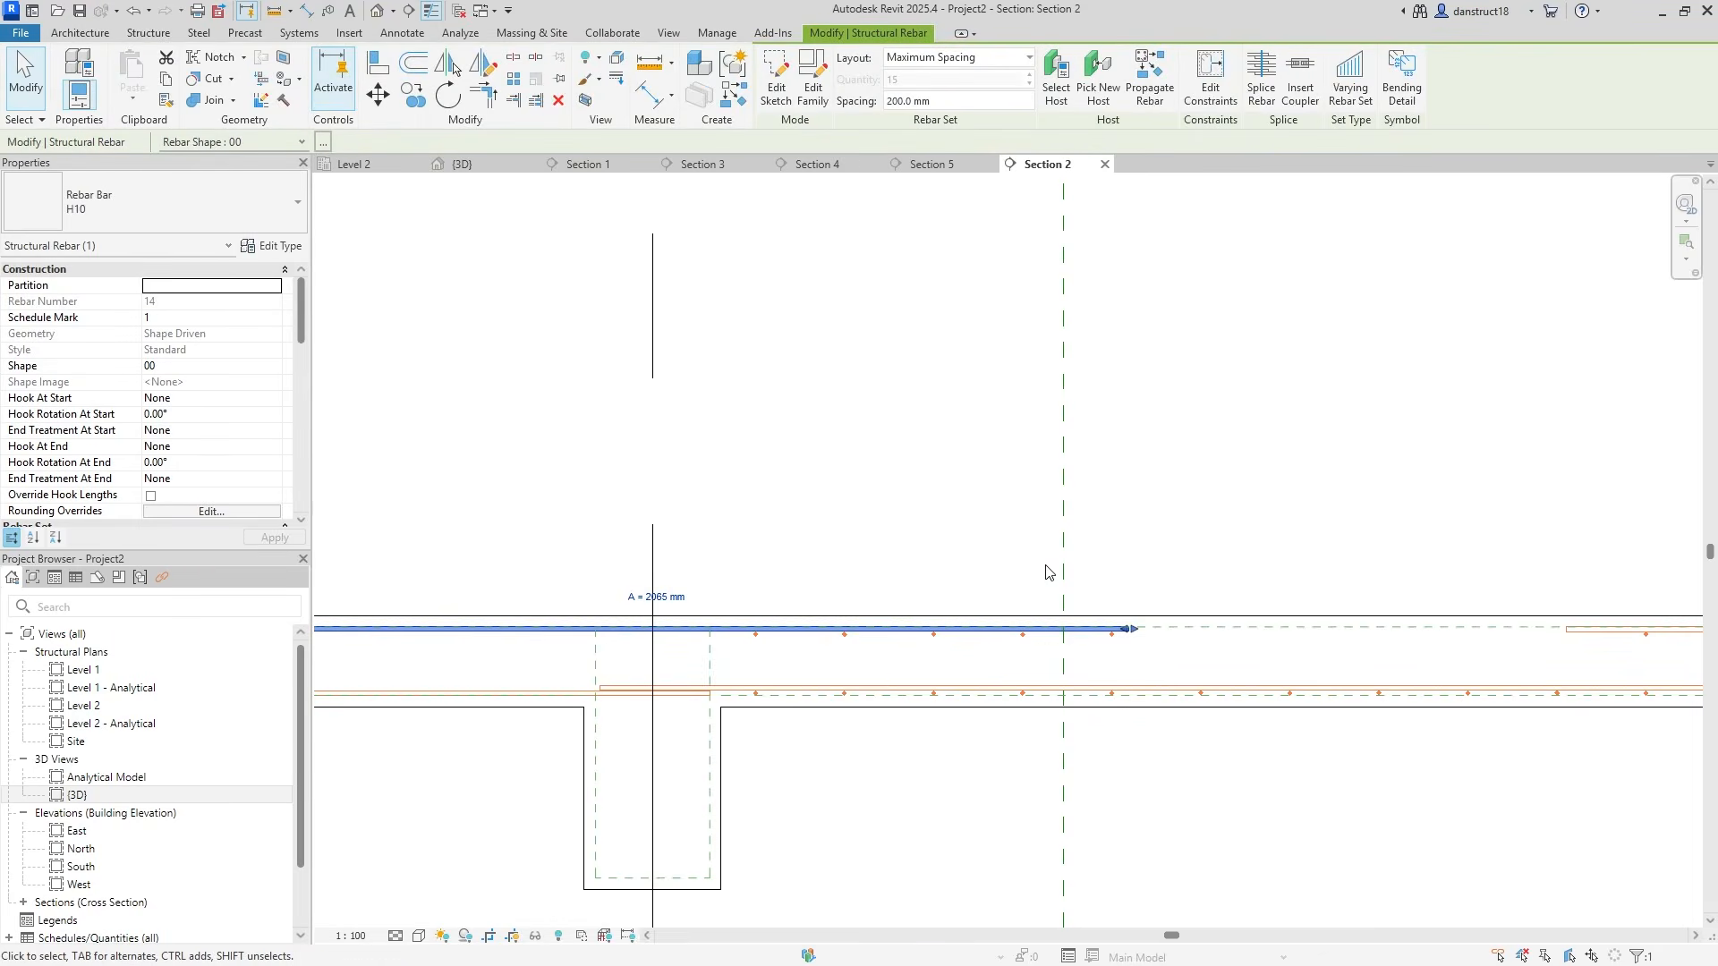
click(785, 101)
click(1113, 634)
drag(1090, 637, 1025, 639)
click(940, 519)
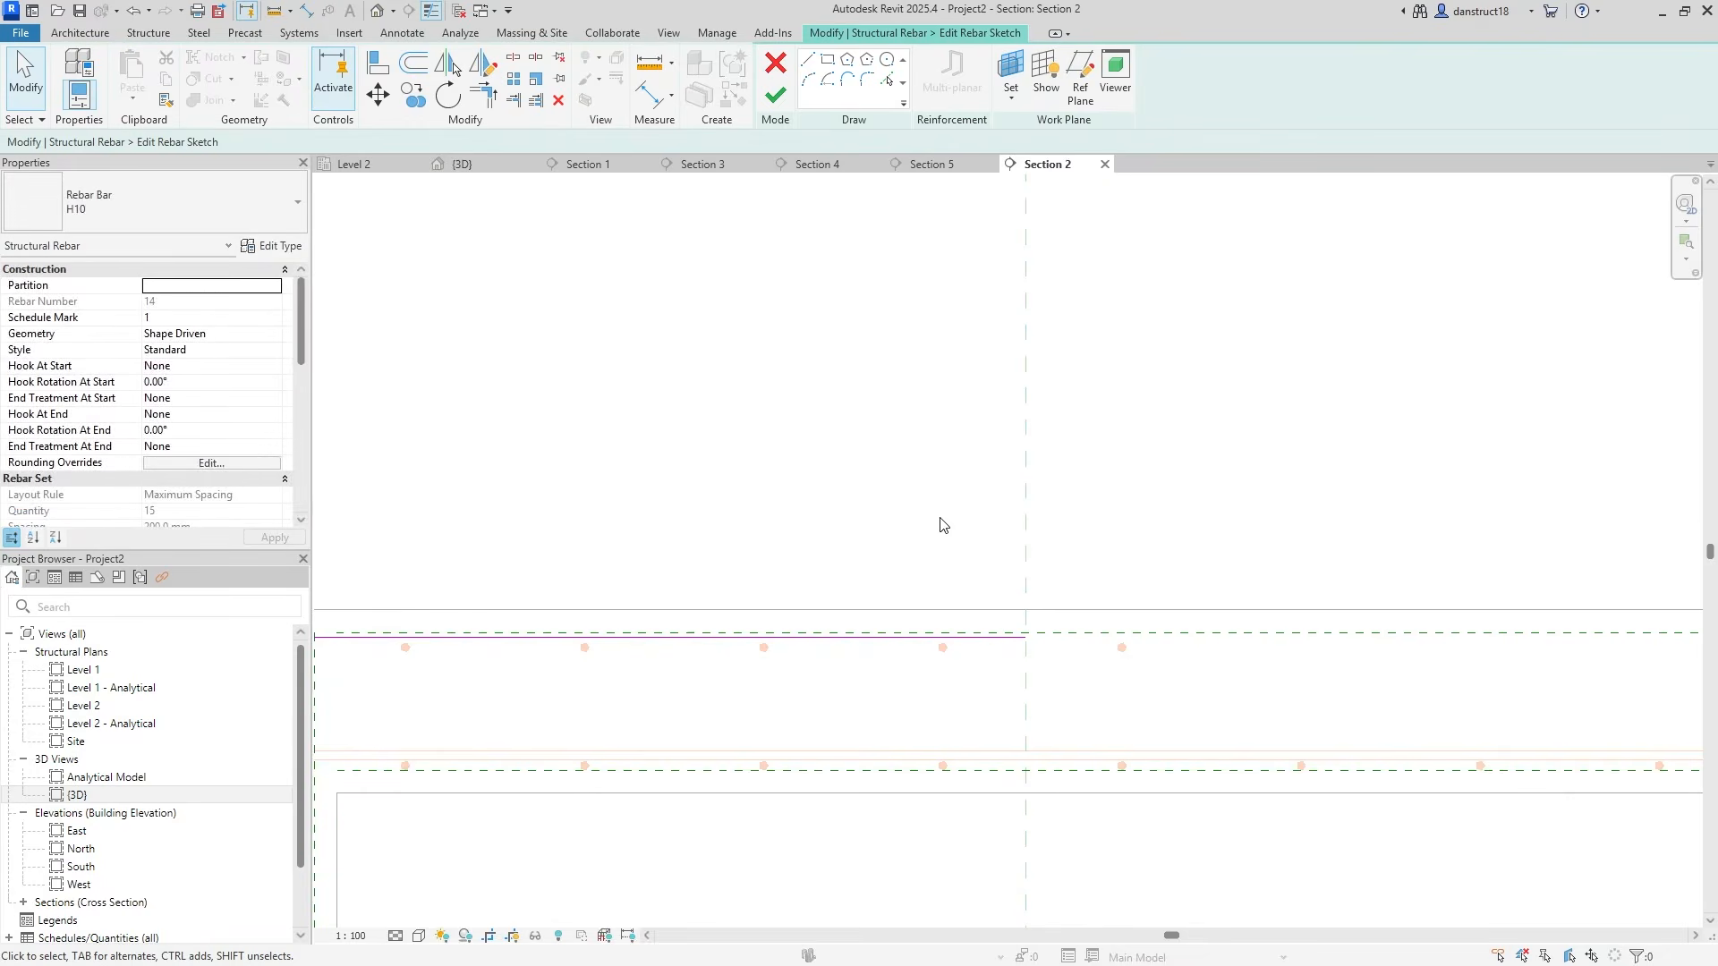
click(775, 98)
click(971, 472)
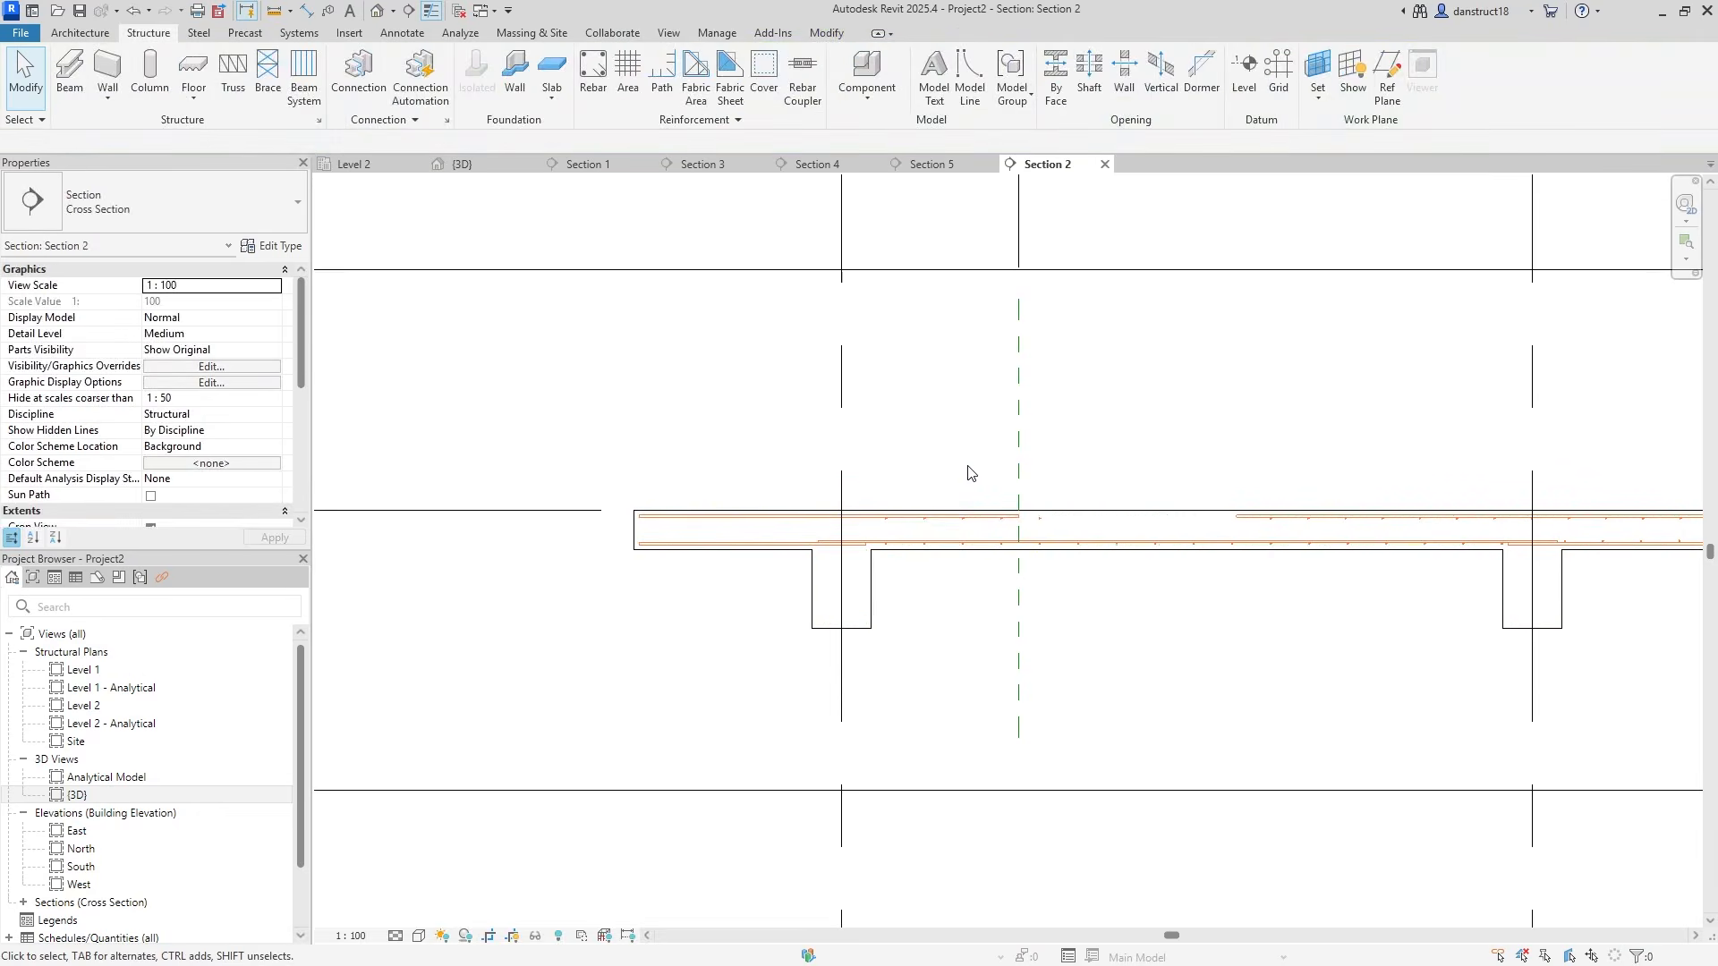
Shorten the transverse top bar distribution in the Y2–Y1 span so its last bar falls inside the reference plane
scroll(969, 472, up, 3)
click(1130, 732)
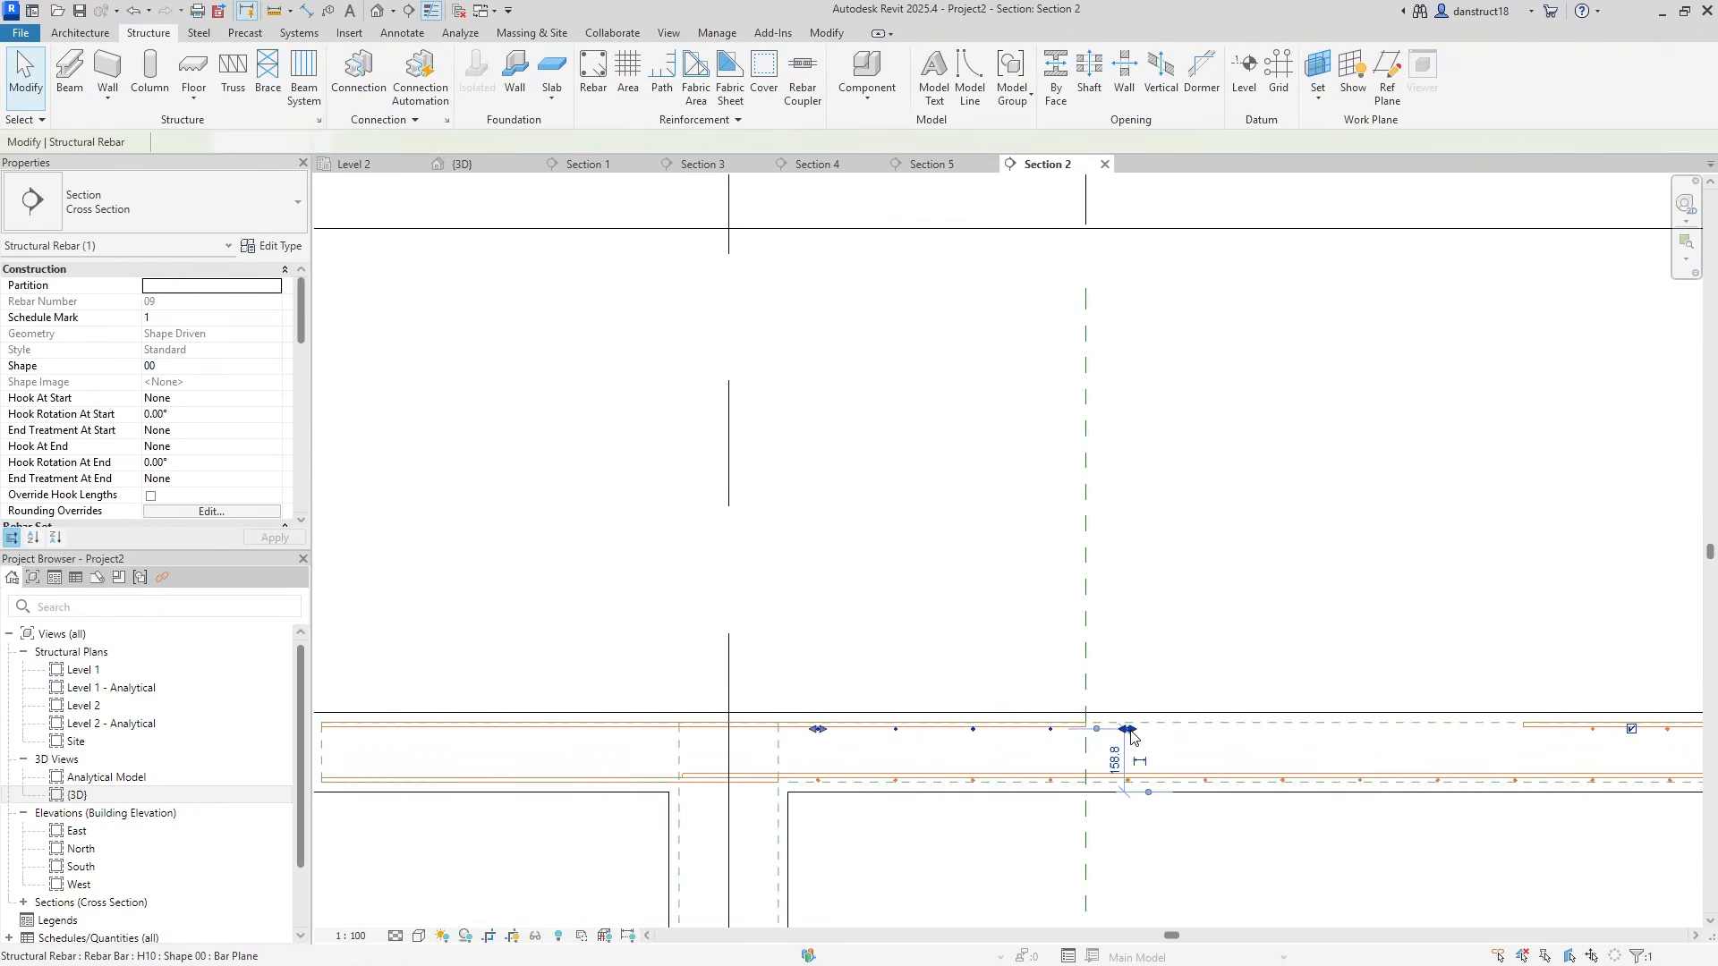
scroll(1128, 732, up, 4)
drag(1127, 727, 891, 723)
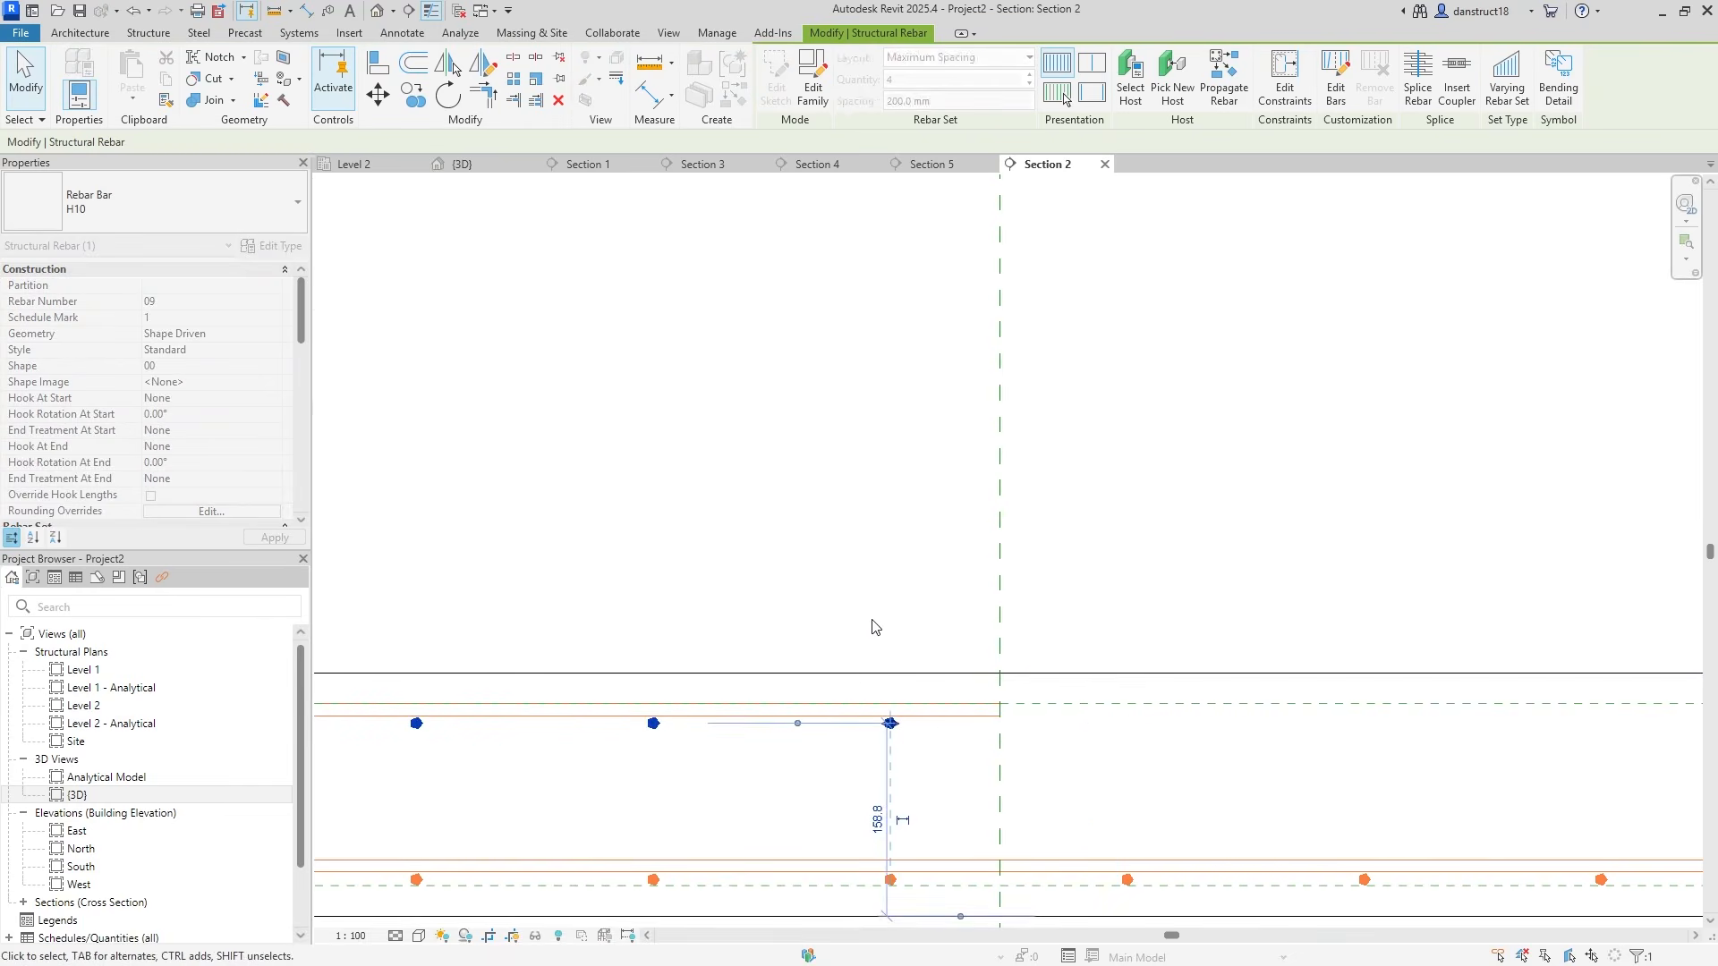
key(Escape)
Extend the same transverse top bar distribution across the Y2 beam to the free edge of the overhang
scroll(866, 591, down, 5)
middle_drag(875, 590, 1050, 662)
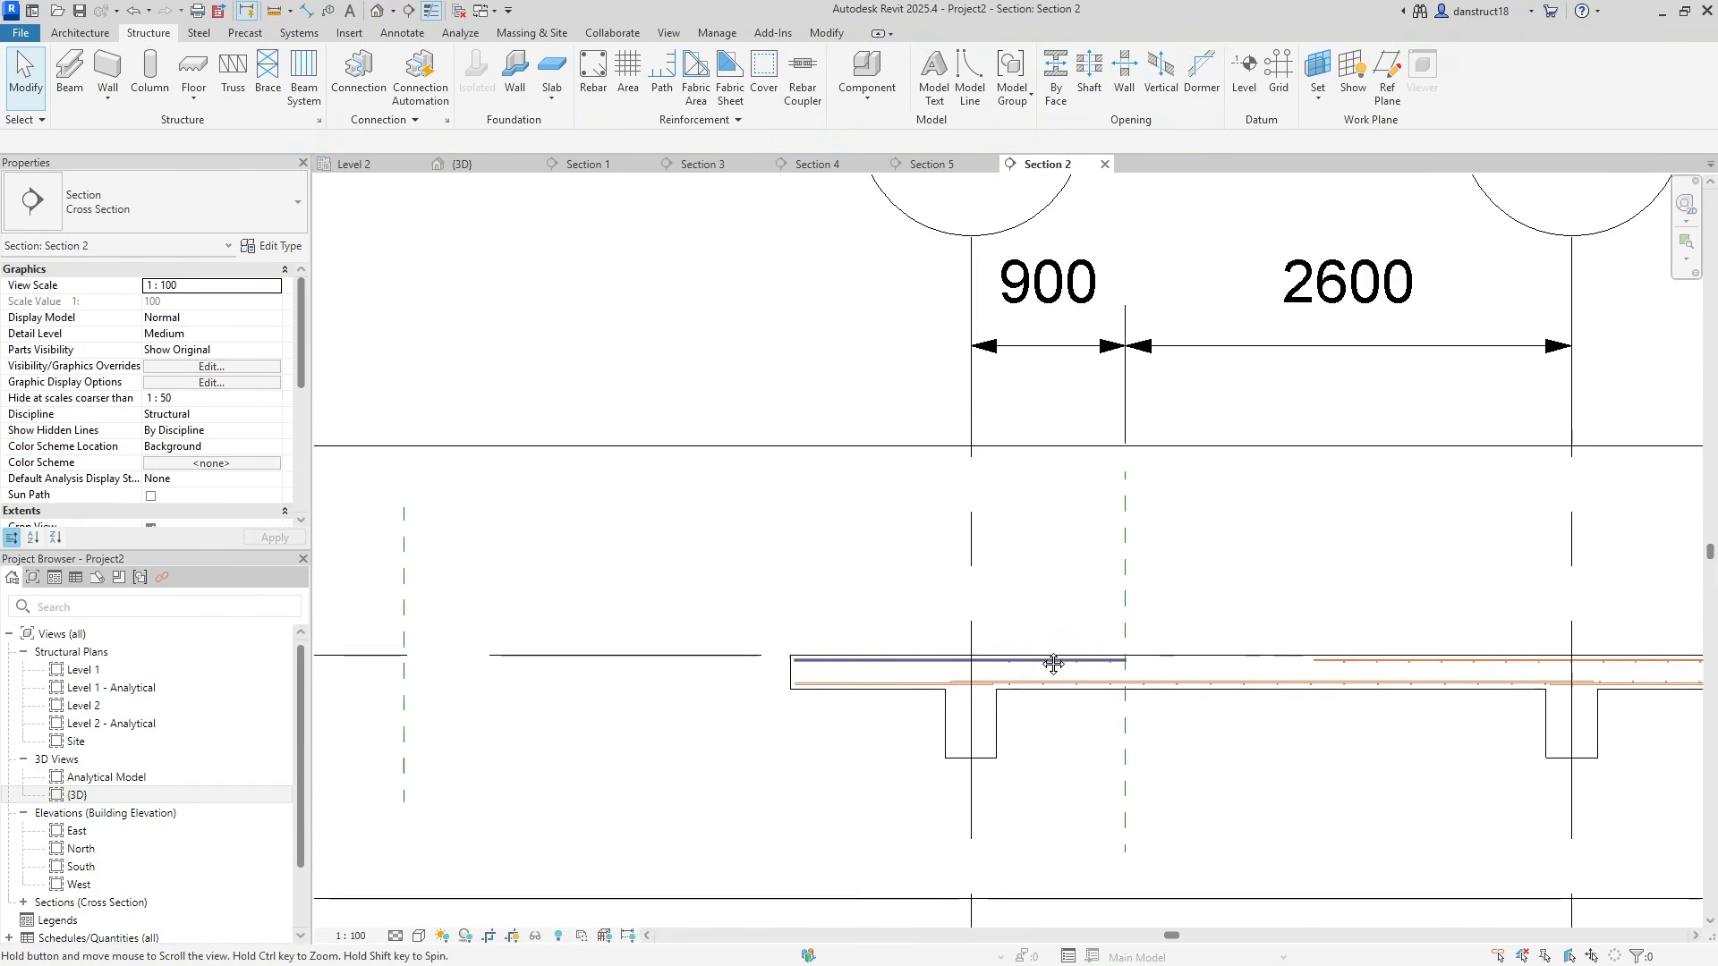
scroll(899, 626, up, 1)
middle_drag(901, 638, 1155, 685)
scroll(1163, 693, up, 3)
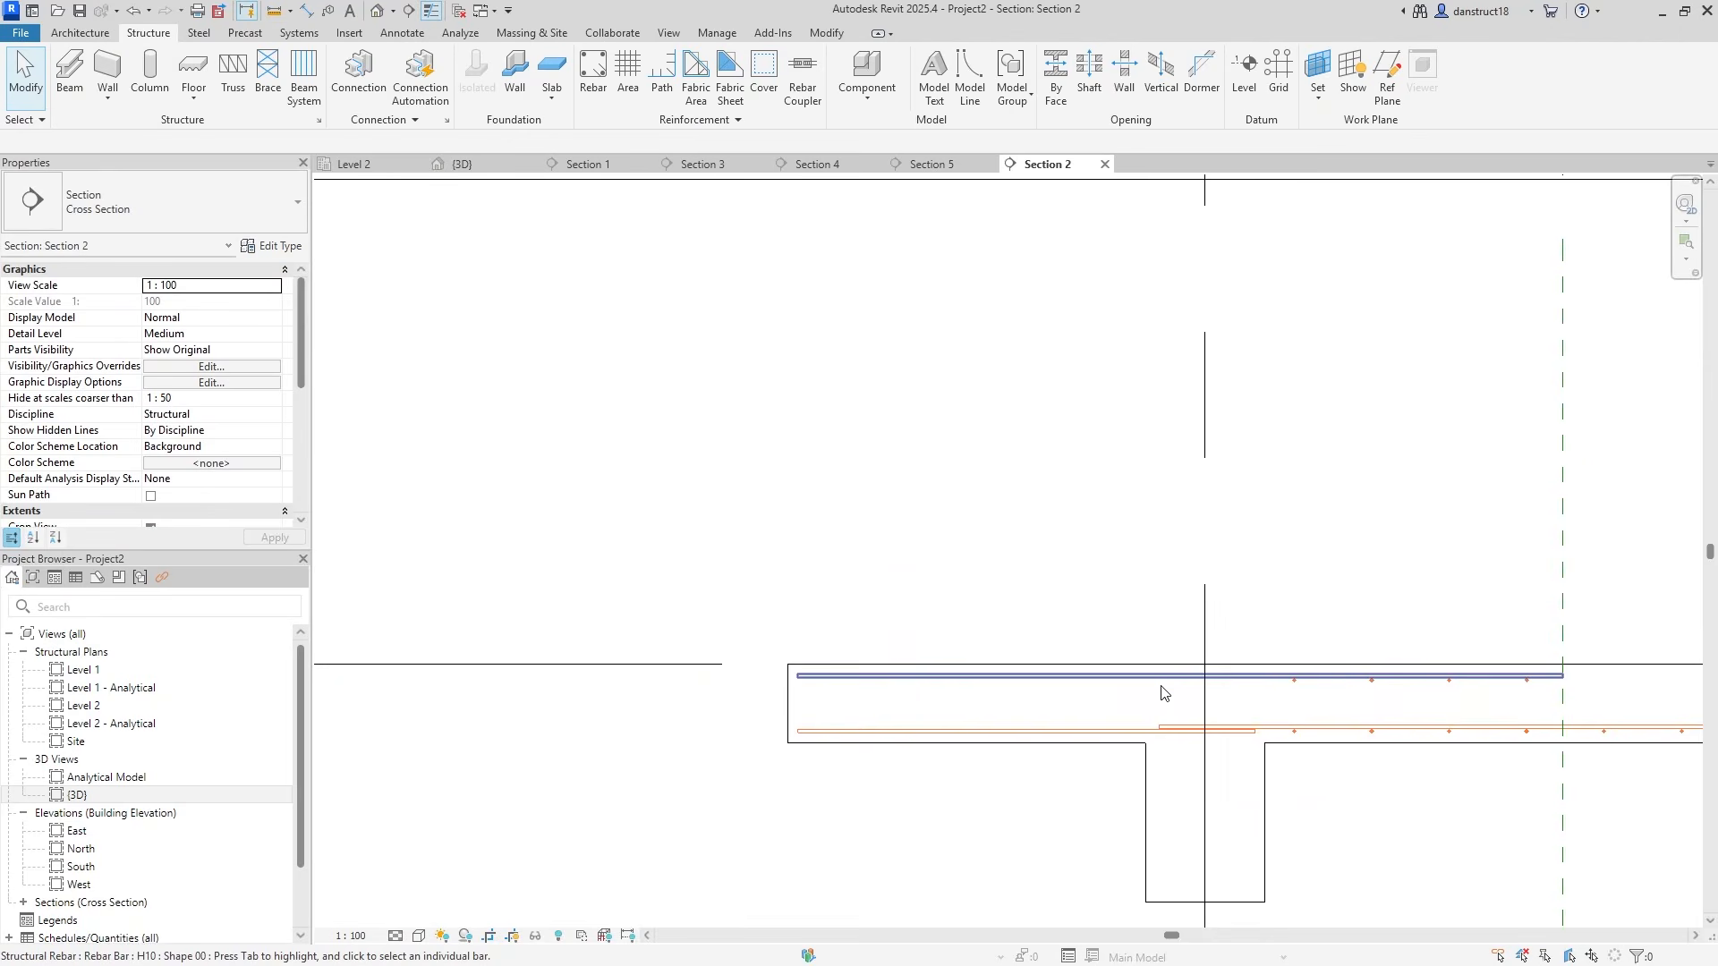
click(1294, 688)
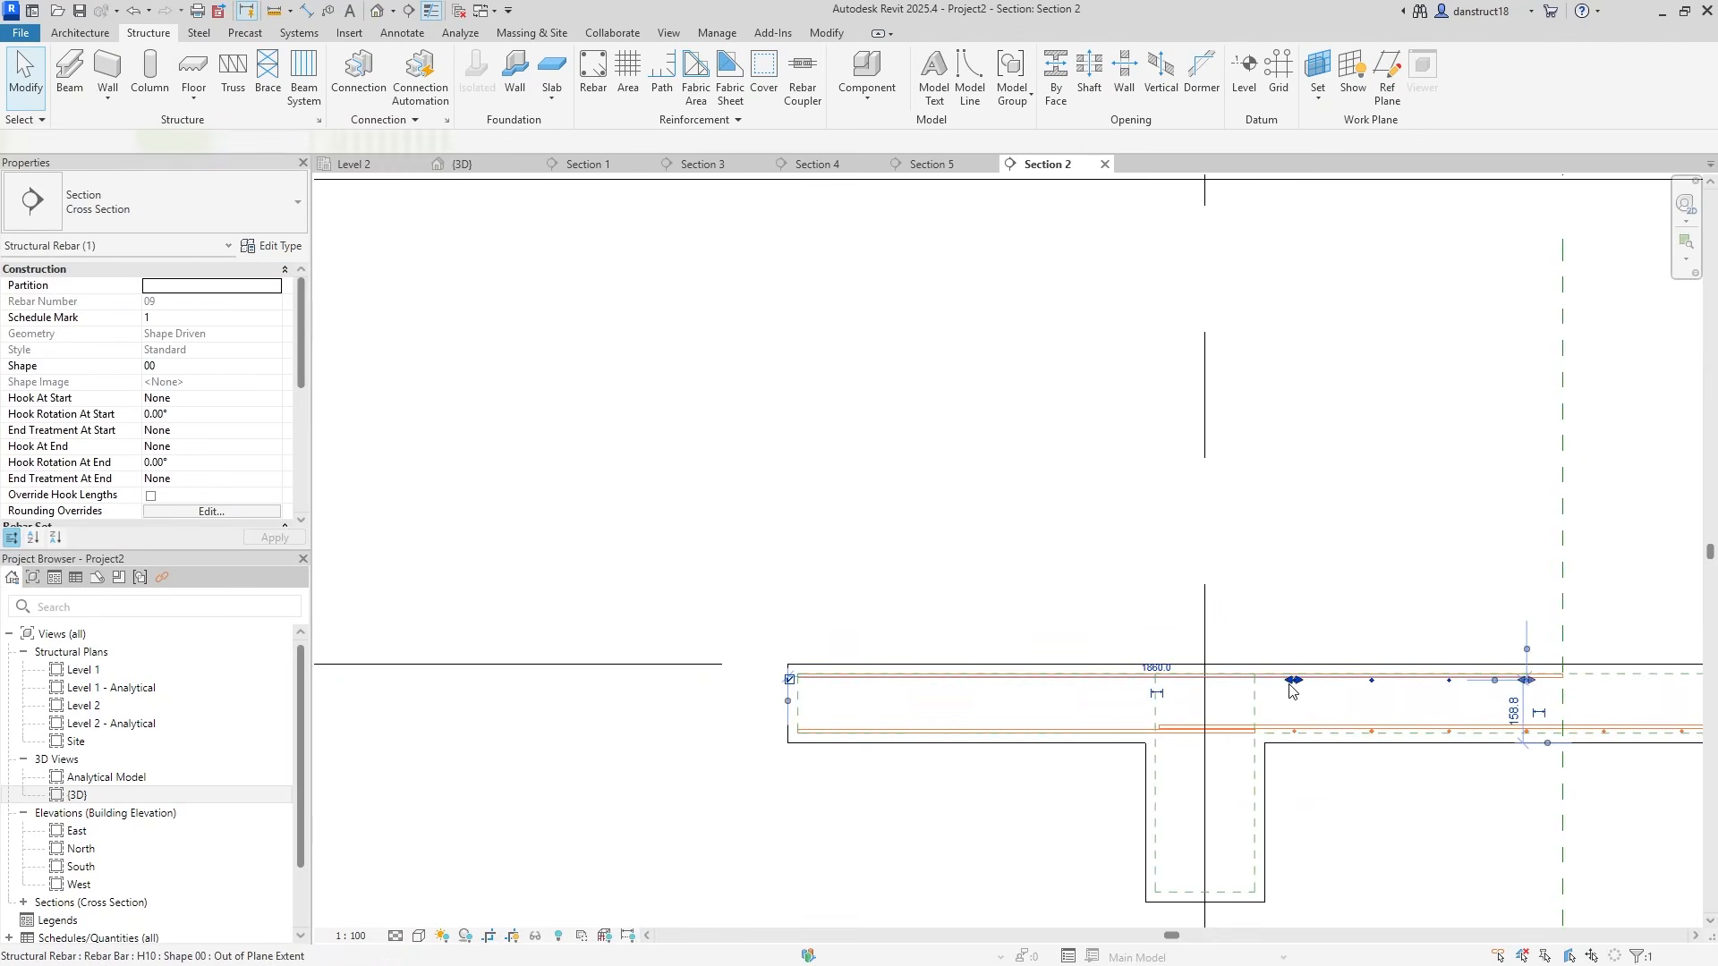
drag(1294, 687, 946, 689)
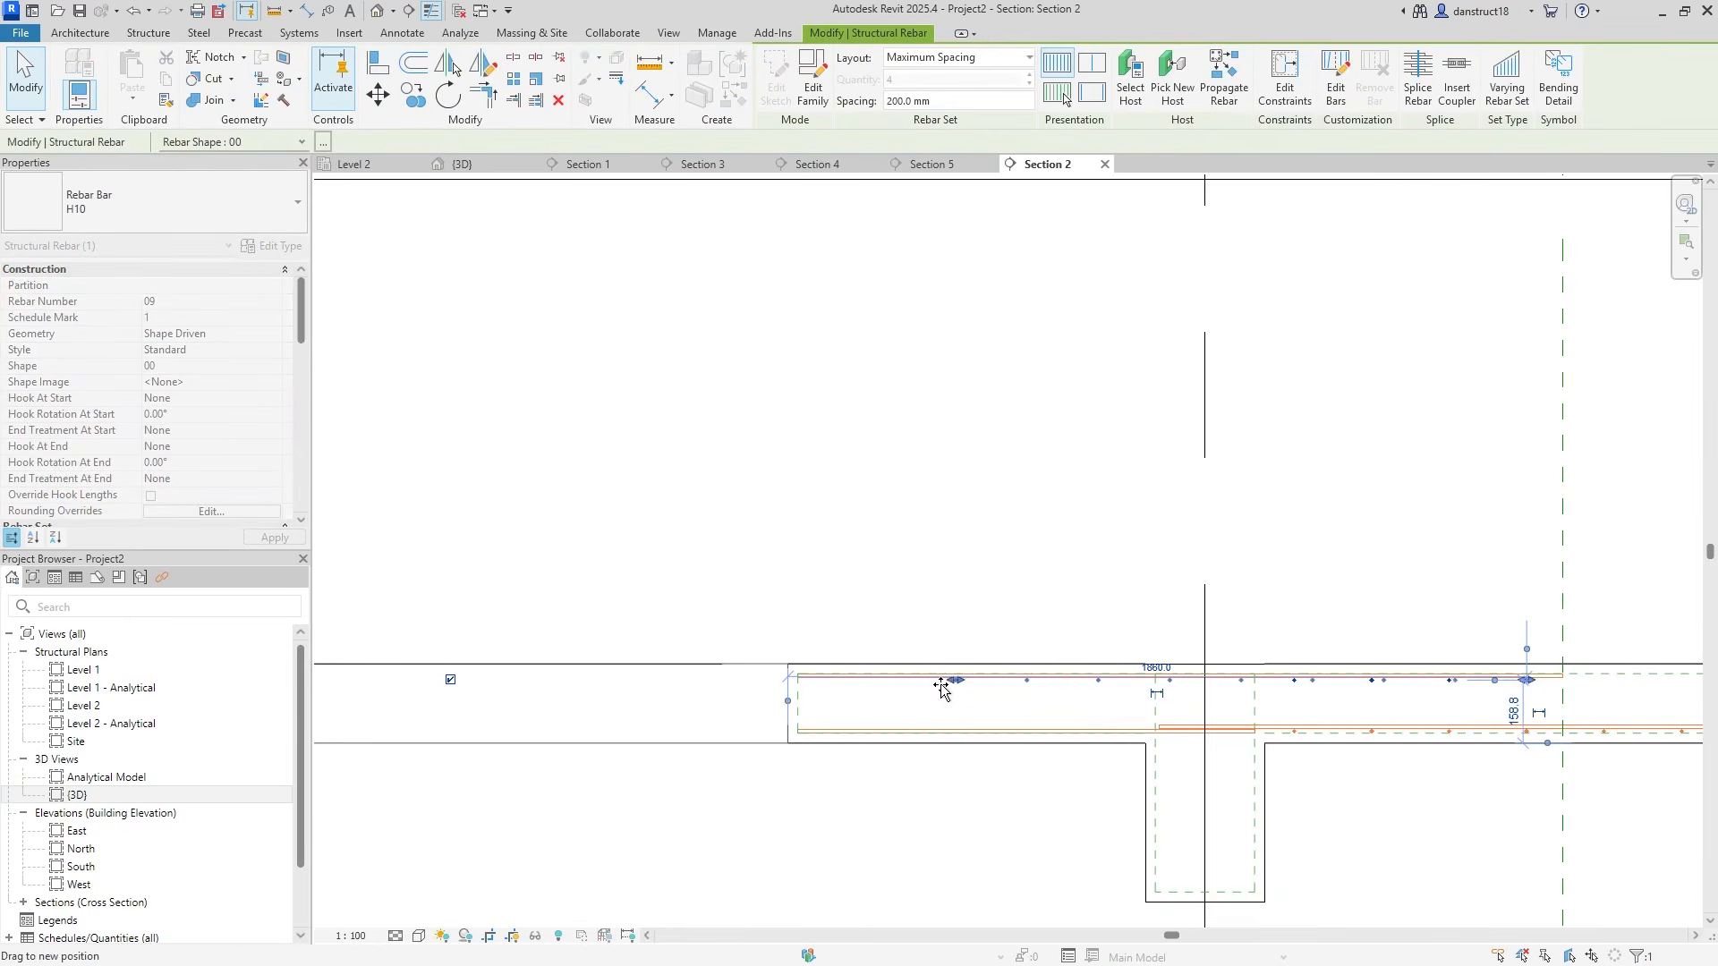
drag(810, 687, 809, 684)
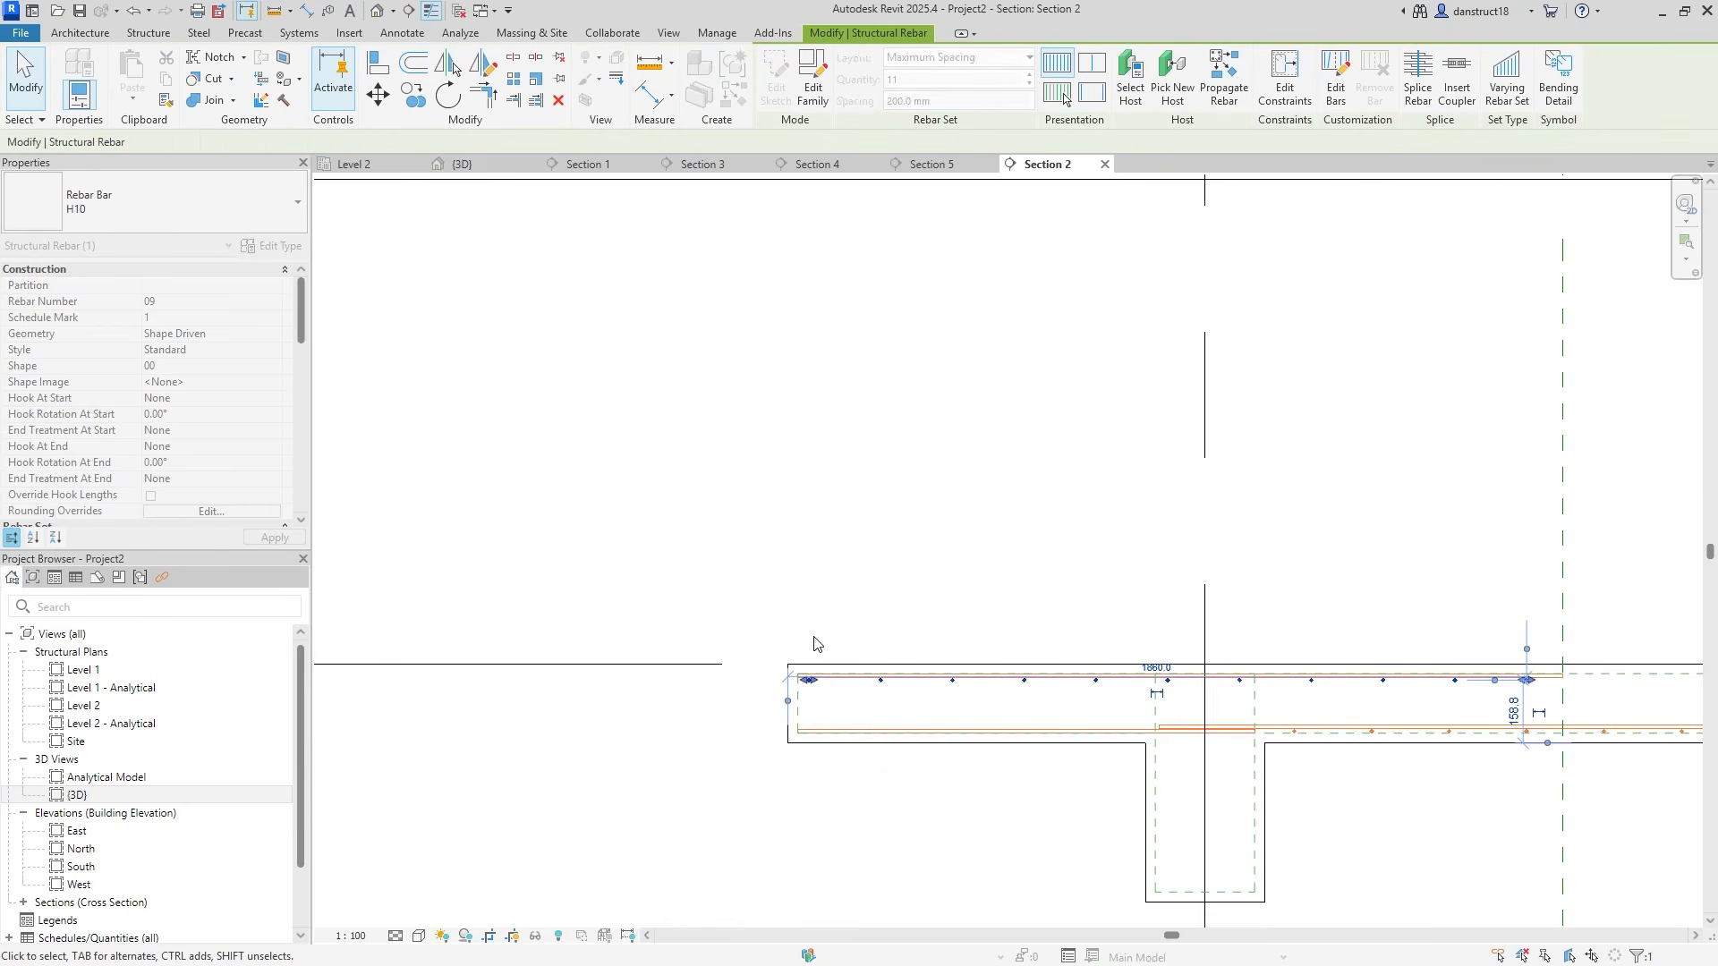
click(822, 599)
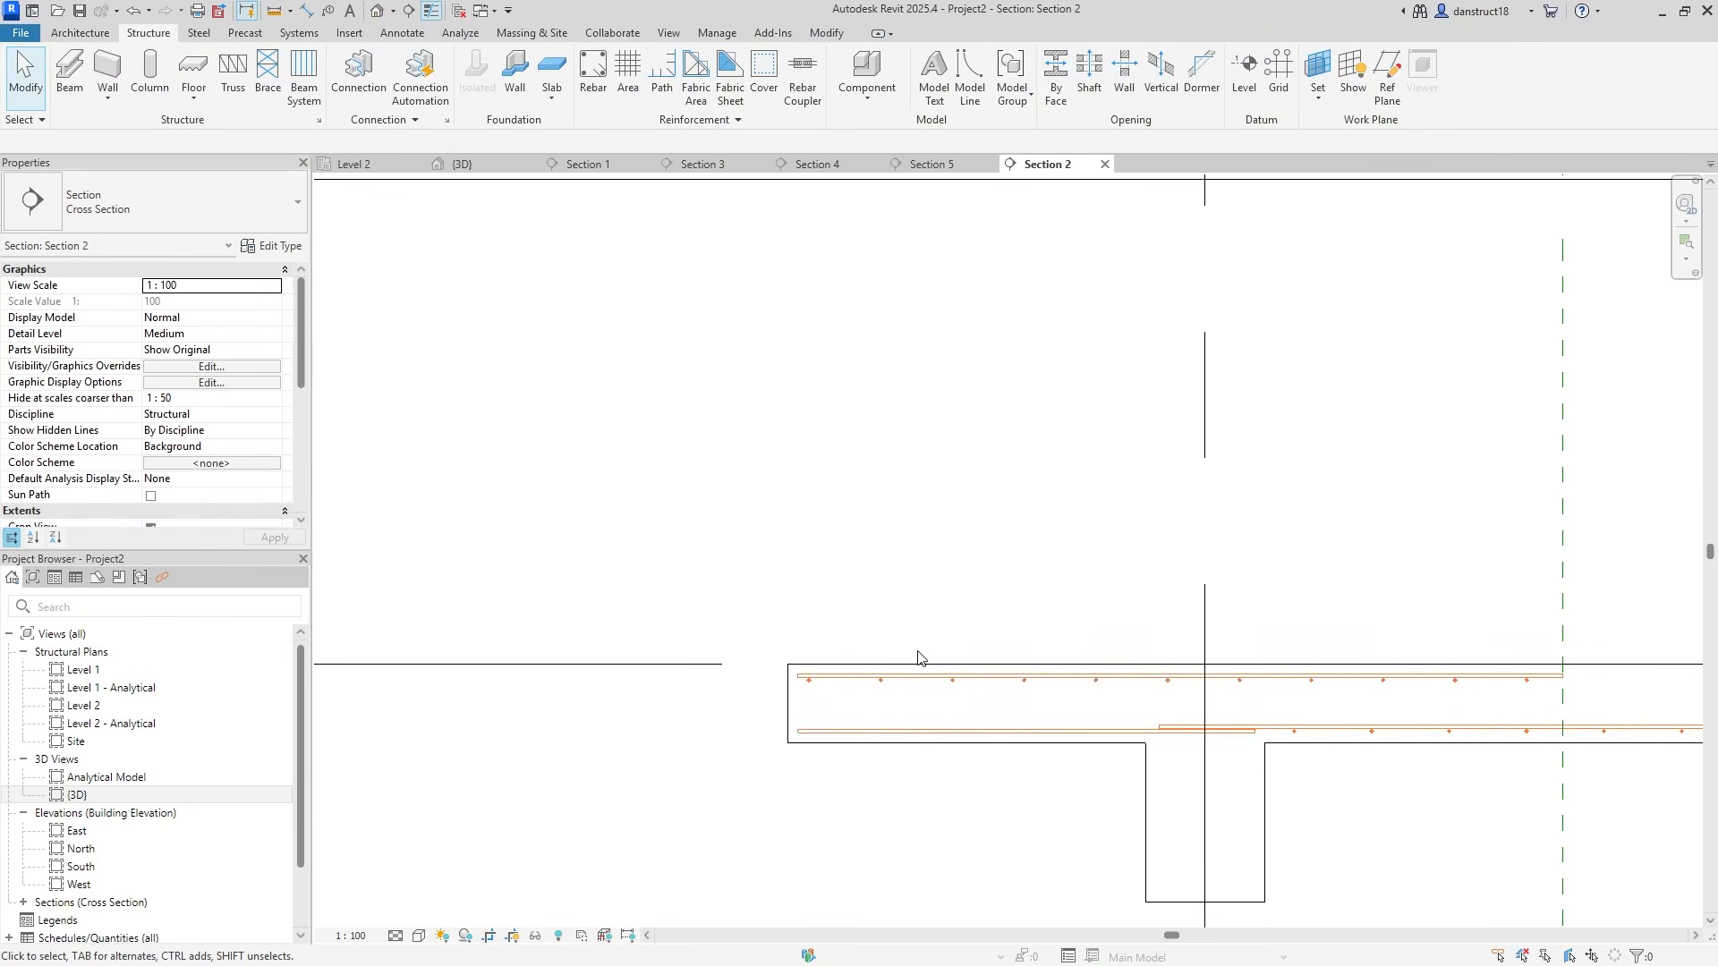
Show the overhang's top and bottom H10 bar sets unobscured in the Level 2 view
click(919, 678)
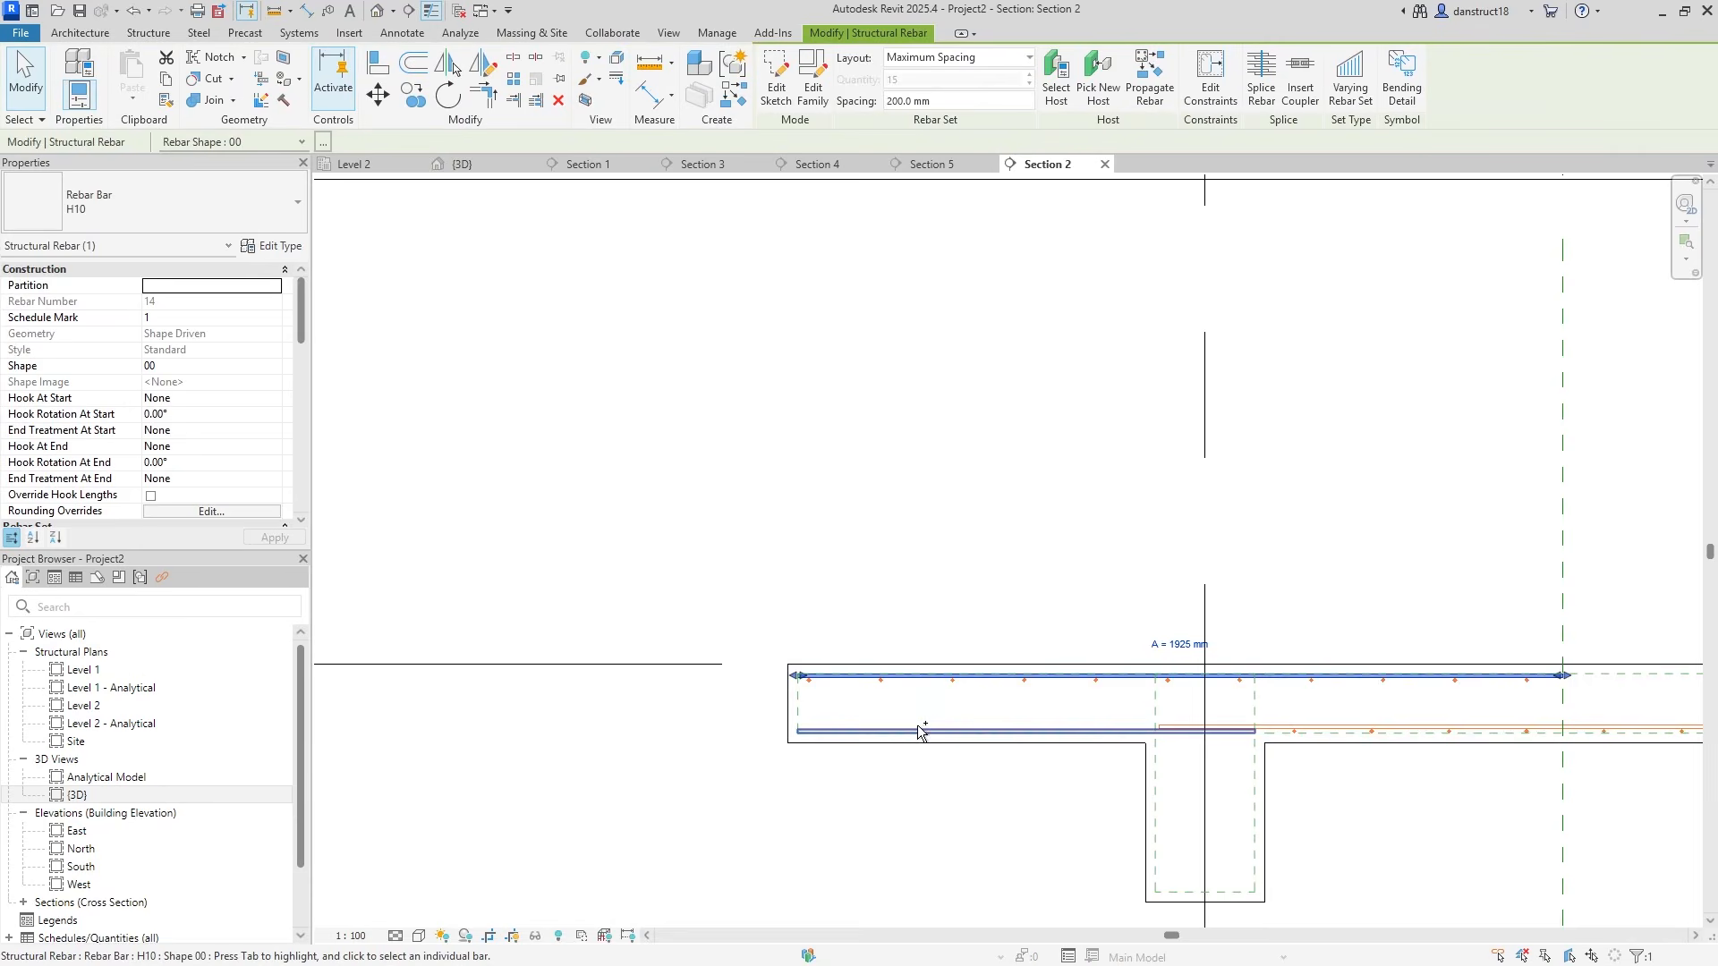
ctrl+click(898, 673)
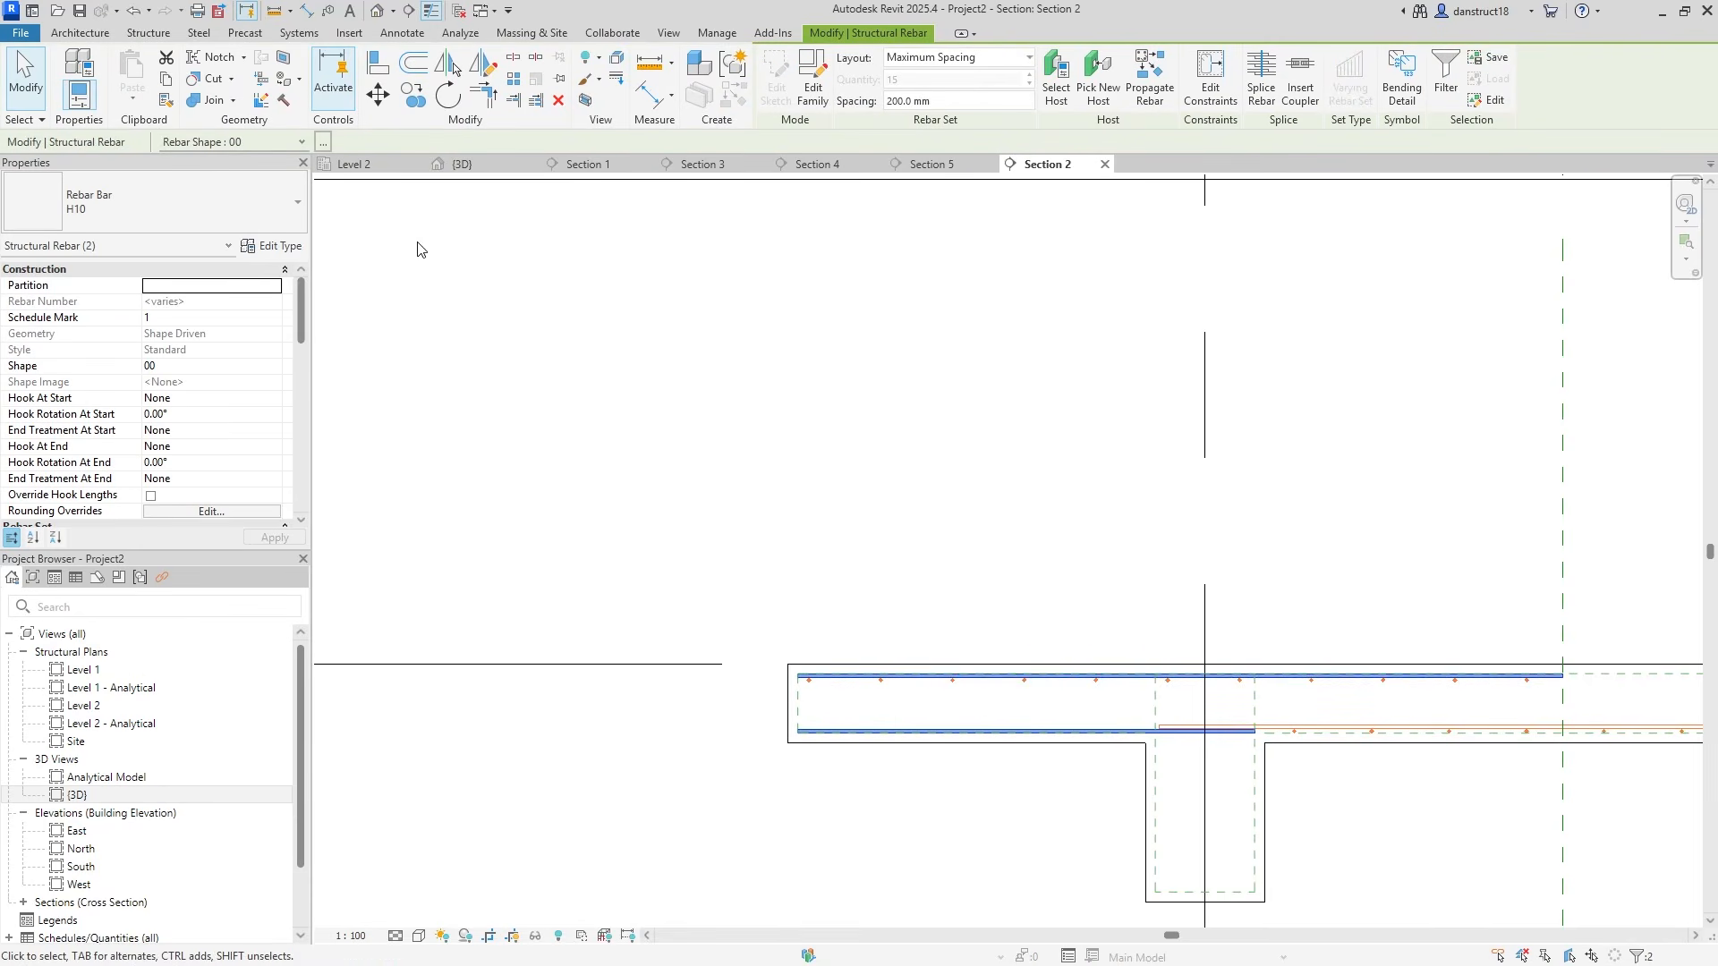
click(369, 166)
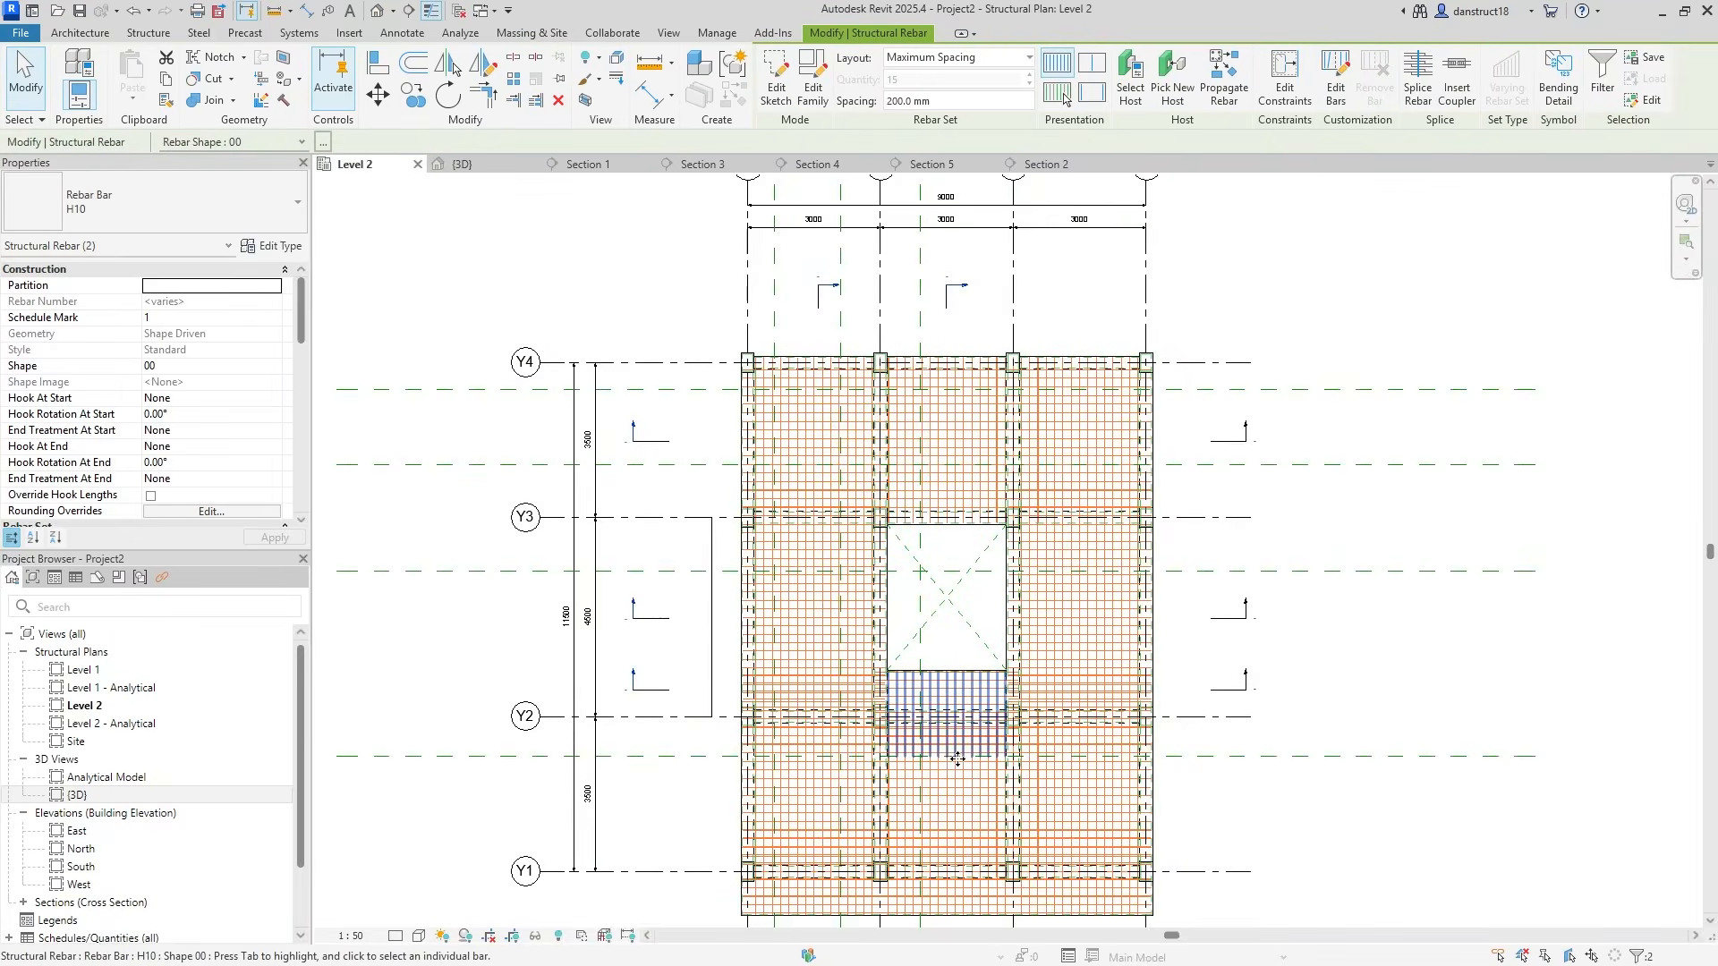
scroll(895, 578, up, 3)
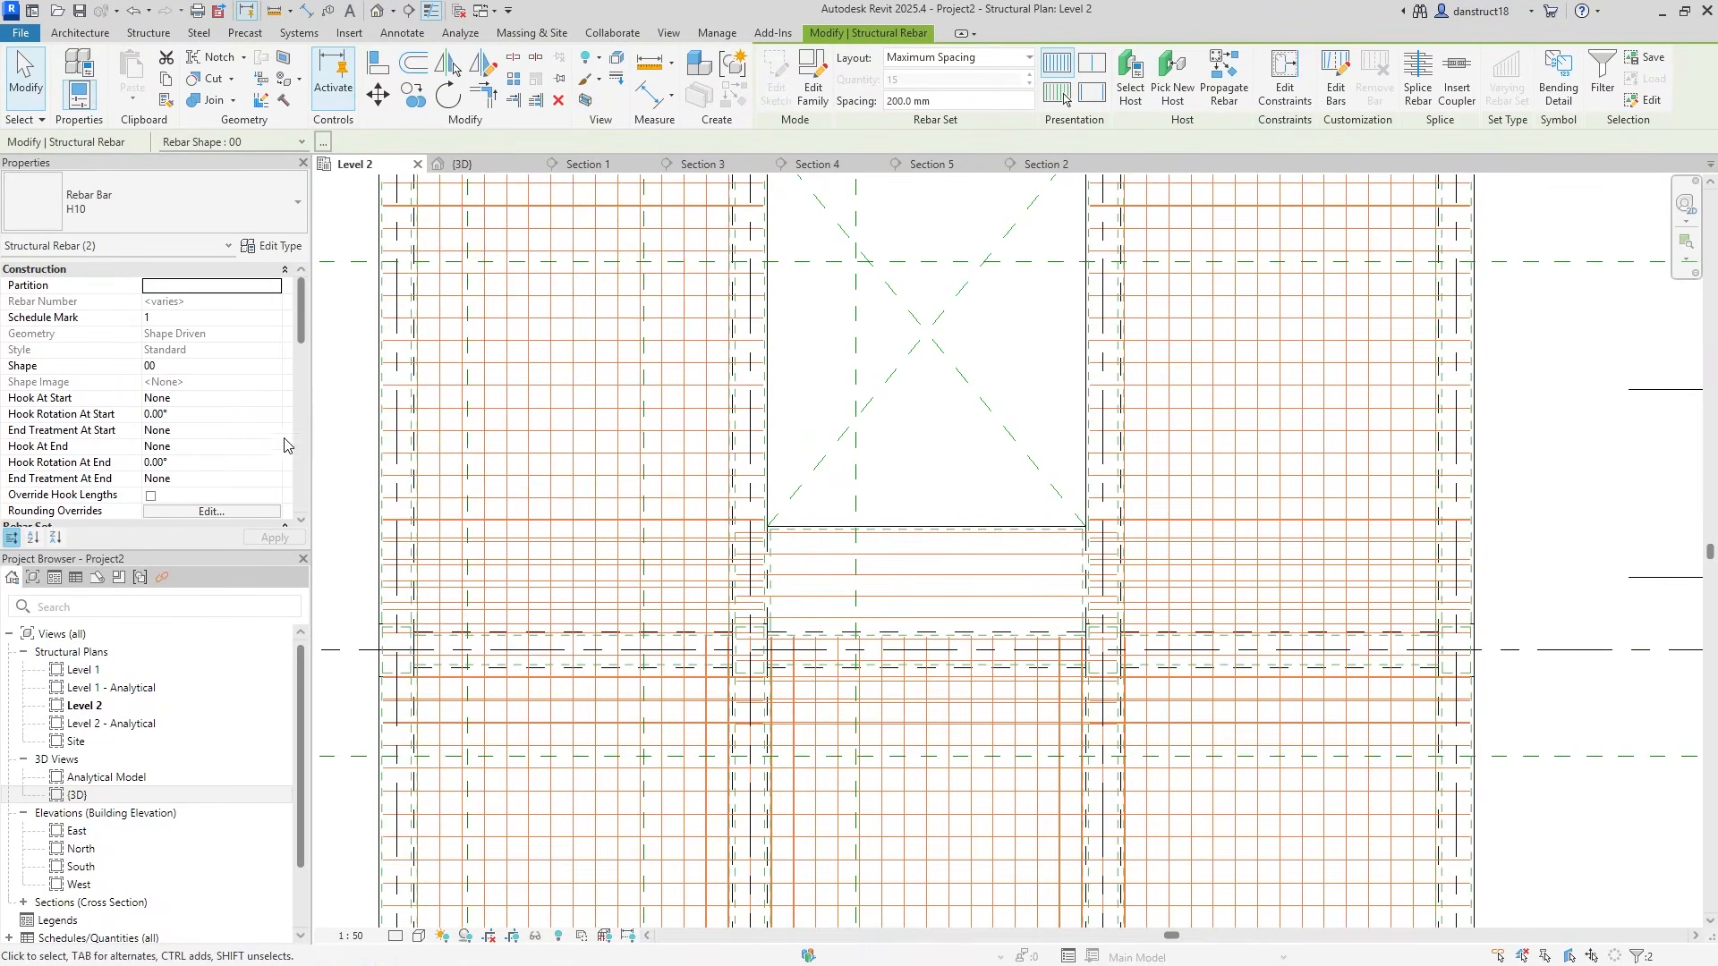
scroll(210, 465, down, 5)
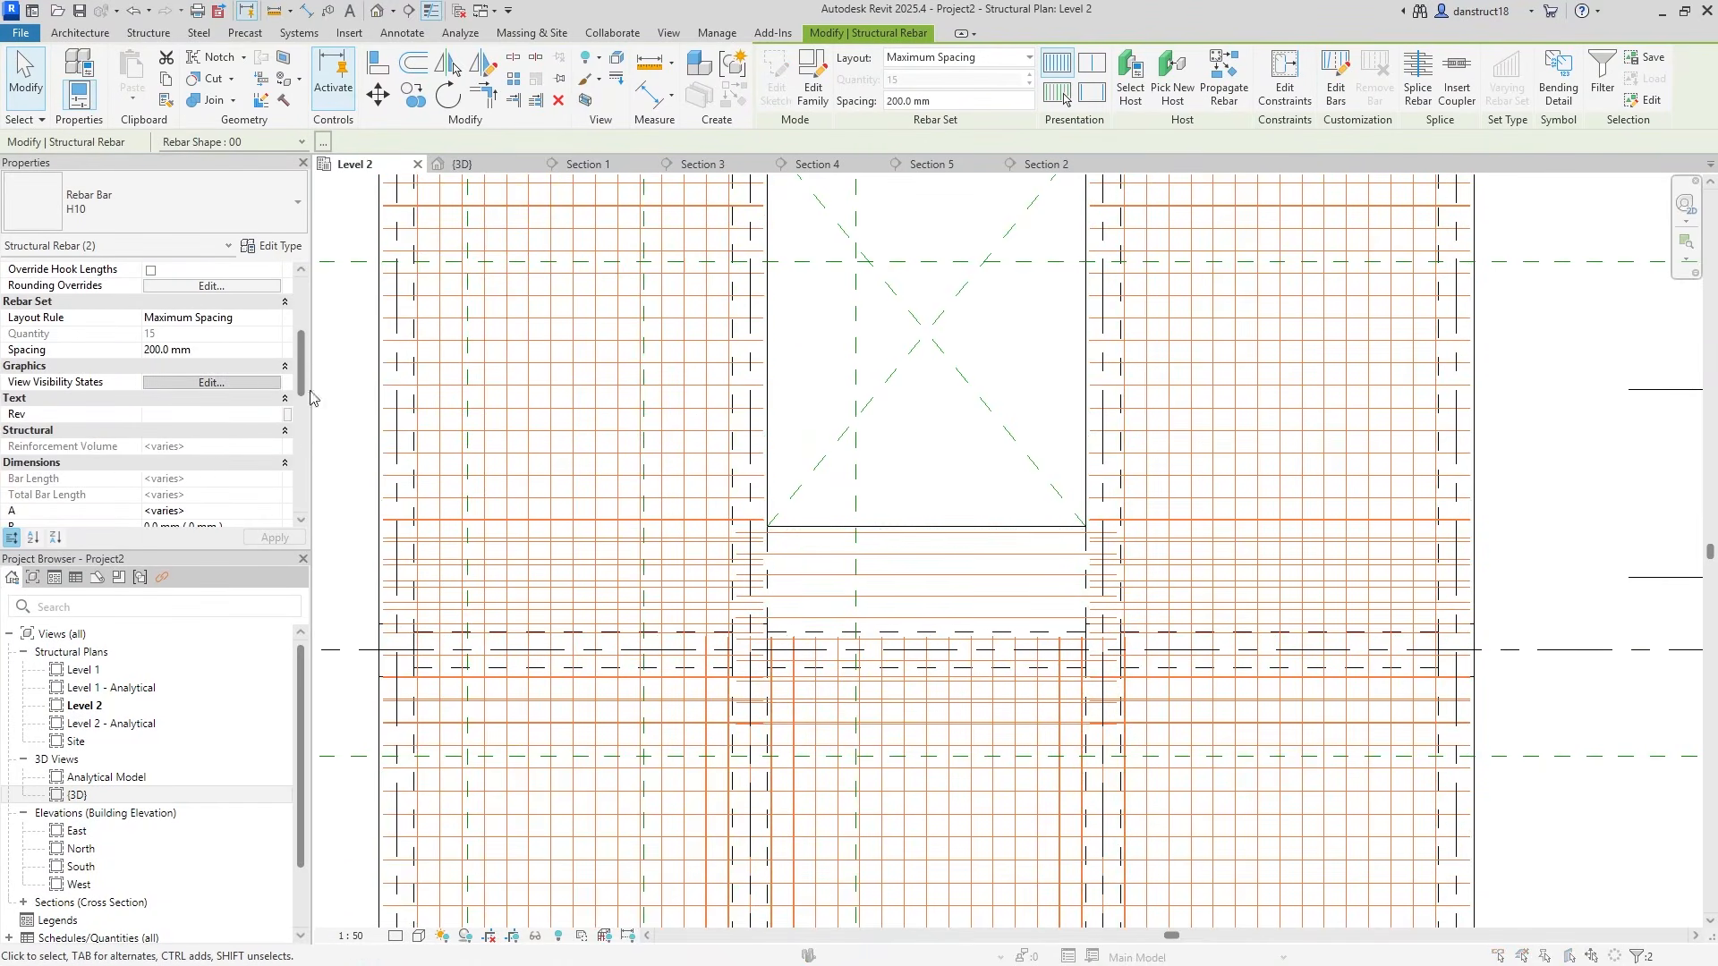
click(250, 383)
click(1016, 415)
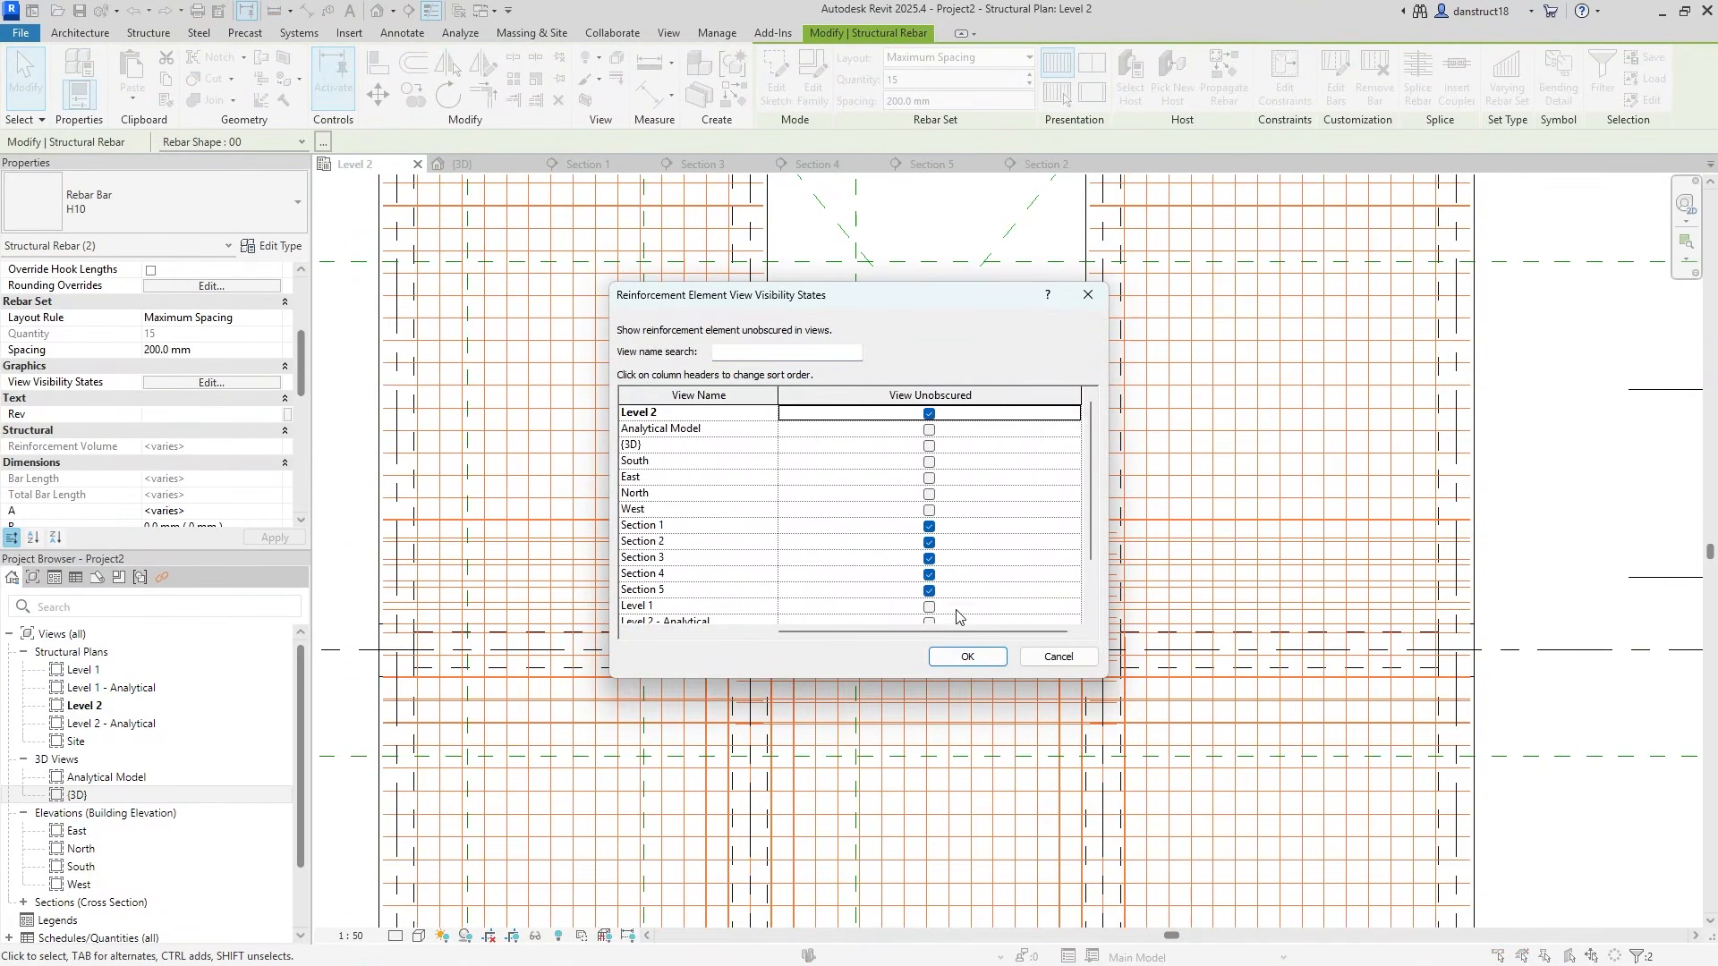
click(946, 656)
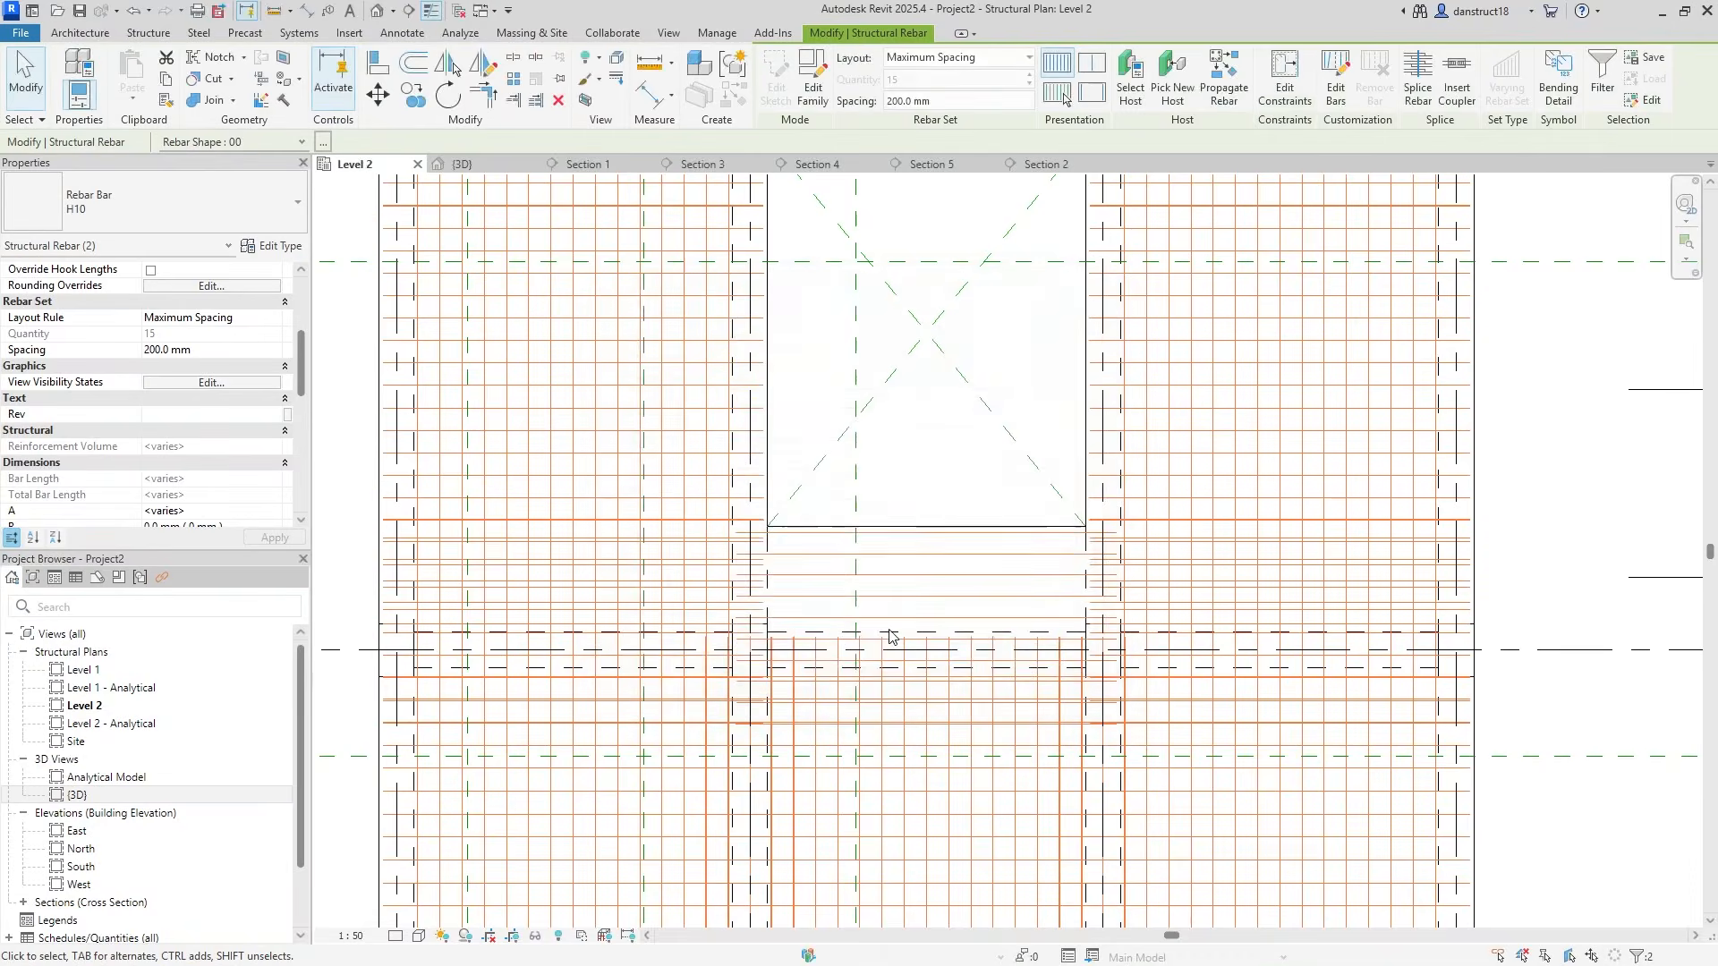
click(950, 483)
scroll(950, 483, down, 3)
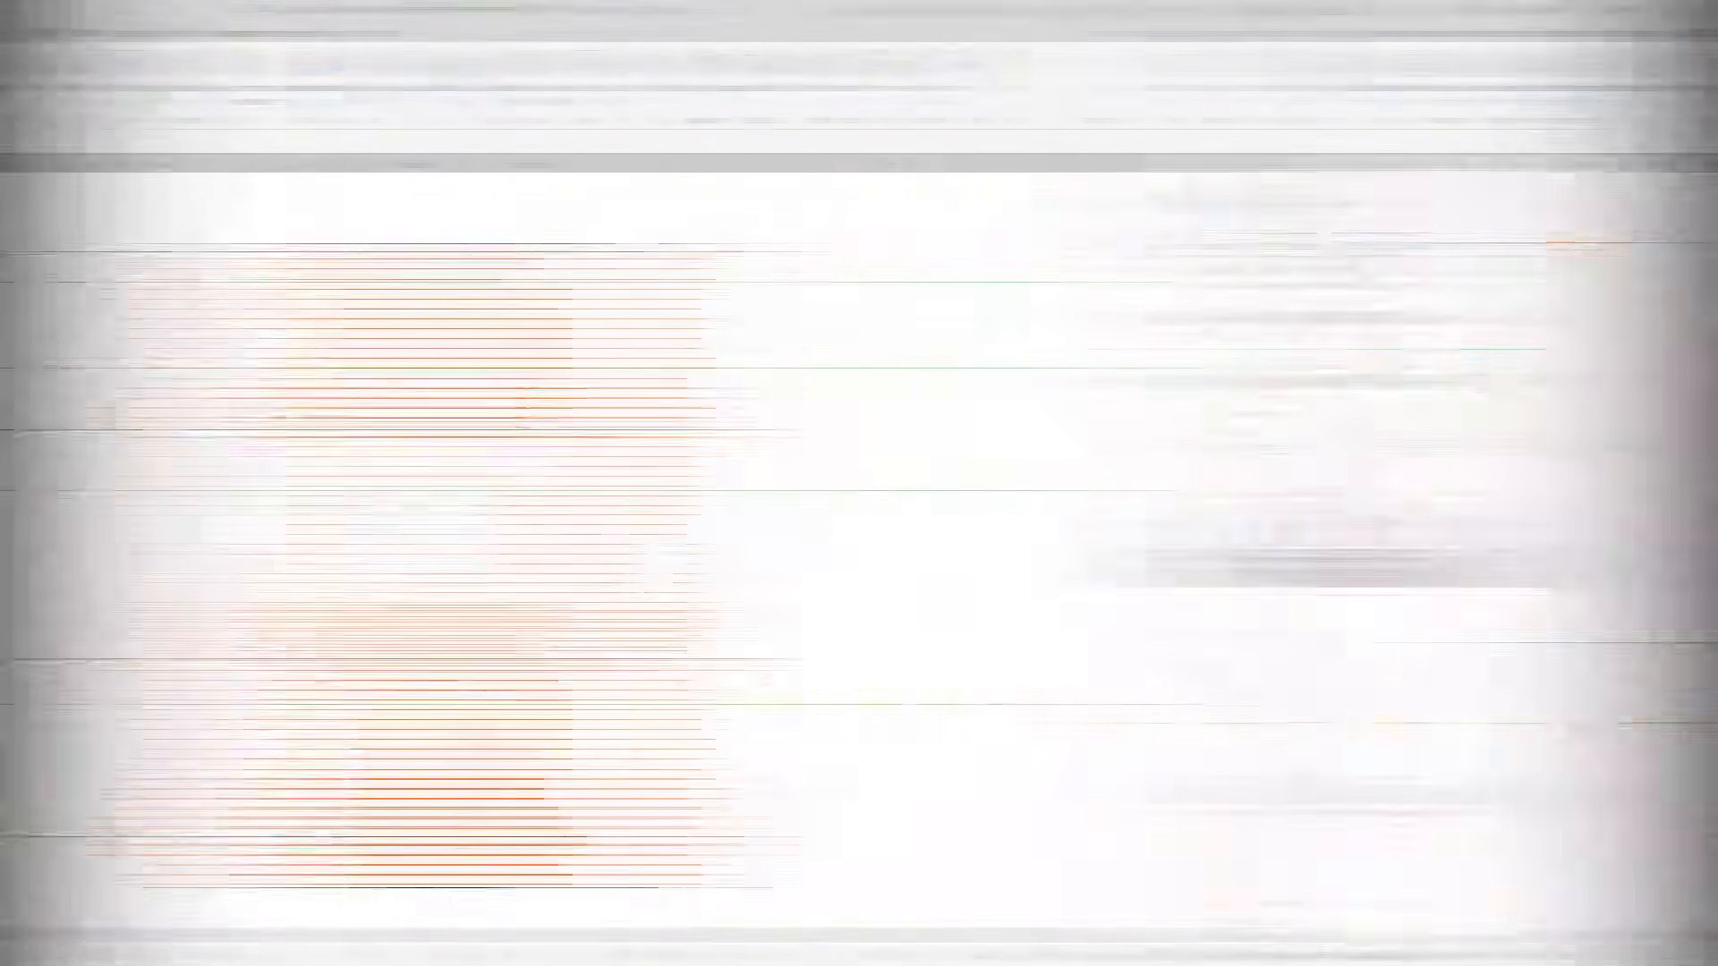
Open Section 3 from the Level 2 plan and check the offsets of the reference planes beside grid X2
scroll(842, 606, up, 3)
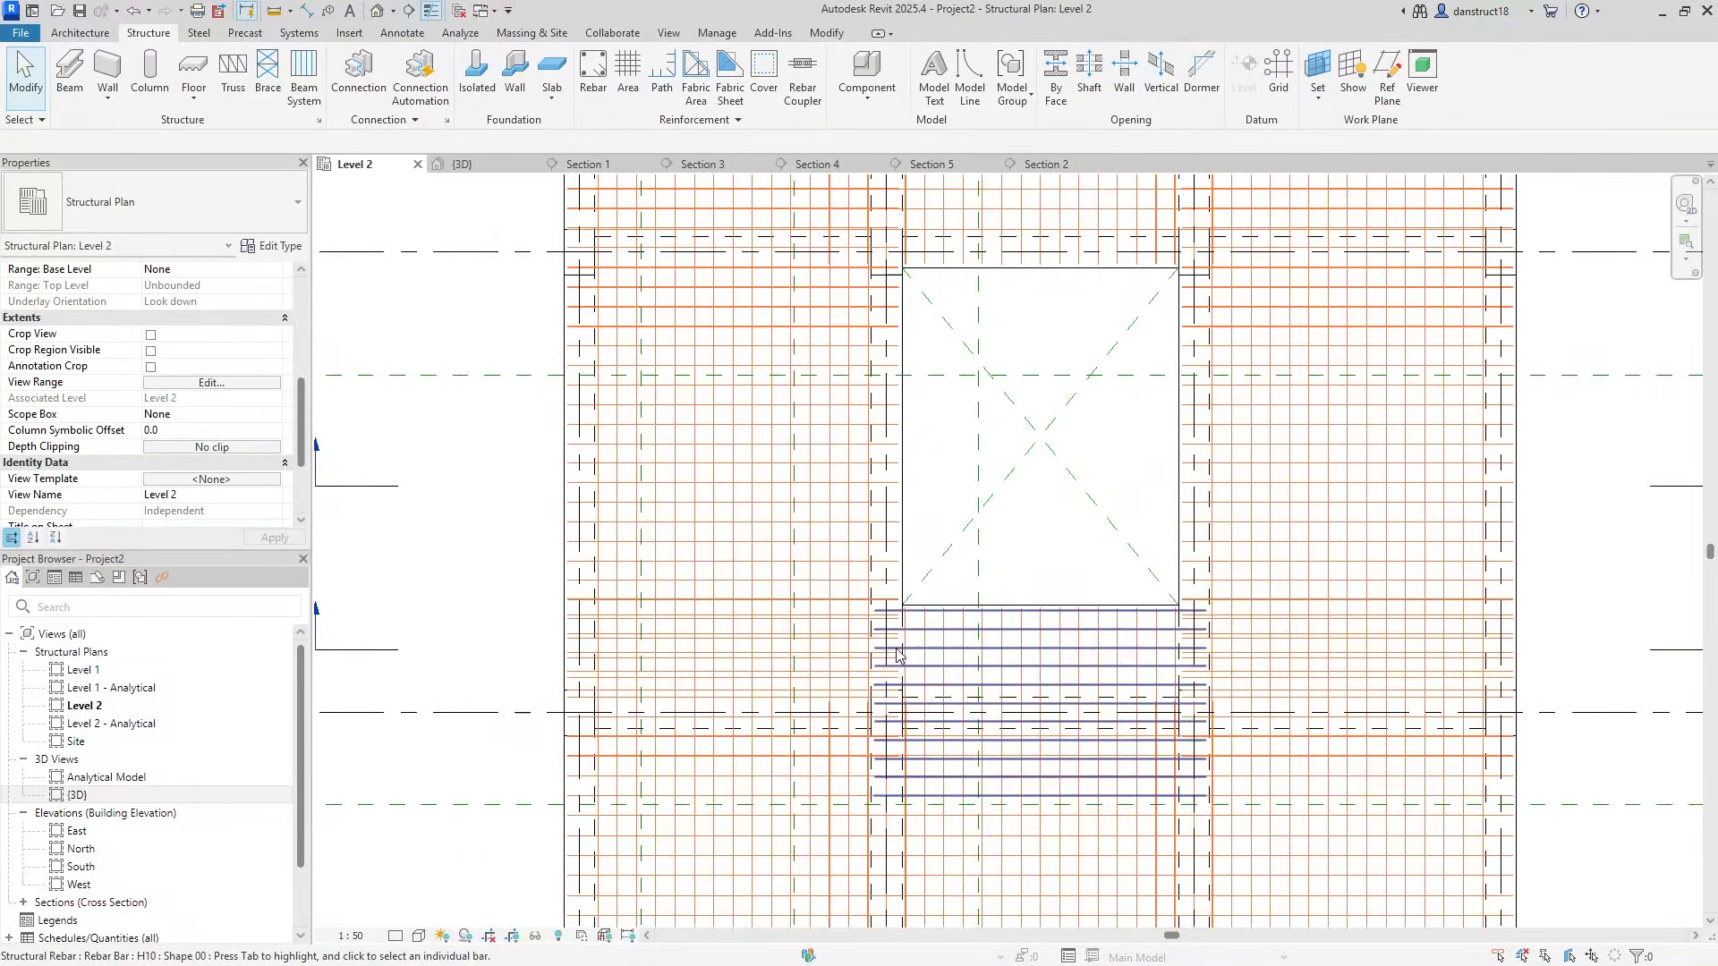
scroll(706, 640, down, 3)
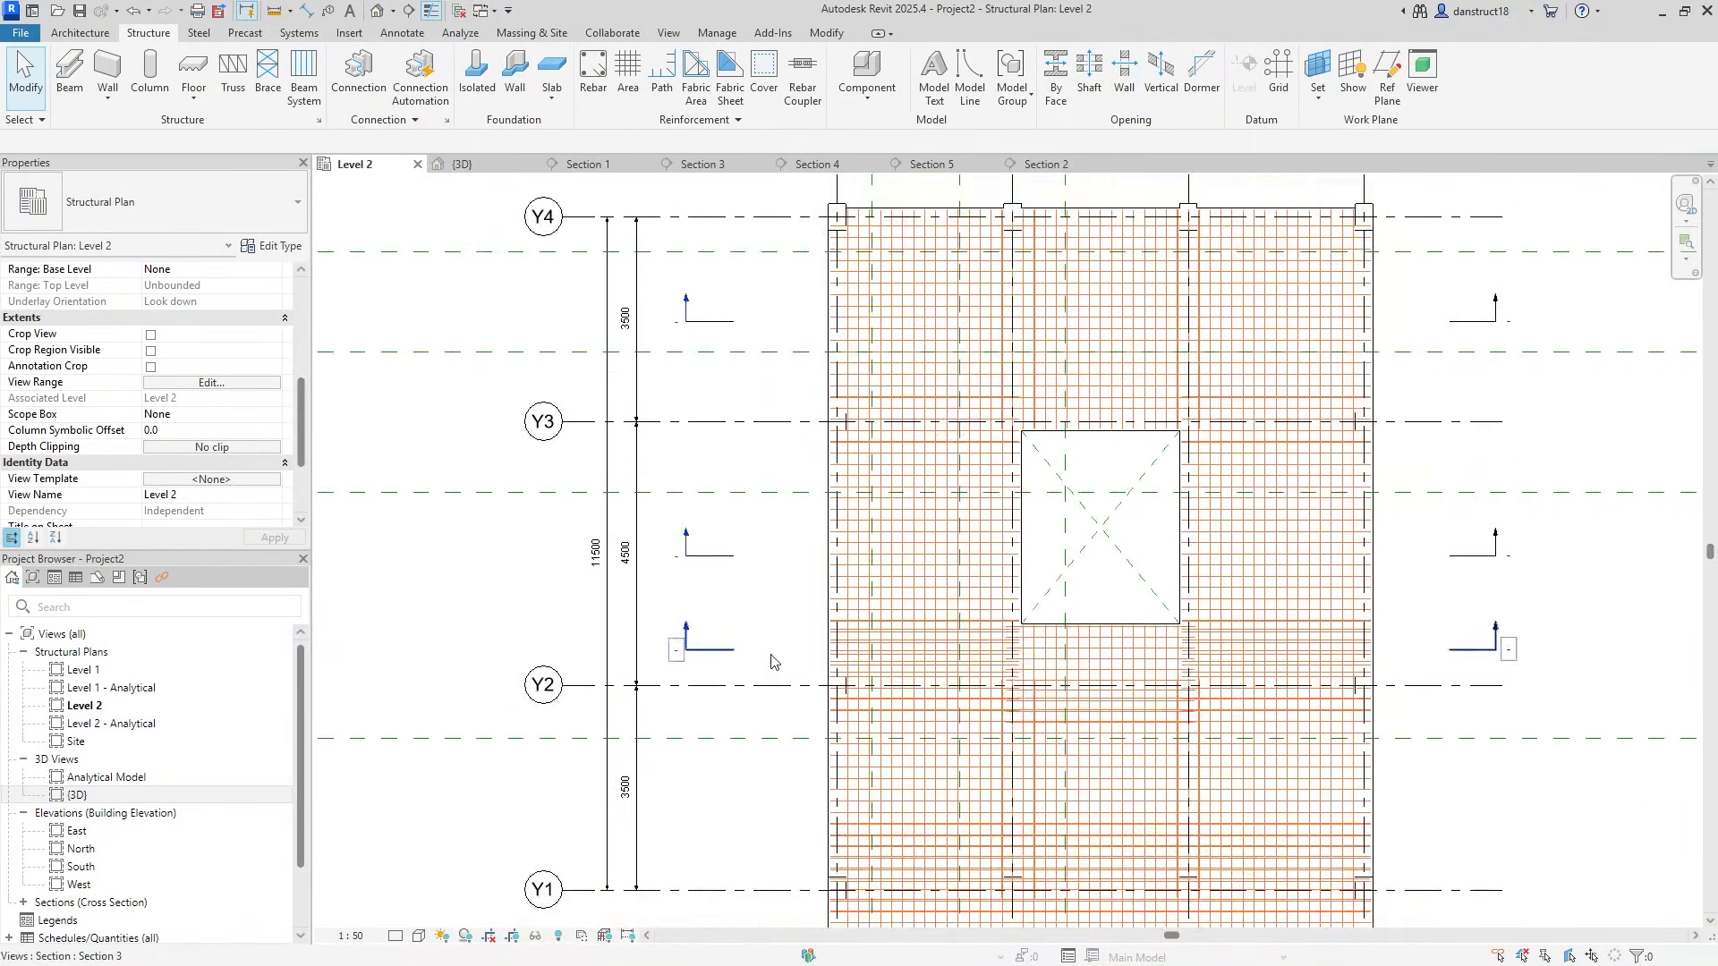
scroll(721, 646, up, 1)
double_click(676, 623)
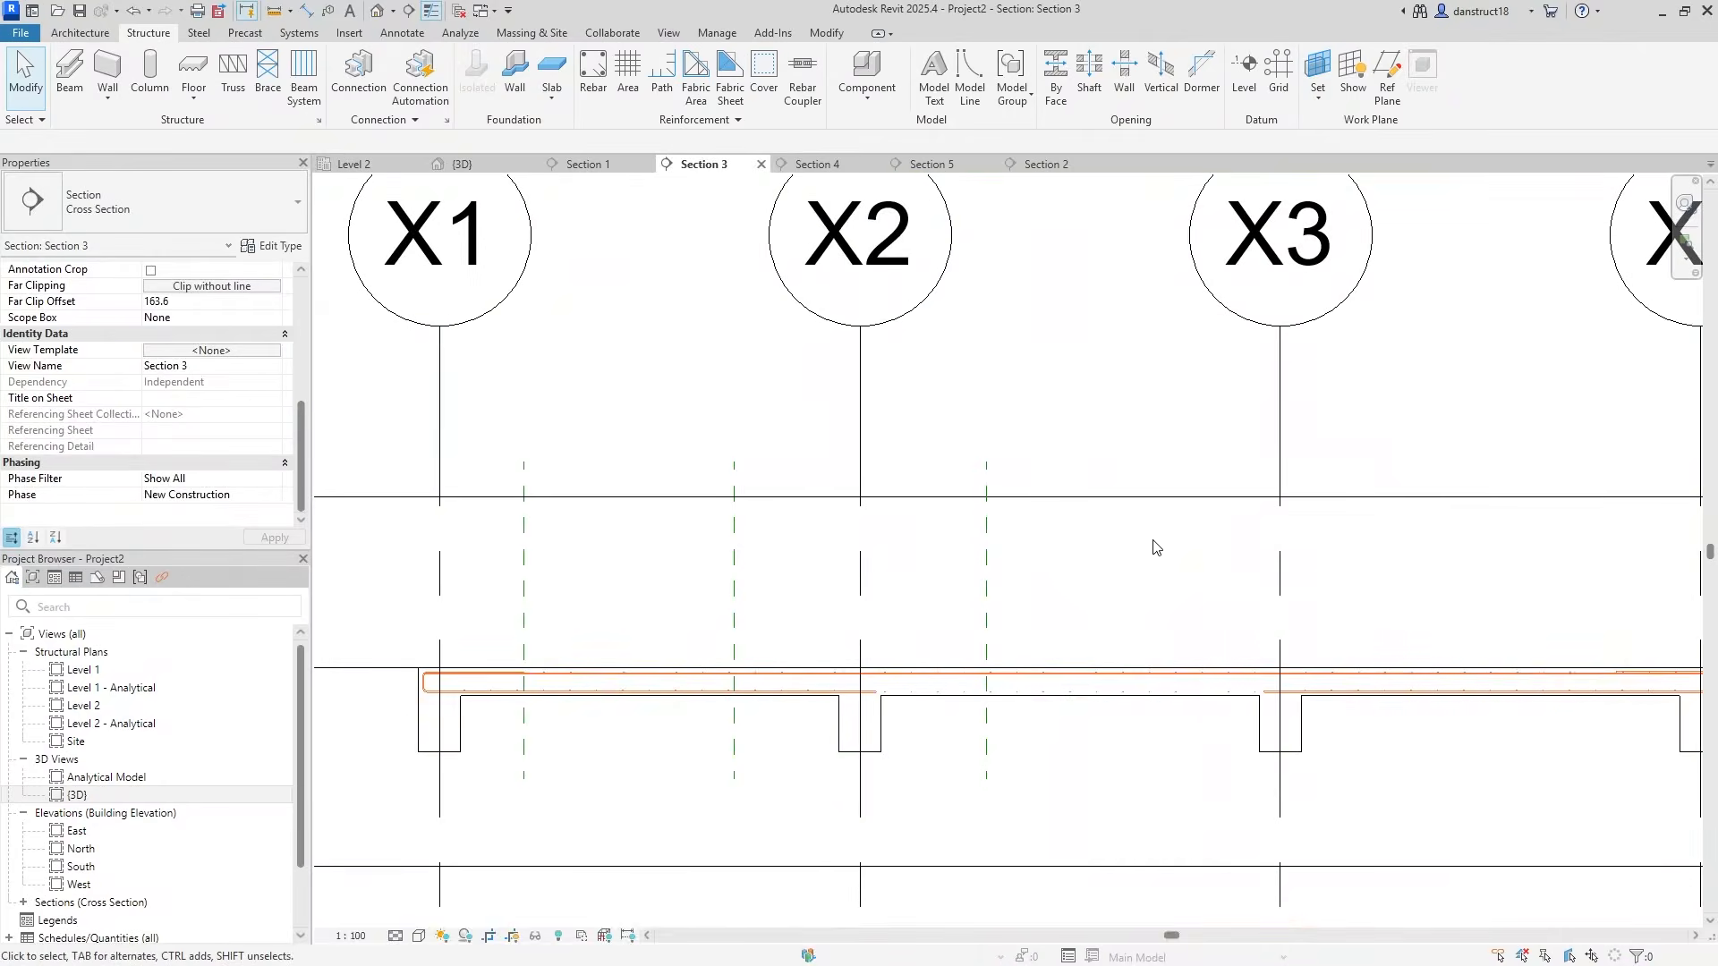
scroll(850, 588, up, 3)
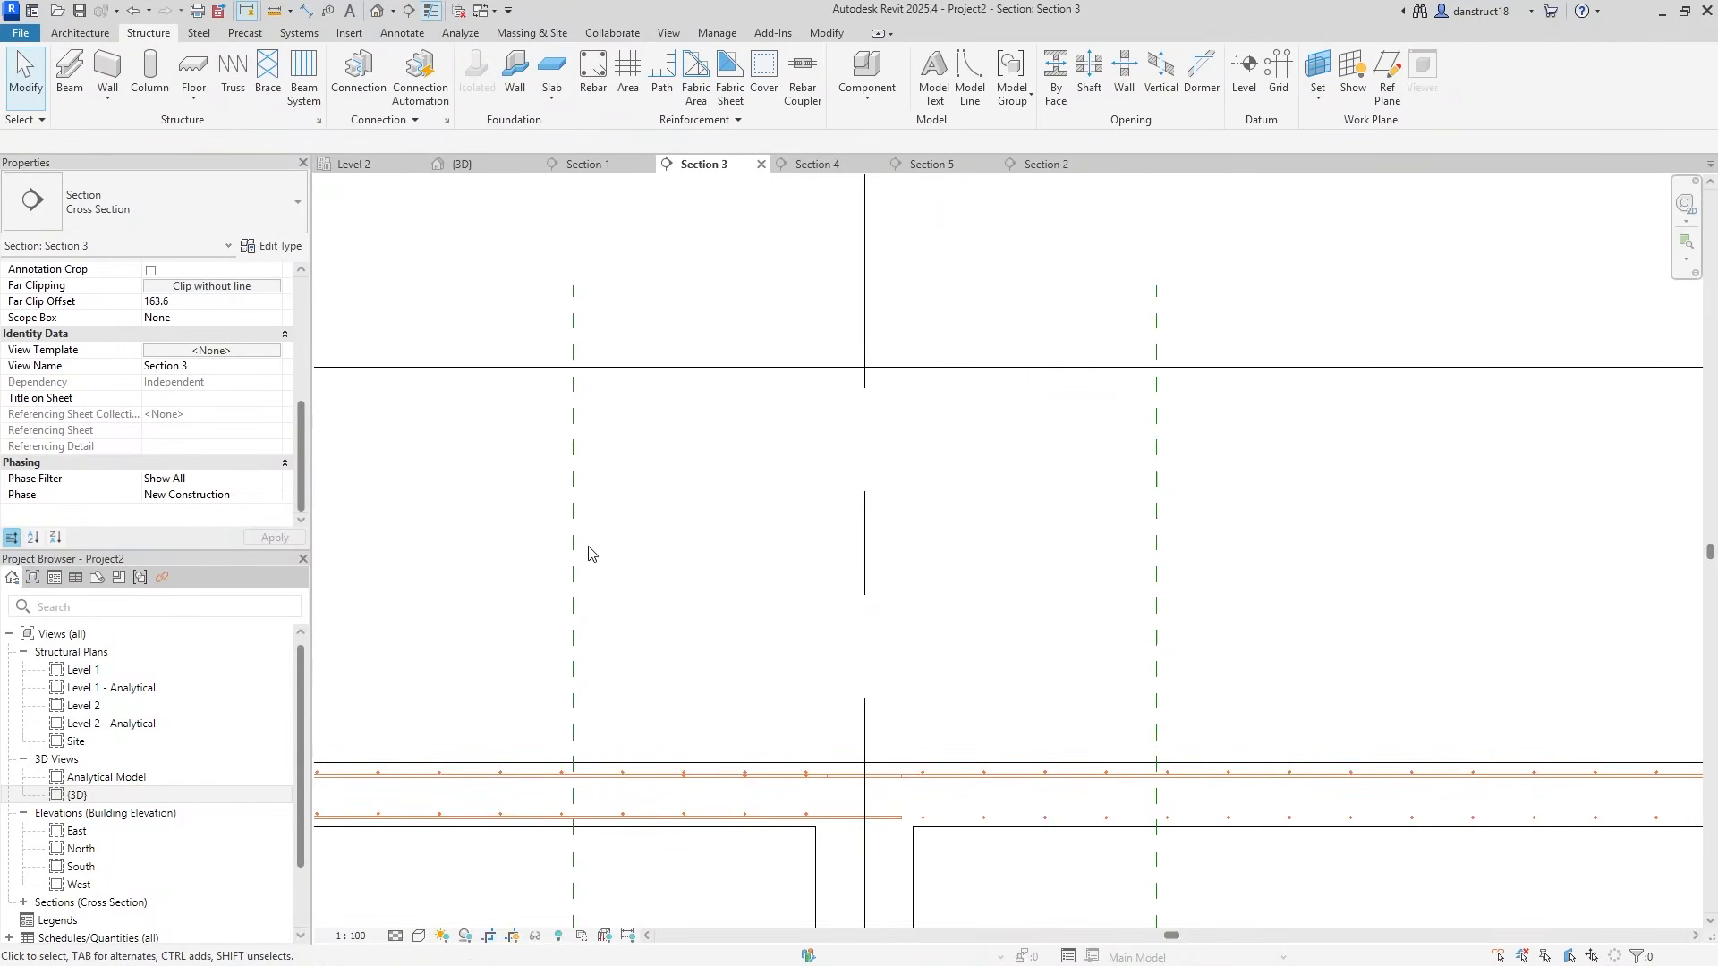
click(574, 586)
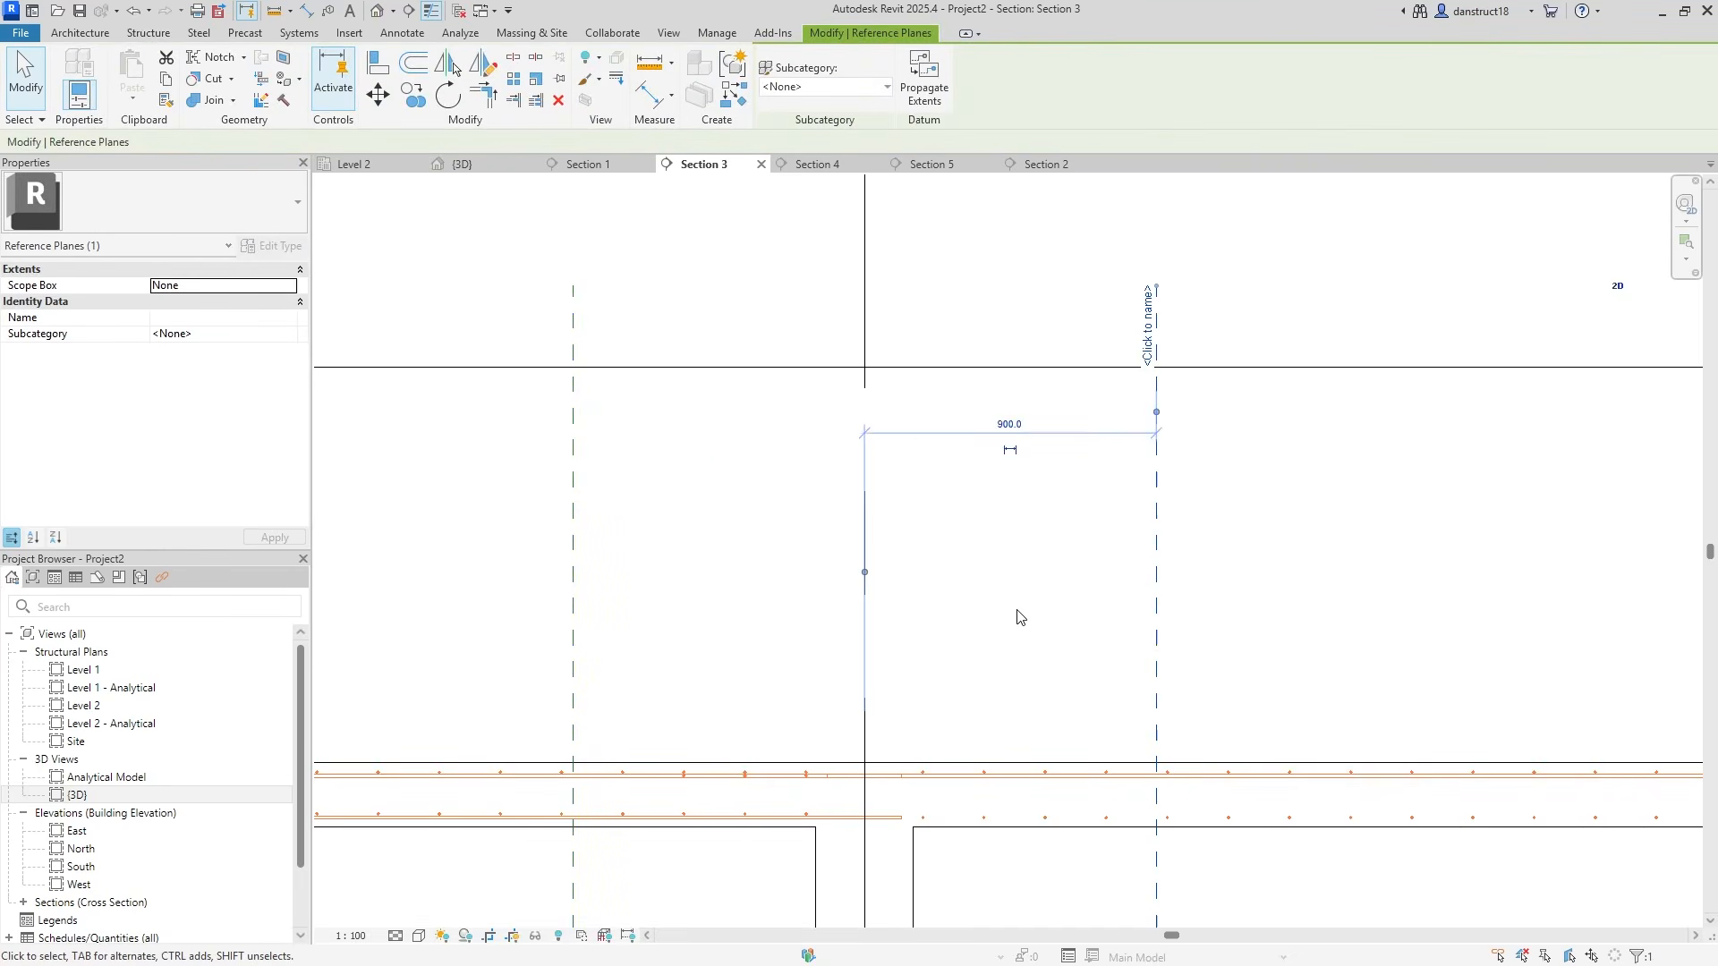
click(931, 614)
scroll(808, 617, up, 3)
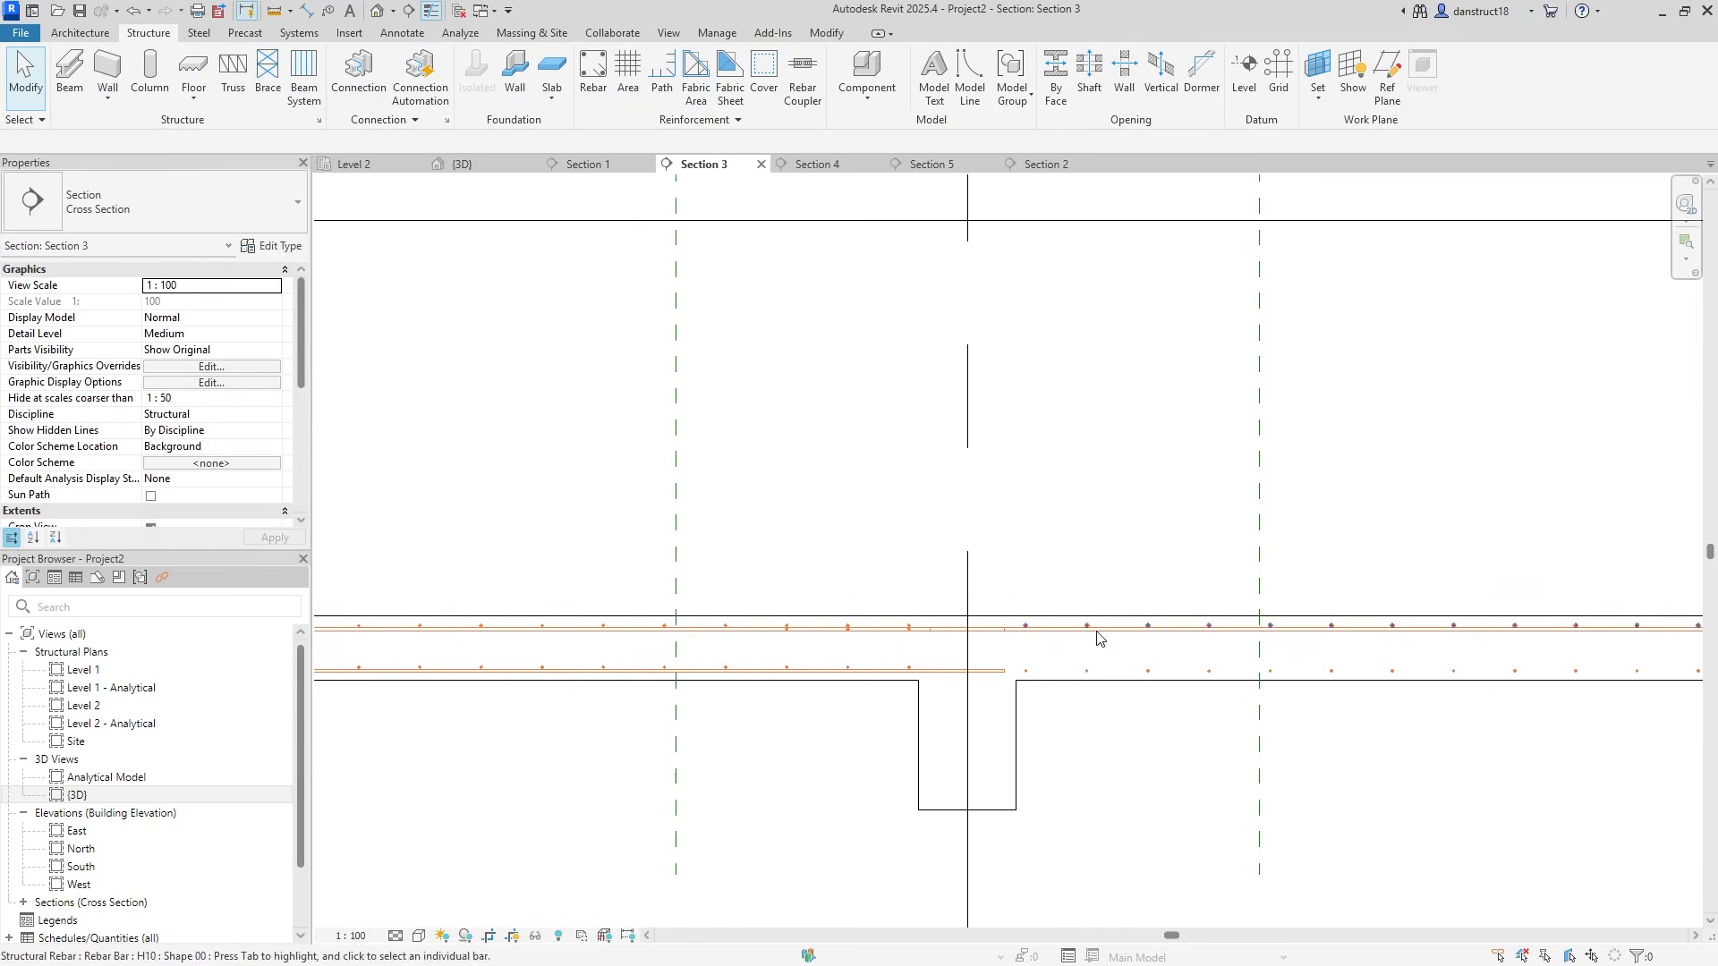
Copy the transverse top H10 bar set to start at the outer reference plane beside grid X2, one layer above the existing bars
click(1059, 638)
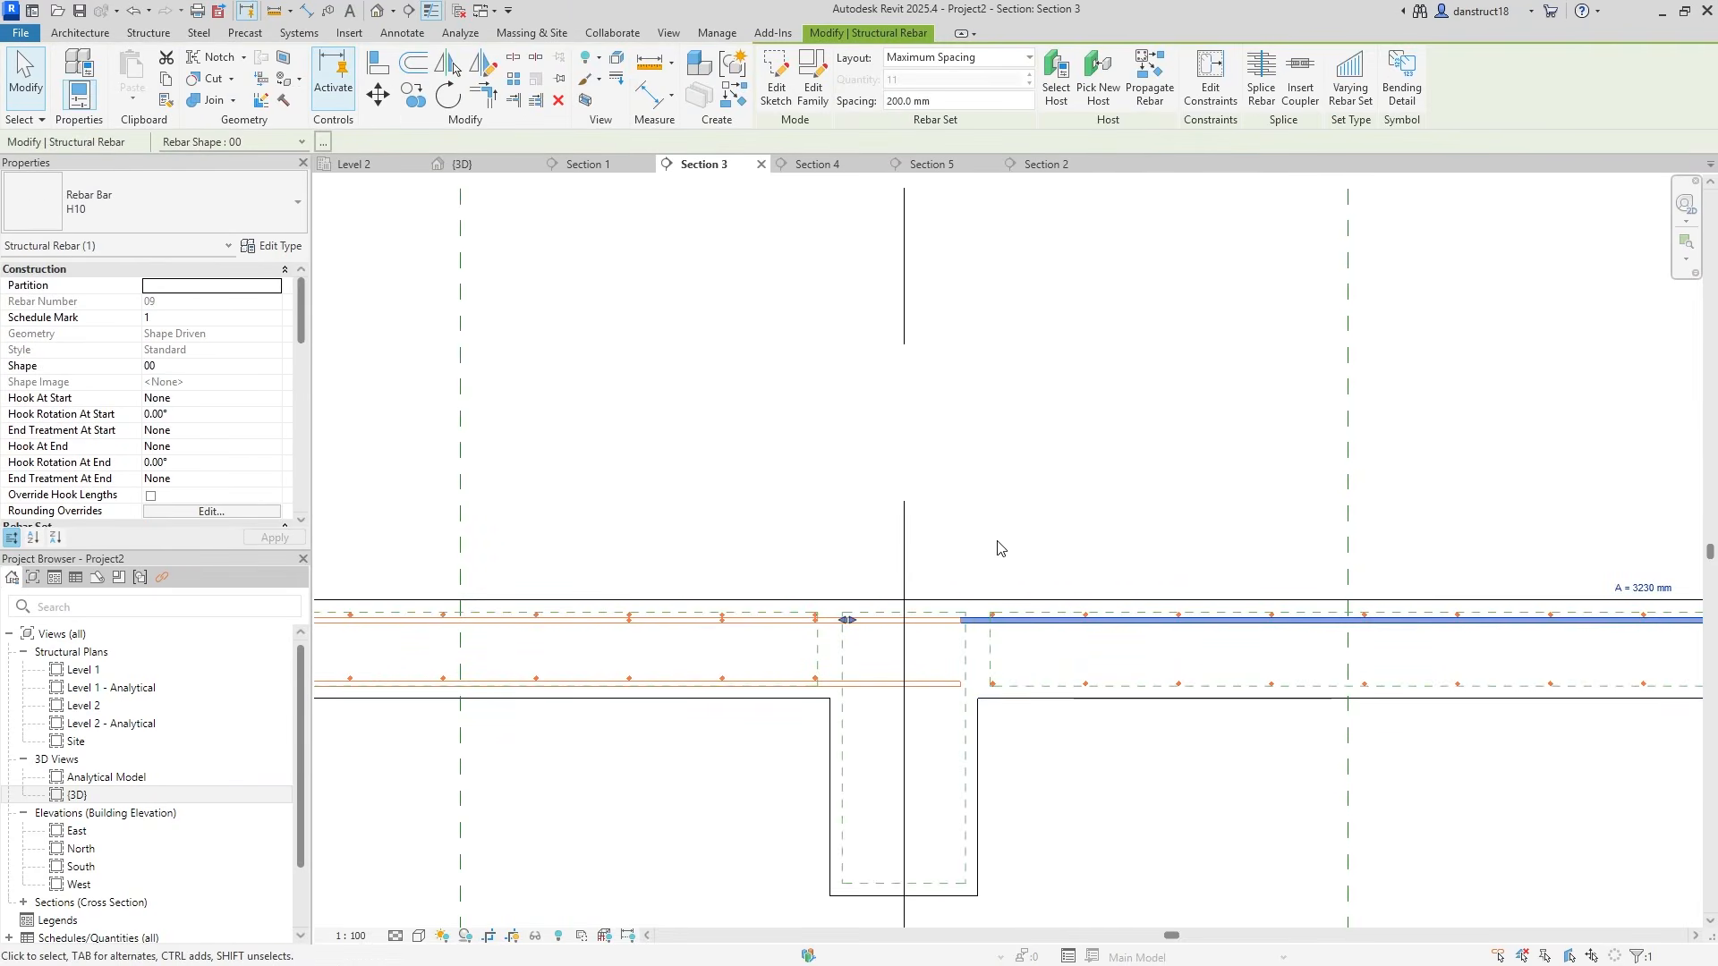
click(409, 101)
scroll(833, 626, up, 3)
click(905, 667)
scroll(741, 504, down, 4)
middle_drag(576, 498, 1078, 473)
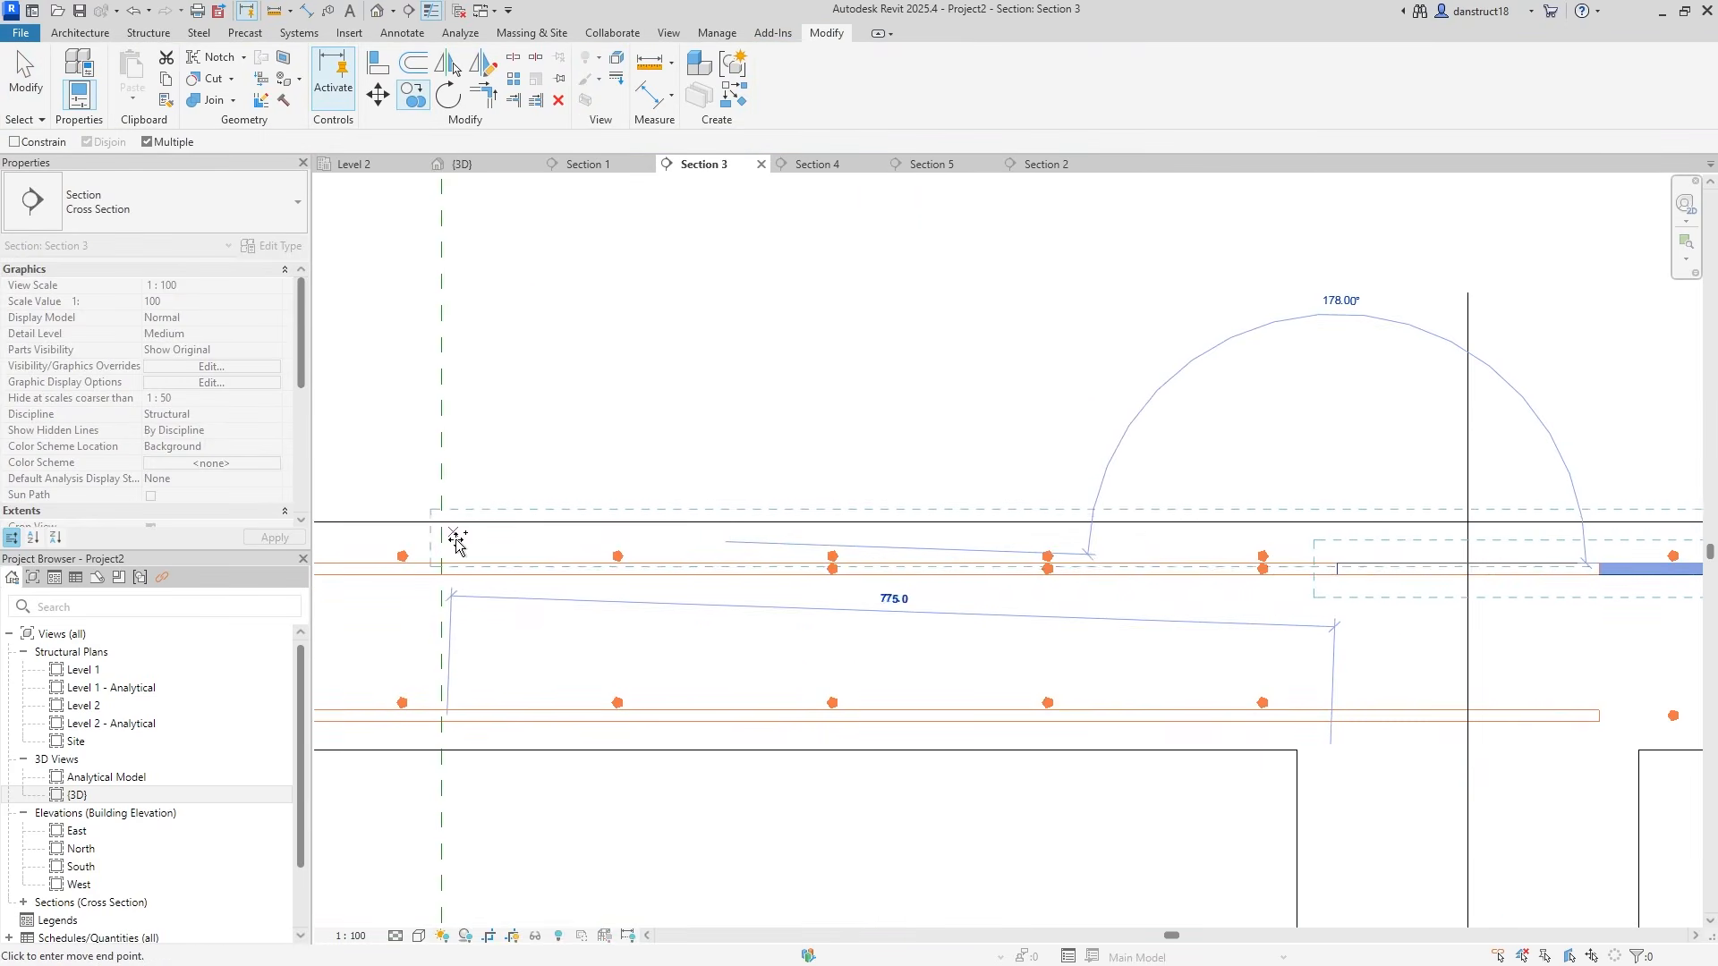
scroll(455, 540, up, 5)
click(429, 566)
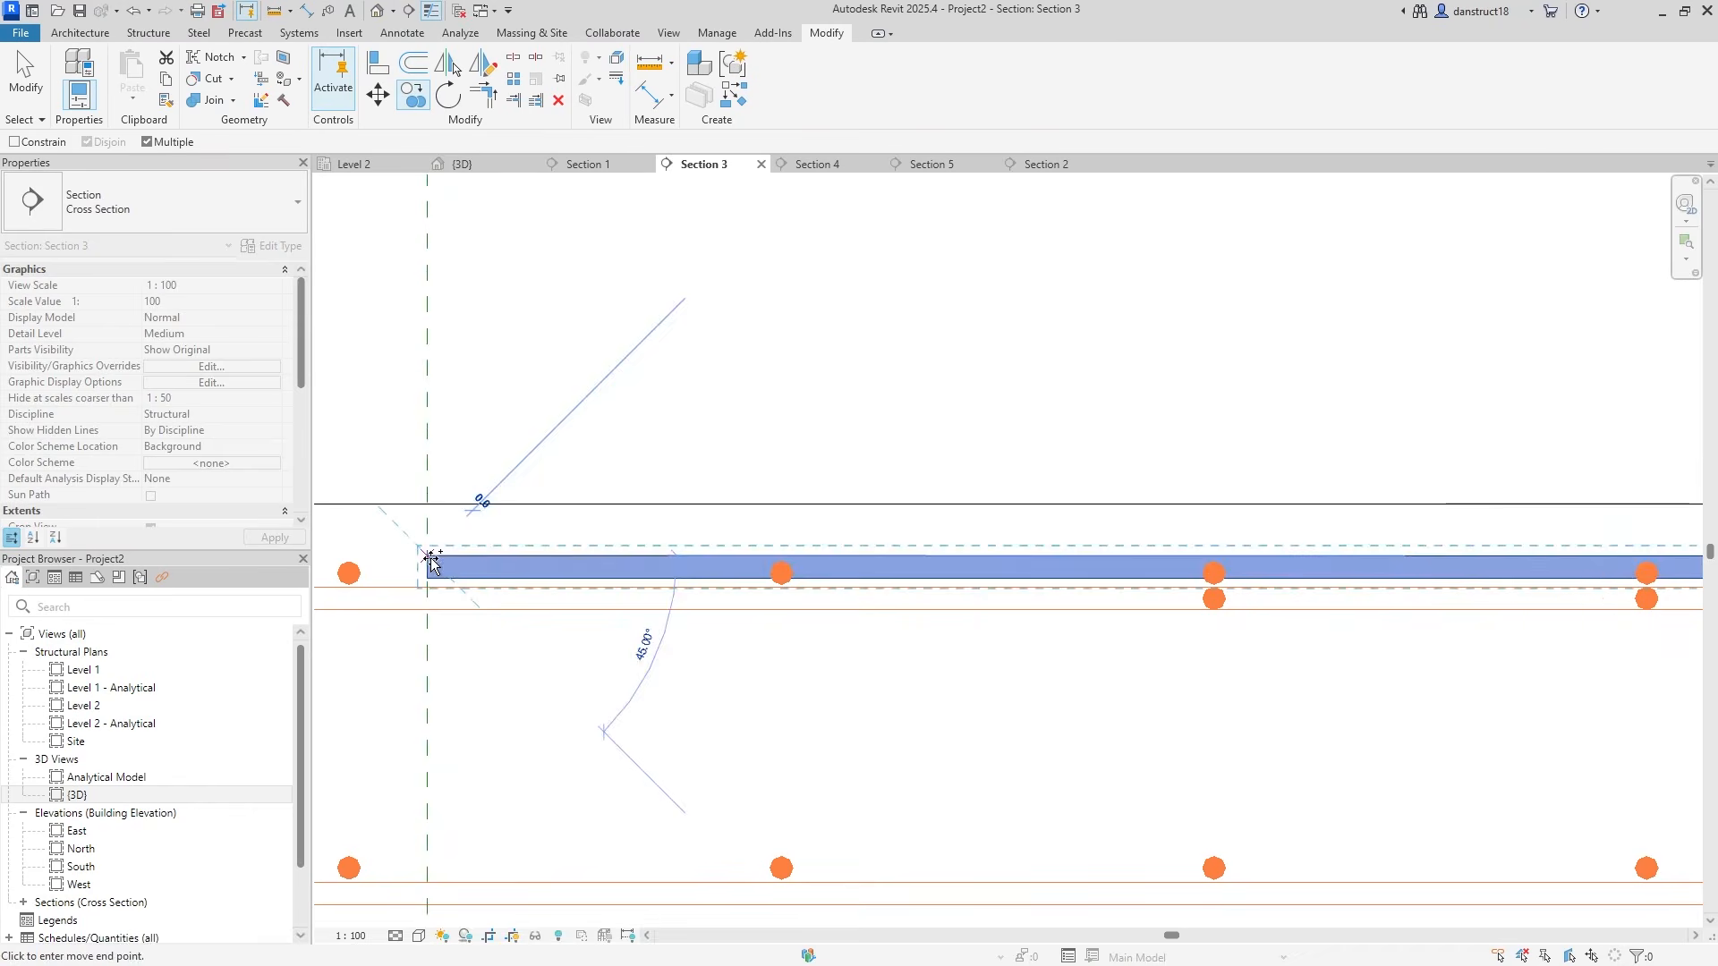
click(25, 64)
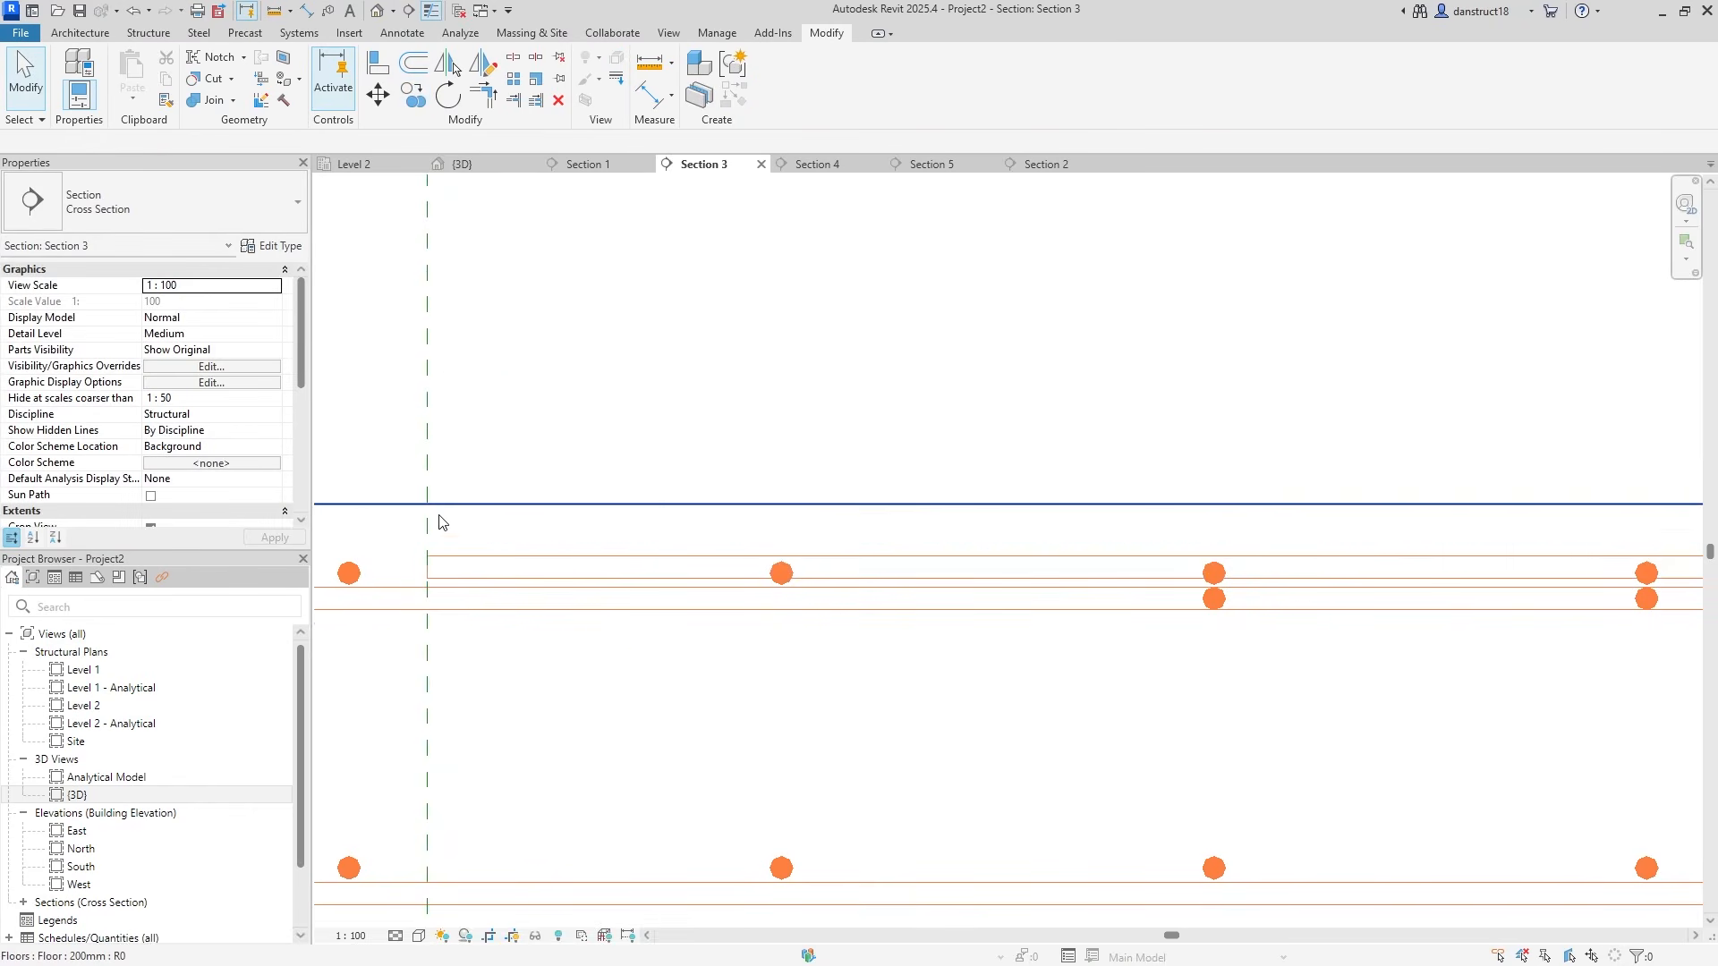
Edit the copied bar's sketch to end at the reference plane on the other side of grid X2, giving an 1800 mm bar
click(471, 557)
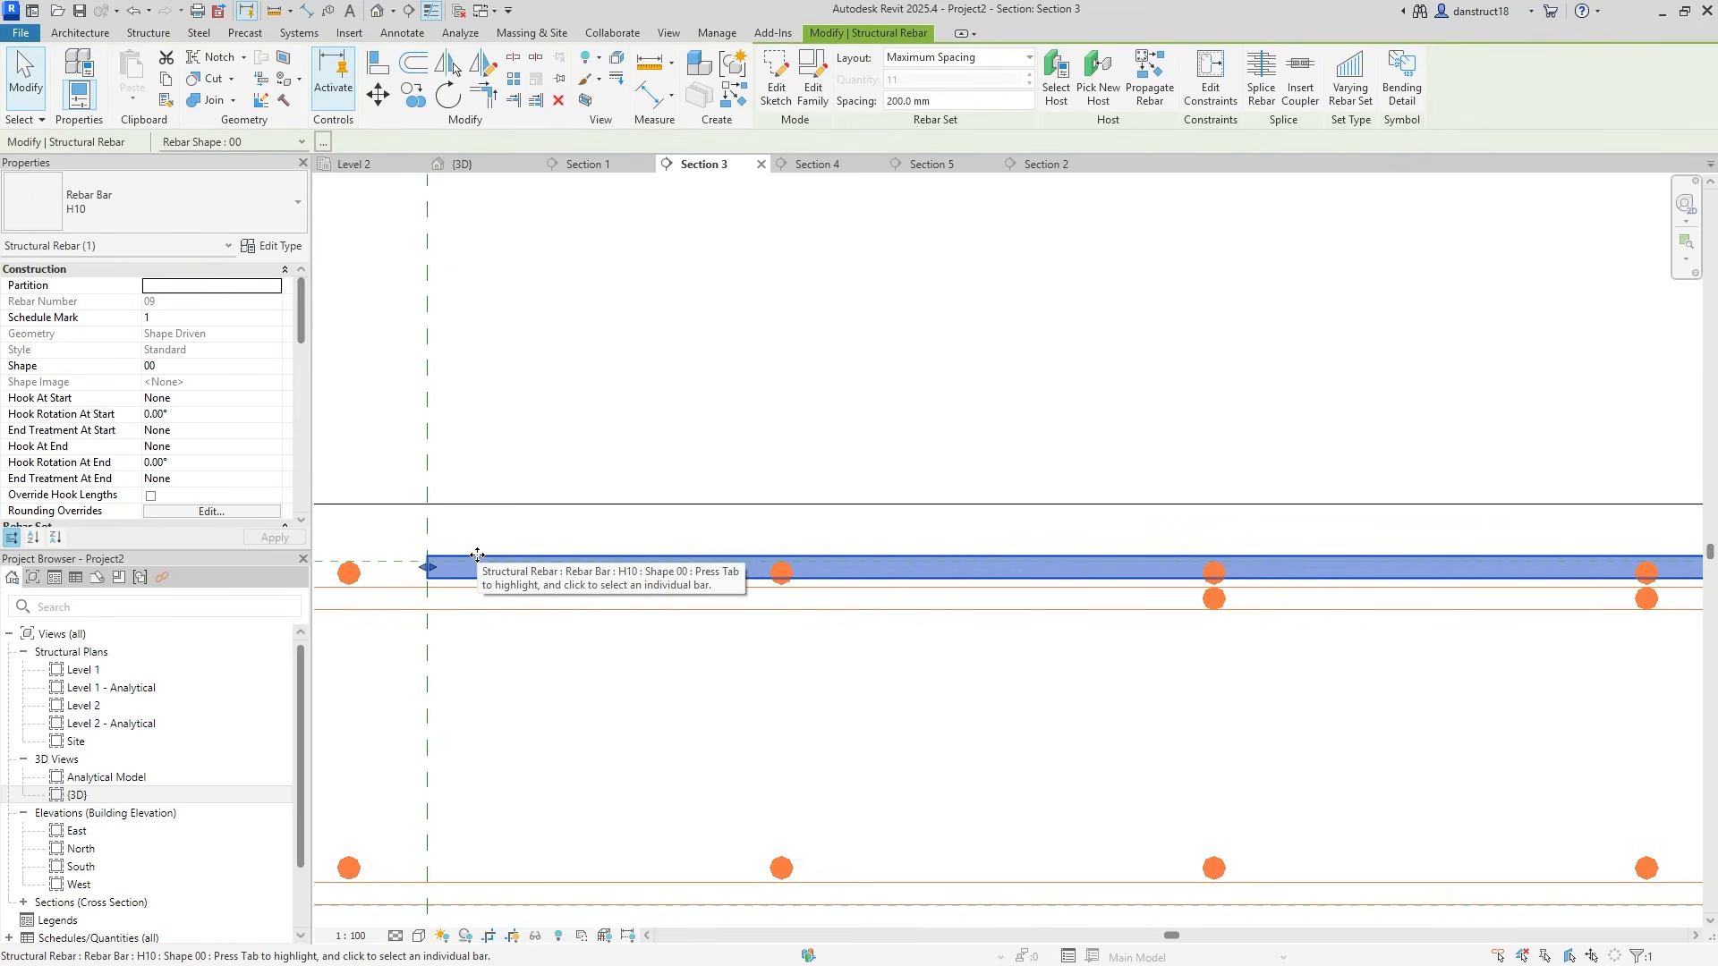
scroll(474, 557, up, 4)
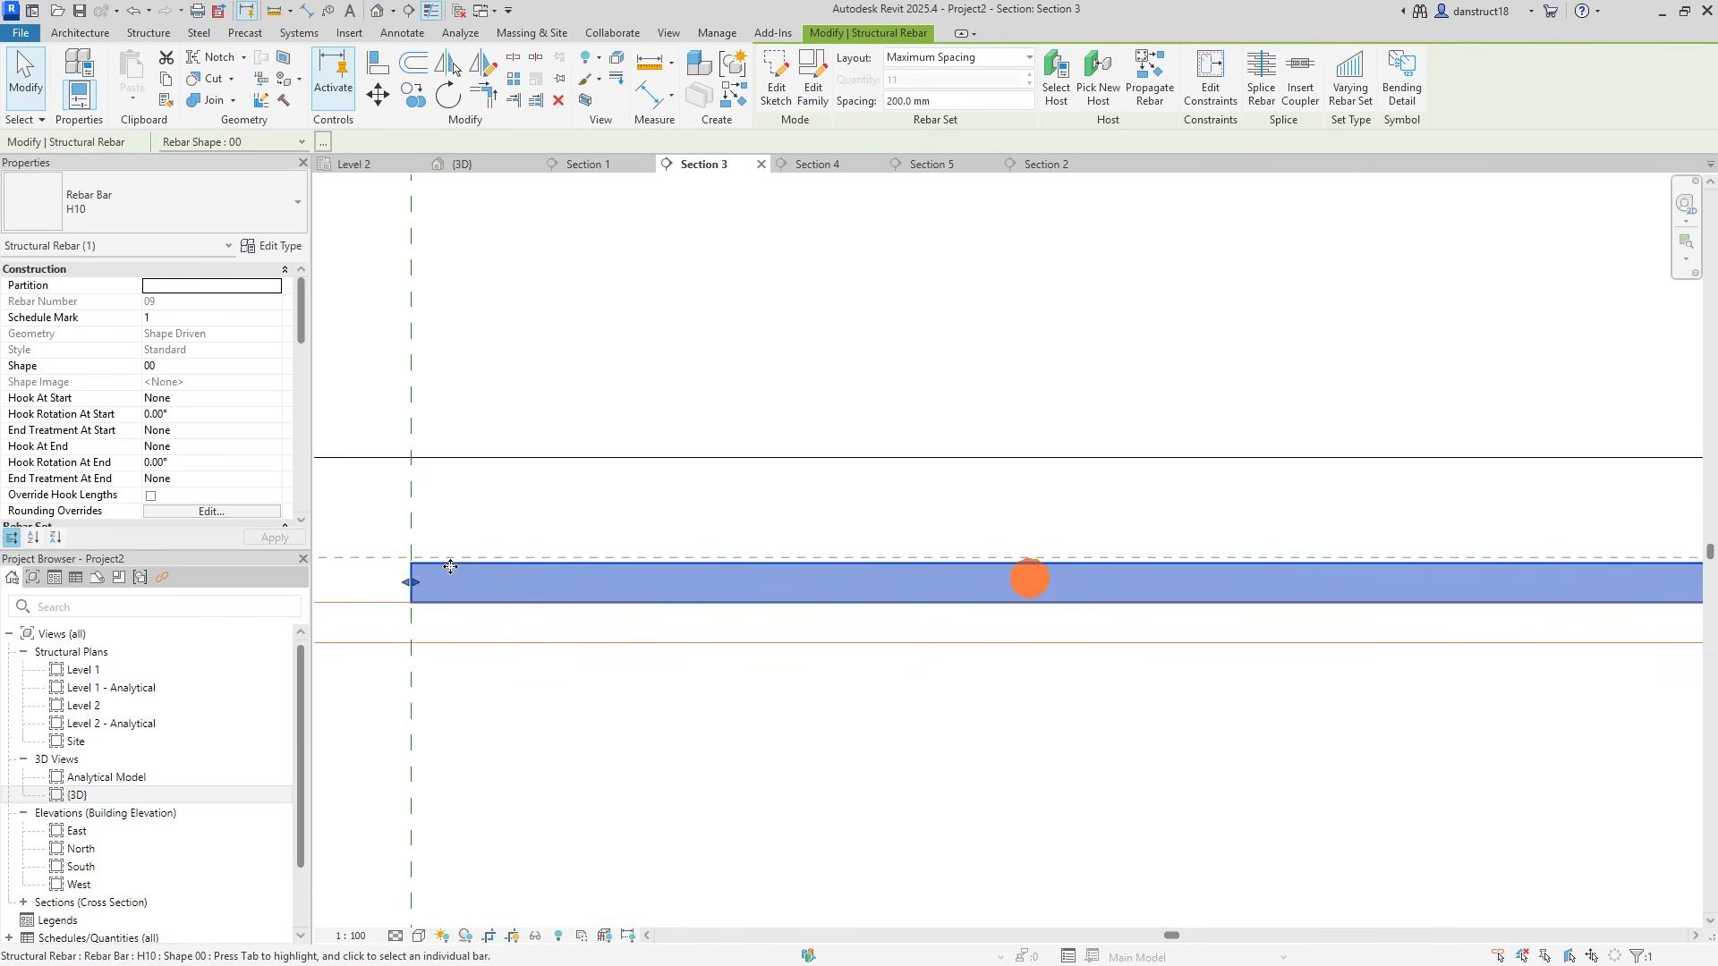
scroll(450, 565, down, 6)
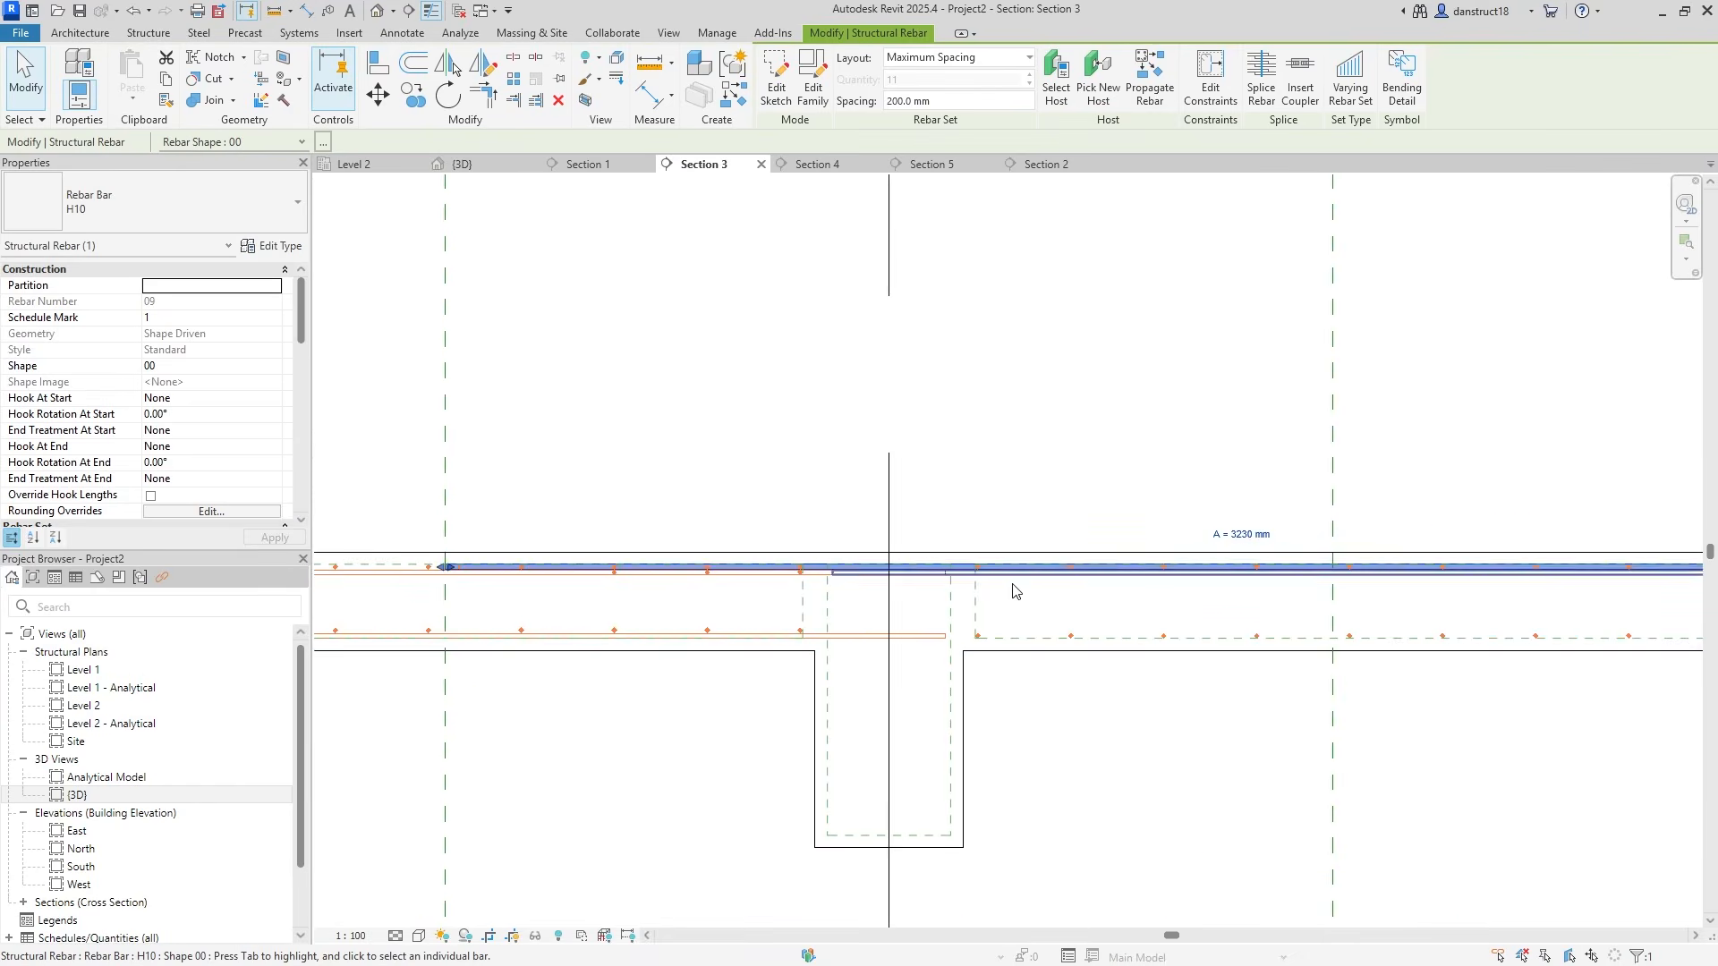
scroll(590, 530, down, 3)
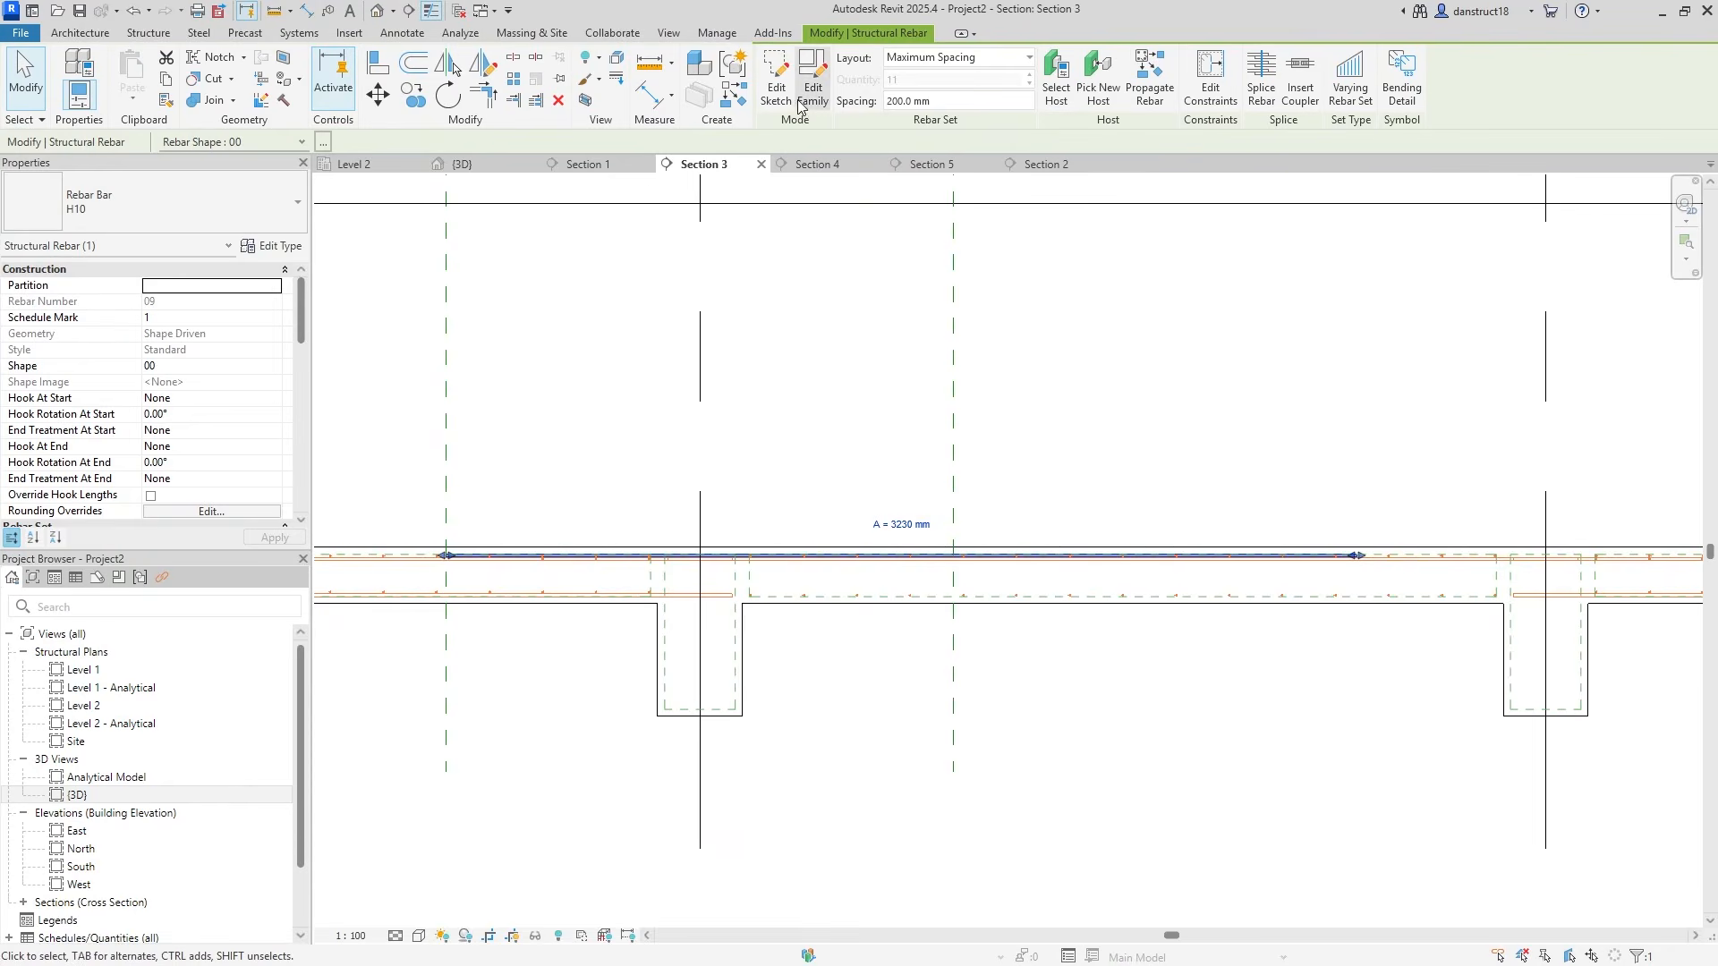
click(1294, 556)
mouse_move(1357, 556)
mouse_down()
mouse_move(945, 557)
mouse_move(991, 546)
mouse_up()
scroll(945, 557, up, 5)
scroll(989, 554, up, 3)
scroll(839, 432, down, 4)
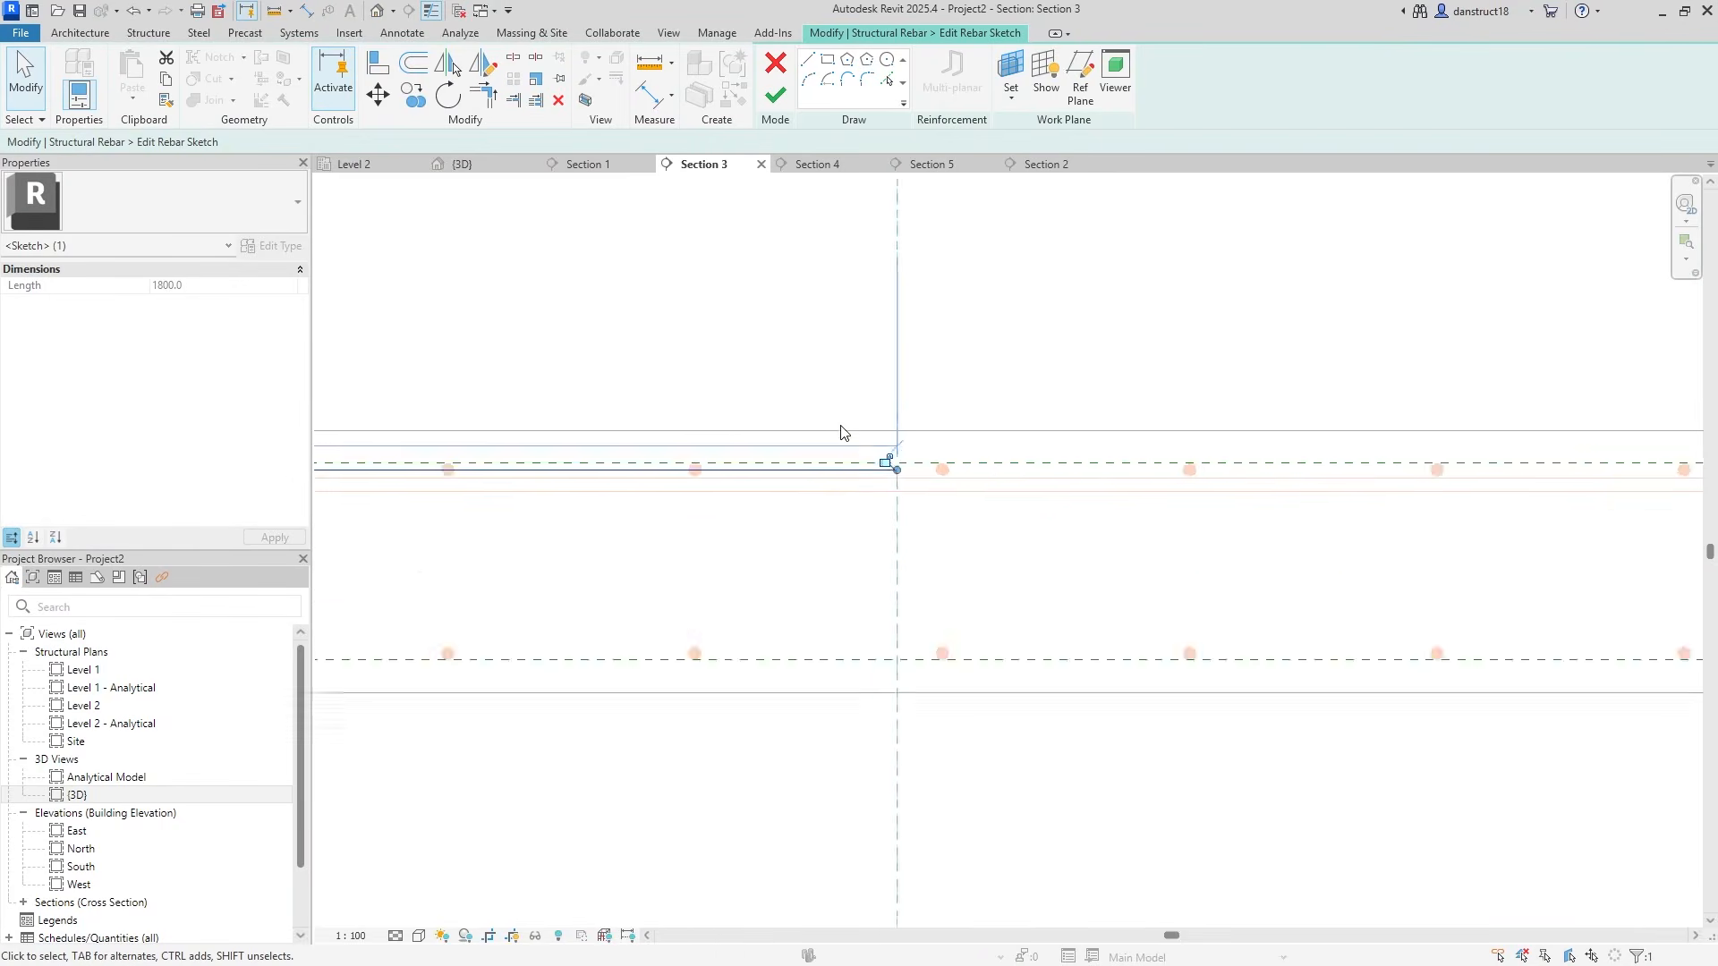
click(782, 96)
middle_drag(736, 331, 1114, 404)
scroll(222, 437, down, 1)
Set the 1800 mm lap bar set's rebar layer to T1 and check its position against the bars below
scroll(220, 443, down, 6)
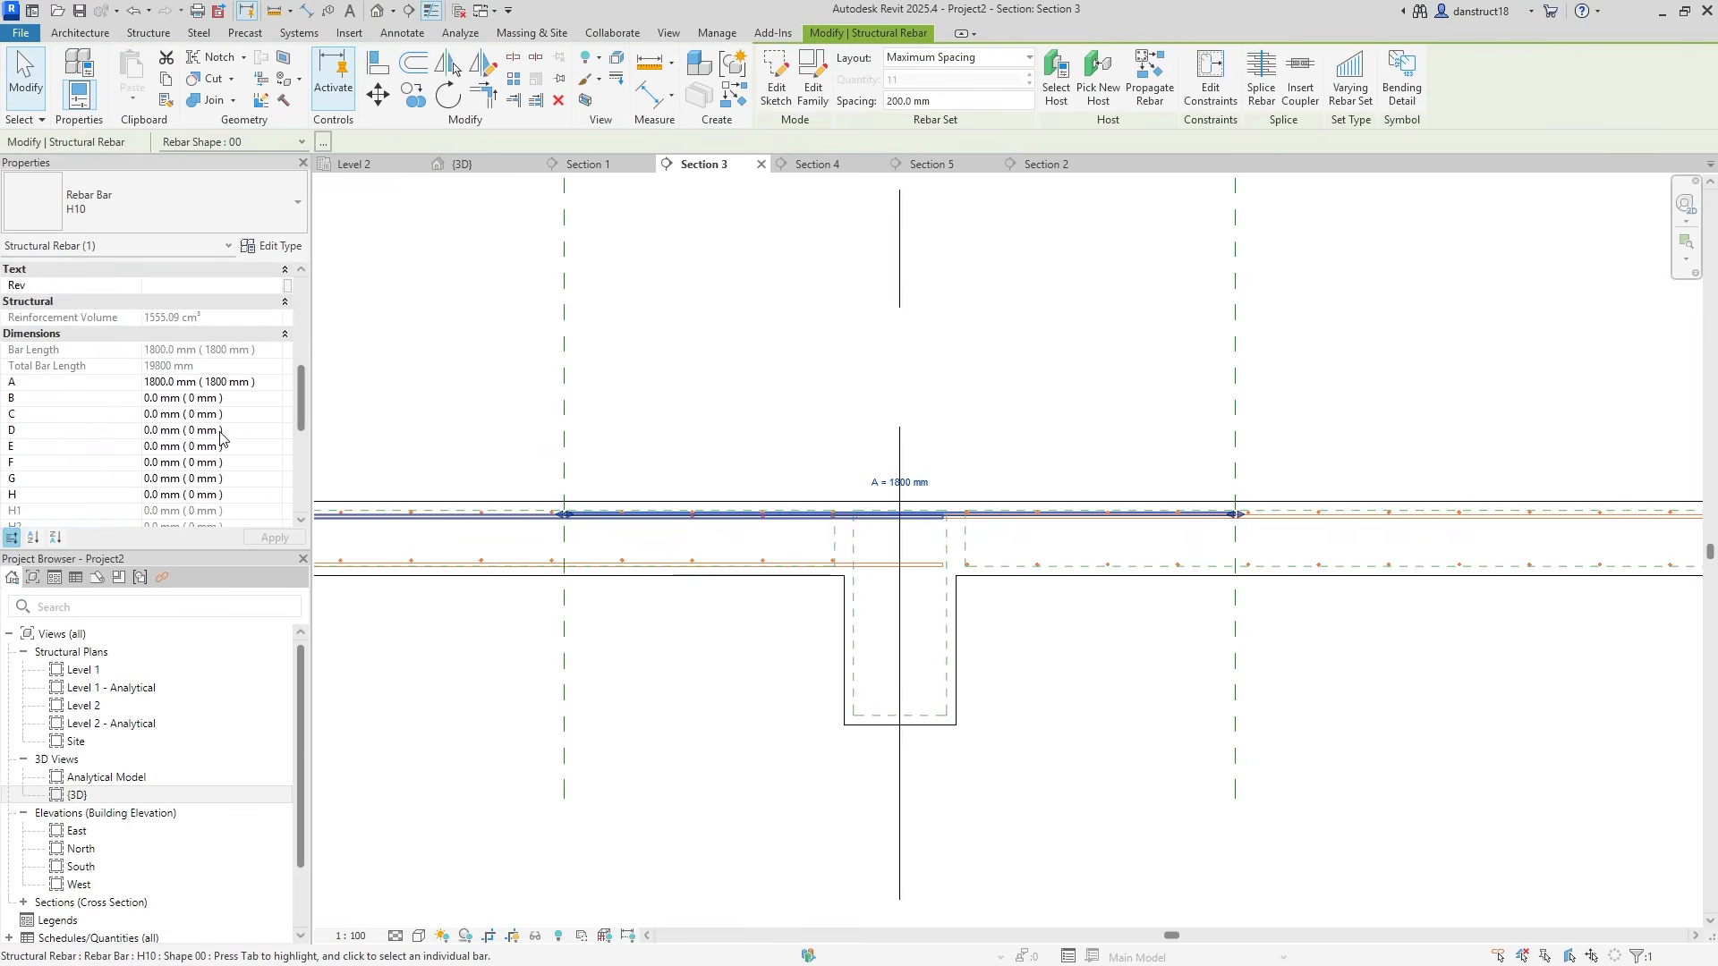
click(273, 400)
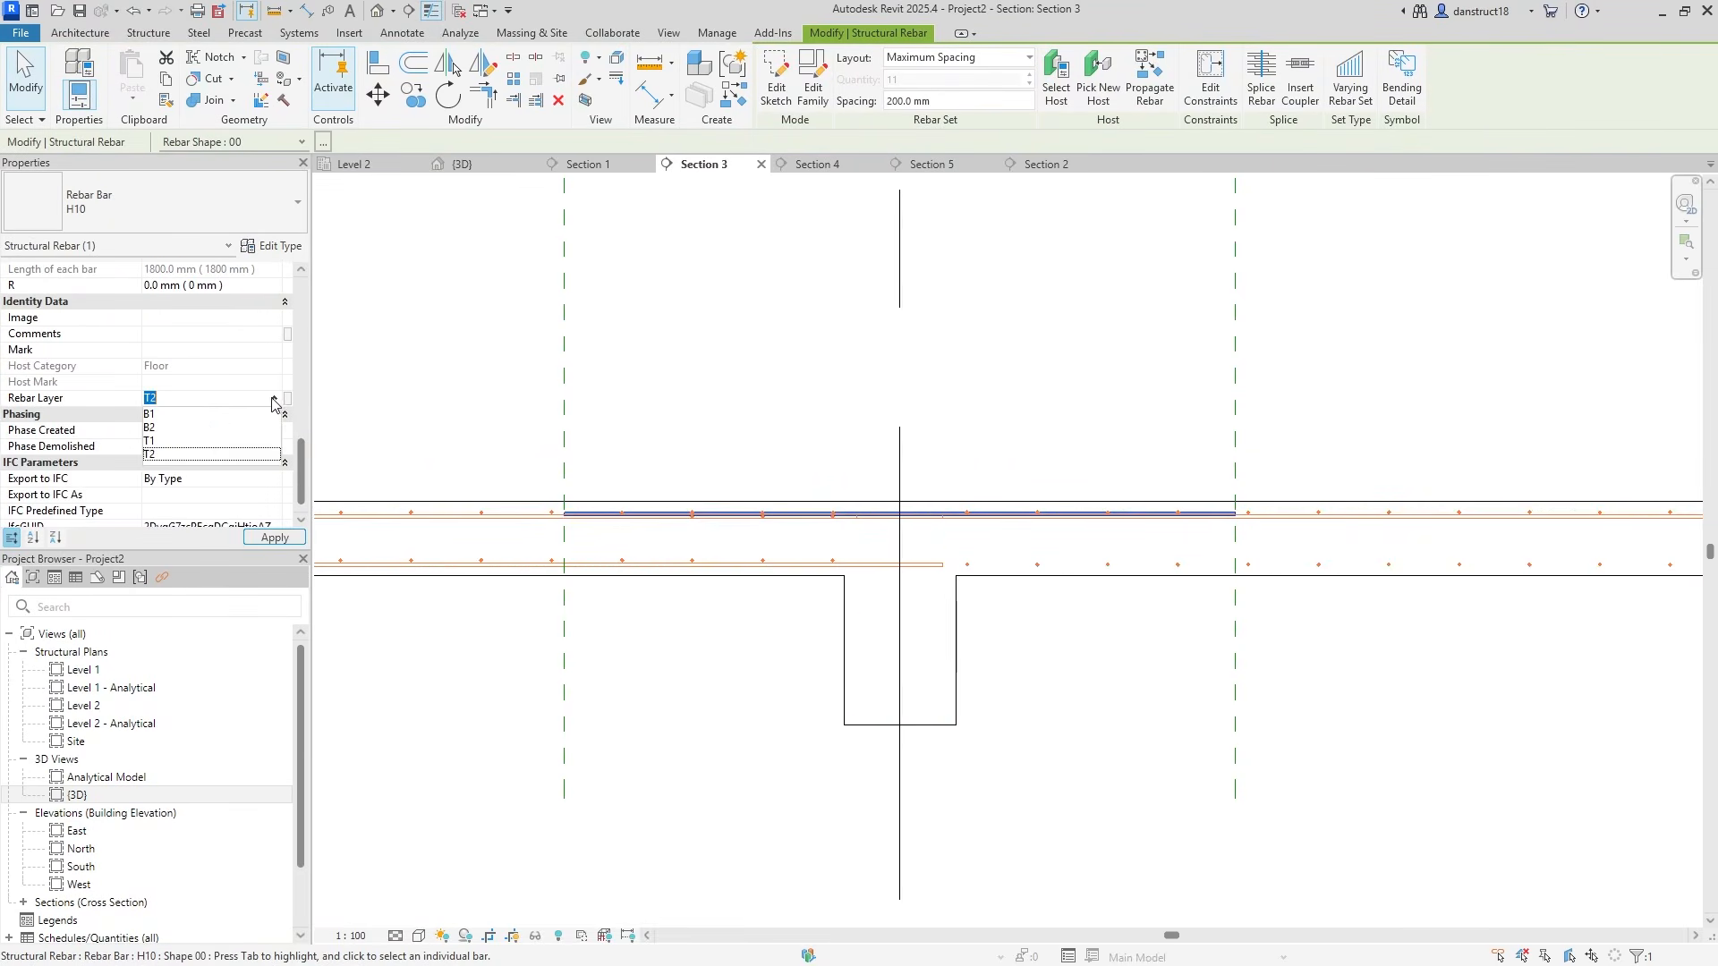
click(149, 443)
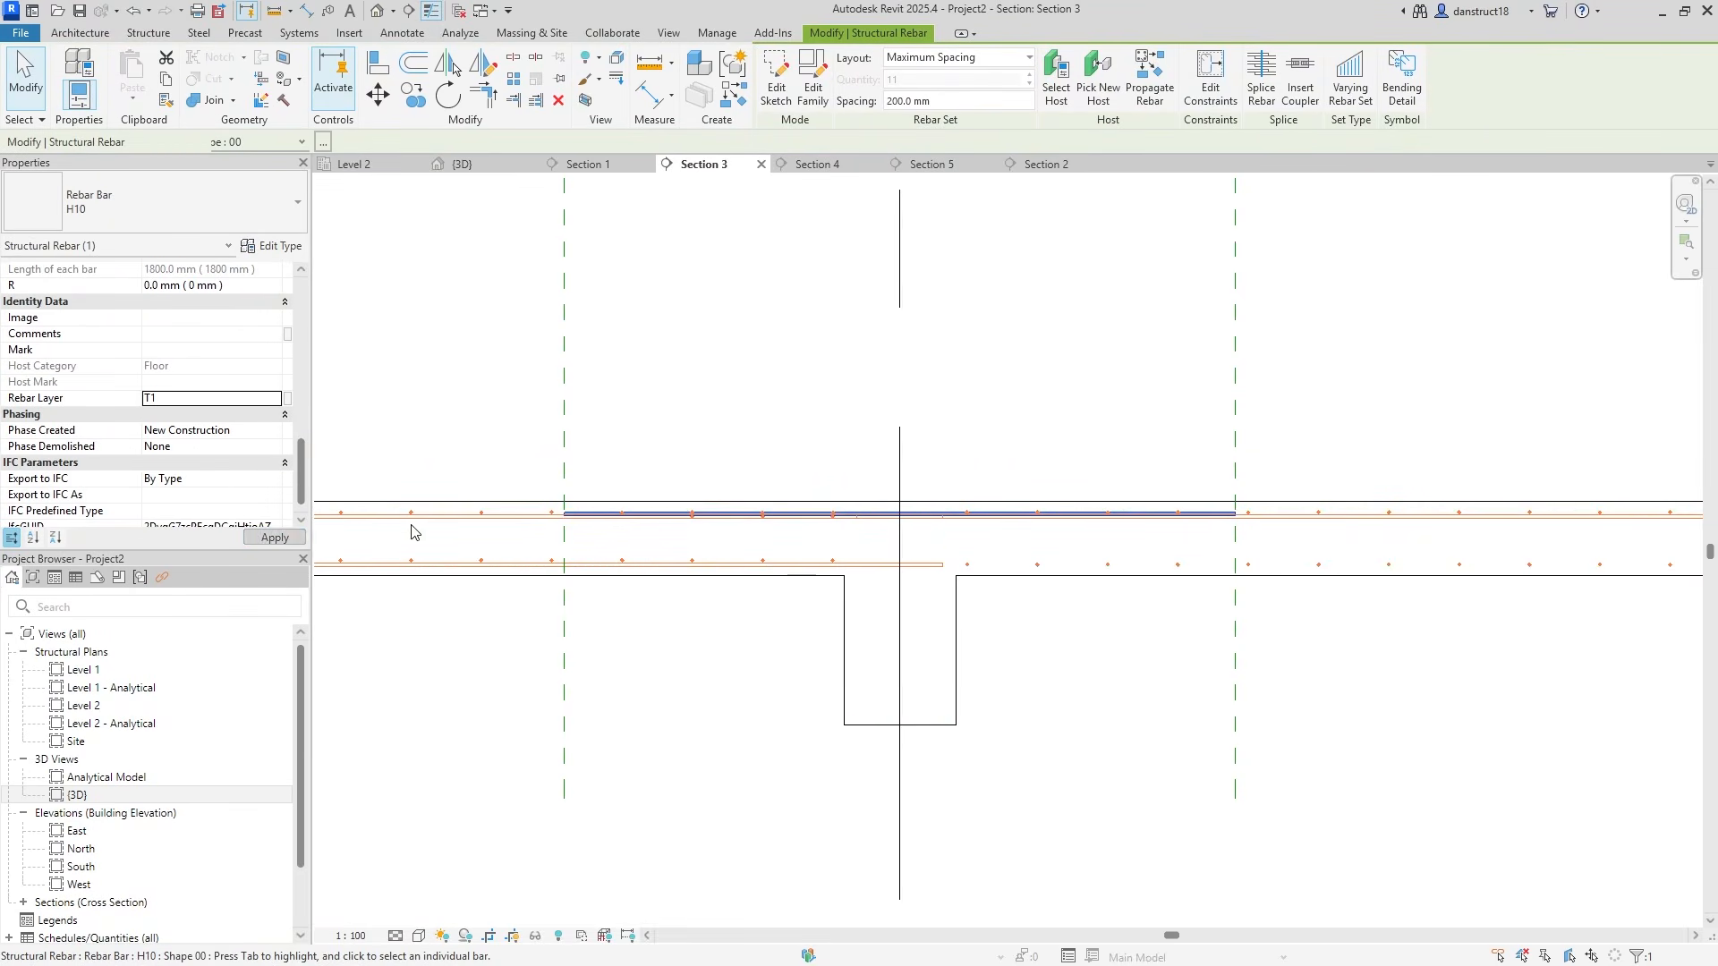
scroll(606, 511, up, 8)
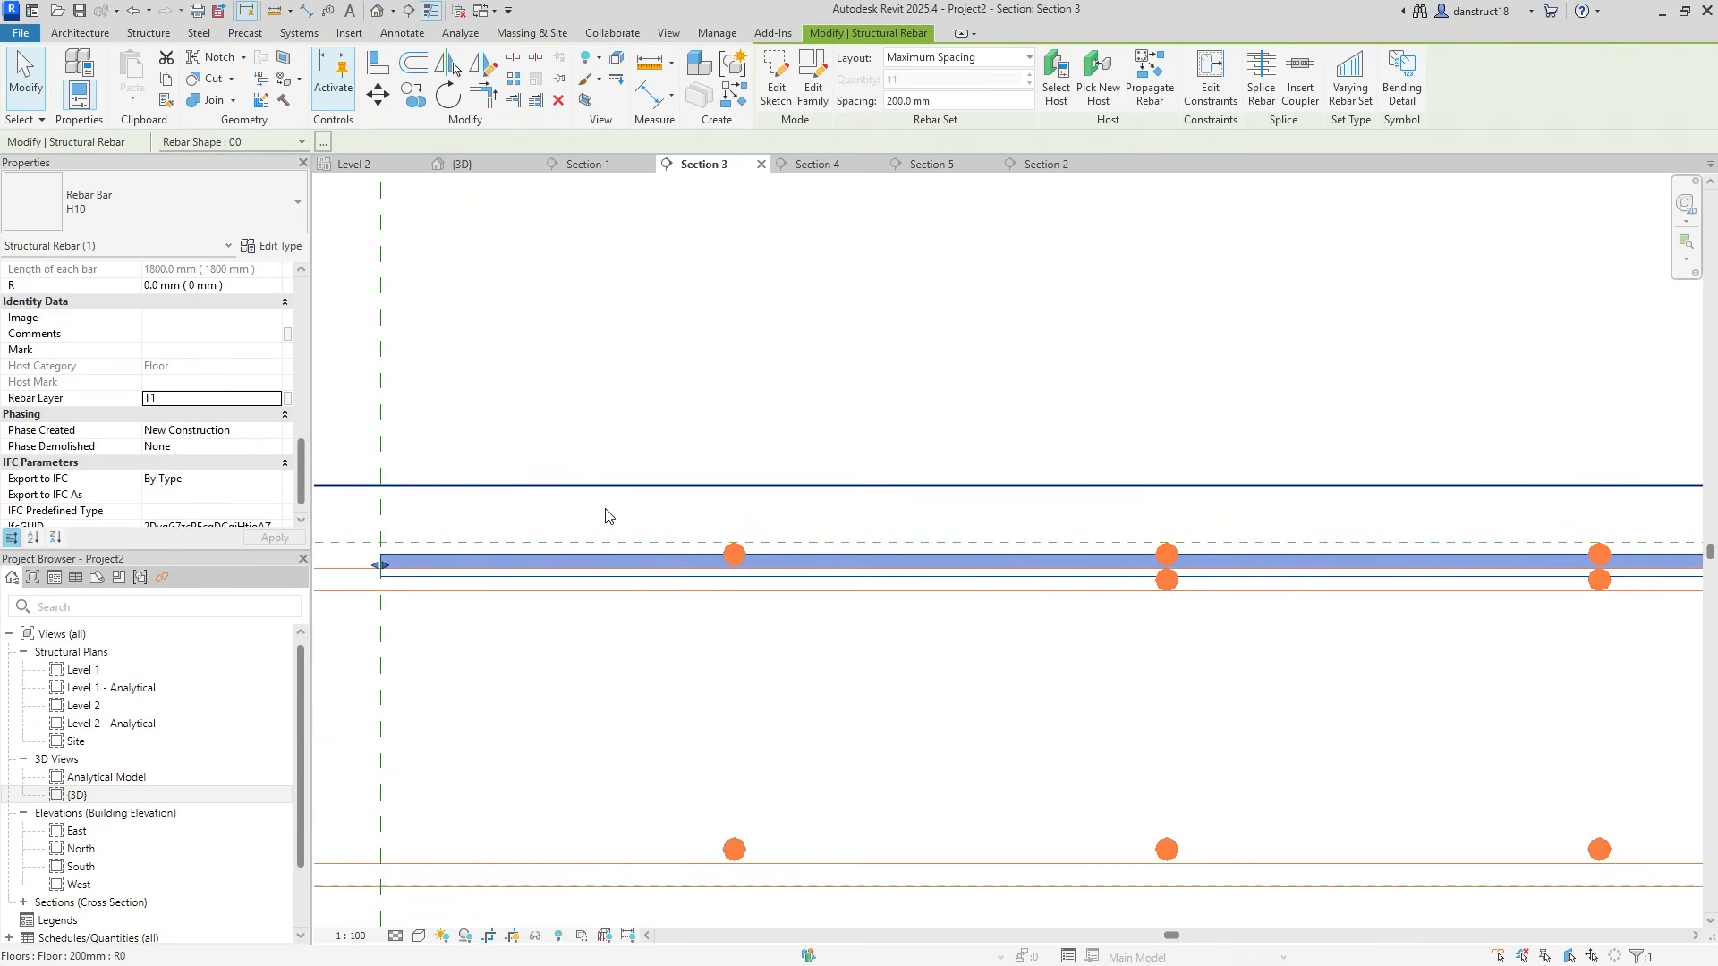
scroll(652, 522, down, 5)
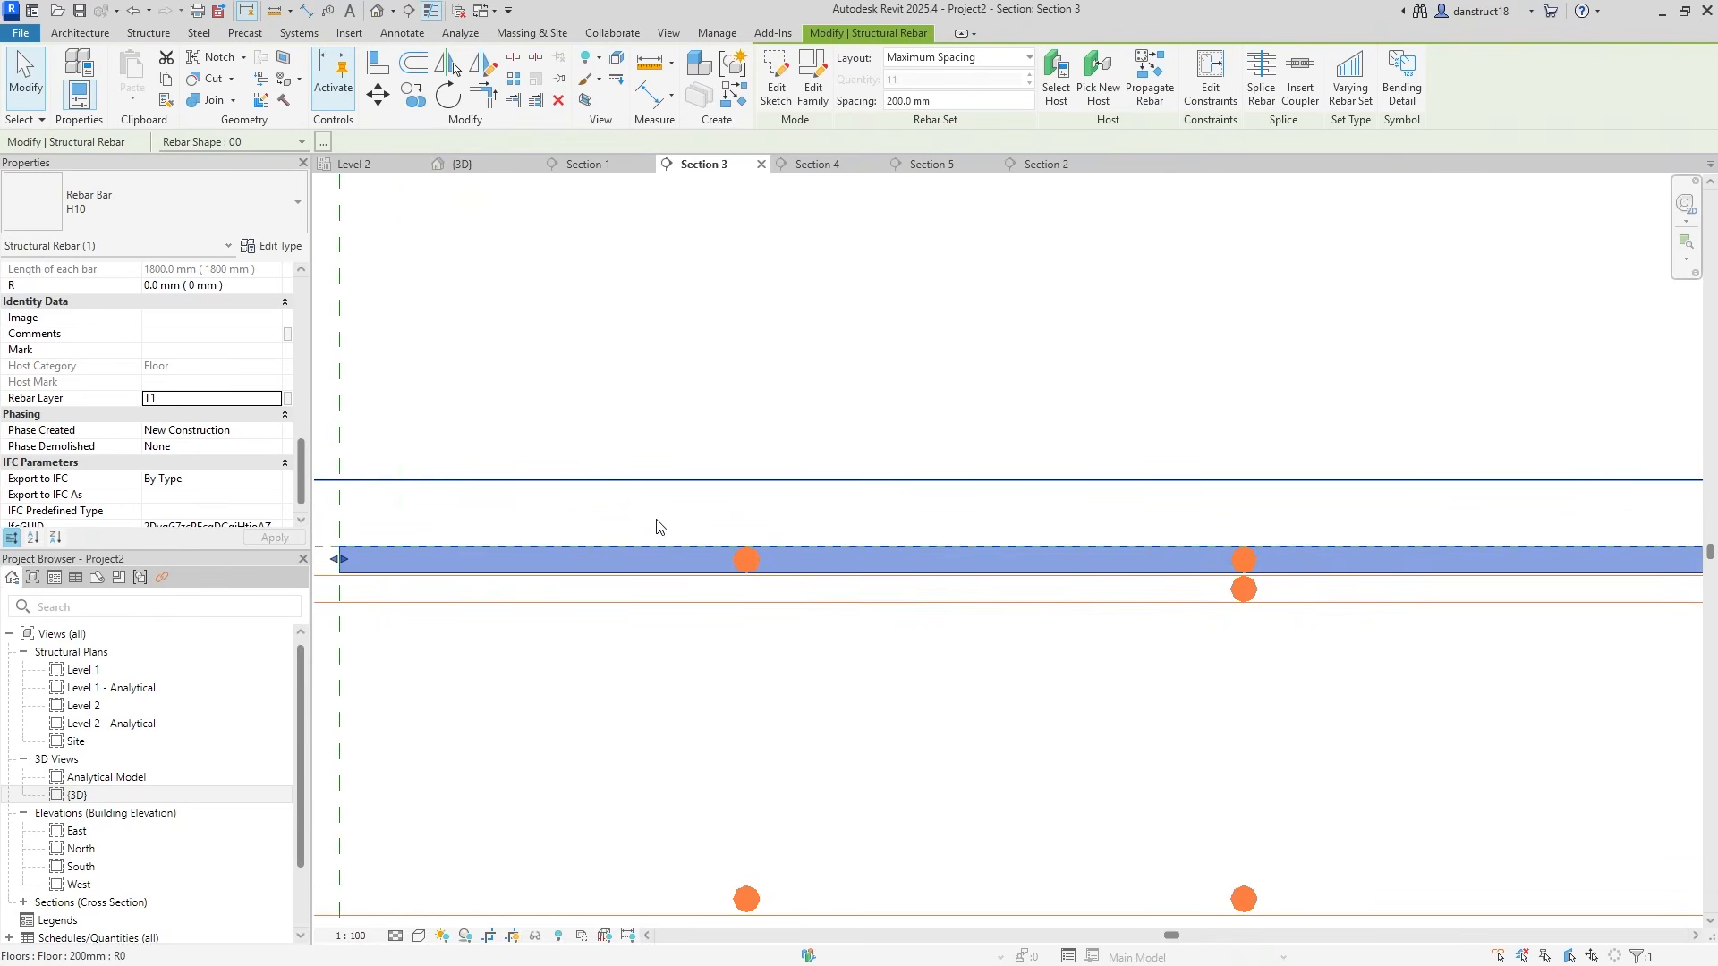
scroll(656, 526, down, 4)
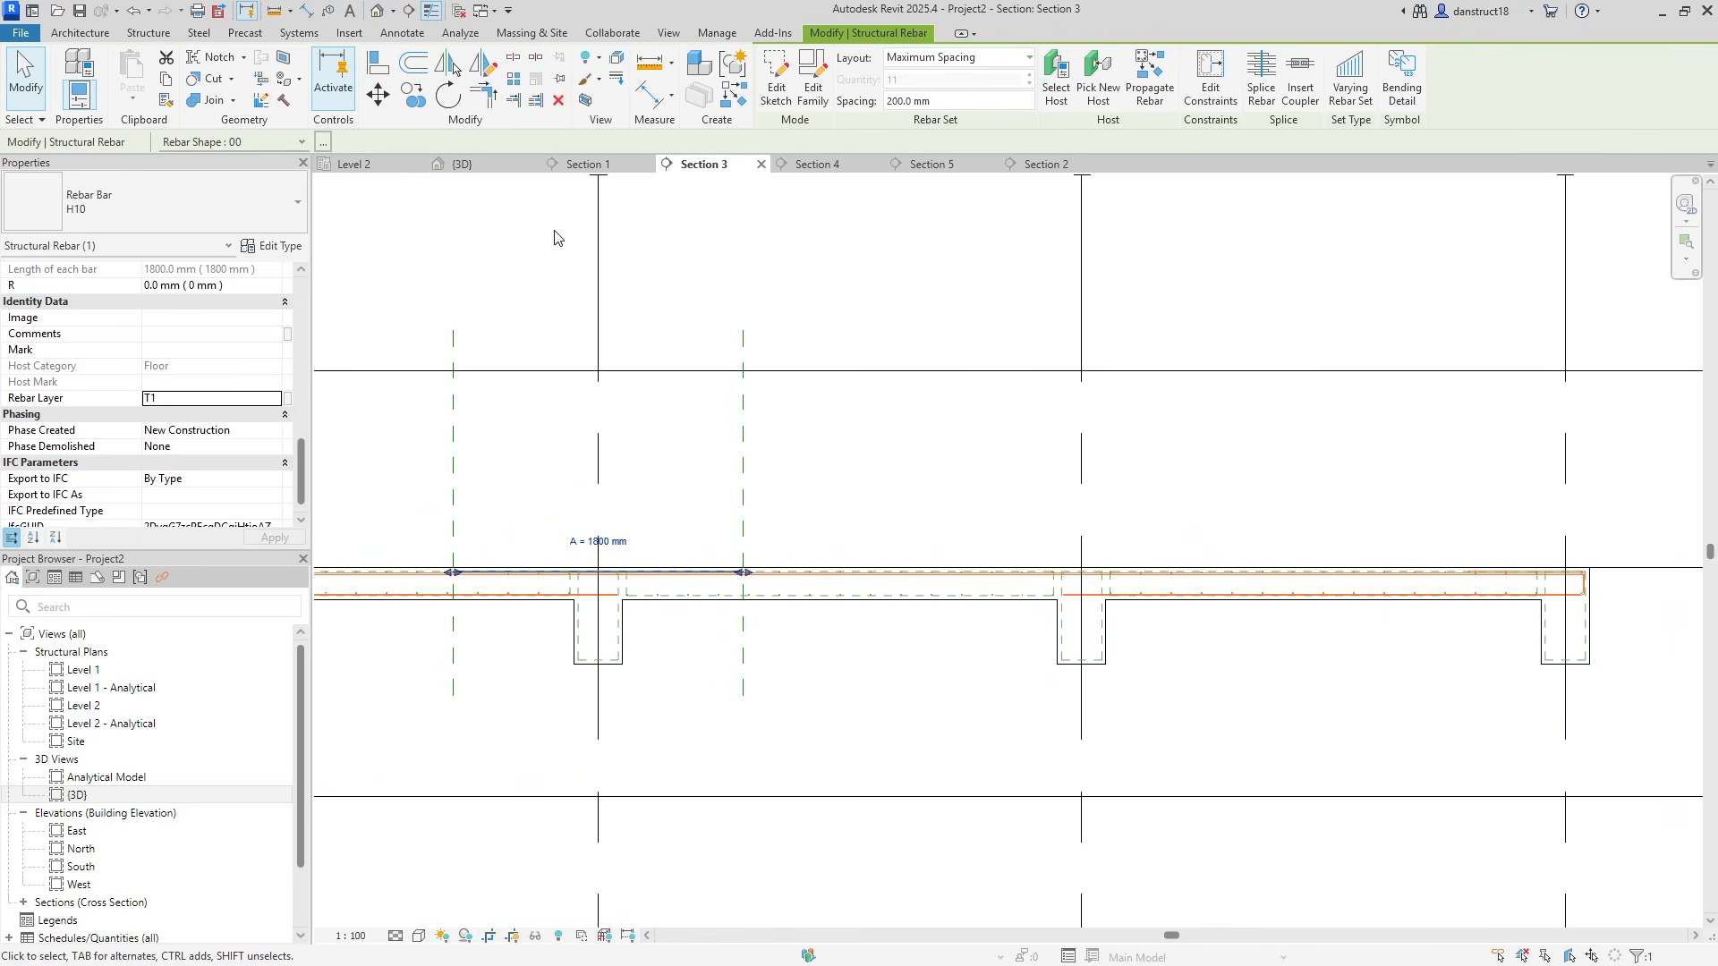
Mirror a copy of the T1 lap bar set about the bay's vertical midspan axis onto the beam on the opposite side
click(488, 70)
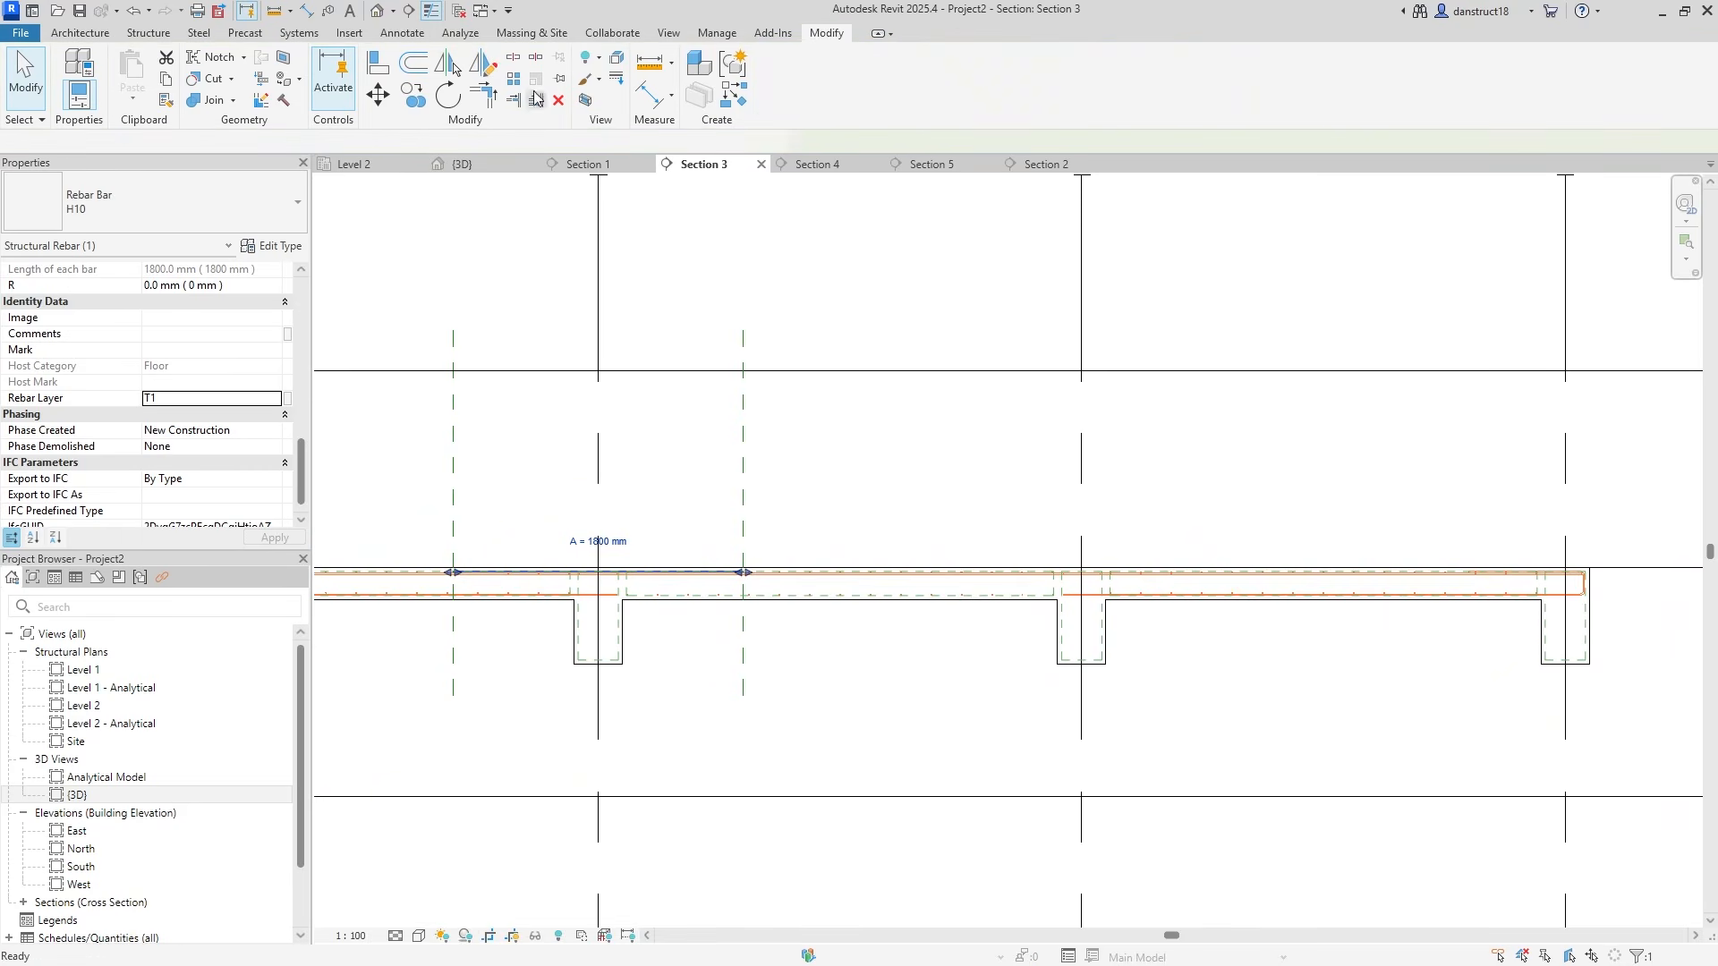
click(843, 602)
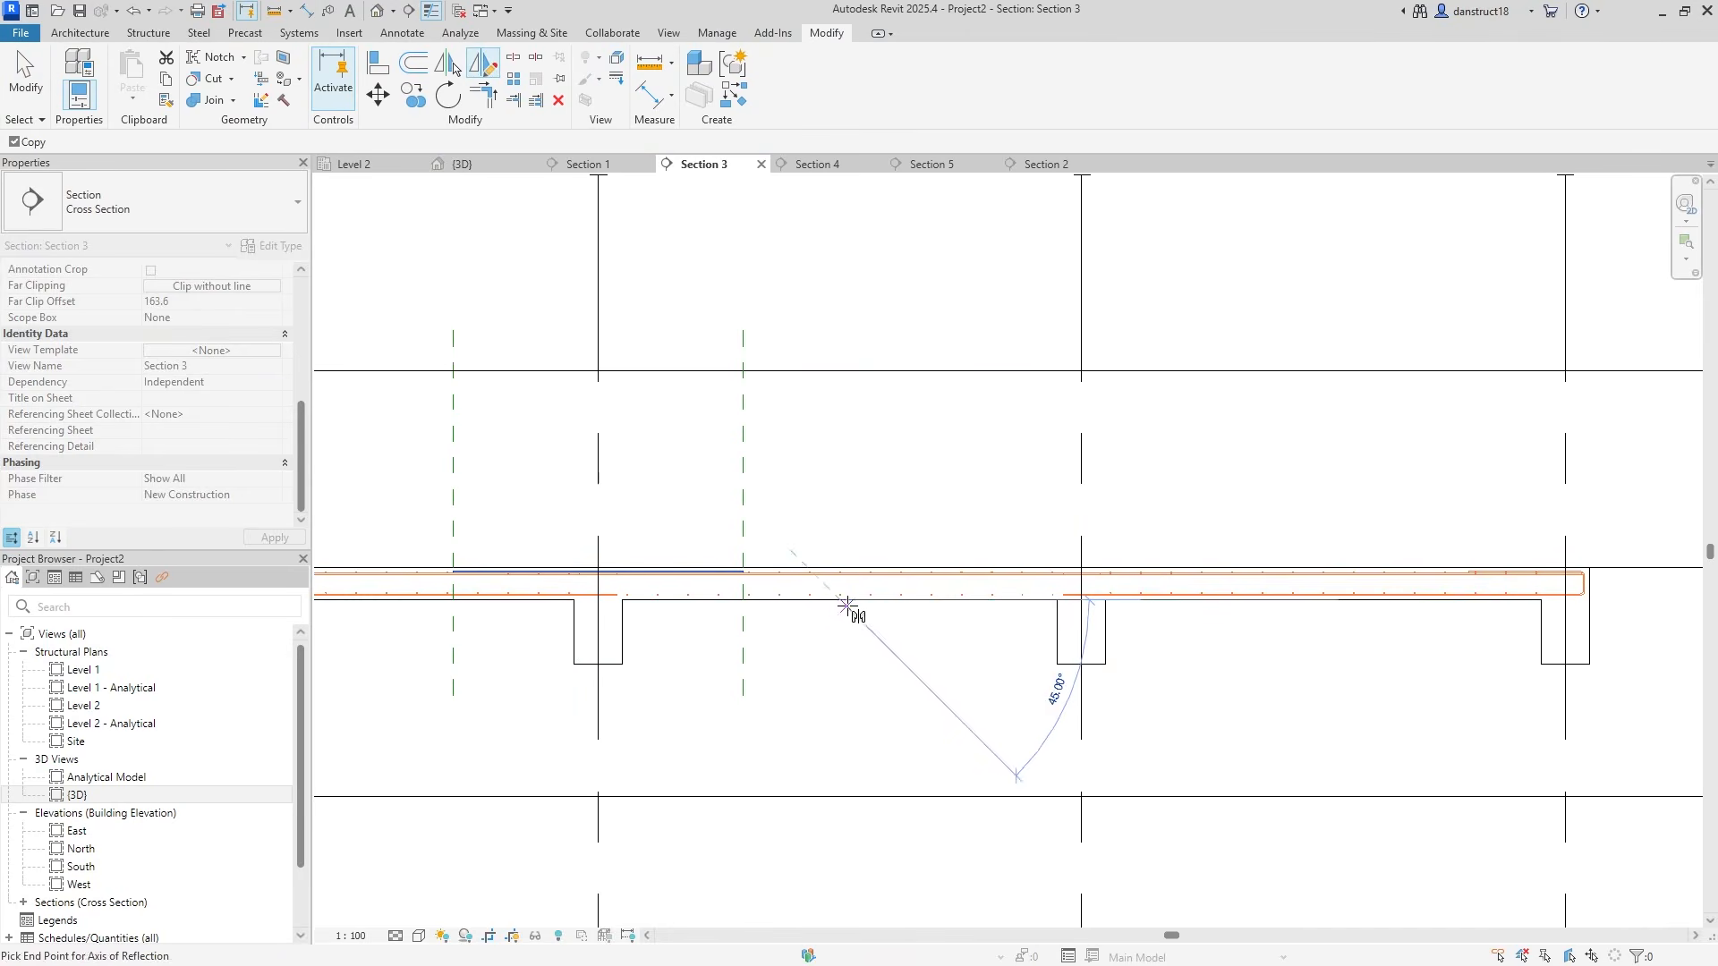
click(843, 677)
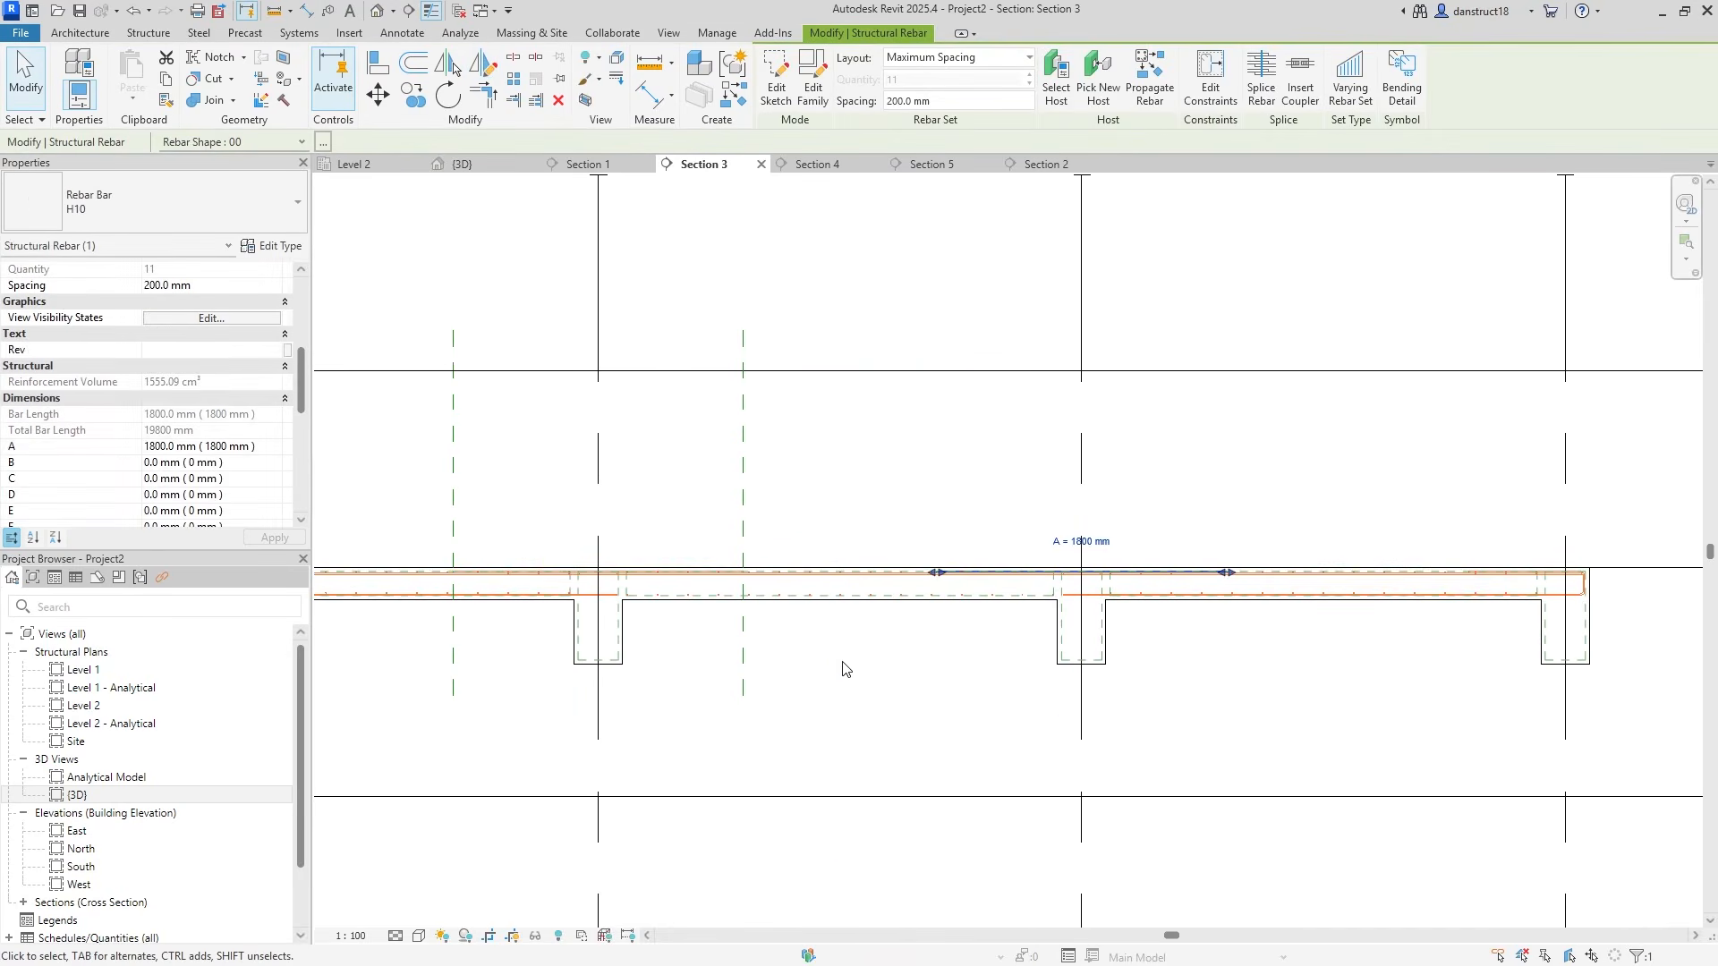
In the Level 2 plan, shorten both T1 lap bar distributions to end at grid Y2, within the strip below the shaft opening
click(355, 165)
scroll(1249, 655, up, 3)
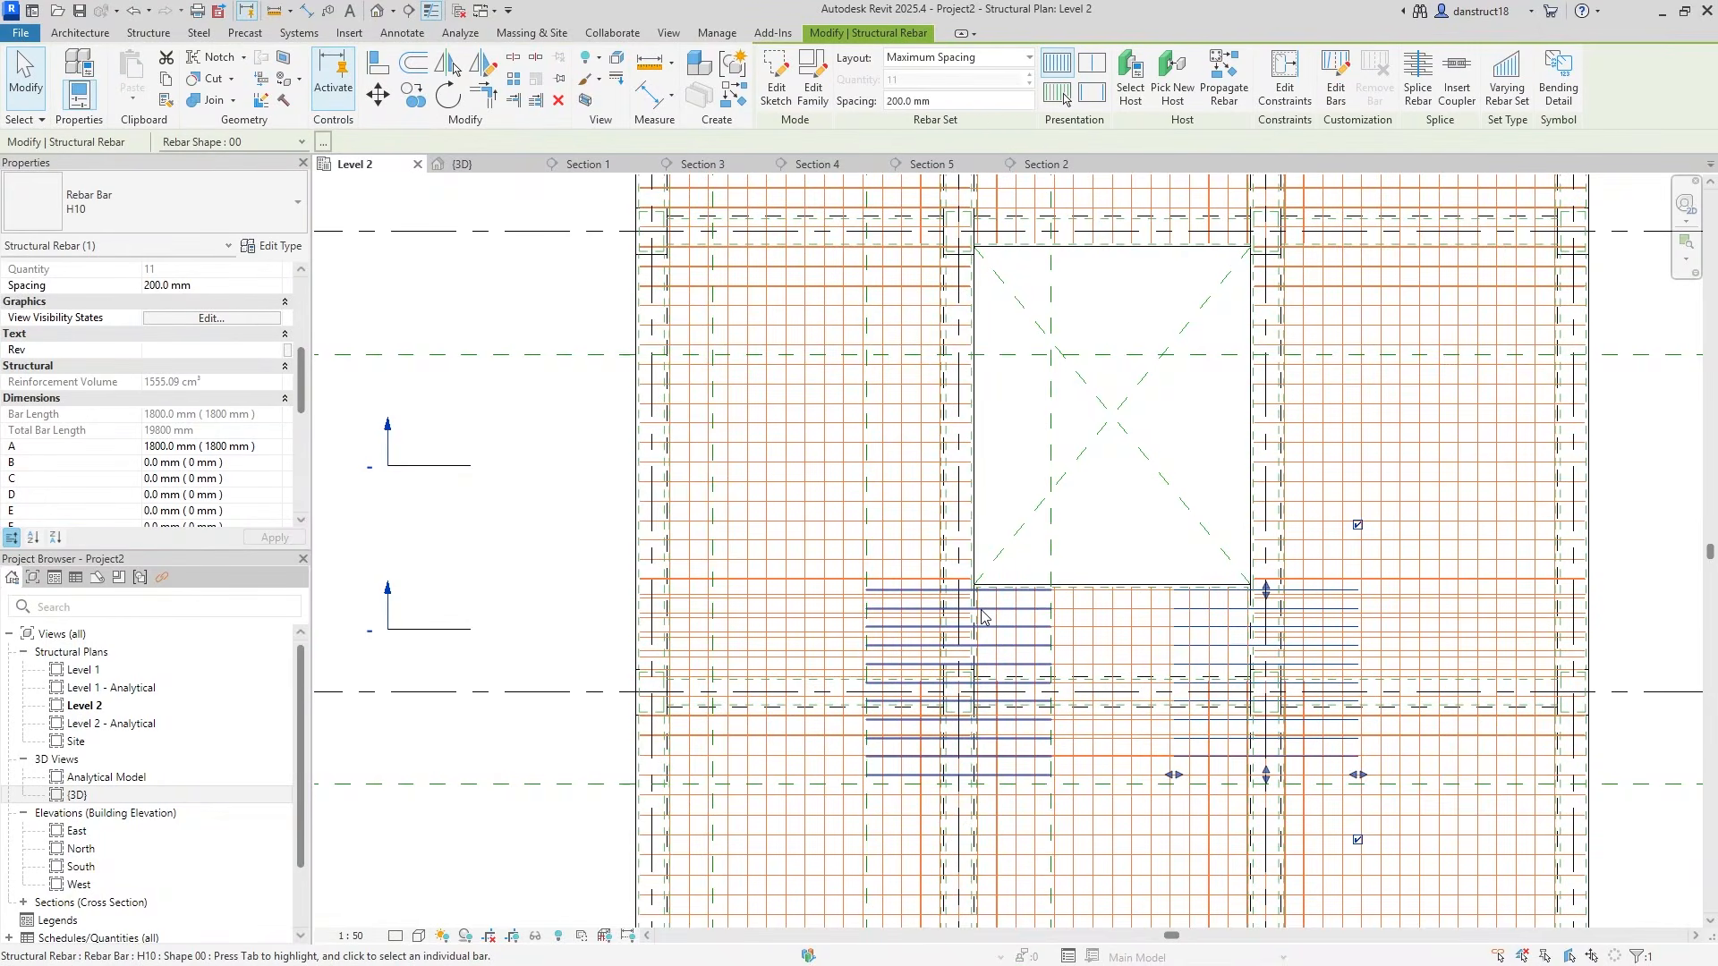
drag(1266, 775, 1266, 695)
scroll(1265, 694, up, 3)
scroll(1265, 696, down, 2)
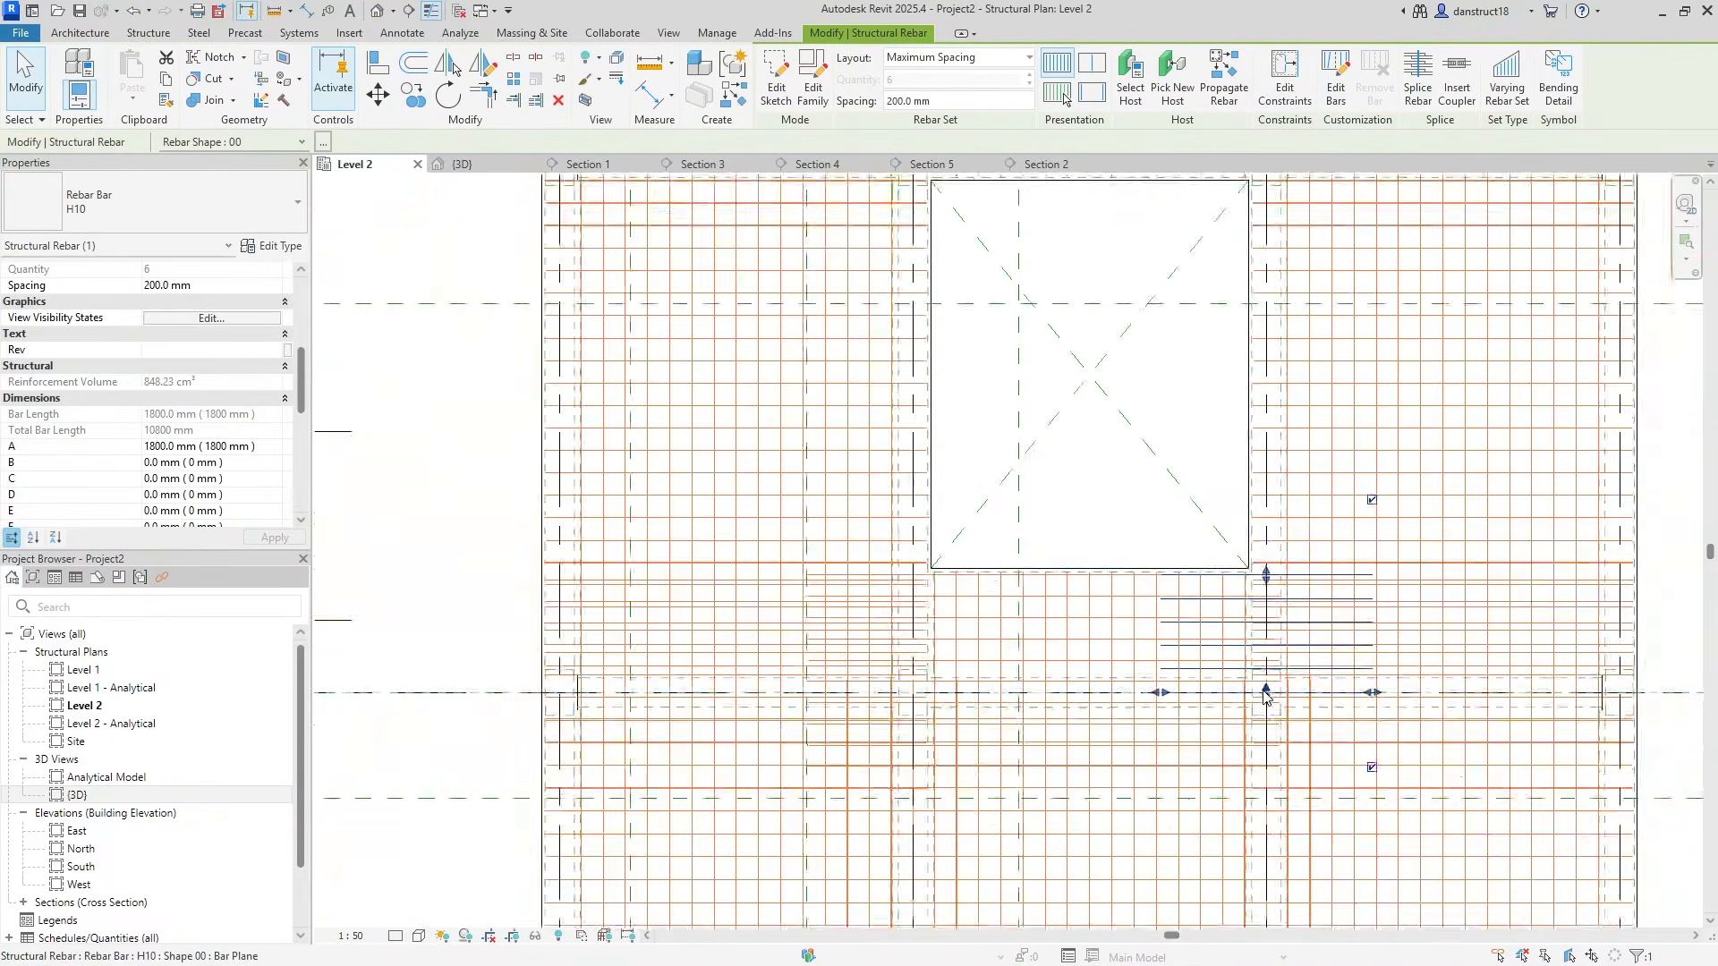
click(982, 640)
drag(914, 788, 959, 694)
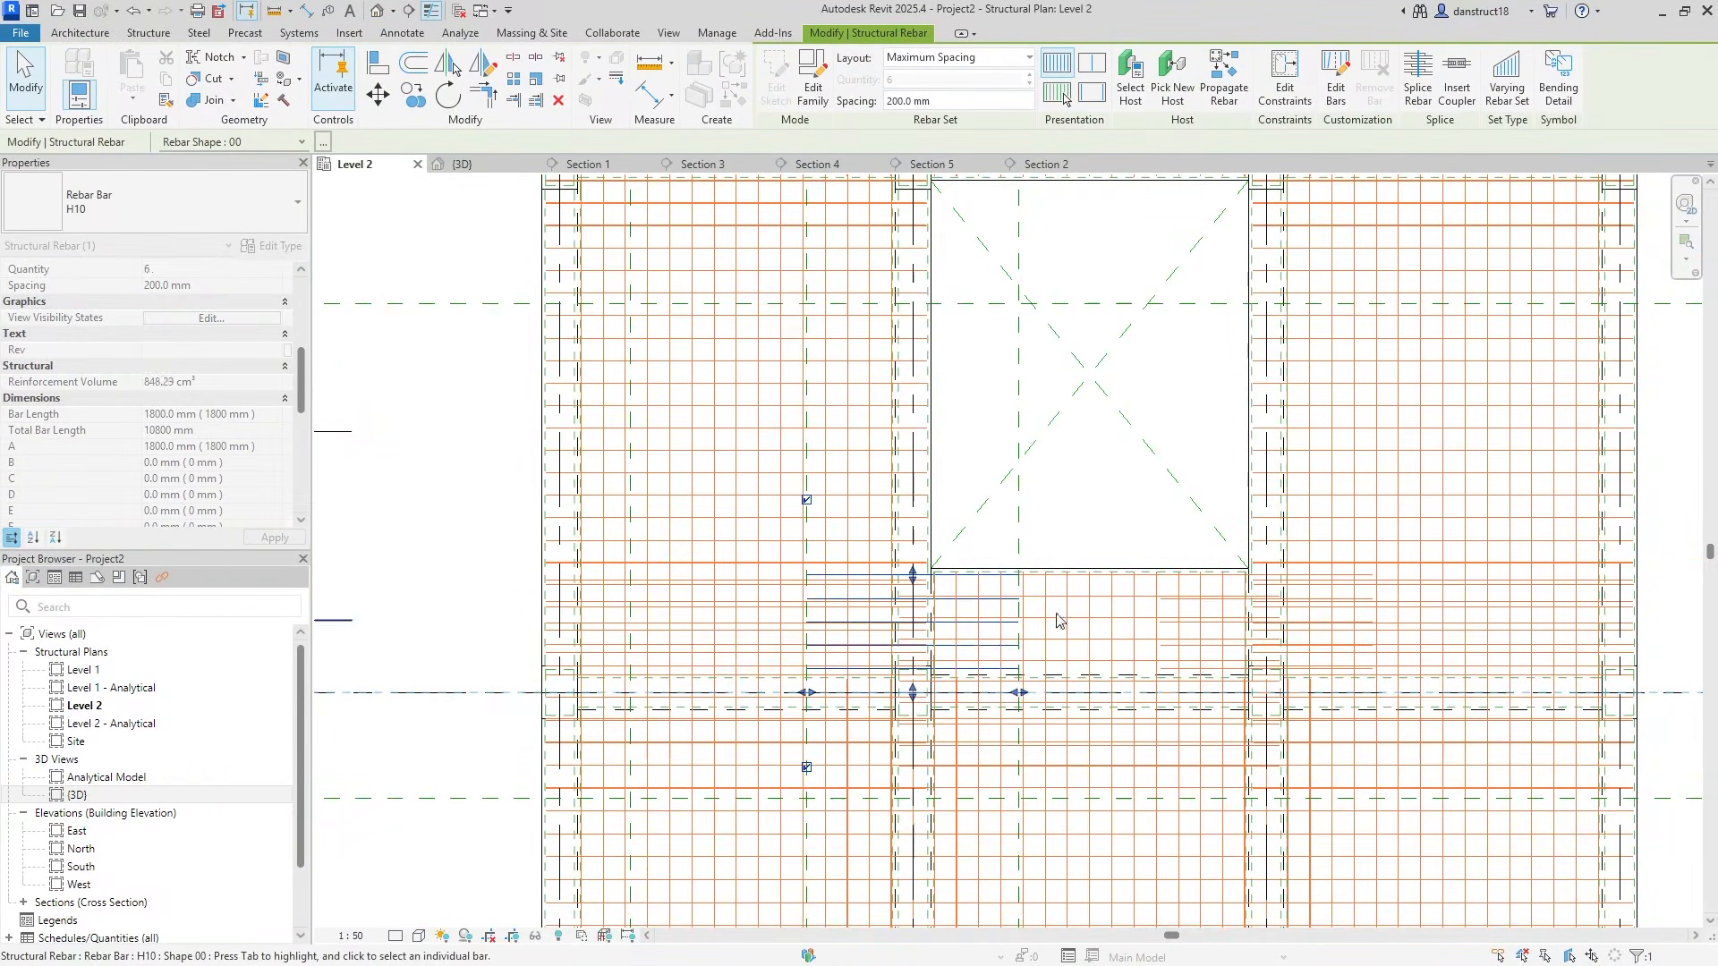
click(1082, 525)
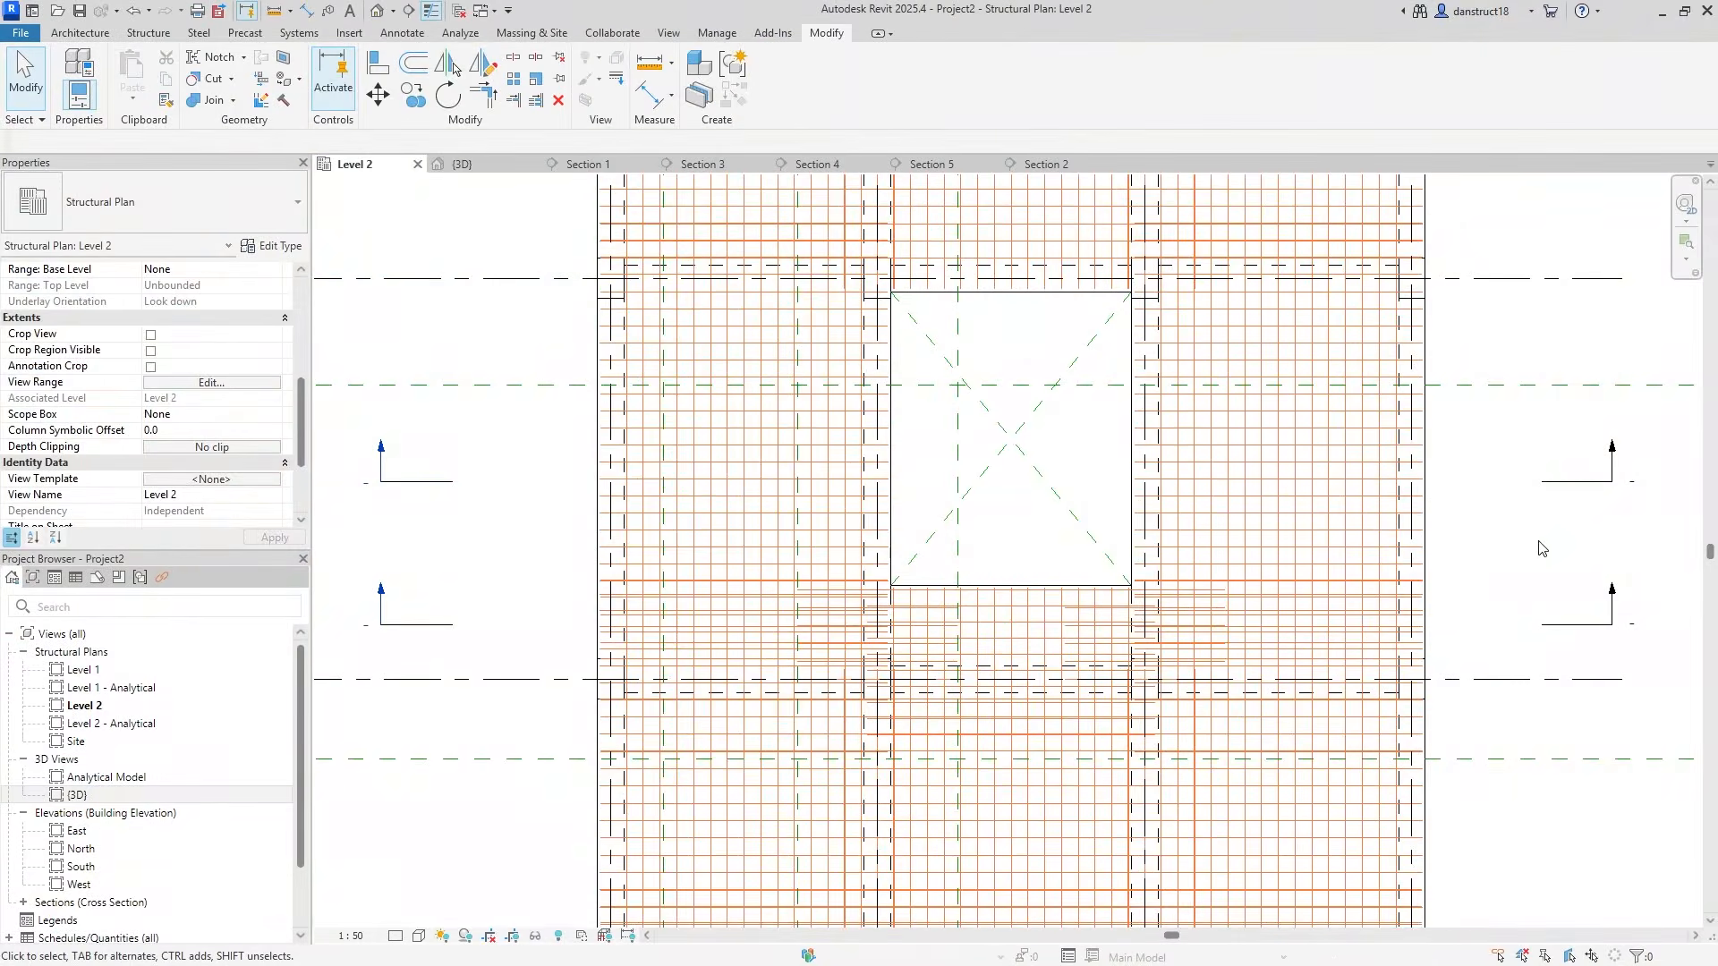
scroll(990, 712, up, 2)
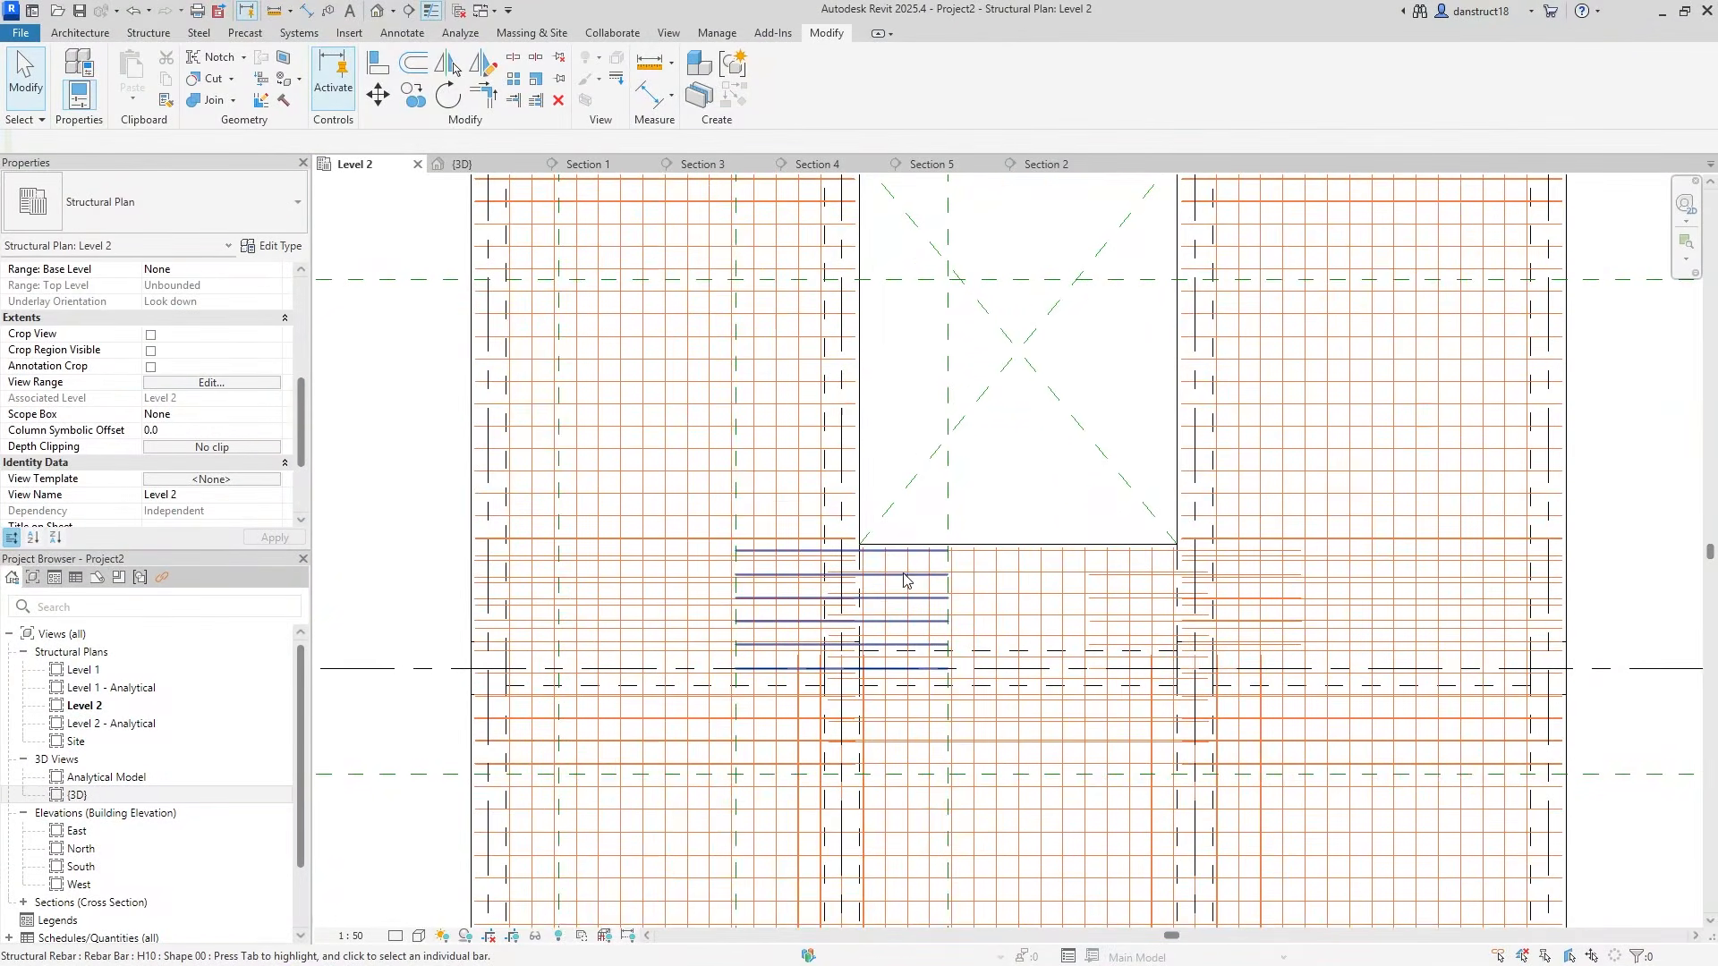
click(904, 624)
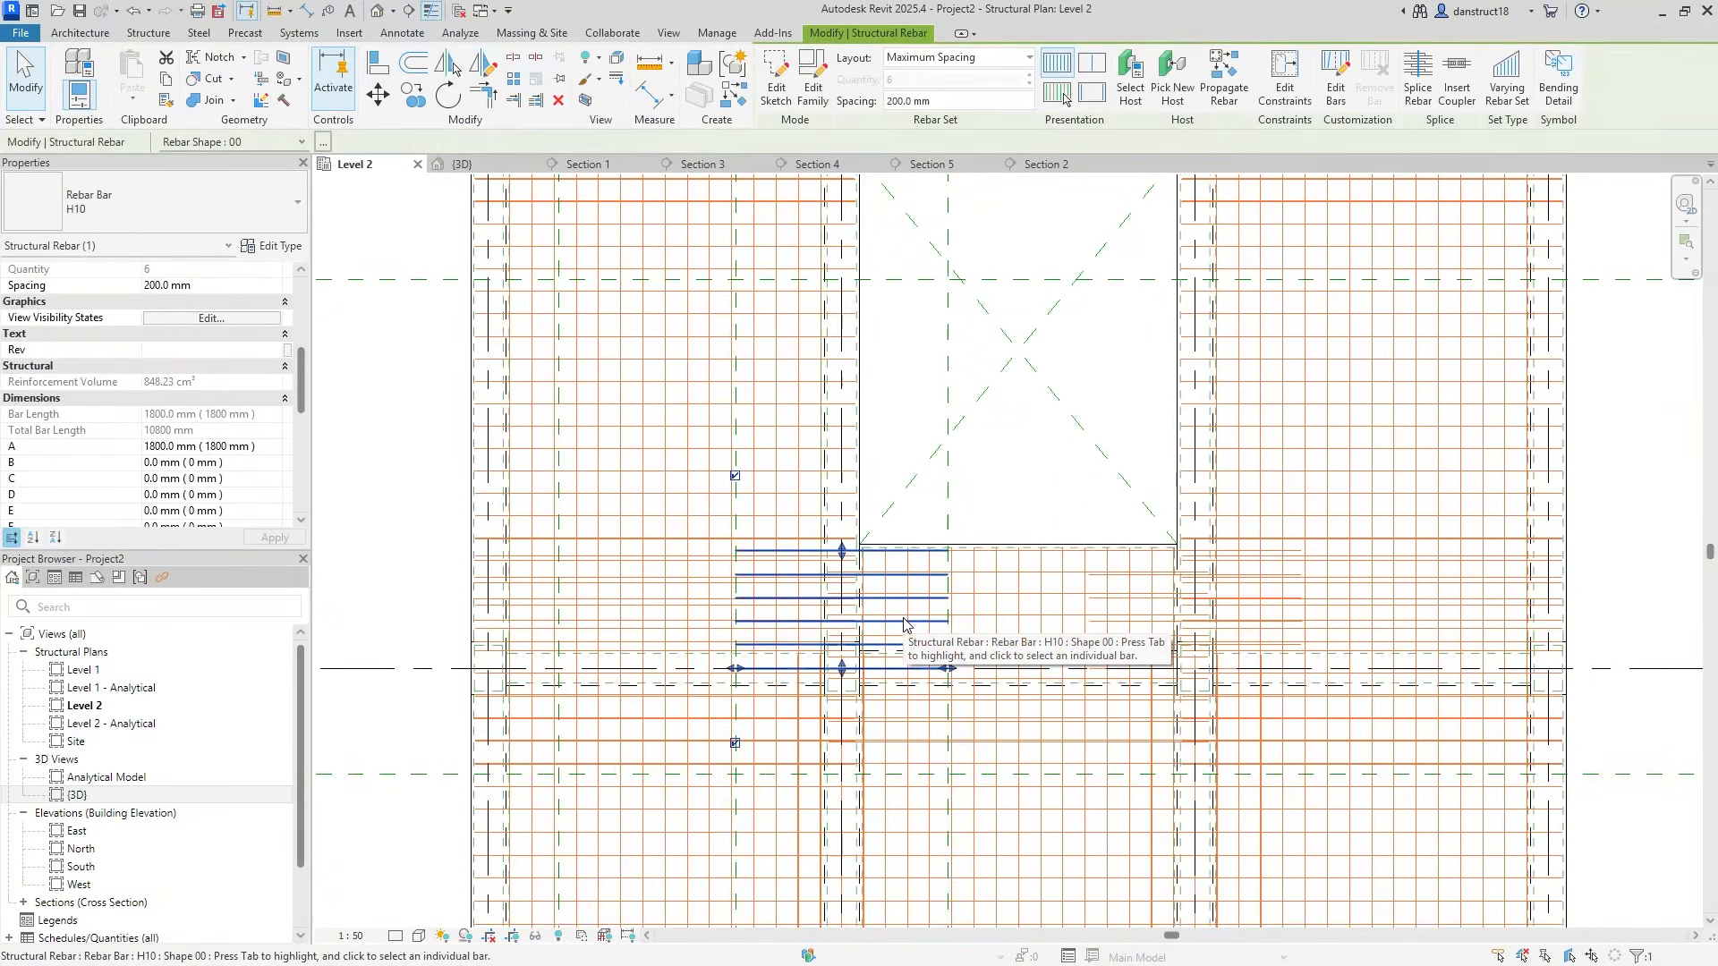
scroll(188, 457, down, 6)
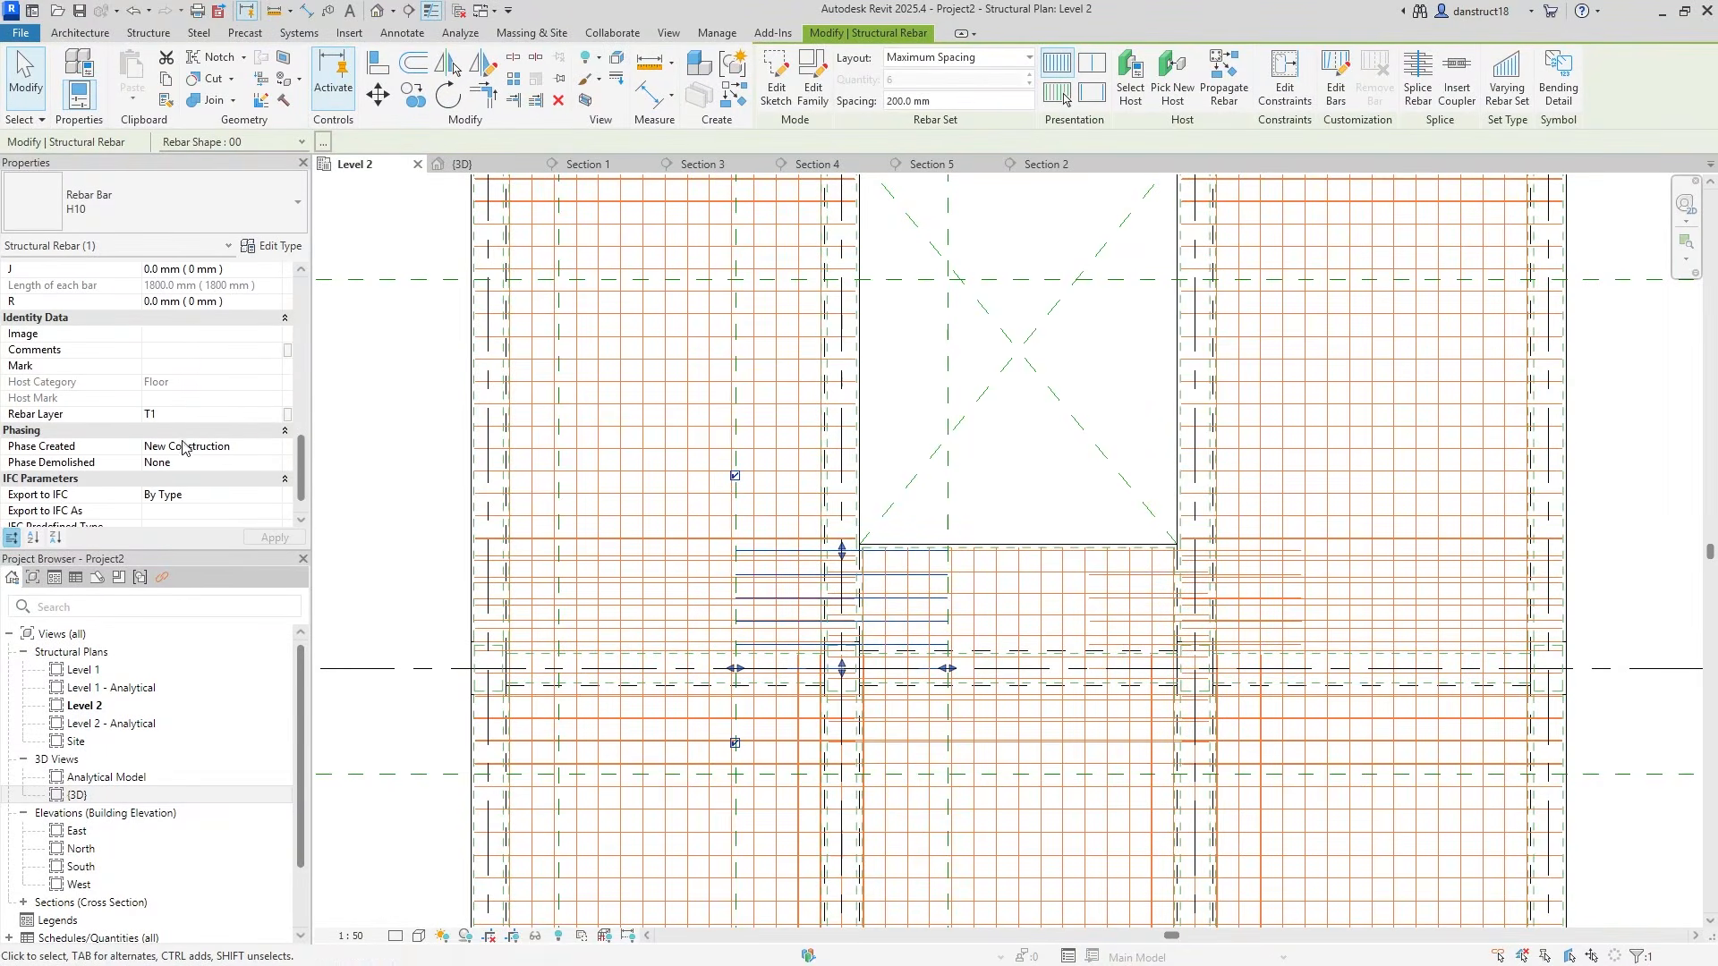
click(895, 514)
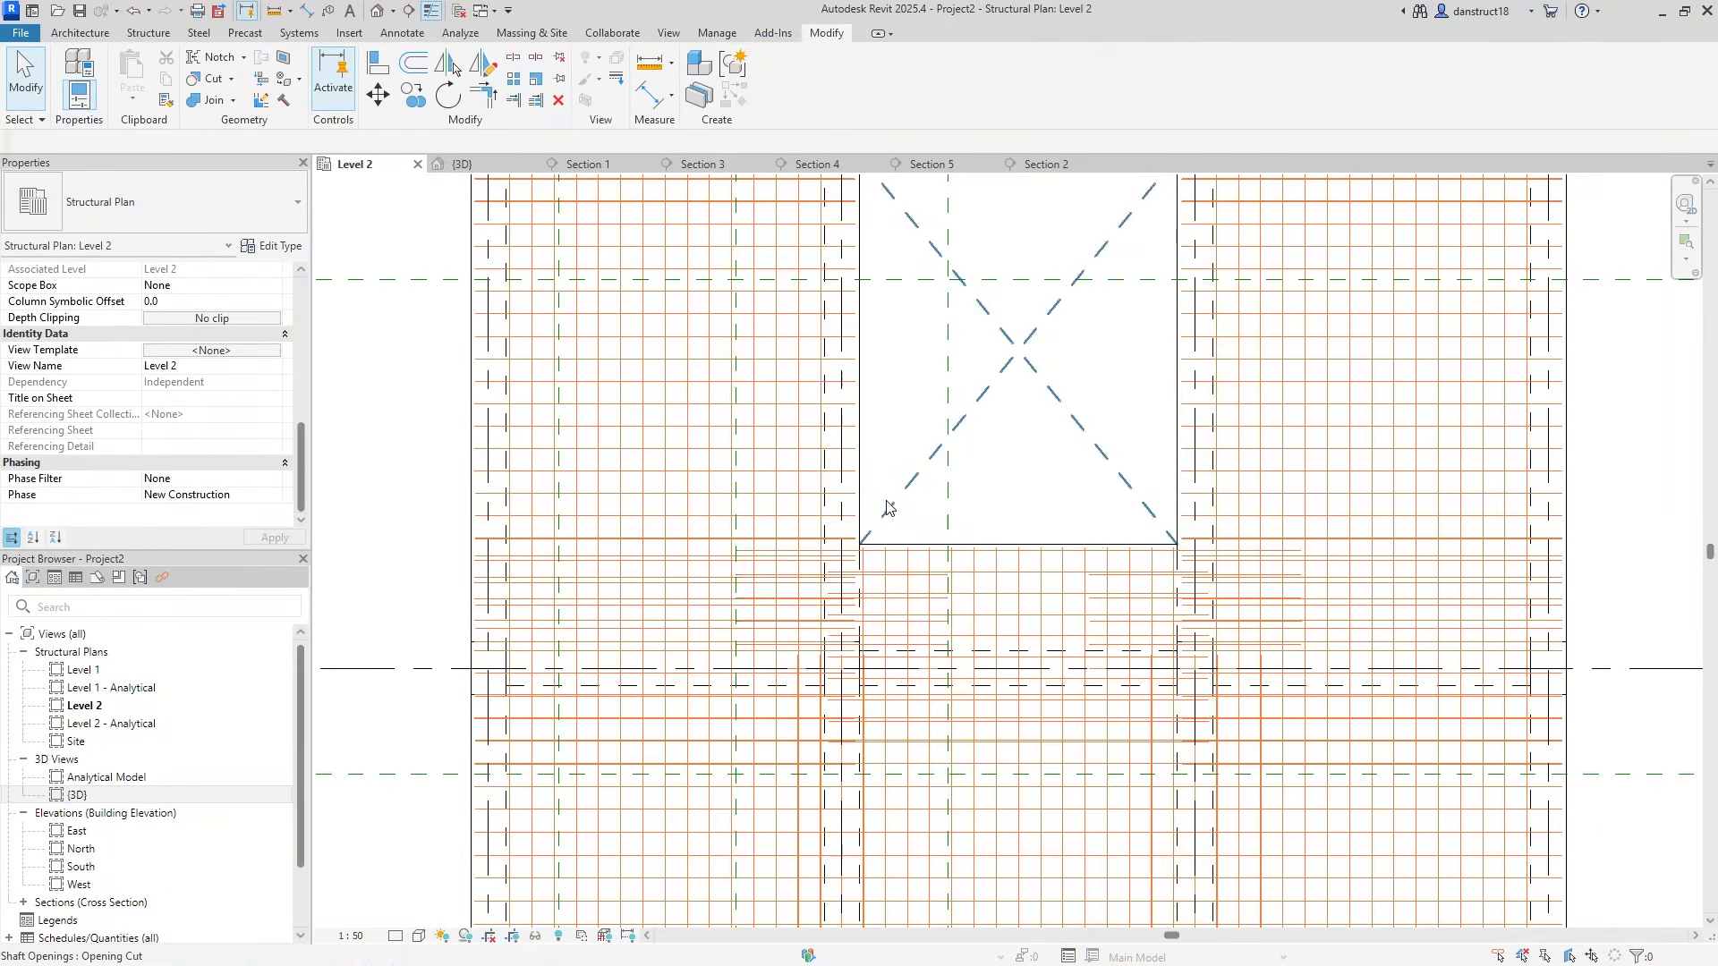
Copy the 4750 mm longitudinal bar set beside the X2 beam into the shaft bay and extend its distribution to the opening's side edge
click(818, 510)
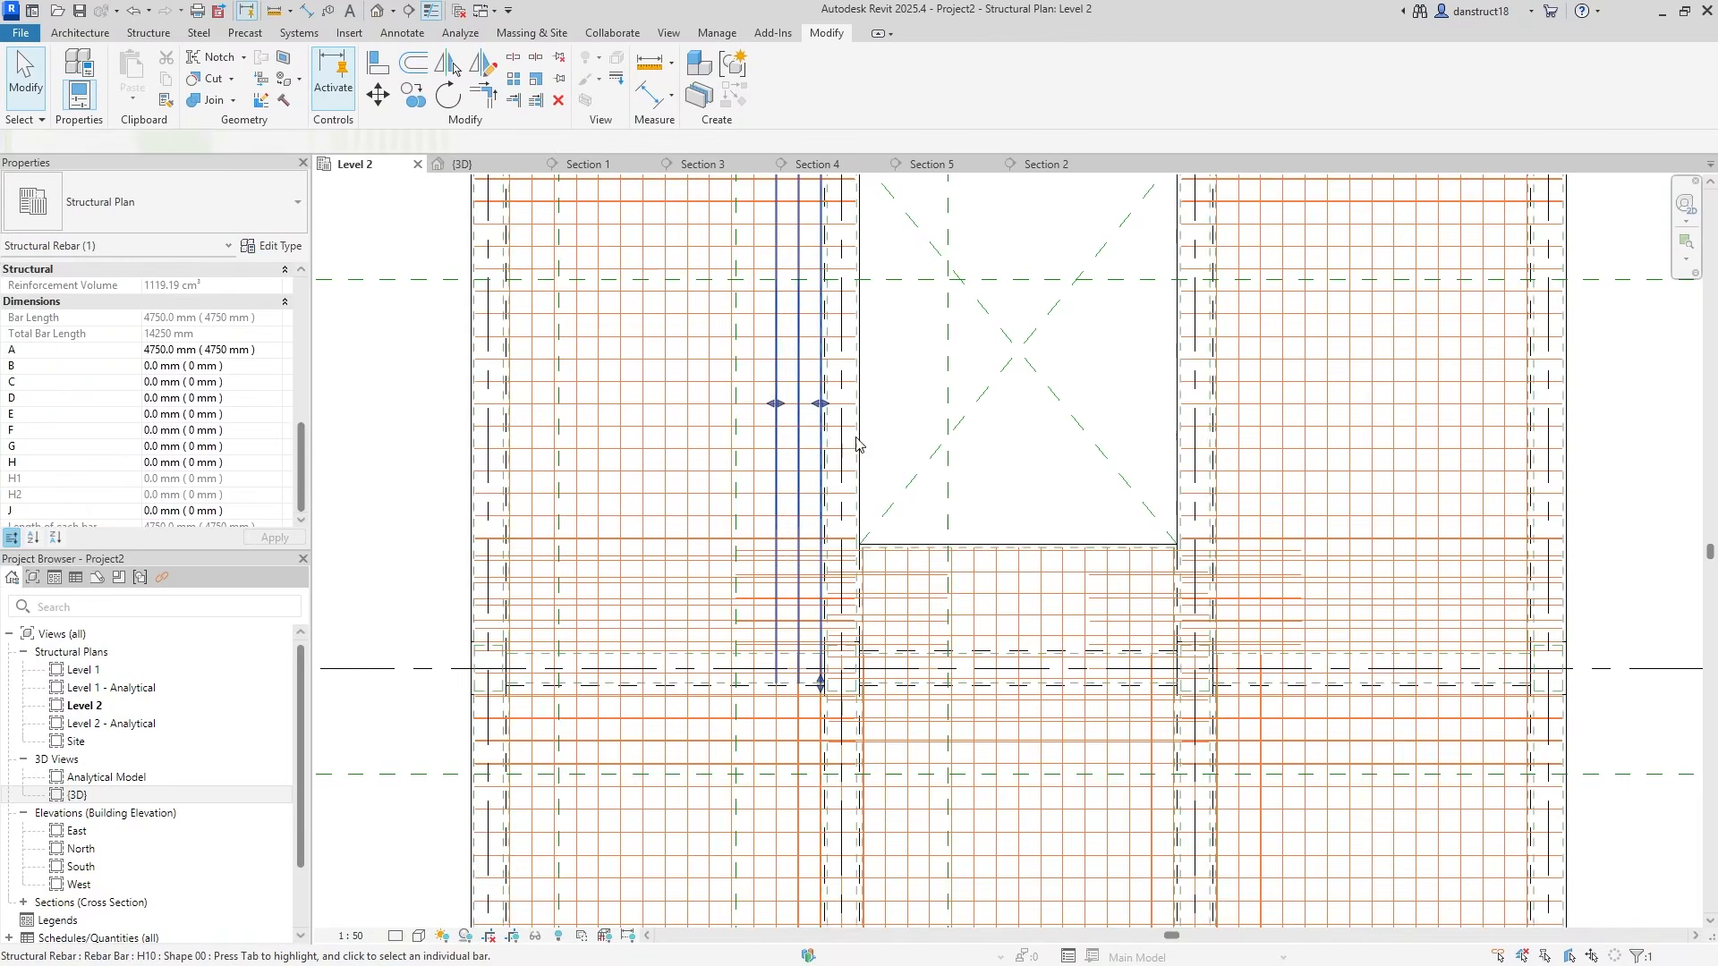
click(408, 106)
click(771, 493)
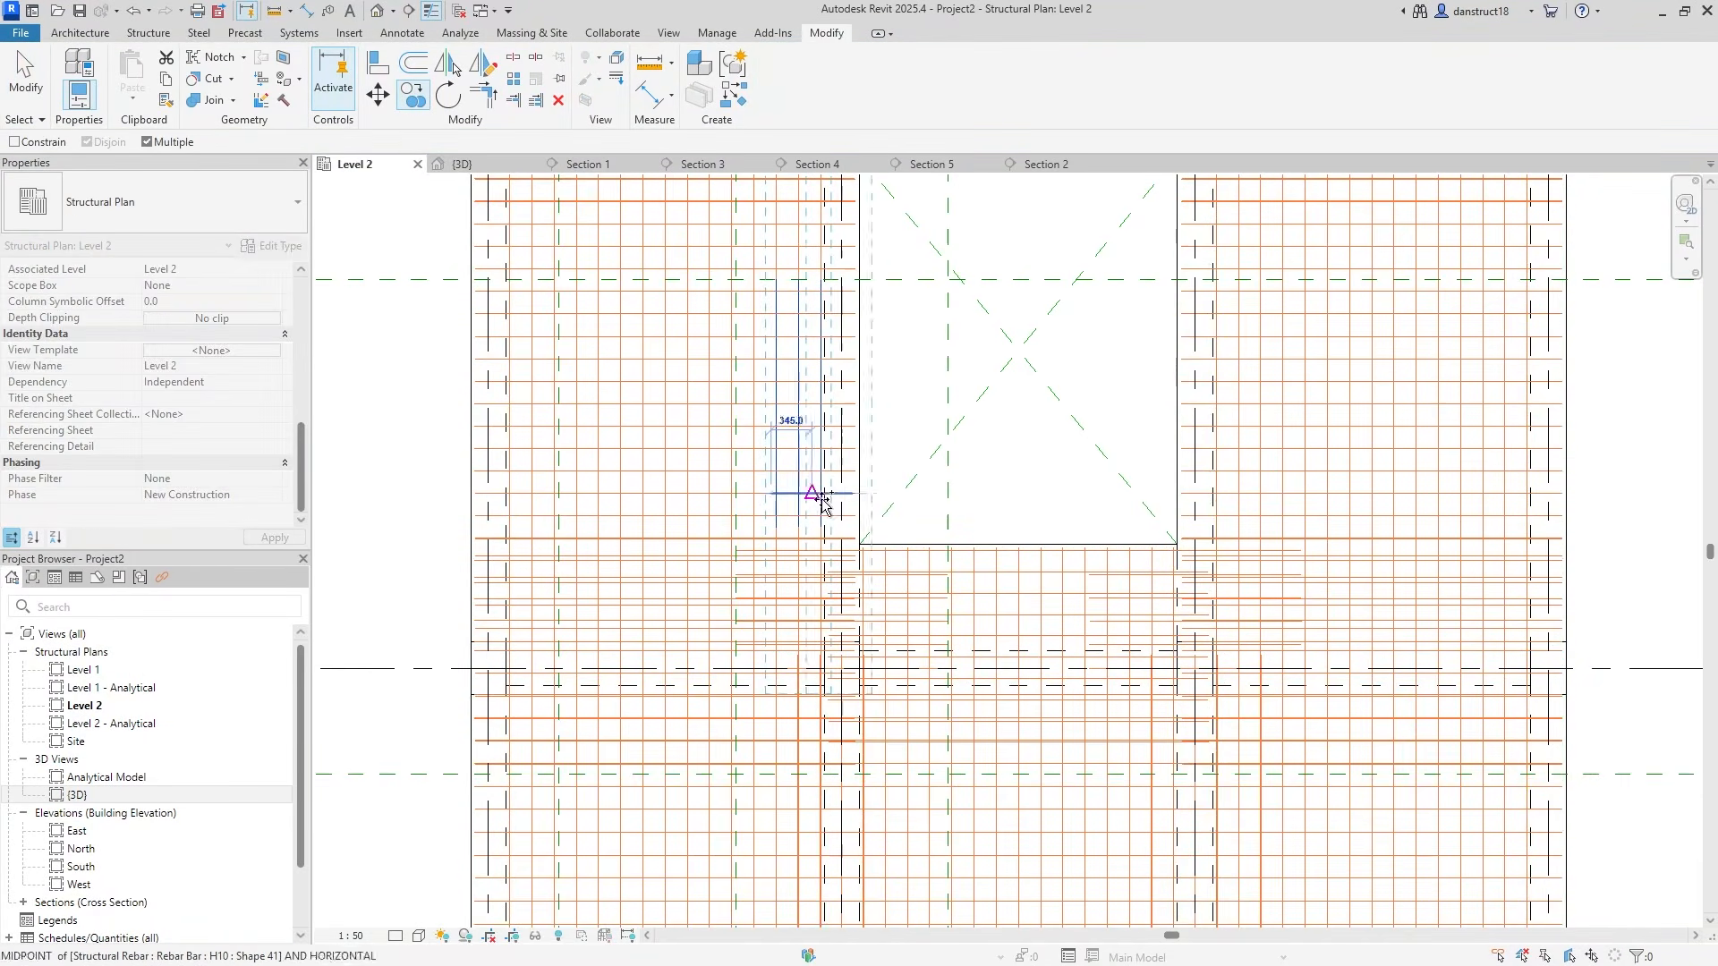
key(Escape)
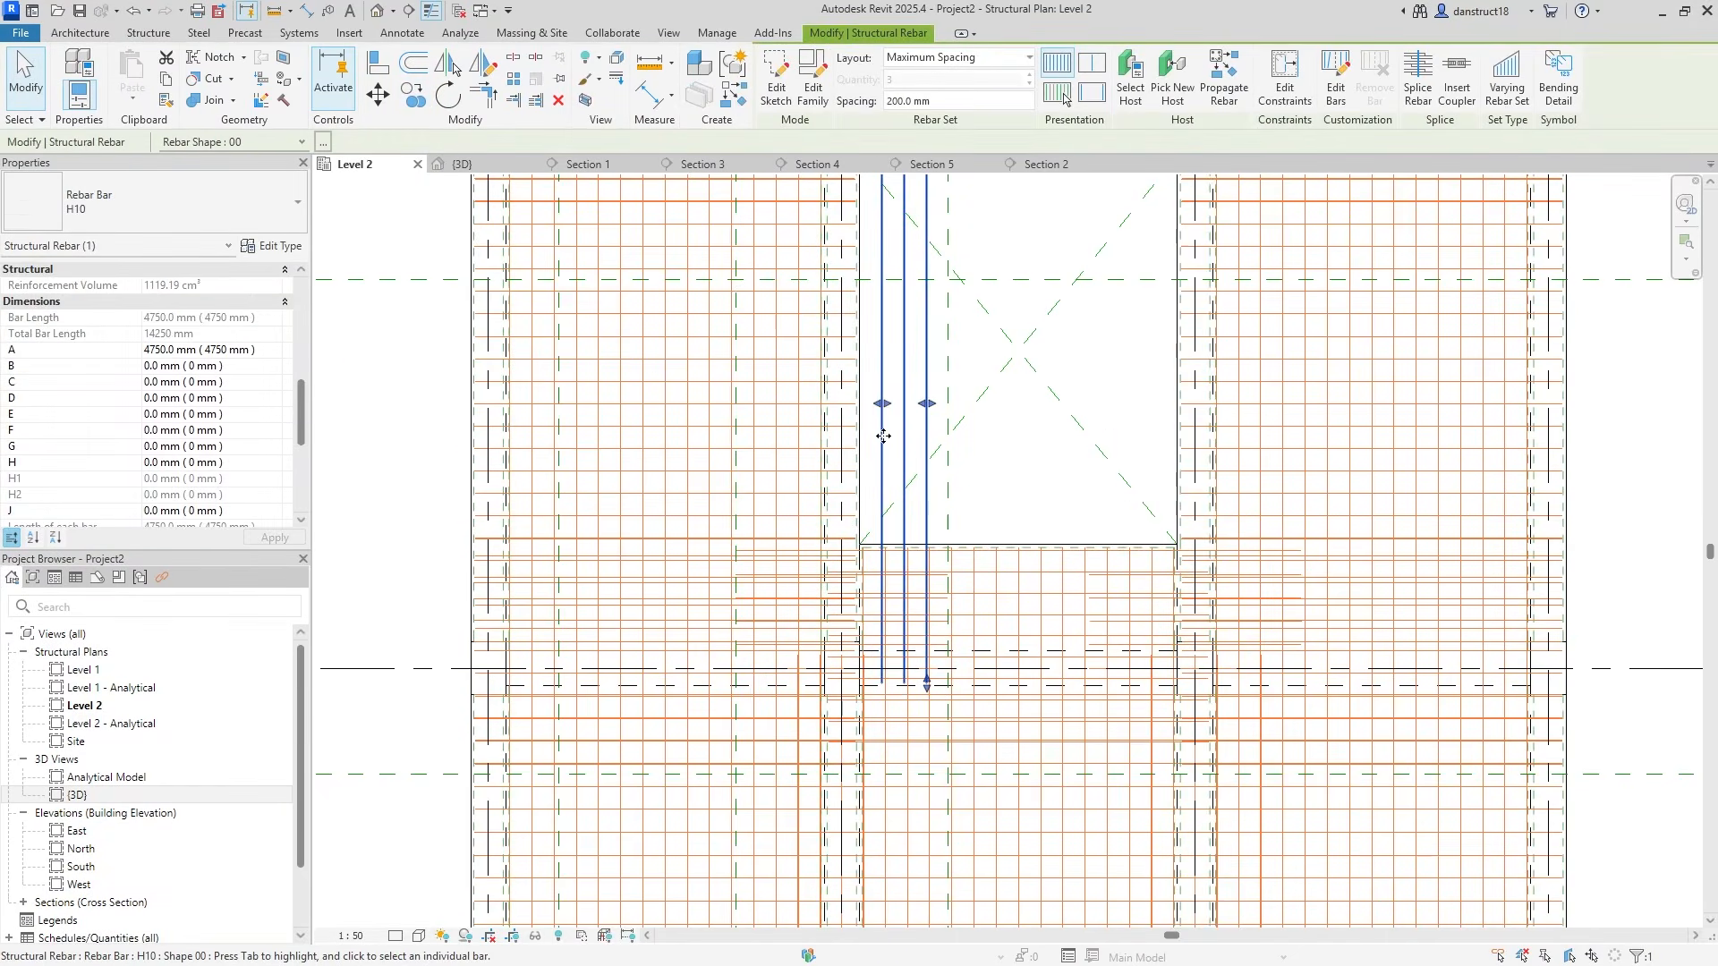
scroll(881, 415, up, 2)
drag(883, 398, 956, 409)
scroll(957, 452, down, 2)
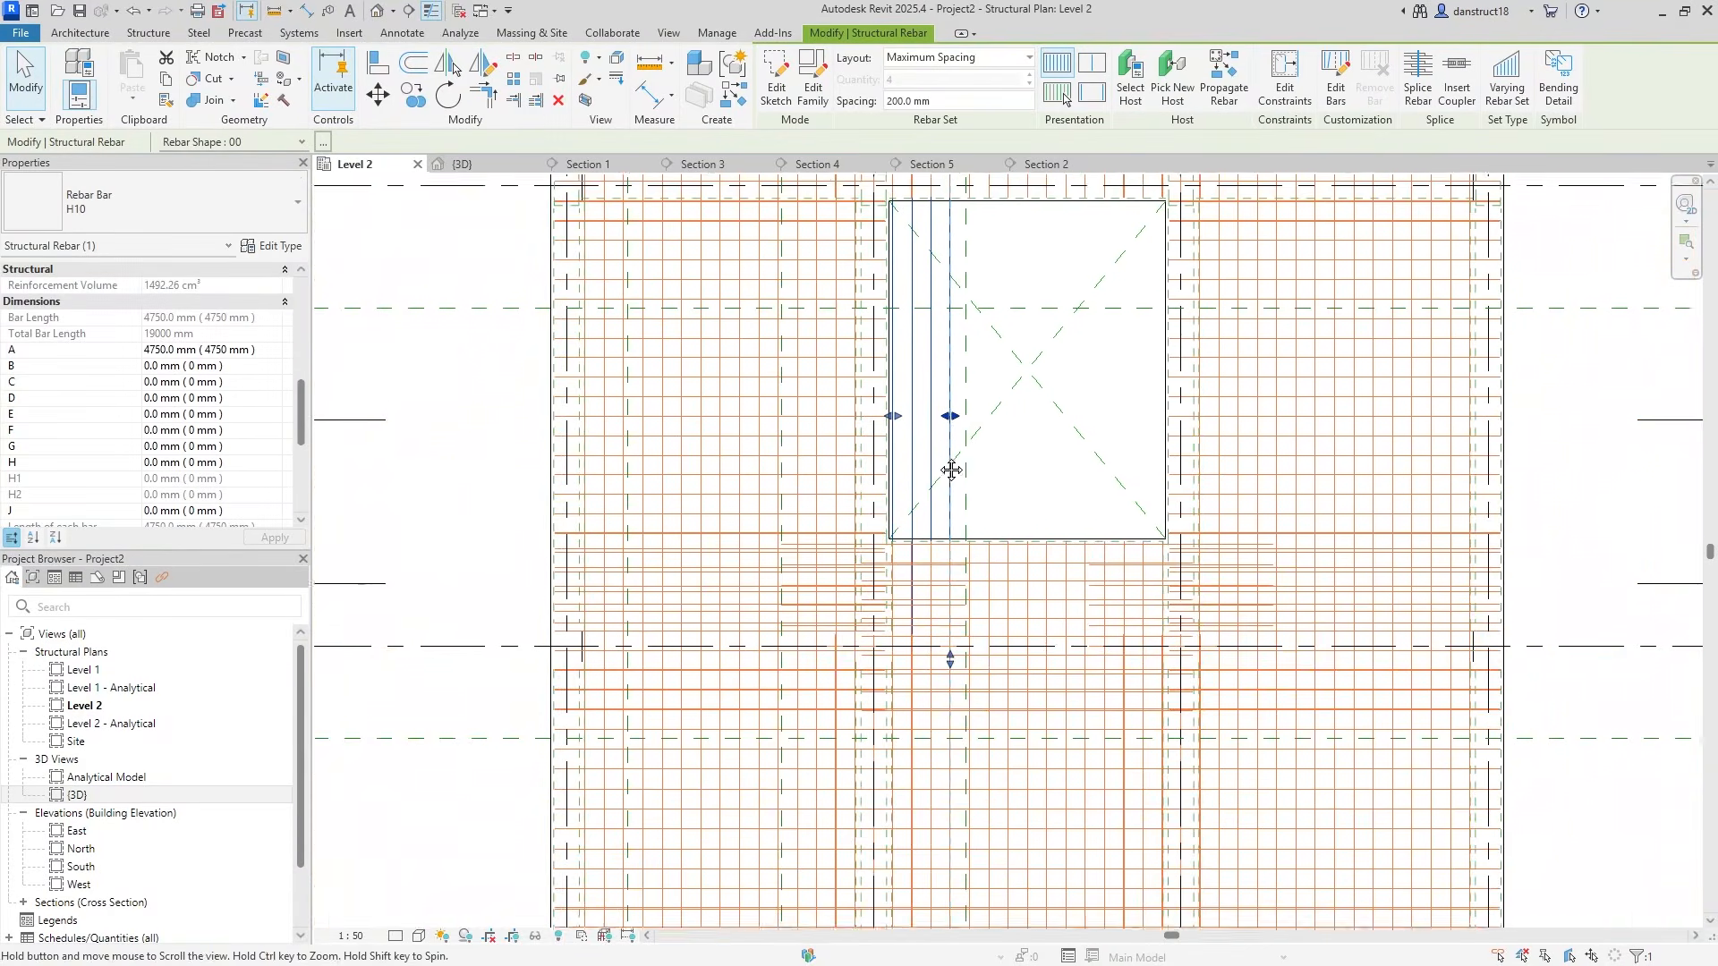
Shorten the copied longitudinal bars to 1150 mm so they end just inside the overhang's free edge at the shaft
middle_drag(958, 453, 886, 700)
drag(886, 428, 886, 761)
scroll(886, 797, up, 5)
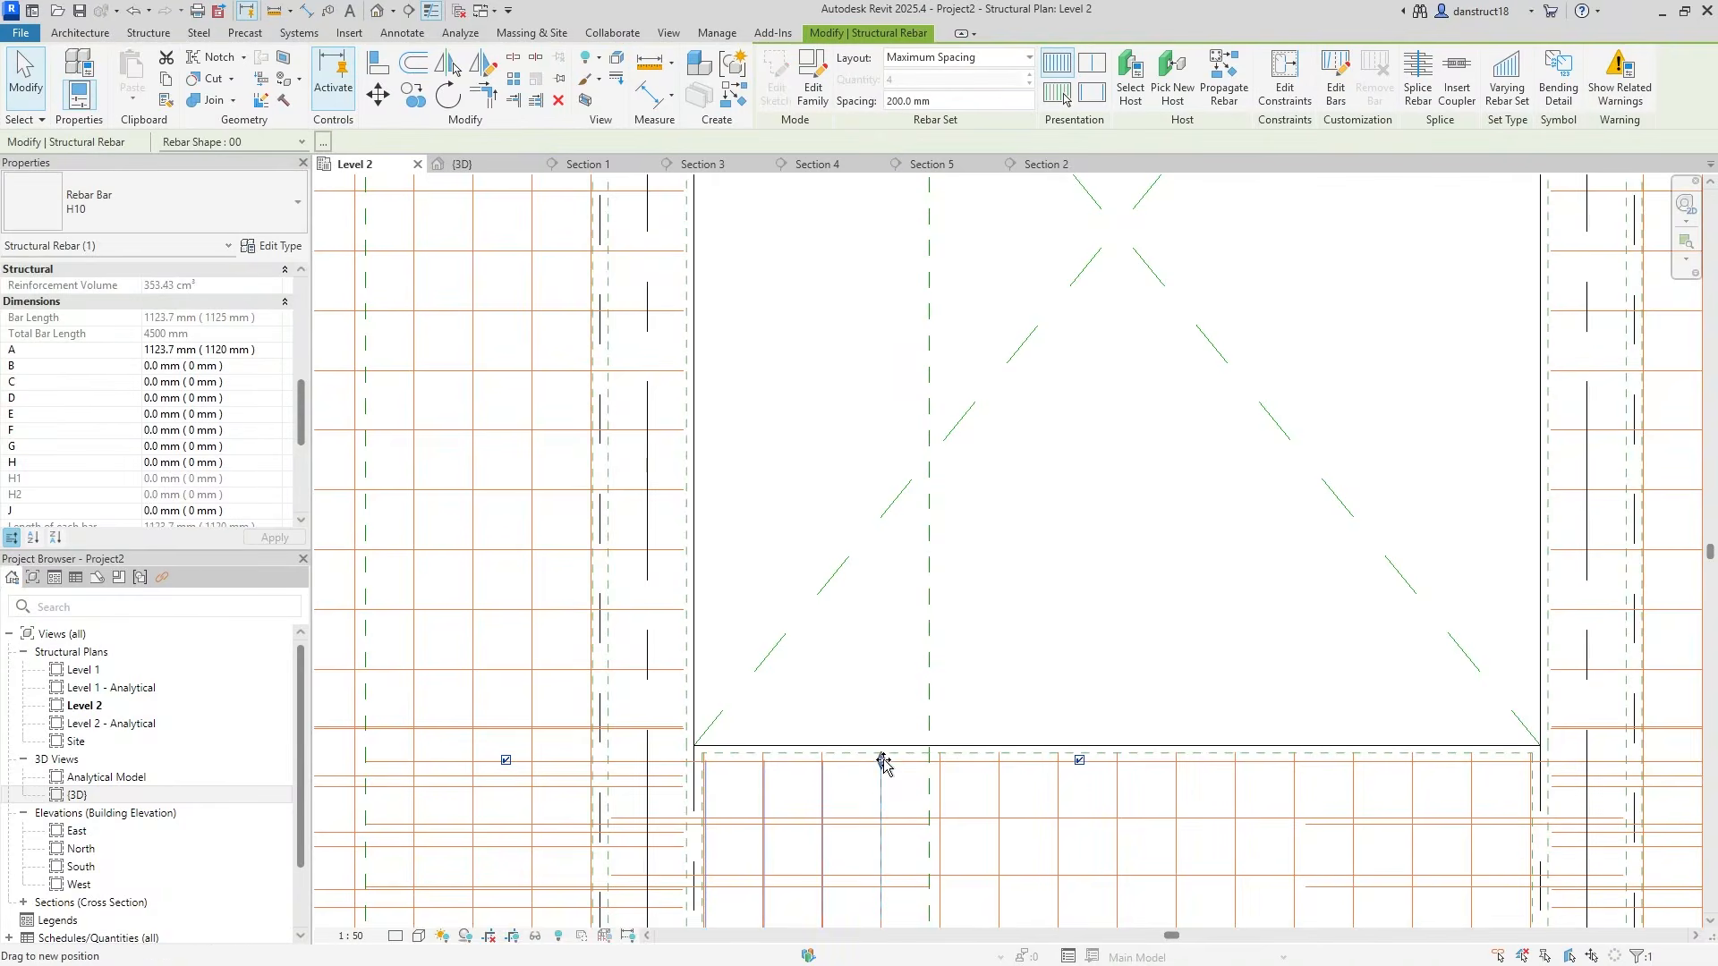
scroll(886, 760, down, 3)
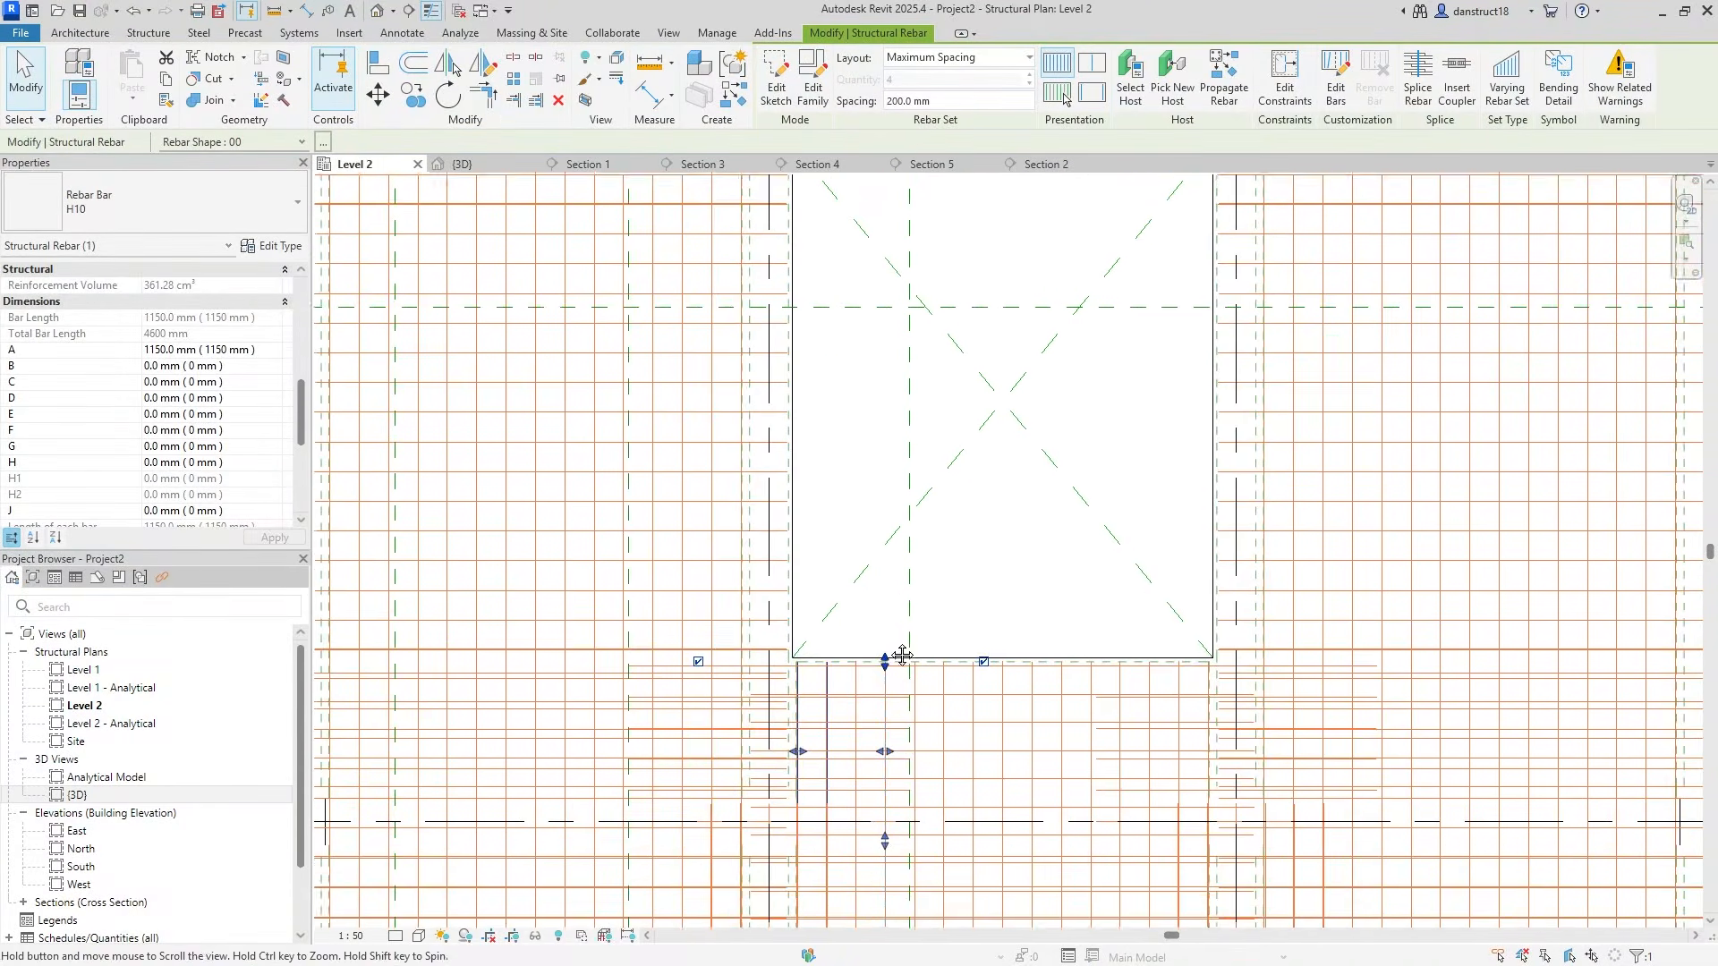
Review the warning related to the shortened longitudinal bars, close it and reselect the bar set
click(1618, 78)
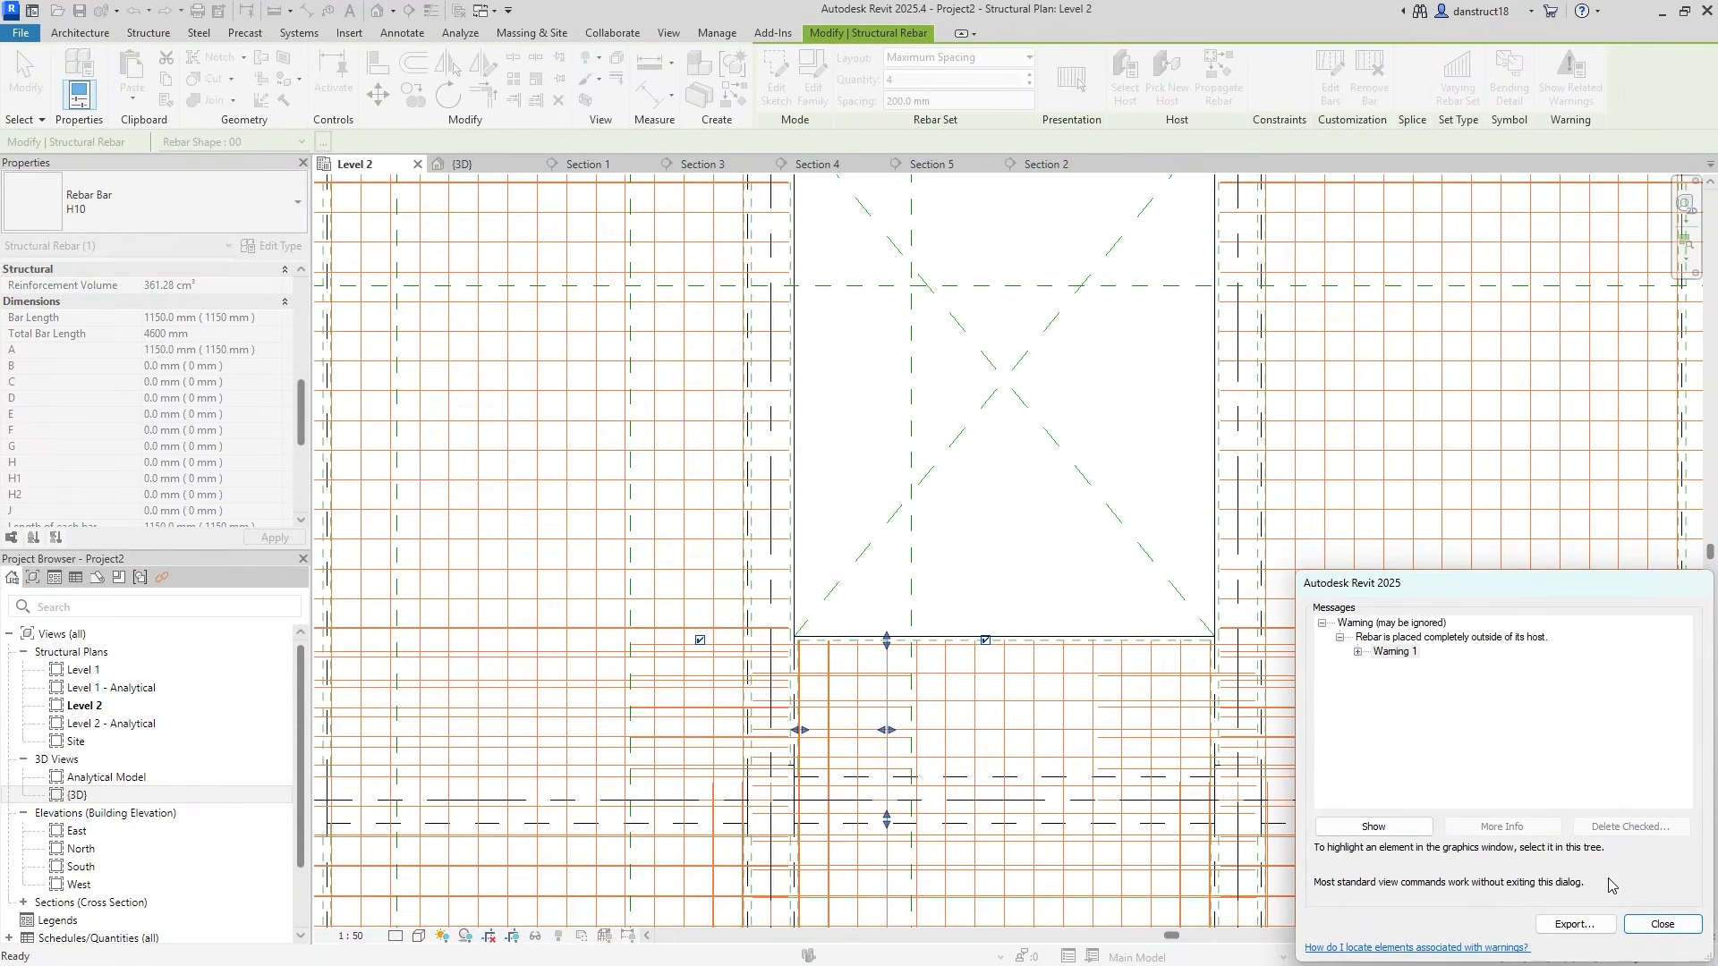
click(1662, 924)
key(Escape)
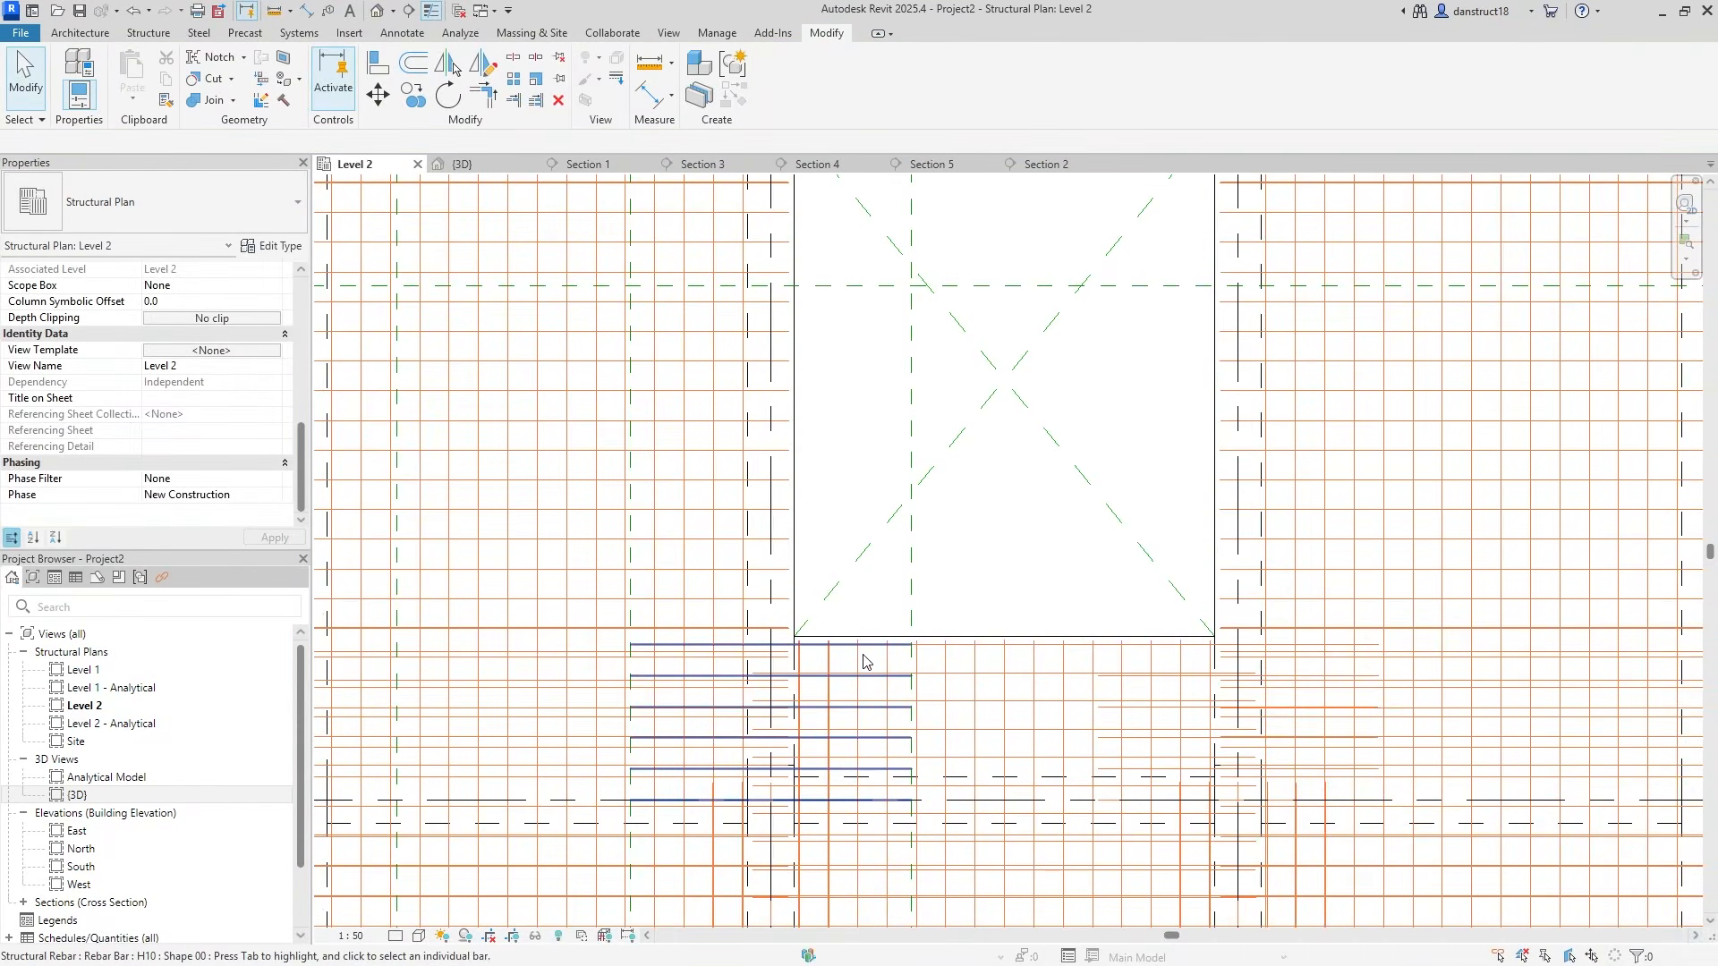
click(854, 664)
scroll(855, 664, down, 3)
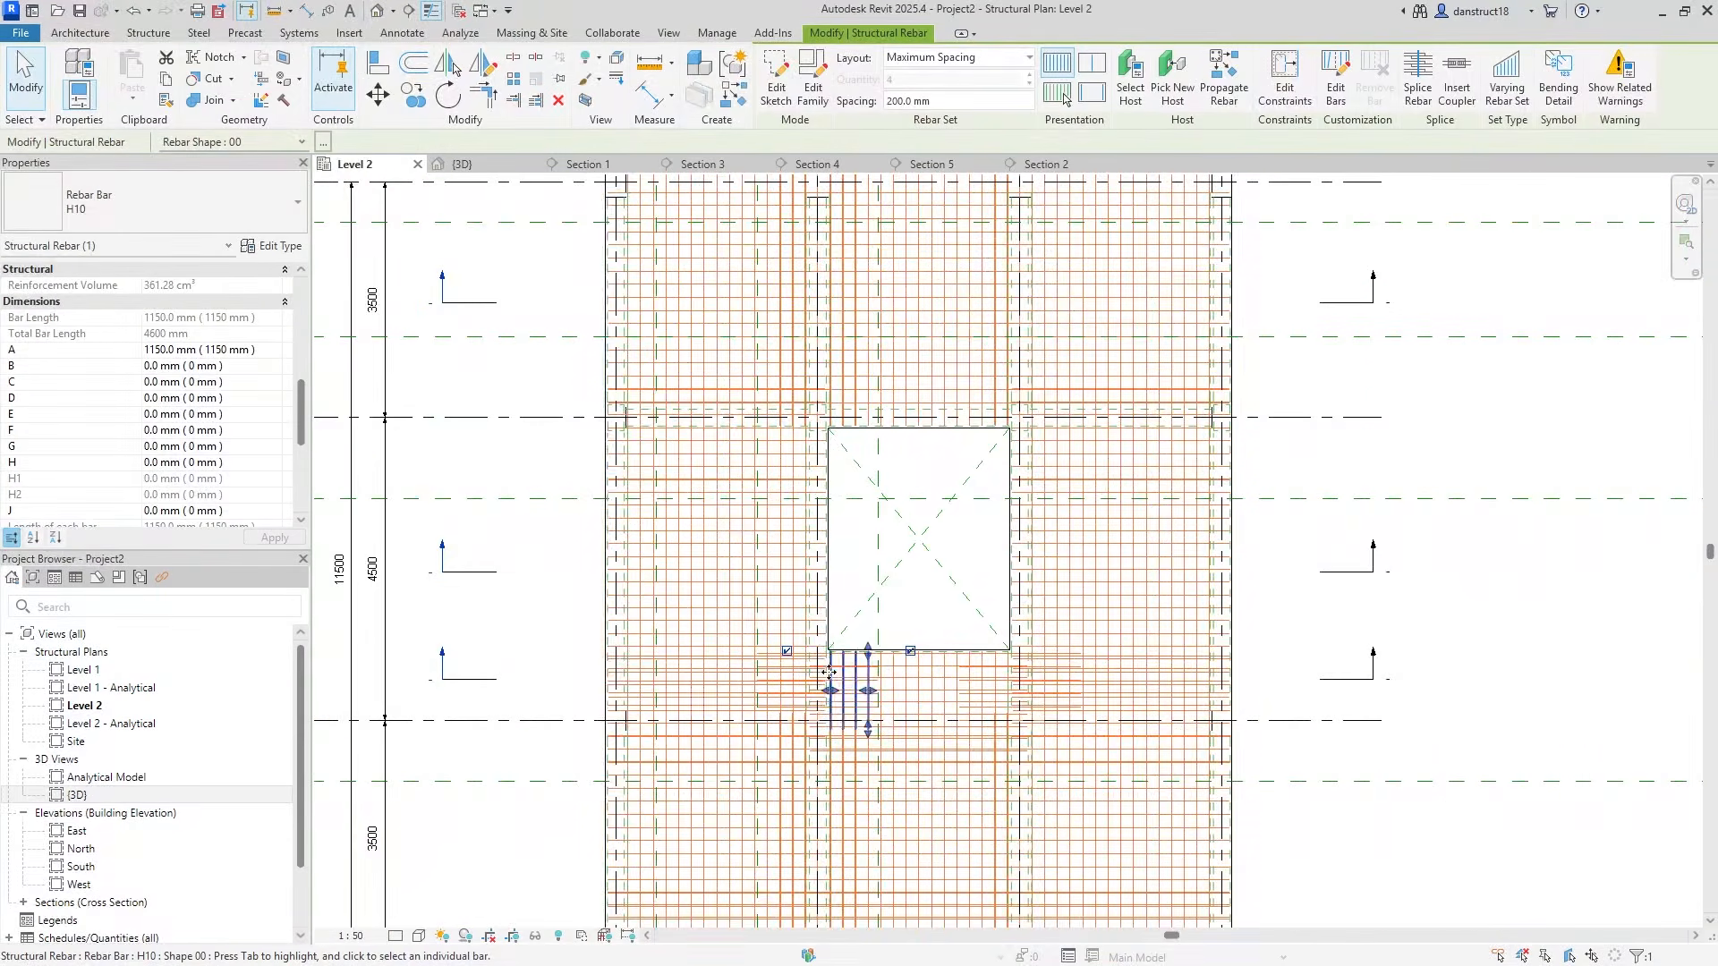
In Section 3, assign the slab bay between the two beams as the new host of the 1150 mm longitudinal bars
double_click(447, 662)
scroll(696, 568, up, 5)
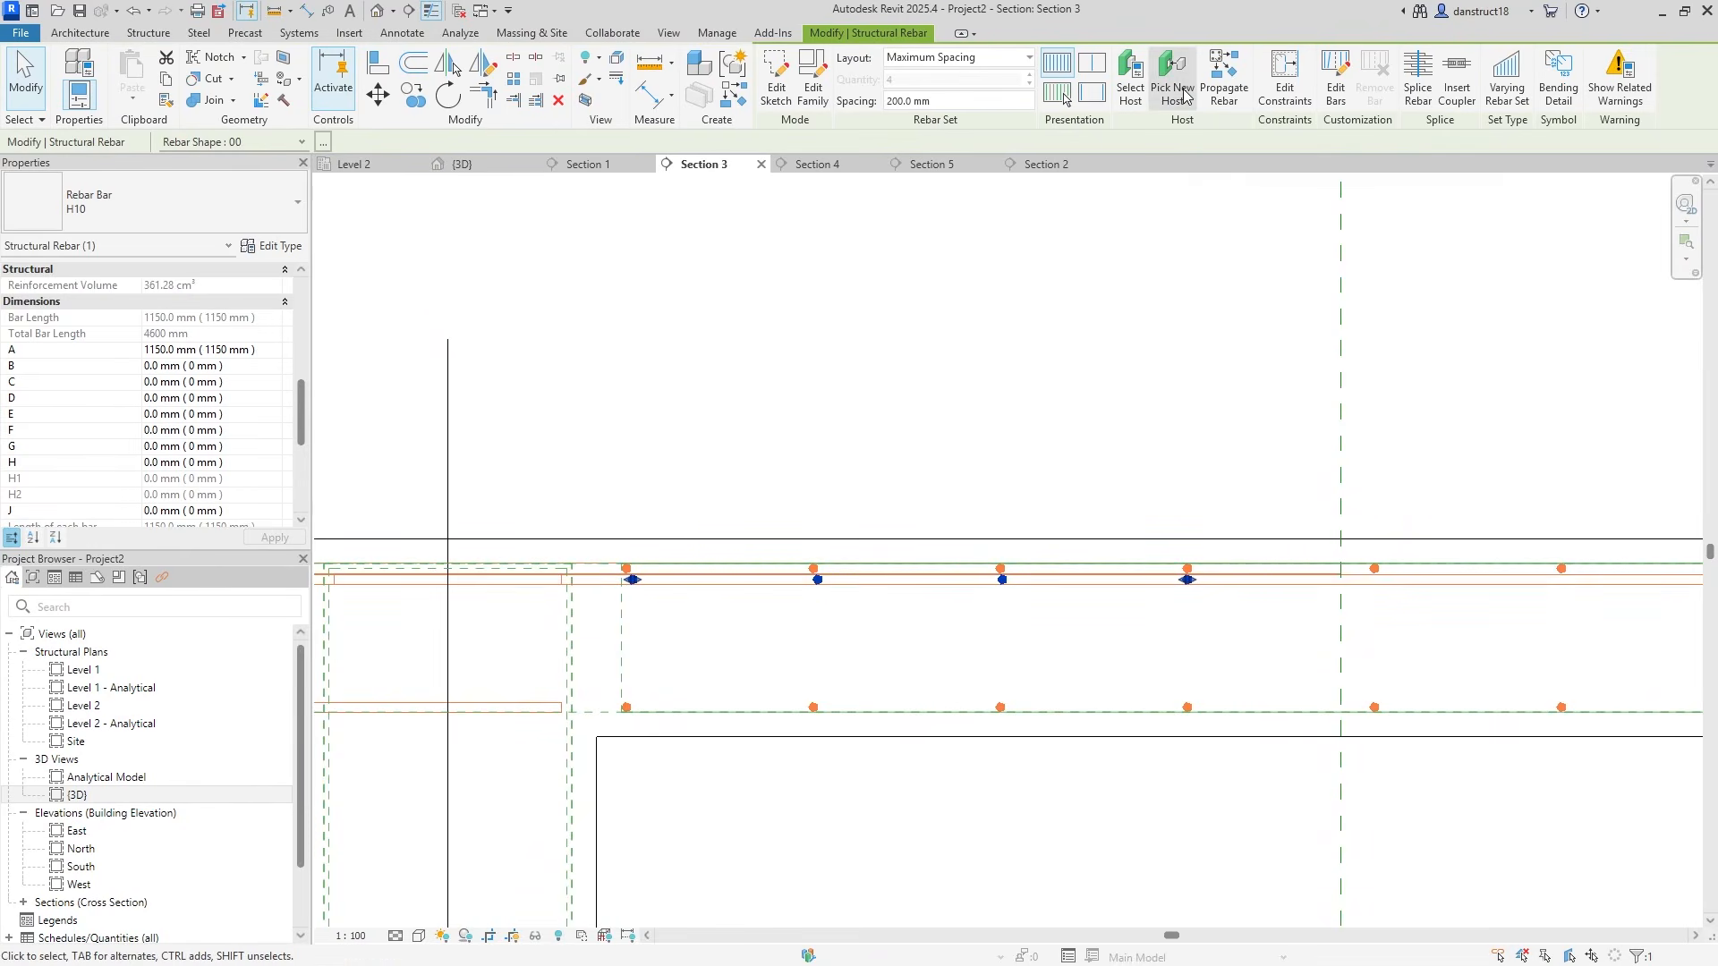
click(1184, 94)
click(899, 720)
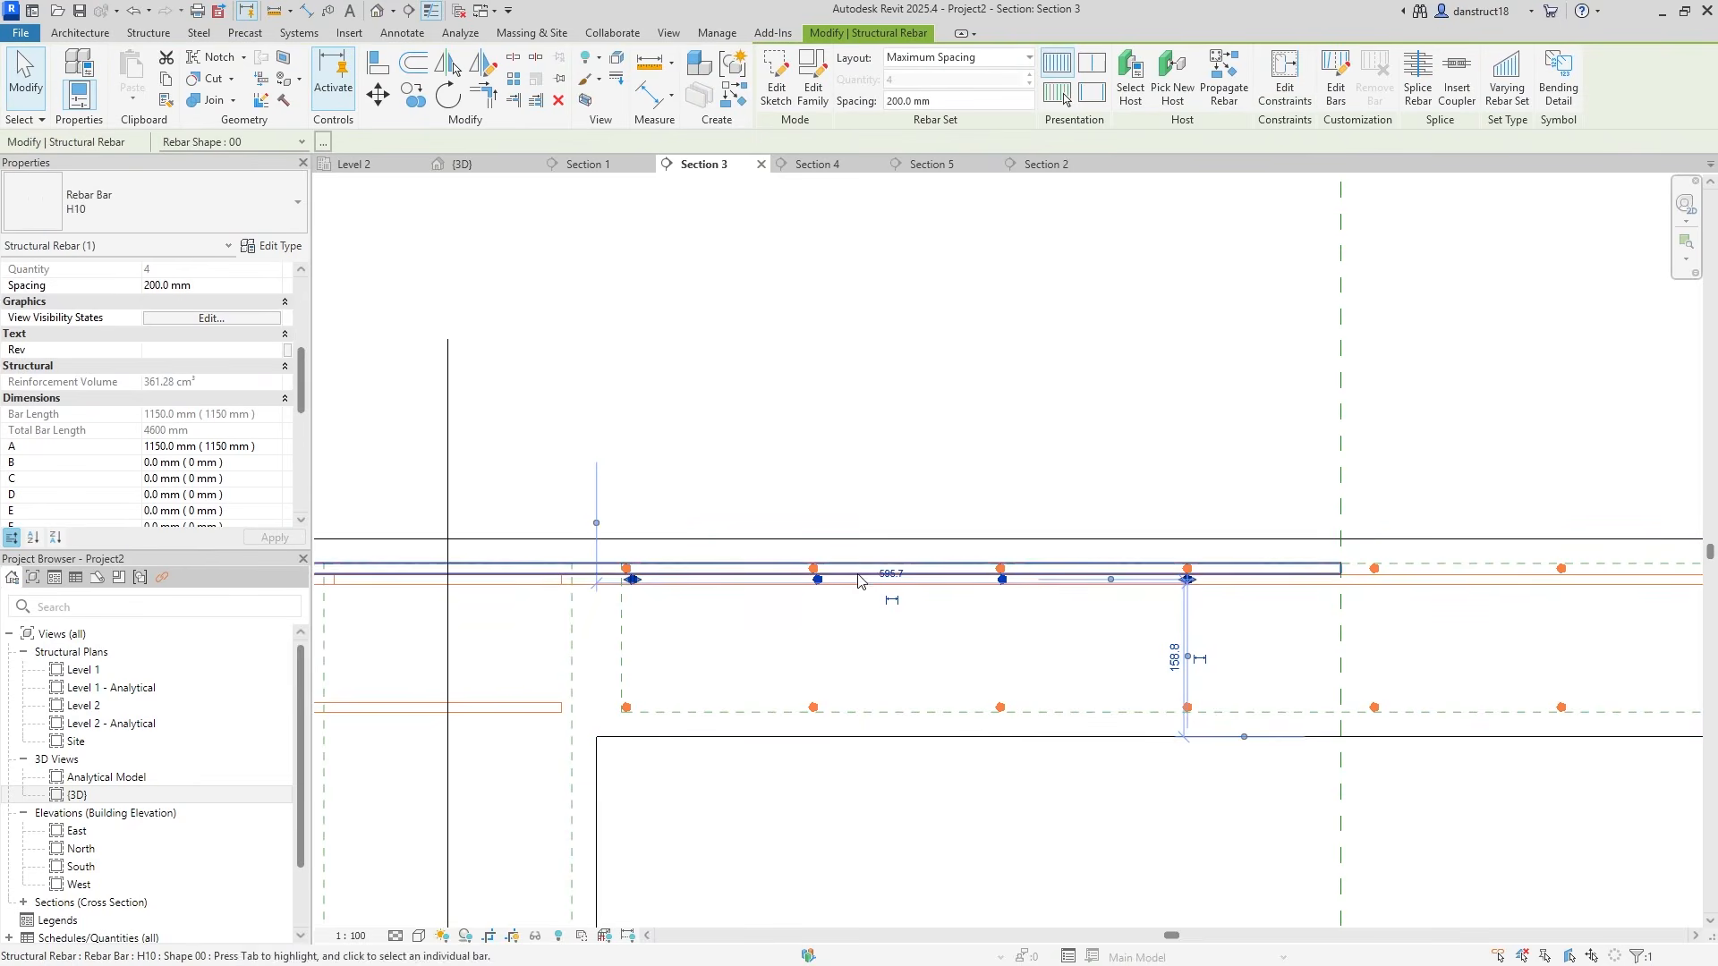
Mirror a copy of the longitudinal bar set about a drawn vertical axis at the middle of the bay between the two beams
scroll(832, 508, down, 4)
scroll(836, 511, down, 2)
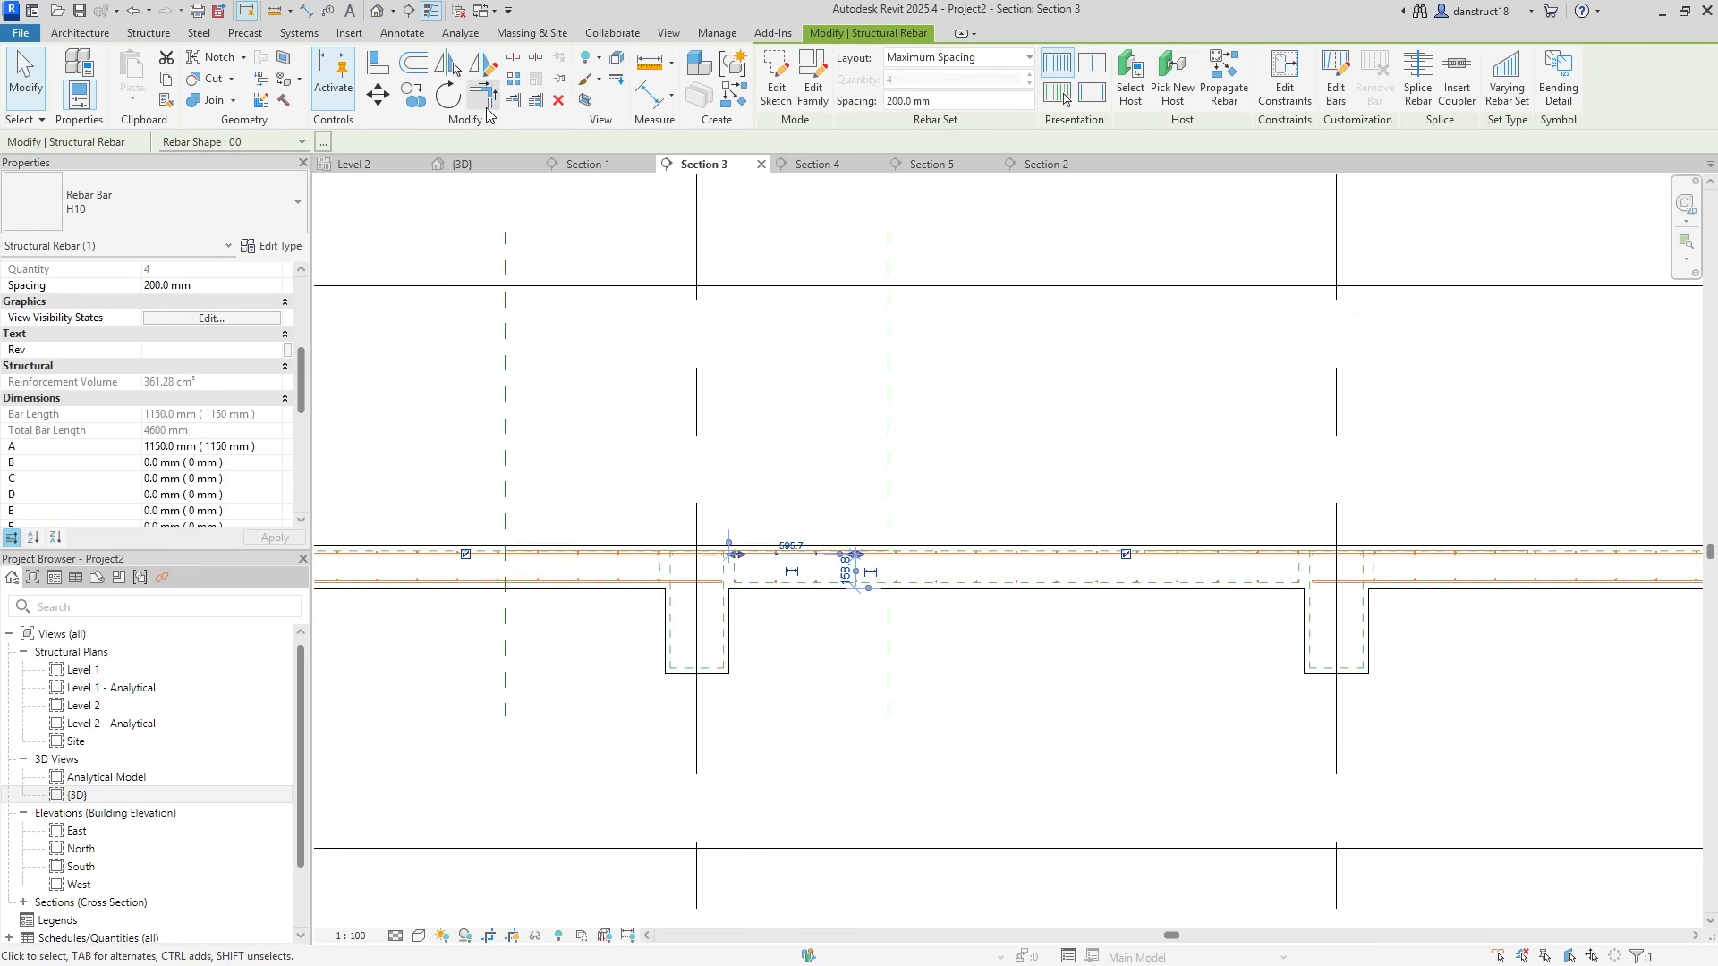
click(470, 70)
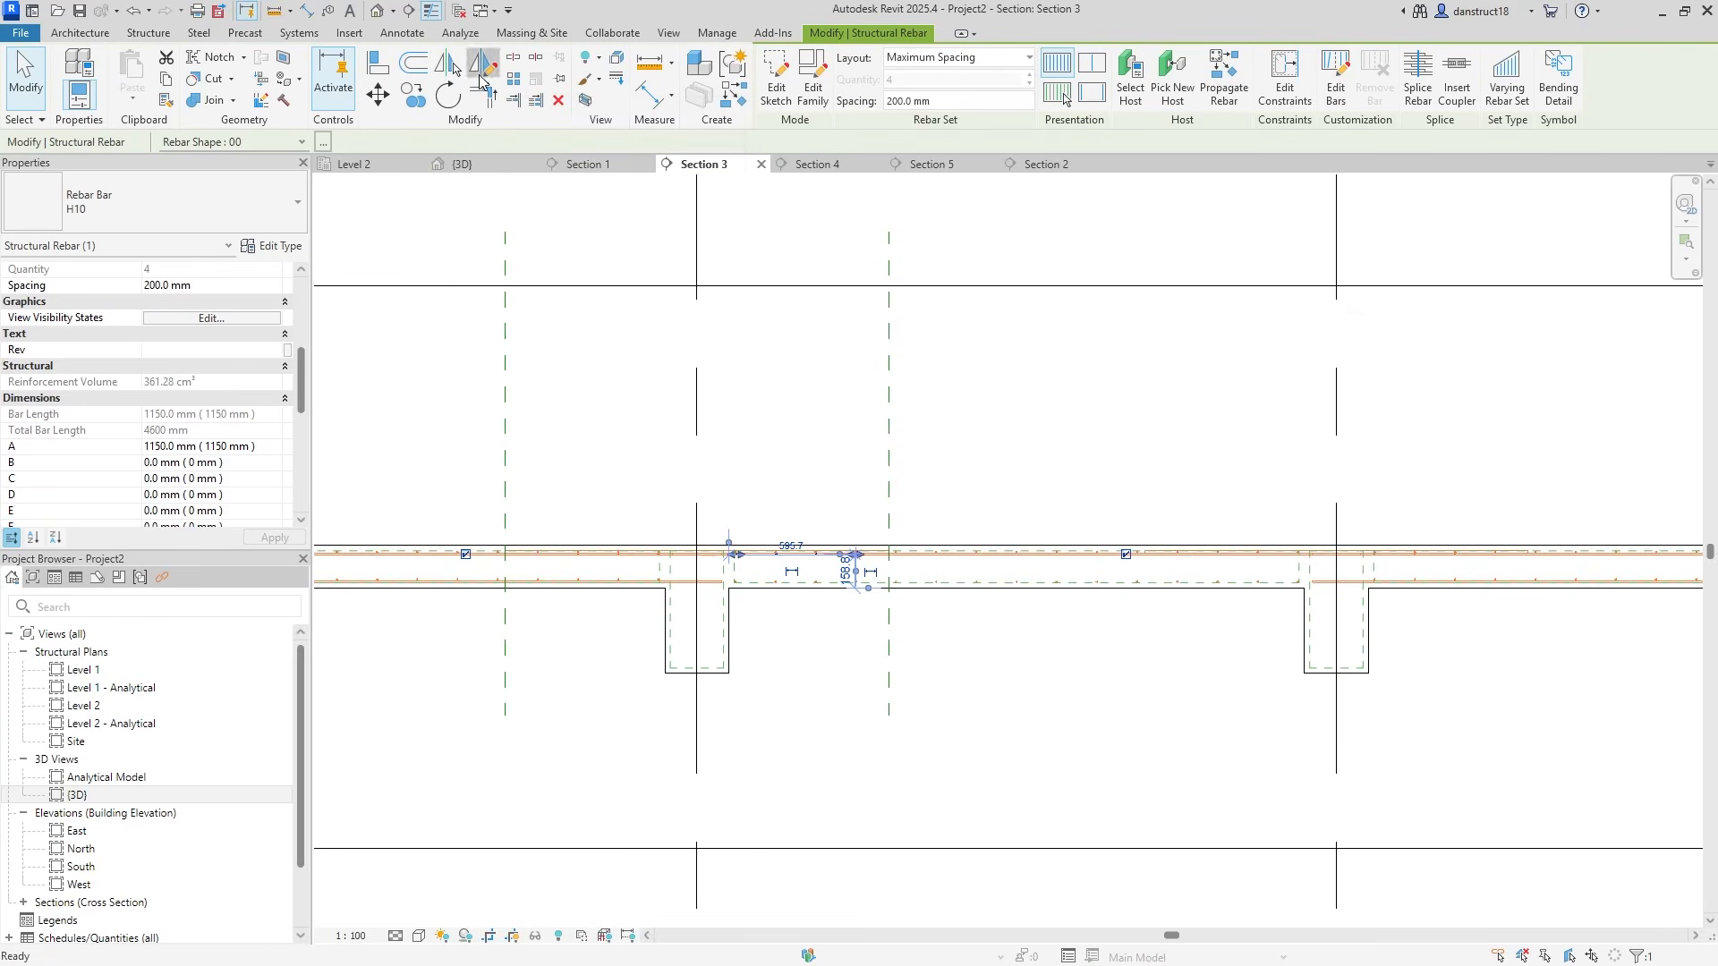
click(1017, 587)
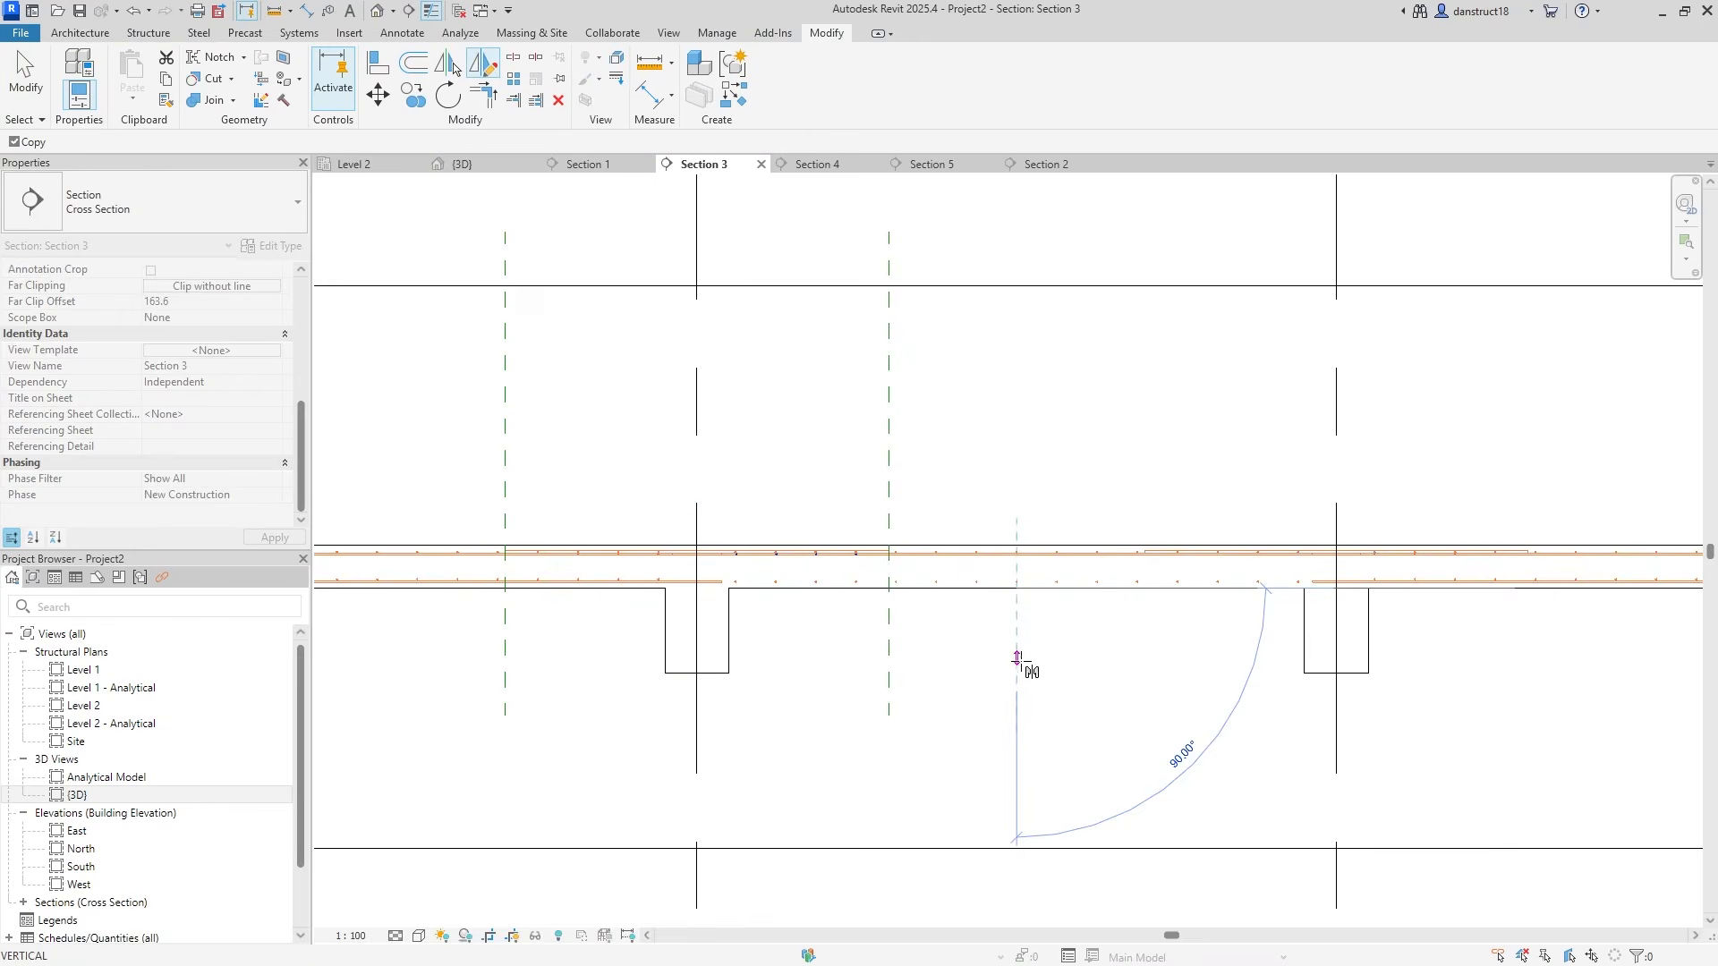
click(1017, 662)
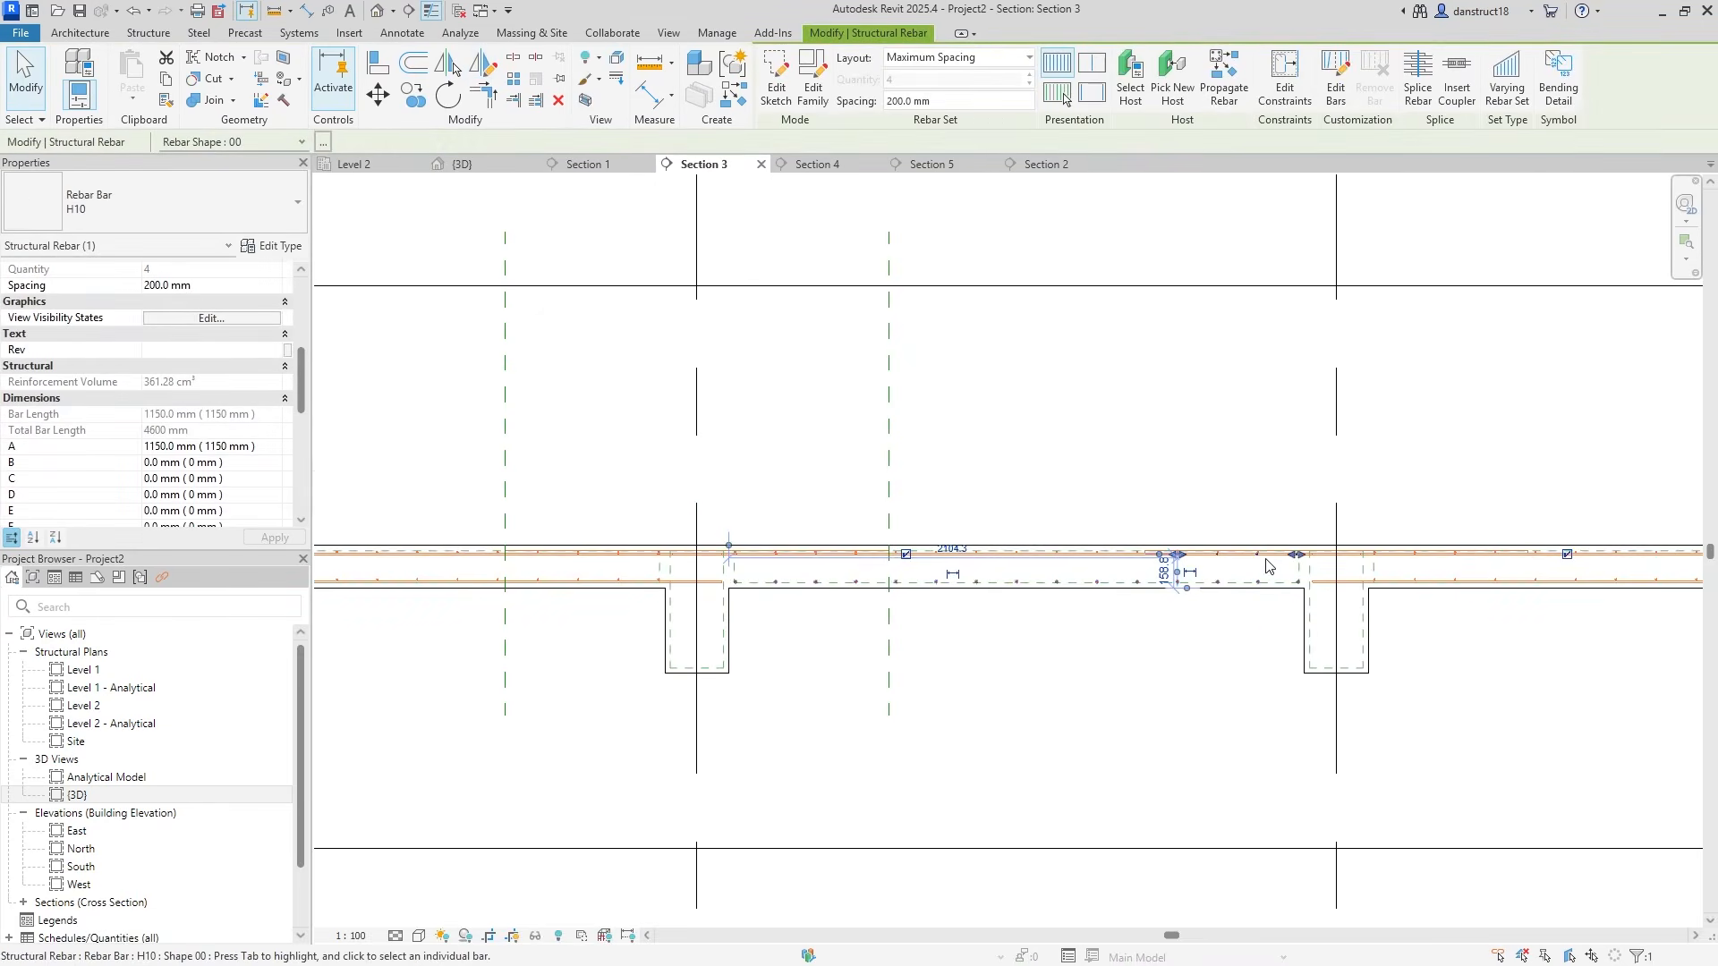
Return to the Level 2 plan, check the bars below the shaft opening and close all inactive views
click(367, 165)
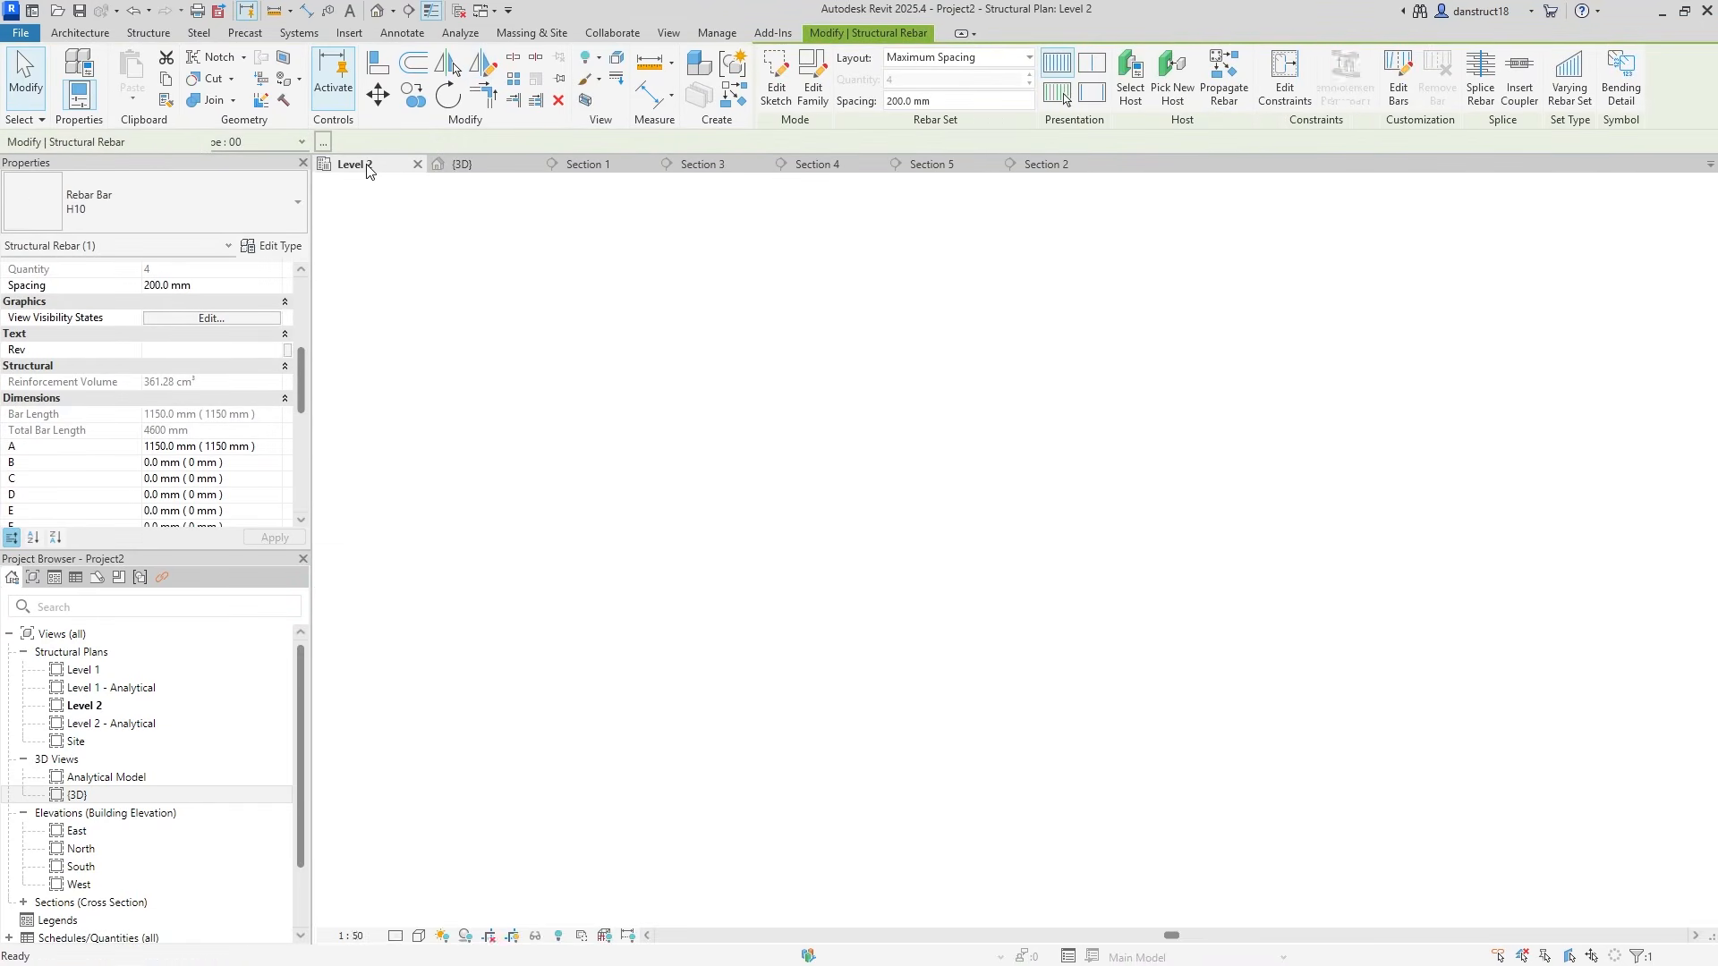
scroll(895, 663, up, 2)
click(767, 642)
click(967, 651)
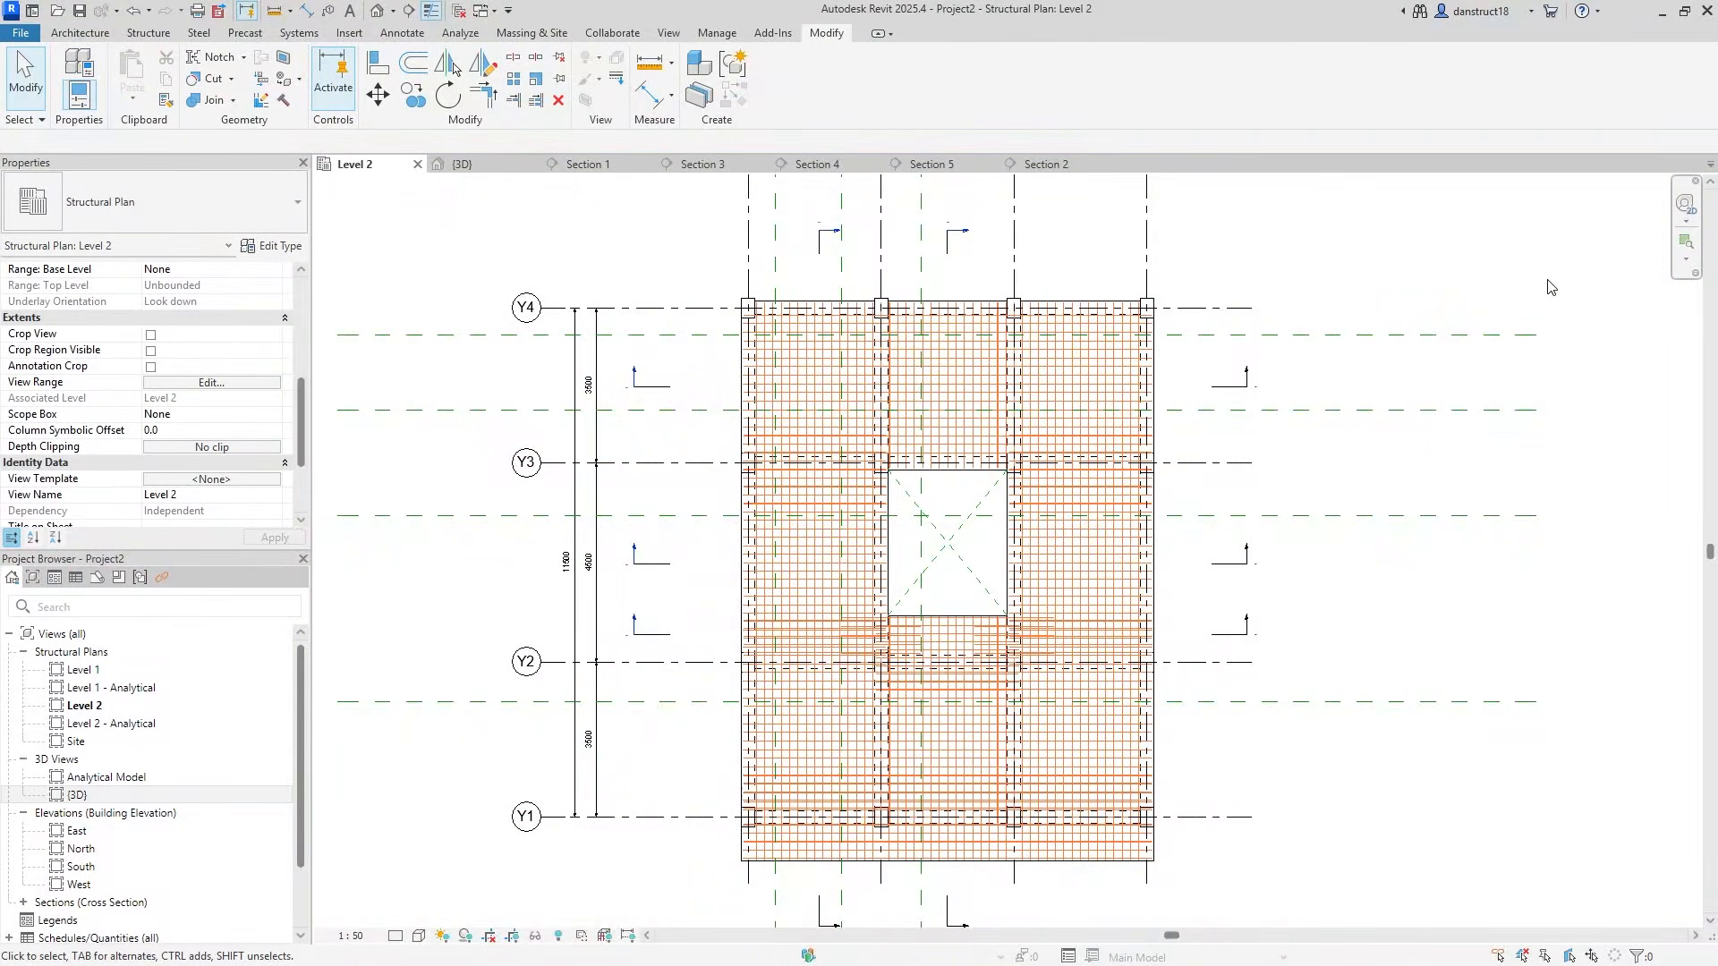
click(458, 11)
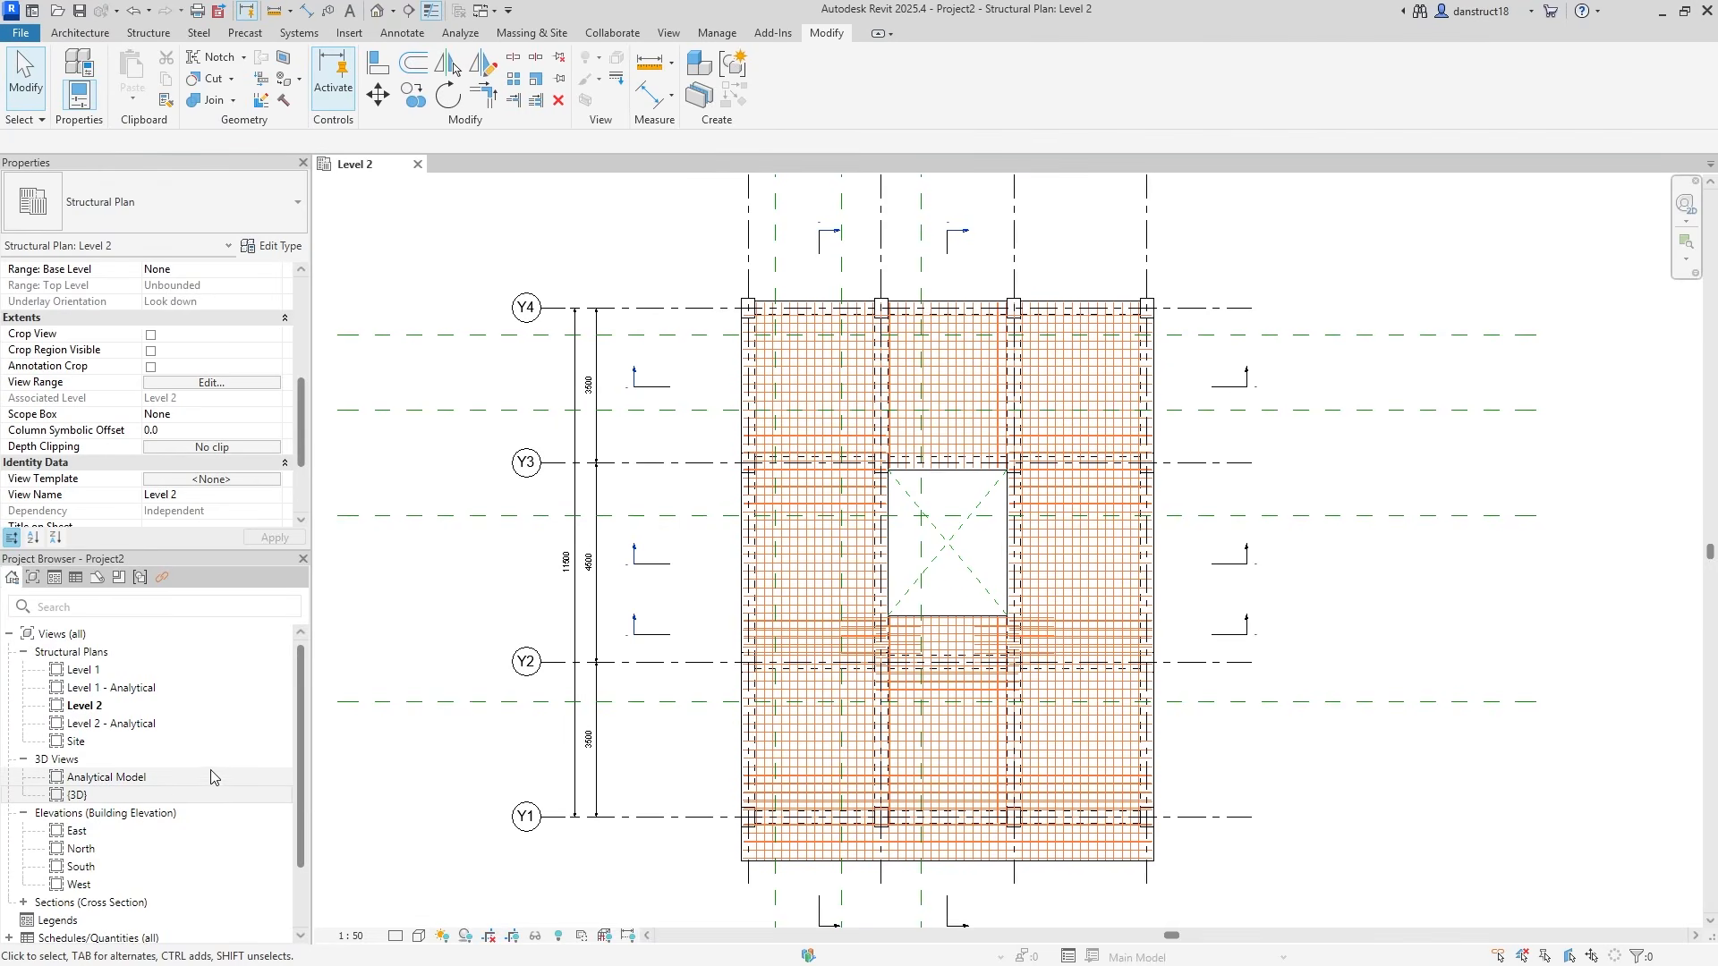
Open the {3D} view from the project's view list and duplicate it
double_click(90, 902)
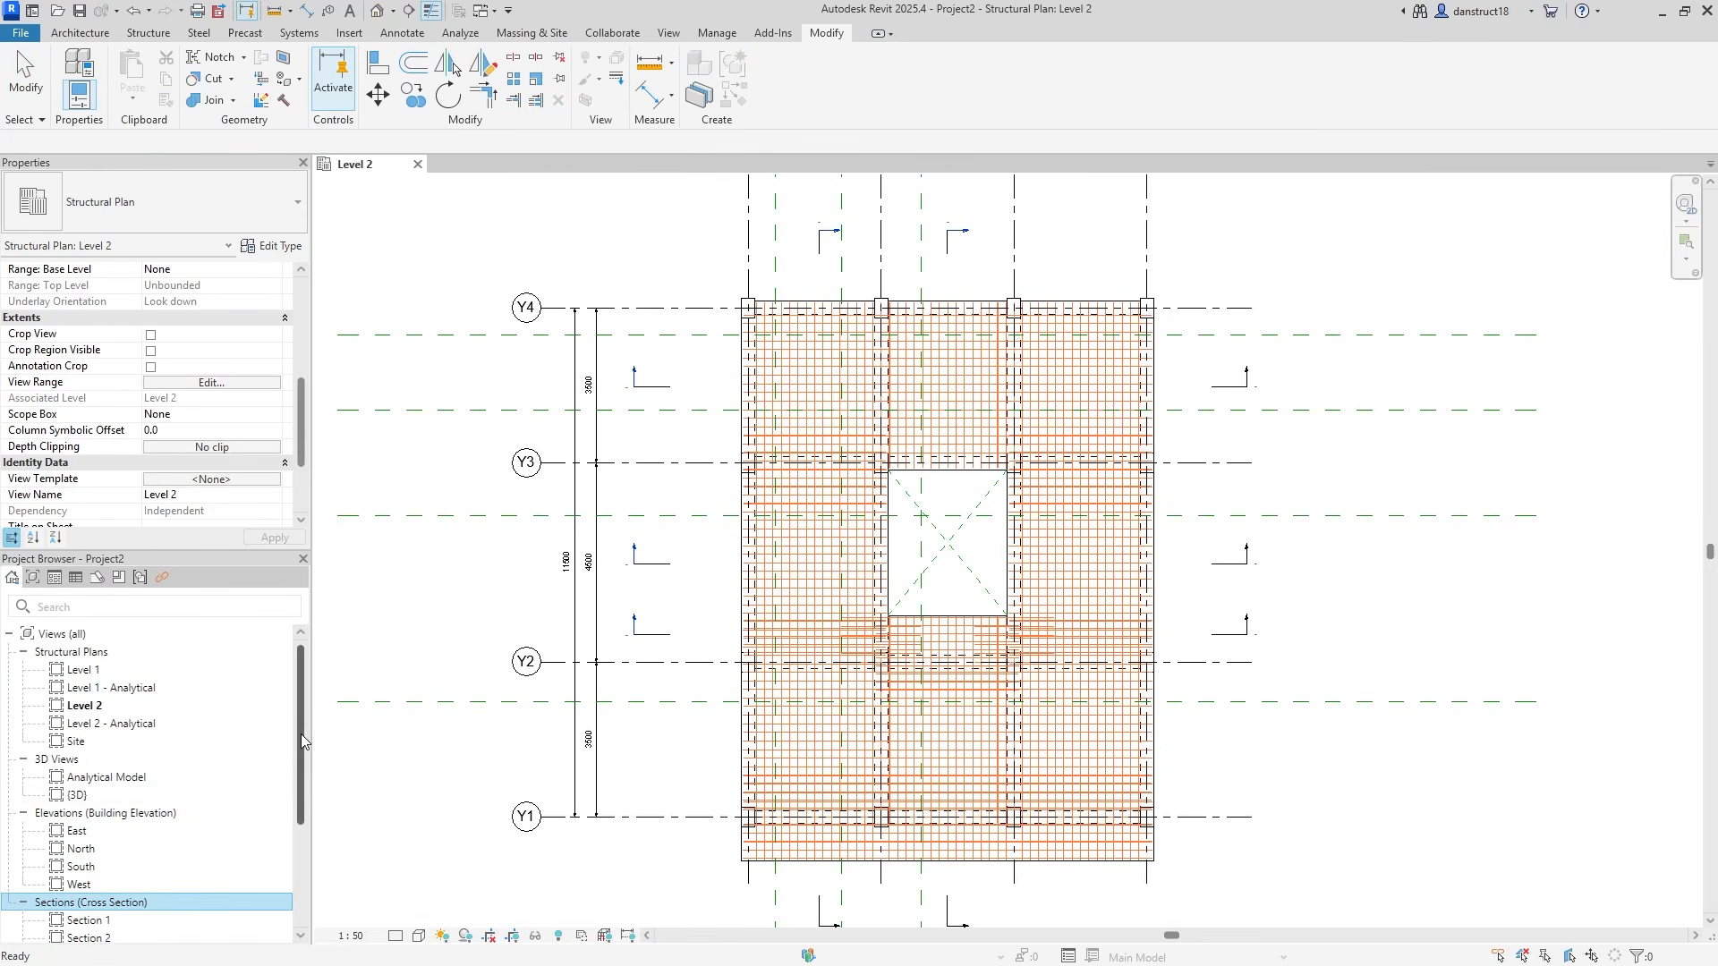
scroll(301, 733, down, 3)
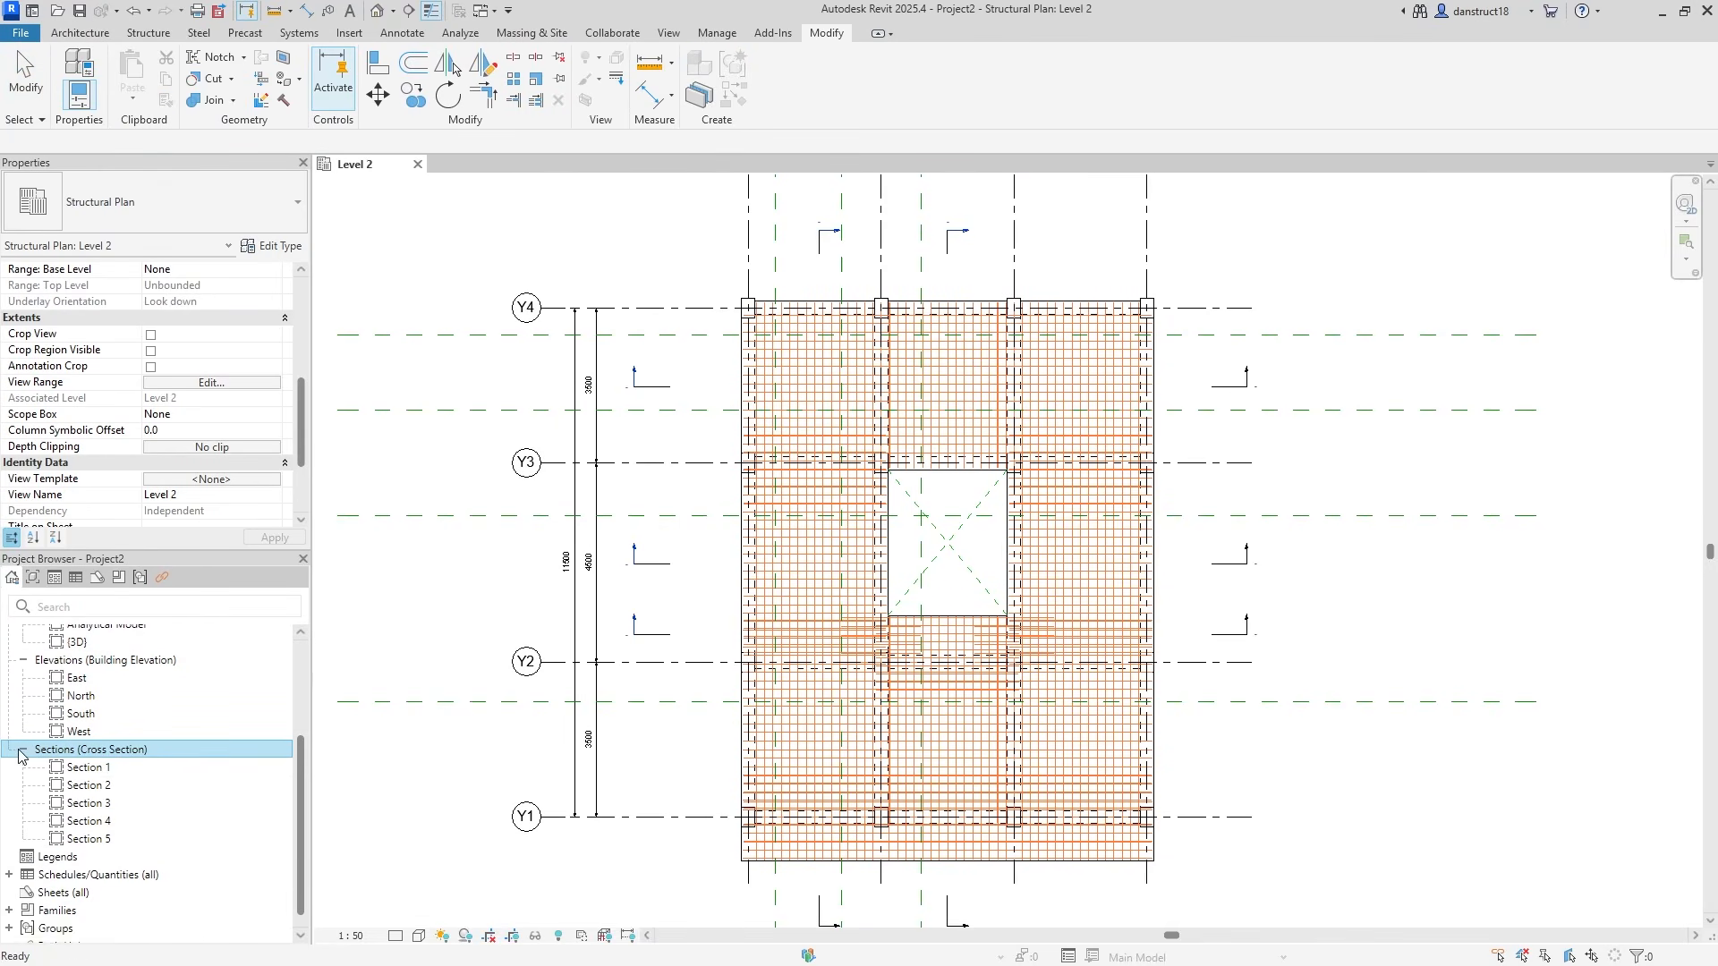
click(24, 750)
double_click(93, 720)
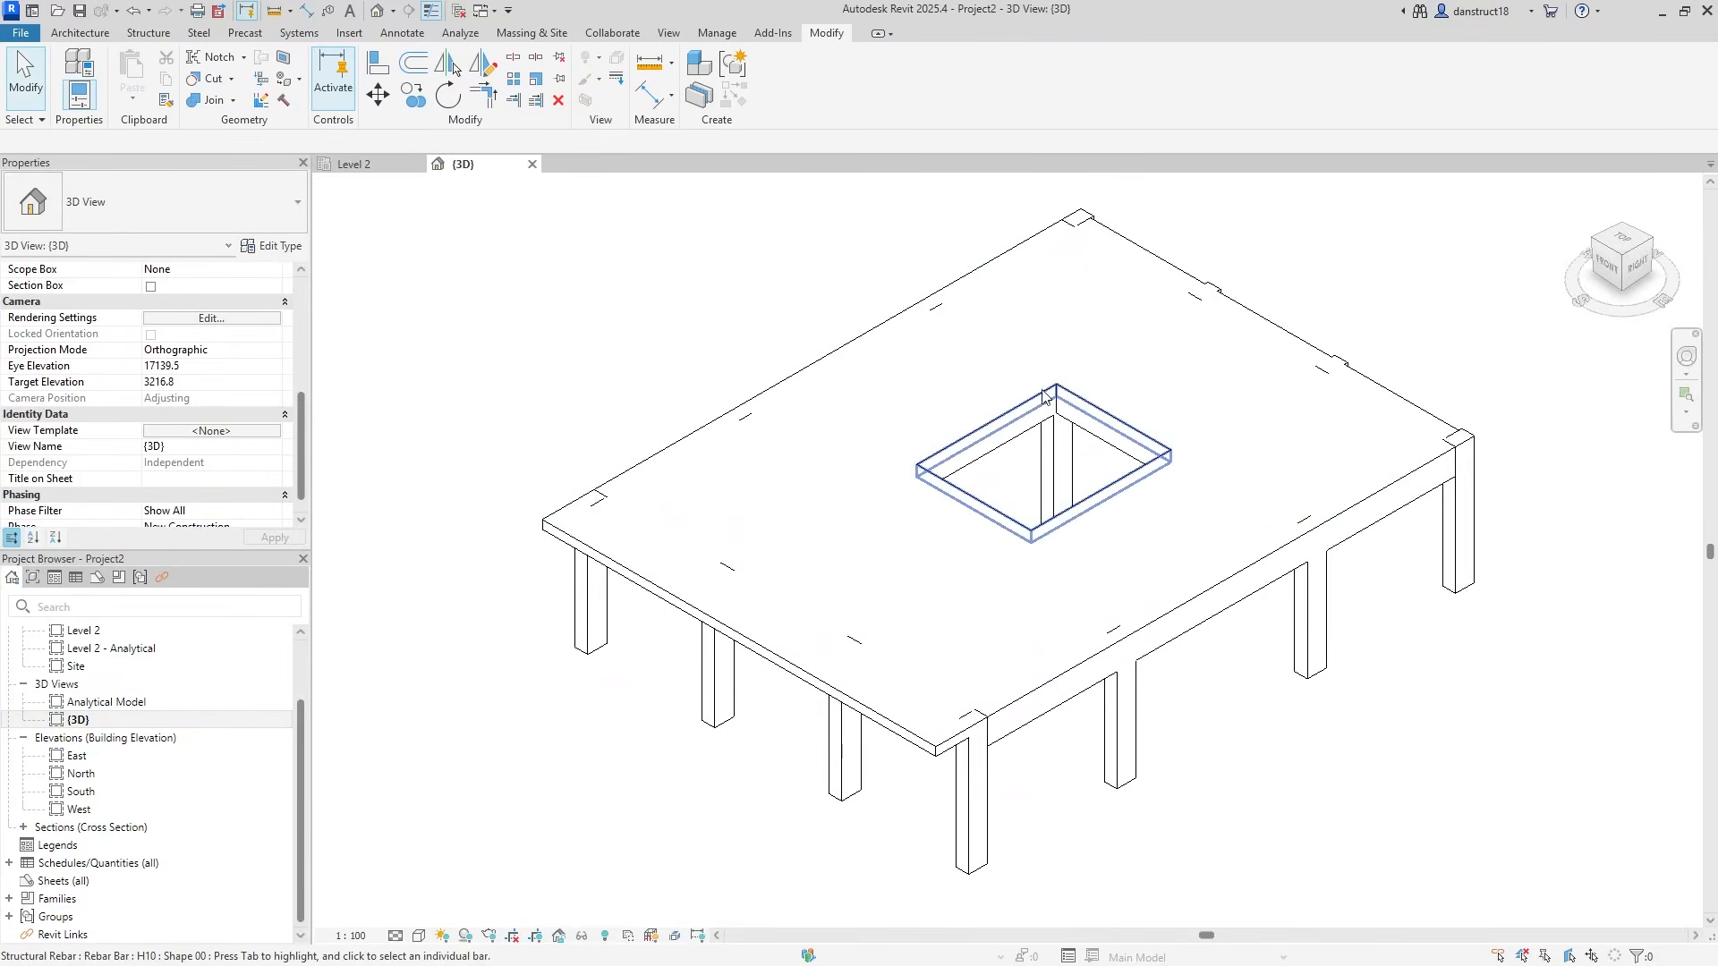
right_click(87, 723)
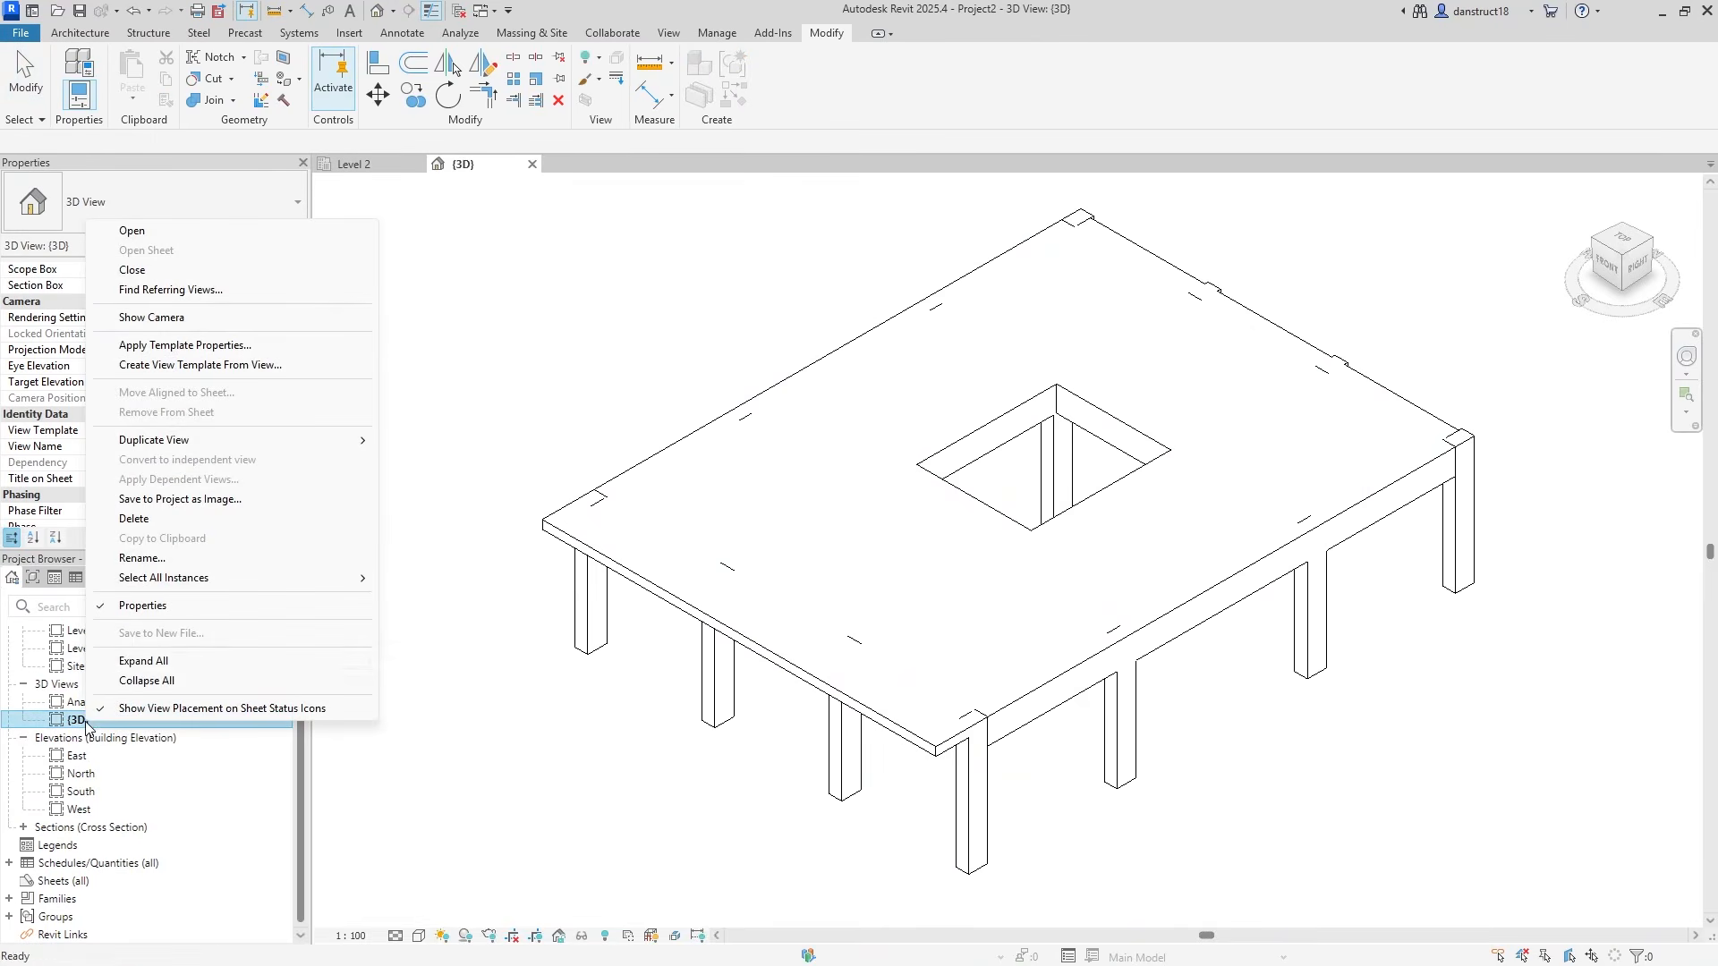
mouse_move(295, 439)
click(416, 442)
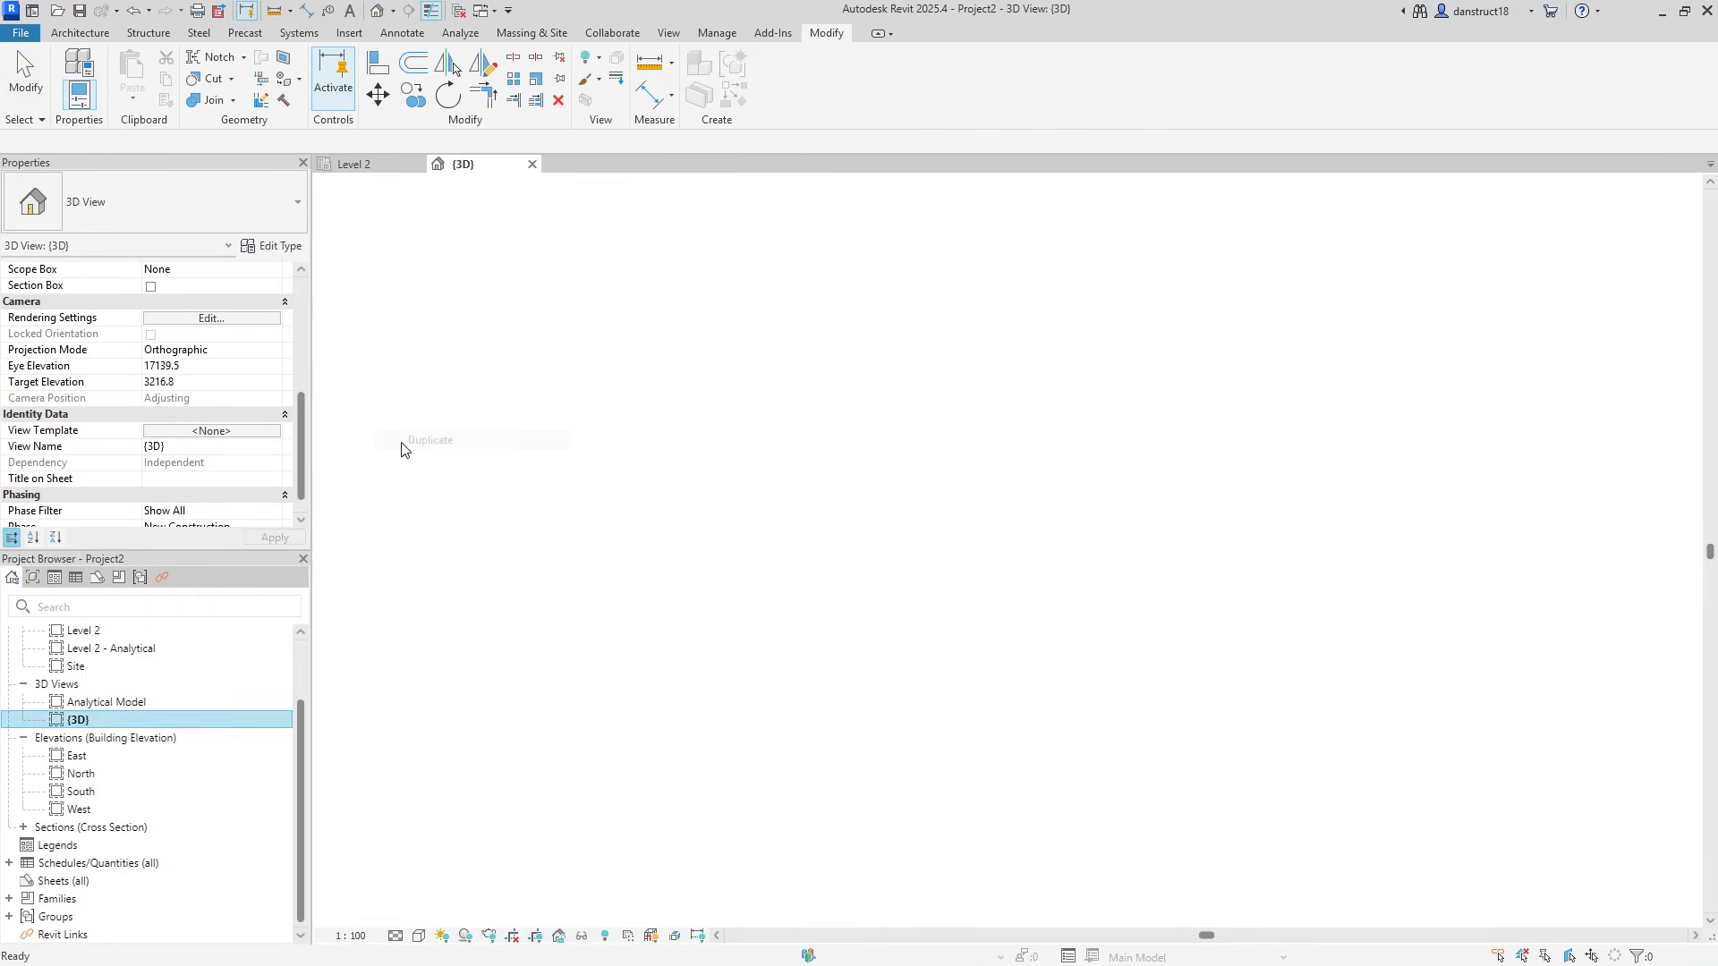
Rename the duplicated 3D view as 3D REBAR
click(93, 740)
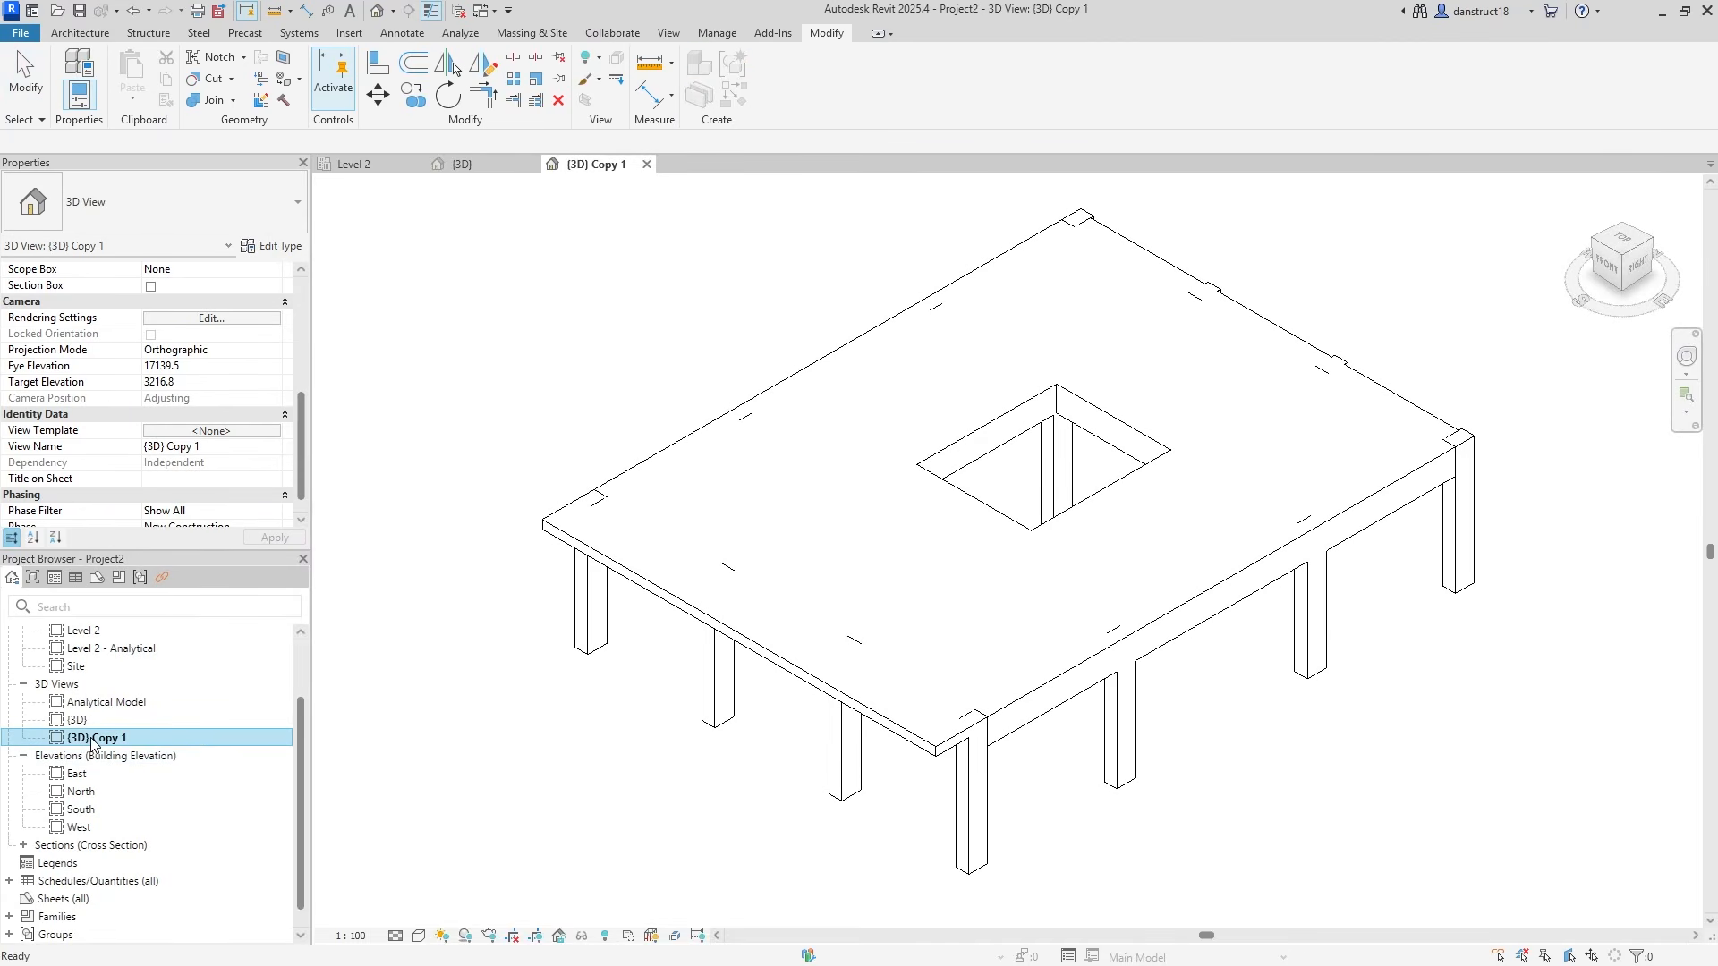
right_click(92, 740)
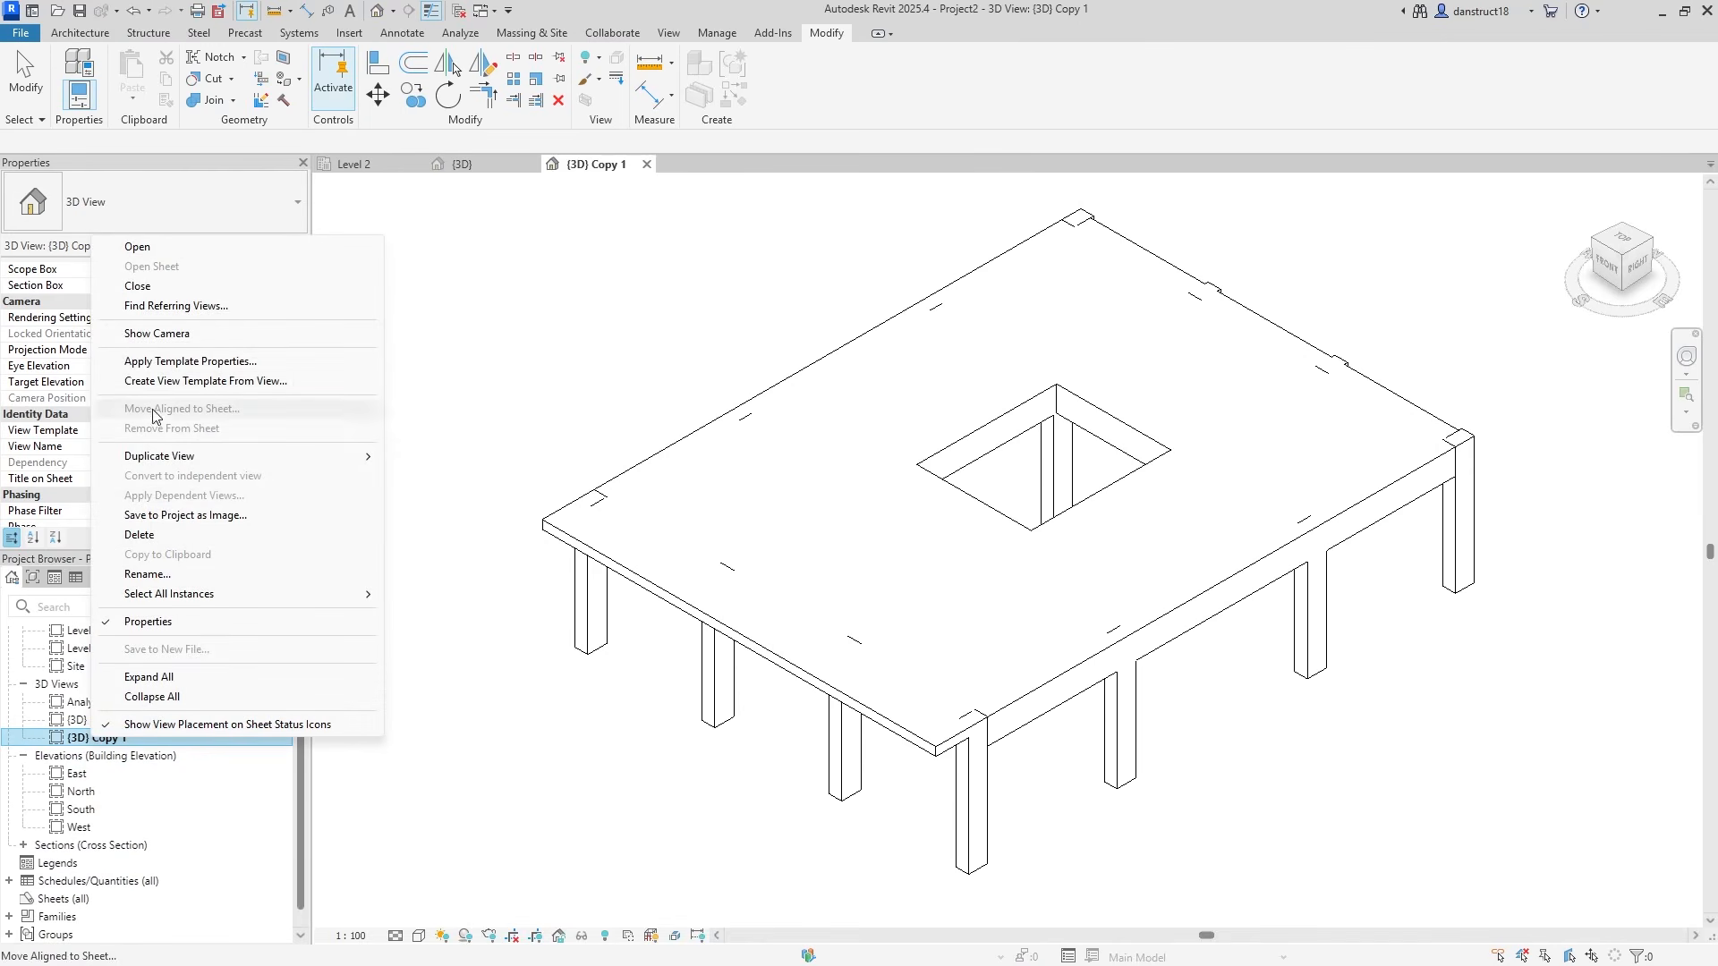
click(157, 577)
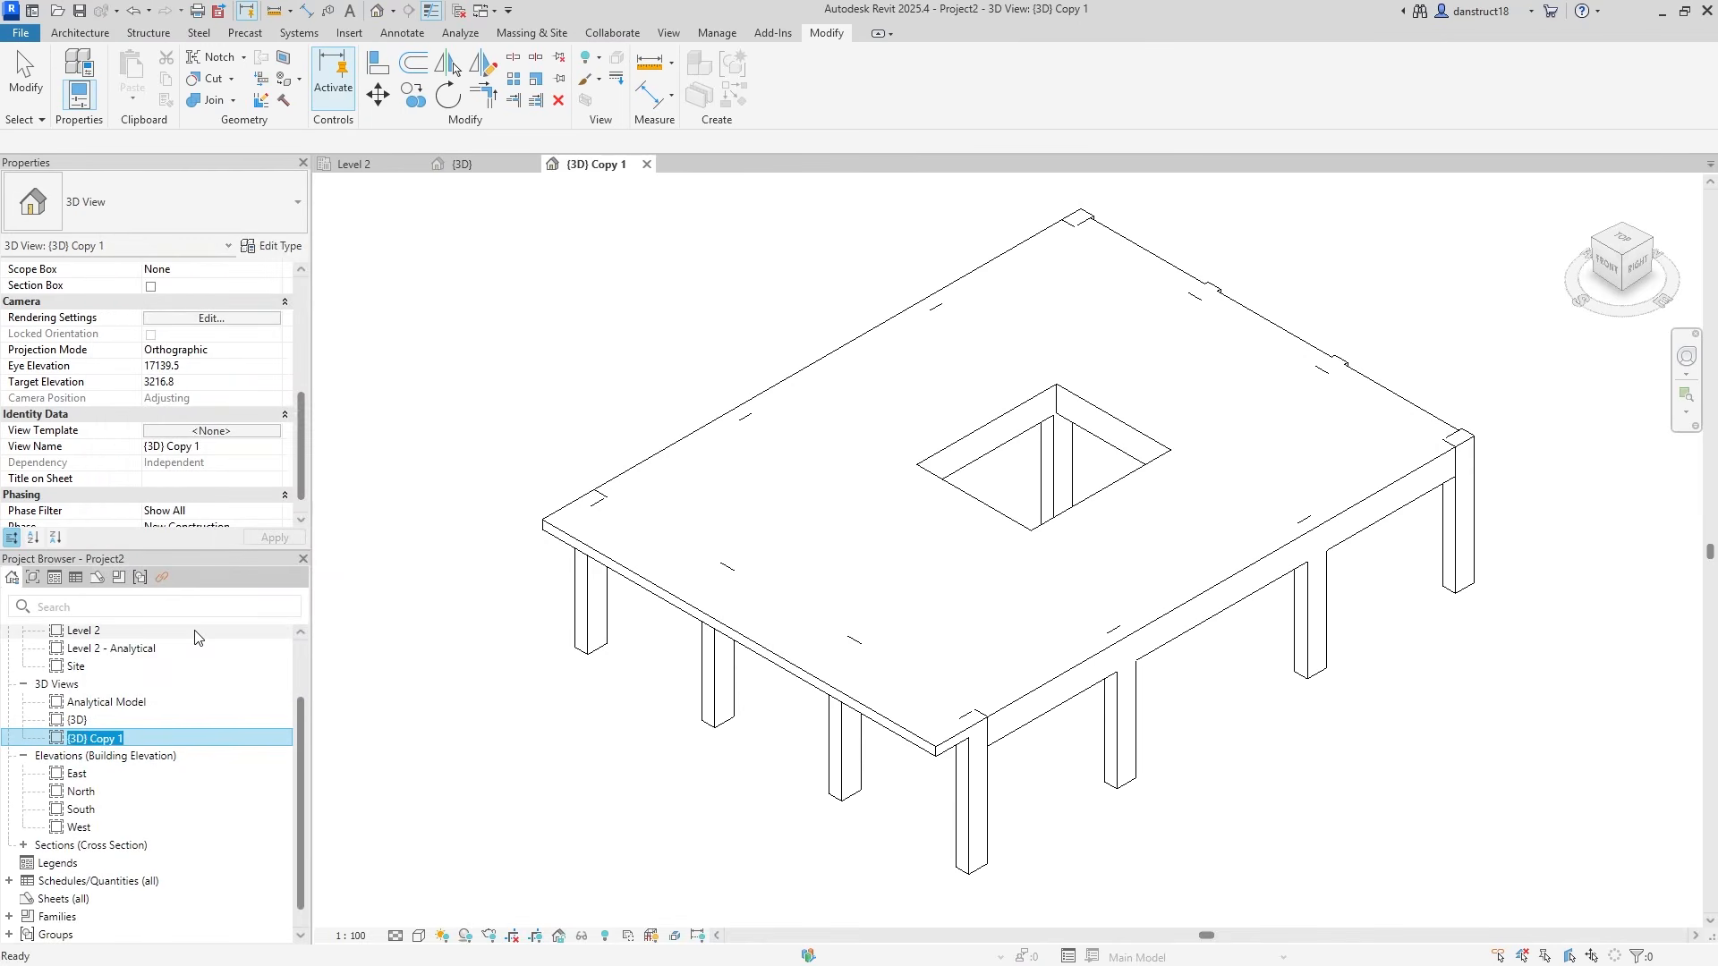
text(3D REBAR)
key(Return)
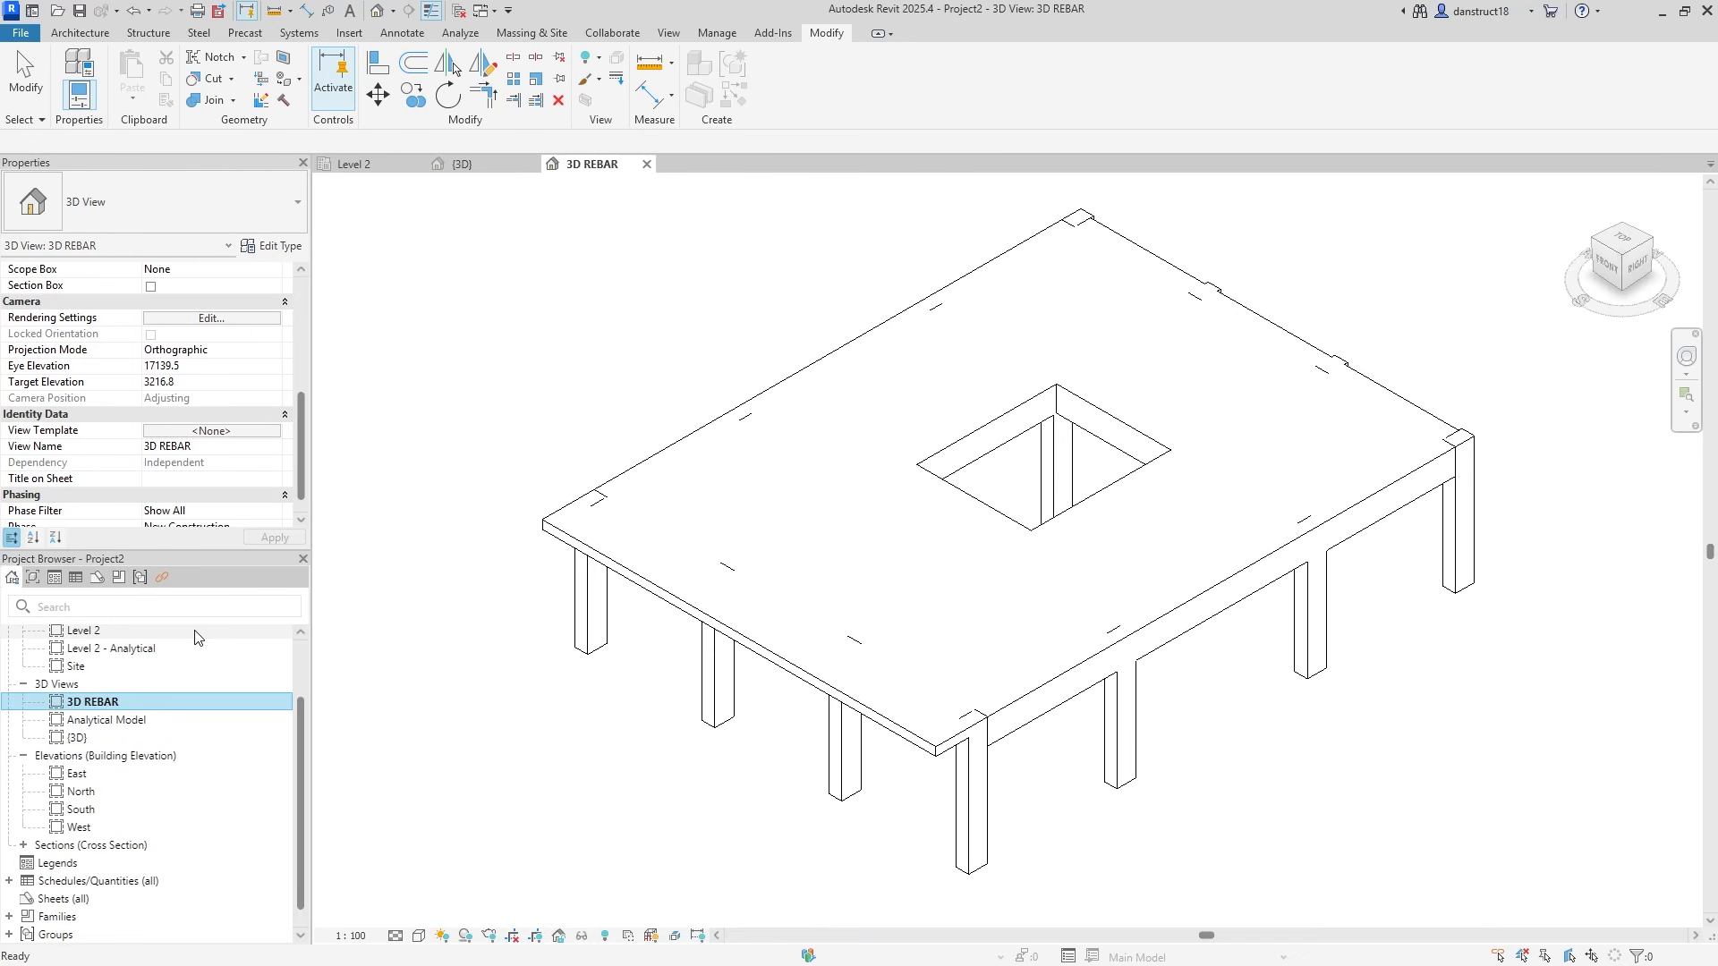
In the 3D REBAR view's Visibility/Graphic Overrides, apply 60% surface transparency to all model categories
click(467, 321)
drag(302, 427, 297, 320)
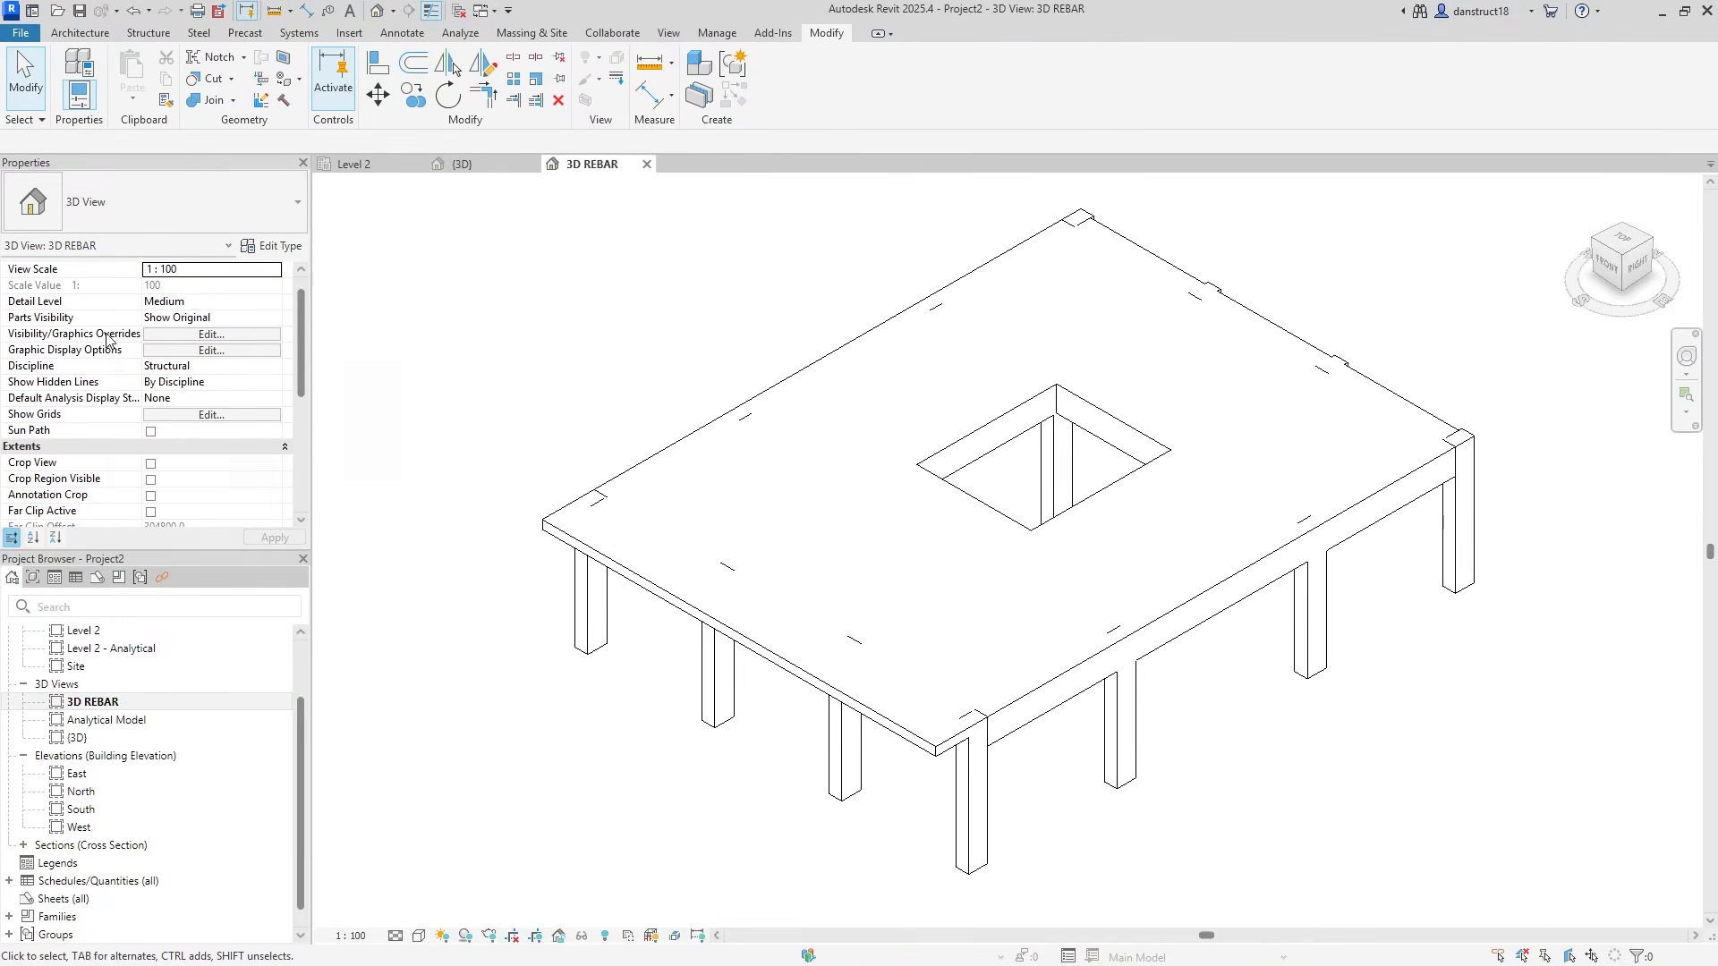
click(212, 334)
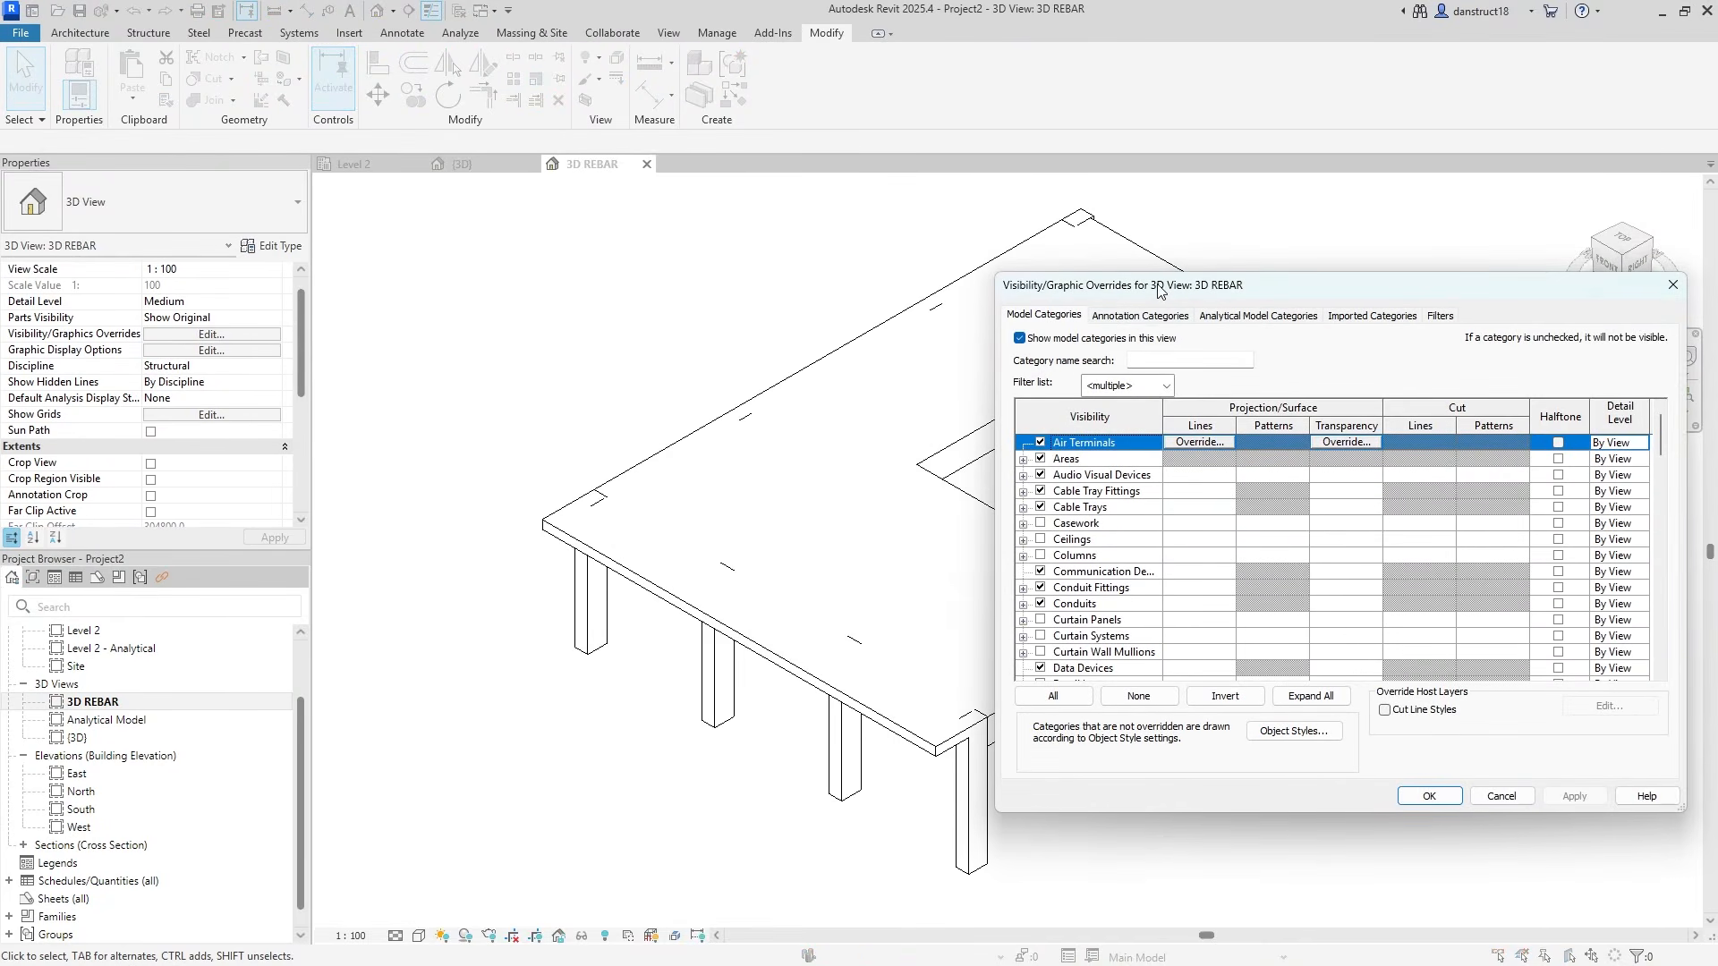
drag(1160, 291, 899, 270)
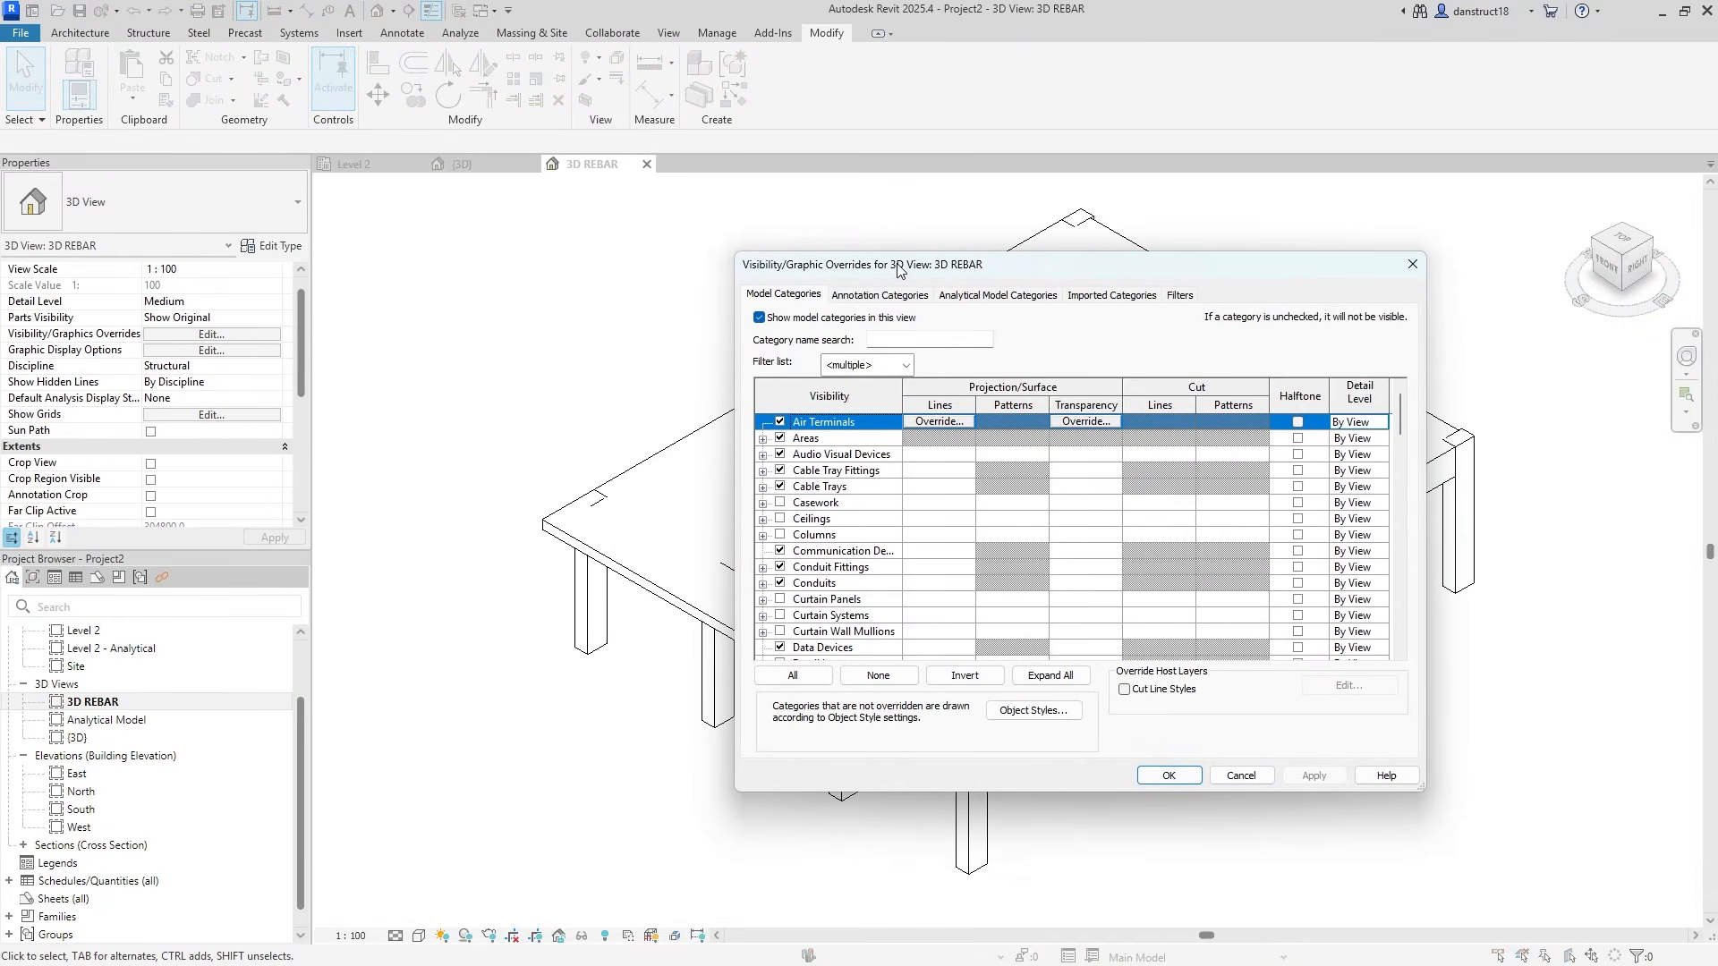
click(793, 675)
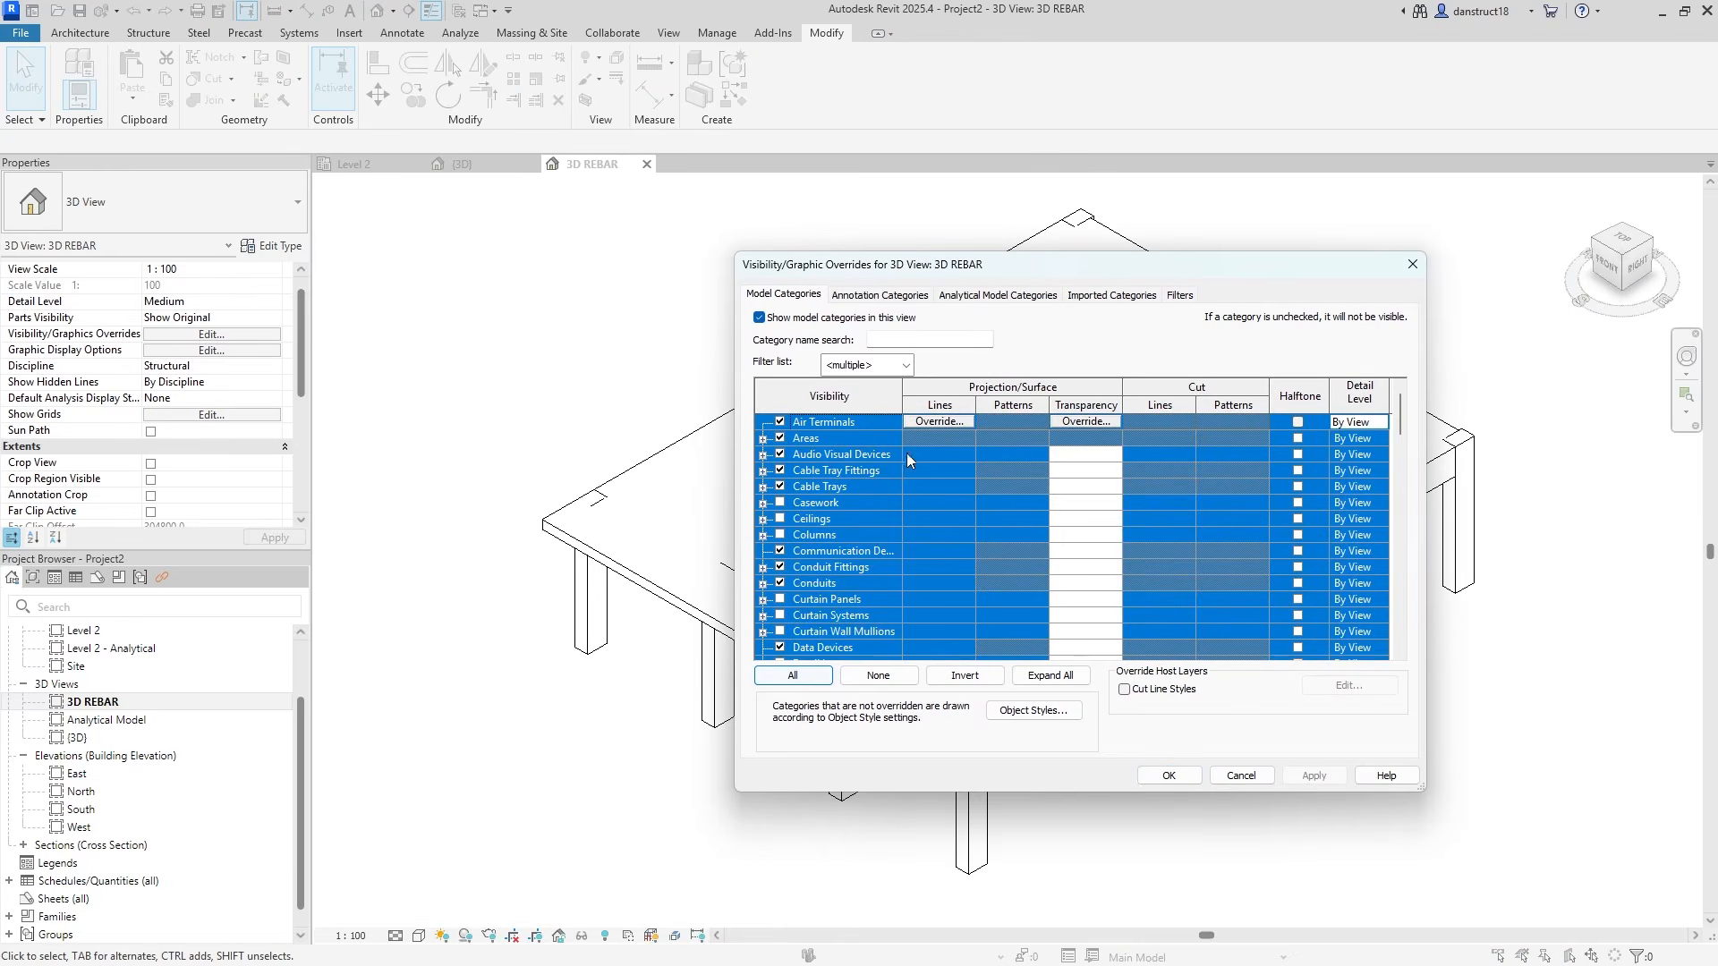
click(1079, 423)
drag(1090, 526, 1108, 527)
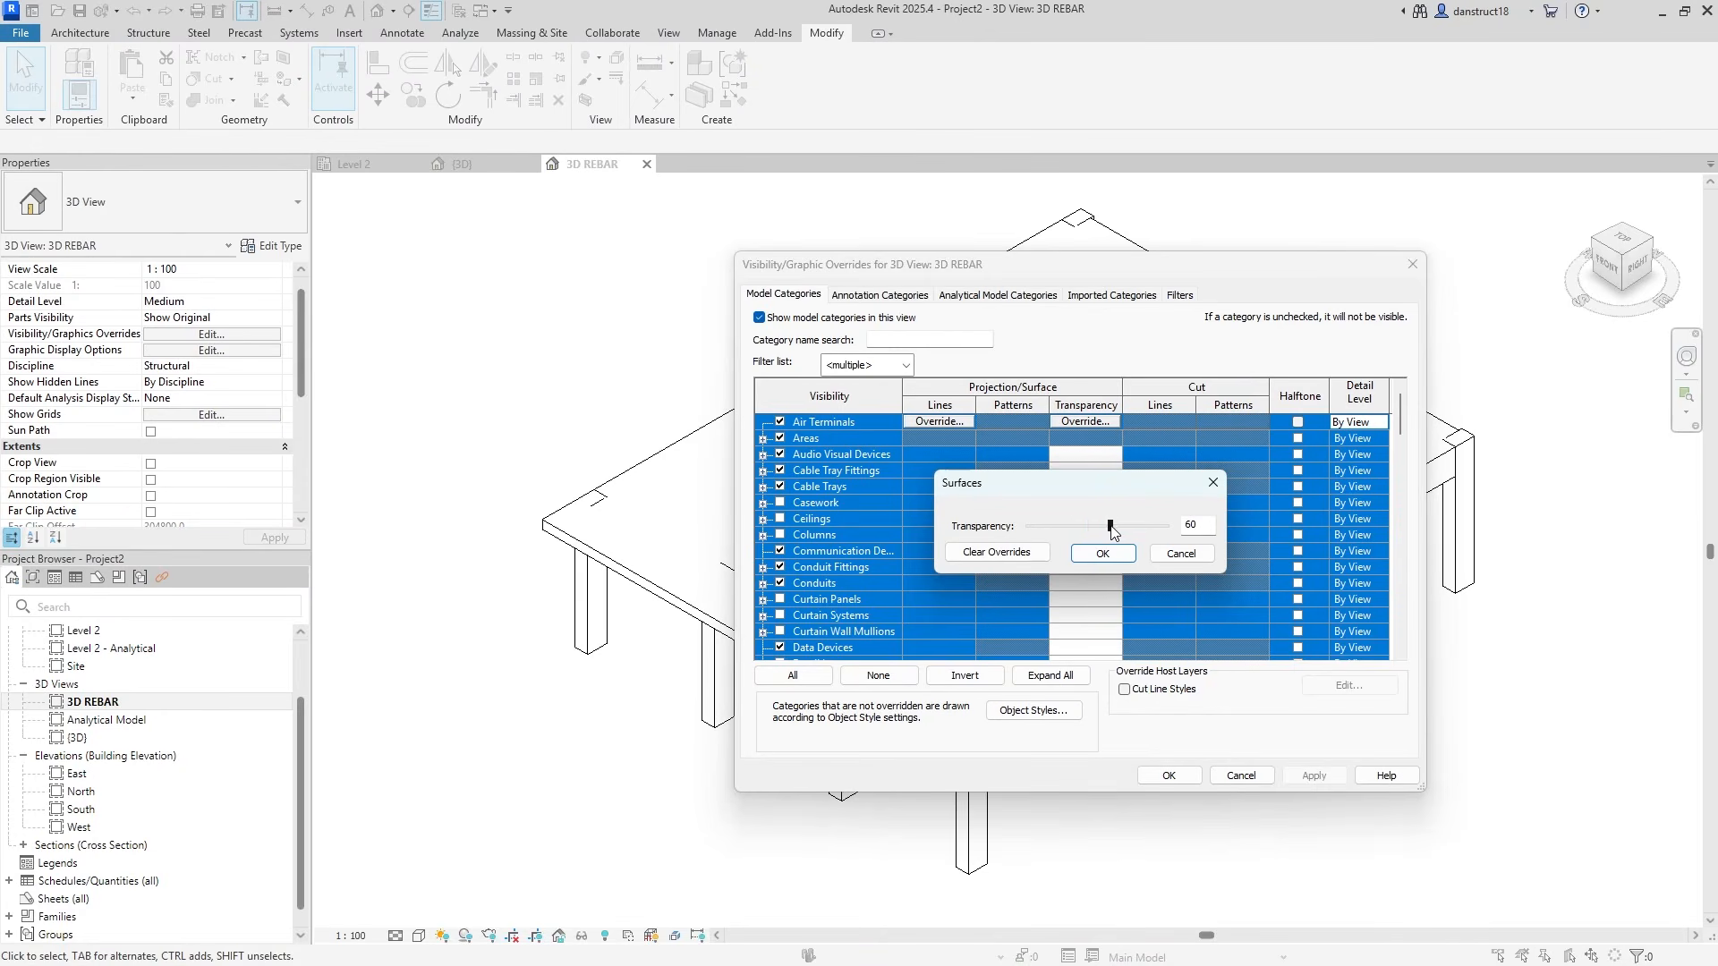
click(1113, 554)
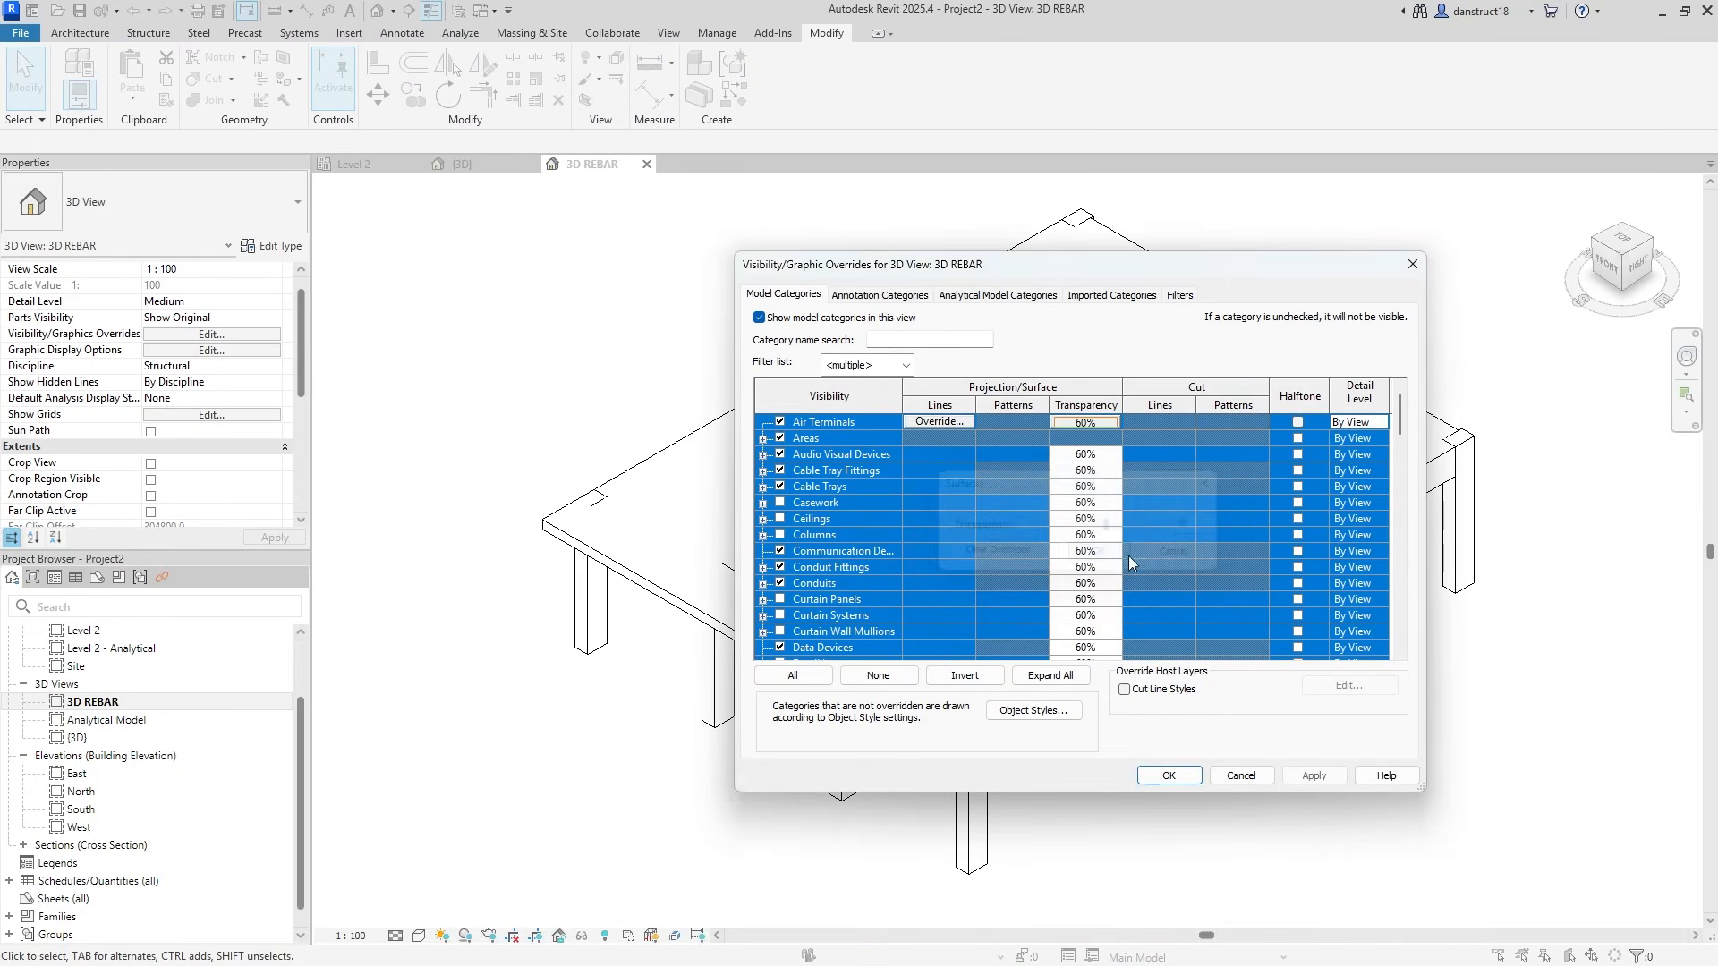
click(1313, 775)
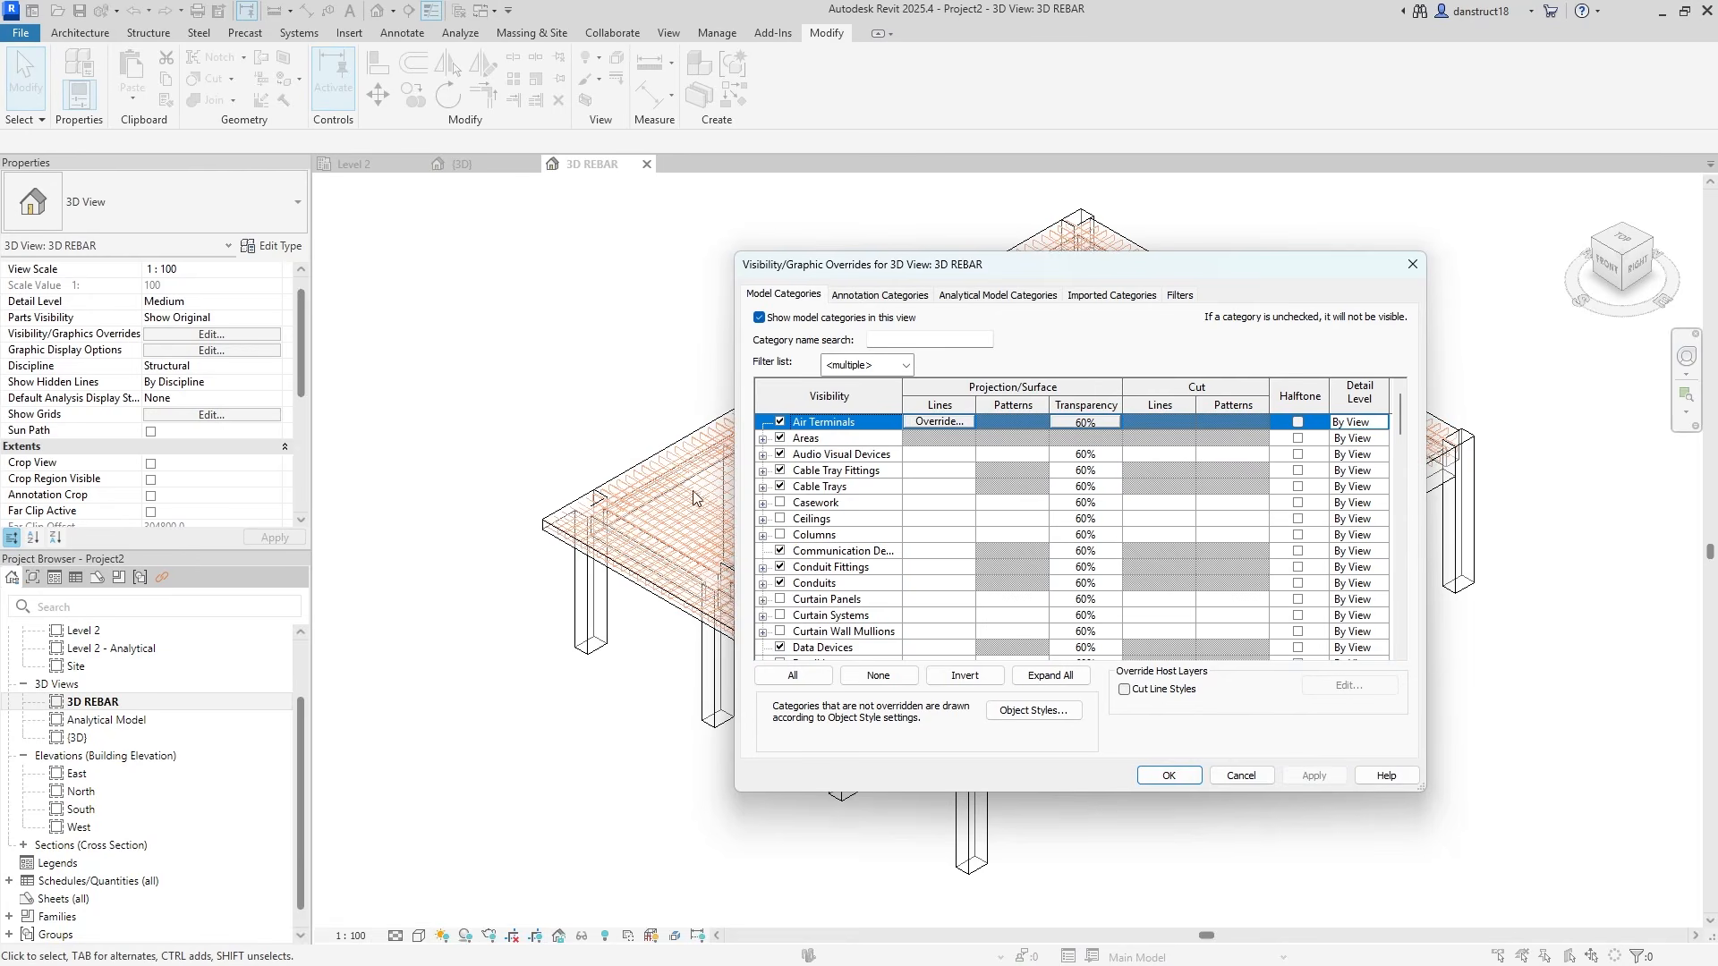
Filter the categories by "reba", clear the Structural Rebar surface transparency override and accept the visibility settings
click(930, 341)
text(reba)
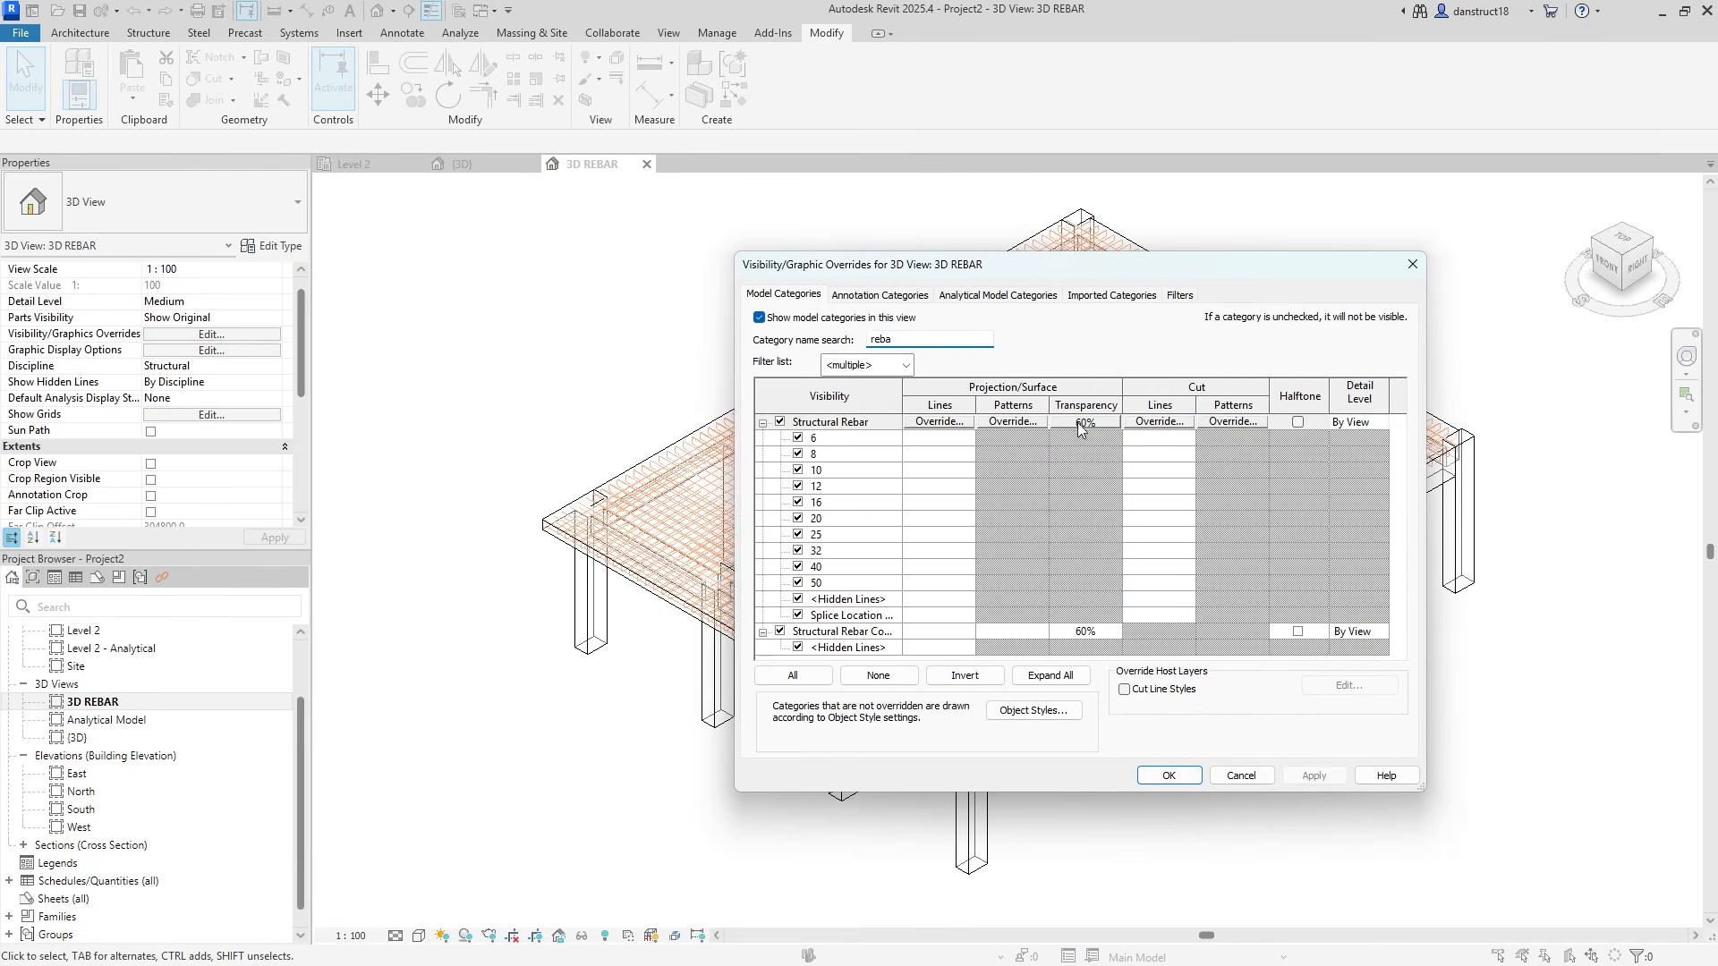
click(1079, 427)
click(996, 552)
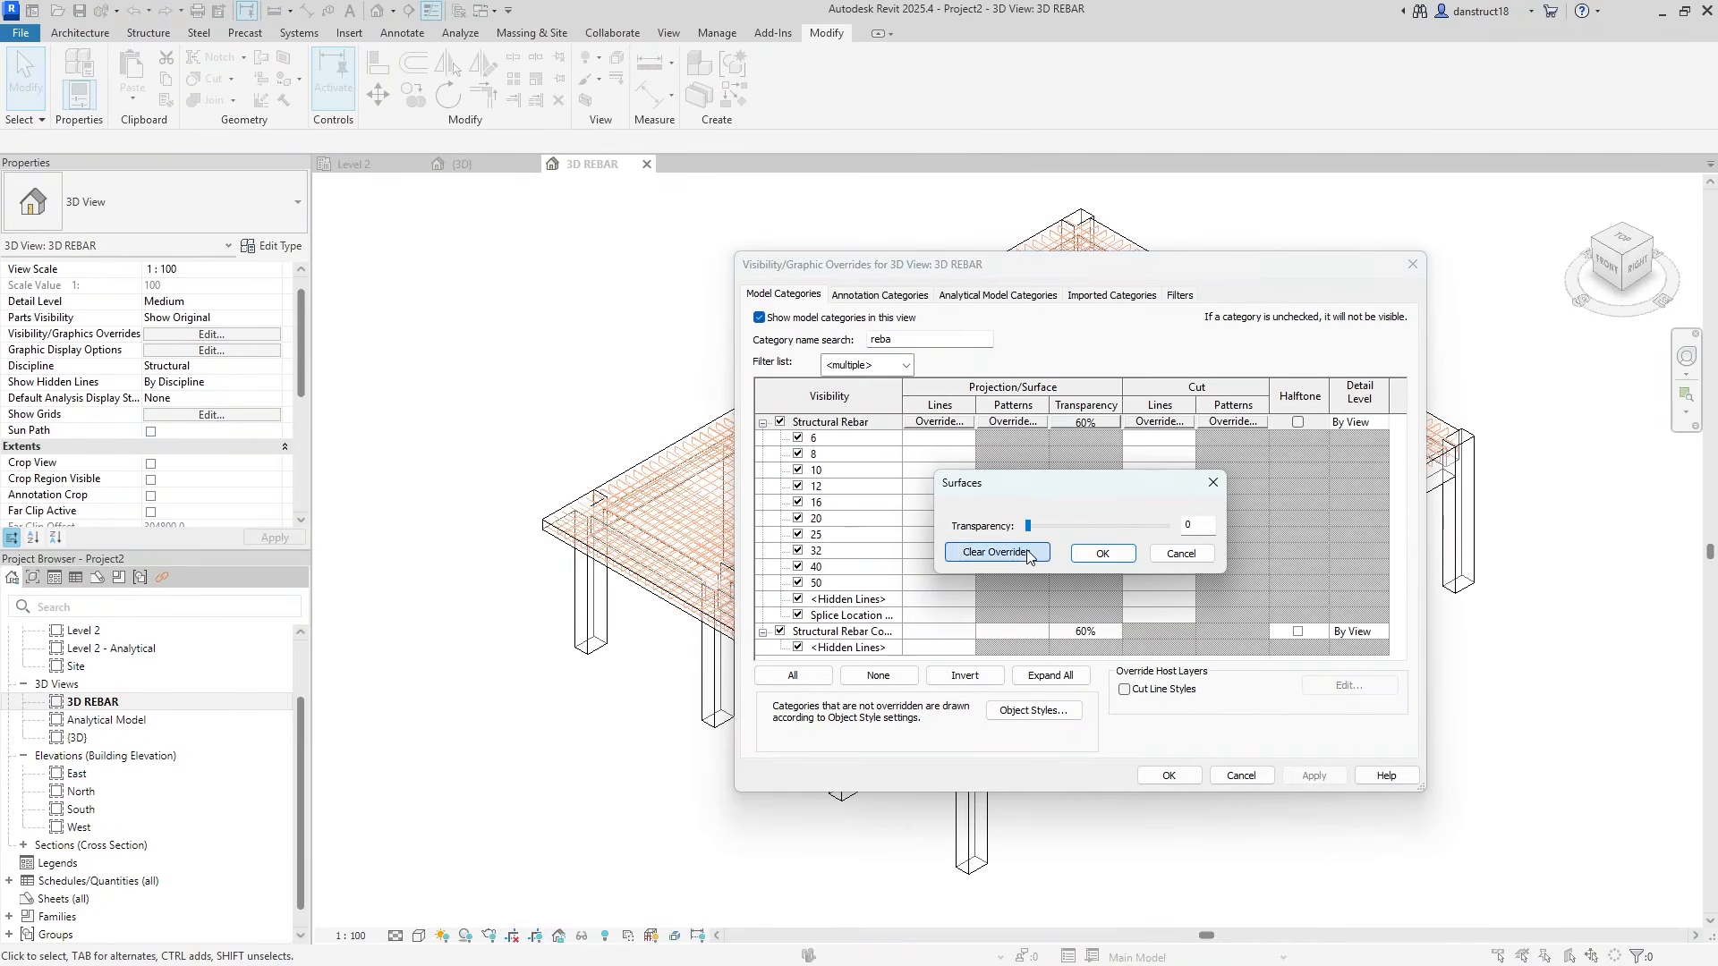
click(1101, 554)
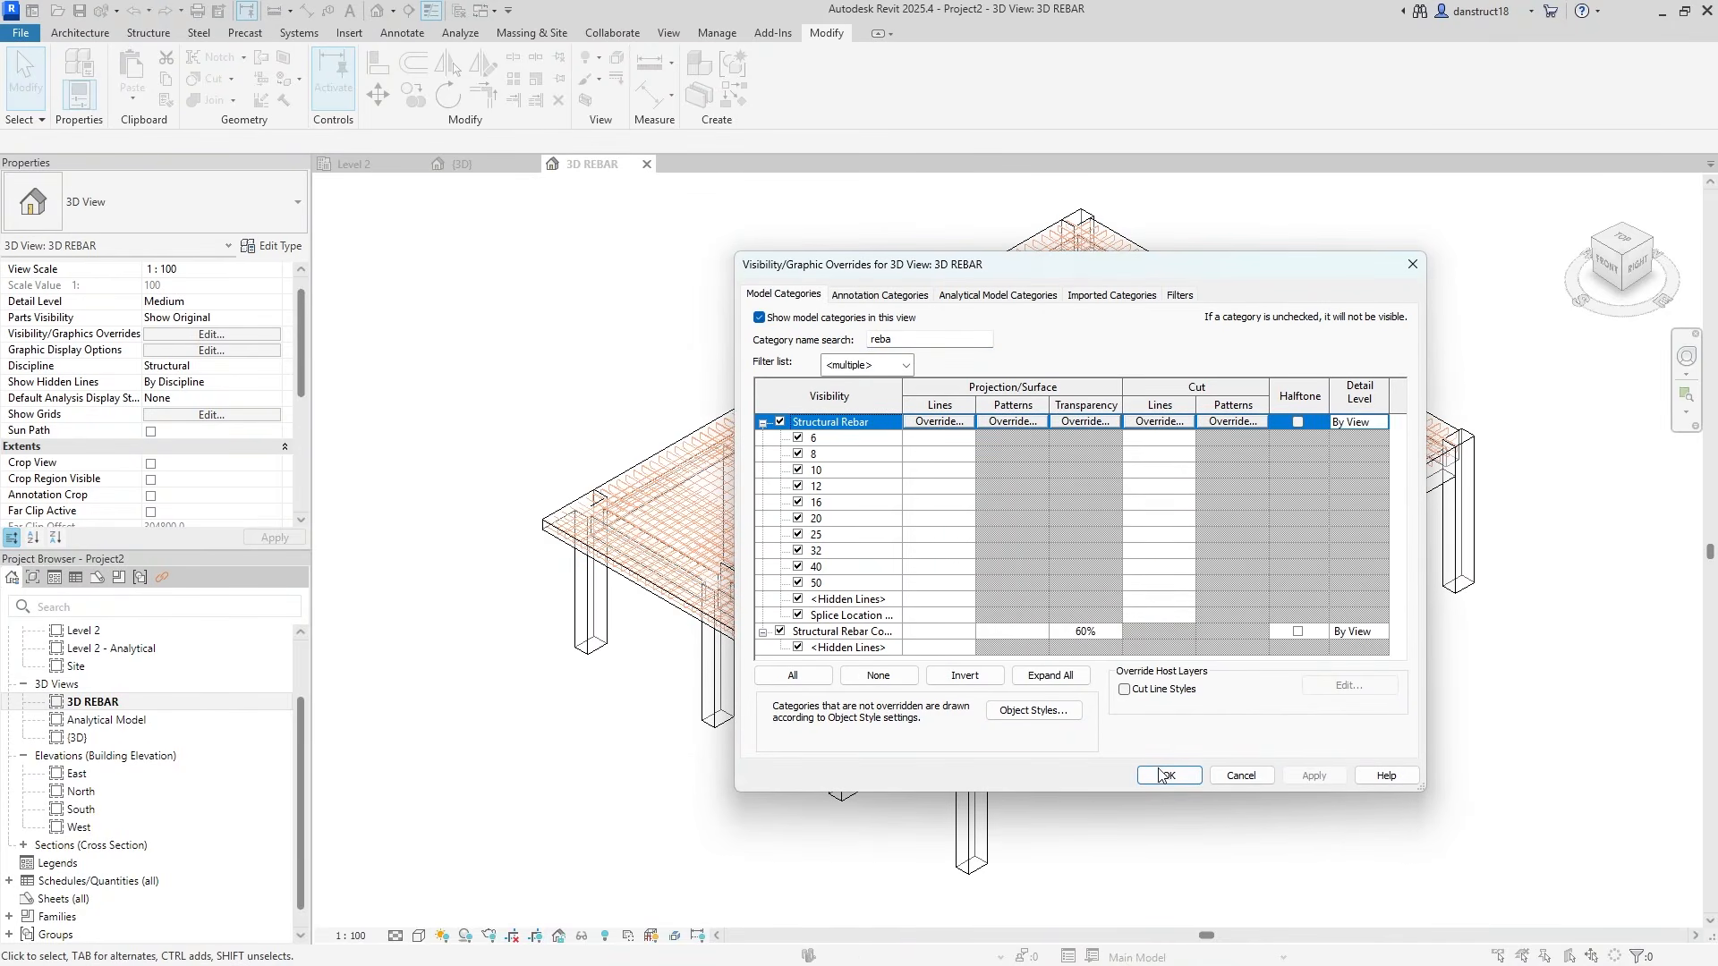
click(1163, 775)
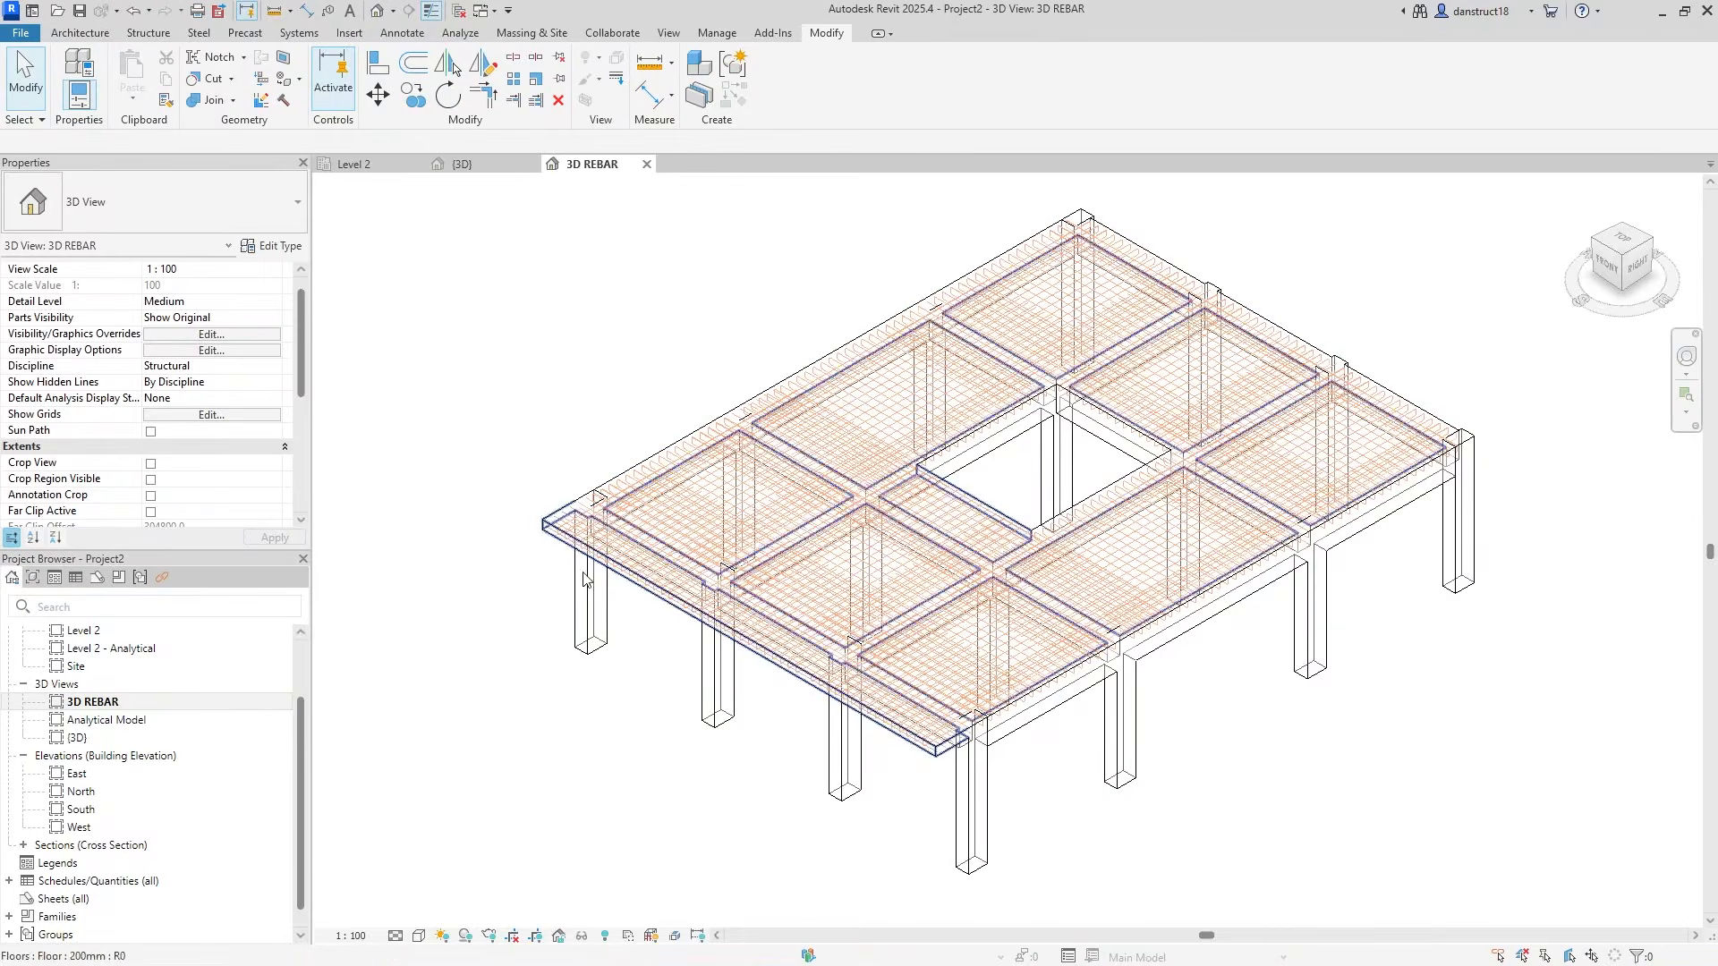
Set the 3D REBAR view's detail level to Fine and inspect the slab reinforcement around the edges and shaft opening
click(394, 936)
click(412, 914)
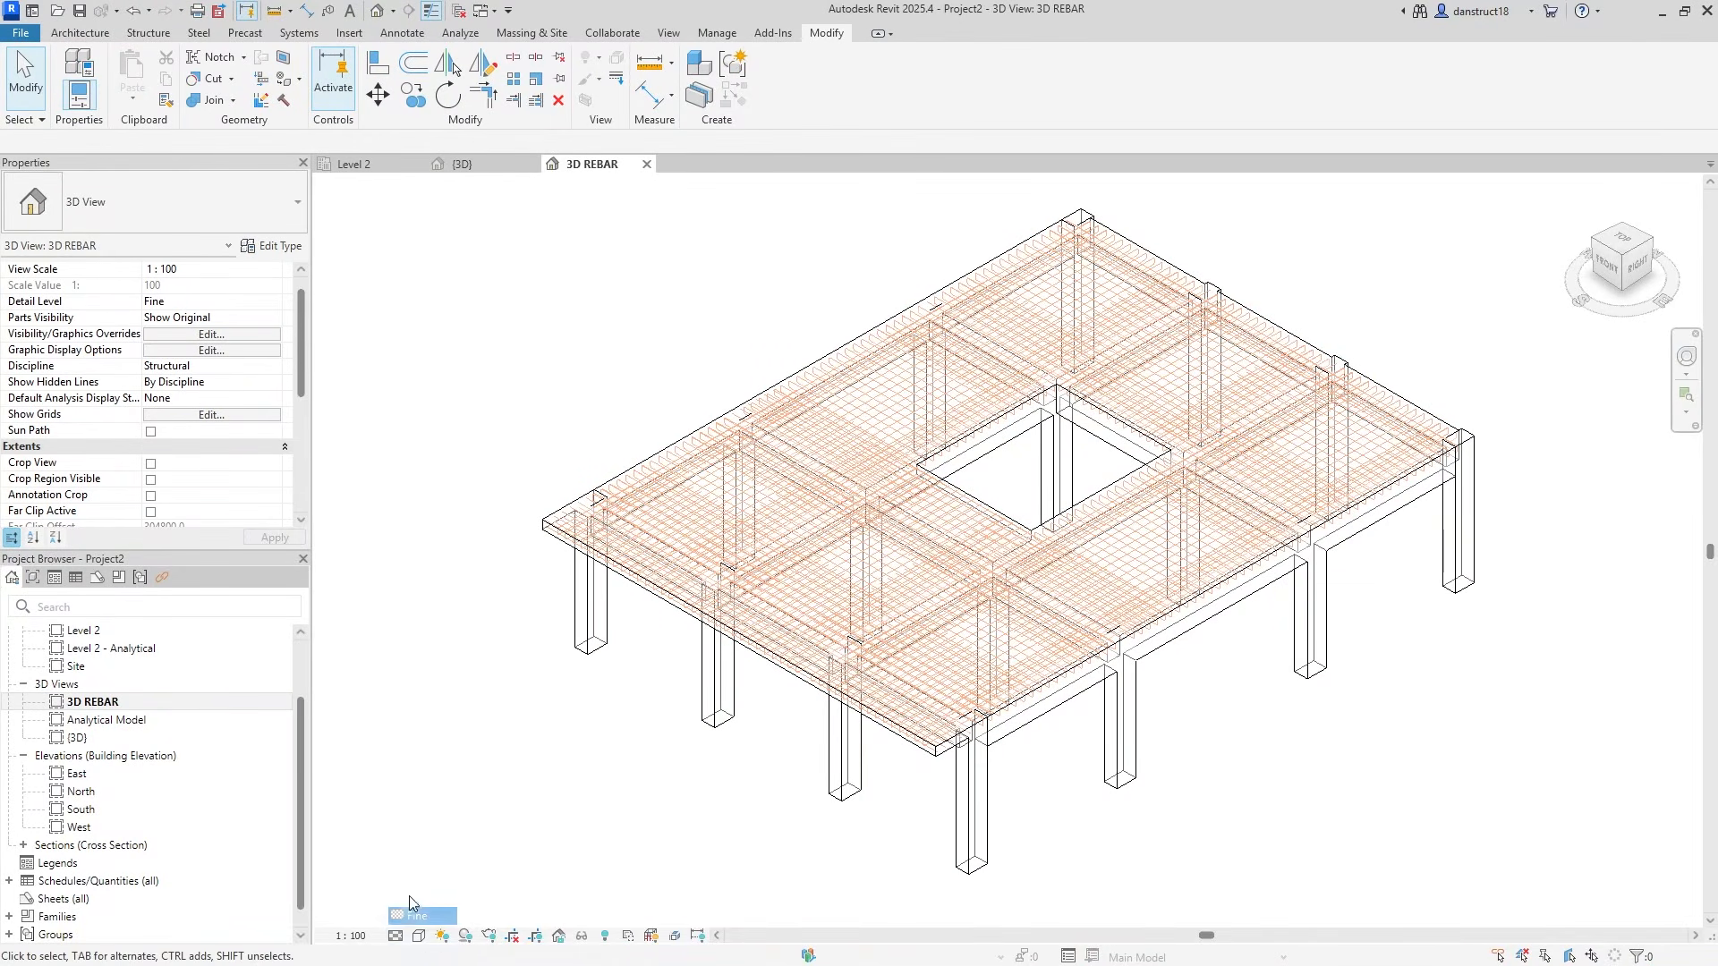
scroll(590, 501, up, 8)
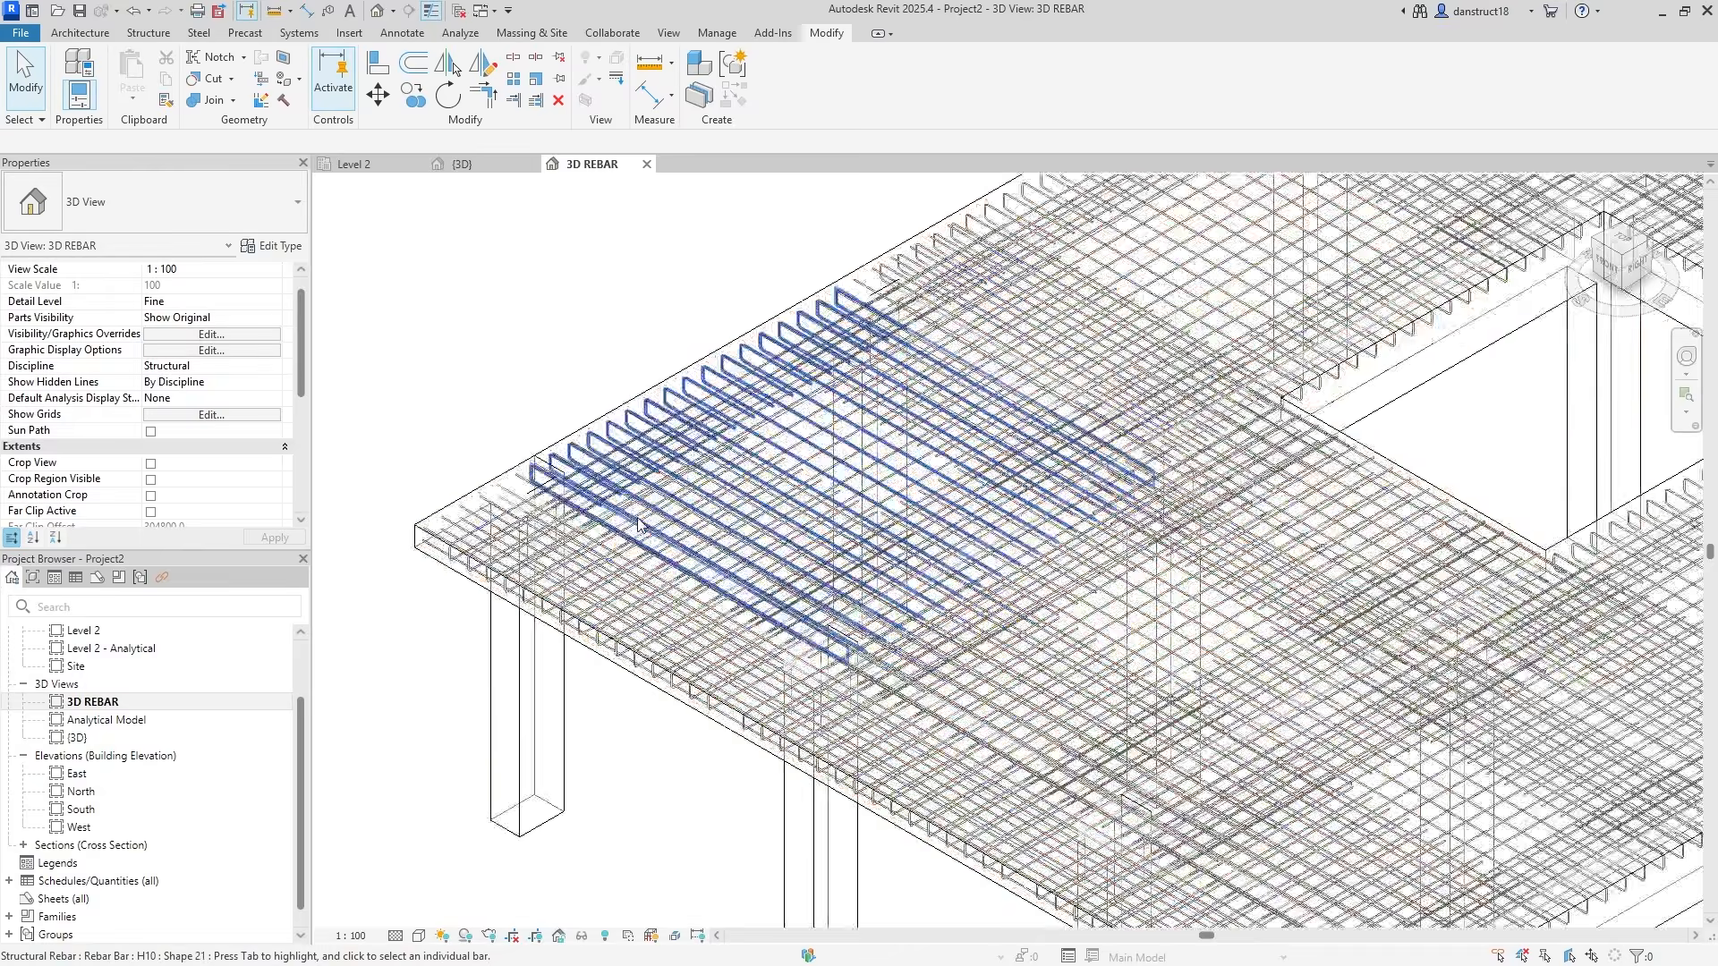
scroll(473, 244, down, 8)
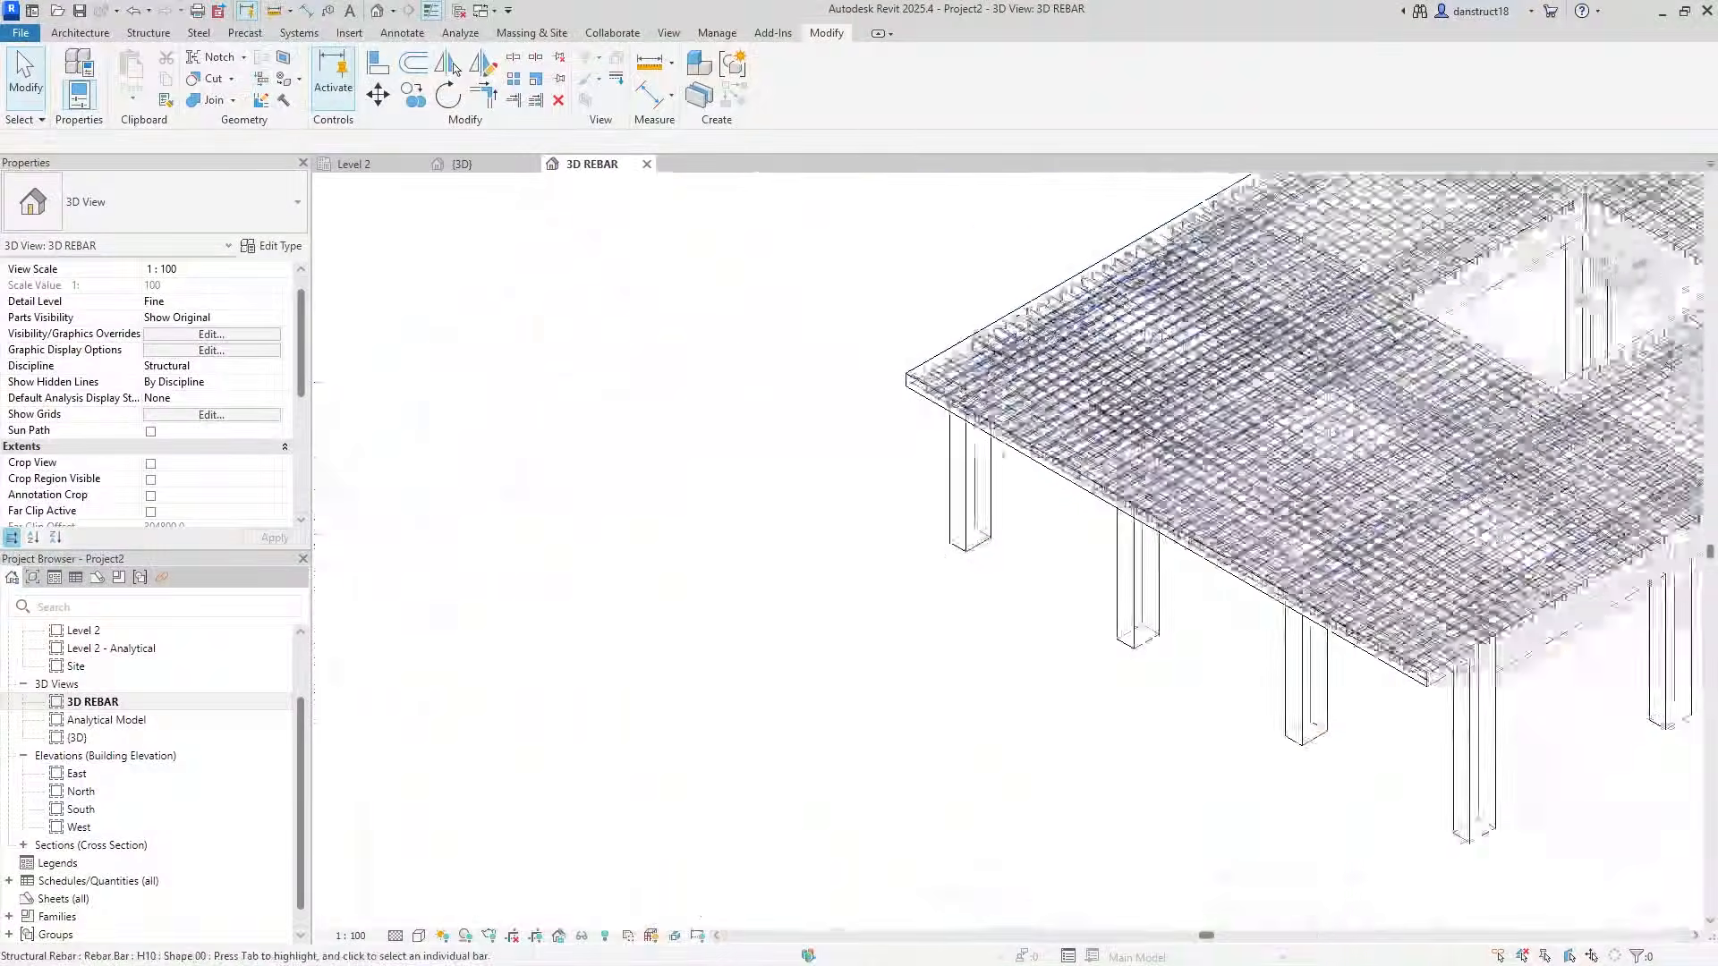
scroll(1277, 410, up, 3)
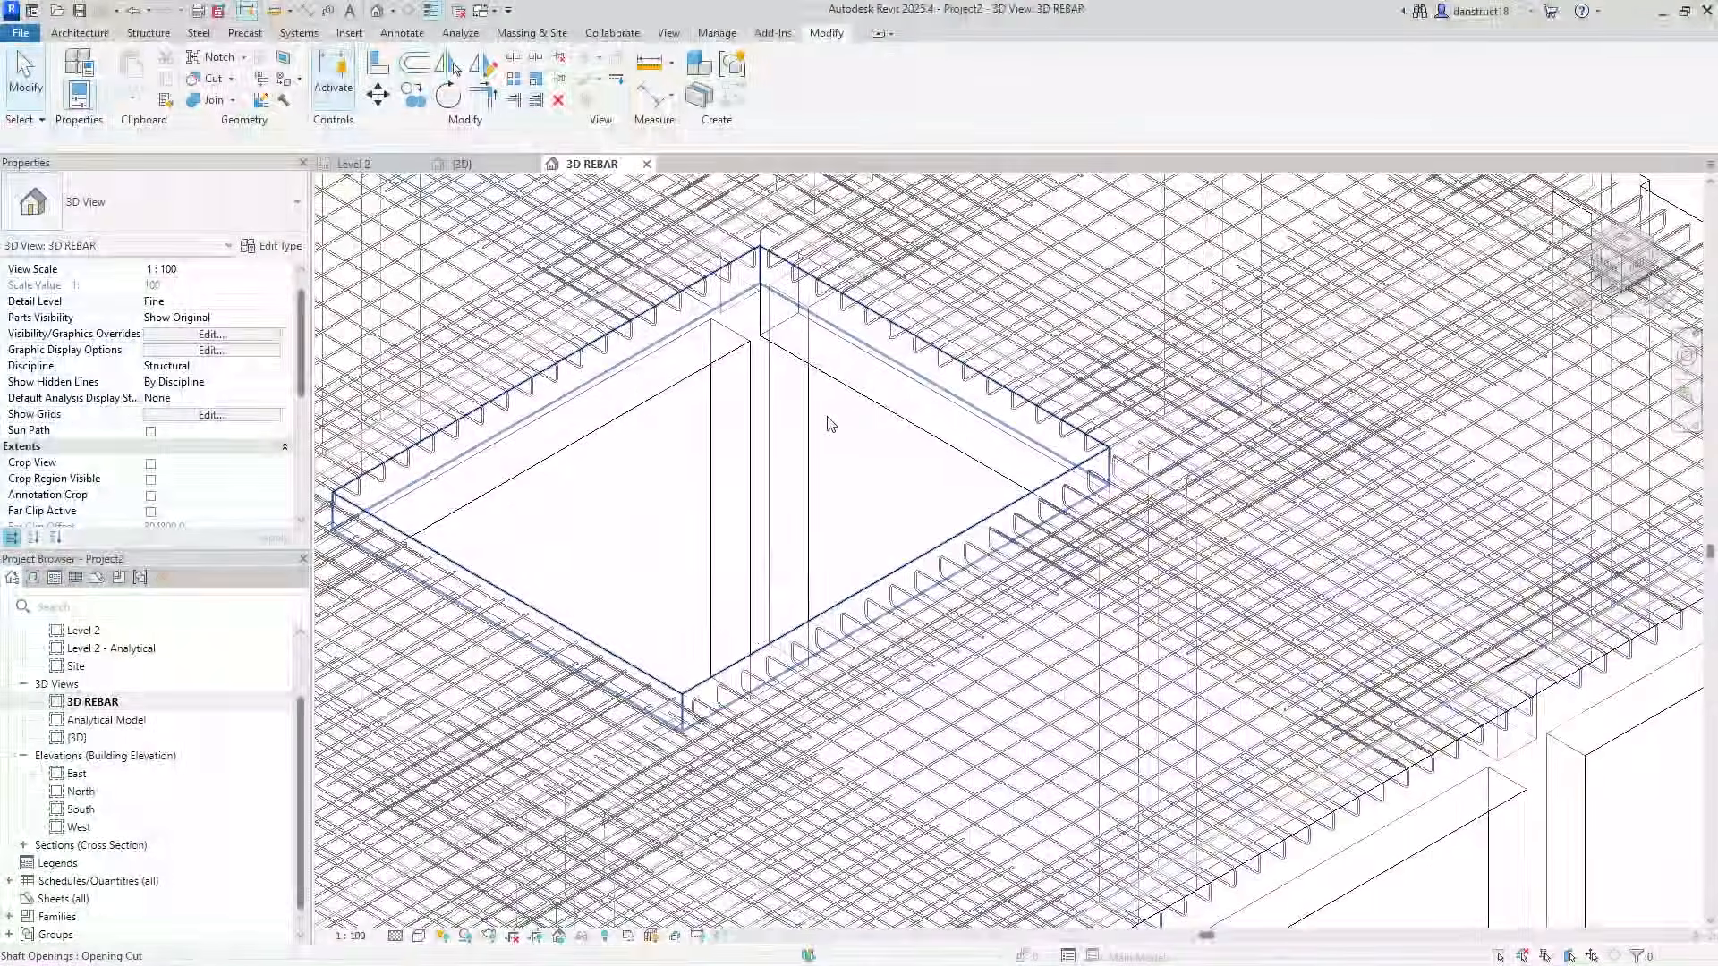
scroll(855, 422, down, 5)
scroll(532, 492, up, 5)
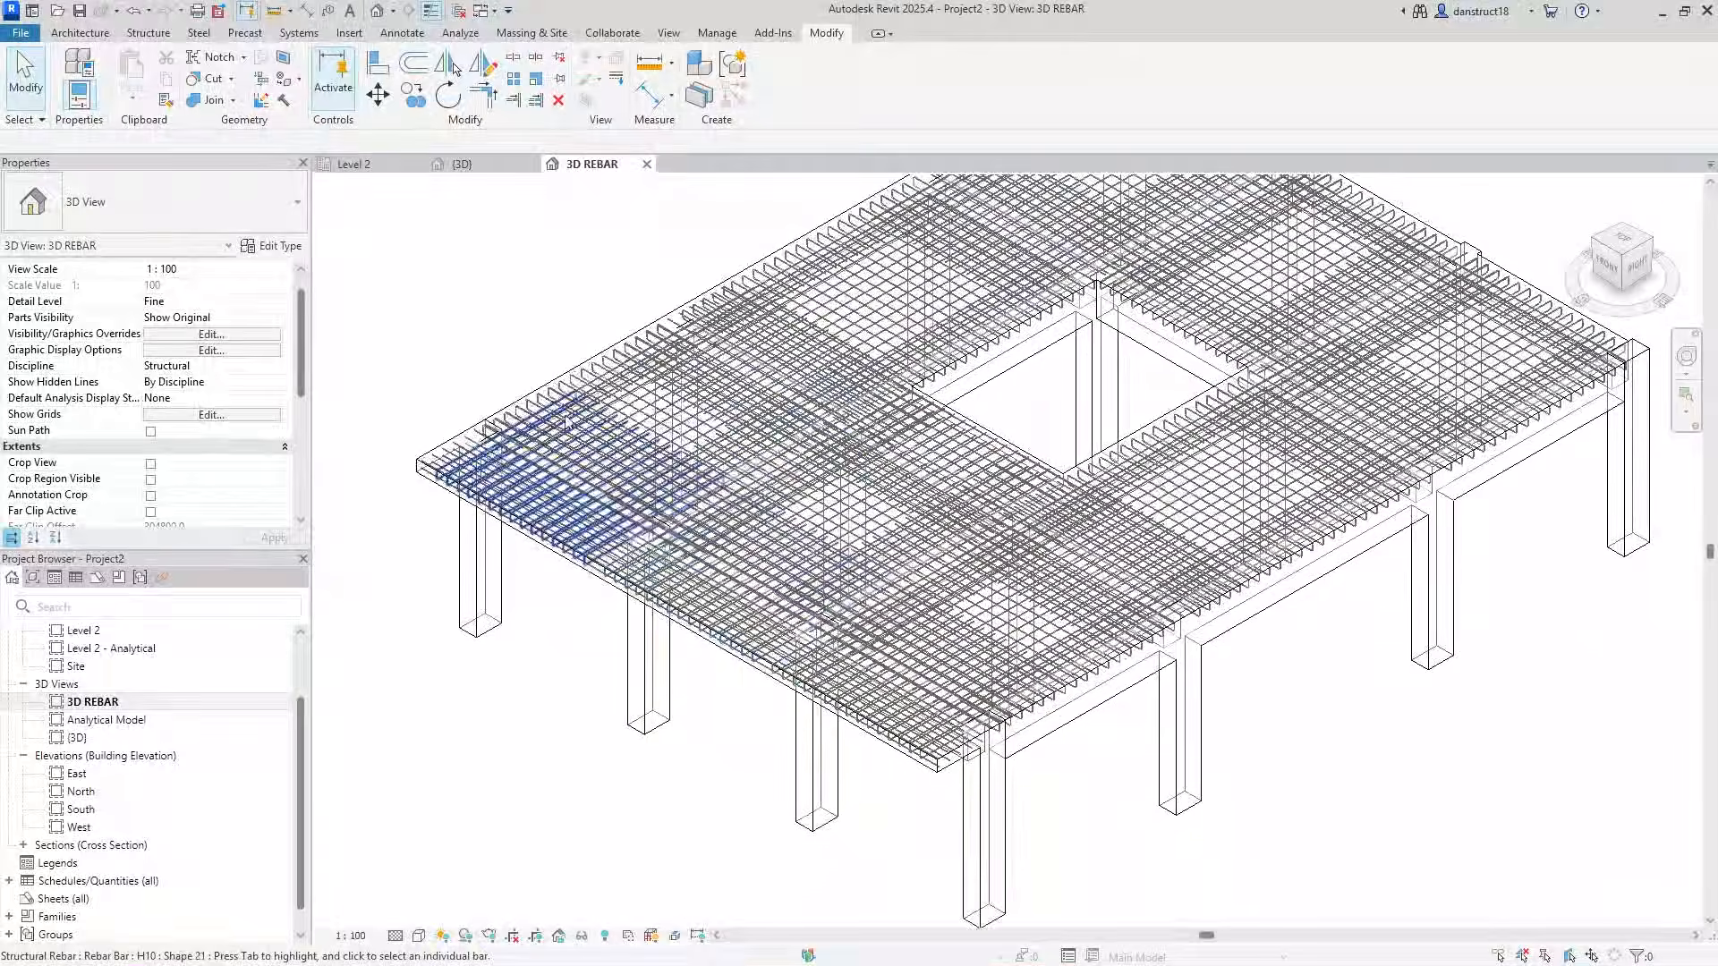
scroll(523, 510, down, 2)
scroll(1544, 673, up, 1)
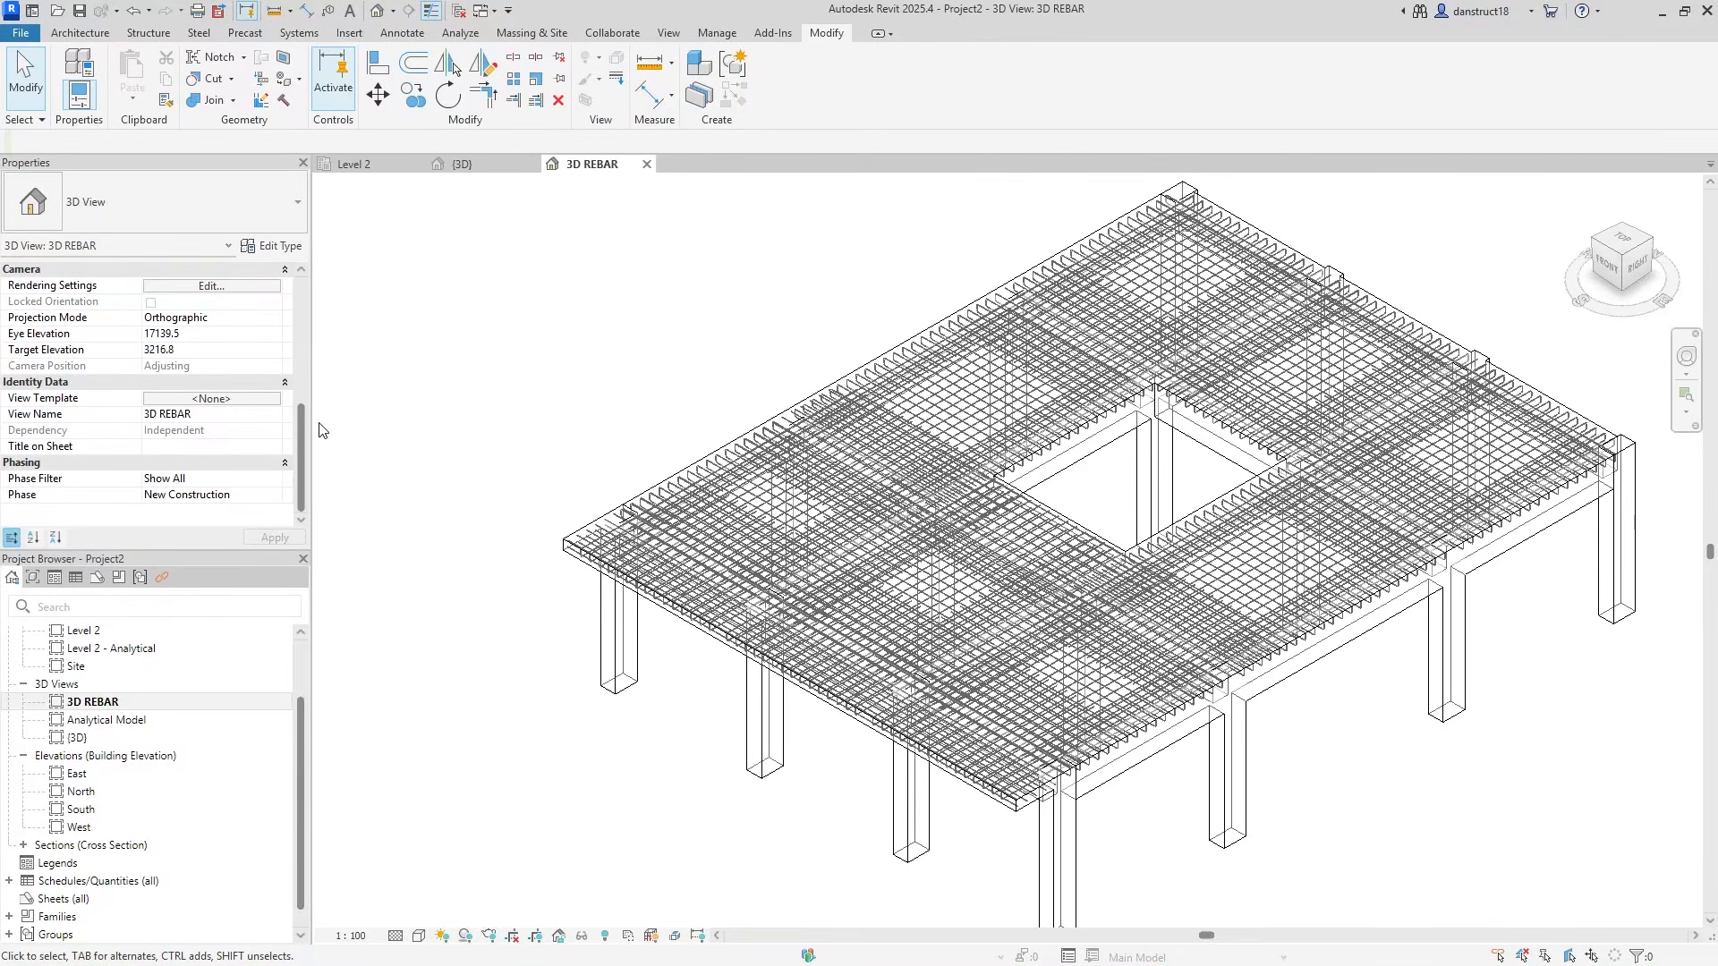
In the 3D REBAR view's Visibility/Graphic Overrides, create a new rule-based filter named T1 with defined rules
drag(304, 439, 305, 323)
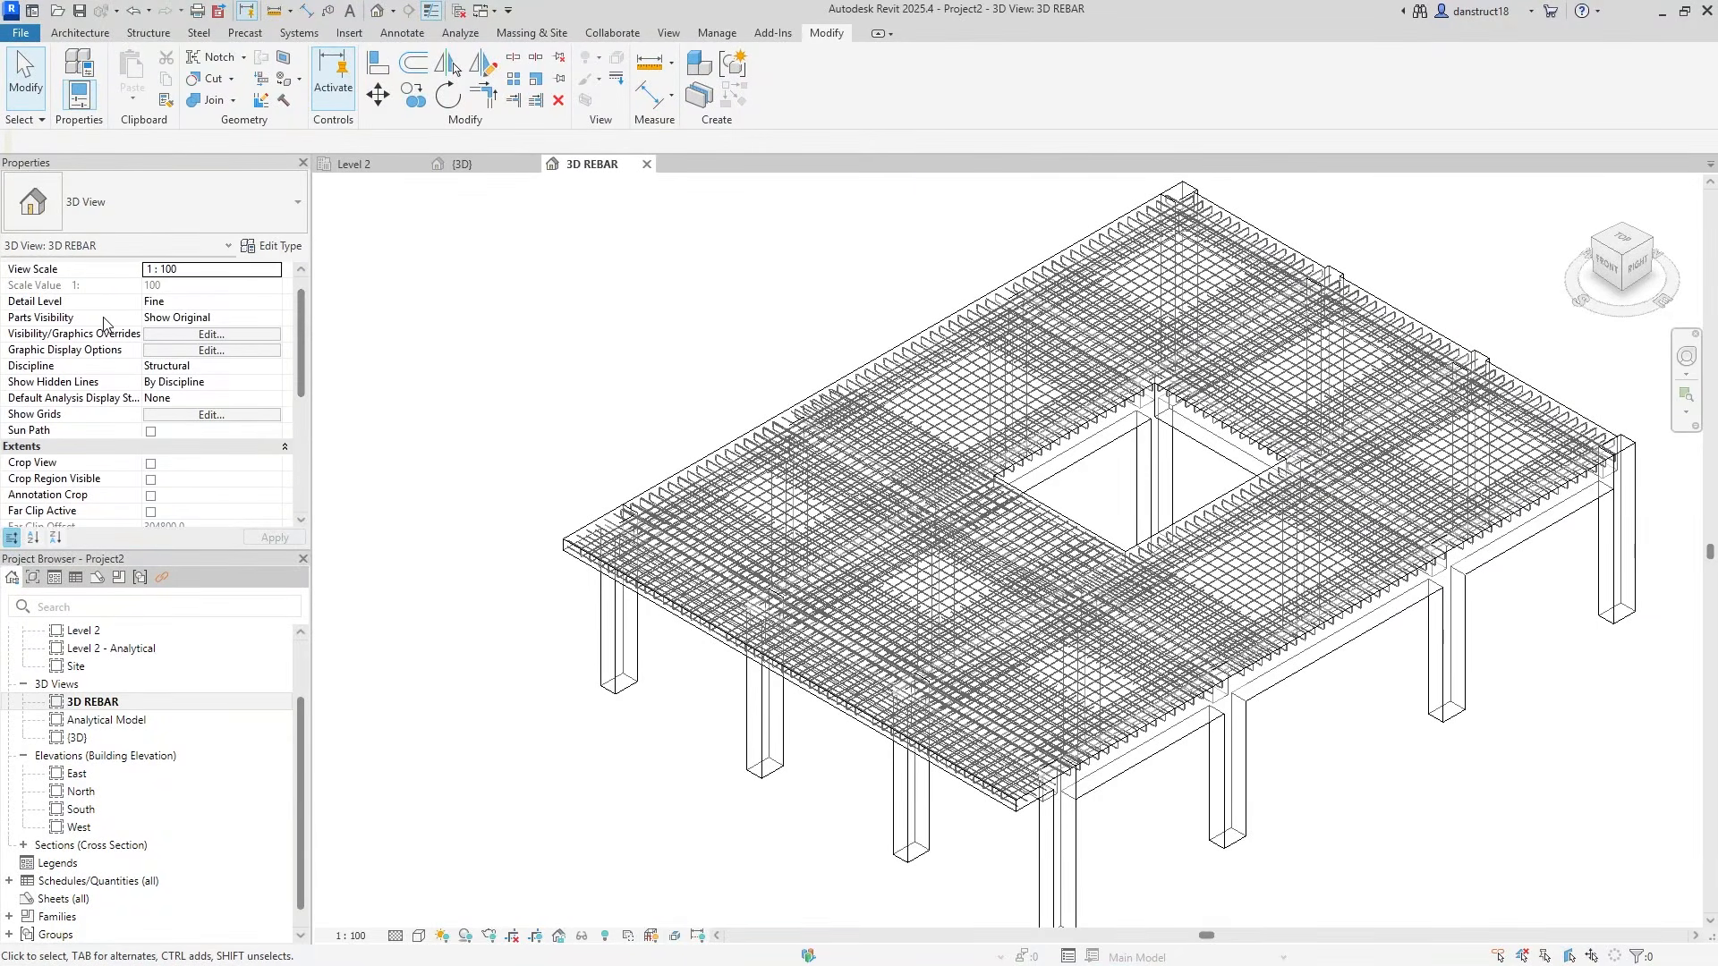
click(224, 339)
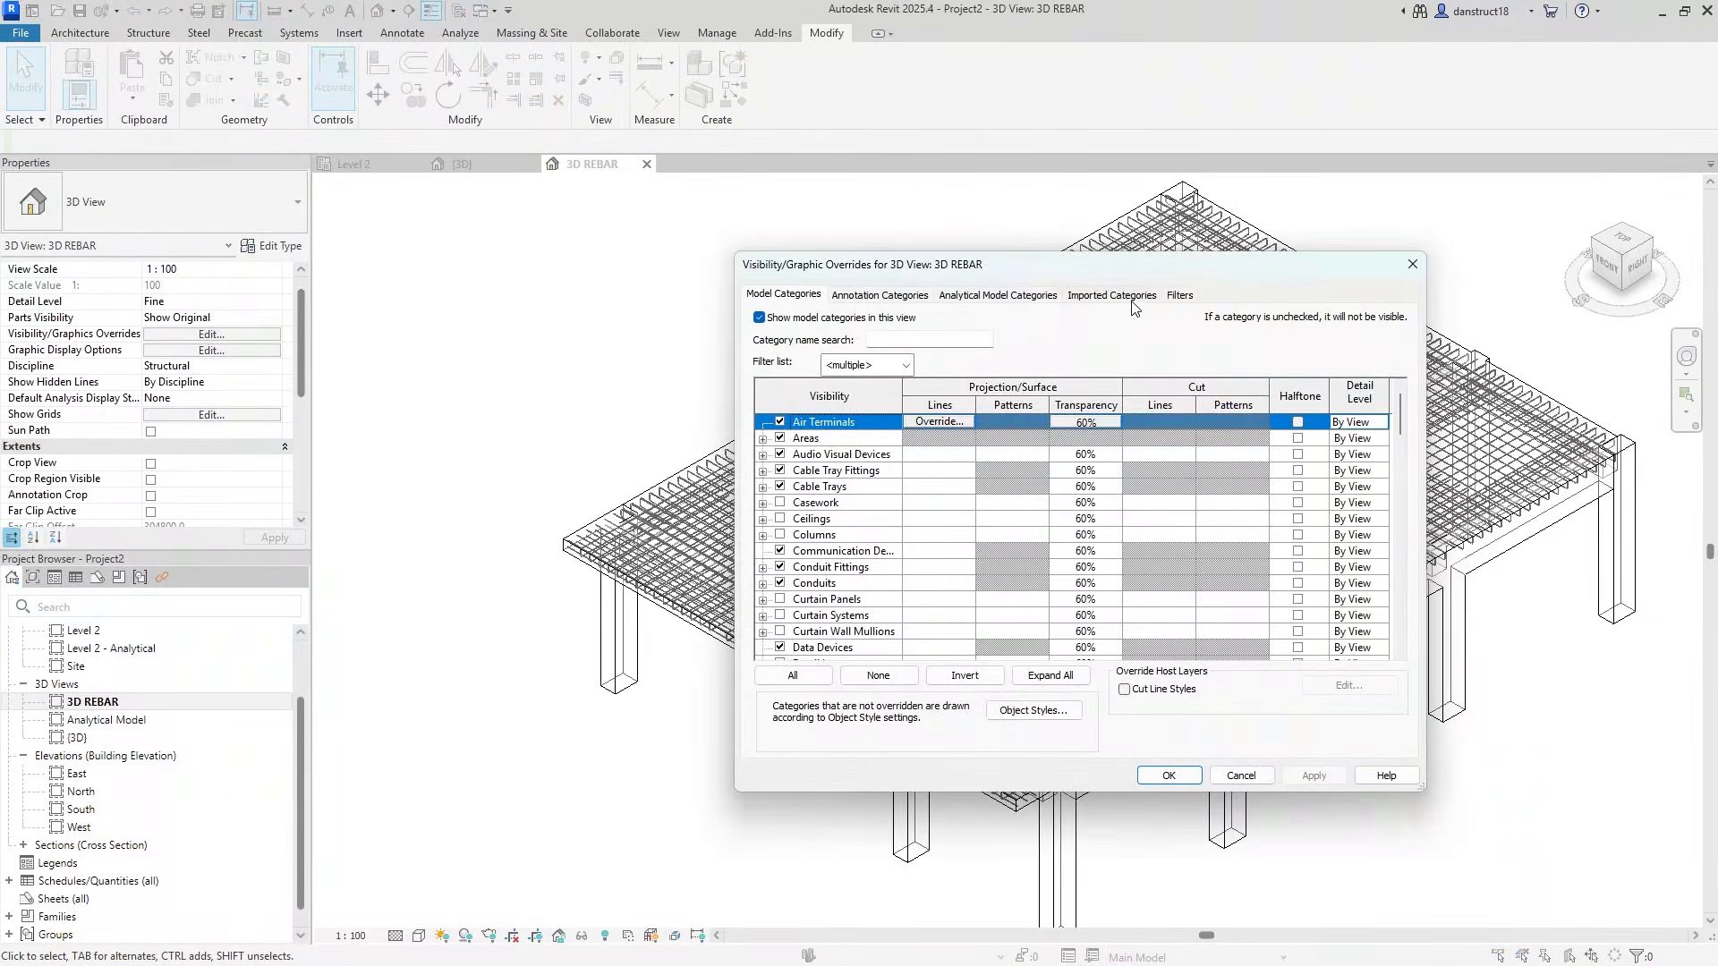
click(1181, 297)
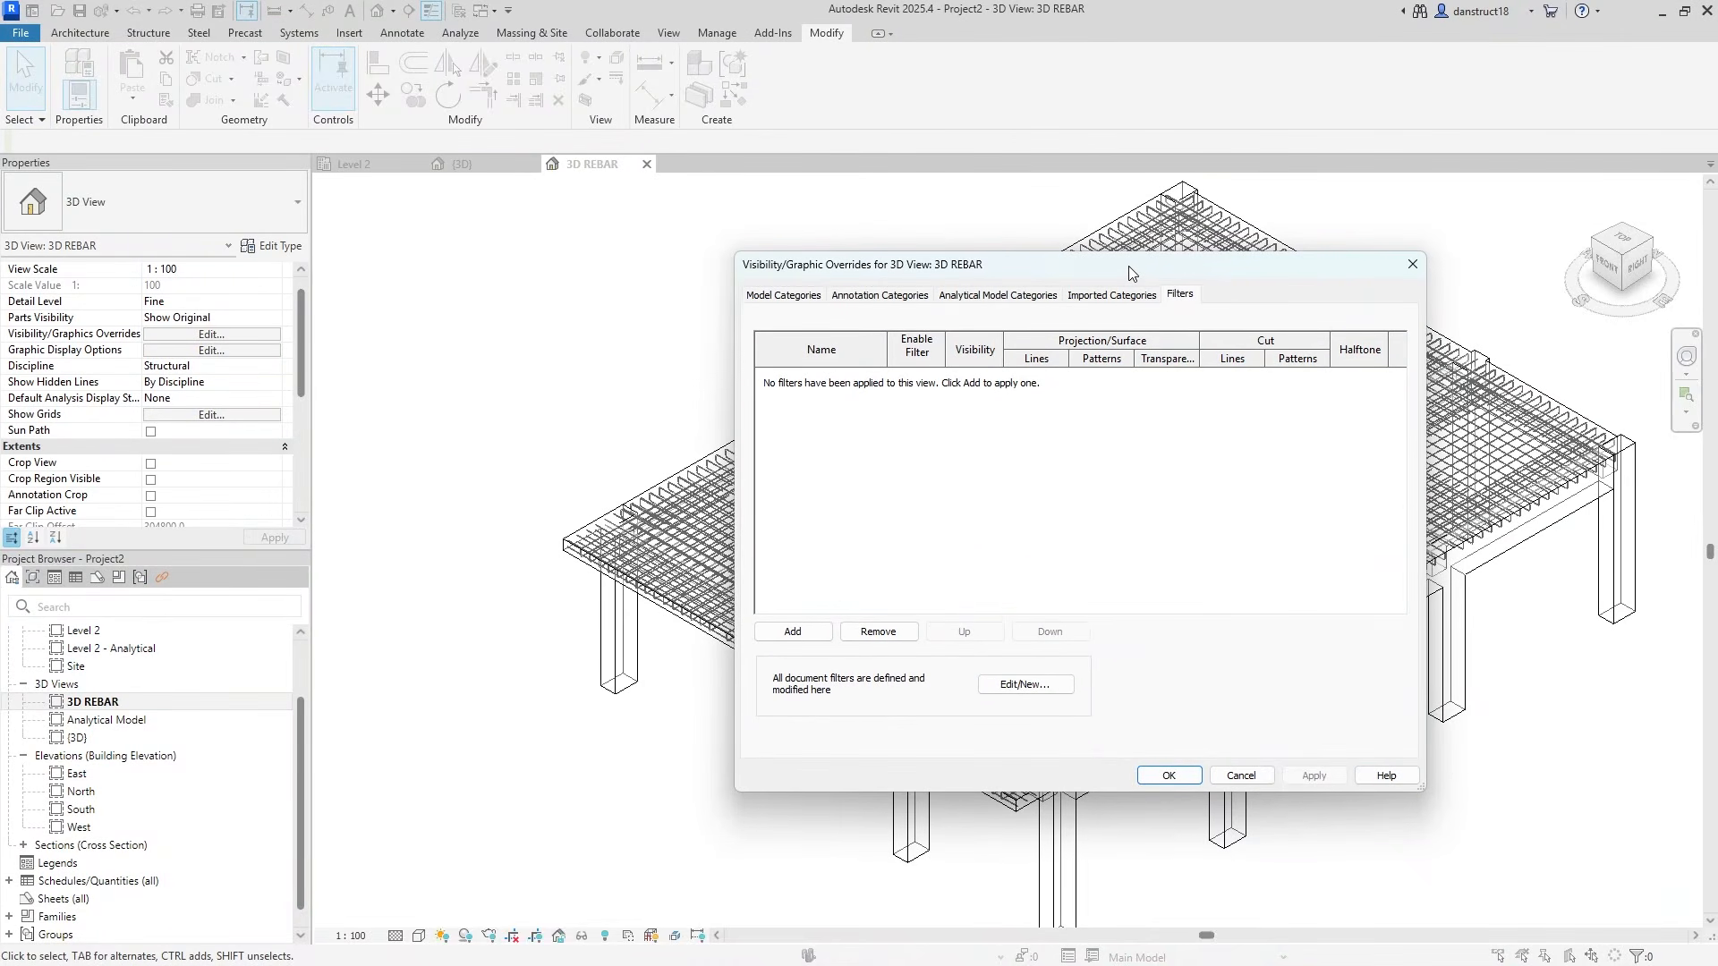
click(776, 635)
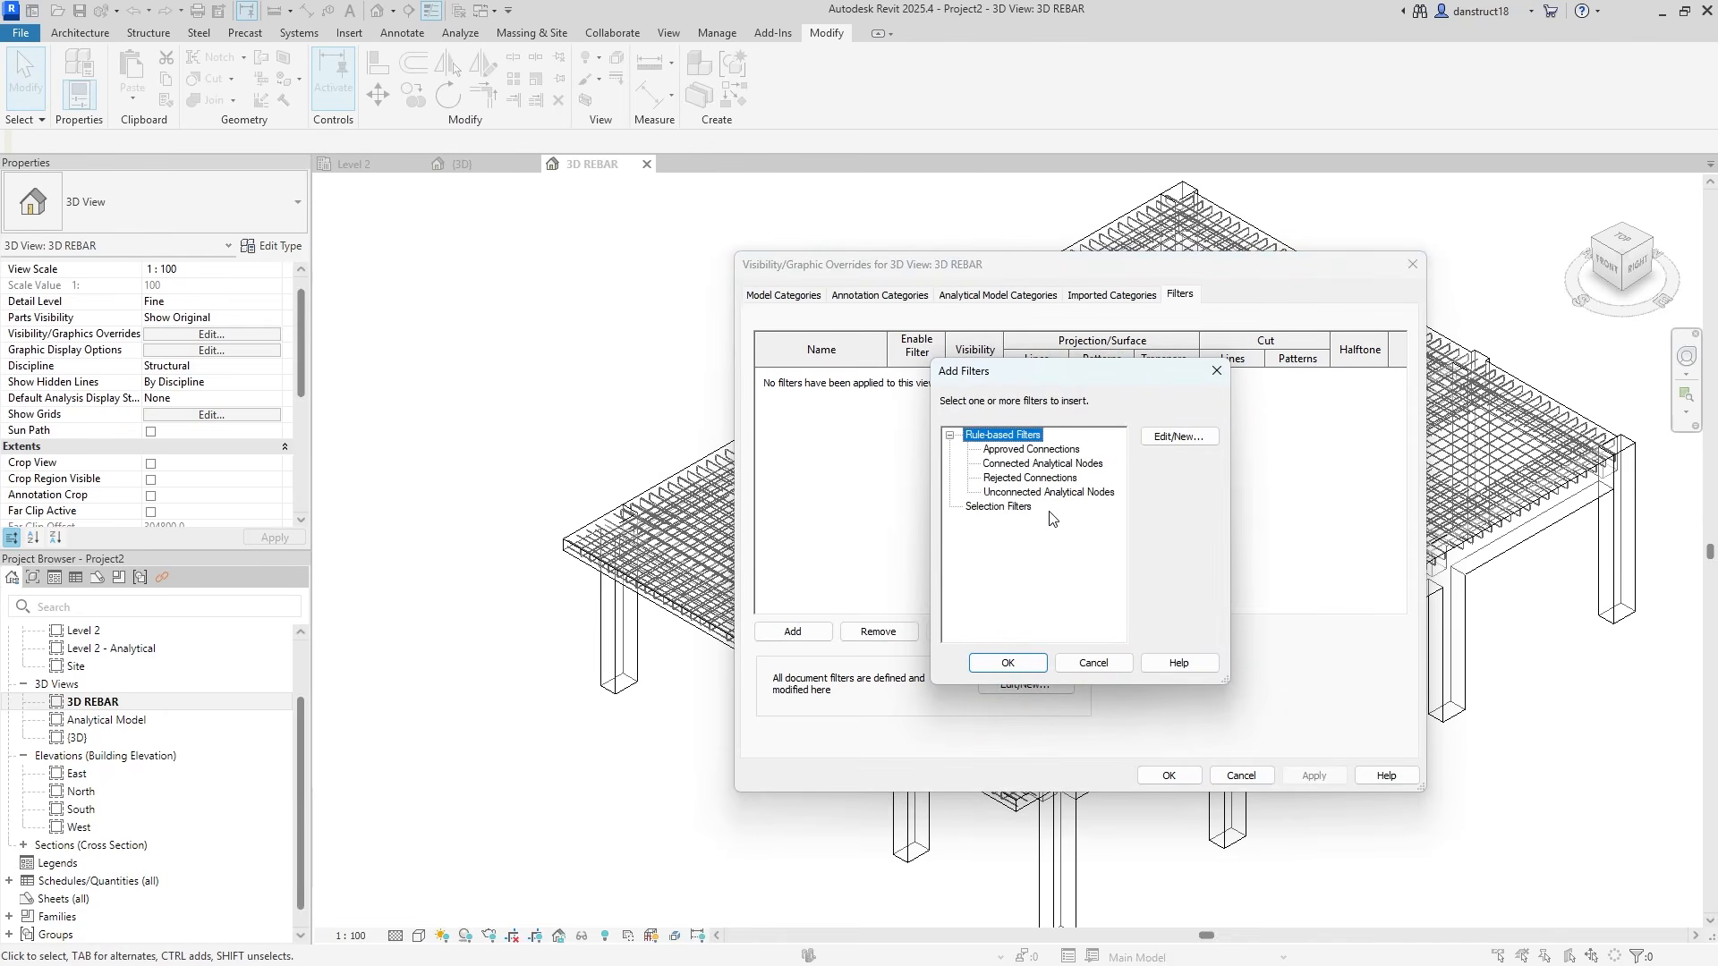
click(1179, 436)
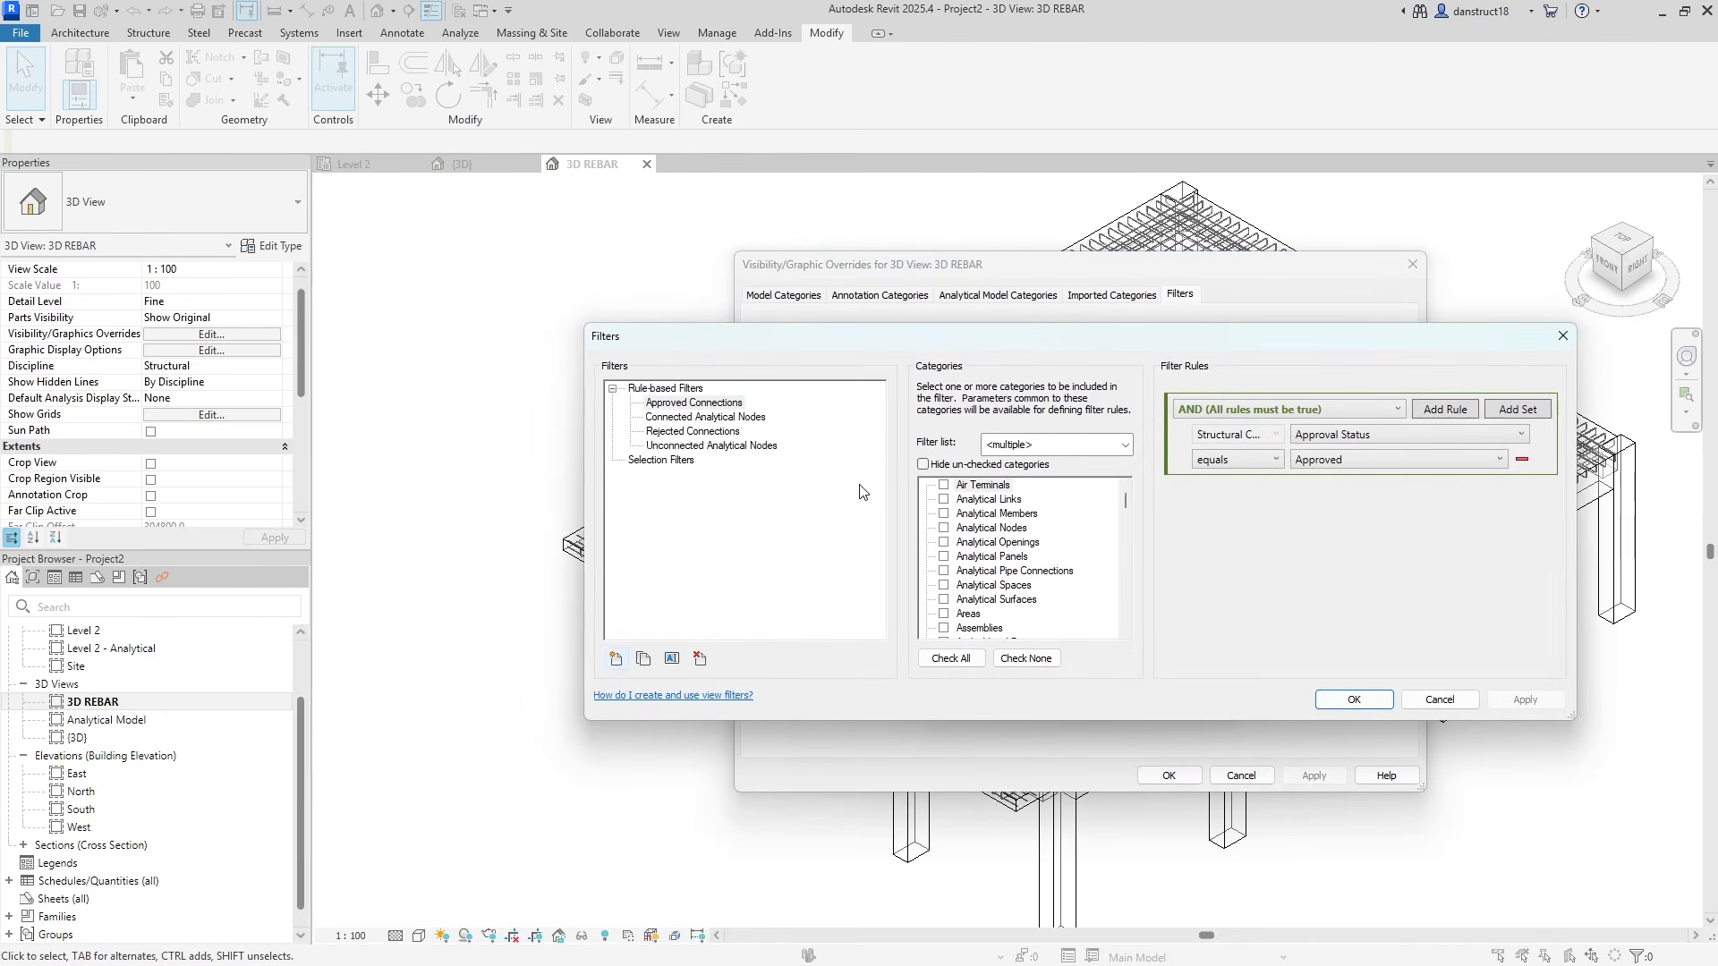
click(615, 659)
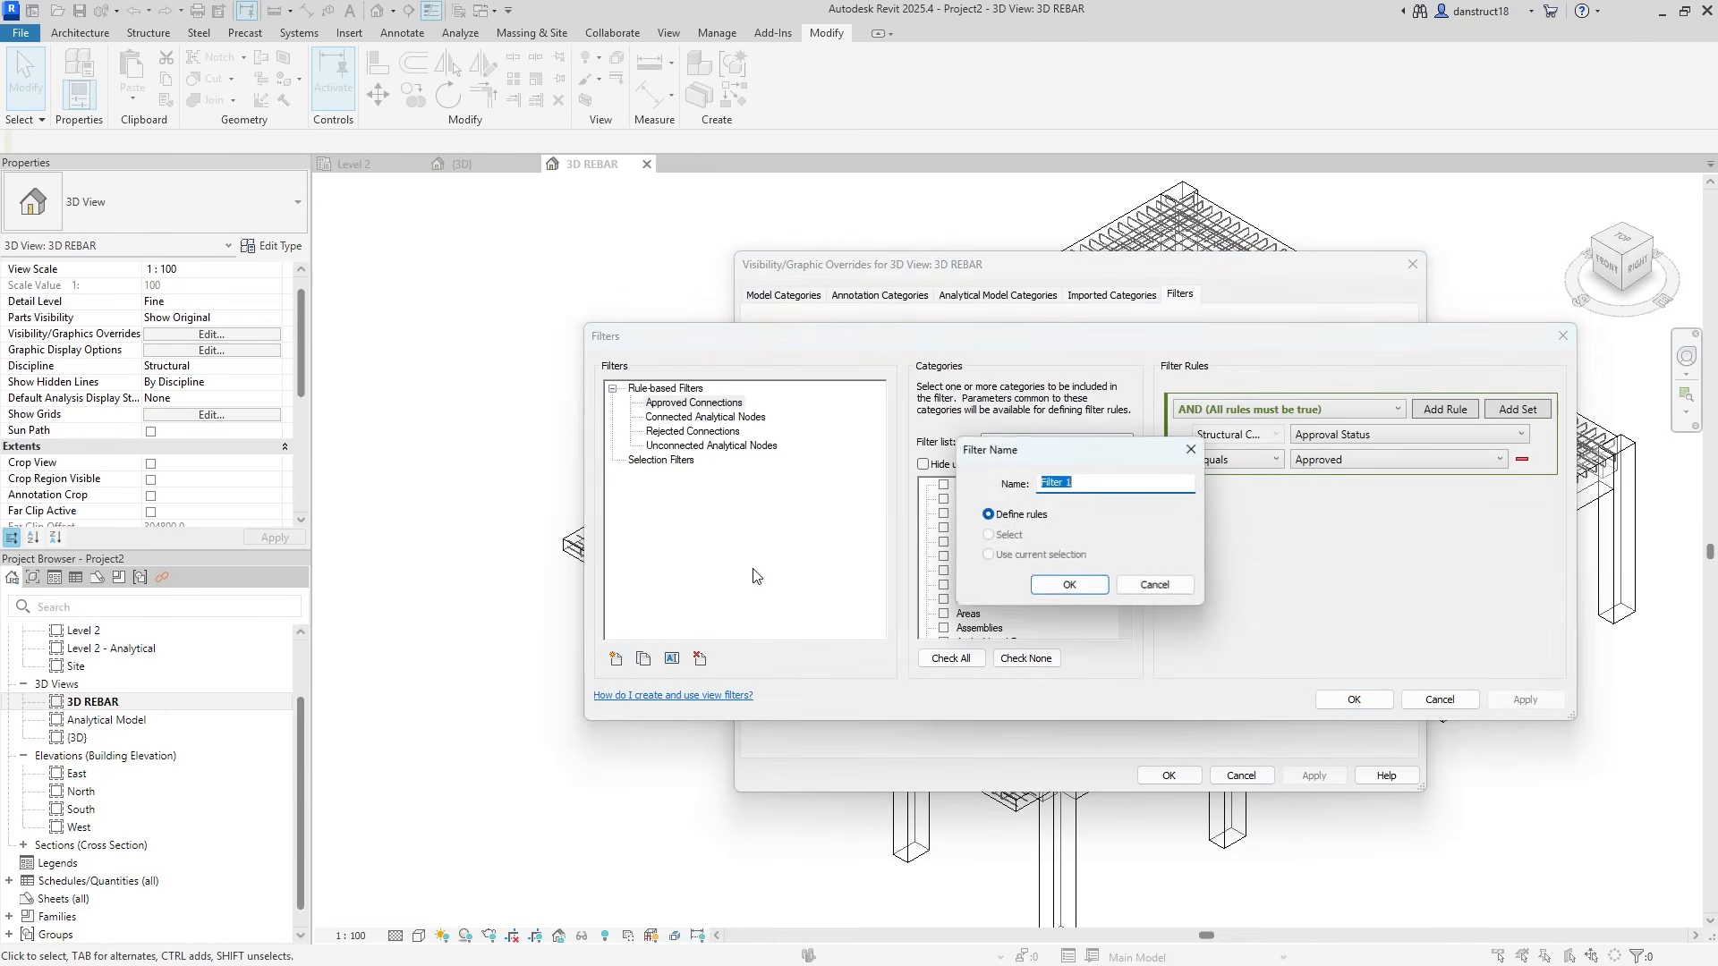
text(T1)
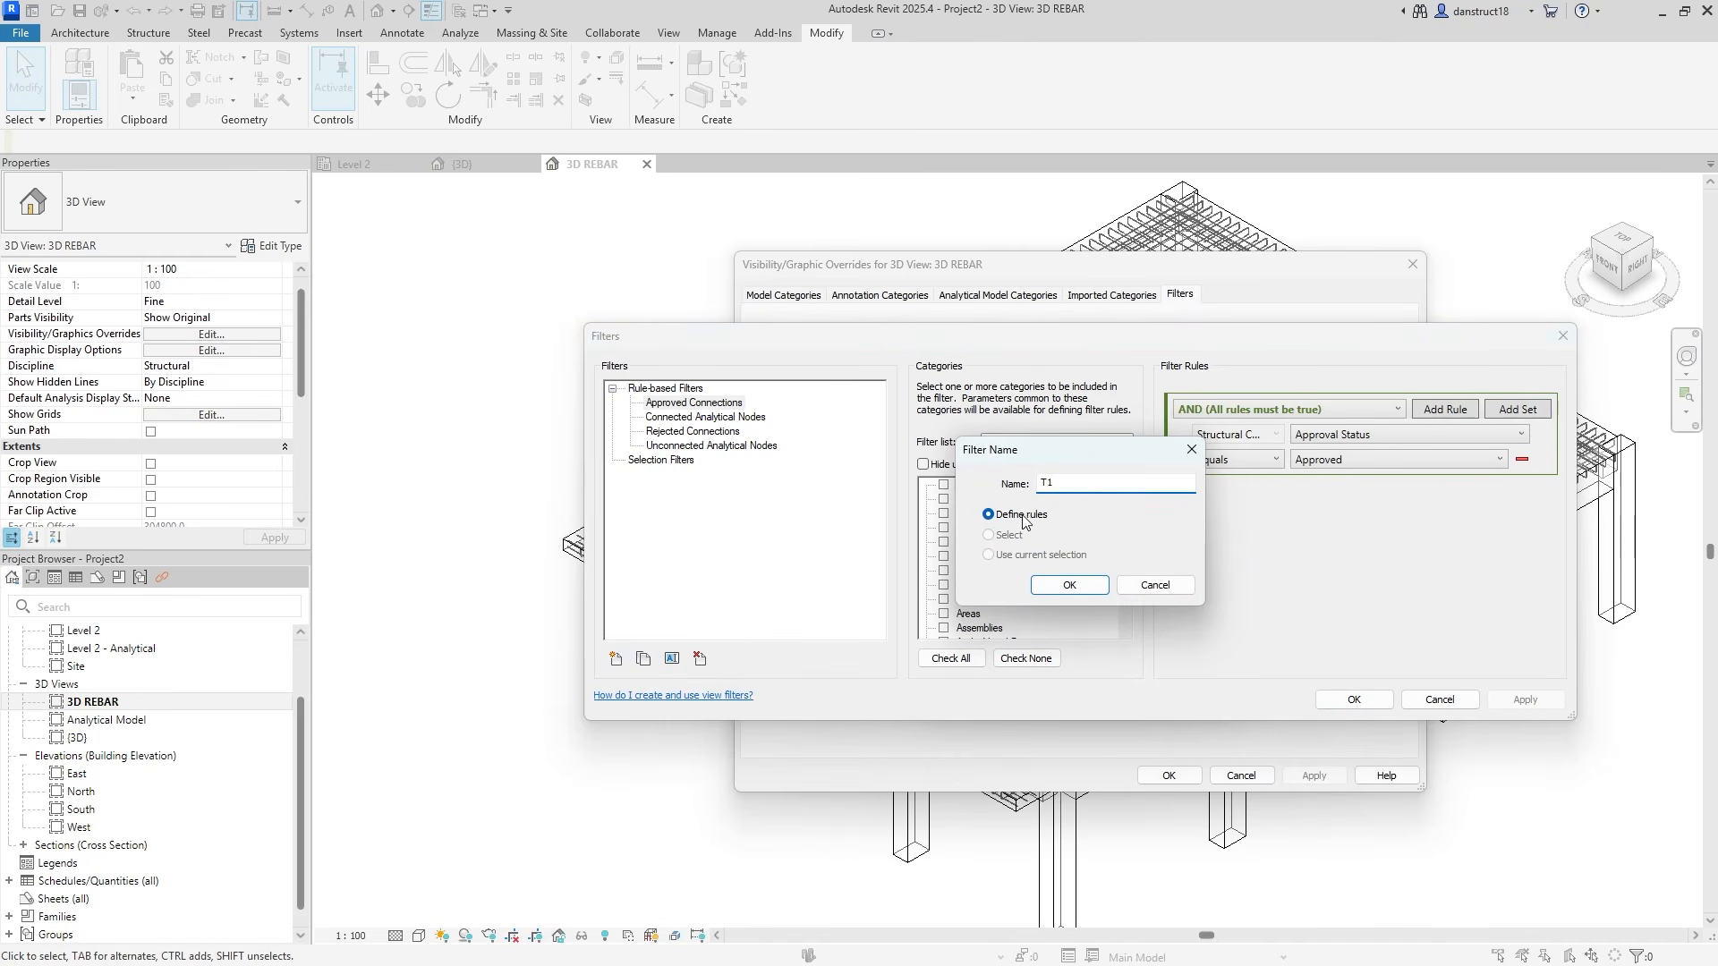
click(1069, 584)
Restrict the T1 filter to the Structural Rebar category and base its rule on the Rebar Layer parameter
drag(1122, 501, 1125, 587)
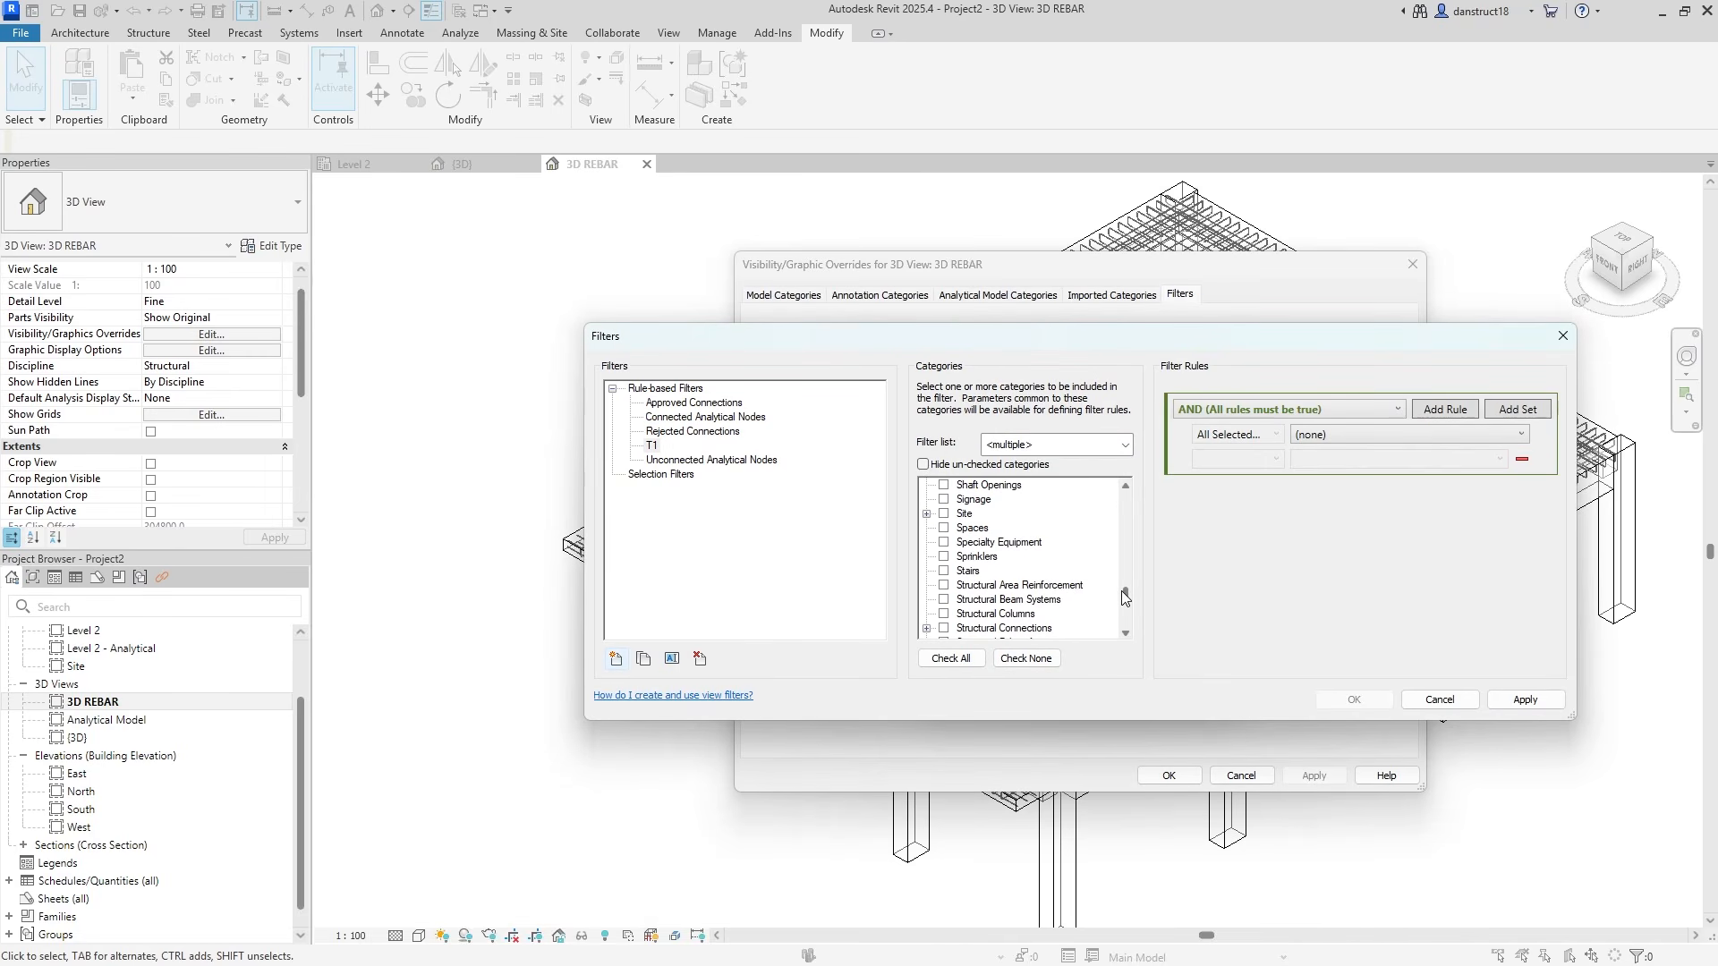
scroll(1044, 595, down, 2)
scroll(1044, 595, down, 2)
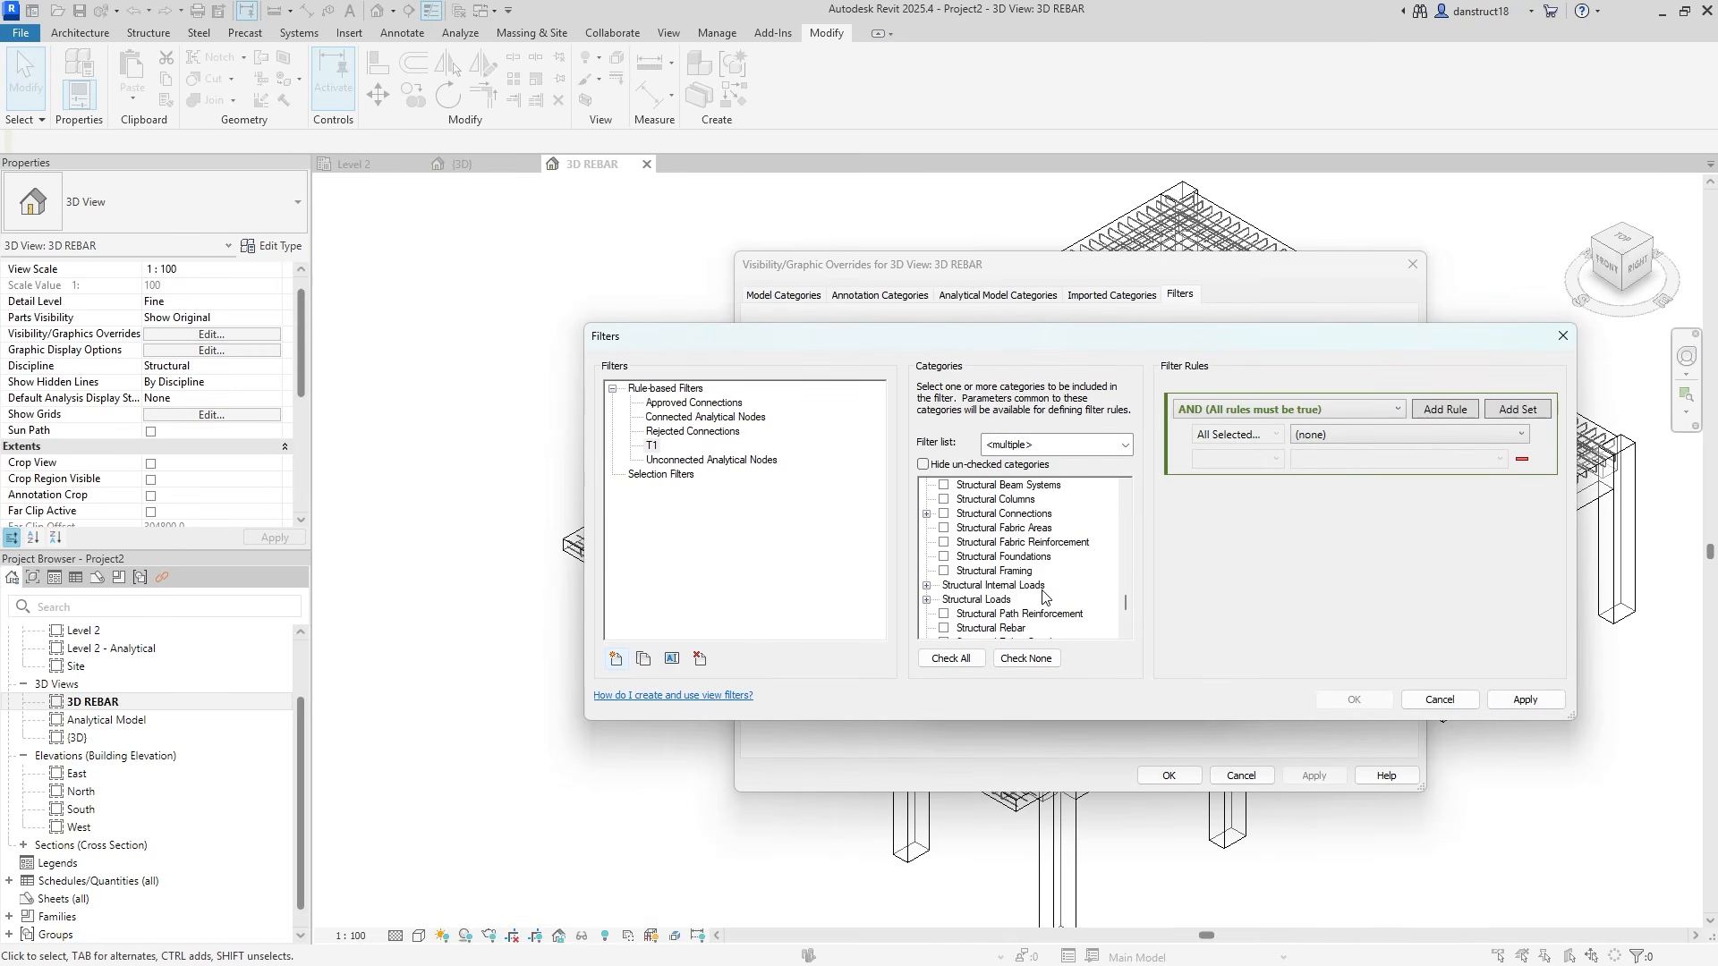
click(944, 629)
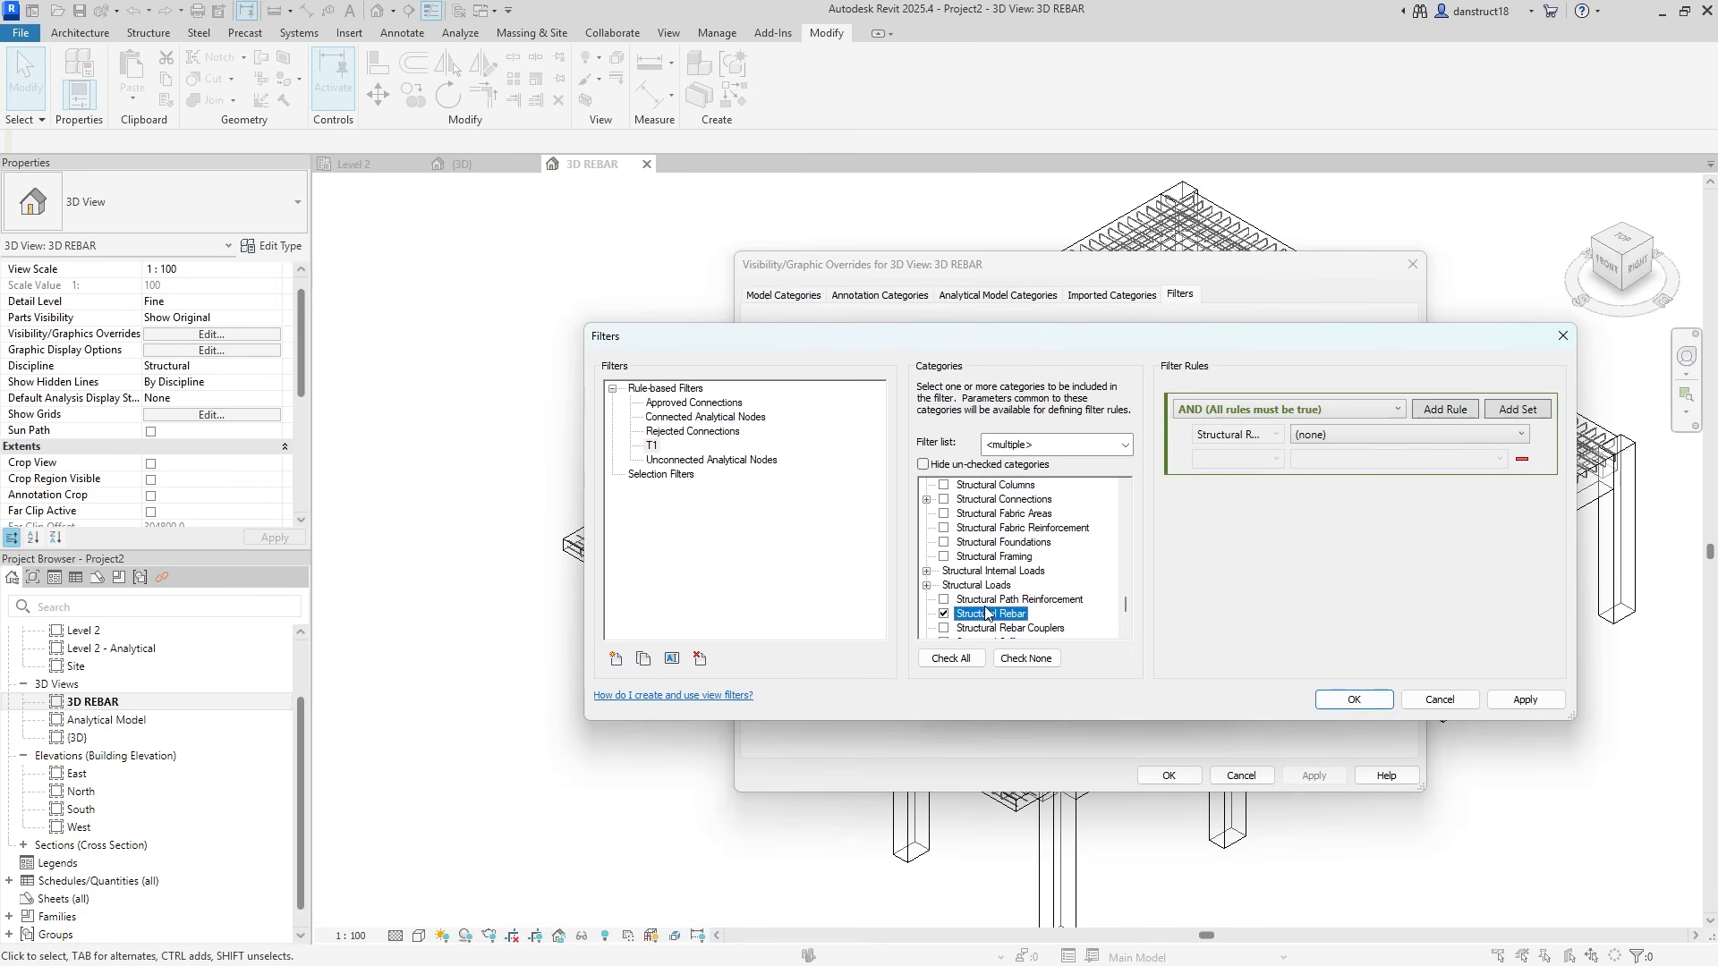
click(1348, 431)
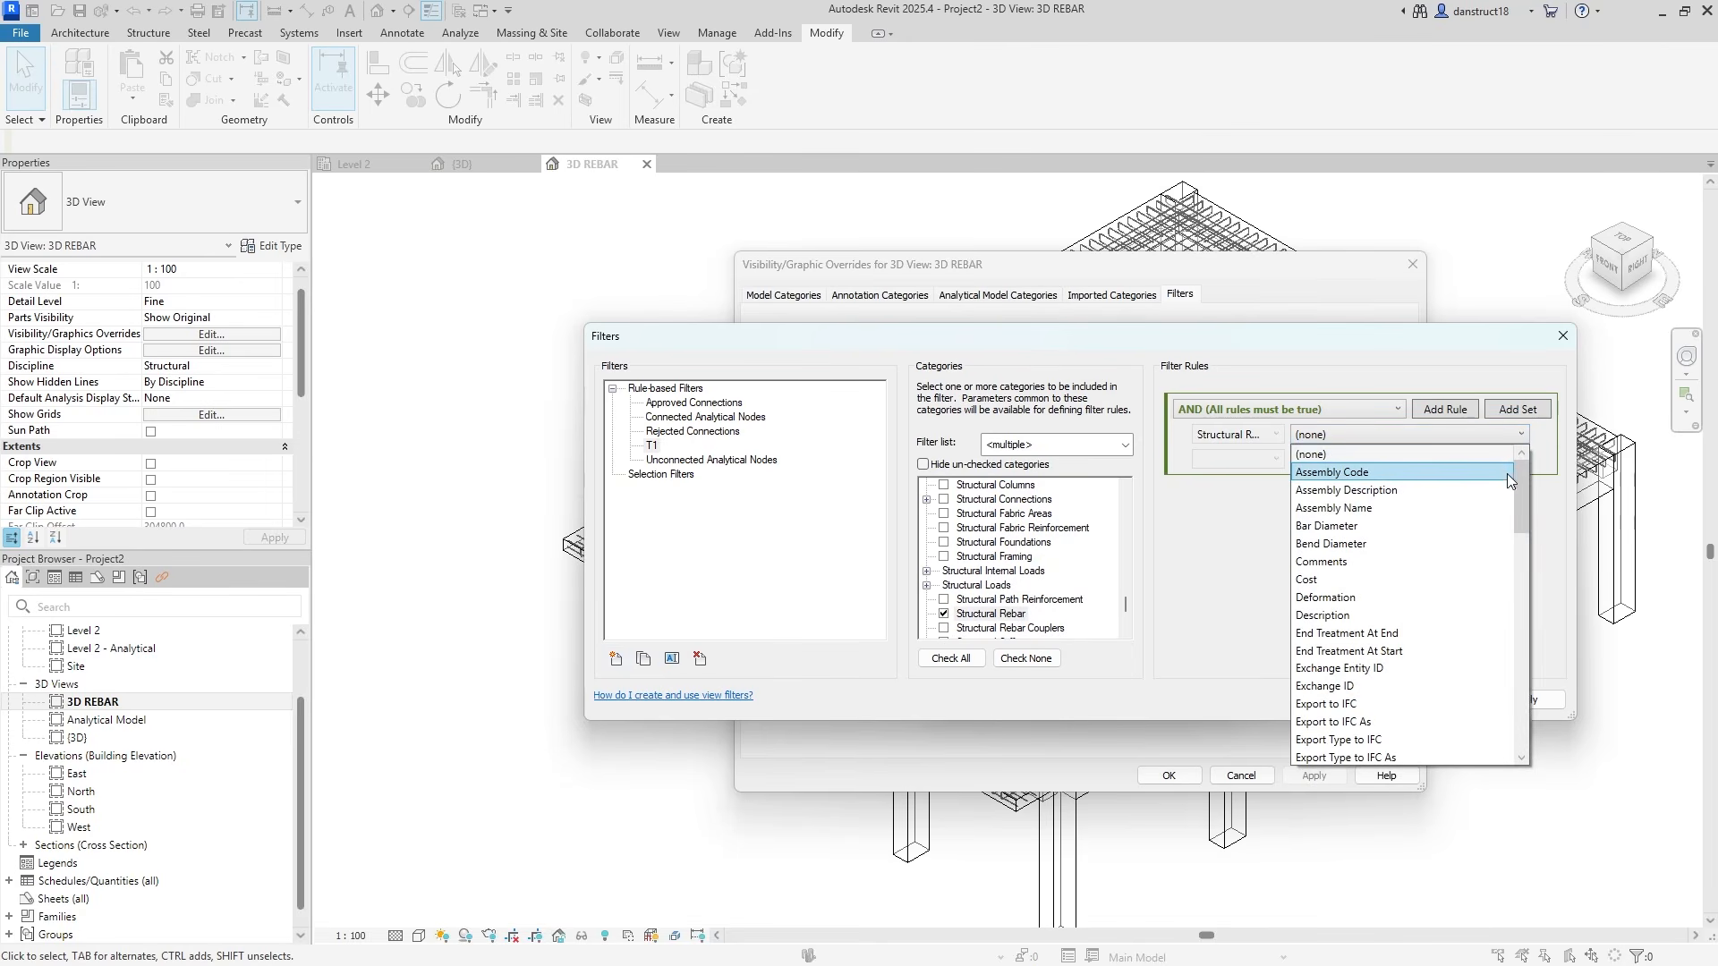
drag(1517, 486, 1511, 678)
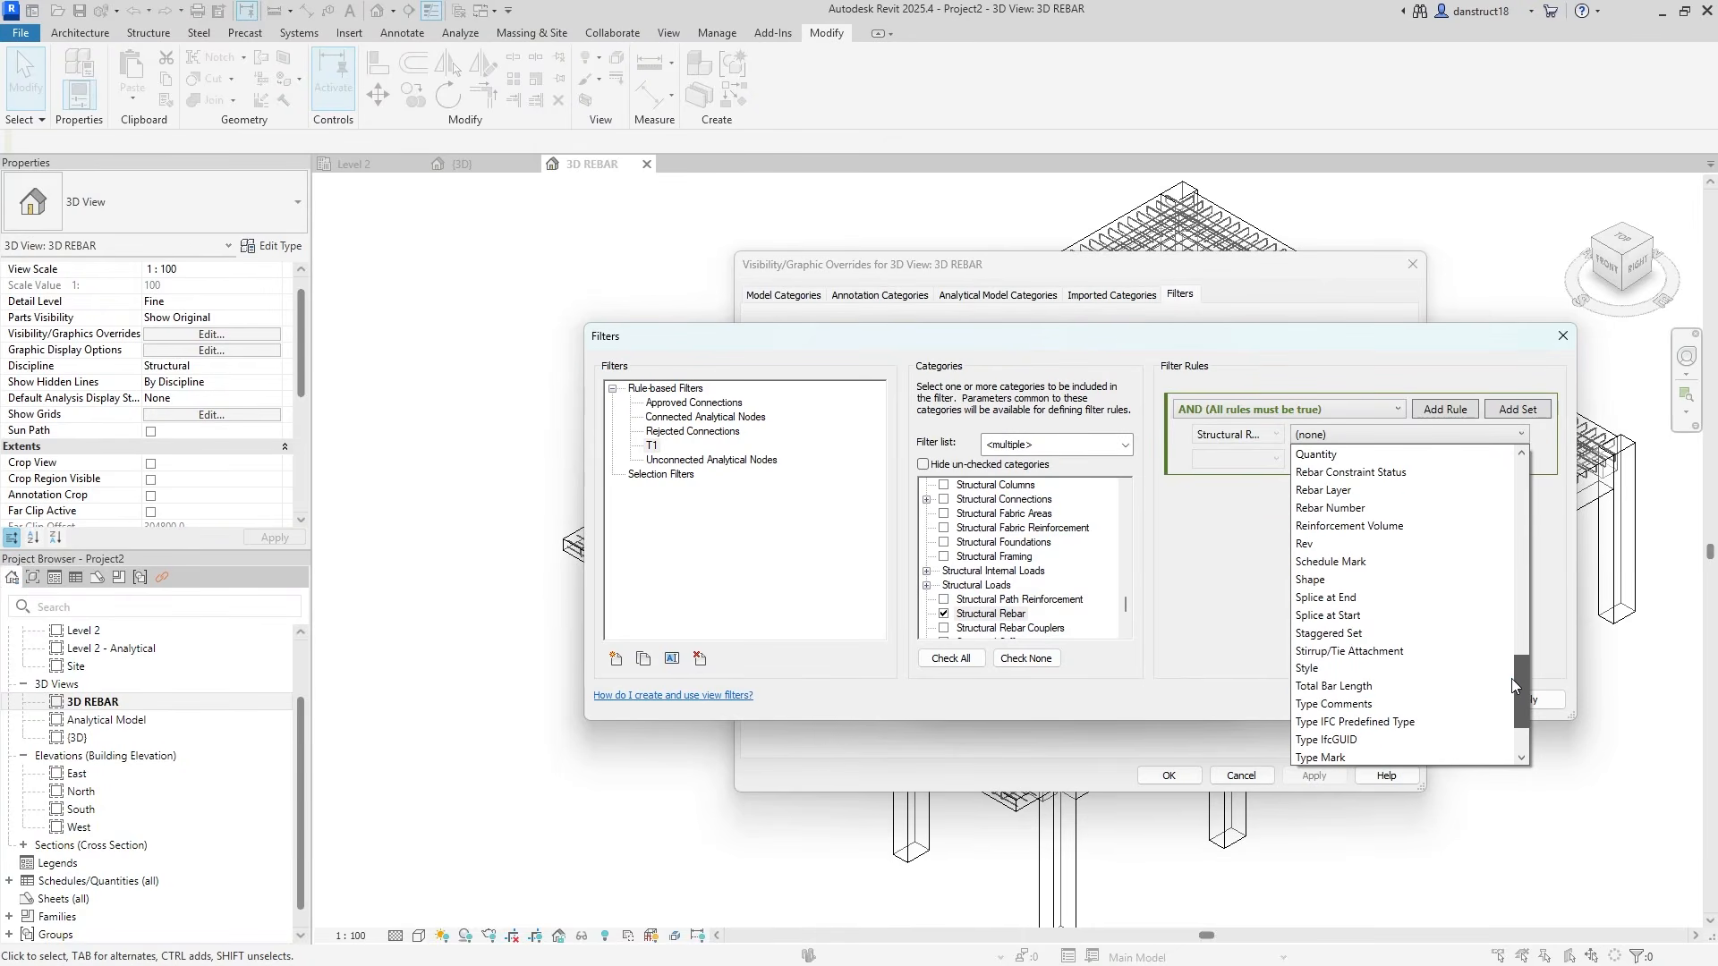
click(1351, 492)
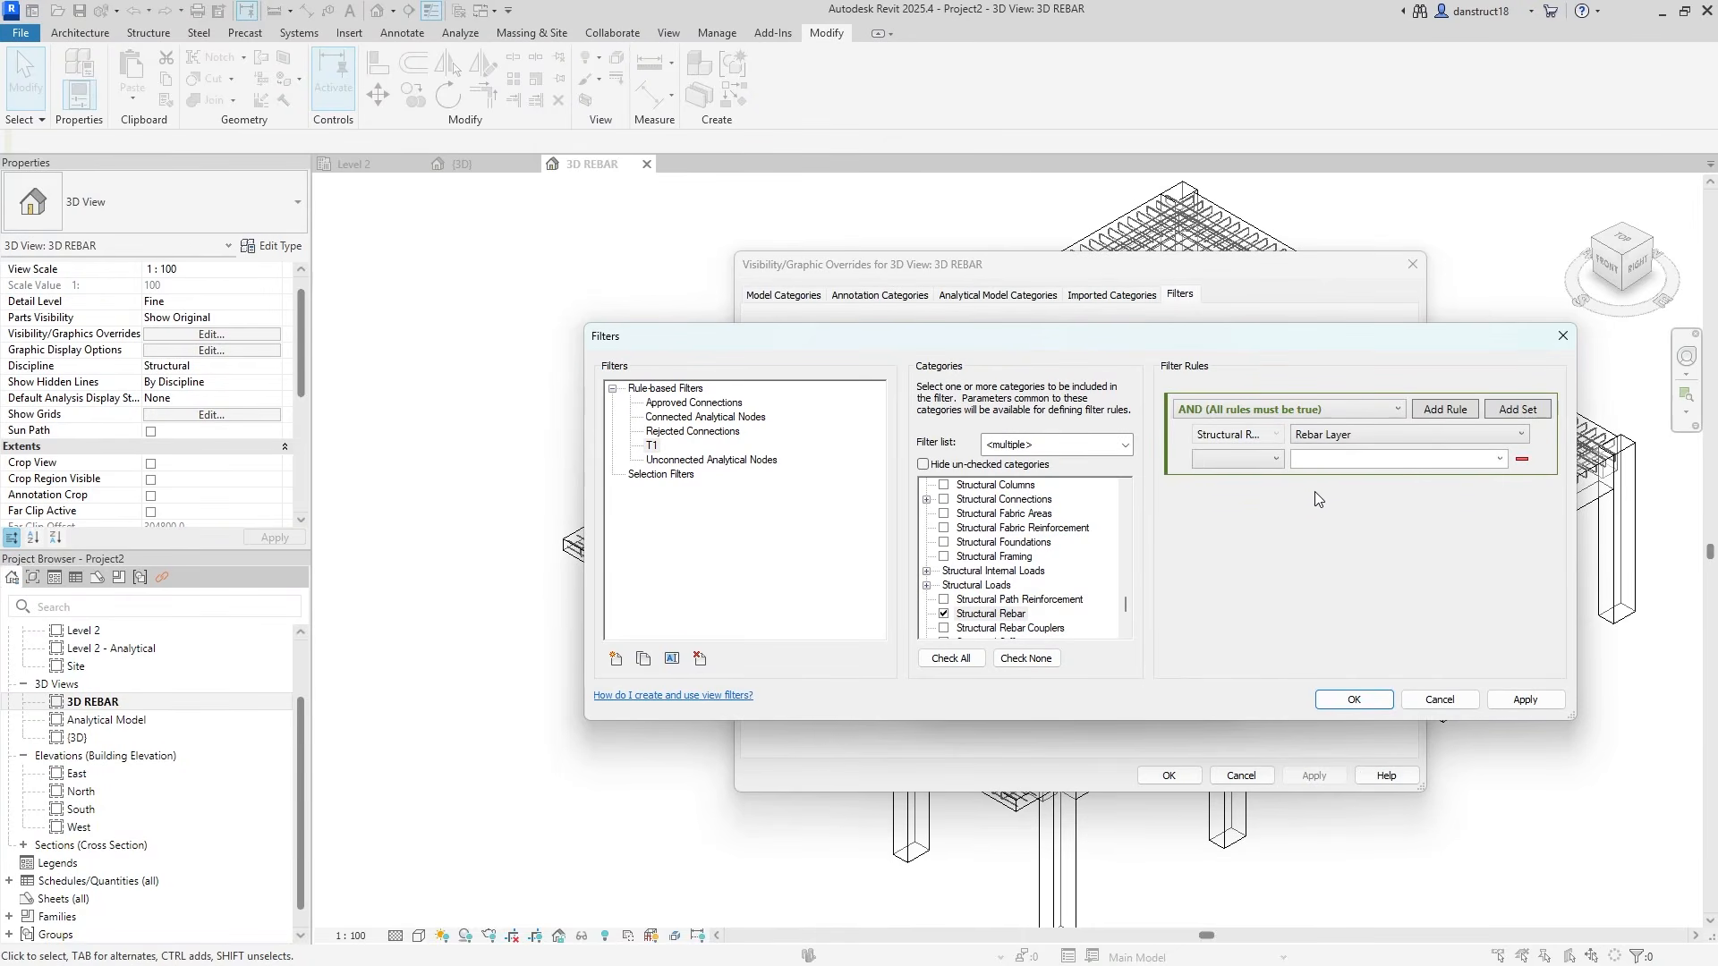
Set the filter rule to "does not equal" T1, accept it and add the T1 filter to the 3D REBAR view
click(1238, 460)
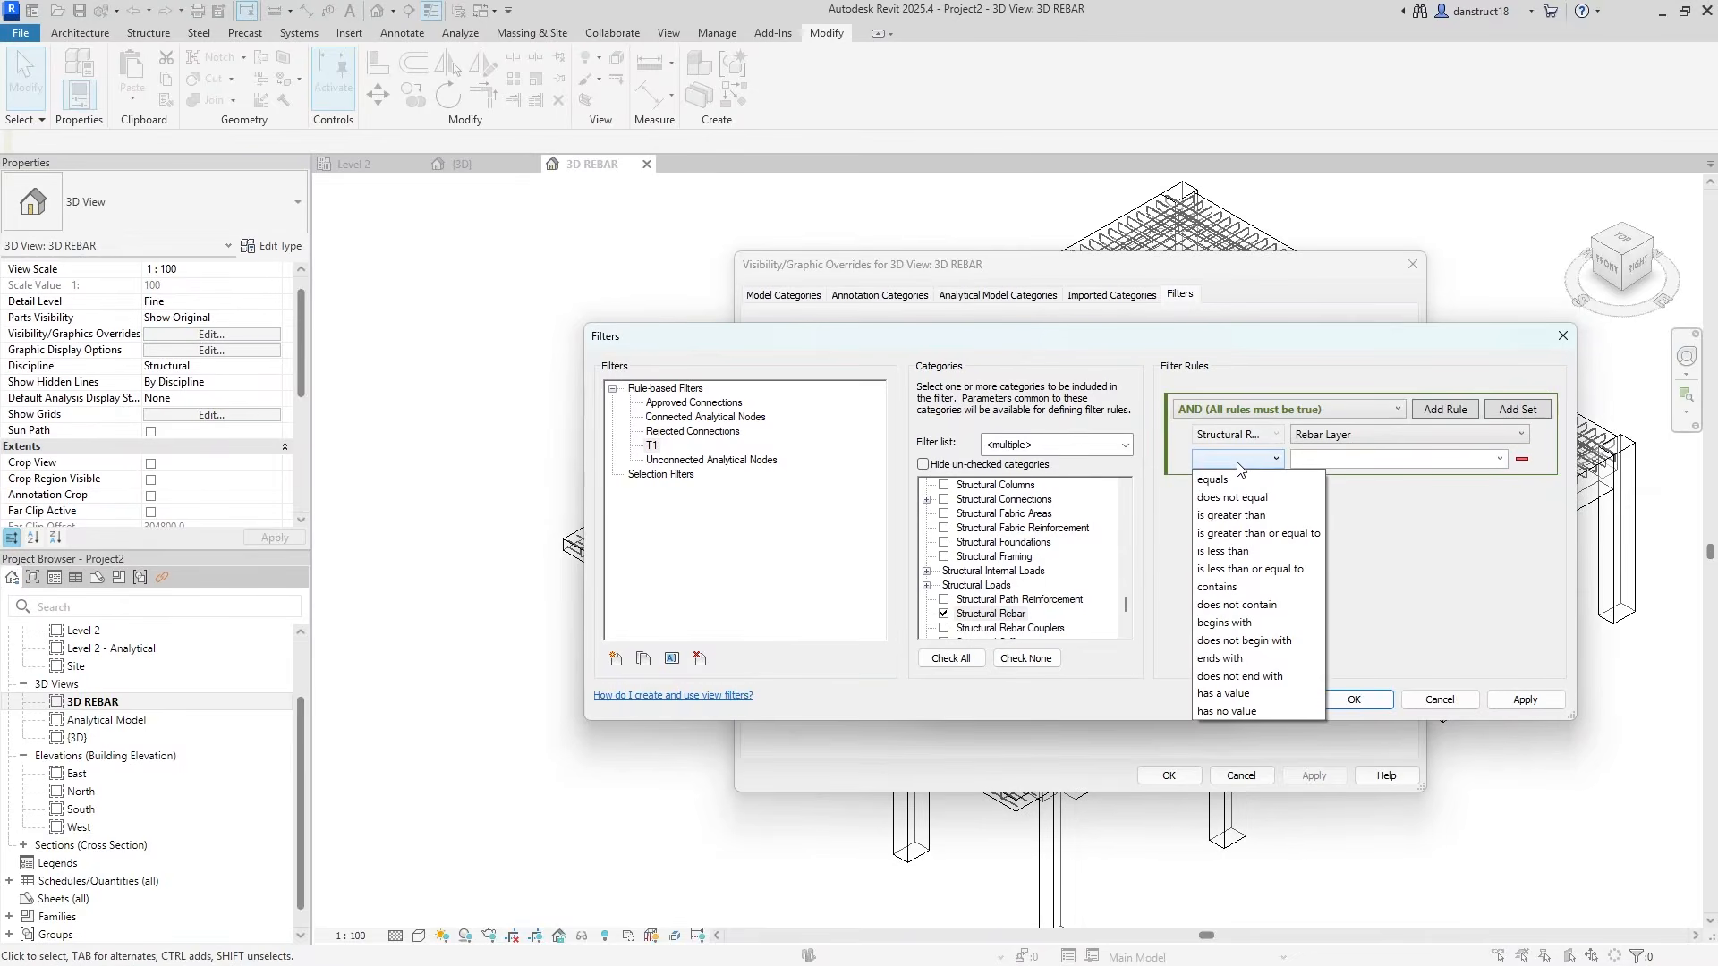
click(1264, 498)
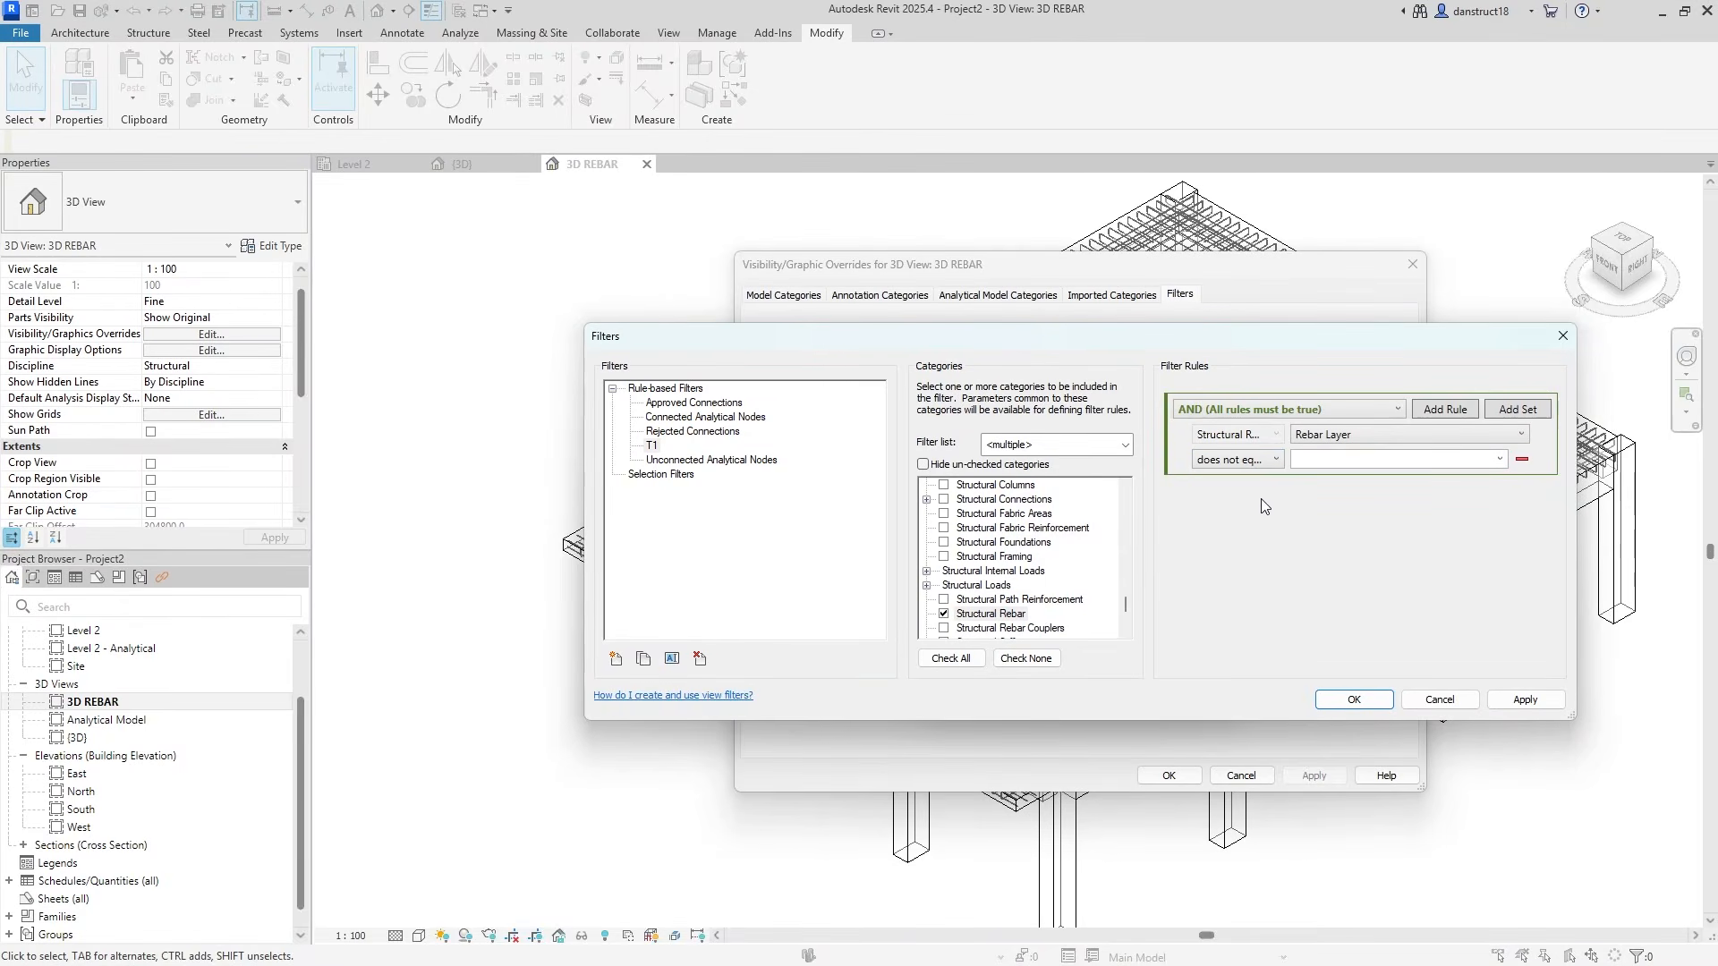
click(1501, 462)
click(1398, 491)
click(1524, 702)
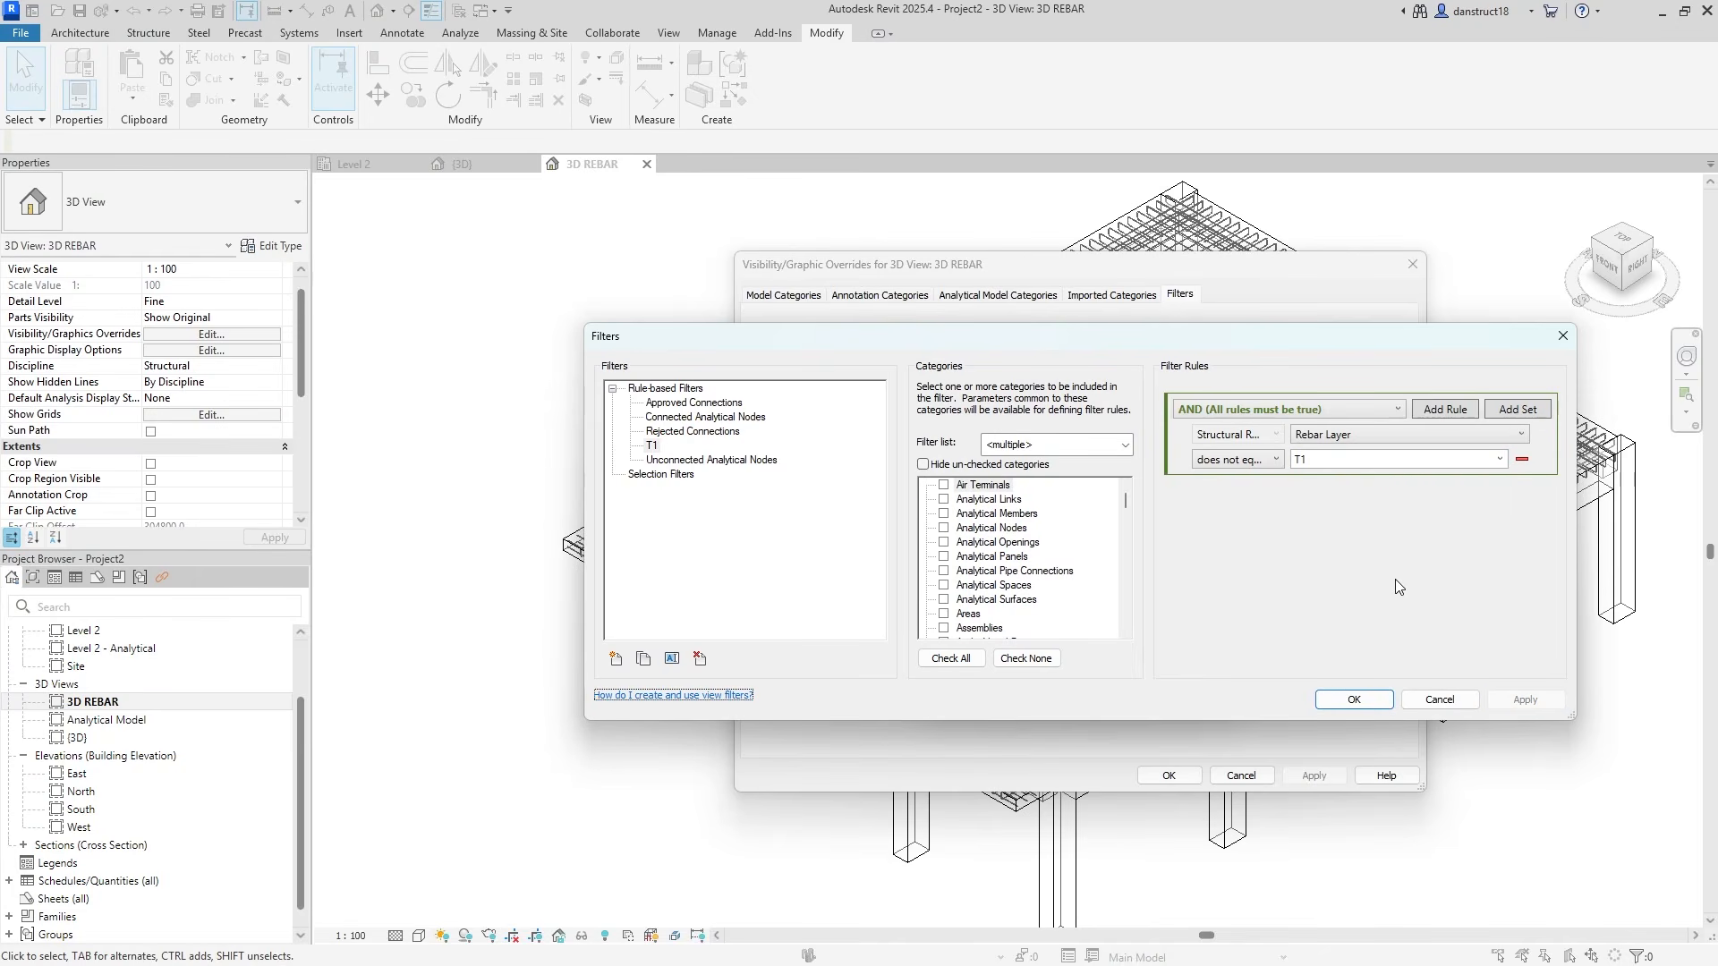
click(1354, 699)
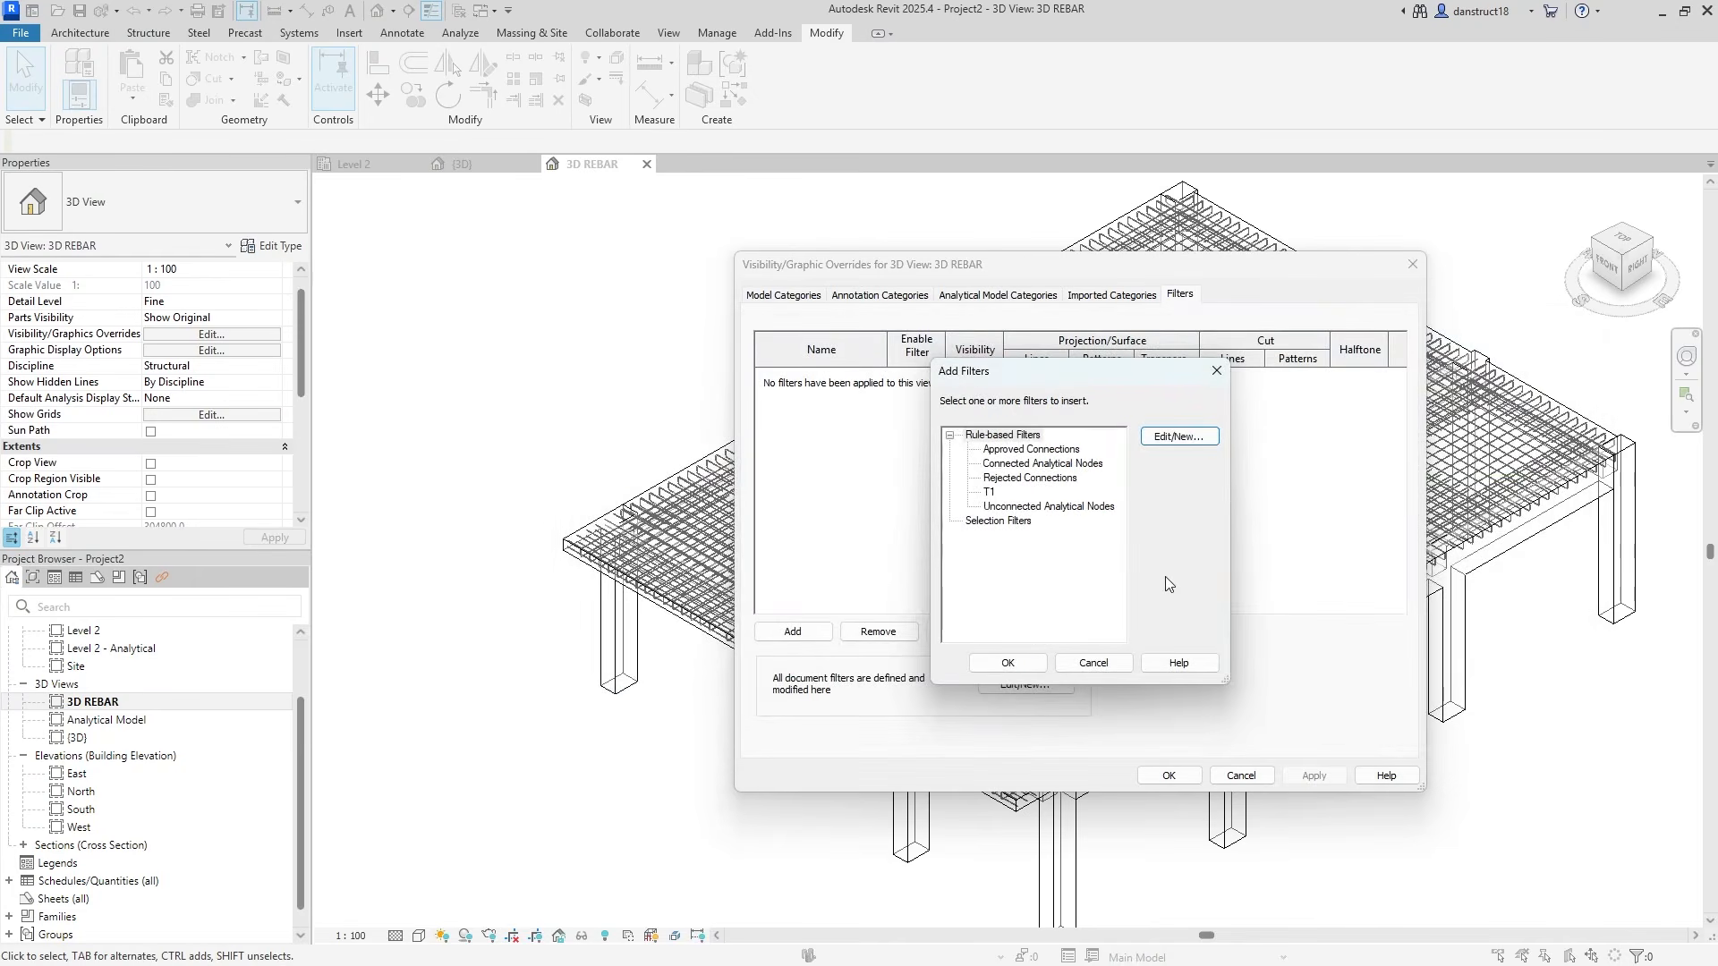
click(989, 492)
click(1008, 663)
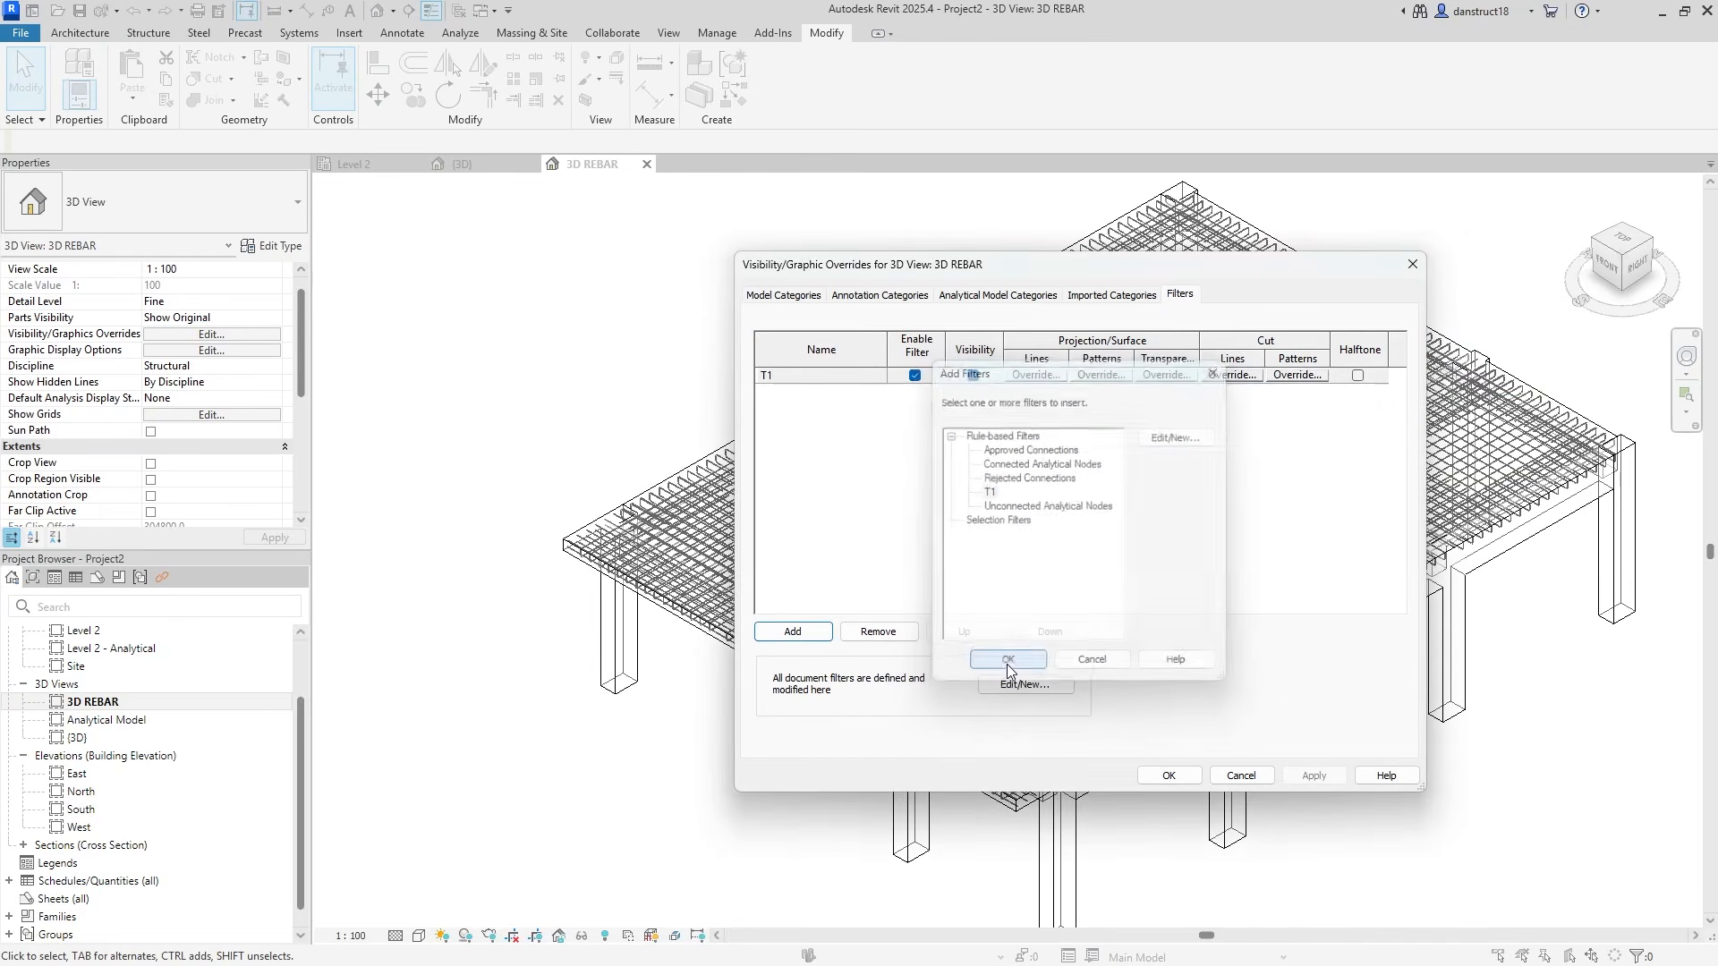
Test the T1 filter by switching its visibility off in the view, and switch it back on
drag(997, 264, 367, 246)
click(343, 359)
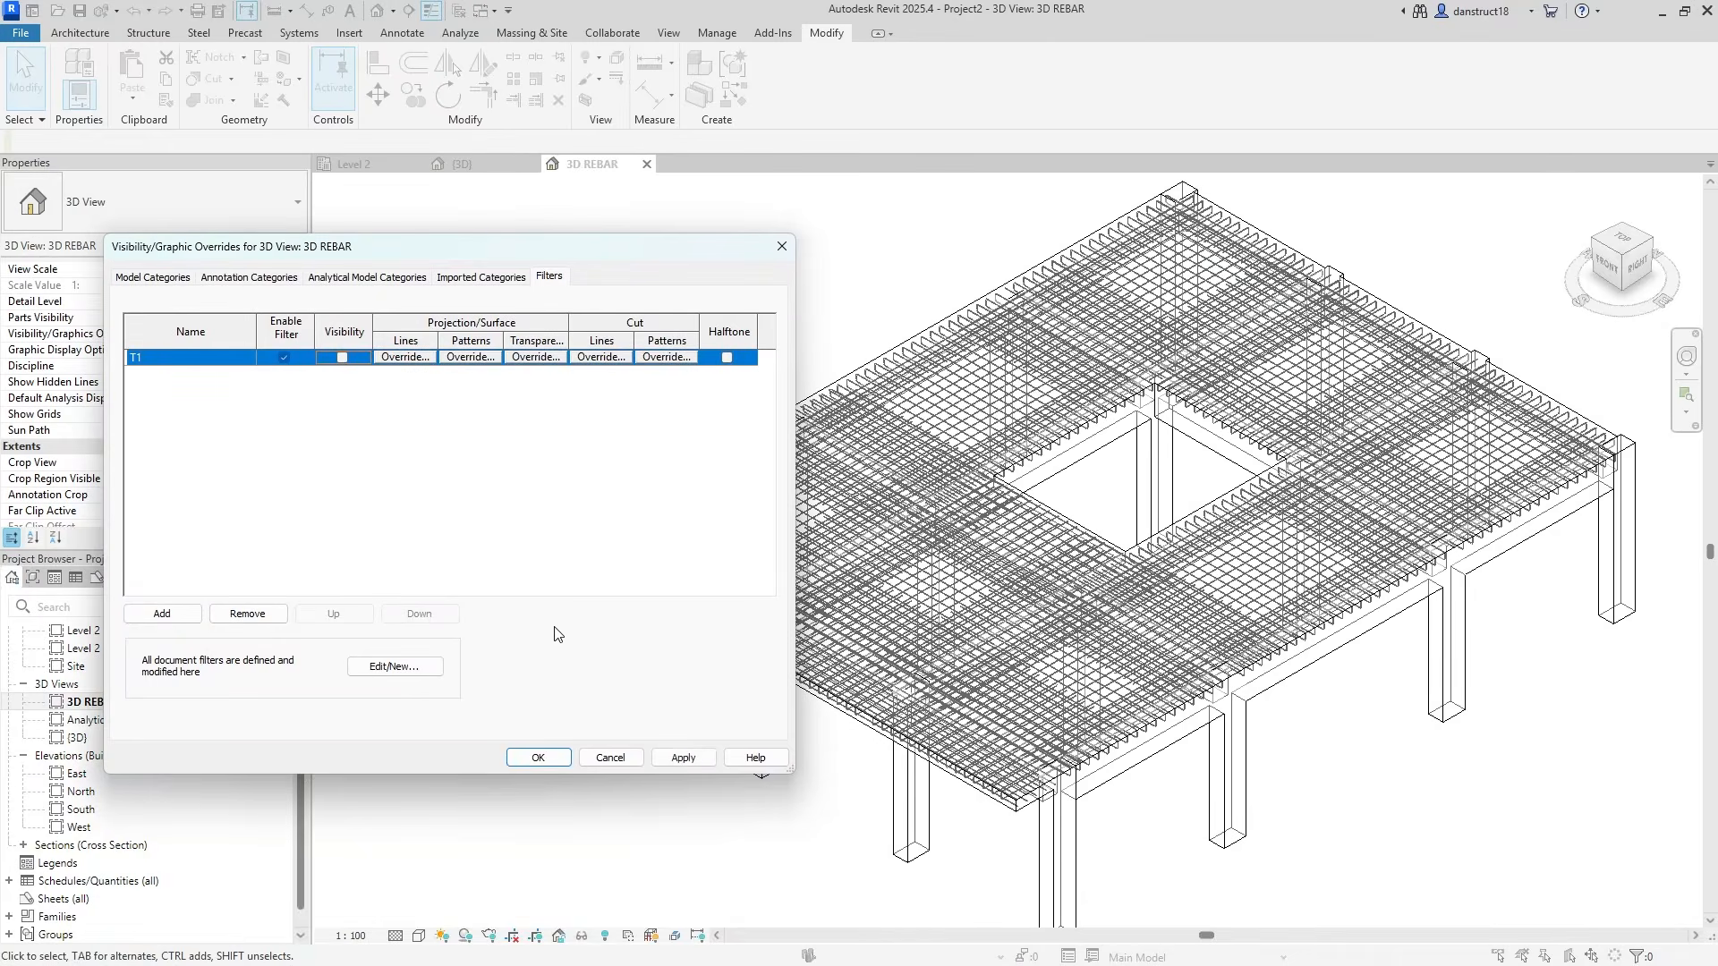
click(682, 758)
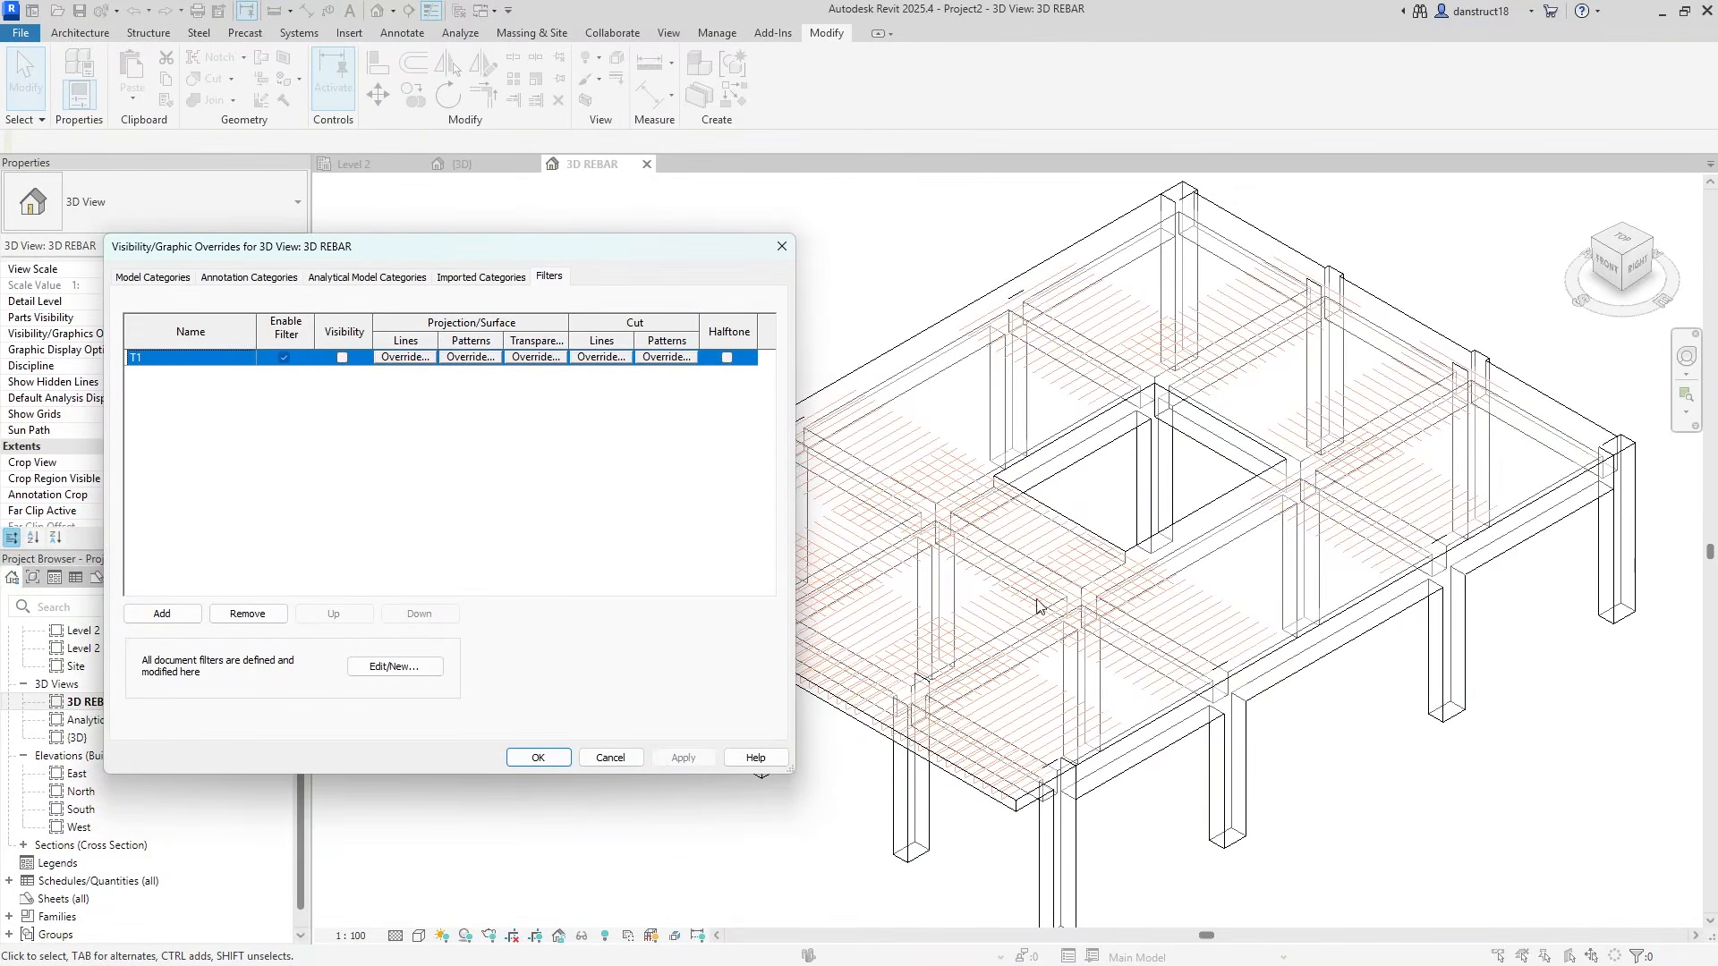
click(343, 357)
click(677, 759)
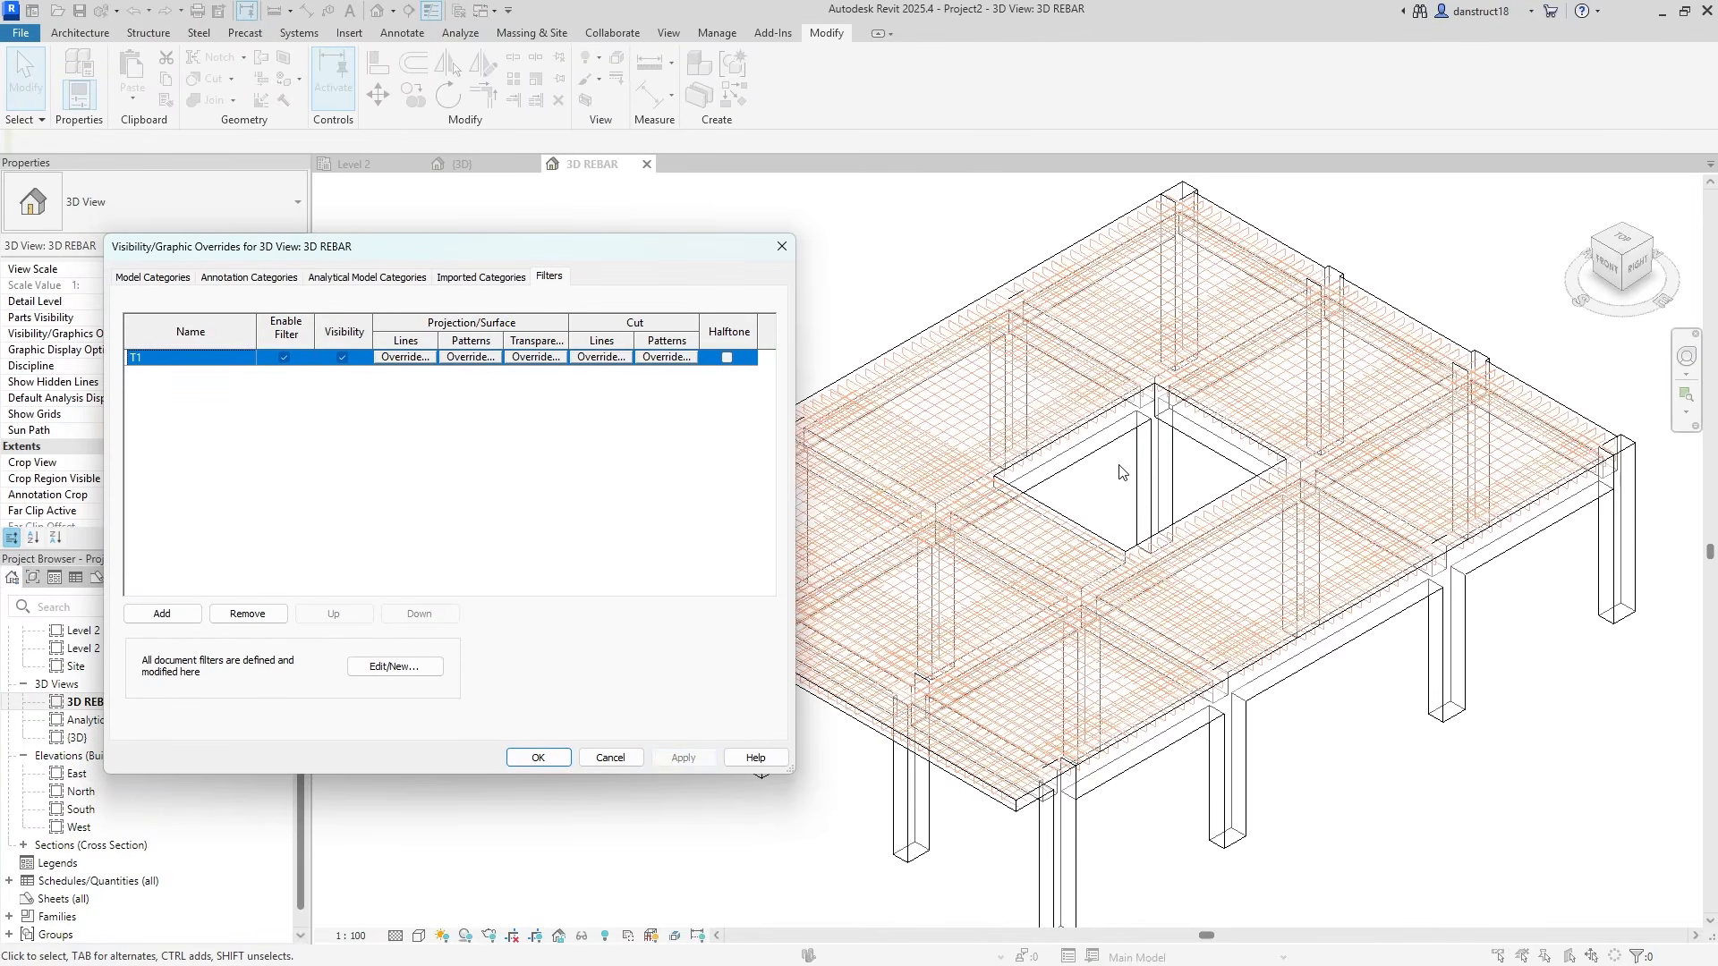
Duplicate the T1 filter, rename the copy as B1 and set its Rebar Layer rule value to B1
drag(499, 245, 981, 260)
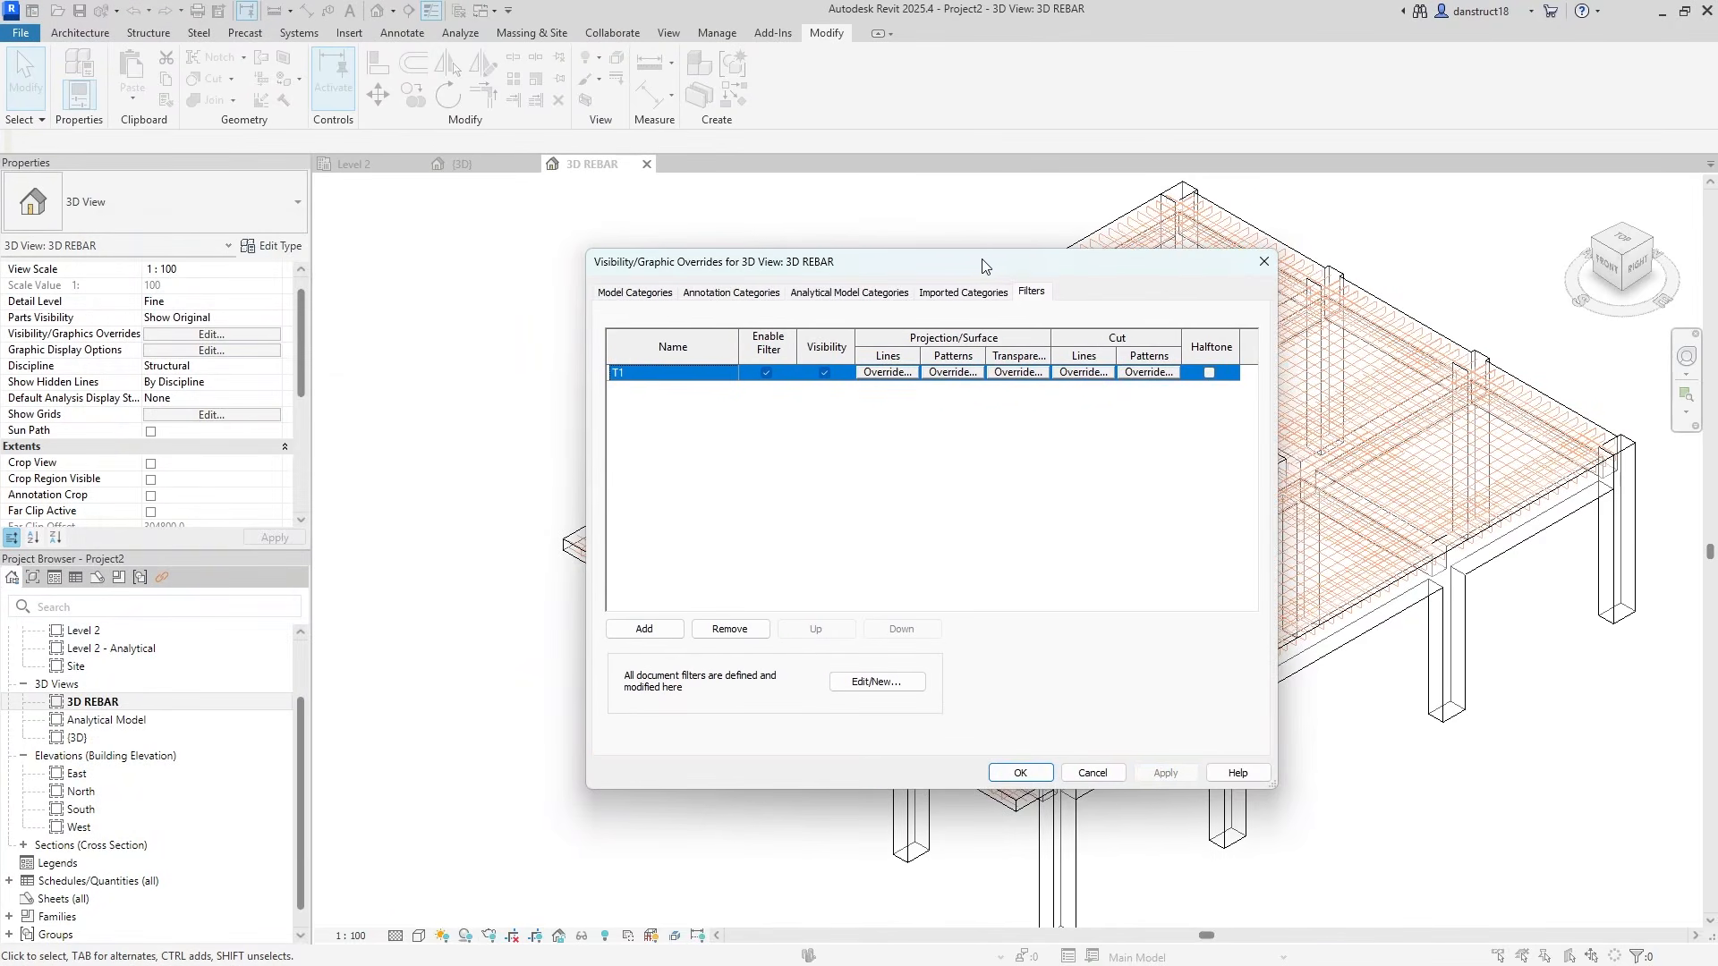
click(877, 682)
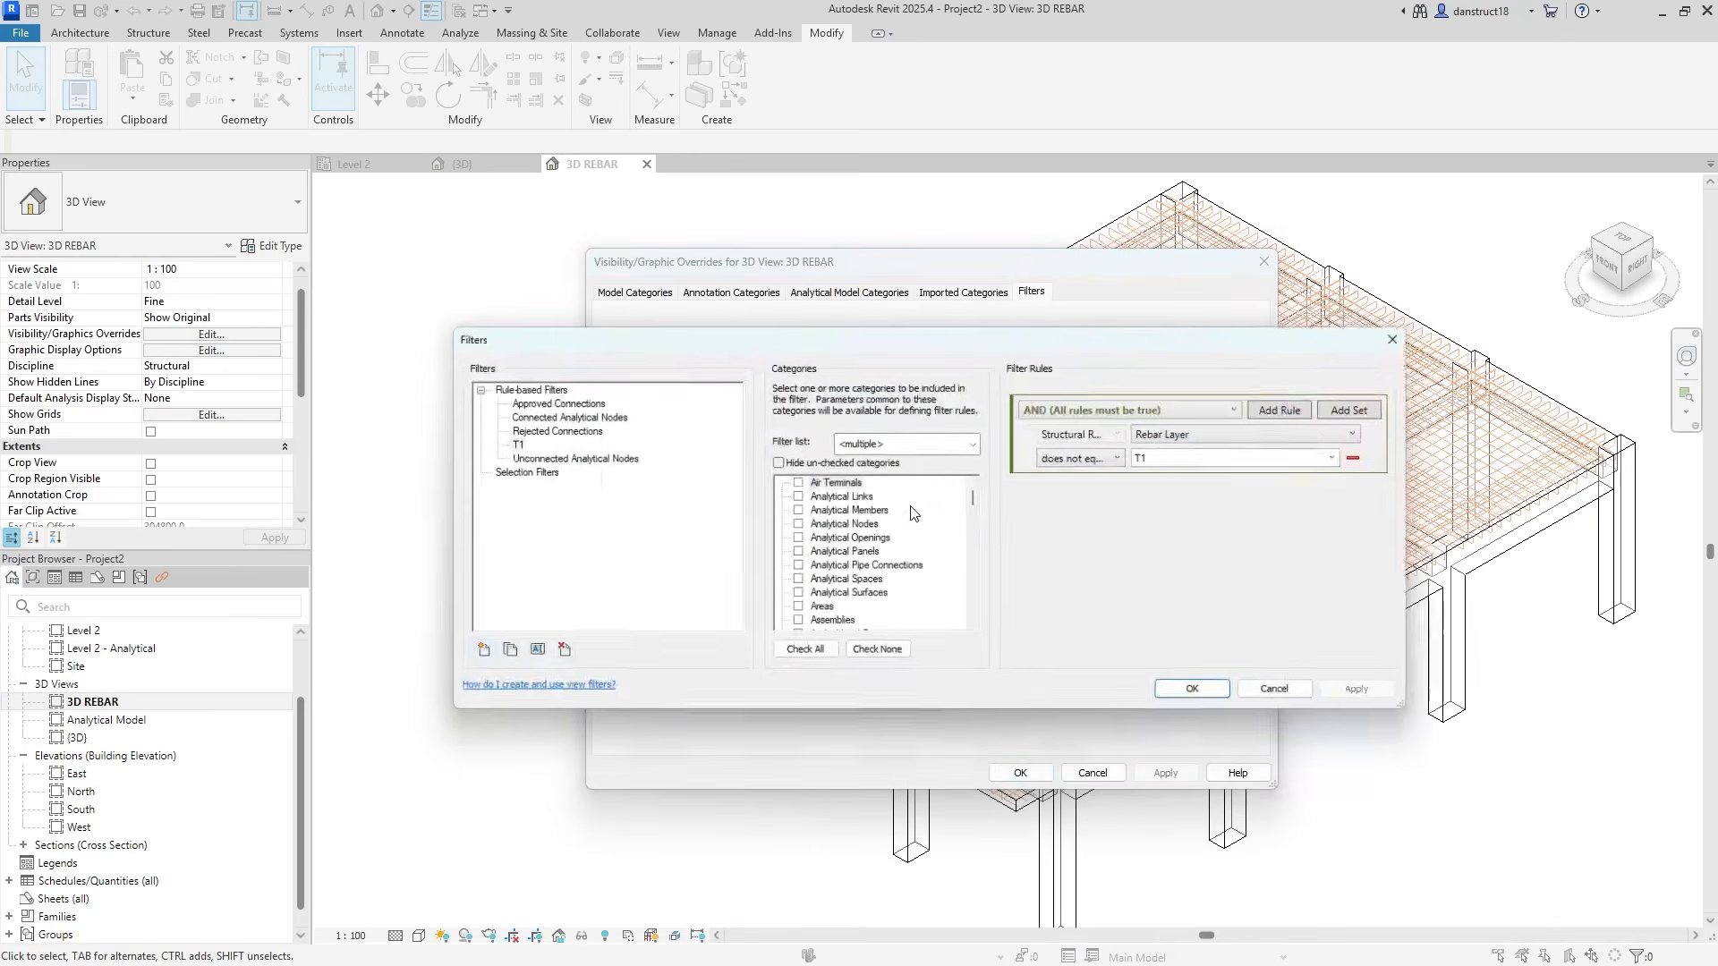
click(504, 443)
click(494, 658)
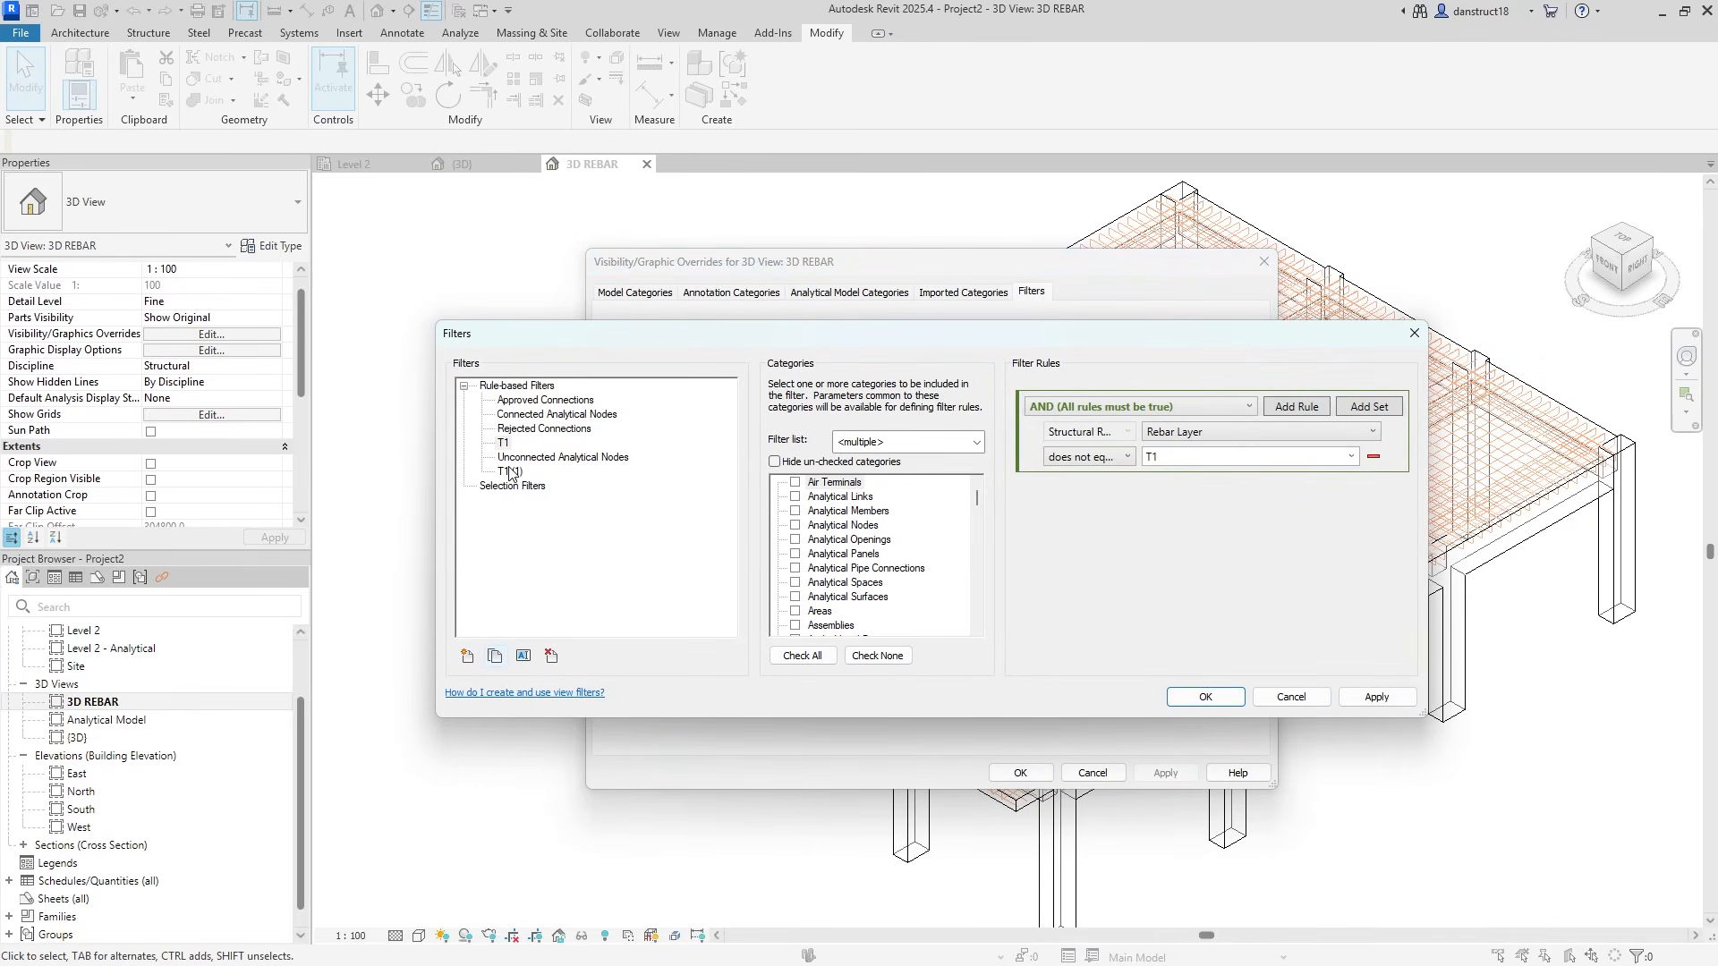
click(523, 656)
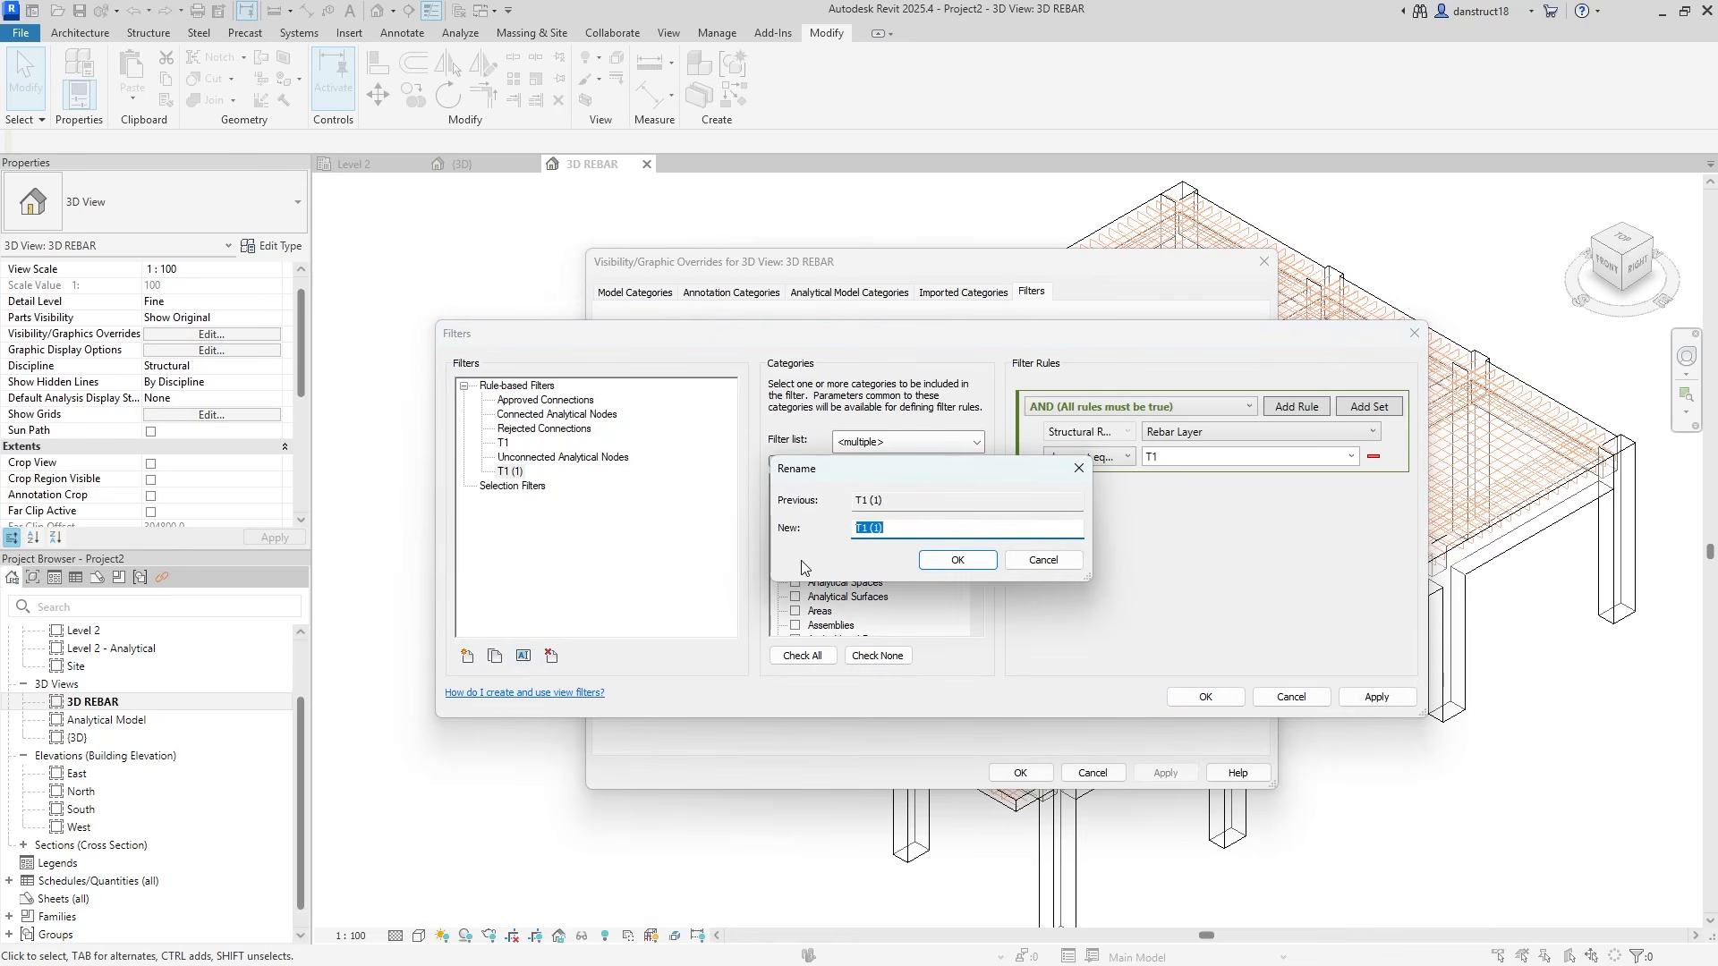
text(B1)
click(943, 564)
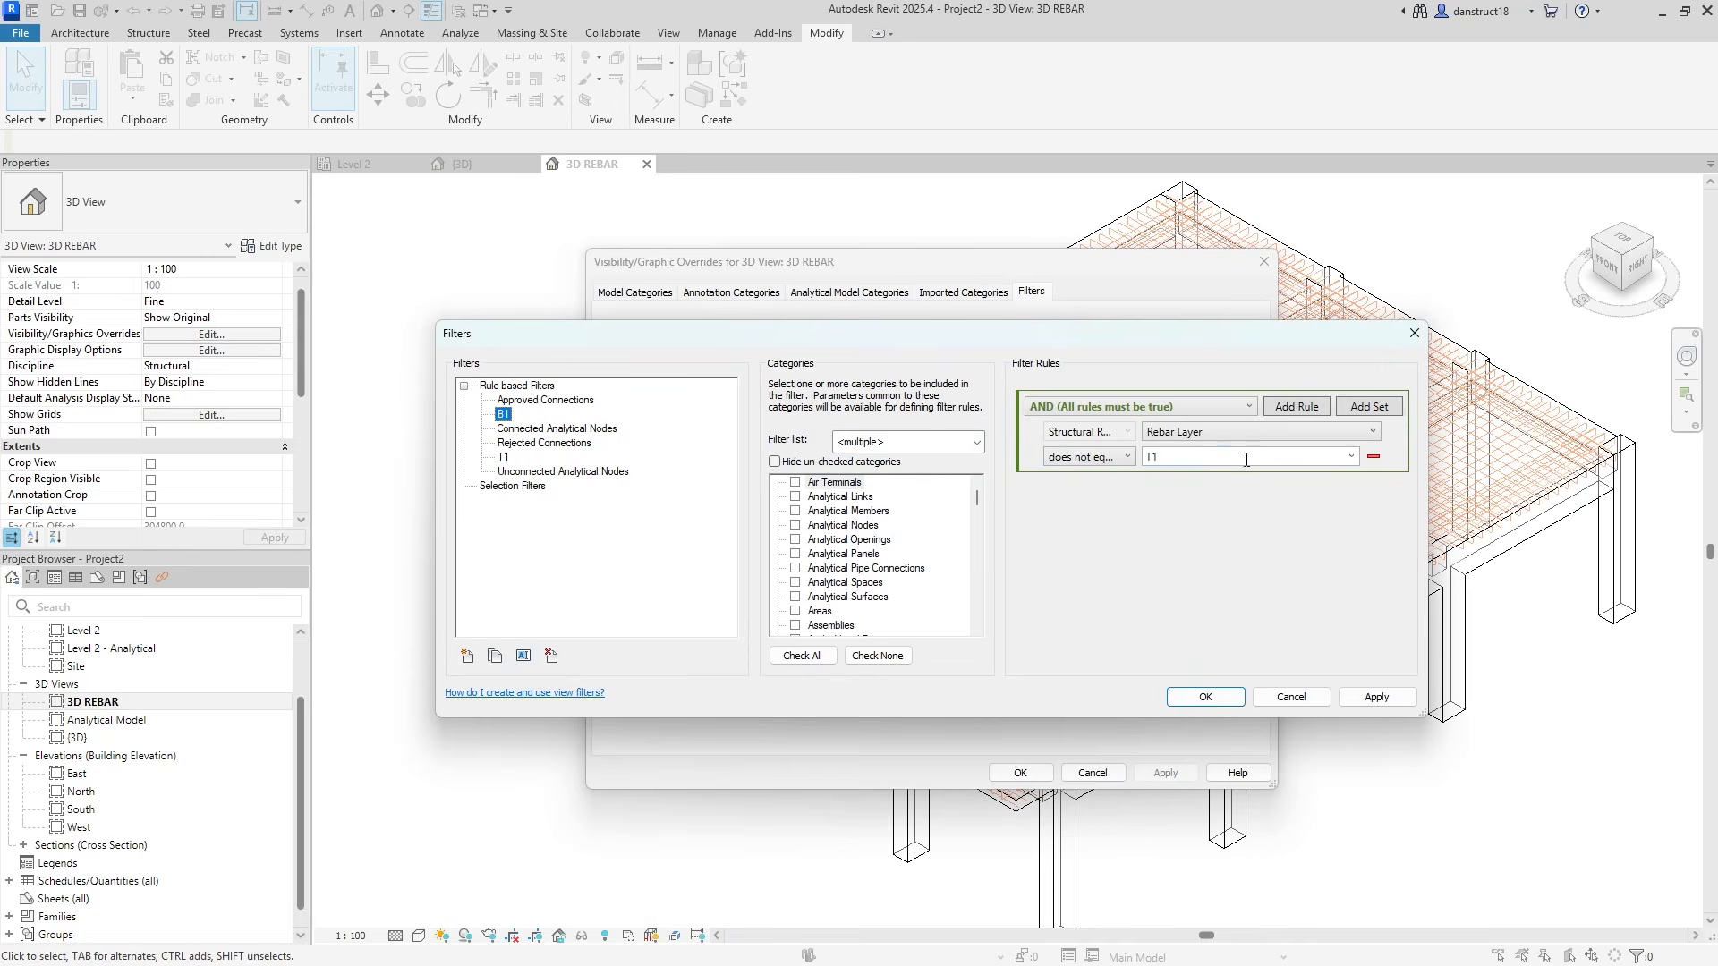
click(1351, 457)
click(1181, 486)
click(1347, 697)
Duplicate the B1 filter, rename the copy as B2 and set its Rebar Layer rule value to B2
click(506, 415)
click(497, 655)
click(524, 656)
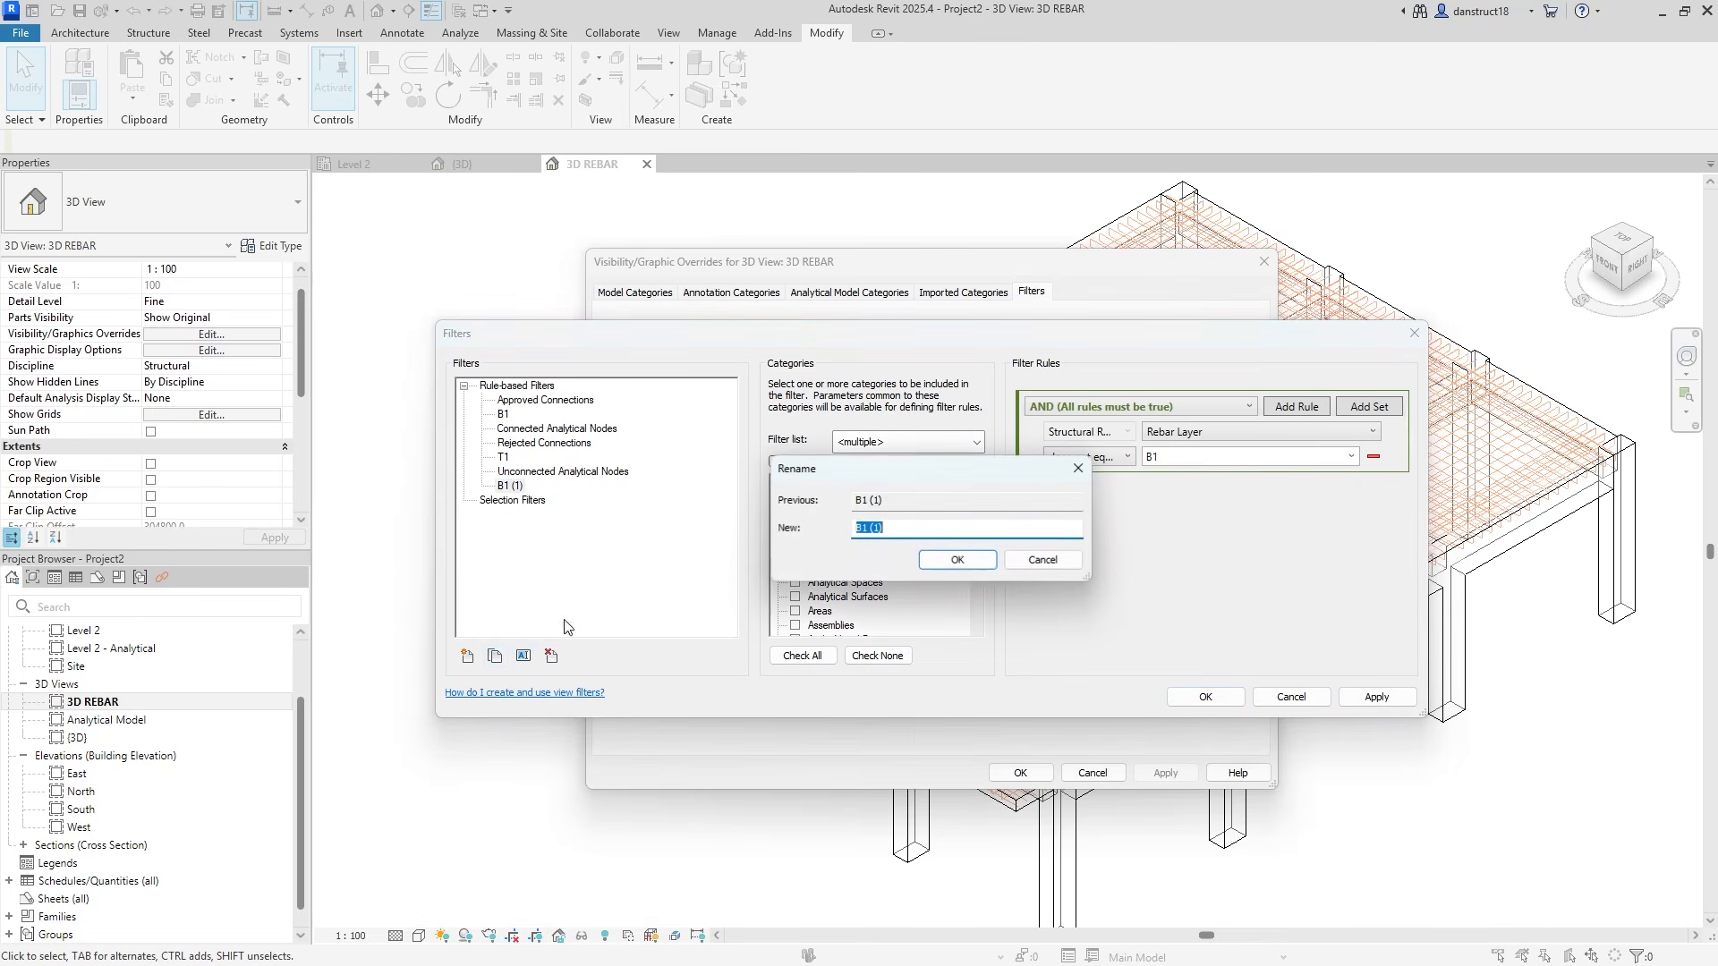
text(B2)
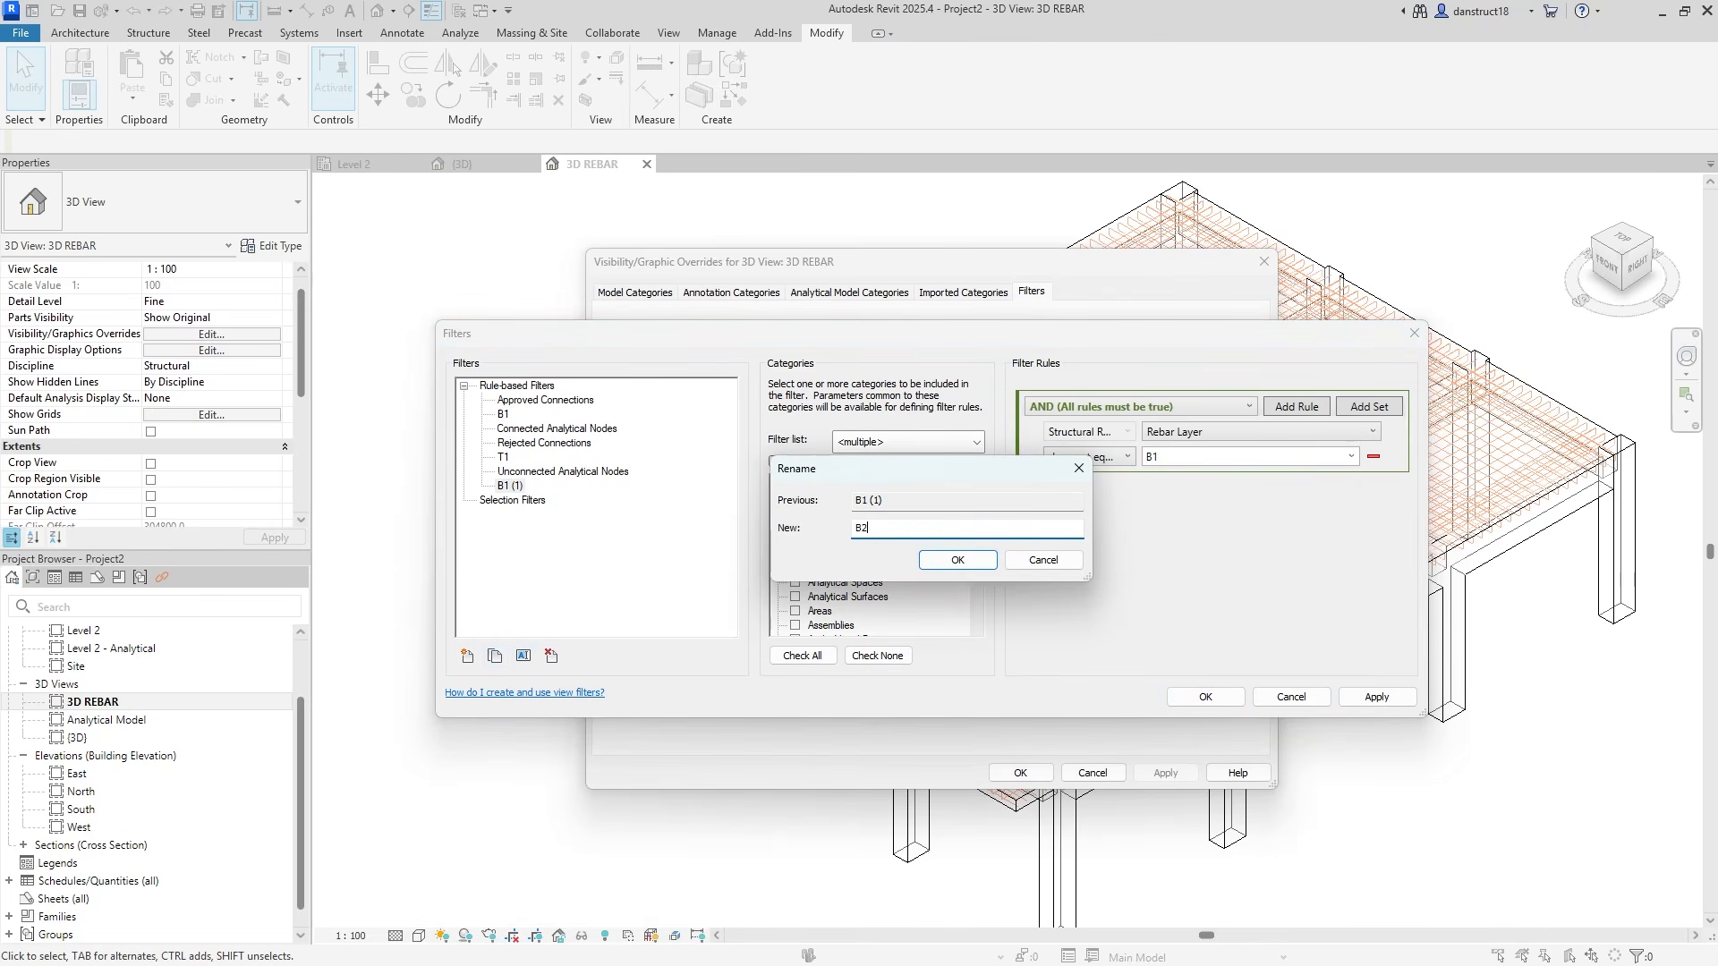
click(954, 561)
click(1349, 458)
click(1168, 498)
click(1355, 697)
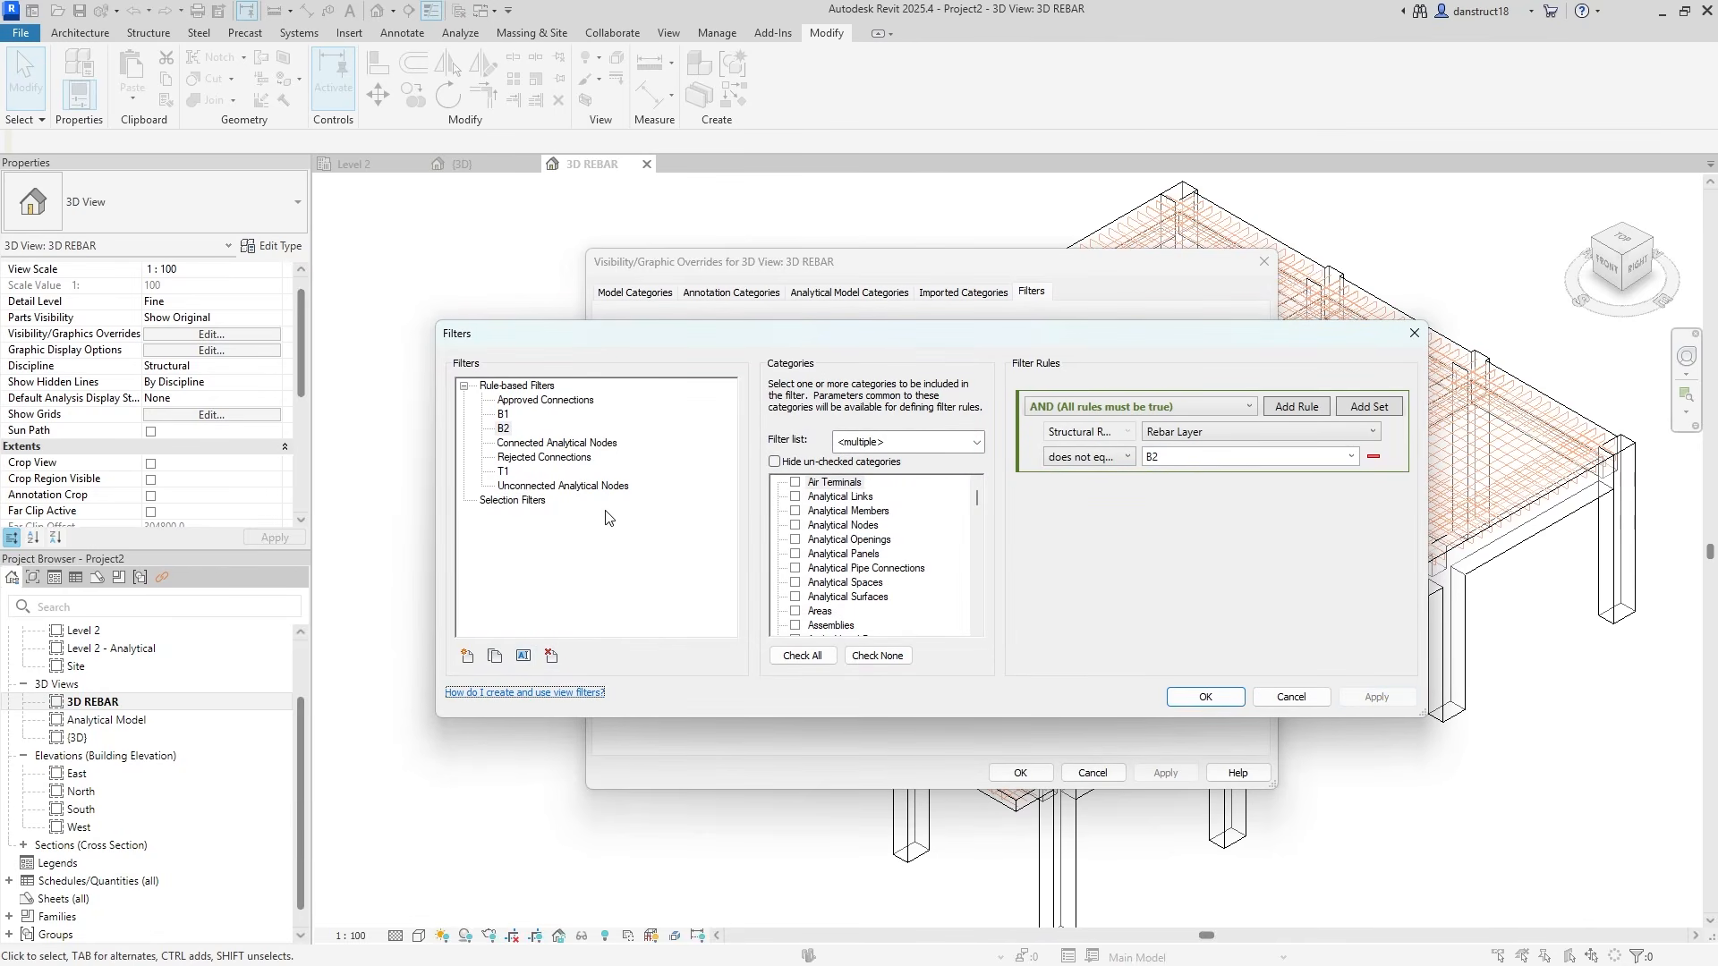
Duplicate the T1 filter as T2, set its Rebar Layer rule value to T2 and accept the filter definitions
click(505, 472)
click(494, 657)
click(524, 655)
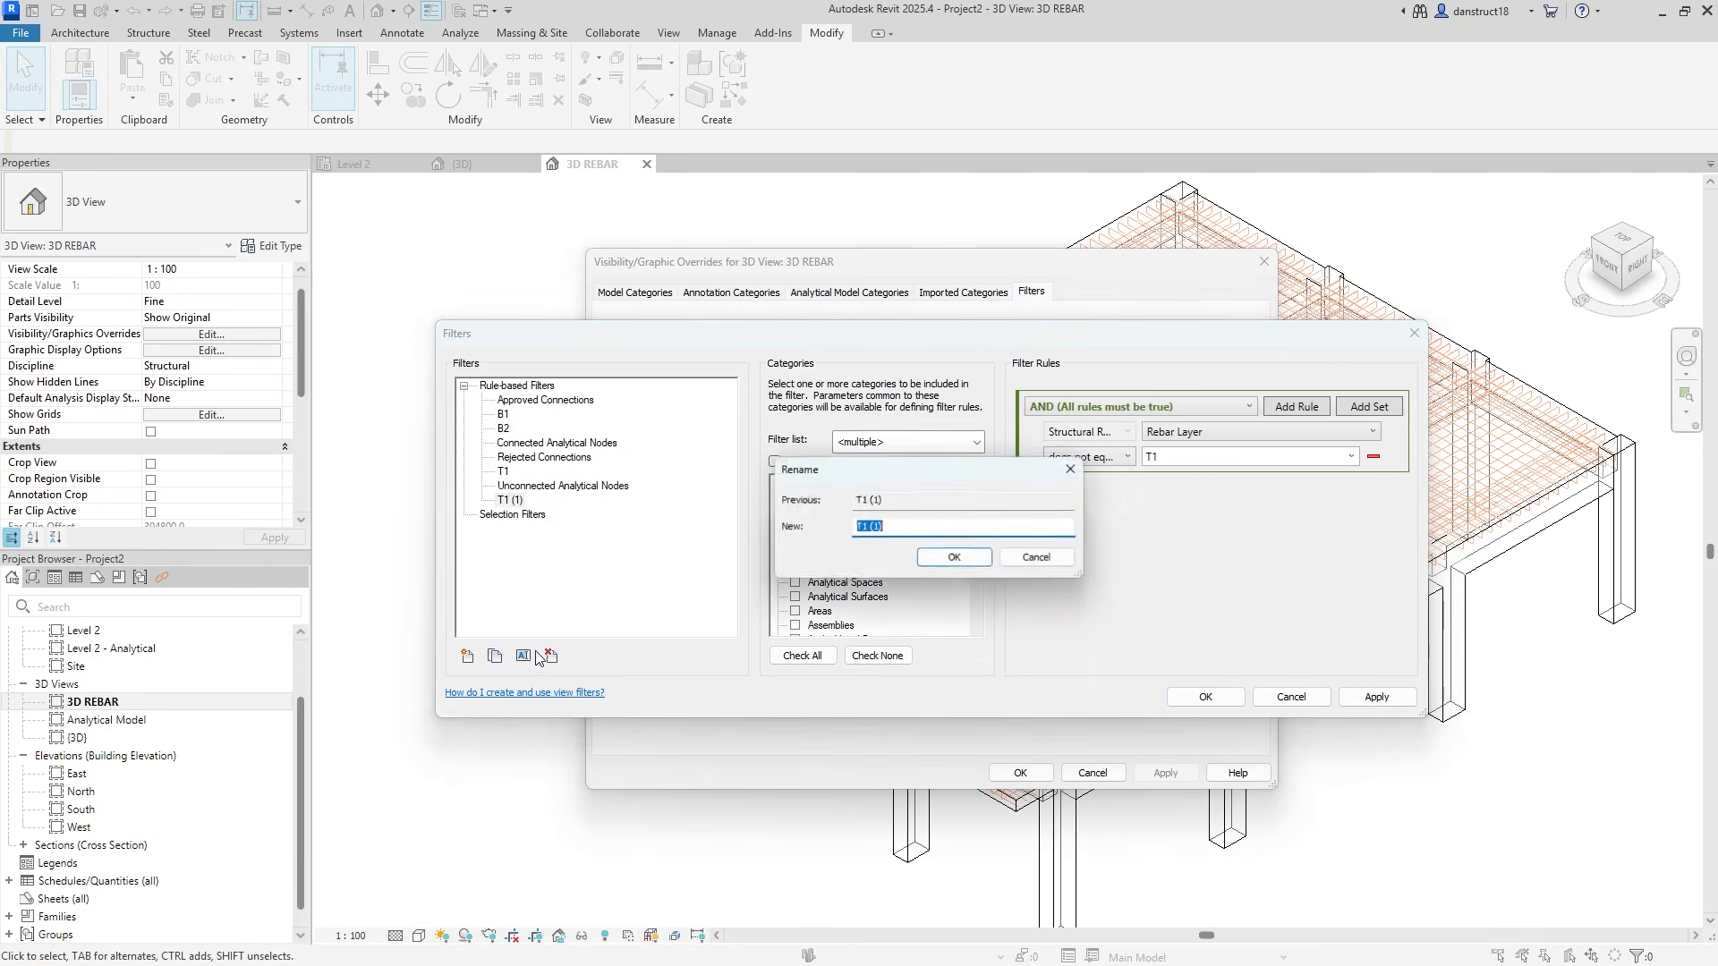
text(T2)
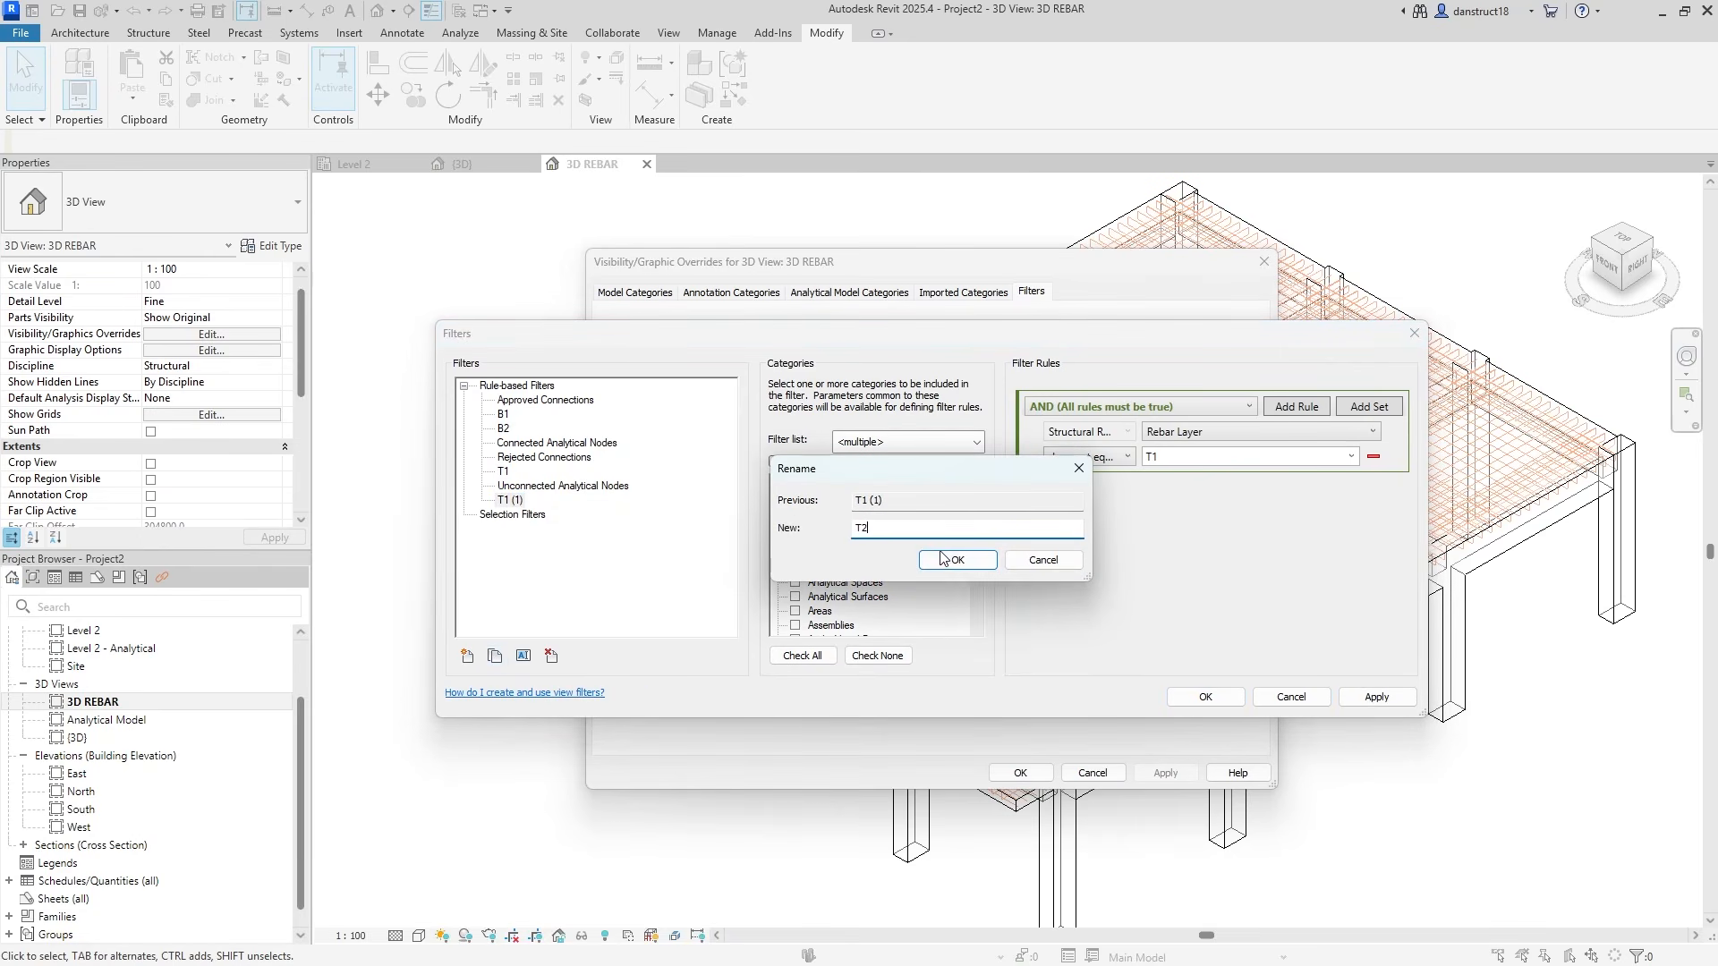
click(950, 560)
click(506, 489)
click(1350, 457)
click(1159, 535)
click(1362, 697)
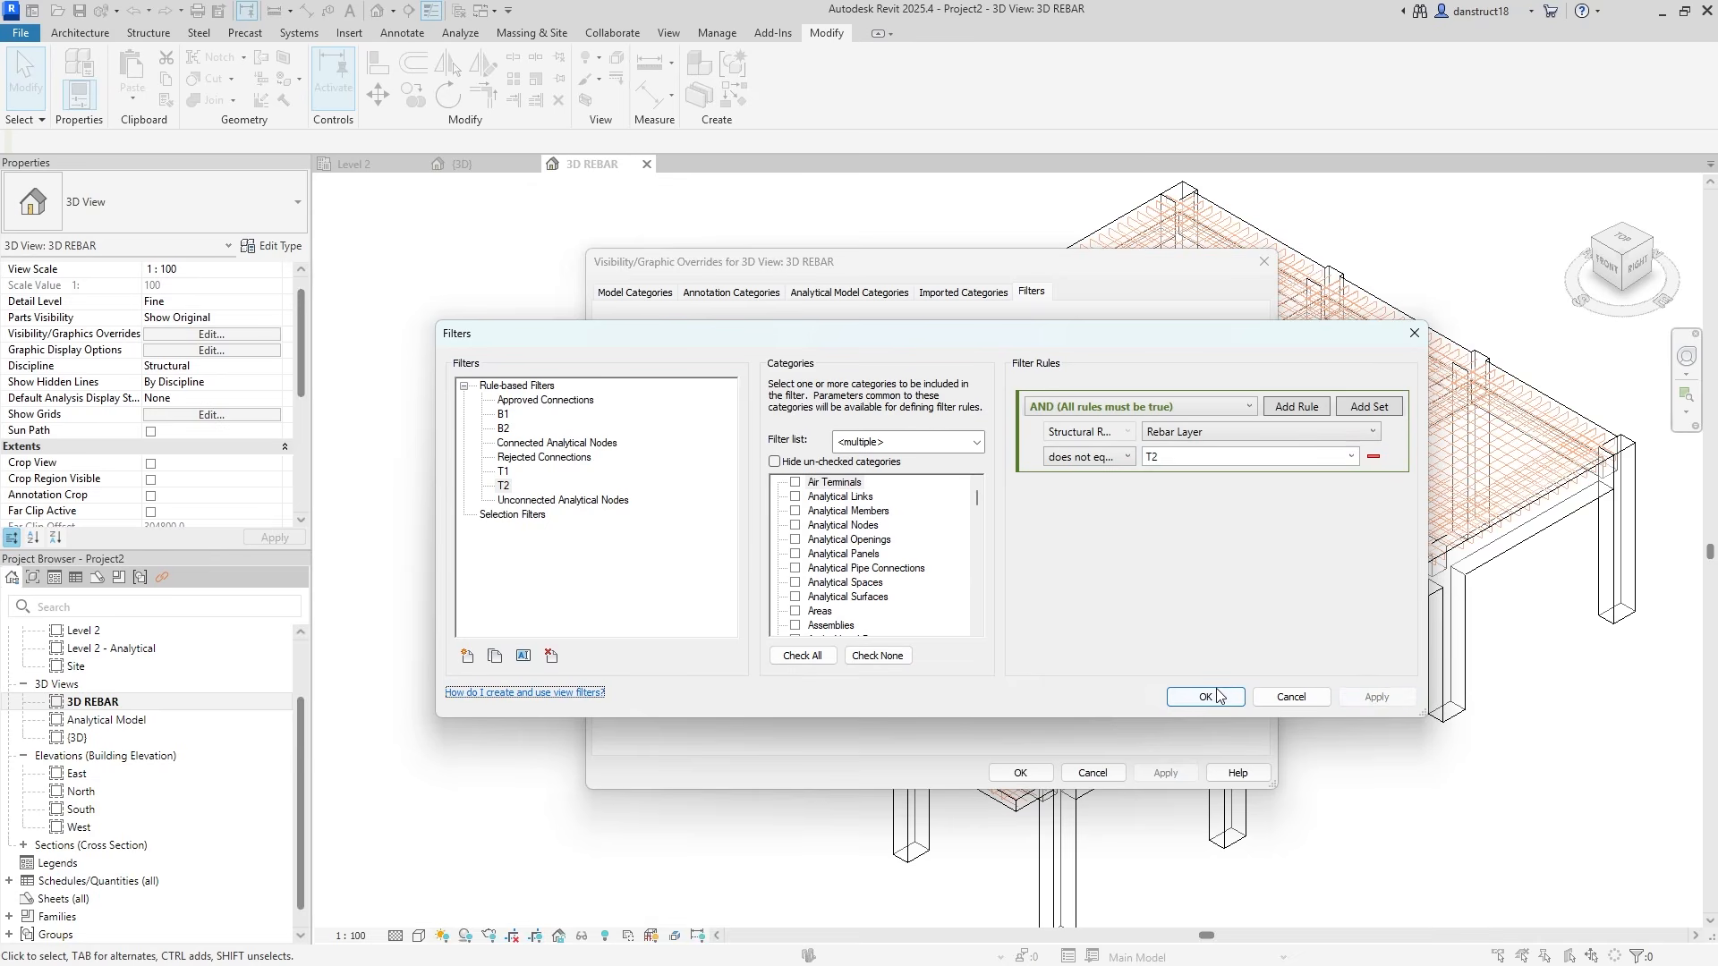
click(1217, 696)
Add the B1, B2 and T2 filters to the 3D REBAR view's filter overrides
click(643, 629)
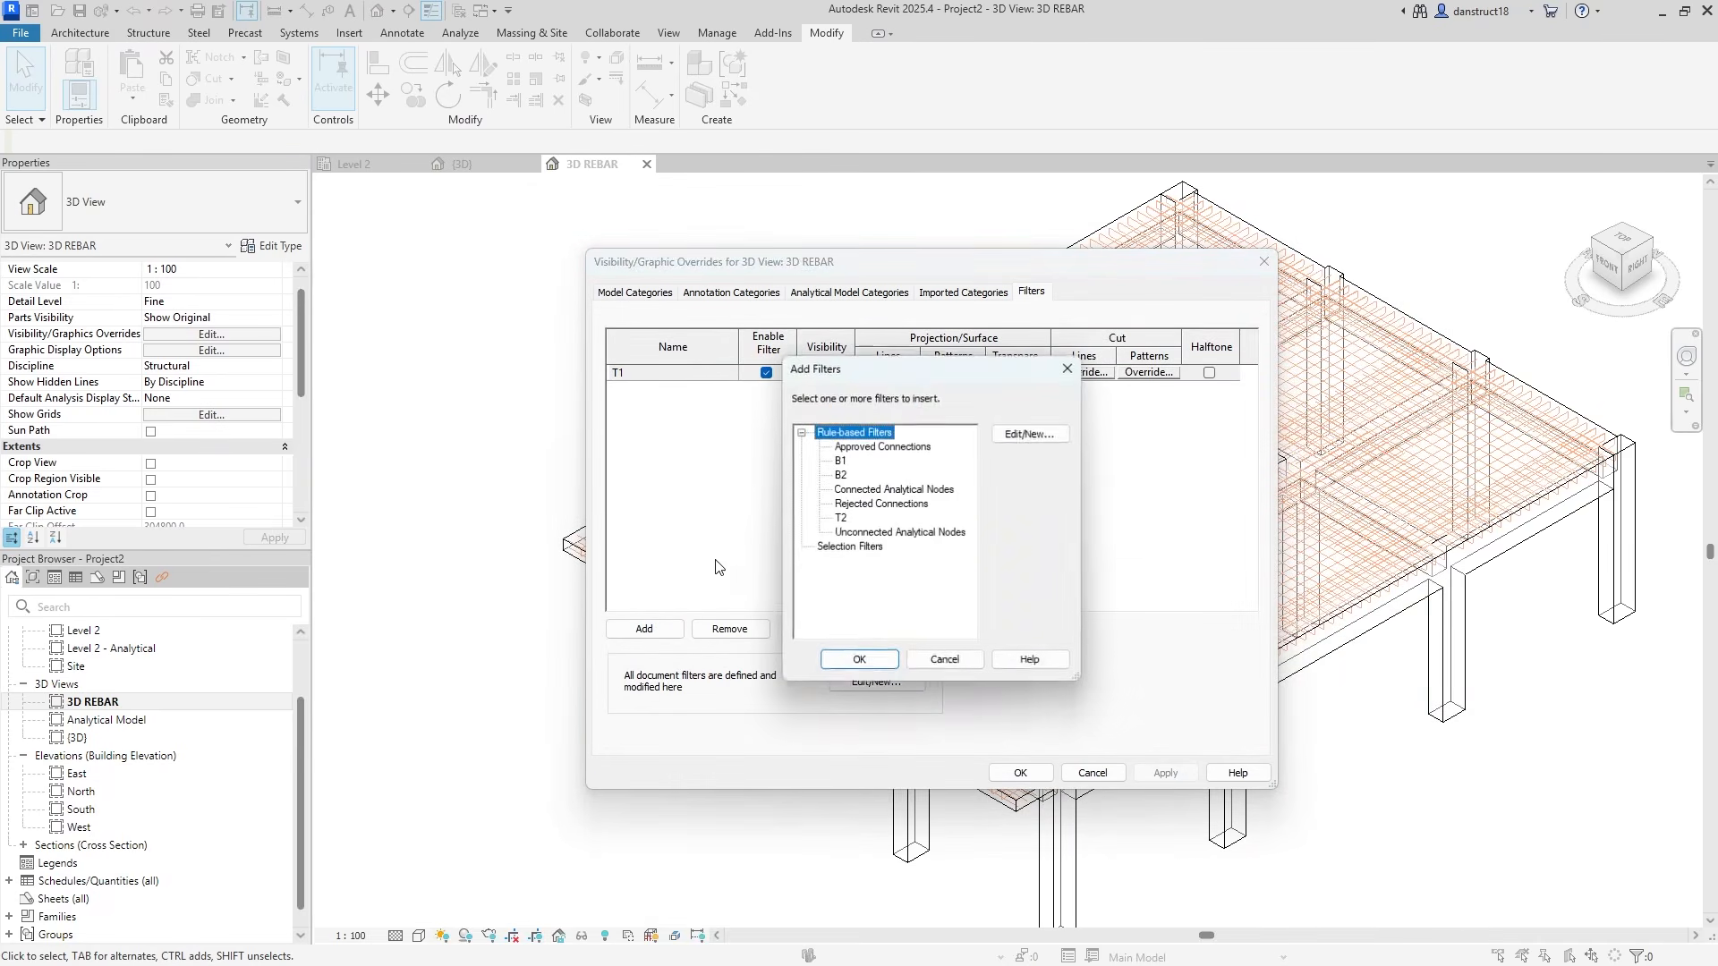
click(842, 475)
ctrl+click(841, 460)
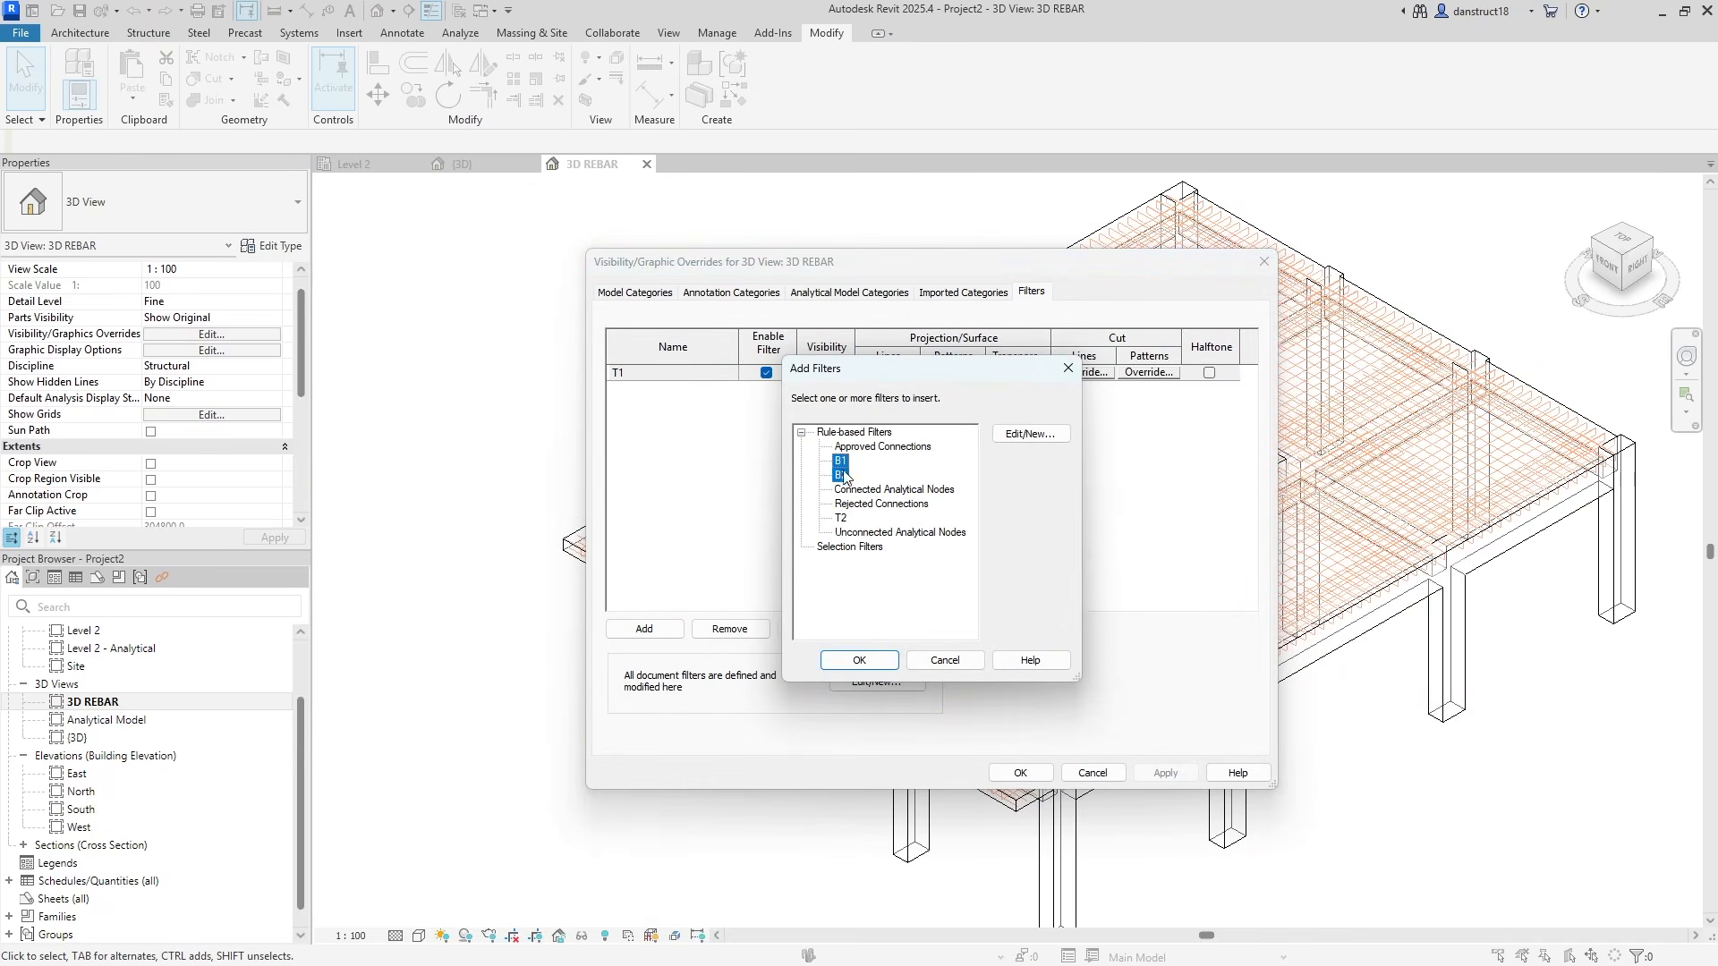
click(859, 659)
drag(870, 268, 393, 258)
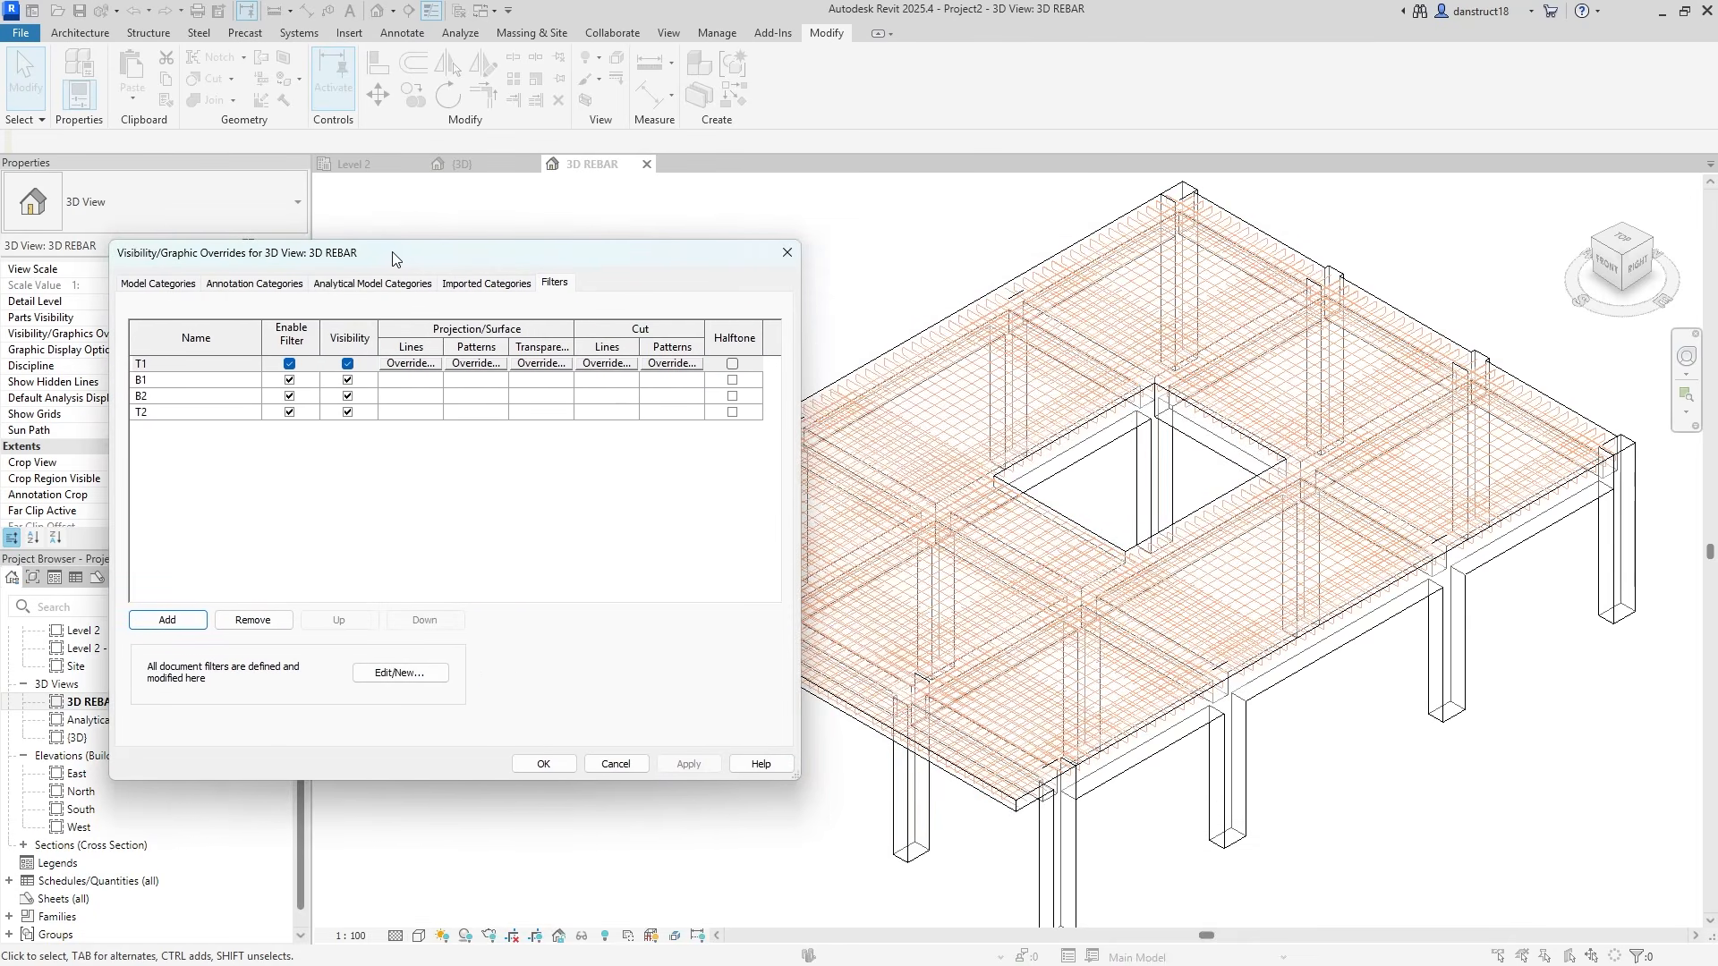
Test the B1, B2 and T2 filters in the 3D REBAR view by hiding each layer in turn and restoring it
click(348, 380)
click(684, 763)
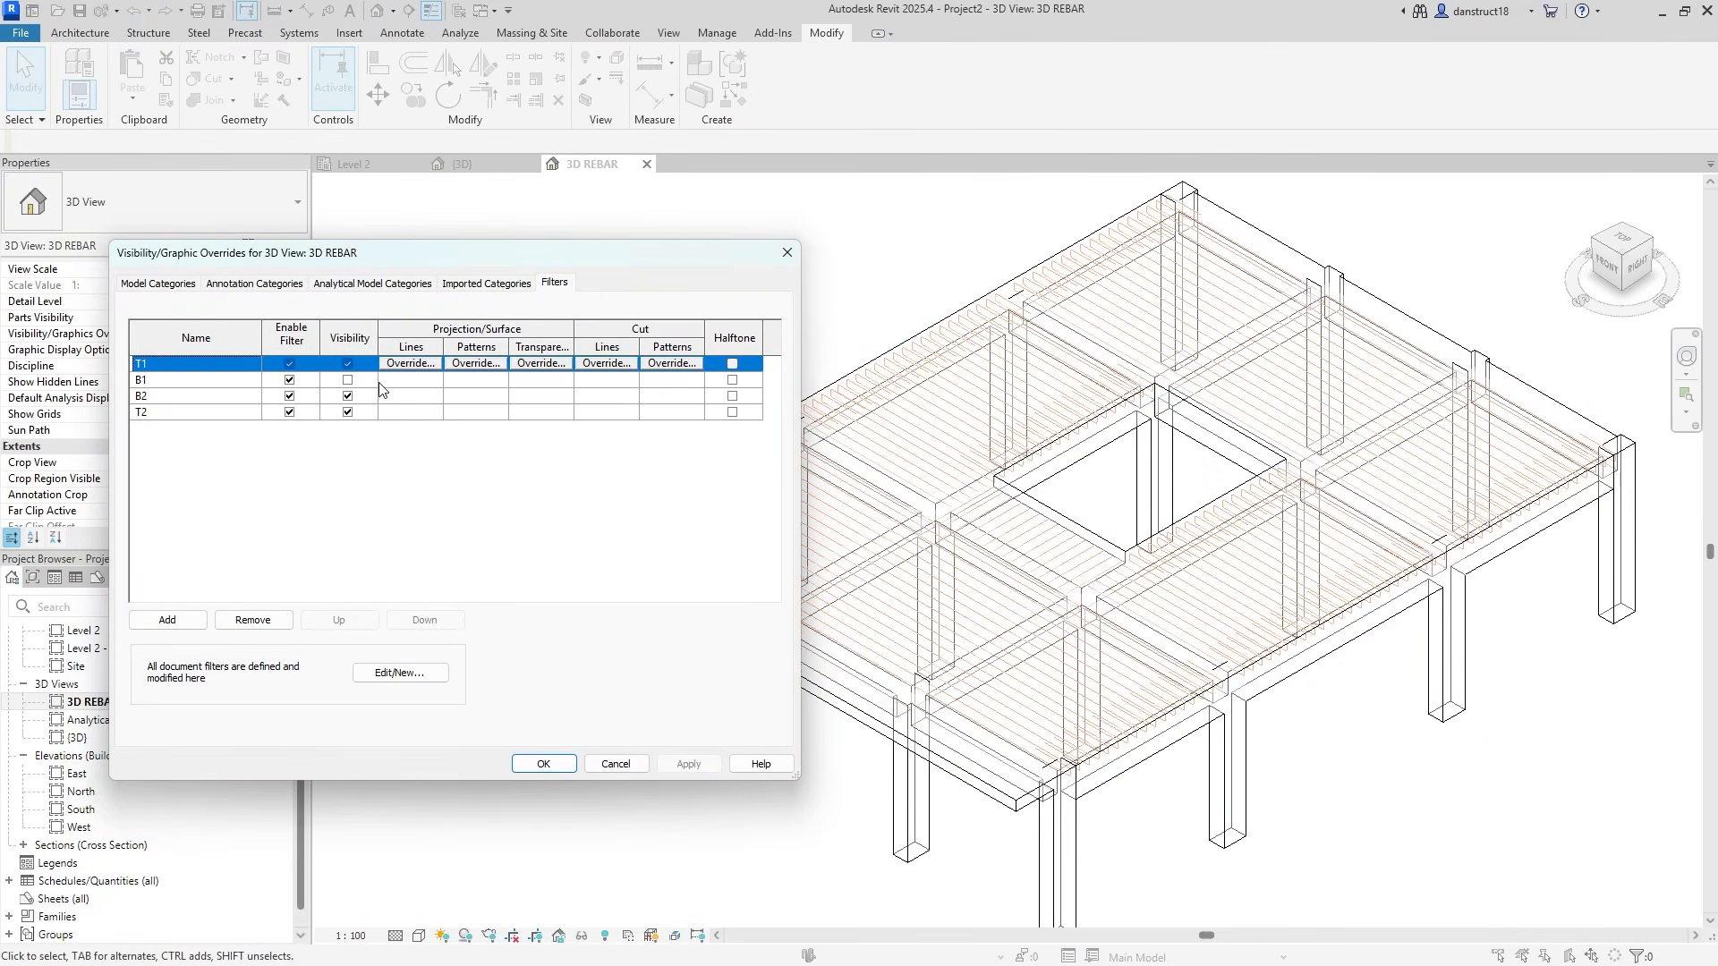
click(348, 381)
click(348, 397)
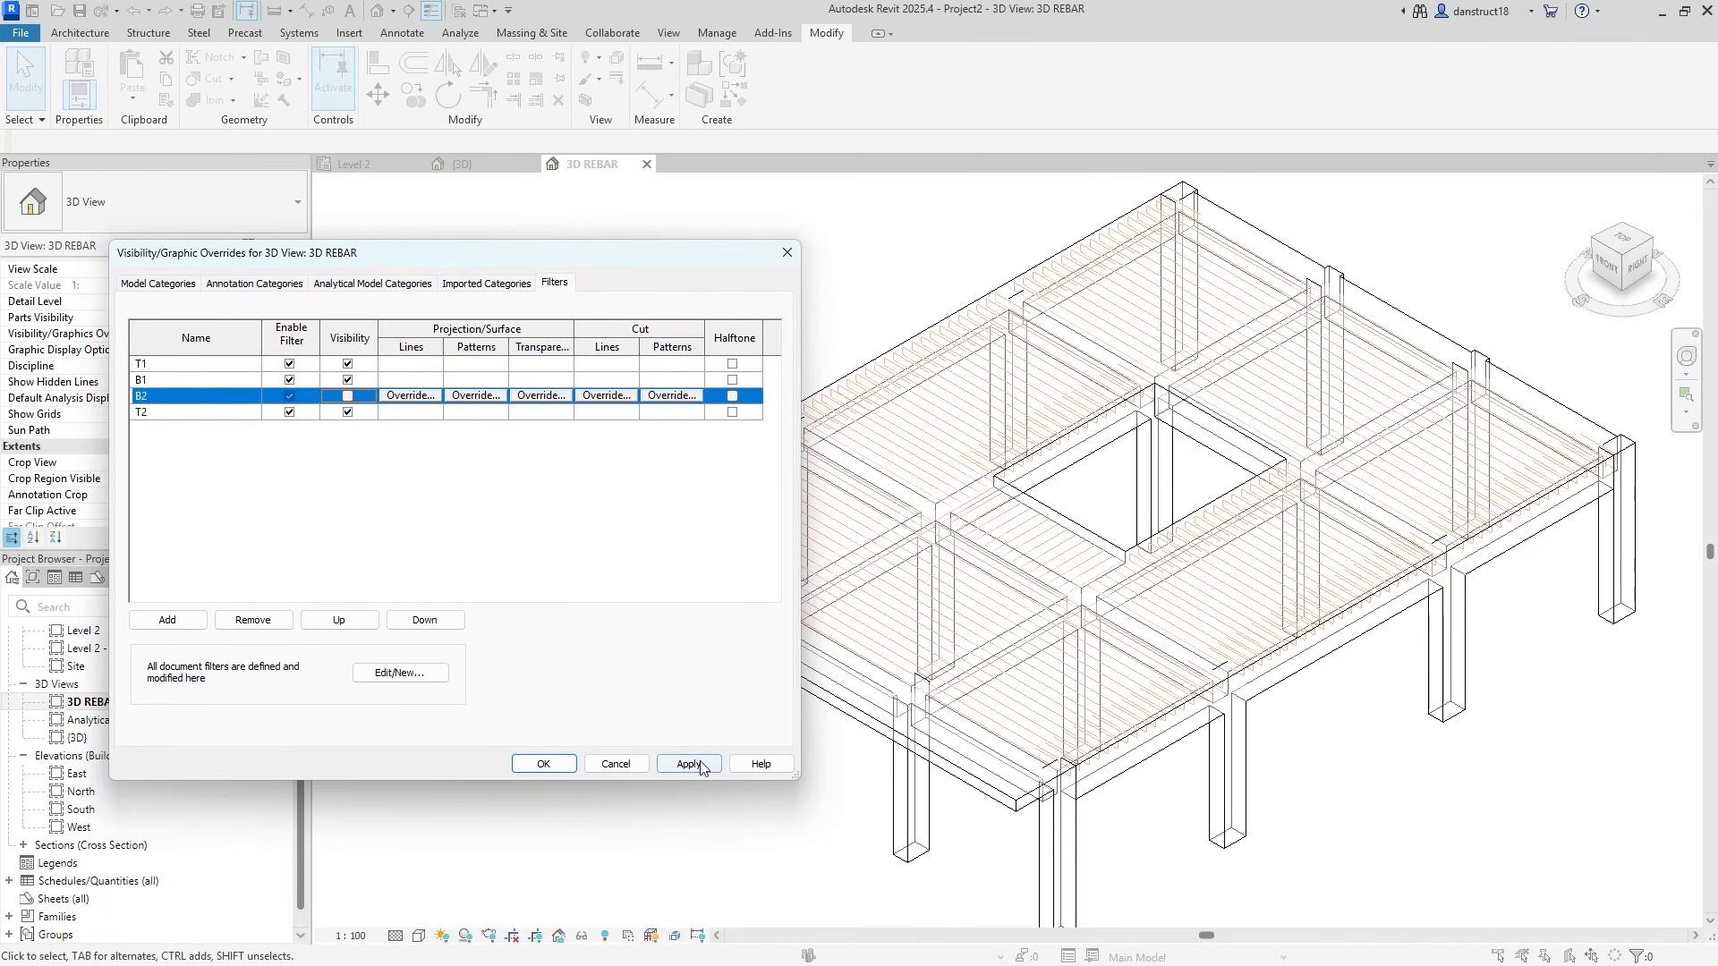
click(688, 764)
click(348, 397)
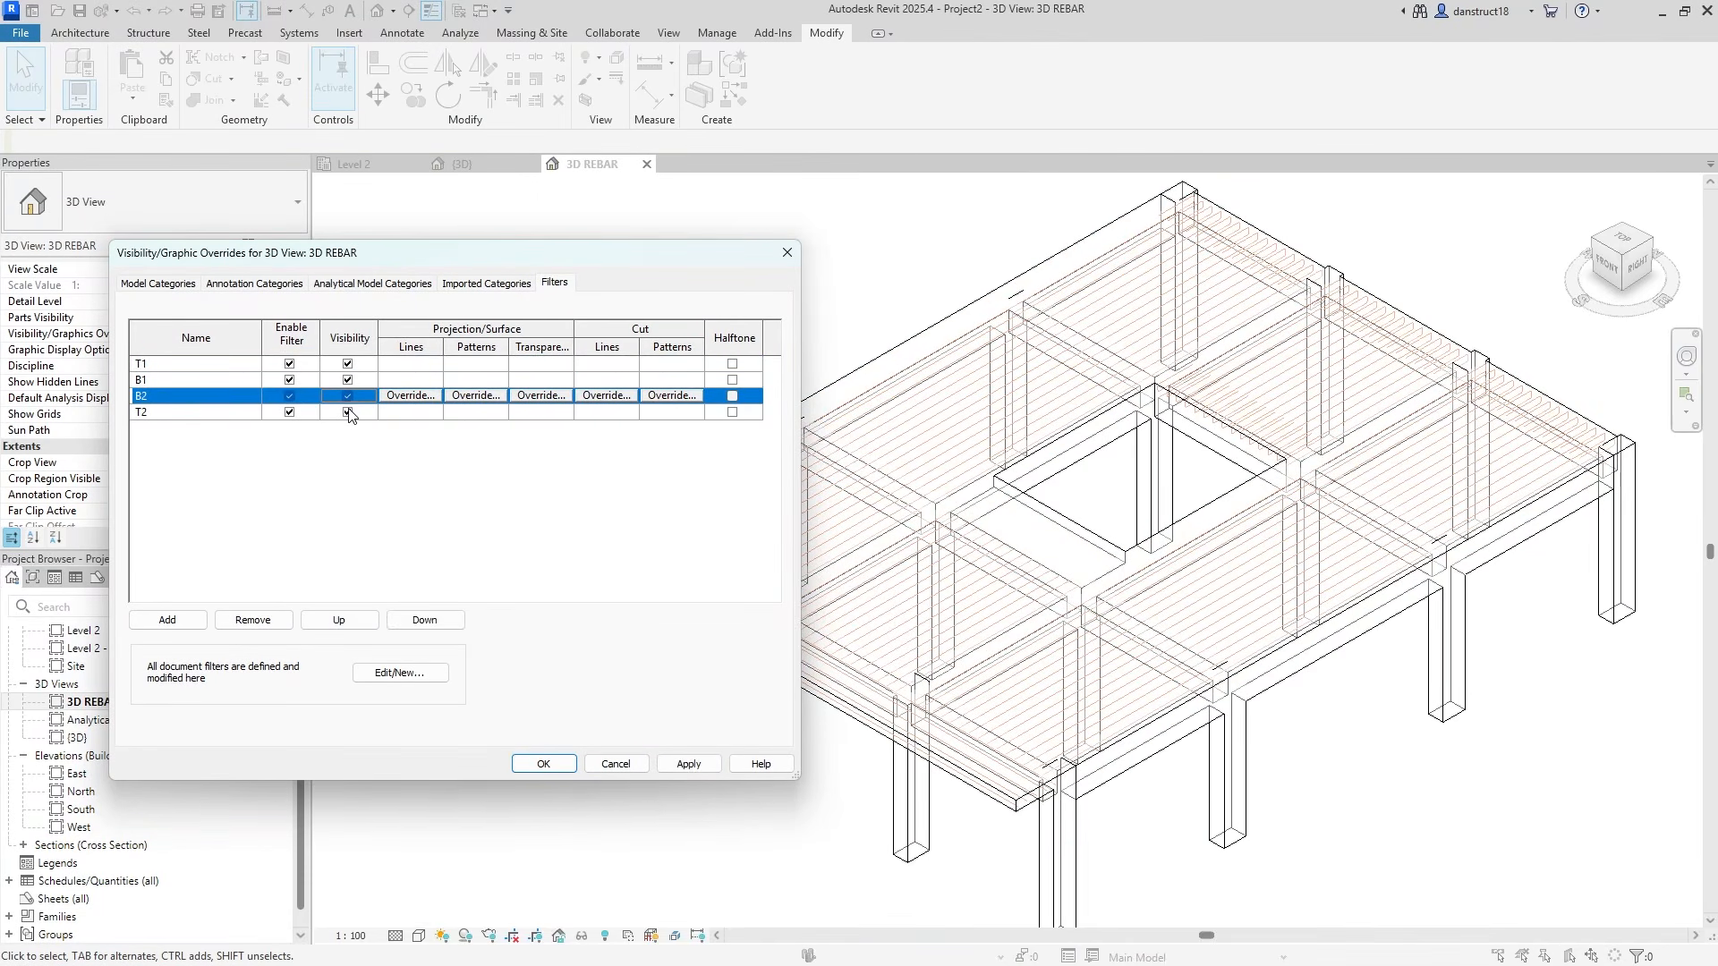
click(348, 413)
click(691, 765)
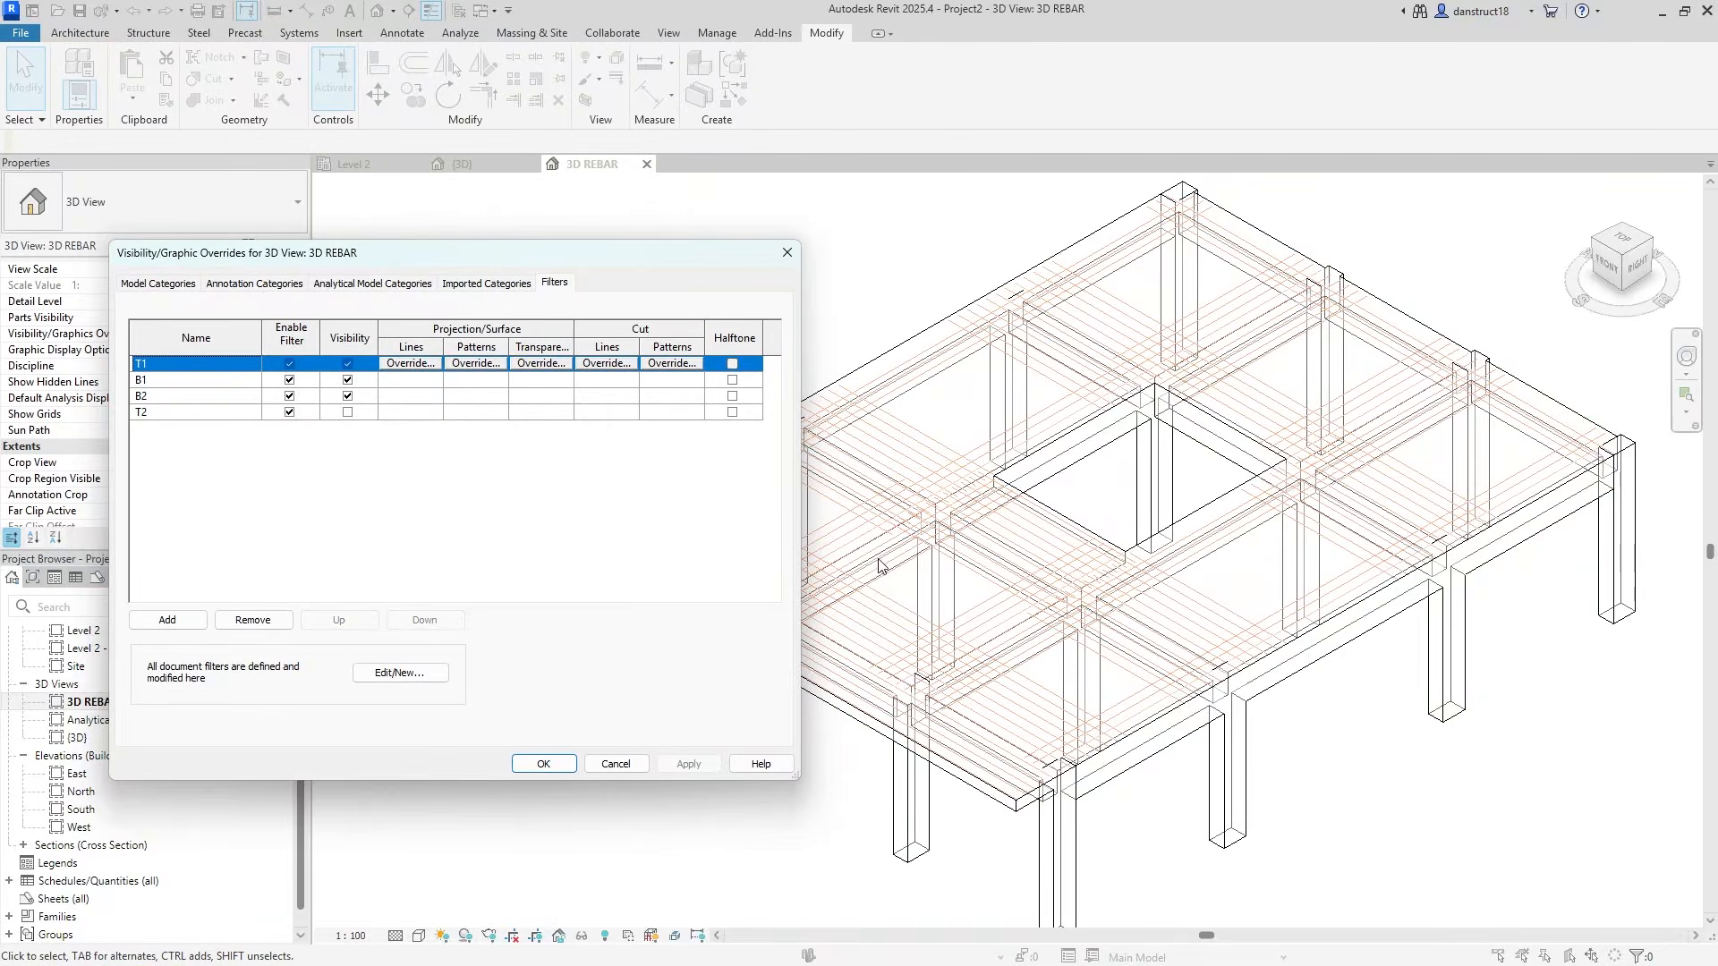
click(348, 412)
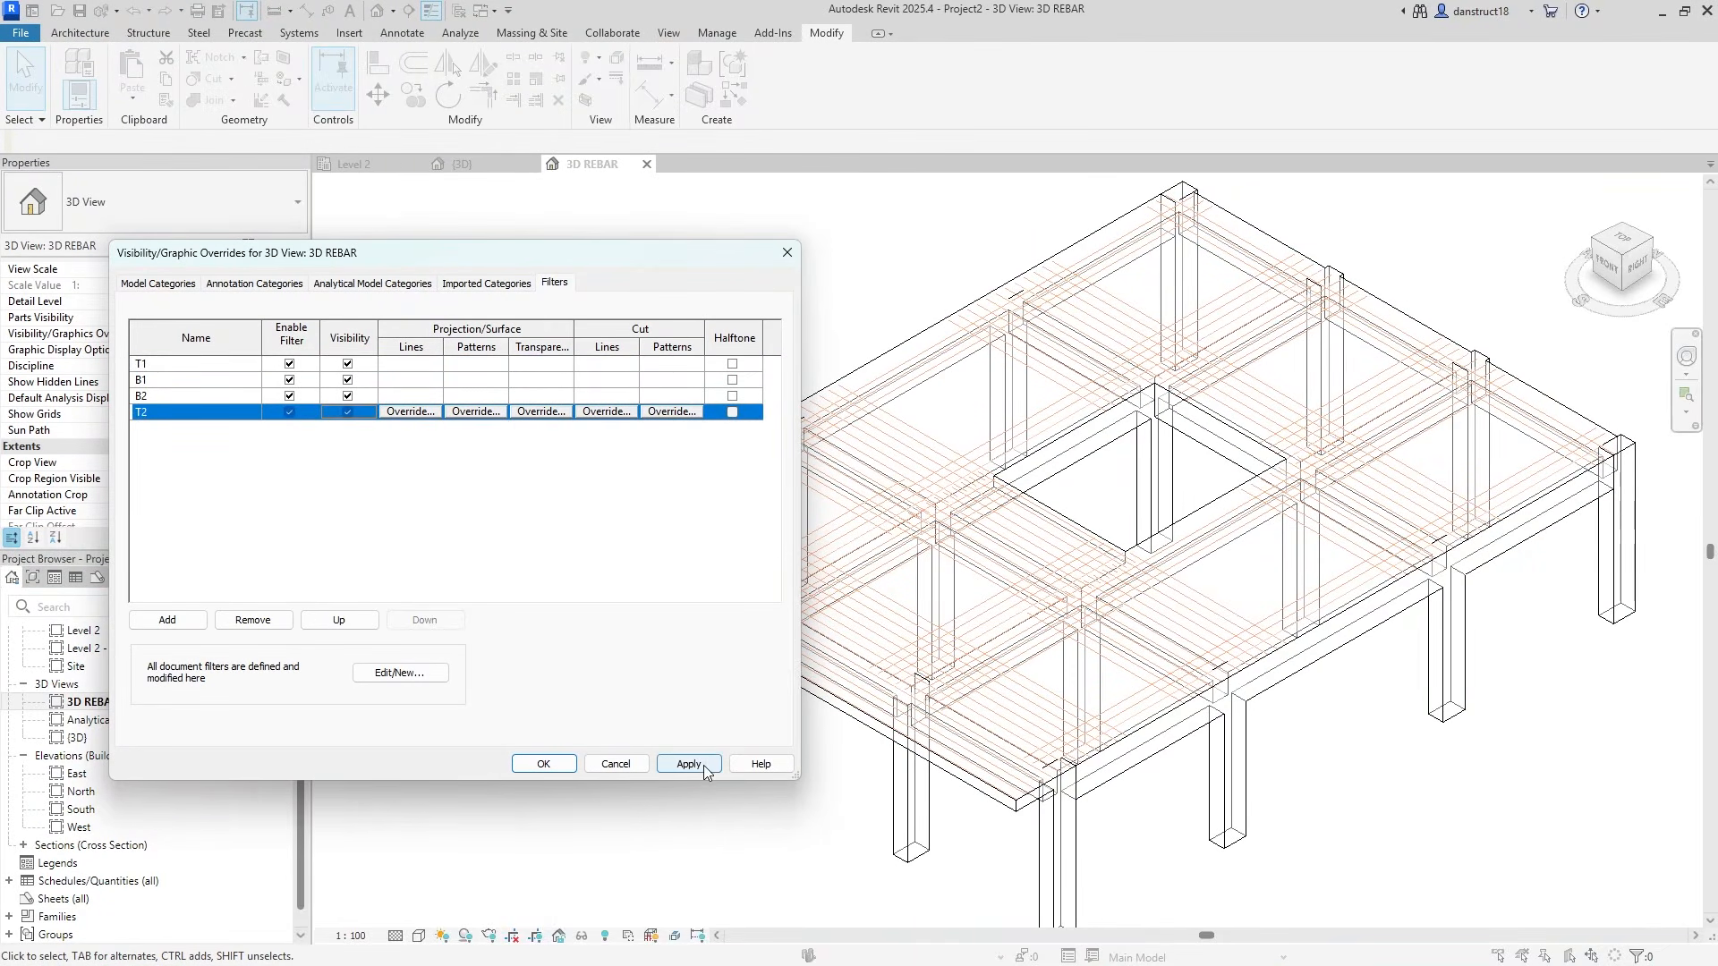
click(689, 764)
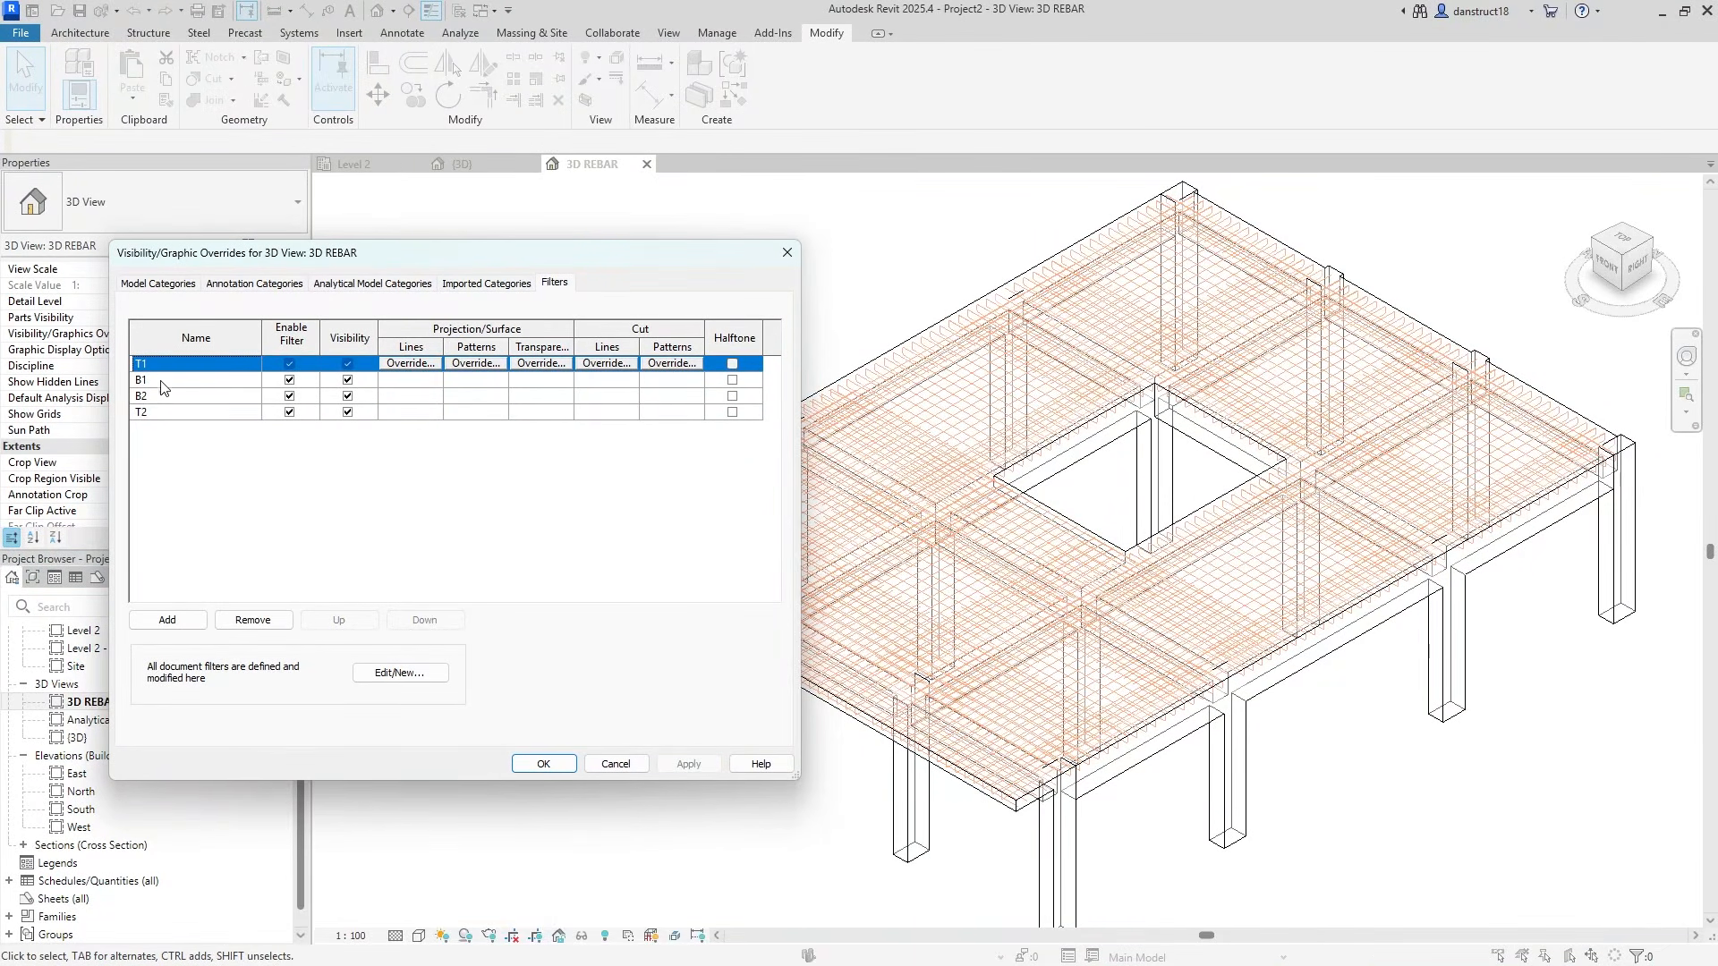
Move the T2 filter directly below T1 in the filter order and accept the 3D REBAR view's overrides
click(154, 413)
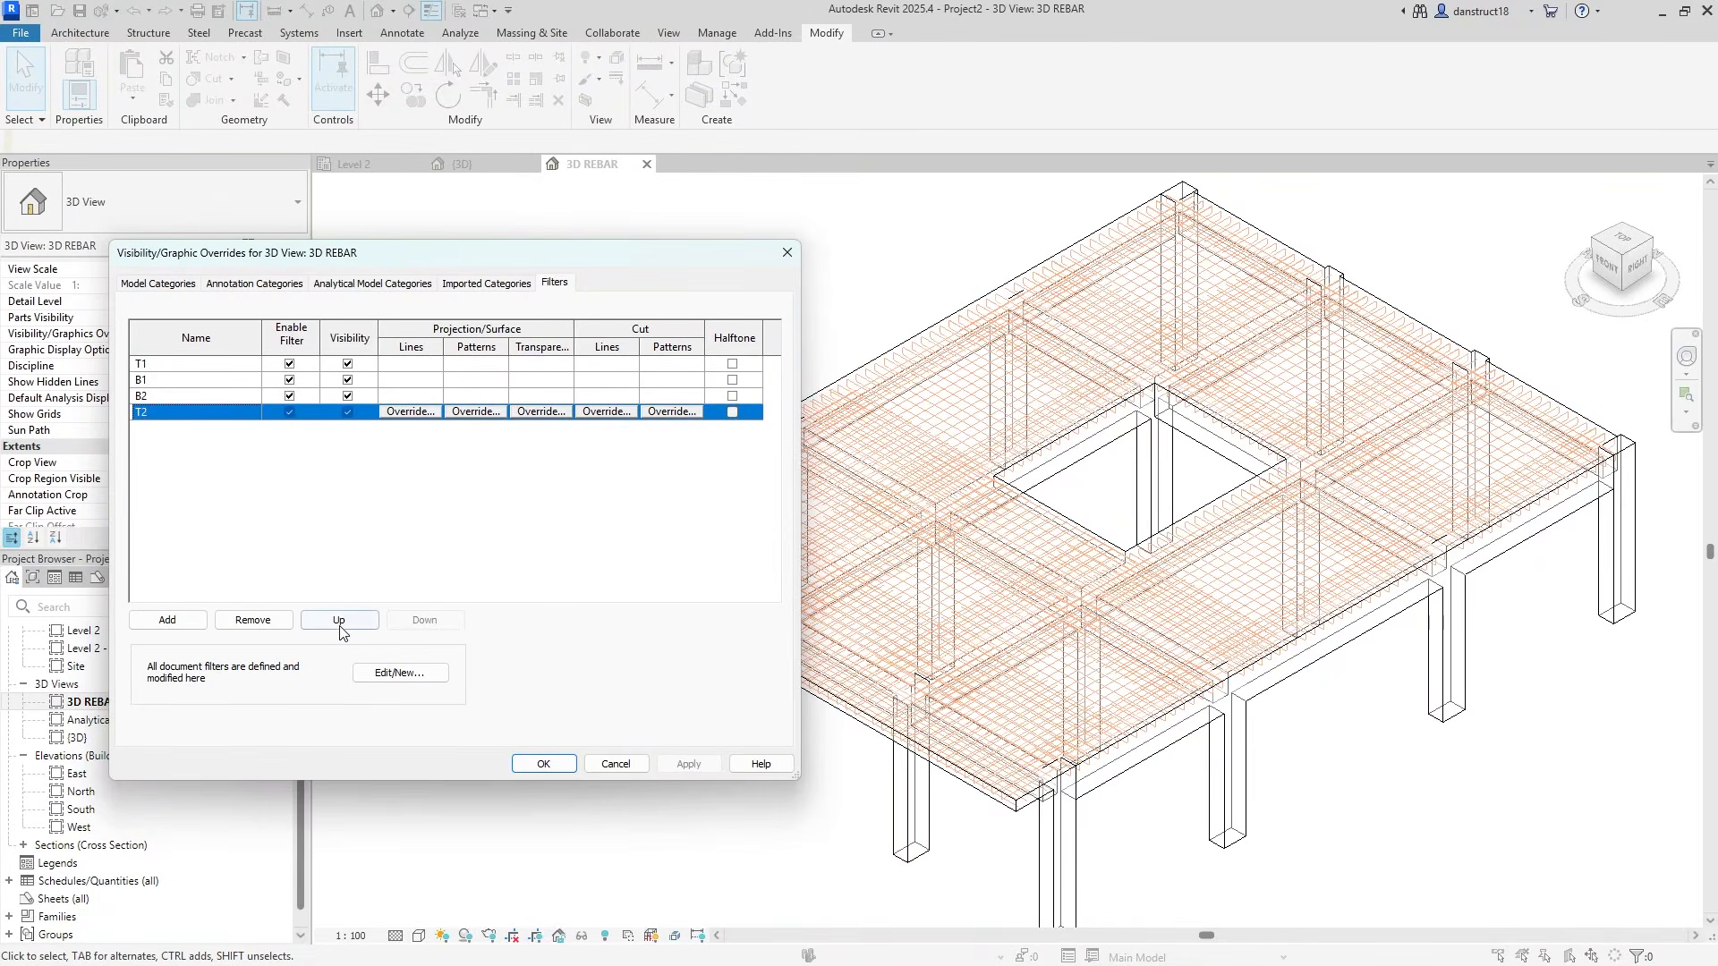
click(340, 621)
click(340, 621)
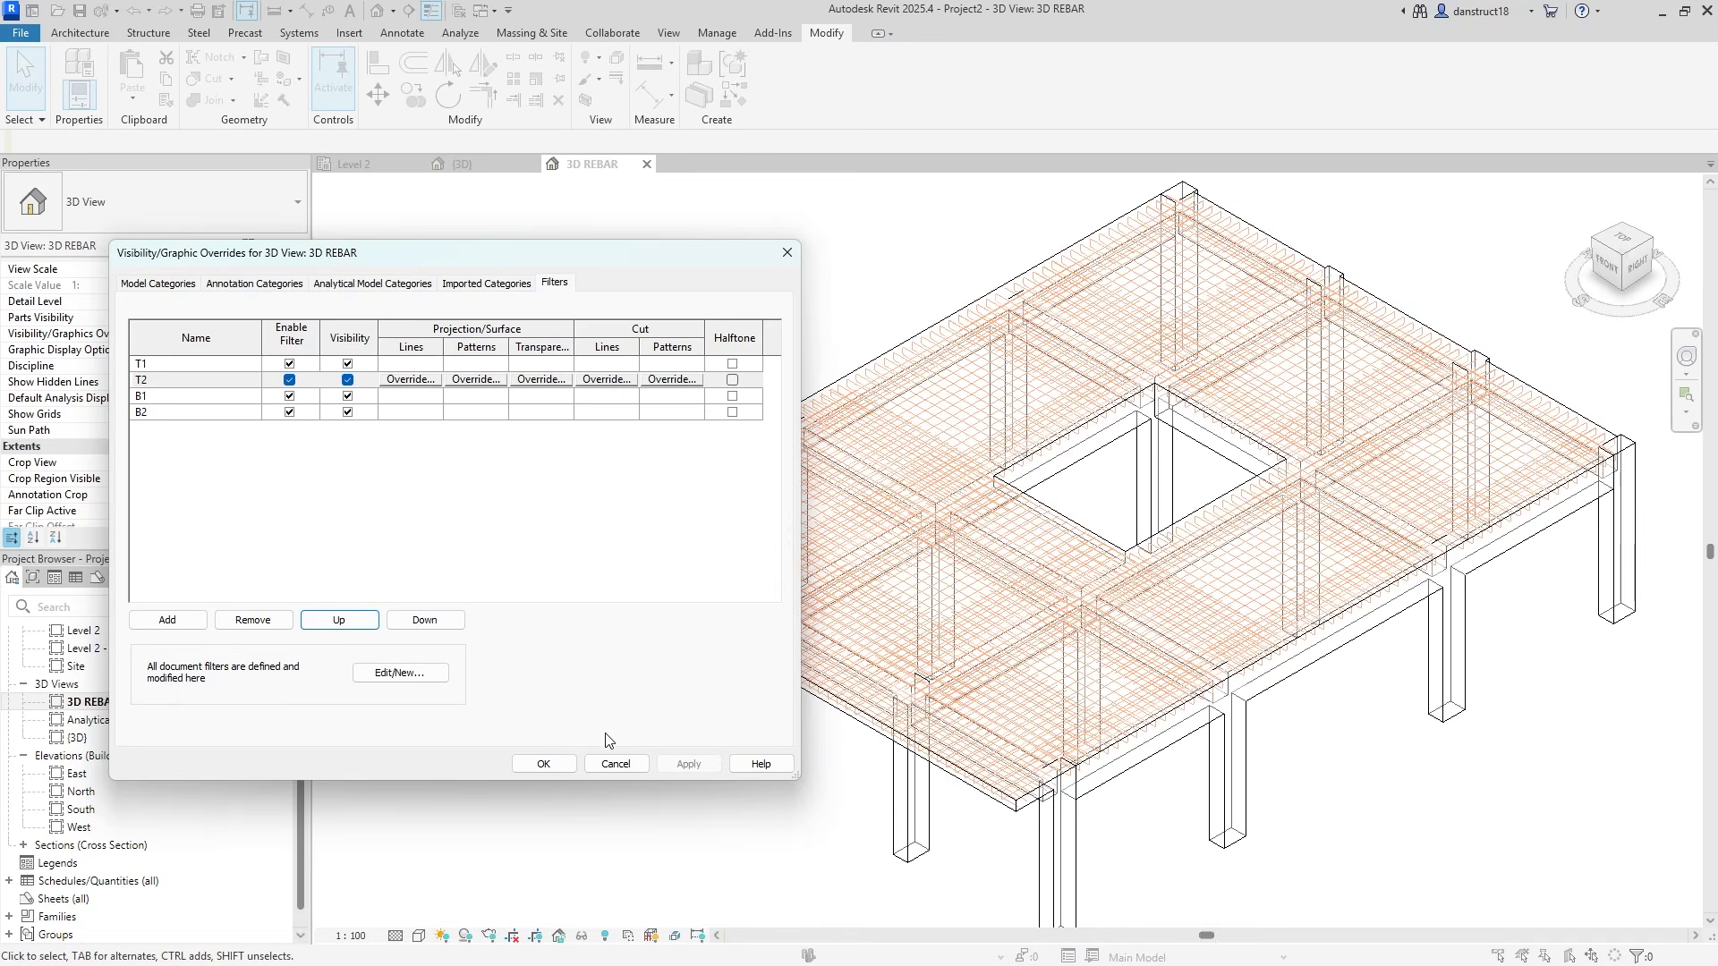
click(543, 763)
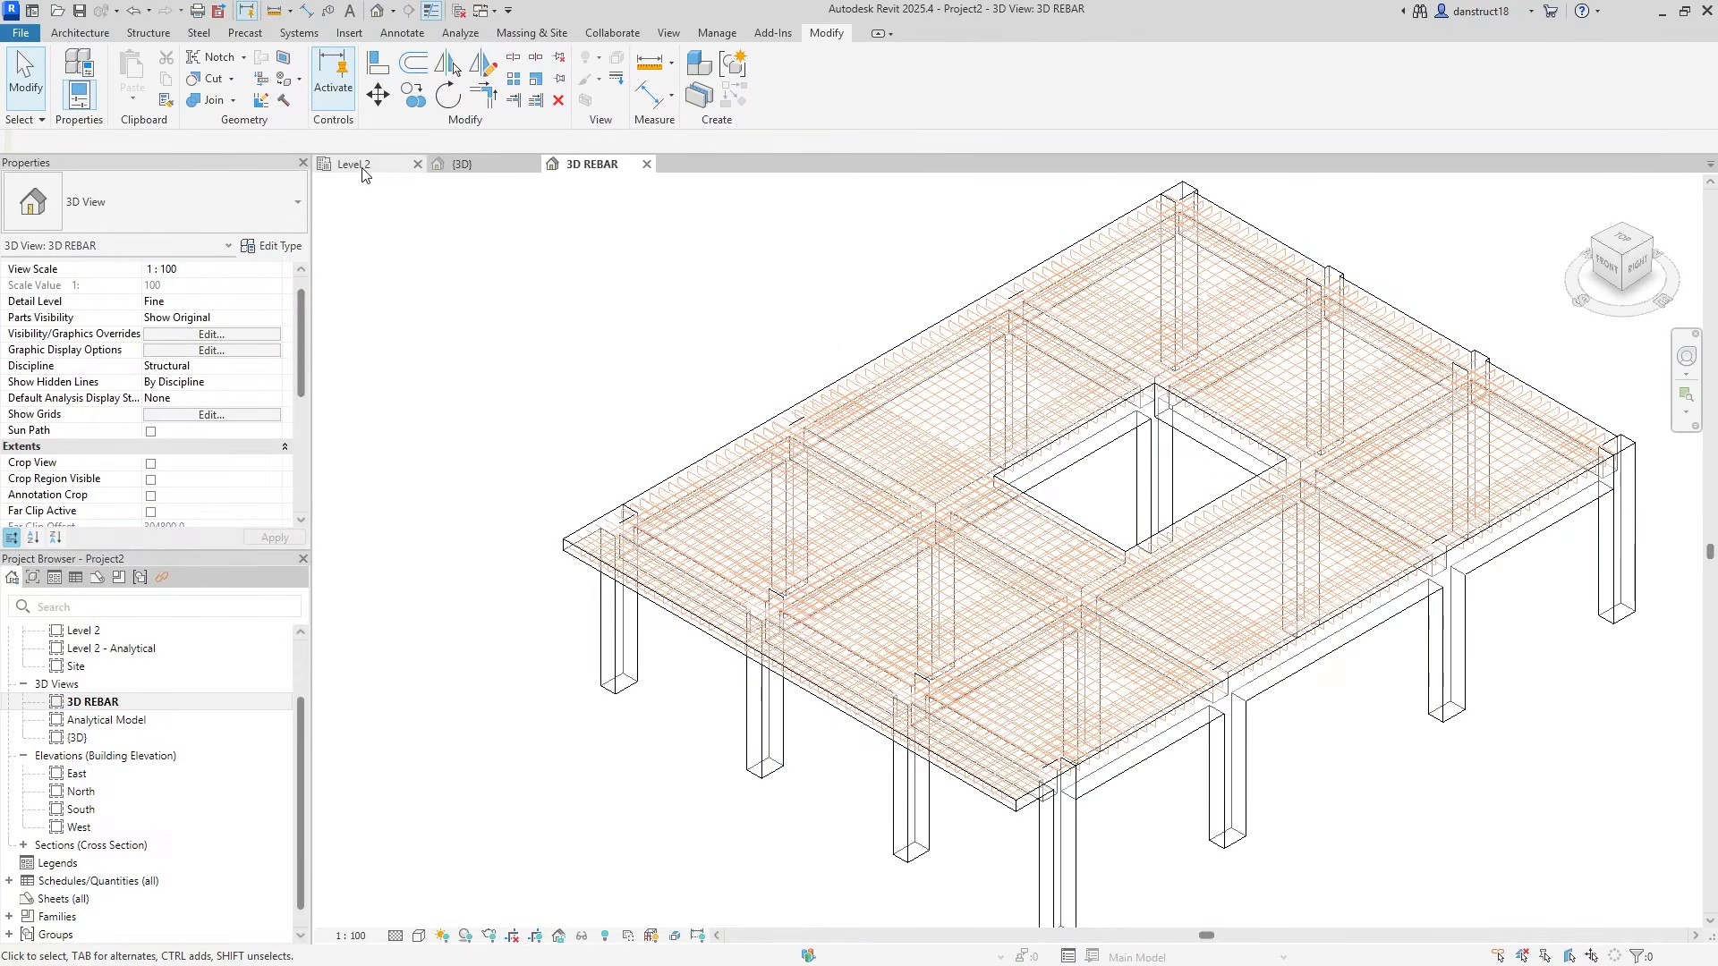
Switch to the Level 2 structural plan and add the B1, B2, T1 and T2 filters to its visibility overrides
click(363, 170)
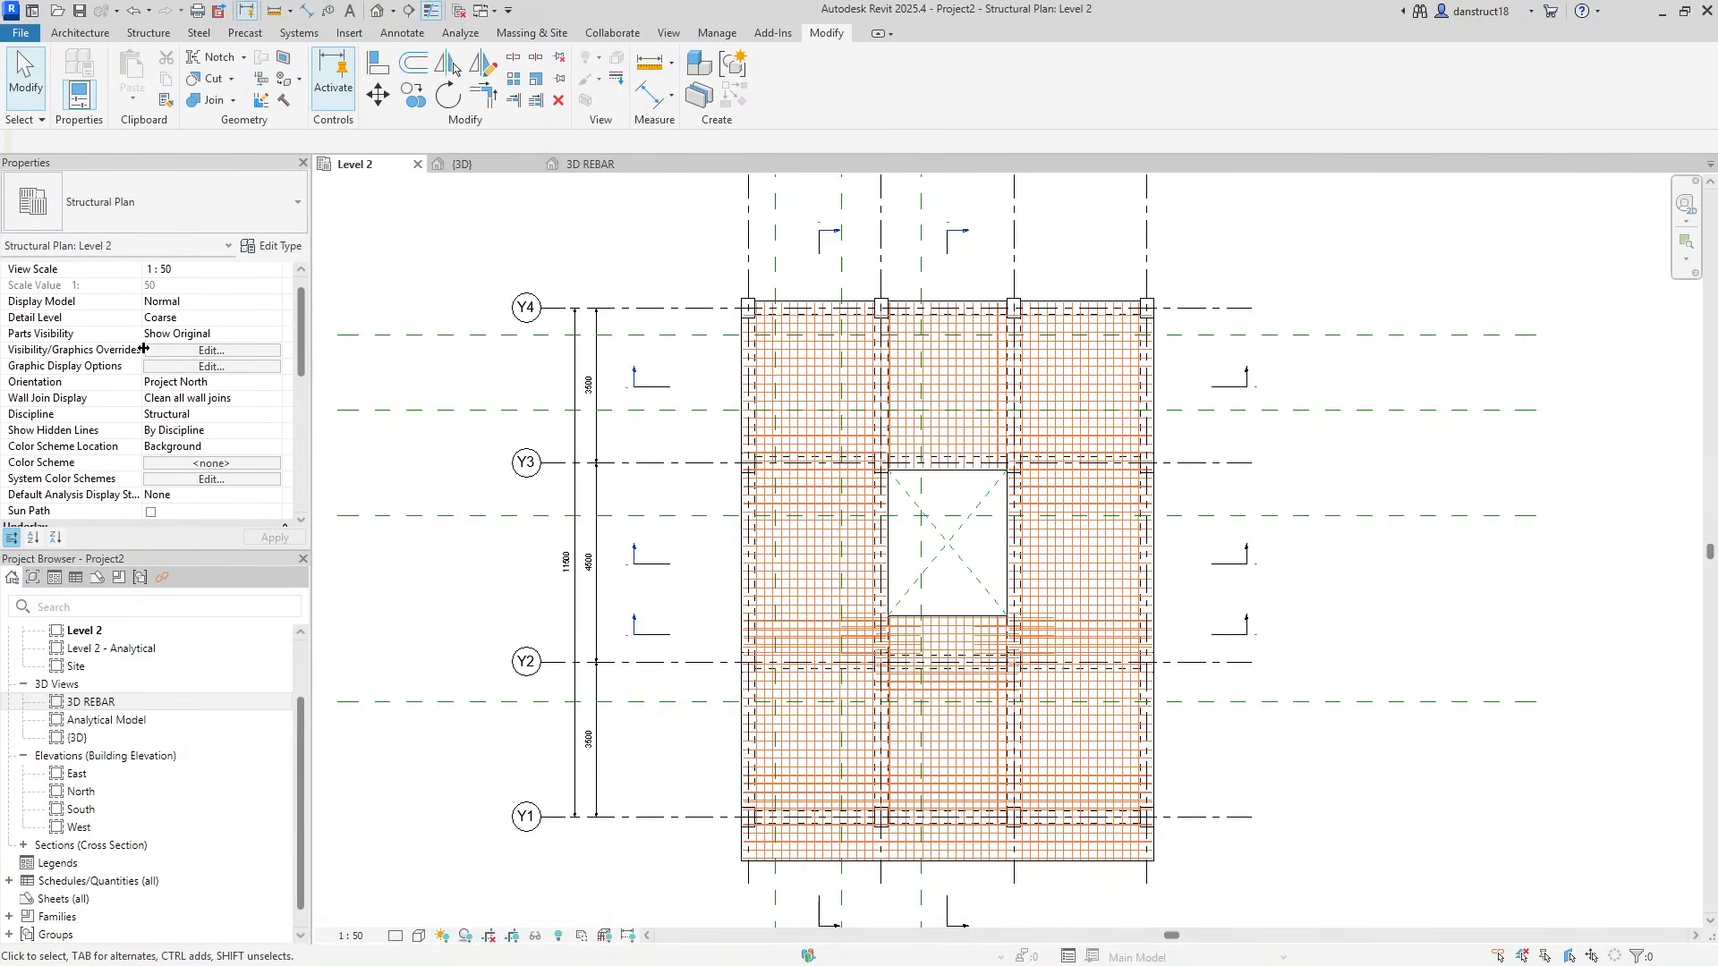
click(208, 351)
click(554, 283)
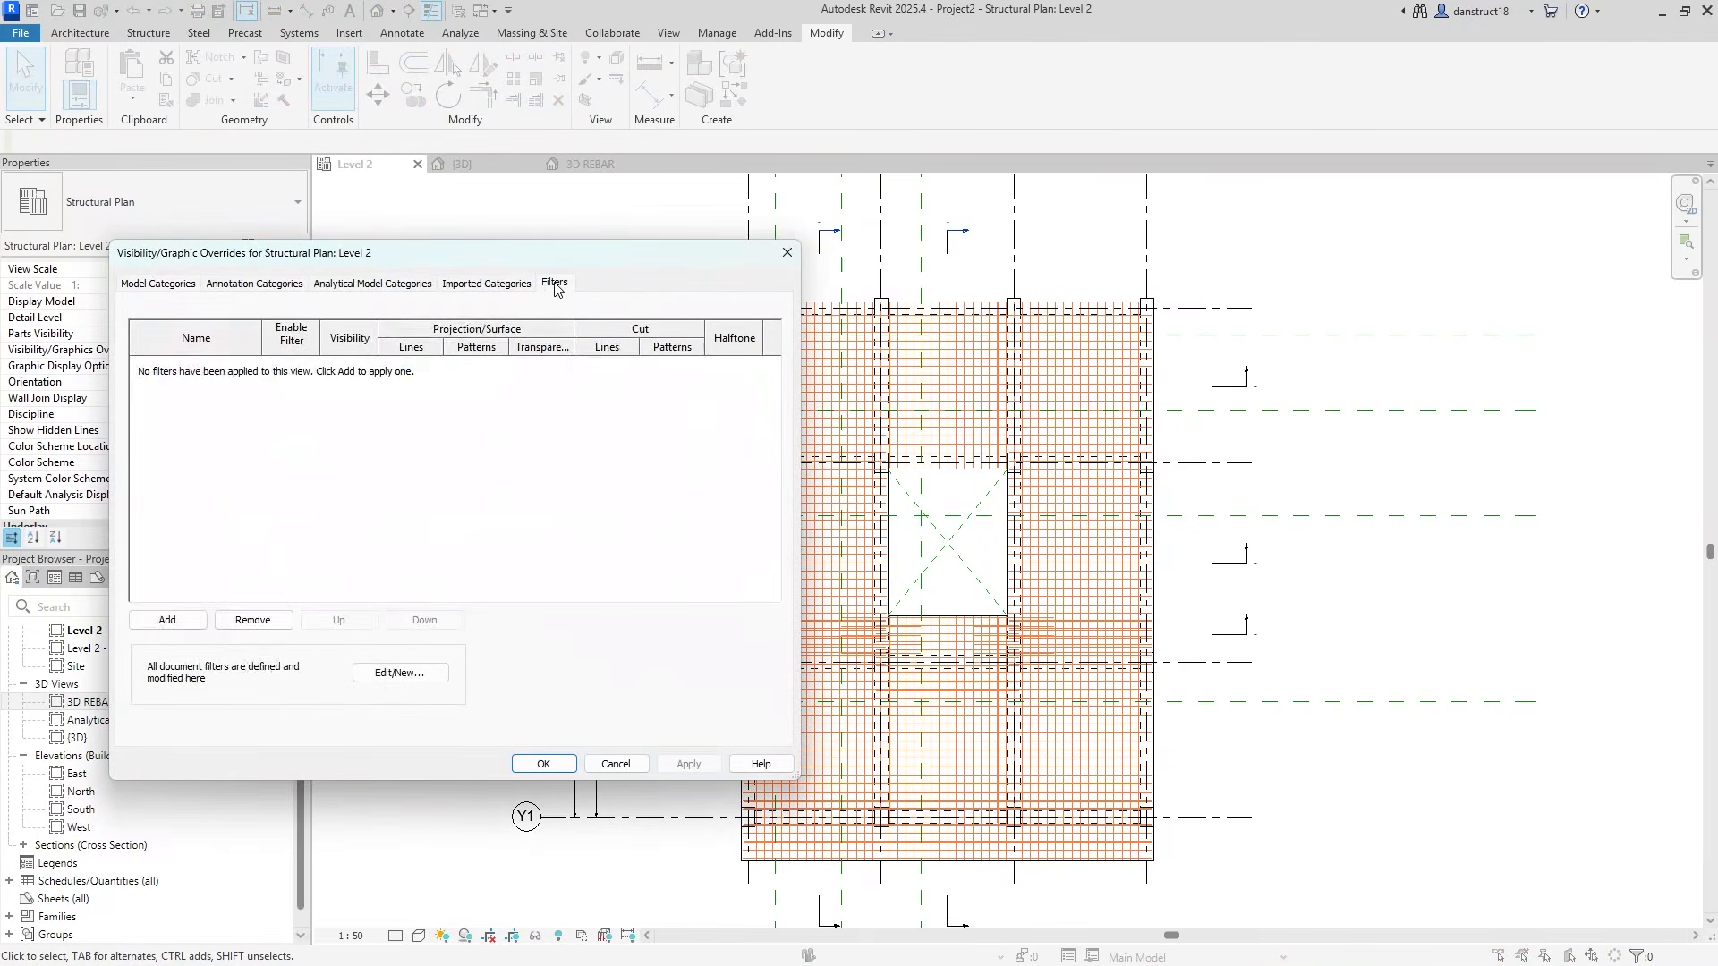
click(170, 619)
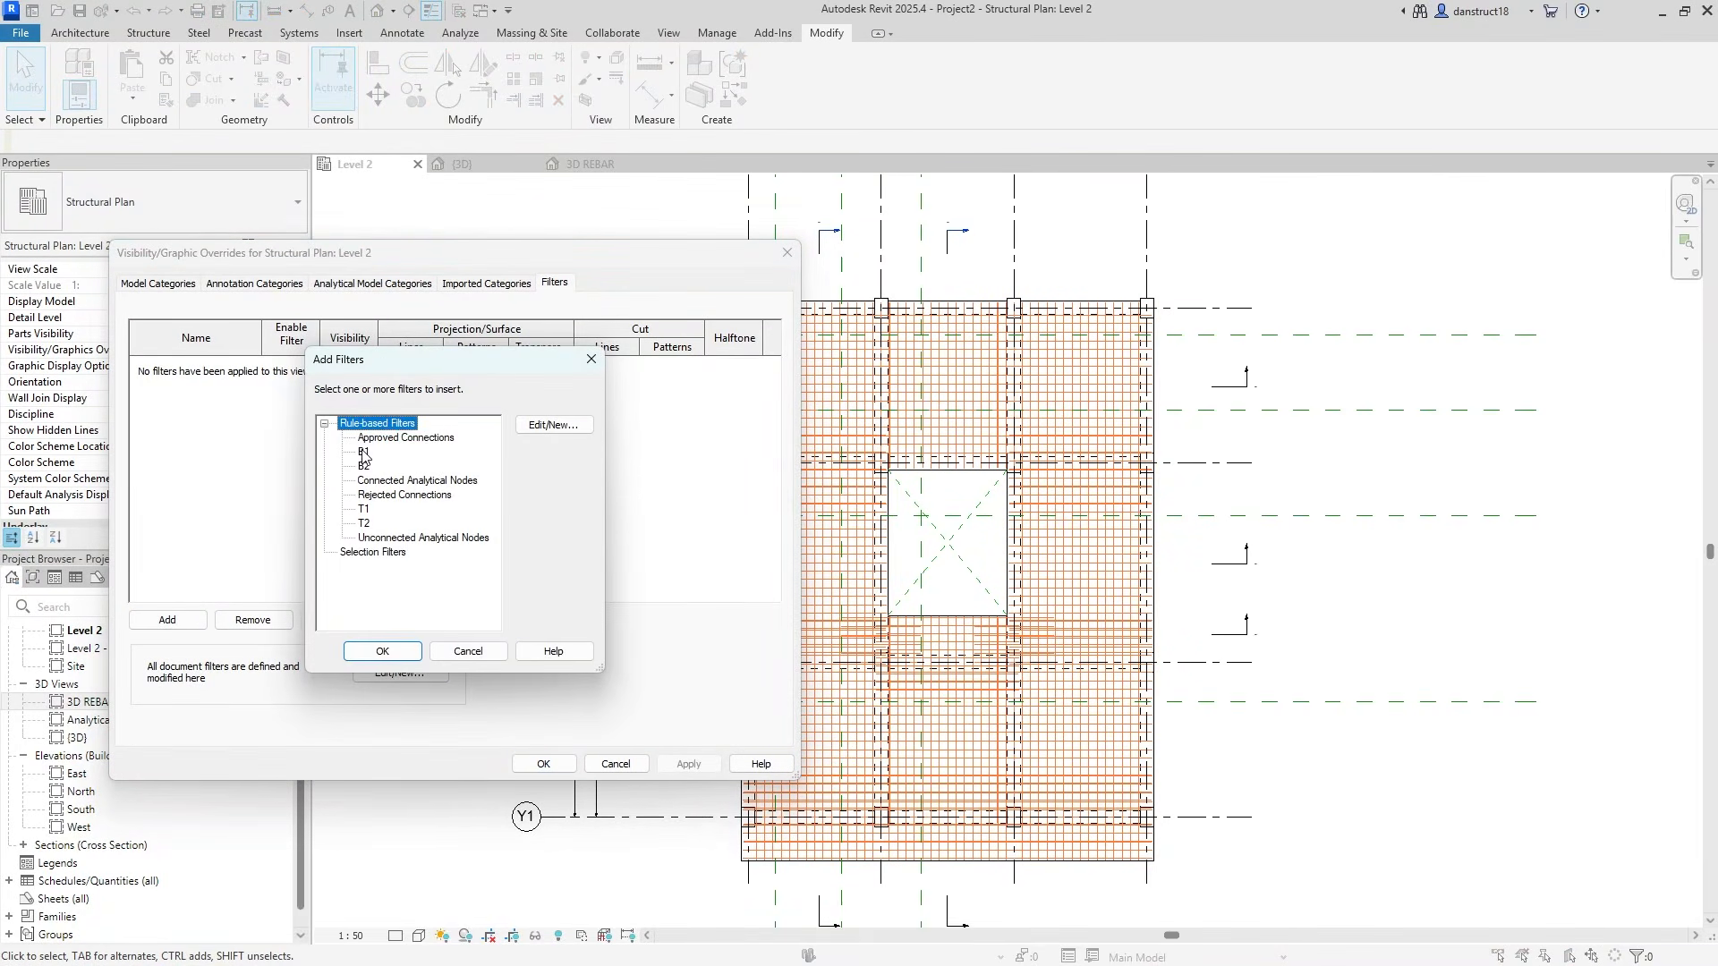
click(364, 454)
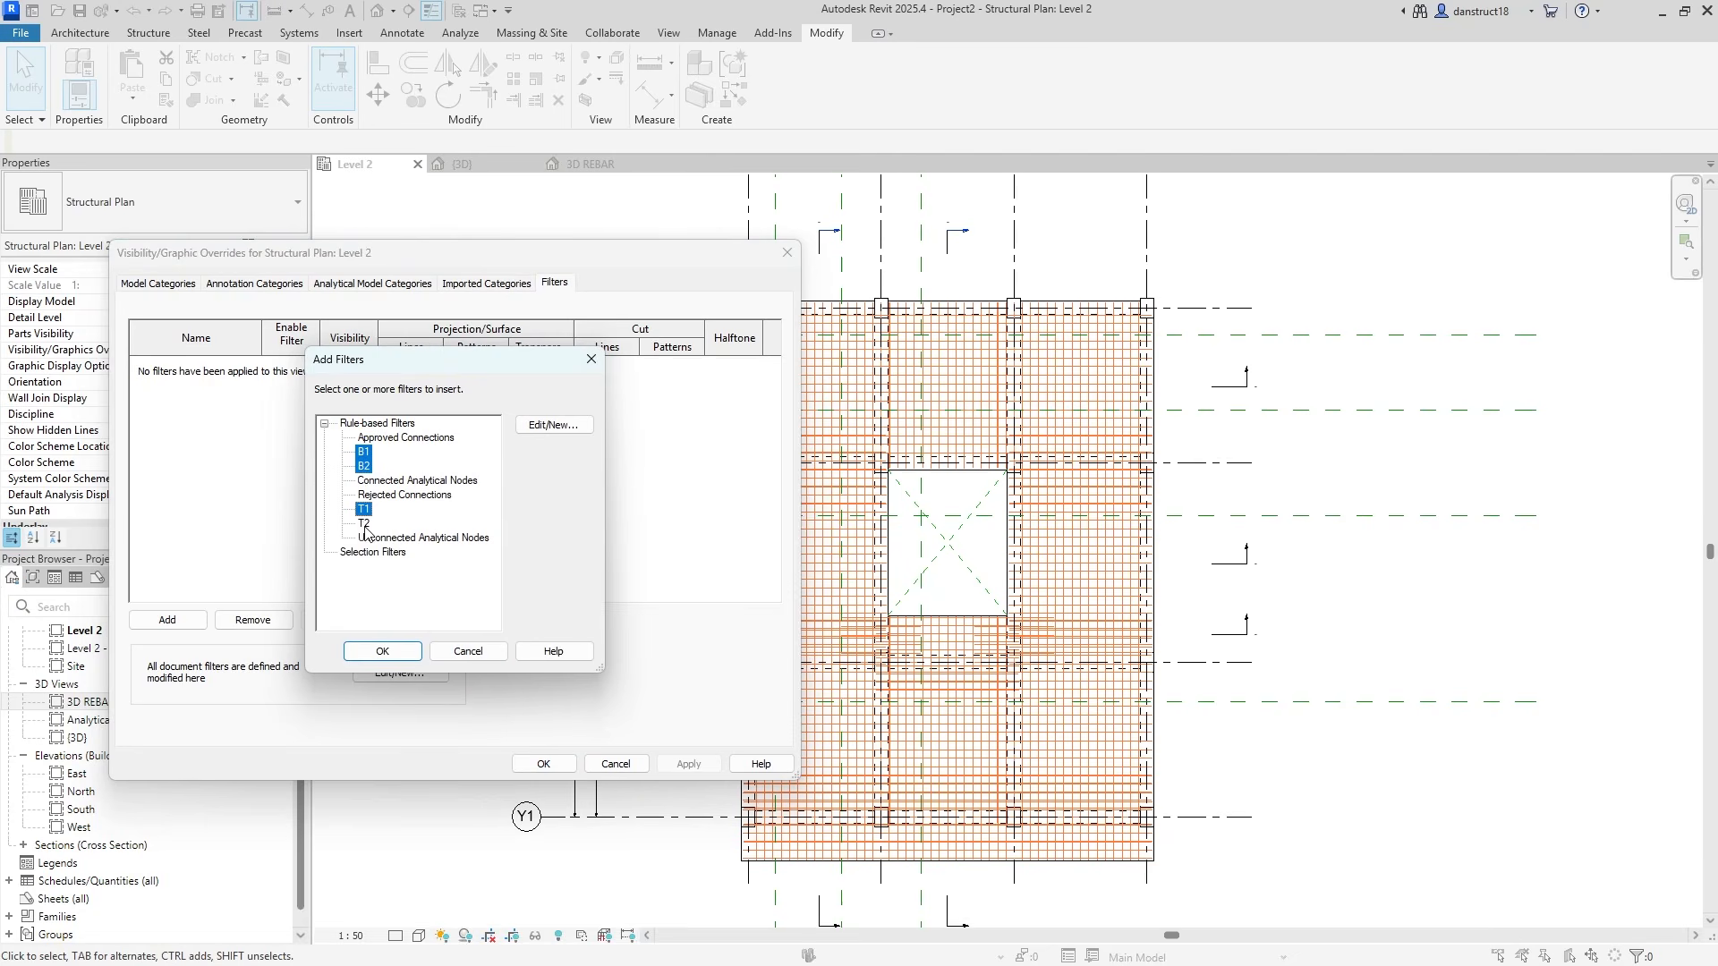
click(380, 651)
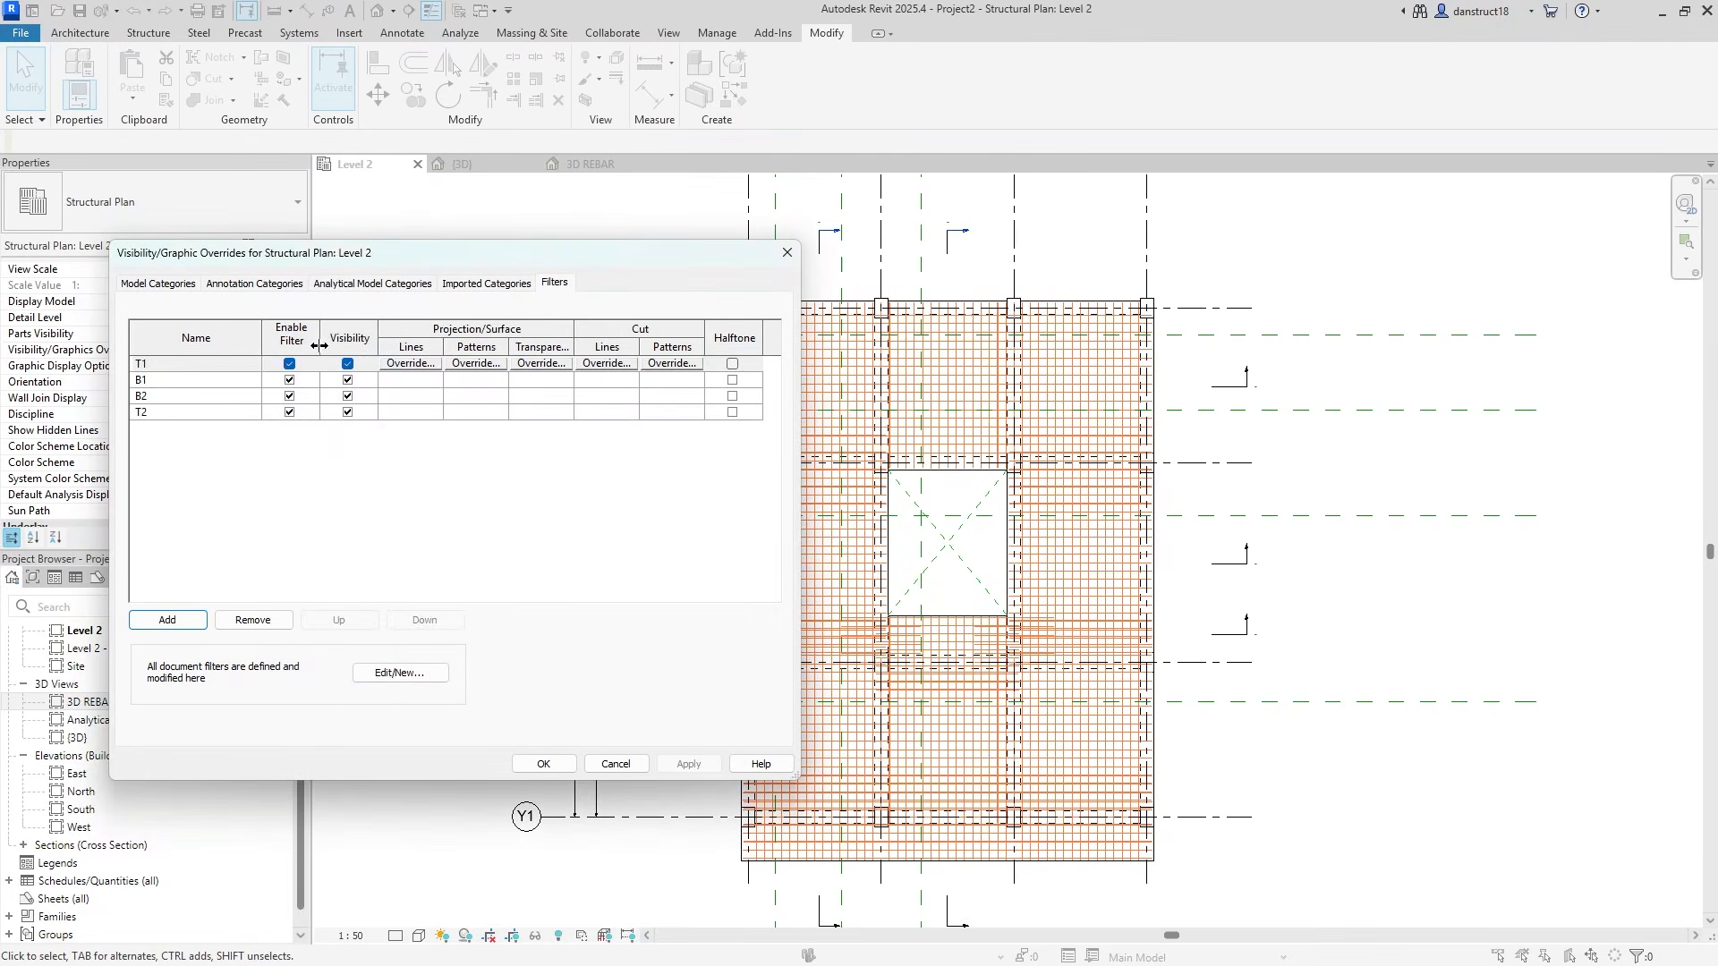
Test the Level 2 plan's filters by hiding the T1 layer and the B2 layer in turn, restoring each one
click(347, 364)
click(677, 764)
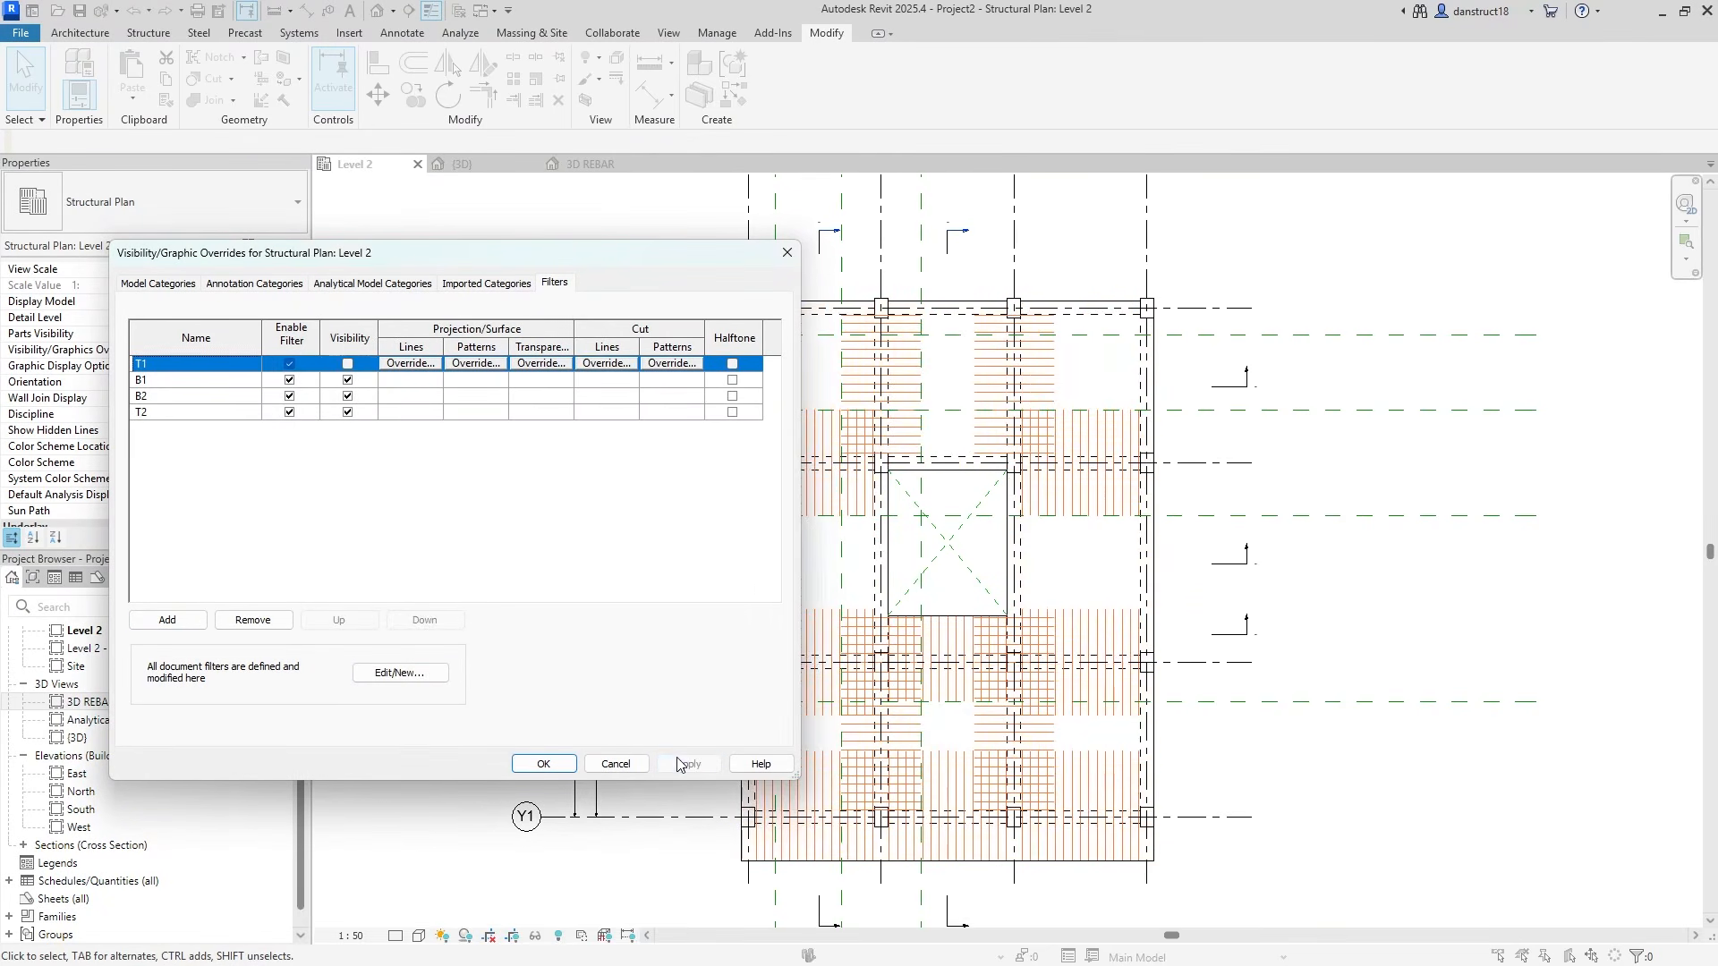
drag(515, 263, 505, 255)
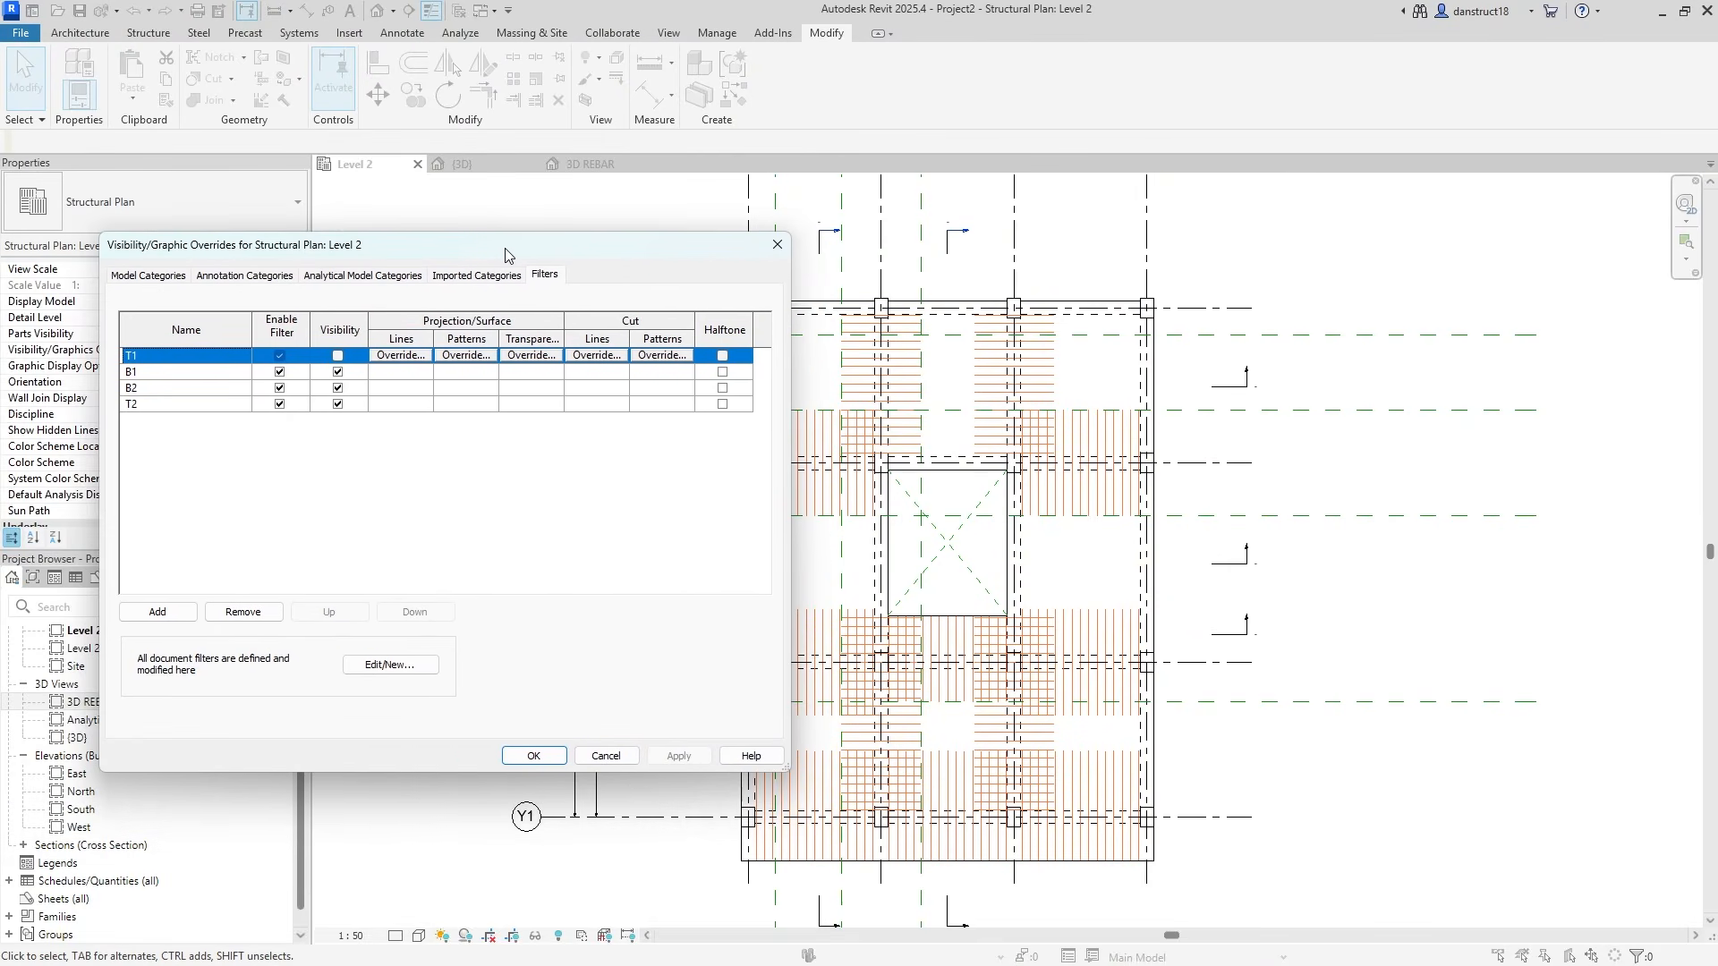
click(337, 389)
click(676, 758)
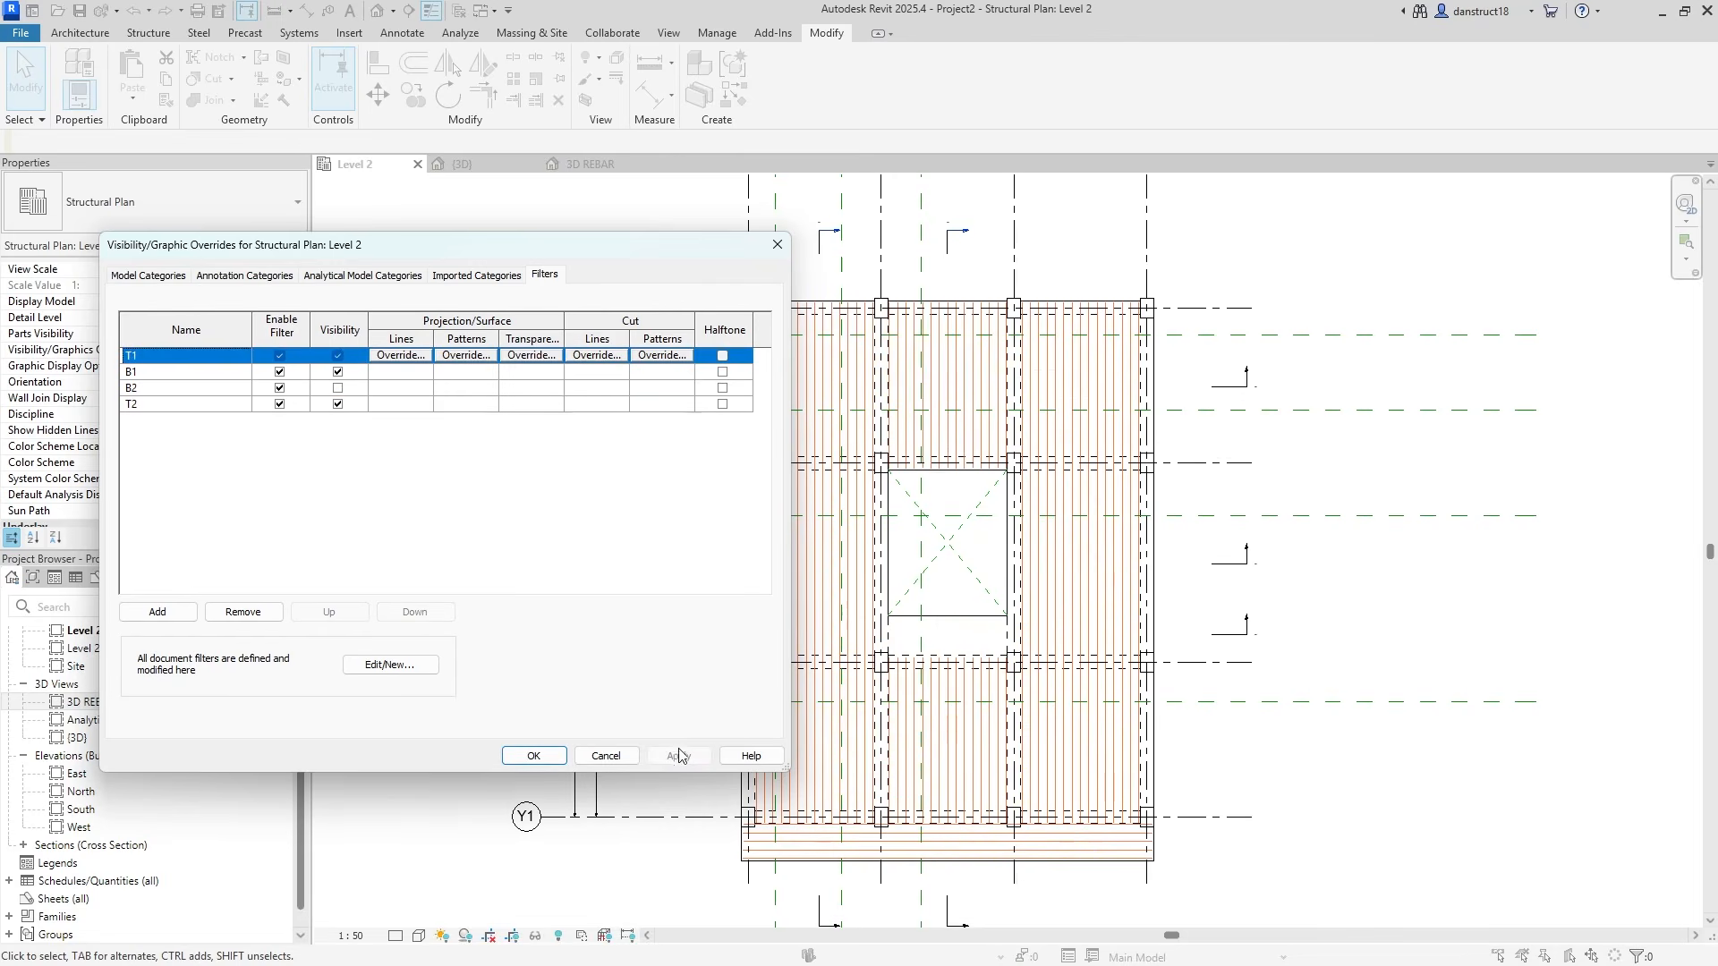
click(337, 388)
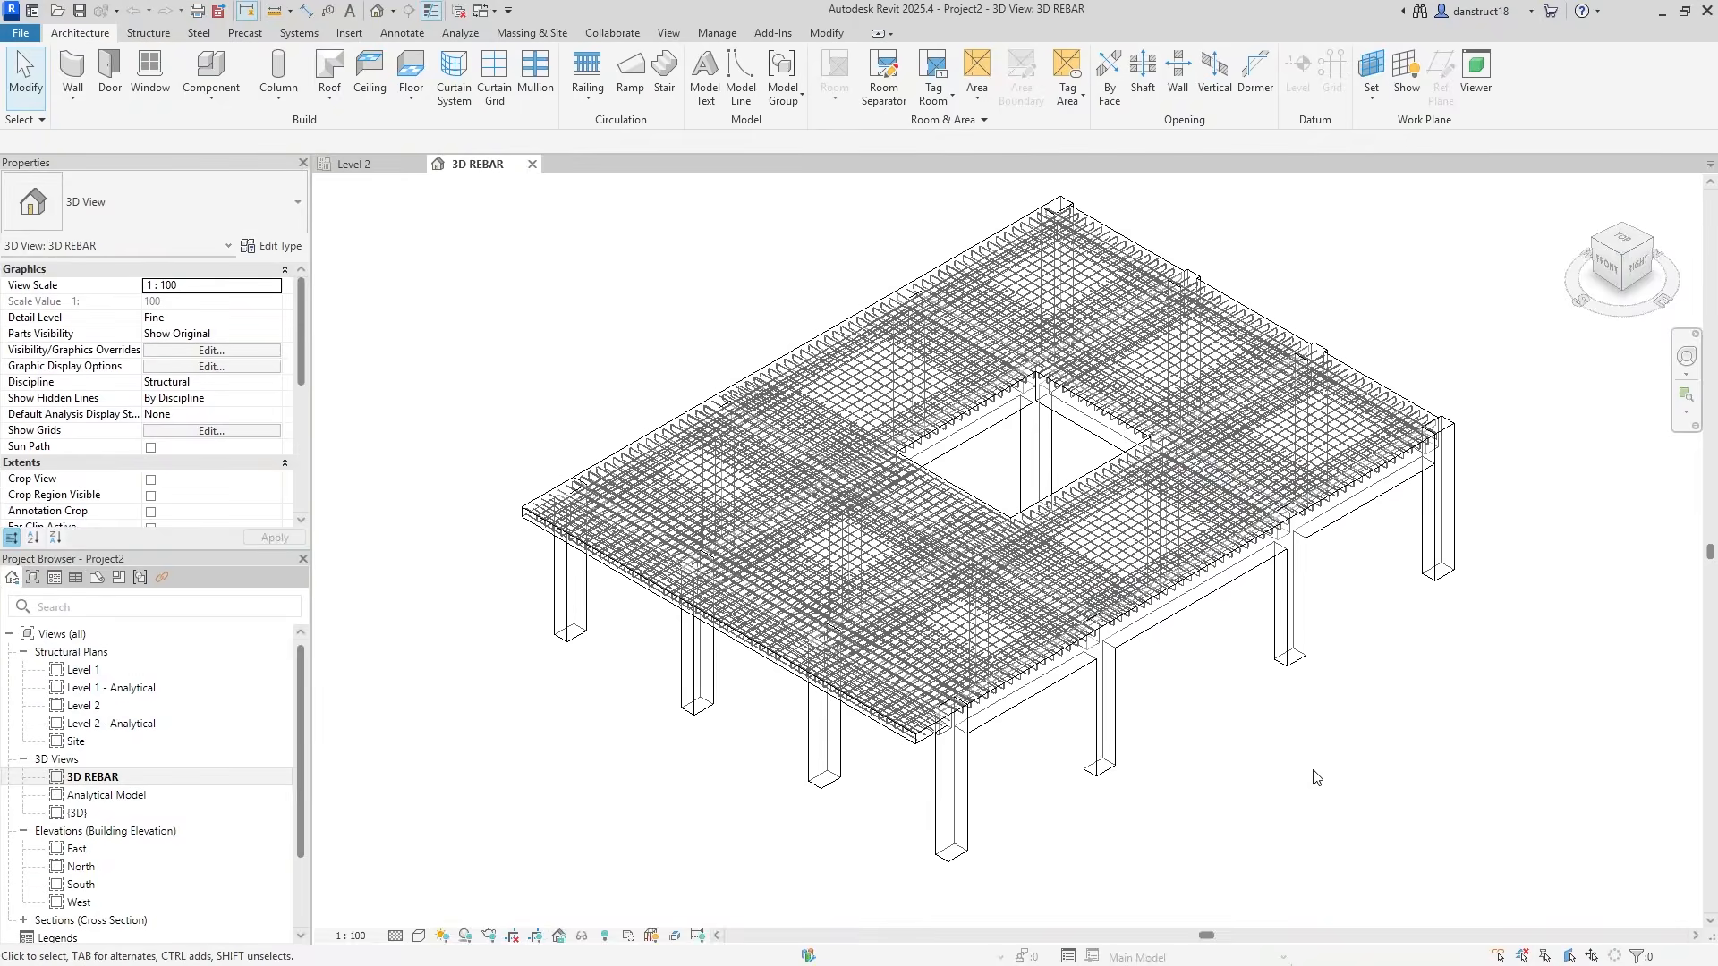
shift+middle_drag(1452, 813, 1491, 836)
middle_drag(1446, 750, 1398, 797)
scroll(494, 438, up, 3)
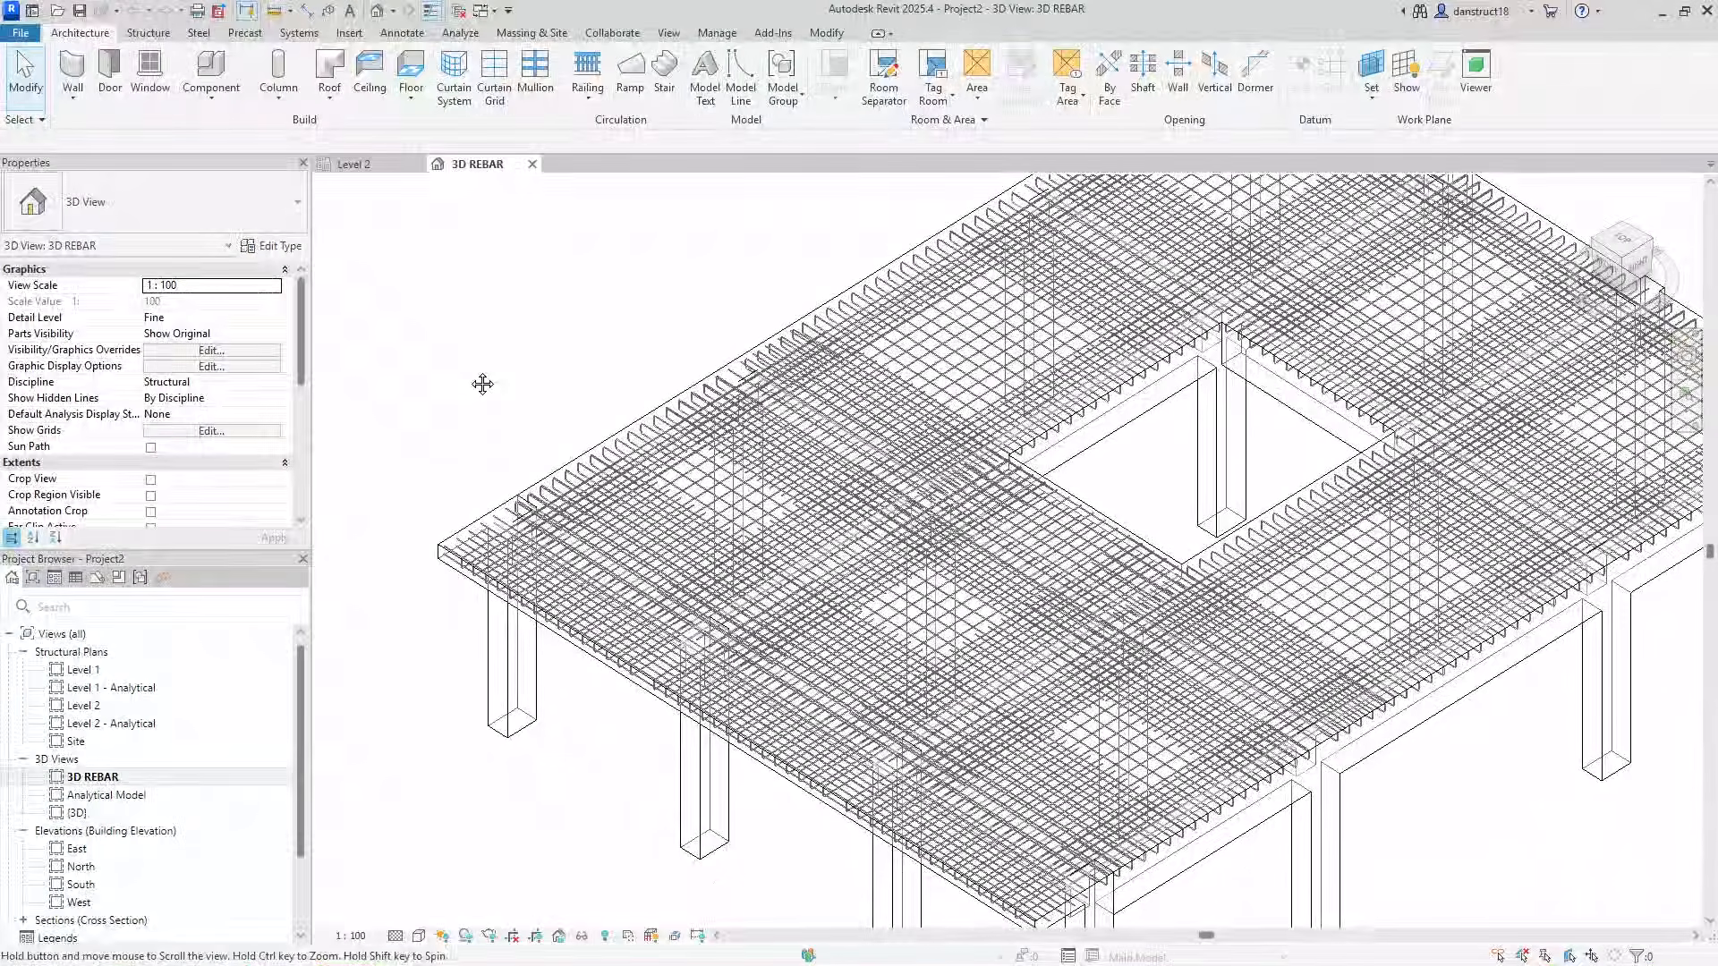